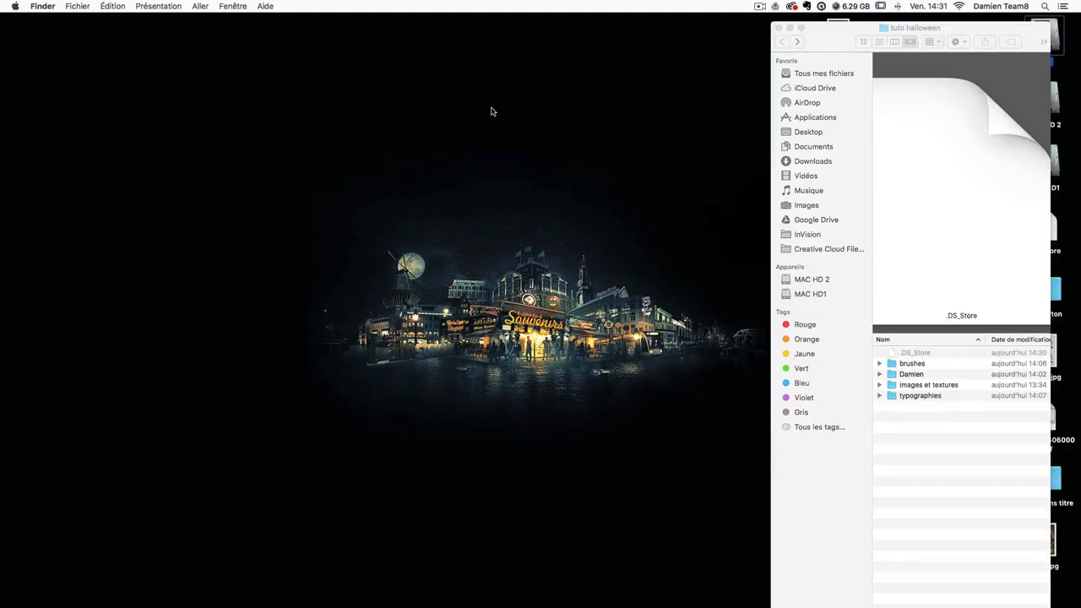
# Step: Examine the contents of the brushes, images et textures, and typographies folders inside the tuto halloween folder
pyautogui.click(916, 364)
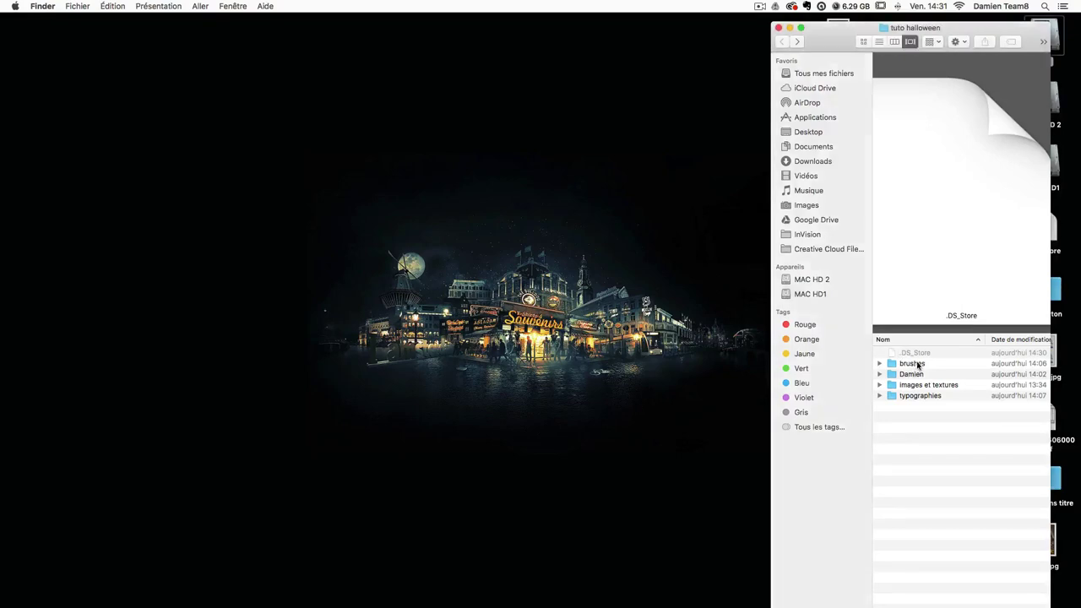
pyautogui.click(879, 363)
pyautogui.click(879, 363)
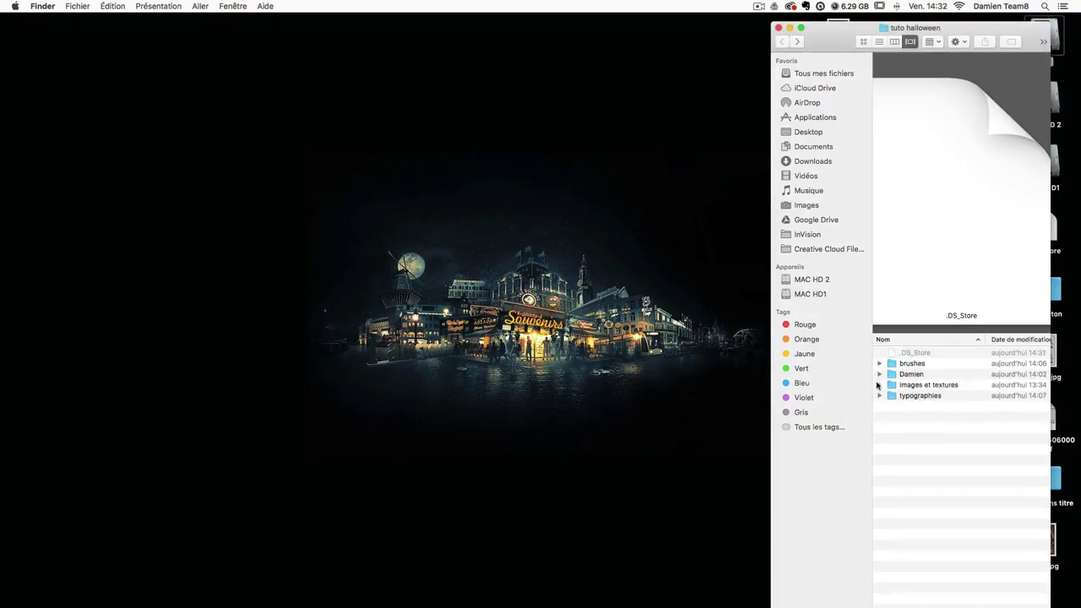
pyautogui.click(879, 385)
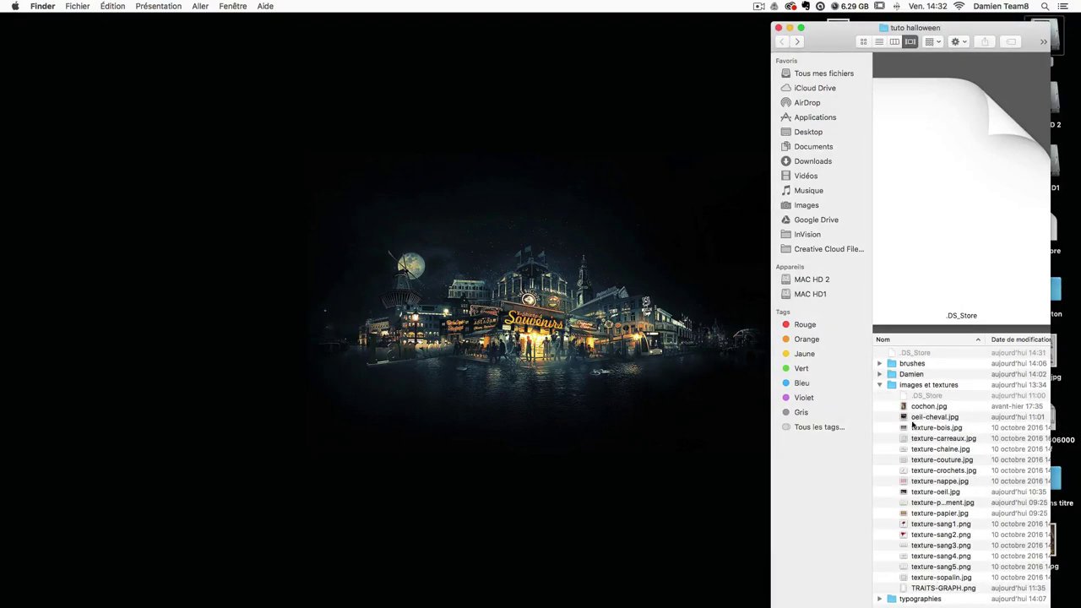
pyautogui.click(880, 386)
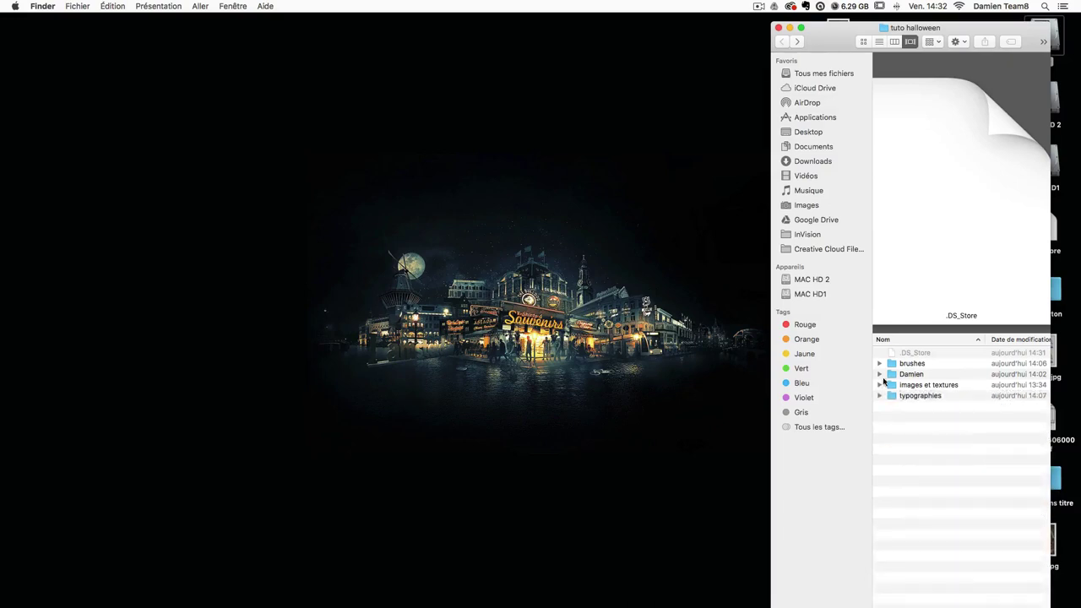
pyautogui.click(880, 396)
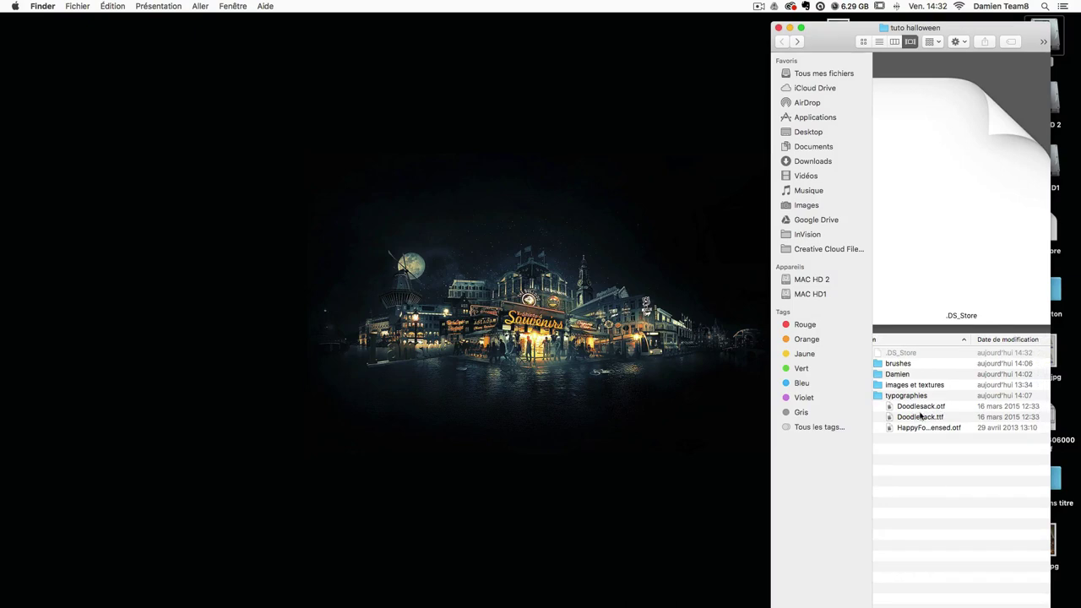
pyautogui.click(879, 397)
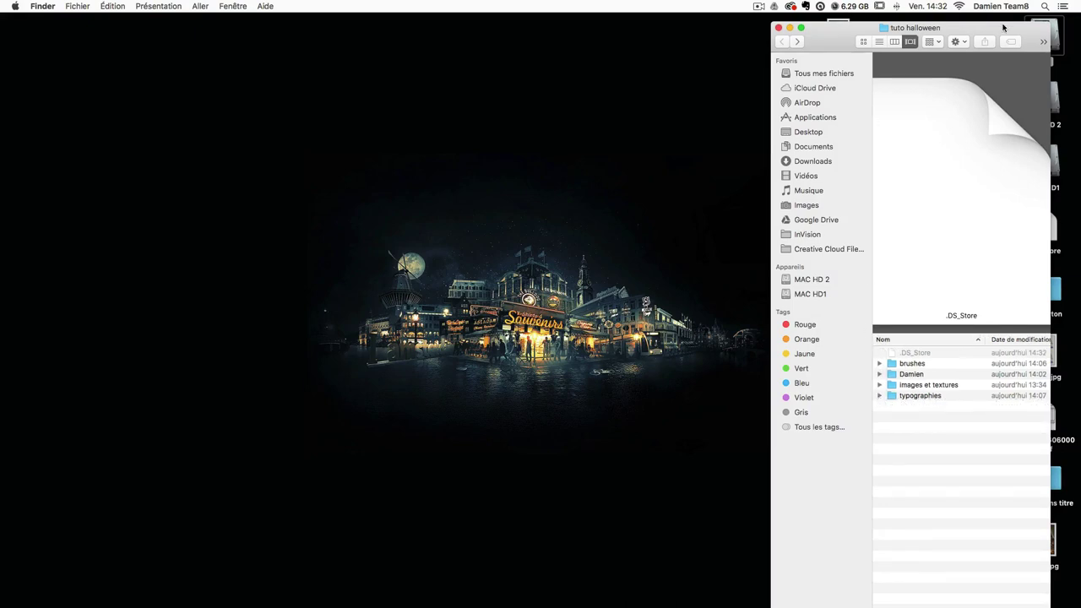
# Step: Open the Brushes presets folder of Adobe Photoshop CC 2015.5 from the SSD's Applications folder and move its window beside the tuto halloween window
pyautogui.doubleClick(1055, 33)
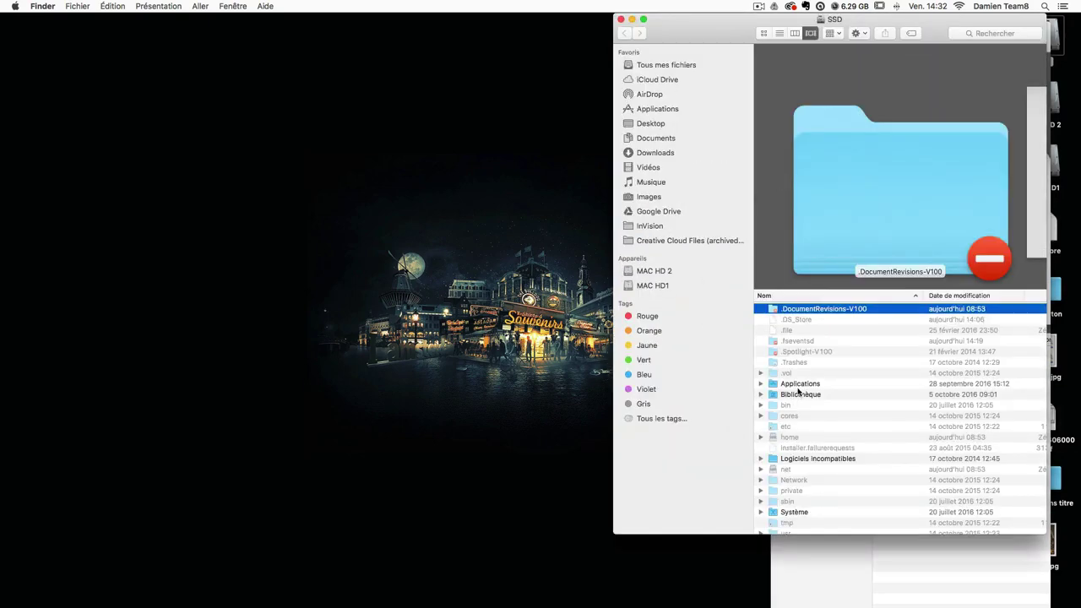
pyautogui.doubleClick(799, 384)
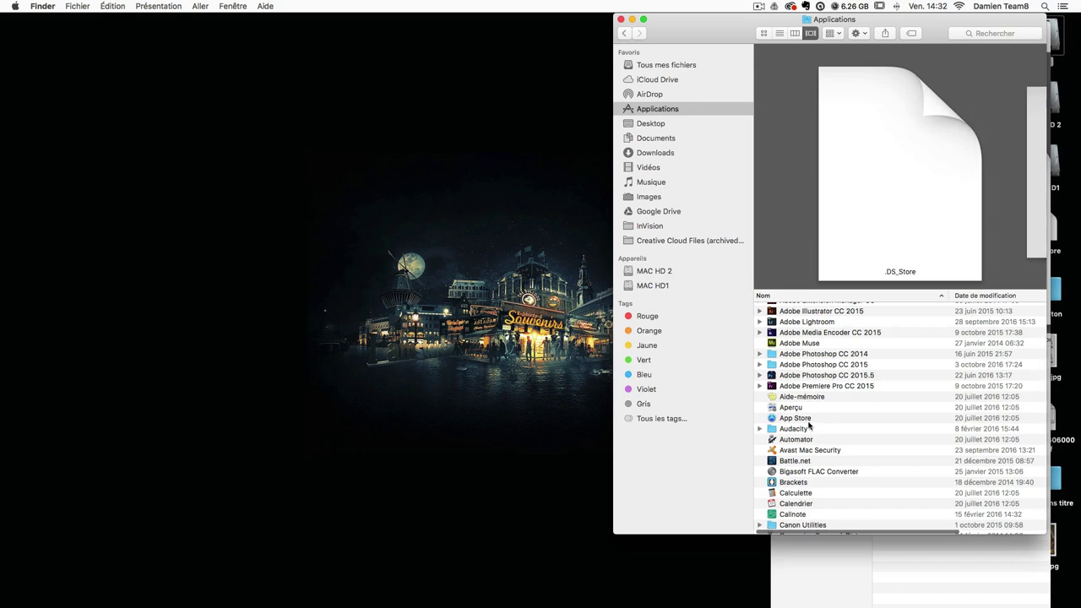
pyautogui.doubleClick(799, 376)
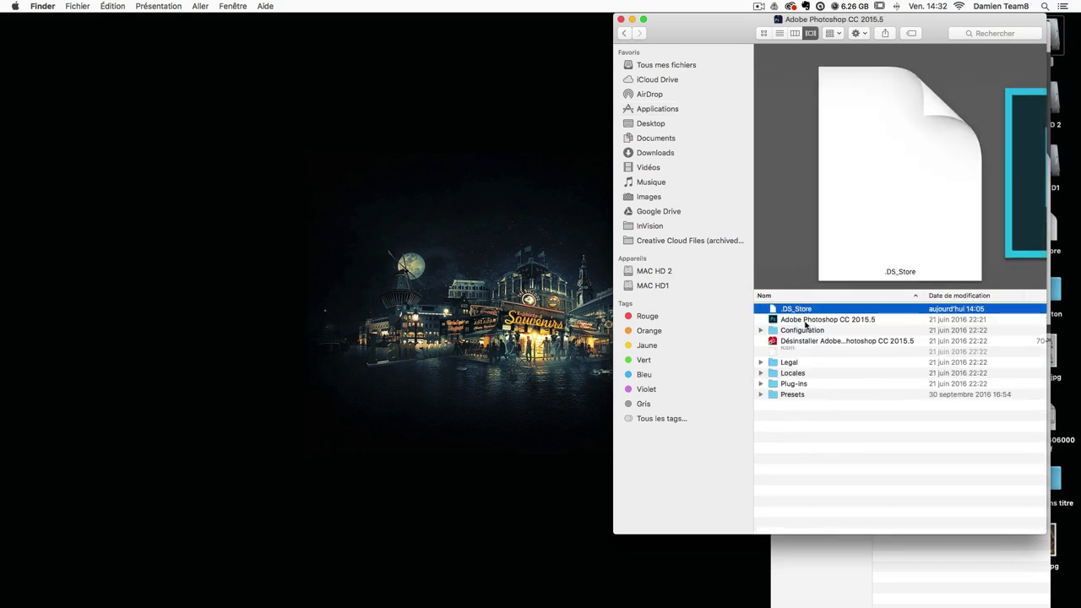
pyautogui.doubleClick(793, 395)
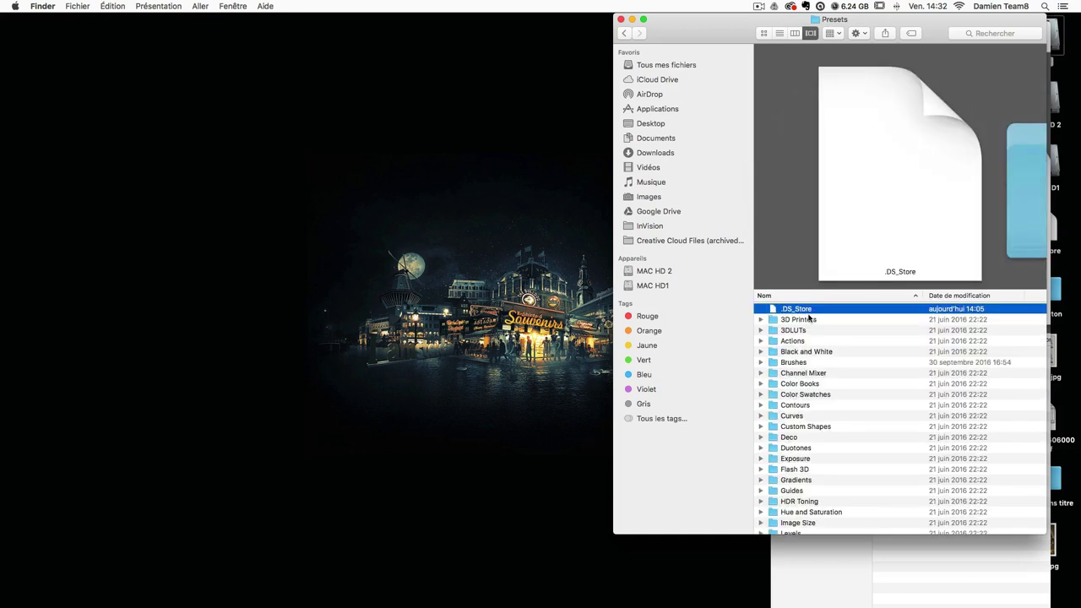
pyautogui.click(799, 363)
pyautogui.doubleClick(777, 364)
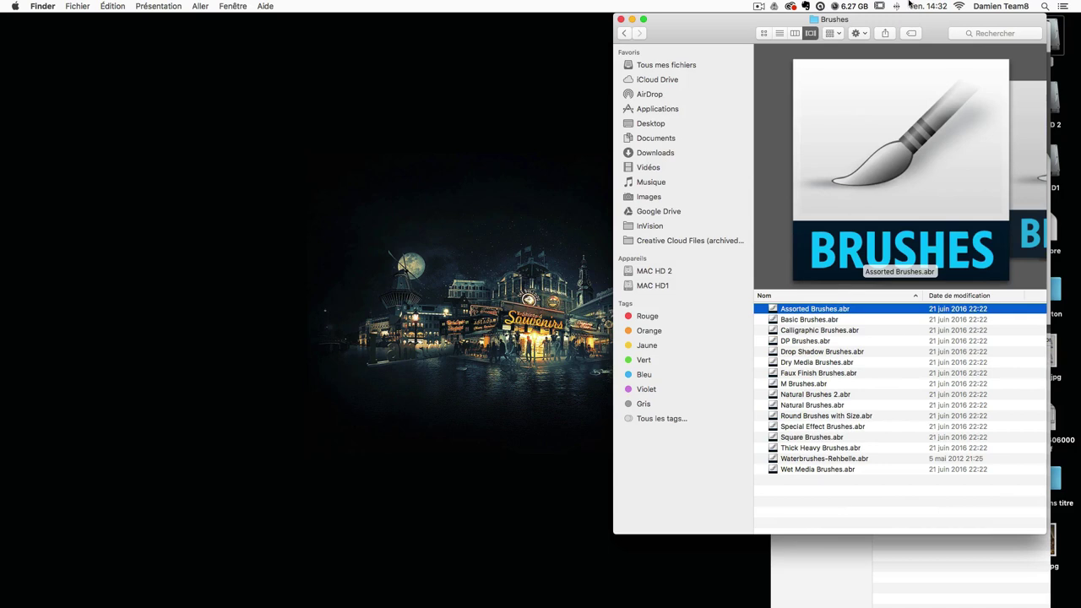
pyautogui.moveTo(887, 18); pyautogui.dragTo(745, 23)
# Step: Look inside the brushes folder of tuto halloween and return to the parent folder
pyautogui.click(956, 434)
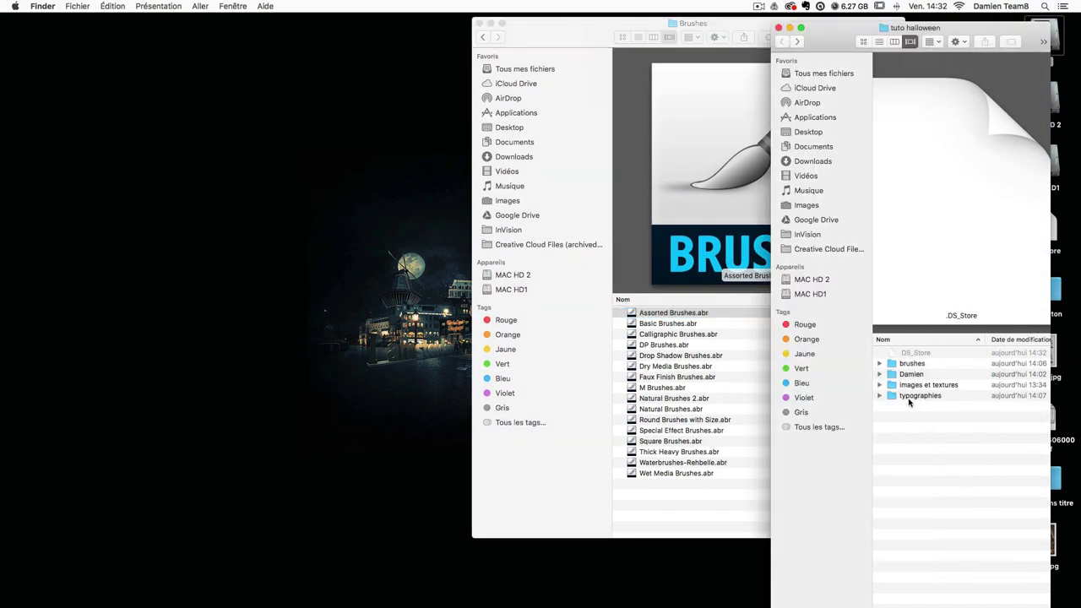
pyautogui.doubleClick(914, 364)
pyautogui.moveTo(936, 403)
pyautogui.mouseDown()
pyautogui.moveTo(912, 355)
pyautogui.moveTo(698, 368)
pyautogui.moveTo(965, 382)
pyautogui.moveTo(905, 365)
pyautogui.mouseUp()
pyautogui.click(780, 41)
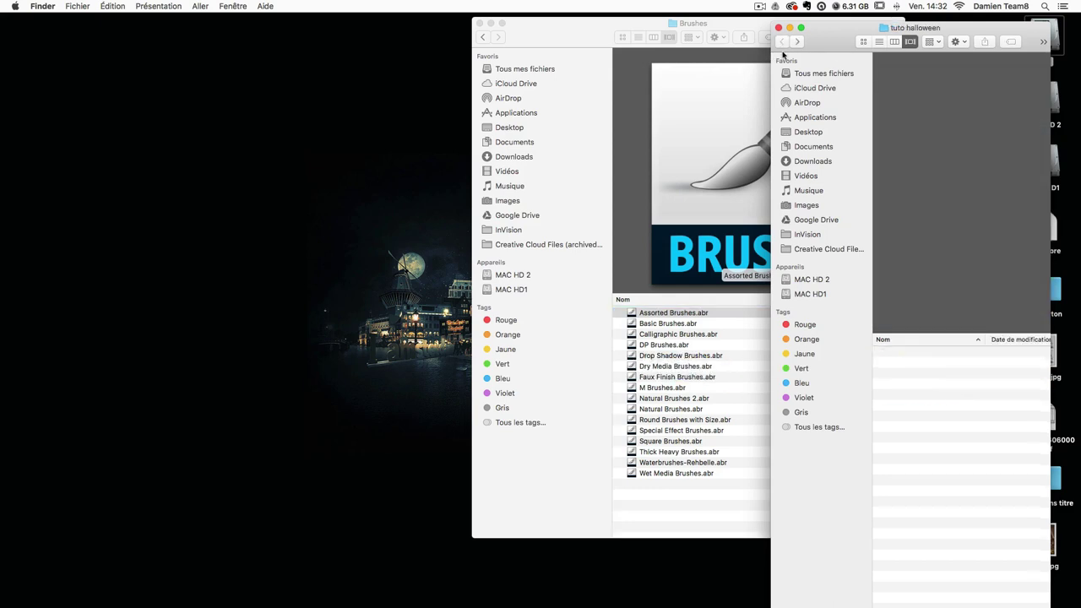
# Step: Go back from the Photoshop Brushes folder to the SSD root and open the Fonts folder inside Bibliothèque
pyautogui.click(483, 37)
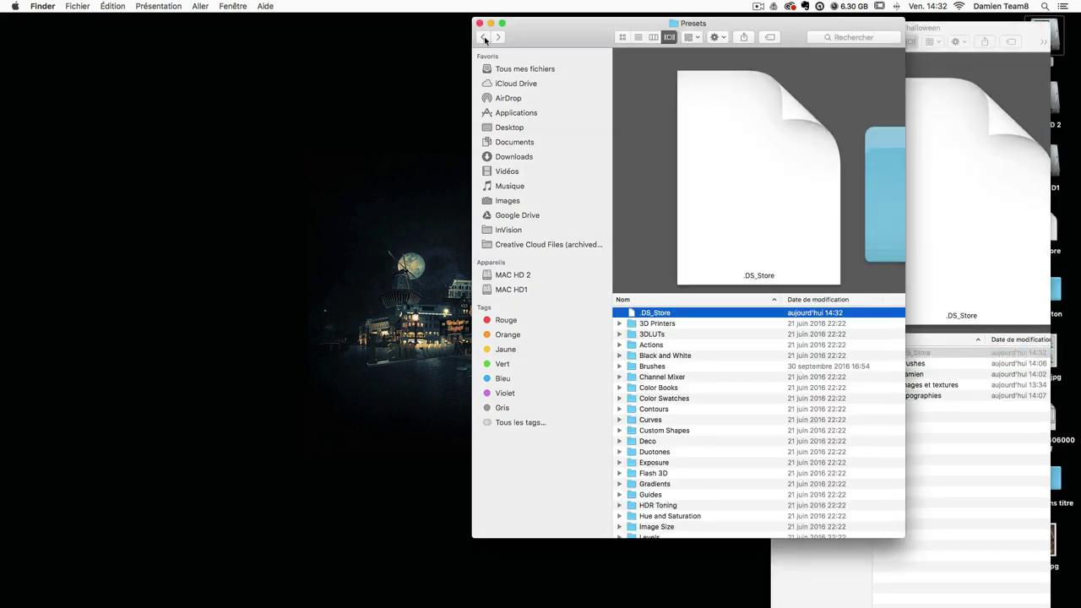
pyautogui.click(483, 37)
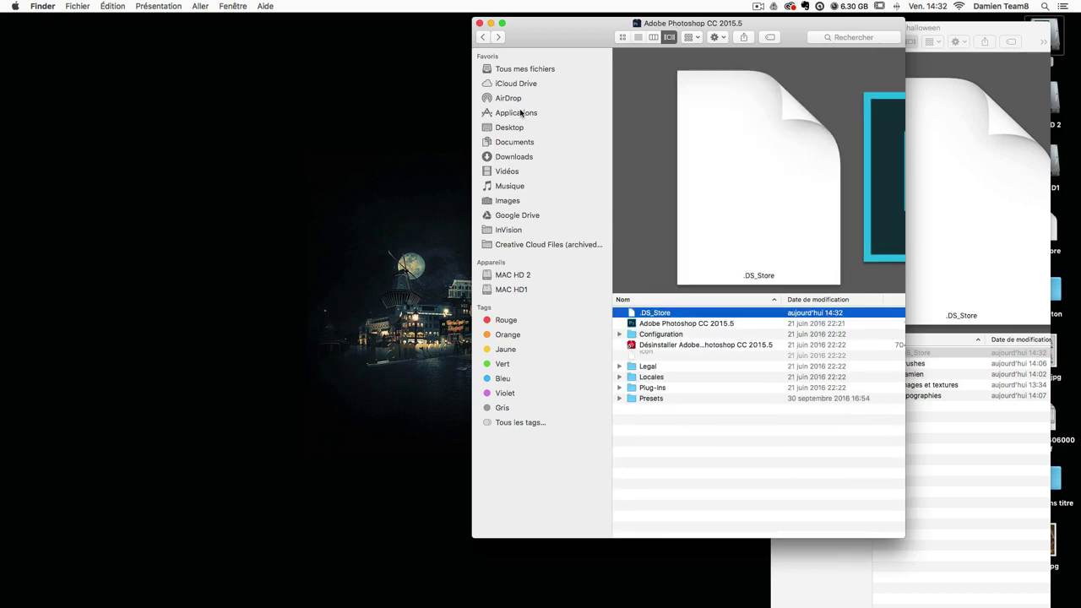
pyautogui.click(483, 37)
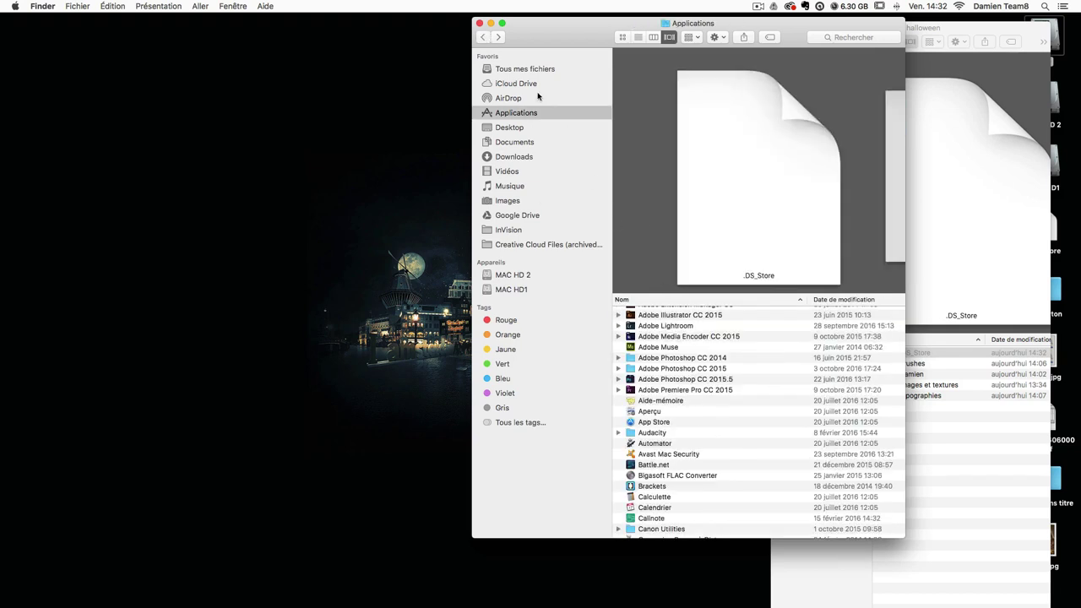
pyautogui.click(483, 38)
pyautogui.doubleClick(647, 403)
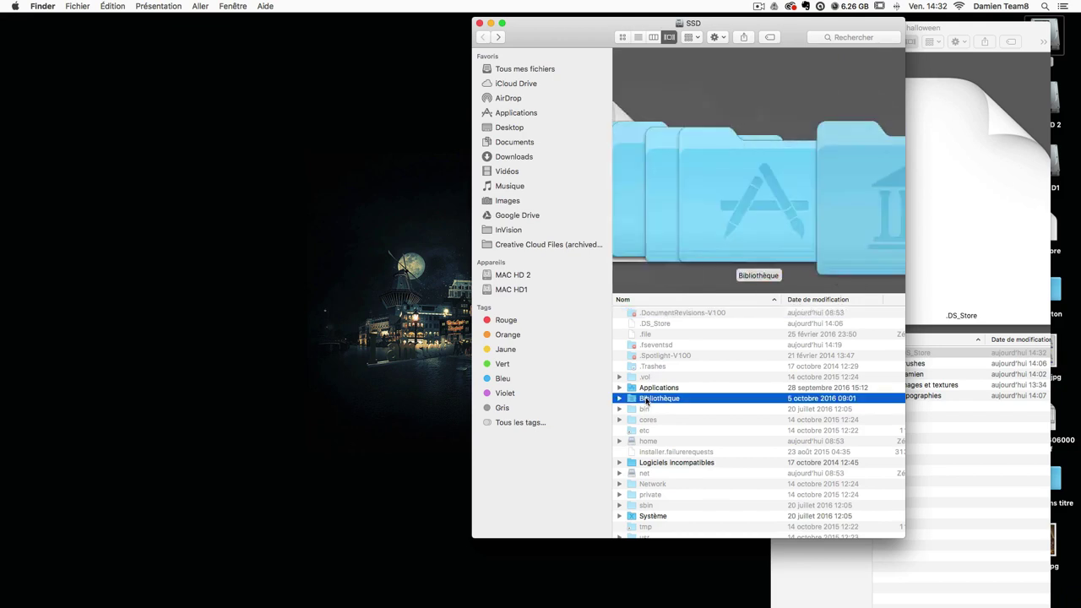
pyautogui.doubleClick(648, 505)
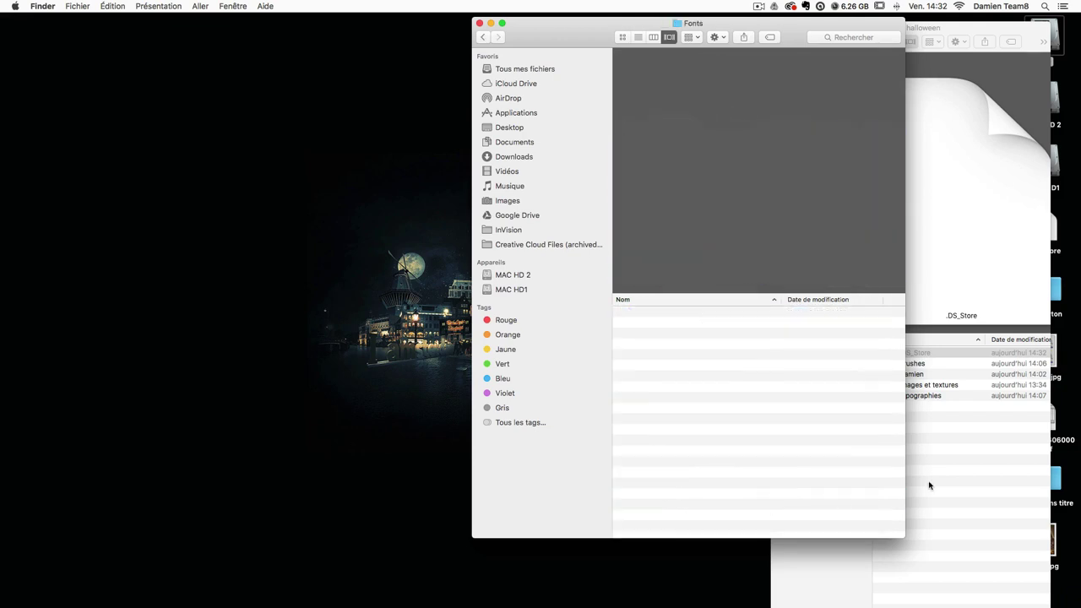
# Step: Copy Doodlesack.otf, Doodlesack.ttf and HappyFox-Condensed.otf from the typographies folder into the Fonts folder
pyautogui.click(934, 430)
pyautogui.doubleClick(919, 395)
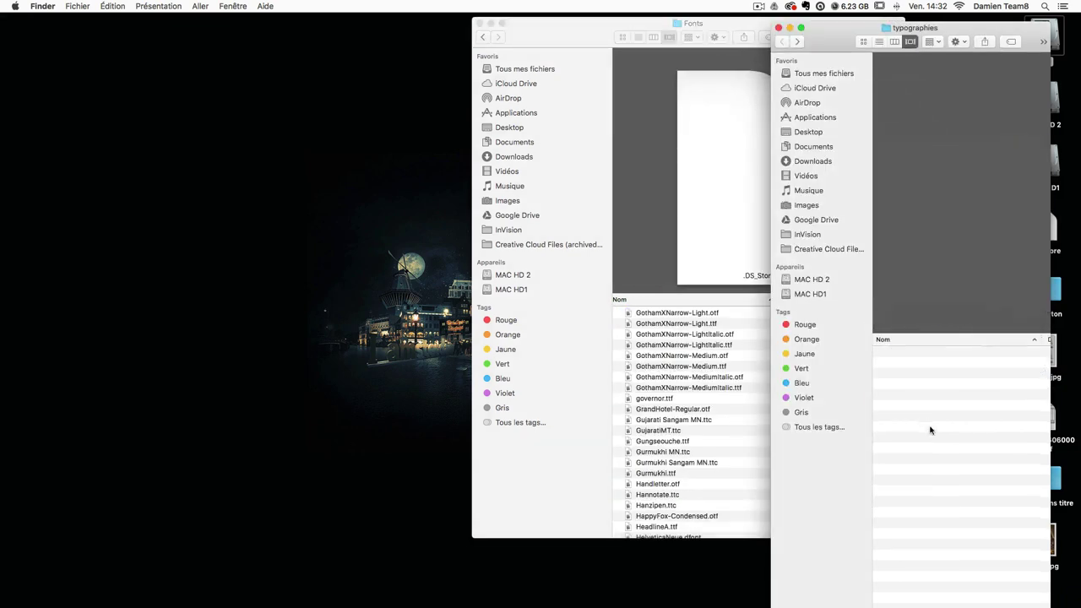
pyautogui.click(908, 374)
pyautogui.keyDown('shift'); pyautogui.click(908, 352); pyautogui.keyUp('shift')
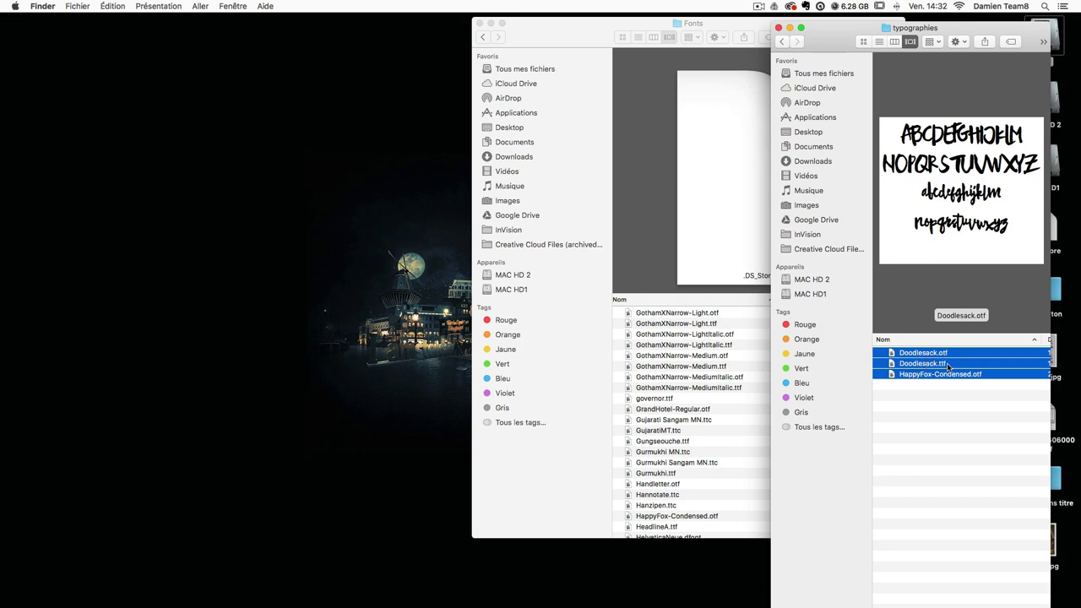
pyautogui.click(951, 432)
pyautogui.press('super+a')
pyautogui.moveTo(928, 358); pyautogui.dragTo(663, 382)
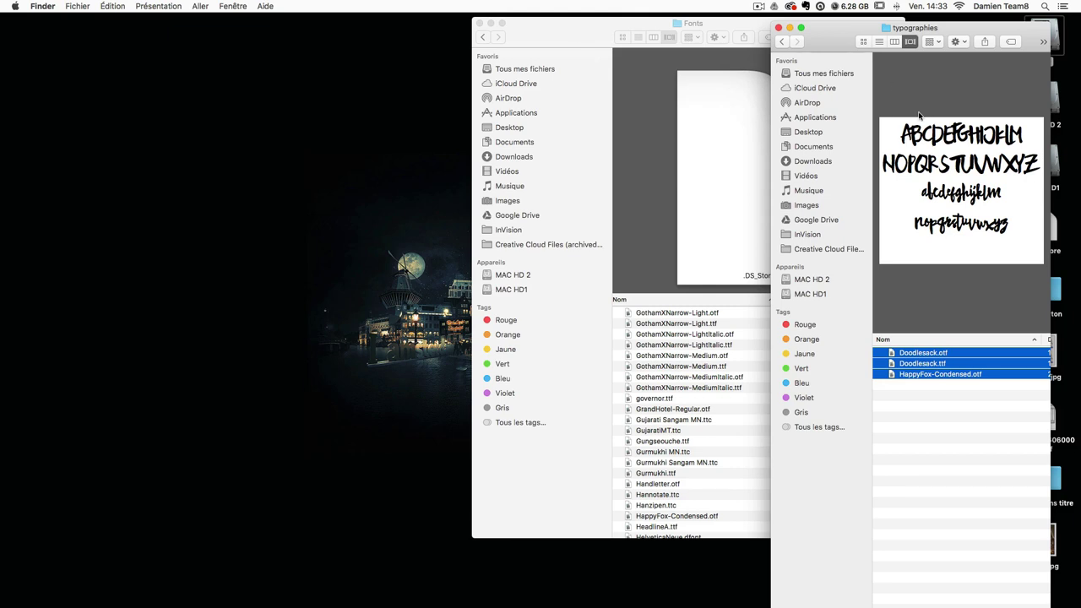
pyautogui.click(960, 456)
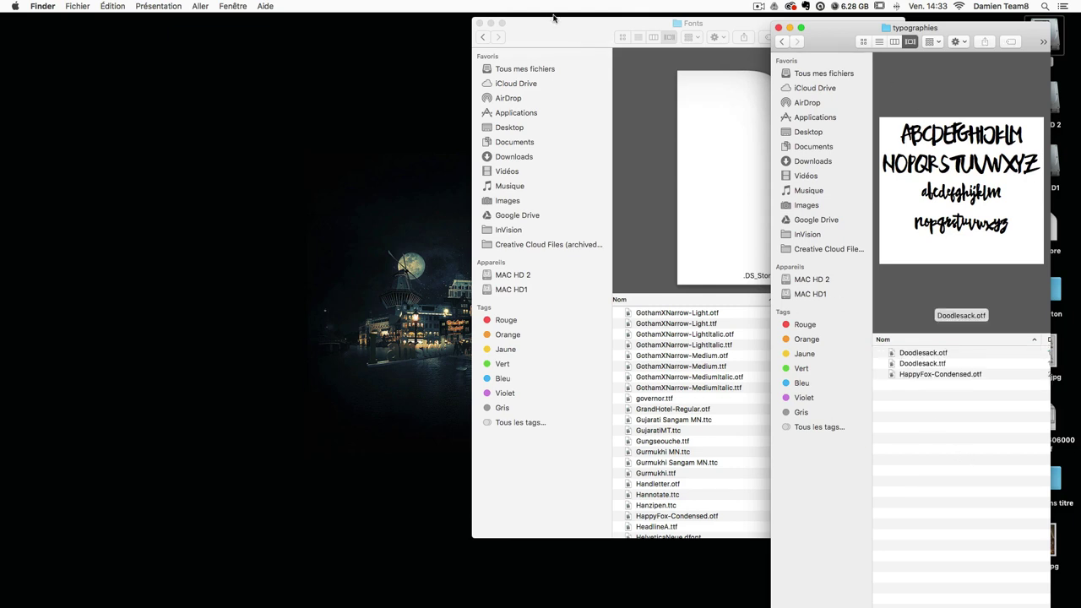
# Step: Open cochon.jpg from the images et textures folder in Adobe Photoshop CC 2015.5
pyautogui.click(781, 41)
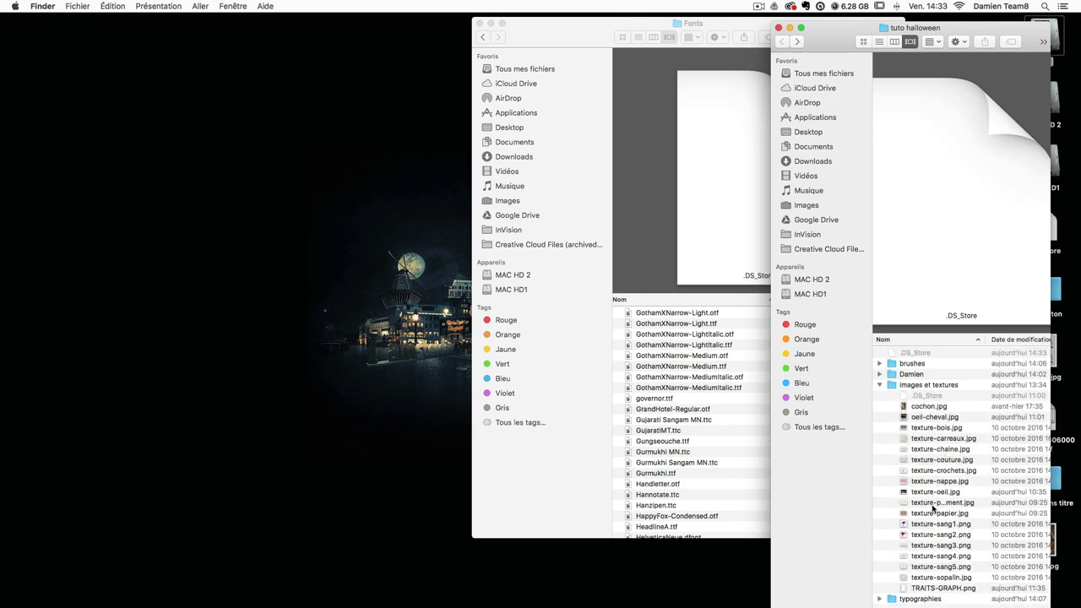
pyautogui.click(920, 409)
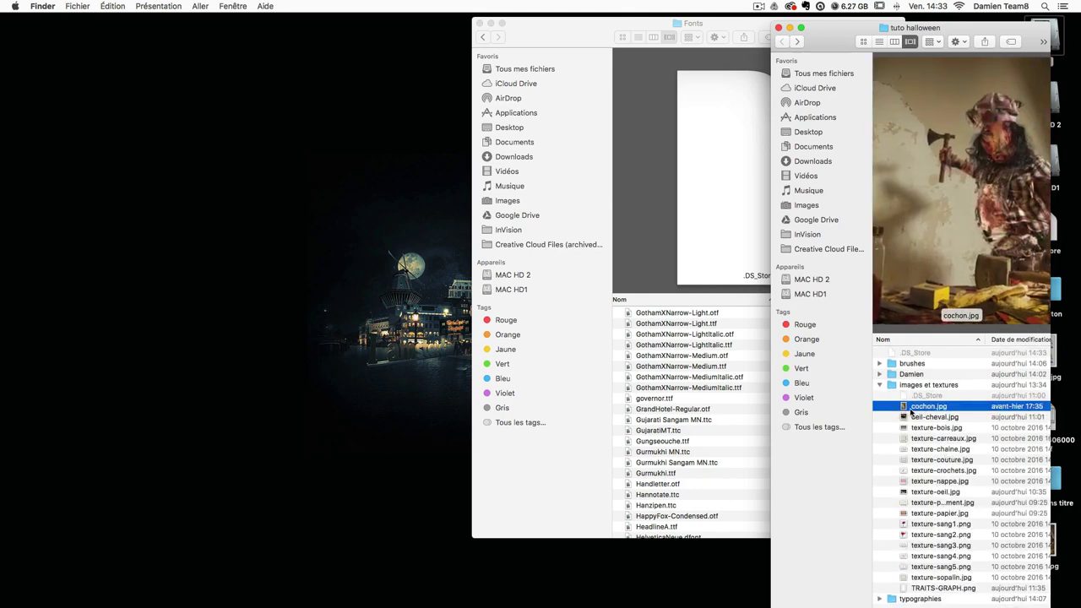
pyautogui.rightClick(920, 411)
pyautogui.moveTo(809, 391)
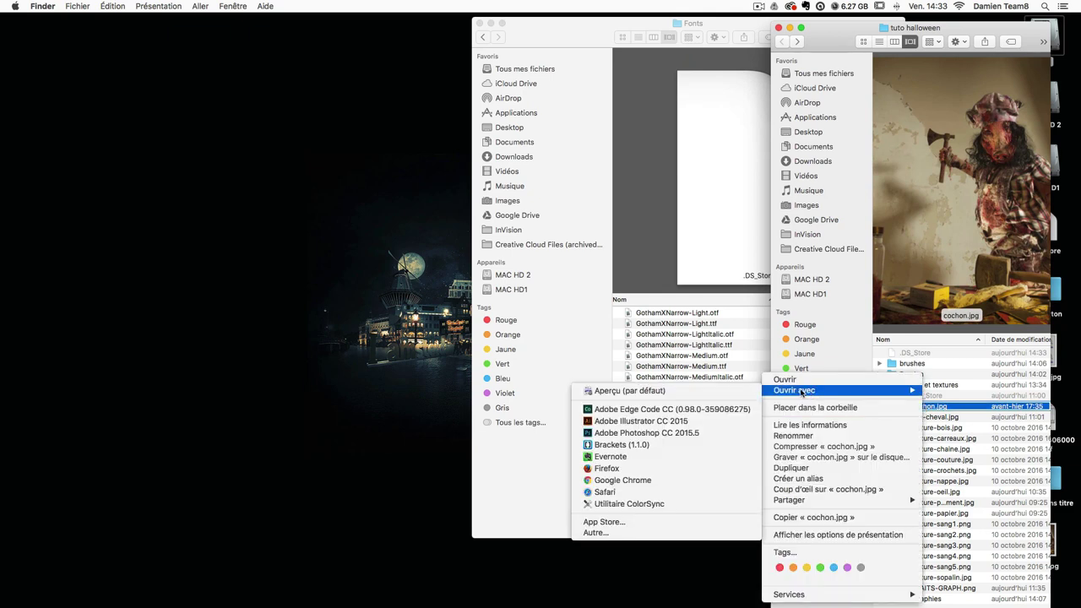
pyautogui.click(647, 433)
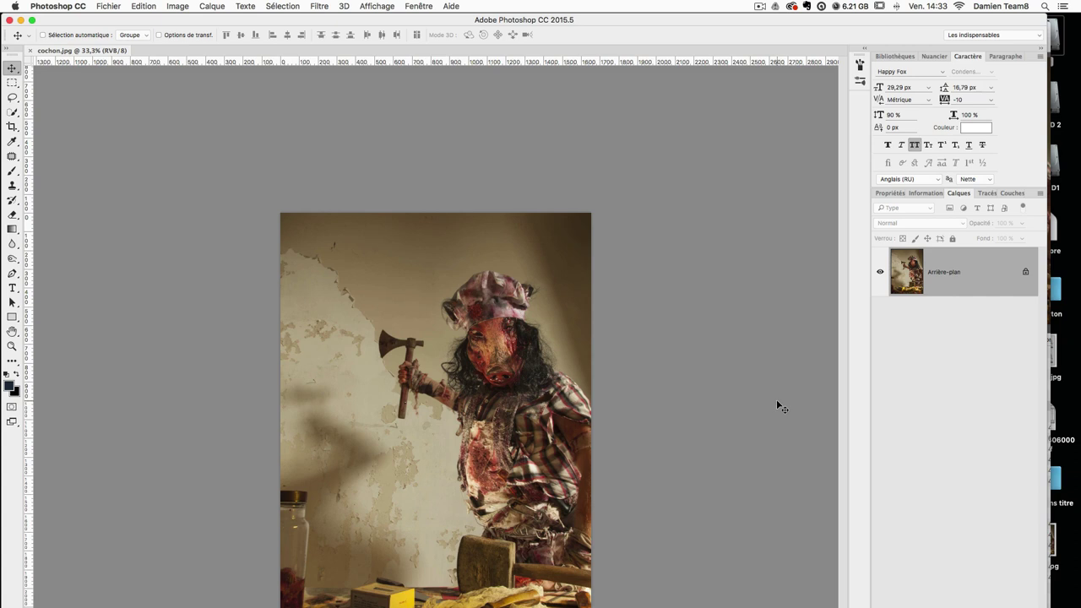
# Step: Check the image's size in centimetres along with its resolution, leaving the Image Size dialog without applying changes
pyautogui.press('super+alt+i')
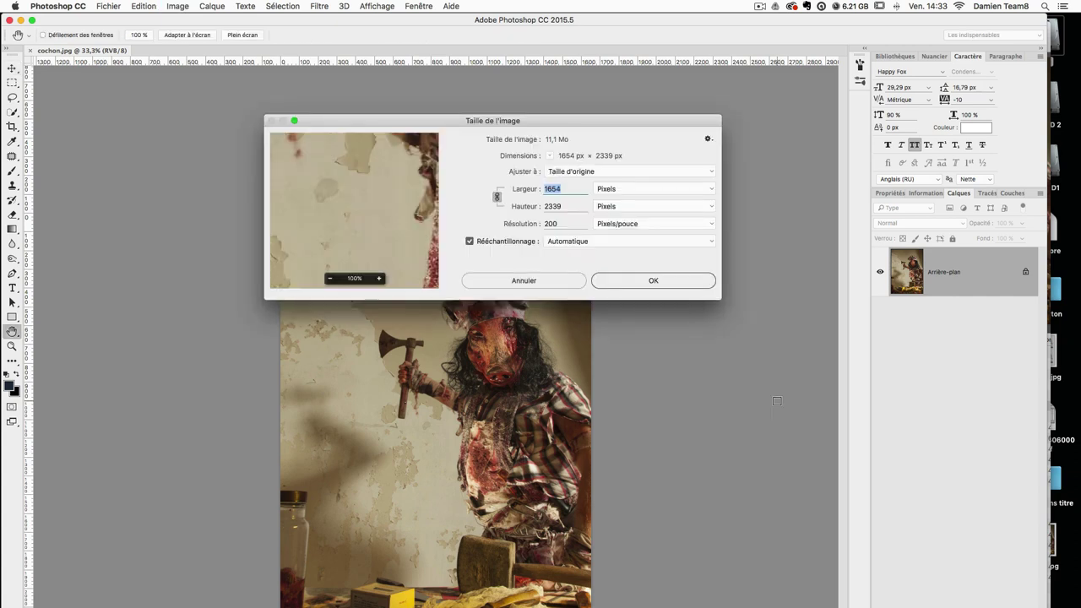
pyautogui.click(598, 188)
pyautogui.click(598, 188)
pyautogui.click(625, 189)
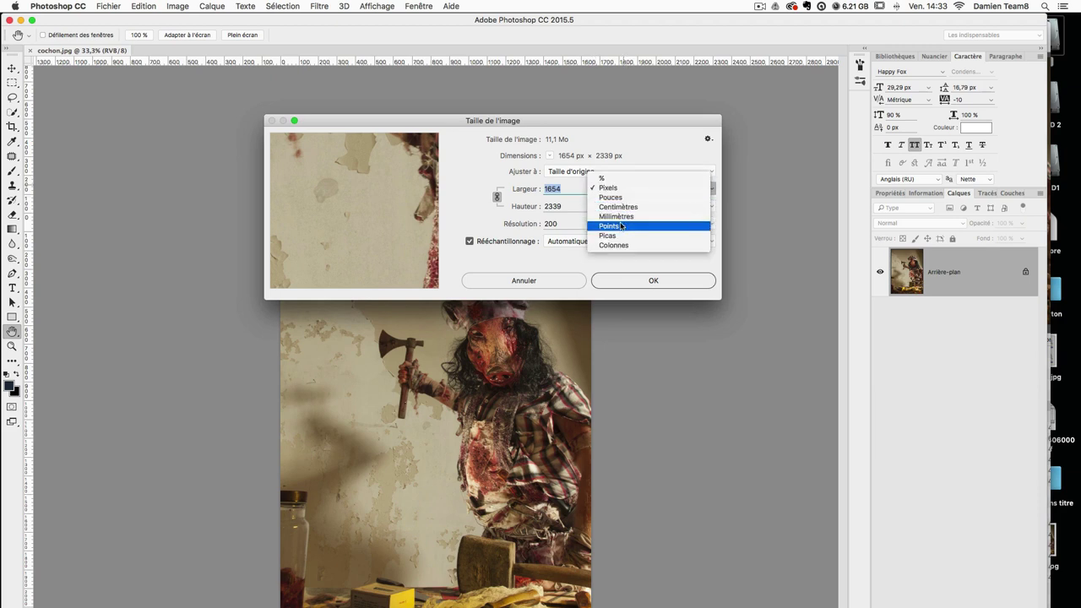
pyautogui.click(642, 208)
pyautogui.click(565, 187)
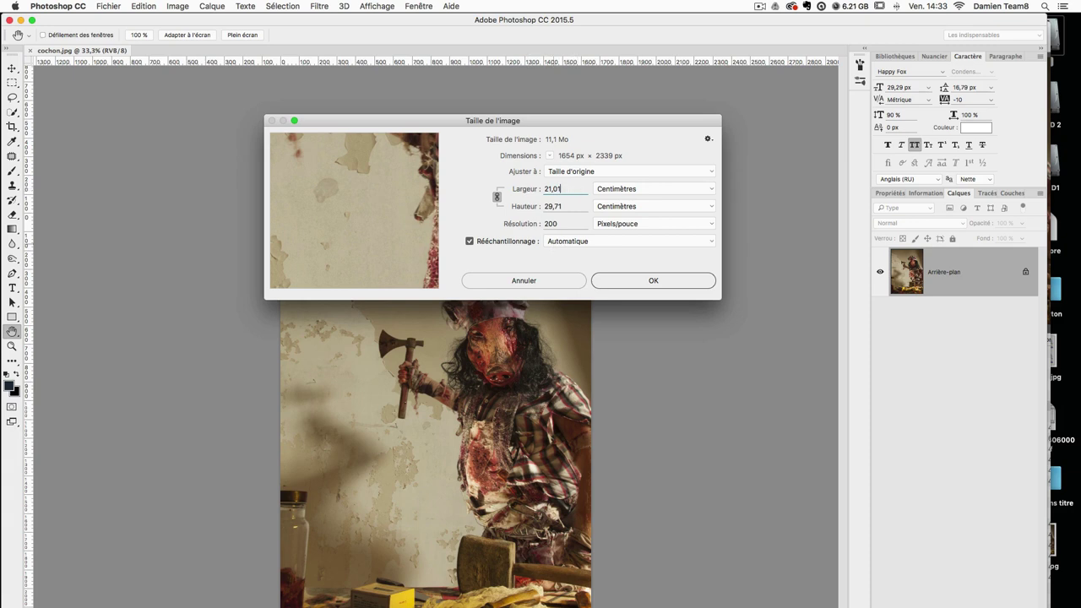
pyautogui.press('Escape')
# Step: Reposition the Photoshop window and examine the axe, hair and pig mask up close at 200% magnification
pyautogui.moveTo(794, 25); pyautogui.dragTo(793, 45)
pyautogui.moveTo(726, 55); pyautogui.dragTo(655, 19)
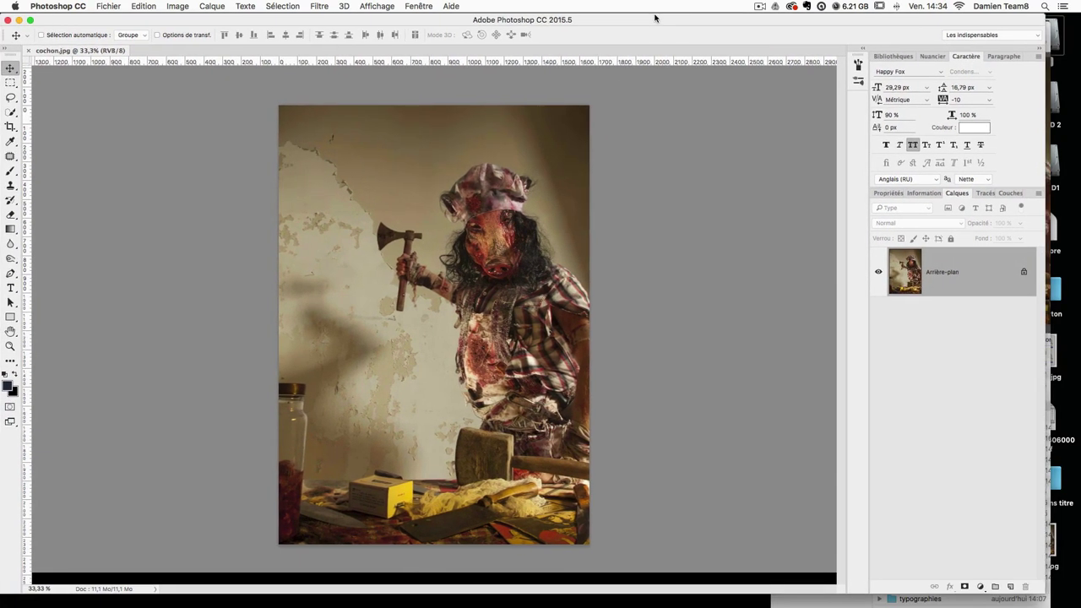
pyautogui.press('super+plus')
pyautogui.press('super+plus')
pyautogui.press('super+plus')
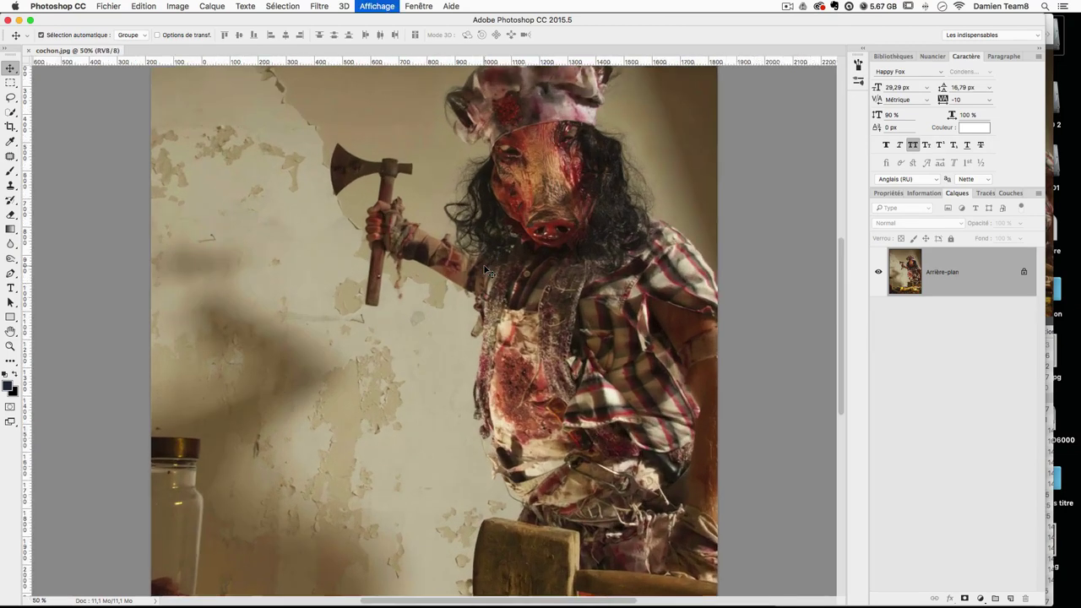
pyautogui.scroll(5, 431, 181)
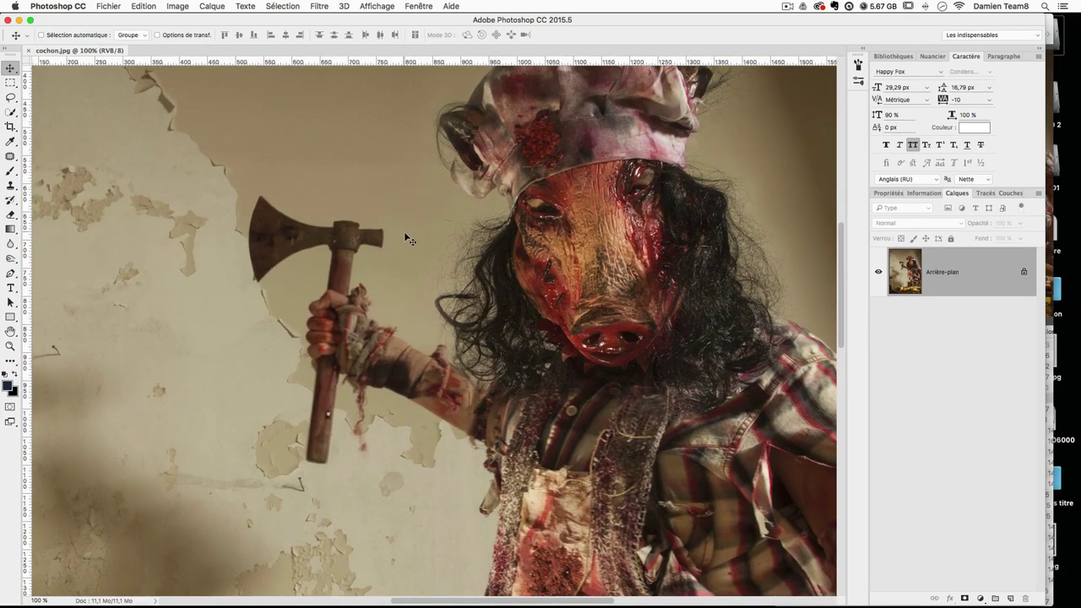
pyautogui.moveTo(407, 208); pyautogui.dragTo(422, 263)
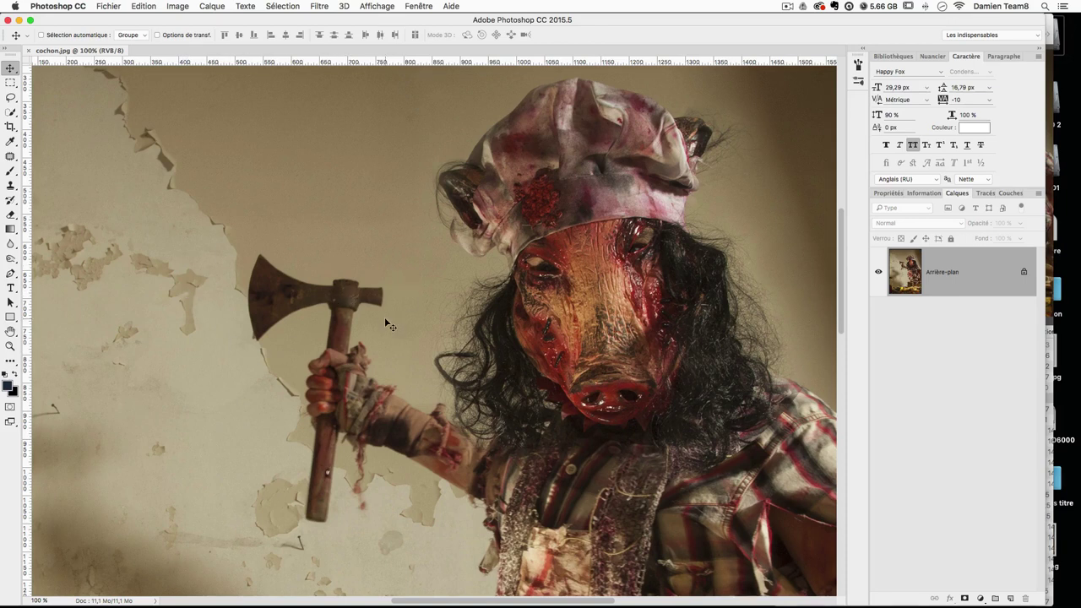
pyautogui.press('super+plus')
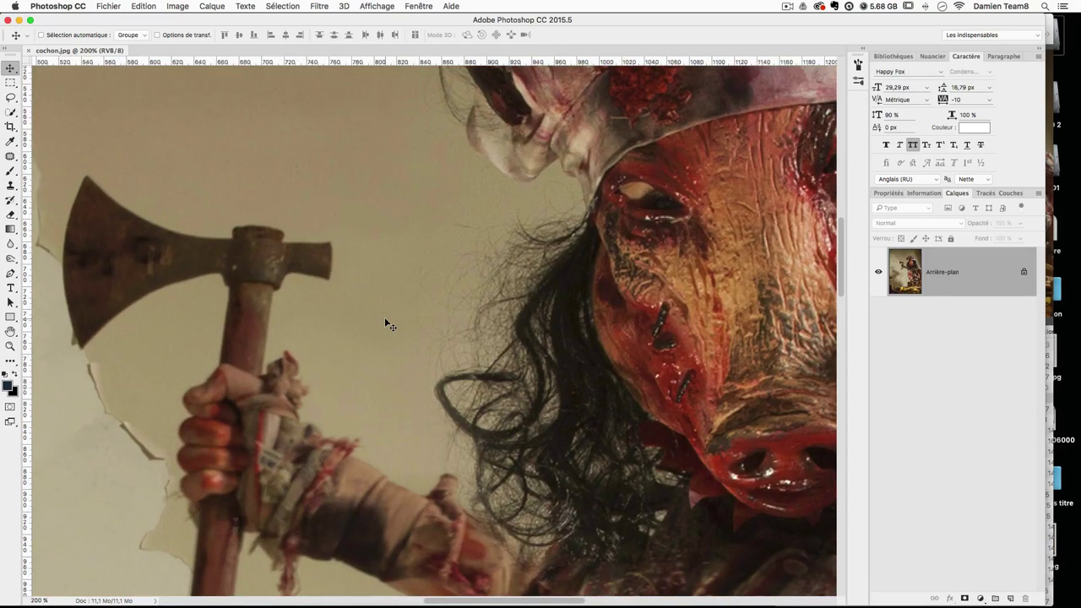
pyautogui.moveTo(255, 245); pyautogui.dragTo(326, 243)
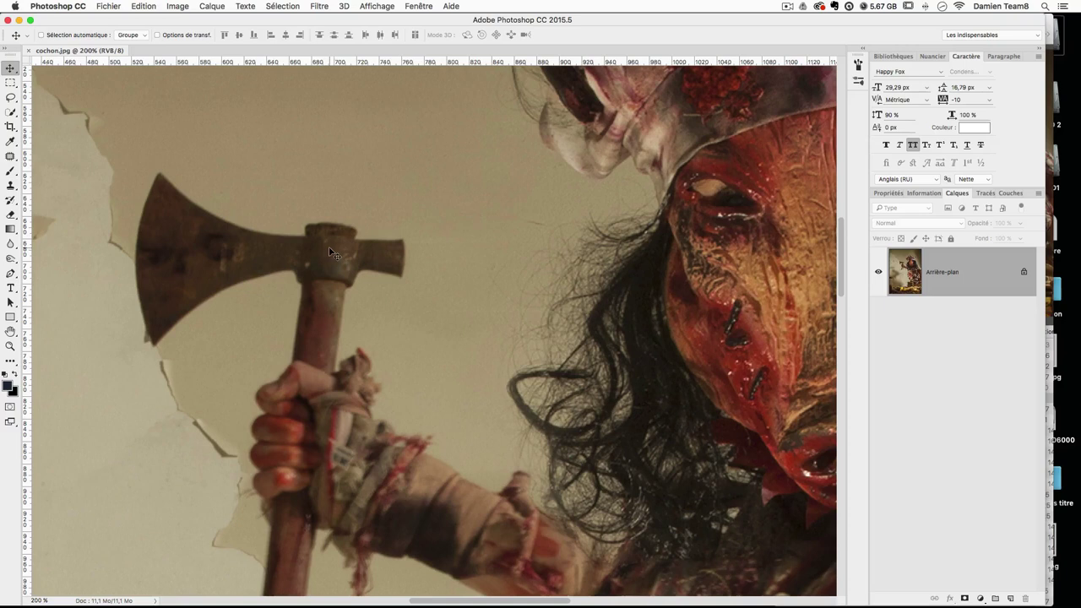
# Step: Duplicate the locked background layer of the pig photo onto a layer above it
pyautogui.press('super+plus')
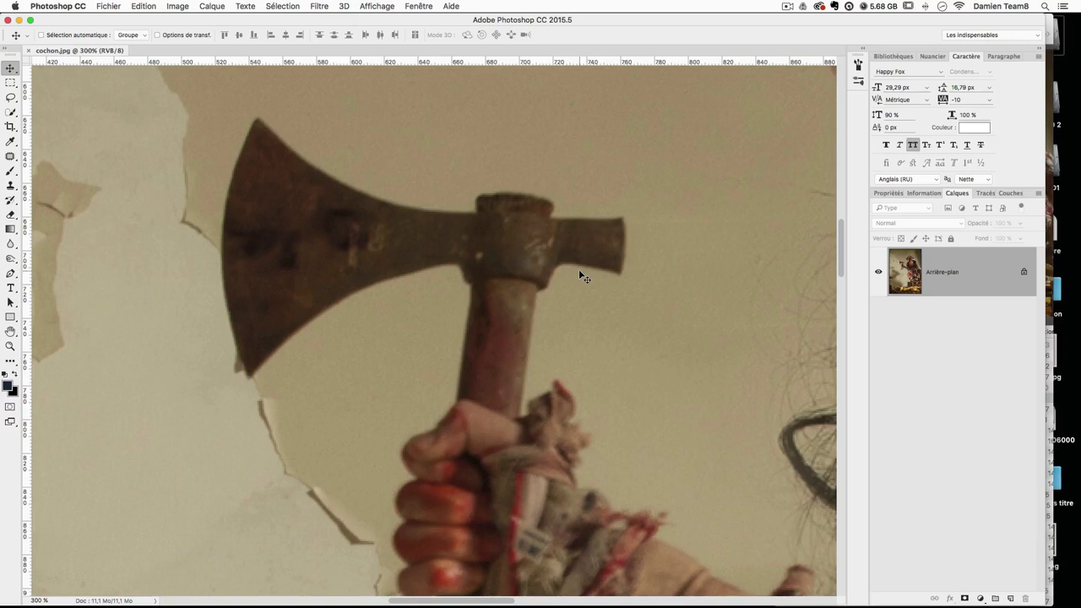
pyautogui.press('super+j')
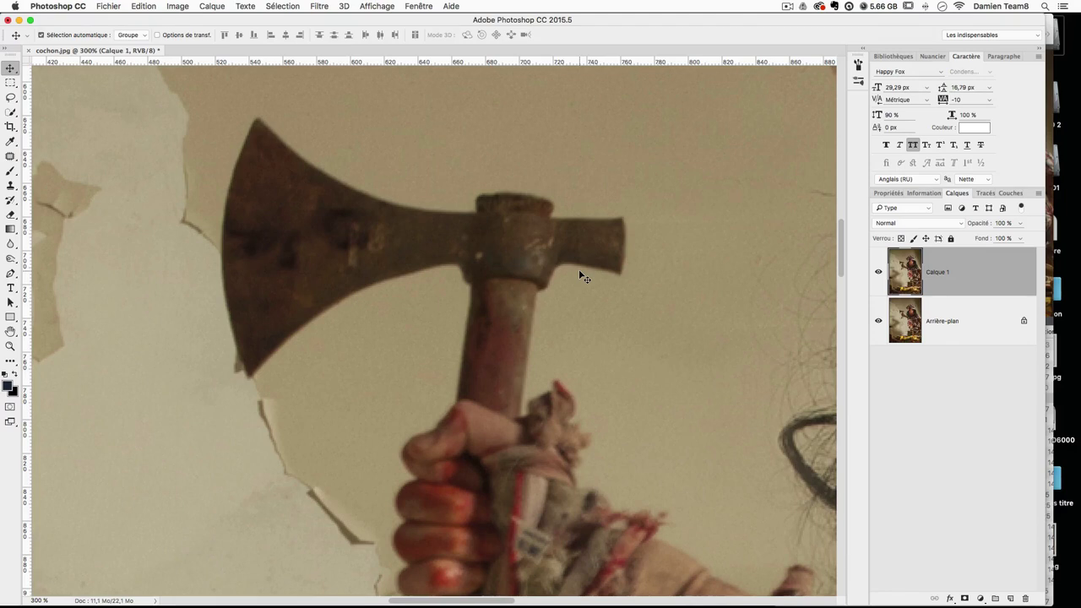
pyautogui.moveTo(388, 245); pyautogui.dragTo(432, 285)
pyautogui.moveTo(317, 204); pyautogui.dragTo(273, 164)
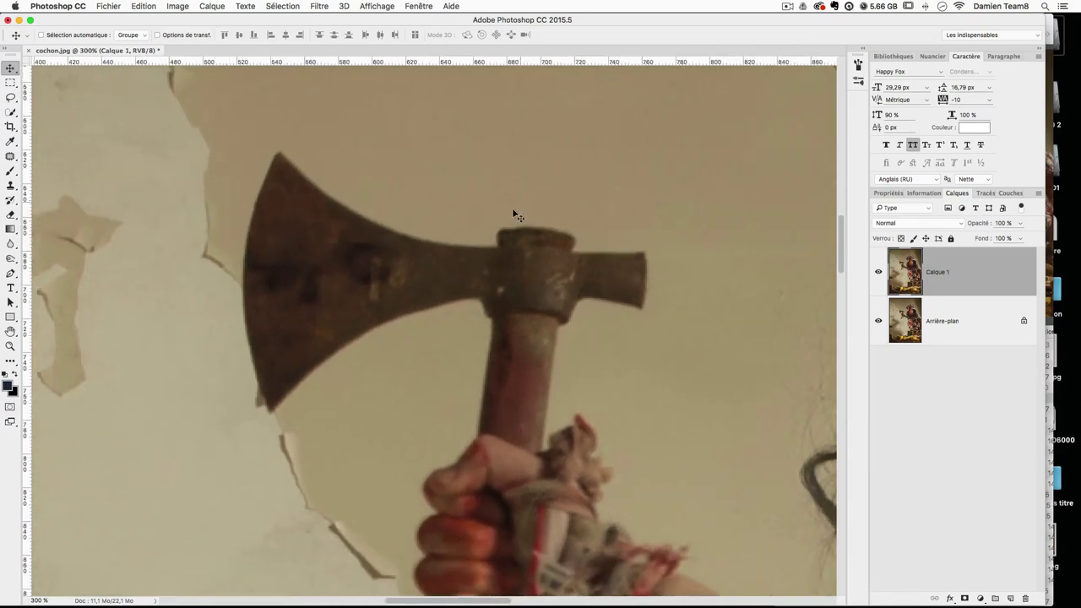
pyautogui.moveTo(672, 226); pyautogui.dragTo(521, 263)
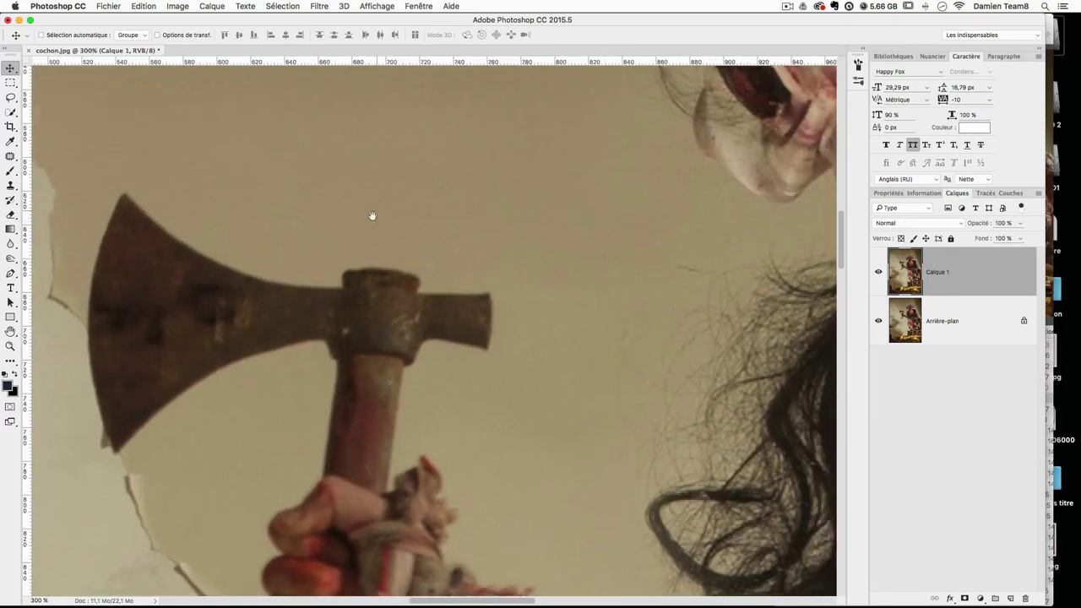
pyautogui.moveTo(431, 302); pyautogui.dragTo(509, 266)
pyautogui.moveTo(409, 166); pyautogui.dragTo(450, 222)
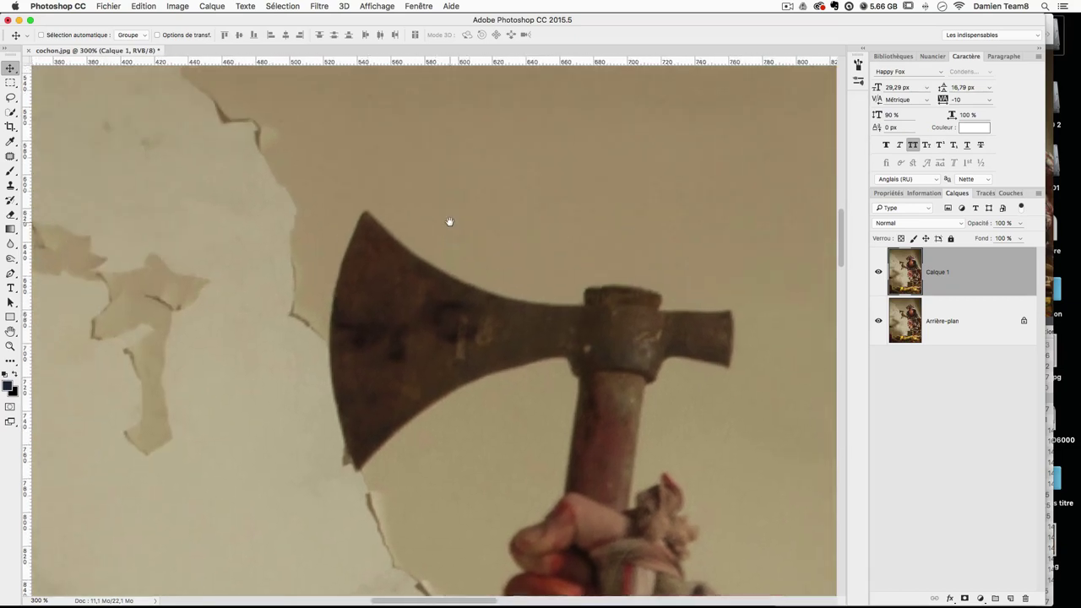
pyautogui.moveTo(512, 344); pyautogui.dragTo(370, 290)
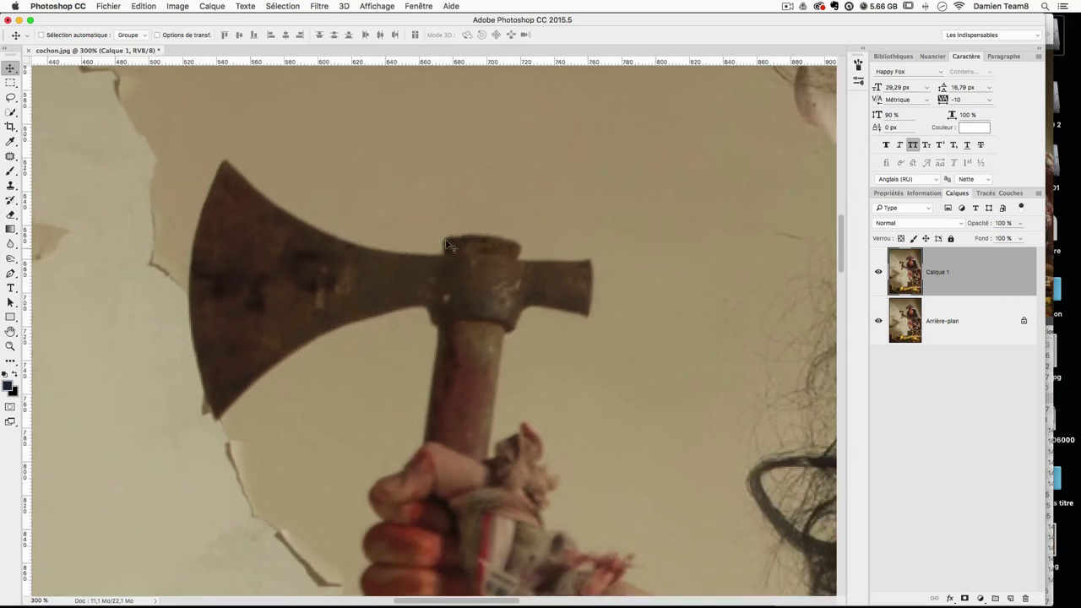
pyautogui.moveTo(372, 212); pyautogui.dragTo(376, 235)
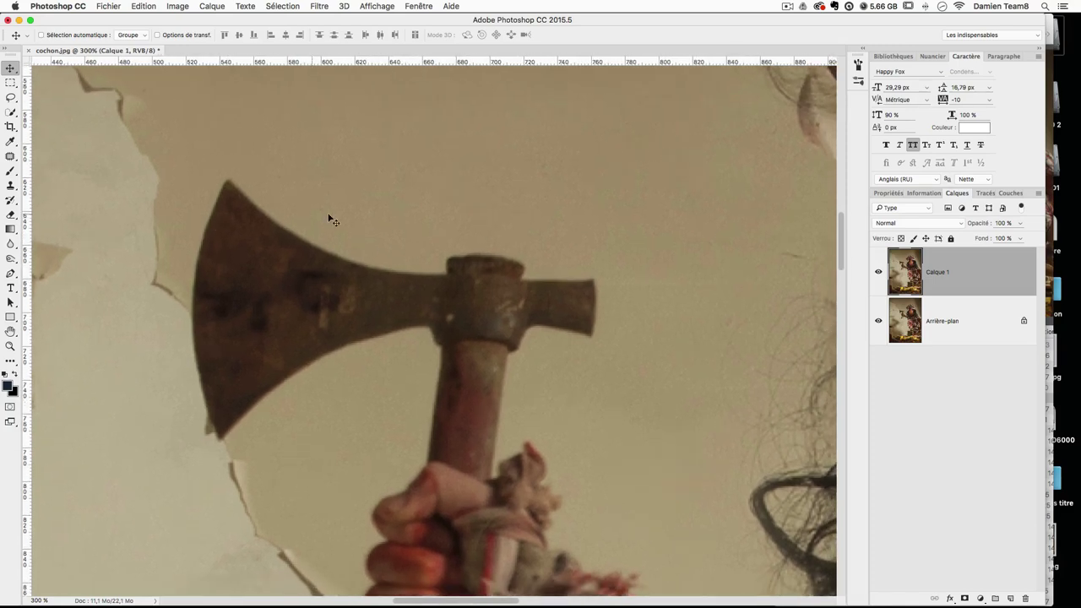
# Step: Use the Patch tool in Source mode to cover the axe's neck, between blade and socket, with clean wall
pyautogui.click(11, 162)
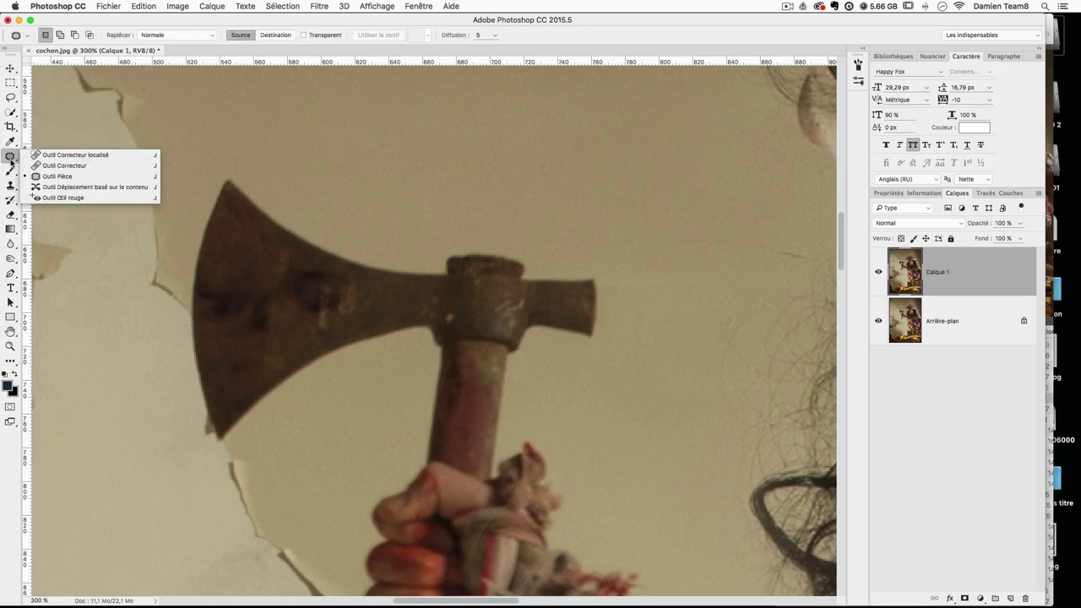
pyautogui.click(84, 179)
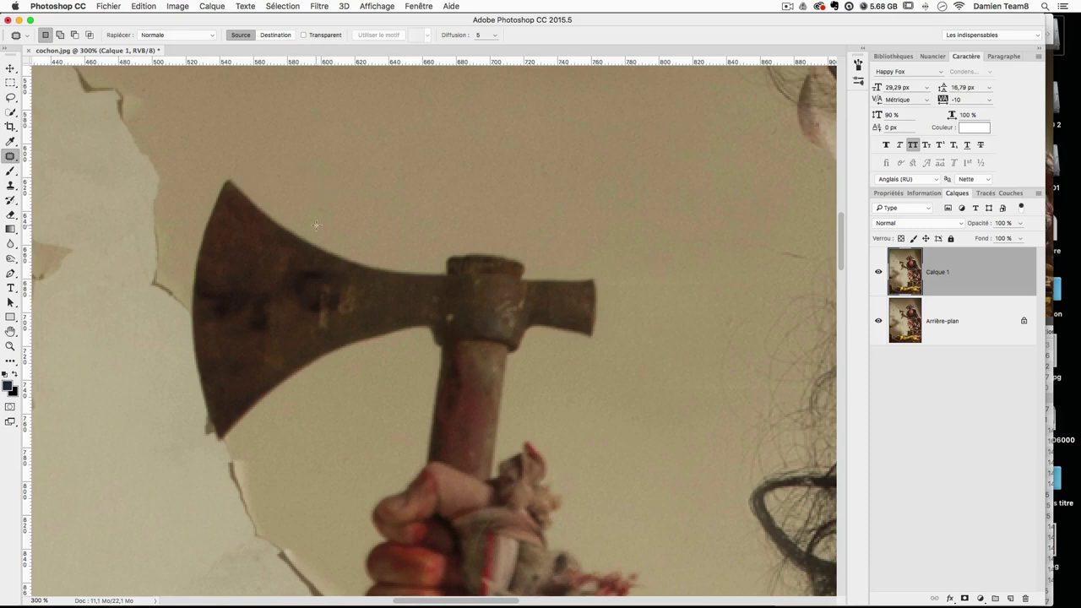
pyautogui.moveTo(343, 220)
pyautogui.mouseDown()
pyautogui.moveTo(310, 270)
pyautogui.moveTo(310, 356)
pyautogui.moveTo(361, 388)
pyautogui.moveTo(414, 350)
pyautogui.moveTo(421, 283)
pyautogui.moveTo(380, 223)
pyautogui.moveTo(341, 221)
pyautogui.mouseUp()
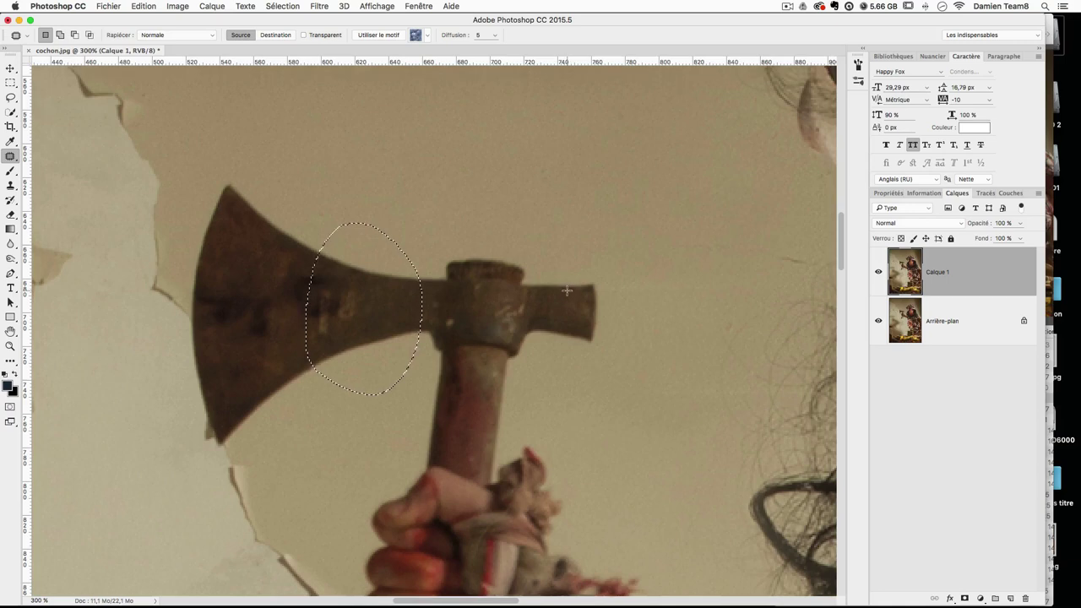
pyautogui.scroll(2, 392, 350)
pyautogui.moveTo(384, 361); pyautogui.dragTo(507, 169)
pyautogui.press('super+d')
# Step: Patch the upper part of the axe's socket and back end with clean wall, and deselect
pyautogui.moveTo(390, 253)
pyautogui.mouseDown()
pyautogui.moveTo(449, 391)
pyautogui.moveTo(562, 385)
pyautogui.moveTo(608, 330)
pyautogui.moveTo(430, 262)
pyautogui.mouseUp()
pyautogui.moveTo(425, 327)
pyautogui.mouseDown()
pyautogui.moveTo(486, 158)
pyautogui.moveTo(358, 153)
pyautogui.mouseUp()
pyautogui.press('super+d')
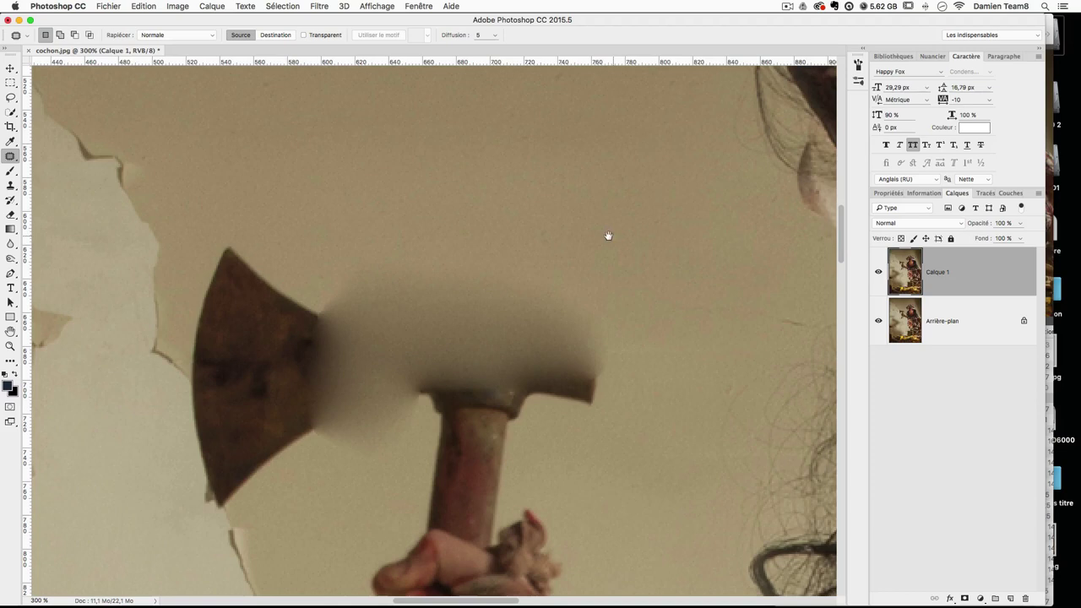
# Step: Patch the rest of the axe's back end and the neighbouring parts of the head with clean wall
pyautogui.moveTo(608, 235); pyautogui.dragTo(531, 299)
pyautogui.moveTo(456, 275); pyautogui.dragTo(459, 203)
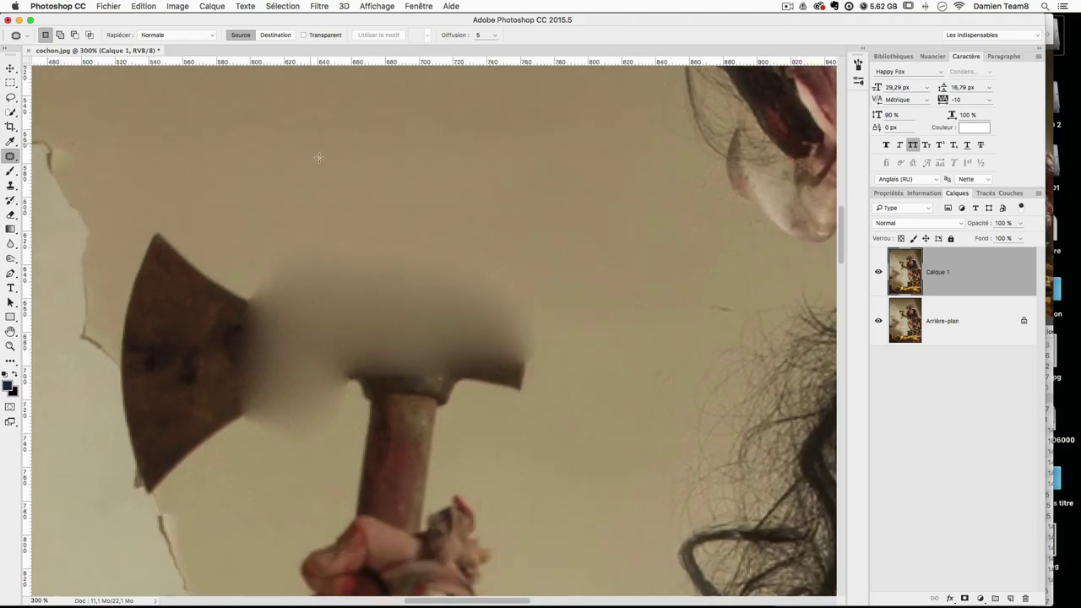
pyautogui.scroll(-3, 442, 244)
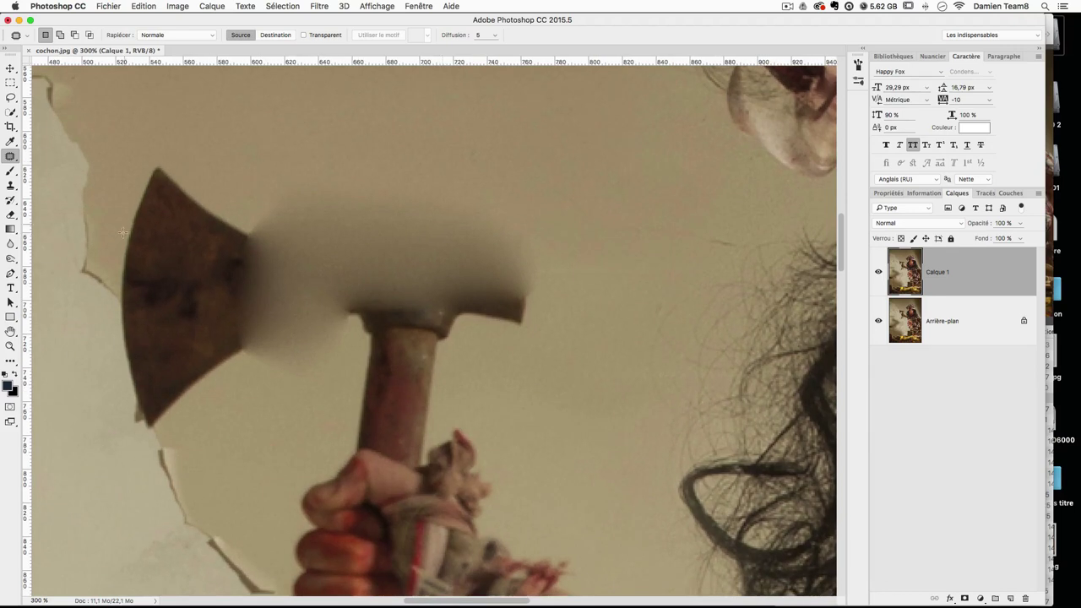
pyautogui.moveTo(498, 191)
pyautogui.mouseDown()
pyautogui.moveTo(371, 211)
pyautogui.moveTo(348, 304)
pyautogui.moveTo(478, 314)
pyautogui.moveTo(533, 197)
pyautogui.moveTo(536, 210)
pyautogui.moveTo(499, 326)
pyautogui.moveTo(377, 113)
pyautogui.moveTo(386, 128)
pyautogui.mouseUp()
pyautogui.press('cmd+d')
pyautogui.moveTo(424, 273); pyautogui.dragTo(480, 235)
pyautogui.moveTo(585, 439)
pyautogui.mouseDown()
pyautogui.moveTo(478, 338)
pyautogui.moveTo(587, 443)
pyautogui.mouseUp()
pyautogui.moveTo(537, 376)
pyautogui.mouseDown()
pyautogui.moveTo(531, 187)
pyautogui.moveTo(576, 205)
pyautogui.mouseUp()
pyautogui.press('cmd+d')
# Step: Patch over the upper and inner blade and the socket above the handle using nearby wall texture
pyautogui.moveTo(264, 205)
pyautogui.mouseDown()
pyautogui.moveTo(140, 279)
pyautogui.moveTo(353, 253)
pyautogui.moveTo(262, 203)
pyautogui.mouseUp()
pyautogui.moveTo(223, 299)
pyautogui.mouseDown()
pyautogui.moveTo(502, 181)
pyautogui.moveTo(352, 286)
pyautogui.mouseUp()
pyautogui.moveTo(253, 276)
pyautogui.mouseDown()
pyautogui.moveTo(212, 366)
pyautogui.moveTo(350, 362)
pyautogui.moveTo(255, 277)
pyautogui.mouseUp()
pyautogui.press('super+d')
pyautogui.moveTo(366, 294)
pyautogui.mouseDown()
pyautogui.moveTo(342, 372)
pyautogui.moveTo(361, 396)
pyautogui.moveTo(375, 395)
pyautogui.moveTo(388, 363)
pyautogui.moveTo(367, 295)
pyautogui.mouseUp()
pyautogui.moveTo(380, 319); pyautogui.dragTo(411, 225)
pyautogui.press('super+d')
pyautogui.moveTo(490, 363)
pyautogui.mouseDown()
pyautogui.moveTo(512, 436)
pyautogui.moveTo(561, 365)
pyautogui.moveTo(544, 254)
pyautogui.mouseUp()
pyautogui.press('super+d')
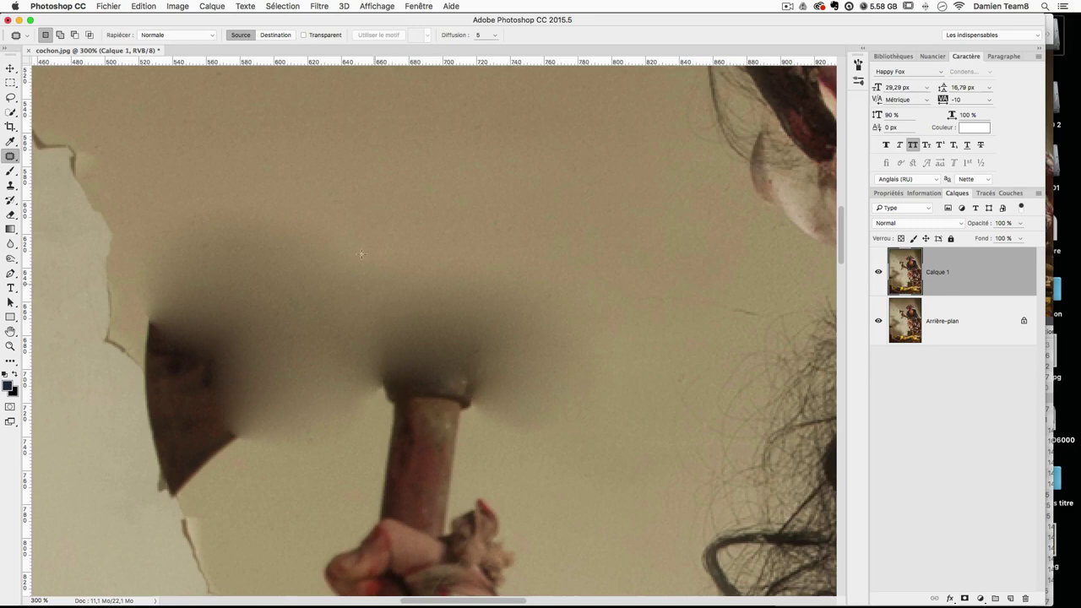
# Step: Patch the remaining piece of the blade with the peeling-paint wall area beside it, and deselect
pyautogui.moveTo(210, 294); pyautogui.dragTo(309, 290)
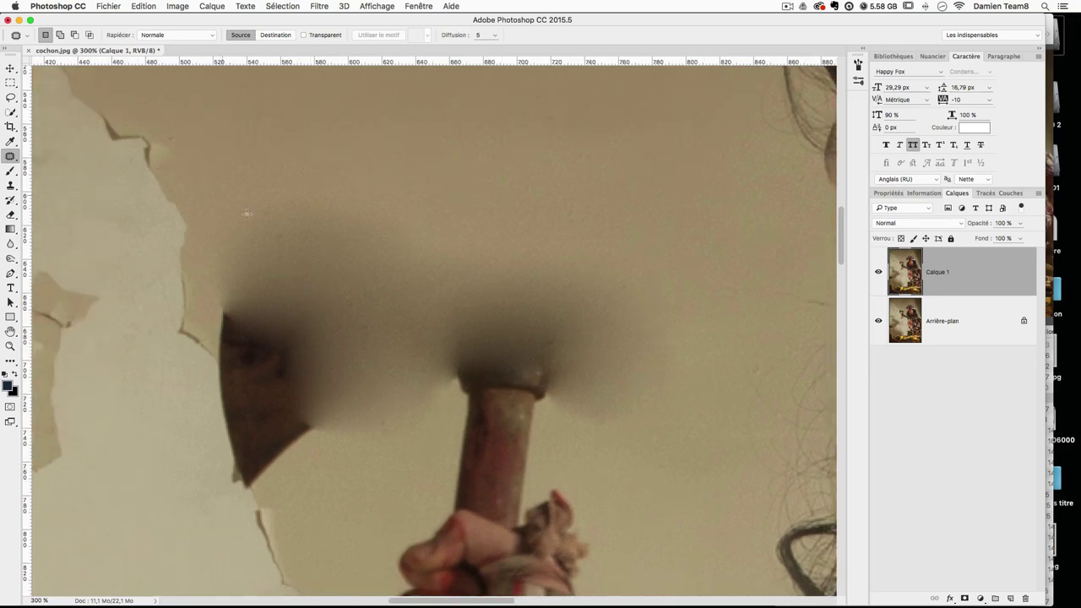
pyautogui.moveTo(417, 336); pyautogui.dragTo(425, 302)
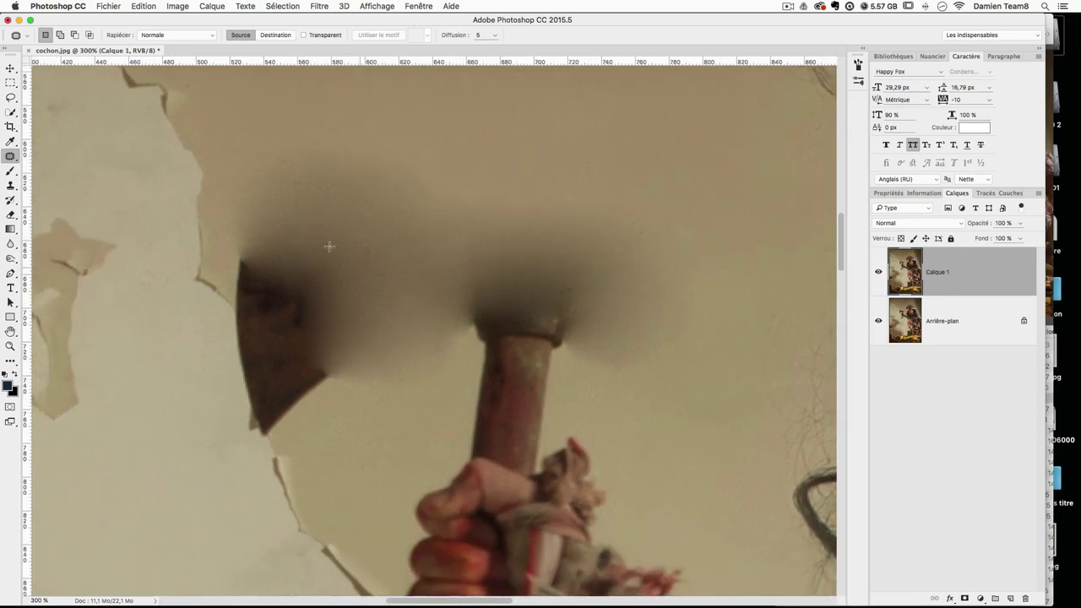
pyautogui.moveTo(310, 257); pyautogui.dragTo(324, 228)
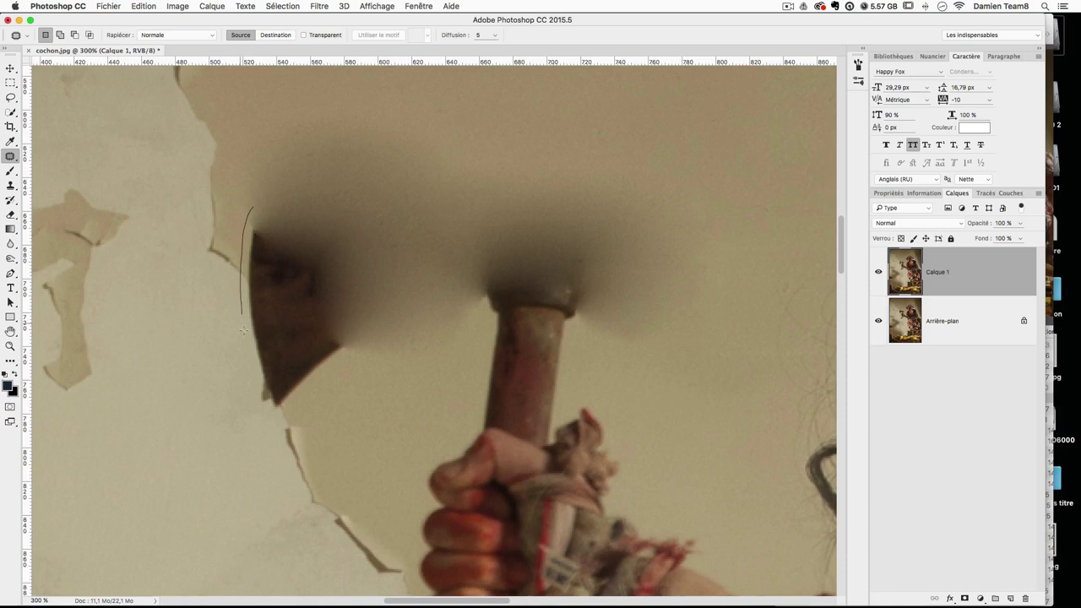
pyautogui.moveTo(272, 424)
pyautogui.mouseDown()
pyautogui.moveTo(329, 416)
pyautogui.moveTo(389, 341)
pyautogui.moveTo(361, 246)
pyautogui.moveTo(311, 179)
pyautogui.moveTo(246, 205)
pyautogui.mouseUp()
pyautogui.moveTo(405, 300); pyautogui.dragTo(429, 358)
pyautogui.moveTo(320, 355); pyautogui.dragTo(130, 377)
pyautogui.press('super+d')
# Step: Switch to Finder and place hache.png from the images et textures folder into the cochon.jpg document
pyautogui.moveTo(495, 481); pyautogui.dragTo(446, 303)
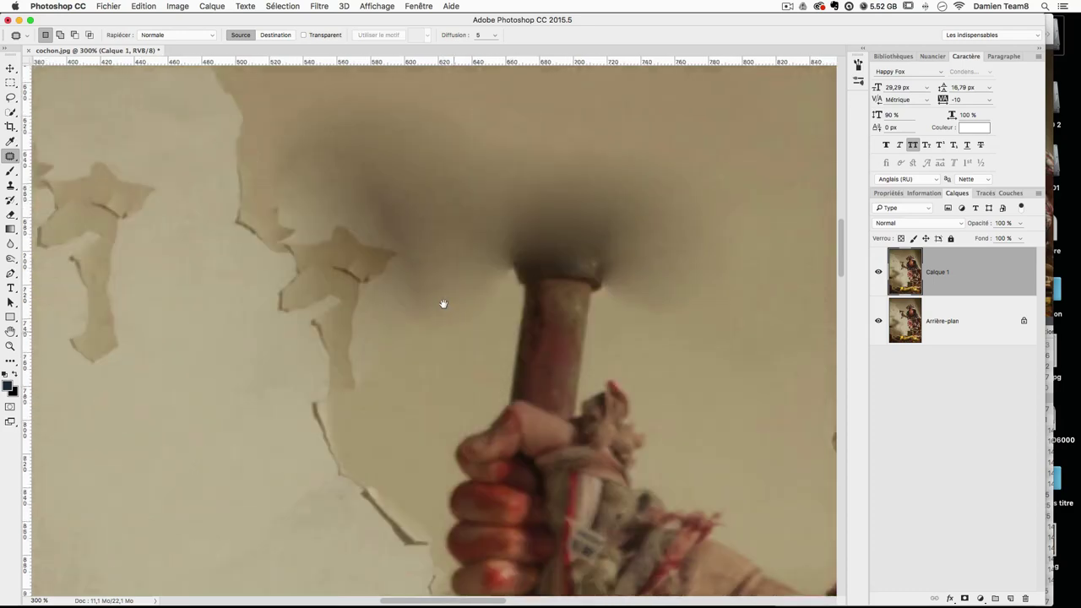
pyautogui.scroll(-5, 446, 304)
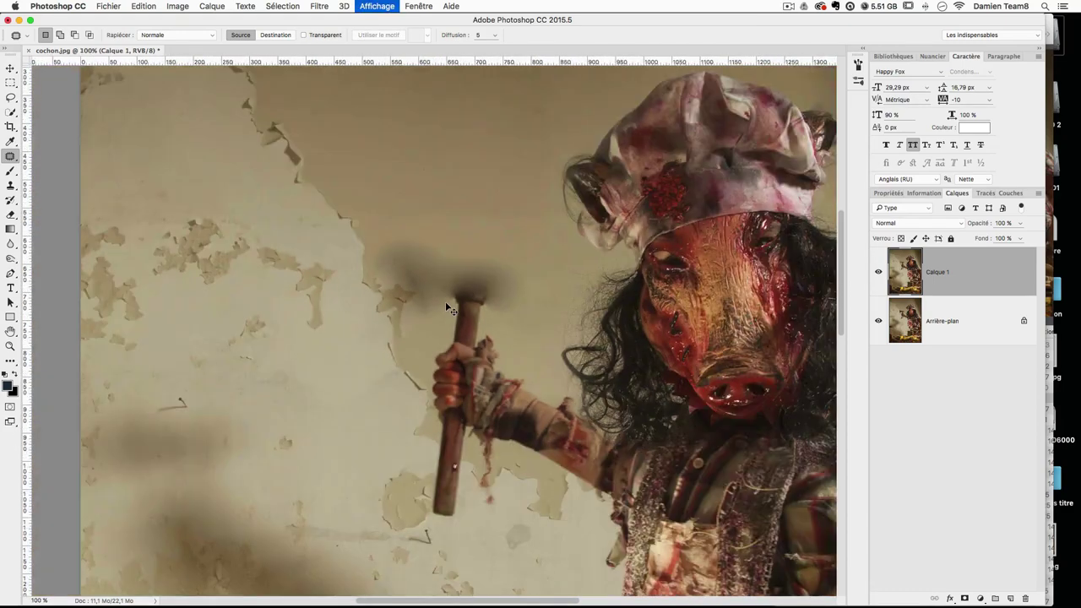
pyautogui.scroll(3, 448, 308)
pyautogui.moveTo(459, 292); pyautogui.dragTo(351, 370)
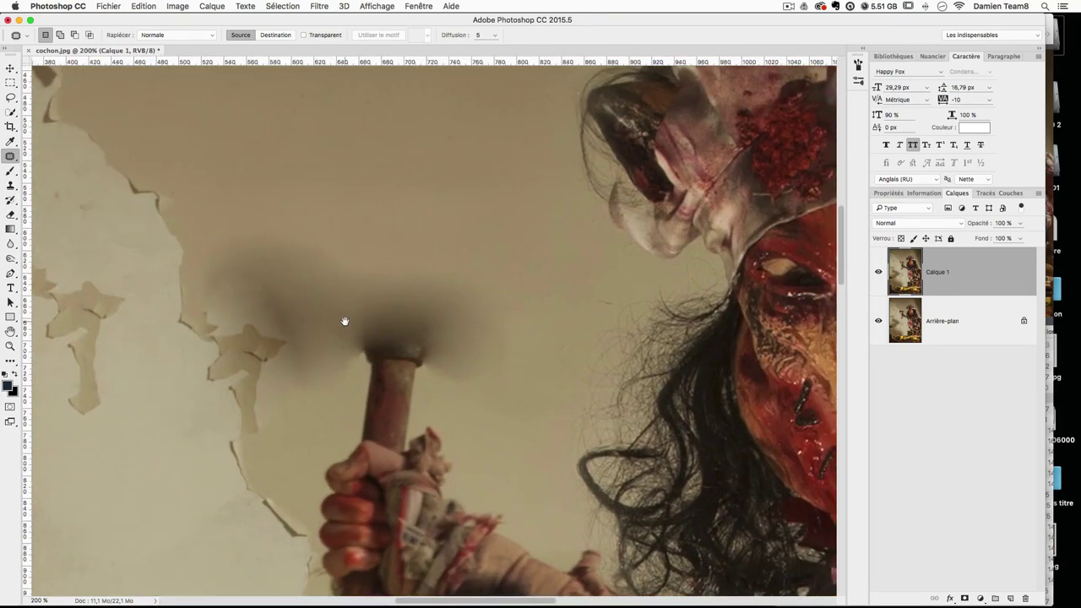
pyautogui.moveTo(467, 285); pyautogui.dragTo(429, 287)
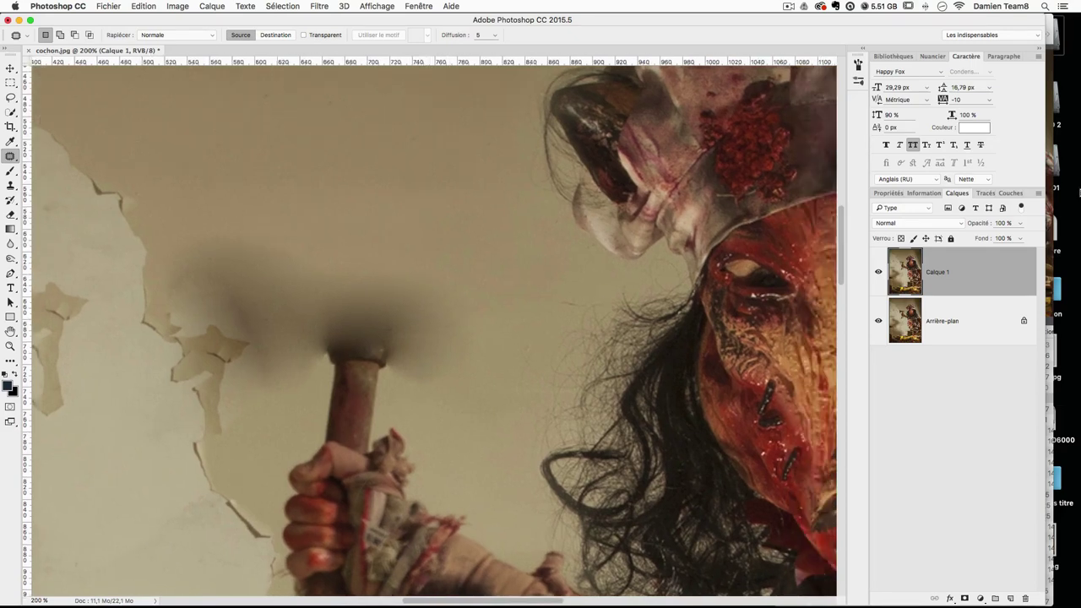
pyautogui.click(1050, 19)
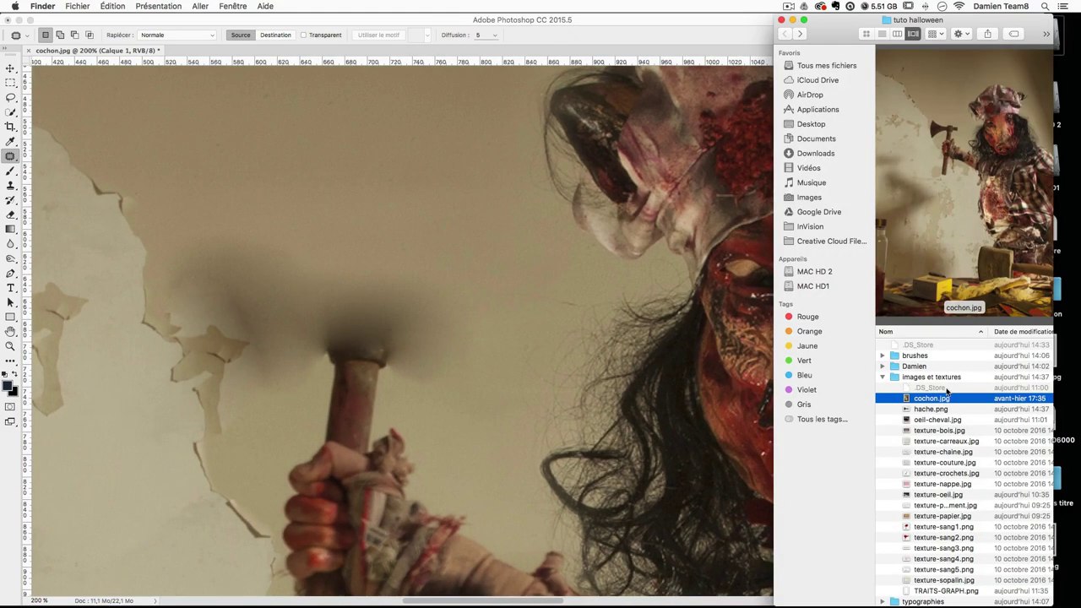
pyautogui.click(931, 409)
pyautogui.moveTo(931, 409); pyautogui.dragTo(292, 308)
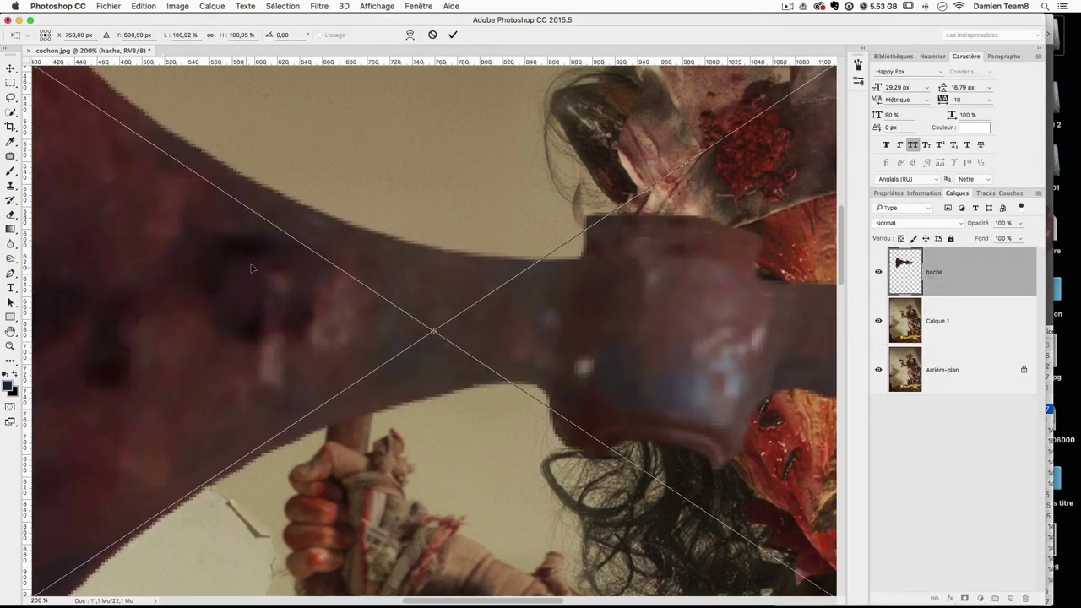
# Step: Scale the placed axe head proportionally down to about 35.7%
pyautogui.press('super+minus')
pyautogui.press('super+minus')
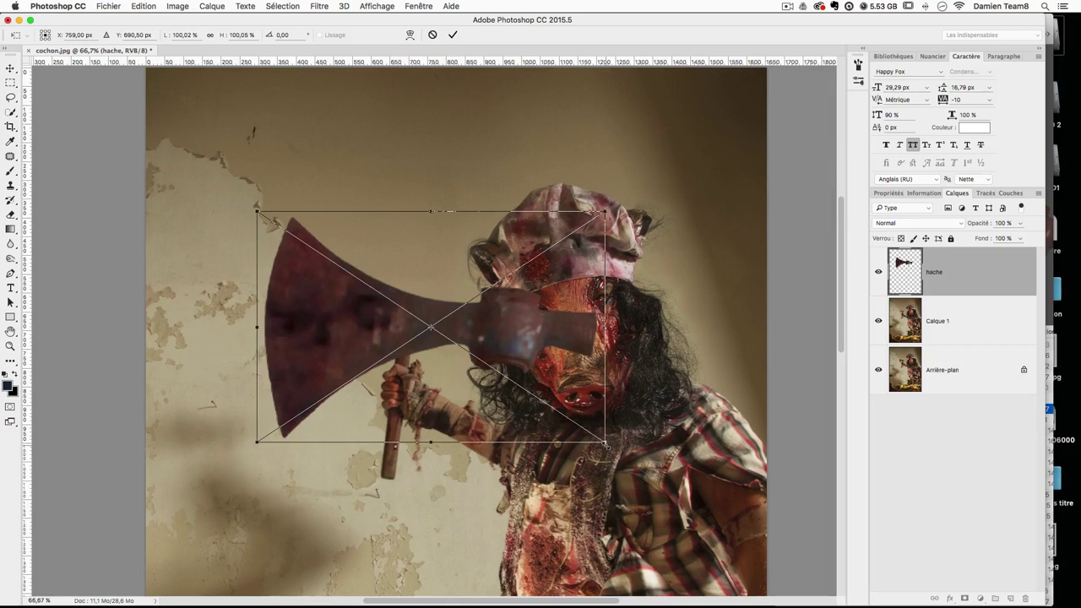
pyautogui.moveTo(602, 440); pyautogui.dragTo(490, 375)
pyautogui.press('super+plus')
pyautogui.press('super+plus')
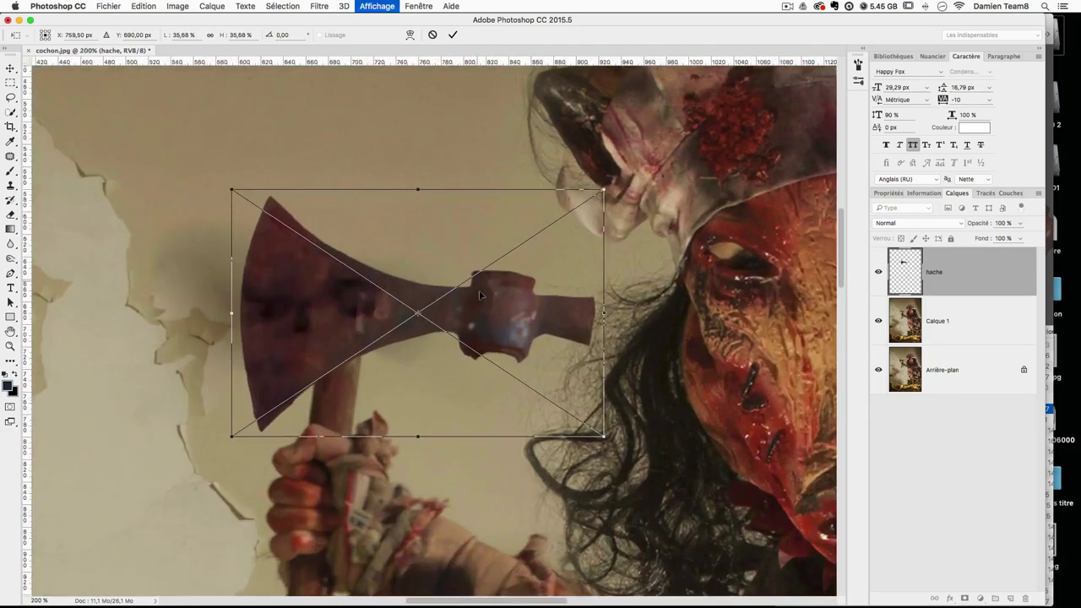
# Step: Position the axe head on top of the handle, enlarge it to about 37.8%, nudge it slightly left and commit the transformation
pyautogui.moveTo(496, 318); pyautogui.dragTo(355, 311)
pyautogui.press('super+minus')
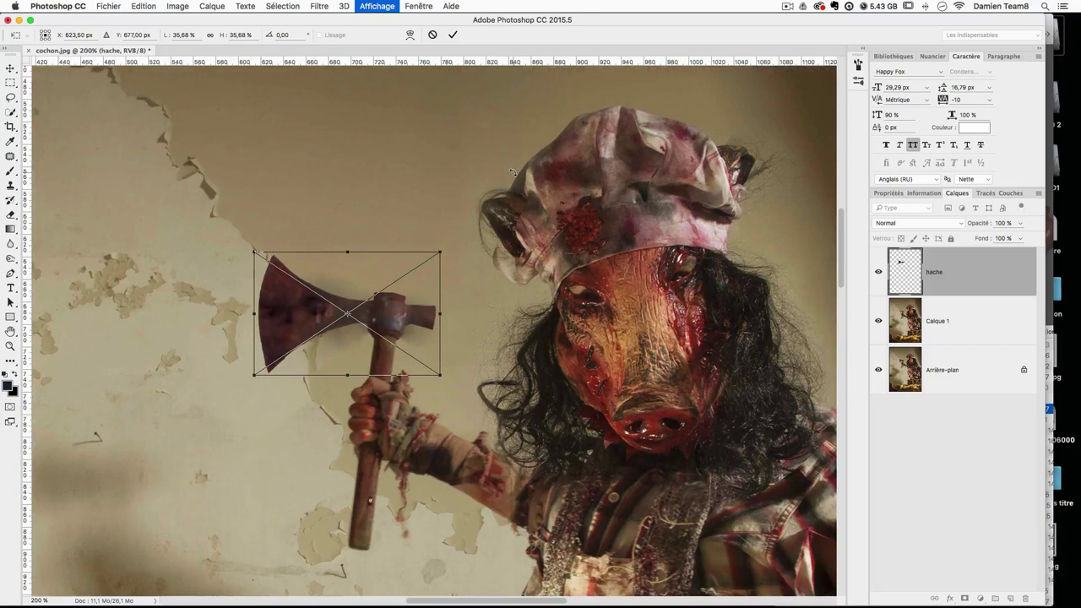
pyautogui.moveTo(442, 250); pyautogui.dragTo(447, 247)
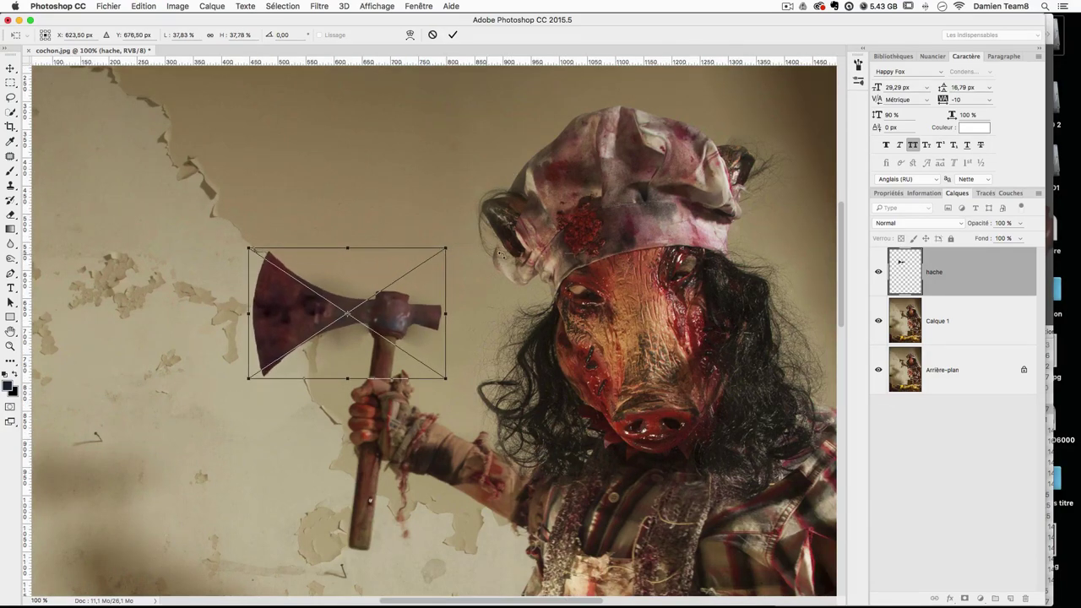
pyautogui.press('super+plus')
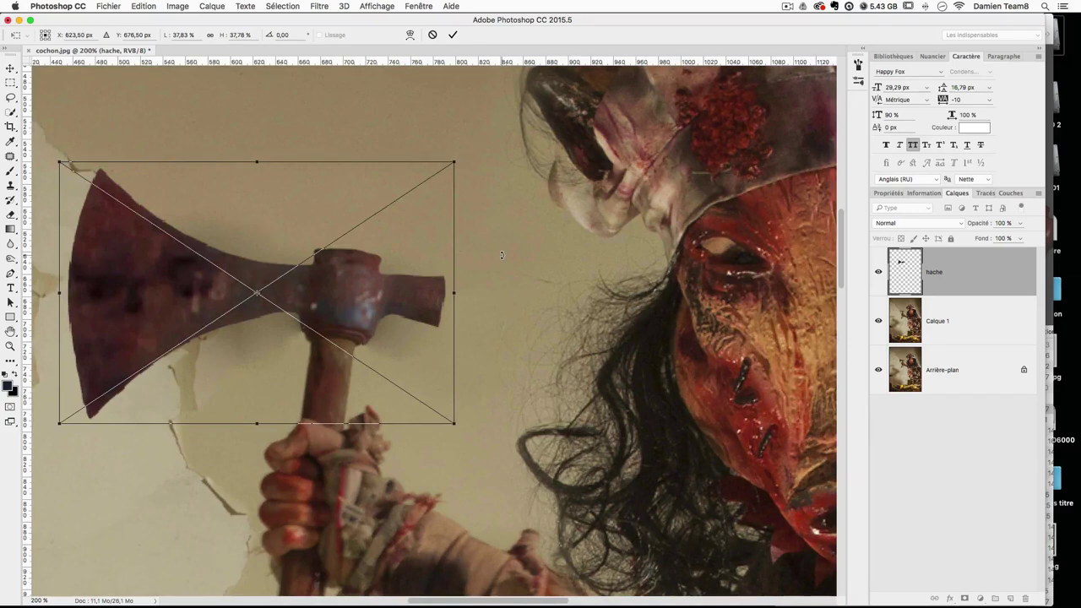
pyautogui.press('Left')
pyautogui.press('Left')
pyautogui.press('Left')
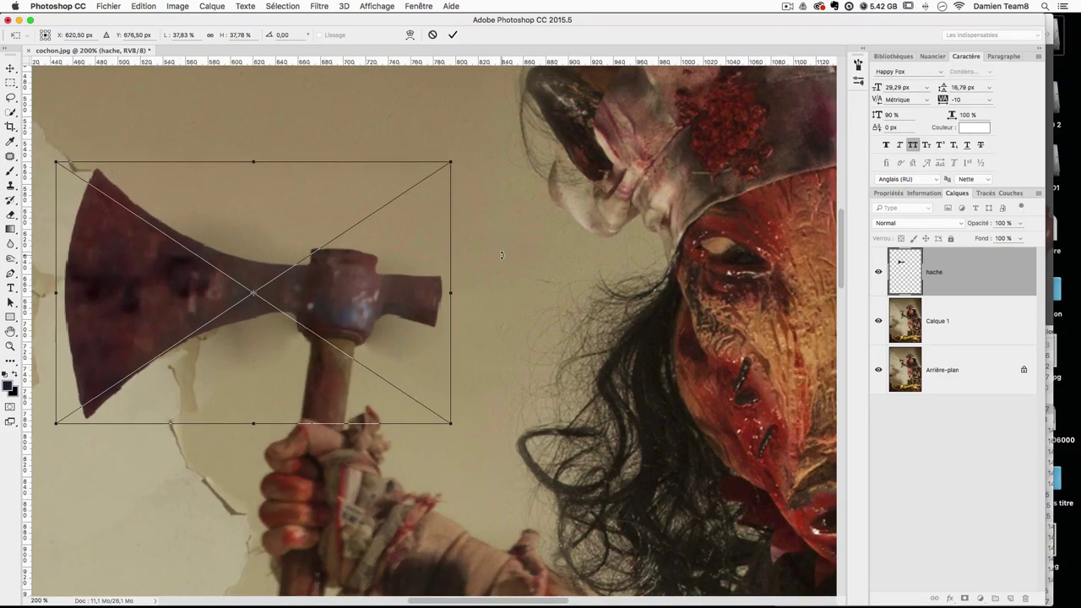
pyautogui.press('Return')
pyautogui.press('j')
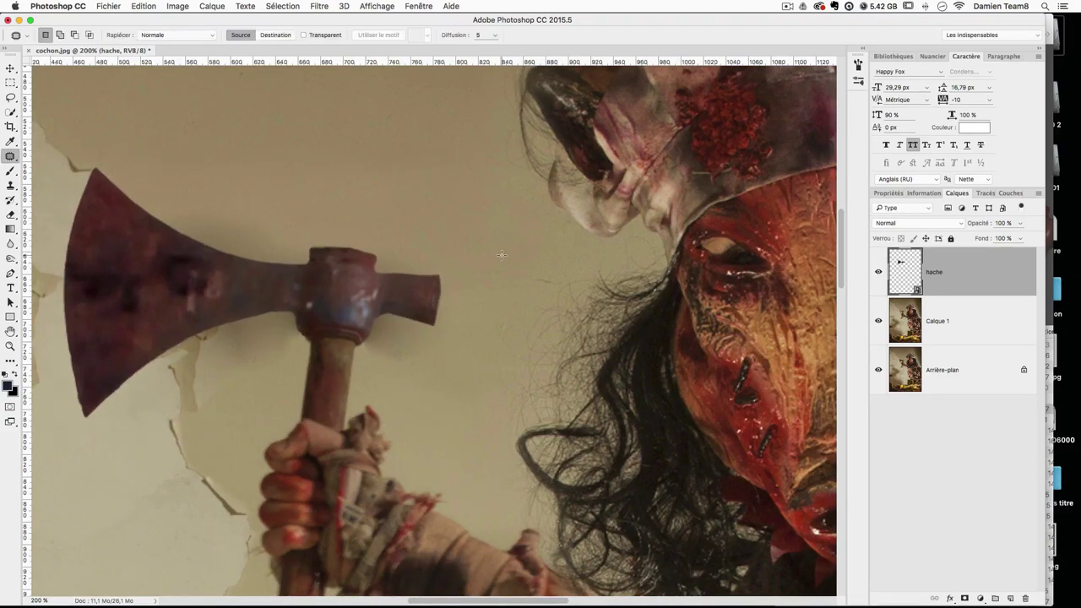
# Step: Compare the new axe head with the original by toggling the hache and Calque 1 layers, and inspect the composite at different magnifications
pyautogui.moveTo(878, 316); pyautogui.dragTo(879, 272)
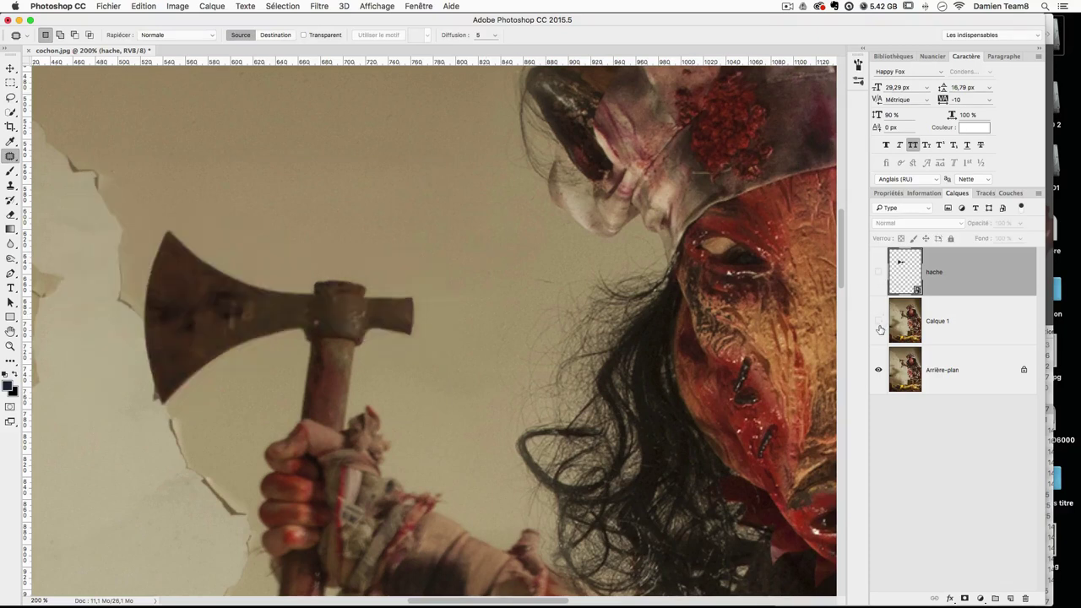
pyautogui.moveTo(879, 330); pyautogui.dragTo(879, 272)
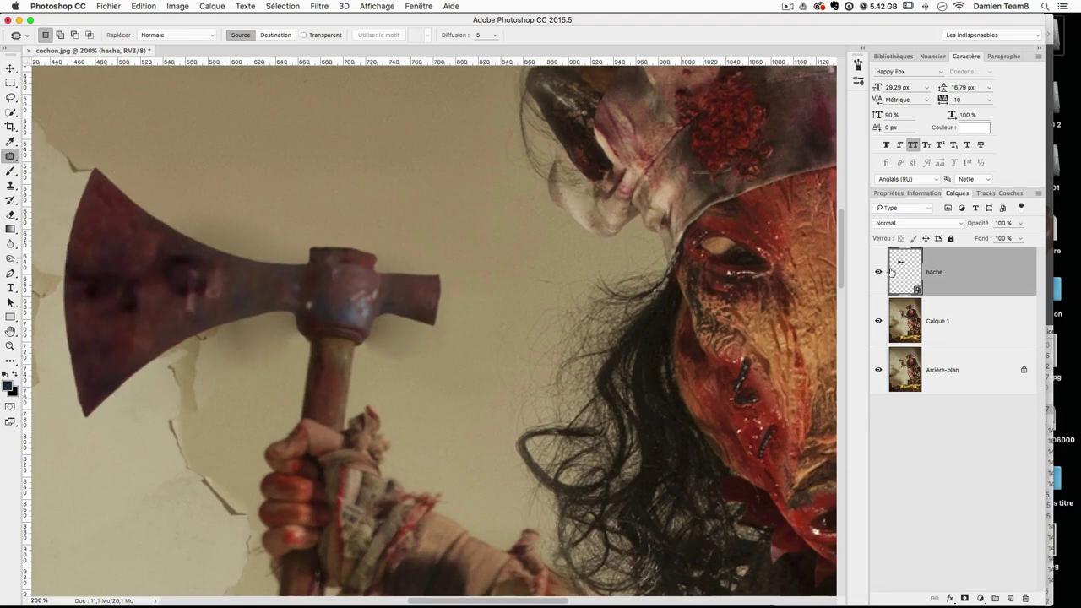
pyautogui.click(879, 324)
pyautogui.click(880, 325)
pyautogui.moveTo(464, 348); pyautogui.dragTo(507, 296)
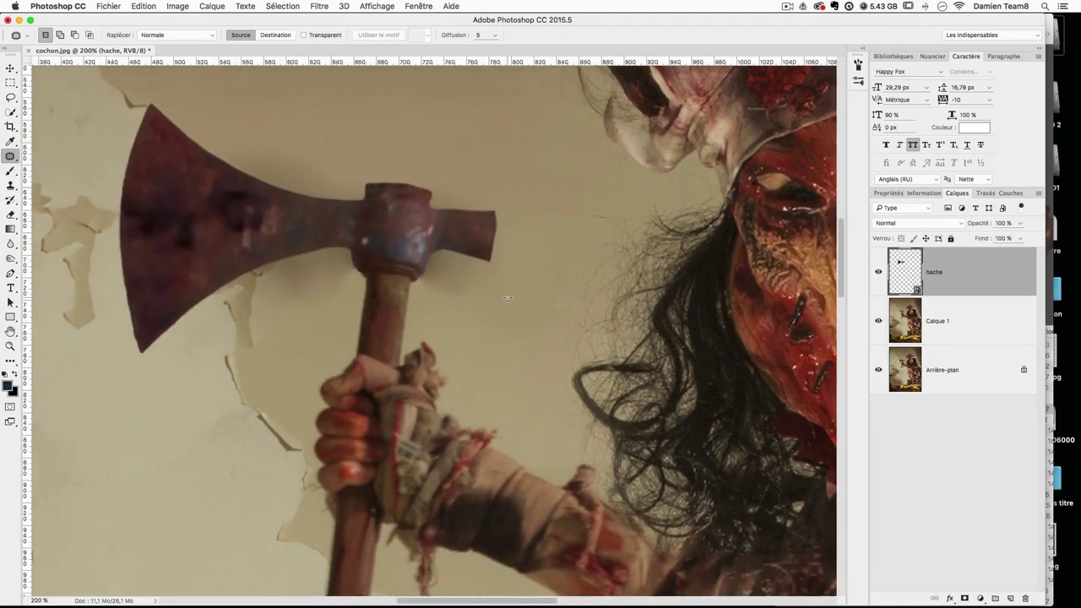
pyautogui.press('super+minus')
pyautogui.press('super+minus')
pyautogui.press('super+plus')
pyautogui.press('super+plus')
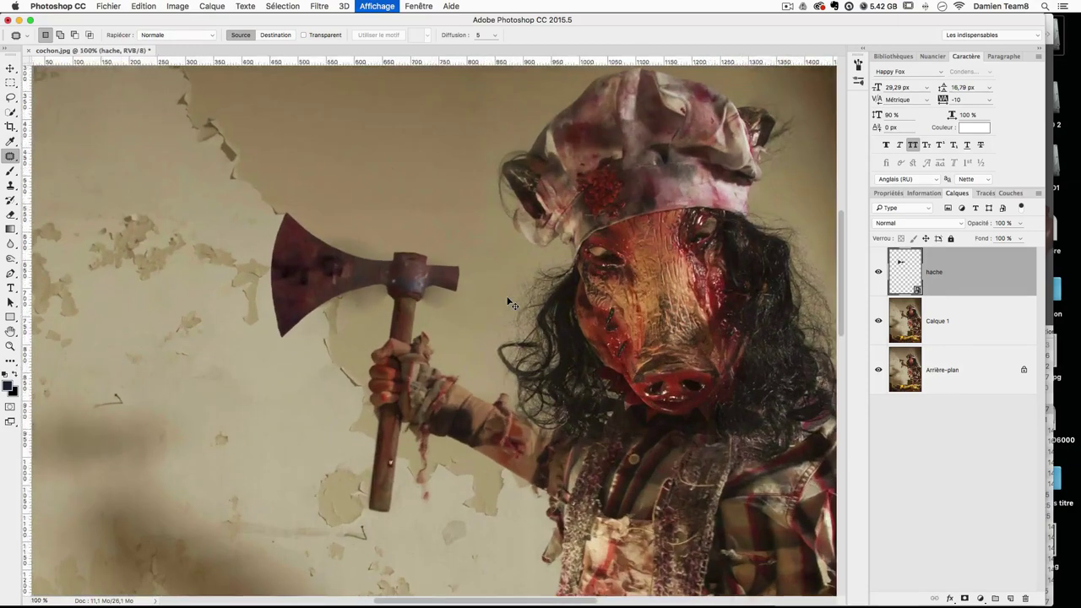
pyautogui.moveTo(454, 243); pyautogui.dragTo(448, 289)
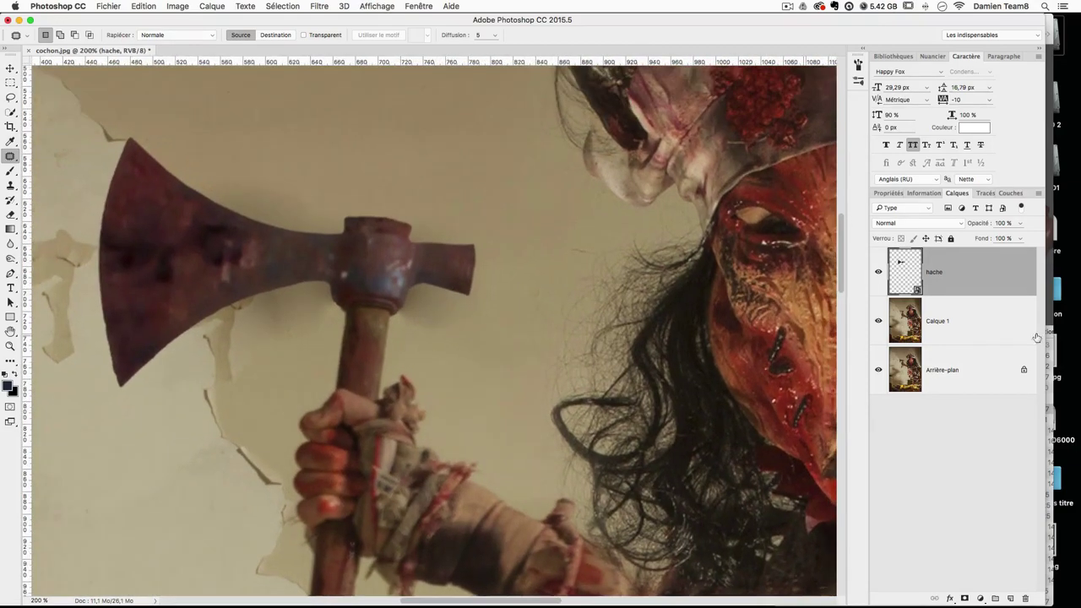
# Step: Select the Calque 1 layer, activate the Clone Stamp tool for it and rename the layer cochon
pyautogui.click(10, 68)
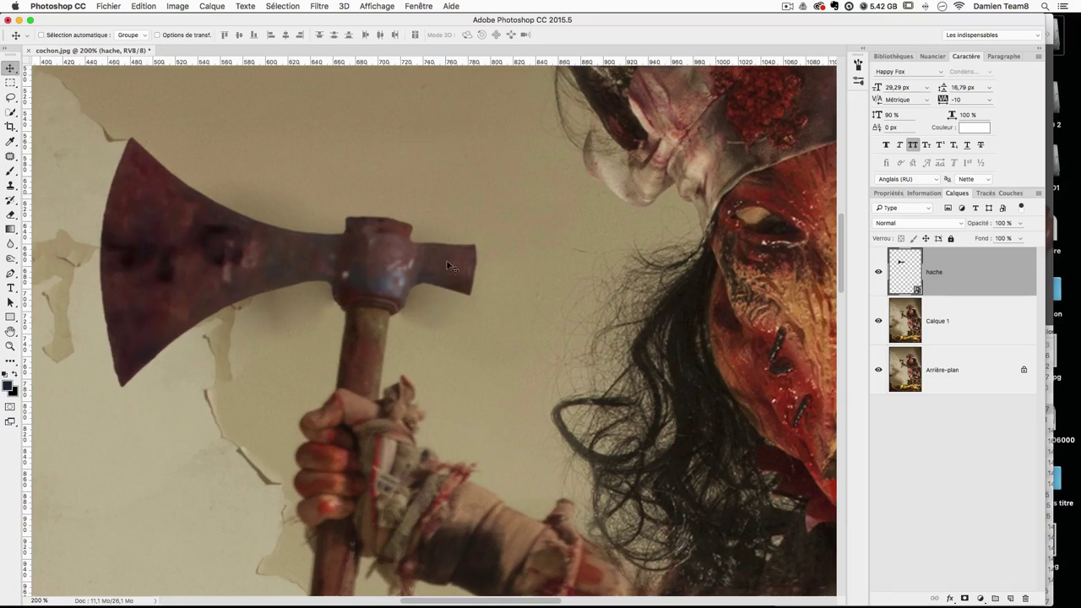
pyautogui.click(933, 325)
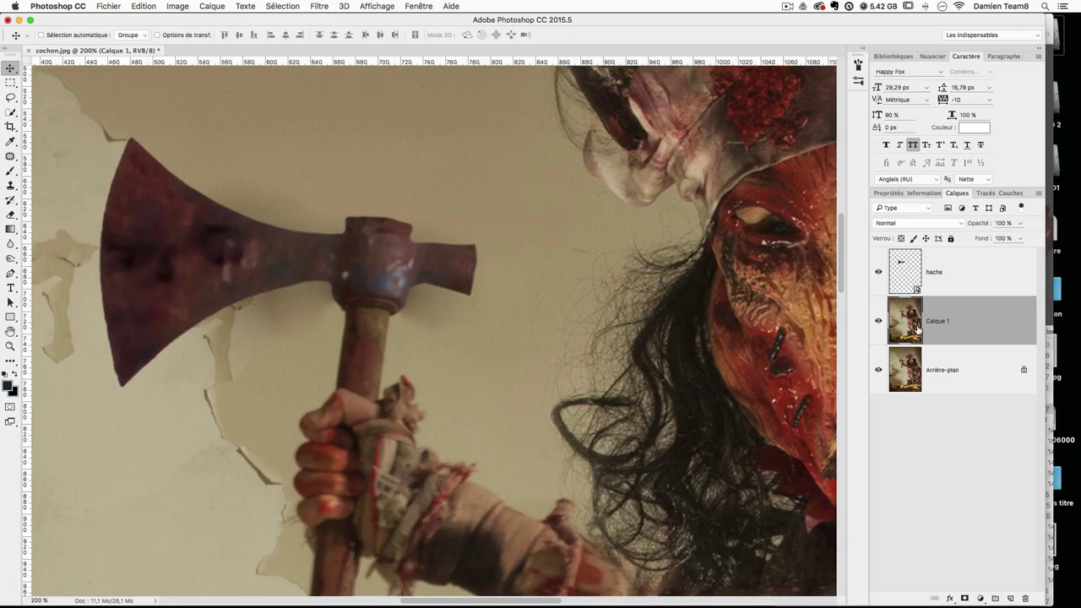
pyautogui.press('super+plus')
pyautogui.moveTo(495, 245); pyautogui.dragTo(426, 263)
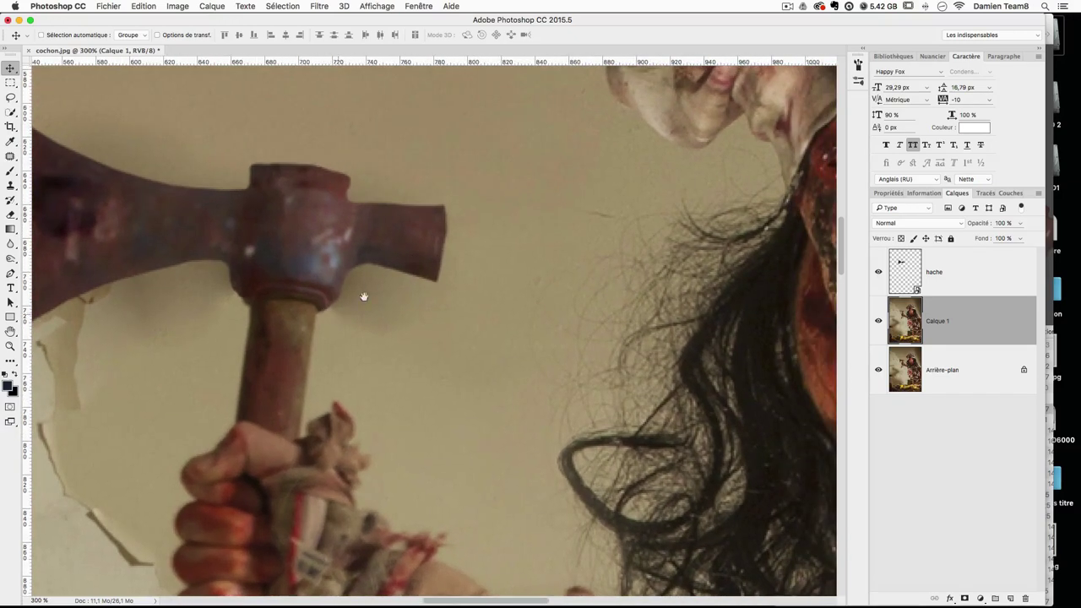
pyautogui.moveTo(364, 296); pyautogui.dragTo(340, 297)
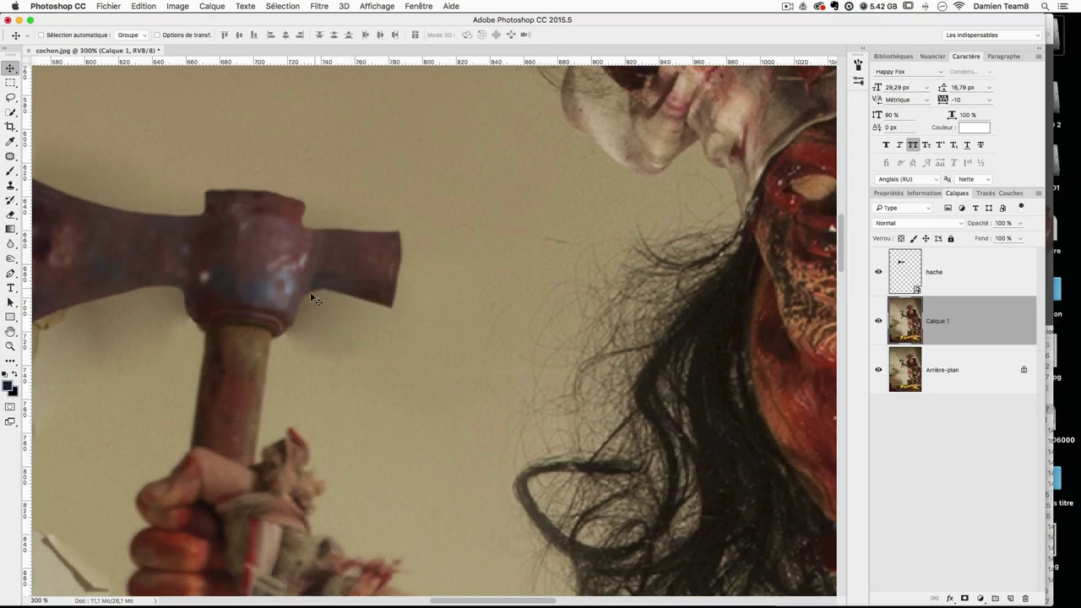
pyautogui.click(10, 157)
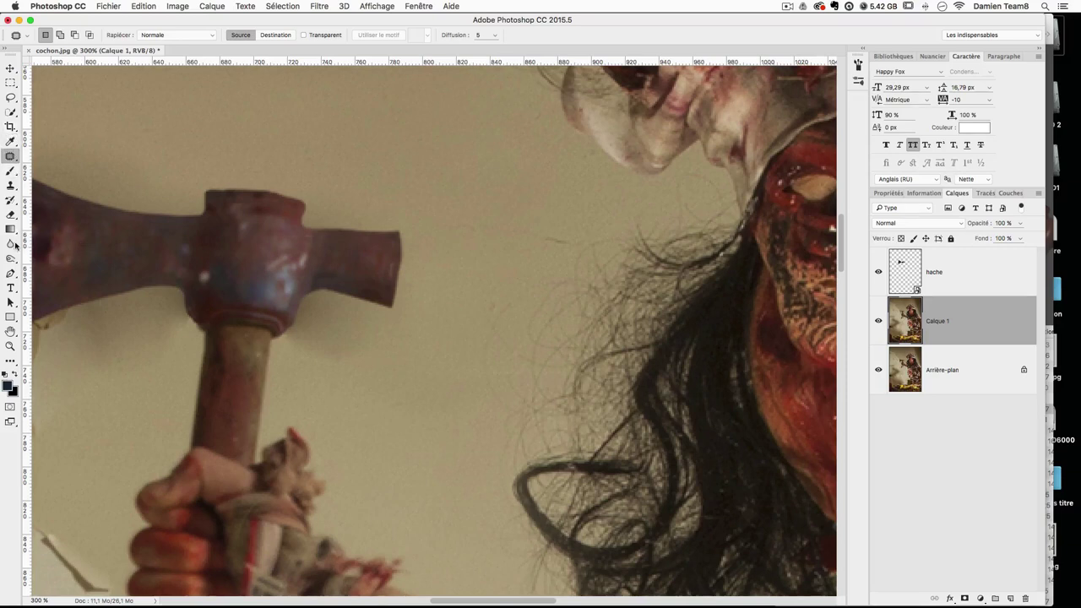
pyautogui.click(13, 186)
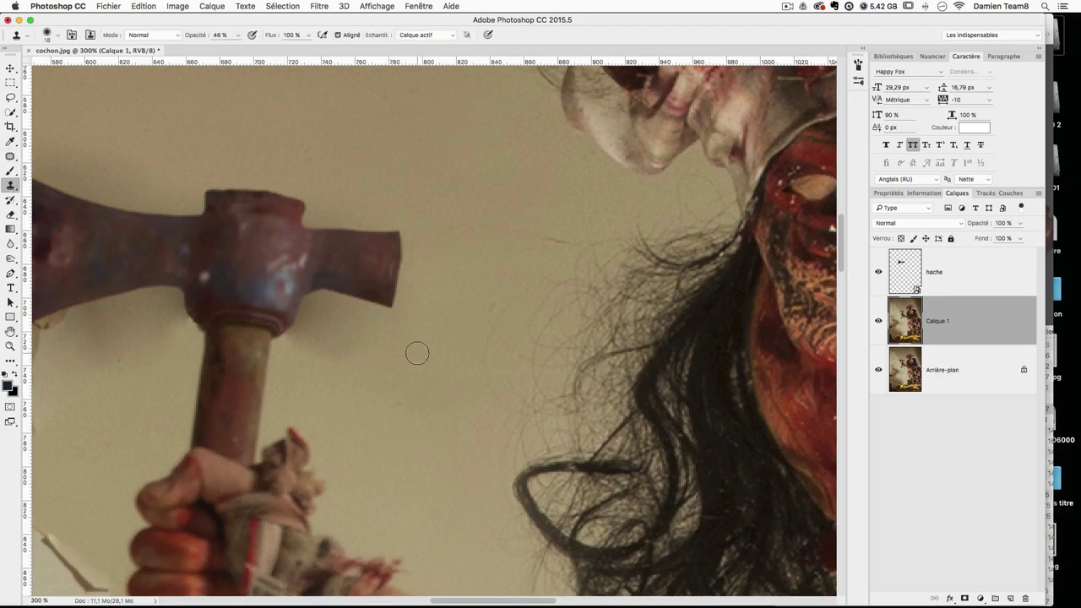
pyautogui.press('super+plus')
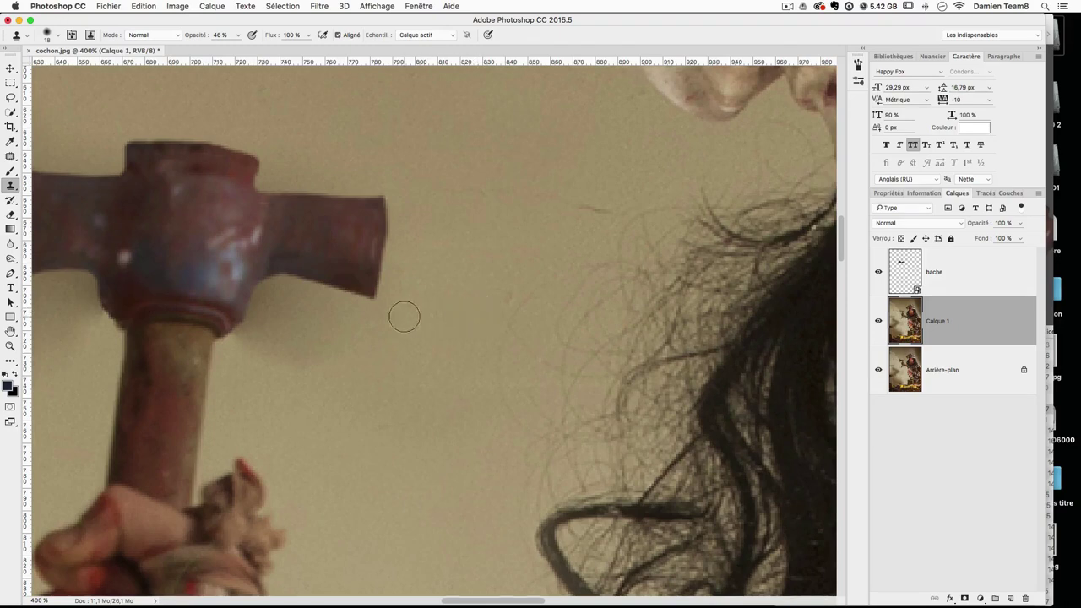
pyautogui.doubleClick(938, 325)
pyautogui.write('C')
pyautogui.press('Return')
# Step: Set the Clone Stamp to a 33 px brush at 28% opacity and clone clean wall over the shadow beneath the axe's hammer end
pyautogui.moveTo(406, 382); pyautogui.dragTo(422, 381)
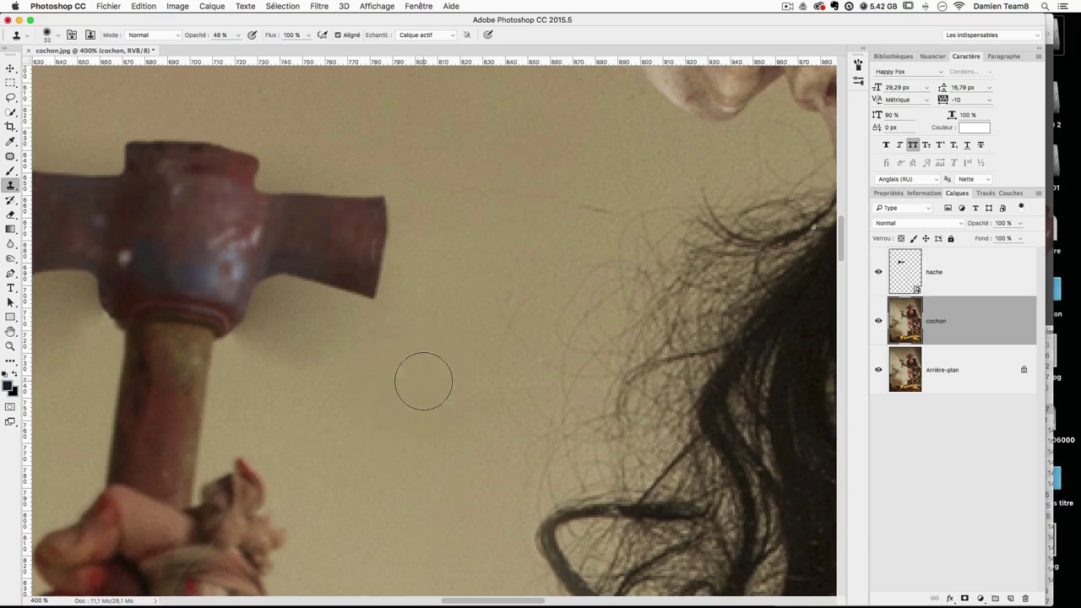
pyautogui.click(239, 35)
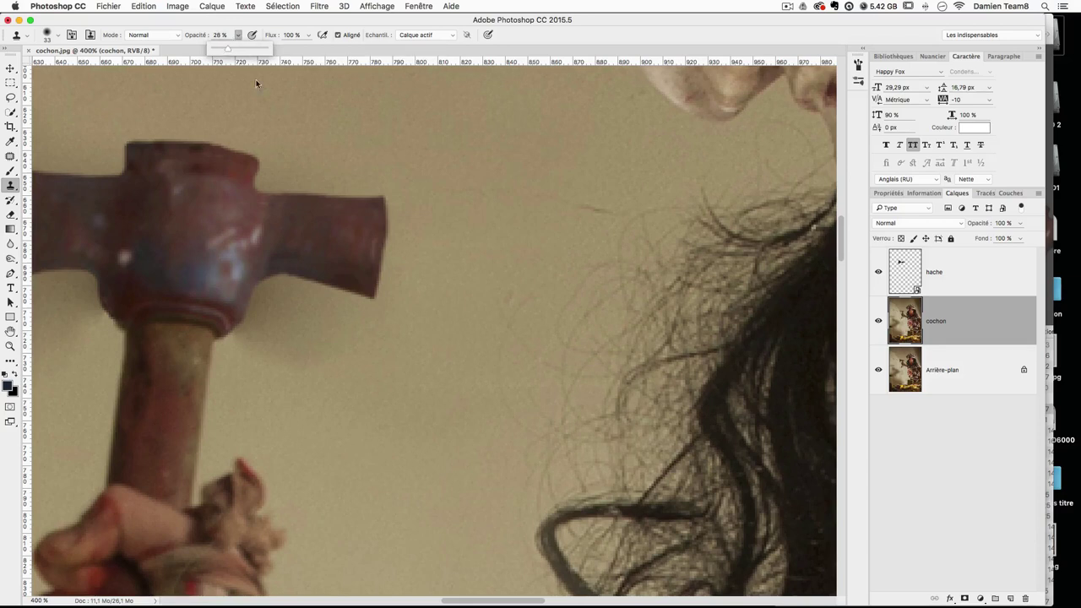
pyautogui.click(368, 436)
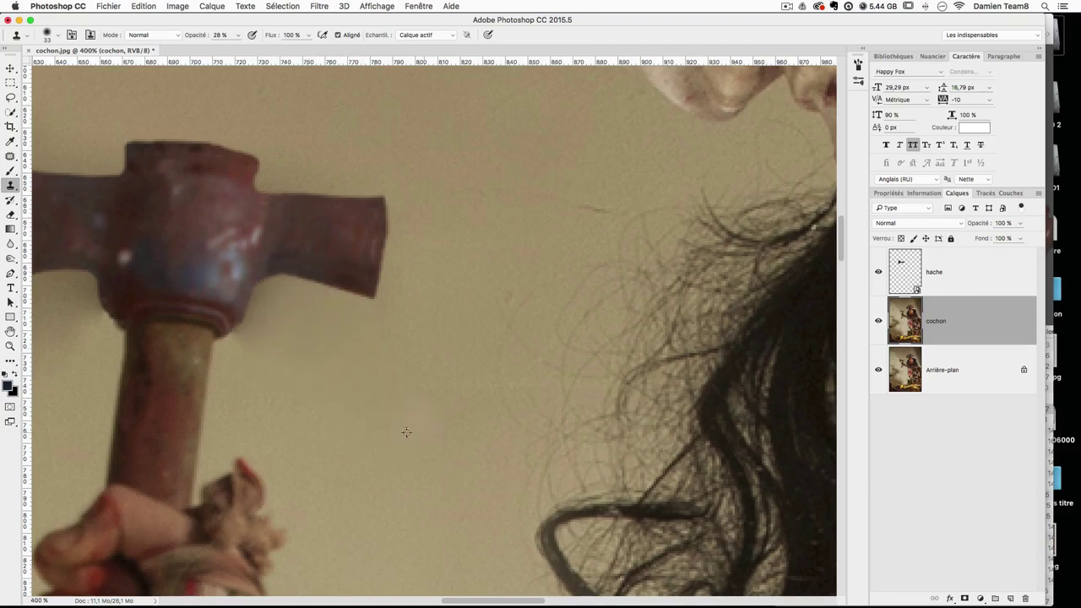
# Step: Try different Clone Stamp brush sizes and hardness levels on the canvas, ending with a soft 25 px brush
pyautogui.keyDown('ctrl'); pyautogui.keyDown('alt'); pyautogui.moveTo(357, 383); pyautogui.dragTo(332, 389); pyautogui.keyUp('alt'); pyautogui.keyUp('ctrl')
pyautogui.moveTo(315, 385)
pyautogui.mouseDown()
pyautogui.moveTo(380, 383)
pyautogui.moveTo(323, 386)
pyautogui.moveTo(332, 381)
pyautogui.moveTo(329, 290)
pyautogui.moveTo(332, 421)
pyautogui.moveTo(324, 273)
pyautogui.mouseUp()
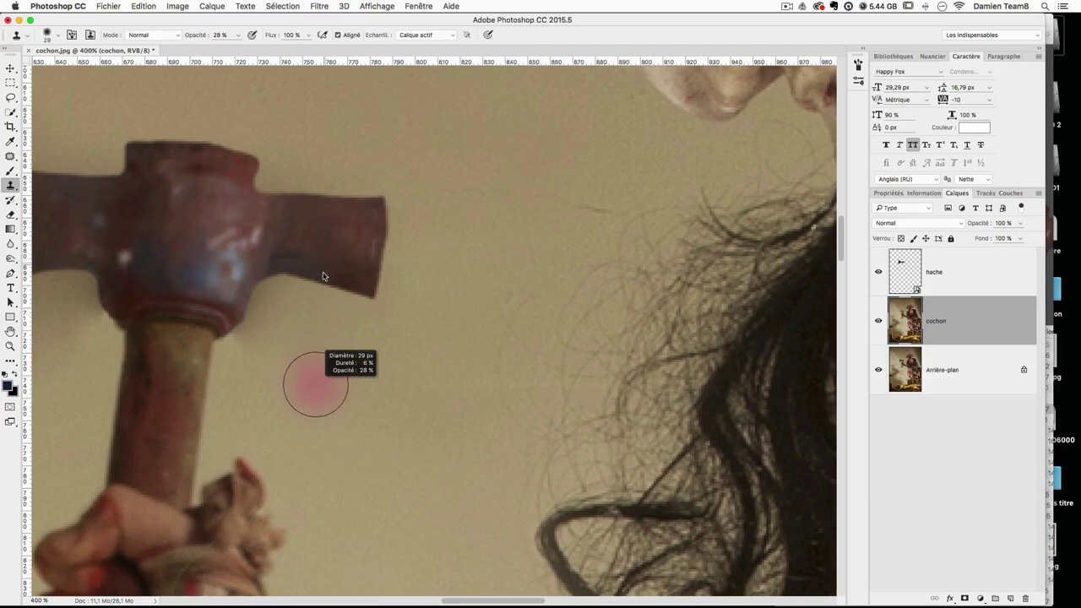
pyautogui.moveTo(318, 153)
pyautogui.mouseDown()
pyautogui.moveTo(338, 158)
pyautogui.moveTo(258, 253)
pyautogui.moveTo(290, 339)
pyautogui.moveTo(314, 599)
pyautogui.mouseUp()
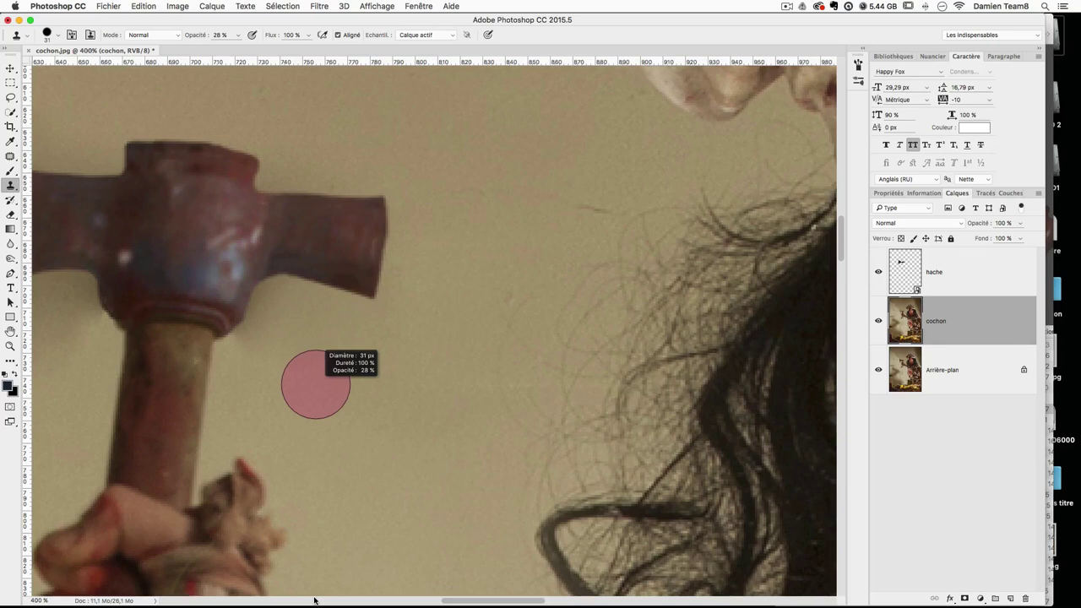
pyautogui.moveTo(314, 599); pyautogui.dragTo(330, 225)
pyautogui.moveTo(332, 28)
pyautogui.mouseDown()
pyautogui.moveTo(316, 40)
pyautogui.moveTo(323, 16)
pyautogui.mouseUp()
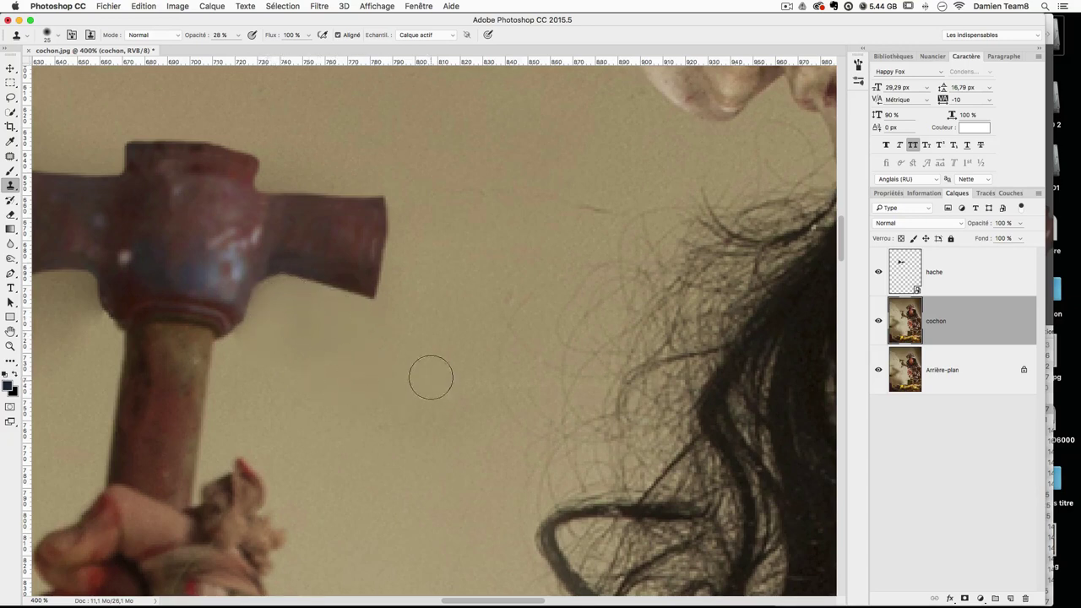
# Step: Clone clean wall texture over the remaining shadow between the axe handle and the hair, and check the result from further out
pyautogui.moveTo(320, 369)
pyautogui.mouseDown()
pyautogui.moveTo(301, 371)
pyautogui.moveTo(442, 376)
pyautogui.mouseUp()
pyautogui.keyDown('alt'); pyautogui.click(266, 364); pyautogui.keyUp('alt')
pyautogui.moveTo(380, 355); pyautogui.dragTo(493, 363)
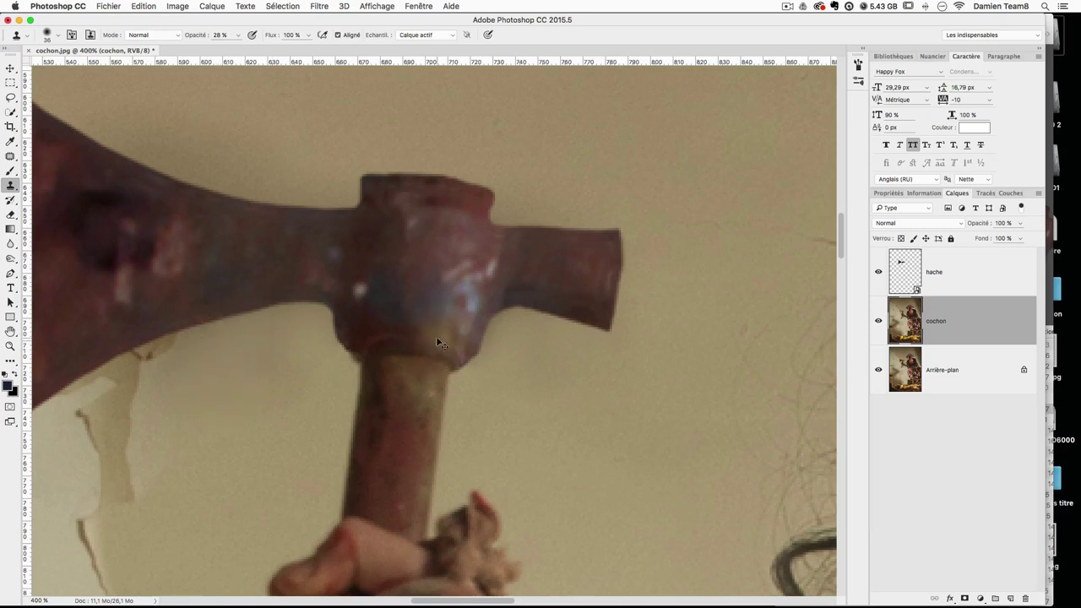
pyautogui.press('super+minus')
pyautogui.press('super+minus')
pyautogui.press('super+minus')
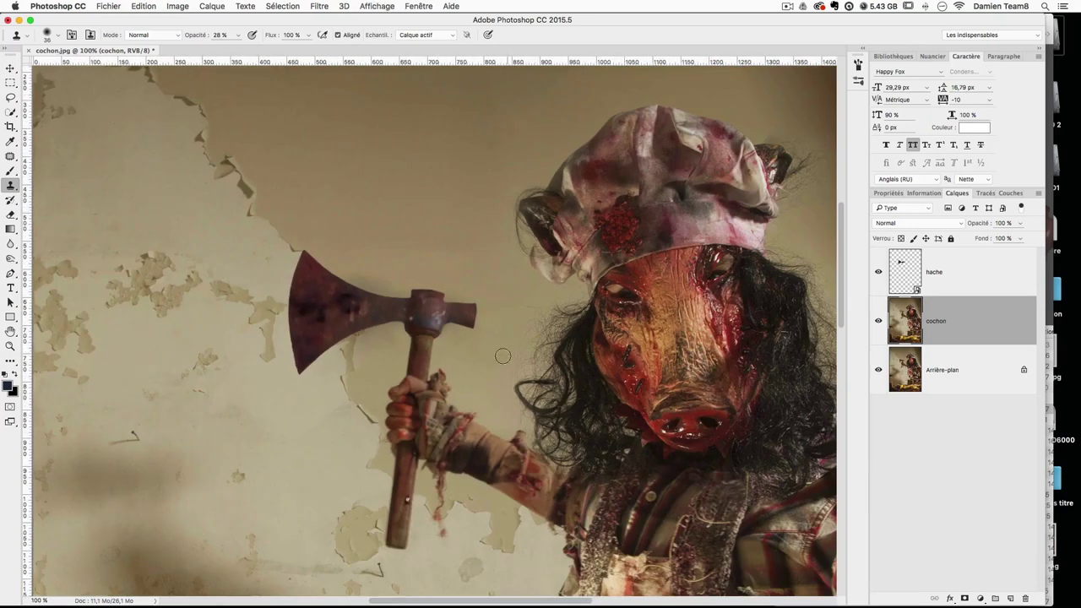
# Step: Clone clean wall over the shadow above the axe blade's neck with a soft brush of about 52 px
pyautogui.press('super+plus')
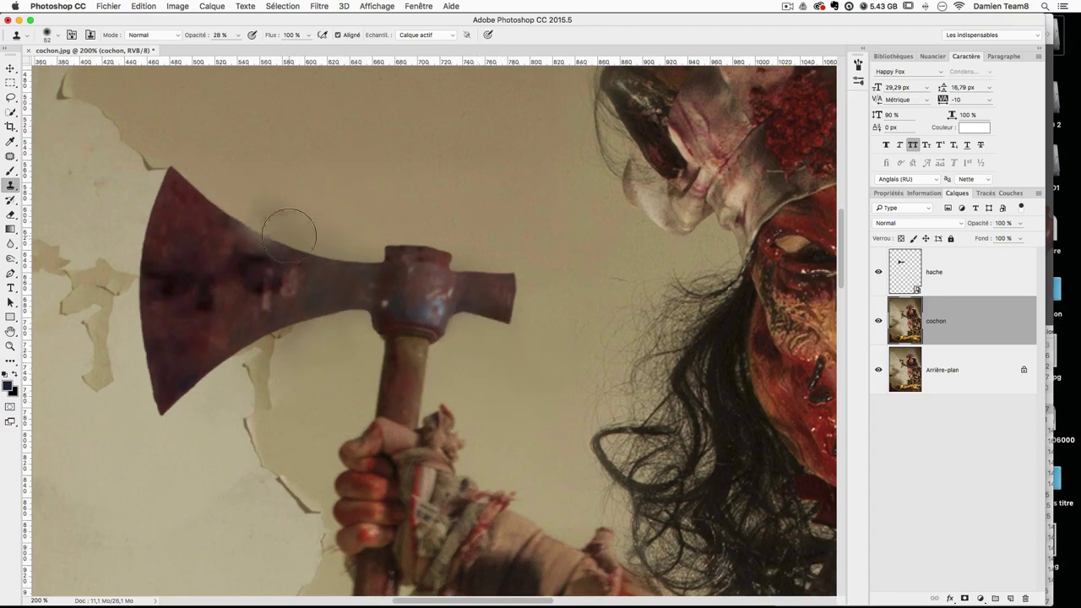
pyautogui.keyDown('alt'); pyautogui.click(361, 184); pyautogui.keyUp('alt')
pyautogui.moveTo(285, 222)
pyautogui.mouseDown()
pyautogui.moveTo(319, 241)
pyautogui.moveTo(341, 192)
pyautogui.moveTo(297, 229)
pyautogui.moveTo(355, 238)
pyautogui.mouseUp()
pyautogui.keyDown('alt'); pyautogui.click(344, 188); pyautogui.keyUp('alt')
pyautogui.keyDown('alt'); pyautogui.click(390, 219); pyautogui.keyUp('alt')
# Step: Clone clean wall over the shadow around the axe's hammer end, reduce the brush to 50 px and review the retouched area
pyautogui.keyDown('alt'); pyautogui.click(501, 195); pyautogui.keyUp('alt')
pyautogui.moveTo(454, 254); pyautogui.dragTo(505, 257)
pyautogui.keyDown('alt'); pyautogui.click(473, 219); pyautogui.keyUp('alt')
pyautogui.keyDown('alt'); pyautogui.click(542, 348); pyautogui.keyUp('alt')
pyautogui.moveTo(462, 311); pyautogui.dragTo(469, 307)
pyautogui.keyDown('ctrl'); pyautogui.keyDown('alt'); pyautogui.moveTo(523, 245); pyautogui.dragTo(512, 240); pyautogui.keyUp('alt'); pyautogui.keyUp('ctrl')
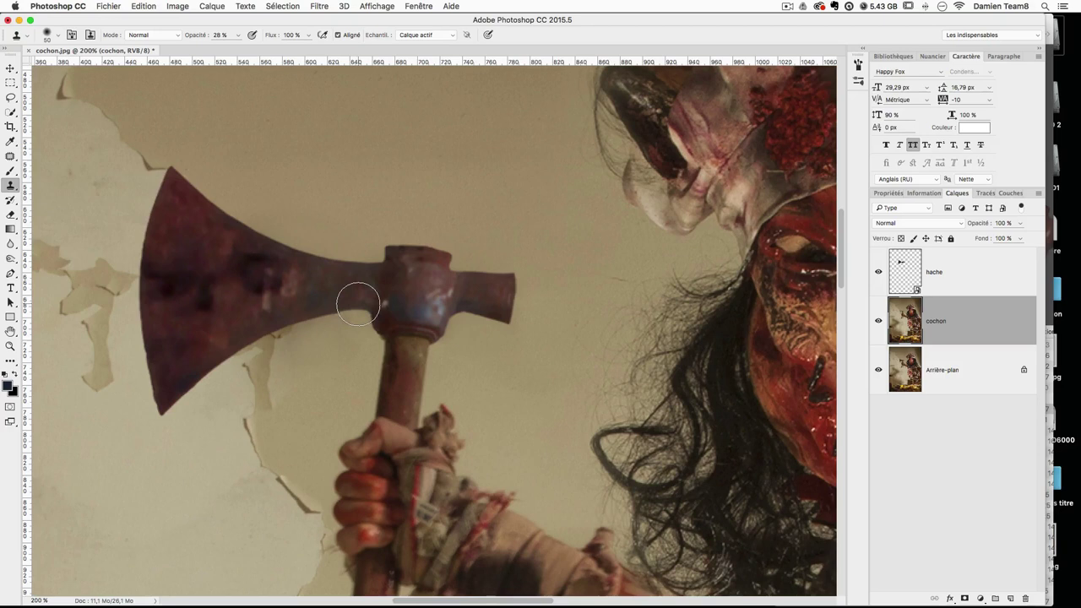
pyautogui.press('super+minus')
pyautogui.press('super+minus')
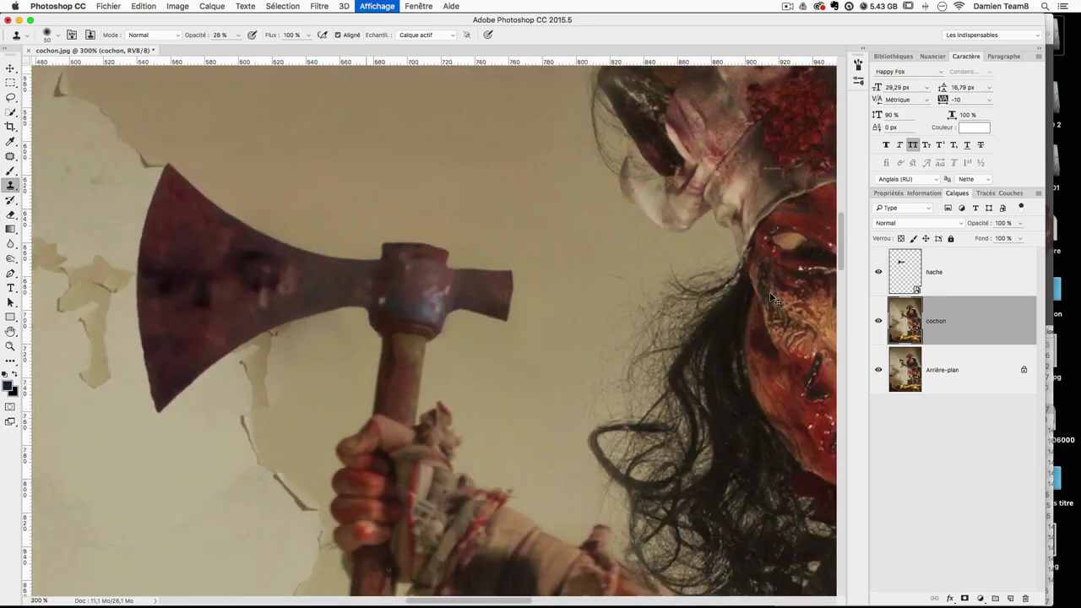
pyautogui.press('super+plus')
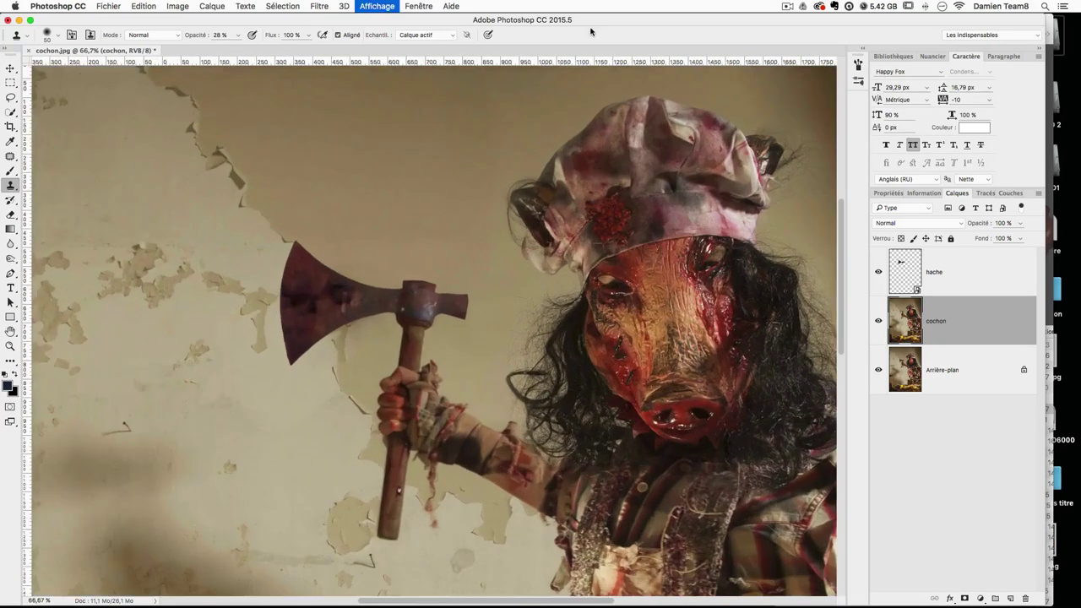
pyautogui.press('super+minus')
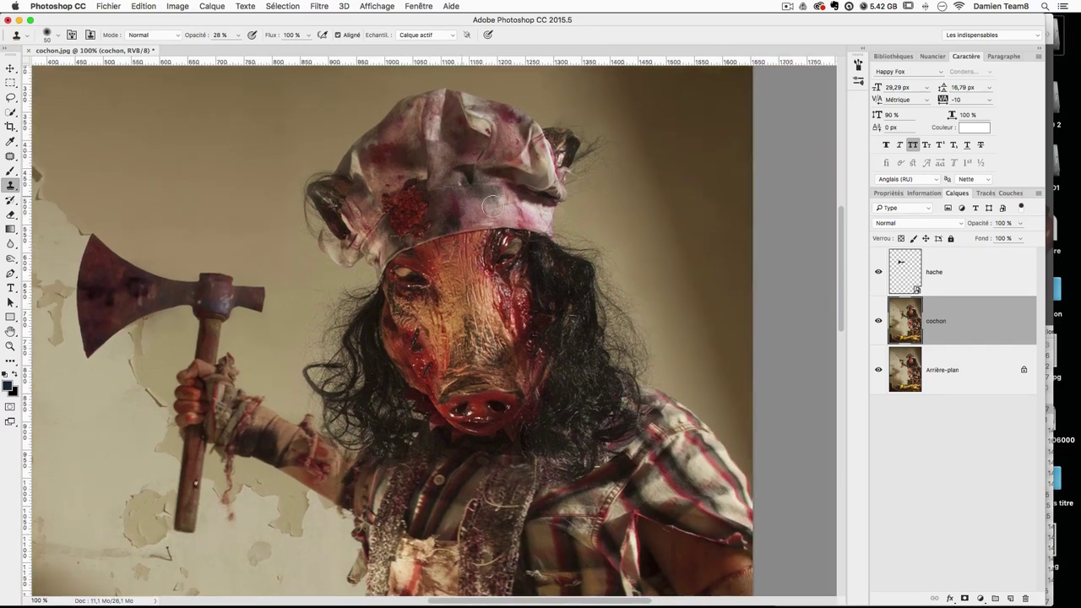
# Step: Switch to Finder and place oeil-cheval.jpg from the images et textures folder into the cochon.jpg document above the cochon layer
pyautogui.press('super+plus')
pyautogui.press('super+plus')
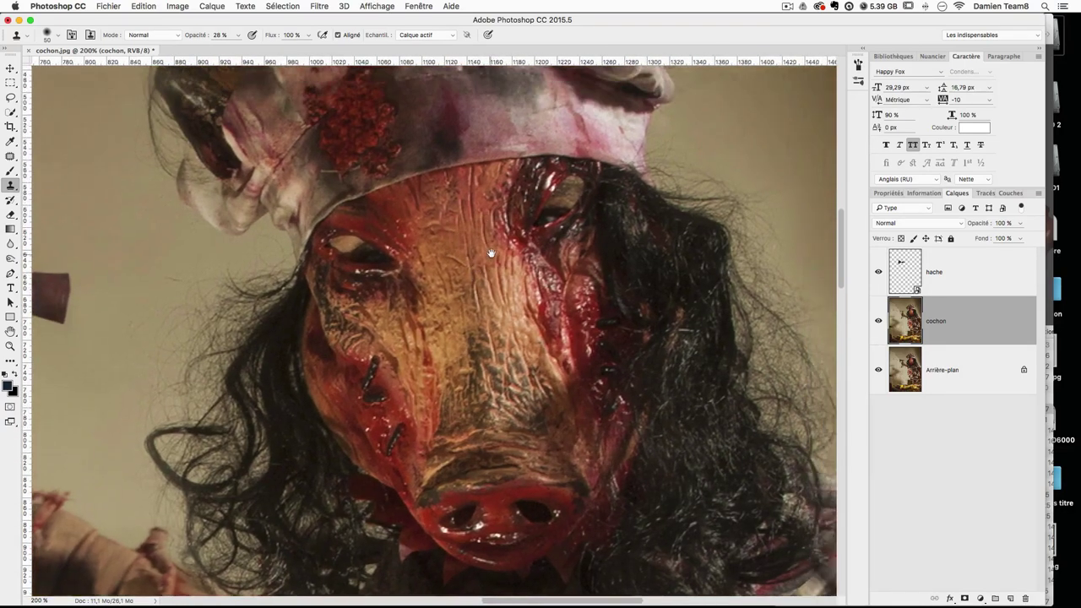
pyautogui.click(1051, 17)
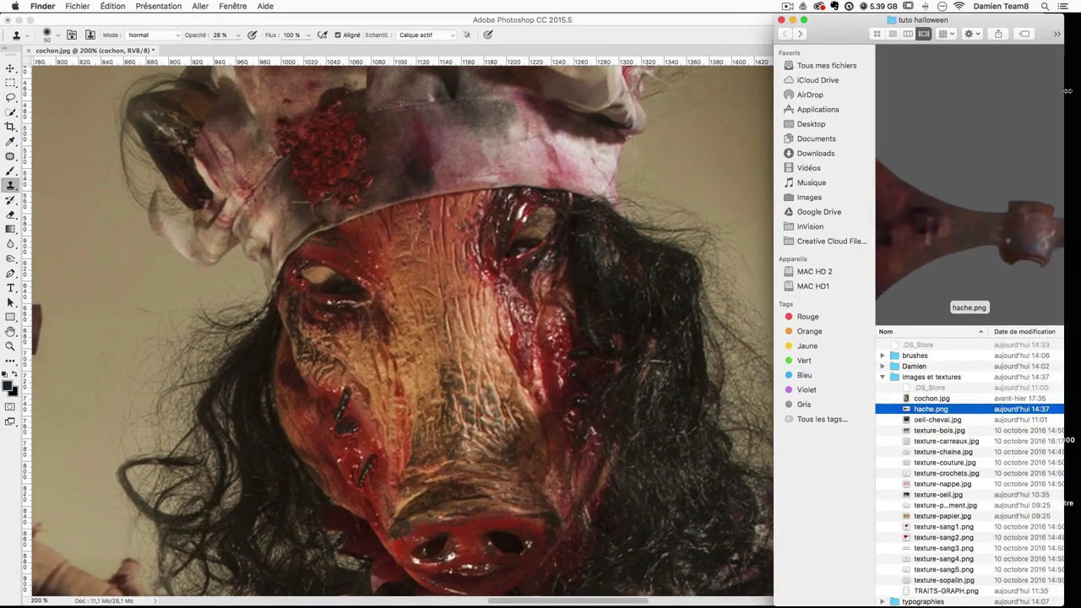
pyautogui.click(938, 420)
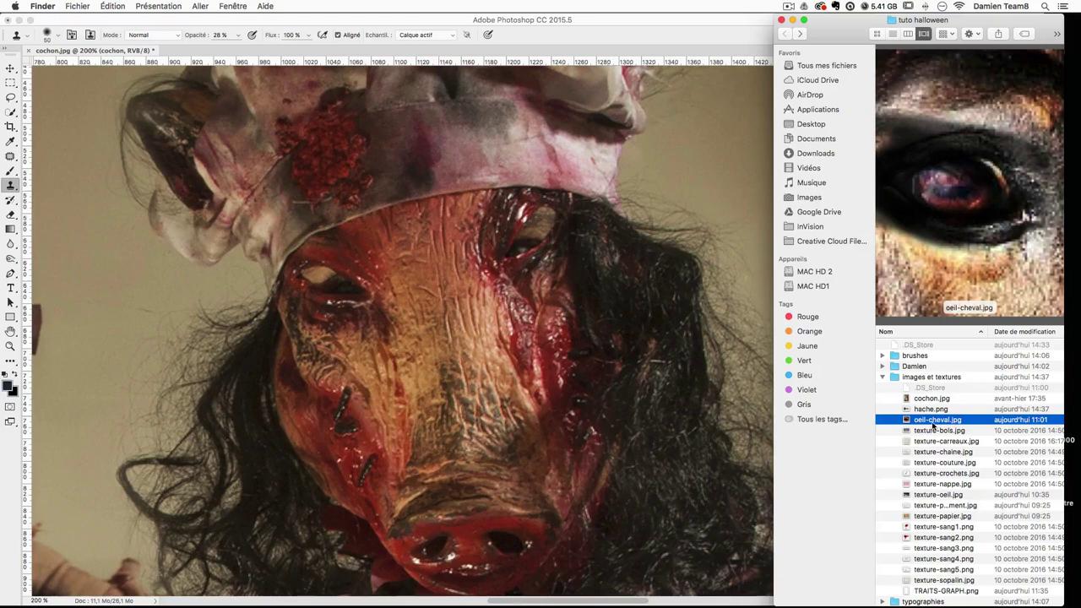
pyautogui.moveTo(936, 425)
pyautogui.mouseDown()
pyautogui.moveTo(399, 269)
pyautogui.moveTo(711, 305)
pyautogui.moveTo(416, 294)
pyautogui.moveTo(351, 253)
pyautogui.moveTo(361, 267)
pyautogui.moveTo(938, 419)
pyautogui.mouseUp()
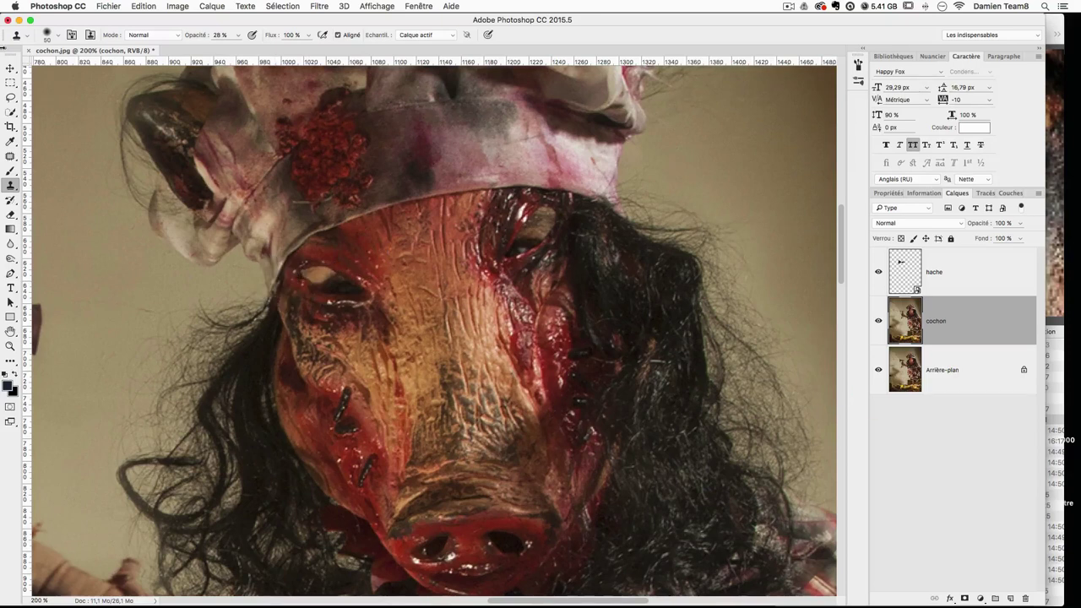
pyautogui.click(10, 70)
pyautogui.click(1063, 299)
pyautogui.moveTo(916, 430); pyautogui.dragTo(365, 229)
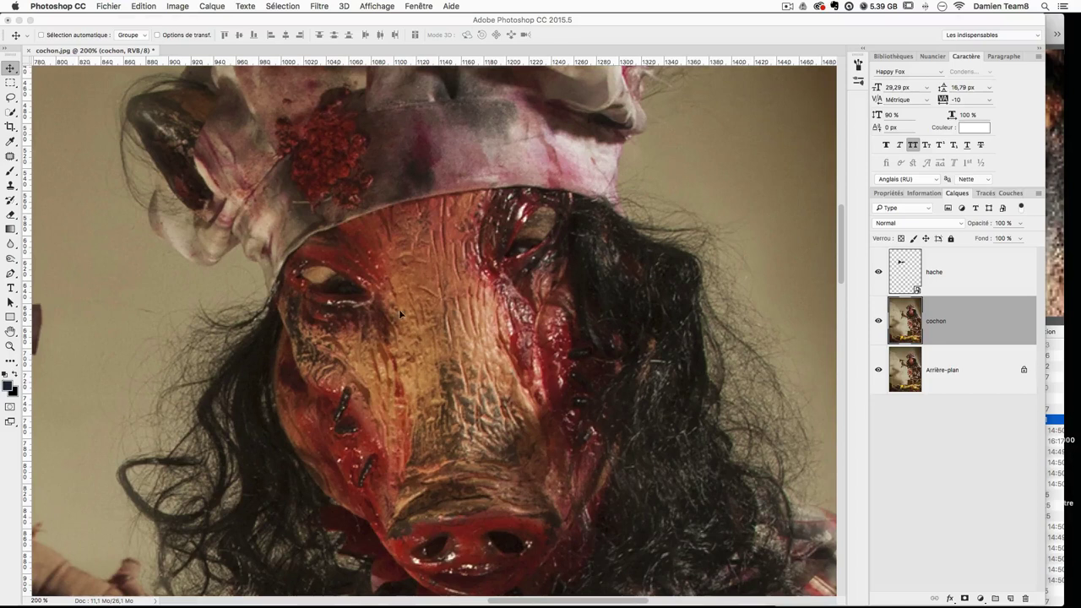
pyautogui.hscroll(-12, 400, 314)
pyautogui.press('Return')
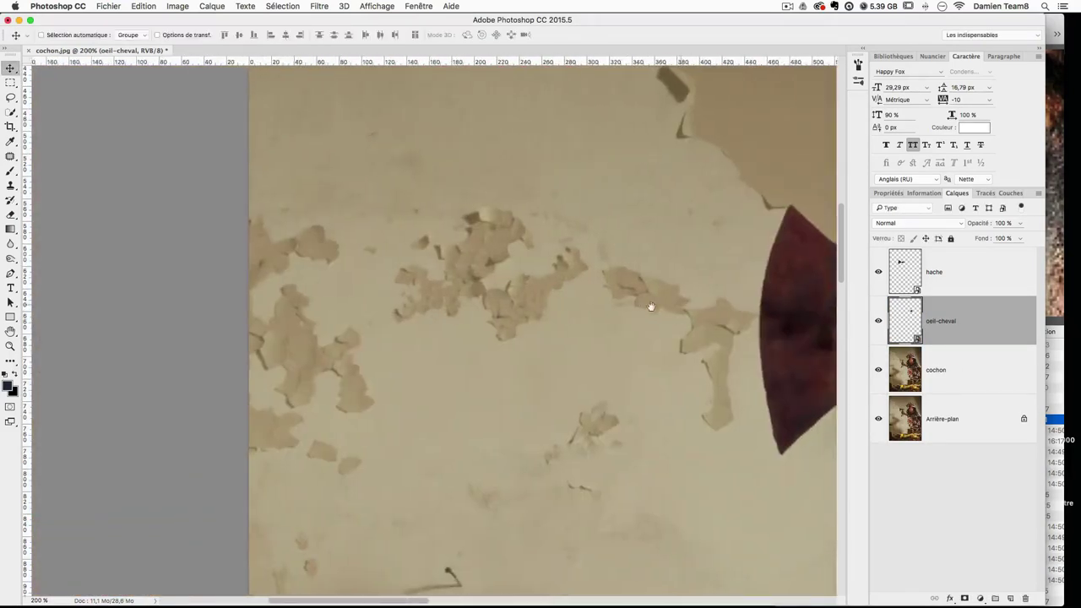
# Step: Move the placed horse eye off the pig's face to the area beside the chef's hat
pyautogui.hscroll(15, 652, 307)
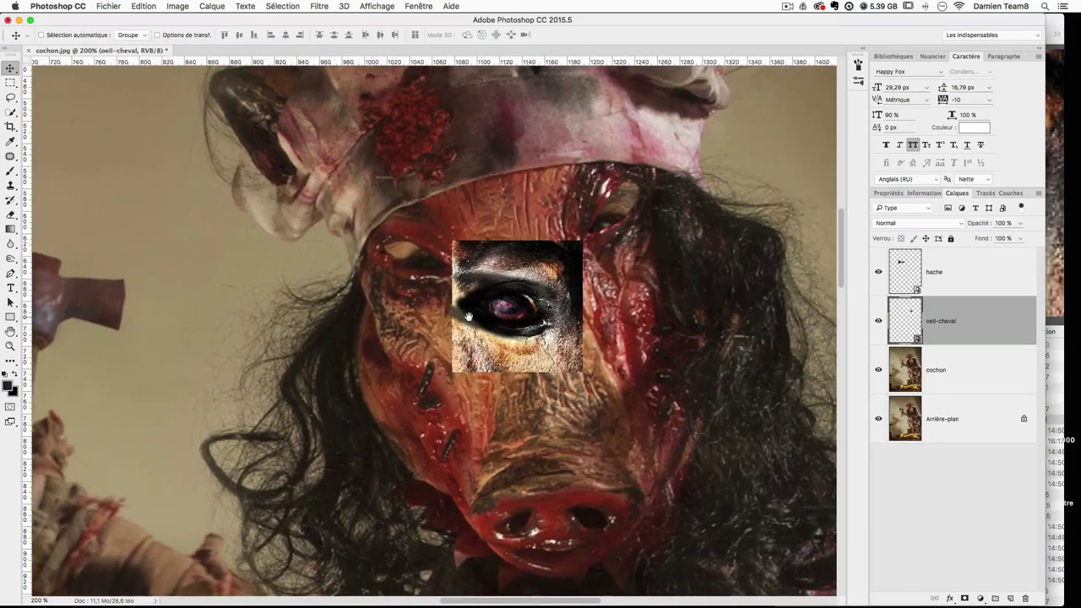
pyautogui.moveTo(468, 316); pyautogui.dragTo(340, 315)
pyautogui.moveTo(410, 309); pyautogui.dragTo(203, 195)
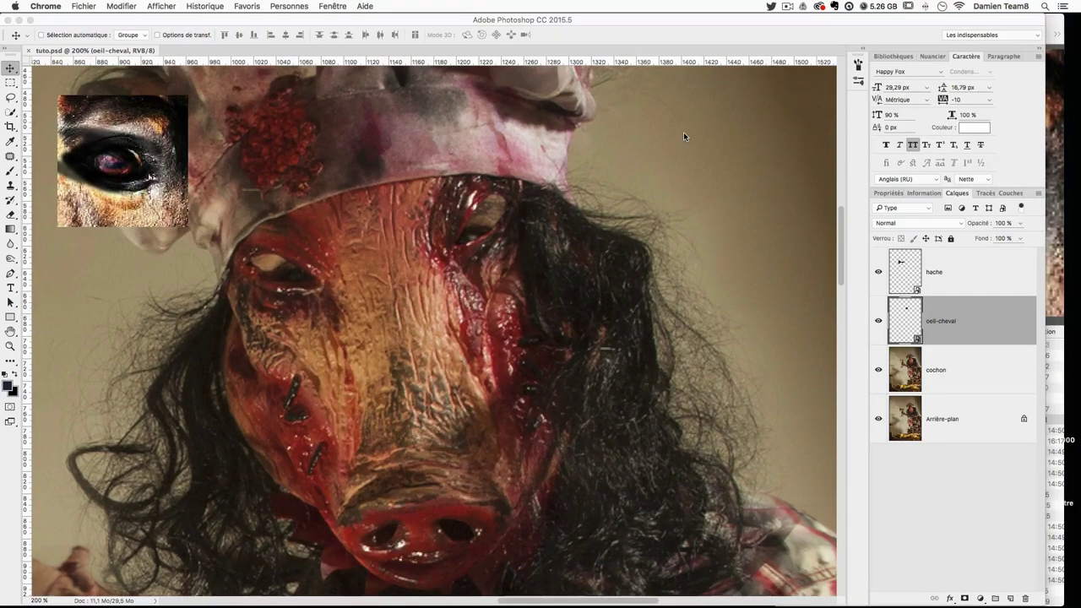
# Step: Switch back to Photoshop and start a Pen outline with a curve along the upper edge of the mask's left eye hole
pyautogui.click(683, 132)
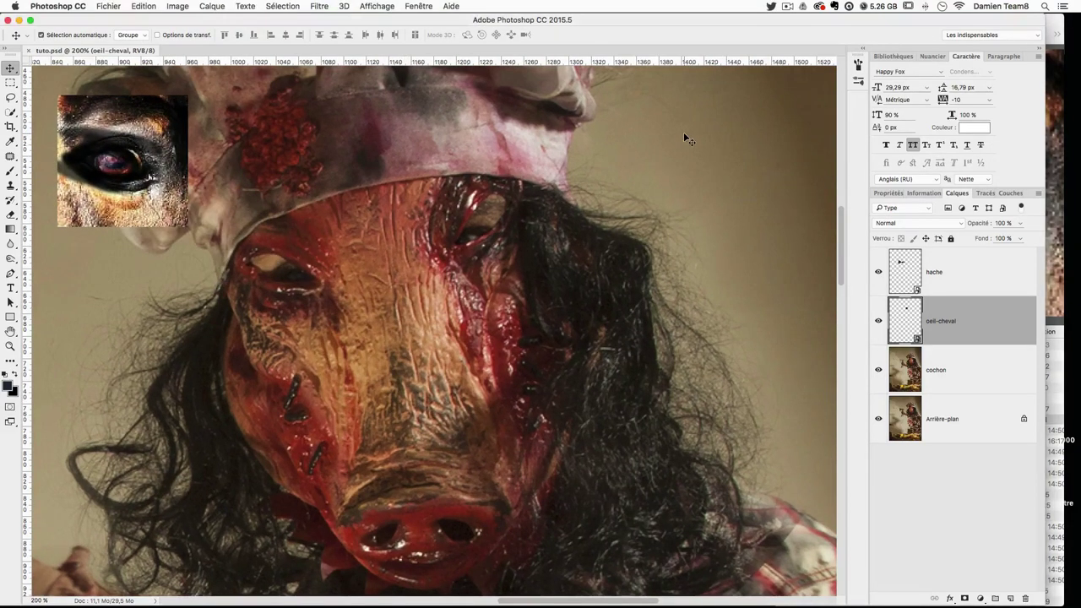
pyautogui.press('super+plus')
pyautogui.press('super+plus')
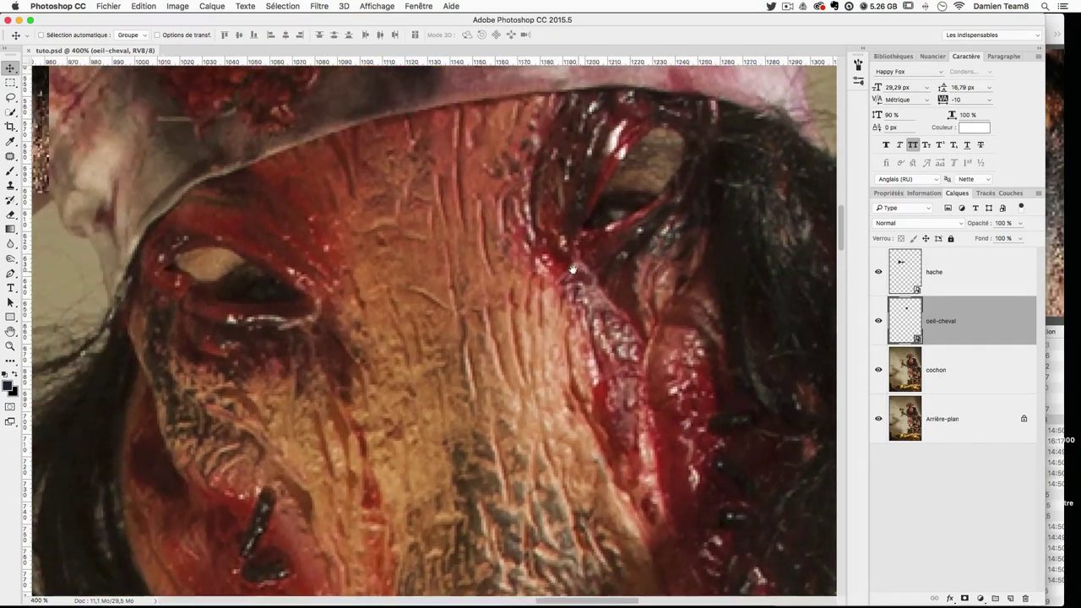
pyautogui.press('p')
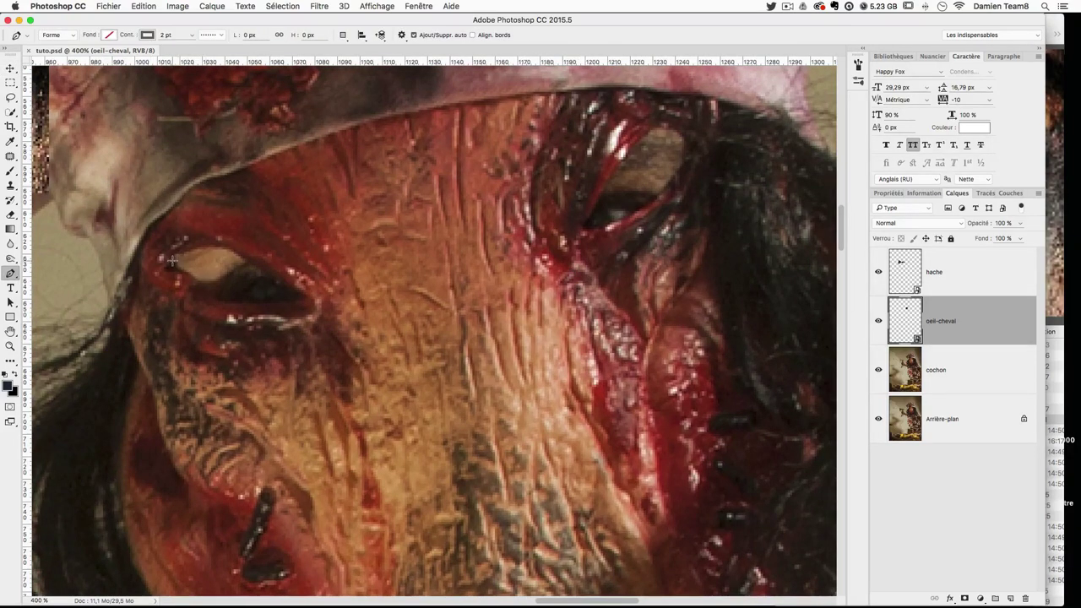
pyautogui.press('super+plus')
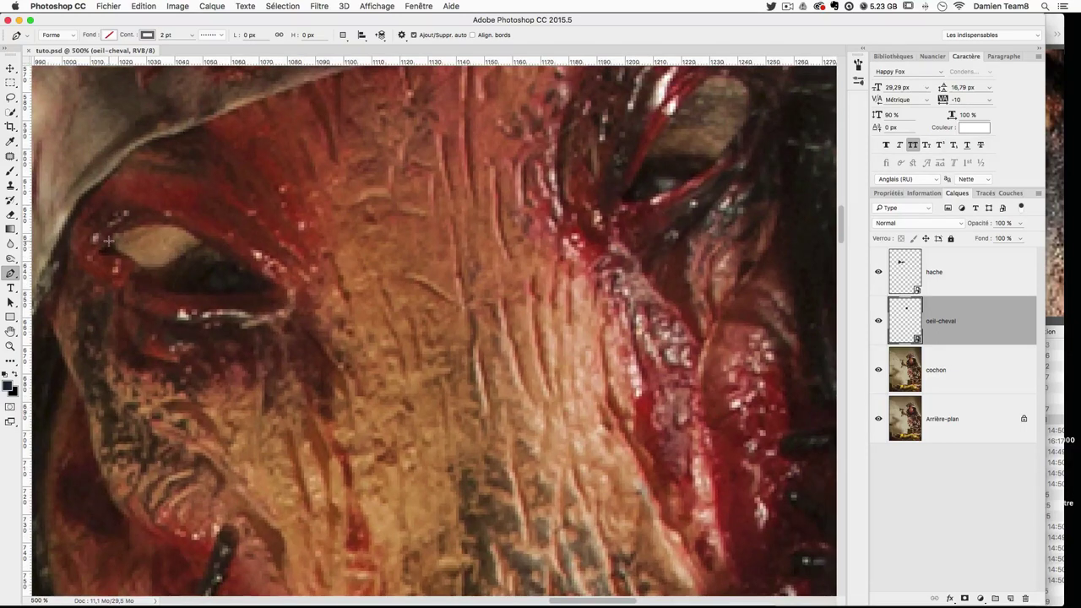
pyautogui.click(108, 241)
pyautogui.moveTo(172, 227); pyautogui.dragTo(225, 235)
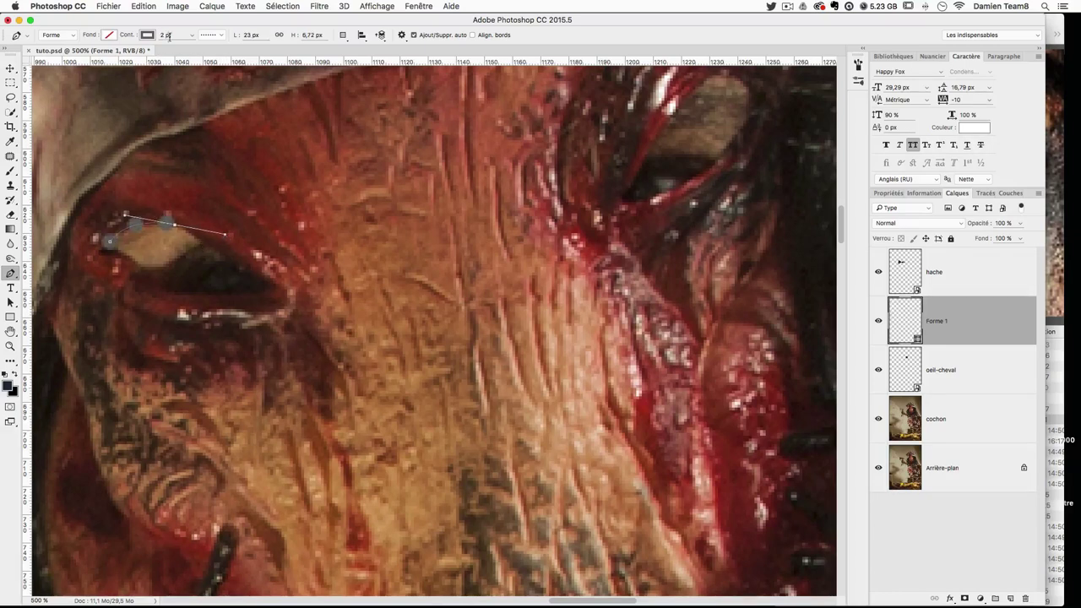
# Step: Give the new eye-hole shape a solid magenta stroke of 0.5 pt
pyautogui.click(211, 38)
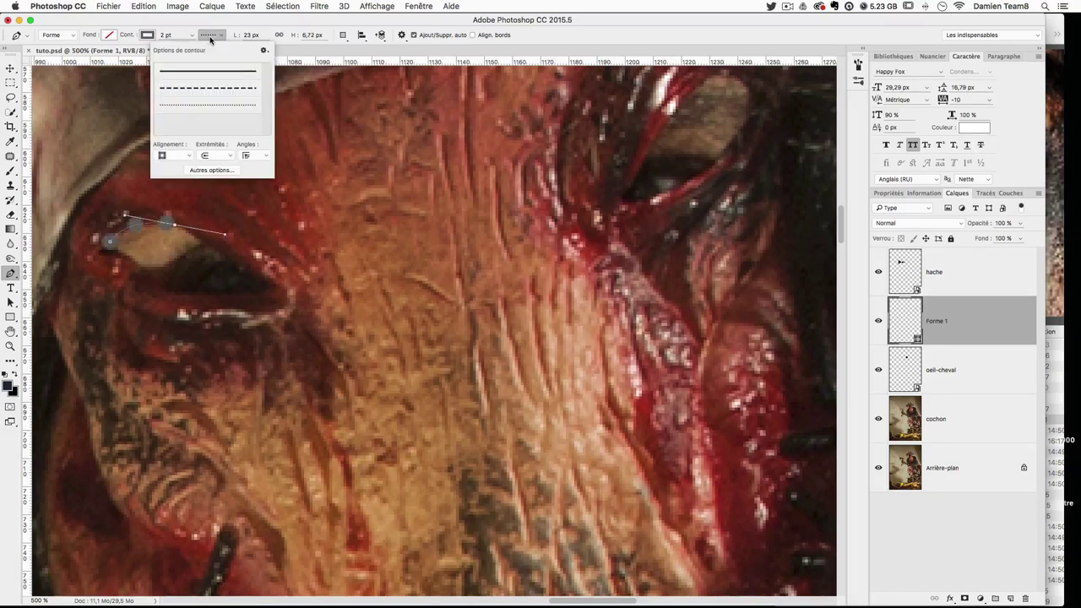
pyautogui.click(201, 79)
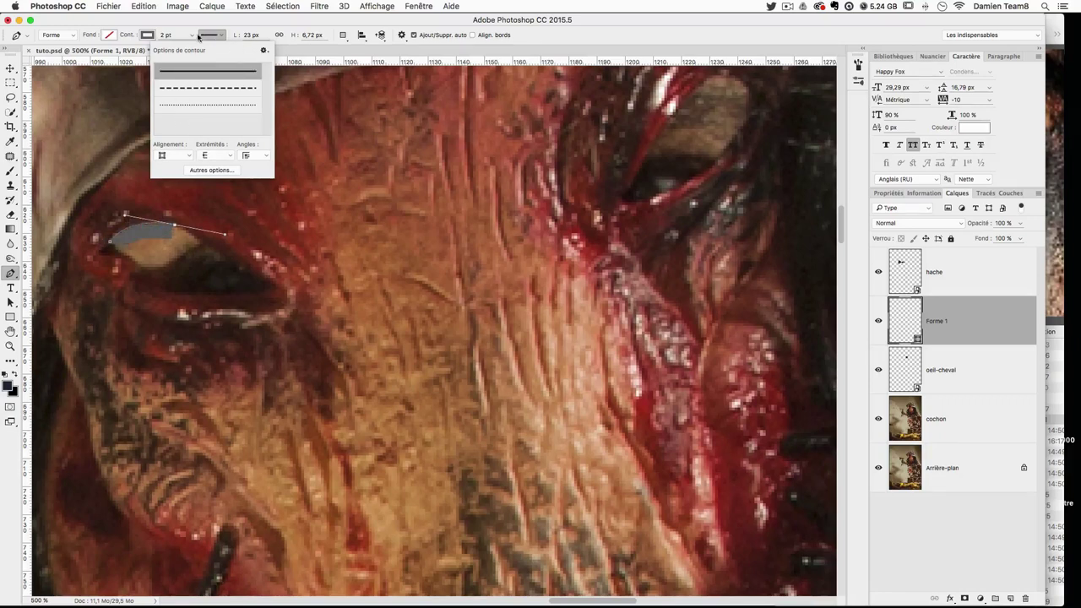
pyautogui.click(153, 37)
pyautogui.moveTo(170, 36); pyautogui.dragTo(97, 38)
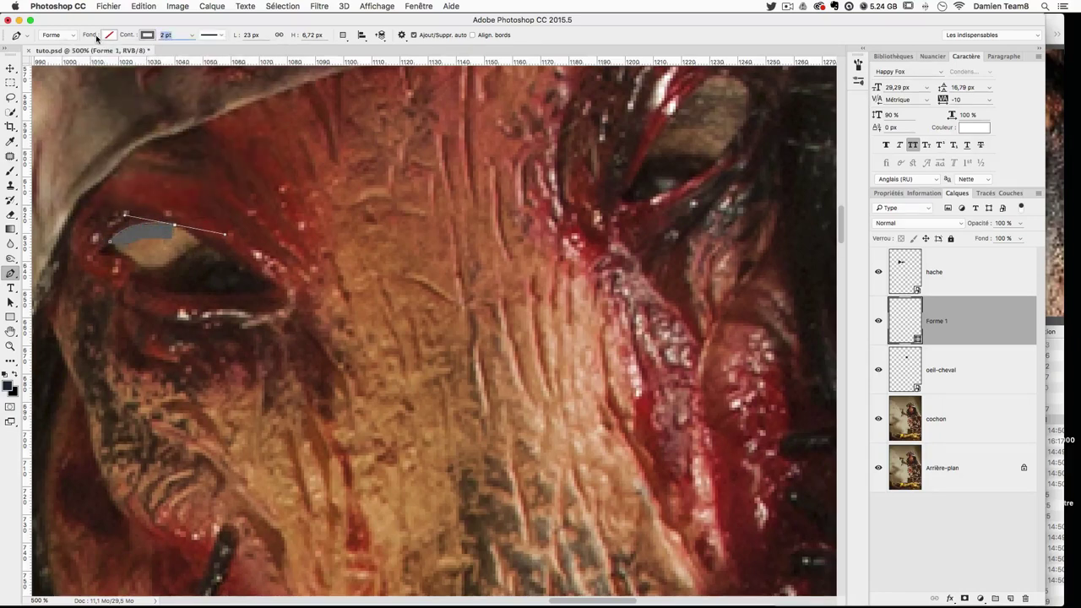
pyautogui.press('Return')
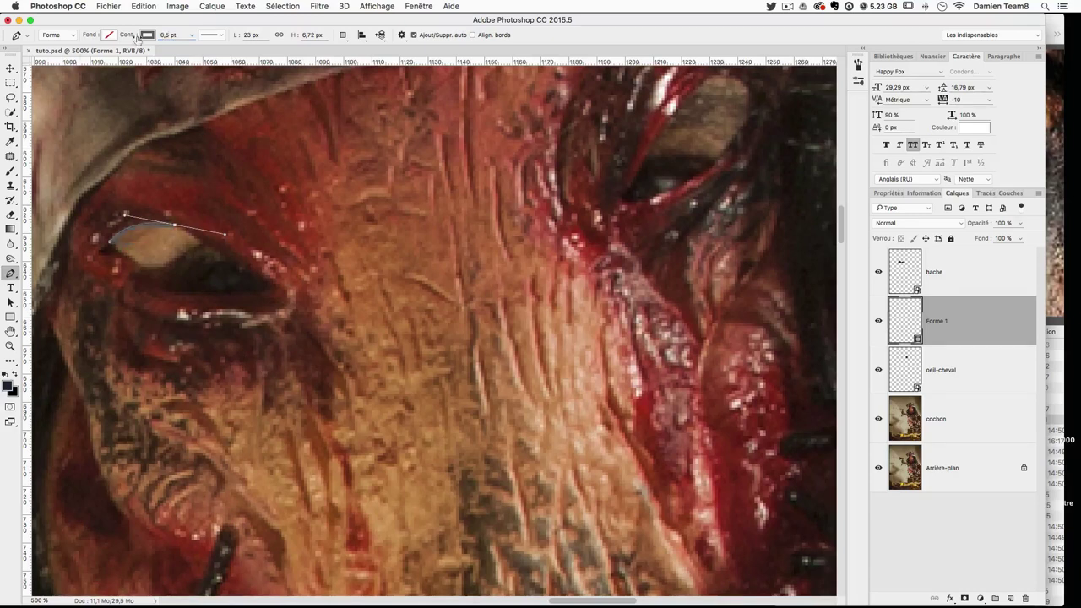
pyautogui.click(141, 36)
pyautogui.click(157, 95)
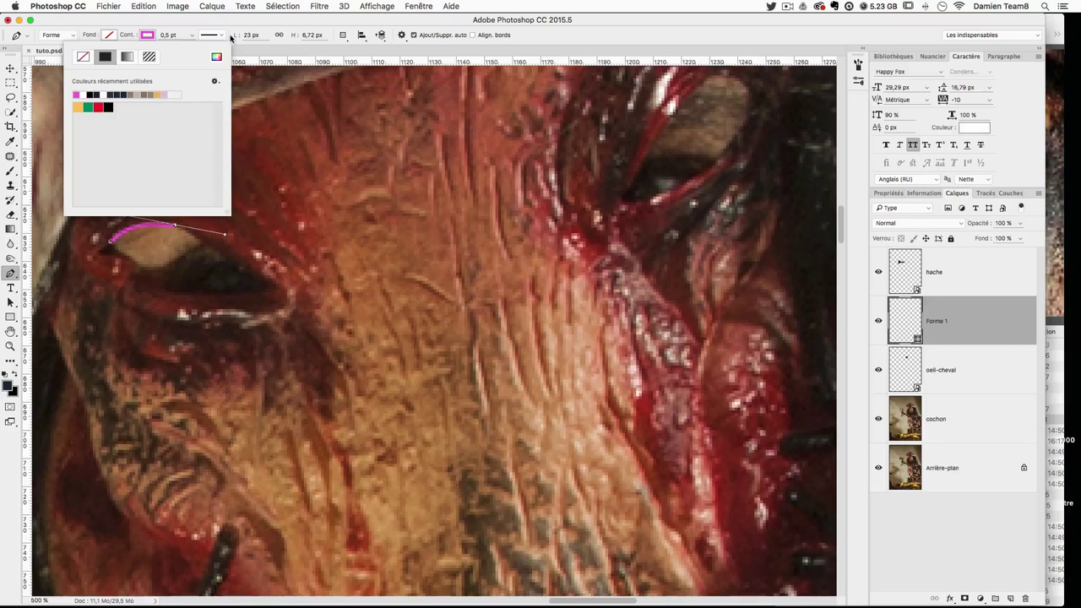
pyautogui.click(297, 28)
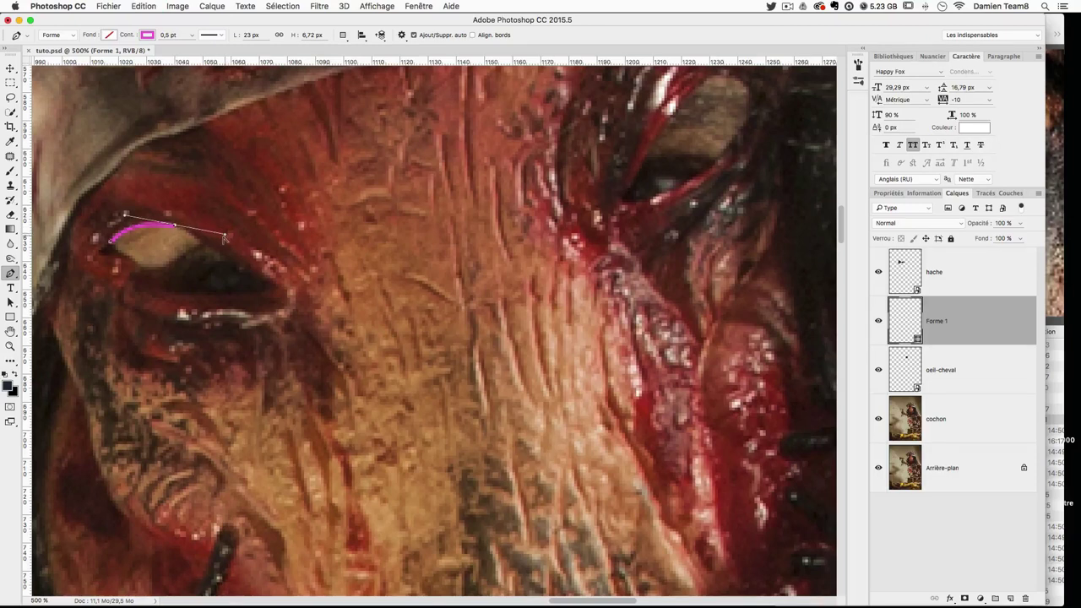
# Step: Try to continue the left eye-hole outline toward its inner corner, and undo back to the first curve segment
pyautogui.click(174, 225)
pyautogui.moveTo(228, 258); pyautogui.dragTo(262, 285)
pyautogui.hotkey('ctrl', 'z')
pyautogui.hotkey('ctrl', 'z')
pyautogui.hotkey('ctrl', 'z')
pyautogui.hotkey('ctrl', 'z')
pyautogui.hotkey('ctrl', 'z')
pyautogui.hotkey('ctrl', 'z')
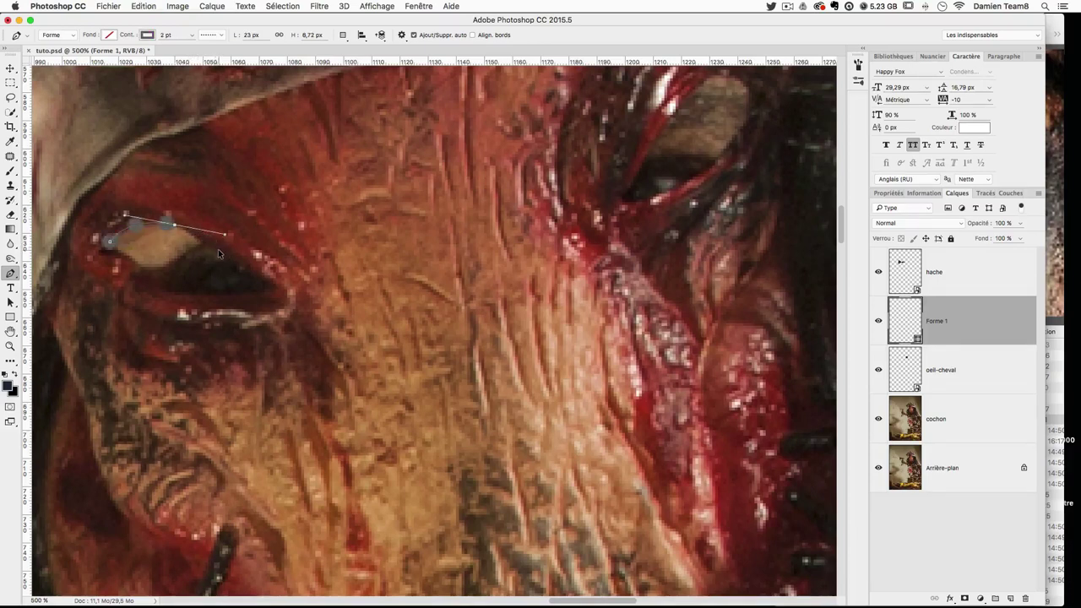
# Step: Set the eye-hole shape's stroke to a solid line, 0.5 pt wide, in magenta
pyautogui.click(220, 37)
pyautogui.click(209, 66)
pyautogui.click(145, 34)
pyautogui.click(144, 35)
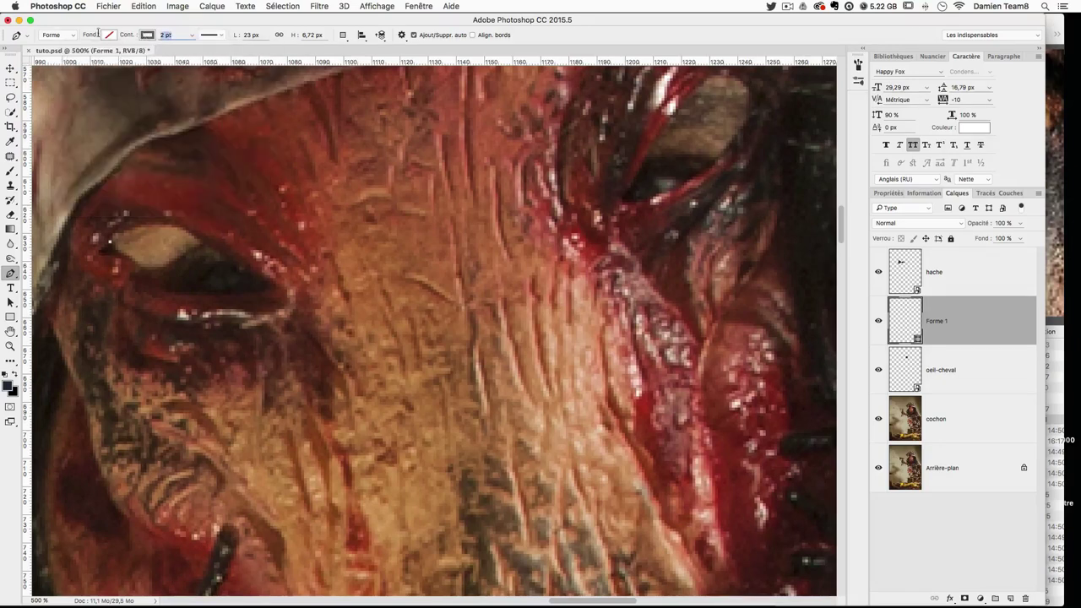
pyautogui.write('0,5')
pyautogui.click(156, 35)
pyautogui.click(80, 93)
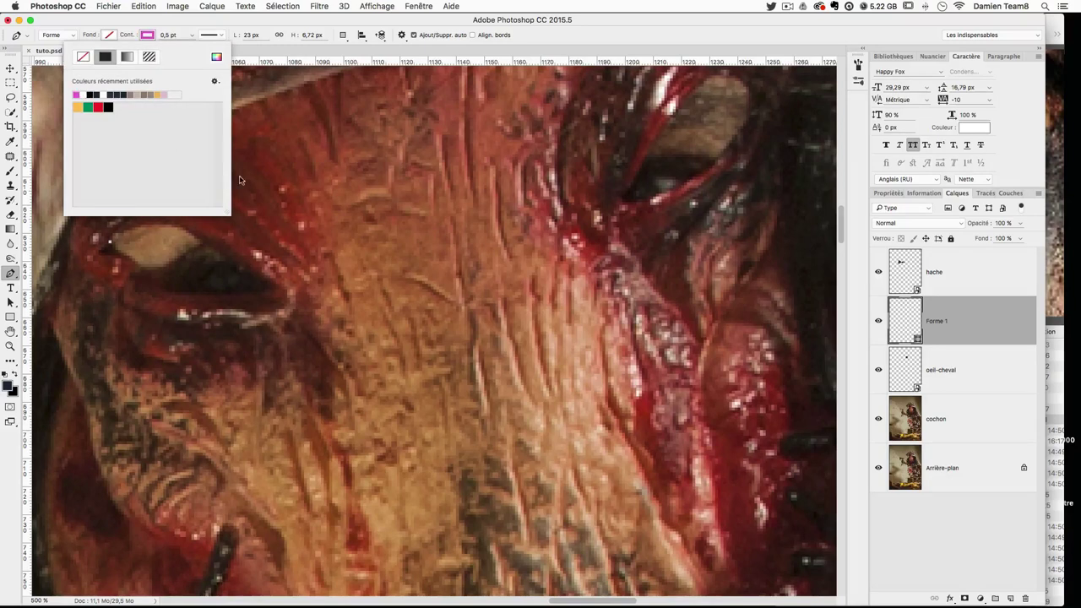
# Step: Extend the Pen outline along the left eye hole's upper edge to its inner corner
pyautogui.click(216, 247)
pyautogui.click(213, 248)
pyautogui.moveTo(216, 250); pyautogui.dragTo(271, 298)
pyautogui.press('super+z')
pyautogui.moveTo(206, 242)
pyautogui.mouseDown()
pyautogui.moveTo(259, 293)
pyautogui.moveTo(298, 297)
pyautogui.mouseUp()
pyautogui.keyDown('alt'); pyautogui.click(205, 242); pyautogui.keyUp('alt')
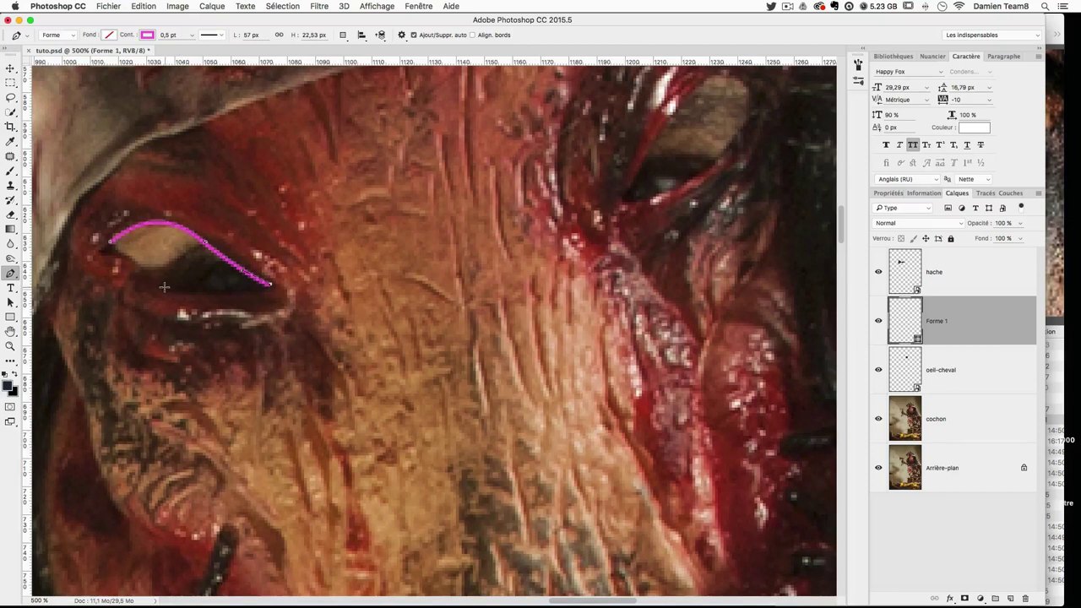
# Step: Trace the lower edge of the left eye hole and bring the outline back to its outer corner
pyautogui.moveTo(163, 289); pyautogui.dragTo(57, 269)
pyautogui.press('super+z')
pyautogui.moveTo(165, 292); pyautogui.dragTo(62, 280)
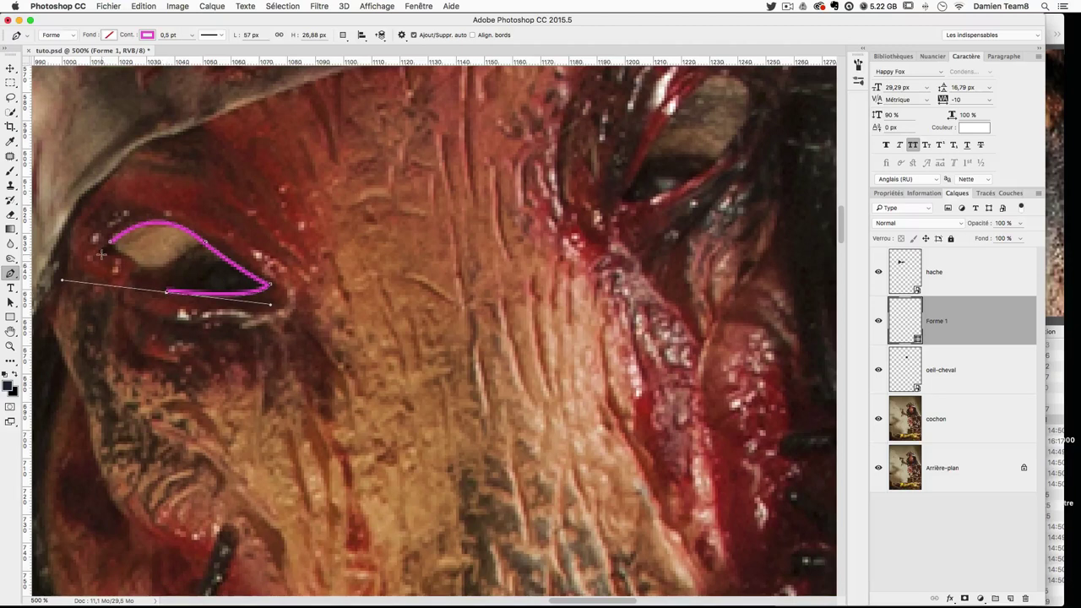
pyautogui.click(166, 292)
pyautogui.moveTo(104, 253)
pyautogui.mouseDown()
pyautogui.moveTo(74, 256)
pyautogui.moveTo(79, 264)
pyautogui.mouseUp()
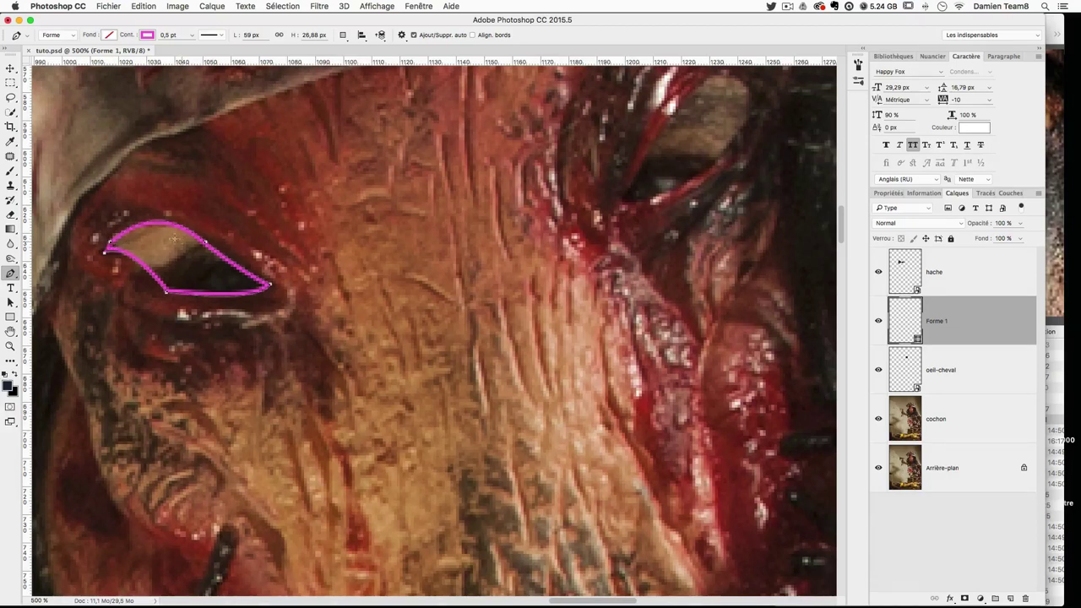
pyautogui.click(11, 68)
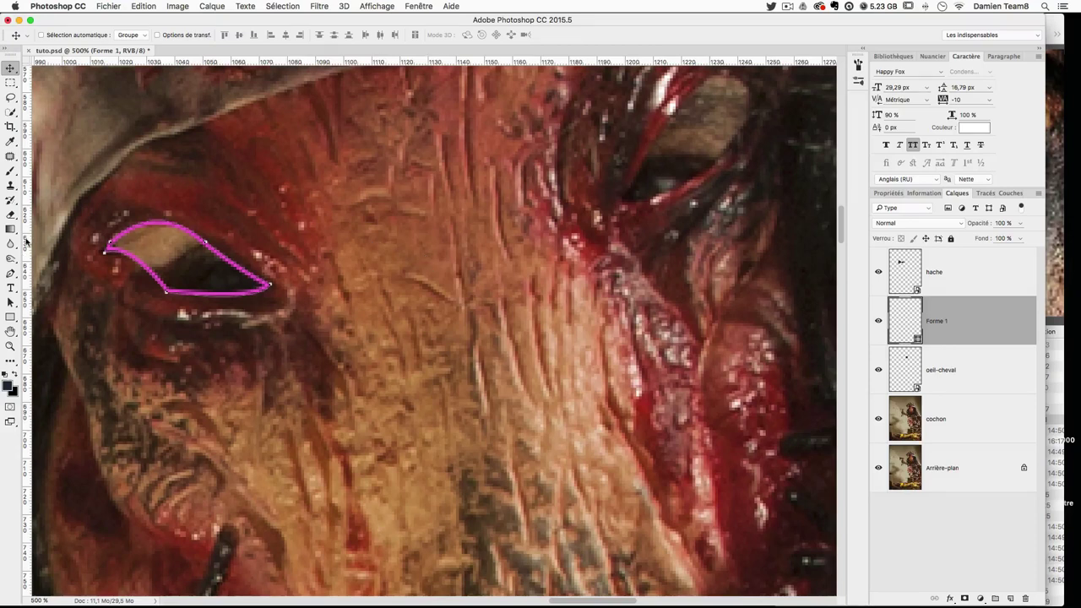
# Step: Outline the mask's right eye hole as a second closed Pen shape with the same magenta stroke
pyautogui.click(10, 274)
pyautogui.scroll(3, 523, 275)
pyautogui.hscroll(3, 523, 275)
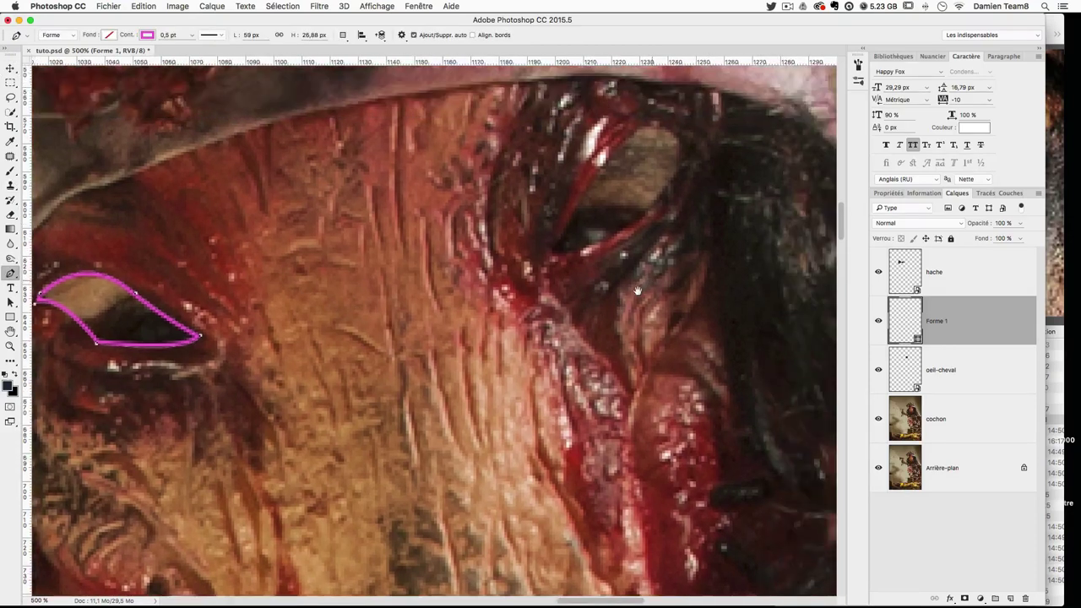
pyautogui.click(521, 273)
pyautogui.click(552, 214)
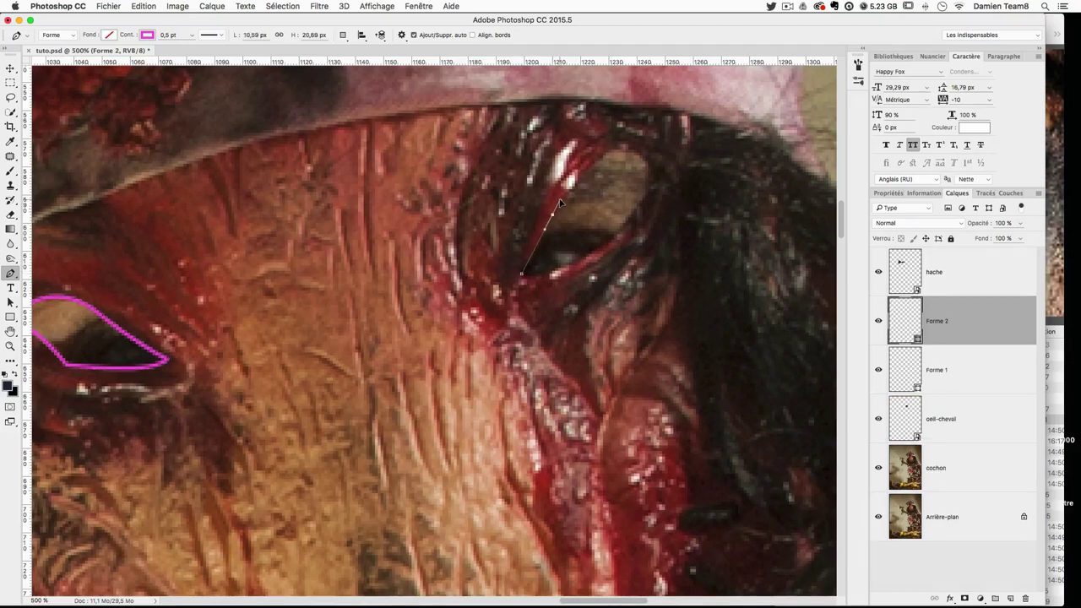
pyautogui.moveTo(630, 150); pyautogui.dragTo(660, 166)
pyautogui.moveTo(614, 237); pyautogui.dragTo(578, 274)
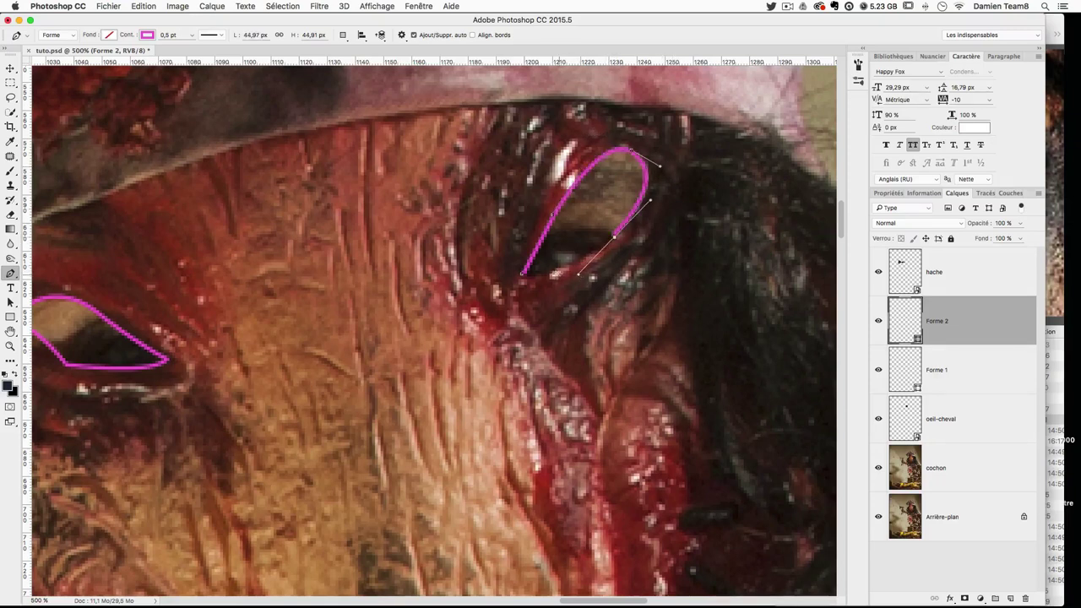
pyautogui.click(521, 272)
pyautogui.click(522, 272)
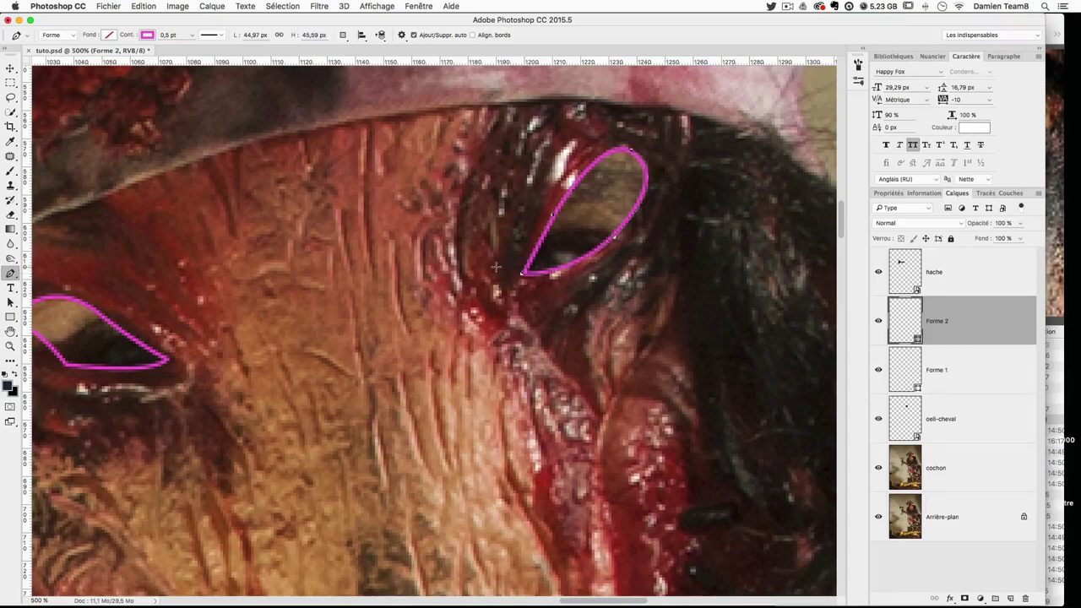
# Step: Load the left eye hole's shape, Forme 1, as a selection and make the cochon layer active
pyautogui.click(11, 69)
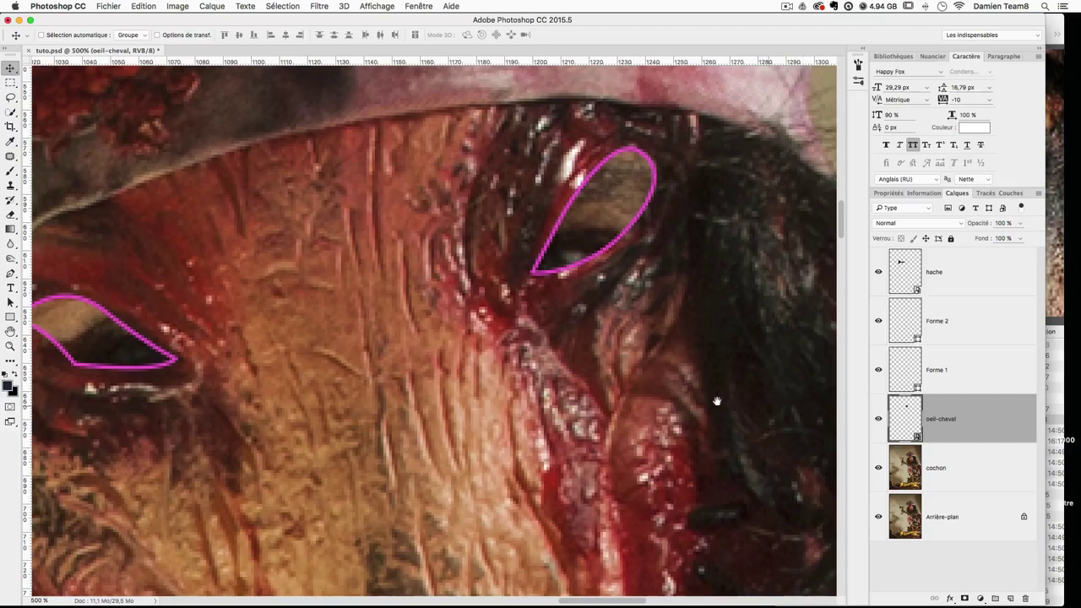
pyautogui.moveTo(594, 376); pyautogui.dragTo(656, 357)
pyautogui.moveTo(472, 283); pyautogui.dragTo(520, 283)
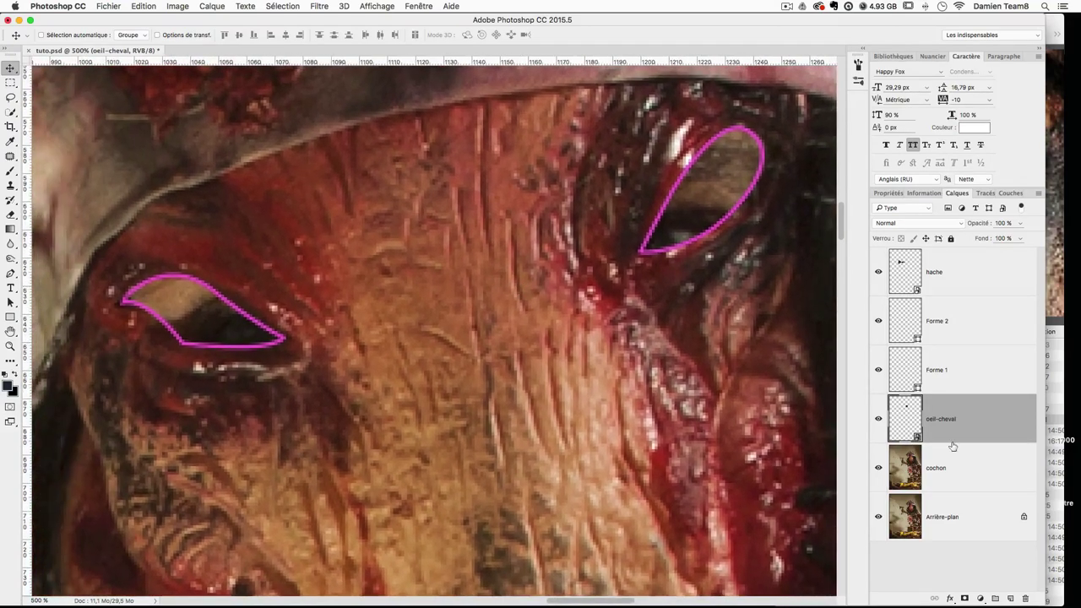
pyautogui.click(952, 467)
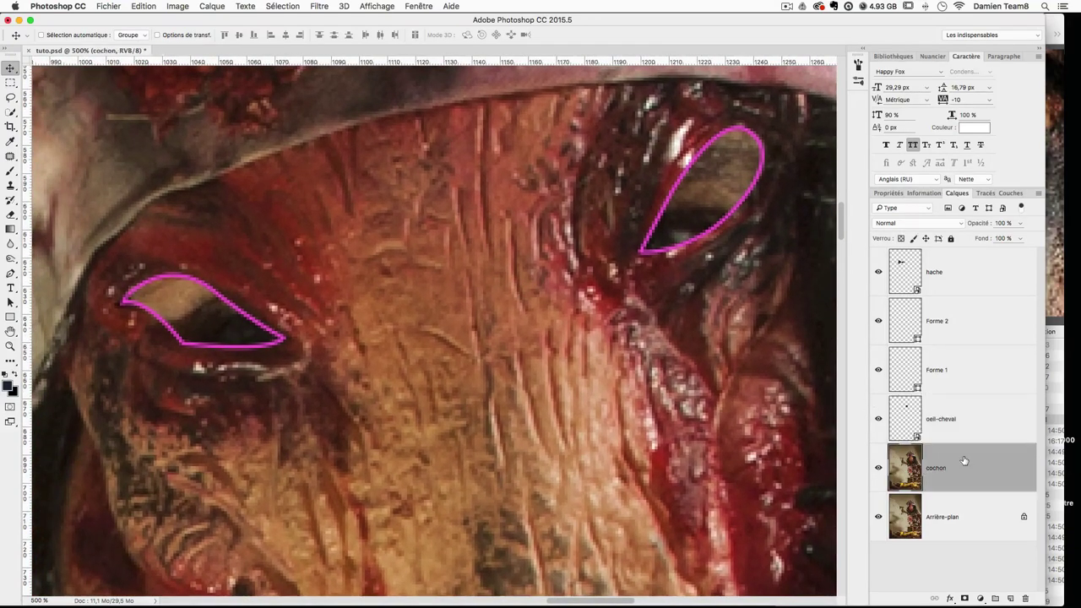
pyautogui.click(960, 420)
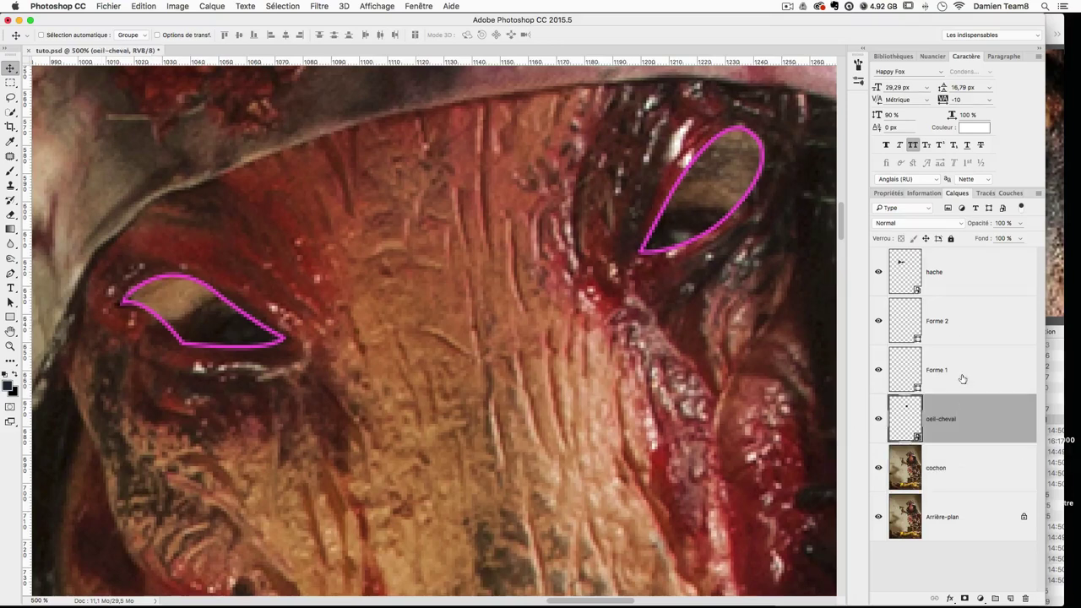
pyautogui.click(951, 361)
pyautogui.click(957, 327)
pyautogui.click(970, 419)
pyautogui.click(902, 371)
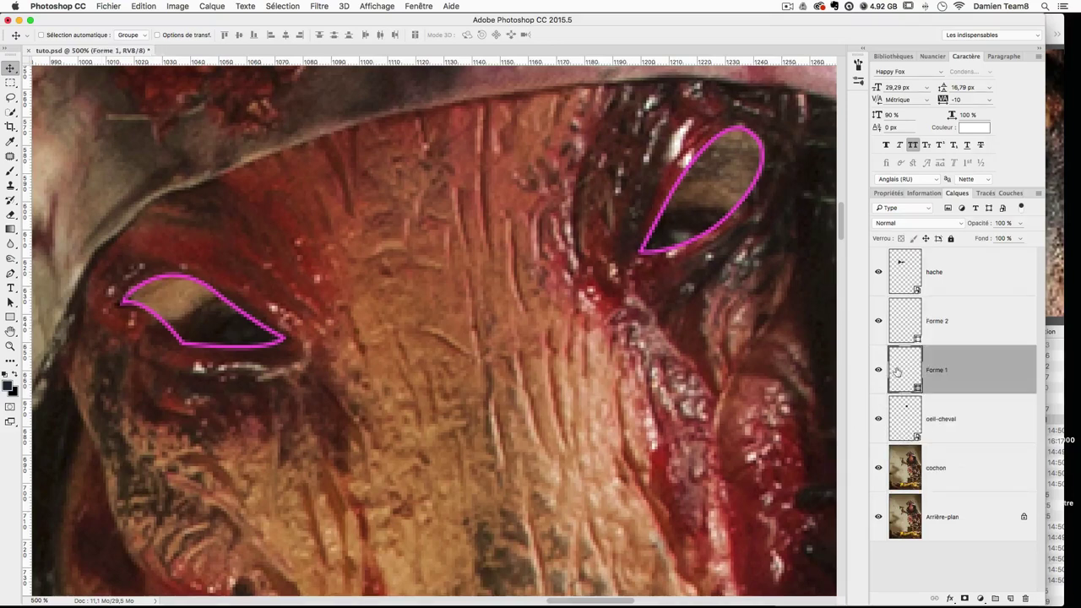
pyautogui.click(937, 474)
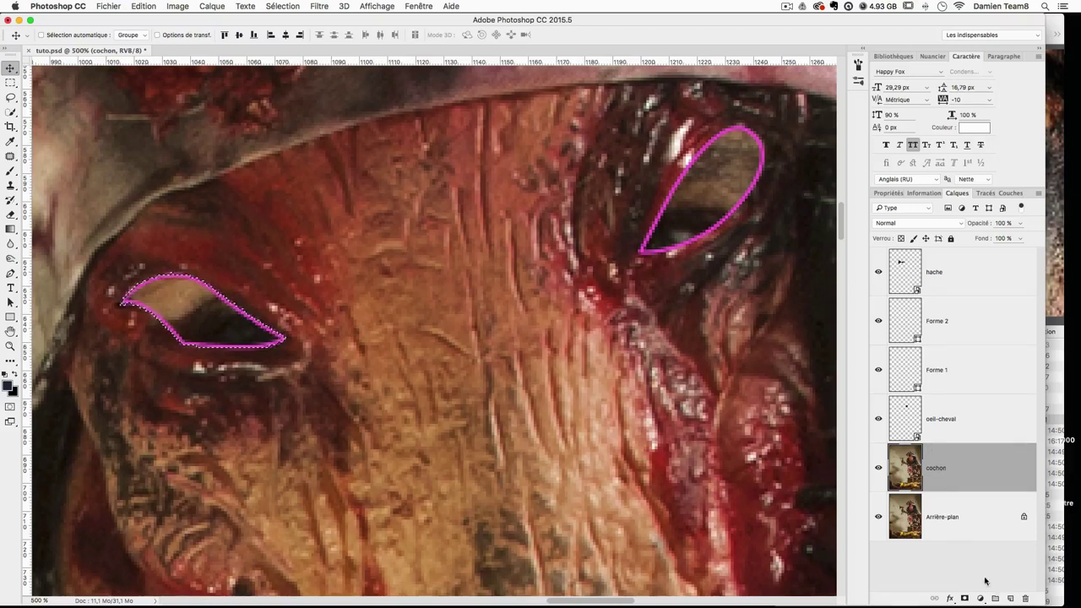
# Step: Create a new layer between cochon and Arrière-plan and name it noir
pyautogui.click(1012, 600)
pyautogui.moveTo(957, 469); pyautogui.dragTo(954, 532)
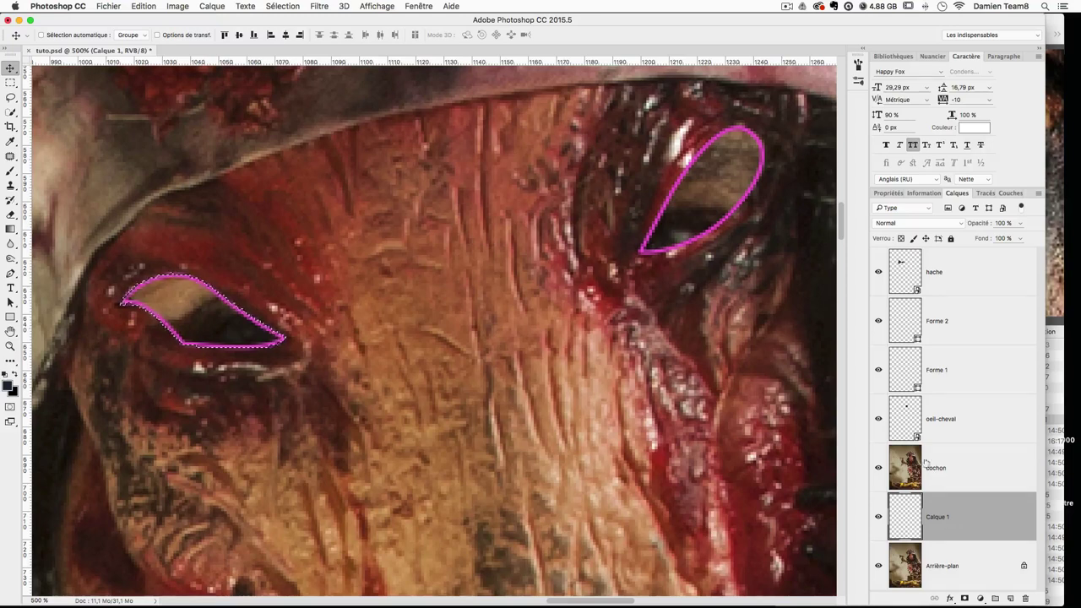
pyautogui.doubleClick(940, 517)
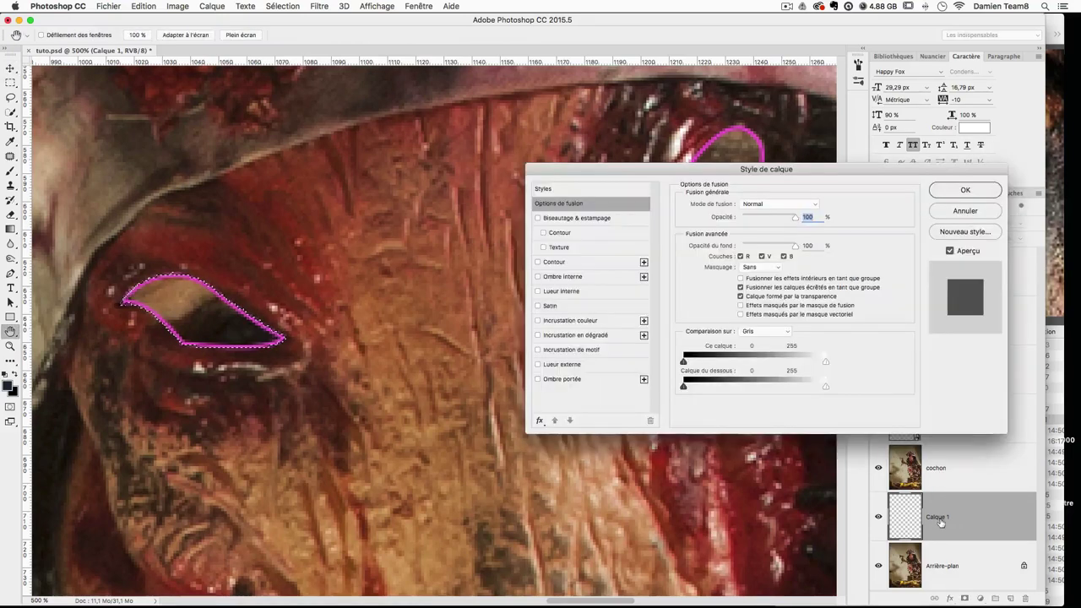
pyautogui.press('Escape')
pyautogui.doubleClick(940, 517)
pyautogui.write('noir')
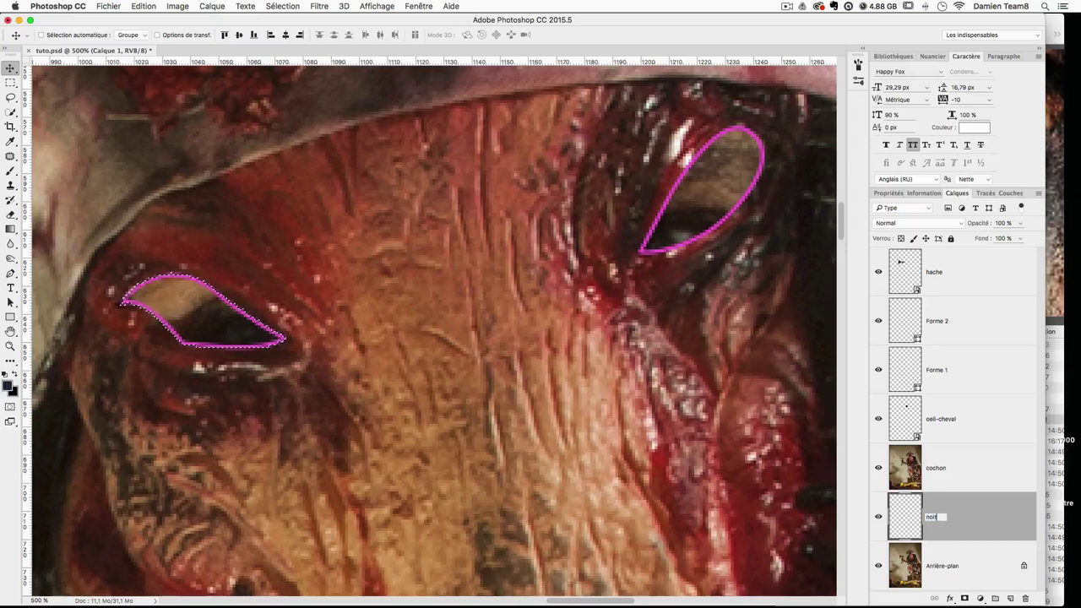
pyautogui.press('Return')
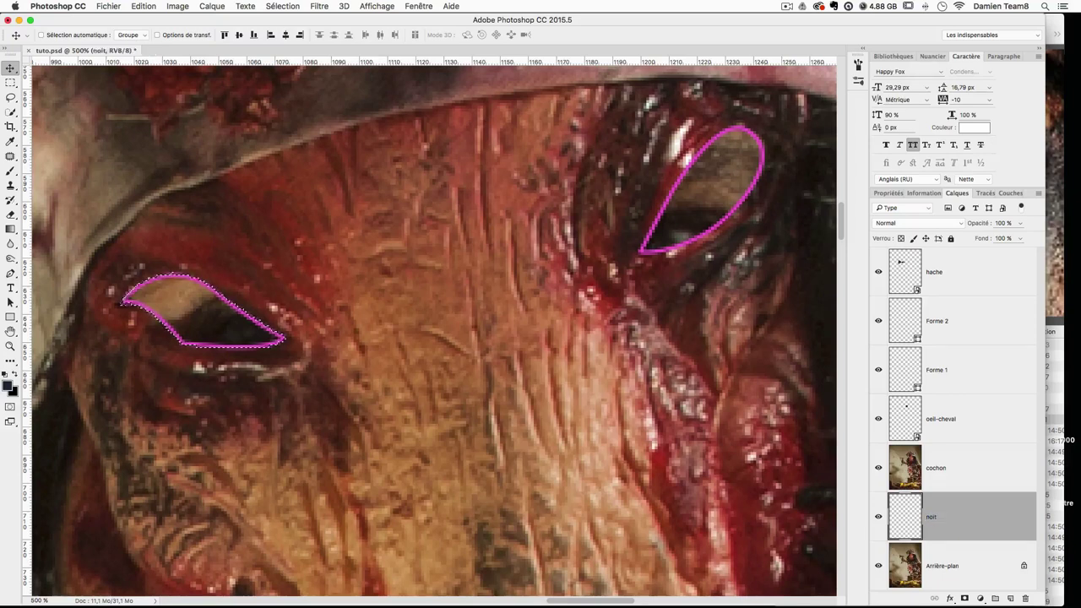
pyautogui.doubleClick(935, 517)
pyautogui.write('noit')
pyautogui.press('Return')
pyautogui.doubleClick(934, 517)
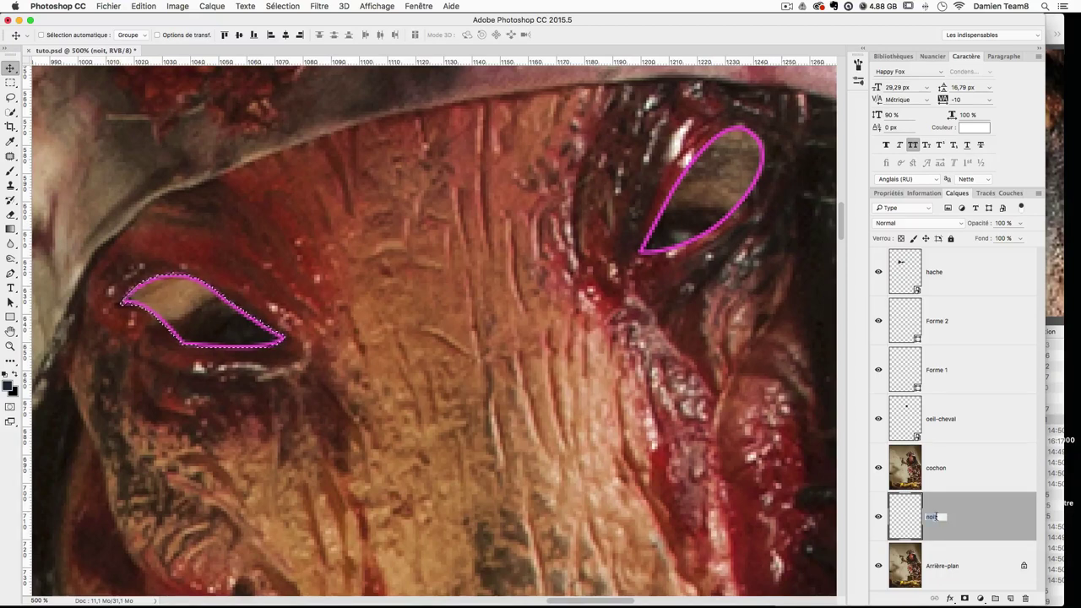
pyautogui.write('noir')
pyautogui.press('Return')
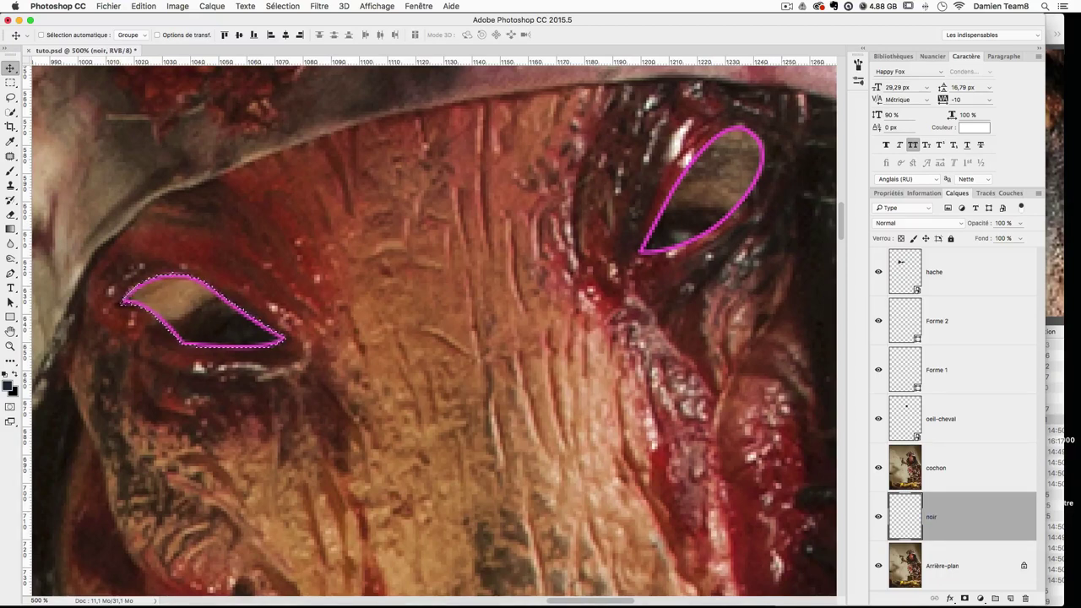
# Step: Switch to the Brush tool with the default black foreground colour and 100 % opacity
pyautogui.click(11, 171)
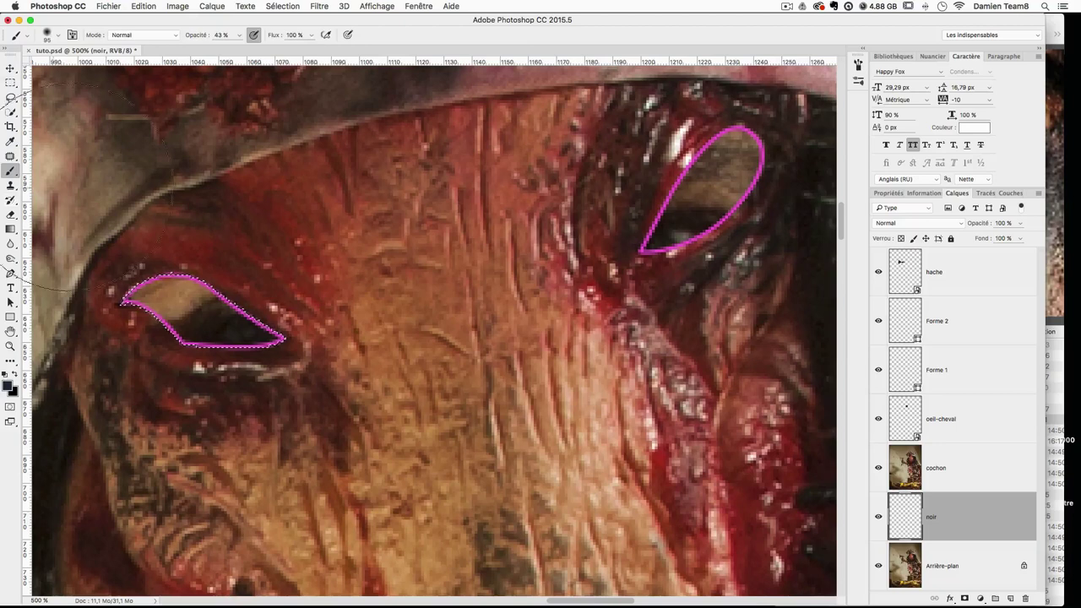
pyautogui.click(5, 374)
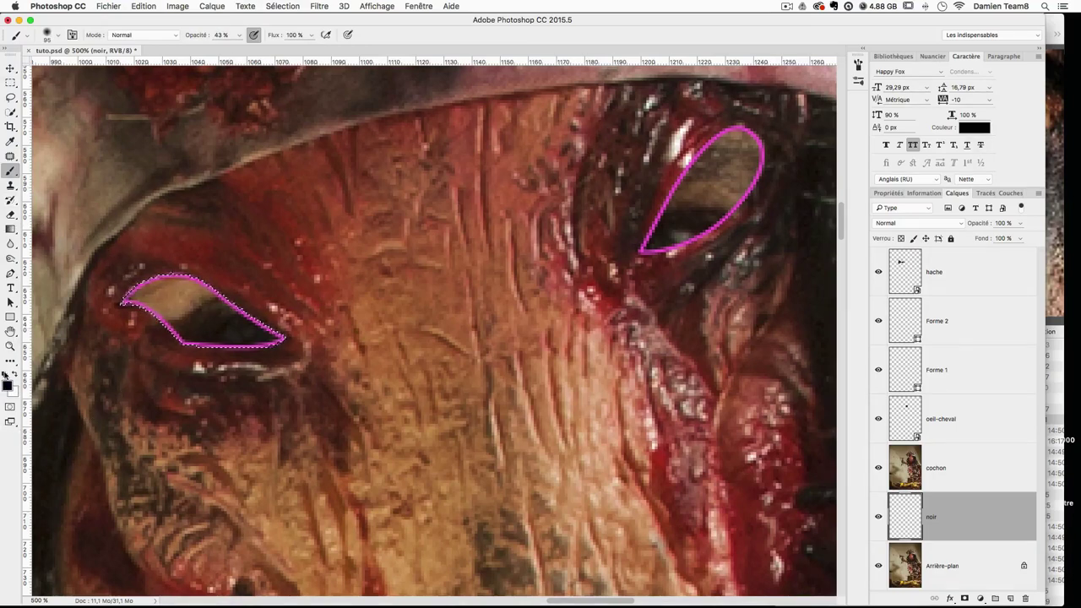
pyautogui.click(238, 38)
pyautogui.moveTo(242, 48); pyautogui.dragTo(279, 48)
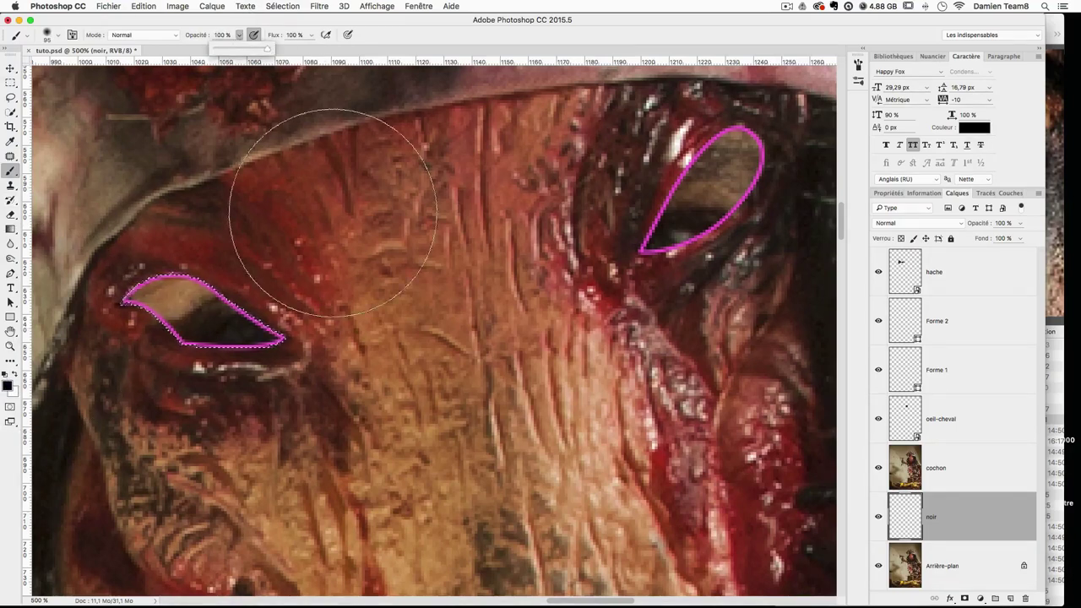
# Step: Try filling the left eye hole on the noir layer with black, first at 100 % and again at 90 % brush opacity
pyautogui.moveTo(280, 334)
pyautogui.mouseDown()
pyautogui.moveTo(270, 317)
pyautogui.moveTo(241, 338)
pyautogui.moveTo(159, 299)
pyautogui.mouseUp()
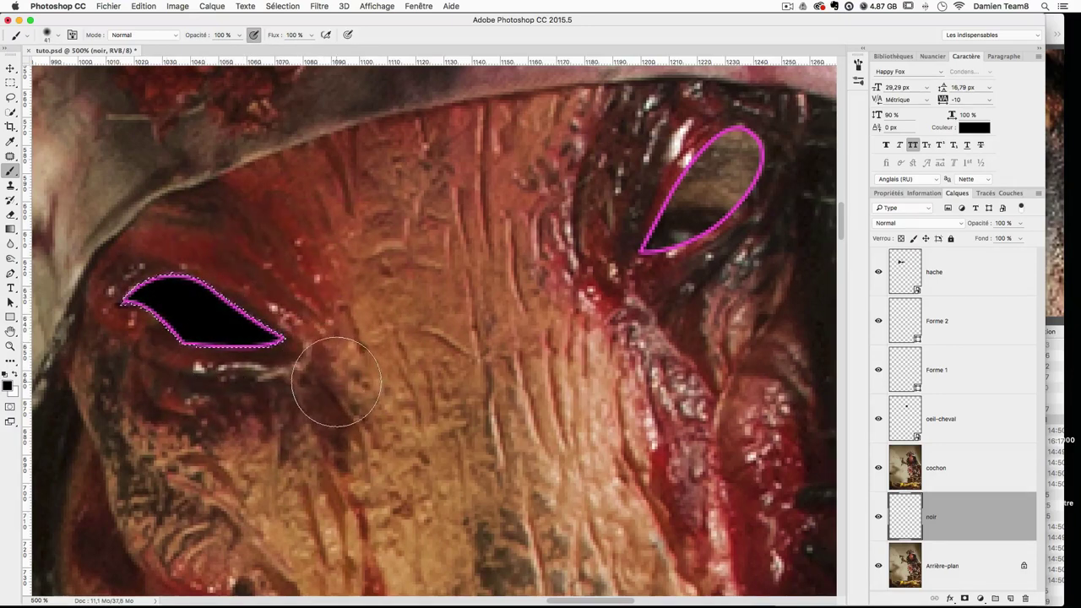
pyautogui.press('super+z')
pyautogui.click(233, 36)
pyautogui.write('90')
pyautogui.press('Return')
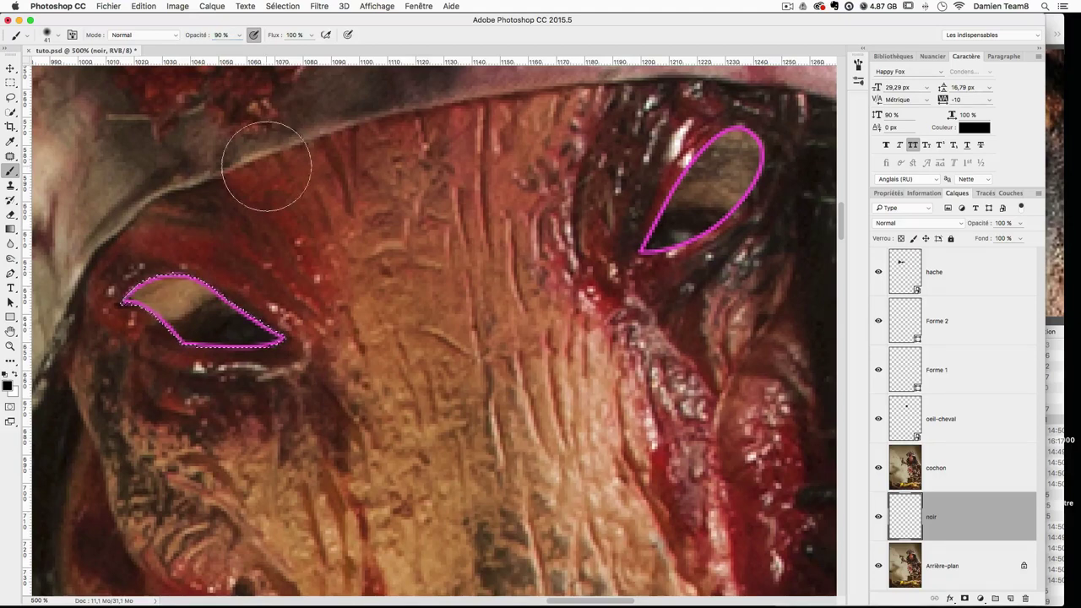
pyautogui.moveTo(181, 300); pyautogui.dragTo(270, 334)
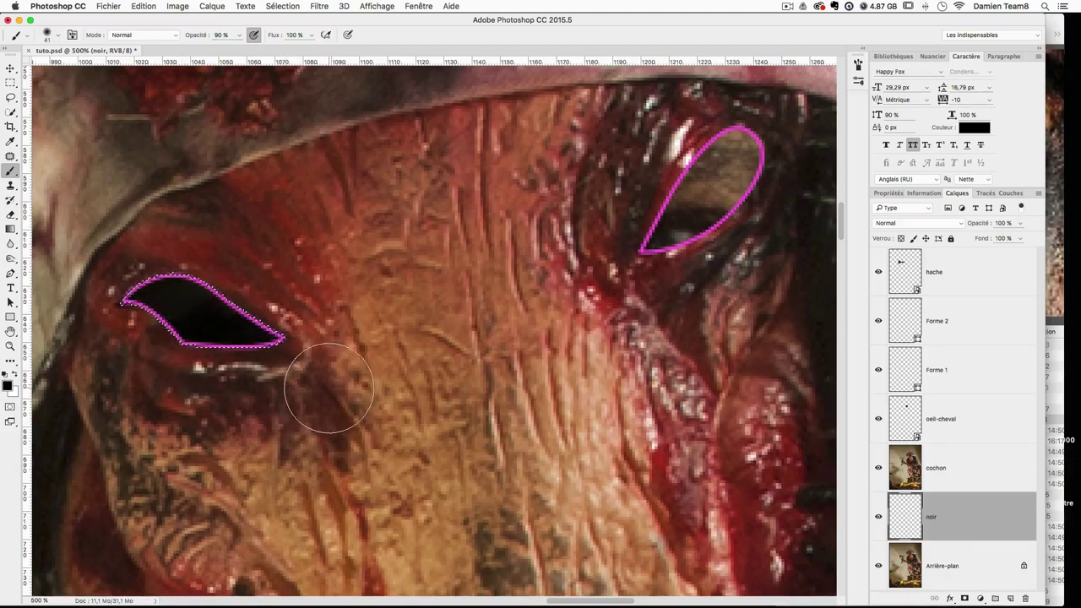
# Step: Set the brush opacity to 50 % and darken the selected left eye hole with black on the noir layer
pyautogui.moveTo(225, 36); pyautogui.dragTo(152, 39)
pyautogui.write('5')
pyautogui.click(169, 303)
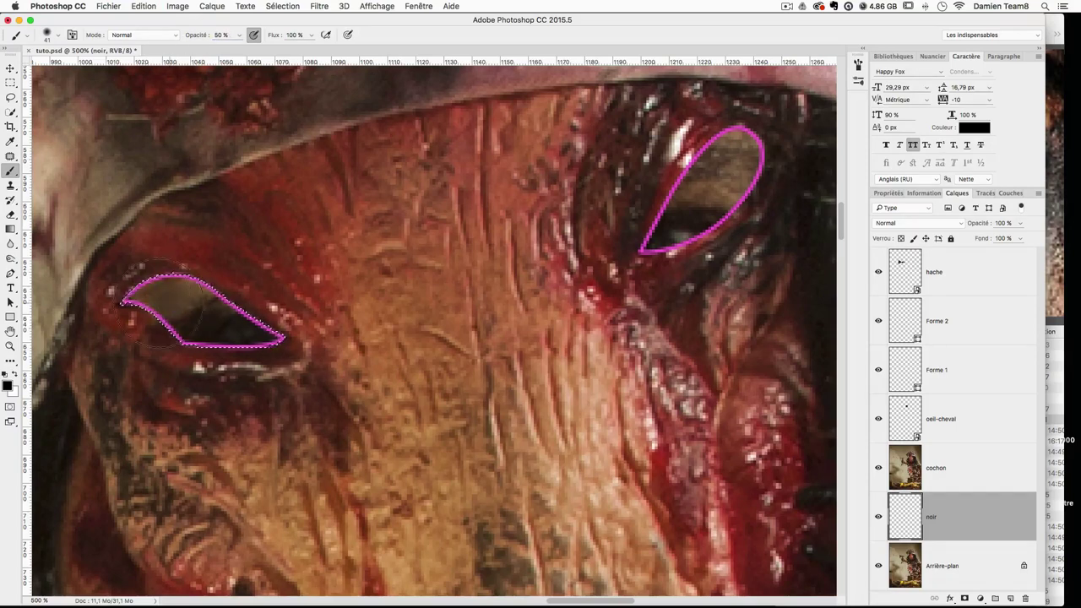
pyautogui.moveTo(188, 332)
pyautogui.mouseDown()
pyautogui.moveTo(272, 302)
pyautogui.moveTo(198, 256)
pyautogui.moveTo(161, 255)
pyautogui.mouseUp()
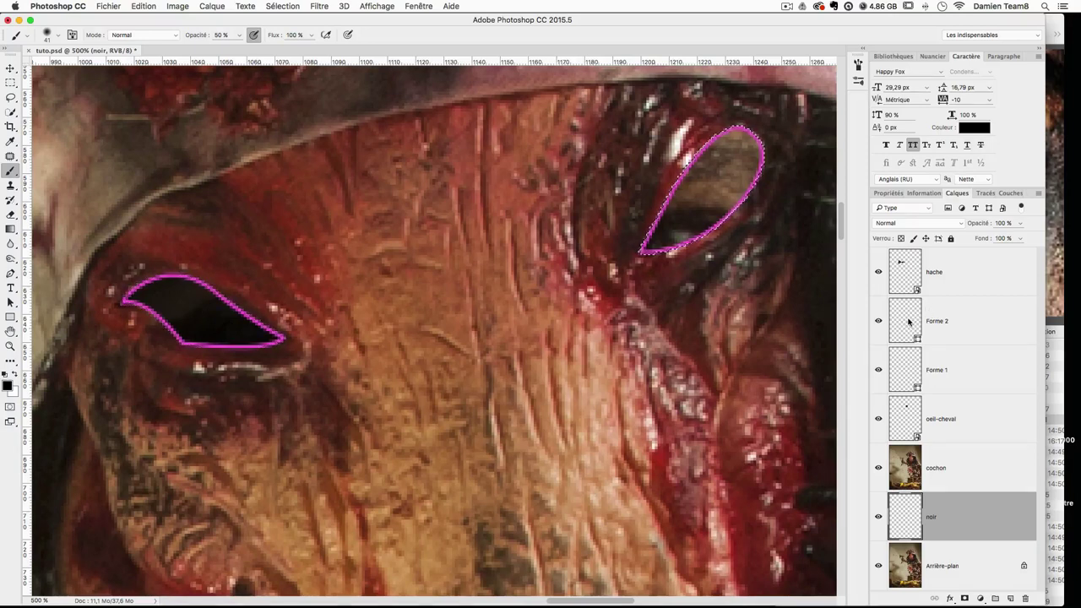
# Step: Delete the Forme 2 selection area from the cochon layer and paint the right eye hole black on noir
pyautogui.click(960, 482)
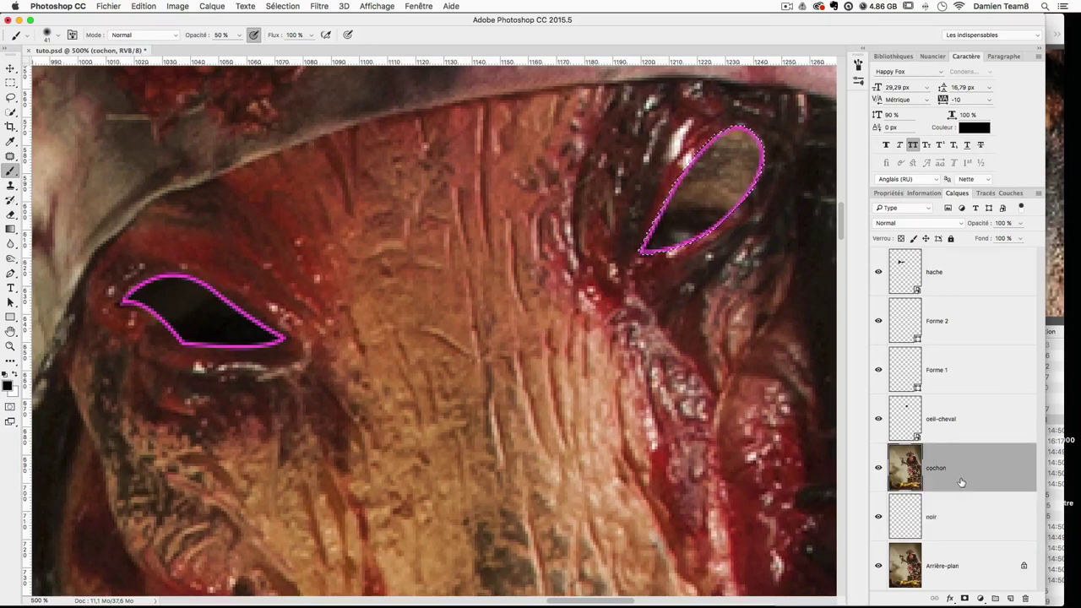
pyautogui.click(946, 523)
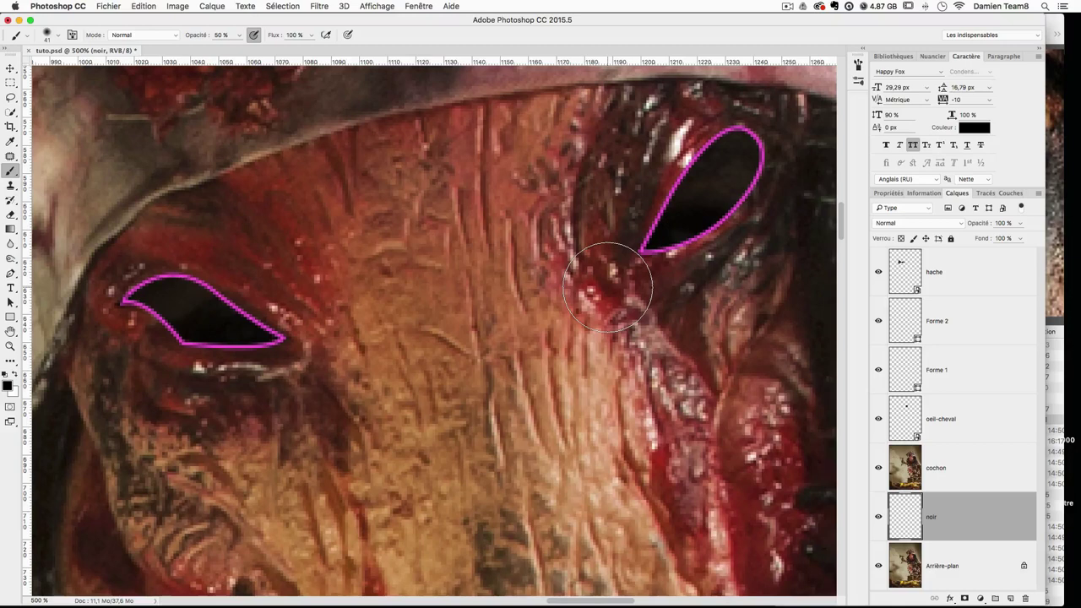
# Step: Hide the outline layers Forme 1 and Forme 2 and switch to the Move tool
pyautogui.click(963, 362)
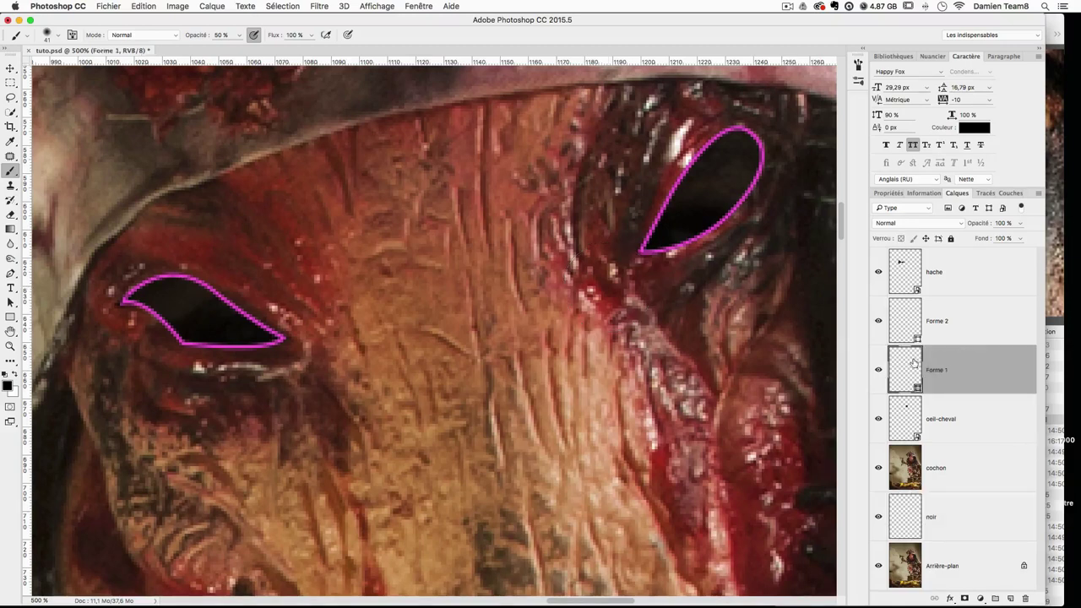
pyautogui.moveTo(876, 373); pyautogui.dragTo(878, 342)
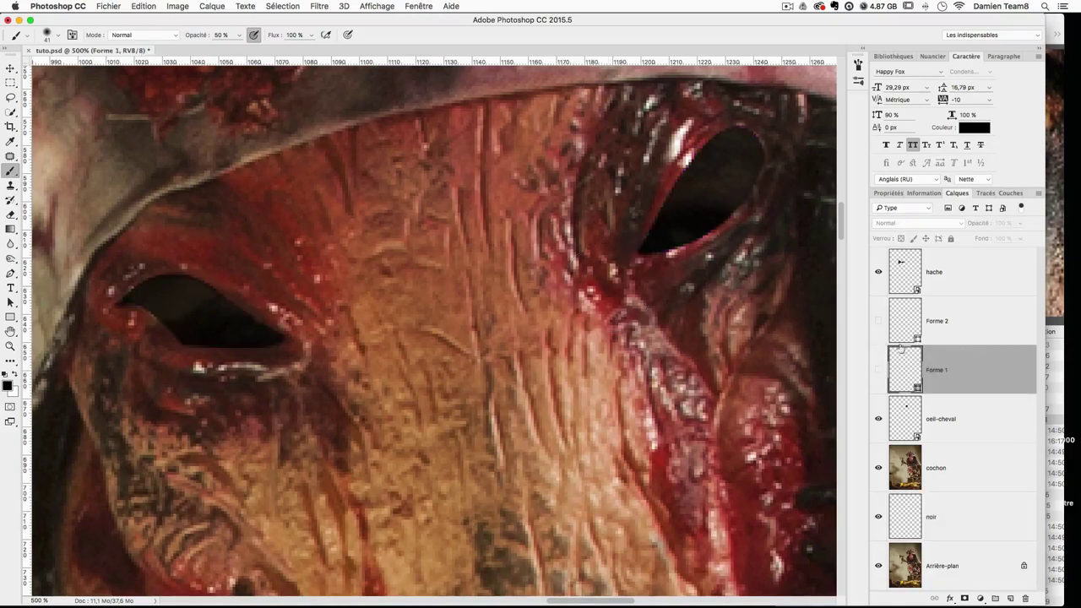
pyautogui.press('v')
pyautogui.press('super+minus')
pyautogui.press('super+minus')
pyautogui.press('super+minus')
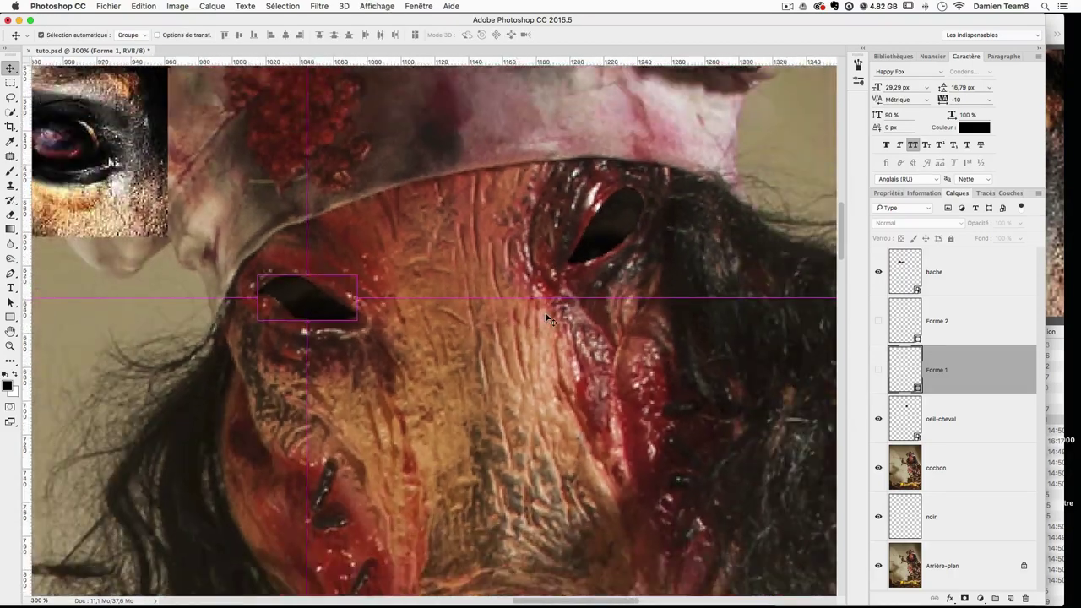
pyautogui.hscroll(2, 503, 274)
pyautogui.scroll(1, 504, 274)
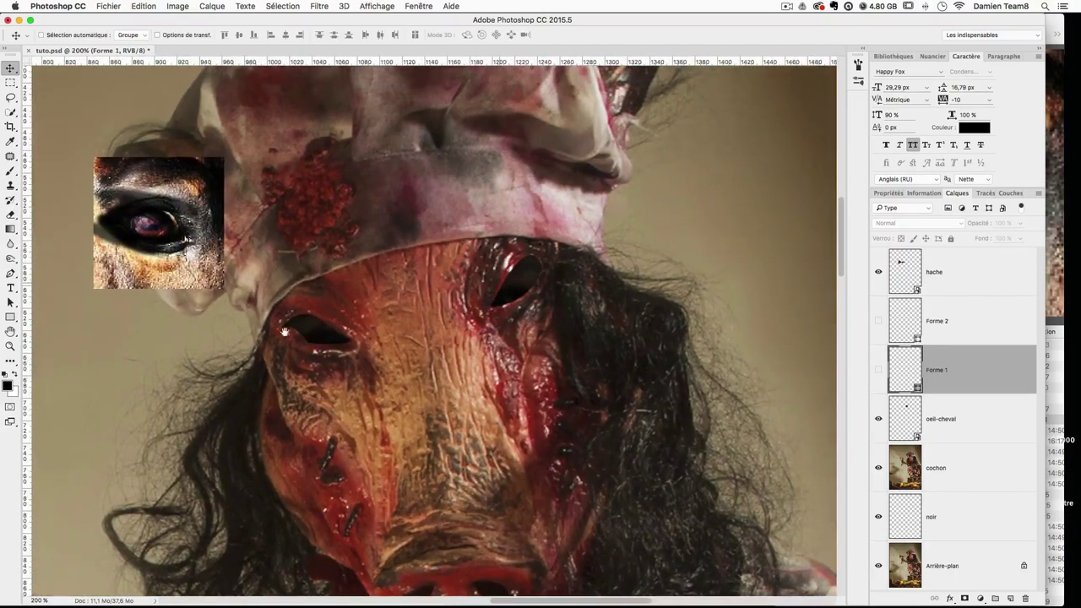
pyautogui.hscroll(1, 519, 331)
pyautogui.scroll(-1, 518, 331)
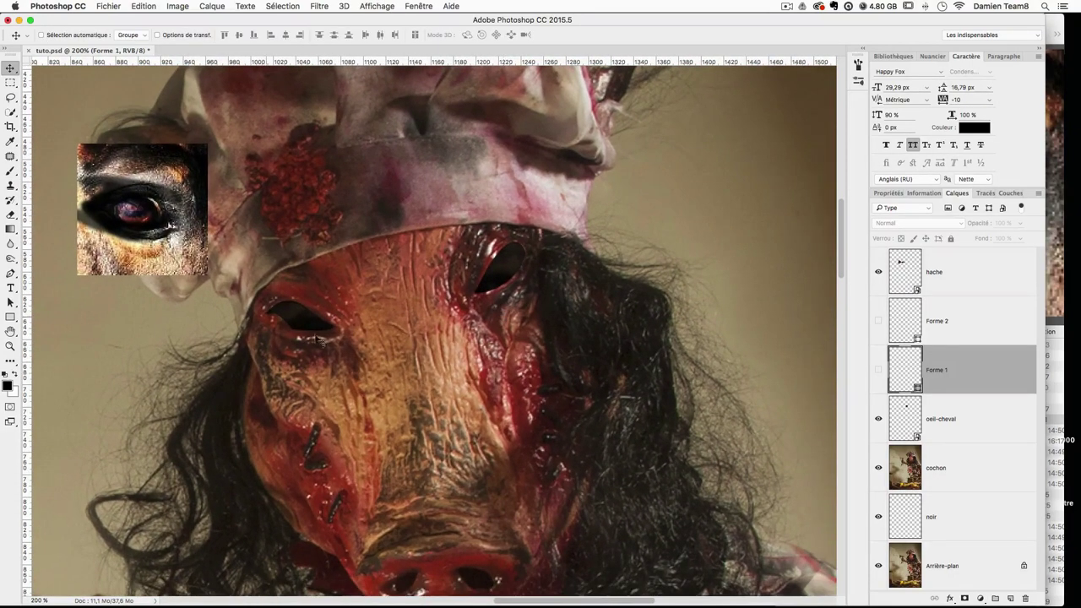
# Step: Load the oeil-cheval layer's outline as a selection and rasterize the layer
pyautogui.click(929, 522)
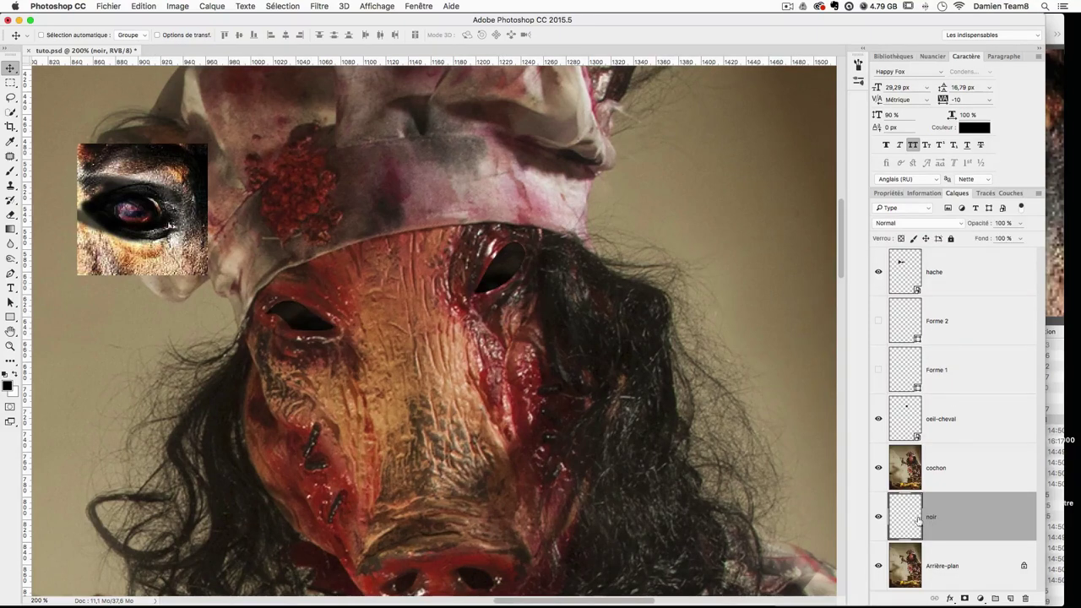
pyautogui.click(943, 431)
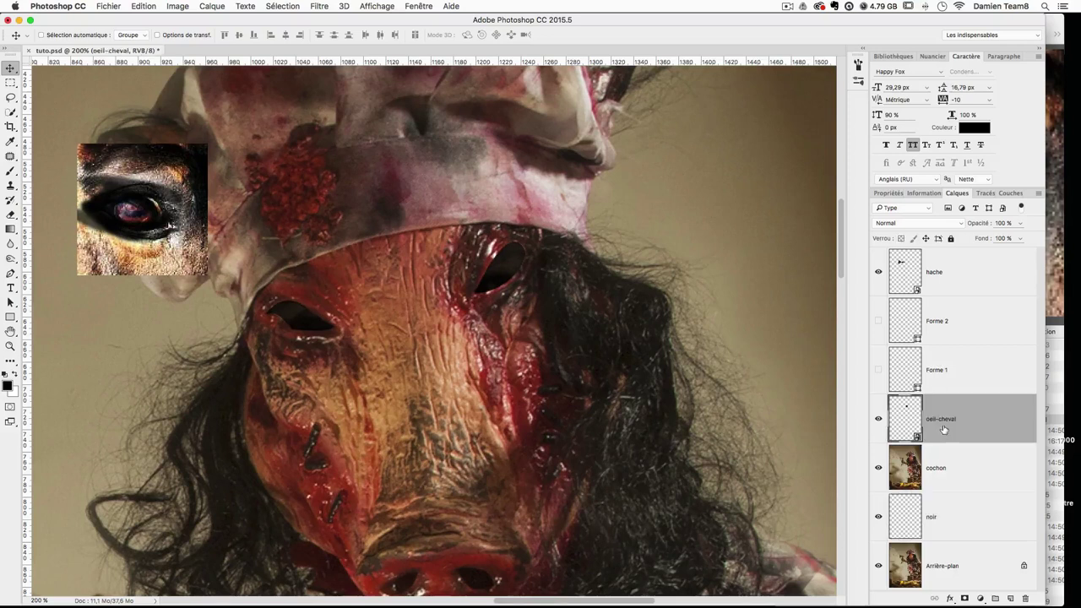
pyautogui.keyDown('super'); pyautogui.click(899, 424); pyautogui.keyUp('super')
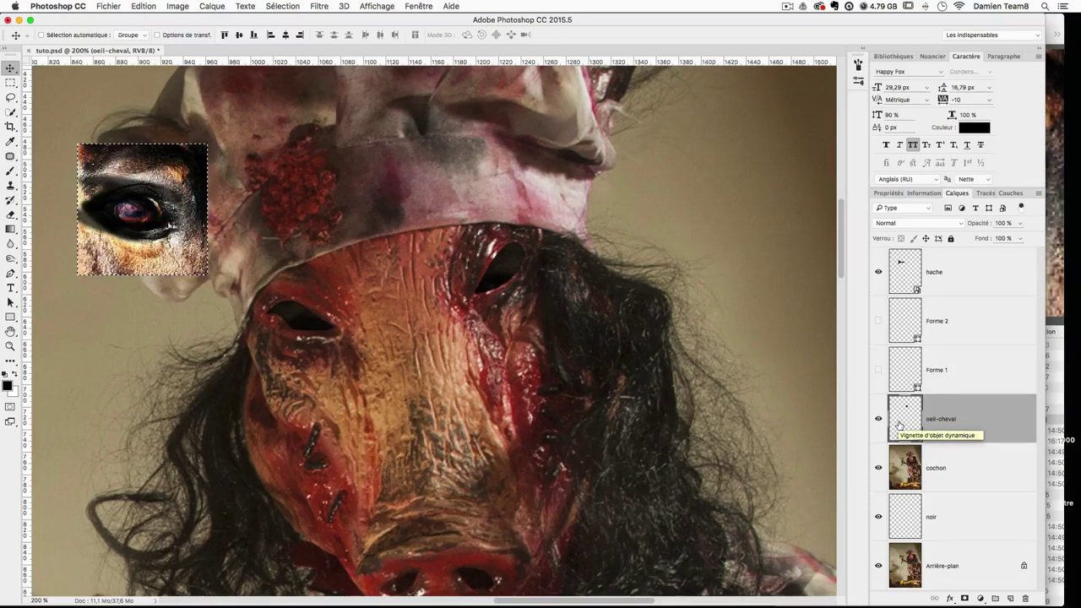
pyautogui.rightClick(1010, 423)
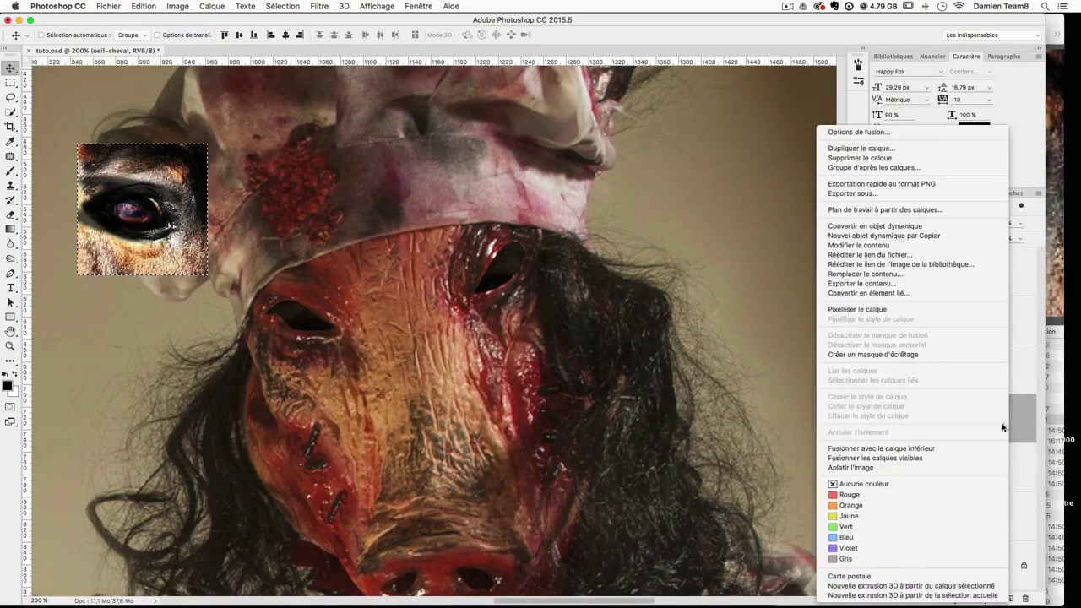
pyautogui.click(894, 310)
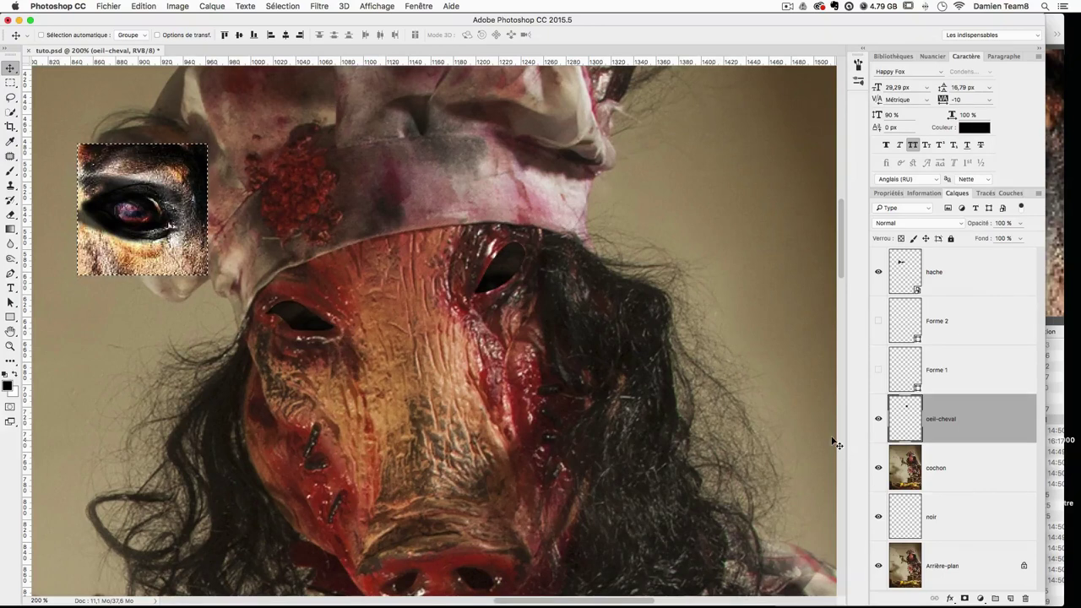
# Step: Cut the horse eye to the clipboard and delete the emptied oeil-cheval layer
pyautogui.press('super')
pyautogui.press('super+z')
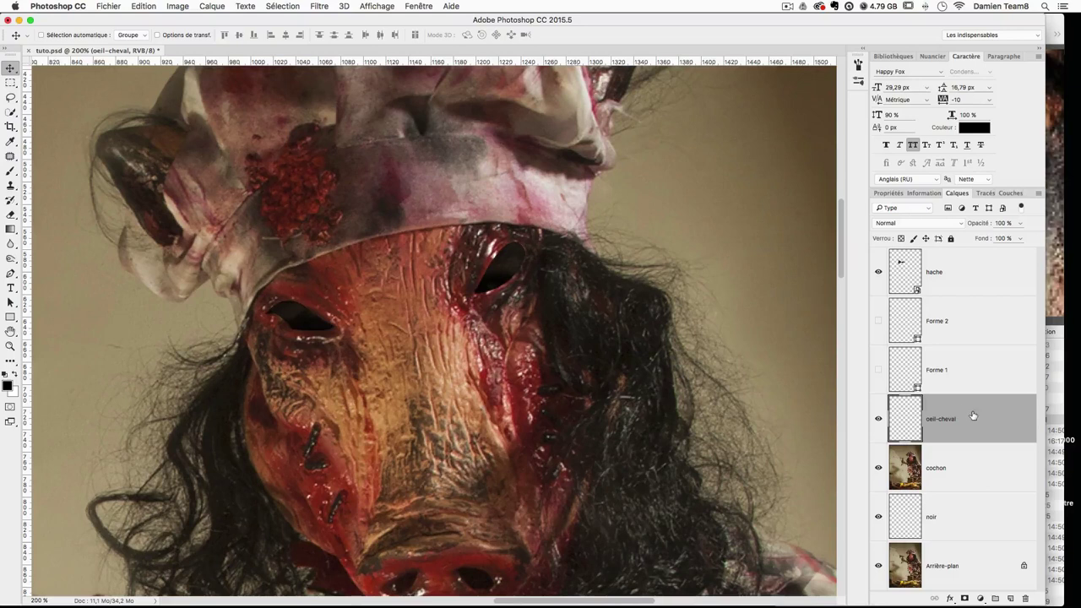
pyautogui.moveTo(980, 418); pyautogui.dragTo(1026, 597)
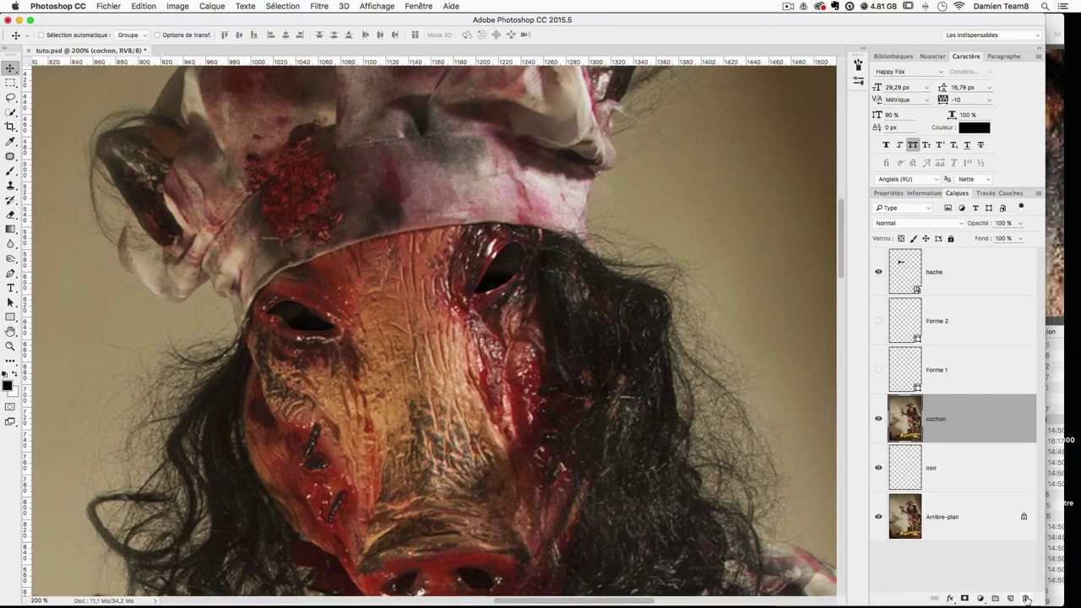
# Step: Load Forme 1 as a selection and paste the horse eye into it as a masked layer above noir
pyautogui.click(950, 375)
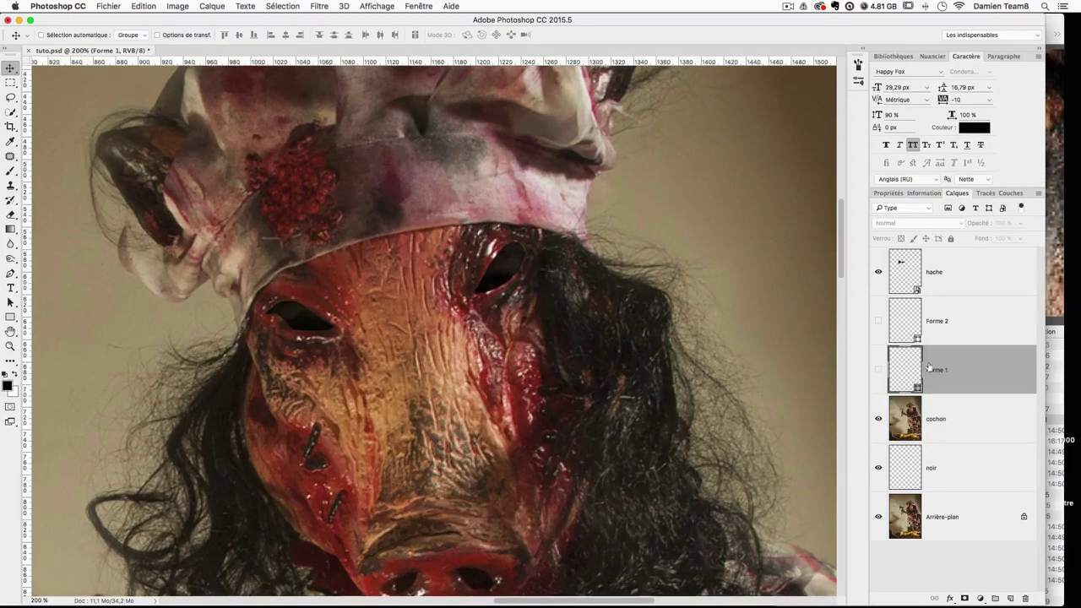
pyautogui.keyDown('super'); pyautogui.click(897, 380); pyautogui.keyUp('super')
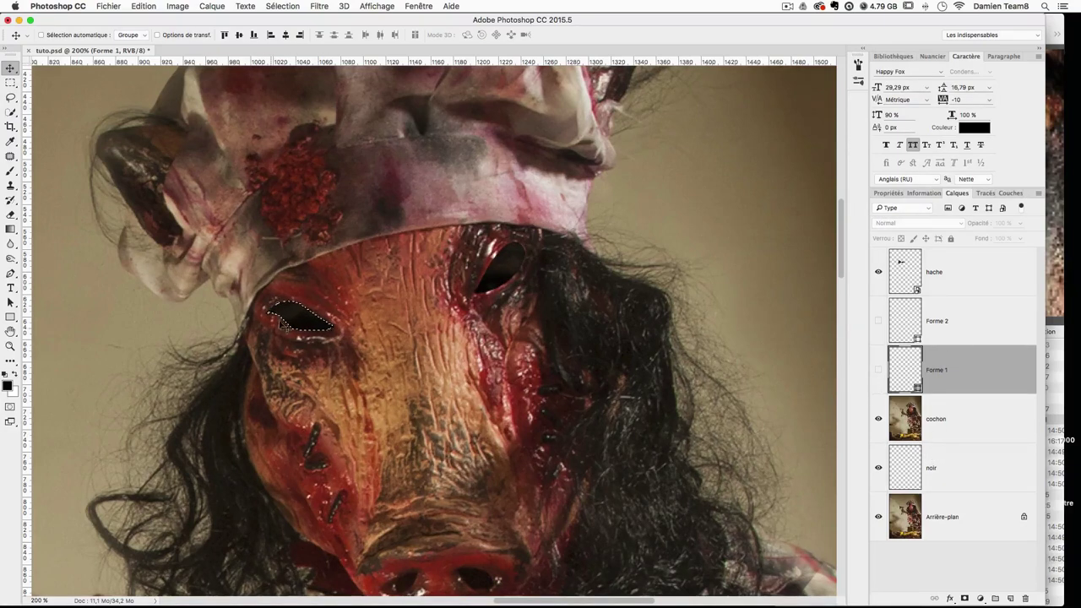
pyautogui.click(945, 469)
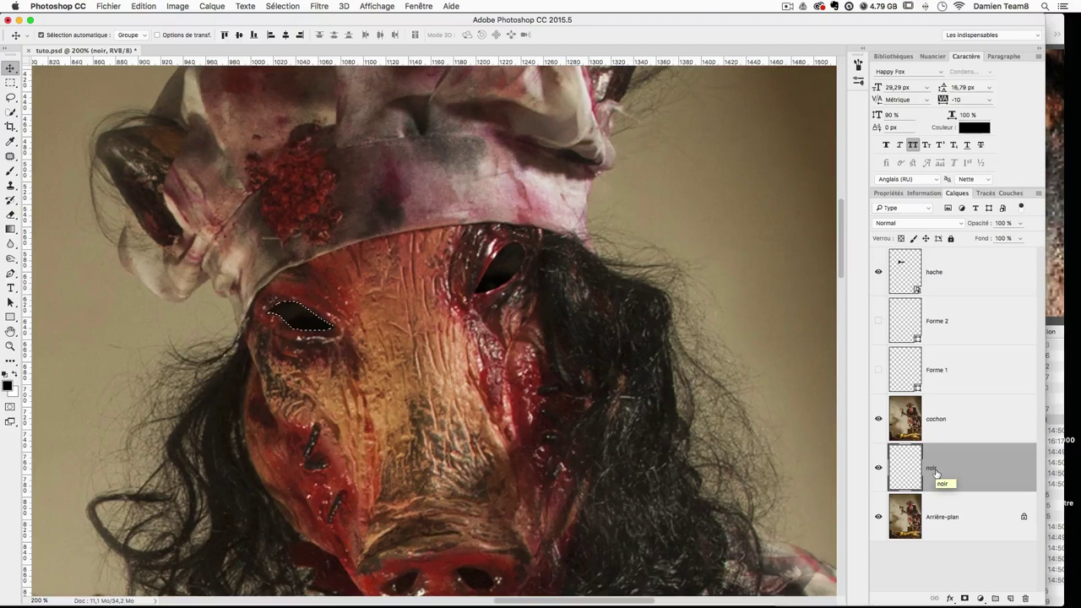
pyautogui.press('super+alt+shift+v')
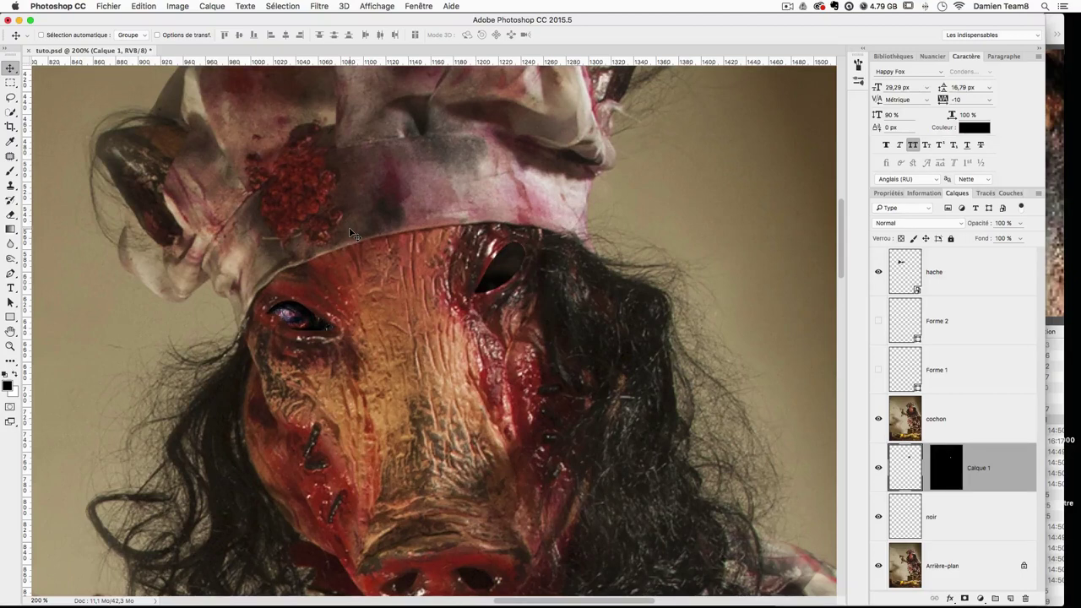
# Step: Shift the pasted horse eye within the left eye hole and rotate it slightly to fit
pyautogui.moveTo(297, 314)
pyautogui.mouseDown()
pyautogui.moveTo(318, 304)
pyautogui.moveTo(346, 315)
pyautogui.moveTo(257, 298)
pyautogui.moveTo(333, 304)
pyautogui.moveTo(283, 317)
pyautogui.moveTo(321, 283)
pyautogui.moveTo(300, 308)
pyautogui.moveTo(307, 315)
pyautogui.mouseUp()
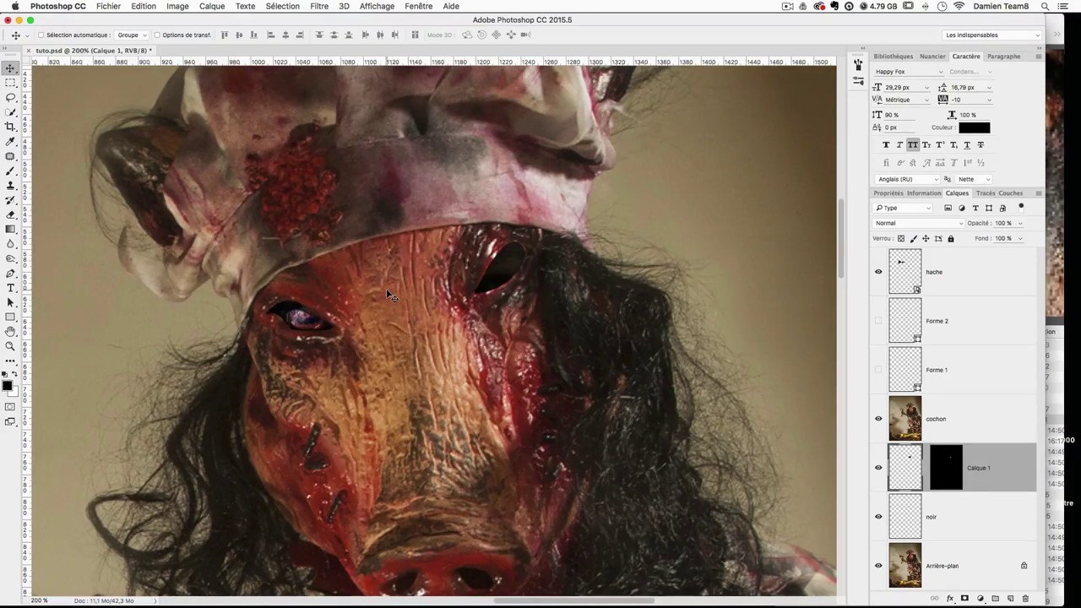
pyautogui.hotkey('ctrl', 't')
pyautogui.moveTo(500, 358); pyautogui.dragTo(482, 389)
pyautogui.press('Return')
# Step: Paste the horse eye into the Forme 2 selection above Calque 1 and rotate it about -50° to fit the right eye hole
pyautogui.keyDown('super'); pyautogui.click(903, 322); pyautogui.keyUp('super')
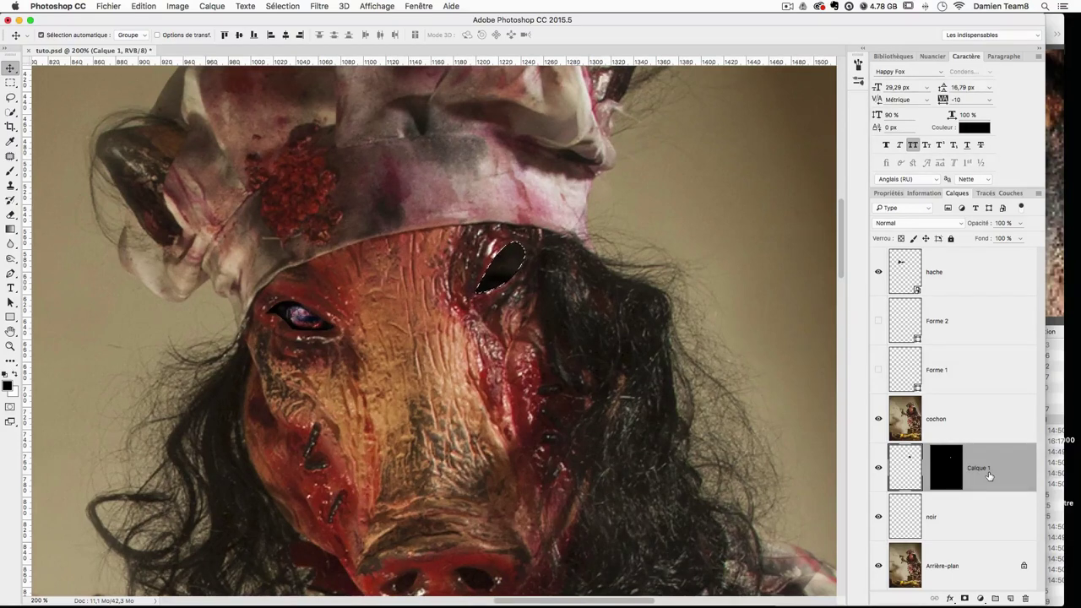
pyautogui.press('super+j')
pyautogui.press('super+t')
pyautogui.moveTo(616, 355); pyautogui.dragTo(646, 268)
pyautogui.moveTo(475, 301)
pyautogui.mouseDown()
pyautogui.moveTo(493, 293)
pyautogui.moveTo(471, 309)
pyautogui.moveTo(497, 314)
pyautogui.moveTo(482, 302)
pyautogui.moveTo(475, 309)
pyautogui.mouseUp()
pyautogui.moveTo(595, 365); pyautogui.dragTo(601, 349)
pyautogui.moveTo(499, 278); pyautogui.dragTo(527, 296)
pyautogui.moveTo(617, 326); pyautogui.dragTo(619, 318)
pyautogui.moveTo(525, 295); pyautogui.dragTo(526, 292)
pyautogui.press('Left')
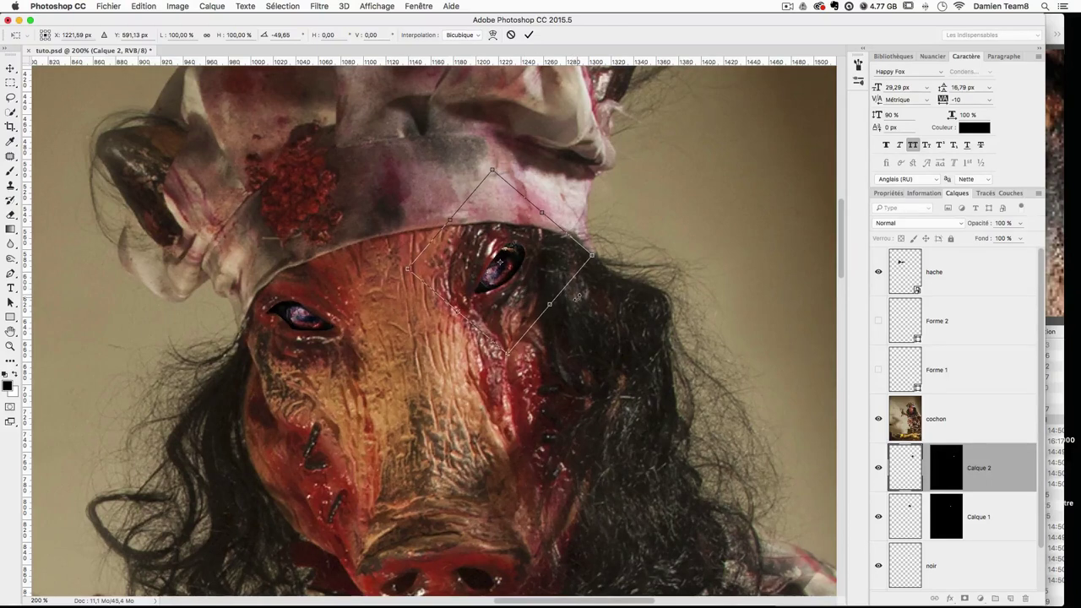
pyautogui.press('Return')
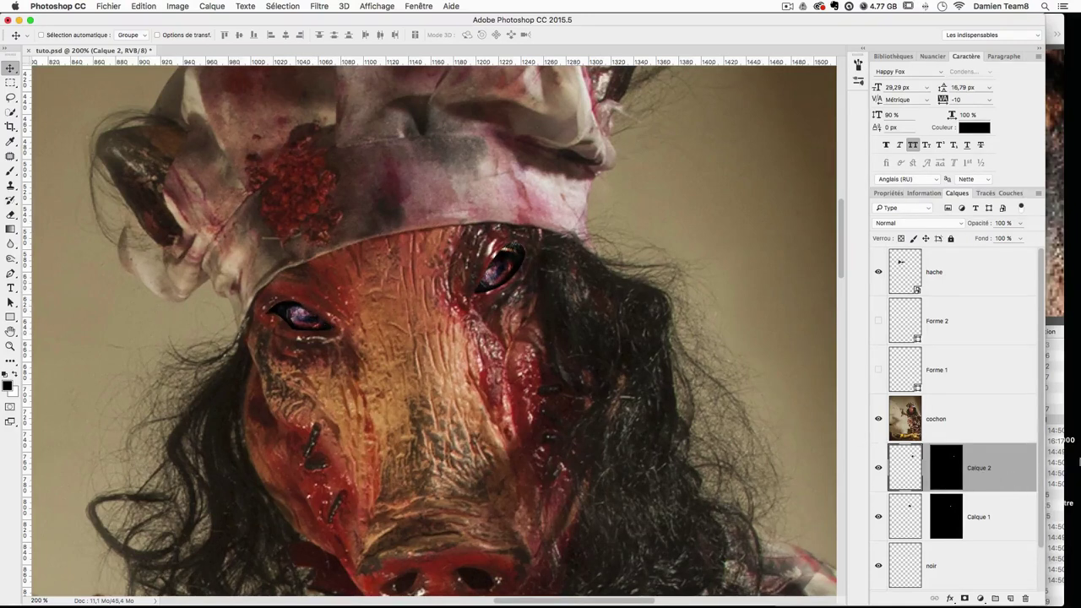
# Step: Rename layer Calque 1 as oeil gauche and layer Calque 2 as oeil droit
pyautogui.click(878, 518)
pyautogui.doubleClick(979, 517)
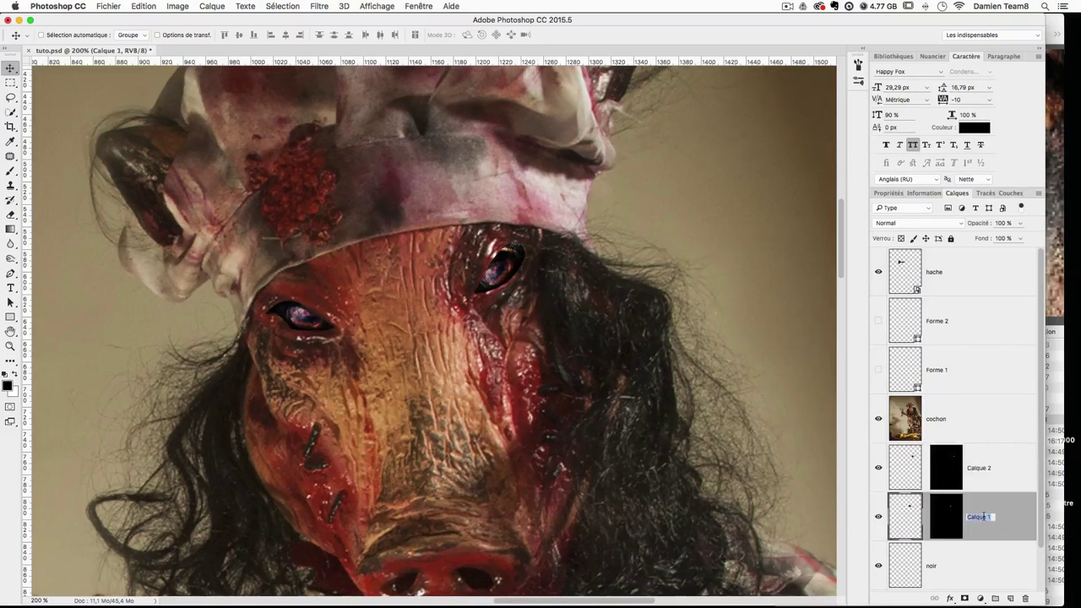
pyautogui.write('oeil gauche')
pyautogui.press('Return')
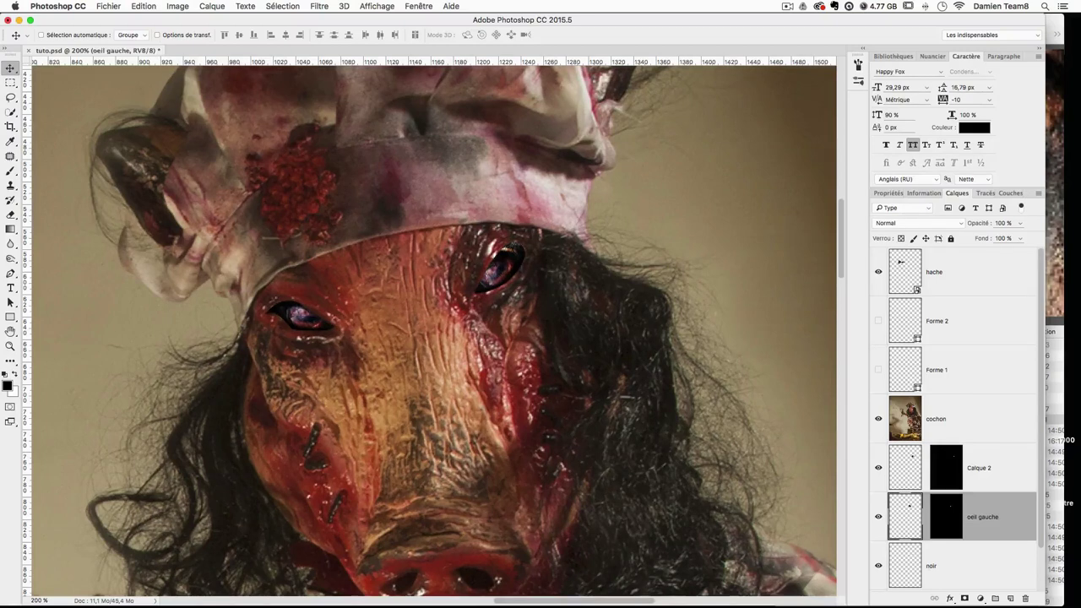
pyautogui.doubleClick(983, 468)
pyautogui.write('oeil droit')
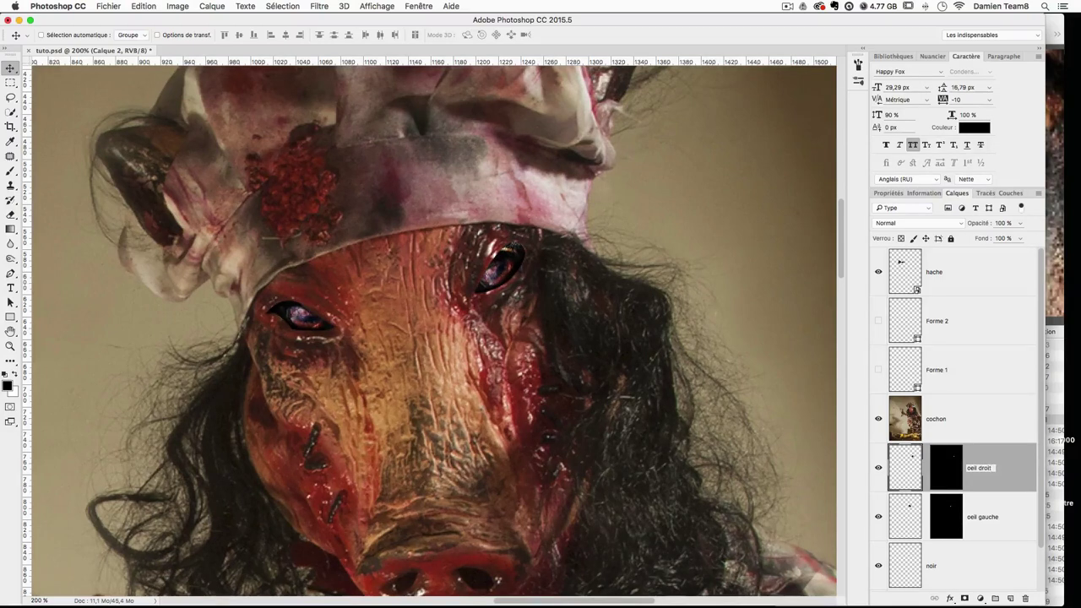
pyautogui.press('Return')
# Step: Add an inner shadow to the oeil droit layer with 75 % opacity, 5 px distance and 3 px size
pyautogui.click(1005, 516)
pyautogui.click(1005, 482)
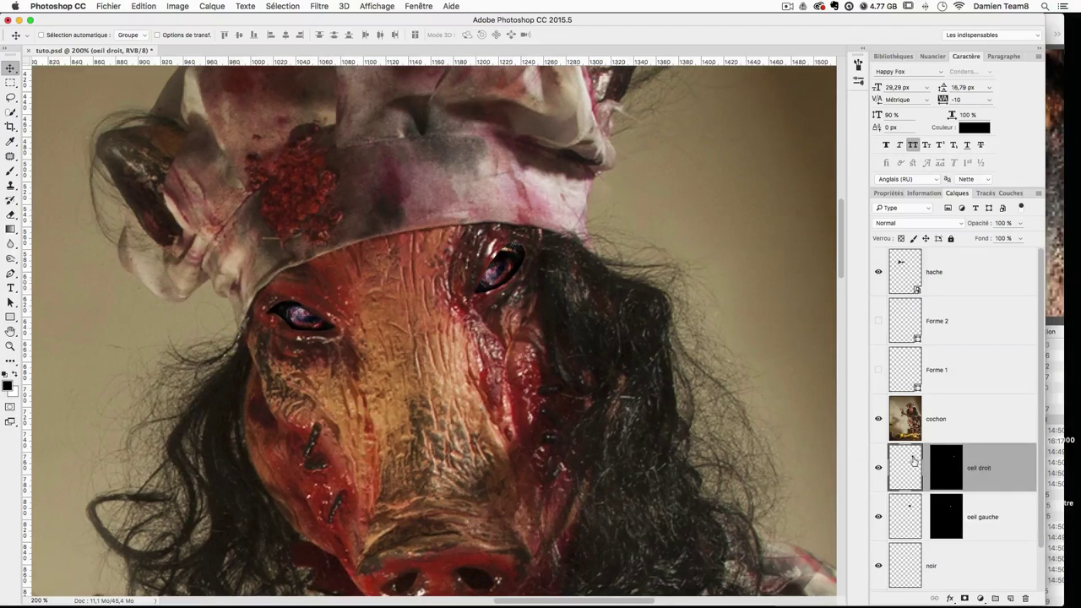
pyautogui.doubleClick(909, 472)
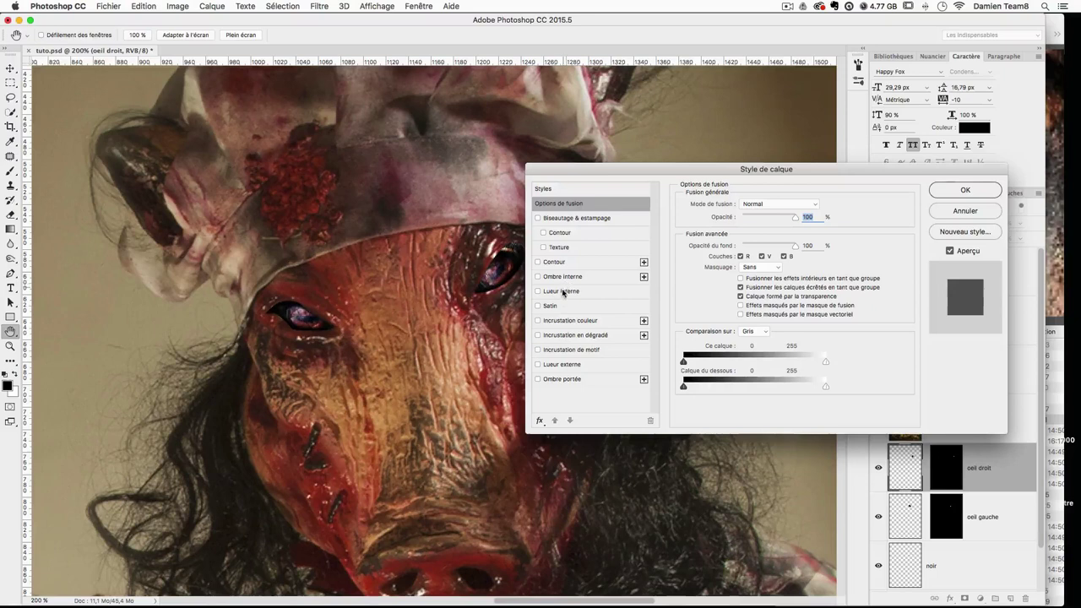
pyautogui.moveTo(605, 168); pyautogui.dragTo(392, 151)
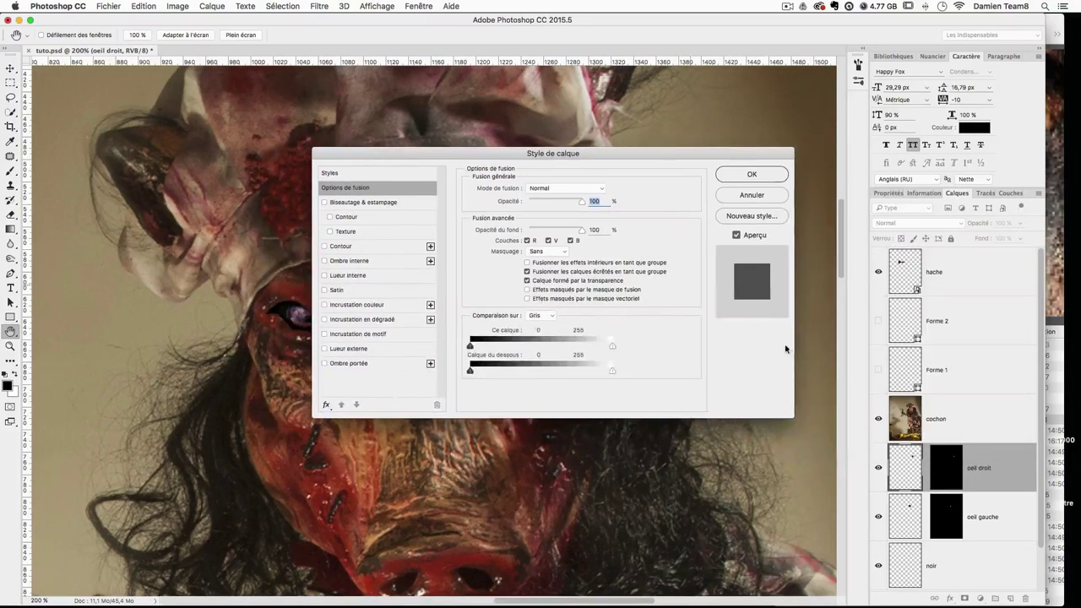
pyautogui.moveTo(550, 165); pyautogui.dragTo(752, 154)
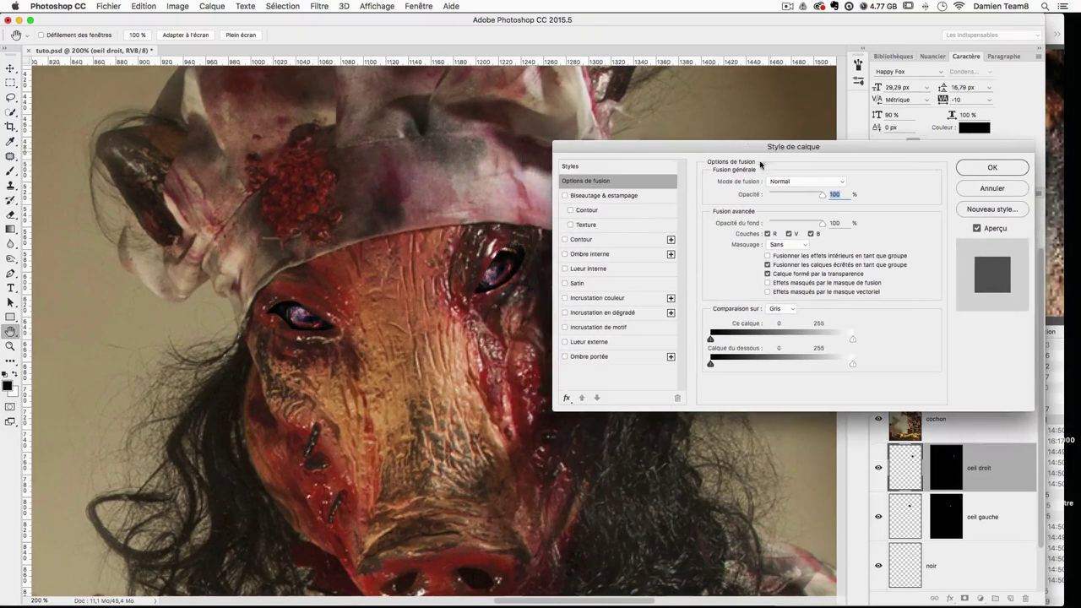
pyautogui.click(581, 255)
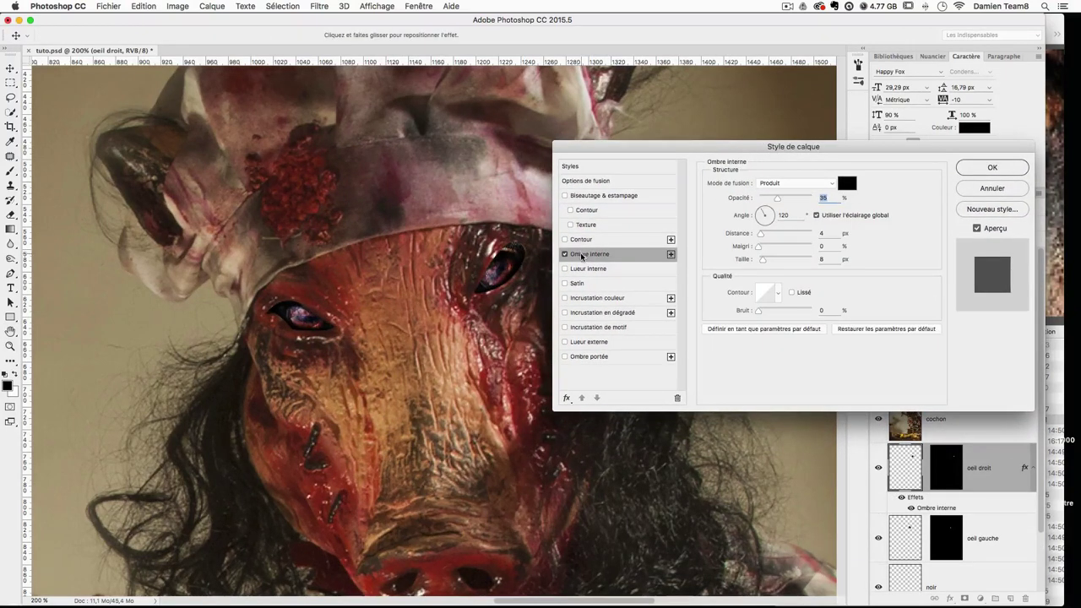
pyautogui.moveTo(777, 200); pyautogui.dragTo(798, 200)
pyautogui.moveTo(764, 238); pyautogui.dragTo(762, 239)
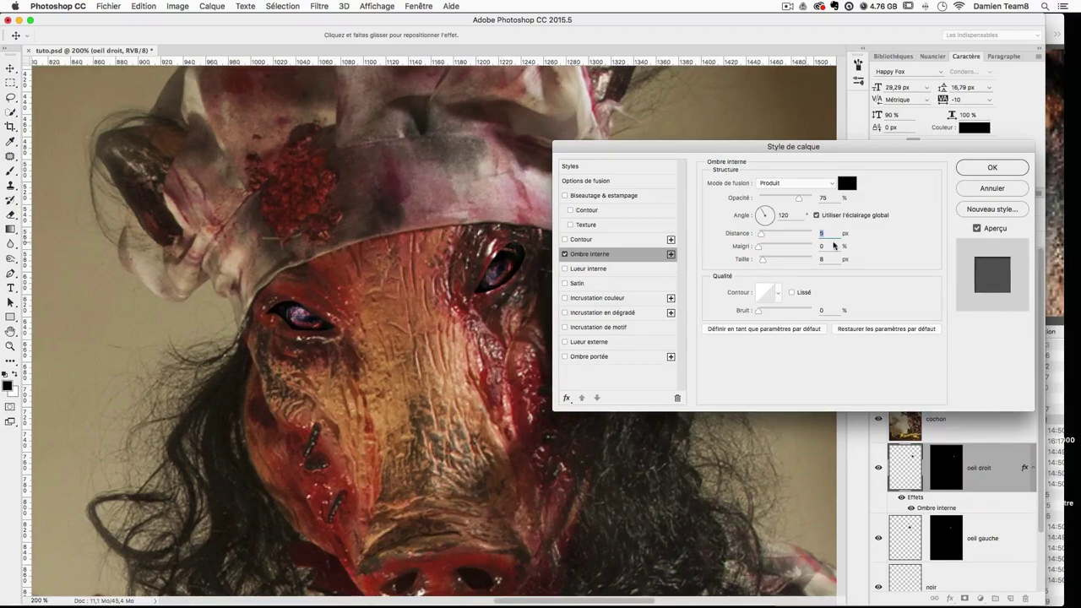
pyautogui.moveTo(764, 263); pyautogui.dragTo(760, 263)
# Step: Compare the right eye with and without its inner shadow and apply the layer style
pyautogui.click(565, 255)
pyautogui.click(565, 254)
pyautogui.click(565, 254)
pyautogui.click(565, 254)
pyautogui.click(565, 254)
pyautogui.click(565, 254)
pyautogui.click(565, 254)
pyautogui.click(565, 255)
pyautogui.click(565, 255)
pyautogui.click(565, 254)
pyautogui.click(565, 255)
pyautogui.click(565, 255)
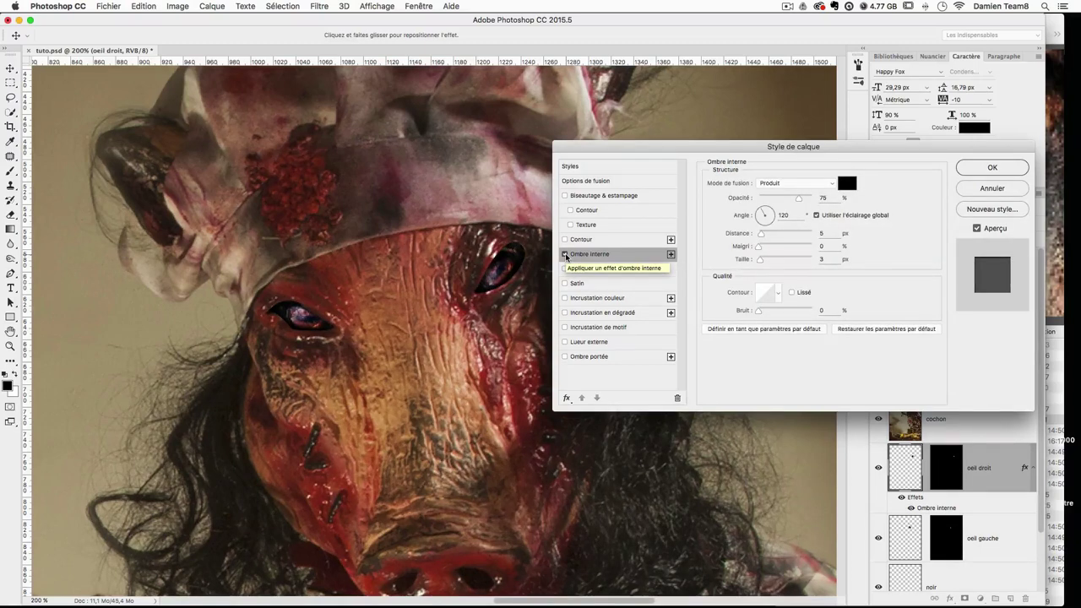
pyautogui.press('Return')
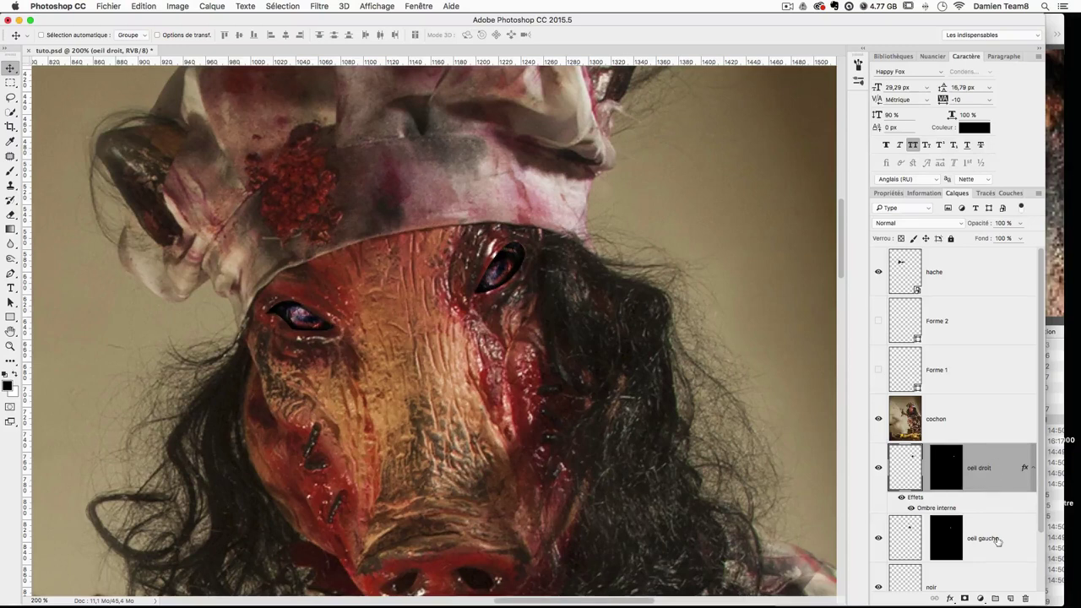
# Step: Add an inner shadow to the oeil gauche layer with 73 % opacity, 10 px distance and 3 px size
pyautogui.scroll(-2, 998, 537)
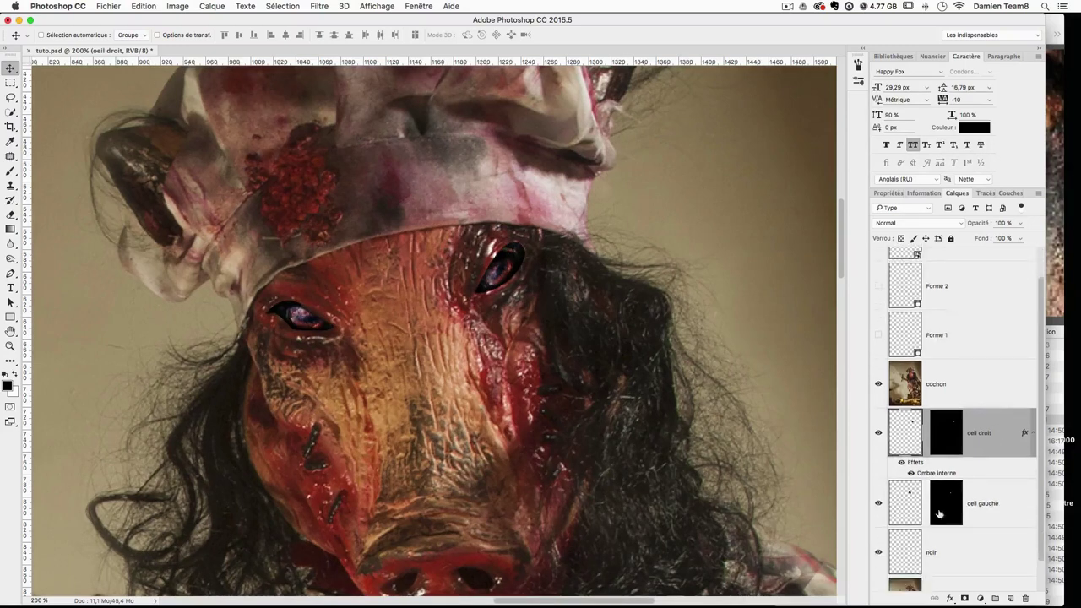
pyautogui.doubleClick(1027, 512)
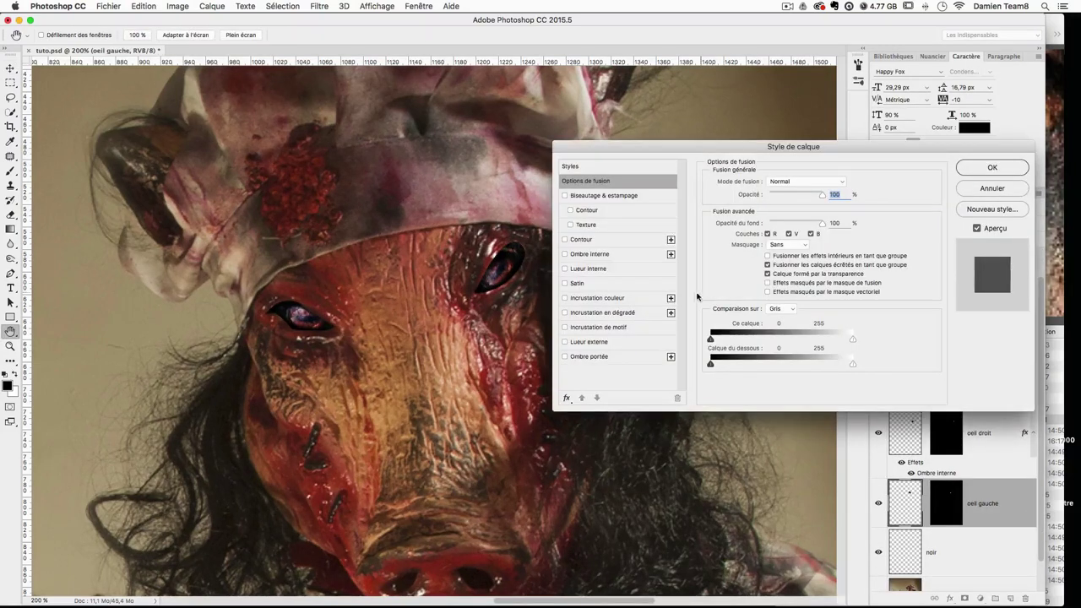
pyautogui.click(589, 268)
pyautogui.click(565, 269)
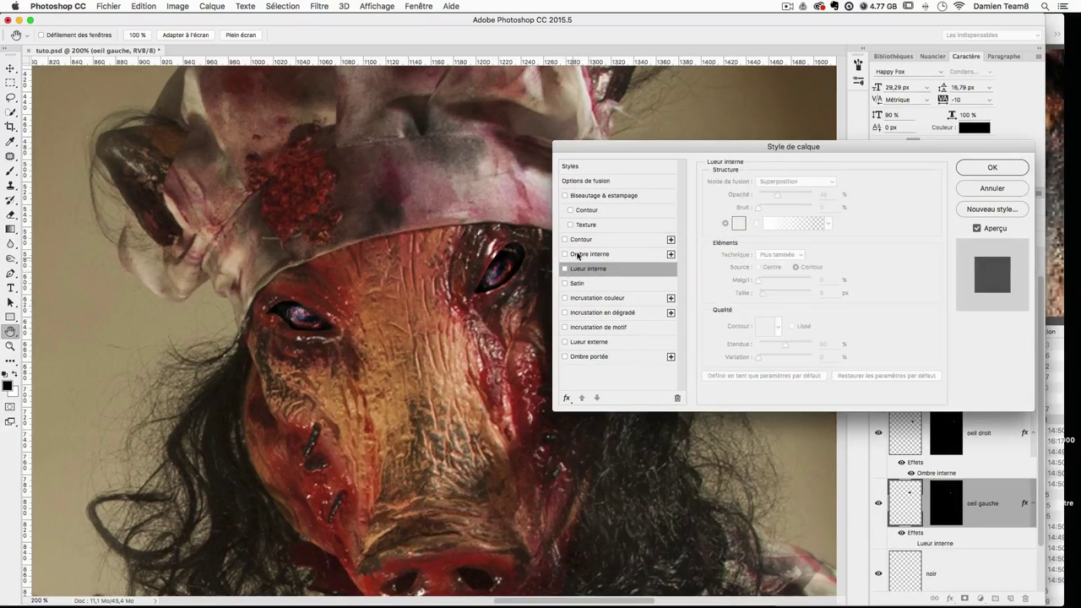
pyautogui.click(565, 254)
pyautogui.click(581, 256)
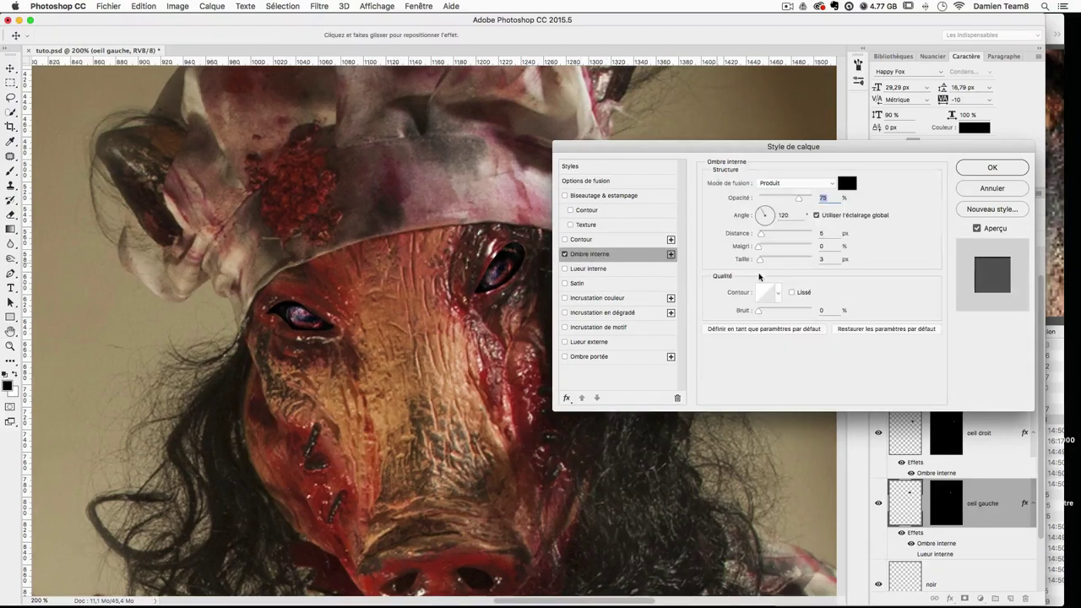
pyautogui.moveTo(760, 235); pyautogui.dragTo(765, 235)
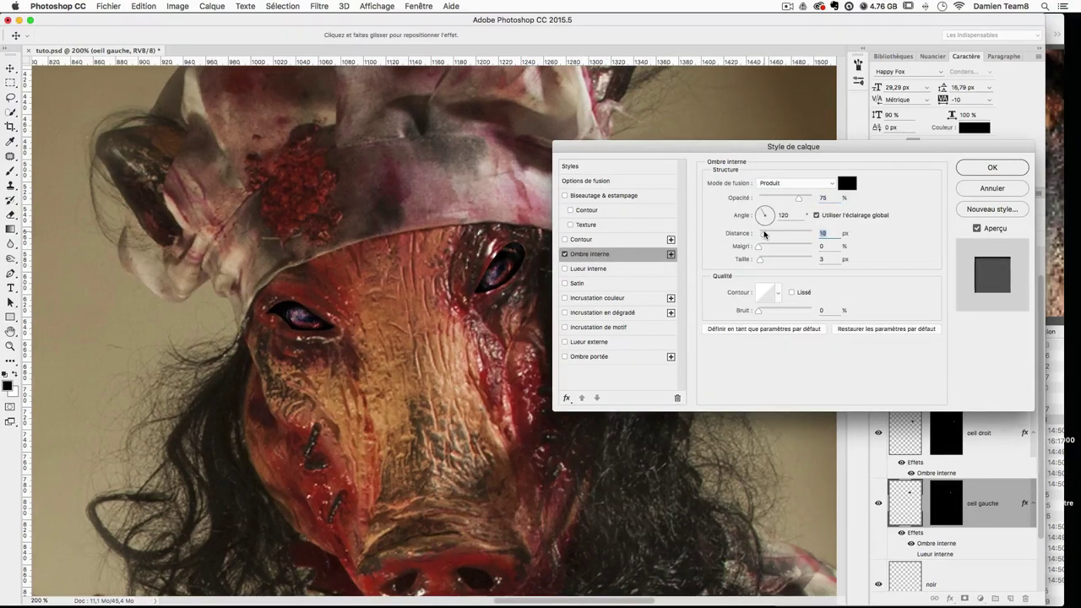
pyautogui.moveTo(799, 199); pyautogui.dragTo(800, 202)
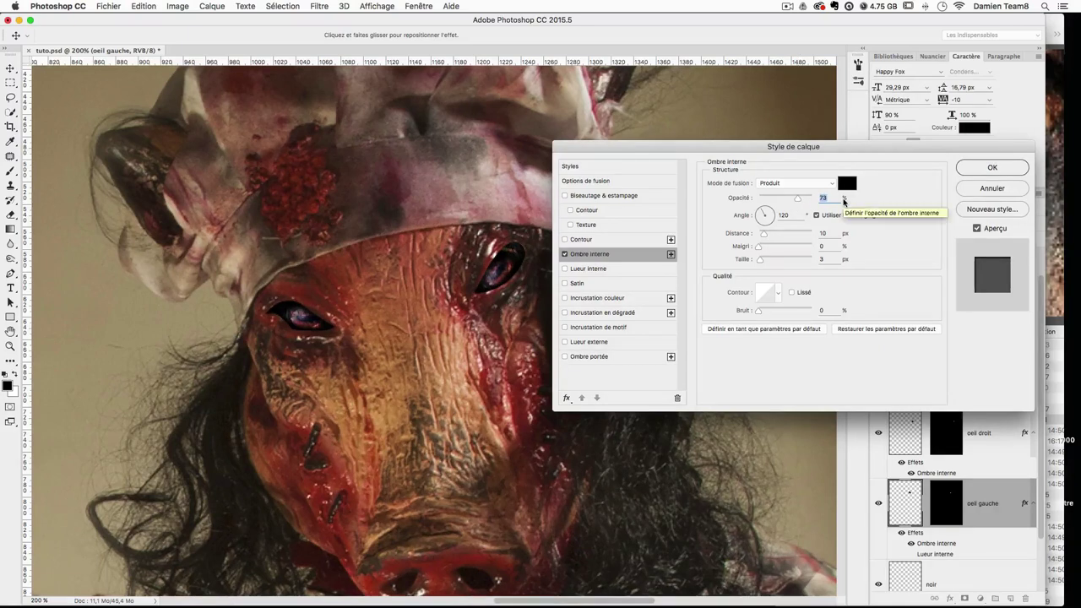
pyautogui.click(823, 233)
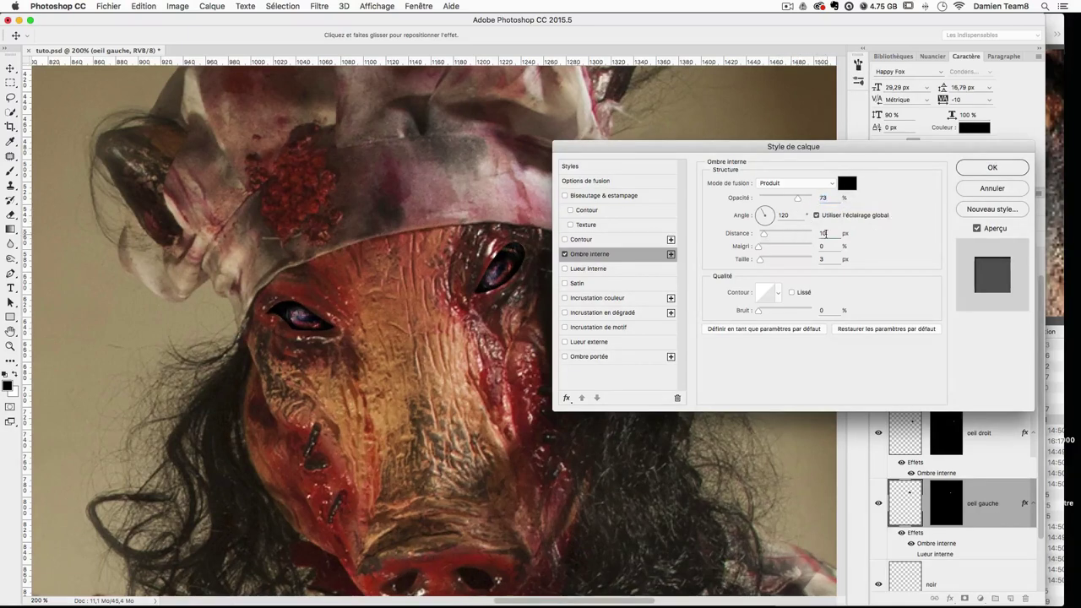
pyautogui.click(989, 169)
# Step: Create a new layer above oeil droit and name it ombre yeux
pyautogui.hotkey('alt', ']')
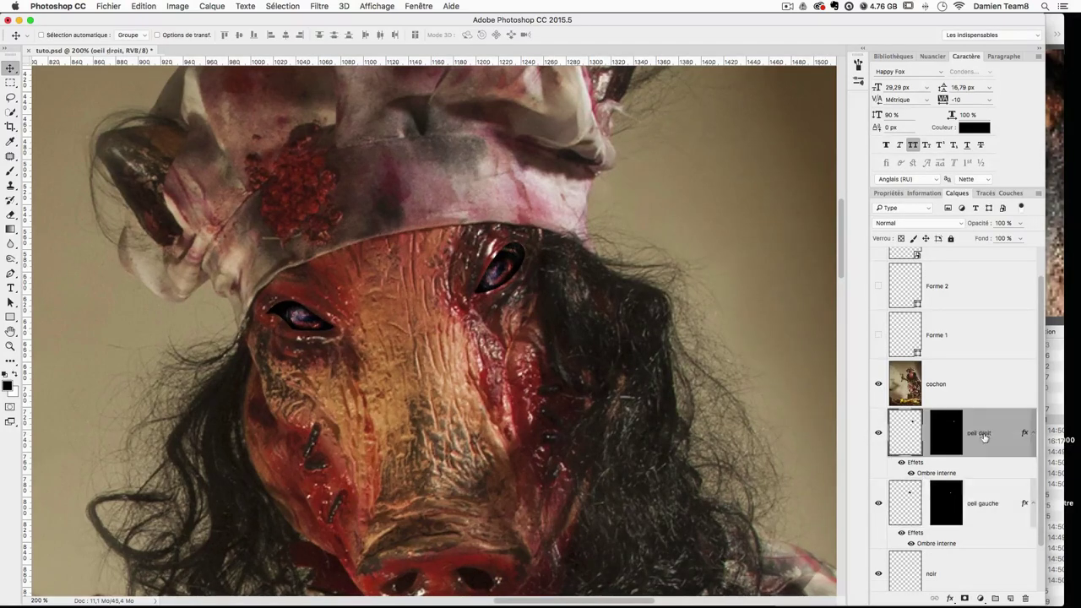
pyautogui.click(1011, 598)
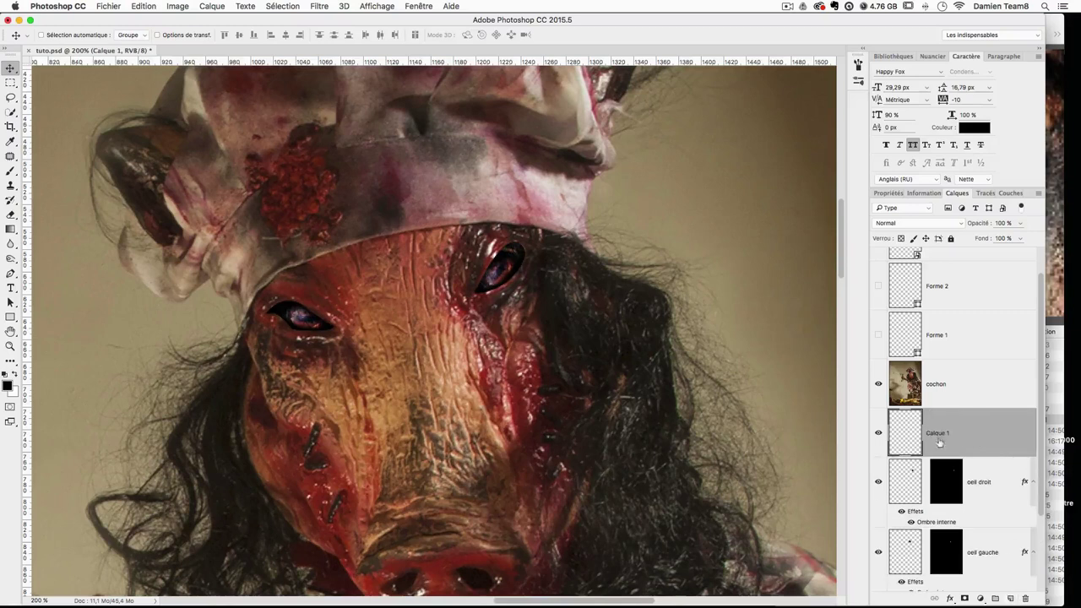
pyautogui.doubleClick(936, 433)
pyautogui.write('ombre yeux')
pyautogui.press('Return')
# Step: Paint black shading along the left eye's edges on ombre yeux with a size 10 brush at 22 % opacity
pyautogui.press('super+plus')
pyautogui.press('super+plus')
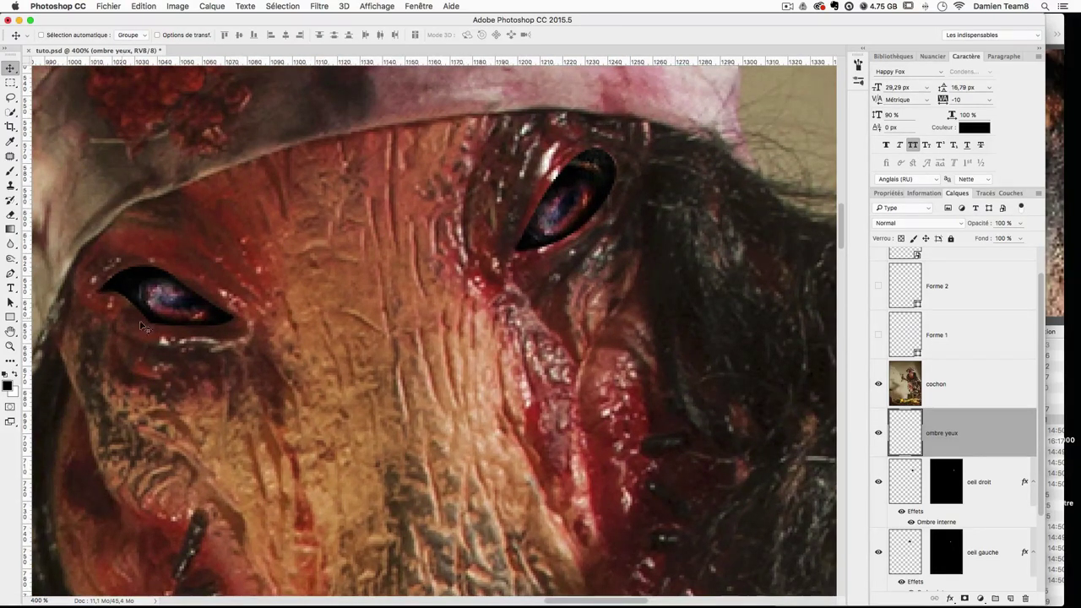
pyautogui.click(10, 170)
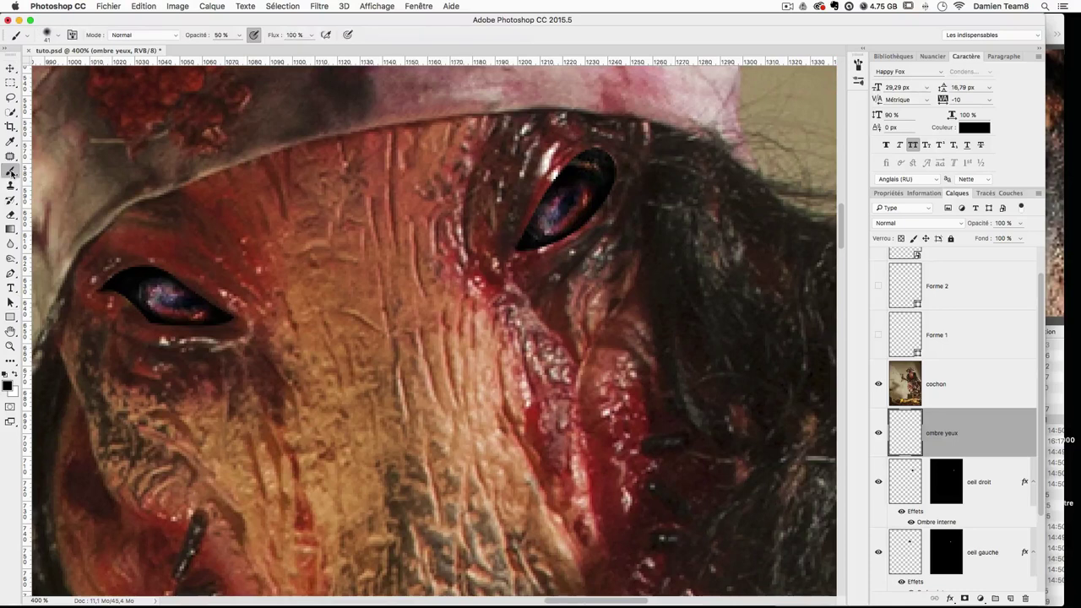
pyautogui.moveTo(251, 332); pyautogui.dragTo(217, 335)
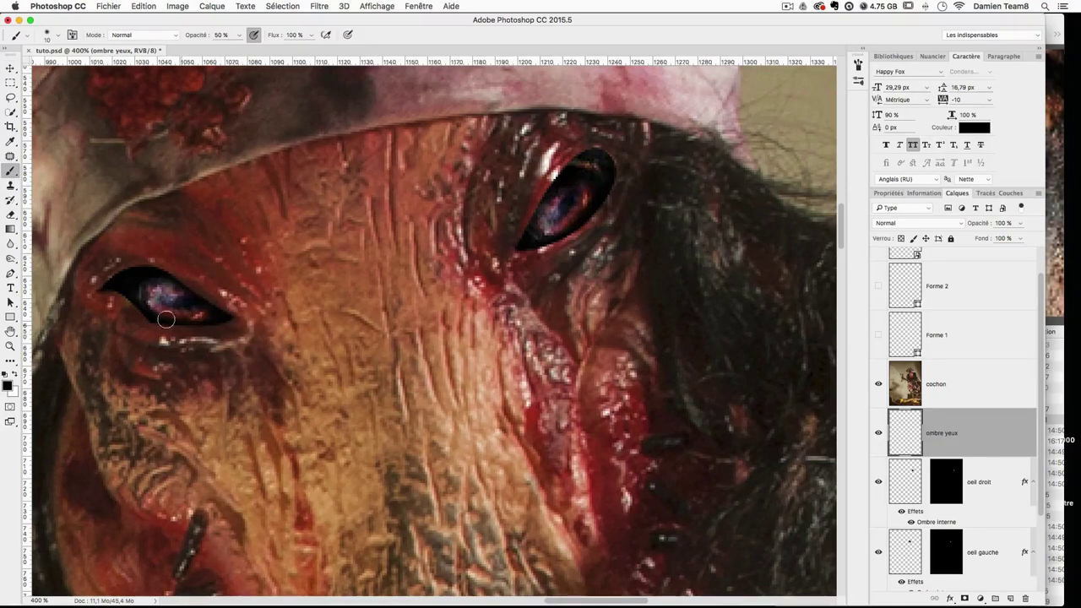
pyautogui.click(239, 35)
pyautogui.moveTo(221, 52); pyautogui.dragTo(226, 51)
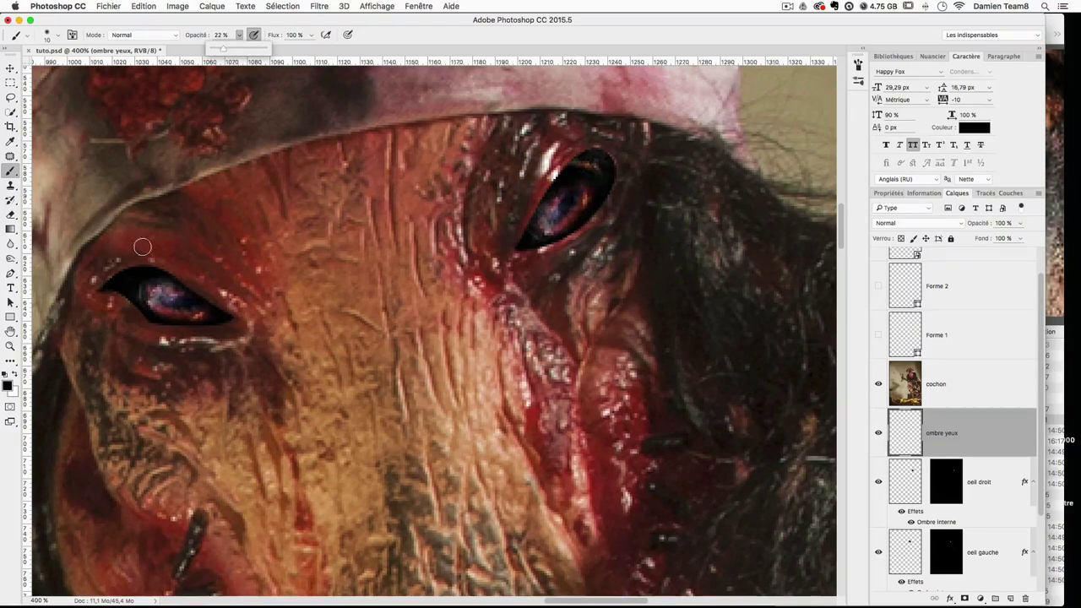
pyautogui.moveTo(149, 322)
pyautogui.mouseDown()
pyautogui.moveTo(229, 326)
pyautogui.moveTo(222, 318)
pyautogui.mouseUp()
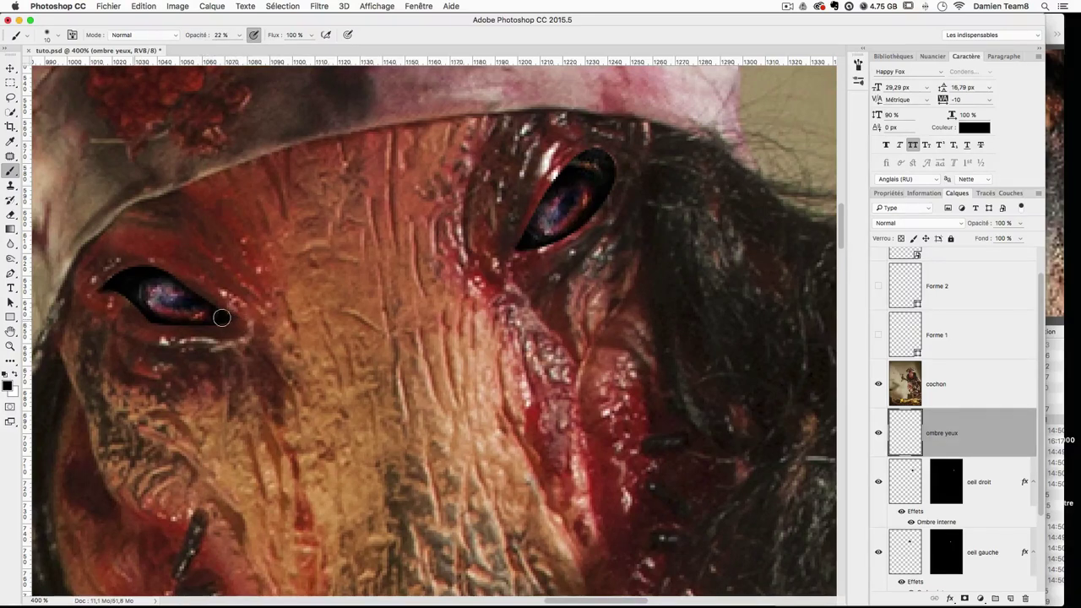
pyautogui.moveTo(122, 318); pyautogui.dragTo(201, 322)
pyautogui.moveTo(84, 305)
pyautogui.mouseDown()
pyautogui.moveTo(166, 324)
pyautogui.moveTo(223, 318)
pyautogui.mouseUp()
pyautogui.moveTo(123, 326); pyautogui.dragTo(195, 326)
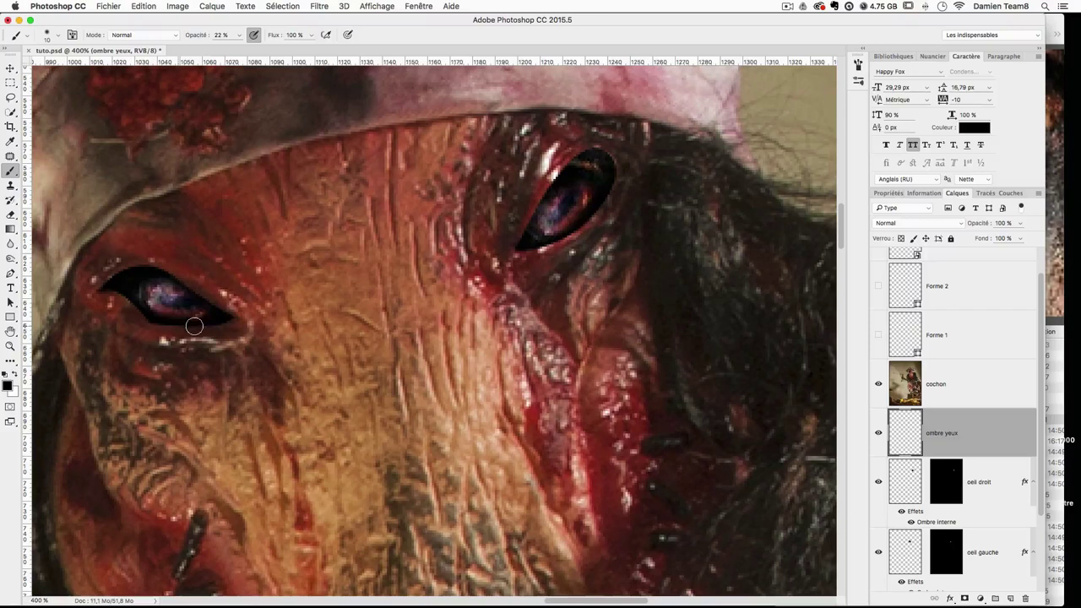
pyautogui.moveTo(81, 293); pyautogui.dragTo(238, 310)
# Step: Set the oeil gauche layer's opacity to 80 % and lower the oeil droit layer's opacity
pyautogui.click(879, 482)
pyautogui.click(879, 482)
pyautogui.click(984, 554)
pyautogui.click(1020, 223)
pyautogui.moveTo(1019, 232); pyautogui.dragTo(1009, 239)
pyautogui.write('80')
pyautogui.press('Return')
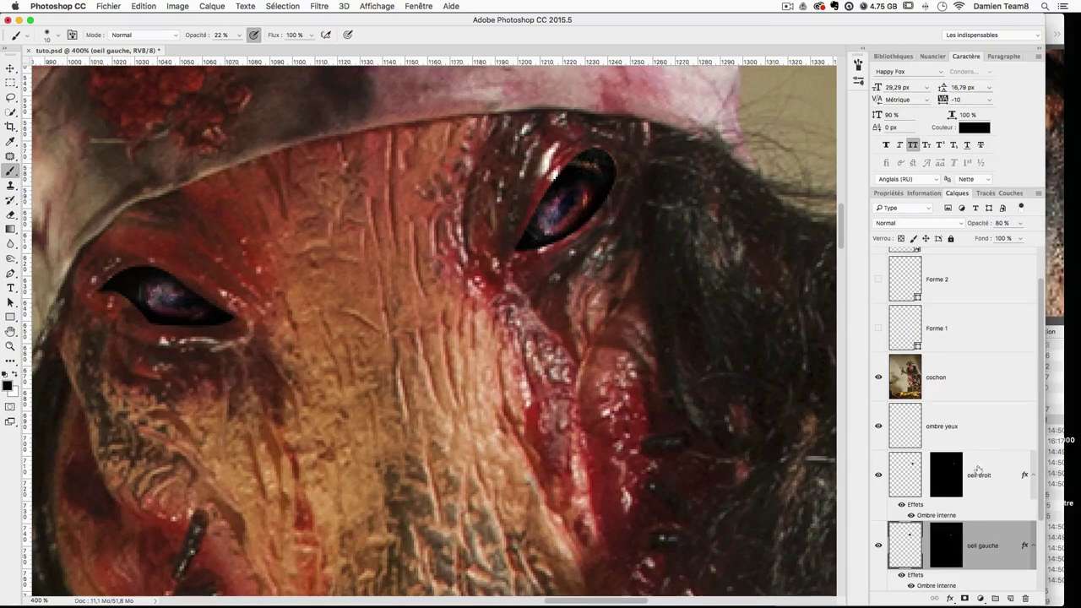
pyautogui.click(978, 470)
pyautogui.moveTo(1020, 223); pyautogui.dragTo(1004, 239)
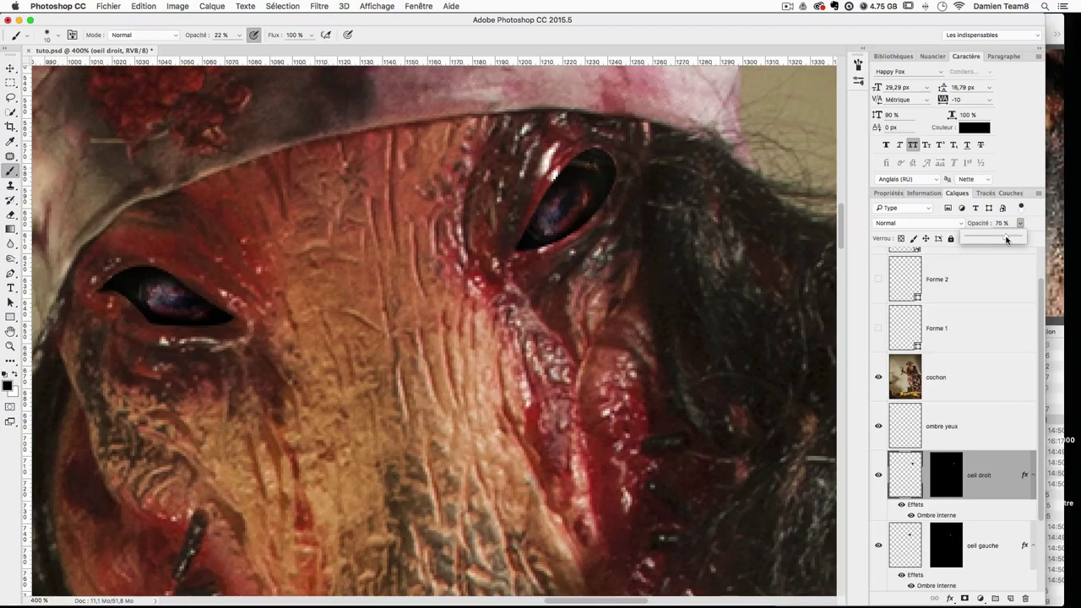
pyautogui.moveTo(1007, 240); pyautogui.dragTo(1008, 240)
# Step: Brush black shading along the right eye's edges on the ombre yeux layer at 22 % opacity
pyautogui.click(947, 411)
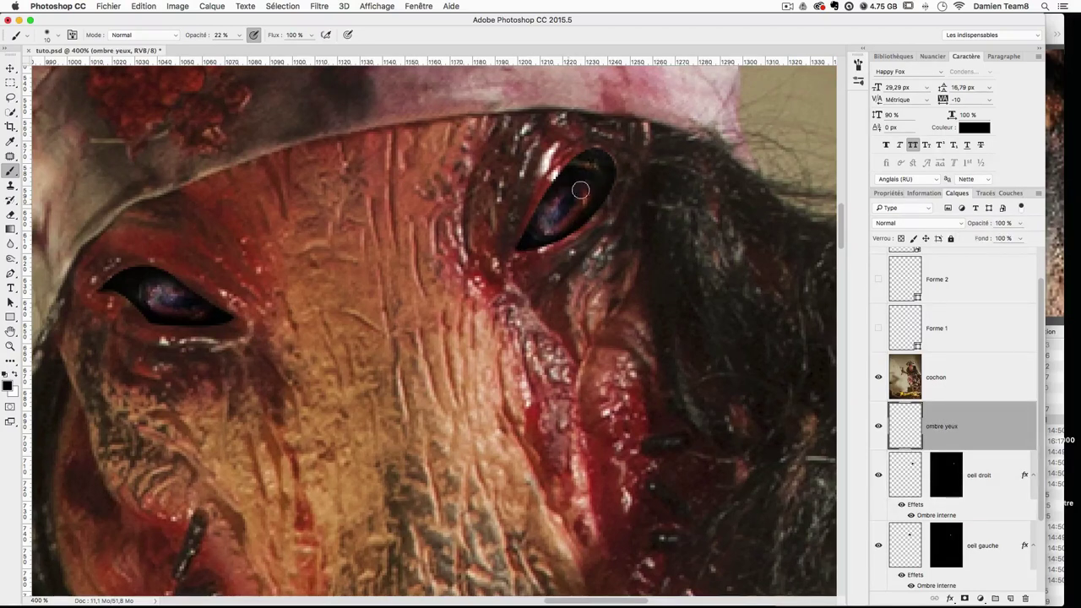
pyautogui.moveTo(520, 239)
pyautogui.mouseDown()
pyautogui.moveTo(589, 201)
pyautogui.moveTo(615, 151)
pyautogui.moveTo(584, 156)
pyautogui.moveTo(579, 171)
pyautogui.moveTo(609, 178)
pyautogui.moveTo(573, 160)
pyautogui.moveTo(607, 161)
pyautogui.mouseUp()
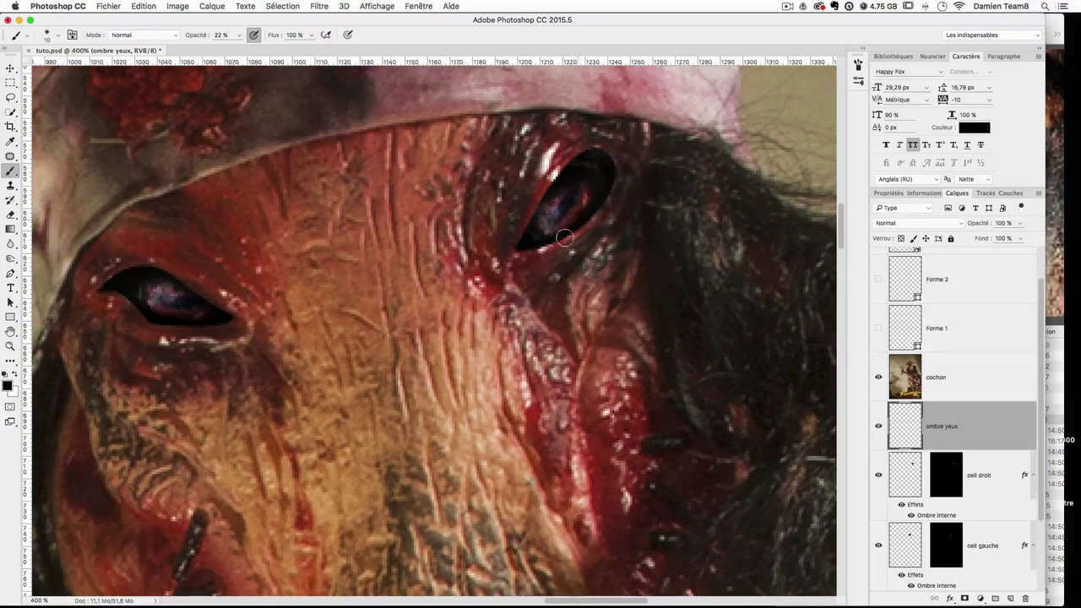
# Step: Delete the hidden shape layers Forme 1 and Forme 2
pyautogui.press('super+minus')
pyautogui.press('super+minus')
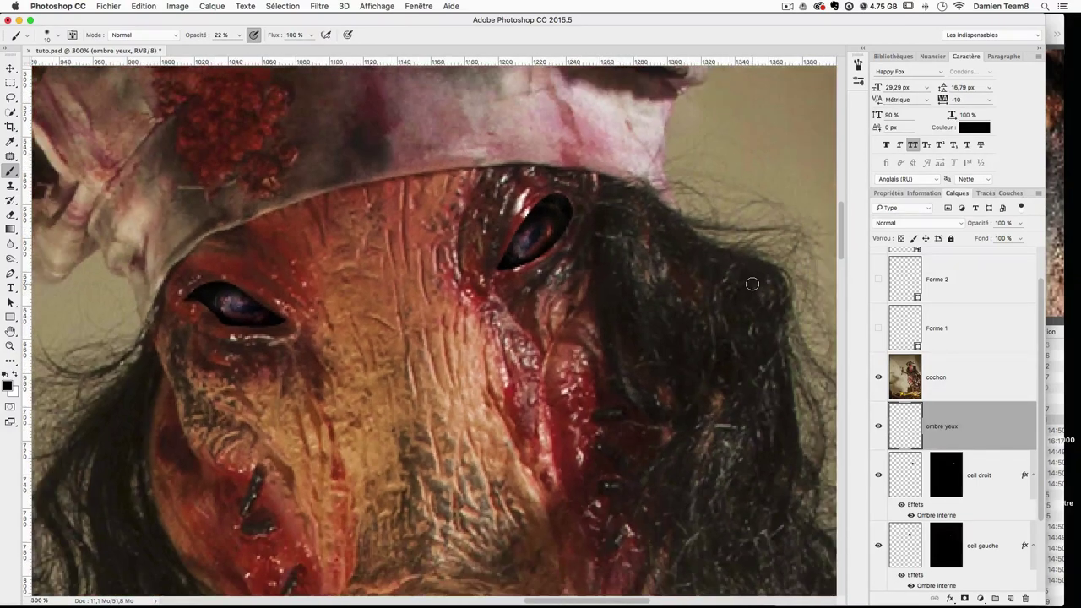
pyautogui.press('super+minus')
pyautogui.press('super+minus')
pyautogui.press('super+minus')
pyautogui.press('super+minus')
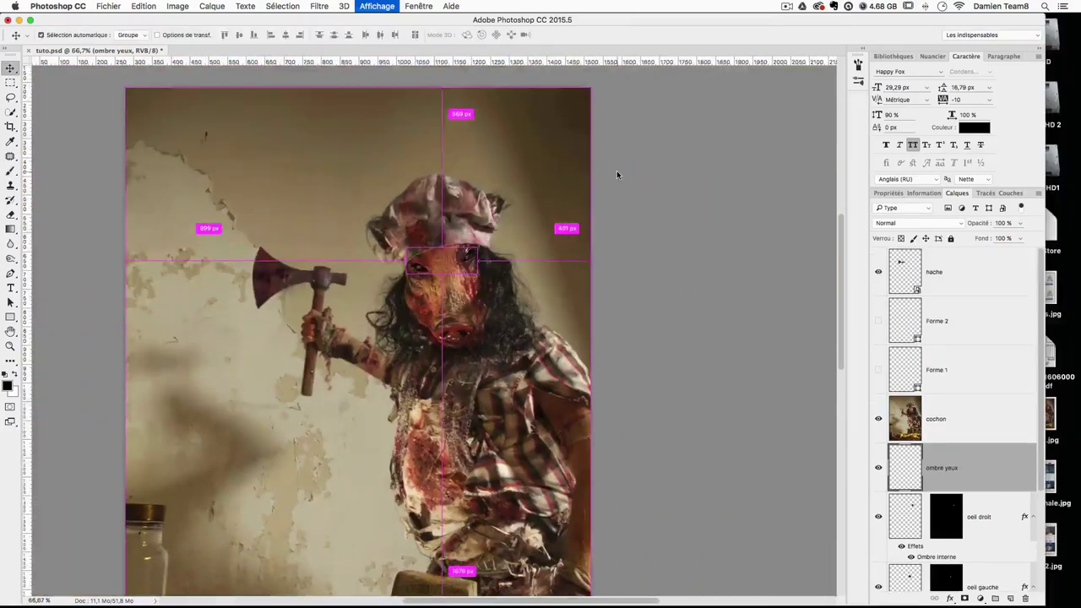
pyautogui.click(968, 347)
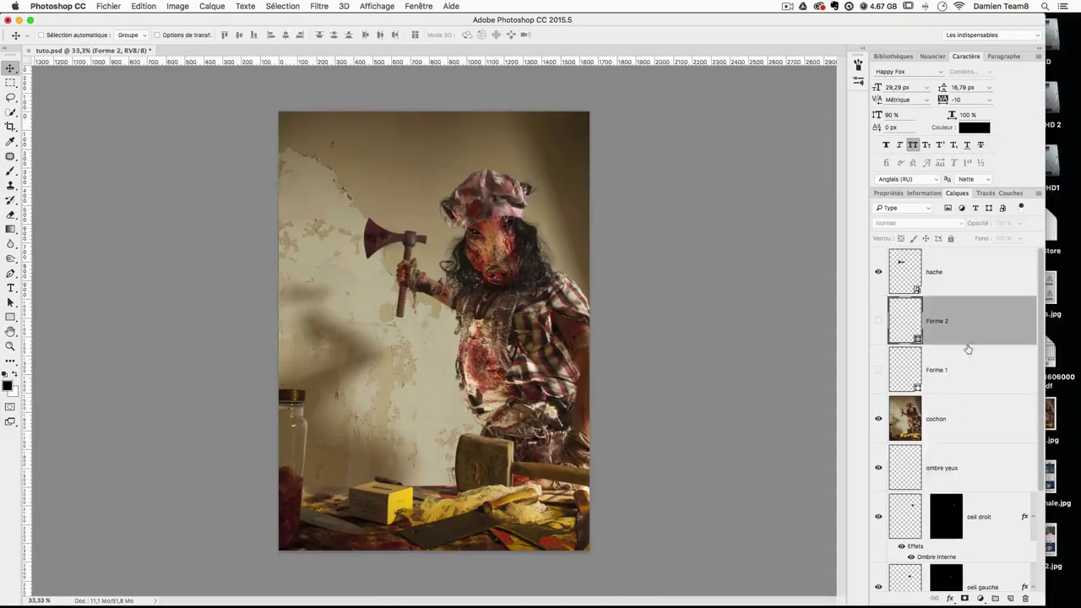
pyautogui.keyDown('shift'); pyautogui.click(980, 362); pyautogui.keyUp('shift')
pyautogui.moveTo(980, 362); pyautogui.dragTo(1027, 598)
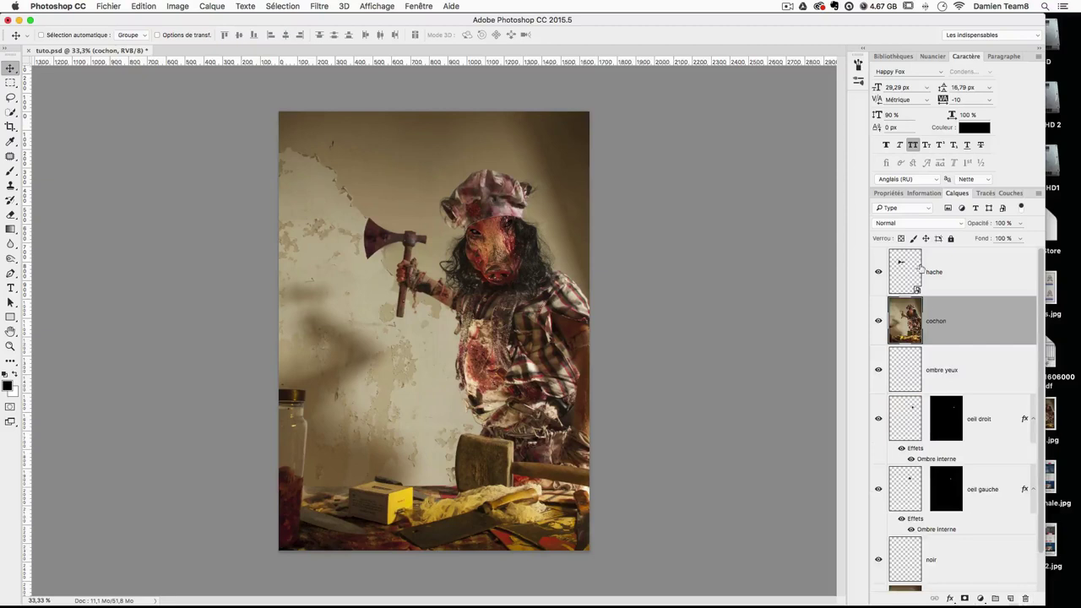
# Step: Add a Noir et blanc adjustment layer with default settings above the hache layer
pyautogui.click(960, 278)
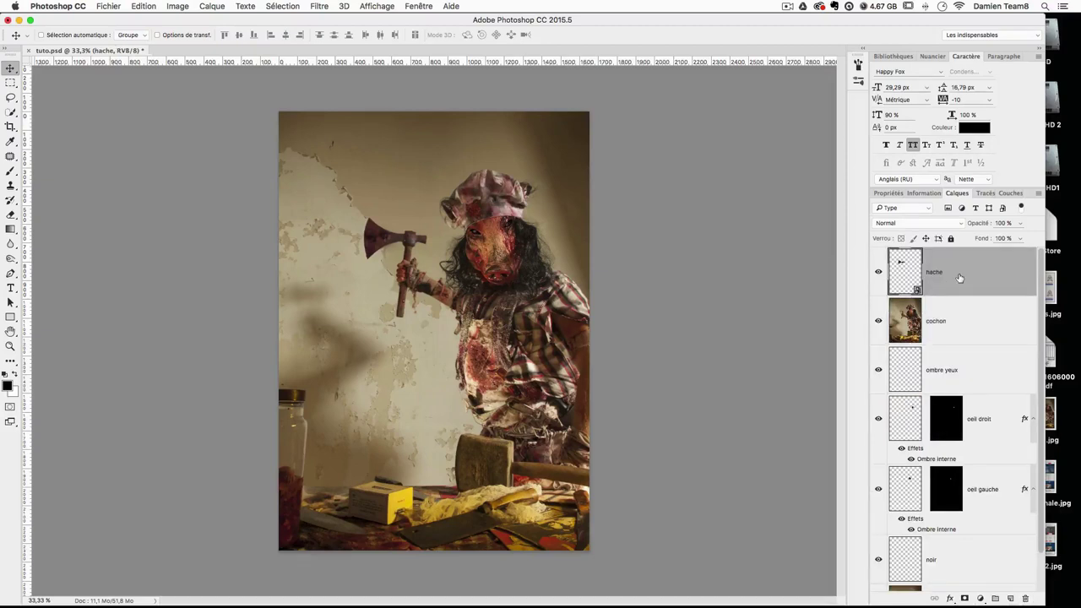
pyautogui.click(980, 598)
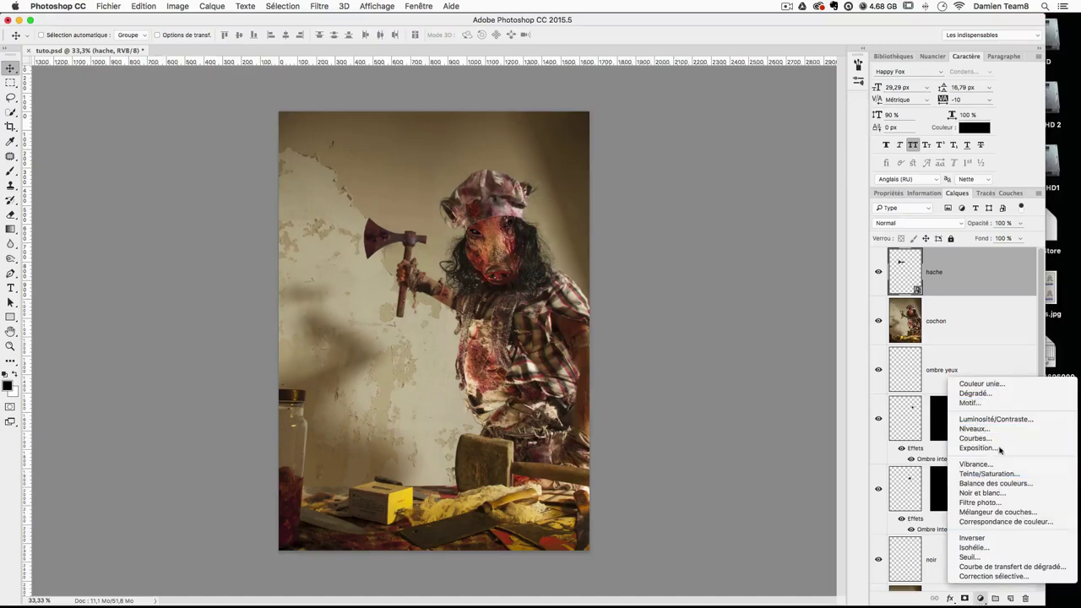
pyautogui.click(1018, 493)
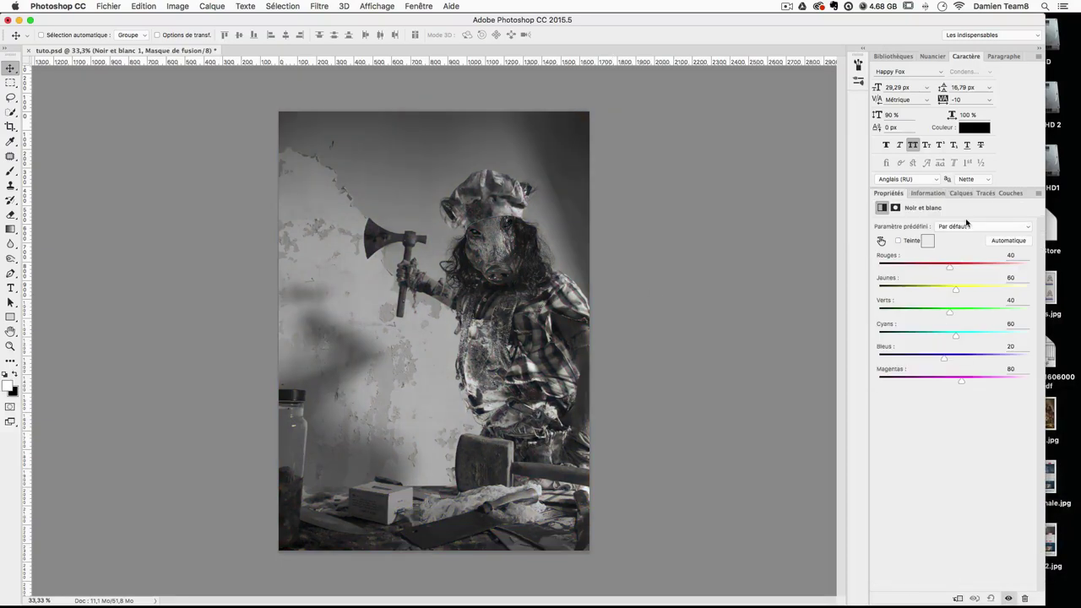
pyautogui.click(958, 193)
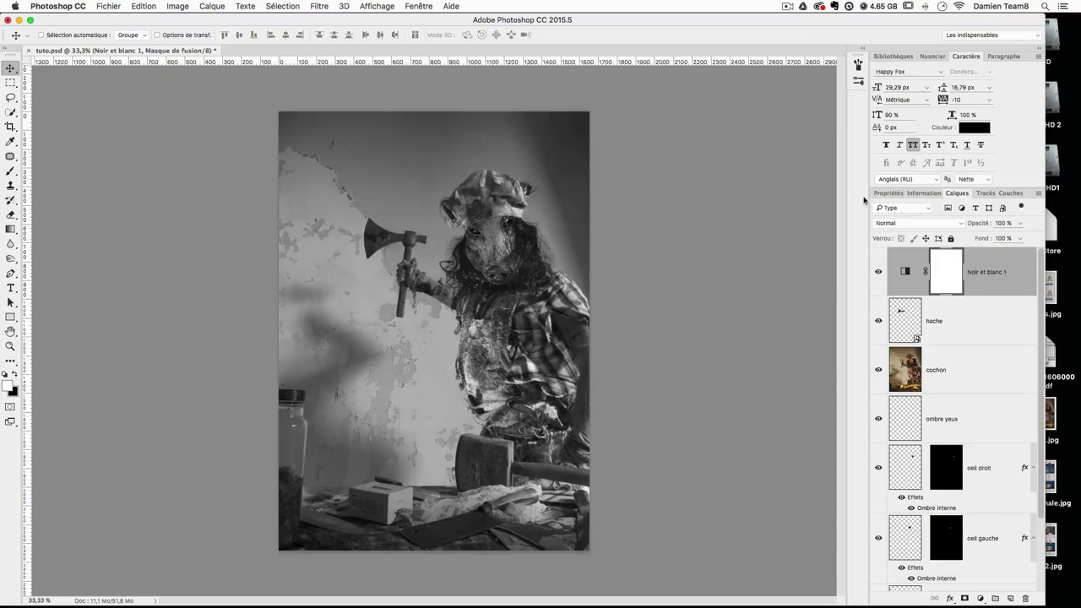
# Step: Set the Noir et blanc 1 adjustment layer's opacity to 75 % and compare the image with the layer off and on
pyautogui.click(1004, 223)
pyautogui.write('75')
pyautogui.click(880, 274)
pyautogui.click(879, 274)
pyautogui.press('super+plus')
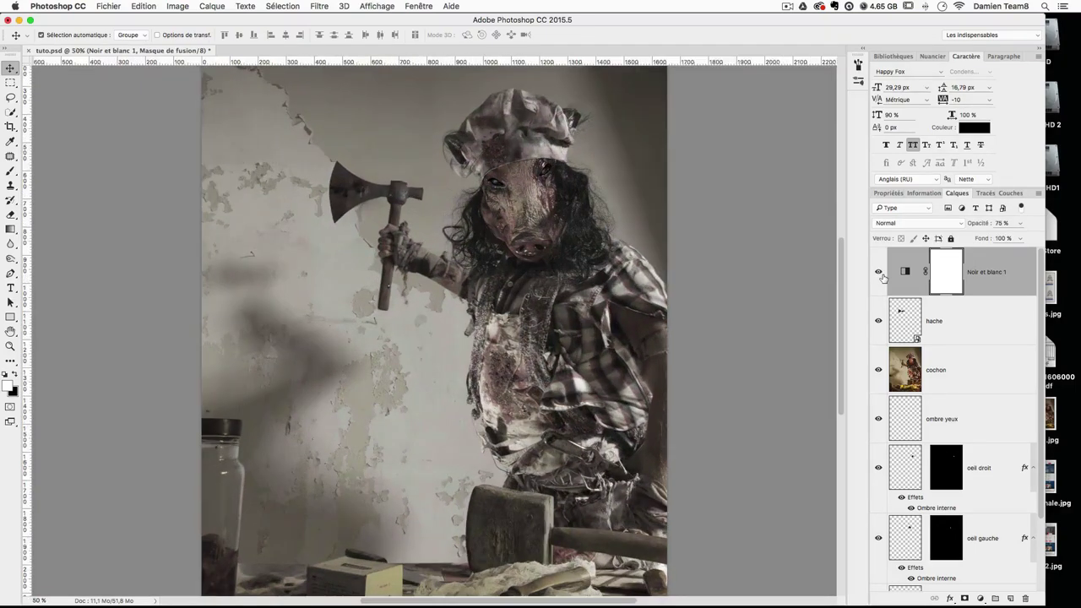
pyautogui.press('super+minus')
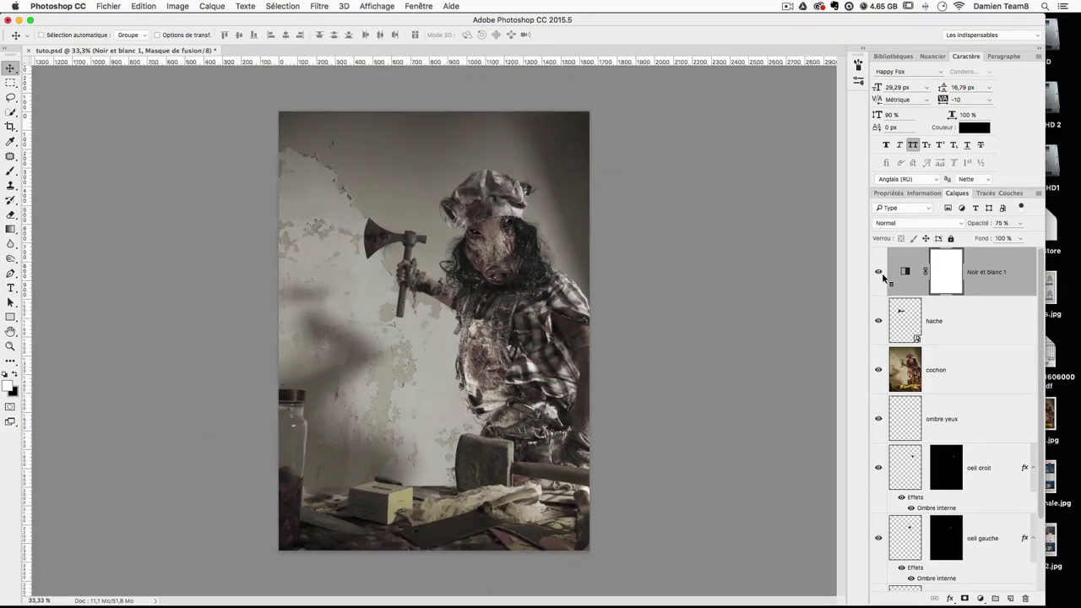
# Step: Place texture-bois.jpg from the tuto halloween folder, scaled to the canvas width and positioned across the upper part of the image
pyautogui.click(798, 581)
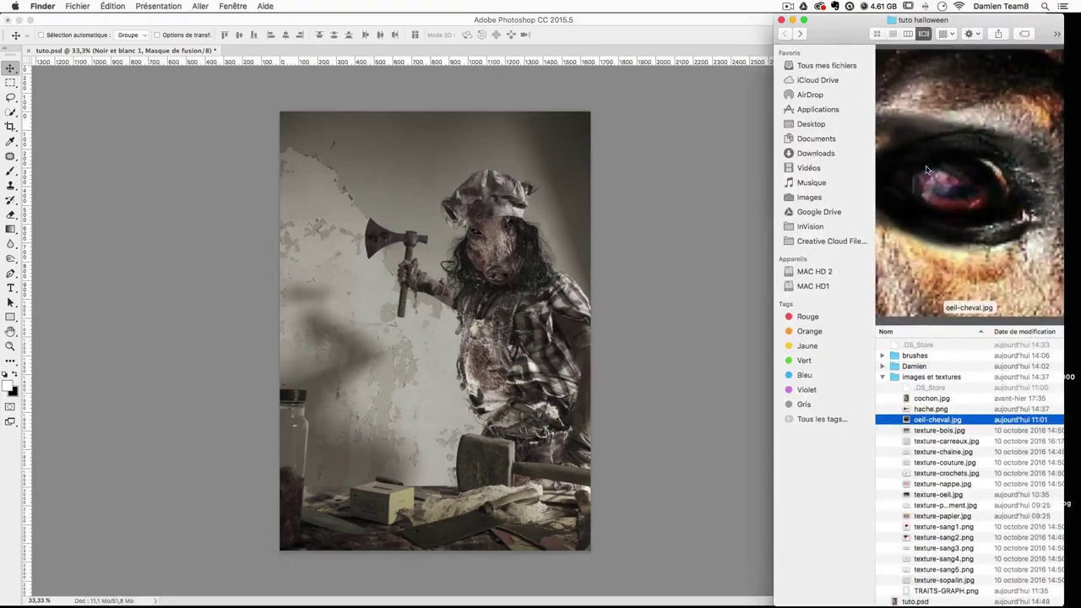
pyautogui.click(938, 430)
pyautogui.moveTo(937, 431); pyautogui.dragTo(326, 152)
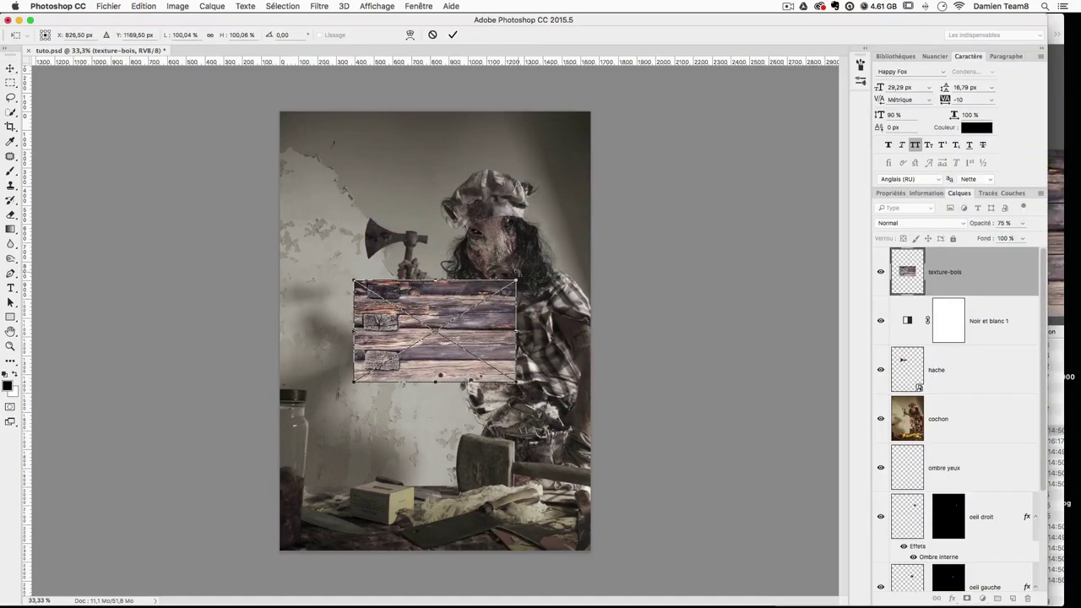
pyautogui.moveTo(515, 282); pyautogui.dragTo(591, 224)
pyautogui.moveTo(475, 413); pyautogui.dragTo(489, 129)
pyautogui.press('Return')
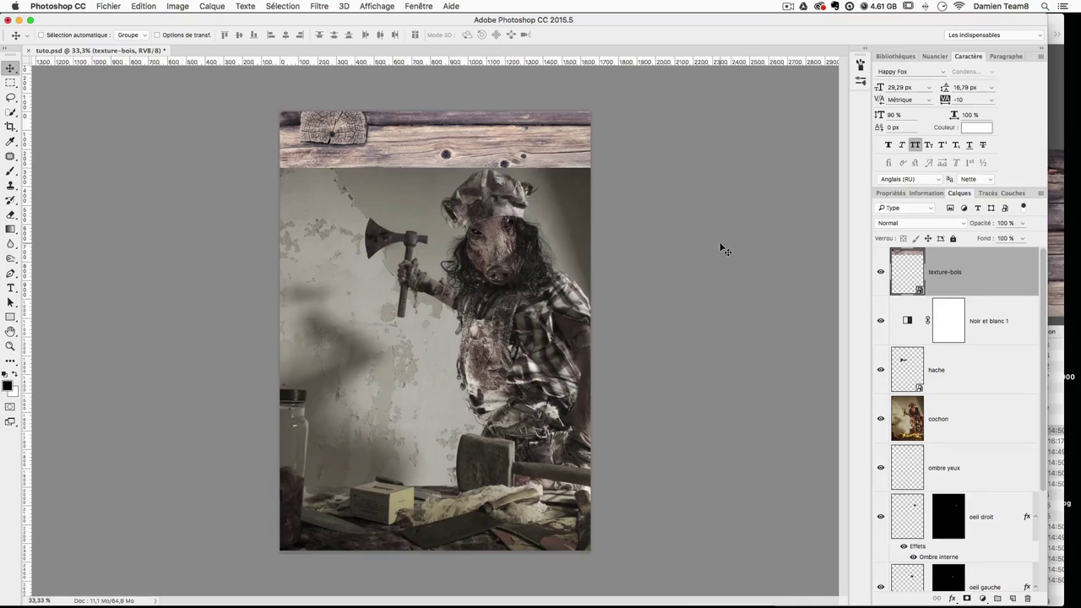
pyautogui.moveTo(385, 147); pyautogui.dragTo(380, 212)
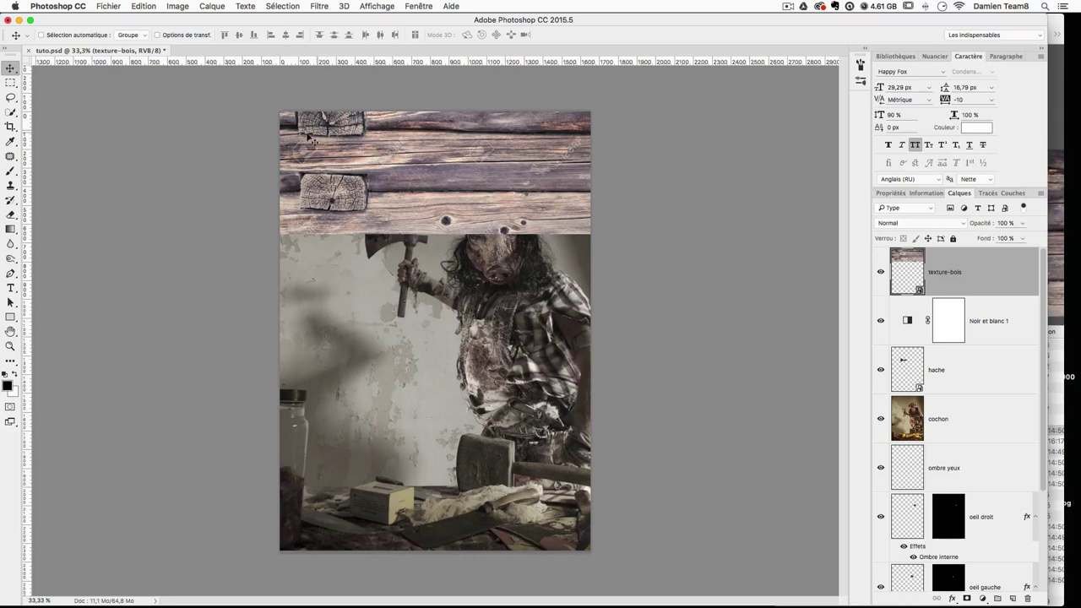
# Step: Rasterize the texture-bois layer and delete its lower planks with a full-width rectangular selection, leaving only the planks along the image's upper edge
pyautogui.click(10, 83)
pyautogui.moveTo(575, 288); pyautogui.dragTo(110, 162)
pyautogui.press('BackSpace')
pyautogui.click(632, 213)
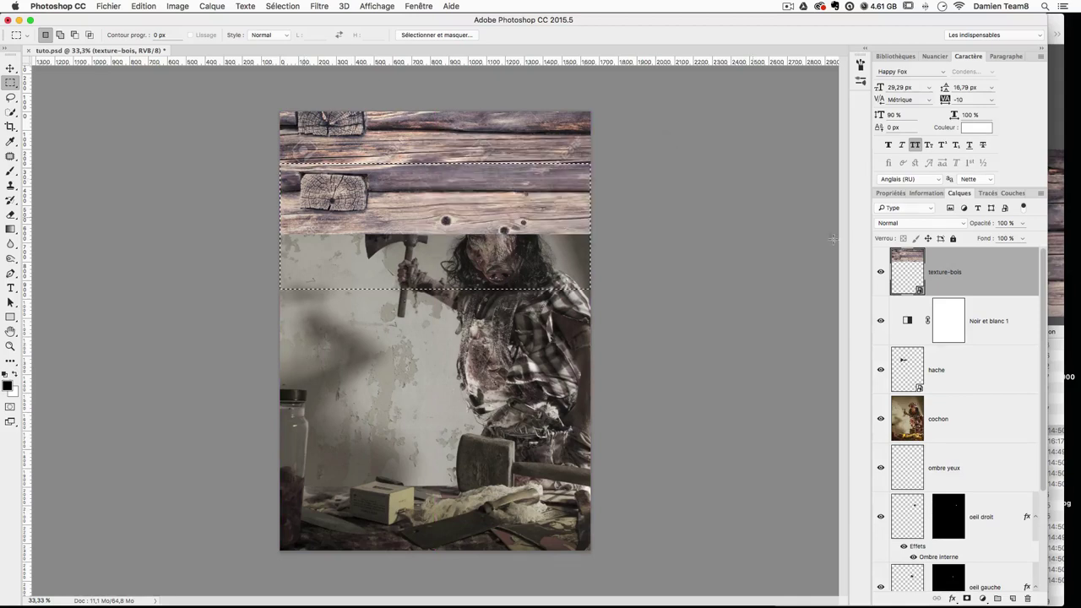
pyautogui.rightClick(907, 270)
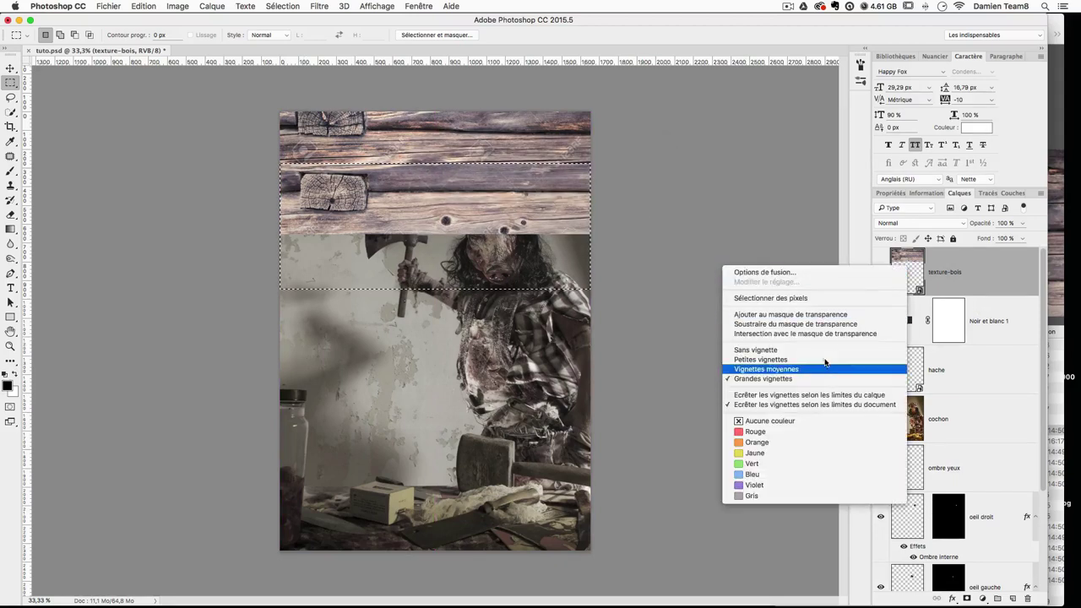
pyautogui.rightClick(970, 276)
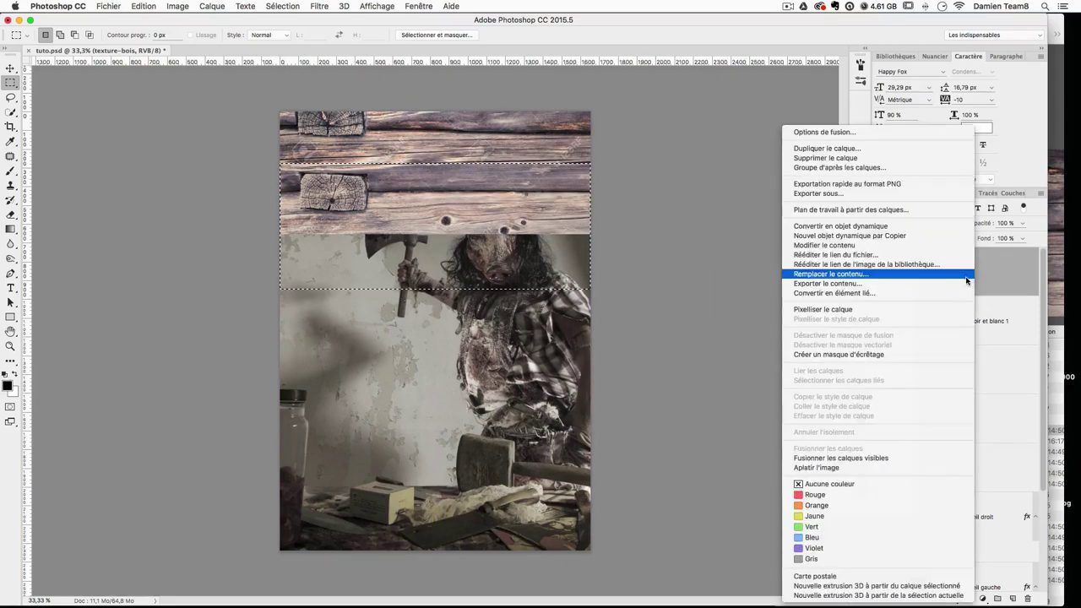
pyautogui.click(865, 310)
pyautogui.press('Delete')
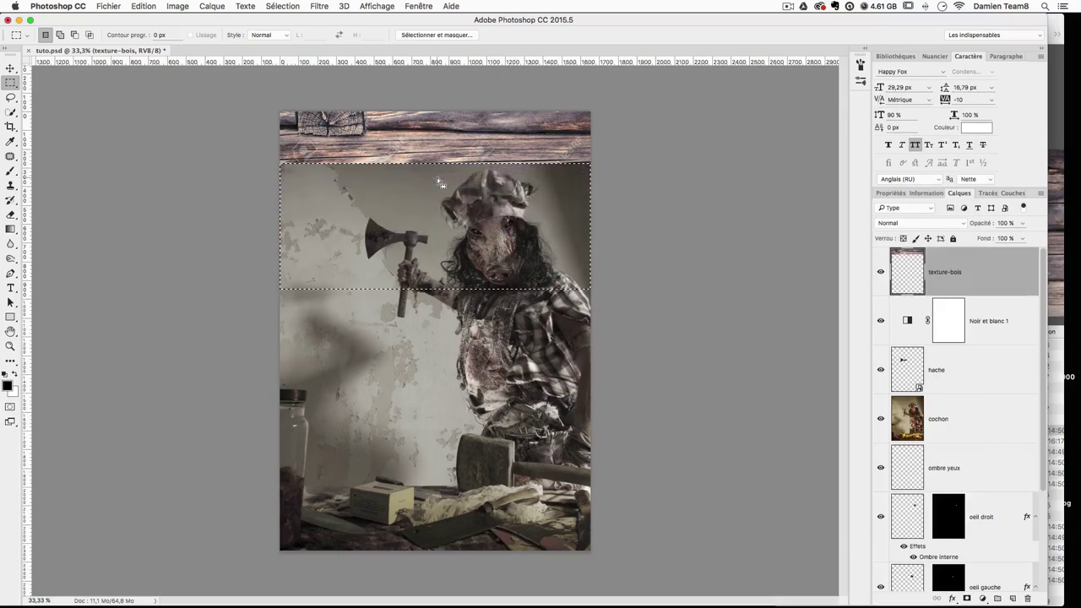
pyautogui.press('super+d')
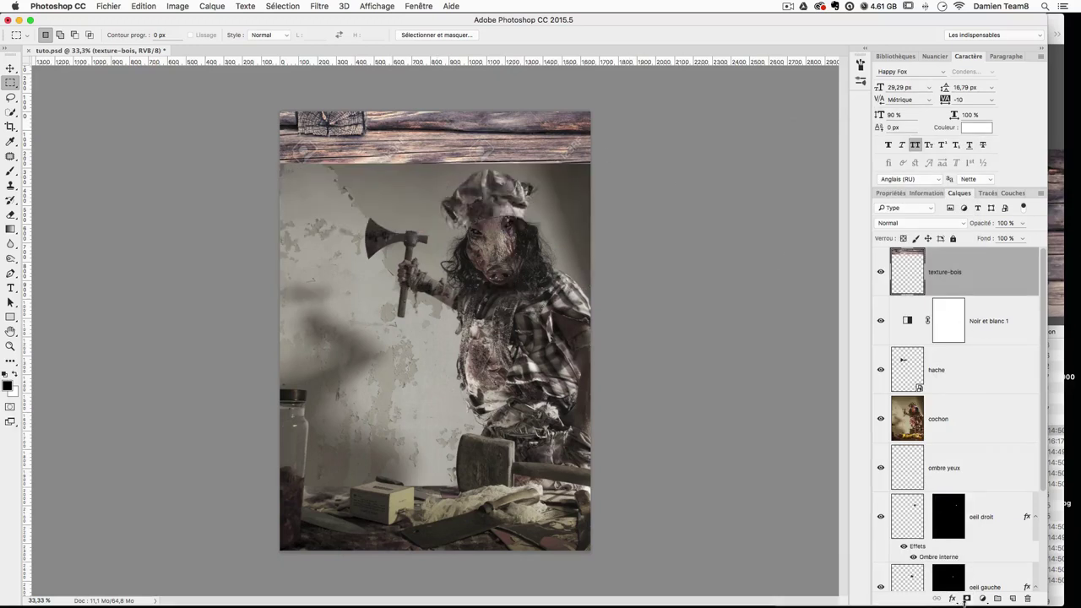
# Step: Add a layer mask to texture-bois and brush black at 49 % opacity along the wood's lower edge to blend it into the wall
pyautogui.click(966, 598)
pyautogui.press('super+plus')
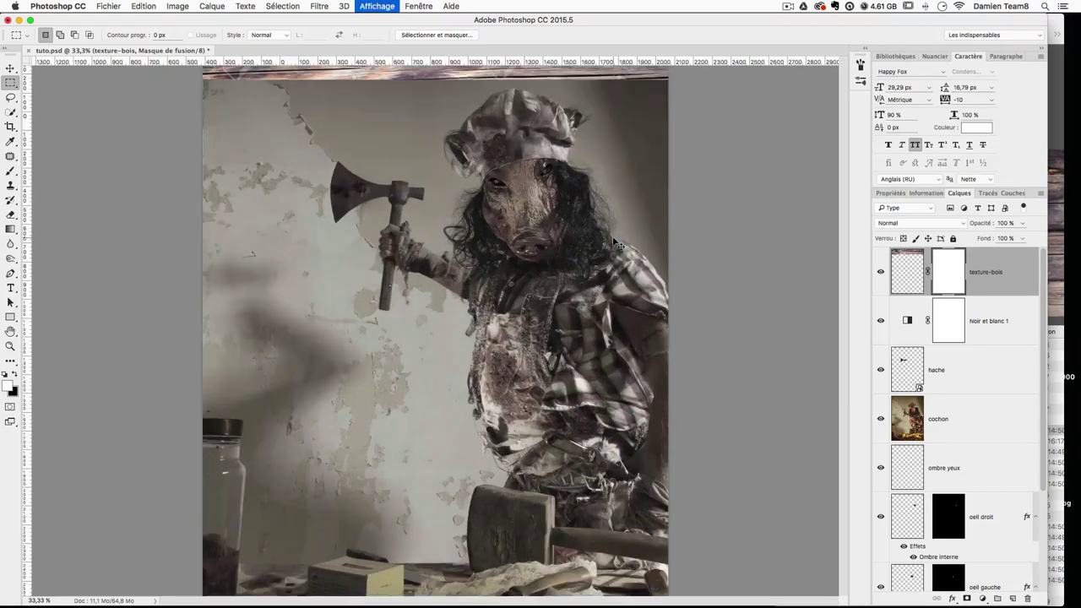
pyautogui.scroll(3, 610, 238)
pyautogui.press('super+plus')
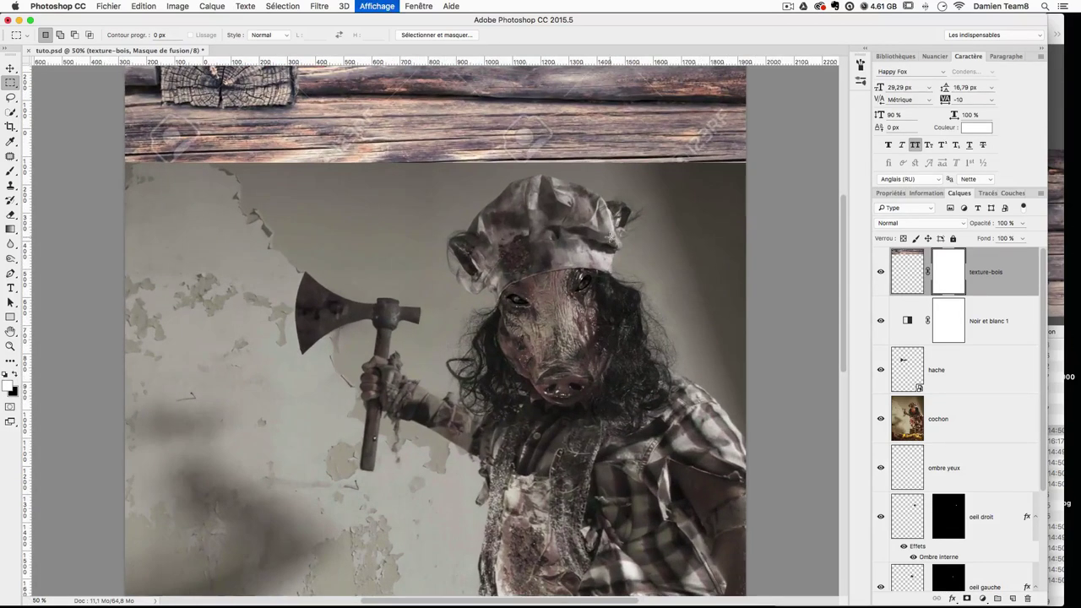
pyautogui.click(10, 172)
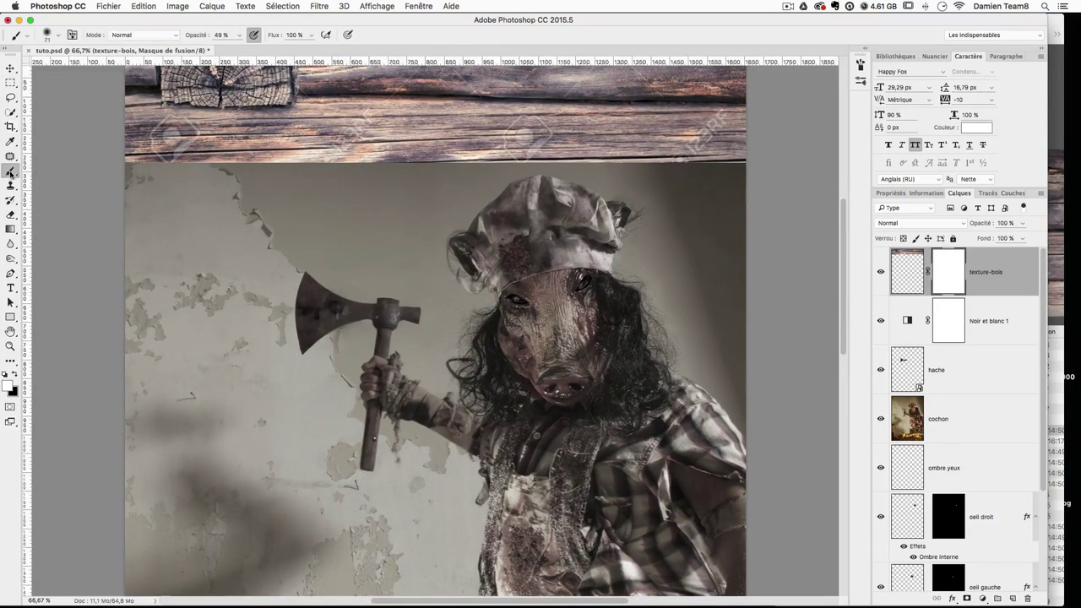
pyautogui.moveTo(233, 185); pyautogui.dragTo(279, 186)
pyautogui.press('x')
pyautogui.moveTo(201, 168)
pyautogui.mouseDown()
pyautogui.moveTo(87, 141)
pyautogui.moveTo(253, 156)
pyautogui.moveTo(405, 141)
pyautogui.mouseUp()
pyautogui.moveTo(200, 165)
pyautogui.mouseDown()
pyautogui.moveTo(583, 140)
pyautogui.moveTo(549, 127)
pyautogui.moveTo(767, 133)
pyautogui.mouseUp()
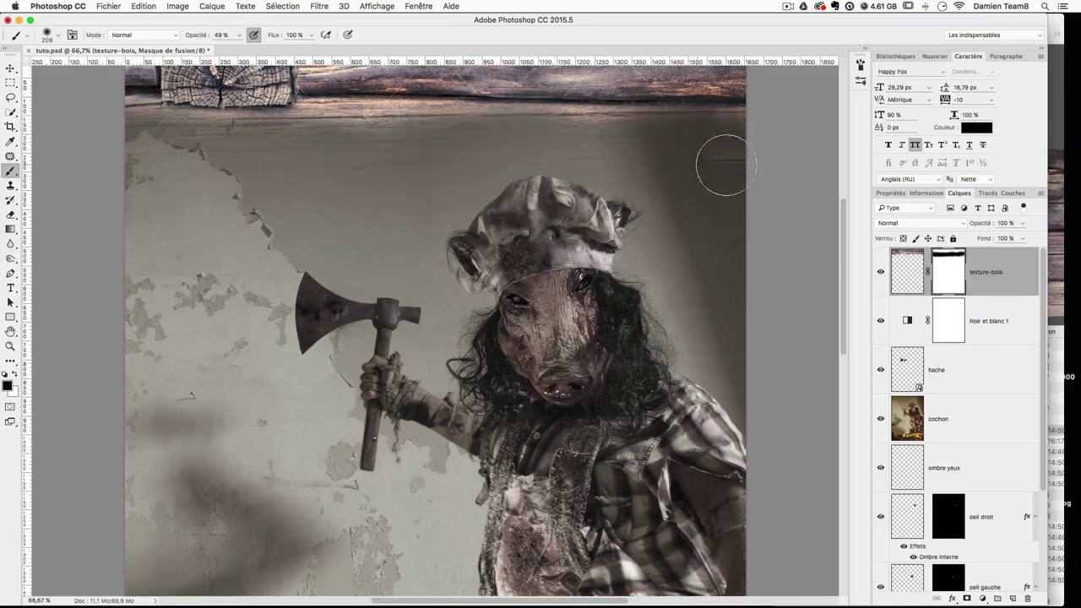
pyautogui.moveTo(774, 134); pyautogui.dragTo(698, 137)
pyautogui.moveTo(572, 146); pyautogui.dragTo(268, 147)
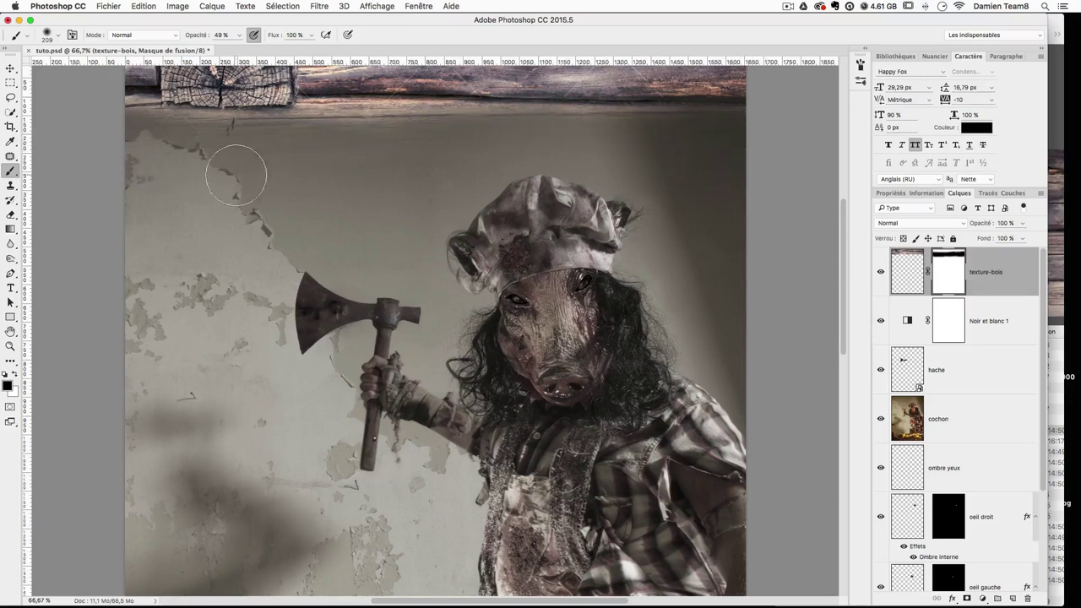
pyautogui.moveTo(175, 155); pyautogui.dragTo(118, 152)
# Step: Try restoring the wood's lower edge with a smaller white brush on the texture-bois mask, and undo the strokes
pyautogui.scroll(2, 625, 169)
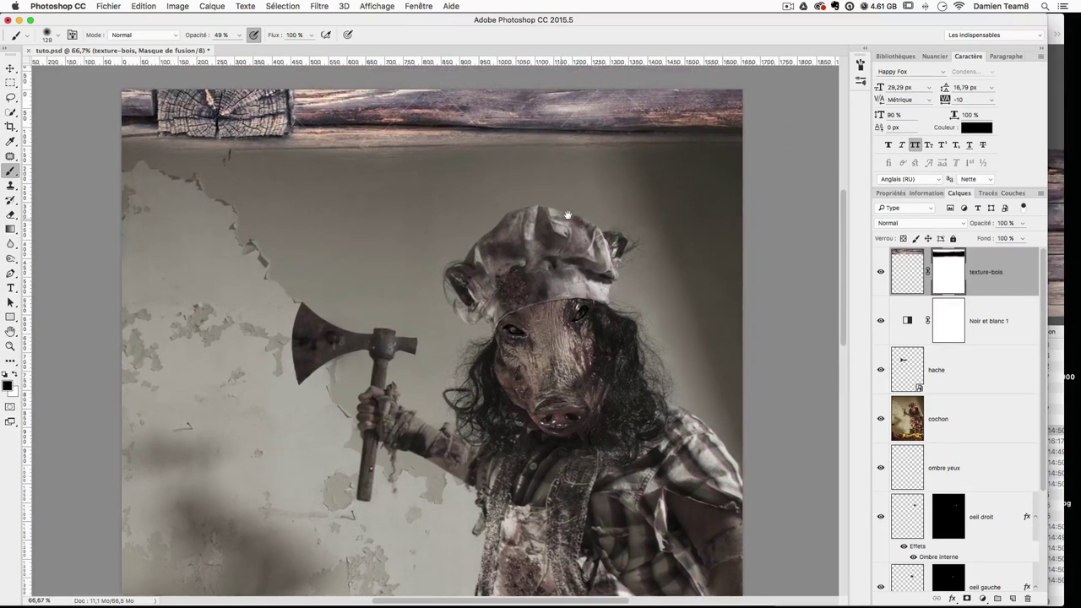
pyautogui.keyDown('ctrl'); pyautogui.keyDown('alt'); pyautogui.click(466, 182); pyautogui.keyUp('alt'); pyautogui.keyUp('ctrl')
pyautogui.keyDown('ctrl'); pyautogui.keyDown('alt'); pyautogui.moveTo(461, 183); pyautogui.dragTo(435, 179); pyautogui.keyUp('alt'); pyautogui.keyUp('ctrl')
pyautogui.press('x')
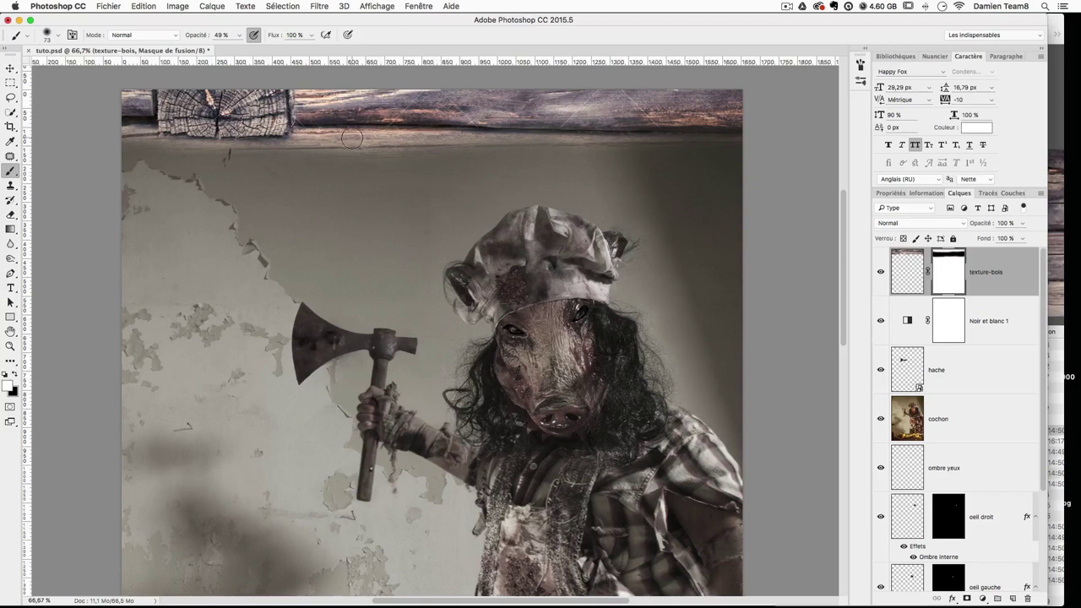
pyautogui.keyDown('ctrl'); pyautogui.keyDown('alt'); pyautogui.moveTo(411, 140); pyautogui.dragTo(372, 142); pyautogui.keyUp('alt'); pyautogui.keyUp('ctrl')
pyautogui.press('super+alt+z')
pyautogui.press('super+alt+z')
pyautogui.moveTo(382, 138); pyautogui.dragTo(503, 142)
pyautogui.press('super+alt+z')
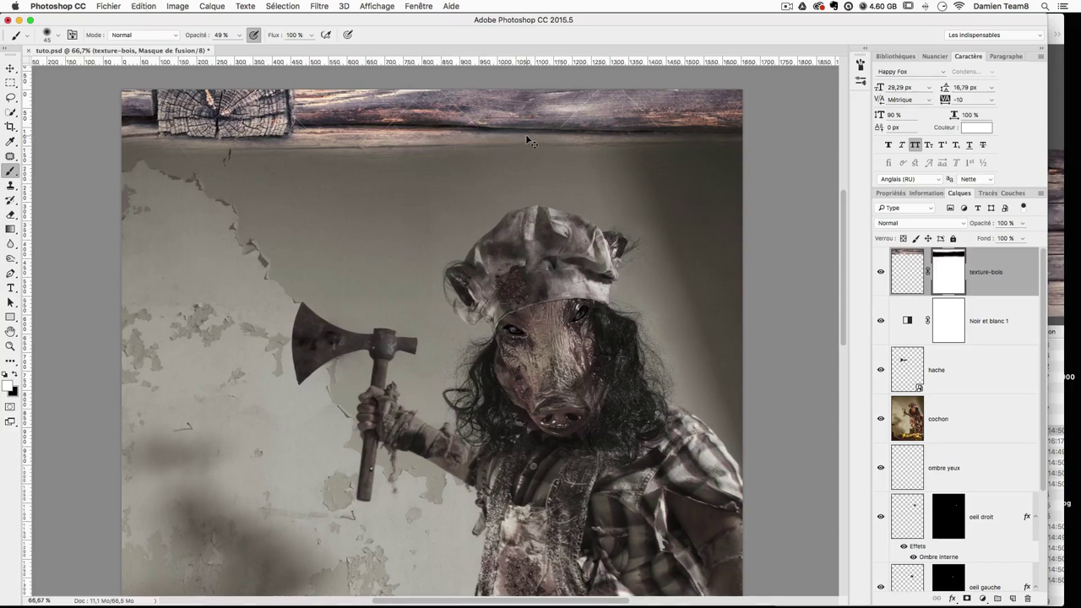
# Step: Set the texture-bois layer's blending mode to Produit and adjust its mask with Levels at a midtone value of 1,18
pyautogui.click(923, 223)
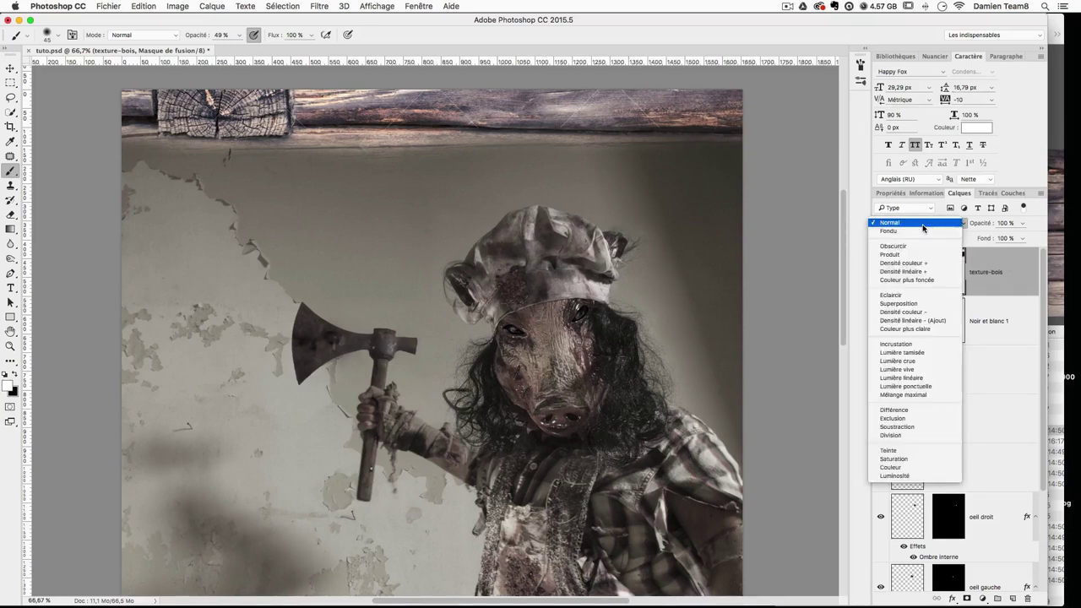
pyautogui.click(891, 255)
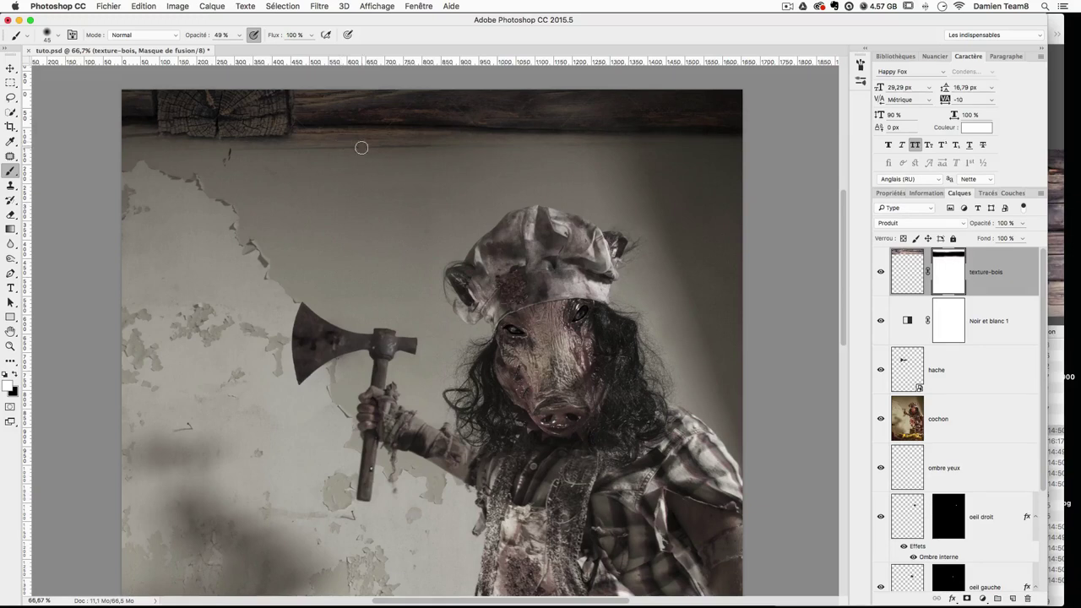
pyautogui.press('super+l')
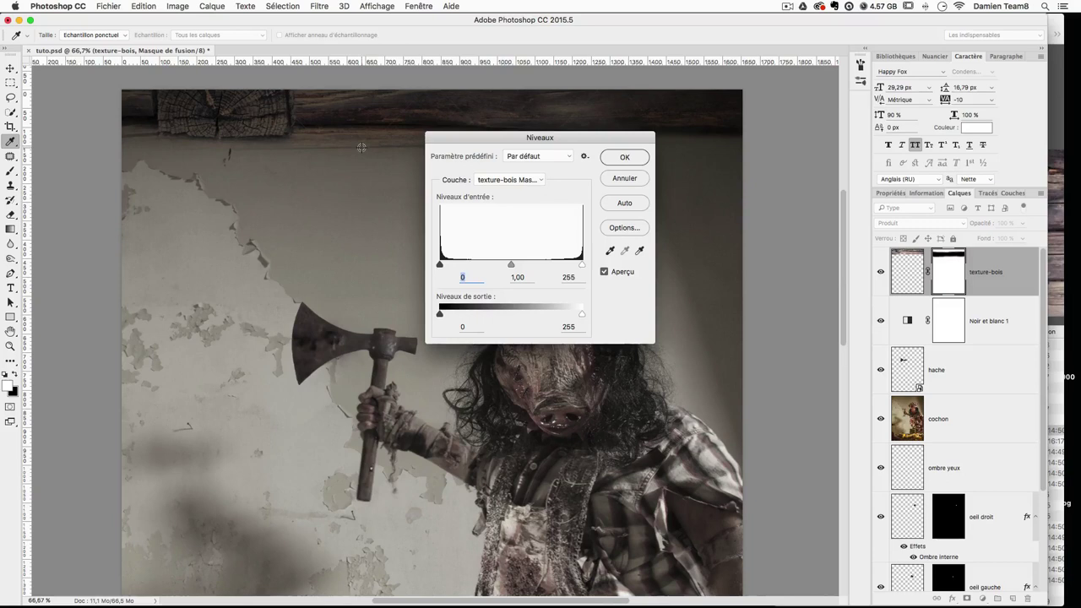
pyautogui.moveTo(474, 137); pyautogui.dragTo(305, 206)
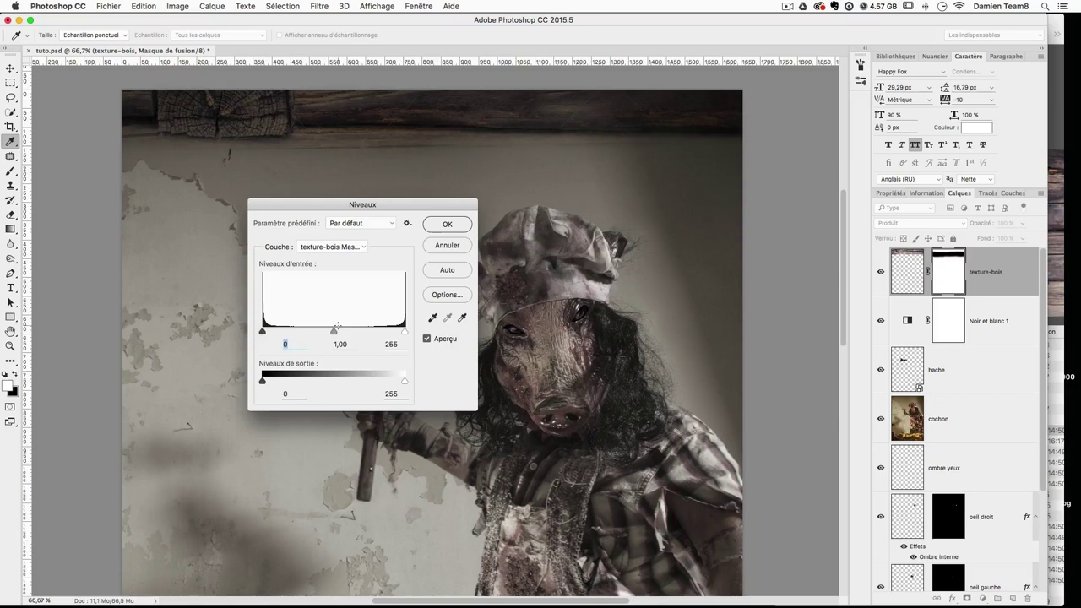
pyautogui.moveTo(262, 333)
pyautogui.mouseDown()
pyautogui.moveTo(372, 335)
pyautogui.moveTo(258, 335)
pyautogui.mouseUp()
pyautogui.moveTo(331, 333); pyautogui.dragTo(323, 334)
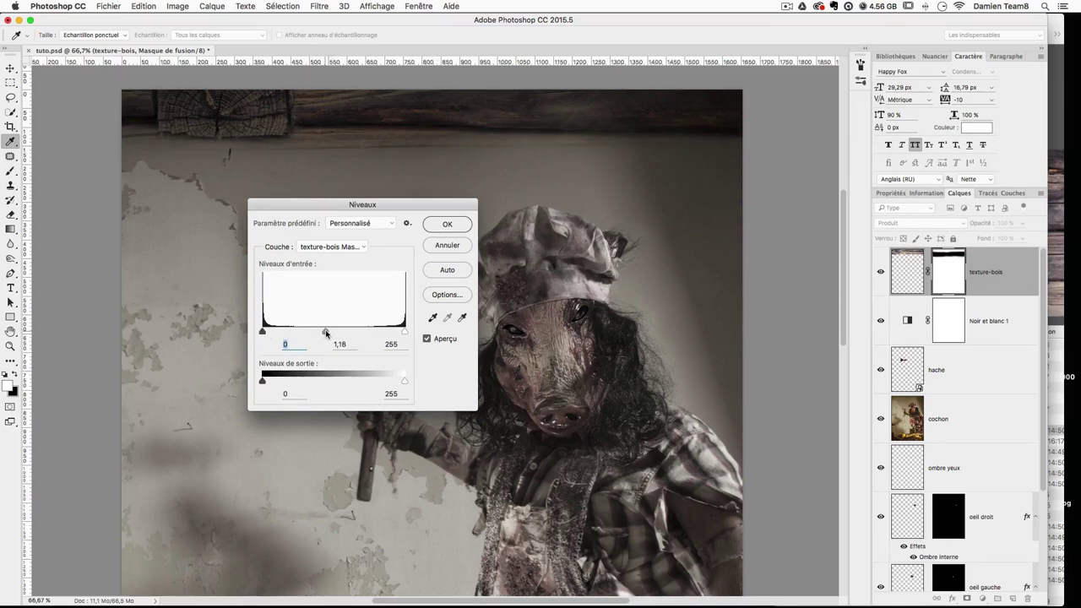
pyautogui.press('Return')
# Step: Return texture-bois to Normal mode and try Levels on the wood itself with midtones at 0,81 and white input at 230
pyautogui.click(897, 224)
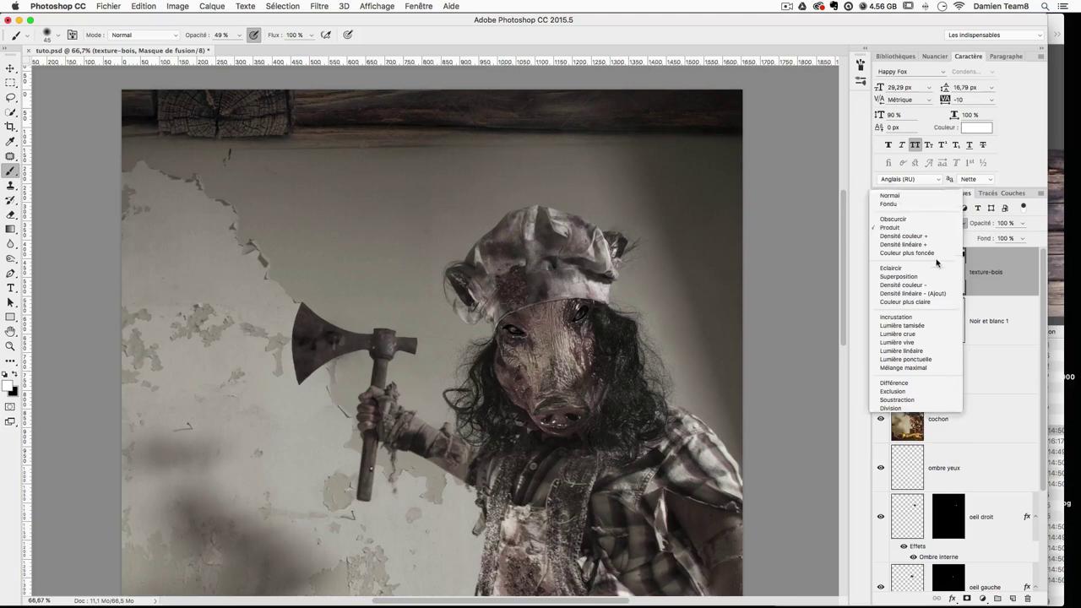
pyautogui.click(896, 191)
pyautogui.click(900, 268)
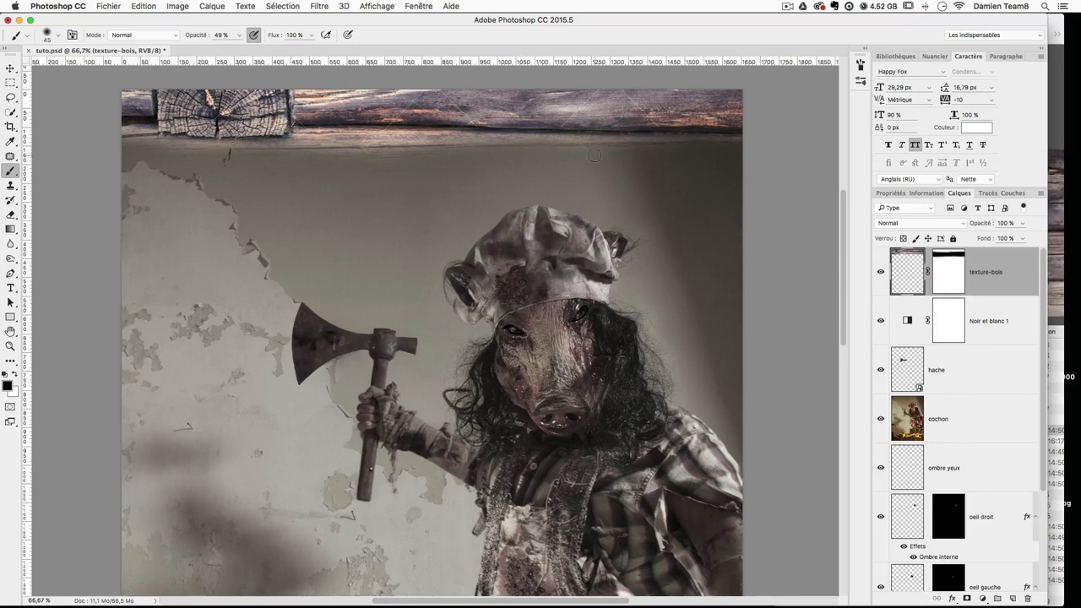
pyautogui.press('super+l')
pyautogui.moveTo(262, 332); pyautogui.dragTo(289, 332)
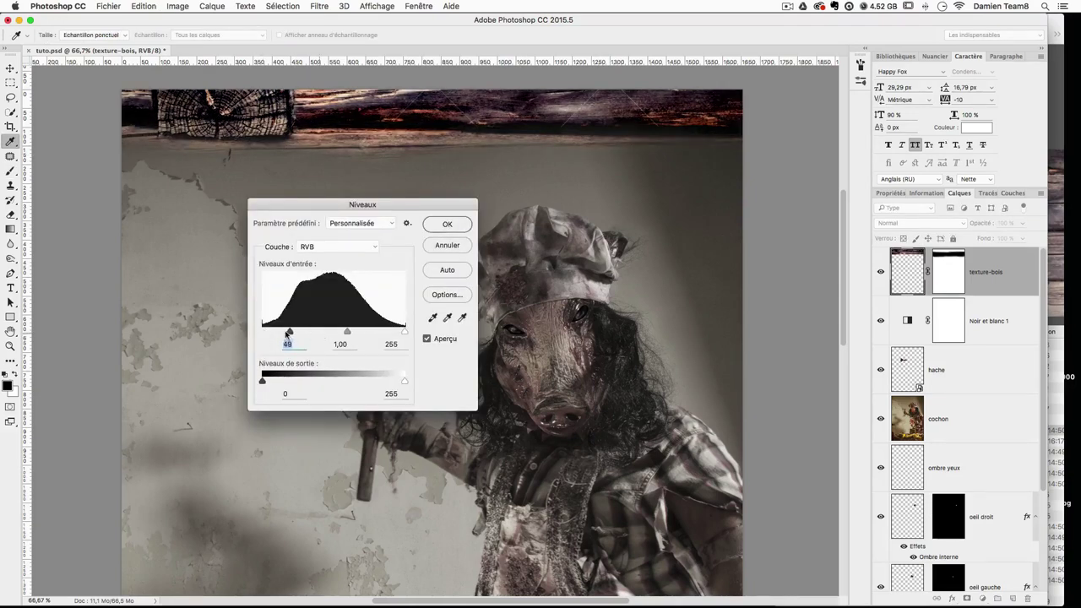
pyautogui.press('super+z')
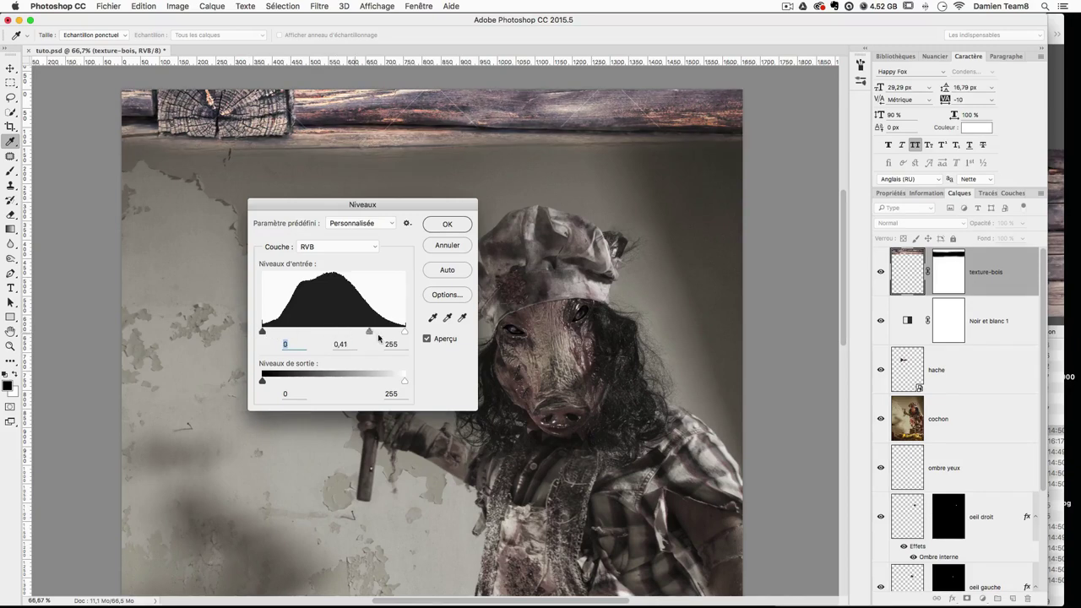
pyautogui.moveTo(379, 338)
pyautogui.mouseDown()
pyautogui.moveTo(304, 335)
pyautogui.moveTo(397, 333)
pyautogui.mouseUp()
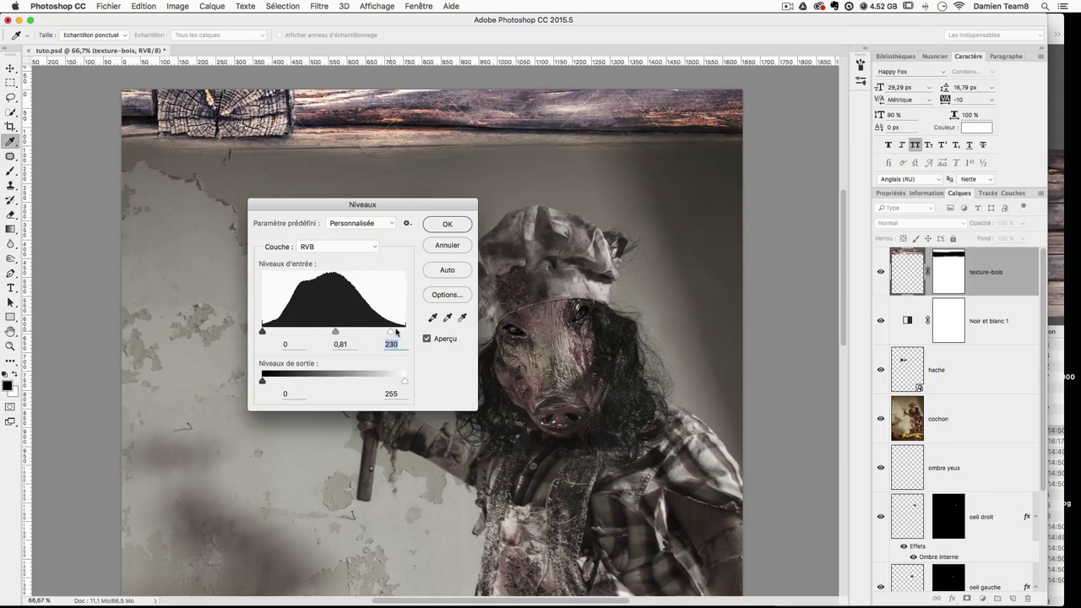
pyautogui.press('Return')
# Step: Set texture-bois to Produit mode and brighten the wood with Levels, raising the midtones to 1,60 and lowering the white input
pyautogui.click(900, 222)
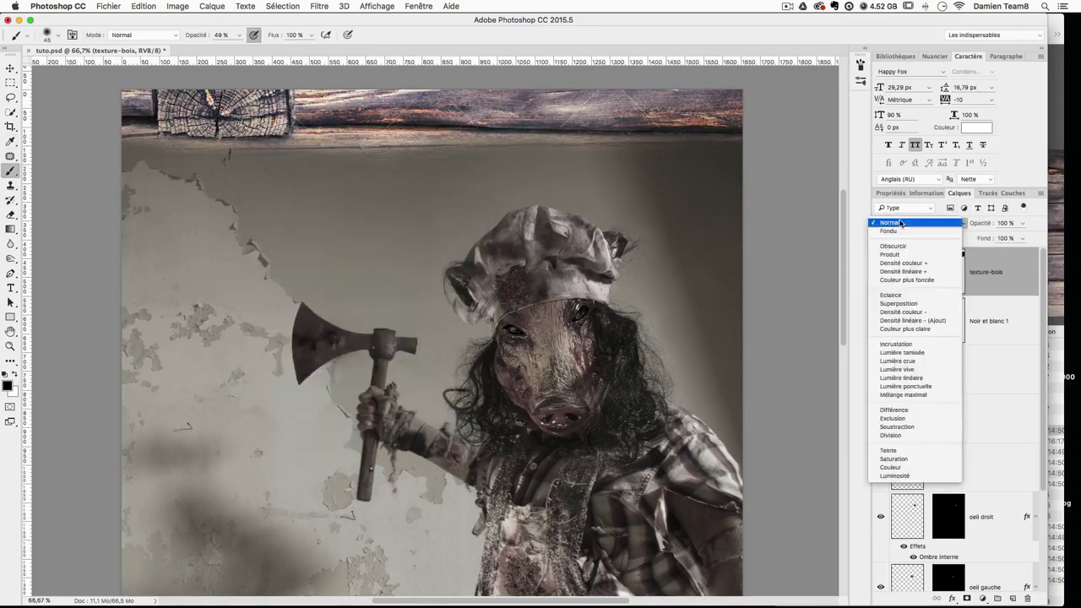
pyautogui.click(895, 254)
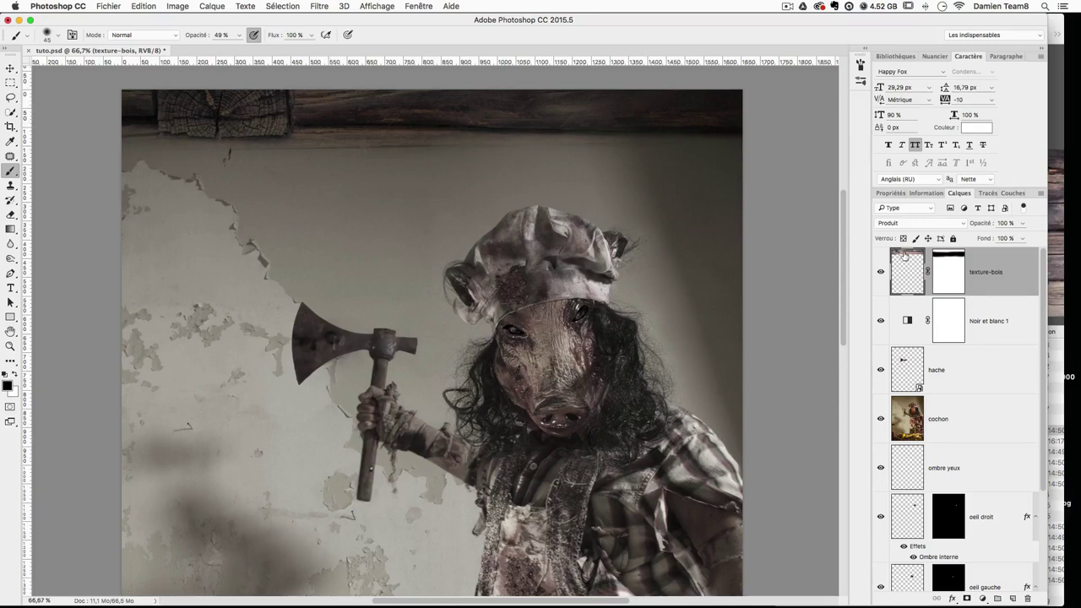
pyautogui.press('super+l')
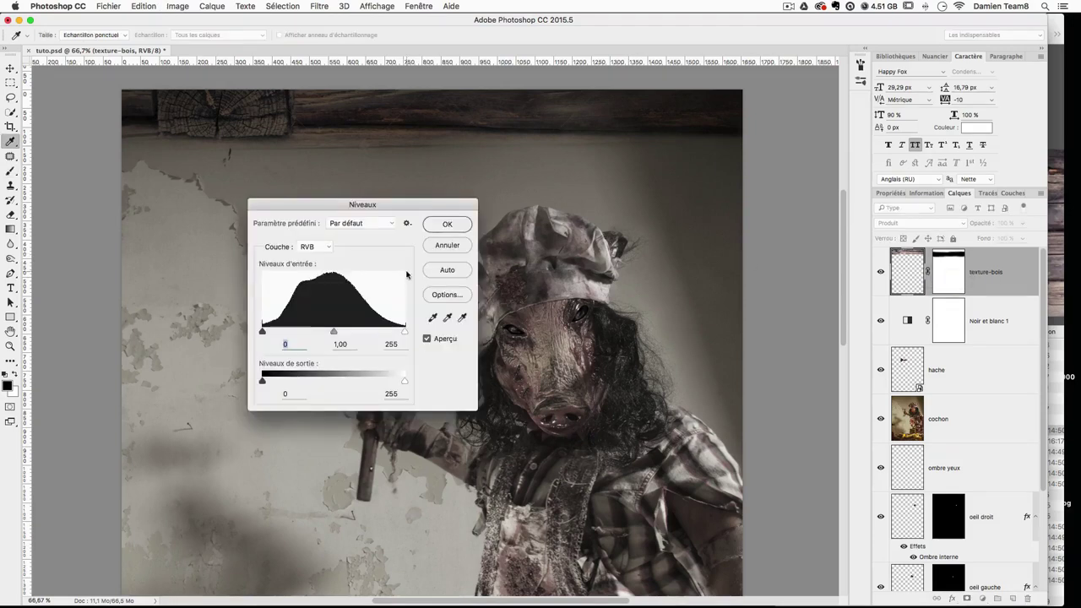
pyautogui.moveTo(333, 332); pyautogui.dragTo(311, 334)
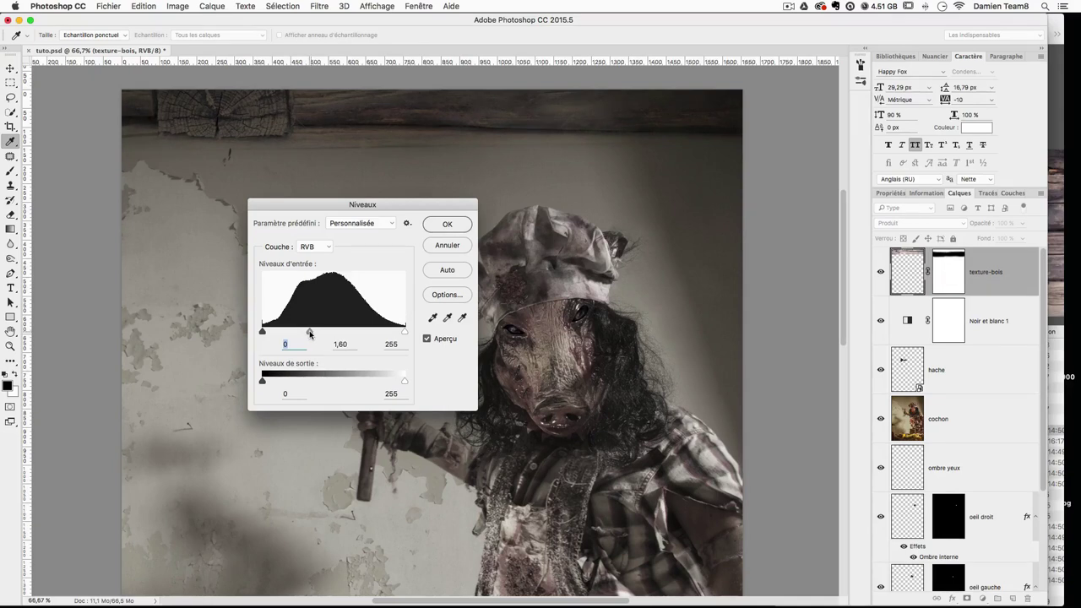
pyautogui.moveTo(404, 332); pyautogui.dragTo(376, 335)
pyautogui.click(377, 332)
pyautogui.press('Return')
# Step: Touch up the wood's lower edge on the texture-bois mask with a 19 px white brush at 49 % opacity, undoing a stray stroke
pyautogui.press('b')
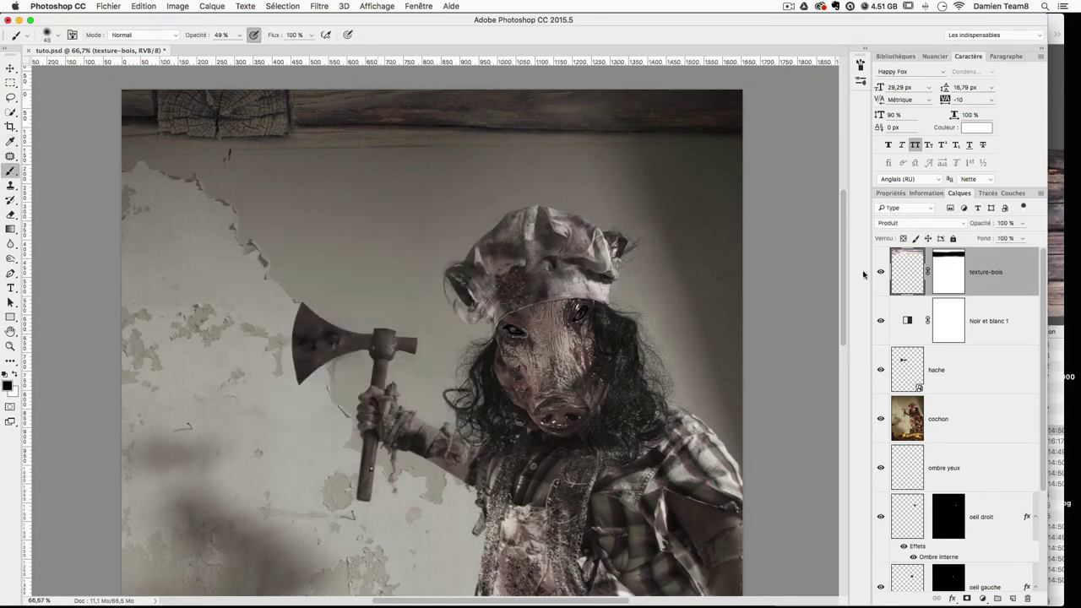
pyautogui.click(949, 274)
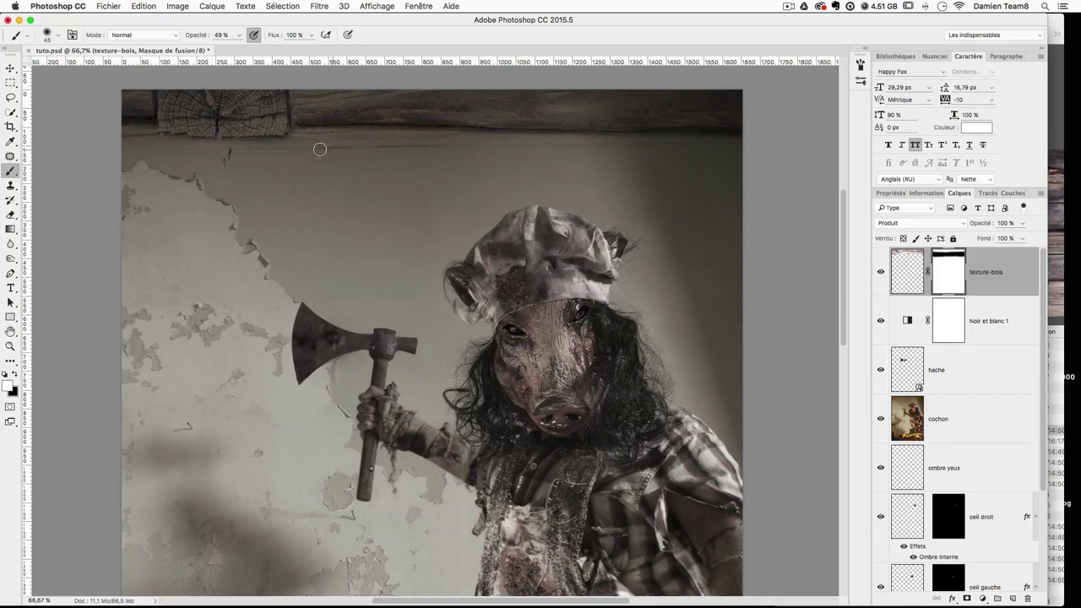
pyautogui.keyDown('ctrl'); pyautogui.keyDown('alt'); pyautogui.click(355, 150); pyautogui.keyUp('alt'); pyautogui.keyUp('ctrl')
pyautogui.moveTo(355, 149); pyautogui.dragTo(280, 148)
pyautogui.press('super+z')
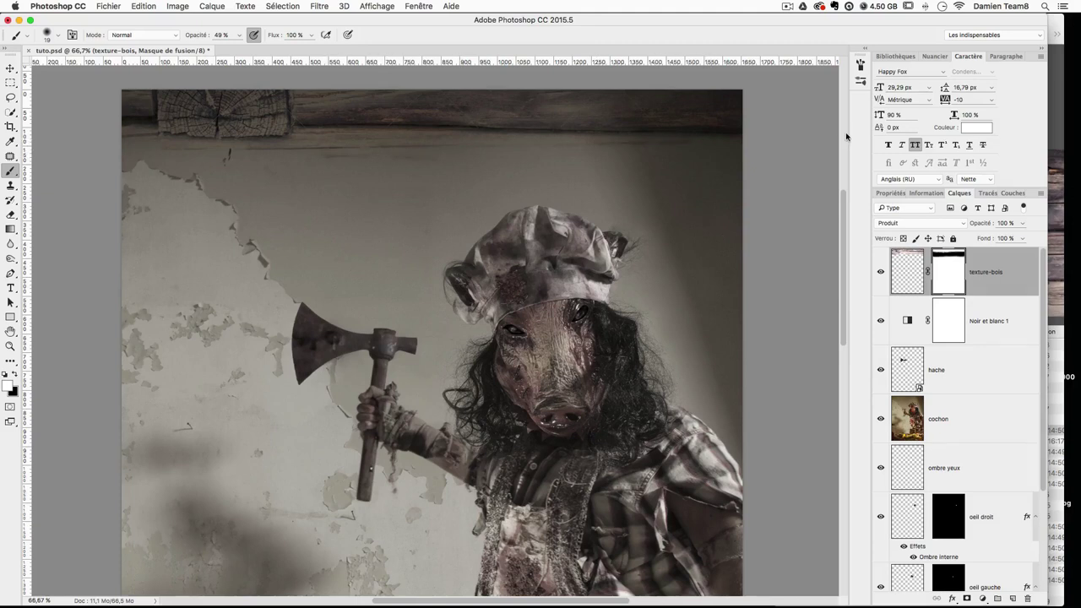
# Step: Patch the middle of the wooden beam on the texture-bois layer itself, using the Patch tool in Source mode
pyautogui.click(911, 267)
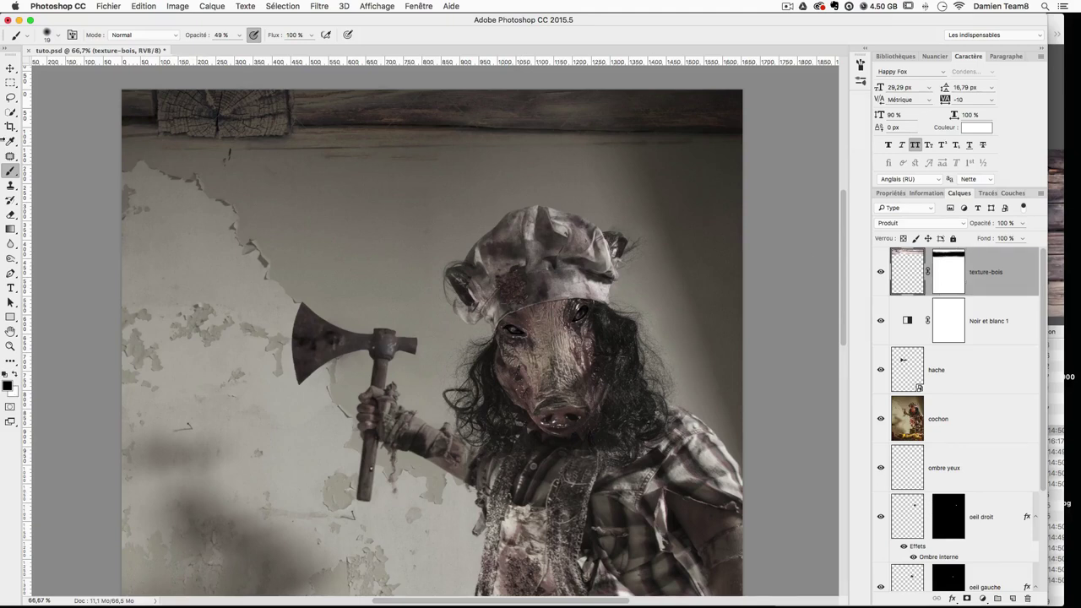
pyautogui.click(8, 156)
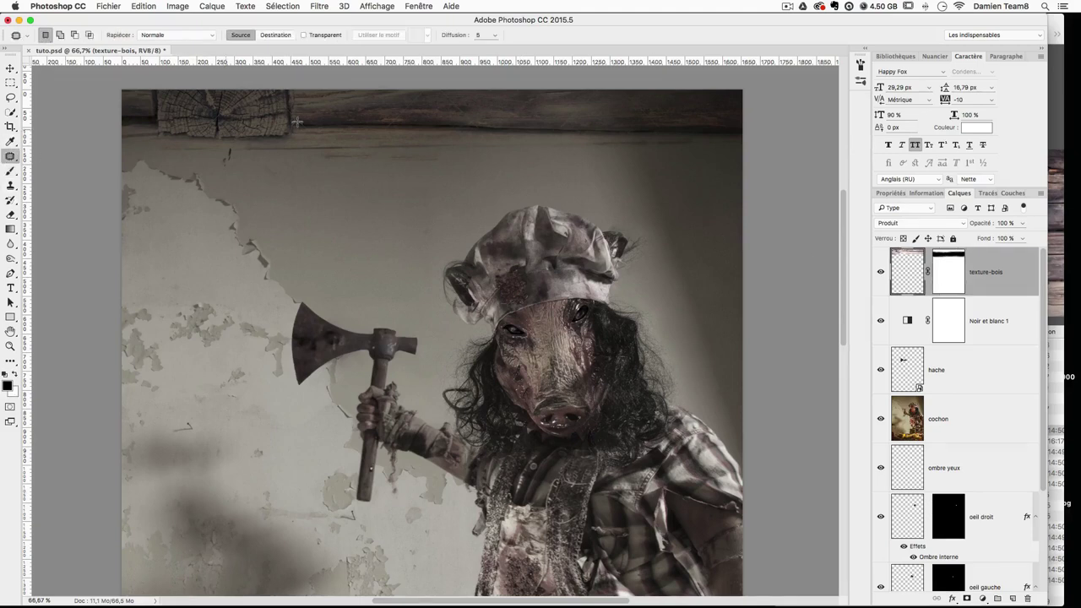
pyautogui.moveTo(422, 89)
pyautogui.mouseDown()
pyautogui.moveTo(423, 119)
pyautogui.moveTo(315, 99)
pyautogui.moveTo(478, 102)
pyautogui.moveTo(465, 114)
pyautogui.moveTo(469, 100)
pyautogui.moveTo(497, 116)
pyautogui.mouseUp()
pyautogui.press('super+d')
pyautogui.moveTo(402, 103)
pyautogui.mouseDown()
pyautogui.moveTo(436, 114)
pyautogui.moveTo(475, 103)
pyautogui.moveTo(596, 118)
pyautogui.moveTo(582, 110)
pyautogui.mouseUp()
pyautogui.press('Return')
pyautogui.moveTo(573, 118); pyautogui.dragTo(507, 117)
pyautogui.press('super+d')
# Step: Patch more areas of the beam from its middle to its right part with neighbouring wood grain
pyautogui.moveTo(614, 96)
pyautogui.mouseDown()
pyautogui.moveTo(568, 94)
pyautogui.moveTo(628, 113)
pyautogui.moveTo(676, 102)
pyautogui.moveTo(615, 98)
pyautogui.mouseUp()
pyautogui.moveTo(616, 105); pyautogui.dragTo(454, 104)
pyautogui.press('super+d')
pyautogui.moveTo(555, 93)
pyautogui.mouseDown()
pyautogui.moveTo(511, 98)
pyautogui.moveTo(627, 109)
pyautogui.moveTo(445, 107)
pyautogui.mouseUp()
pyautogui.press('Return')
pyautogui.moveTo(594, 94)
pyautogui.mouseDown()
pyautogui.moveTo(616, 113)
pyautogui.moveTo(627, 107)
pyautogui.mouseUp()
pyautogui.moveTo(572, 112)
pyautogui.mouseDown()
pyautogui.moveTo(425, 112)
pyautogui.moveTo(445, 113)
pyautogui.mouseUp()
pyautogui.press('super+d')
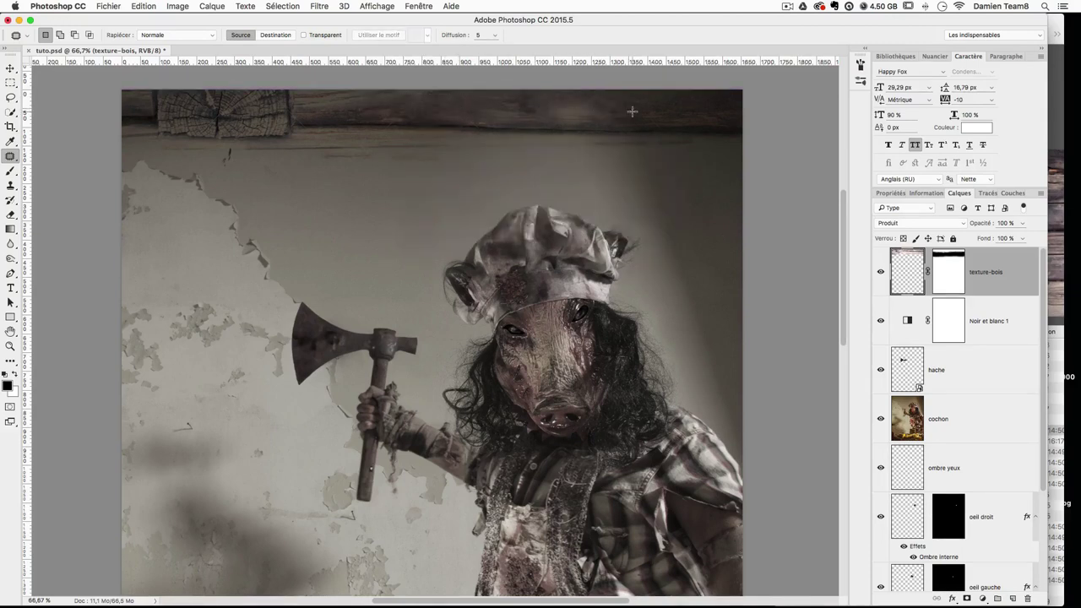
pyautogui.moveTo(592, 106)
pyautogui.mouseDown()
pyautogui.moveTo(536, 111)
pyautogui.moveTo(683, 113)
pyautogui.mouseUp()
pyautogui.press('super+d')
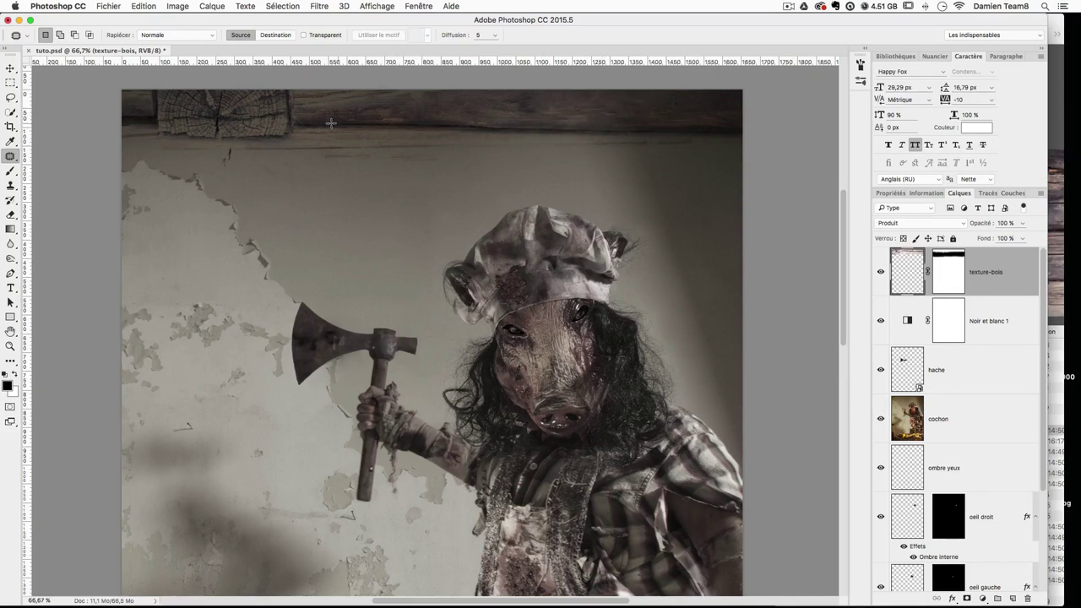
# Step: Patch the beam around the end-grain block and along its lower edge, and clear the selection
pyautogui.moveTo(279, 97)
pyautogui.mouseDown()
pyautogui.moveTo(291, 112)
pyautogui.moveTo(263, 108)
pyautogui.mouseUp()
pyautogui.press('super+d')
pyautogui.moveTo(310, 128)
pyautogui.mouseDown()
pyautogui.moveTo(320, 123)
pyautogui.moveTo(311, 117)
pyautogui.mouseUp()
pyautogui.moveTo(311, 116); pyautogui.dragTo(313, 121)
pyautogui.moveTo(312, 125)
pyautogui.mouseDown()
pyautogui.moveTo(404, 125)
pyautogui.moveTo(387, 127)
pyautogui.mouseUp()
pyautogui.hotkey('ctrl', 'd')
pyautogui.moveTo(392, 127); pyautogui.dragTo(369, 129)
pyautogui.click(419, 136)
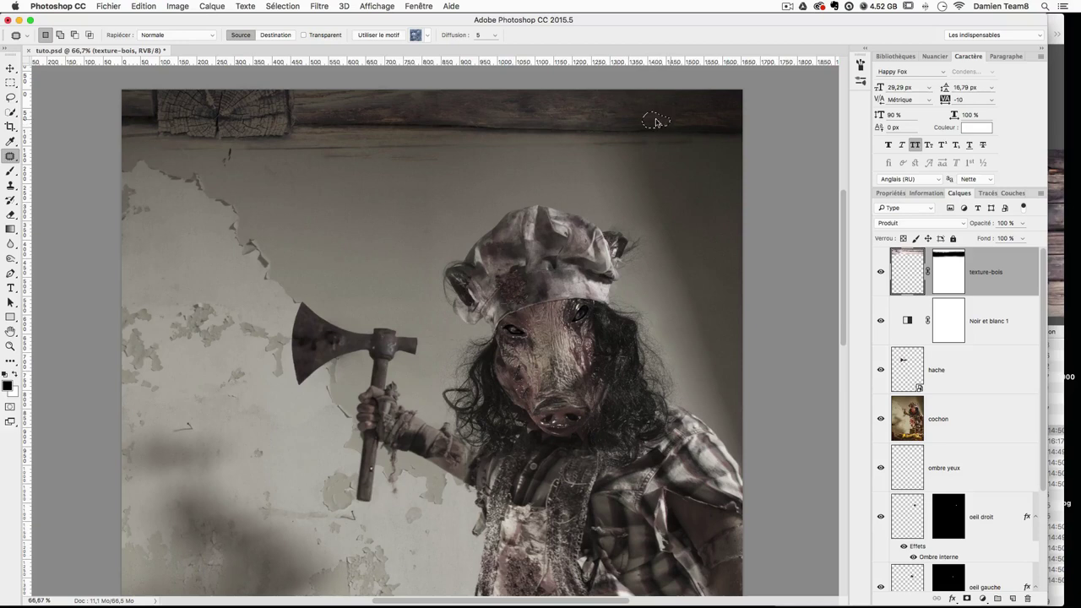
pyautogui.hotkey('ctrl', 'd')
# Step: Add the white title "BUTCHER" in Doodlesack at 440 px on the wall above the axe
pyautogui.scroll(-1, 784, 110)
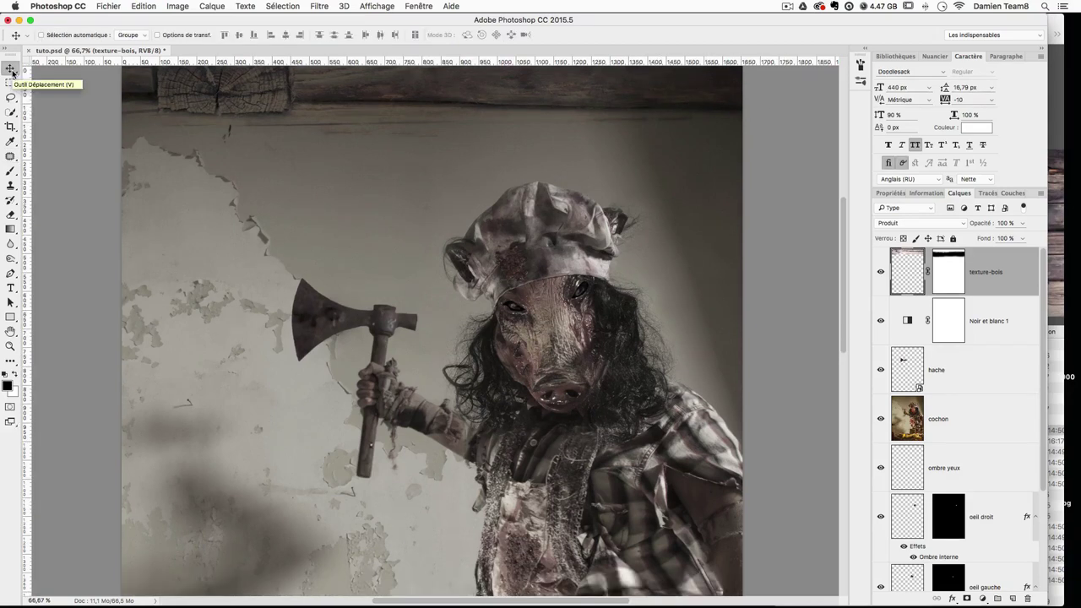
pyautogui.click(10, 288)
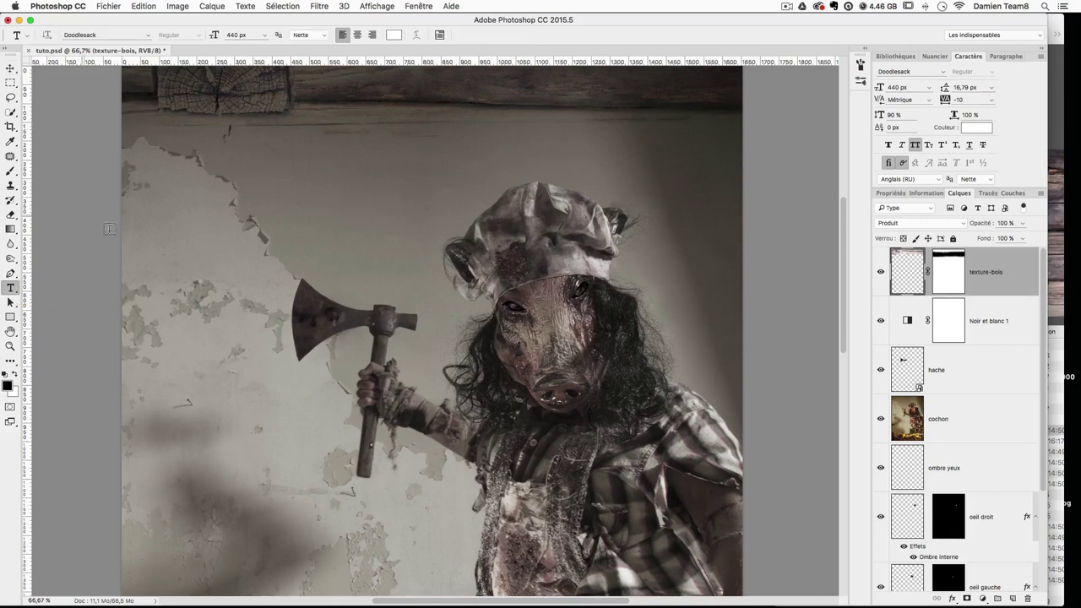
pyautogui.click(339, 200)
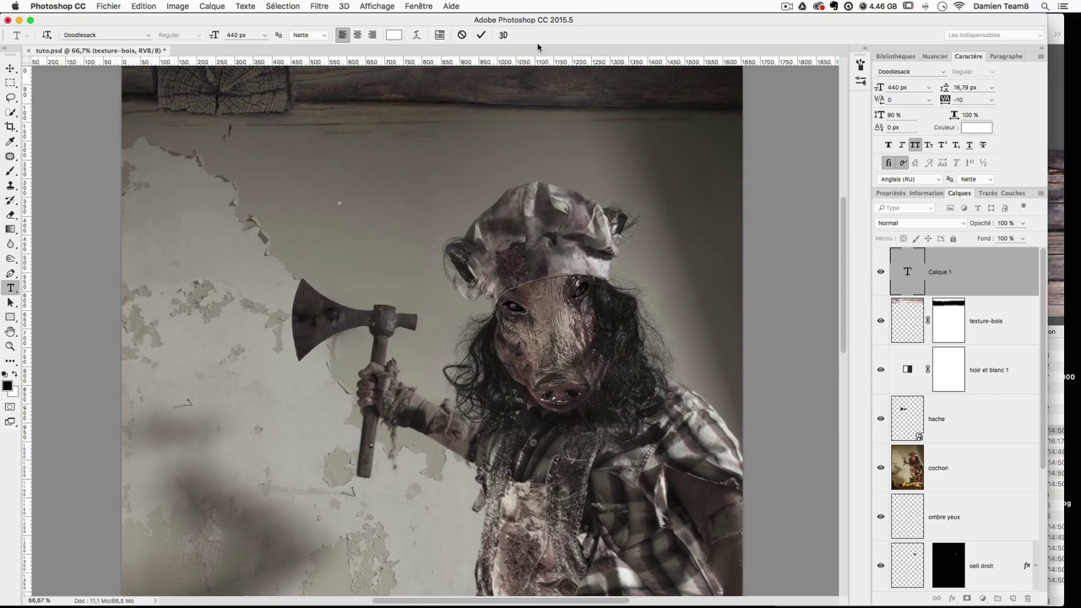
pyautogui.write('B')
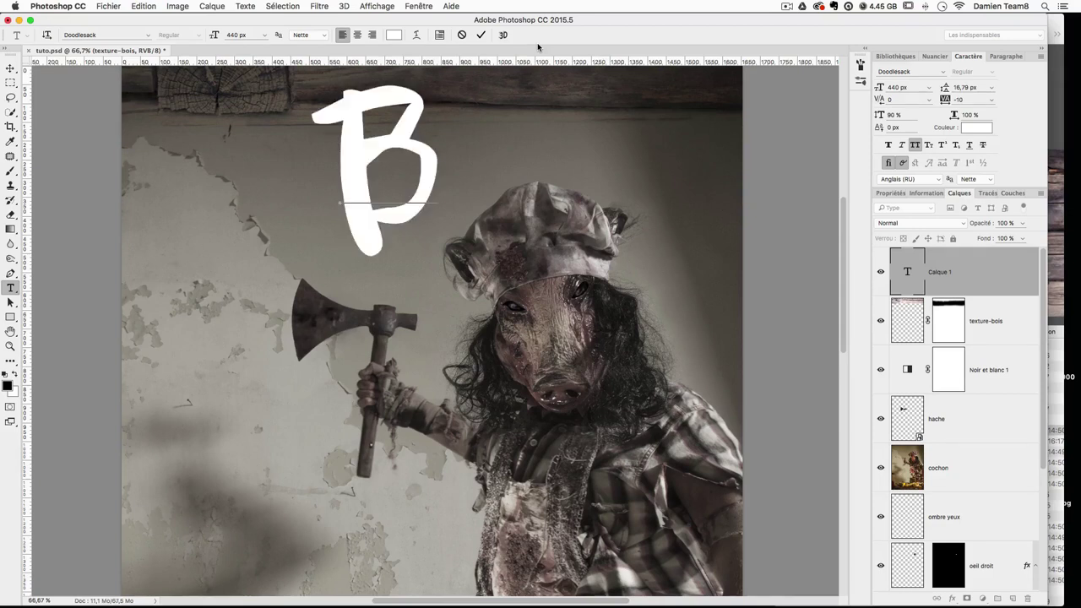
pyautogui.write('UTC')
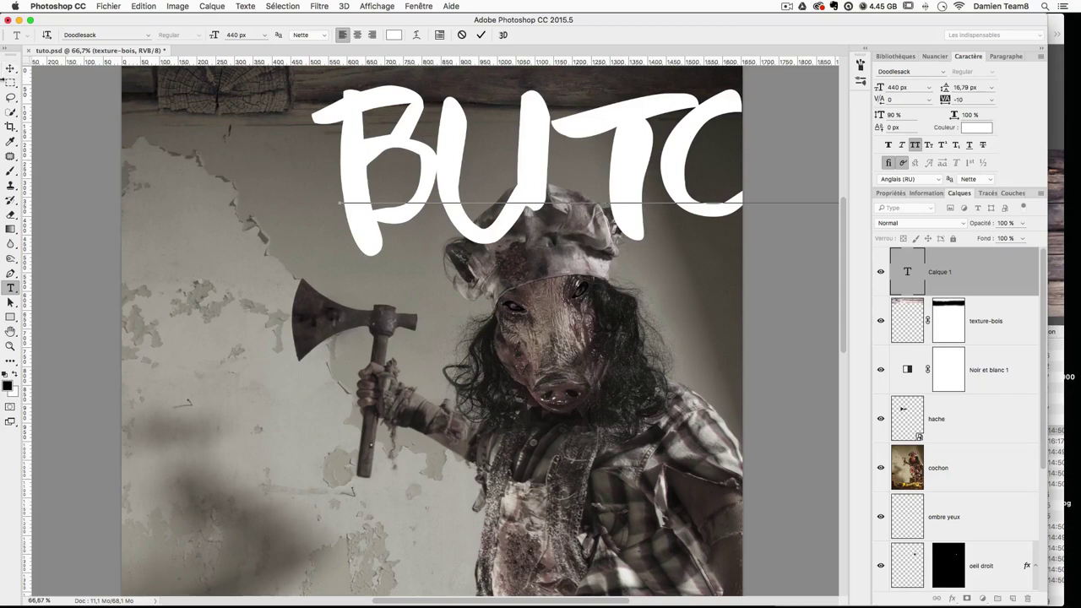
# Step: Move the Butcher title onto the wall and scale it down to 222,68 px above the pig's hat
pyautogui.click(11, 69)
pyautogui.moveTo(499, 190); pyautogui.dragTo(367, 233)
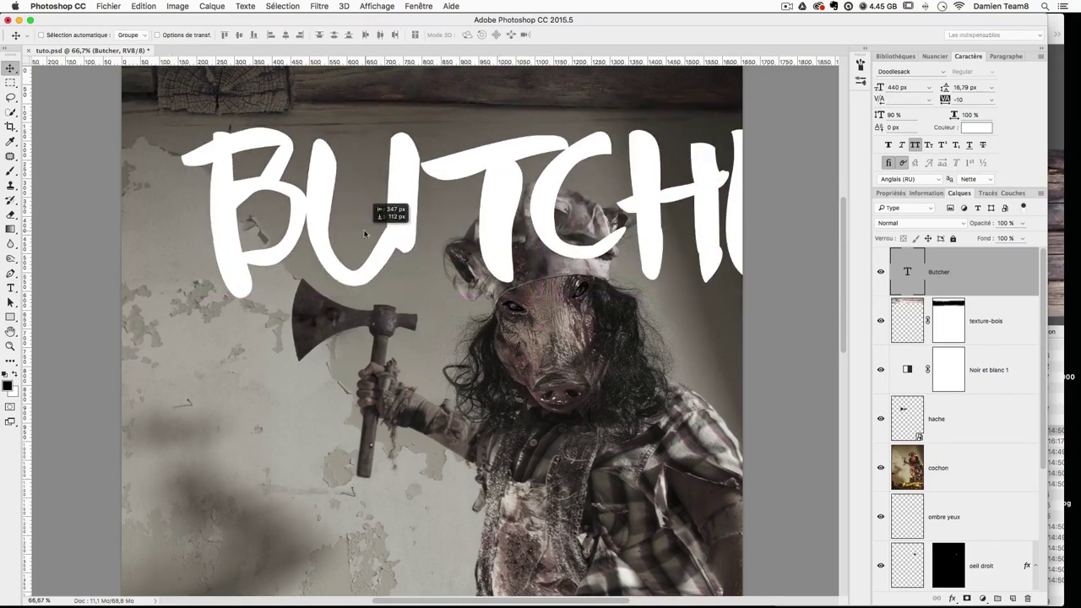
pyautogui.press('super+t')
pyautogui.moveTo(178, 99); pyautogui.dragTo(357, 154)
pyautogui.moveTo(433, 200); pyautogui.dragTo(325, 179)
pyautogui.press('Return')
# Step: Search the fonts for "doo" and reapply Doodlesack Regular to the Butcher title
pyautogui.click(910, 71)
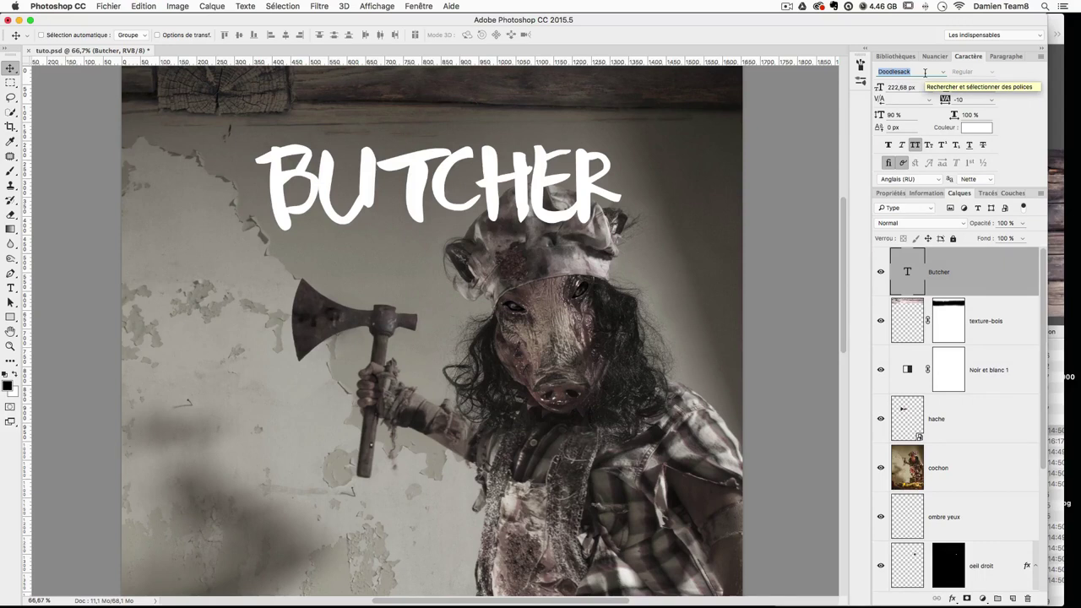
pyautogui.write('doo')
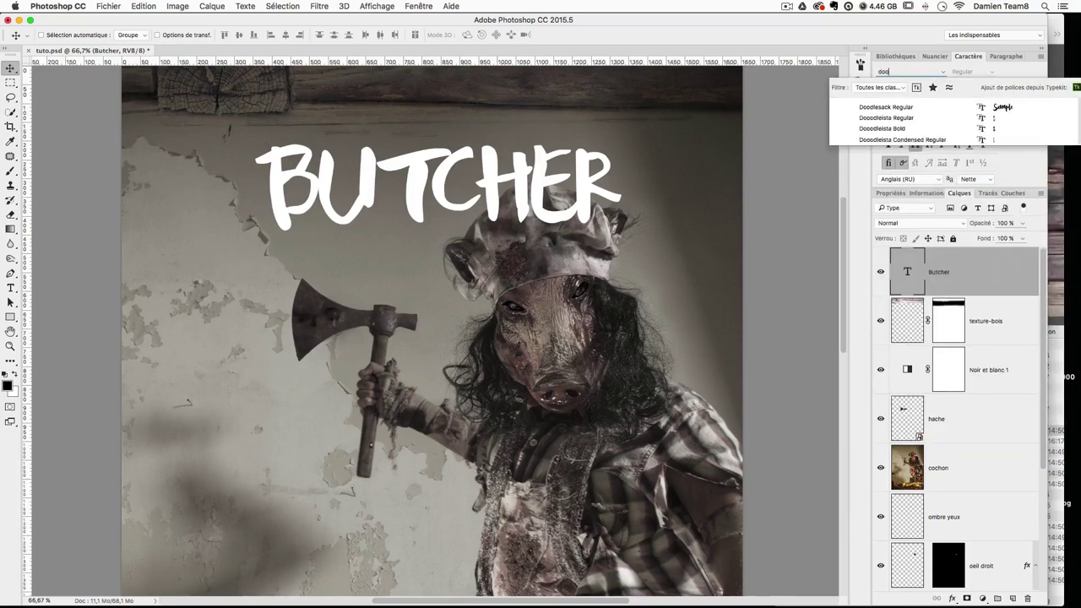
pyautogui.press('Down')
pyautogui.press('Down')
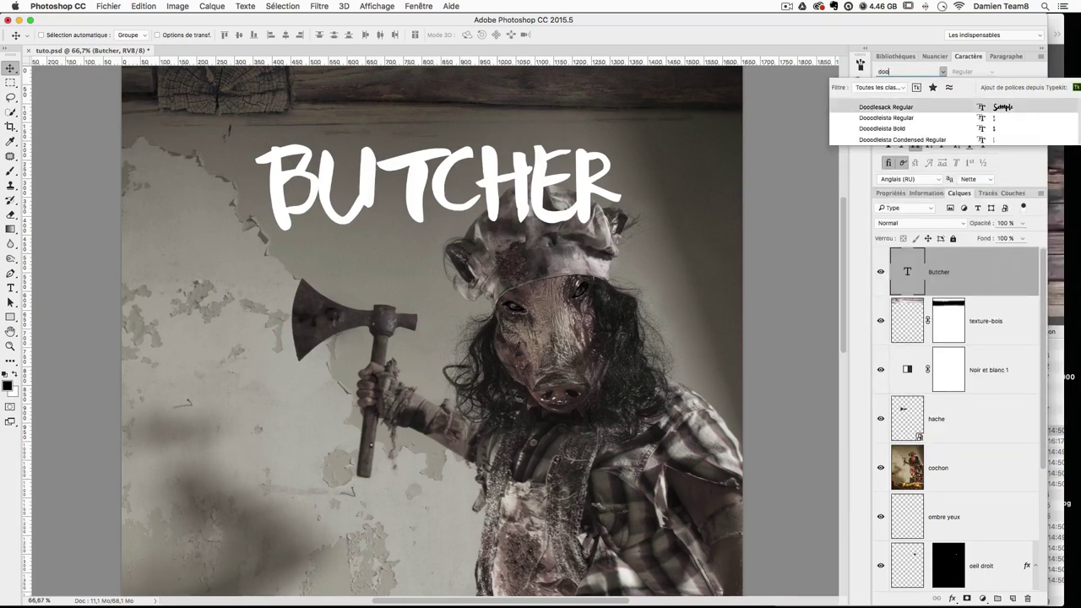
pyautogui.press('Up')
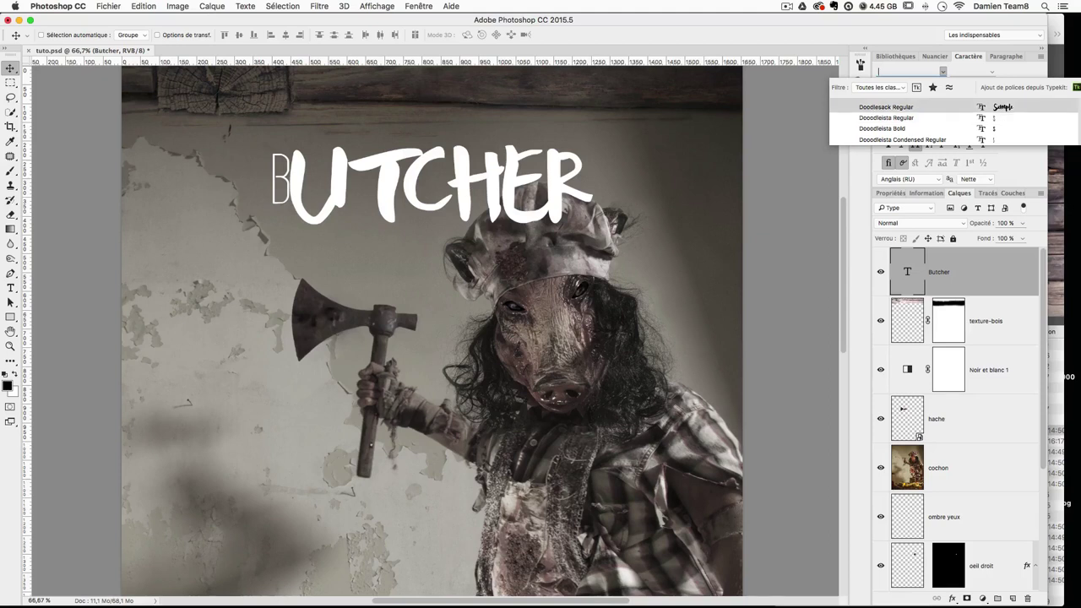
pyautogui.press('Return')
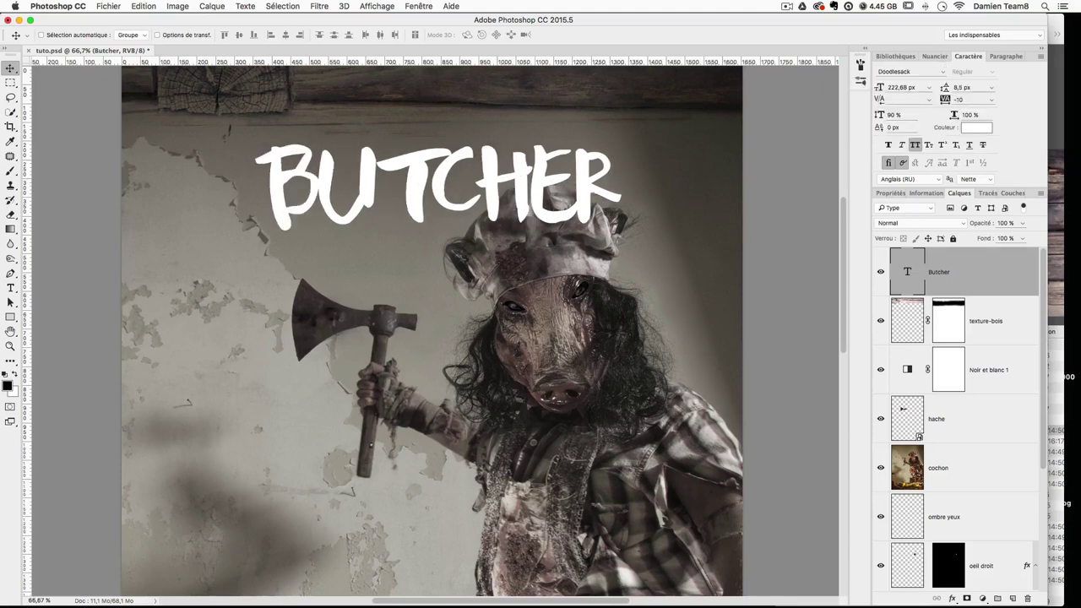
# Step: Reposition the Butcher title just over the pig's hat, scale it to 108,90 %, and set its font size to 245 px
pyautogui.moveTo(557, 173); pyautogui.dragTo(603, 168)
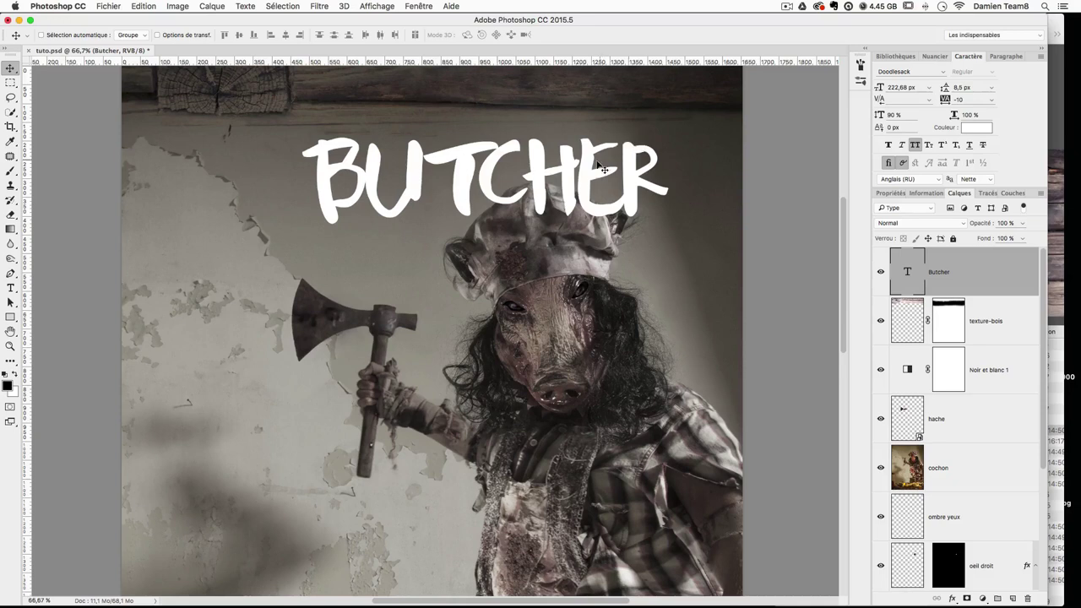
pyautogui.press('super+t')
pyautogui.moveTo(670, 124); pyautogui.dragTo(687, 116)
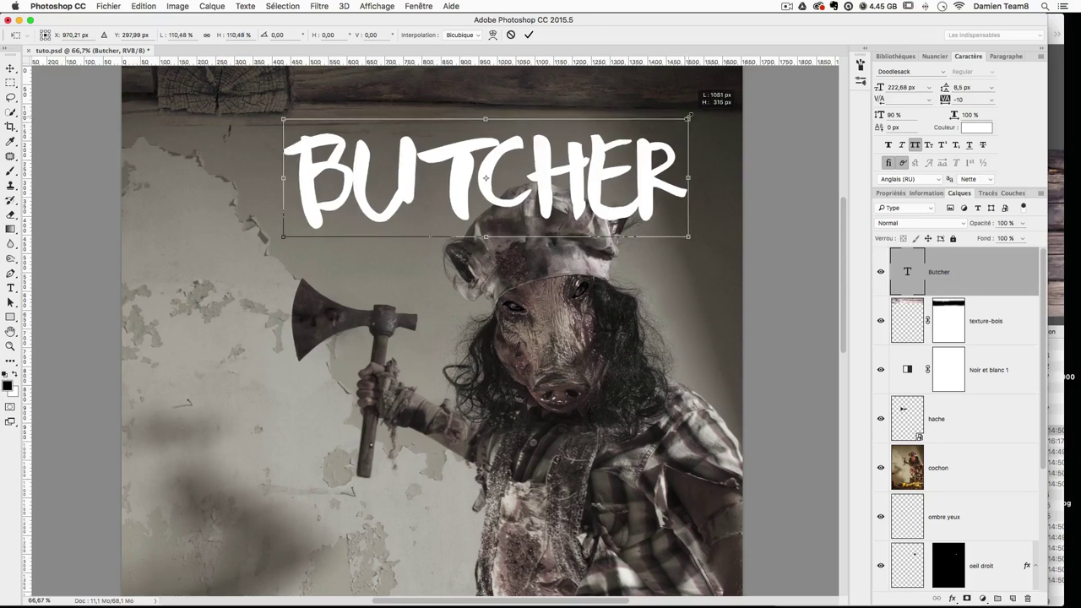
pyautogui.moveTo(620, 180); pyautogui.dragTo(612, 180)
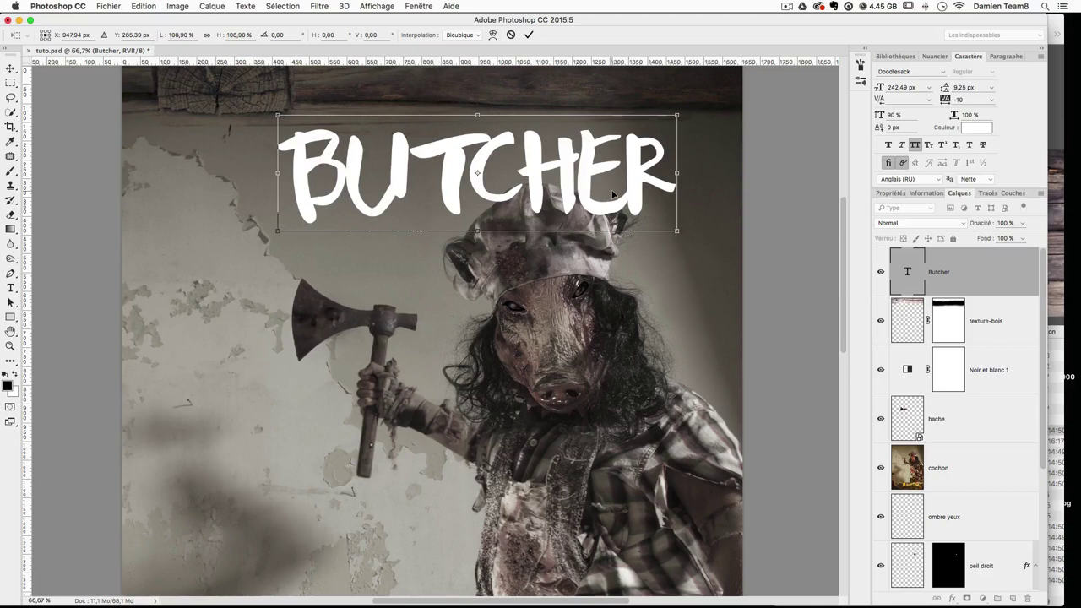
pyautogui.press('Up')
pyautogui.press('Right')
pyautogui.press('Down')
pyautogui.press('Left')
pyautogui.press('Left')
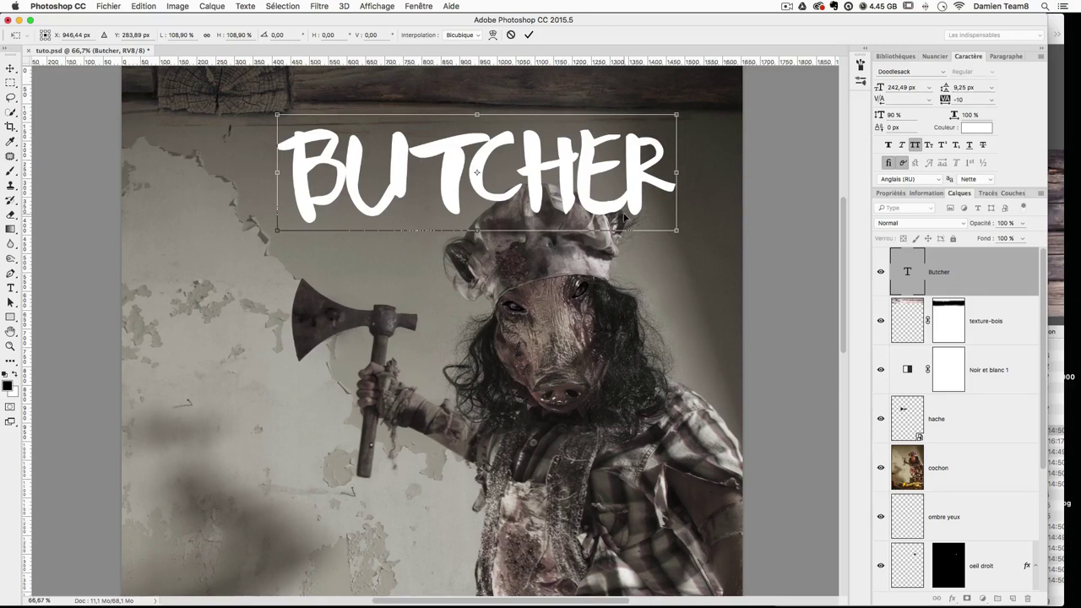
pyautogui.press('Return')
pyautogui.click(891, 87)
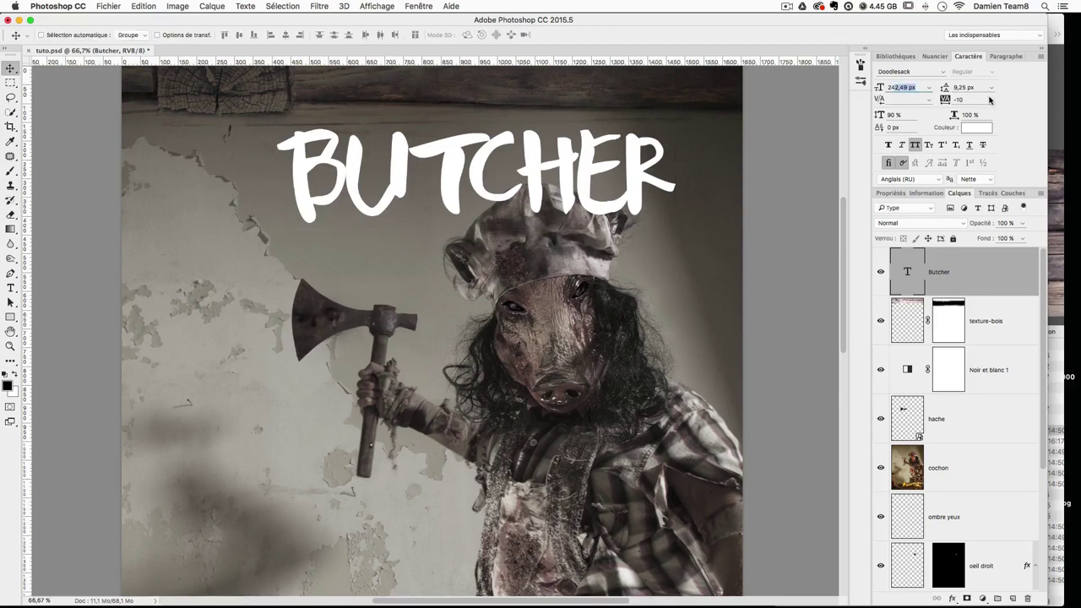
pyautogui.write('245')
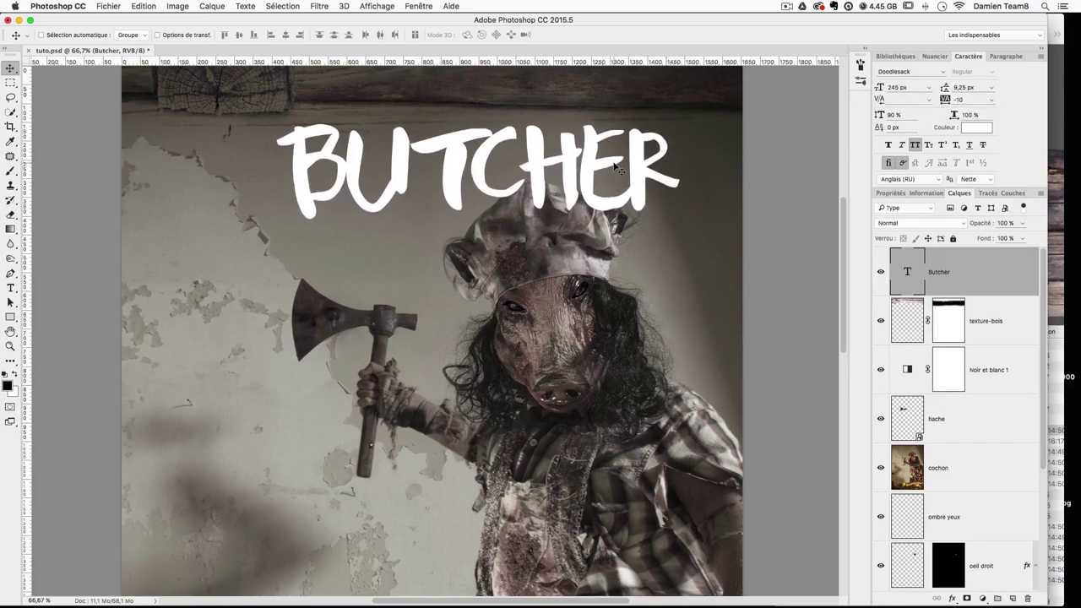
# Step: Shift the texture-bois wood slightly upward to narrow the visible beam, and reselect the Butcher layer
pyautogui.scroll(2, 613, 166)
pyautogui.scroll(1, 615, 166)
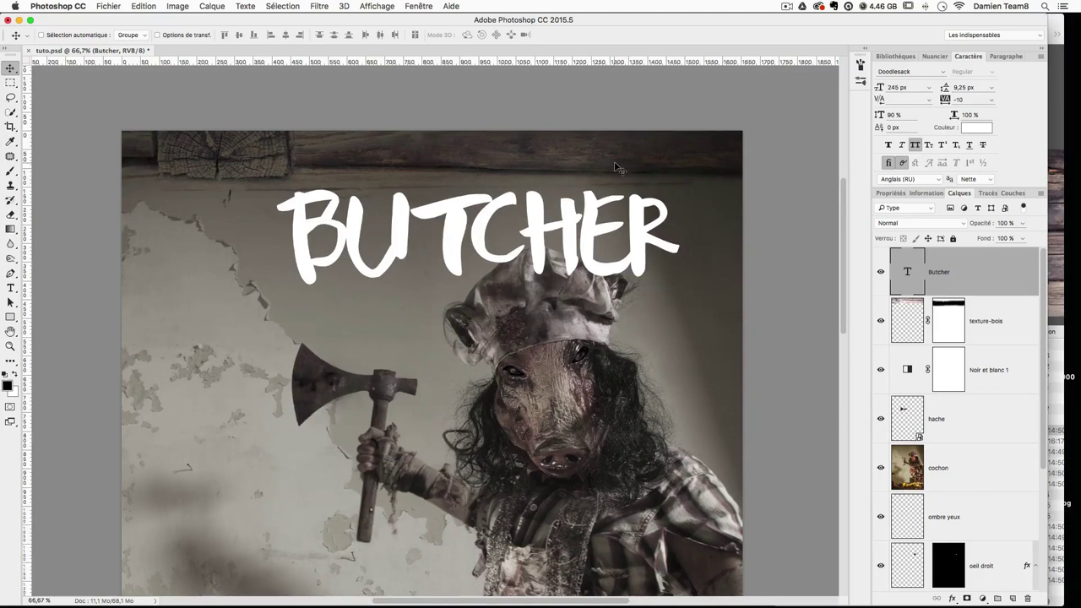
pyautogui.click(917, 331)
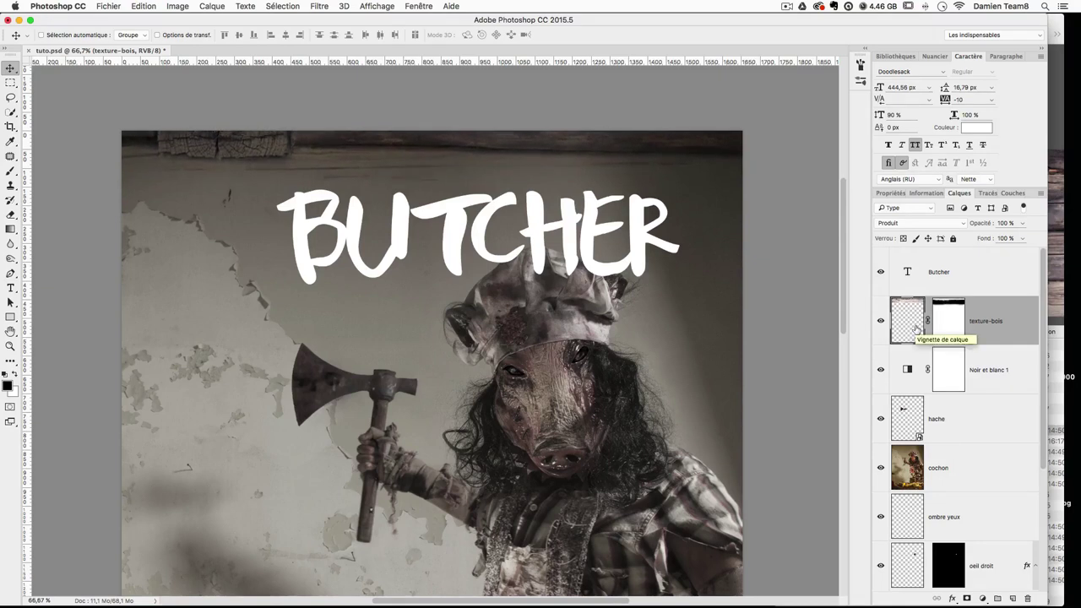
pyautogui.click(908, 278)
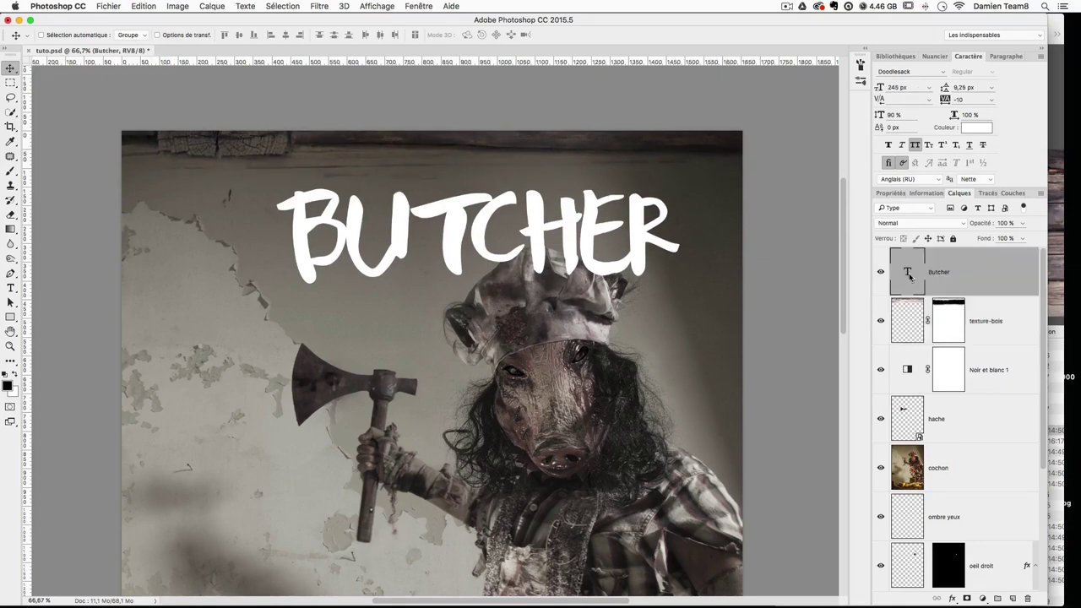
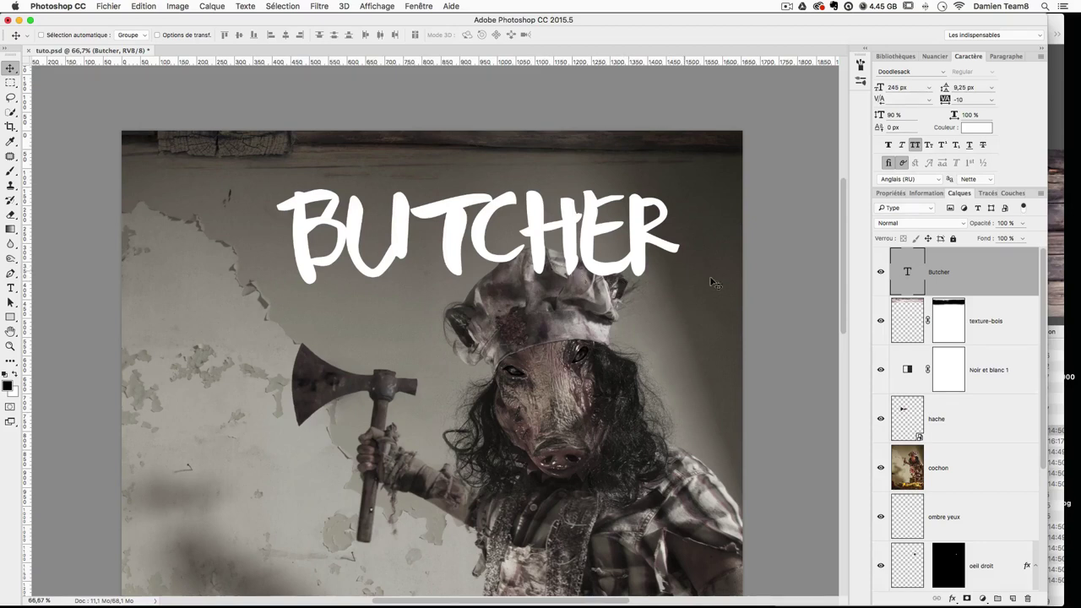
# Step: Add a layer mask to the Butcher text and set up a hard 17 px brush at 100 % opacity over the hat
pyautogui.click(967, 599)
pyautogui.press('super+plus')
pyautogui.press('super+plus')
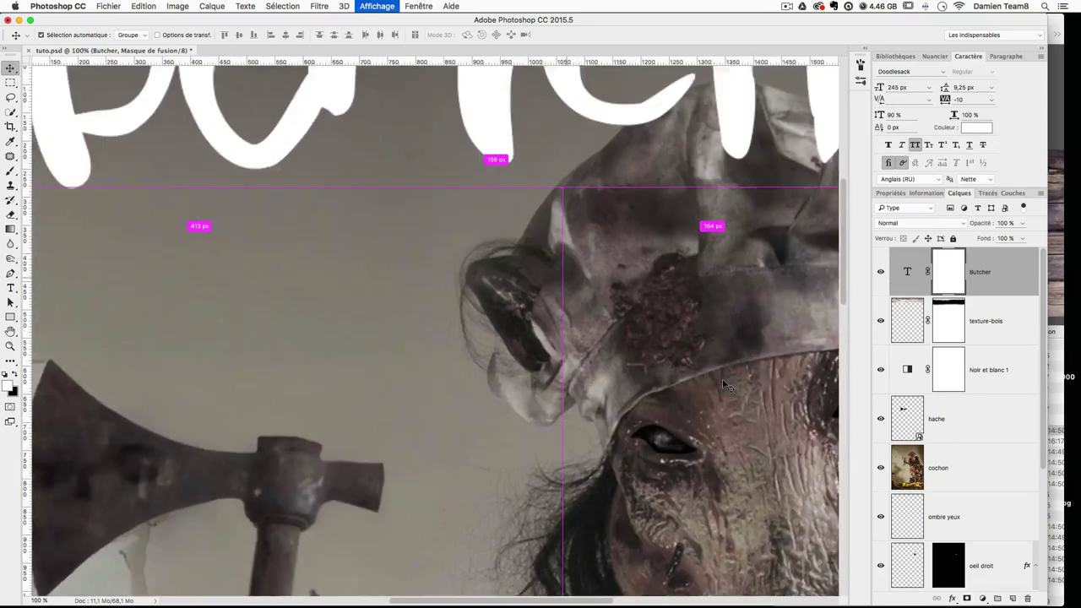
pyautogui.moveTo(725, 224); pyautogui.dragTo(396, 359)
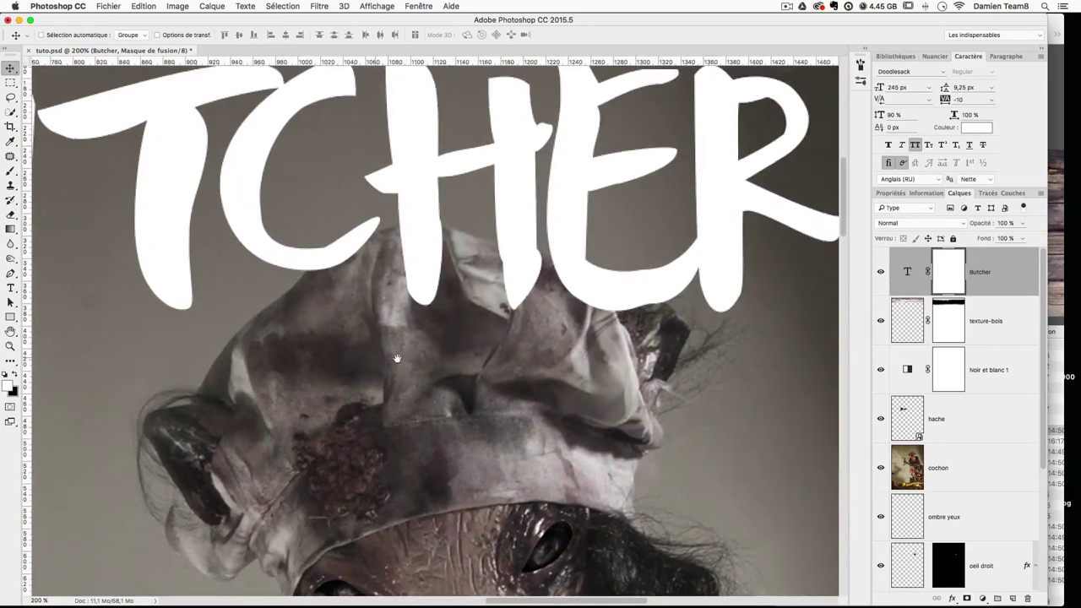
pyautogui.press('super+plus')
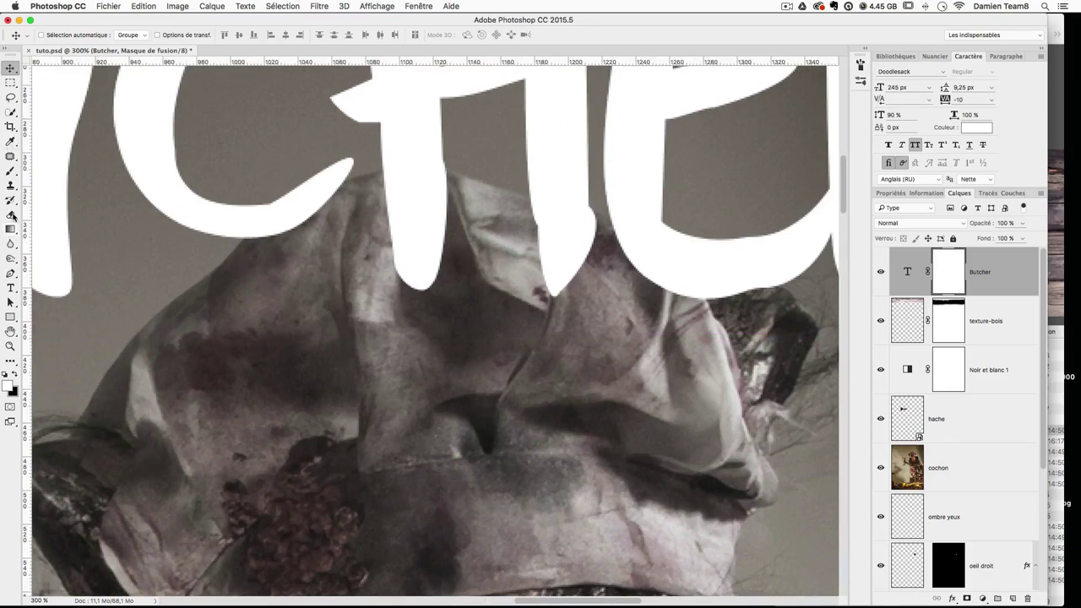
pyautogui.press('b')
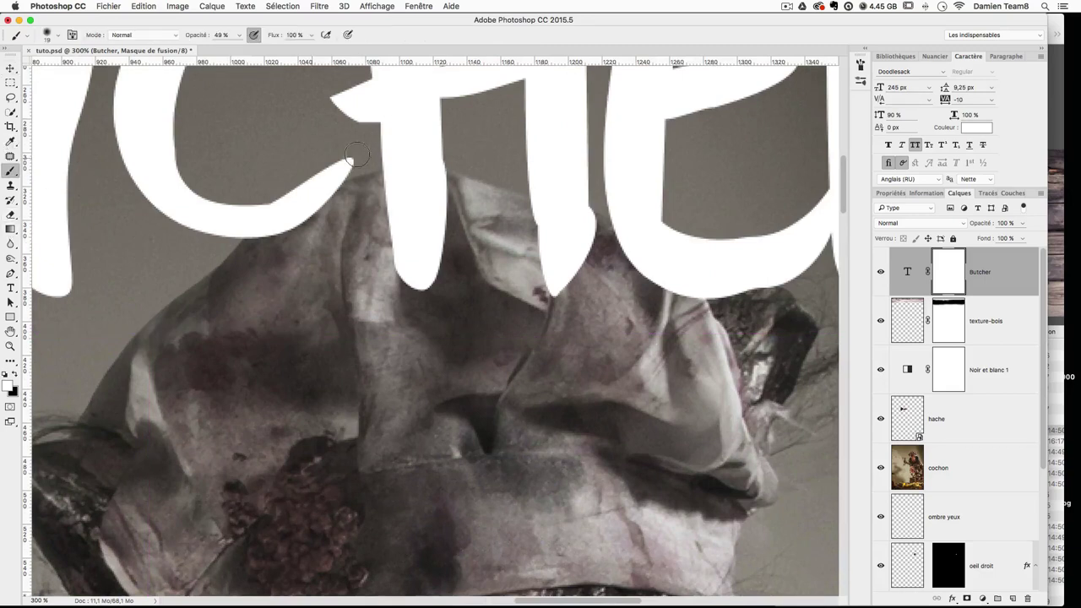
pyautogui.click(239, 36)
pyautogui.moveTo(241, 48); pyautogui.dragTo(329, 57)
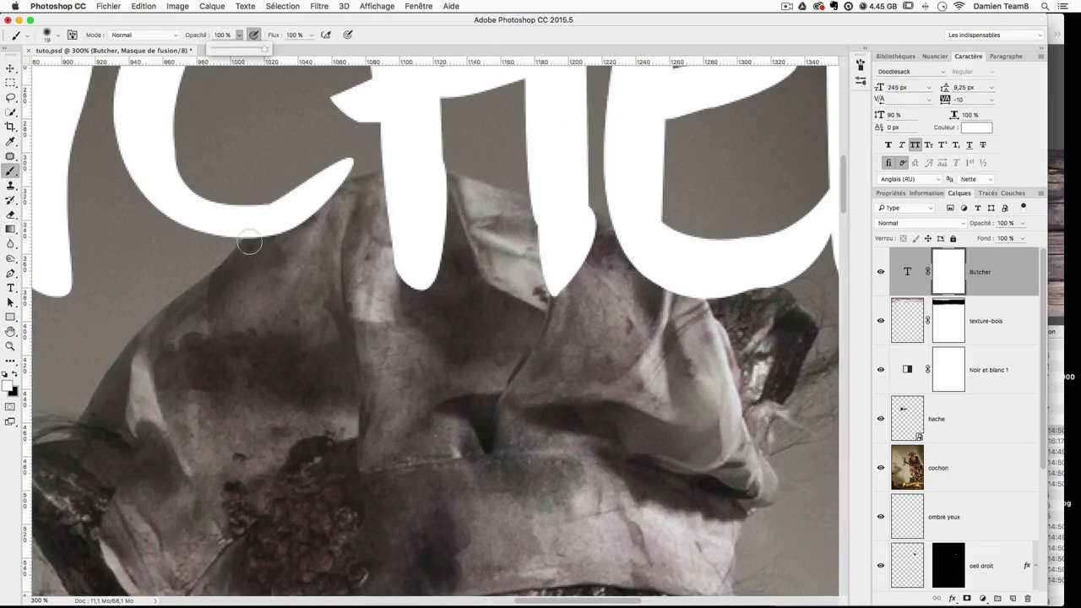
pyautogui.moveTo(438, 289); pyautogui.dragTo(431, 288)
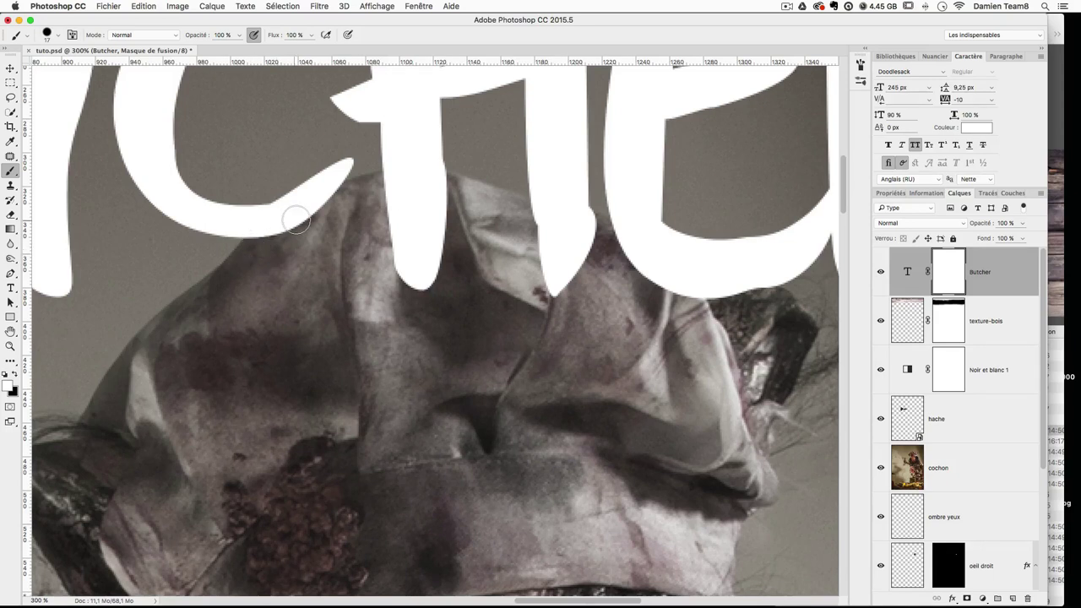
# Step: Mask the lower curve of the C where it covers the hat, and restore its tail along the hat's edge with a 7 px brush
pyautogui.press('x')
pyautogui.moveTo(243, 254)
pyautogui.mouseDown()
pyautogui.moveTo(331, 206)
pyautogui.moveTo(247, 242)
pyautogui.moveTo(351, 180)
pyautogui.moveTo(295, 210)
pyautogui.mouseUp()
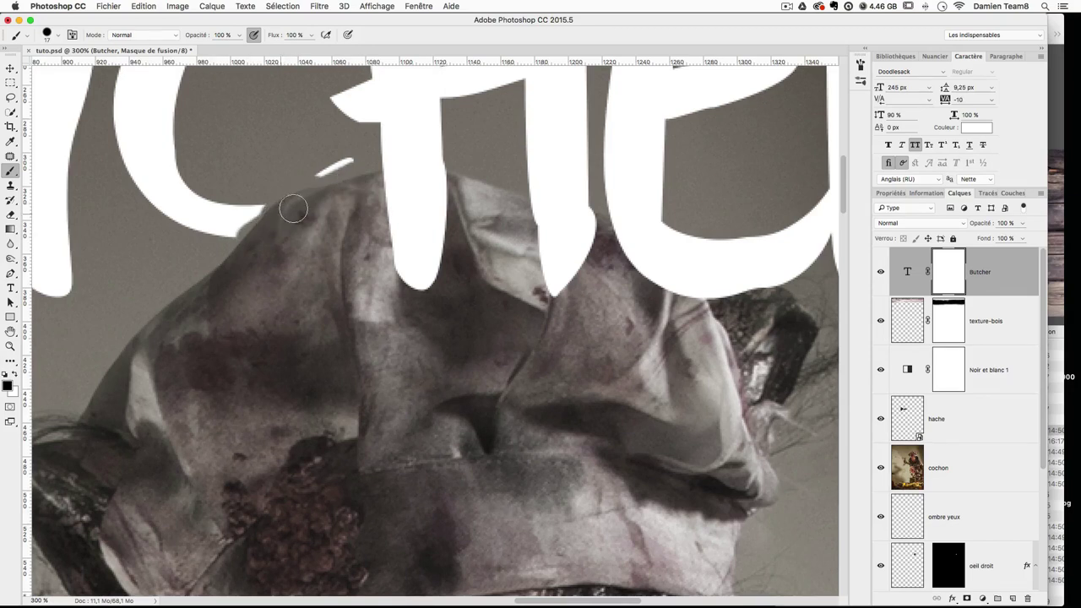
pyautogui.press('super+plus')
pyautogui.moveTo(289, 167); pyautogui.dragTo(353, 215)
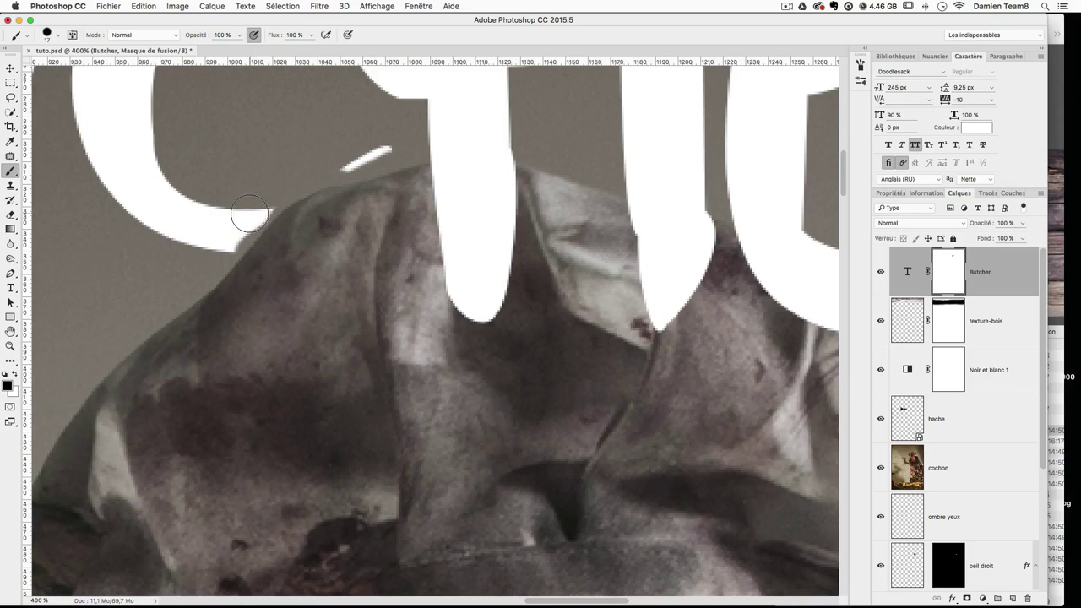
pyautogui.moveTo(260, 214)
pyautogui.mouseDown()
pyautogui.moveTo(242, 224)
pyautogui.moveTo(239, 250)
pyautogui.moveTo(265, 209)
pyautogui.moveTo(304, 186)
pyautogui.mouseUp()
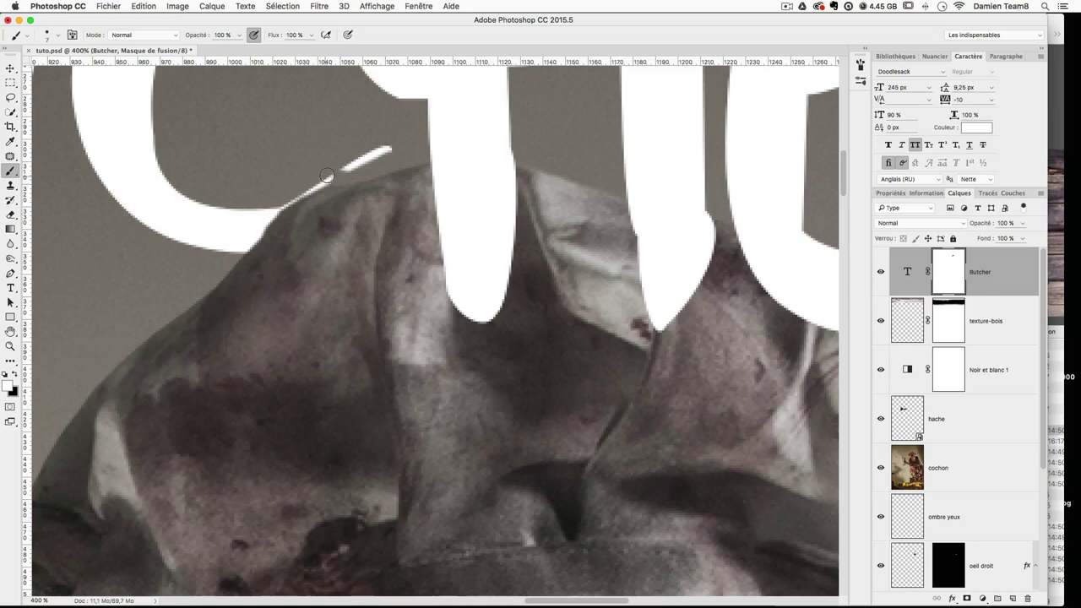
pyautogui.moveTo(329, 176)
pyautogui.mouseDown()
pyautogui.moveTo(395, 160)
pyautogui.moveTo(386, 152)
pyautogui.moveTo(338, 170)
pyautogui.moveTo(377, 159)
pyautogui.mouseUp()
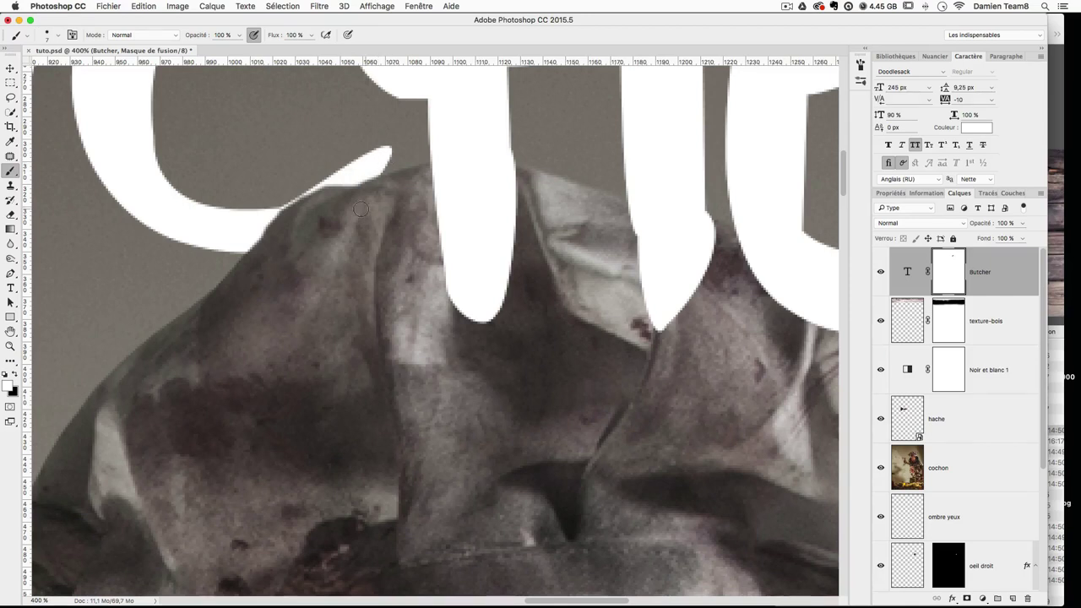
# Step: Mask the H's first stem over the hat and clean up its cut along the hat's top edge with a 10 px brush
pyautogui.moveTo(524, 173); pyautogui.dragTo(469, 216)
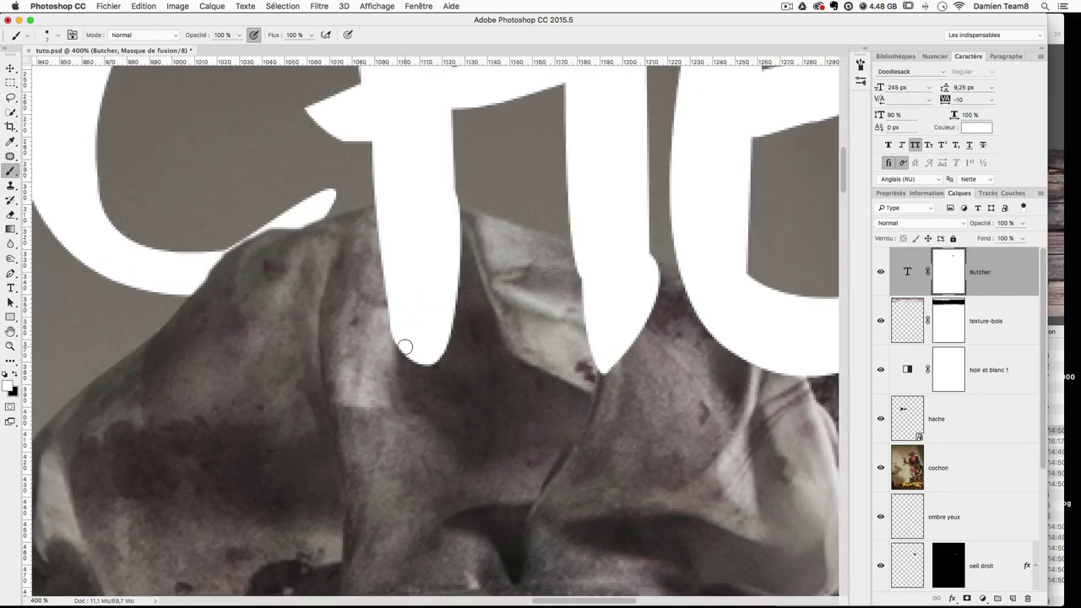
pyautogui.press('x')
pyautogui.moveTo(388, 247)
pyautogui.mouseDown()
pyautogui.moveTo(422, 361)
pyautogui.moveTo(439, 351)
pyautogui.moveTo(334, 333)
pyautogui.moveTo(446, 302)
pyautogui.moveTo(484, 324)
pyautogui.mouseUp()
pyautogui.moveTo(438, 324)
pyautogui.mouseDown()
pyautogui.moveTo(396, 275)
pyautogui.moveTo(424, 263)
pyautogui.moveTo(412, 250)
pyautogui.moveTo(439, 248)
pyautogui.mouseUp()
pyautogui.press('x')
pyautogui.moveTo(441, 191)
pyautogui.mouseDown()
pyautogui.moveTo(396, 200)
pyautogui.moveTo(390, 186)
pyautogui.moveTo(467, 188)
pyautogui.moveTo(389, 186)
pyautogui.mouseUp()
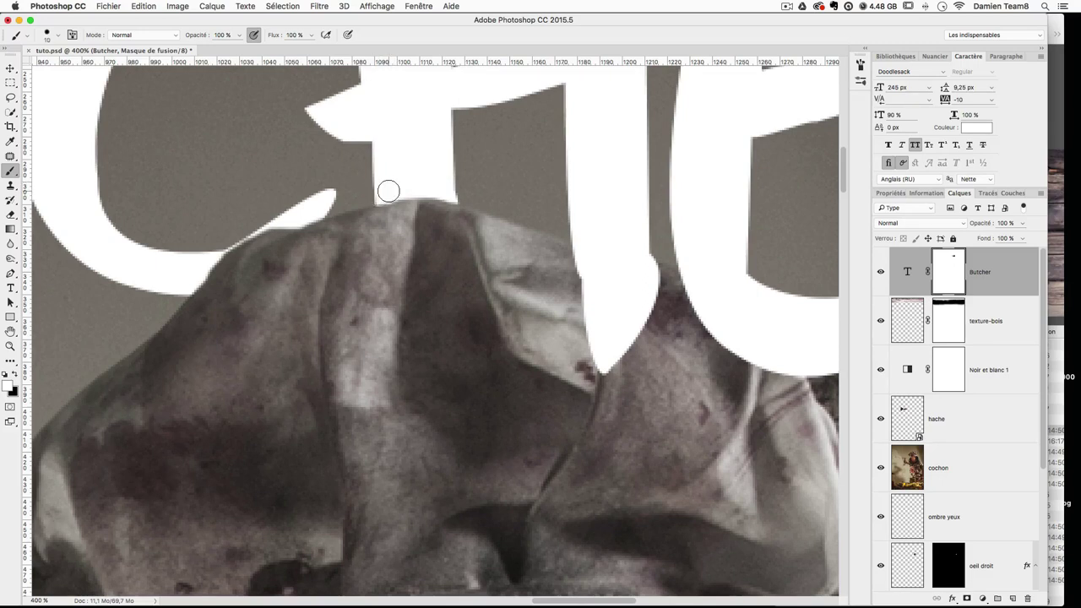
# Step: Mask the H's second stem over the hat and restore its base along the hat's contour with a 6 px brush
pyautogui.moveTo(512, 249); pyautogui.dragTo(277, 219)
pyautogui.moveTo(411, 369)
pyautogui.mouseDown()
pyautogui.moveTo(427, 440)
pyautogui.moveTo(422, 367)
pyautogui.moveTo(376, 326)
pyautogui.moveTo(422, 331)
pyautogui.mouseUp()
pyautogui.press('x')
pyautogui.moveTo(397, 274); pyautogui.dragTo(460, 281)
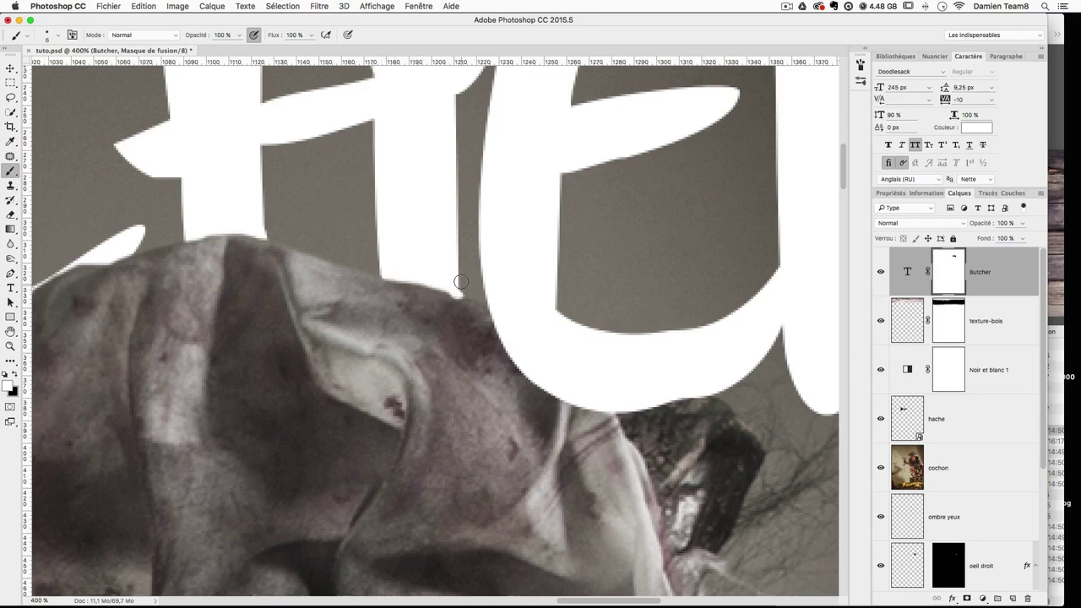
# Step: Mask the bottom of the E where it overlaps the hat and ear, using a hard 14 px brush
pyautogui.press('x')
pyautogui.press('x')
pyautogui.moveTo(512, 343)
pyautogui.mouseDown()
pyautogui.moveTo(327, 302)
pyautogui.moveTo(450, 385)
pyautogui.moveTo(324, 285)
pyautogui.moveTo(484, 375)
pyautogui.moveTo(473, 369)
pyautogui.moveTo(491, 366)
pyautogui.moveTo(464, 364)
pyautogui.moveTo(540, 364)
pyautogui.moveTo(503, 361)
pyautogui.moveTo(522, 359)
pyautogui.moveTo(567, 375)
pyautogui.moveTo(477, 369)
pyautogui.mouseUp()
pyautogui.press('x')
pyautogui.press('super+plus')
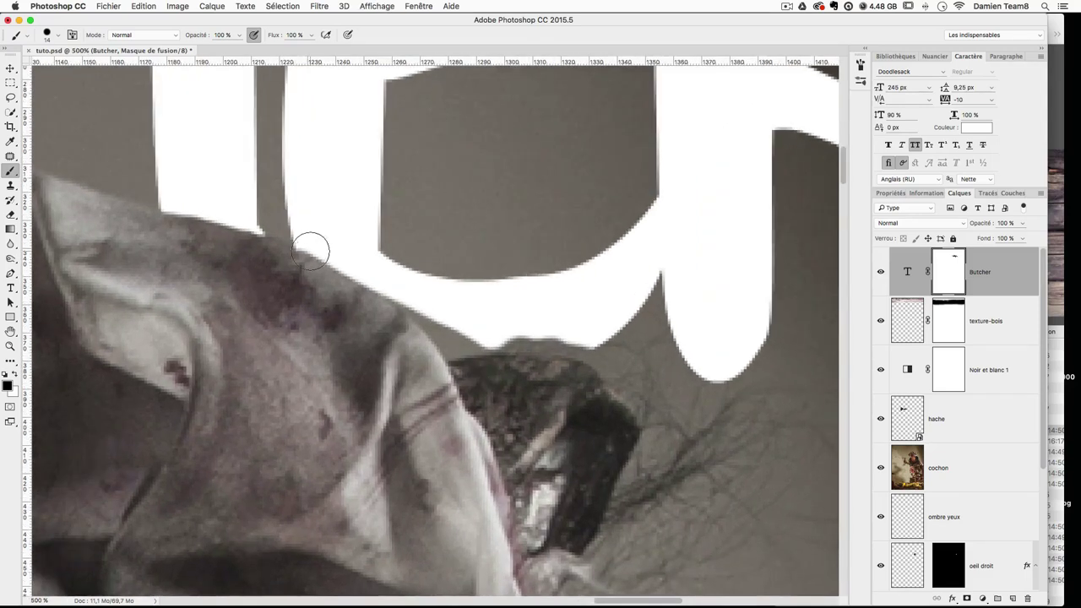
pyautogui.moveTo(294, 269)
pyautogui.mouseDown()
pyautogui.moveTo(364, 296)
pyautogui.moveTo(392, 325)
pyautogui.moveTo(321, 262)
pyautogui.moveTo(297, 270)
pyautogui.mouseUp()
# Step: Restore the E's lower edge along the hat's contour and just above the ear, refining with a 4 px brush
pyautogui.moveTo(336, 217); pyautogui.dragTo(307, 236)
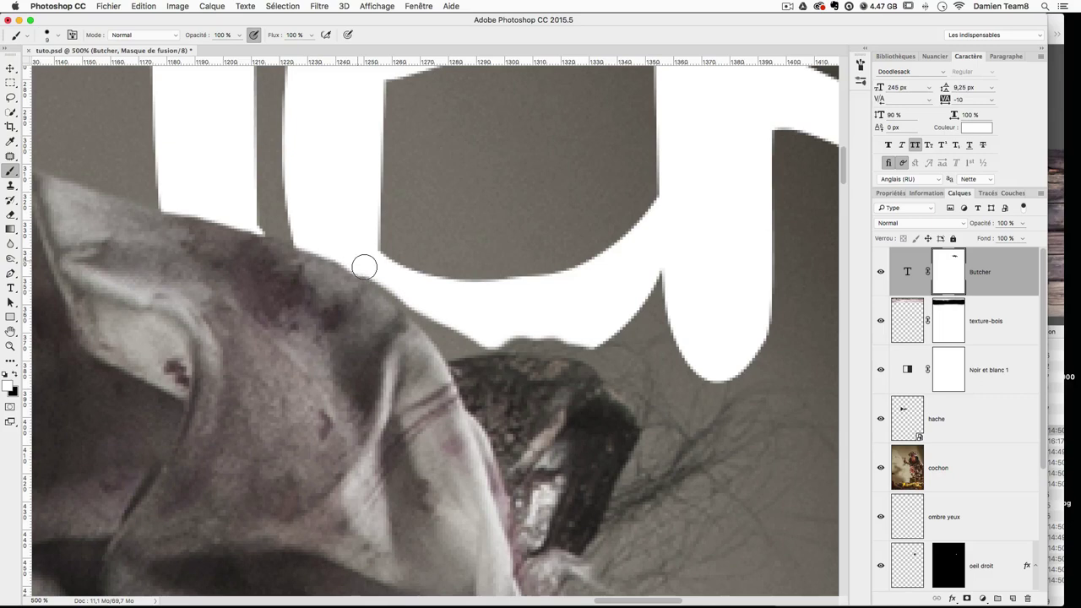
pyautogui.moveTo(386, 284)
pyautogui.mouseDown()
pyautogui.moveTo(460, 344)
pyautogui.moveTo(446, 342)
pyautogui.mouseUp()
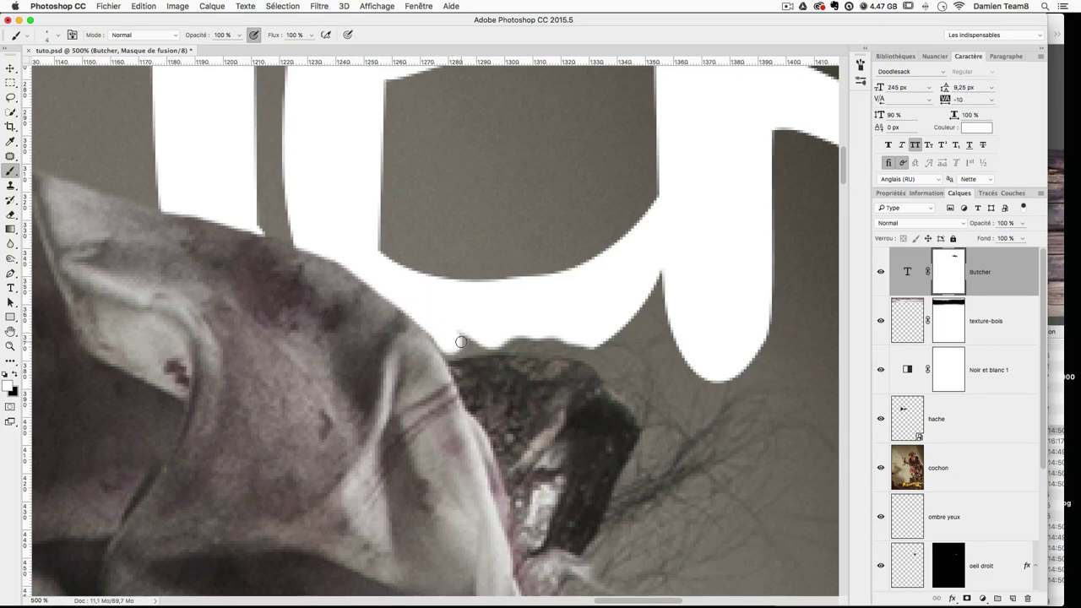
pyautogui.press('super+plus')
pyautogui.press('super+minus')
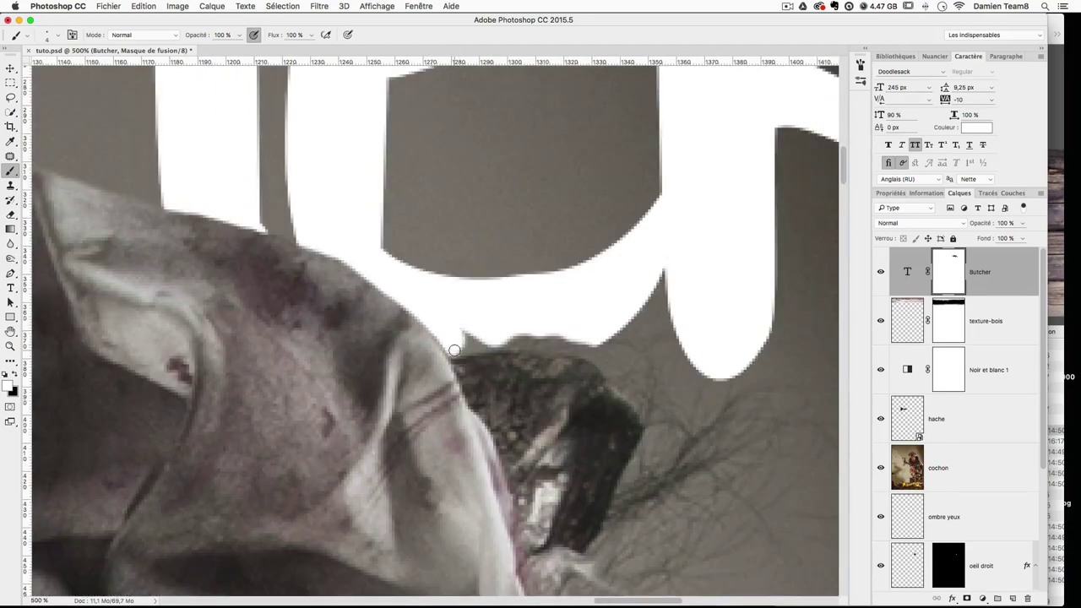
pyautogui.moveTo(452, 351)
pyautogui.mouseDown()
pyautogui.moveTo(545, 345)
pyautogui.moveTo(614, 357)
pyautogui.moveTo(452, 331)
pyautogui.moveTo(630, 337)
pyautogui.moveTo(429, 283)
pyautogui.mouseUp()
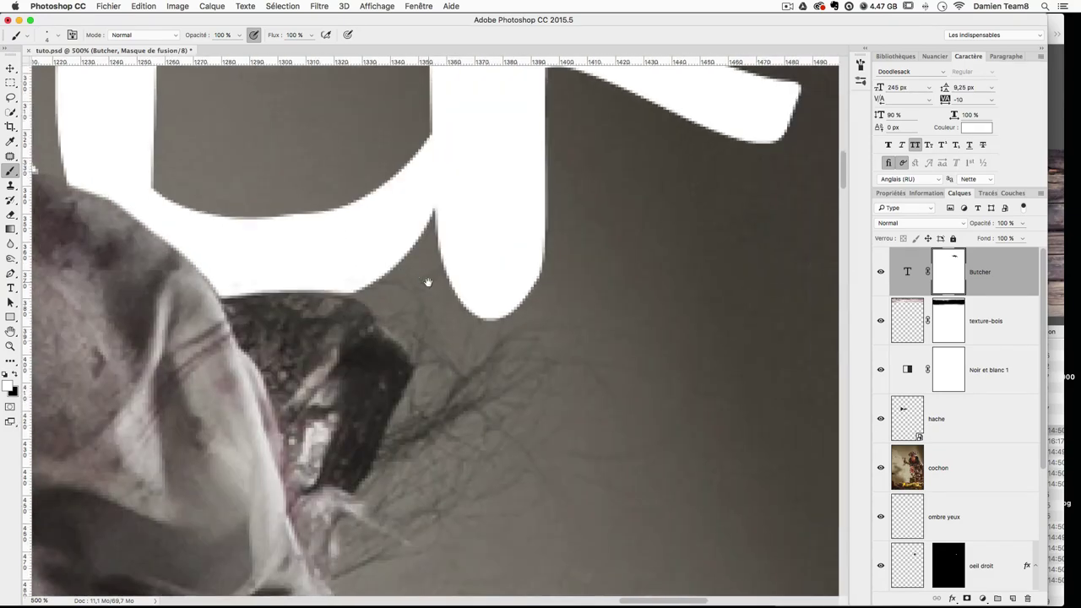
pyautogui.moveTo(302, 285)
pyautogui.mouseDown()
pyautogui.moveTo(355, 288)
pyautogui.moveTo(314, 291)
pyautogui.mouseUp()
# Step: Examine how the masked BUTCHER title sits behind the hat in the overall poster
pyautogui.press('super+minus')
pyautogui.press('super+minus')
pyautogui.press('super+minus')
pyautogui.press('super+minus')
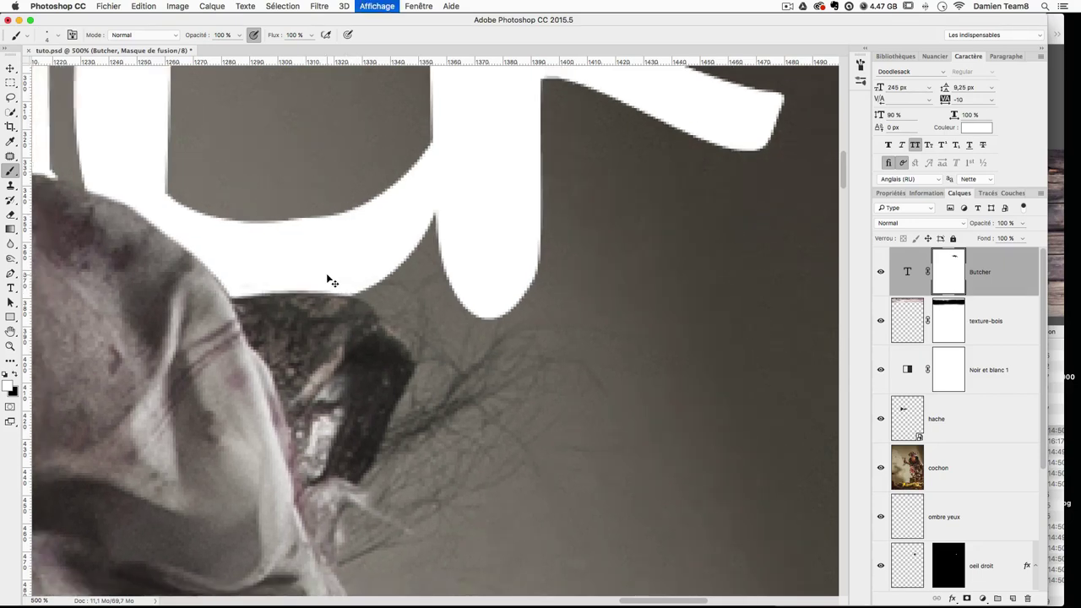
pyautogui.press('super+minus')
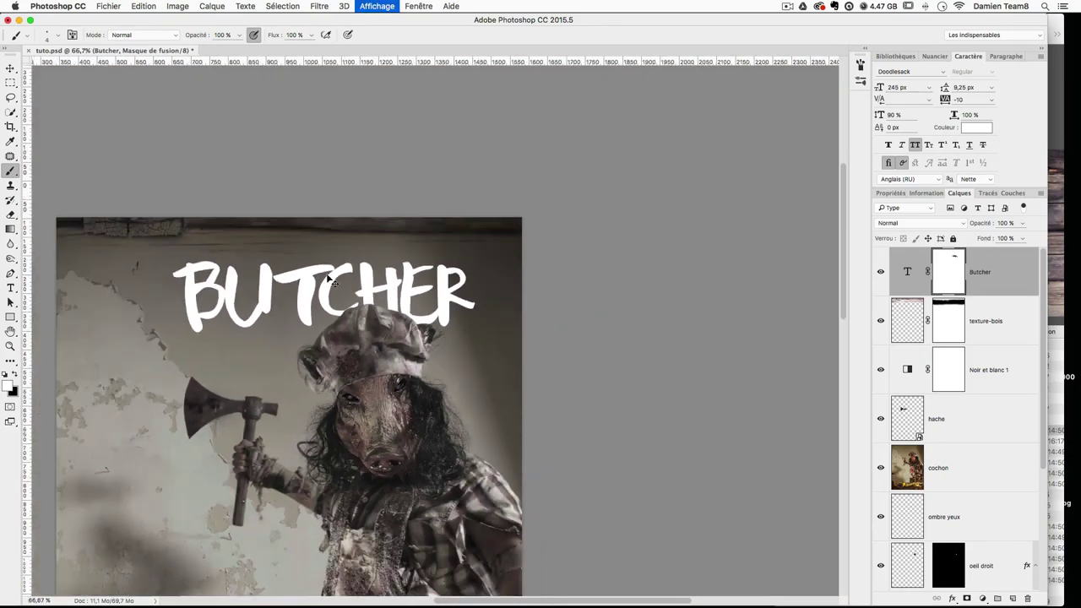
pyautogui.moveTo(428, 259); pyautogui.dragTo(537, 212)
pyautogui.moveTo(509, 288); pyautogui.dragTo(508, 255)
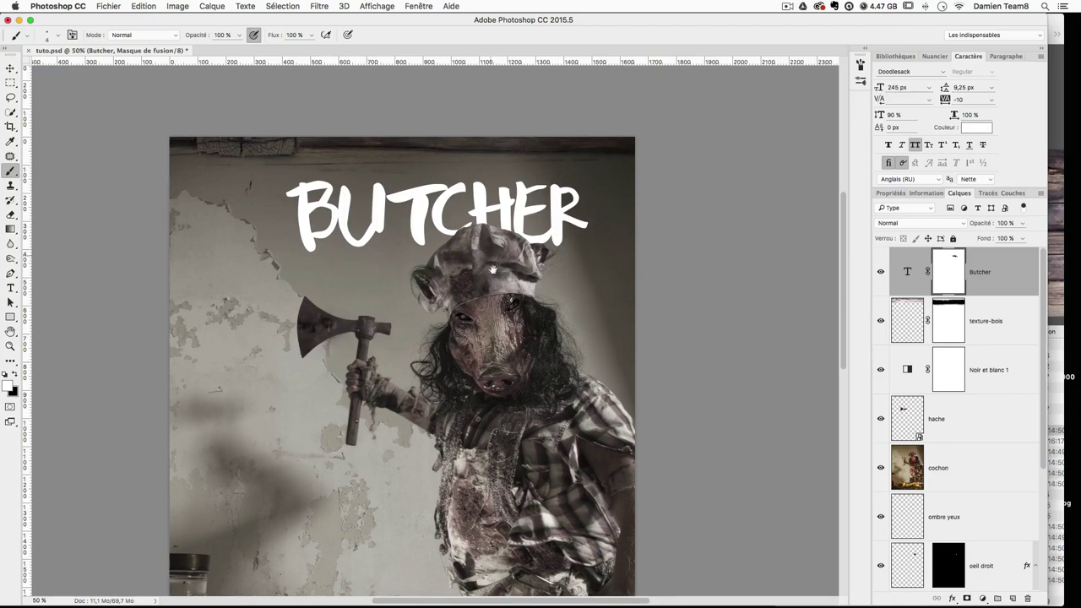
pyautogui.hscroll(3, 493, 268)
pyautogui.scroll(-1, 433, 268)
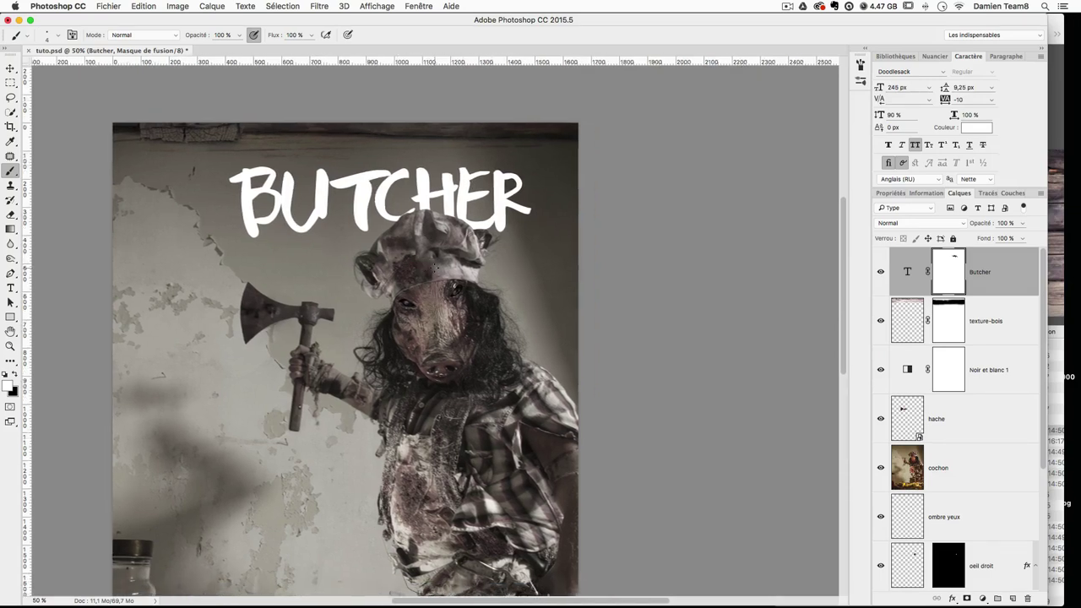
# Step: Add a drop shadow to the Butcher layer with 70 % opacity, a -40° angle, 6 px distance and 0 px size
pyautogui.doubleClick(1003, 271)
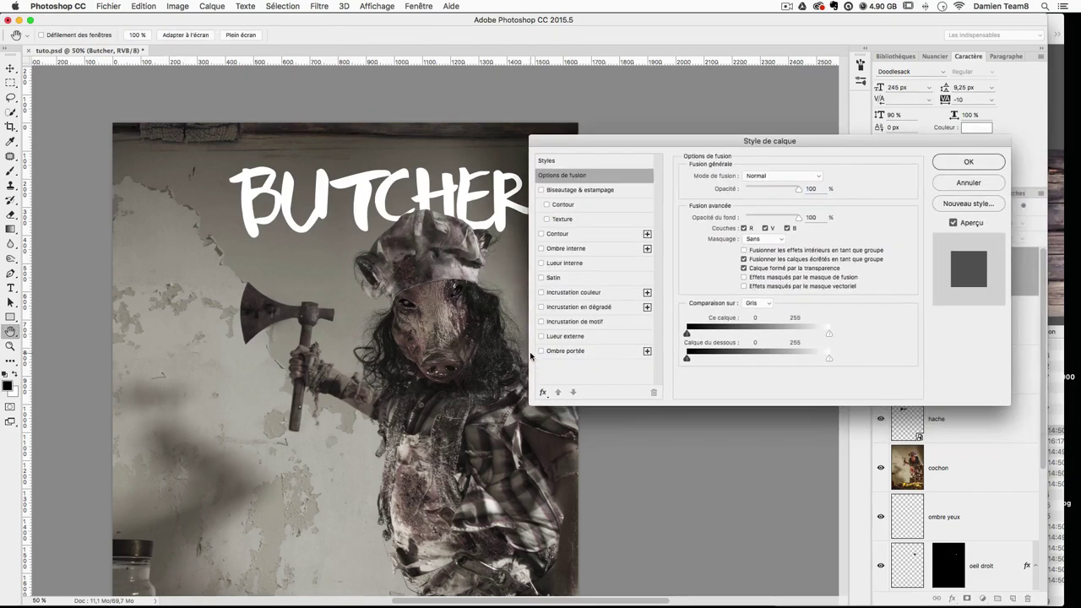
pyautogui.click(541, 351)
pyautogui.click(571, 351)
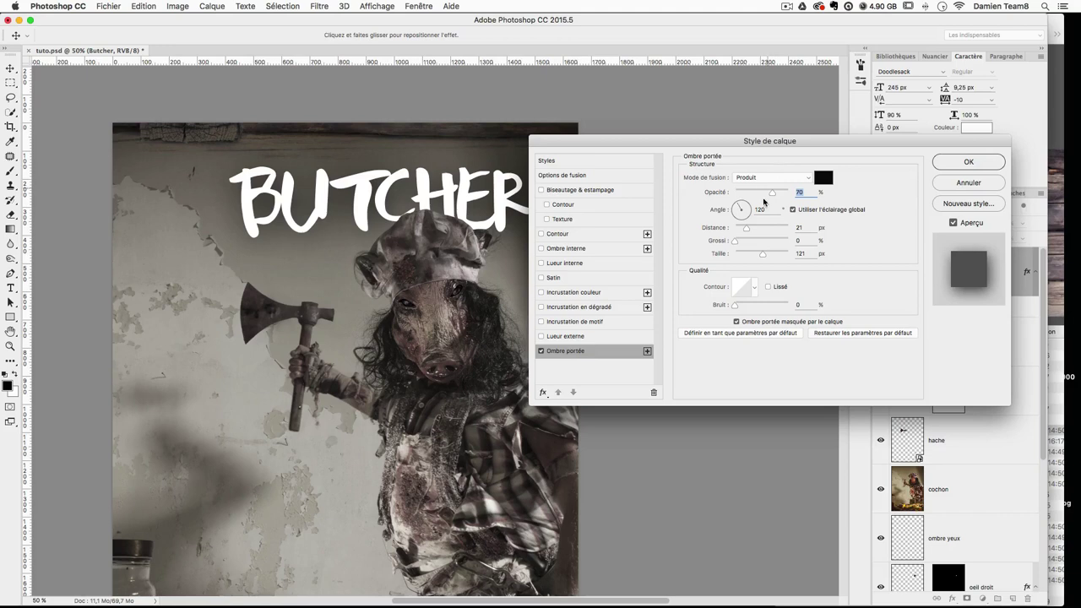
pyautogui.moveTo(748, 236); pyautogui.dragTo(668, 252)
pyautogui.moveTo(737, 228); pyautogui.dragTo(722, 230)
pyautogui.moveTo(671, 142); pyautogui.dragTo(709, 139)
pyautogui.moveTo(772, 228); pyautogui.dragTo(777, 228)
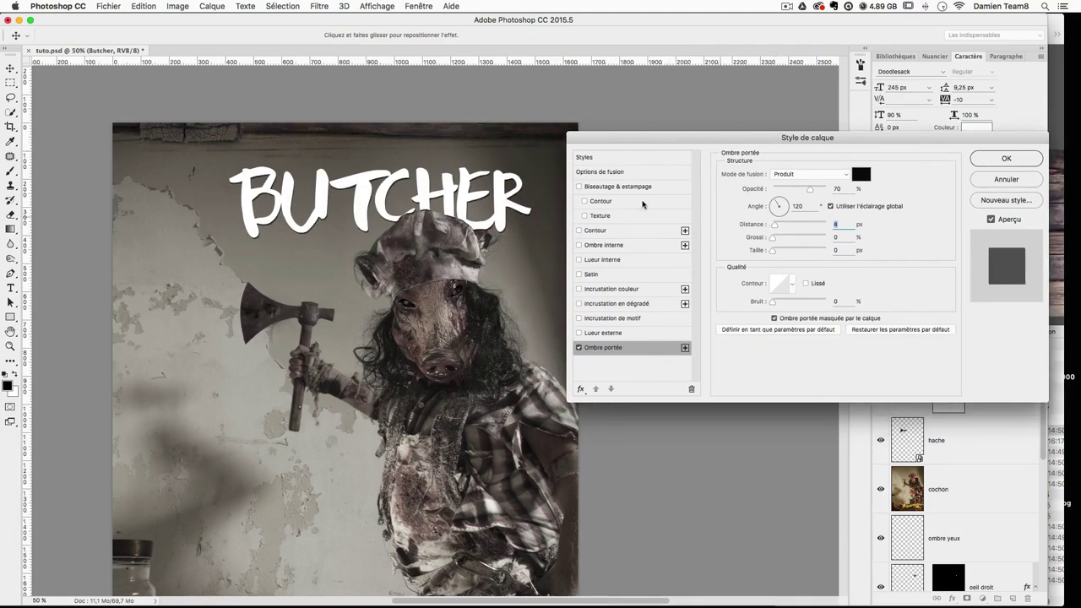
pyautogui.write('4')
pyautogui.moveTo(346, 200); pyautogui.dragTo(345, 203)
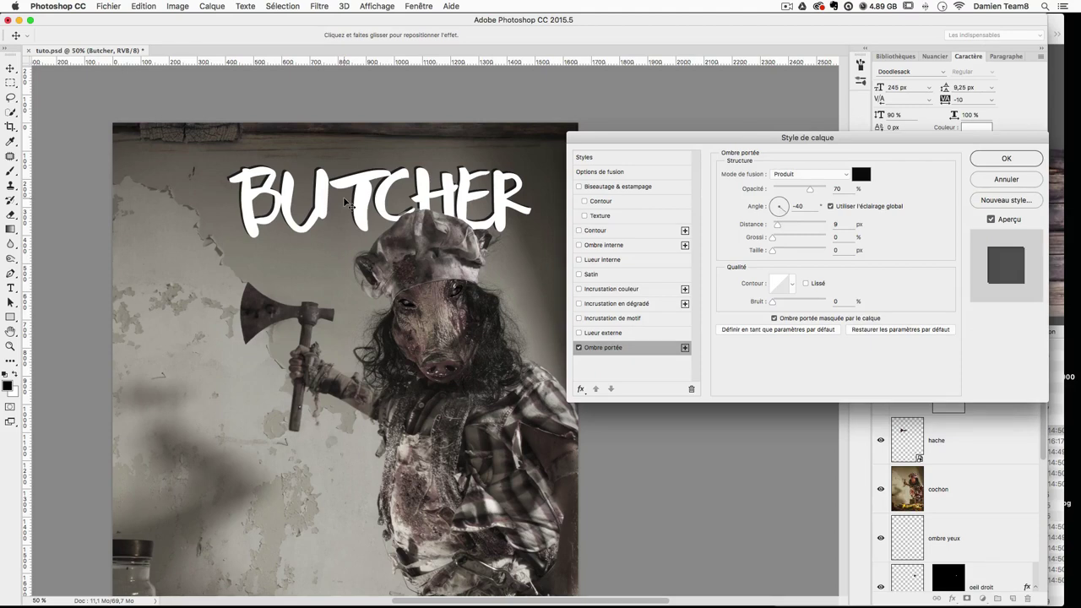
pyautogui.click(775, 226)
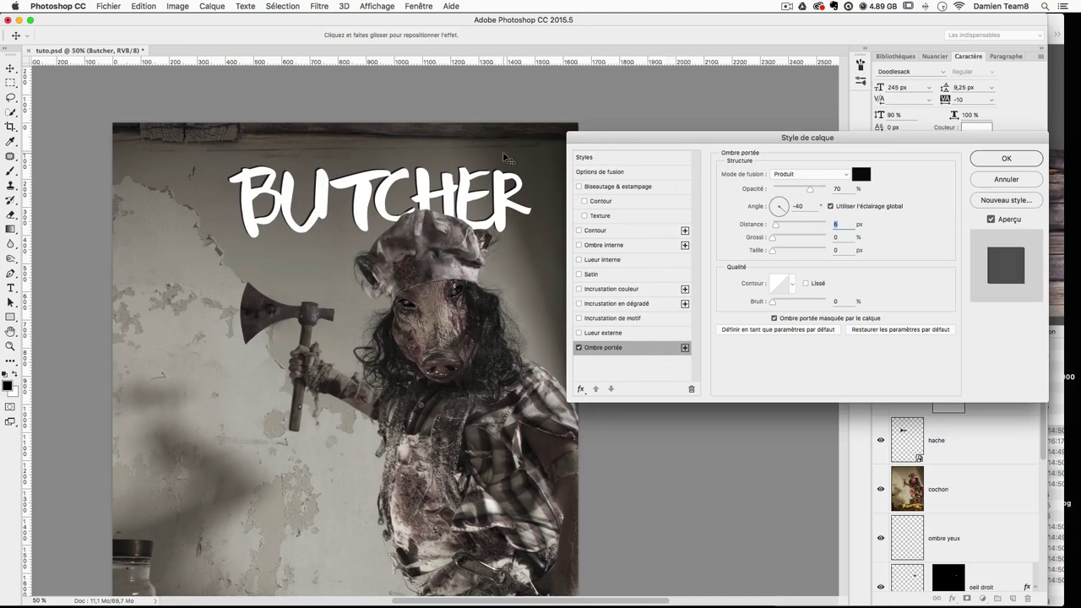
# Step: Add a second drop shadow to the Butcher layer at 13 px distance and apply the layer style
pyautogui.click(686, 349)
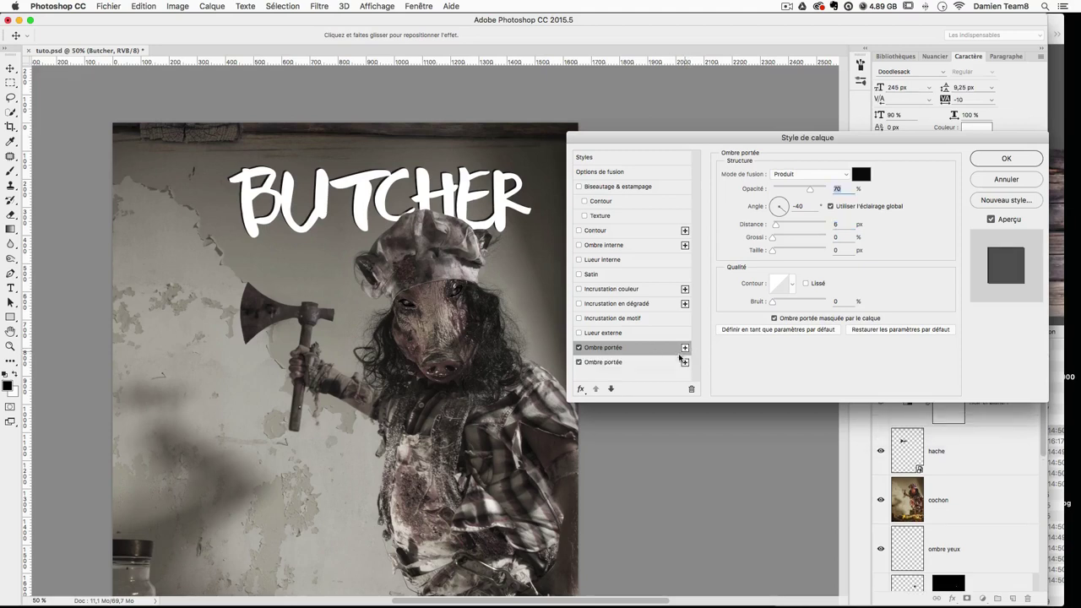
pyautogui.click(637, 364)
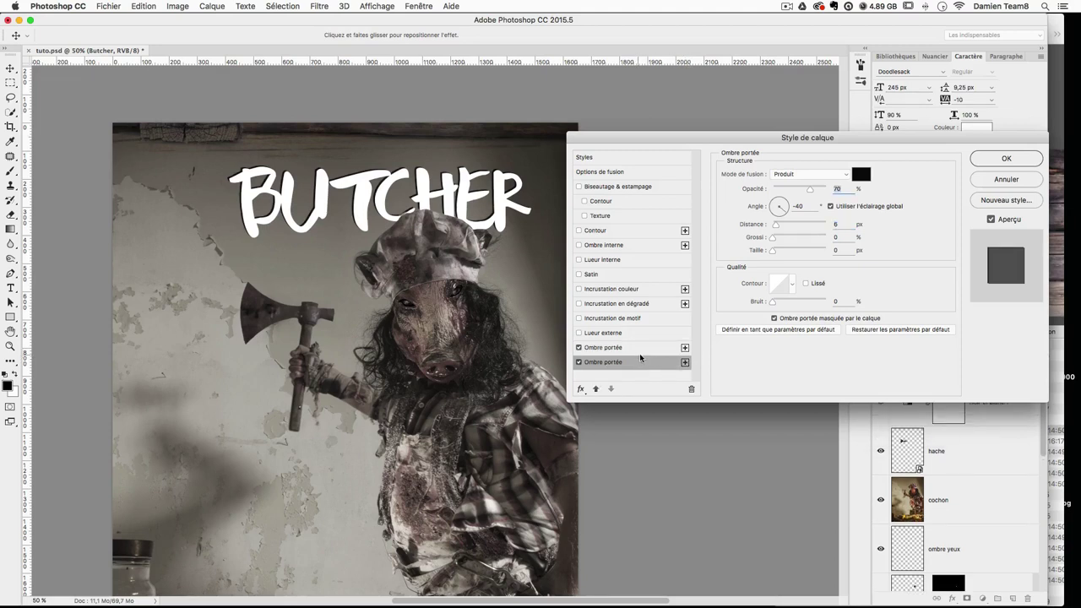
pyautogui.moveTo(777, 228); pyautogui.dragTo(779, 227)
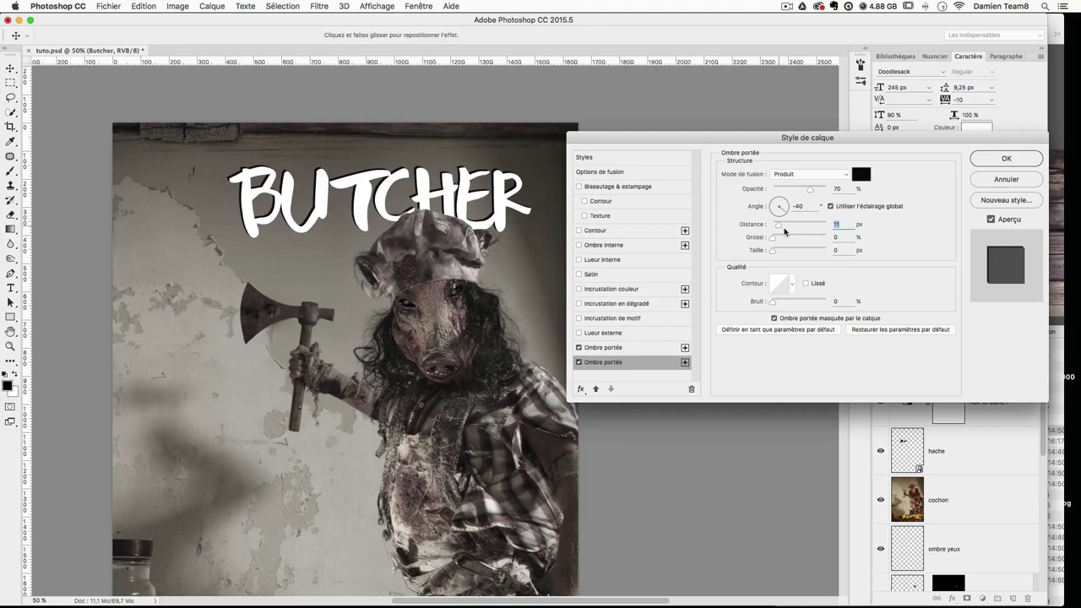
pyautogui.write('12')
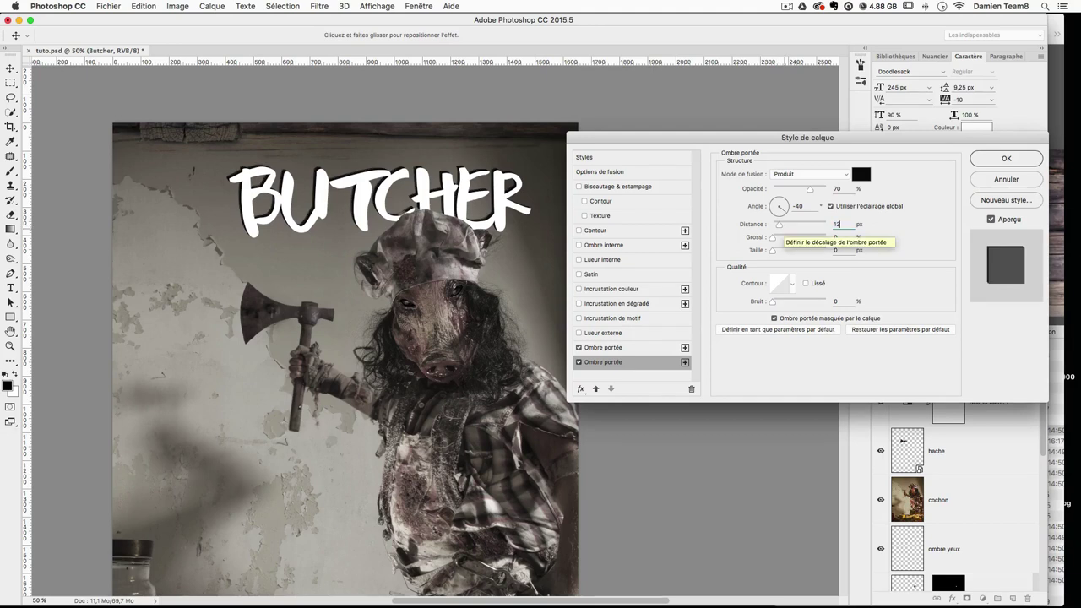
pyautogui.press('Up')
pyautogui.hscroll(10, 420, 243)
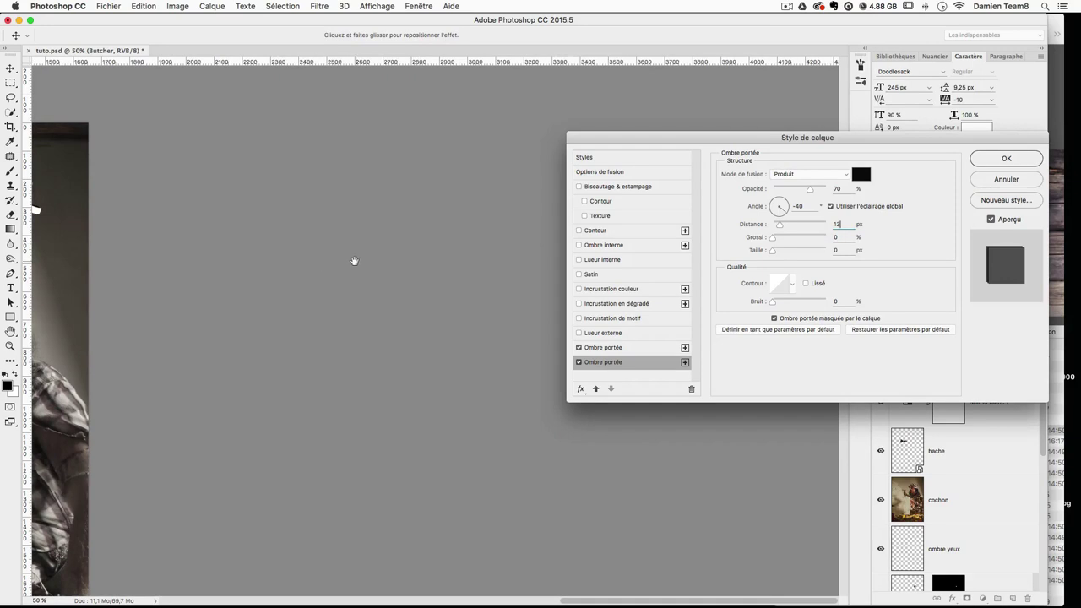
pyautogui.hscroll(-10, 352, 258)
pyautogui.hscroll(-4, 396, 265)
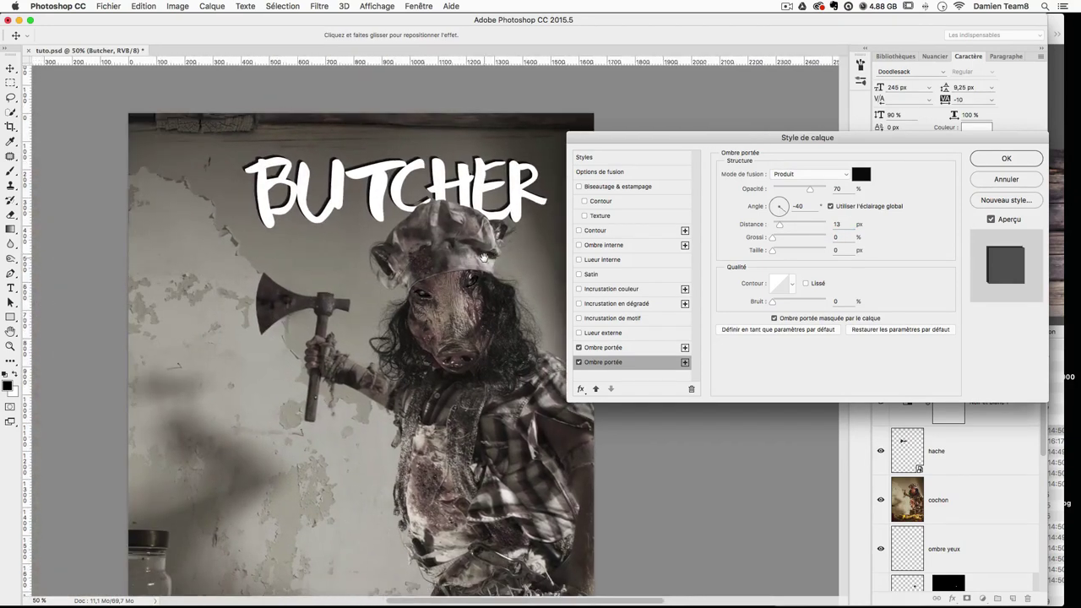
pyautogui.click(1007, 162)
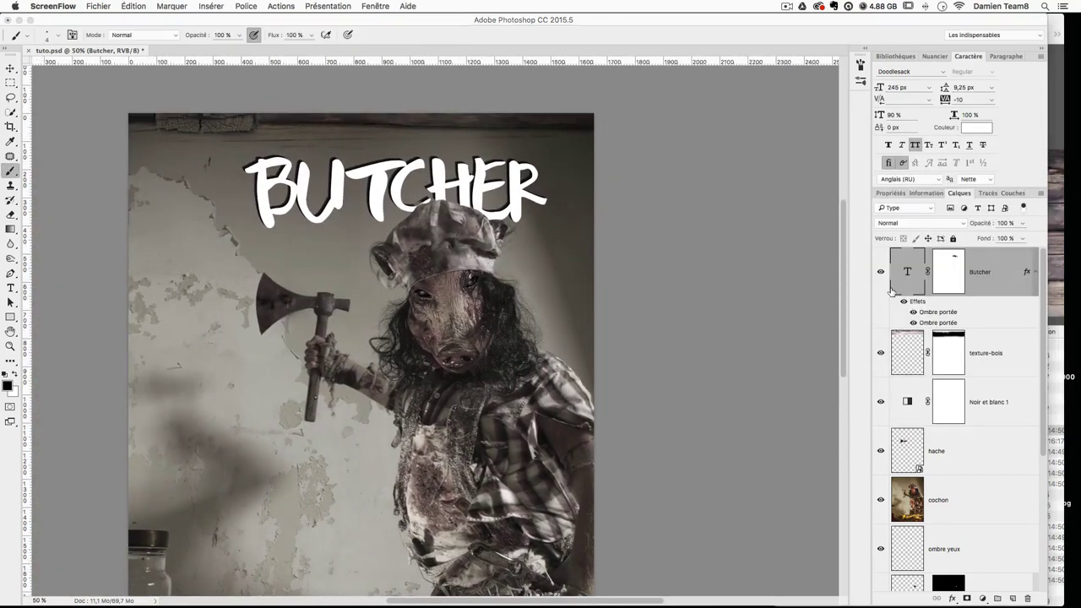
# Step: Add a linear grey-to-white gradient overlay at 90° to the Butcher layer and open its gradient for editing
pyautogui.doubleClick(988, 297)
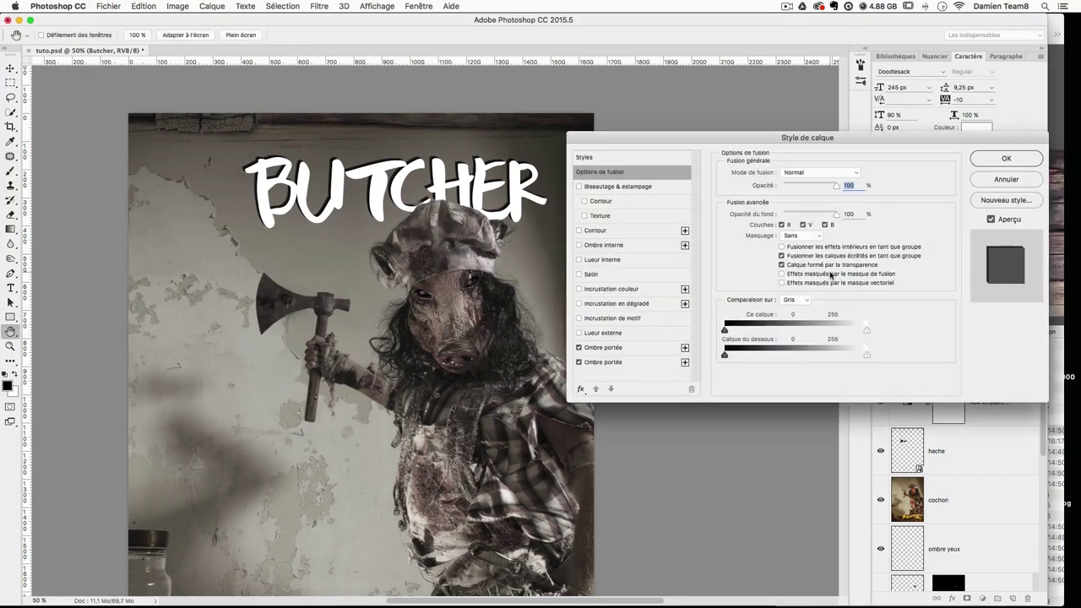
pyautogui.click(610, 305)
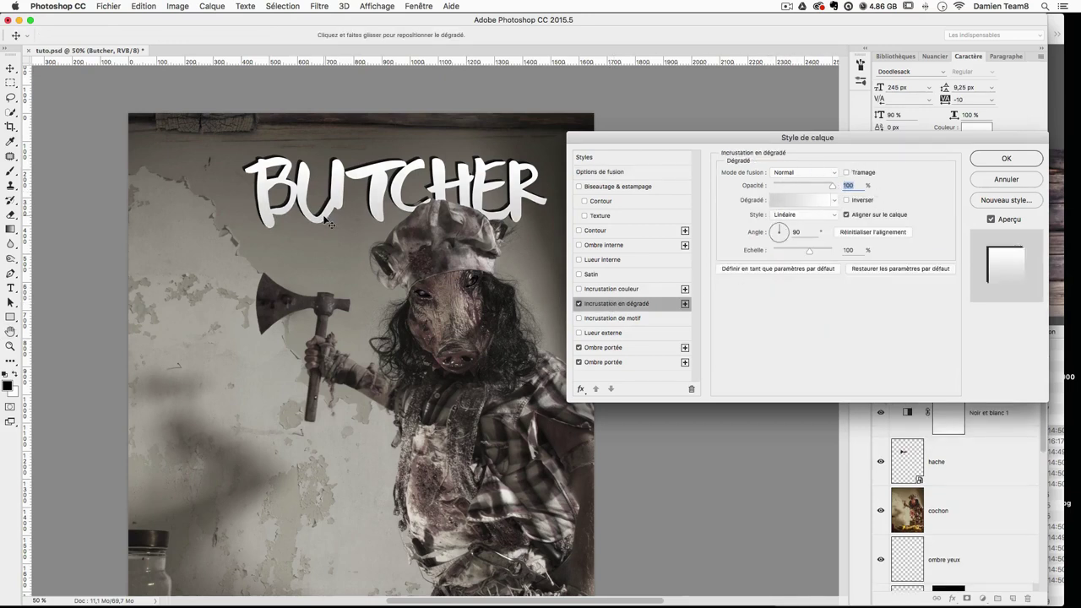
pyautogui.click(795, 206)
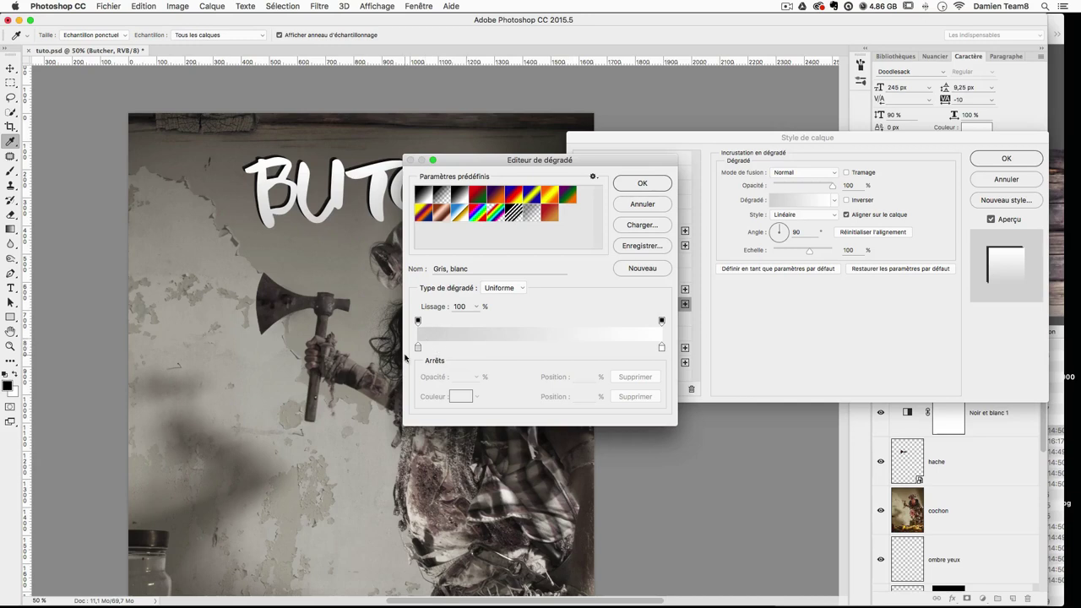
pyautogui.press('Escape')
pyautogui.click(794, 203)
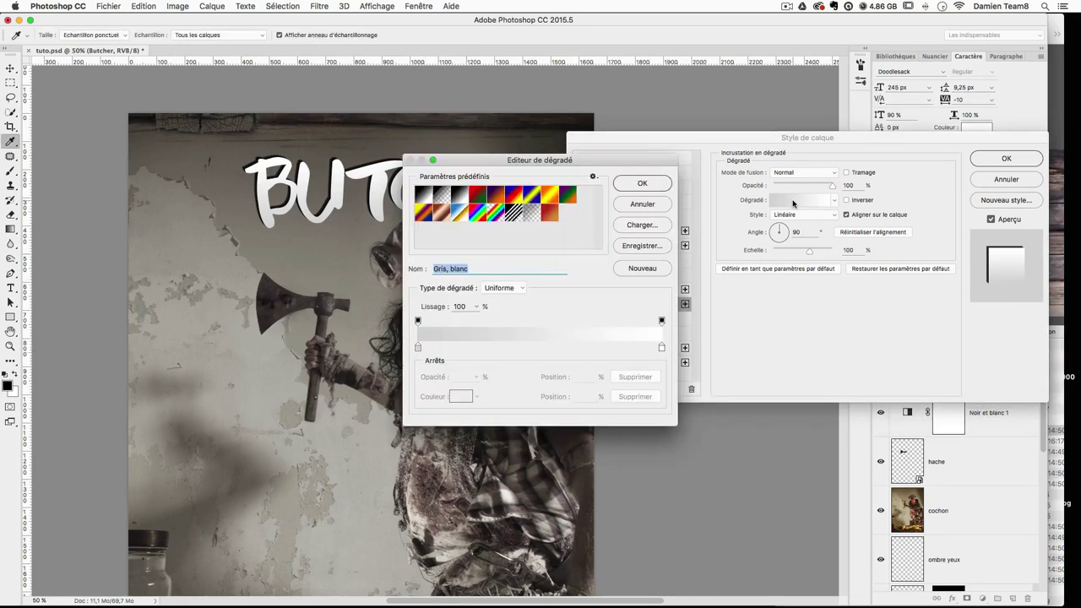
# Step: Try to recolour the gradient's grey starting stop with a colour sampled from the poster
pyautogui.doubleClick(417, 347)
pyautogui.click(297, 154)
pyautogui.moveTo(297, 154); pyautogui.dragTo(169, 197)
pyautogui.press('Return')
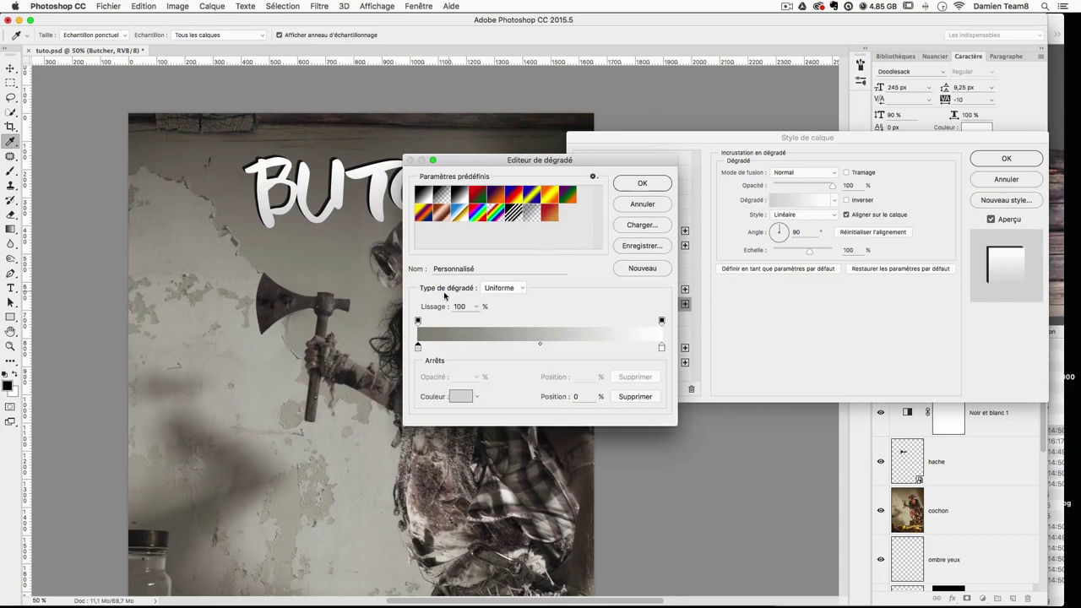
# Step: Set the gradient's starting stop to the light grey d7d7d7
pyautogui.doubleClick(418, 347)
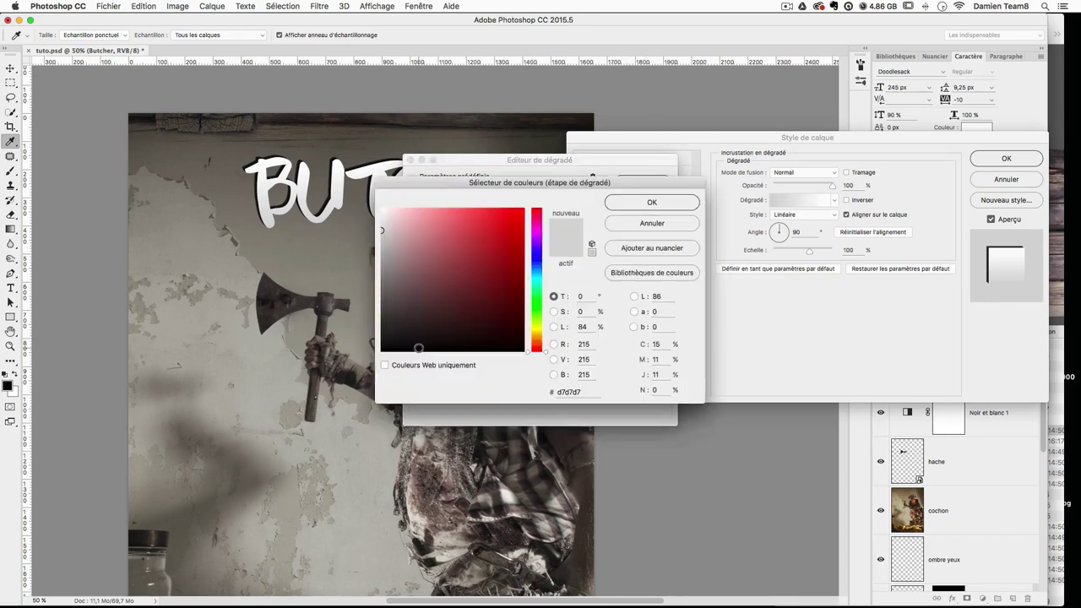
pyautogui.click(560, 393)
pyautogui.click(669, 206)
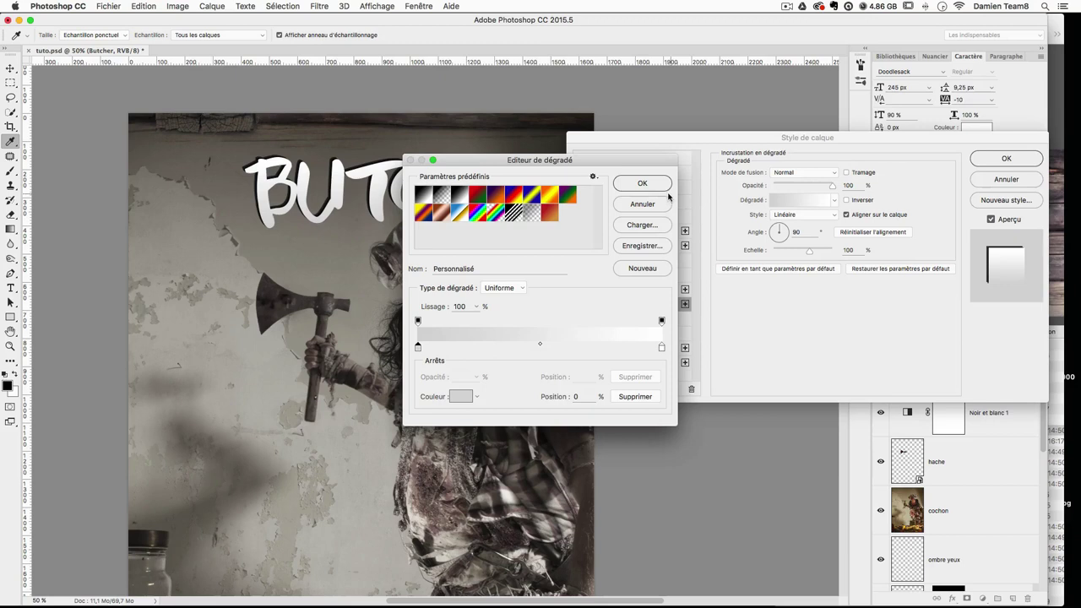
# Step: Confirm the edited gradient and apply the layer style to the Butcher layer
pyautogui.click(666, 188)
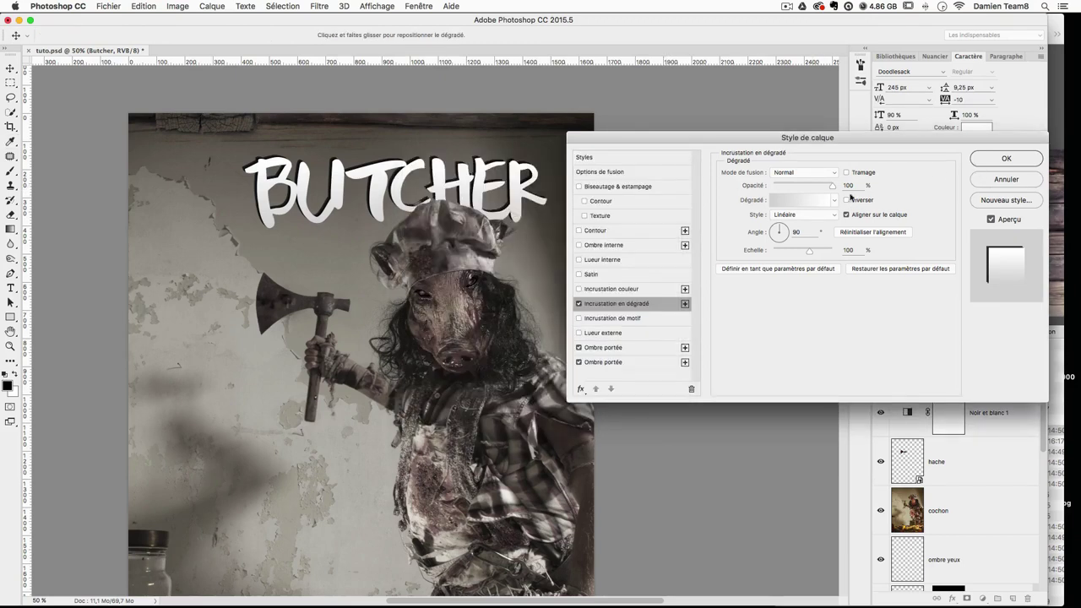
pyautogui.click(1001, 160)
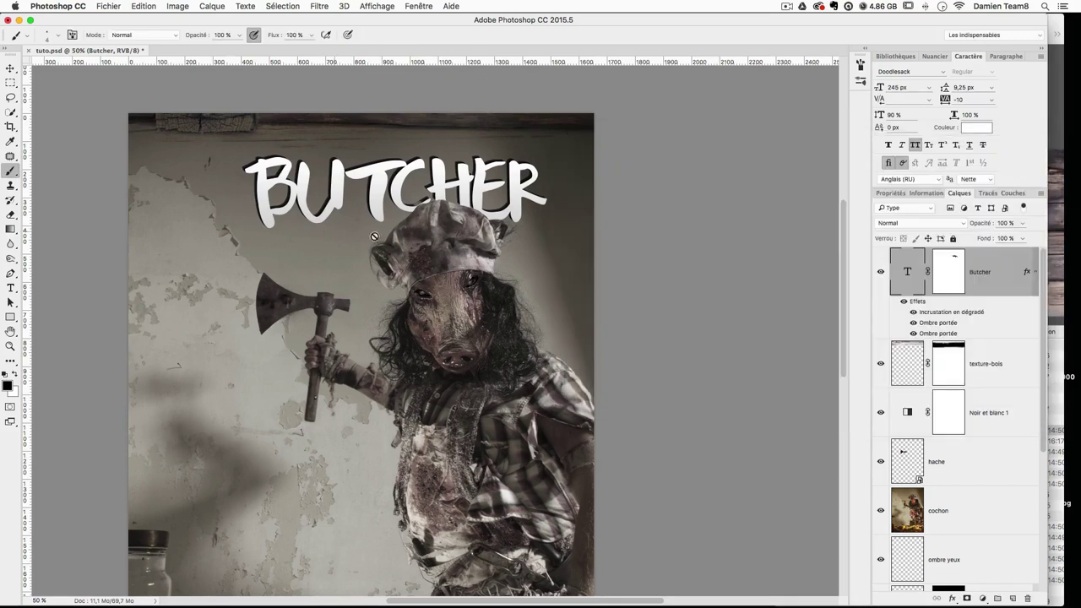
# Step: Compare the Butcher title with and without its gradient overlay by undoing and redoing the style change
pyautogui.press('super+z')
pyautogui.press('super+z')
pyautogui.press('super+z')
pyautogui.press('super+z')
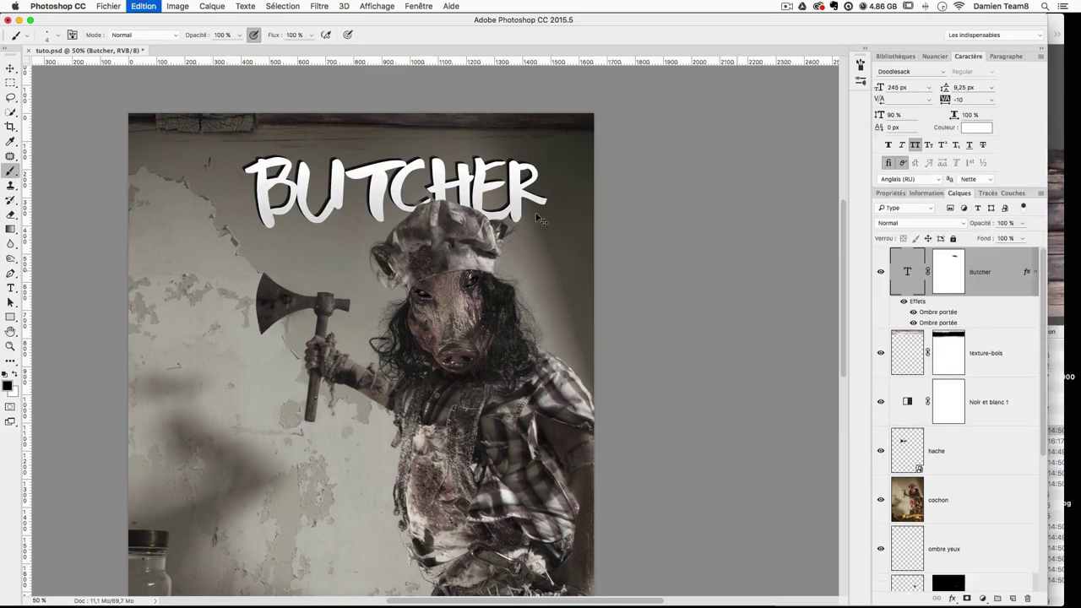
pyautogui.scroll(1, 400, 228)
pyautogui.press('super+z')
pyautogui.press('super+z')
pyautogui.press('super+z')
pyautogui.press('super+z')
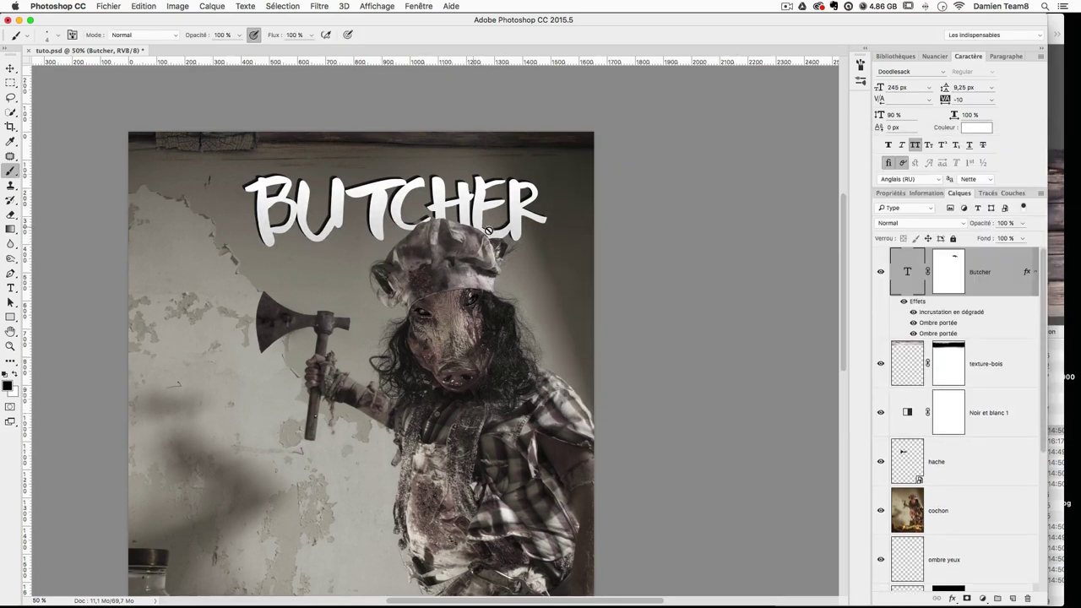
pyautogui.press('super+z')
pyautogui.press('super+z')
# Step: Duplicate the Butcher text layer and set the copy's text colour to black 000000
pyautogui.click(11, 69)
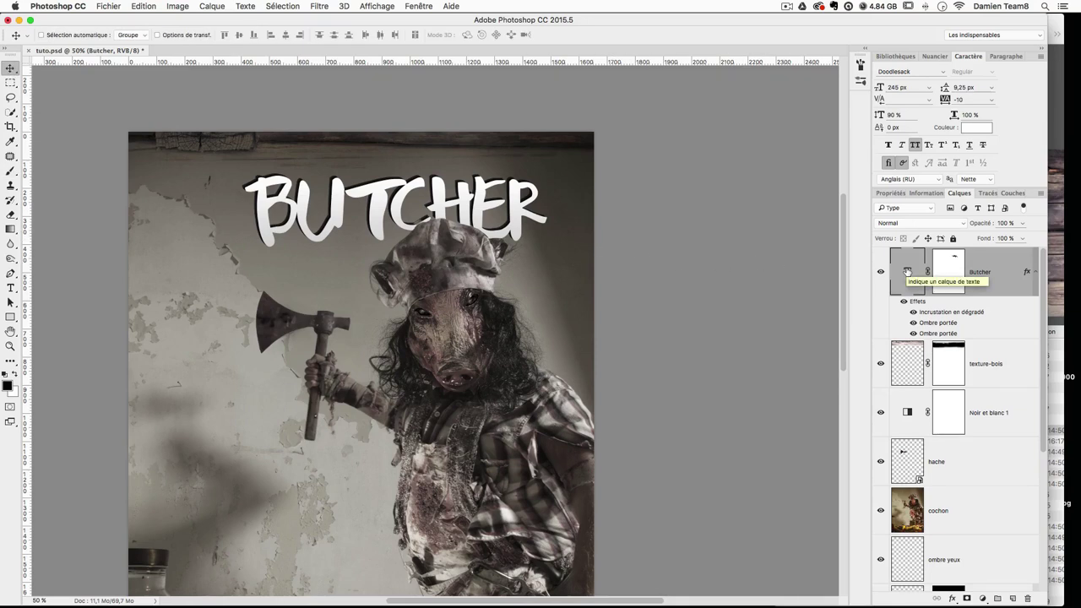
pyautogui.press('super+j')
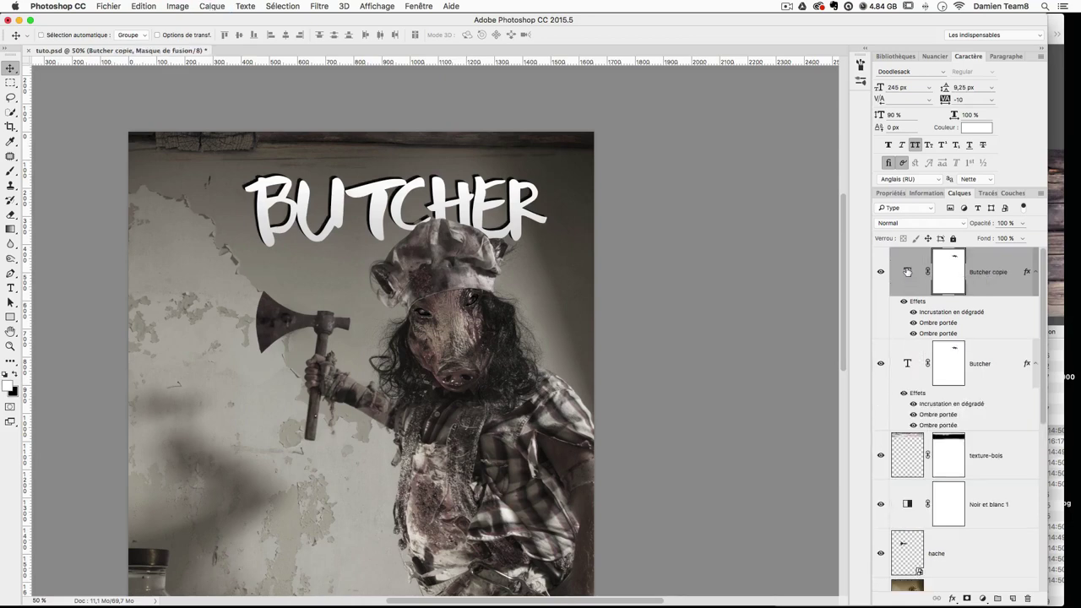
pyautogui.click(978, 129)
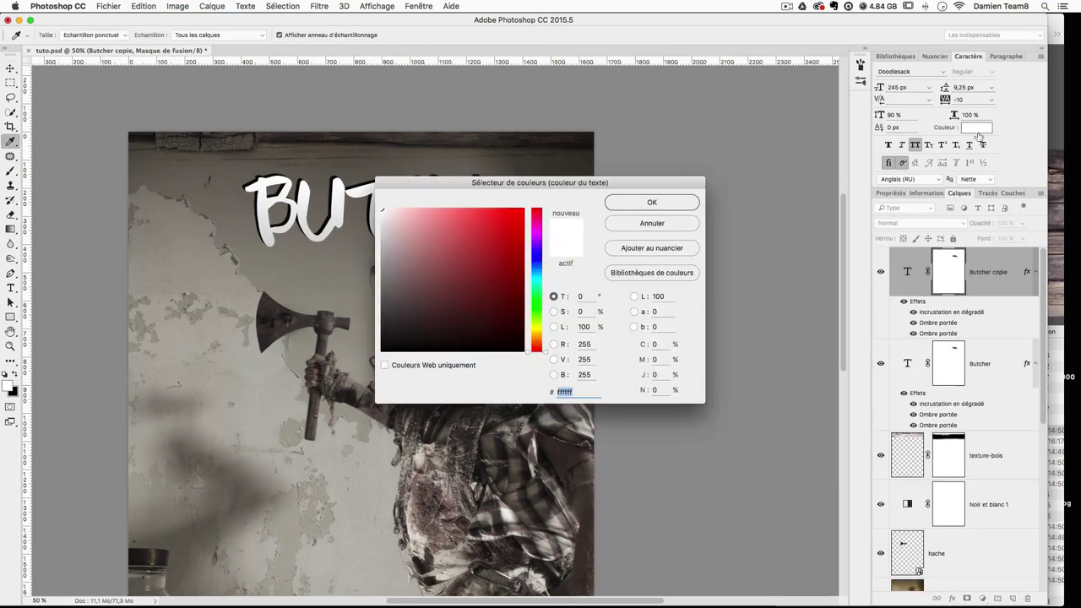
pyautogui.moveTo(380, 340); pyautogui.dragTo(357, 378)
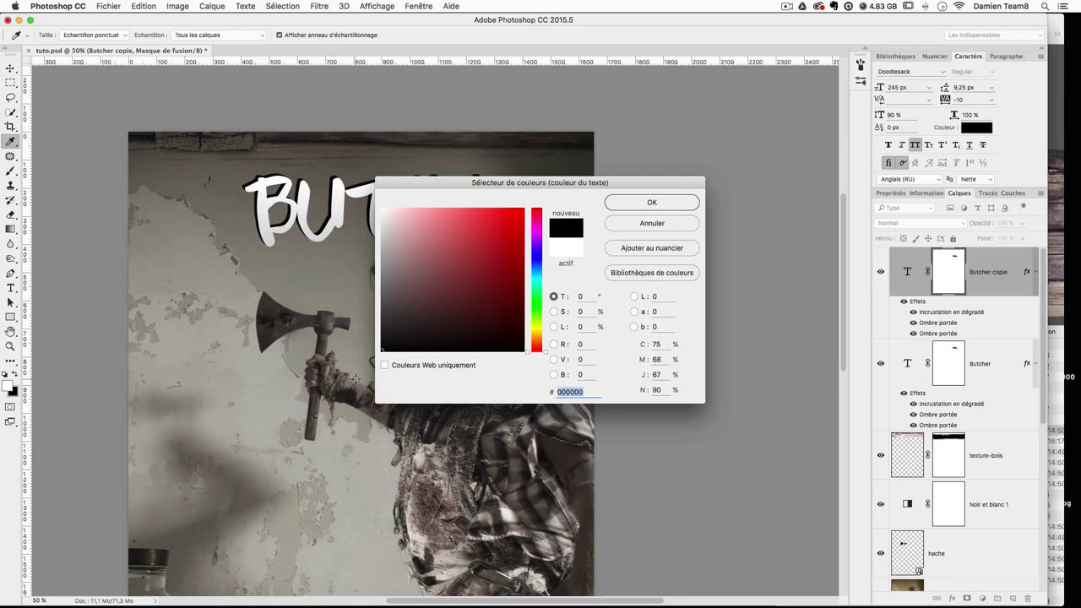
pyautogui.click(668, 204)
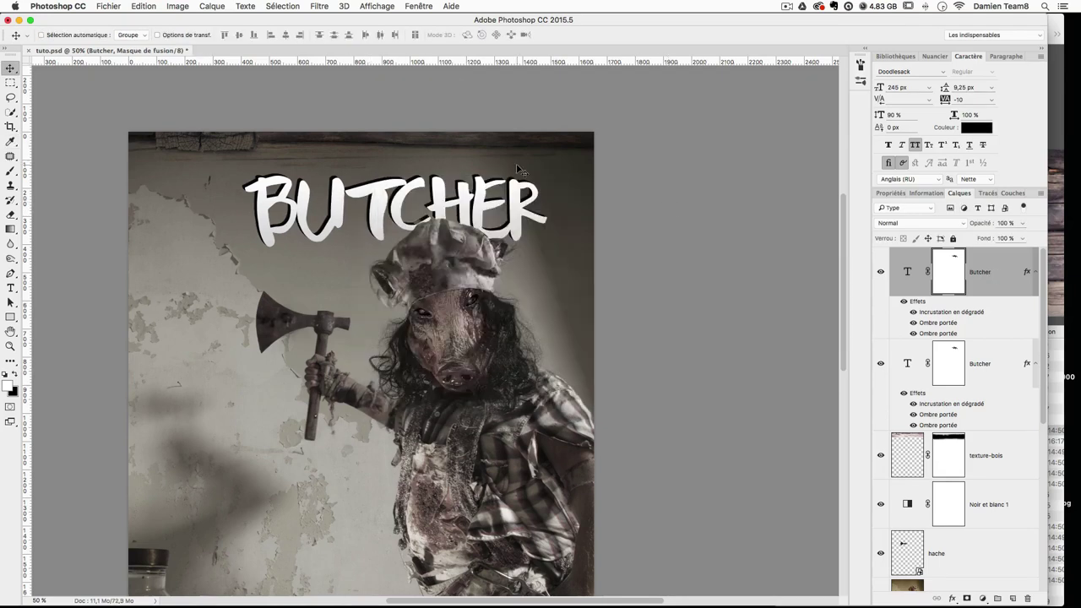
# Step: Delete the gradient overlay and both drop shadows from the black Butcher layer
pyautogui.moveTo(949, 312)
pyautogui.mouseDown()
pyautogui.moveTo(981, 360)
pyautogui.moveTo(993, 425)
pyautogui.moveTo(993, 598)
pyautogui.moveTo(995, 284)
pyautogui.moveTo(943, 313)
pyautogui.mouseUp()
pyautogui.moveTo(961, 314); pyautogui.dragTo(1028, 598)
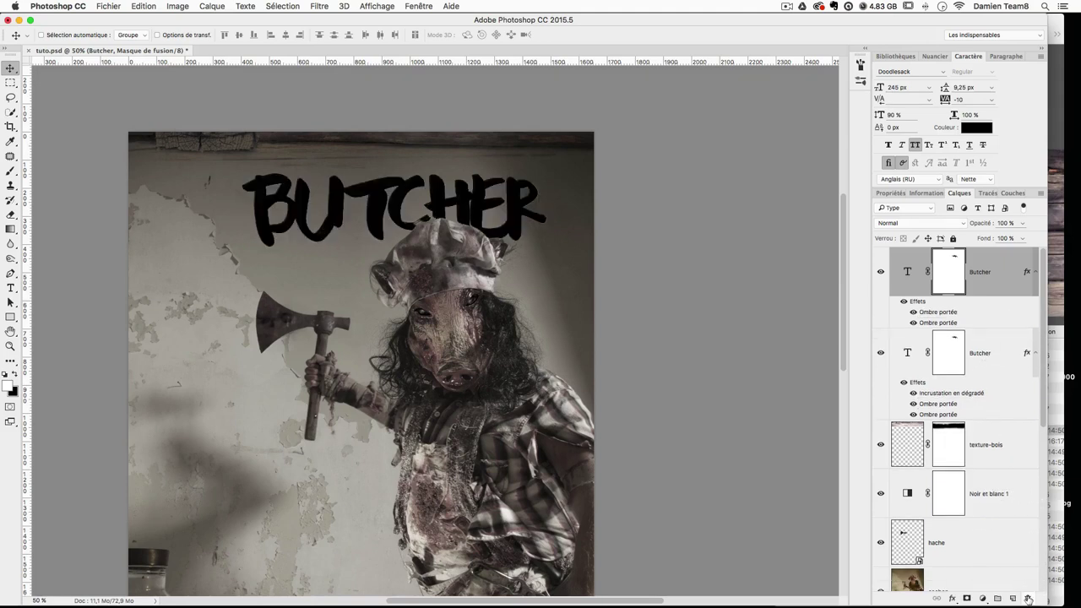
pyautogui.moveTo(938, 312); pyautogui.dragTo(1028, 598)
pyautogui.moveTo(938, 311); pyautogui.dragTo(1028, 598)
# Step: Offset the black Butcher text slightly from the white title so a thin light edge shows around the letters
pyautogui.moveTo(414, 227); pyautogui.dragTo(416, 225)
pyautogui.press('Right')
pyautogui.press('Right')
pyautogui.press('Left')
pyautogui.press('Left')
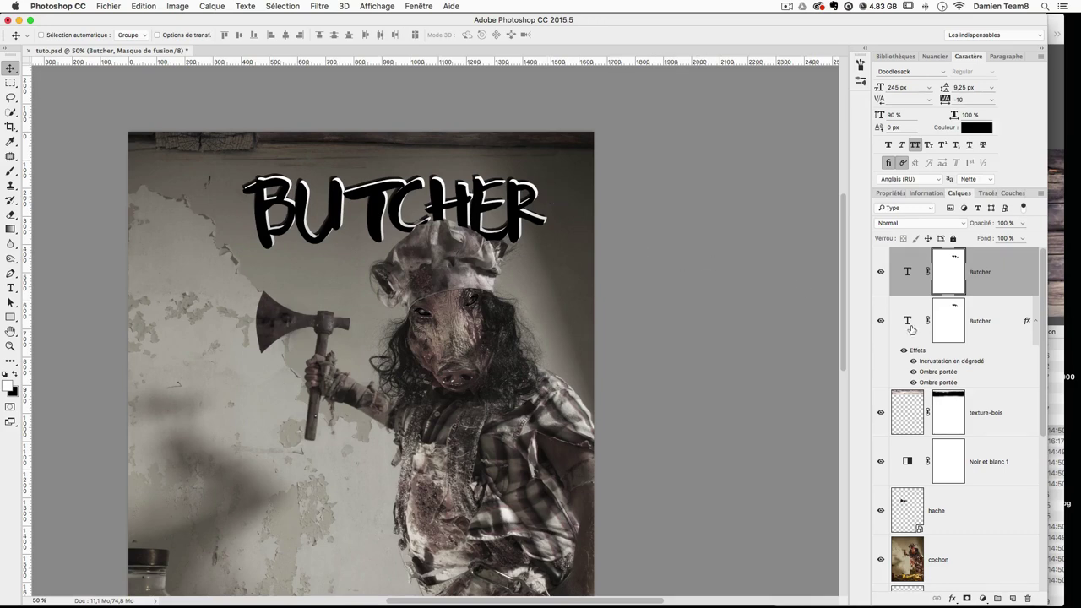
# Step: Load the layer mask of the lower, white Butcher layer as a selection
pyautogui.press('super+plus')
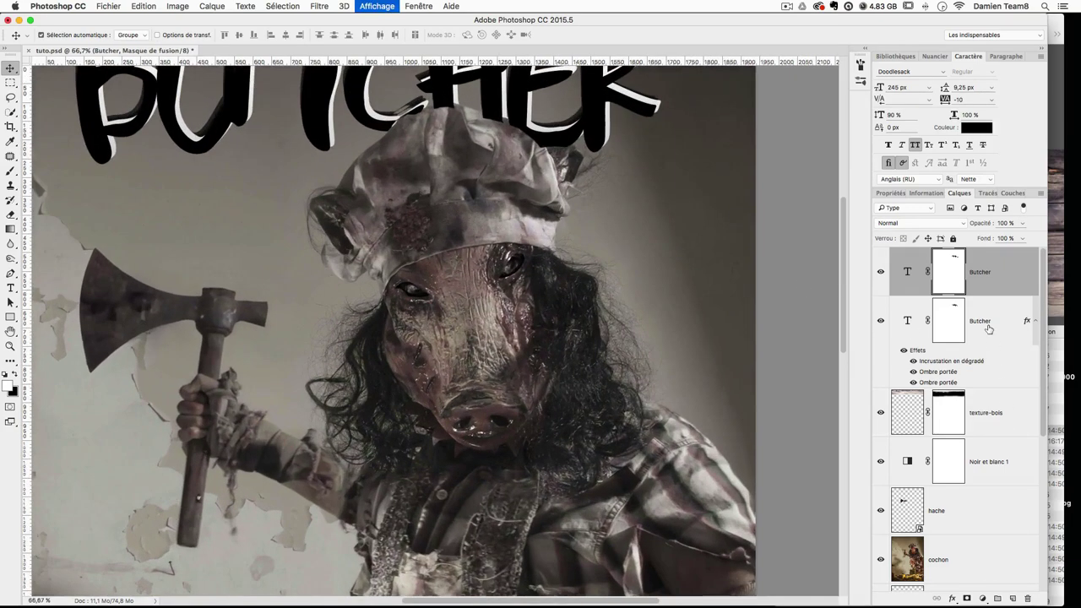
pyautogui.press('super+plus')
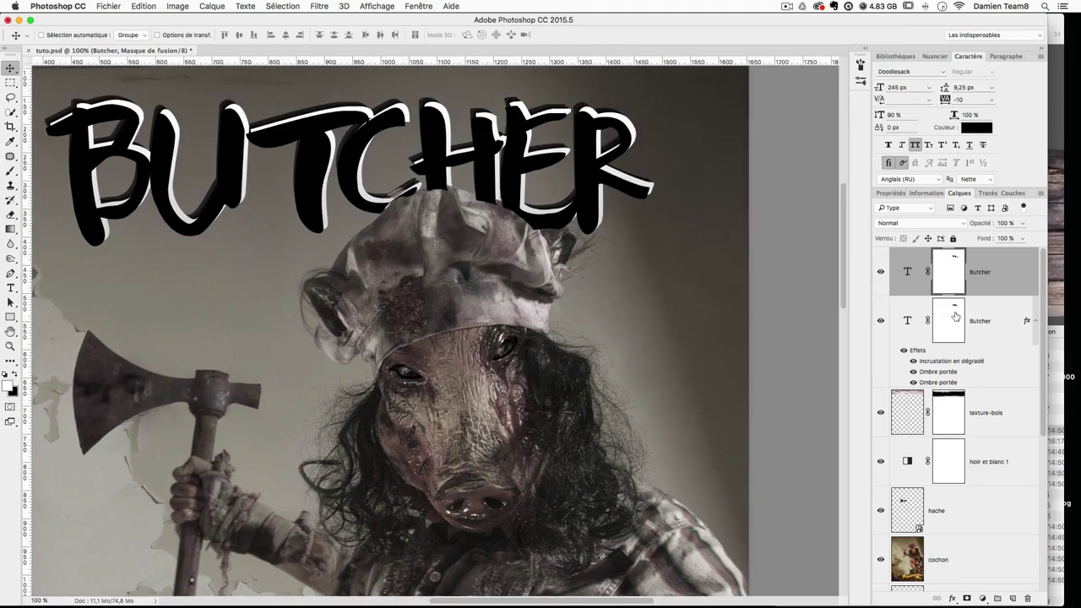
pyautogui.keyDown('super'); pyautogui.click(950, 330); pyautogui.keyUp('super')
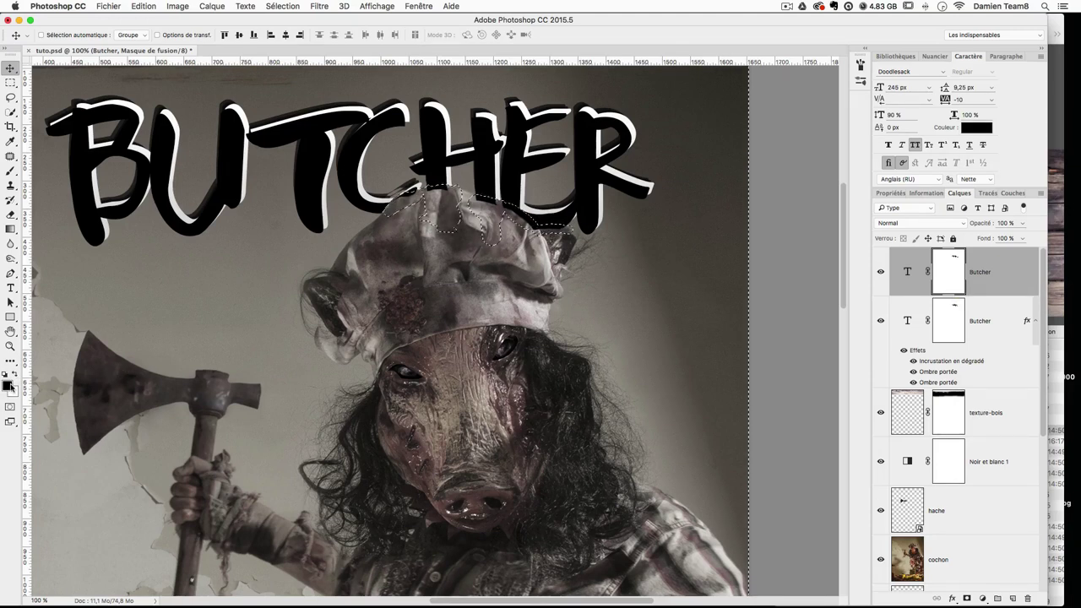
# Step: Try to fill the selected area of the black Butcher layer's mask with black
pyautogui.click(145, 6)
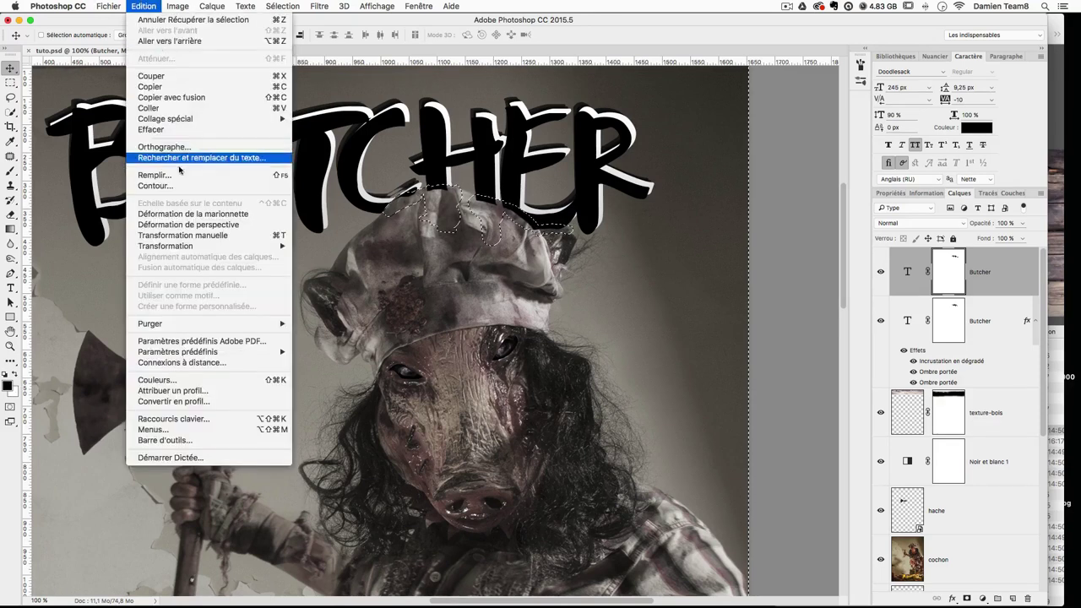
pyautogui.click(280, 173)
pyautogui.press('Return')
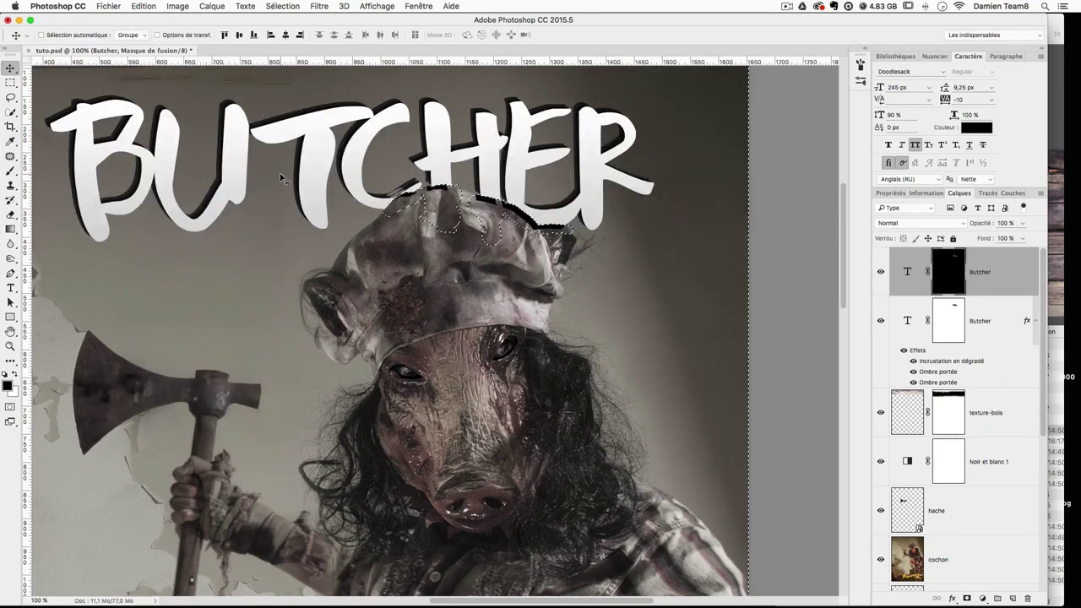
# Step: Undo the fill, fill the inverted selection with black on the black text's mask to hide it behind the hat, and deselect
pyautogui.press('v')
pyautogui.hotkey('ctrl', 'd')
pyautogui.hotkey('ctrl', 'shift', 'd')
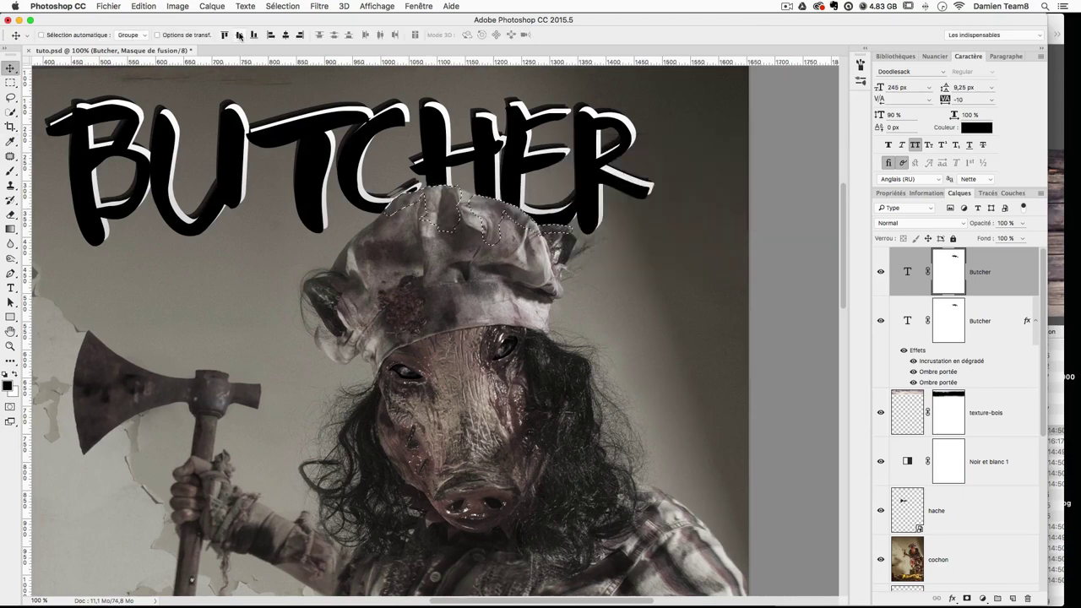
pyautogui.press('super+d')
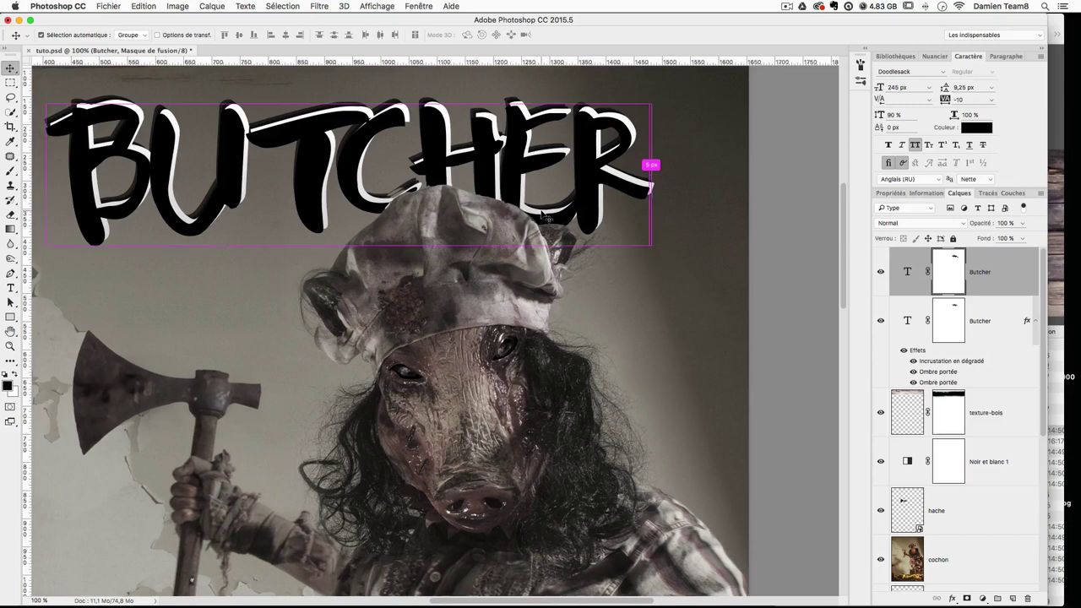
# Step: Duplicate the white Butcher layer with its effects and move the copy to the top of the layer stack
pyautogui.press('super+minus')
pyautogui.press('super+minus')
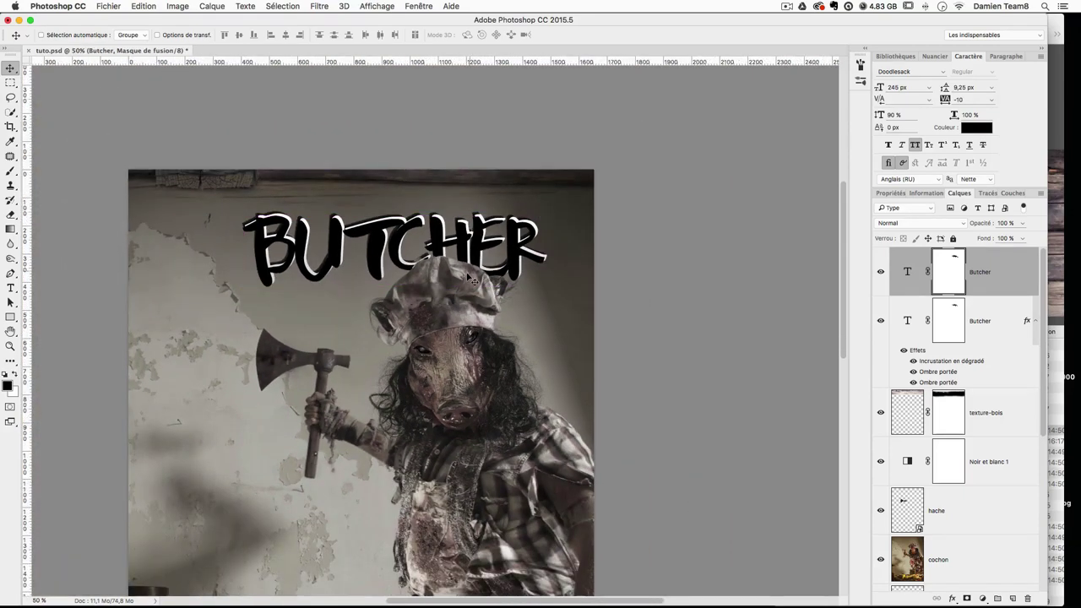
pyautogui.scroll(-1, 470, 279)
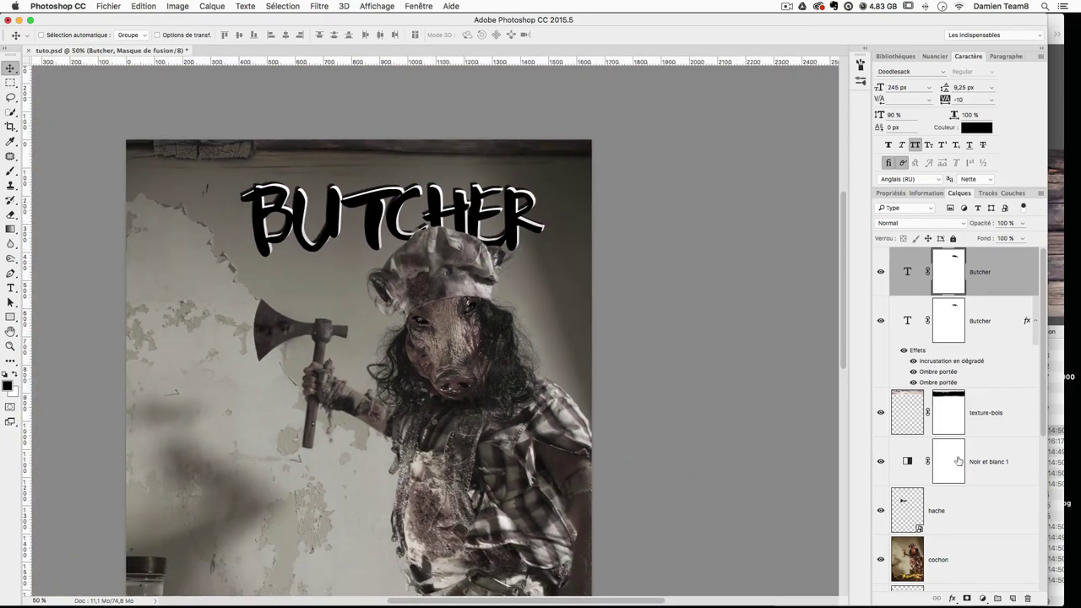
pyautogui.click(984, 331)
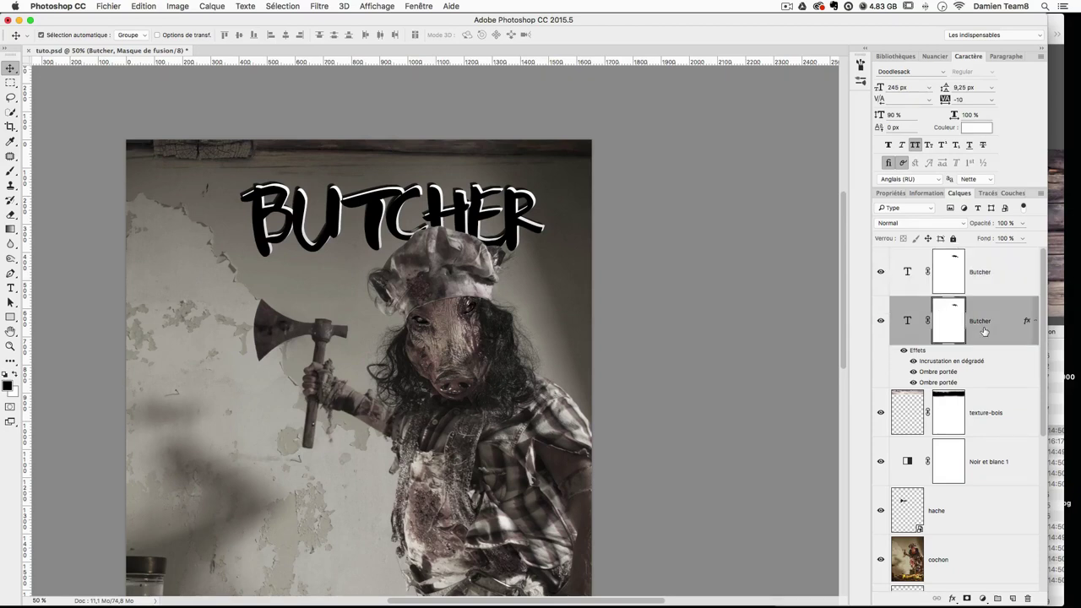
pyautogui.press('super+j')
pyautogui.moveTo(984, 326); pyautogui.dragTo(976, 256)
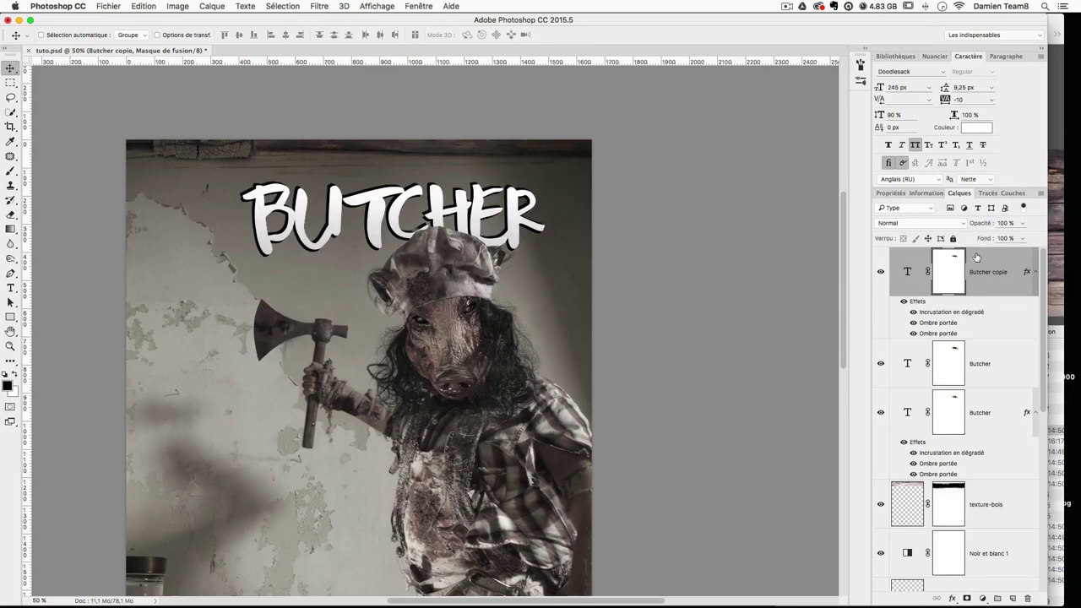
# Step: Activate the Brush tool and open its brush preset picker
pyautogui.click(10, 172)
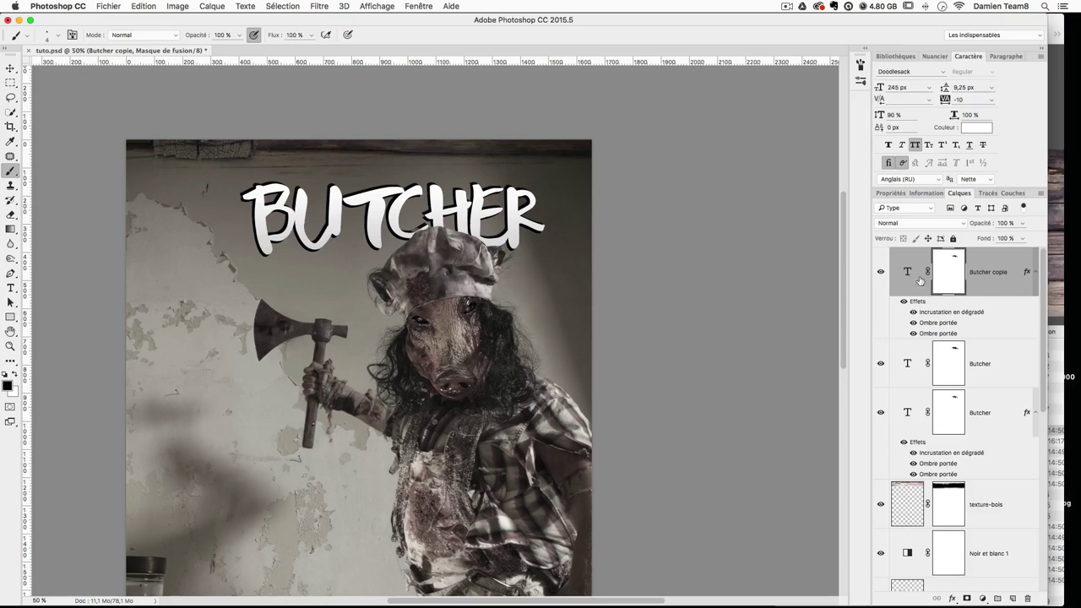
pyautogui.click(52, 37)
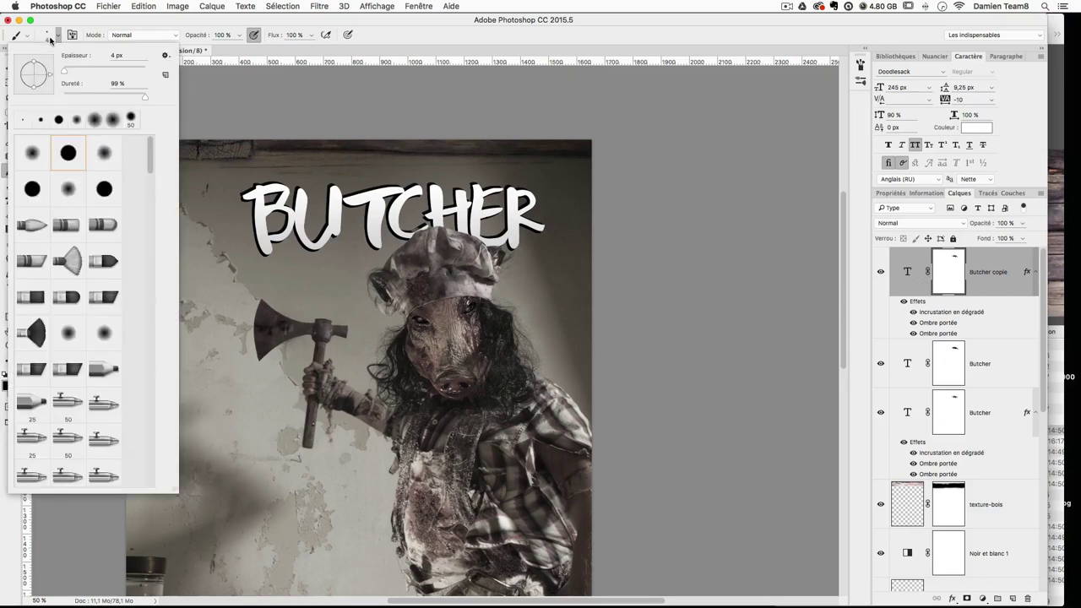
# Step: Try to load the ms69_smoken.abr brush set from the brushes folder inside tuto halloween
pyautogui.click(166, 57)
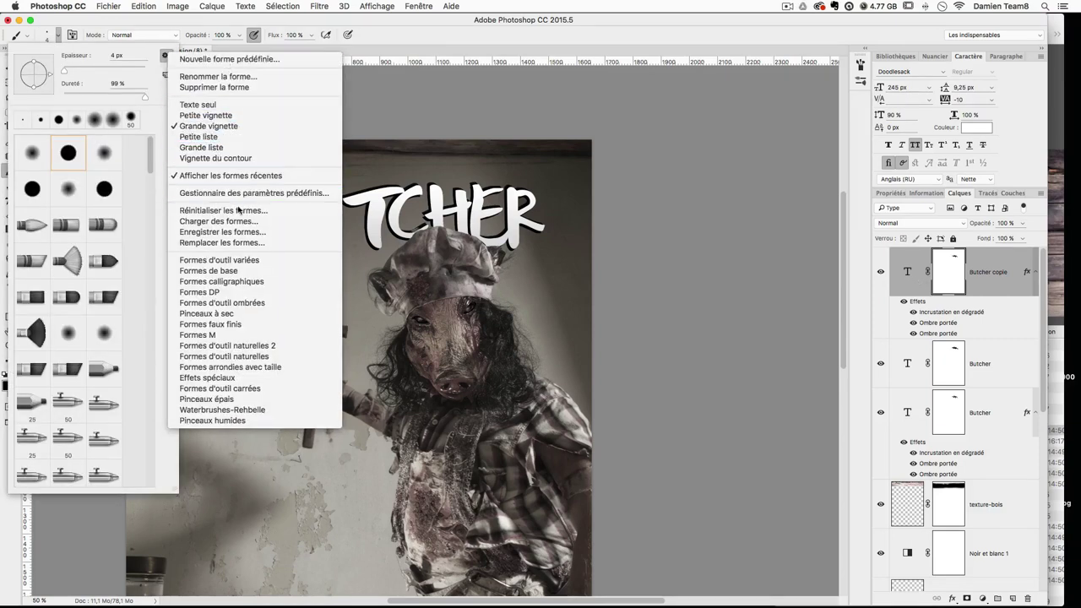
pyautogui.click(239, 221)
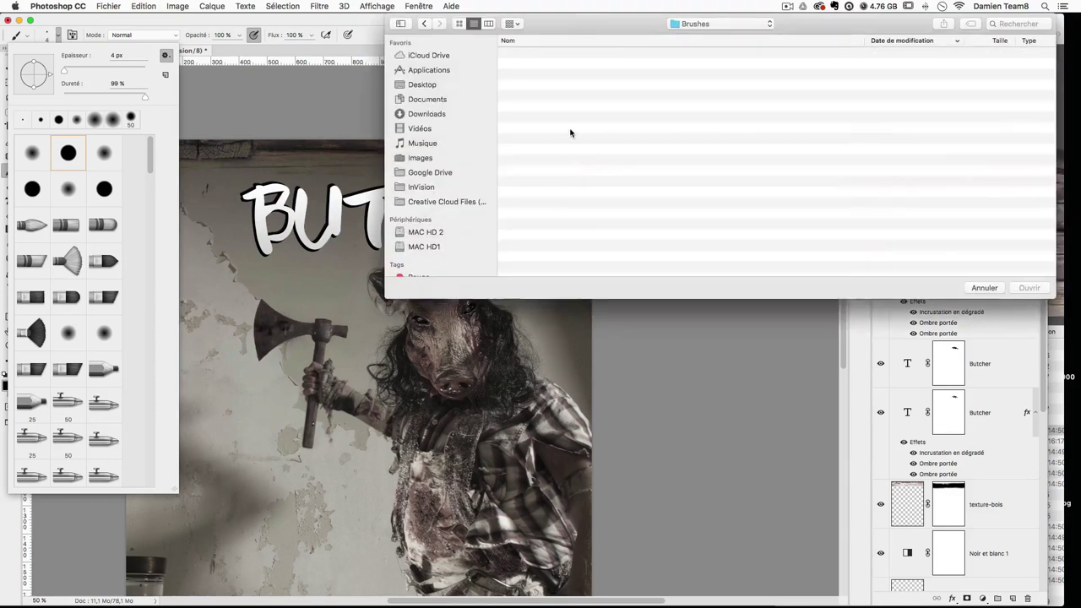
pyautogui.click(422, 84)
pyautogui.doubleClick(548, 54)
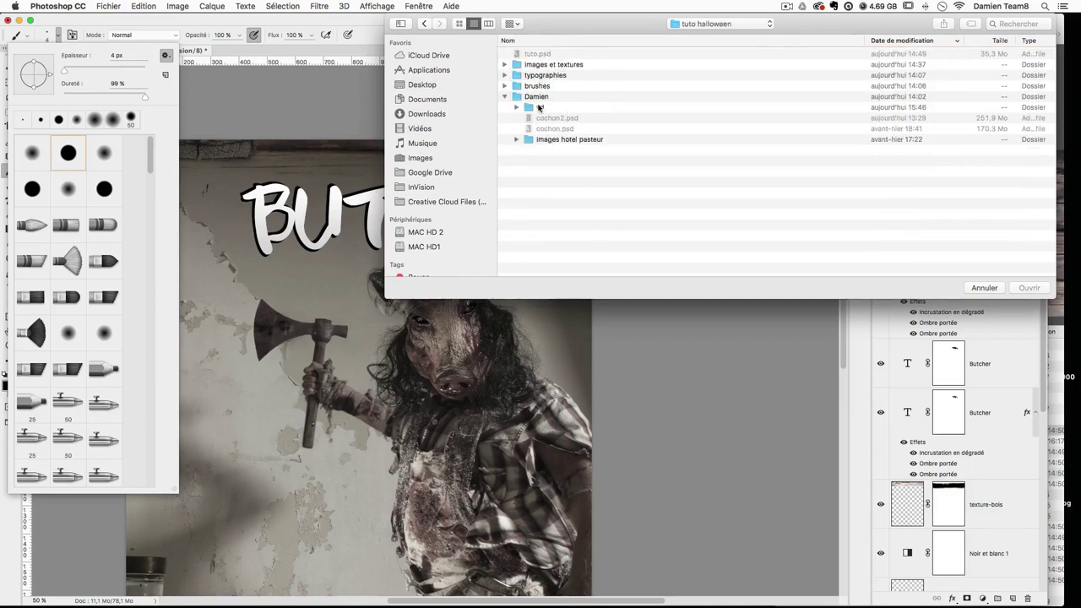
pyautogui.doubleClick(537, 86)
pyautogui.click(559, 56)
pyautogui.click(560, 65)
pyautogui.click(550, 53)
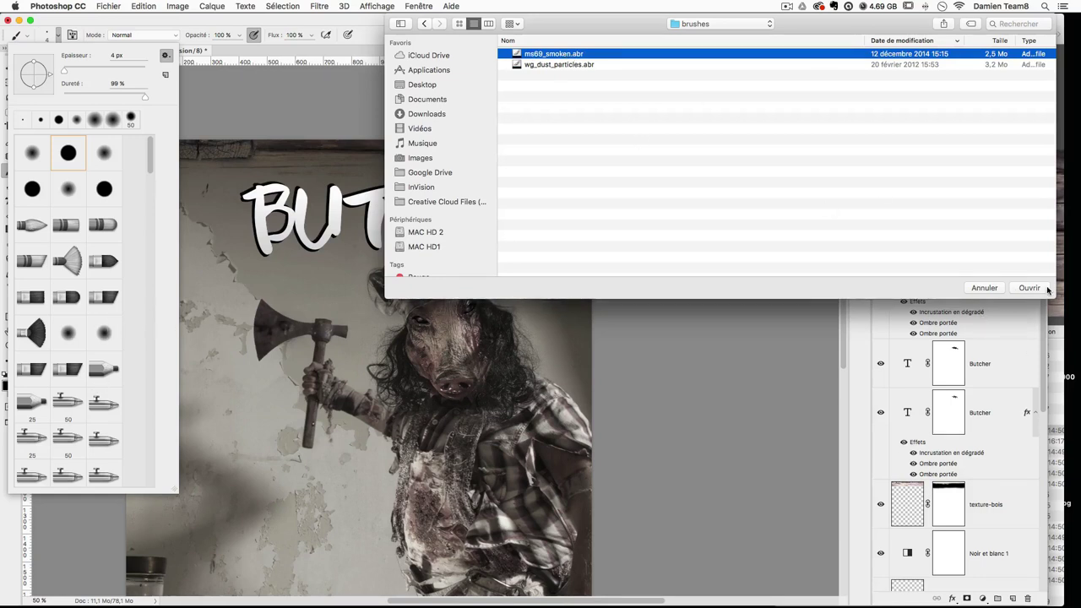
pyautogui.click(982, 289)
# Step: Choose a 2500 px dust particle brush and stamp black specks across the title on the top Butcher layer's mask
pyautogui.scroll(-3, 154, 324)
pyautogui.scroll(3, 154, 325)
pyautogui.click(165, 55)
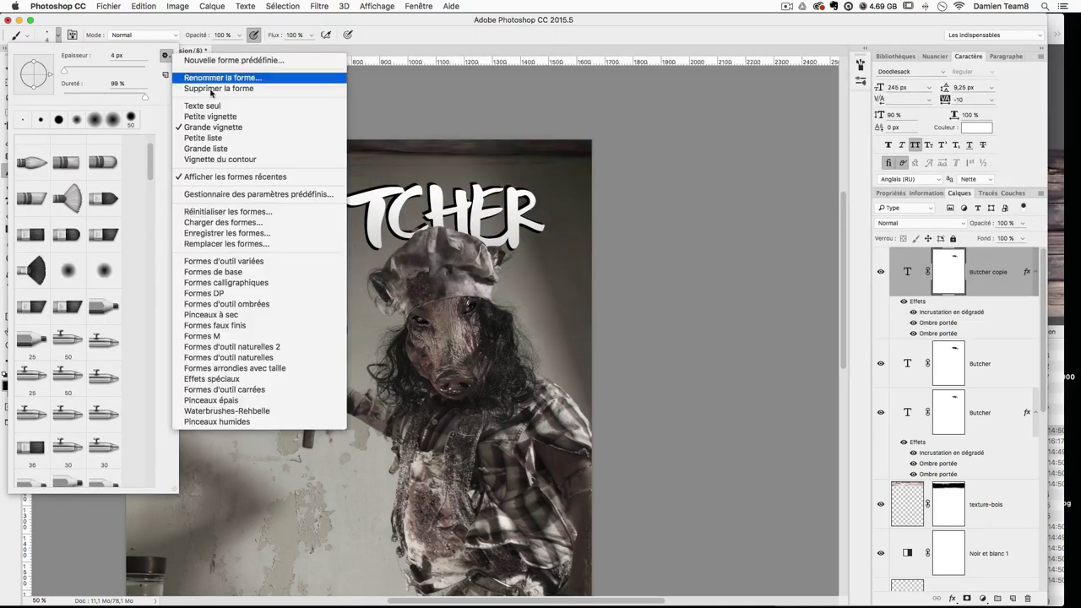
pyautogui.click(97, 47)
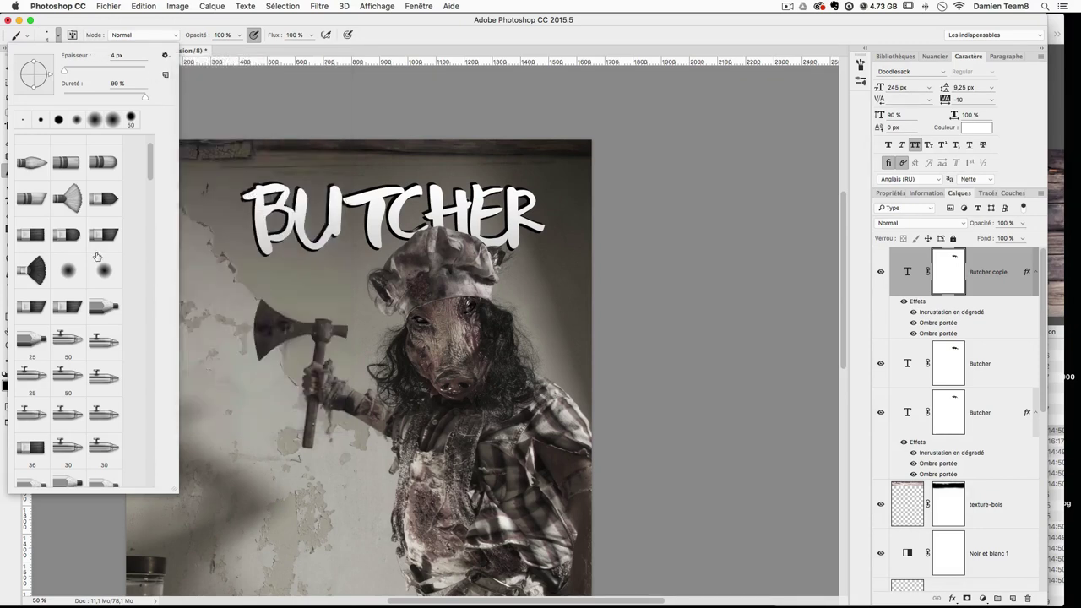
pyautogui.scroll(-15, 96, 256)
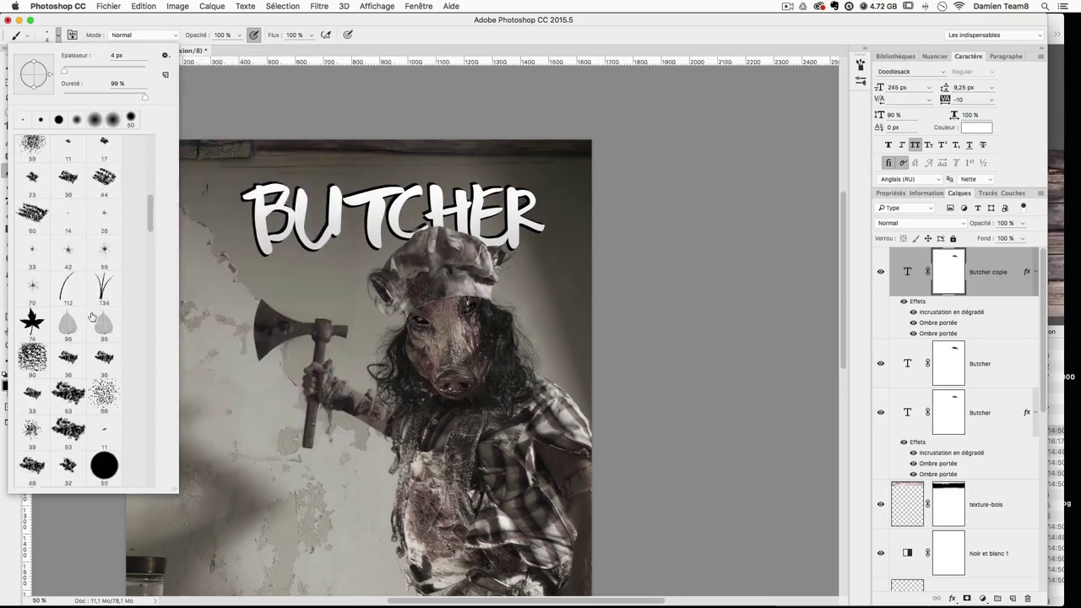
pyautogui.scroll(3, 93, 316)
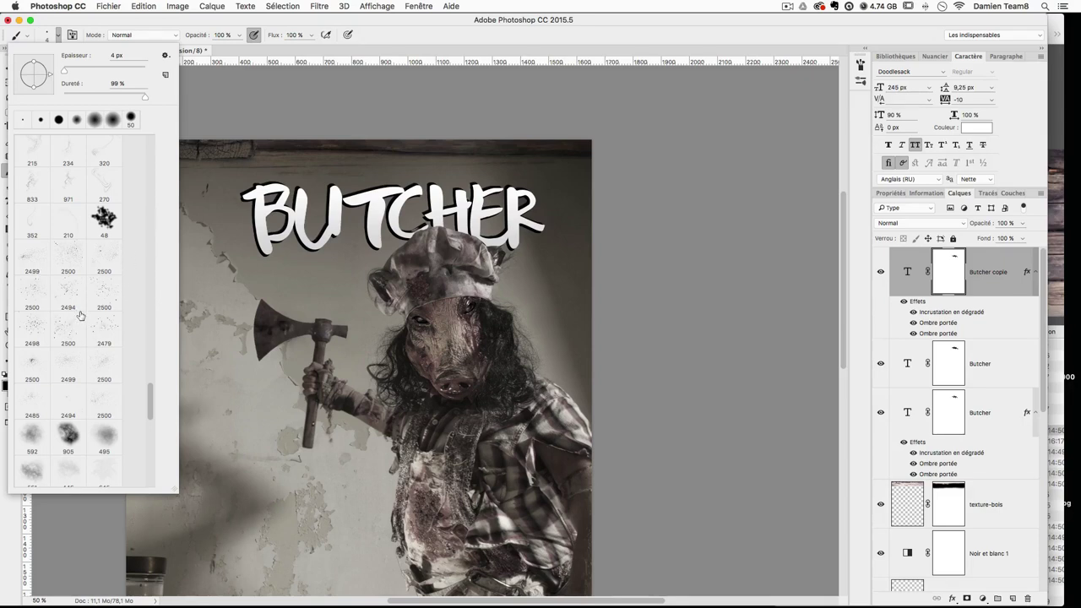
pyautogui.scroll(5, 80, 315)
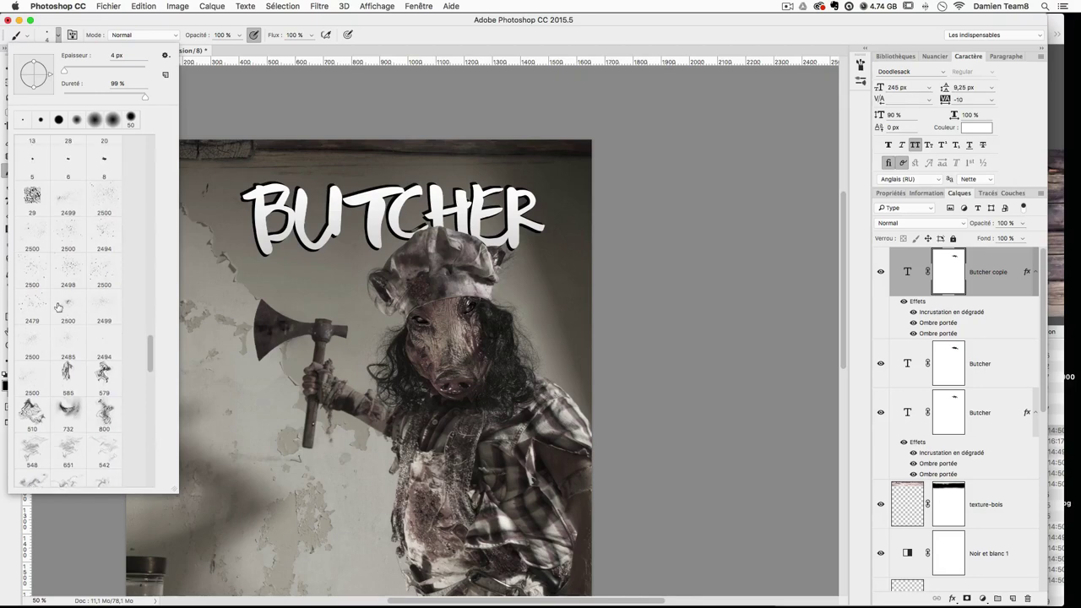
pyautogui.click(68, 309)
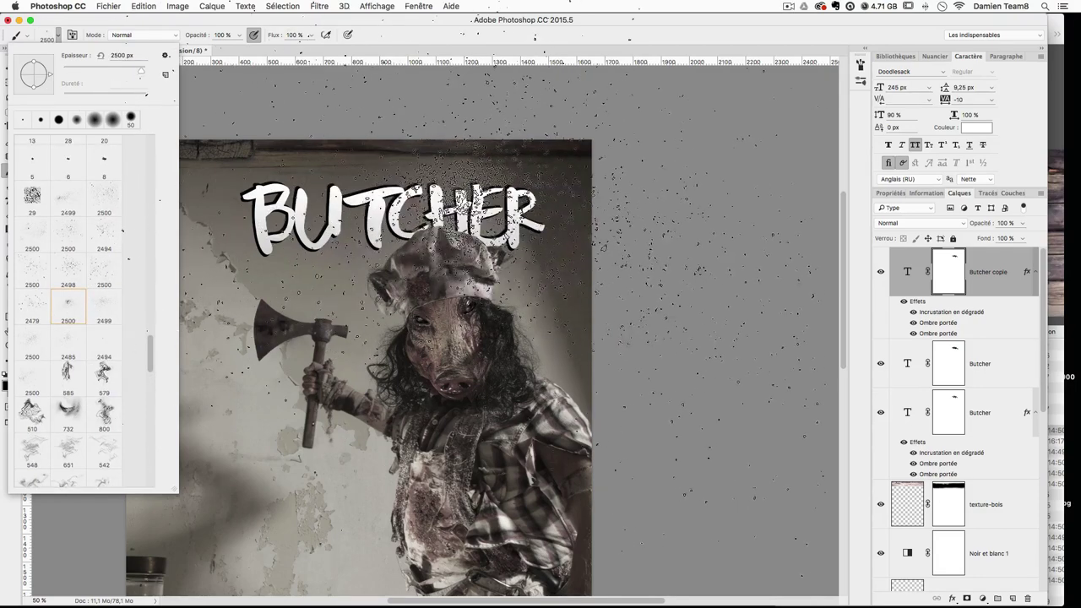
pyautogui.click(452, 218)
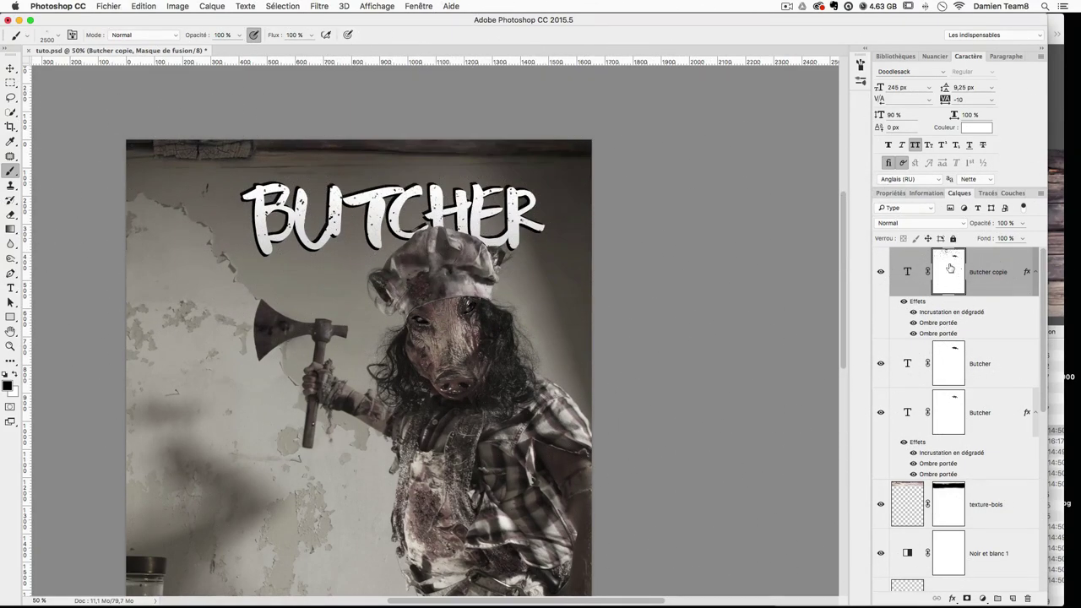
# Step: Reduce the dust brush to 1662 px, stamp finer black specks on the top Butcher layer's mask, and compare the layer shown and hidden
pyautogui.click(880, 271)
pyautogui.click(879, 272)
pyautogui.click(879, 272)
pyautogui.click(879, 272)
pyautogui.click(879, 272)
pyautogui.click(879, 272)
pyautogui.keyDown('ctrl'); pyautogui.keyDown('alt'); pyautogui.moveTo(394, 204); pyautogui.dragTo(263, 135); pyautogui.keyUp('alt'); pyautogui.keyUp('ctrl')
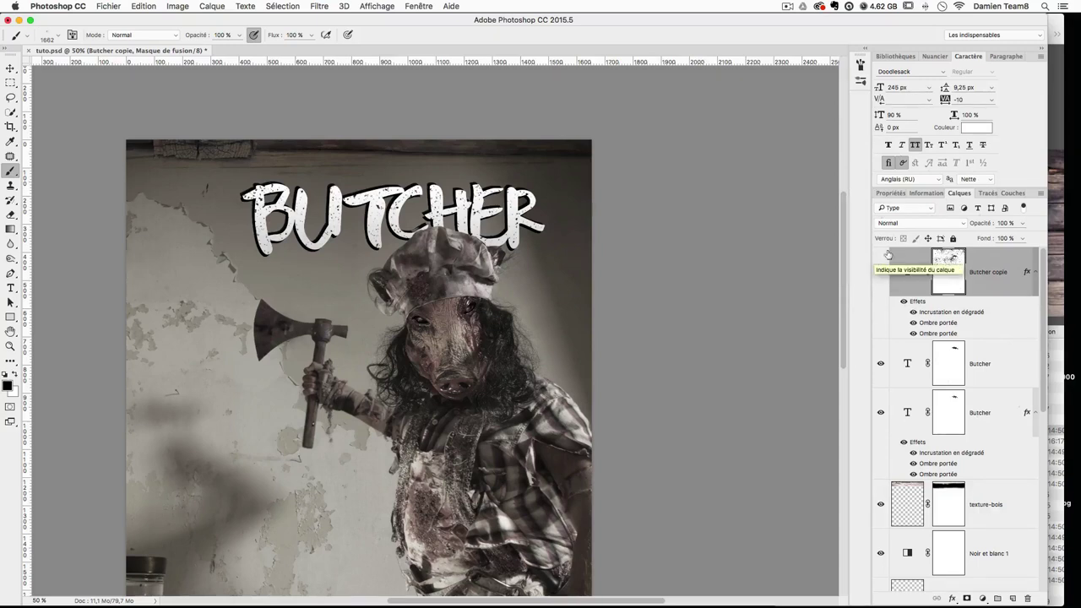
pyautogui.click(882, 269)
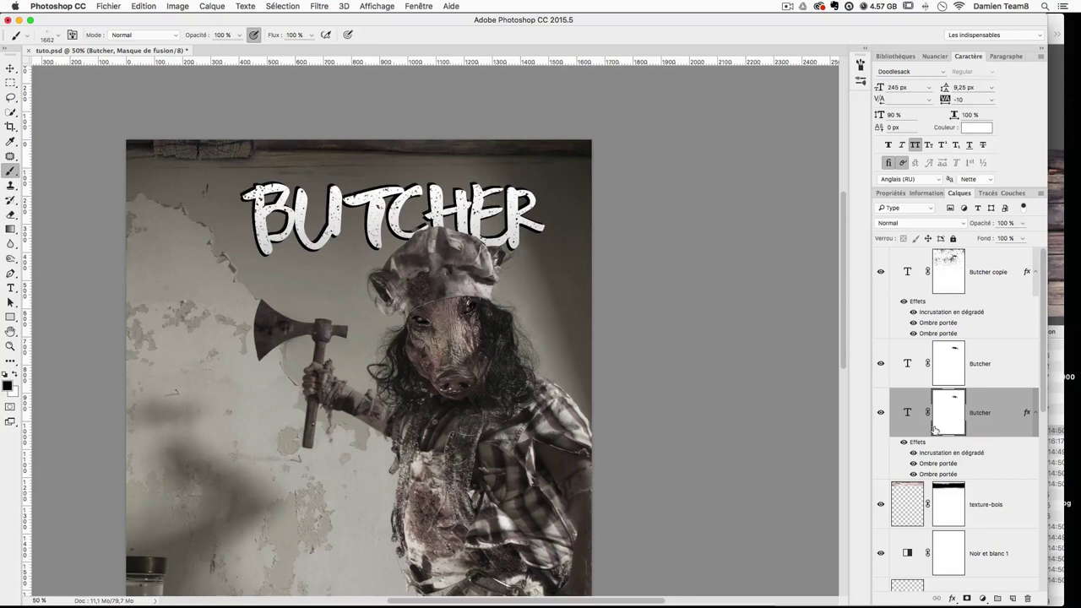
# Step: Load the lower Butcher text layer's outline as a selection, copy the merged title and paste it as a new layer above Butcher copie
pyautogui.moveTo(947, 422); pyautogui.dragTo(912, 427)
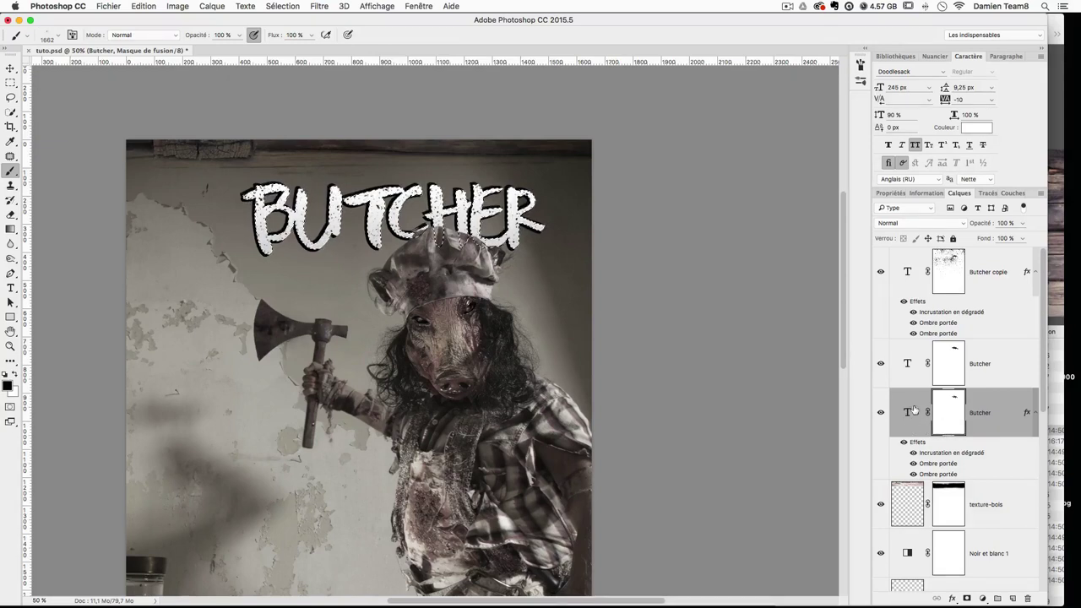
pyautogui.moveTo(907, 420); pyautogui.dragTo(911, 279)
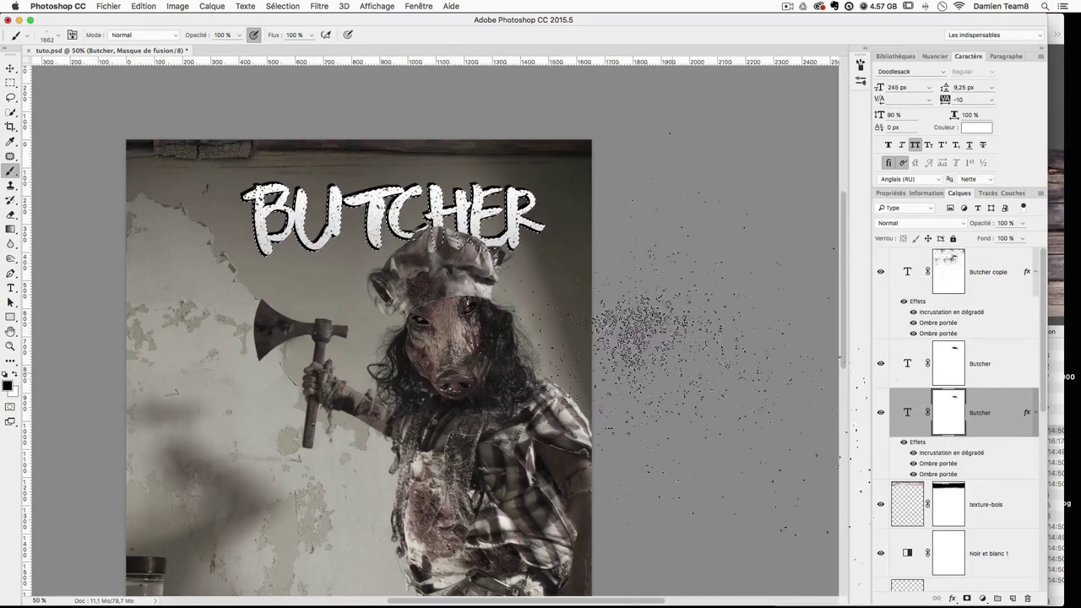
pyautogui.click(992, 287)
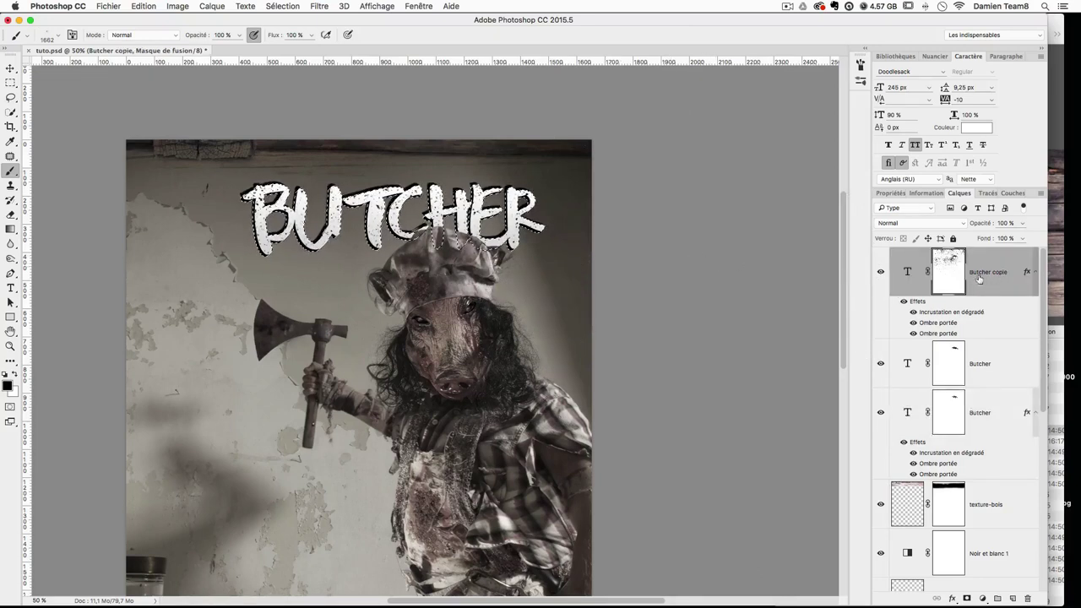
pyautogui.press('super+v')
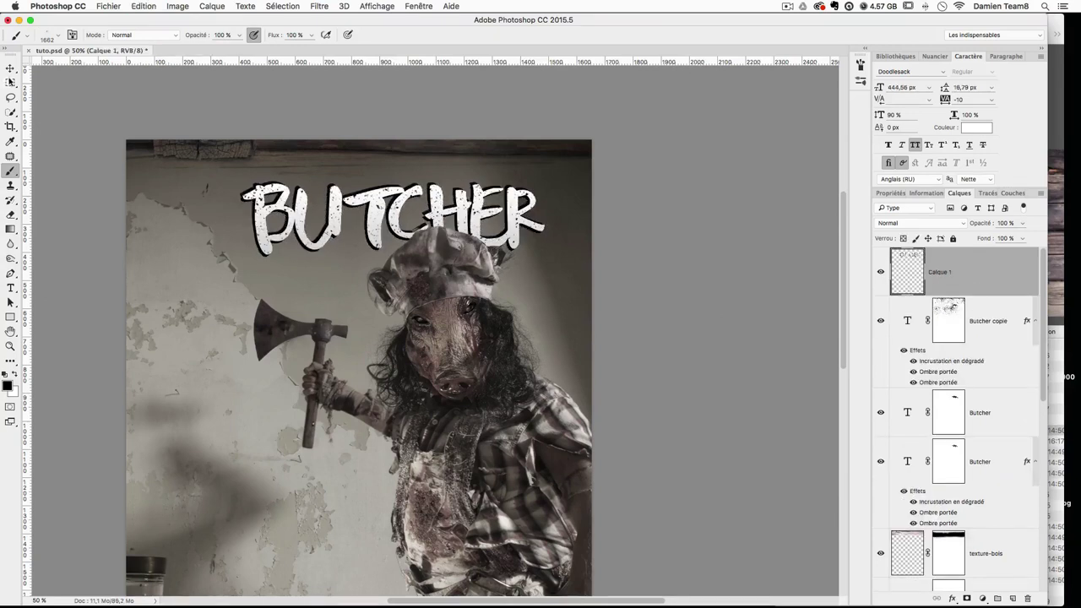
# Step: Move the pasted title layer around the canvas to check its contents, and undo the moves
pyautogui.press('v')
pyautogui.moveTo(400, 196)
pyautogui.mouseDown()
pyautogui.moveTo(292, 265)
pyautogui.moveTo(279, 198)
pyautogui.moveTo(274, 258)
pyautogui.mouseUp()
pyautogui.moveTo(450, 292); pyautogui.dragTo(565, 228)
pyautogui.hotkey('ctrl', 'z')
pyautogui.hotkey('ctrl', 'z')
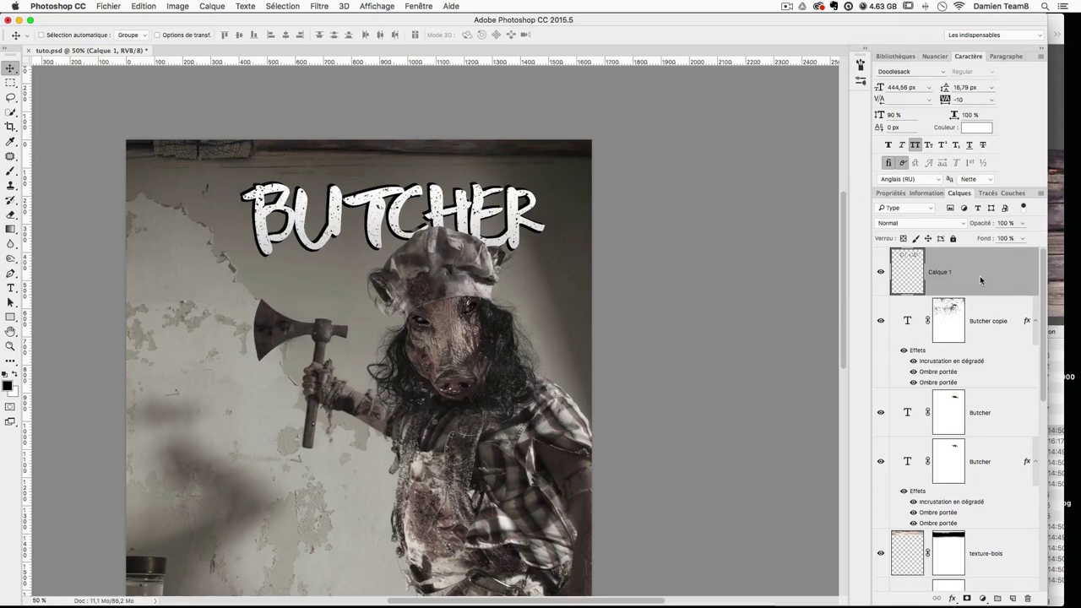
# Step: Rename the pasted title layer as "typo c / c"
pyautogui.doubleClick(940, 273)
pyautogui.write('typo c / c')
pyautogui.press('Return')
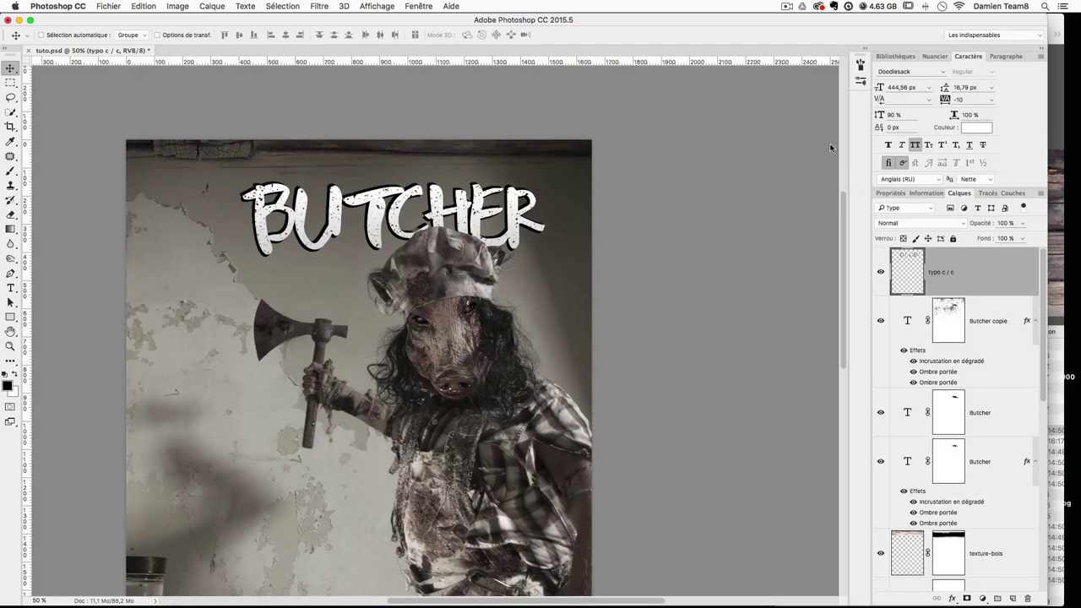
# Step: Start a directional blur (Flou directionnel) on the typo c / c layer and set its angle to 90°
pyautogui.click(319, 6)
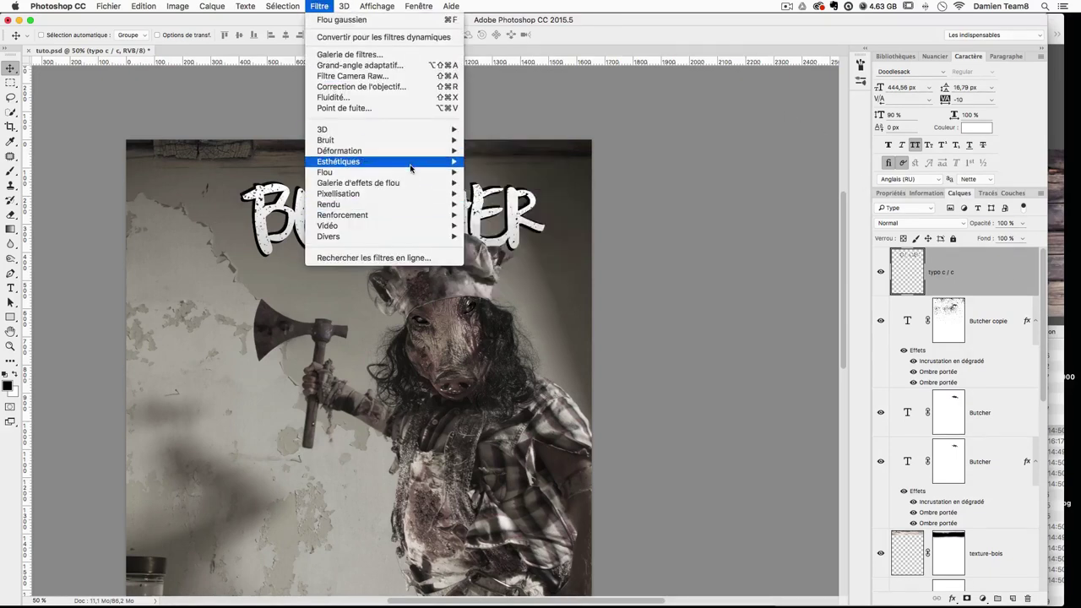
pyautogui.moveTo(411, 173)
pyautogui.click(503, 213)
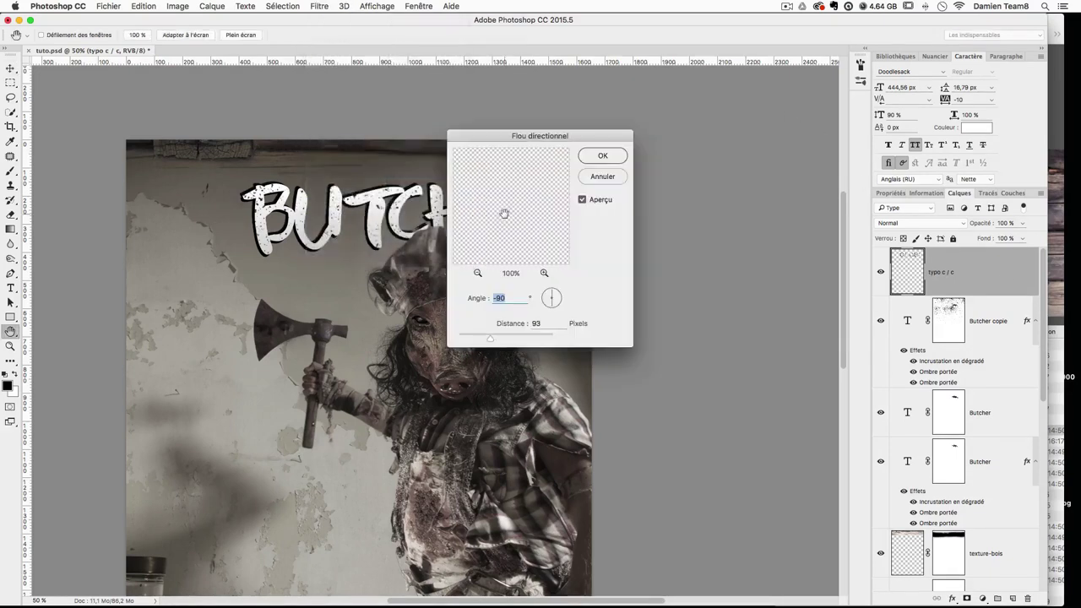
pyautogui.moveTo(538, 136); pyautogui.dragTo(640, 130)
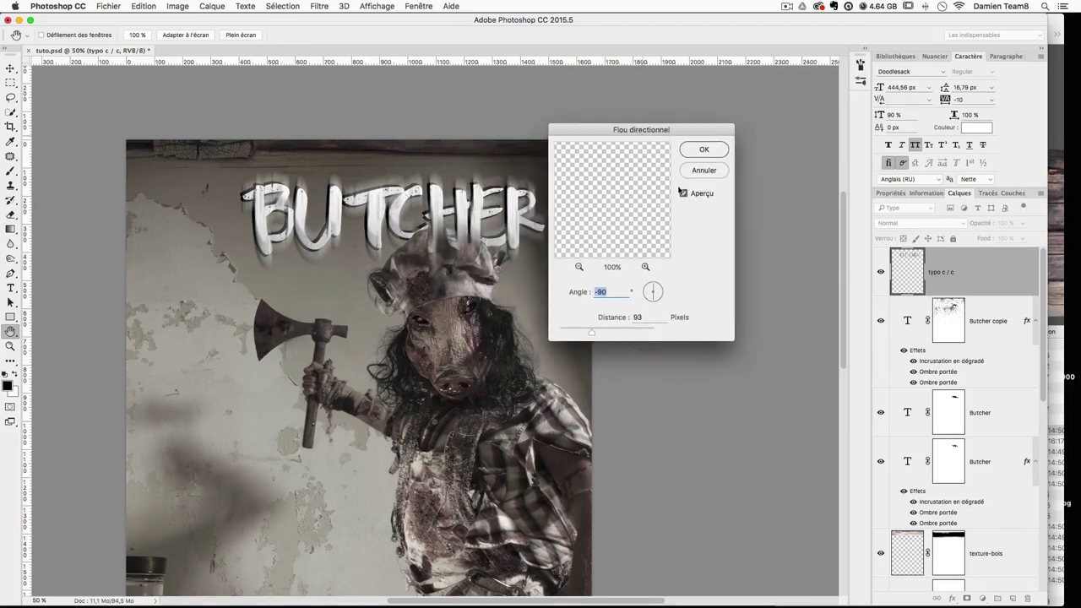
pyautogui.click(645, 293)
pyautogui.moveTo(647, 296); pyautogui.dragTo(653, 282)
# Step: Set the directional blur's distance to 210 pixels and apply it to the typo c / c layer
pyautogui.moveTo(591, 332); pyautogui.dragTo(605, 335)
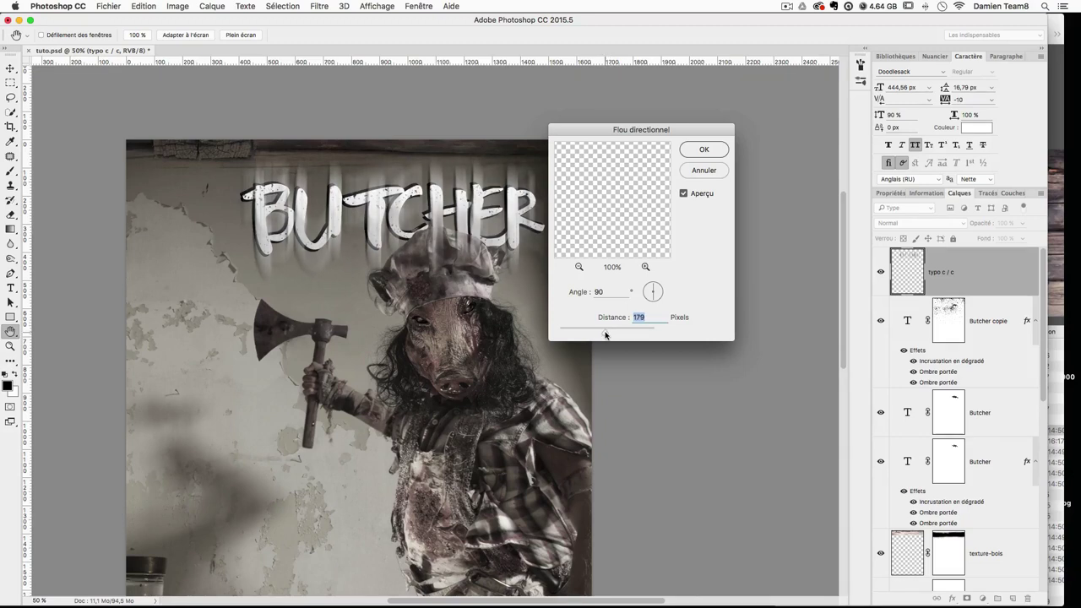
pyautogui.moveTo(609, 336); pyautogui.dragTo(609, 336)
pyautogui.moveTo(609, 337); pyautogui.dragTo(610, 336)
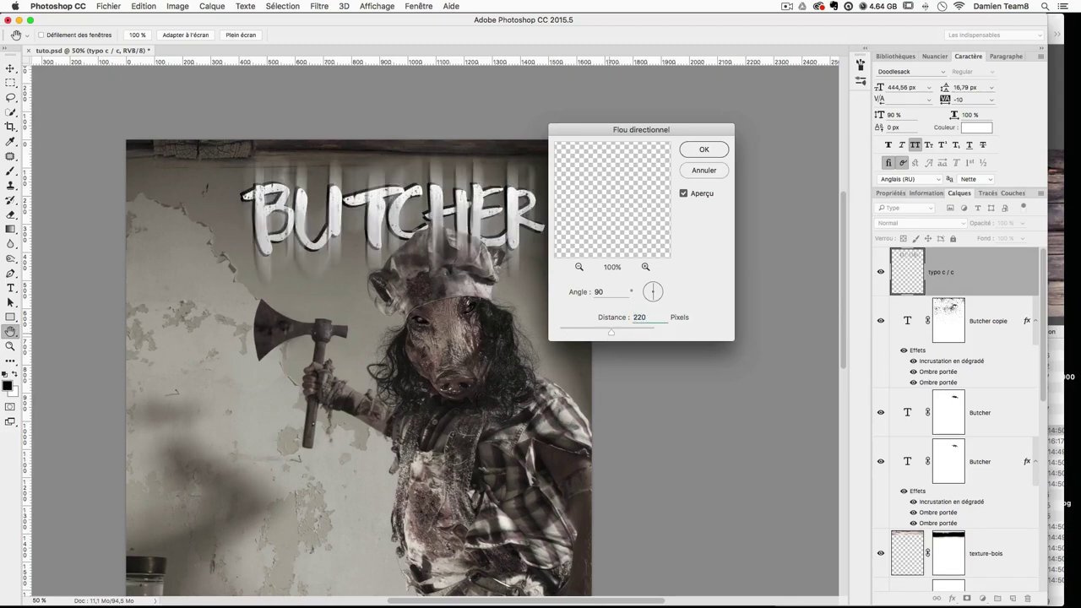
pyautogui.press('BackSpace')
pyautogui.press('BackSpace')
pyautogui.press('BackSpace')
pyautogui.write('210')
pyautogui.press('Return')
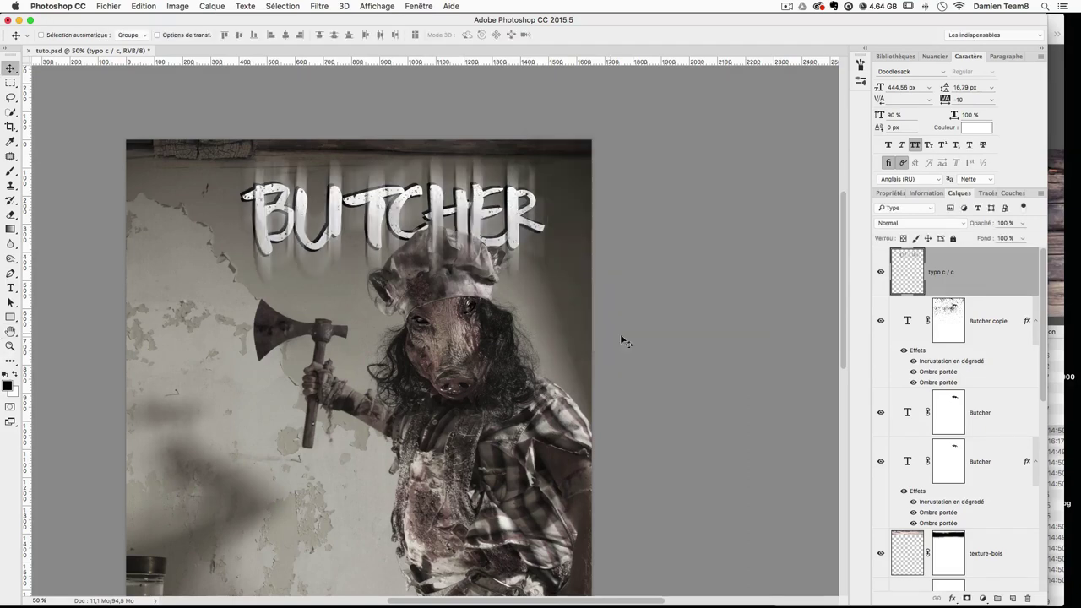
# Step: Add a layer mask to the typo c / c layer and fill it with black
pyautogui.click(968, 598)
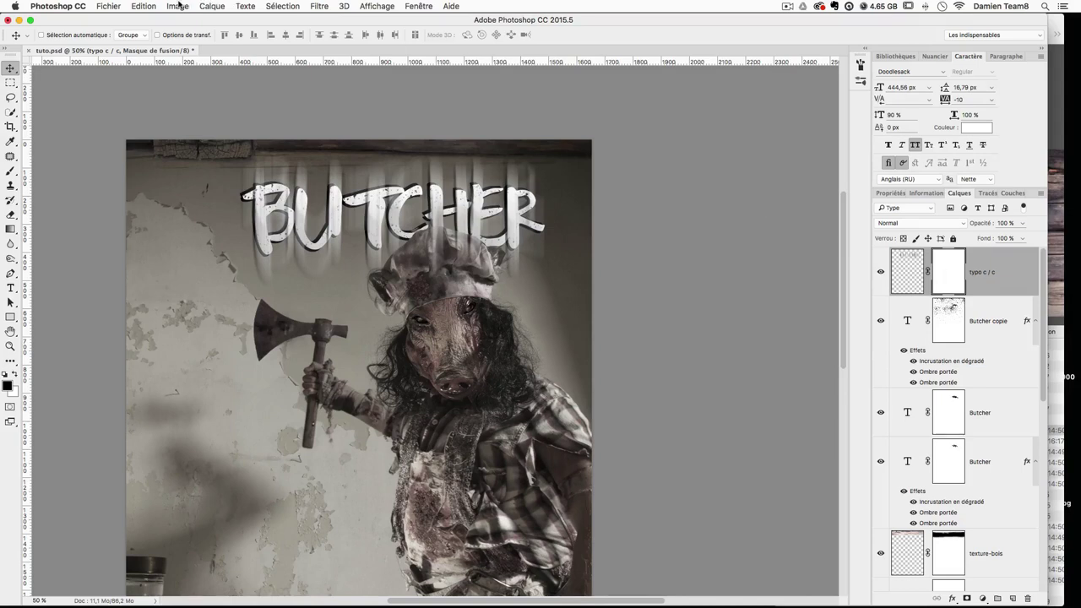
pyautogui.click(155, 7)
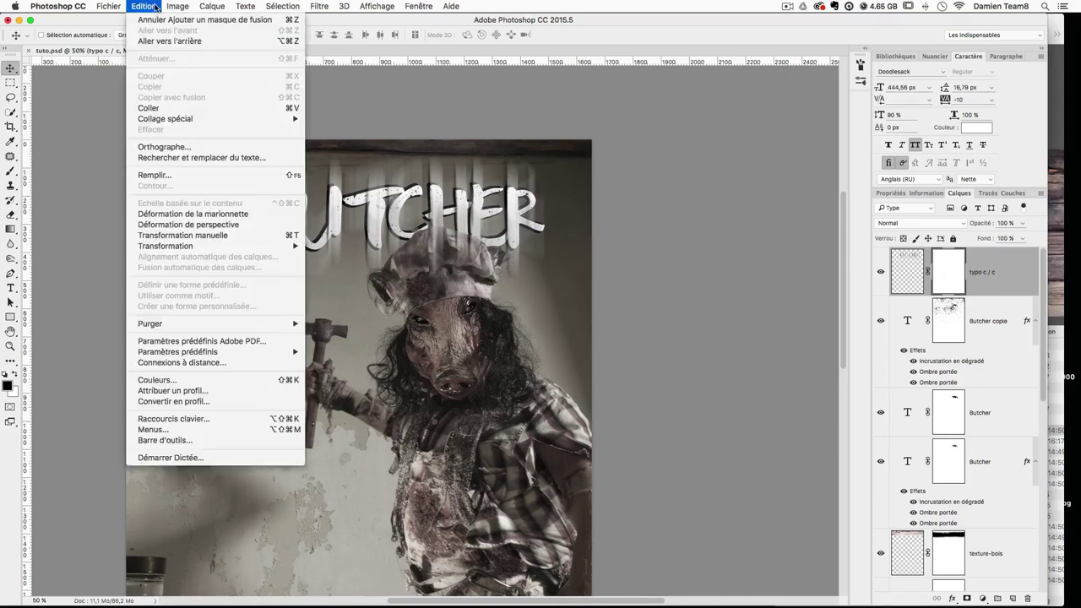
pyautogui.click(169, 176)
pyautogui.click(773, 162)
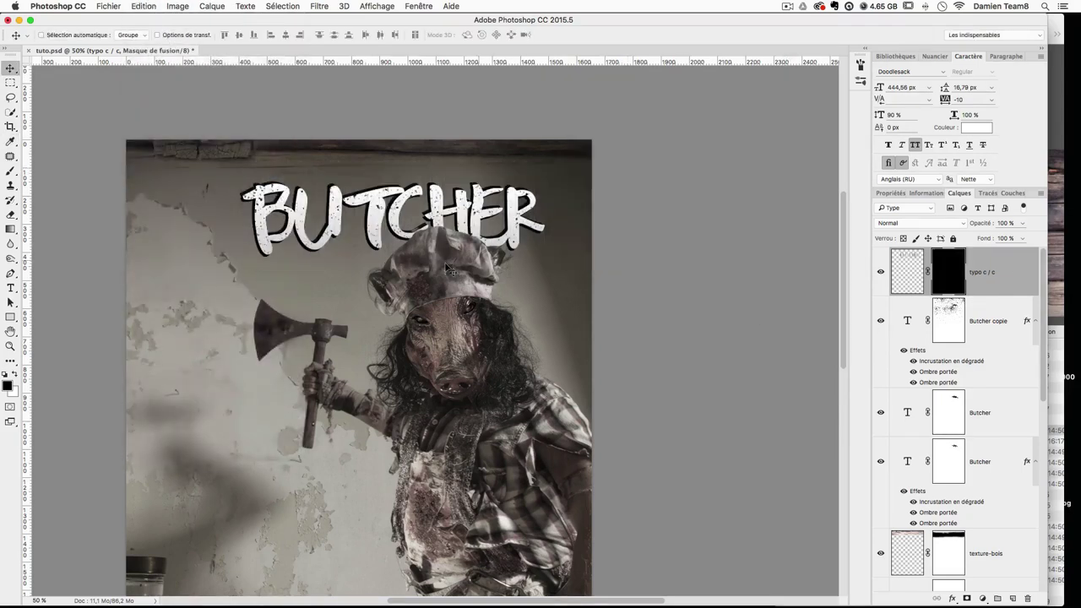
# Step: Make white the foreground colour and activate the Brush tool for painting on the typo c / c layer's mask
pyautogui.press('super+plus')
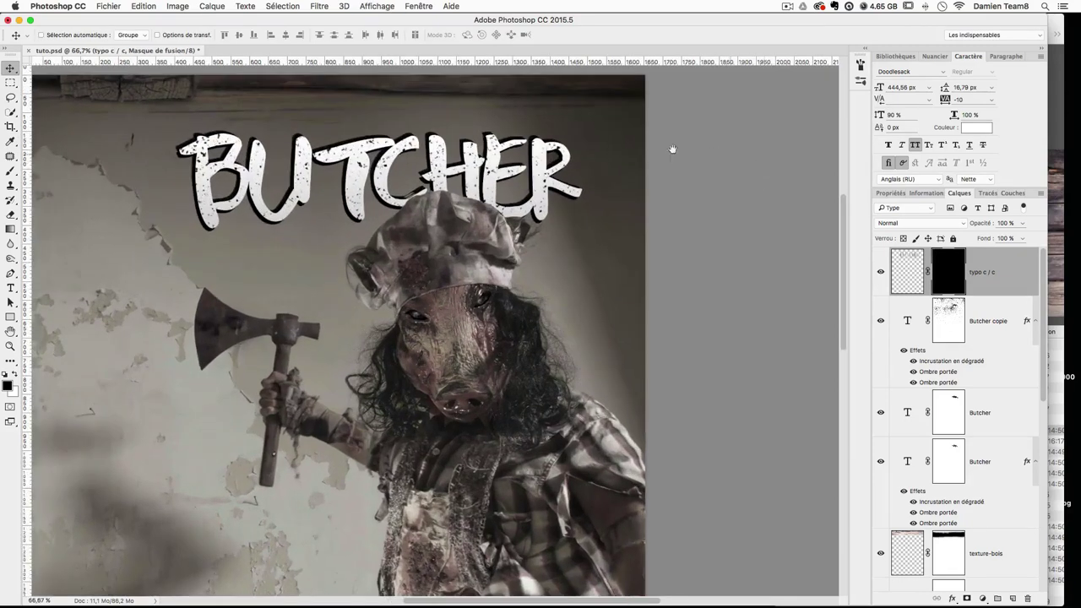
pyautogui.press('super+plus')
pyautogui.press('x')
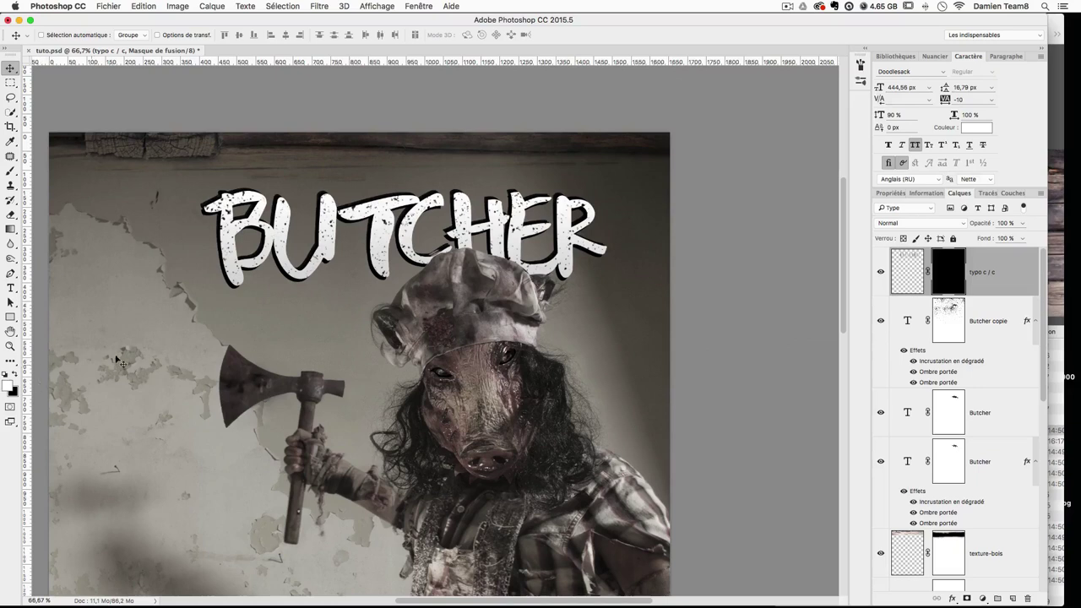
pyautogui.press('b')
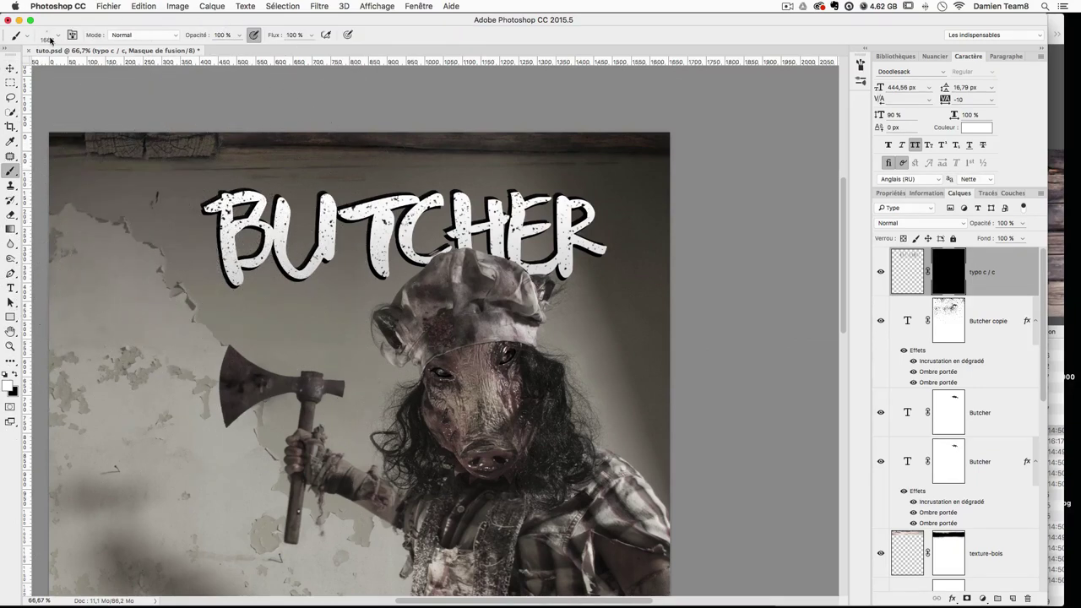
# Step: Choose a soft brush tip for the typo c / c layer mask and set its opacity to 30 %
pyautogui.click(50, 40)
pyautogui.click(38, 155)
pyautogui.moveTo(458, 265); pyautogui.dragTo(156, 272)
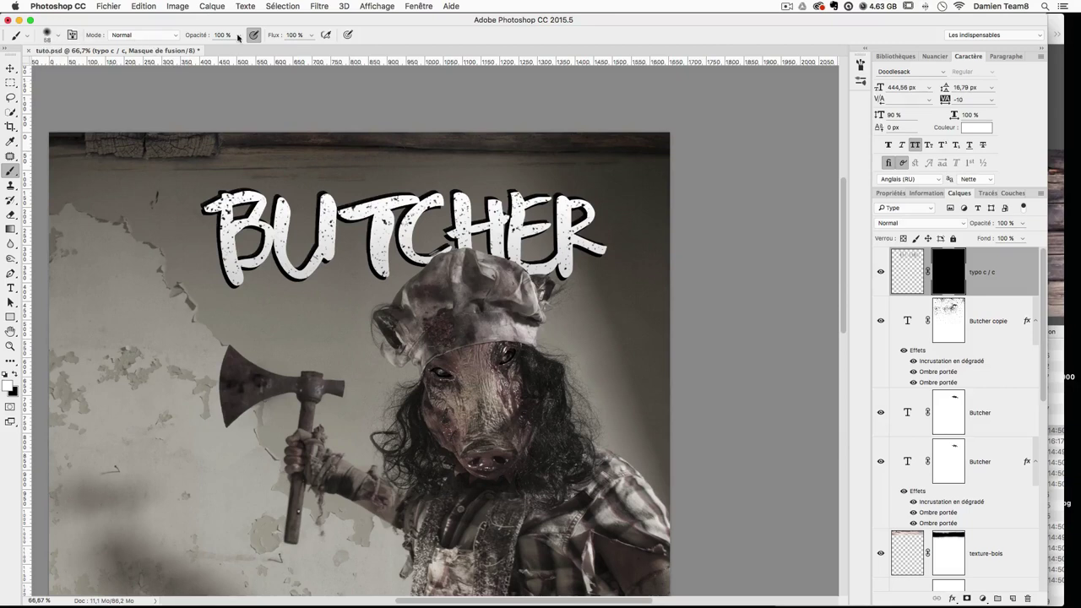
pyautogui.click(234, 36)
pyautogui.write('30')
# Step: Paint white on the typo c / c mask around the top and foot of the B to reveal vertical streaks
pyautogui.click(202, 216)
pyautogui.moveTo(211, 202)
pyautogui.mouseDown()
pyautogui.moveTo(200, 276)
pyautogui.moveTo(217, 207)
pyautogui.moveTo(202, 205)
pyautogui.moveTo(219, 302)
pyautogui.moveTo(217, 200)
pyautogui.mouseUp()
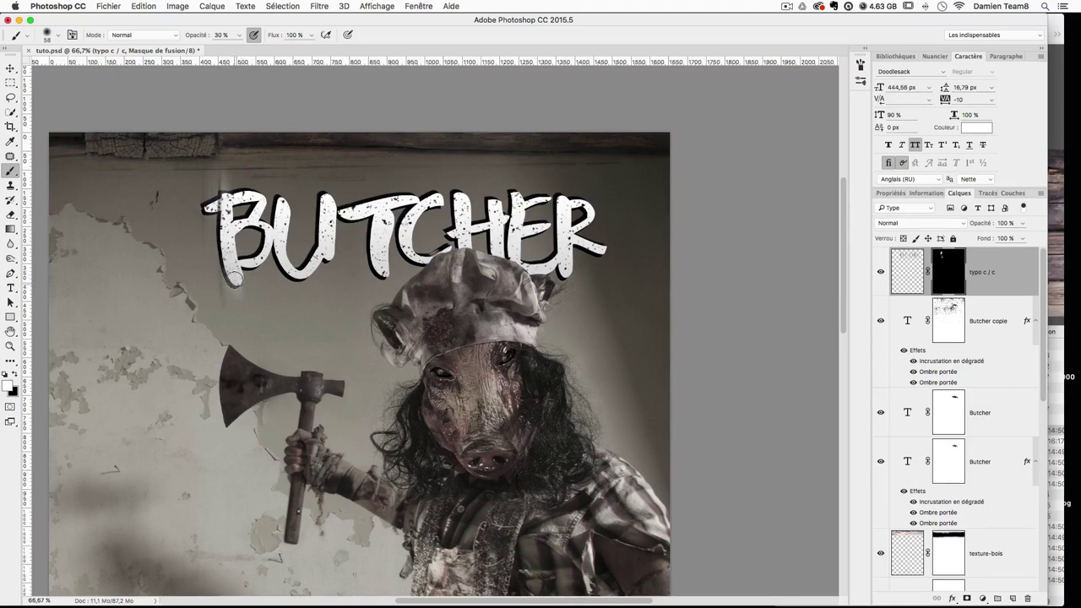
pyautogui.moveTo(236, 282)
pyautogui.keyDown('ctrl'); pyautogui.keyDown('alt'); pyautogui.mouseDown()
pyautogui.moveTo(223, 281)
pyautogui.moveTo(233, 278)
pyautogui.mouseUp(); pyautogui.keyUp('alt'); pyautogui.keyUp('ctrl')
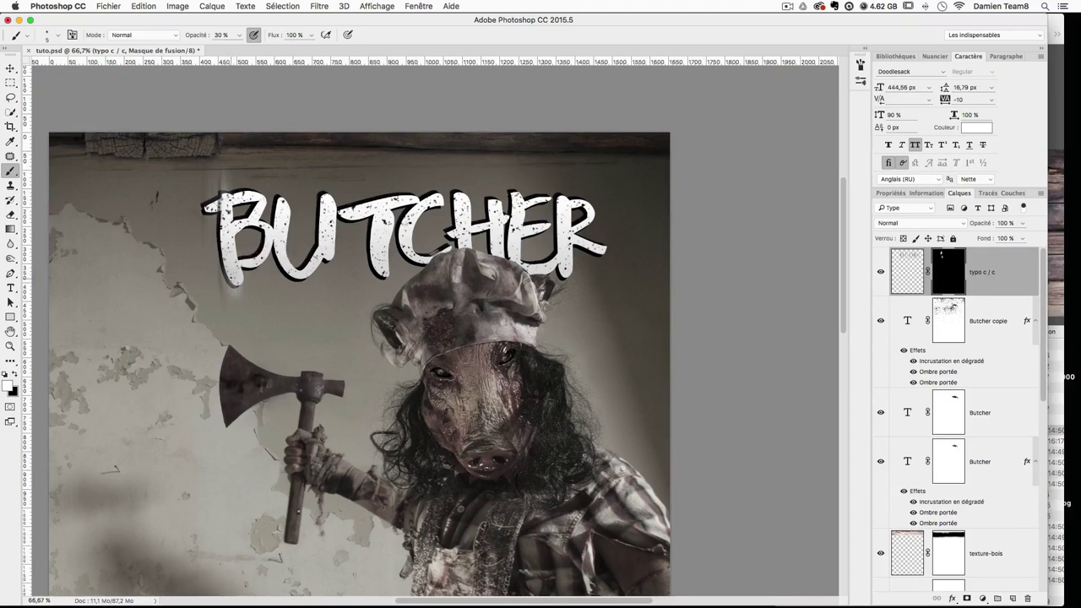
pyautogui.moveTo(235, 294); pyautogui.dragTo(242, 292)
pyautogui.moveTo(227, 202); pyautogui.dragTo(235, 199)
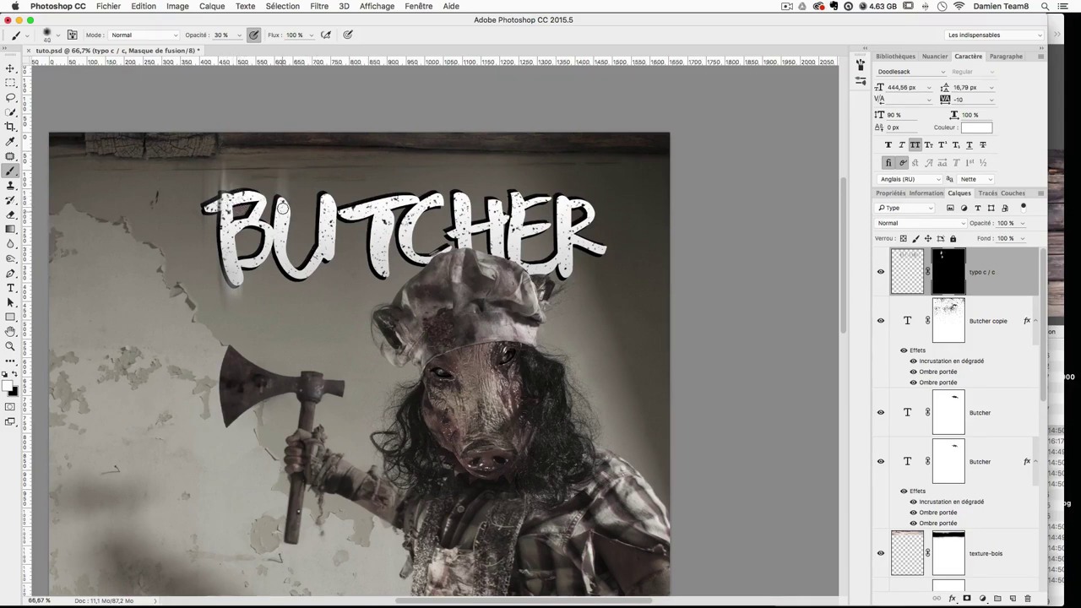
# Step: Paint white on the typo c / c mask over the U and the R to reveal their blurred streaks
pyautogui.moveTo(277, 206); pyautogui.dragTo(275, 193)
pyautogui.moveTo(284, 207); pyautogui.dragTo(282, 205)
pyautogui.moveTo(284, 258); pyautogui.dragTo(292, 258)
pyautogui.moveTo(543, 216); pyautogui.dragTo(566, 211)
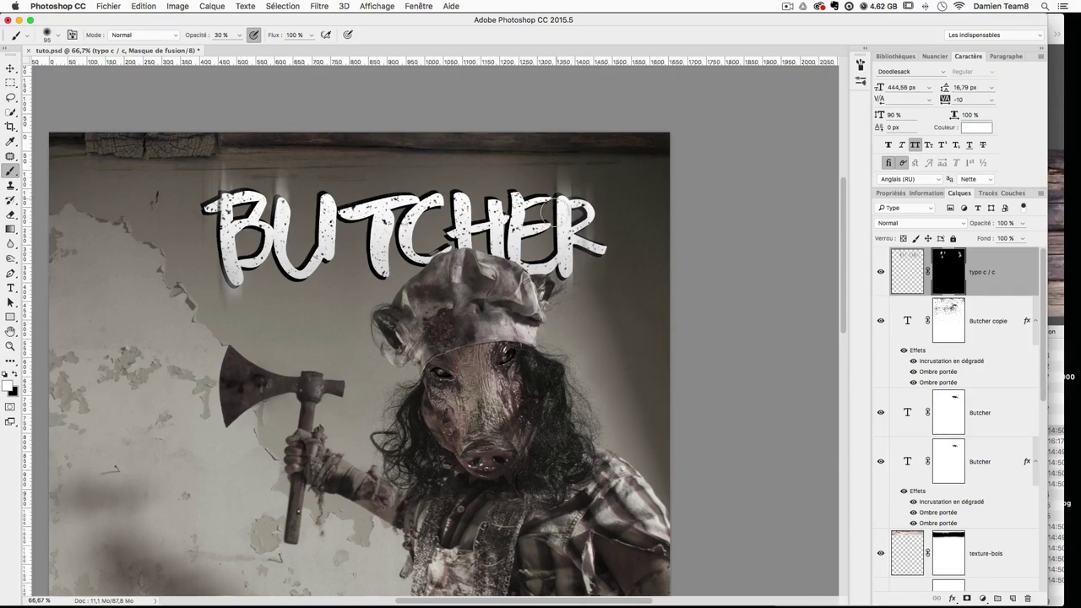
pyautogui.moveTo(563, 212); pyautogui.dragTo(559, 202)
pyautogui.moveTo(584, 198); pyautogui.dragTo(583, 200)
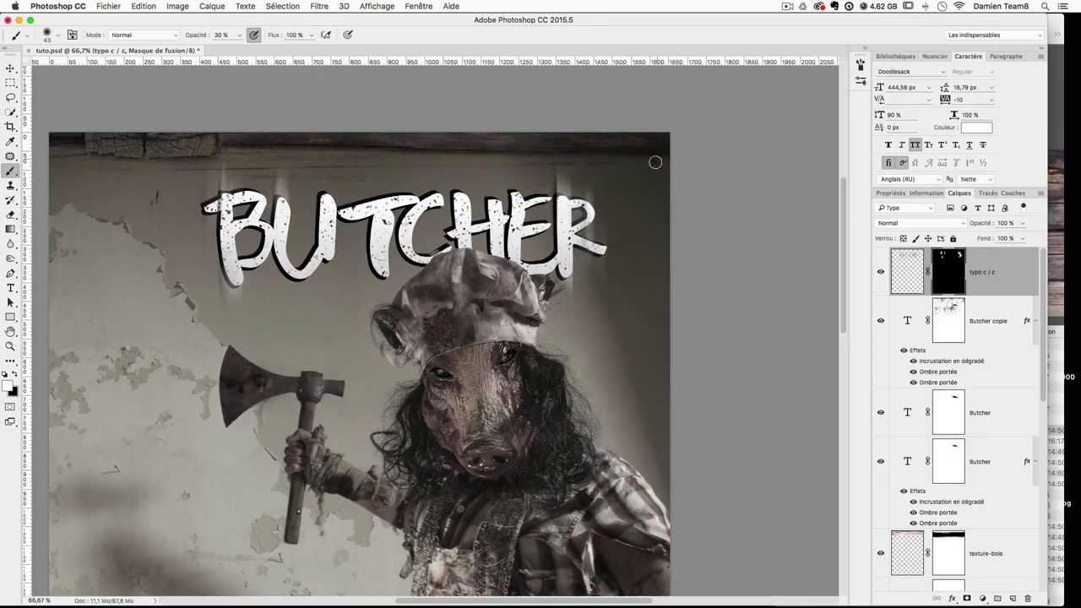
# Step: Touch up the typo c / c mask around the upper part of the R with small white and black brush strokes
pyautogui.press('x')
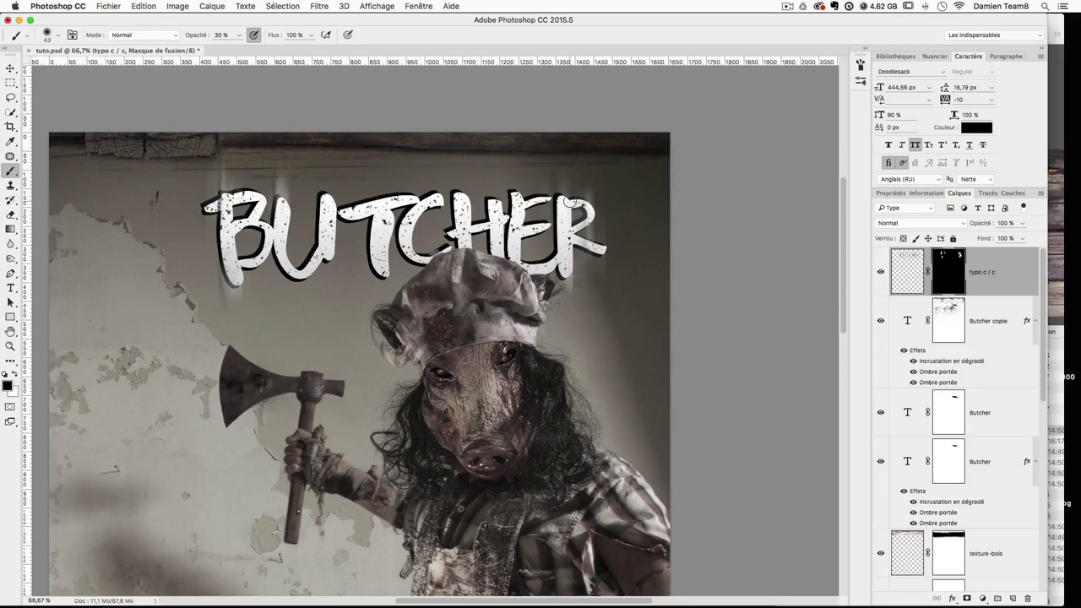
pyautogui.press('x')
pyautogui.moveTo(575, 204); pyautogui.dragTo(562, 218)
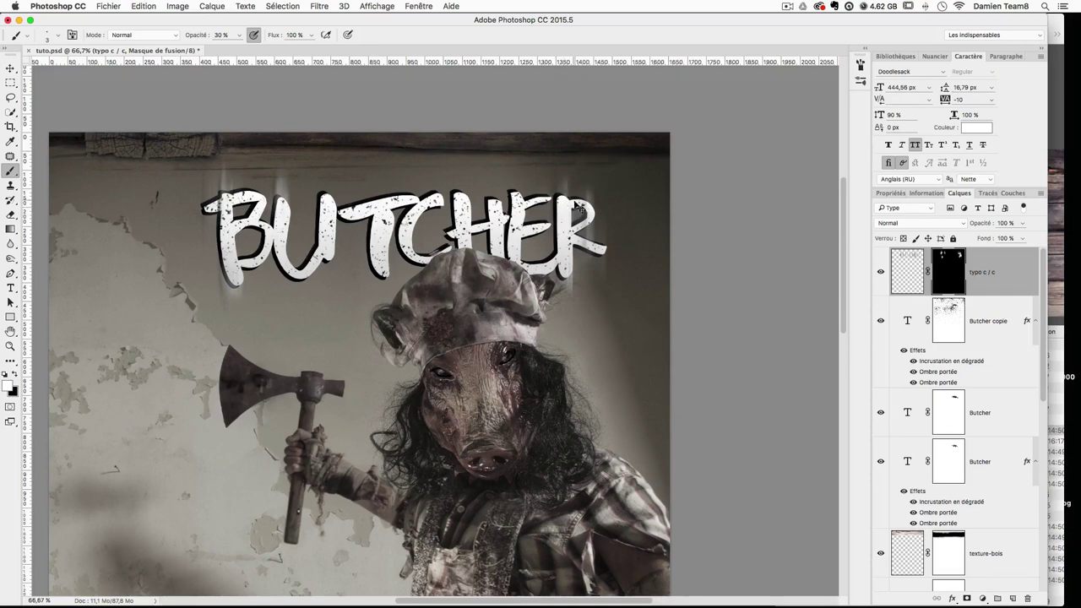
pyautogui.moveTo(573, 203); pyautogui.dragTo(570, 205)
pyautogui.press('super+z')
pyautogui.press('super+z')
pyautogui.press('x')
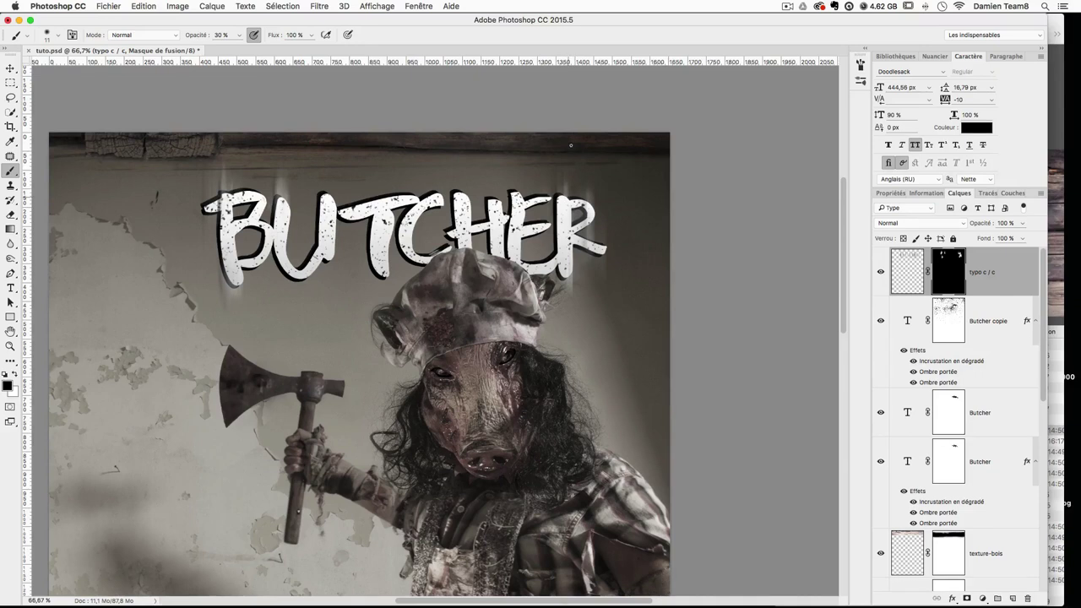
pyautogui.moveTo(573, 189); pyautogui.dragTo(567, 200)
# Step: Lasso the letter B on the typo c / c layer and copy it to a new layer
pyautogui.click(11, 68)
pyautogui.press('super+plus')
pyautogui.press('super+plus')
pyautogui.press('super+plus')
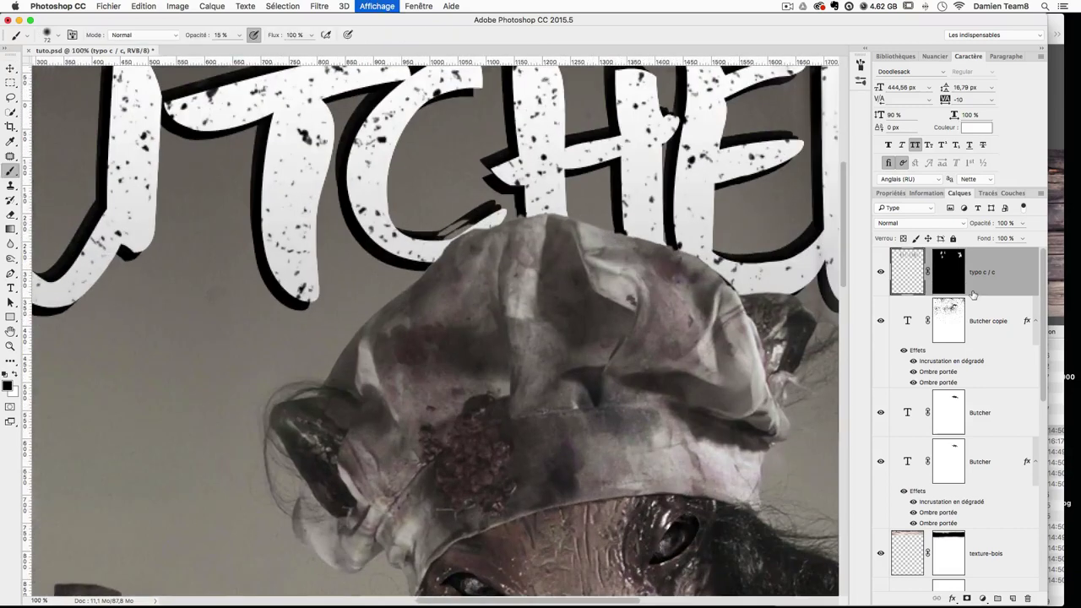
pyautogui.press('super+minus')
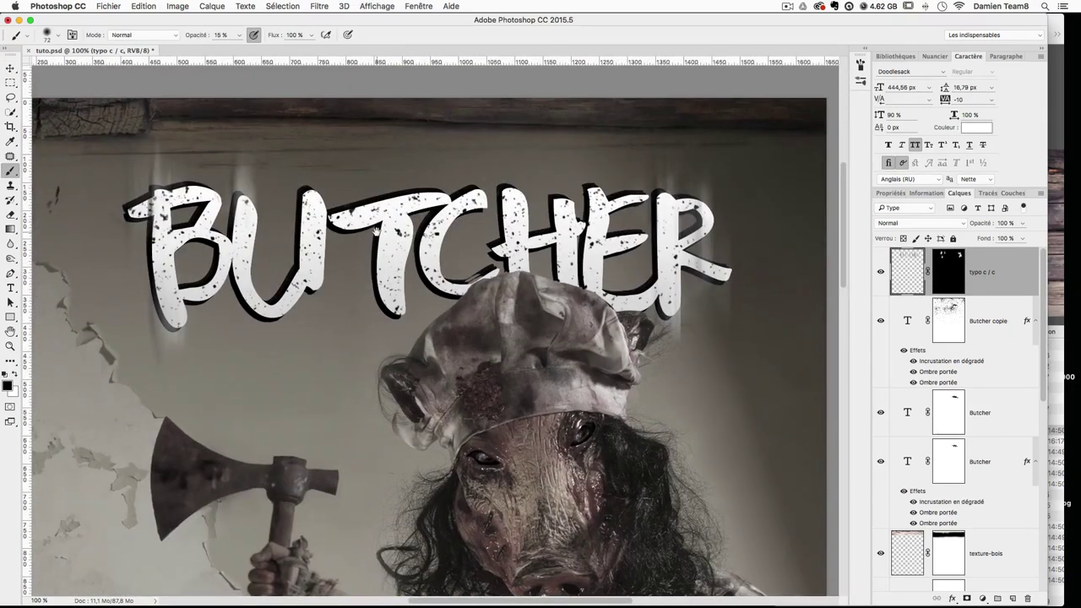
pyautogui.click(11, 98)
pyautogui.moveTo(202, 158)
pyautogui.mouseDown()
pyautogui.moveTo(244, 175)
pyautogui.moveTo(255, 160)
pyautogui.moveTo(205, 160)
pyautogui.moveTo(167, 183)
pyautogui.moveTo(192, 292)
pyautogui.moveTo(242, 346)
pyautogui.moveTo(297, 241)
pyautogui.moveTo(285, 161)
pyautogui.moveTo(241, 150)
pyautogui.mouseUp()
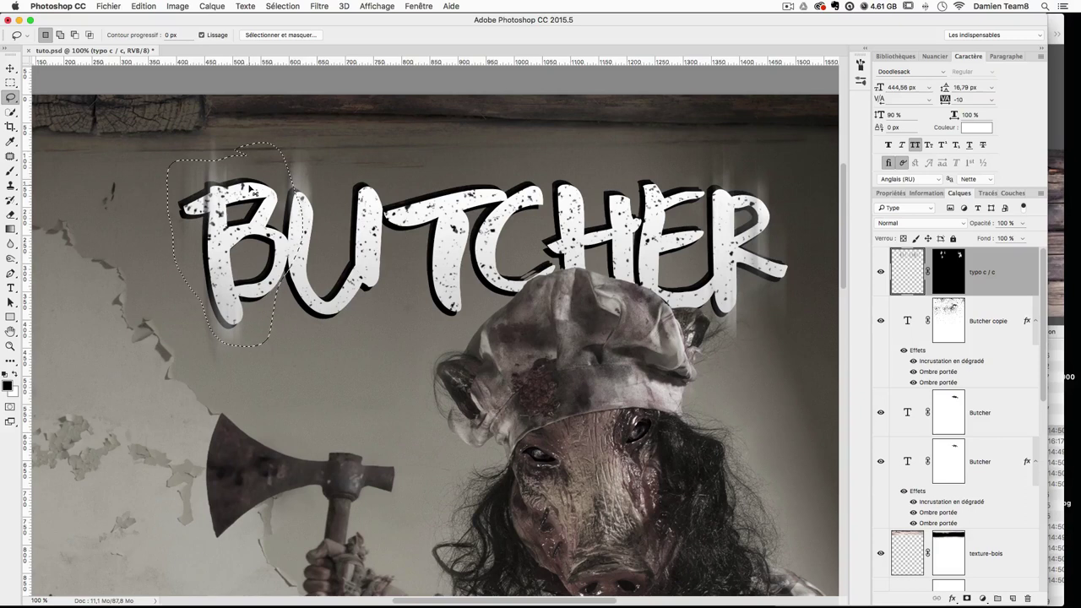
pyautogui.press('super+j')
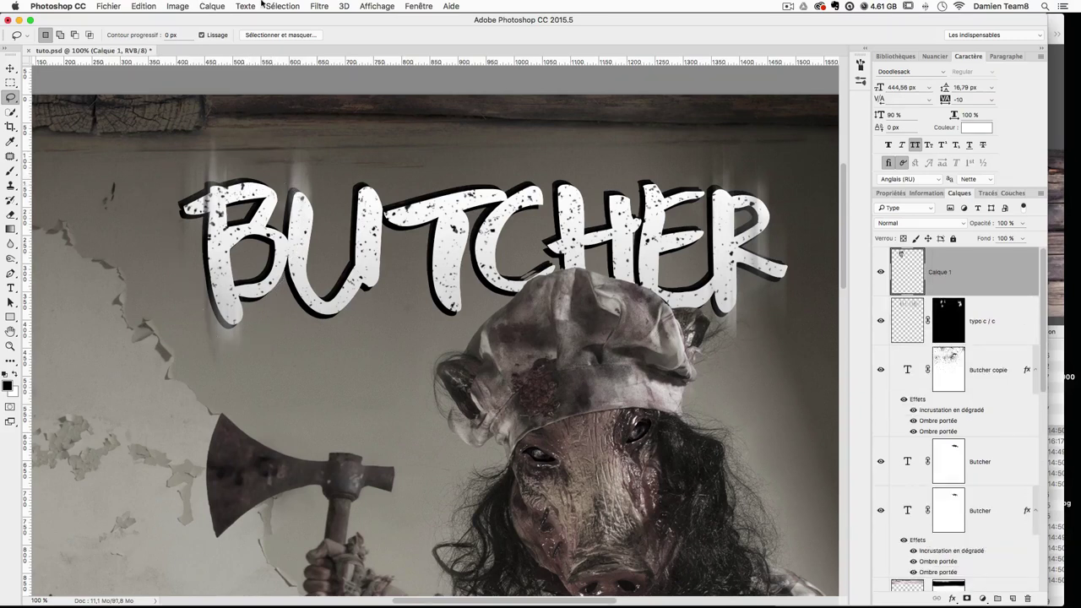
# Step: Apply a Gaussian Blur with a radius of 8.0 pixels to the copied B
pyautogui.click(319, 5)
pyautogui.moveTo(353, 166)
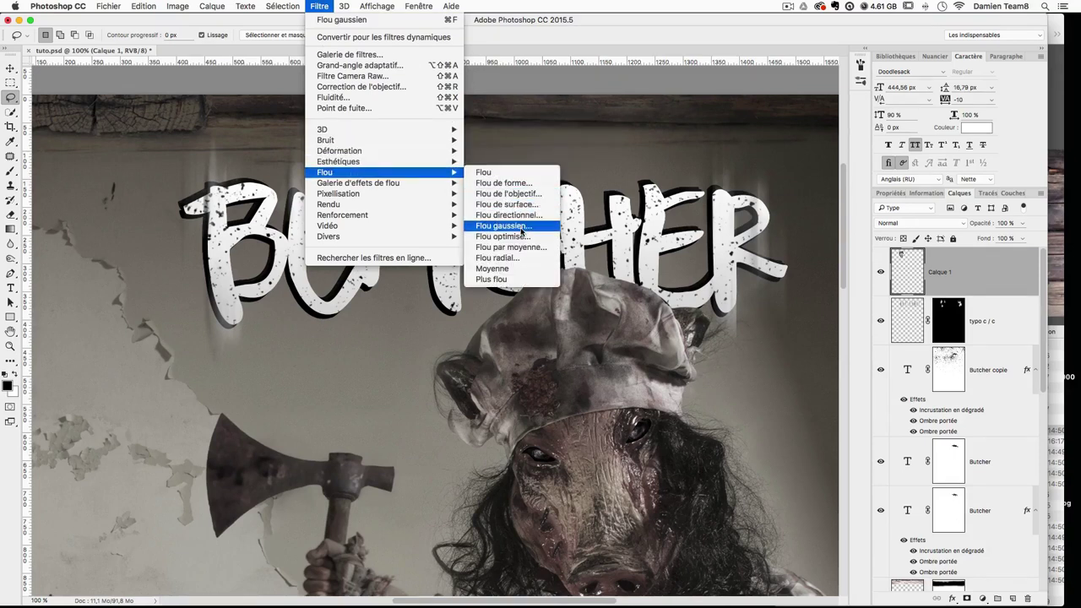
pyautogui.click(521, 227)
pyautogui.moveTo(818, 329); pyautogui.dragTo(809, 329)
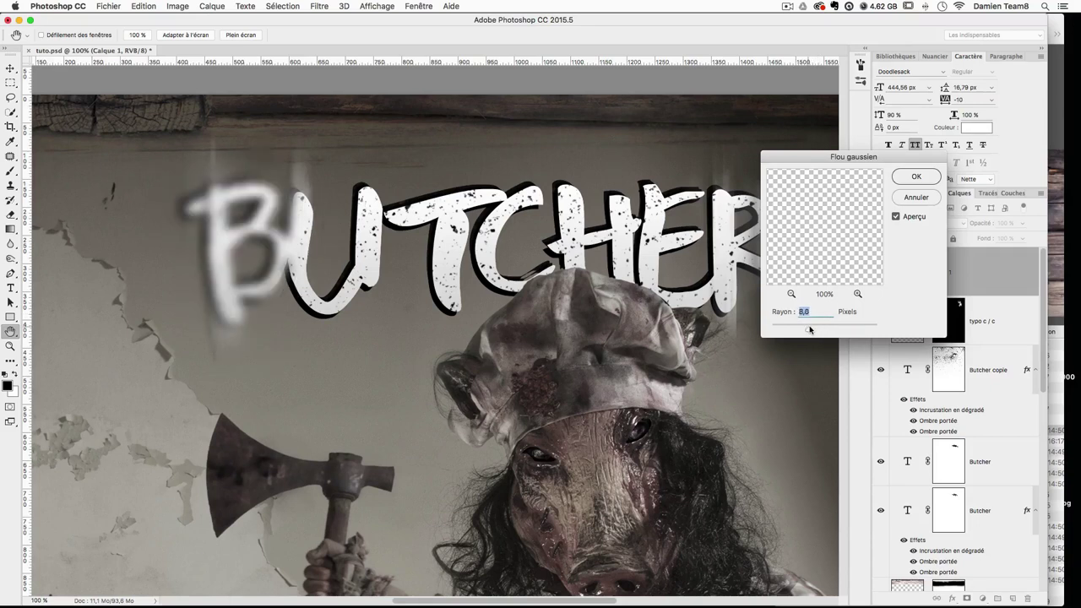
pyautogui.click(918, 177)
# Step: Add a layer mask to the blurred B layer and invert it to black
pyautogui.click(967, 598)
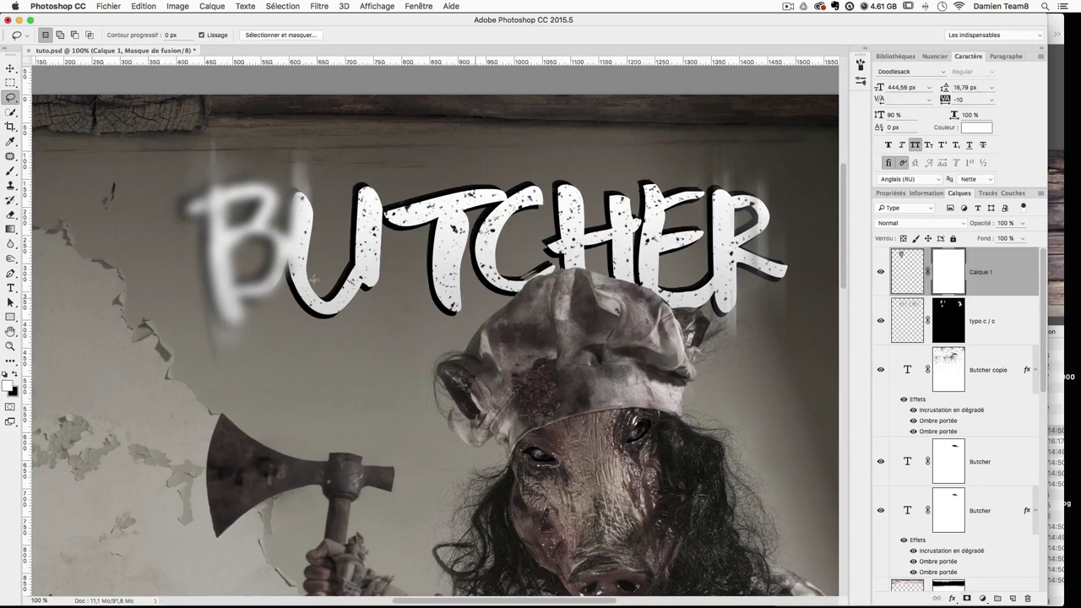
pyautogui.press('super+i')
pyautogui.press('x')
pyautogui.press('x')
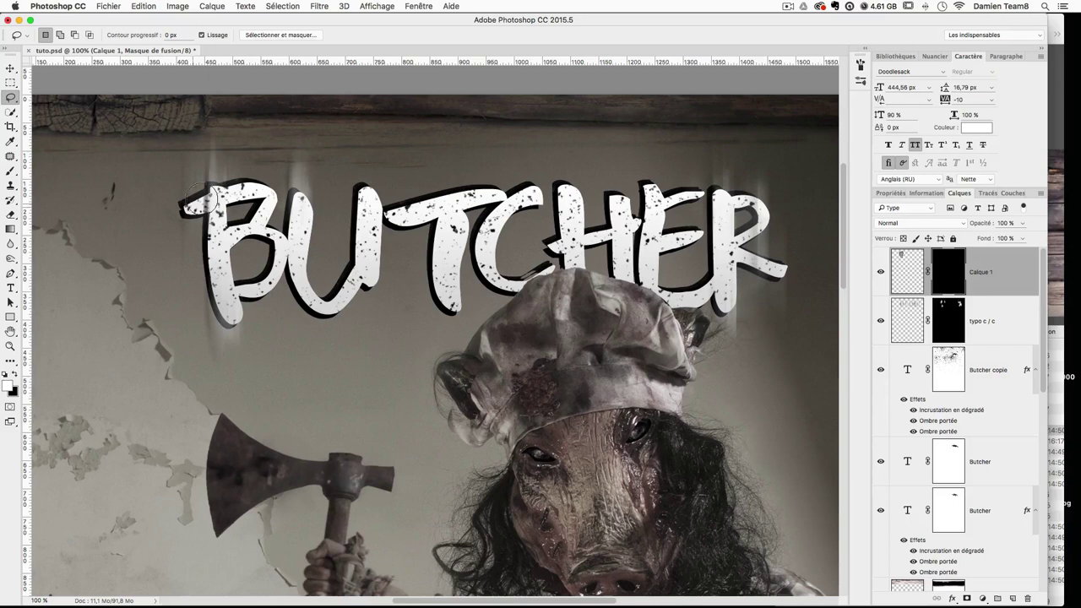
# Step: Paint white on the B layer's mask at the letter's outer tips and foot to bring in partial blur
pyautogui.press('b')
pyautogui.moveTo(189, 197)
pyautogui.mouseDown()
pyautogui.moveTo(186, 211)
pyautogui.moveTo(178, 205)
pyautogui.moveTo(192, 190)
pyautogui.mouseUp()
pyautogui.moveTo(168, 200)
pyautogui.mouseDown()
pyautogui.moveTo(188, 271)
pyautogui.moveTo(236, 349)
pyautogui.moveTo(227, 285)
pyautogui.moveTo(208, 321)
pyautogui.moveTo(201, 300)
pyautogui.moveTo(227, 326)
pyautogui.moveTo(225, 355)
pyautogui.moveTo(246, 315)
pyautogui.moveTo(246, 338)
pyautogui.moveTo(261, 328)
pyautogui.moveTo(259, 304)
pyautogui.moveTo(249, 312)
pyautogui.moveTo(288, 203)
pyautogui.moveTo(258, 181)
pyautogui.moveTo(263, 211)
pyautogui.moveTo(301, 203)
pyautogui.mouseUp()
pyautogui.moveTo(250, 308)
pyautogui.mouseDown()
pyautogui.moveTo(236, 333)
pyautogui.moveTo(205, 325)
pyautogui.moveTo(219, 327)
pyautogui.mouseUp()
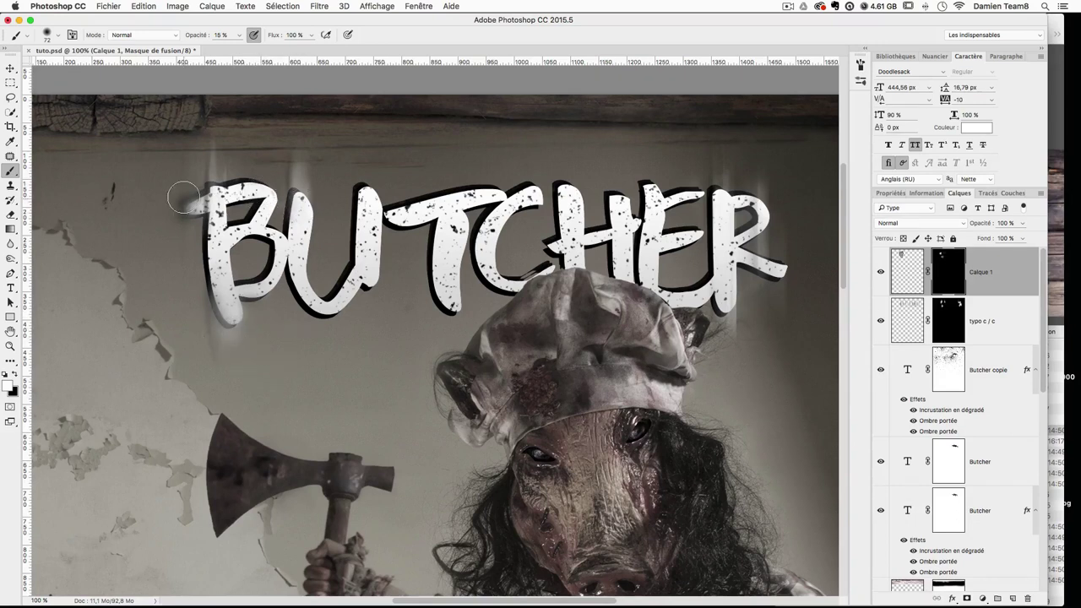
pyautogui.moveTo(209, 196); pyautogui.dragTo(203, 201)
# Step: Rename the blurred B layer as copie B
pyautogui.doubleClick(981, 272)
pyautogui.write('copie 8')
pyautogui.press('Return')
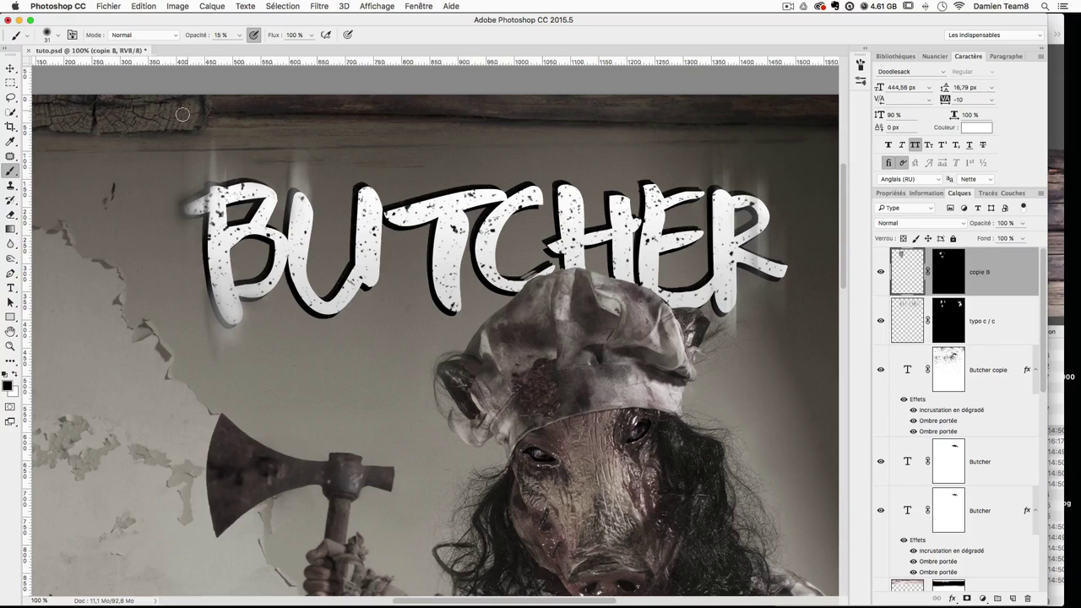
# Step: Lasso the final letter R of the title and copy and paste it onto a new layer
pyautogui.press('l')
pyautogui.hscroll(5, 661, 209)
pyautogui.moveTo(658, 159)
pyautogui.mouseDown()
pyautogui.moveTo(602, 152)
pyautogui.moveTo(582, 193)
pyautogui.moveTo(579, 305)
pyautogui.moveTo(726, 346)
pyautogui.moveTo(708, 170)
pyautogui.mouseUp()
pyautogui.click(708, 170)
pyautogui.moveTo(608, 145)
pyautogui.mouseDown()
pyautogui.moveTo(578, 213)
pyautogui.moveTo(581, 266)
pyautogui.moveTo(617, 336)
pyautogui.moveTo(684, 280)
pyautogui.moveTo(699, 244)
pyautogui.moveTo(677, 171)
pyautogui.moveTo(640, 152)
pyautogui.mouseUp()
pyautogui.press('super+c')
pyautogui.press('super+v')
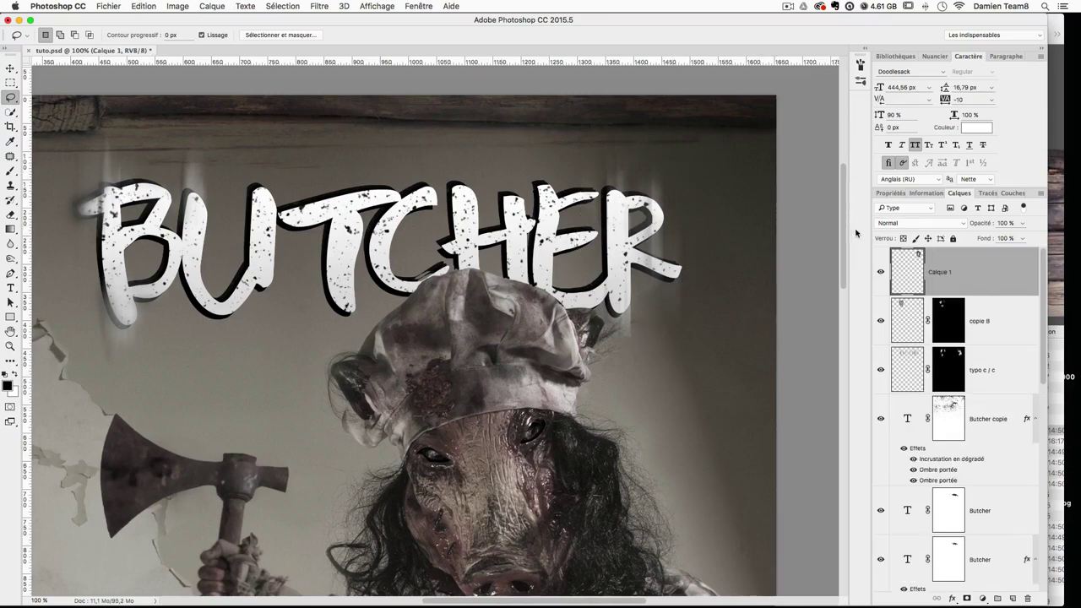
# Step: Rename the pasted R layer as copie R and add a layer mask to it
pyautogui.doubleClick(952, 271)
pyautogui.write('copie R')
pyautogui.press('Return')
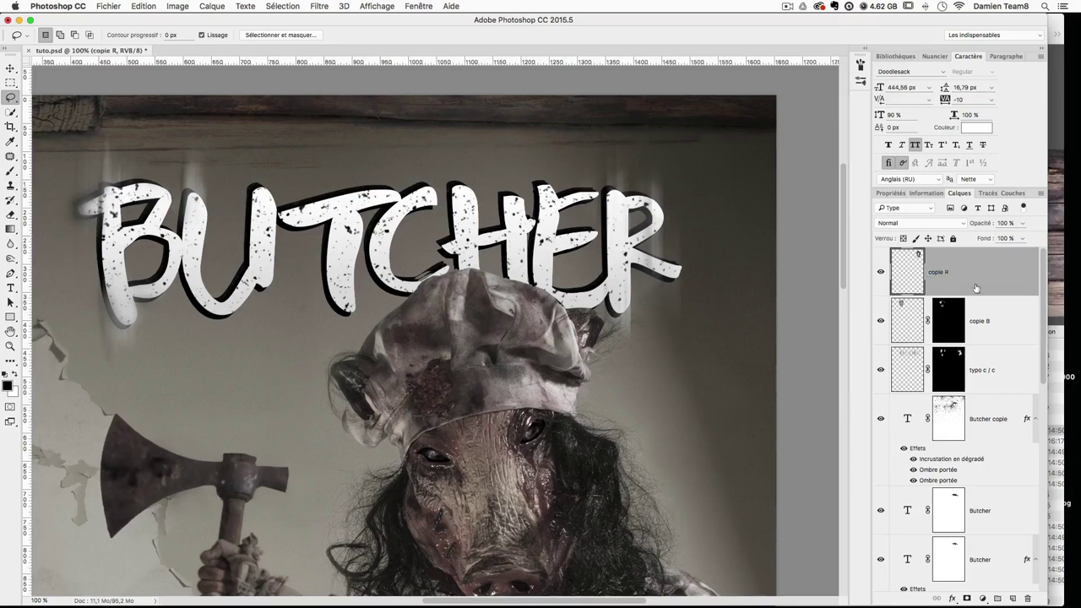
pyautogui.click(967, 597)
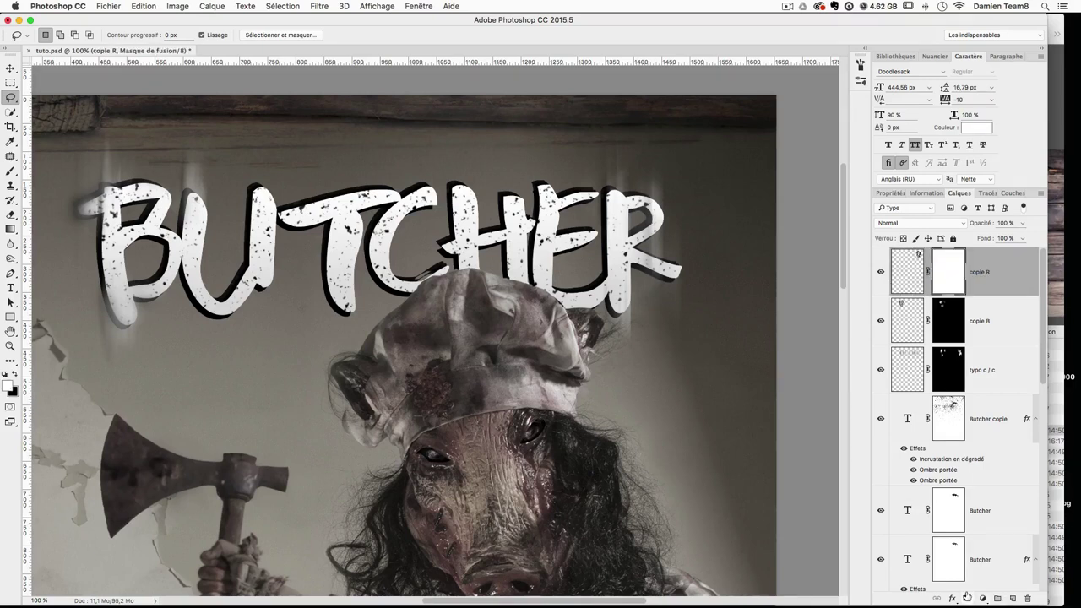
pyautogui.press('super+i')
pyautogui.click(897, 284)
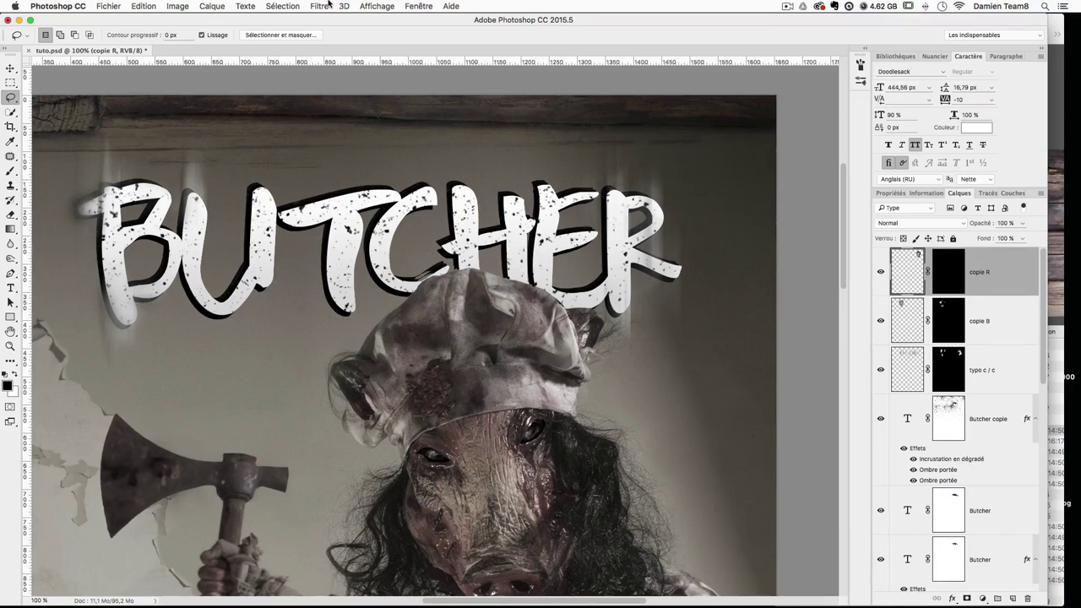
pyautogui.press('super+z')
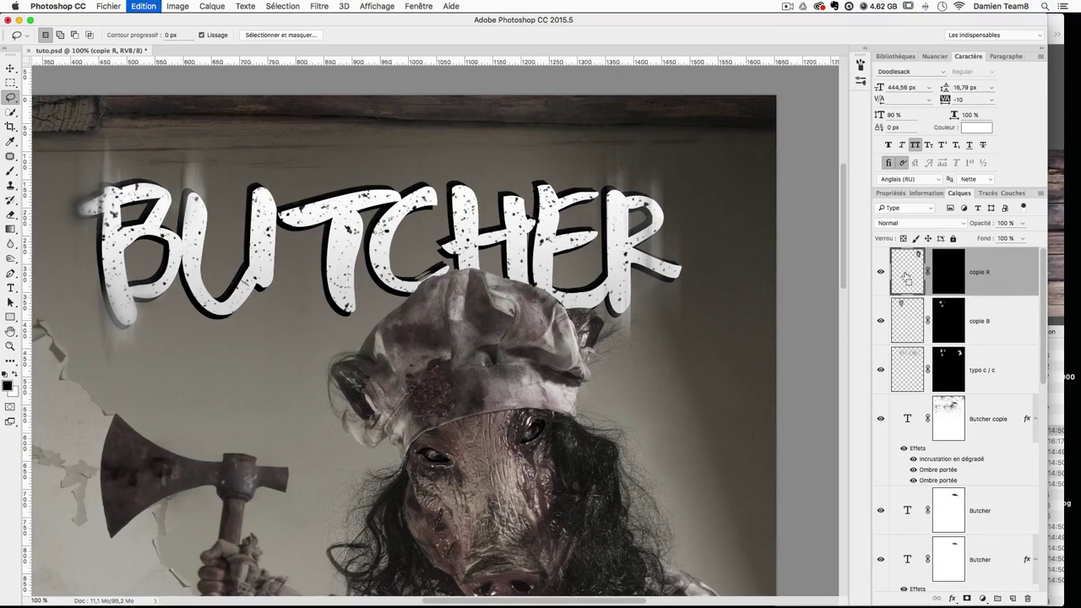
pyautogui.click(950, 277)
# Step: Reapply the last Gaussian Blur to the copie R image, and invert that layer's mask to black
pyautogui.click(917, 278)
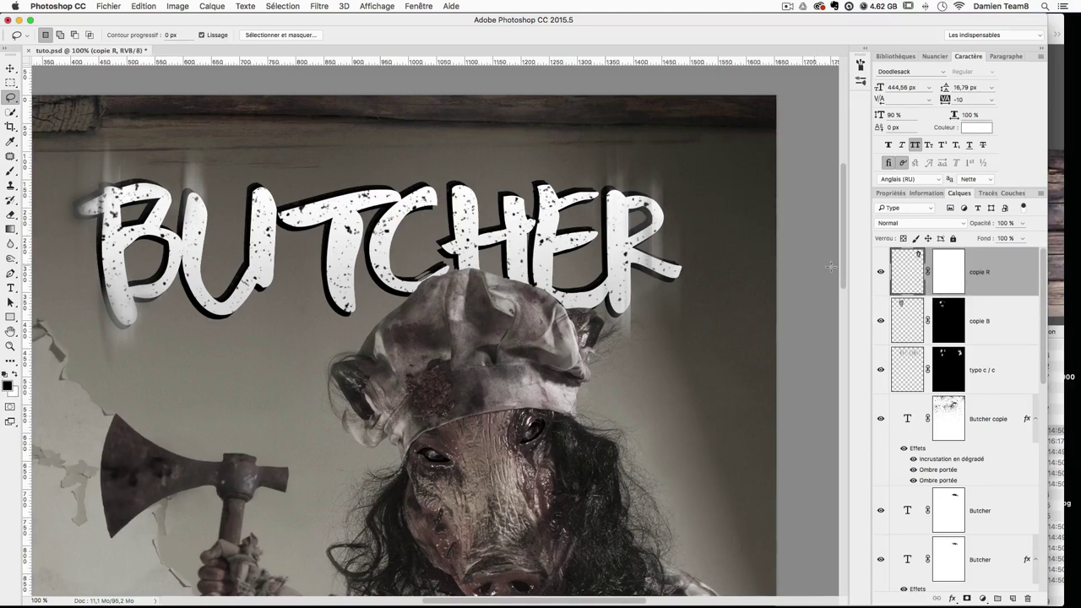
pyautogui.press('super+f')
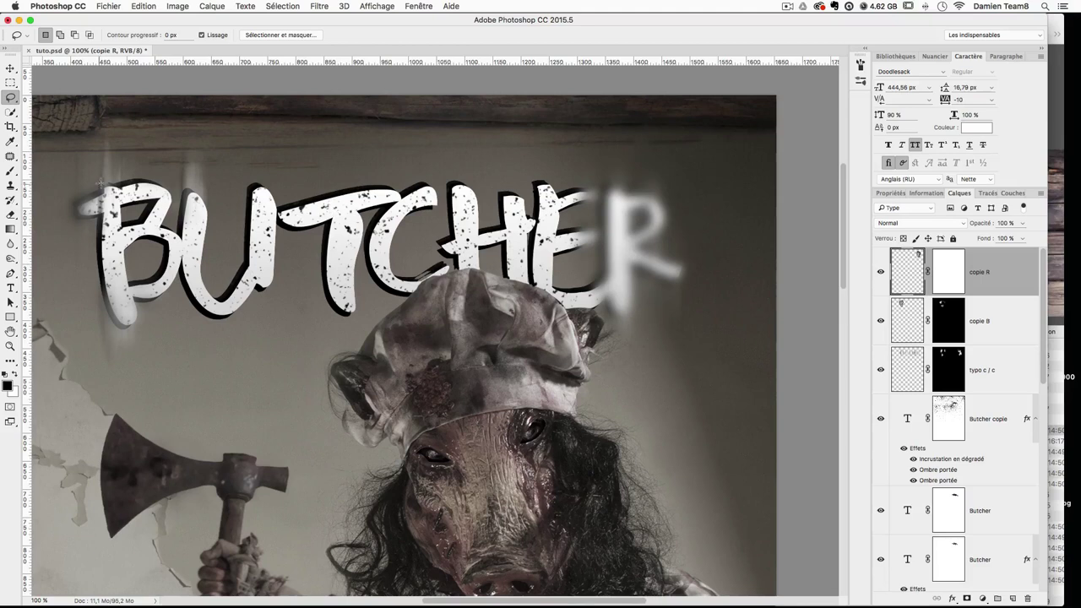
pyautogui.click(321, 6)
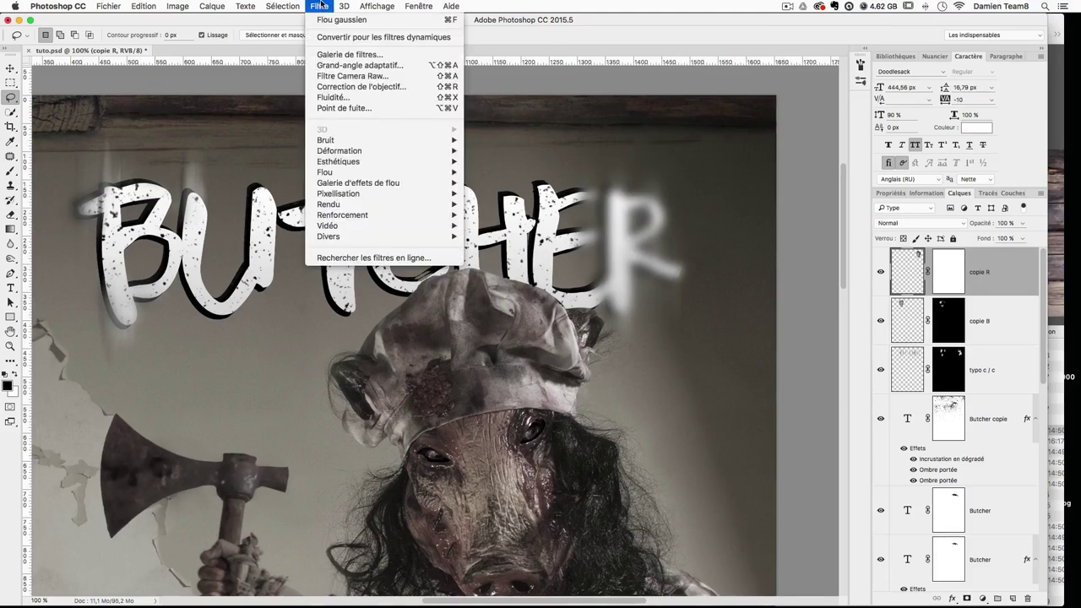
pyautogui.click(320, 6)
pyautogui.click(961, 275)
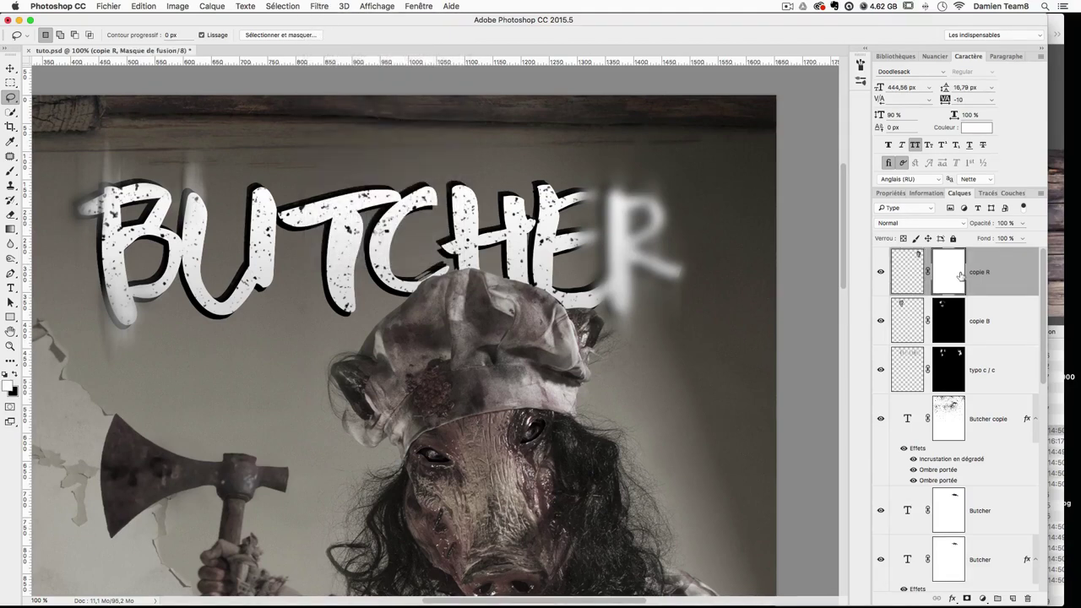
pyautogui.press('super+i')
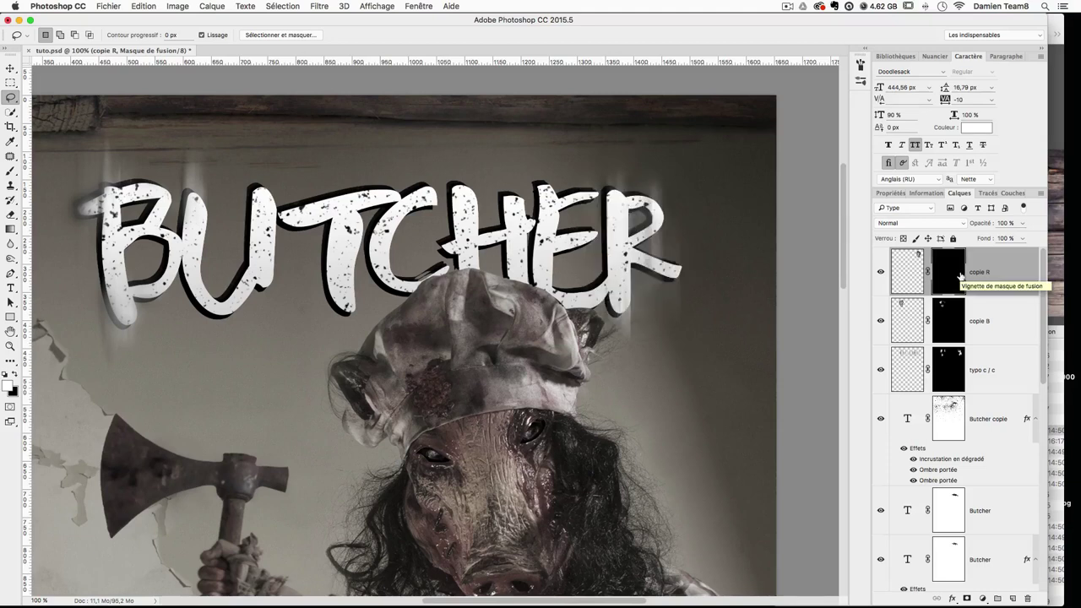
# Step: Paint white on the copie R mask over the letter's upper part and lower stem to reveal the blur
pyautogui.press('b')
pyautogui.moveTo(613, 184)
pyautogui.mouseDown()
pyautogui.moveTo(651, 192)
pyautogui.moveTo(662, 224)
pyautogui.moveTo(682, 223)
pyautogui.moveTo(667, 223)
pyautogui.moveTo(667, 199)
pyautogui.moveTo(660, 222)
pyautogui.moveTo(660, 211)
pyautogui.moveTo(625, 204)
pyautogui.mouseUp()
pyautogui.moveTo(632, 290)
pyautogui.mouseDown()
pyautogui.moveTo(621, 308)
pyautogui.moveTo(629, 282)
pyautogui.mouseUp()
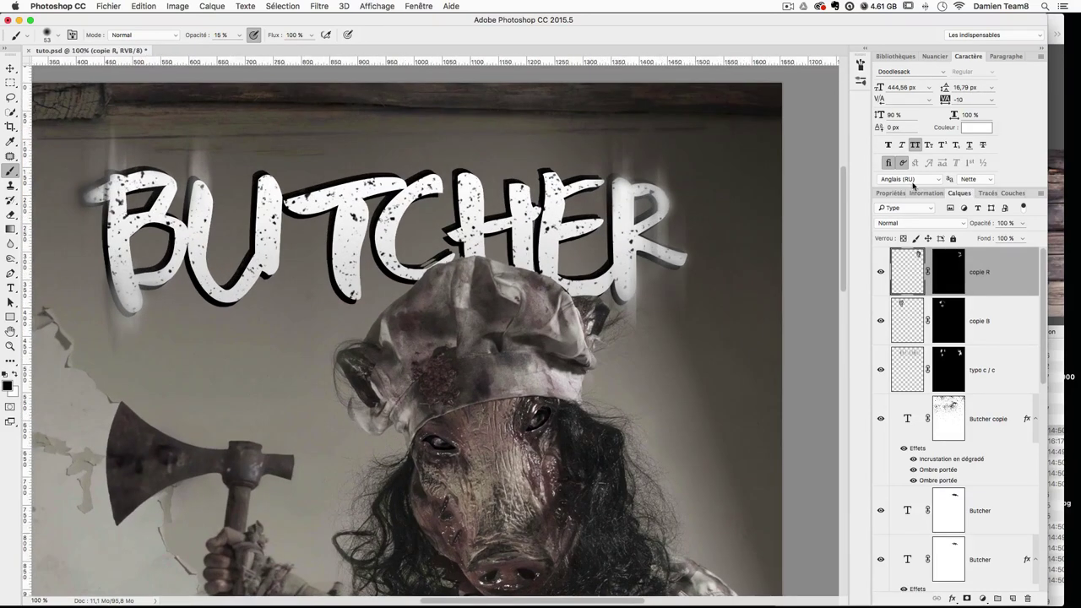
# Step: Apply a Motion Blur to the copie R image with an angle of about 9° and a distance of about 35 pixels
pyautogui.click(328, 6)
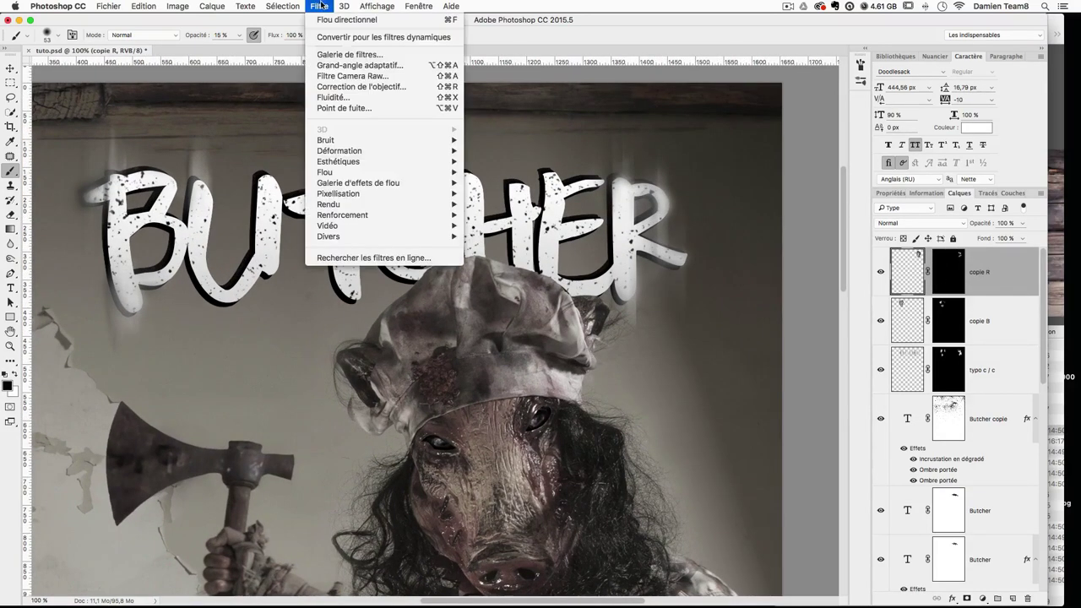
pyautogui.moveTo(385, 160)
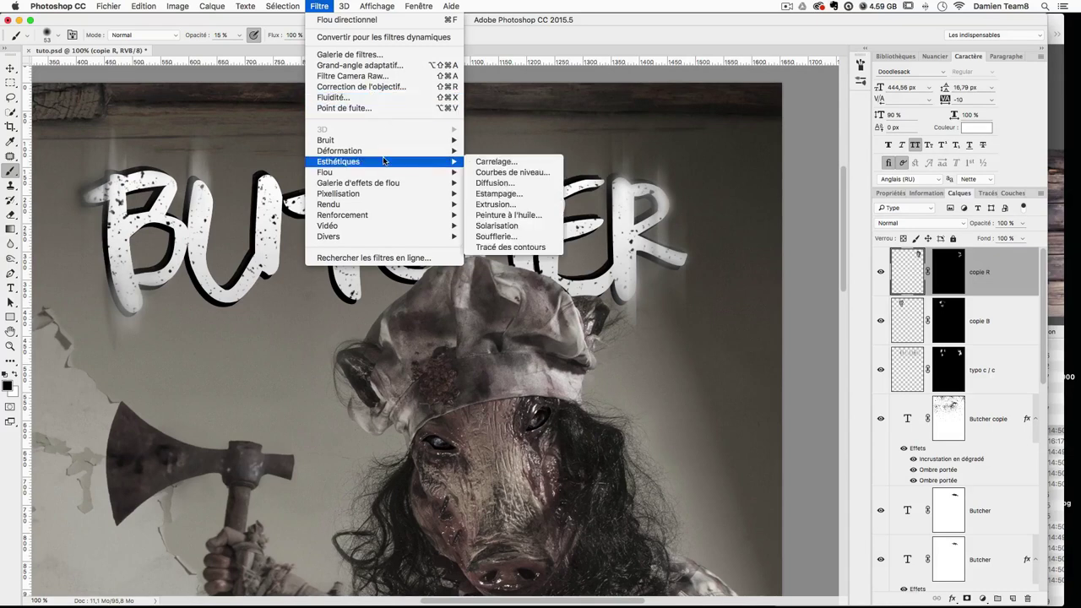
pyautogui.click(507, 228)
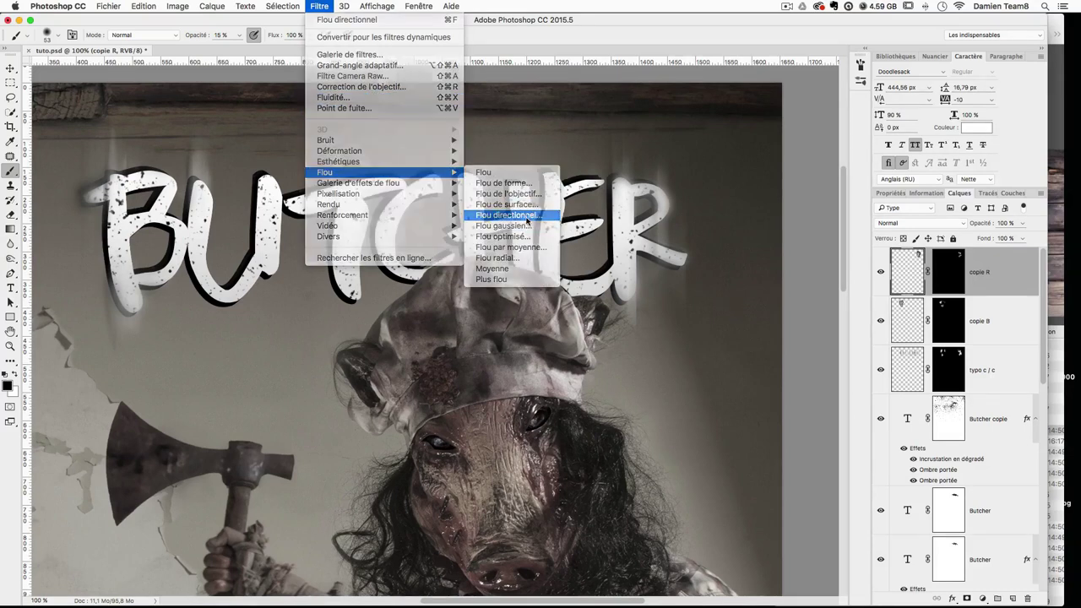
pyautogui.moveTo(838, 323); pyautogui.dragTo(841, 322)
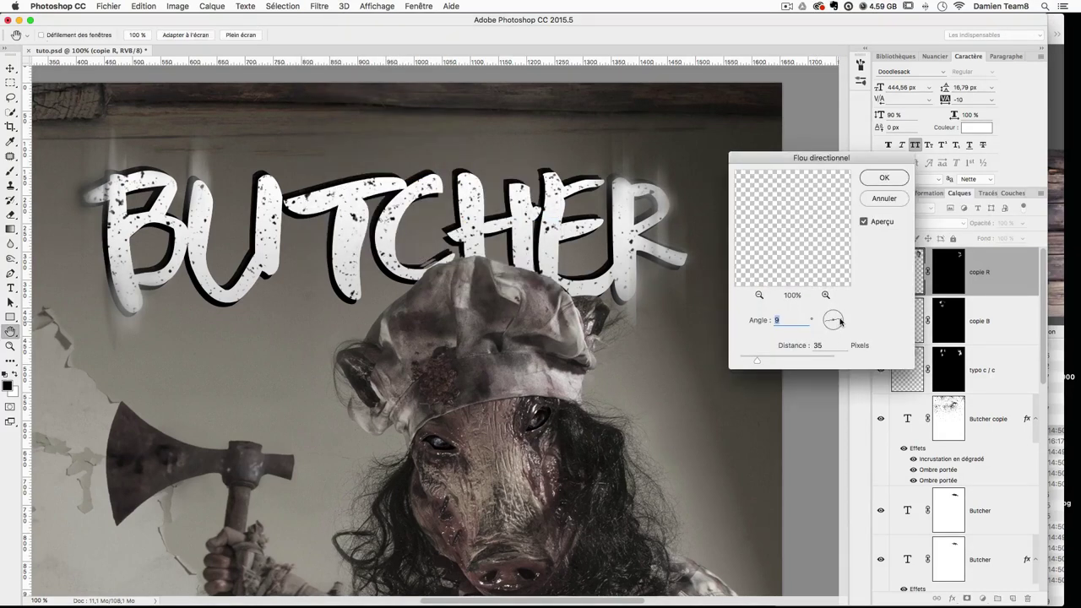
pyautogui.moveTo(758, 361); pyautogui.dragTo(757, 365)
pyautogui.click(885, 178)
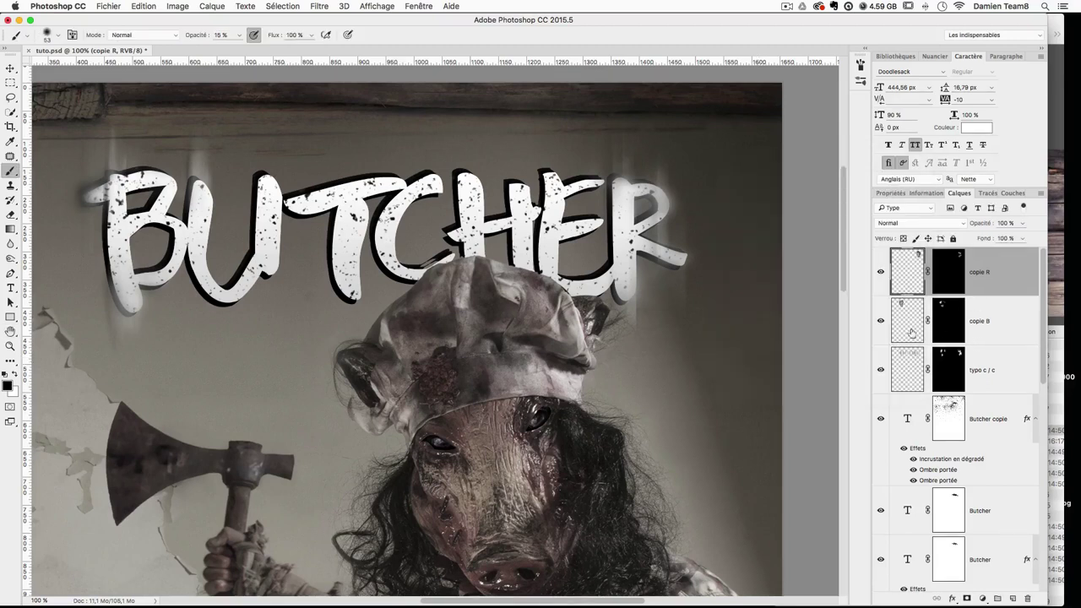
pyautogui.click(911, 326)
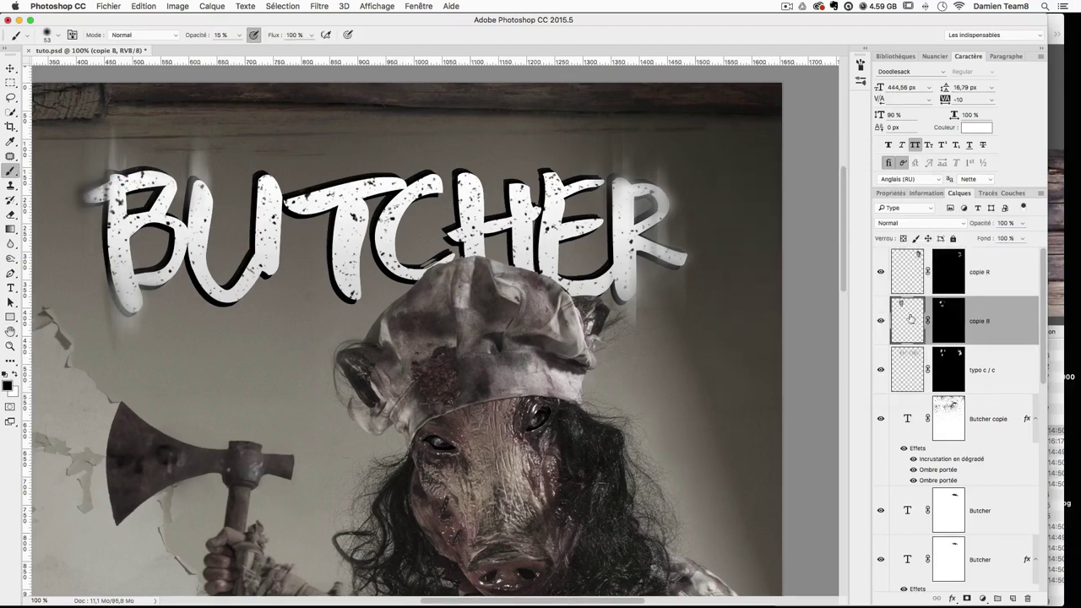
pyautogui.click(945, 328)
pyautogui.click(906, 326)
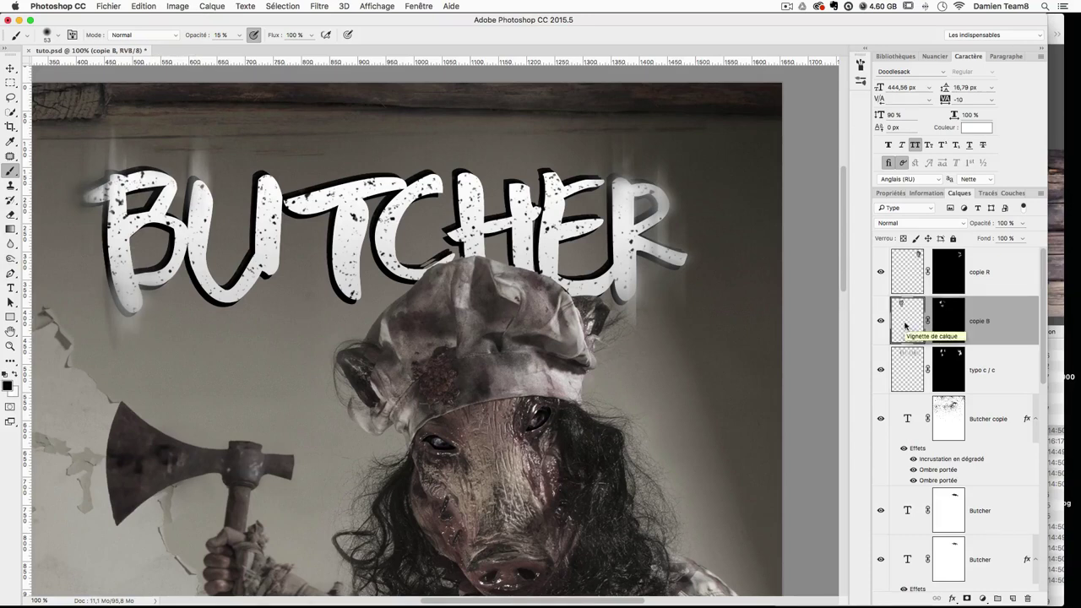
pyautogui.press('super+z')
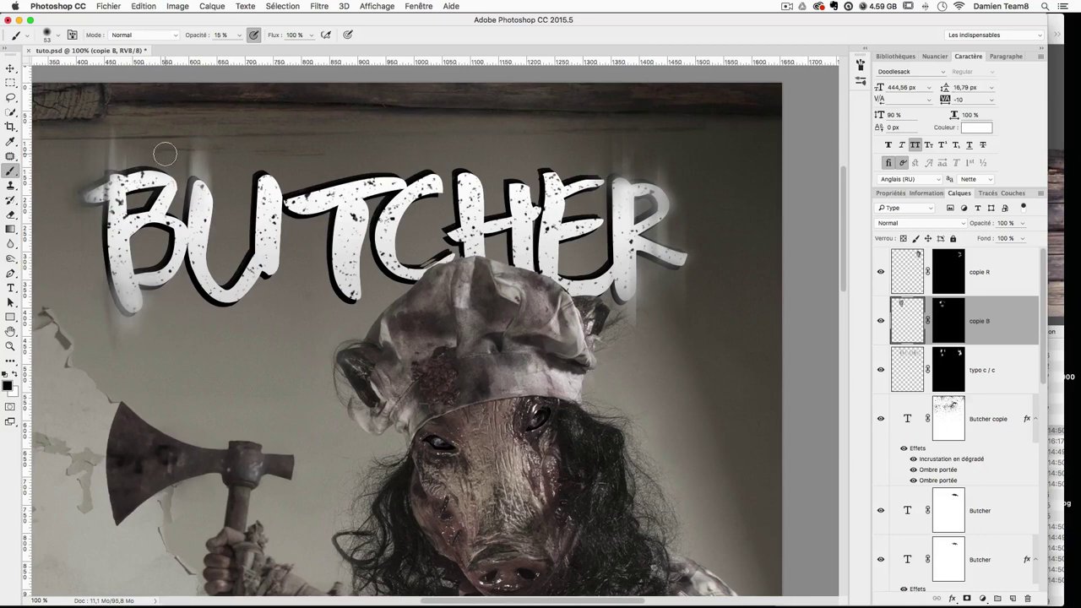
pyautogui.press('super+minus')
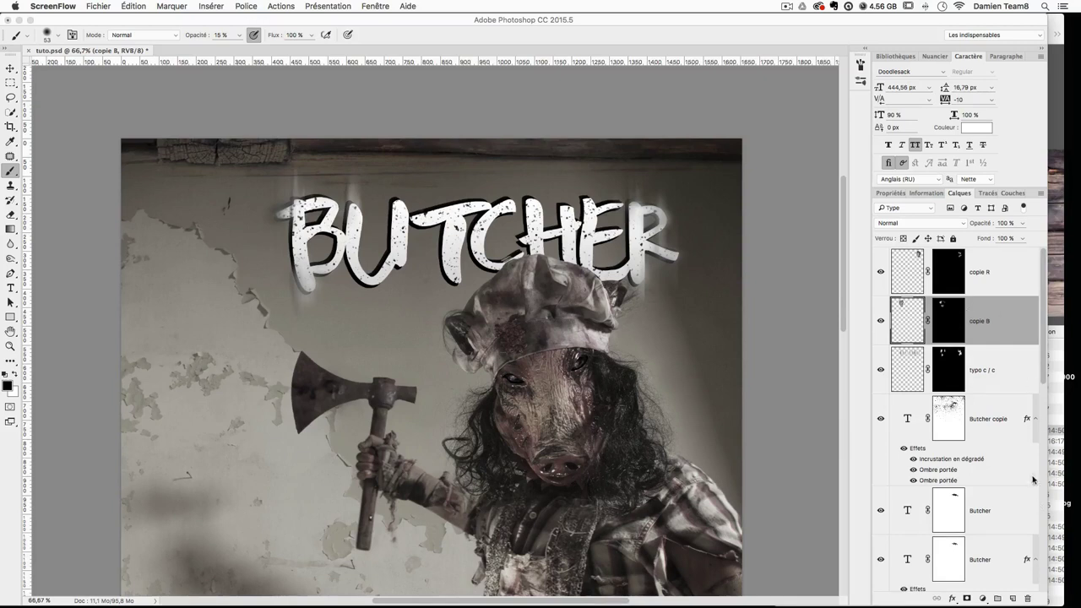
pyautogui.click(998, 266)
pyautogui.moveTo(998, 321); pyautogui.dragTo(1008, 281)
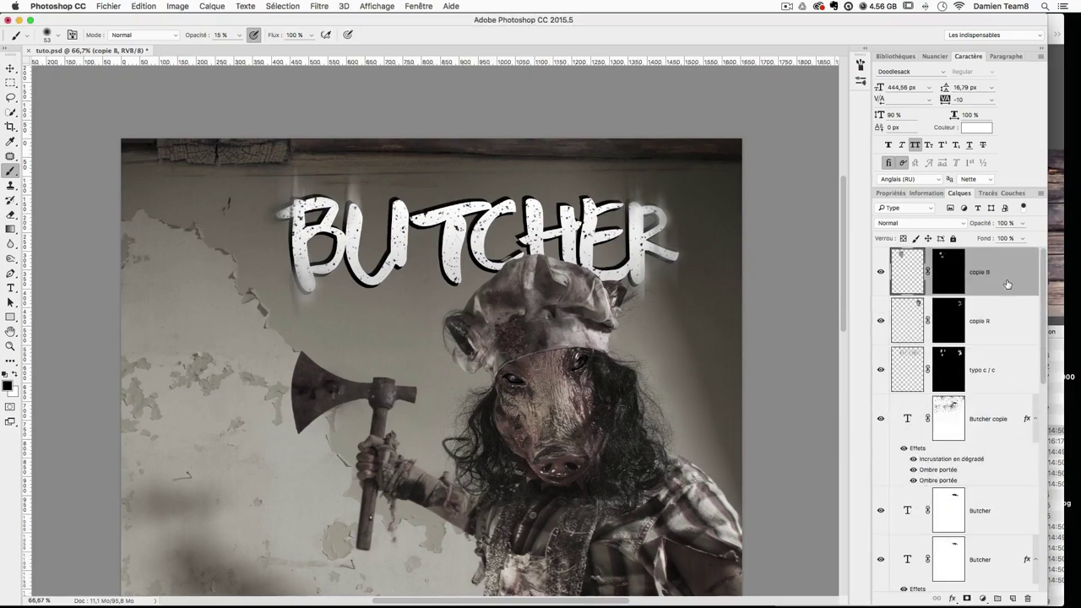
pyautogui.press('super+z')
# Step: Add a new layer above copie R and load the lower Butcher text layer's letter shapes as a selection
pyautogui.click(1011, 598)
pyautogui.scroll(-5, 954, 473)
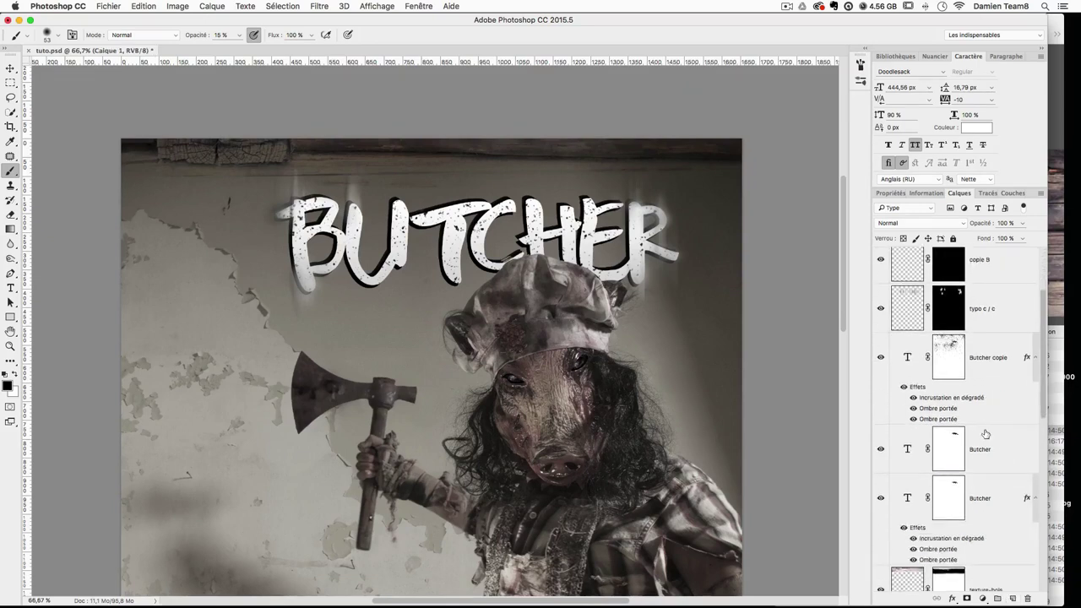
pyautogui.keyDown('super'); pyautogui.click(947, 513); pyautogui.keyUp('super')
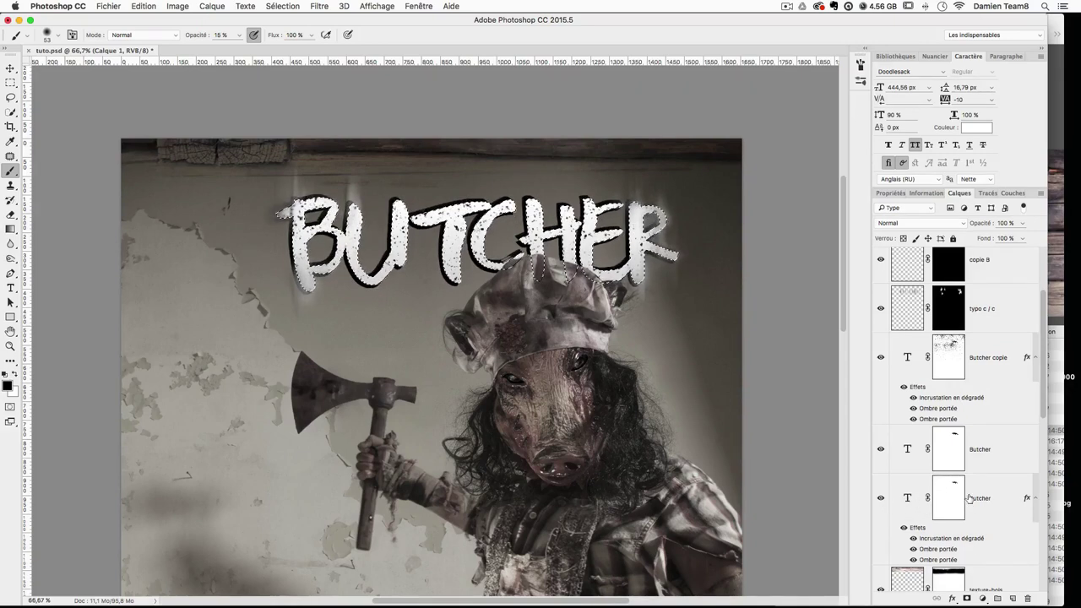
pyautogui.scroll(4, 970, 497)
pyautogui.scroll(2, 960, 198)
pyautogui.scroll(-2, 938, 292)
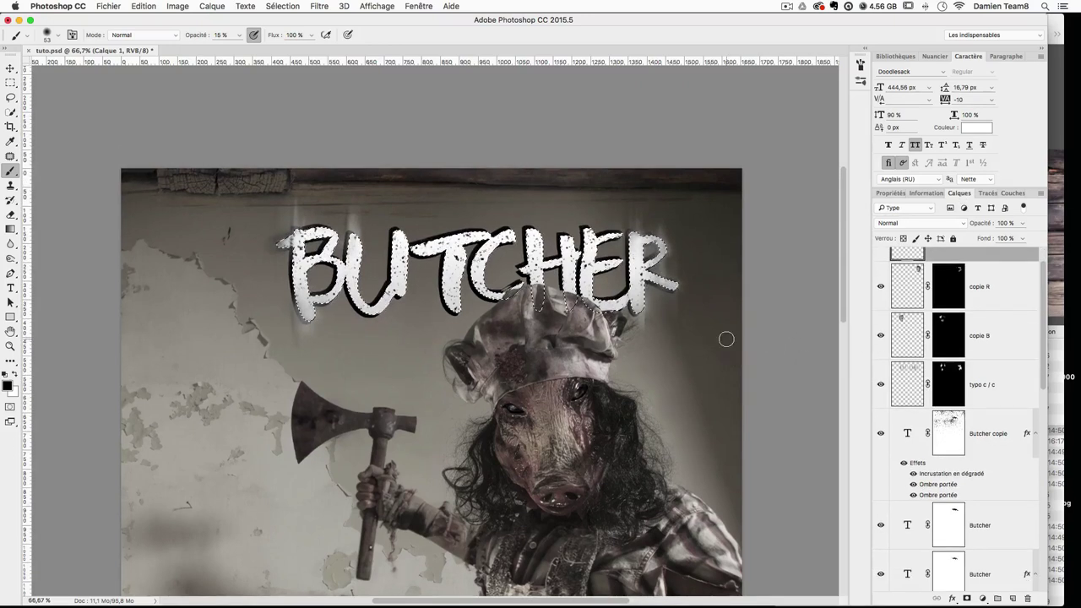
pyautogui.scroll(-1, 728, 337)
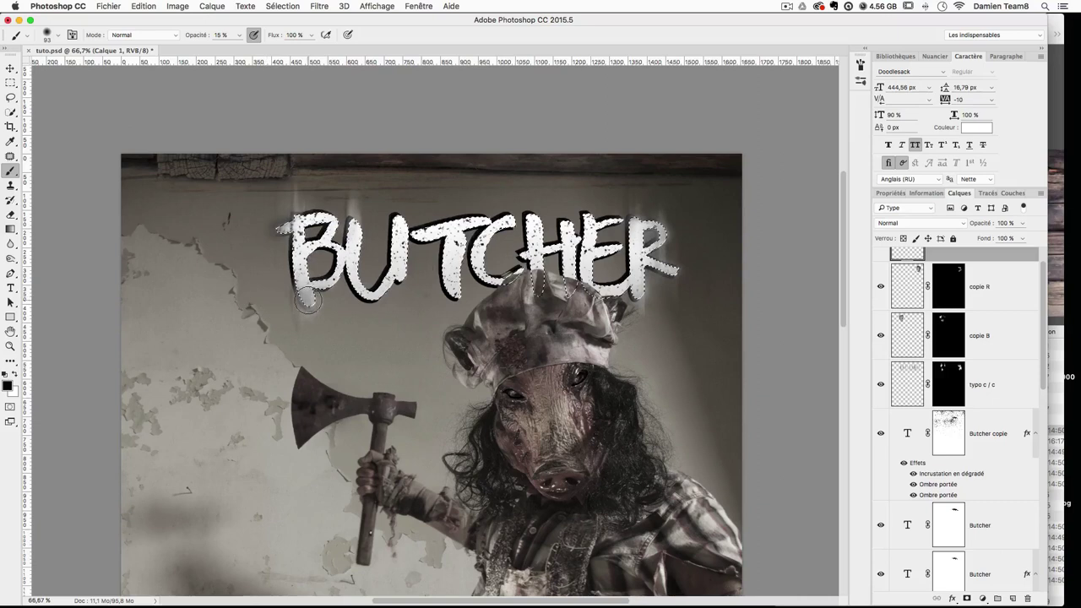
pyautogui.scroll(2, 908, 346)
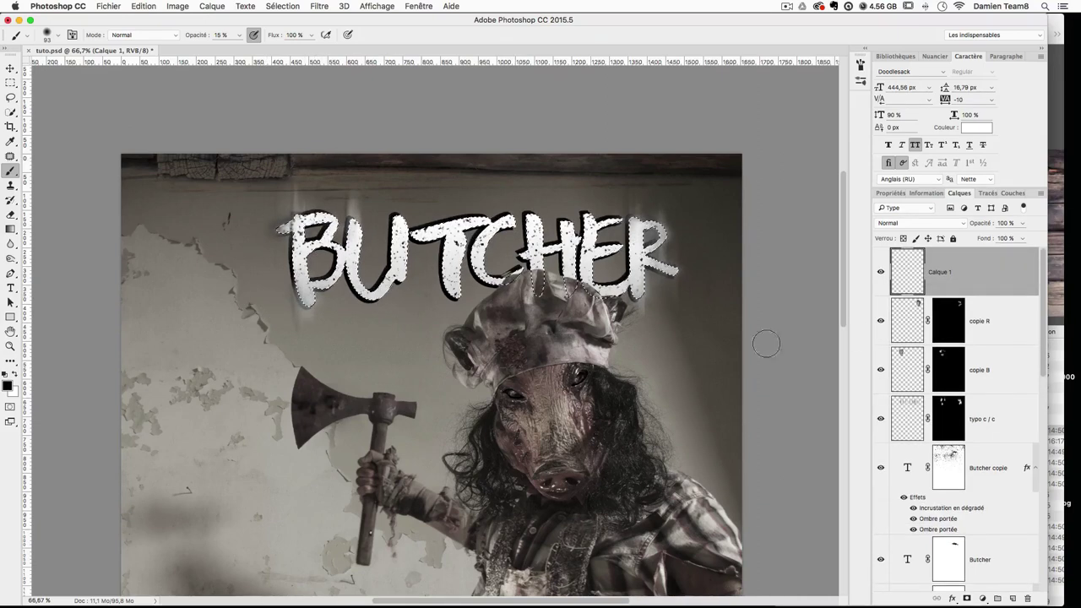
# Step: Set the brush opacity to 10%, paint soft black shading inside the selected letters along their lower parts, and deselect
pyautogui.moveTo(226, 34); pyautogui.dragTo(167, 35)
pyautogui.write('10')
pyautogui.press('Return')
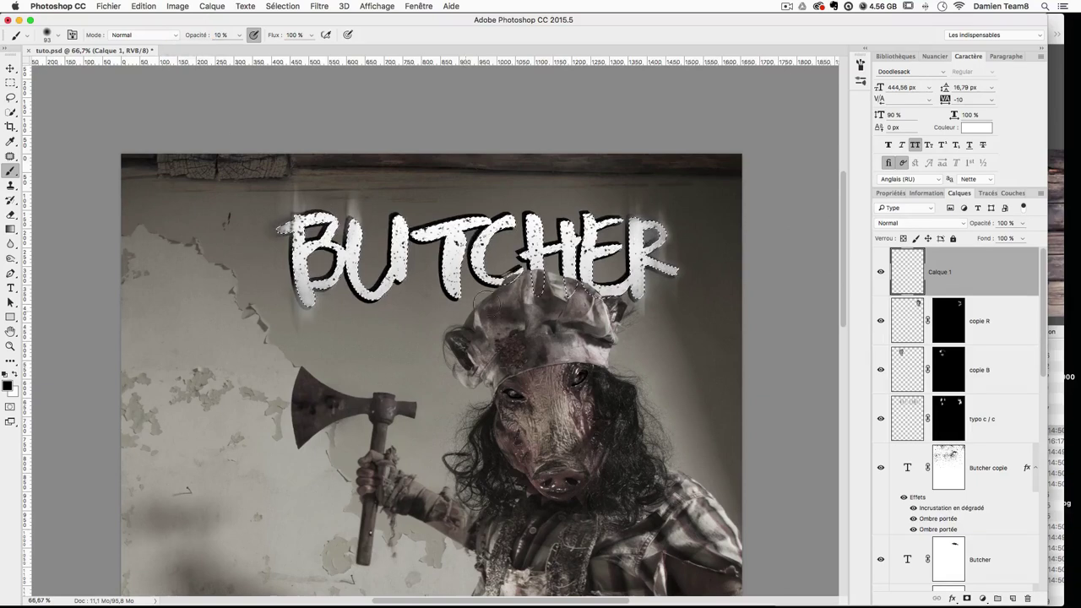
pyautogui.click(453, 287)
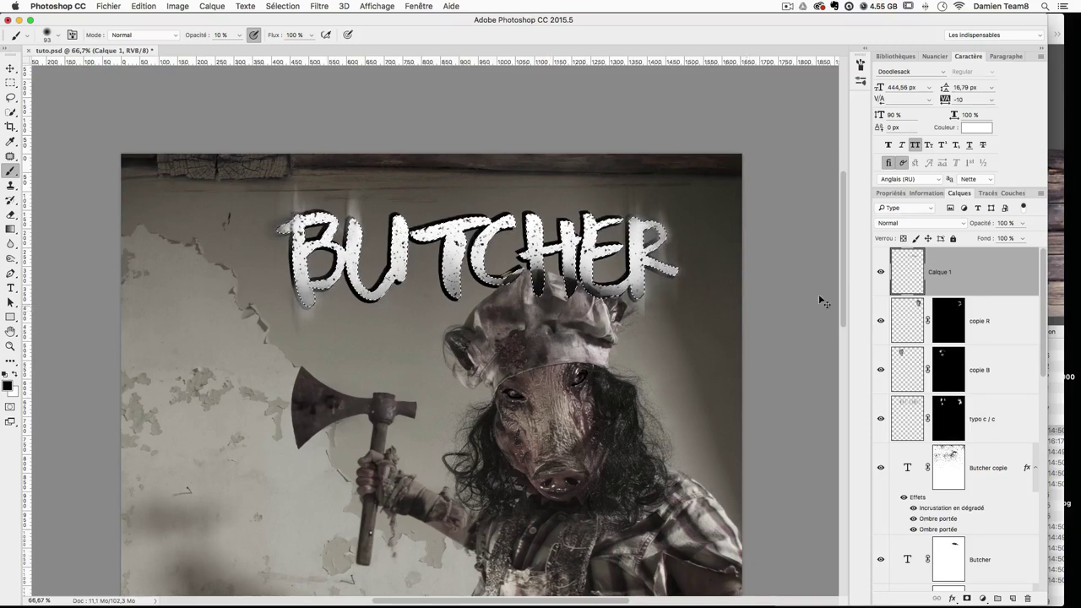
pyautogui.press('super+d')
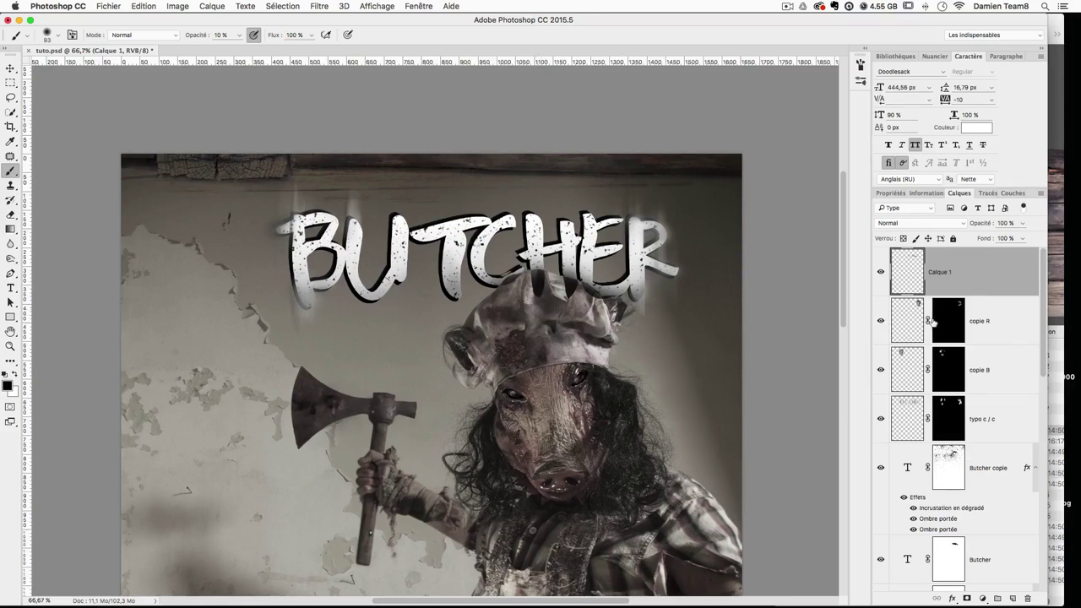
# Step: Clear the black shading that falls on the chef's hat, using the lower Butcher layer's mask as the selection, and deselect
pyautogui.scroll(-3, 932, 499)
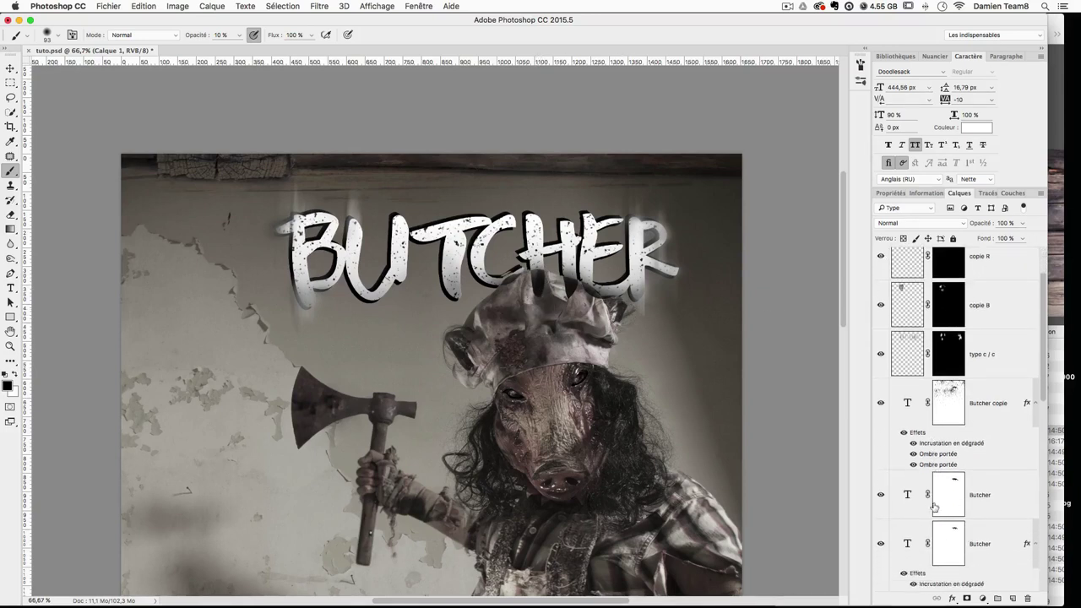
pyautogui.keyDown('super'); pyautogui.click(946, 537); pyautogui.keyUp('super')
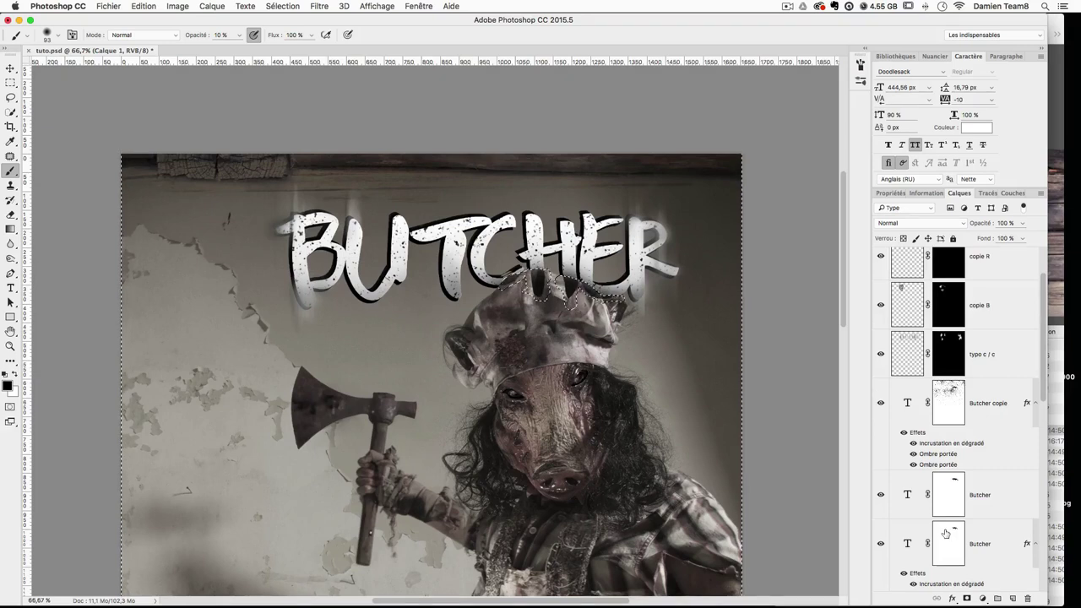
pyautogui.scroll(2, 973, 332)
pyautogui.scroll(2, 973, 332)
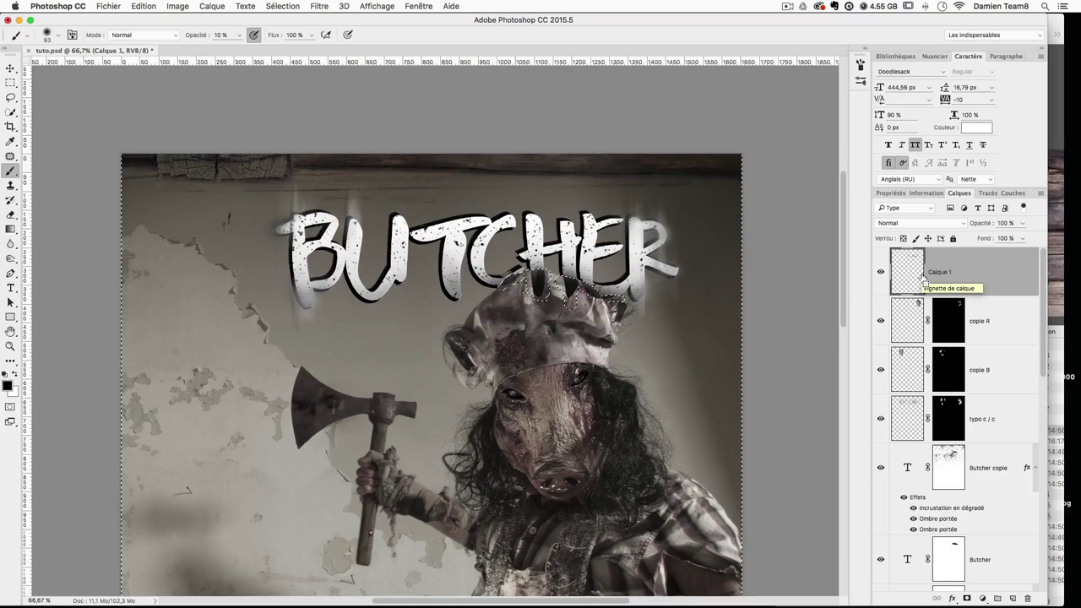
pyautogui.keyDown('super'); pyautogui.click(923, 280); pyautogui.keyUp('super')
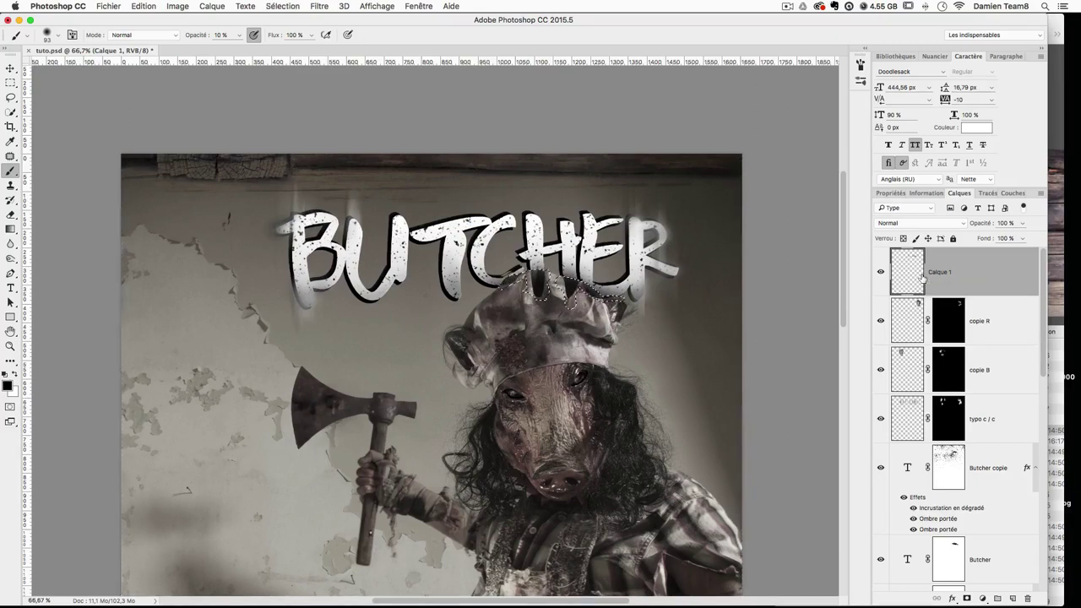
pyautogui.press('super+d')
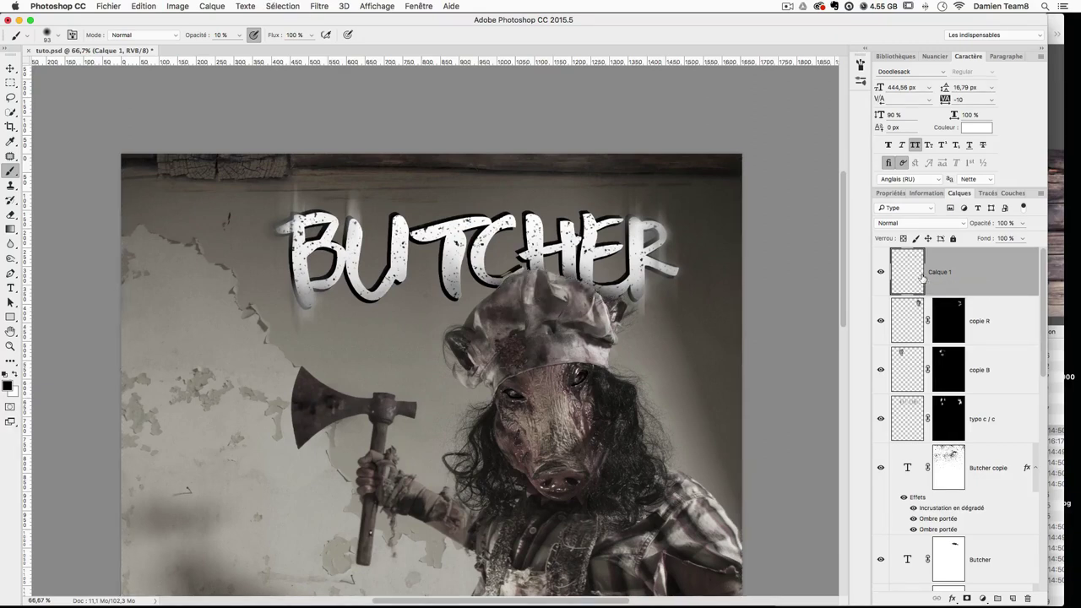
# Step: Examine the shaded title around the chef's hat and compare it with both lower Butcher text layers hidden and shown
pyautogui.press('super+minus')
pyautogui.press('super+minus')
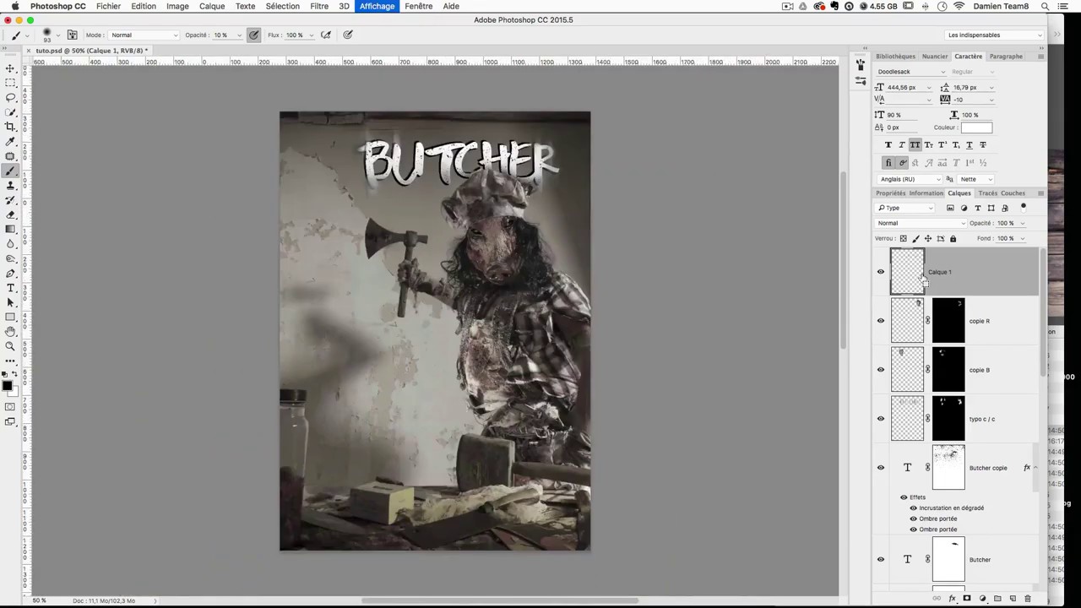
pyautogui.press('super+plus')
pyautogui.scroll(4, 687, 165)
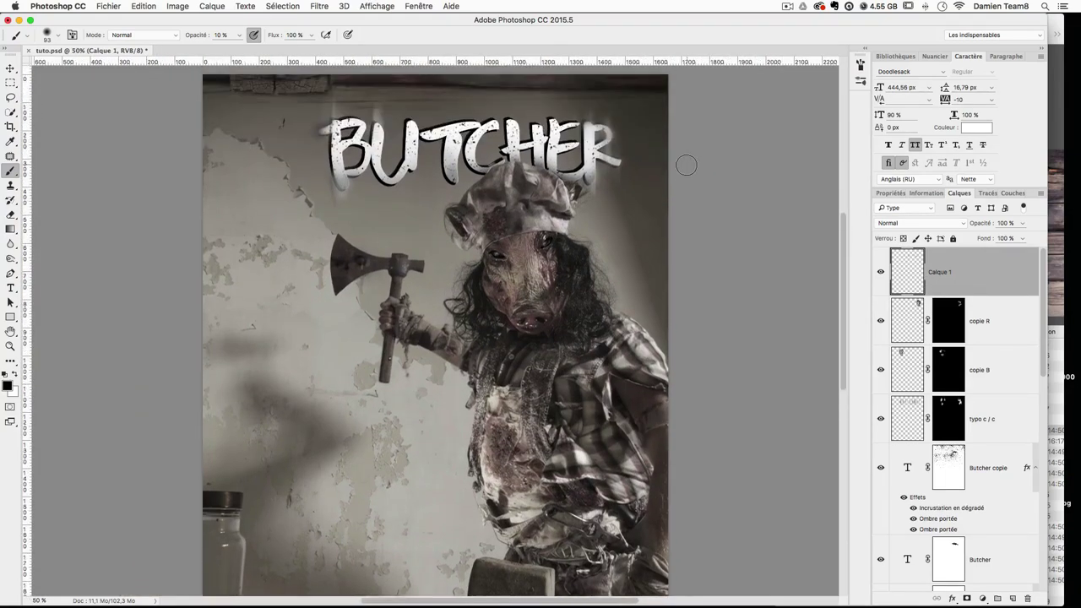
pyautogui.press('super+plus')
pyautogui.press('super+plus')
pyautogui.moveTo(626, 215); pyautogui.dragTo(559, 285)
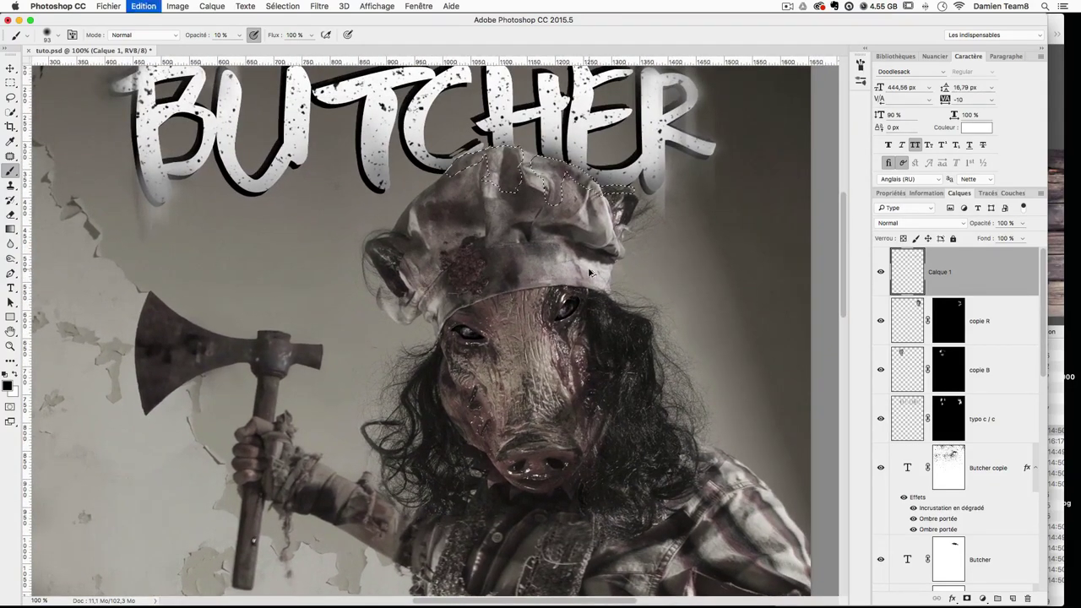
pyautogui.keyDown('super'); pyautogui.click(953, 419); pyautogui.keyUp('super')
pyautogui.scroll(-3, 959, 419)
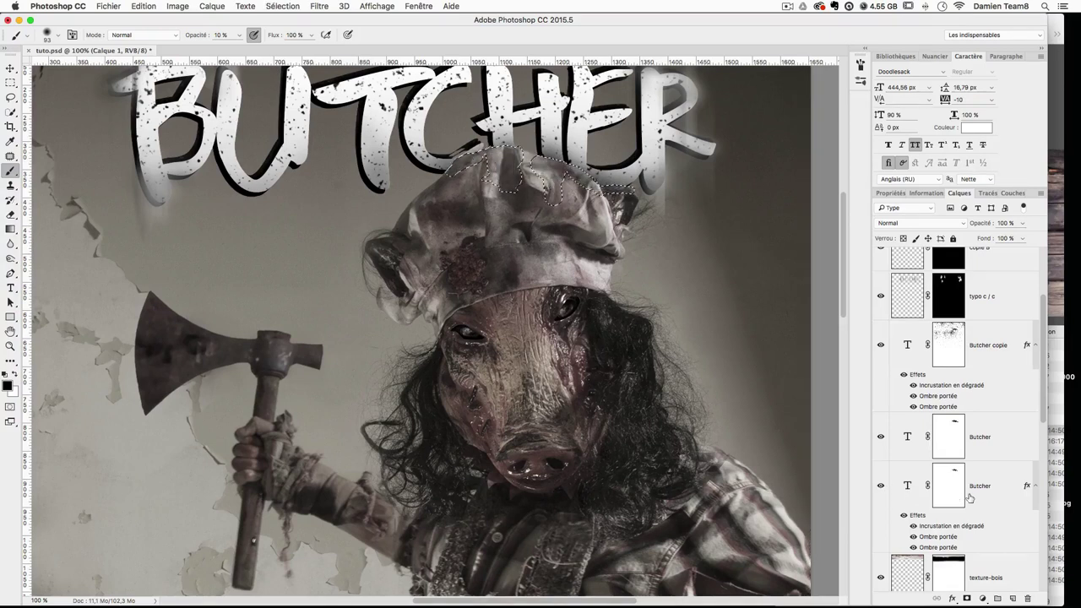
pyautogui.press('super+d')
pyautogui.press('super+minus')
pyautogui.press('super+minus')
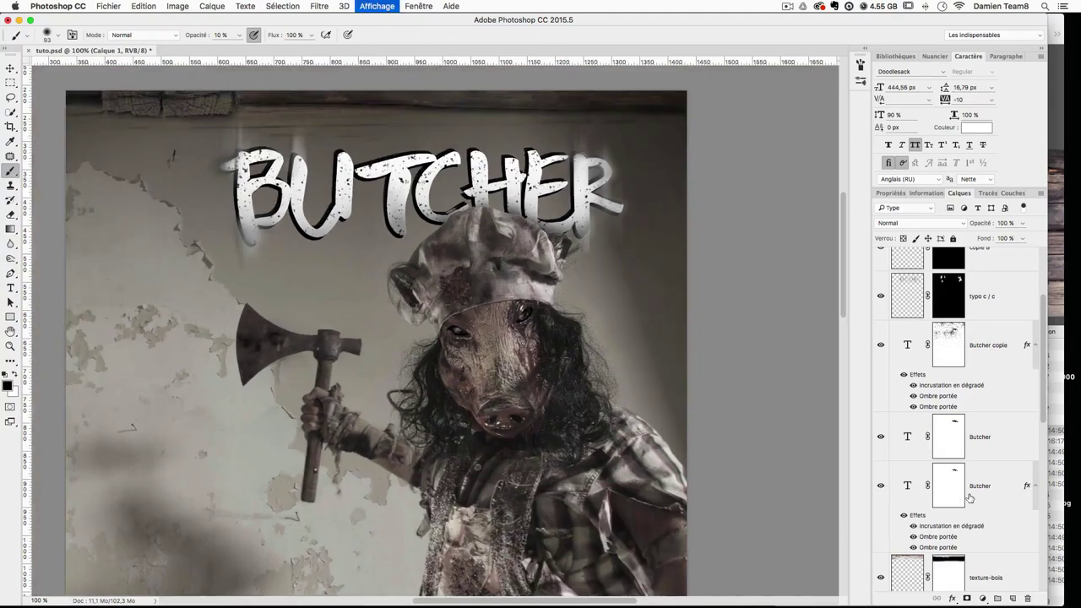
pyautogui.moveTo(881, 486); pyautogui.dragTo(881, 436)
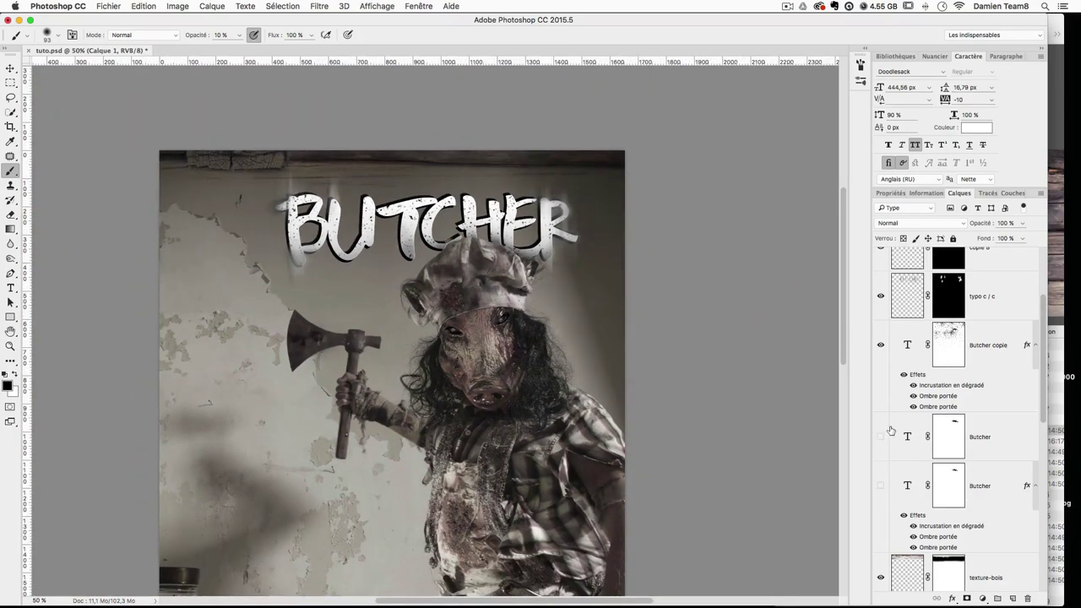
pyautogui.moveTo(881, 487); pyautogui.dragTo(881, 441)
# Step: Rename the letter shading layer Calque 1 as ombre typo
pyautogui.scroll(3, 935, 427)
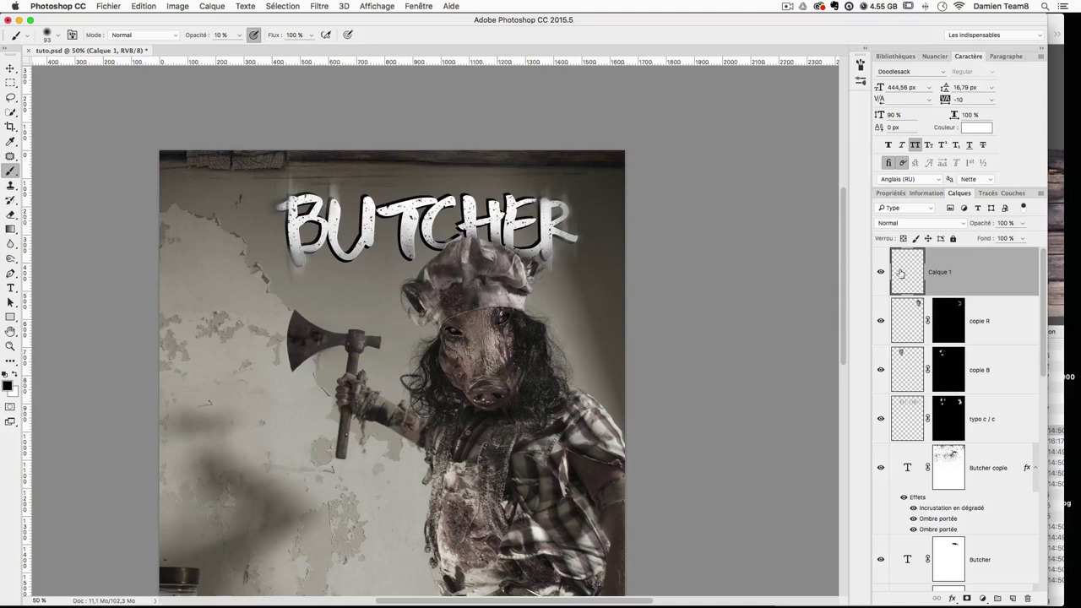
pyautogui.doubleClick(939, 272)
pyautogui.write('ombre typo')
pyautogui.press('Return')
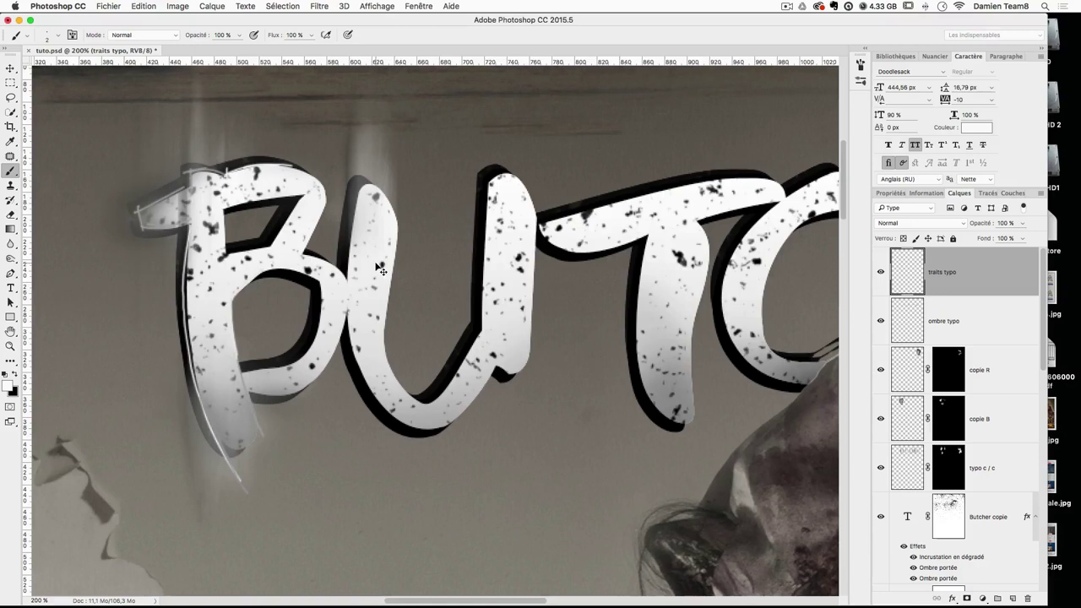
# Step: Draw thin white highlight strokes with the 2-pixel brush along the B's two inner openings on the traits typo layer
pyautogui.press('super+plus')
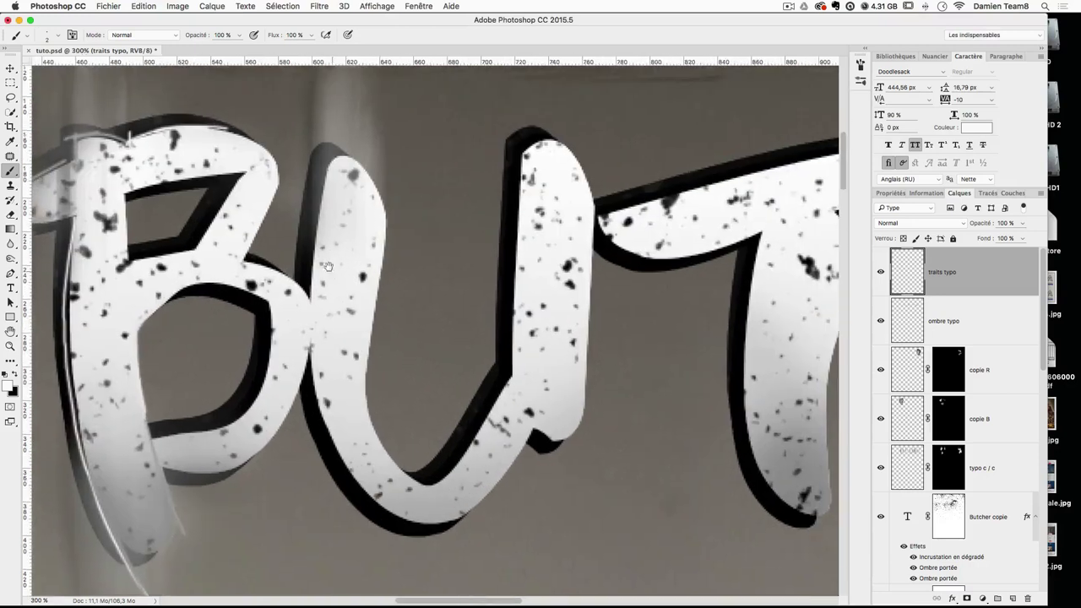
pyautogui.moveTo(246, 260)
pyautogui.mouseDown()
pyautogui.moveTo(283, 167)
pyautogui.moveTo(276, 198)
pyautogui.mouseUp()
pyautogui.press('super+z')
pyautogui.moveTo(129, 262)
pyautogui.mouseDown()
pyautogui.moveTo(128, 192)
pyautogui.moveTo(237, 175)
pyautogui.moveTo(139, 331)
pyautogui.mouseUp()
pyautogui.moveTo(205, 287)
pyautogui.mouseDown()
pyautogui.moveTo(277, 312)
pyautogui.moveTo(265, 387)
pyautogui.mouseUp()
pyautogui.press('super+z')
# Step: Sample nearby letter tones and draw thin edge strokes along the B's lower stem, bottom curve and lower inner opening
pyautogui.moveTo(146, 412); pyautogui.dragTo(163, 488)
pyautogui.press('super+z')
pyautogui.press('super+z')
pyautogui.keyDown('alt'); pyautogui.click(144, 411); pyautogui.keyUp('alt')
pyautogui.moveTo(147, 414); pyautogui.dragTo(170, 506)
pyautogui.keyDown('alt'); pyautogui.click(171, 457); pyautogui.keyUp('alt')
pyautogui.moveTo(166, 467); pyautogui.dragTo(204, 475)
pyautogui.press('super+z')
pyautogui.keyDown('alt'); pyautogui.click(254, 446); pyautogui.keyUp('alt')
pyautogui.moveTo(261, 453); pyautogui.dragTo(297, 397)
# Step: Sample the letter's tone and draw thin strokes along both edges of the U's left stem and its lower curve
pyautogui.keyDown('alt'); pyautogui.click(314, 333); pyautogui.keyUp('alt')
pyautogui.moveTo(310, 291)
pyautogui.mouseDown()
pyautogui.moveTo(322, 201)
pyautogui.moveTo(337, 173)
pyautogui.moveTo(316, 251)
pyautogui.moveTo(345, 148)
pyautogui.mouseUp()
pyautogui.press('super+z')
pyautogui.press('super+z')
pyautogui.moveTo(318, 221)
pyautogui.mouseDown()
pyautogui.moveTo(331, 157)
pyautogui.moveTo(392, 458)
pyautogui.mouseUp()
pyautogui.moveTo(307, 342); pyautogui.dragTo(380, 505)
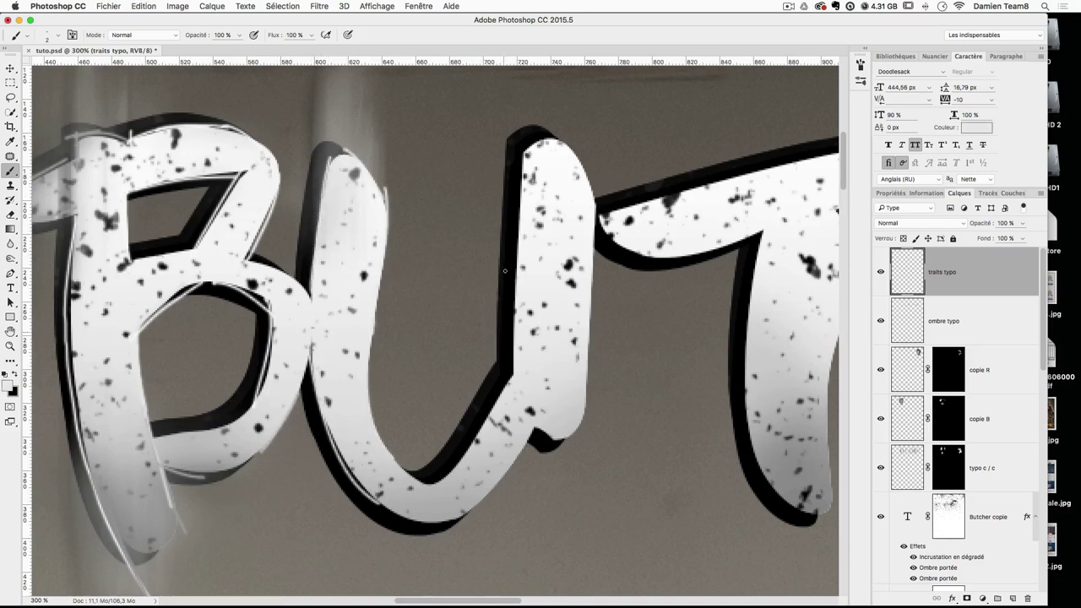
# Step: Draw thin highlight strokes along the edges of the U's right stem, undoing the misplaced ones
pyautogui.moveTo(516, 284); pyautogui.dragTo(524, 139)
pyautogui.press('super+z')
pyautogui.moveTo(518, 249)
pyautogui.mouseDown()
pyautogui.moveTo(523, 138)
pyautogui.moveTo(585, 164)
pyautogui.moveTo(593, 383)
pyautogui.mouseUp()
pyautogui.press('super+z')
pyautogui.press('super+z')
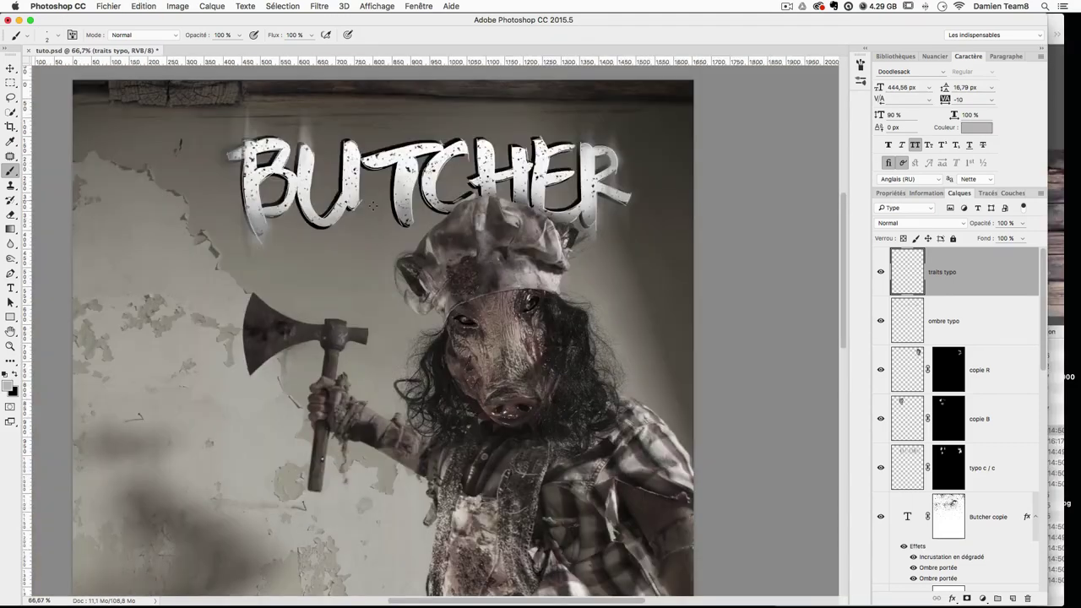
pyautogui.scroll(-3, 372, 205)
pyautogui.press('super+minus')
pyautogui.press('super+minus')
pyautogui.press('super+plus')
pyautogui.moveTo(406, 250); pyautogui.dragTo(402, 311)
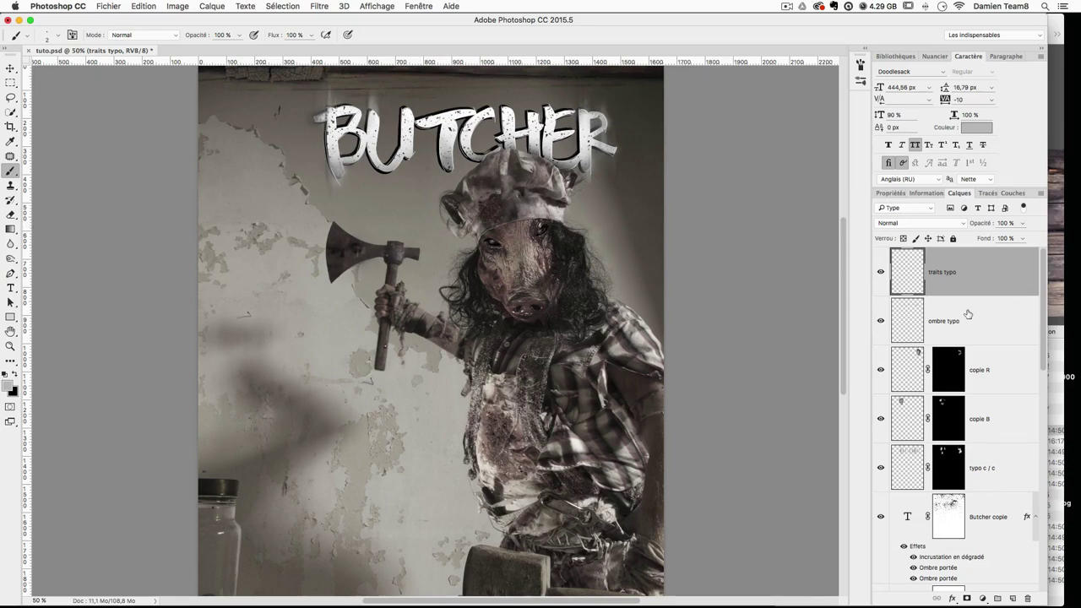
# Step: Switch to the Finder window and preview the texture images from texture-bois.jpg to texture-couture.jpg, selecting texture-carreaux.jpg
pyautogui.click(1071, 143)
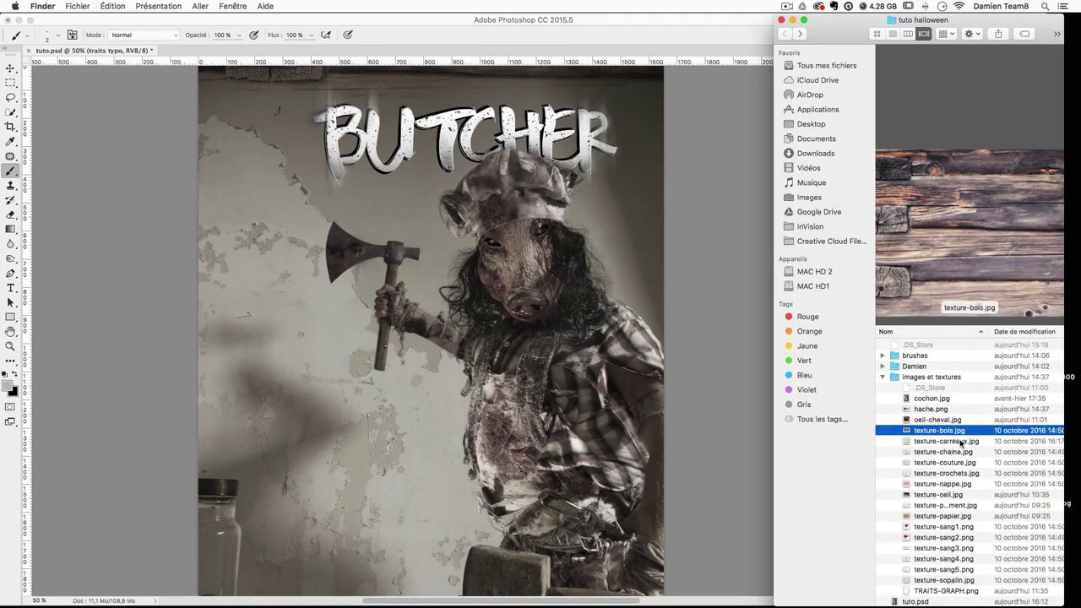
pyautogui.press('Down')
pyautogui.press('Down')
pyautogui.press('Down')
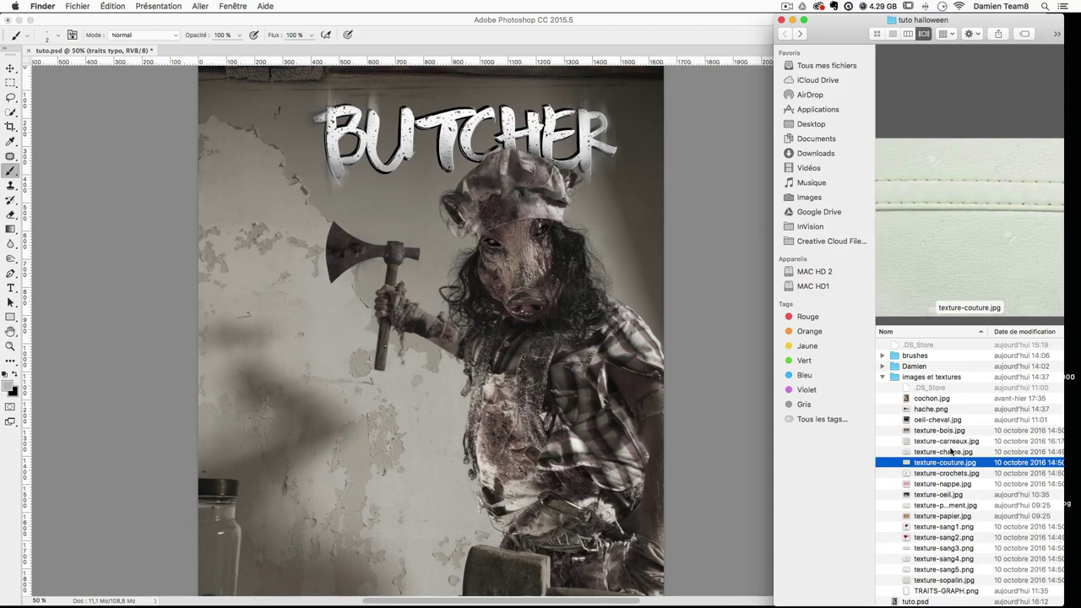
pyautogui.press('Up')
pyautogui.press('Up')
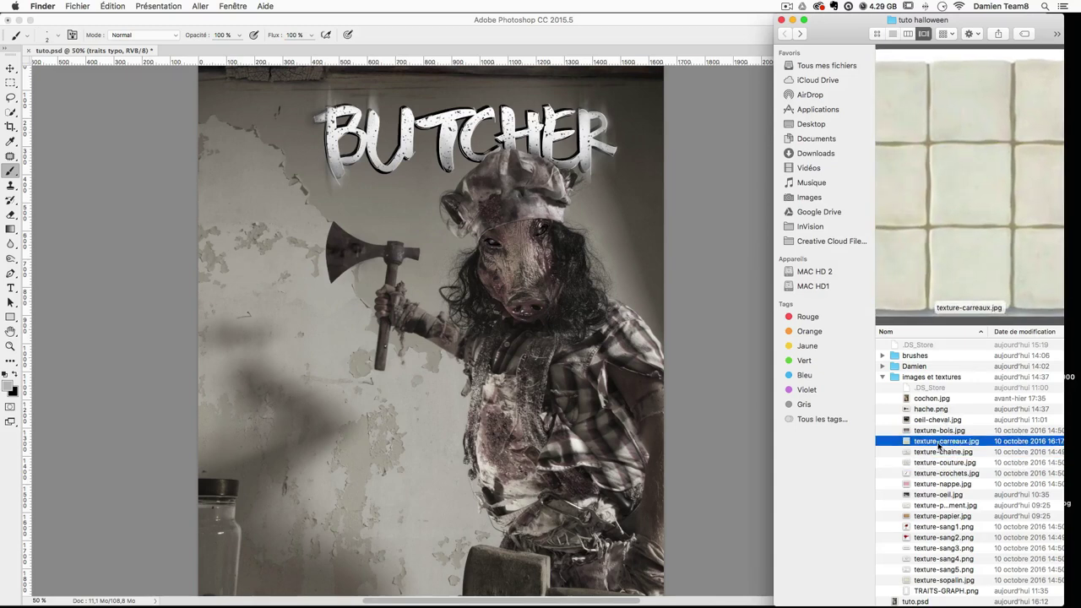
# Step: Place texture-carreaux.jpg in the poster document and scale it down to a small square beside the hand holding the axe
pyautogui.moveTo(938, 446); pyautogui.dragTo(337, 312)
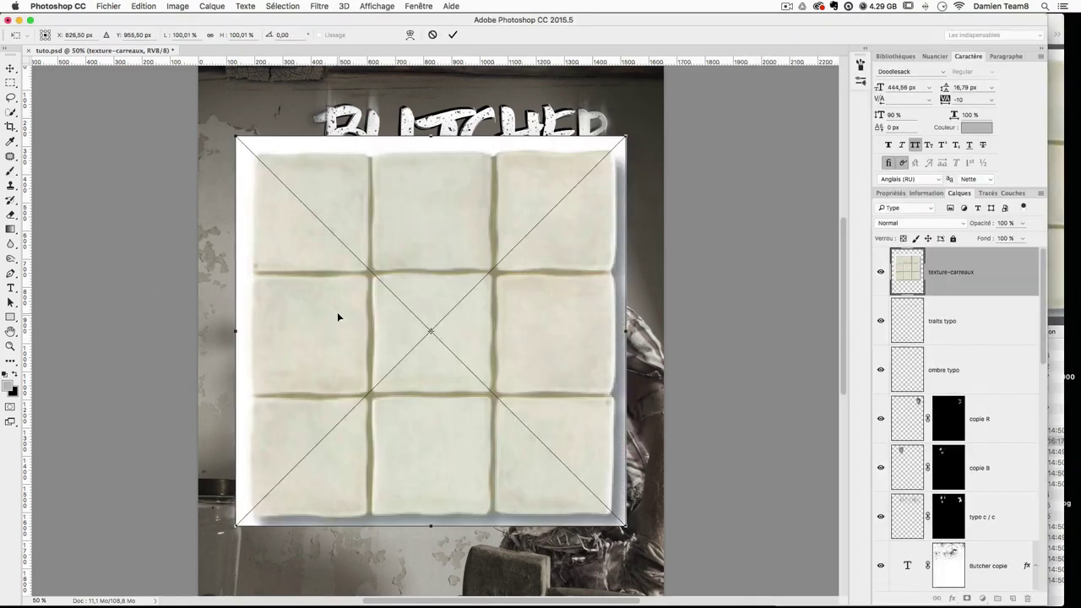
pyautogui.moveTo(623, 528); pyautogui.dragTo(463, 359)
pyautogui.press('Return')
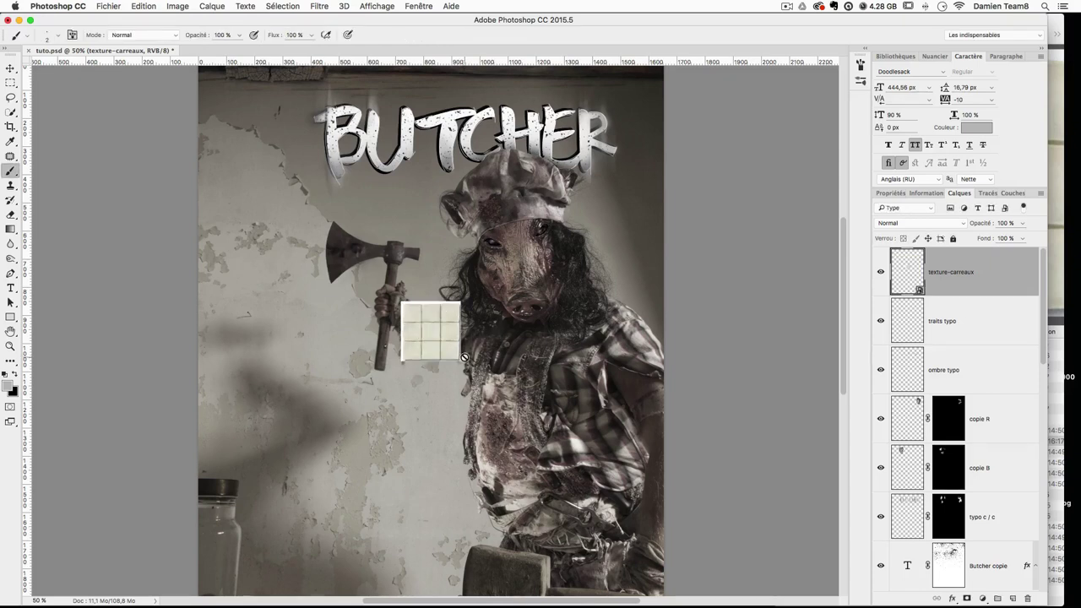
# Step: Rasterize the texture-carreaux layer and set its blend mode to Luminosité
pyautogui.rightClick(941, 310)
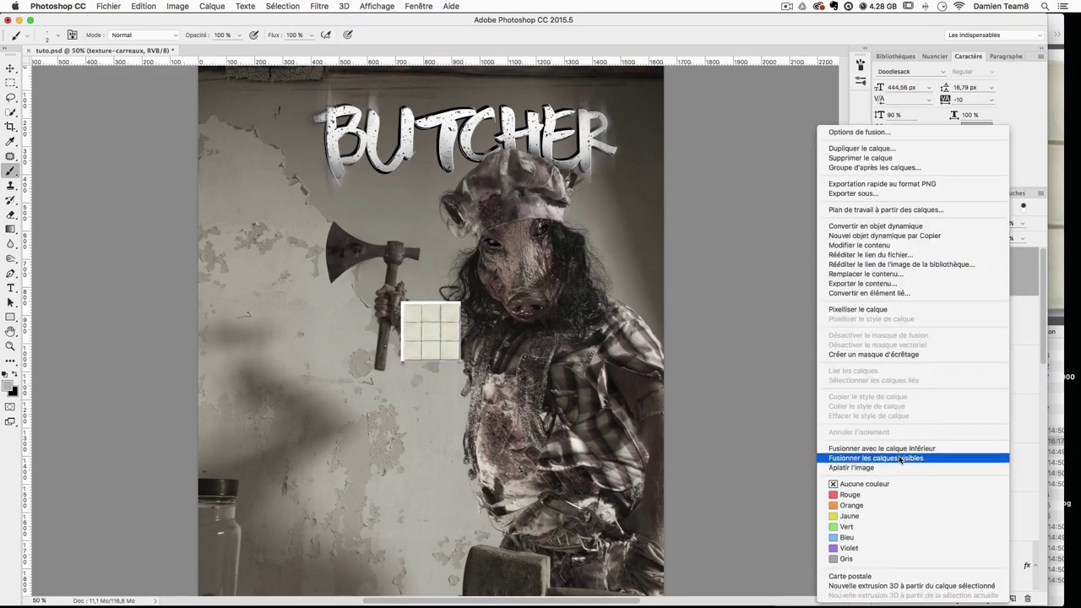
pyautogui.click(913, 311)
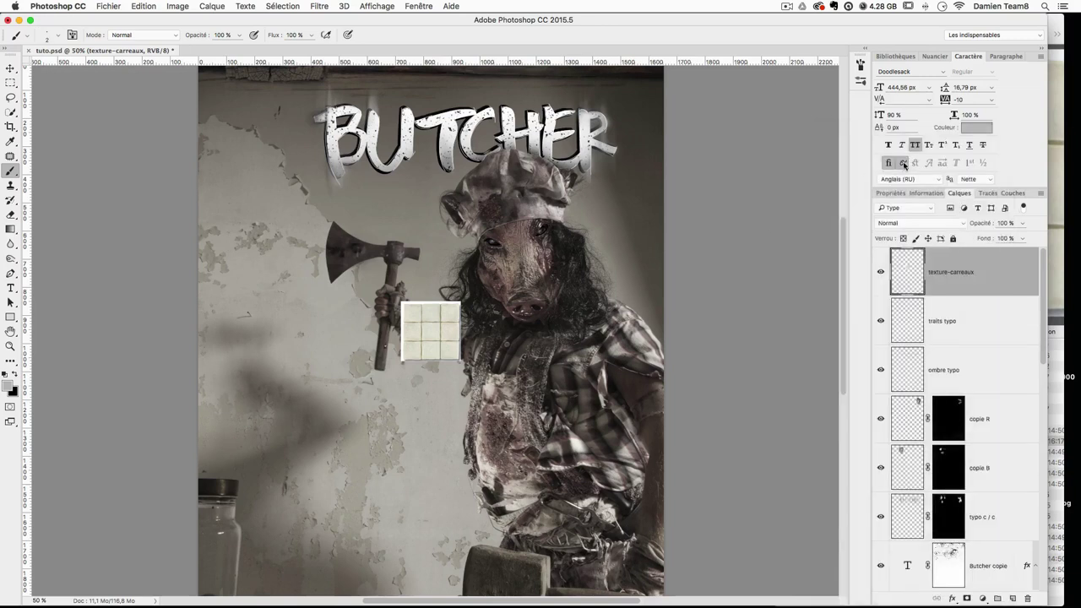
pyautogui.click(887, 225)
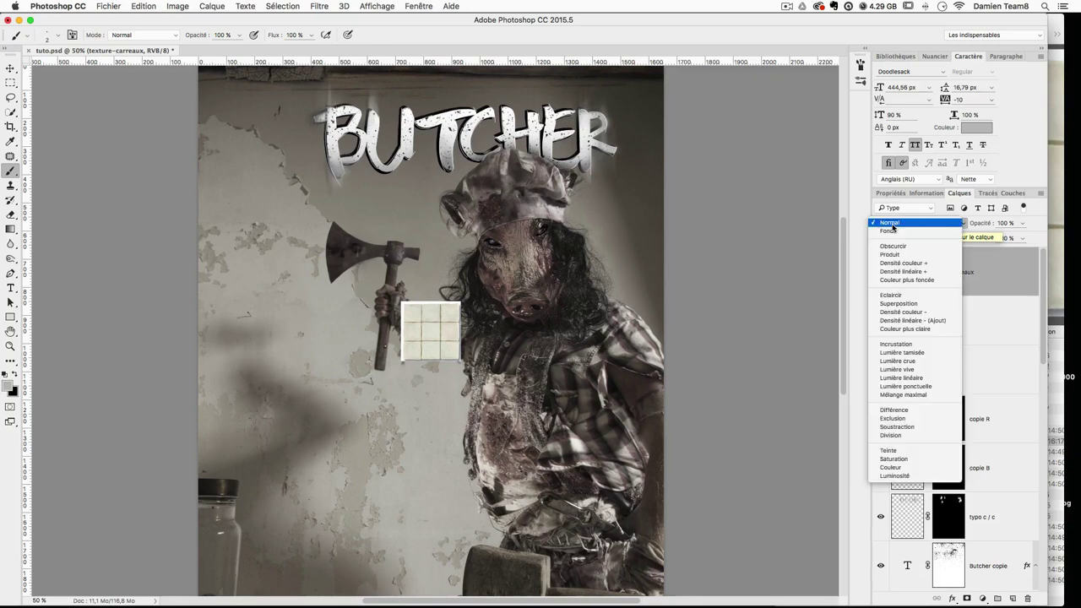
pyautogui.click(903, 478)
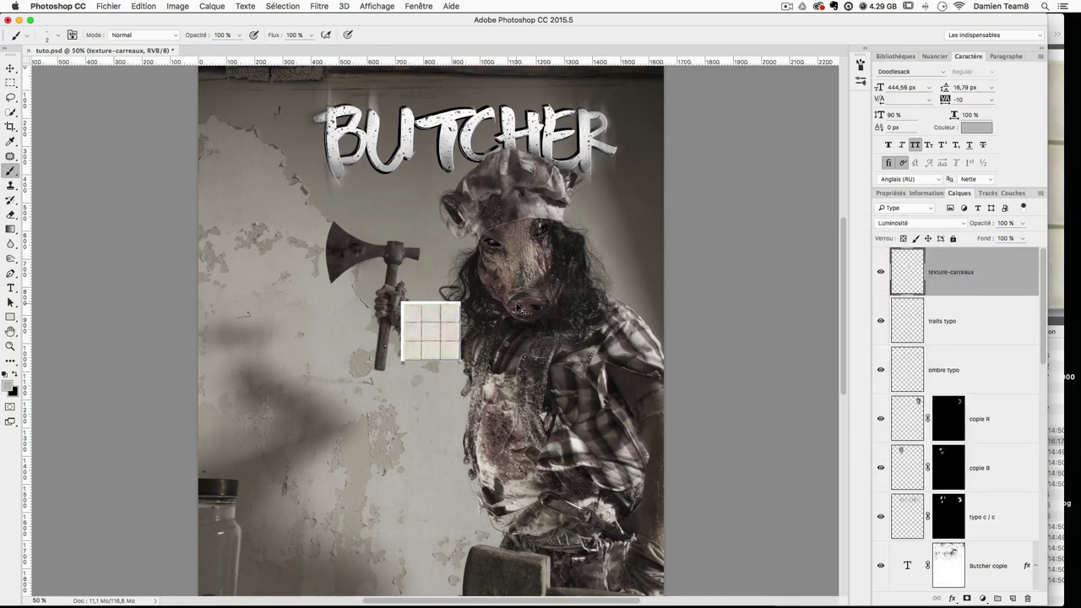
# Step: Move the tile square onto the bare wall below the axe blade and set its layer opacity to 60%
pyautogui.click(11, 69)
pyautogui.moveTo(388, 346)
pyautogui.mouseDown()
pyautogui.moveTo(221, 345)
pyautogui.moveTo(234, 341)
pyautogui.mouseUp()
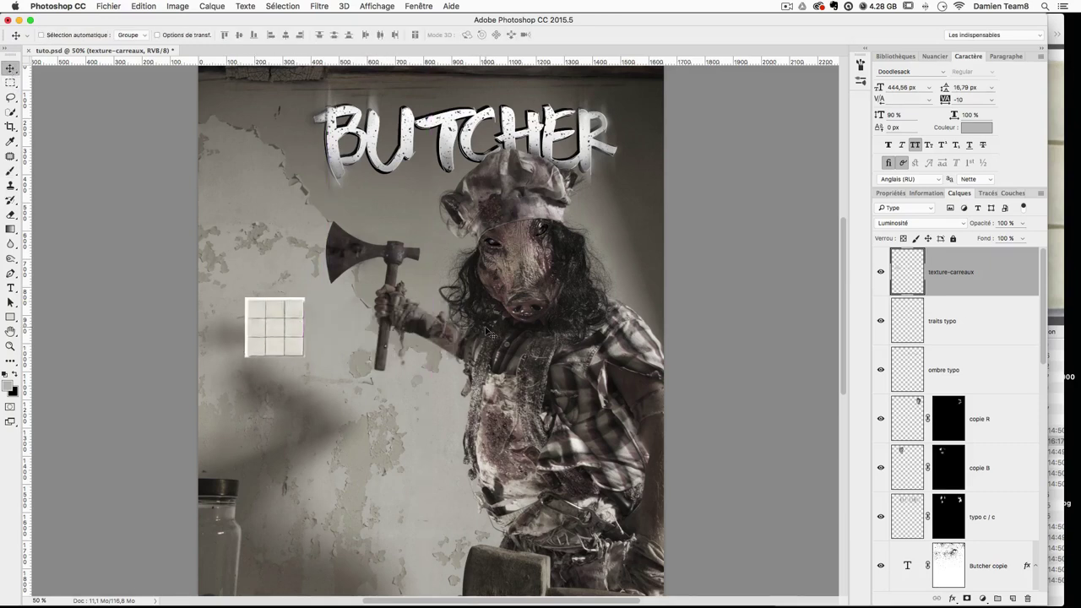
pyautogui.press('super+plus')
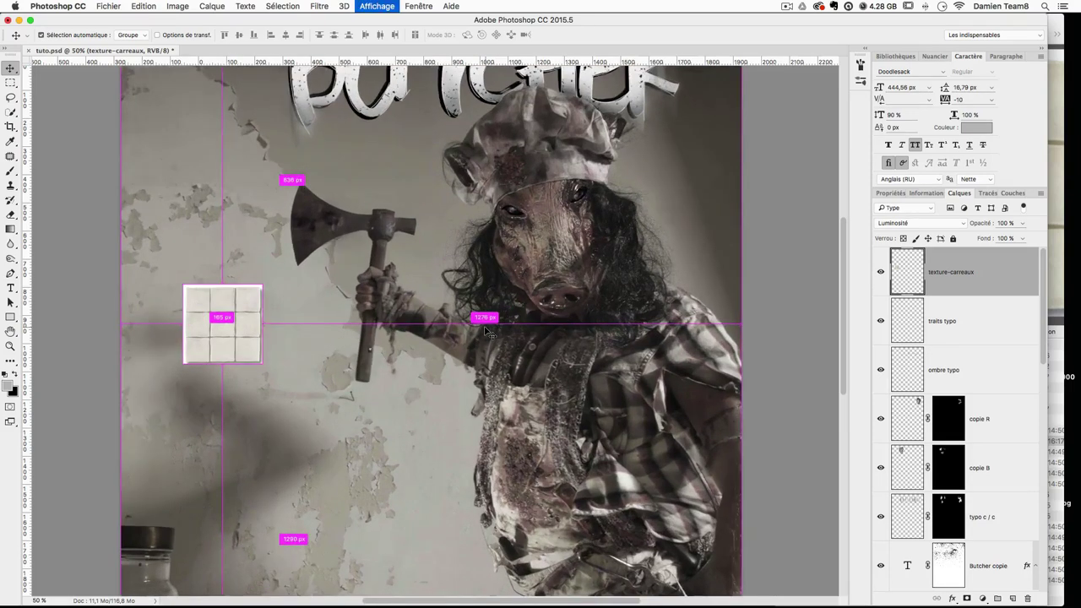
pyautogui.moveTo(264, 339); pyautogui.dragTo(244, 354)
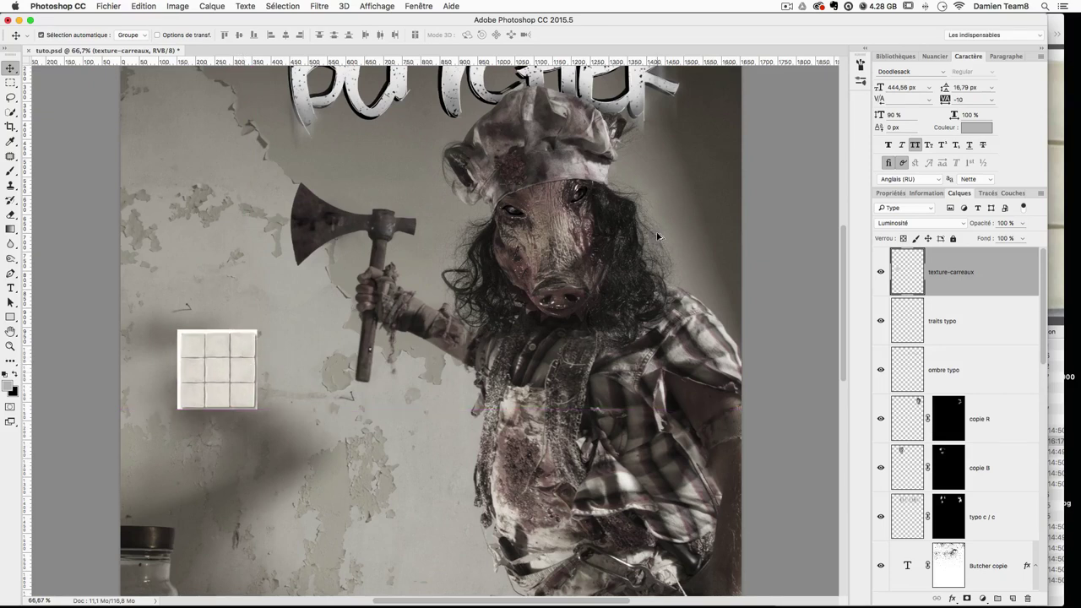
pyautogui.press('super+z')
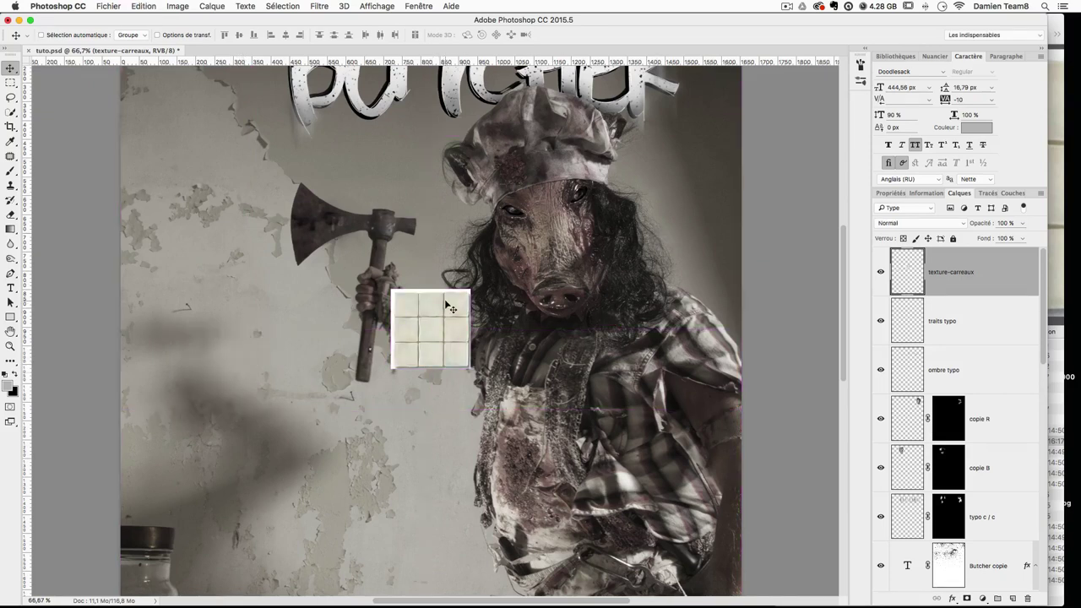
pyautogui.press('super+shift+z')
pyautogui.press('super+shift+z')
pyautogui.click(991, 220)
pyautogui.write('60')
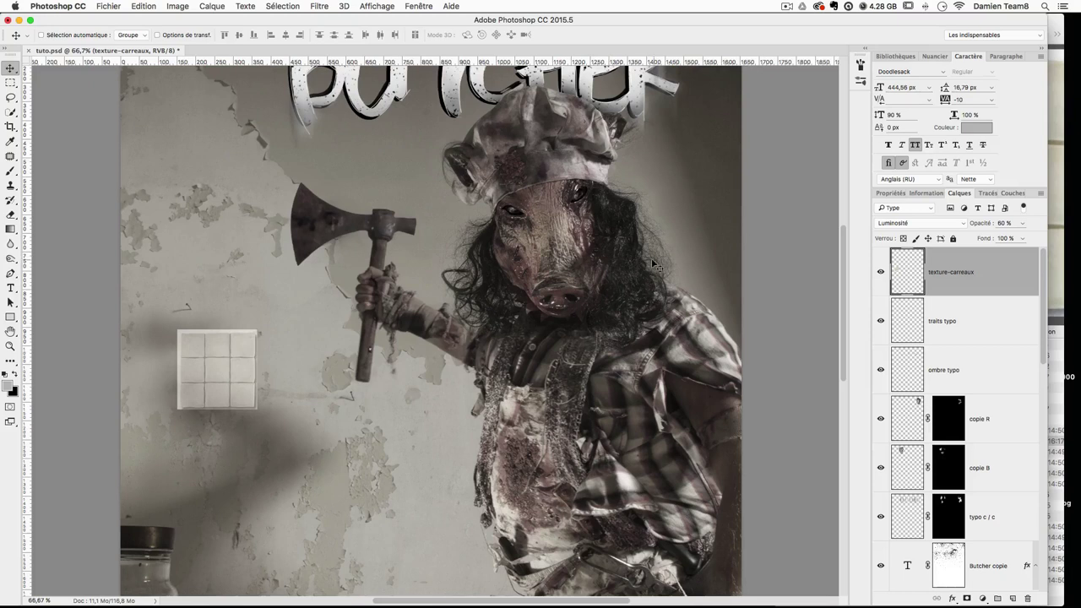
# Step: Darken the tile joints with a Levels adjustment, raising the black input point up to the start of the histogram's main peak
pyautogui.press('super')
pyautogui.press('super+l')
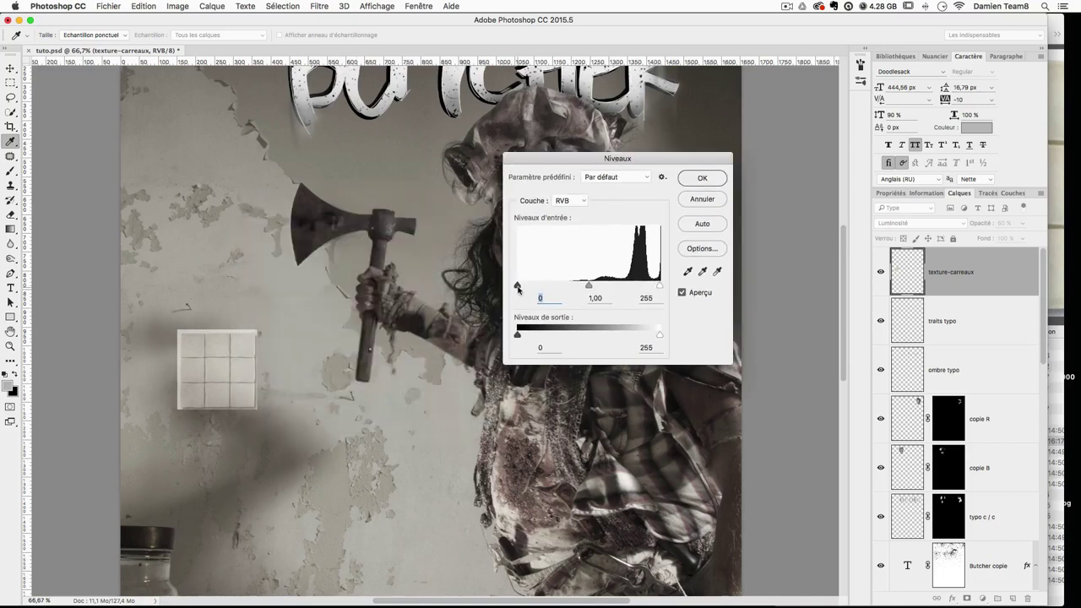
pyautogui.moveTo(518, 288); pyautogui.dragTo(631, 288)
pyautogui.click(630, 287)
pyautogui.press('Return')
pyautogui.press('v')
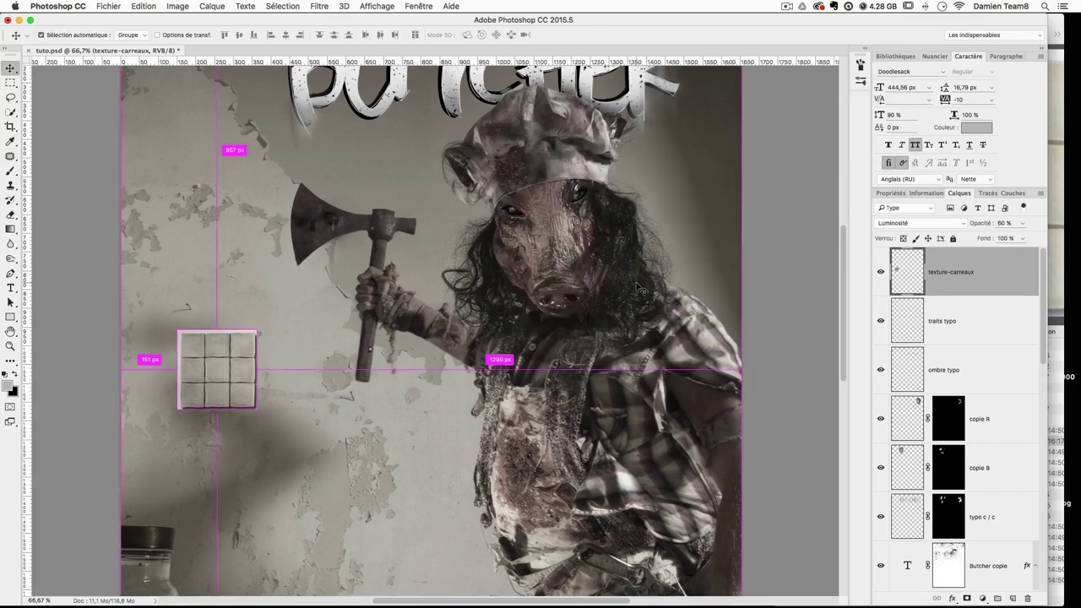
# Step: Select the white border along the tile square's top and left sides with Quick Selection, delete it and deselect
pyautogui.press('super+plus')
pyautogui.moveTo(475, 295); pyautogui.dragTo(489, 271)
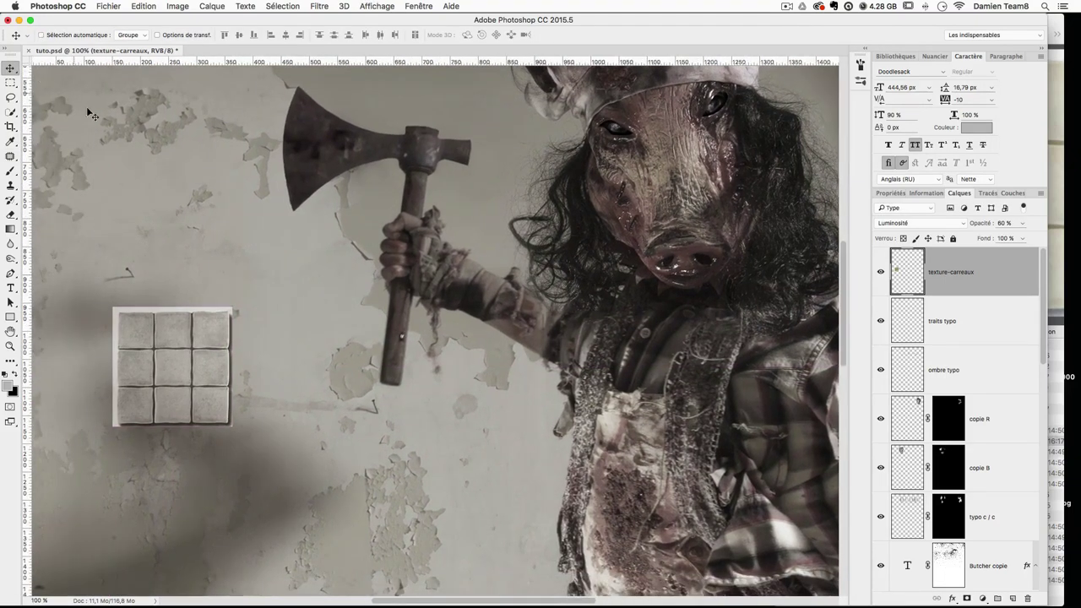
pyautogui.moveTo(211, 226); pyautogui.dragTo(278, 225)
pyautogui.click(12, 112)
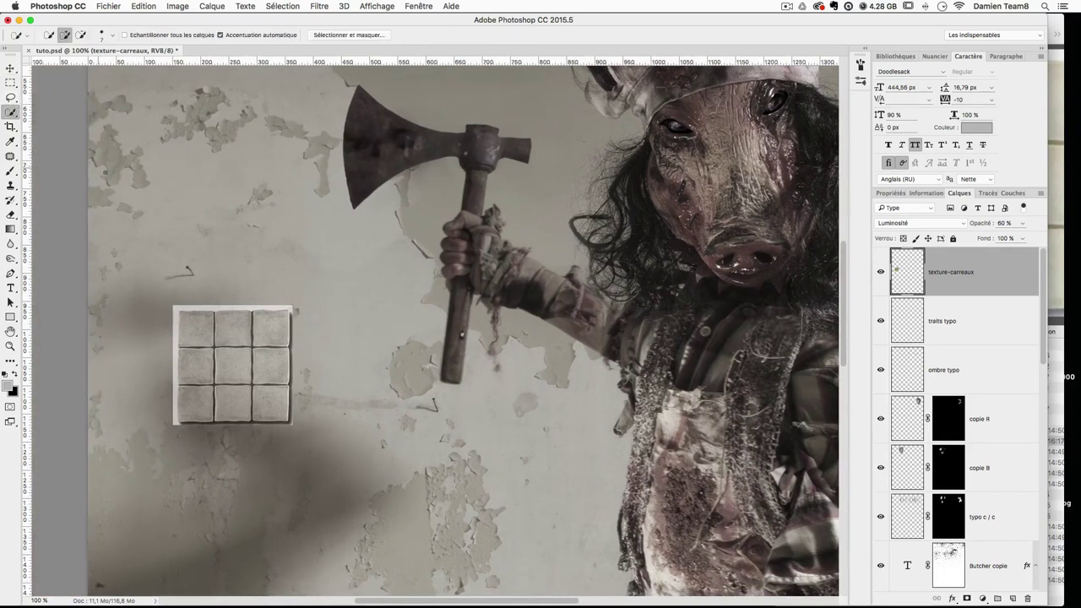
pyautogui.moveTo(208, 302); pyautogui.dragTo(292, 309)
pyautogui.click(298, 302)
pyautogui.moveTo(176, 334); pyautogui.dragTo(175, 370)
pyautogui.moveTo(173, 423); pyautogui.dragTo(174, 421)
pyautogui.press('BackSpace')
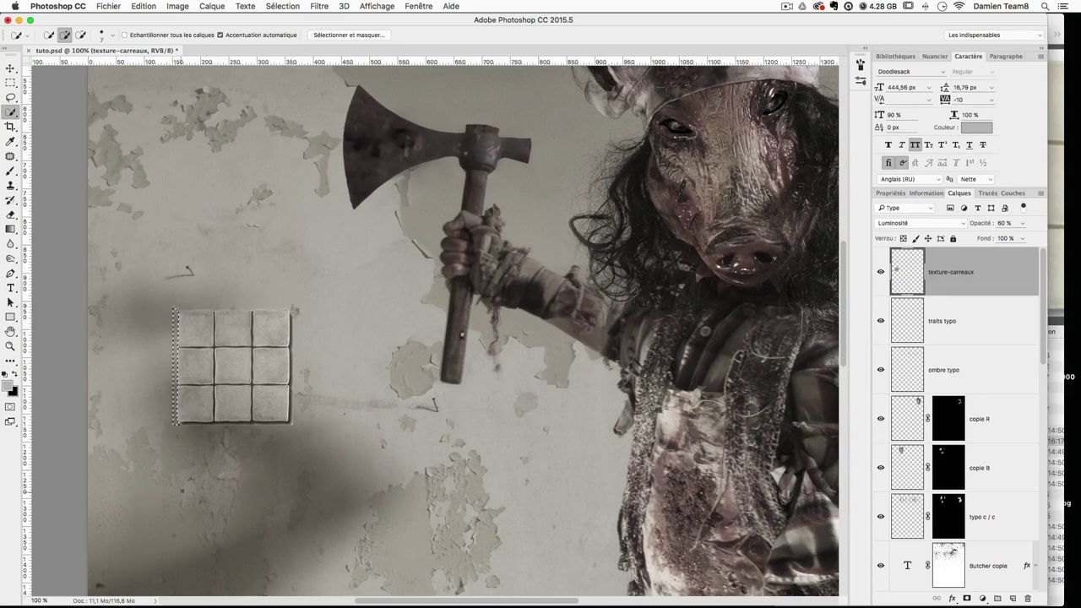
pyautogui.press('super+d')
# Step: Move the tile square down onto the wall just above the glass jar
pyautogui.press('e')
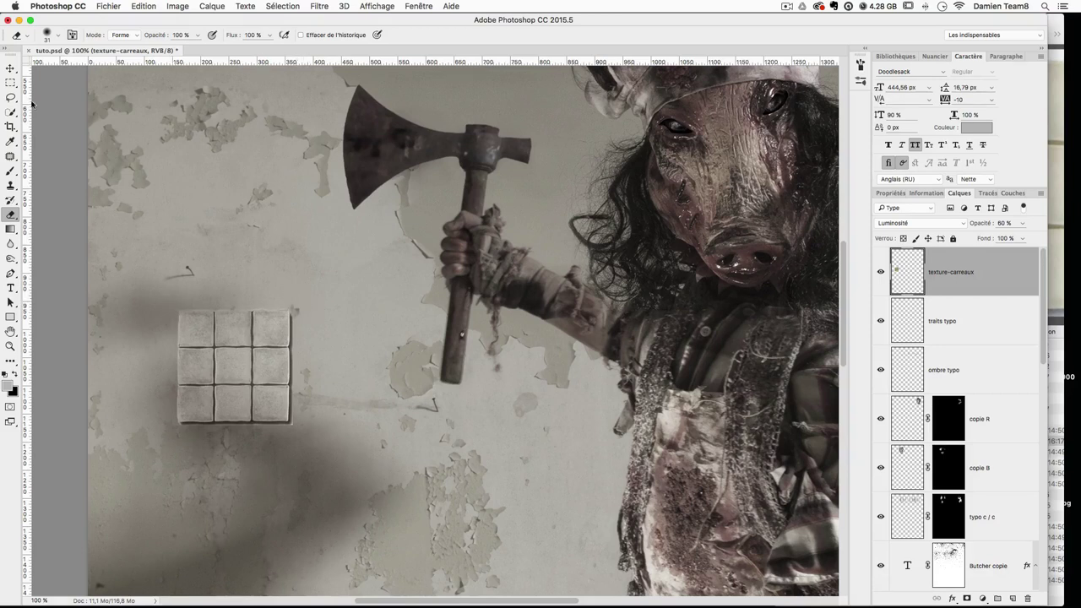
pyautogui.click(10, 68)
pyautogui.moveTo(403, 476); pyautogui.dragTo(405, 306)
pyautogui.moveTo(272, 216); pyautogui.dragTo(211, 353)
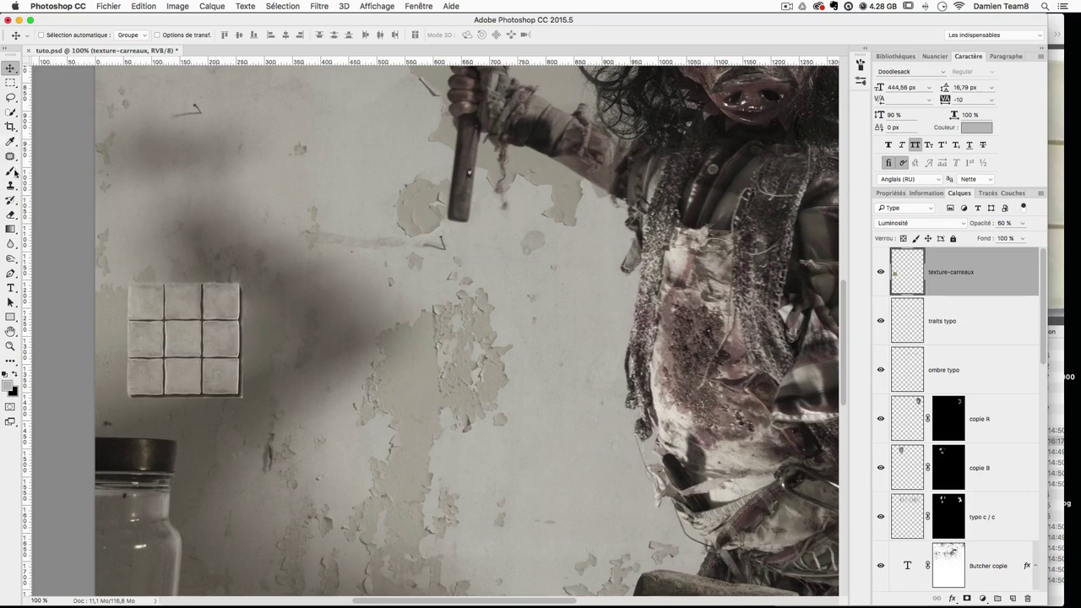
# Step: Try the Produit blend mode on the tile layer
pyautogui.click(921, 223)
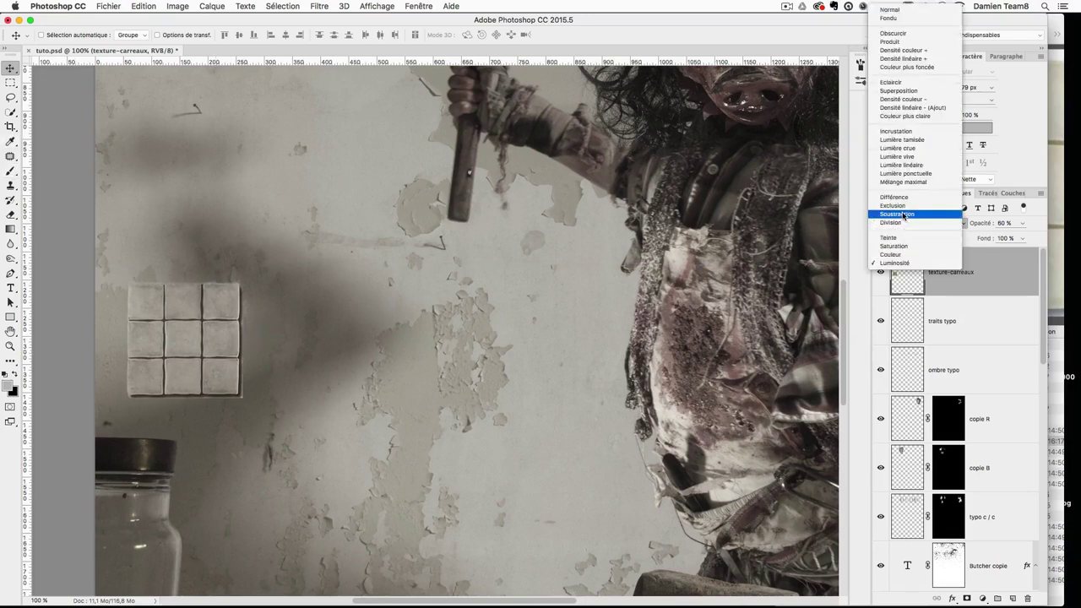
pyautogui.click(897, 42)
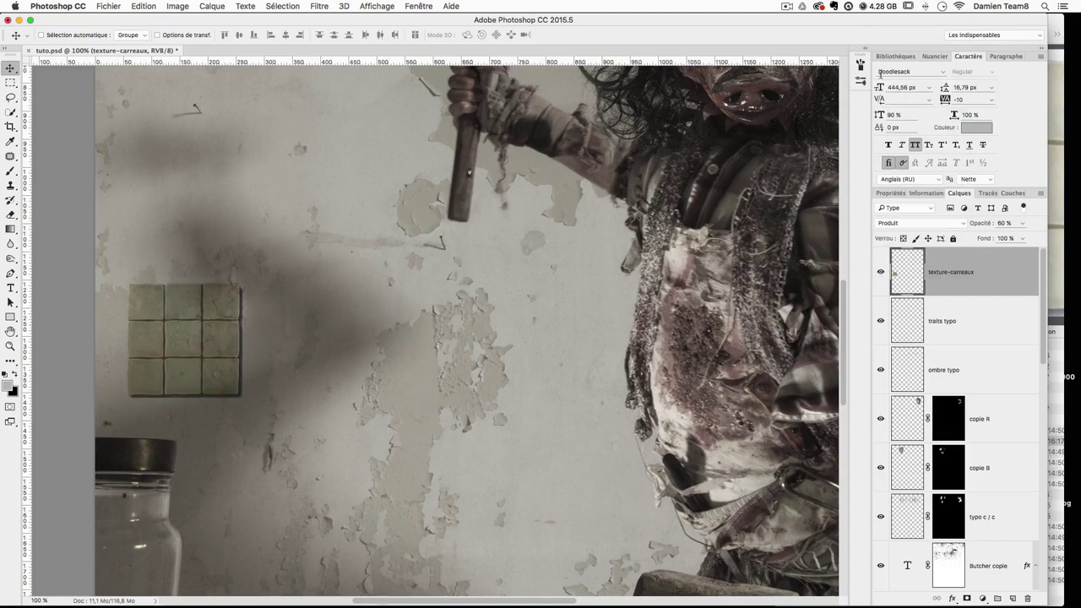
pyautogui.press('super+z')
pyautogui.press('super+z')
pyautogui.press('super+z')
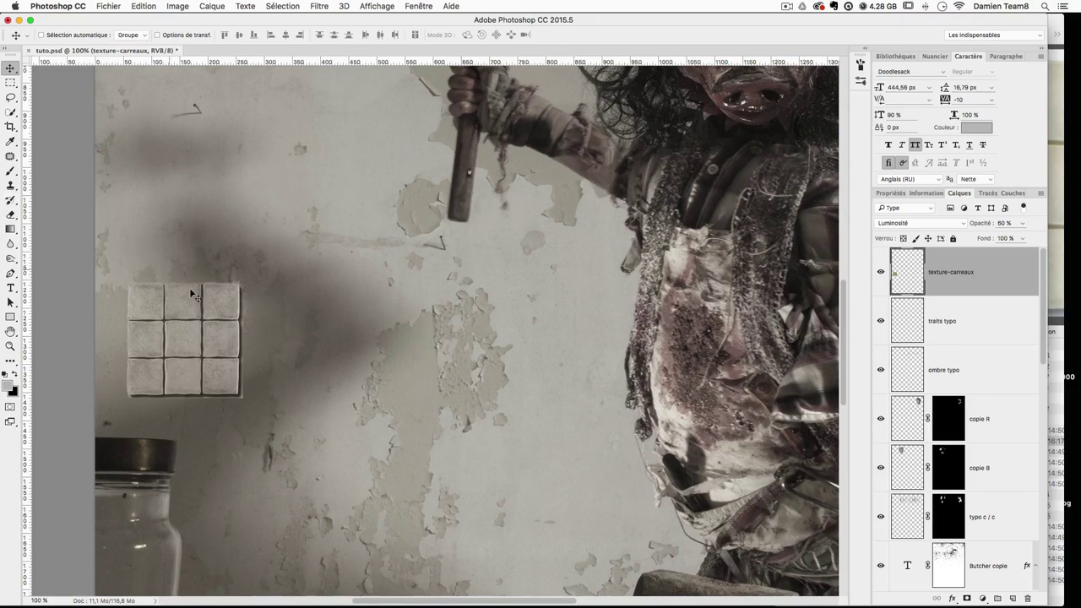
# Step: Trim the shadowed rim off the tile square's outer edge using a rectangular selection, then deselect
pyautogui.press('m')
pyautogui.moveTo(125, 396); pyautogui.dragTo(240, 264)
pyautogui.press('Delete')
pyautogui.press('Delete')
pyautogui.press('super+d')
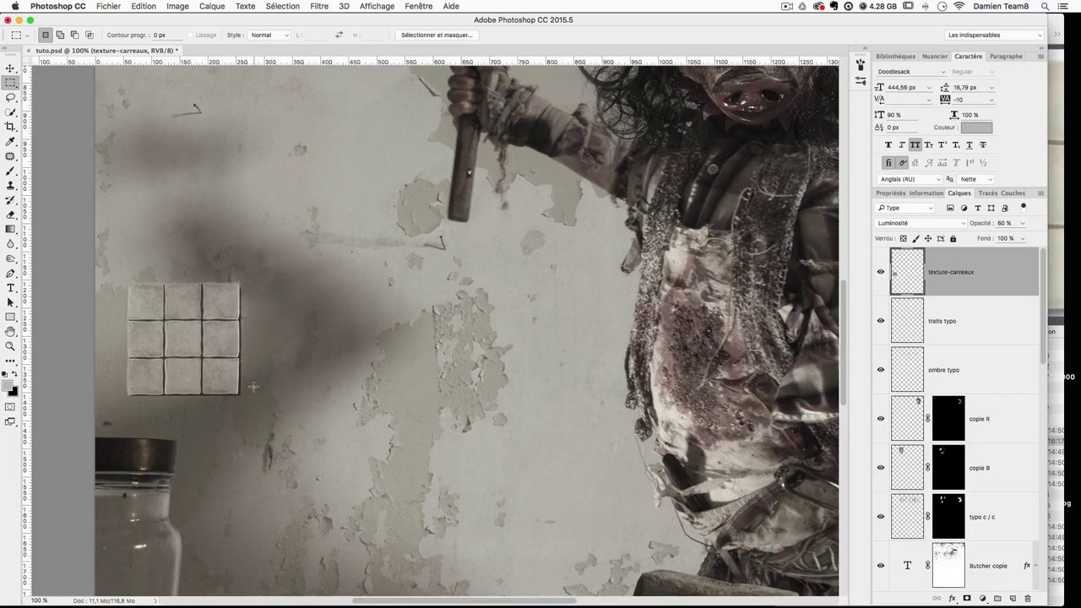
# Step: Trim thin strips off the tile square's top, left and right edges with rectangular selections
pyautogui.moveTo(119, 263); pyautogui.dragTo(327, 283)
pyautogui.moveTo(108, 268); pyautogui.dragTo(130, 421)
pyautogui.press('Delete')
pyautogui.press('super+d')
pyautogui.moveTo(263, 395); pyautogui.dragTo(238, 258)
pyautogui.click(312, 268)
pyautogui.moveTo(258, 415); pyautogui.dragTo(116, 394)
pyautogui.press('super+d')
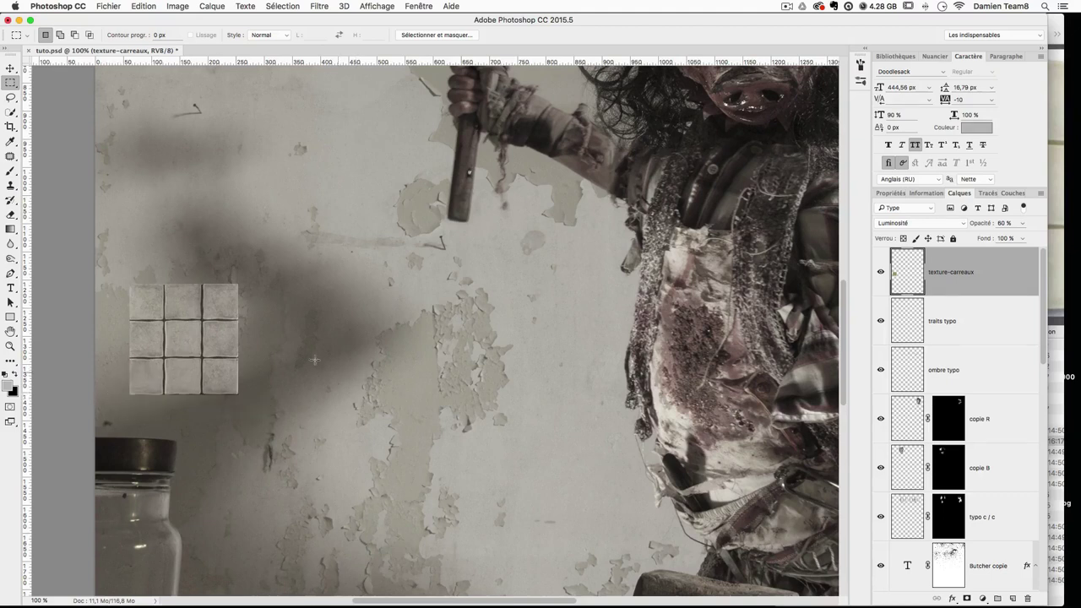
# Step: Clean up the remaining uneven strips along the tile square's bottom and right edges with rectangular selections
pyautogui.moveTo(299, 450); pyautogui.dragTo(119, 393)
pyautogui.press('Delete')
pyautogui.press('super+d')
pyautogui.moveTo(300, 420); pyautogui.dragTo(237, 253)
pyautogui.press('super+d')
# Step: Duplicate the tile square and align the copy flush against its right side
pyautogui.click(11, 69)
pyautogui.hscroll(2, 405, 303)
pyautogui.moveTo(220, 316); pyautogui.dragTo(341, 323)
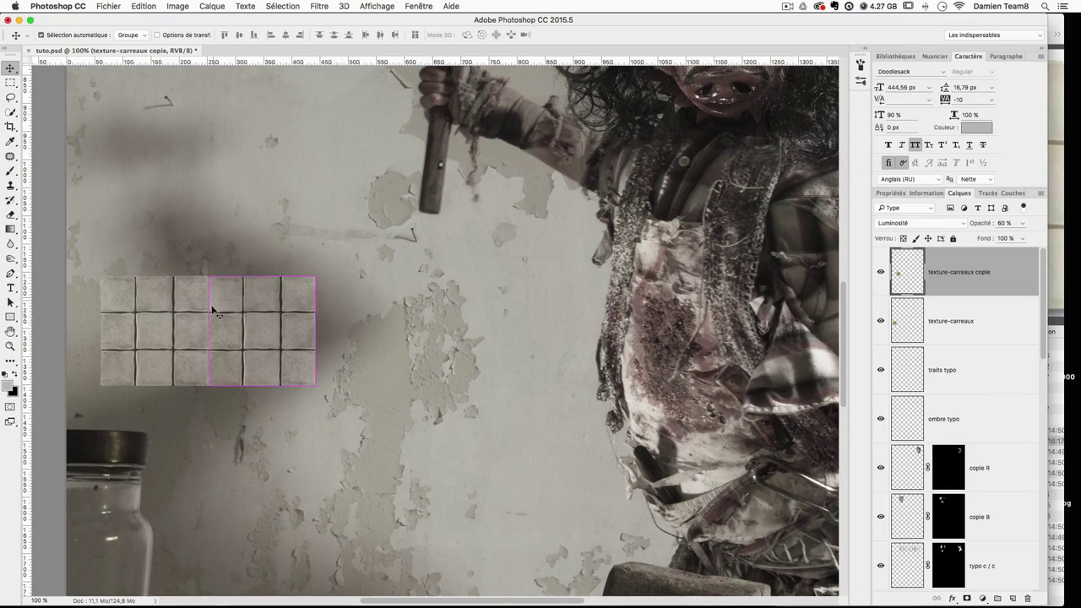
# Step: Copy a vertical joint to a new layer, place it over the seam between the squares, and set it to Luminosité at 60% opacity
pyautogui.click(6, 81)
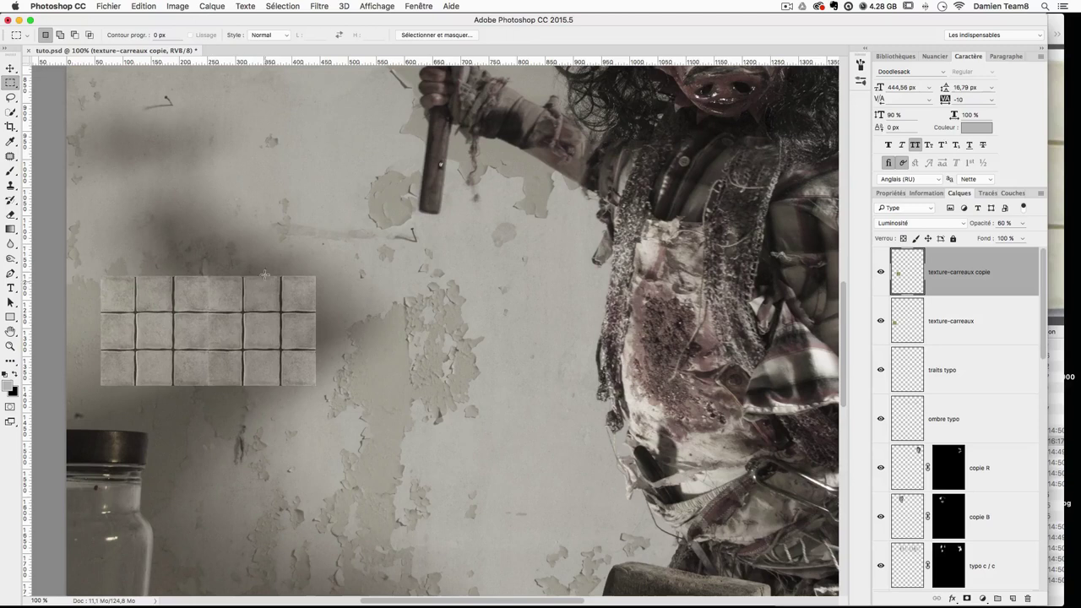
pyautogui.moveTo(241, 274); pyautogui.dragTo(245, 389)
pyautogui.press('super+alt+shift+n')
pyautogui.click(12, 70)
pyautogui.moveTo(234, 233); pyautogui.dragTo(203, 236)
pyautogui.click(923, 224)
pyautogui.click(896, 476)
pyautogui.press('Left')
pyautogui.press('Left')
pyautogui.write('60')
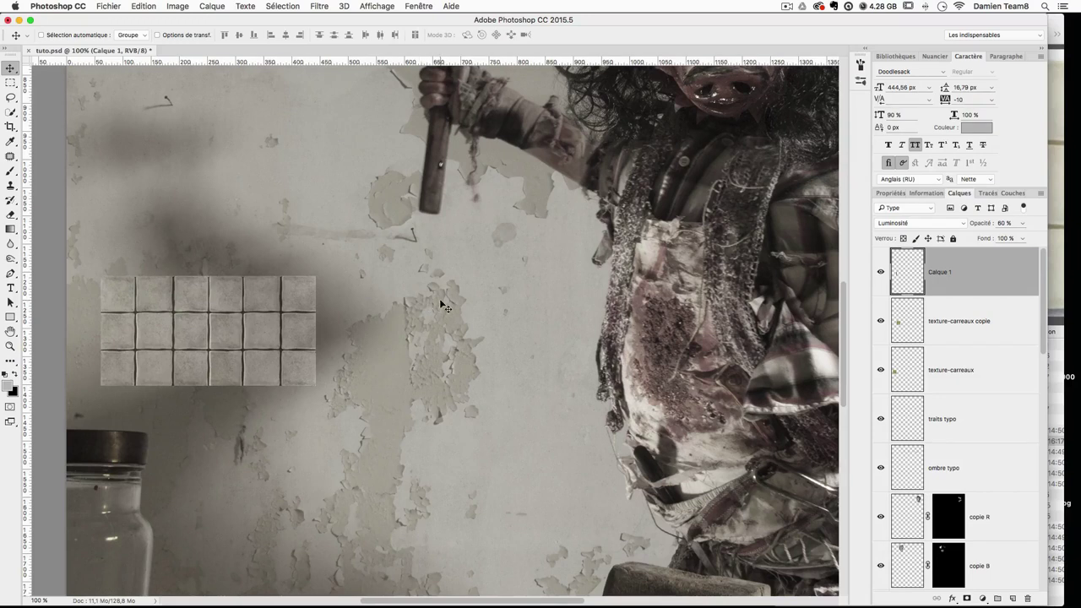
# Step: Merge the joint layer with both tile layers and move the merged block against the poster's left edge
pyautogui.keyDown('shift'); pyautogui.click(968, 379); pyautogui.keyUp('shift')
pyautogui.rightClick(969, 379)
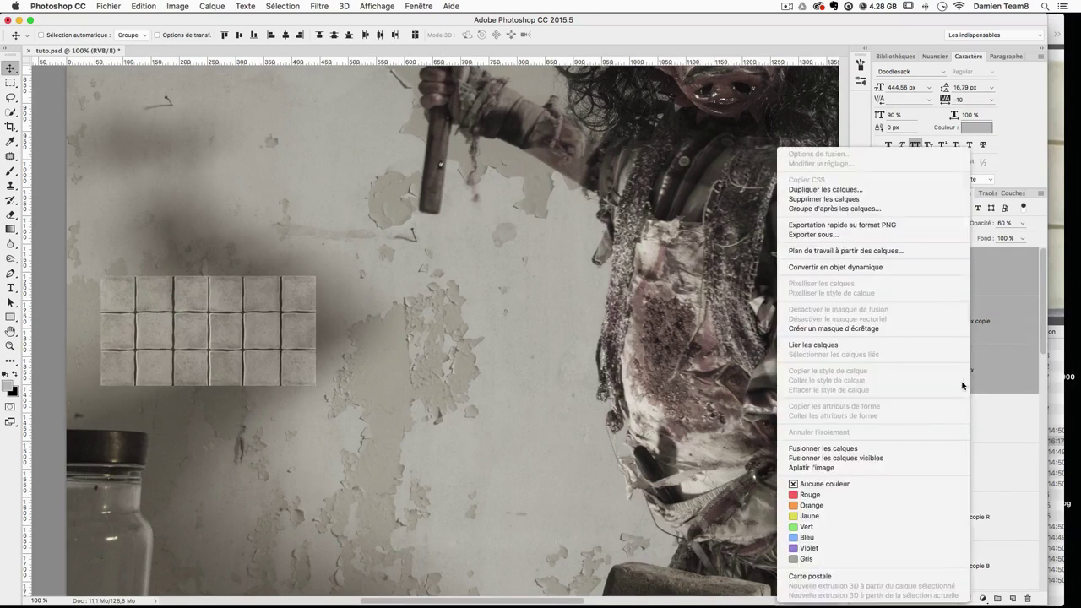
pyautogui.click(842, 452)
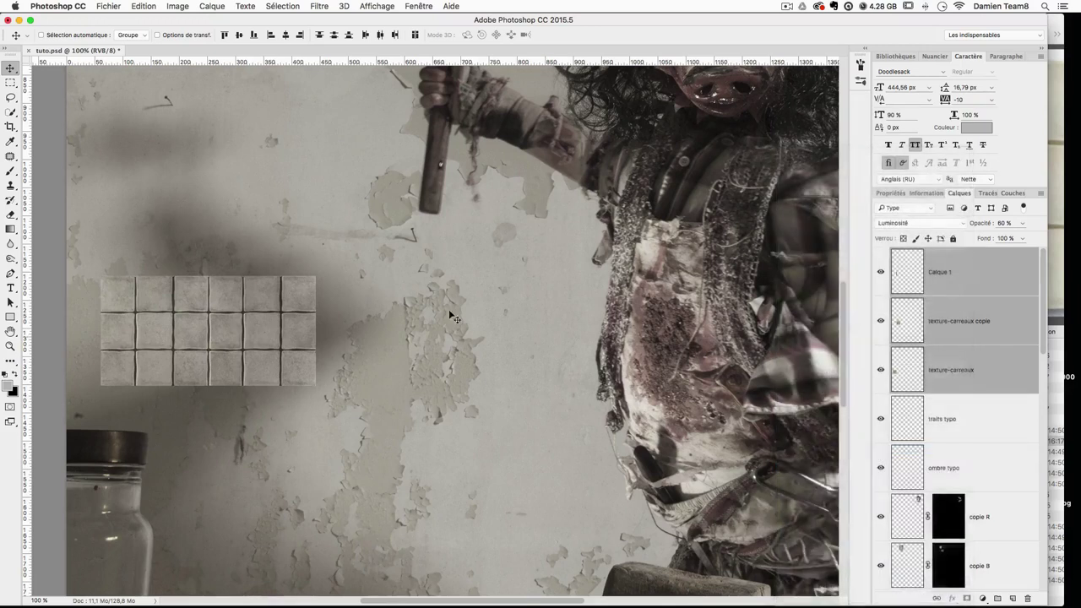
pyautogui.moveTo(308, 309); pyautogui.dragTo(268, 299)
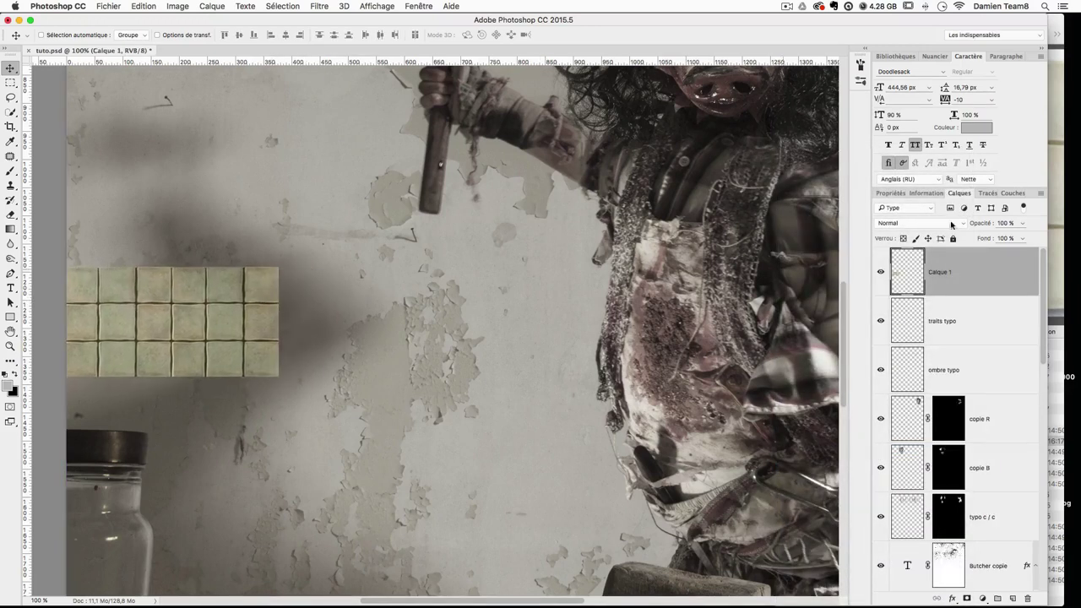
# Step: Try duplicating the merged tile block to its right, then undo the copy and its repositioning
pyautogui.click(907, 223)
pyautogui.click(377, 222)
pyautogui.moveTo(188, 292); pyautogui.dragTo(506, 298)
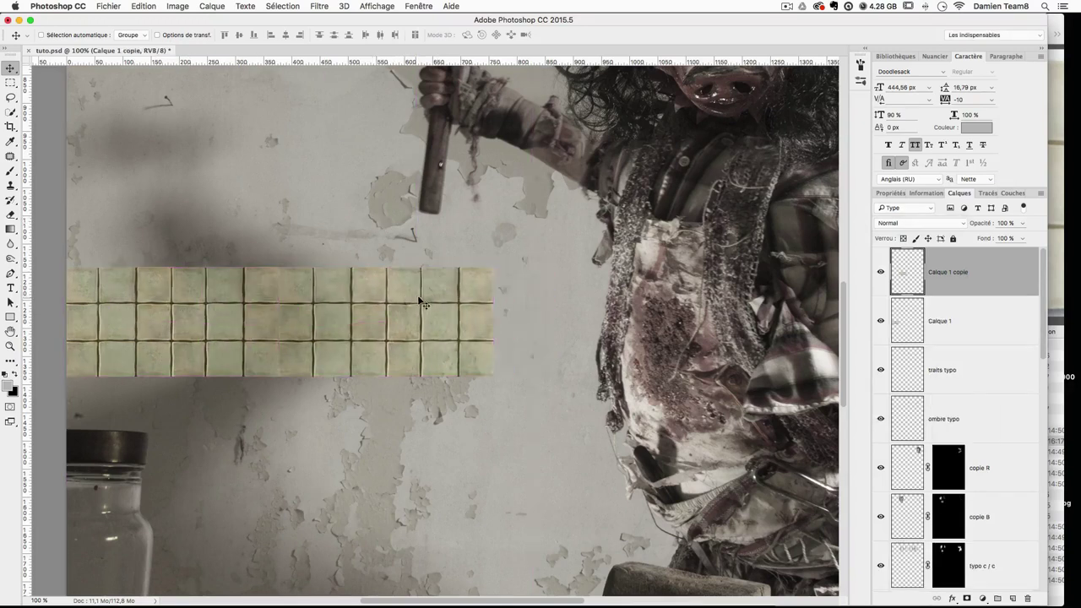
pyautogui.press('super')
pyautogui.moveTo(340, 308); pyautogui.dragTo(347, 306)
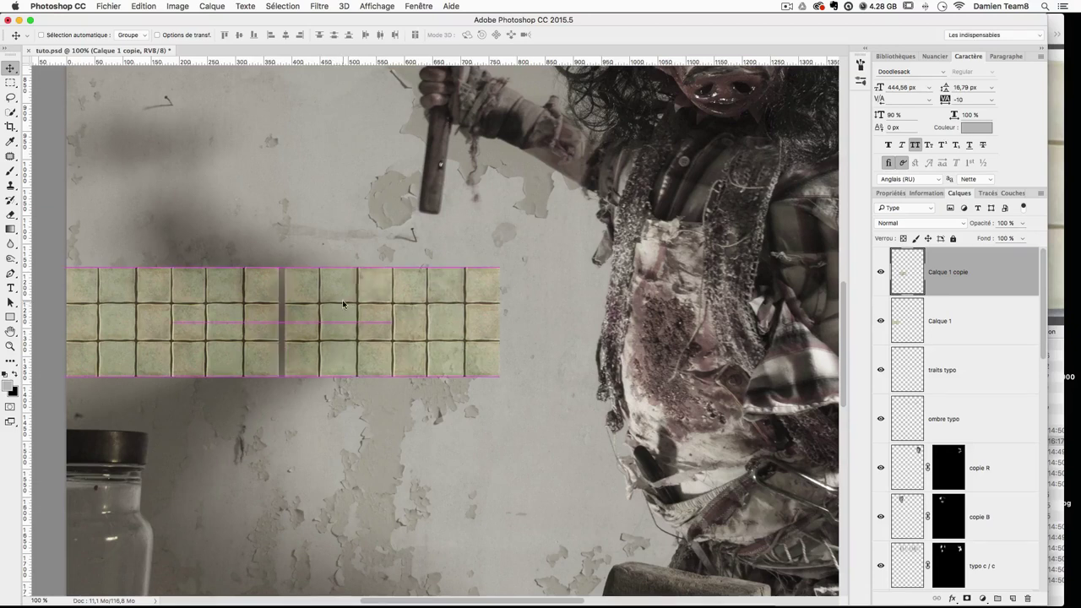
pyautogui.press('super+alt+z')
pyautogui.press('super+alt+z')
pyautogui.press('super+alt+z')
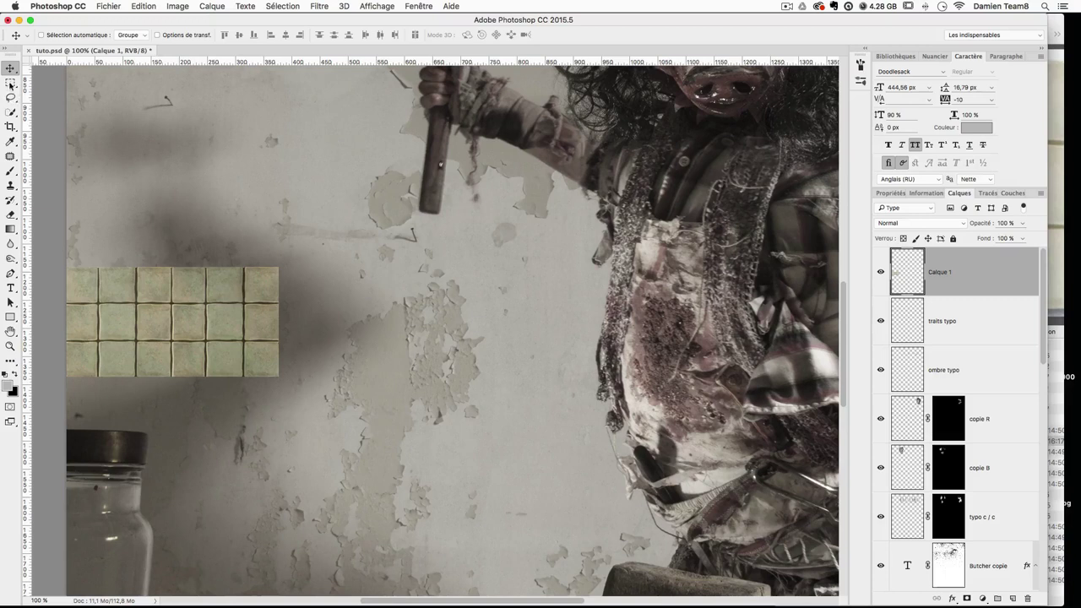
# Step: Copy the block's rightmost vertical joint to a new layer and move it to the block's right edge
pyautogui.press('m')
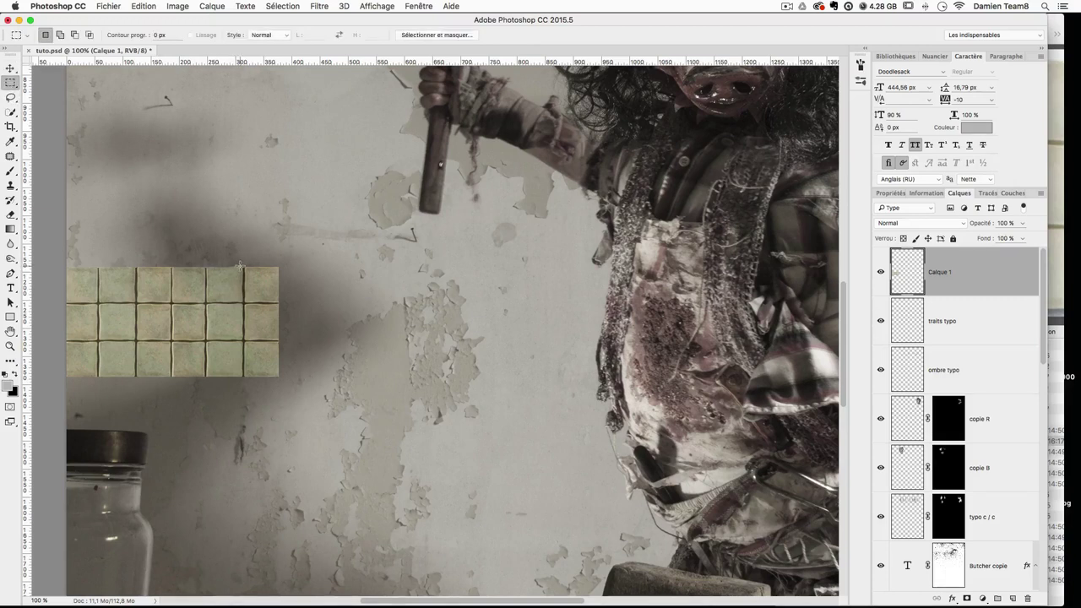
pyautogui.moveTo(241, 266); pyautogui.dragTo(247, 382)
pyautogui.press('super+j')
pyautogui.press('v')
pyautogui.moveTo(261, 276); pyautogui.dragTo(291, 276)
# Step: Nudge the copied joint horizontally until it closes off the last column of tiles
pyautogui.press('Left')
pyautogui.press('Left')
pyautogui.press('Right')
pyautogui.press('Left')
pyautogui.press('Left')
pyautogui.press('Right')
pyautogui.press('Right')
pyautogui.press('Right')
pyautogui.press('Right')
pyautogui.press('Right')
pyautogui.press('Right')
pyautogui.press('Right')
pyautogui.press('Right')
pyautogui.press('Right')
pyautogui.press('Right')
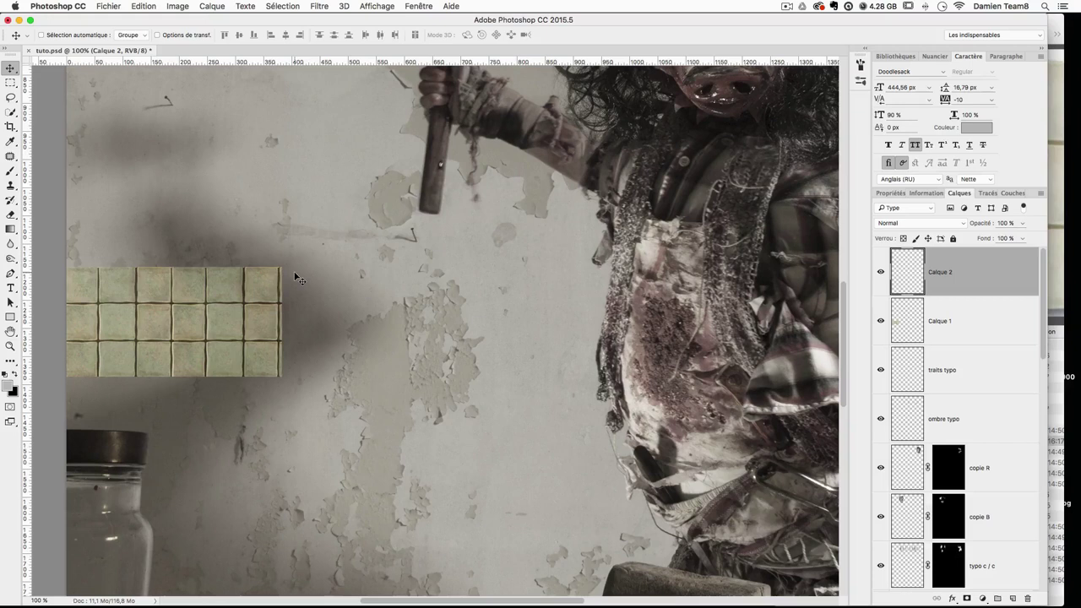
pyautogui.press('Left')
pyautogui.press('Left')
pyautogui.press('Left')
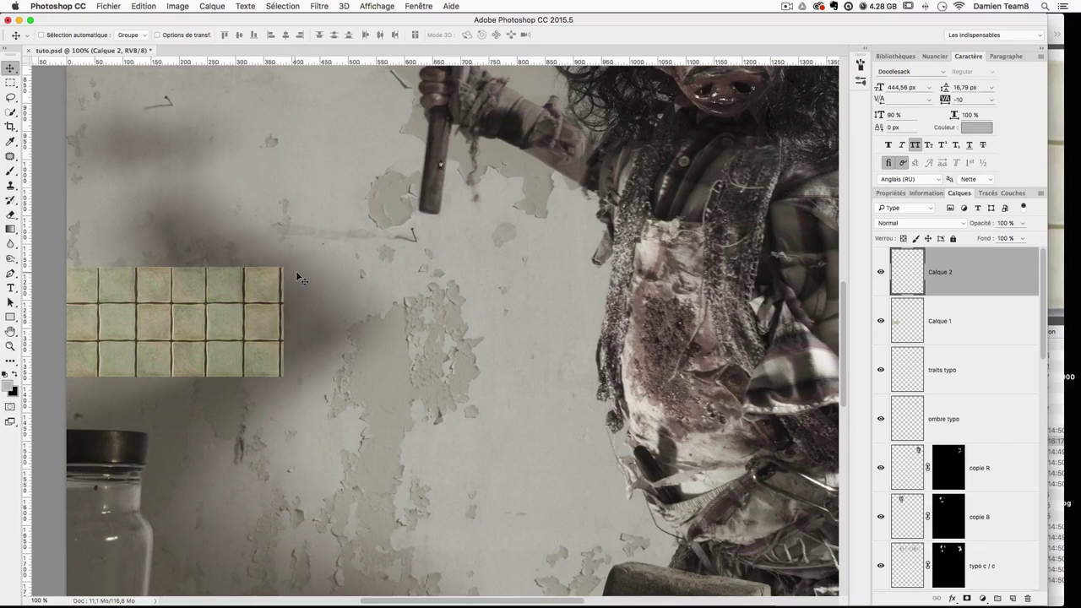
# Step: Merge the joint with the tile block and duplicate the result to the right, extending the tile row toward the butcher
pyautogui.keyDown('shift'); pyautogui.click(935, 317); pyautogui.keyUp('shift')
pyautogui.rightClick(936, 318)
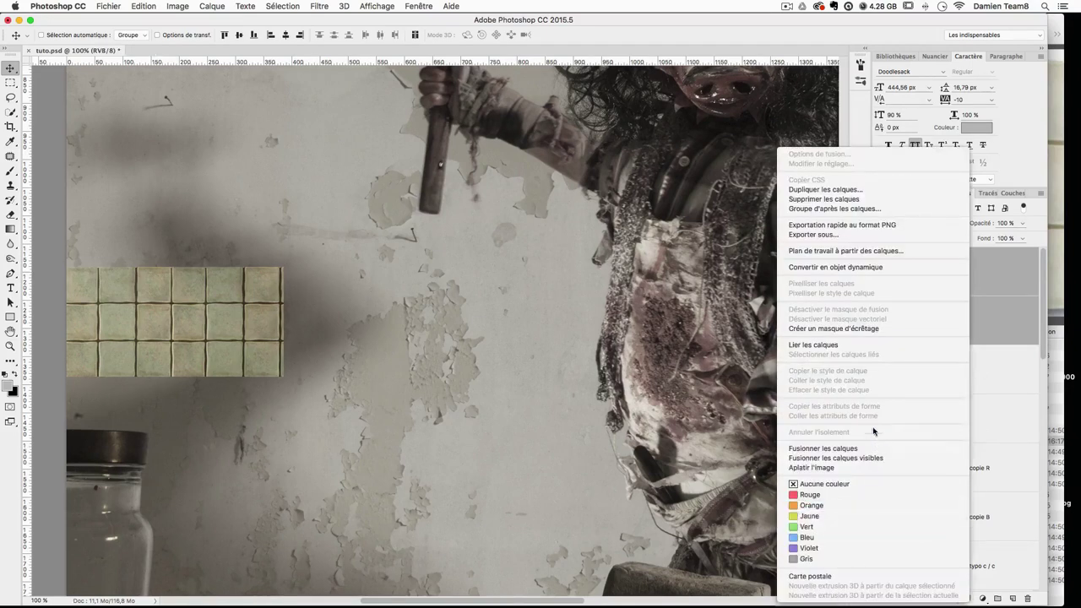
pyautogui.click(856, 450)
pyautogui.moveTo(261, 297); pyautogui.dragTo(481, 297)
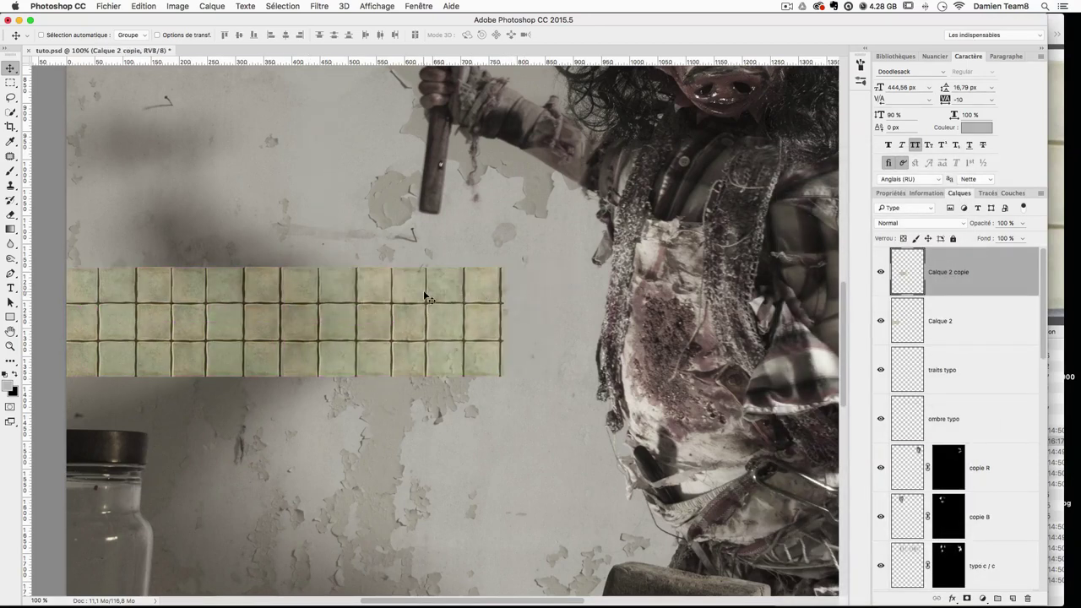
# Step: Nudge the duplicated tile block to the right until its joint lines up with the first block
pyautogui.press('Right')
pyautogui.press('Right')
pyautogui.press('super+minus')
pyautogui.press('super+minus')
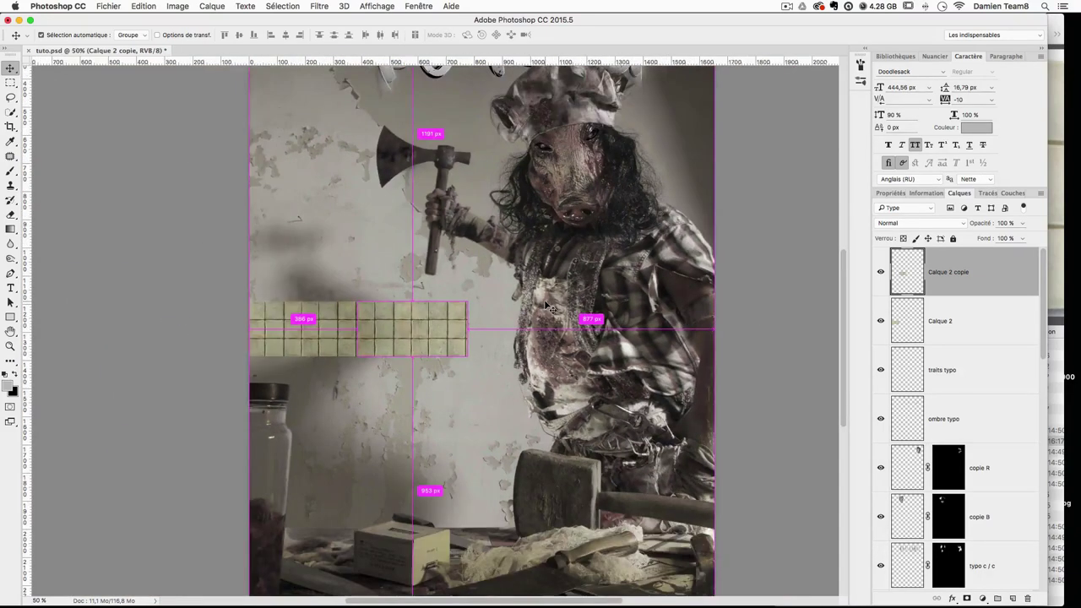
pyautogui.press('super+plus')
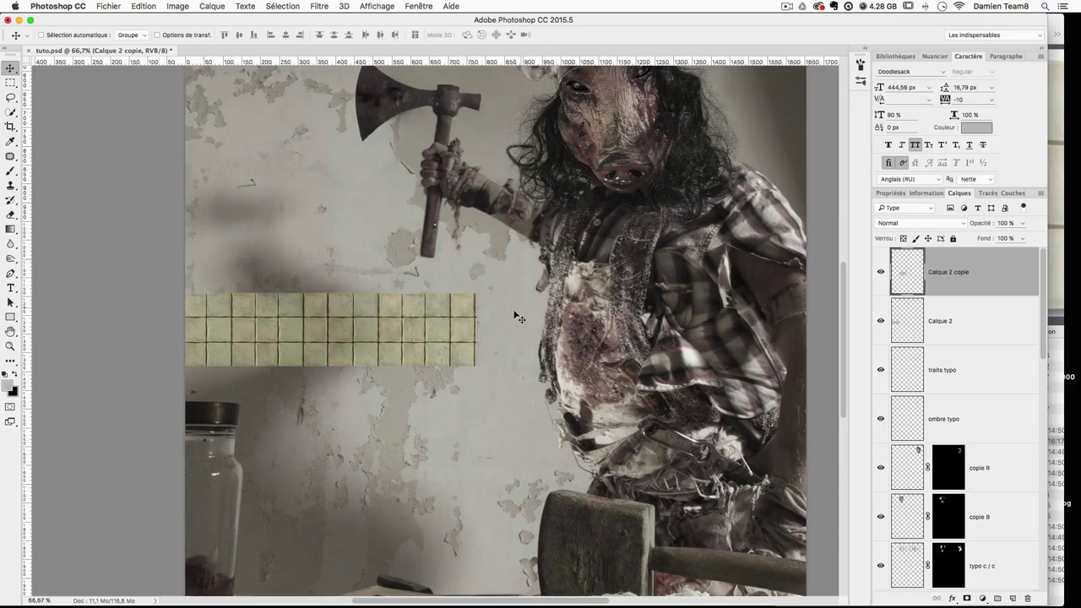
# Step: Duplicate the tile block once more to extend the row over the butcher's apron, and merge the three tile layers
pyautogui.moveTo(437, 330); pyautogui.dragTo(511, 337)
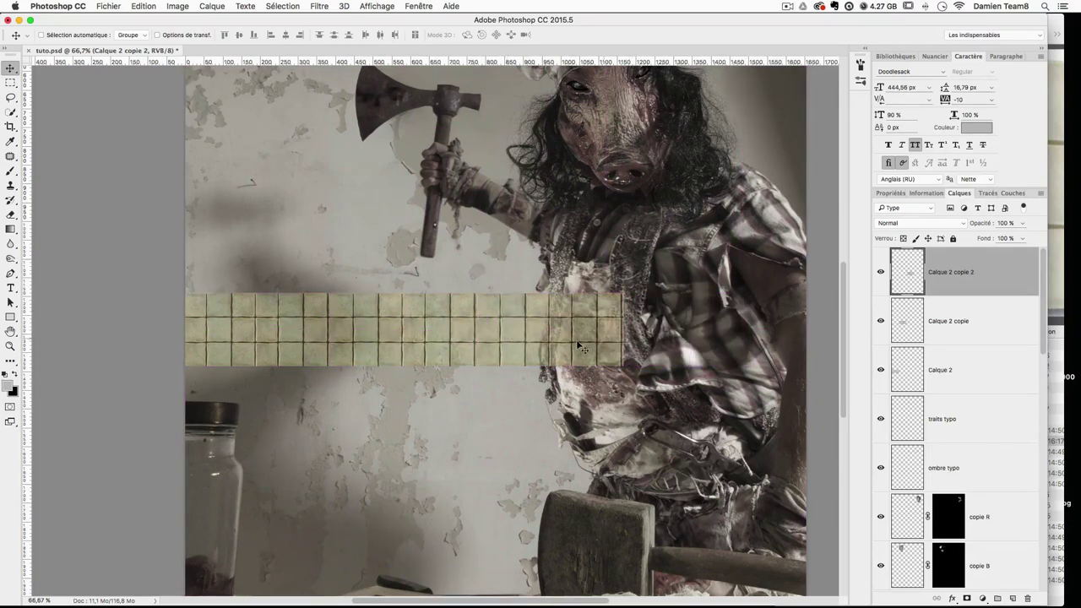
pyautogui.keyDown('shift'); pyautogui.click(981, 374); pyautogui.keyUp('shift')
pyautogui.rightClick(985, 374)
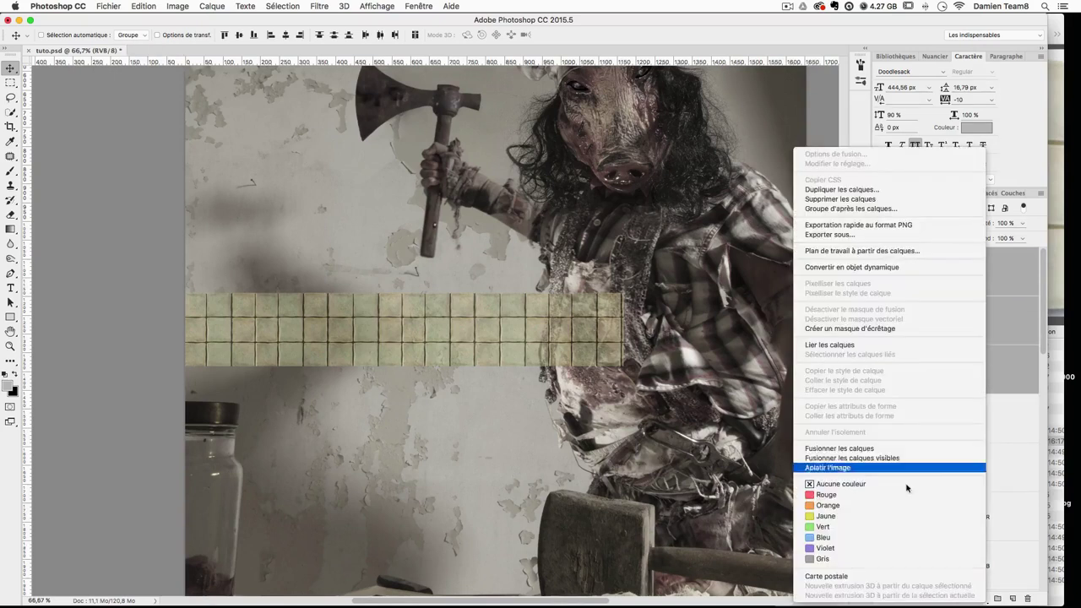
pyautogui.click(877, 448)
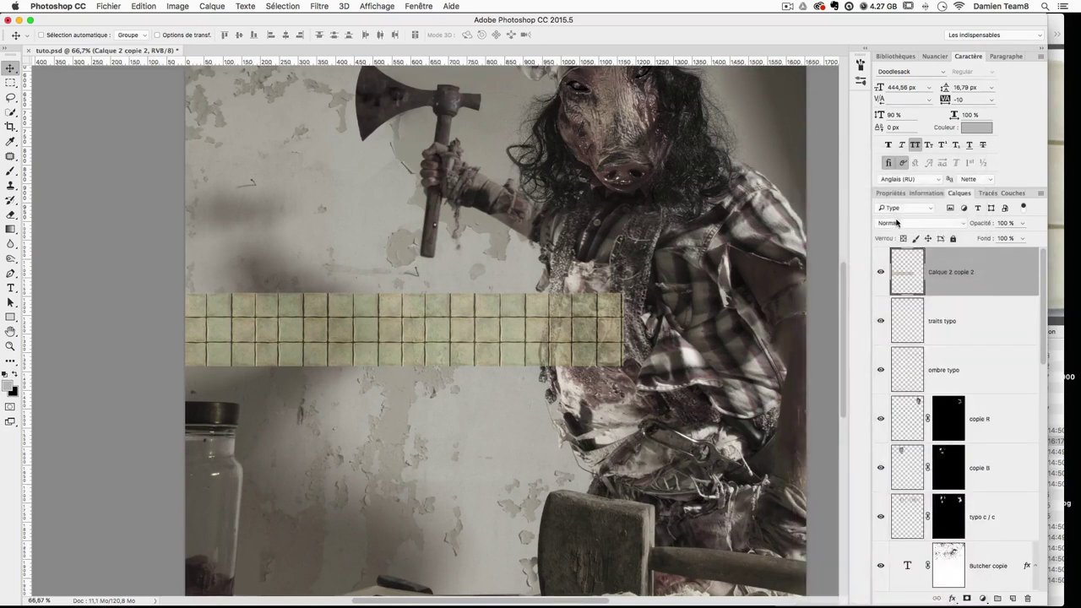
# Step: Set the merged tile layer's blend mode to Luminosité and shift the band slightly down the wall
pyautogui.click(908, 223)
pyautogui.click(898, 477)
pyautogui.moveTo(471, 363)
pyautogui.mouseDown()
pyautogui.moveTo(475, 349)
pyautogui.moveTo(473, 365)
pyautogui.mouseUp()
pyautogui.press('super+z')
pyautogui.moveTo(478, 312); pyautogui.dragTo(479, 308)
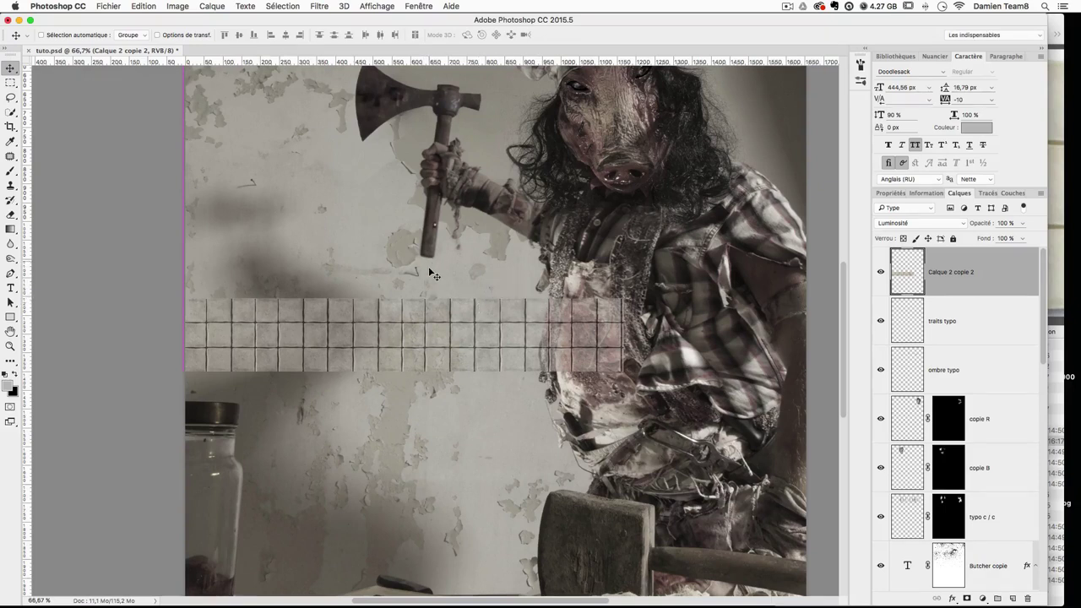
# Step: Nudge the tile band up and down to fine-tune its height on the wall
pyautogui.scroll(3, 434, 287)
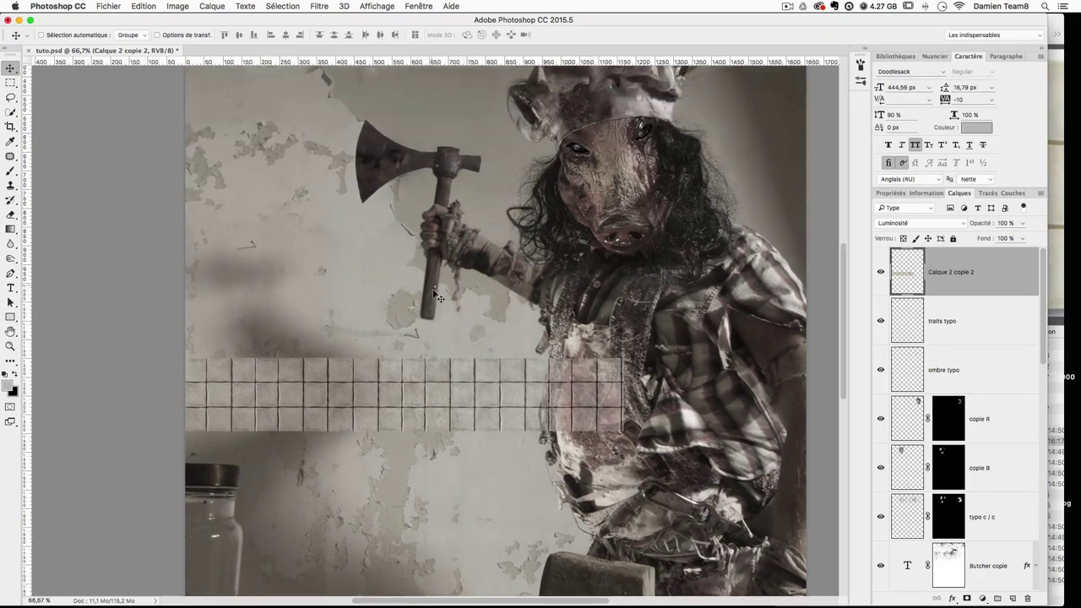
pyautogui.press('Up')
pyautogui.press('Up')
pyautogui.press('Up')
pyautogui.press('Up')
pyautogui.press('Up')
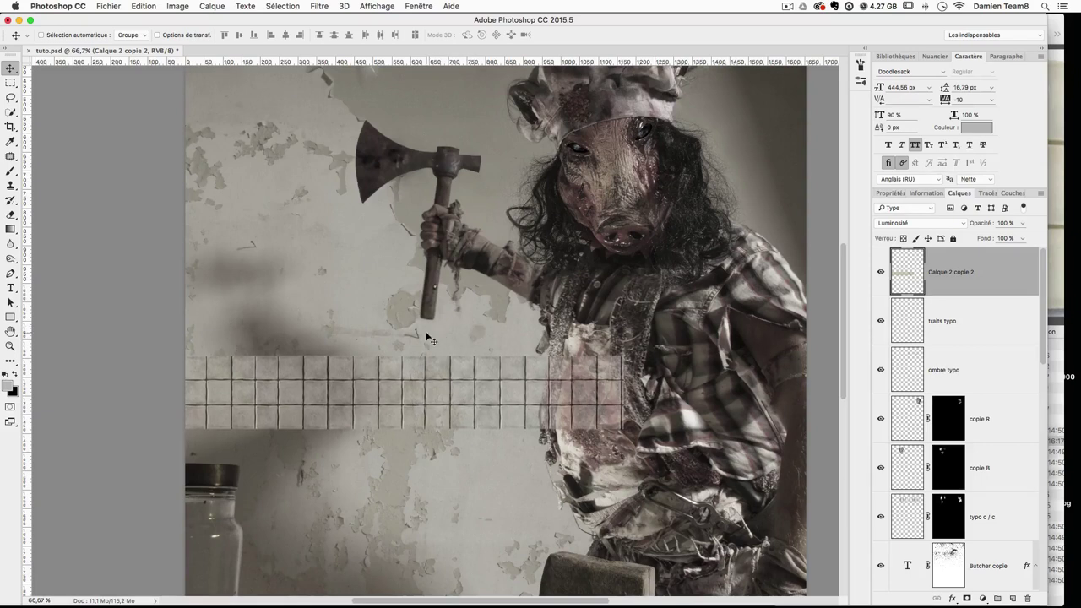
pyautogui.press('Down')
pyautogui.press('Down')
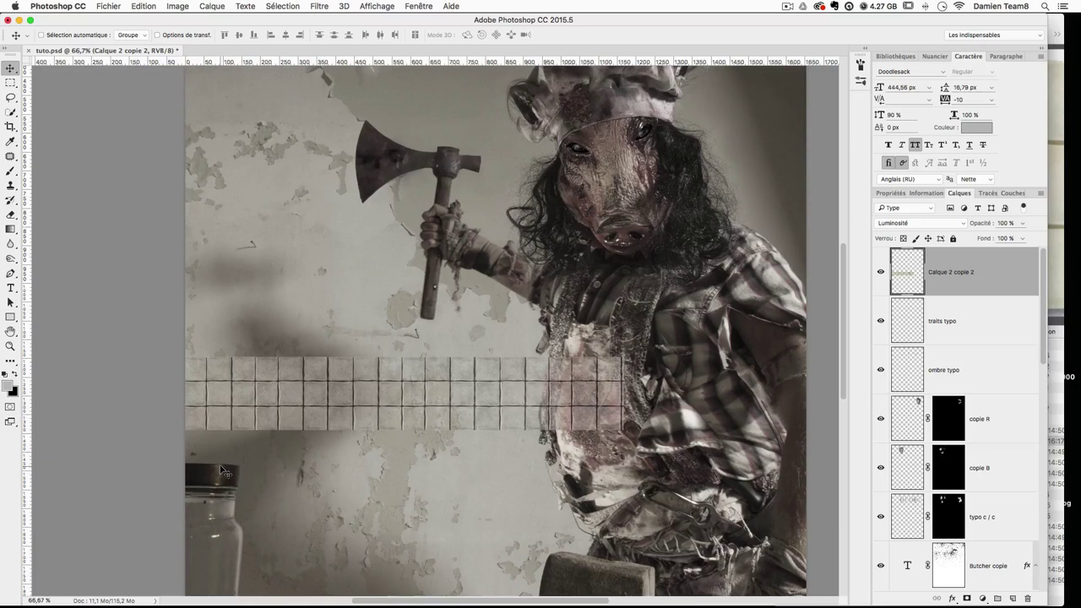
pyautogui.press('Up')
pyautogui.press('Down')
pyautogui.press('Up')
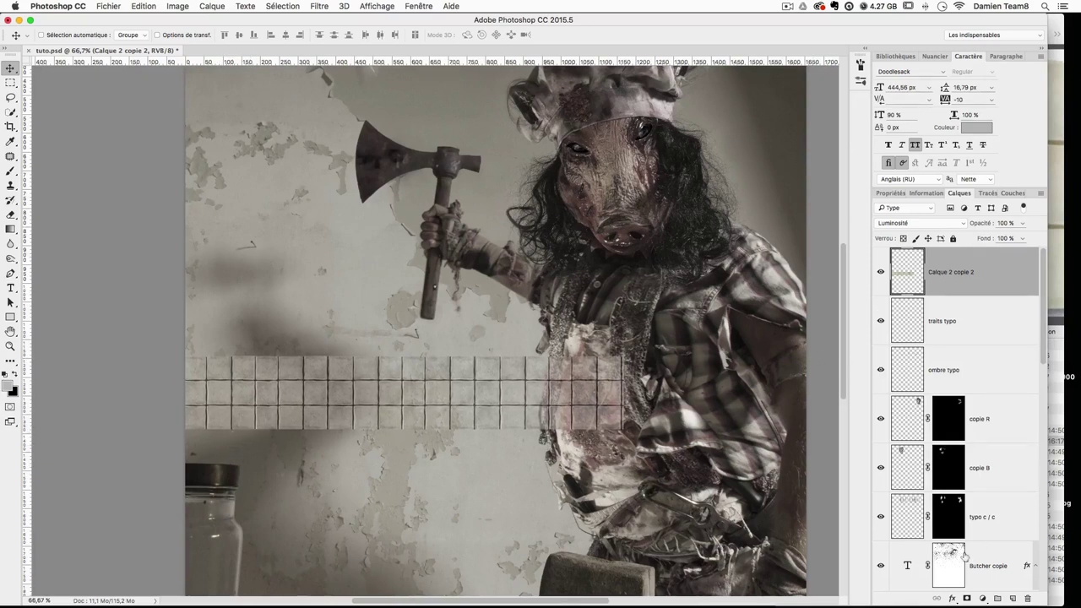
# Step: Add a layer mask to the tile band, make black the foreground colour and try a gradient across the lower tiles
pyautogui.click(967, 598)
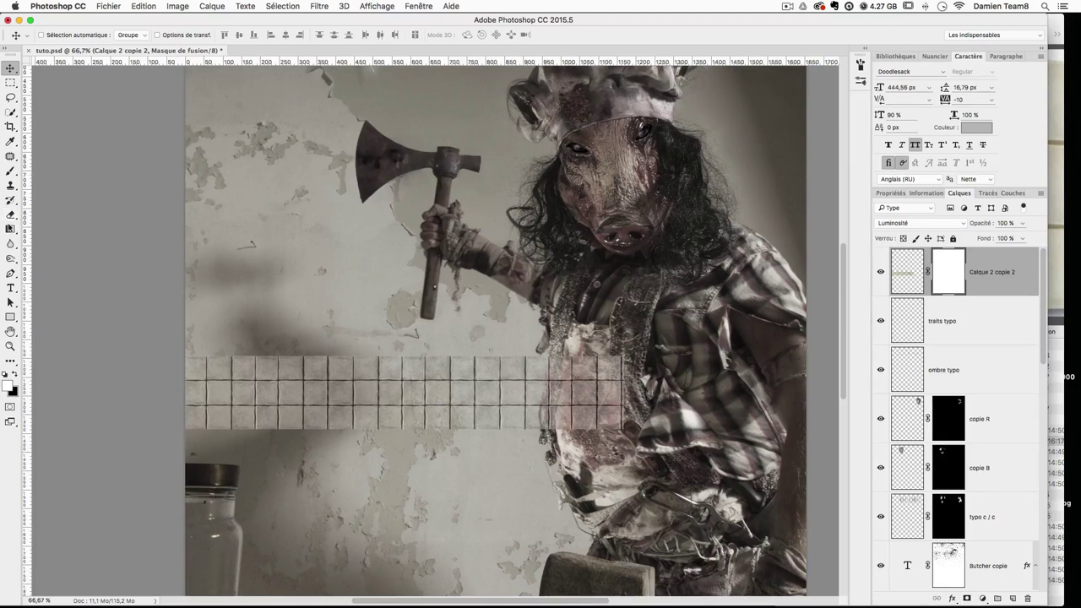
pyautogui.click(10, 229)
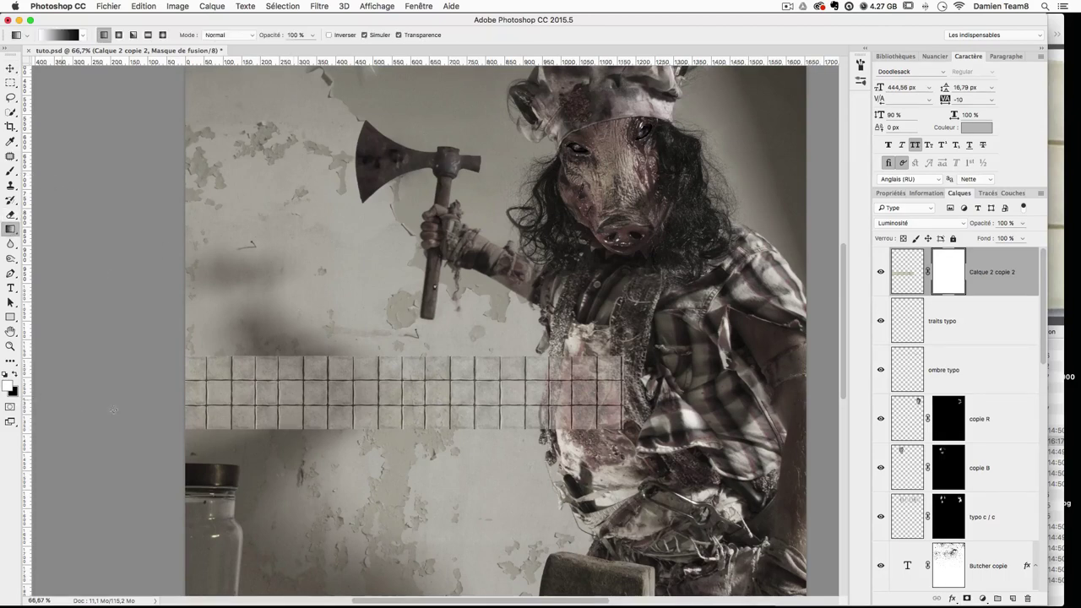
pyautogui.moveTo(357, 411); pyautogui.dragTo(356, 409)
pyautogui.press('super+z')
pyautogui.click(16, 374)
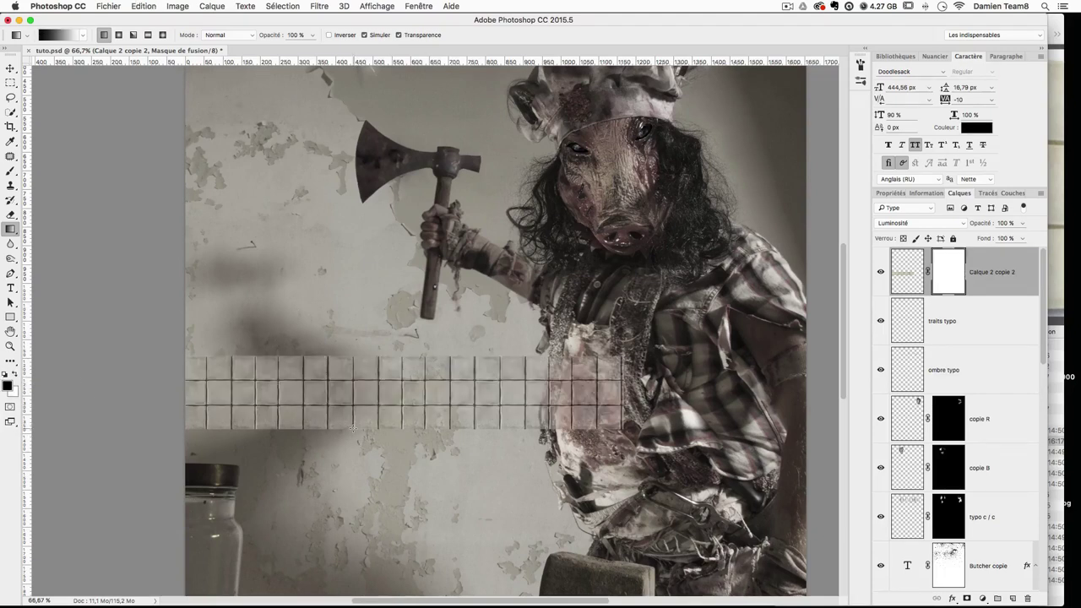
pyautogui.moveTo(355, 409); pyautogui.dragTo(357, 385)
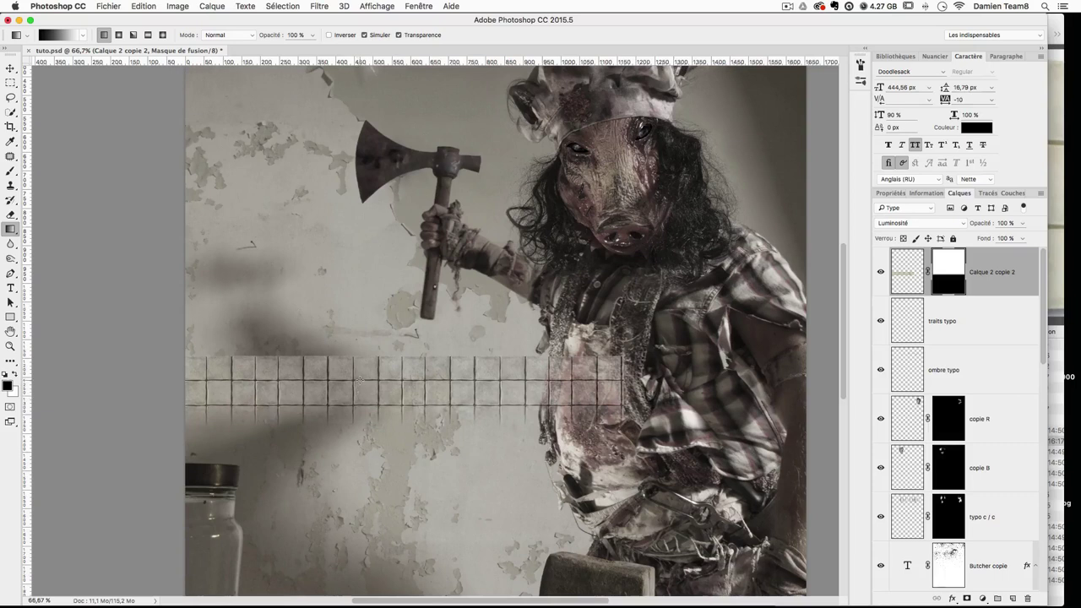
pyautogui.hotkey('ctrl', 'z')
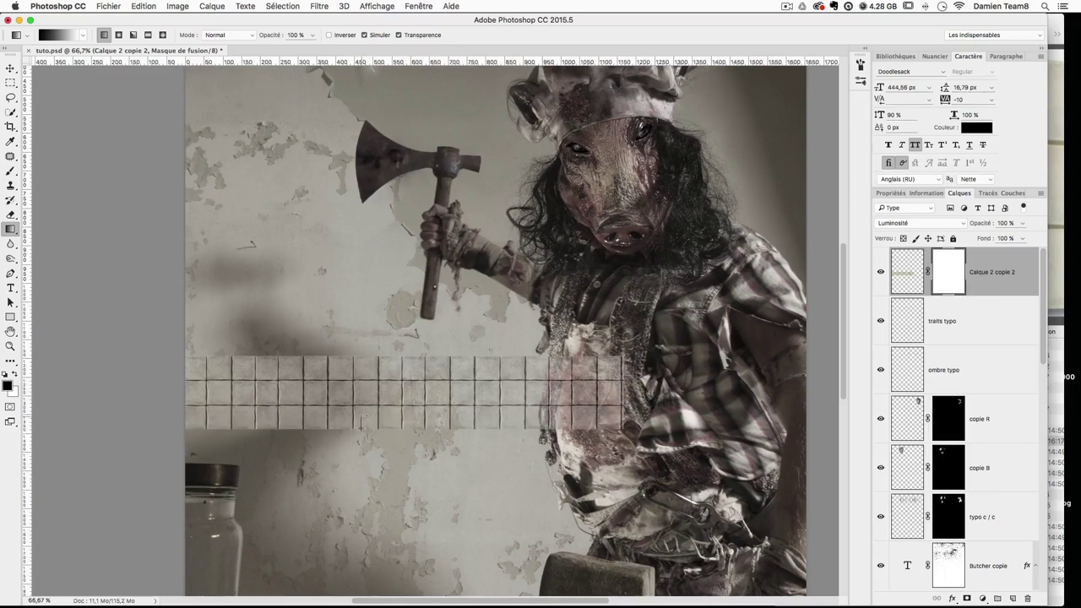
# Step: Fade out the band's lowest tile row with a short vertical gradient on its mask, comparing it with the unfaded version
pyautogui.moveTo(365, 429); pyautogui.dragTo(366, 407)
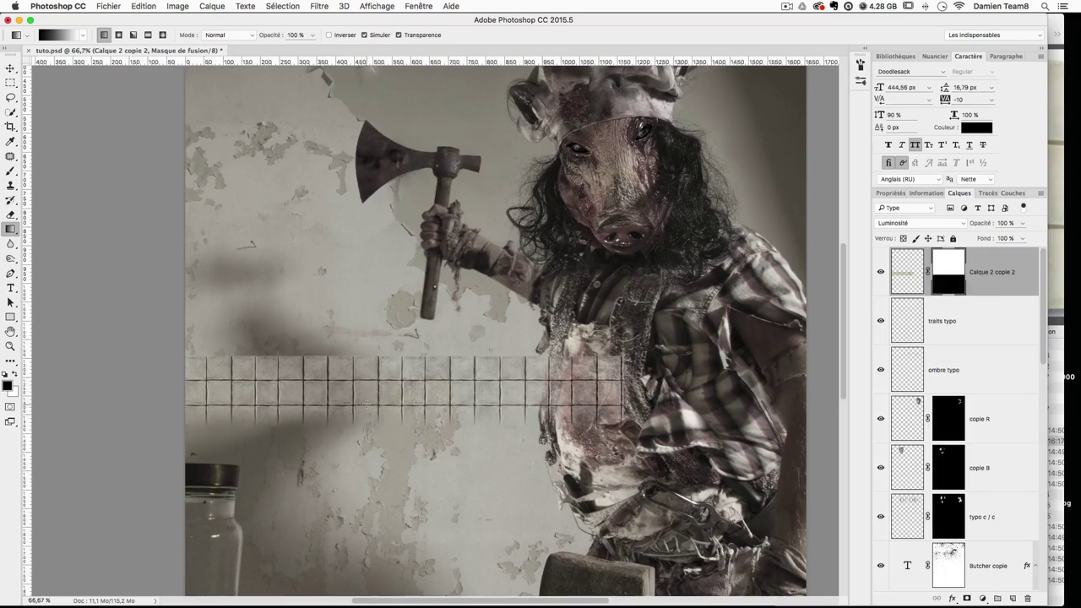
pyautogui.hotkey('ctrl', 'z')
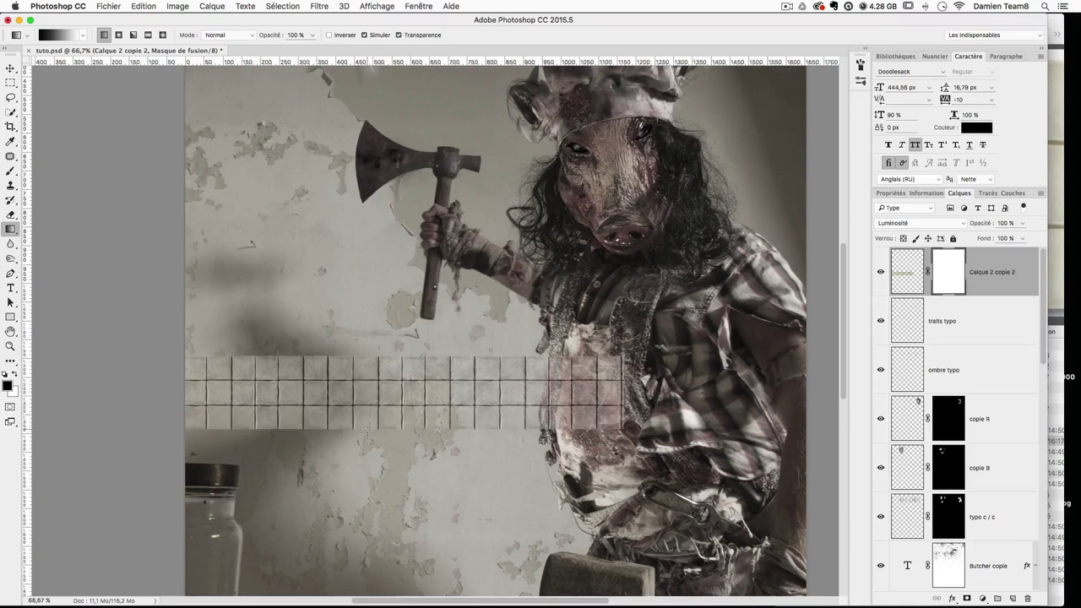
pyautogui.hotkey('ctrl', 'z')
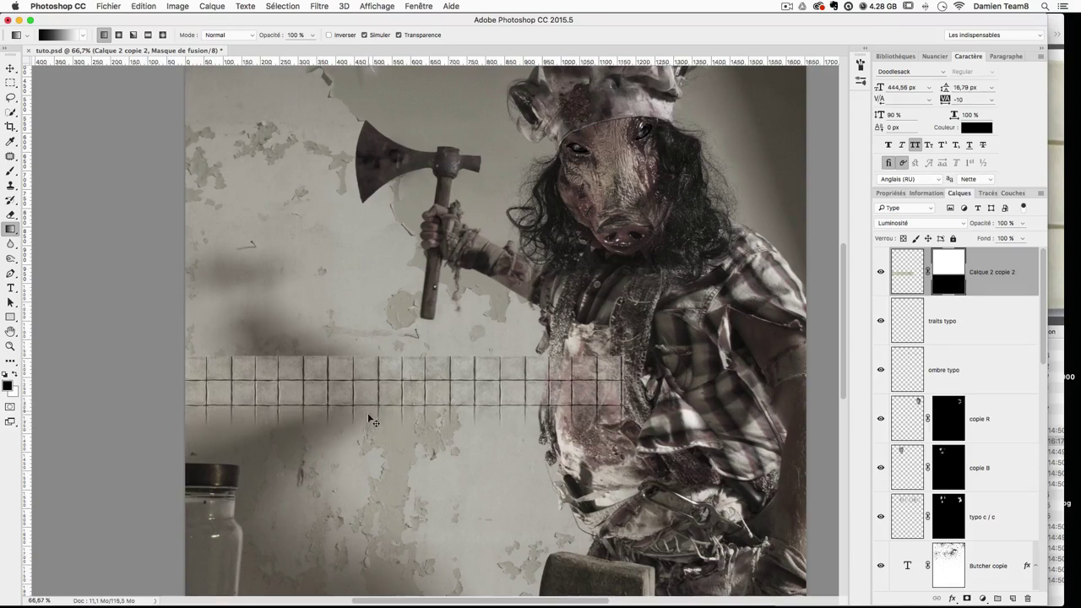
pyautogui.hotkey('ctrl', 'z')
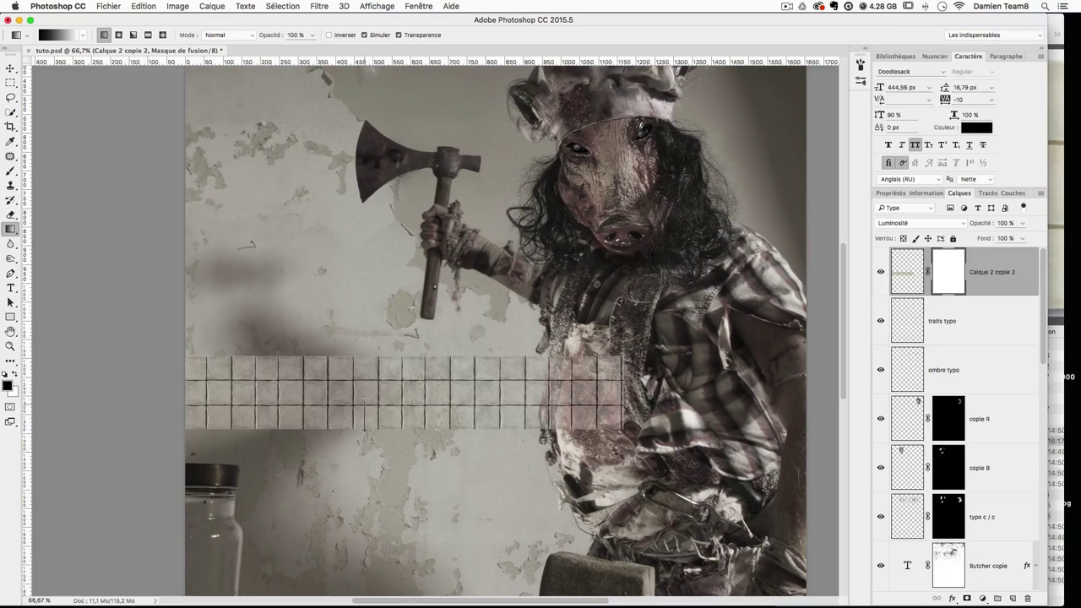
pyautogui.hotkey('ctrl', 'z')
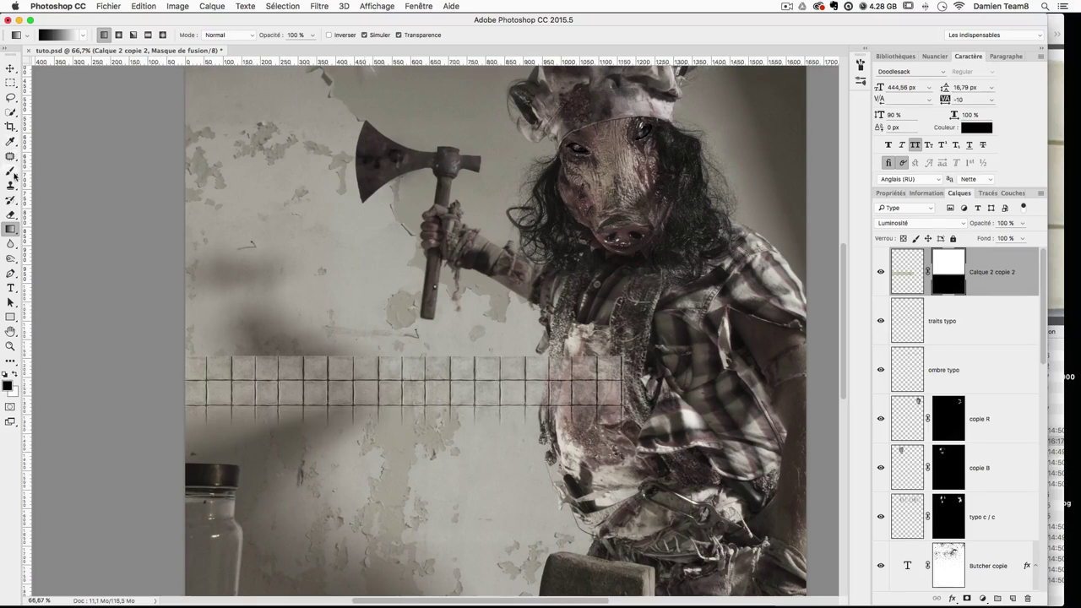
# Step: Paint black on the tile band's mask to hide the tiles covering the butcher's body
pyautogui.click(12, 173)
pyautogui.moveTo(538, 339); pyautogui.dragTo(589, 323)
pyautogui.moveTo(605, 375)
pyautogui.mouseDown()
pyautogui.moveTo(602, 409)
pyautogui.moveTo(583, 375)
pyautogui.moveTo(575, 408)
pyautogui.moveTo(583, 367)
pyautogui.moveTo(595, 391)
pyautogui.moveTo(561, 403)
pyautogui.mouseUp()
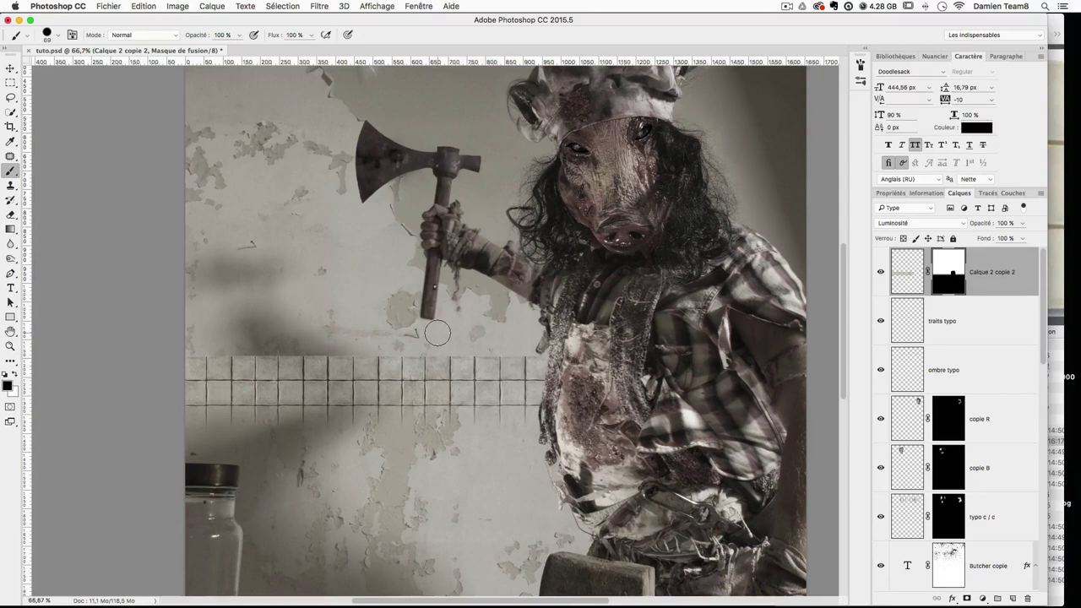
# Step: Rename the masked tile layer as carrelage
pyautogui.doubleClick(998, 279)
pyautogui.write('carrelage')
pyautogui.press('Return')
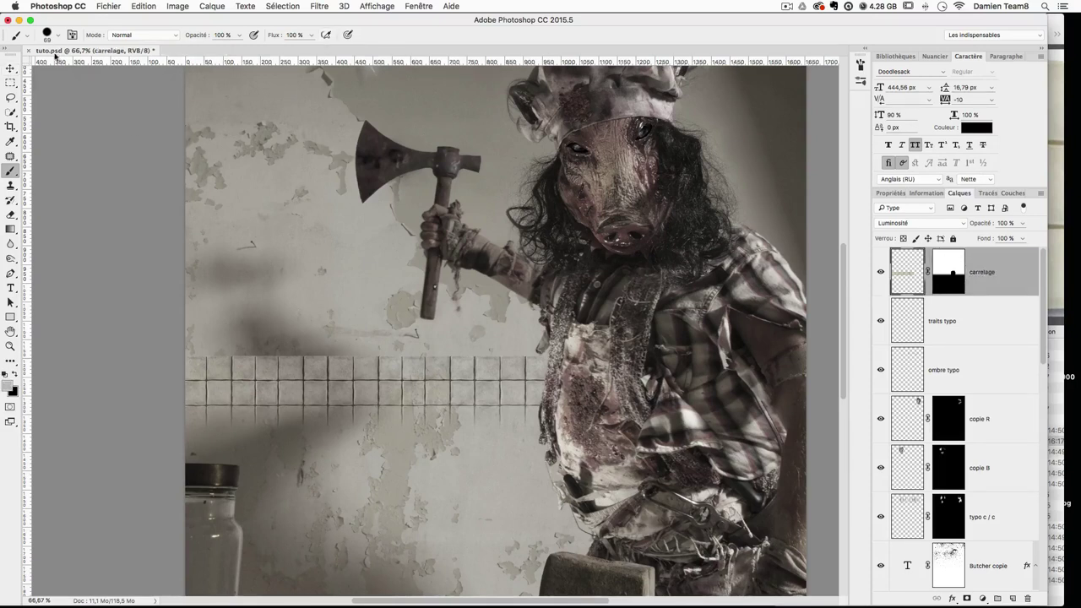
# Step: Duplicate the carrelage layer and place the copy on the wall to the right of the butcher's head
pyautogui.click(13, 69)
pyautogui.keyDown('alt'); pyautogui.moveTo(394, 376); pyautogui.dragTo(807, 212); pyautogui.keyUp('alt')
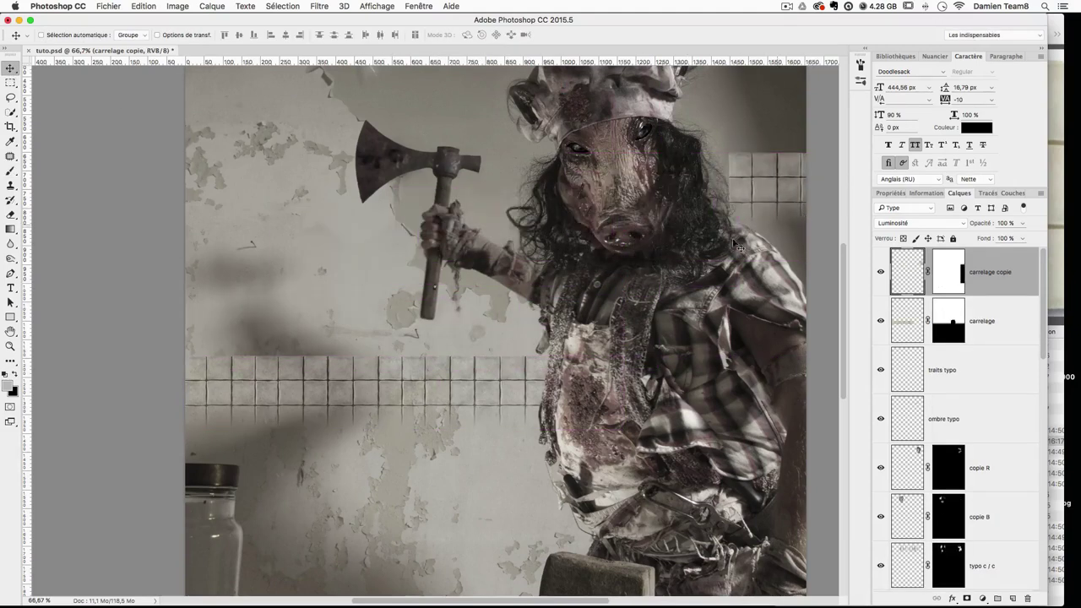
pyautogui.moveTo(709, 246); pyautogui.dragTo(671, 244)
pyautogui.moveTo(760, 223); pyautogui.dragTo(734, 247)
pyautogui.hscroll(2, 591, 288)
# Step: Target the copied band's mask and set the black brush to 21% opacity and a size of 62
pyautogui.click(951, 278)
pyautogui.click(11, 173)
pyautogui.moveTo(592, 182); pyautogui.dragTo(616, 237)
pyautogui.press('super+z')
pyautogui.click(240, 36)
pyautogui.click(197, 52)
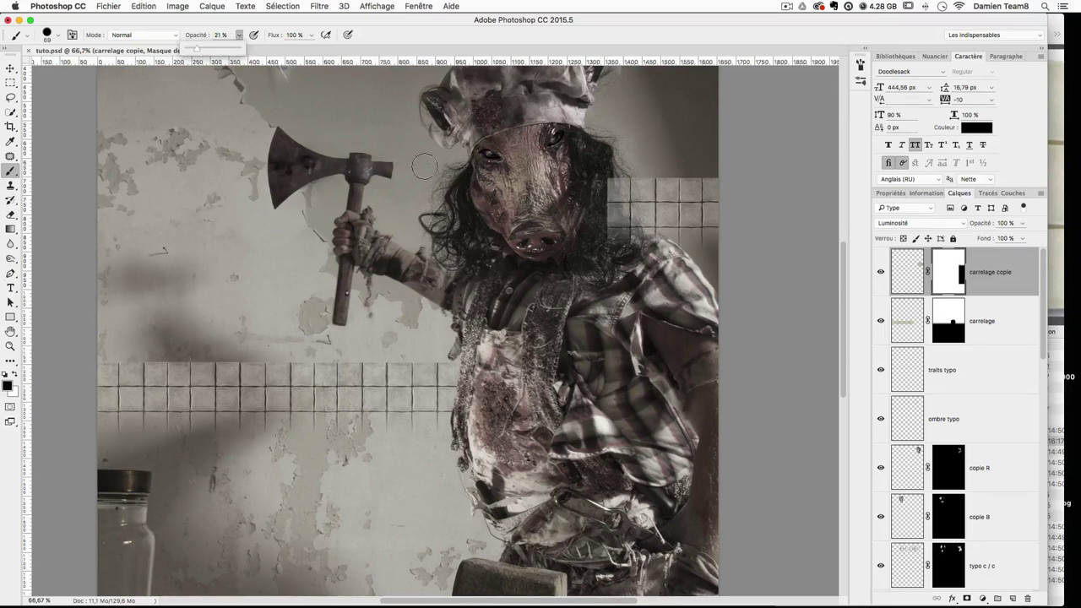
pyautogui.moveTo(555, 254); pyautogui.dragTo(551, 253)
pyautogui.moveTo(558, 3); pyautogui.dragTo(559, 3)
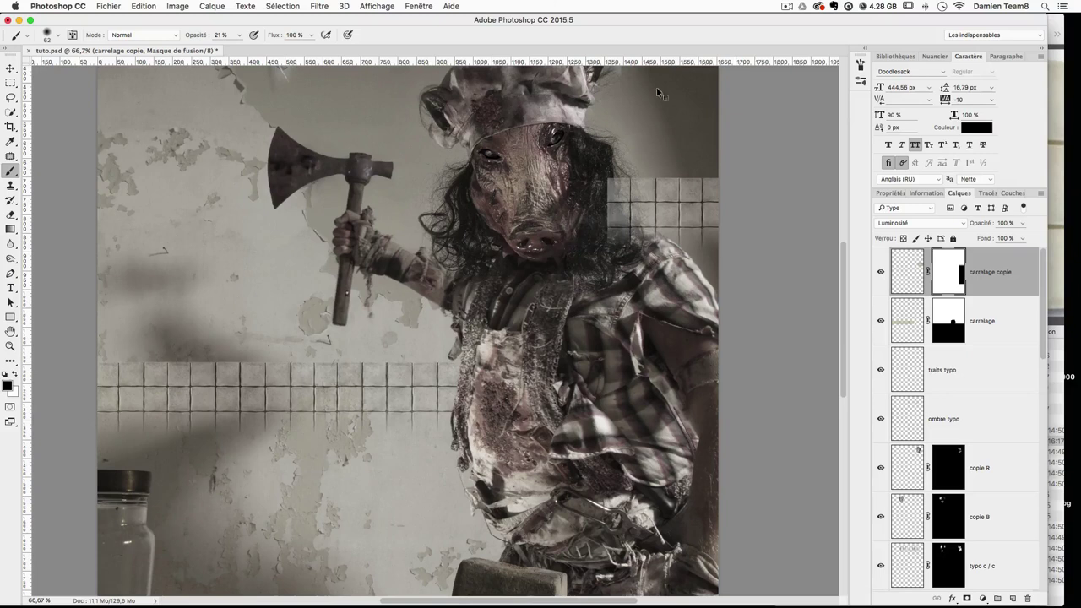
# Step: Paint out the copied tiles overlapping the butcher's hair and shoulder, raising the brush opacity to 33% for the hair edge
pyautogui.moveTo(603, 253); pyautogui.dragTo(615, 222)
pyautogui.moveTo(605, 182)
pyautogui.mouseDown()
pyautogui.moveTo(603, 232)
pyautogui.moveTo(583, 176)
pyautogui.moveTo(586, 214)
pyautogui.moveTo(613, 187)
pyautogui.moveTo(603, 172)
pyautogui.moveTo(595, 202)
pyautogui.moveTo(606, 245)
pyautogui.moveTo(600, 155)
pyautogui.moveTo(615, 275)
pyautogui.moveTo(609, 223)
pyautogui.moveTo(617, 219)
pyautogui.moveTo(605, 237)
pyautogui.moveTo(624, 238)
pyautogui.moveTo(612, 240)
pyautogui.moveTo(624, 238)
pyautogui.moveTo(608, 223)
pyautogui.moveTo(612, 176)
pyautogui.moveTo(568, 241)
pyautogui.moveTo(609, 272)
pyautogui.moveTo(610, 238)
pyautogui.moveTo(646, 266)
pyautogui.moveTo(664, 246)
pyautogui.moveTo(635, 230)
pyautogui.moveTo(660, 254)
pyautogui.mouseUp()
pyautogui.click(240, 36)
pyautogui.click(258, 52)
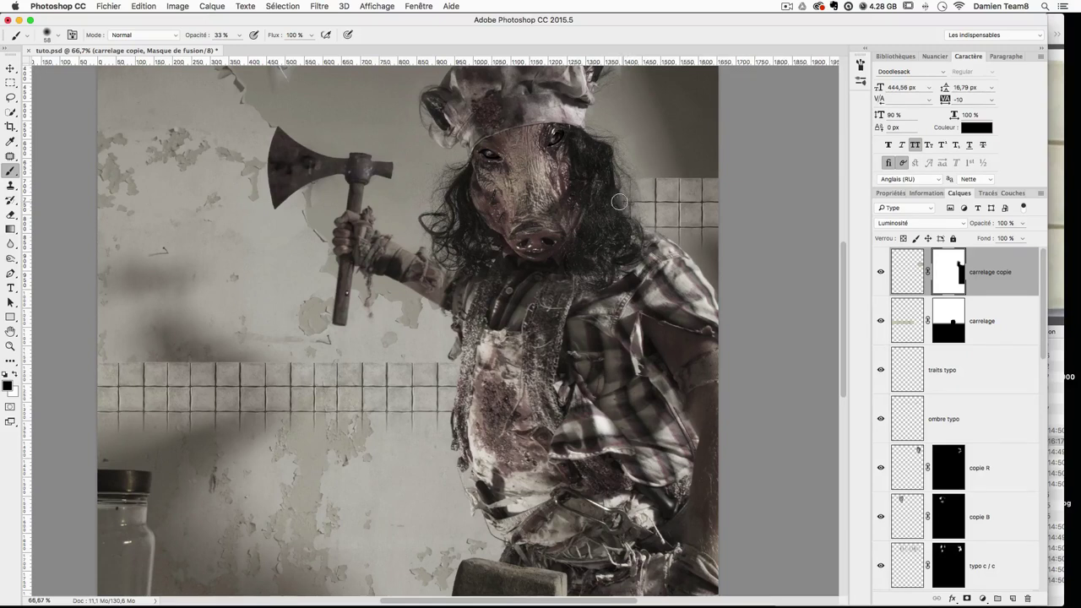
pyautogui.moveTo(639, 205); pyautogui.dragTo(629, 205)
# Step: Select the cochon layer and outline the plain wall area to the right of the BUTCHER title with the Patch tool
pyautogui.scroll(5, 596, 245)
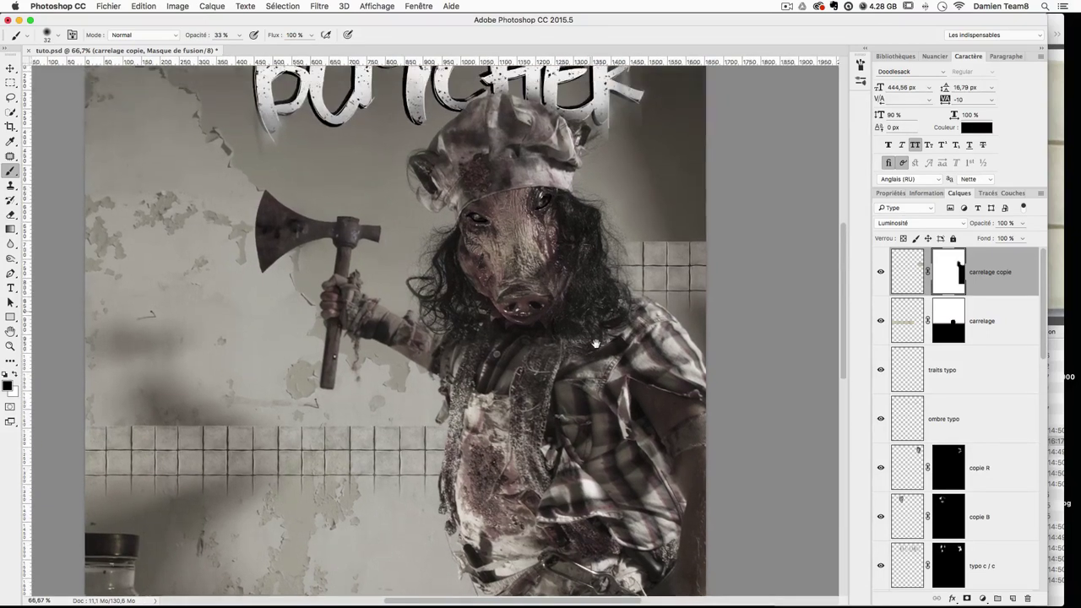
pyautogui.moveTo(604, 257); pyautogui.dragTo(602, 331)
pyautogui.press('super+minus')
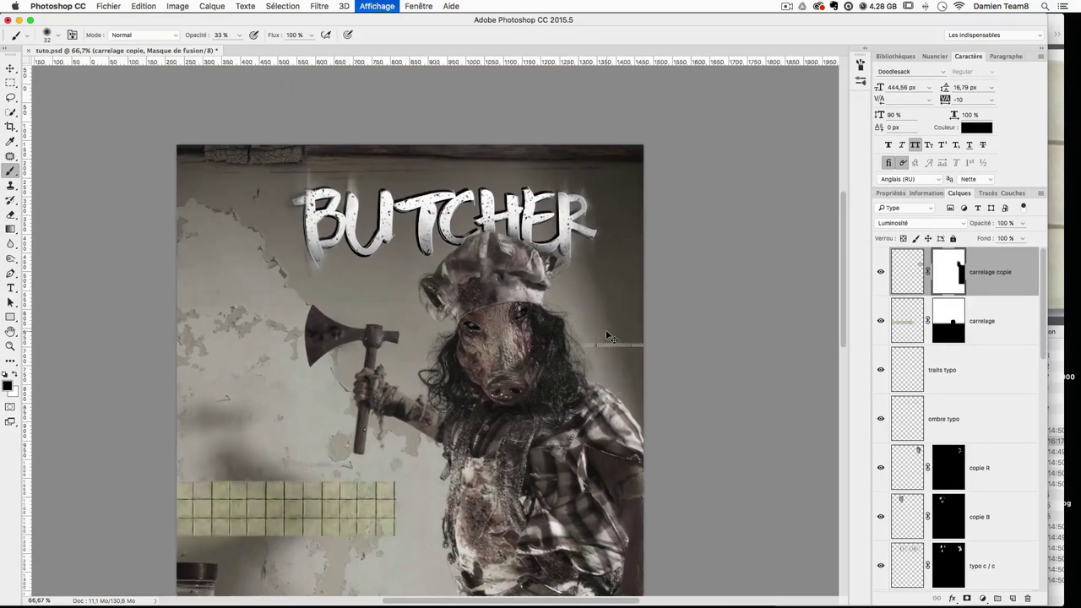
pyautogui.scroll(-2, 607, 331)
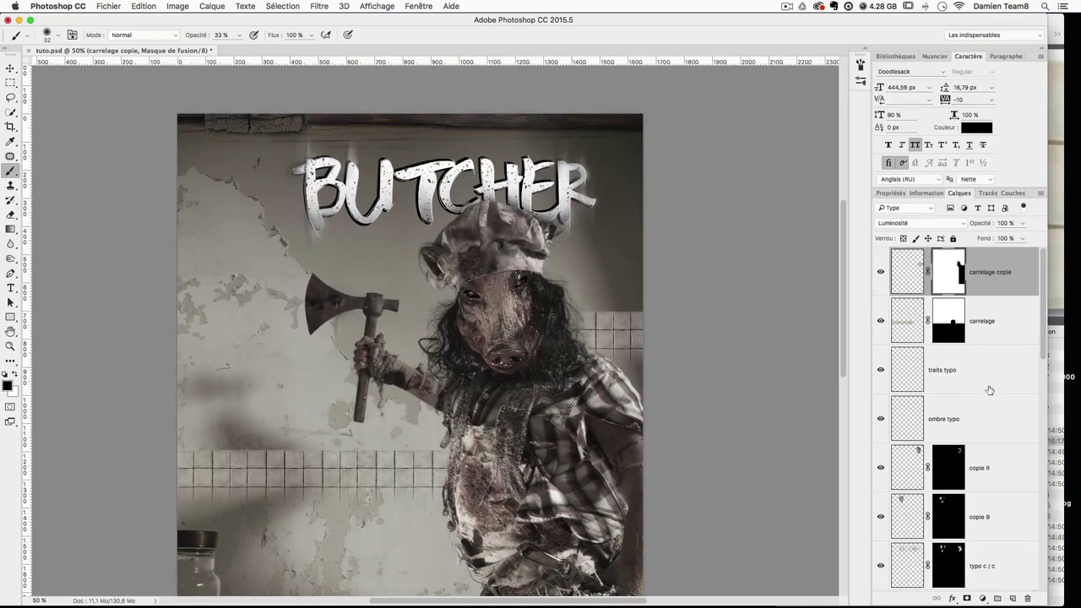
pyautogui.scroll(-10, 989, 390)
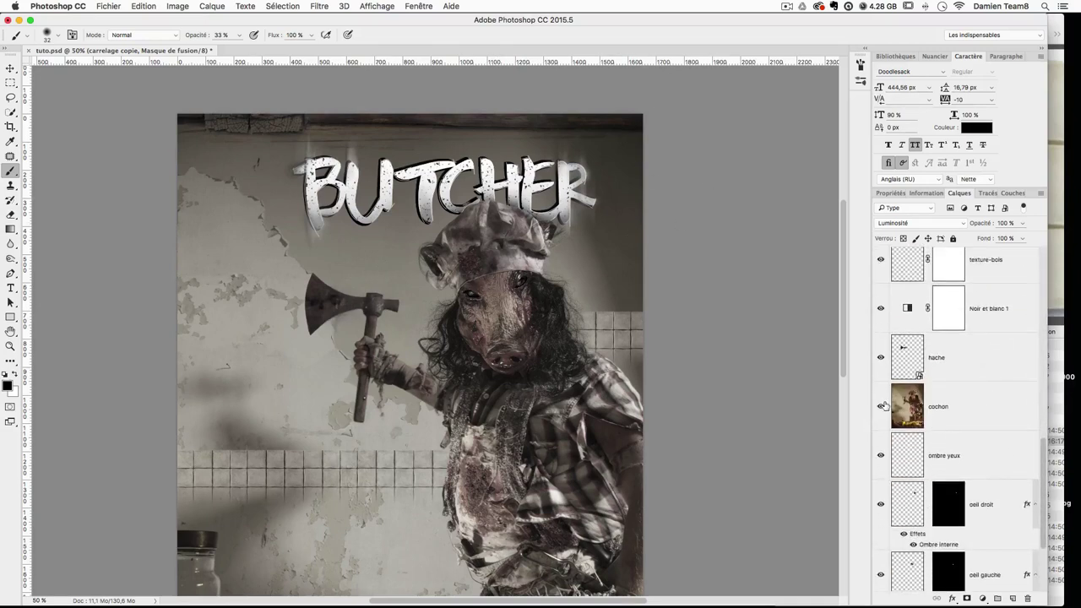
pyautogui.click(956, 412)
pyautogui.scroll(5, 960, 418)
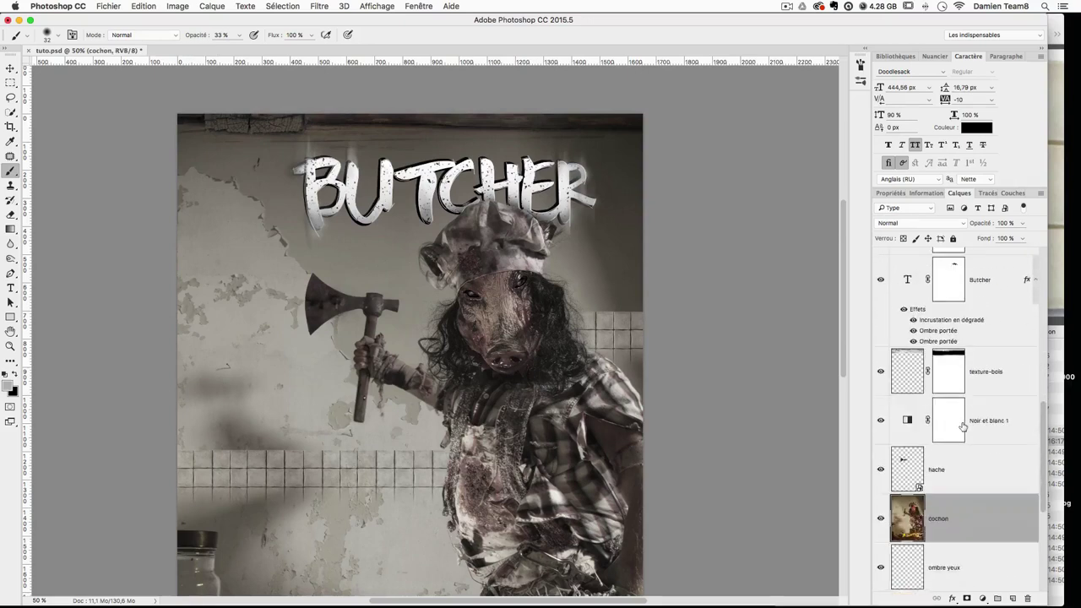
pyautogui.scroll(-2, 963, 426)
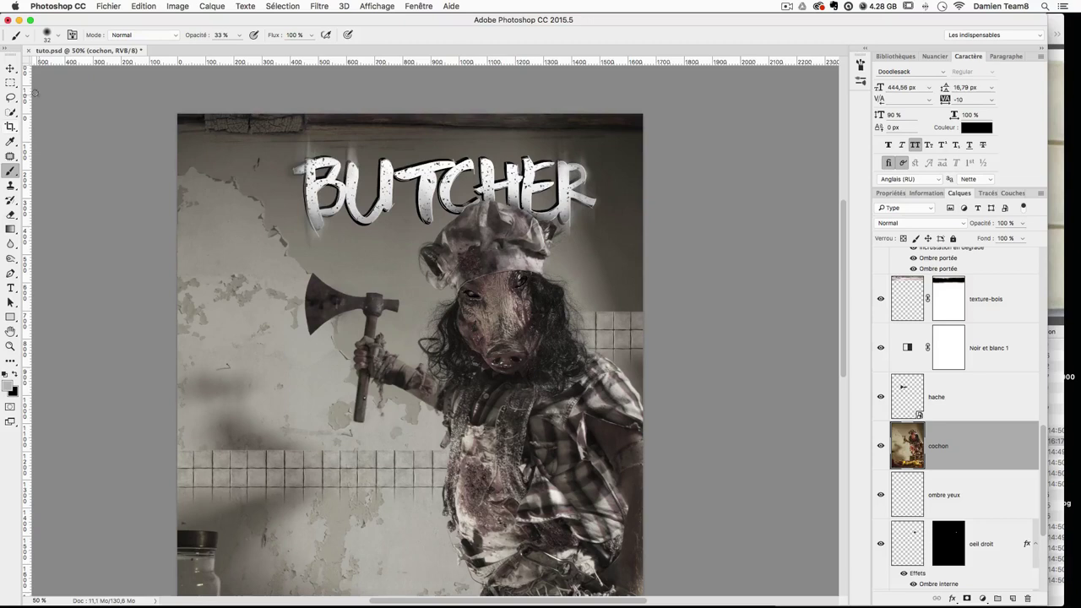
pyautogui.click(10, 98)
pyautogui.click(8, 157)
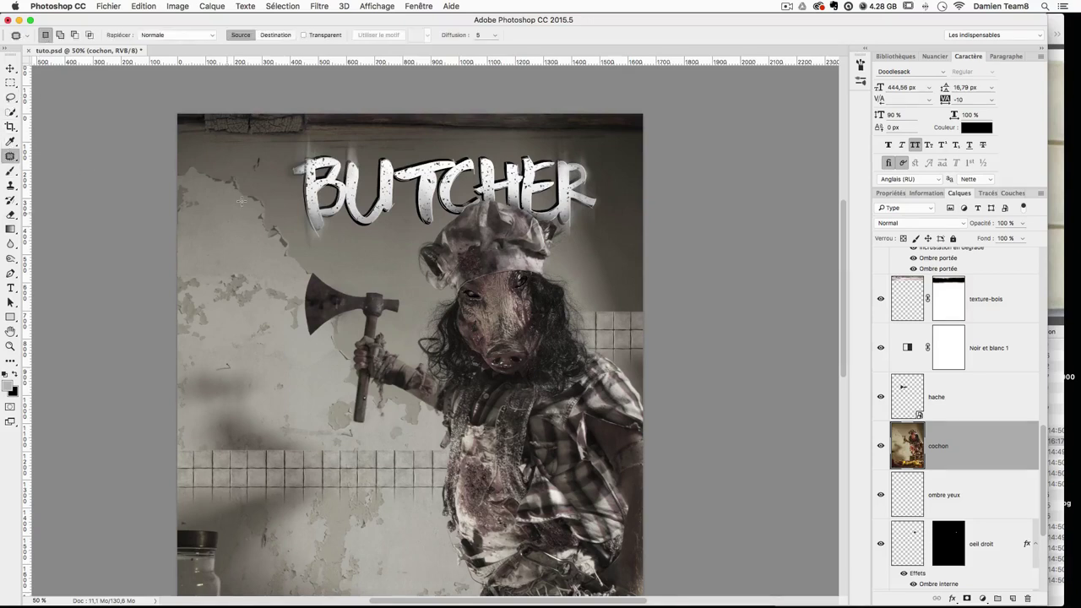
pyautogui.moveTo(639, 143)
pyautogui.mouseDown()
pyautogui.moveTo(627, 227)
pyautogui.moveTo(638, 147)
pyautogui.moveTo(606, 164)
pyautogui.moveTo(604, 245)
pyautogui.moveTo(644, 173)
pyautogui.moveTo(642, 131)
pyautogui.mouseUp()
# Step: Undo a first patch and patch the outlined area from the peeling plaster on the wall left of the axe
pyautogui.moveTo(509, 239); pyautogui.dragTo(264, 206)
pyautogui.hotkey('ctrl', 'd')
pyautogui.hotkey('ctrl', 'z')
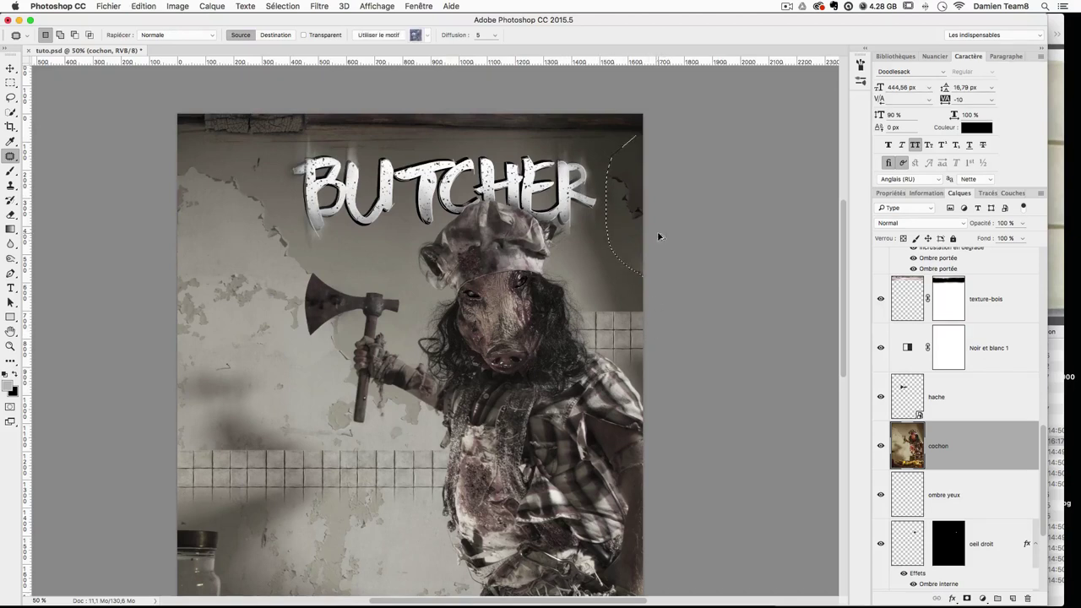
pyautogui.moveTo(623, 214); pyautogui.dragTo(235, 308)
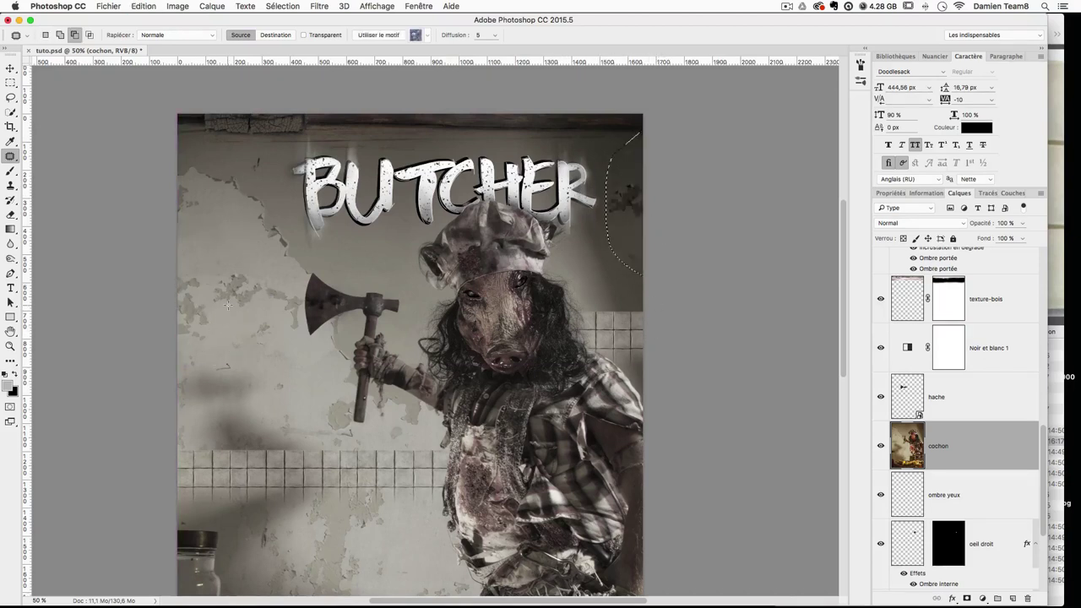
# Step: Try patching the outlined wall area beside the title from several peeling plaster spots left of the axe, undoing the unwanted results
pyautogui.hotkey('ctrl', 'd')
pyautogui.hotkey('ctrl', 'z')
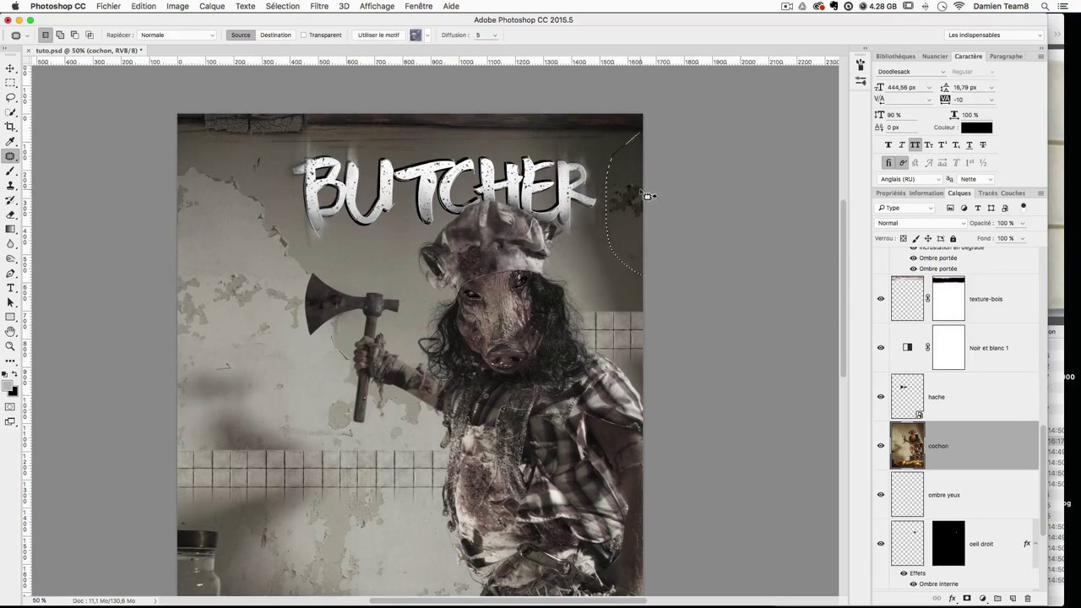
pyautogui.moveTo(629, 188); pyautogui.dragTo(170, 250)
pyautogui.press('super+z')
pyautogui.moveTo(630, 224); pyautogui.dragTo(214, 272)
pyautogui.hotkey('ctrl', 'z')
pyautogui.moveTo(631, 197); pyautogui.dragTo(253, 334)
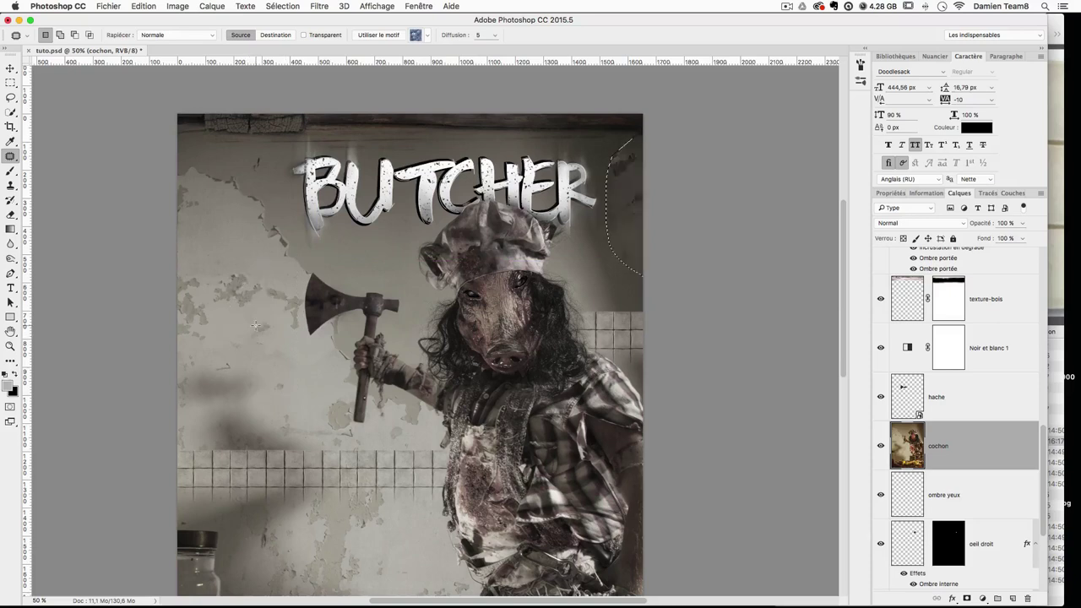
# Step: Patch the outlined wall area from the cracked plaster edge left of the BUTCHER title and remove the selection
pyautogui.moveTo(633, 207); pyautogui.dragTo(225, 201)
pyautogui.moveTo(635, 192); pyautogui.dragTo(269, 203)
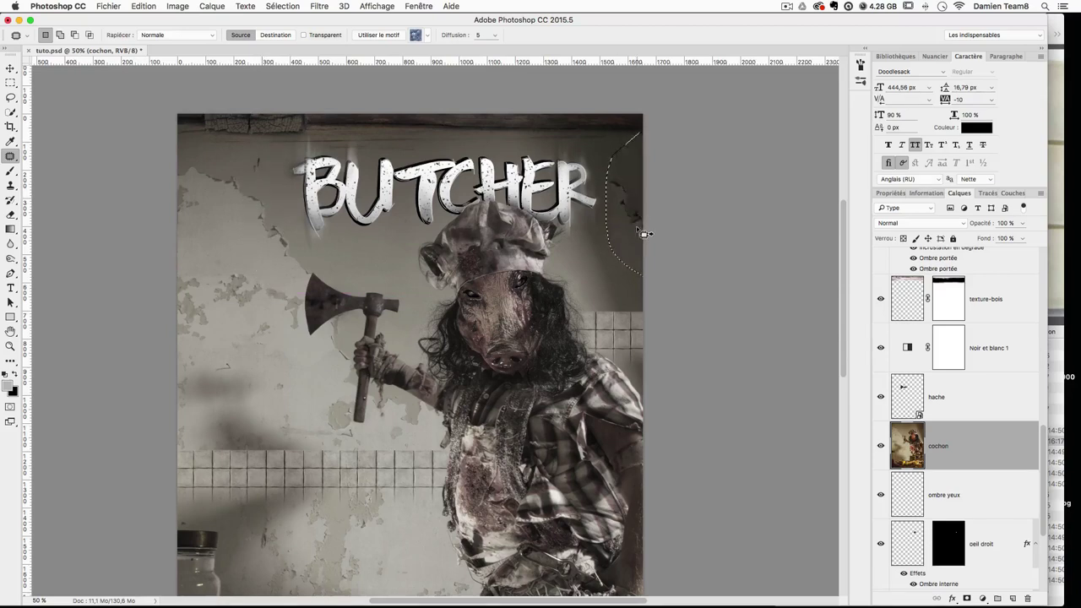
pyautogui.click(696, 232)
# Step: Place texture-nappe.jpg from the images et textures folder in Finder into the poster and move its layer above carrelage copie
pyautogui.scroll(-5, 579, 374)
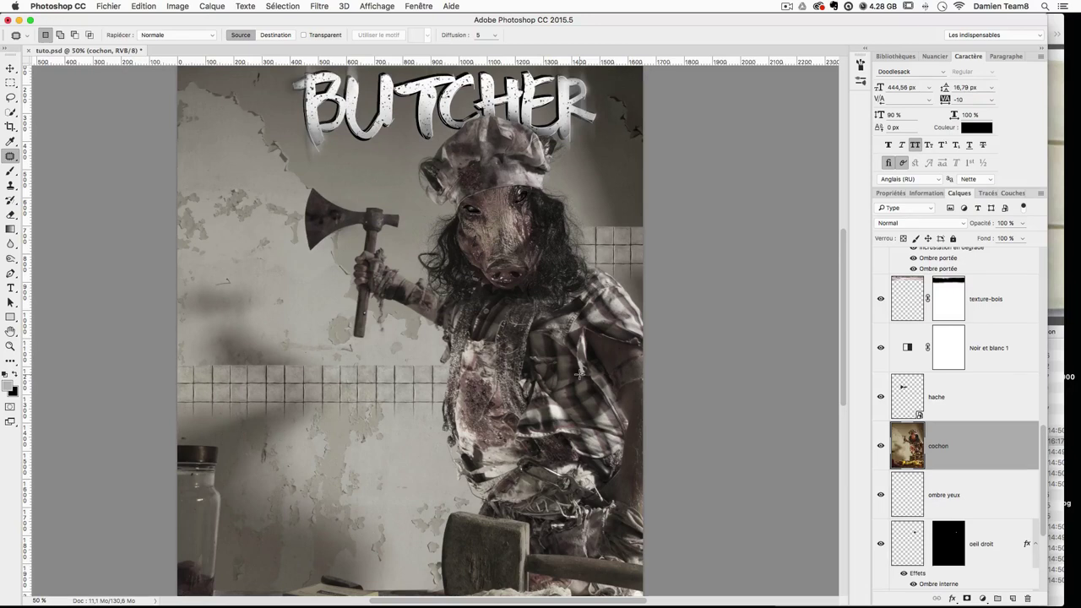
pyautogui.click(1063, 403)
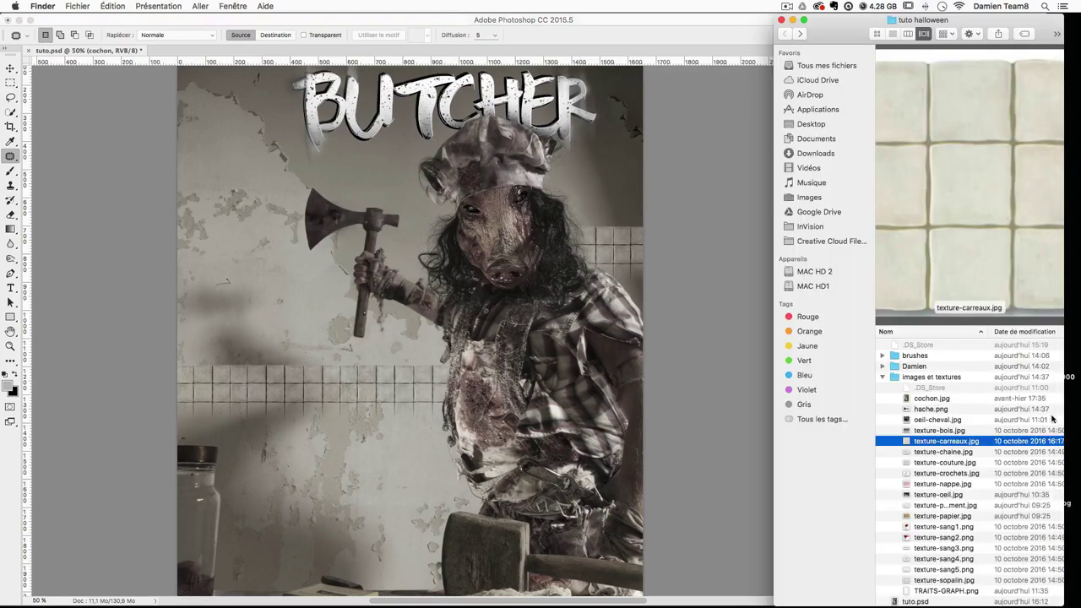
pyautogui.click(913, 474)
pyautogui.click(927, 484)
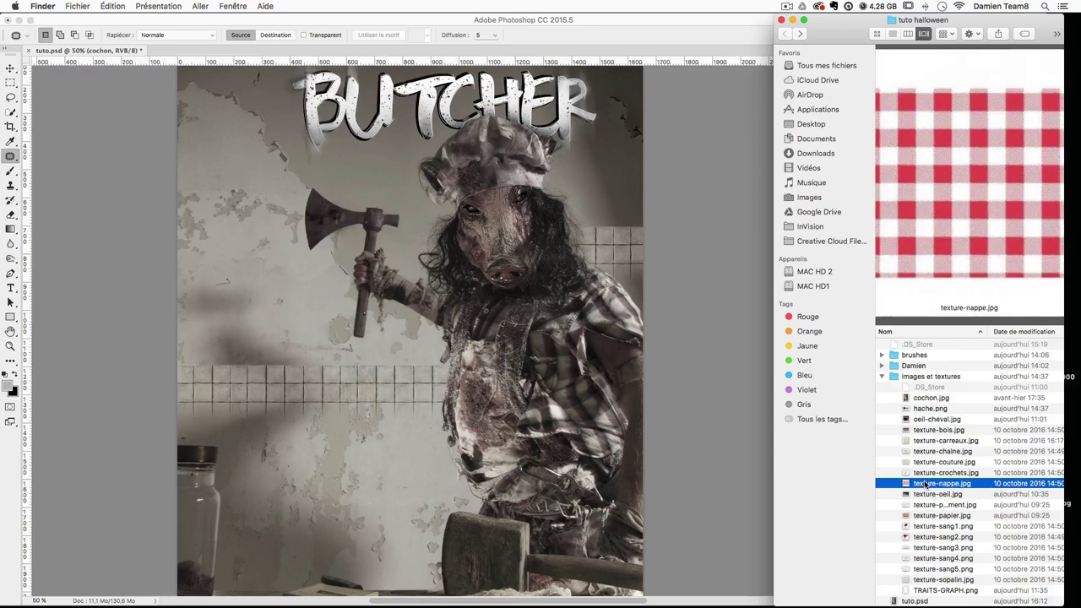
pyautogui.press('Up')
pyautogui.press('Down')
pyautogui.press('Up')
pyautogui.press('Down')
pyautogui.moveTo(940, 484); pyautogui.dragTo(304, 346)
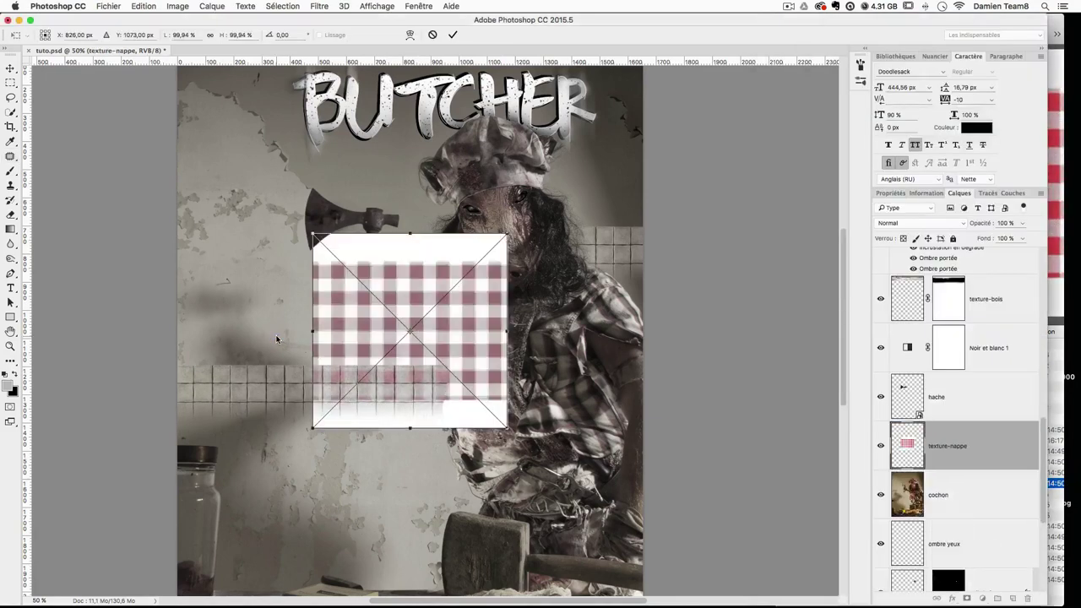
pyautogui.press('Return')
pyautogui.moveTo(960, 447); pyautogui.dragTo(1012, 271)
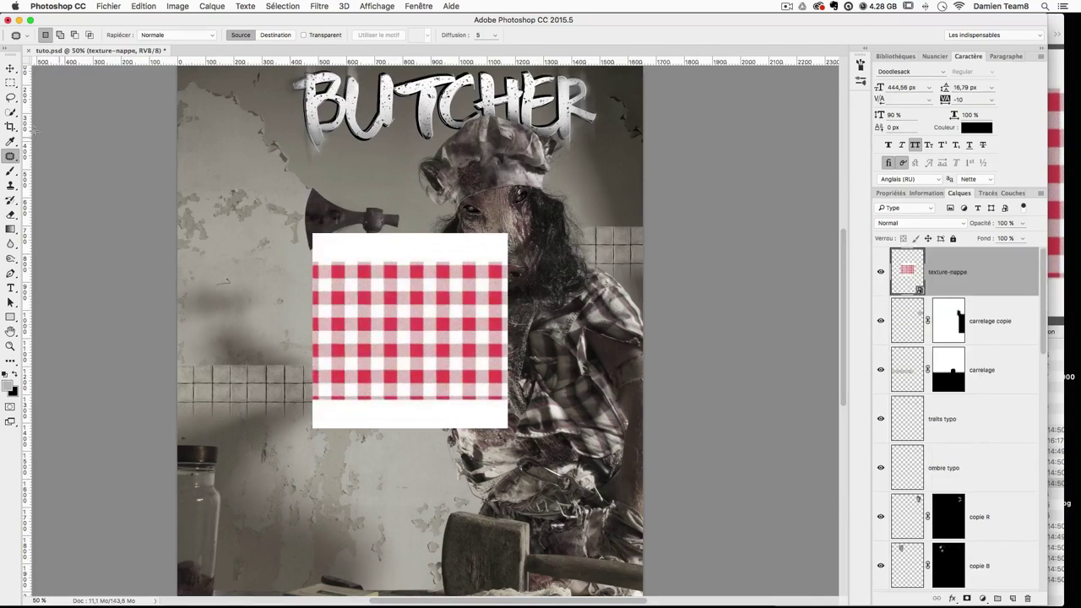
# Step: Rasterize the texture-nappe layer and set its blend mode to Produit
pyautogui.click(13, 84)
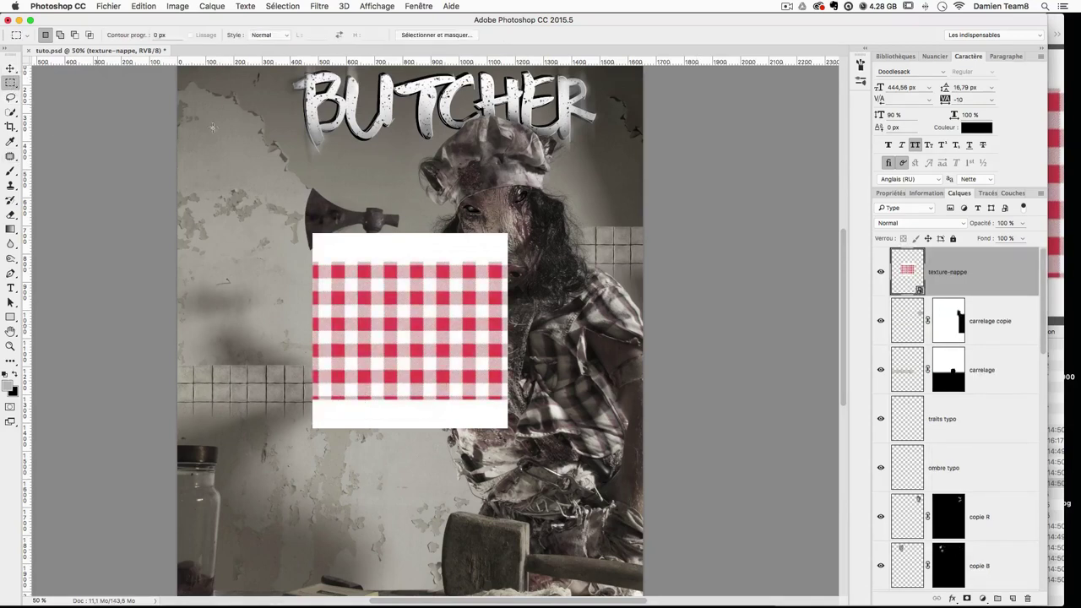
pyautogui.rightClick(977, 272)
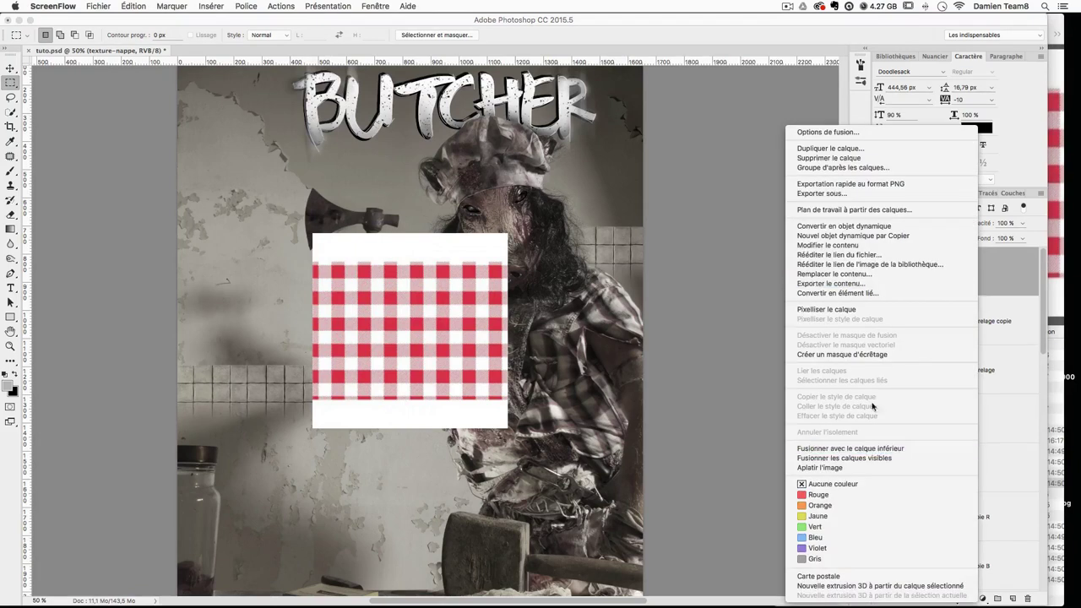
pyautogui.click(868, 310)
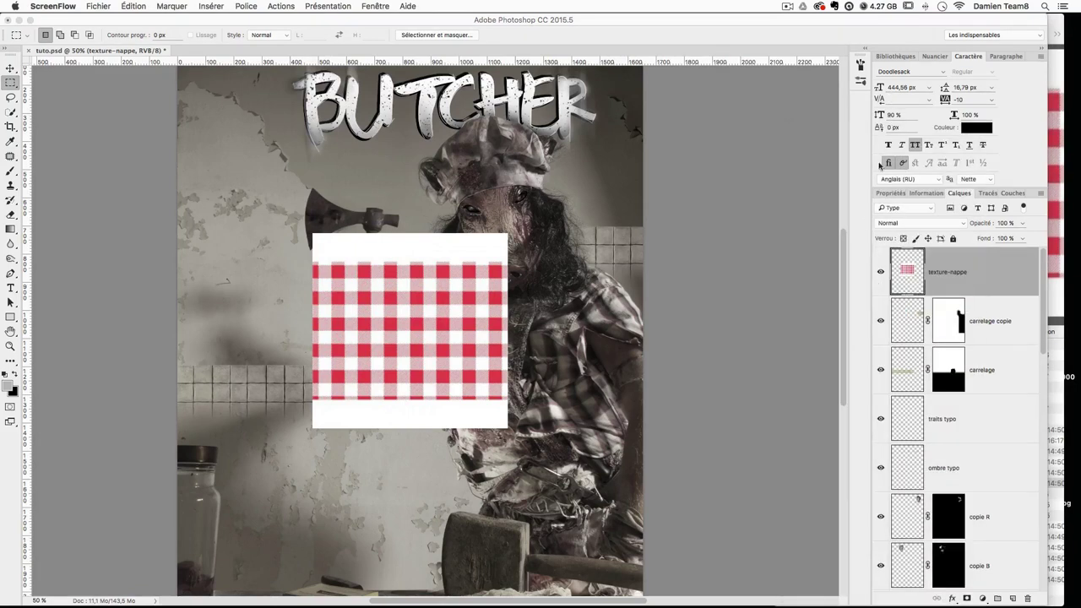
pyautogui.click(921, 223)
pyautogui.click(899, 254)
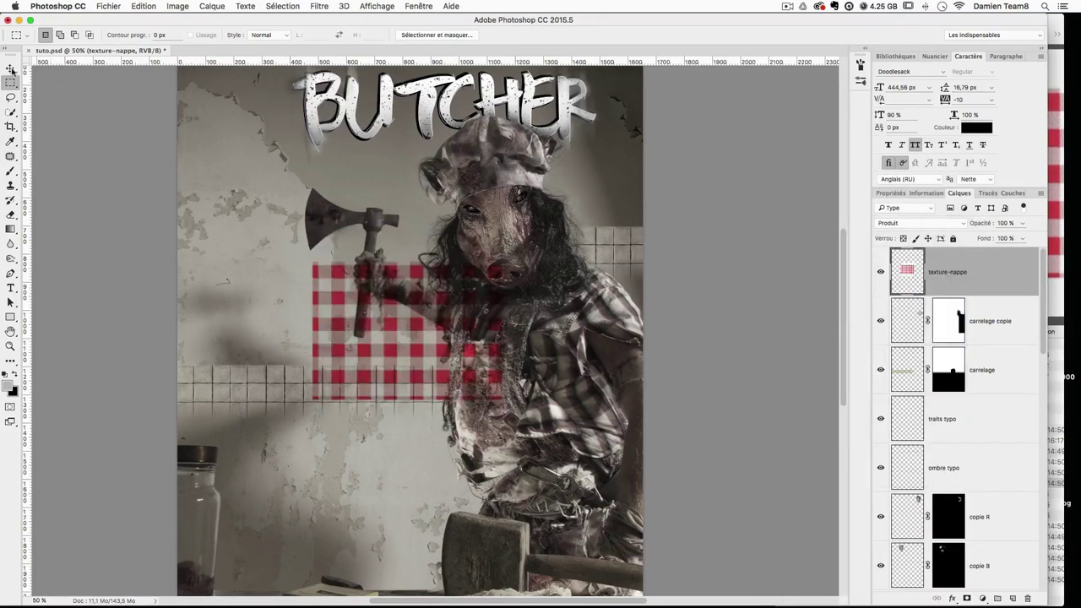
# Step: Move the checked cloth to the poster's left edge, just above the tile band, and nudge it into line
pyautogui.click(11, 68)
pyautogui.moveTo(392, 333); pyautogui.dragTo(258, 301)
pyautogui.press('Down')
pyautogui.press('Up')
pyautogui.press('Up')
pyautogui.press('Up')
pyautogui.press('Down')
pyautogui.press('Left')
pyautogui.press('Left')
pyautogui.press('Left')
# Step: Scale the checked cloth proportionally to 66,14 % and shift it right so it sits beneath the axe
pyautogui.press('super')
pyautogui.press('super+t')
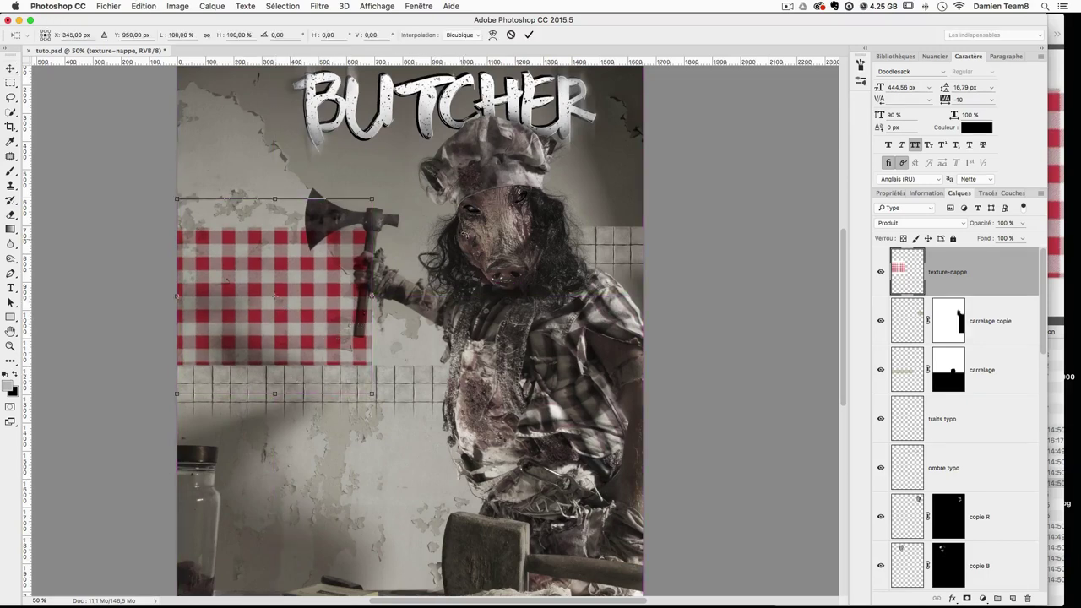
pyautogui.moveTo(381, 199); pyautogui.dragTo(277, 249)
pyautogui.moveTo(284, 295); pyautogui.dragTo(350, 290)
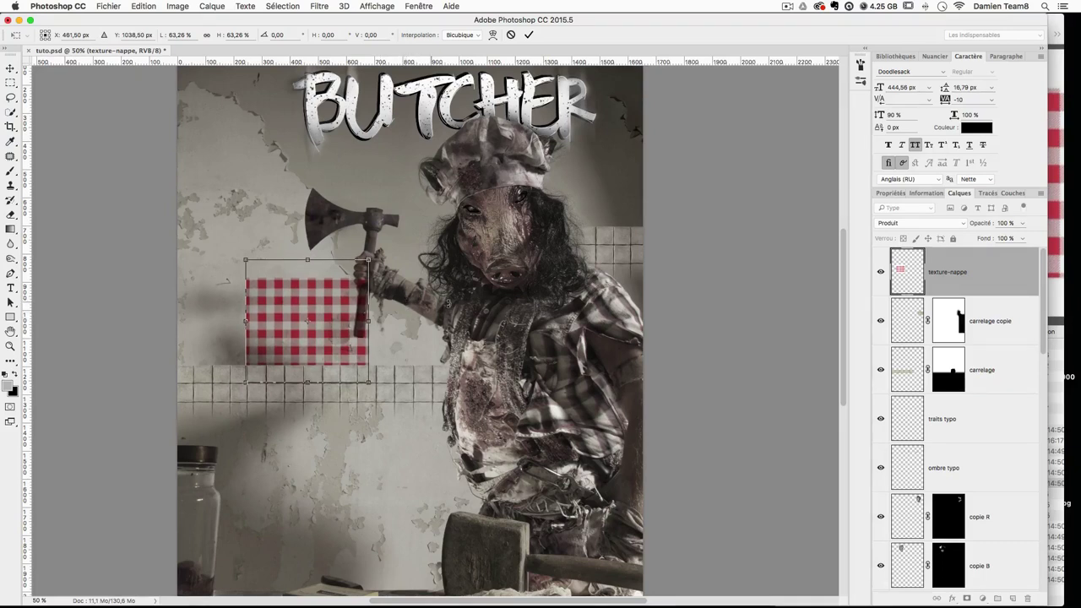
pyautogui.moveTo(368, 261); pyautogui.dragTo(372, 257)
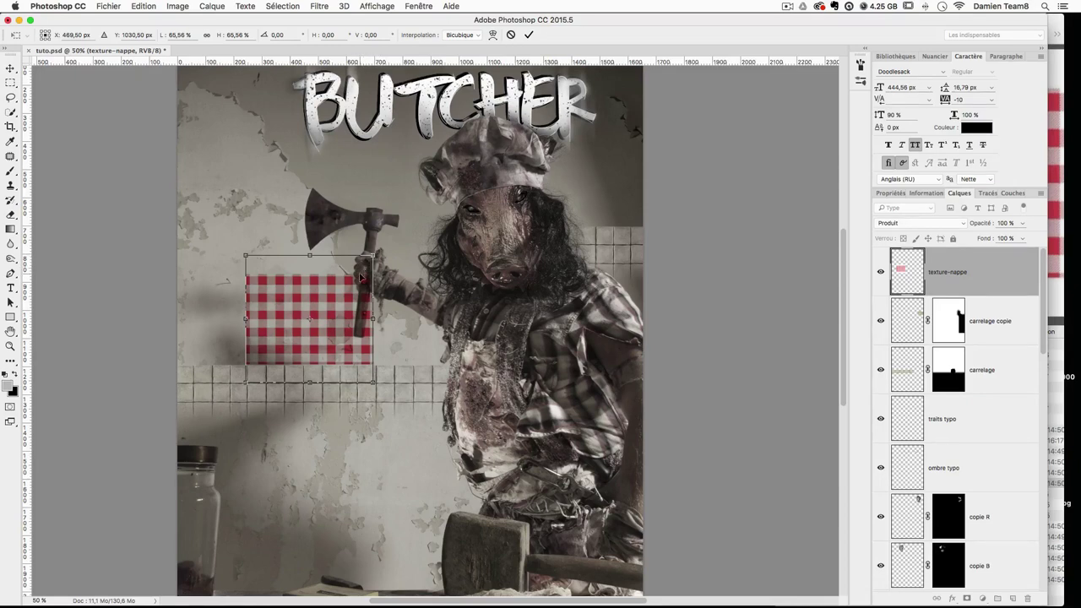
pyautogui.moveTo(371, 253); pyautogui.dragTo(373, 253)
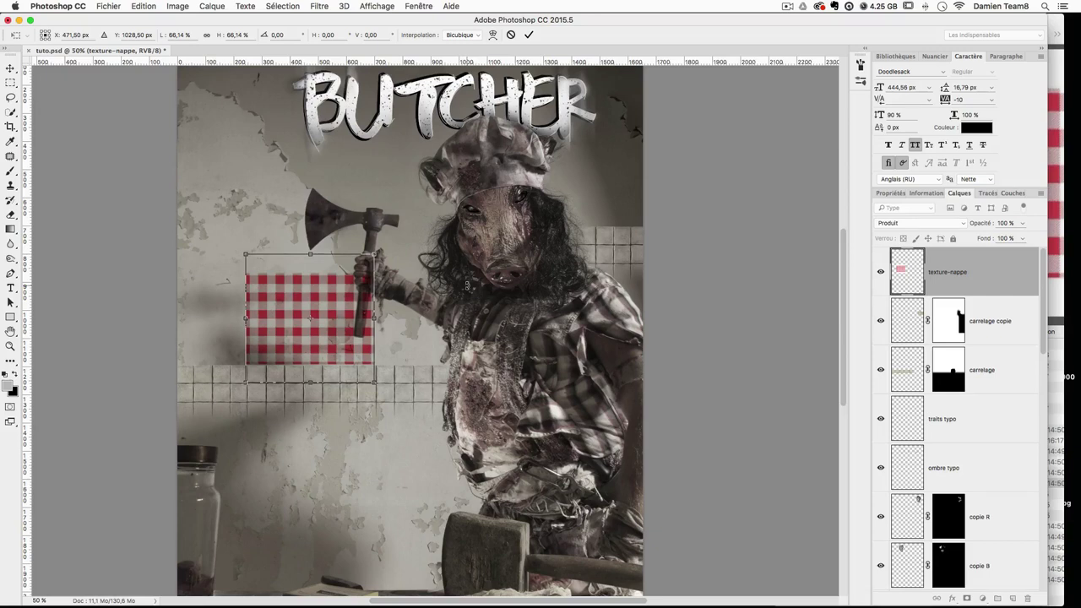
pyautogui.press('Return')
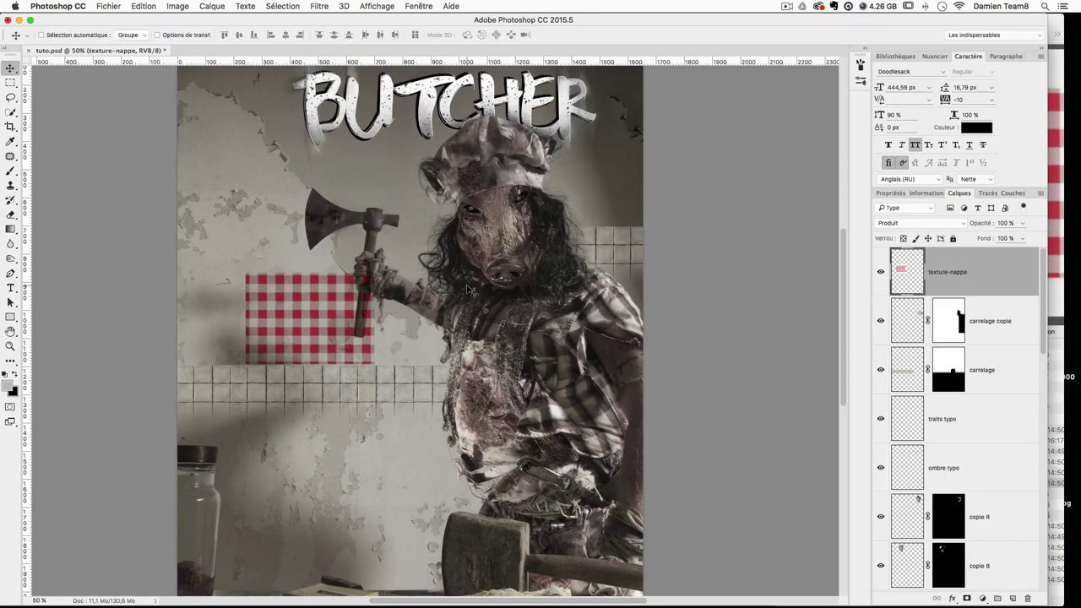
# Step: Move the scaled cloth back to the poster's left edge and duplicate it three times side by side across the full width
pyautogui.press('super+minus')
pyautogui.press('super+plus')
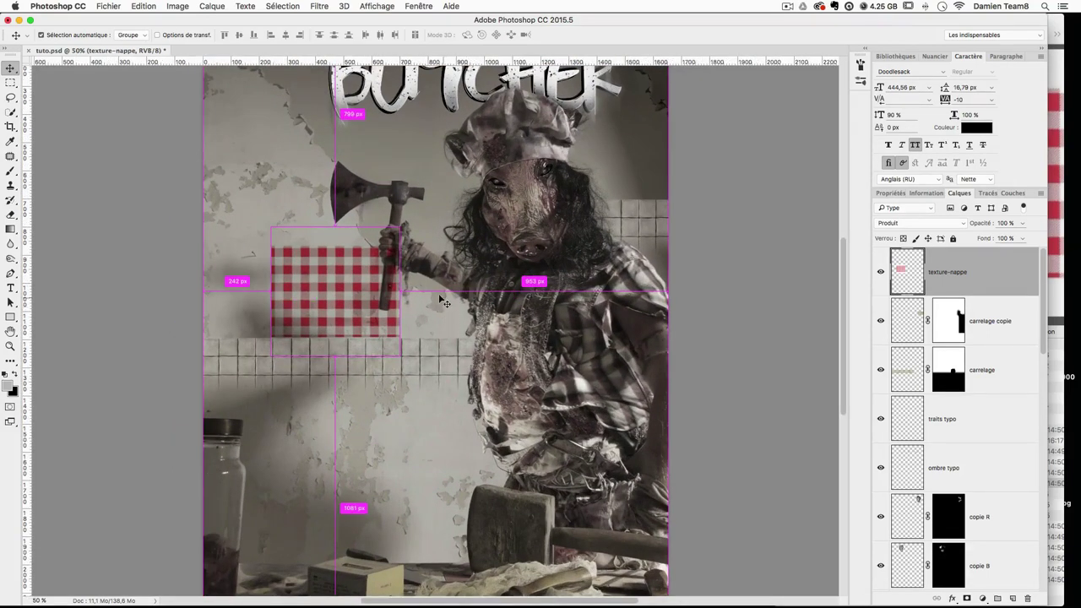
pyautogui.press('super+t')
pyautogui.press('Return')
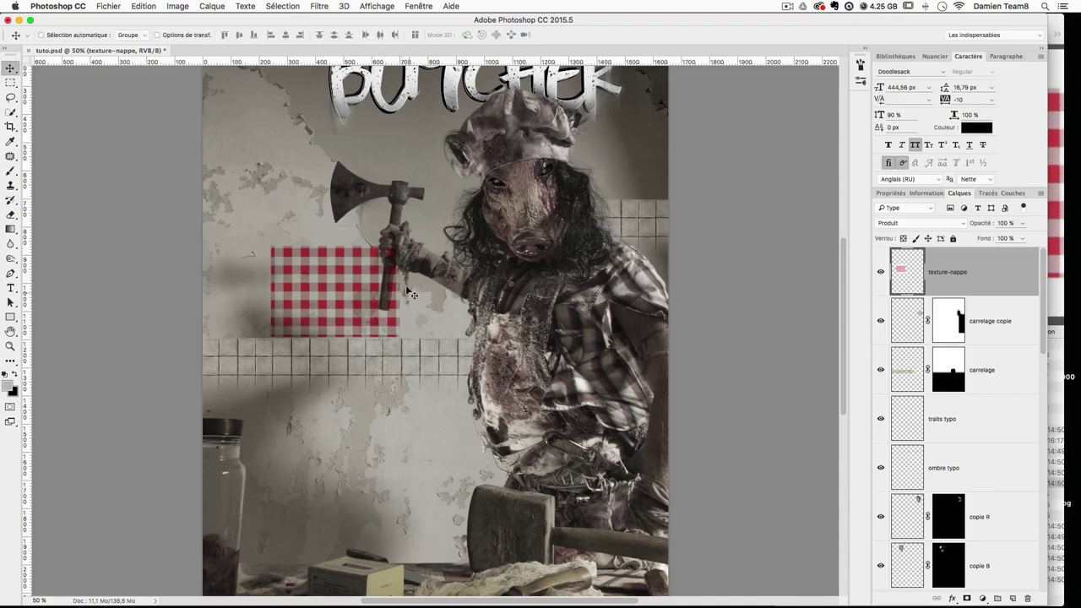
pyautogui.moveTo(341, 283); pyautogui.dragTo(283, 287)
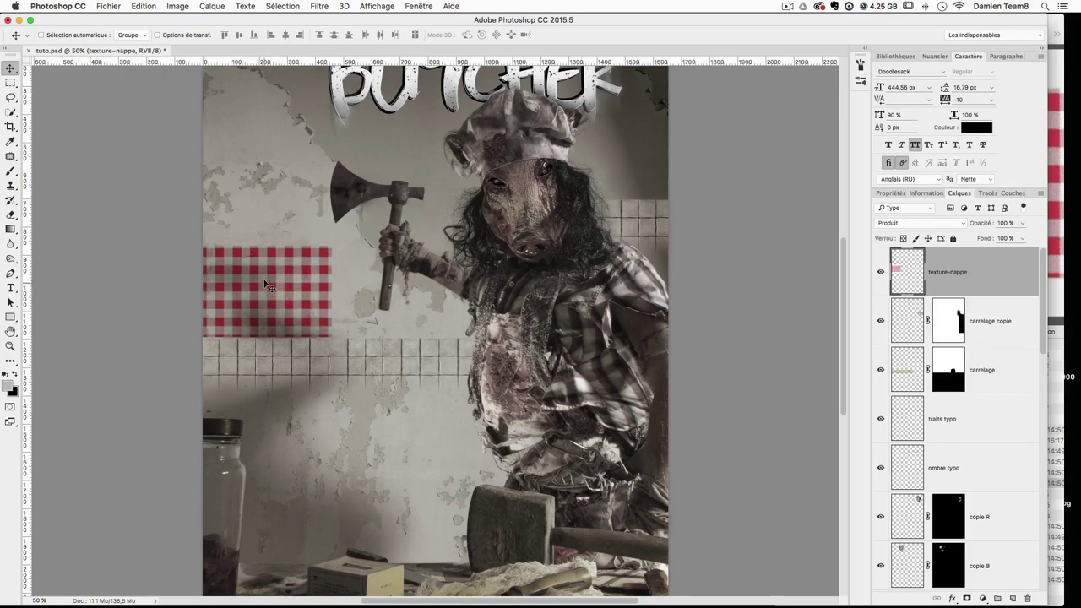
pyautogui.moveTo(292, 279); pyautogui.dragTo(447, 284)
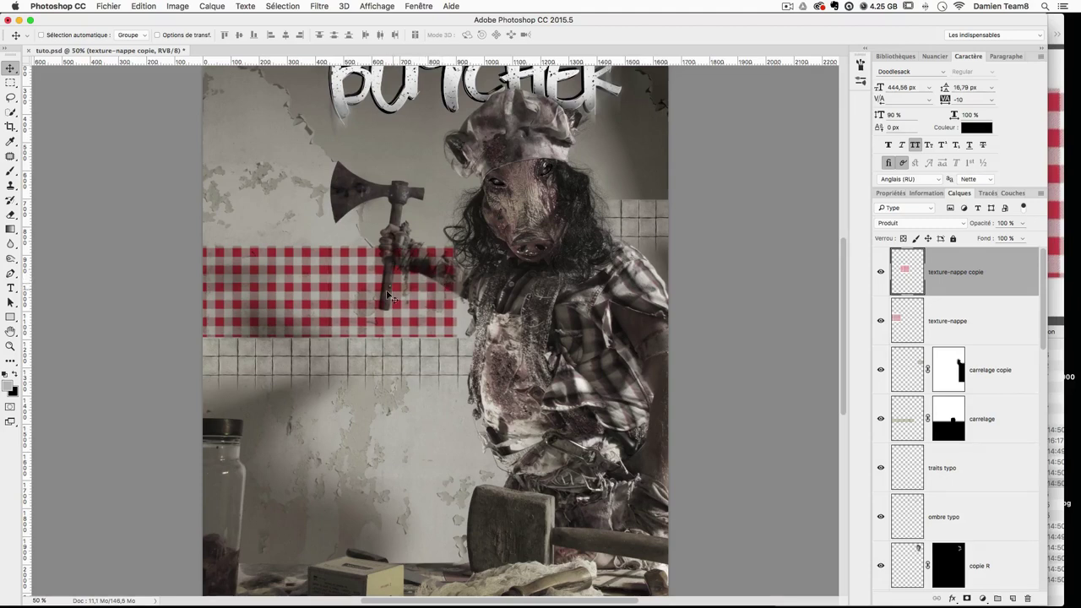
pyautogui.moveTo(349, 291); pyautogui.dragTo(474, 289)
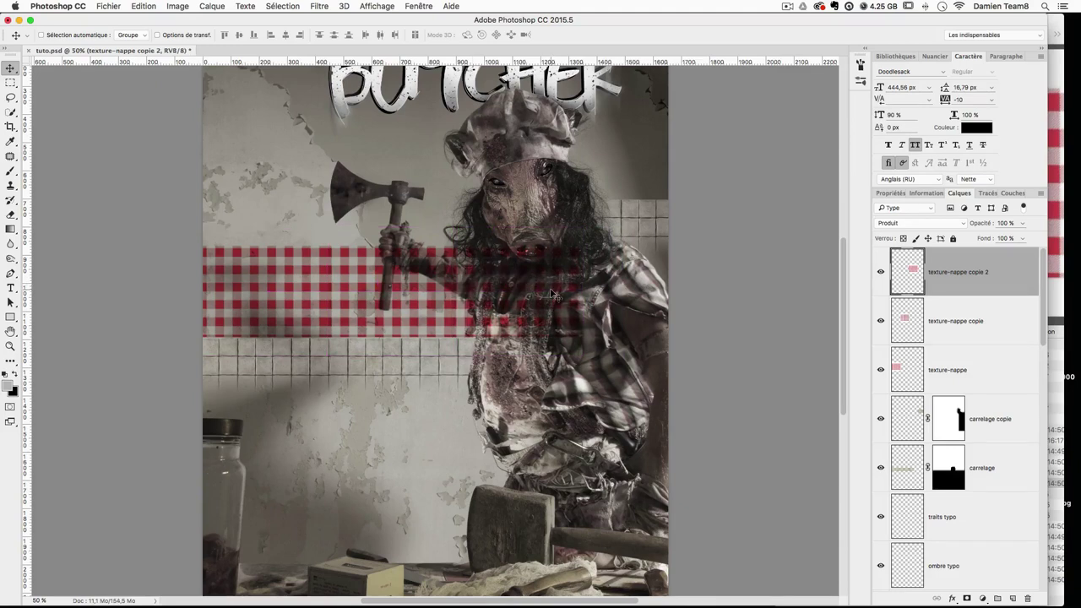
pyautogui.moveTo(433, 292); pyautogui.dragTo(591, 290)
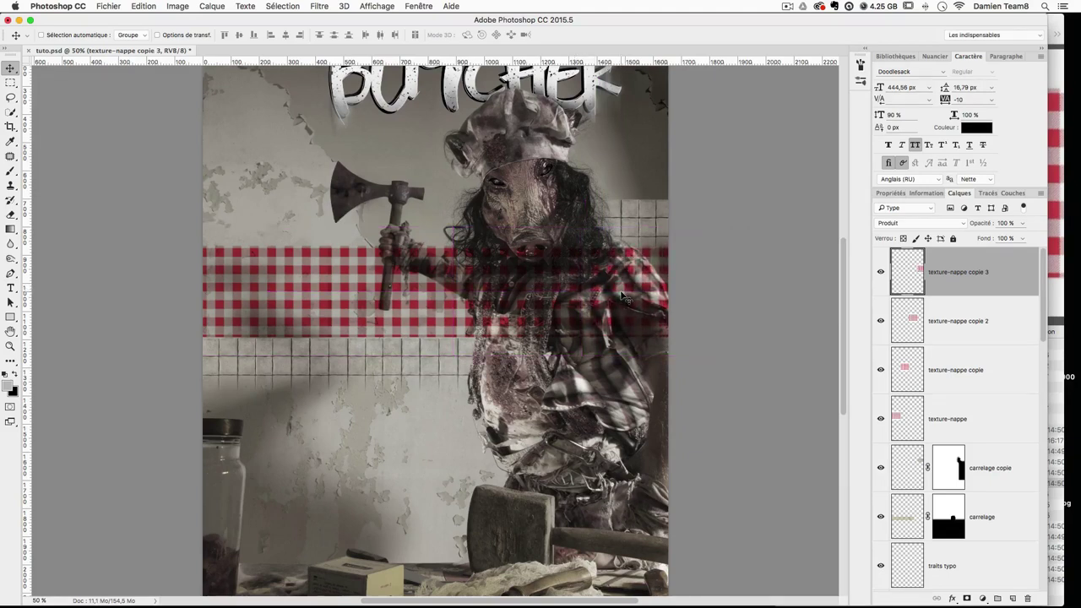
# Step: Merge the four texture-nappe layers into one strip and set its blend mode to Produit
pyautogui.keyDown('shift'); pyautogui.click(1006, 418); pyautogui.keyUp('shift')
pyautogui.rightClick(1000, 422)
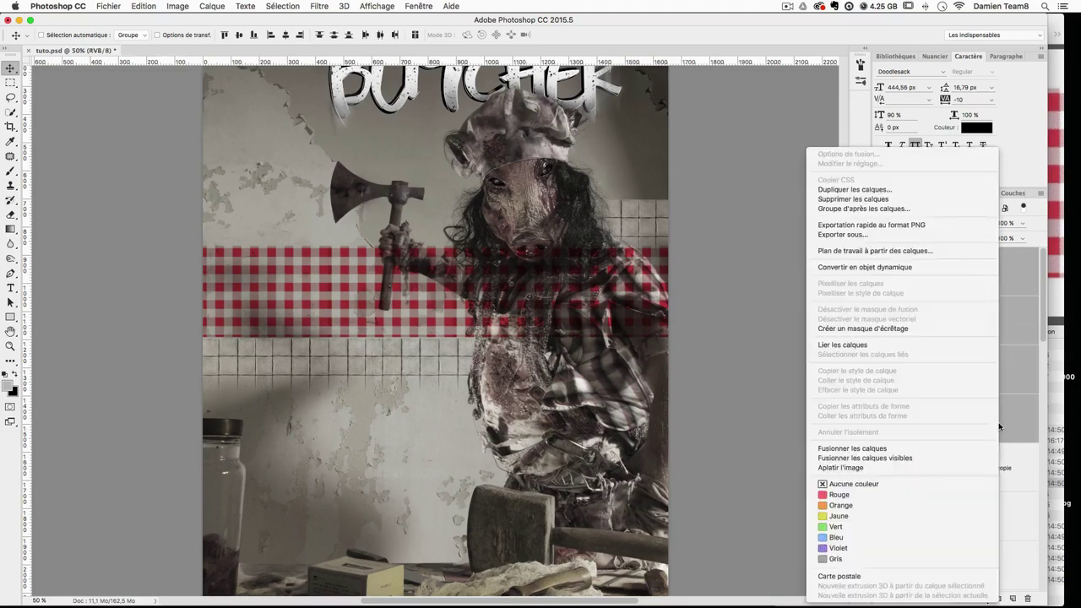
pyautogui.click(907, 449)
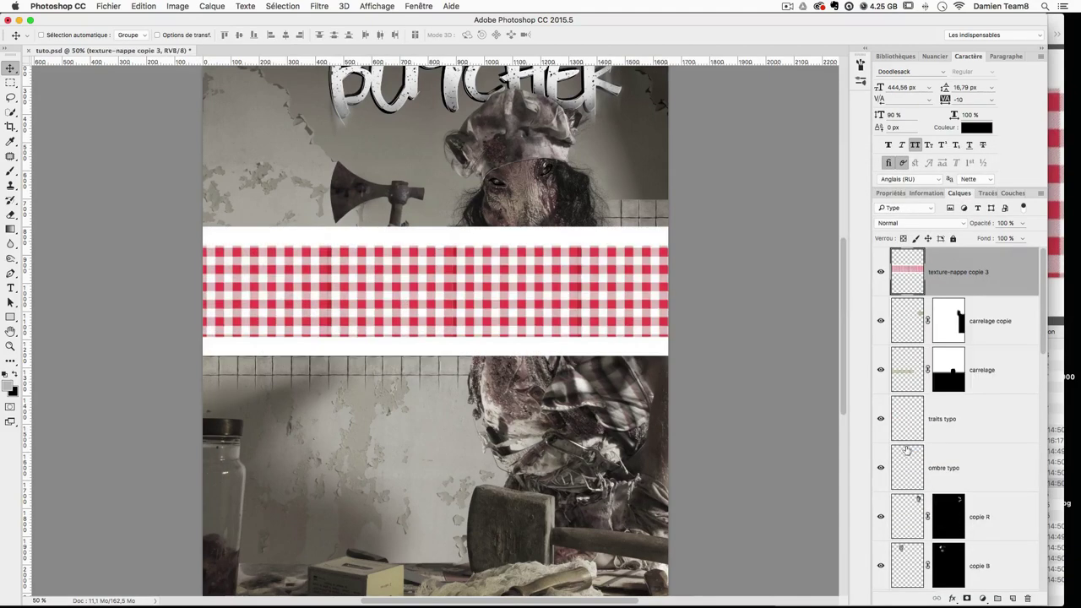
pyautogui.click(894, 221)
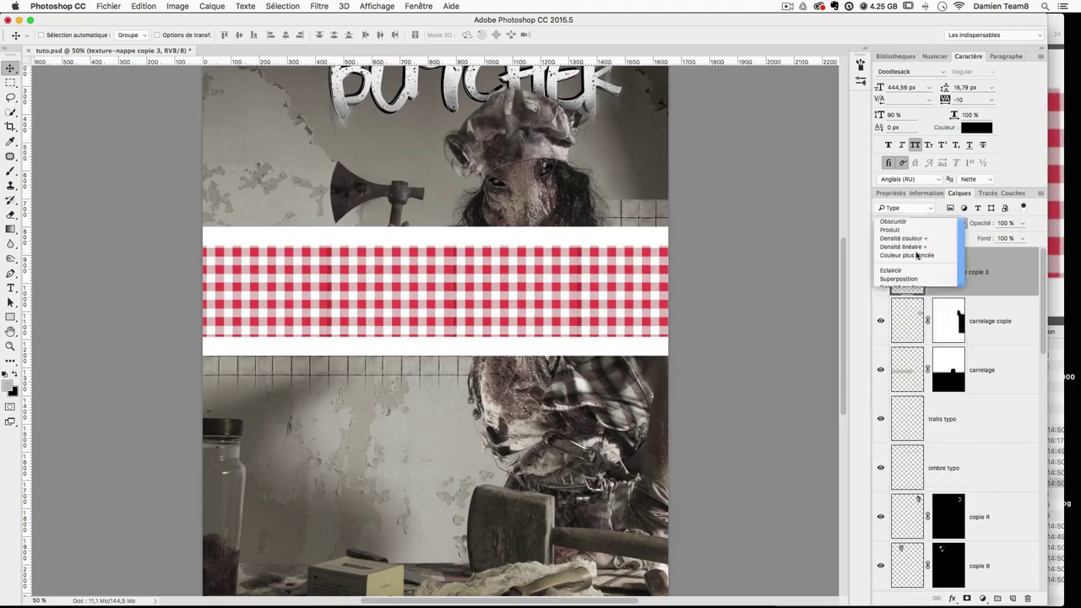
pyautogui.click(916, 256)
# Step: Scale the merged cloth strip proportionally to about 62 %, keeping its upper-left corner in place
pyautogui.press('super+t')
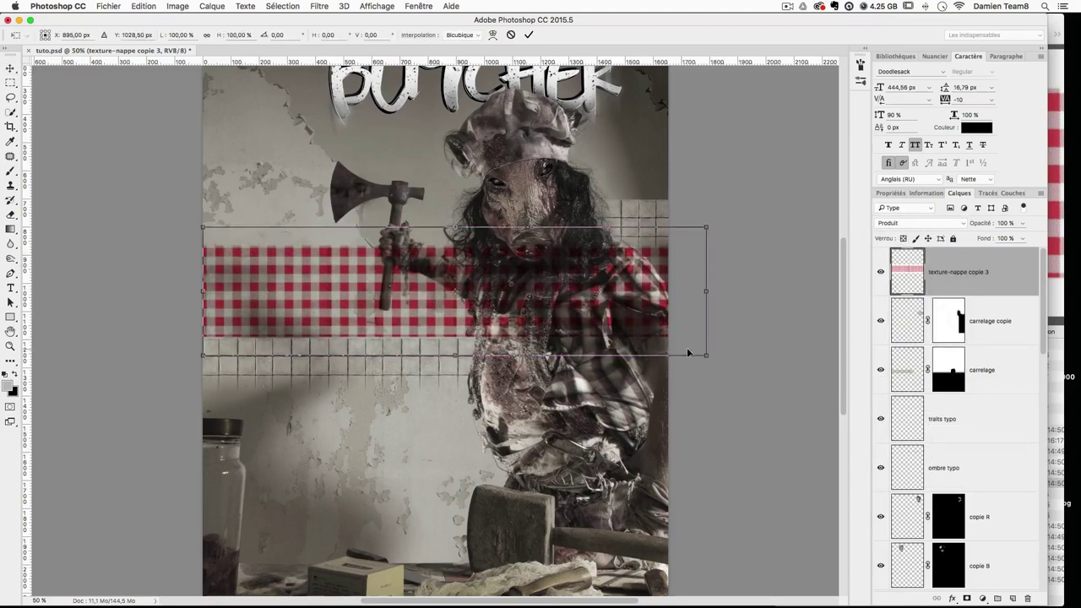
pyautogui.moveTo(708, 355); pyautogui.dragTo(493, 312)
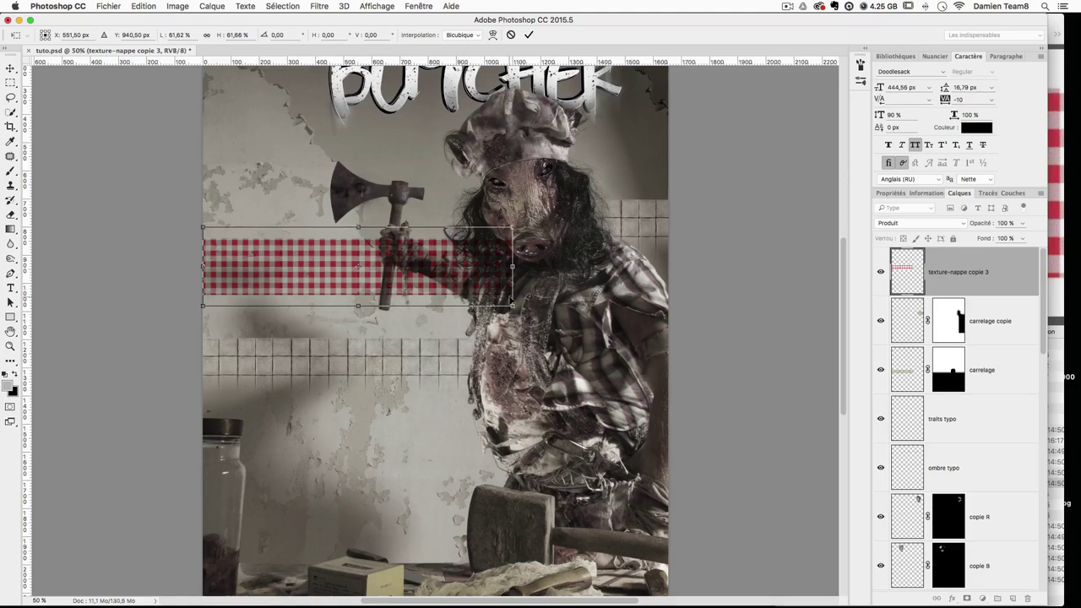
pyautogui.moveTo(514, 306); pyautogui.dragTo(515, 309)
pyautogui.press('Return')
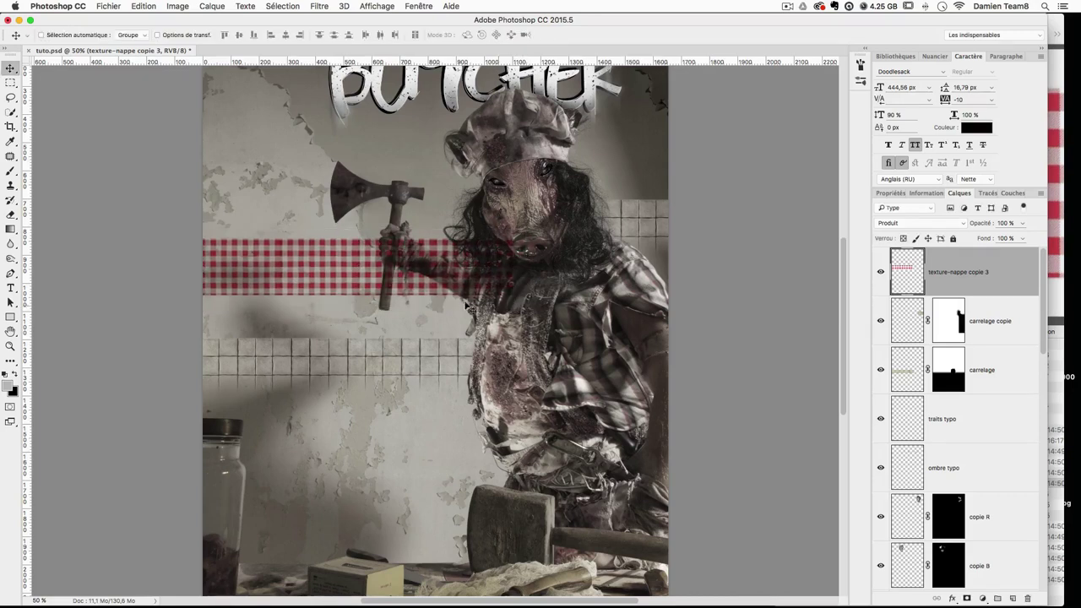
# Step: Duplicate the cloth strip to extend it to the poster's right edge, merge both layers and set the result to Produit
pyautogui.moveTo(297, 277); pyautogui.dragTo(596, 289)
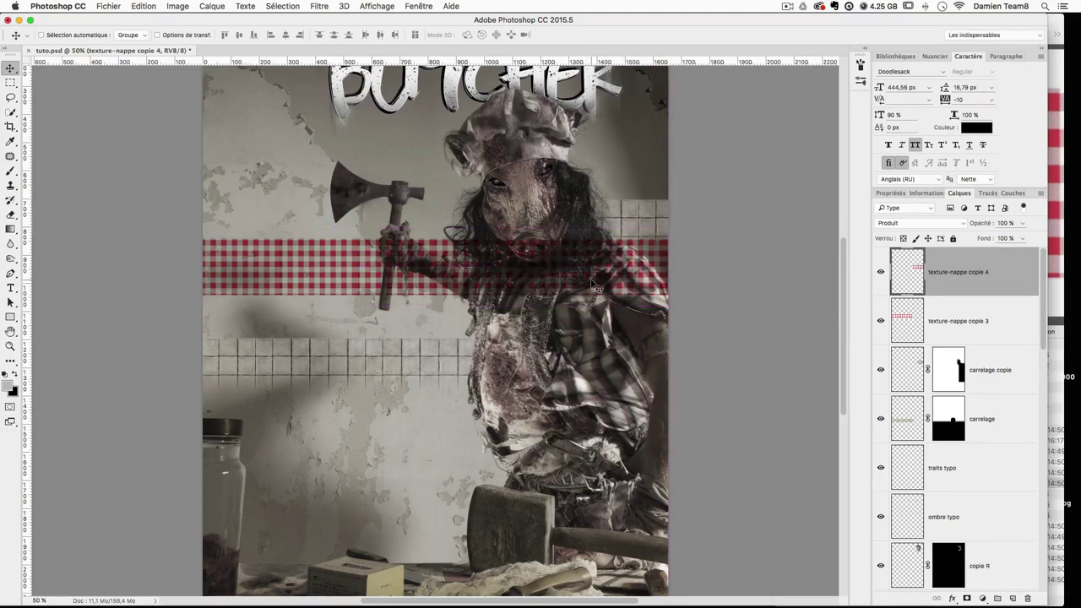
pyautogui.keyDown('shift'); pyautogui.click(949, 325); pyautogui.keyUp('shift')
pyautogui.rightClick(950, 325)
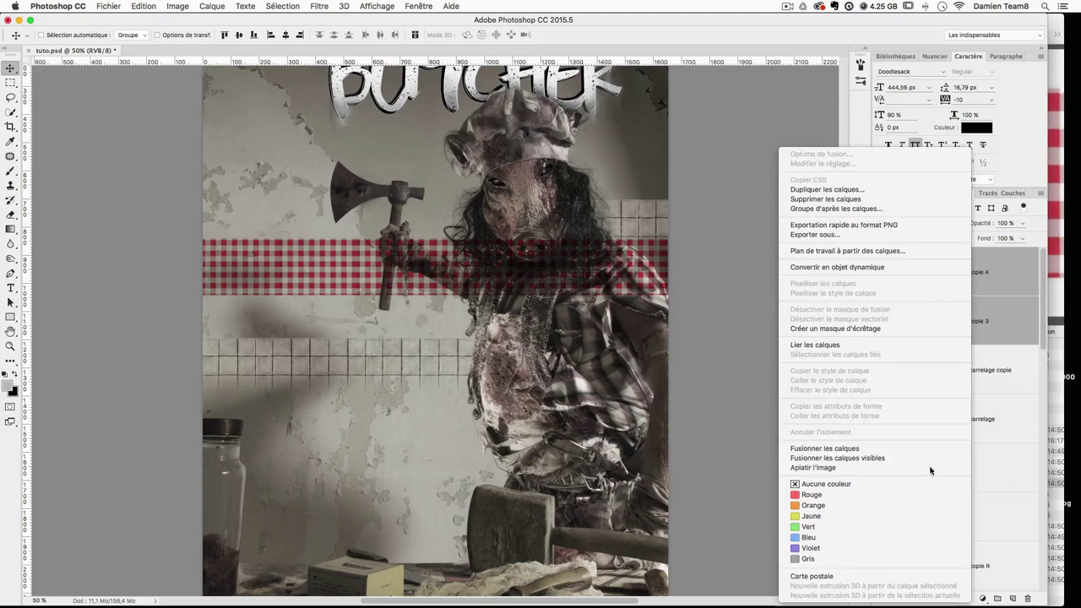
pyautogui.click(913, 449)
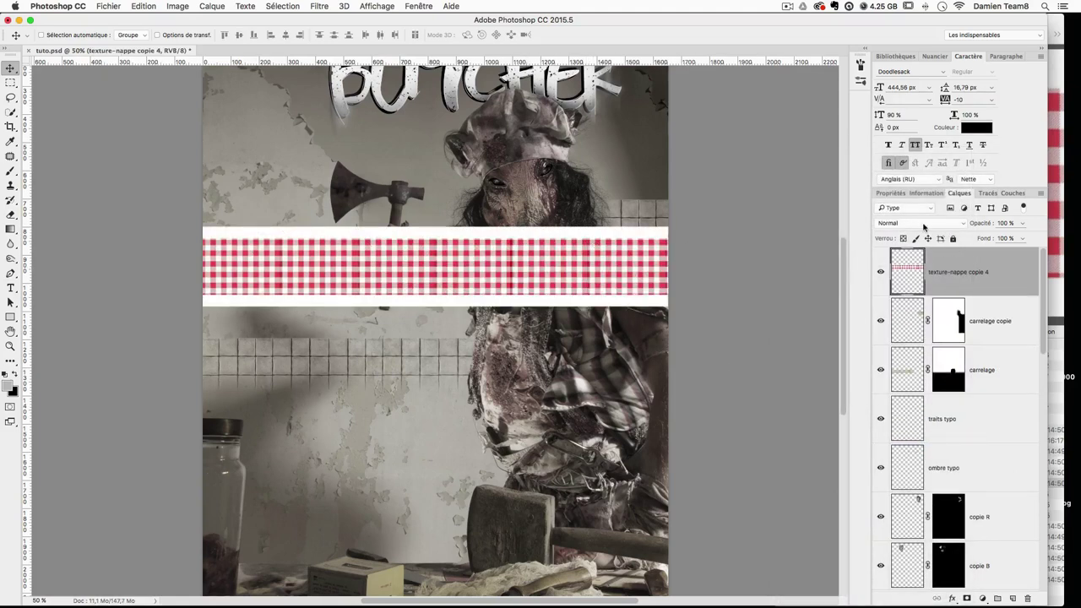
pyautogui.click(924, 224)
pyautogui.click(891, 254)
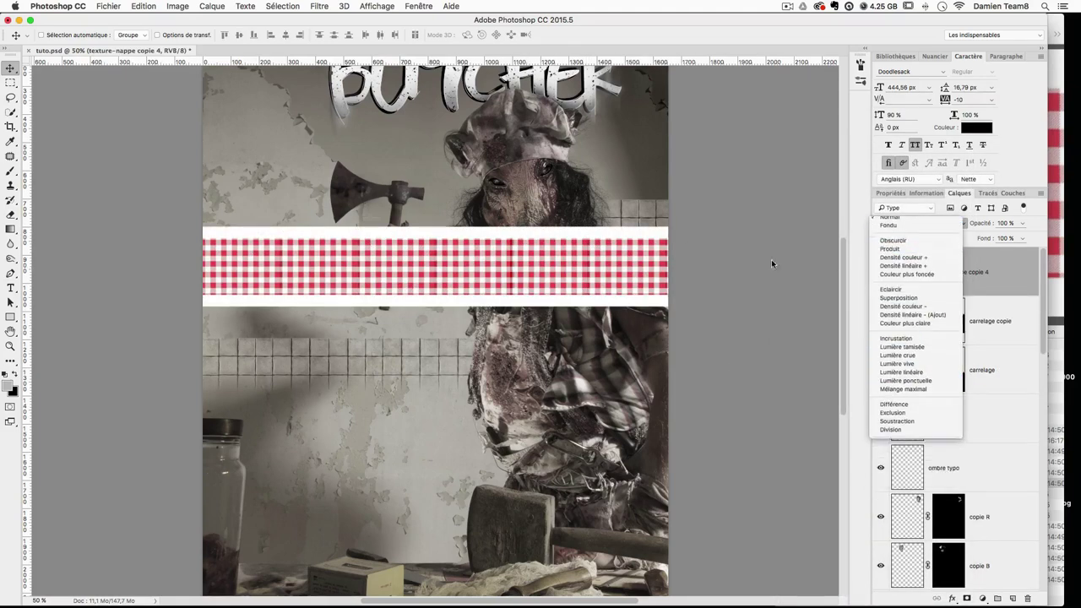
# Step: Duplicate the full-width cloth strip directly below the first and nudge it upward until the checks line up
pyautogui.moveTo(597, 247); pyautogui.dragTo(626, 308)
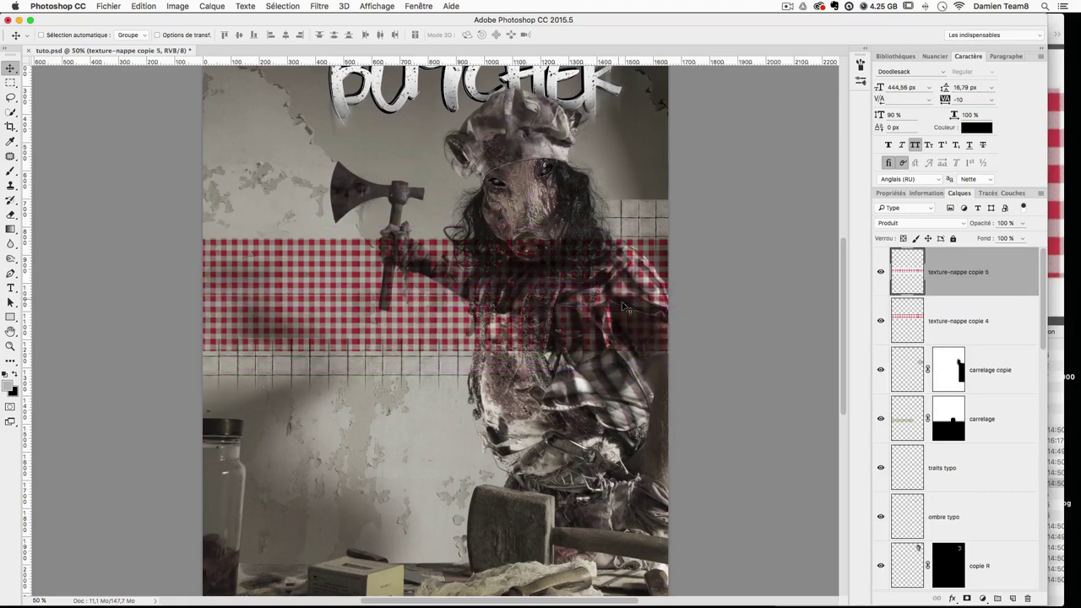
pyautogui.press('Up')
pyautogui.press('Up')
pyautogui.press('Up')
pyautogui.press('Up')
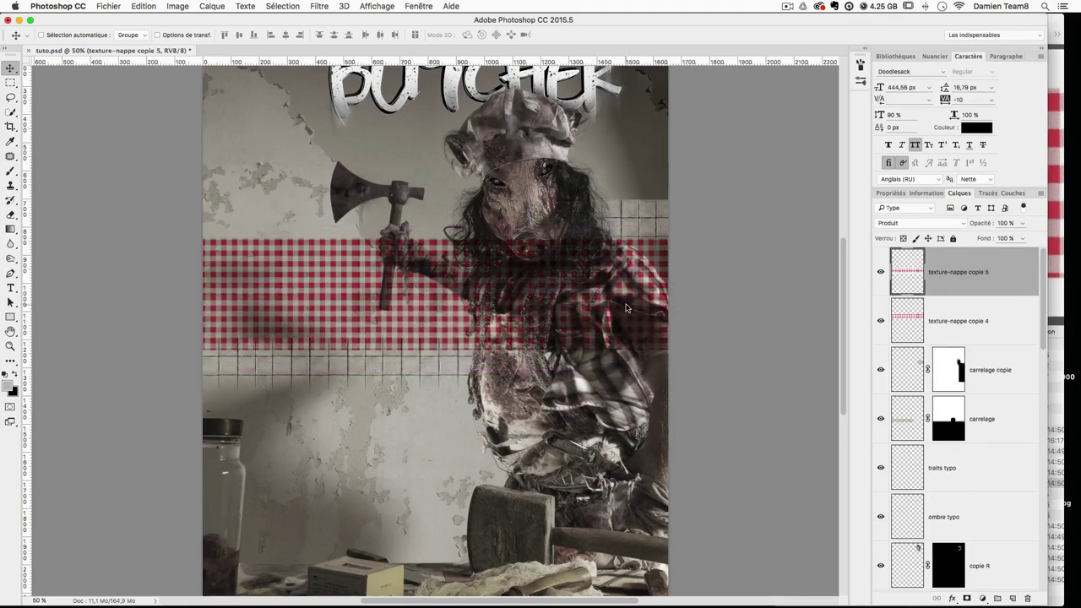
# Step: Nudge the second cloth strip upward until its checks meet those of the strip above
pyautogui.press('Up')
pyautogui.press('Up')
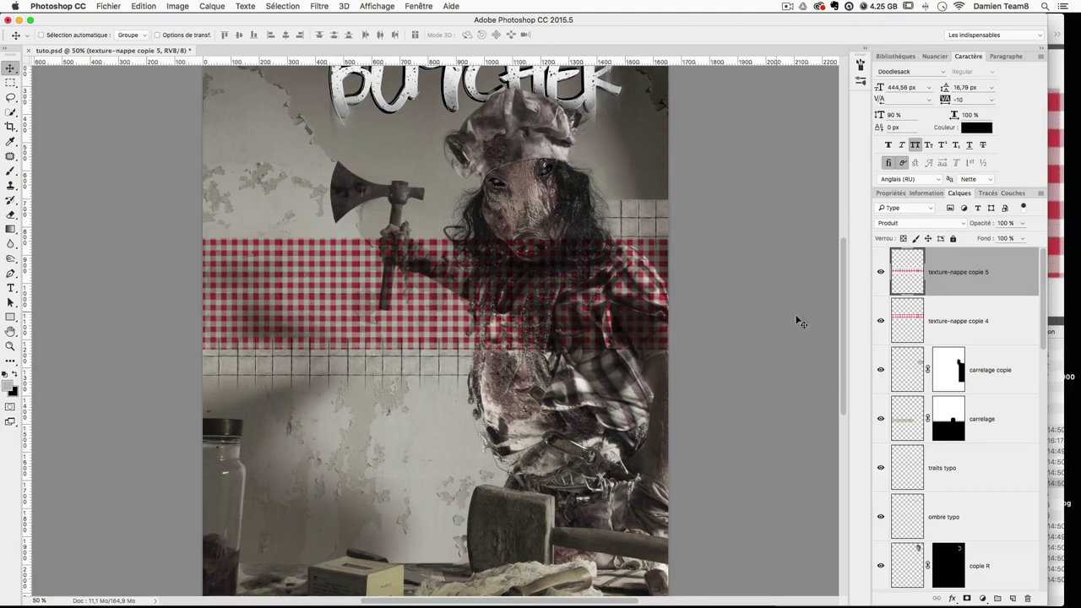
pyautogui.hotkey('alt', '[')
pyautogui.press('m')
pyautogui.moveTo(786, 396); pyautogui.dragTo(94, 293)
pyautogui.press('super+d')
pyautogui.press('v')
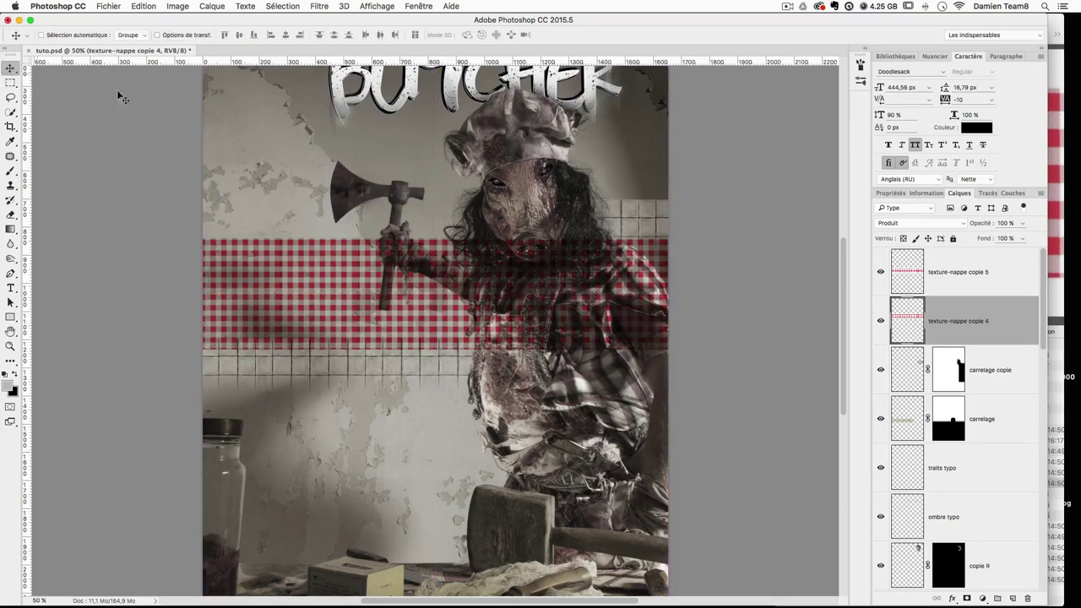
# Step: Shift the texture-nappe copie 5 strip down and back up to test how its checks join the upper strip
pyautogui.click(984, 285)
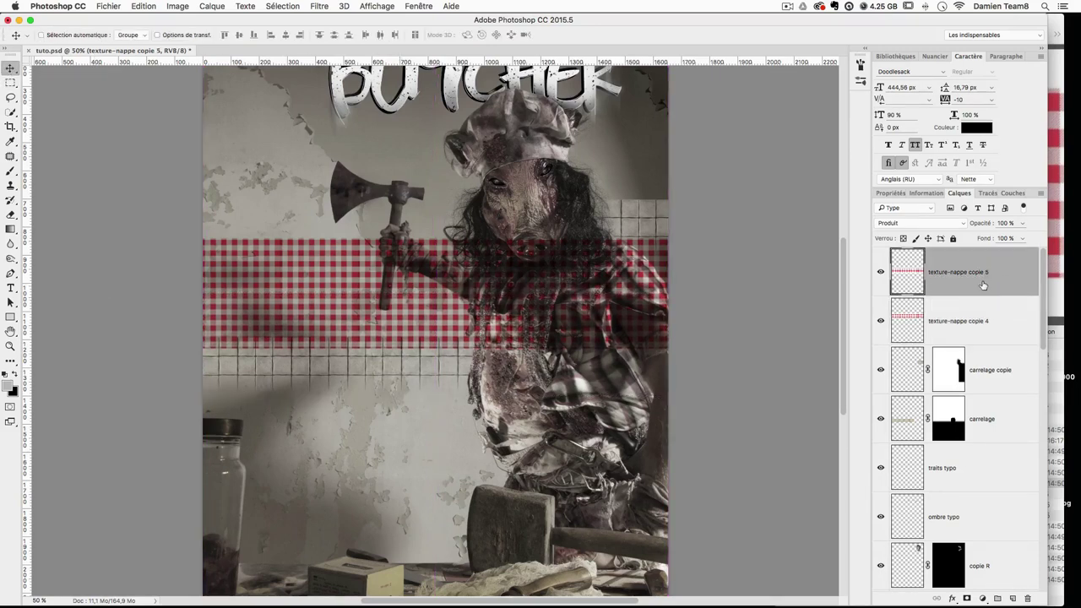
pyautogui.press('Down')
pyautogui.press('Down')
pyautogui.press('Down')
pyautogui.press('Down')
pyautogui.press('Down')
pyautogui.press('Down')
pyautogui.press('Down')
pyautogui.press('Down')
pyautogui.press('Down')
pyautogui.press('Down')
pyautogui.press('Down')
pyautogui.press('Down')
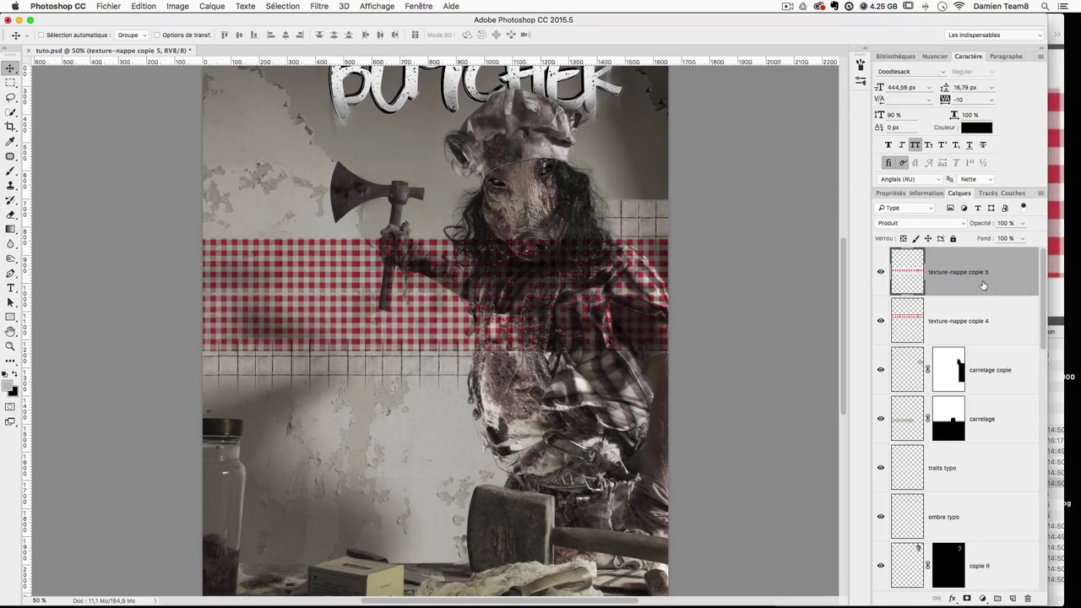
pyautogui.press('Up')
pyautogui.press('Up')
pyautogui.press('Up')
pyautogui.press('Up')
pyautogui.press('Up')
pyautogui.press('Up')
pyautogui.press('Up')
pyautogui.press('Up')
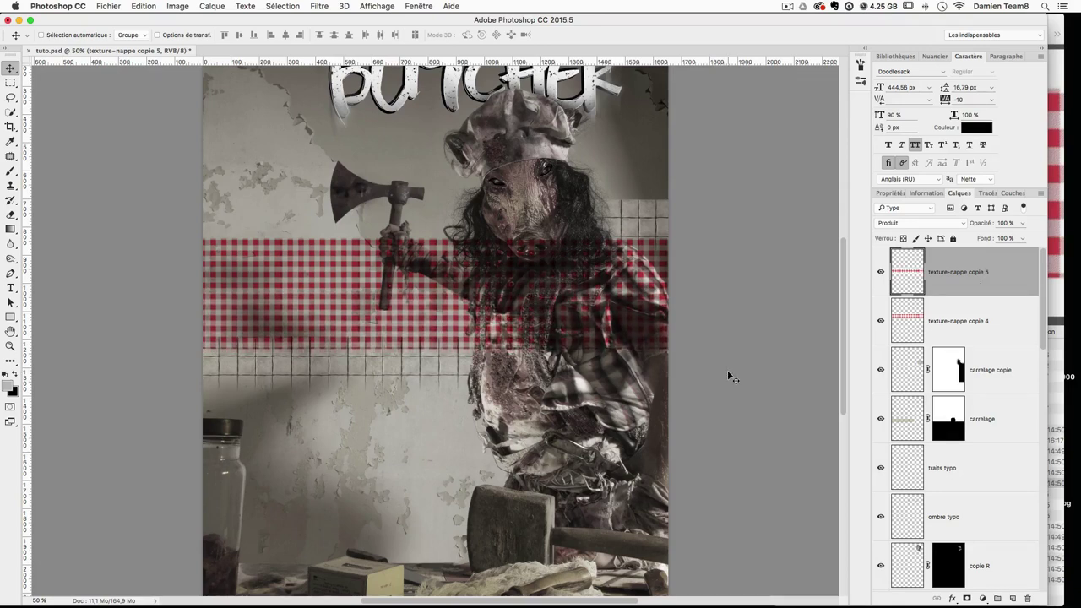
# Step: Readjust the lower cloth strip's vertical position so the check pattern continues across the seam
pyautogui.press('Down')
pyautogui.press('Down')
pyautogui.press('Down')
pyautogui.press('Down')
pyautogui.press('Down')
pyautogui.press('Down')
pyautogui.press('Down')
pyautogui.click(11, 83)
pyautogui.moveTo(144, 182); pyautogui.dragTo(655, 294)
pyautogui.click(354, 194)
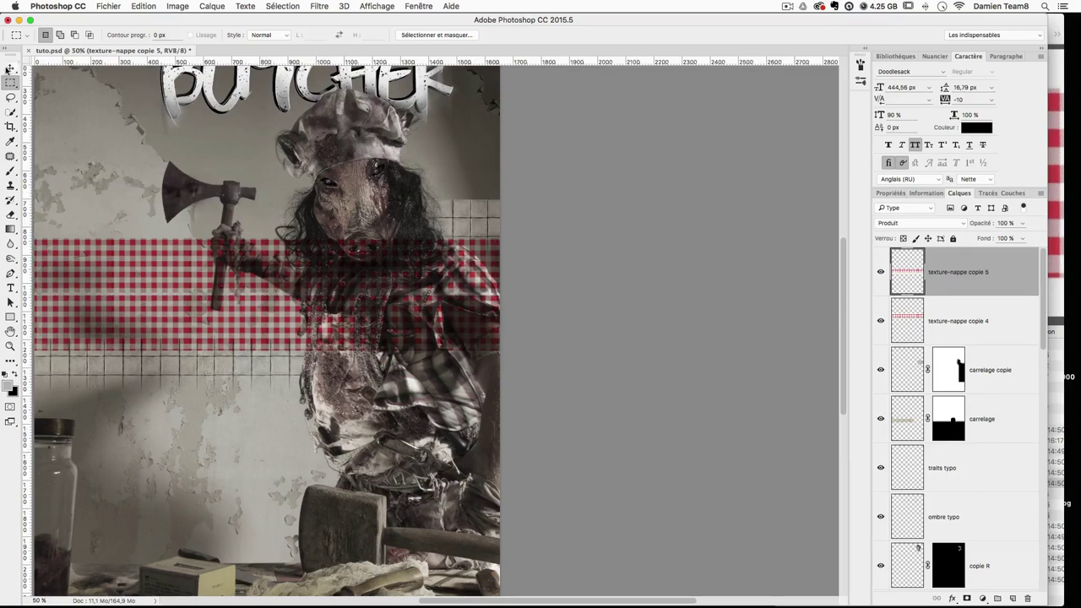
pyautogui.click(10, 68)
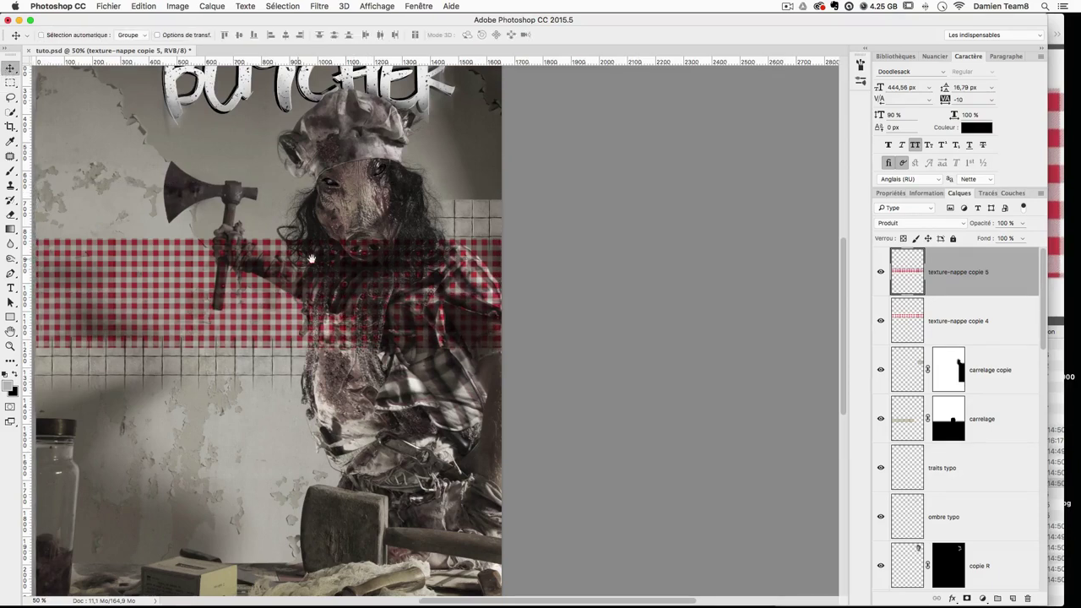
# Step: Merge the texture-nappe copie 4 and copie 5 layers and set the result's blend mode to Produit
pyautogui.hscroll(-3, 345, 263)
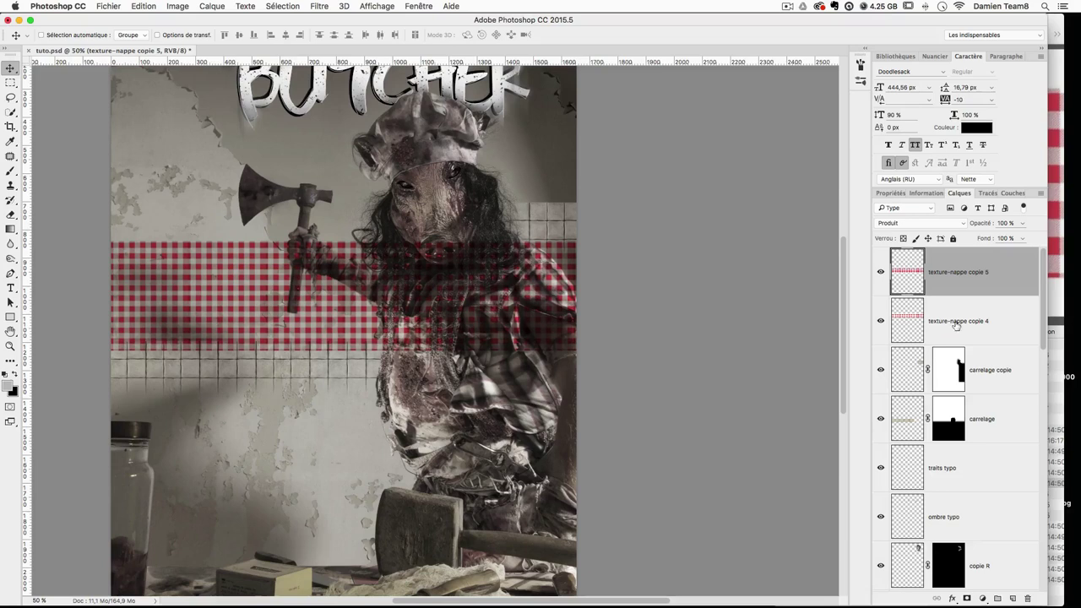
pyautogui.keyDown('shift'); pyautogui.click(954, 330); pyautogui.keyUp('shift')
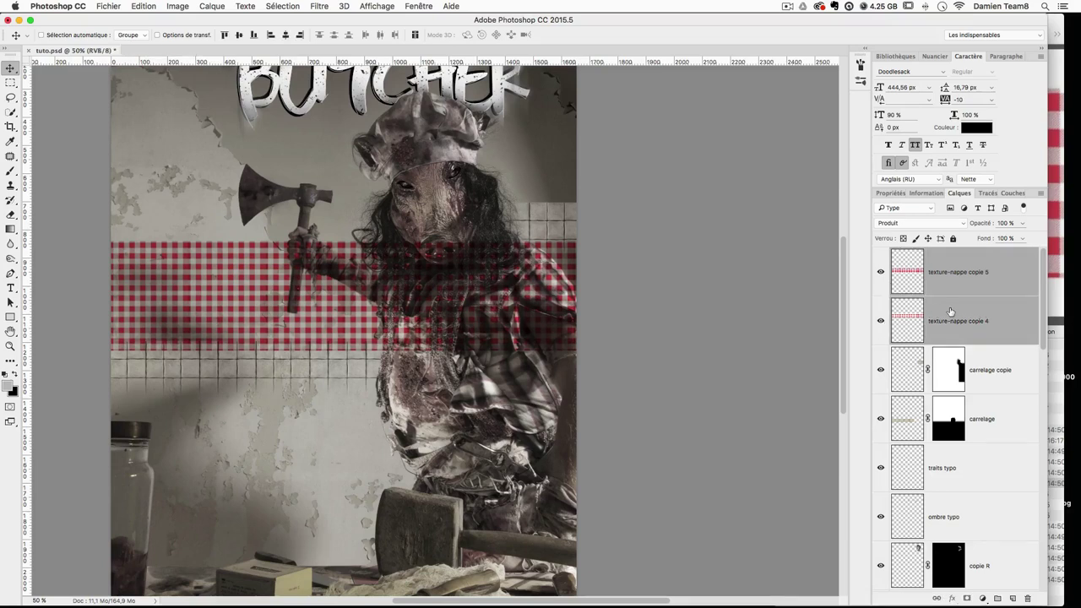
pyautogui.rightClick(953, 314)
pyautogui.click(813, 449)
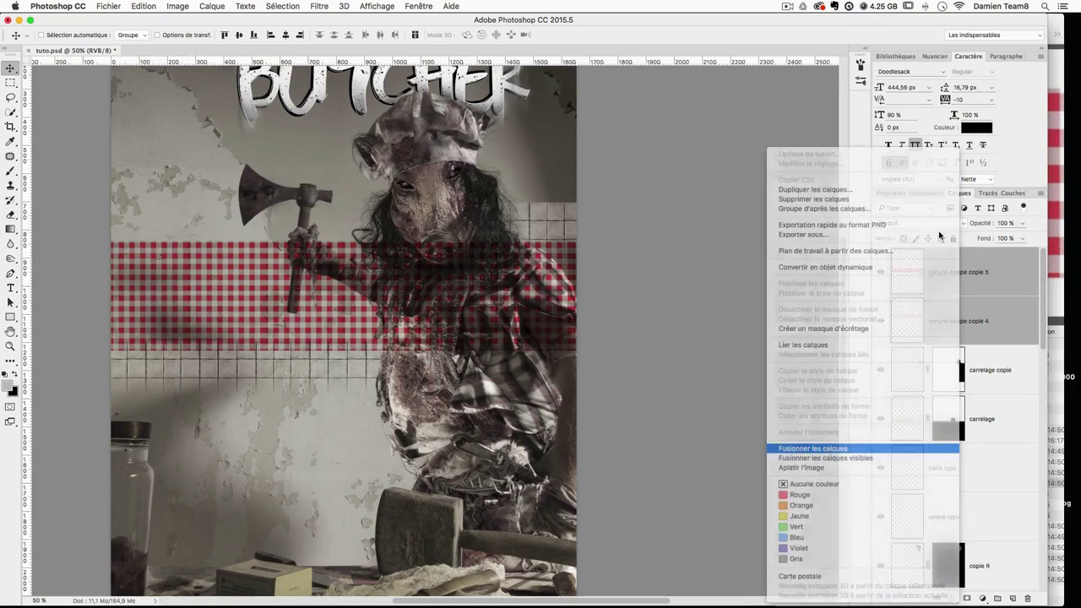
pyautogui.click(897, 223)
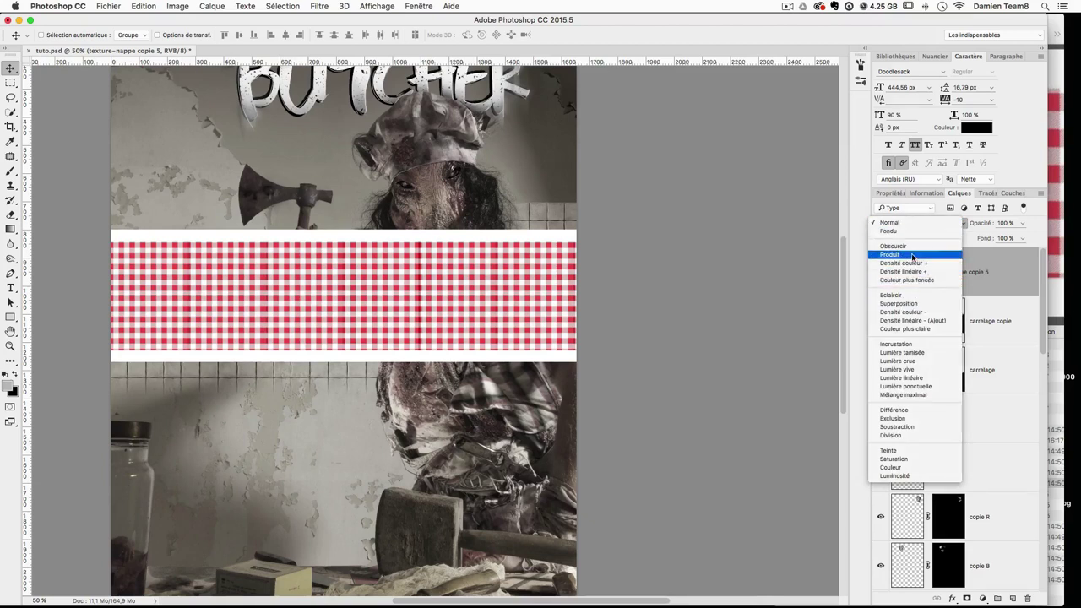
pyautogui.click(907, 255)
# Step: Move the merged cloth band slightly upward and scale it proportionally to about 79 %, keeping its lower-left corner in place
pyautogui.moveTo(438, 276); pyautogui.dragTo(518, 245)
pyautogui.press('super+t')
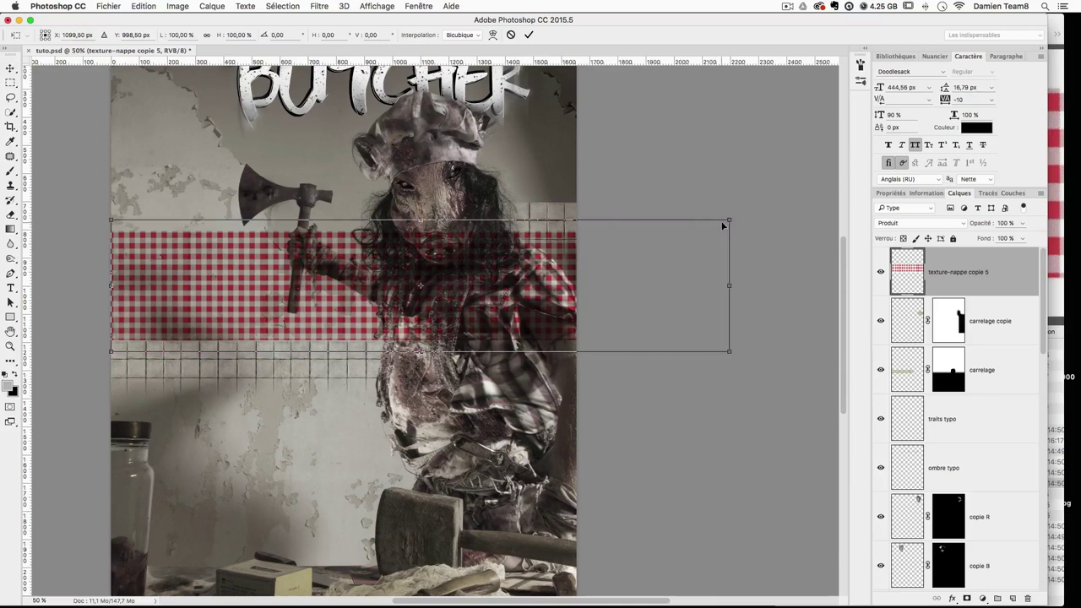
pyautogui.moveTo(724, 222); pyautogui.dragTo(594, 228)
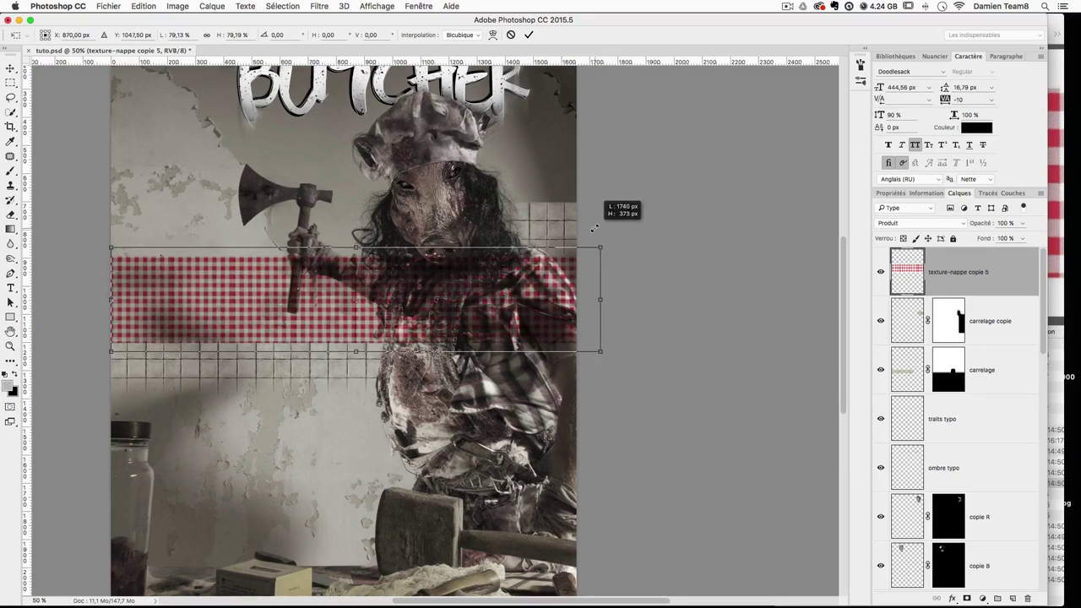
pyautogui.moveTo(596, 228); pyautogui.dragTo(597, 229)
pyautogui.press('Return')
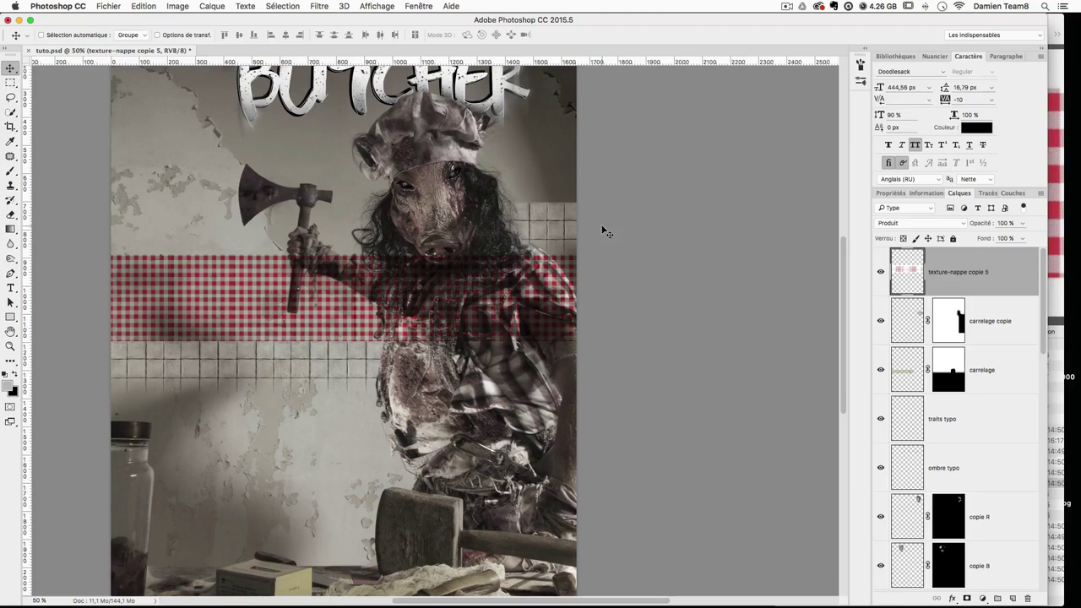
# Step: Add a layer mask to the cloth band and paint black at 100 % brush opacity over the axe handle
pyautogui.scroll(2, 581, 262)
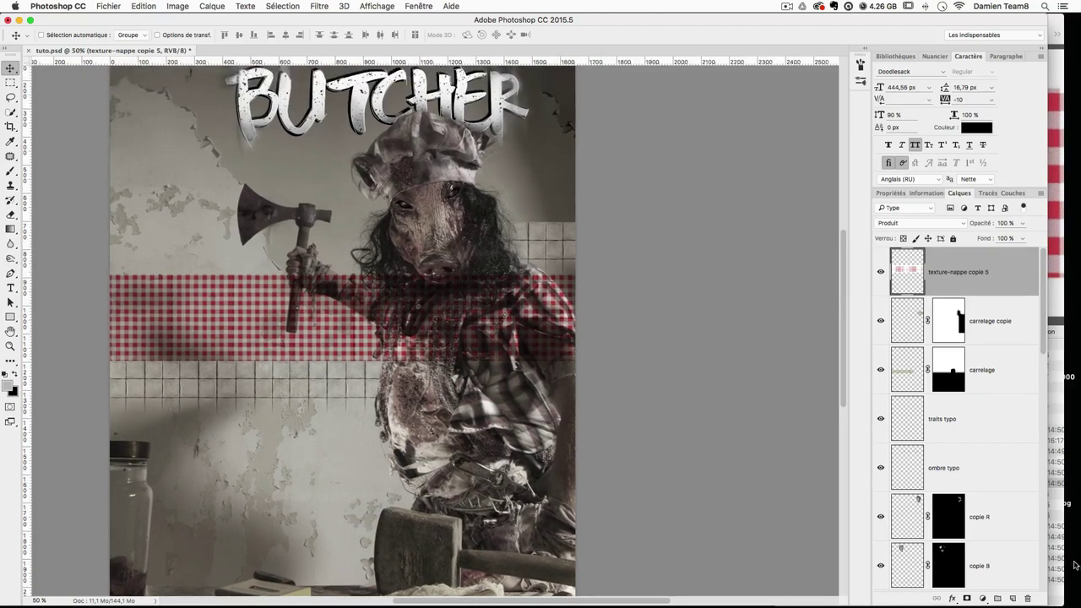
pyautogui.click(968, 598)
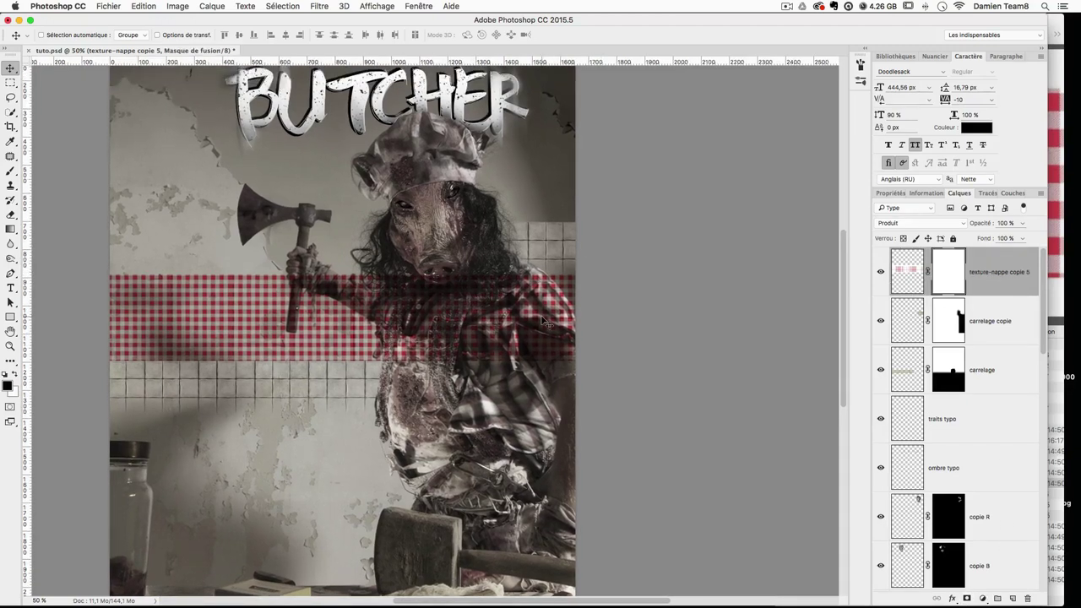
pyautogui.press('super+plus')
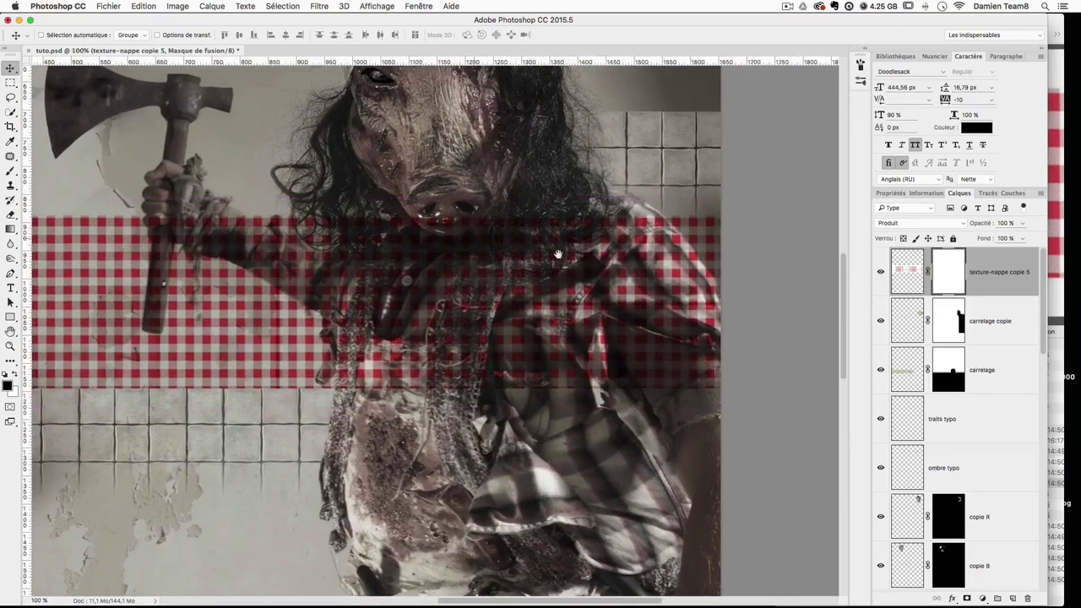
pyautogui.press('super+plus')
pyautogui.click(11, 173)
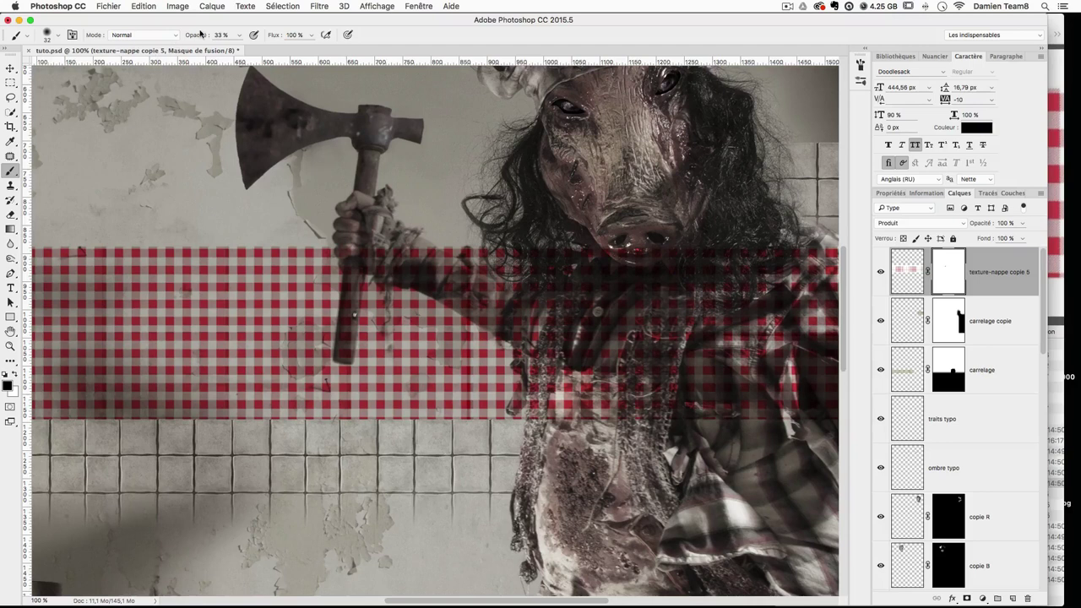
pyautogui.moveTo(238, 36); pyautogui.dragTo(400, 324)
pyautogui.moveTo(343, 253)
pyautogui.mouseDown()
pyautogui.moveTo(353, 257)
pyautogui.moveTo(342, 362)
pyautogui.mouseUp()
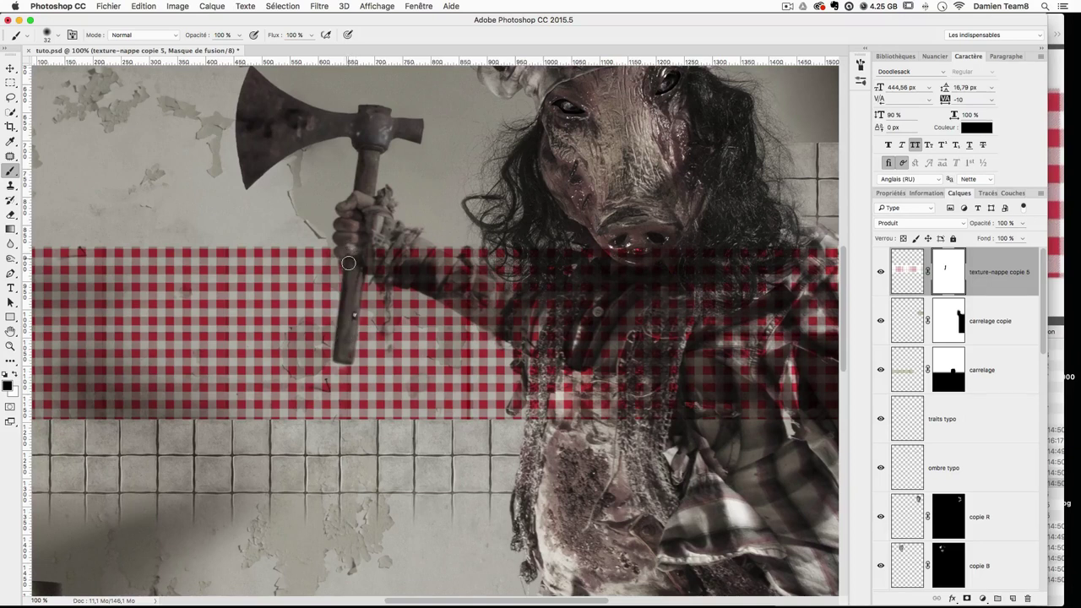
# Step: Mask the cloth off the butcher's wrist and raised forearm up to the elbow
pyautogui.moveTo(350, 248)
pyautogui.mouseDown()
pyautogui.moveTo(442, 261)
pyautogui.moveTo(414, 247)
pyautogui.moveTo(435, 254)
pyautogui.moveTo(456, 288)
pyautogui.moveTo(380, 268)
pyautogui.mouseUp()
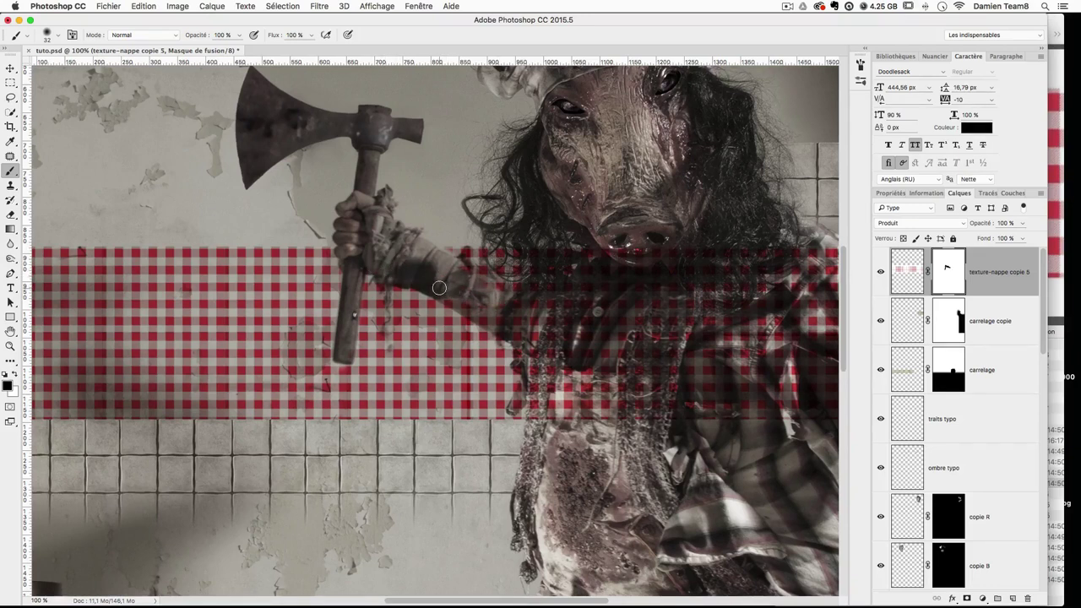
pyautogui.moveTo(441, 288); pyautogui.dragTo(547, 346)
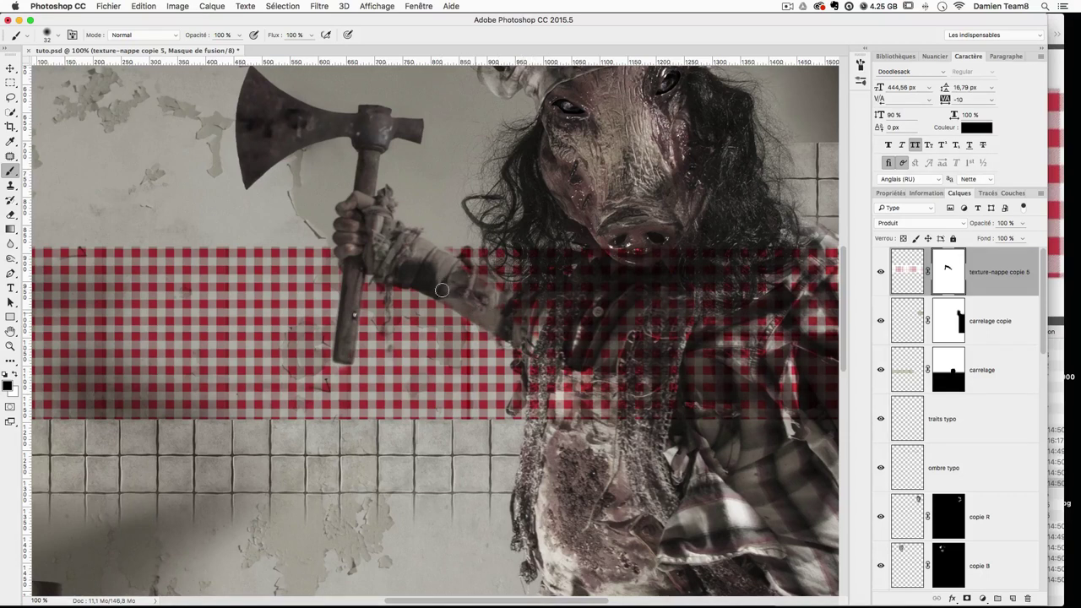
pyautogui.moveTo(490, 297); pyautogui.dragTo(509, 297)
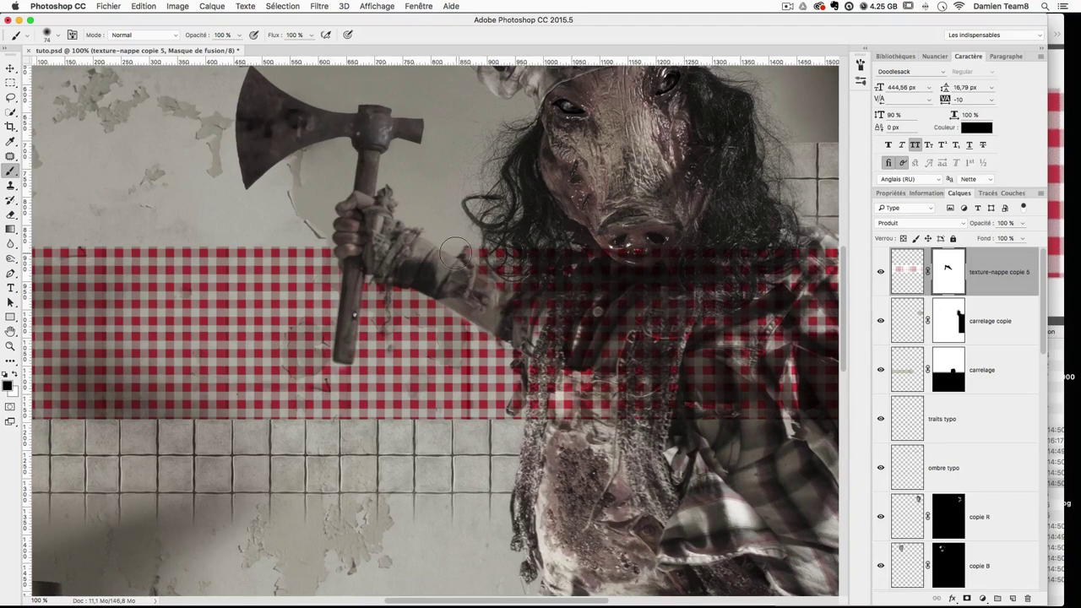
pyautogui.moveTo(477, 230); pyautogui.dragTo(454, 252)
# Step: Refine the cloth mask along the upper edge of the bandaged forearm with a brush of about 21 px
pyautogui.press('x')
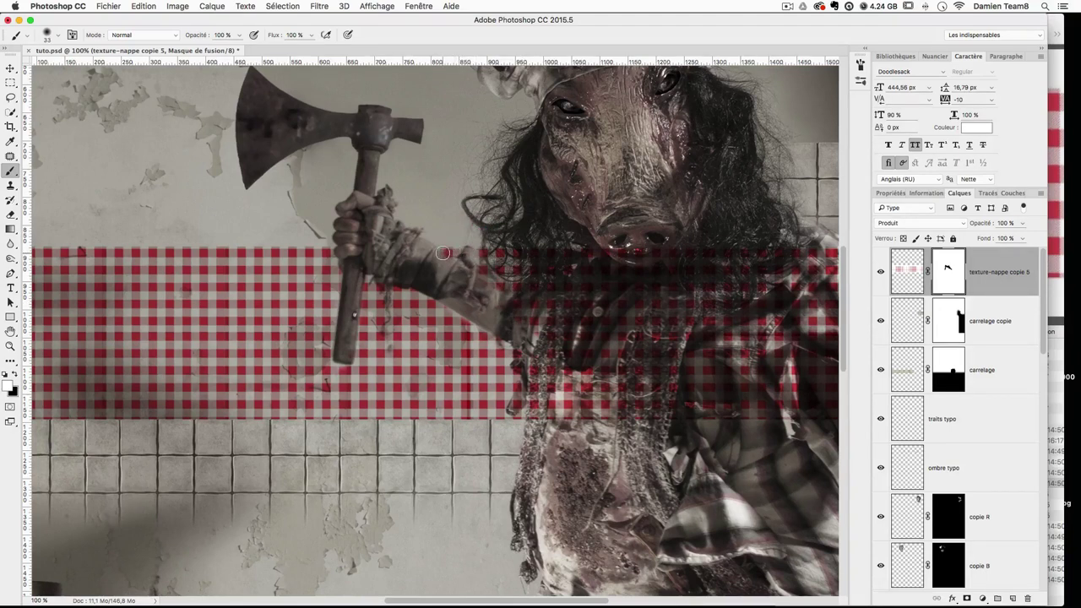
pyautogui.press('super+plus')
pyautogui.press('super+plus')
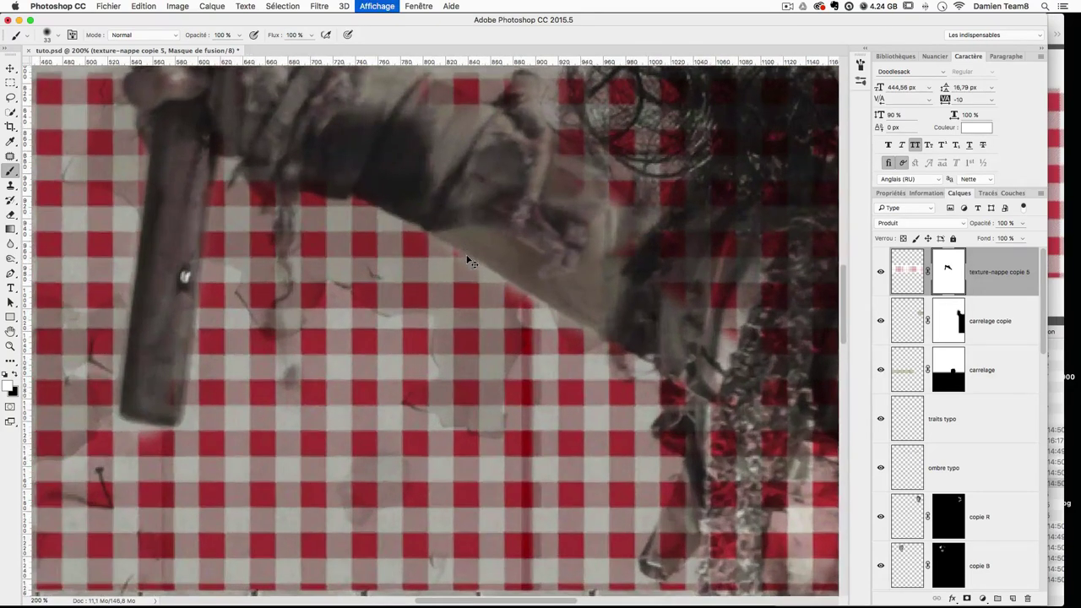
pyautogui.moveTo(468, 259); pyautogui.dragTo(419, 355)
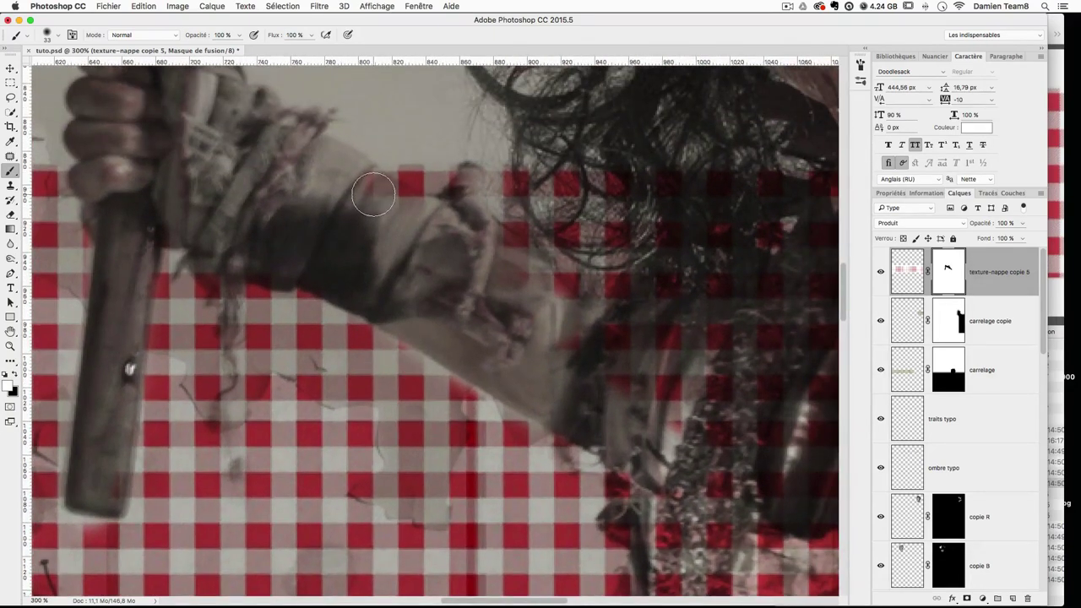
pyautogui.press('x')
pyautogui.moveTo(411, 217); pyautogui.dragTo(397, 213)
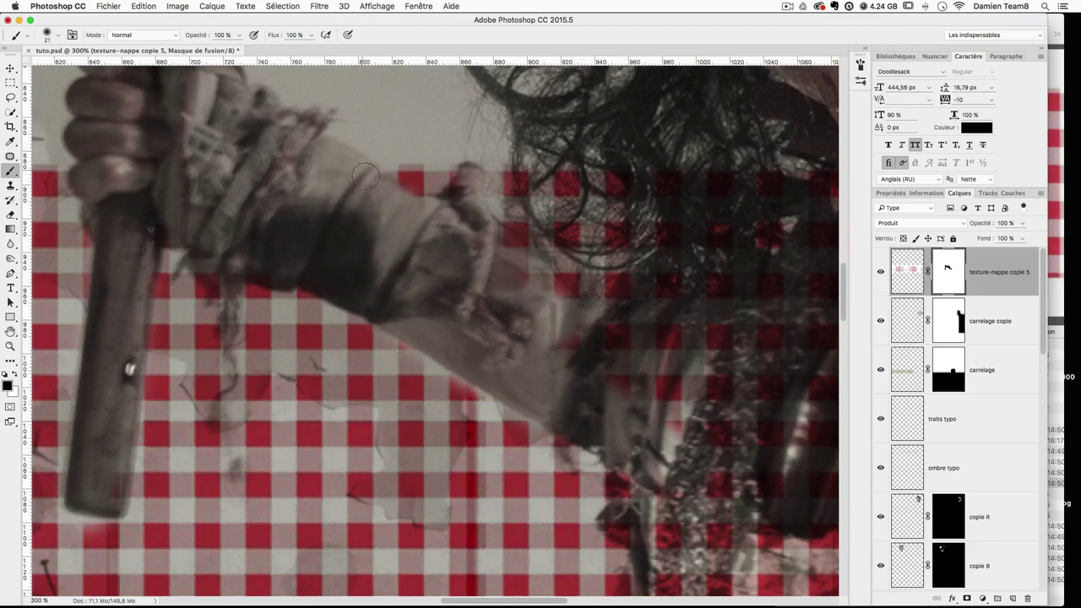
pyautogui.moveTo(431, 214)
pyautogui.mouseDown()
pyautogui.moveTo(443, 216)
pyautogui.moveTo(463, 184)
pyautogui.moveTo(484, 225)
pyautogui.mouseUp()
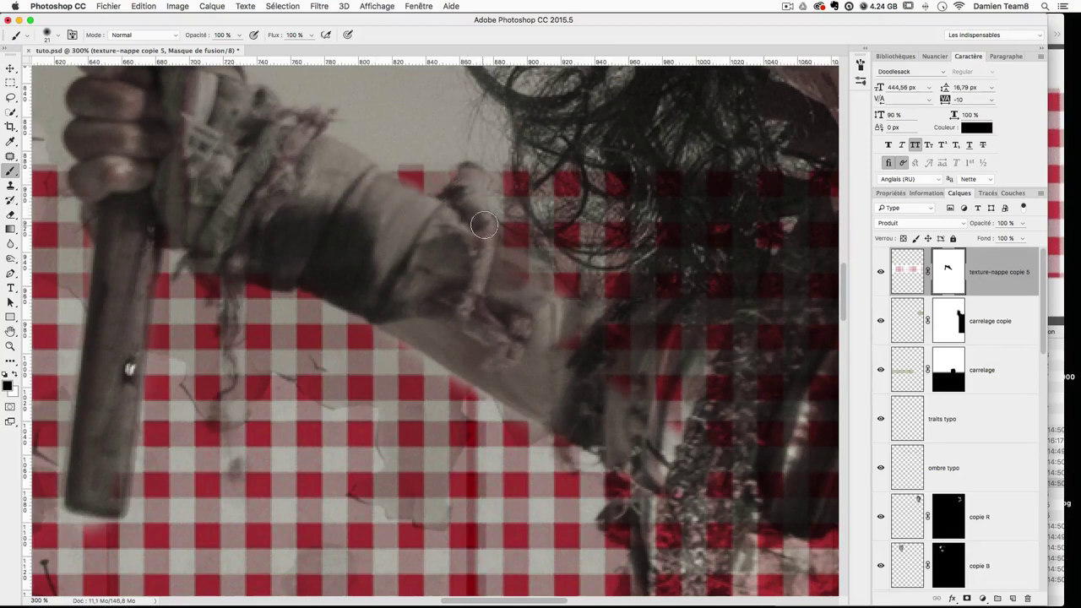
# Step: Mask out the cloth around the torn bandage and inner elbow with a finer 12 px brush
pyautogui.press('x')
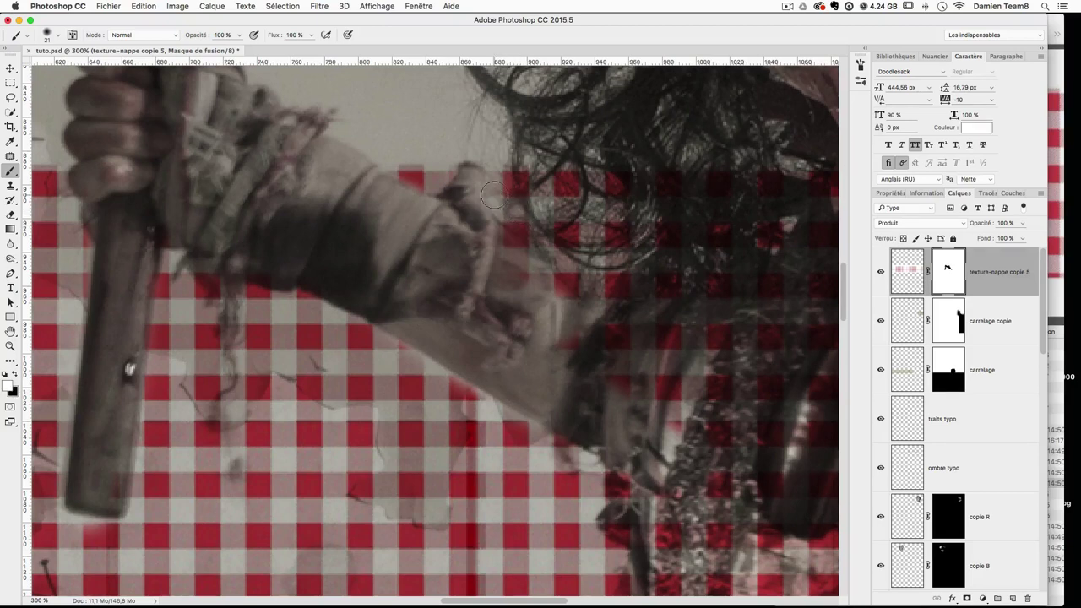
pyautogui.press('x')
pyautogui.keyDown('ctrl'); pyautogui.keyDown('alt'); pyautogui.moveTo(518, 185); pyautogui.dragTo(498, 178); pyautogui.keyUp('alt'); pyautogui.keyUp('ctrl')
pyautogui.press('x')
pyautogui.press('x')
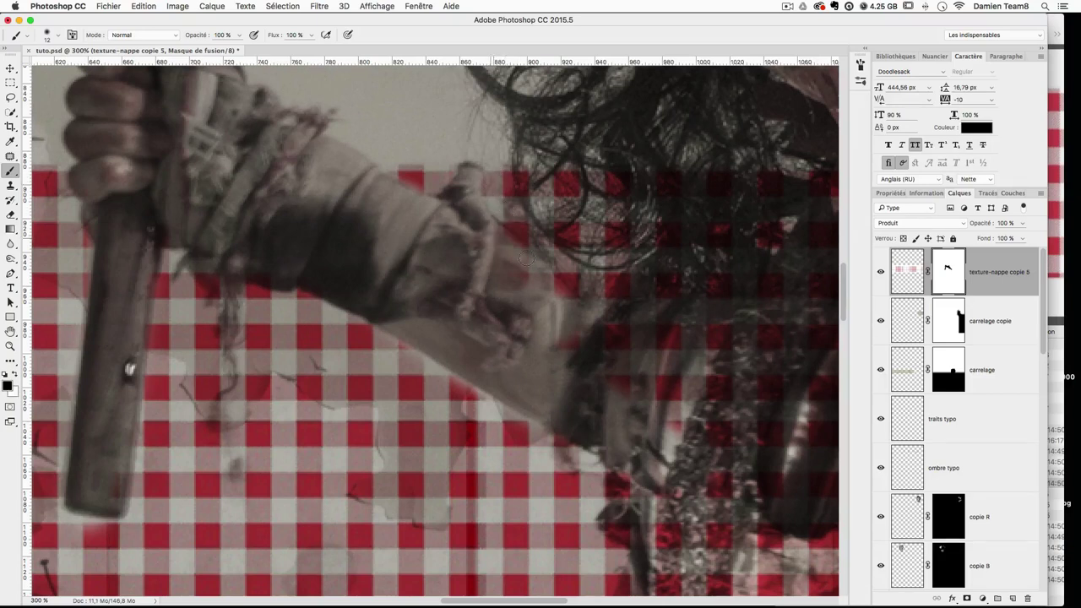
pyautogui.moveTo(487, 228)
pyautogui.mouseDown()
pyautogui.moveTo(564, 271)
pyautogui.moveTo(488, 230)
pyautogui.moveTo(543, 258)
pyautogui.moveTo(490, 241)
pyautogui.moveTo(473, 273)
pyautogui.moveTo(545, 319)
pyautogui.moveTo(528, 363)
pyautogui.mouseUp()
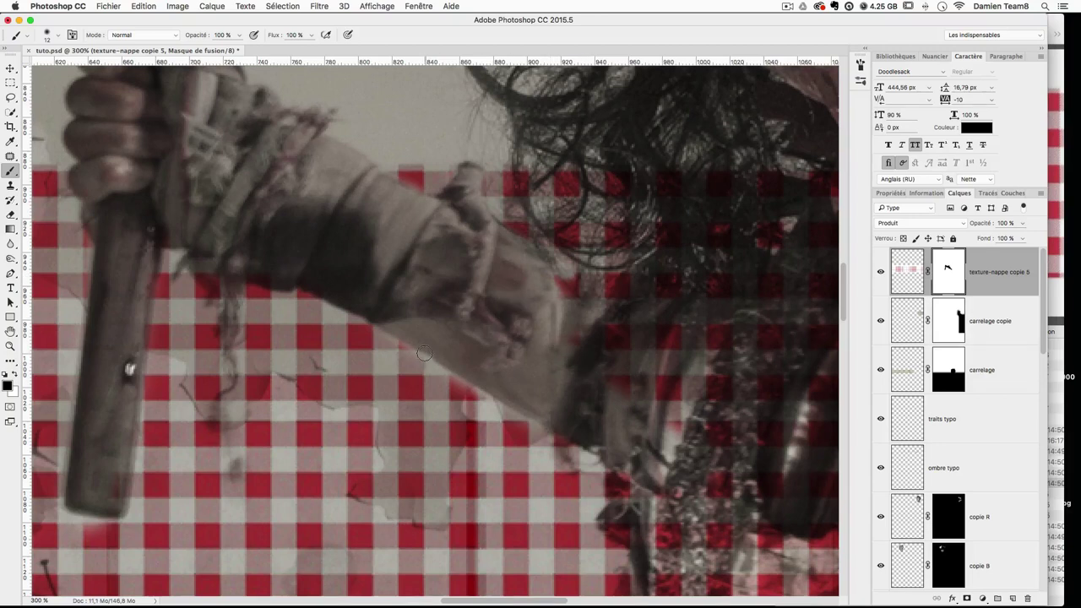
# Step: Restore the checks along the forearm's lower edge with white, and paint black over the elbow area of the mask
pyautogui.press('x')
pyautogui.moveTo(448, 374); pyautogui.dragTo(527, 424)
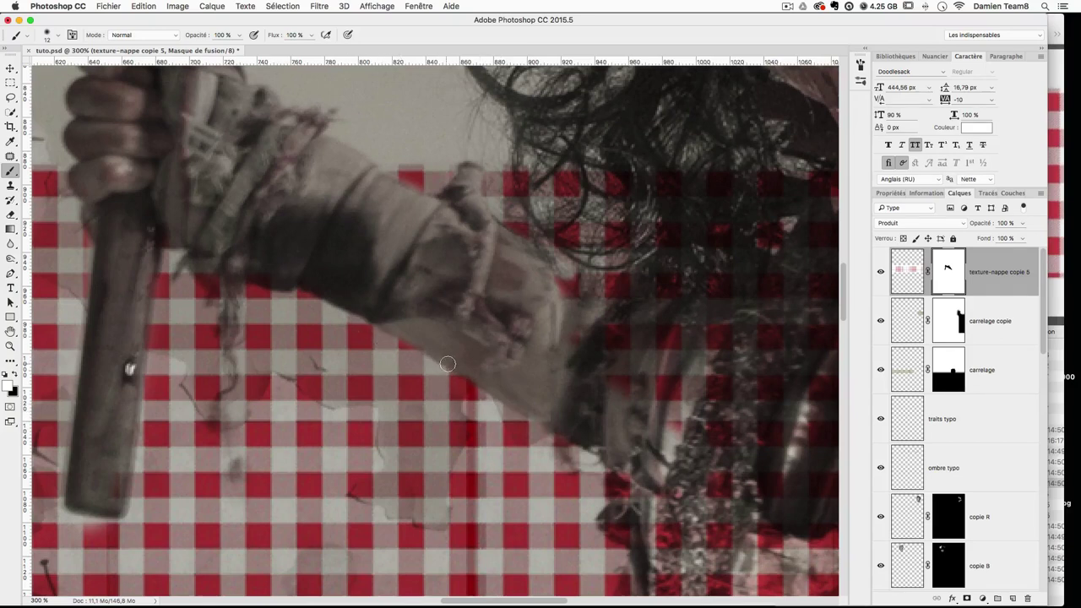
pyautogui.press('x')
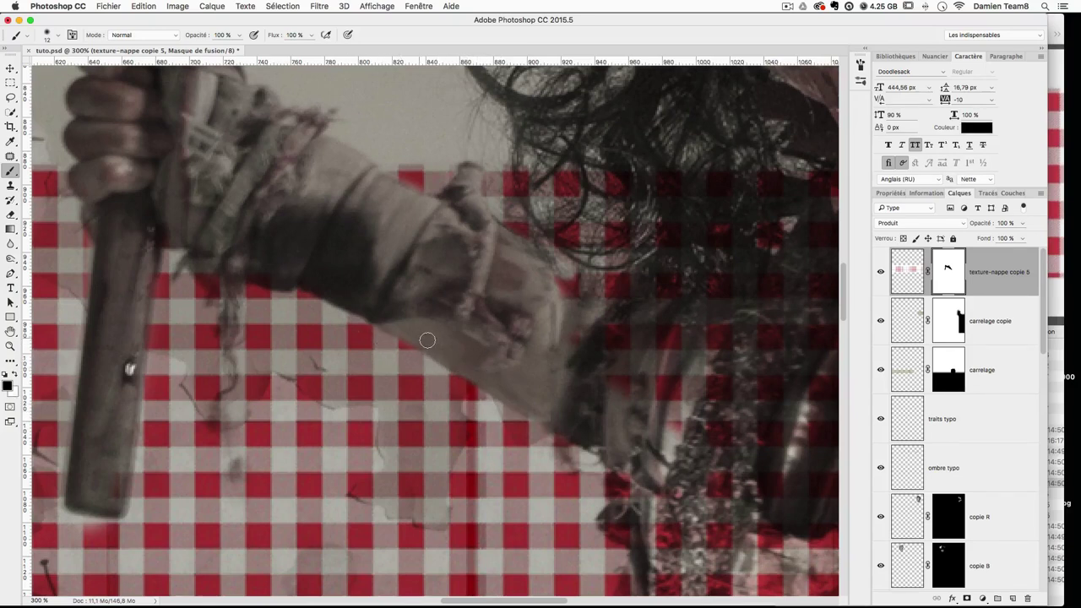
pyautogui.moveTo(566, 346); pyautogui.dragTo(609, 404)
# Step: Softly mask the cloth off the threads hanging from the bandaged wrist with a brush of about 16 px at 18% opacity
pyautogui.press('super+minus')
pyautogui.press('super+minus')
pyautogui.press('super+minus')
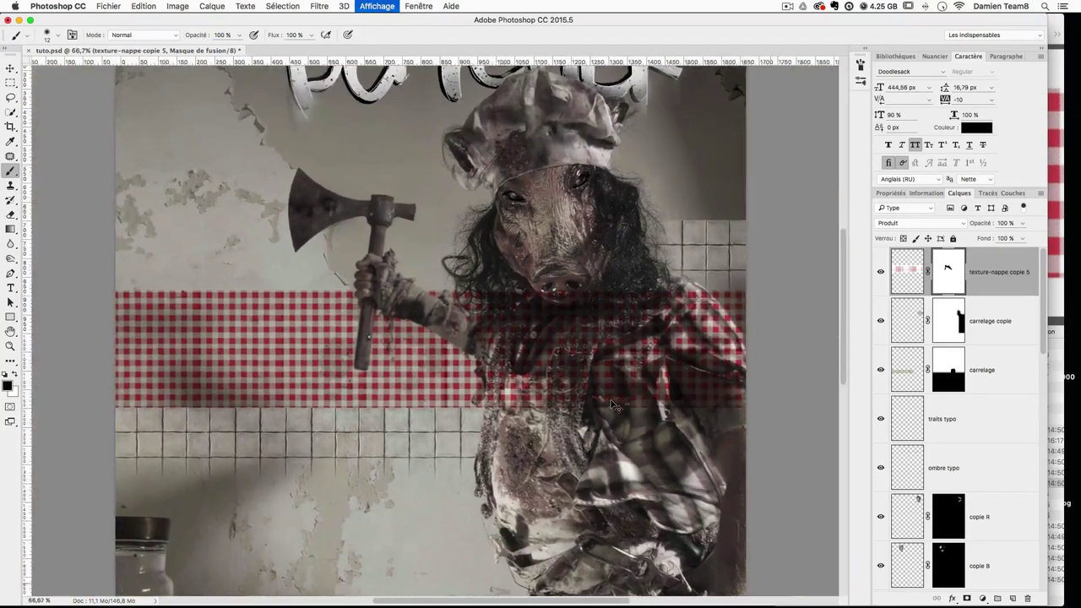
pyautogui.press('super+plus')
pyautogui.press('super+plus')
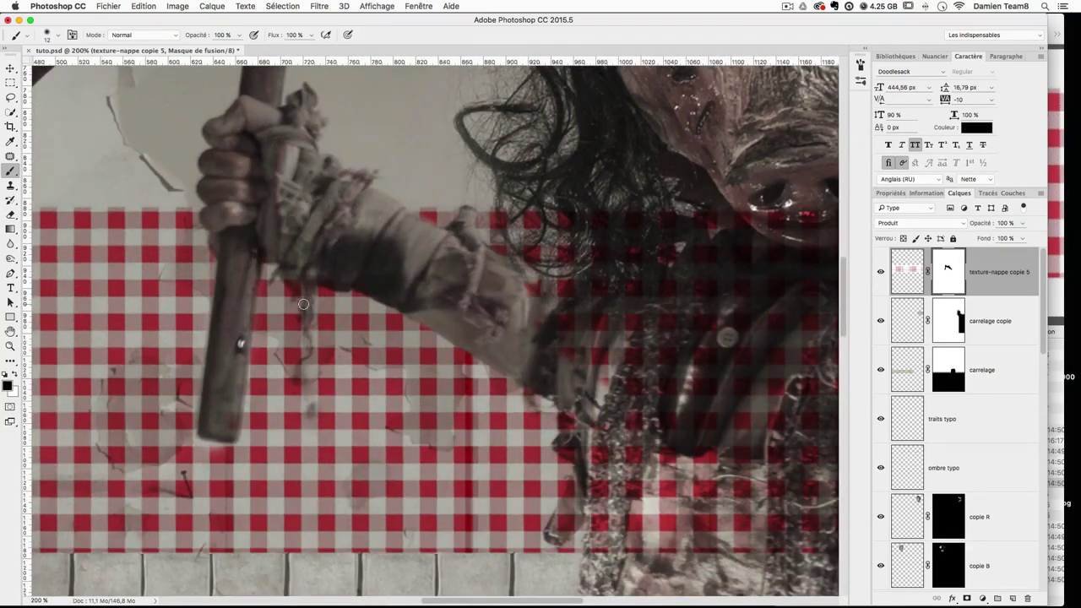
pyautogui.click(239, 35)
pyautogui.moveTo(243, 48); pyautogui.dragTo(205, 51)
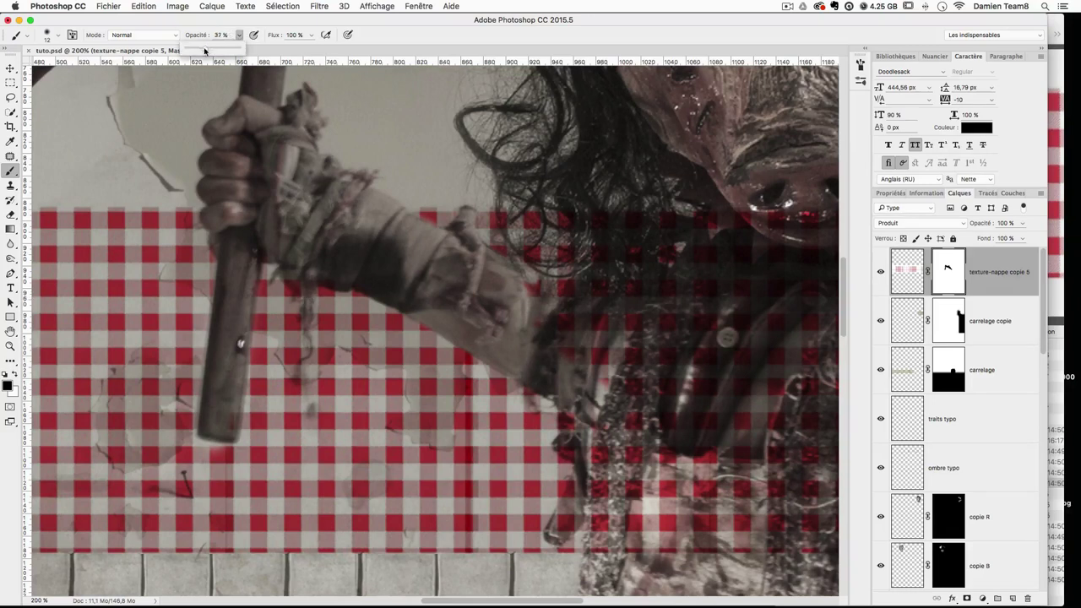
pyautogui.moveTo(307, 310)
pyautogui.keyDown('ctrl'); pyautogui.keyDown('alt'); pyautogui.mouseDown()
pyautogui.moveTo(318, 311)
pyautogui.moveTo(308, 311)
pyautogui.moveTo(306, 342)
pyautogui.mouseUp(); pyautogui.keyUp('alt'); pyautogui.keyUp('ctrl')
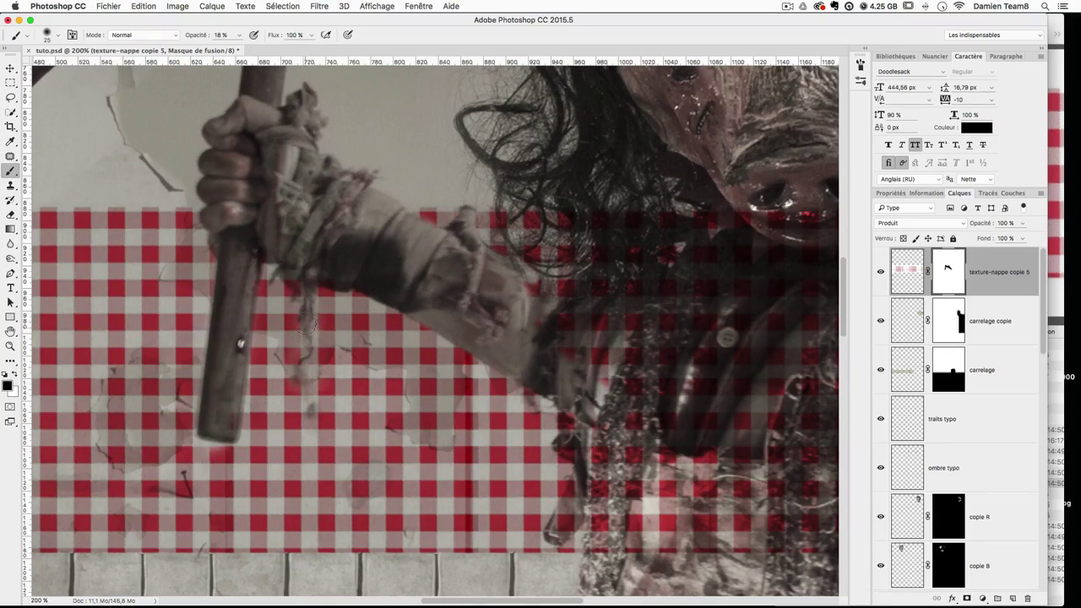
pyautogui.keyDown('ctrl'); pyautogui.keyDown('alt'); pyautogui.moveTo(310, 315); pyautogui.dragTo(303, 314); pyautogui.keyUp('alt'); pyautogui.keyUp('ctrl')
pyautogui.keyDown('ctrl'); pyautogui.keyDown('alt'); pyautogui.moveTo(308, 304); pyautogui.dragTo(309, 304); pyautogui.keyUp('alt'); pyautogui.keyUp('ctrl')
pyautogui.moveTo(303, 357); pyautogui.dragTo(309, 352)
# Step: Compare the hanging threads with the checked cloth layer shown and hidden
pyautogui.click(881, 272)
pyautogui.click(881, 272)
pyautogui.click(881, 272)
pyautogui.click(881, 272)
pyautogui.click(881, 272)
pyautogui.click(881, 272)
pyautogui.click(881, 272)
pyautogui.click(881, 272)
pyautogui.click(881, 272)
pyautogui.click(880, 271)
pyautogui.click(881, 272)
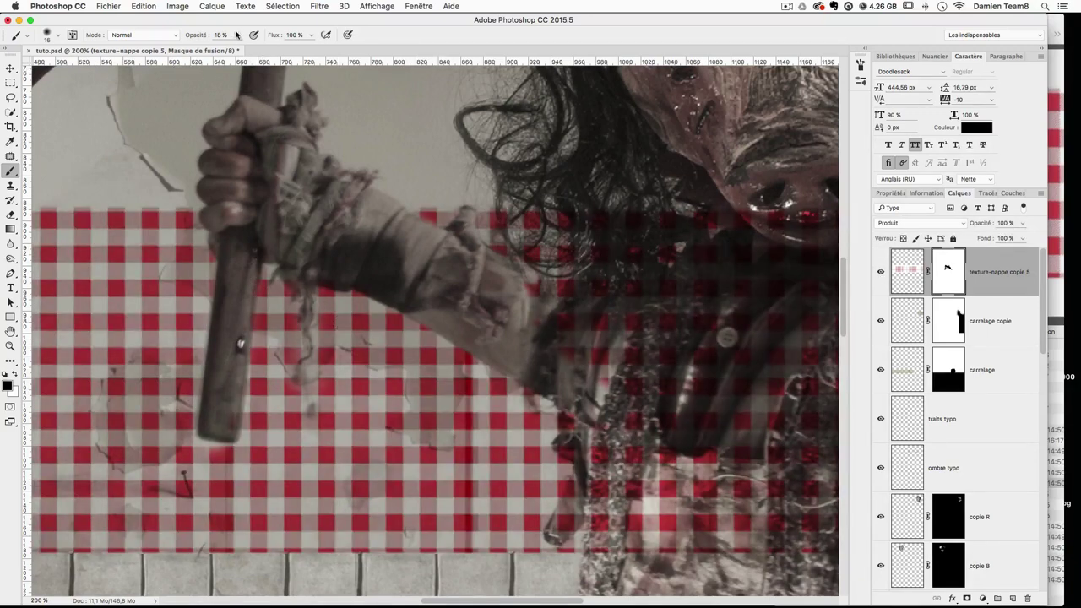
# Step: Set the brush opacity to 100% and touch up the cloth mask on the axe handle and along the forearm's lower edge
pyautogui.click(239, 35)
pyautogui.click(281, 48)
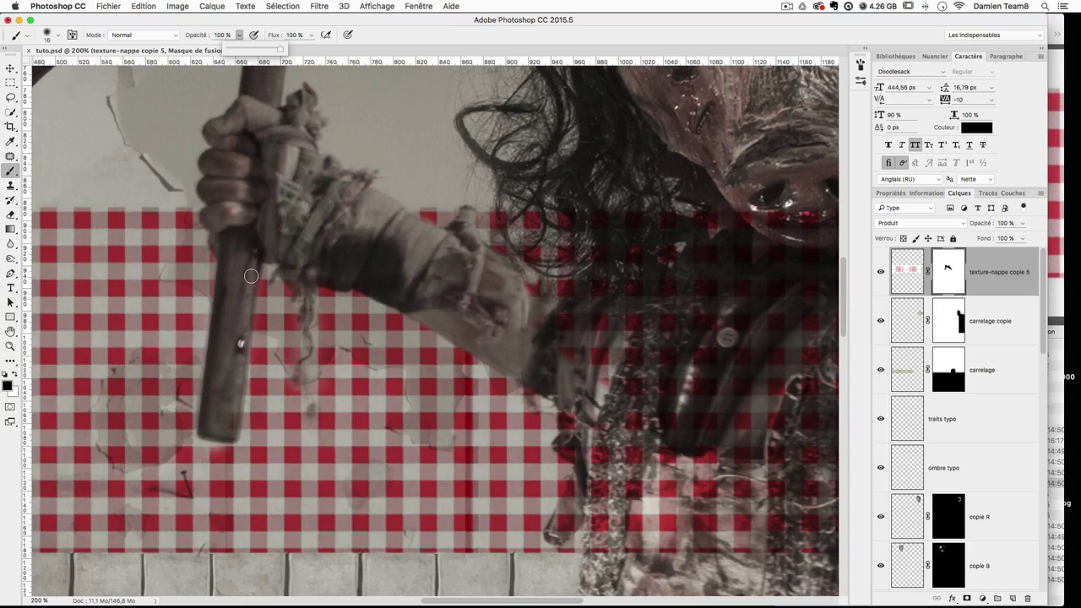
pyautogui.click(251, 277)
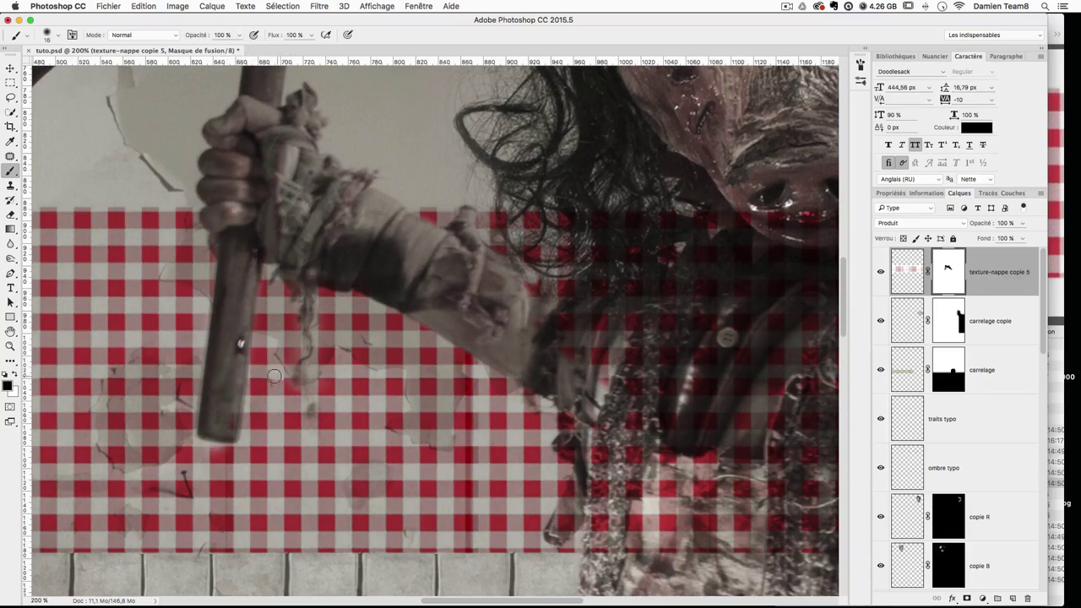
pyautogui.press('x')
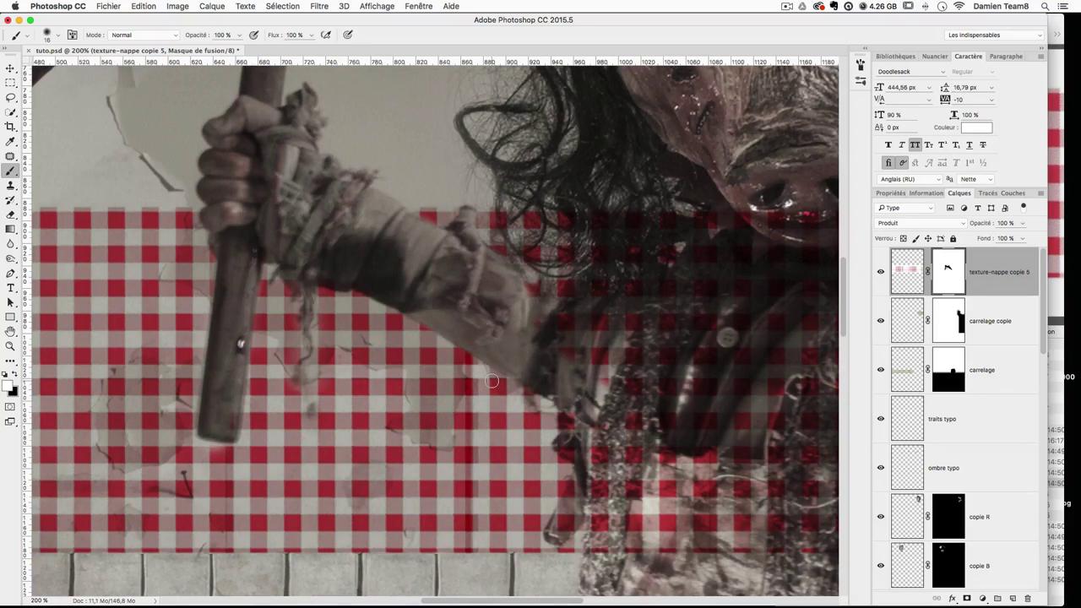
pyautogui.click(879, 272)
pyautogui.click(879, 272)
pyautogui.click(880, 272)
pyautogui.click(880, 272)
pyautogui.press('x')
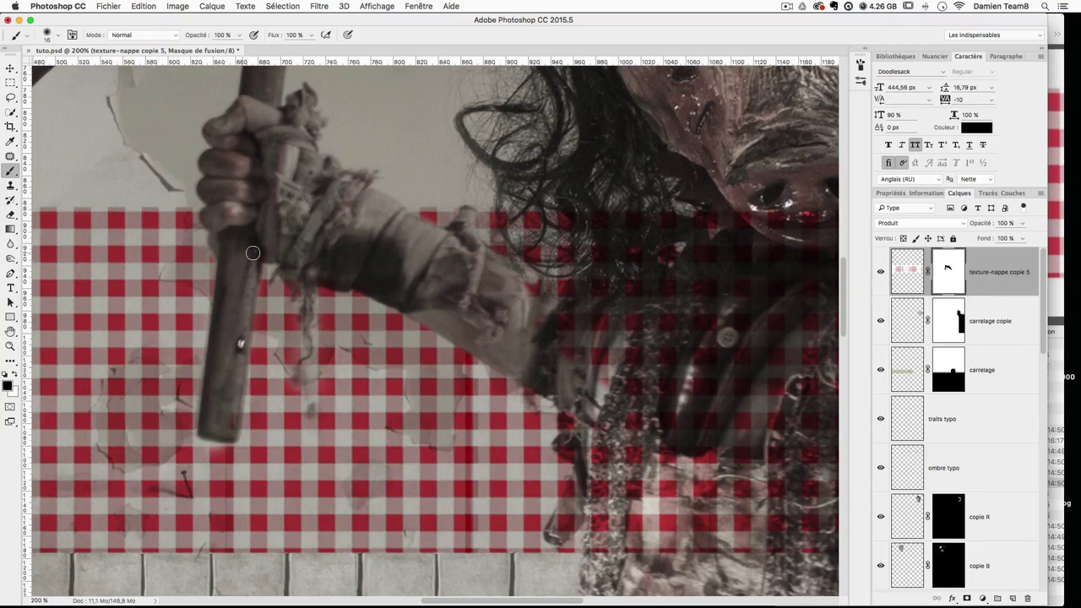
# Step: Mask the cloth off the butcher's collar, chest and apron straps with a large black brush of about 105 to 125 px
pyautogui.press('super+minus')
pyautogui.press('super+minus')
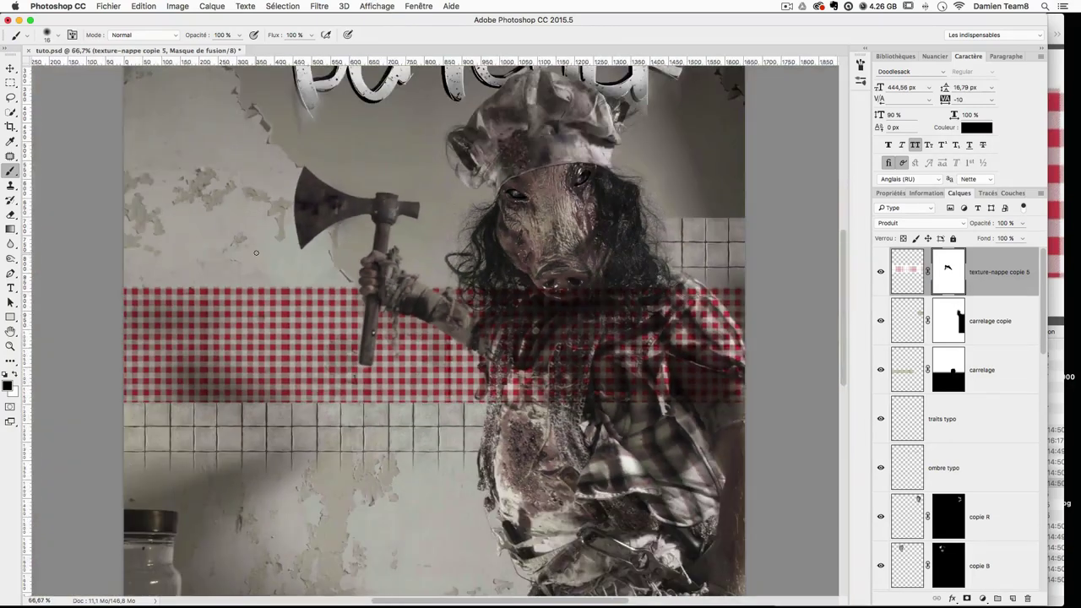
pyautogui.moveTo(702, 293); pyautogui.dragTo(736, 293)
pyautogui.moveTo(608, 314); pyautogui.dragTo(589, 333)
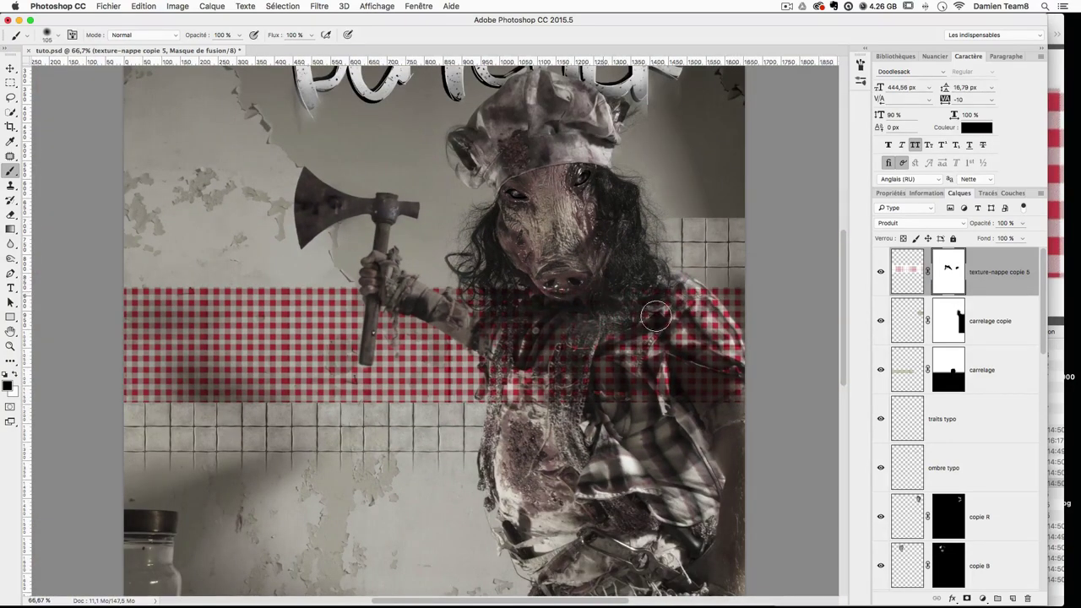
pyautogui.moveTo(657, 319); pyautogui.dragTo(628, 381)
pyautogui.moveTo(591, 413)
pyautogui.mouseDown()
pyautogui.moveTo(628, 414)
pyautogui.moveTo(588, 404)
pyautogui.moveTo(572, 302)
pyautogui.moveTo(569, 414)
pyautogui.moveTo(548, 417)
pyautogui.moveTo(553, 306)
pyautogui.moveTo(589, 308)
pyautogui.moveTo(554, 317)
pyautogui.moveTo(568, 320)
pyautogui.moveTo(476, 311)
pyautogui.moveTo(468, 316)
pyautogui.moveTo(512, 347)
pyautogui.moveTo(500, 341)
pyautogui.moveTo(513, 428)
pyautogui.mouseUp()
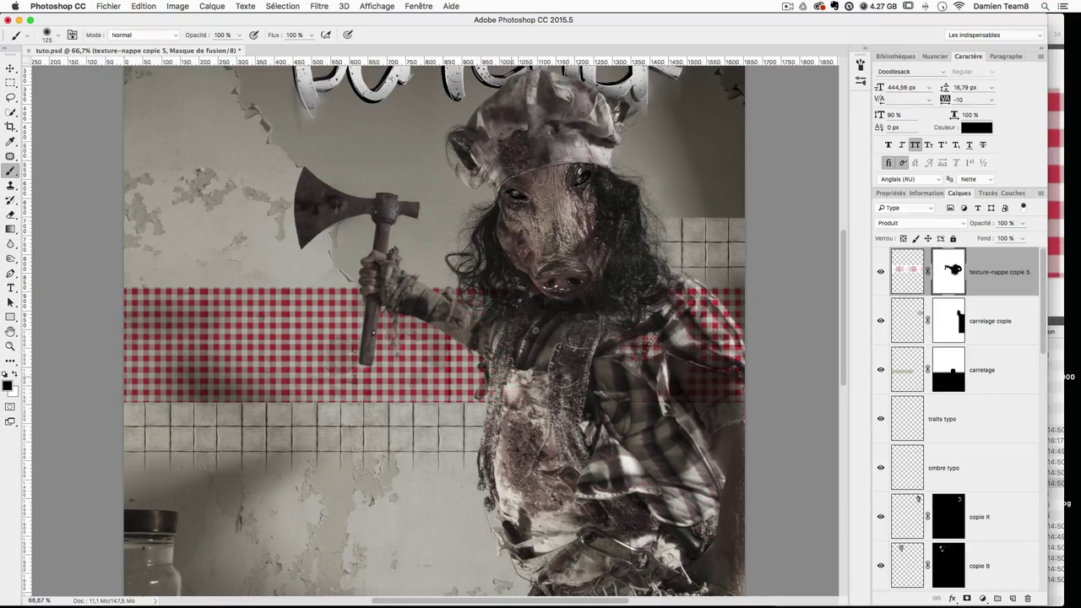
# Step: Refine the cloth mask along the torn fabric beside the apron strap, below the raised elbow, with a 28 px brush
pyautogui.press('super+plus')
pyautogui.press('super+plus')
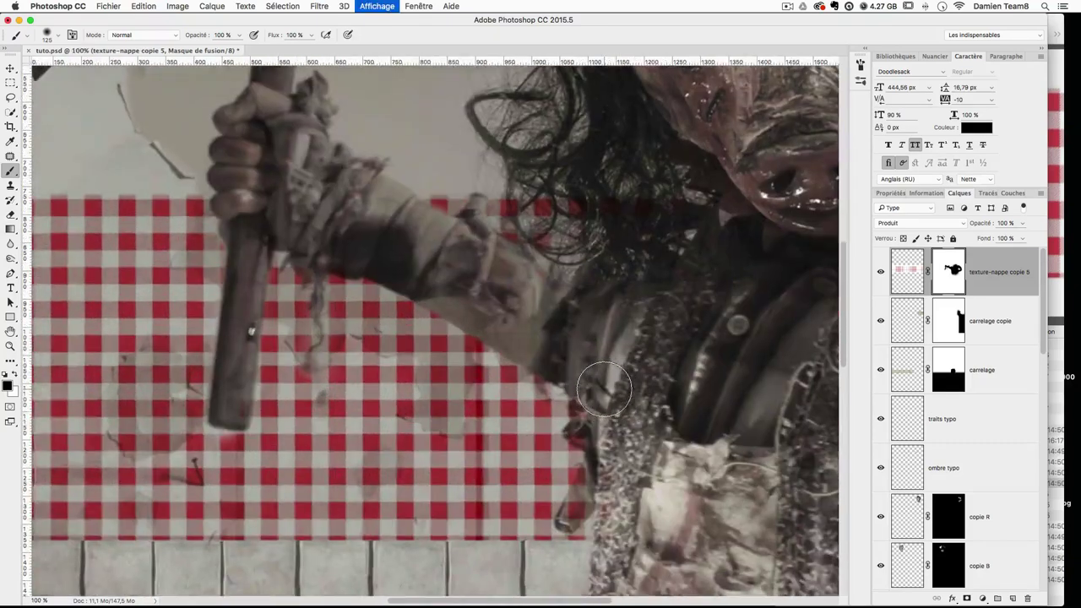
pyautogui.moveTo(605, 389); pyautogui.dragTo(425, 313)
pyautogui.moveTo(535, 354); pyautogui.dragTo(477, 377)
pyautogui.moveTo(390, 434); pyautogui.dragTo(416, 395)
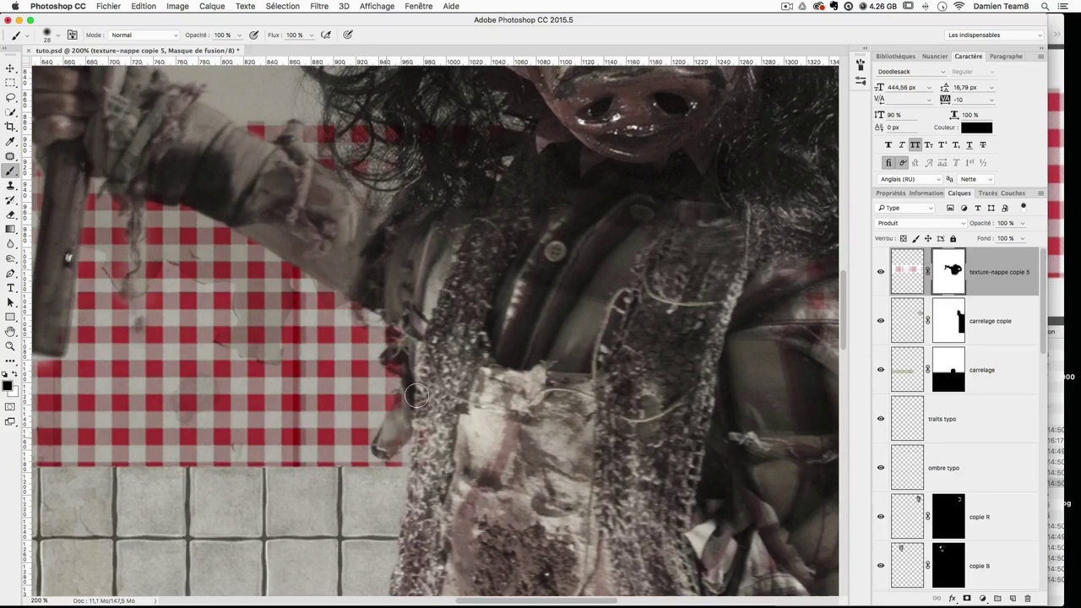
pyautogui.moveTo(391, 435)
pyautogui.mouseDown()
pyautogui.moveTo(421, 377)
pyautogui.moveTo(420, 363)
pyautogui.moveTo(397, 358)
pyautogui.moveTo(414, 313)
pyautogui.mouseUp()
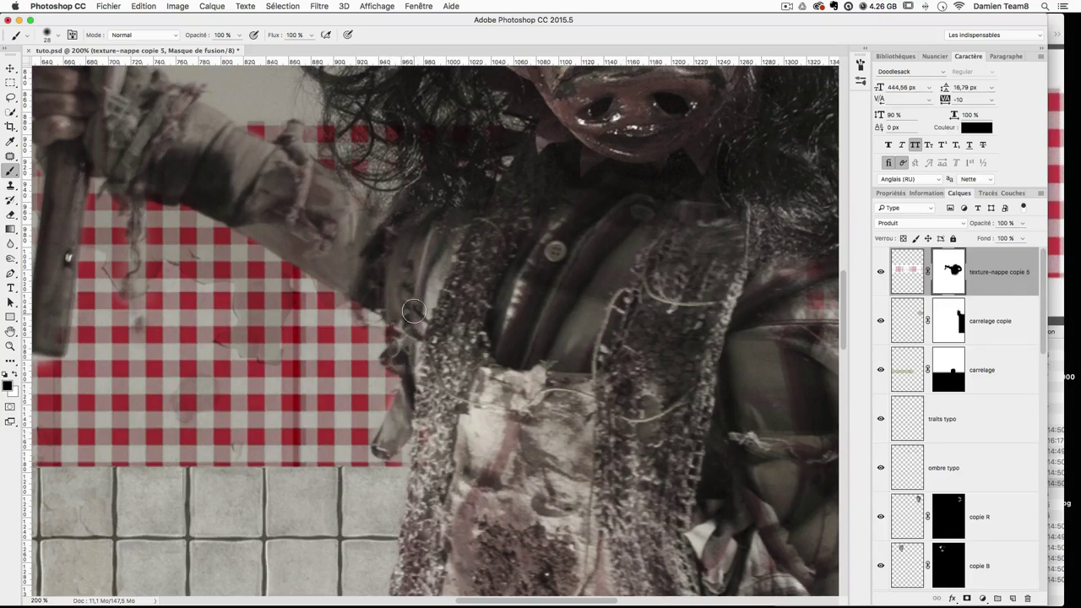
# Step: Fade the remaining checks out of the dark hair beside the snout with a 54 px brush at 34% opacity
pyautogui.moveTo(666, 206); pyautogui.dragTo(632, 283)
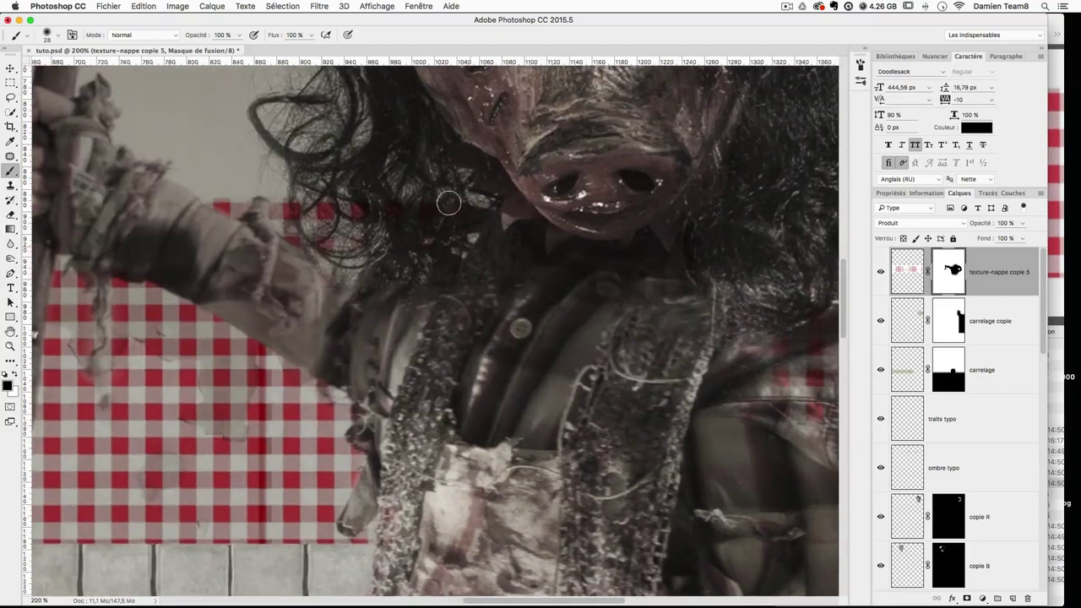
pyautogui.click(239, 36)
pyautogui.moveTo(413, 212); pyautogui.dragTo(435, 211)
pyautogui.moveTo(448, 207)
pyautogui.mouseDown()
pyautogui.moveTo(332, 217)
pyautogui.moveTo(386, 259)
pyautogui.moveTo(388, 206)
pyautogui.moveTo(408, 222)
pyautogui.moveTo(456, 216)
pyautogui.mouseUp()
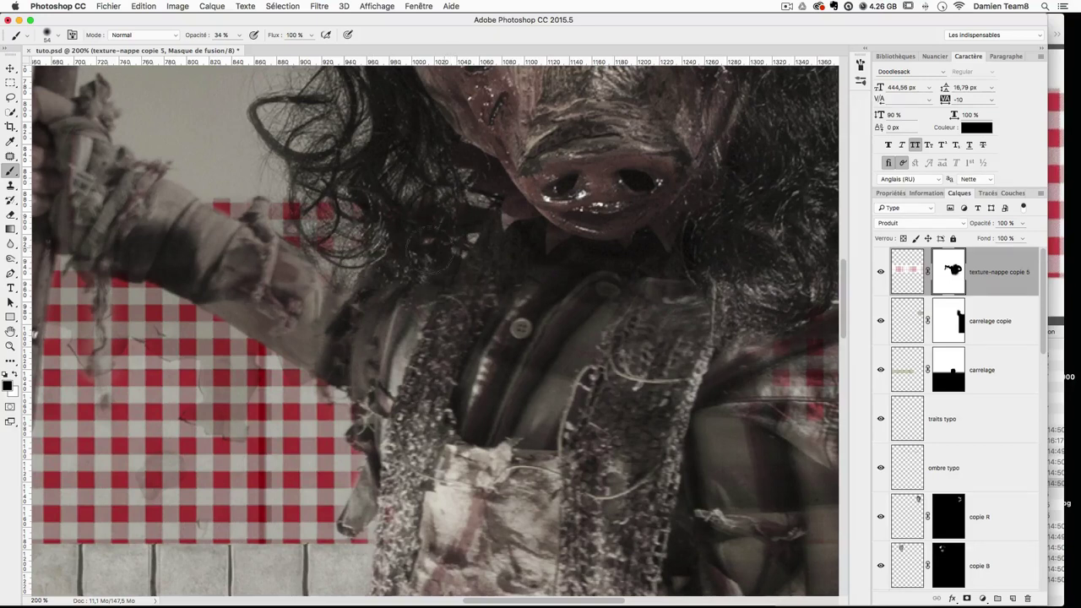
pyautogui.hscroll(3, 514, 282)
pyautogui.moveTo(280, 301); pyautogui.dragTo(242, 301)
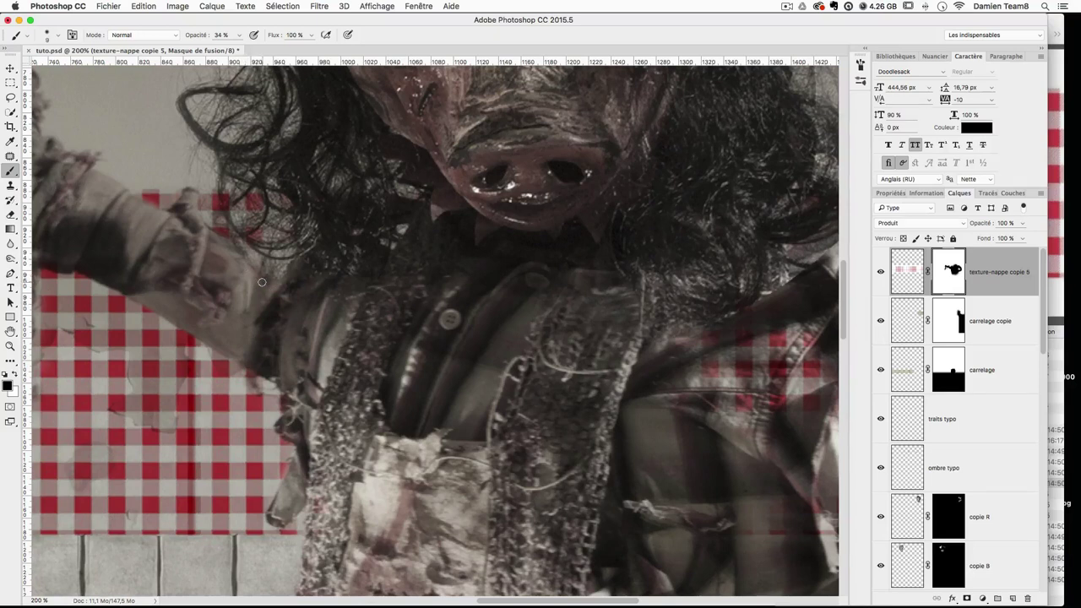
# Step: Mask the cloth off the plaid shirt's shoulder, sleeve and torn armhole with a brush of about 86 px at 100% opacity
pyautogui.press('x')
pyautogui.moveTo(592, 309); pyautogui.dragTo(422, 309)
pyautogui.moveTo(569, 349); pyautogui.dragTo(608, 349)
pyautogui.press('x')
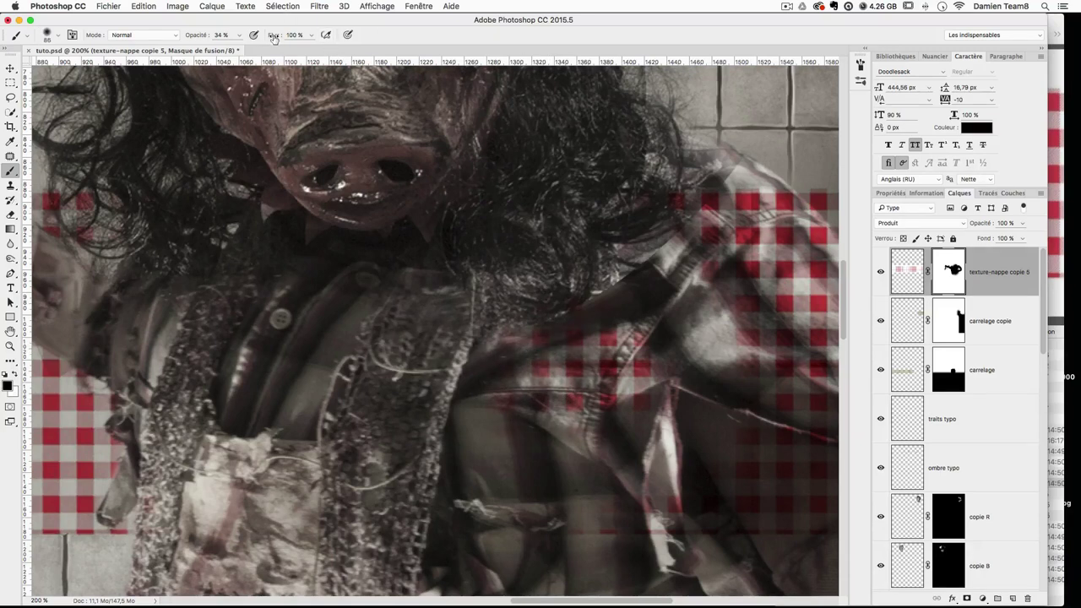
pyautogui.click(239, 36)
pyautogui.moveTo(253, 48); pyautogui.dragTo(299, 59)
pyautogui.click(646, 250)
pyautogui.moveTo(646, 250)
pyautogui.mouseDown()
pyautogui.moveTo(735, 226)
pyautogui.moveTo(625, 201)
pyautogui.moveTo(760, 221)
pyautogui.moveTo(767, 298)
pyautogui.moveTo(656, 331)
pyautogui.moveTo(511, 408)
pyautogui.moveTo(605, 314)
pyautogui.mouseUp()
pyautogui.moveTo(660, 392)
pyautogui.mouseDown()
pyautogui.moveTo(590, 305)
pyautogui.moveTo(520, 256)
pyautogui.mouseUp()
pyautogui.moveTo(493, 372)
pyautogui.mouseDown()
pyautogui.moveTo(724, 365)
pyautogui.moveTo(507, 291)
pyautogui.moveTo(632, 292)
pyautogui.moveTo(625, 140)
pyautogui.moveTo(737, 290)
pyautogui.moveTo(637, 125)
pyautogui.moveTo(592, 101)
pyautogui.mouseUp()
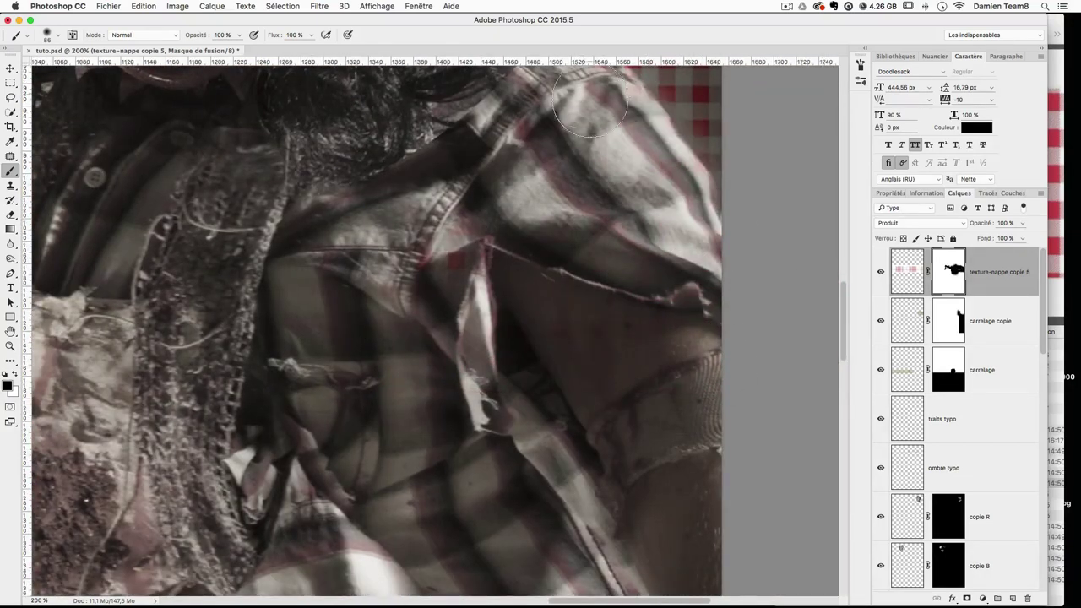
# Step: Refine the mask along the plaid shoulder's outer edge at 33 px, and restore the wall checks beside it with a 13 px white brush
pyautogui.moveTo(757, 253); pyautogui.dragTo(742, 339)
pyautogui.moveTo(634, 241); pyautogui.dragTo(591, 244)
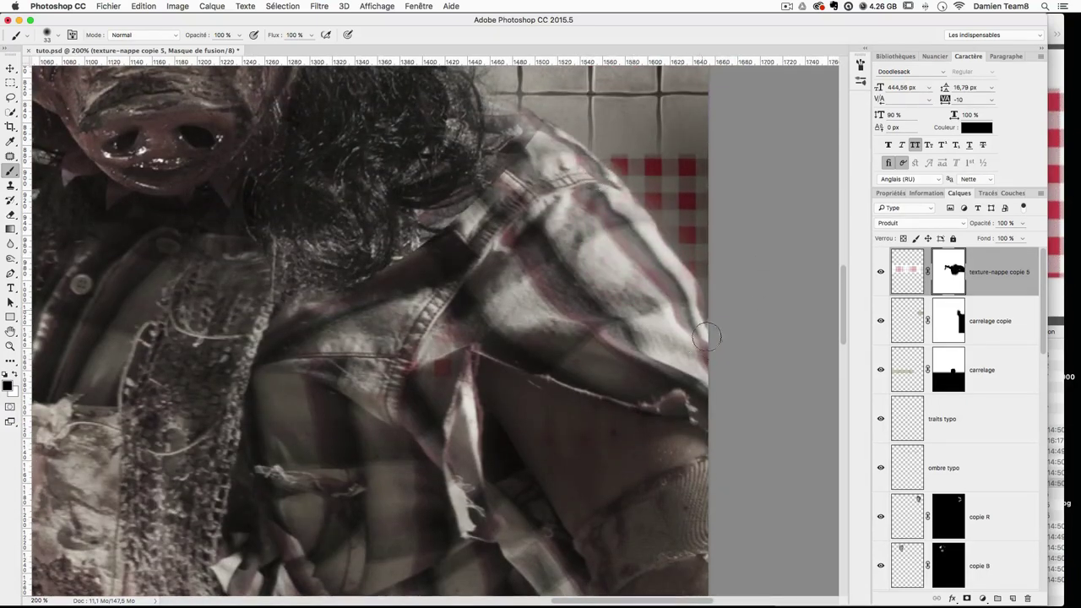
pyautogui.press('x')
pyautogui.moveTo(666, 136); pyautogui.dragTo(651, 144)
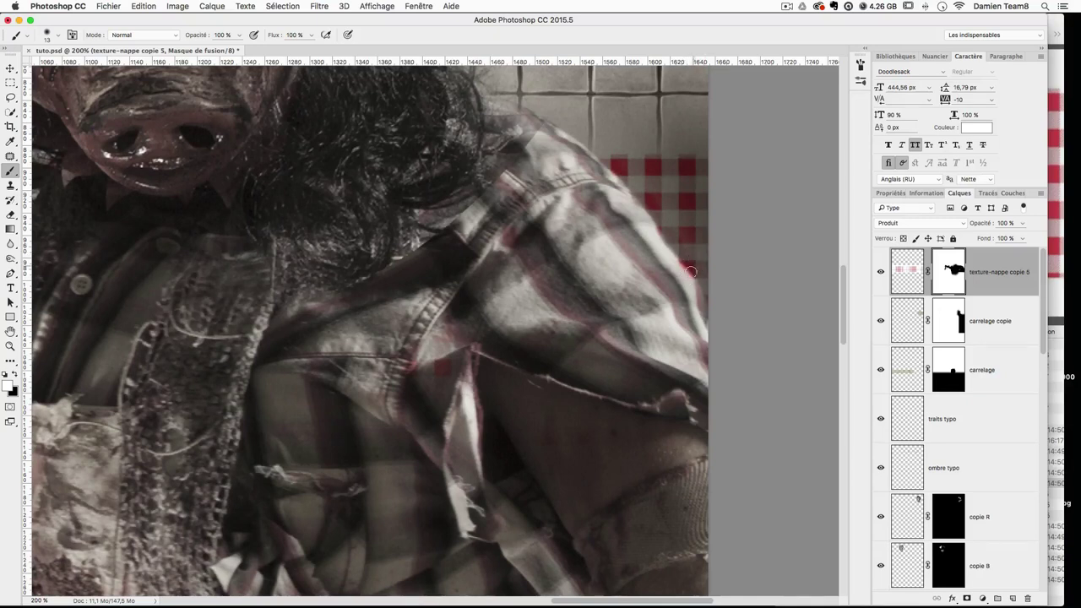
pyautogui.press('x')
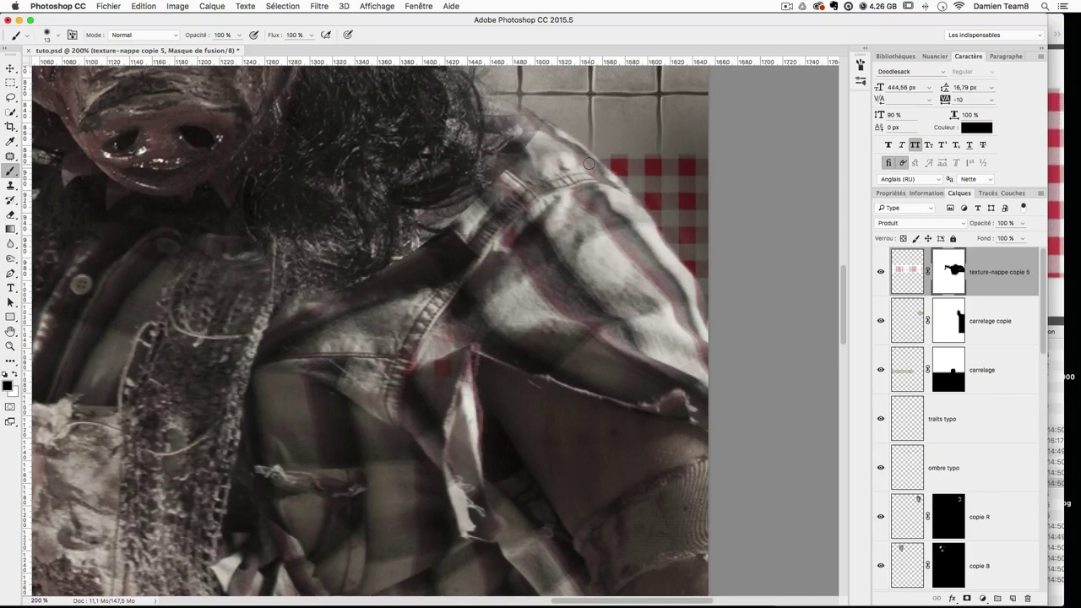
# Step: Review the whole poster with the checked cloth layer shown and hidden
pyautogui.press('super+minus')
pyautogui.press('super+minus')
pyautogui.press('super+minus')
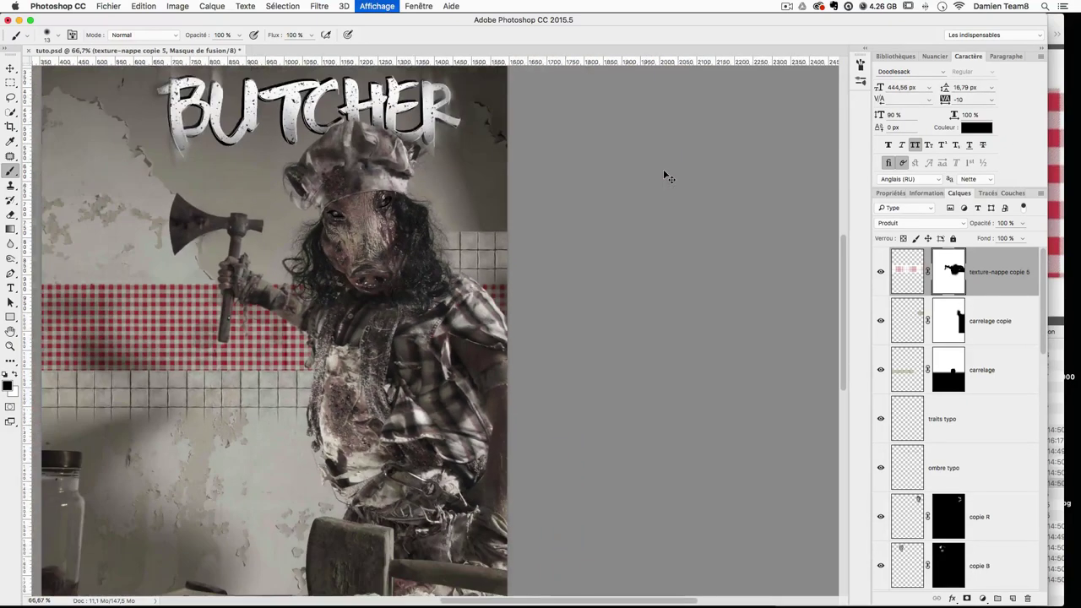
pyautogui.press('super+minus')
pyautogui.press('super+plus')
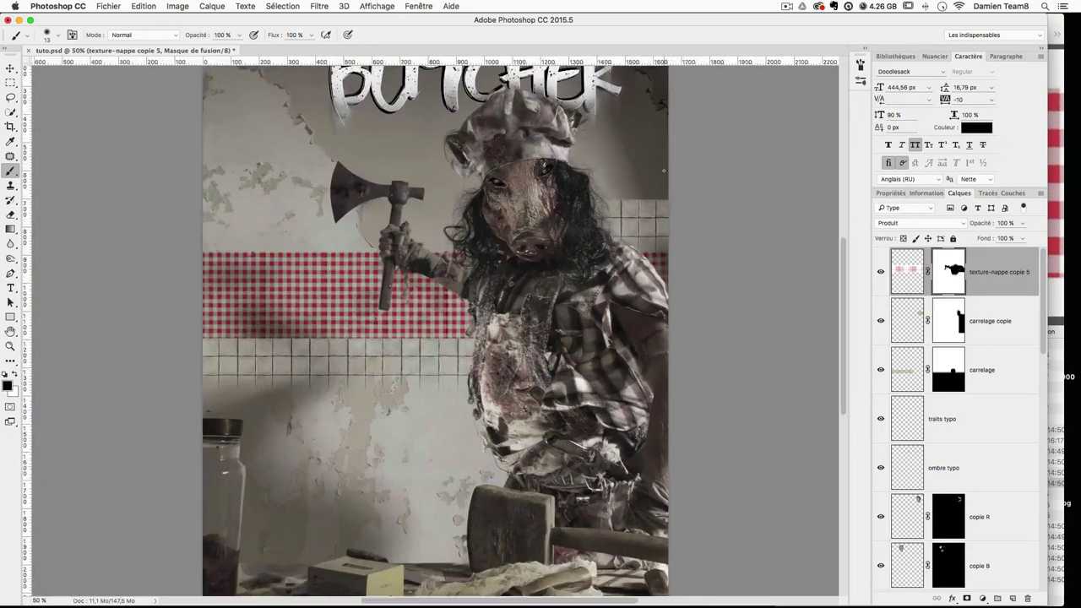
pyautogui.click(883, 272)
pyautogui.click(883, 272)
pyautogui.click(883, 271)
pyautogui.click(882, 272)
pyautogui.click(881, 272)
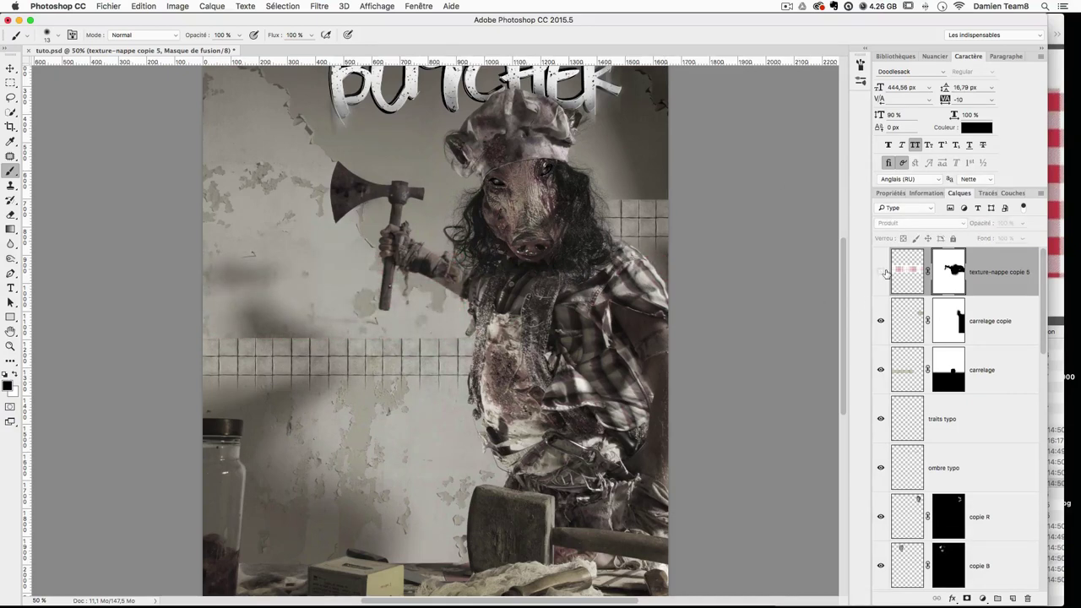
pyautogui.click(881, 272)
# Step: Reset the painting colour to black and mask the leftover cloth off the lowered sleeve and arm with a brush of about 113 px
pyautogui.press('super+plus')
pyautogui.press('super+plus')
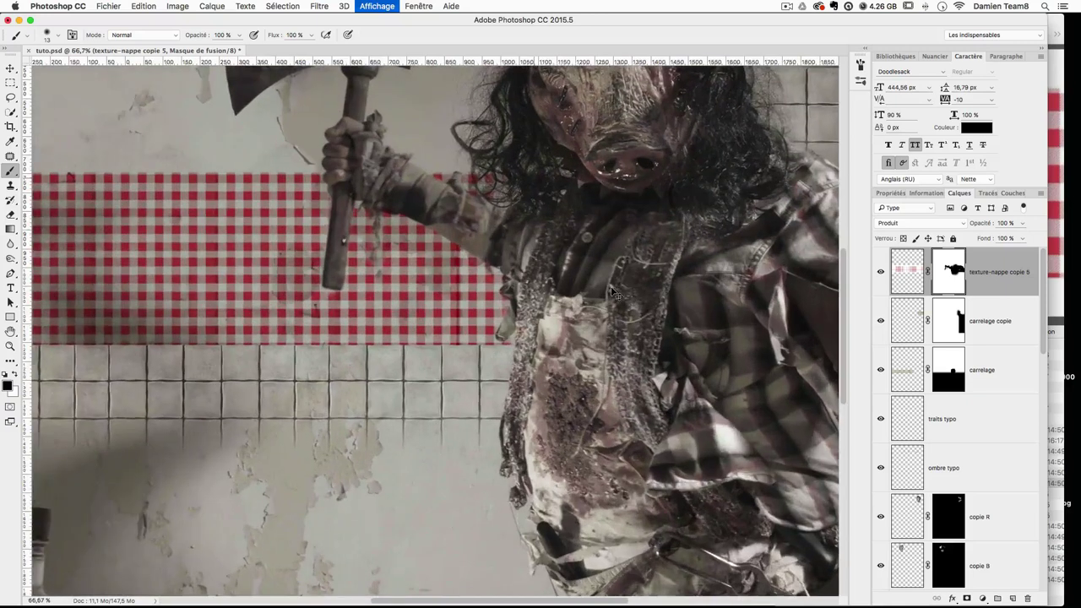
pyautogui.press(']')
pyautogui.press(']')
pyautogui.press(']')
pyautogui.press(']')
pyautogui.keyDown('alt'); pyautogui.click(649, 285); pyautogui.keyUp('alt')
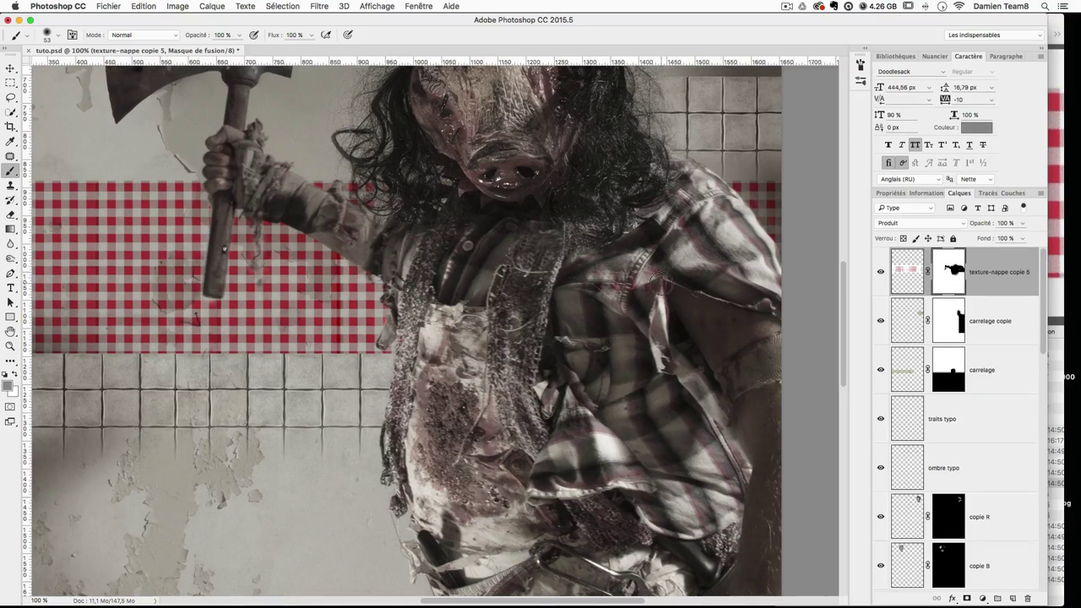
pyautogui.click(5, 374)
pyautogui.click(14, 374)
pyautogui.press('x')
pyautogui.press('x')
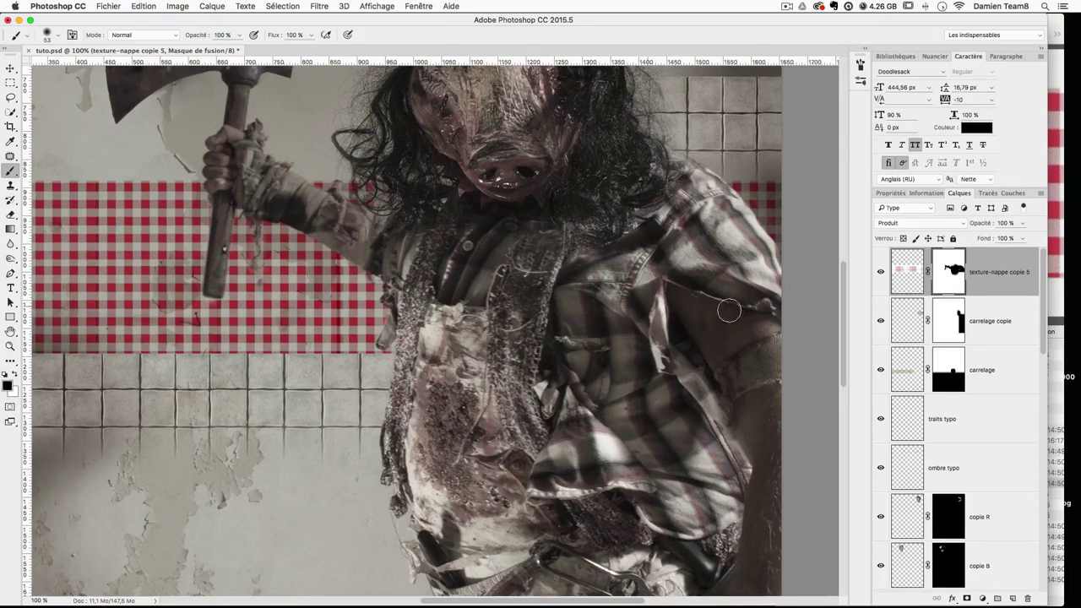
pyautogui.moveTo(693, 348); pyautogui.dragTo(741, 351)
# Step: Check the finished cloth mask by toggling the layer's visibility and inspecting the poster up to the title
pyautogui.click(881, 271)
pyautogui.click(880, 271)
pyautogui.click(881, 271)
pyautogui.click(881, 271)
pyautogui.click(881, 271)
pyautogui.click(881, 272)
pyautogui.press('super+minus')
pyautogui.press('super+minus')
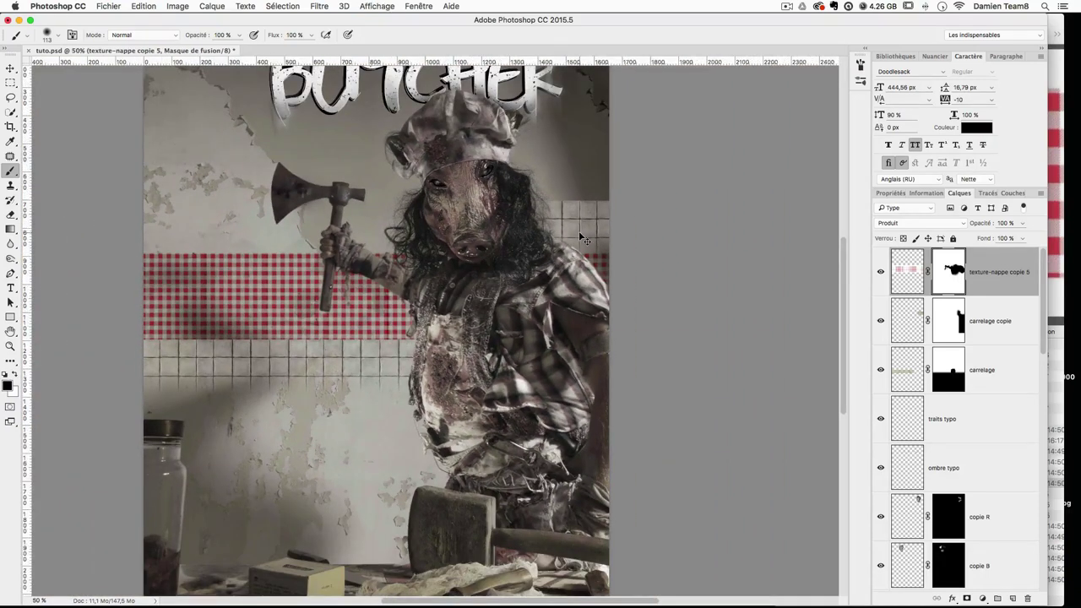
pyautogui.press('super+plus')
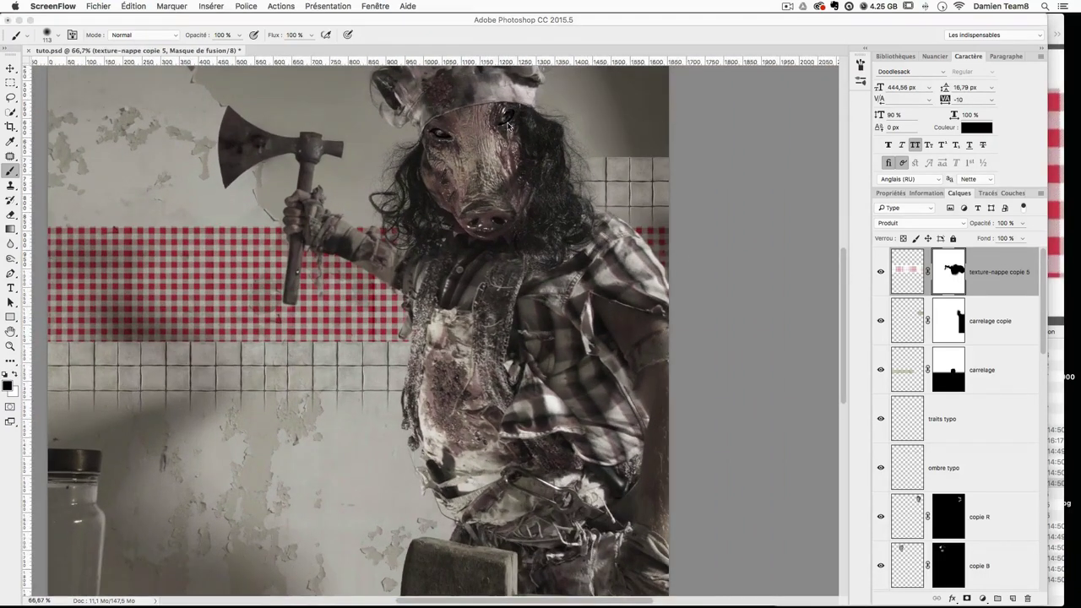
pyautogui.scroll(5, 508, 127)
pyautogui.scroll(-1, 508, 127)
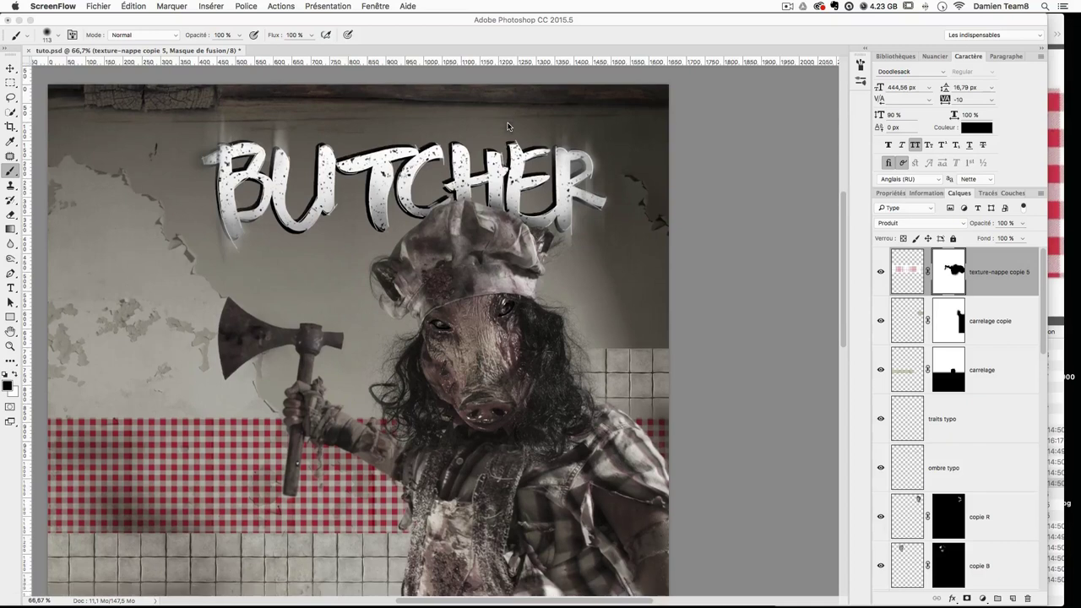
# Step: Place the hook image texture-crochets.jpg from the images et textures folder in Finder into the poster as a new layer
pyautogui.click(1077, 294)
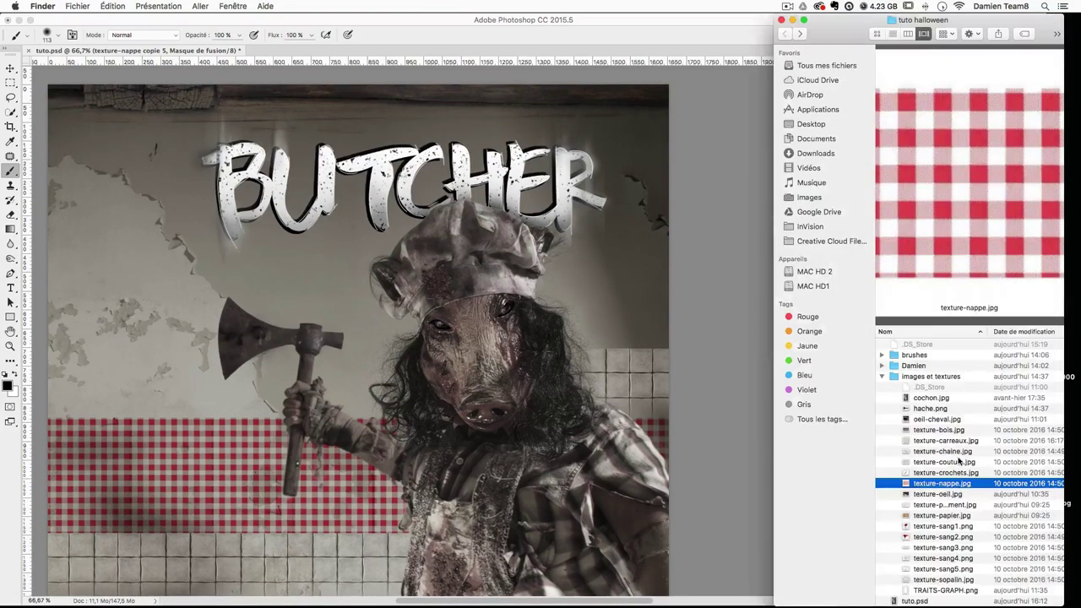
pyautogui.press('Up')
pyautogui.click(952, 433)
pyautogui.press('Down')
pyautogui.press('Down')
pyautogui.moveTo(960, 473); pyautogui.dragTo(378, 228)
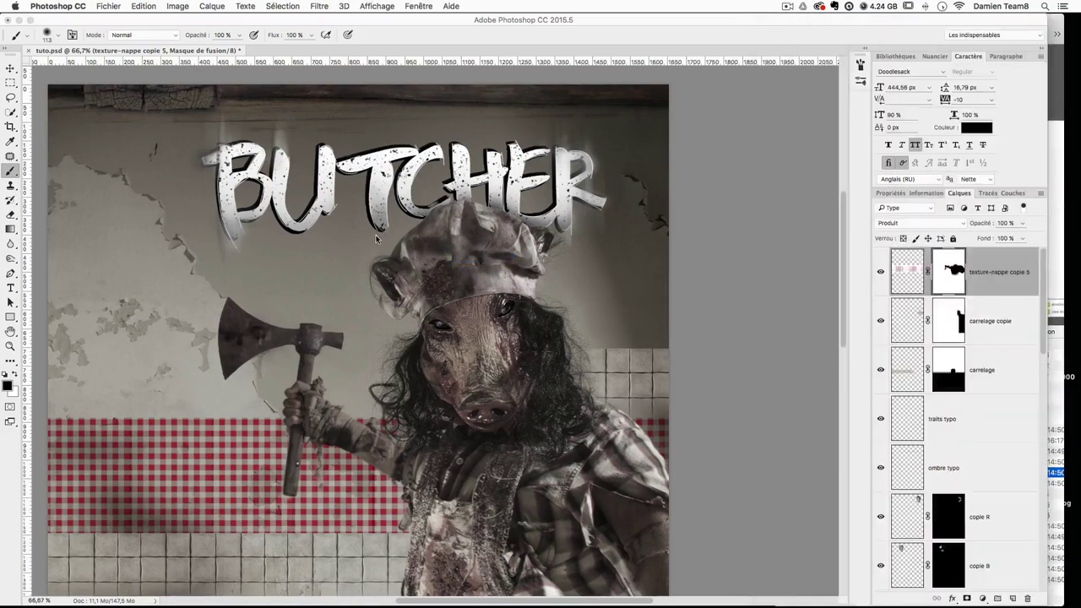
pyautogui.press('Return')
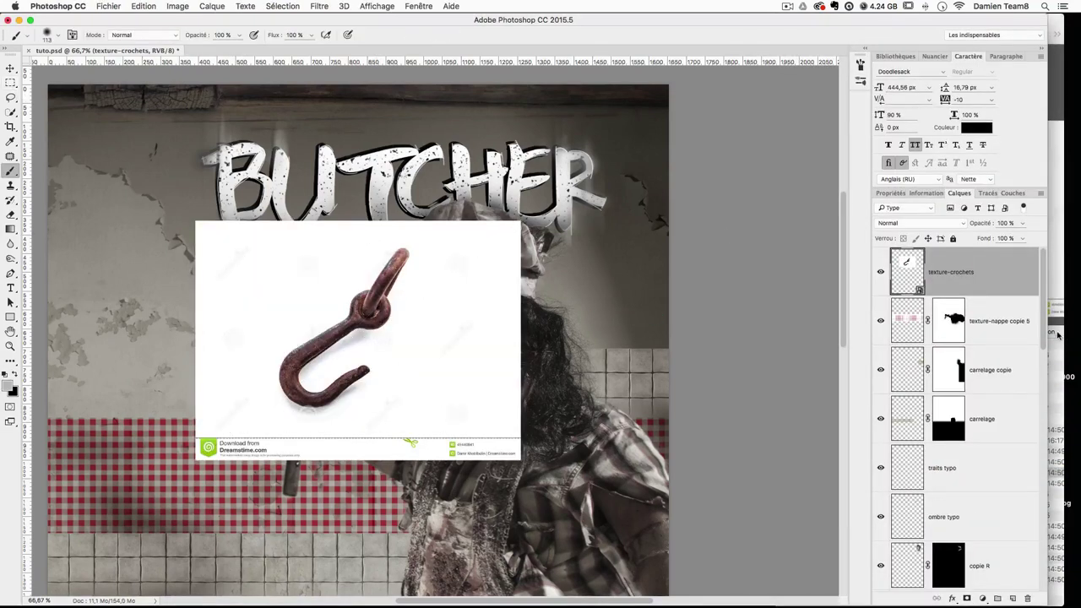
# Step: Rasterize the hook layer and erase its watermark banner and the white area overlapping the butcher's face
pyautogui.rightClick(1029, 358)
pyautogui.click(914, 309)
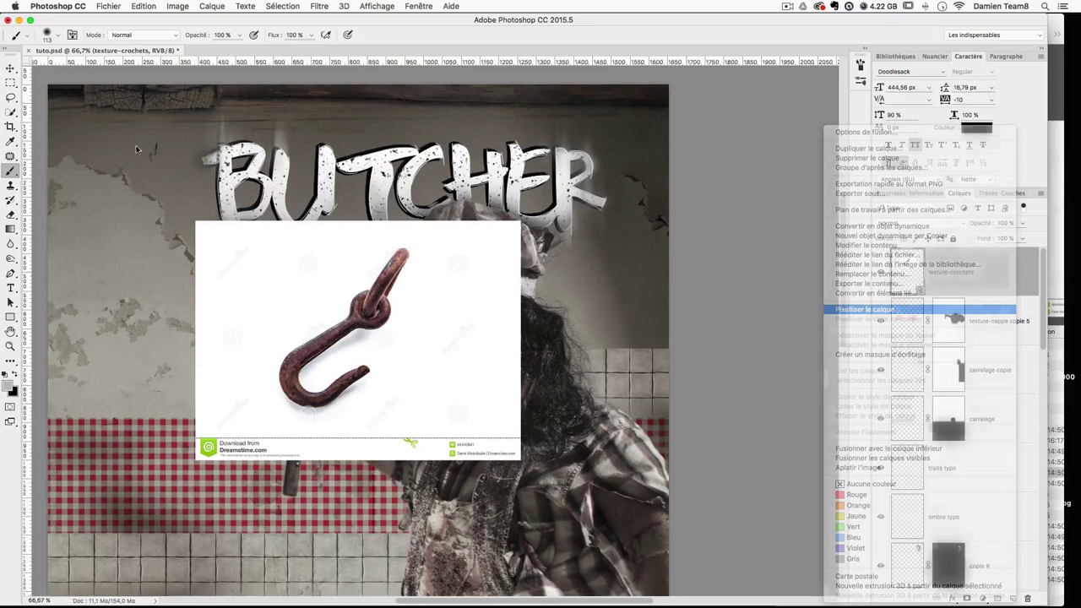
pyautogui.click(10, 82)
pyautogui.moveTo(187, 426); pyautogui.dragTo(752, 556)
pyautogui.press('BackSpace')
pyautogui.moveTo(456, 205)
pyautogui.mouseDown()
pyautogui.moveTo(506, 226)
pyautogui.moveTo(639, 467)
pyautogui.mouseUp()
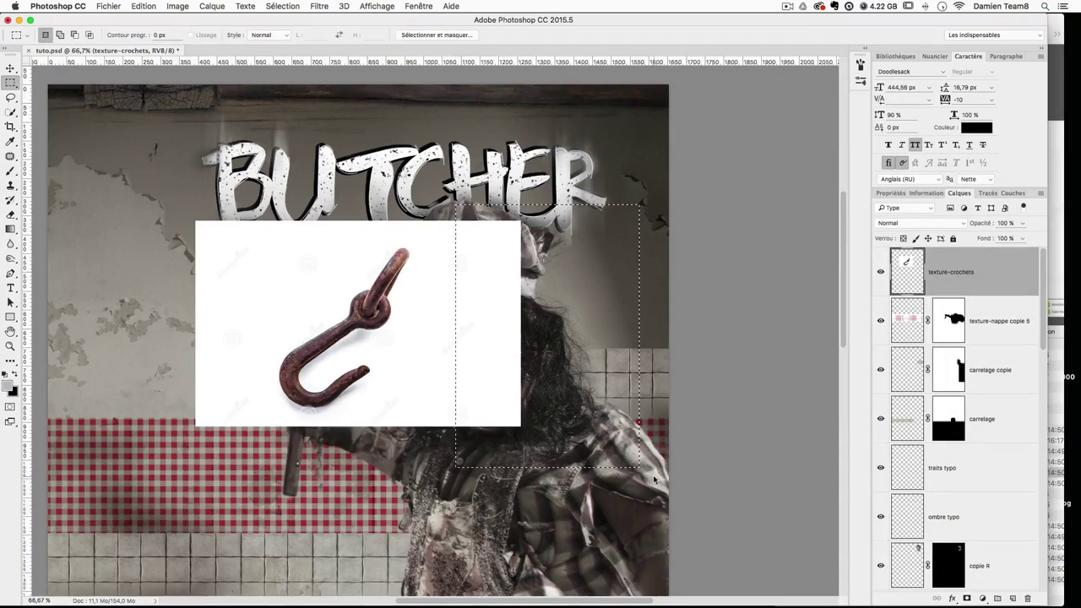
pyautogui.press('BackSpace')
pyautogui.click(10, 140)
pyautogui.click(50, 137)
pyautogui.click(171, 209)
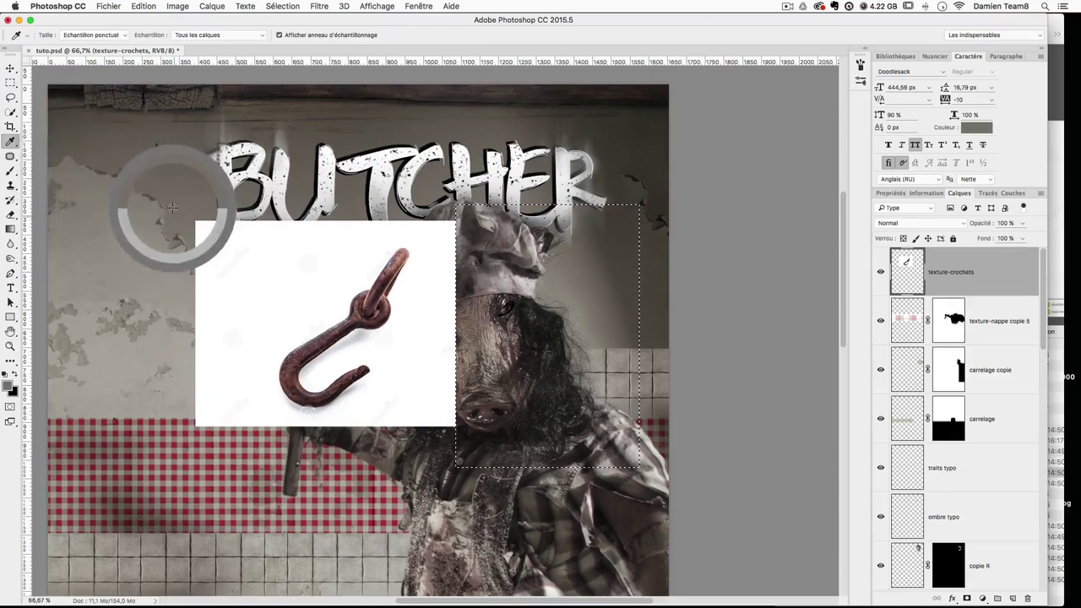
# Step: Delete rectangular areas of white background to the left, above and to the right of the hook to crop it closely
pyautogui.click(11, 82)
pyautogui.moveTo(143, 146); pyautogui.dragTo(259, 487)
pyautogui.press('BackSpace')
pyautogui.moveTo(195, 141)
pyautogui.mouseDown()
pyautogui.moveTo(554, 226)
pyautogui.moveTo(564, 241)
pyautogui.mouseUp()
pyautogui.press('BackSpace')
pyautogui.moveTo(557, 521)
pyautogui.mouseDown()
pyautogui.moveTo(443, 317)
pyautogui.moveTo(430, 204)
pyautogui.mouseUp()
pyautogui.press('BackSpace')
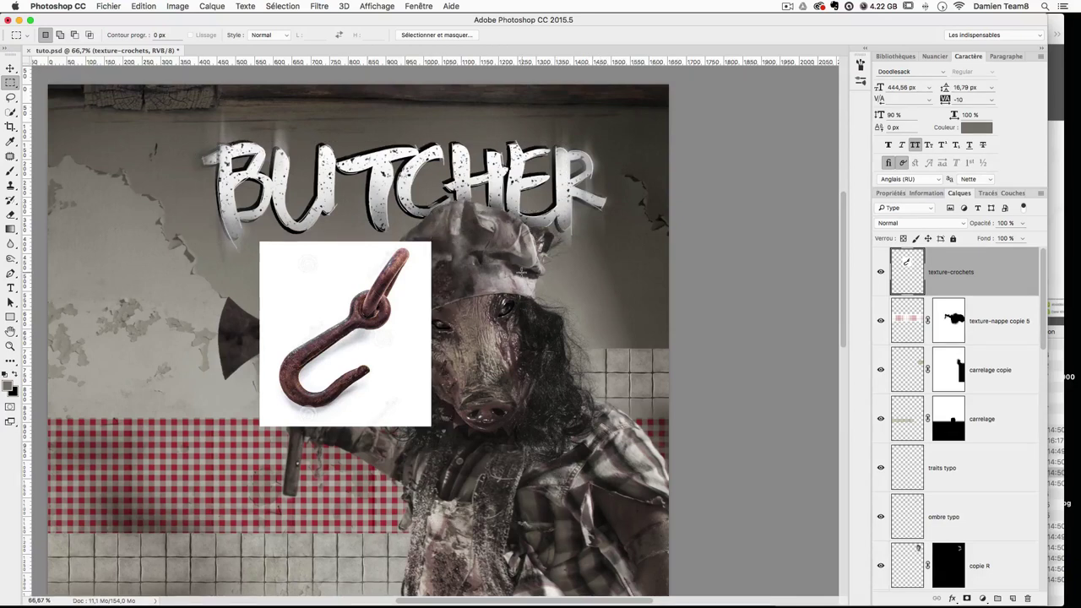
# Step: Set the hook layer's blending mode to Produit (Multiply)
pyautogui.click(10, 68)
pyautogui.click(902, 223)
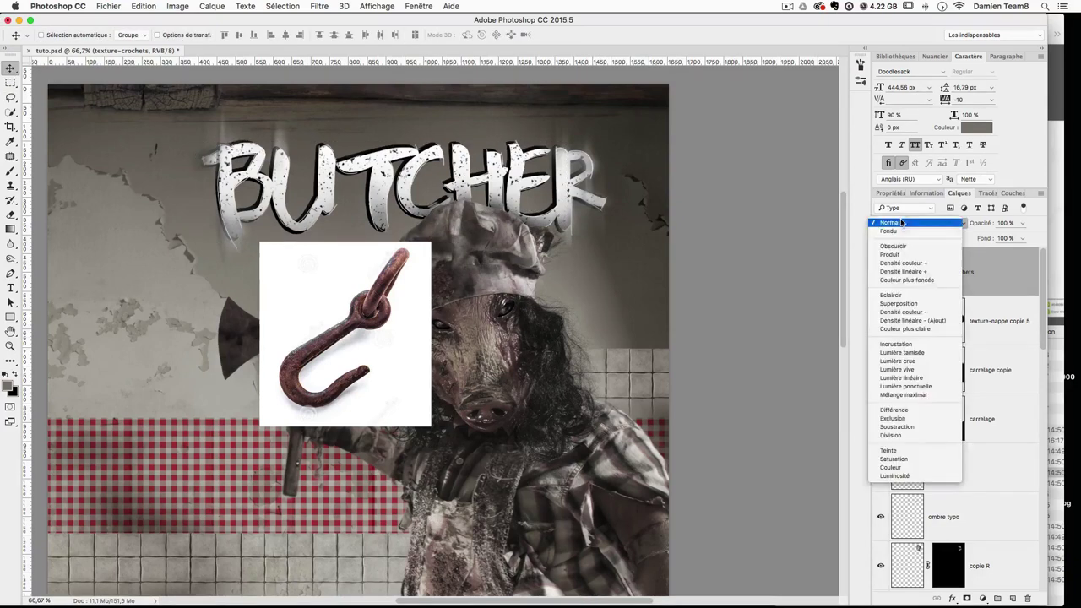
pyautogui.click(916, 258)
pyautogui.click(897, 222)
pyautogui.click(897, 216)
# Step: Move the hook up to the title and scale it to about 44% beside the lower part of the letter B
pyautogui.moveTo(379, 291); pyautogui.dragTo(321, 251)
pyautogui.press('super+t')
pyautogui.moveTo(377, 386); pyautogui.dragTo(317, 251)
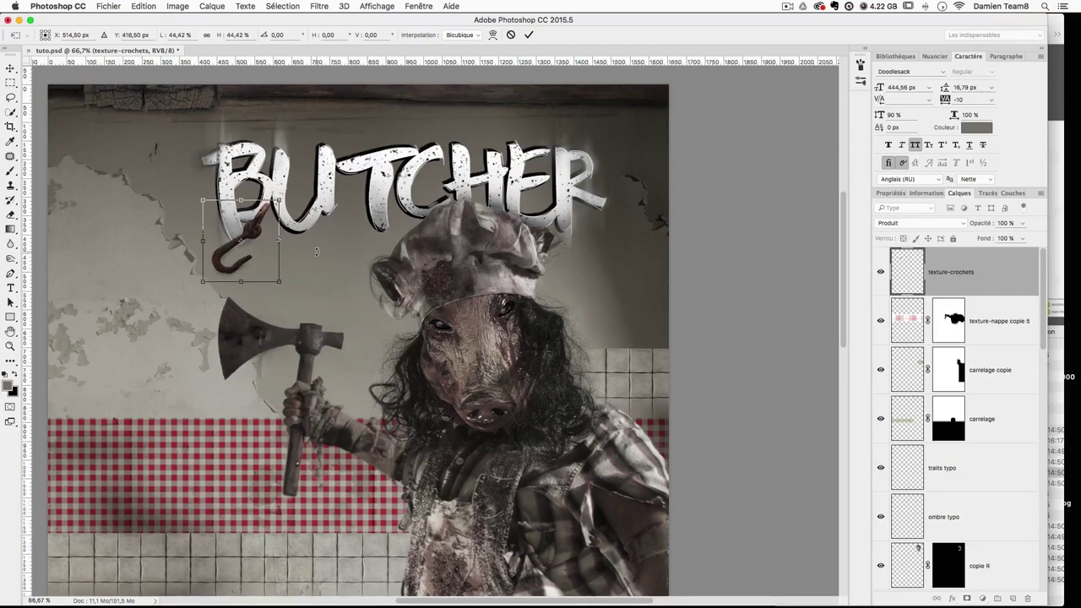
pyautogui.press('Return')
# Step: Flip the hook horizontally, scale it to about 63% and rotate it about 31° so it hangs upright from the letter U
pyautogui.hotkey('ctrl', 't')
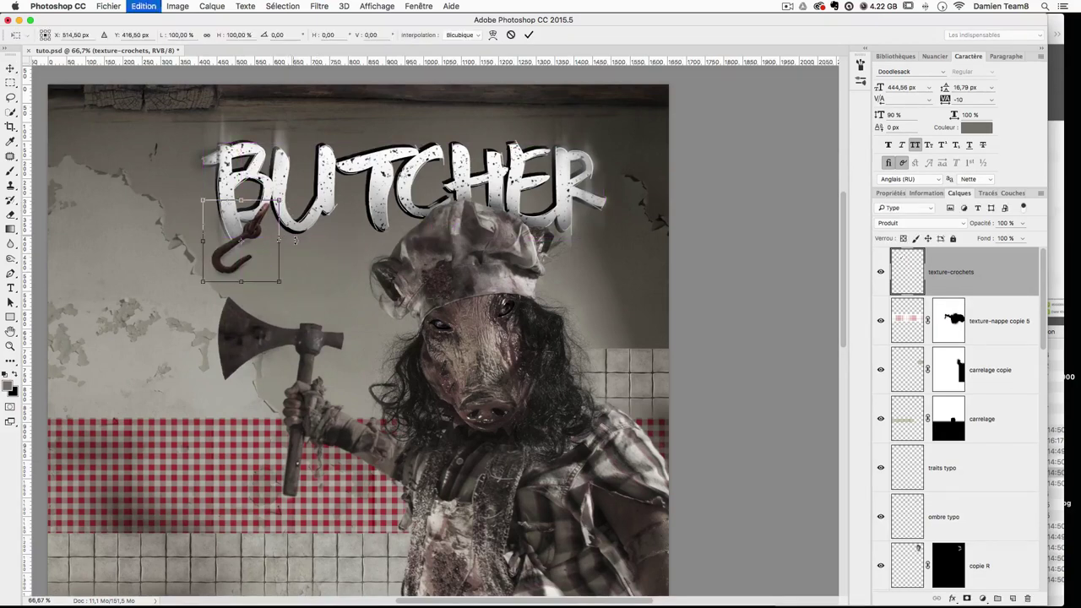
pyautogui.rightClick(269, 244)
pyautogui.click(309, 384)
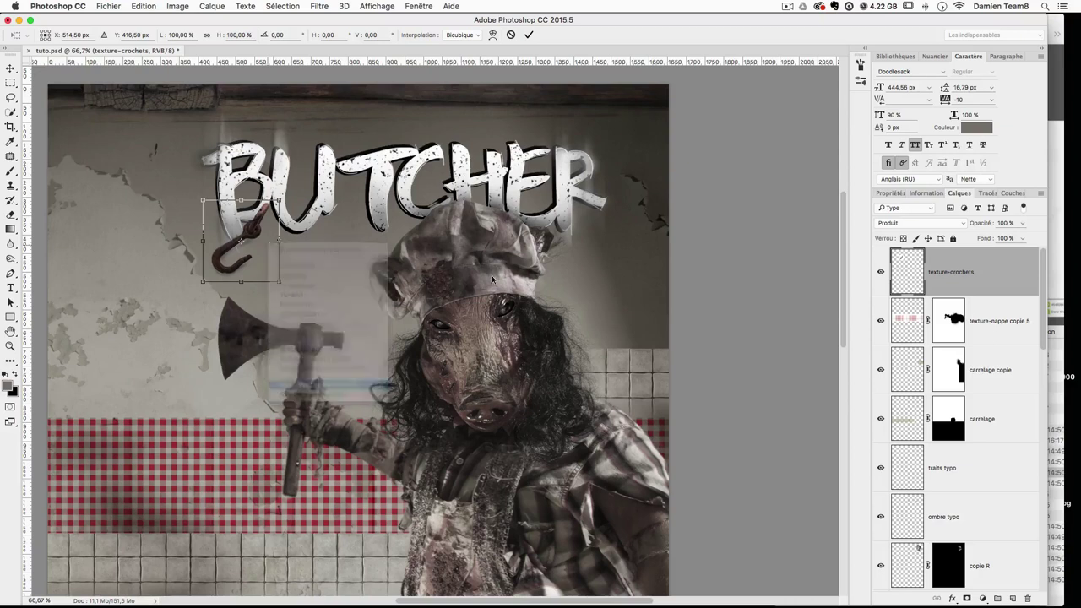
pyautogui.moveTo(420, 292); pyautogui.dragTo(299, 340)
pyautogui.moveTo(266, 231); pyautogui.dragTo(338, 237)
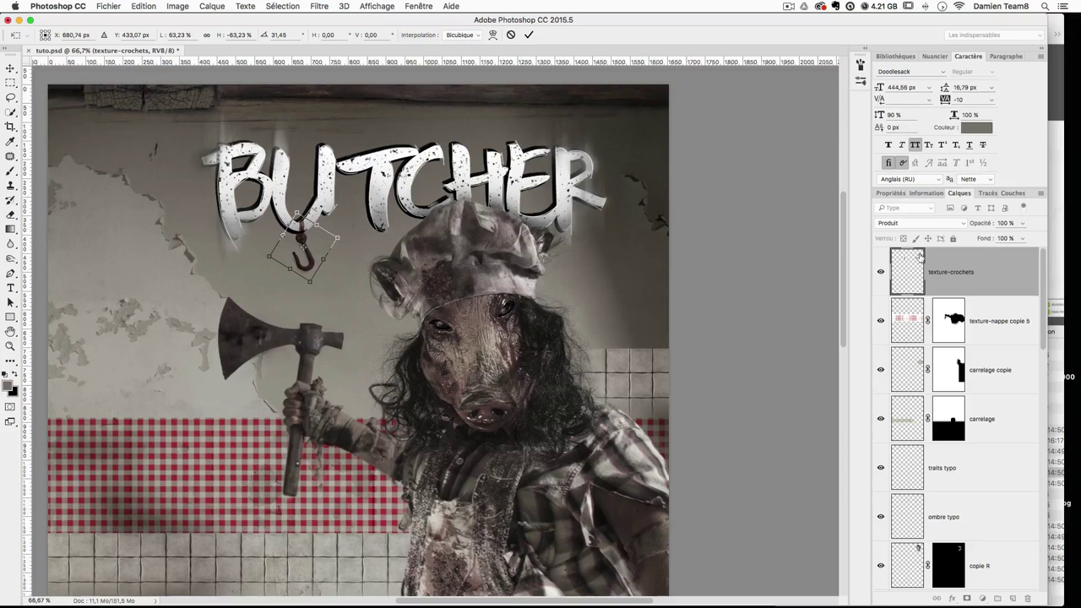
pyautogui.press('Return')
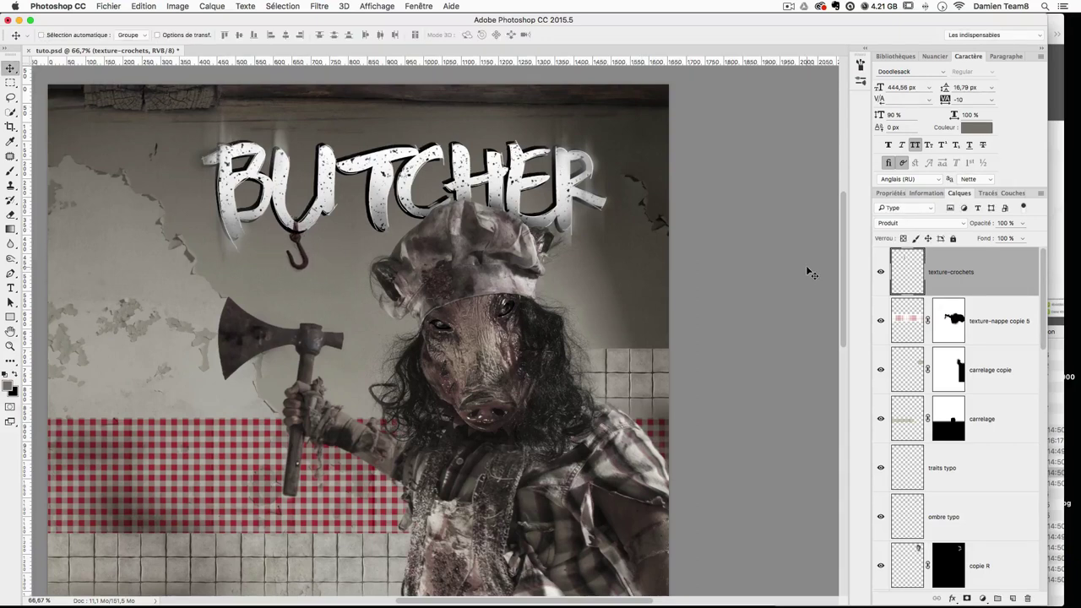
# Step: Duplicate the hook below the title's final R and flip the copy horizontally
pyautogui.moveTo(621, 260); pyautogui.dragTo(604, 262)
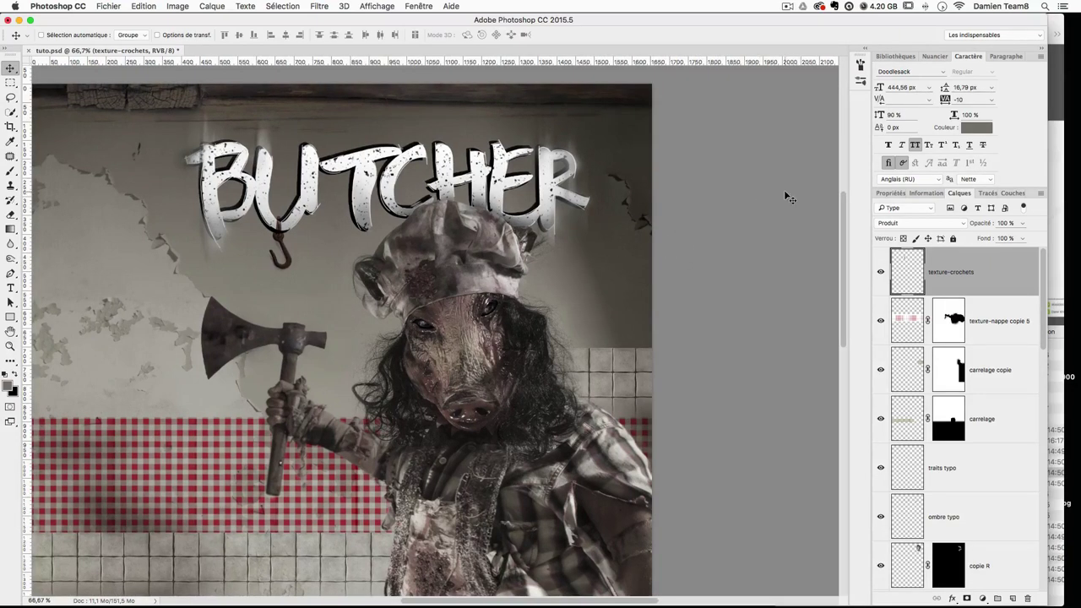
pyautogui.keyDown('alt'); pyautogui.moveTo(280, 243); pyautogui.dragTo(588, 235); pyautogui.keyUp('alt')
pyautogui.press('super+t')
pyautogui.rightClick(585, 247)
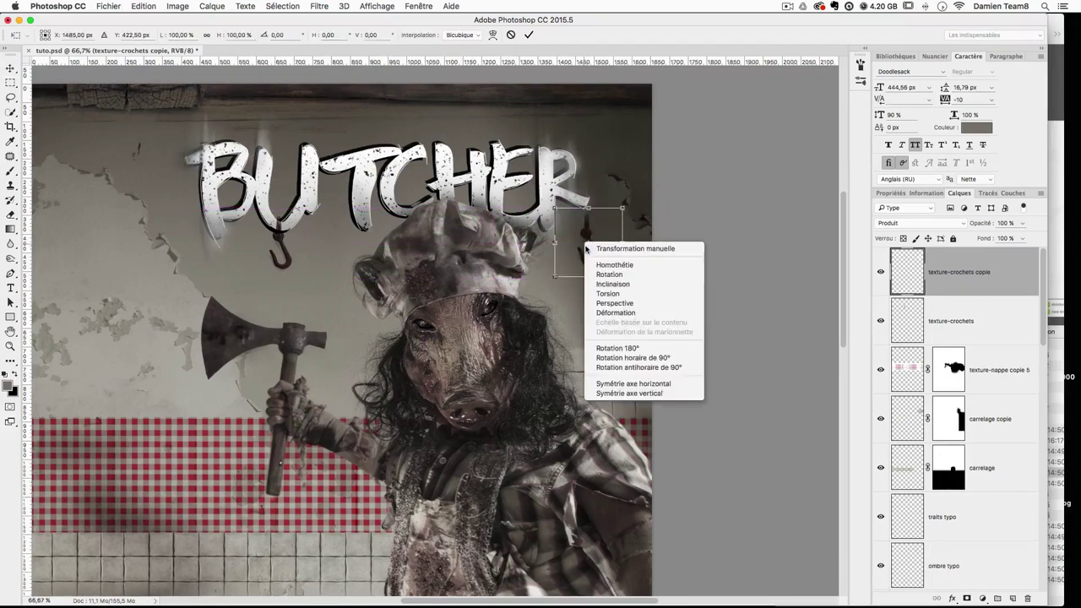
pyautogui.click(632, 384)
# Step: Scale the copied hook to about 85% and position it hanging from the tail of the letter R
pyautogui.moveTo(617, 272); pyautogui.dragTo(599, 183)
pyautogui.press('Down')
pyautogui.press('Down')
pyautogui.press('Down')
pyautogui.press('Down')
pyautogui.press('Down')
pyautogui.press('Down')
pyautogui.press('Down')
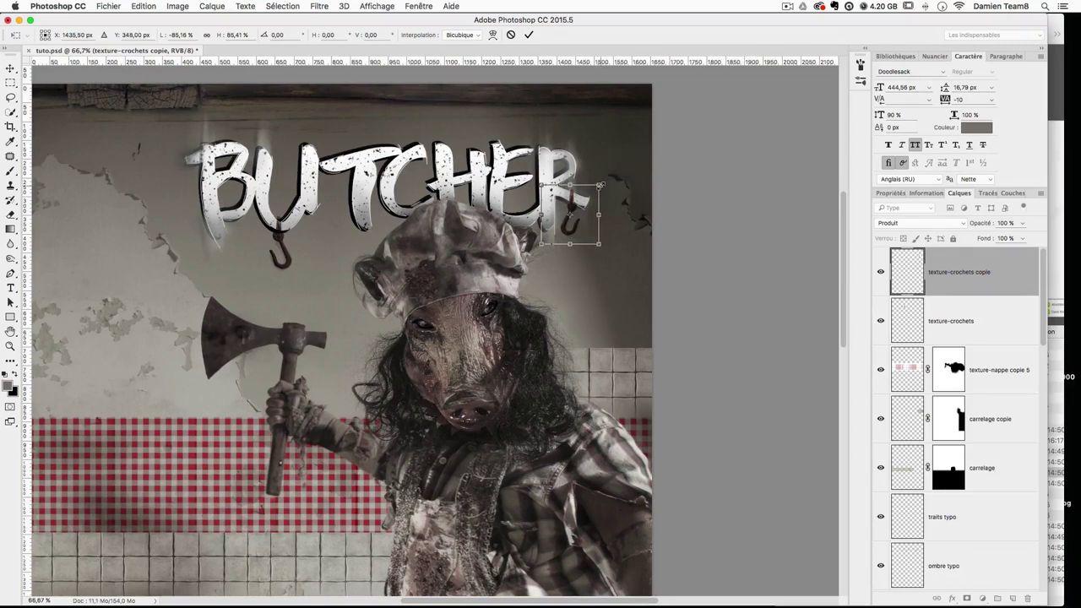
pyautogui.press('Return')
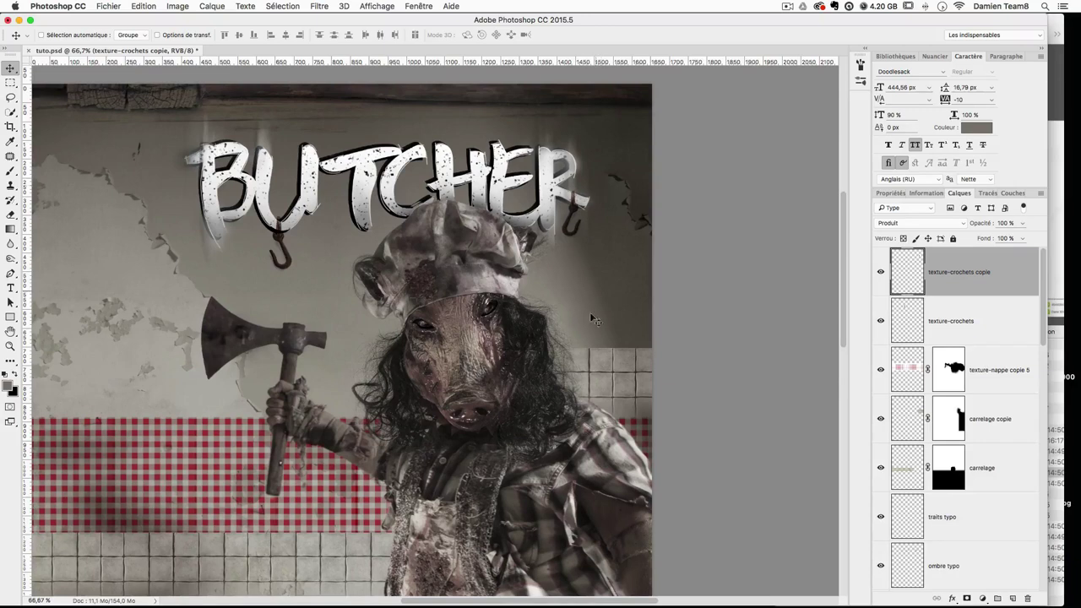
# Step: Create a new layer above the hook layers and name it "cadre noir party"
pyautogui.moveTo(554, 330); pyautogui.dragTo(552, 316)
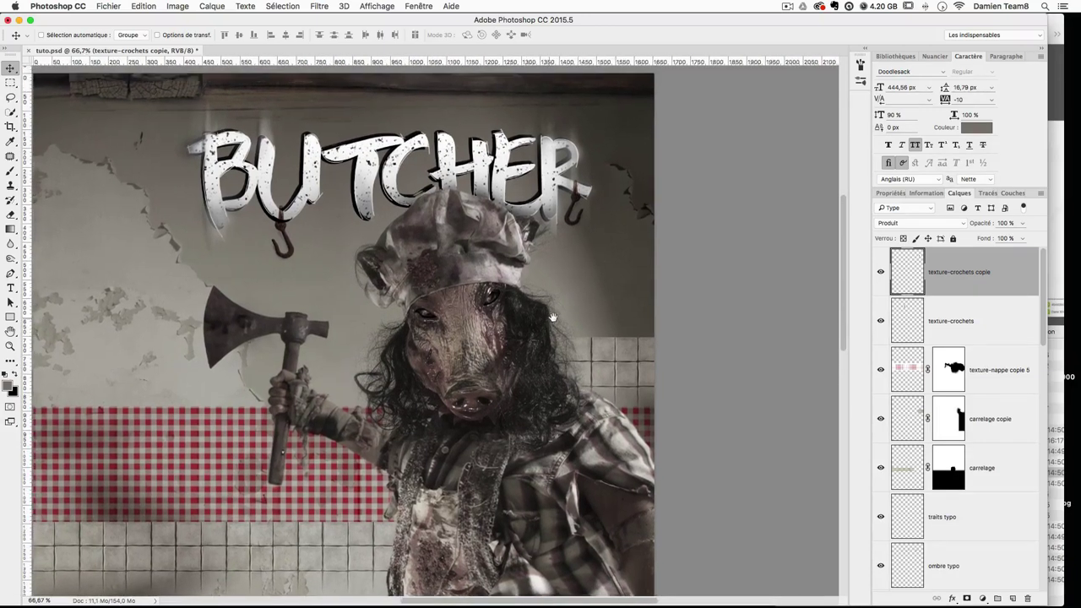
pyautogui.press('super+1')
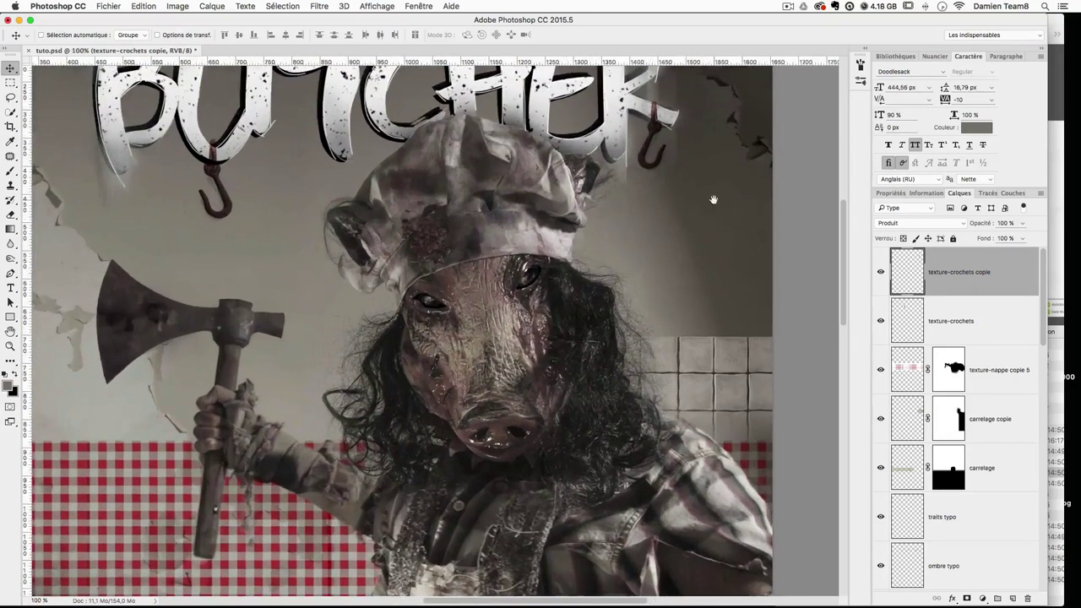
pyautogui.moveTo(585, 254); pyautogui.dragTo(581, 289)
pyautogui.moveTo(473, 220); pyautogui.dragTo(475, 244)
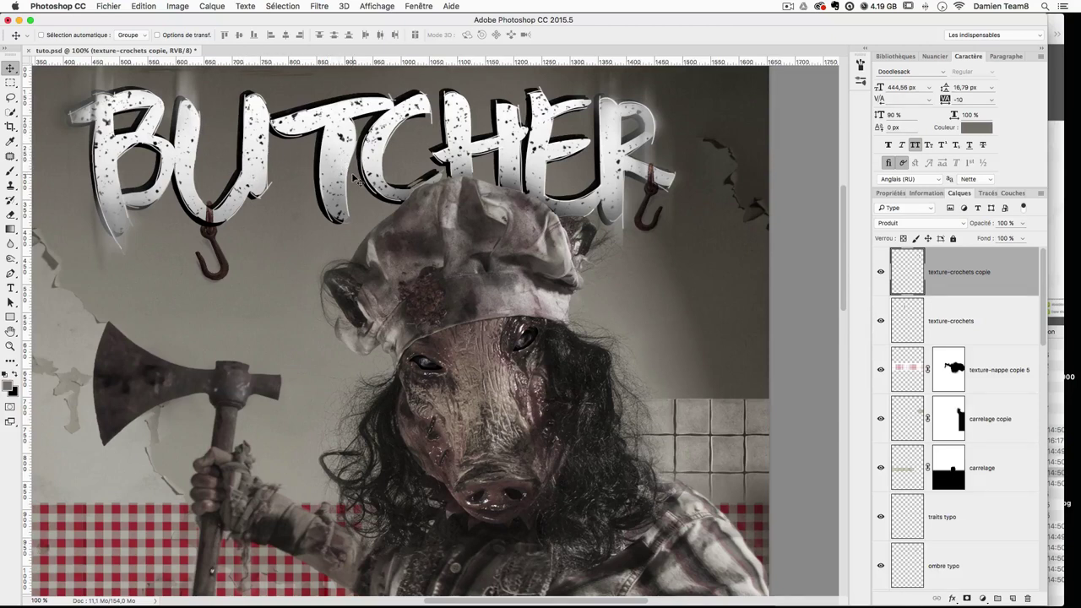
pyautogui.click(1012, 598)
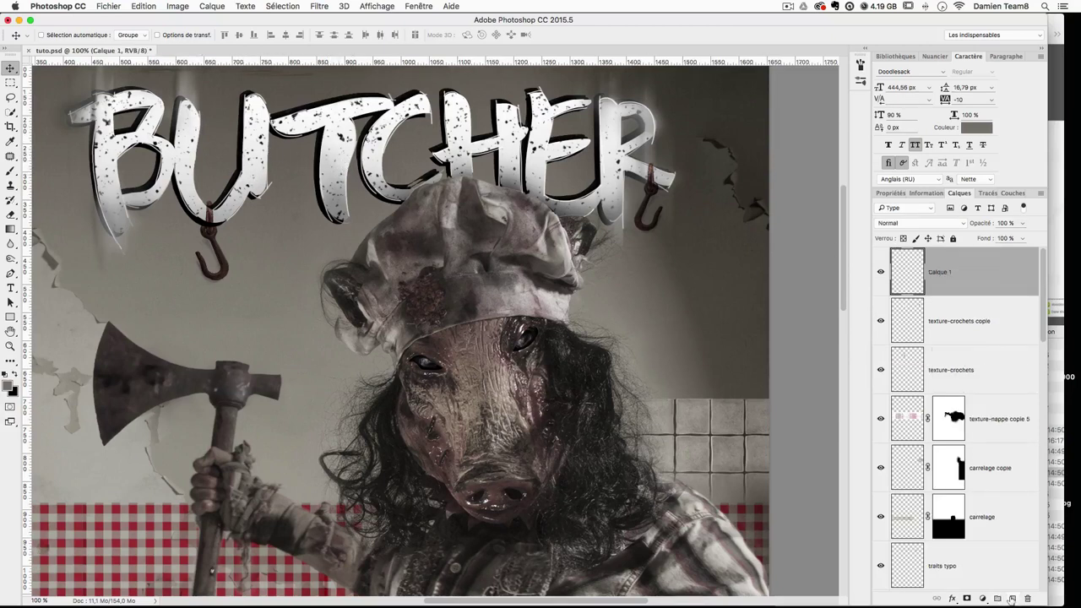
pyautogui.doubleClick(941, 271)
pyautogui.write('cadre r')
pyautogui.write('oir party')
pyautogui.press('Return')
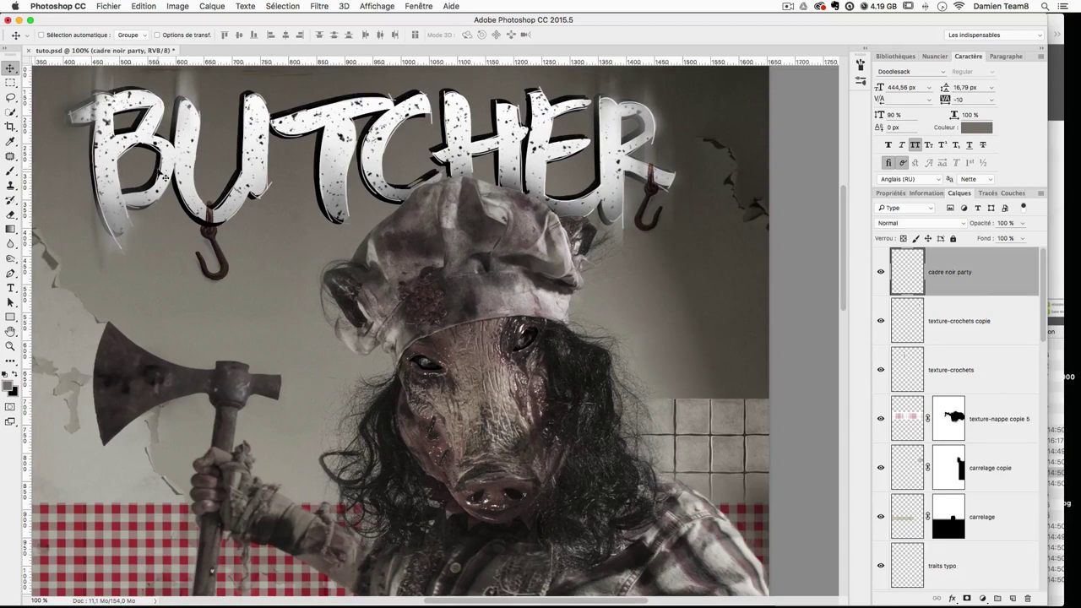
# Step: Select a rectangle about 192 by 61 px across the title's U and T and fill it with black at 100% opacity
pyautogui.click(11, 83)
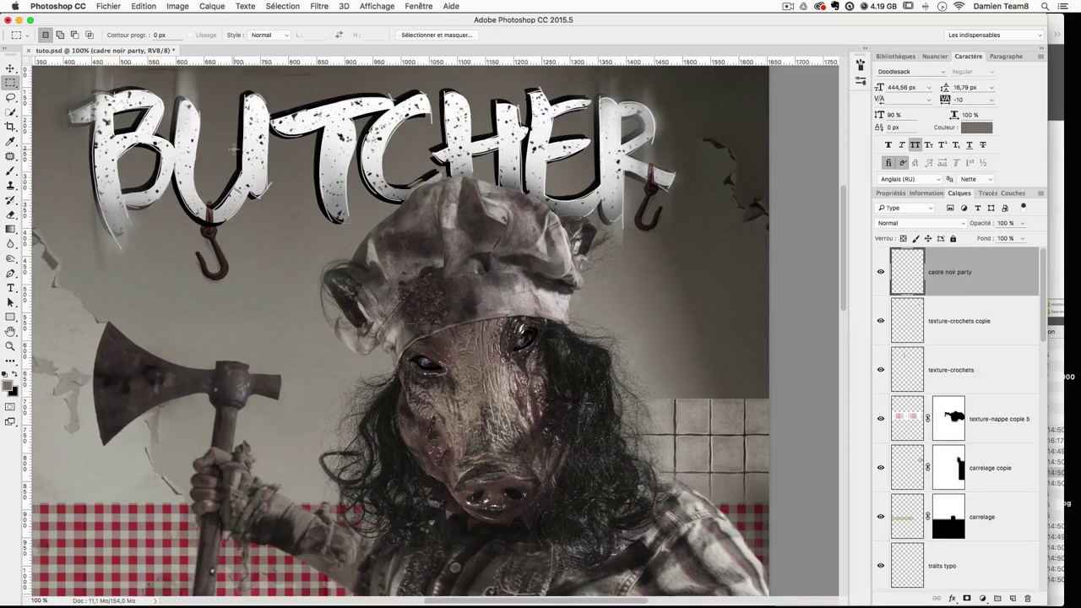
pyautogui.moveTo(234, 150); pyautogui.dragTo(337, 185)
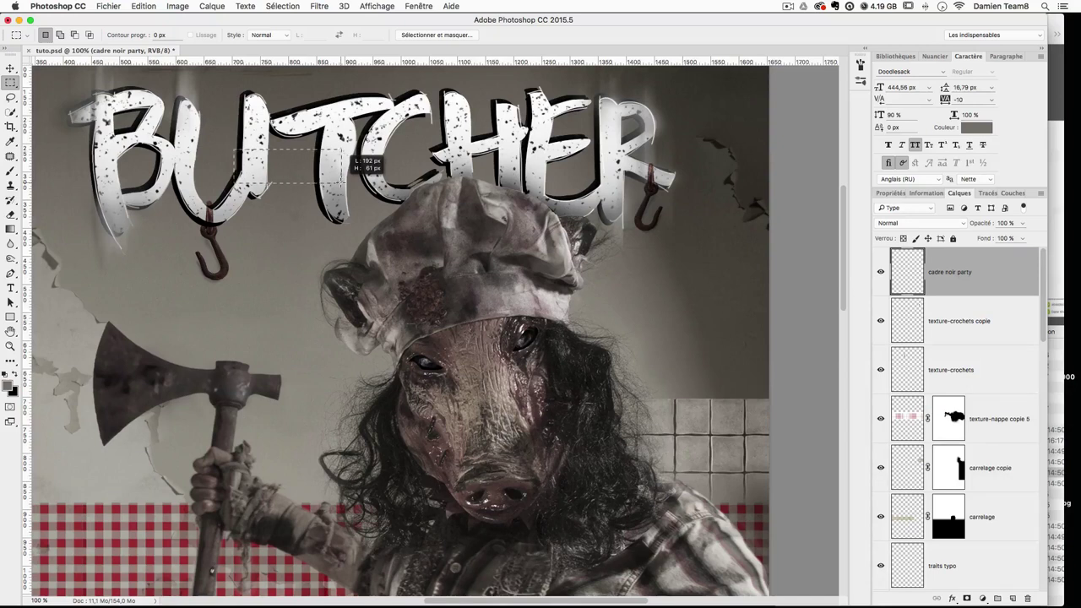
pyautogui.moveTo(341, 183); pyautogui.dragTo(341, 184)
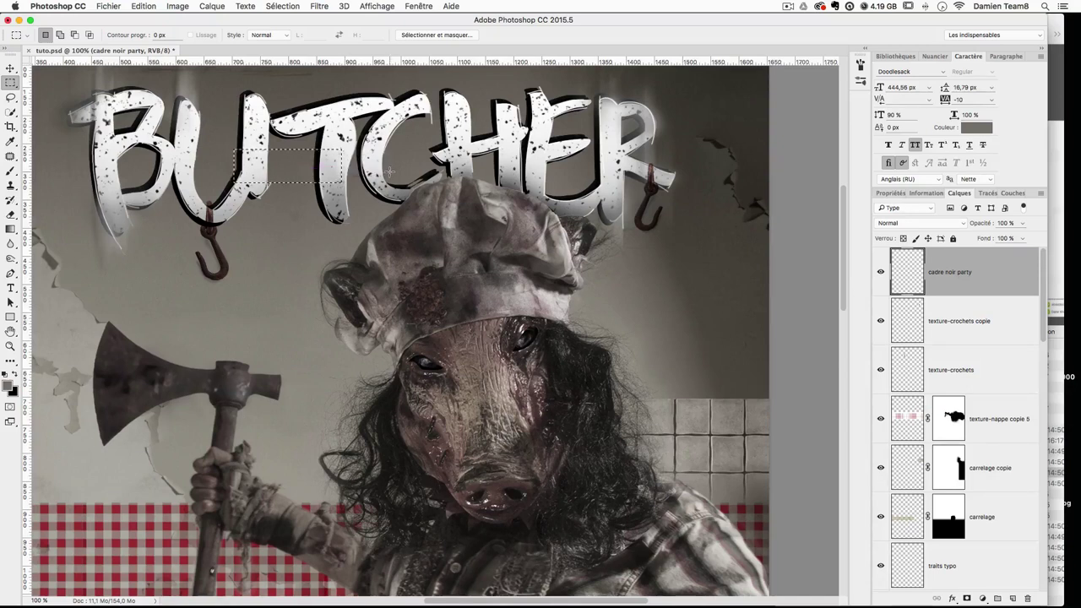
pyautogui.click(5, 375)
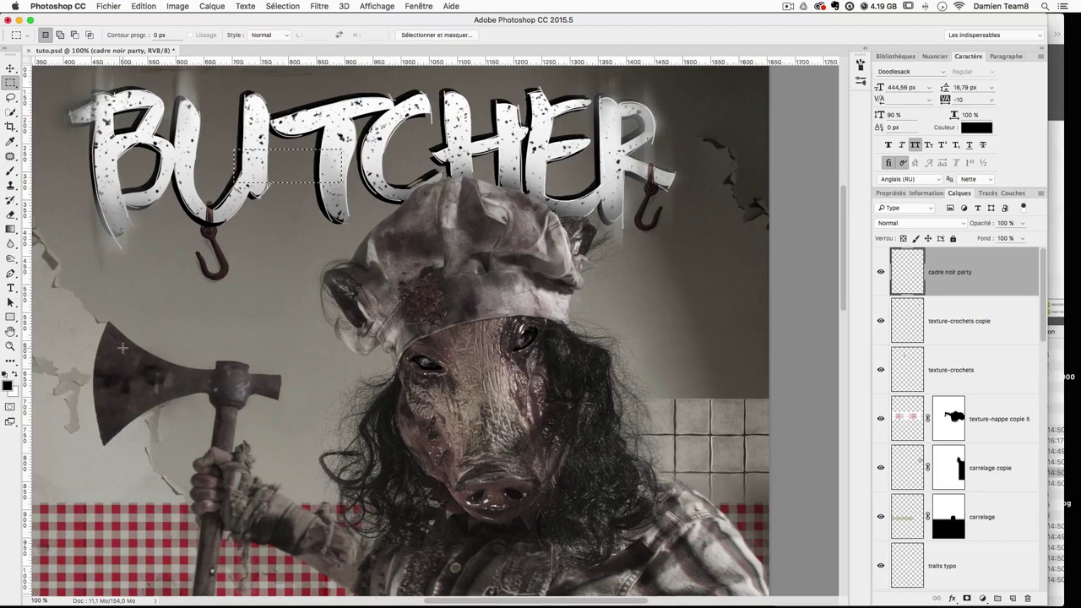
pyautogui.hotkey('shift', 'BackSpace')
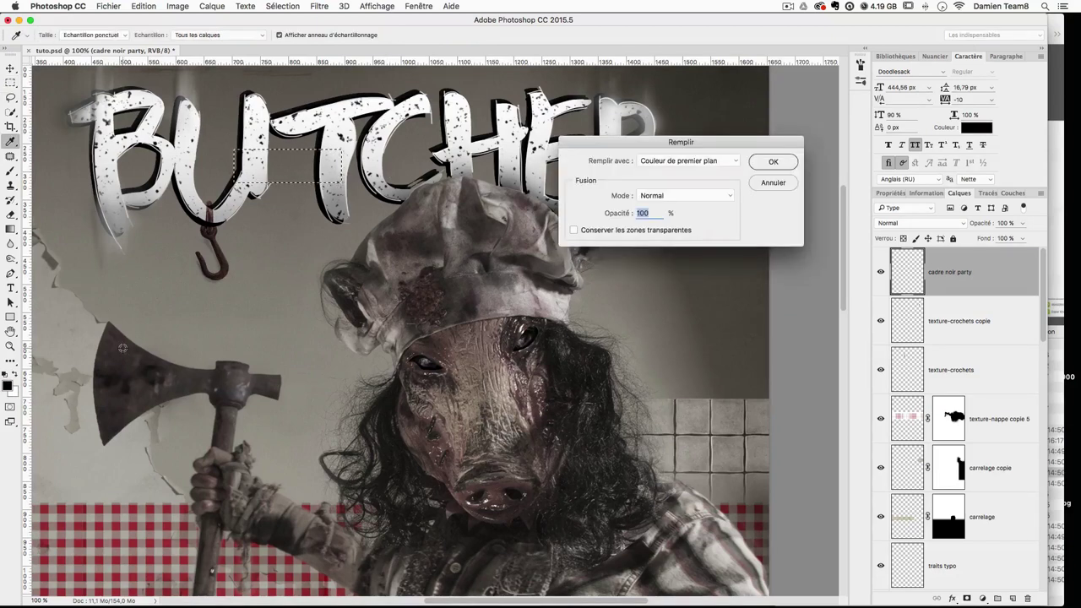
pyautogui.press('Return')
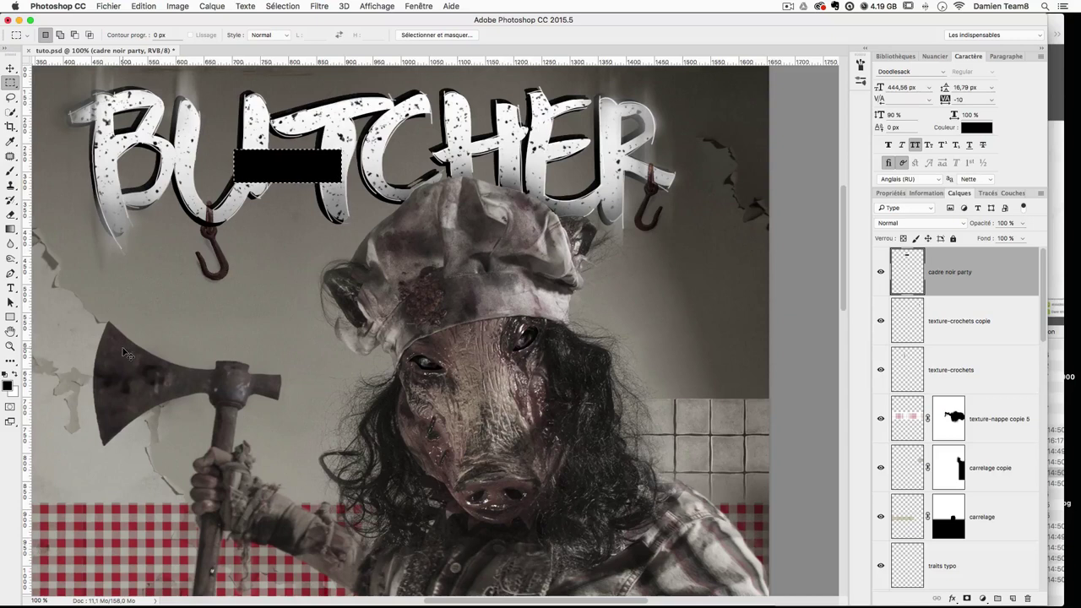
# Step: Deselect the black rectangle and slightly adjust its width and position over the title's U and T
pyautogui.press('super+d')
pyautogui.press('super+t')
pyautogui.moveTo(346, 167); pyautogui.dragTo(341, 167)
pyautogui.press('Return')
pyautogui.click(12, 68)
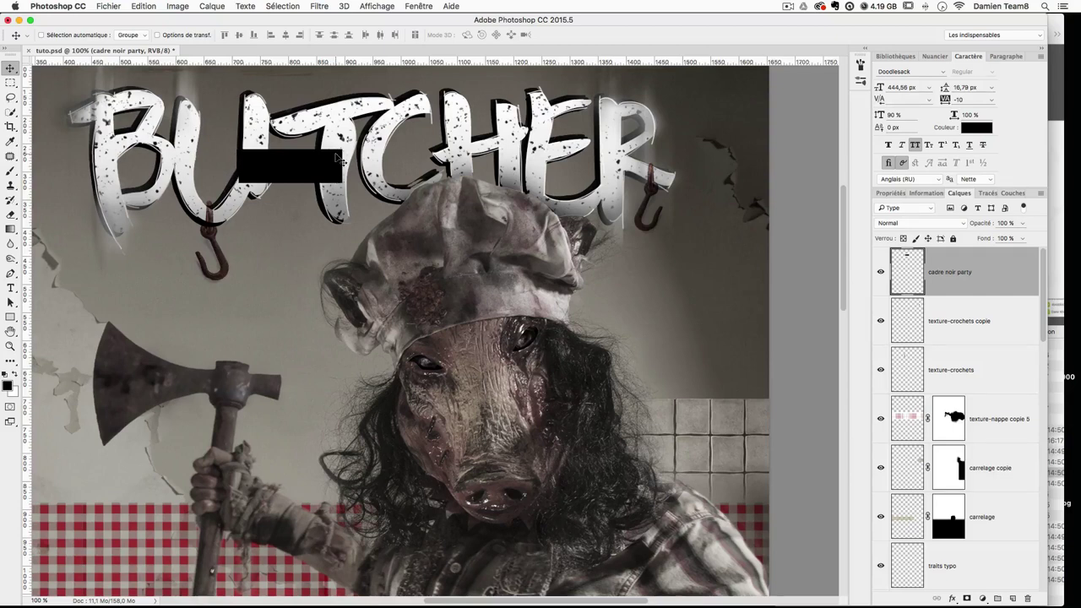
pyautogui.moveTo(335, 155); pyautogui.dragTo(335, 154)
# Step: Rotate the black rectangle about -2.4° and fine-tune its position over the title
pyautogui.press('super+t')
pyautogui.moveTo(441, 238); pyautogui.dragTo(447, 232)
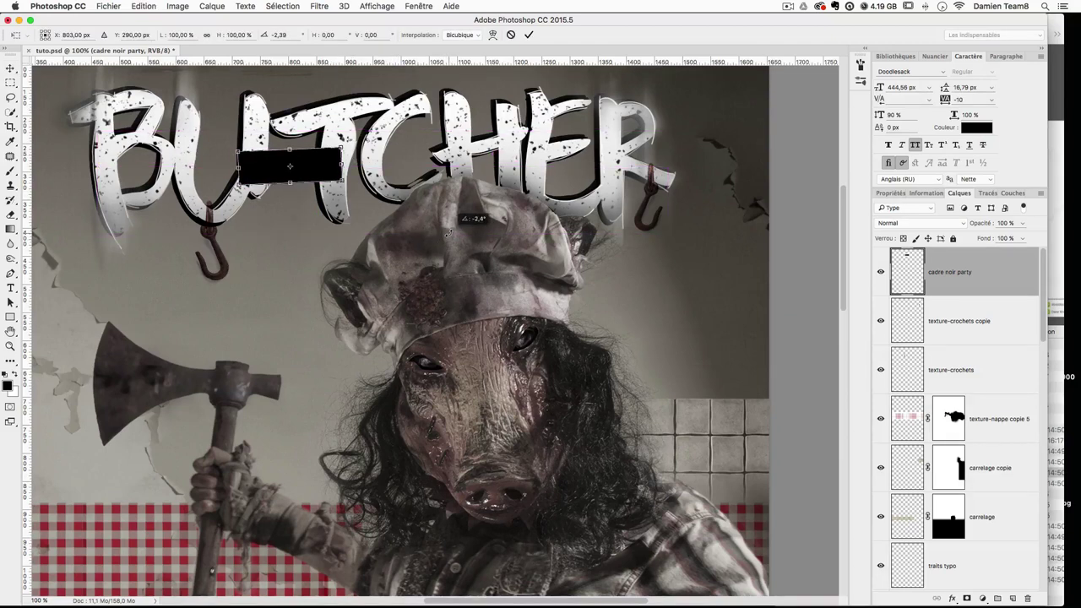
pyautogui.moveTo(448, 233); pyautogui.dragTo(450, 236)
pyautogui.press('Return')
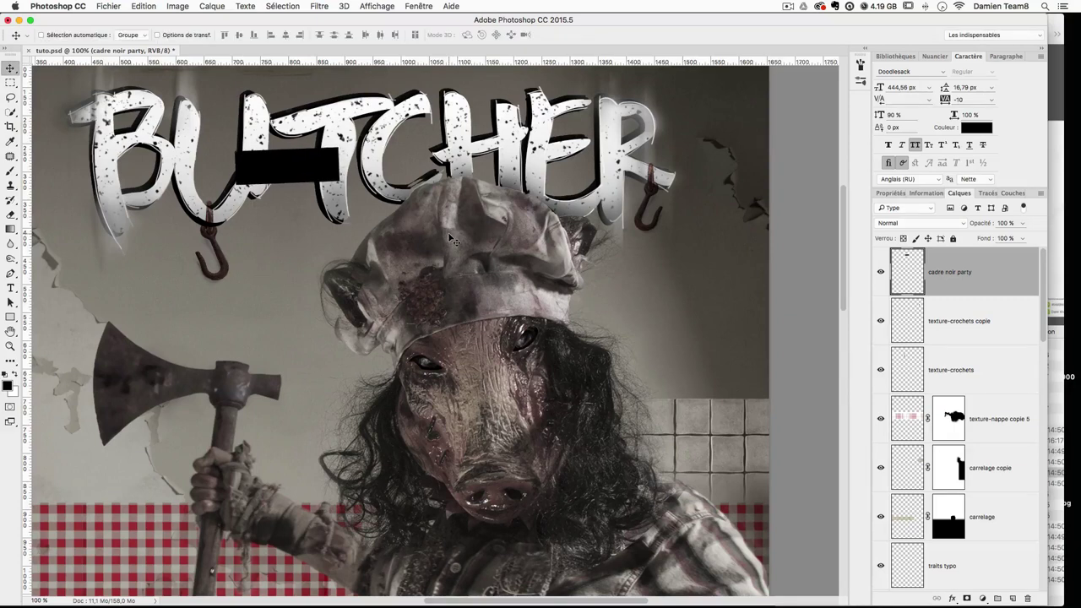
pyautogui.press('Down')
pyautogui.press('Up')
pyautogui.press('Down')
pyautogui.press('Up')
# Step: Zoom in on the black rectangle and set up a hard round brush 2 px in size
pyautogui.press('super+plus')
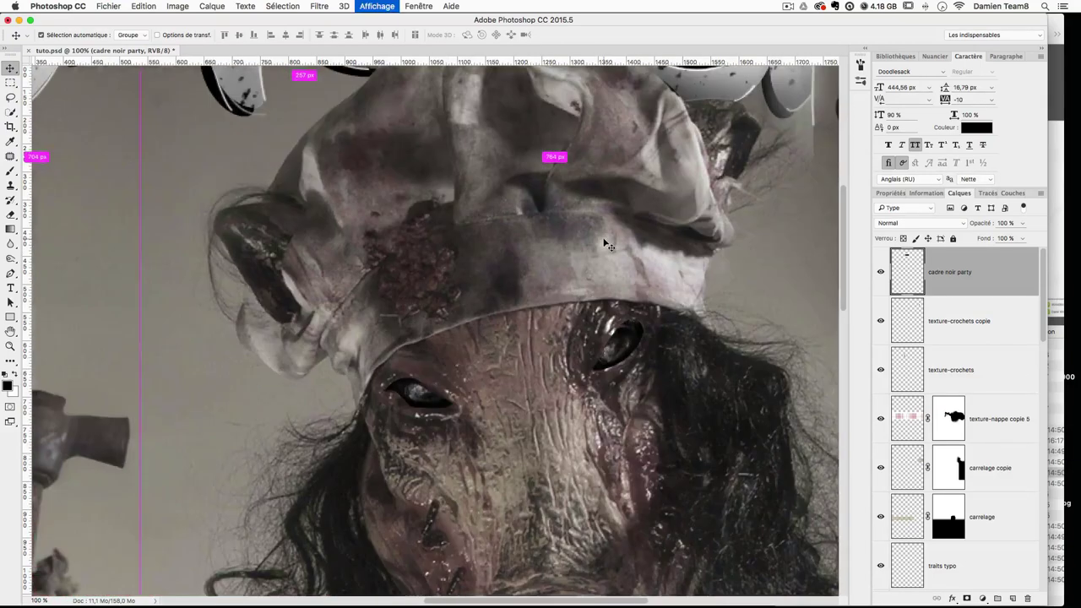
pyautogui.moveTo(588, 236); pyautogui.dragTo(654, 451)
pyautogui.moveTo(382, 167); pyautogui.dragTo(503, 268)
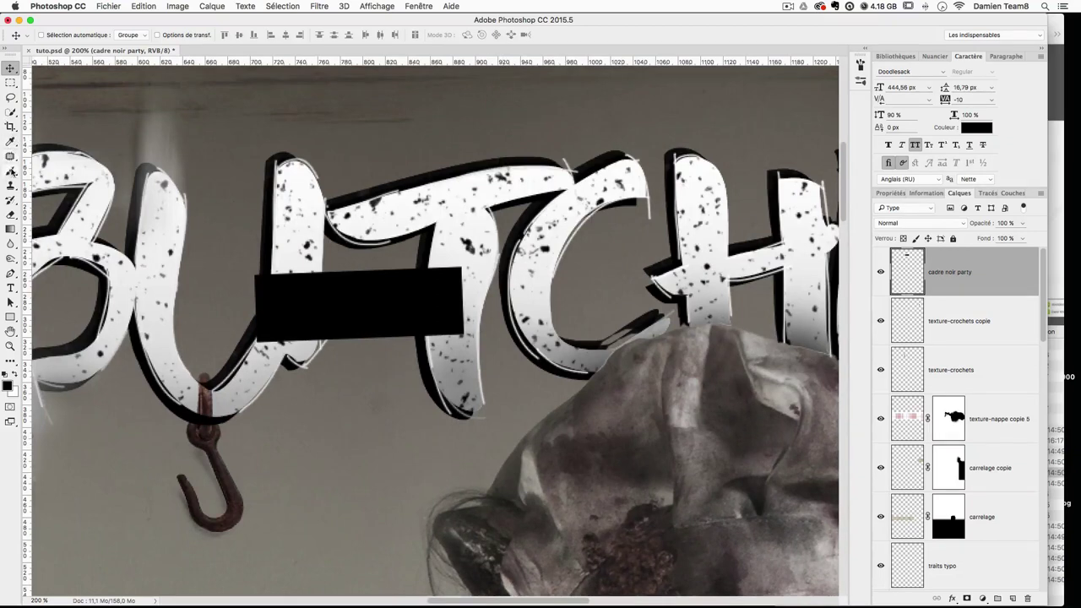
pyautogui.click(11, 171)
pyautogui.click(56, 37)
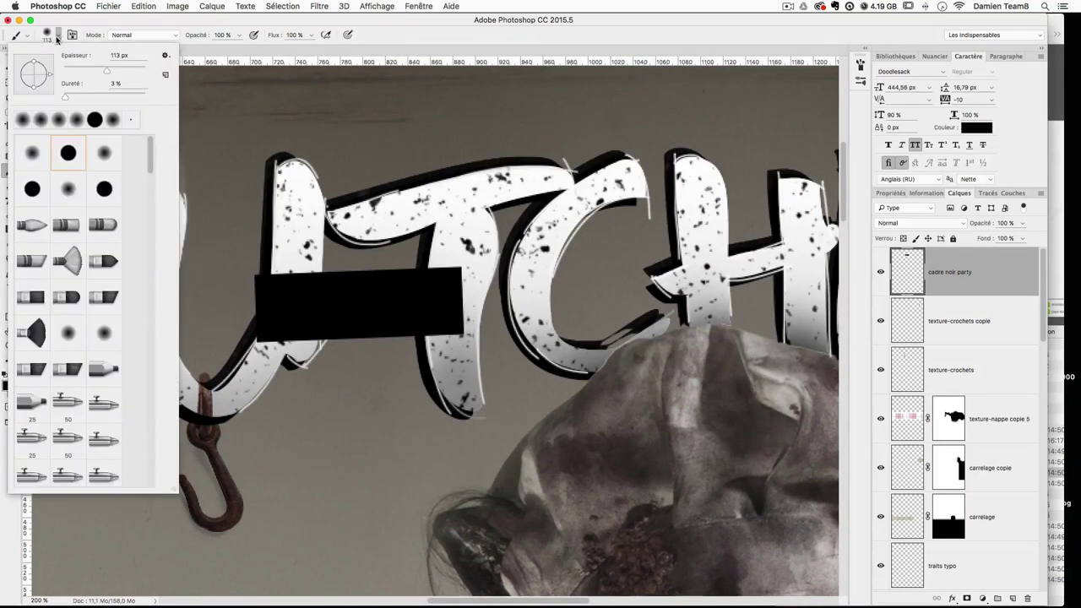
pyautogui.moveTo(100, 70); pyautogui.dragTo(63, 71)
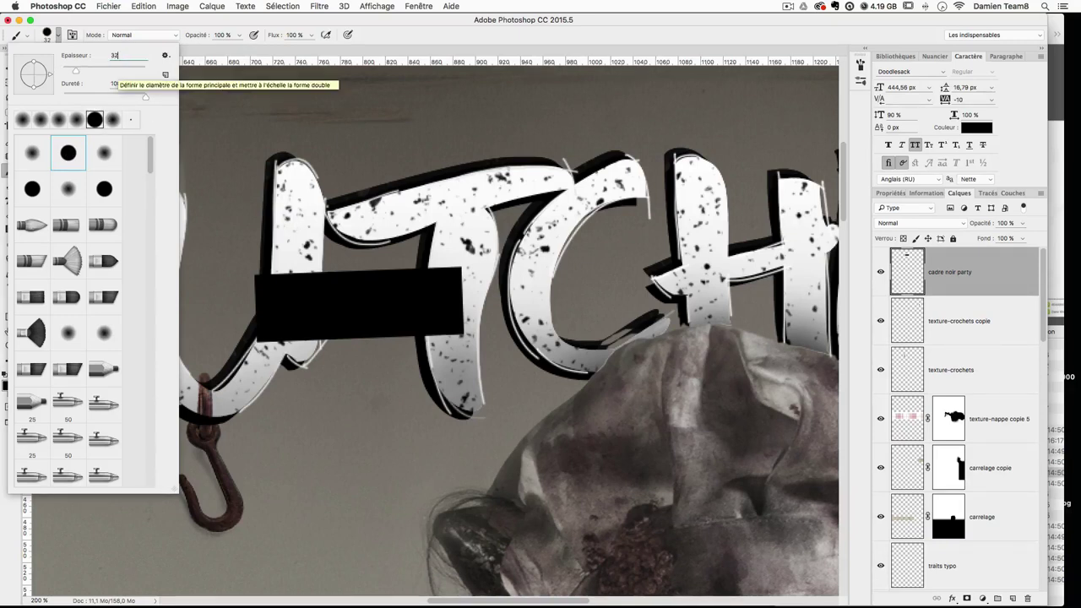
pyautogui.press('Return')
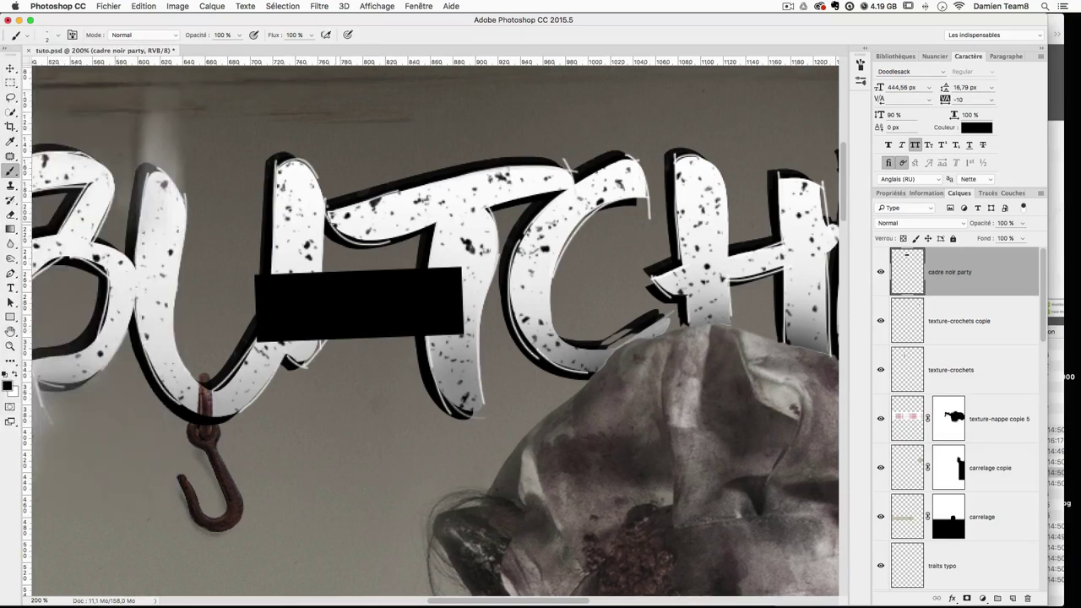
# Step: Paint thin, rough black strokes along the rectangle's edges and past its corners for a hand-drawn outline
pyautogui.press('super+z')
pyautogui.moveTo(252, 269); pyautogui.dragTo(469, 265)
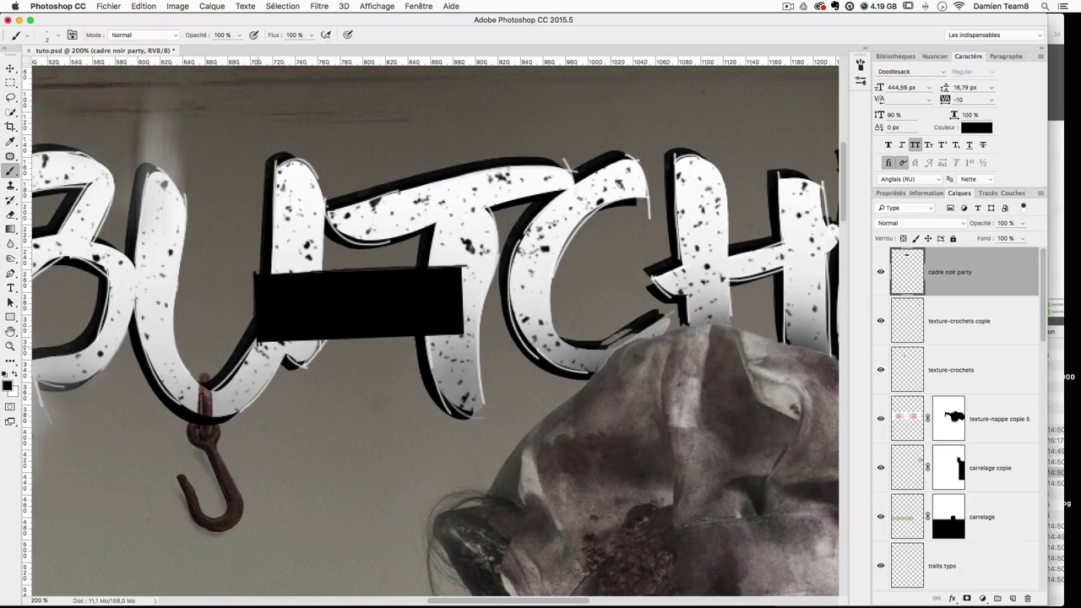
pyautogui.moveTo(257, 342); pyautogui.dragTo(444, 337)
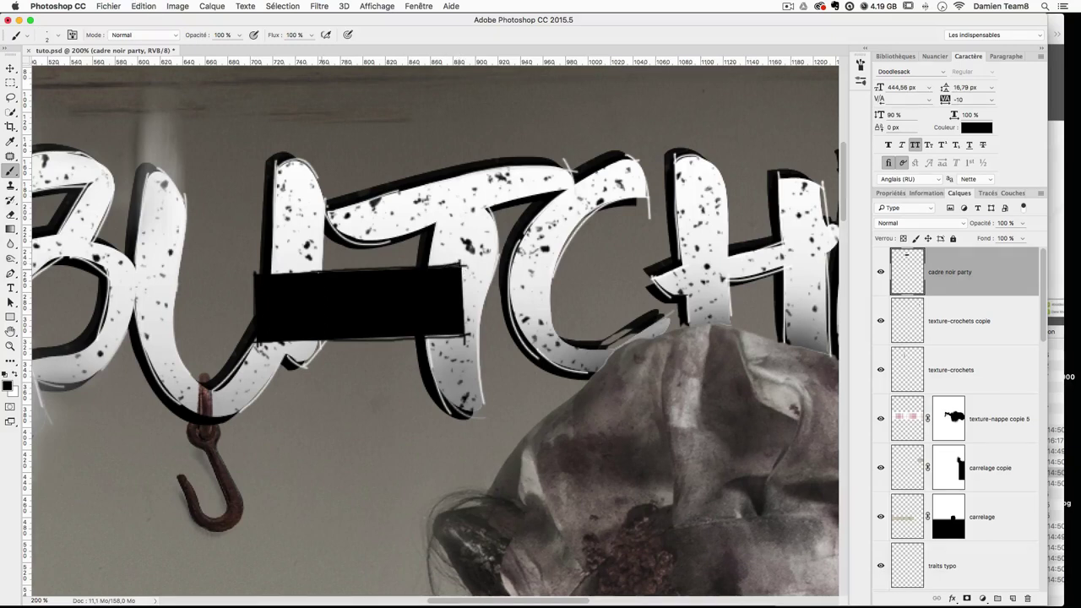
# Step: Try extra thin brush strokes along the upper and lower edges of the black rectangle, undoing each one
pyautogui.moveTo(262, 274)
pyautogui.mouseDown()
pyautogui.moveTo(313, 271)
pyautogui.moveTo(299, 272)
pyautogui.mouseUp()
pyautogui.press('super+z')
pyautogui.moveTo(299, 341); pyautogui.dragTo(262, 343)
pyautogui.press('super+z')
# Step: Erase thin slivers from the black rectangle's right end with a small hard eraser, undoing unwanted strokes along its edges
pyautogui.press('e')
pyautogui.moveTo(510, 245); pyautogui.dragTo(497, 248)
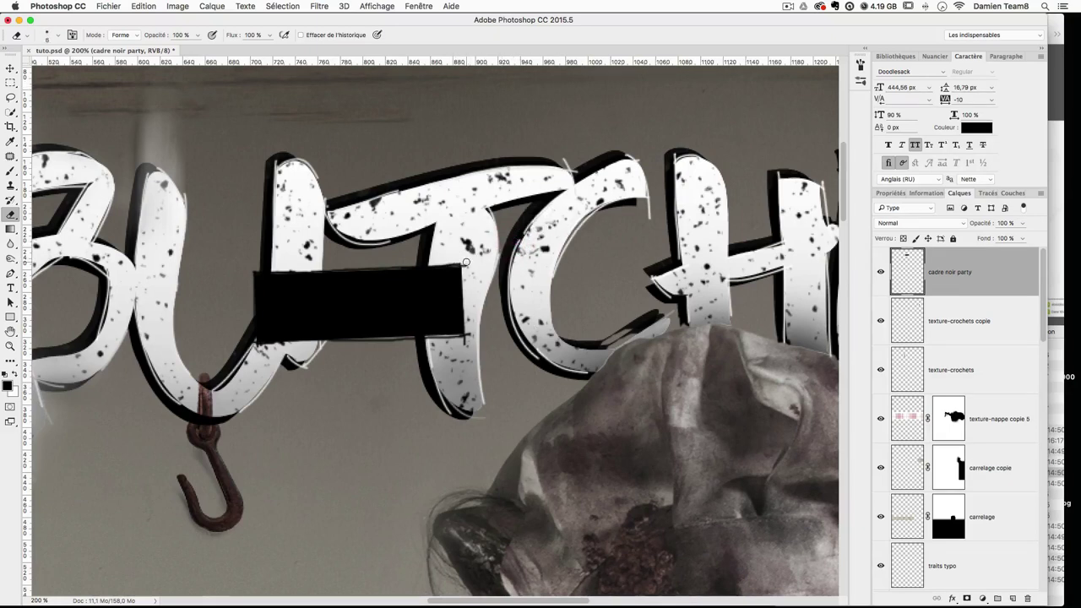
pyautogui.moveTo(464, 265); pyautogui.dragTo(465, 304)
pyautogui.press('super+z')
pyautogui.moveTo(463, 262); pyautogui.dragTo(465, 314)
pyautogui.press('super+z')
pyautogui.moveTo(408, 250); pyautogui.dragTo(402, 256)
pyautogui.press('super+z')
pyautogui.moveTo(429, 267)
pyautogui.mouseDown()
pyautogui.moveTo(461, 266)
pyautogui.moveTo(393, 277)
pyautogui.mouseUp()
pyautogui.press('super+z')
pyautogui.press('super+z')
pyautogui.press('super+z')
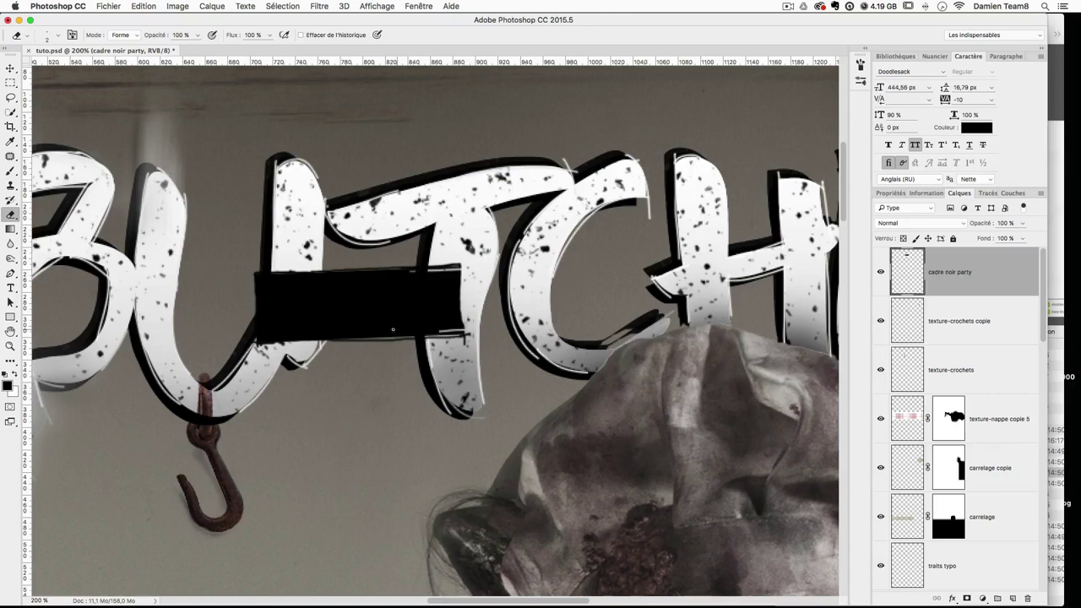
pyautogui.moveTo(257, 341); pyautogui.dragTo(307, 338)
pyautogui.press('super+z')
# Step: Paint a short thin black stroke along the rectangle's upper edge and try another along its lower edge
pyautogui.press('b')
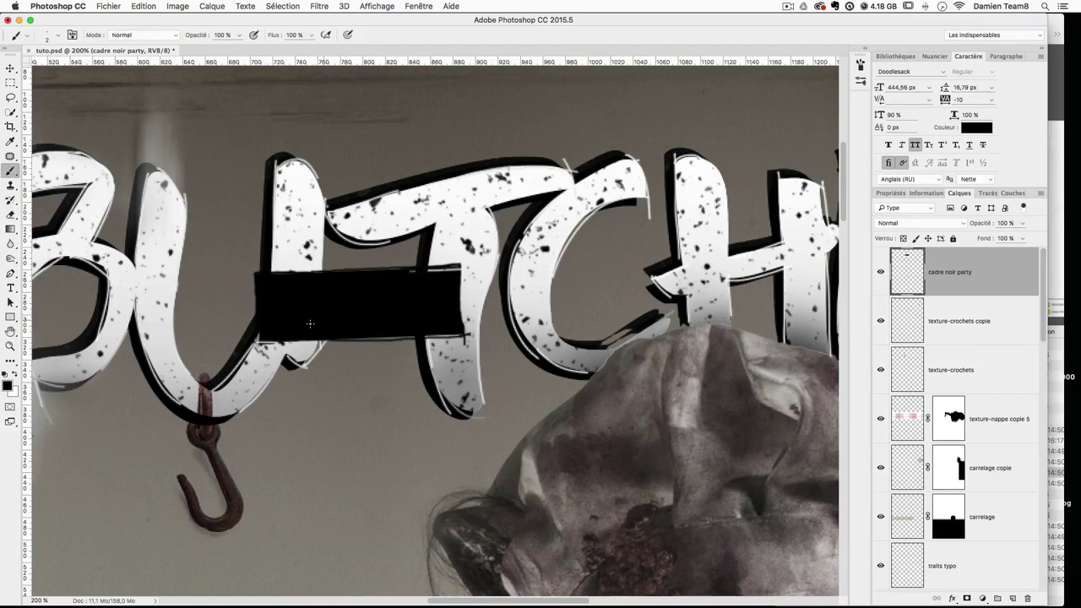
pyautogui.moveTo(443, 269); pyautogui.dragTo(420, 270)
pyautogui.moveTo(254, 346)
pyautogui.mouseDown()
pyautogui.moveTo(257, 336)
pyautogui.moveTo(311, 340)
pyautogui.mouseUp()
pyautogui.press('super+z')
# Step: Add a new text layer reading "party" on the wall below the title
pyautogui.click(11, 69)
pyautogui.press('super+minus')
pyautogui.press('super+minus')
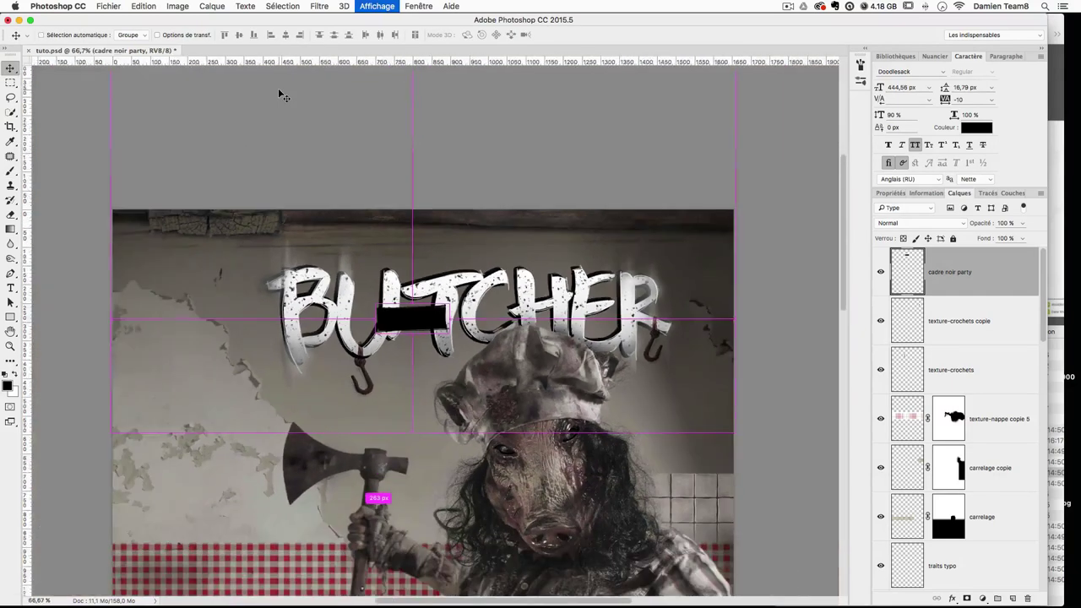
pyautogui.press('super+plus')
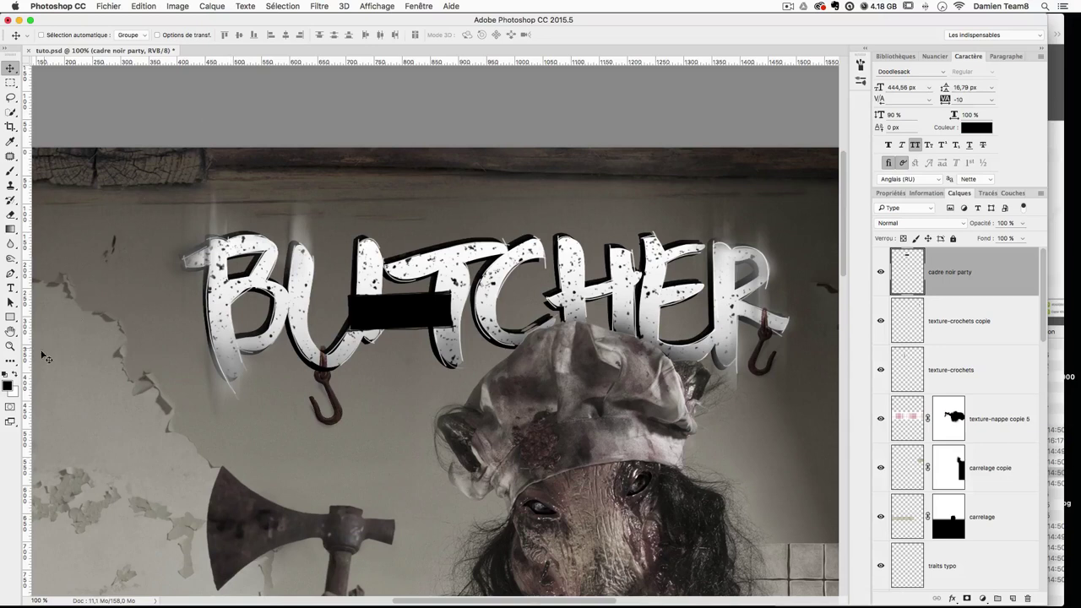
pyautogui.click(11, 288)
pyautogui.click(418, 389)
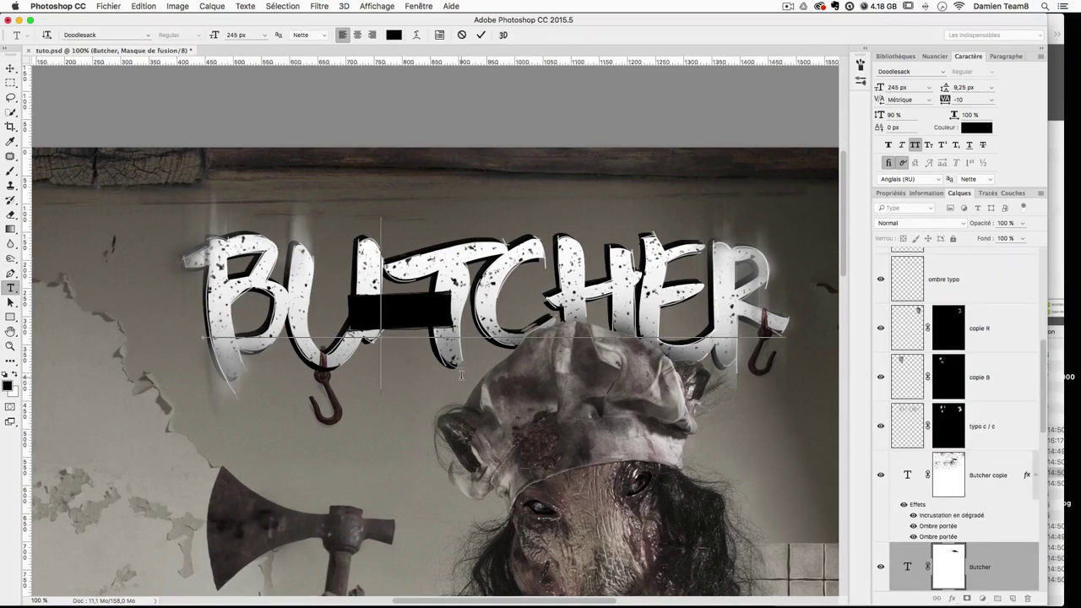
pyautogui.press('Escape')
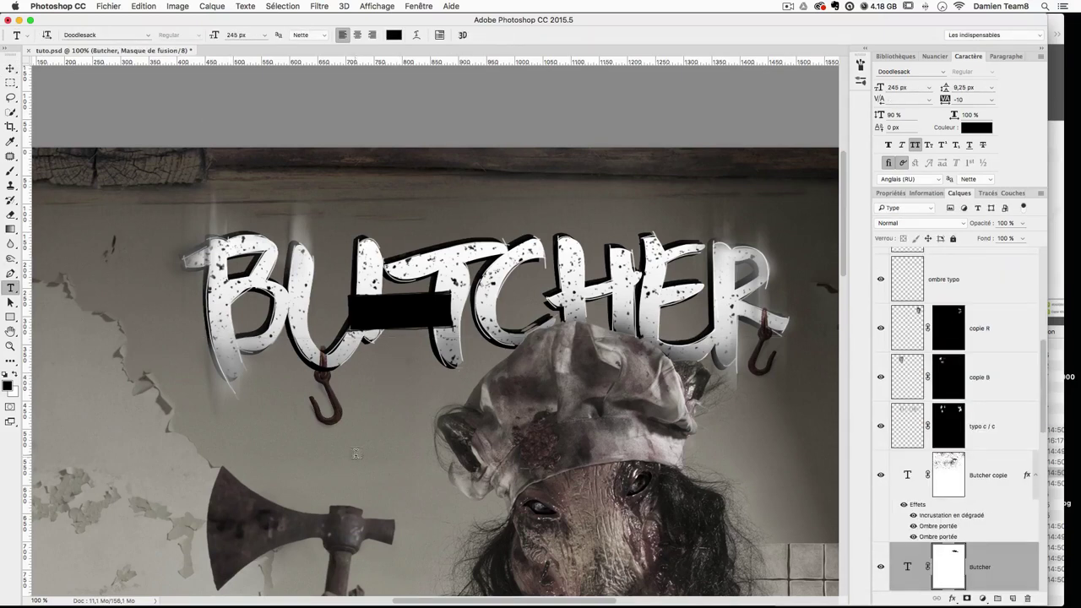
pyautogui.click(357, 454)
pyautogui.write('y')
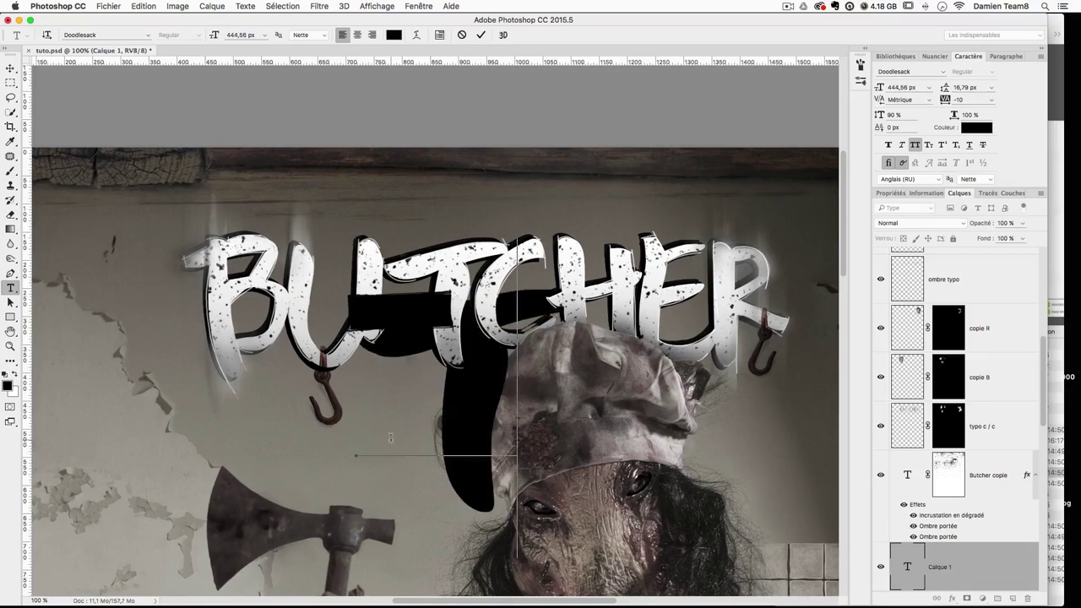
pyautogui.press('BackSpace')
pyautogui.write('pakt')
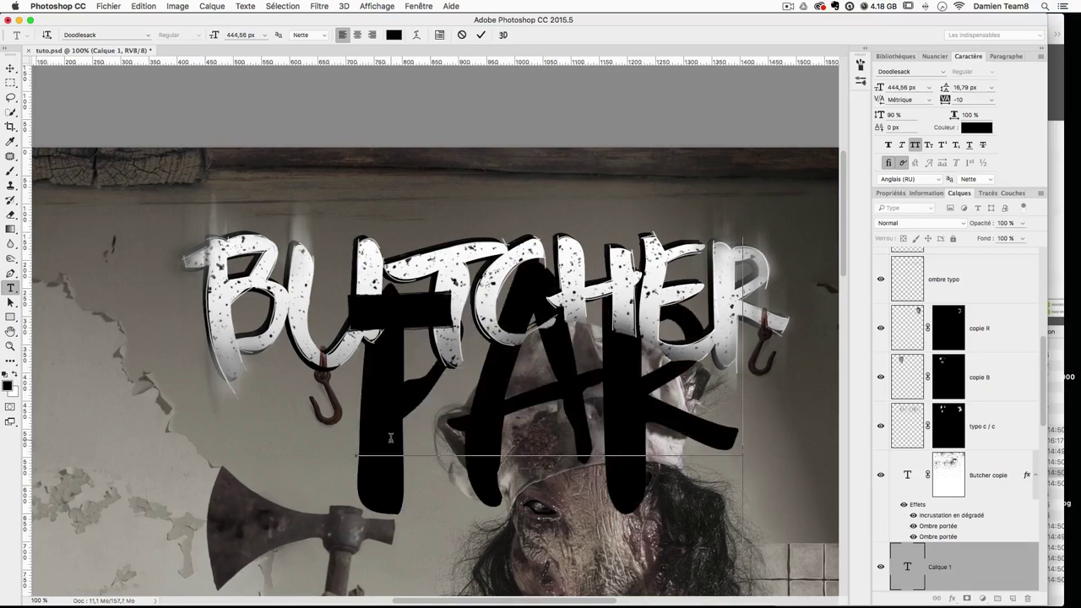
# Step: Set the word "party" to 100 px in the Happy Fox Condensed font
pyautogui.press('super+a')
pyautogui.click(904, 87)
pyautogui.write('100')
pyautogui.press('Return')
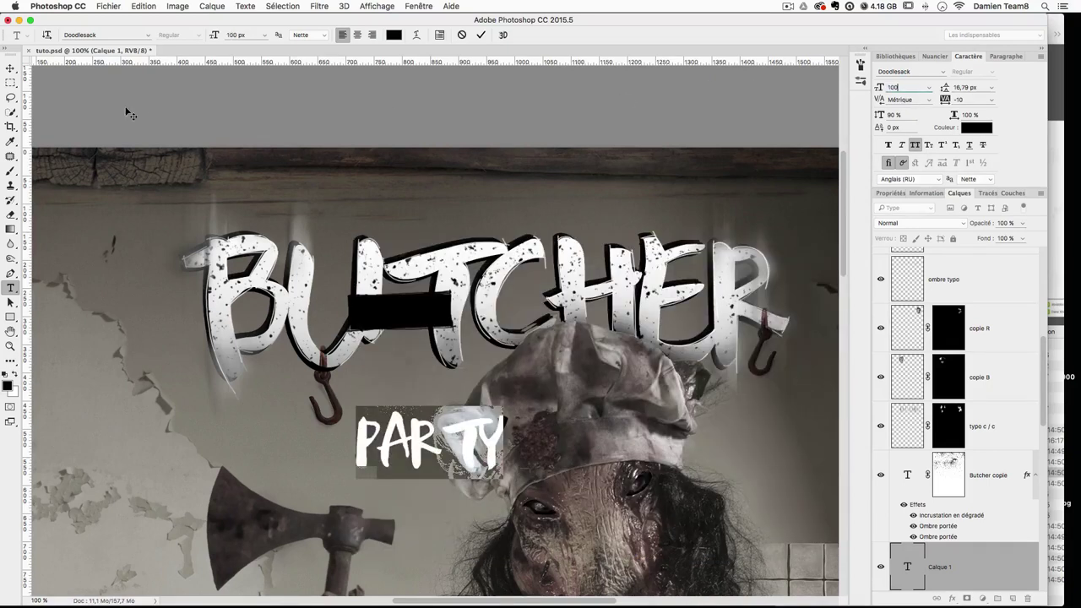
pyautogui.click(924, 72)
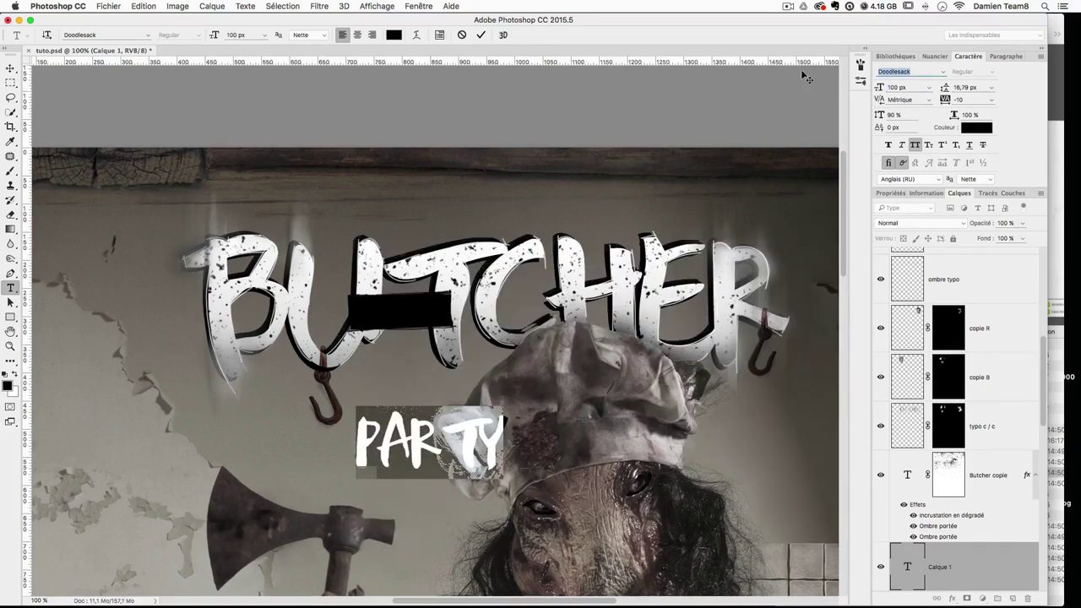
pyautogui.write('happ')
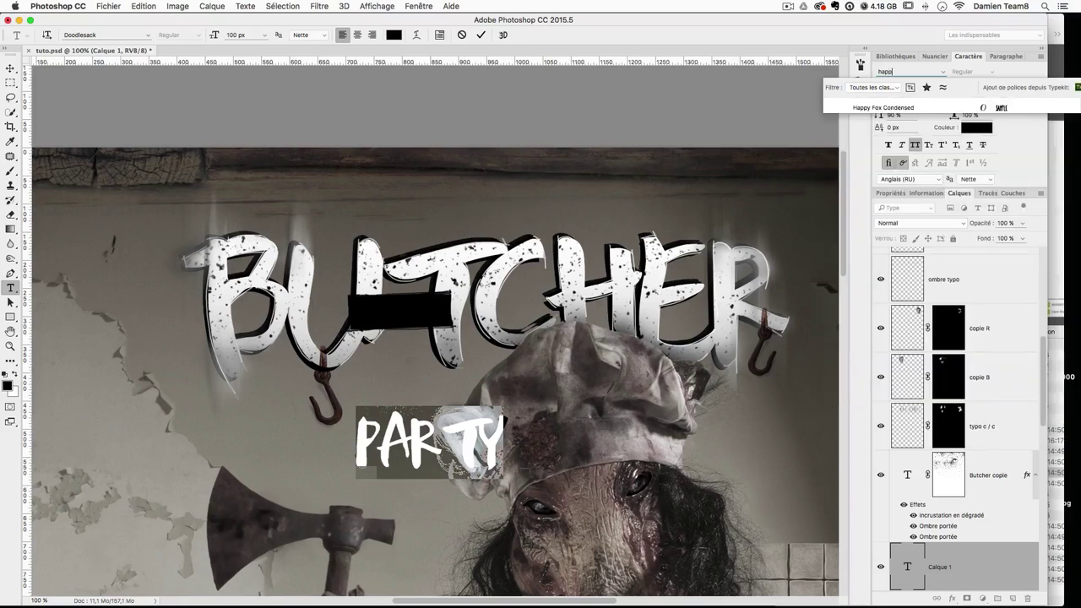
pyautogui.press('Return')
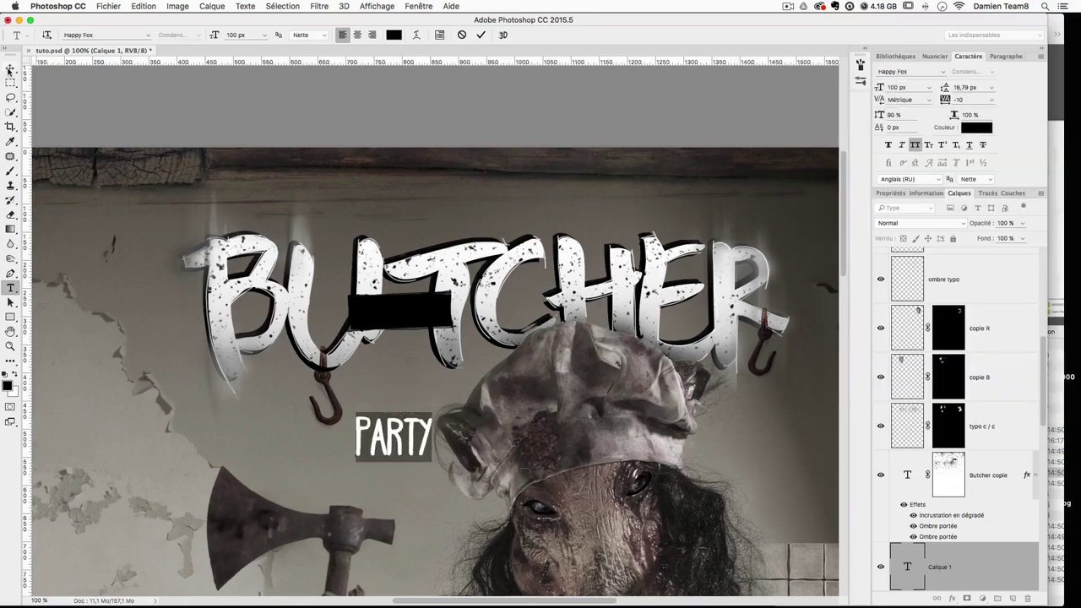
# Step: Recolour "party" to #fcfcfc sampled from the title's U, and position it over the black rectangle on the topmost layer
pyautogui.click(11, 67)
pyautogui.moveTo(393, 436); pyautogui.dragTo(401, 347)
pyautogui.click(977, 127)
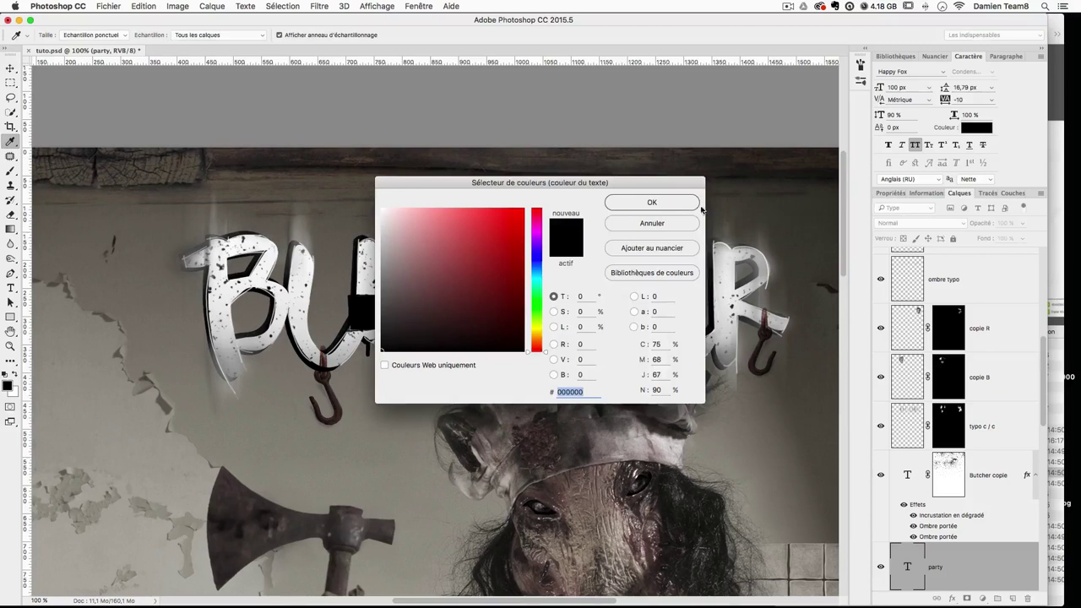
pyautogui.moveTo(434, 186); pyautogui.dragTo(553, 172)
pyautogui.click(370, 252)
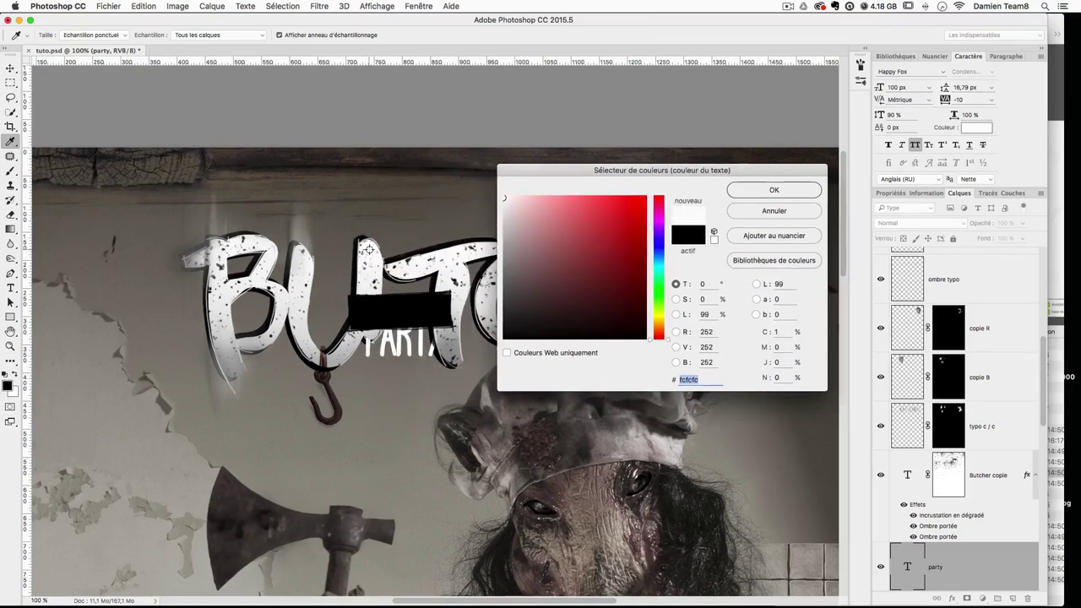
pyautogui.press('Return')
pyautogui.moveTo(400, 297); pyautogui.dragTo(403, 276)
pyautogui.moveTo(952, 563); pyautogui.dragTo(971, 266)
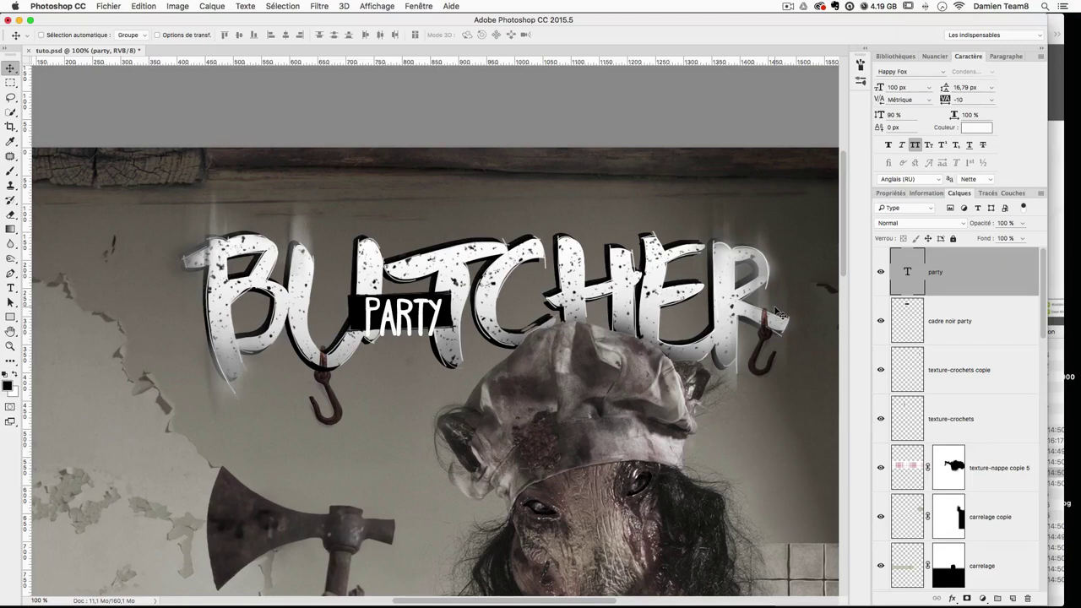
# Step: Set the vertical scale of the "party" text to 80%
pyautogui.click(894, 115)
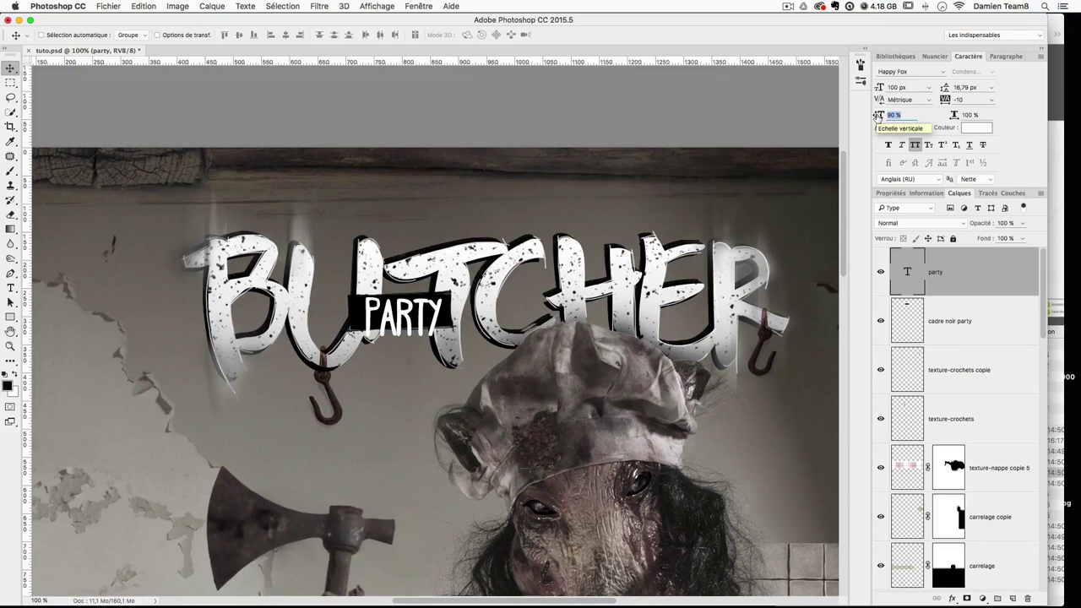
pyautogui.write('80')
pyautogui.press('Return')
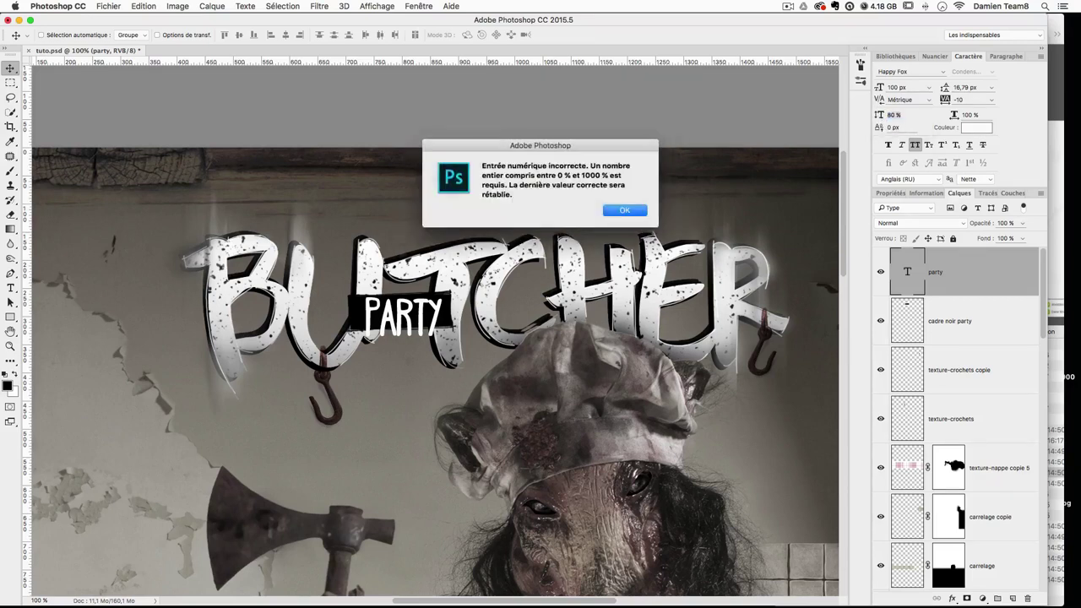
pyautogui.press('Return')
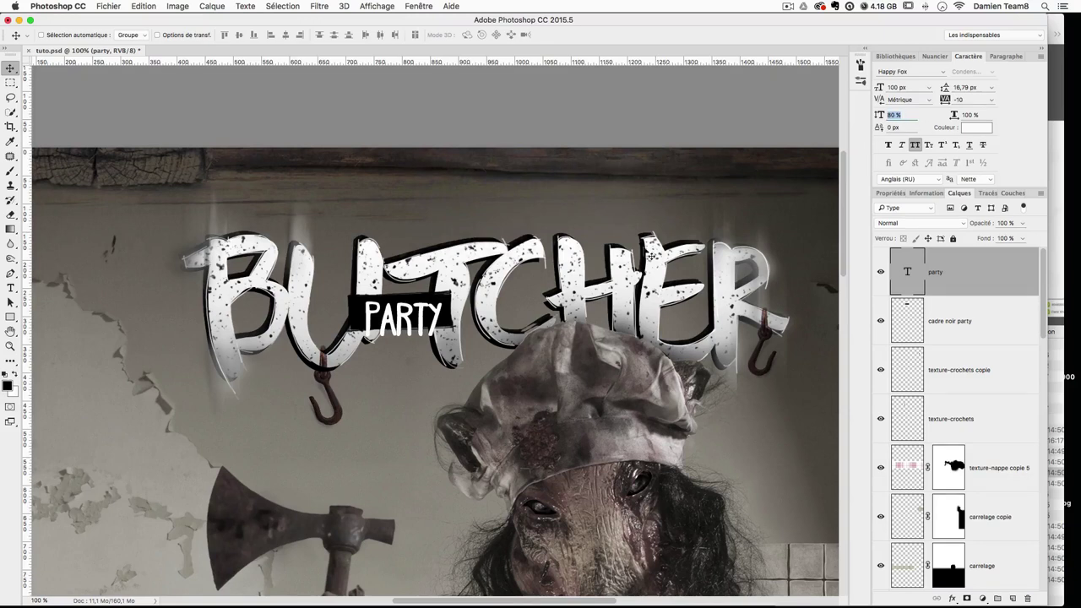
# Step: Scale the word "party" proportionally to about 71.6% and rotate it about -3° to match the black rectangle
pyautogui.press('super+t')
pyautogui.moveTo(440, 341); pyautogui.dragTo(421, 326)
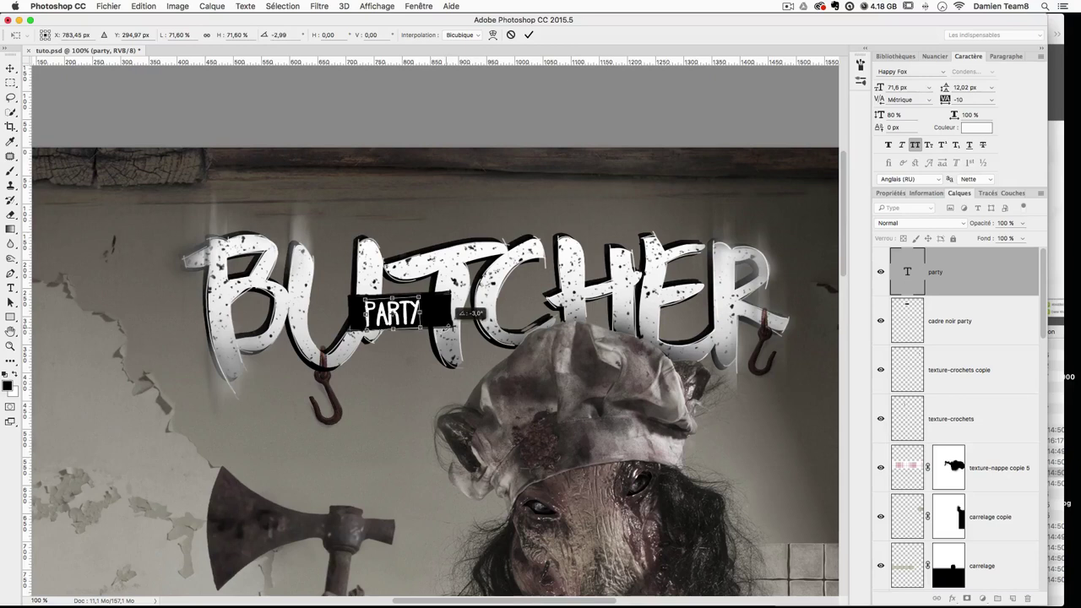
pyautogui.press('Return')
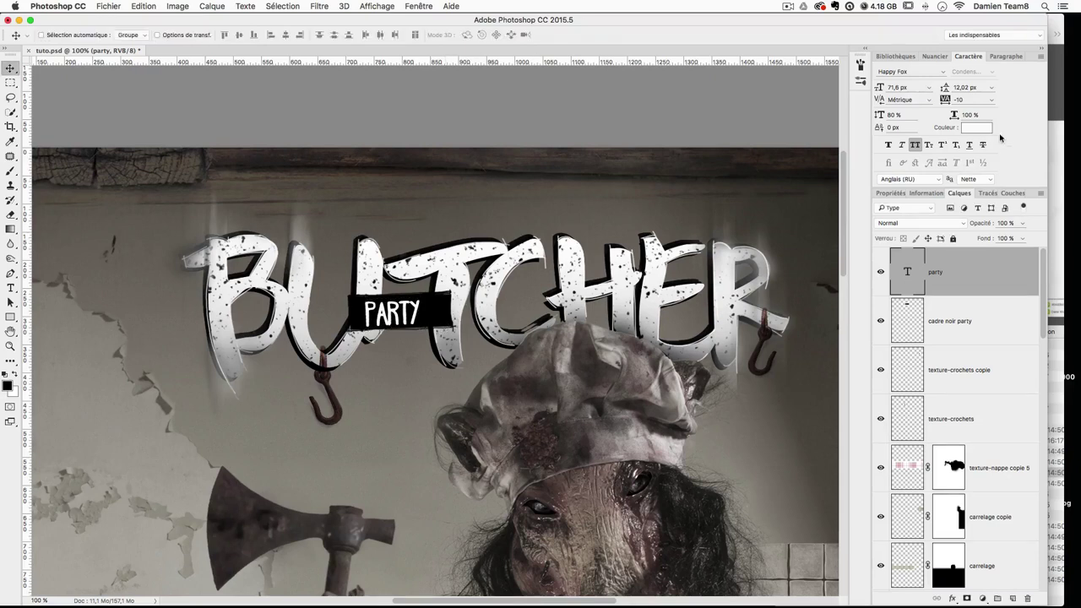
# Step: Set the tracking of "party" to 50 and nudge the word slightly to the right inside the black rectangle
pyautogui.click(967, 100)
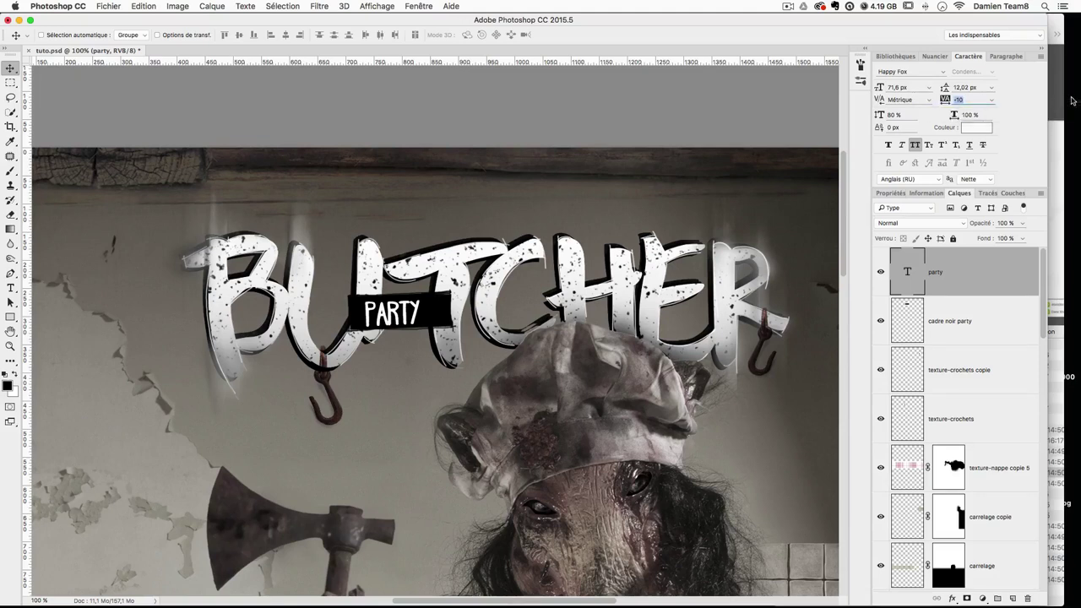
pyautogui.write('50')
pyautogui.press('Return')
pyautogui.press('Right')
pyautogui.press('Right')
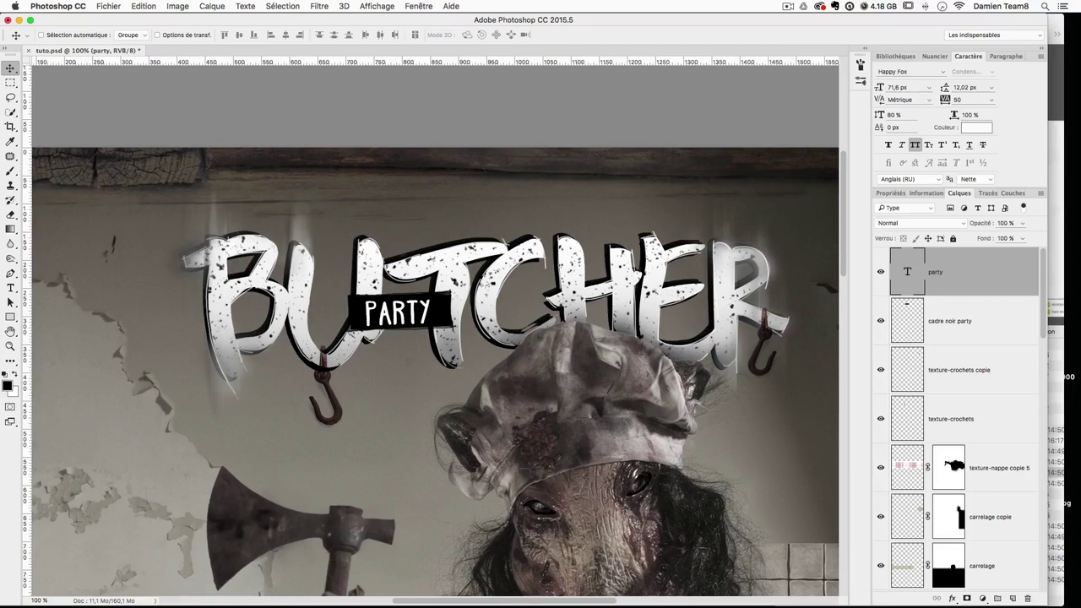
pyautogui.press('super+t')
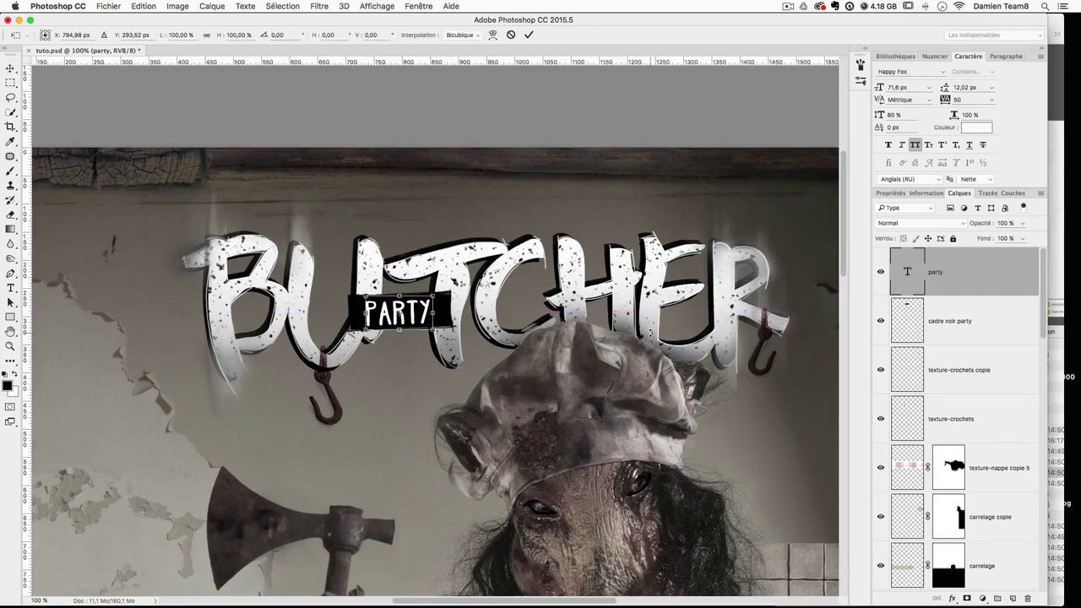
pyautogui.press('Right')
pyautogui.press('Right')
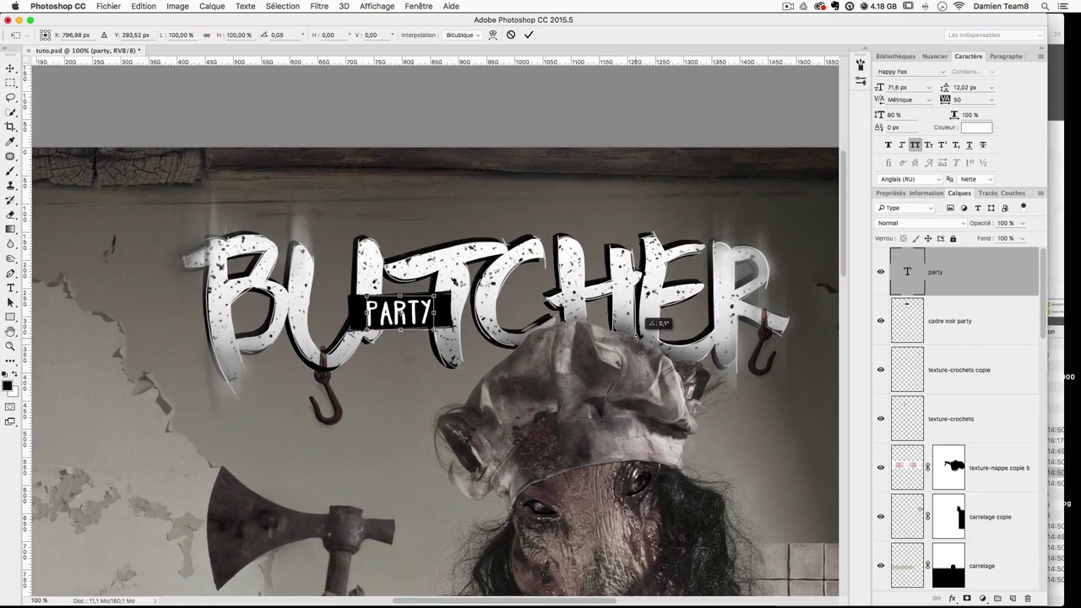
pyautogui.press('Return')
# Step: Narrow the "cadre noir party" rectangle slightly from its right side to fit the word more closely
pyautogui.click(988, 321)
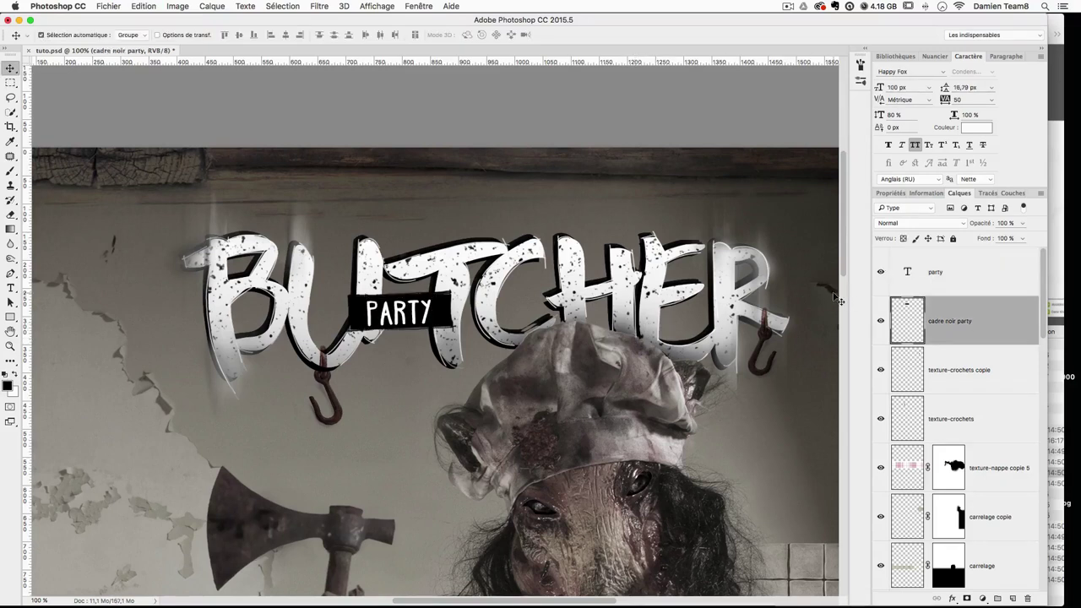
pyautogui.press('super+t')
pyautogui.moveTo(456, 310); pyautogui.dragTo(449, 310)
pyautogui.press('Return')
pyautogui.scroll(-1, 447, 309)
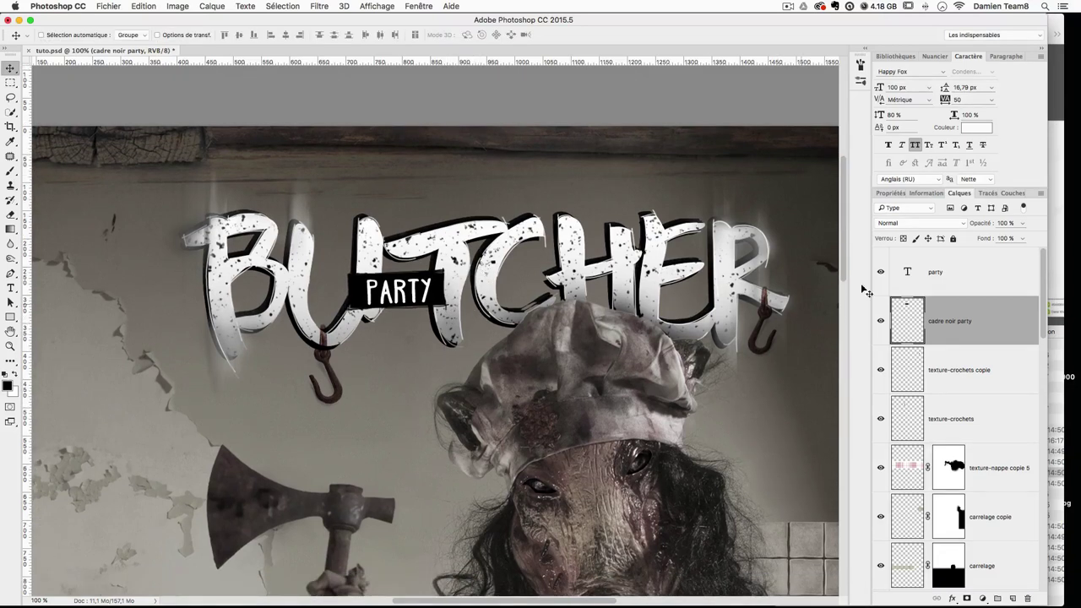
# Step: Fine-tune the position of the word "party" to centre it within the narrowed black rectangle
pyautogui.click(972, 270)
pyautogui.press('Left')
pyautogui.press('Left')
pyautogui.press('Left')
pyautogui.press('Right')
pyautogui.press('Left')
pyautogui.press('Up')
pyautogui.press('Down')
pyautogui.press('Right')
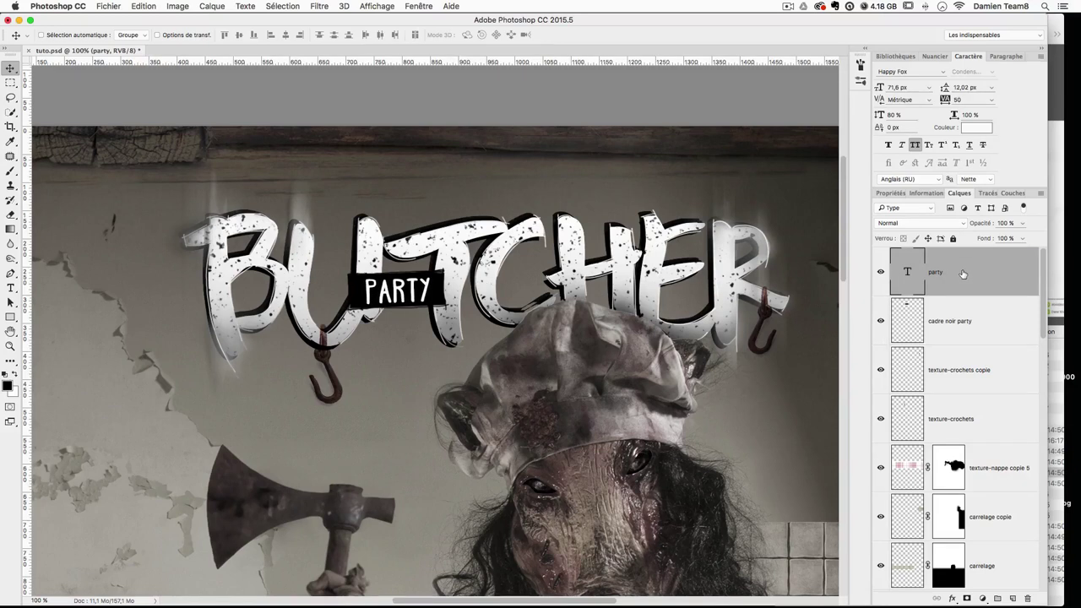
# Step: Select the "cadre noir party" layer and check how the label and title look on the upper poster
pyautogui.click(951, 311)
pyautogui.click(11, 171)
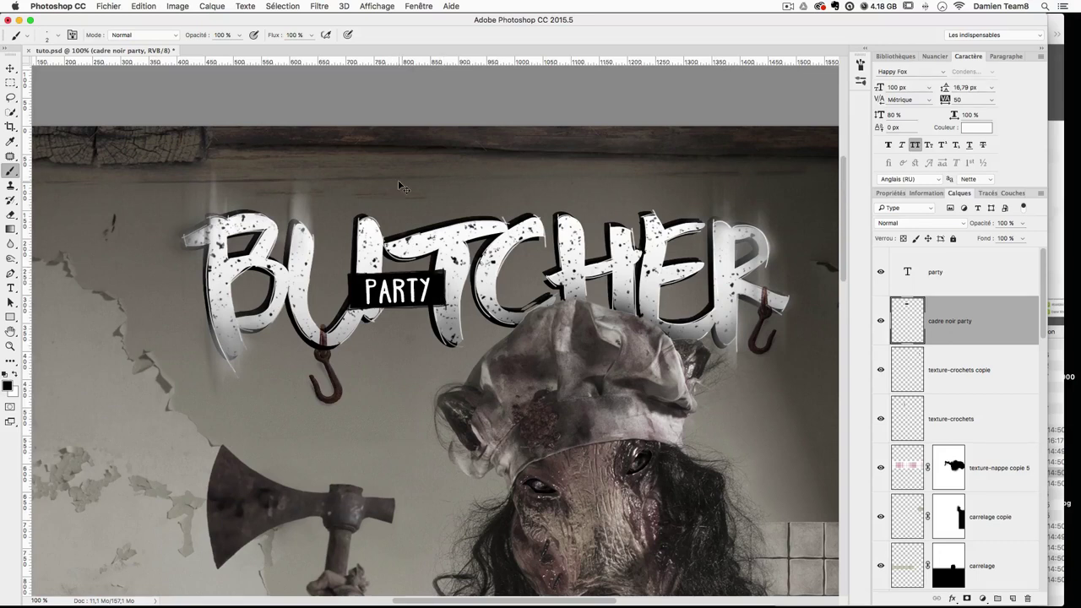
pyautogui.press('super+plus')
pyautogui.press('super+minus')
pyautogui.press('super+minus')
pyautogui.press('super+minus')
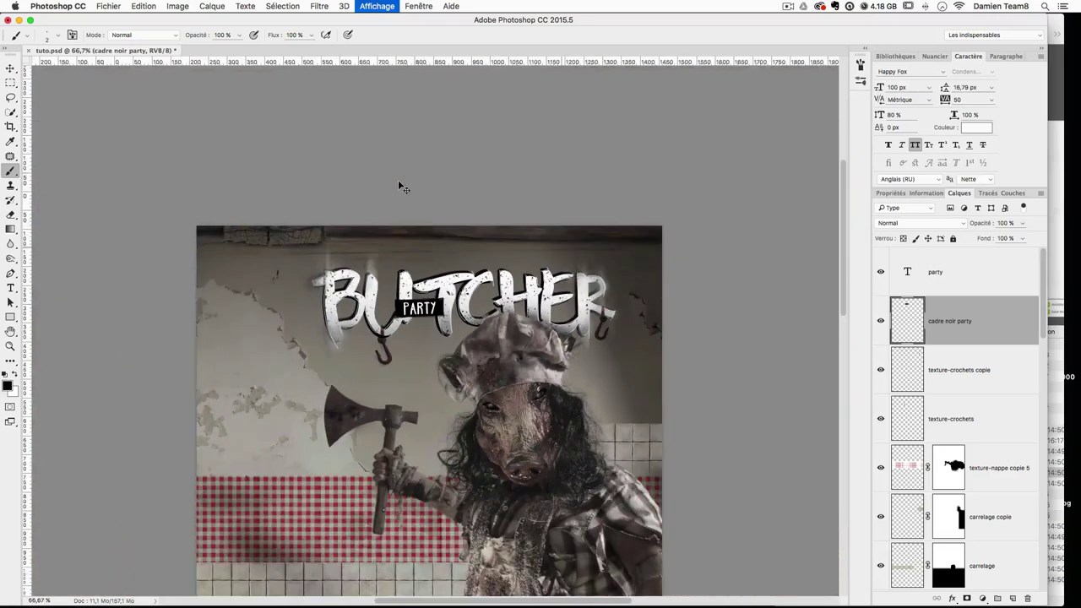
pyautogui.scroll(1, 398, 181)
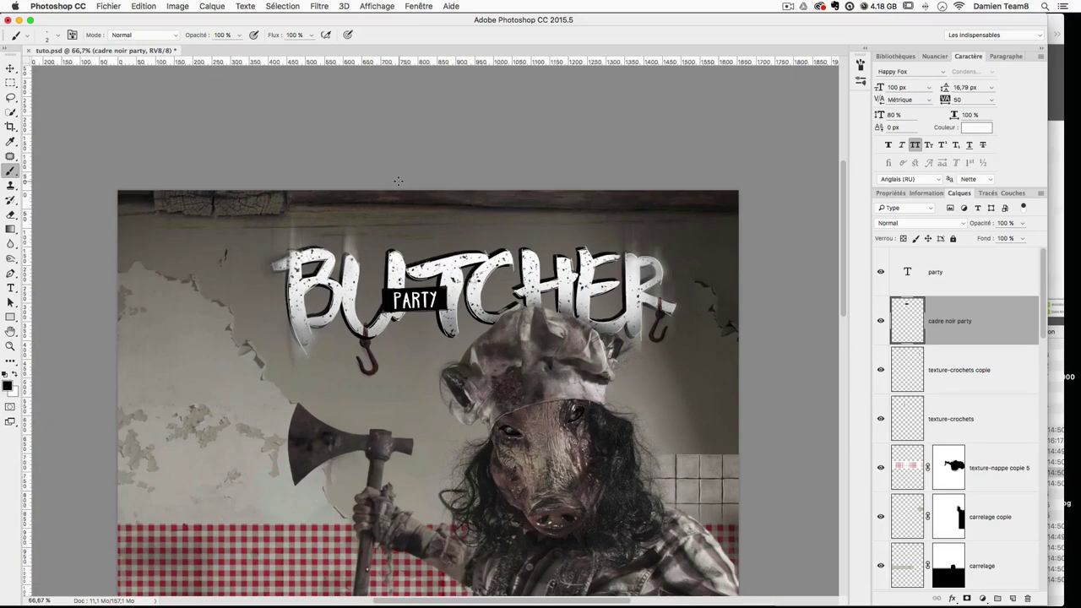
pyautogui.scroll(-3, 382, 271)
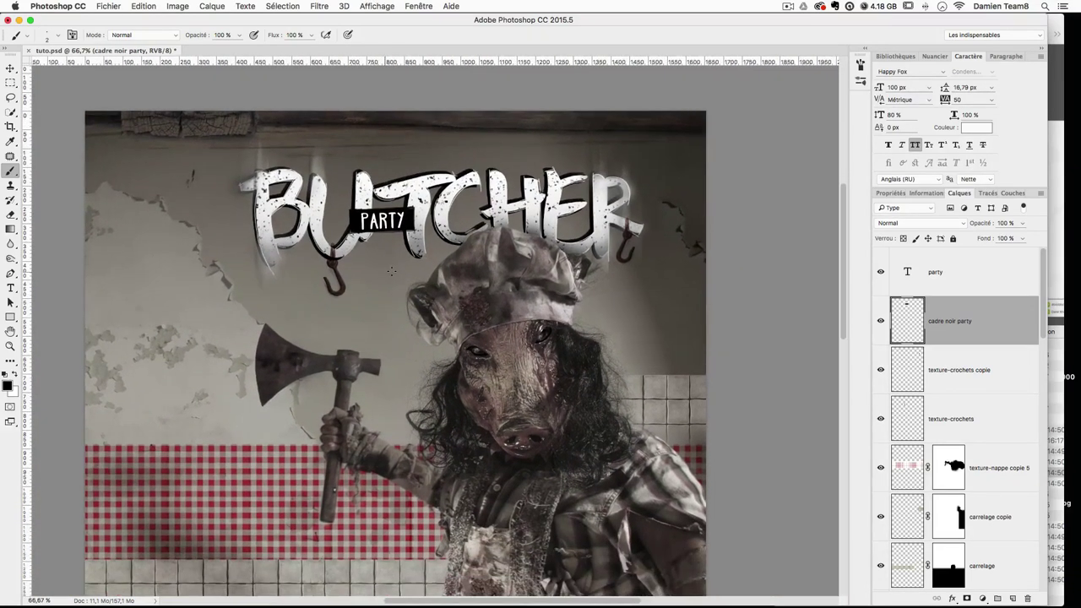
# Step: Switch to Finder and place texture-chaine.jpg in the poster above the "cadre noir party" layer, scaled to about 30%
pyautogui.click(1056, 103)
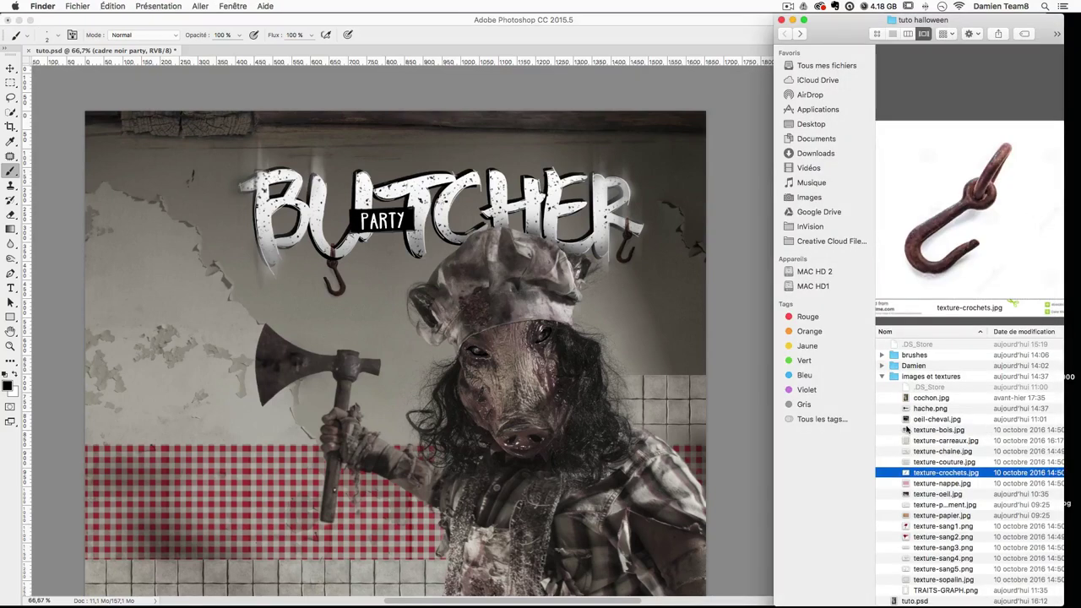
pyautogui.click(943, 453)
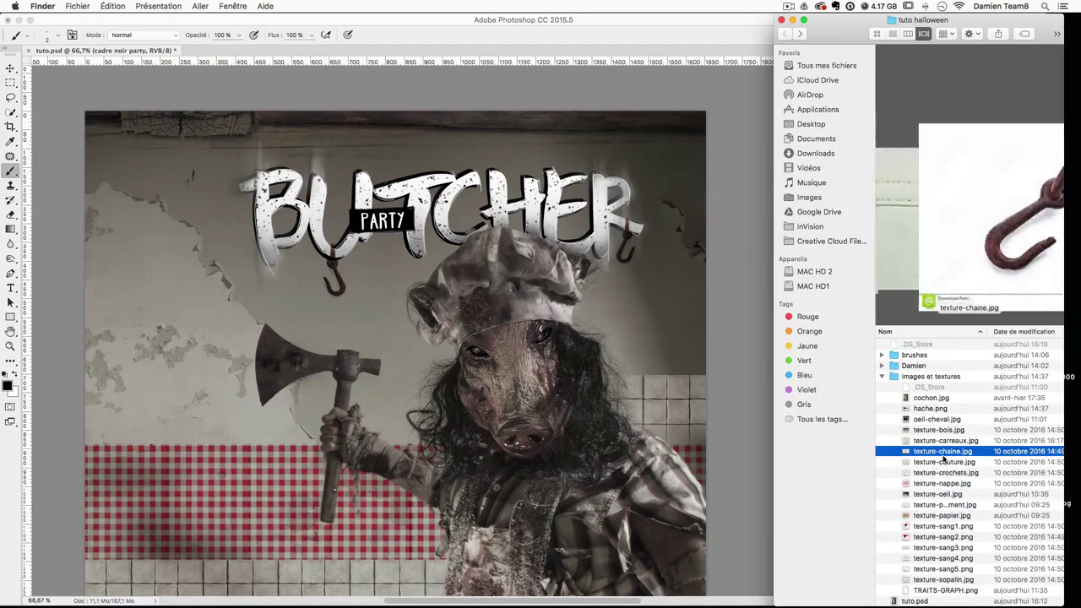
pyautogui.moveTo(933, 457); pyautogui.dragTo(765, 409)
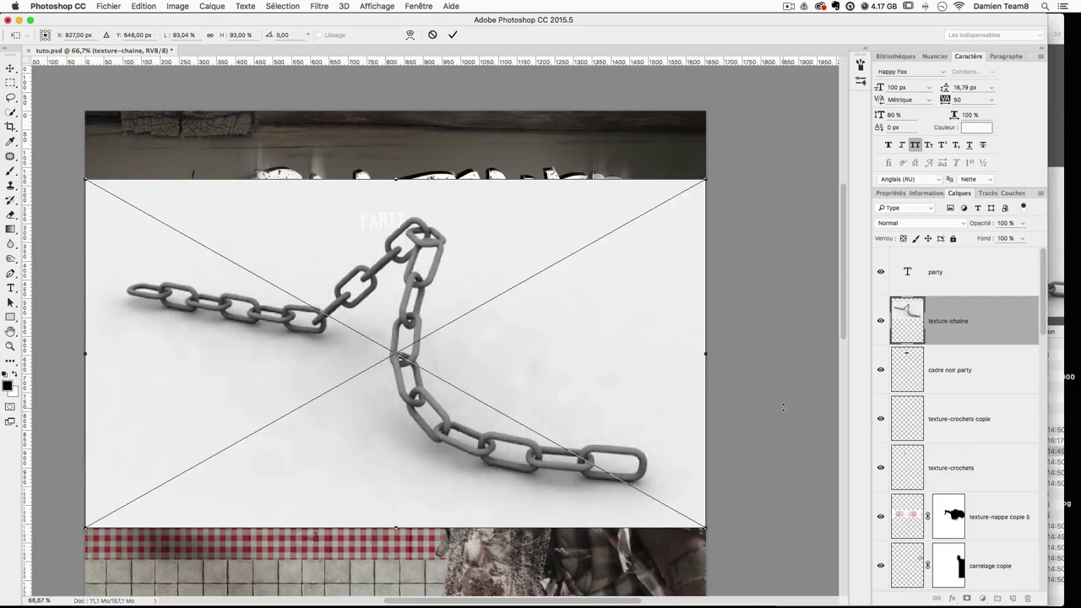
pyautogui.moveTo(704, 528)
pyautogui.mouseDown()
pyautogui.moveTo(297, 288)
pyautogui.moveTo(283, 295)
pyautogui.mouseUp()
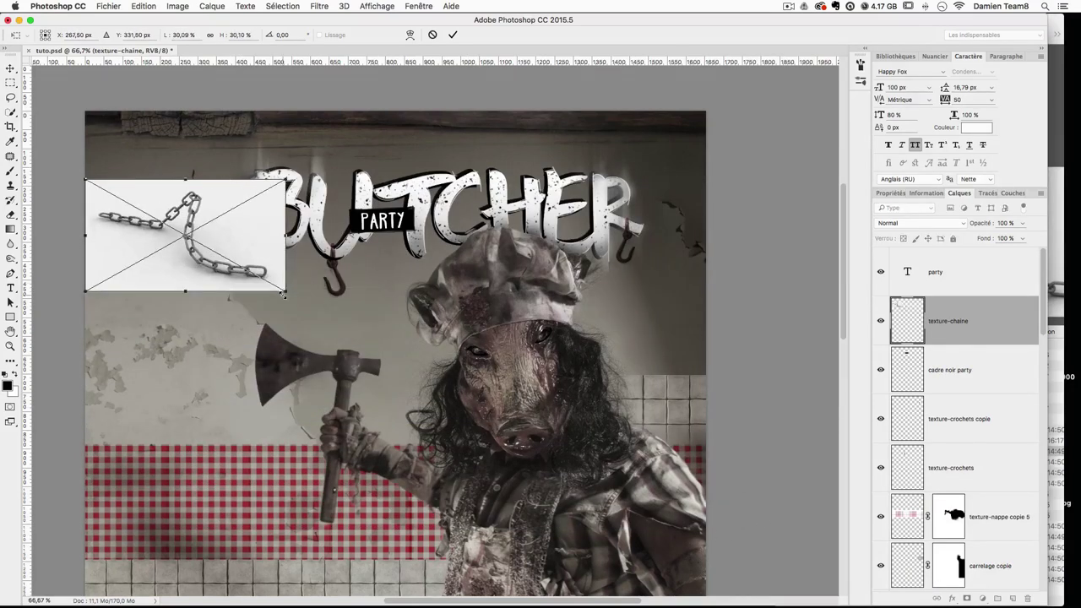
pyautogui.press('Return')
pyautogui.press('b')
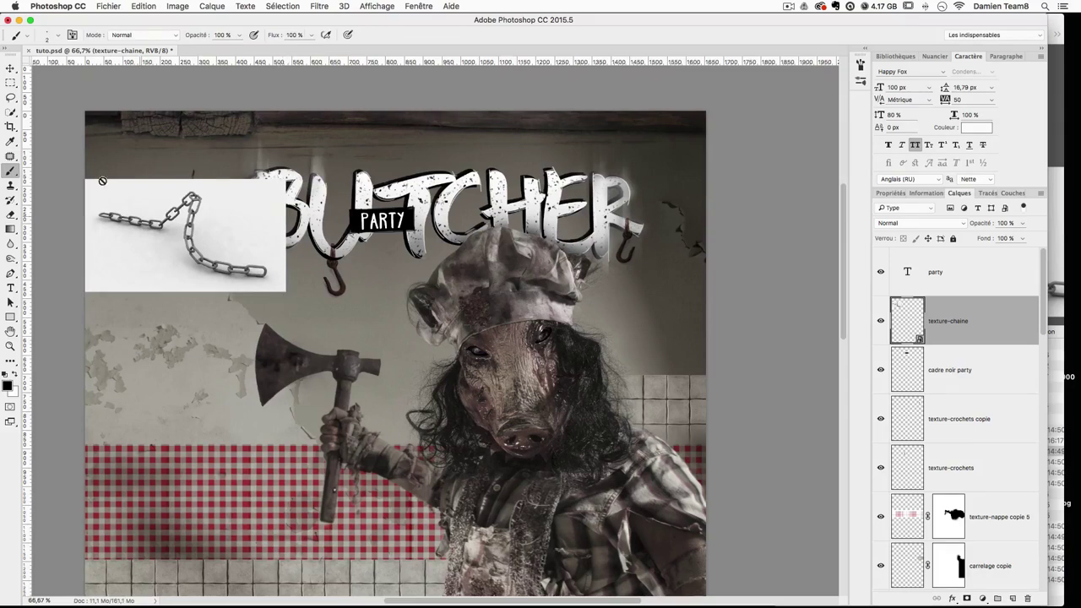
# Step: Rasterize the "texture-chaine" layer and set its blend mode to Produit
pyautogui.rightClick(987, 338)
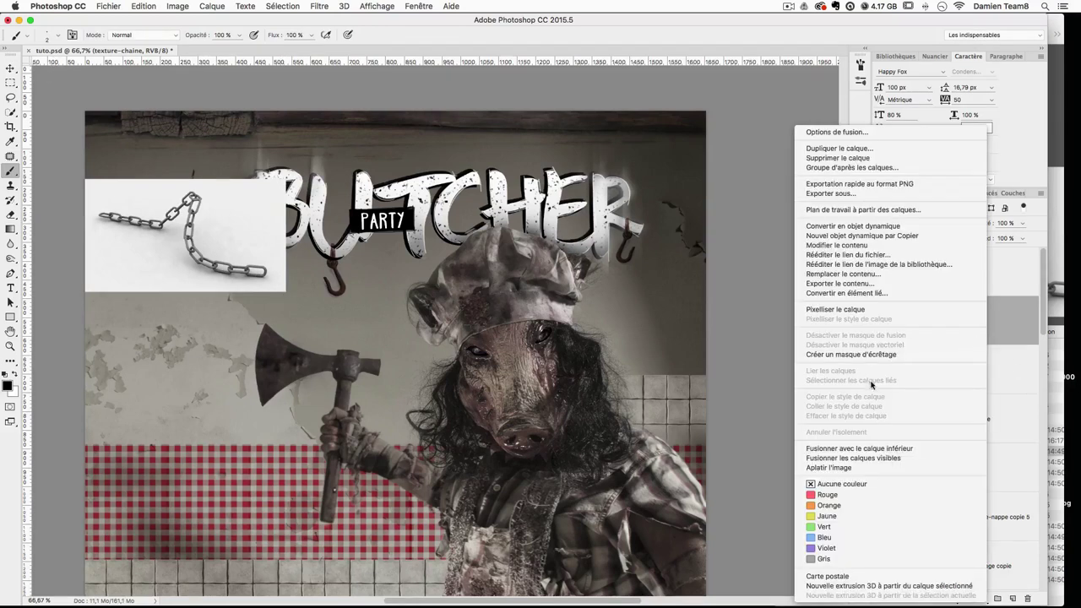
pyautogui.click(877, 309)
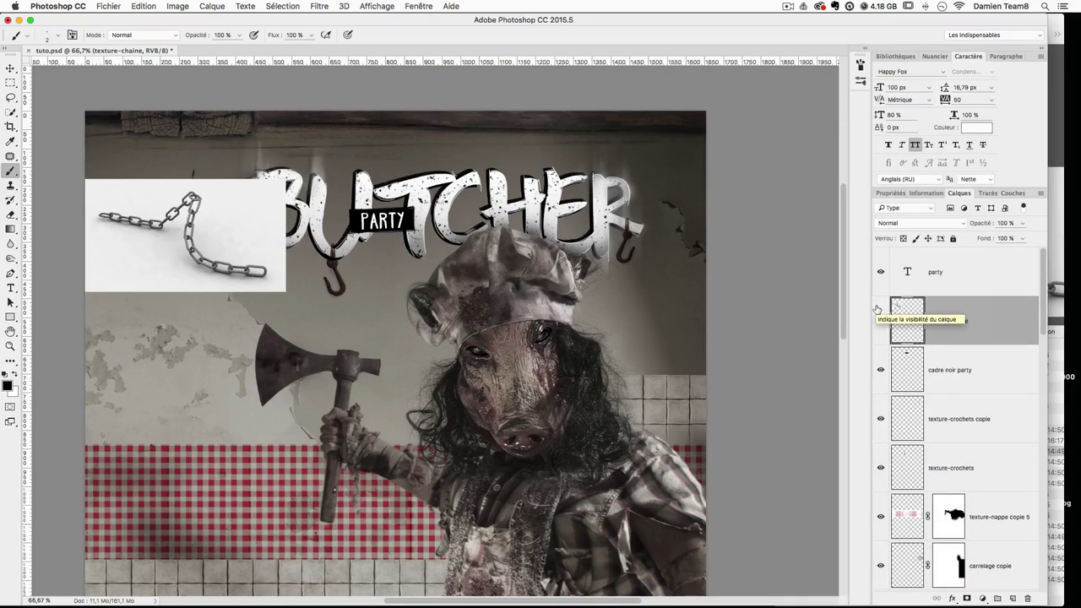
pyautogui.click(879, 317)
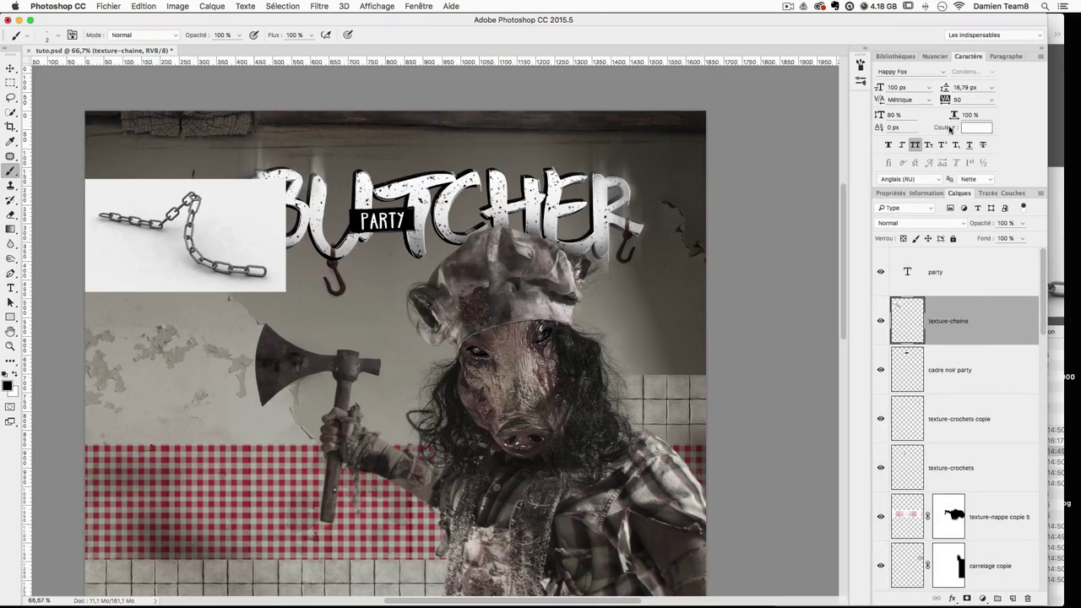
pyautogui.click(897, 225)
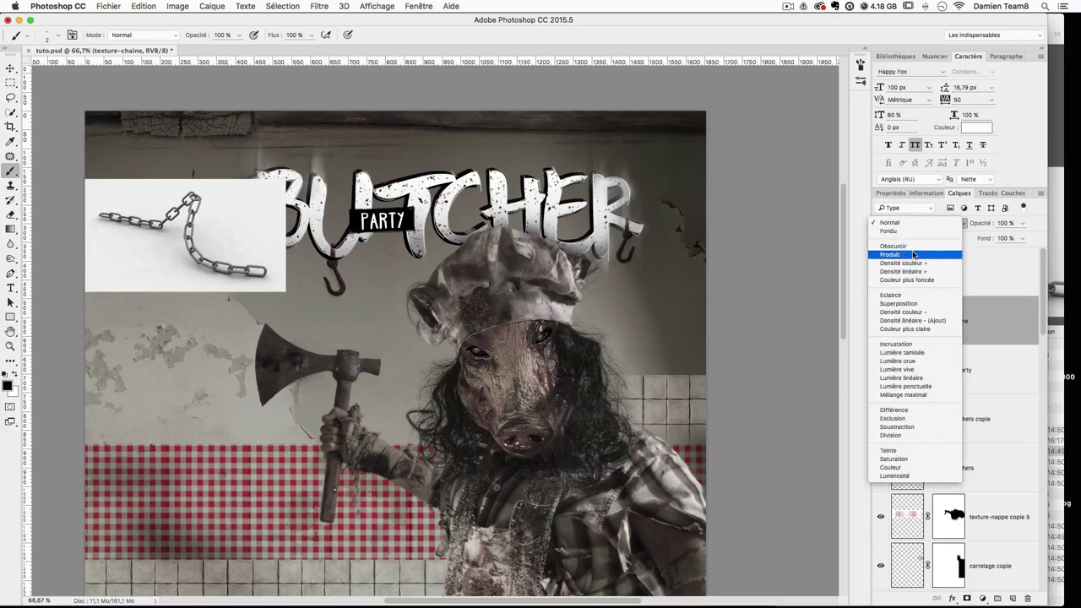
pyautogui.click(912, 255)
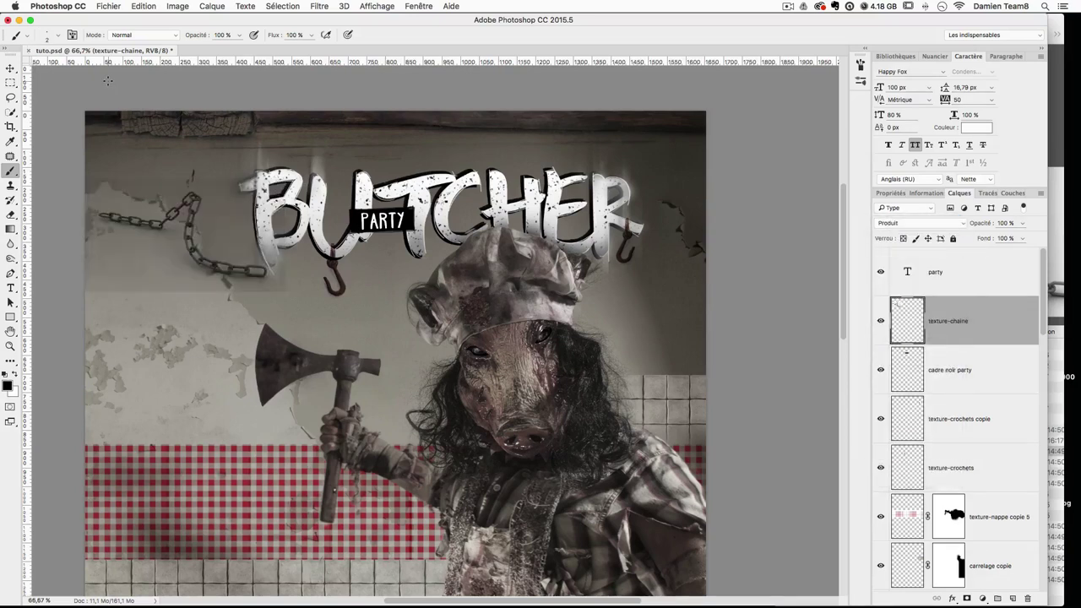
# Step: Apply Levels to the chain layer with input values 47, 1,22 and 204 to clear its pale background
pyautogui.press('super+l')
pyautogui.moveTo(518, 287); pyautogui.dragTo(528, 288)
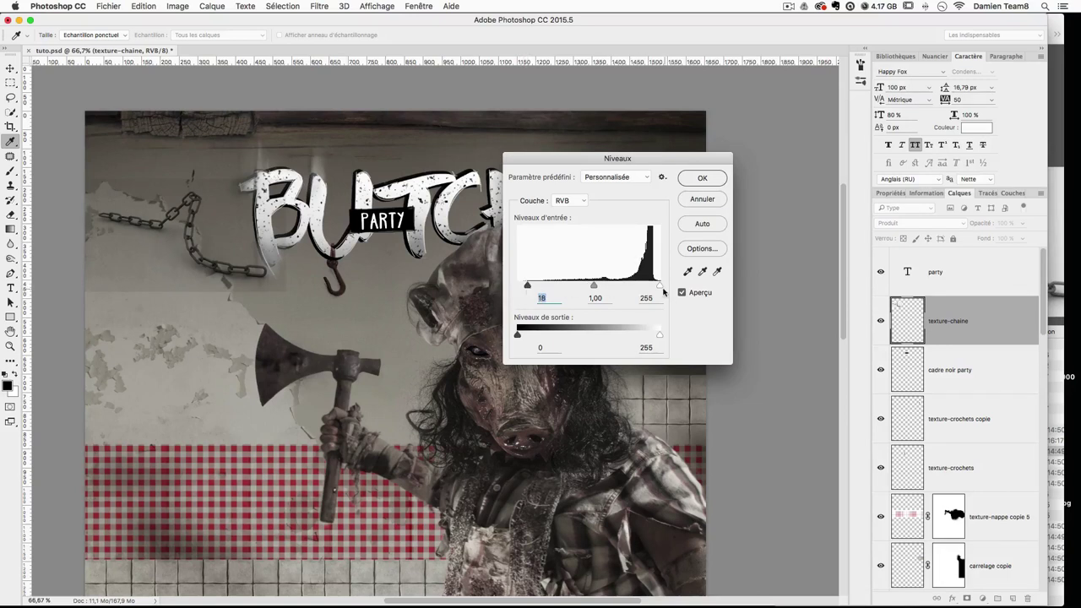
pyautogui.moveTo(659, 287); pyautogui.dragTo(631, 288)
pyautogui.moveTo(580, 287); pyautogui.dragTo(543, 286)
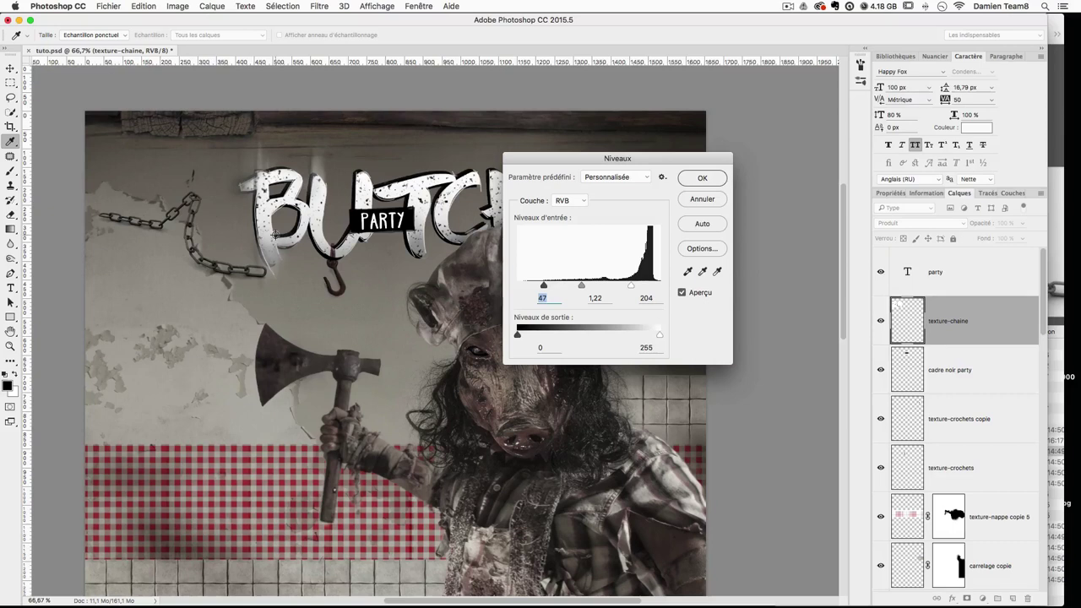
pyautogui.press('Return')
pyautogui.press('b')
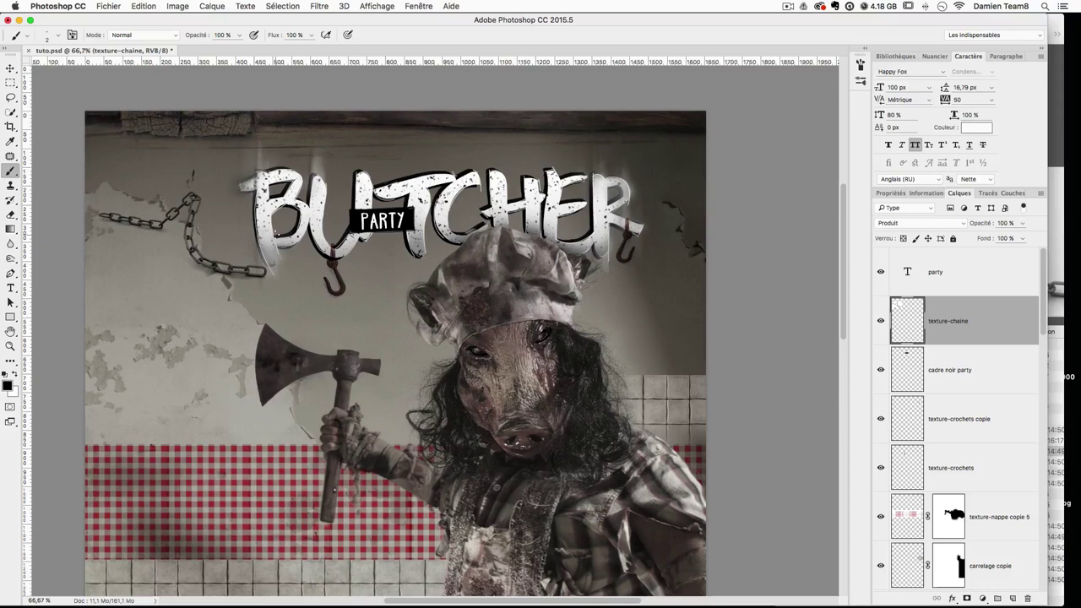
# Step: Rotate the chain to about -59° and move it into the poster's upper-left corner over the wooden beam
pyautogui.click(10, 82)
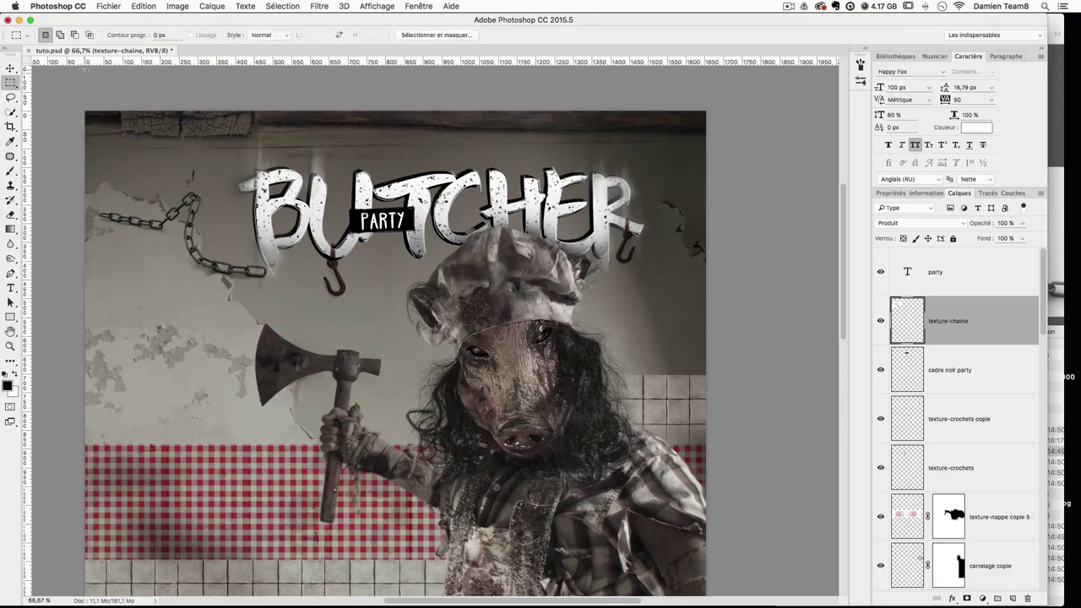
pyautogui.press('super+t')
pyautogui.moveTo(460, 266); pyautogui.dragTo(371, 68)
pyautogui.moveTo(358, 86); pyautogui.dragTo(353, 108)
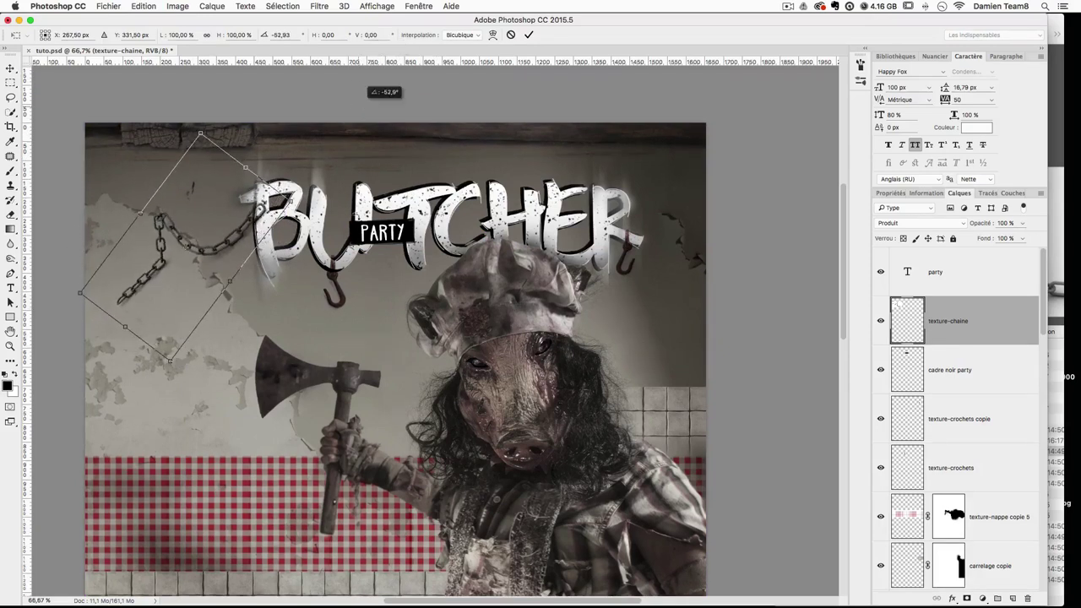
pyautogui.moveTo(205, 304); pyautogui.dragTo(180, 143)
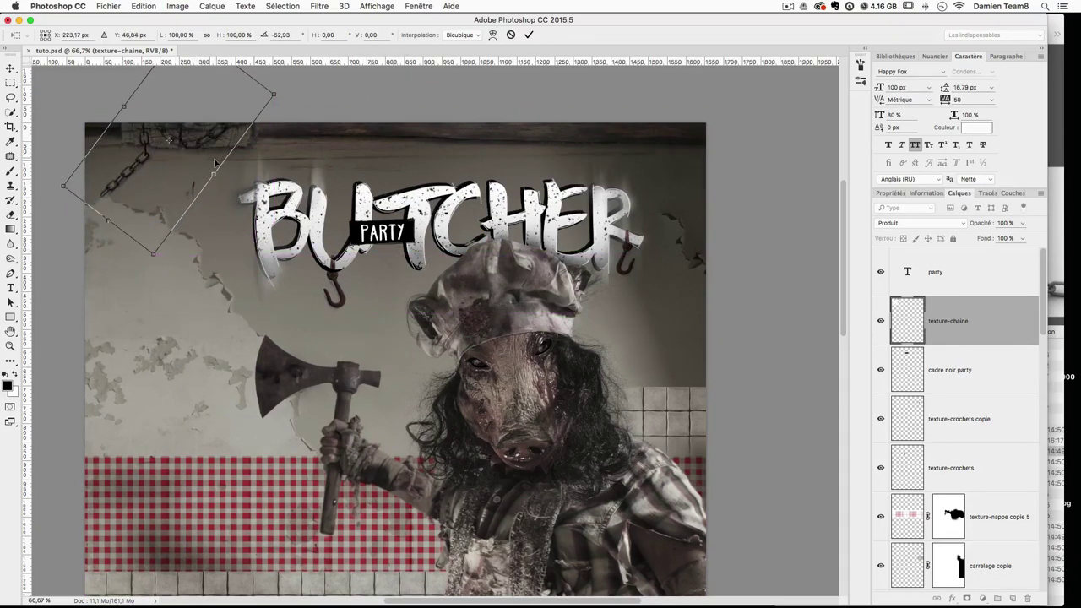
pyautogui.moveTo(217, 238)
pyautogui.mouseDown()
pyautogui.moveTo(201, 245)
pyautogui.moveTo(228, 232)
pyautogui.mouseUp()
pyautogui.moveTo(160, 203)
pyautogui.mouseDown()
pyautogui.moveTo(134, 229)
pyautogui.moveTo(145, 195)
pyautogui.mouseUp()
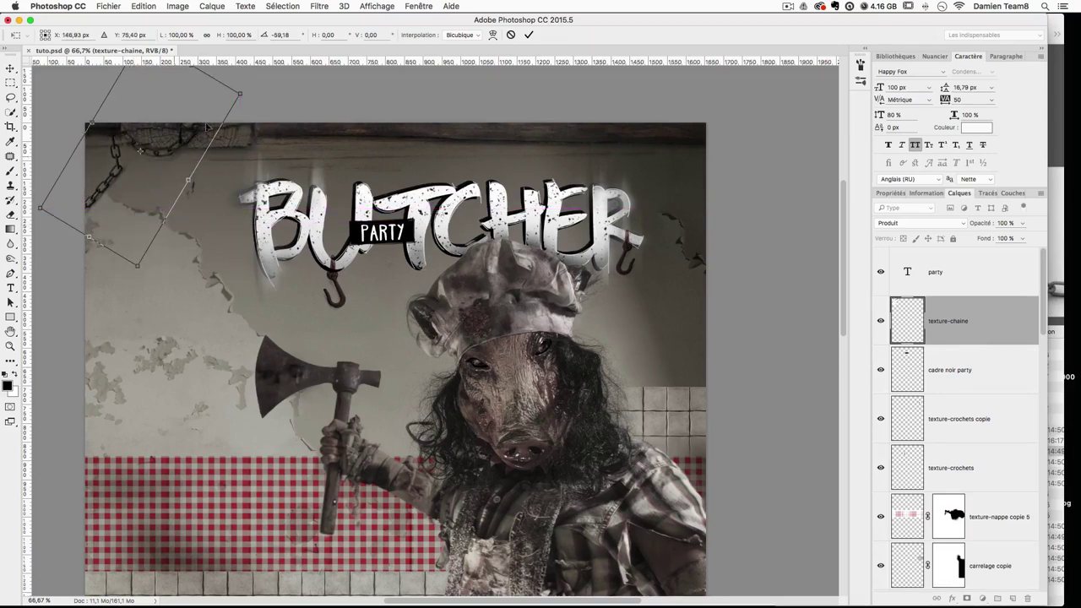
# Step: Scale the chain down to about 75% and nudge it sideways so it hangs from the beam to the poster's left edge
pyautogui.moveTo(239, 91); pyautogui.dragTo(179, 144)
pyautogui.moveTo(215, 110); pyautogui.dragTo(202, 114)
pyautogui.press('Left')
pyautogui.press('Left')
pyautogui.press('Left')
pyautogui.press('Left')
pyautogui.press('Left')
pyautogui.press('Left')
pyautogui.press('Left')
pyautogui.press('Left')
pyautogui.press('Left')
pyautogui.press('Left')
pyautogui.press('Left')
pyautogui.press('Left')
pyautogui.press('Left')
pyautogui.press('Left')
pyautogui.press('Left')
pyautogui.press('Left')
pyautogui.press('Left')
pyautogui.press('Left')
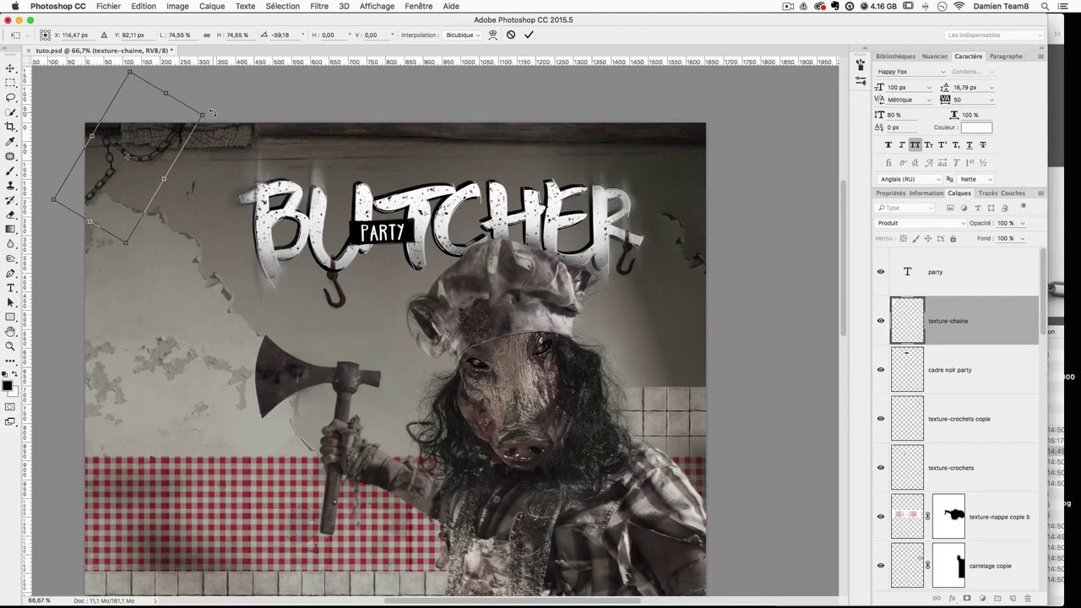
pyautogui.press('Right')
pyautogui.press('Right')
pyautogui.press('Right')
pyautogui.press('Right')
pyautogui.press('Right')
pyautogui.press('Right')
pyautogui.press('Right')
pyautogui.press('Right')
pyautogui.press('Right')
pyautogui.press('Return')
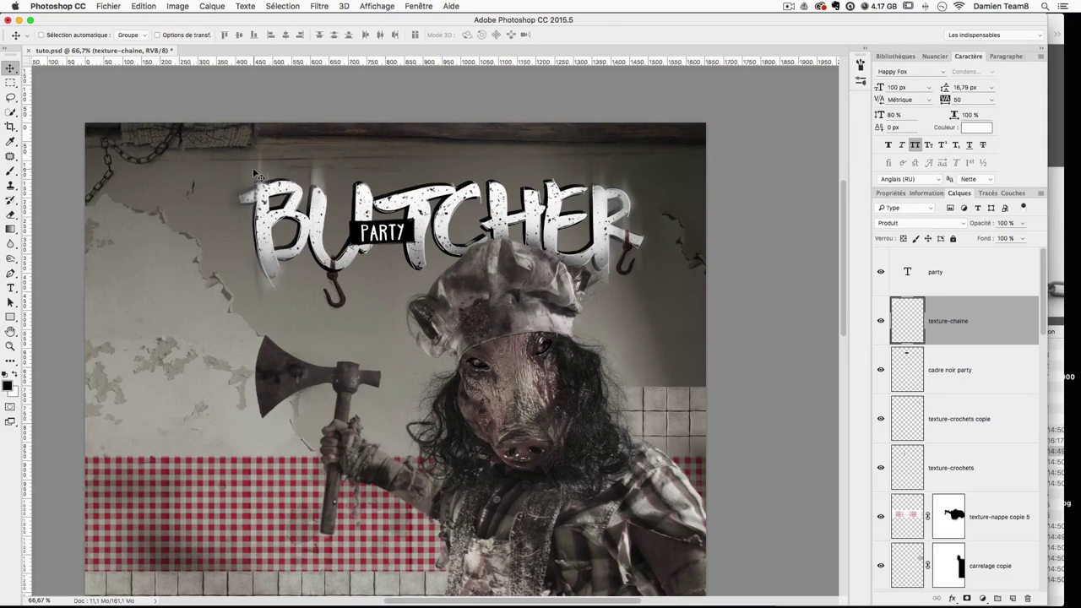
# Step: Darken the chain with Levels, setting the midtones to 0,80 and raising the black input slightly
pyautogui.press('super+;')
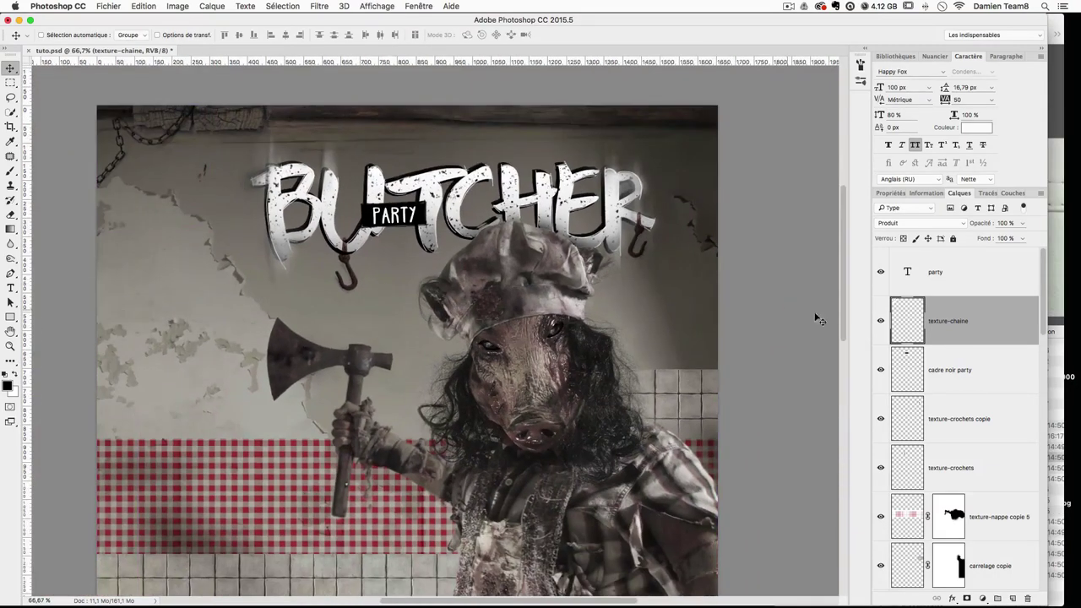
pyautogui.press('super+l')
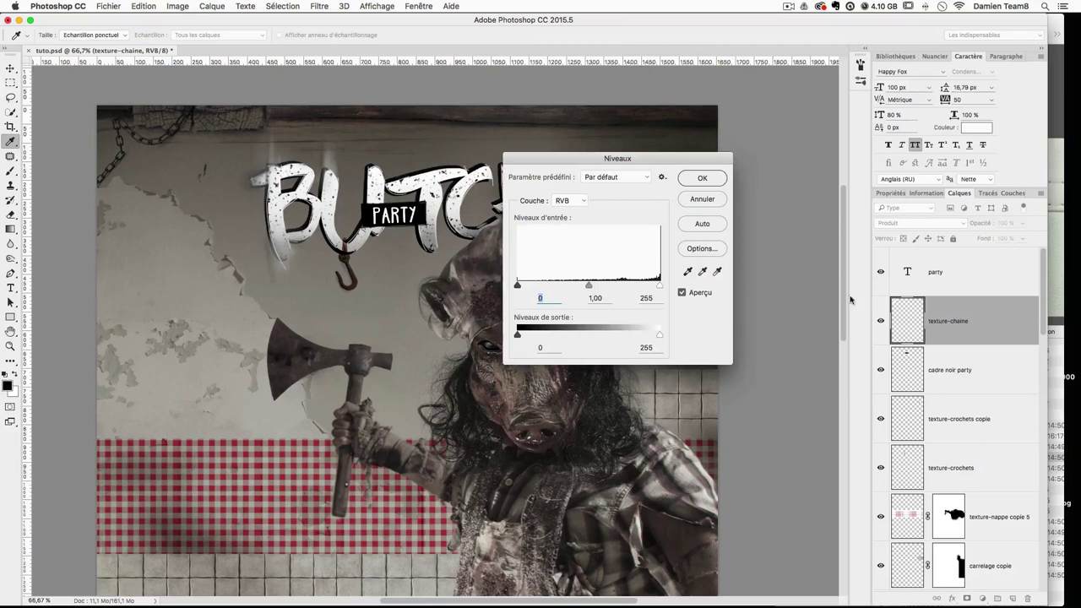
pyautogui.moveTo(585, 287); pyautogui.dragTo(599, 287)
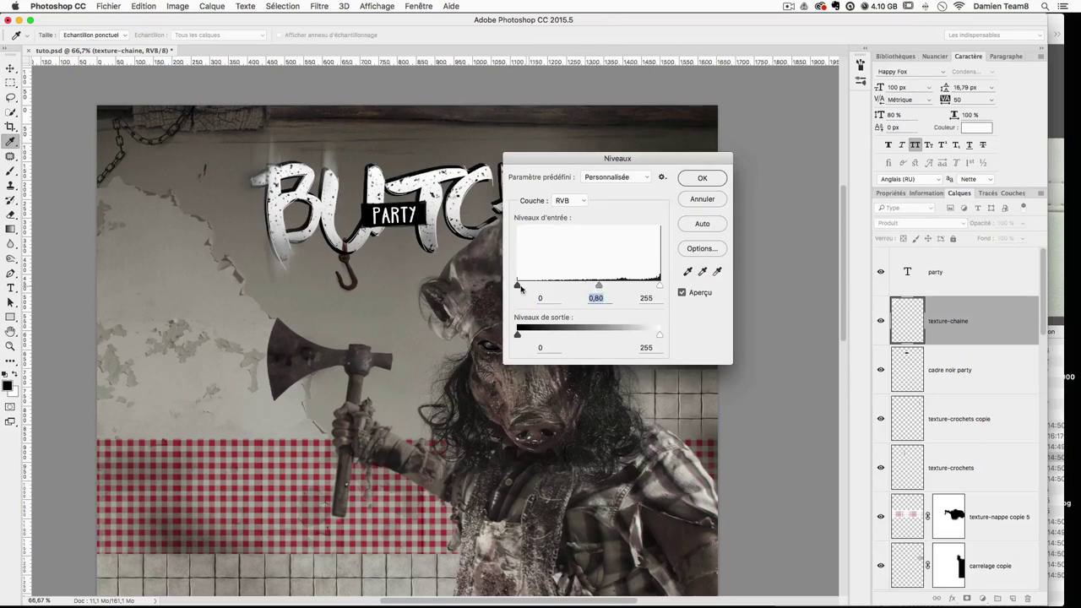
pyautogui.click(529, 286)
pyautogui.press('Return')
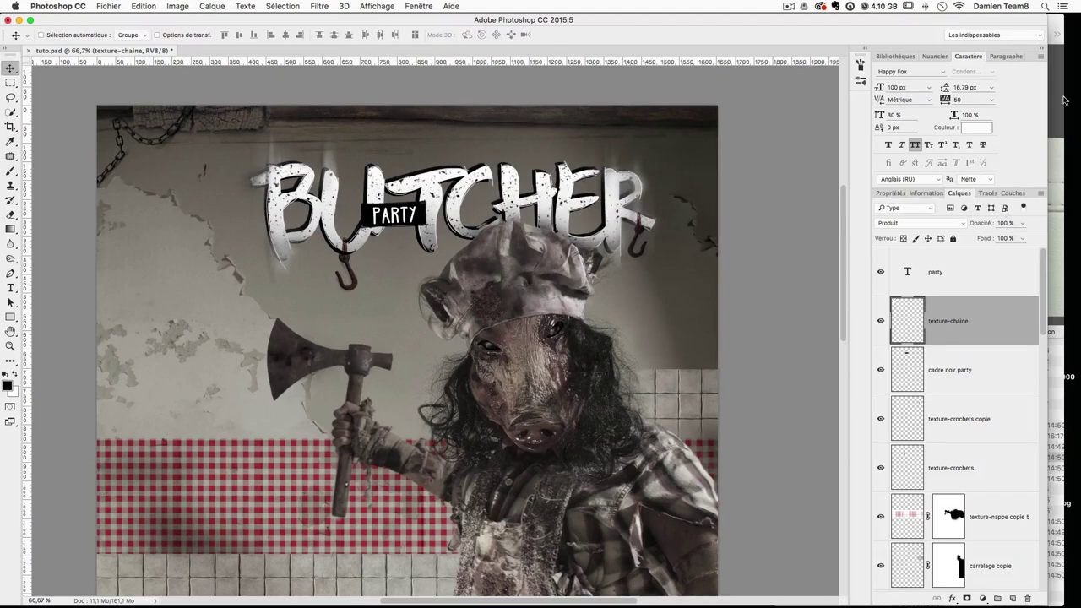
# Step: Switch to Finder and preview the images in the "images et textures" folder to choose another texture for the poster
pyautogui.click(1063, 100)
pyautogui.click(935, 415)
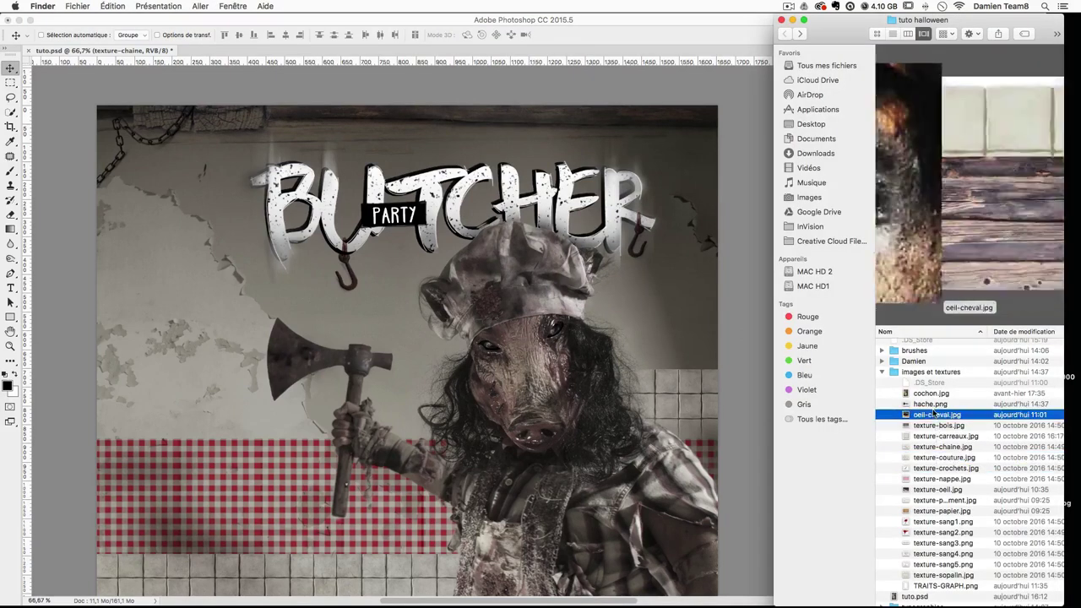
pyautogui.press('Down')
pyautogui.press('Down')
pyautogui.press('Down')
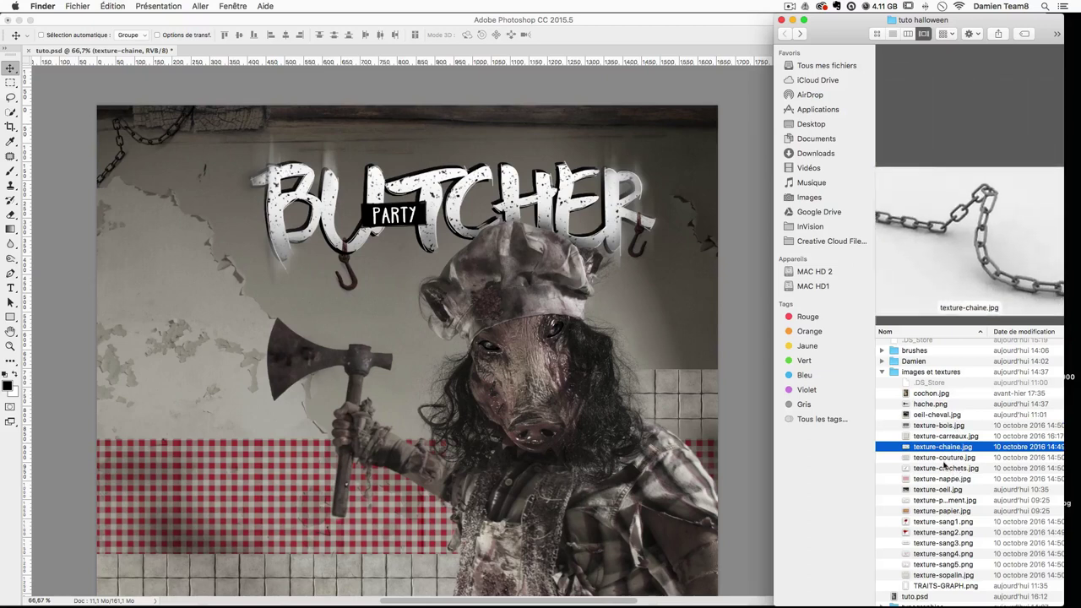
pyautogui.press('Up')
pyautogui.click(955, 448)
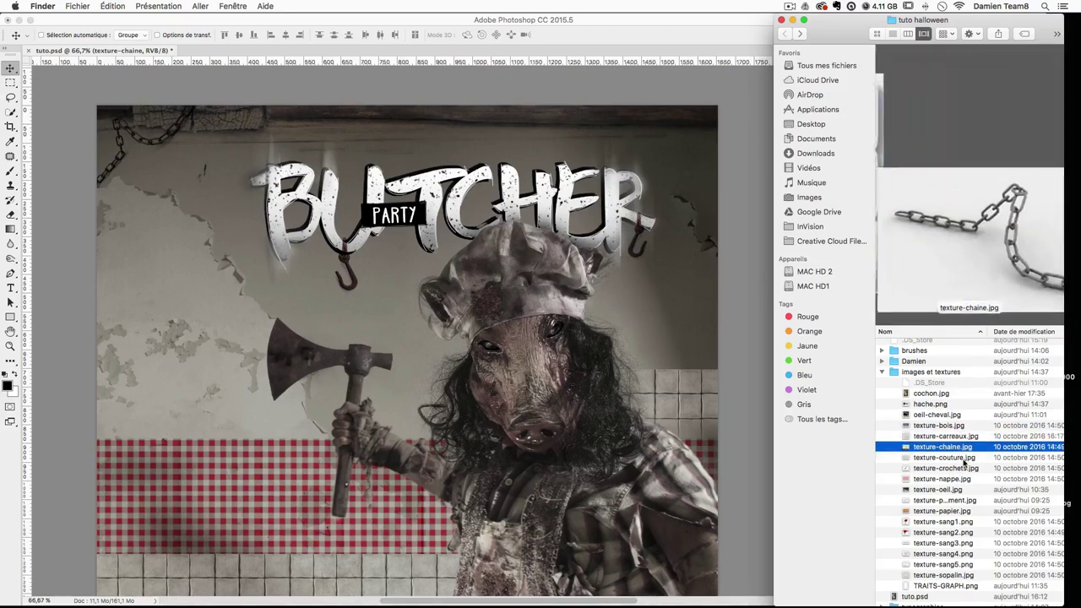
pyautogui.click(968, 468)
pyautogui.click(969, 458)
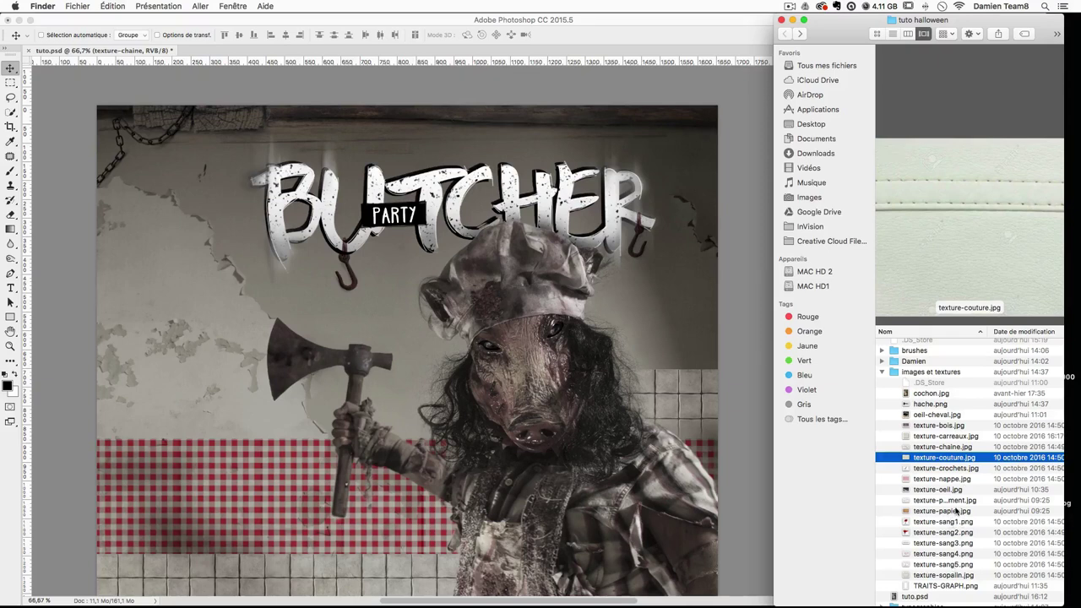
pyautogui.click(955, 511)
pyautogui.click(956, 501)
pyautogui.click(955, 493)
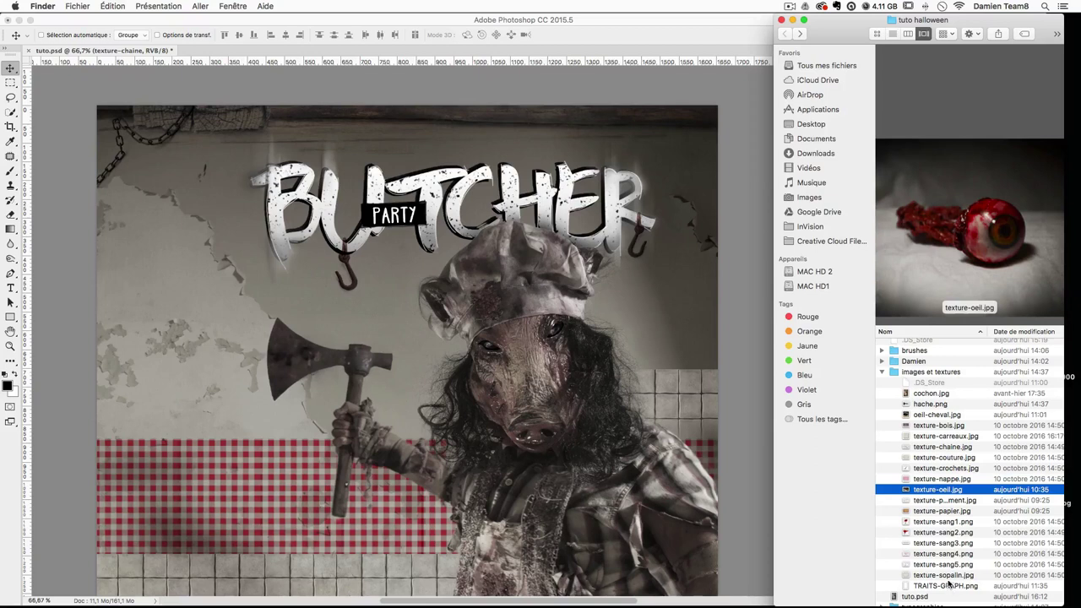
# Step: Place texture-sopalin.jpg in the poster, scaled down to about 7% beside the axe
pyautogui.click(943, 576)
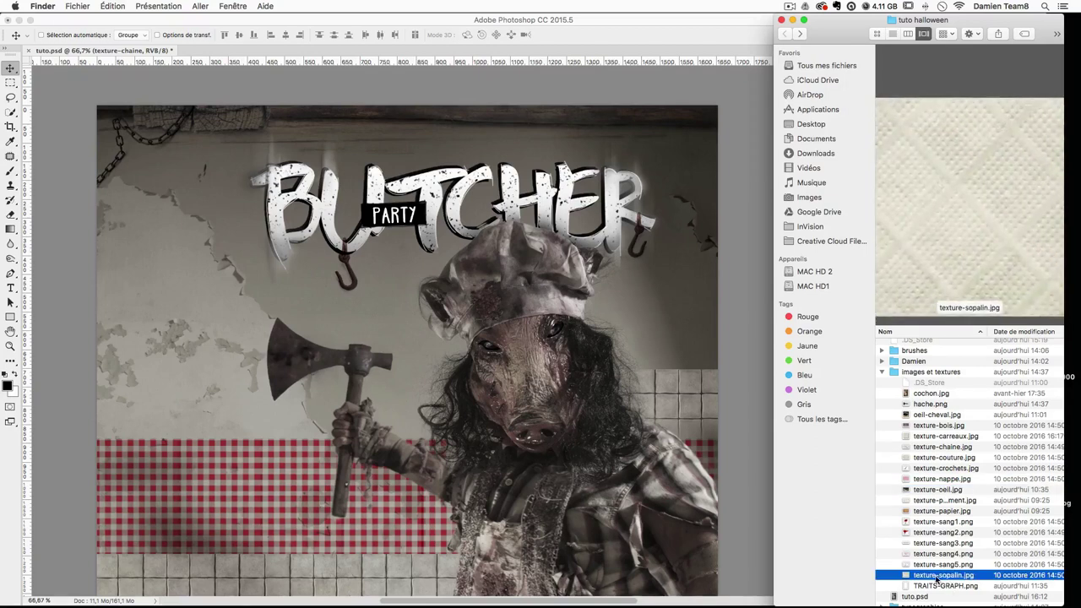
pyautogui.moveTo(936, 579); pyautogui.dragTo(420, 313)
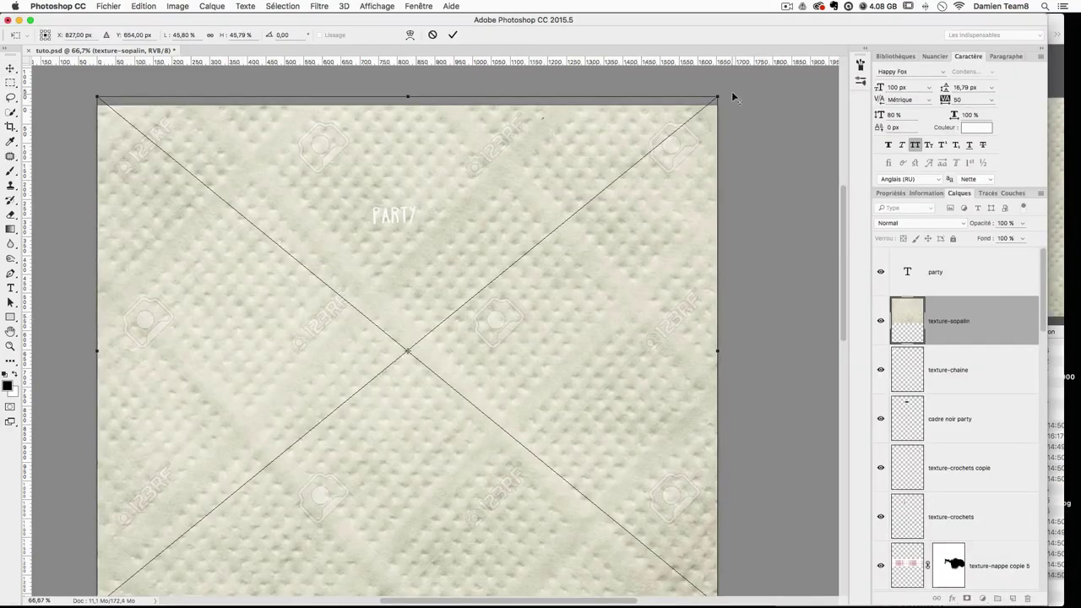
pyautogui.moveTo(714, 99); pyautogui.dragTo(453, 321)
pyautogui.press('Return')
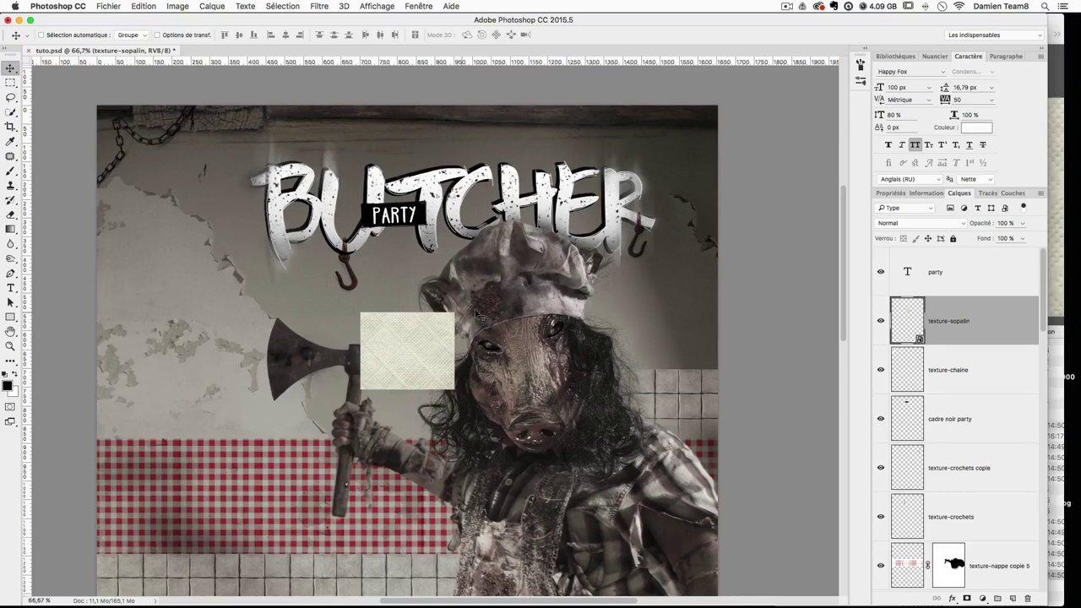
# Step: Set the "texture-sopalin" layer to Produit and lay it and a duplicate side by side on the left wall just above the tablecloth
pyautogui.click(917, 224)
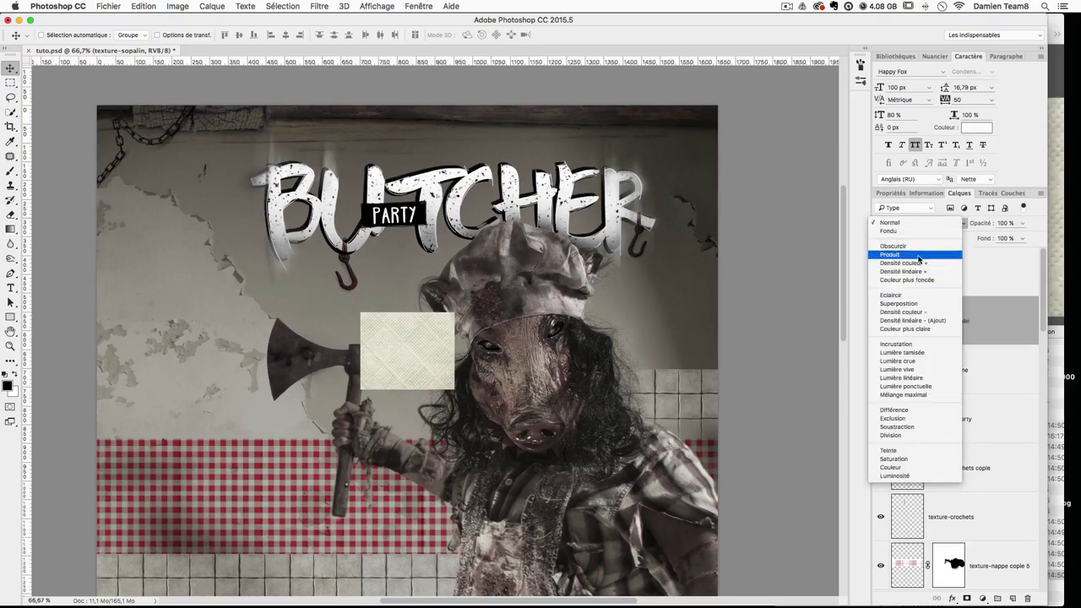
pyautogui.moveTo(401, 325); pyautogui.dragTo(267, 390)
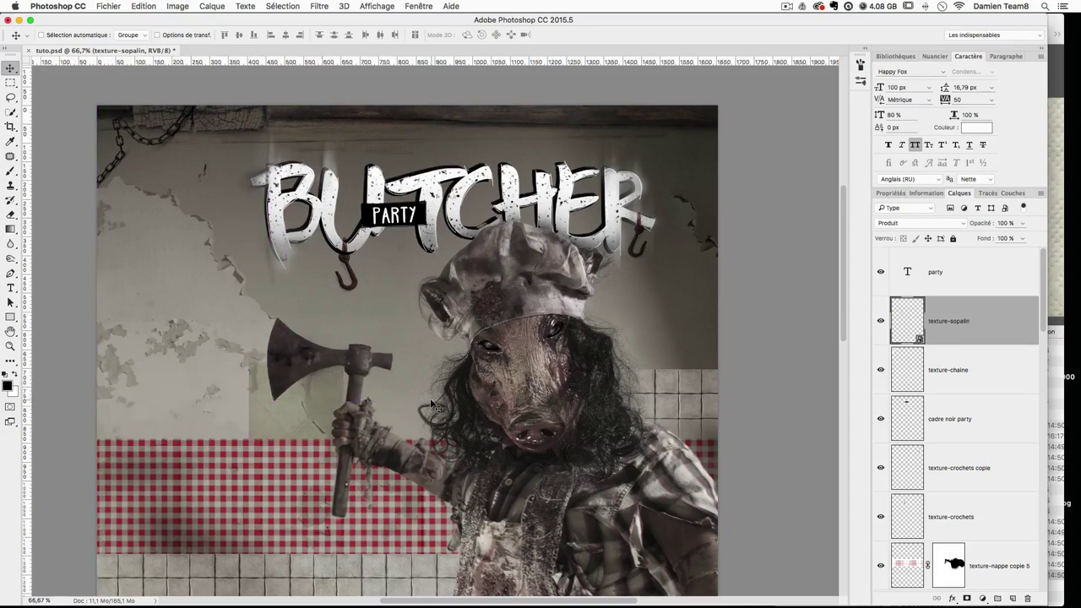
pyautogui.moveTo(395, 391); pyautogui.dragTo(354, 374)
pyautogui.moveTo(346, 371); pyautogui.dragTo(289, 391)
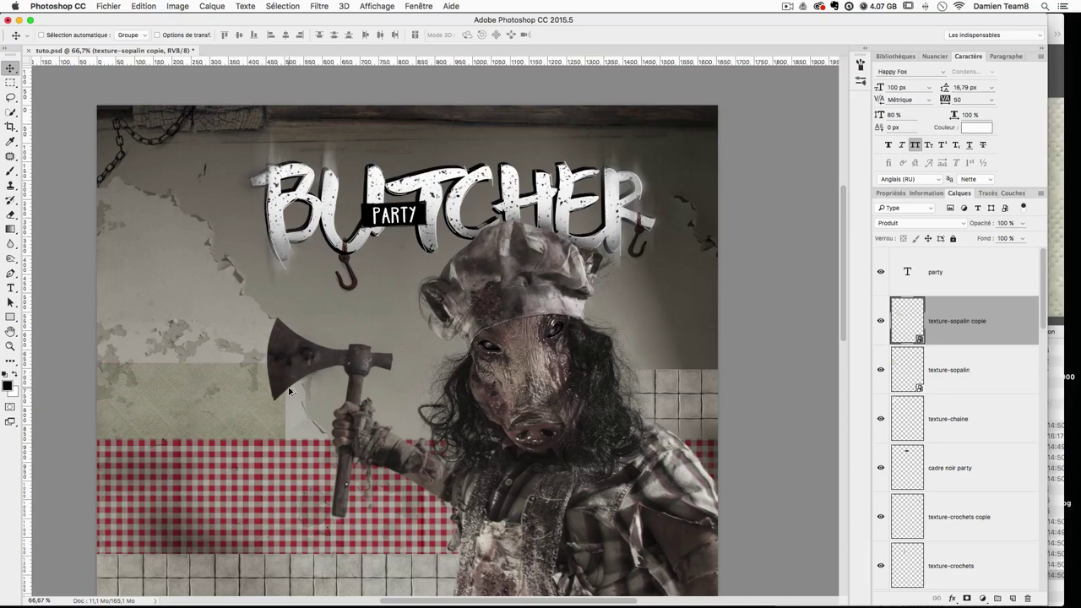
pyautogui.press('super+t')
pyautogui.press('Escape')
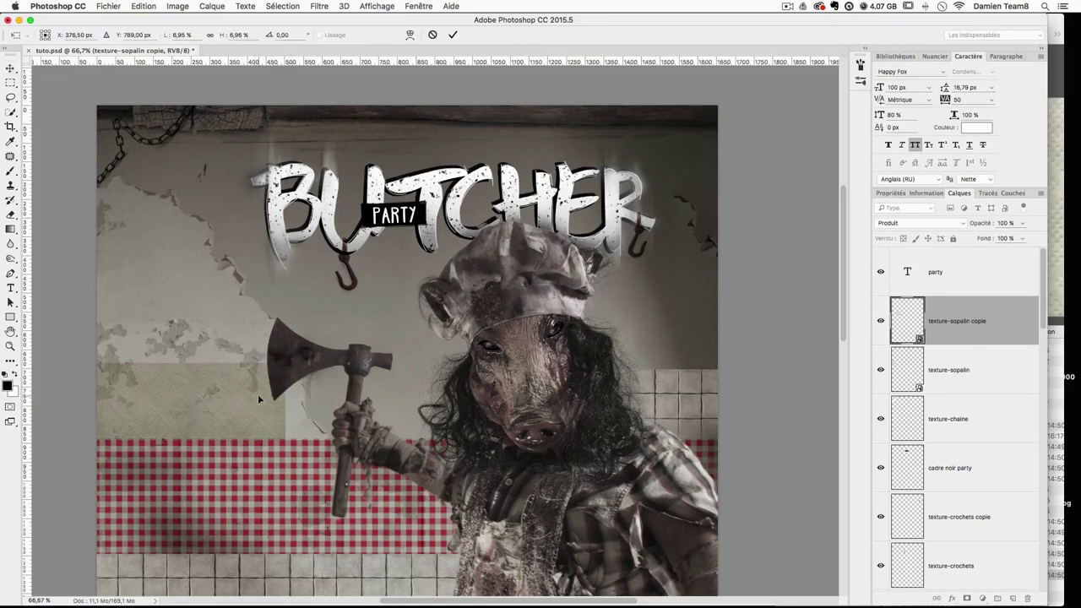
# Step: Mirror the second paper-towel tile, "texture-sopalin copie", horizontally beside the first tile on the wall
pyautogui.press('super+z')
pyautogui.keyDown('alt'); pyautogui.moveTo(207, 391); pyautogui.dragTo(301, 391); pyautogui.keyUp('alt')
pyautogui.press('super+t')
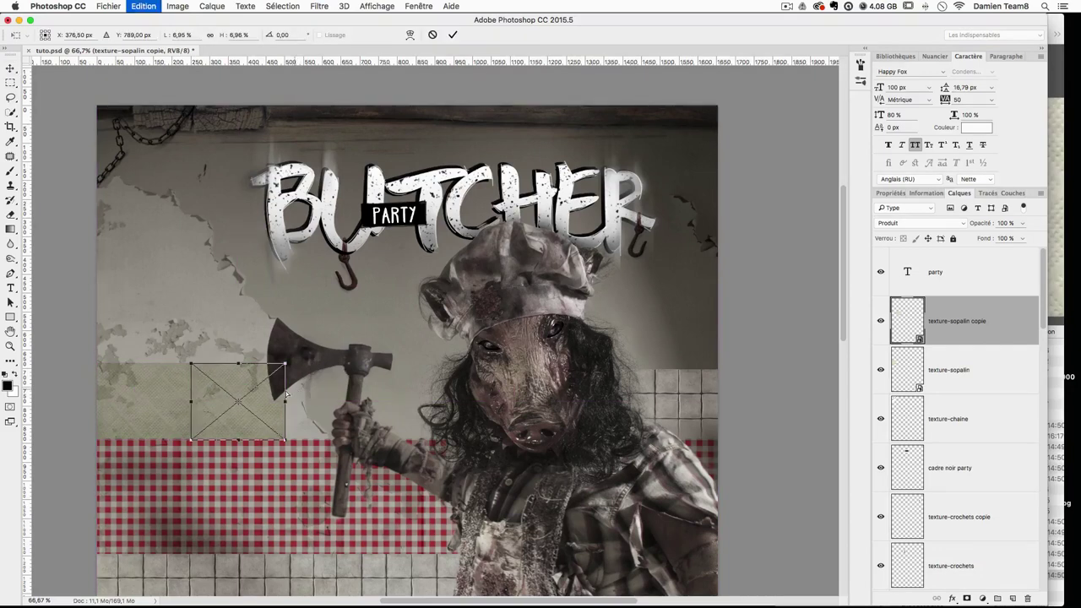
pyautogui.rightClick(245, 391)
pyautogui.click(451, 525)
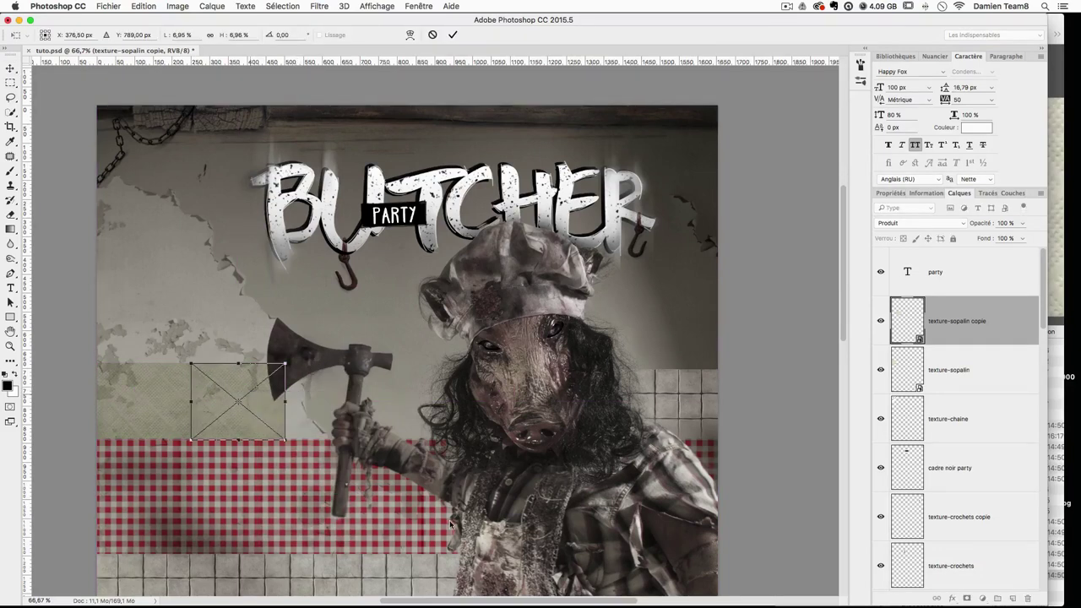
pyautogui.press('Return')
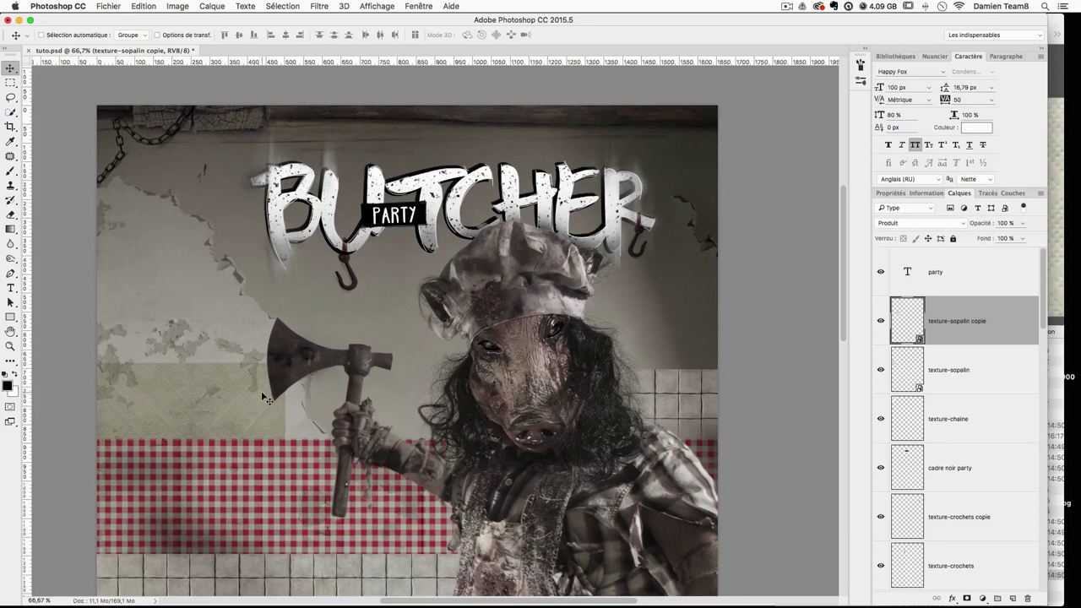
# Step: Duplicate the mirrored paper-towel tile onto the wall beneath the axe head and flip the duplicate horizontally to continue the strip
pyautogui.keyDown('alt'); pyautogui.moveTo(250, 399); pyautogui.dragTo(372, 407); pyautogui.keyUp('alt')
pyautogui.press('super+t')
pyautogui.rightClick(365, 398)
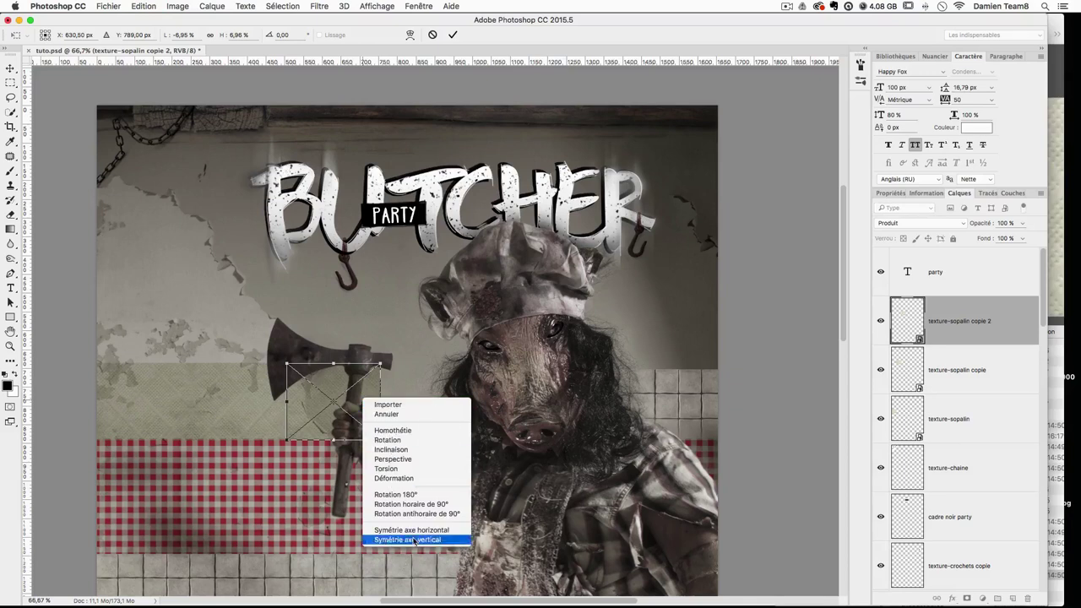
pyautogui.click(417, 531)
pyautogui.press('Return')
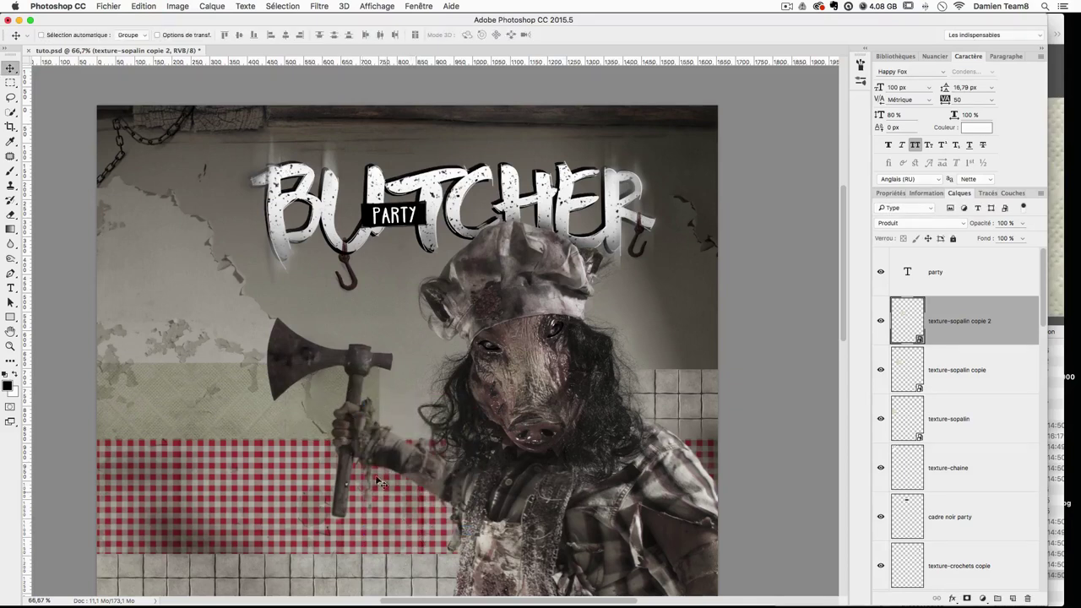
# Step: Add a fourth paper-towel tile between the axe and the character's hair, mirrored against the neighbouring tile
pyautogui.keyDown('alt'); pyautogui.moveTo(361, 415); pyautogui.dragTo(463, 425); pyautogui.keyUp('alt')
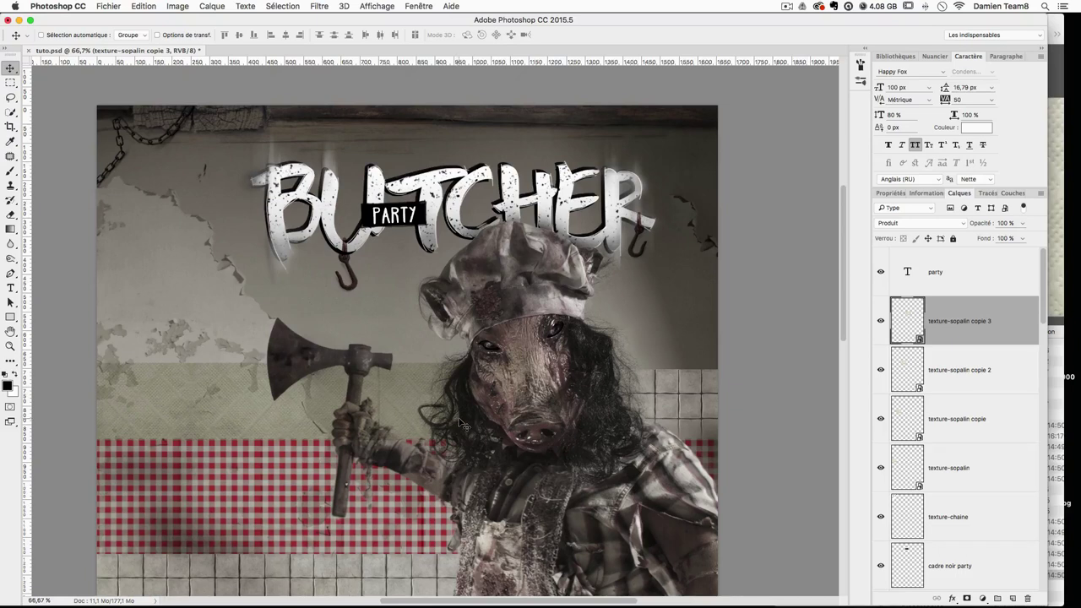
pyautogui.press('super+t')
pyautogui.rightClick(490, 419)
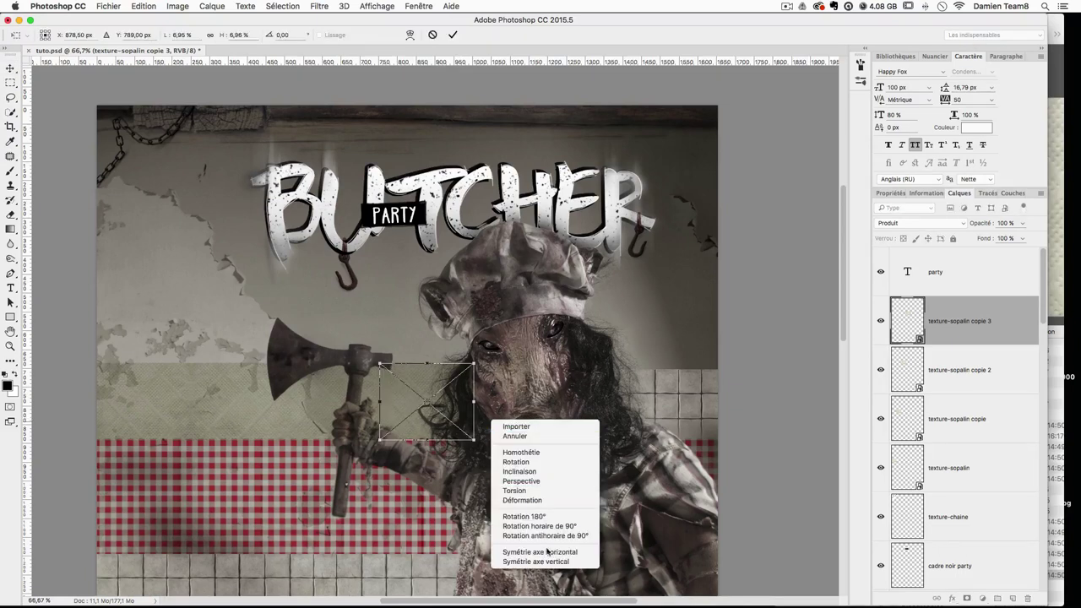
pyautogui.click(551, 562)
pyautogui.press('Return')
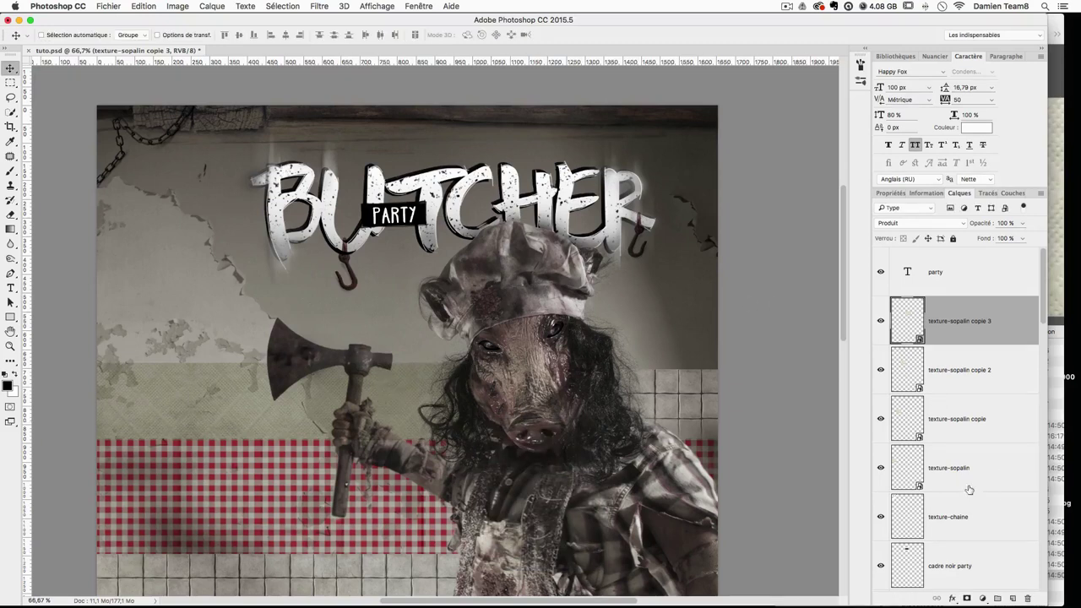
# Step: Merge the four texture-sopalin layers into one and set the merged layer's blending mode to Produit
pyautogui.keyDown('shift'); pyautogui.click(978, 481); pyautogui.keyUp('shift')
pyautogui.rightClick(994, 477)
pyautogui.click(908, 448)
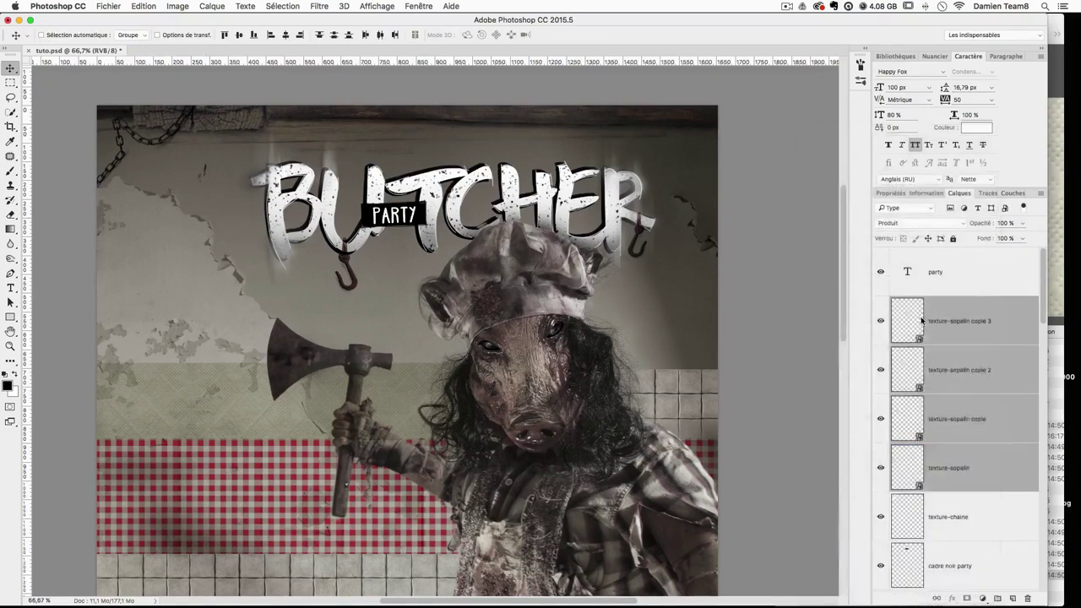
pyautogui.click(921, 223)
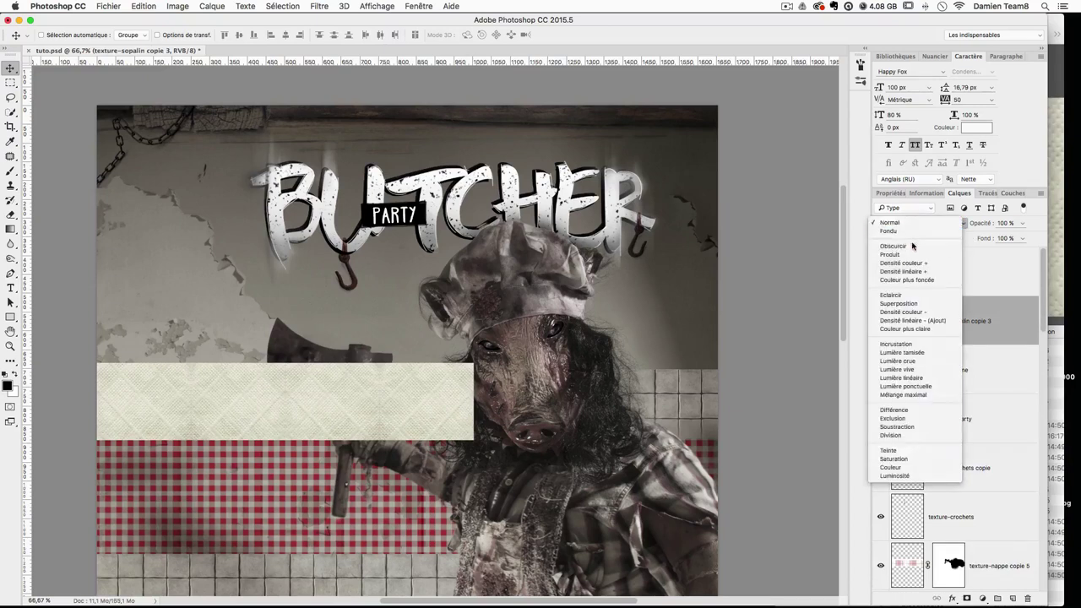
pyautogui.click(911, 260)
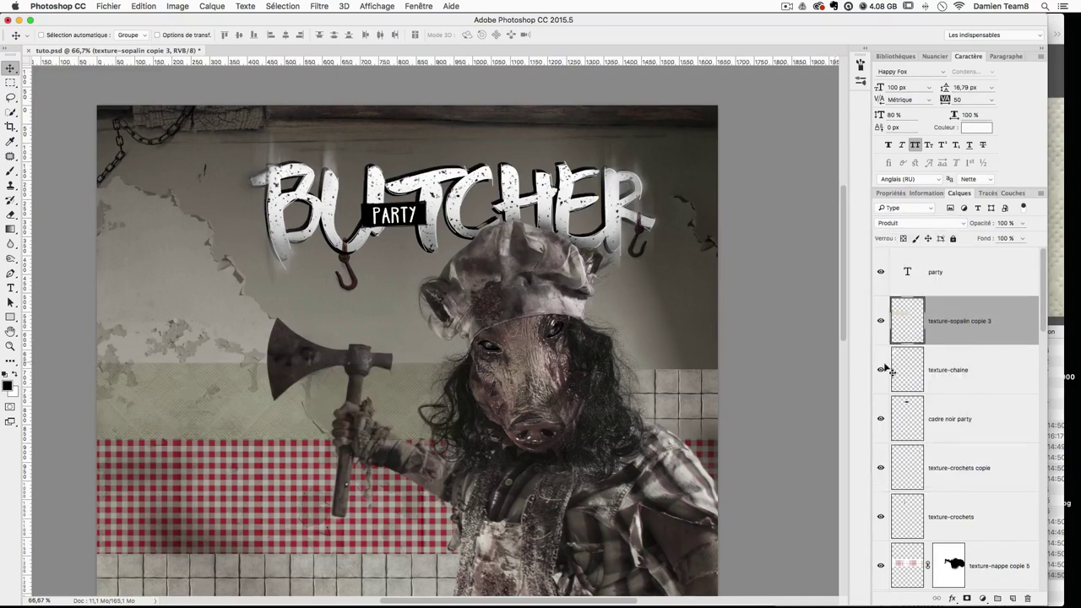
# Step: Add a layer mask to the merged paper-towel layer and brush the texture off the hand and axe handle at size 80
pyautogui.click(968, 599)
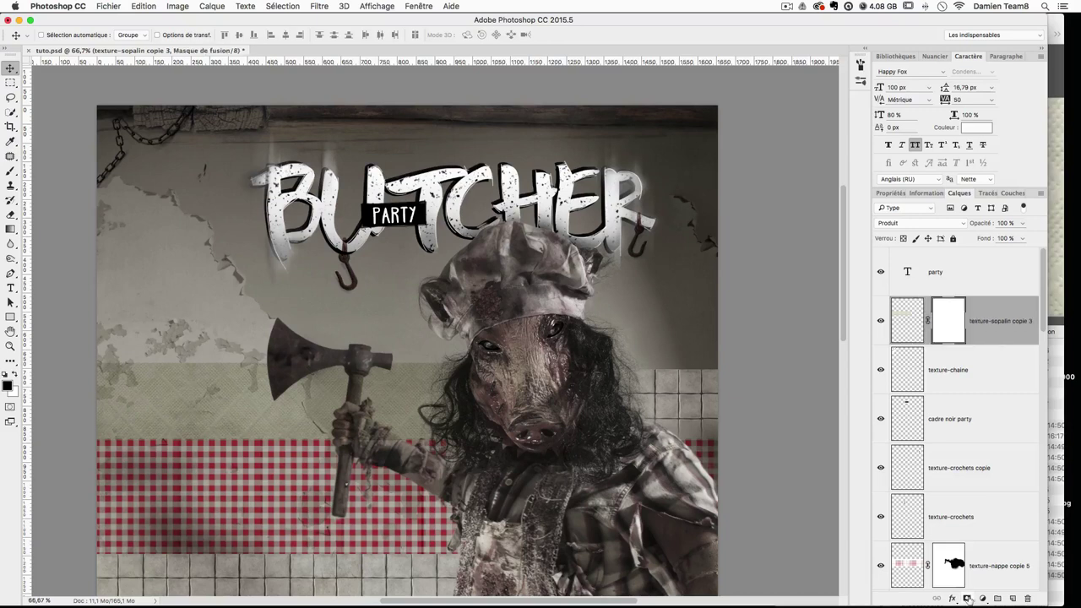
pyautogui.click(12, 171)
pyautogui.moveTo(375, 410)
pyautogui.mouseDown()
pyautogui.moveTo(346, 441)
pyautogui.moveTo(352, 420)
pyautogui.moveTo(354, 432)
pyautogui.mouseUp()
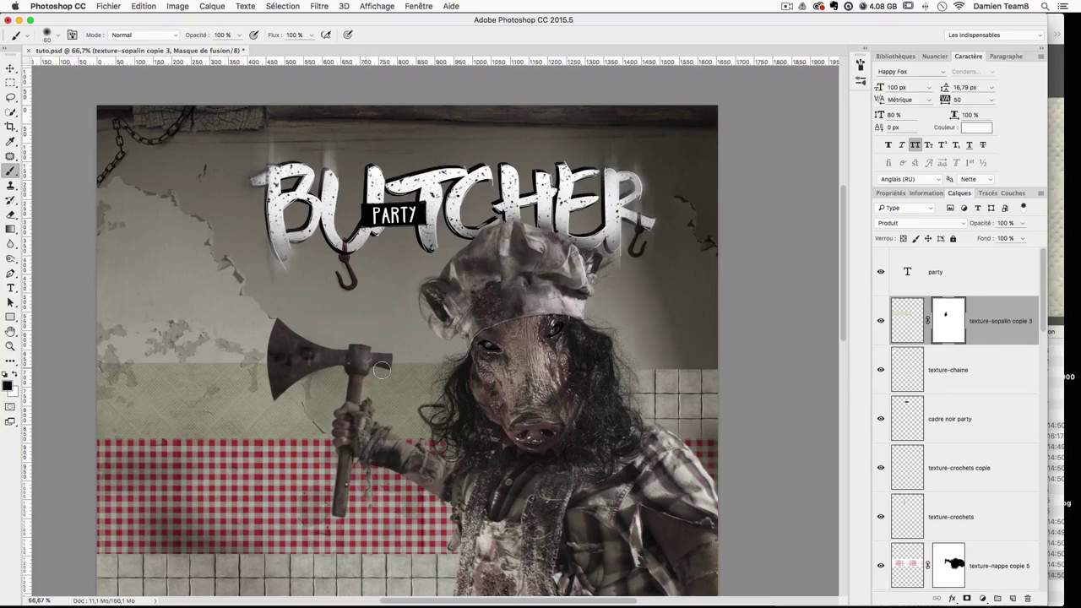
# Step: Refine the paper-towel mask around the axe handle, fist and wrapped forearm with a black brush of size 33
pyautogui.press('super+plus')
pyautogui.press('super+plus')
pyautogui.moveTo(393, 470); pyautogui.dragTo(478, 397)
pyautogui.press('super+z')
pyautogui.moveTo(403, 427); pyautogui.dragTo(487, 317)
pyautogui.moveTo(411, 348); pyautogui.dragTo(411, 350)
pyautogui.moveTo(366, 312); pyautogui.dragTo(355, 432)
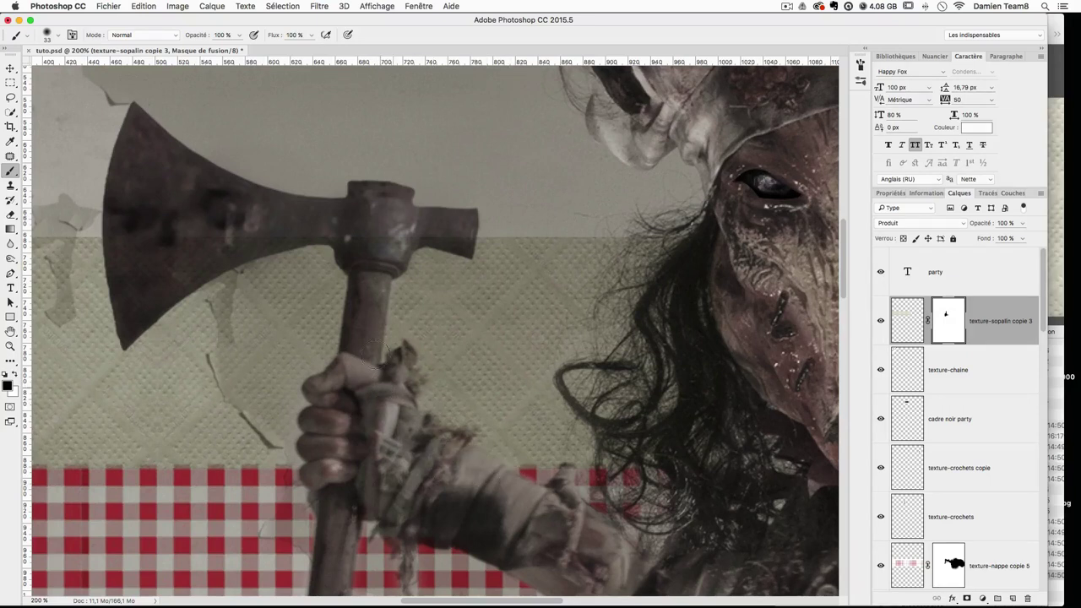
# Step: Set the brush opacity to 37 % and paint the texture-sopalin copie 3 mask to clear the paper-towel texture over the hand and axe
pyautogui.click(240, 36)
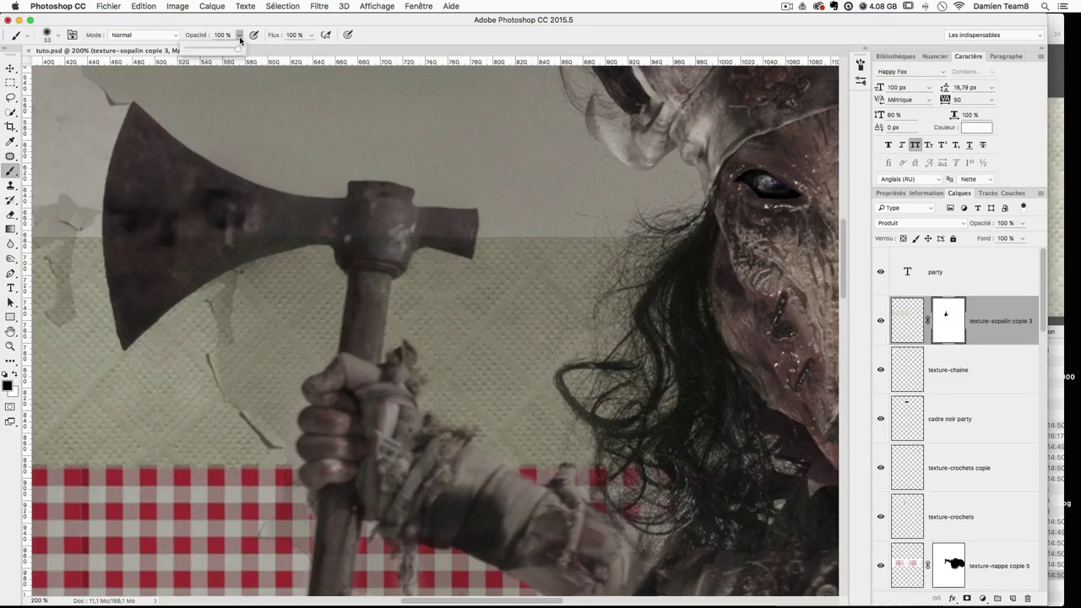
pyautogui.click(448, 458)
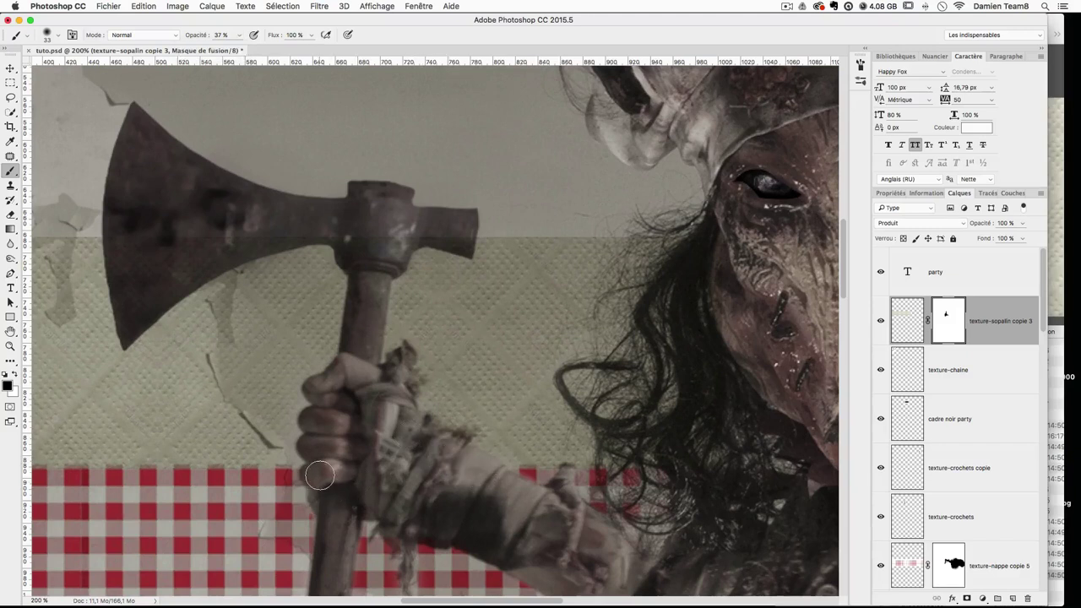
pyautogui.click(357, 239)
pyautogui.moveTo(456, 232)
pyautogui.mouseDown()
pyautogui.moveTo(473, 230)
pyautogui.moveTo(251, 226)
pyautogui.moveTo(152, 244)
pyautogui.moveTo(120, 236)
pyautogui.moveTo(149, 272)
pyautogui.moveTo(164, 267)
pyautogui.mouseUp()
pyautogui.moveTo(191, 231)
pyautogui.mouseDown()
pyautogui.moveTo(163, 260)
pyautogui.moveTo(271, 221)
pyautogui.moveTo(163, 272)
pyautogui.moveTo(120, 258)
pyautogui.moveTo(121, 233)
pyautogui.moveTo(129, 289)
pyautogui.mouseUp()
pyautogui.rightClick(160, 274)
pyautogui.click(147, 244)
pyautogui.moveTo(193, 234); pyautogui.dragTo(181, 236)
# Step: Load the hache layer's outline as a selection, mask texture-sopalin copie 3 over the axe head, and deselect
pyautogui.scroll(-5, 965, 476)
pyautogui.scroll(-5, 964, 477)
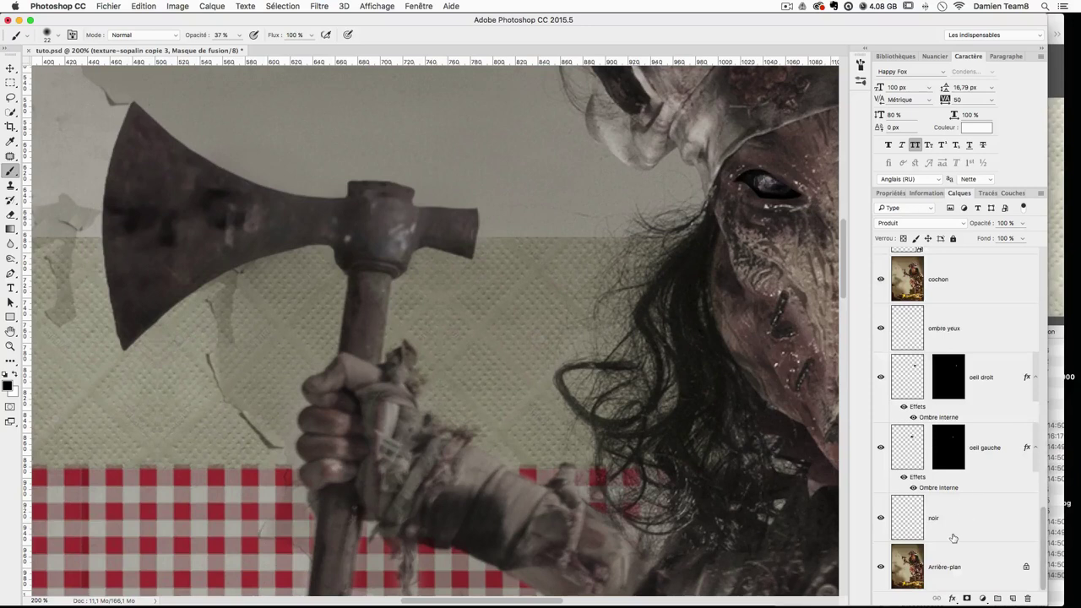
pyautogui.scroll(5, 953, 538)
pyautogui.keyDown('super'); pyautogui.click(910, 412); pyautogui.keyUp('super')
pyautogui.scroll(10, 916, 372)
pyautogui.click(918, 331)
pyautogui.press('super+d')
# Step: Switch to the Finder and place texture-couture.jpg in the poster, scaled to about 24 % over the paper-towel strip behind the axe
pyautogui.press('super+minus')
pyautogui.press('super+minus')
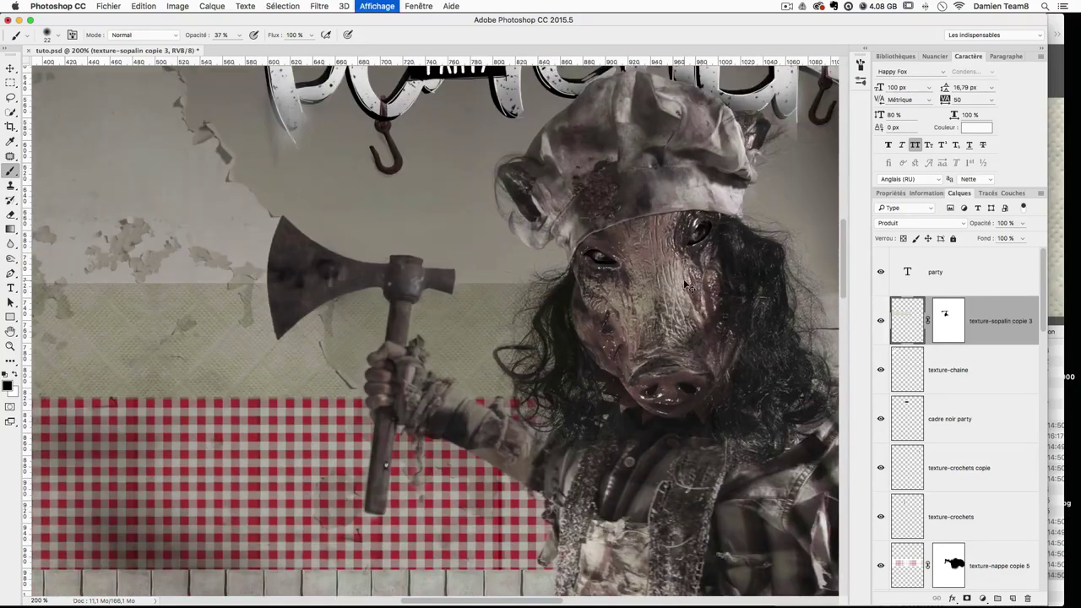
pyautogui.press('super+plus')
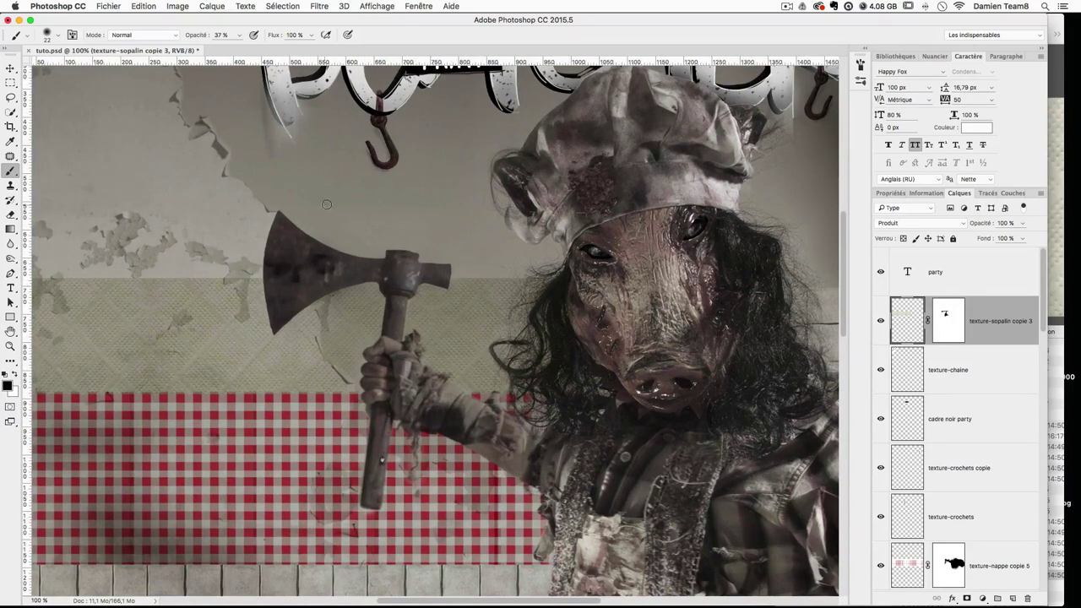
pyautogui.press('v')
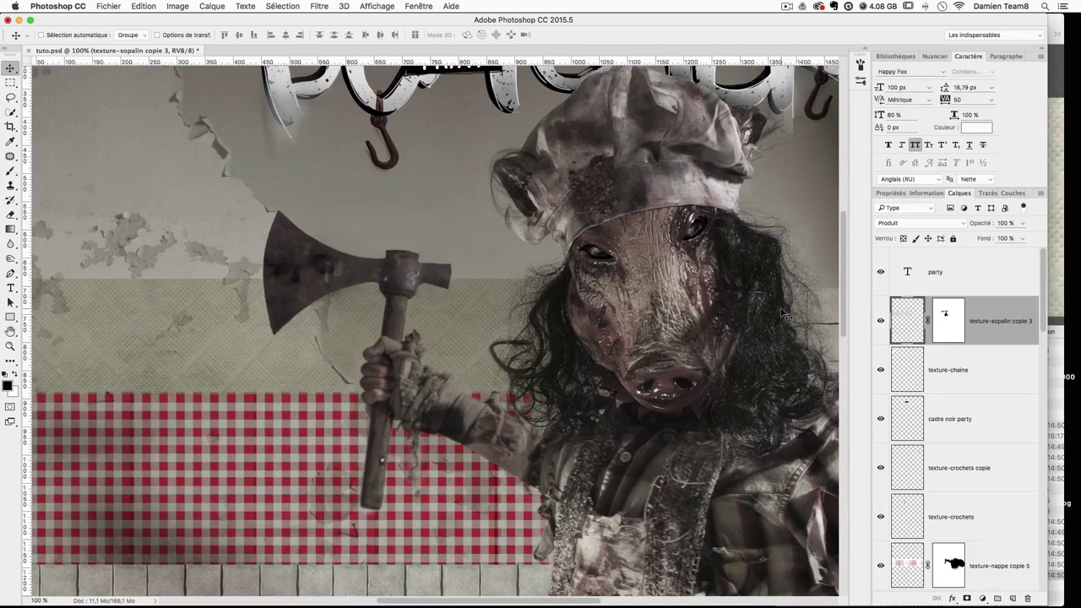
pyautogui.click(1055, 236)
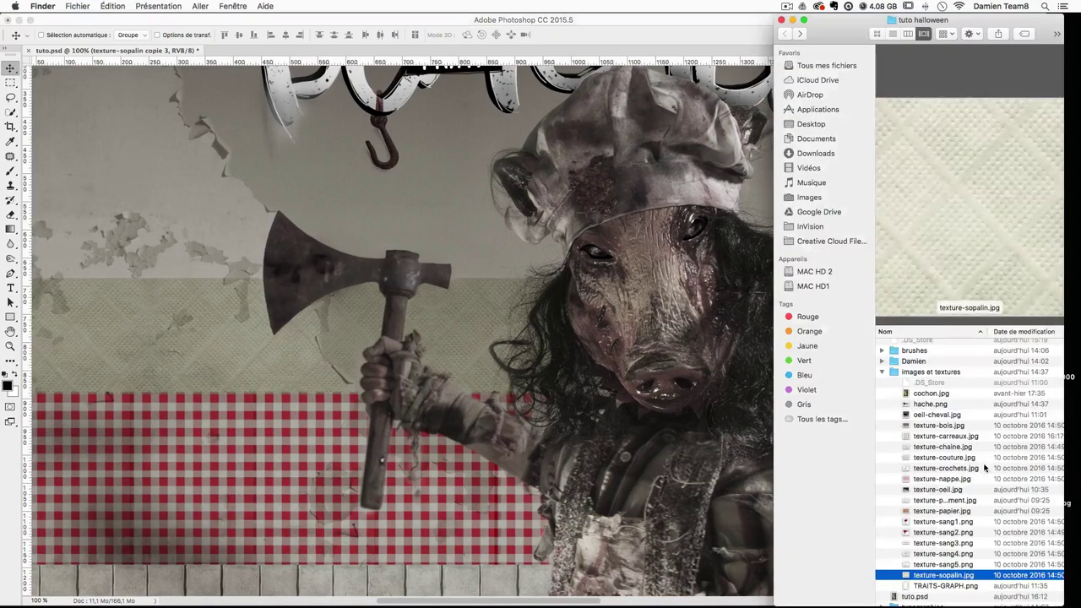
pyautogui.moveTo(943, 446); pyautogui.dragTo(155, 309)
pyautogui.moveTo(681, 172); pyautogui.dragTo(494, 287)
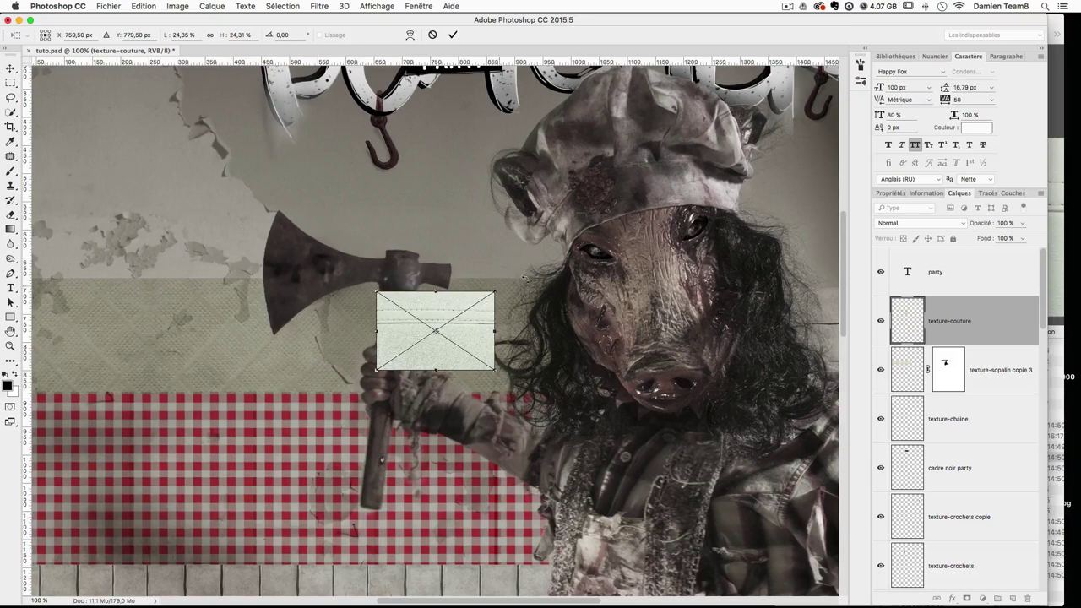
pyautogui.moveTo(423, 340); pyautogui.dragTo(109, 315)
pyautogui.press('Return')
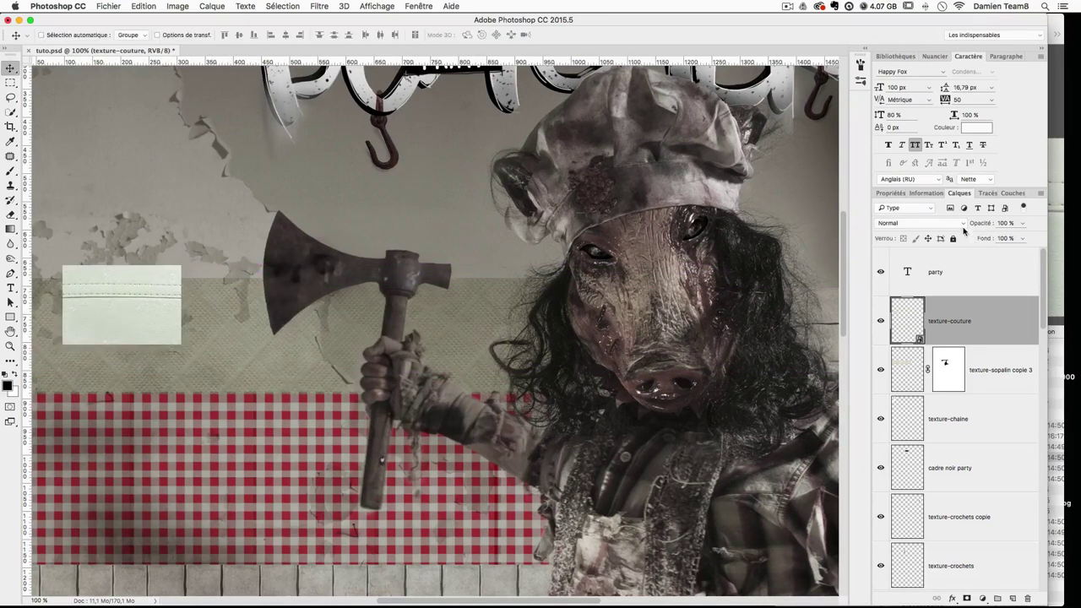
# Step: Set the small texture-couture layer's blending mode to Produit, nudge it upward, and rasterize it
pyautogui.click(921, 223)
pyautogui.click(907, 255)
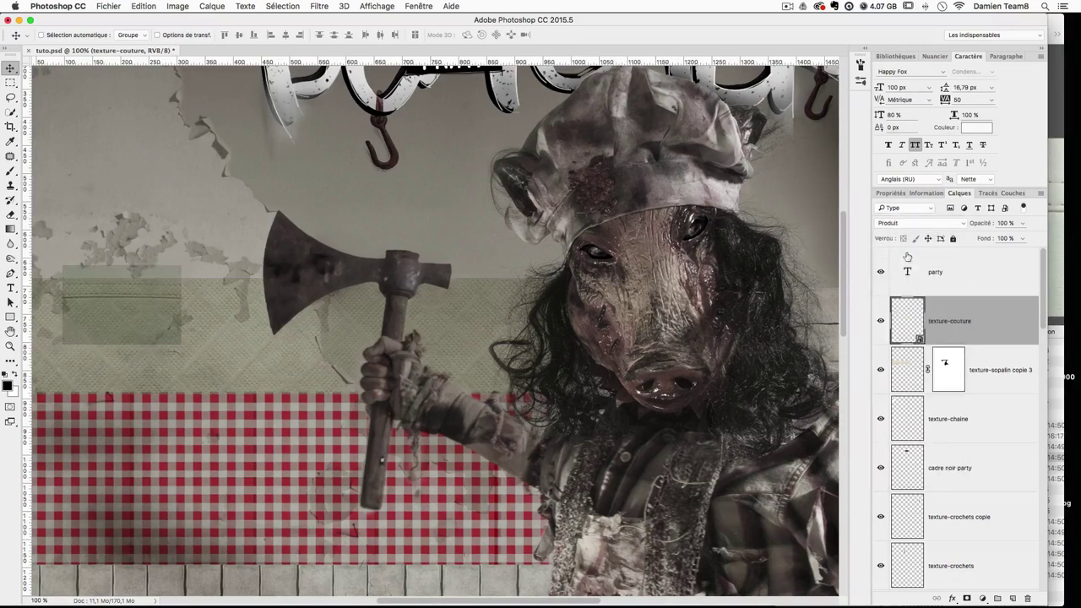
pyautogui.moveTo(200, 286); pyautogui.dragTo(202, 280)
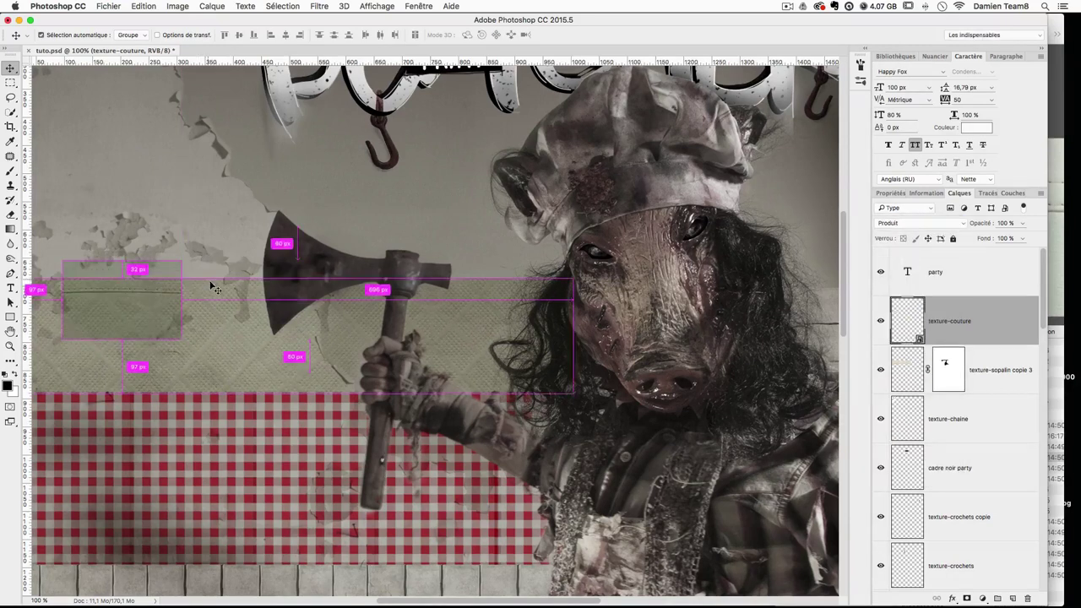
pyautogui.press('super+t')
pyautogui.press('Return')
pyautogui.rightClick(973, 323)
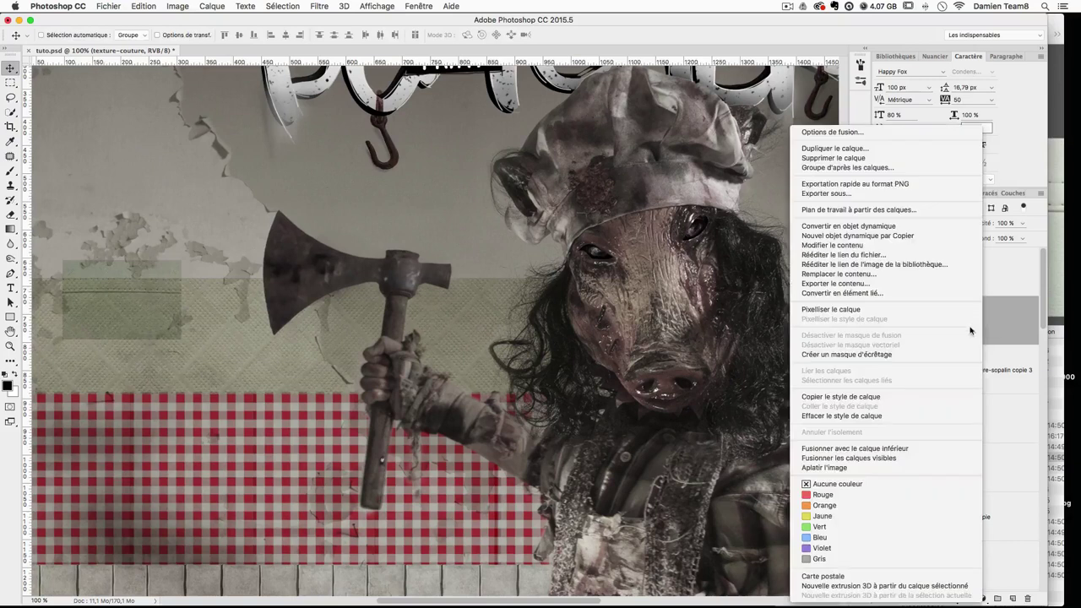
pyautogui.click(844, 309)
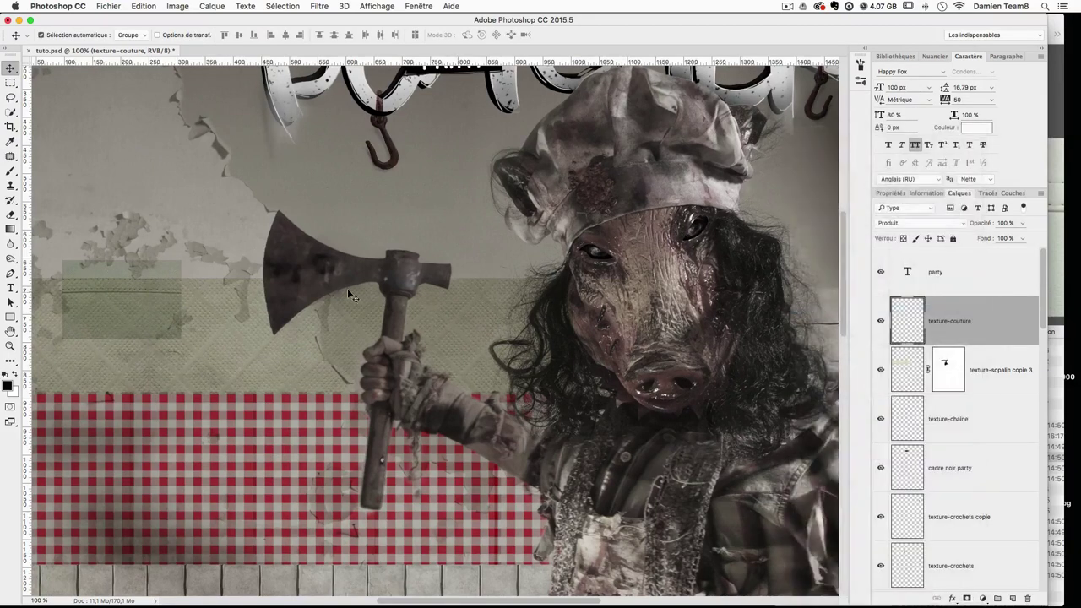
# Step: Flip the small stitching texture vertically and move it up to the wall's outer edge
pyautogui.hotkey('ctrl', 't')
pyautogui.rightClick(182, 301)
pyautogui.click(230, 442)
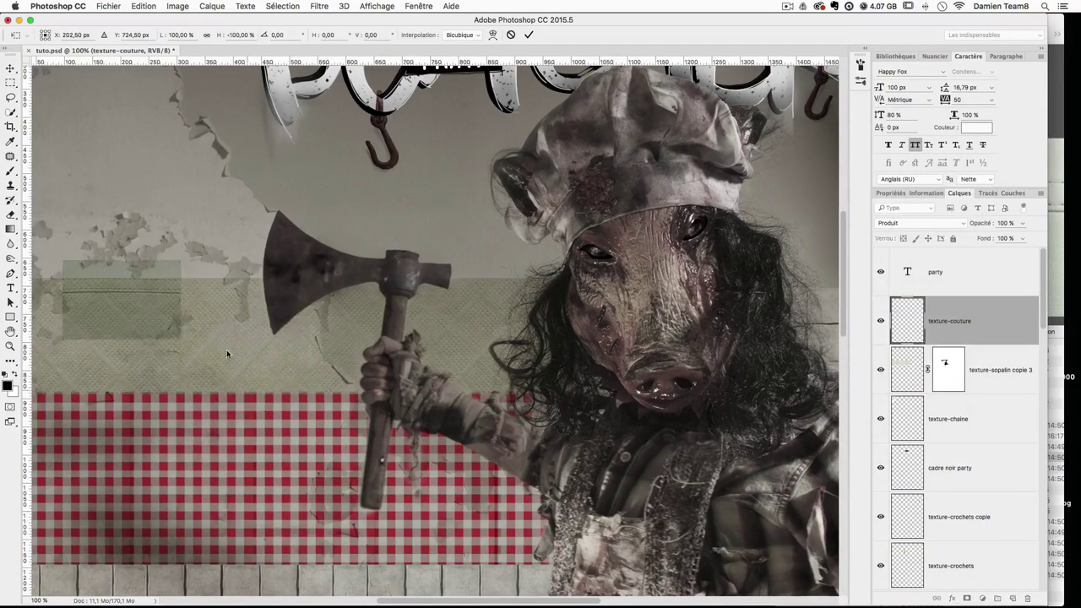
pyautogui.press('Return')
pyautogui.moveTo(150, 307)
pyautogui.mouseDown()
pyautogui.moveTo(148, 283)
pyautogui.moveTo(173, 297)
pyautogui.moveTo(171, 287)
pyautogui.moveTo(149, 299)
pyautogui.mouseUp()
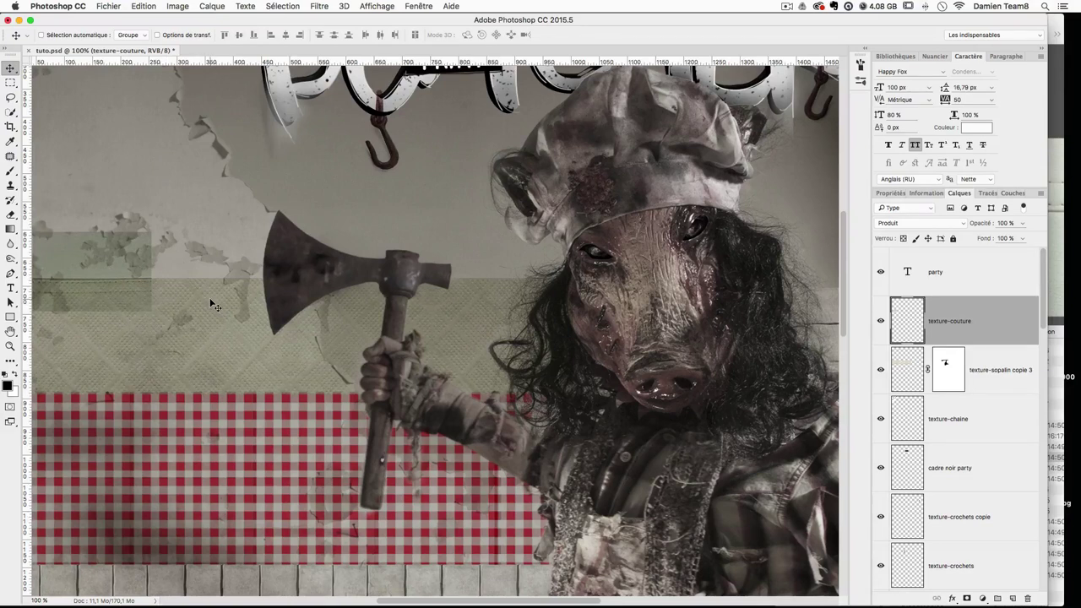
# Step: Undo the flip, rasterizing, blending and placement of the small texture-couture layer
pyautogui.press('super+alt+z')
pyautogui.press('super+alt+z')
pyautogui.press('super+alt+z')
pyautogui.press('super+alt+z')
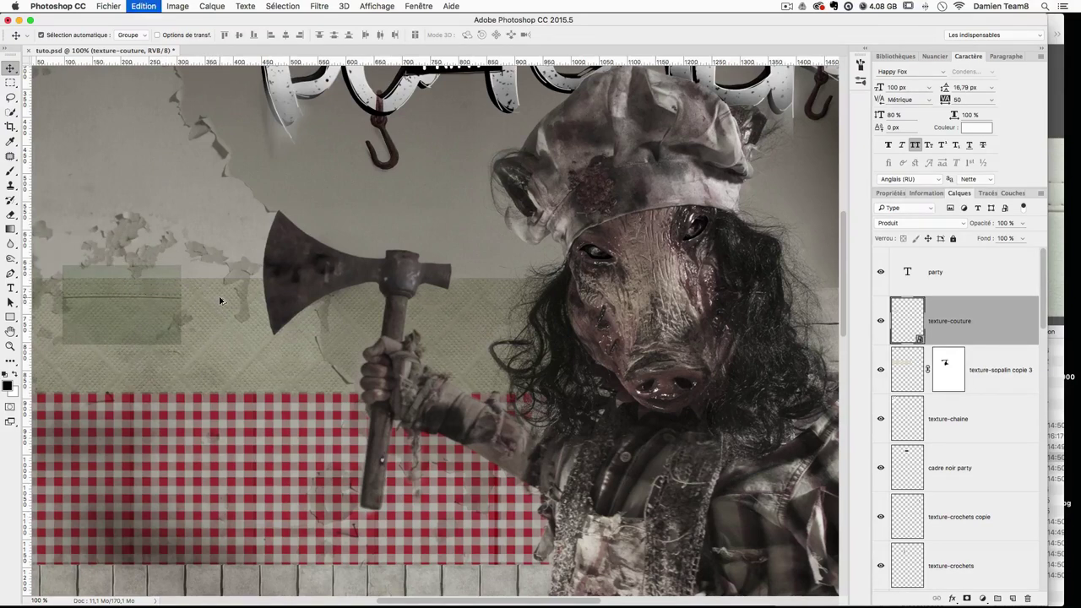
pyautogui.press('alt+super+z')
pyautogui.press('alt+super+z')
pyautogui.press('alt+super+z')
pyautogui.press('alt+super+z')
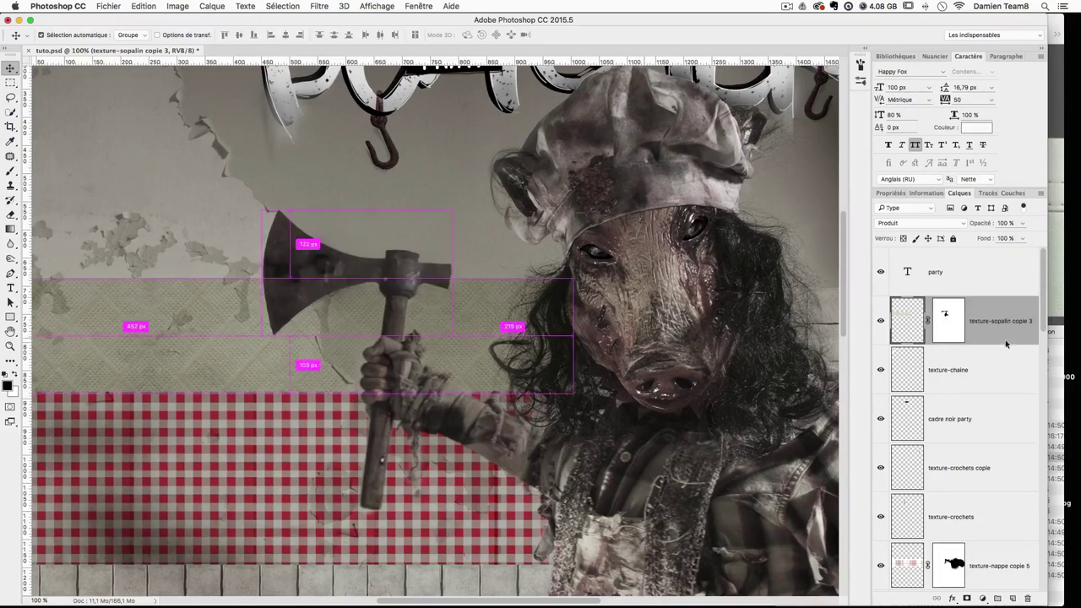
# Step: Place texture-couture.jpg from the Finder again, scaled to about 60 % and positioned over the paper-towel strip beside the axe
pyautogui.click(1060, 312)
pyautogui.moveTo(916, 460); pyautogui.dragTo(635, 207)
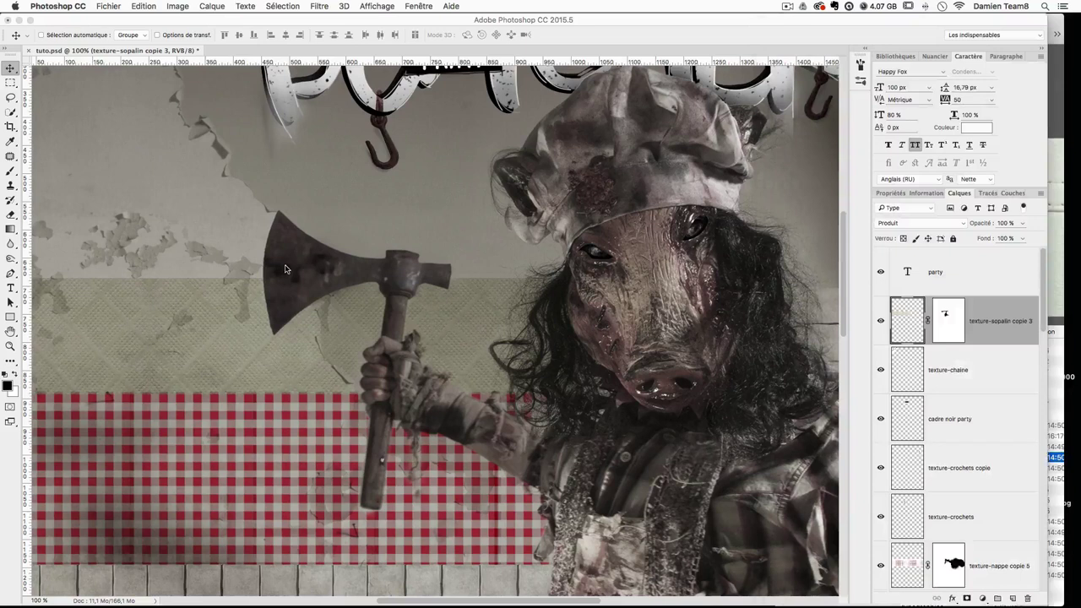
pyautogui.moveTo(678, 175); pyautogui.dragTo(266, 257)
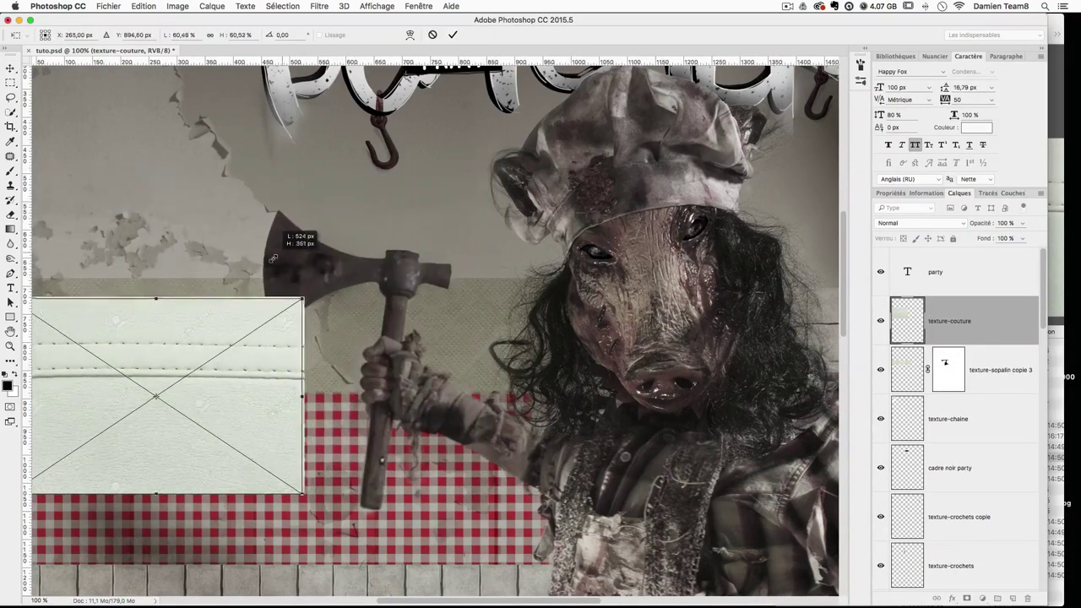
pyautogui.moveTo(234, 330); pyautogui.dragTo(307, 272)
pyautogui.press('Return')
# Step: Set the larger texture-couture layer's blending mode to Produit and rasterize it
pyautogui.click(901, 223)
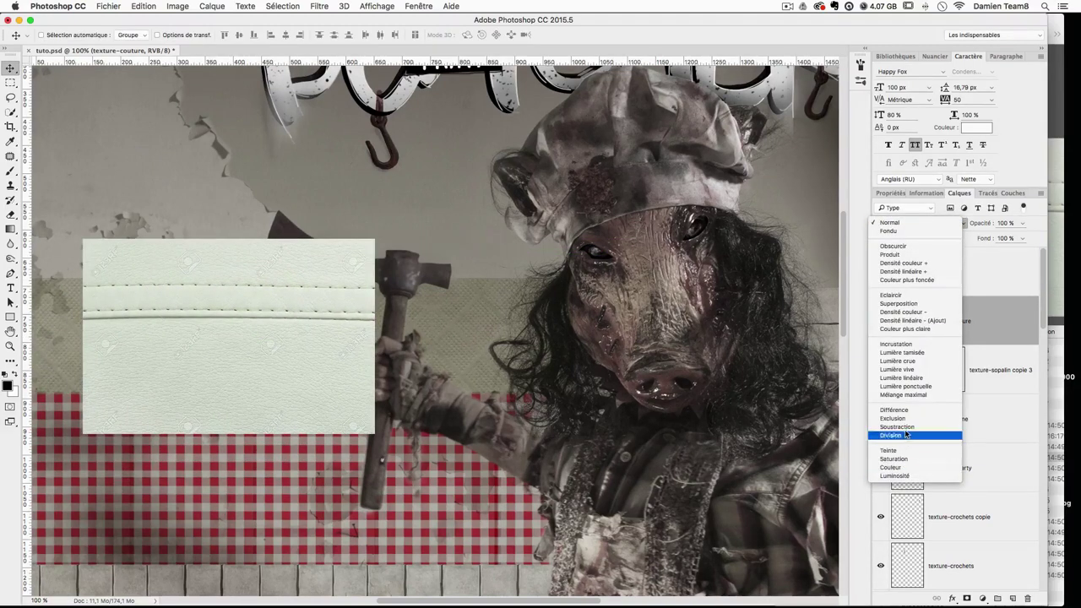
pyautogui.click(891, 255)
pyautogui.rightClick(990, 323)
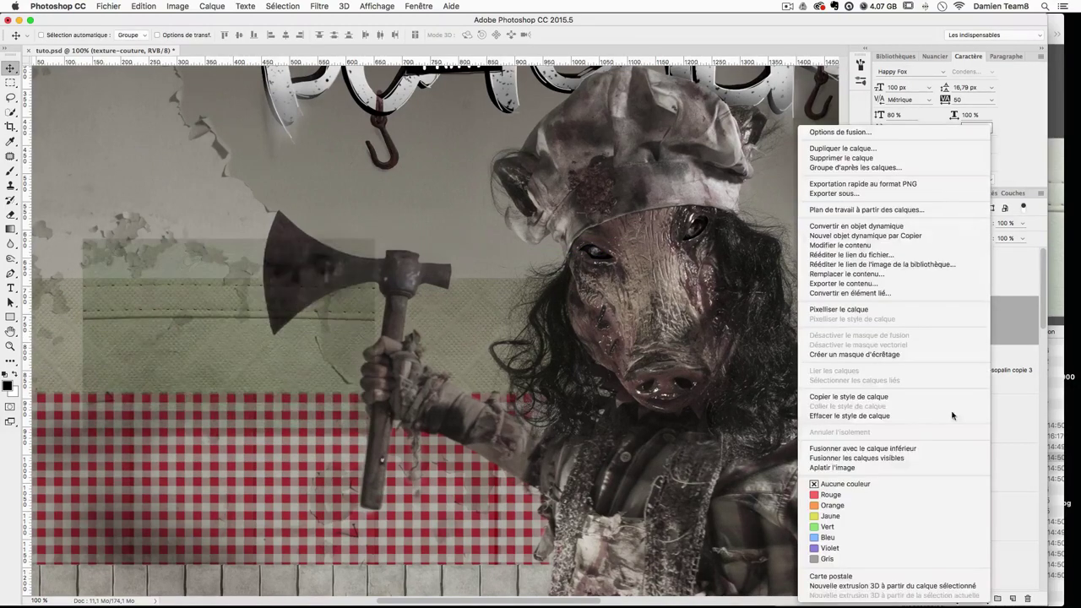
pyautogui.click(878, 310)
# Step: Flip the stitching texture vertically and align it with the canvas edge, its seam along the paper-towel strip's upper border
pyautogui.hotkey('ctrl', 't')
pyautogui.rightClick(326, 329)
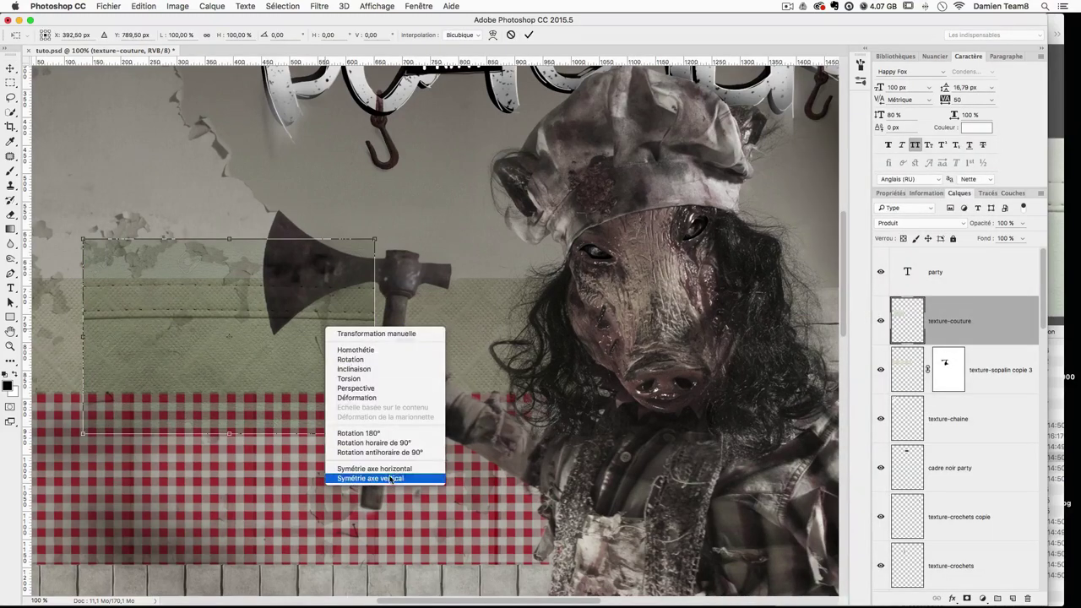
pyautogui.click(392, 478)
pyautogui.moveTo(220, 359); pyautogui.dragTo(182, 283)
pyautogui.moveTo(264, 306); pyautogui.dragTo(237, 304)
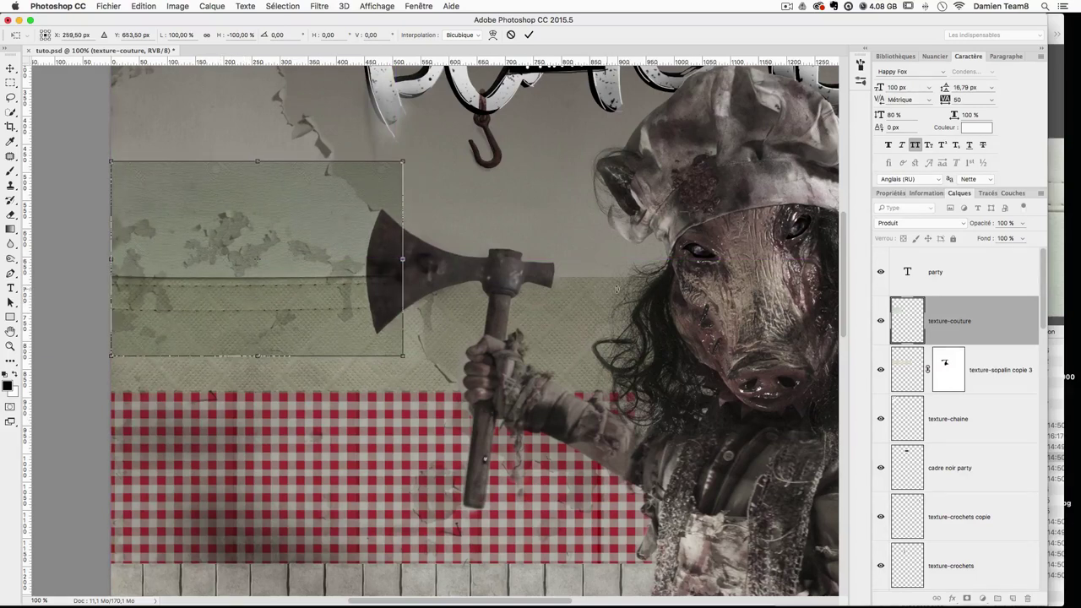
pyautogui.press('Return')
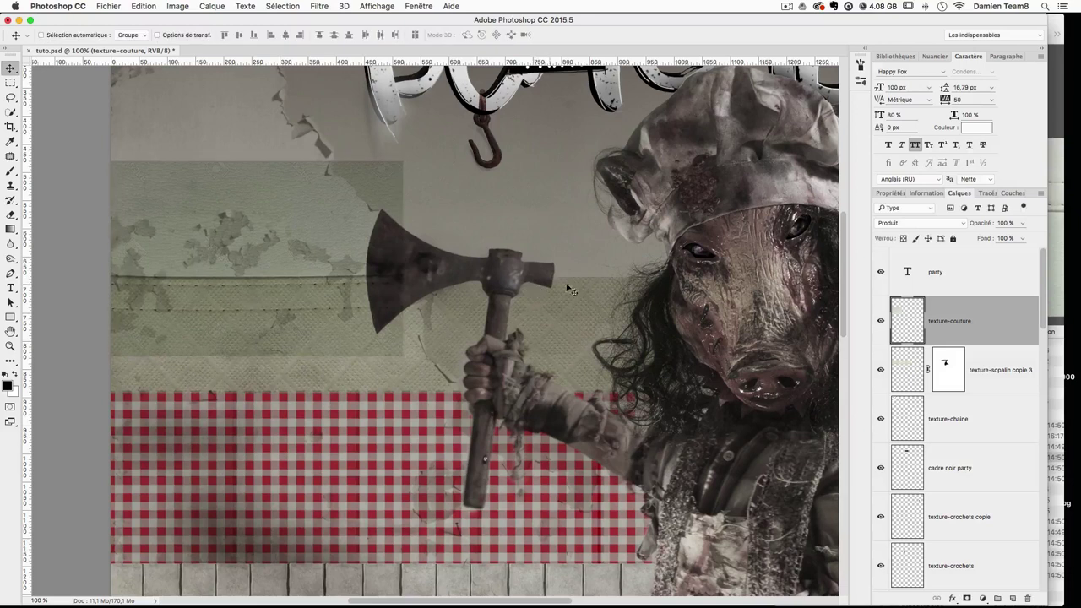
# Step: Add a layer mask to texture-couture and brush away the texture above the seam at 37 % opacity
pyautogui.click(967, 598)
pyautogui.click(11, 172)
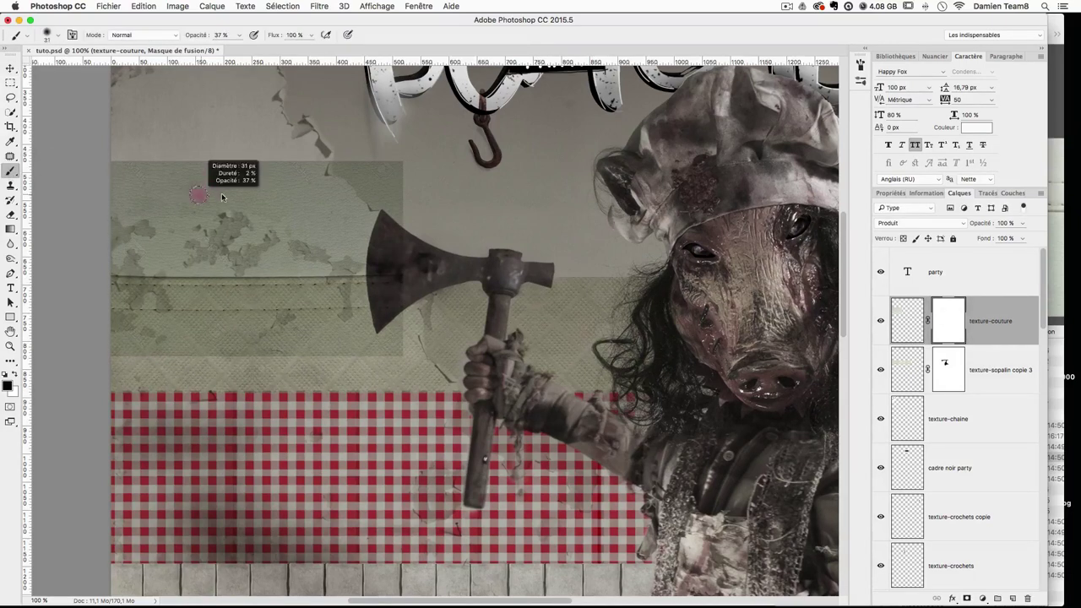
pyautogui.moveTo(426, 182); pyautogui.dragTo(279, 181)
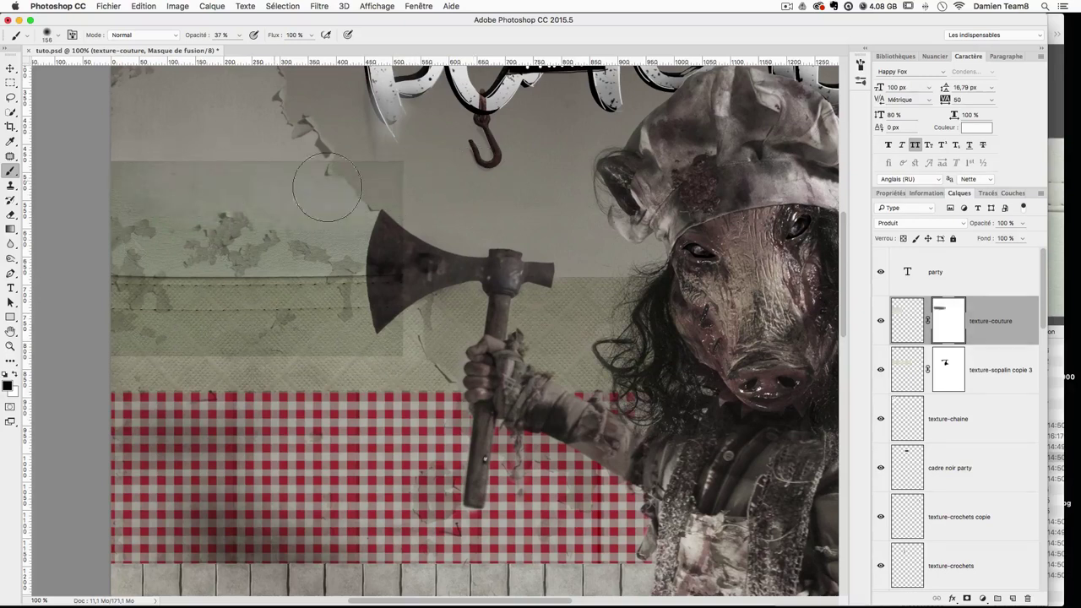
pyautogui.moveTo(150, 166)
pyautogui.mouseDown()
pyautogui.moveTo(98, 173)
pyautogui.moveTo(110, 200)
pyautogui.moveTo(195, 225)
pyautogui.moveTo(140, 228)
pyautogui.moveTo(389, 225)
pyautogui.moveTo(297, 236)
pyautogui.moveTo(324, 214)
pyautogui.mouseUp()
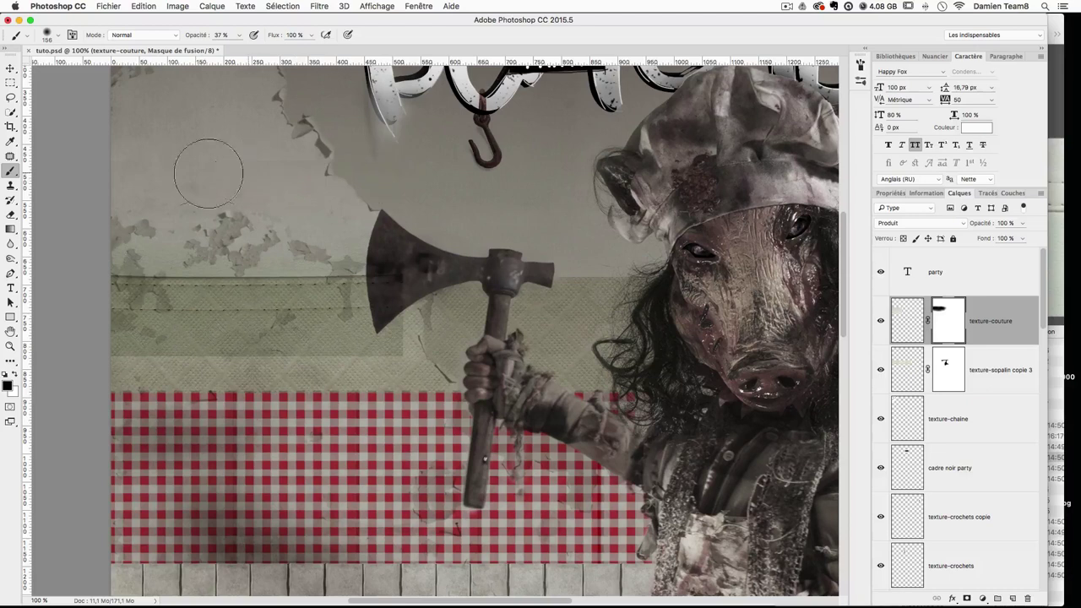
pyautogui.moveTo(415, 253)
pyautogui.mouseDown()
pyautogui.moveTo(425, 272)
pyautogui.moveTo(426, 259)
pyautogui.moveTo(409, 259)
pyautogui.mouseUp()
# Step: Load the hache layer's outline as a selection and mask the texture-couture layer over the axe head
pyautogui.scroll(-10, 979, 493)
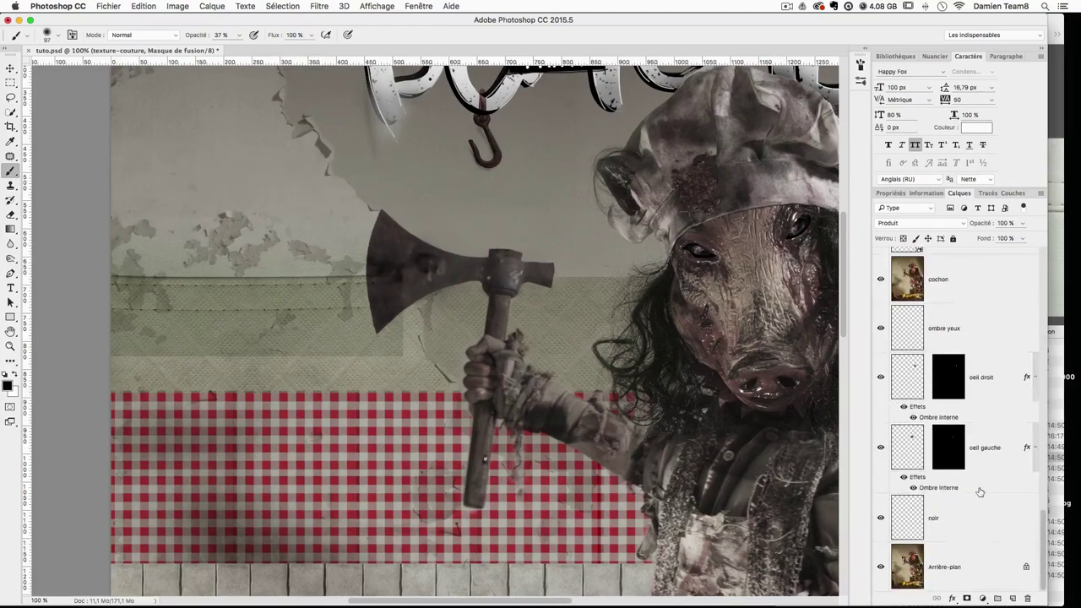
pyautogui.keyDown('super'); pyautogui.click(922, 479); pyautogui.keyUp('super')
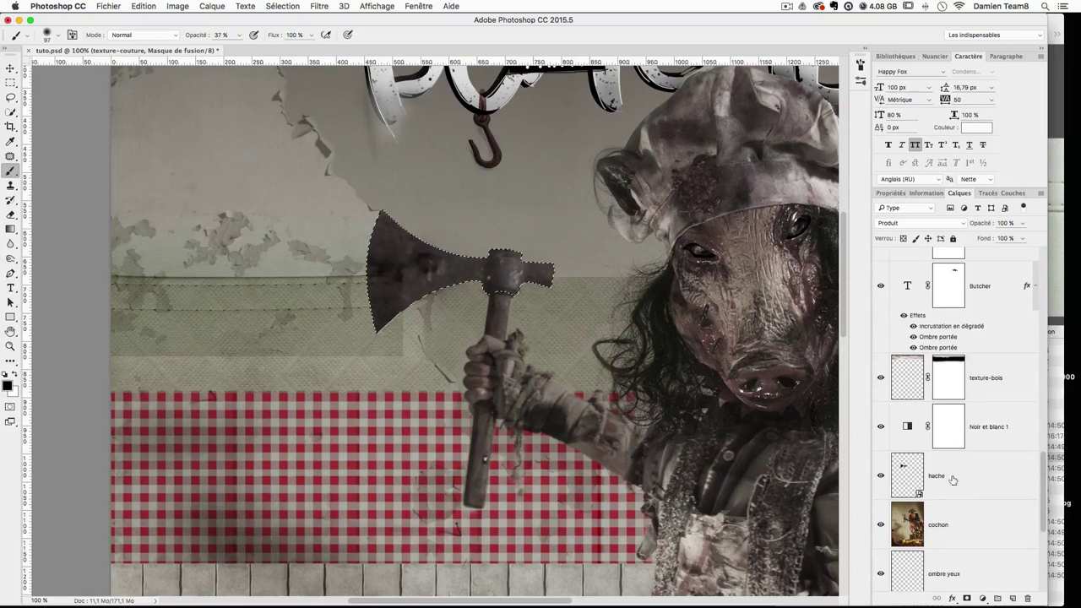
pyautogui.scroll(10, 955, 460)
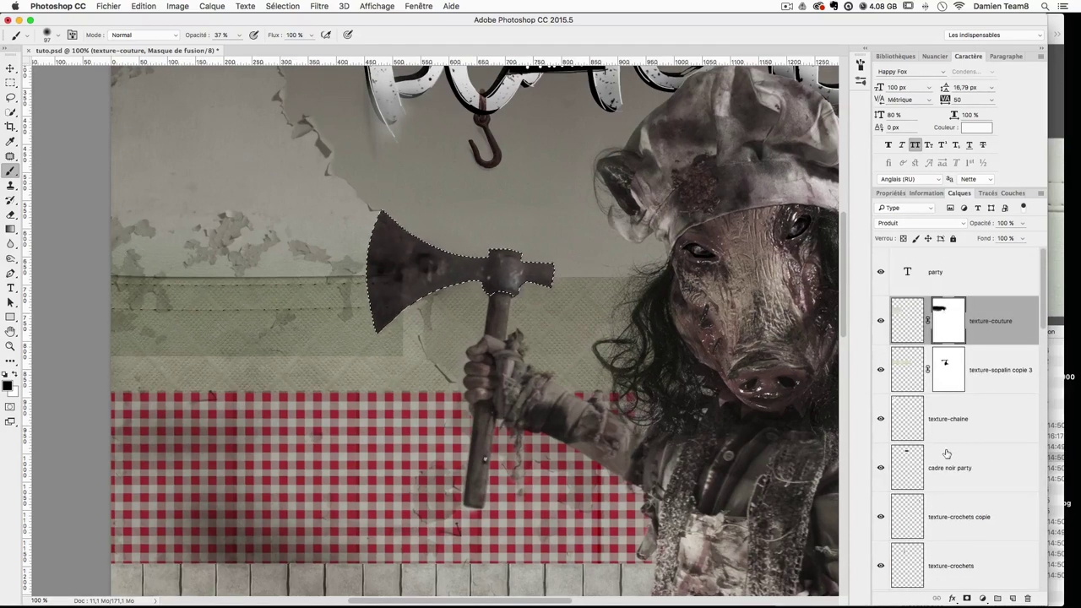
pyautogui.click(910, 328)
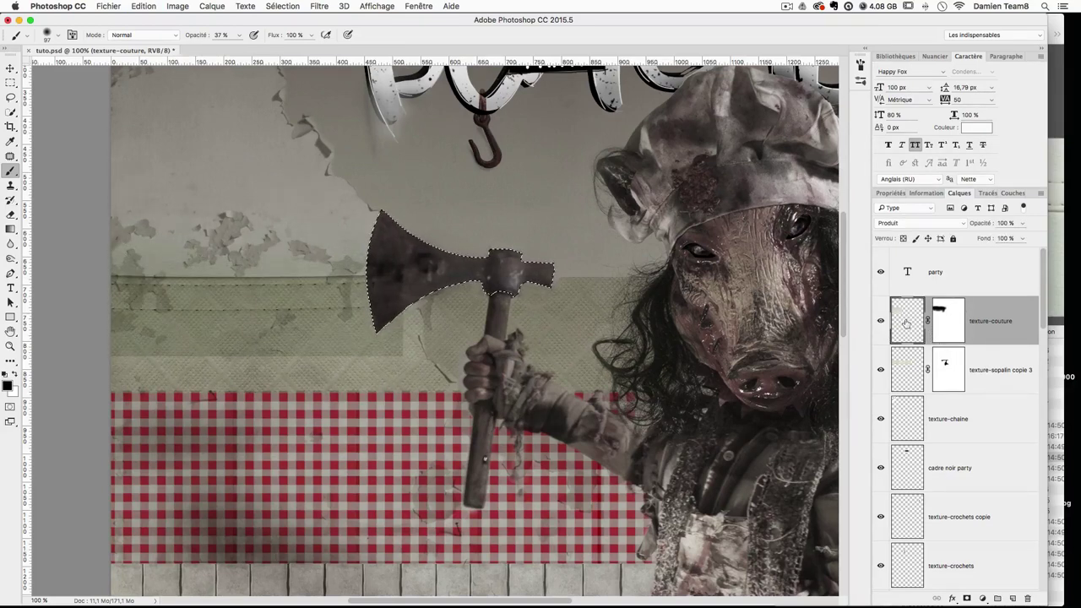
pyautogui.click(951, 321)
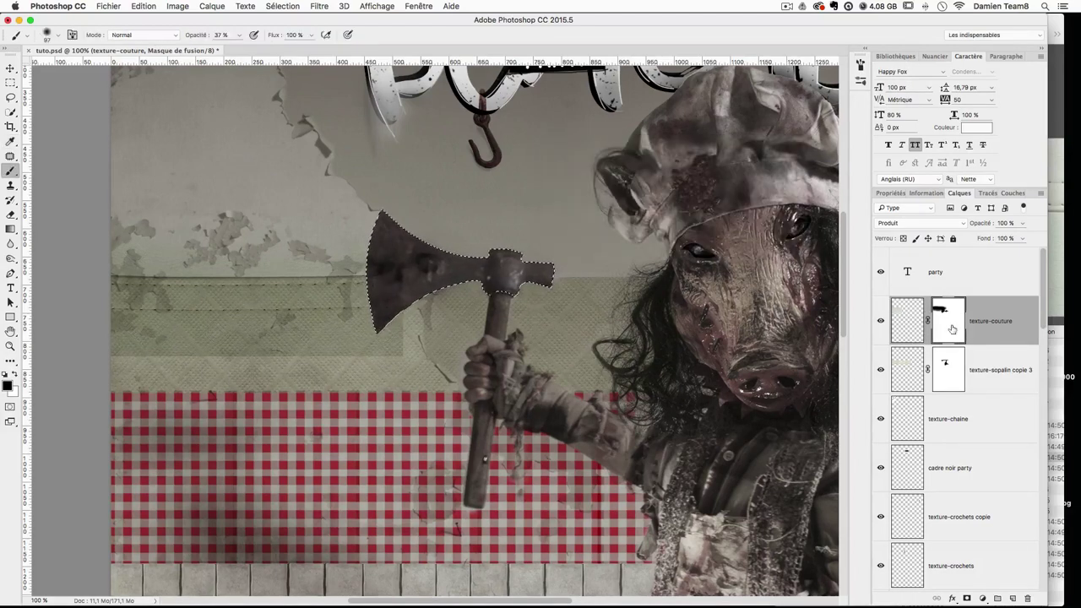
# Step: Deselect the axe and, with a brush of about 155 px, fade the stitching texture below the seam on its mask
pyautogui.scroll(-2, 316, 154)
pyautogui.press('super+d')
pyautogui.keyDown('ctrl'); pyautogui.keyDown('alt'); pyautogui.moveTo(390, 346); pyautogui.dragTo(419, 347); pyautogui.keyUp('alt'); pyautogui.keyUp('ctrl')
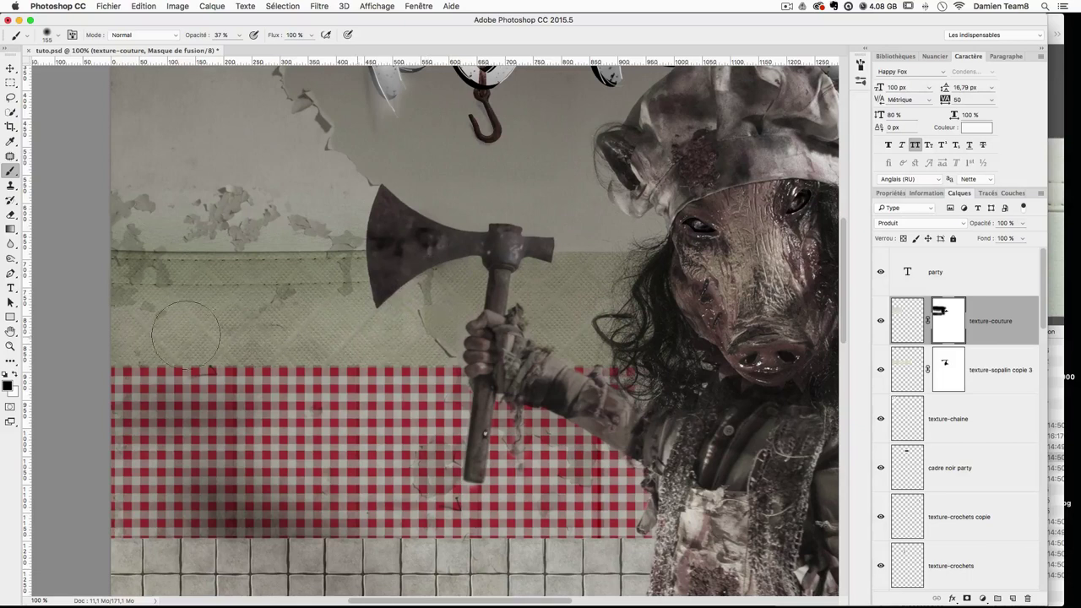
# Step: Darken the texture-couture layer's image with Levels, setting black input to 23 and midtones to 0,77
pyautogui.click(11, 69)
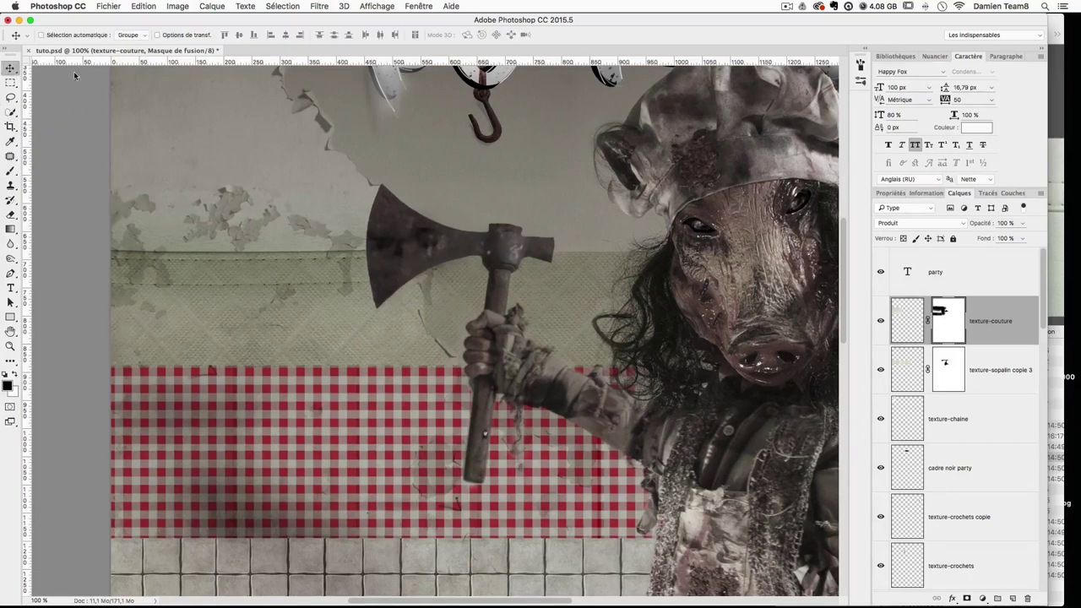
pyautogui.click(910, 313)
pyautogui.press('super+l')
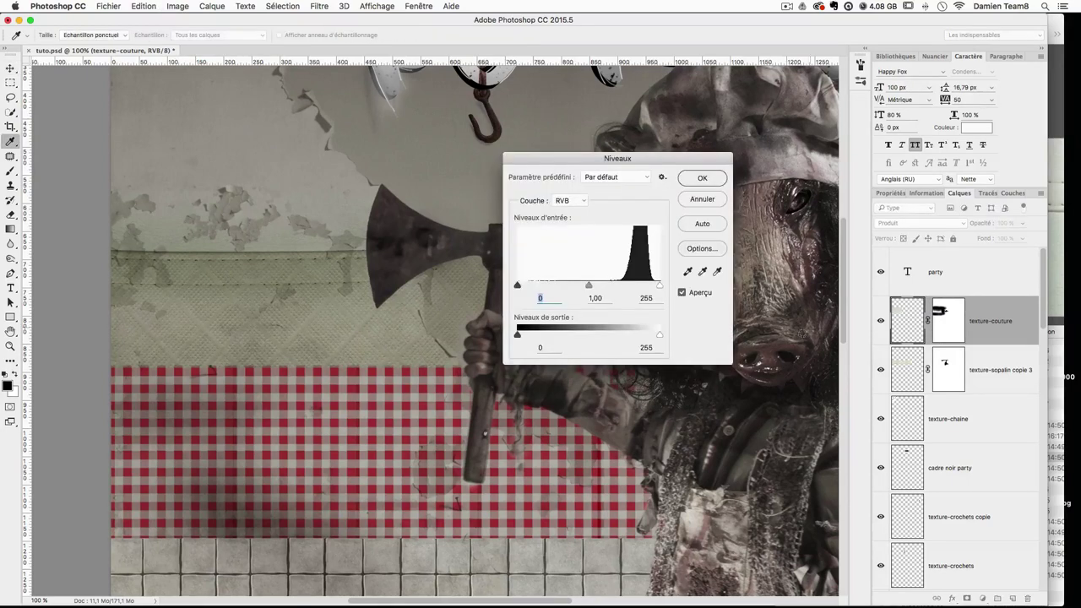
pyautogui.moveTo(518, 286); pyautogui.dragTo(611, 288)
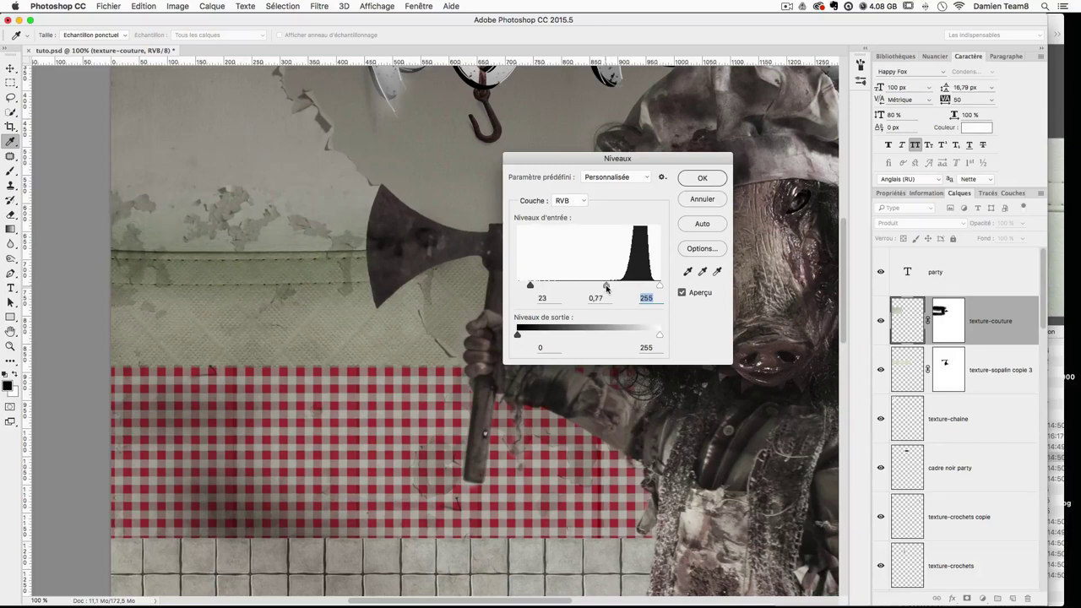
pyautogui.press('Return')
# Step: Duplicate the texture-couture layer and place the copy over the wall behind the pig's head, continuing the seam beyond the axe
pyautogui.press('super+minus')
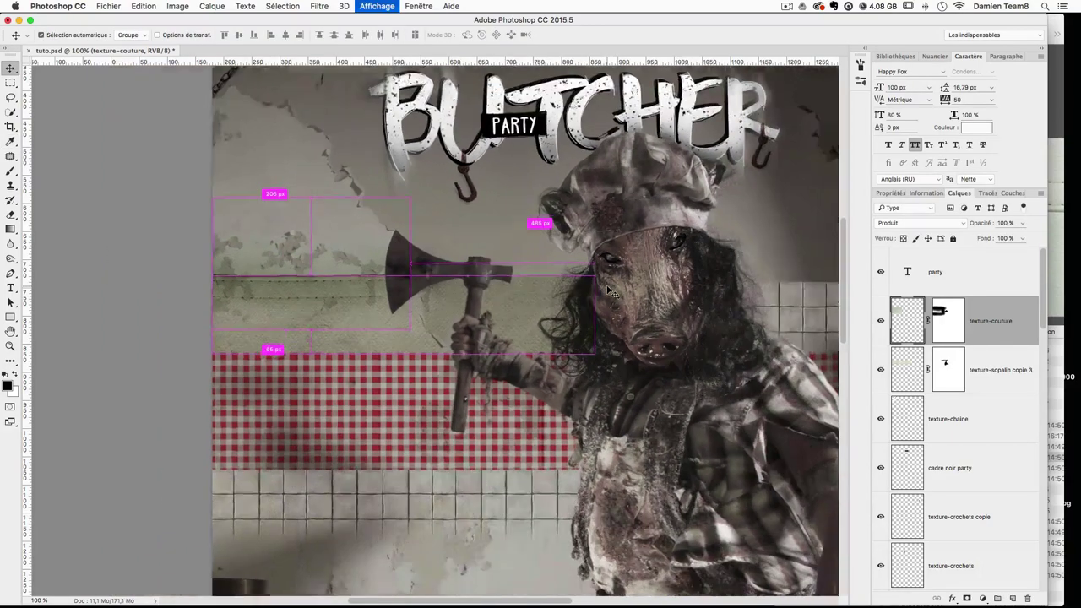
pyautogui.press('super+minus')
pyautogui.press('super+plus')
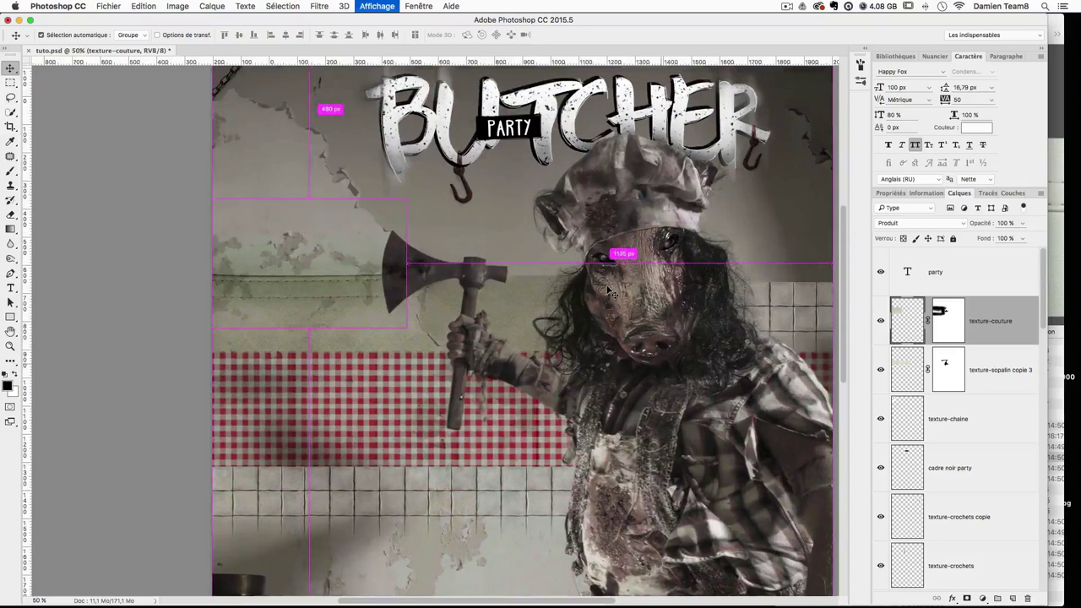
pyautogui.moveTo(629, 288); pyautogui.dragTo(577, 273)
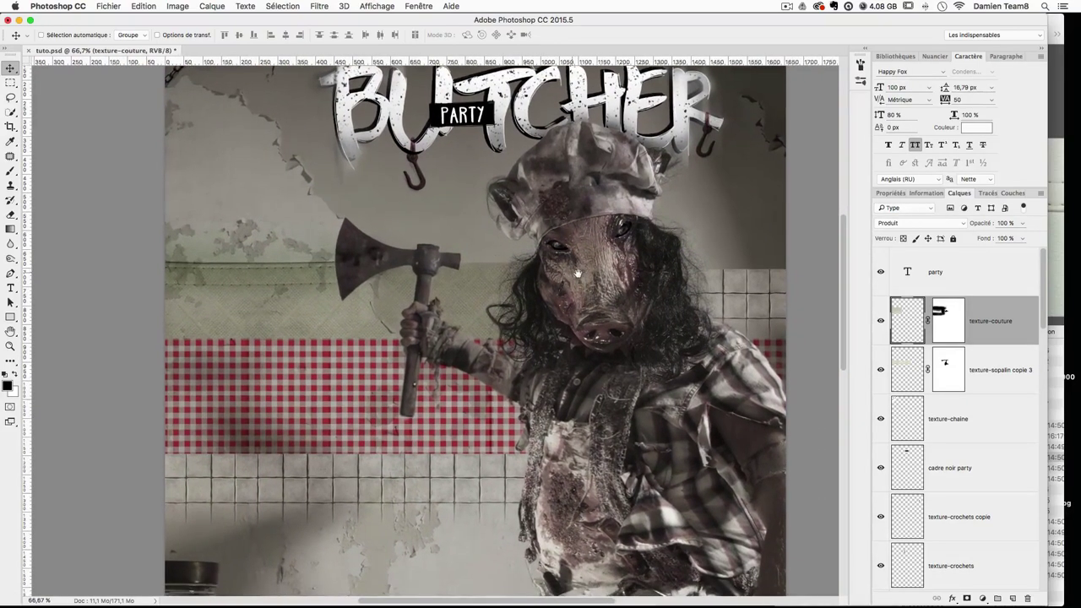
pyautogui.moveTo(620, 450); pyautogui.dragTo(580, 402)
pyautogui.moveTo(605, 351); pyautogui.dragTo(588, 386)
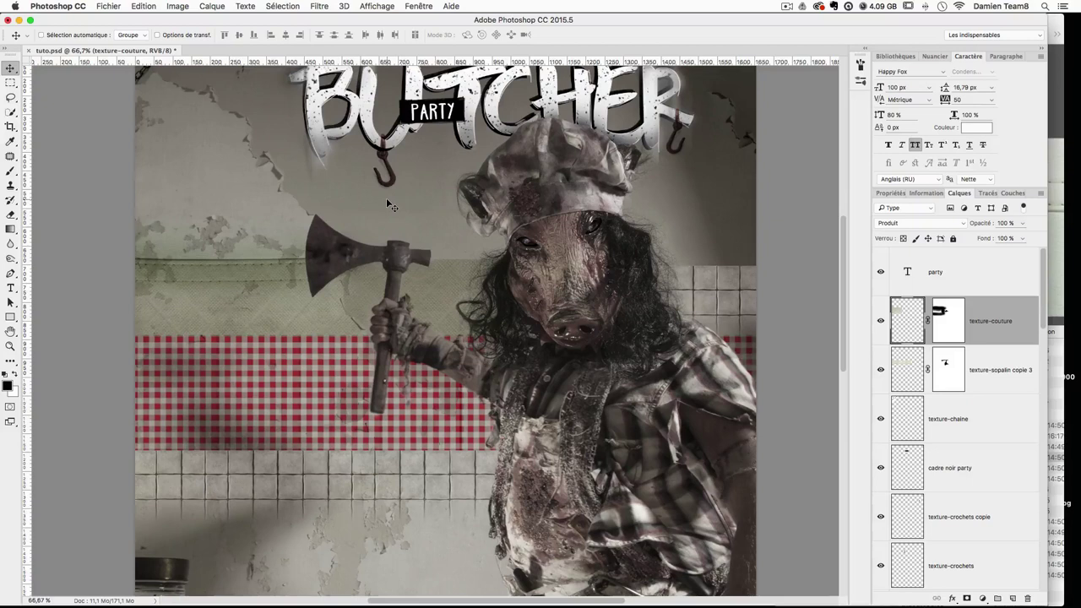
pyautogui.scroll(3, 541, 270)
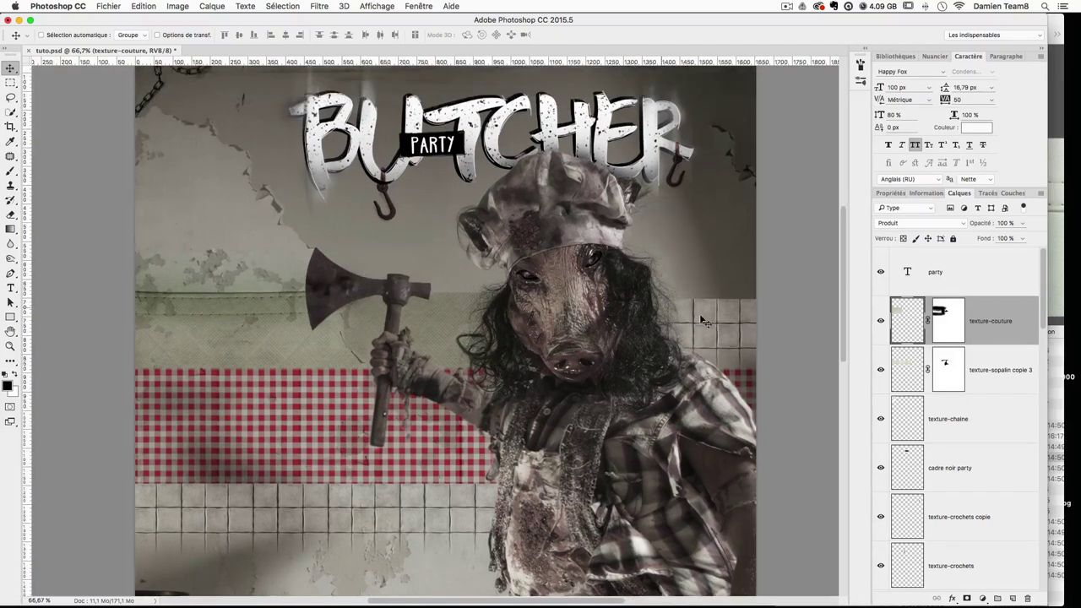
pyautogui.moveTo(283, 345); pyautogui.dragTo(517, 333)
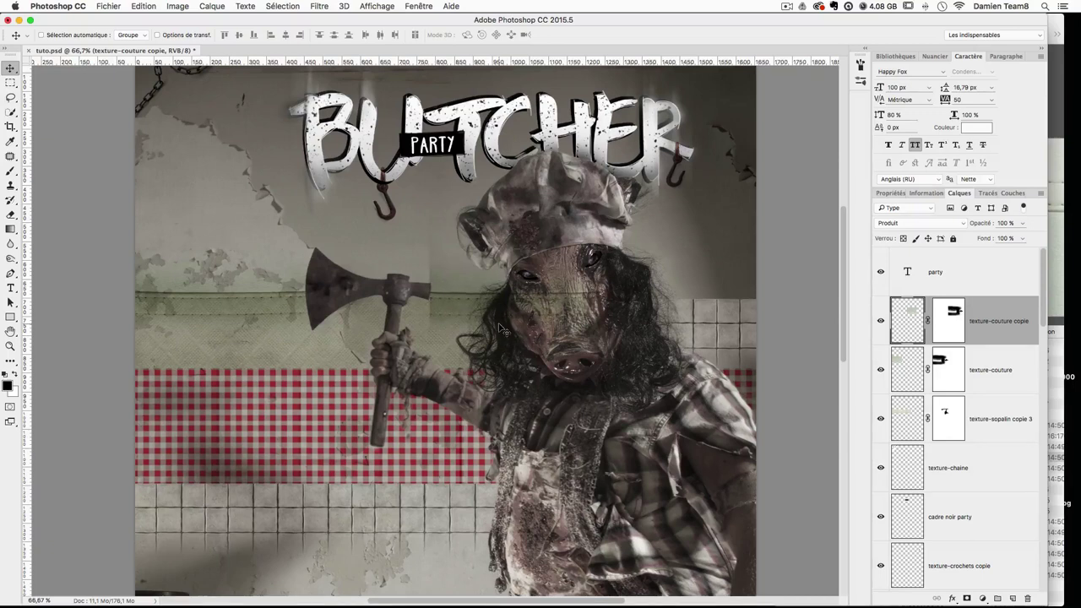
# Step: Flip the stitching copy horizontally and align its seam with the original along the paper-towel strip's upper border
pyautogui.press('super+t')
pyautogui.rightClick(504, 314)
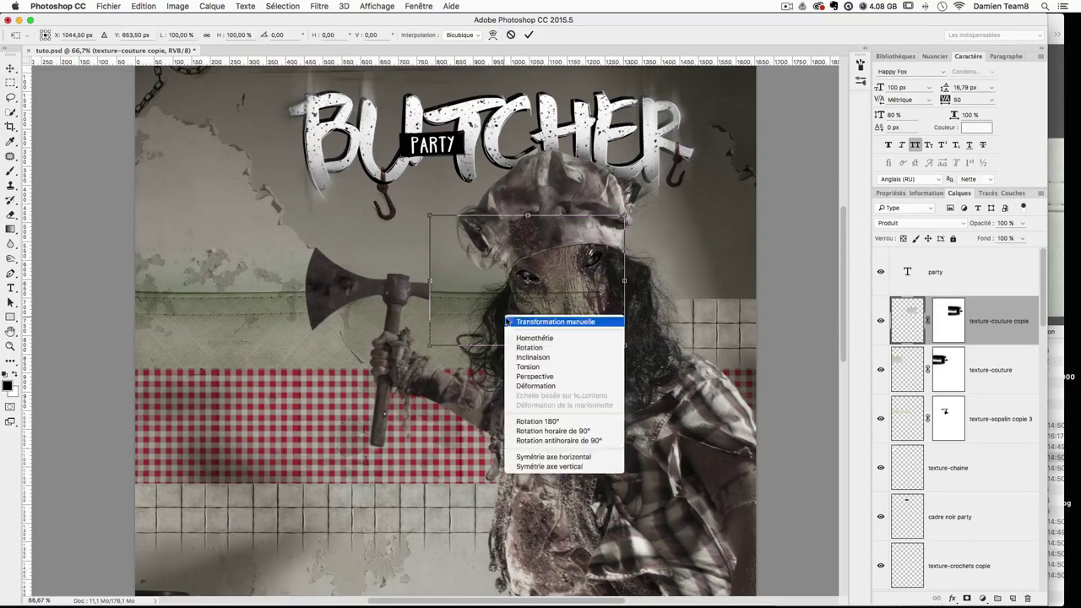
pyautogui.click(574, 456)
pyautogui.press('Return')
pyautogui.moveTo(537, 332)
pyautogui.mouseDown()
pyautogui.moveTo(542, 311)
pyautogui.moveTo(545, 342)
pyautogui.mouseUp()
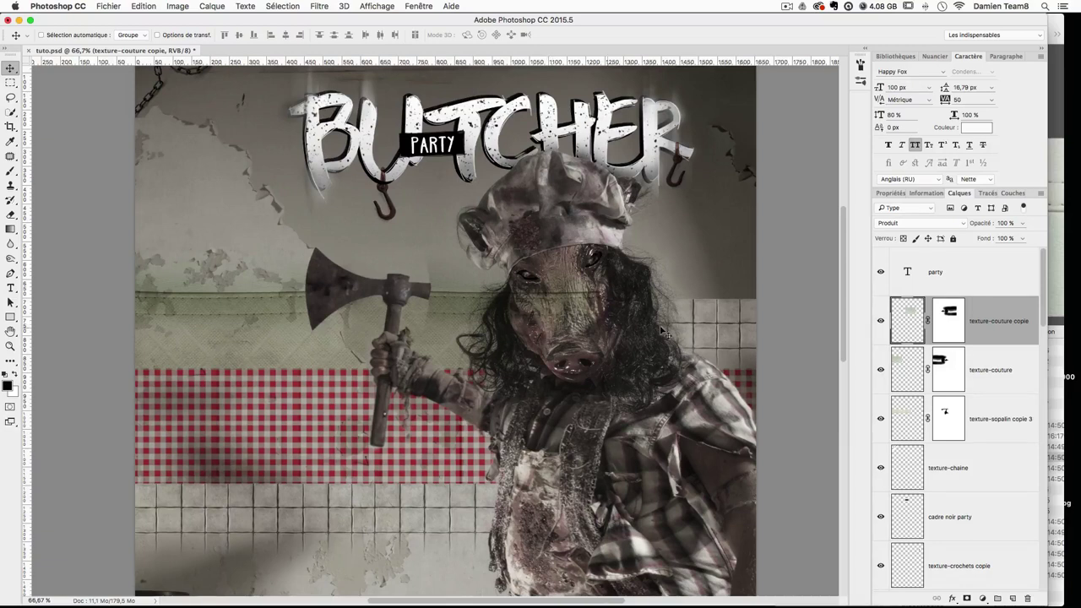
# Step: On the stitching copy's mask, brush away the texture above the seam between the axe and the pig at 37 % opacity
pyautogui.click(938, 325)
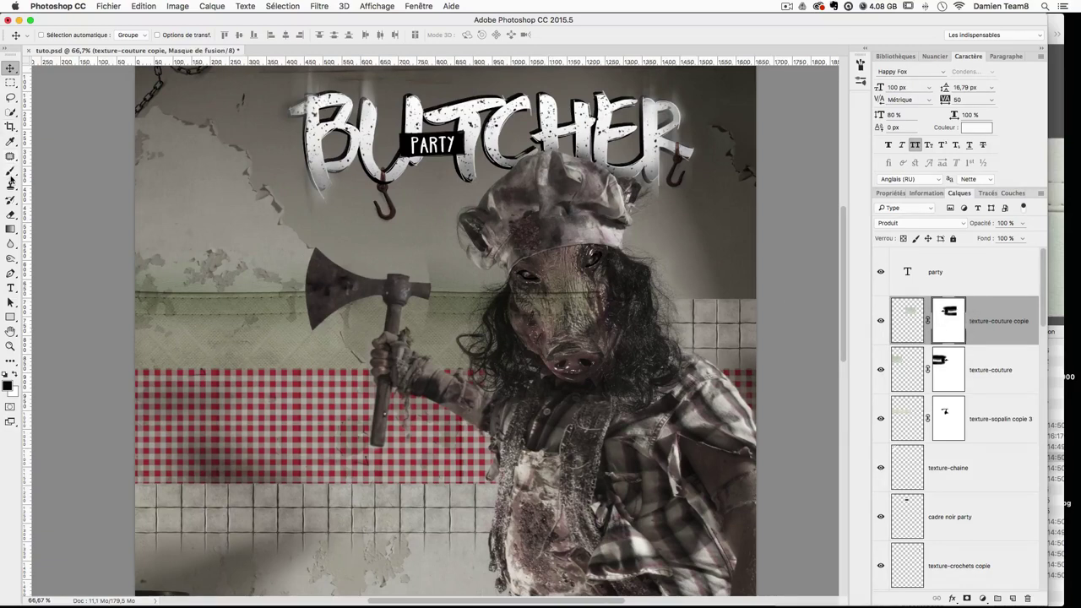
pyautogui.click(10, 174)
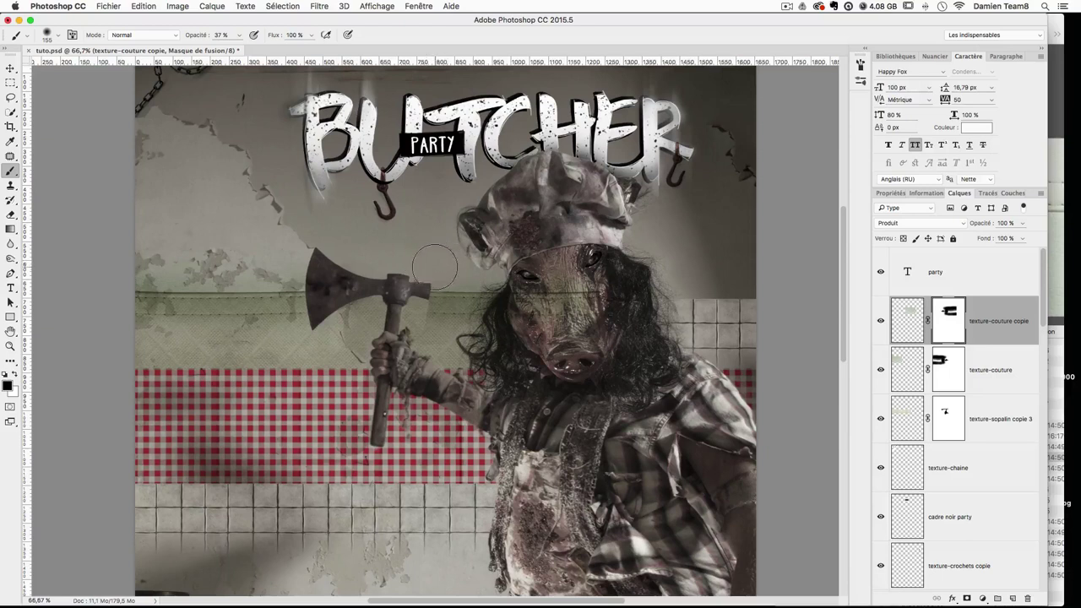
pyautogui.moveTo(492, 269); pyautogui.dragTo(477, 270)
pyautogui.press('x')
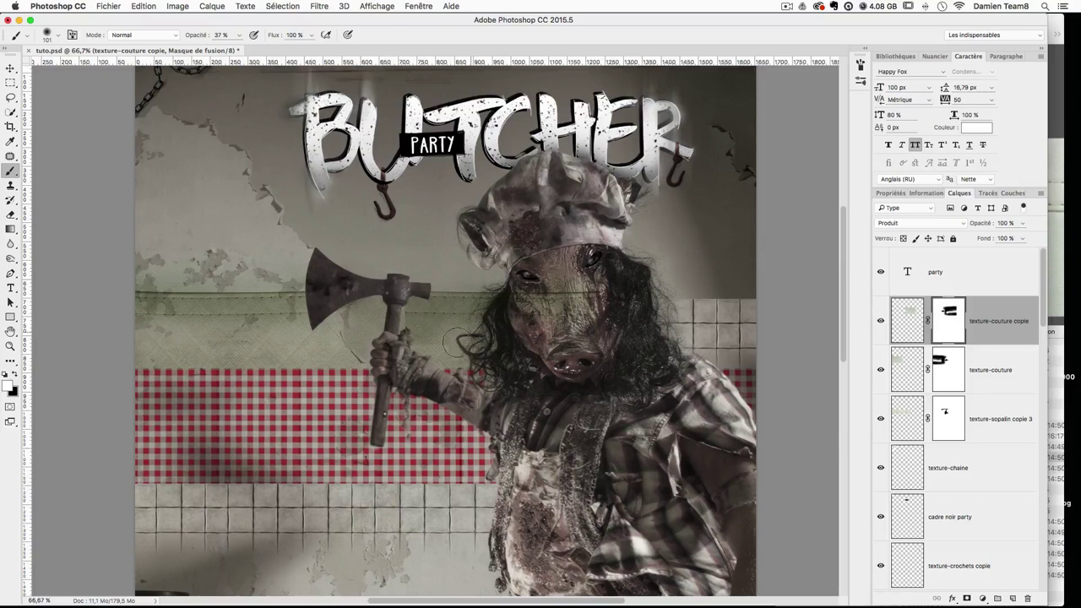
# Step: Slide the stitching copy behind the axe, clear of the pig's face, and use the axe head's outline to mask it there
pyautogui.click(11, 69)
pyautogui.moveTo(447, 324); pyautogui.dragTo(370, 324)
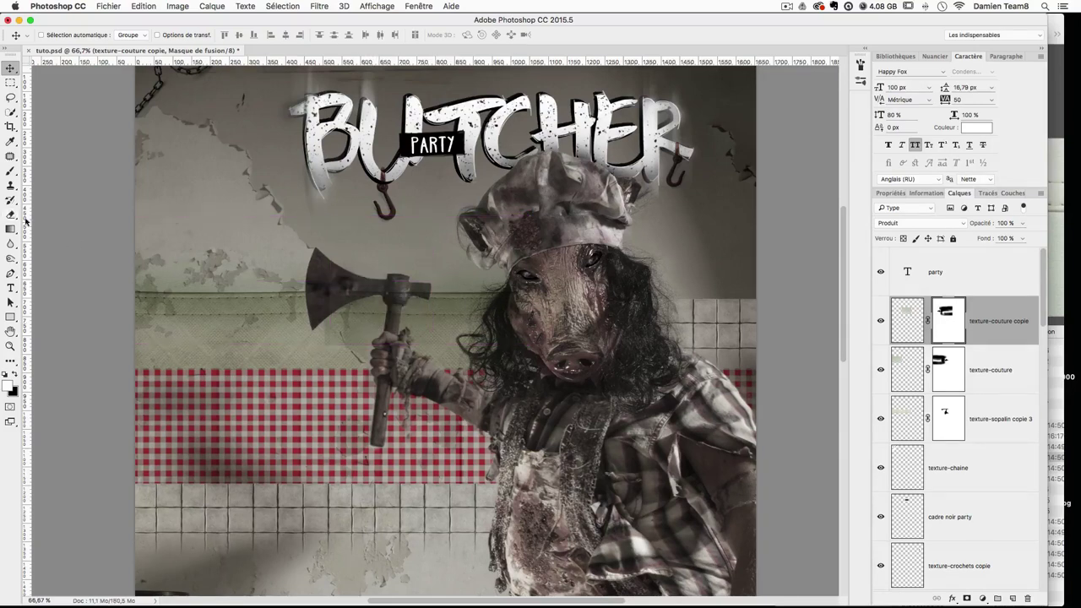
pyautogui.scroll(-10, 935, 486)
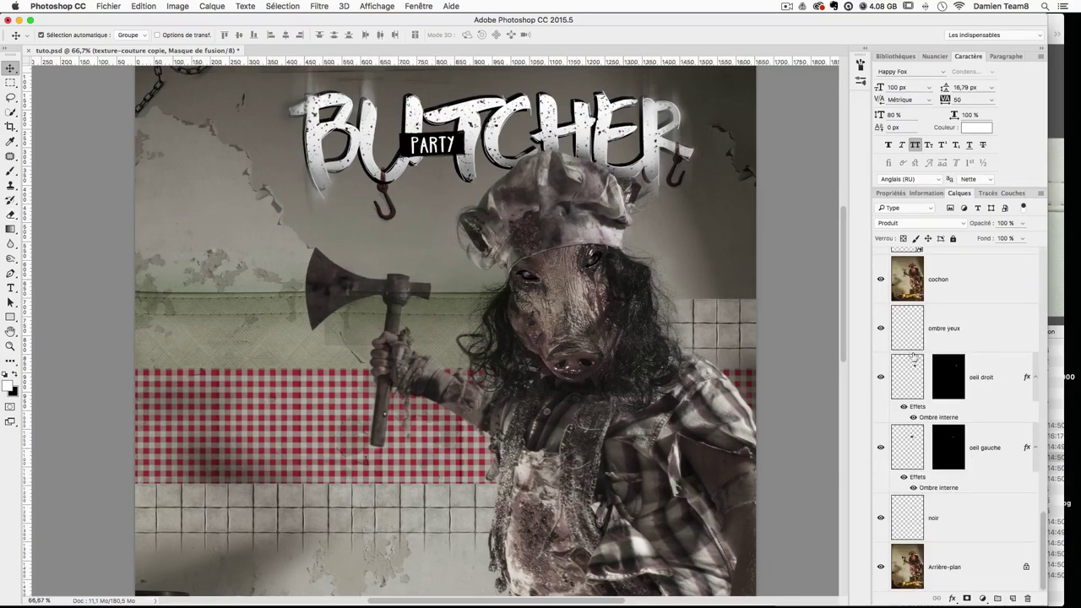
pyautogui.scroll(10, 911, 450)
pyautogui.keyDown('super'); pyautogui.click(943, 322); pyautogui.keyUp('super')
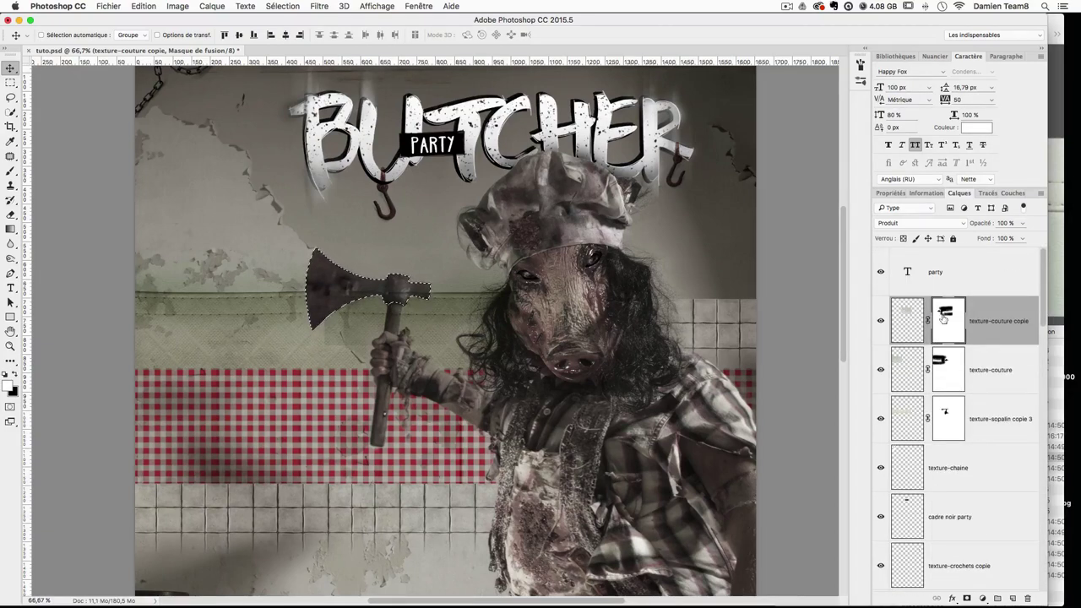
# Step: Deselect the axe and fade the copy's hard lower edge on its mask in black with a 101 px brush
pyautogui.press('super+d')
pyautogui.press('d')
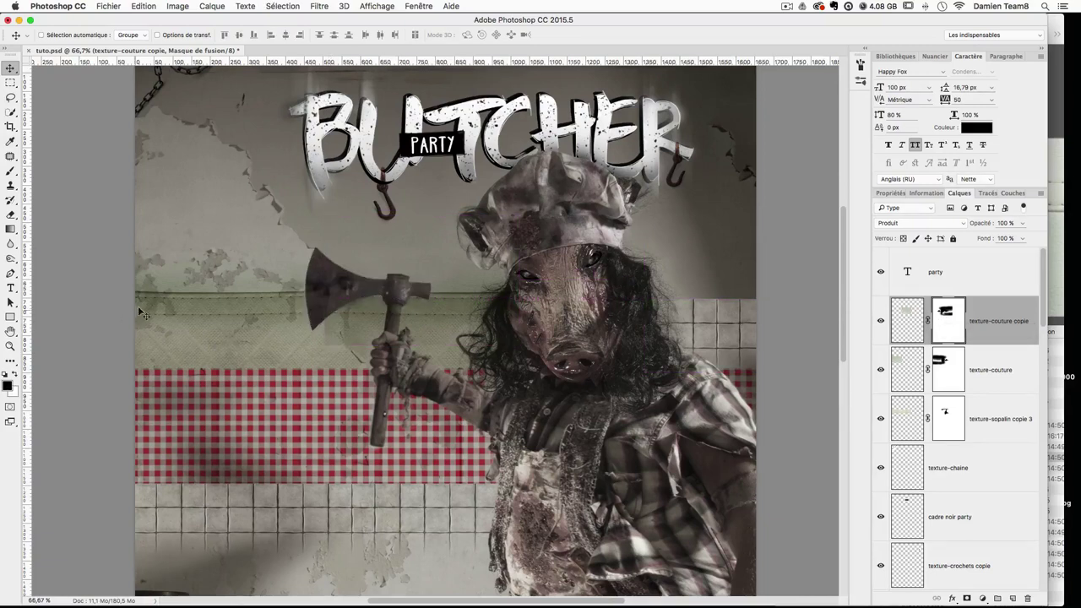
pyautogui.press('b')
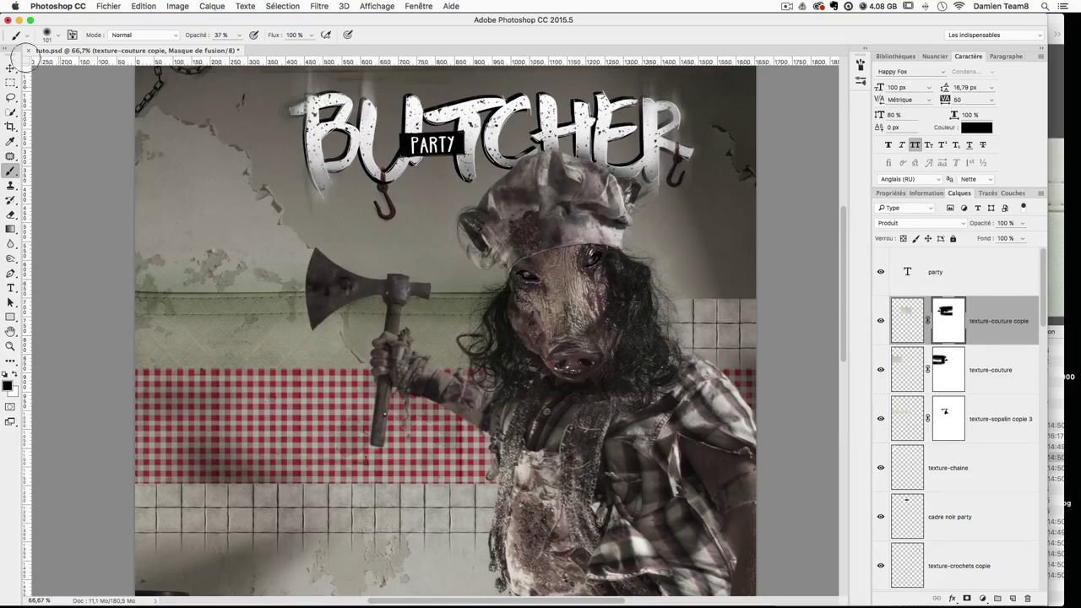
# Step: Duplicate texture-couture and texture-couture copie together, placing the duplicates lower on the paper-towel strip
pyautogui.click(10, 69)
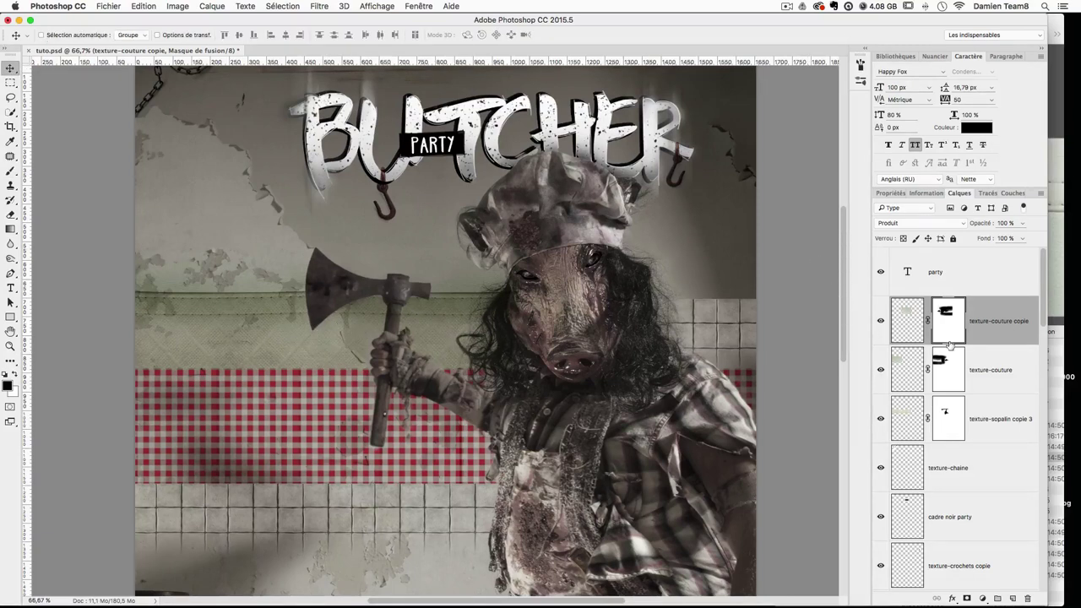
pyautogui.keyDown('shift'); pyautogui.click(991, 375); pyautogui.keyUp('shift')
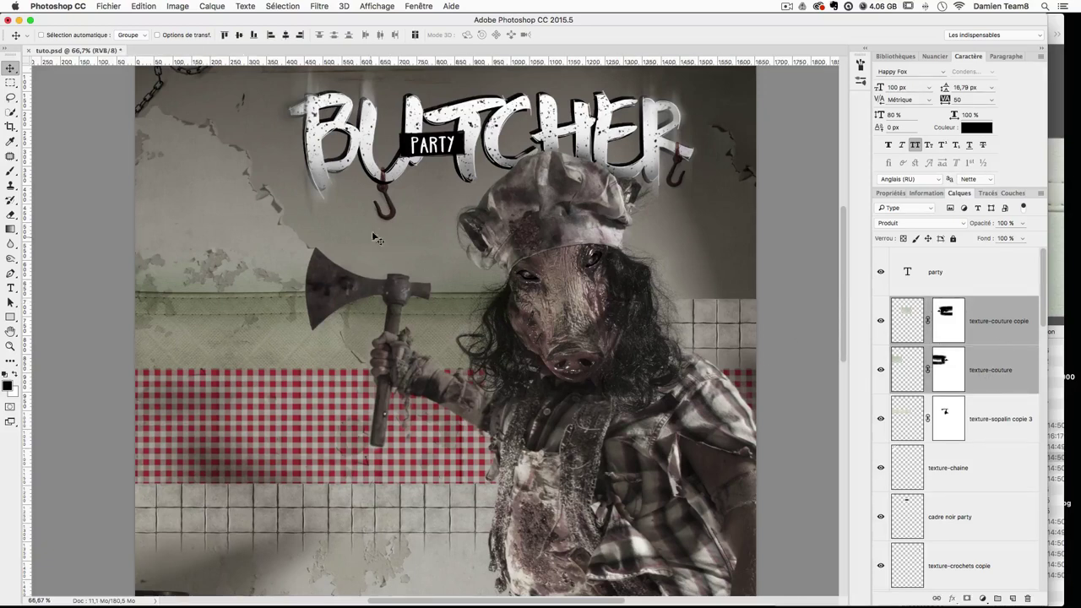
pyautogui.moveTo(395, 220); pyautogui.dragTo(417, 255)
# Step: Flip the duplicated stitching layers vertically and align their seam with the checkered tablecloth's upper border
pyautogui.press('super+t')
pyautogui.rightClick(434, 353)
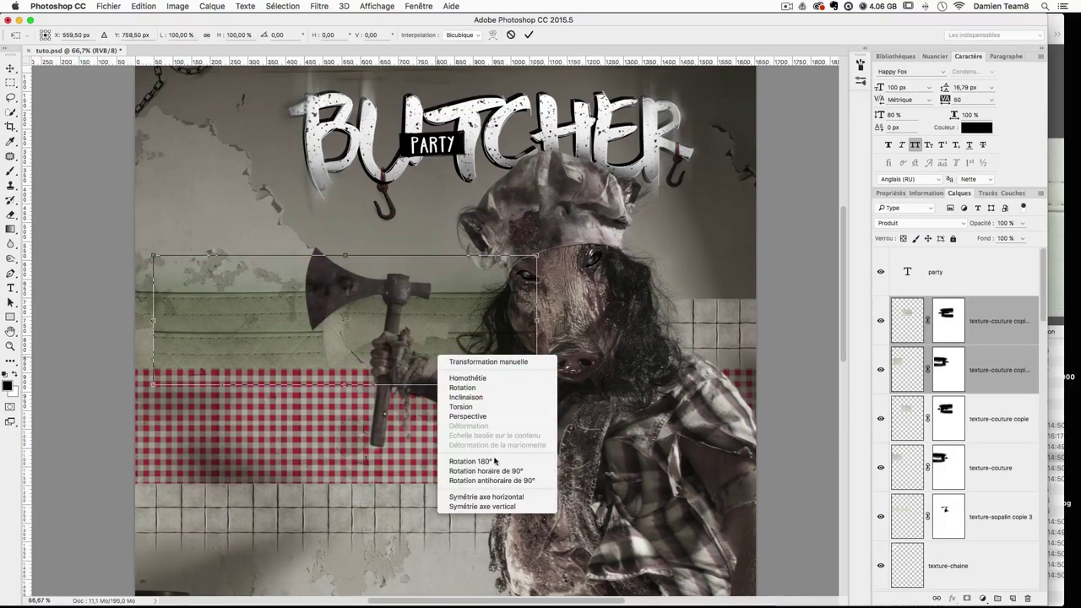
pyautogui.click(494, 506)
pyautogui.press('Return')
pyautogui.moveTo(309, 349); pyautogui.dragTo(271, 336)
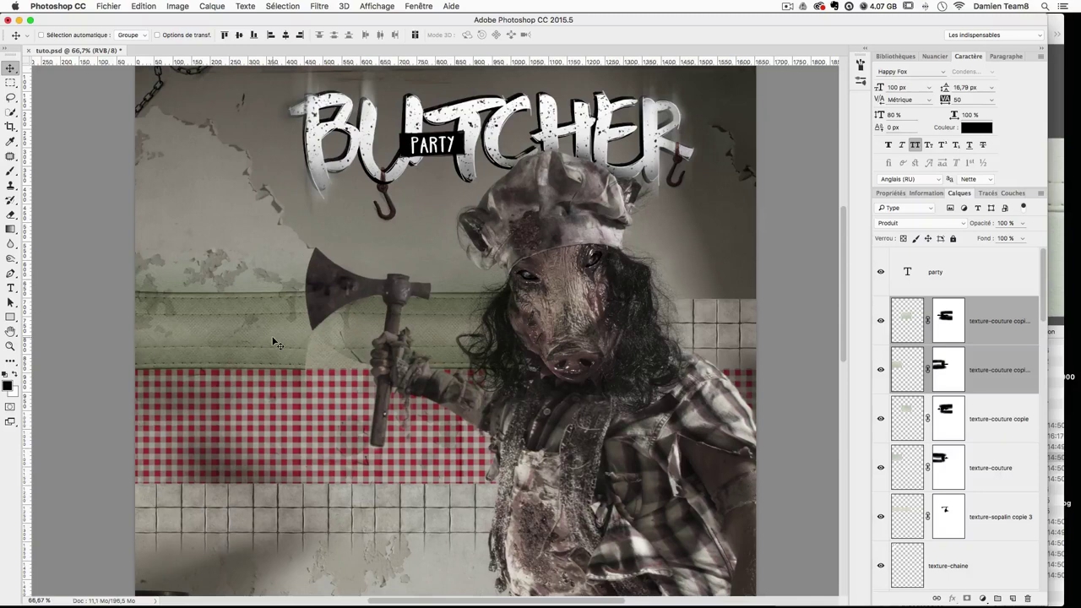
# Step: Paint white on the flipped copies' masks at 37 % opacity to restore the stitching beneath the axe blade
pyautogui.click(950, 354)
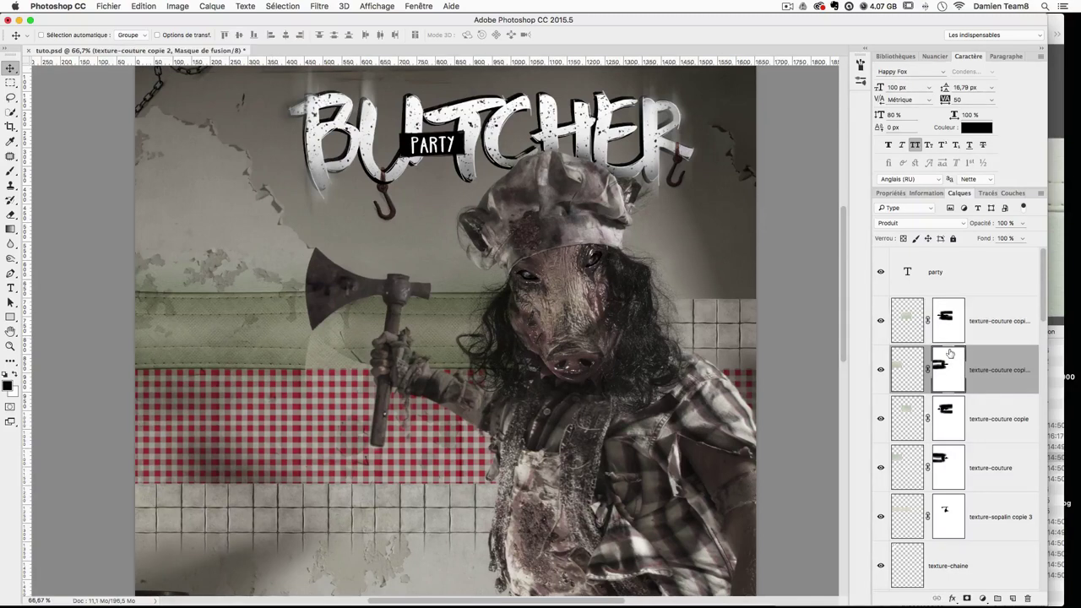
pyautogui.click(880, 371)
pyautogui.click(881, 371)
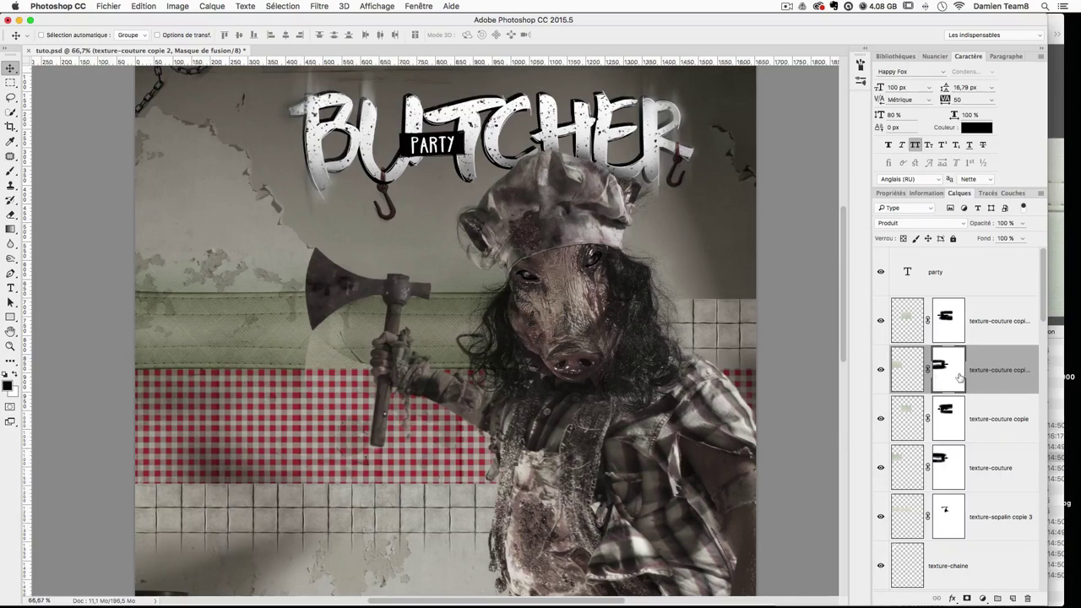
pyautogui.click(10, 170)
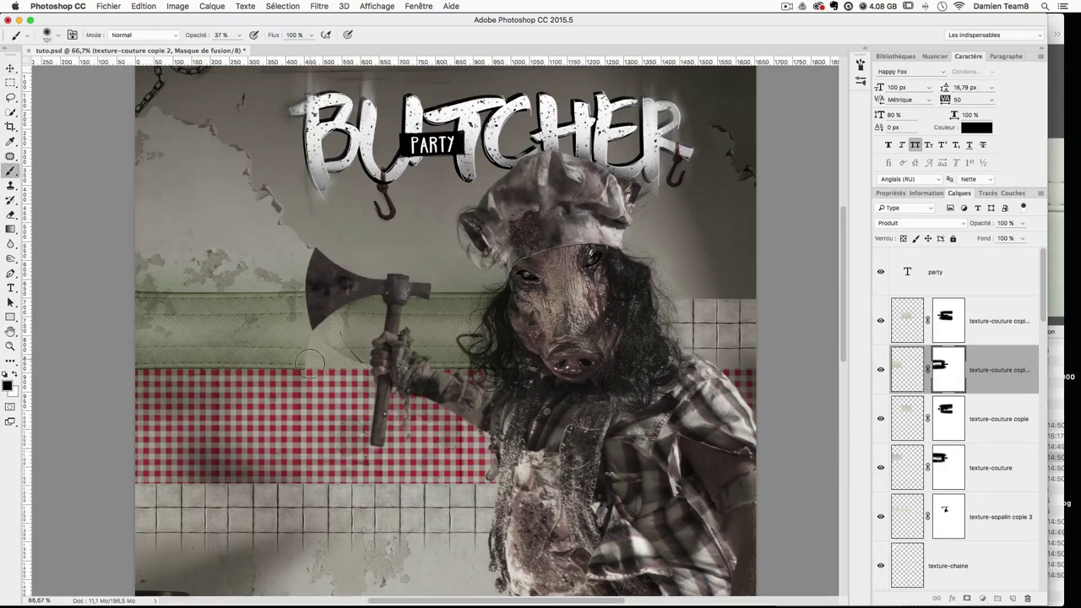
pyautogui.press('x')
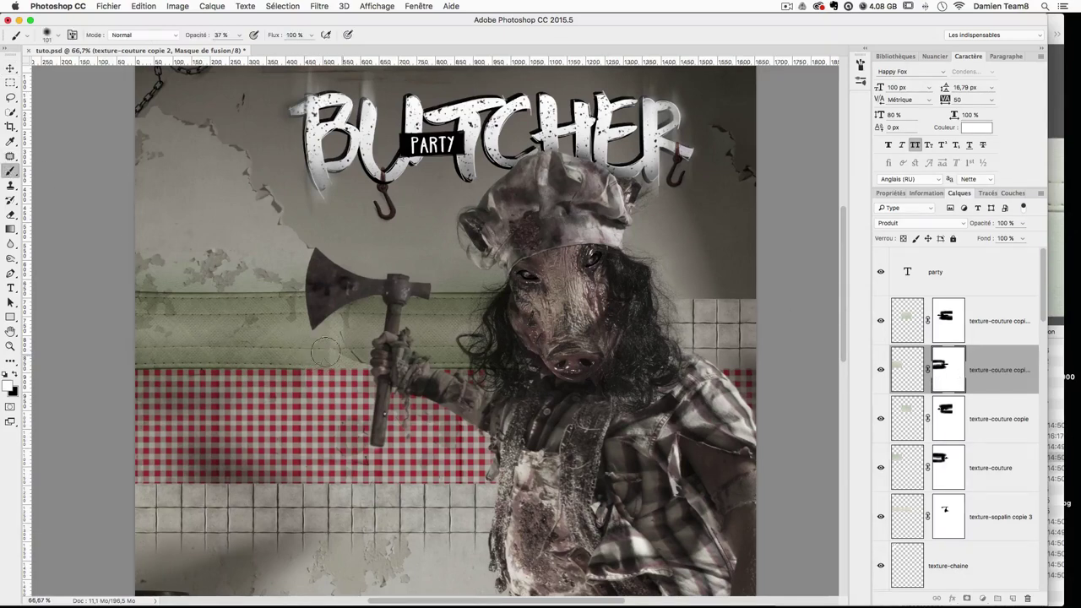
pyautogui.click(946, 323)
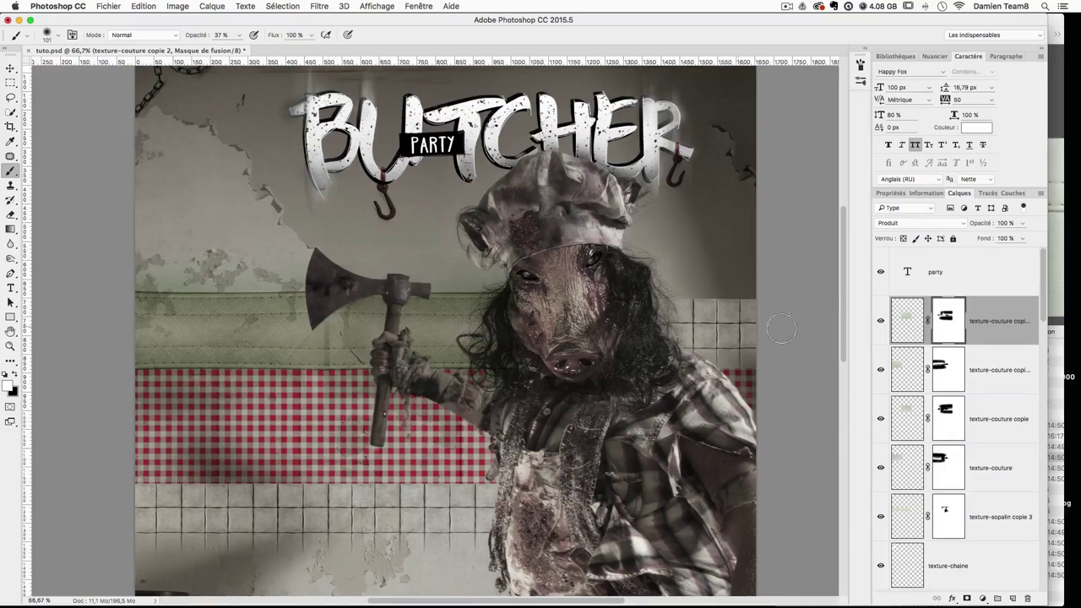
# Step: Touch up the flipped copies' masks in black below the axe, undoing one edit and enlarging the brush from 50 to 157 px
pyautogui.click(948, 369)
pyautogui.press('x')
pyautogui.keyDown('ctrl'); pyautogui.keyDown('alt'); pyautogui.moveTo(328, 337); pyautogui.dragTo(316, 337); pyautogui.keyUp('alt'); pyautogui.keyUp('ctrl')
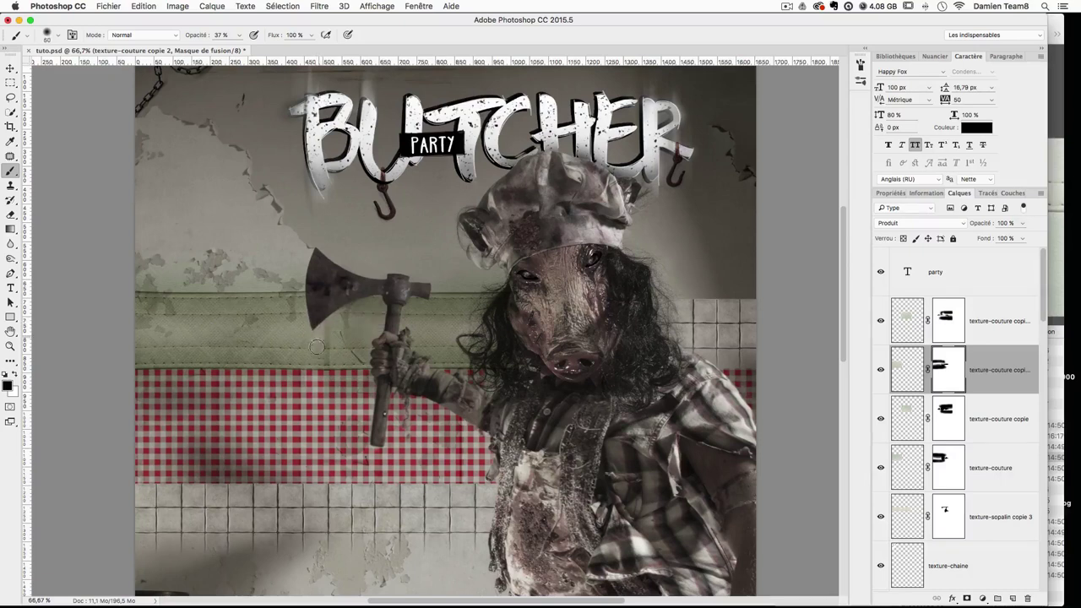
pyautogui.press('super+z')
pyautogui.click(943, 330)
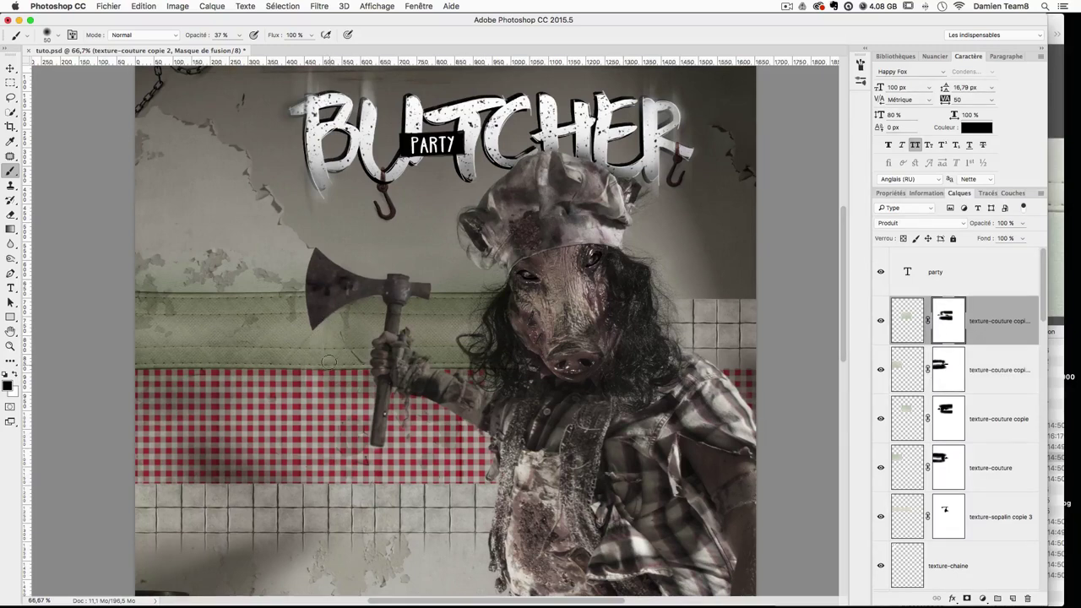
pyautogui.moveTo(348, 347); pyautogui.dragTo(378, 347)
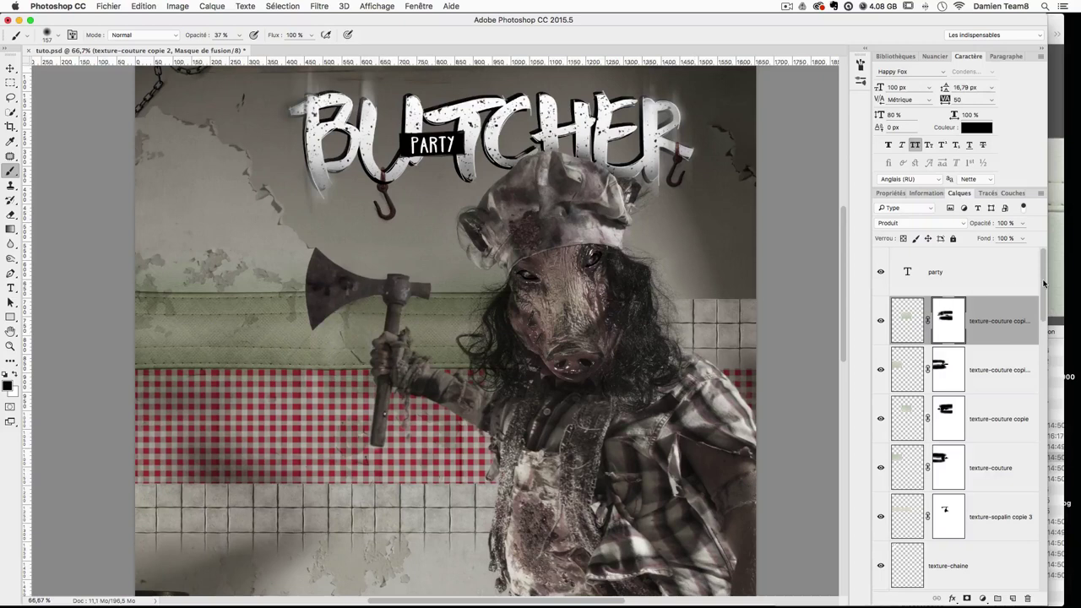
# Step: Touch up the texture-couture copie mask in black beneath the axe blade, and the texture-couture mask in white beside it with a 32 px brush
pyautogui.click(946, 363)
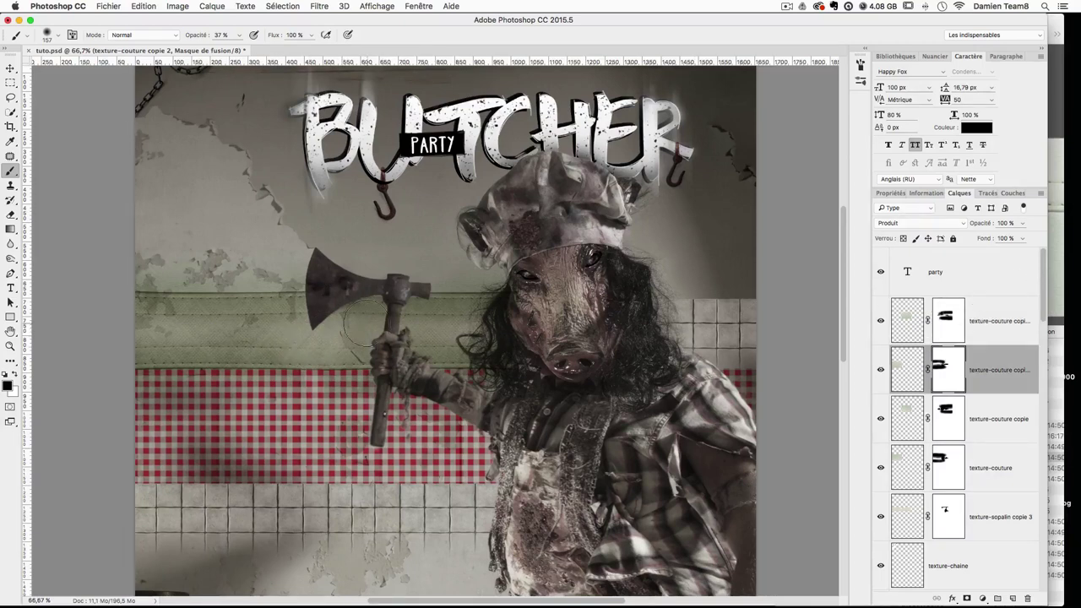
pyautogui.click(947, 321)
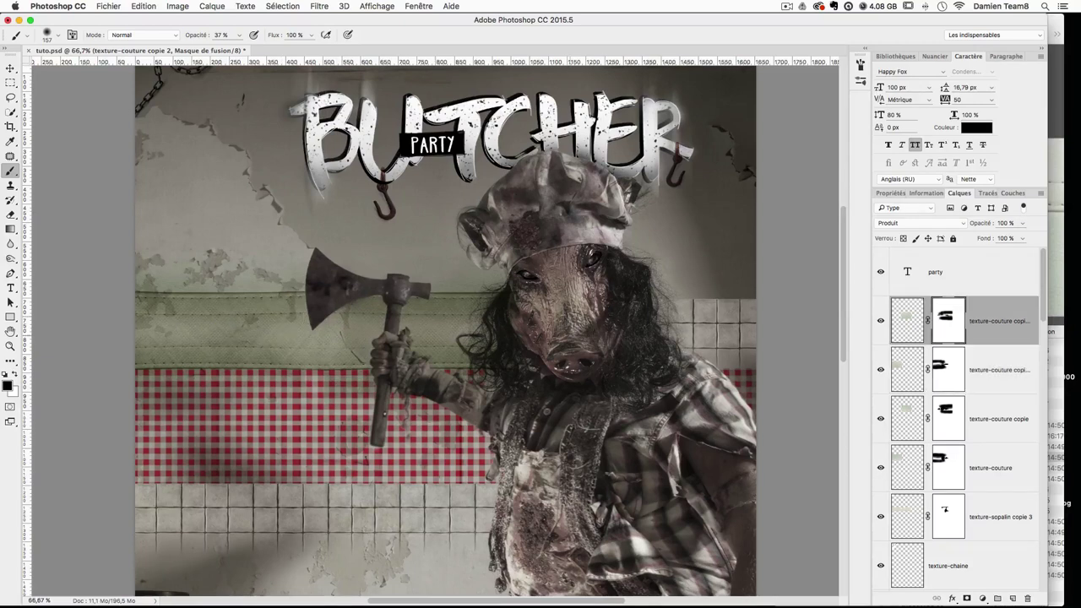
pyautogui.click(946, 413)
pyautogui.moveTo(314, 318); pyautogui.dragTo(371, 308)
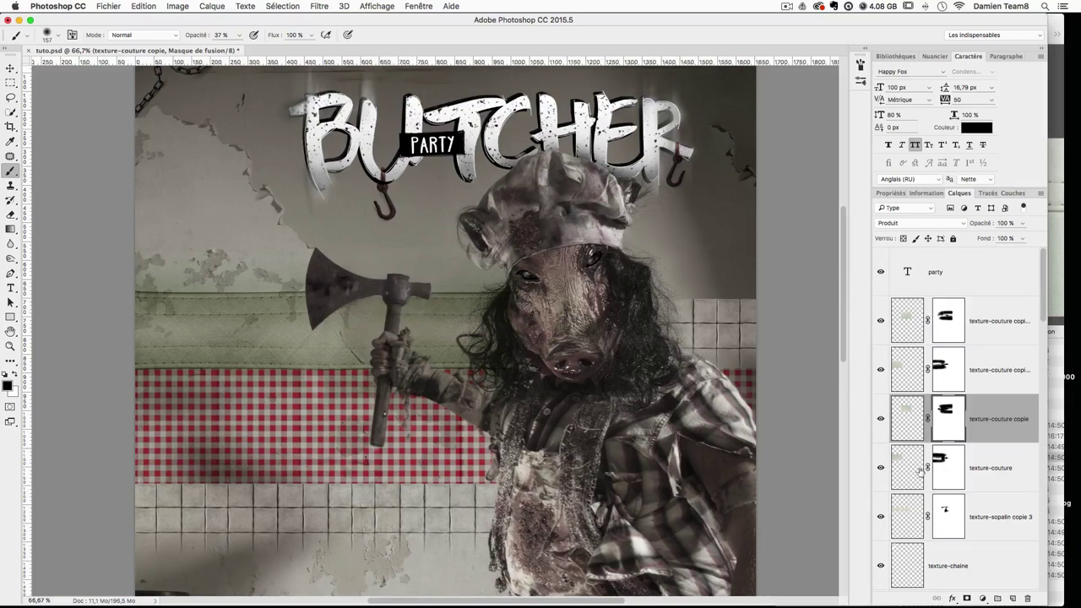
pyautogui.click(947, 469)
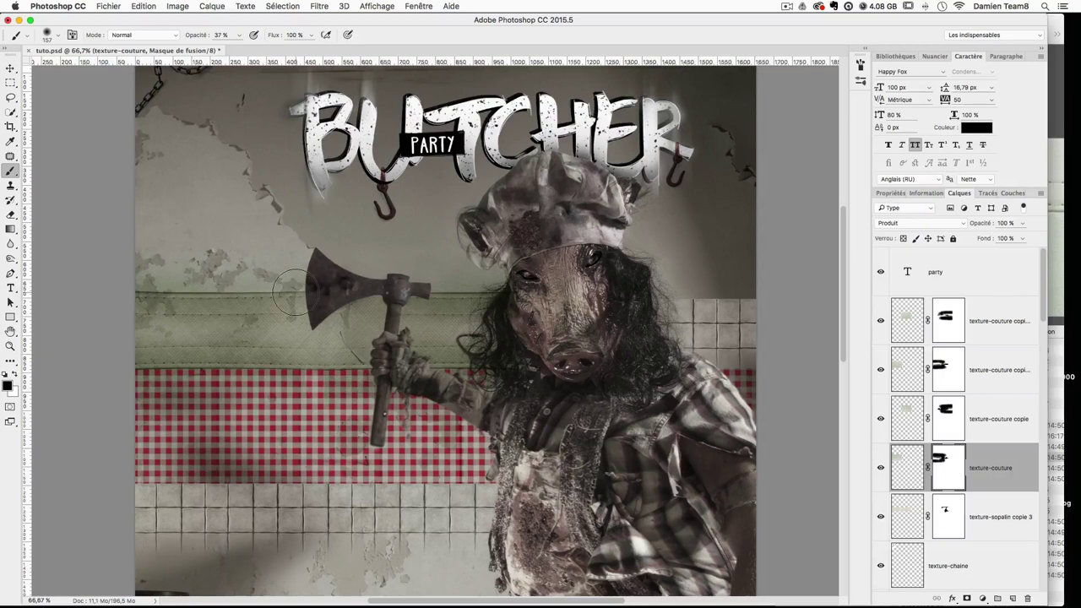
pyautogui.press('x')
pyautogui.moveTo(291, 292); pyautogui.dragTo(290, 287)
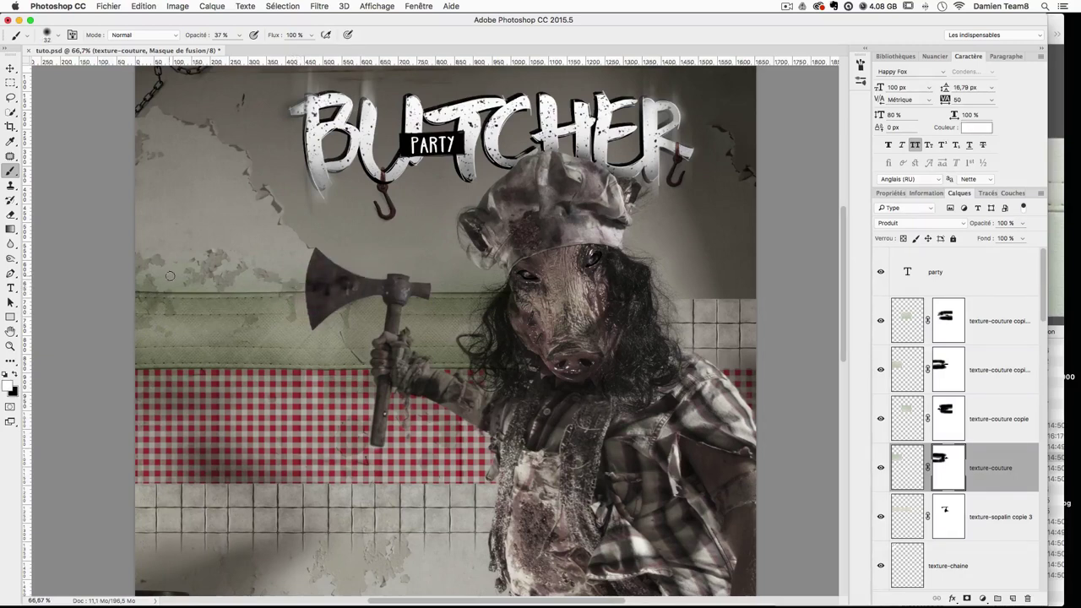
# Step: Examine the stitching and paper-towel layers at 100 % by switching texture-couture, its copies and texture-sopalin copie 3 off and on
pyautogui.click(880, 469)
pyautogui.click(881, 467)
pyautogui.press('super+1')
pyautogui.press('super+0')
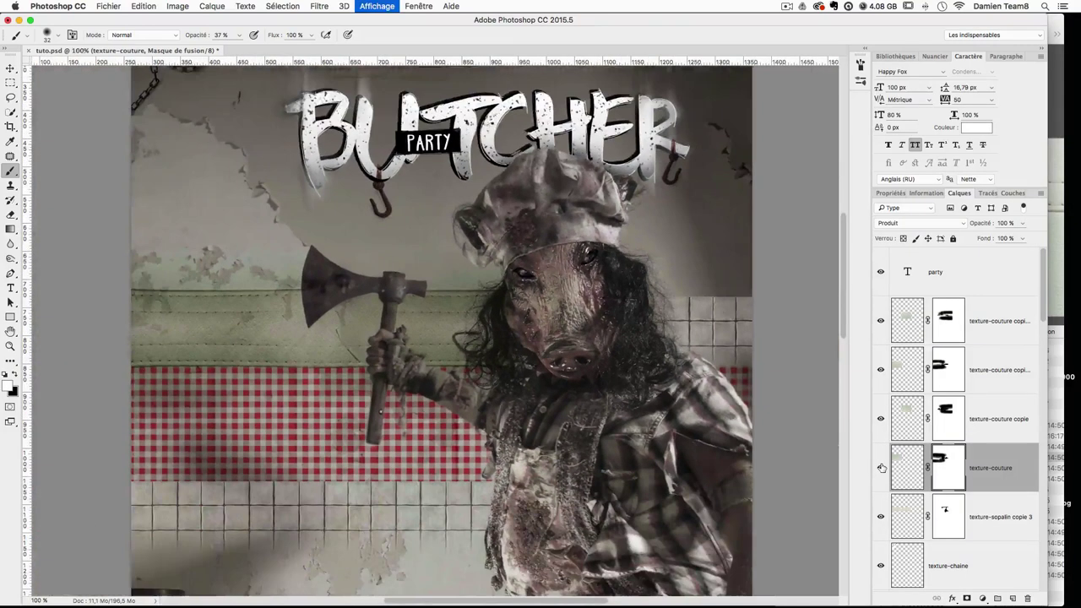
pyautogui.press('super+1')
pyautogui.click(881, 419)
pyautogui.click(881, 419)
pyautogui.click(880, 467)
pyautogui.click(881, 467)
pyautogui.click(881, 515)
pyautogui.click(881, 515)
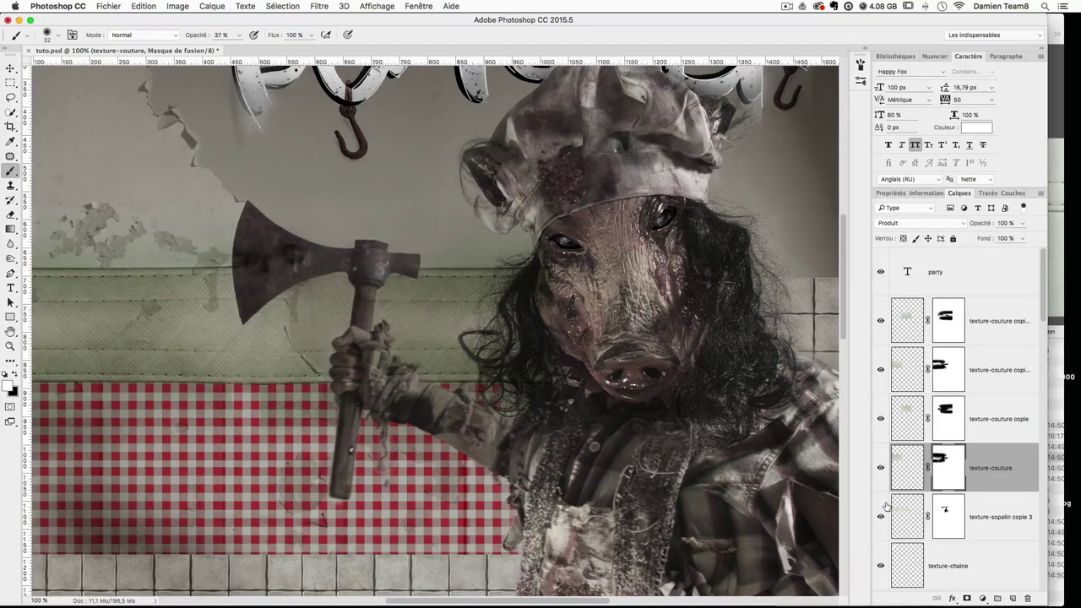
pyautogui.click(881, 321)
pyautogui.click(881, 321)
pyautogui.click(881, 320)
pyautogui.click(880, 321)
pyautogui.click(881, 321)
pyautogui.click(881, 321)
# Step: Paint black on the topmost flipped stitching copy's mask over the hand holding the axe, using an 81 px brush at 37 % opacity
pyautogui.click(947, 321)
pyautogui.click(881, 321)
pyautogui.click(881, 321)
pyautogui.moveTo(415, 443)
pyautogui.mouseDown()
pyautogui.moveTo(436, 443)
pyautogui.moveTo(419, 410)
pyautogui.mouseUp()
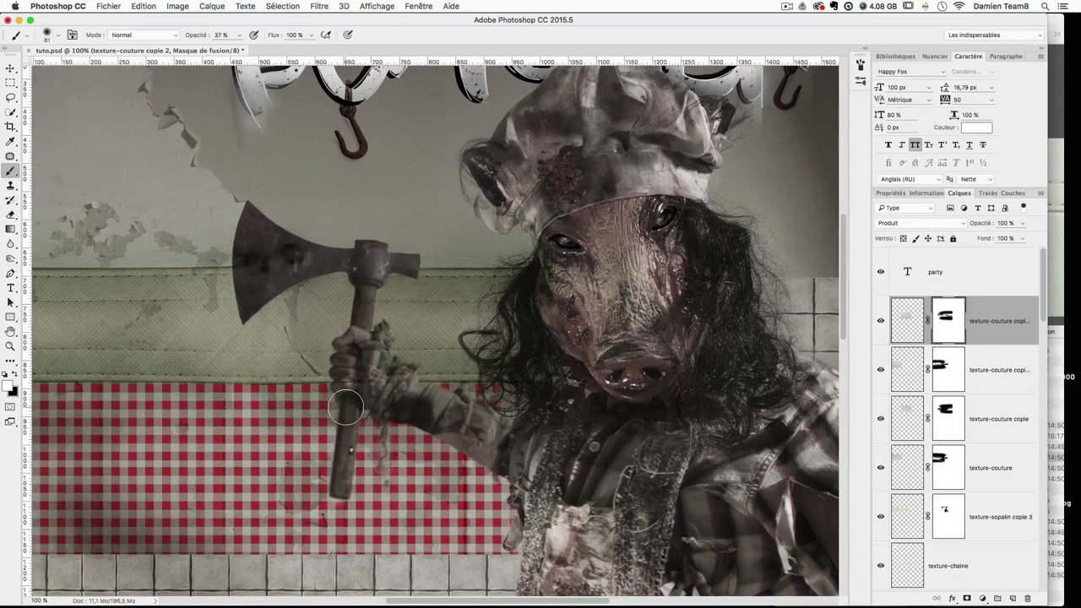
pyautogui.press('x')
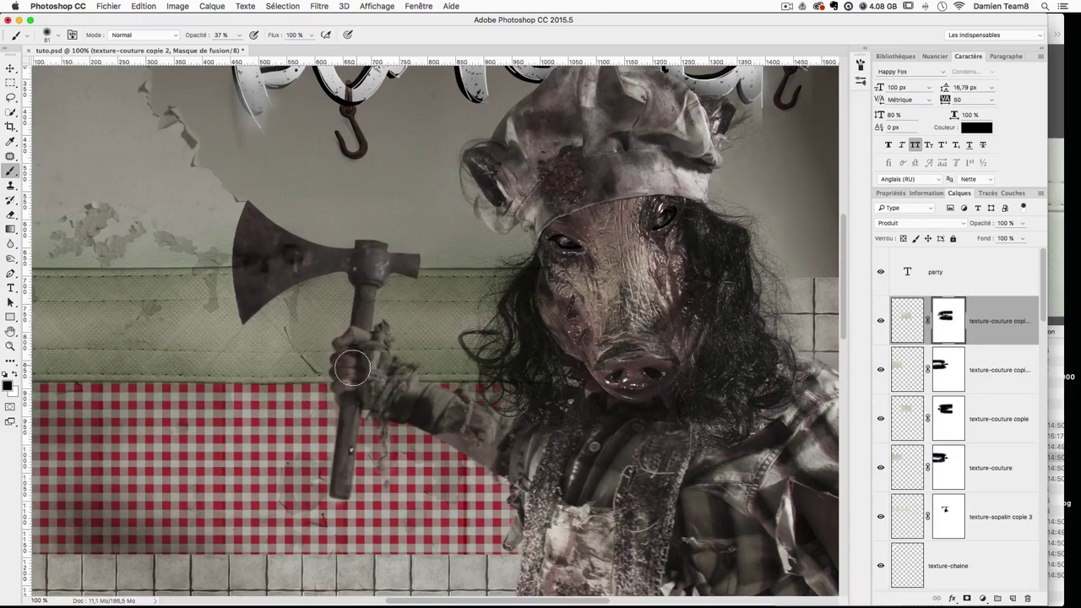
pyautogui.moveTo(350, 368)
pyautogui.mouseDown()
pyautogui.moveTo(359, 359)
pyautogui.moveTo(372, 380)
pyautogui.mouseUp()
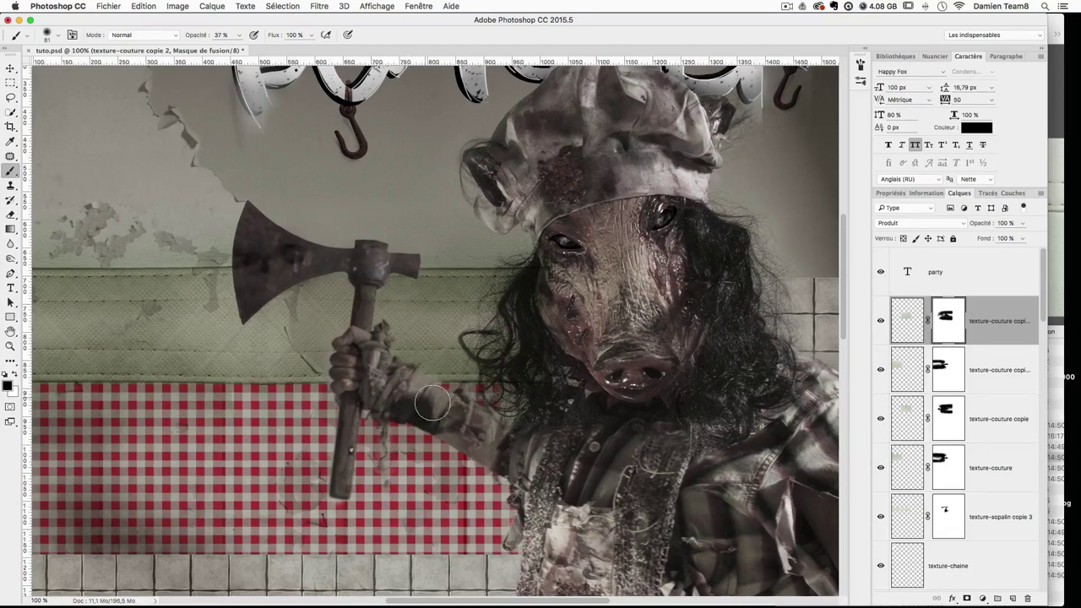
# Step: Extend the black masking of the topmost stitching copy along the forearm, switching the layer off and on to check coverage
pyautogui.click(881, 321)
pyautogui.click(881, 321)
pyautogui.click(881, 321)
pyautogui.click(881, 321)
pyautogui.click(881, 321)
pyautogui.click(881, 321)
pyautogui.click(881, 321)
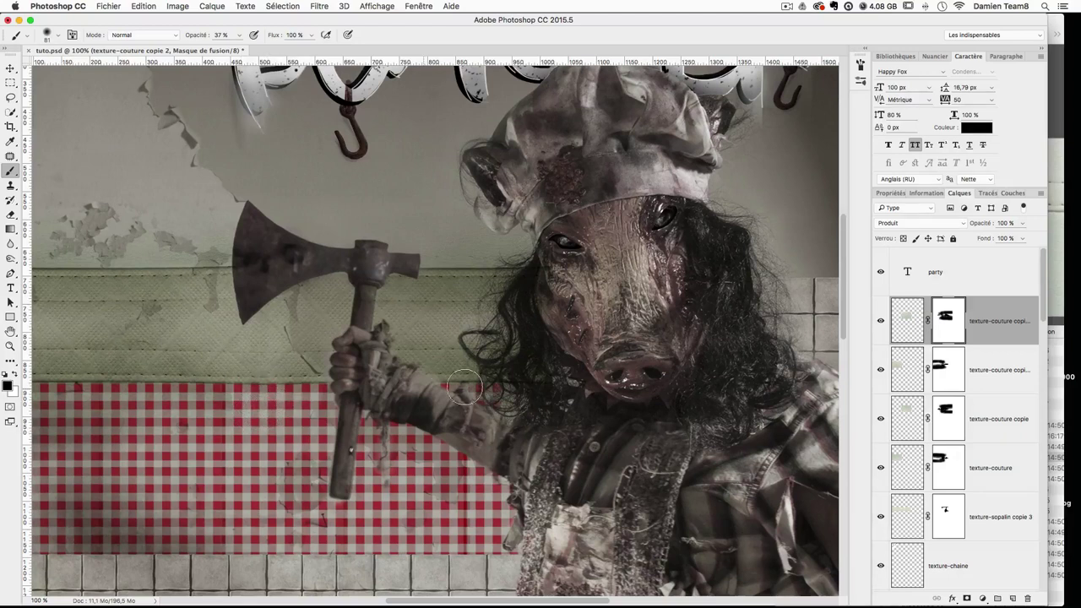
pyautogui.click(880, 320)
pyautogui.click(880, 320)
pyautogui.click(880, 320)
pyautogui.click(880, 320)
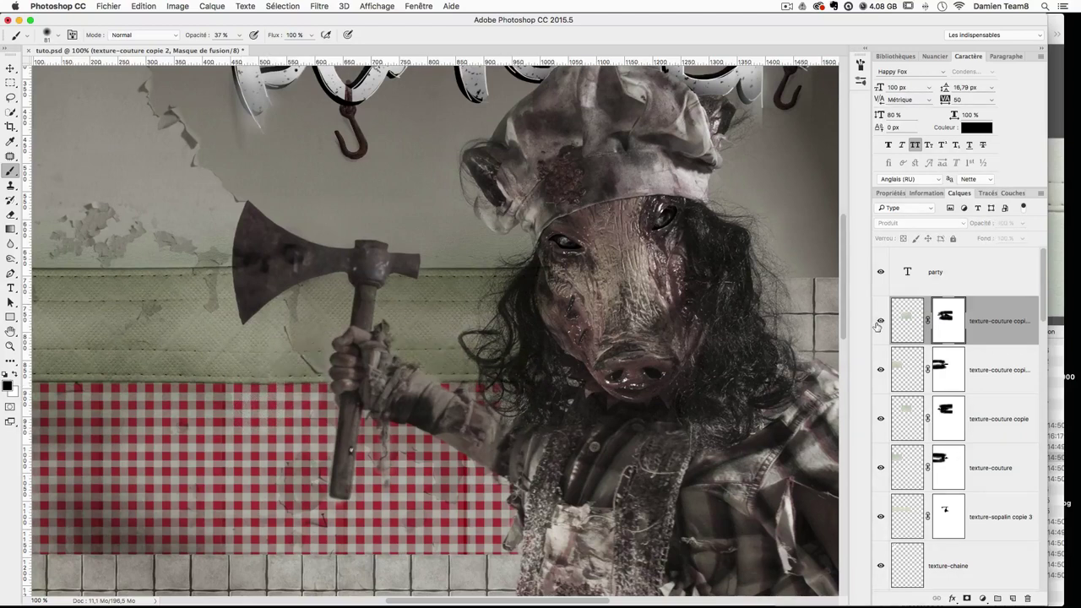
pyautogui.click(908, 326)
pyautogui.click(940, 324)
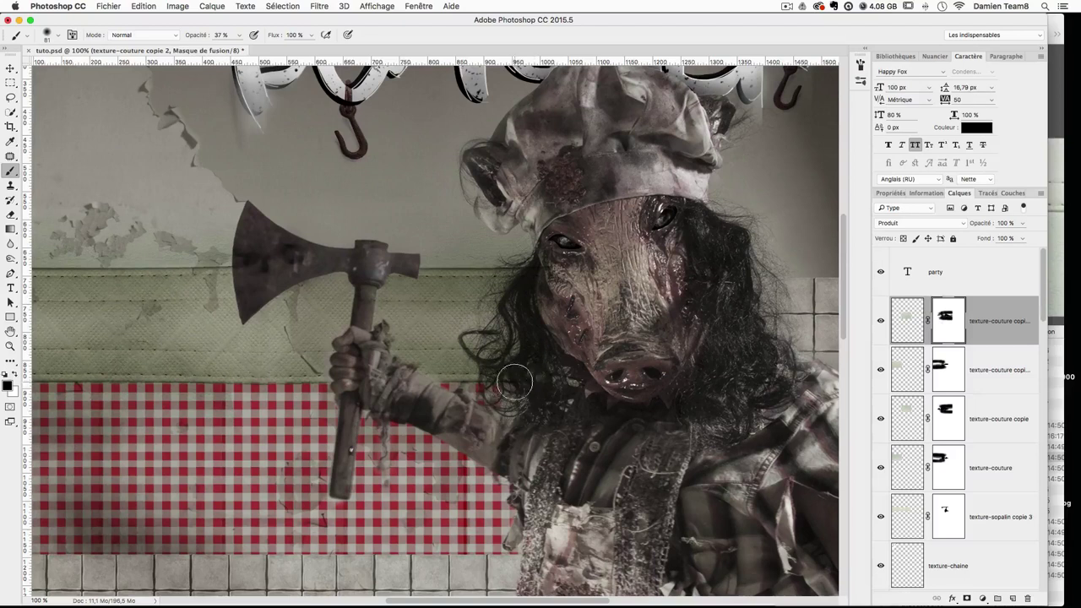
# Step: Compare the wall and arm with each of the two flipped stitching copies hidden and shown
pyautogui.click(881, 322)
pyautogui.click(881, 322)
pyautogui.click(881, 322)
pyautogui.click(881, 321)
pyautogui.click(881, 322)
pyautogui.click(881, 322)
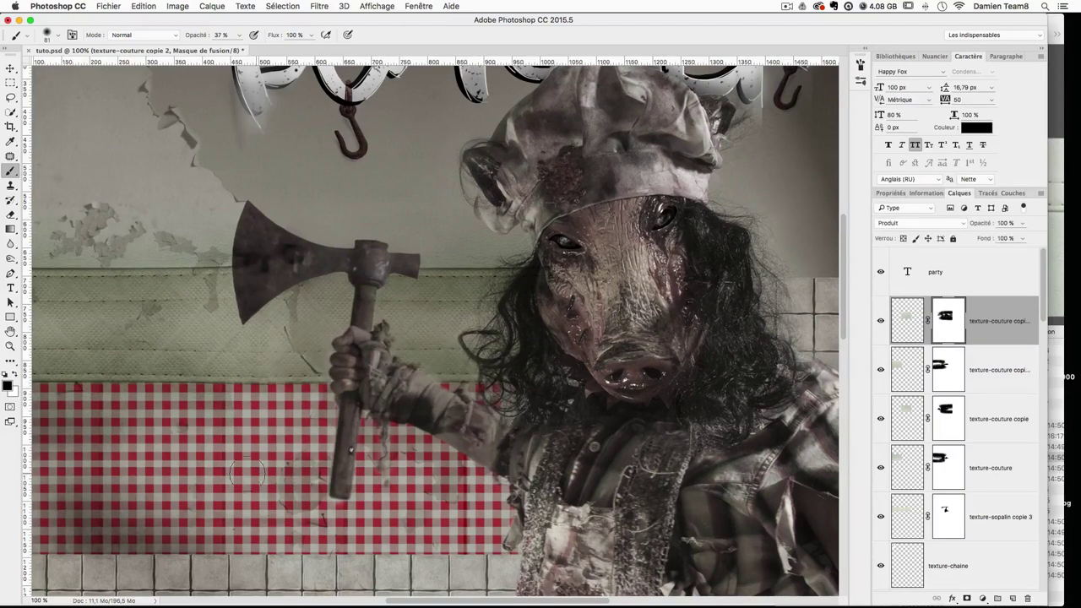
pyautogui.click(880, 371)
pyautogui.click(880, 372)
pyautogui.moveTo(479, 376); pyautogui.dragTo(675, 363)
pyautogui.click(880, 375)
pyautogui.click(880, 375)
pyautogui.click(880, 375)
pyautogui.click(880, 375)
pyautogui.click(881, 376)
pyautogui.click(880, 375)
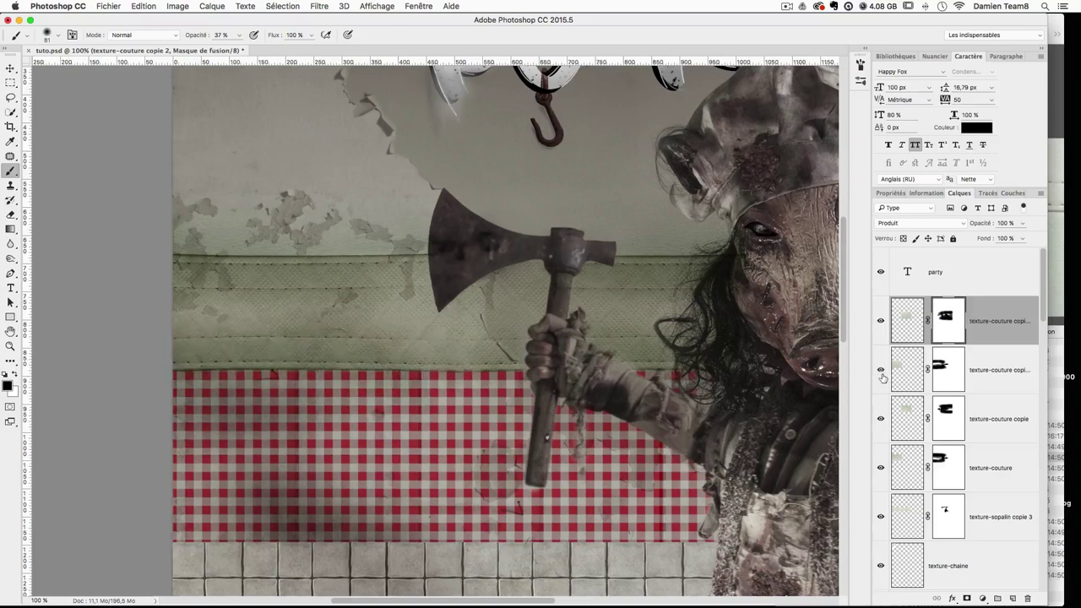
# Step: Activate the second flipped stitching copy's mask, enlarge the brush to 116 px, and review the whole poster
pyautogui.click(951, 369)
pyautogui.moveTo(415, 406); pyautogui.dragTo(430, 405)
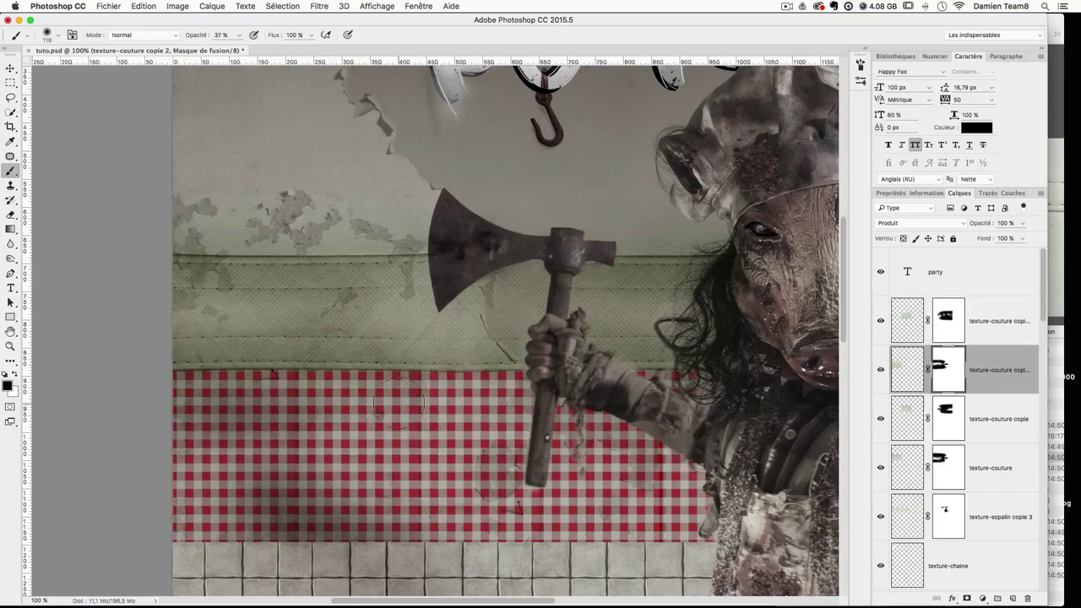
pyautogui.press('super+minus')
pyautogui.press('super+0')
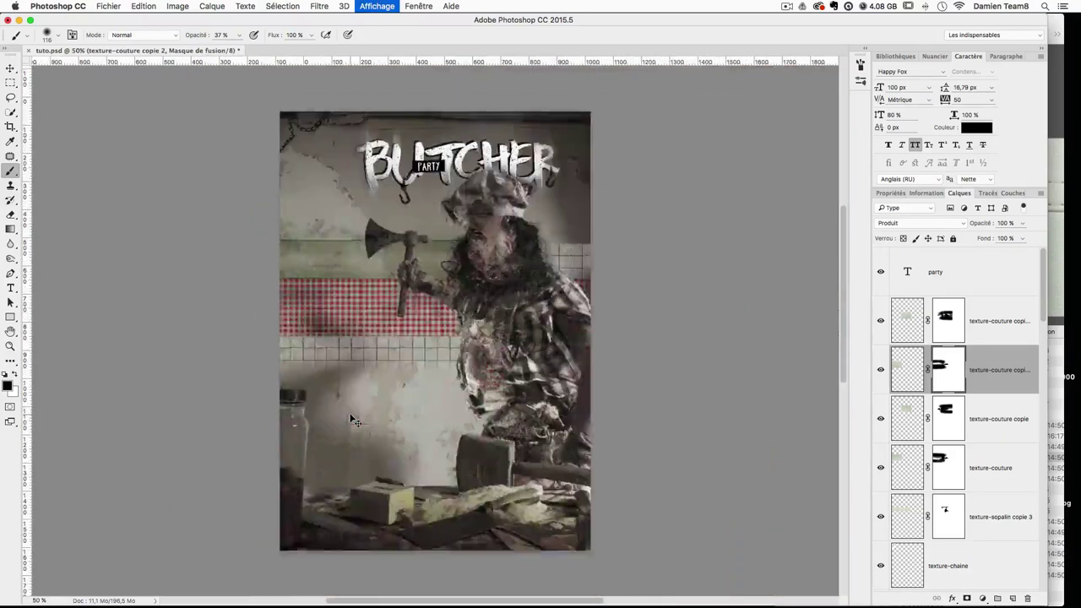
pyautogui.press('super+plus')
pyautogui.moveTo(519, 236); pyautogui.dragTo(479, 298)
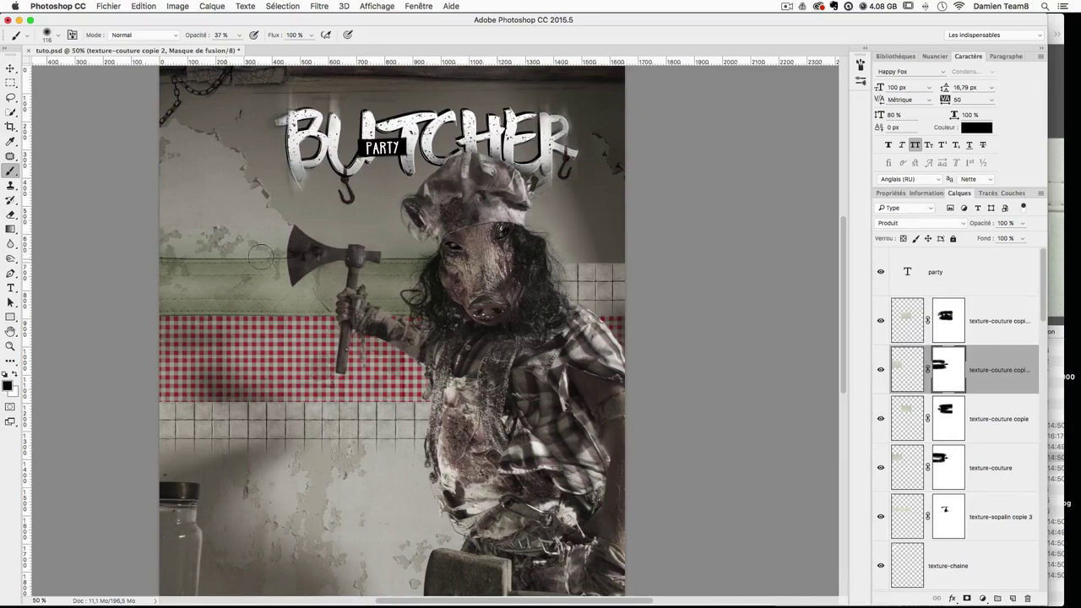
# Step: Merge the four texture-couture layers into one and set its blending mode to Produit
pyautogui.click(999, 324)
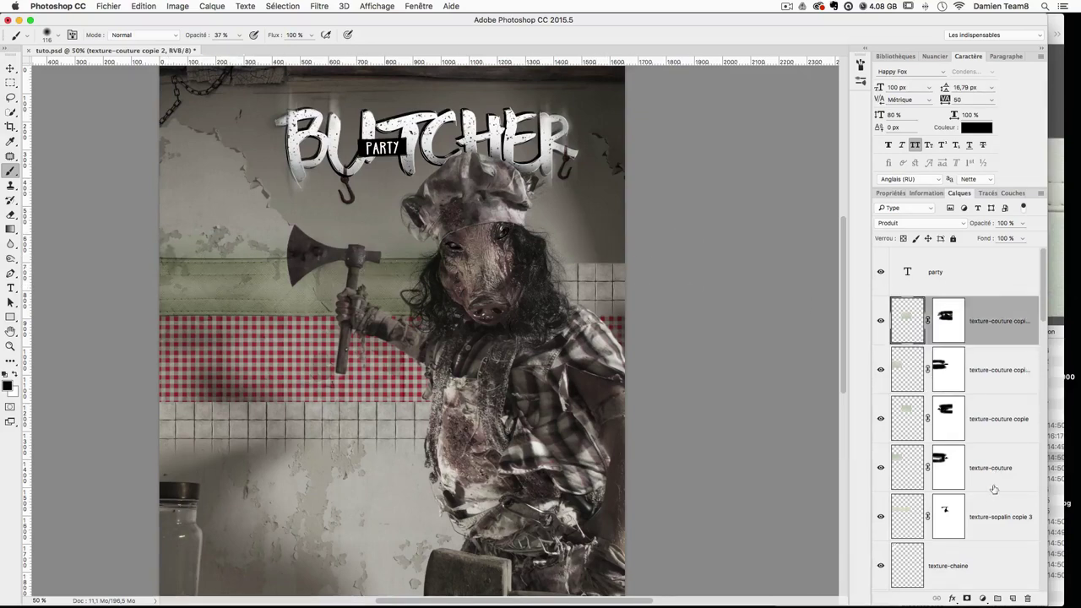
pyautogui.keyDown('shift'); pyautogui.click(989, 469); pyautogui.keyUp('shift')
pyautogui.rightClick(989, 470)
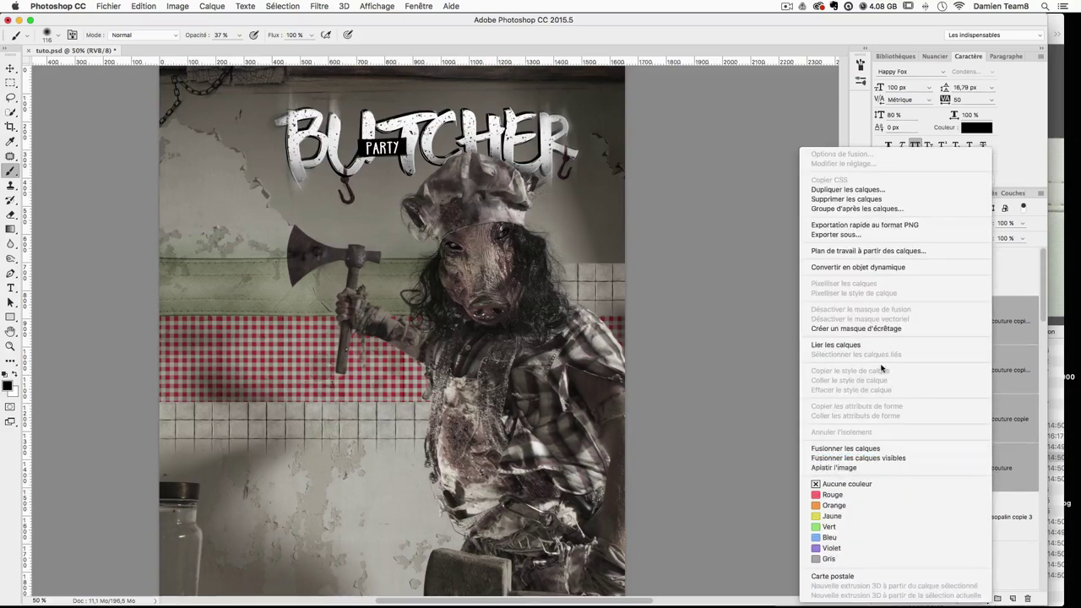
pyautogui.click(862, 449)
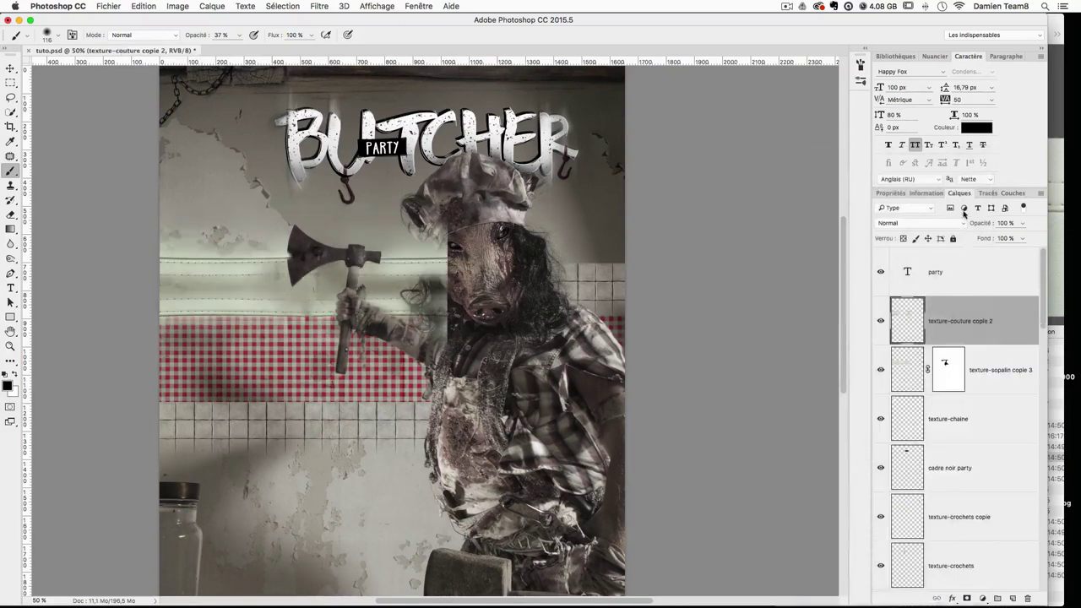
pyautogui.click(912, 223)
pyautogui.click(899, 255)
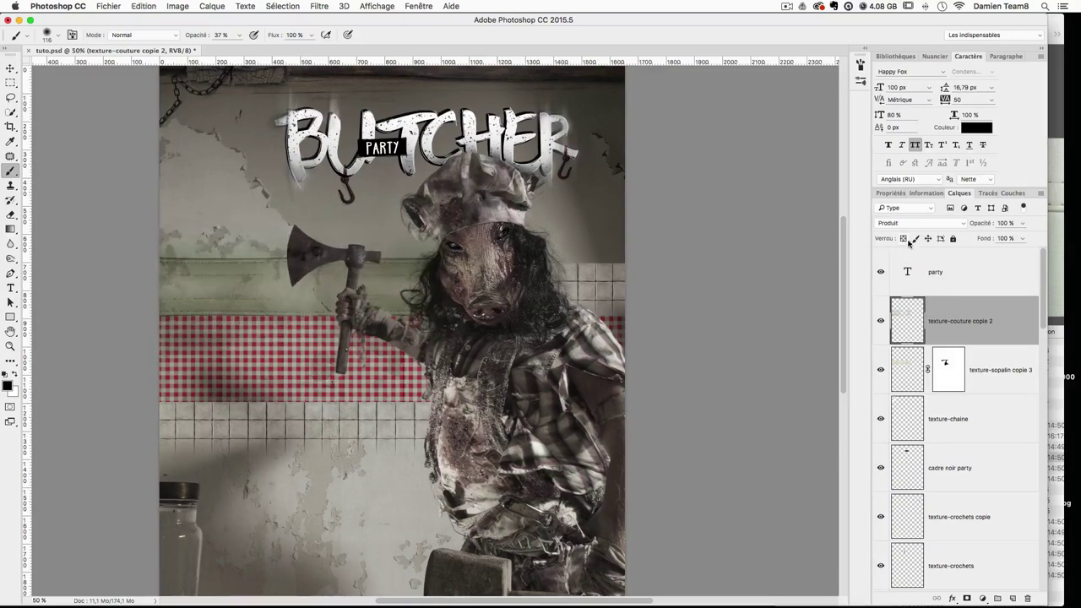
# Step: Try the Luminosité blending mode on the merged stitching layer
pyautogui.click(909, 222)
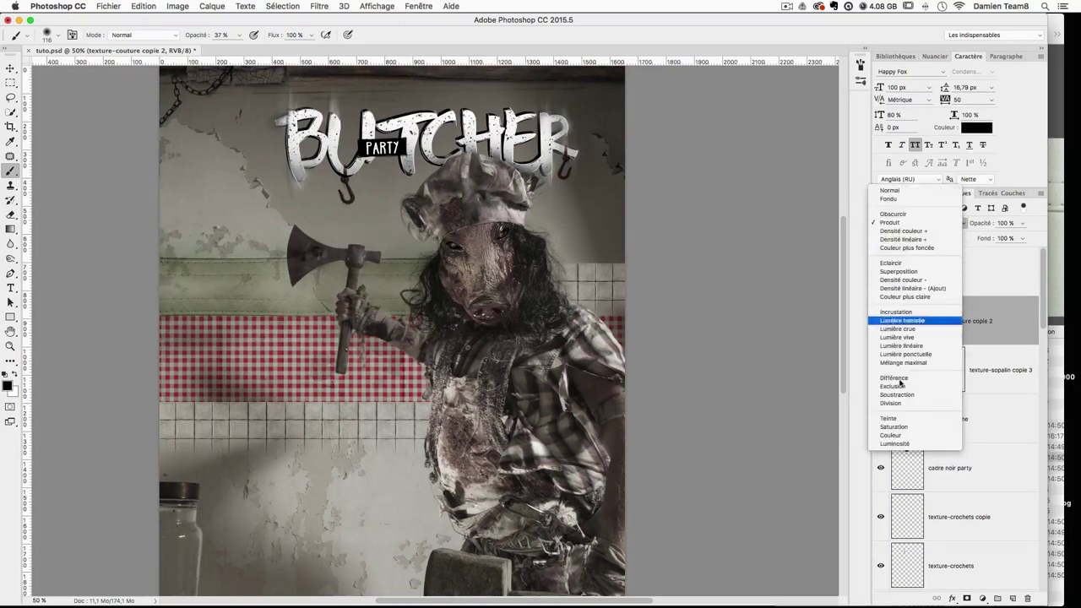
pyautogui.click(903, 444)
pyautogui.press('super+z')
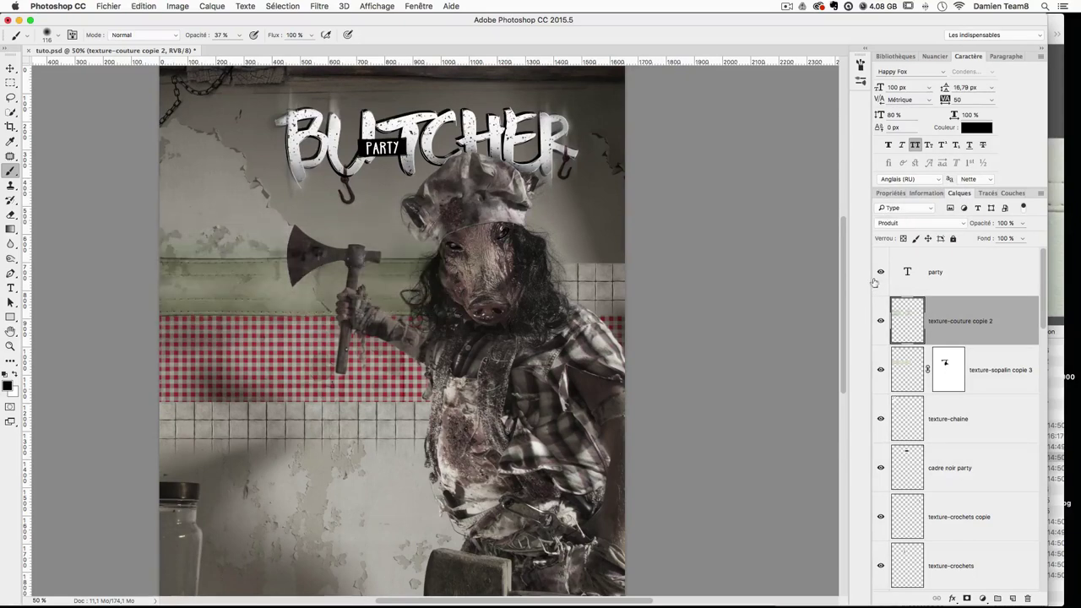
pyautogui.click(915, 222)
pyautogui.click(946, 223)
# Step: Lower the merged stitching layer's opacity to 60 %
pyautogui.click(1022, 223)
pyautogui.moveTo(1017, 235); pyautogui.dragTo(1000, 239)
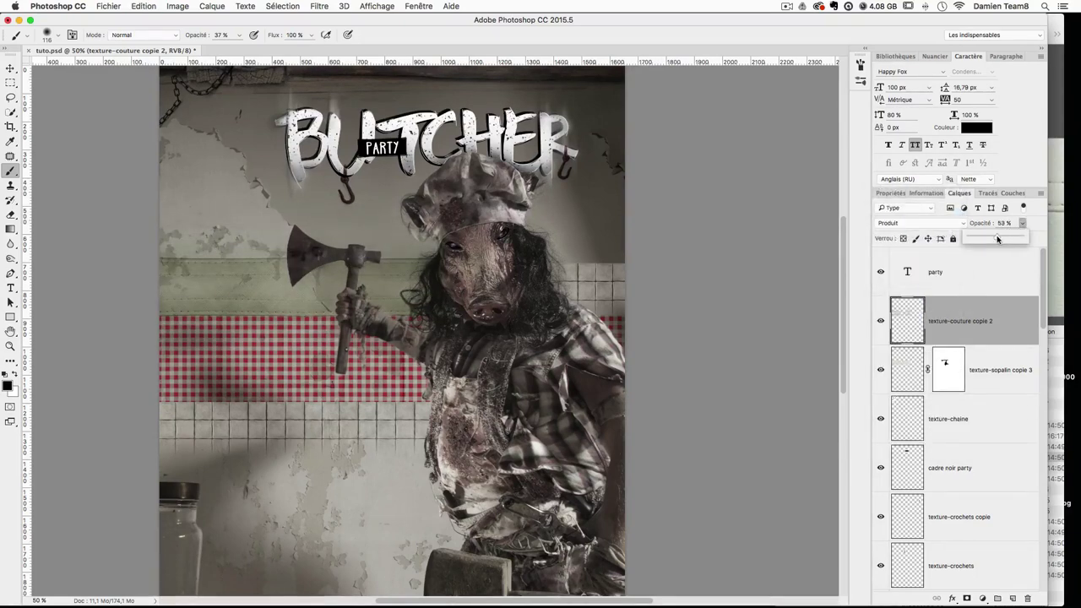
pyautogui.click(982, 225)
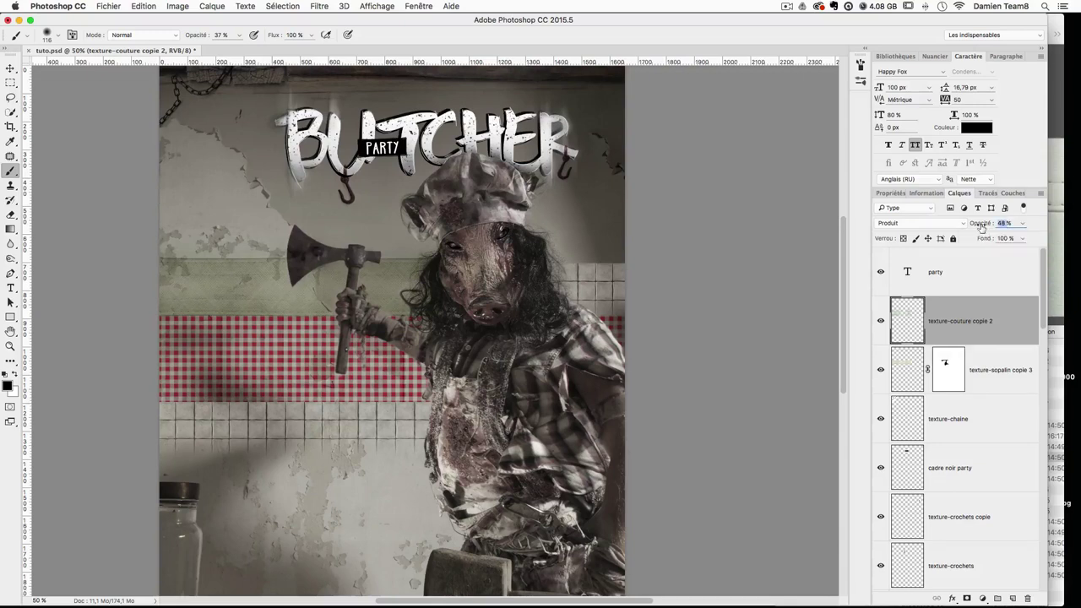
pyautogui.write('60')
pyautogui.moveTo(718, 308); pyautogui.dragTo(736, 292)
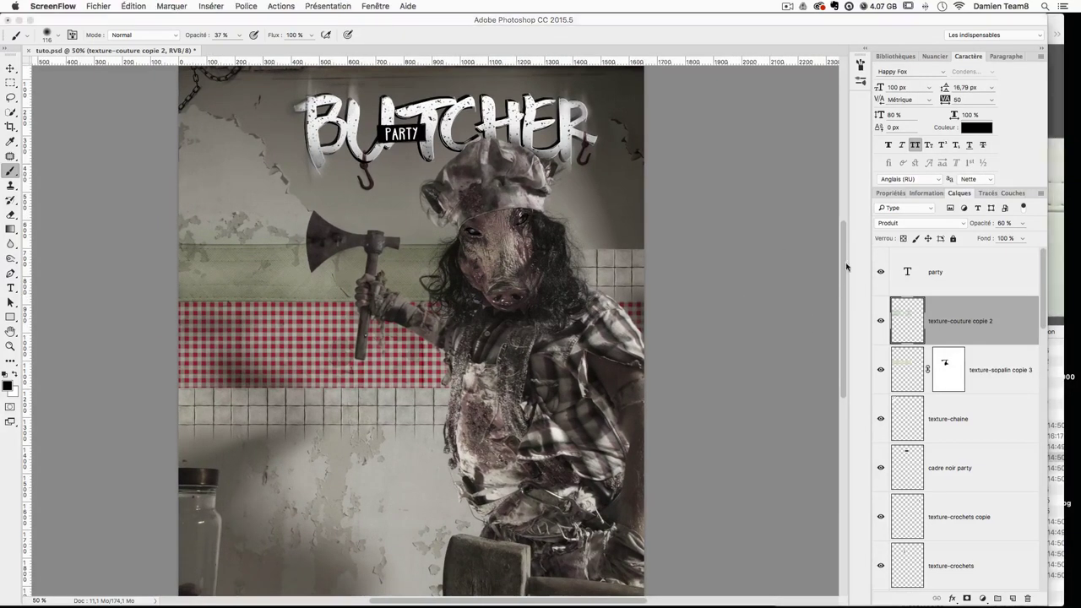
# Step: Add the white text HALLOWEEN in Happy Fox over the checkered tablecloth, on a new layer above the party text
pyautogui.moveTo(932, 287); pyautogui.dragTo(399, 294)
pyautogui.press('Return')
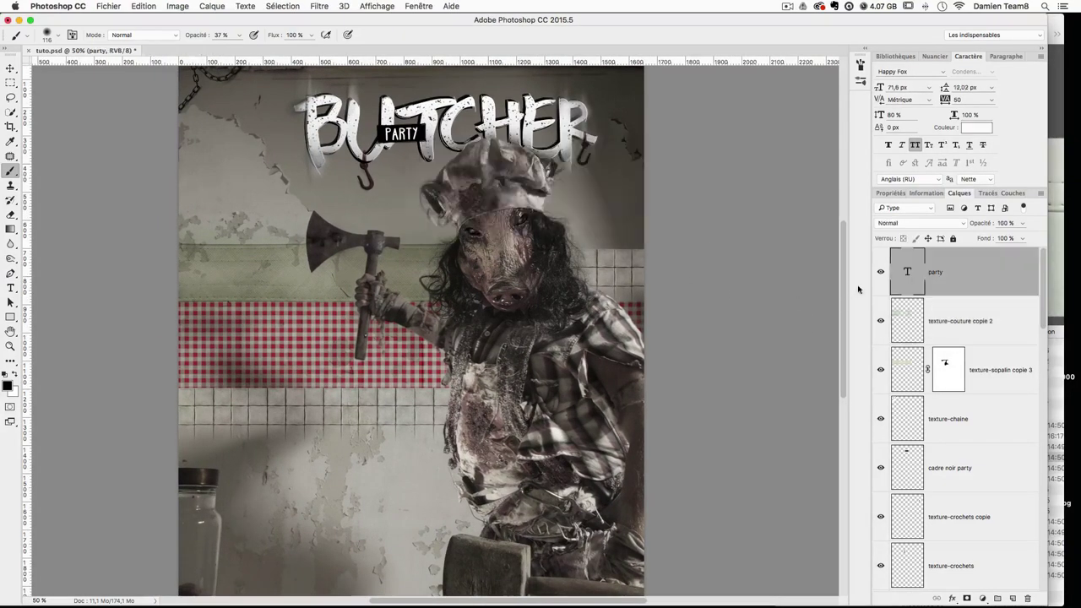
pyautogui.click(10, 288)
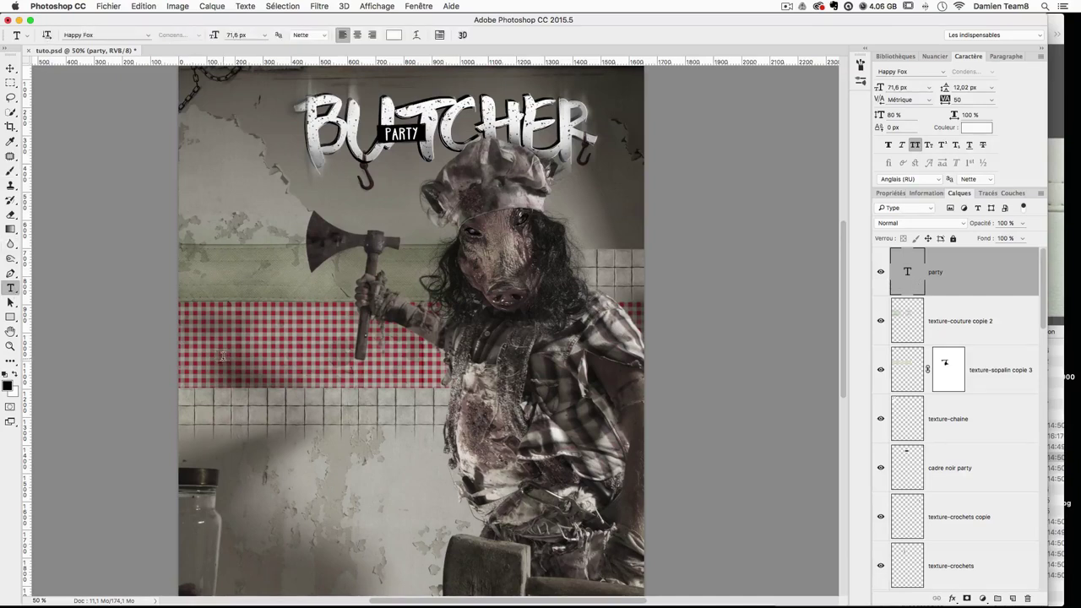
pyautogui.click(275, 360)
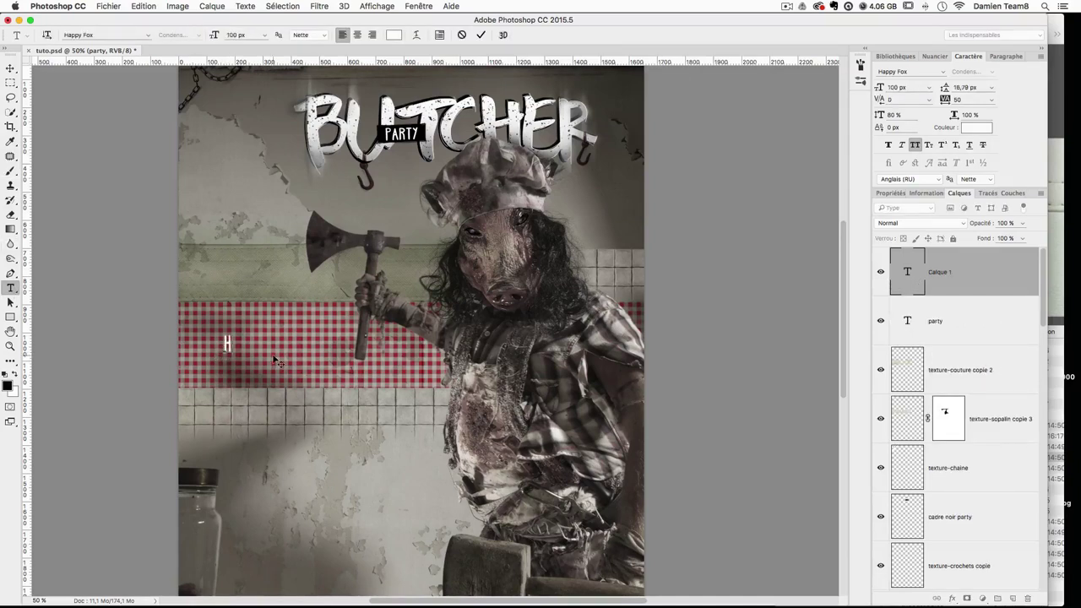
pyautogui.write('HALLOWEEN')
# Step: Set the whole HALLOWEEN text to 150 px after trying 300 and 200 px, and commit it
pyautogui.press('super+a')
pyautogui.click(908, 88)
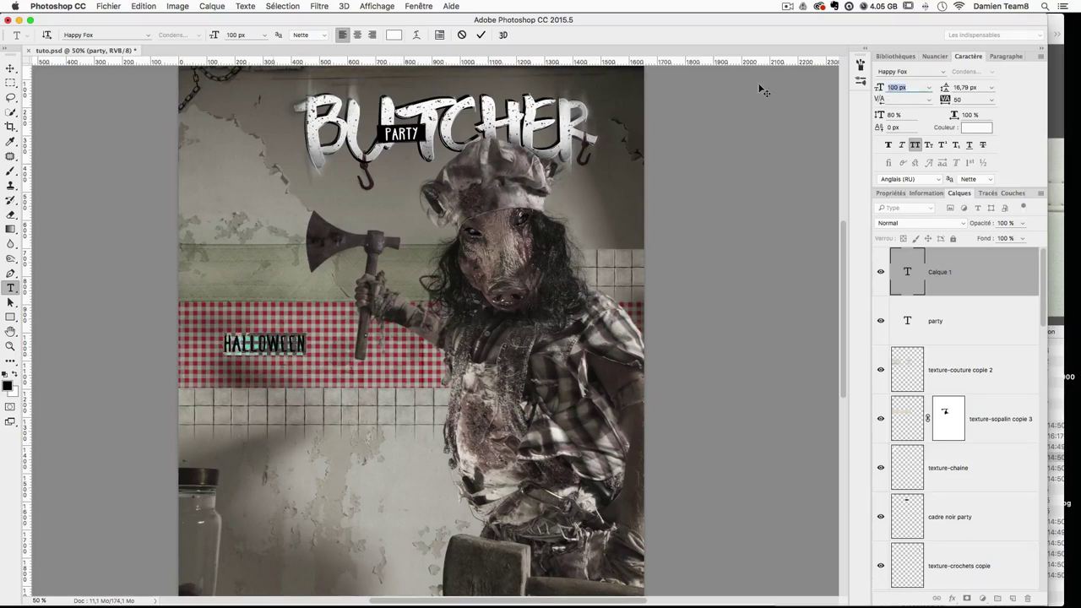
pyautogui.write('300')
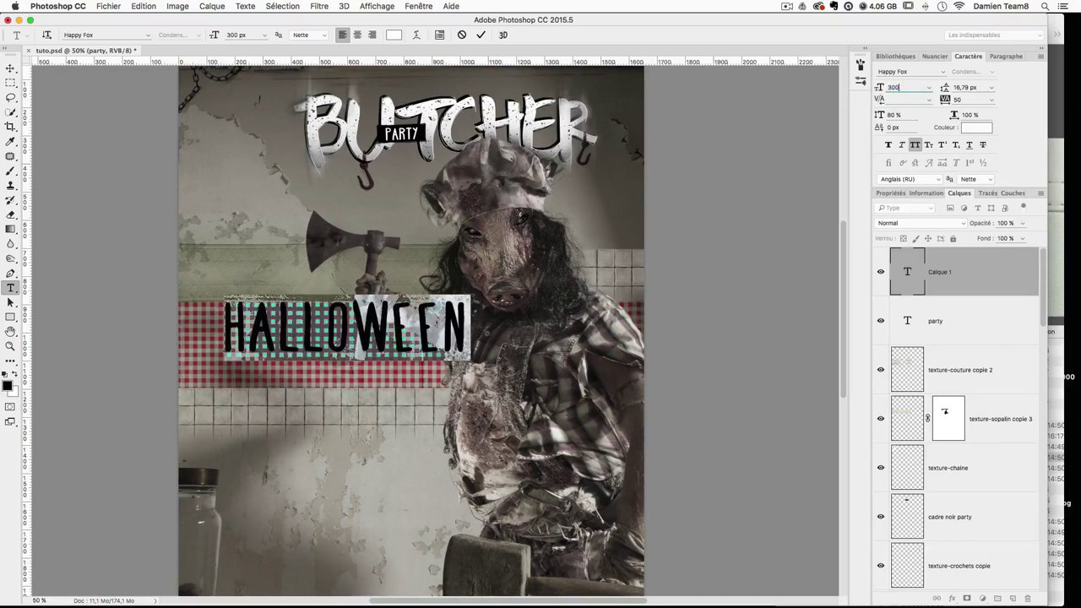
pyautogui.press('BackSpace')
pyautogui.press('BackSpace')
pyautogui.write('00')
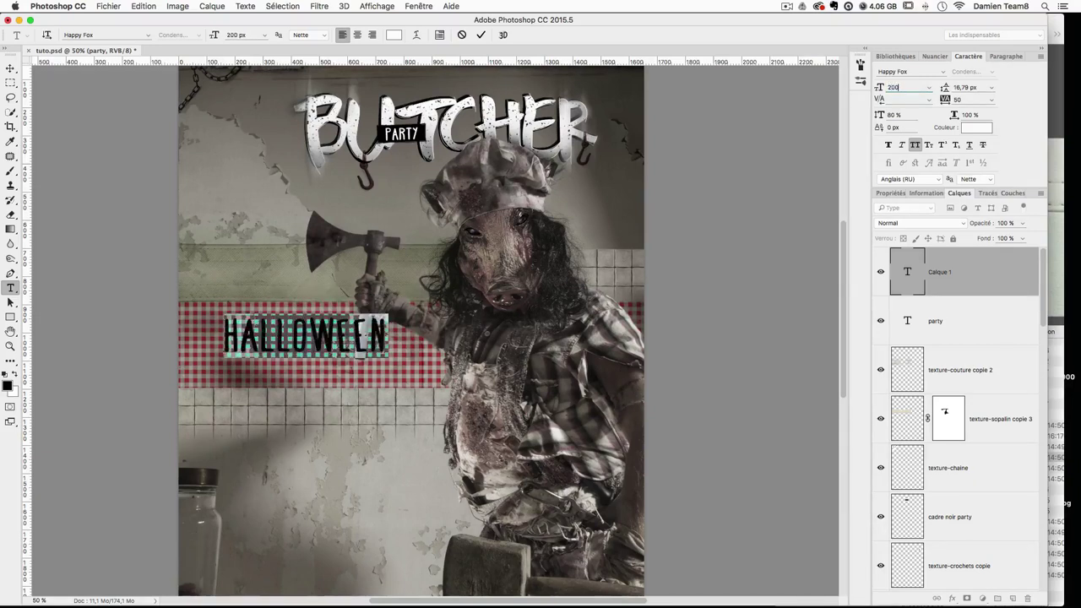
pyautogui.press('BackSpace')
pyautogui.press('BackSpace')
pyautogui.press('BackSpace')
pyautogui.write('150')
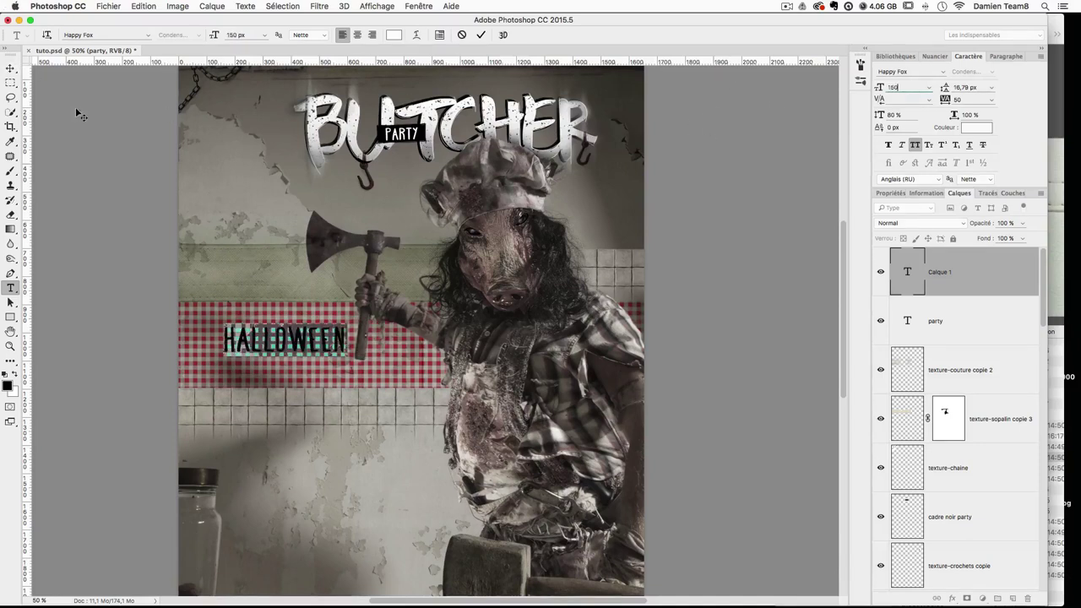
pyautogui.click(9, 68)
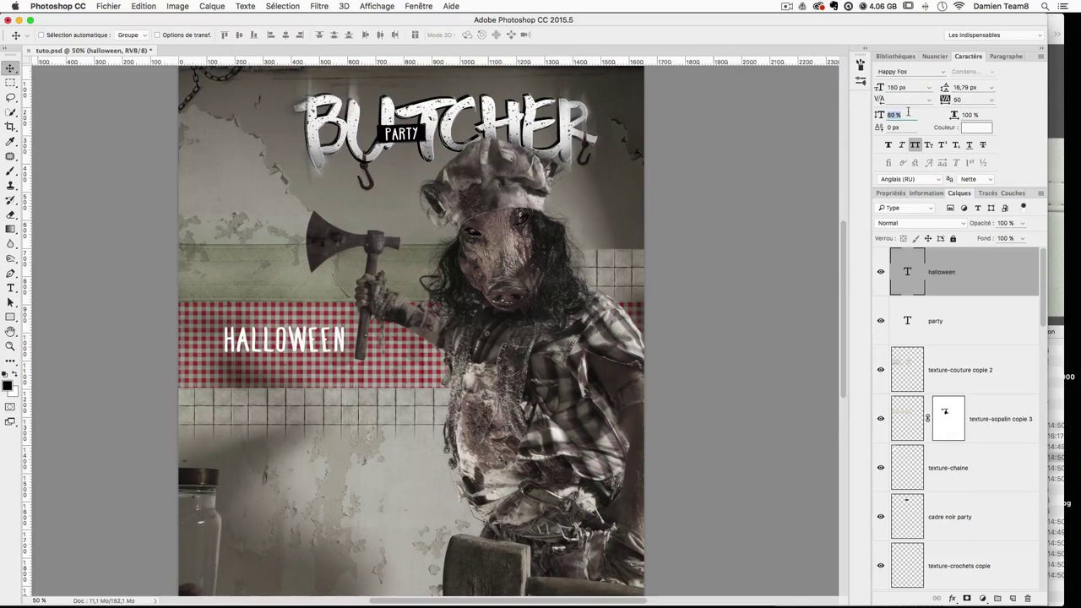
# Step: Set the HALLOWEEN text's vertical scale to 100 %
pyautogui.click(897, 115)
pyautogui.write('10')
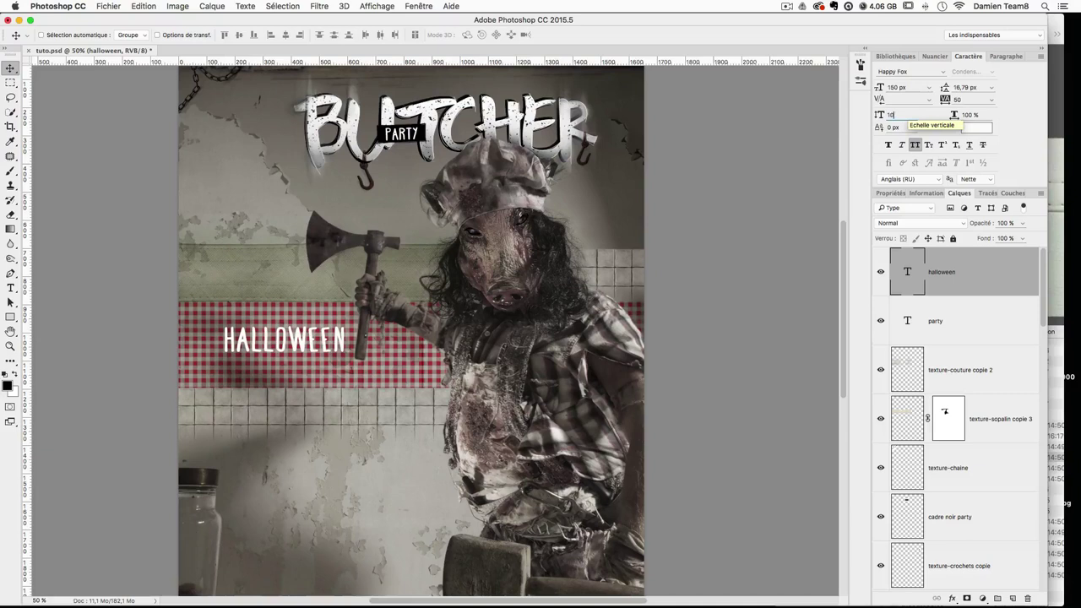
pyautogui.write('0')
pyautogui.press('Return')
# Step: Move the HALLOWEEN text slightly left on the checkered tablecloth and nudge it up to centre it vertically in the band
pyautogui.moveTo(313, 361); pyautogui.dragTo(298, 368)
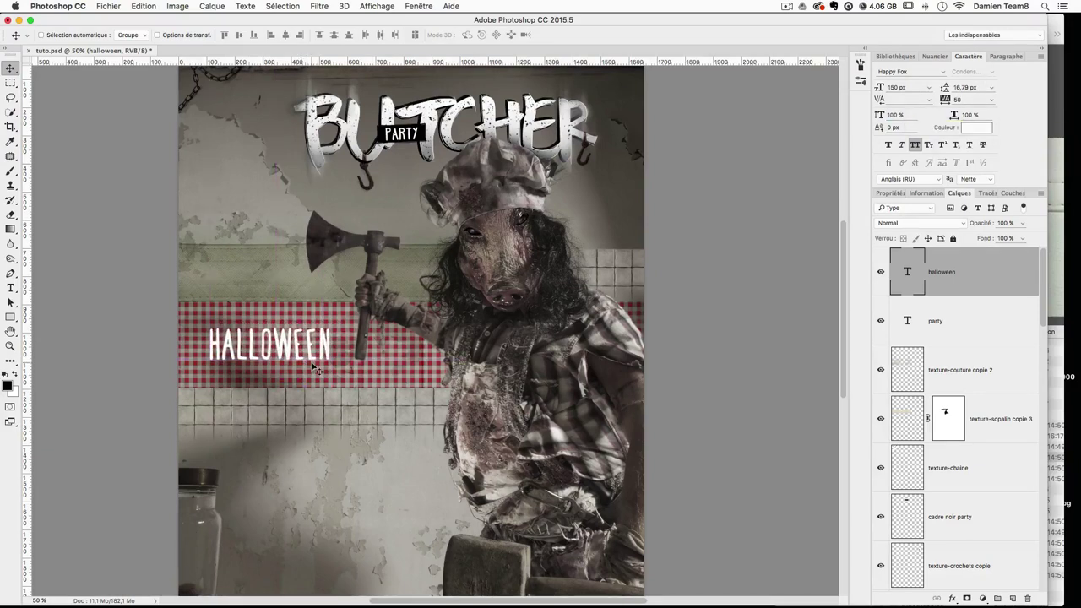
pyautogui.press('Up')
pyautogui.press('Up')
pyautogui.press('Up')
pyautogui.press('Up')
pyautogui.press('Up')
pyautogui.press('Up')
pyautogui.press('Up')
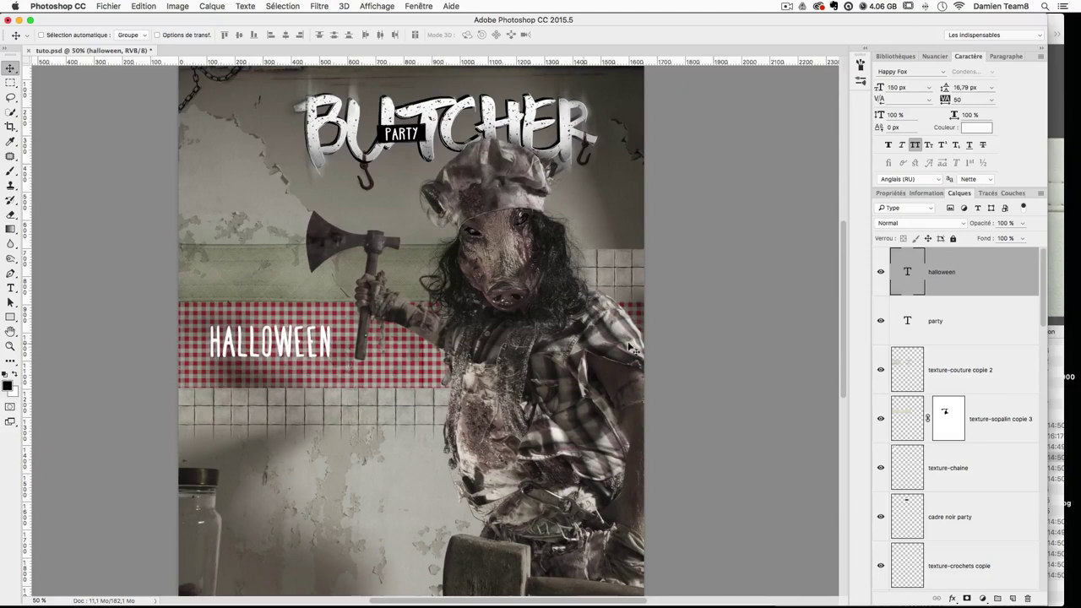
# Step: On the mask of texture-nappe copie 5, draw a rectangular selection about 493 × 164 px around HALLOWEEN and nudge it left
pyautogui.scroll(-4, 988, 396)
pyautogui.scroll(-5, 971, 427)
pyautogui.click(950, 441)
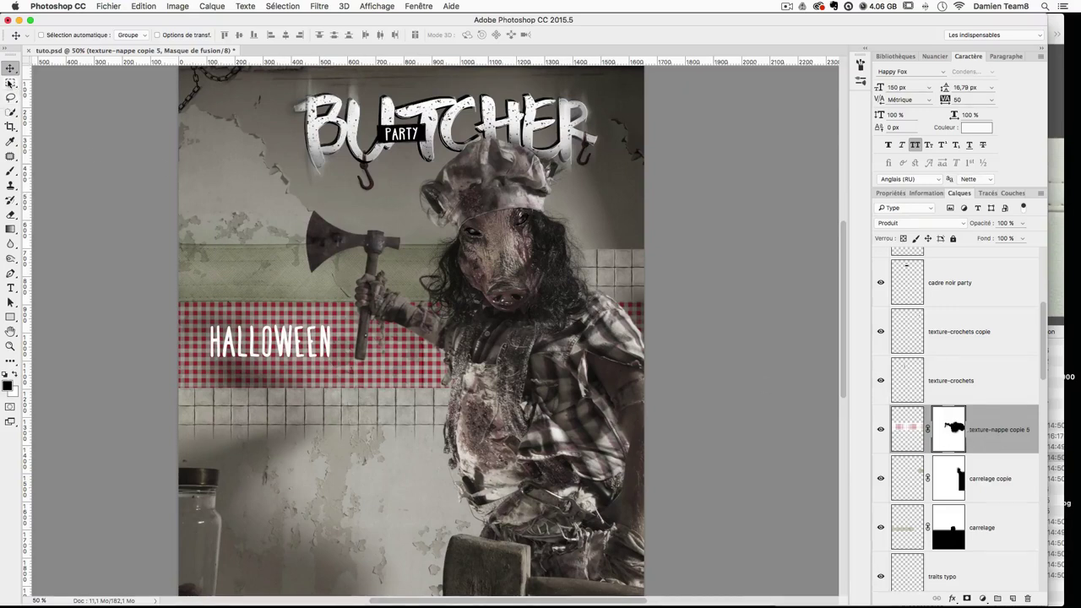
pyautogui.click(9, 83)
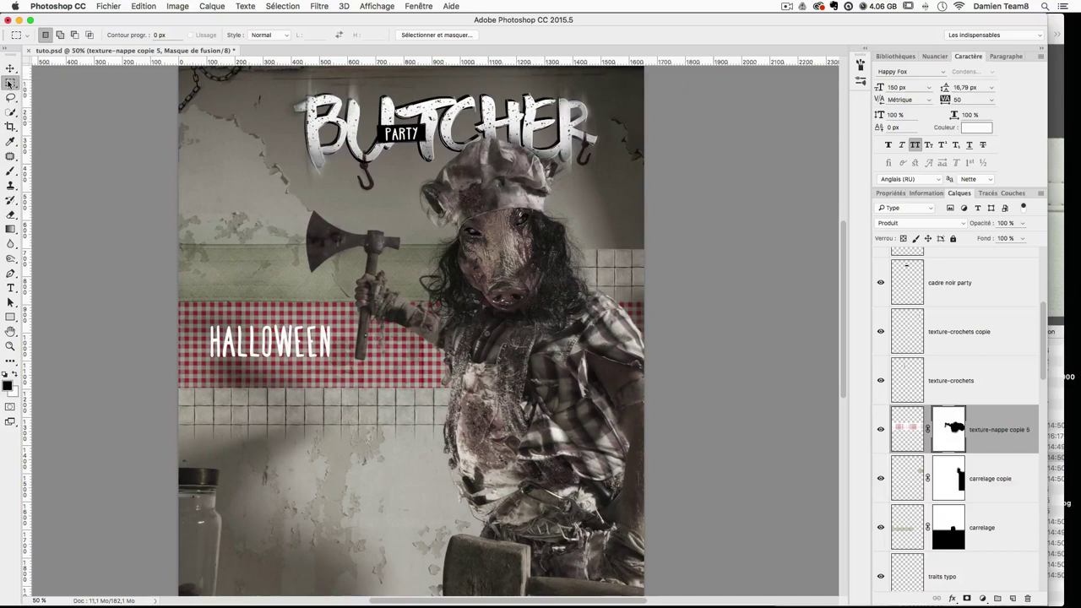
pyautogui.scroll(1, 185, 251)
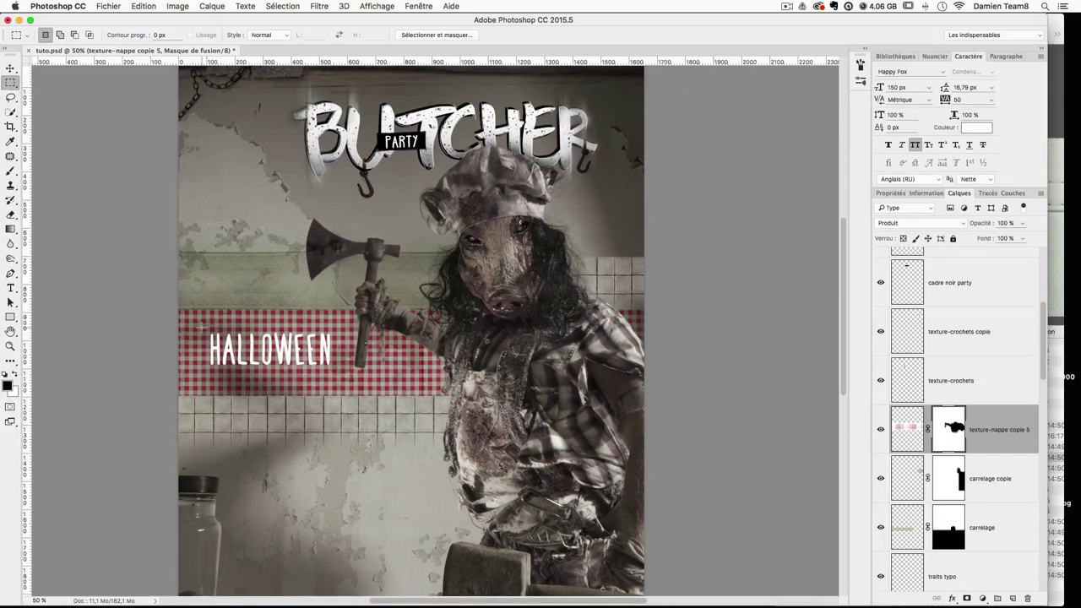
pyautogui.moveTo(201, 328); pyautogui.dragTo(339, 375)
pyautogui.moveTo(339, 372); pyautogui.dragTo(340, 374)
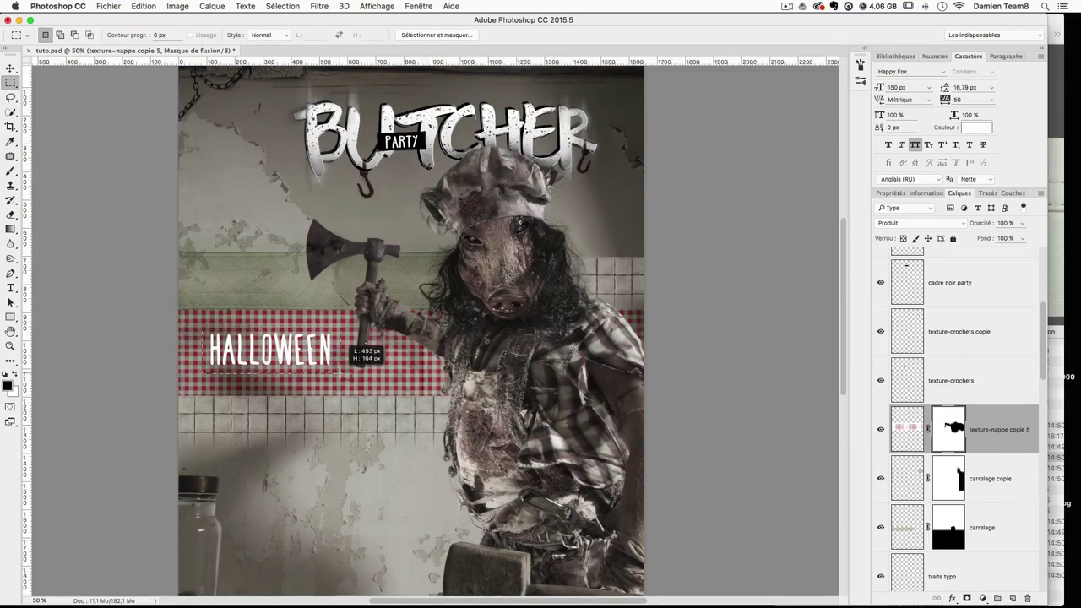
pyautogui.moveTo(339, 372); pyautogui.dragTo(341, 372)
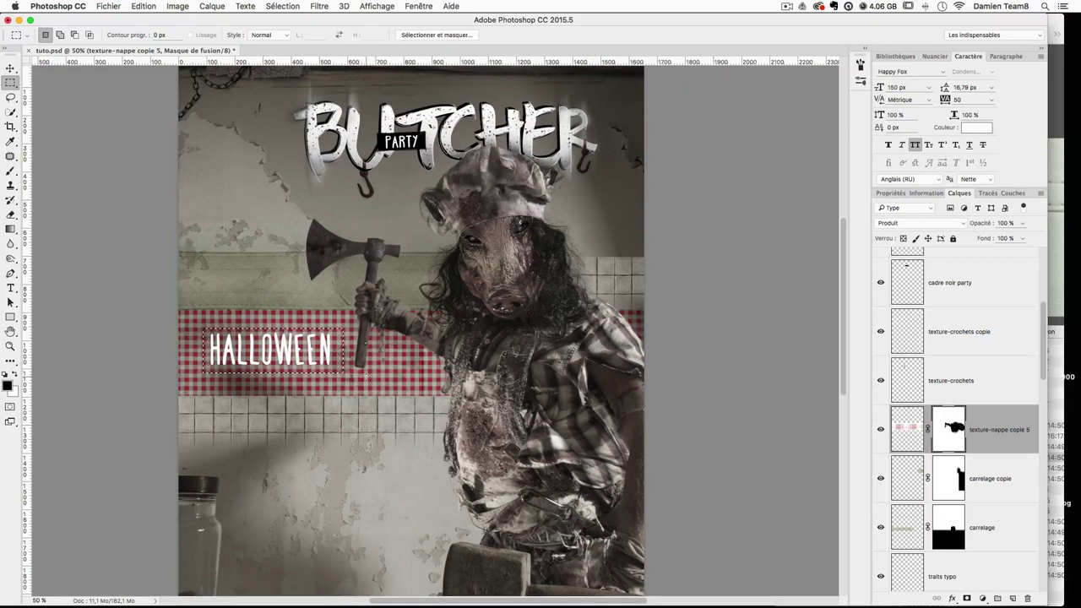
pyautogui.press('Left')
pyautogui.press('Left')
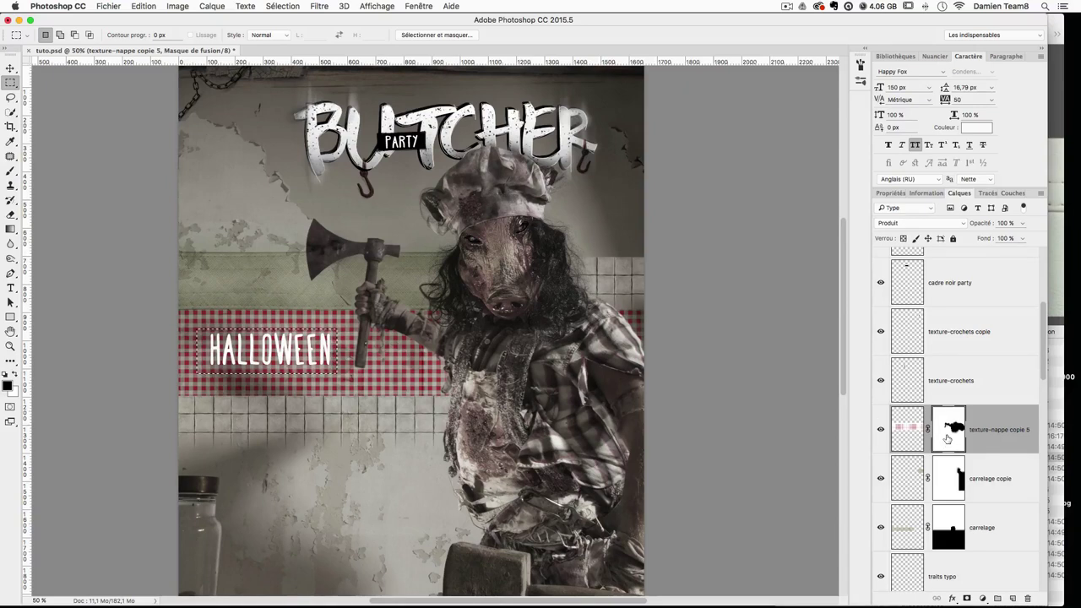
# Step: Fill the selected area of the tablecloth mask with the black foreground colour at 100 % opacity, and deselect
pyautogui.hotkey('shift', 'F5')
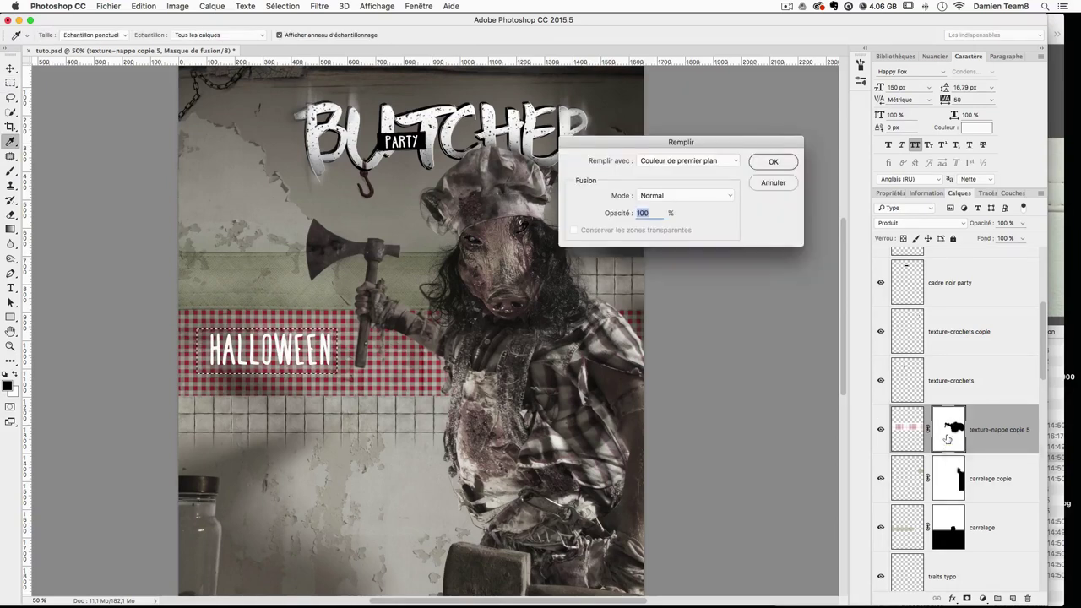
pyautogui.press('Return')
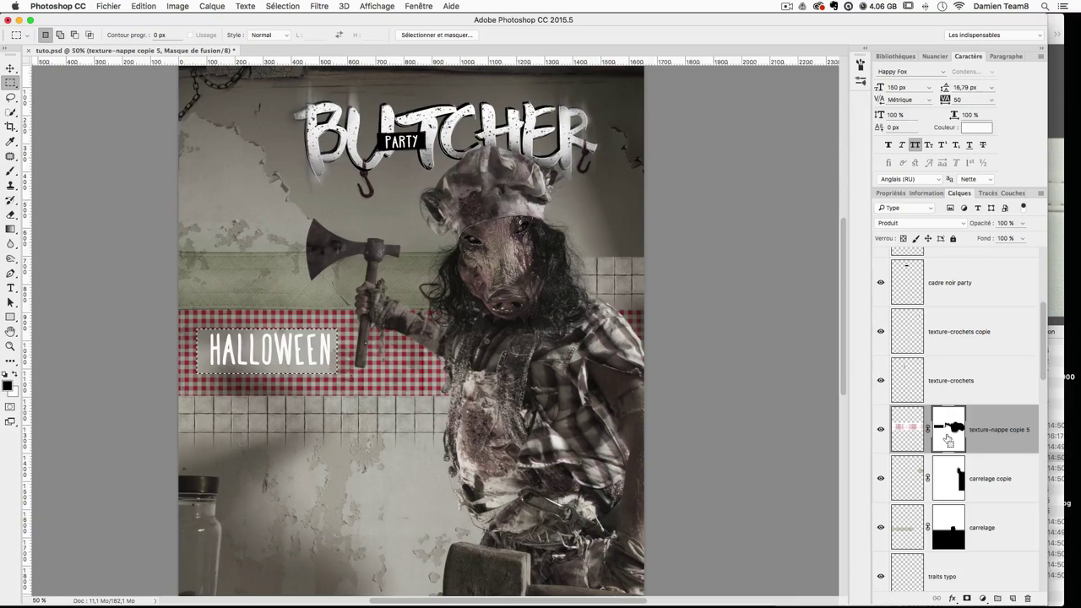
pyautogui.hotkey('ctrl', 'd')
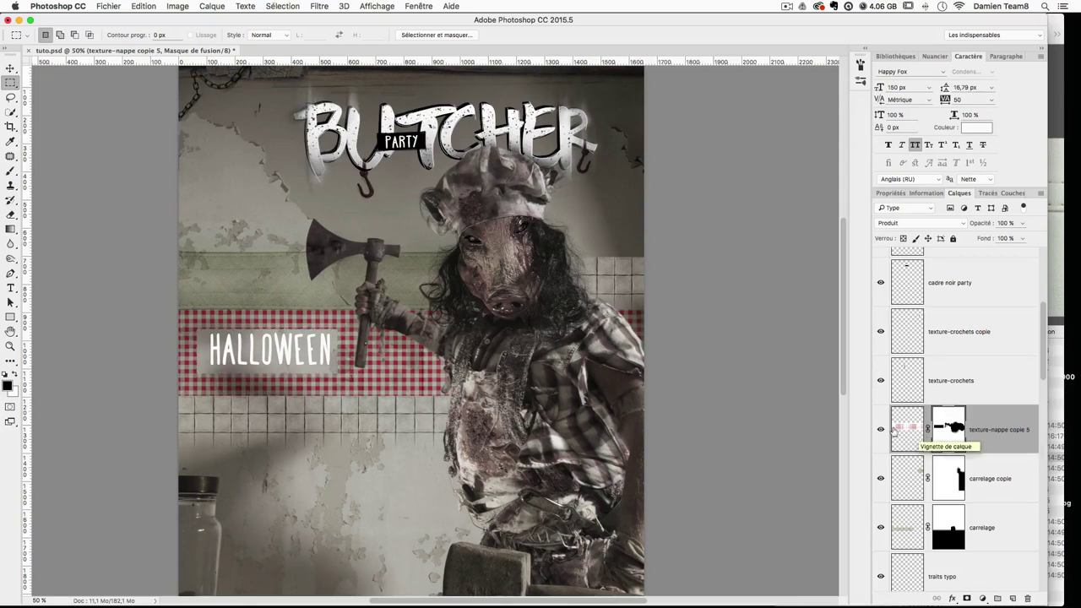
pyautogui.press('super+z')
pyautogui.press('super+z')
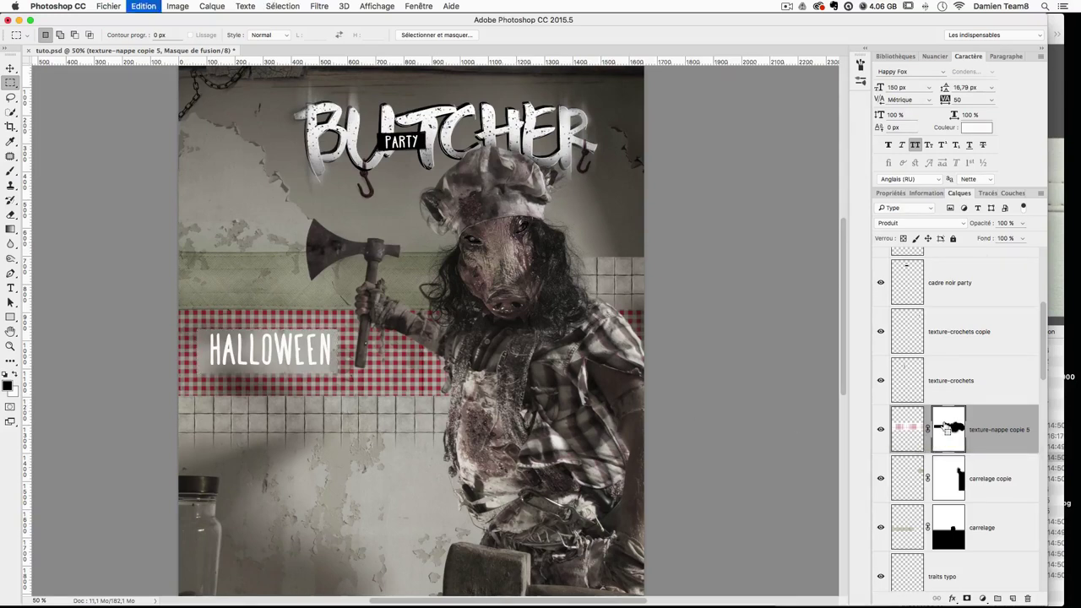
pyautogui.press('super+z')
pyautogui.press('super+z')
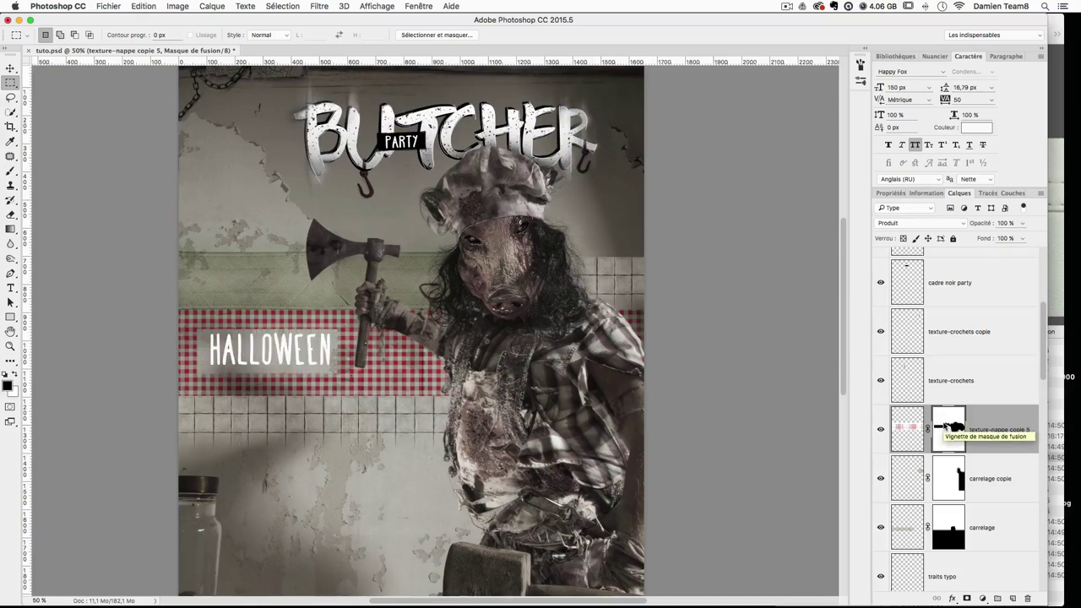
pyautogui.hotkey('ctrl', 'z')
pyautogui.hotkey('ctrl', 'z')
pyautogui.hotkey('ctrl', 'z')
pyautogui.hotkey('ctrl', 'z')
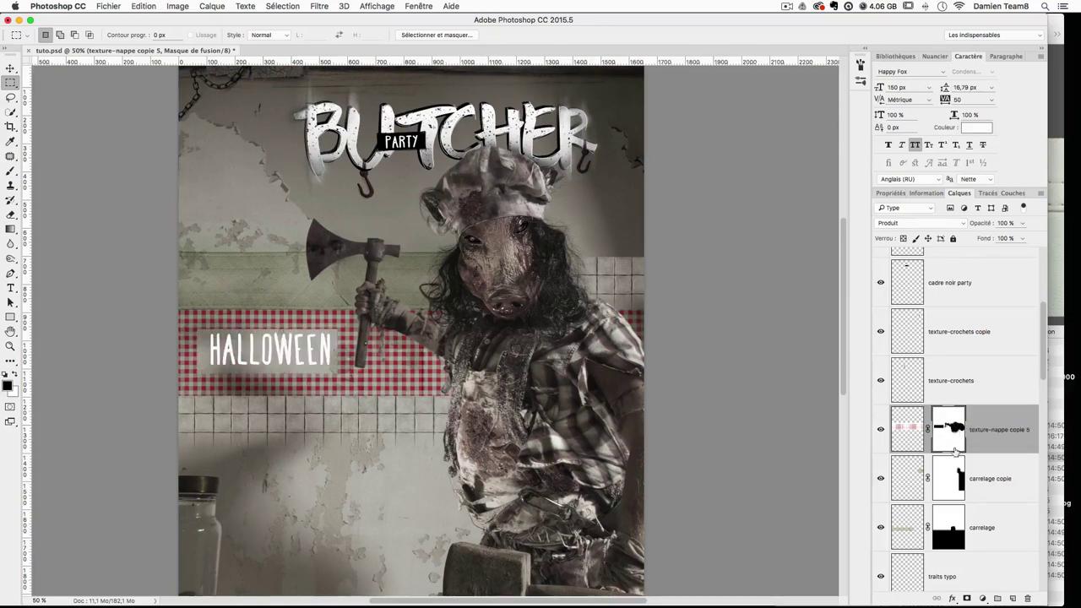
# Step: Prepare a hard round 4 px brush with white as the foreground colour for retouching the tablecloth mask
pyautogui.hotkey('ctrl', '+')
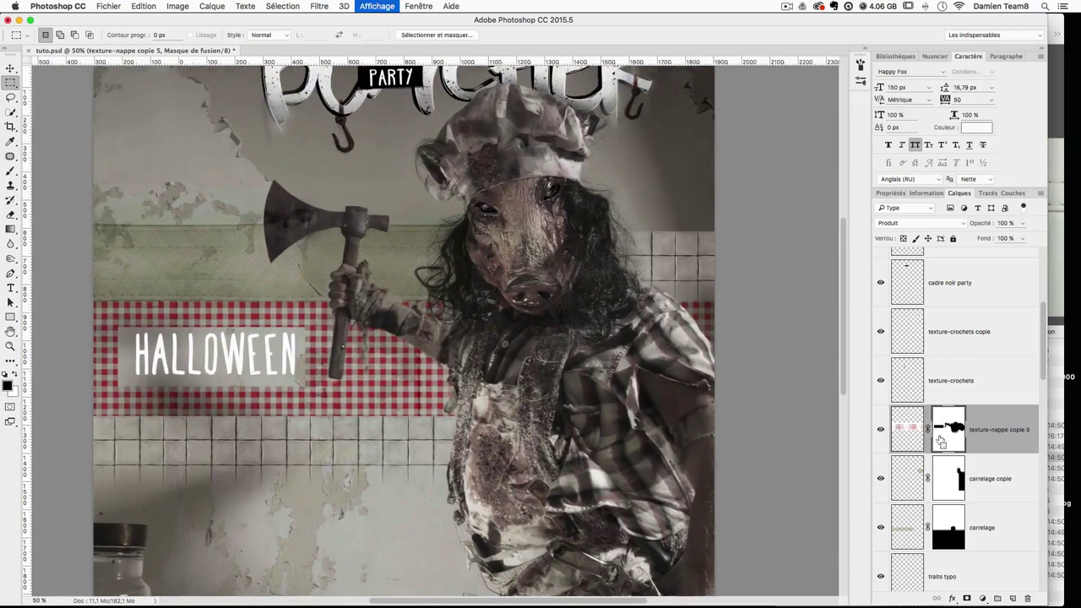
pyautogui.click(11, 172)
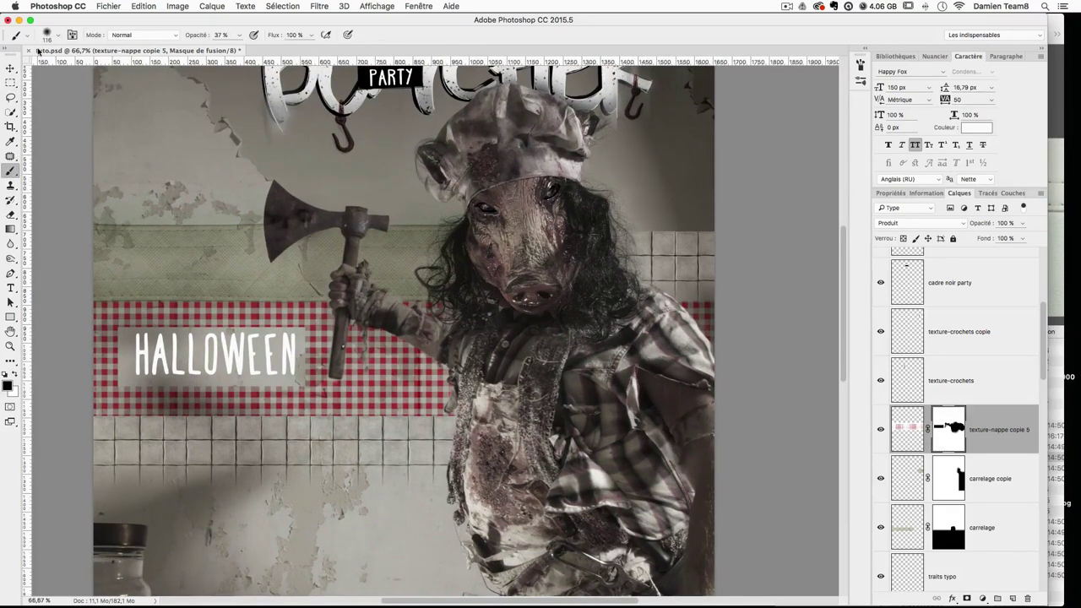
pyautogui.click(52, 36)
pyautogui.click(40, 116)
pyautogui.moveTo(340, 297)
pyautogui.mouseDown()
pyautogui.moveTo(302, 303)
pyautogui.moveTo(316, 416)
pyautogui.moveTo(315, 243)
pyautogui.moveTo(300, 420)
pyautogui.moveTo(334, 248)
pyautogui.moveTo(336, 61)
pyautogui.moveTo(349, 101)
pyautogui.moveTo(355, 338)
pyautogui.moveTo(330, 600)
pyautogui.moveTo(283, 587)
pyautogui.mouseUp()
pyautogui.click(58, 35)
pyautogui.moveTo(132, 56); pyautogui.dragTo(79, 57)
pyautogui.write('5')
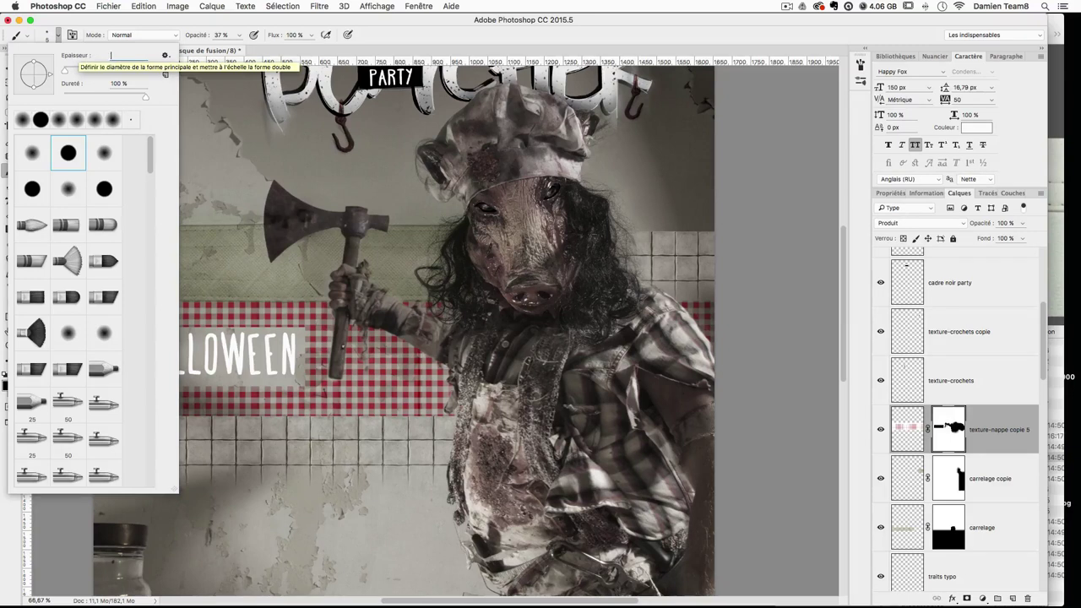
pyautogui.press('Return')
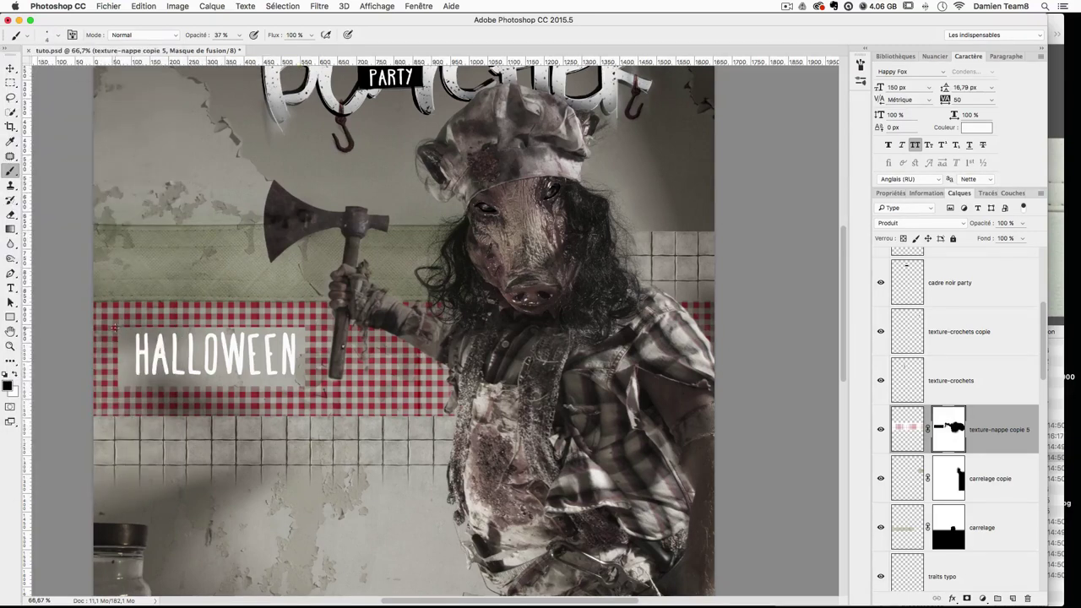
pyautogui.press('x')
pyautogui.press('super+z')
# Step: Set the brush to 6 px and 100 % opacity, and try a stroke along the upper edge of the HALLOWEEN panel
pyautogui.click(48, 35)
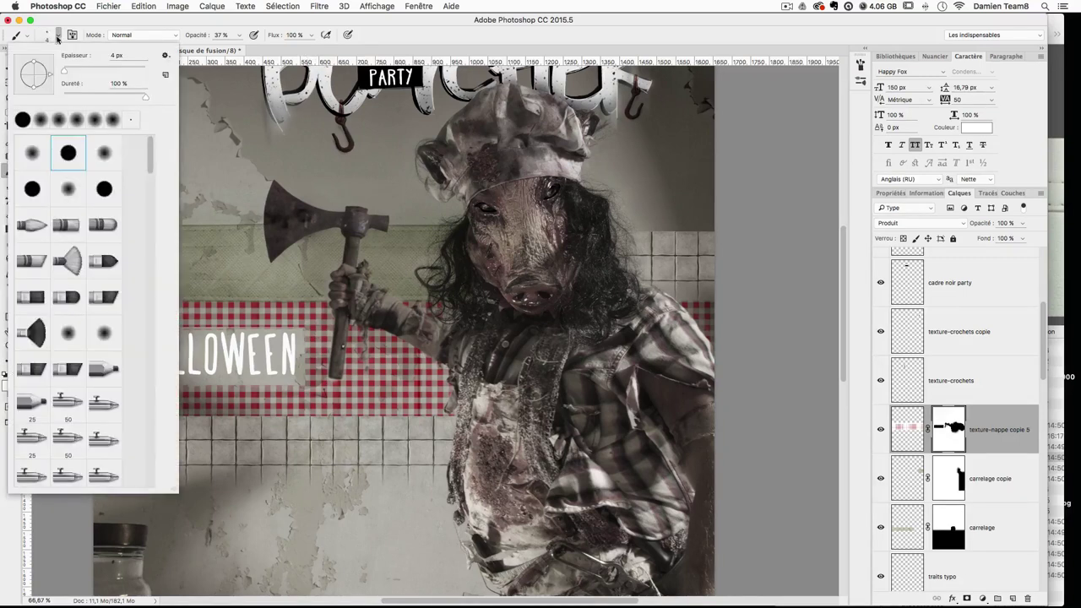
pyautogui.write('6')
pyautogui.press('Return')
pyautogui.click(239, 36)
pyautogui.moveTo(240, 50); pyautogui.dragTo(340, 56)
pyautogui.moveTo(129, 328); pyautogui.dragTo(218, 338)
pyautogui.press('super+z')
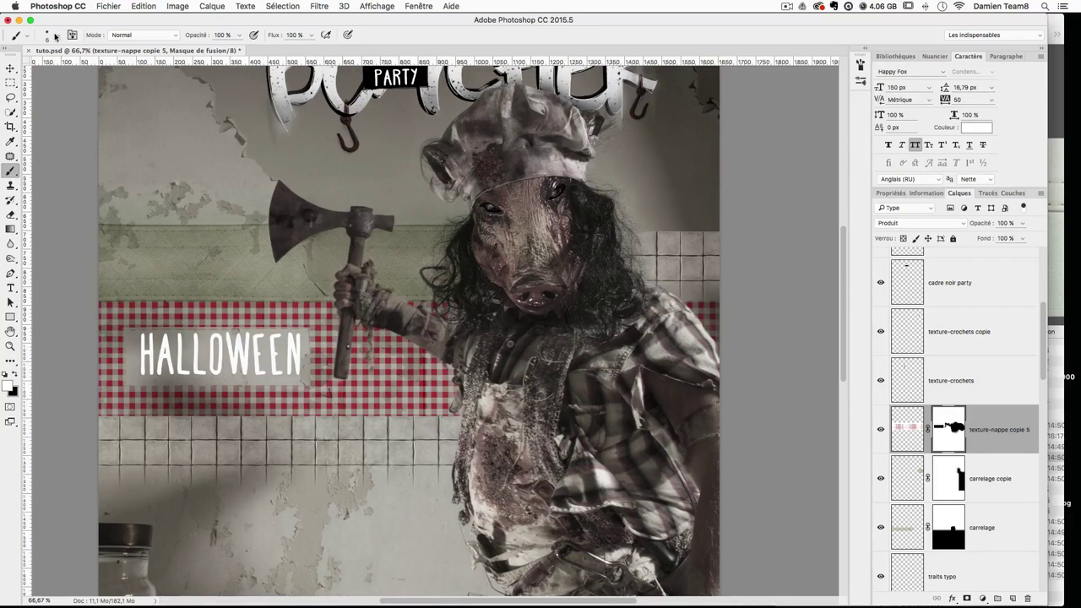
# Step: Reduce the brush size to 4 px and undo the trial strokes on the tablecloth mask
pyautogui.click(58, 36)
pyautogui.write('4')
pyautogui.press('Return')
pyautogui.press('super+z')
pyautogui.press('super+alt+z')
pyautogui.press('super+z')
pyautogui.press('super+z')
pyautogui.press('super+z')
pyautogui.press('super+z')
pyautogui.press('super+z')
# Step: Paint thin white strokes on the tablecloth mask along the lower and right edges of the HALLOWEEN panel
pyautogui.moveTo(123, 385)
pyautogui.mouseDown()
pyautogui.moveTo(173, 386)
pyautogui.moveTo(151, 385)
pyautogui.mouseUp()
pyautogui.press('super+z')
pyautogui.press('super+z')
pyautogui.moveTo(310, 385); pyautogui.dragTo(205, 384)
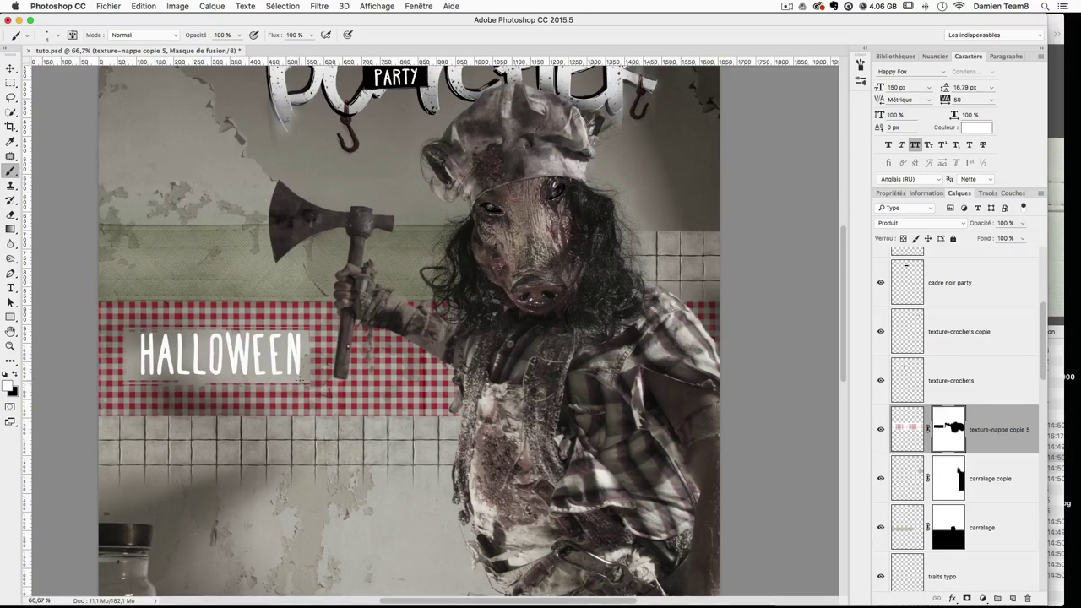
pyautogui.moveTo(319, 382); pyautogui.dragTo(229, 382)
pyautogui.moveTo(306, 332); pyautogui.dragTo(309, 372)
pyautogui.press('super+z')
pyautogui.moveTo(306, 332); pyautogui.dragTo(305, 363)
# Step: Paint thin black strokes on the tablecloth mask just around the HALLOWEEN panel to give it a rough outline
pyautogui.press('x')
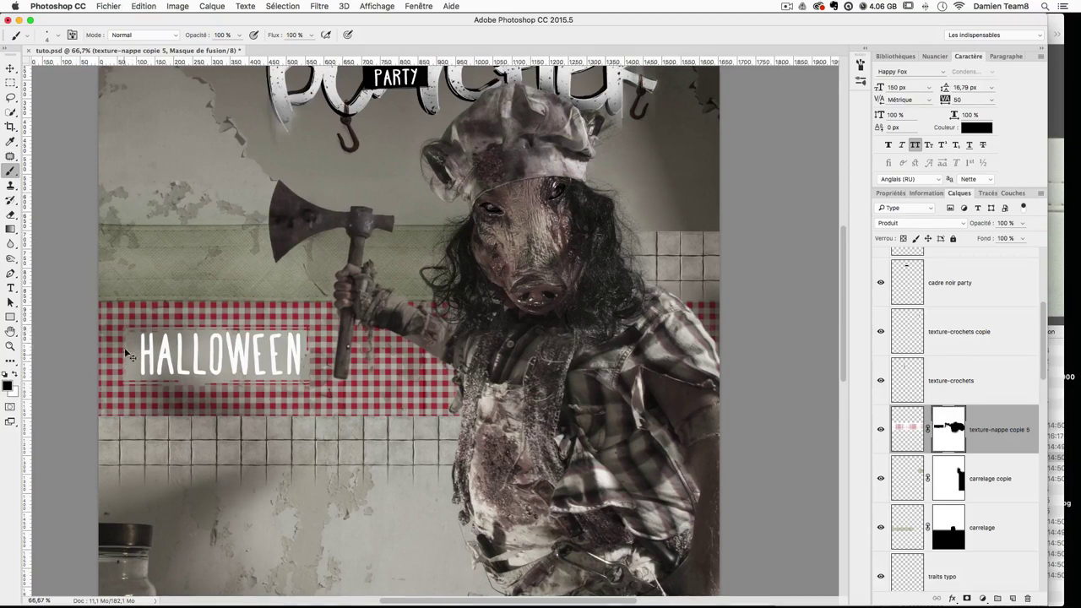
pyautogui.moveTo(294, 328); pyautogui.dragTo(311, 327)
pyautogui.moveTo(143, 382)
pyautogui.mouseDown()
pyautogui.moveTo(113, 382)
pyautogui.moveTo(124, 326)
pyautogui.mouseUp()
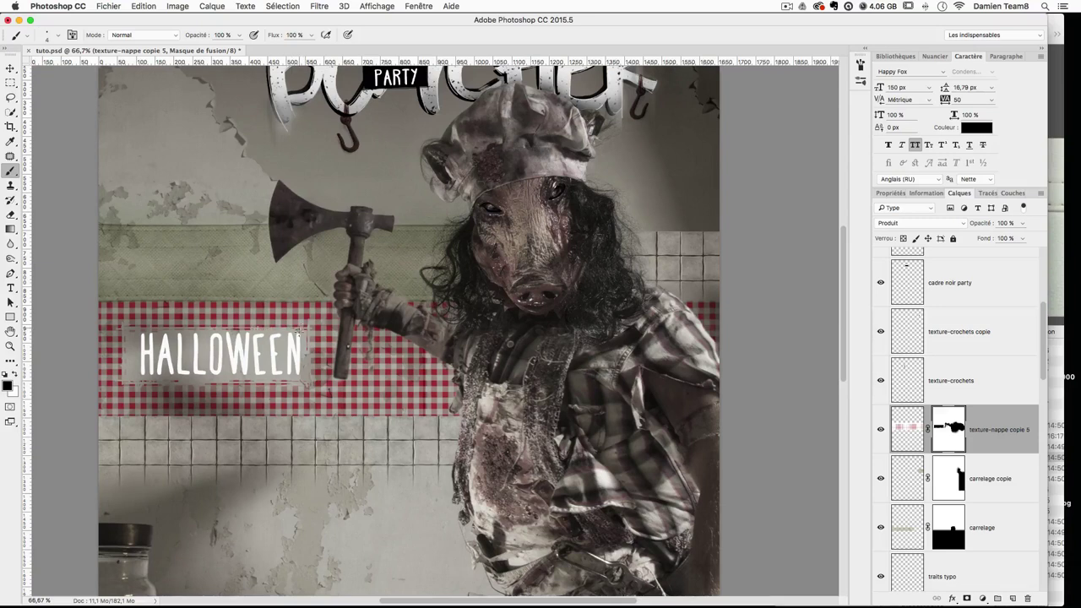
# Step: Change the HALLOWEEN text colour to black, 000000
pyautogui.hscroll(-3, 274, 368)
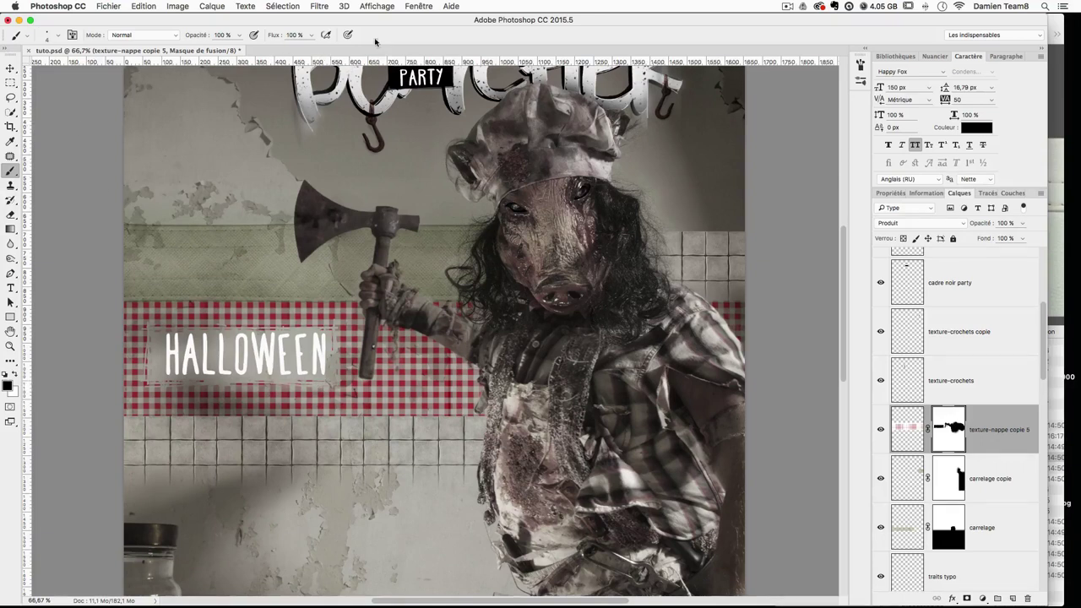
pyautogui.click(10, 68)
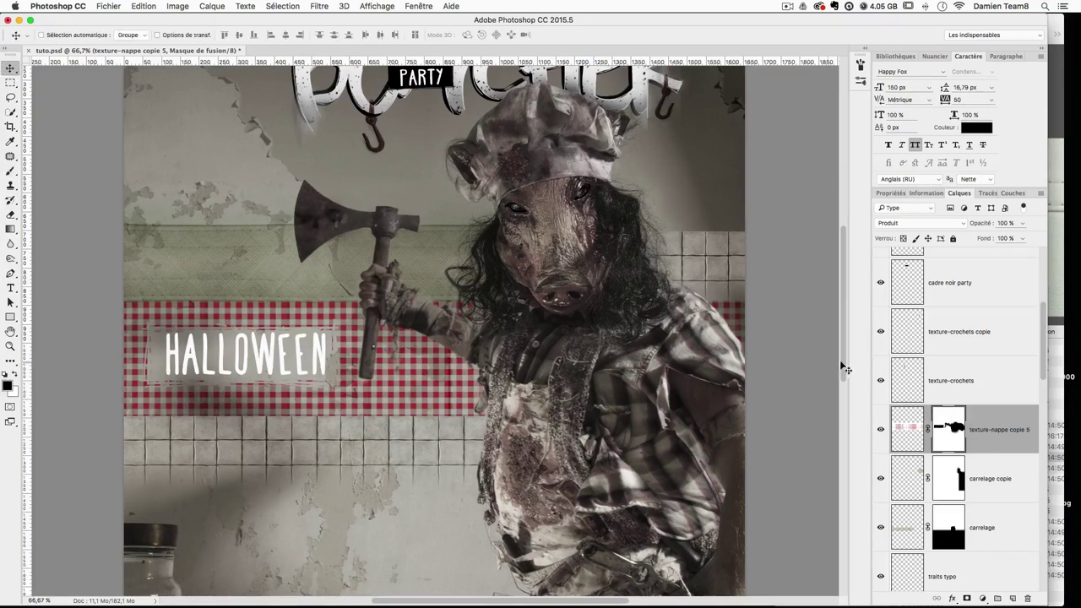
pyautogui.scroll(5, 980, 405)
pyautogui.click(973, 283)
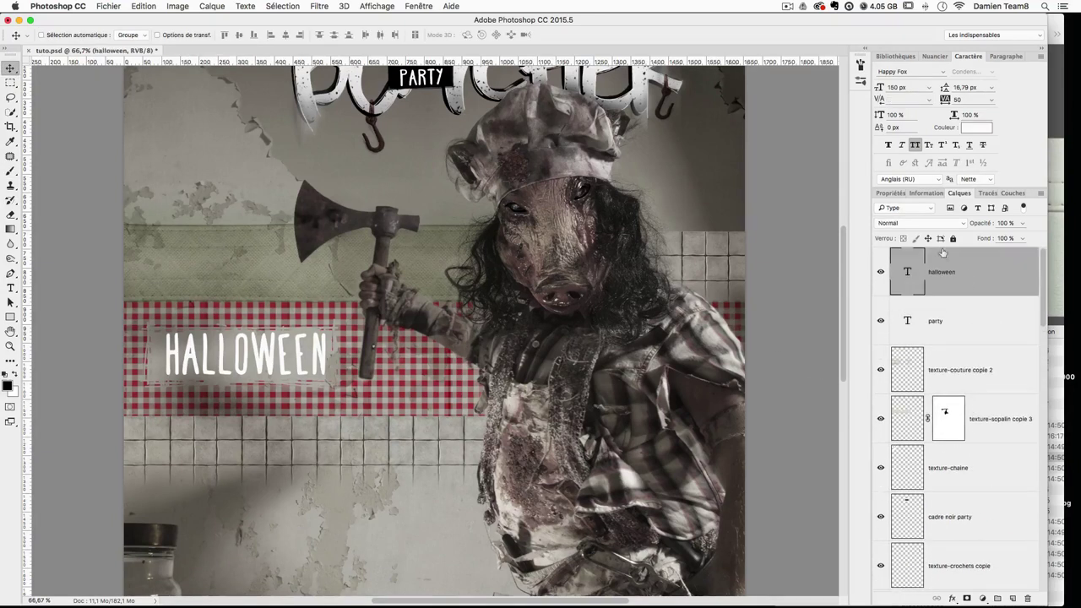
pyautogui.click(976, 127)
pyautogui.write('000000')
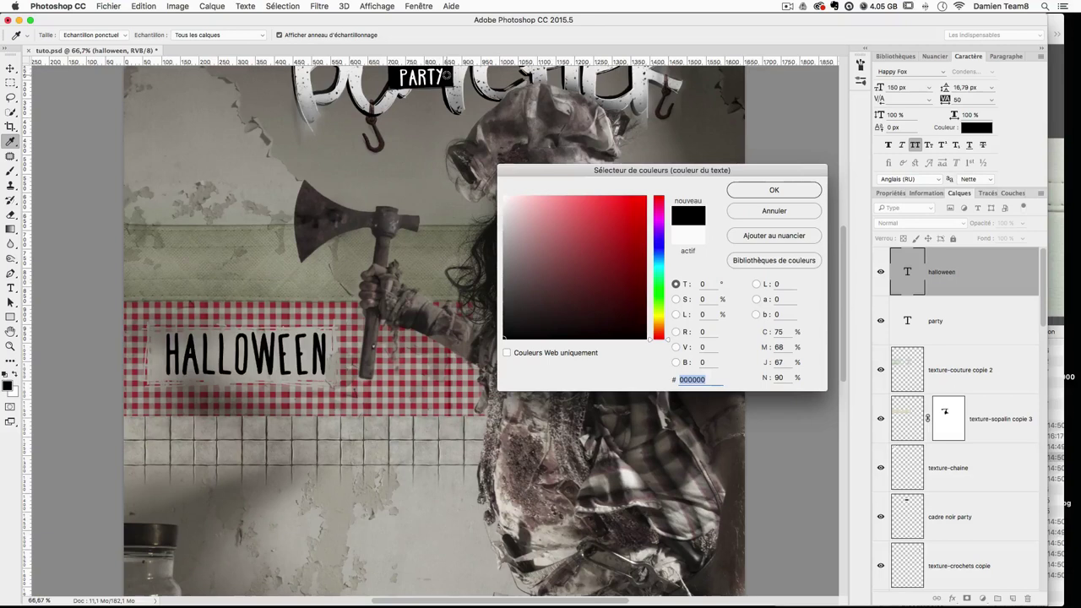
pyautogui.press('Return')
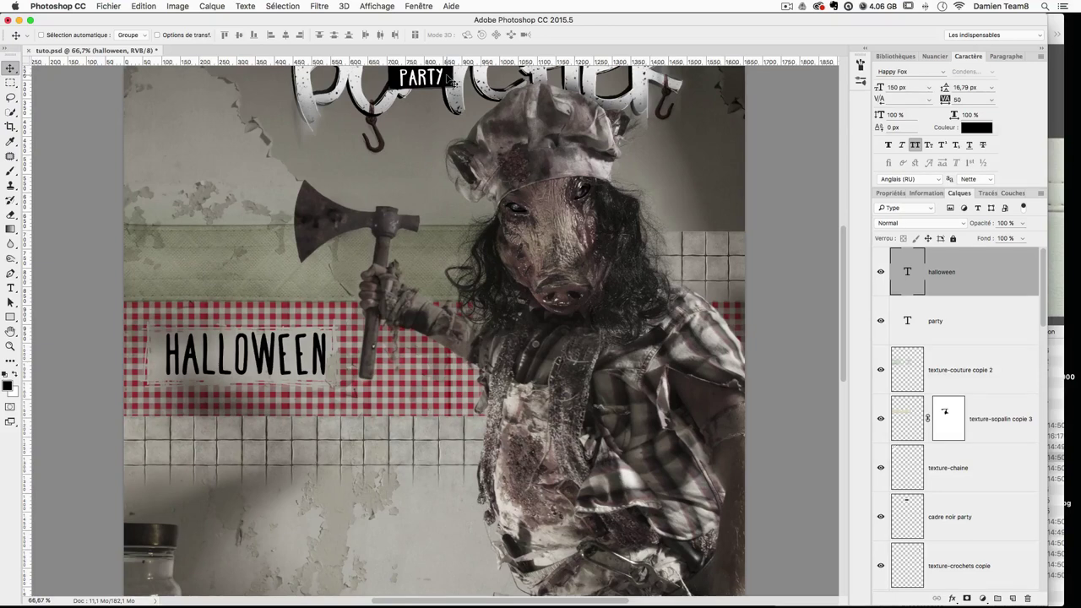
# Step: Warp the HALLOWEEN text with a horizontal Arc style and a bend of +2%
pyautogui.doubleClick(919, 296)
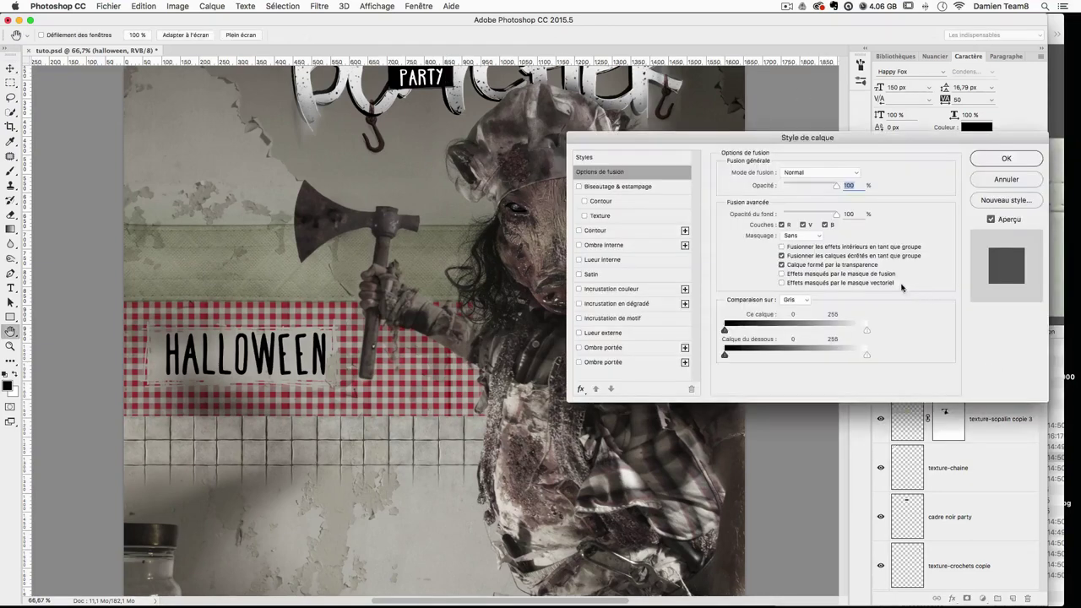
pyautogui.press('Escape')
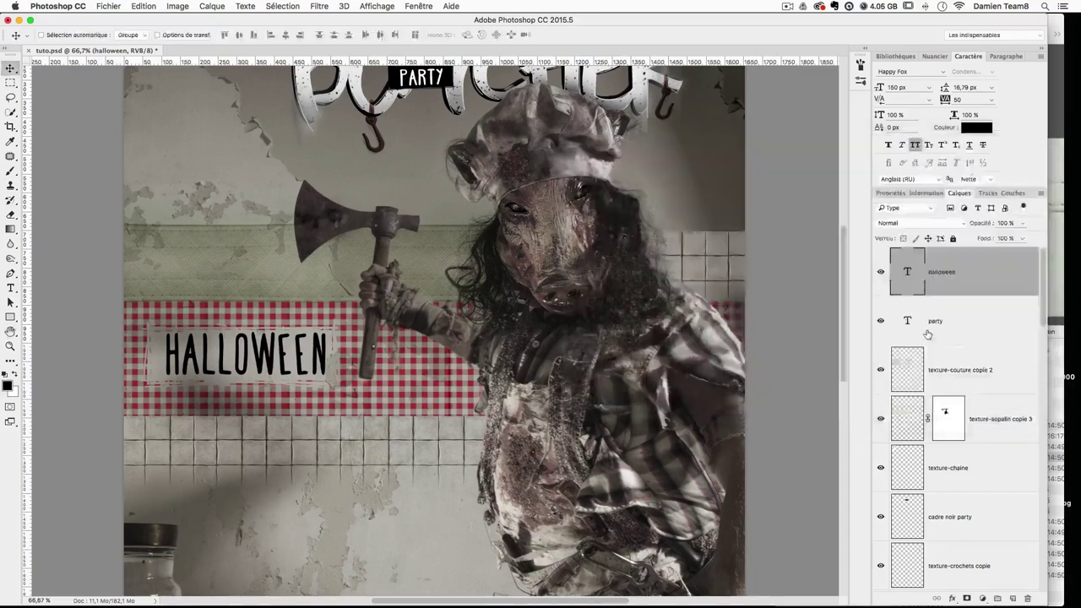
pyautogui.doubleClick(911, 287)
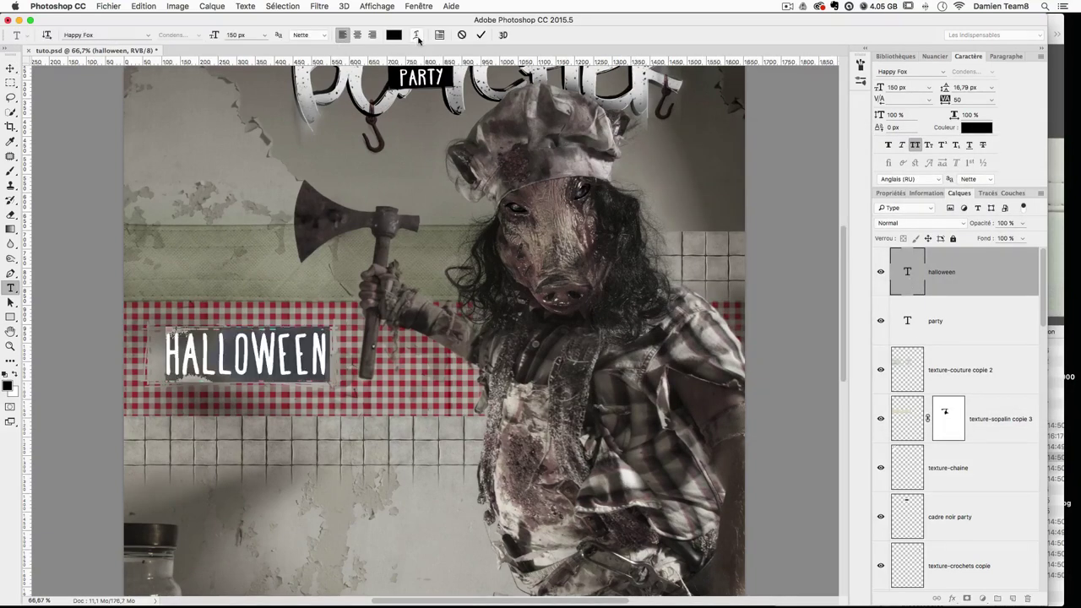
pyautogui.click(417, 35)
pyautogui.click(898, 461)
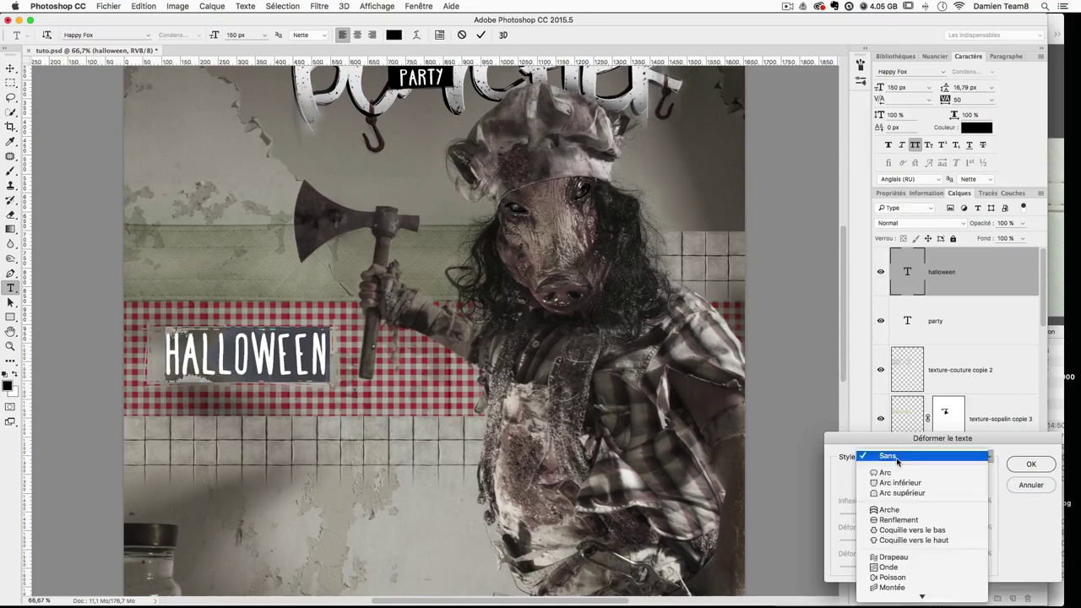
pyautogui.click(896, 473)
pyautogui.moveTo(678, 300); pyautogui.dragTo(674, 286)
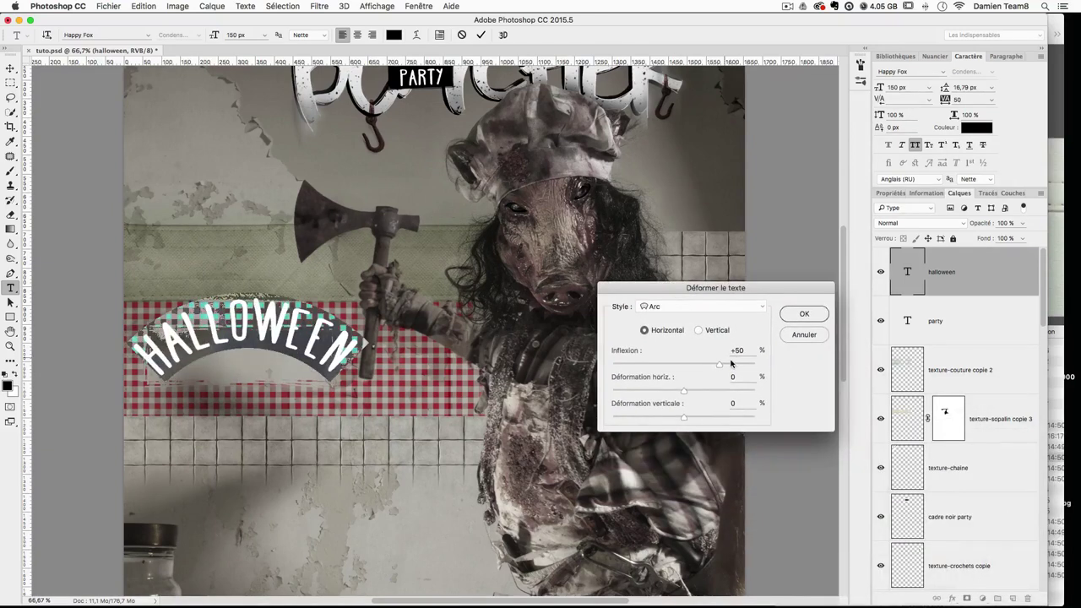
pyautogui.moveTo(722, 364); pyautogui.dragTo(685, 368)
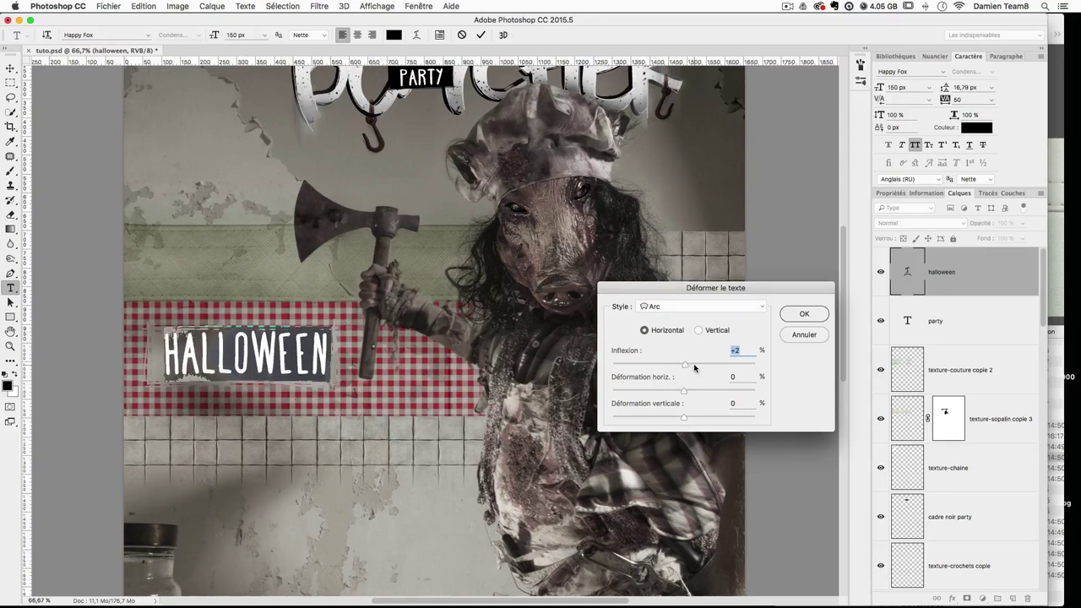
pyautogui.press('Return')
# Step: Nudge the HALLOWEEN text slightly to the left so it sits better on its panel
pyautogui.click(12, 69)
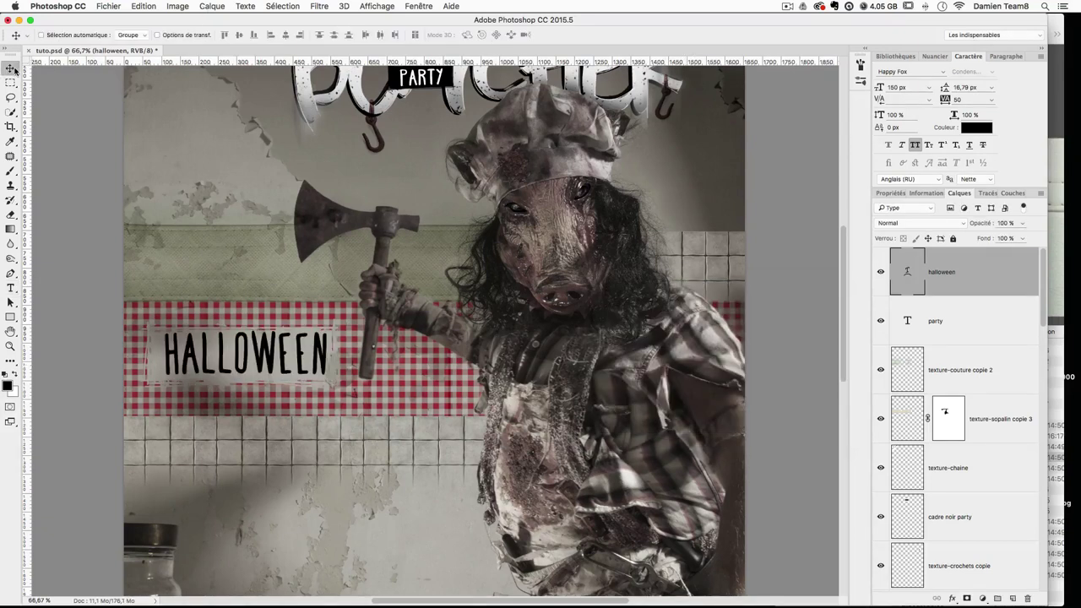
pyautogui.press('Left')
pyautogui.press('Left')
pyautogui.press('Left')
pyautogui.press('Left')
pyautogui.press('Left')
pyautogui.press('Left')
pyautogui.press('Left')
pyautogui.press('Left')
pyautogui.press('Left')
pyautogui.press('Left')
pyautogui.press('Left')
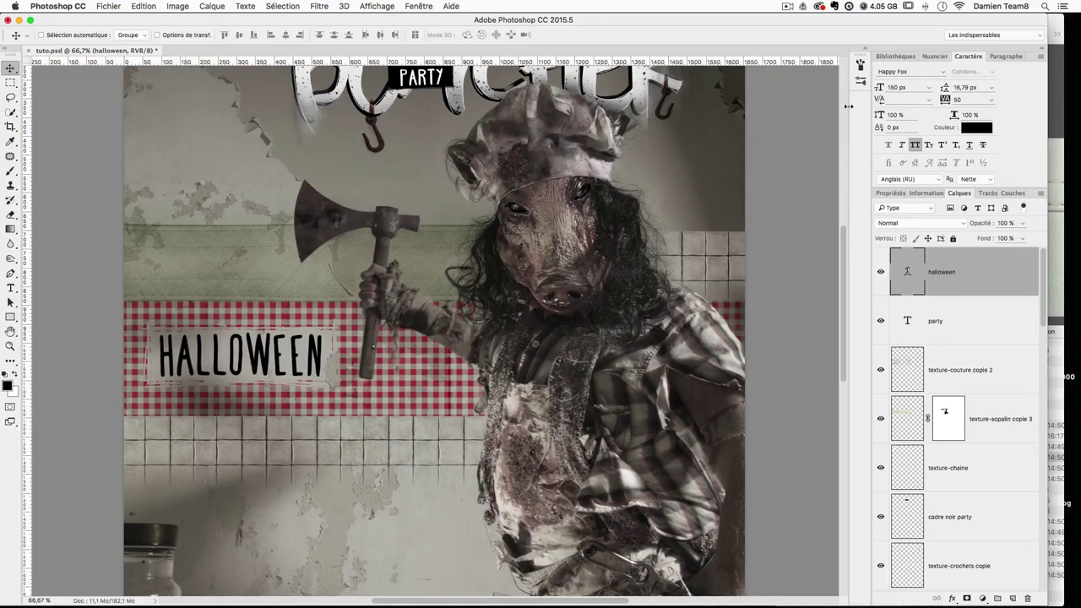
# Step: Set the vertical scale of the HALLOWEEN text to 90%
pyautogui.click(900, 114)
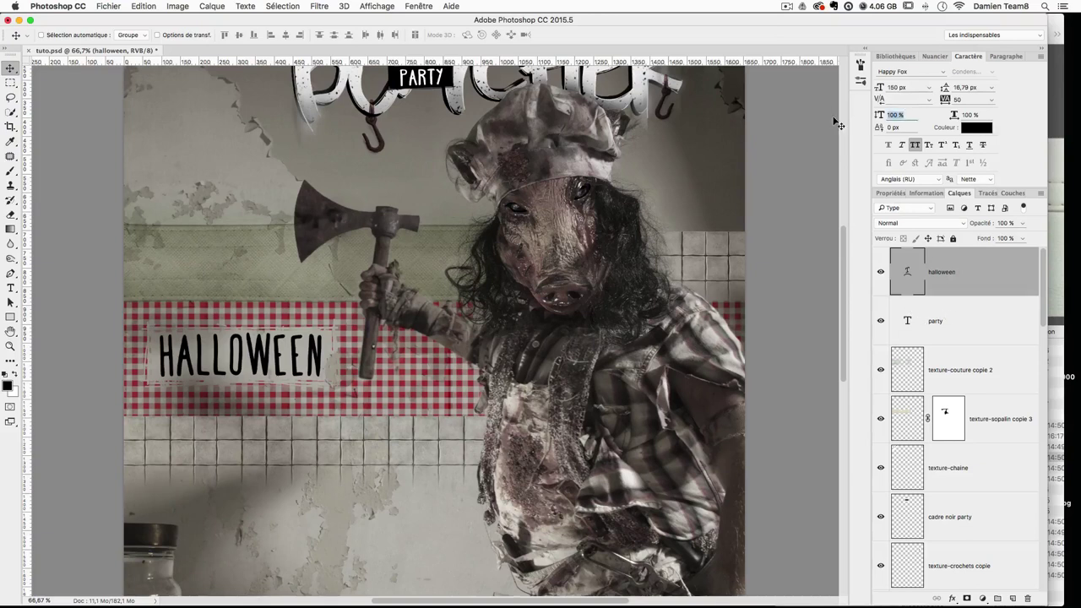
pyautogui.write('90')
pyautogui.press('Return')
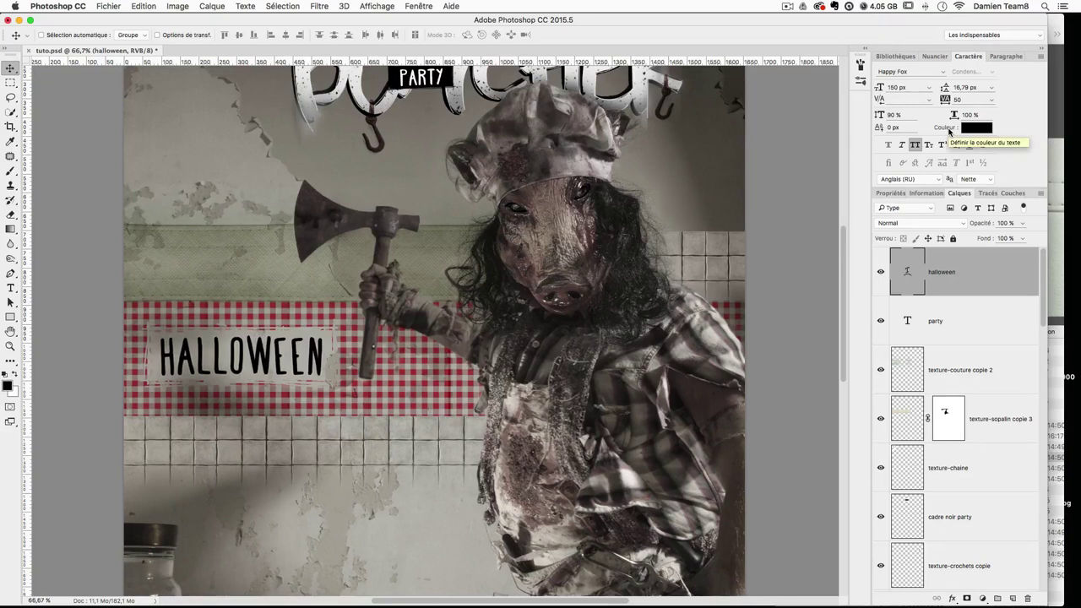
# Step: Switch to Finder and place texture-sang1.png in the poster as a small splatter at the HALLOWEEN panel's upper-left corner
pyautogui.click(1061, 113)
pyautogui.scroll(-1, 968, 372)
pyautogui.click(951, 487)
pyautogui.press('Down')
pyautogui.press('Down')
pyautogui.press('Down')
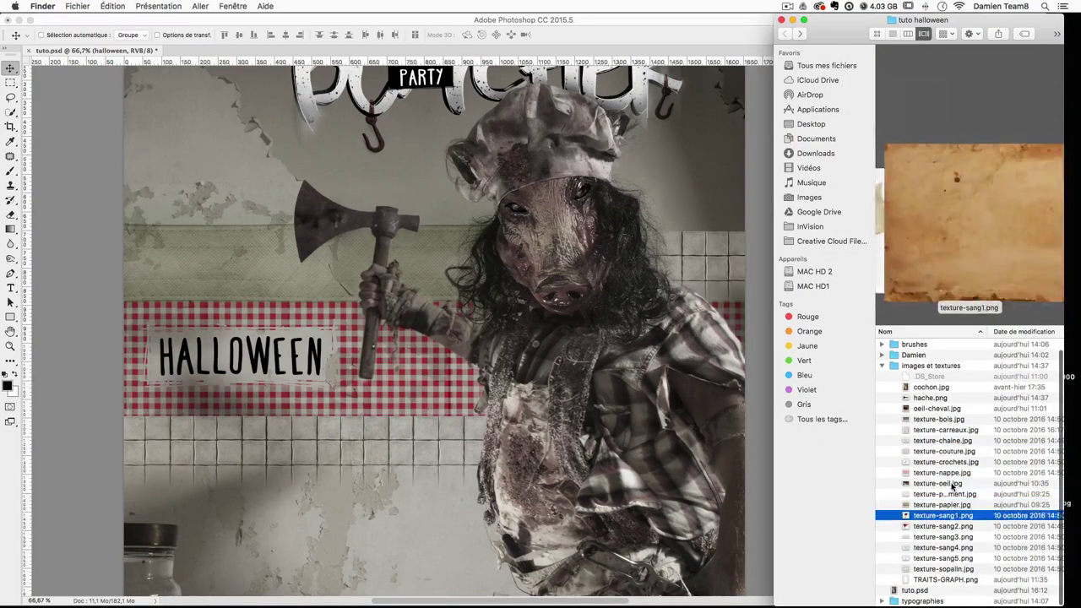
pyautogui.press('Down')
pyautogui.press('Up')
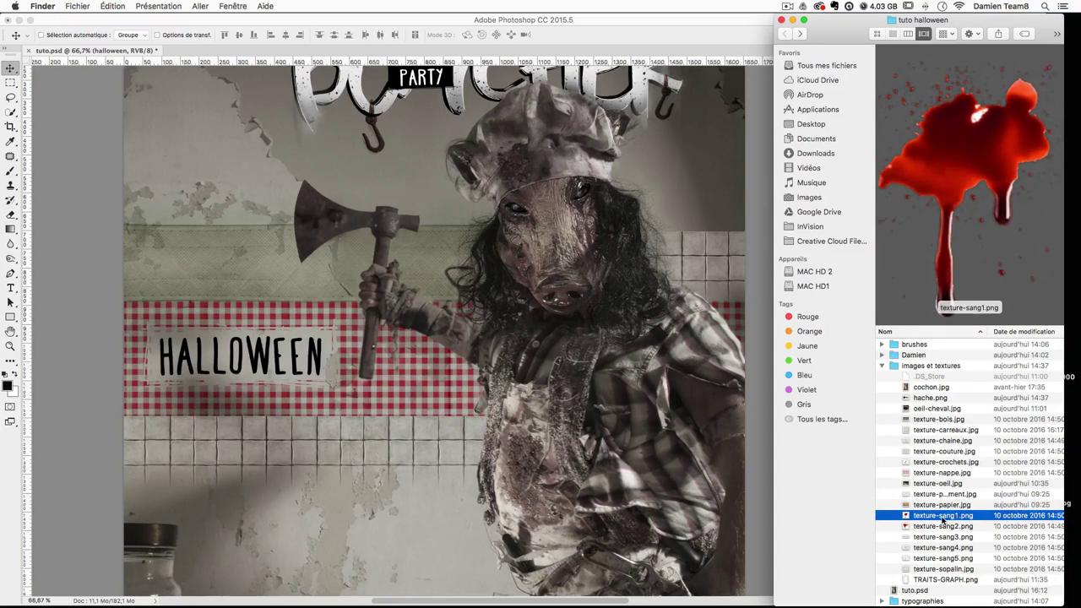
pyautogui.moveTo(939, 520); pyautogui.dragTo(235, 349)
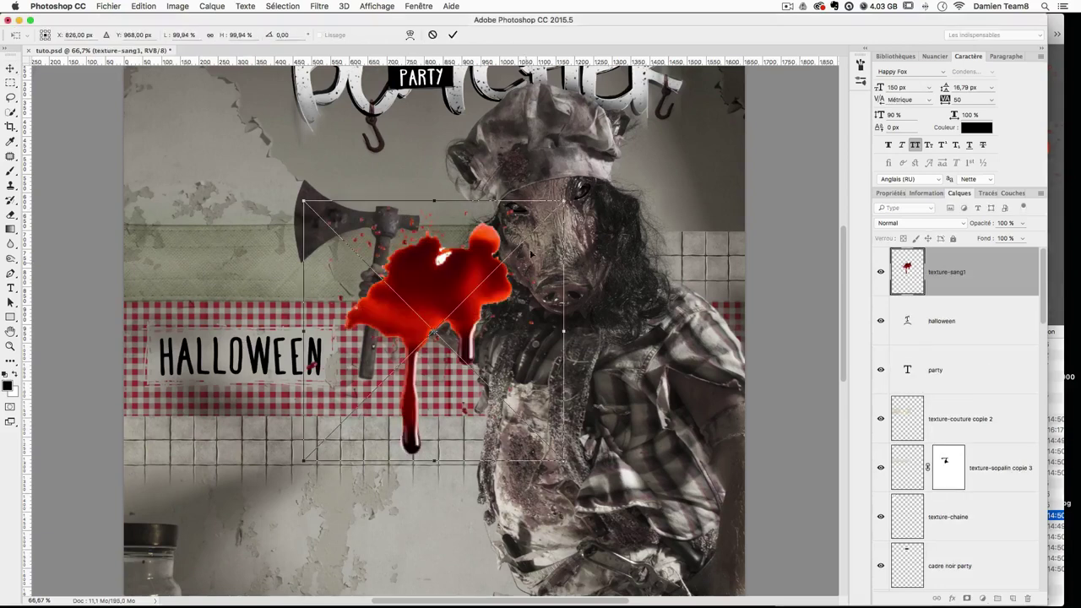
pyautogui.moveTo(561, 198); pyautogui.dragTo(131, 334)
pyautogui.press('Return')
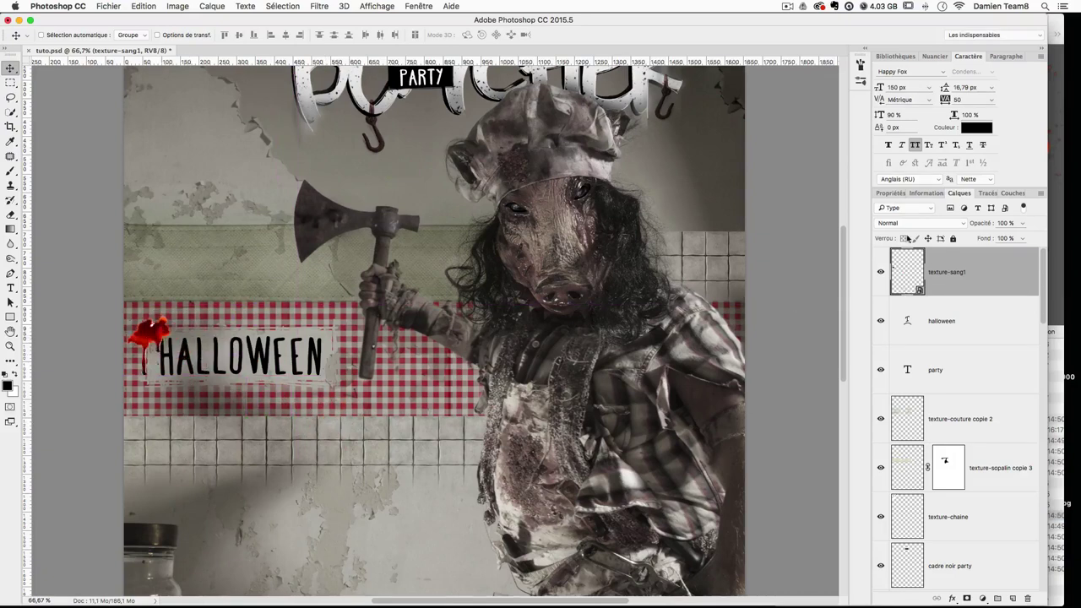
# Step: Set the texture-sang1 layer's blend mode to Produit and adjust the splatter's size and position on the panel corner
pyautogui.click(902, 224)
pyautogui.click(892, 254)
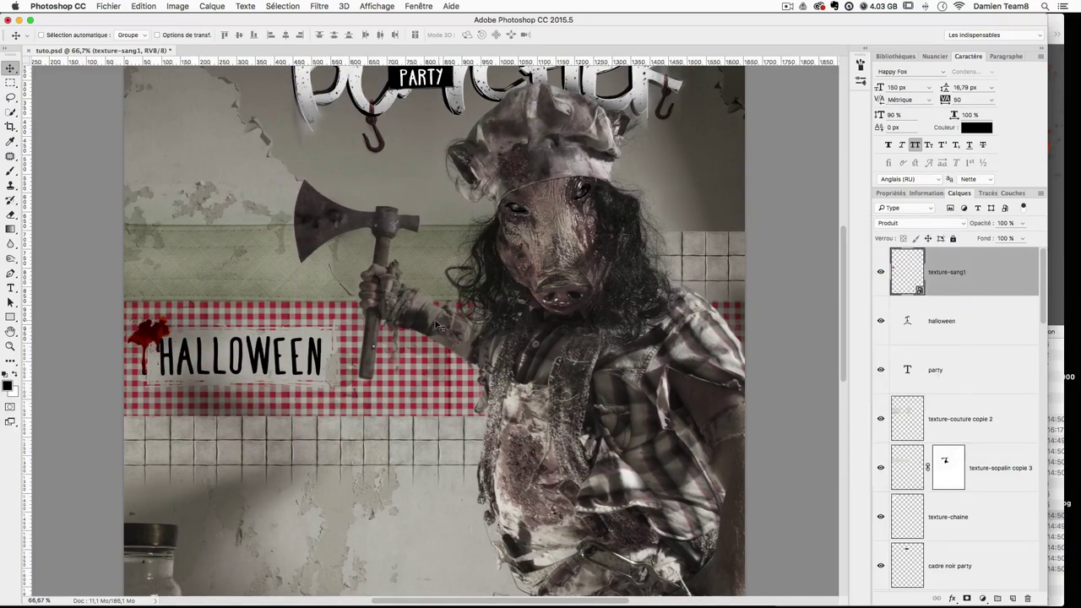
pyautogui.press('super+t')
pyautogui.moveTo(182, 378); pyautogui.dragTo(227, 347)
pyautogui.press('Return')
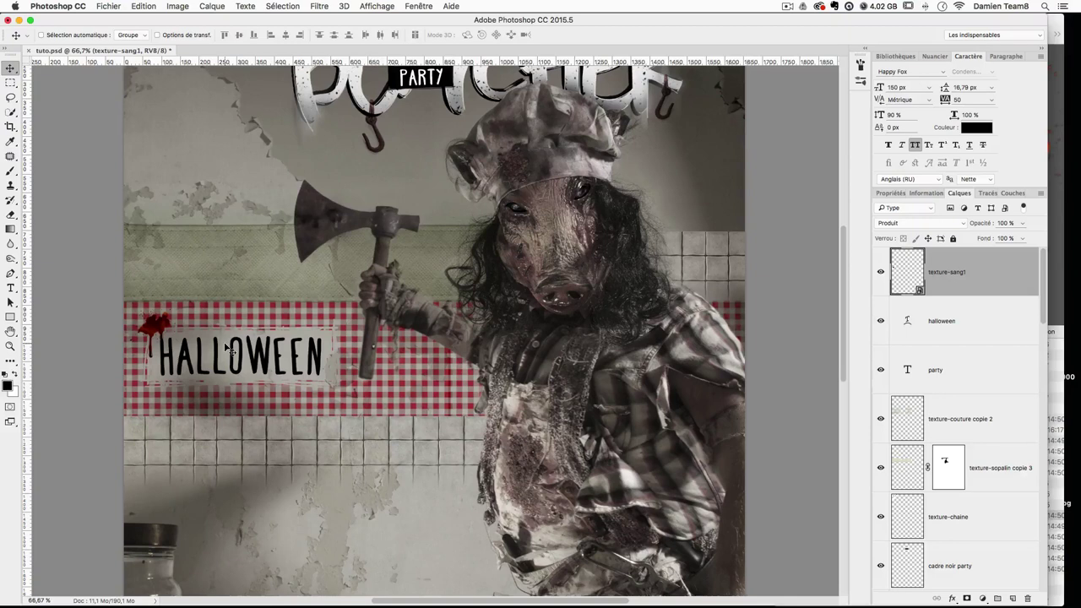
pyautogui.hotkey('ctrl', 't')
pyautogui.moveTo(185, 308); pyautogui.dragTo(182, 311)
pyautogui.press('Return')
# Step: Place texture-sang3.png from Finder over the tablecloth, scaled down to about 7.8%
pyautogui.click(1055, 369)
pyautogui.press('Down')
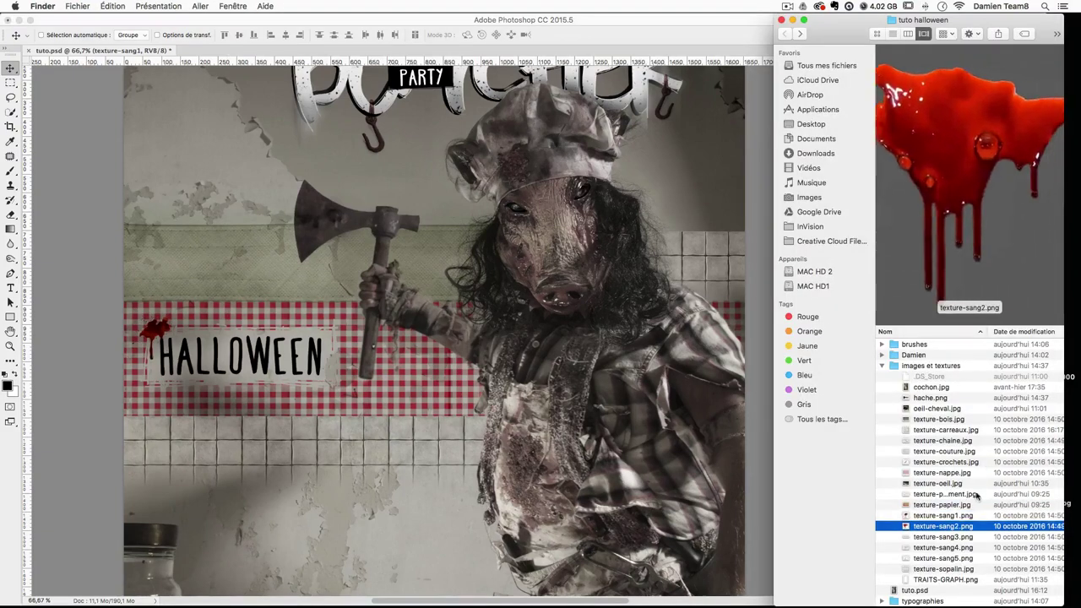
pyautogui.press('Down')
pyautogui.moveTo(940, 541); pyautogui.dragTo(229, 423)
pyautogui.moveTo(754, 272); pyautogui.dragTo(283, 299)
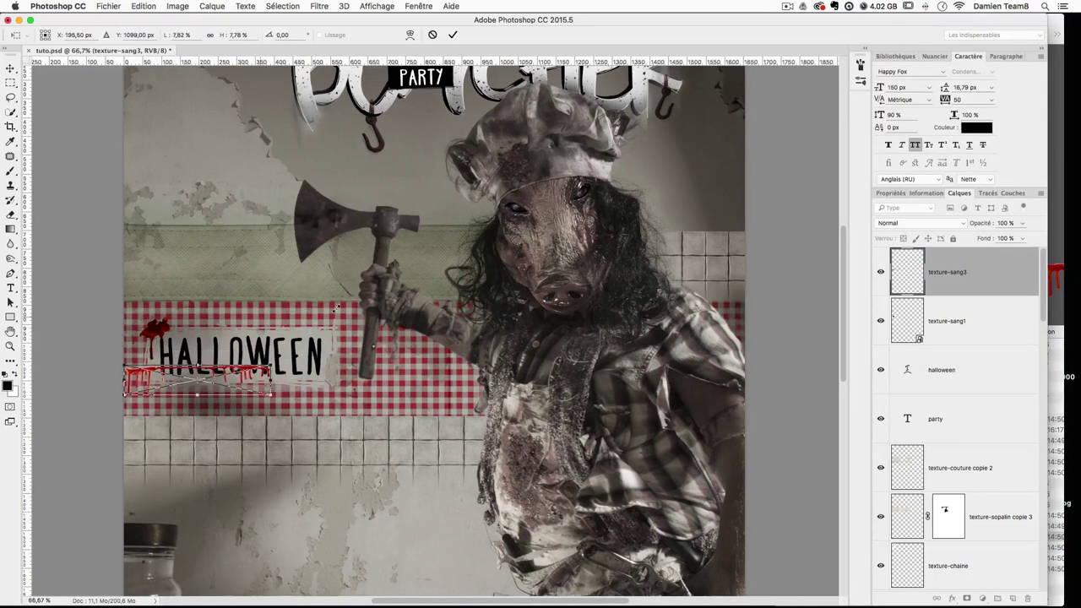
pyautogui.press('Return')
# Step: Set the texture-sang3 layer to Produit and move the drips under the HALLOWEEN panel's lower edge
pyautogui.click(906, 225)
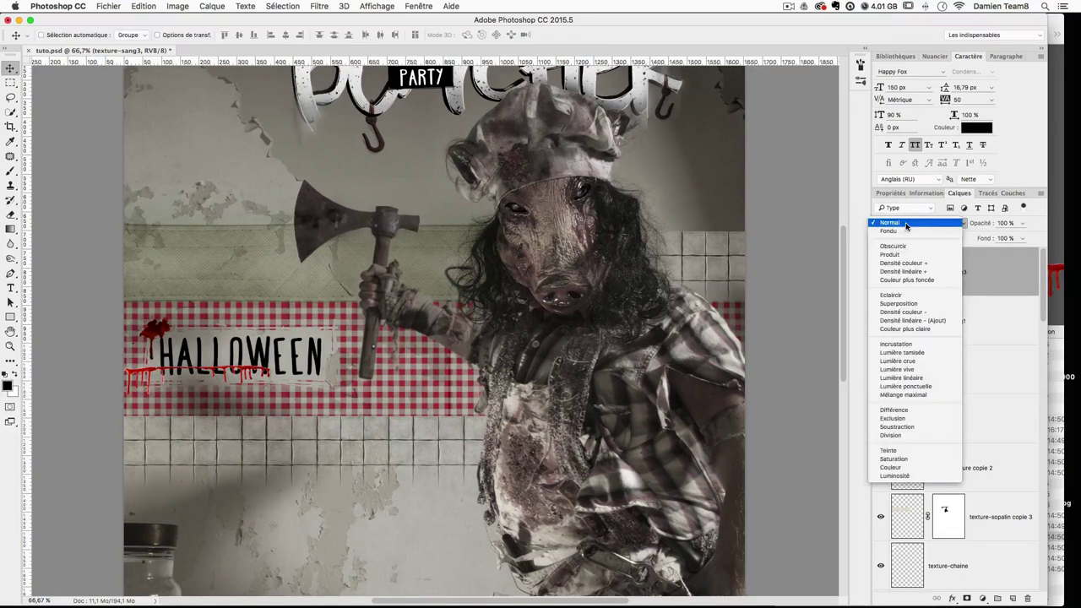
pyautogui.click(897, 256)
pyautogui.press('Return')
pyautogui.moveTo(337, 359)
pyautogui.mouseDown()
pyautogui.moveTo(371, 354)
pyautogui.moveTo(335, 377)
pyautogui.mouseUp()
pyautogui.press('Left')
pyautogui.press('Left')
pyautogui.press('Left')
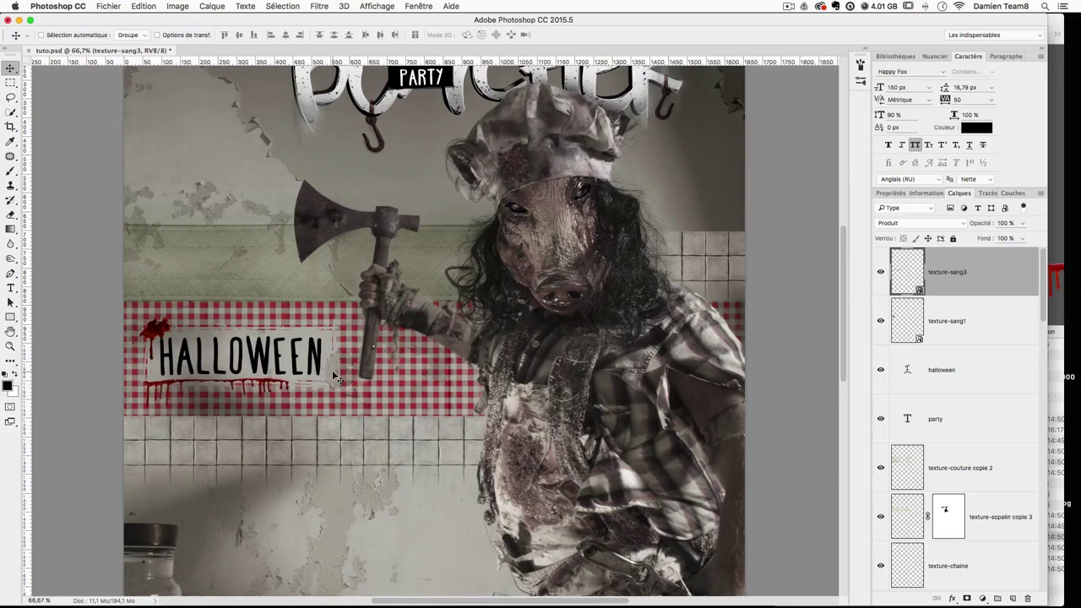
# Step: Try rotating and nudging the blood drips along the lower edge of the HALLOWEEN panel
pyautogui.press('super+t')
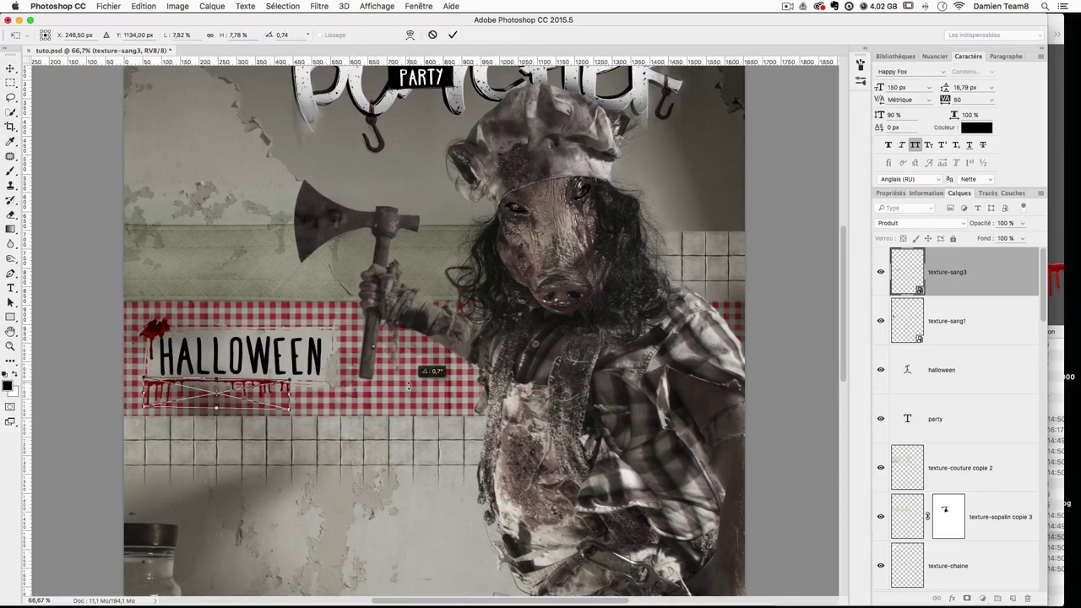
pyautogui.press('Escape')
pyautogui.press('Down')
pyautogui.press('Down')
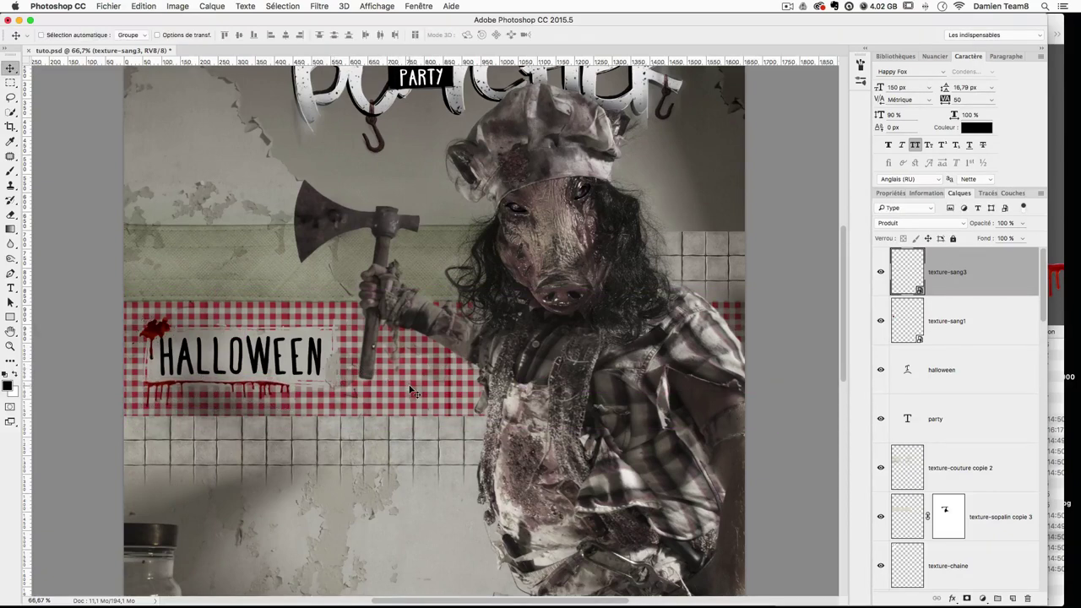
pyautogui.press('super+z')
pyautogui.press('super+z')
pyautogui.press('Up')
pyautogui.press('Up')
pyautogui.press('Up')
pyautogui.press('Up')
pyautogui.press('Left')
pyautogui.press('Up')
pyautogui.press('Up')
pyautogui.press('Right')
pyautogui.press('Up')
pyautogui.press('super+z')
pyautogui.press('super+z')
pyautogui.press('super+z')
pyautogui.press('super+z')
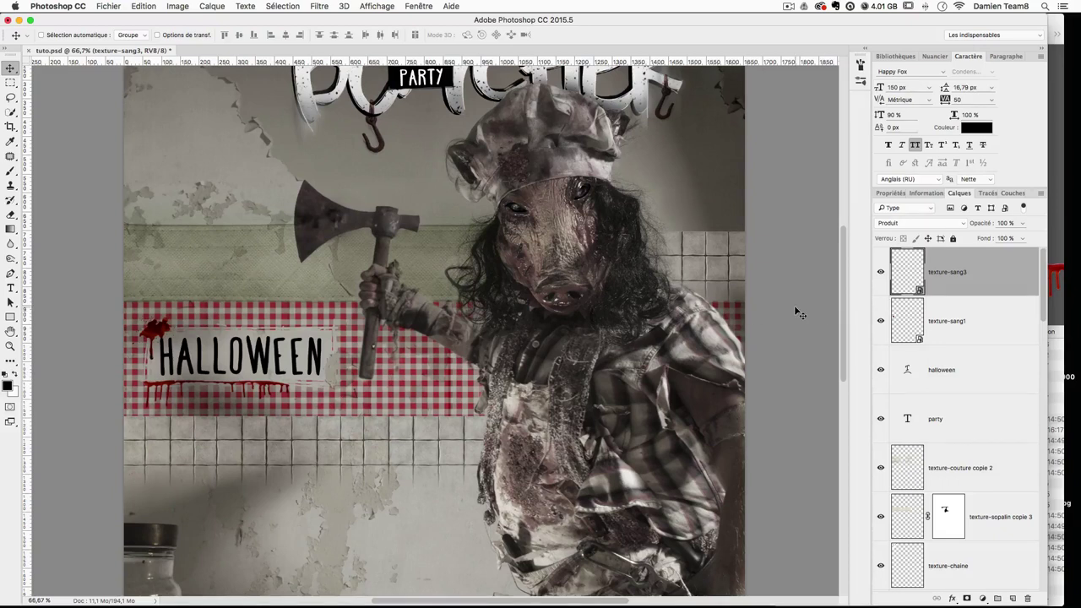
# Step: Undo the edits back to before the texture-sang3 drips were placed
pyautogui.press('super+z')
pyautogui.press('super+z')
pyautogui.press('super+alt+z')
pyautogui.press('super+alt+z')
pyautogui.press('super+alt+z')
pyautogui.press('super+alt+z')
pyautogui.press('super+alt+z')
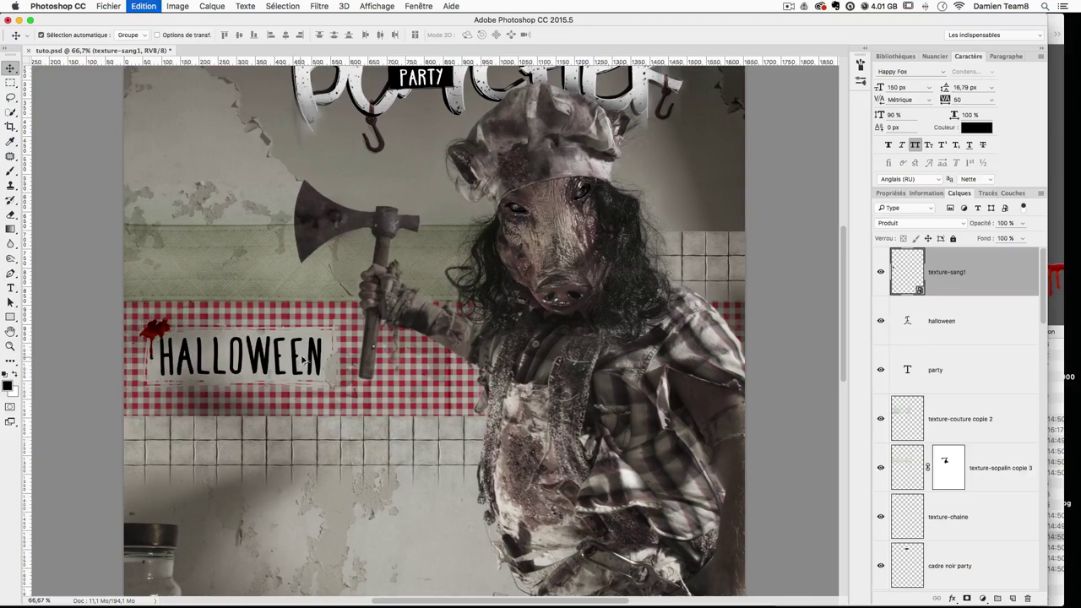
pyautogui.press('shift+super+z')
pyautogui.press('shift+super+z')
pyautogui.press('shift+super+z')
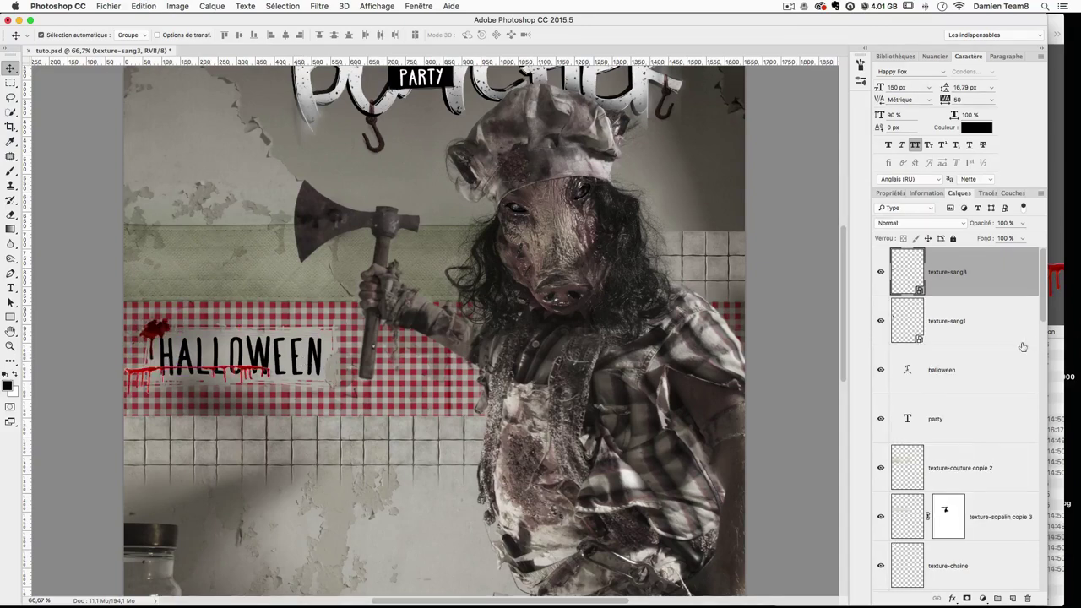
pyautogui.press('alt+super+z')
pyautogui.press('alt+super+z')
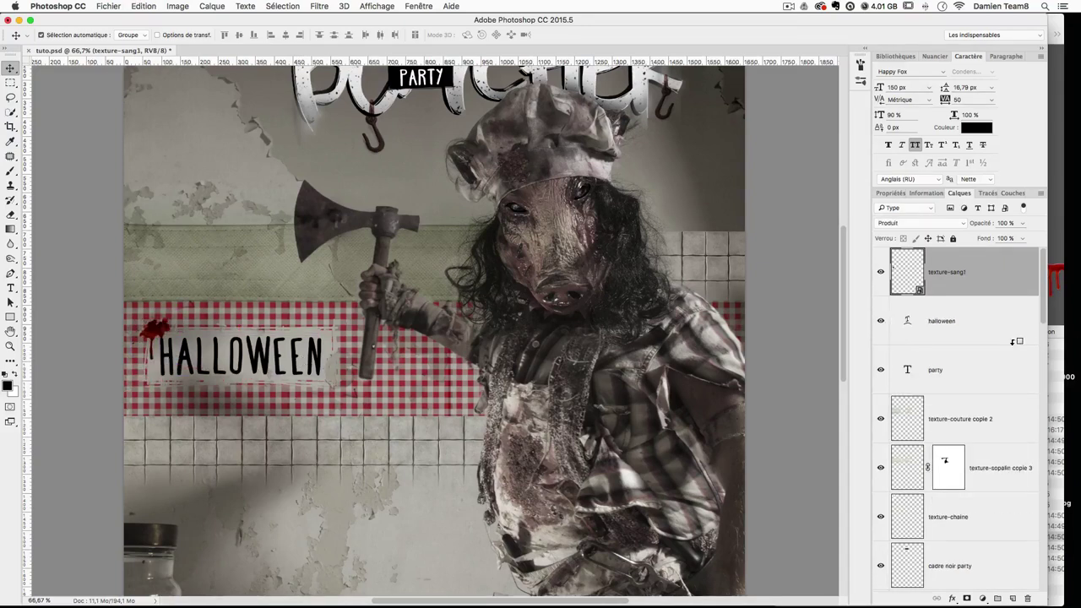
# Step: Place texture-sang3.png from Finder again, scaled down to about 10% and fitted along the HALLOWEEN panel's lower edge
pyautogui.press('super+Tab')
pyautogui.moveTo(924, 536); pyautogui.dragTo(301, 332)
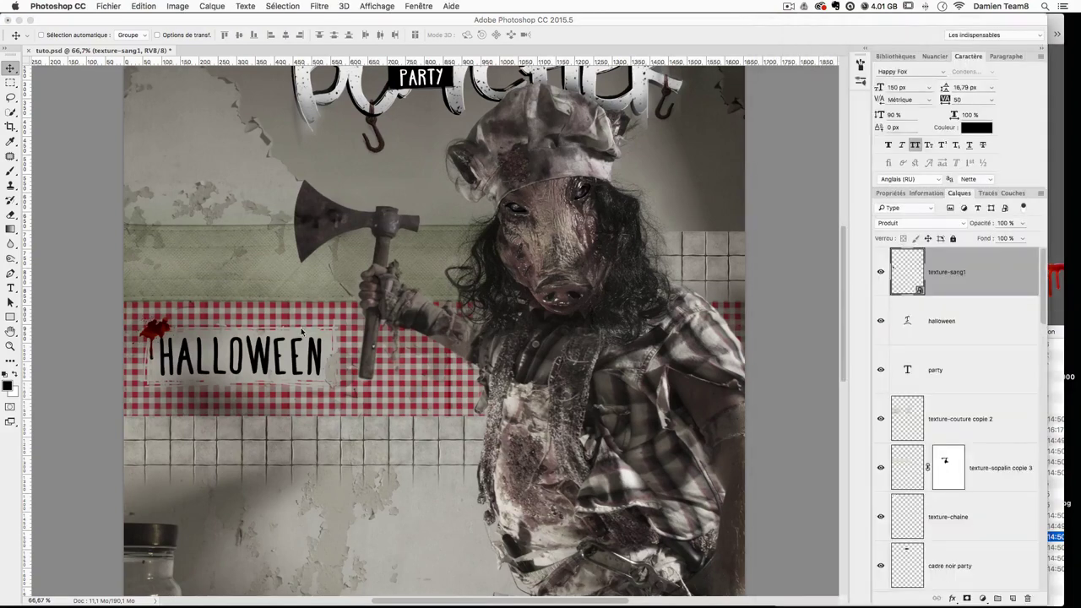
pyautogui.moveTo(745, 266); pyautogui.dragTo(332, 327)
pyautogui.moveTo(252, 376); pyautogui.dragTo(266, 404)
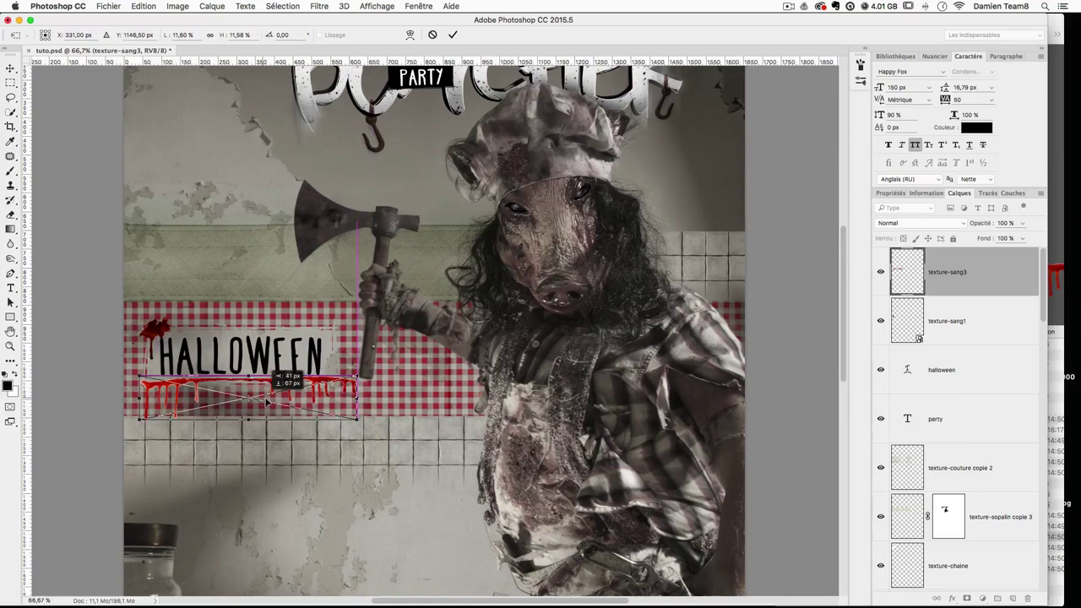
pyautogui.moveTo(357, 419); pyautogui.dragTo(328, 414)
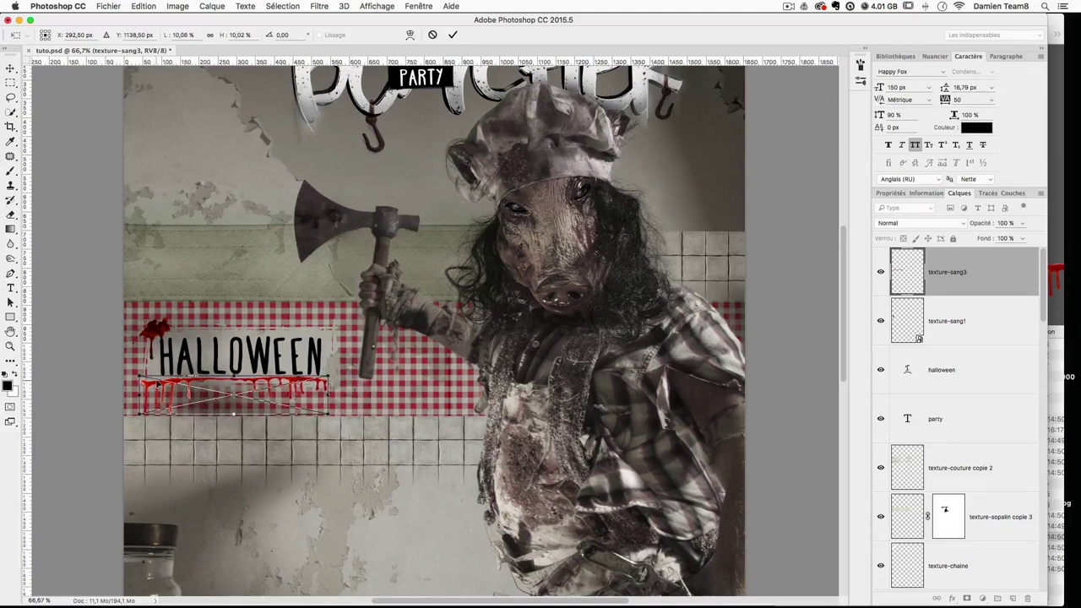
pyautogui.moveTo(214, 391); pyautogui.dragTo(221, 391)
pyautogui.moveTo(368, 430); pyautogui.dragTo(367, 435)
pyautogui.moveTo(266, 395); pyautogui.dragTo(259, 397)
pyautogui.moveTo(324, 423); pyautogui.dragTo(325, 419)
pyautogui.press('Return')
# Step: Rasterize the texture-sang3 layer and set its blend mode to Produit
pyautogui.rightClick(973, 283)
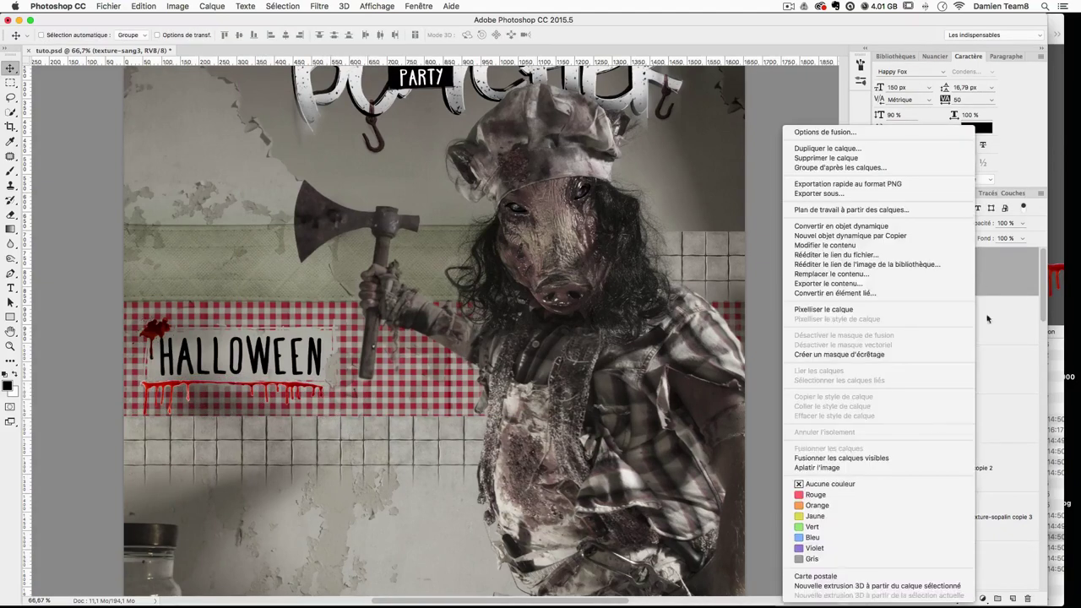
pyautogui.click(866, 309)
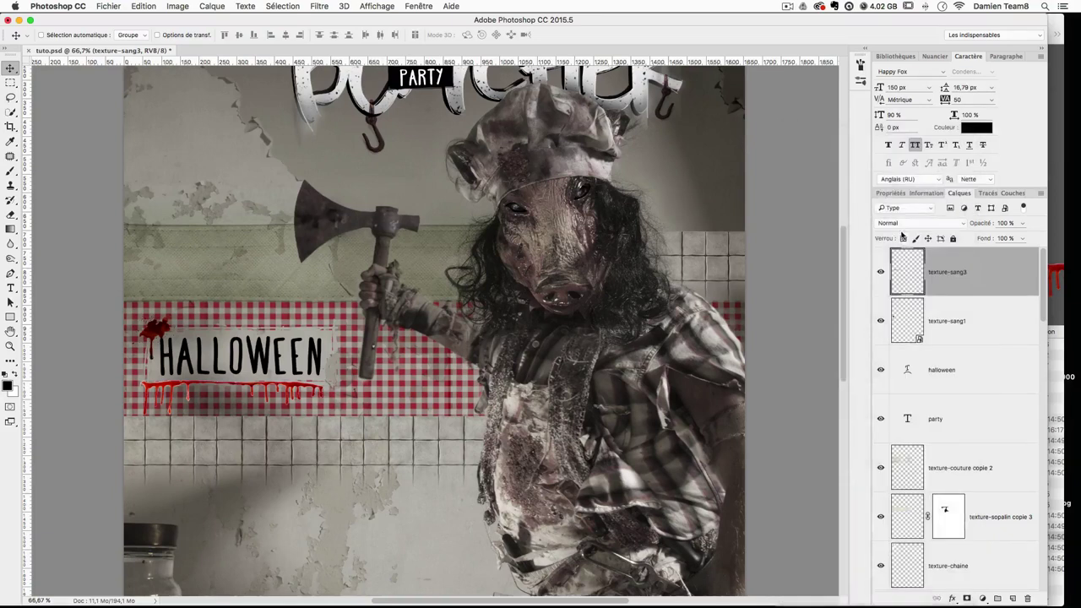
pyautogui.click(900, 227)
pyautogui.click(899, 255)
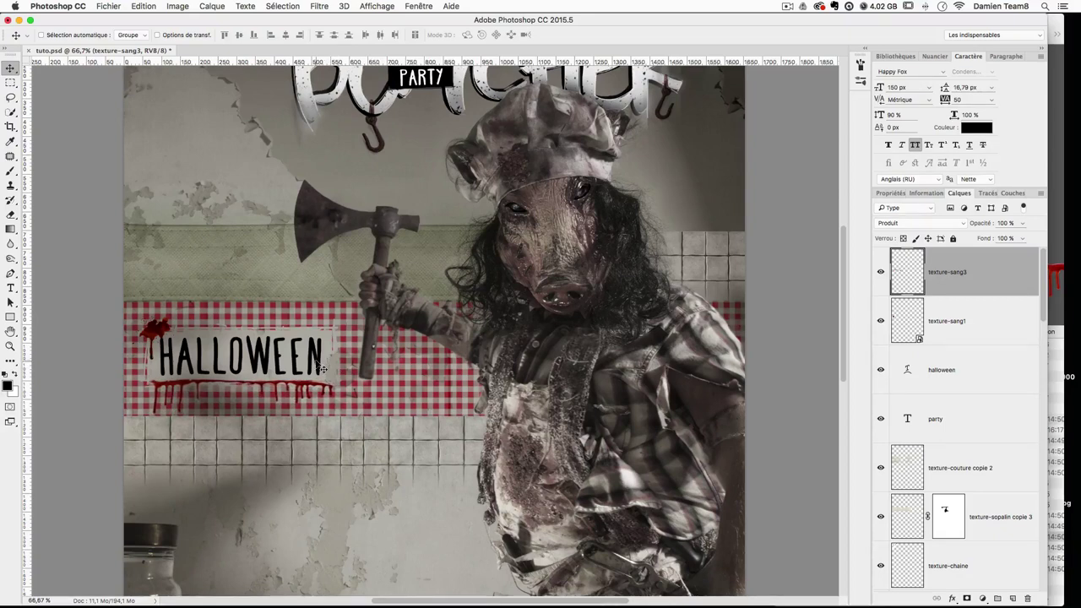
# Step: Add a layer mask to texture-sang3 and paint black over the right-hand drips below the panel, undoing the last stroke
pyautogui.click(967, 598)
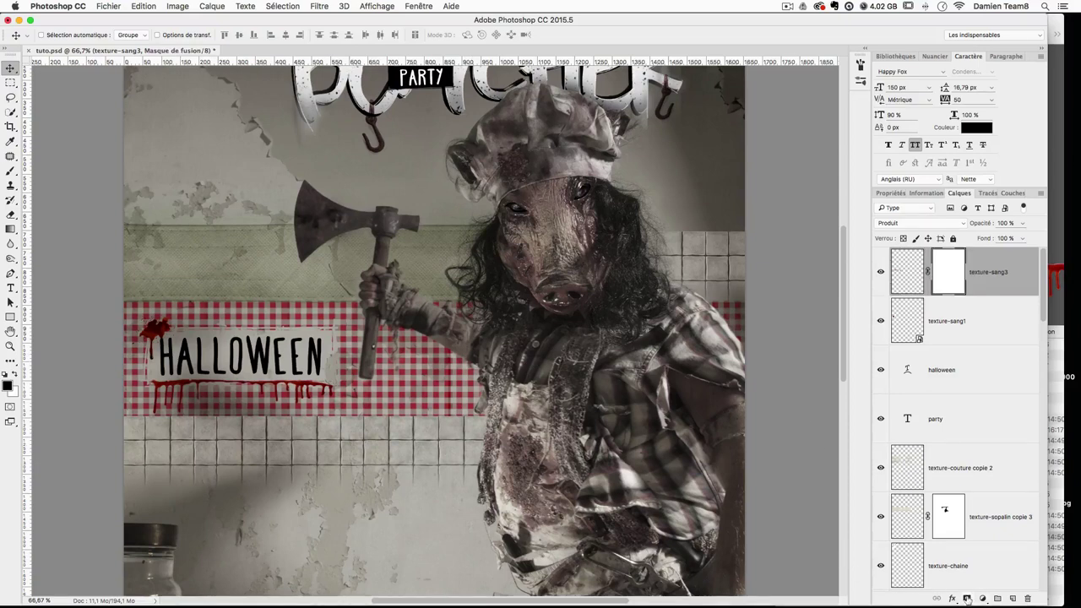
pyautogui.click(11, 172)
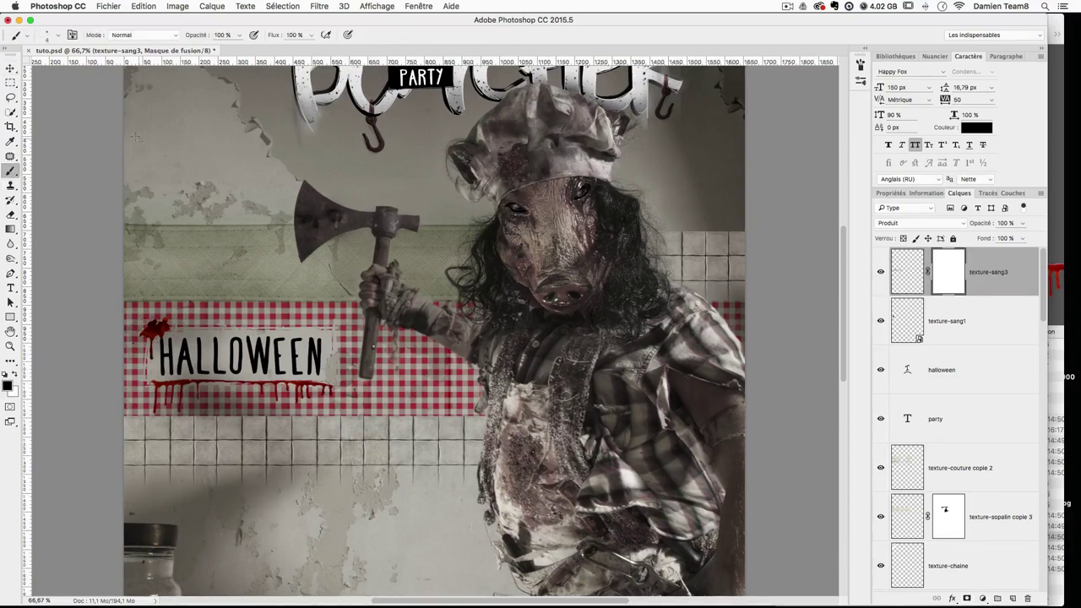
pyautogui.moveTo(320, 415)
pyautogui.mouseDown()
pyautogui.moveTo(345, 415)
pyautogui.moveTo(330, 416)
pyautogui.mouseUp()
pyautogui.moveTo(263, 393); pyautogui.dragTo(359, 398)
pyautogui.moveTo(279, 390)
pyautogui.mouseDown()
pyautogui.moveTo(345, 393)
pyautogui.moveTo(299, 398)
pyautogui.mouseUp()
pyautogui.press('super+z')
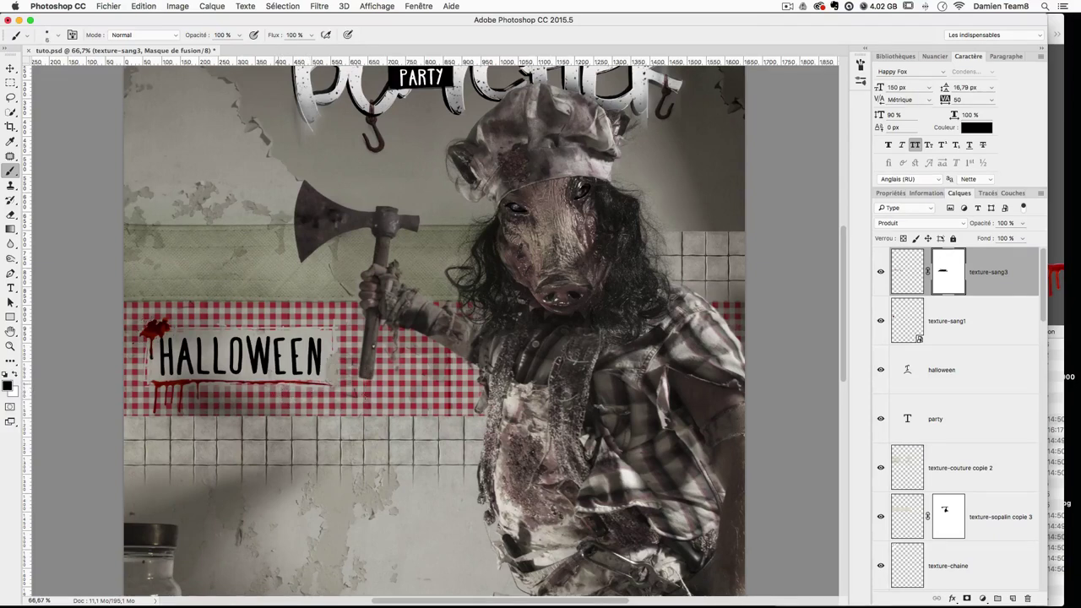
# Step: Undo the last two mask strokes on texture-sang3 and repaint black along the right part of the blood line under the HALLOWEEN panel
pyautogui.press('super+z')
pyautogui.press('super+z')
pyautogui.moveTo(292, 382)
pyautogui.mouseDown()
pyautogui.moveTo(329, 385)
pyautogui.moveTo(259, 383)
pyautogui.mouseUp()
pyautogui.click(11, 68)
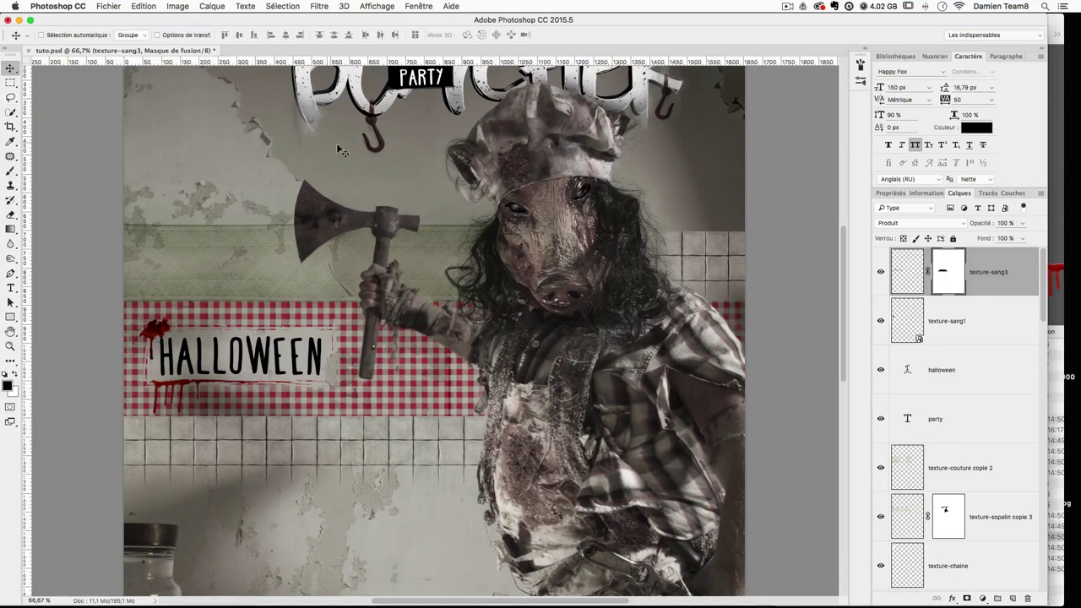
pyautogui.hotkey('ctrl', 's')
# Step: Add a new layer above texture-sang3 and name it "rectangle noir date"
pyautogui.scroll(5, 591, 332)
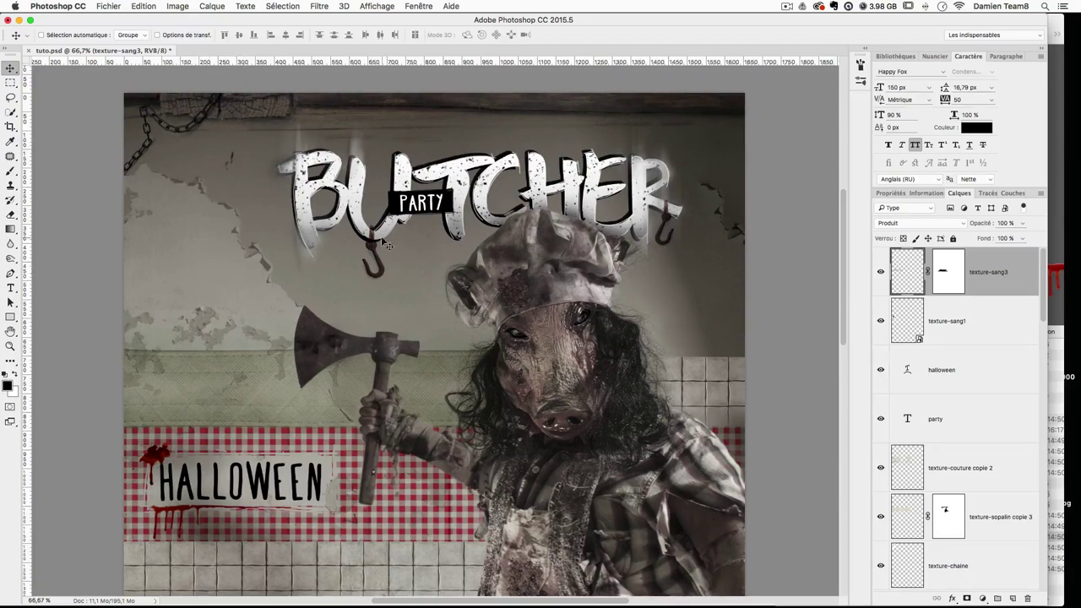
pyautogui.click(1013, 598)
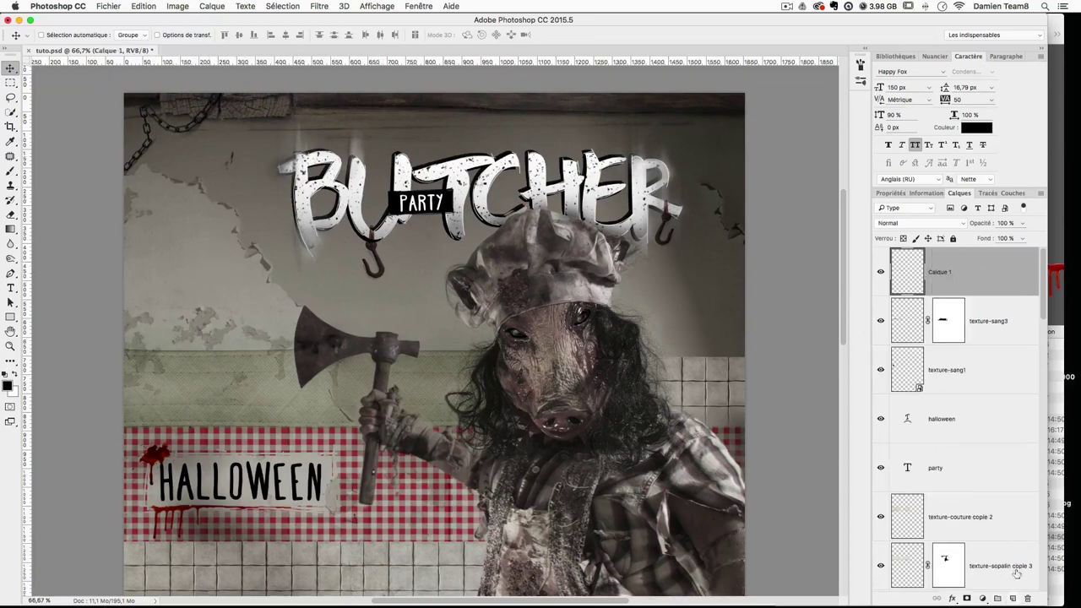
pyautogui.doubleClick(939, 272)
pyautogui.write('rectangle noir date')
pyautogui.press('Return')
# Step: Select an upright rectangular area over the left end of the BUTCHER title, fill it with black and deselect
pyautogui.press('m')
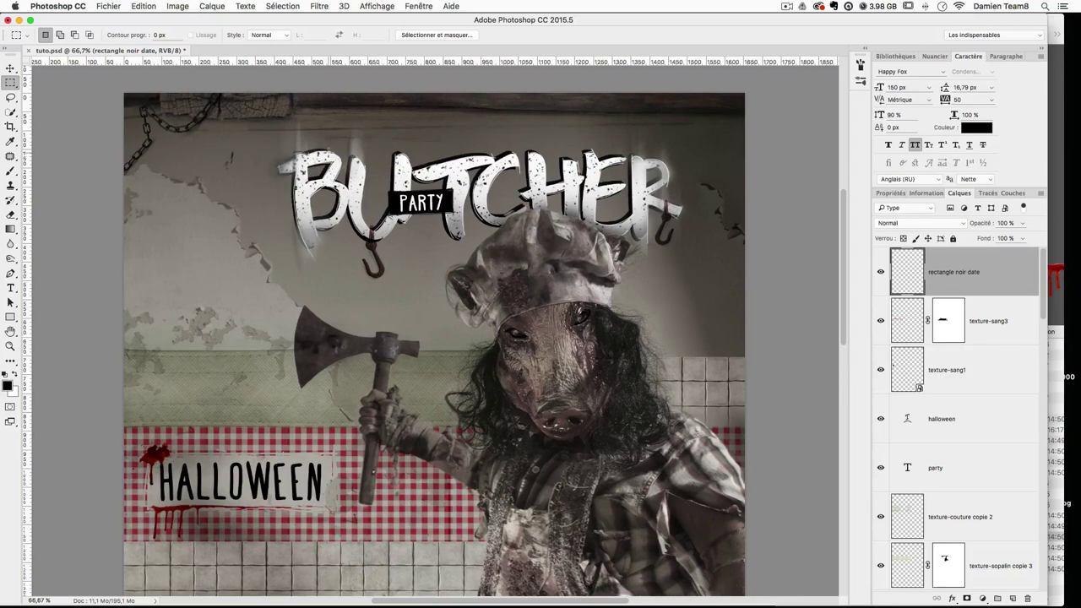
pyautogui.moveTo(319, 149); pyautogui.dragTo(254, 250)
pyautogui.hotkey('shift', 'F5')
pyautogui.press('Return')
pyautogui.press('super+d')
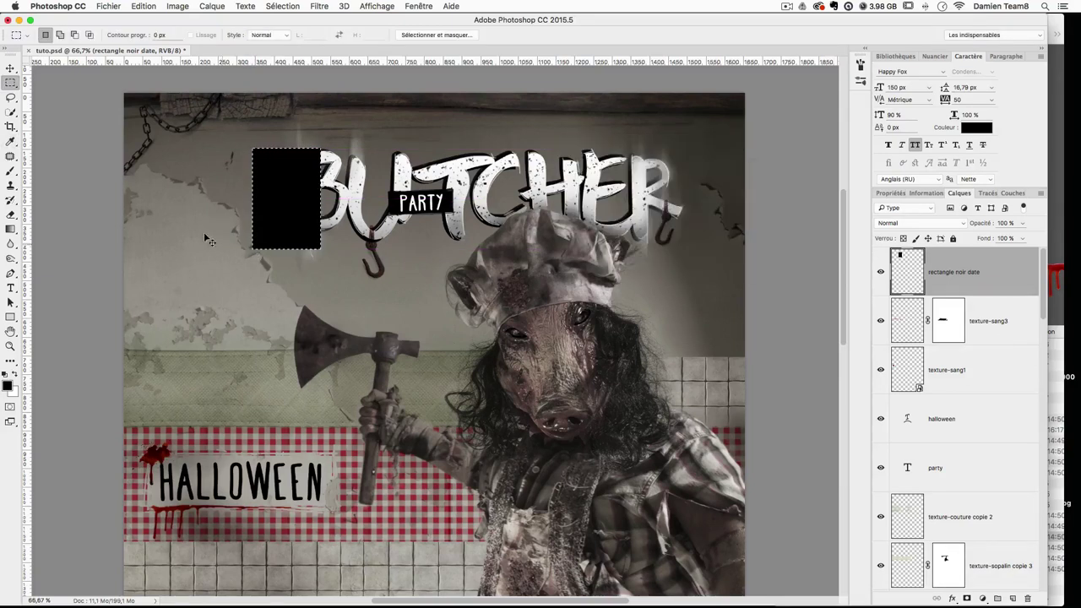
# Step: Move the black rectangle left into the empty wall area beside the BUTCHER title and fine-tune its horizontal position
pyautogui.click(11, 69)
pyautogui.moveTo(226, 167); pyautogui.dragTo(156, 163)
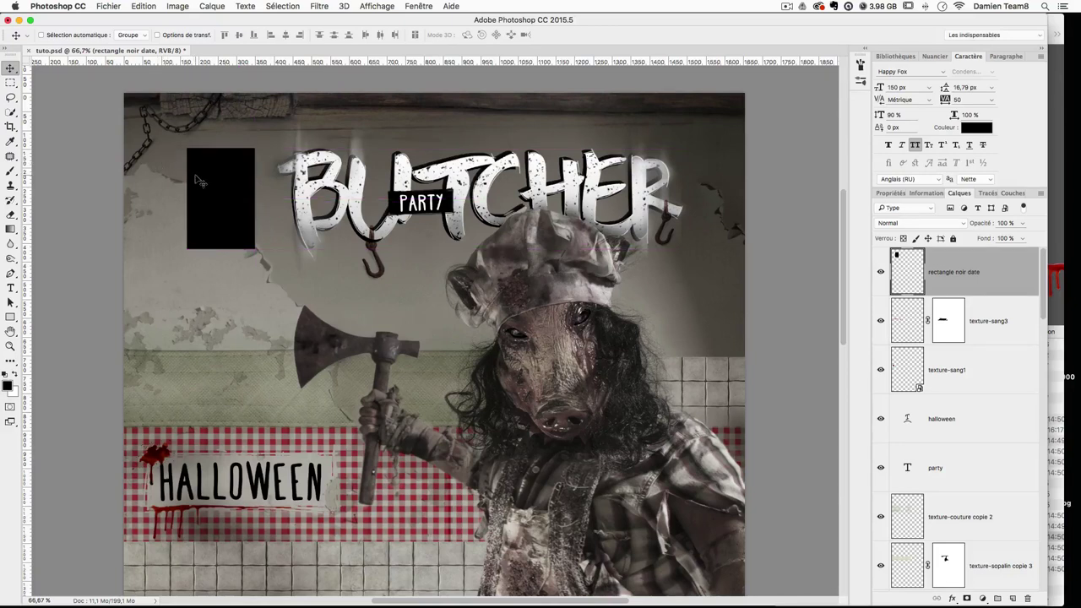
pyautogui.press('Right')
pyautogui.press('Right')
pyautogui.press('Right')
pyautogui.press('Right')
pyautogui.press('Right')
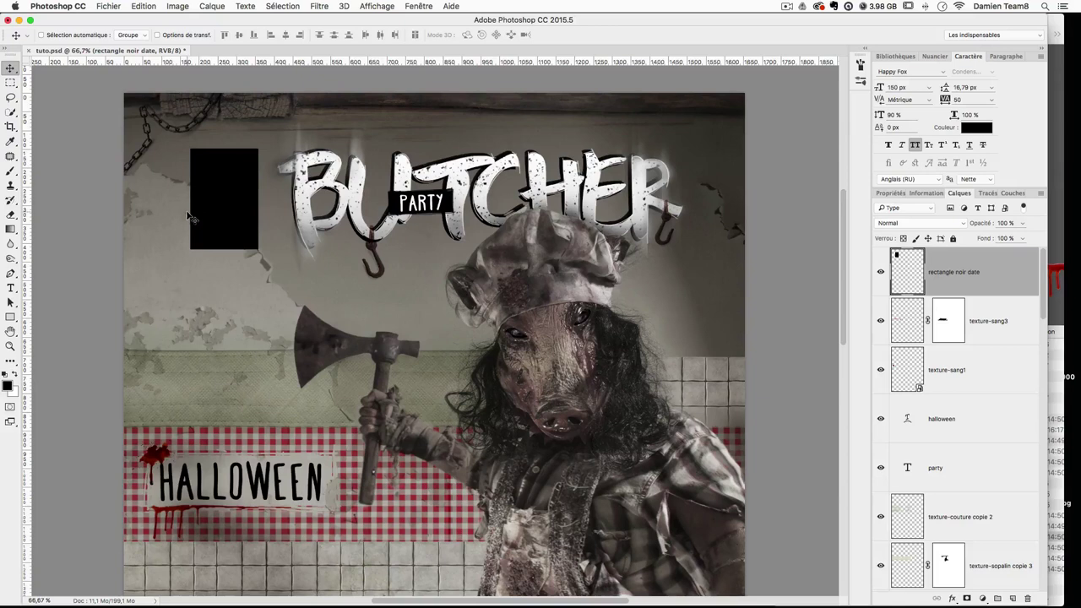
pyautogui.press('Left')
pyautogui.press('Left')
pyautogui.press('Left')
pyautogui.press('Right')
pyautogui.press('Right')
# Step: Roughen the black rectangle's four edges with freehand black brush strokes, reducing the brush size to 4 px after the top edge
pyautogui.click(10, 170)
pyautogui.moveTo(193, 148); pyautogui.dragTo(233, 149)
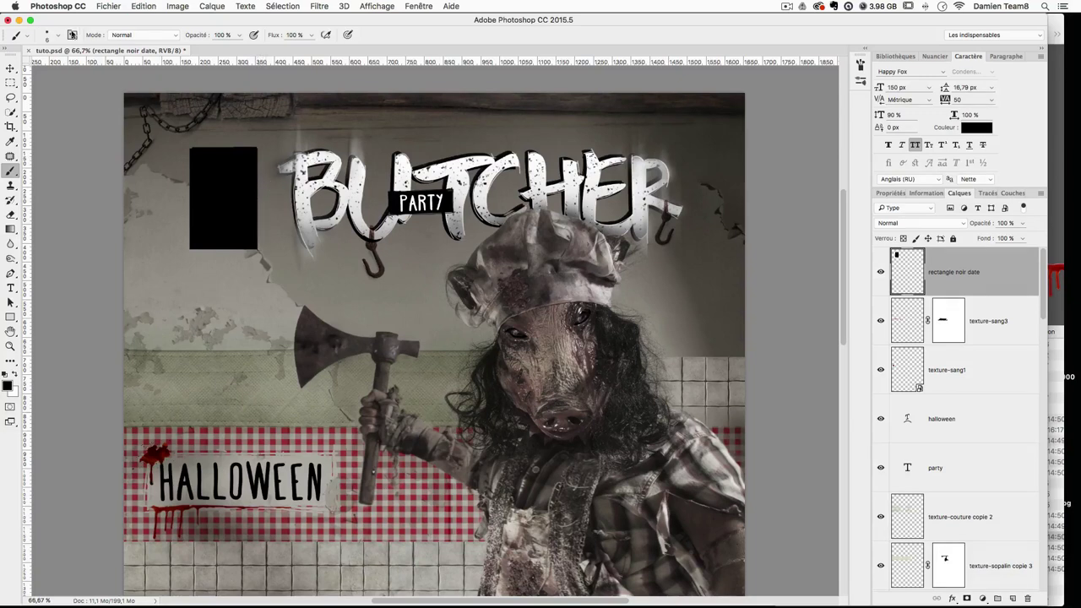
pyautogui.click(54, 37)
pyautogui.click(97, 56)
pyautogui.press('Return')
pyautogui.moveTo(257, 143); pyautogui.dragTo(257, 195)
pyautogui.moveTo(256, 250); pyautogui.dragTo(204, 251)
pyautogui.moveTo(190, 170); pyautogui.dragTo(189, 226)
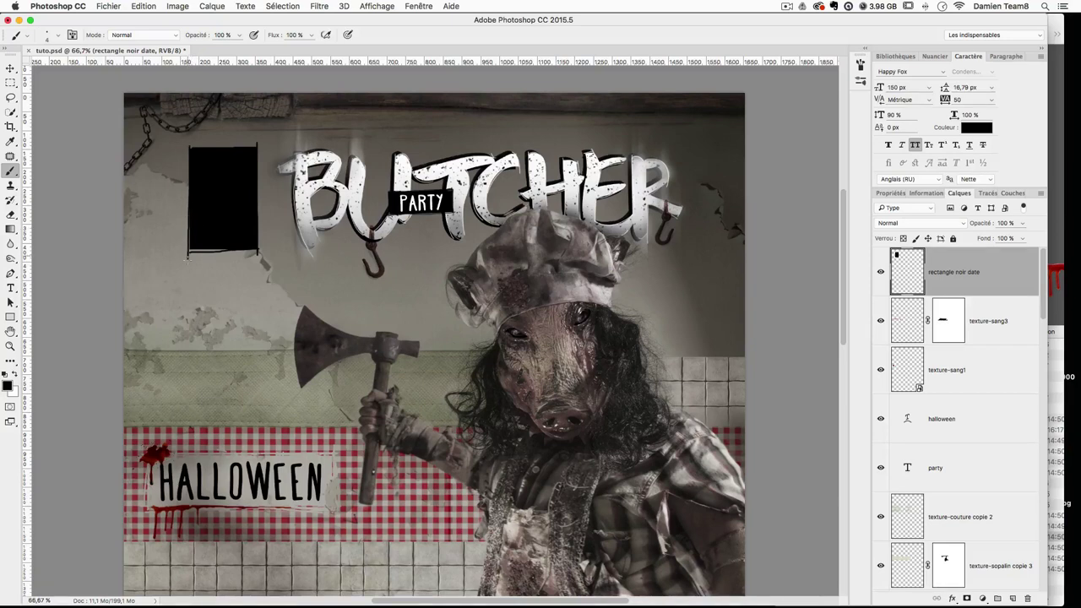
# Step: Set the brush size to 2 px and add thin lines overshooting the rectangle's right and bottom edges, undoing unwanted strokes
pyautogui.click(47, 37)
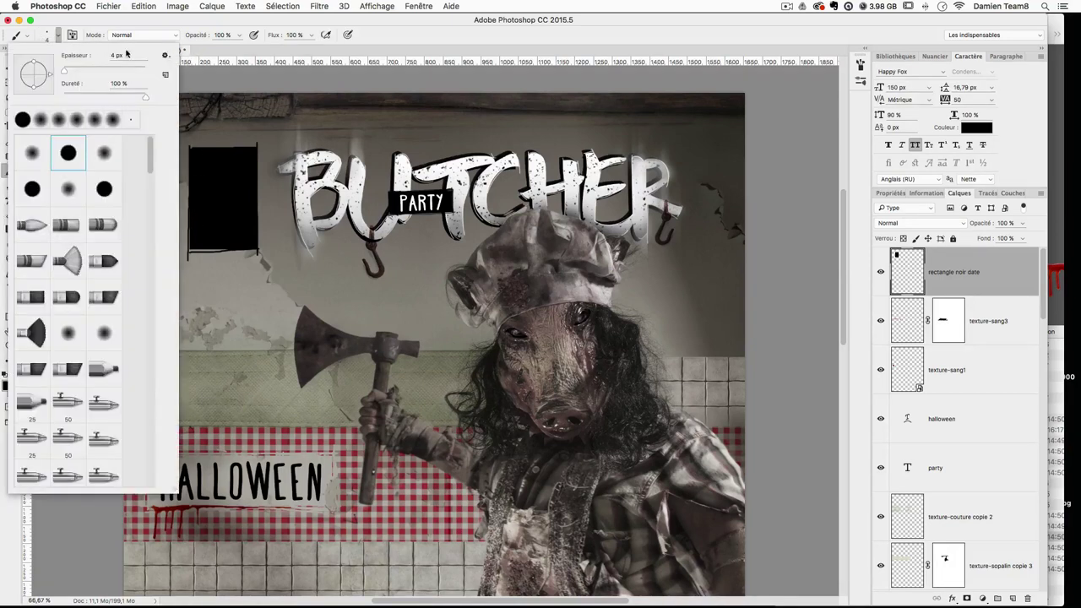
pyautogui.write('2')
pyautogui.press('Return')
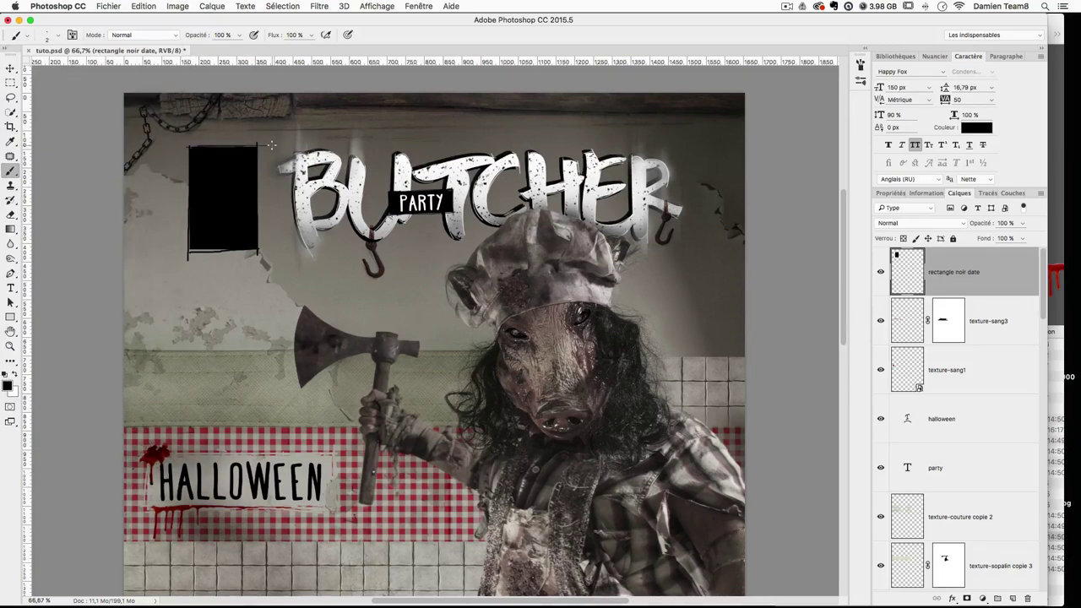
pyautogui.moveTo(259, 148); pyautogui.dragTo(259, 205)
pyautogui.press('super+z')
pyautogui.moveTo(260, 139); pyautogui.dragTo(257, 221)
pyautogui.moveTo(258, 175); pyautogui.dragTo(259, 264)
pyautogui.moveTo(191, 251); pyautogui.dragTo(275, 250)
pyautogui.press('super+z')
pyautogui.press('super+z')
pyautogui.press('super+z')
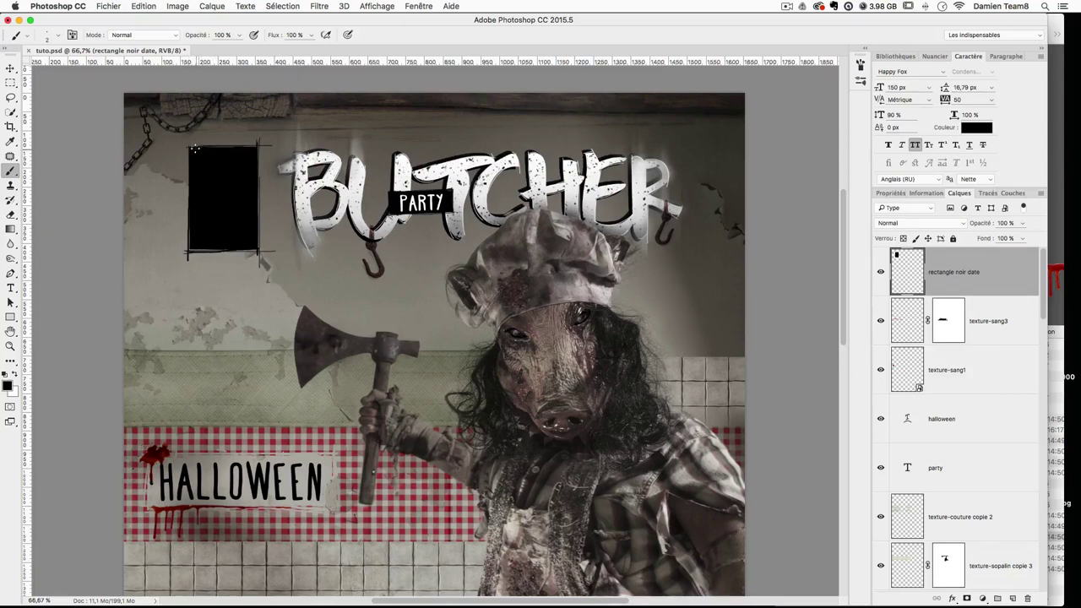
# Step: Add thin 2 px sketch lines along the rectangle's left edge and top-left corner, undoing the unwanted attempts
pyautogui.press('super+z')
pyautogui.moveTo(189, 143); pyautogui.dragTo(186, 220)
pyautogui.press('super+z')
pyautogui.keyDown('shift'); pyautogui.click(184, 142); pyautogui.keyUp('shift')
pyautogui.press('super+z')
pyautogui.keyDown('shift'); pyautogui.click(188, 143); pyautogui.keyUp('shift')
pyautogui.press('super+z')
pyautogui.press('super+z')
pyautogui.press('z')
pyautogui.press('super+z')
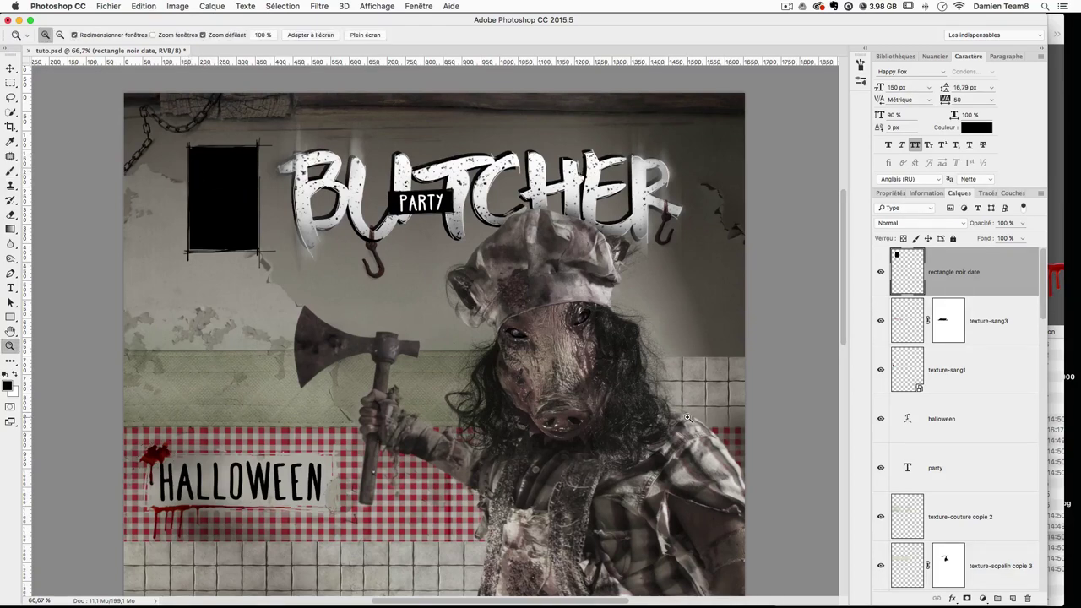
pyautogui.scroll(-3, 677, 418)
pyautogui.scroll(3, 677, 418)
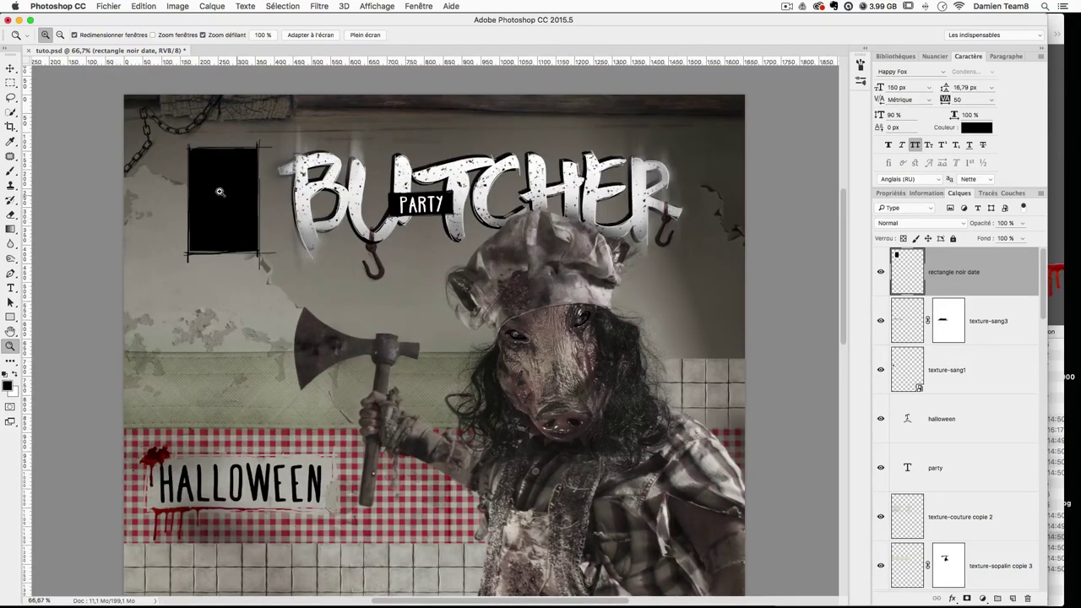
# Step: Set the brush size to 3 px and thicken the rectangle's rough outline with short black strokes, undoing an unwanted one
pyautogui.press('b')
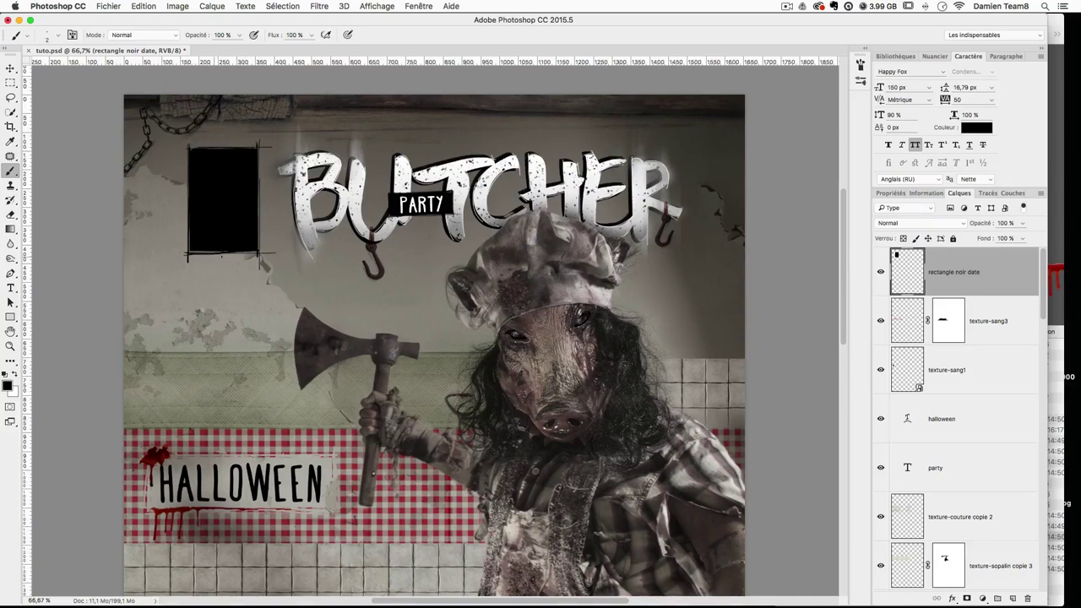
pyautogui.click(57, 36)
pyautogui.moveTo(133, 55); pyautogui.dragTo(95, 55)
pyautogui.write('3')
pyautogui.press('Return')
pyautogui.moveTo(259, 146); pyautogui.dragTo(259, 170)
pyautogui.press('super+z')
pyautogui.moveTo(223, 251); pyautogui.dragTo(190, 250)
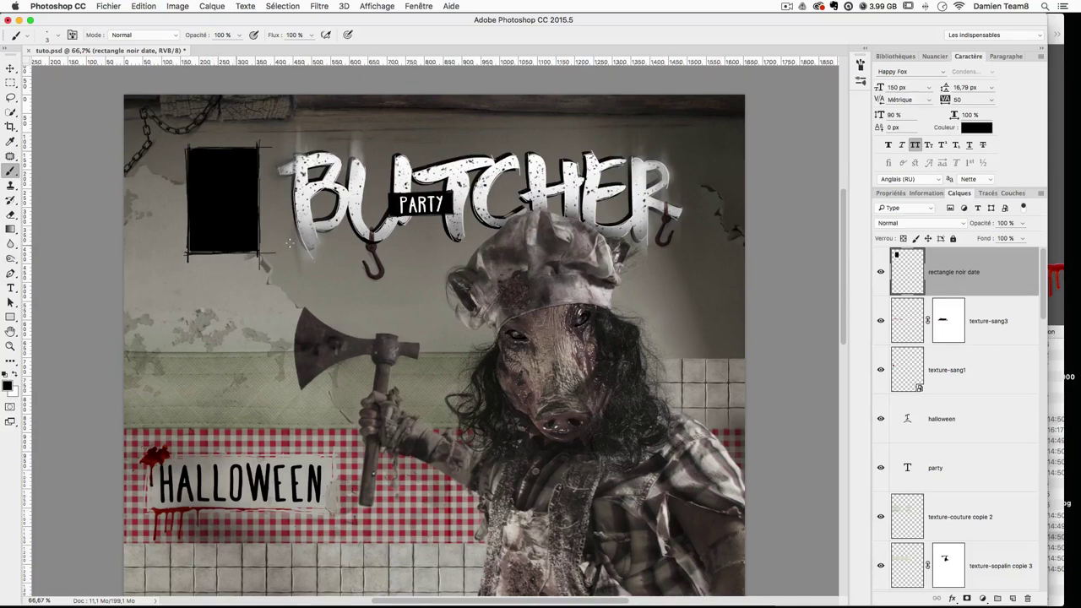
# Step: Erase thin slivers along the rectangle's left edge with a 2 px eraser, undoing the first stroke, and dismiss the disk space alert
pyautogui.click(11, 213)
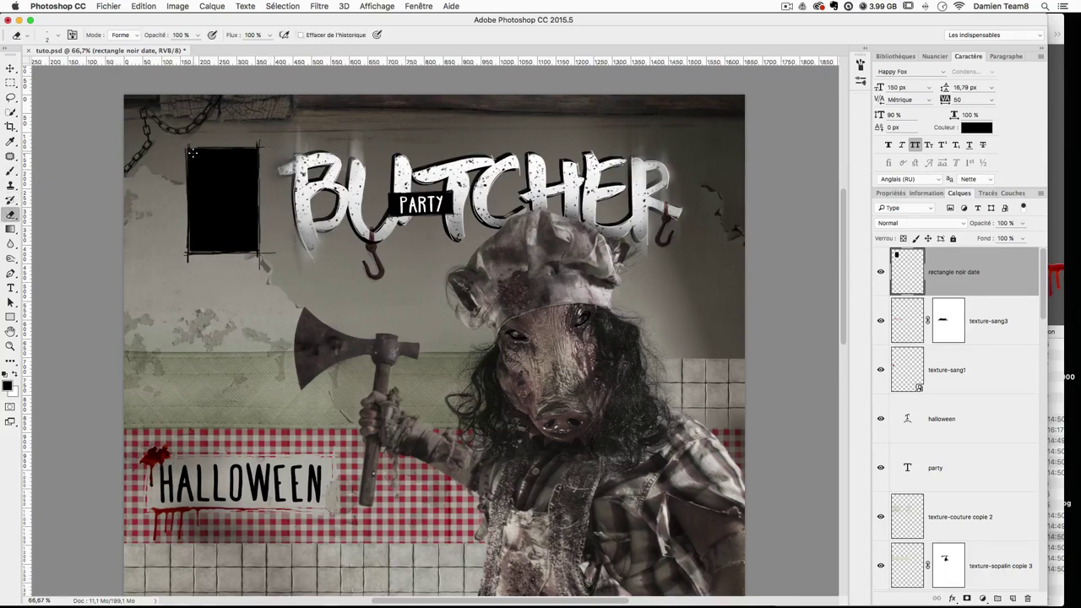
pyautogui.moveTo(187, 136); pyautogui.dragTo(178, 269)
pyautogui.press('super+z')
pyautogui.moveTo(188, 144); pyautogui.dragTo(190, 187)
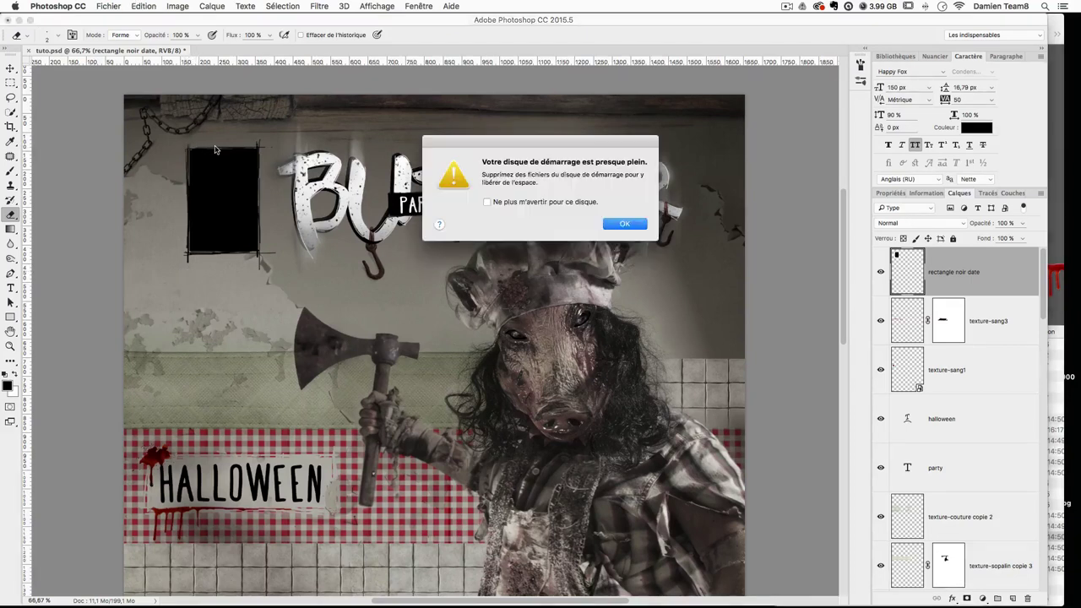
pyautogui.press('Return')
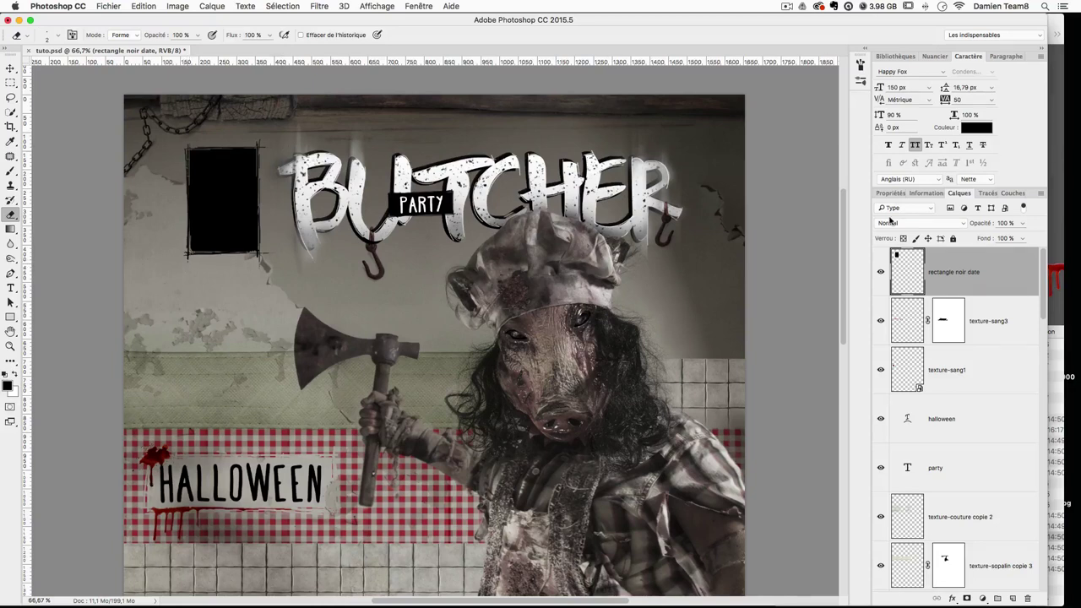
# Step: Add a layer mask to the rectangle noir date layer and choose the 2500 px splatter brush for painting on it
pyautogui.click(967, 598)
pyautogui.scroll(-1, 435, 338)
pyautogui.click(11, 172)
pyautogui.click(49, 37)
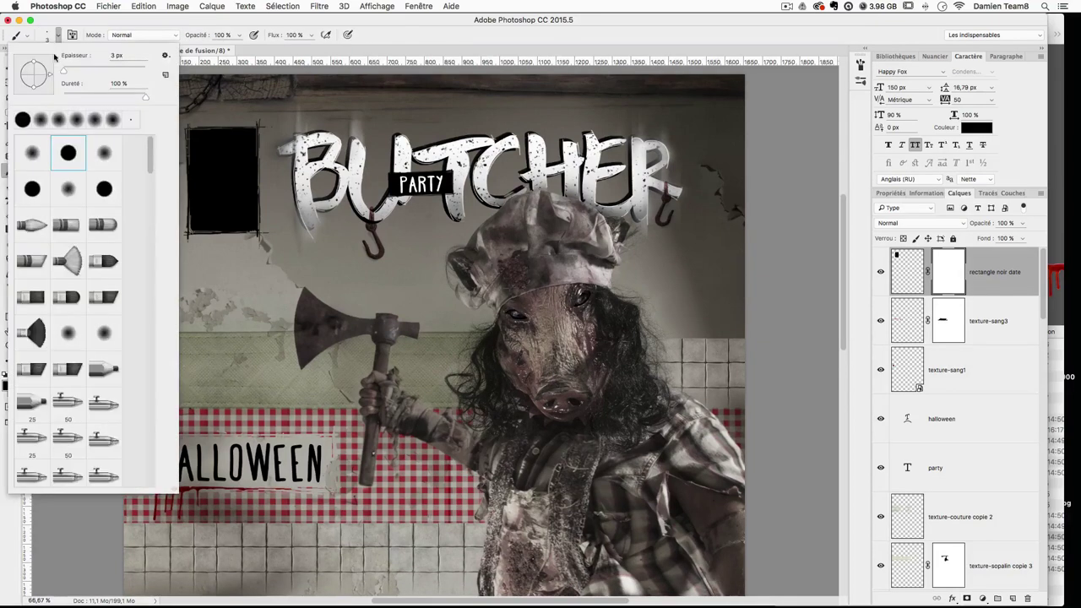
pyautogui.scroll(-10, 127, 235)
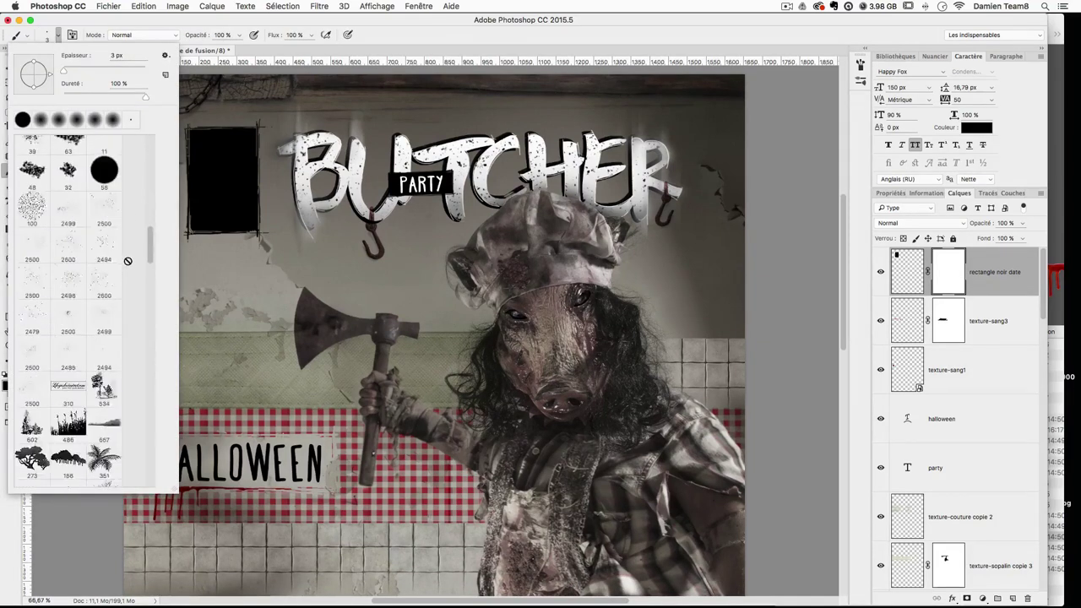
pyautogui.scroll(-5, 124, 252)
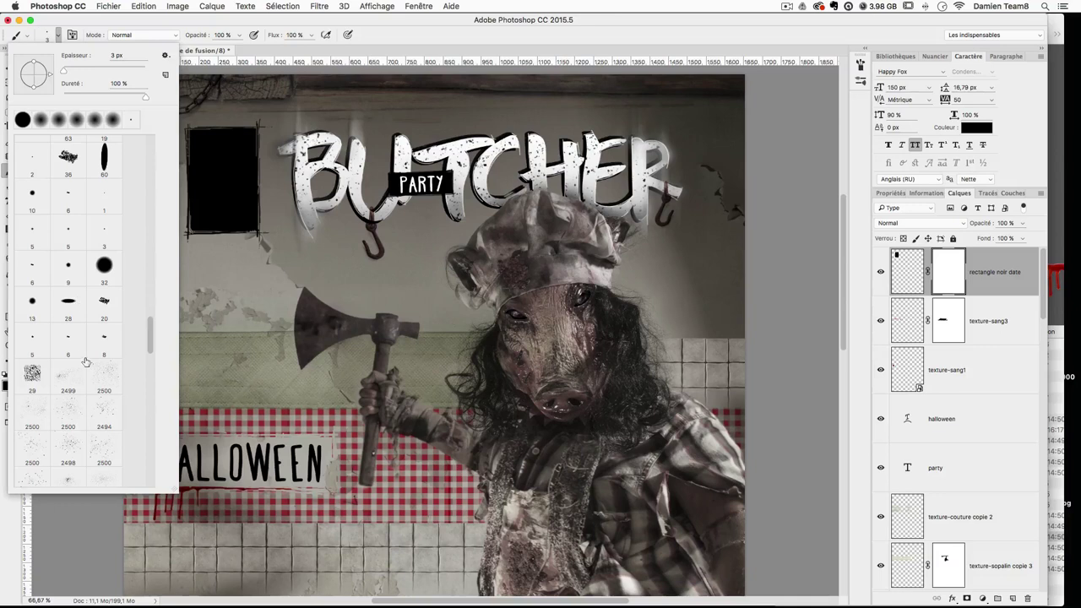
pyautogui.scroll(-2, 74, 447)
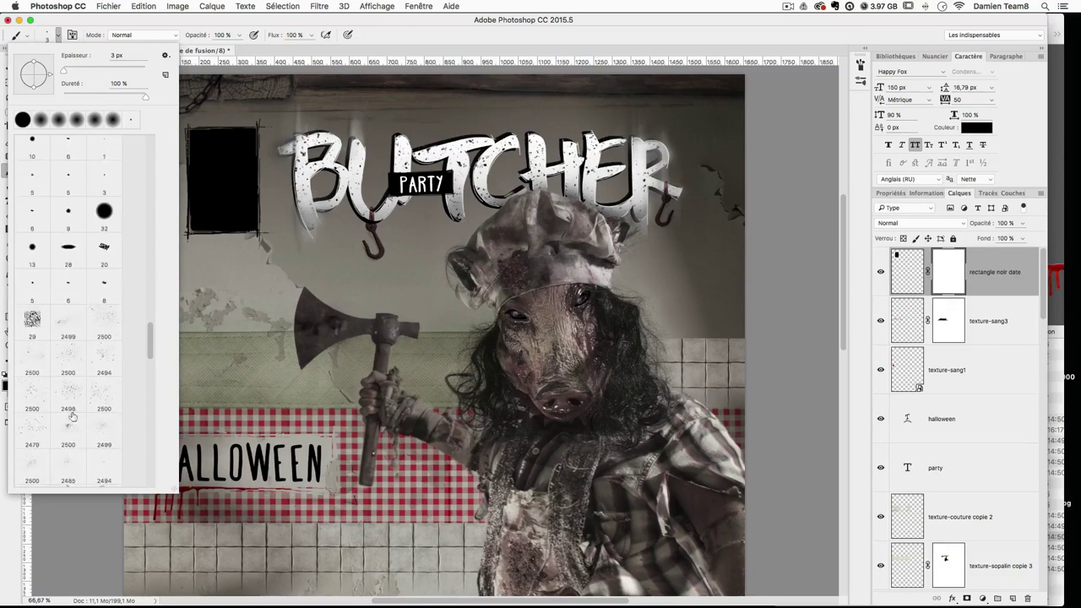
pyautogui.scroll(-2, 88, 387)
pyautogui.click(74, 380)
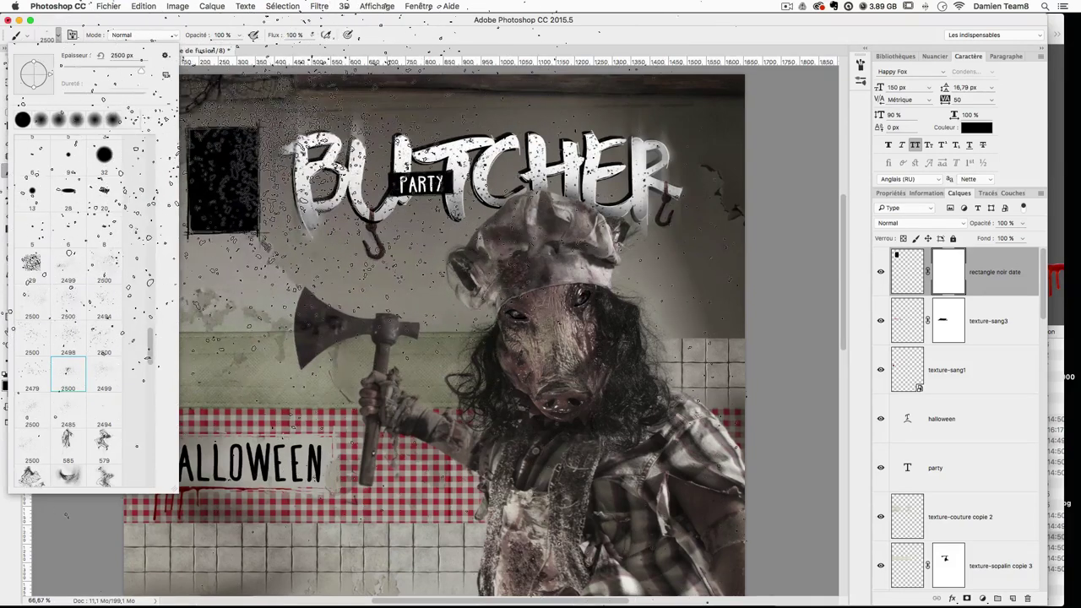
# Step: Speckle the black rectangle's mask with black splatter, undoing the oversized first stamp and reducing the brush to 1022 px, then 536 px
pyautogui.click(296, 152)
pyautogui.press('super+z')
pyautogui.moveTo(364, 226)
pyautogui.mouseDown()
pyautogui.moveTo(302, 242)
pyautogui.moveTo(93, 253)
pyautogui.moveTo(127, 249)
pyautogui.mouseUp()
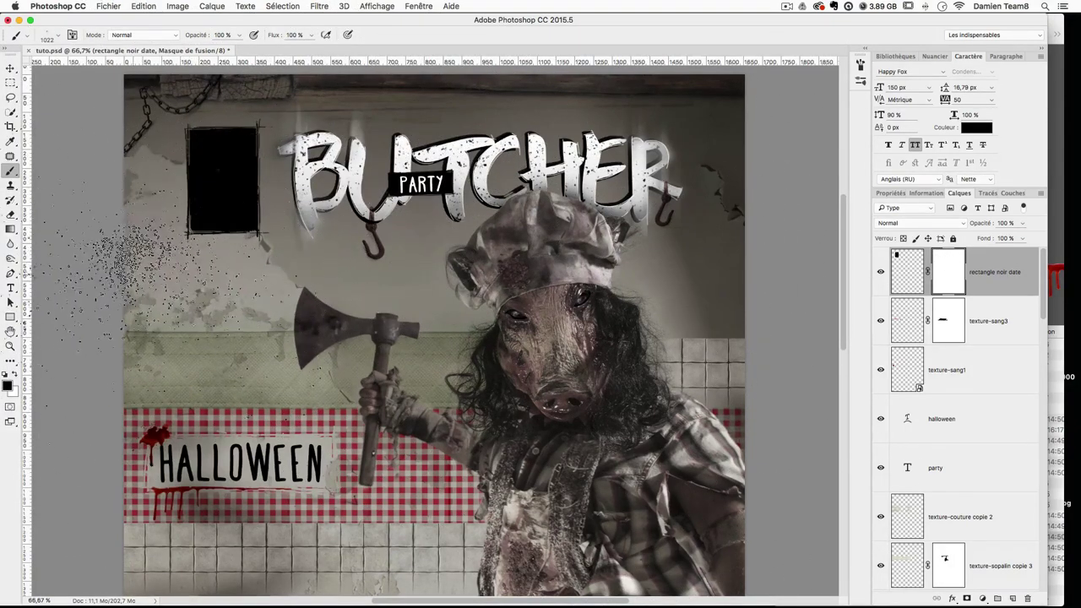
pyautogui.click(382, 180)
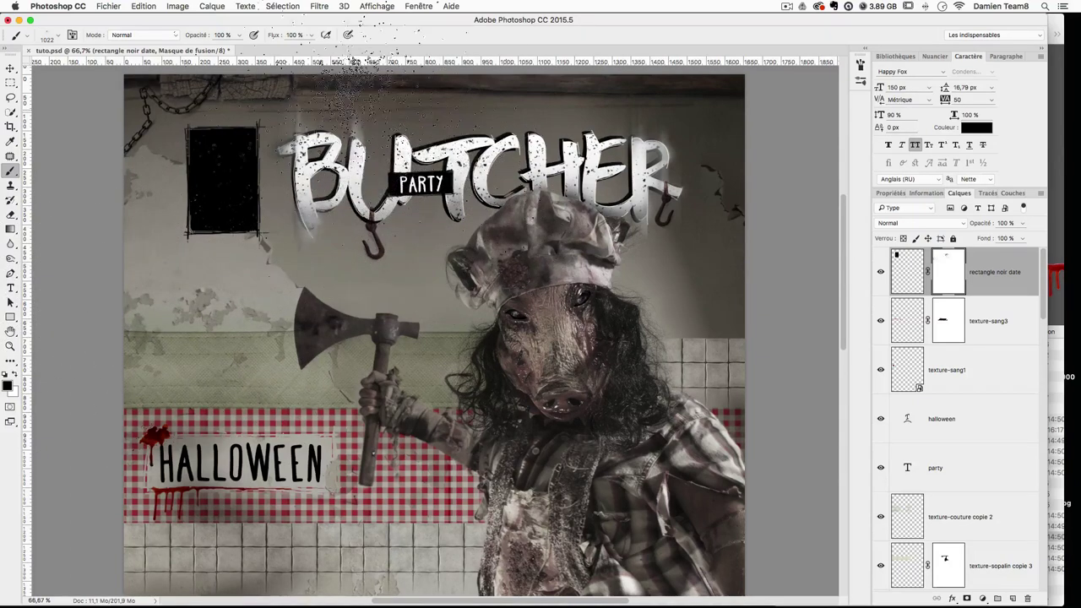
pyautogui.scroll(3, 338, 110)
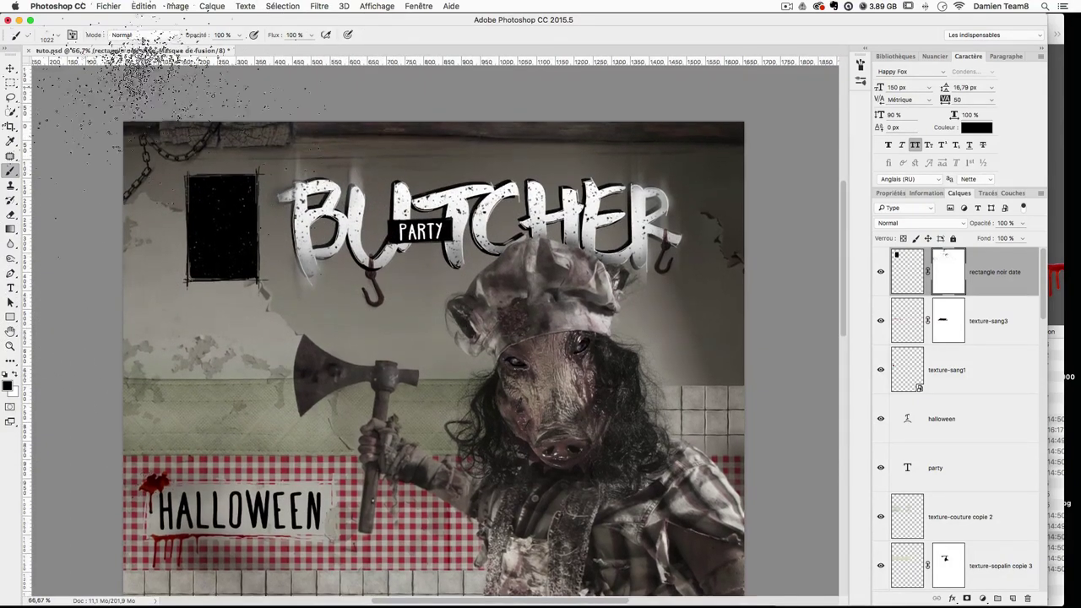
pyautogui.click(207, 135)
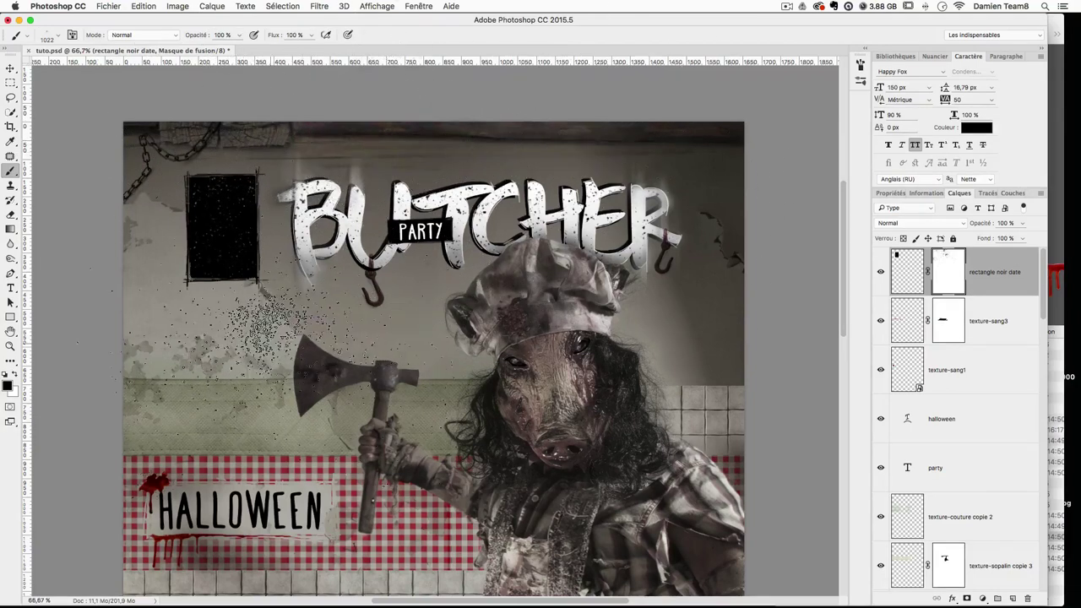
pyautogui.scroll(-3, 247, 329)
pyautogui.moveTo(426, 246); pyautogui.dragTo(321, 255)
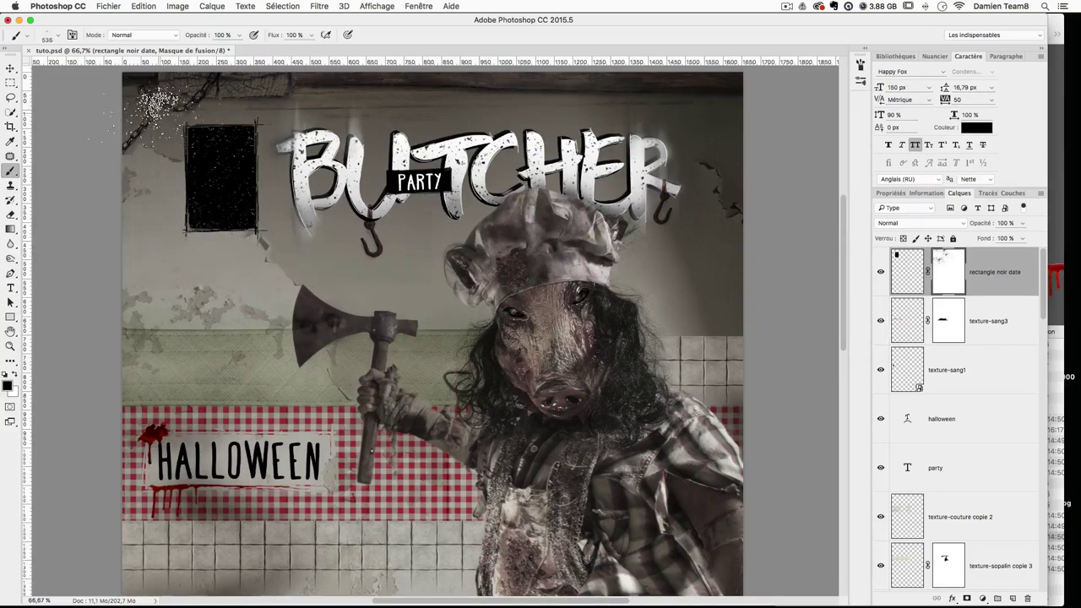
pyautogui.scroll(3, 480, 329)
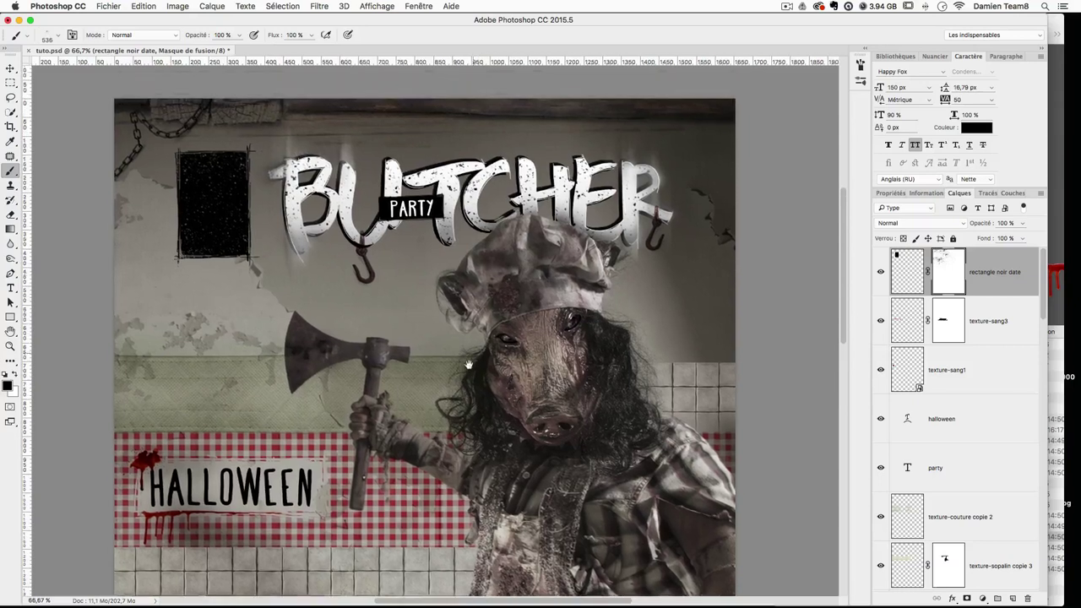
pyautogui.click(287, 247)
# Step: Add the text "LUNDI" in Happy Fox just below the black rectangle and set its colour to white (ffffff)
pyautogui.click(10, 288)
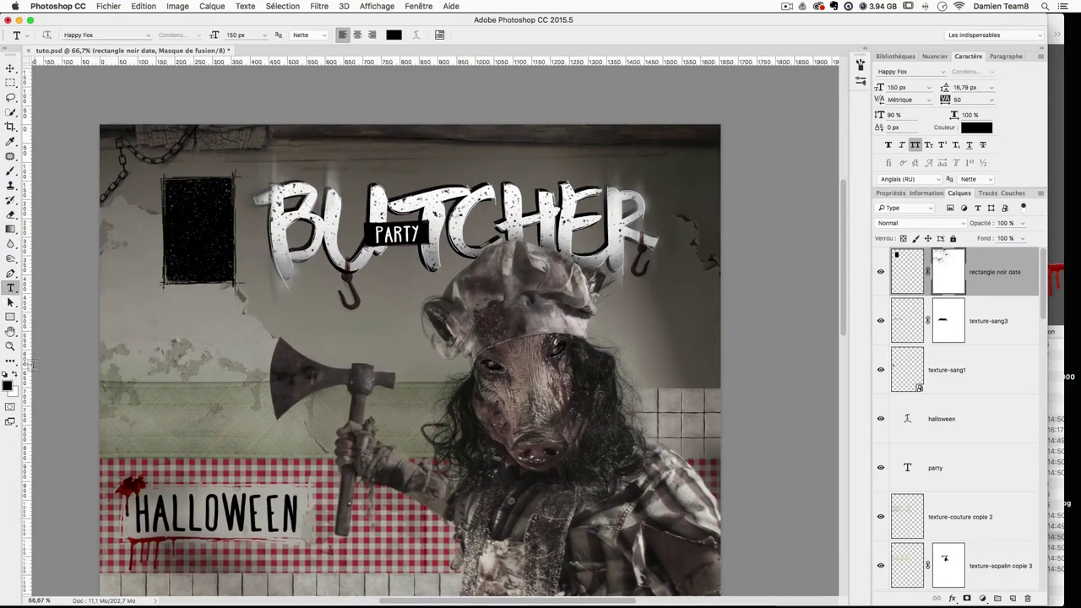
pyautogui.click(190, 317)
pyautogui.write('LUNDI')
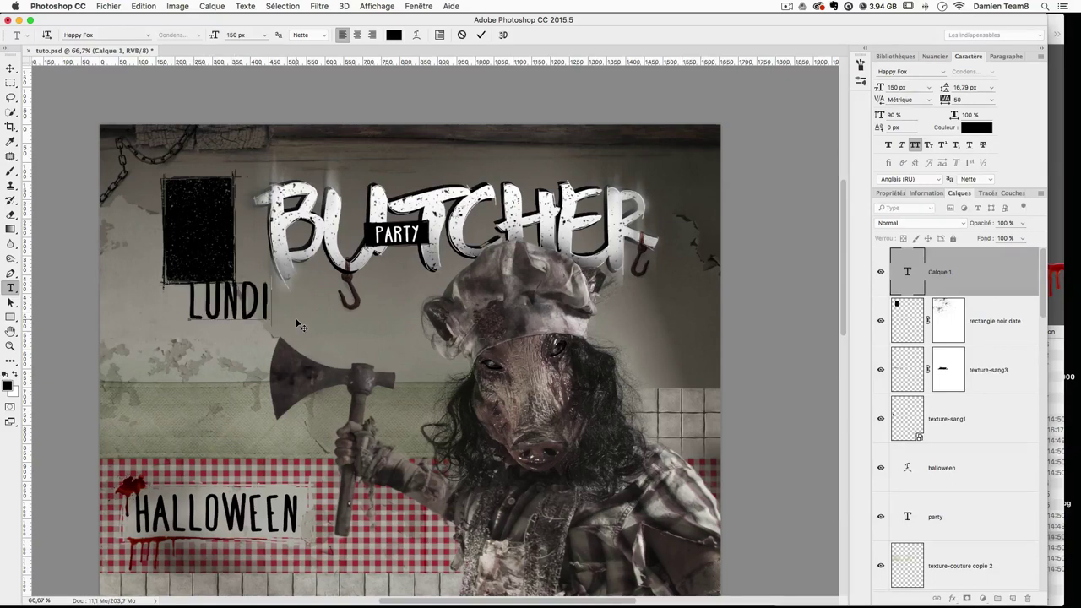
pyautogui.press('super+a')
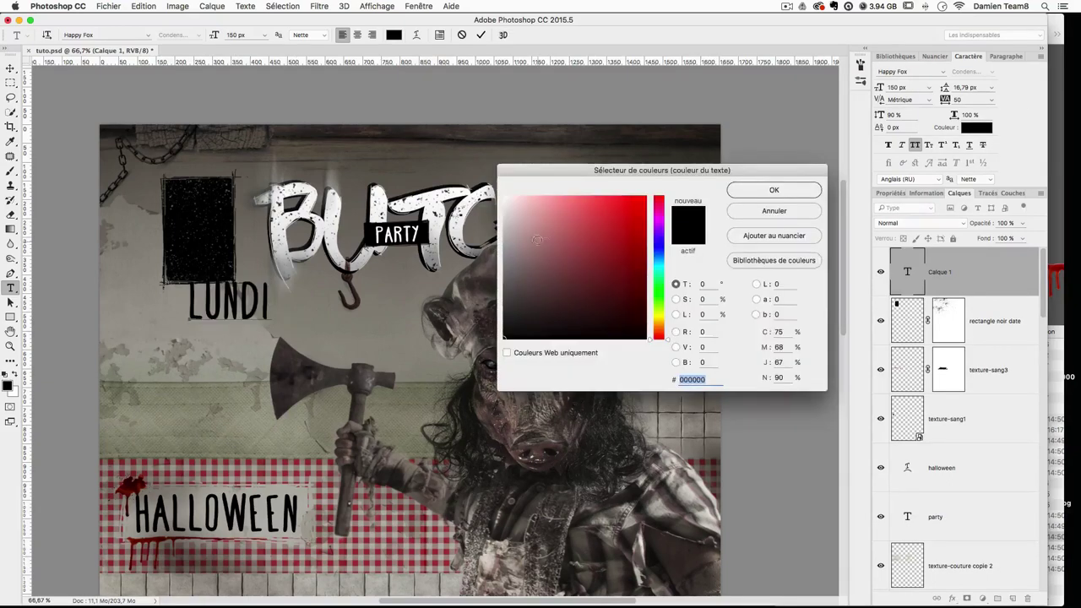
pyautogui.write('ffffff')
pyautogui.press('Return')
pyautogui.click(11, 69)
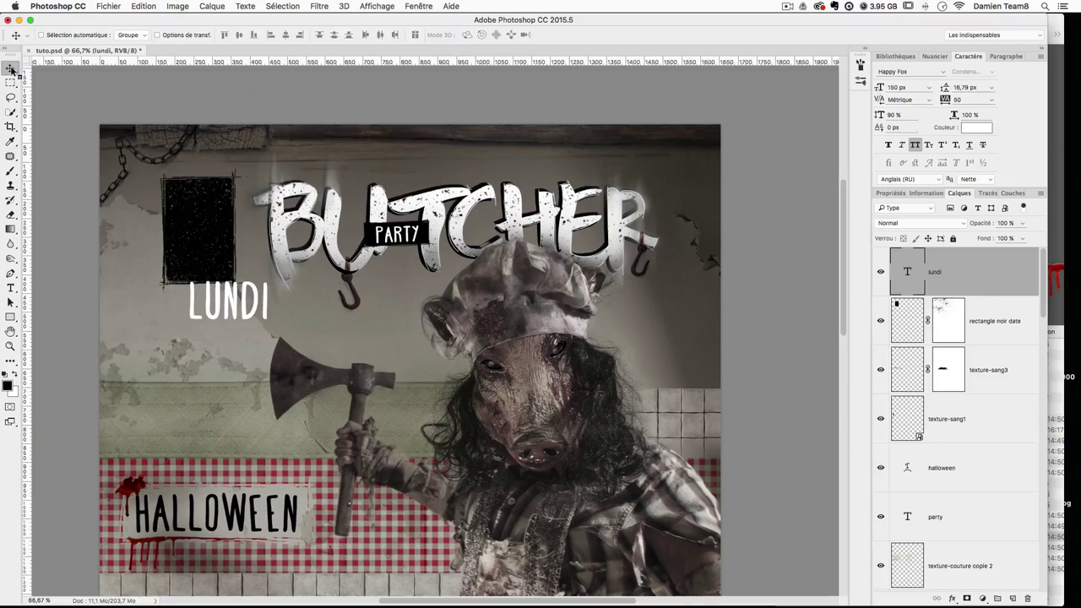
# Step: Scale the LUNDI text down to about 60% and place it inside the upper part of the black rectangle
pyautogui.click(272, 300)
pyautogui.press('super+t')
pyautogui.moveTo(272, 324); pyautogui.dragTo(215, 207)
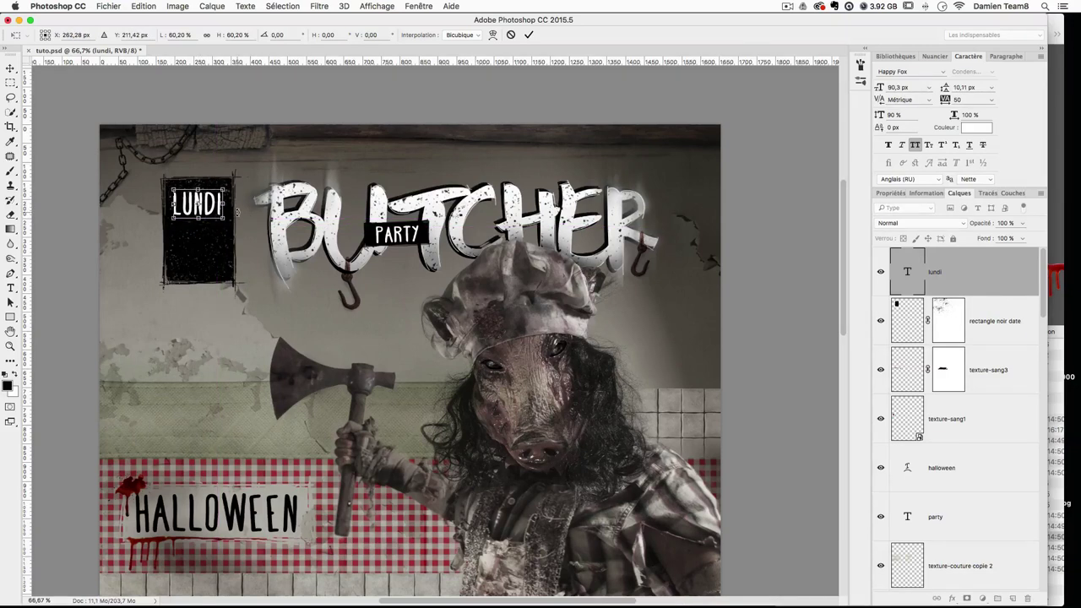
pyautogui.press('Return')
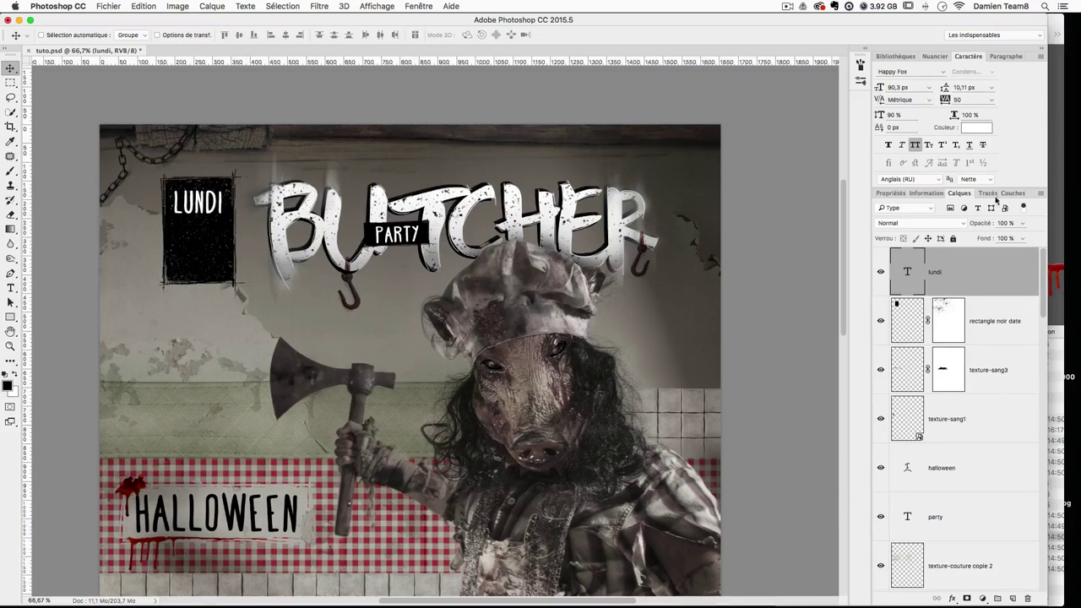
# Step: Recolour the LUNDI text grey (a1a1a1) by sampling a tone from the first letter of the BUTCHER title
pyautogui.click(980, 127)
pyautogui.click(260, 198)
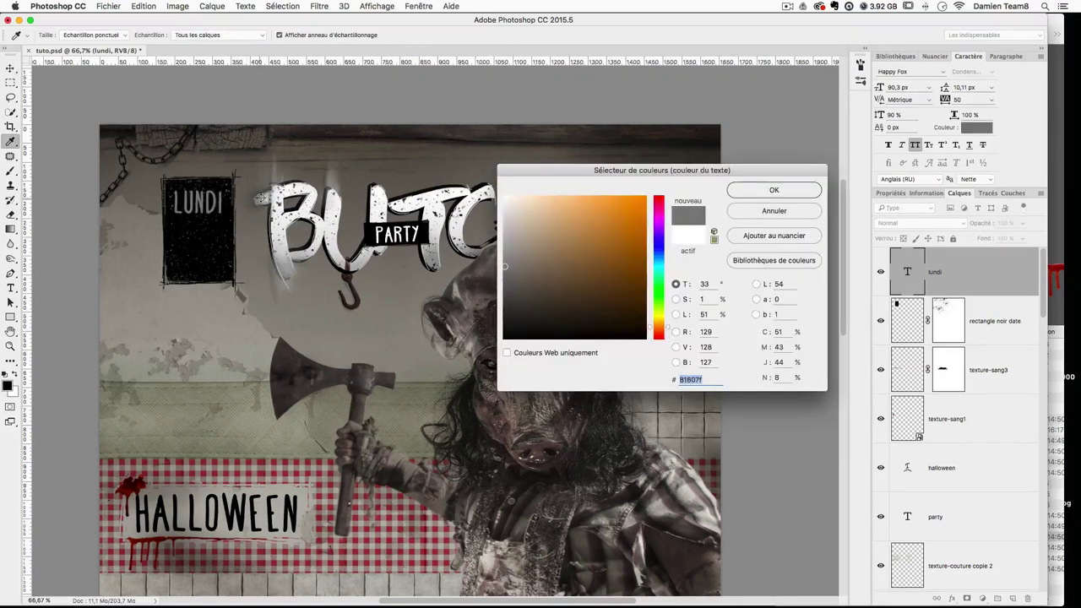
pyautogui.click(269, 200)
pyautogui.click(283, 264)
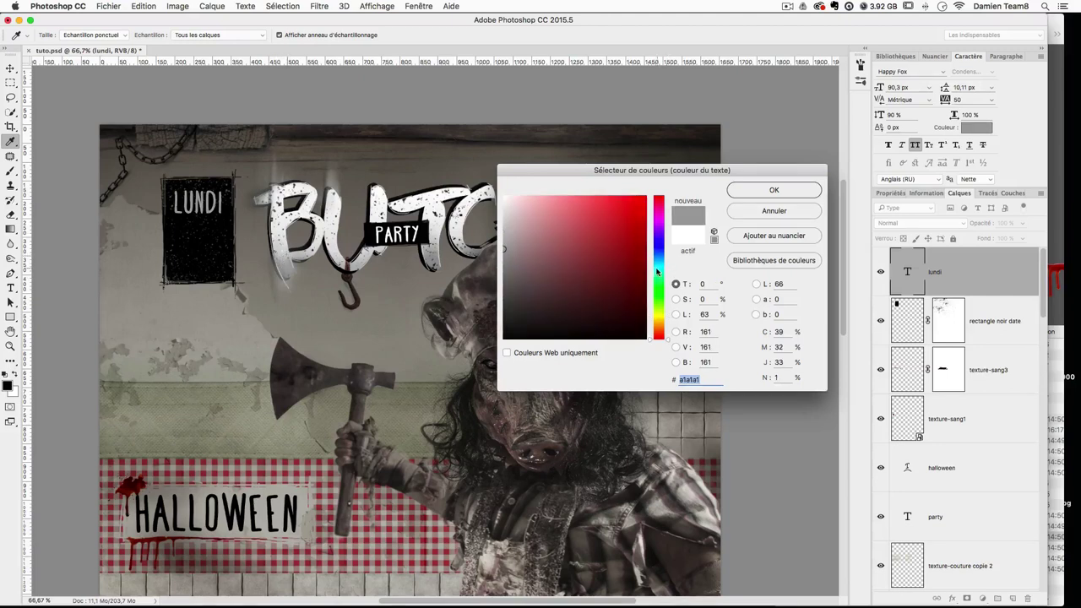
pyautogui.press('Return')
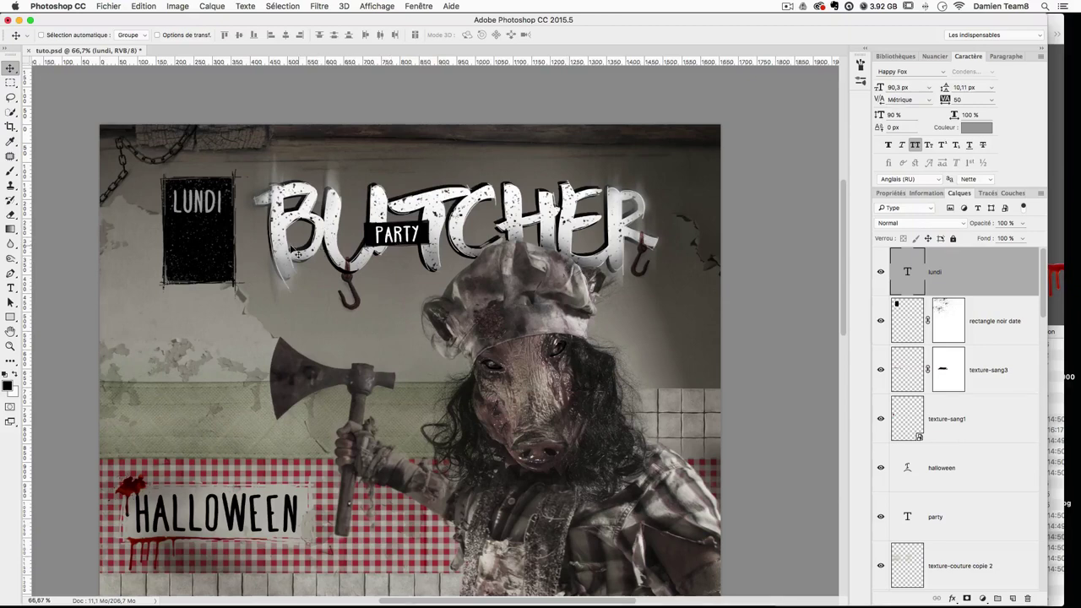
# Step: Duplicate the LUNDI text directly below itself and change the copy's text to "31"
pyautogui.moveTo(233, 211); pyautogui.dragTo(233, 248)
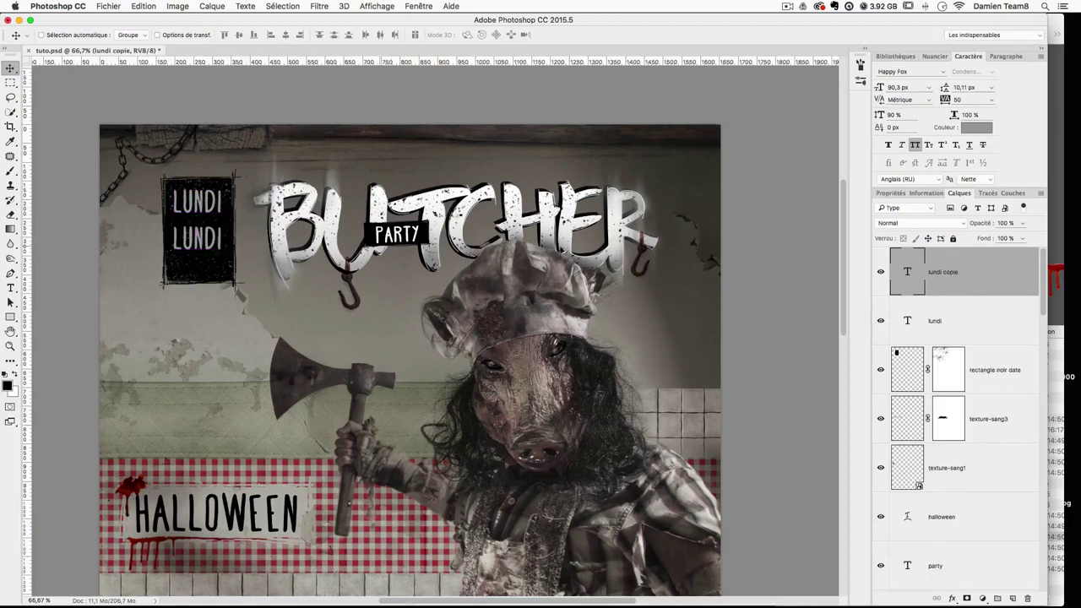
pyautogui.doubleClick(914, 279)
pyautogui.write('31')
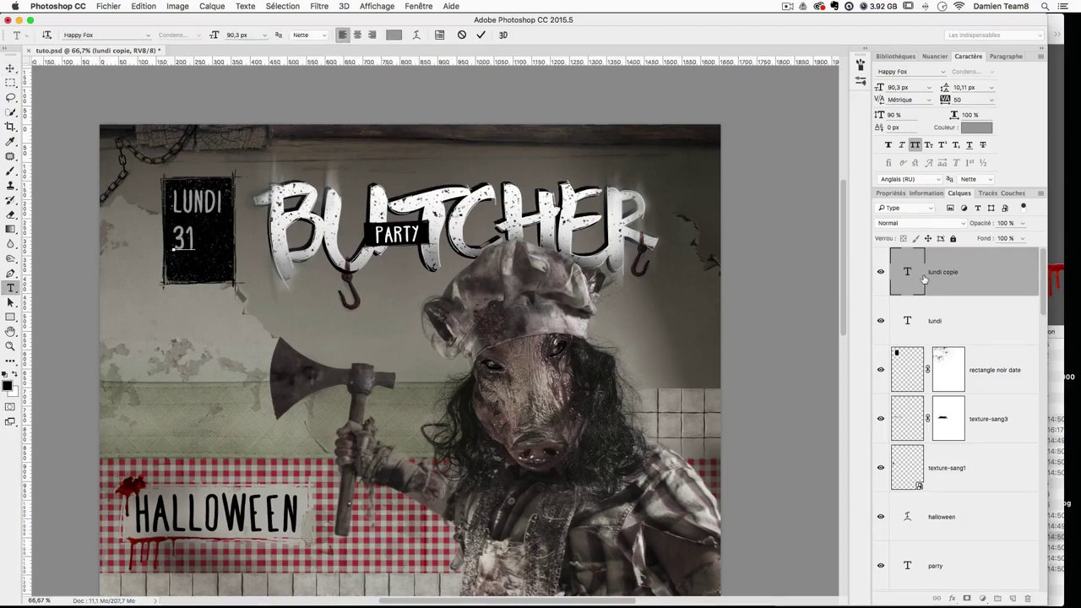
# Step: Enlarge the 31 to about 162 px and position it under LUNDI, aligned with its left edge
pyautogui.click(10, 69)
pyautogui.press('super+t')
pyautogui.moveTo(194, 224); pyautogui.dragTo(202, 214)
pyautogui.moveTo(173, 255)
pyautogui.mouseDown()
pyautogui.moveTo(164, 268)
pyautogui.moveTo(191, 245)
pyautogui.mouseUp()
pyautogui.press('Return')
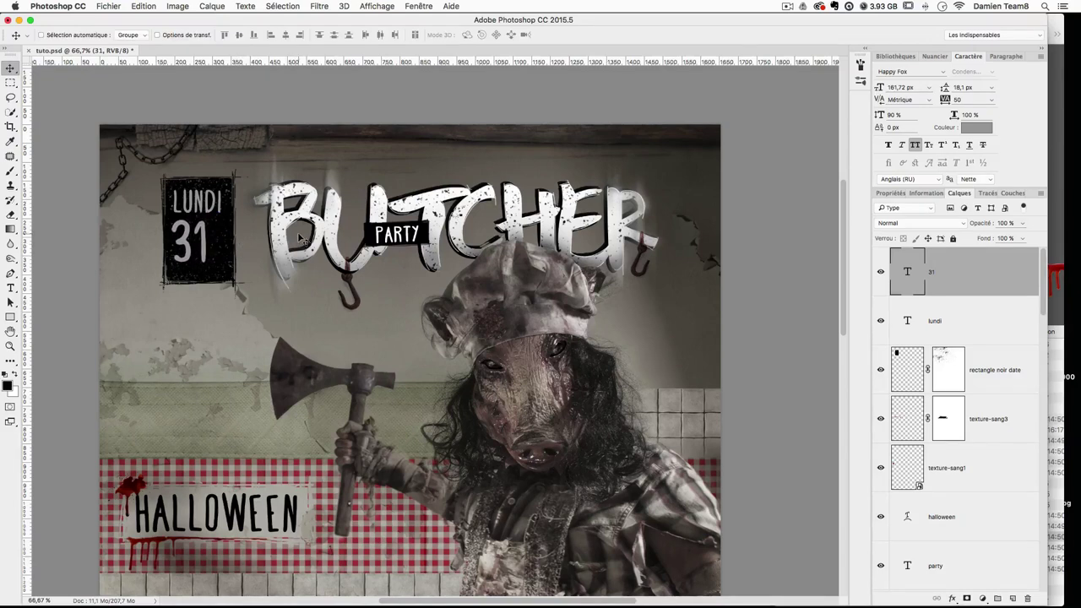
# Step: Set the vertical scale of both the 31 and LUNDI texts to 100%
pyautogui.click(897, 115)
pyautogui.write('100')
pyautogui.press('Return')
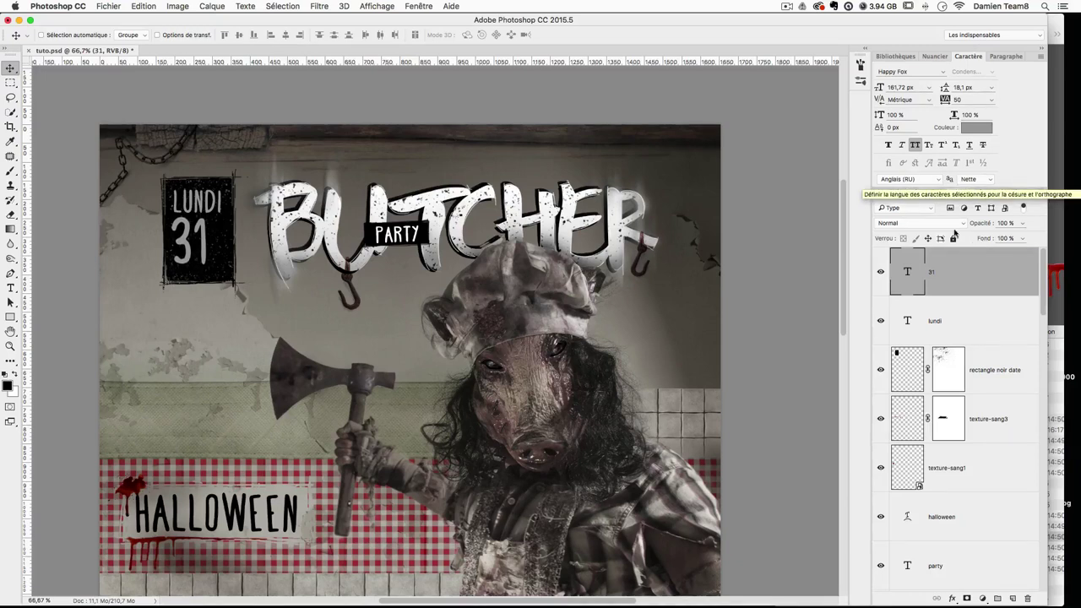
pyautogui.click(951, 335)
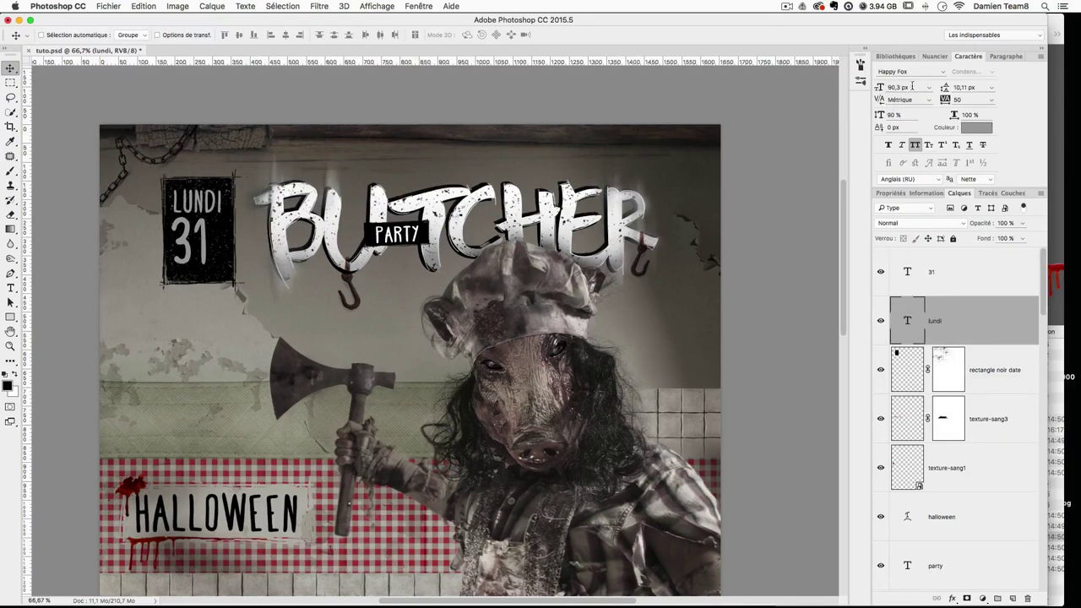
pyautogui.click(909, 115)
pyautogui.doubleClick(898, 115)
pyautogui.press('Return')
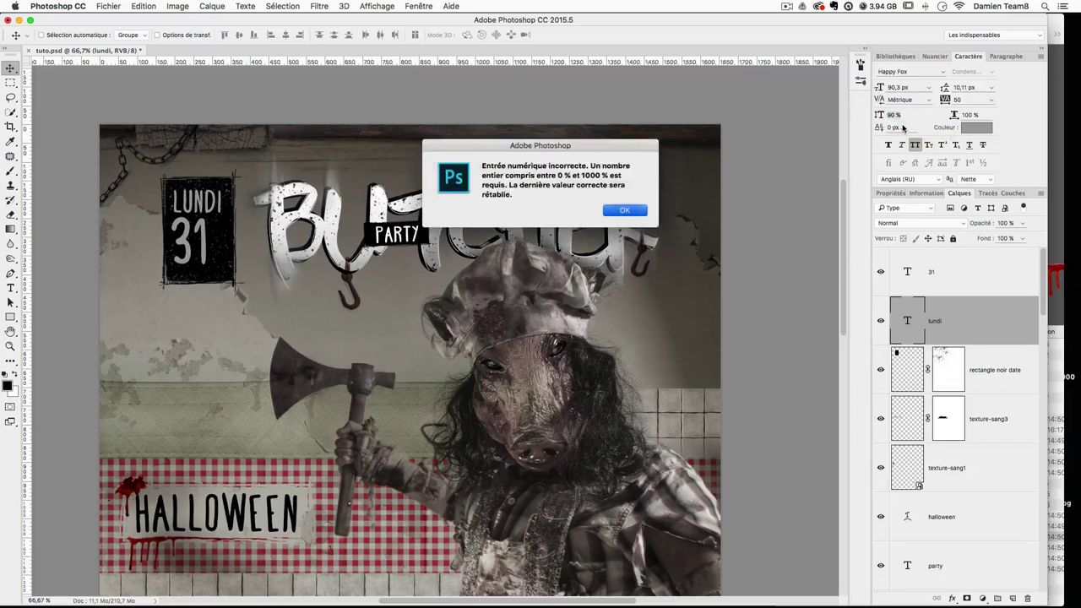
pyautogui.press('Return')
pyautogui.write('100')
pyautogui.press('Return')
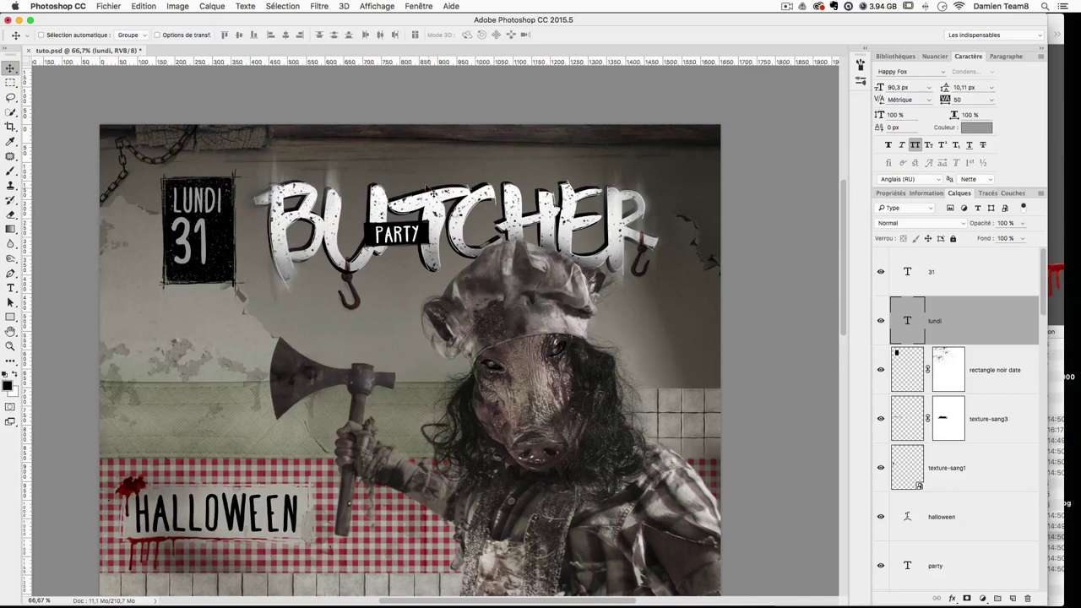
# Step: Duplicate the LUNDI text over the 31 and change the copy's text to "OCTOBRE"
pyautogui.keyDown('alt'); pyautogui.moveTo(254, 220); pyautogui.dragTo(264, 255); pyautogui.keyUp('alt')
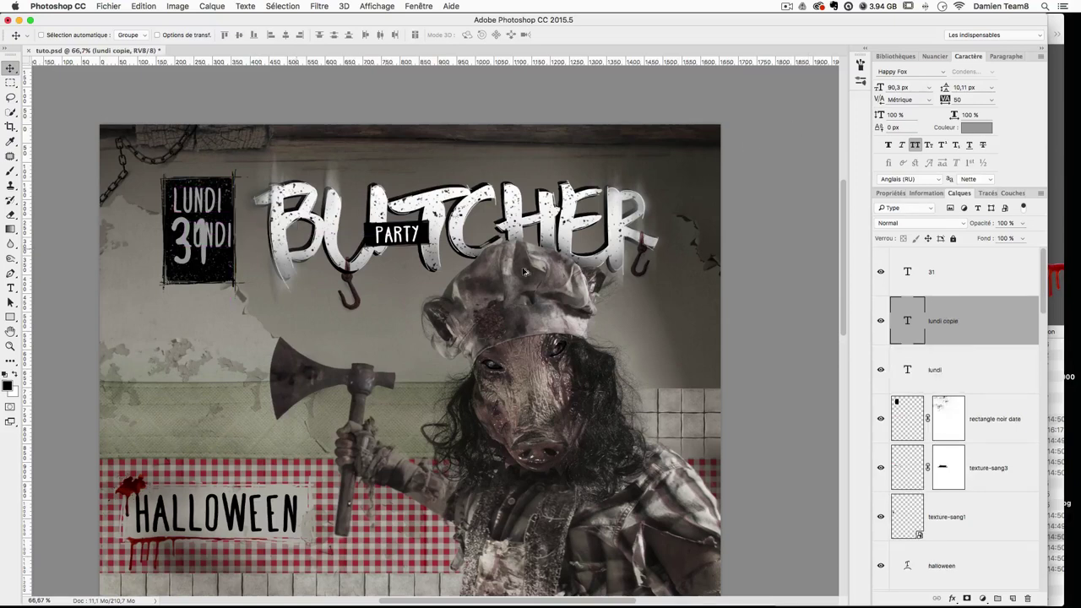
pyautogui.doubleClick(920, 322)
pyautogui.write('OCTOBRE')
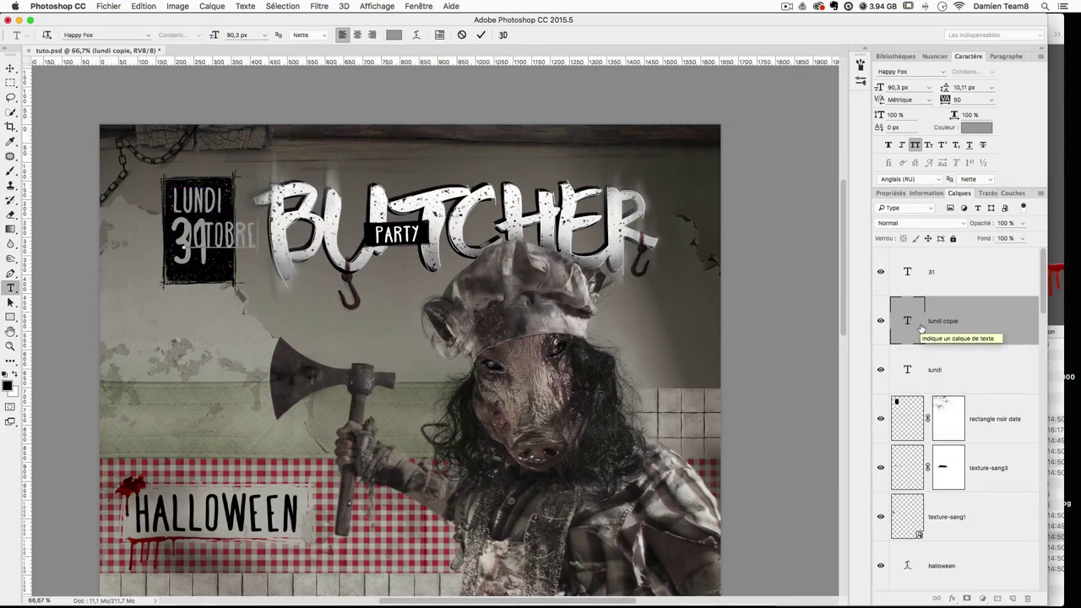
# Step: Rotate OCTOBRE to run vertically, scale it to about 58 px and fit it to the right of the 31
pyautogui.click(10, 67)
pyautogui.moveTo(267, 238); pyautogui.dragTo(227, 239)
pyautogui.press('super+t')
pyautogui.press('Return')
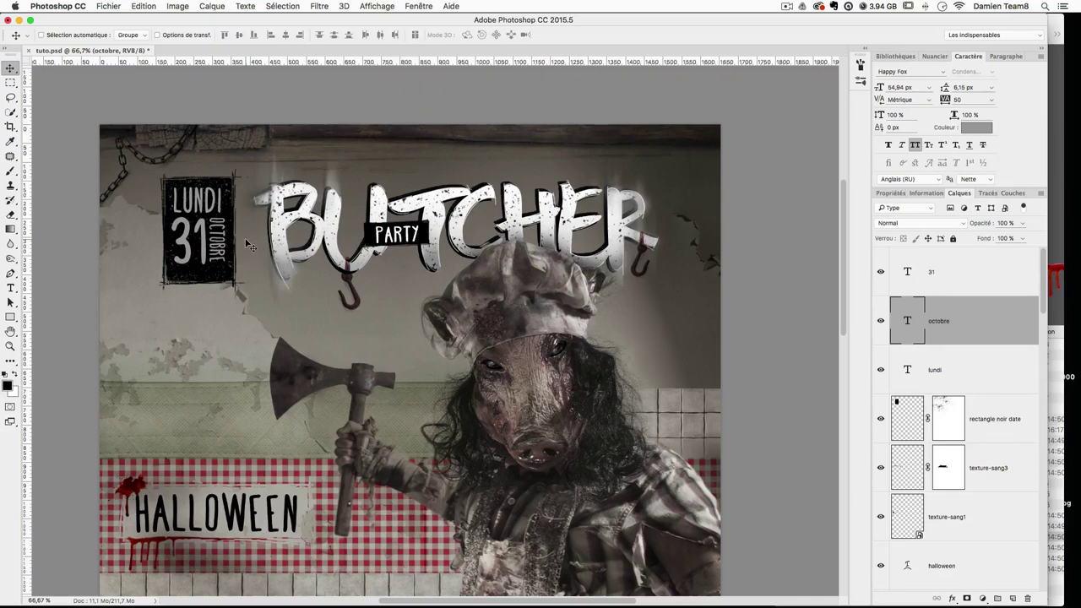
pyautogui.press('super+t')
pyautogui.moveTo(226, 263); pyautogui.dragTo(229, 265)
pyautogui.press('Return')
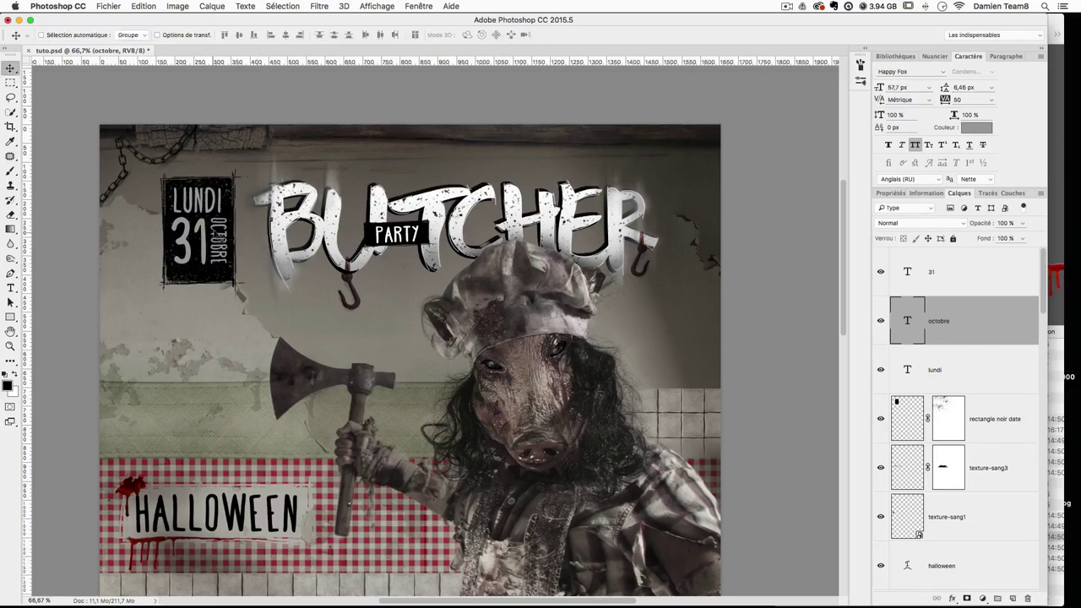
# Step: Enlarge LUNDI to about 96 px and shift the three date texts slightly lower inside the black rectangle
pyautogui.click(951, 366)
pyautogui.press('super+t')
pyautogui.moveTo(223, 185); pyautogui.dragTo(229, 180)
pyautogui.press('Return')
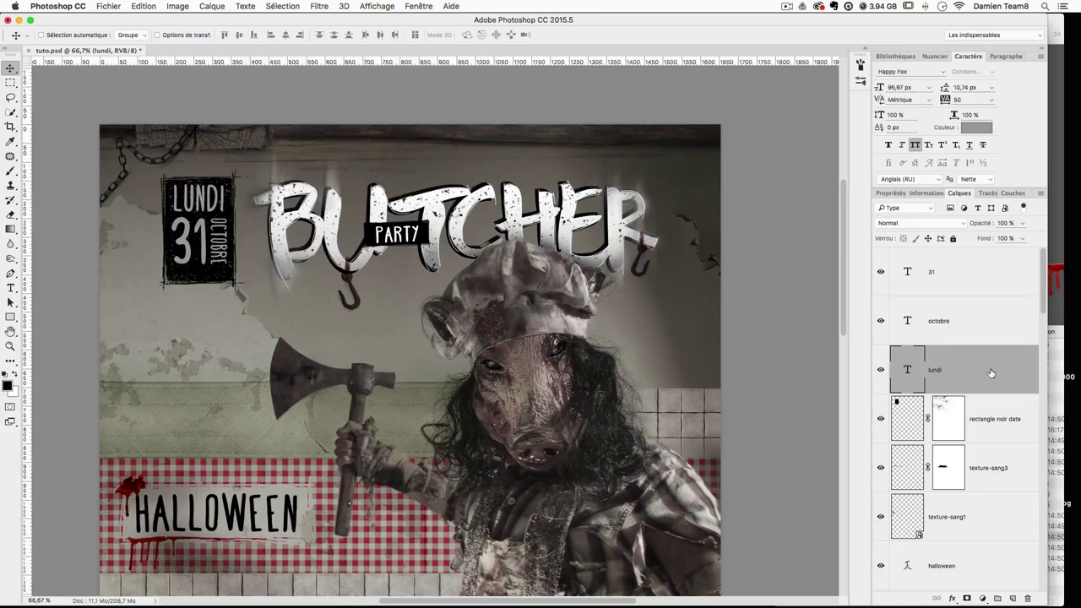
pyautogui.keyDown('shift'); pyautogui.click(961, 284); pyautogui.keyUp('shift')
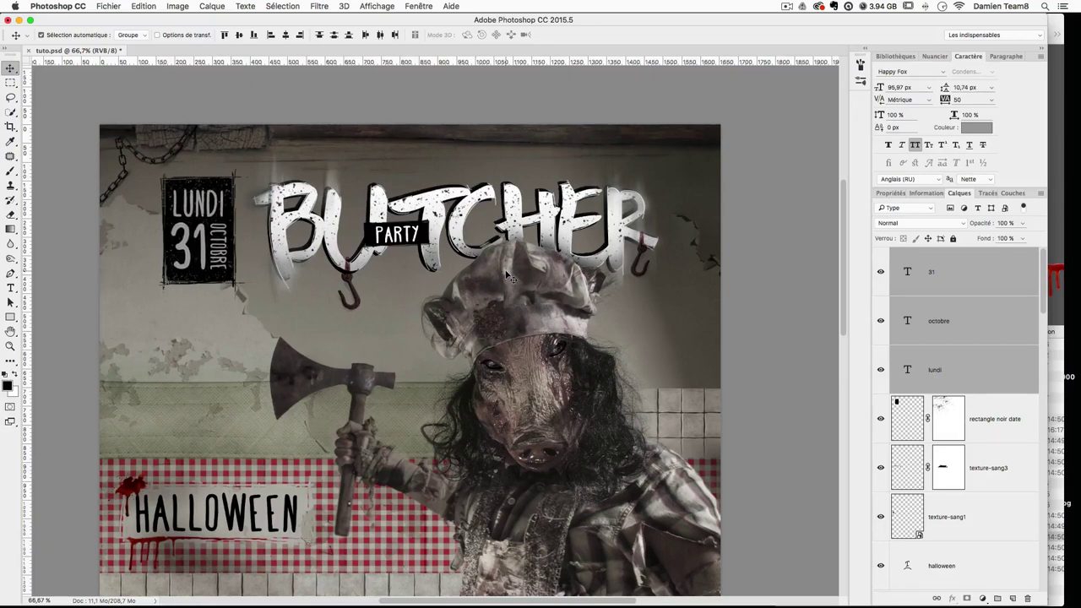
pyautogui.press('super+minus')
pyautogui.press('super+minus')
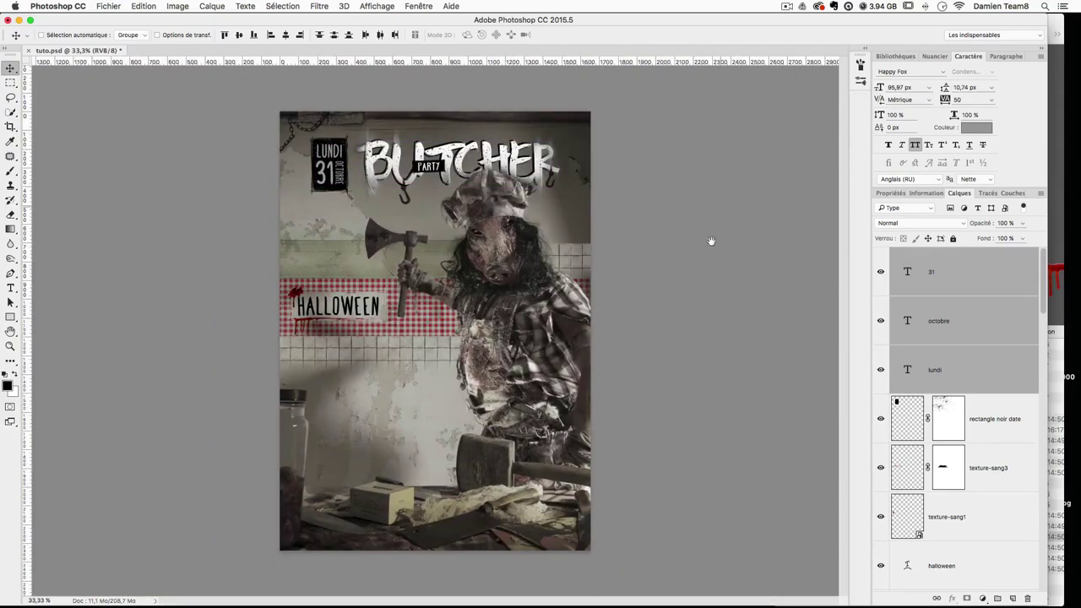
pyautogui.press('super+plus')
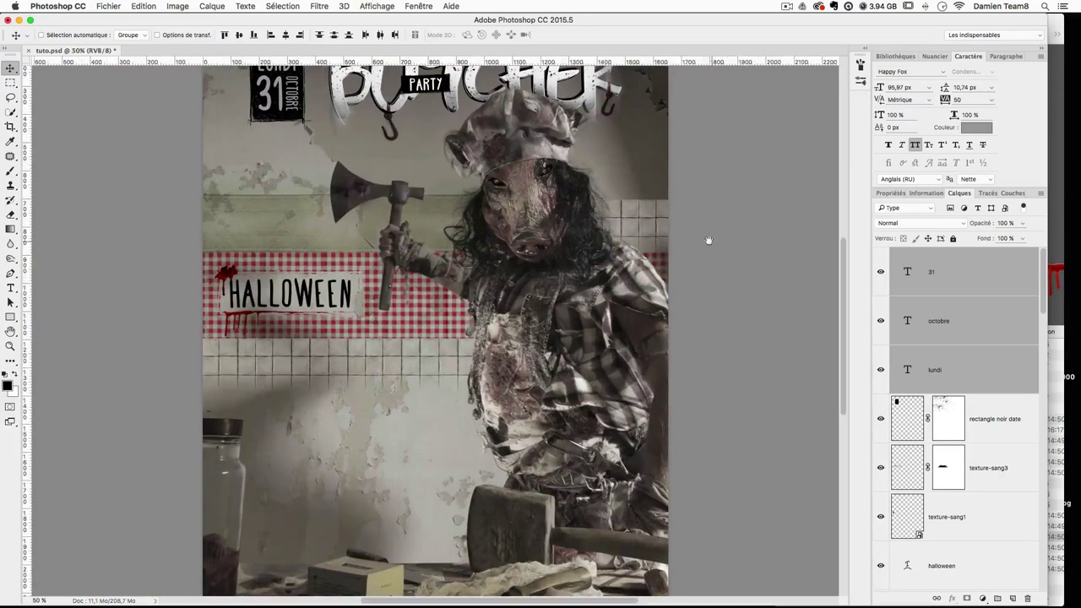
pyautogui.scroll(2, 633, 256)
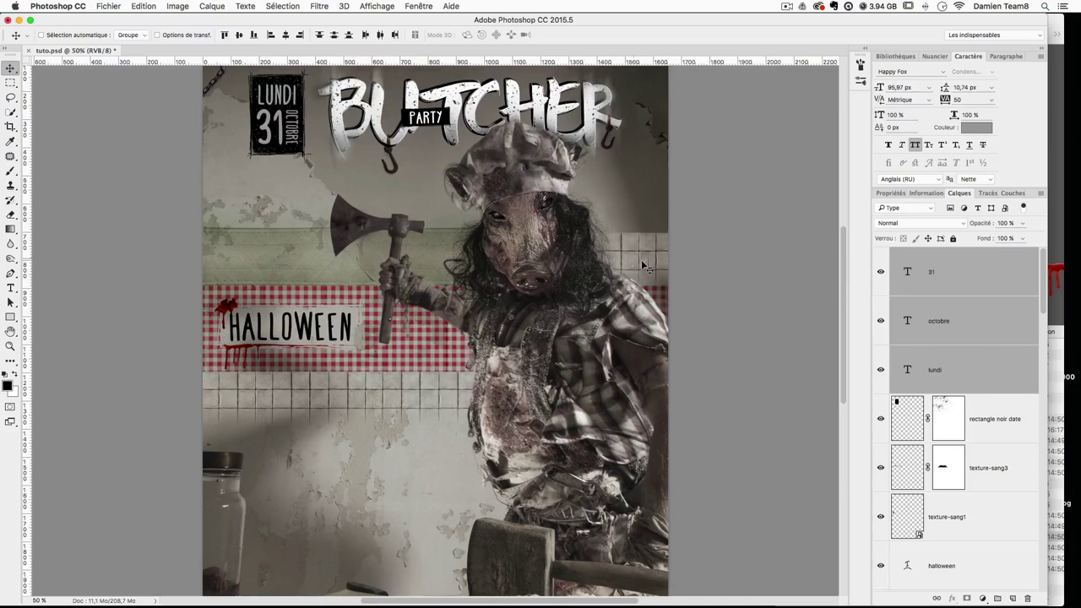
pyautogui.click(952, 287)
pyautogui.click(1014, 598)
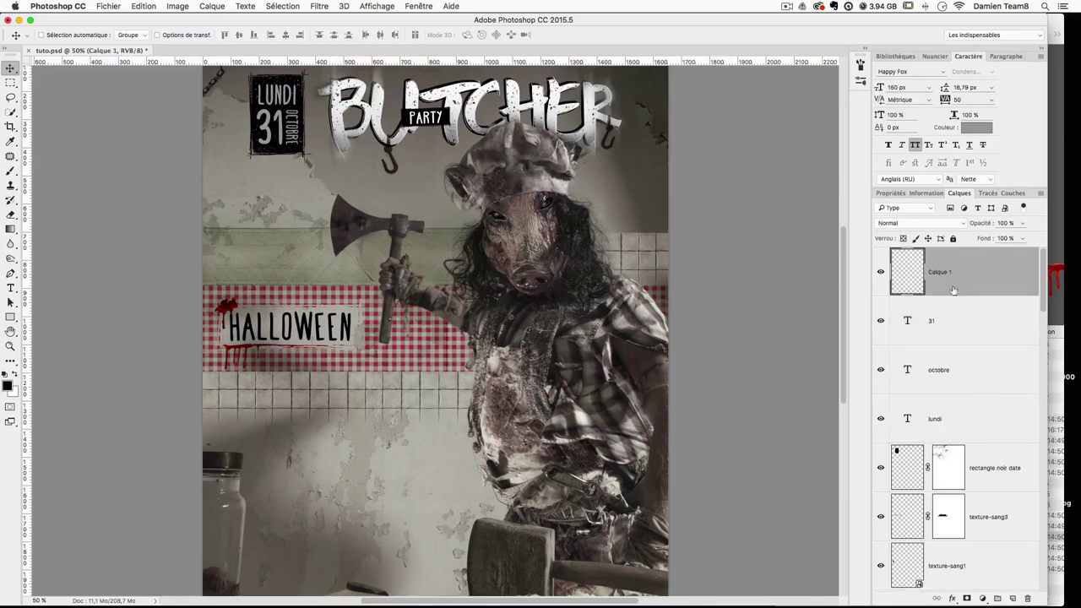
pyautogui.press('super+z')
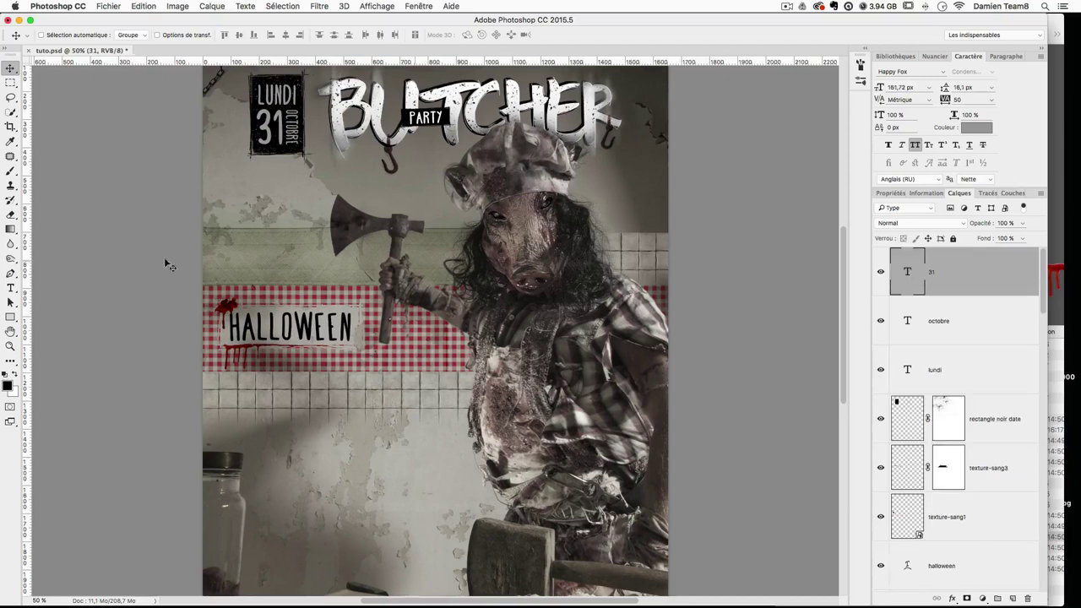
# Step: Add the text "RENNES" below the date block and colour it black, sampled from the black rectangle
pyautogui.click(11, 288)
pyautogui.click(267, 173)
pyautogui.write('rennes')
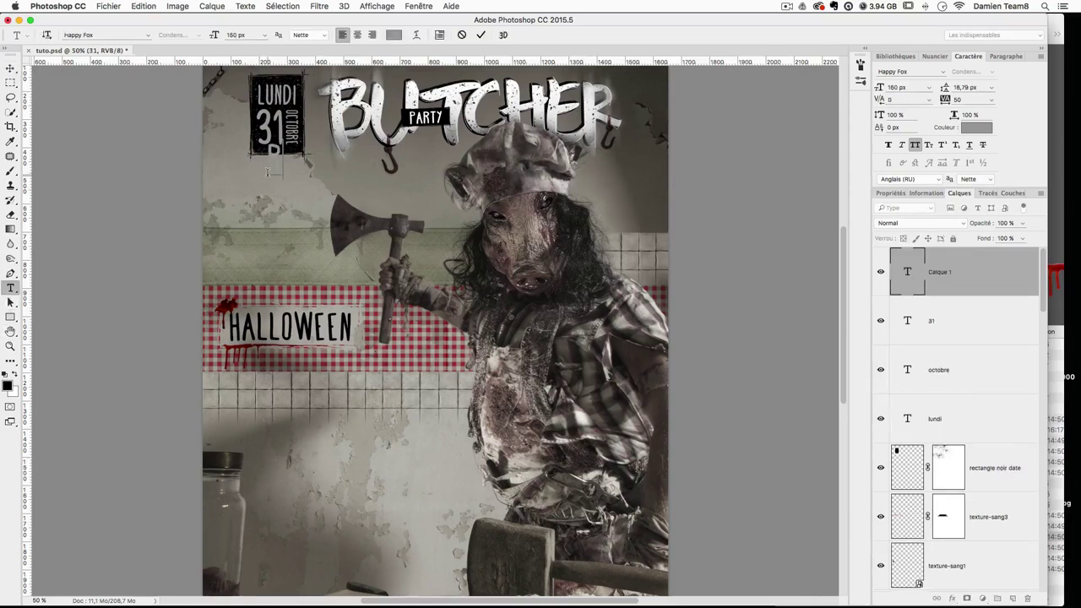
pyautogui.click(11, 67)
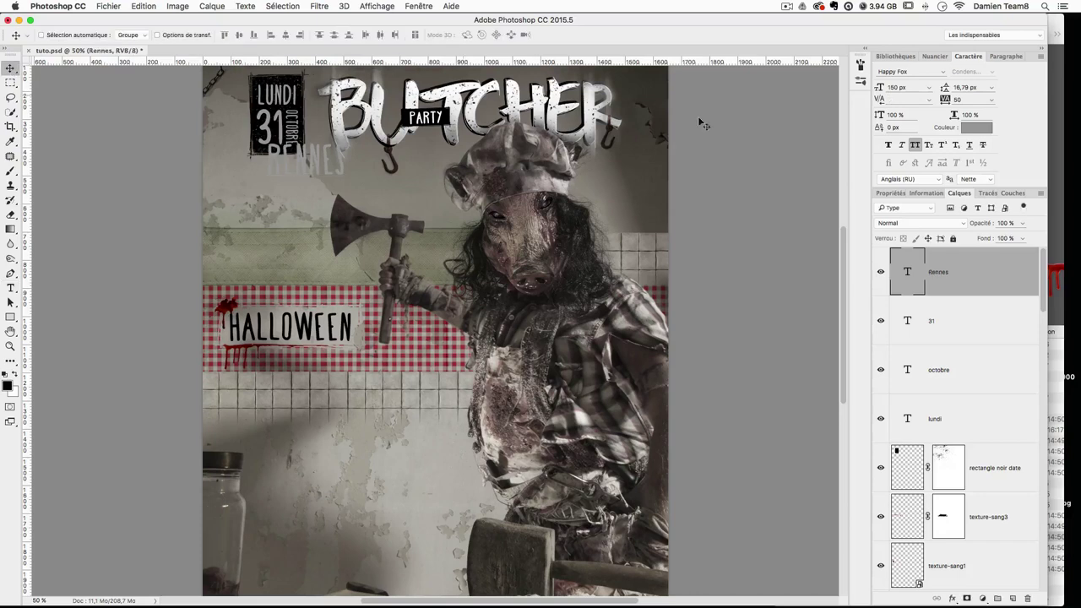
pyautogui.click(973, 126)
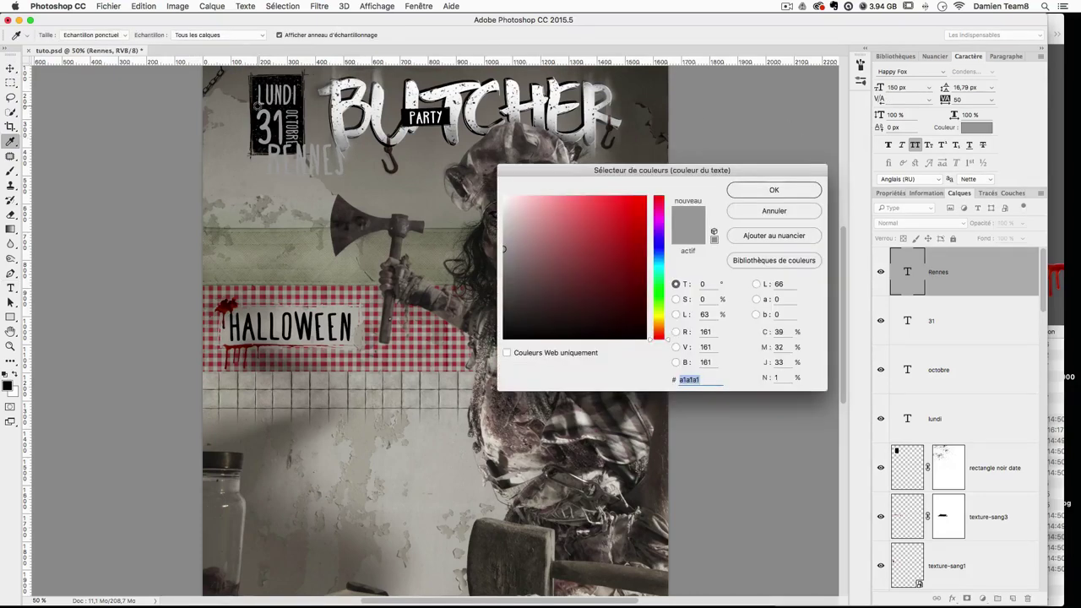
pyautogui.click(258, 105)
pyautogui.press('Return')
# Step: Scale RENNES down to about 81 px and centre it beneath the black date block
pyautogui.moveTo(321, 153); pyautogui.dragTo(321, 181)
pyautogui.press('super+t')
pyautogui.hscroll(-2, 311, 176)
pyautogui.press('Return')
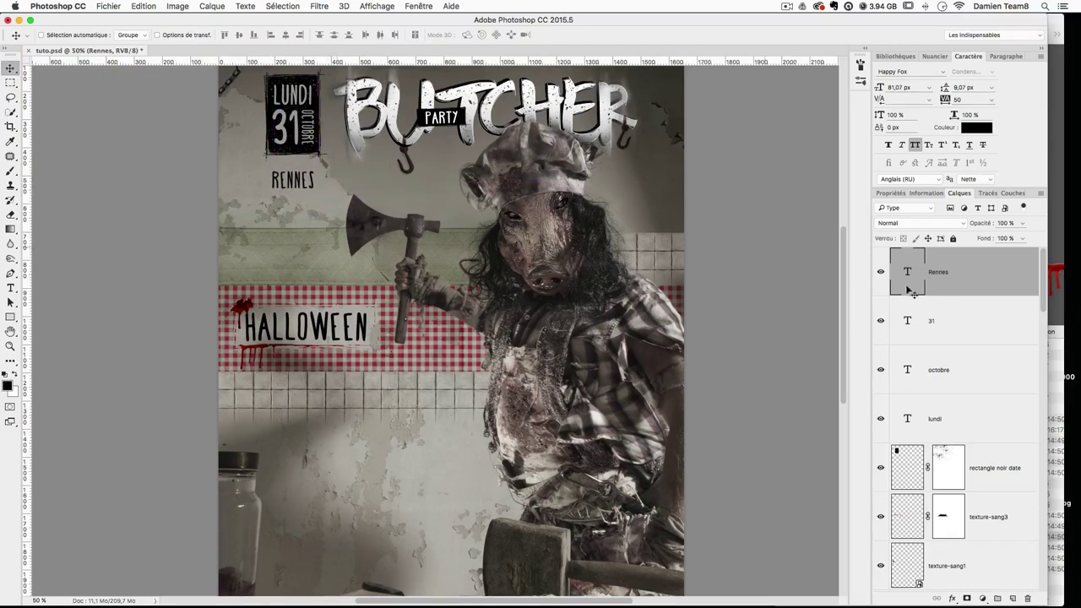
# Step: Create a new layer named "cadre ville" above the Rennes text layer
pyautogui.click(1012, 598)
pyautogui.doubleClick(940, 272)
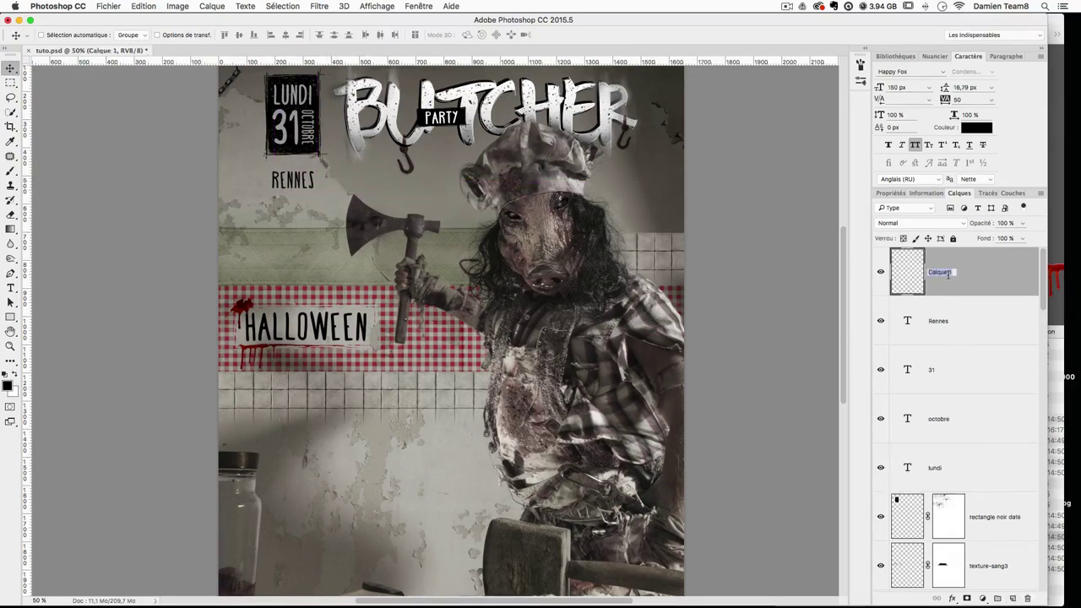
pyautogui.write('Cadre ville')
pyautogui.press('Return')
# Step: Choose the hard round brush at 100% hardness for painting and reduce its size to 15 px
pyautogui.press('b')
pyautogui.click(48, 35)
pyautogui.scroll(15, 49, 187)
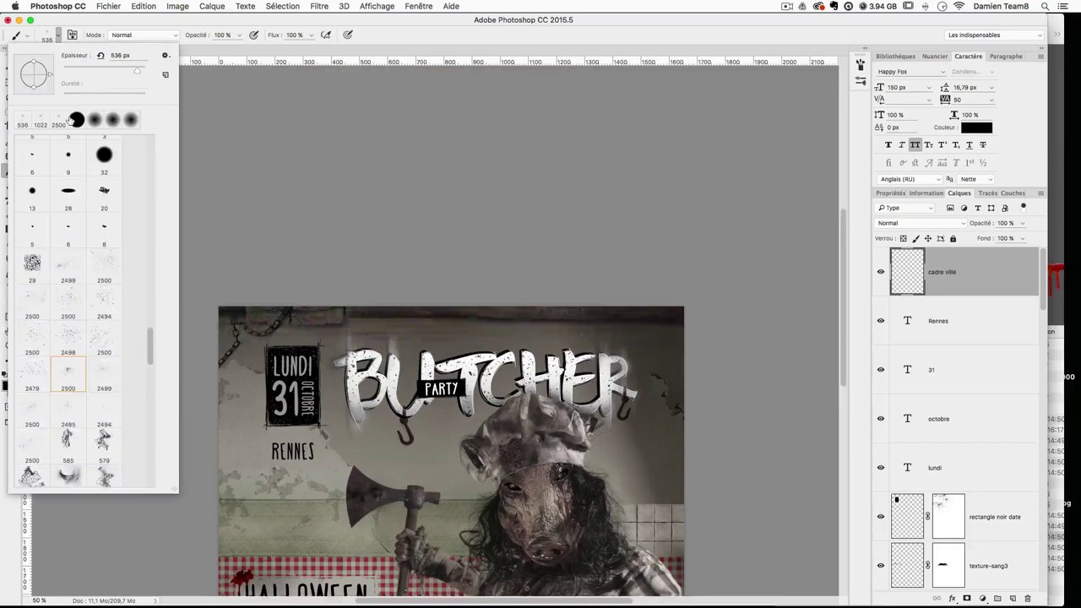
pyautogui.click(67, 153)
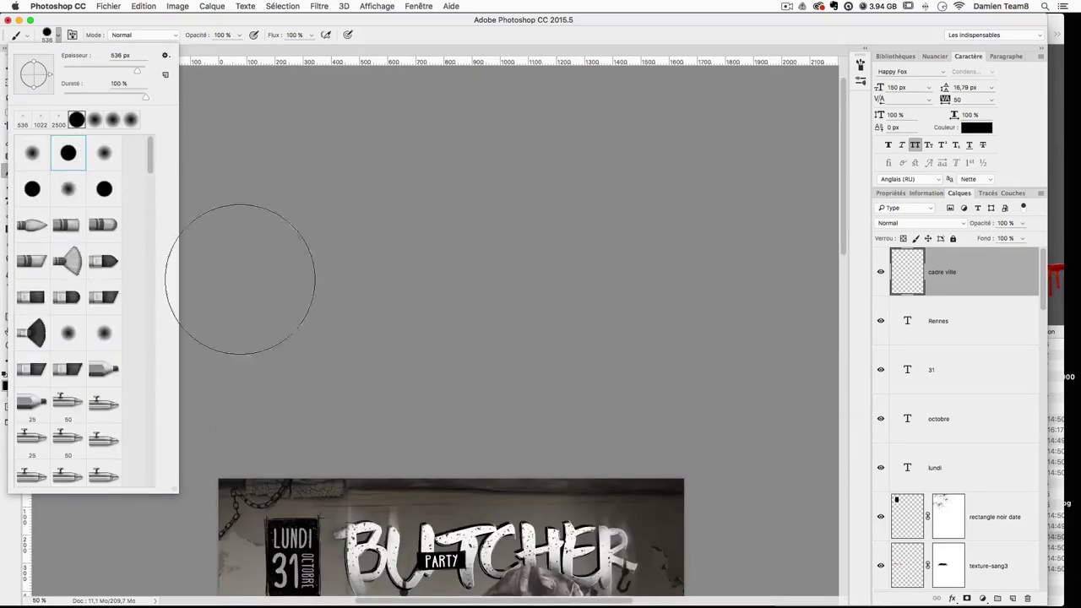
pyautogui.scroll(-5, 245, 283)
pyautogui.moveTo(434, 412); pyautogui.dragTo(354, 427)
pyautogui.scroll(-5, 355, 427)
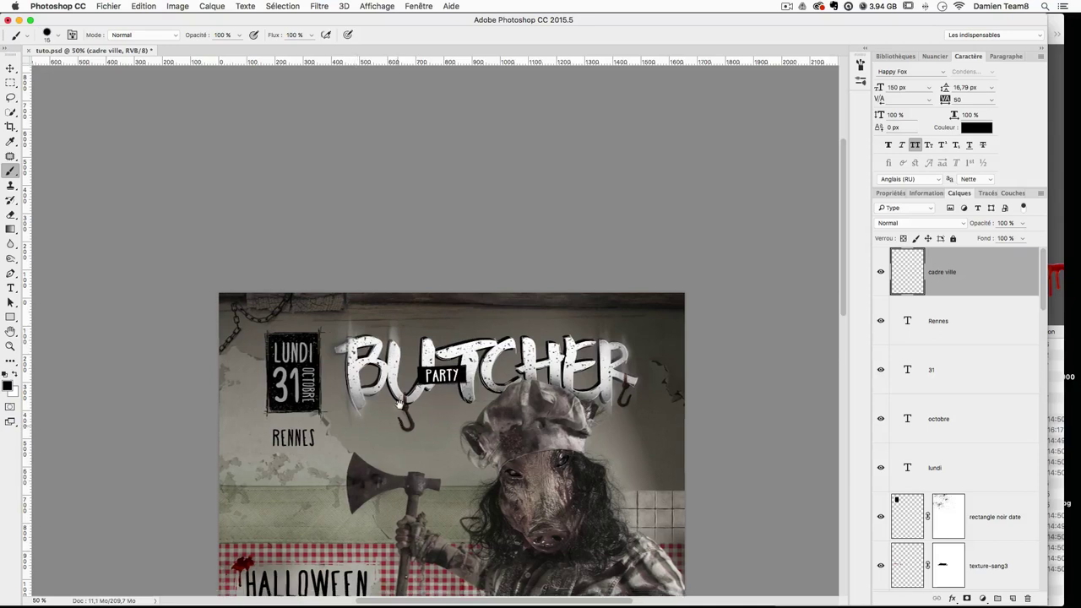
# Step: Draw a rough black frame around RENNES with a 3 px brush, undoing strokes that miss
pyautogui.press('super+plus')
pyautogui.hscroll(-1, 395, 326)
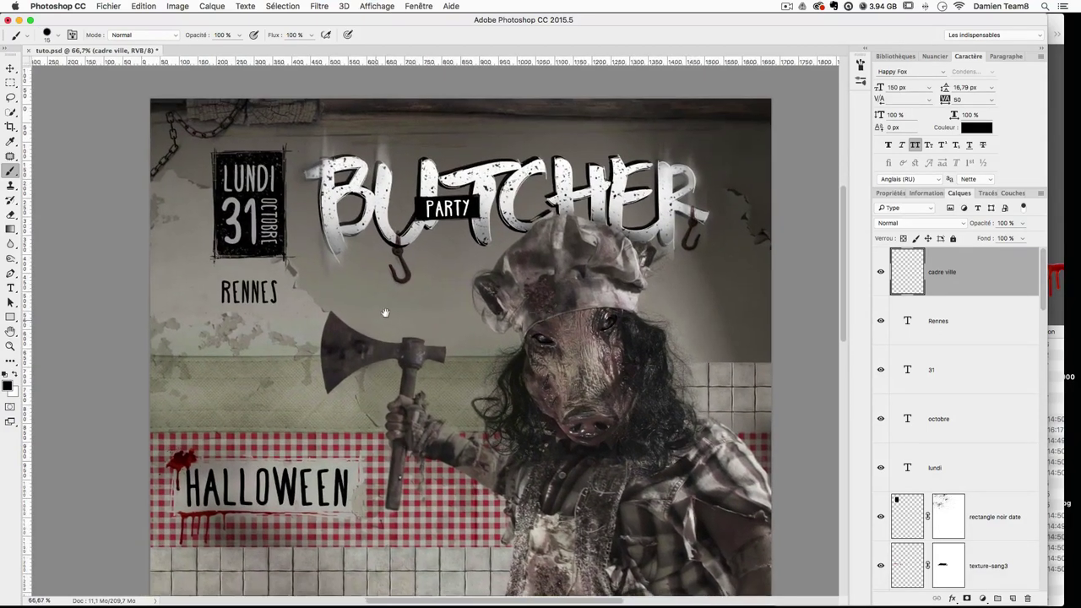
pyautogui.moveTo(271, 275)
pyautogui.mouseDown()
pyautogui.moveTo(218, 275)
pyautogui.moveTo(283, 271)
pyautogui.mouseUp()
pyautogui.press('super+z')
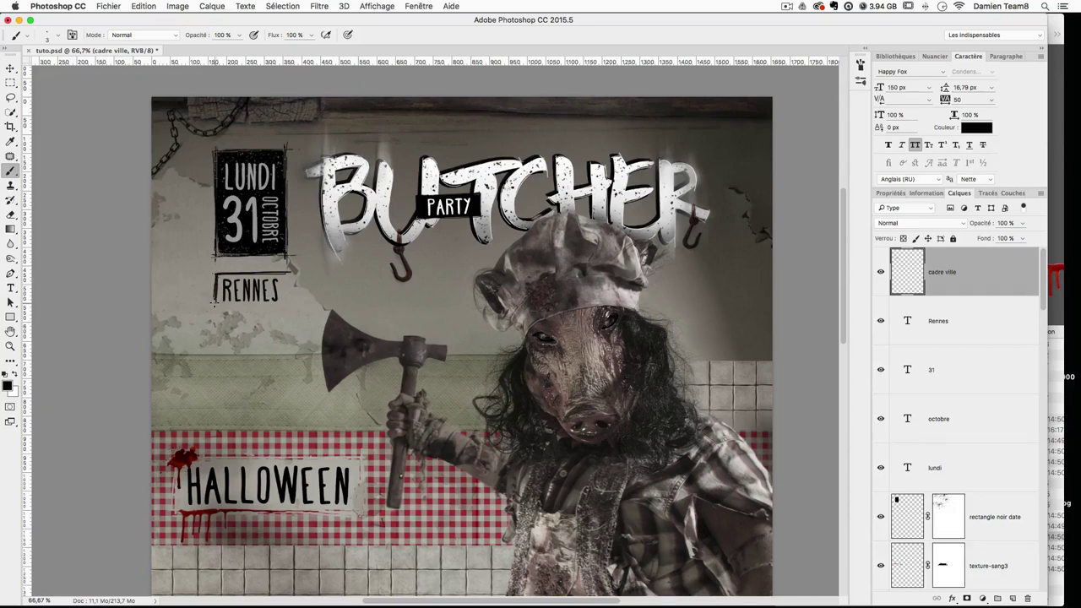
pyautogui.moveTo(220, 304); pyautogui.dragTo(270, 309)
pyautogui.press('super+z')
pyautogui.press('super+z')
pyautogui.press('super+z')
# Step: Move the hand-drawn frame slightly right and down so it sits centred around RENNES
pyautogui.click(10, 68)
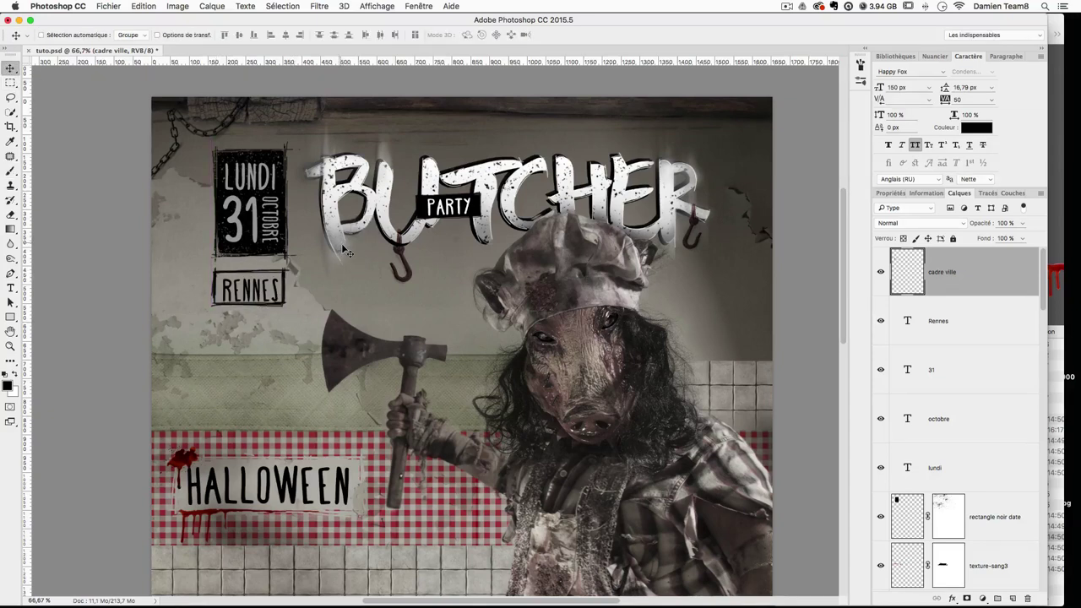
pyautogui.moveTo(343, 249); pyautogui.dragTo(345, 251)
pyautogui.press('Right')
pyautogui.press('Right')
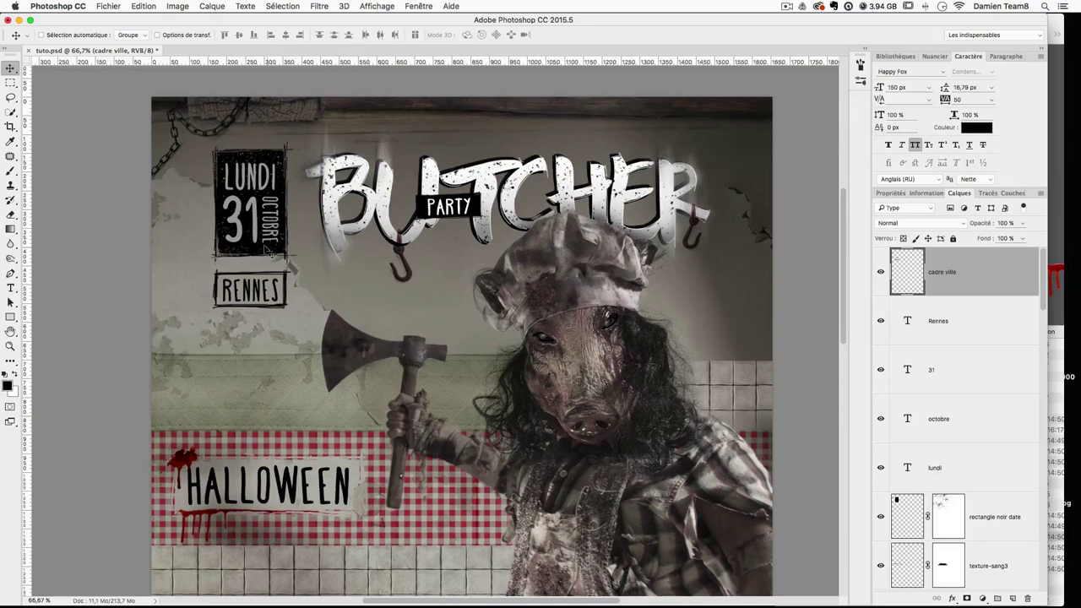
# Step: Nudge the hand-drawn frame on the "cadre ville" layer slightly downward around RENNES
pyautogui.press('Down')
pyautogui.press('Down')
pyautogui.press('Down')
pyautogui.press('Up')
pyautogui.press('Up')
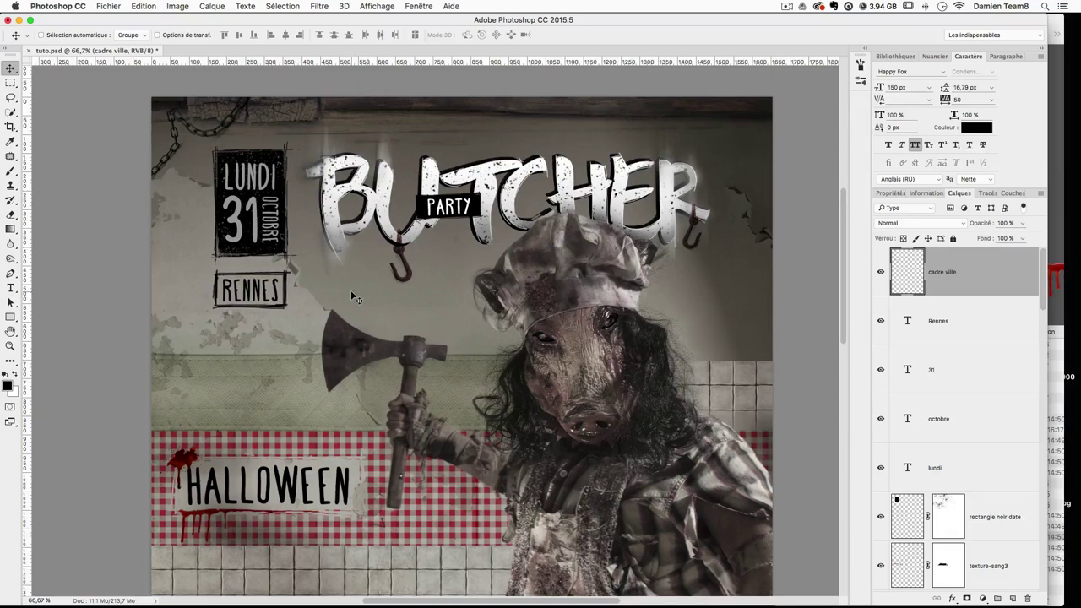
# Step: Set the horizontal and vertical scale of the RENNES text to 90%
pyautogui.click(934, 316)
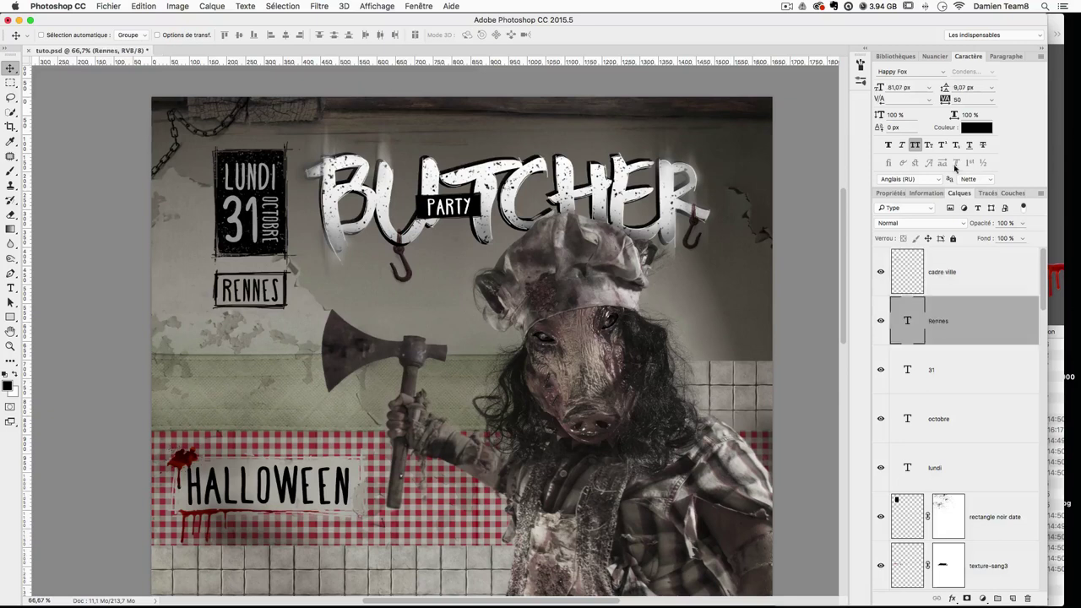
pyautogui.click(984, 115)
pyautogui.press('Return')
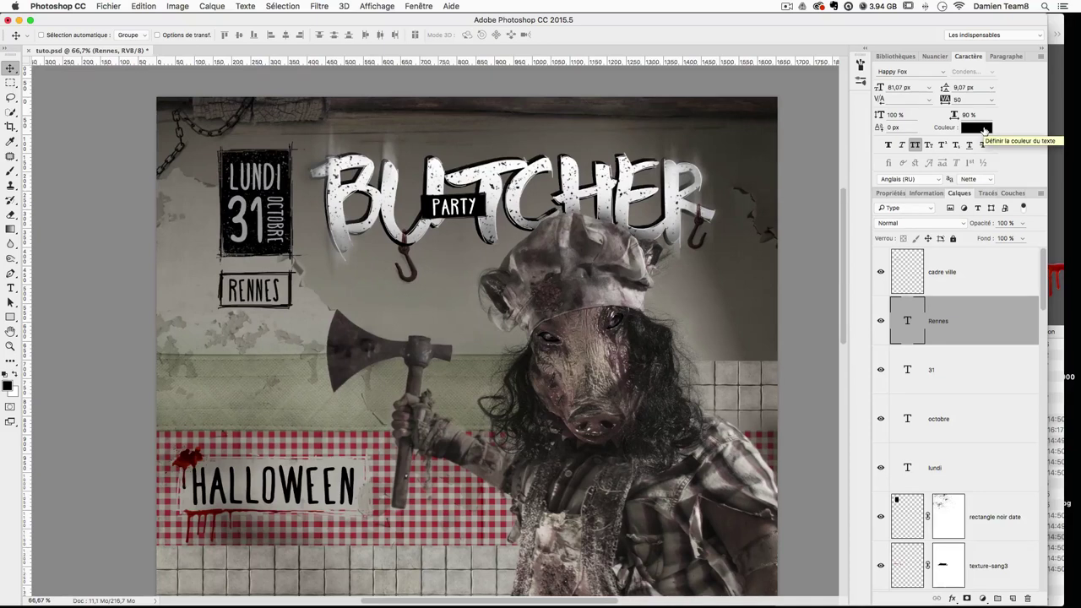
pyautogui.press('super+z')
pyautogui.click(899, 115)
pyautogui.write('90')
pyautogui.press('Return')
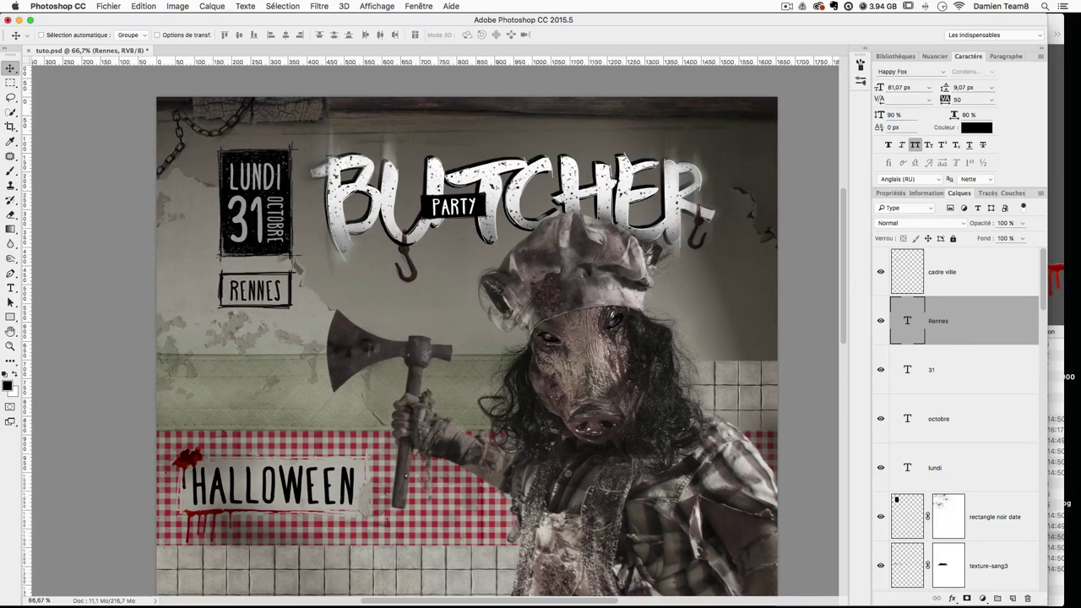
# Step: Add a layer mask to the "cadre ville" layer
pyautogui.moveTo(541, 339); pyautogui.dragTo(541, 292)
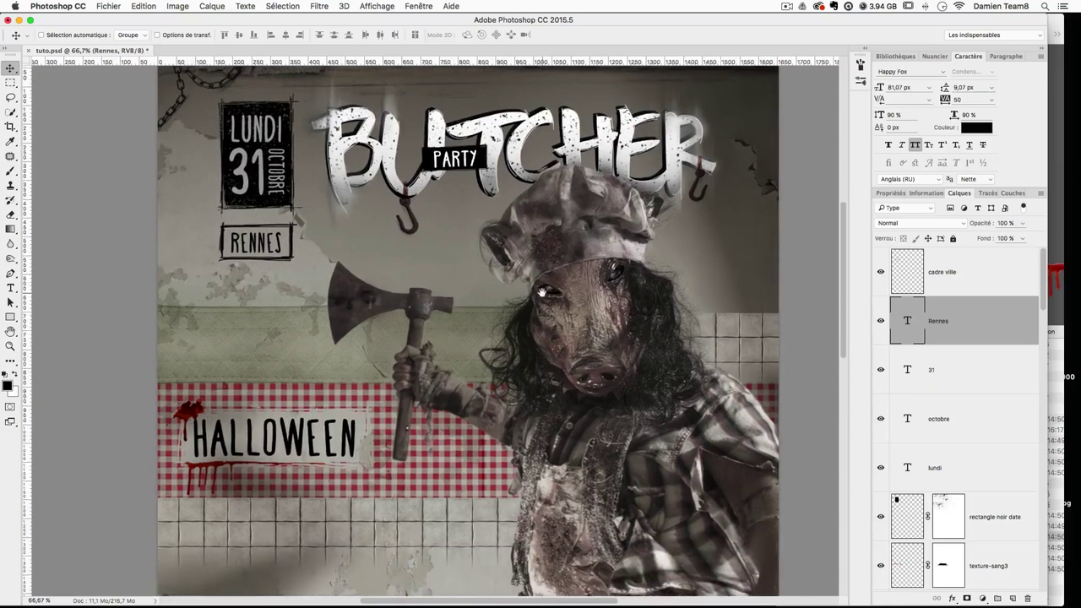
pyautogui.moveTo(571, 257); pyautogui.dragTo(529, 273)
pyautogui.moveTo(546, 314); pyautogui.dragTo(534, 289)
pyautogui.click(963, 275)
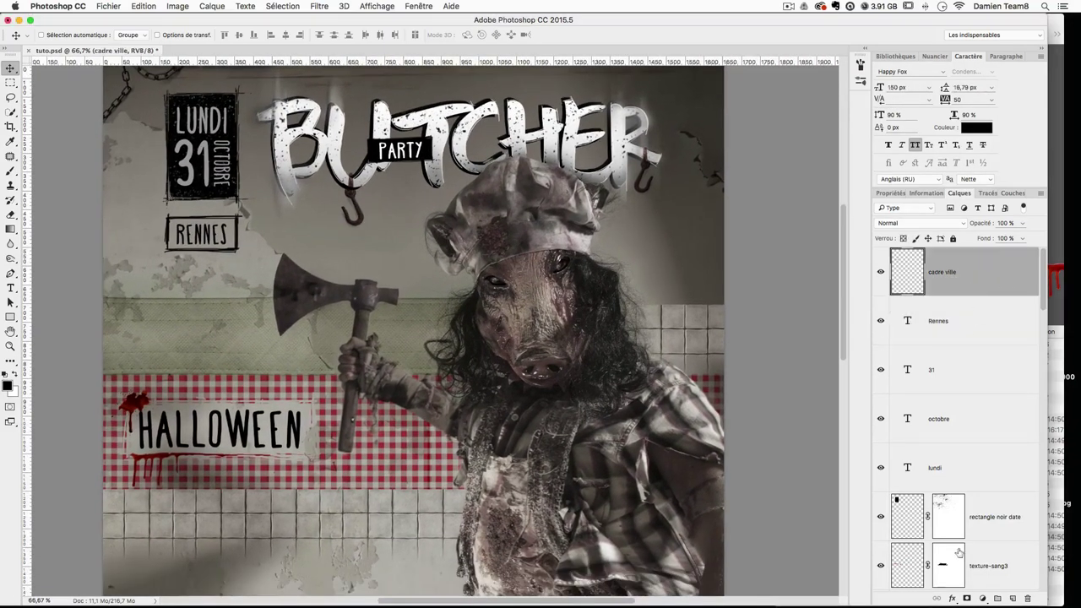
pyautogui.click(967, 598)
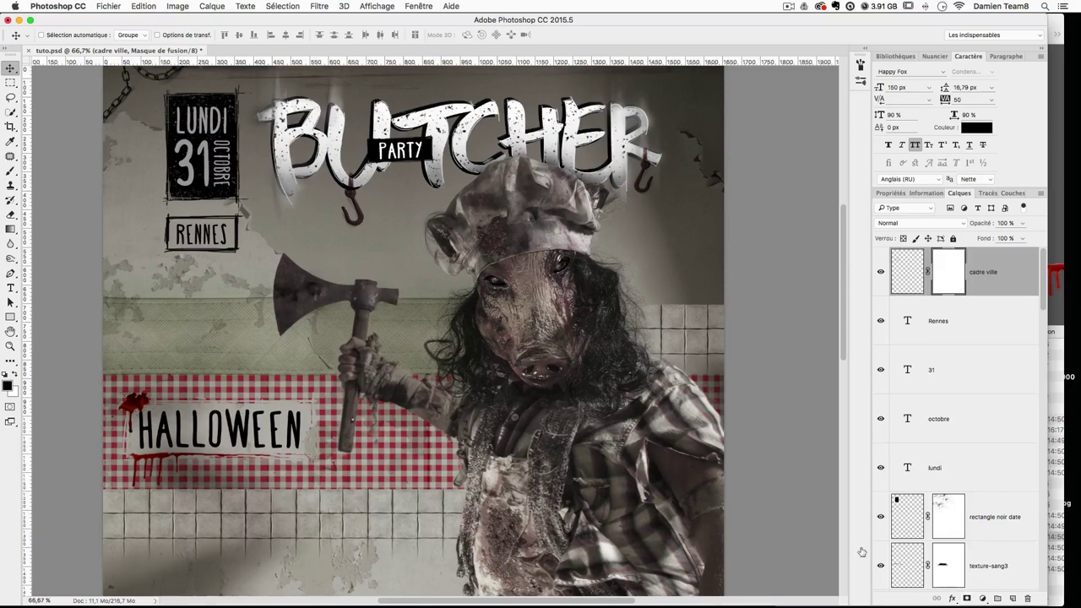
# Step: Choose the 601 px splatter brush and speckle the frame around RENNES with black on its layer mask
pyautogui.click(11, 171)
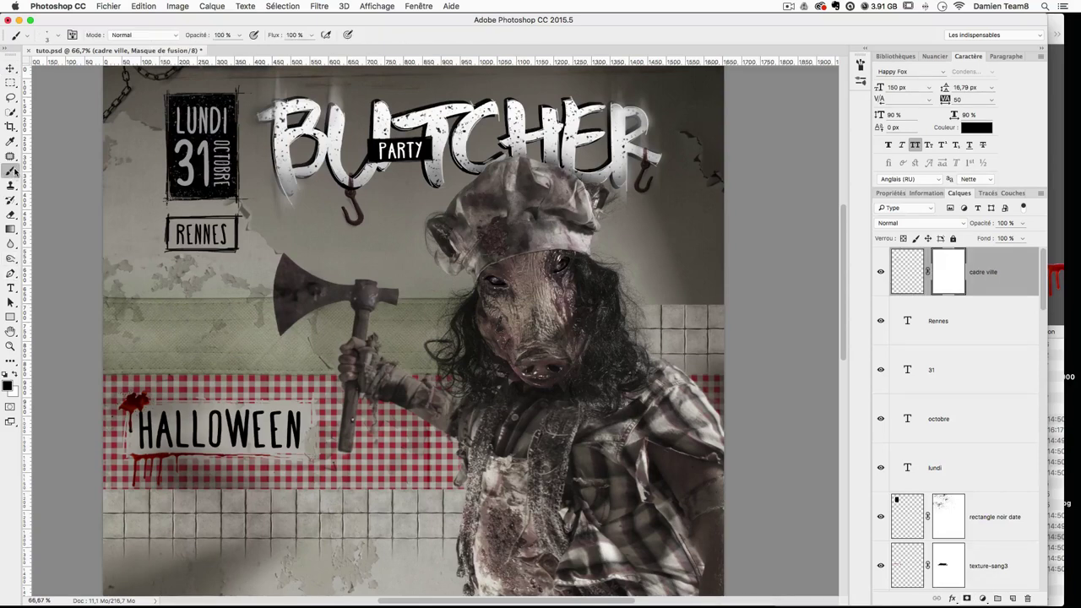
pyautogui.click(42, 36)
pyautogui.scroll(-10, 85, 254)
pyautogui.scroll(-10, 100, 243)
pyautogui.click(67, 217)
pyautogui.press('Return')
pyautogui.moveTo(399, 272)
pyautogui.mouseDown()
pyautogui.moveTo(158, 275)
pyautogui.moveTo(133, 247)
pyautogui.mouseUp()
pyautogui.click(156, 237)
pyautogui.moveTo(326, 287); pyautogui.dragTo(253, 253)
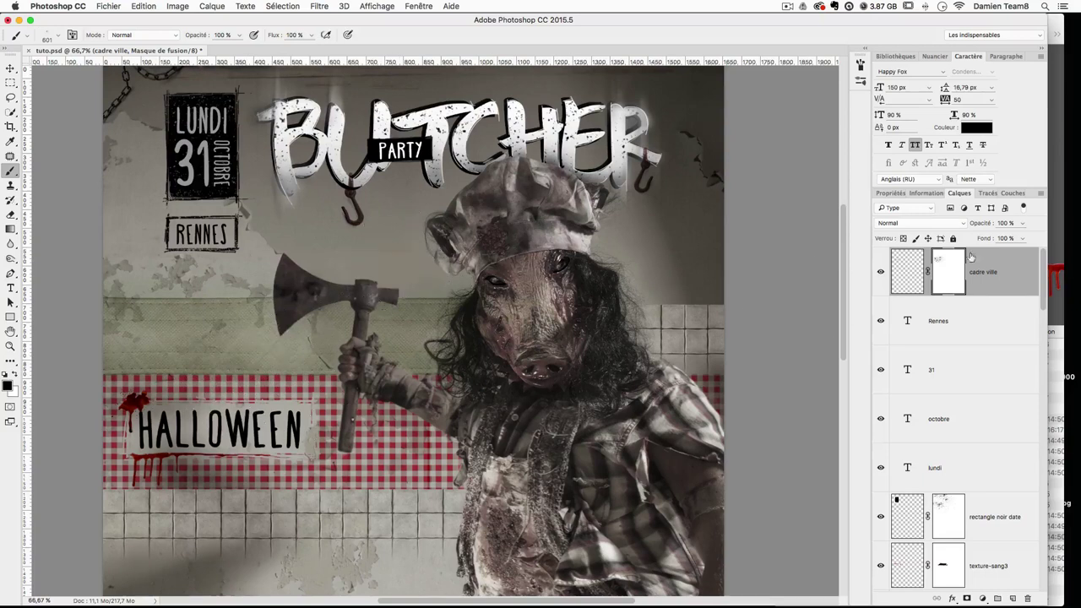
# Step: Add a layer mask to the "31" text layer and speckle the number with the splatter brush
pyautogui.click(959, 370)
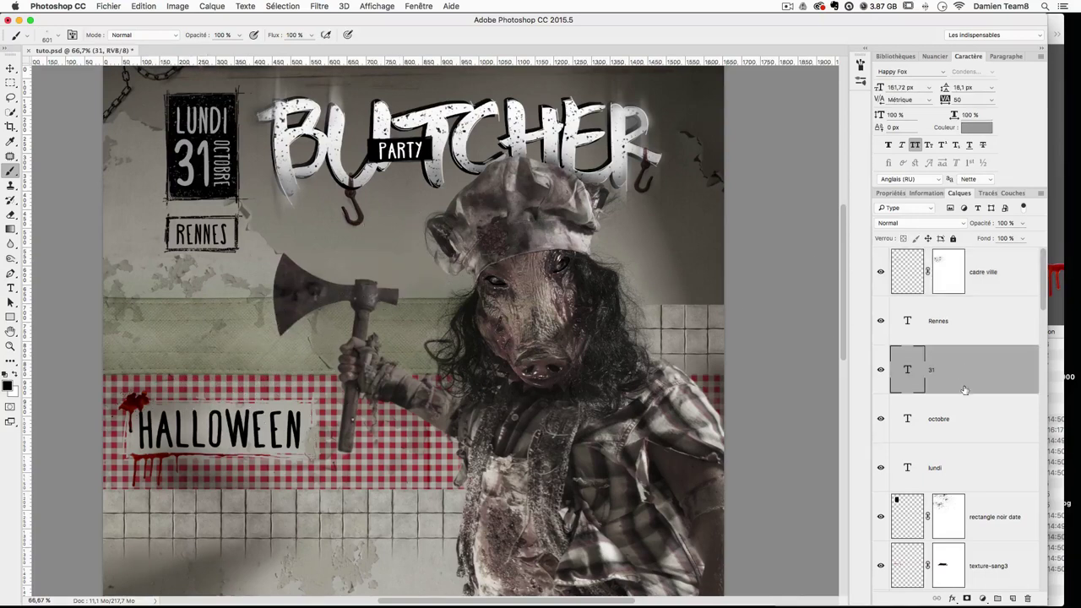
pyautogui.click(967, 598)
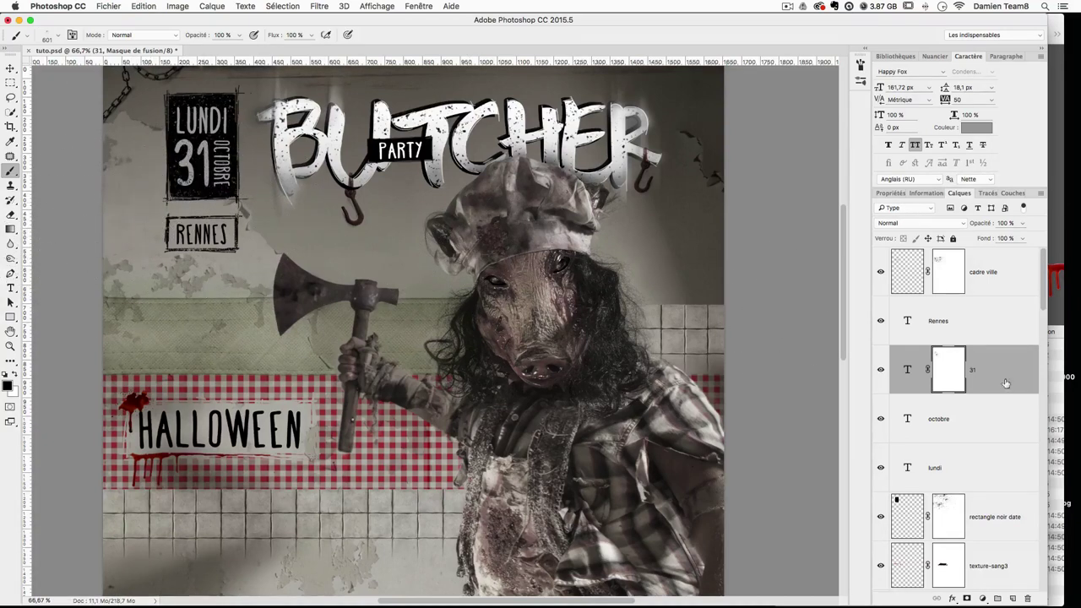
pyautogui.click(960, 423)
pyautogui.click(967, 598)
pyautogui.press('super+z')
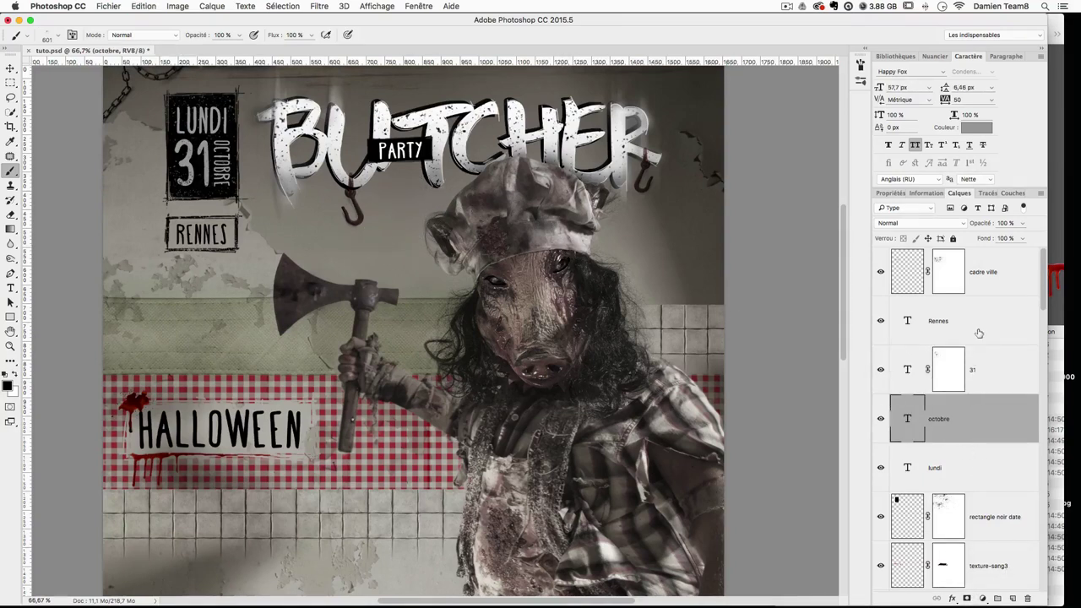
# Step: Mask the "lundi" text layer and wear the letters with splatter brush marks
pyautogui.click(972, 455)
pyautogui.click(967, 598)
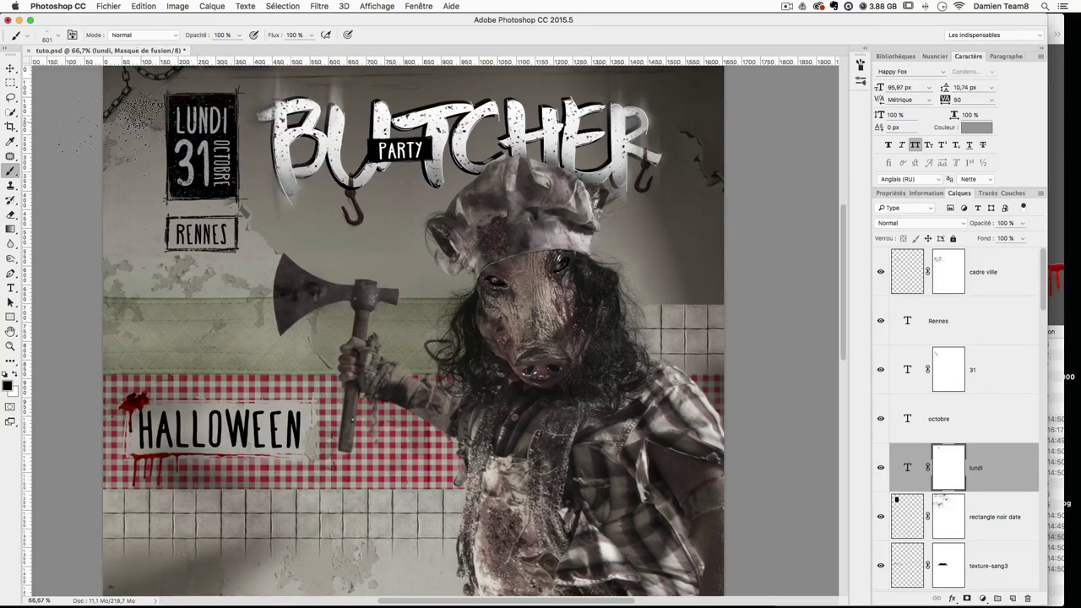
# Step: Add a layer mask to the "halloween" text layer and speckle the lettering with black splatter marks
pyautogui.moveTo(369, 345); pyautogui.dragTo(386, 319)
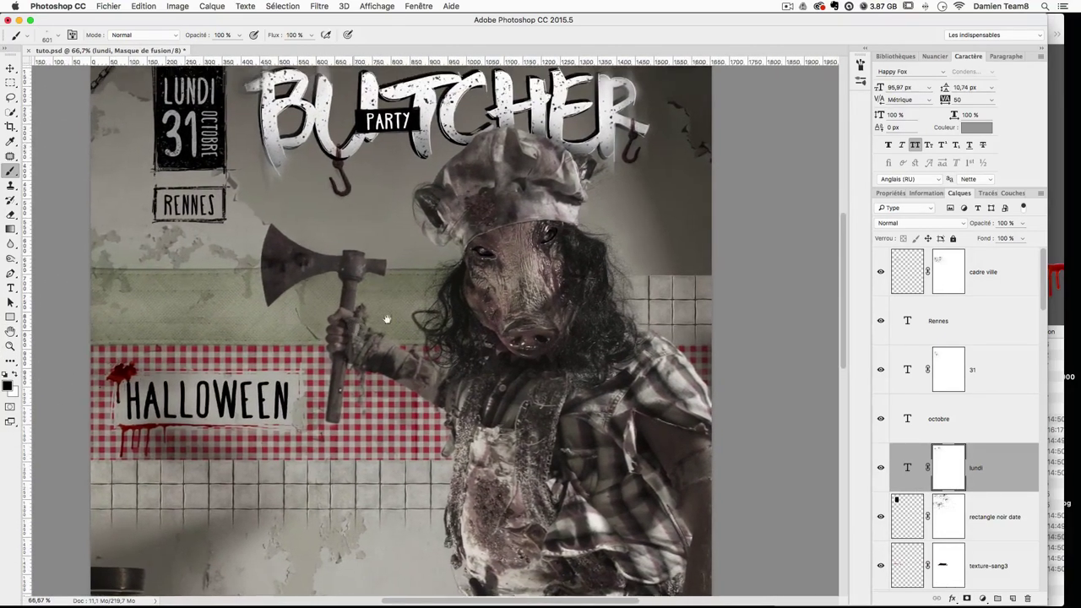
pyautogui.scroll(-1, 976, 453)
pyautogui.scroll(1, 975, 456)
pyautogui.scroll(-5, 976, 456)
pyautogui.click(980, 367)
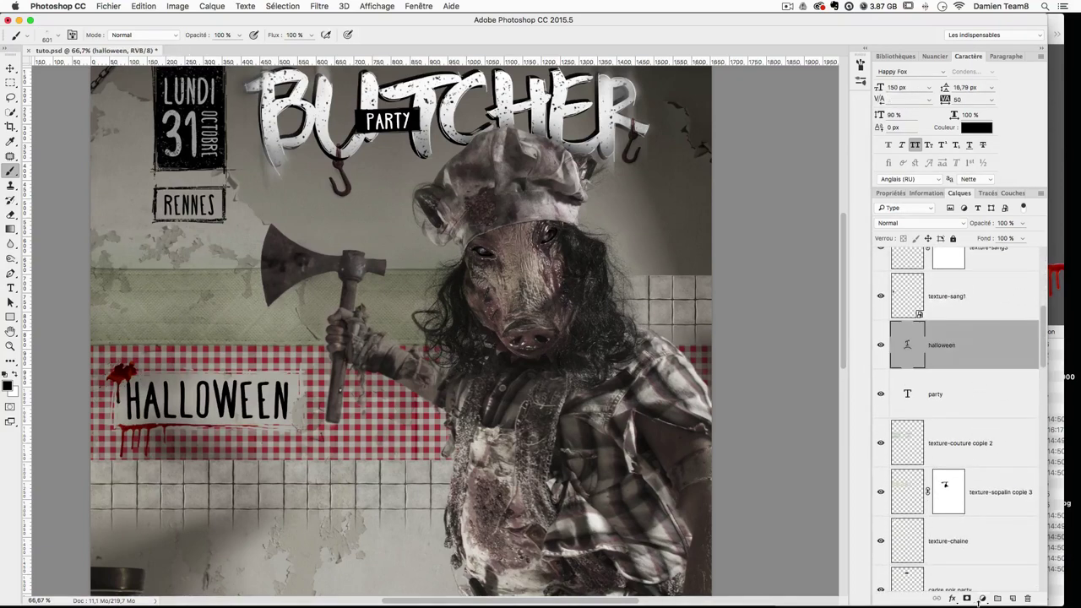
pyautogui.click(968, 598)
pyautogui.click(205, 425)
pyautogui.click(327, 374)
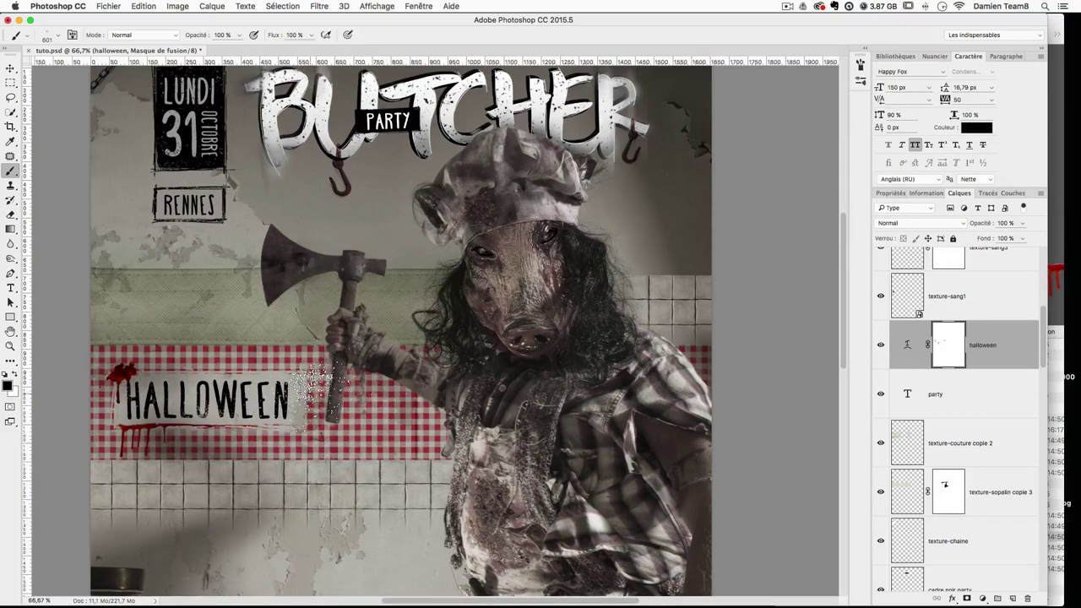
# Step: Add a layer mask to "cadre noir party" and wear the black PARTY box with the splatter brush
pyautogui.moveTo(485, 257); pyautogui.dragTo(488, 336)
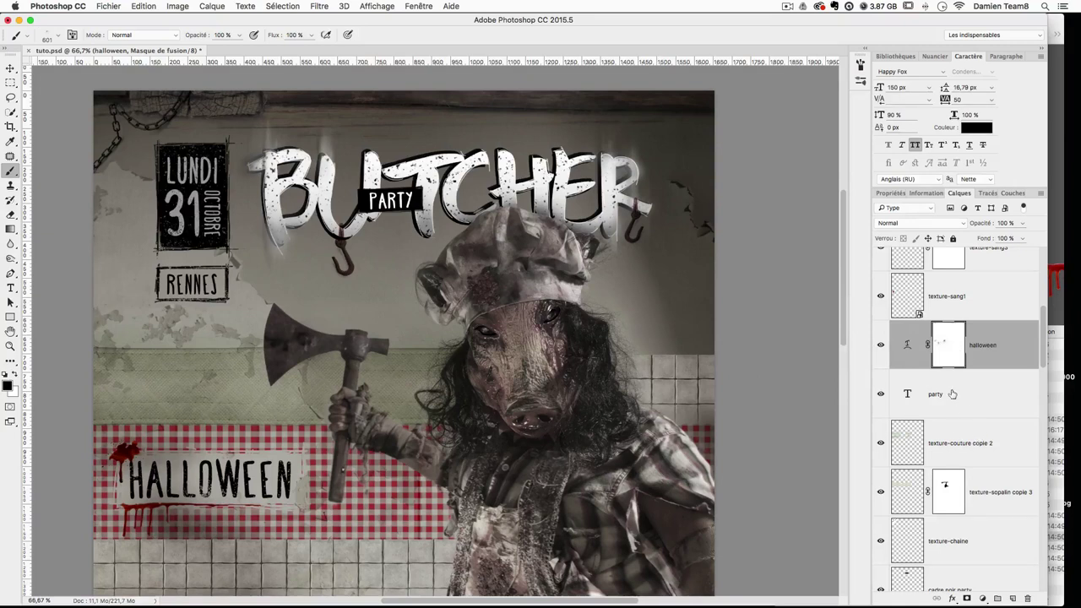
pyautogui.scroll(1, 952, 394)
pyautogui.scroll(1, 905, 433)
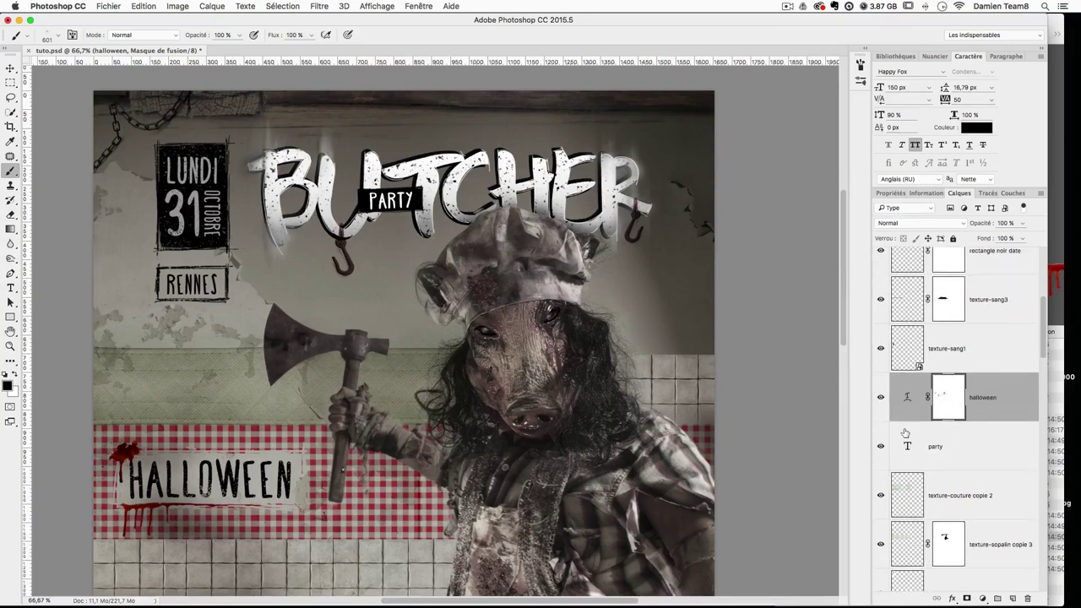
pyautogui.scroll(-6, 941, 485)
pyautogui.click(940, 486)
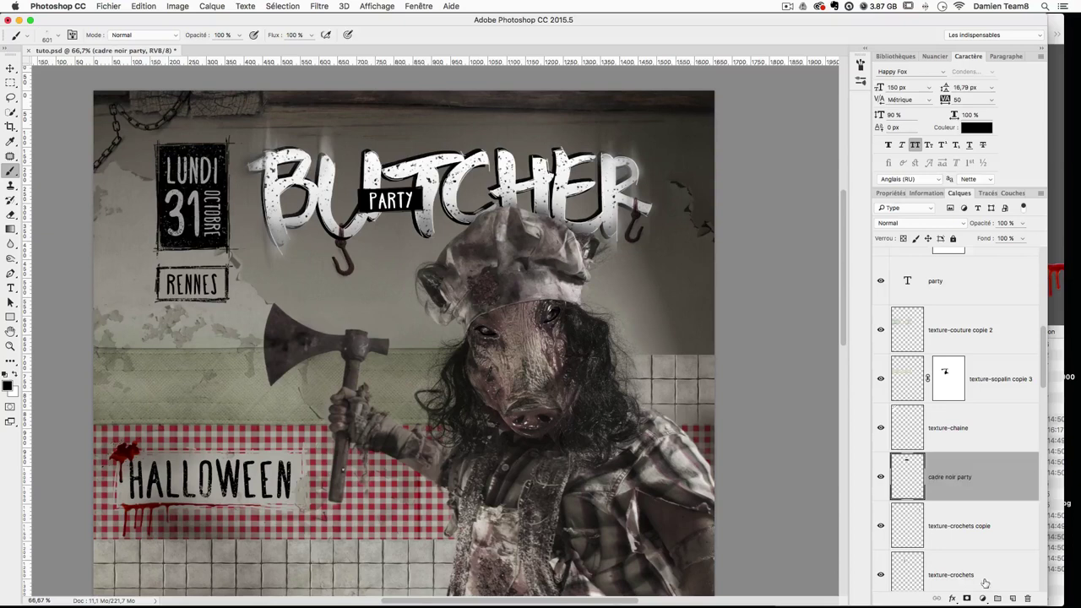
pyautogui.click(967, 598)
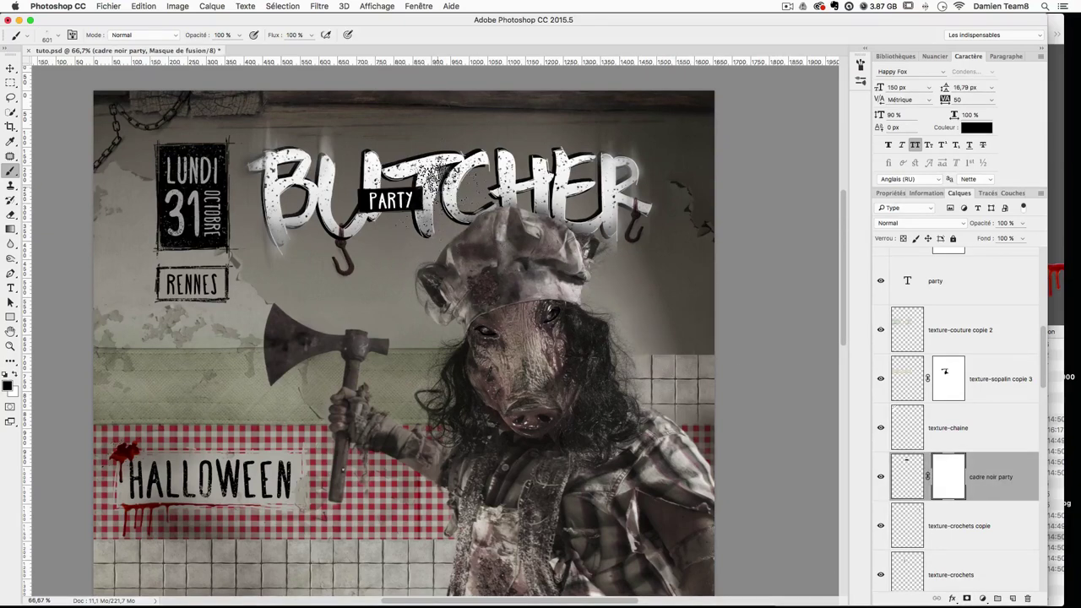
pyautogui.click(337, 200)
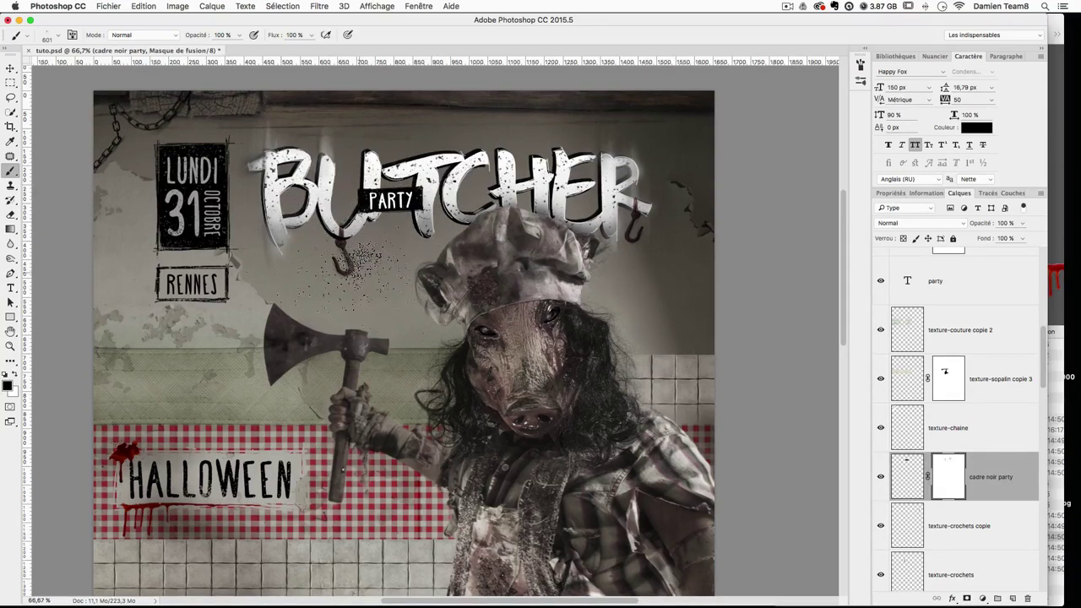
pyautogui.click(429, 221)
# Step: Add white 20H text in 150 px Happy Fox above the "cadre ville" layer and place it on the axe blade
pyautogui.moveTo(425, 333)
pyautogui.mouseDown()
pyautogui.moveTo(404, 332)
pyautogui.moveTo(469, 325)
pyautogui.mouseUp()
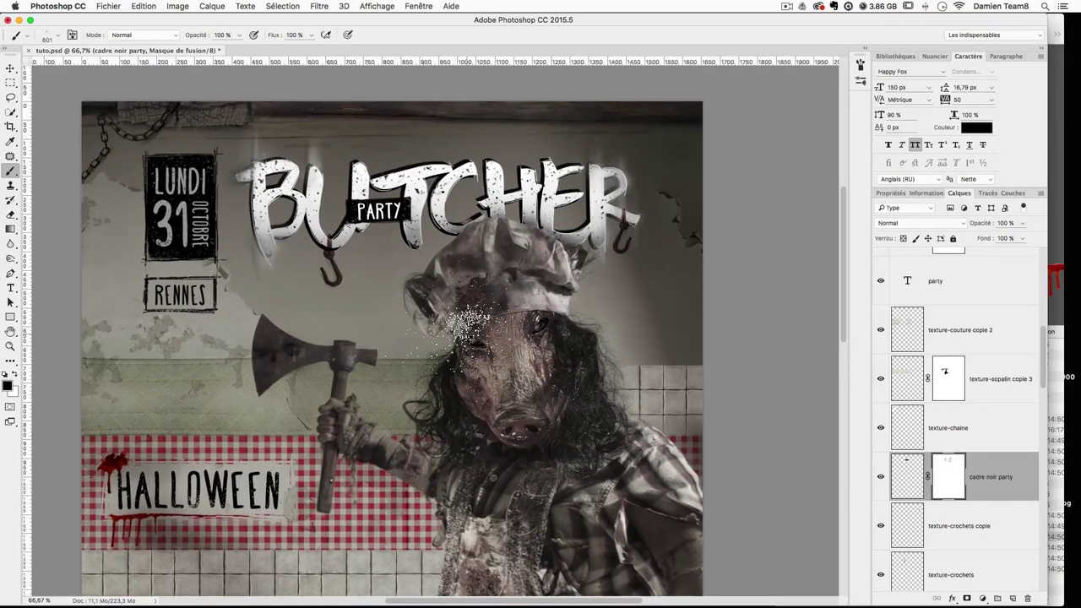
pyautogui.scroll(-2, 469, 325)
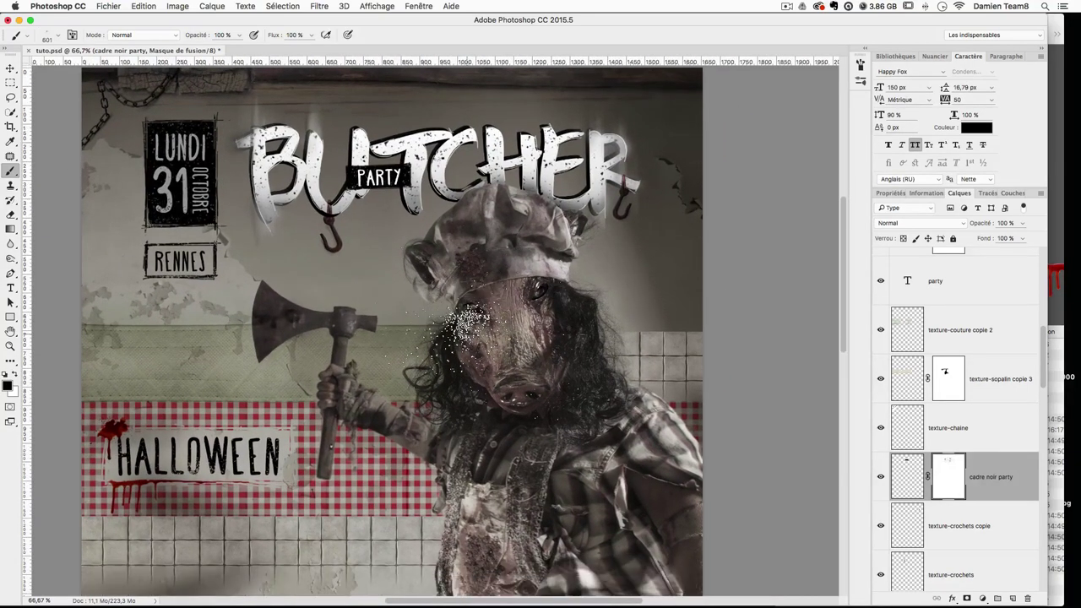
pyautogui.scroll(5, 1008, 374)
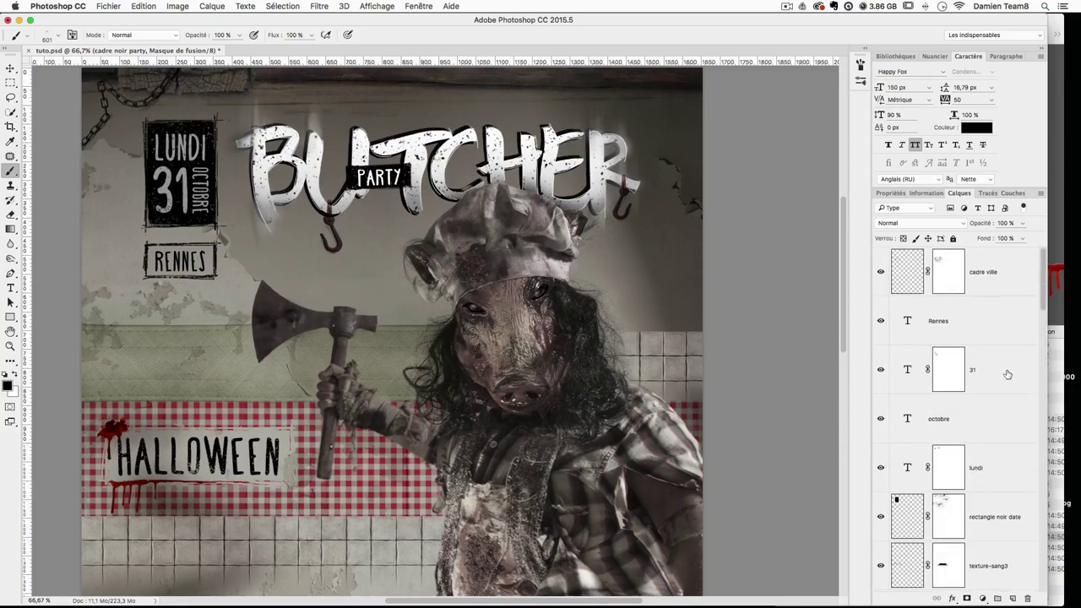
pyautogui.click(1016, 280)
pyautogui.click(10, 287)
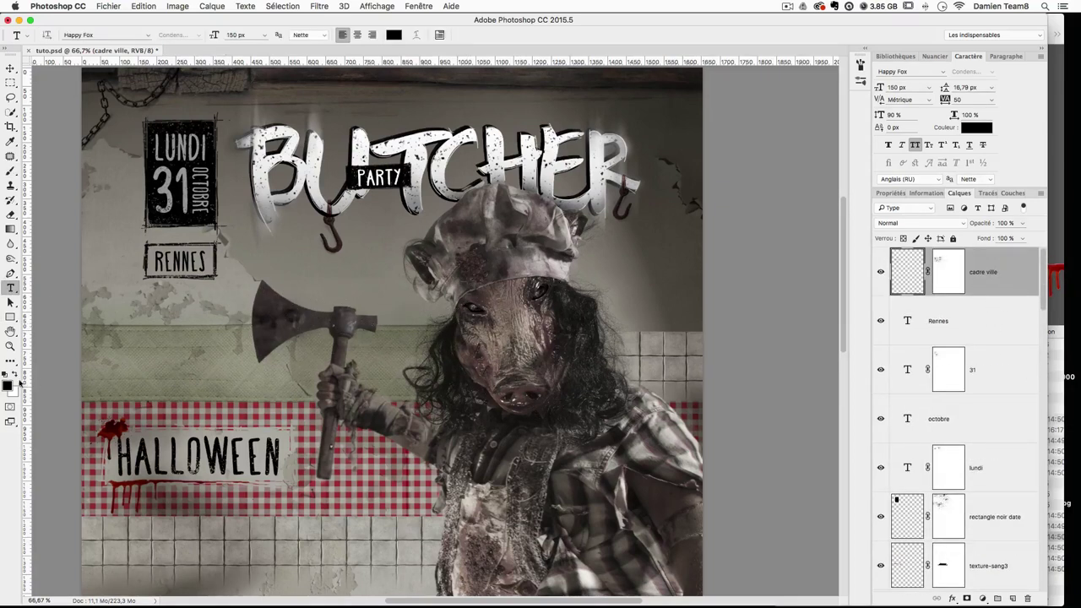
pyautogui.click(16, 375)
pyautogui.click(314, 285)
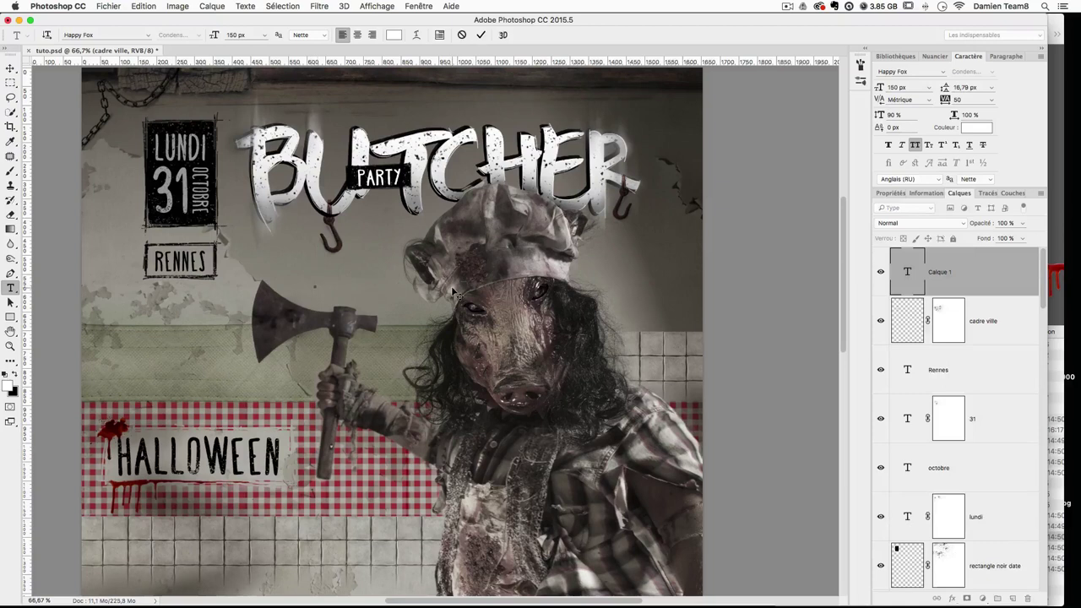
pyautogui.write('20H')
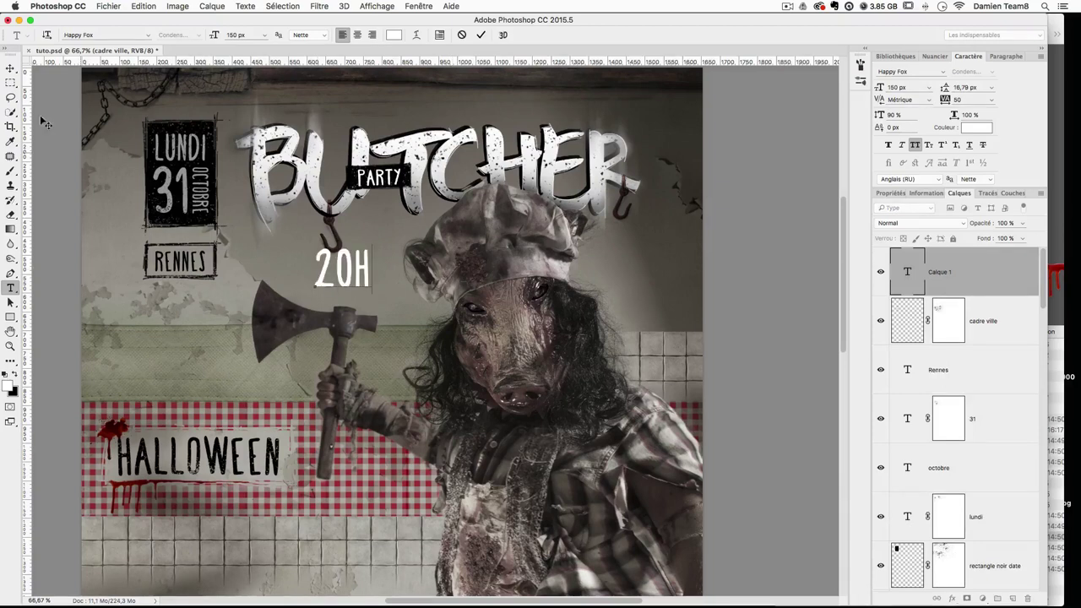
pyautogui.click(11, 68)
pyautogui.moveTo(305, 254); pyautogui.dragTo(251, 305)
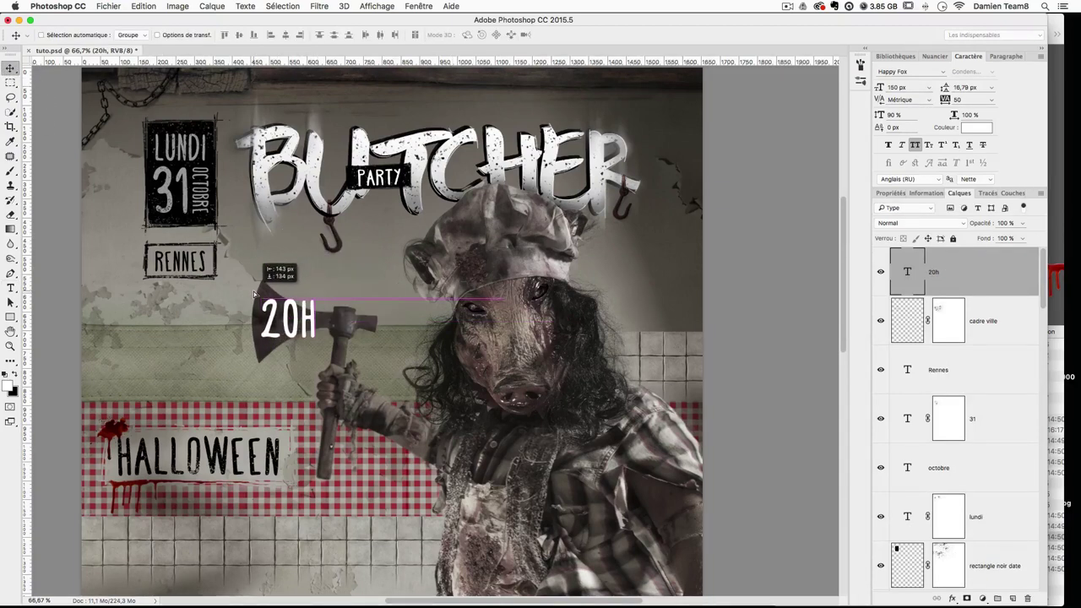
# Step: Rasterize the 20H text layer
pyautogui.rightClick(963, 275)
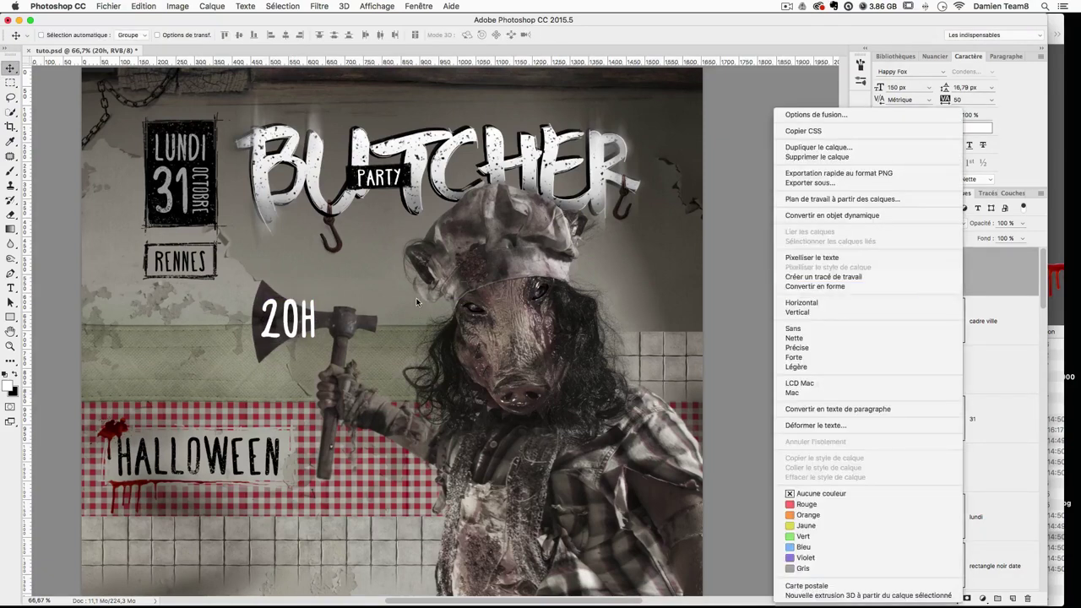
pyautogui.click(417, 302)
pyautogui.rightClick(959, 273)
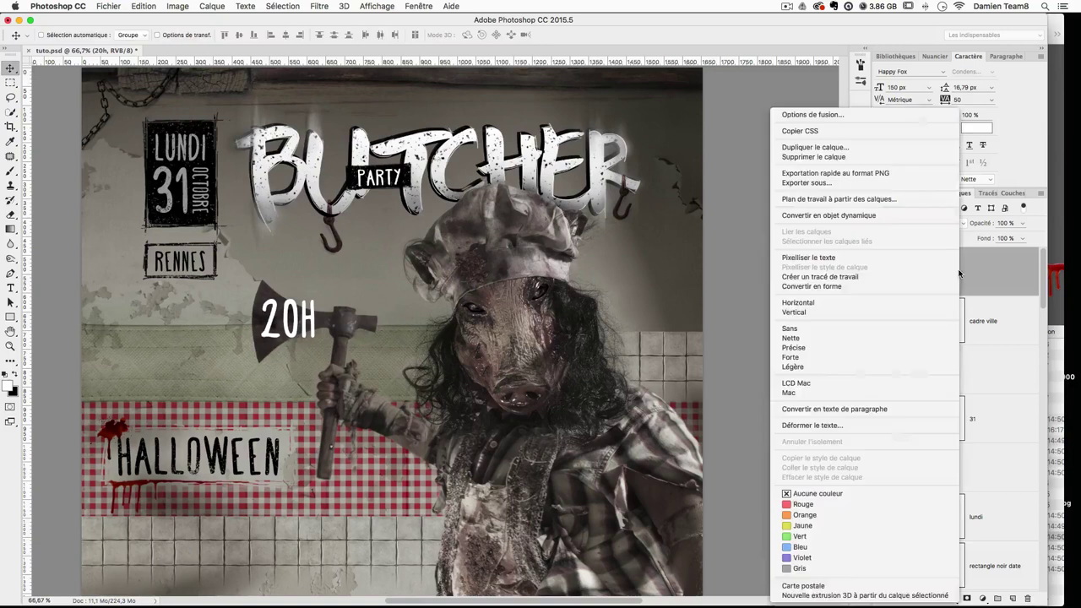
pyautogui.click(855, 259)
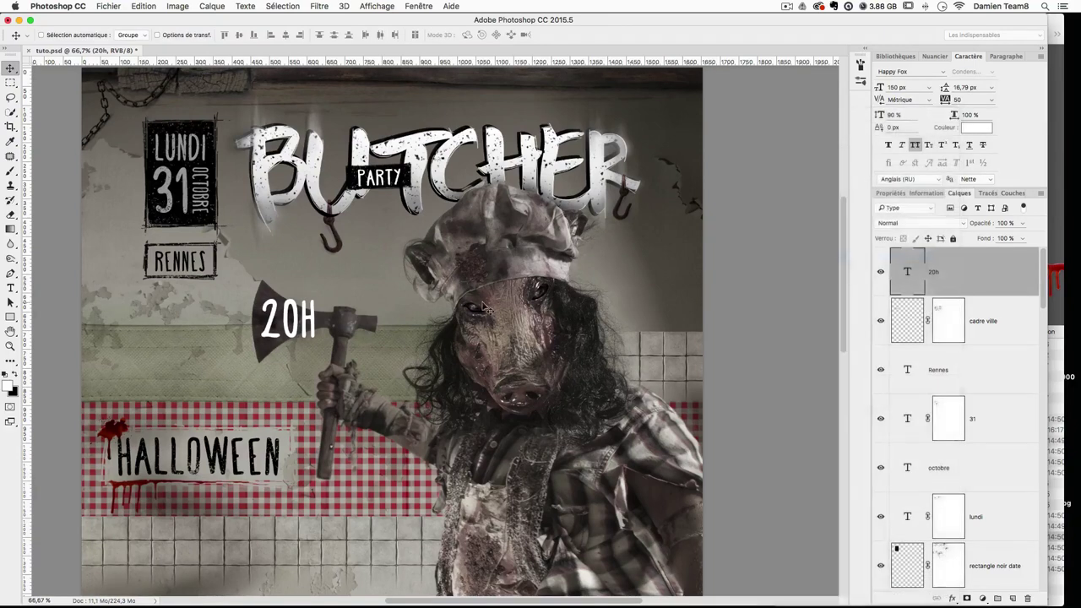
# Step: Start a custom warp on the 20H layer and bow its left edge to follow the axe's cutting edge
pyautogui.scroll(2, 439, 333)
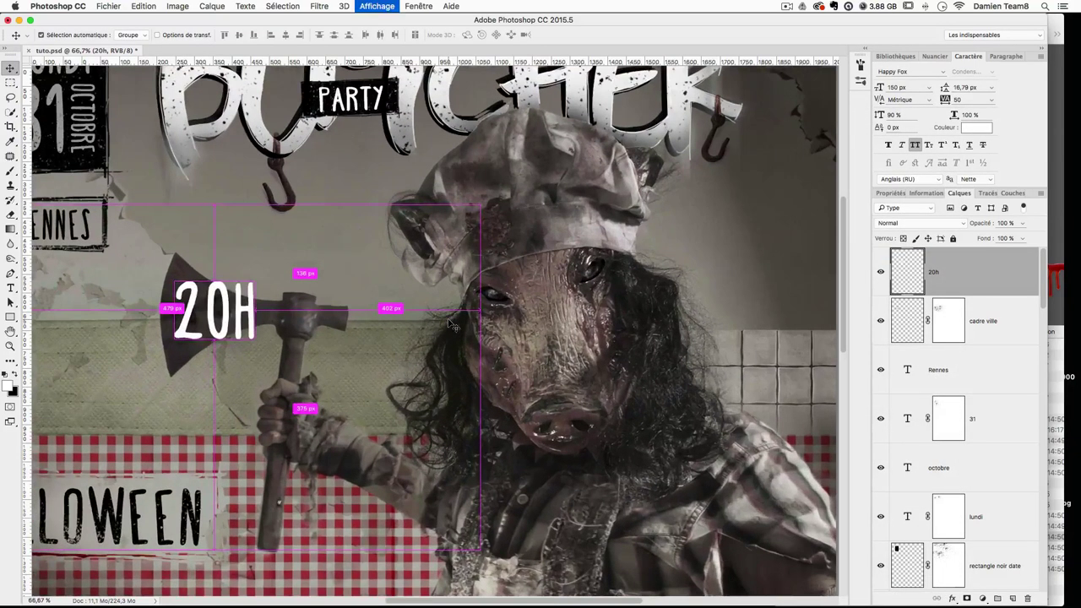
pyautogui.press('super+t')
pyautogui.rightClick(229, 314)
pyautogui.click(260, 382)
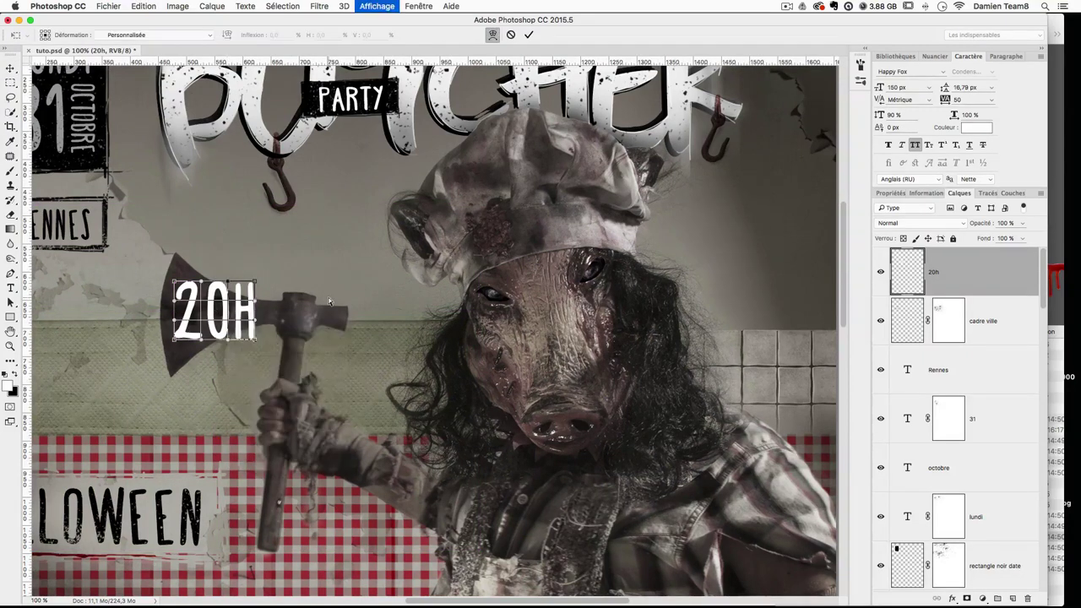
pyautogui.scroll(2, 329, 297)
pyautogui.moveTo(316, 299); pyautogui.dragTo(579, 299)
pyautogui.moveTo(280, 252); pyautogui.dragTo(258, 293)
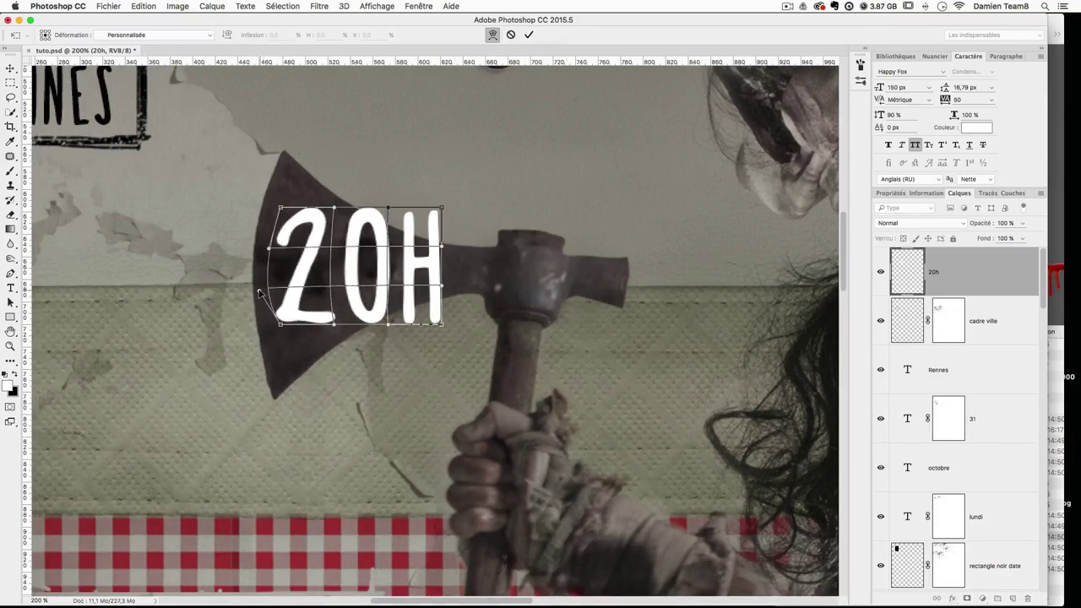
pyautogui.moveTo(267, 252); pyautogui.dragTo(265, 243)
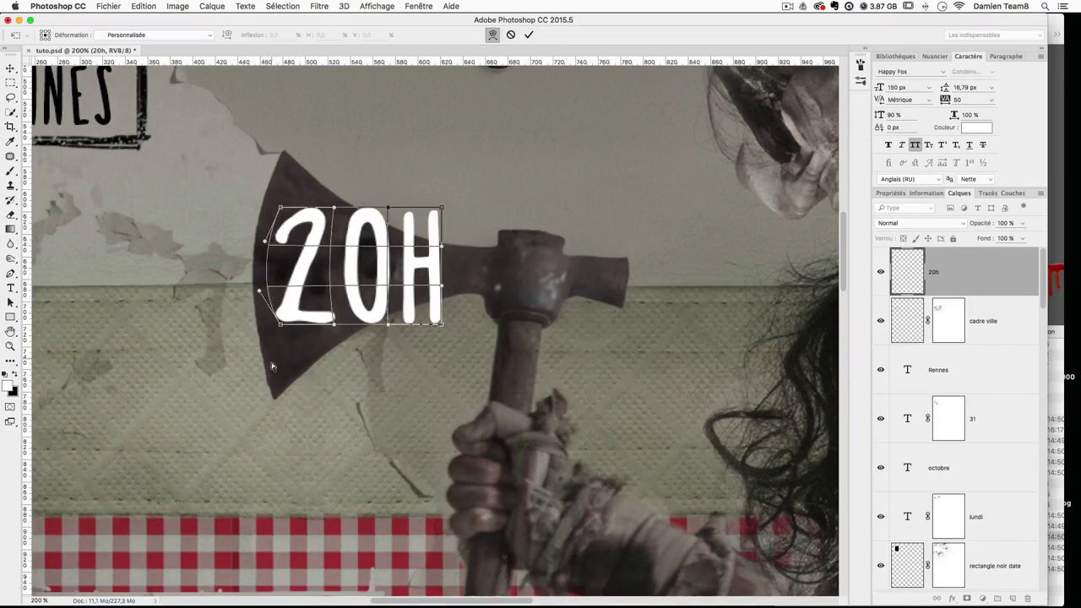
# Step: Curve the 20H warp's upper and lower edges inward, narrow its right end and stretch its lower-left corner down the blade
pyautogui.moveTo(386, 209); pyautogui.dragTo(388, 238)
pyautogui.moveTo(361, 325); pyautogui.dragTo(362, 304)
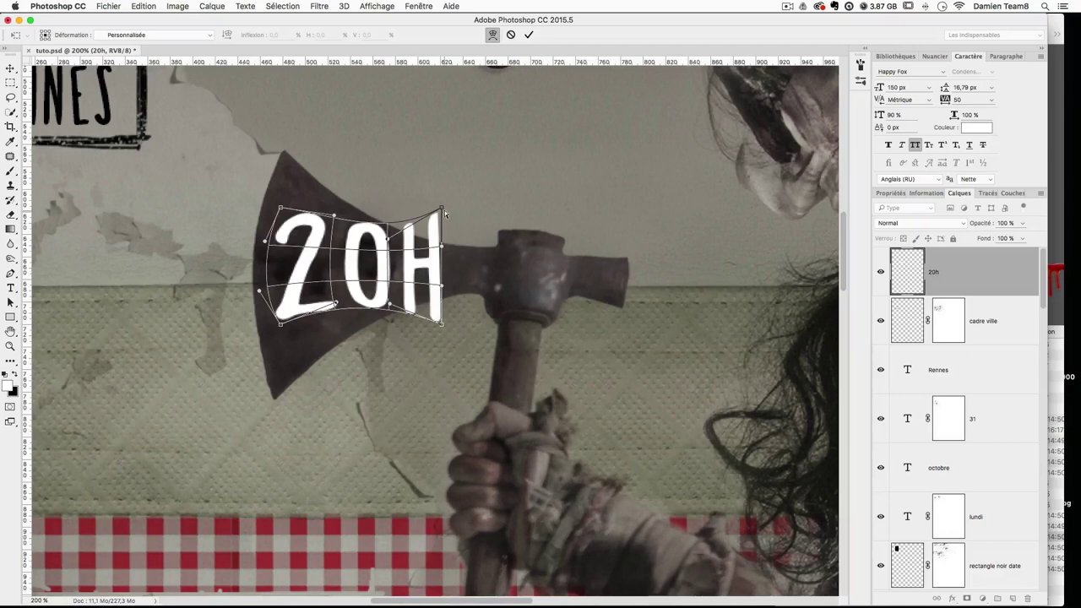
pyautogui.moveTo(441, 209); pyautogui.dragTo(437, 245)
pyautogui.moveTo(438, 322); pyautogui.dragTo(377, 272)
pyautogui.moveTo(280, 323); pyautogui.dragTo(288, 361)
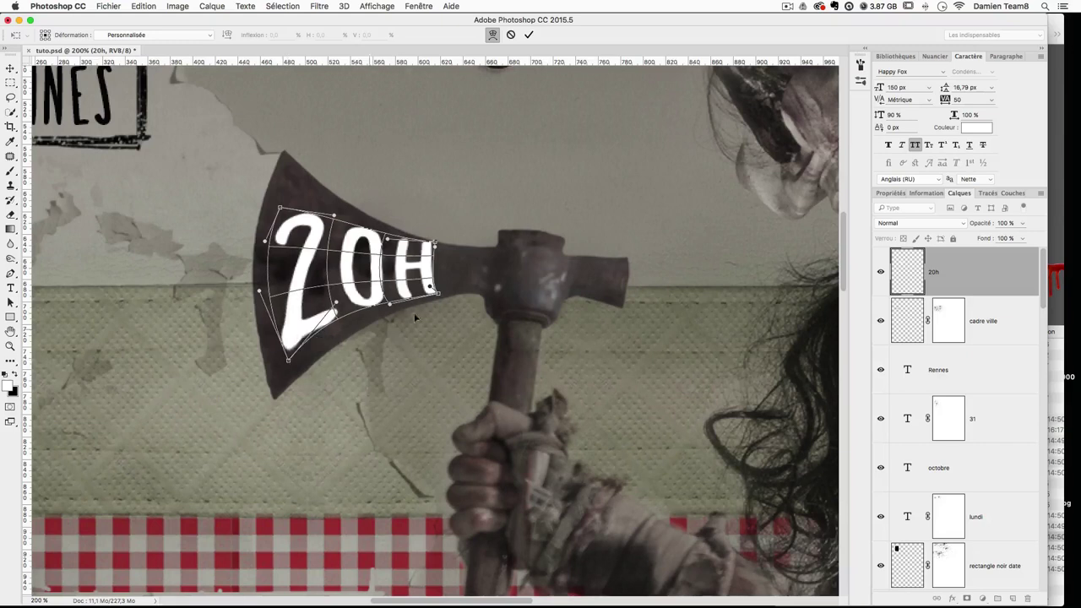
# Step: Fine-tune the warp's corners and upper curve to fit 20H to the axe blade, and apply the warp
pyautogui.moveTo(437, 291); pyautogui.dragTo(434, 293)
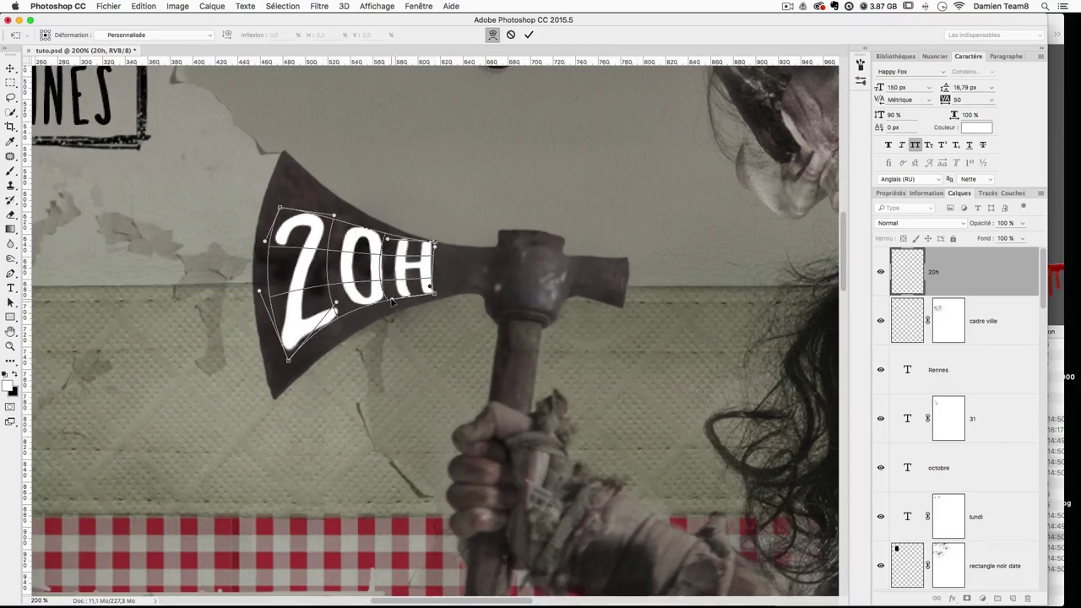
pyautogui.moveTo(372, 232); pyautogui.dragTo(369, 236)
pyautogui.moveTo(281, 208); pyautogui.dragTo(288, 192)
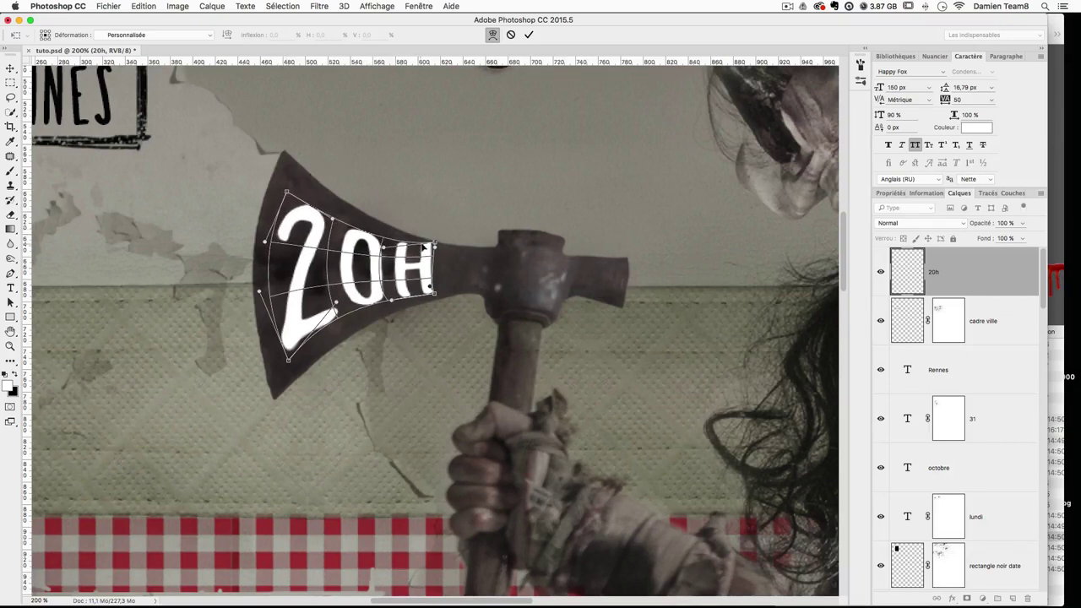
pyautogui.moveTo(434, 243); pyautogui.dragTo(434, 252)
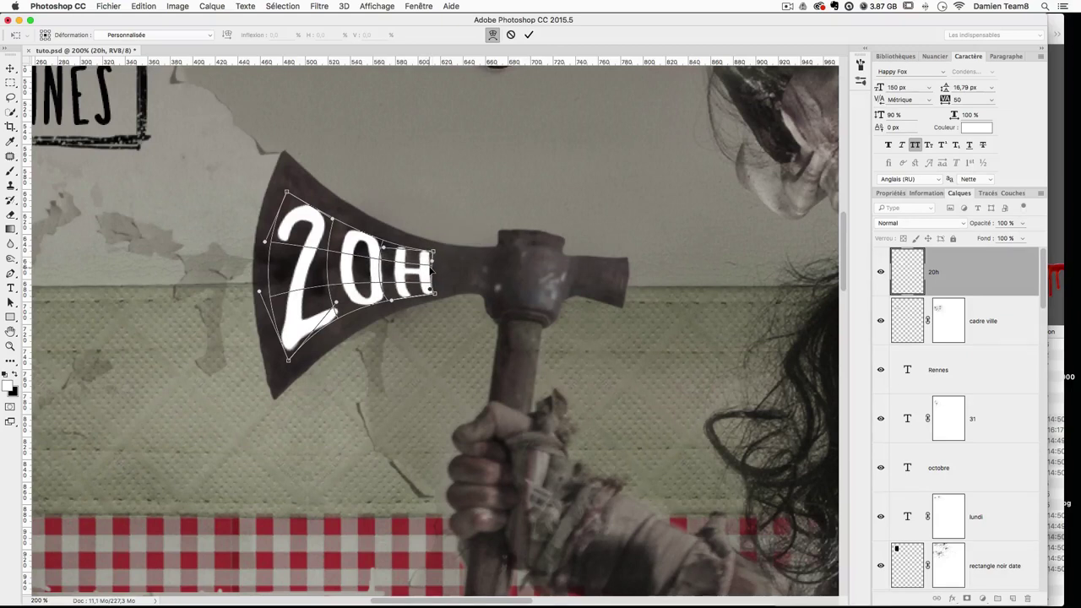
pyautogui.press('Return')
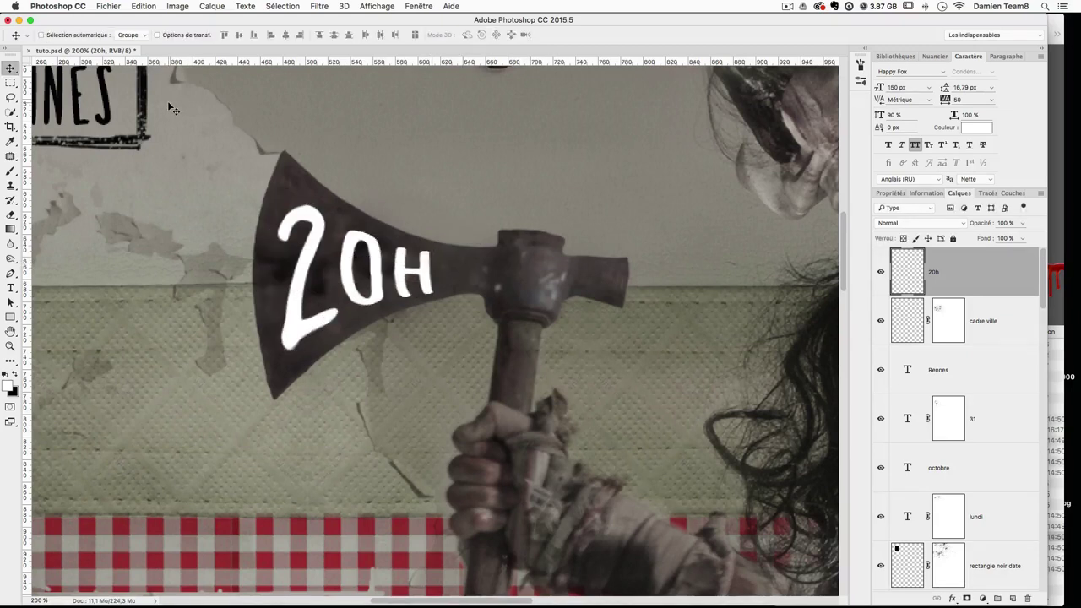
pyautogui.press('super+minus')
pyautogui.press('super+minus')
pyautogui.press('super+plus')
pyautogui.moveTo(213, 132); pyautogui.dragTo(147, 139)
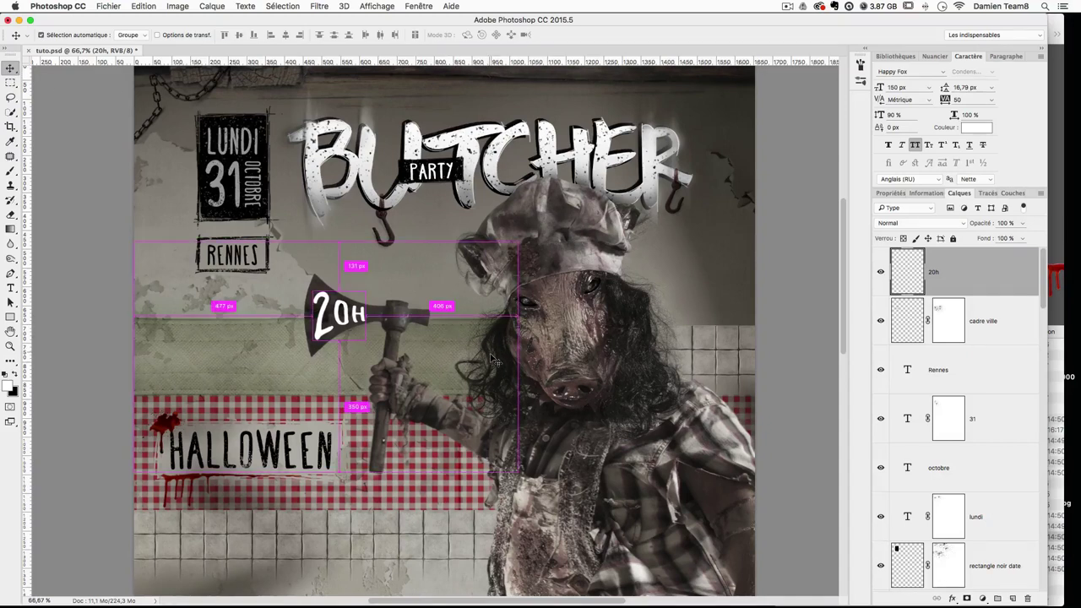
pyautogui.press('super+t')
pyautogui.press('Return')
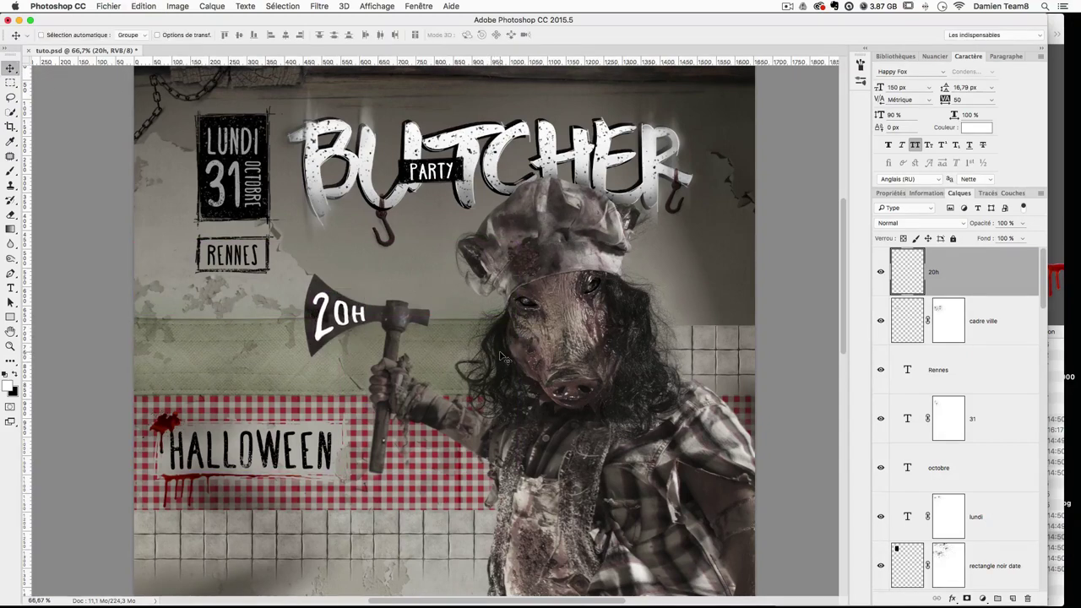
# Step: Add a drop shadow to the 20H layer with a 5 px distance and reduced opacity
pyautogui.doubleClick(998, 281)
pyautogui.click(605, 361)
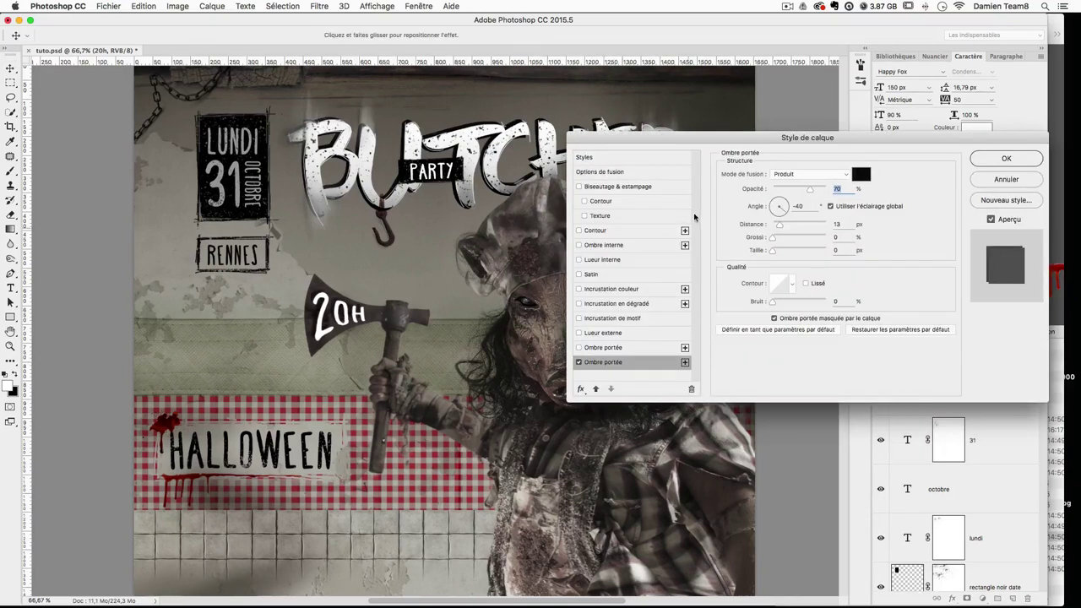
pyautogui.moveTo(776, 226); pyautogui.dragTo(774, 225)
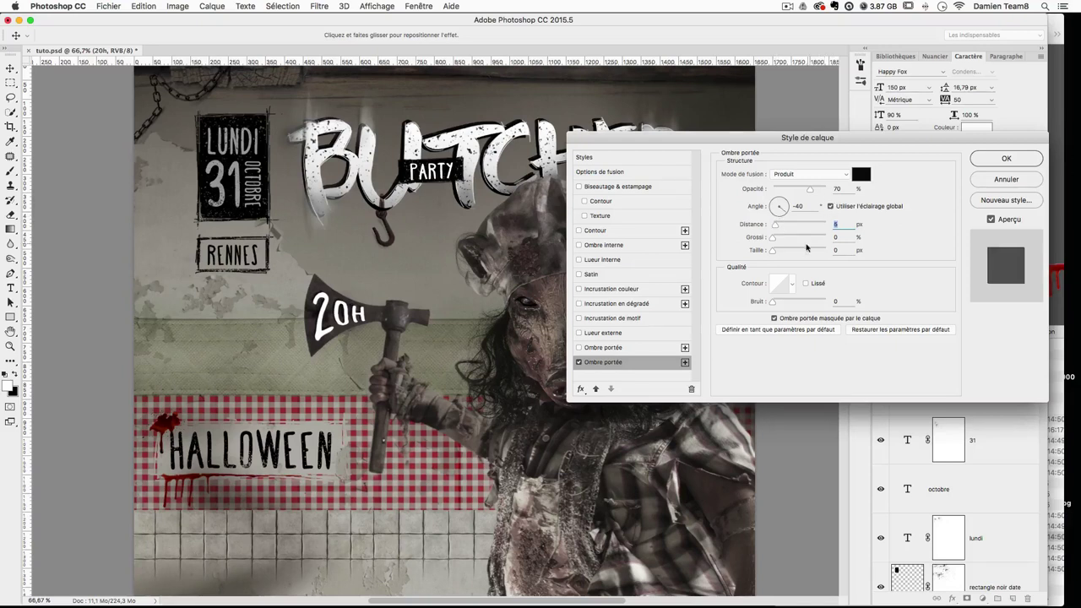
pyautogui.click(836, 188)
pyautogui.hotkey('shift', 'Down')
pyautogui.hotkey('shift', 'Down')
pyautogui.hotkey('shift', 'Down')
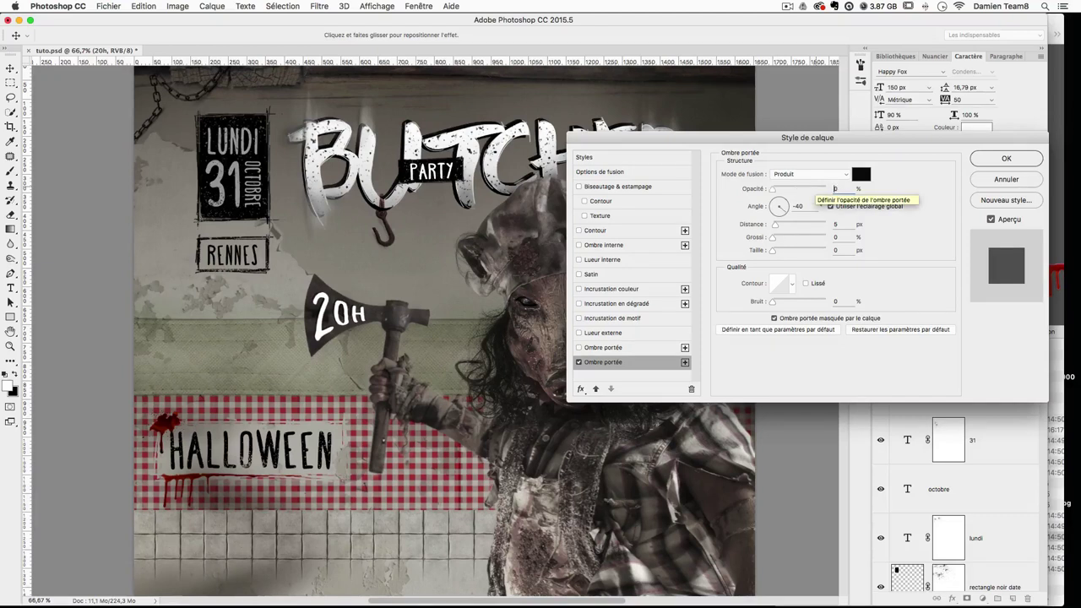
pyautogui.press('Return')
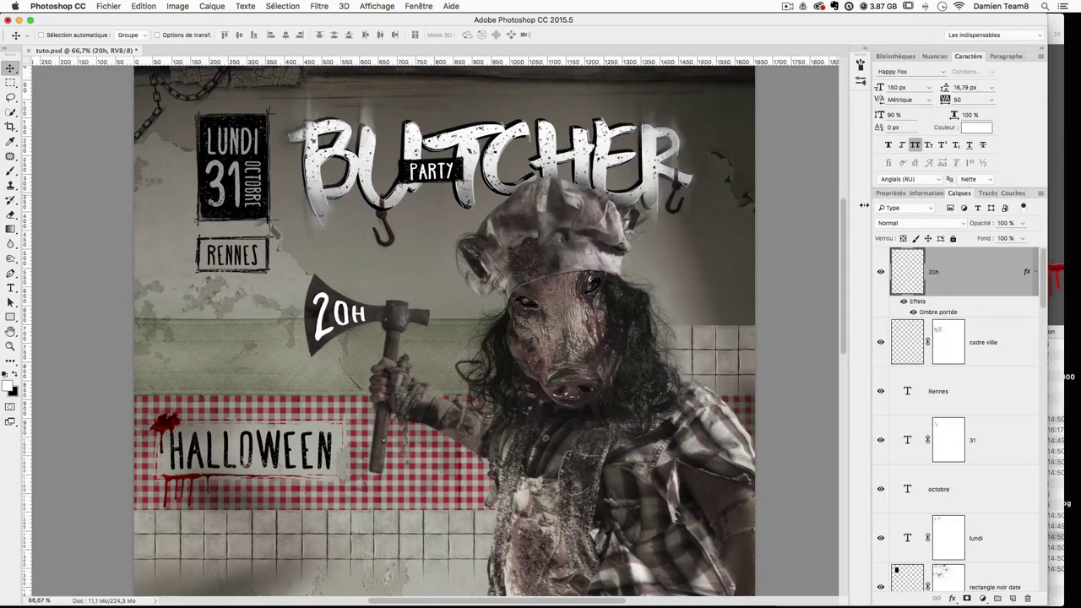
# Step: Add a layer mask to the 20H layer and wear the lettering with the black splatter brush
pyautogui.click(967, 597)
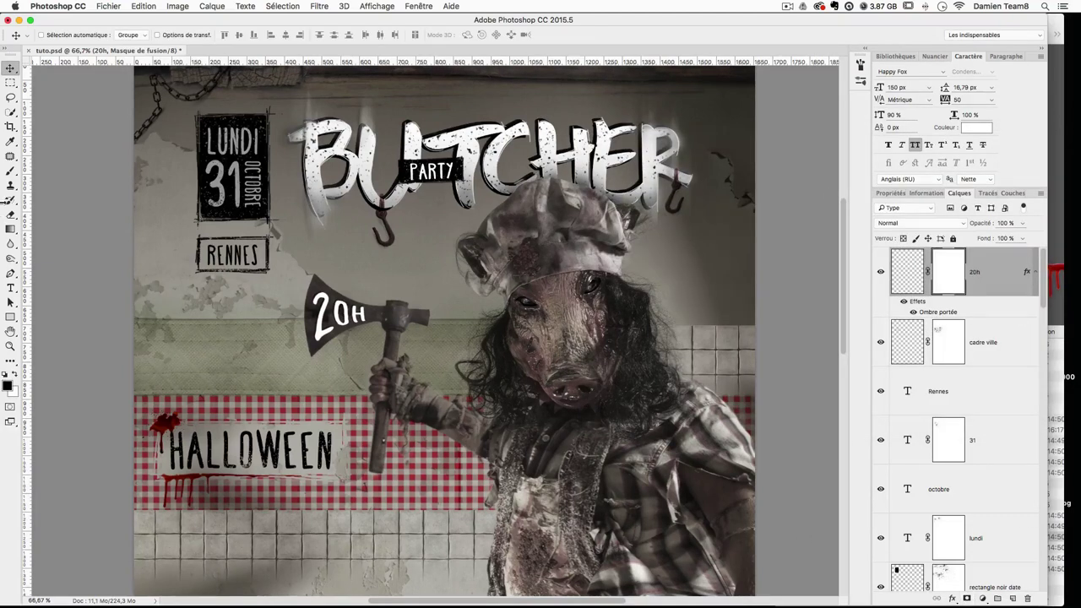
pyautogui.click(11, 171)
pyautogui.click(305, 291)
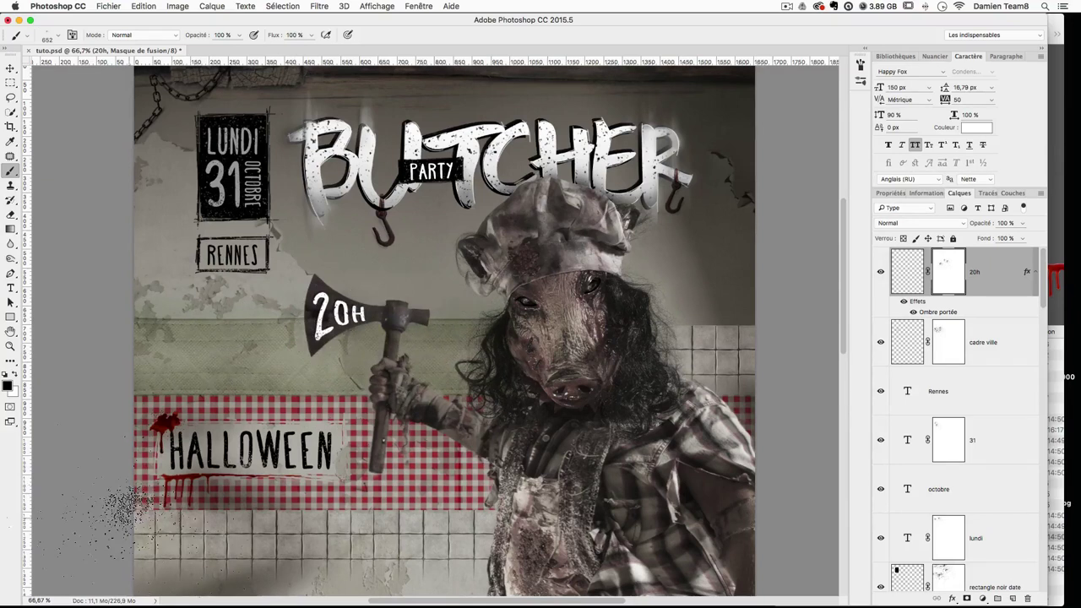
# Step: Add a linear grey-to-white gradient overlay at 90° and 100% opacity to the 20H layer
pyautogui.scroll(-2, 165, 502)
pyautogui.doubleClick(1007, 293)
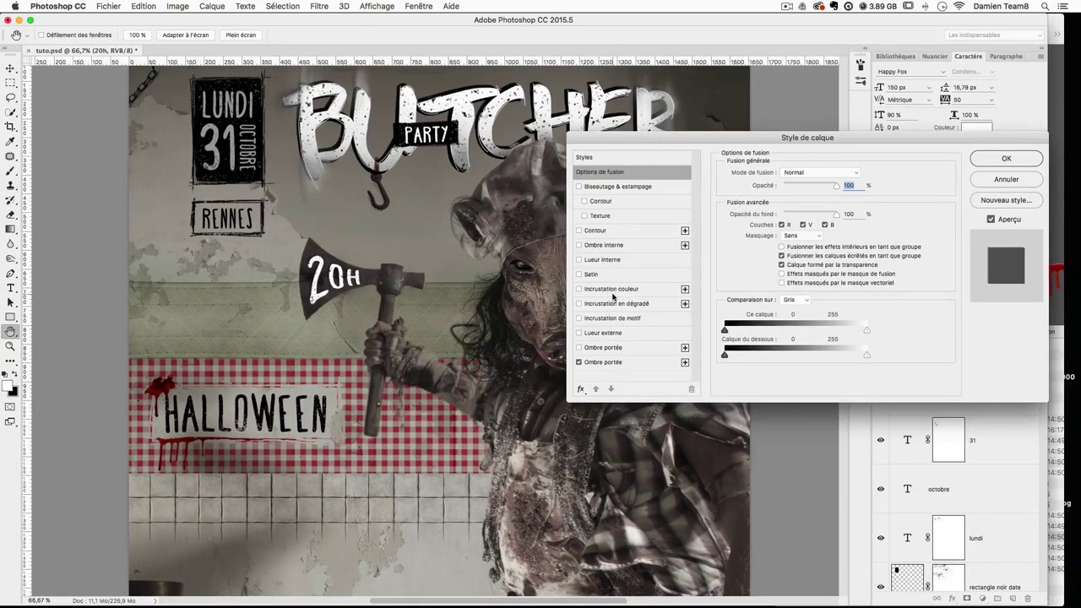
pyautogui.click(611, 304)
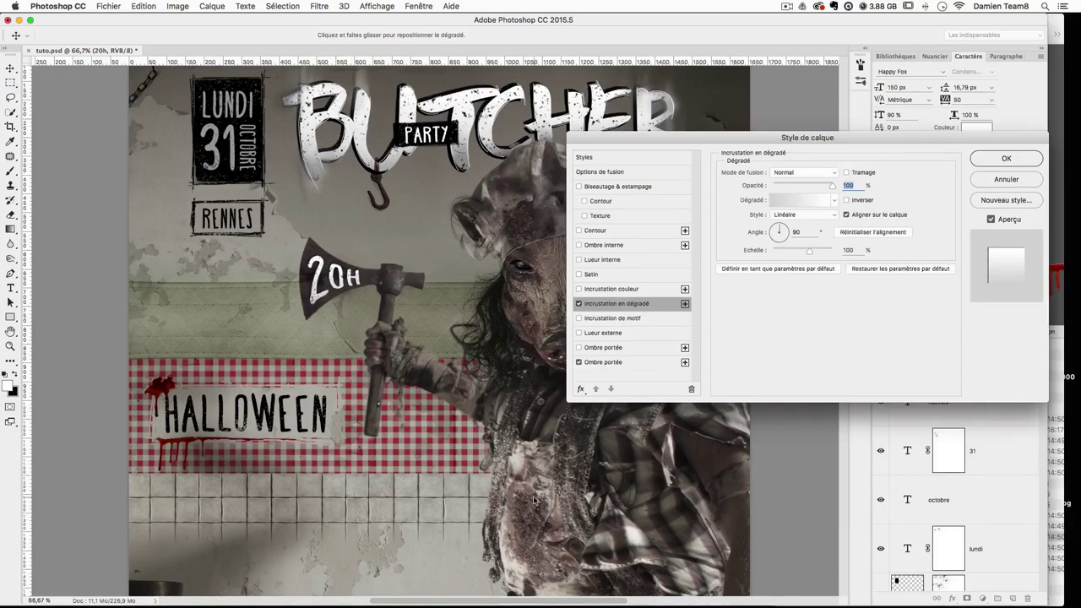
pyautogui.press('Escape')
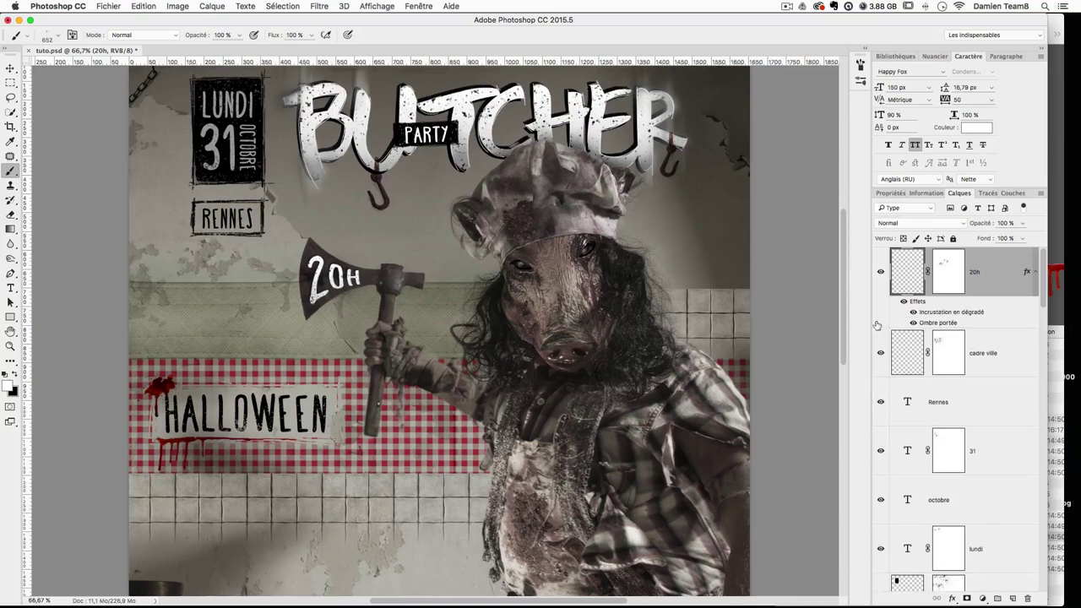
# Step: Add the text RESERVATION SUR NOTRE SITE WEB in white 150 px Happy Fox on the wall above the table
pyautogui.moveTo(573, 391); pyautogui.dragTo(569, 245)
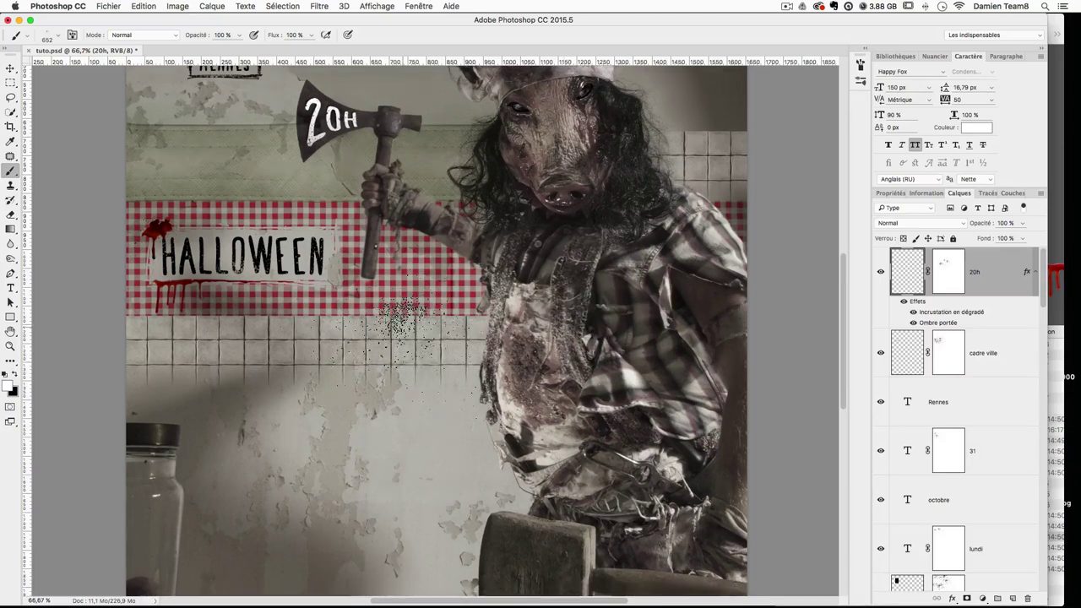
pyautogui.scroll(-5, 416, 312)
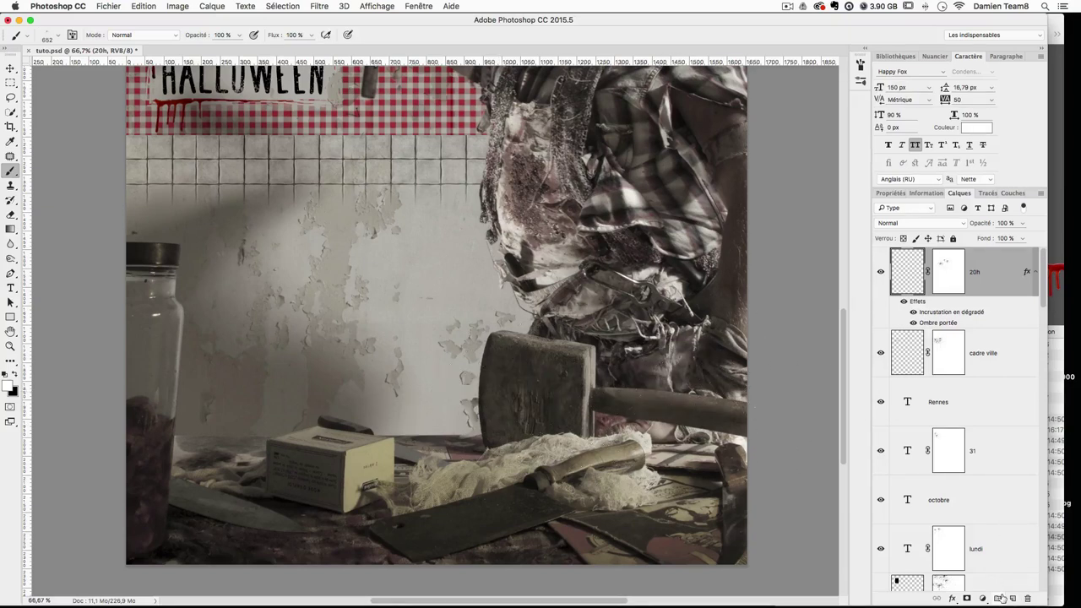
pyautogui.click(11, 288)
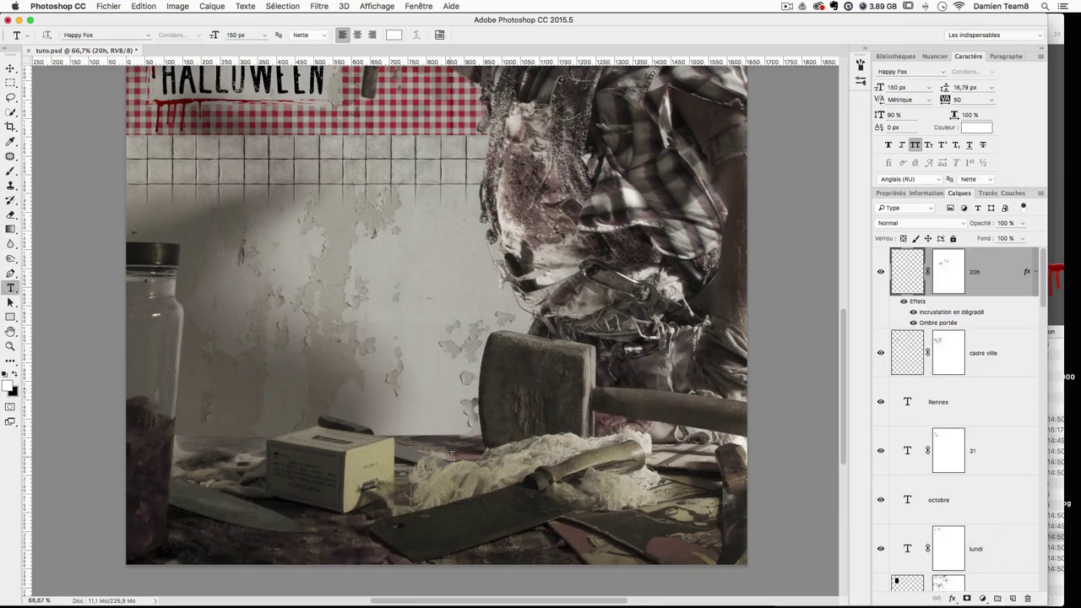
pyautogui.click(358, 347)
pyautogui.write('RESERVATOP')
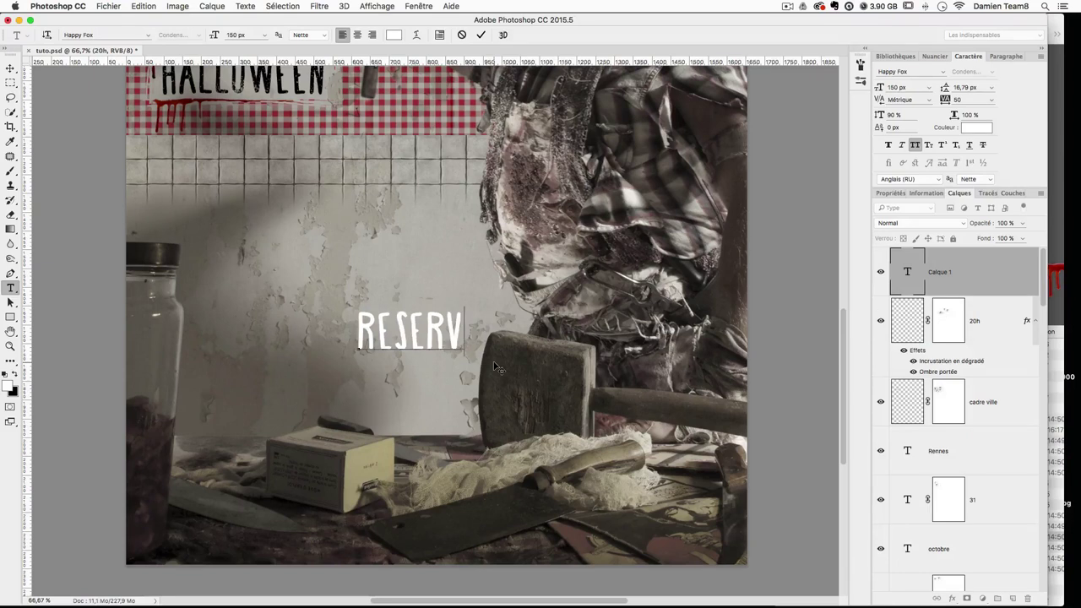
pyautogui.press('BackSpace')
pyautogui.press('BackSpace')
pyautogui.press('BackSpace')
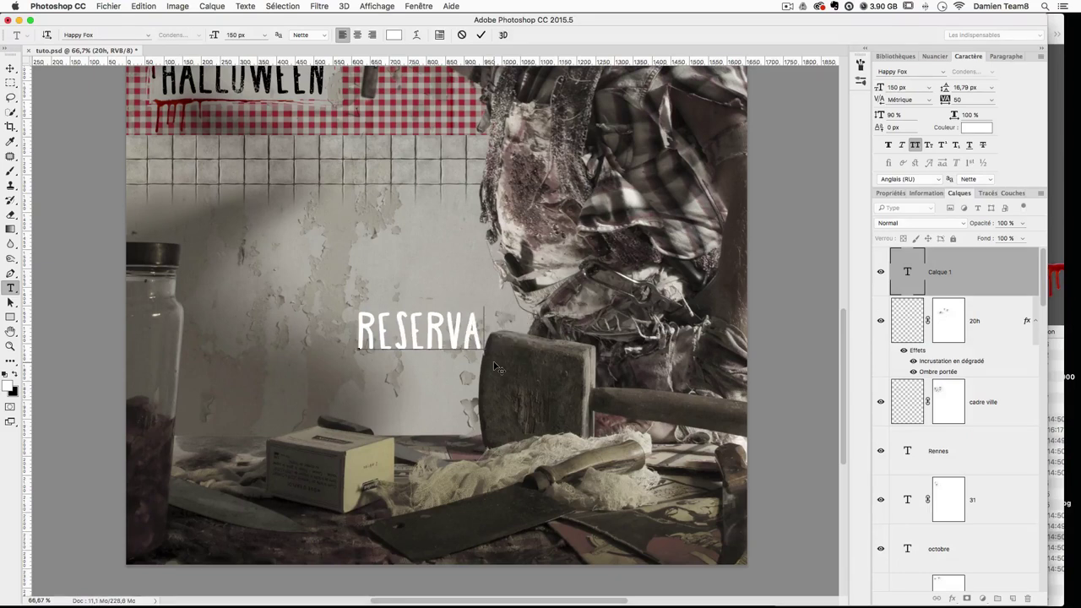
pyautogui.write('TION')
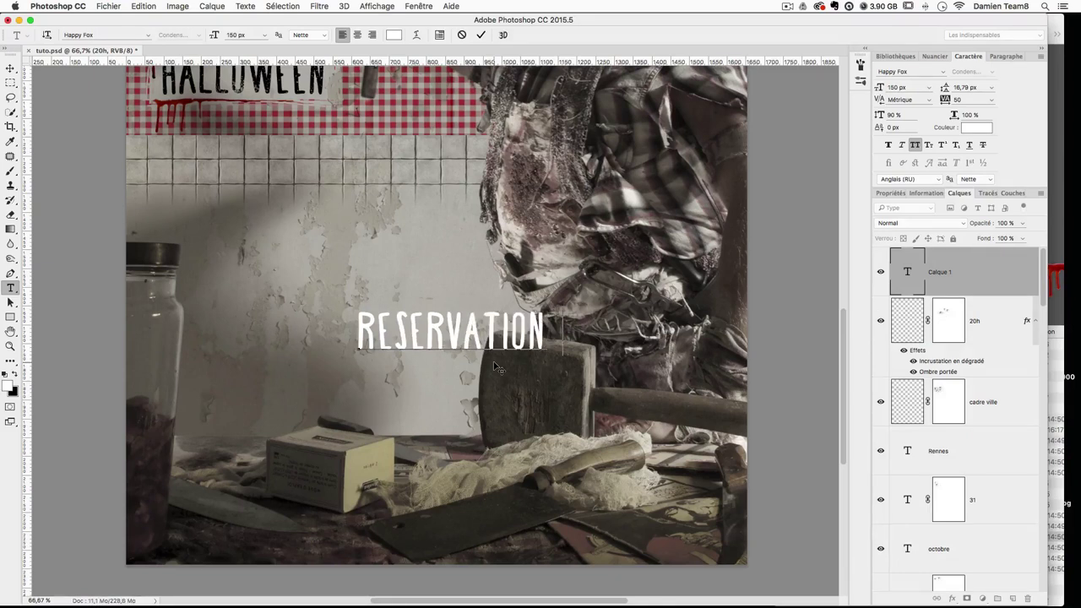
pyautogui.write(' SUR ')
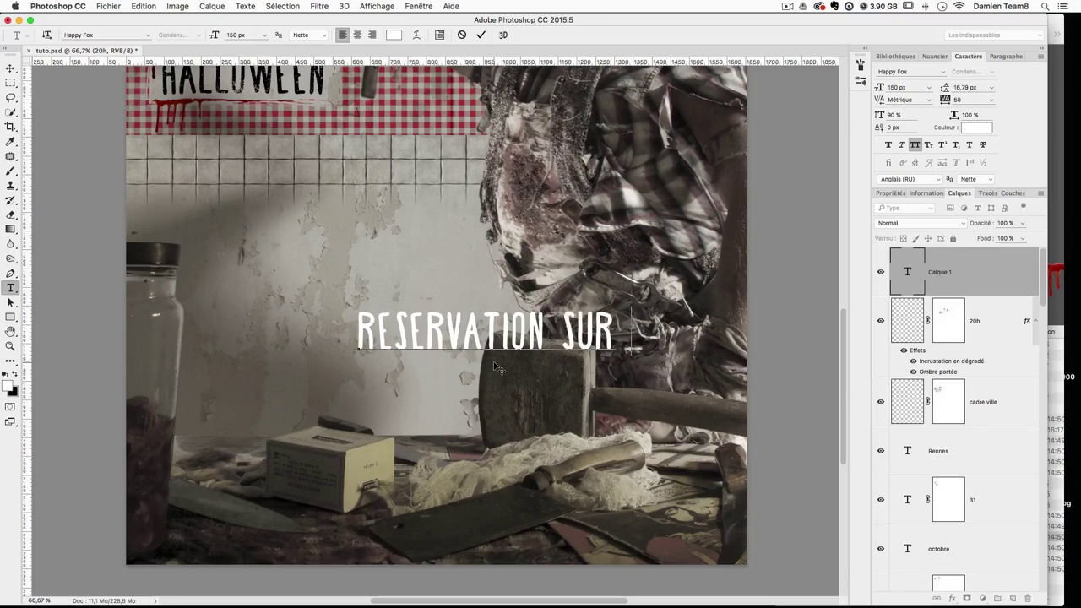
pyautogui.write('NOTRE SIT')
pyautogui.press('BackSpace')
pyautogui.press('BackSpace')
pyautogui.press('BackSpace')
pyautogui.write('SITE')
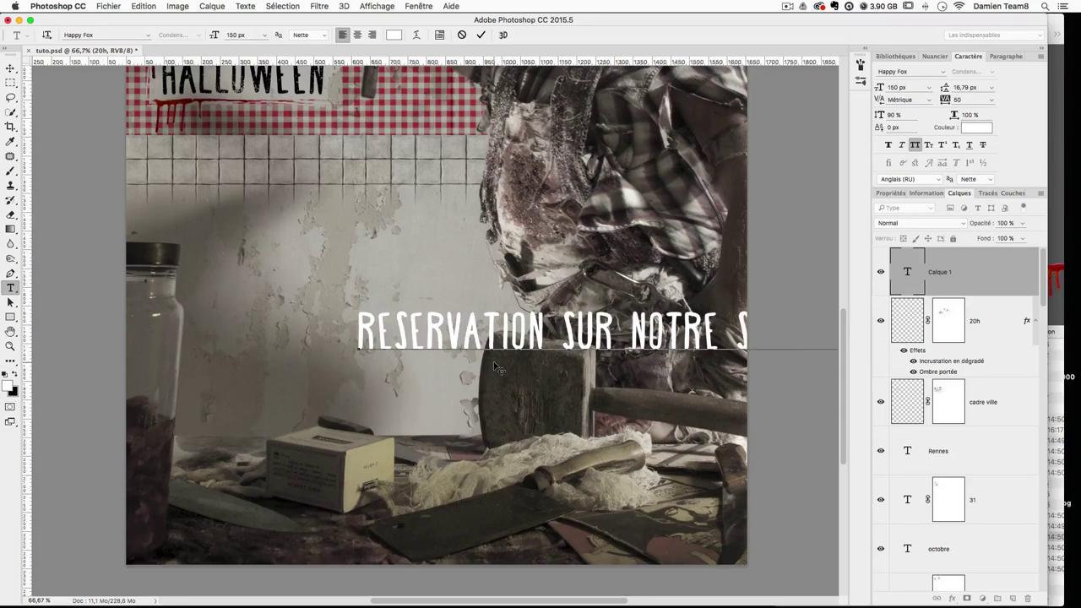
# Step: Scale the reservation text down to about 53 px and move it over the table at the poster's lower centre
pyautogui.click(17, 68)
pyautogui.press('super+t')
pyautogui.moveTo(360, 307); pyautogui.dragTo(542, 337)
pyautogui.moveTo(652, 341); pyautogui.dragTo(482, 497)
pyautogui.press('Return')
# Step: Place a vertical guide at the poster's horizontal centre, using the transform box of the "cochon" layer as reference
pyautogui.scroll(-10, 1010, 493)
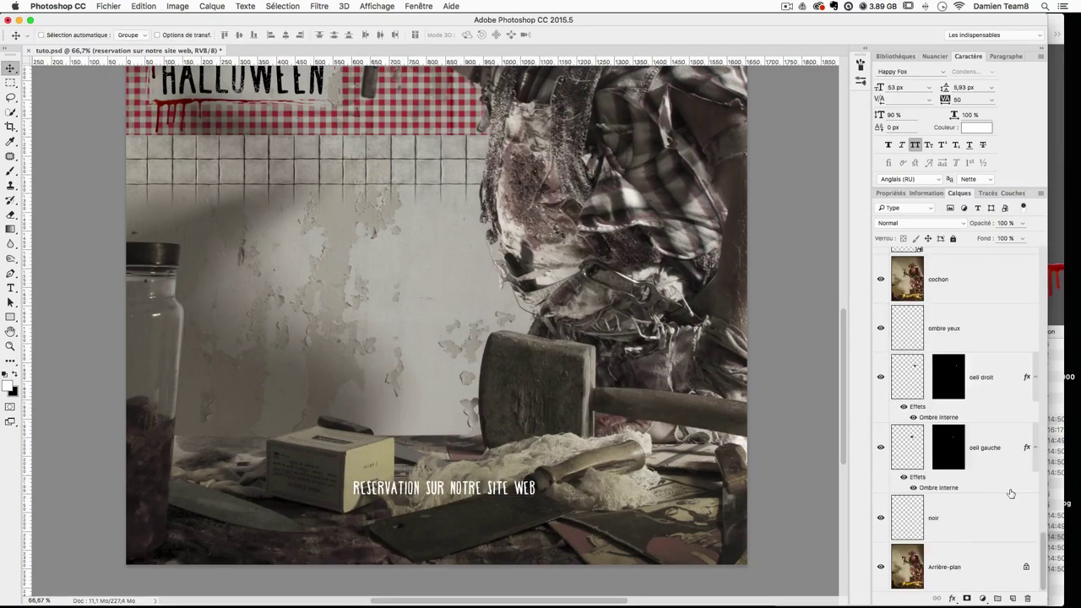
pyautogui.click(970, 583)
pyautogui.click(972, 284)
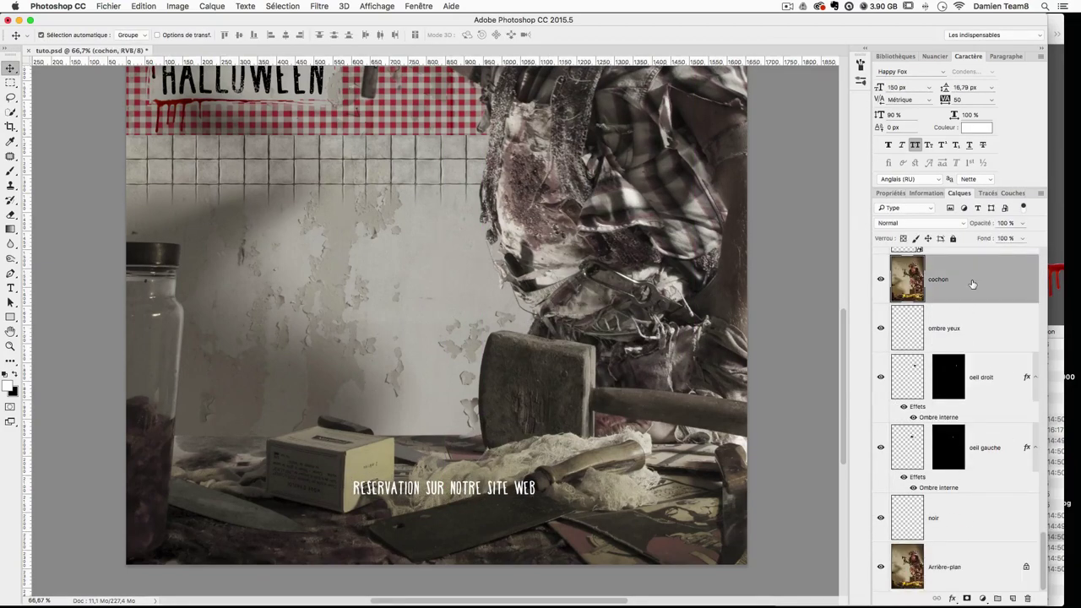
pyautogui.press('super+t')
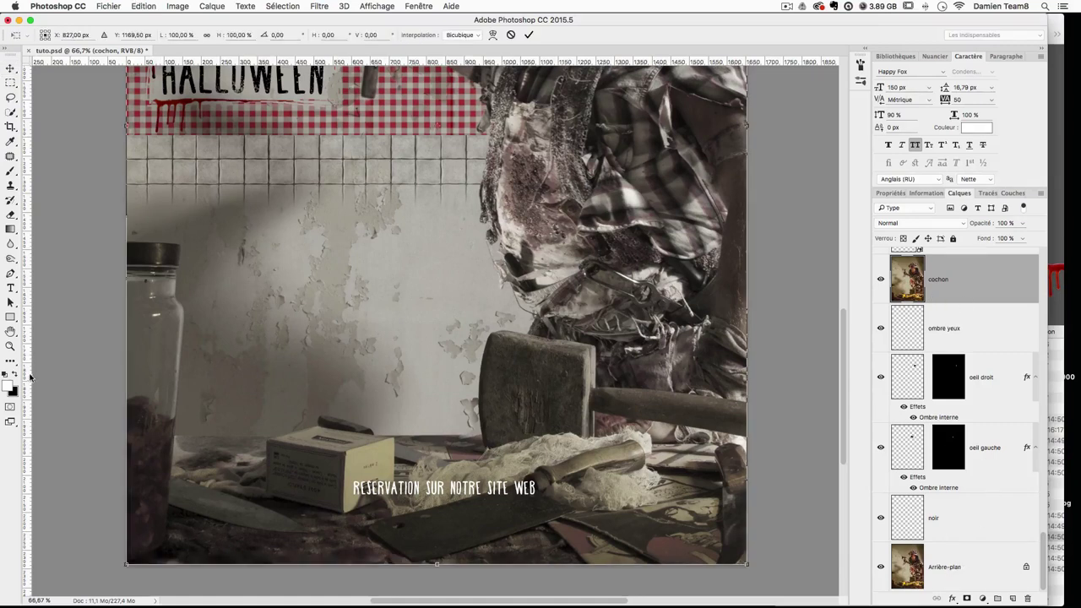
pyautogui.press('super+r')
pyautogui.press('super+r')
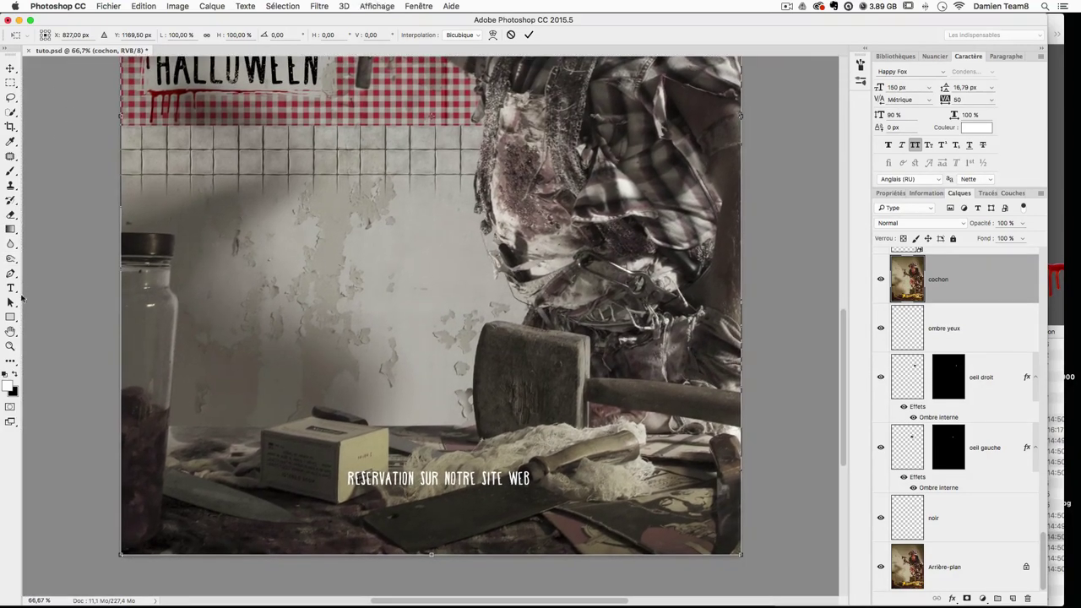
pyautogui.moveTo(30, 365); pyautogui.dragTo(434, 357)
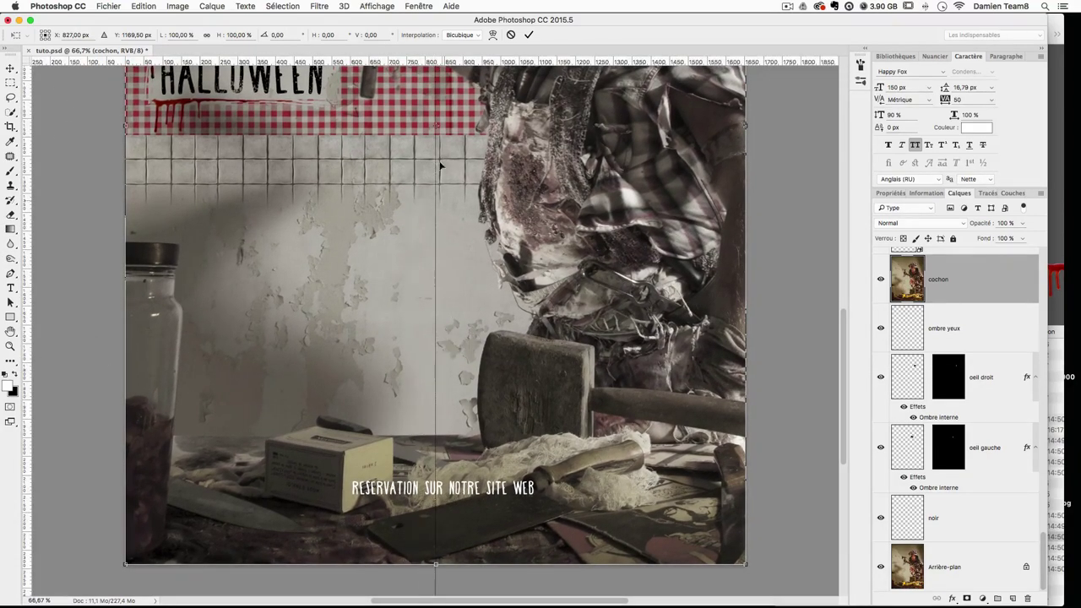
pyautogui.press('Return')
pyautogui.scroll(10, 929, 337)
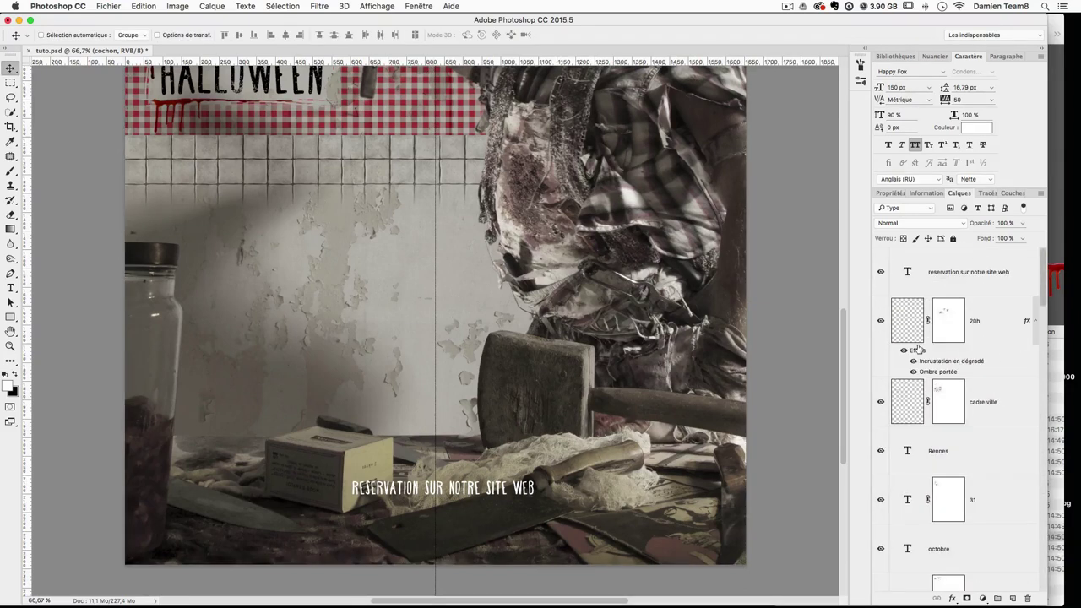
# Step: Scale the reservation text up to about 58.56 px and centre it on the vertical guide near the poster's lower edge
pyautogui.click(951, 267)
pyautogui.hotkey('ctrl', 't')
pyautogui.moveTo(487, 489); pyautogui.dragTo(537, 534)
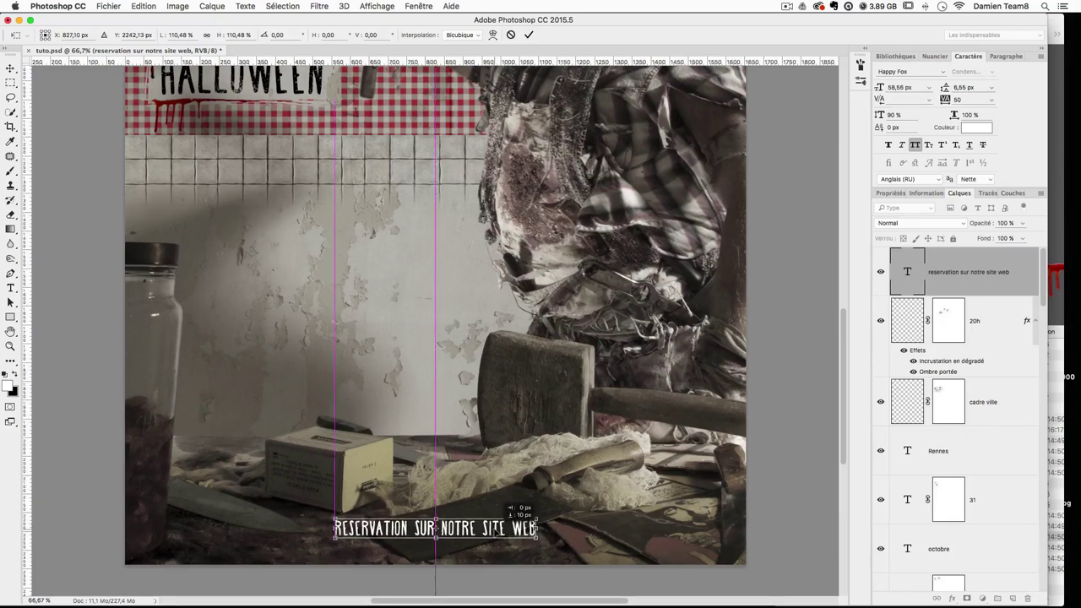
pyautogui.press('Return')
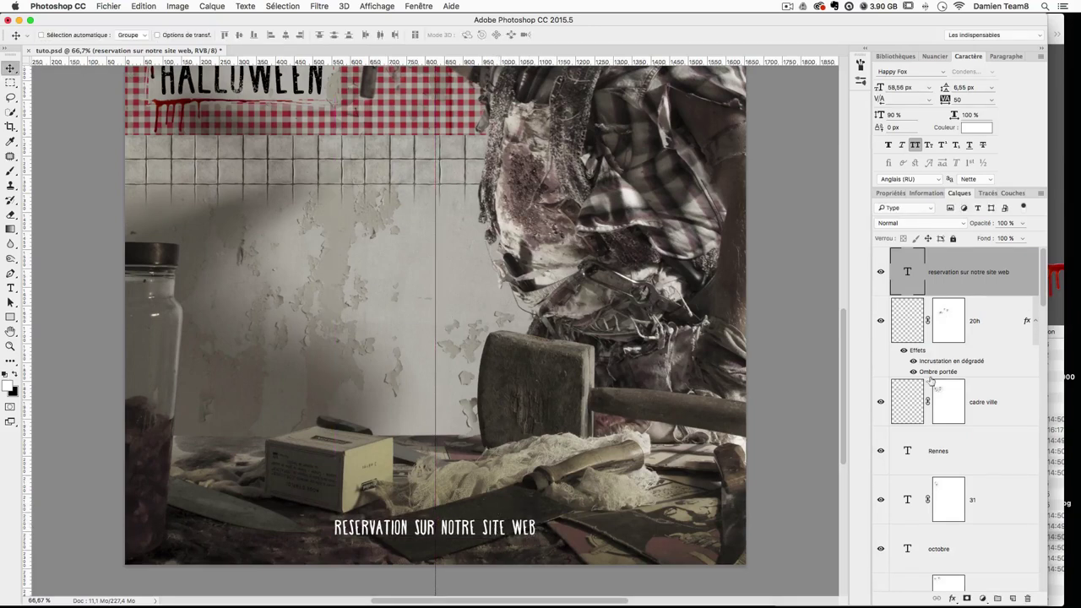
# Step: Create a new layer above the reservation text and name it "rectangle site"
pyautogui.click(1014, 598)
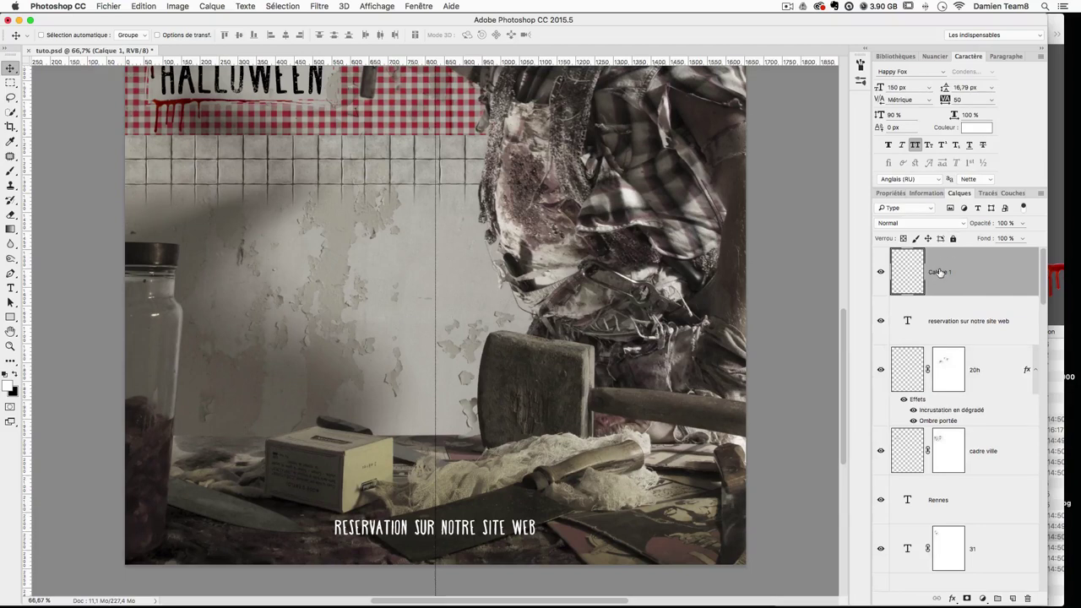
pyautogui.doubleClick(939, 272)
pyautogui.write('re')
pyautogui.write('ctangle site')
pyautogui.press('Return')
# Step: Fill a wide rectangle with black just above the reservation text and centre it on the vertical guide
pyautogui.click(11, 82)
pyautogui.moveTo(373, 475); pyautogui.dragTo(517, 505)
pyautogui.hotkey('alt', 'BackSpace')
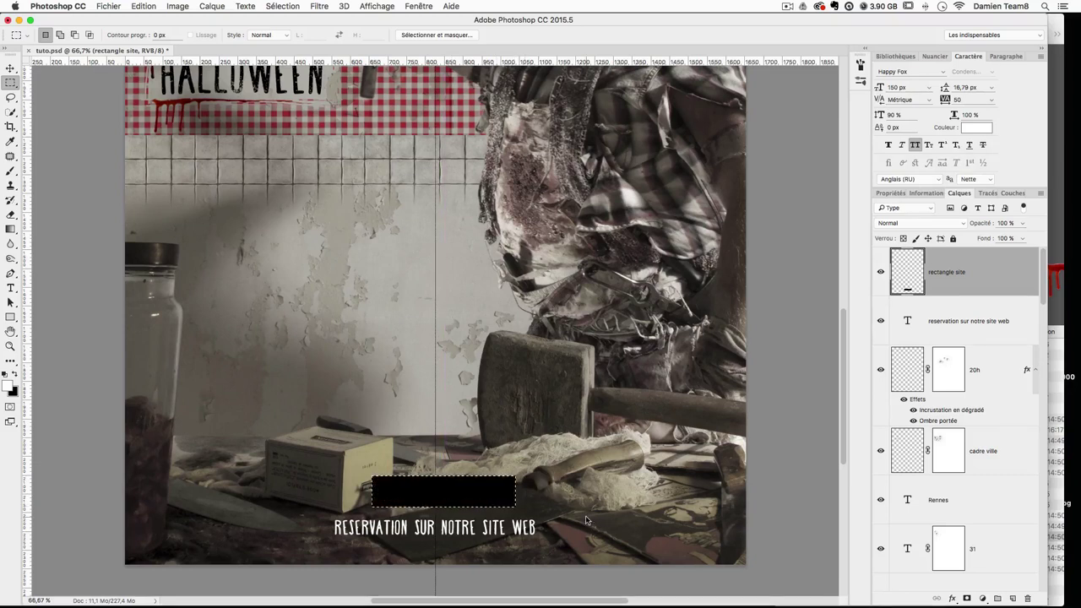
pyautogui.press('super+d')
pyautogui.press('super+t')
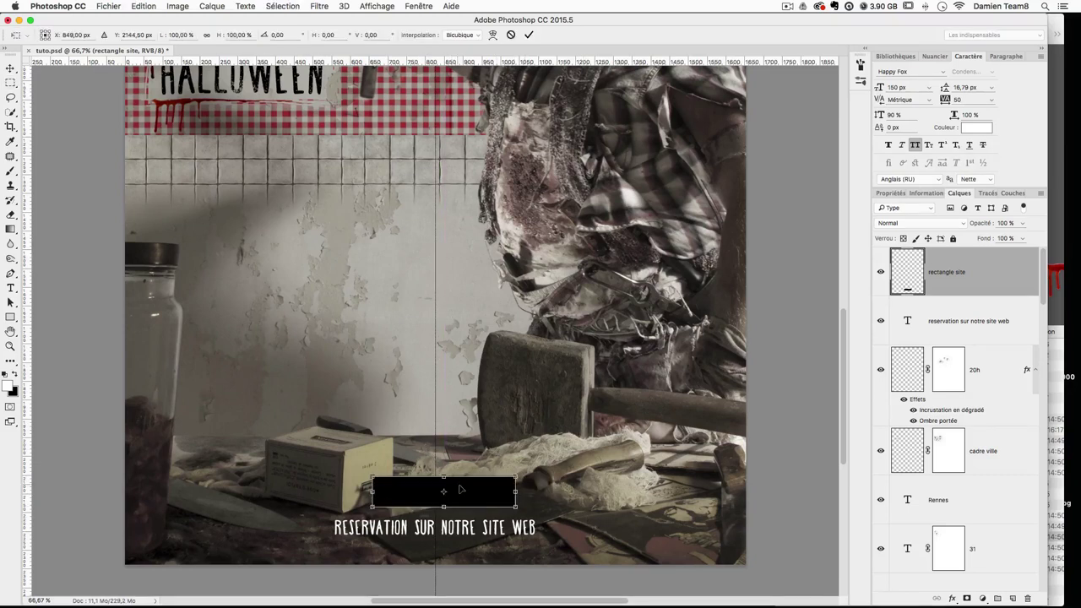
pyautogui.moveTo(464, 490); pyautogui.dragTo(454, 492)
pyautogui.press('Return')
pyautogui.press('m')
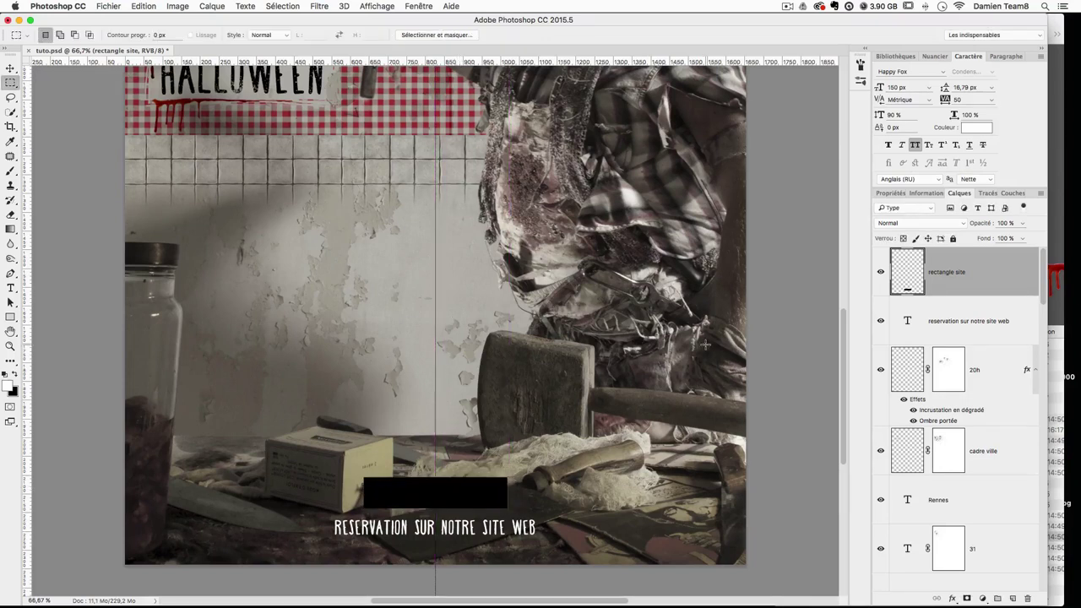
pyautogui.click(967, 598)
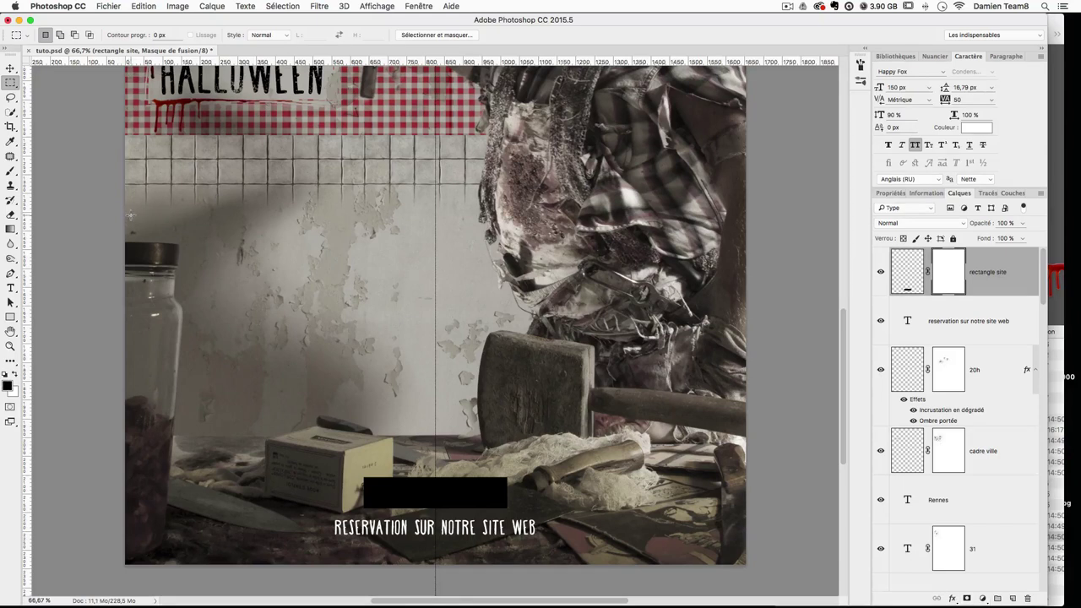
pyautogui.press('super+z')
pyautogui.press('b')
pyautogui.click(201, 345)
pyautogui.press('super+z')
# Step: Choose a thin hard round brush in black and paint an uneven stroke along the black rectangle's upper edge
pyautogui.press('x')
pyautogui.click(58, 37)
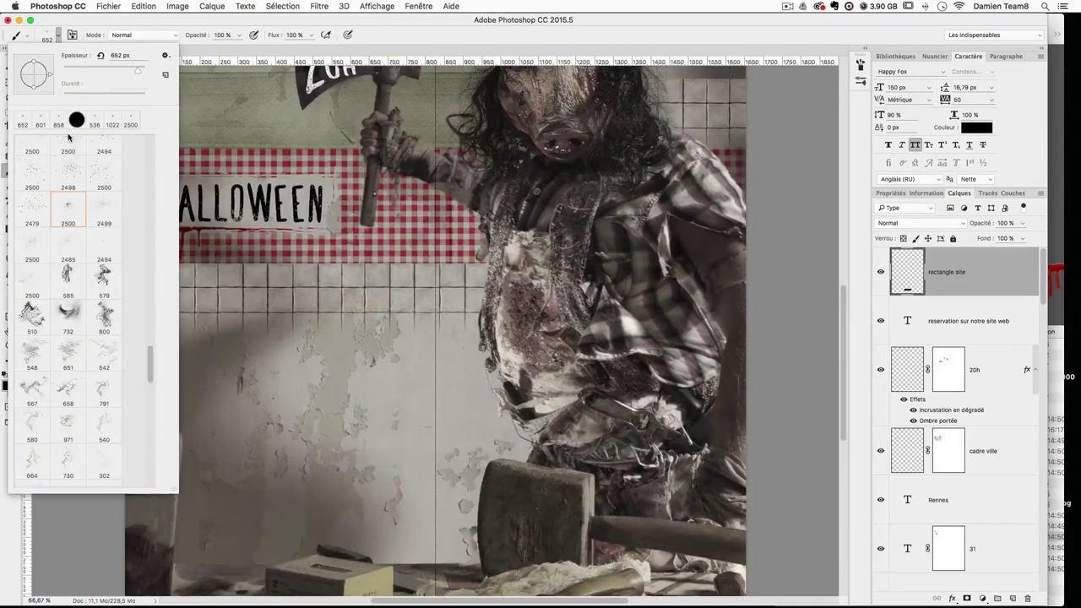
pyautogui.click(68, 152)
pyautogui.scroll(-10, 410, 334)
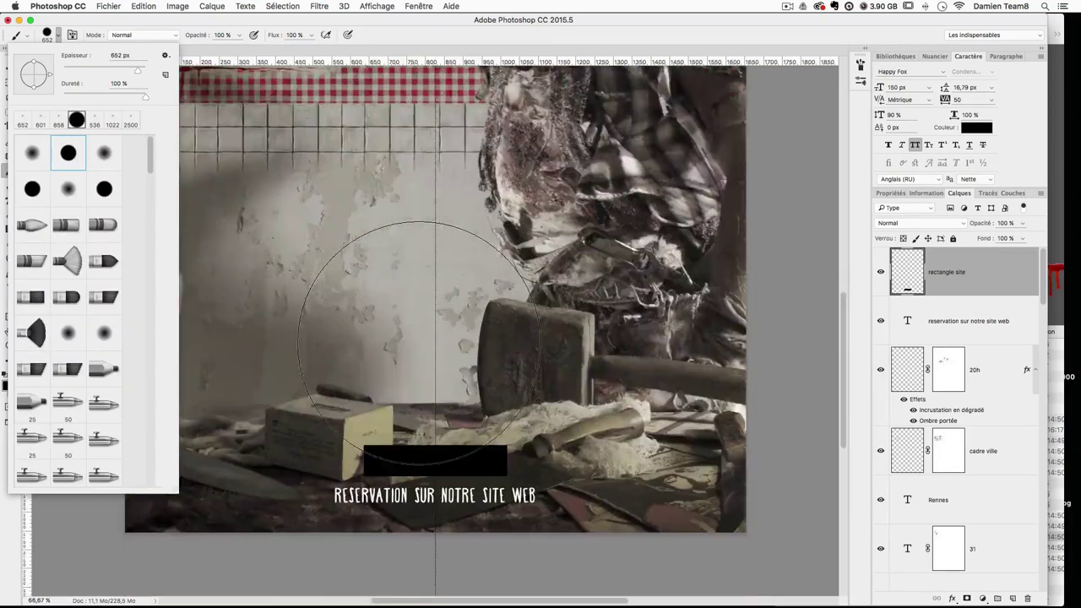
pyautogui.moveTo(484, 247); pyautogui.dragTo(354, 242)
pyautogui.click(58, 37)
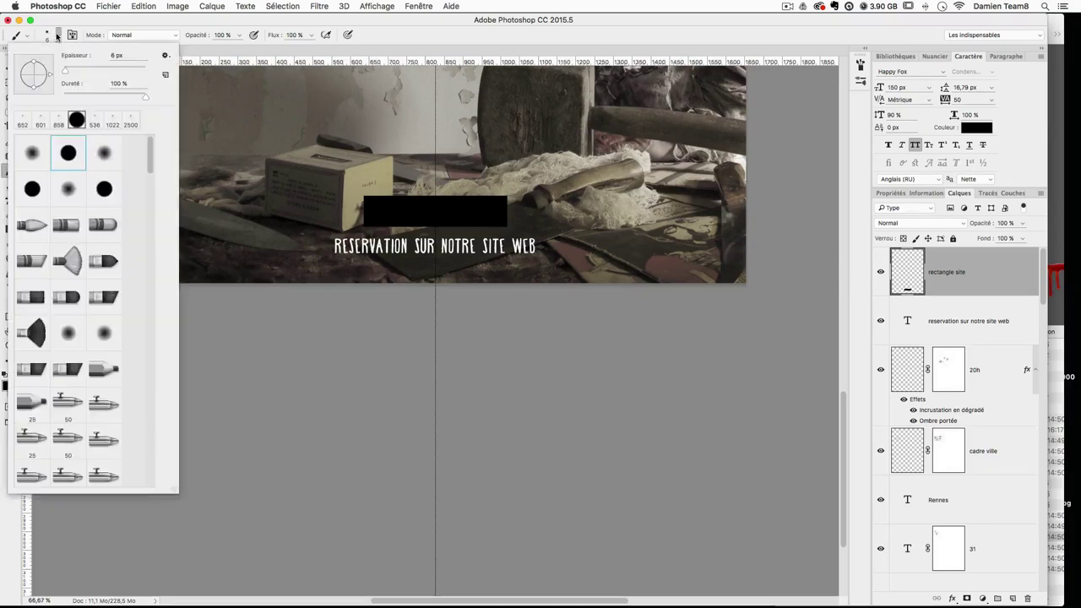
pyautogui.click(127, 55)
pyautogui.write('45')
pyautogui.press('Return')
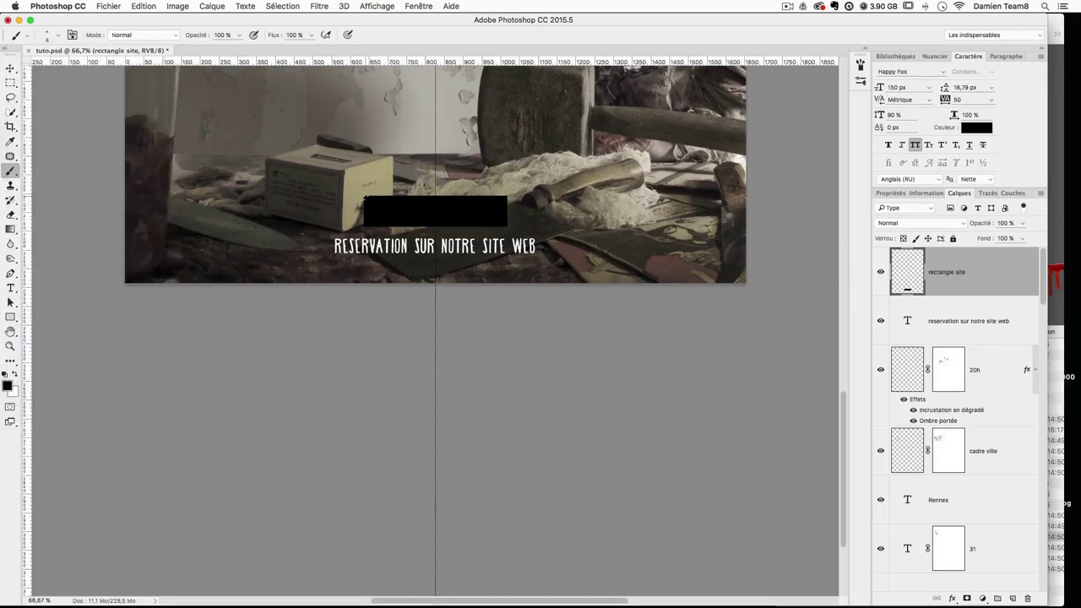
pyautogui.moveTo(441, 198); pyautogui.dragTo(490, 197)
# Step: Set the brush size to 2 px and roughen the black rectangle's edges, undoing unwanted strokes
pyautogui.click(48, 38)
pyautogui.moveTo(125, 54); pyautogui.dragTo(78, 57)
pyautogui.write('2')
pyautogui.press('Return')
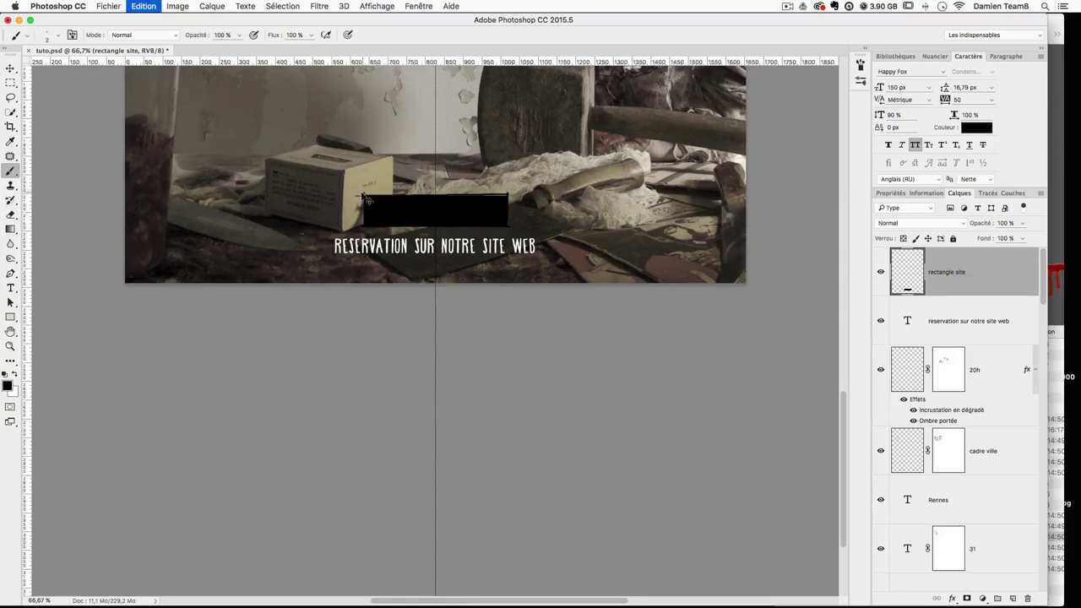
pyautogui.press('super+z')
pyautogui.press('super+z')
pyautogui.press('super+z')
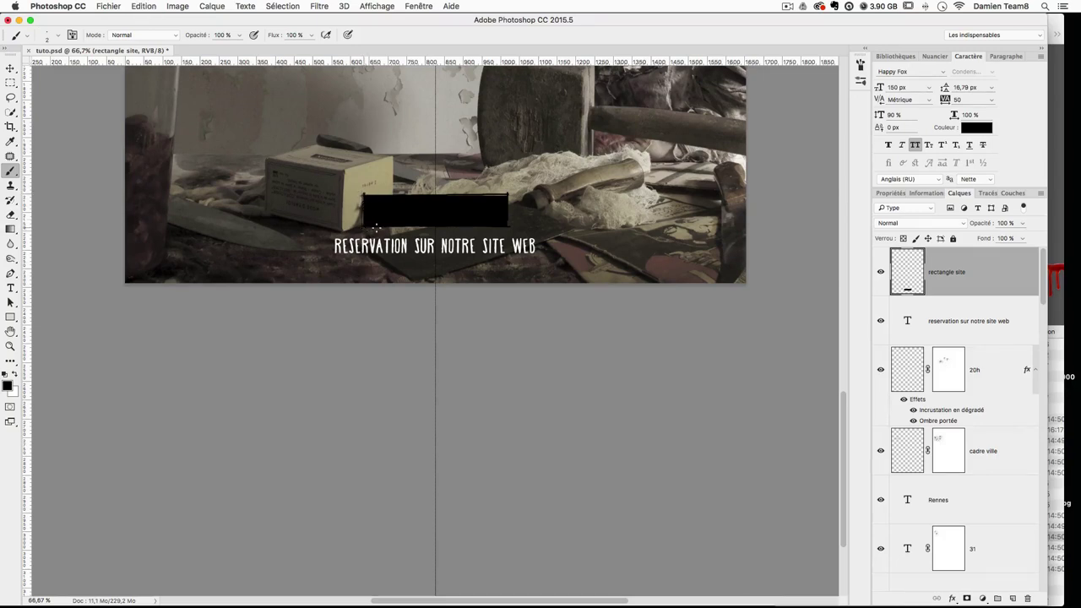
pyautogui.press('super+z')
pyautogui.press('super+z')
# Step: Add a layer mask to the "rectangle site" layer and choose a 2500 px speckle brush
pyautogui.click(967, 598)
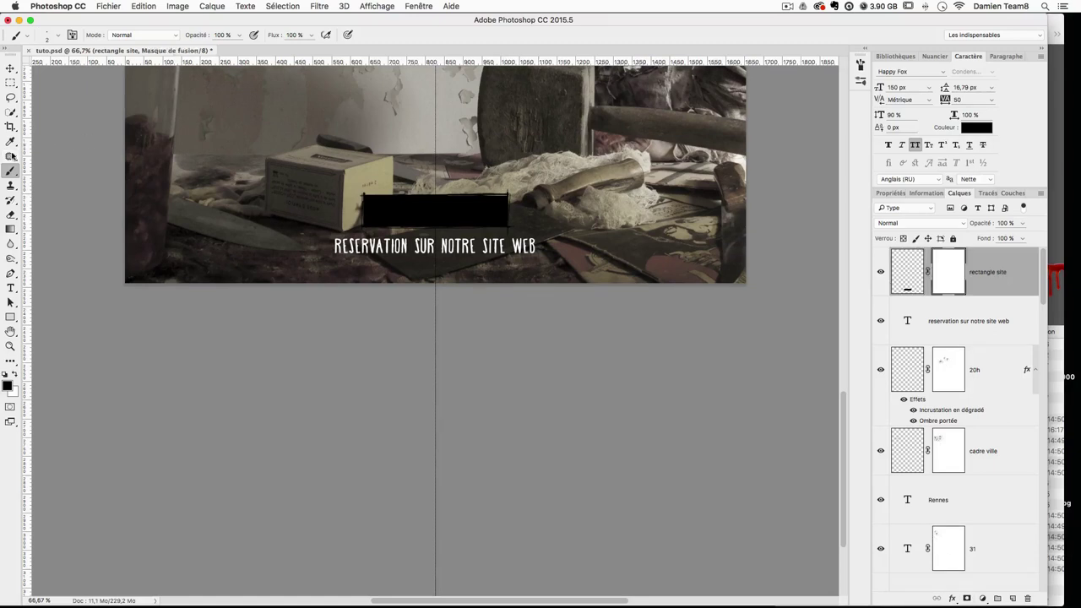
pyautogui.click(47, 38)
pyautogui.scroll(-15, 101, 258)
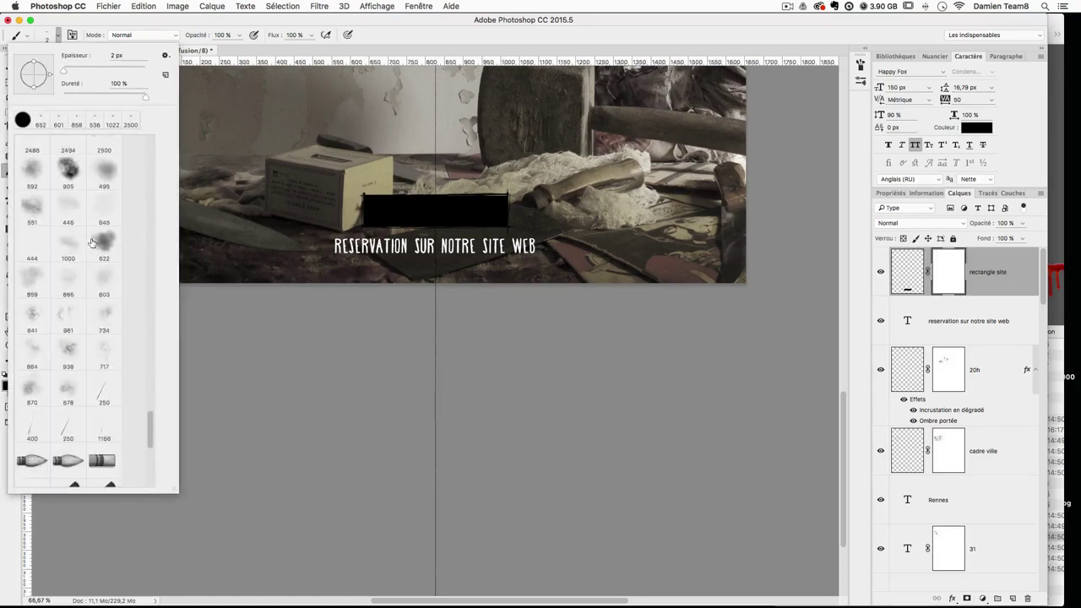
pyautogui.scroll(6, 101, 257)
pyautogui.click(72, 220)
pyautogui.scroll(3, 84, 261)
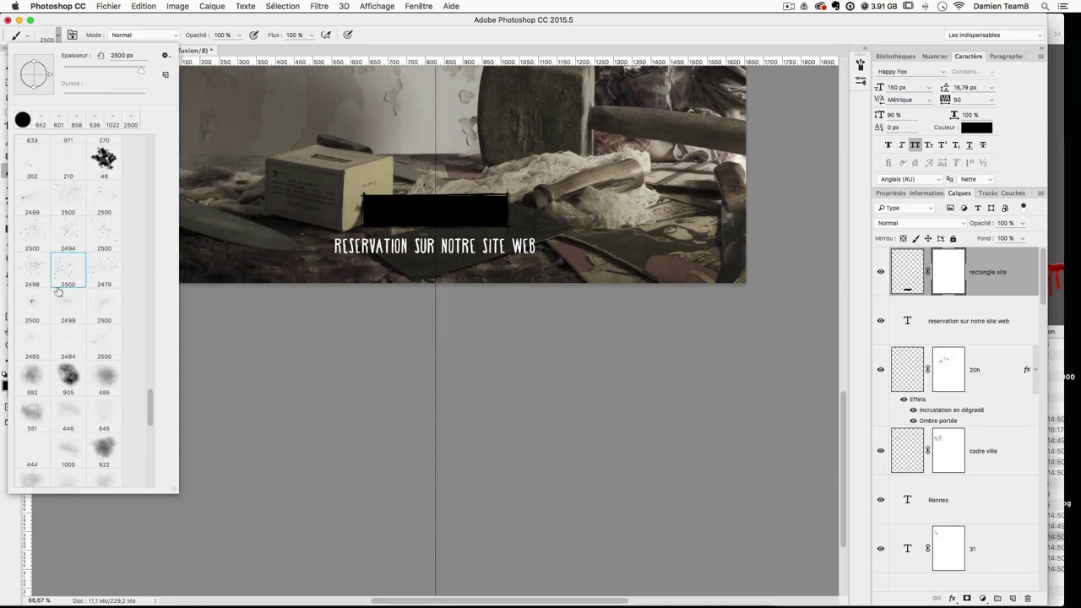
pyautogui.click(26, 279)
pyautogui.click(67, 312)
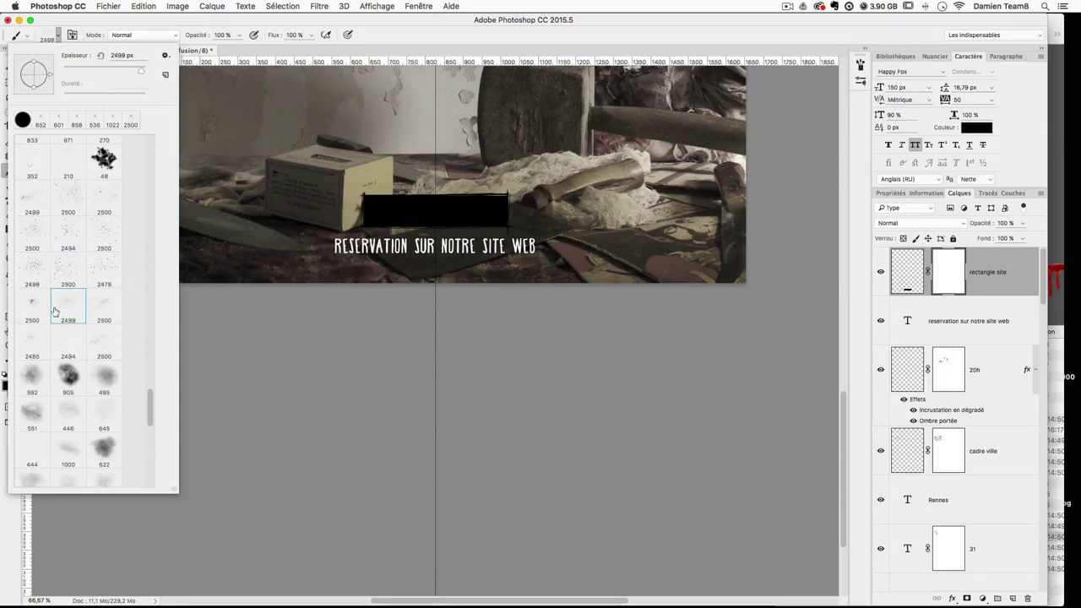
pyautogui.click(38, 310)
# Step: Reduce the speckle brush to 993 px and wear the black rectangle with black speckles on its mask
pyautogui.moveTo(462, 244)
pyautogui.mouseDown()
pyautogui.moveTo(288, 261)
pyautogui.moveTo(305, 237)
pyautogui.mouseUp()
pyautogui.click(462, 245)
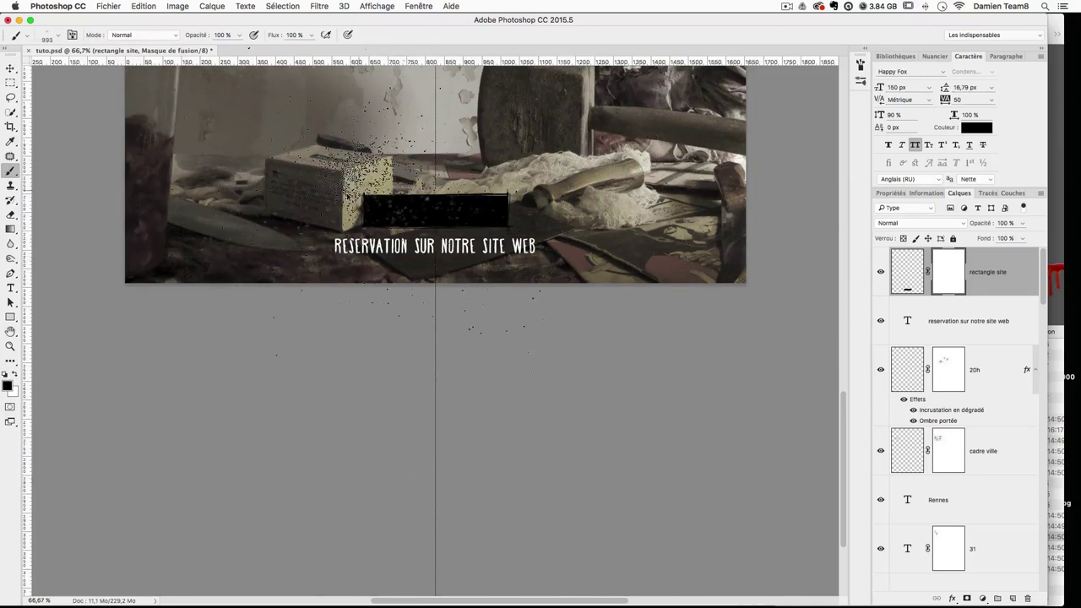
pyautogui.press('super+z')
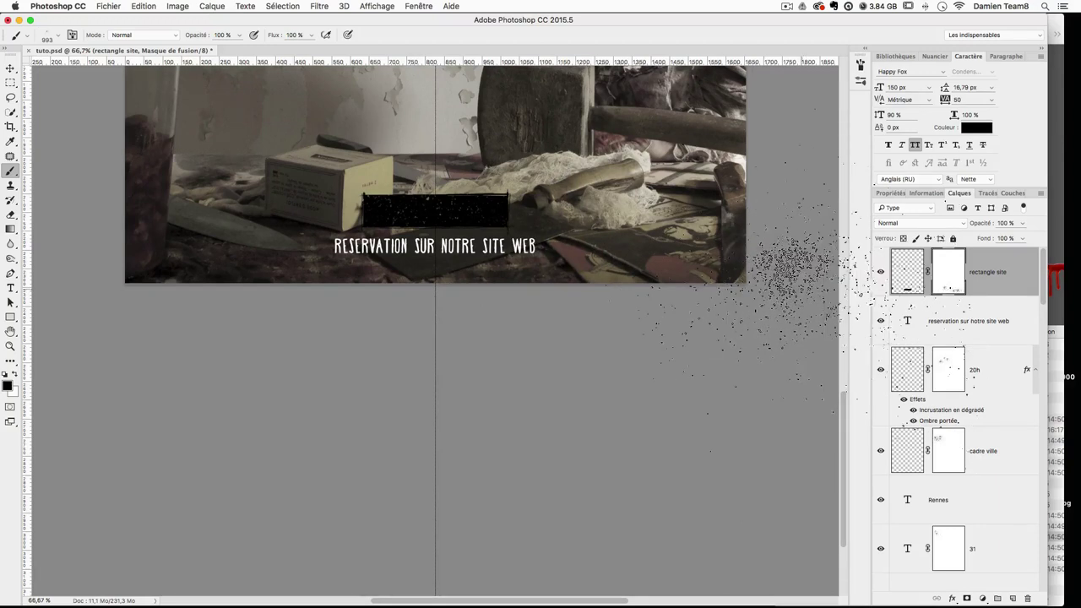
pyautogui.scroll(5, 785, 312)
pyautogui.hscroll(2, 785, 312)
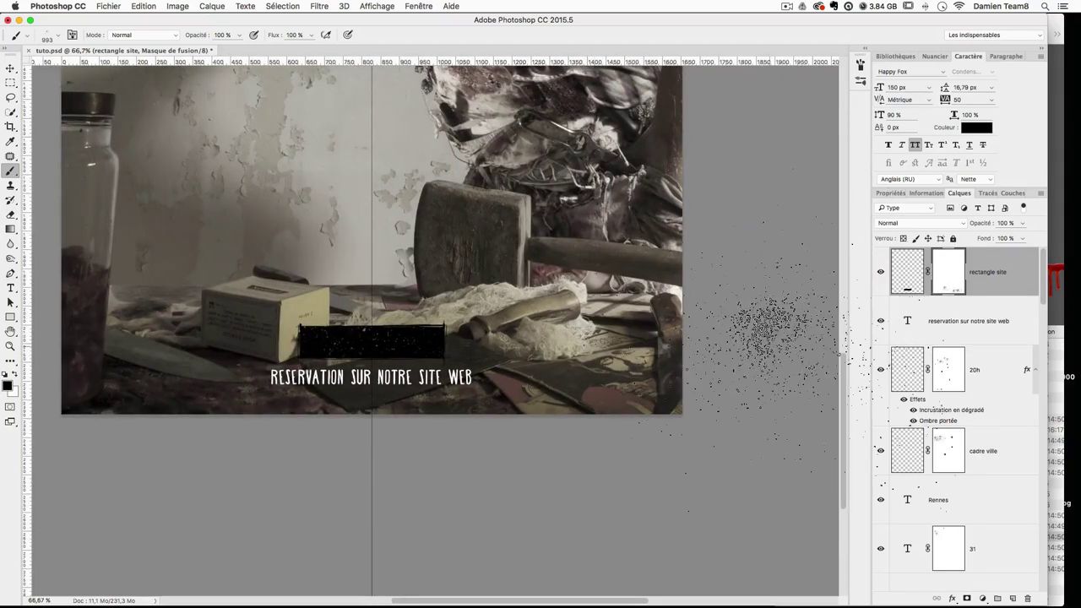
pyautogui.click(909, 312)
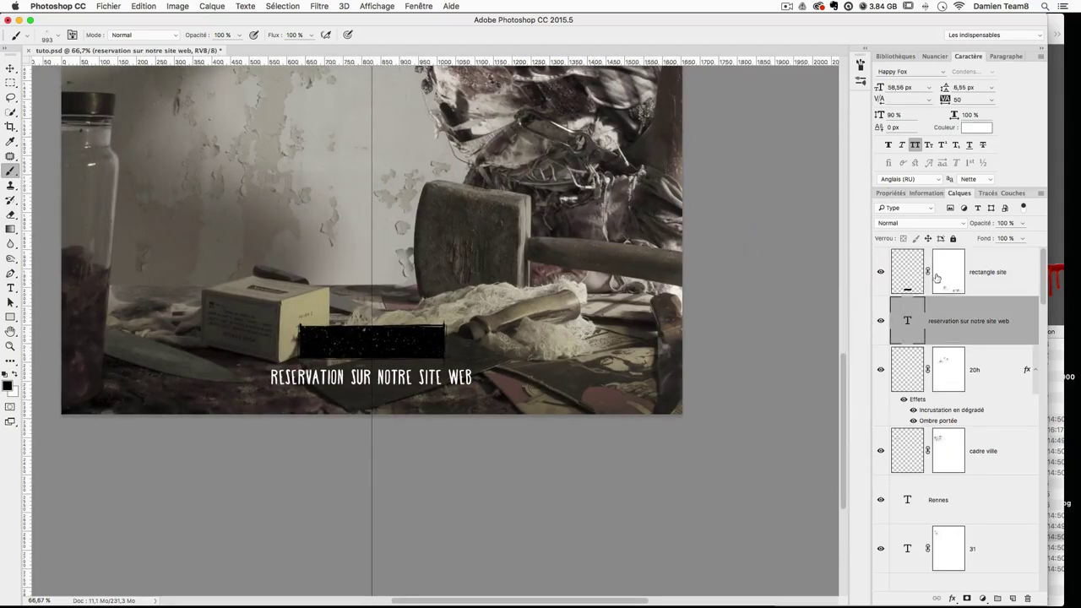
pyautogui.click(936, 279)
pyautogui.press('t')
pyautogui.press('x')
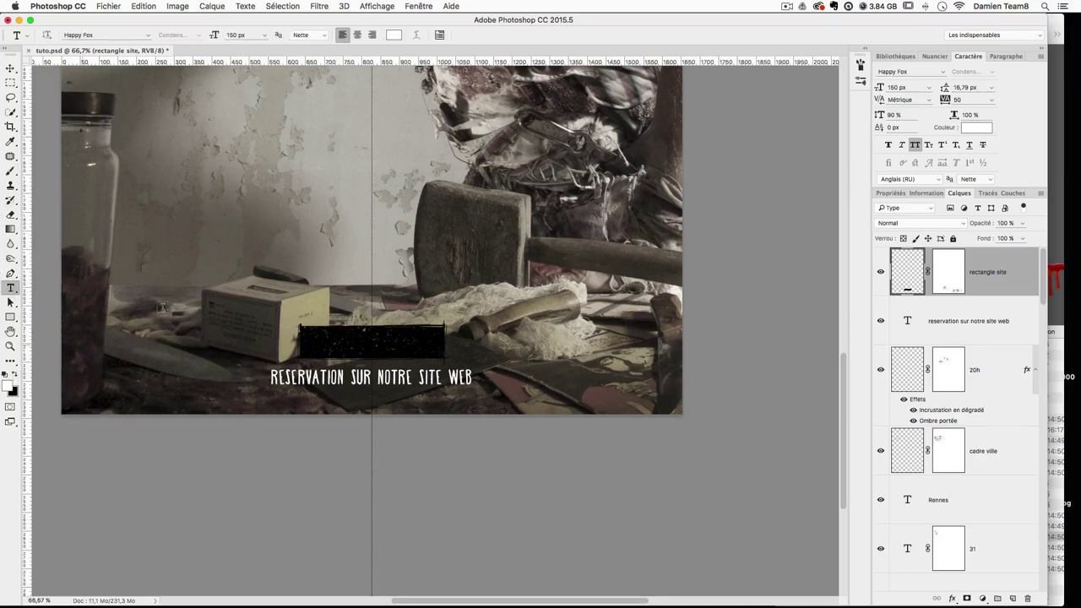
pyautogui.click(275, 248)
pyautogui.write('WWW.')
pyautogui.press('super+a')
pyautogui.scroll(3, 471, 247)
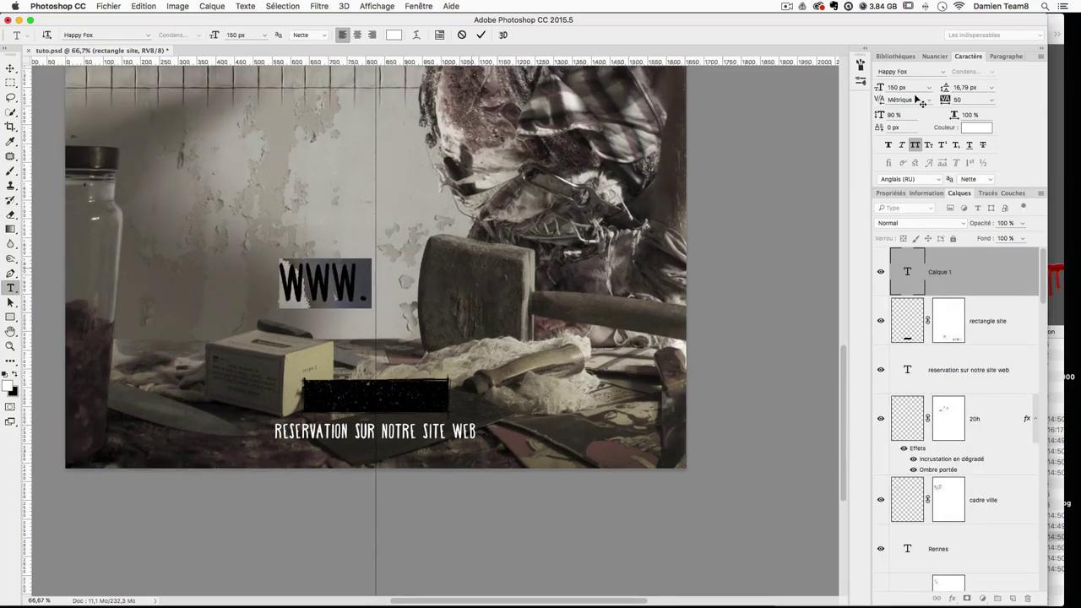
pyautogui.click(929, 88)
pyautogui.click(870, 89)
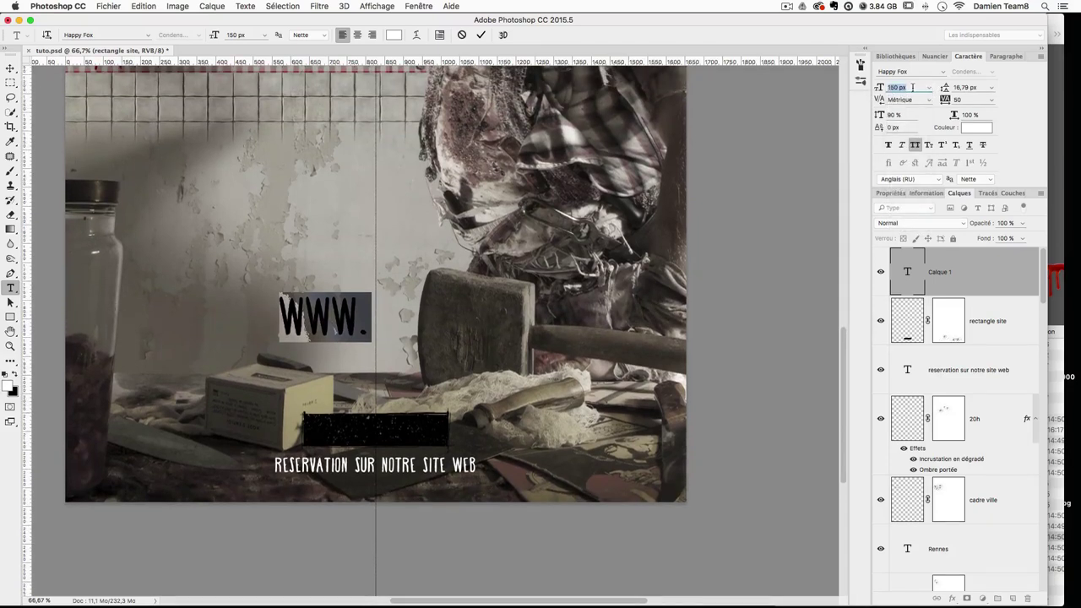
pyautogui.write('80')
pyautogui.press('Return')
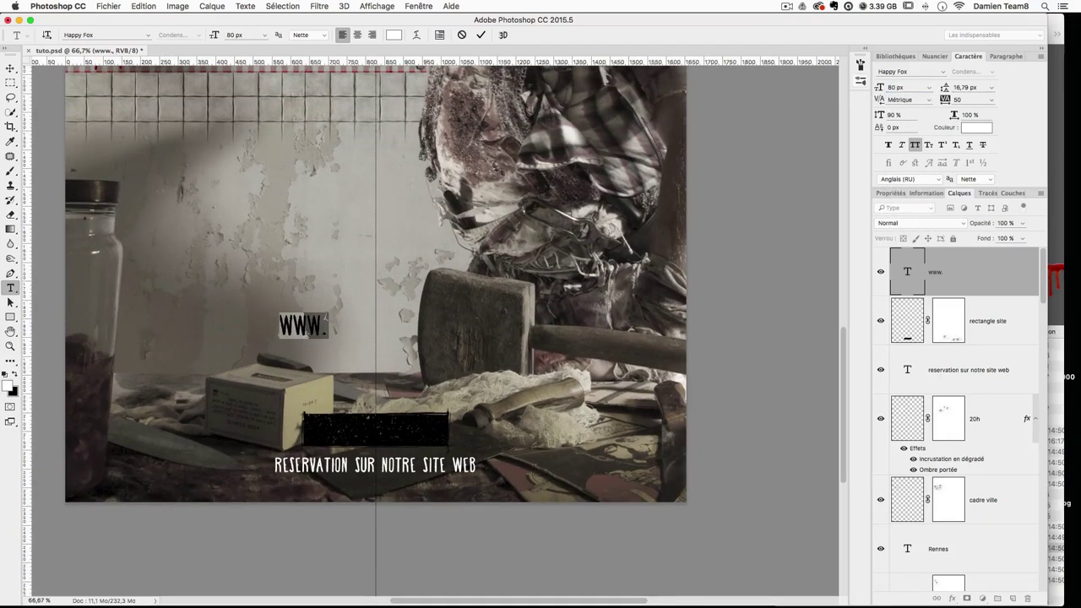
pyautogui.click(324, 321)
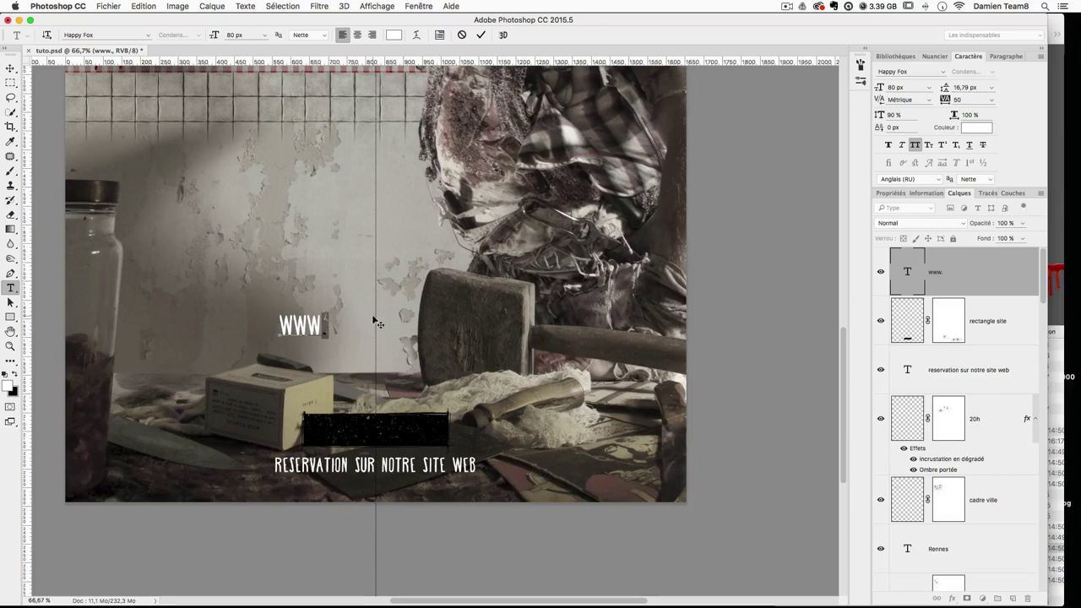
pyautogui.write('butcher')
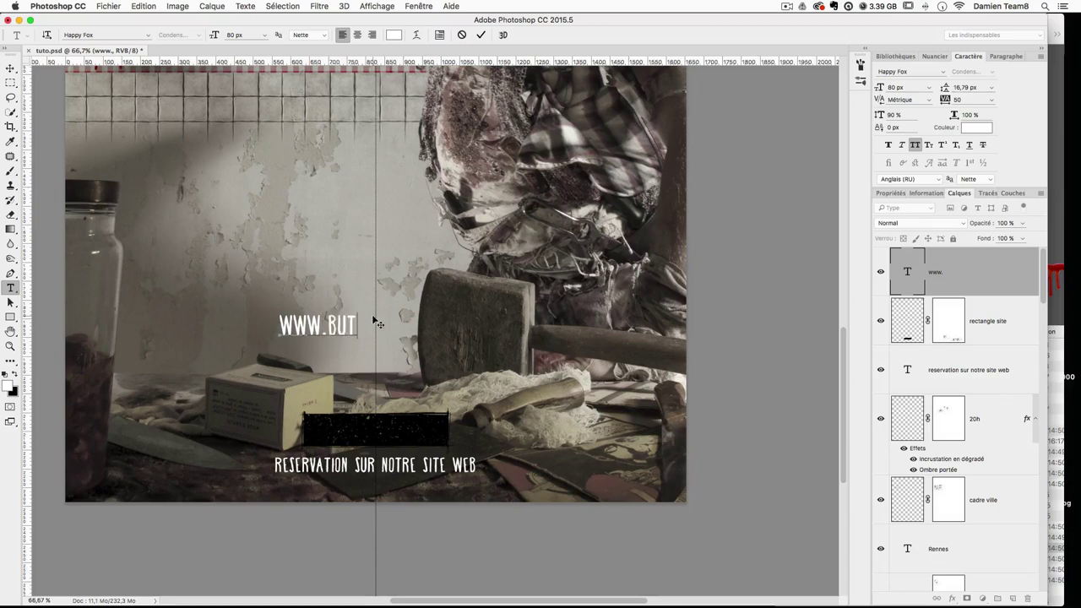
pyautogui.write('-event.com')
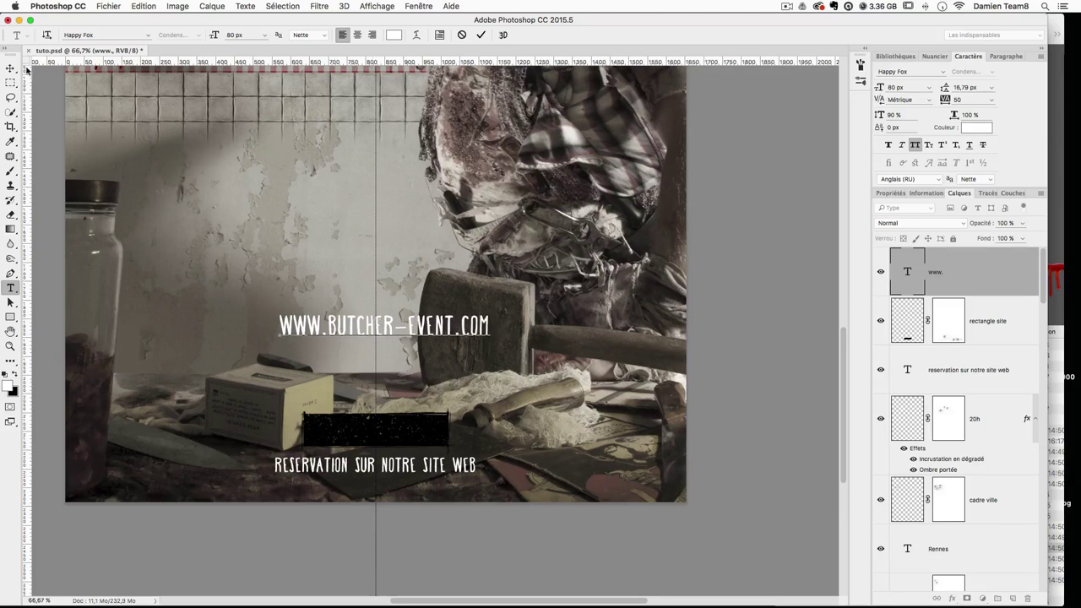
pyautogui.click(11, 68)
pyautogui.moveTo(370, 347); pyautogui.dragTo(437, 329)
# Step: Widen the "rectangle site" layer to about 104.6% of its width
pyautogui.click(988, 321)
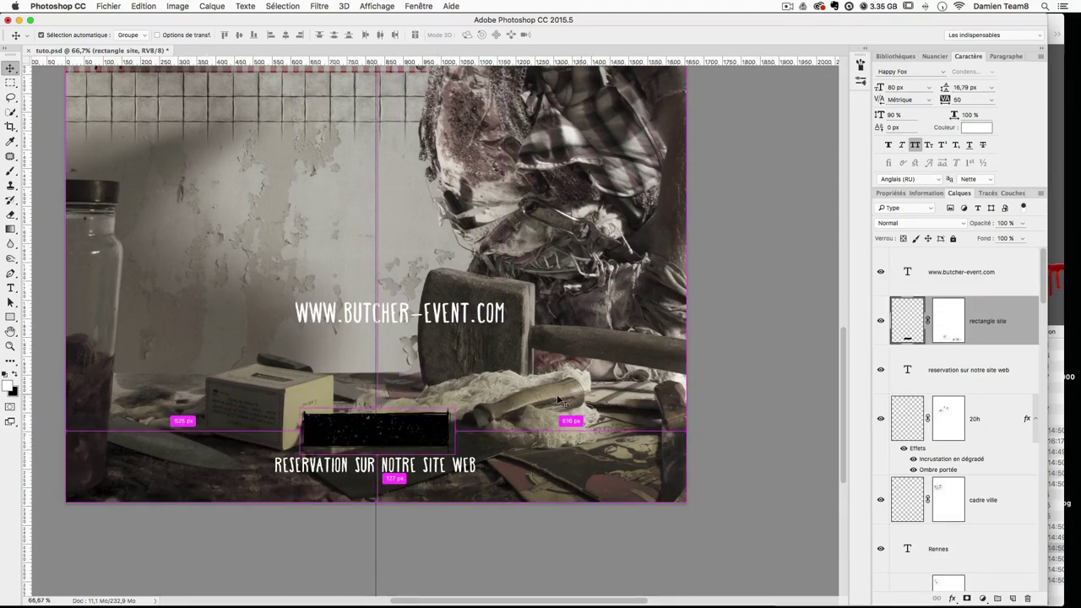
pyautogui.press('super+t')
pyautogui.moveTo(456, 430); pyautogui.dragTo(462, 430)
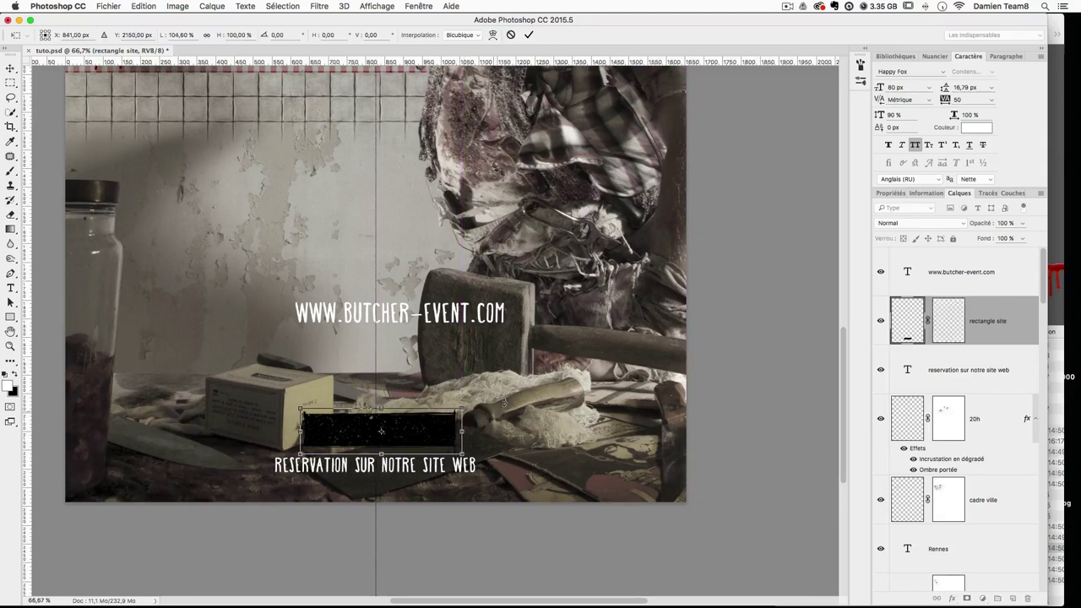
pyautogui.press('Escape')
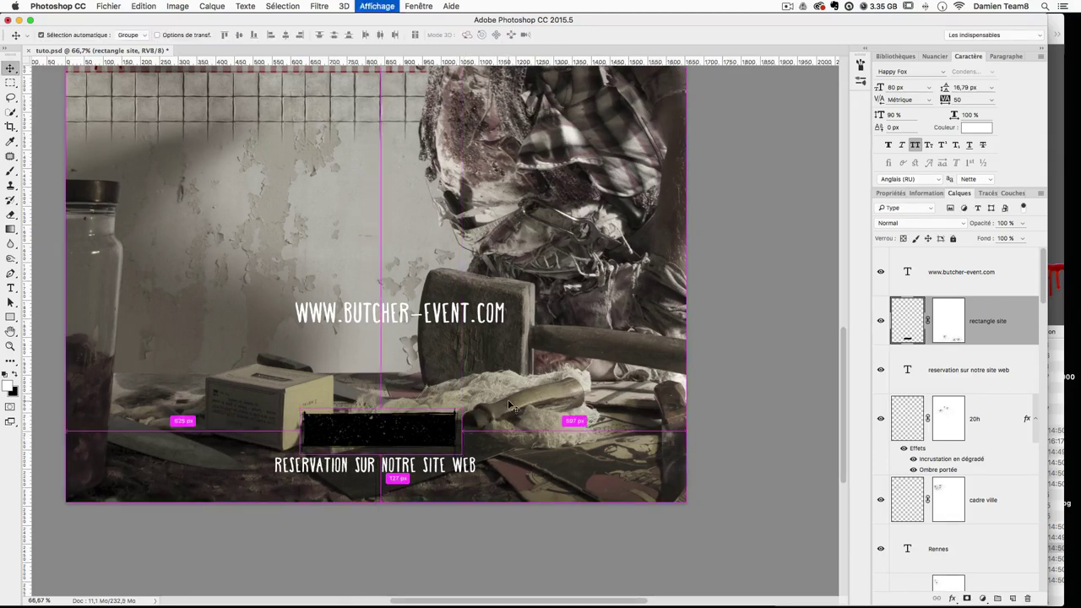
# Step: Nudge the black rectangle left to X 828 px so that it is centred on the vertical guide
pyautogui.hotkey('ctrl', 't')
pyautogui.moveTo(381, 432); pyautogui.dragTo(381, 431)
pyautogui.press('Left')
pyautogui.press('Left')
pyautogui.press('Left')
pyautogui.press('Left')
pyautogui.press('Left')
pyautogui.press('Left')
pyautogui.press('Left')
pyautogui.press('Left')
pyautogui.press('Left')
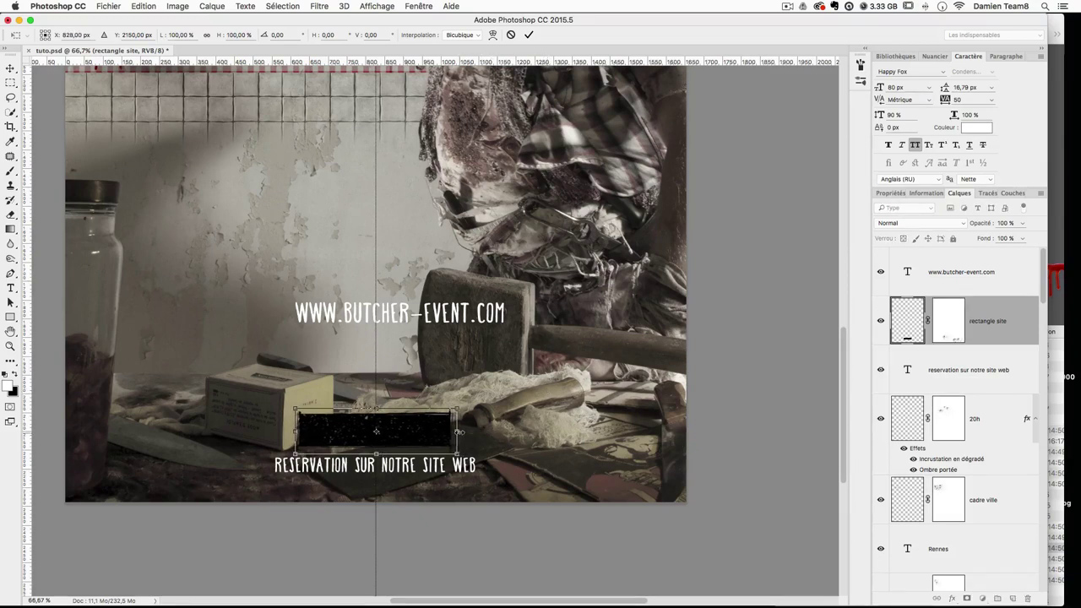
# Step: Widen the black rectangle further and nudge it left to re-centre it on the vertical guide
pyautogui.moveTo(459, 432); pyautogui.dragTo(478, 432)
pyautogui.press('Left')
pyautogui.press('Left')
pyautogui.press('Left')
pyautogui.press('Left')
pyautogui.press('Left')
pyautogui.press('Left')
pyautogui.press('Left')
pyautogui.press('Left')
pyautogui.press('Left')
pyautogui.press('Left')
pyautogui.press('Left')
pyautogui.press('Left')
pyautogui.press('Left')
pyautogui.press('Left')
pyautogui.press('Left')
pyautogui.press('Left')
pyautogui.press('Left')
pyautogui.press('Left')
pyautogui.press('Left')
pyautogui.press('Return')
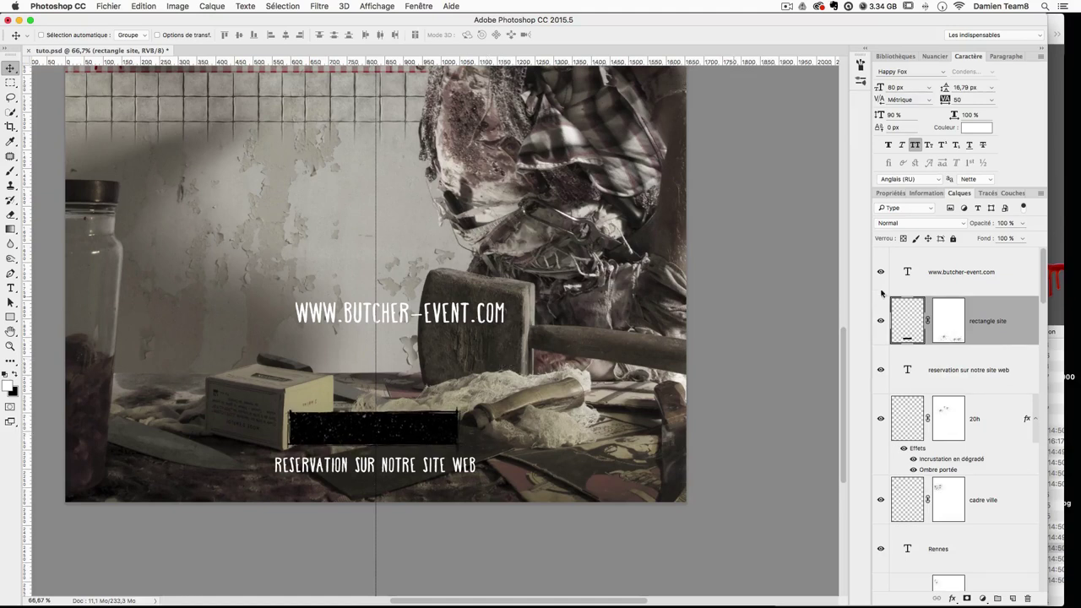
# Step: Move the web address onto the black rectangle and scale it down to about 57.74 px to fit inside
pyautogui.click(929, 277)
pyautogui.moveTo(503, 275); pyautogui.dragTo(410, 431)
pyautogui.press('super+t')
pyautogui.press('Return')
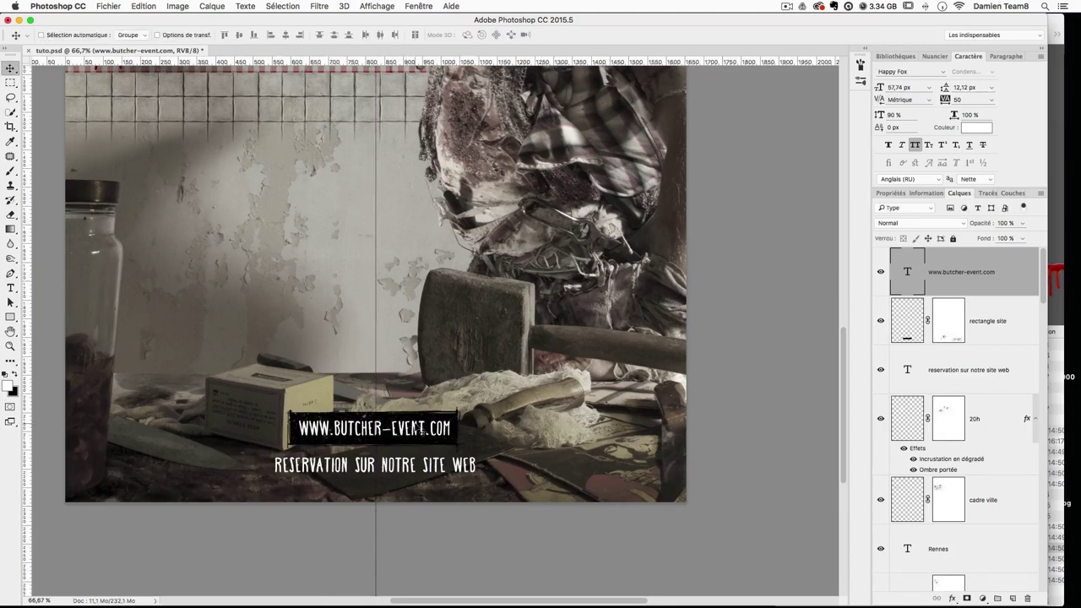
pyautogui.press('super+minus')
pyautogui.press('super+minus')
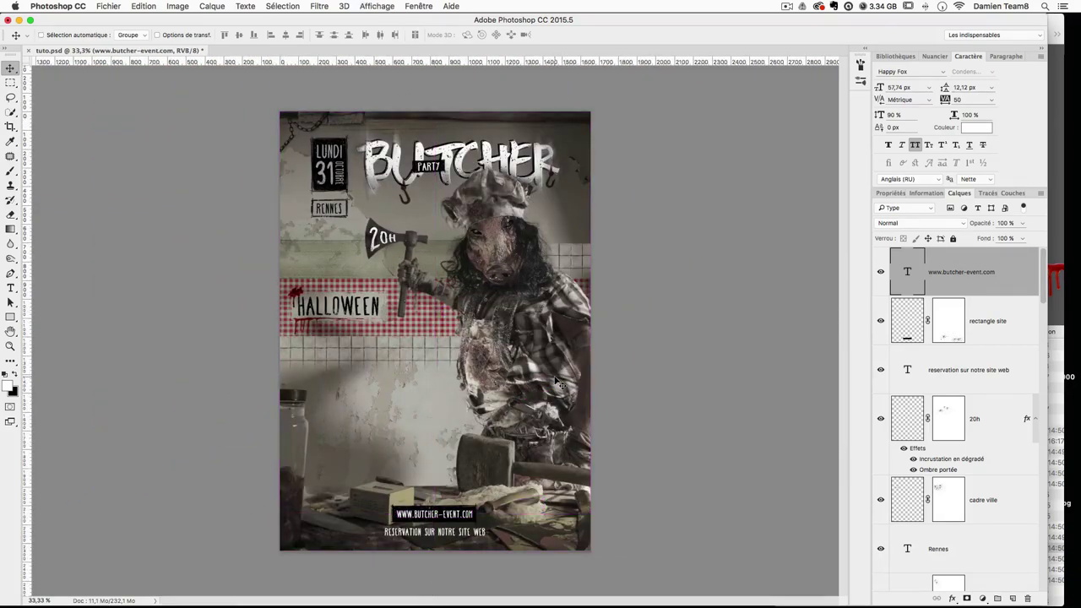
# Step: Scale the "reservation sur notre site web" text up proportionally to about 112%
pyautogui.press('super+plus')
pyautogui.scroll(-3, 449, 442)
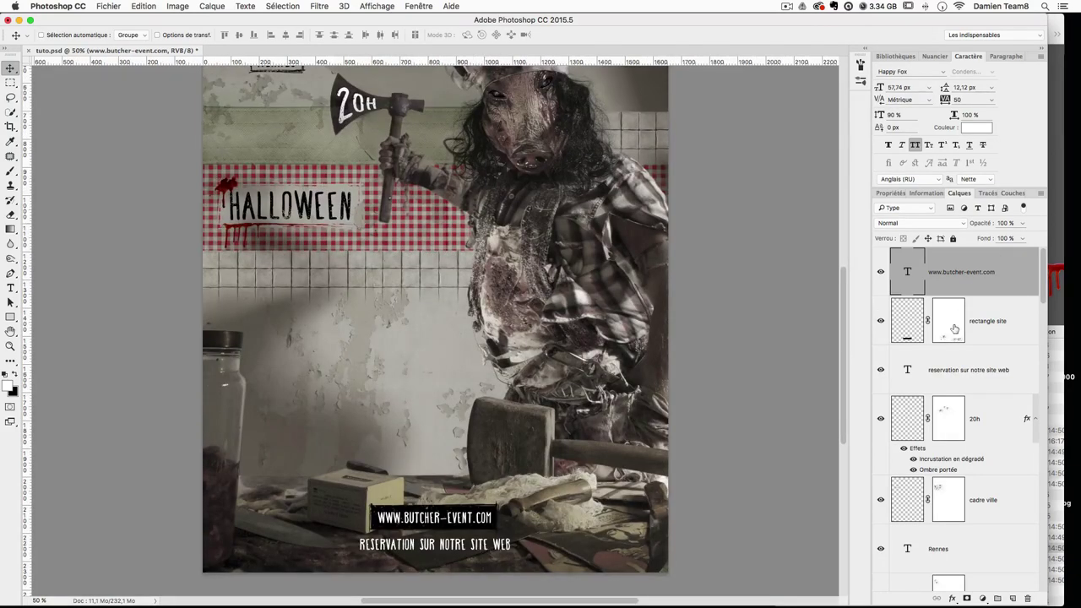
pyautogui.click(970, 369)
pyautogui.press('super+t')
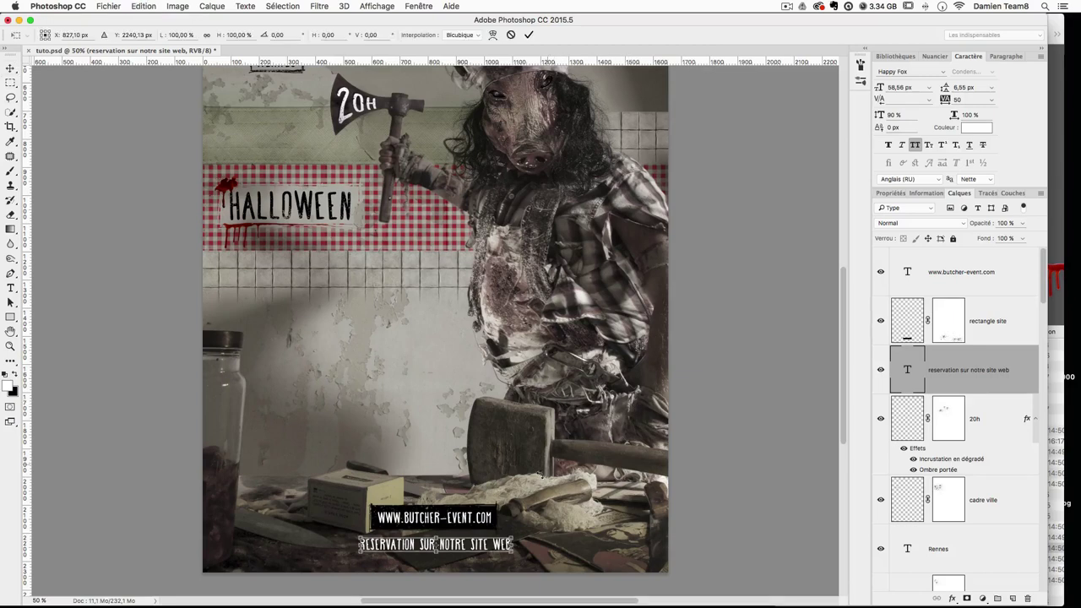
pyautogui.moveTo(521, 538); pyautogui.dragTo(546, 512)
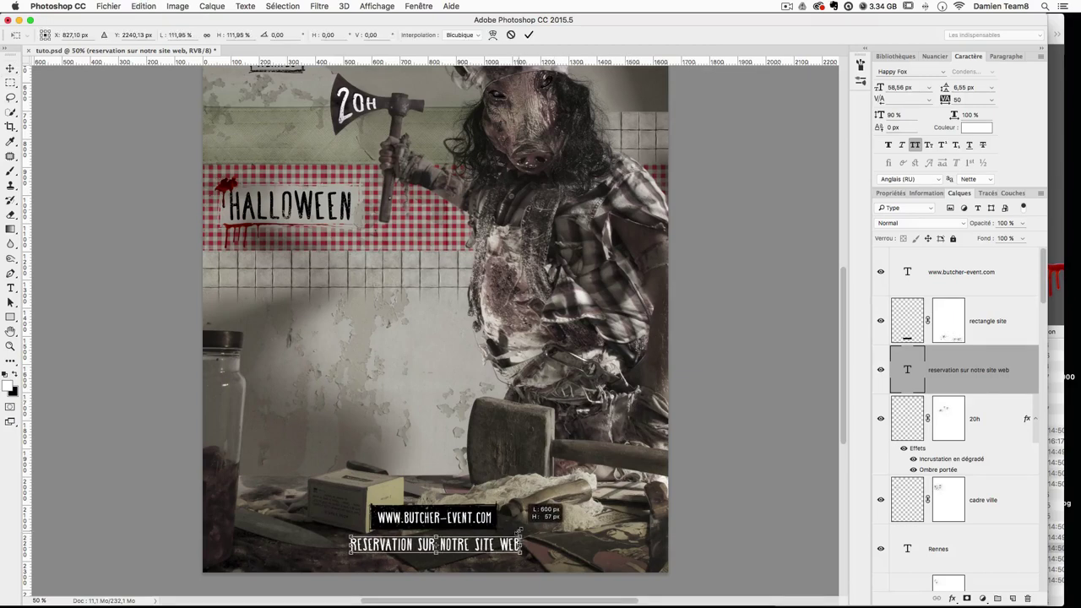
pyautogui.press('Return')
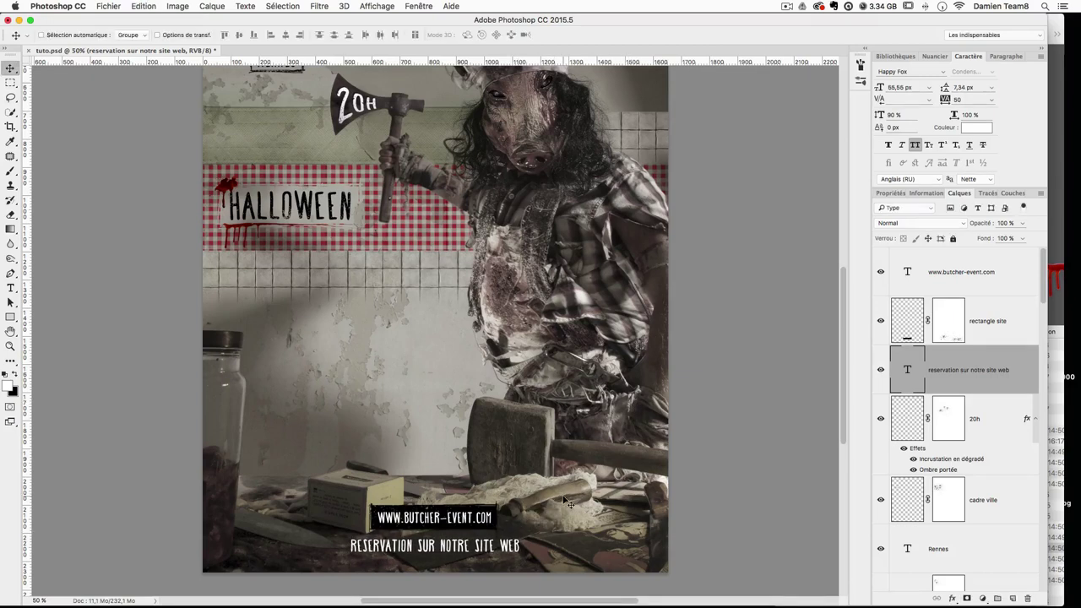
# Step: Fine-tune the vertical position of the reservation line beneath the black rectangle, hide the extras, and save the document
pyautogui.press('Down')
pyautogui.press('Down')
pyautogui.press('Down')
pyautogui.press('Up')
pyautogui.press('Up')
pyautogui.press('Up')
pyautogui.press('Up')
pyautogui.press('super+h')
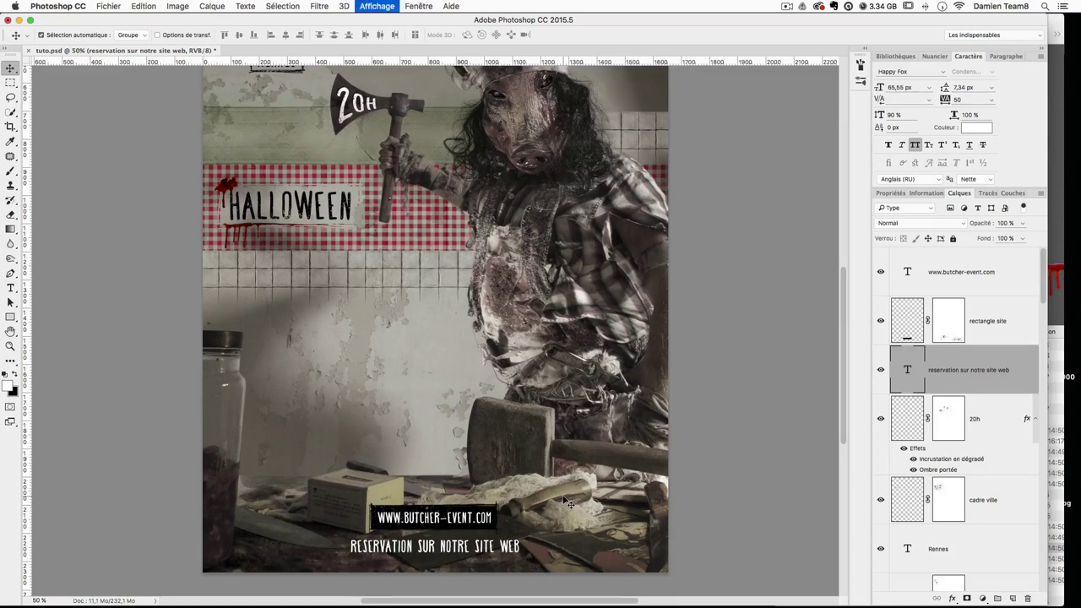
pyautogui.press('super+minus')
pyautogui.press('super+s')
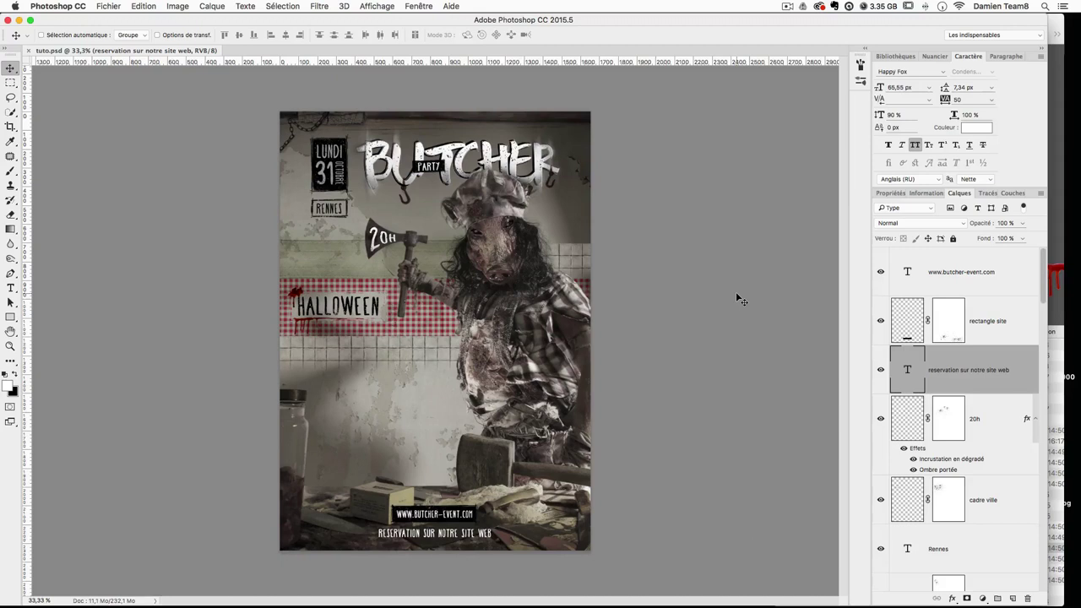
# Step: Switch to Finder, place texture-sang2.png into the poster, and put its layer at the top of the layer stack
pyautogui.press('super+plus')
pyautogui.click(1055, 155)
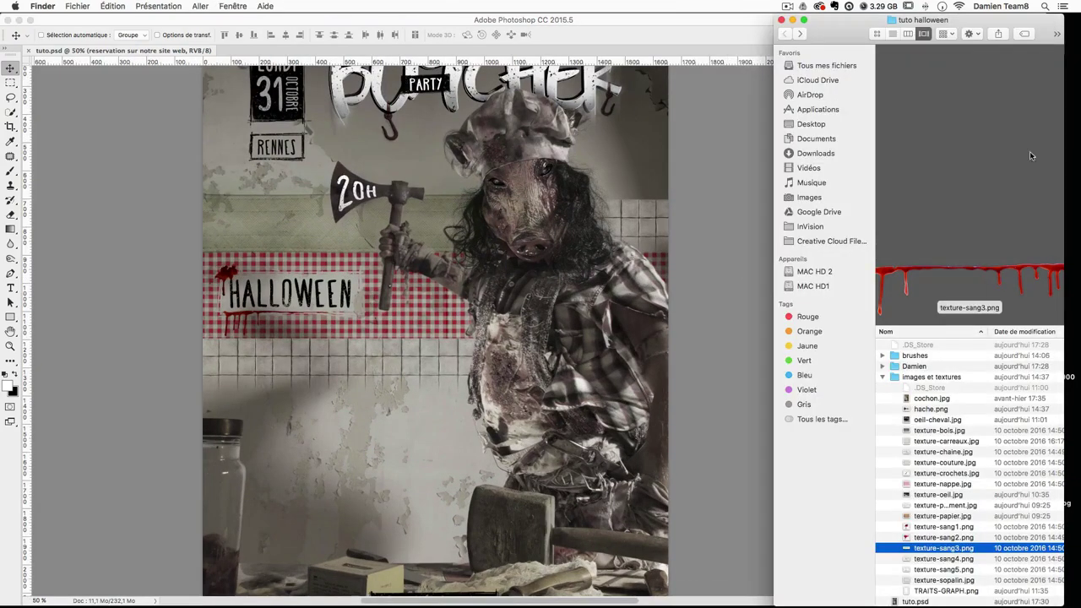
pyautogui.click(933, 527)
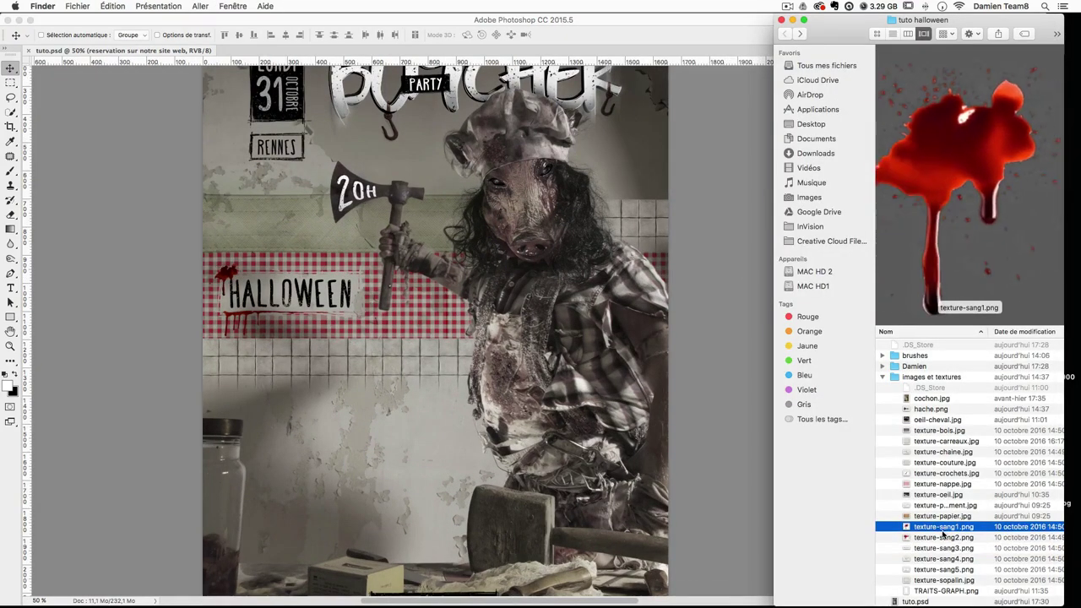
pyautogui.moveTo(946, 538); pyautogui.dragTo(642, 309)
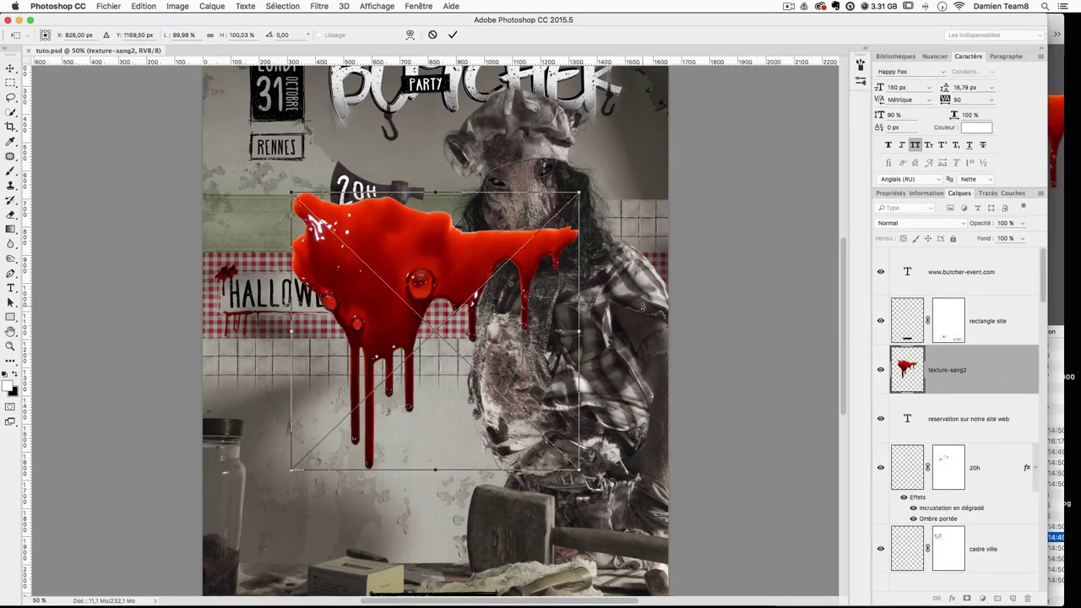
pyautogui.scroll(4, 642, 309)
pyautogui.press('Return')
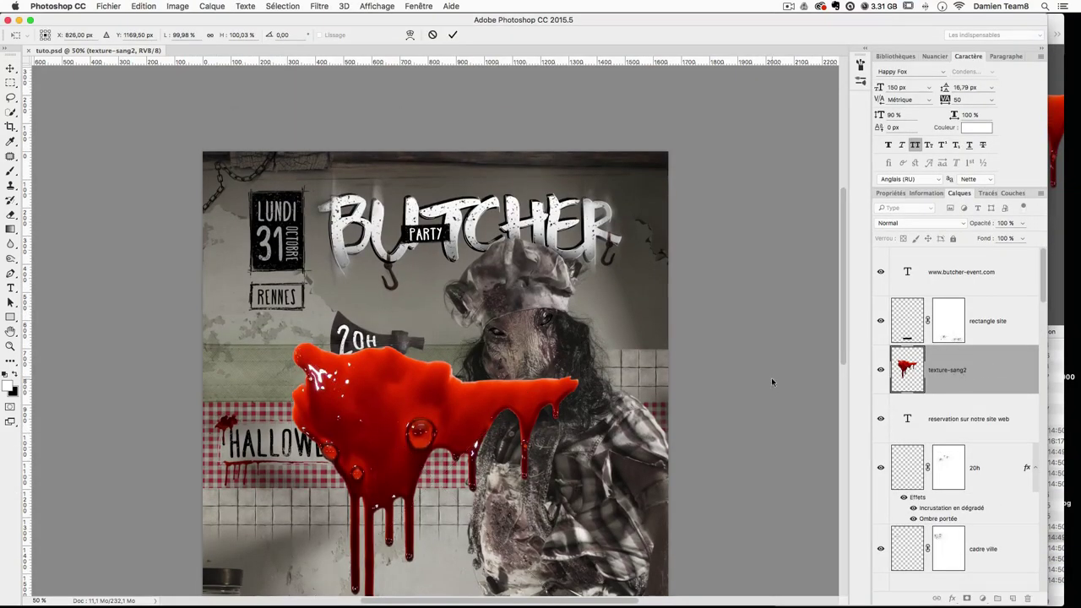
pyautogui.moveTo(1001, 355); pyautogui.dragTo(998, 270)
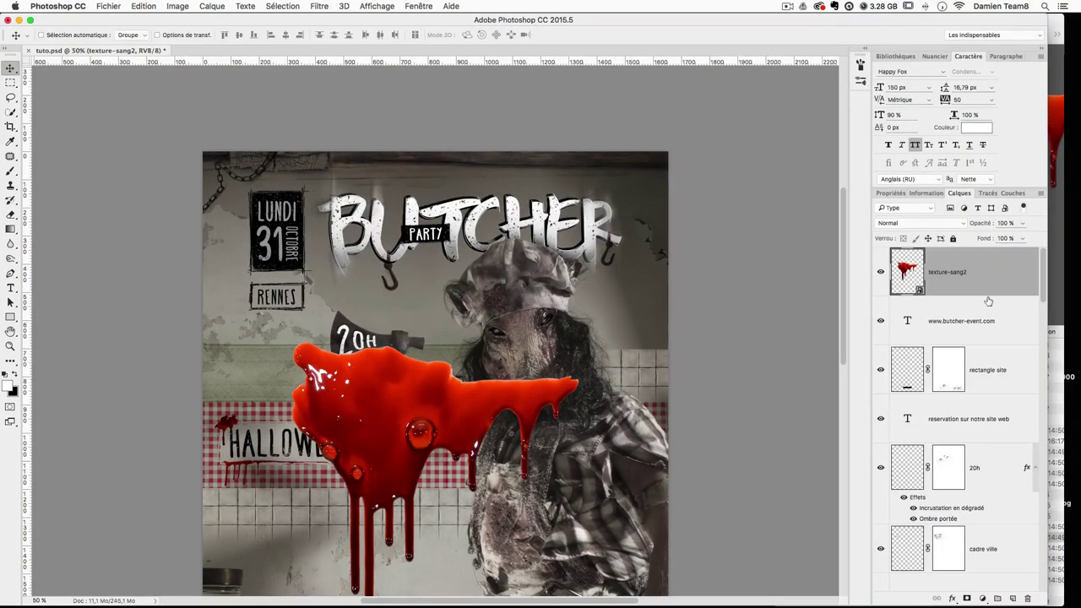
# Step: Scale the blood texture to about 37.5% and position it dripping from the poster's upper edge over the BUTCHER title
pyautogui.moveTo(431, 409); pyautogui.dragTo(563, 216)
pyautogui.hotkey('ctrl', 't')
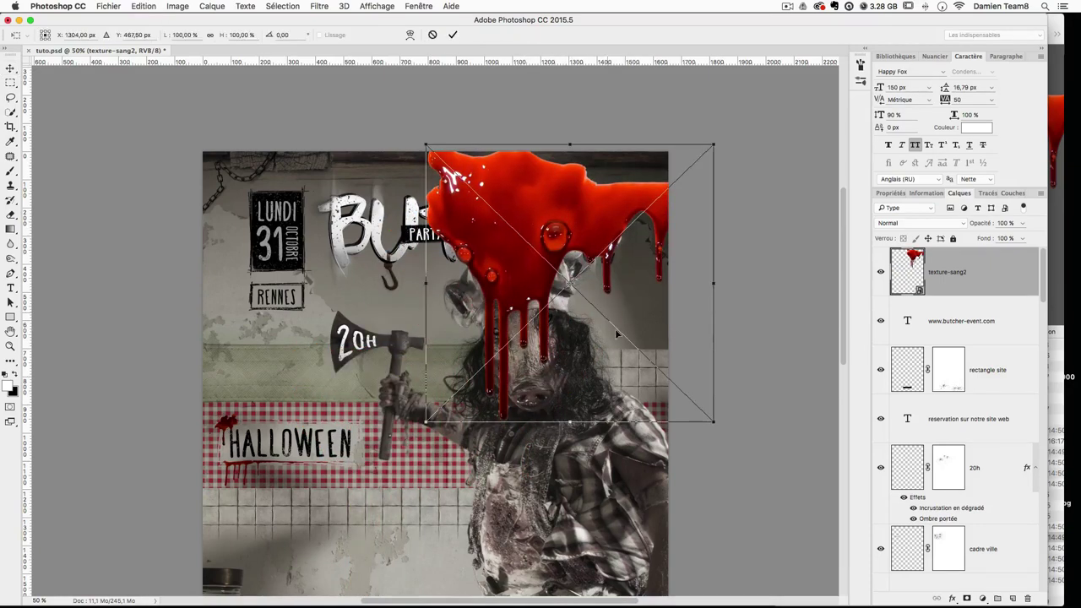
pyautogui.moveTo(702, 418); pyautogui.dragTo(624, 221)
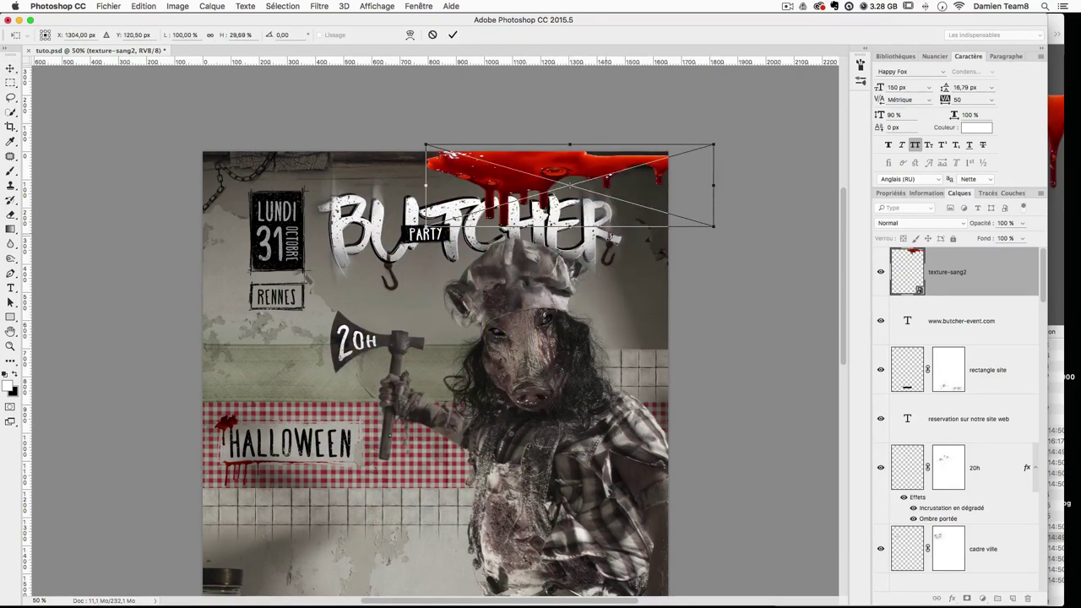
pyautogui.press('super+z')
pyautogui.moveTo(717, 425); pyautogui.dragTo(665, 306)
pyautogui.moveTo(554, 226); pyautogui.dragTo(533, 153)
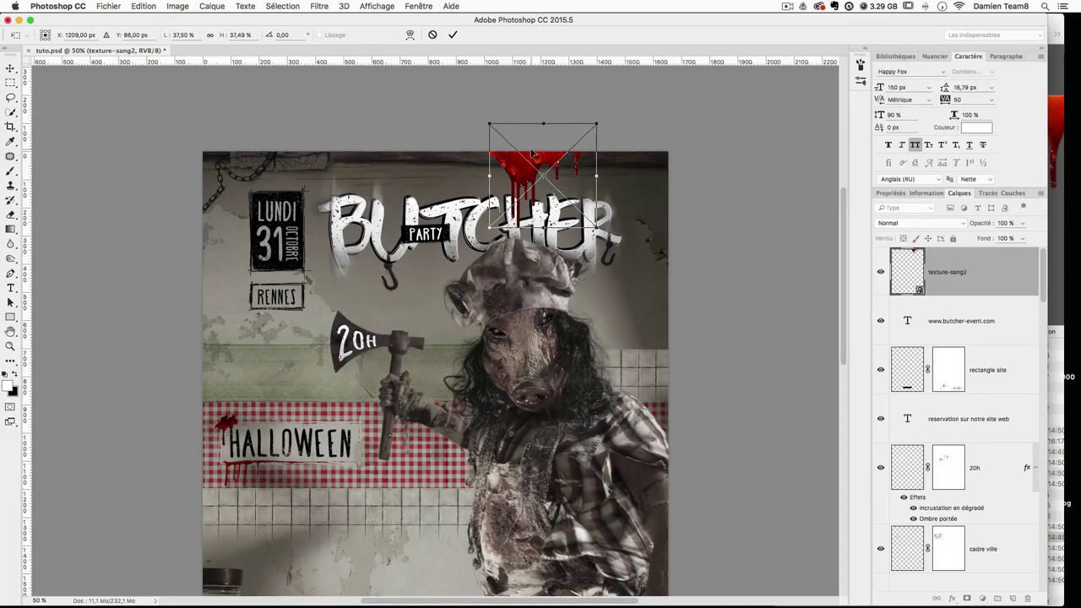
pyautogui.press('Return')
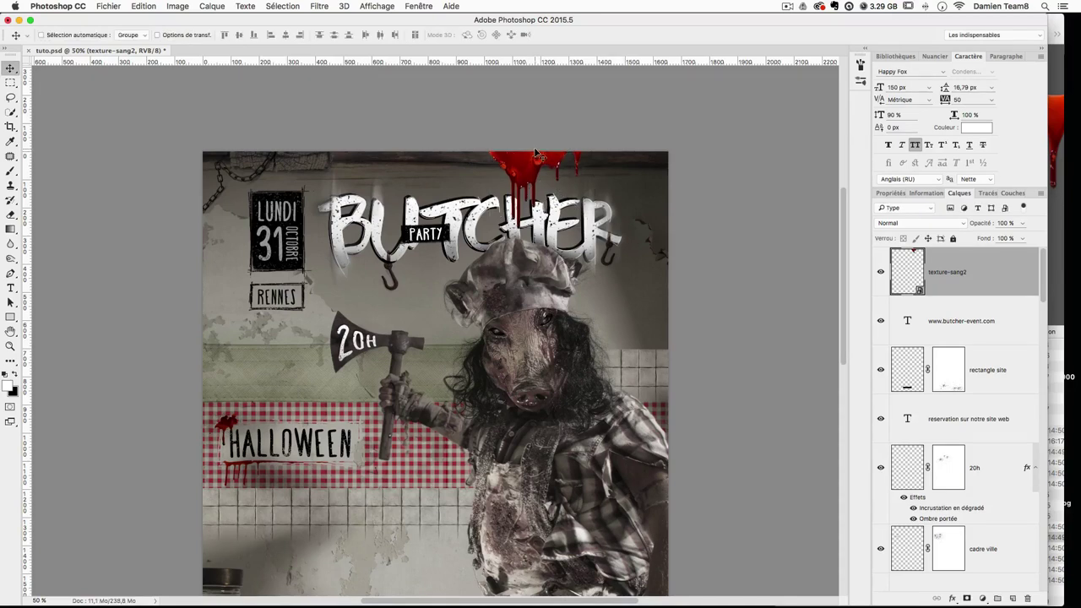
# Step: Set the "texture-sang2" layer to the Produit blend mode with 95% opacity
pyautogui.click(910, 224)
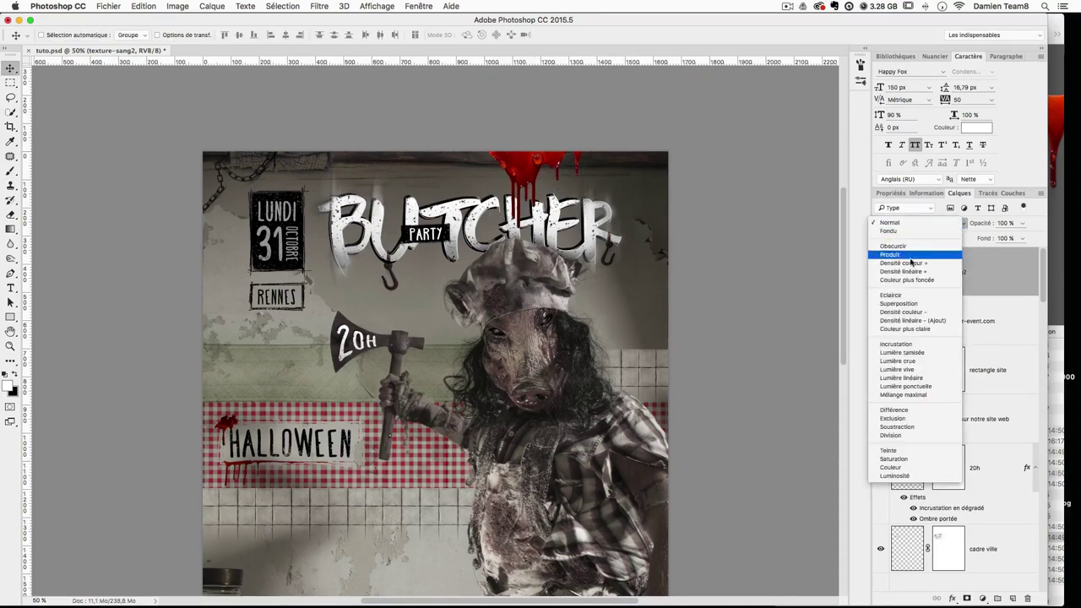
pyautogui.click(918, 255)
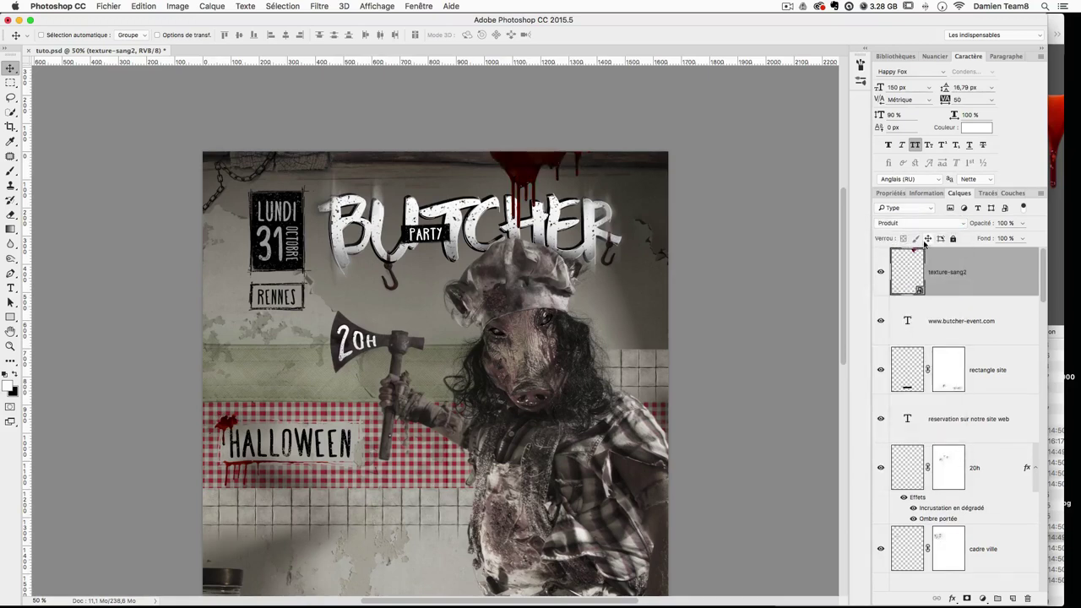
pyautogui.scroll(-2, 610, 346)
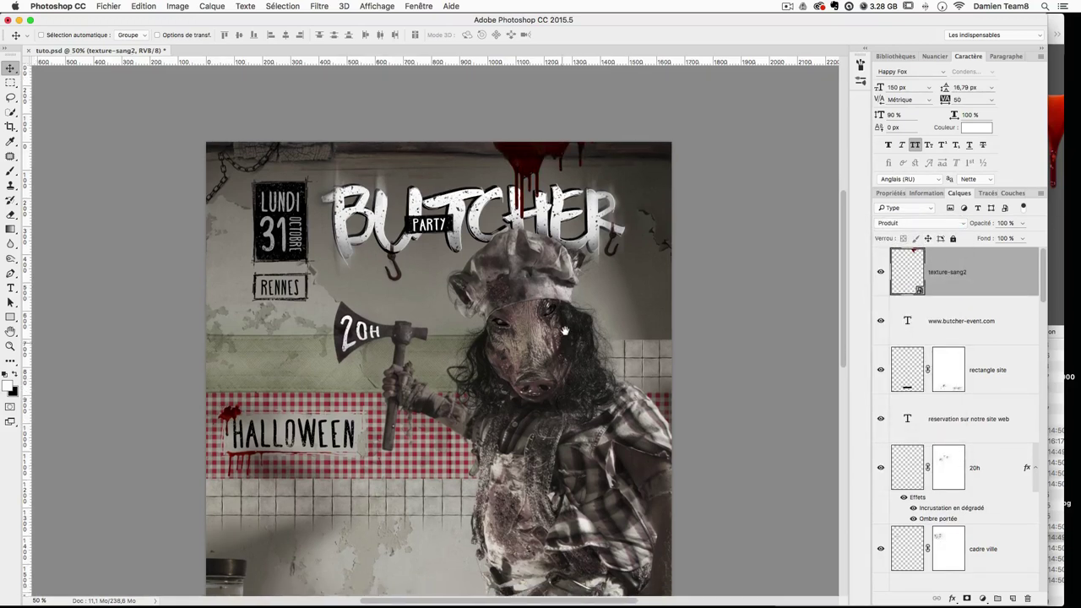
pyautogui.click(1024, 224)
pyautogui.moveTo(1017, 239); pyautogui.dragTo(1011, 239)
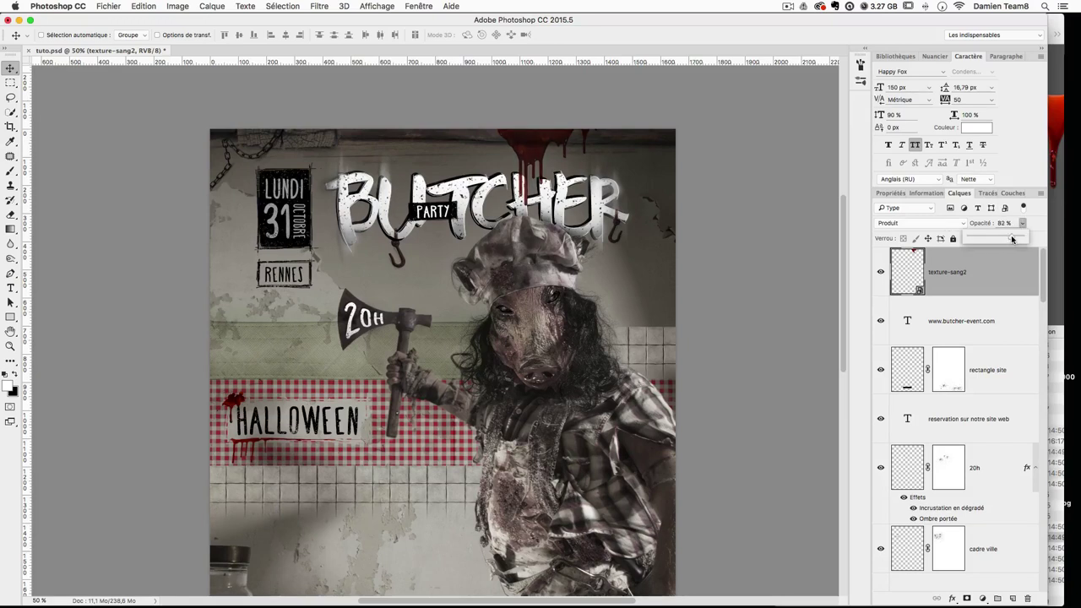
pyautogui.click(1011, 223)
pyautogui.write('95')
pyautogui.press('Return')
pyautogui.scroll(-2, 729, 374)
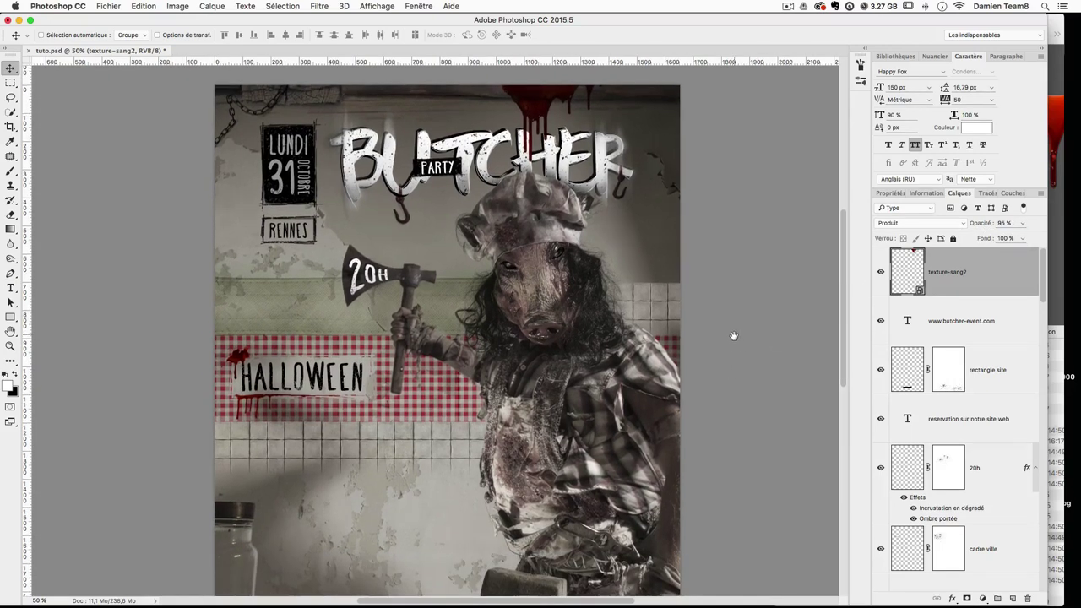
# Step: Duplicate the "texture-sang2" blood layer and place the copy over the mallet head
pyautogui.moveTo(577, 156); pyautogui.dragTo(592, 222)
pyautogui.moveTo(609, 279); pyautogui.dragTo(599, 225)
pyautogui.scroll(-3, 598, 225)
pyautogui.moveTo(580, 177); pyautogui.dragTo(573, 400)
pyautogui.moveTo(520, 379); pyautogui.dragTo(524, 388)
# Step: Scale the blood copy down to about 26.56% and align it with the upper edge of the mallet head
pyautogui.press('super+t')
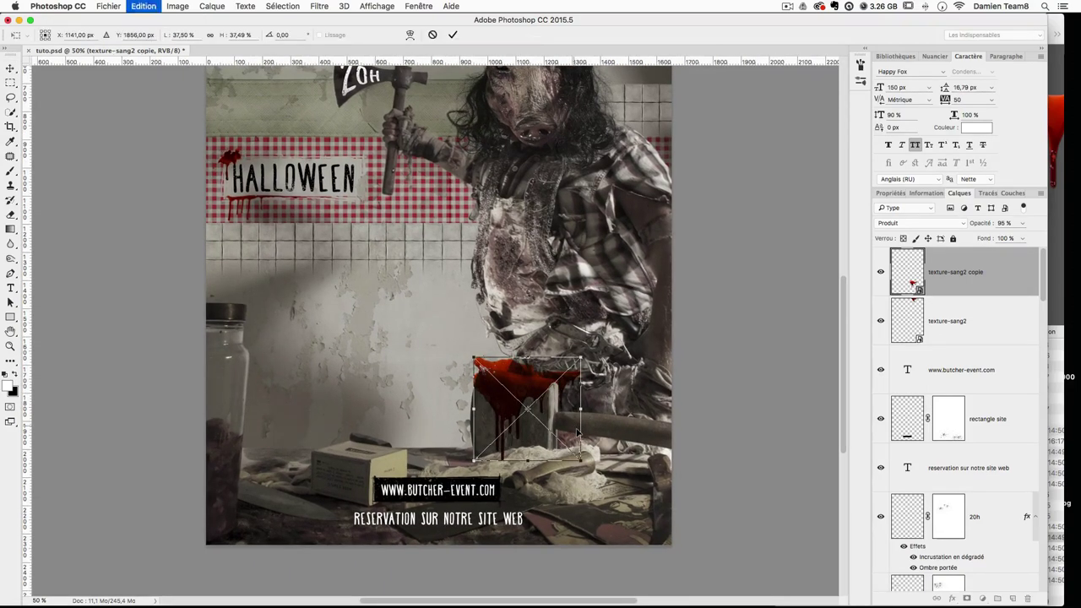
pyautogui.moveTo(581, 461); pyautogui.dragTo(542, 419)
pyautogui.moveTo(509, 380); pyautogui.dragTo(515, 390)
pyautogui.moveTo(545, 426); pyautogui.dragTo(556, 437)
pyautogui.moveTo(532, 369); pyautogui.dragTo(538, 375)
pyautogui.press('super+plus')
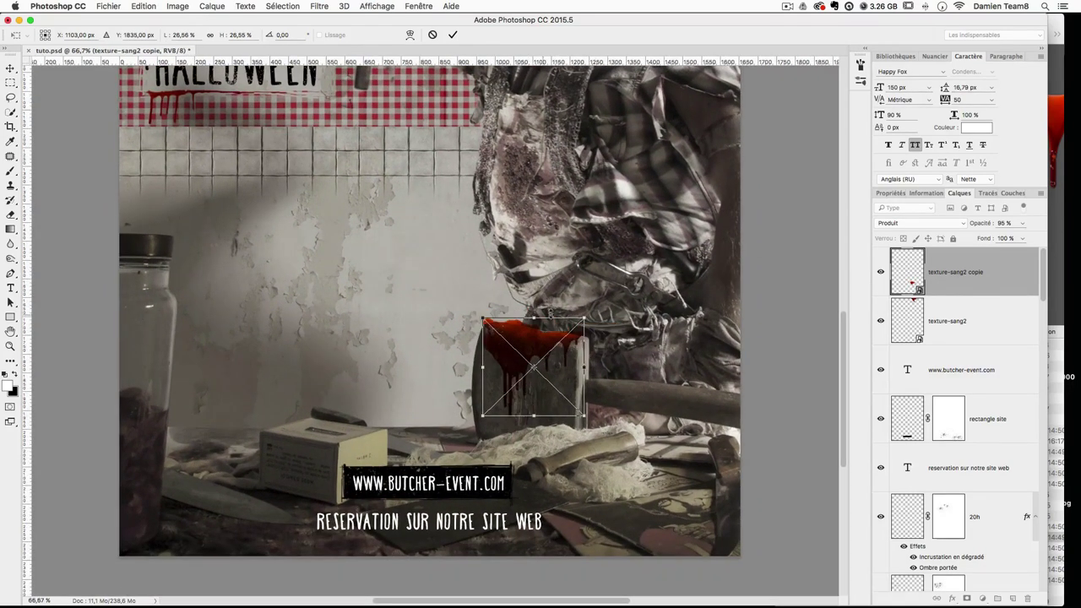
pyautogui.press('Return')
# Step: Rasterize the "texture-sang2 copie" layer and warp the blood to follow the shape of the mallet head
pyautogui.rightClick(963, 283)
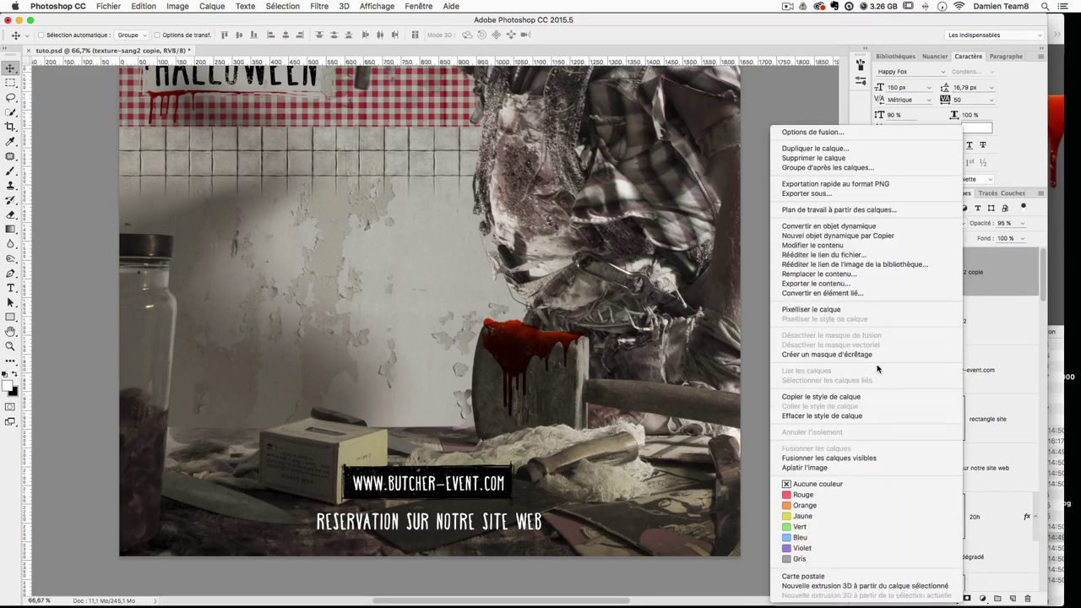
pyautogui.click(873, 314)
pyautogui.press('super+t')
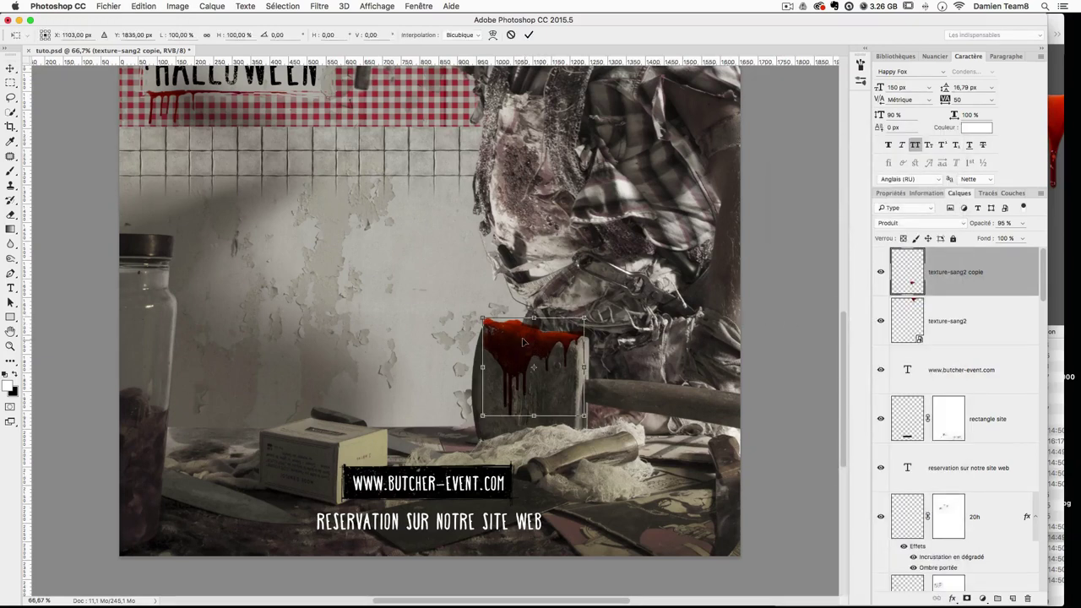
pyautogui.rightClick(517, 333)
pyautogui.click(554, 404)
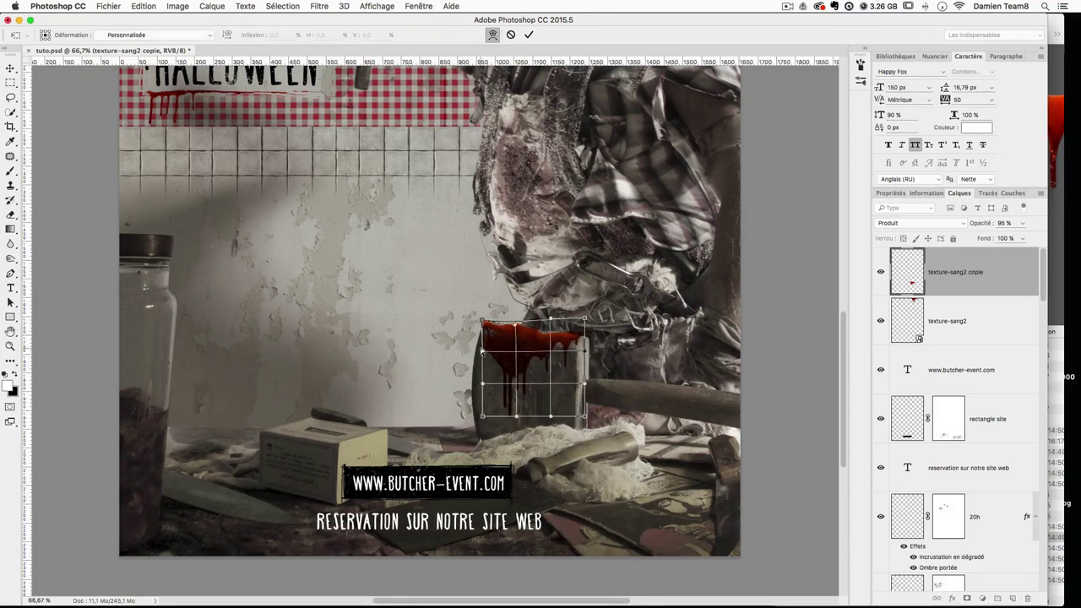
pyautogui.moveTo(499, 372); pyautogui.dragTo(496, 371)
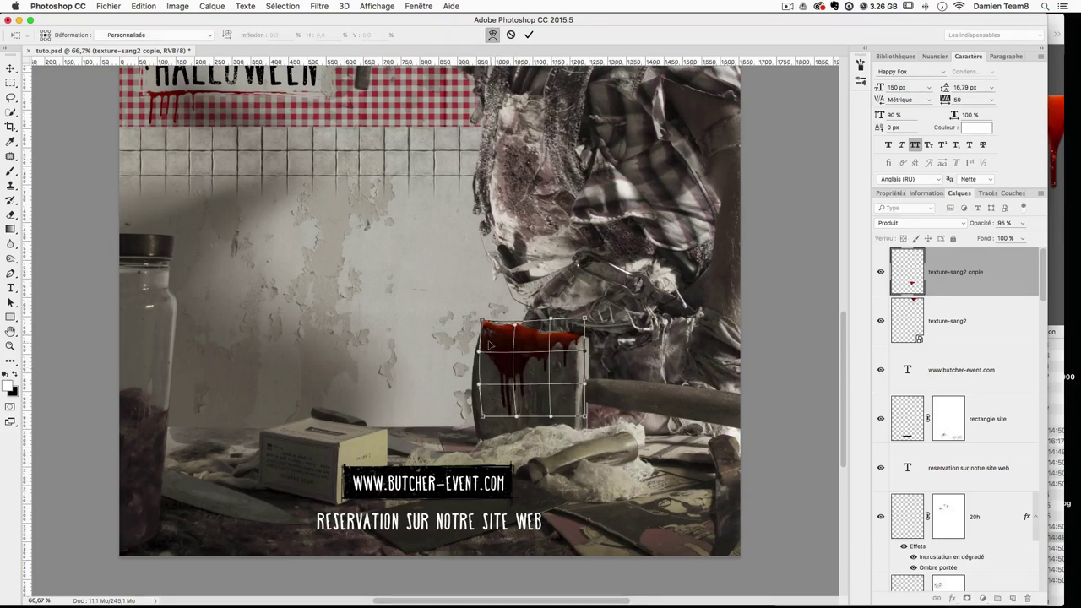
# Step: Warp the duplicated blood drip so its upper edge follows the top of the large axe head, and apply the deformation
pyautogui.moveTo(483, 323); pyautogui.dragTo(487, 326)
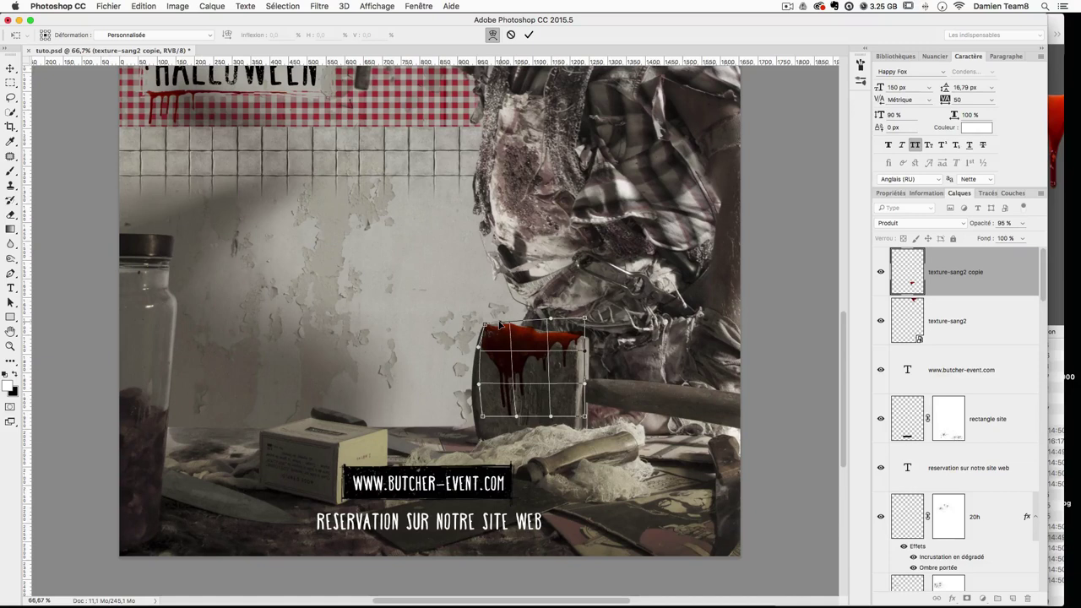
pyautogui.moveTo(535, 326); pyautogui.dragTo(577, 343)
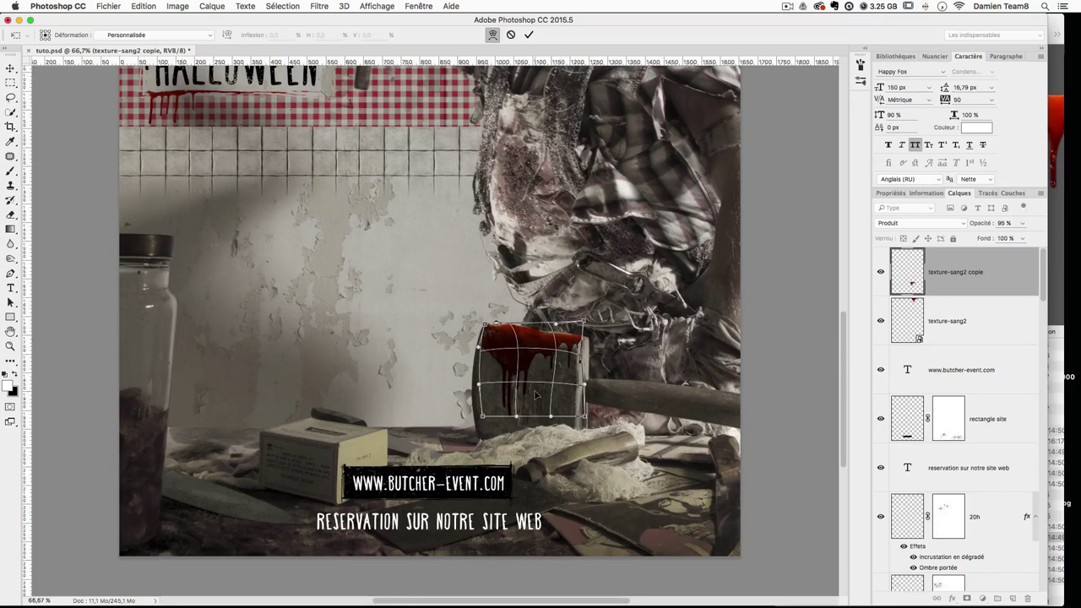
pyautogui.press('Return')
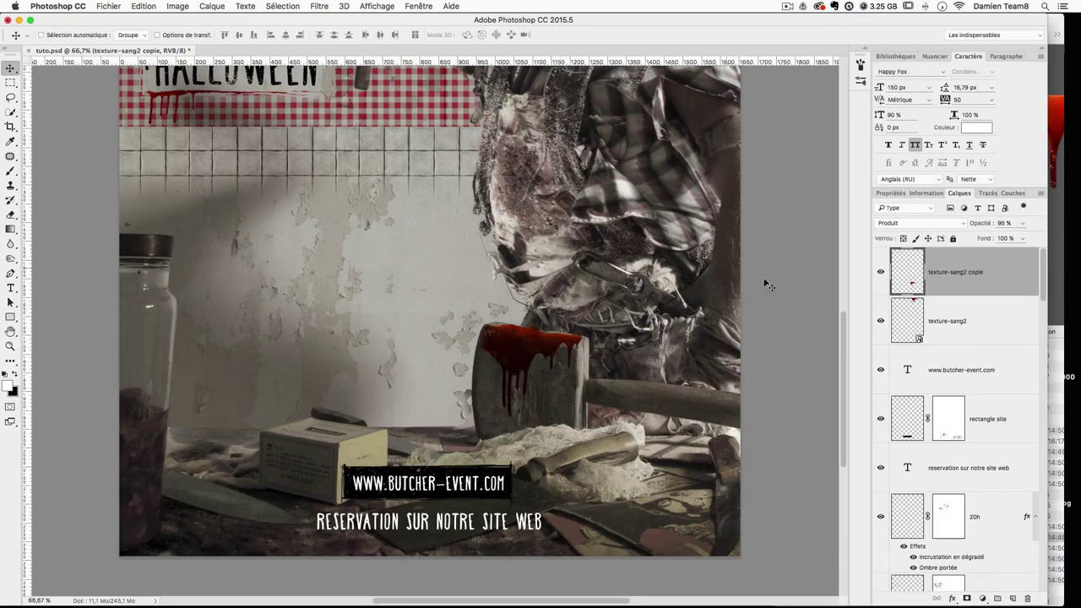
# Step: Lower the opacity of the texture-sang2 copie layer to 60 %
pyautogui.click(1022, 223)
pyautogui.moveTo(1006, 239); pyautogui.dragTo(1003, 239)
pyautogui.click(977, 225)
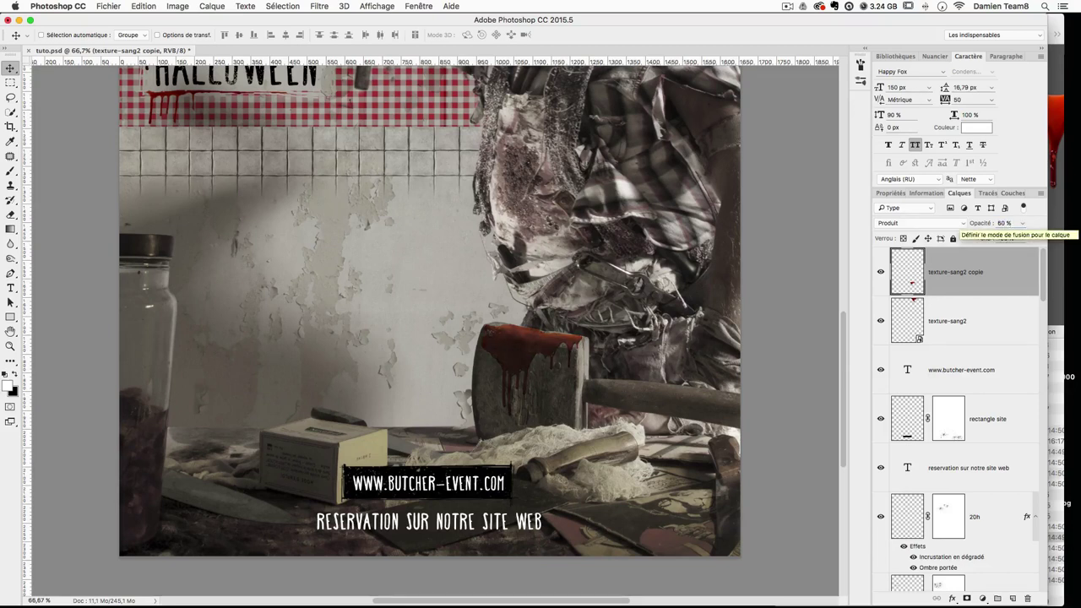
# Step: Add a layer mask to texture-sang2 copie and mask the blood near the axe head's upper edge with a soft black brush
pyautogui.click(967, 598)
pyautogui.click(11, 170)
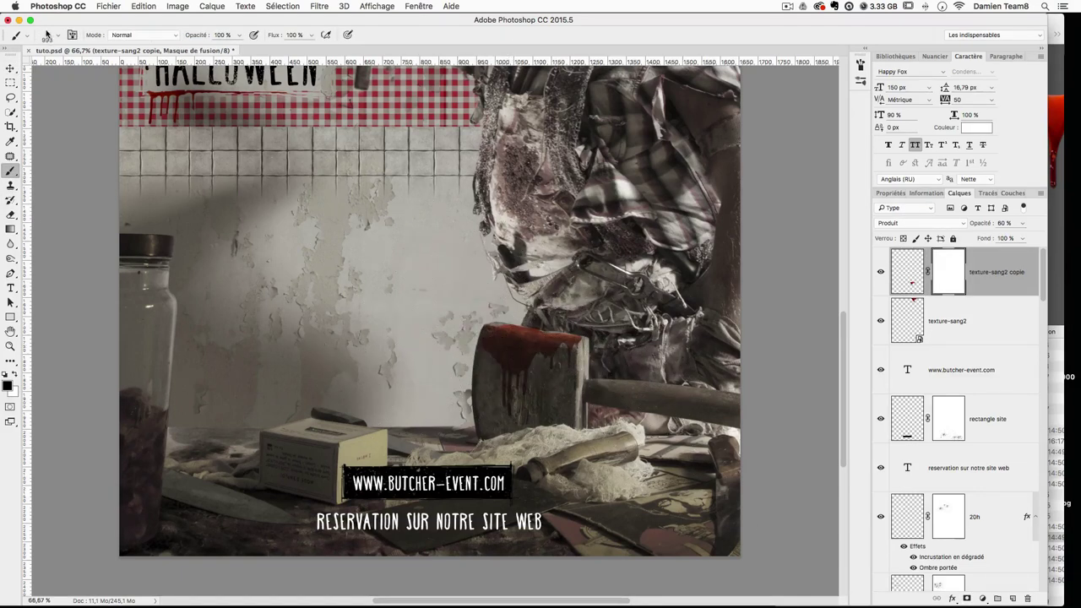
pyautogui.click(48, 35)
pyautogui.click(42, 122)
pyautogui.moveTo(456, 303)
pyautogui.mouseDown()
pyautogui.moveTo(336, 309)
pyautogui.moveTo(420, 66)
pyautogui.moveTo(413, 55)
pyautogui.moveTo(348, 54)
pyautogui.mouseUp()
pyautogui.moveTo(504, 329); pyautogui.dragTo(489, 308)
# Step: Set the brush opacity to 34 % and fade the blood's edges on the axe head with a smaller soft brush
pyautogui.moveTo(239, 35); pyautogui.dragTo(206, 51)
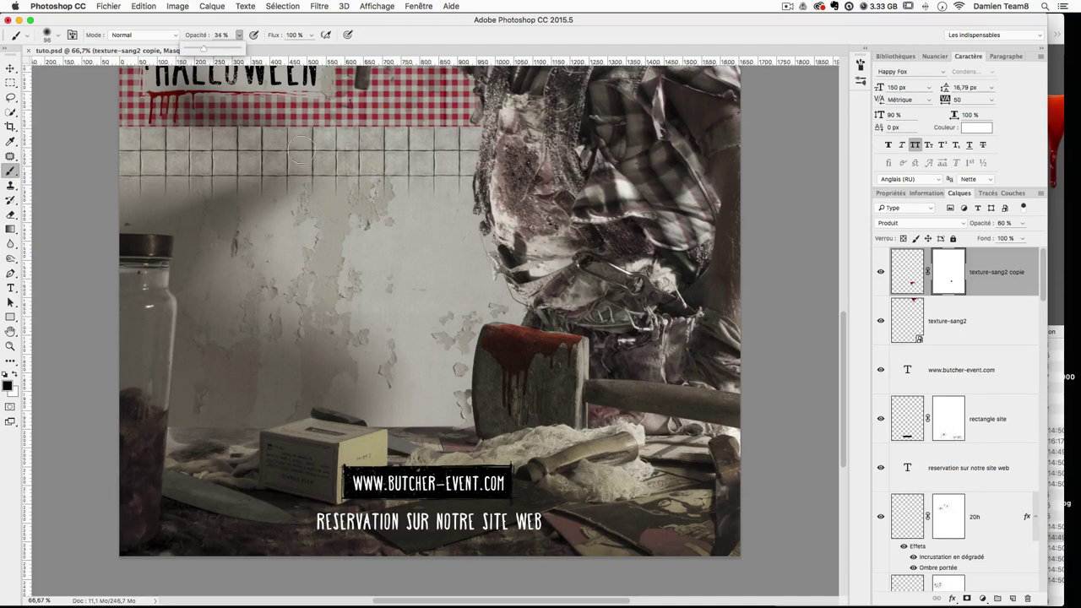
pyautogui.press('Return')
pyautogui.moveTo(497, 312); pyautogui.dragTo(479, 324)
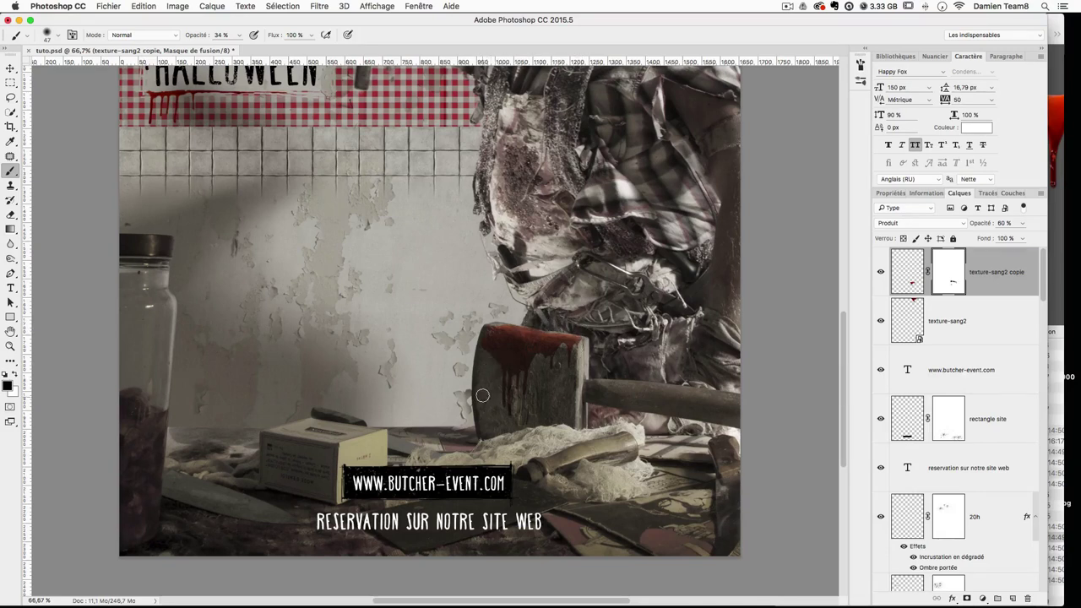
# Step: Choose a 2500 px splatter brush and stamp it at reduced sizes on the mask to break up the blood on the axe head
pyautogui.moveTo(658, 311); pyautogui.dragTo(623, 308)
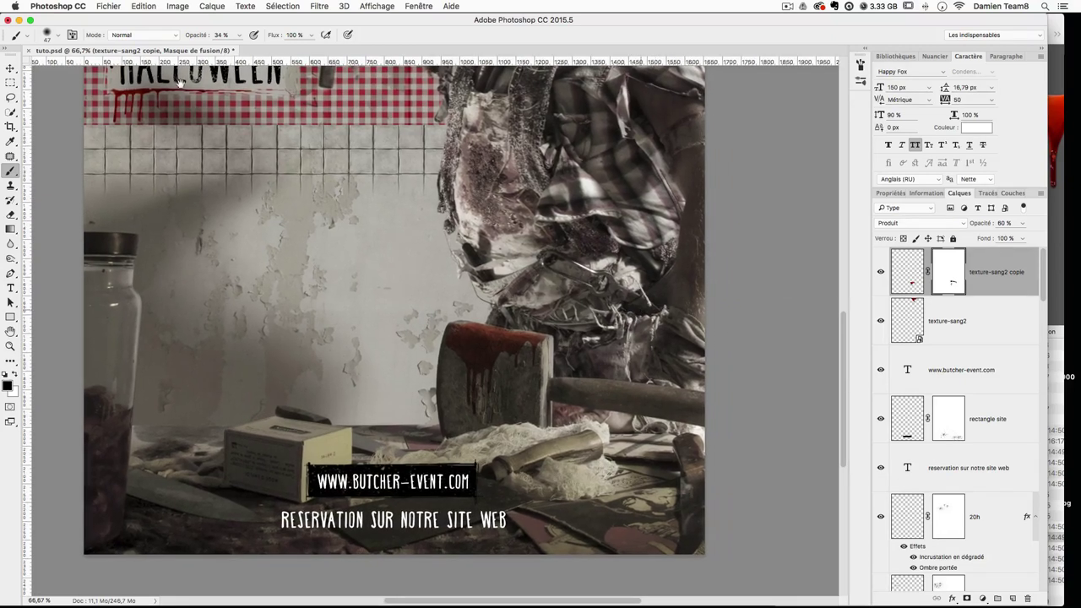
pyautogui.click(47, 35)
pyautogui.scroll(-10, 81, 283)
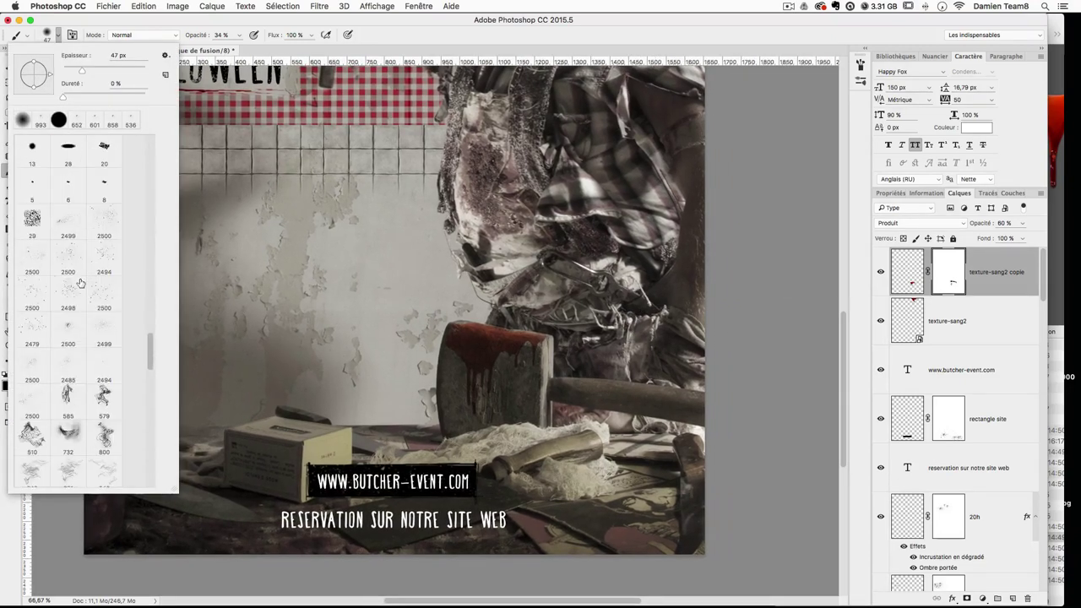
pyautogui.scroll(-6, 80, 283)
pyautogui.scroll(7, 80, 283)
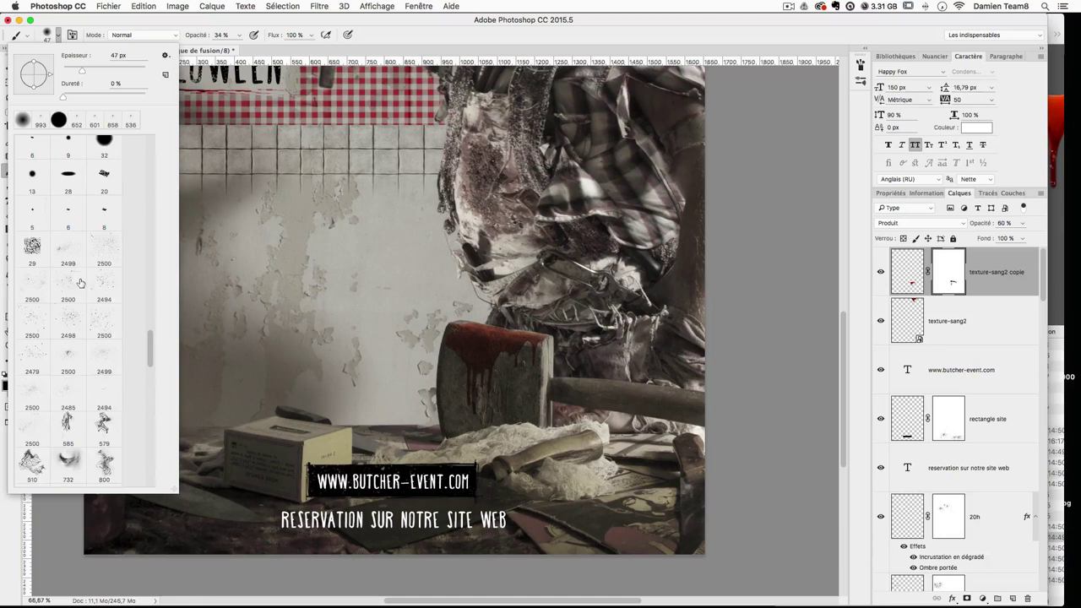
pyautogui.click(34, 319)
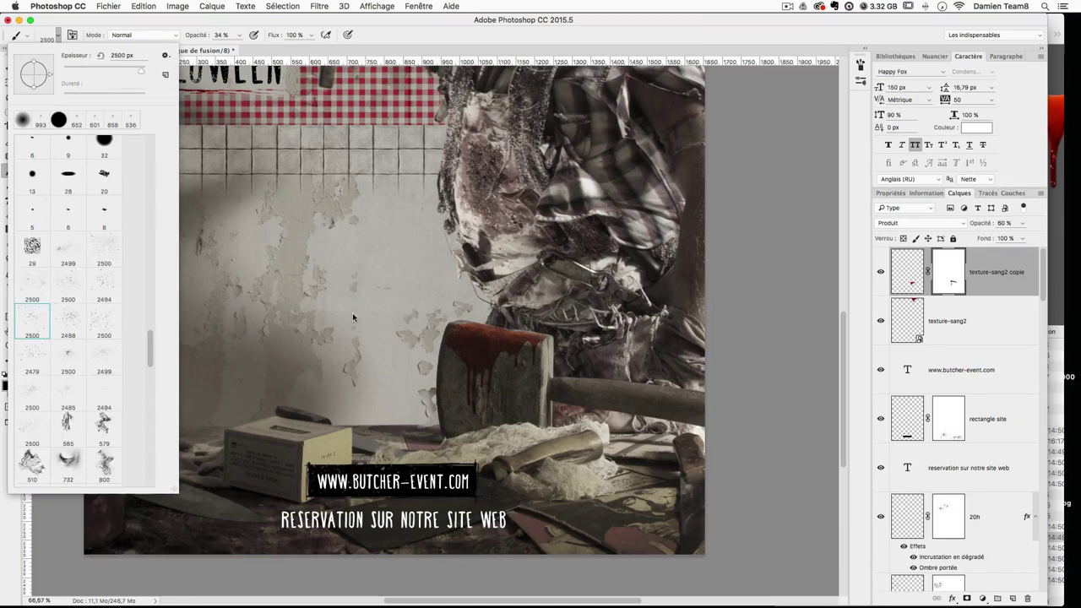
pyautogui.click(601, 338)
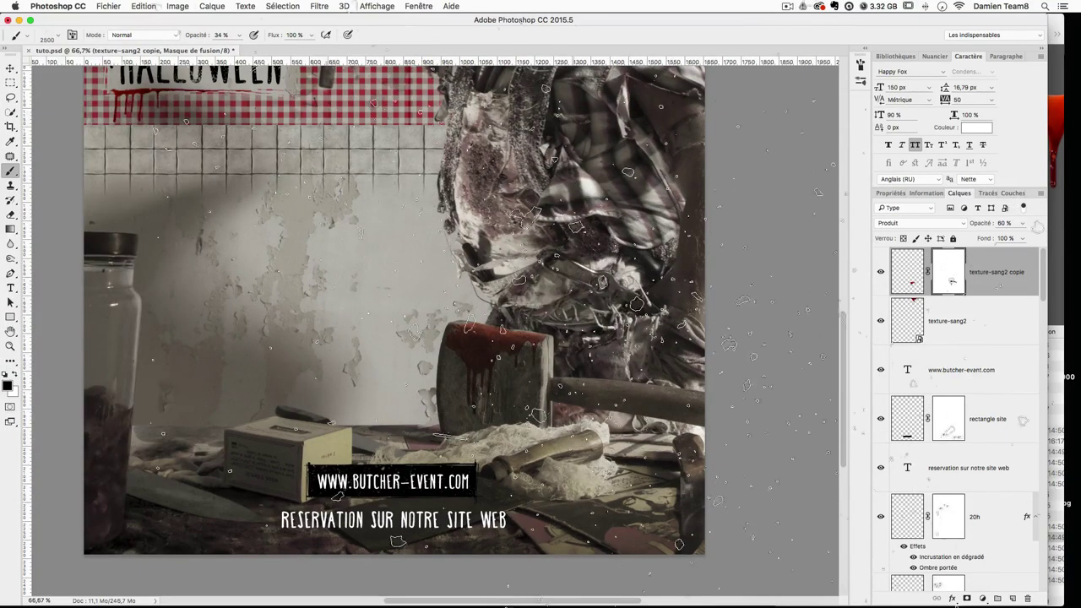
pyautogui.moveTo(508, 272); pyautogui.dragTo(278, 301)
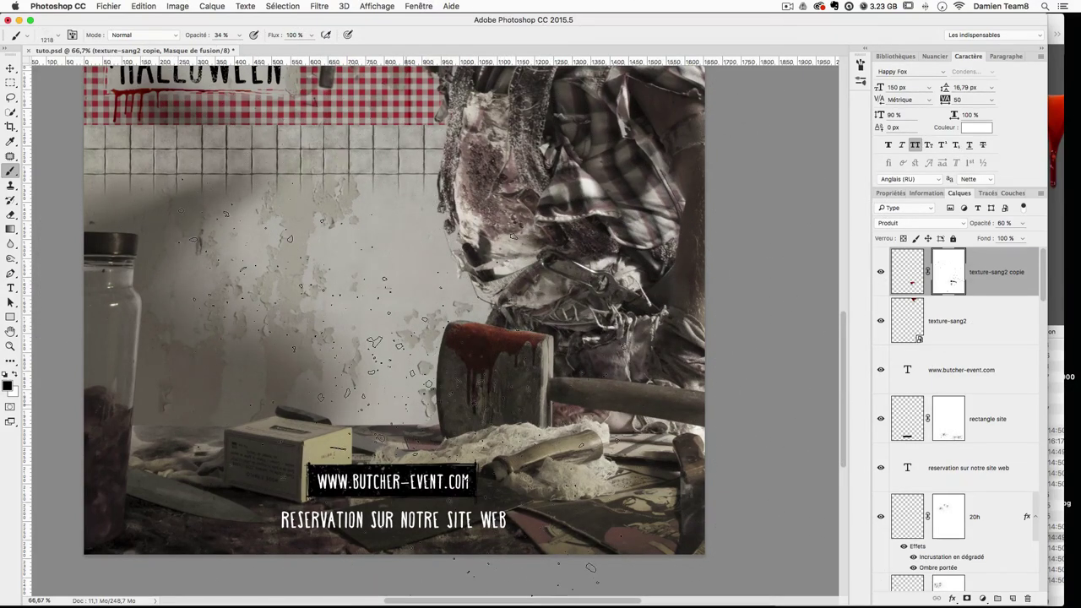
pyautogui.moveTo(692, 301); pyautogui.dragTo(583, 300)
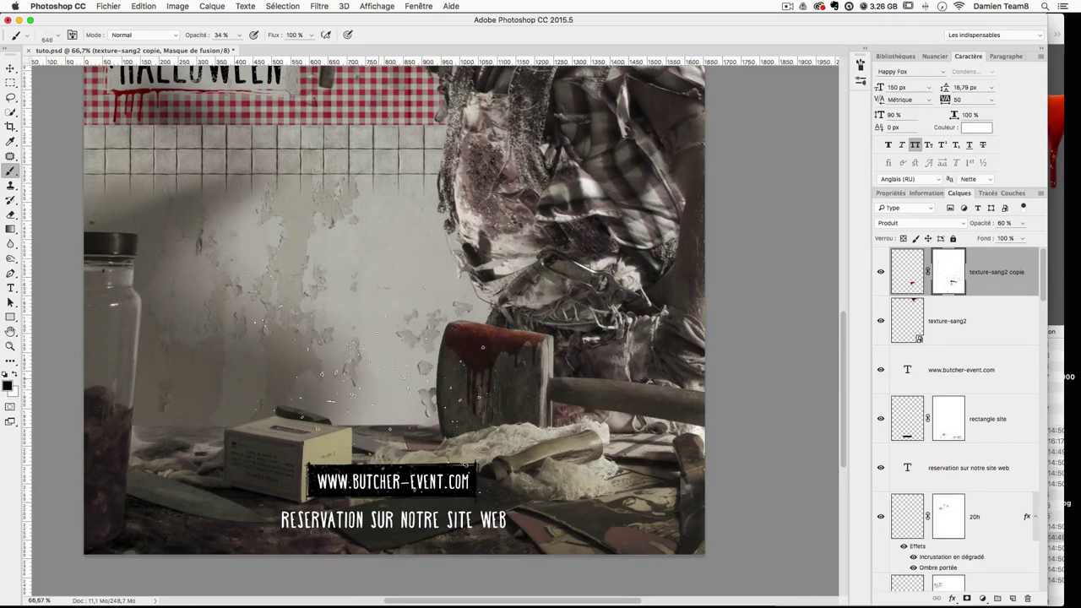
# Step: Switch to Finder, browse the blood textures in the tuto halloween folder and place texture-sang5.png into the poster
pyautogui.press('super+minus')
pyautogui.press('super+minus')
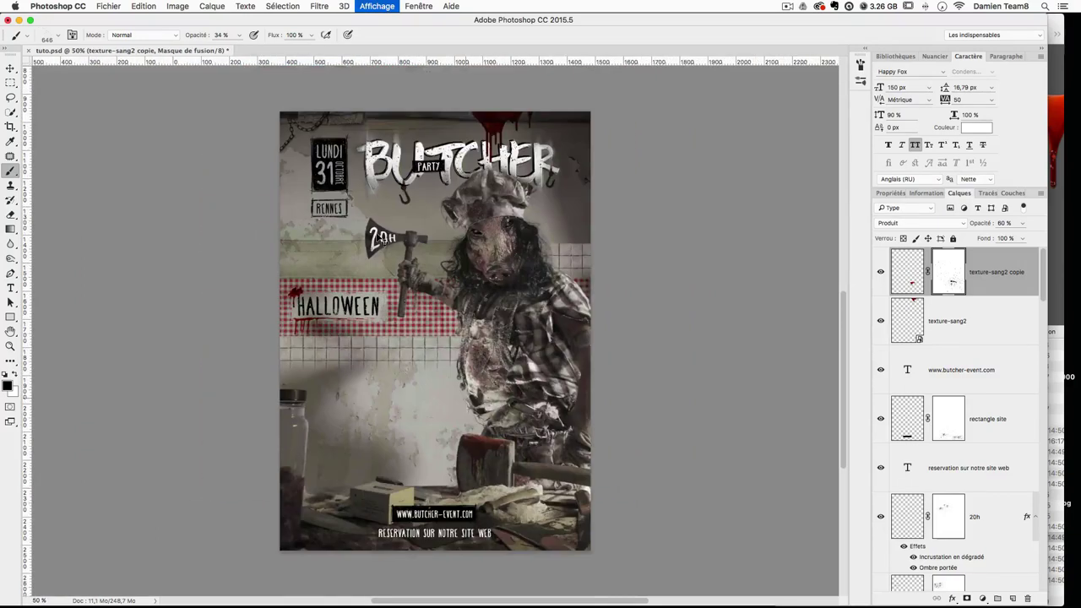
pyautogui.click(10, 68)
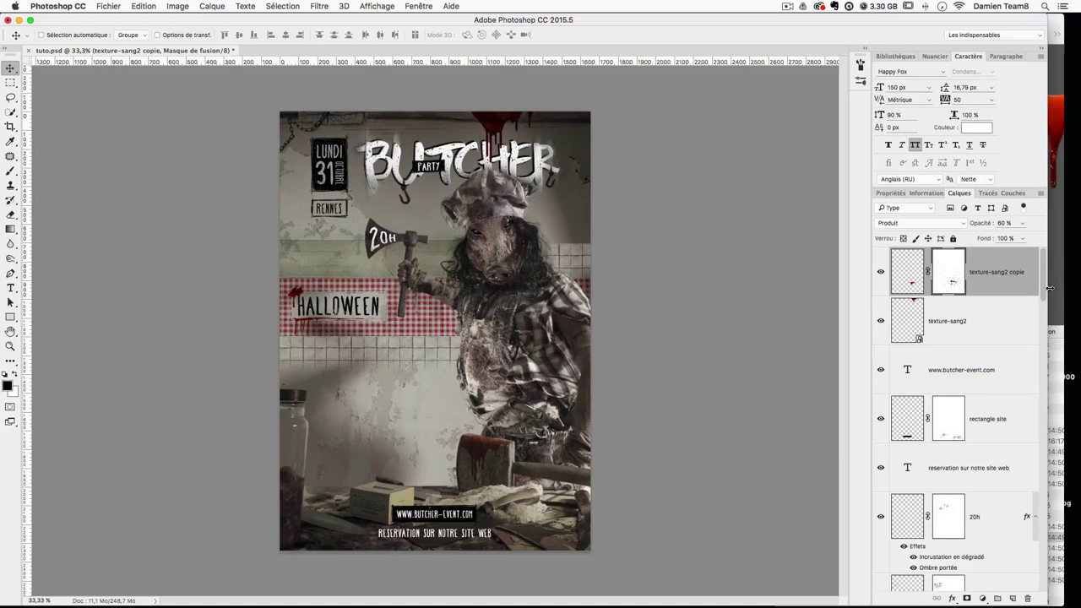
pyautogui.click(1055, 323)
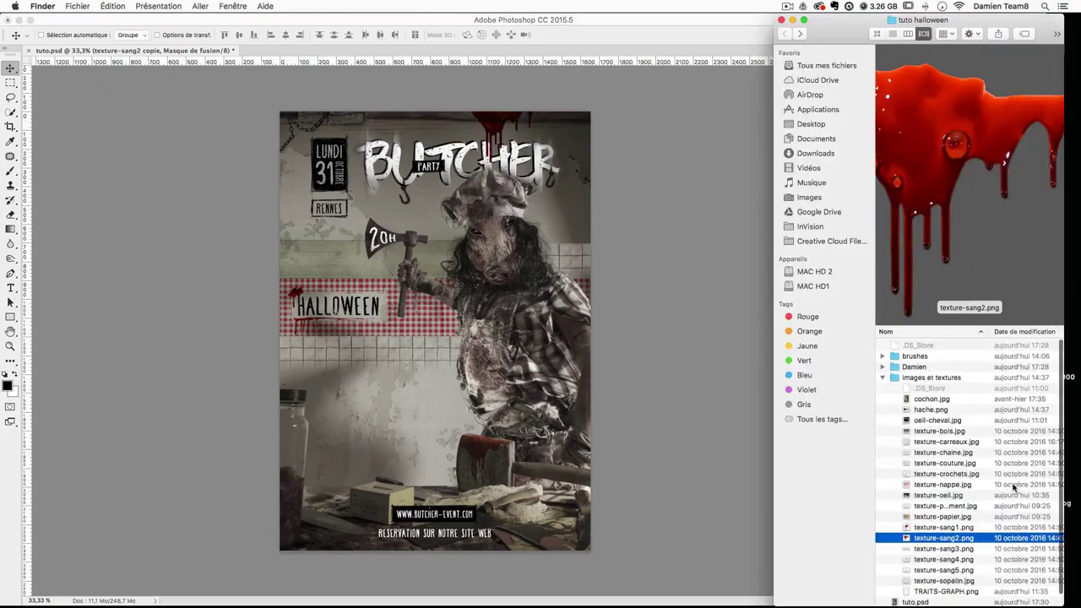
pyautogui.click(926, 527)
pyautogui.press('Down')
pyautogui.press('Down')
pyautogui.press('Down')
pyautogui.press('Down')
pyautogui.press('Down')
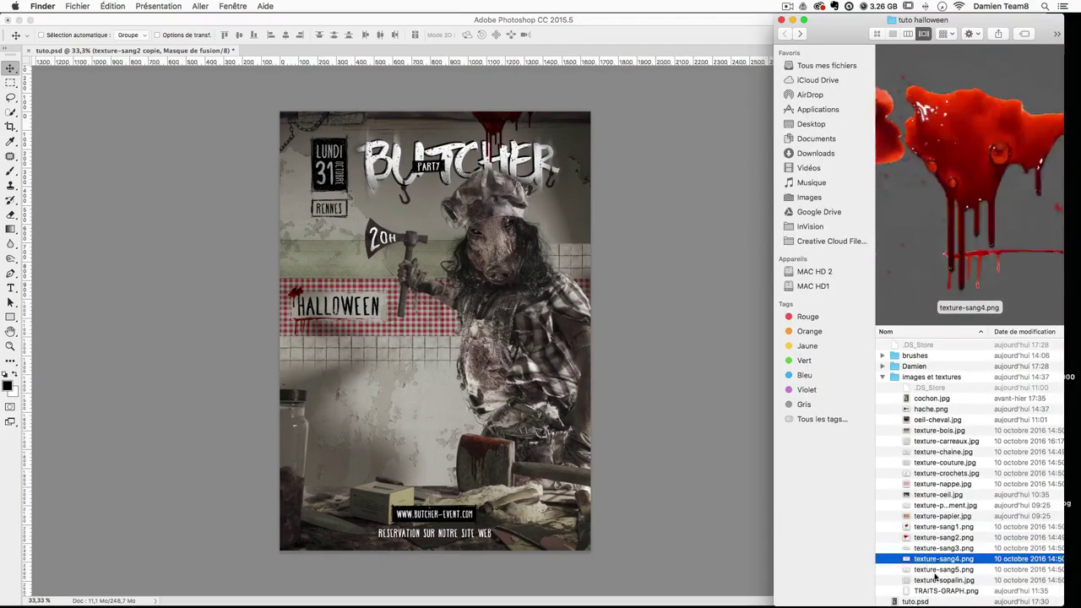
pyautogui.click(952, 568)
pyautogui.moveTo(952, 568); pyautogui.dragTo(477, 277)
pyautogui.press('Return')
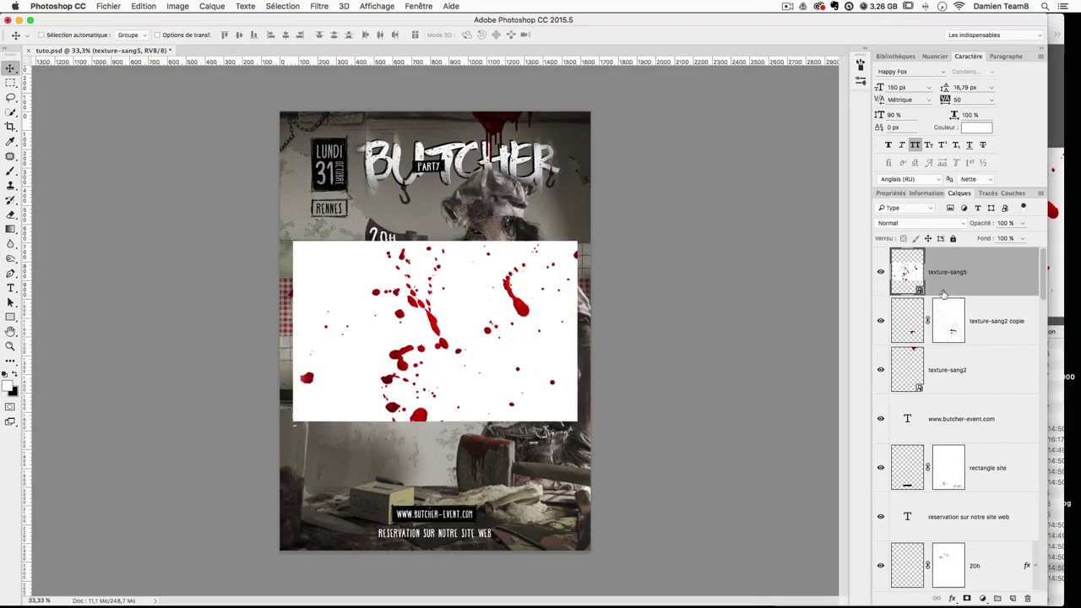
# Step: Rasterize the texture-sang5 layer, move it over the top of the poster and set its blend mode to Produit
pyautogui.rightClick(949, 285)
pyautogui.click(937, 313)
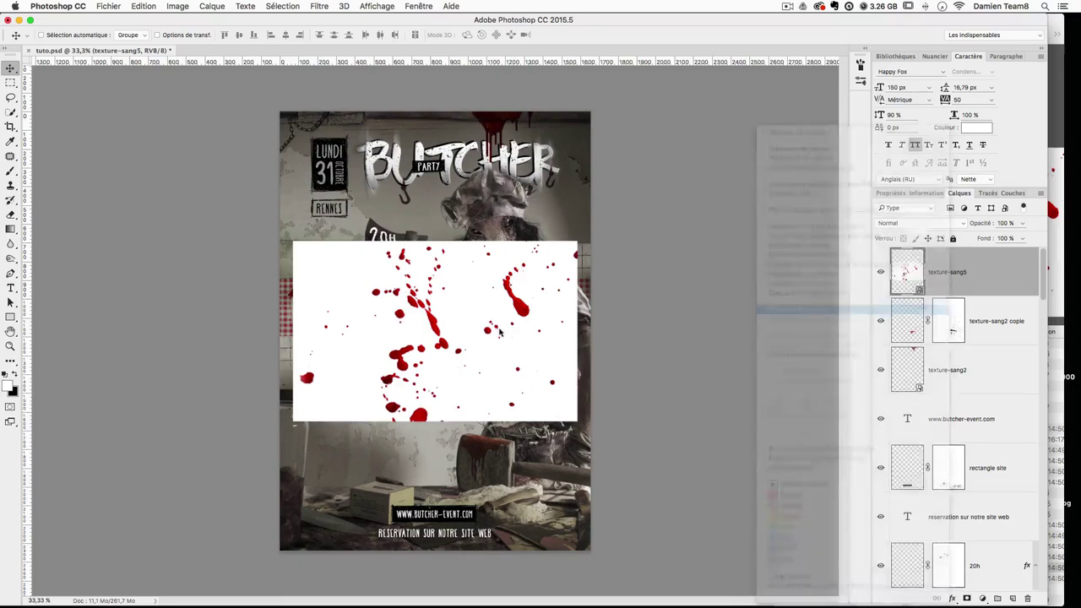
pyautogui.moveTo(498, 314); pyautogui.dragTo(520, 182)
pyautogui.click(921, 223)
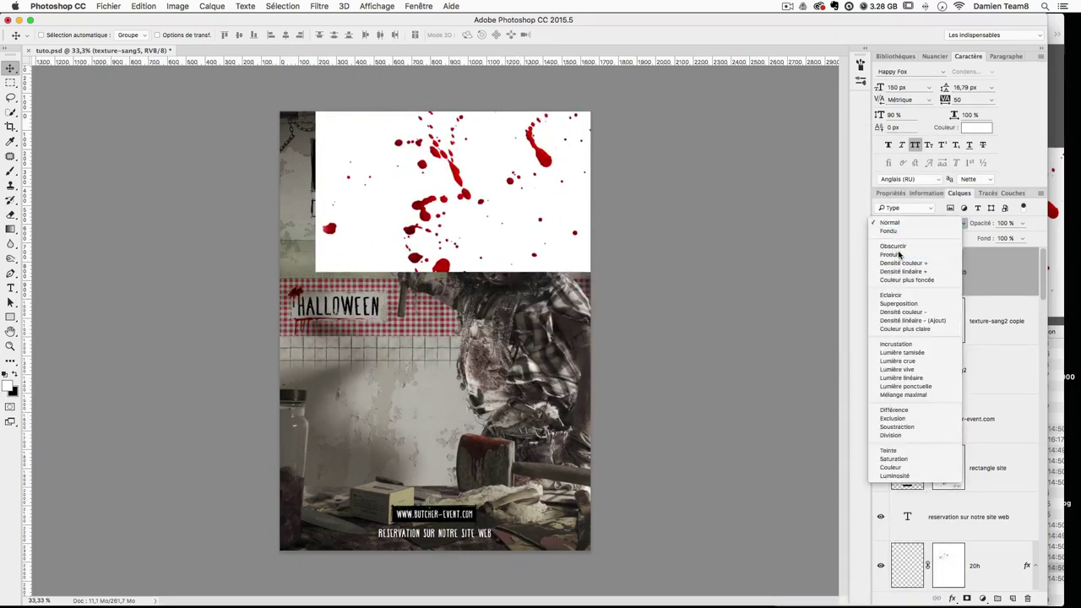
pyautogui.click(897, 251)
# Step: Scale the blood splatter to about 36 %, rotate it about 1.8° and position it over the BU letters of the BUTCHER title
pyautogui.press('super+plus')
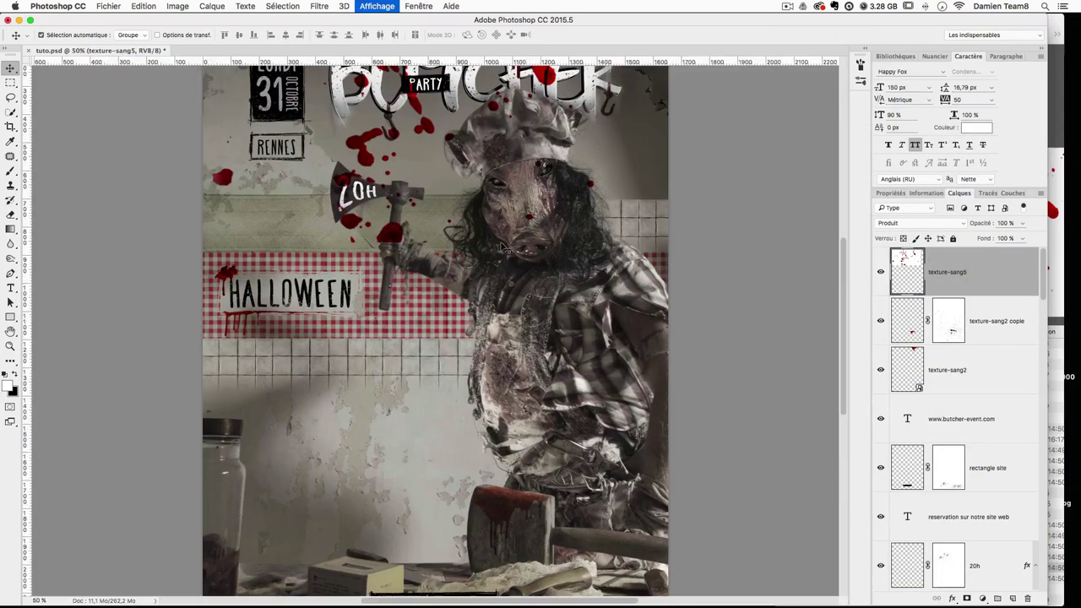
pyautogui.moveTo(594, 209); pyautogui.dragTo(596, 332)
pyautogui.press('super+t')
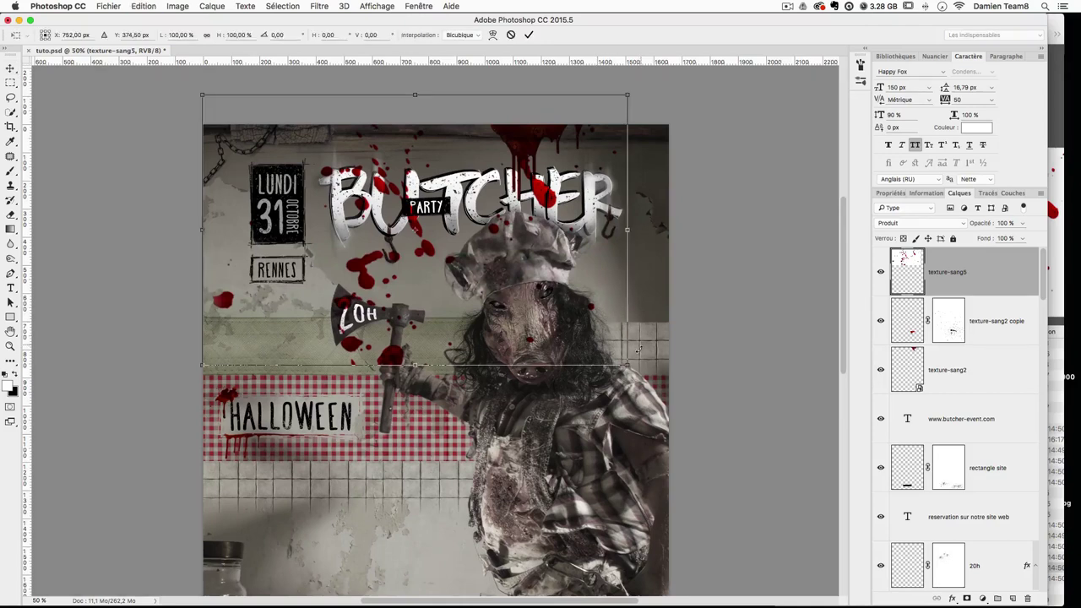
pyautogui.moveTo(628, 365); pyautogui.dragTo(369, 201)
pyautogui.moveTo(465, 197); pyautogui.dragTo(357, 178)
pyautogui.moveTo(341, 165); pyautogui.dragTo(420, 204)
pyautogui.moveTo(516, 263); pyautogui.dragTo(511, 266)
pyautogui.moveTo(398, 203); pyautogui.dragTo(384, 203)
pyautogui.moveTo(456, 268); pyautogui.dragTo(440, 248)
pyautogui.moveTo(410, 178); pyautogui.dragTo(417, 178)
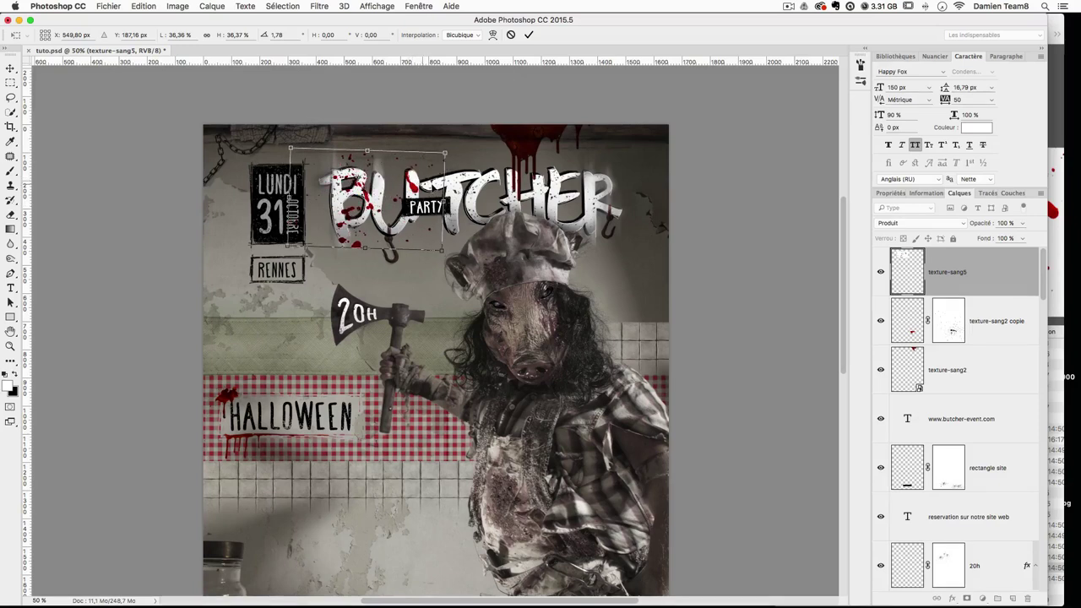
pyautogui.press('Return')
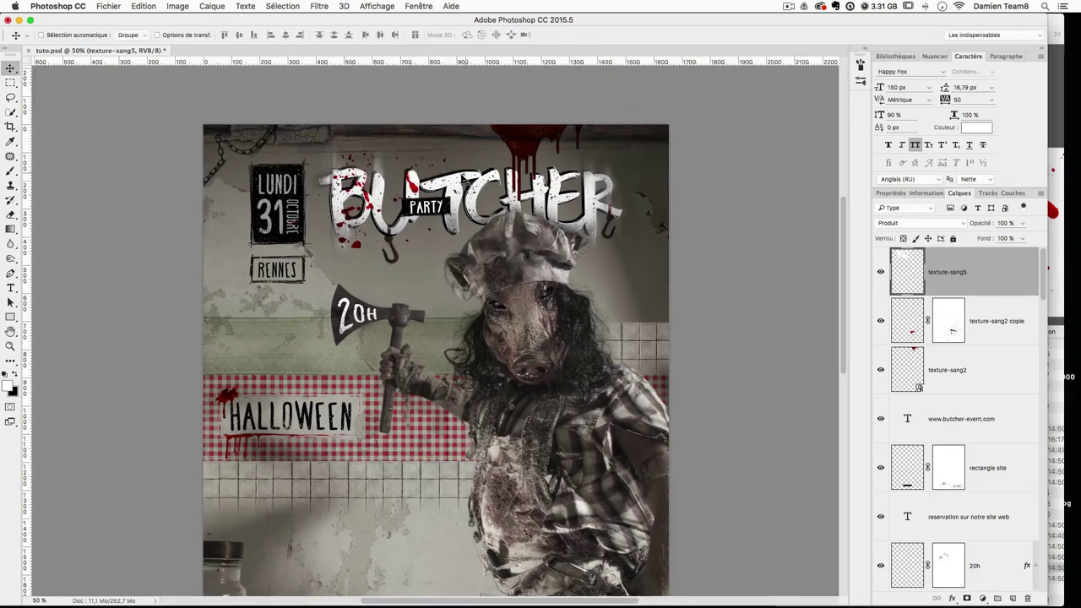
# Step: Duplicate the splatter onto the end of the BUTCHER title, flip it horizontally, then shrink and rotate it over the HER letters
pyautogui.moveTo(418, 173); pyautogui.dragTo(561, 175)
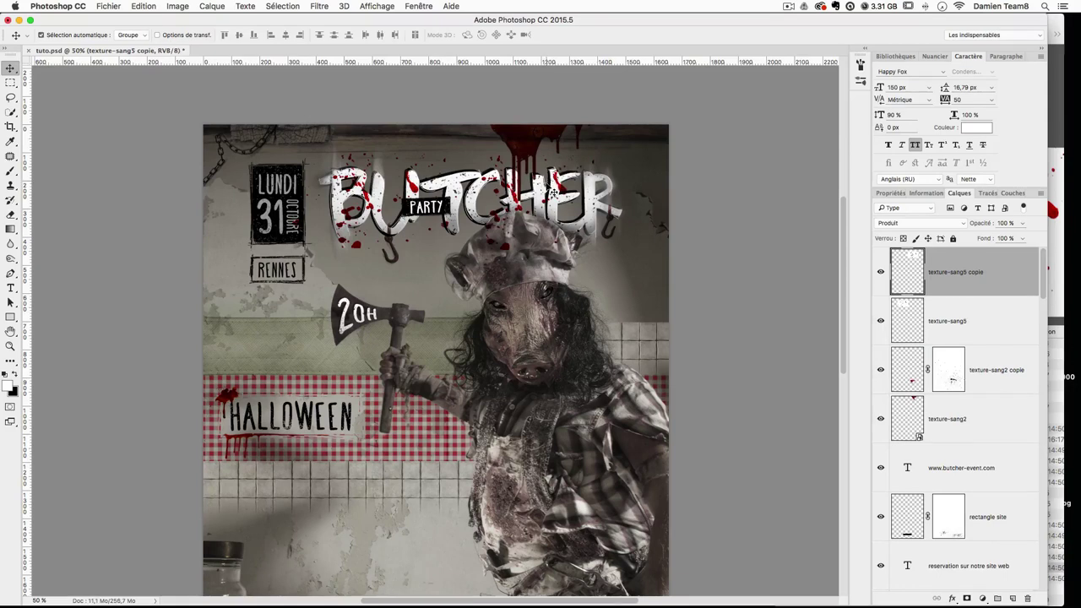
pyautogui.hotkey('ctrl', 't')
pyautogui.rightClick(531, 216)
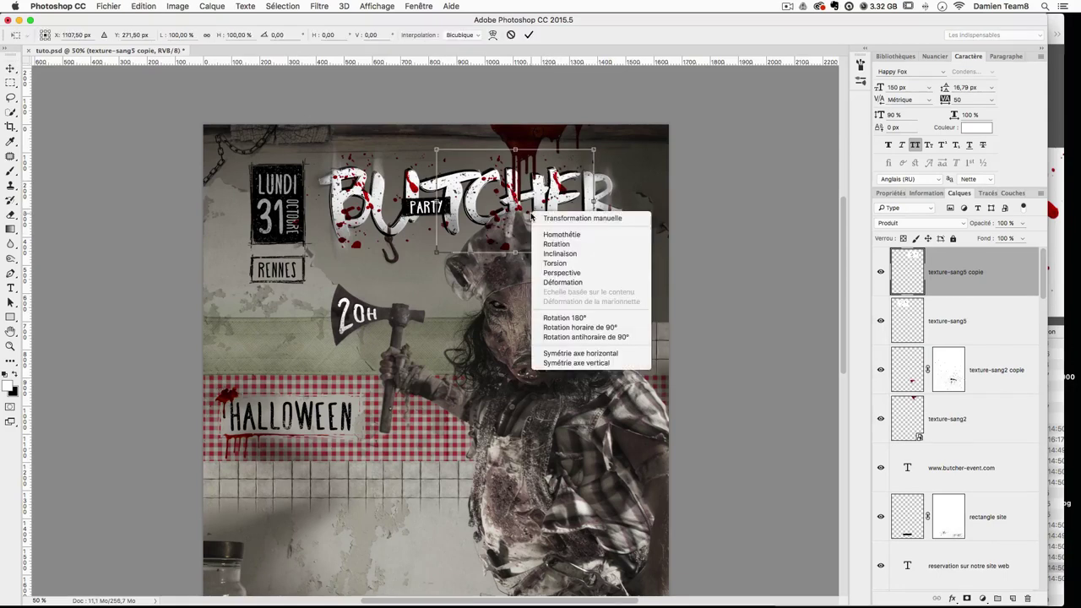
pyautogui.click(581, 353)
pyautogui.moveTo(593, 257); pyautogui.dragTo(549, 223)
pyautogui.moveTo(497, 201); pyautogui.dragTo(580, 221)
pyautogui.moveTo(660, 250); pyautogui.dragTo(672, 211)
pyautogui.moveTo(604, 230); pyautogui.dragTo(595, 216)
pyautogui.press('Return')
# Step: Duplicate the splatter again, then rotate and position the copy over the middle letters of the BUTCHER title
pyautogui.keyDown('alt'); pyautogui.moveTo(583, 205); pyautogui.dragTo(498, 201); pyautogui.keyUp('alt')
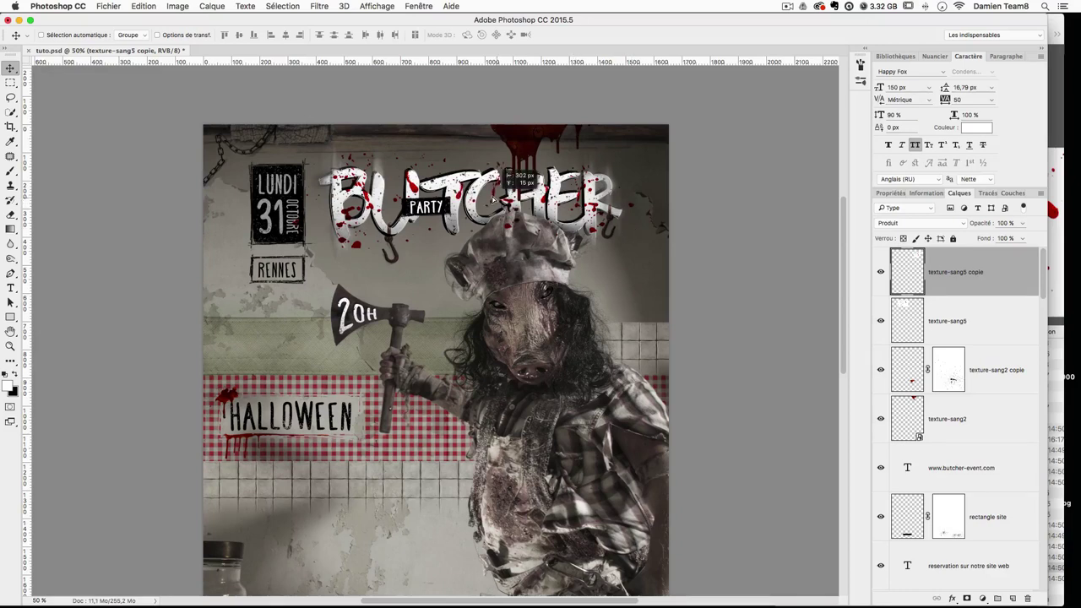
pyautogui.press('super+t')
pyautogui.keyDown('shift'); pyautogui.moveTo(549, 241); pyautogui.dragTo(521, 143); pyautogui.keyUp('shift')
pyautogui.moveTo(487, 186); pyautogui.dragTo(507, 233)
pyautogui.press('Return')
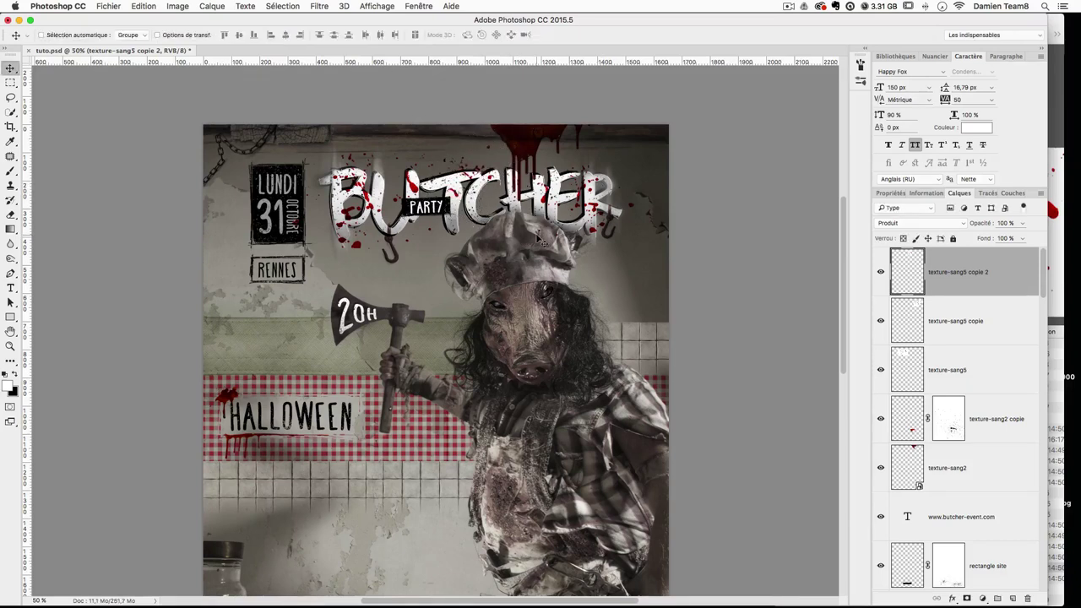
# Step: Make a third splatter copy, scale it to about 76 %, rotate it about -134° and place it over the title's middle letters
pyautogui.keyDown('alt'); pyautogui.moveTo(500, 172); pyautogui.dragTo(511, 217); pyautogui.keyUp('alt')
pyautogui.press('super+t')
pyautogui.keyDown('shift'); pyautogui.moveTo(509, 164); pyautogui.dragTo(406, 177); pyautogui.keyUp('shift')
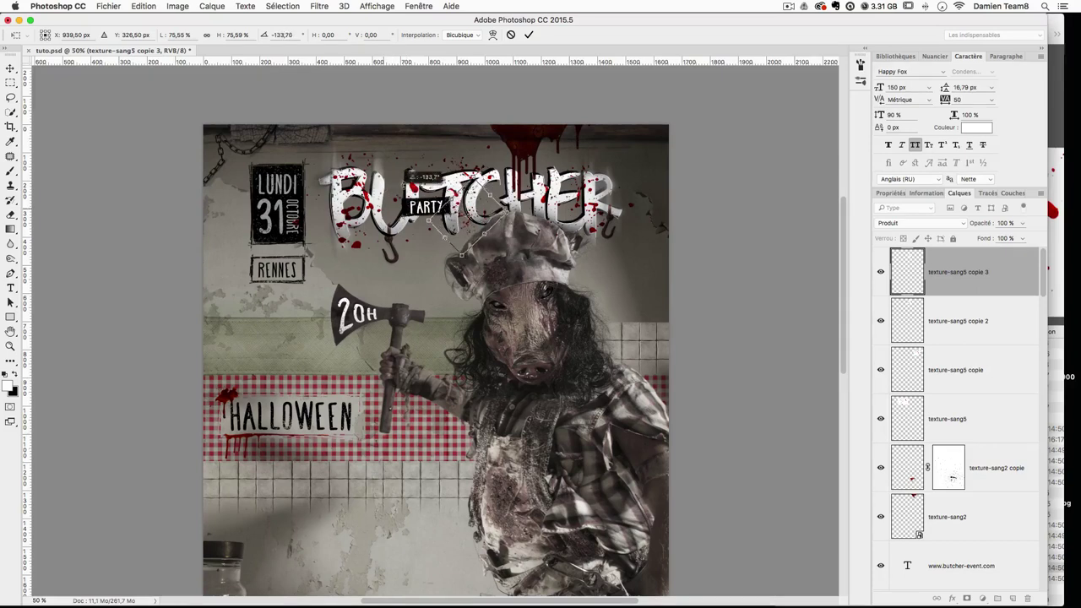
pyautogui.press('Return')
pyautogui.moveTo(489, 214); pyautogui.dragTo(499, 230)
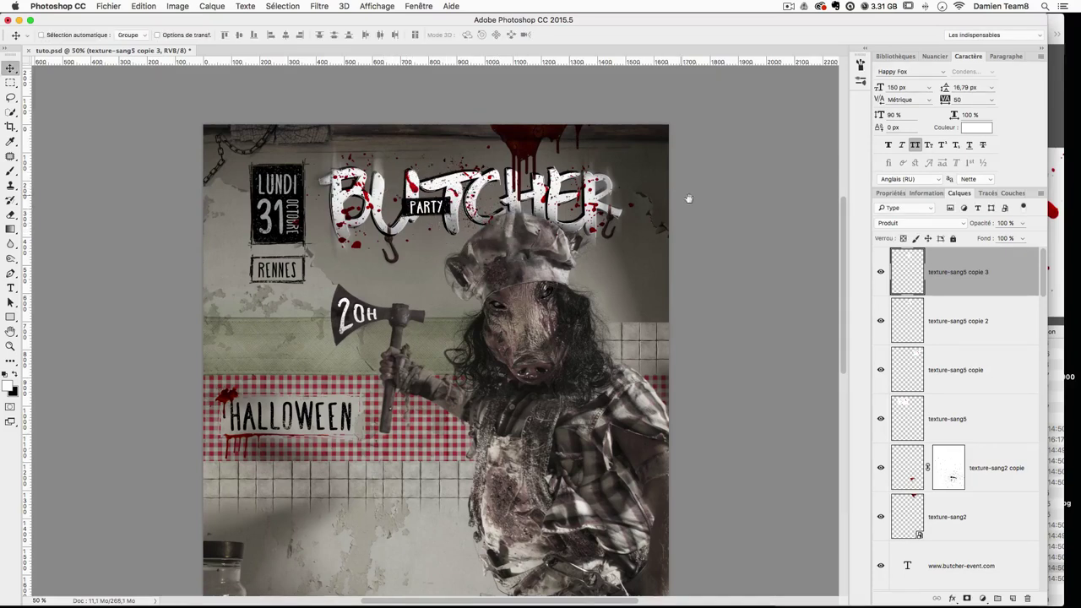
# Step: Merge the four texture-sang5 splatter layers into one and set its blend mode to Produit
pyautogui.keyDown('shift'); pyautogui.click(983, 429); pyautogui.keyUp('shift')
pyautogui.rightClick(983, 428)
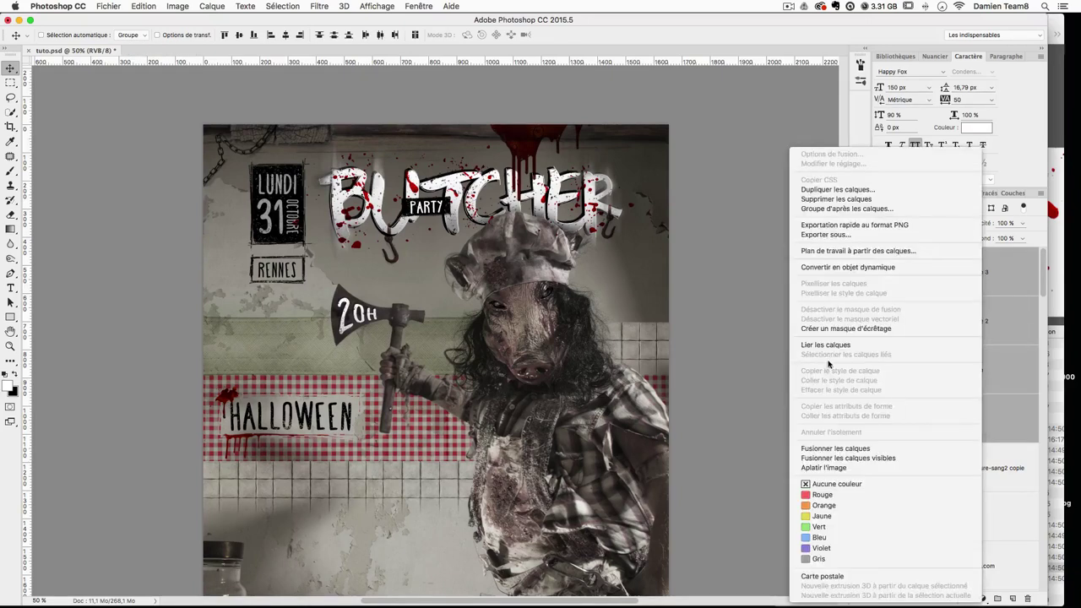
pyautogui.click(835, 449)
pyautogui.click(902, 223)
pyautogui.click(902, 254)
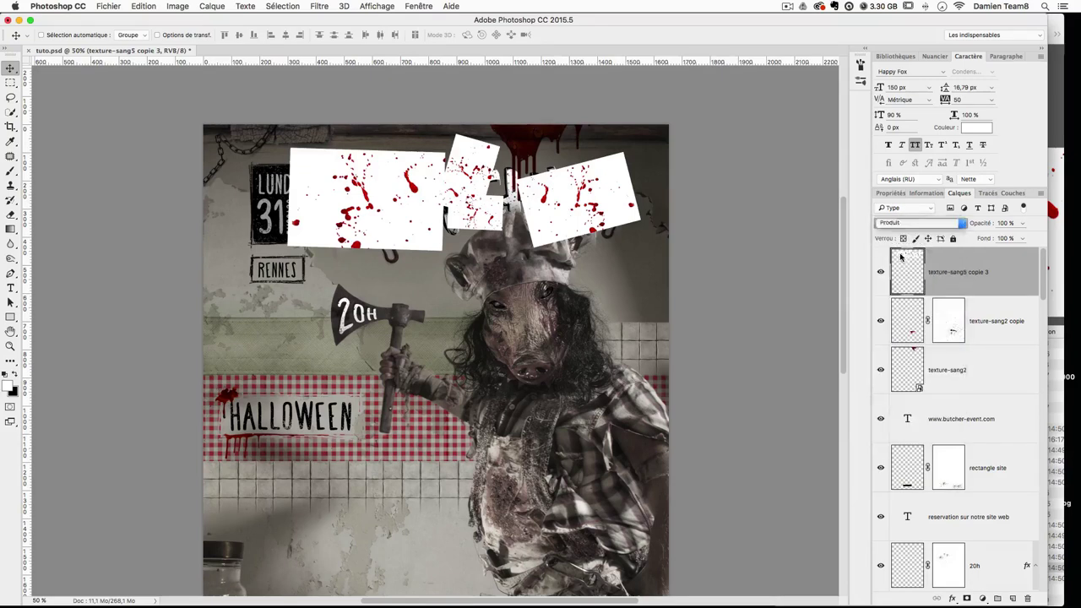
# Step: Add a layer mask to the merged splatter layer and set up a hard round 40 px brush at 100 % opacity
pyautogui.click(967, 598)
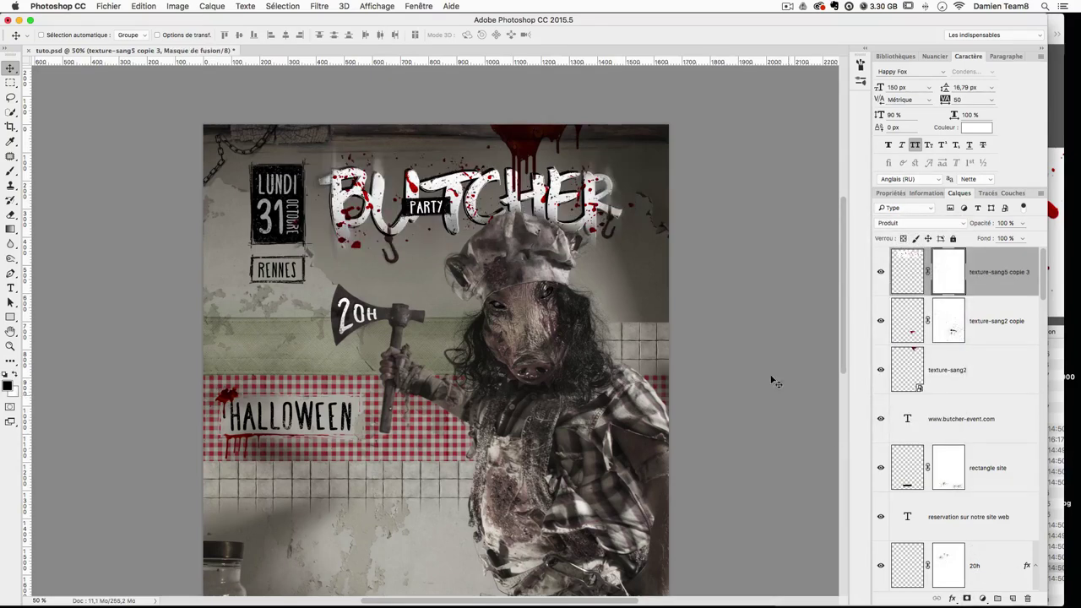
pyautogui.press('super+plus')
pyautogui.moveTo(539, 243); pyautogui.dragTo(536, 289)
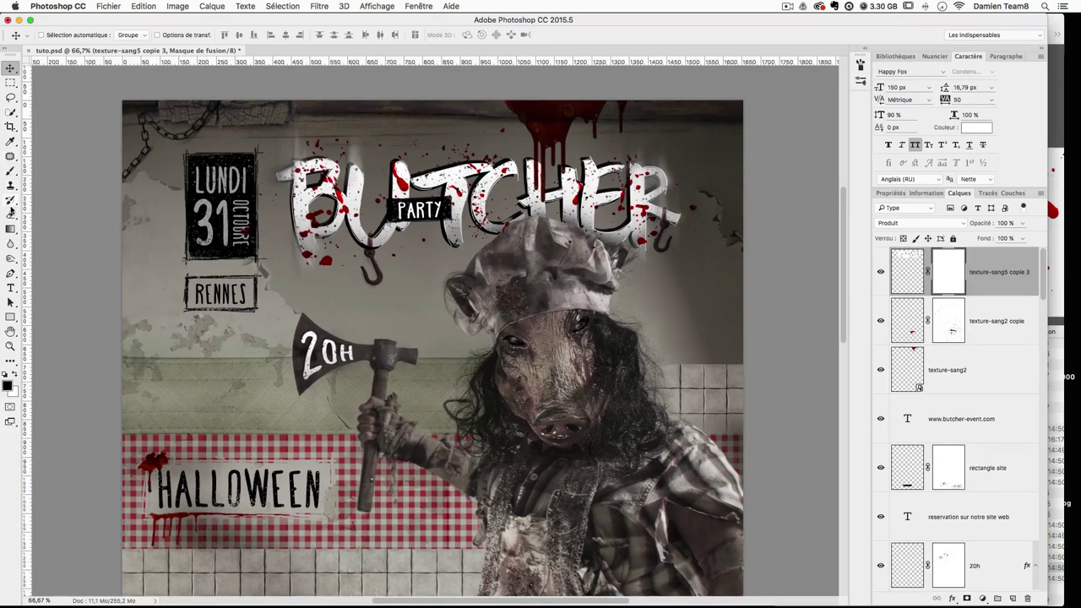
pyautogui.press('b')
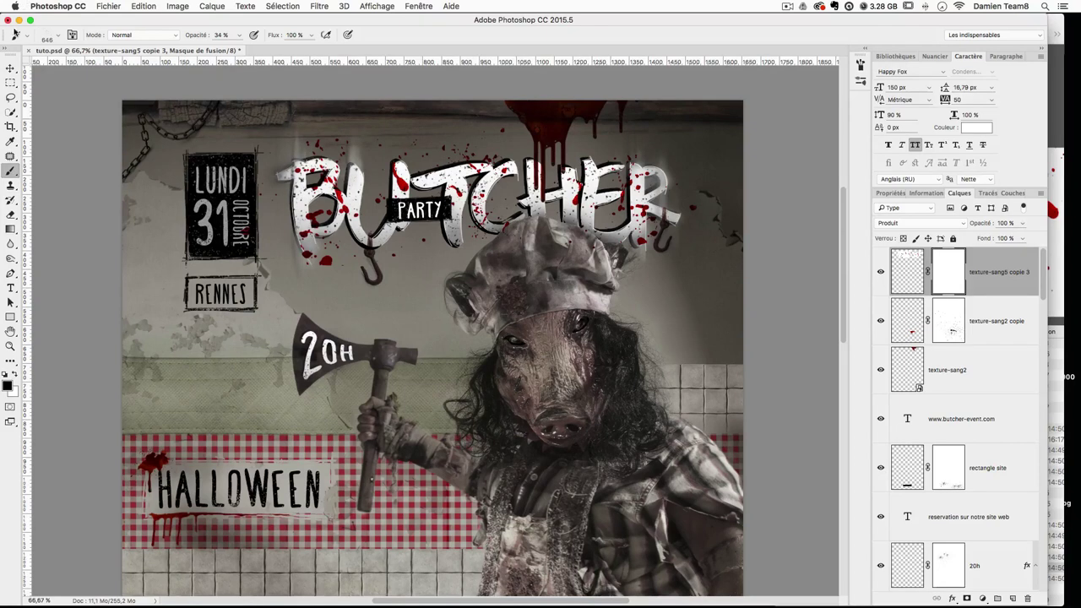
pyautogui.click(15, 34)
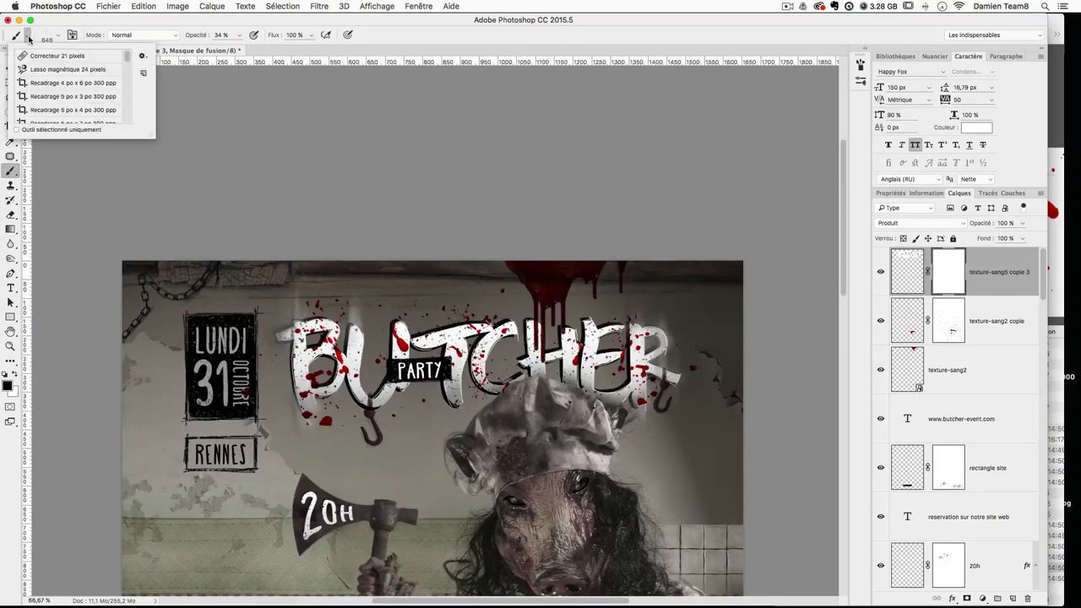
pyautogui.click(56, 35)
pyautogui.click(60, 38)
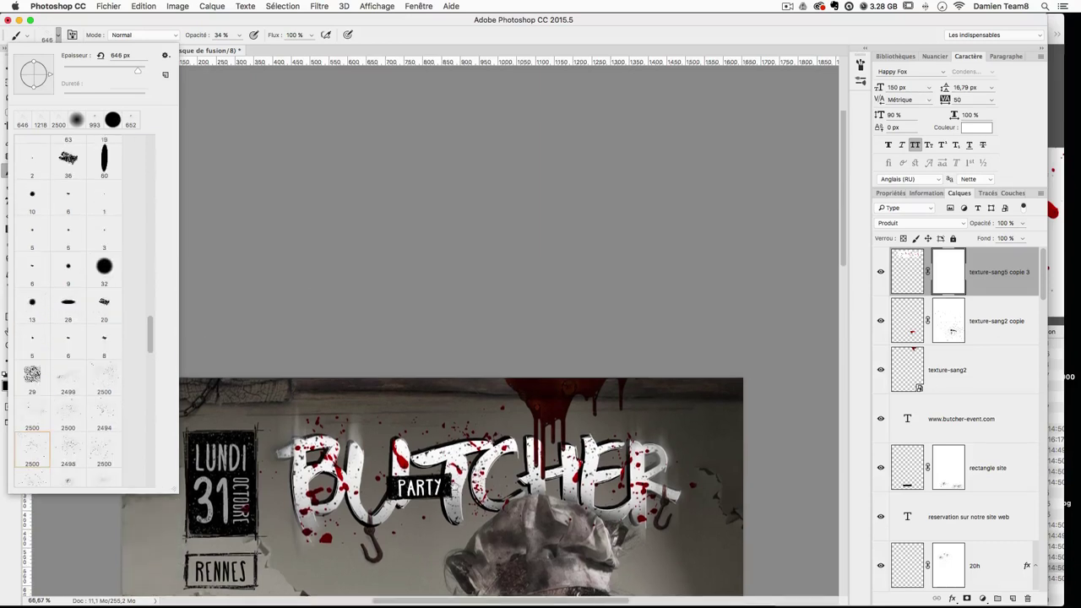
pyautogui.doubleClick(113, 121)
pyautogui.moveTo(414, 531)
pyautogui.mouseDown()
pyautogui.moveTo(409, 413)
pyautogui.moveTo(357, 458)
pyautogui.moveTo(311, 459)
pyautogui.mouseUp()
pyautogui.moveTo(238, 38); pyautogui.dragTo(360, 64)
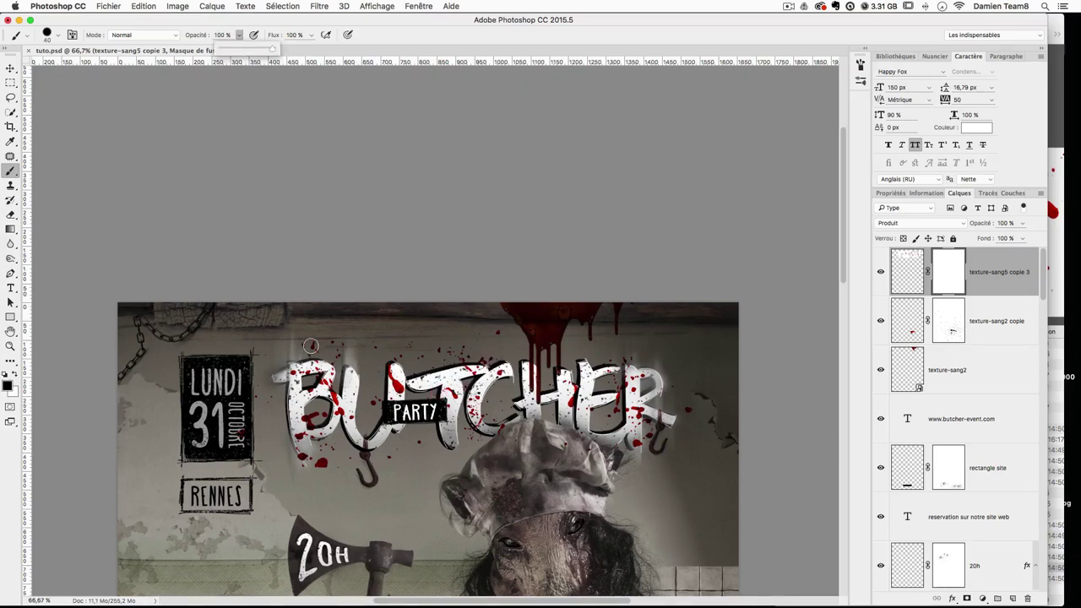
# Step: Paint black on the splatter layer's mask to hide stray blood drops around the BUTCHER letters, reducing the brush to 23 px
pyautogui.scroll(-2, 311, 348)
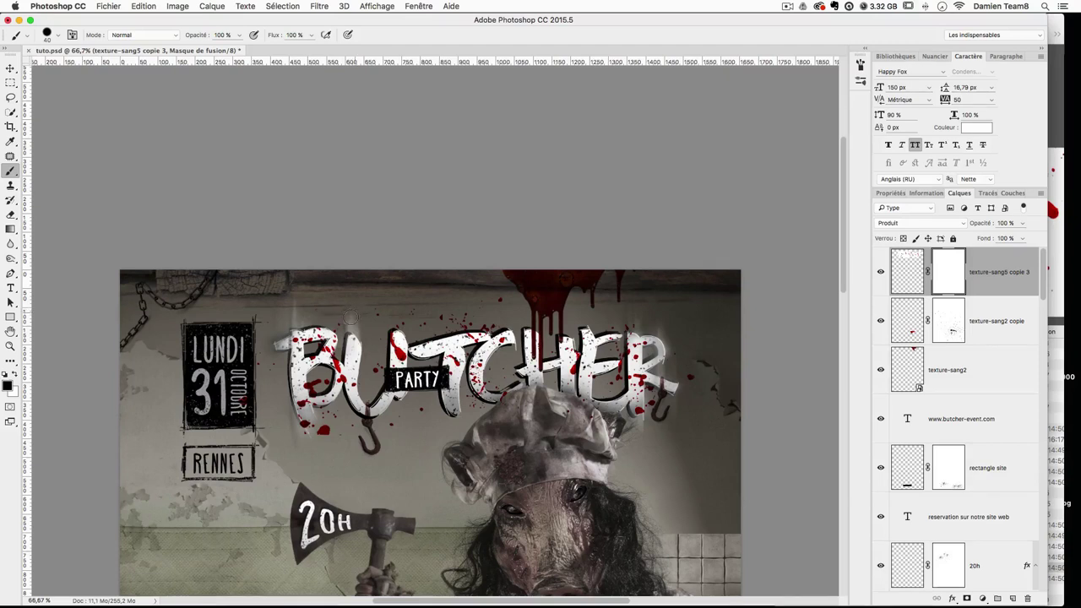
pyautogui.moveTo(344, 313); pyautogui.dragTo(377, 326)
pyautogui.press('super+z')
pyautogui.moveTo(326, 433); pyautogui.dragTo(305, 432)
pyautogui.moveTo(480, 318)
pyautogui.keyDown('ctrl'); pyautogui.keyDown('alt'); pyautogui.mouseDown()
pyautogui.moveTo(464, 318)
pyautogui.moveTo(481, 329)
pyautogui.mouseUp(); pyautogui.keyUp('alt'); pyautogui.keyUp('ctrl')
pyautogui.keyDown('ctrl'); pyautogui.keyDown('alt'); pyautogui.moveTo(518, 339); pyautogui.dragTo(533, 340); pyautogui.keyUp('alt'); pyautogui.keyUp('ctrl')
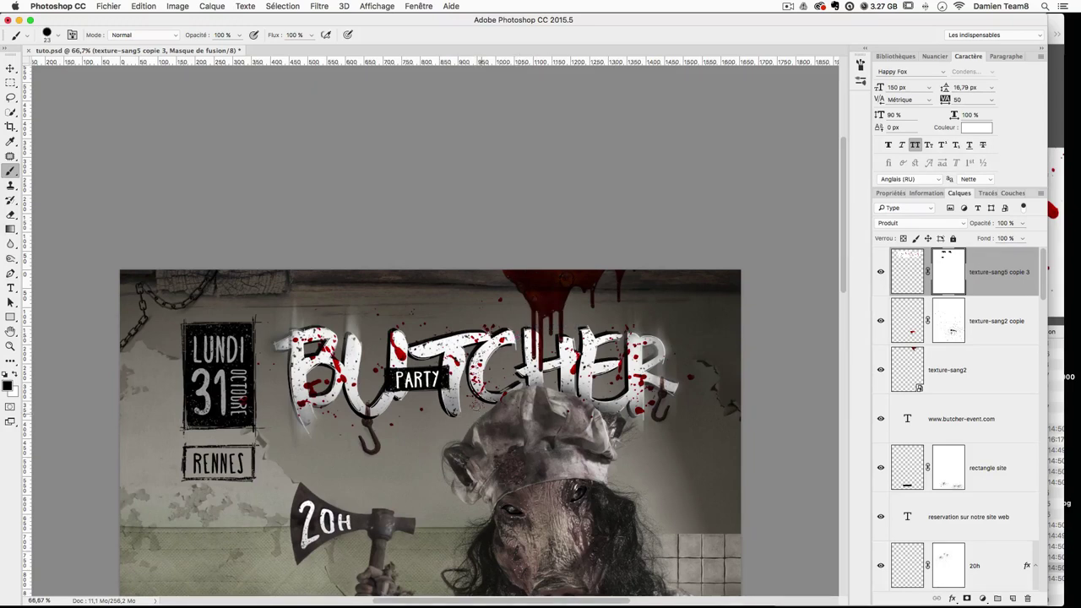
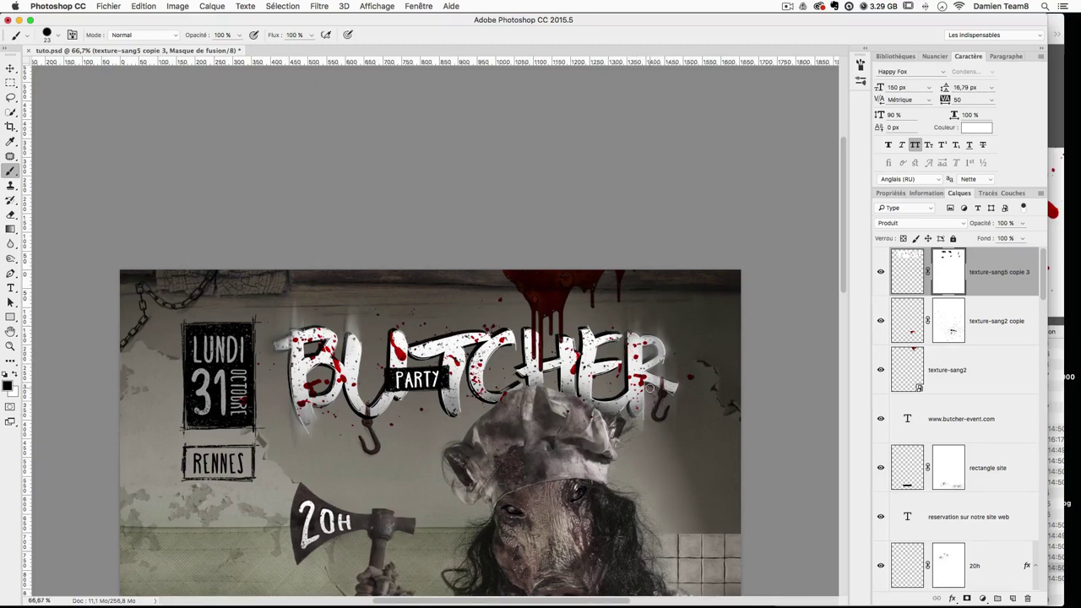
# Step: Set the opacity of the merged splatter layer to 90 %
pyautogui.moveTo(600, 445); pyautogui.dragTo(591, 326)
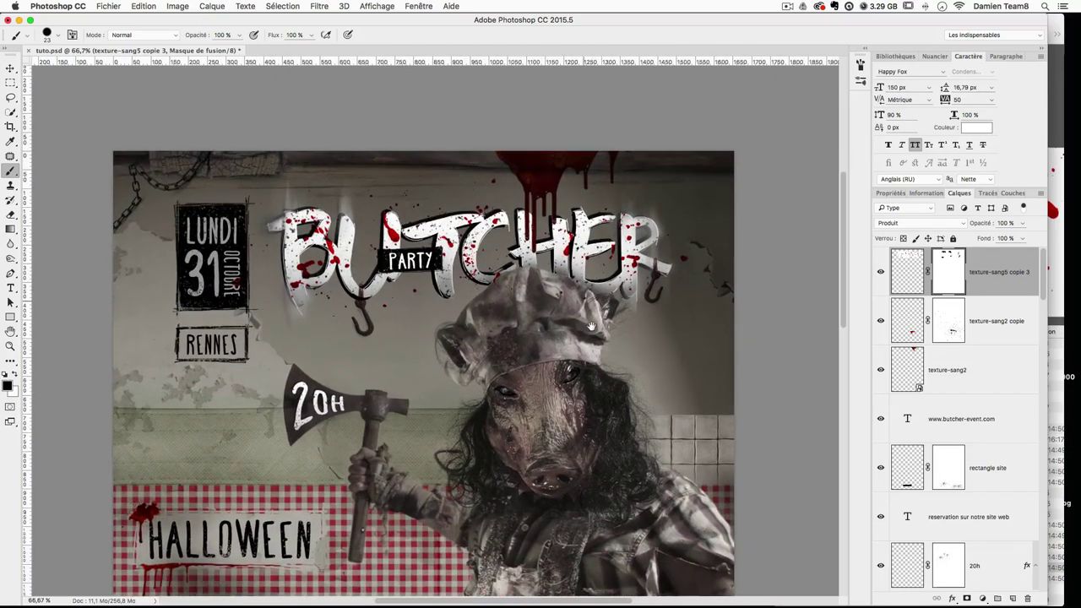
pyautogui.click(1005, 223)
pyautogui.write('90')
# Step: Examine the blood splatters on the BUTCHER title and the rest of the poster at several zoom levels
pyautogui.press('super+plus')
pyautogui.press('super+minus')
pyautogui.press('super+minus')
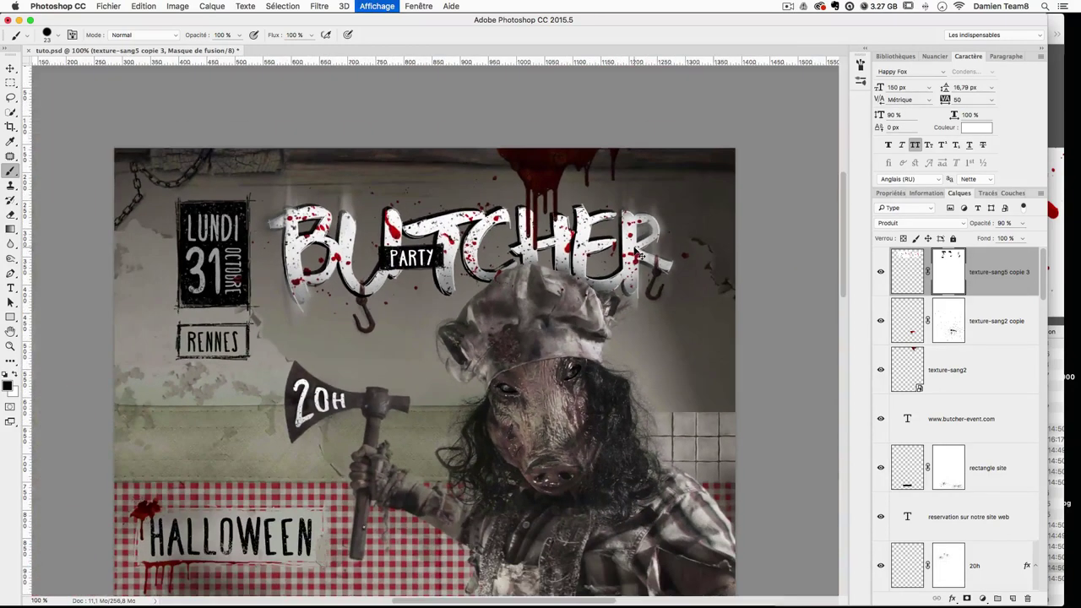
pyautogui.press('super+minus')
pyautogui.press('super+plus')
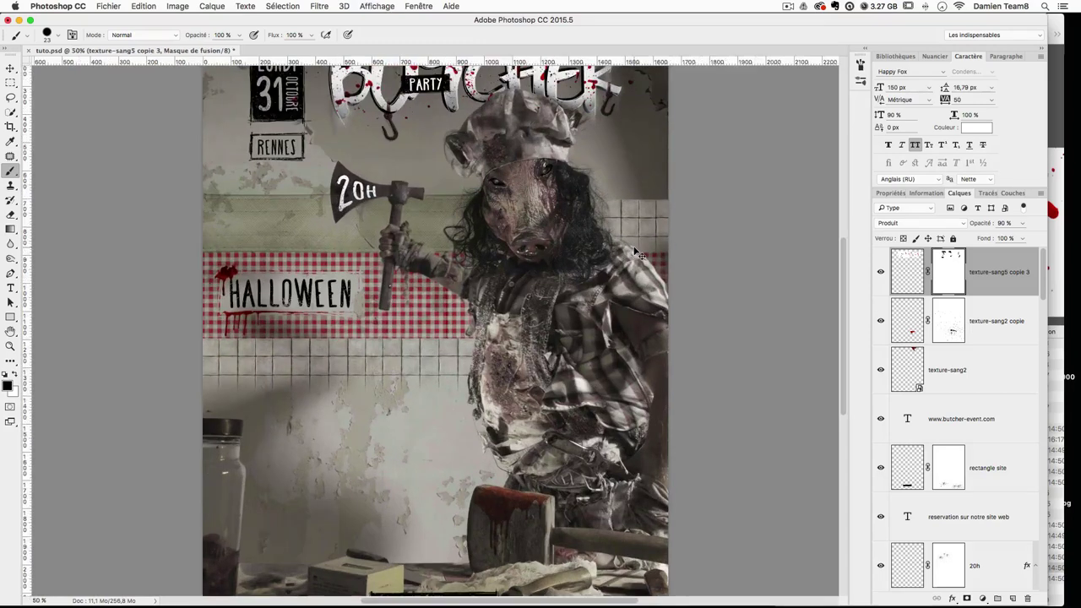
pyautogui.moveTo(382, 245); pyautogui.dragTo(388, 322)
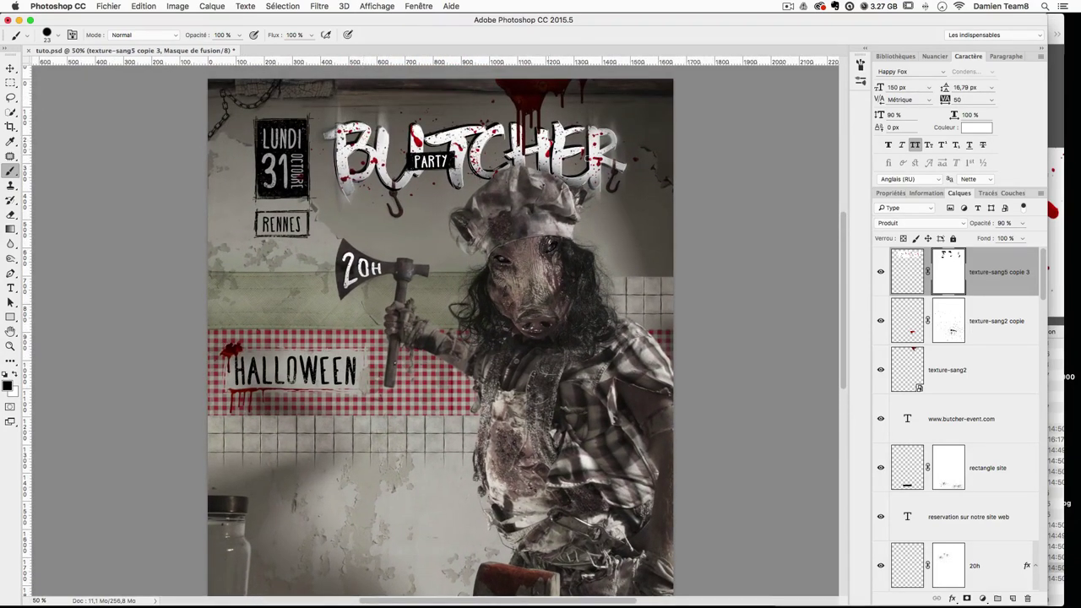
pyautogui.moveTo(496, 179); pyautogui.dragTo(463, 209)
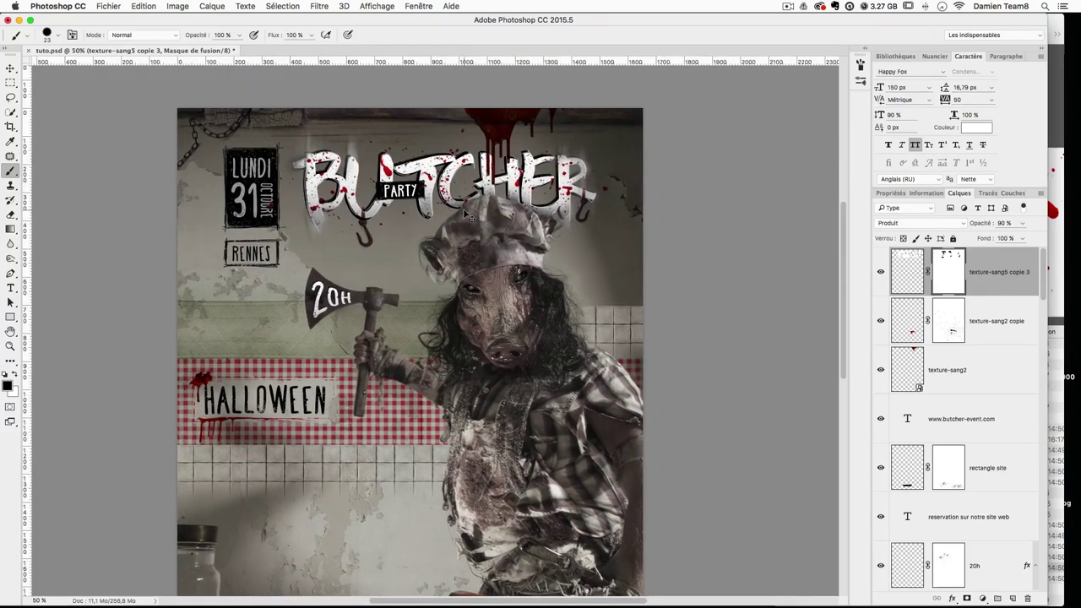
pyautogui.press('super+minus')
pyautogui.press('super+plus')
pyautogui.moveTo(464, 210); pyautogui.dragTo(461, 306)
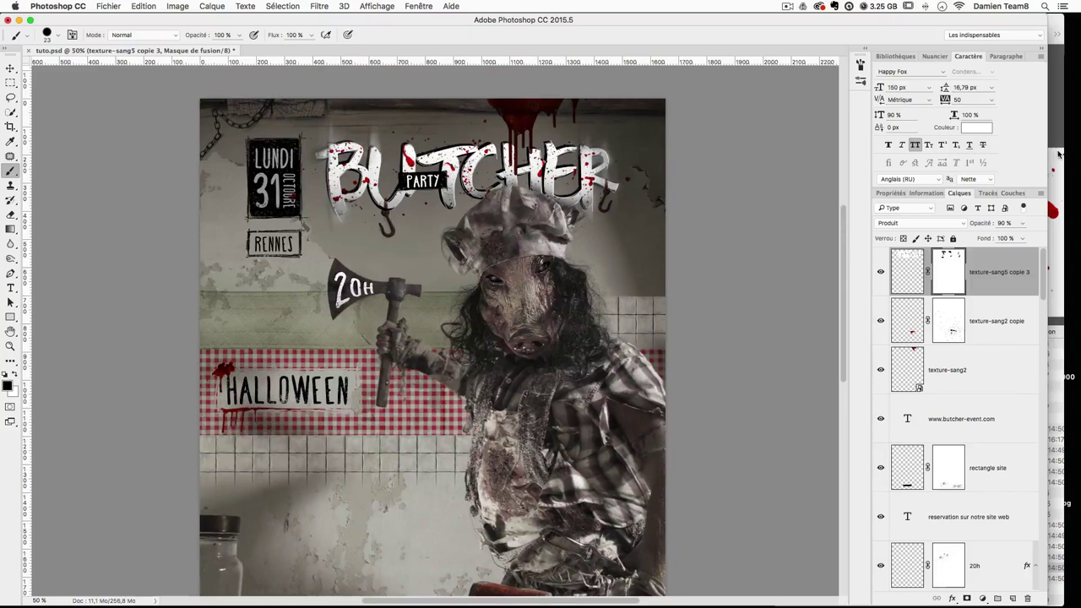
# Step: Switch to Finder and locate the texture-pansement image in the images et textures folder
pyautogui.click(1060, 156)
pyautogui.press('Up')
pyautogui.press('Up')
pyautogui.press('Up')
pyautogui.press('Up')
pyautogui.press('Up')
pyautogui.press('Up')
pyautogui.press('Up')
pyautogui.press('Up')
pyautogui.press('Up')
pyautogui.press('Up')
pyautogui.press('Up')
pyautogui.press('Up')
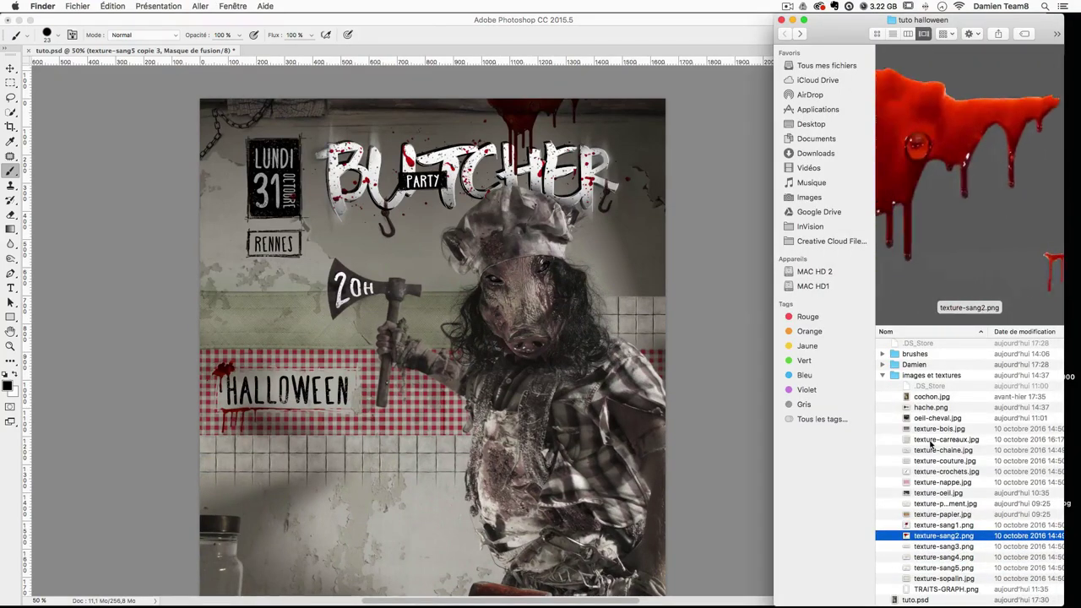
pyautogui.press('Down')
pyautogui.click(953, 536)
pyautogui.click(954, 514)
pyautogui.click(955, 505)
# Step: Place the texture-pansement image in the Photoshop poster, beside the HALLOWEEN sign
pyautogui.moveTo(954, 505); pyautogui.dragTo(384, 401)
pyautogui.moveTo(554, 279); pyautogui.dragTo(431, 349)
pyautogui.press('Return')
pyautogui.press('b')
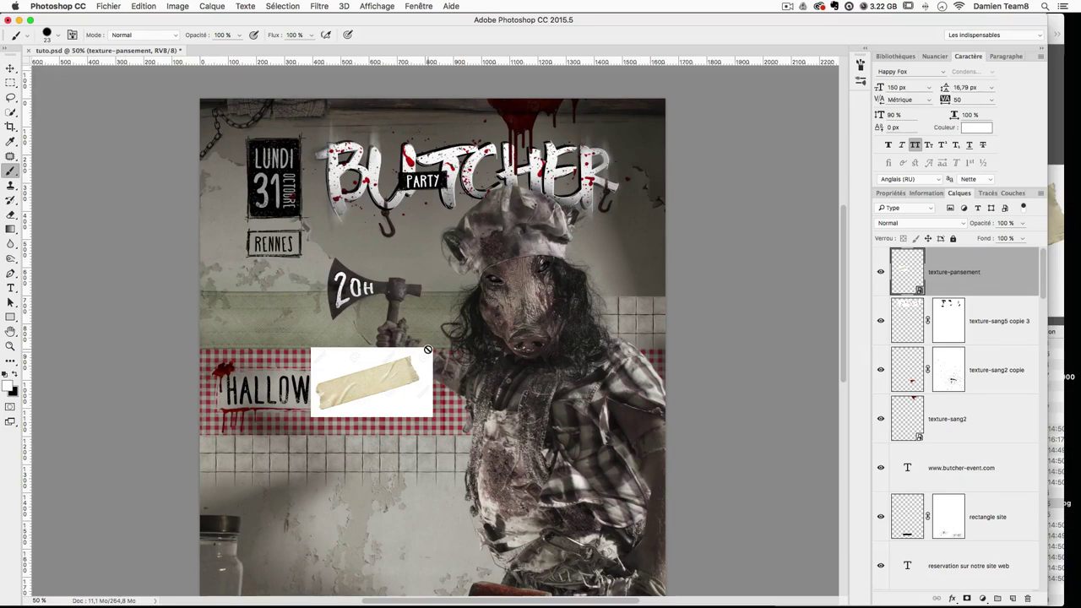
pyautogui.click(899, 224)
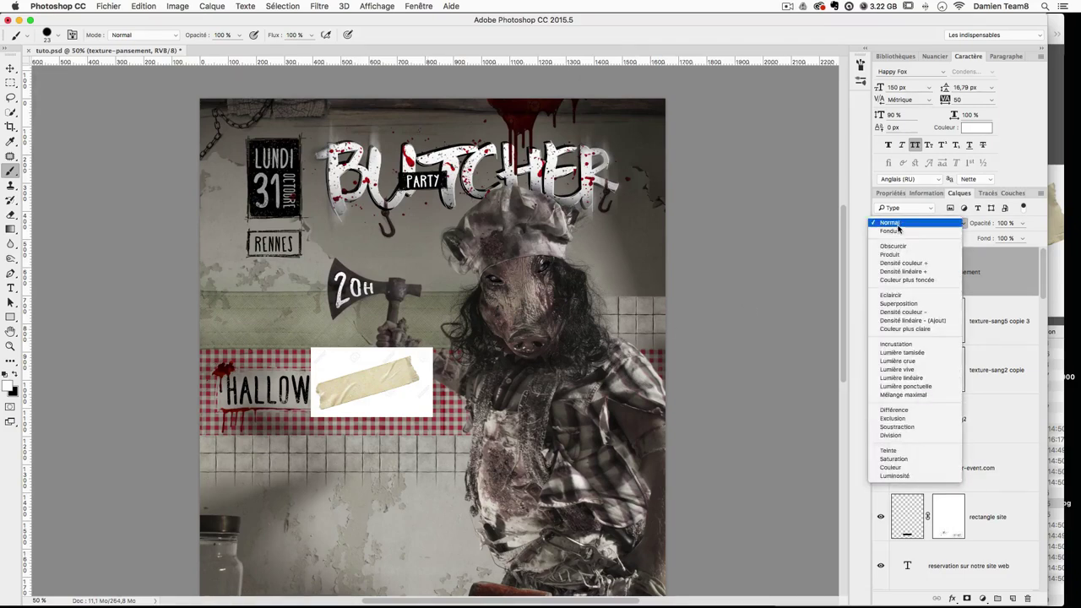
pyautogui.click(899, 225)
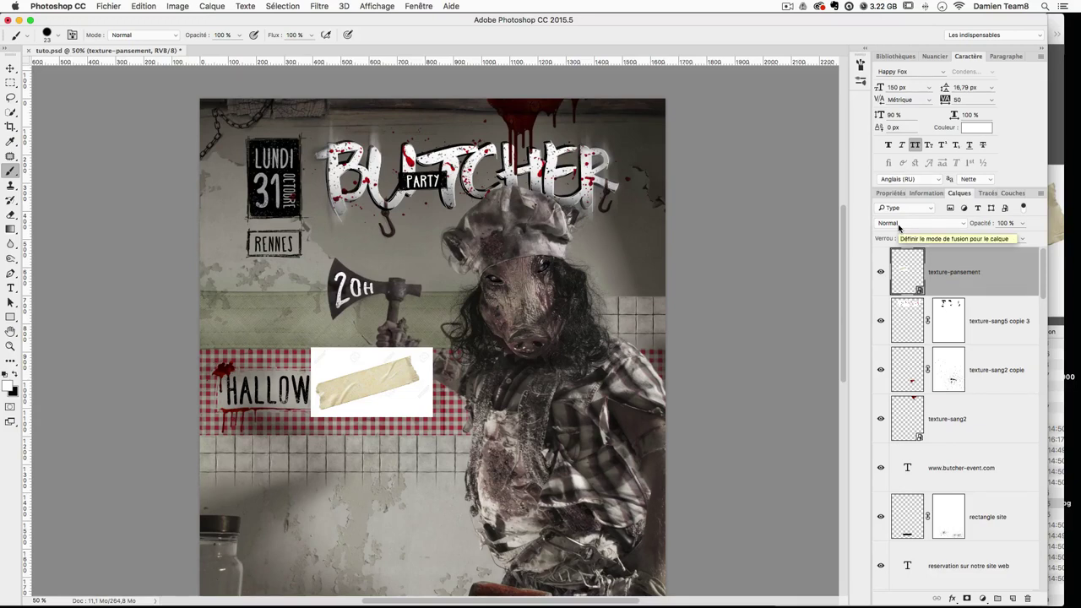
pyautogui.click(330, 276)
pyautogui.press('Escape')
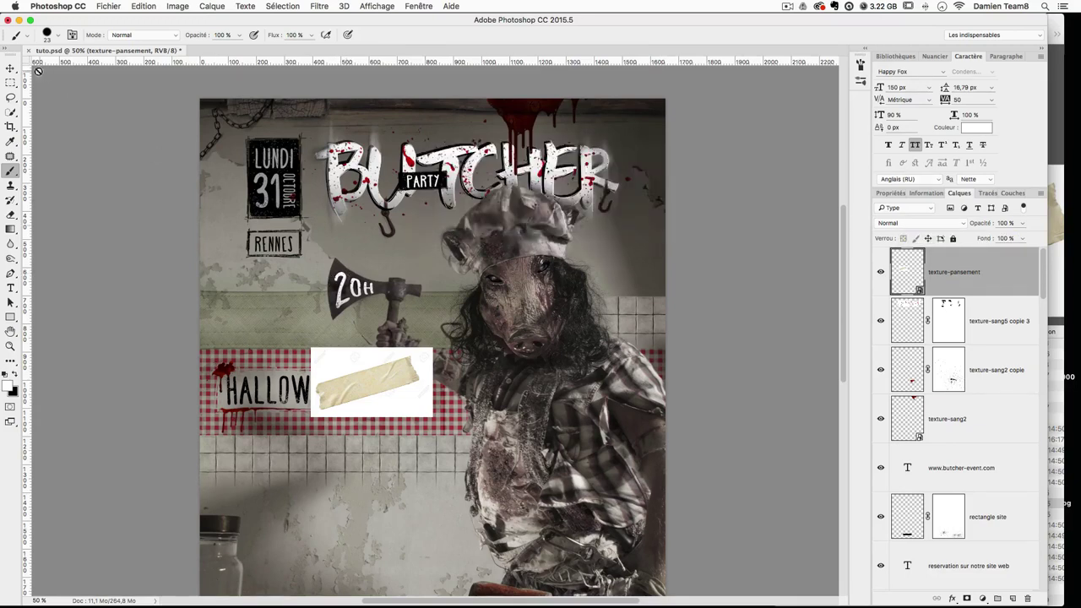
# Step: Move the tape image over the HALLOWEEN sign, select the tape strip with Quick Selection and invert the selection
pyautogui.click(10, 70)
pyautogui.moveTo(294, 313); pyautogui.dragTo(251, 303)
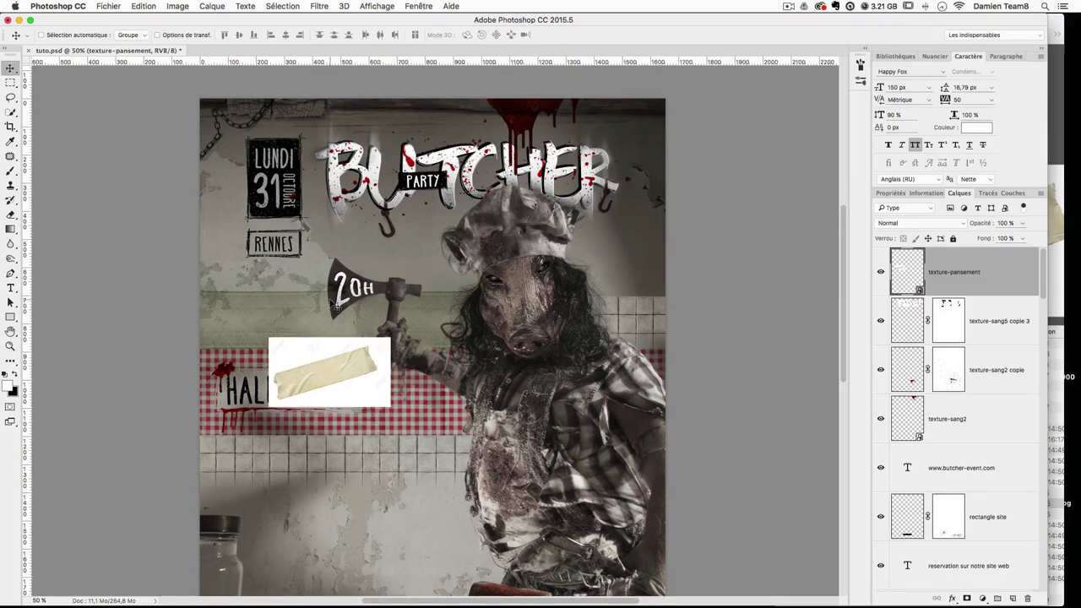
pyautogui.click(13, 114)
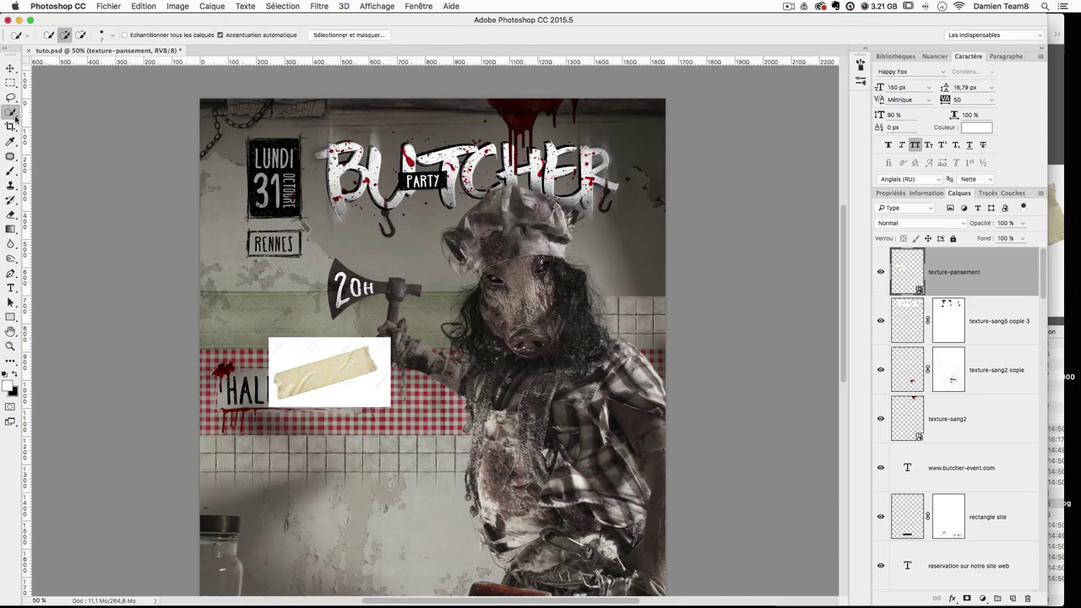
pyautogui.moveTo(289, 381); pyautogui.dragTo(344, 369)
pyautogui.press('super+shift+i')
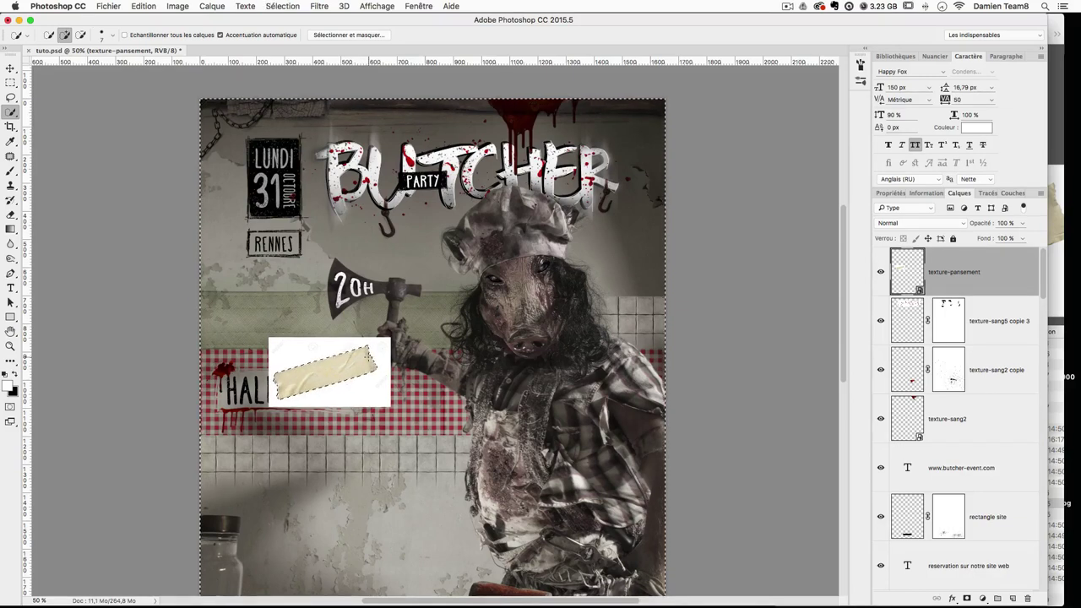
# Step: Rasterize the texture-pansement layer, delete the white background around the tape and clear the selection
pyautogui.press('BackSpace')
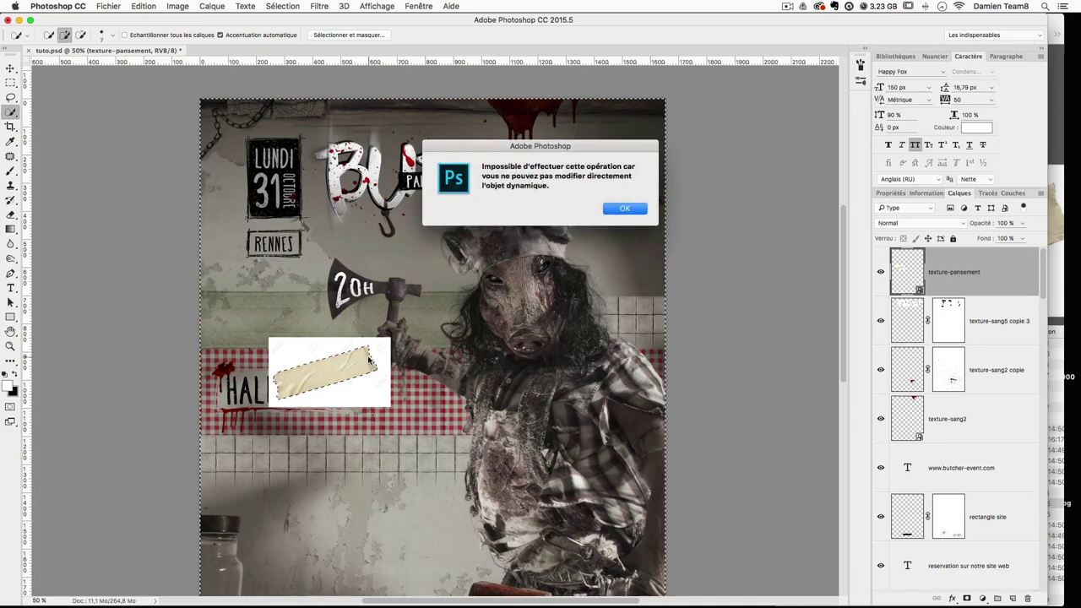
pyautogui.press('Return')
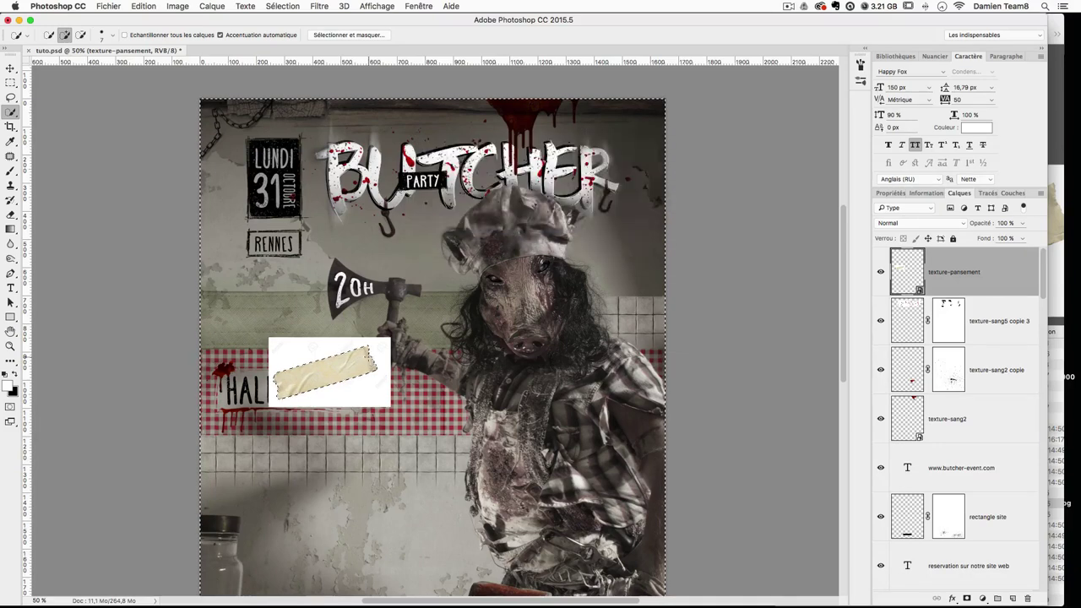
pyautogui.rightClick(999, 286)
pyautogui.click(912, 311)
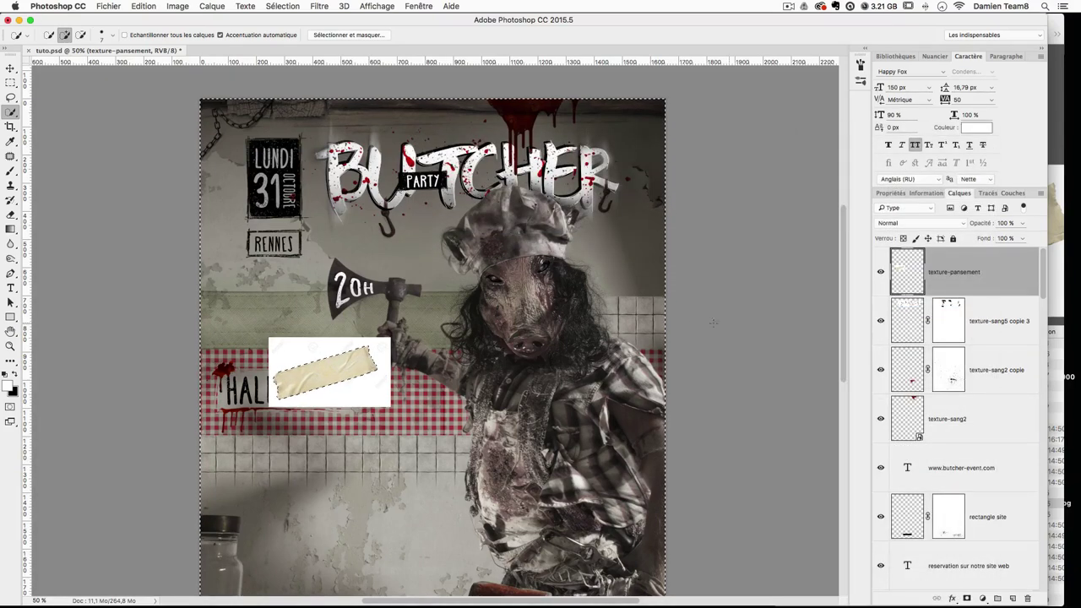
pyautogui.press('super+d')
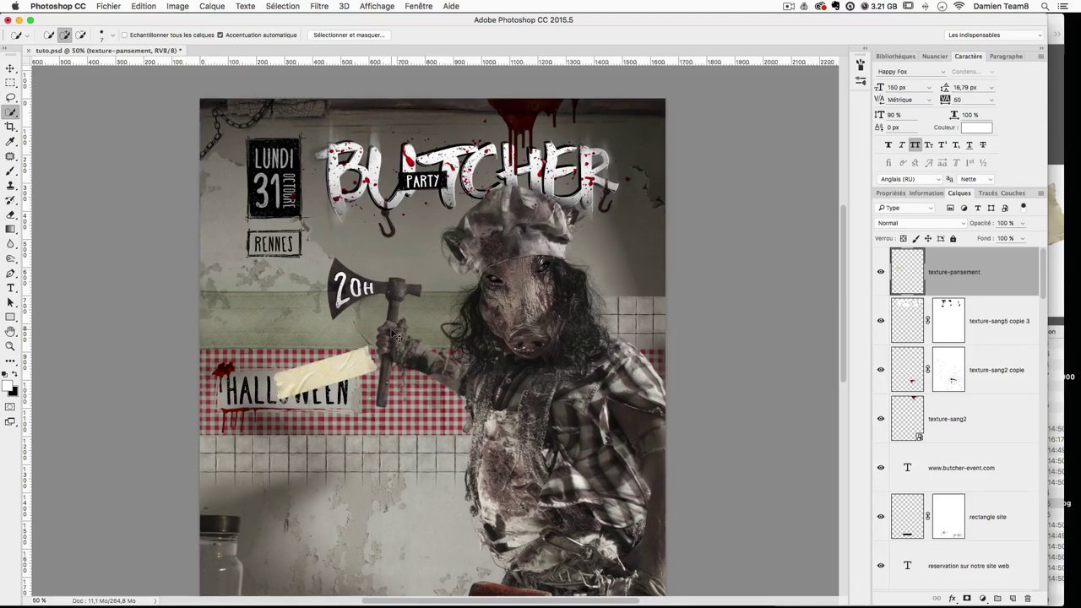
# Step: Shrink and rotate the tape strip with Free Transform and position it over the HALLOWEEN sign's upper-left corner
pyautogui.moveTo(347, 363); pyautogui.dragTo(306, 372)
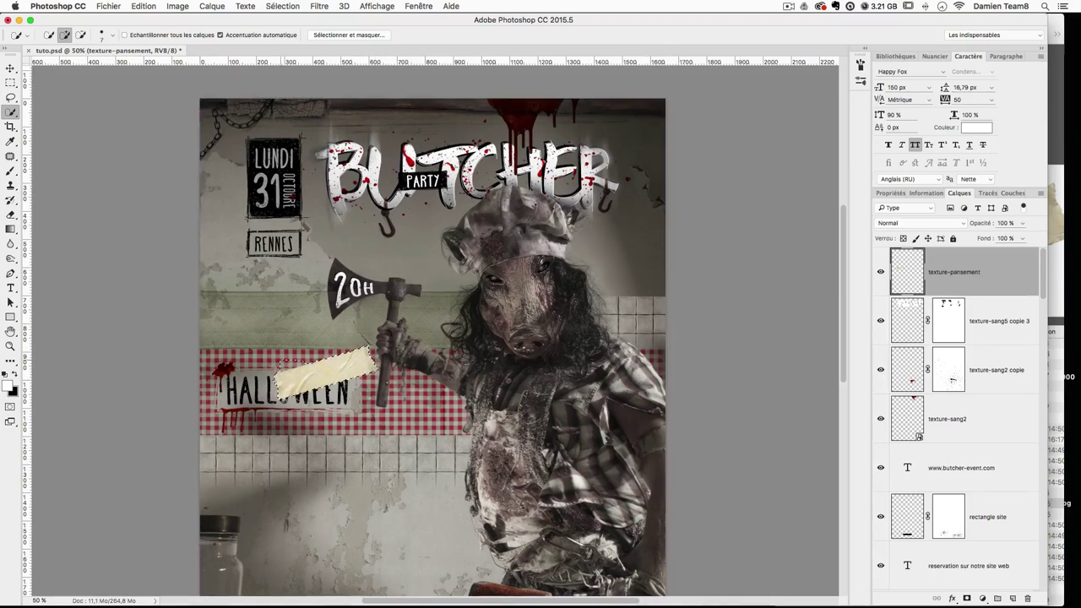
pyautogui.click(12, 68)
pyautogui.moveTo(248, 348); pyautogui.dragTo(171, 341)
pyautogui.press('super+t')
pyautogui.moveTo(307, 343); pyautogui.dragTo(289, 351)
pyautogui.moveTo(337, 406); pyautogui.dragTo(330, 423)
pyautogui.moveTo(293, 361); pyautogui.dragTo(269, 364)
pyautogui.press('Return')
pyautogui.press('Down')
pyautogui.press('Down')
pyautogui.press('Down')
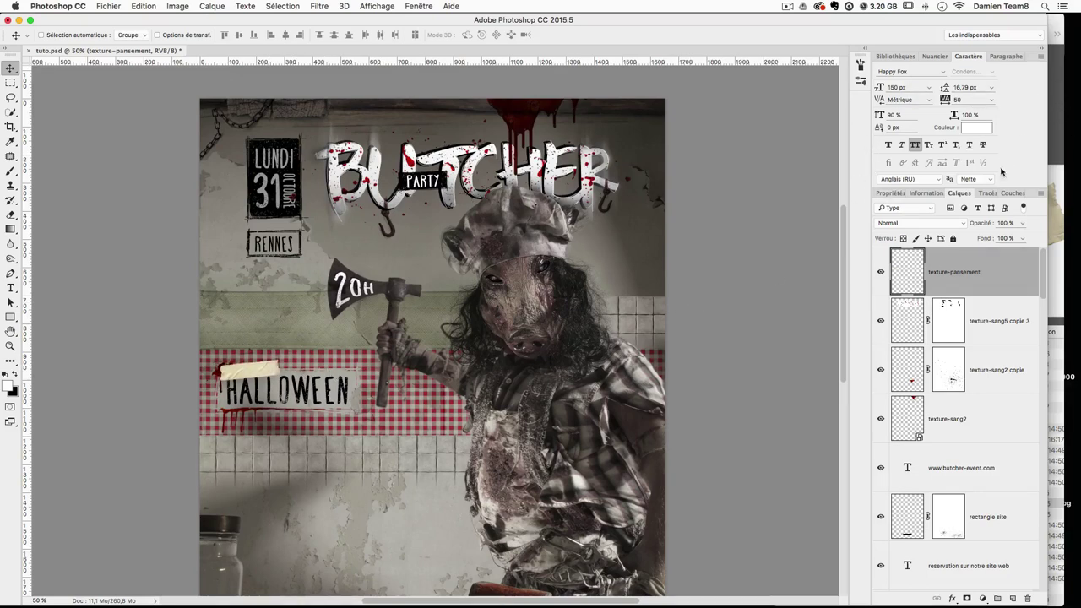
# Step: Set the opacity of the texture-pansement layer to 75 %
pyautogui.write('75')
pyautogui.press('Return')
pyautogui.press('Down')
pyautogui.press('Down')
pyautogui.press('Up')
pyautogui.press('Up')
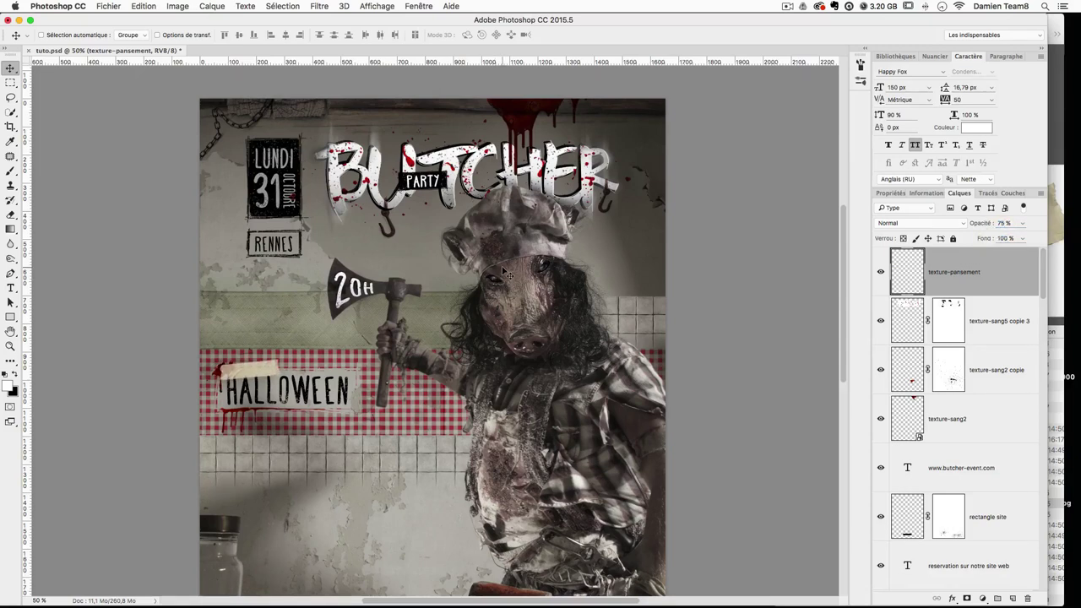
pyautogui.press('Down')
# Step: Duplicate the tape strip onto the HALLOWEEN sign's lower-right corner and adjust the copy with Free Transform
pyautogui.moveTo(302, 286); pyautogui.dragTo(364, 361)
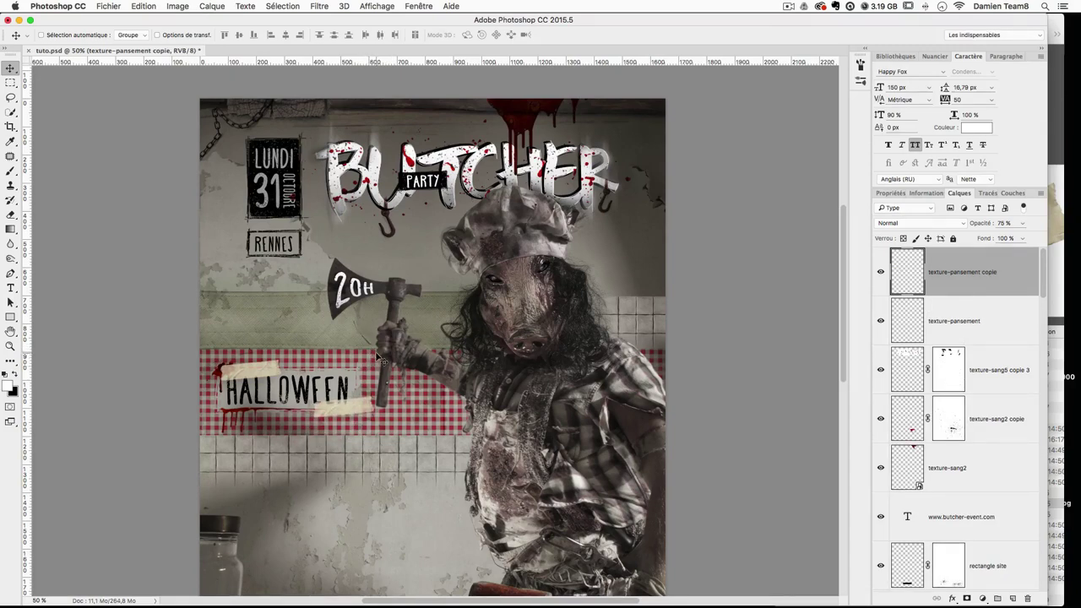
pyautogui.press('super+t')
pyautogui.moveTo(433, 435); pyautogui.dragTo(440, 443)
pyautogui.press('Return')
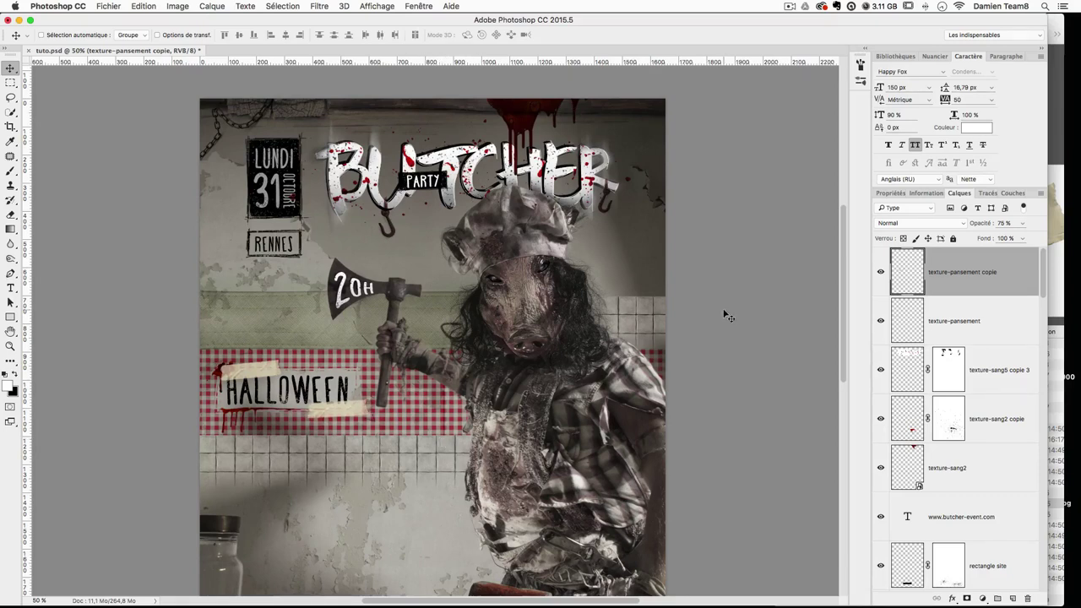
# Step: Add a drop shadow to the texture-pansement copie layer with 20 % opacity, 4 px distance and 10 px size
pyautogui.doubleClick(1005, 287)
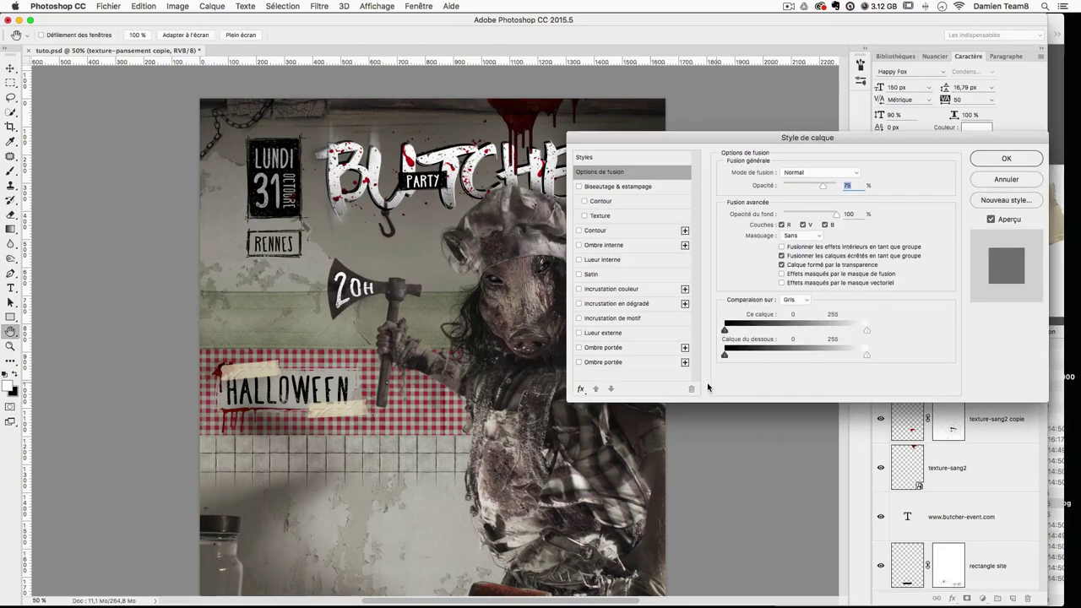
pyautogui.click(600, 362)
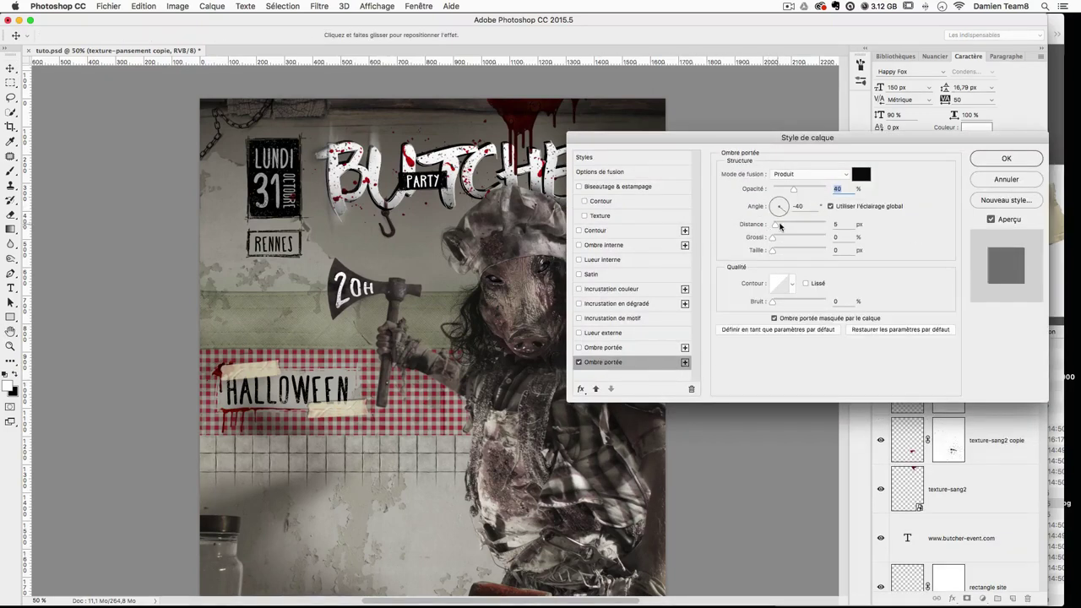
pyautogui.moveTo(777, 227); pyautogui.dragTo(786, 250)
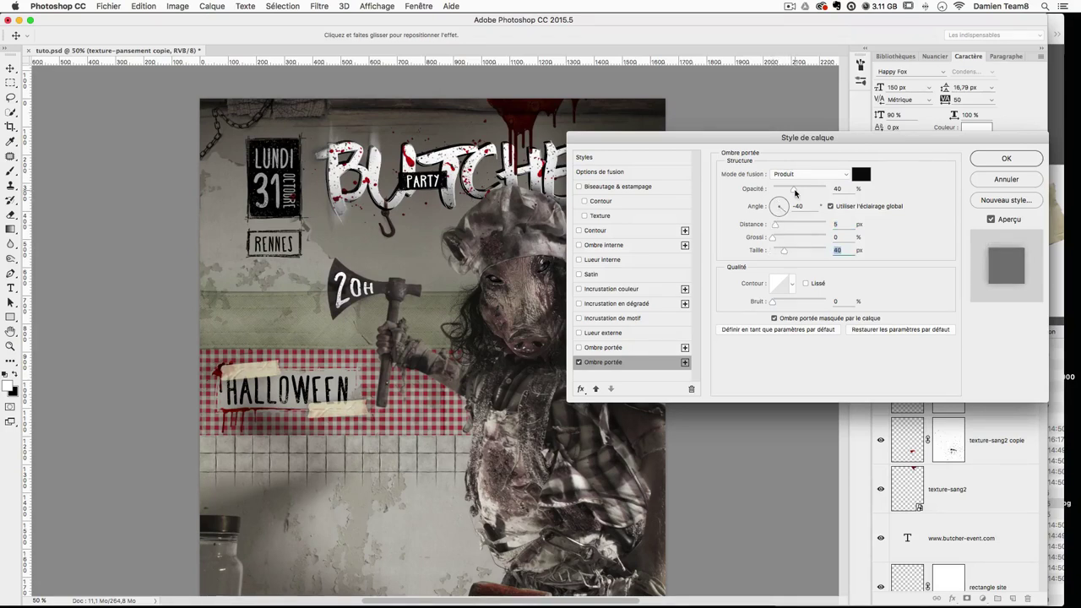
pyautogui.moveTo(794, 194); pyautogui.dragTo(777, 251)
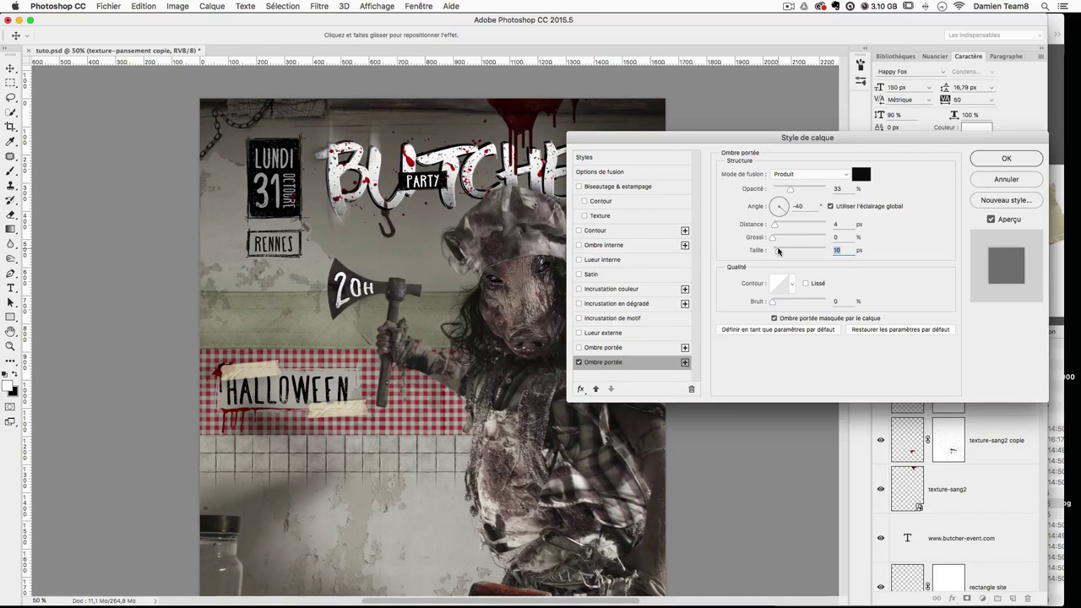
pyautogui.moveTo(790, 190); pyautogui.dragTo(783, 192)
pyautogui.write('20')
pyautogui.press('Tab')
pyautogui.press('Tab')
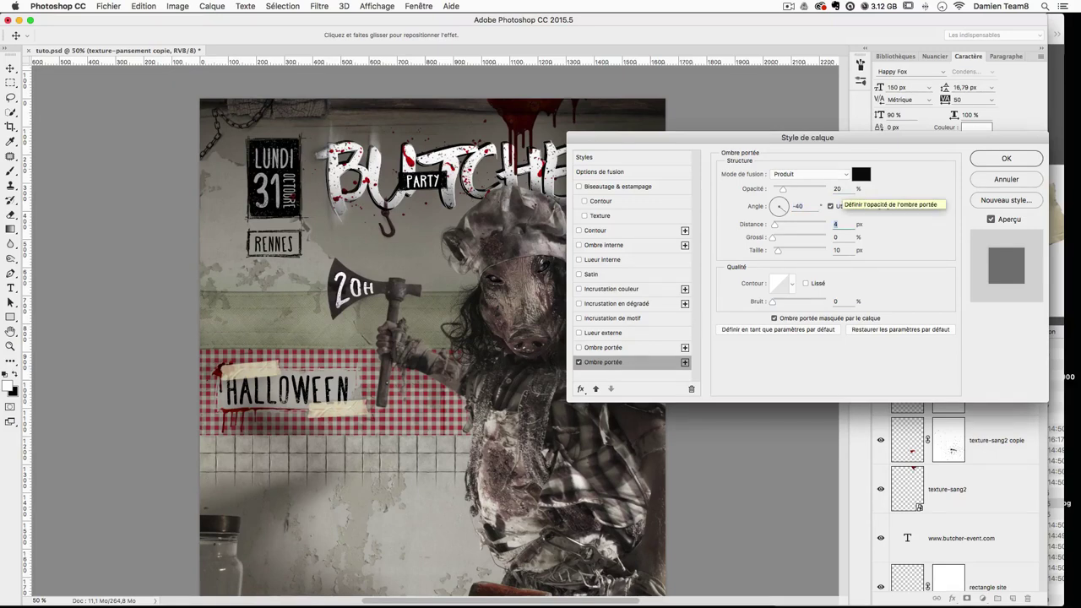
pyautogui.press('Tab')
pyautogui.press('Tab')
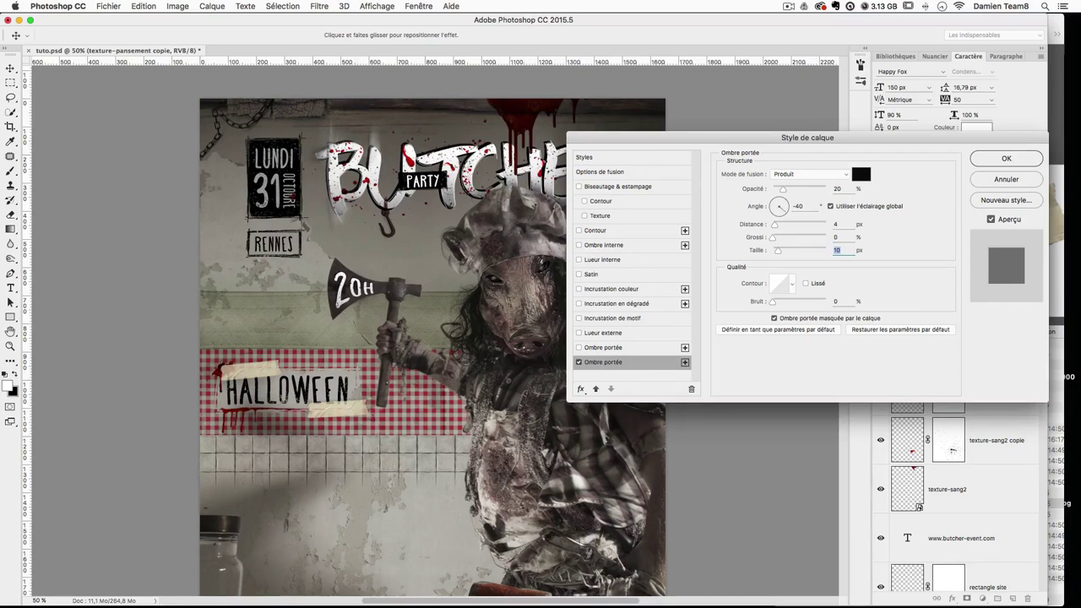
pyautogui.press('Return')
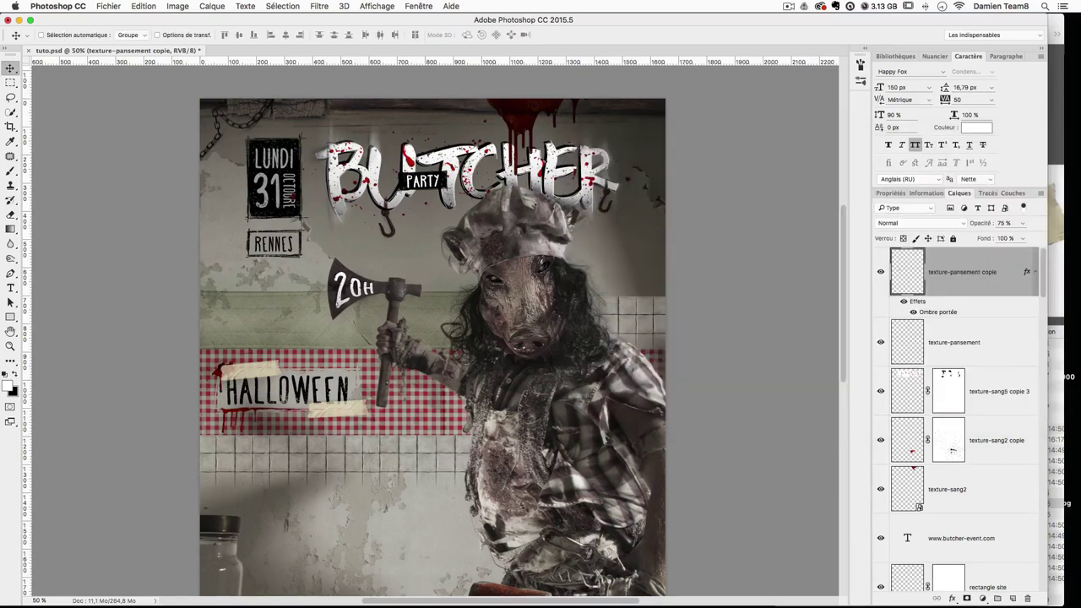
# Step: Apply a drop shadow with 20 % opacity, 4 px distance and 10 px size to the texture-pansement layer
pyautogui.doubleClick(990, 344)
pyautogui.click(588, 361)
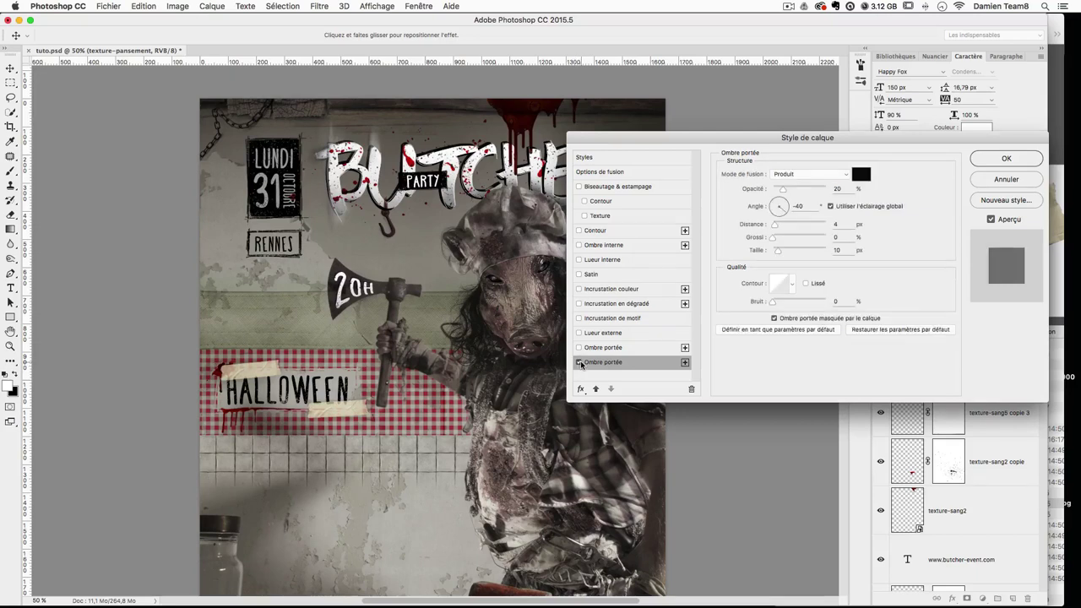
pyautogui.press('Return')
# Step: Select the HALLOWEEN text layer and set its letter tracking to -10
pyautogui.scroll(-2, 654, 248)
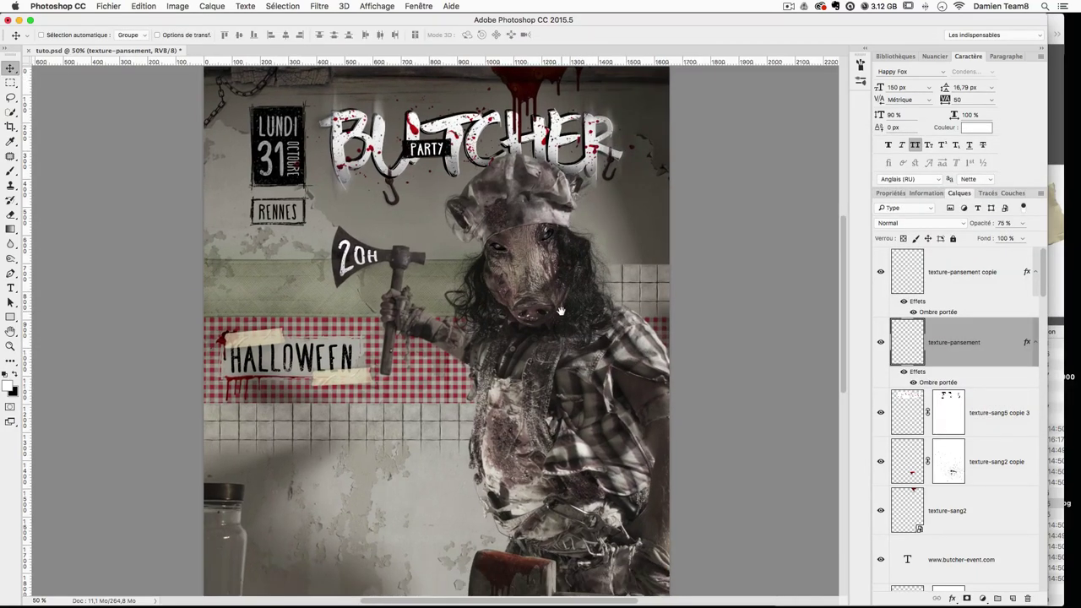
pyautogui.scroll(-3, 973, 439)
pyautogui.scroll(-3, 973, 440)
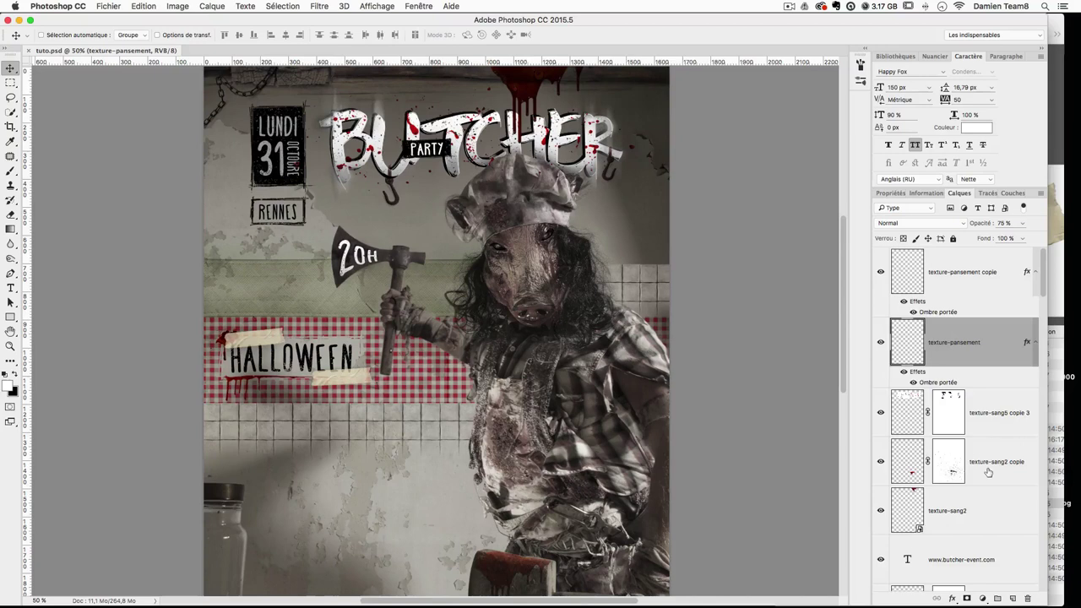
pyautogui.scroll(-3, 988, 472)
pyautogui.scroll(-3, 988, 471)
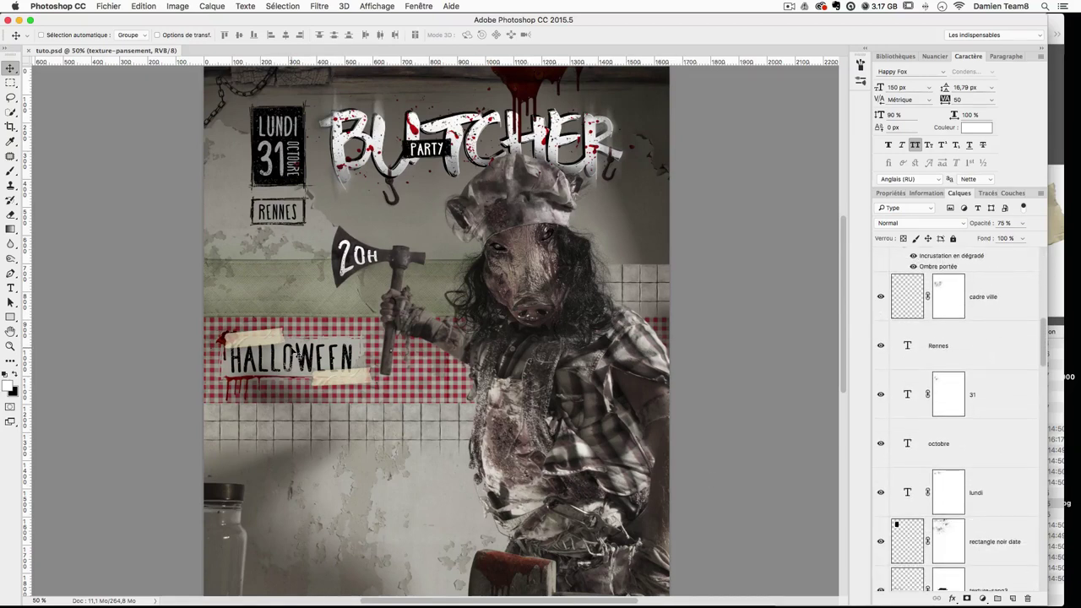
pyautogui.rightClick(292, 350)
pyautogui.click(296, 351)
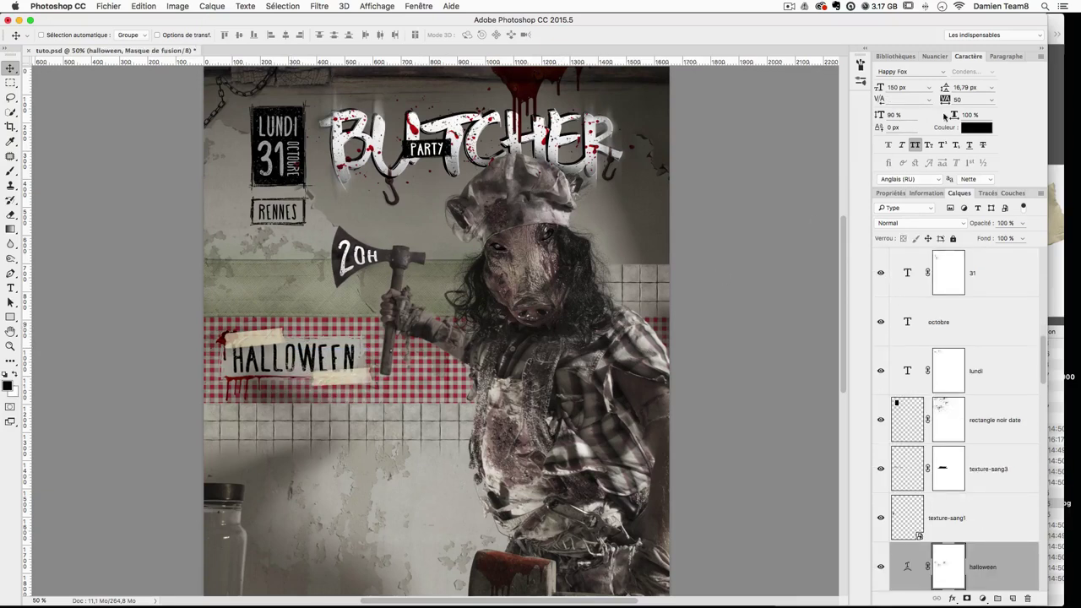
pyautogui.click(972, 100)
pyautogui.write('-10')
pyautogui.press('Return')
# Step: Nudge the HALLOWEEN text to the right and enlarge it with Free Transform to a font size of about 171 px
pyautogui.press('Right')
pyautogui.press('Right')
pyautogui.press('Right')
pyautogui.press('Right')
pyautogui.press('Right')
pyautogui.press('Right')
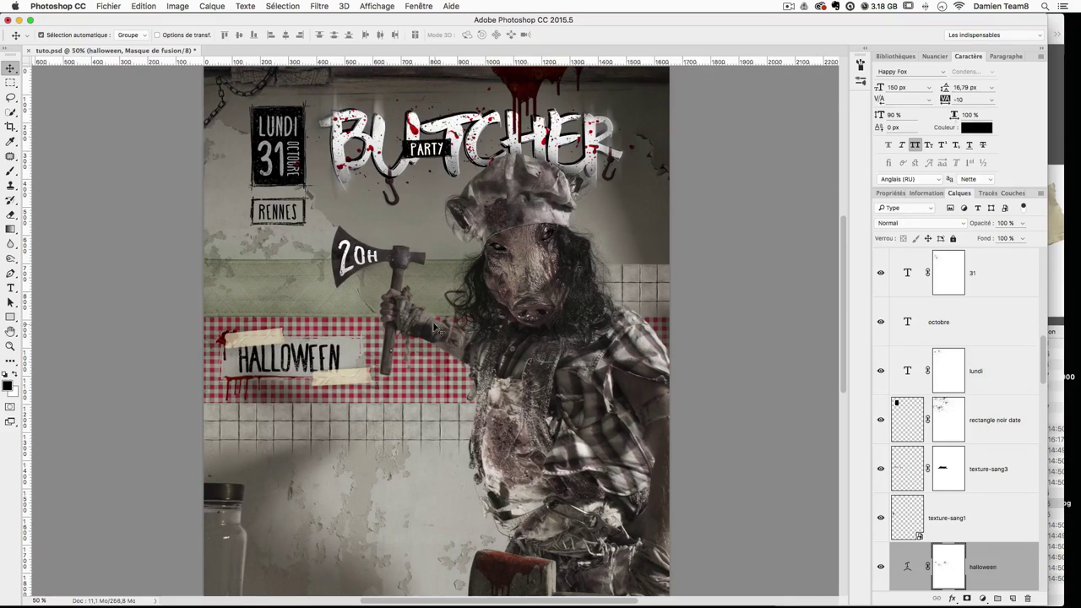
pyautogui.press('super+t')
pyautogui.moveTo(341, 339); pyautogui.dragTo(347, 337)
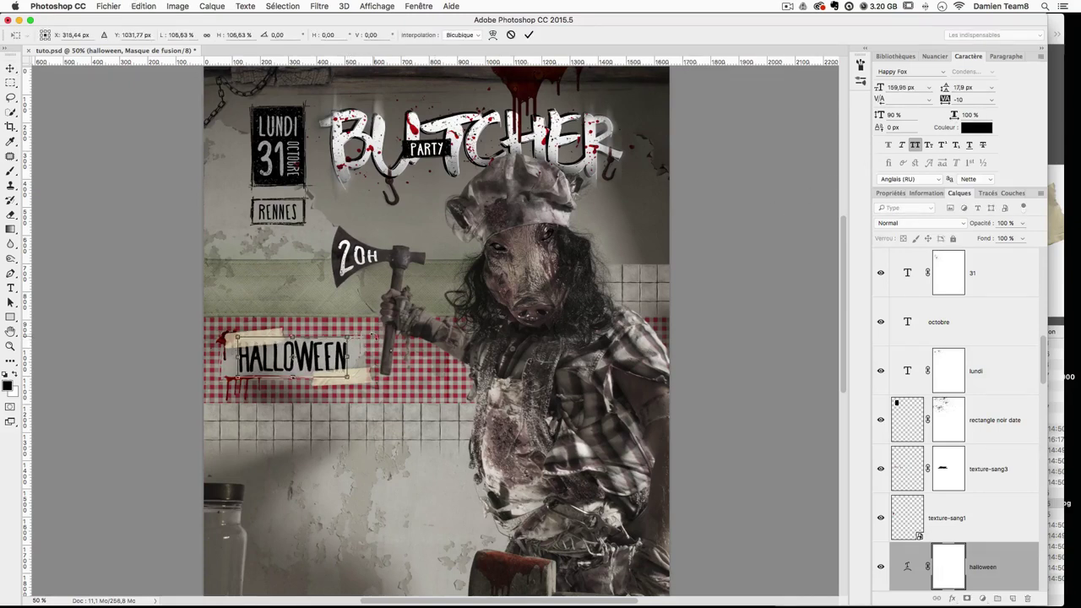
pyautogui.press('Return')
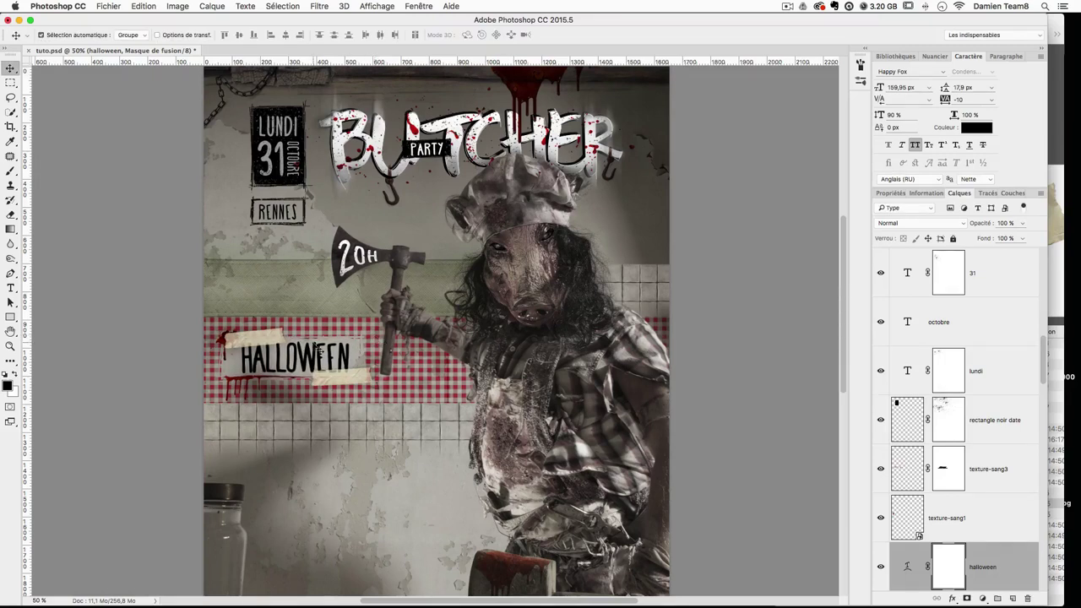
pyautogui.press('super+t')
pyautogui.moveTo(351, 337); pyautogui.dragTo(365, 330)
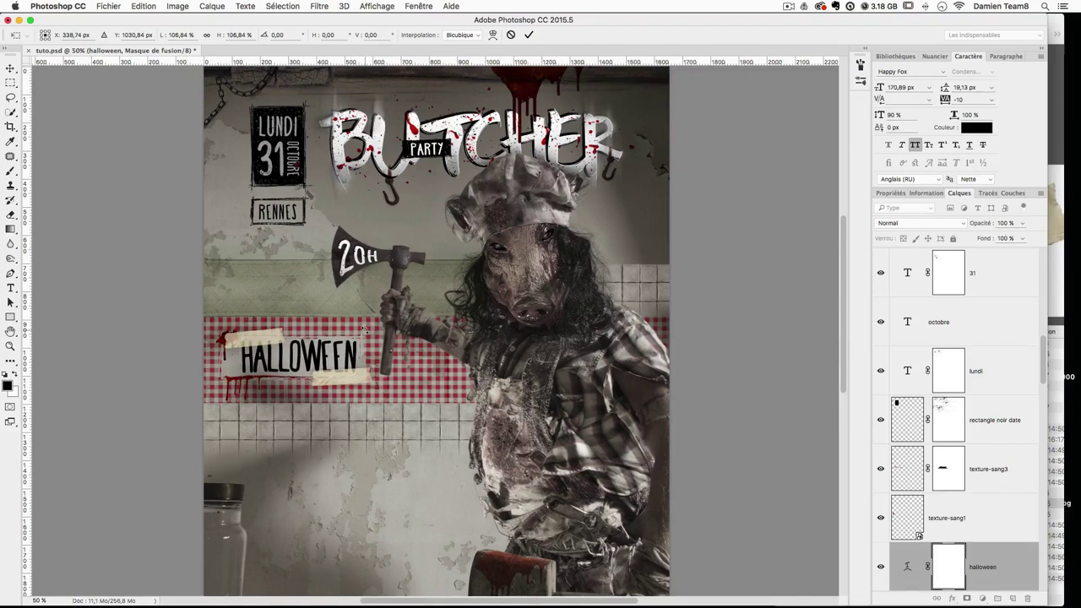
pyautogui.press('Return')
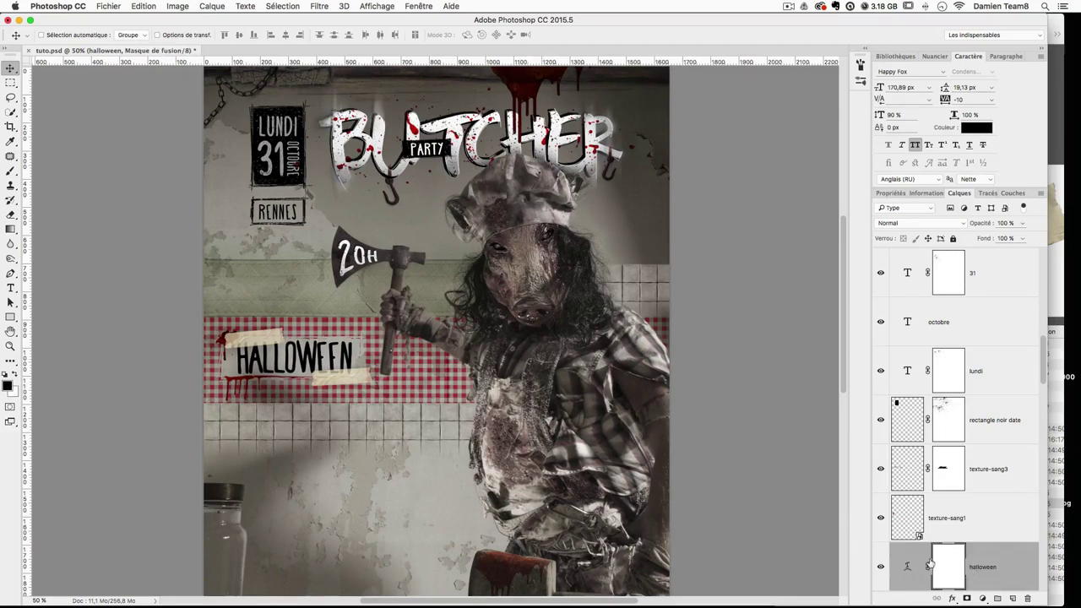
# Step: Wear away the HALLOWEEN text by stamping a 1333 px splatter brush in black on its layer mask, and save the document
pyautogui.click(10, 171)
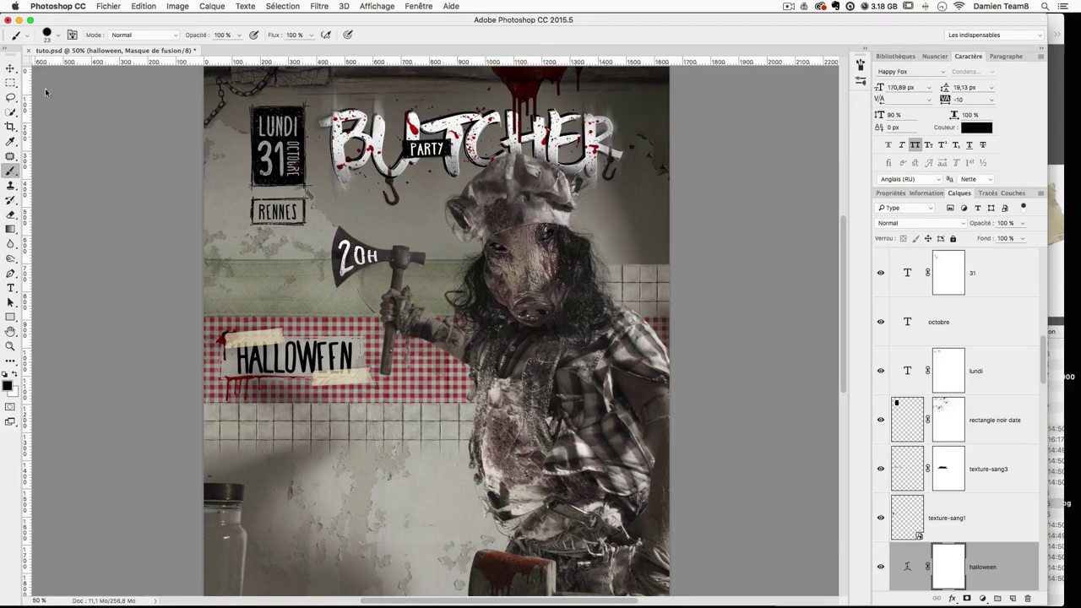
pyautogui.click(47, 34)
pyautogui.scroll(-3, 97, 288)
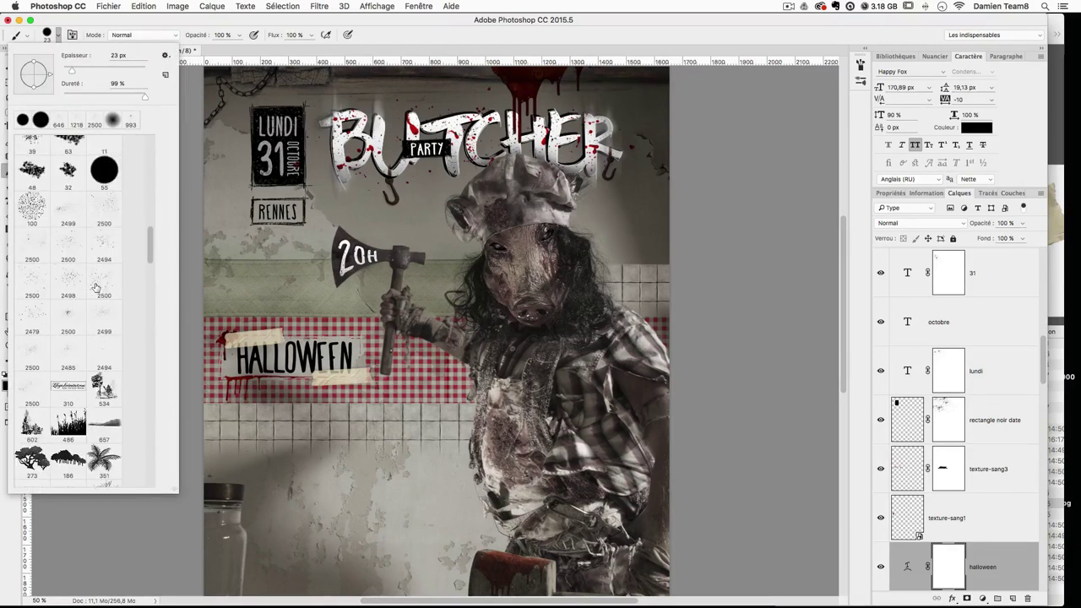
pyautogui.click(67, 317)
pyautogui.click(296, 350)
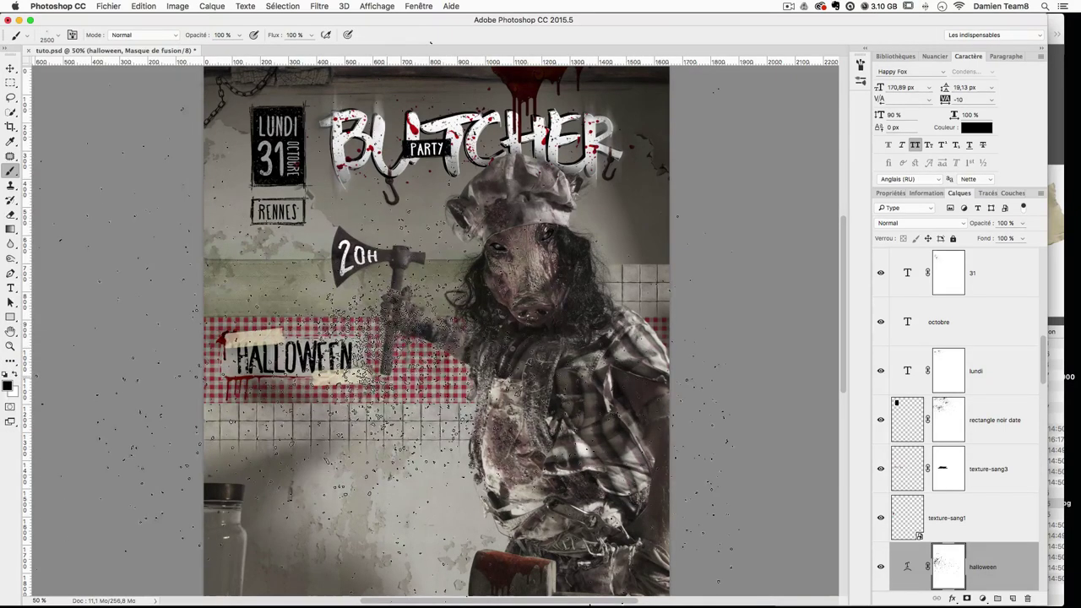
pyautogui.press('super+z')
pyautogui.moveTo(449, 313); pyautogui.dragTo(245, 317)
pyautogui.click(228, 346)
pyautogui.click(384, 376)
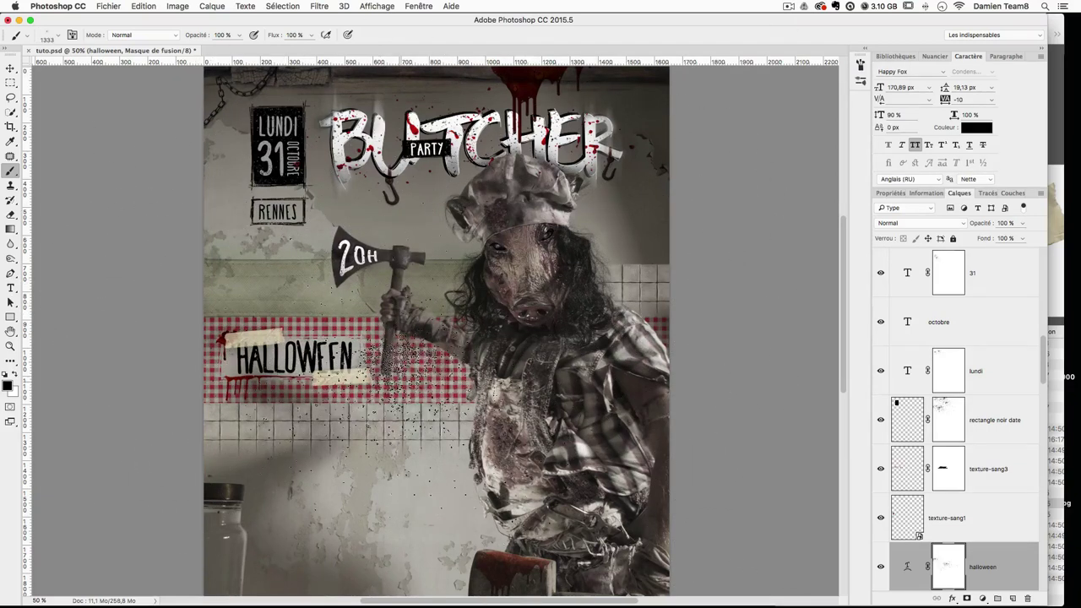
pyautogui.click(304, 426)
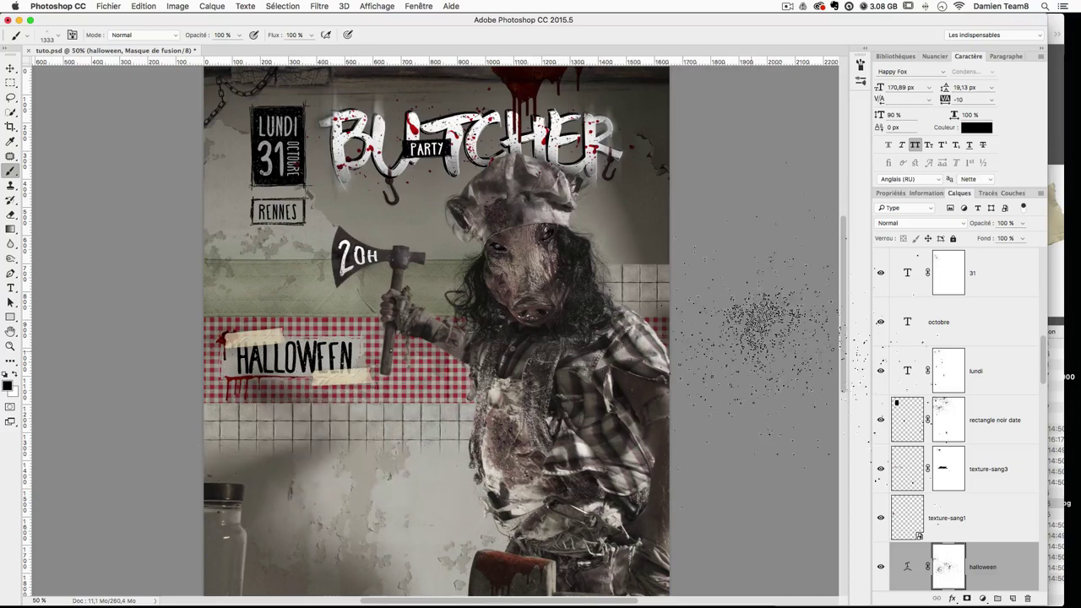
pyautogui.click(11, 67)
pyautogui.press('super+s')
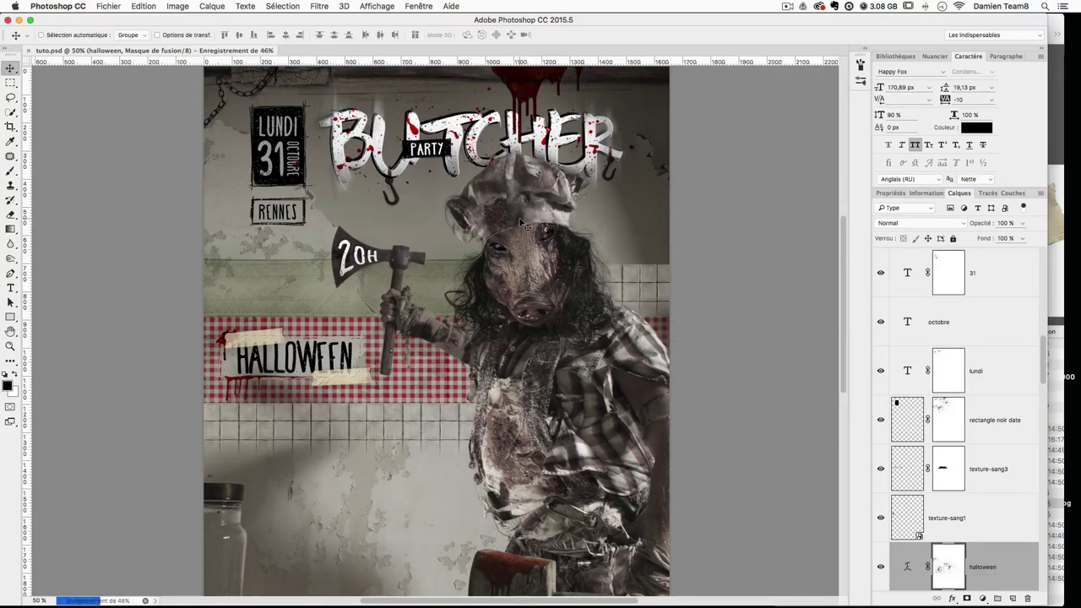
# Step: Create a new layer above texture-pansement copie and name it eclats
pyautogui.scroll(-2, 521, 223)
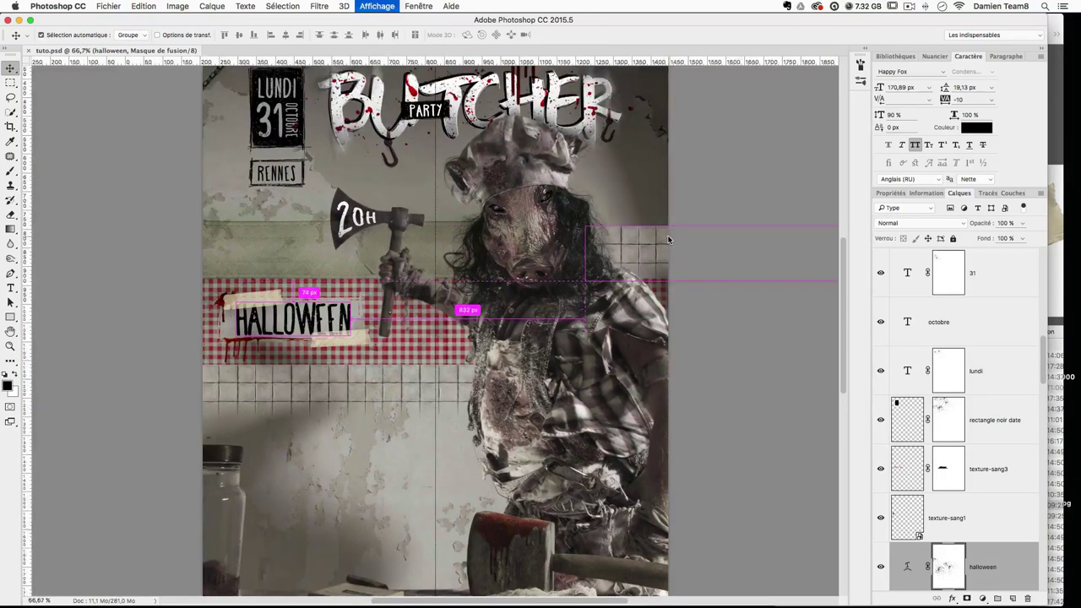
pyautogui.scroll(6, 990, 384)
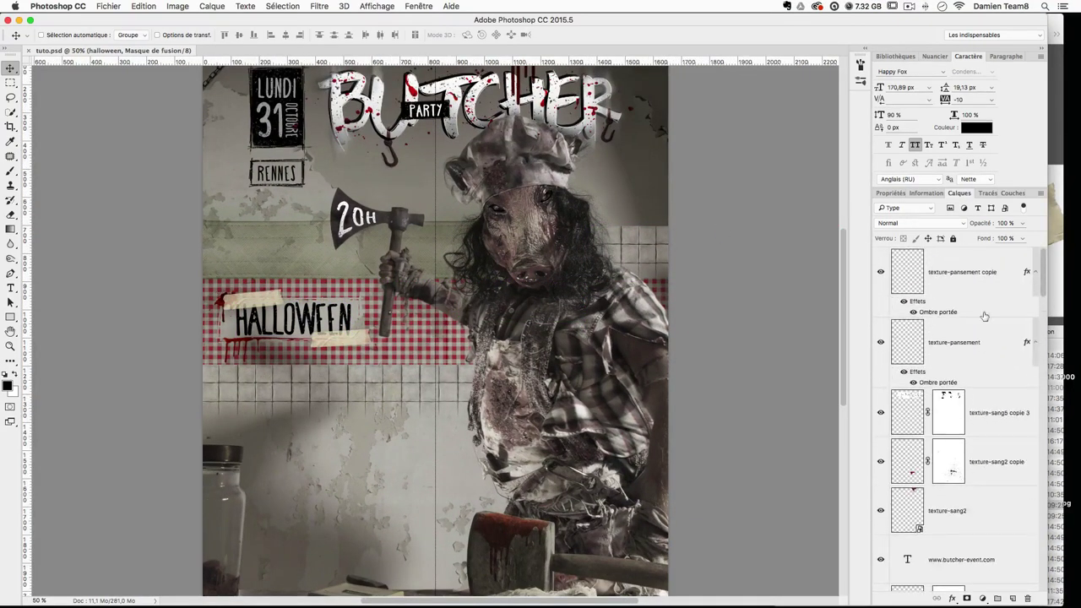
pyautogui.click(984, 287)
pyautogui.scroll(2, 302, 117)
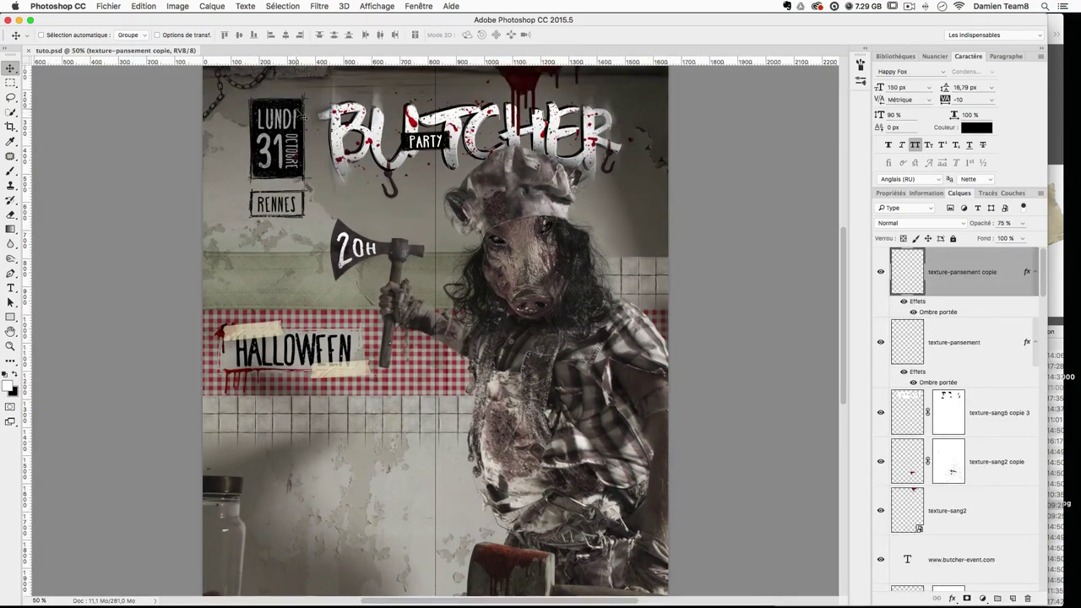
pyautogui.scroll(2, 515, 135)
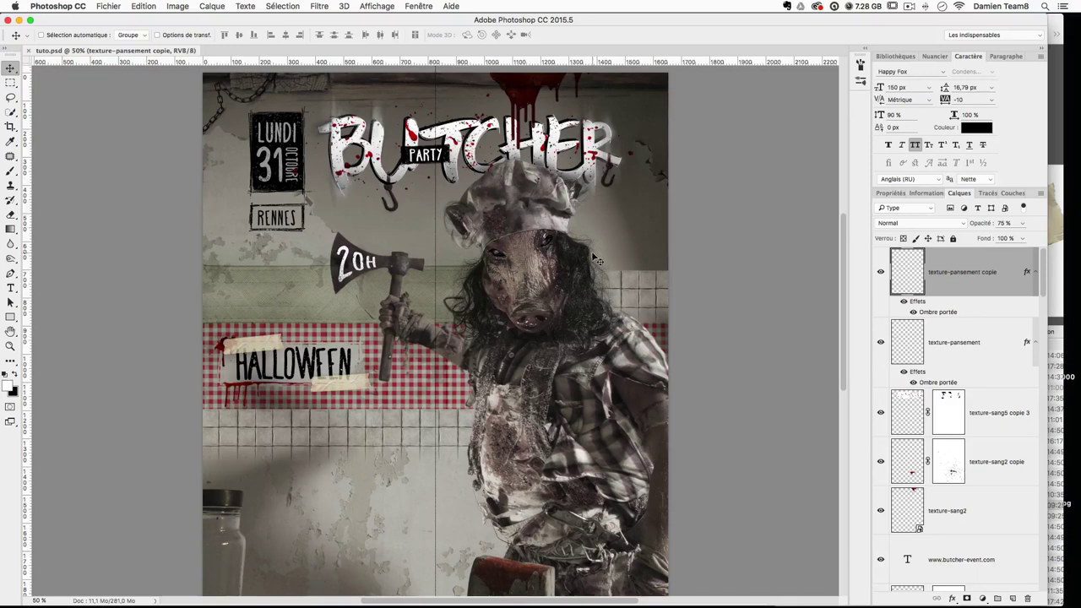
pyautogui.scroll(-8, 596, 261)
pyautogui.scroll(8, 596, 261)
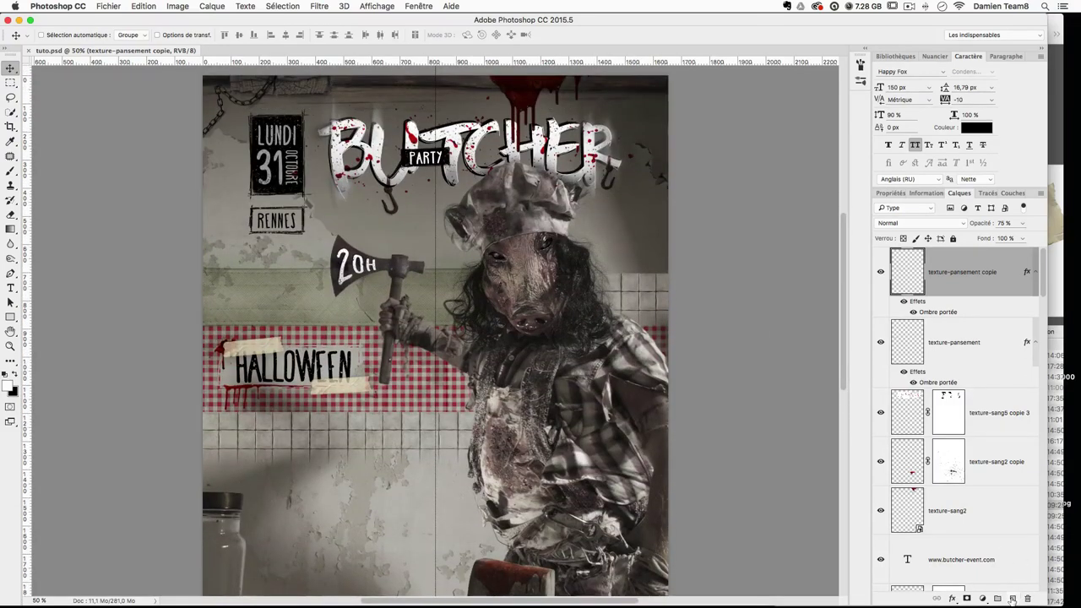
pyautogui.click(1013, 599)
pyautogui.doubleClick(942, 271)
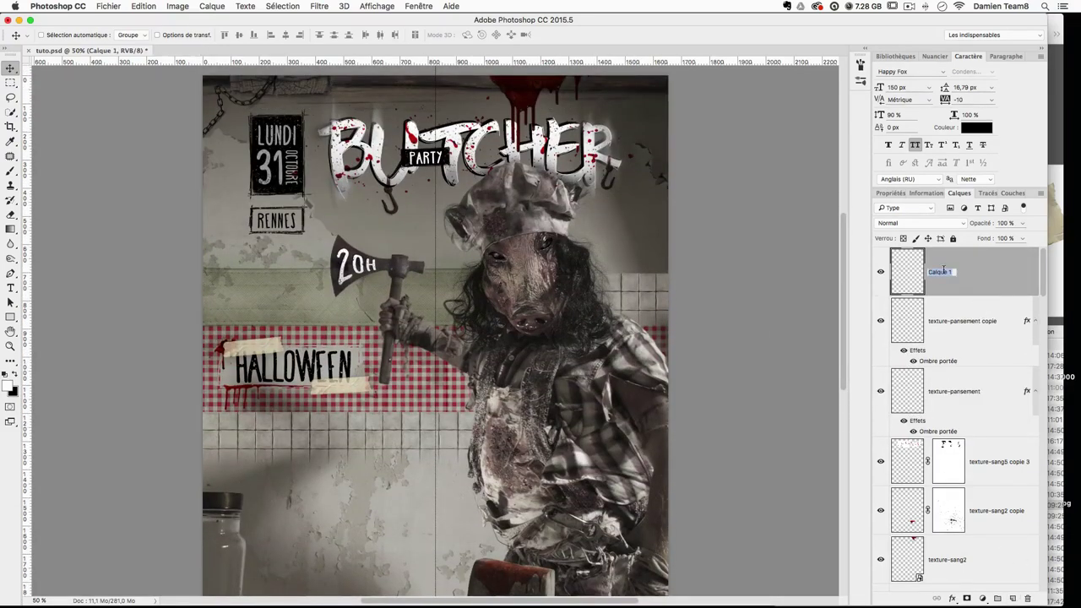
pyautogui.write('eclats')
pyautogui.press('Return')
# Step: Choose a 2500 px splatter brush and stamp white specks on the eclats layer around the poster's upper-left corner
pyautogui.click(11, 171)
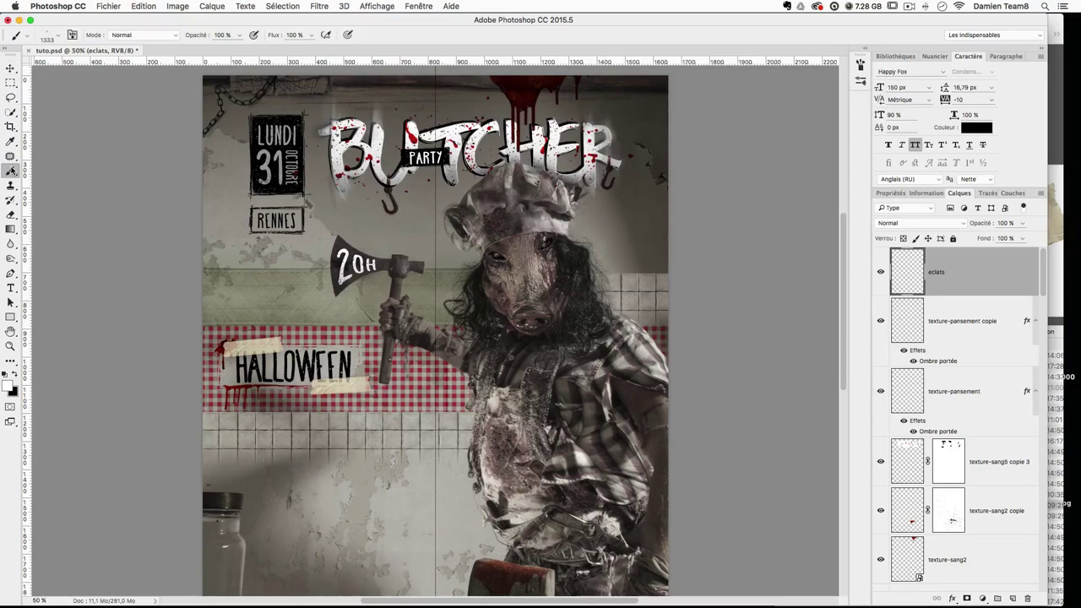
pyautogui.click(56, 37)
pyautogui.scroll(-5, 121, 279)
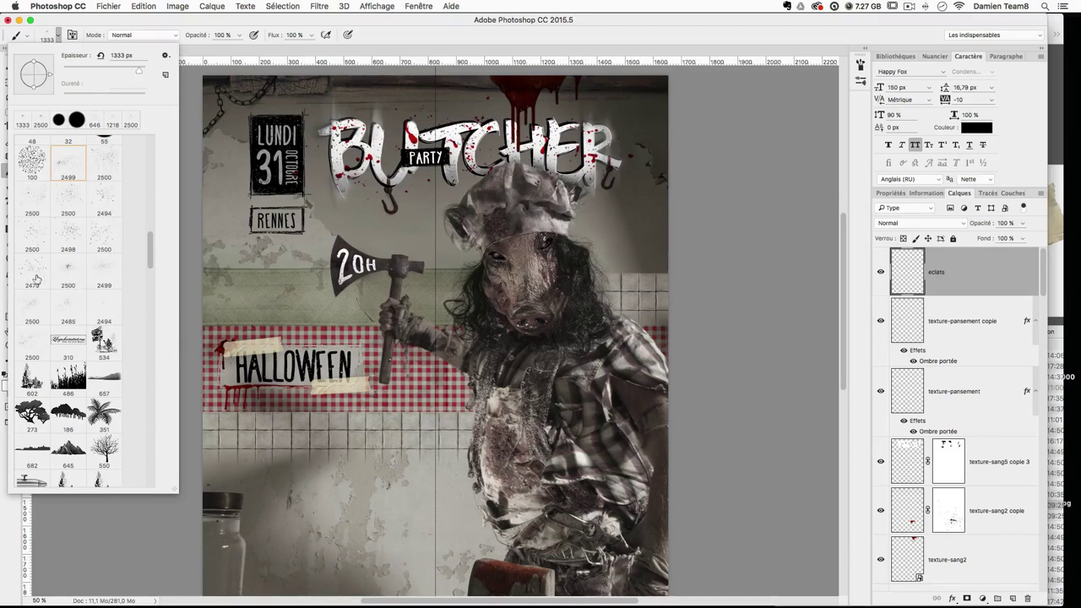
pyautogui.click(71, 273)
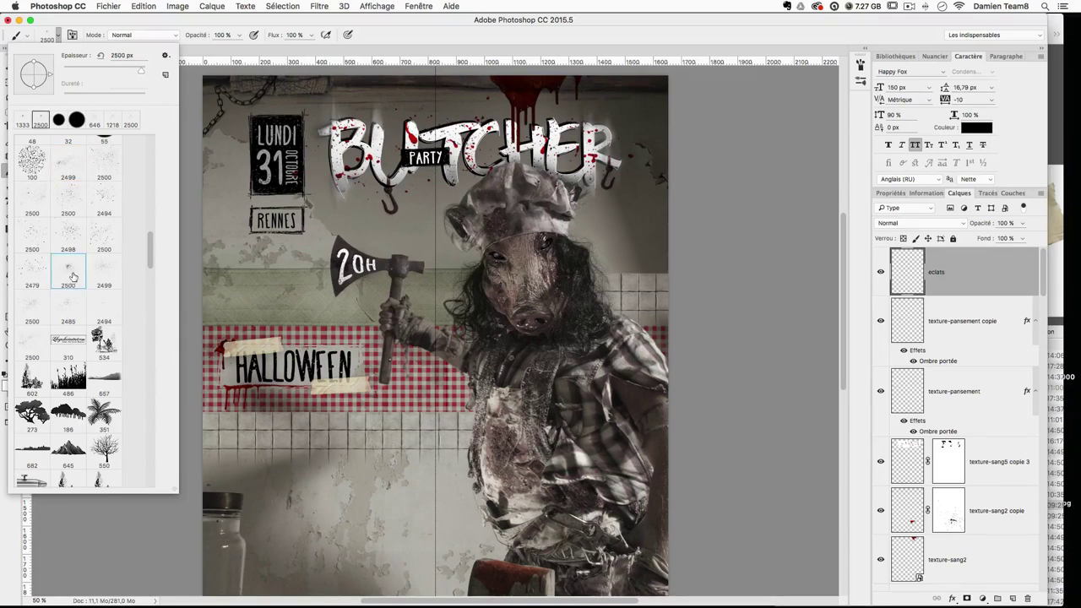
pyautogui.click(469, 34)
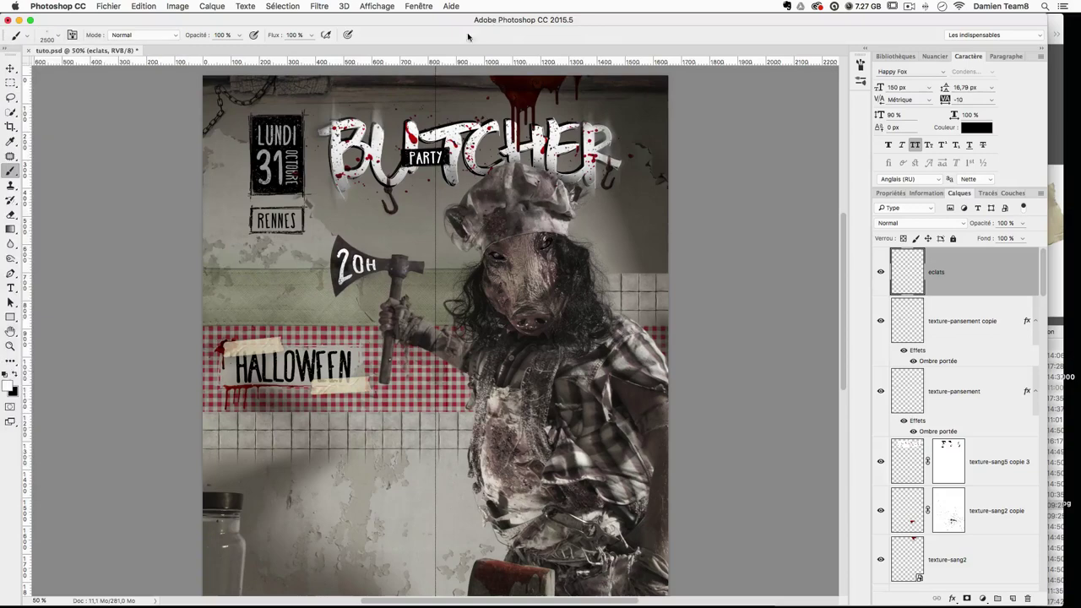
pyautogui.scroll(3, 187, 143)
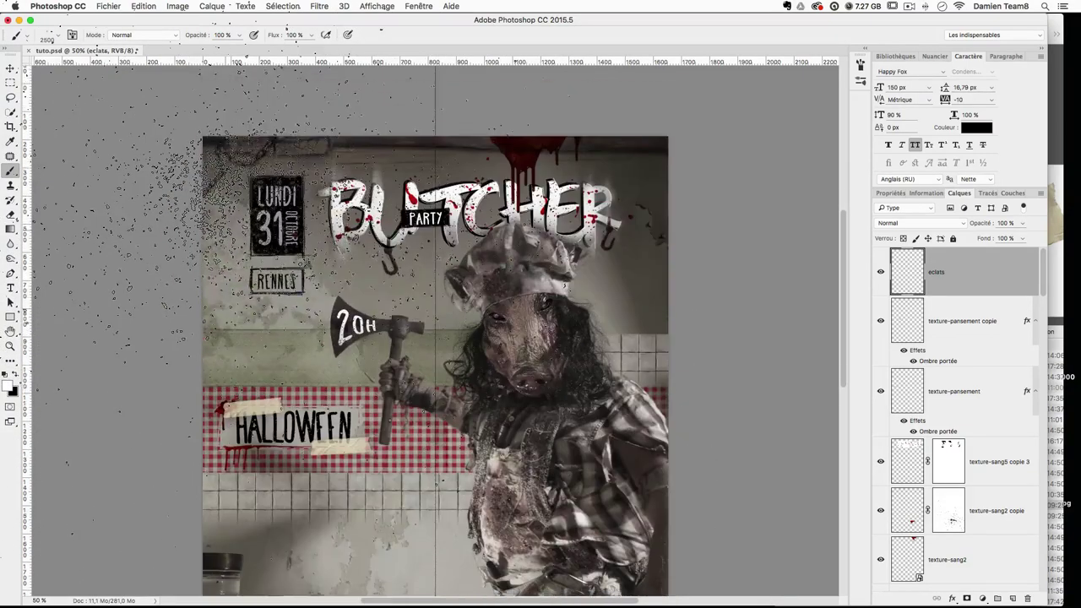
pyautogui.click(135, 182)
pyautogui.press('super+z')
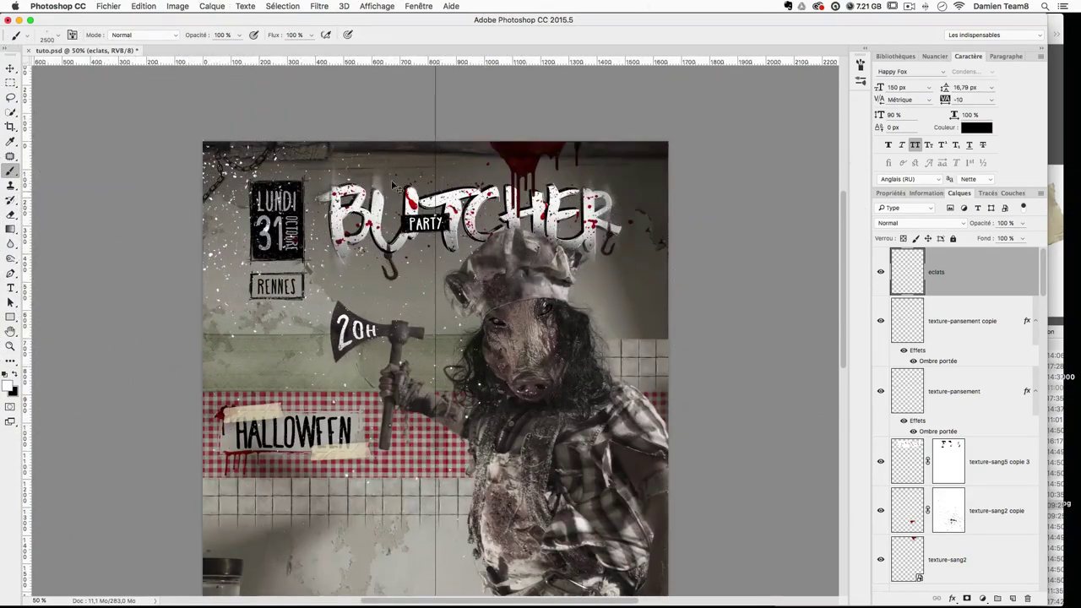
# Step: Undo the last white splatter on the eclats layer and reduce the splatter brush to 1945 px
pyautogui.press('super+alt+z')
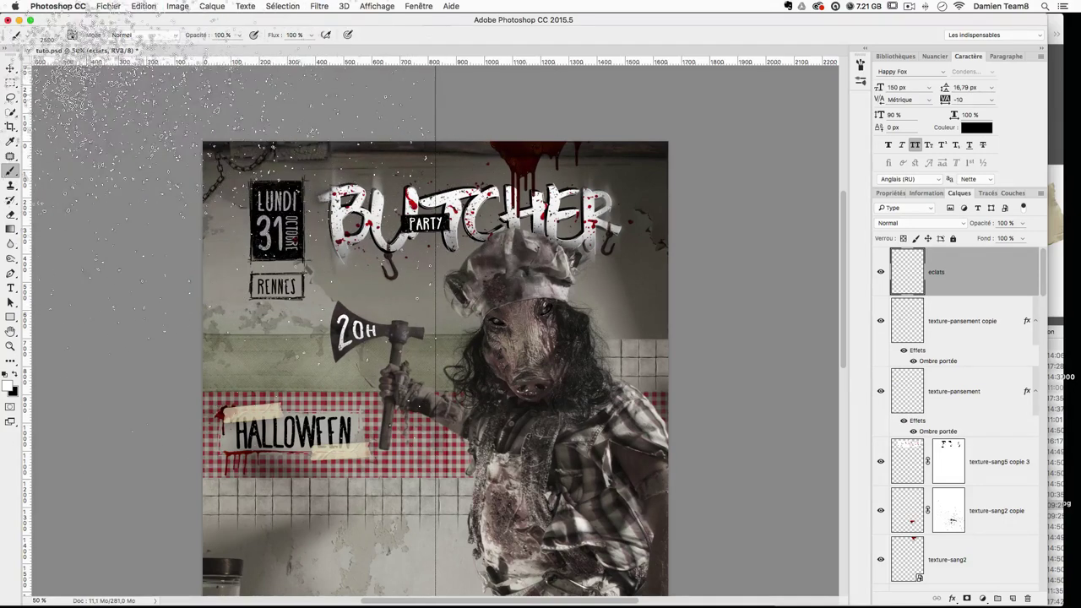
pyautogui.press('super+minus')
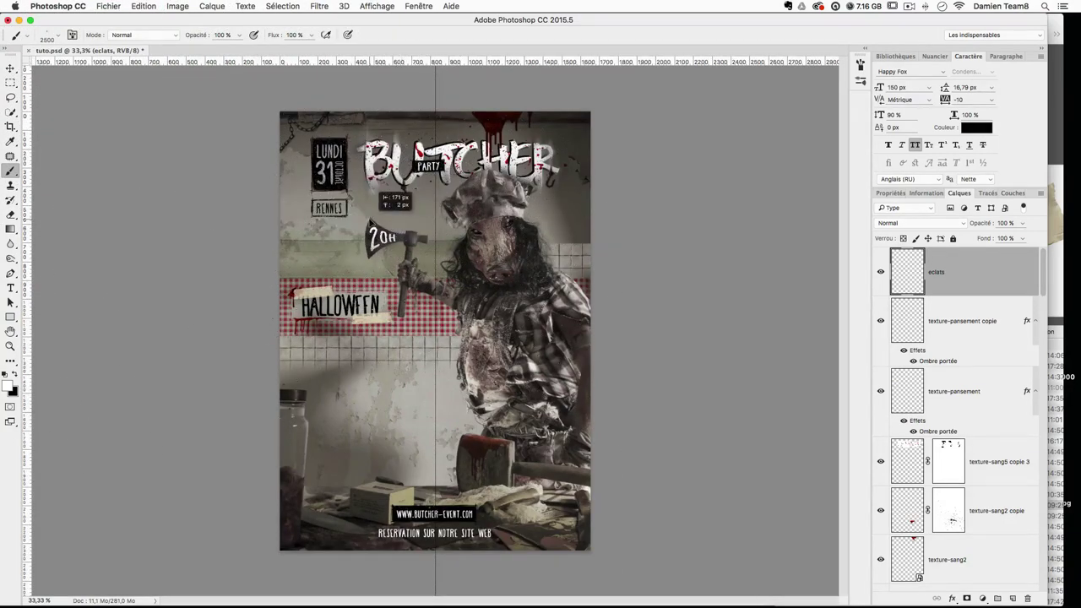
pyautogui.press('super+j')
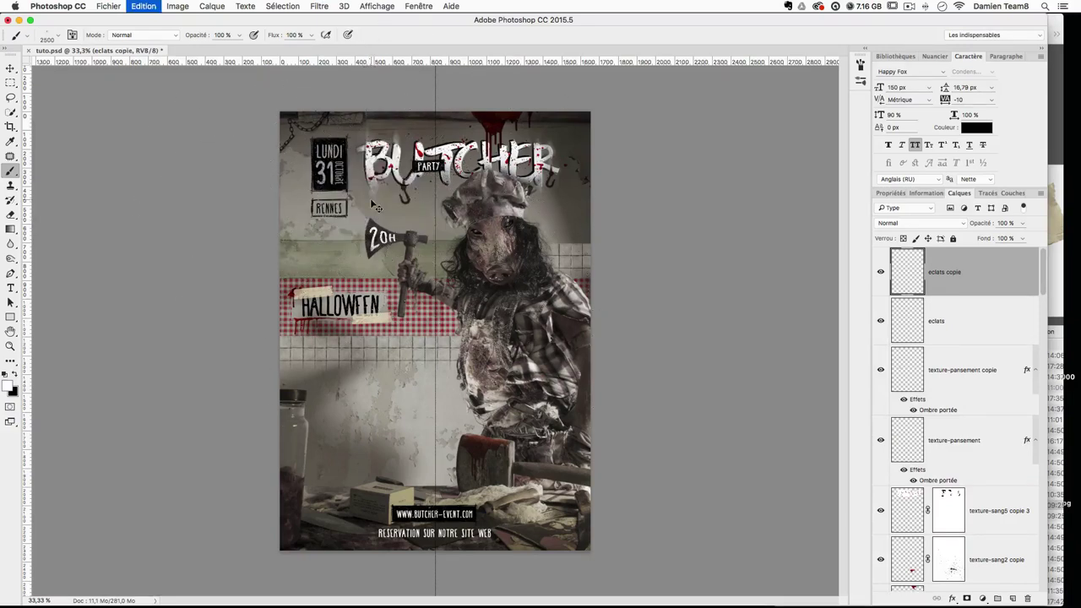
pyautogui.press('super+alt+z')
pyautogui.moveTo(380, 210); pyautogui.dragTo(303, 209)
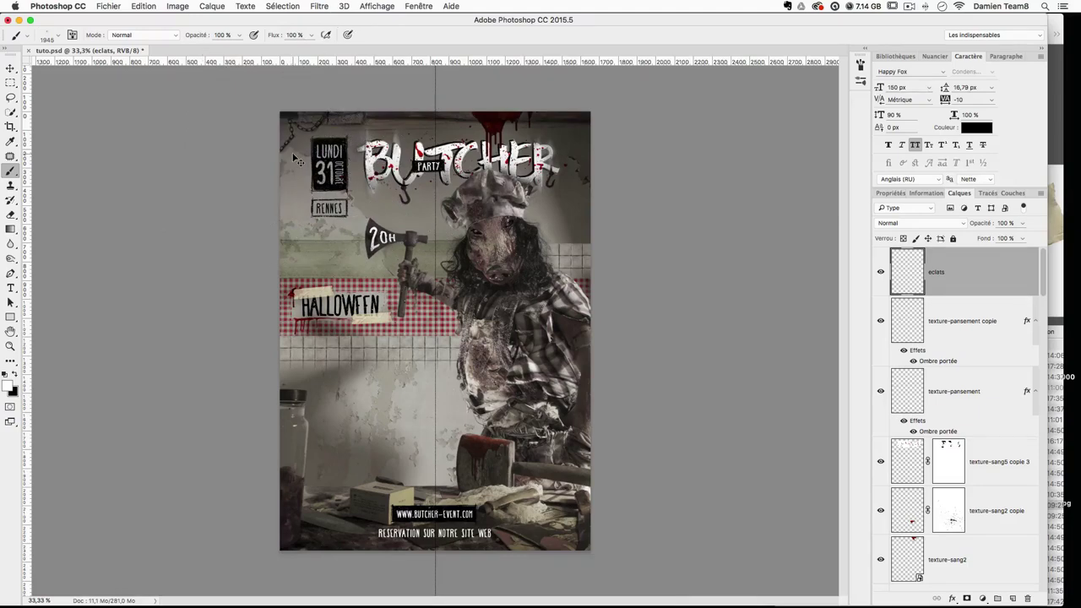
# Step: Stamp white specks with the 1945 px splatter brush around the poster's upper part on the eclats layer
pyautogui.press('super+plus')
pyautogui.scroll(3, 297, 160)
pyautogui.click(207, 127)
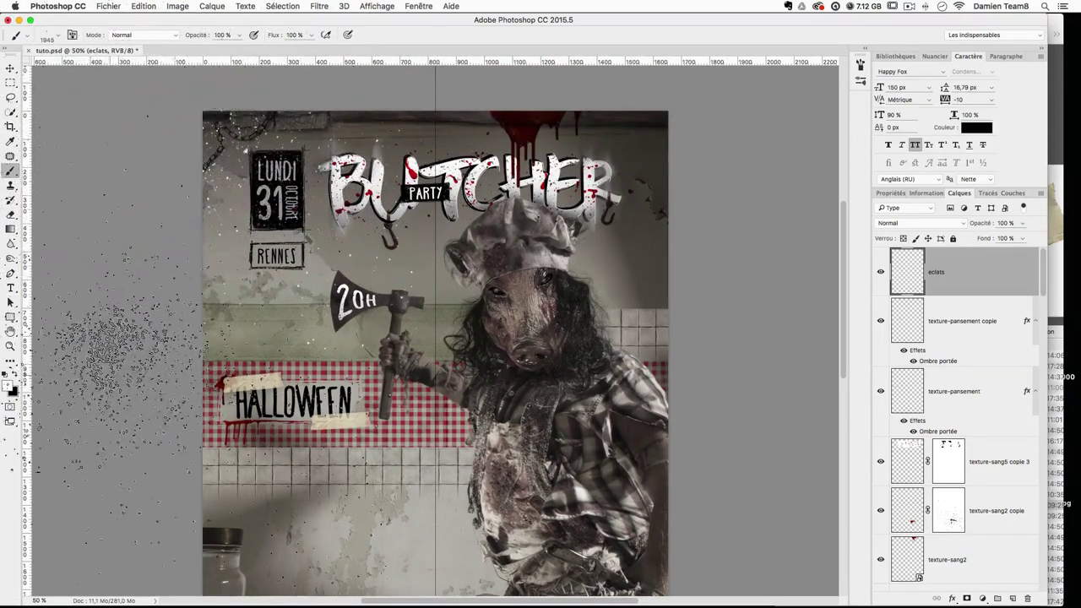
pyautogui.moveTo(541, 454)
pyautogui.mouseDown()
pyautogui.moveTo(525, 408)
pyautogui.moveTo(548, 456)
pyautogui.moveTo(609, 479)
pyautogui.mouseUp()
pyautogui.moveTo(12, 212); pyautogui.dragTo(680, 367)
pyautogui.moveTo(542, 368); pyautogui.dragTo(441, 315)
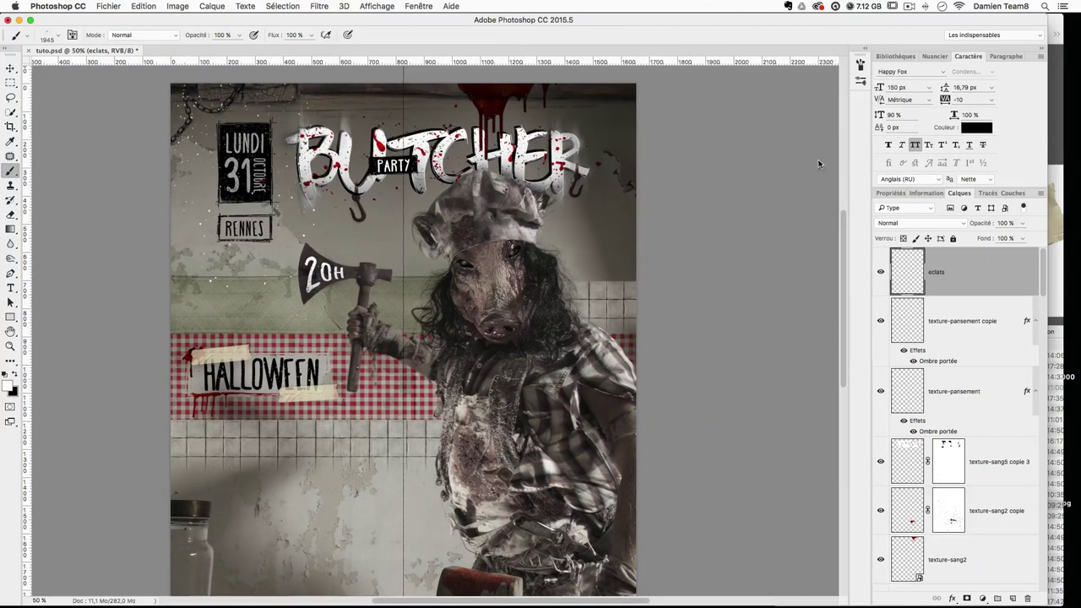
# Step: Stamp white specks across the poster's lower corners on the eclats layer with the 1945 px splatter brush
pyautogui.scroll(-10, 700, 391)
pyautogui.hscroll(-3, 700, 391)
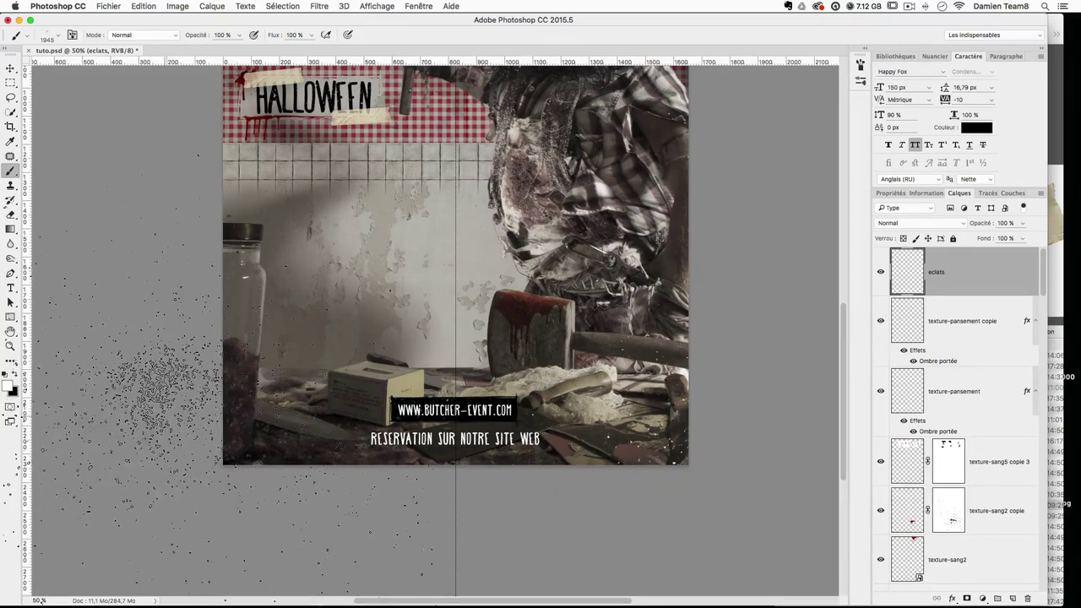
pyautogui.scroll(5, 558, 253)
pyautogui.hscroll(3, 558, 254)
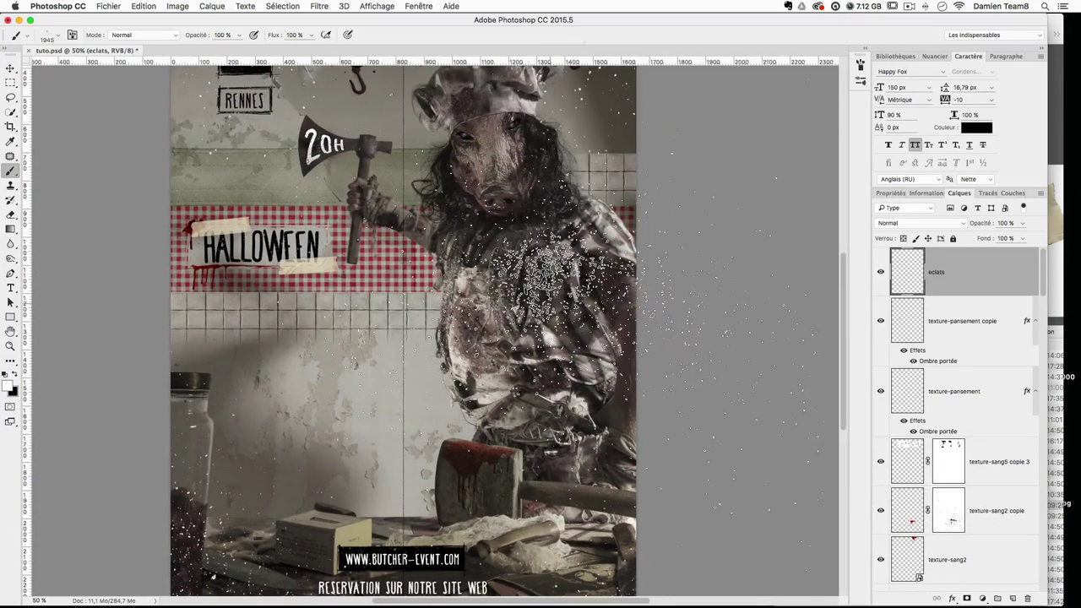
# Step: Switch the painting colour to black, choose the 2479 px splatter brush and reduce it to 1483 px
pyautogui.press('x')
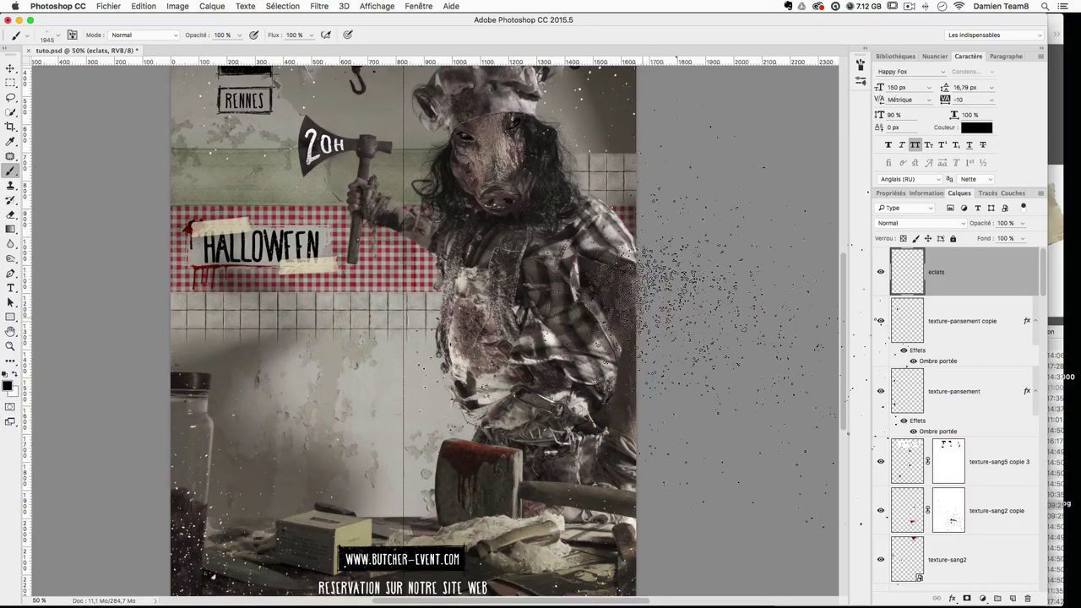
pyautogui.scroll(4, 735, 354)
pyautogui.hscroll(-1, 735, 355)
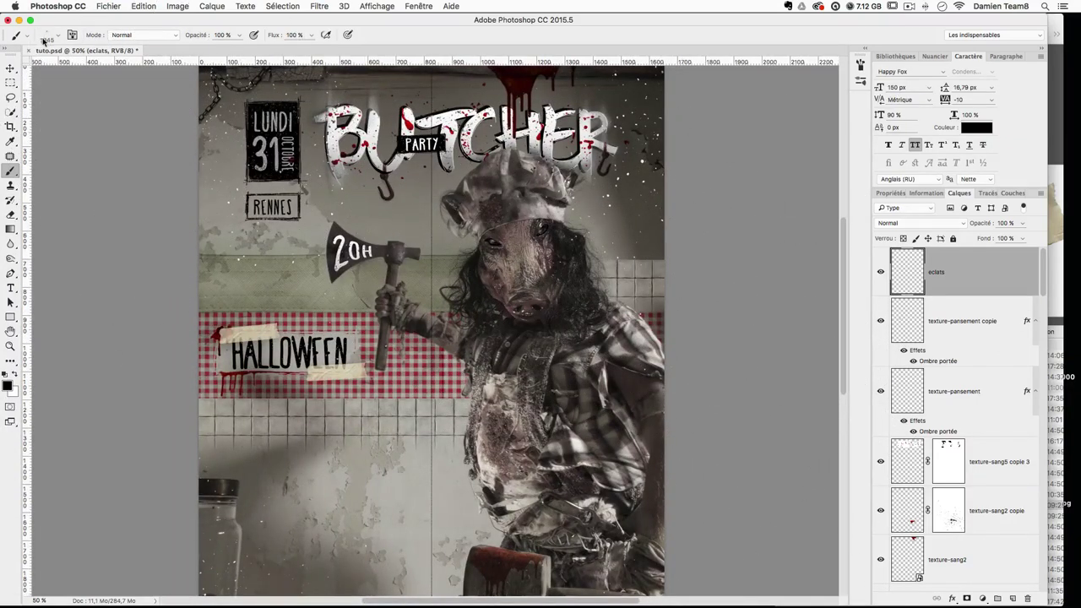
pyautogui.click(43, 39)
pyautogui.click(25, 273)
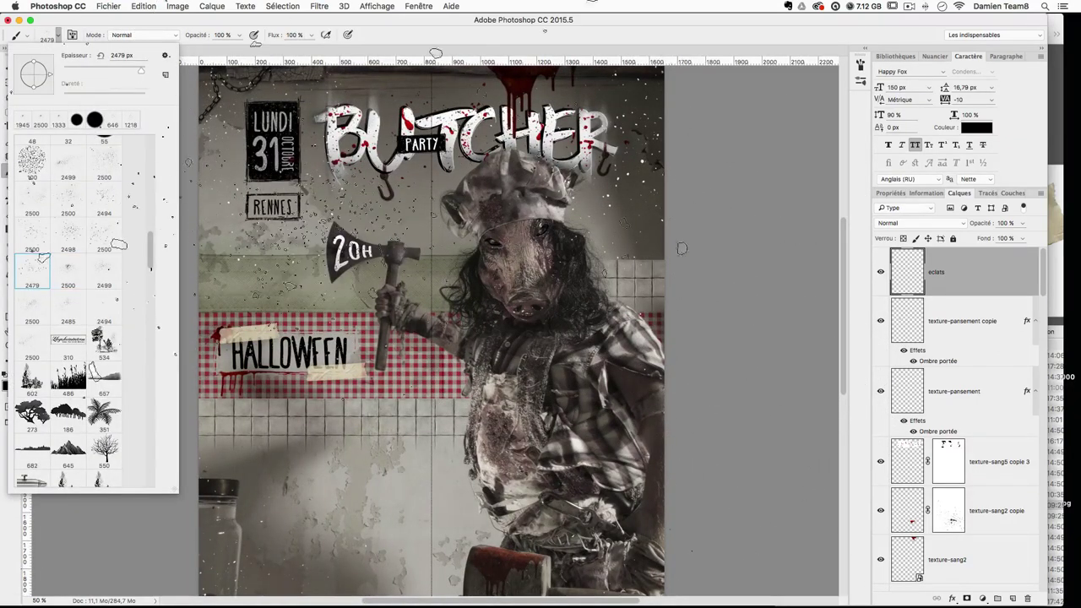
pyautogui.keyDown('ctrl'); pyautogui.keyDown('alt'); pyautogui.moveTo(661, 278); pyautogui.dragTo(428, 279); pyautogui.keyUp('alt'); pyautogui.keyUp('ctrl')
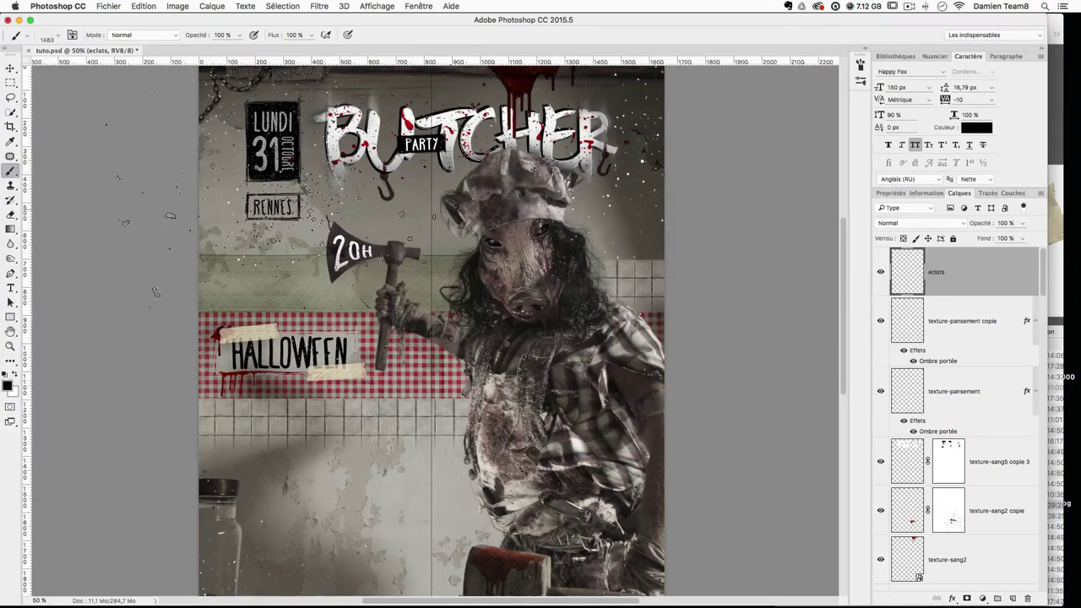
# Step: Undo the last black splatter, reduce the brush to 1165 px and stamp black specks near the poster's upper-left corner
pyautogui.scroll(3, 253, 380)
pyautogui.scroll(-3, 28, 523)
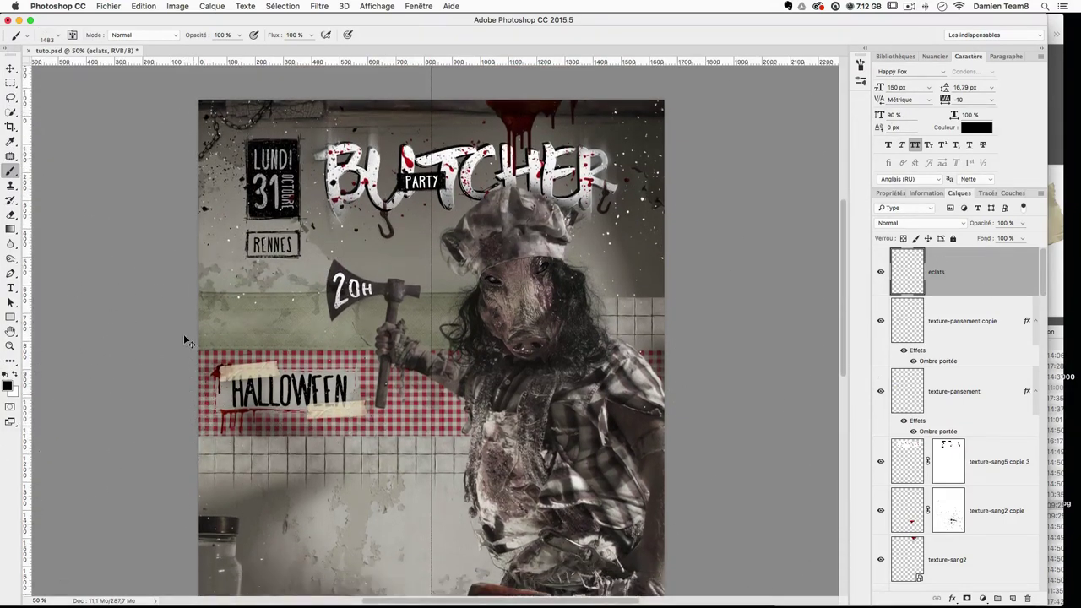
pyautogui.press('super+z')
pyautogui.keyDown('ctrl'); pyautogui.keyDown('alt'); pyautogui.moveTo(363, 291); pyautogui.dragTo(274, 291); pyautogui.keyUp('alt'); pyautogui.keyUp('ctrl')
pyautogui.click(165, 148)
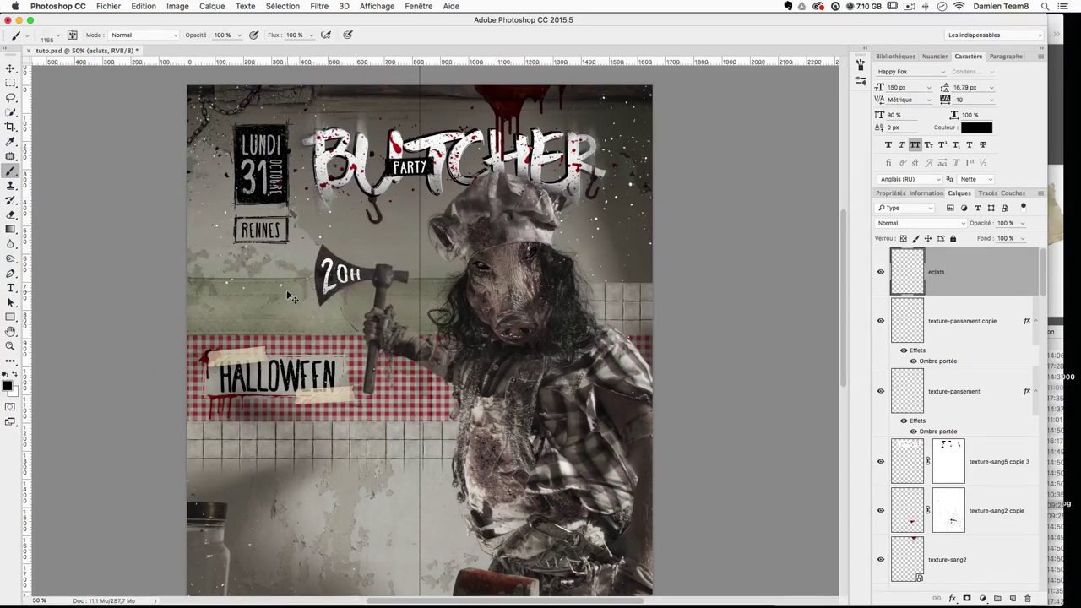
# Step: Undo unwanted black splatters, reduce the brush to 822 px and stamp black specks around the poster's edges on the eclats layer
pyautogui.press('super+z')
pyautogui.click(140, 435)
pyautogui.click(689, 207)
pyautogui.press('super+z')
pyautogui.moveTo(545, 312); pyautogui.dragTo(473, 313)
pyautogui.click(587, 118)
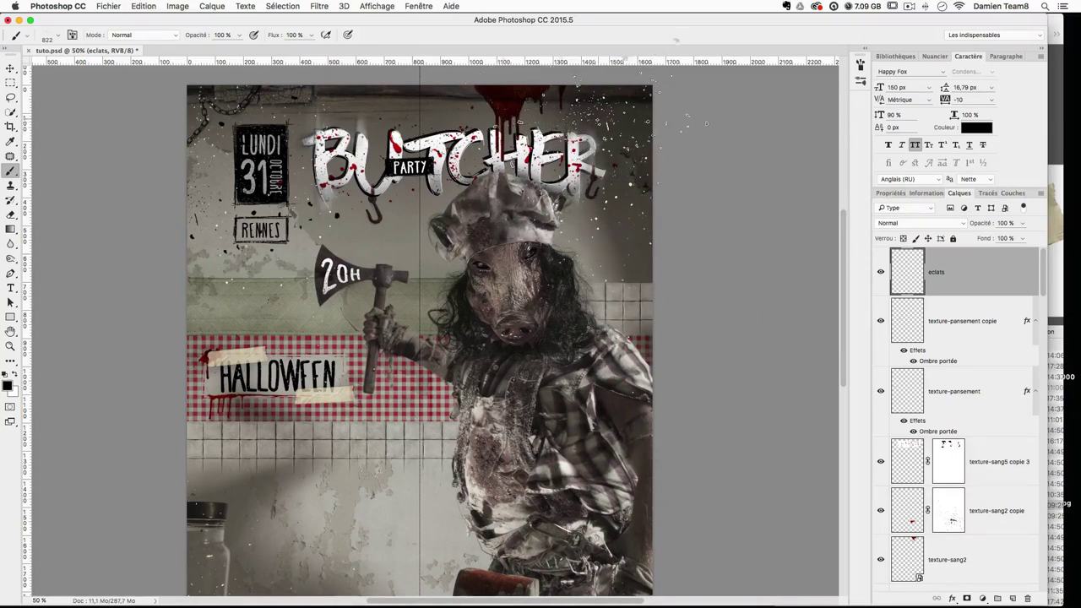
pyautogui.scroll(-6, 664, 440)
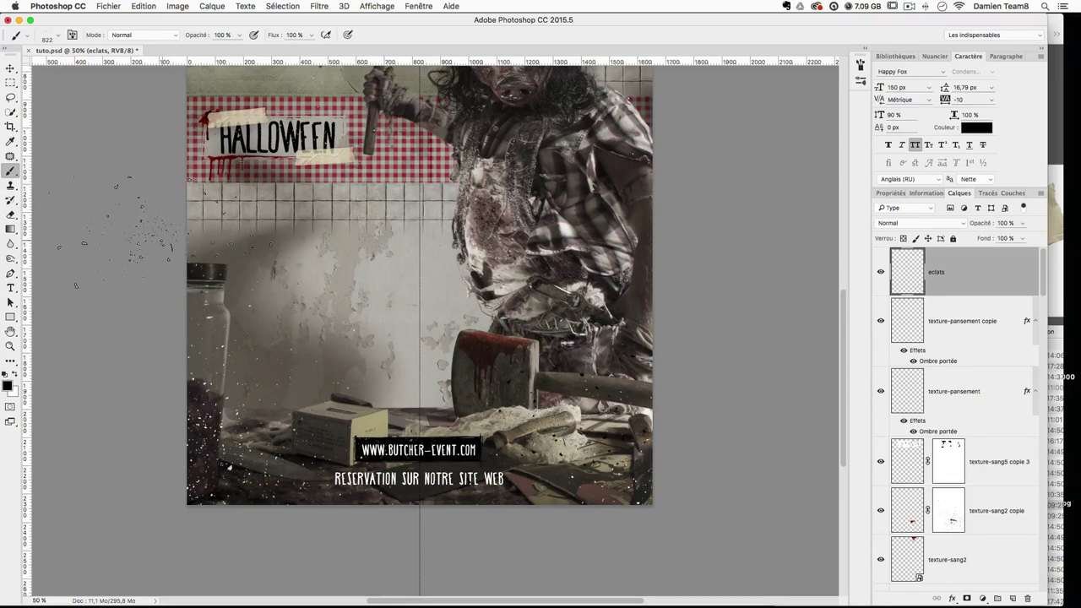
# Step: Choose a finer splatter brush at 1709 px and stamp small black specks over the poster on the eclats layer
pyautogui.click(47, 37)
pyautogui.click(101, 309)
pyautogui.click(420, 297)
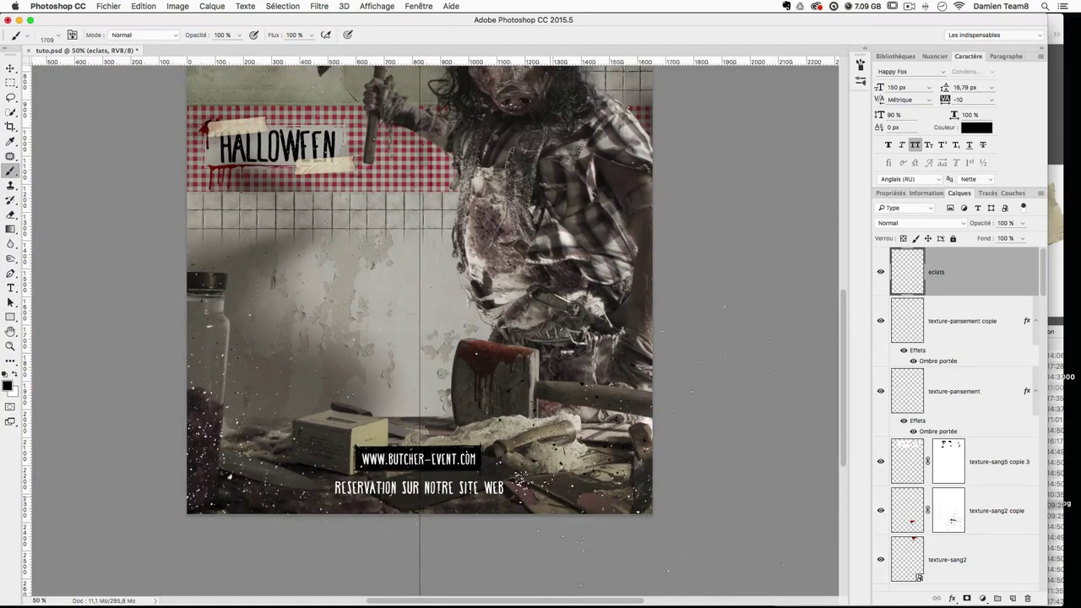
pyautogui.scroll(3, 515, 483)
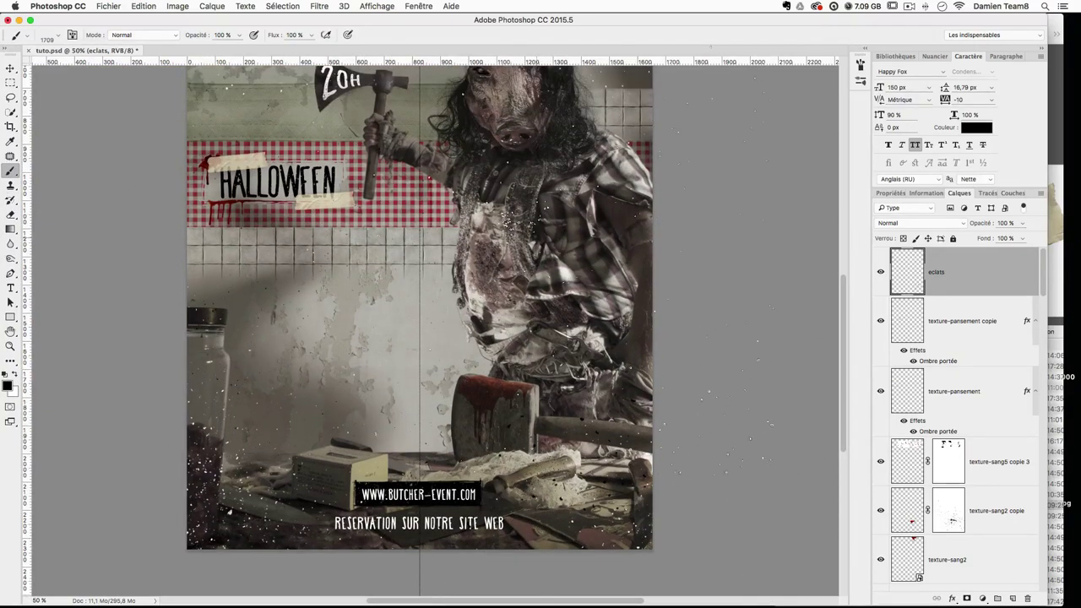
pyautogui.scroll(6, 541, 461)
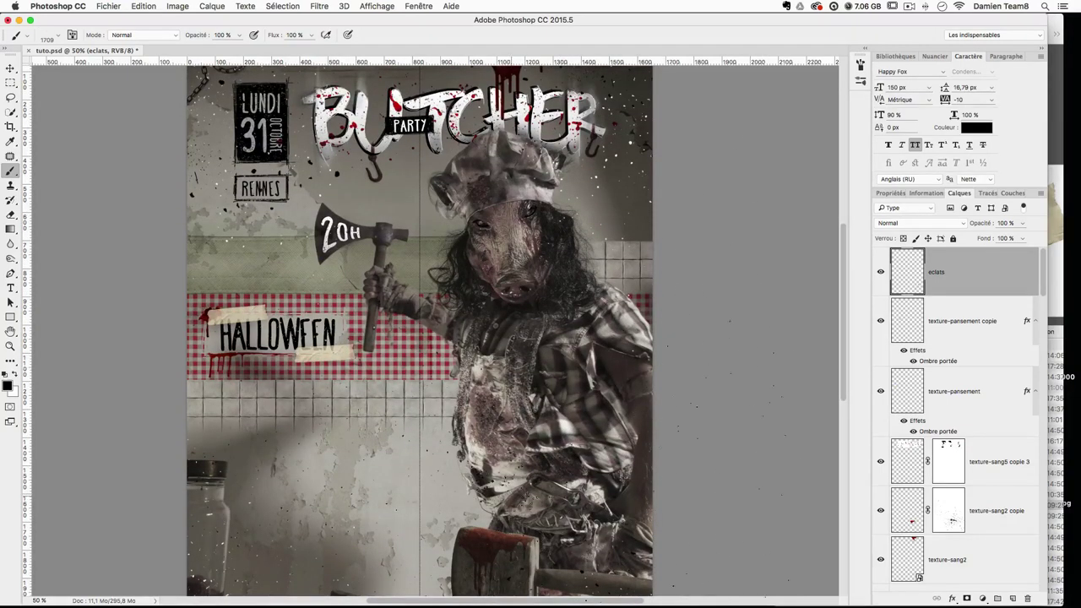
pyautogui.scroll(2, 697, 462)
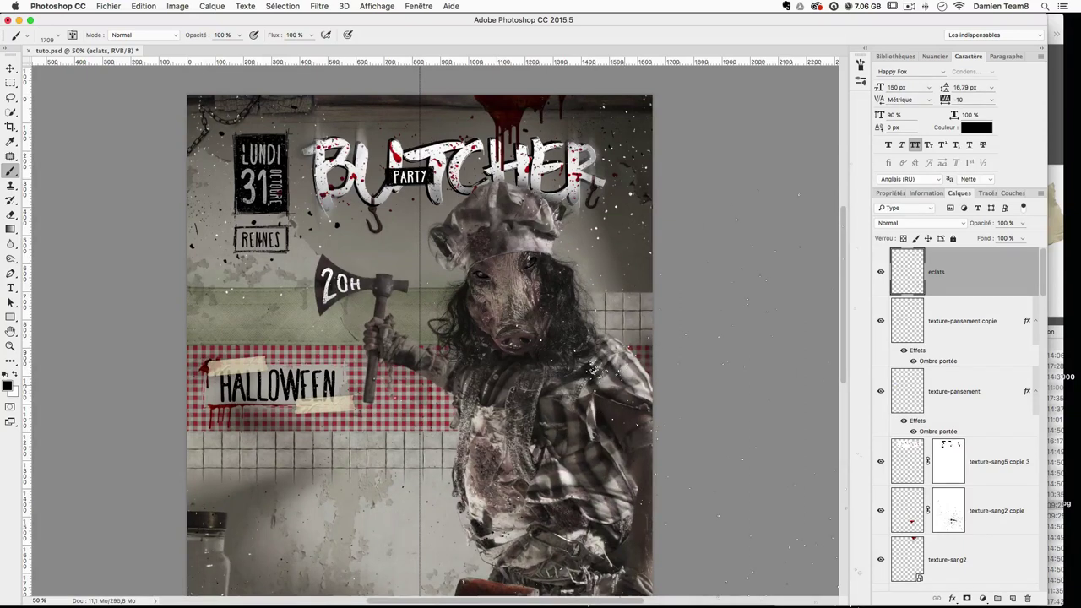
pyautogui.scroll(-1, 598, 371)
pyautogui.press('super+shift+2')
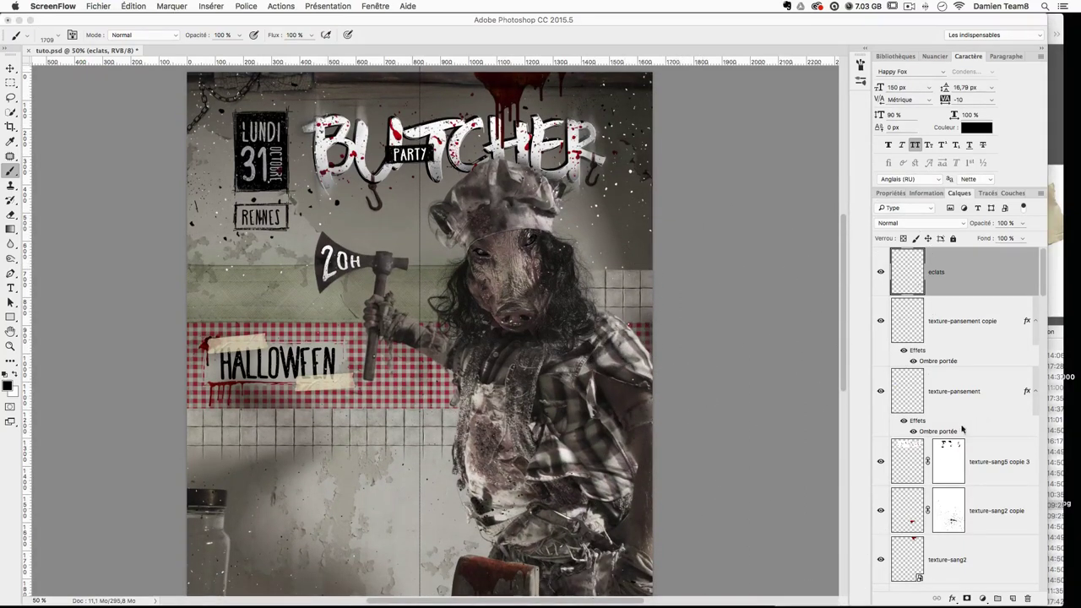
# Step: Create a new layer above eclats and name it fumée
pyautogui.click(1011, 599)
pyautogui.click(1012, 598)
pyautogui.doubleClick(957, 272)
pyautogui.press('Escape')
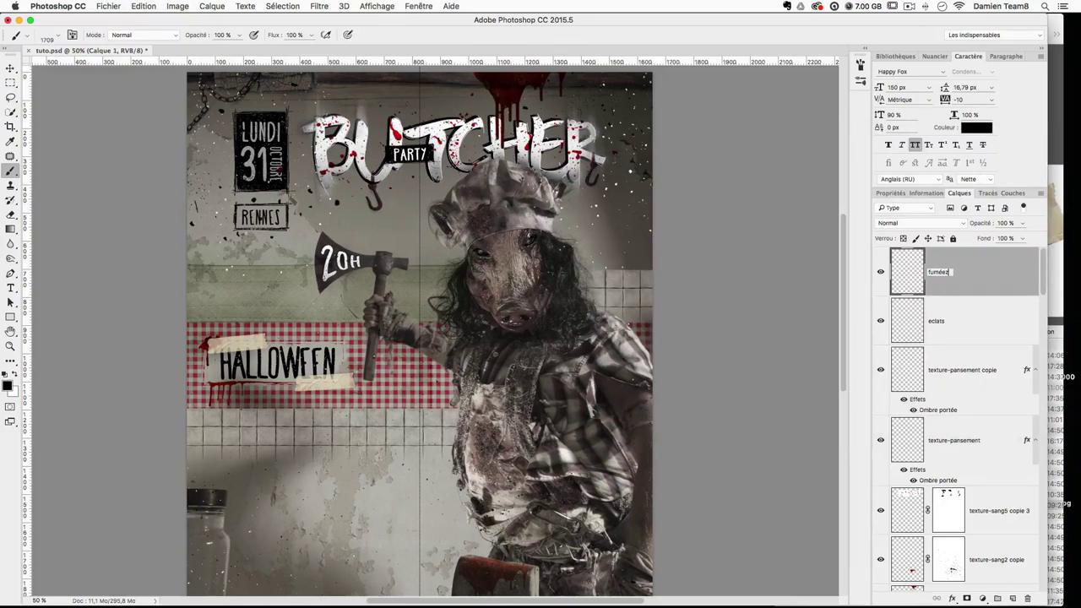
pyautogui.press('Return')
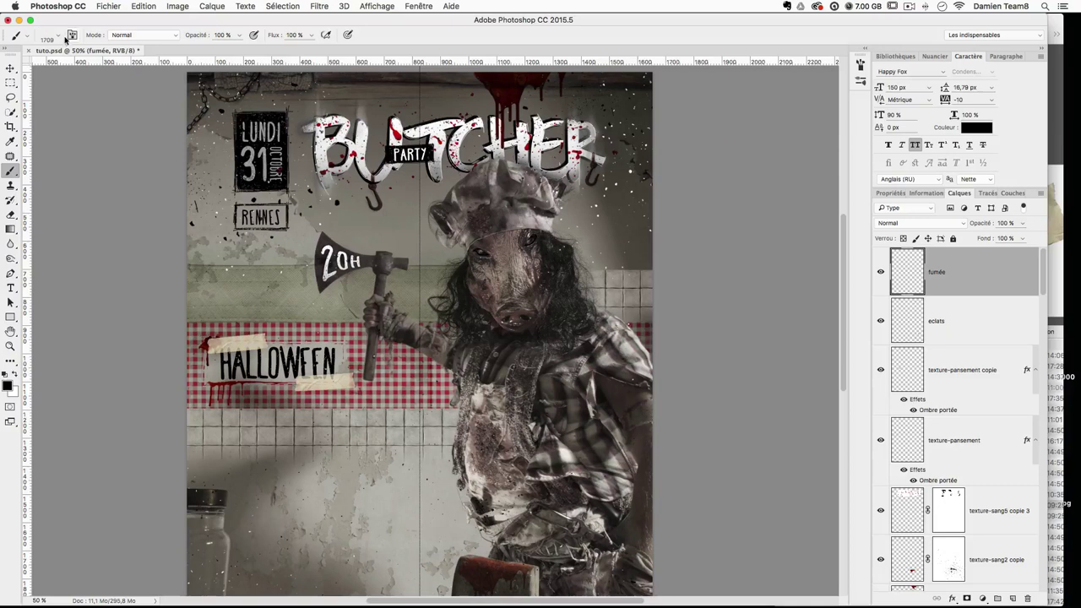
# Step: Choose the 870 px smoke brush from the brush presets for the fumée layer
pyautogui.click(56, 38)
pyautogui.scroll(-10, 78, 280)
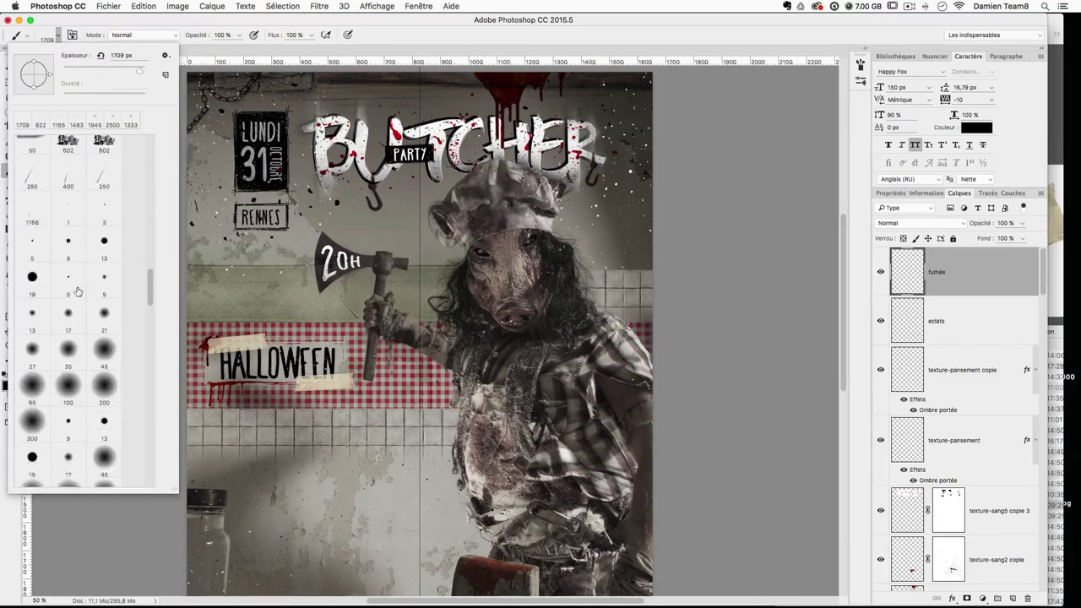
pyautogui.scroll(-3, 77, 291)
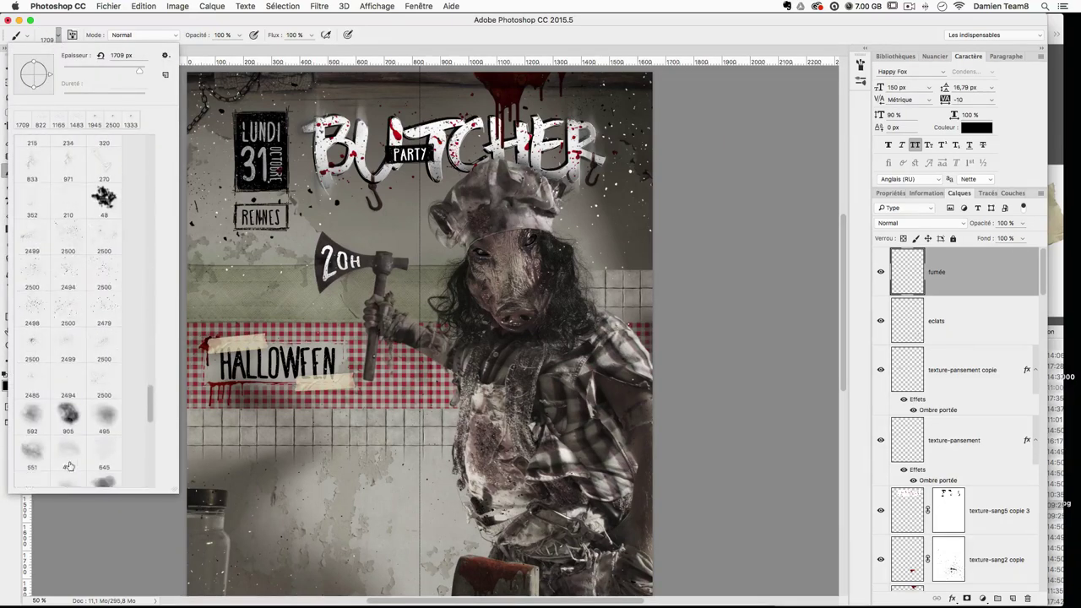
pyautogui.scroll(-3, 66, 448)
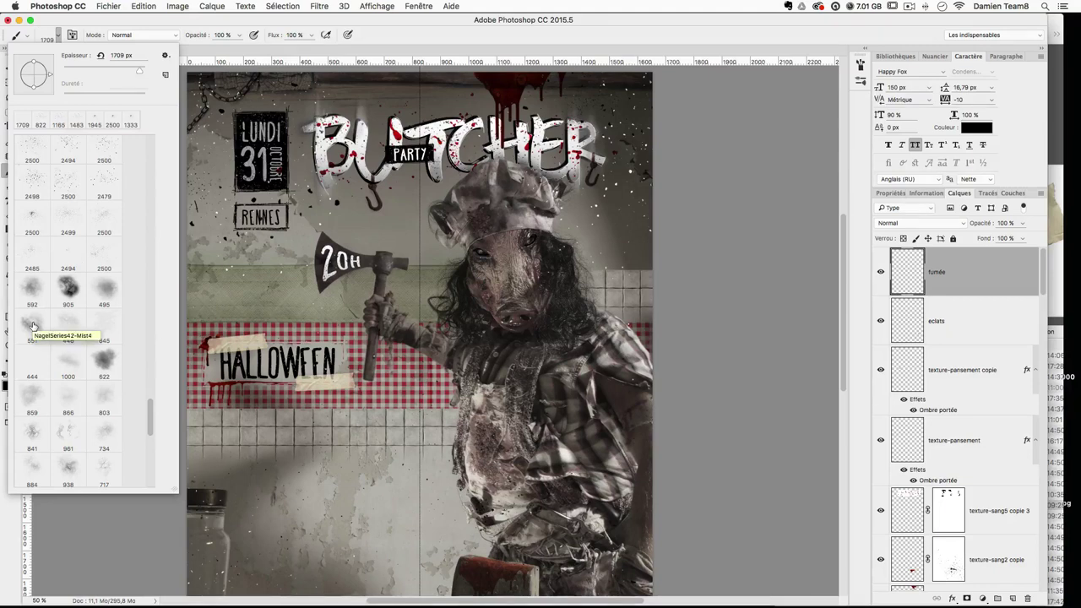
pyautogui.scroll(-4, 101, 350)
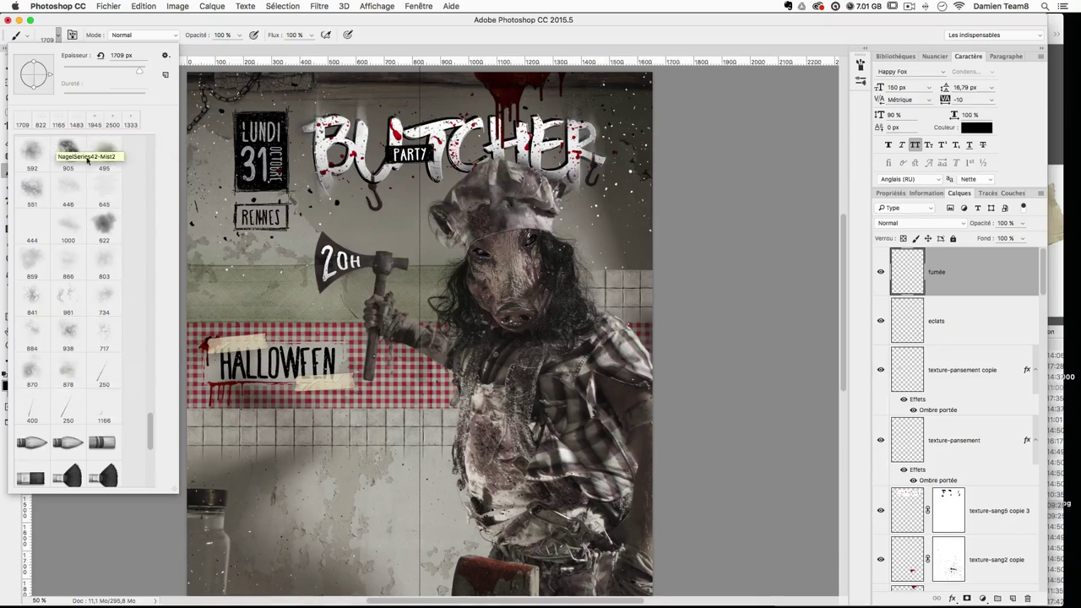
pyautogui.click(32, 370)
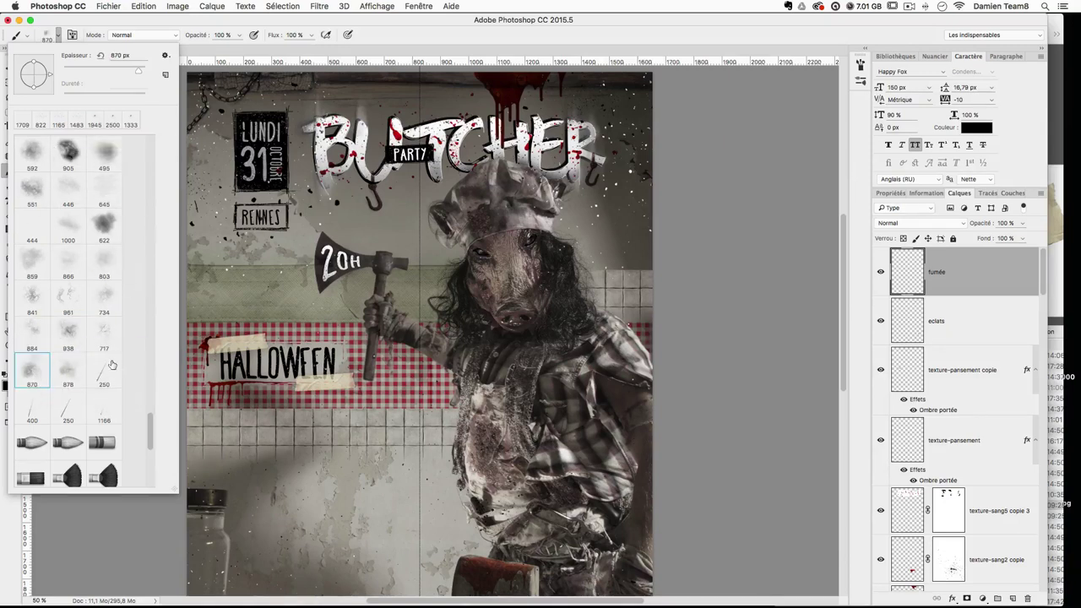
# Step: Undo a trial smoke stamp and stamp black smoke across the poster's upper corners on the fumée layer
pyautogui.click(294, 153)
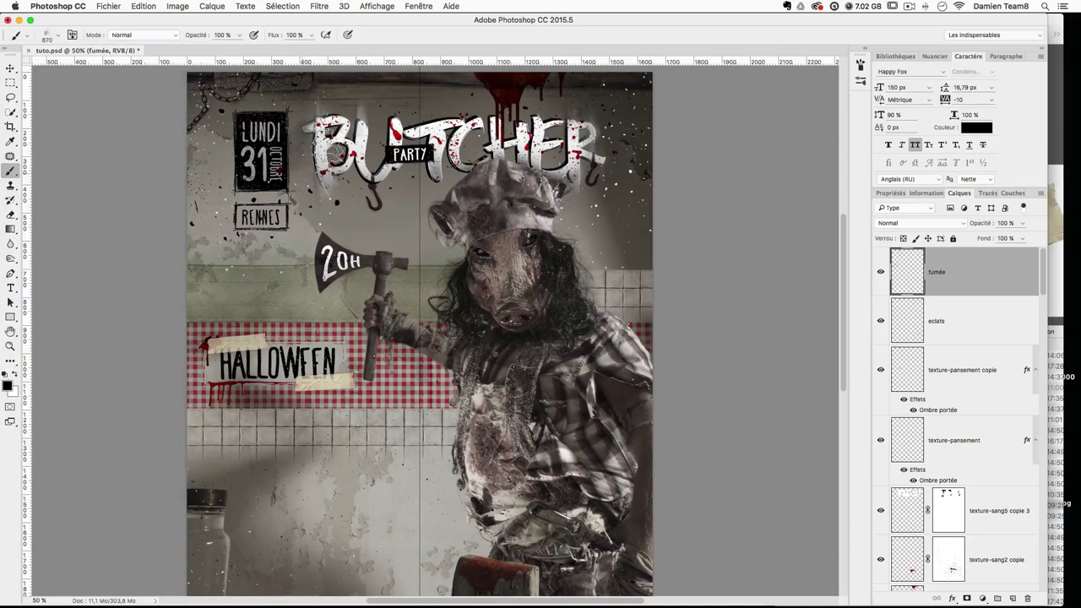
pyautogui.press('super+z')
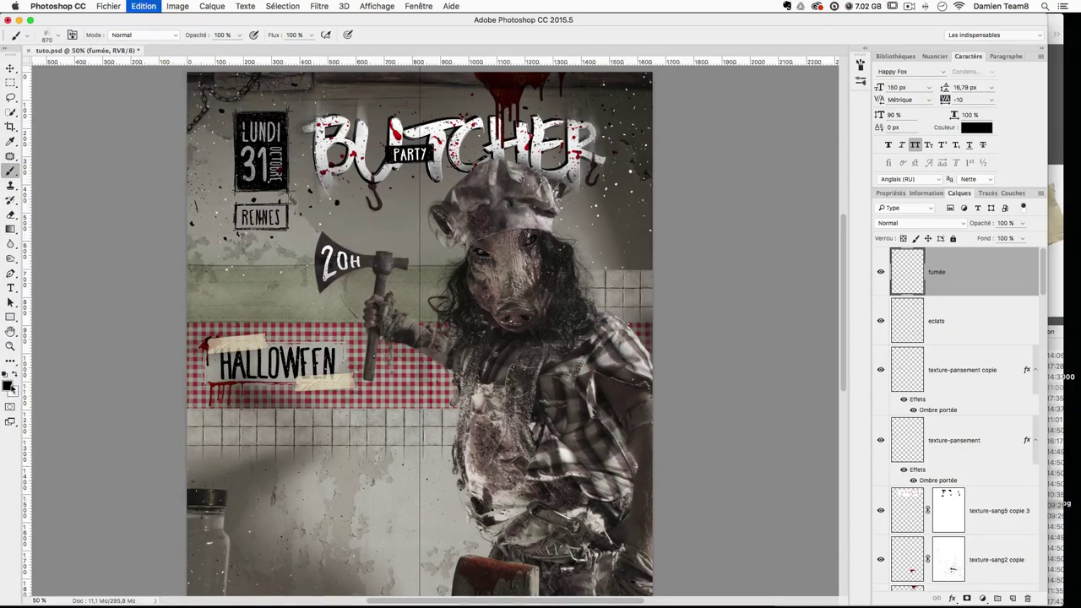
pyautogui.click(203, 114)
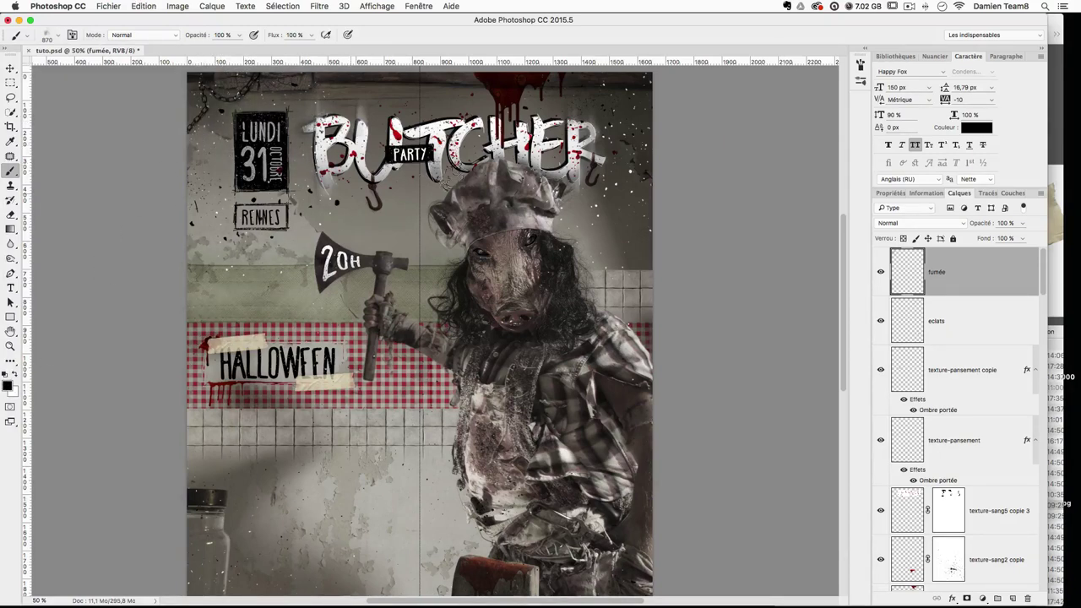
pyautogui.click(534, 115)
pyautogui.scroll(-5, 456, 460)
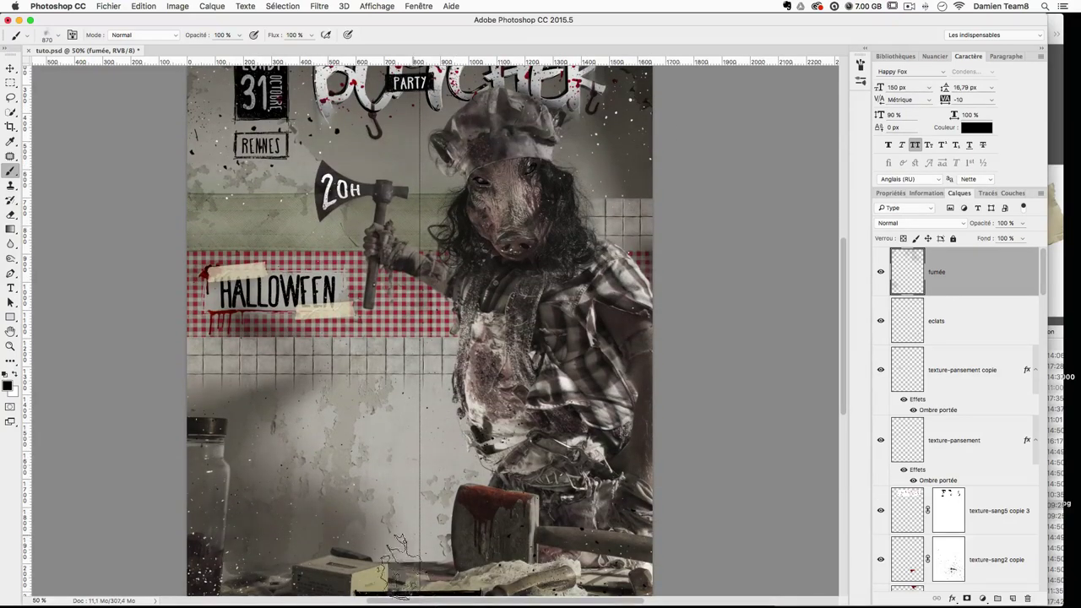
# Step: Switch the painting colour to white and stamp smoke around the BUTCHER title, undoing an unwanted stamp
pyautogui.click(14, 375)
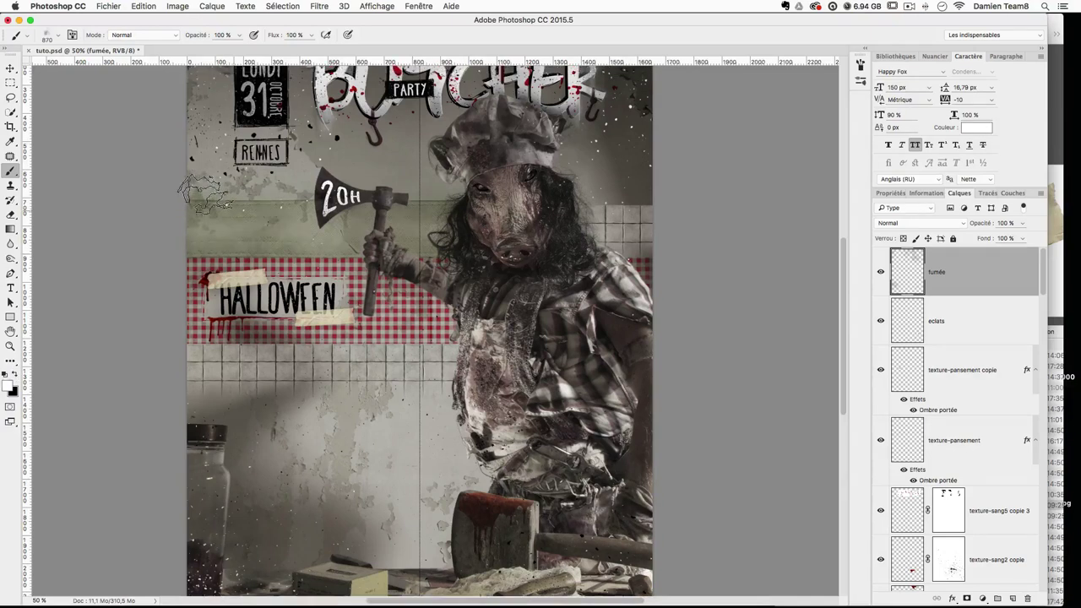
pyautogui.scroll(5, 304, 169)
pyautogui.click(403, 111)
pyautogui.press('super+z')
pyautogui.click(610, 140)
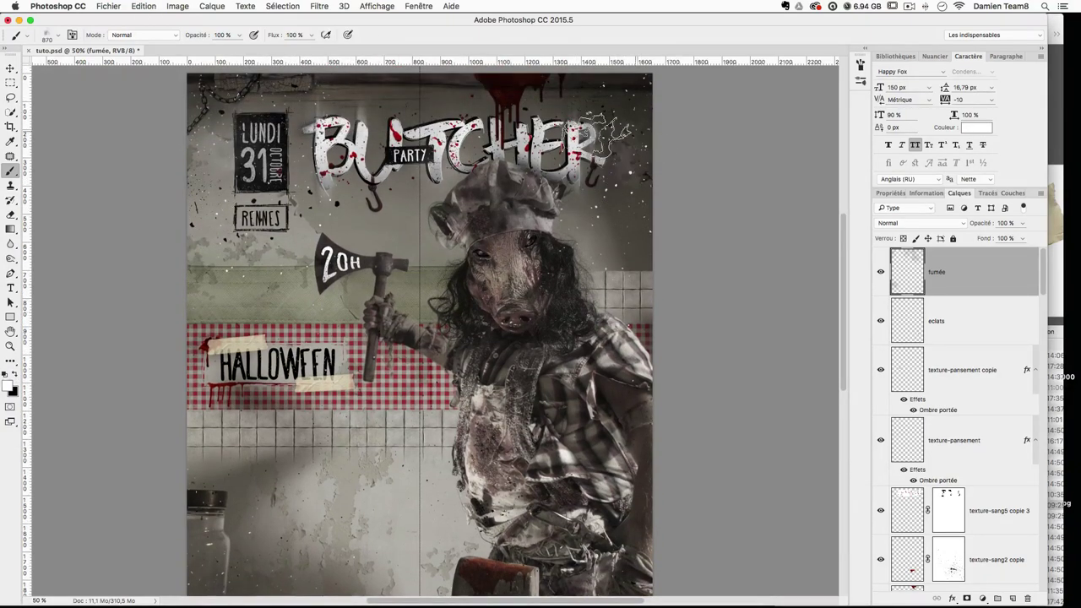
# Step: Choose the 859 px smoke brush and stamp white smoke over the end of the BUTCHER title and the poster edge beside it
pyautogui.click(48, 39)
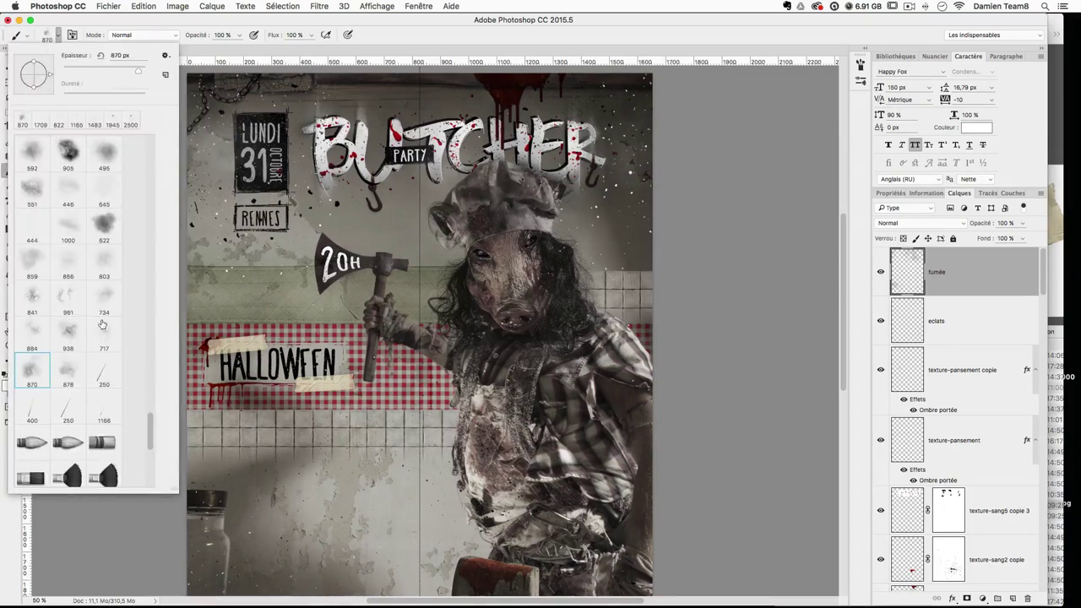
pyautogui.doubleClick(34, 267)
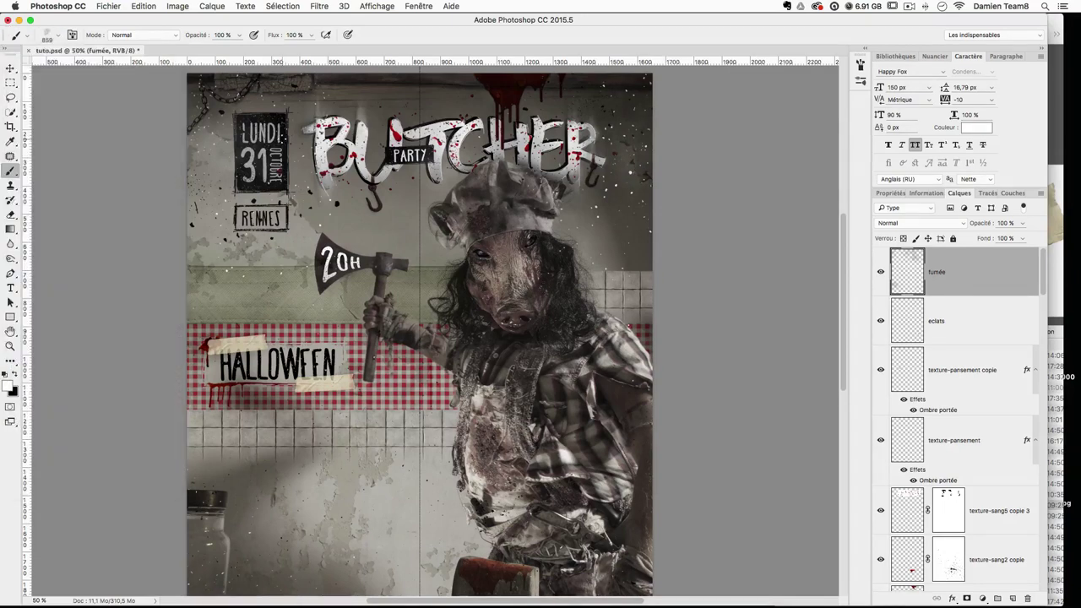
pyautogui.click(512, 147)
pyautogui.click(646, 169)
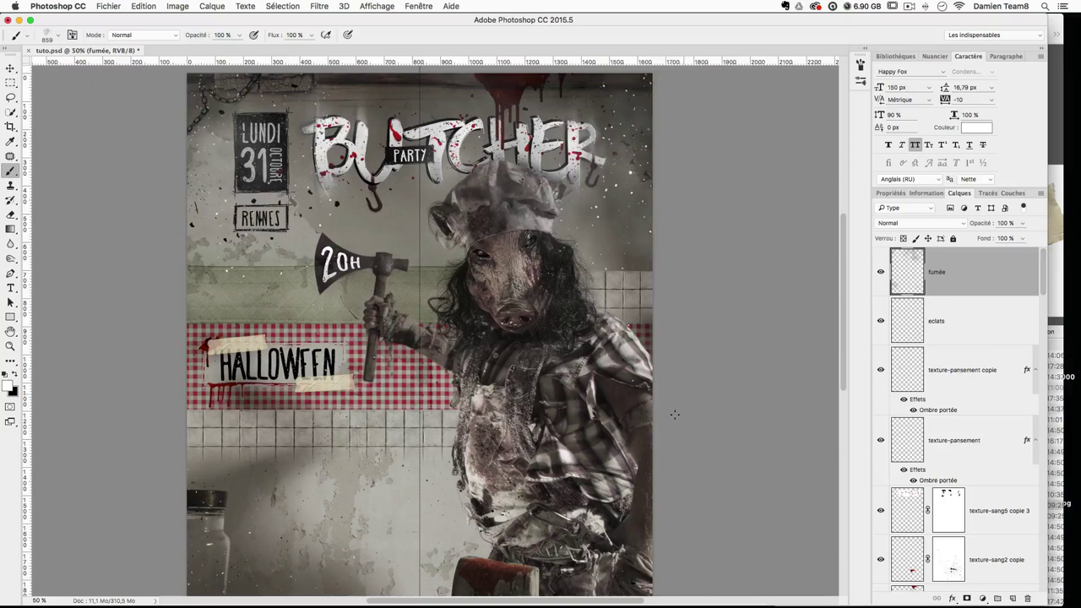
# Step: Stamp white smoke over the poster's lower-left corner and bottom edge on the fumée layer, undoing the two trial stamps
pyautogui.scroll(-5, 673, 415)
pyautogui.scroll(10, 420, 330)
pyautogui.scroll(-1, 419, 329)
pyautogui.hscroll(1, 420, 329)
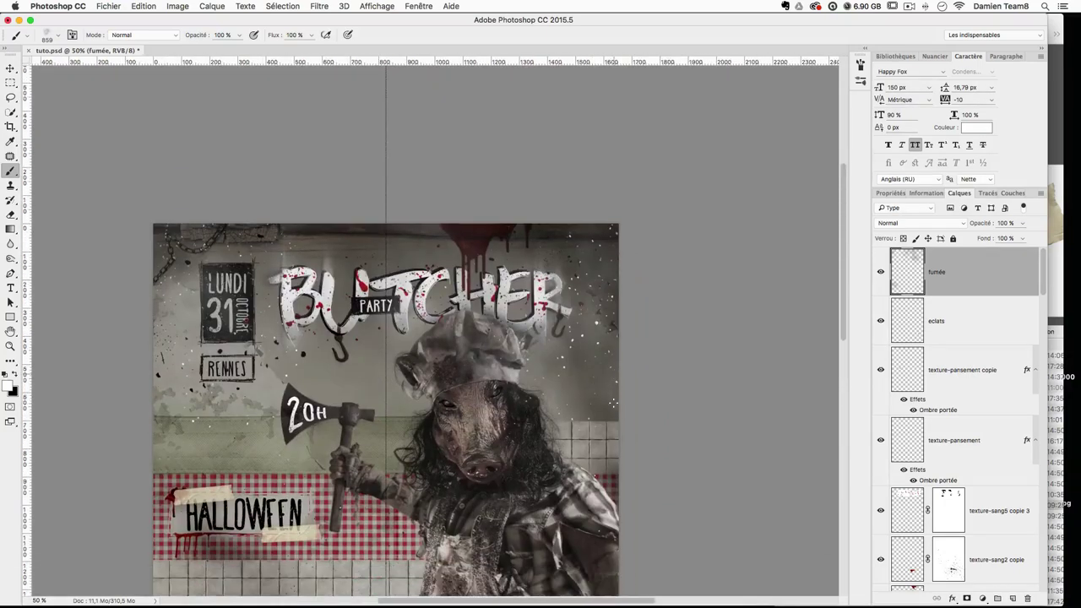
pyautogui.scroll(-15, 386, 330)
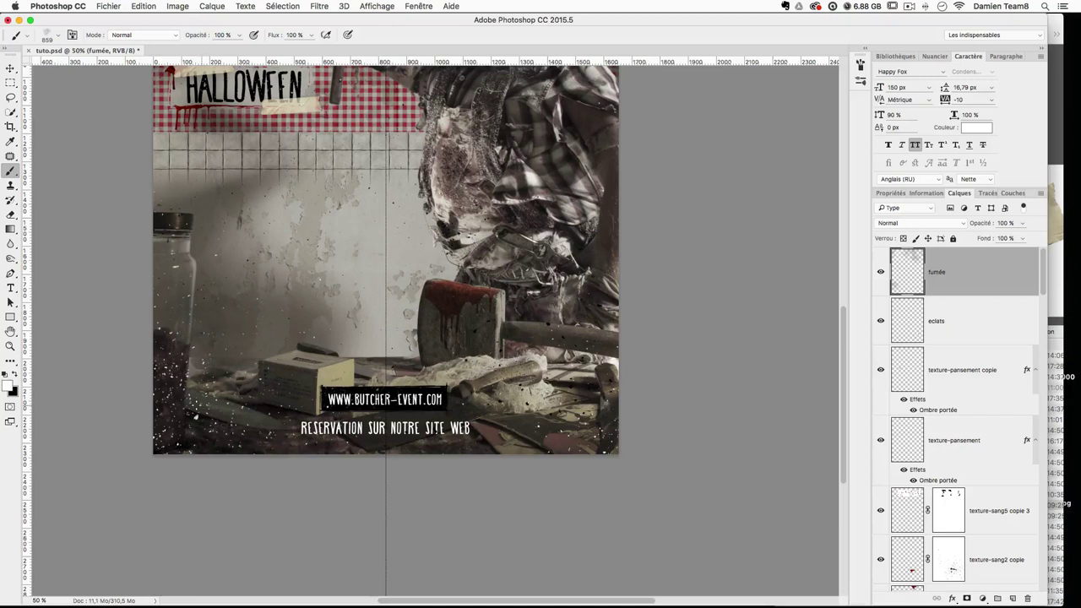
pyautogui.click(223, 394)
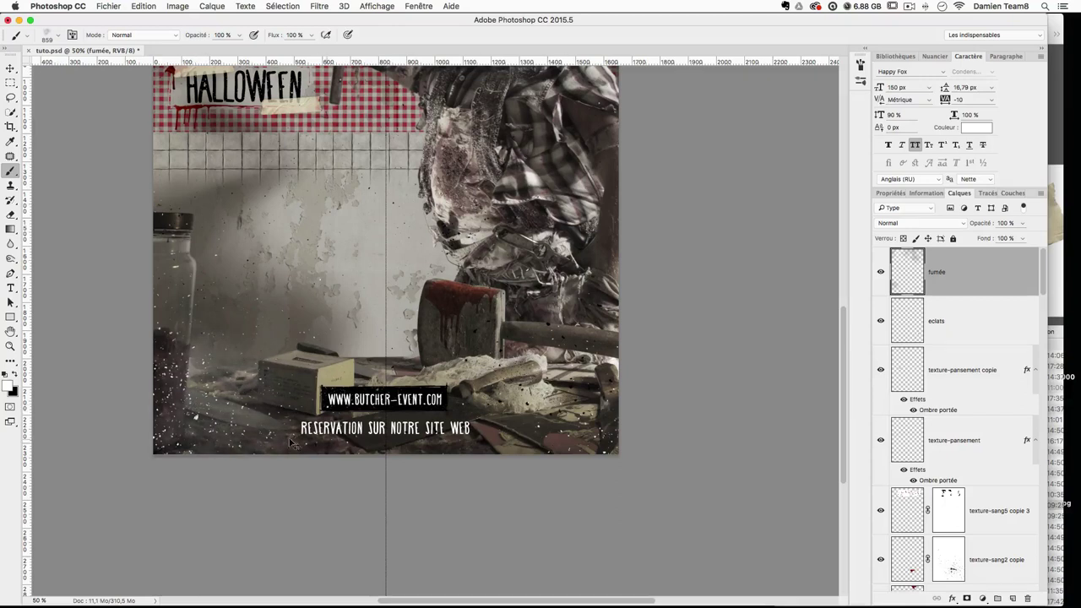
pyautogui.press('super+z')
pyautogui.click(172, 435)
pyautogui.press('super+z')
pyautogui.click(191, 434)
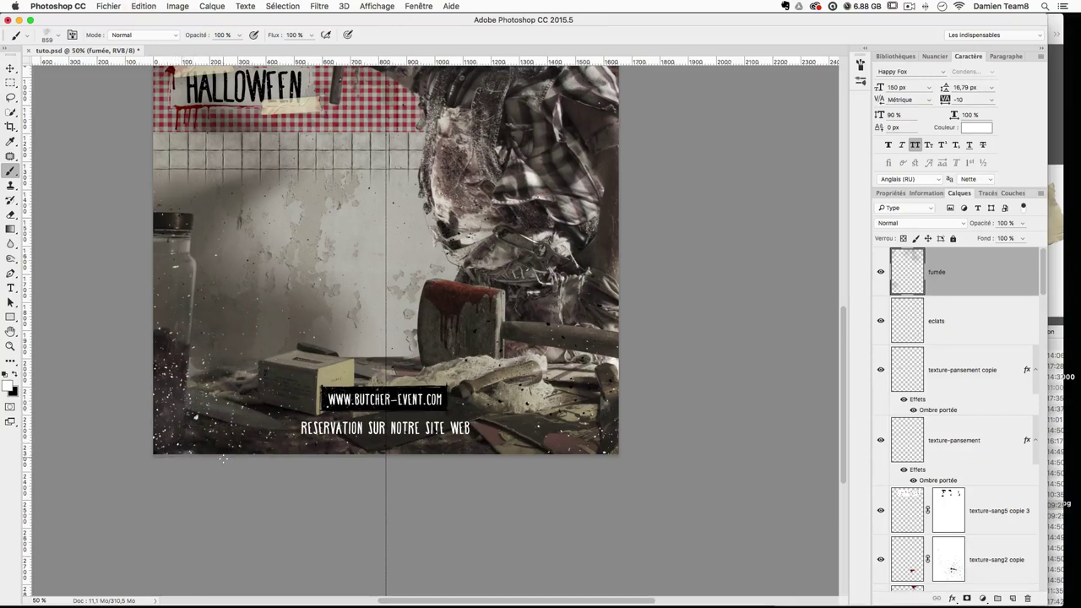
pyautogui.click(274, 476)
# Step: Try white smoke stamps around the poster's lower-right corner and undo them
pyautogui.moveTo(658, 457)
pyautogui.mouseDown()
pyautogui.moveTo(544, 461)
pyautogui.moveTo(598, 475)
pyautogui.mouseUp()
pyautogui.press('super+z')
pyautogui.click(633, 460)
pyautogui.press('super+z')
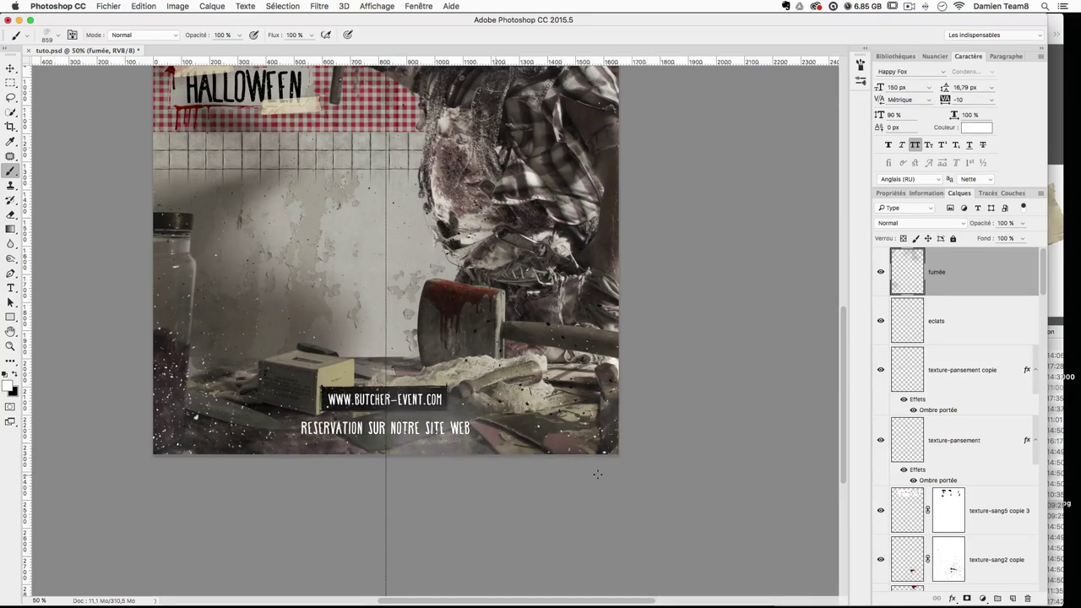
pyautogui.click(597, 475)
pyautogui.press('super+z')
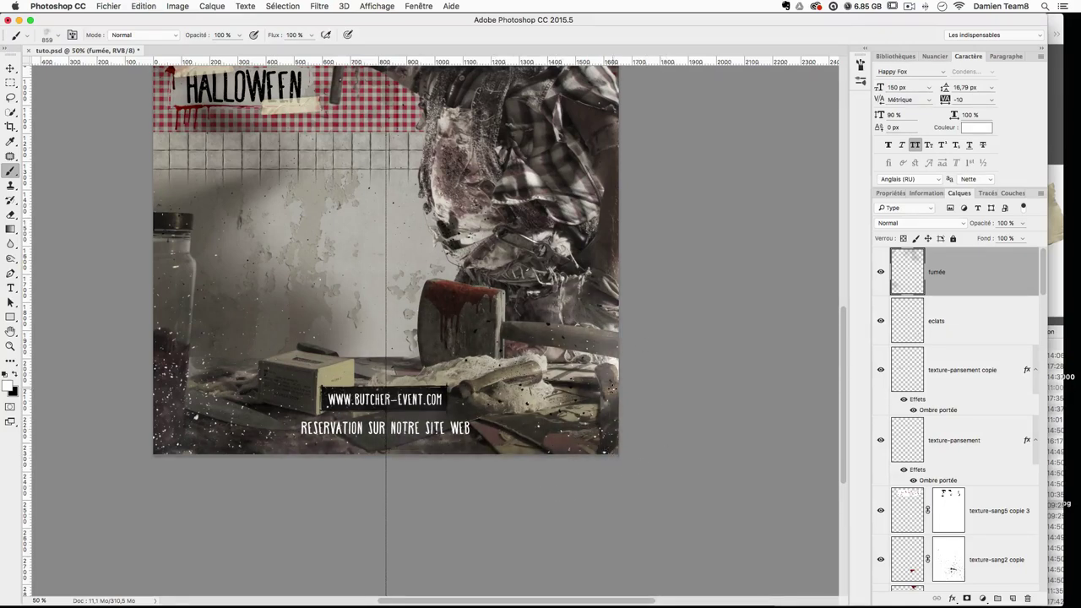
# Step: Compare the 961 px and 717 px smoke brushes, settling on the 734 px smoke brush
pyautogui.scroll(3, 538, 503)
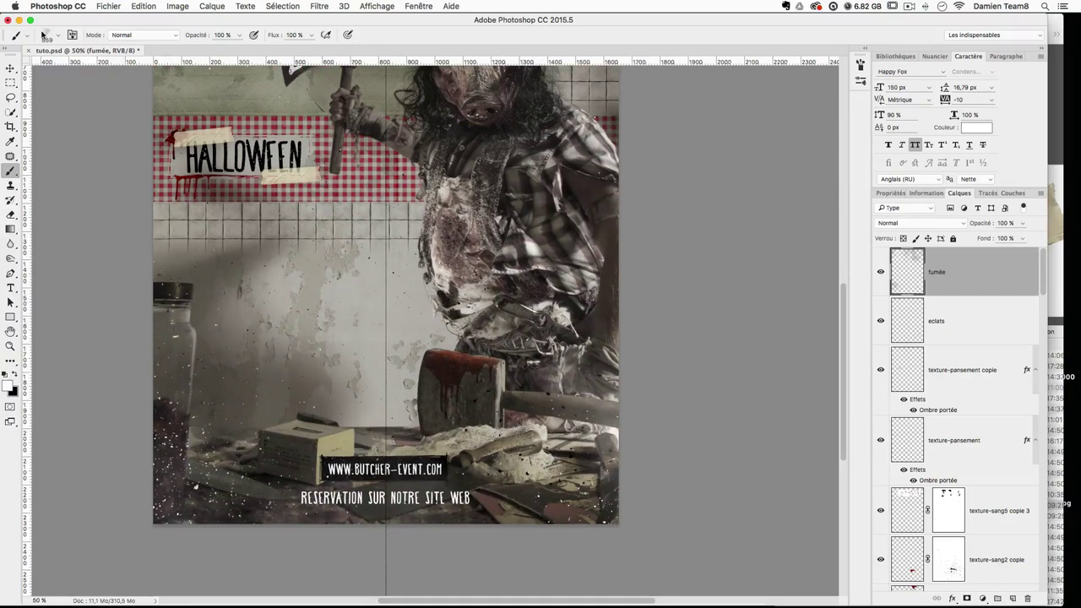
pyautogui.click(43, 35)
pyautogui.doubleClick(70, 296)
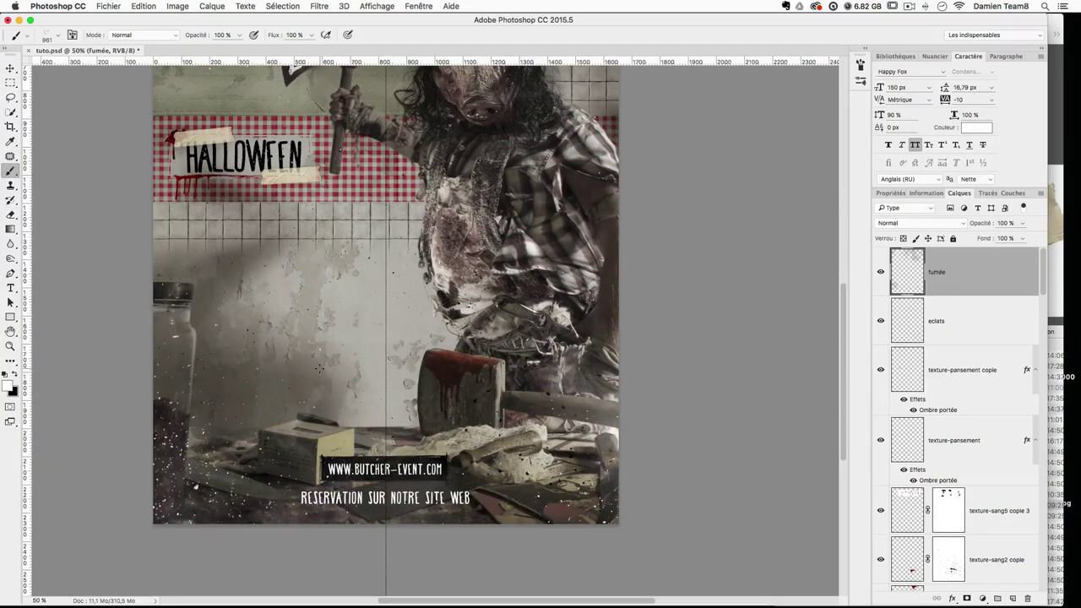
pyautogui.click(43, 36)
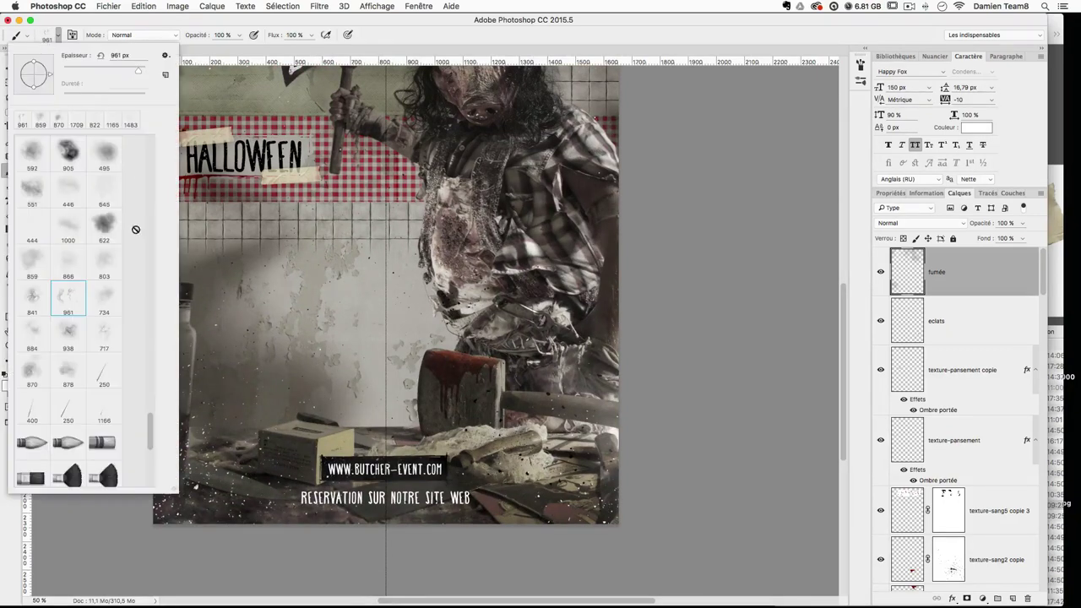
pyautogui.doubleClick(109, 344)
pyautogui.click(46, 36)
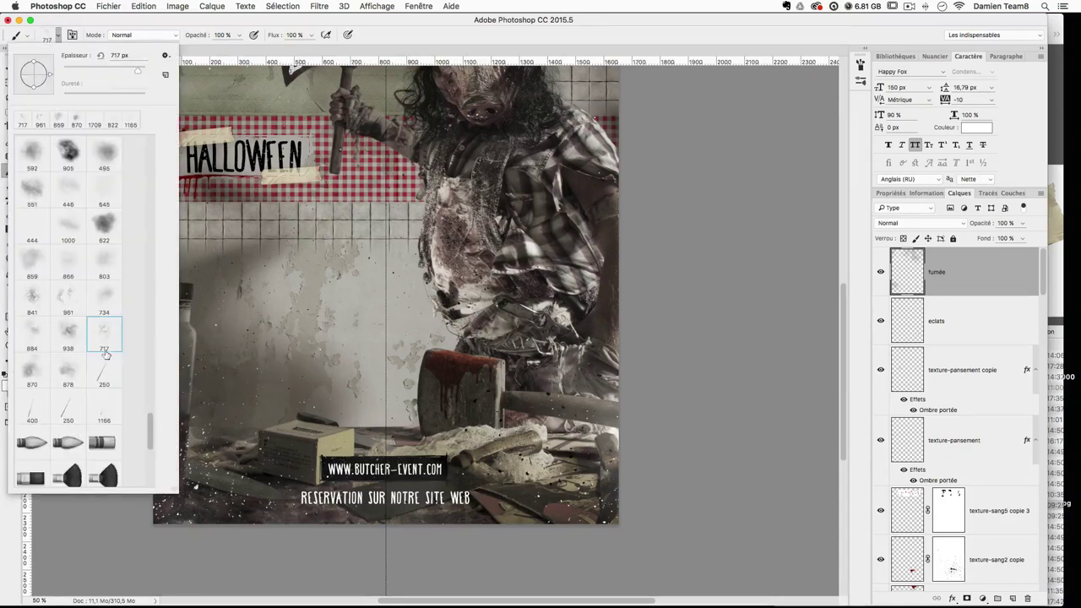
pyautogui.doubleClick(105, 301)
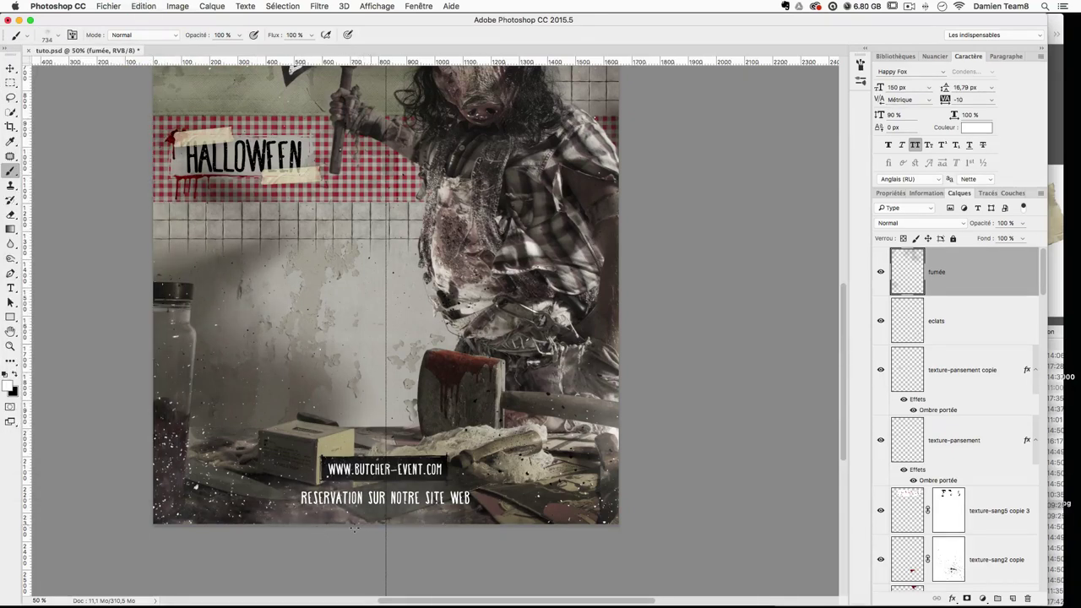
# Step: Switch the painting colour to black and stamp smoke over both ends of the BUTCHER title
pyautogui.press('x')
pyautogui.scroll(10, 684, 530)
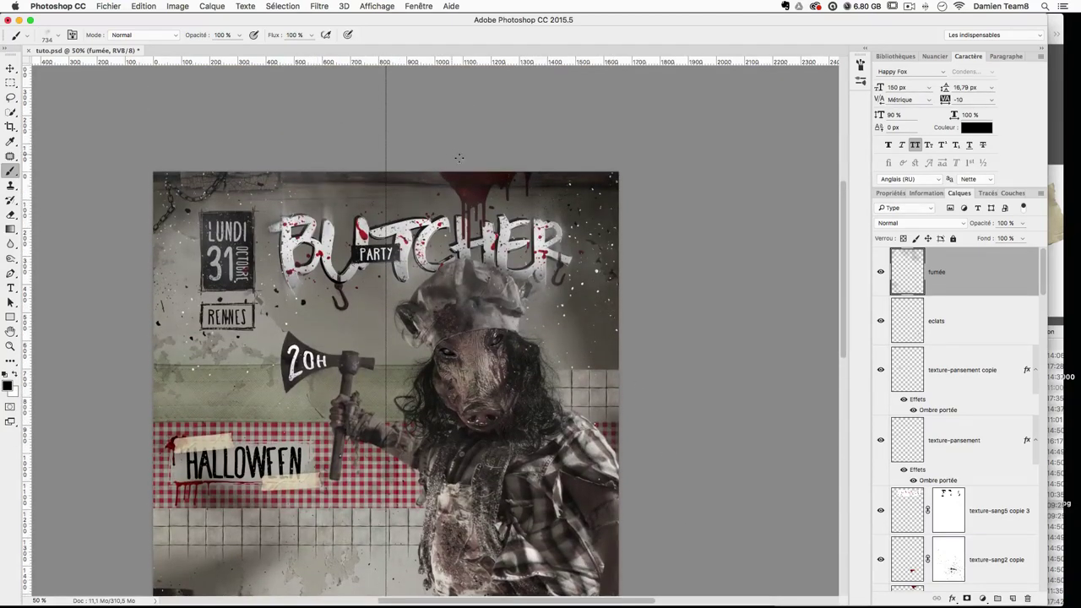
pyautogui.click(553, 252)
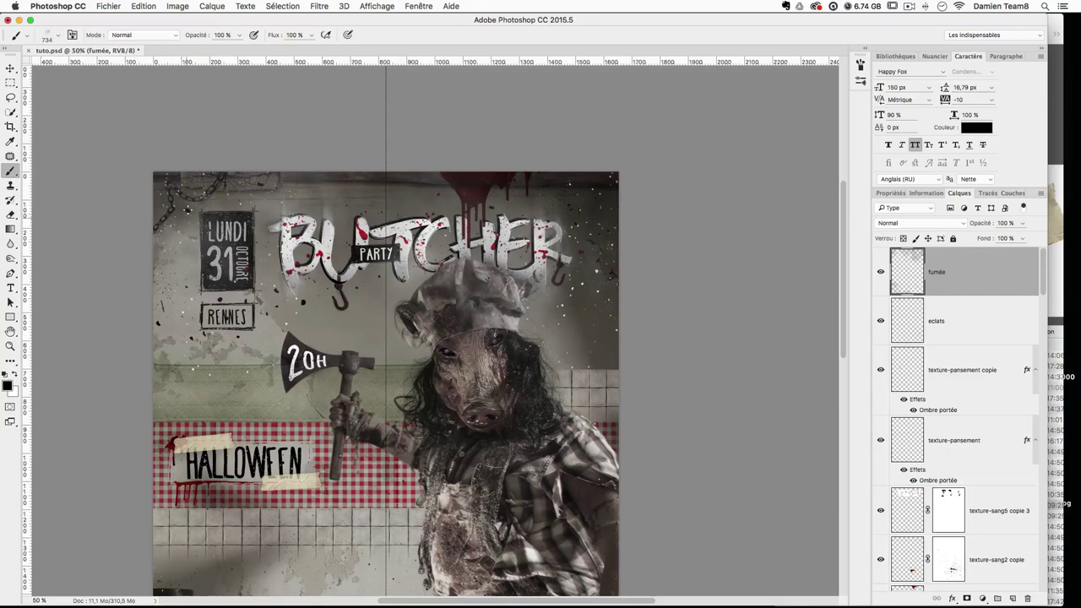
pyautogui.click(284, 222)
pyautogui.click(327, 218)
# Step: Create a new layer above fumée and name it grain
pyautogui.scroll(-1, 328, 218)
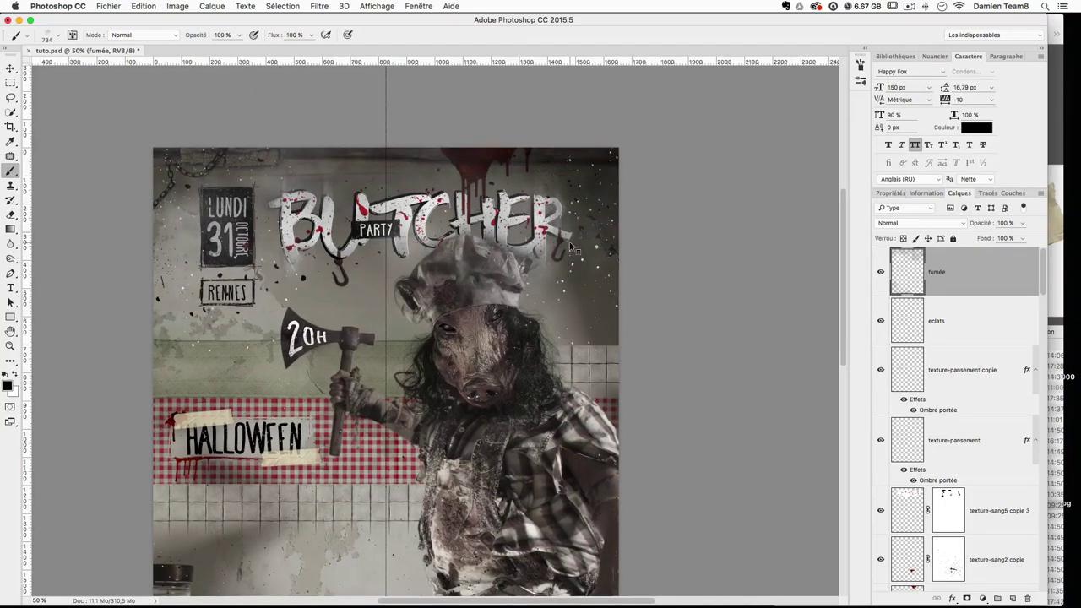
pyautogui.press('super+plus')
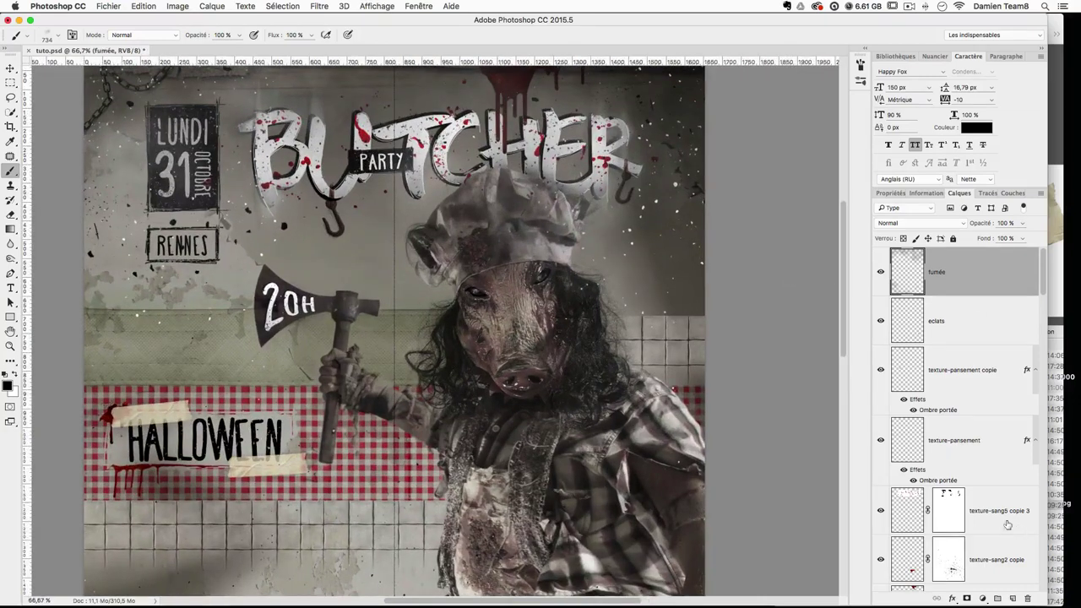
pyautogui.click(1011, 598)
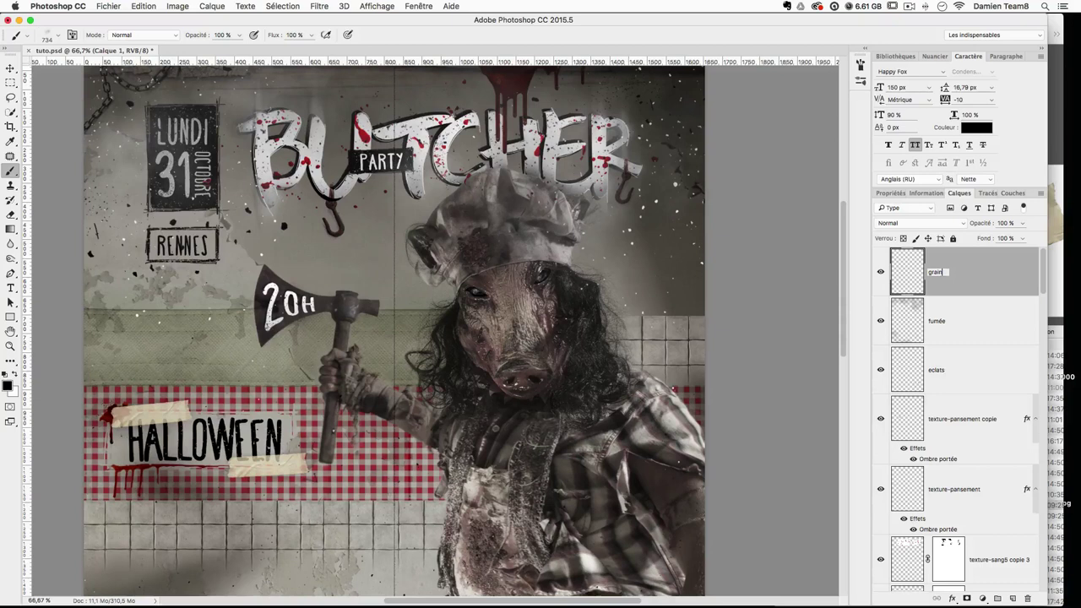
pyautogui.press('Return')
# Step: Fill the grain layer with the black foreground colour at 100% opacity in Normal mode
pyautogui.scroll(3, 754, 129)
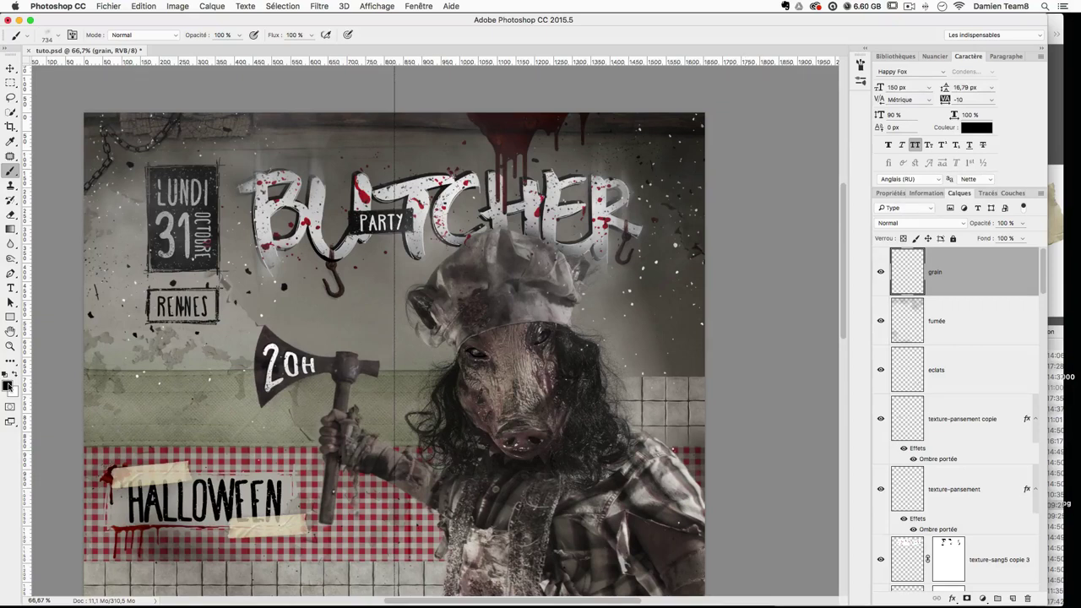
pyautogui.hotkey('shift', 'BackSpace')
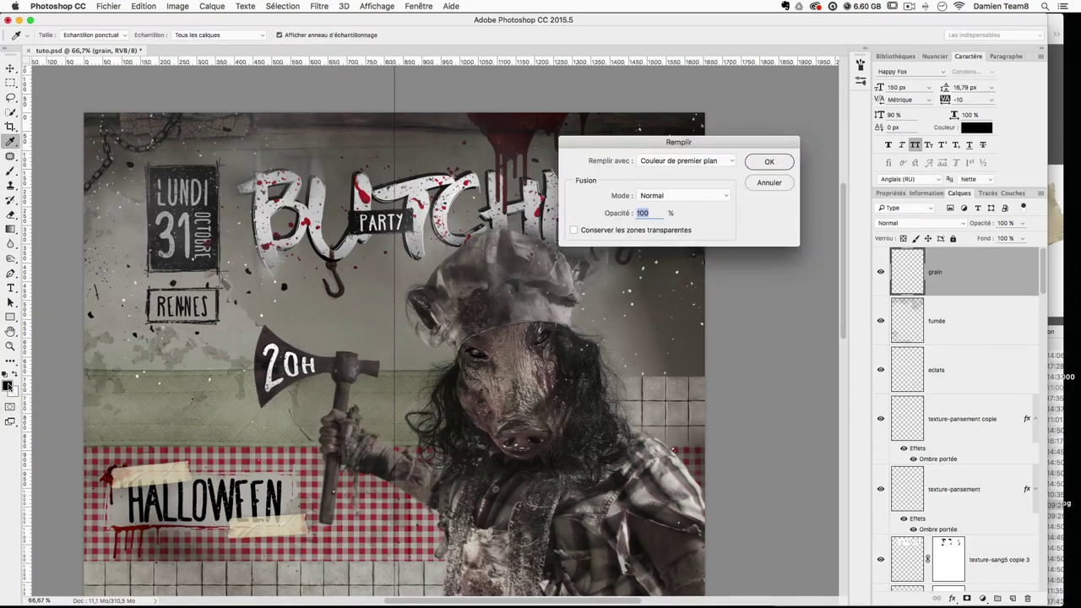
pyautogui.press('Return')
pyautogui.scroll(10, 299, 397)
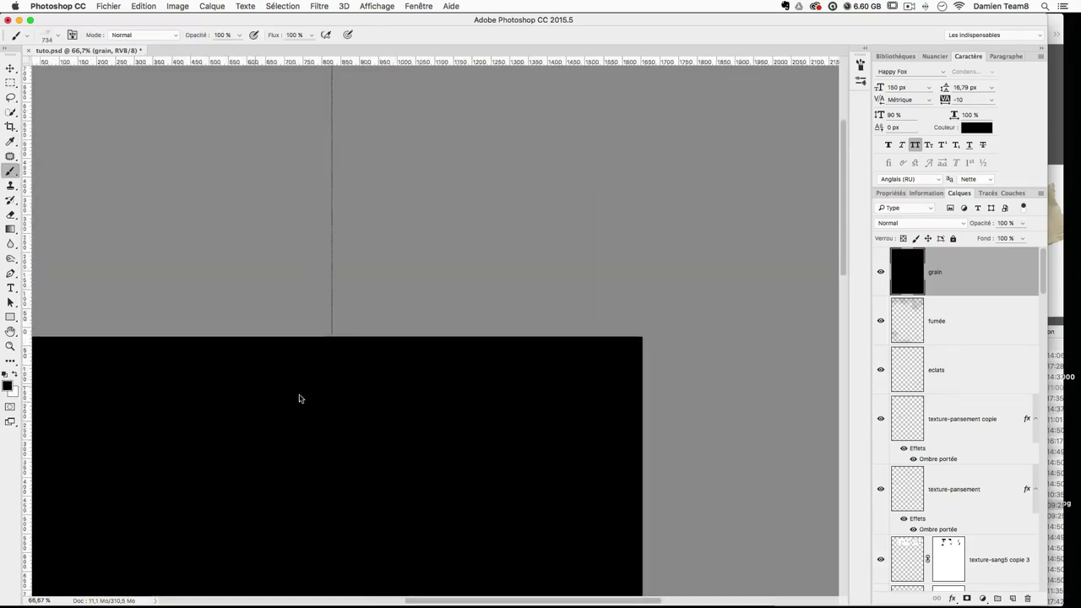
pyautogui.scroll(-10, 488, 244)
pyautogui.hscroll(-8, 396, 377)
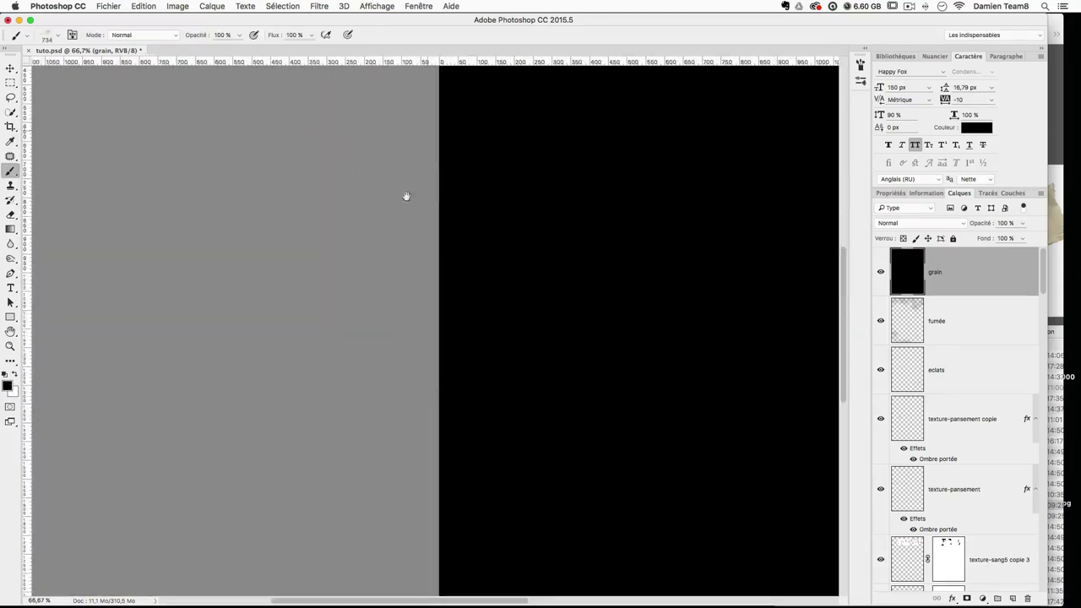
pyautogui.scroll(5, 323, 339)
pyautogui.hscroll(8, 323, 340)
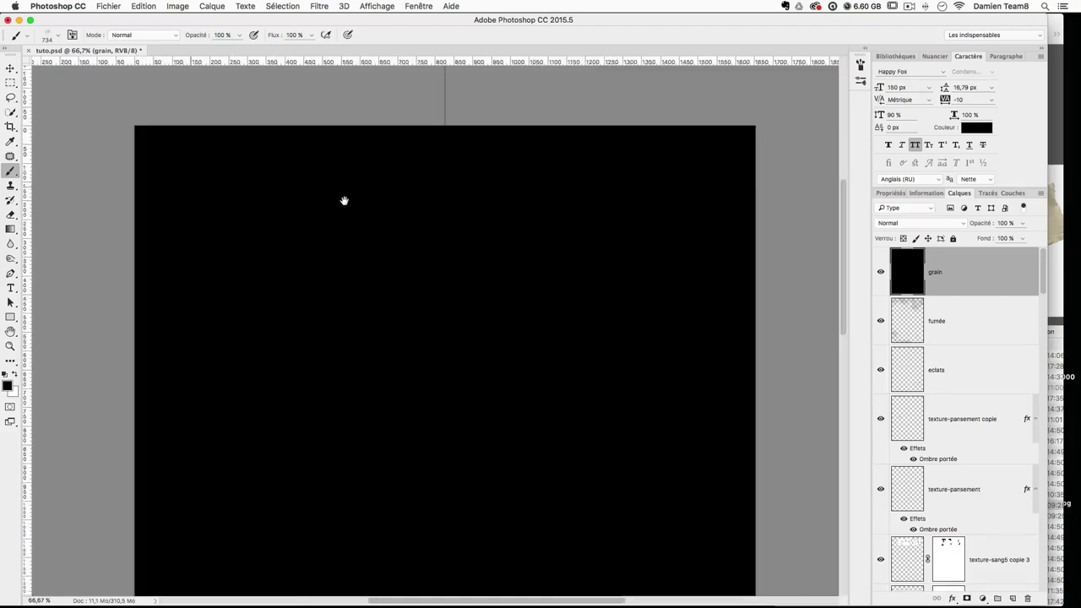
pyautogui.moveTo(383, 198); pyautogui.dragTo(393, 186)
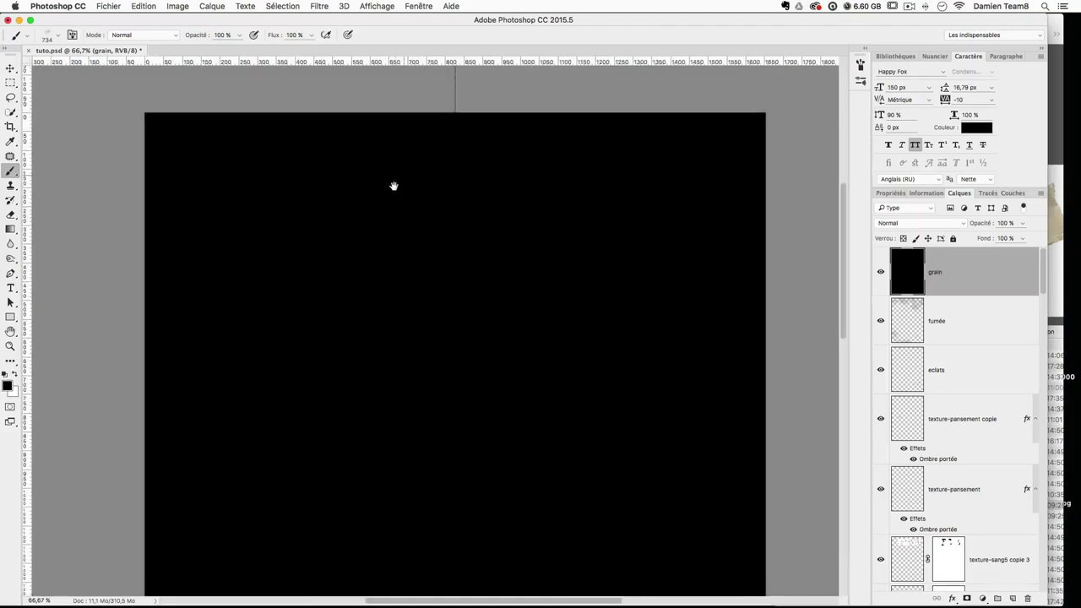
# Step: Try the Add Noise filter on the grain layer with 21.27% Gaussian monochromatic noise and undo it
pyautogui.click(324, 6)
pyautogui.moveTo(329, 140)
pyautogui.click(498, 139)
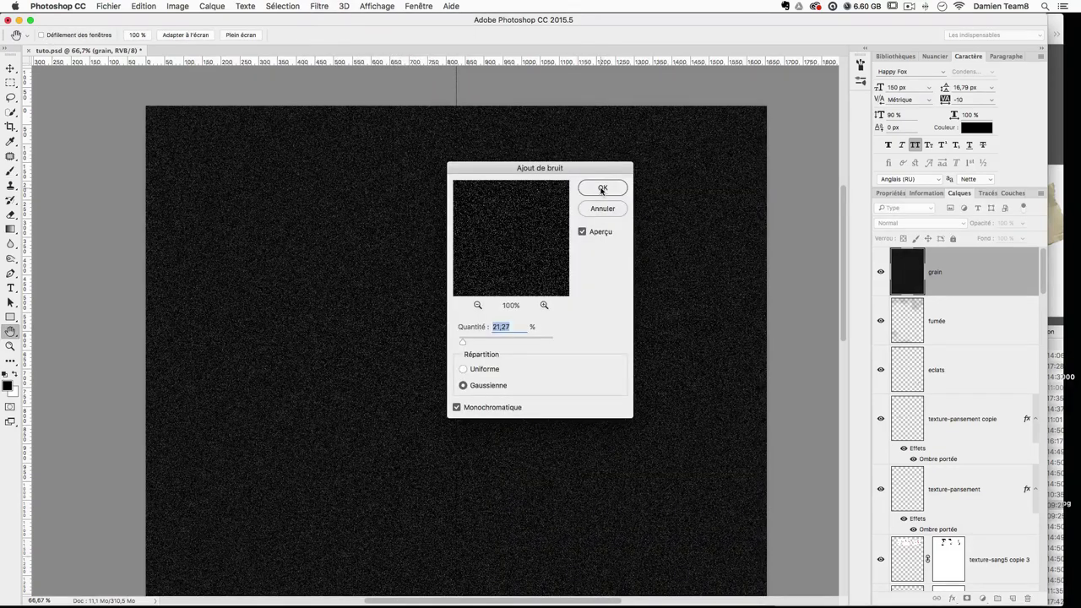
pyautogui.press('Return')
pyautogui.press('b')
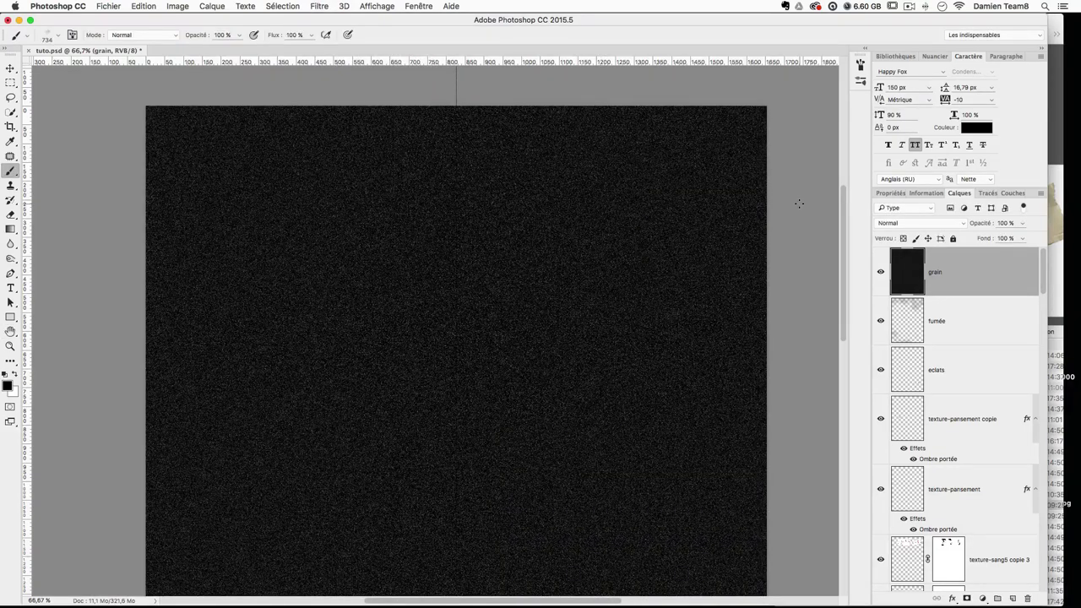
pyautogui.press('super+z')
# Step: Start the Add Noise filter on the black grain layer and set its distribution to Uniform after comparing it with Gaussian
pyautogui.click(321, 6)
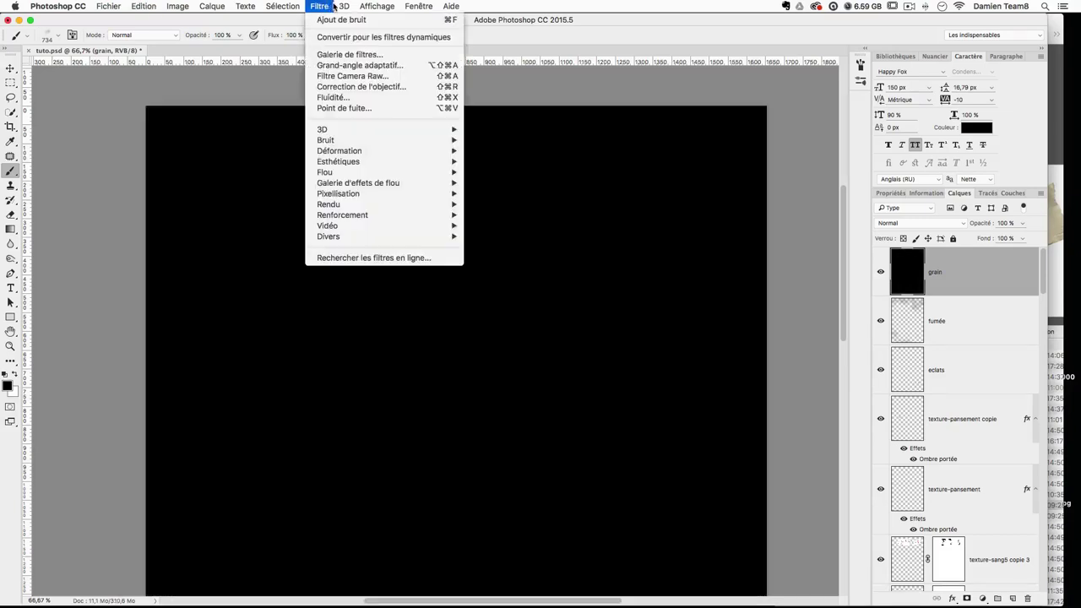
pyautogui.moveTo(364, 141)
pyautogui.click(498, 142)
pyautogui.moveTo(464, 342); pyautogui.dragTo(463, 342)
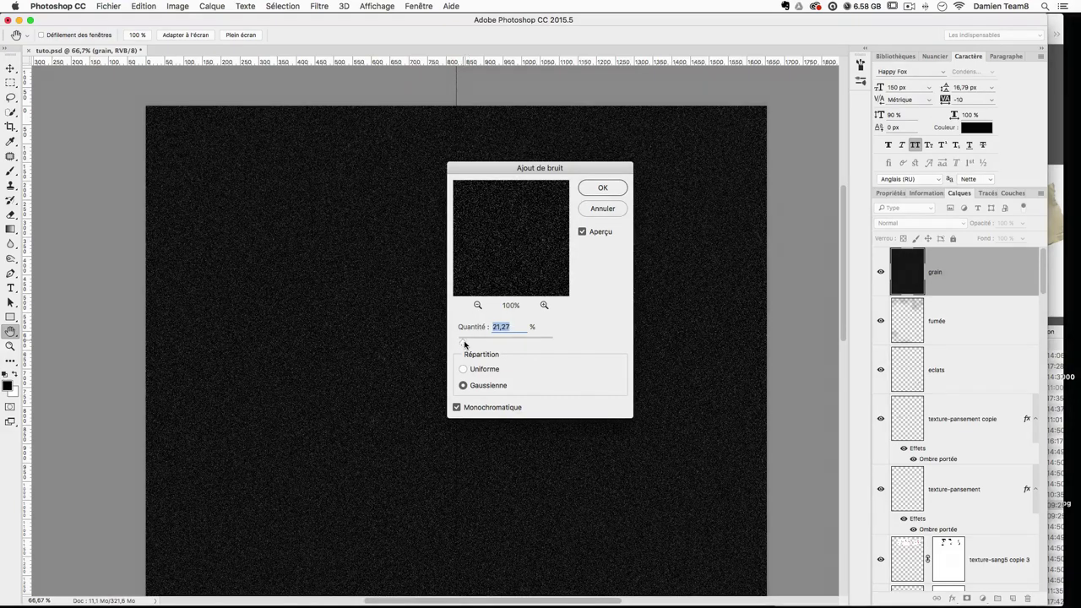
pyautogui.click(479, 370)
pyautogui.click(483, 385)
pyautogui.click(485, 369)
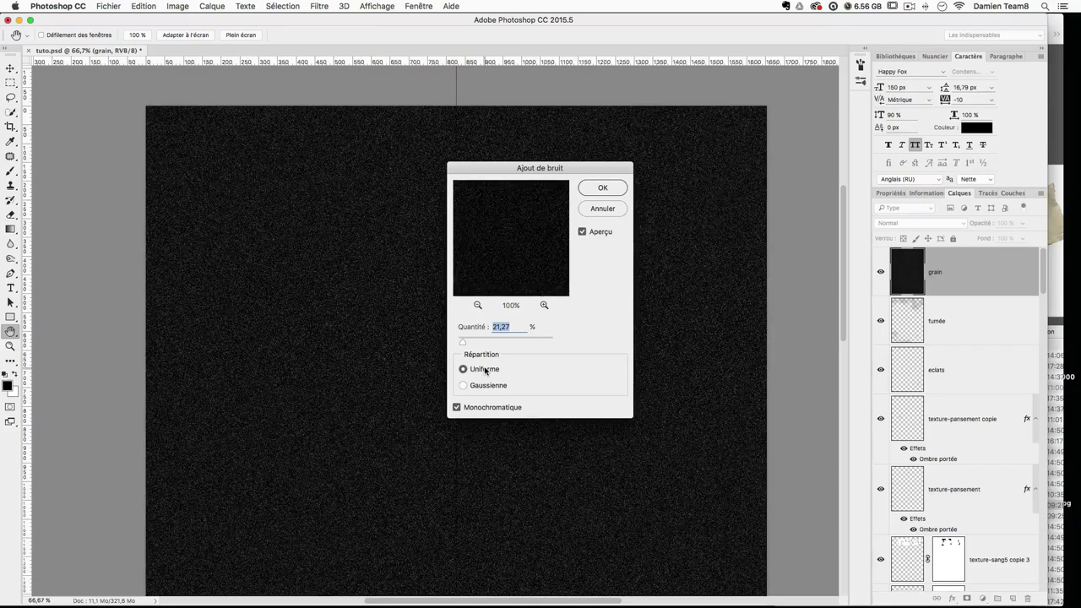
# Step: Set the noise amount to 25%, keep it monochromatic after comparing with coloured noise, and apply the filter to the grain layer
pyautogui.moveTo(463, 342); pyautogui.dragTo(463, 343)
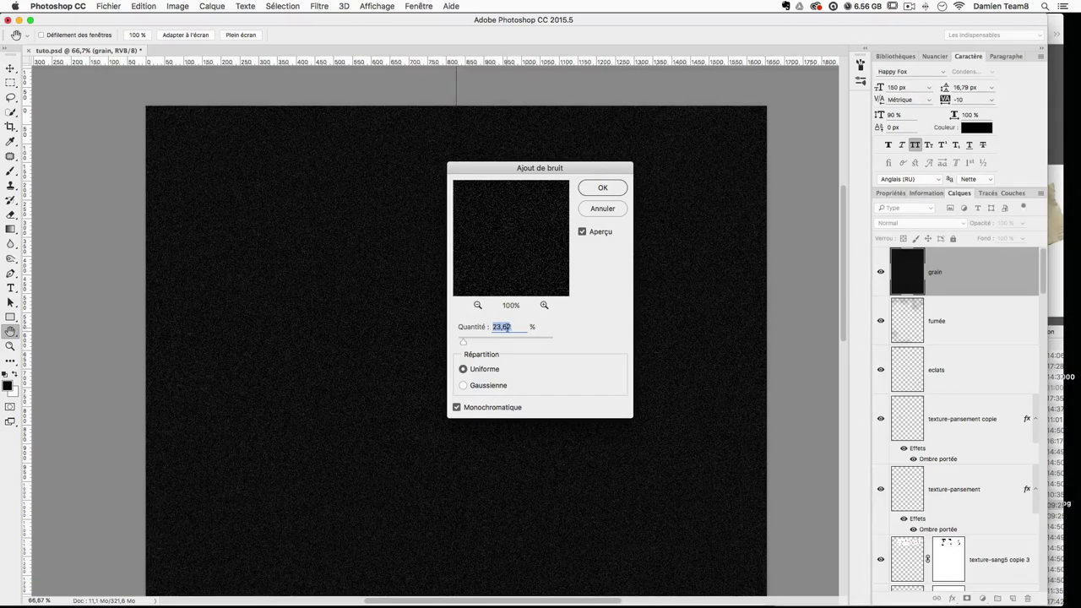
pyautogui.write('20')
pyautogui.press('BackSpace')
pyautogui.write('5')
pyautogui.click(456, 408)
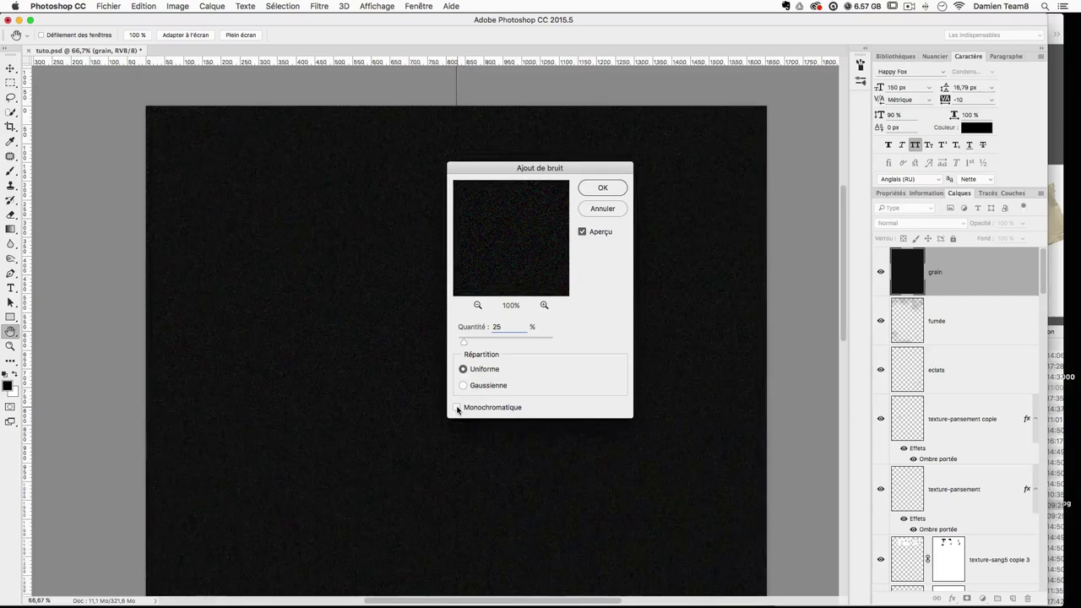
pyautogui.click(457, 409)
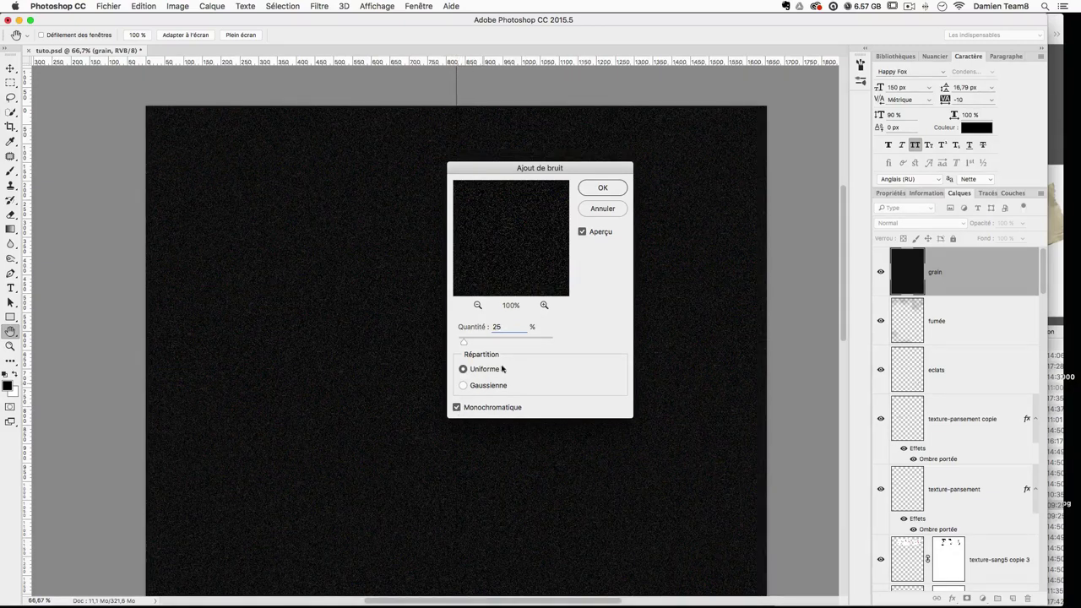
pyautogui.click(601, 189)
pyautogui.press('b')
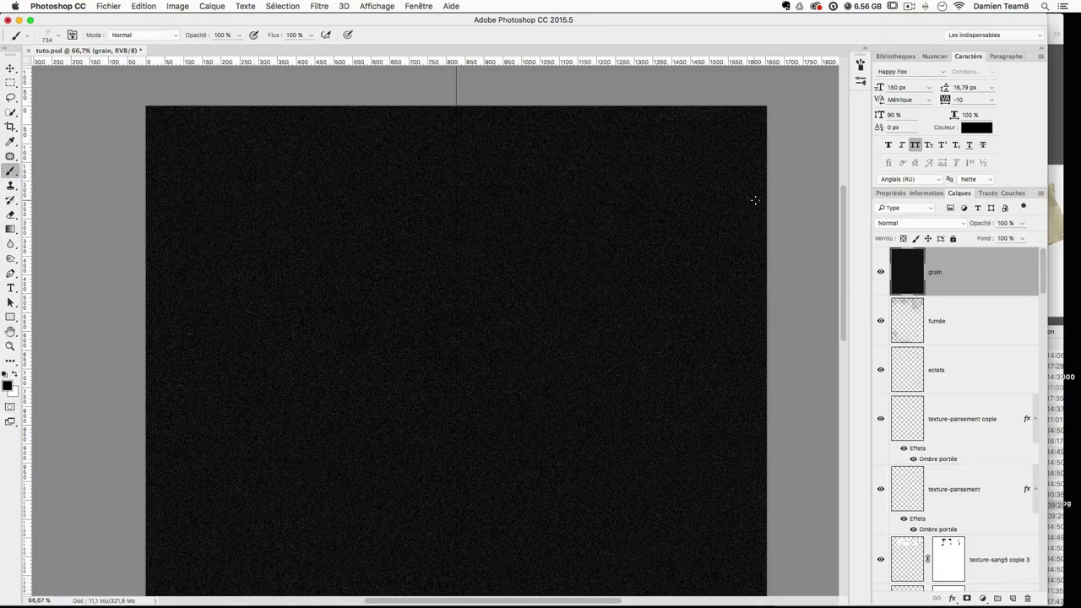
# Step: Set the grain layer's blend mode to Superposition and compare the poster with and without the change
pyautogui.click(910, 224)
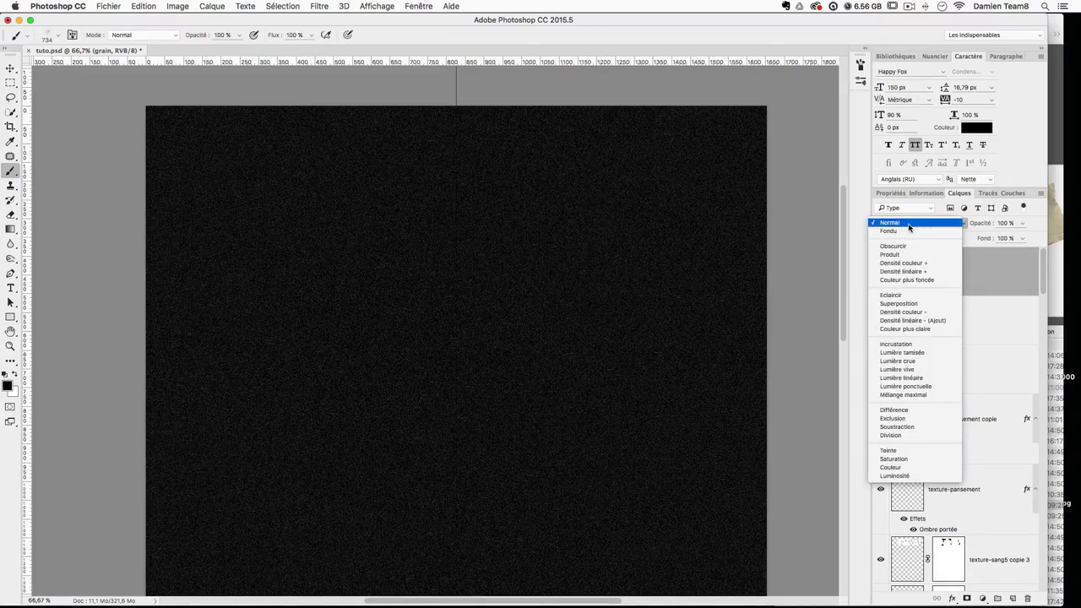
pyautogui.click(912, 305)
pyautogui.press('super+z')
pyautogui.press('super+z')
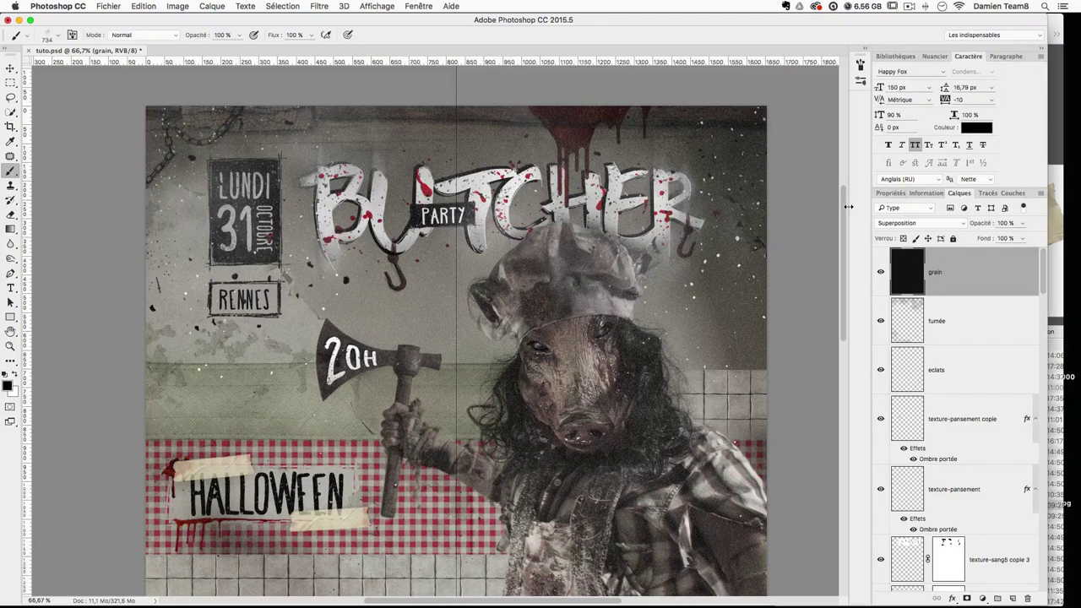
# Step: Examine the grain effect on the poster at several zoom levels
pyautogui.press('super+plus')
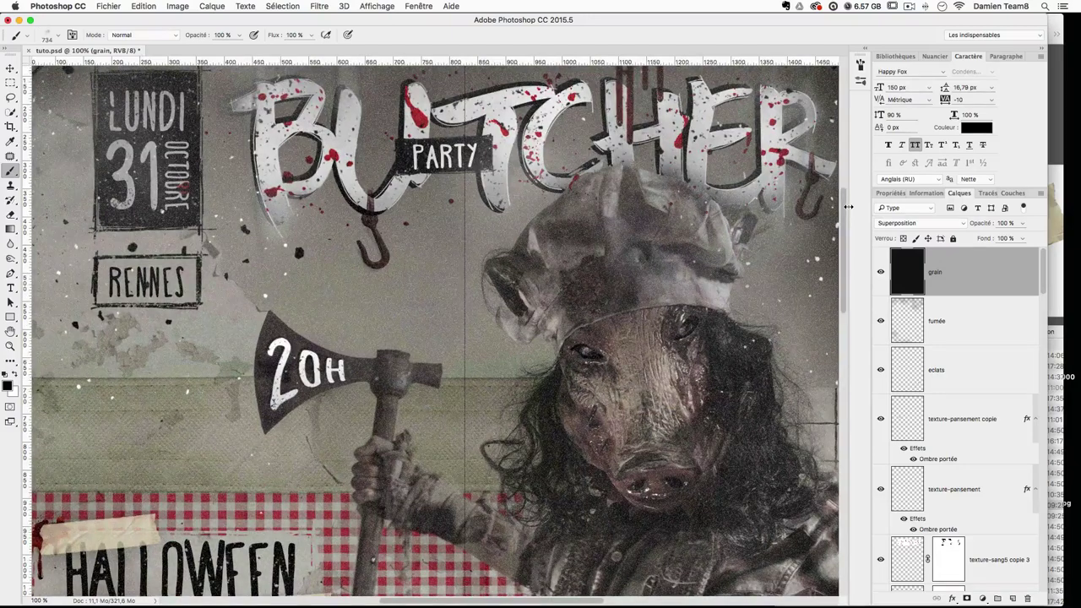
pyautogui.press('super+minus')
pyautogui.press('super+plus')
pyautogui.press('super+minus')
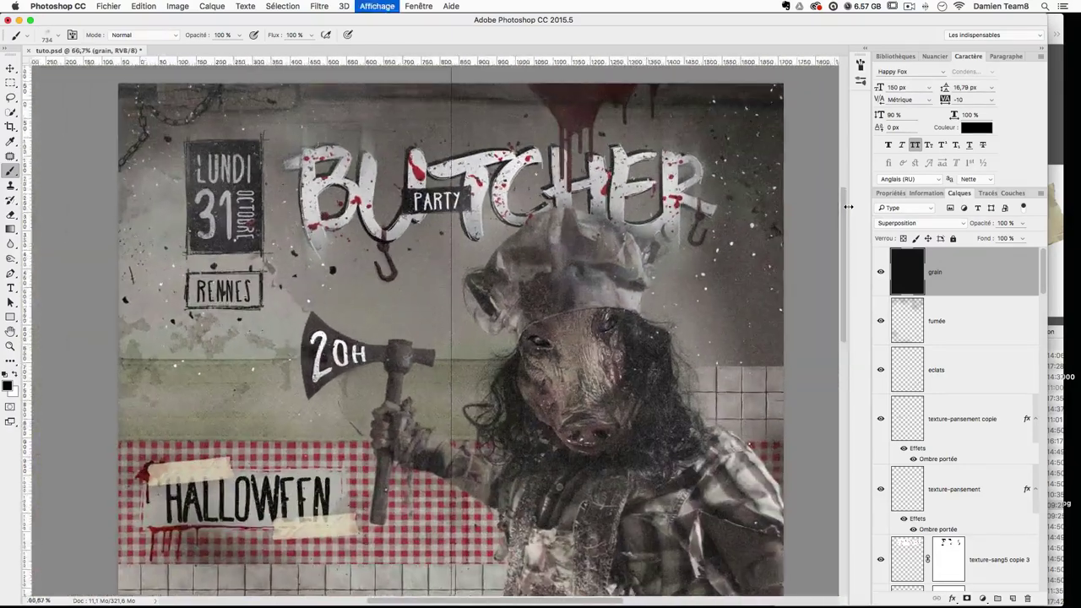
pyautogui.press('super+plus')
pyautogui.press('super+plus')
pyautogui.press('super+plus')
pyautogui.press('super+minus')
pyautogui.press('super+minus')
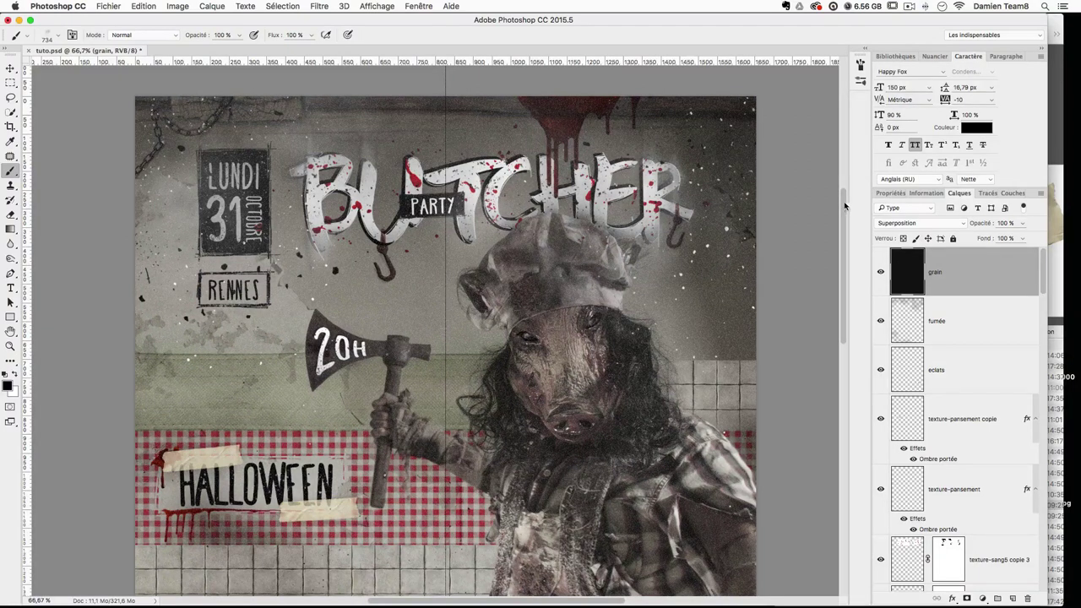
# Step: Set the grain layer's opacity to 50% and check the softer noise at 100% and 50% zoom
pyautogui.click(1010, 223)
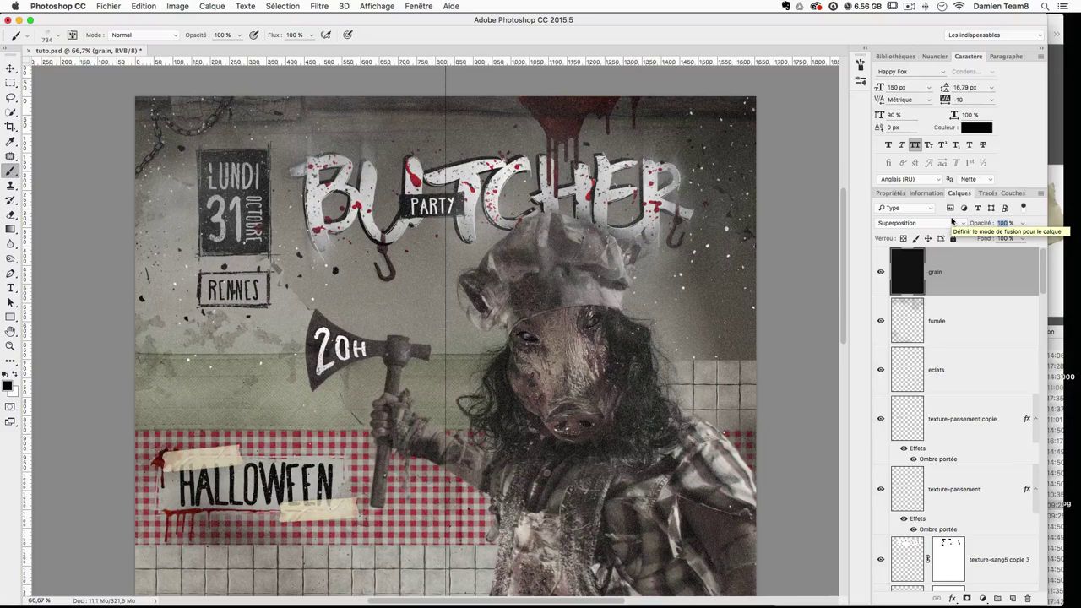
pyautogui.write('50')
pyautogui.press('super+1')
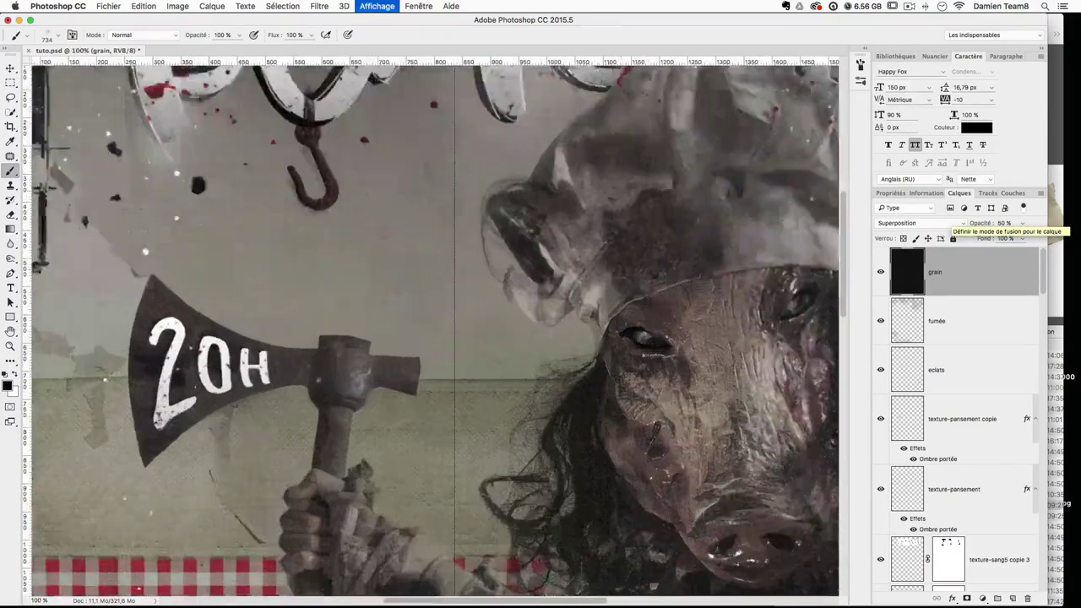
pyautogui.press('super+minus')
pyautogui.press('super+minus')
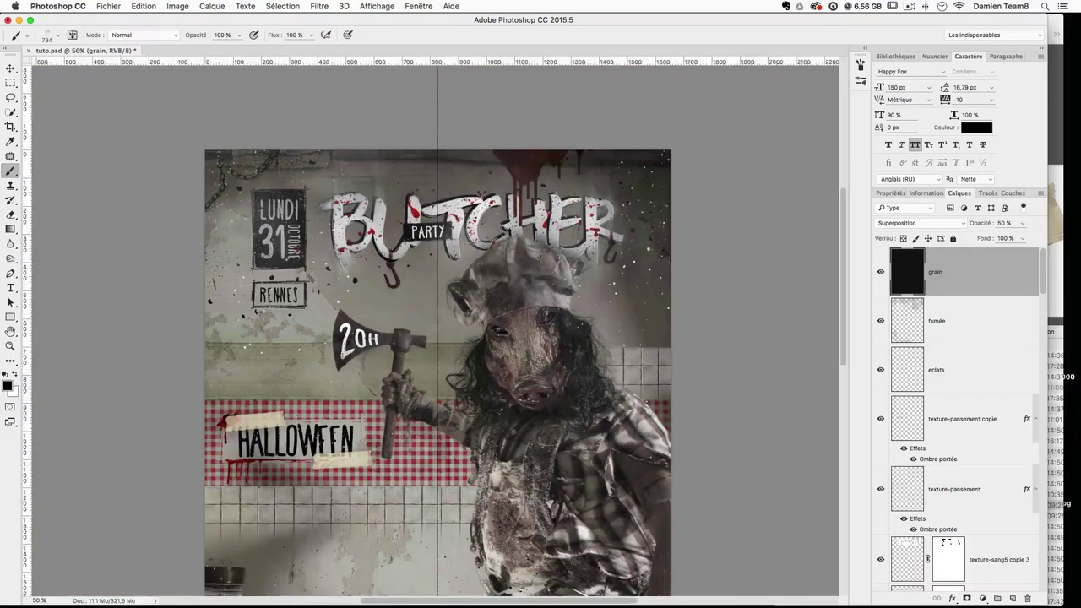
pyautogui.moveTo(671, 291); pyautogui.dragTo(677, 228)
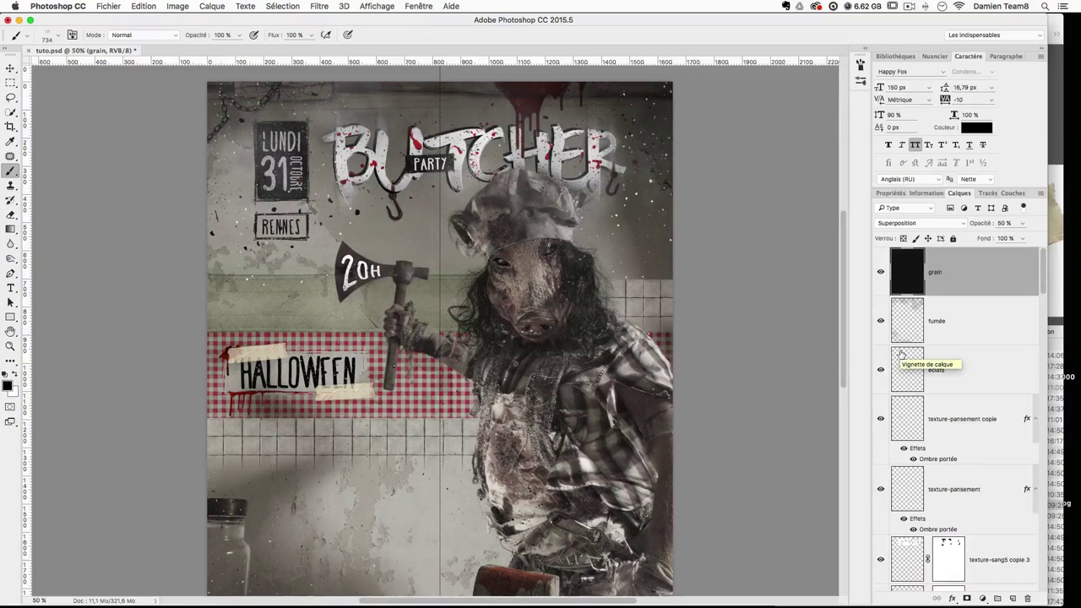
# Step: Add a solid colour fill layer in #0f85c3 above the grain layer and set its opacity to 5%
pyautogui.click(982, 598)
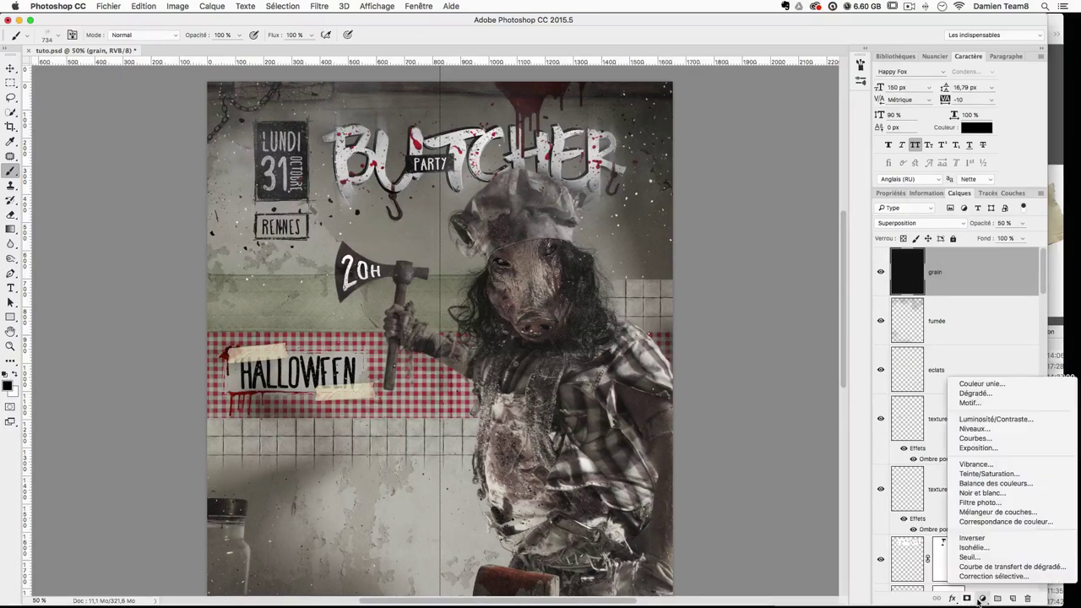
pyautogui.click(986, 385)
pyautogui.moveTo(698, 172); pyautogui.dragTo(835, 149)
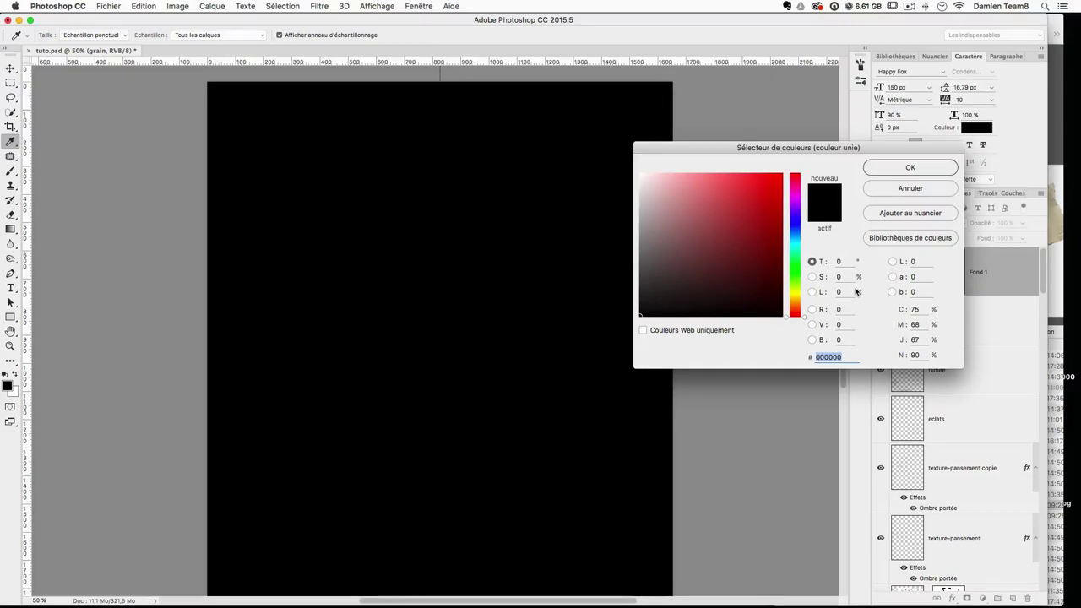
pyautogui.write('0')
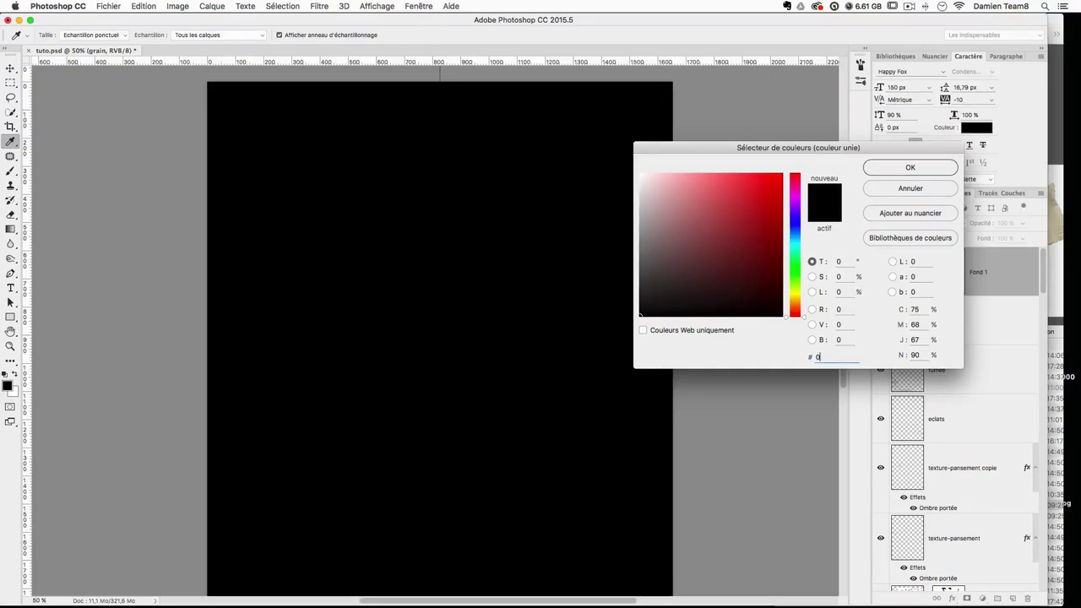
pyautogui.write('f85')
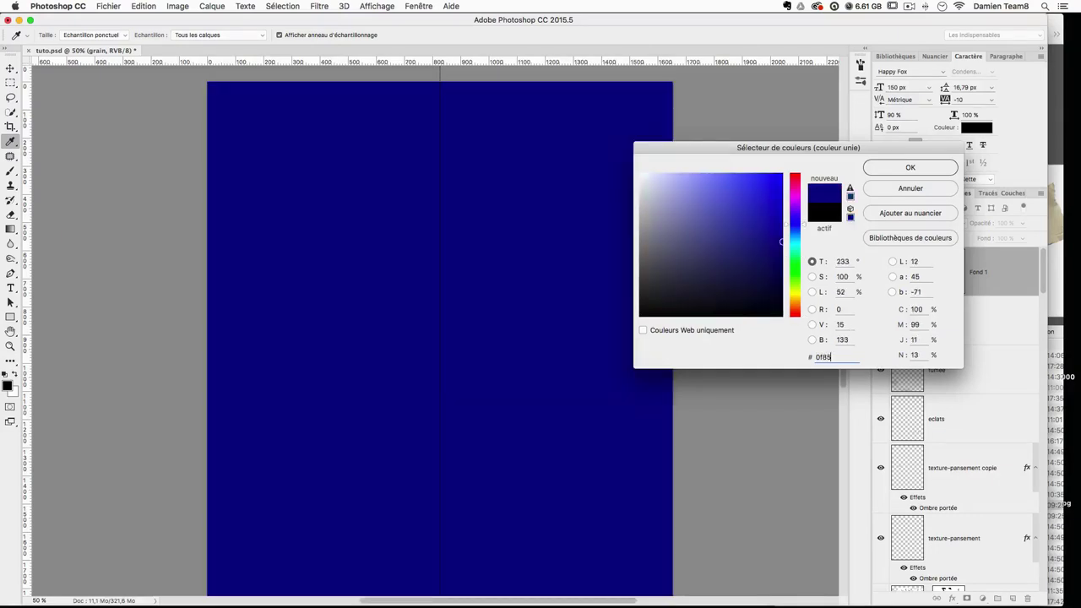
pyautogui.write('c3')
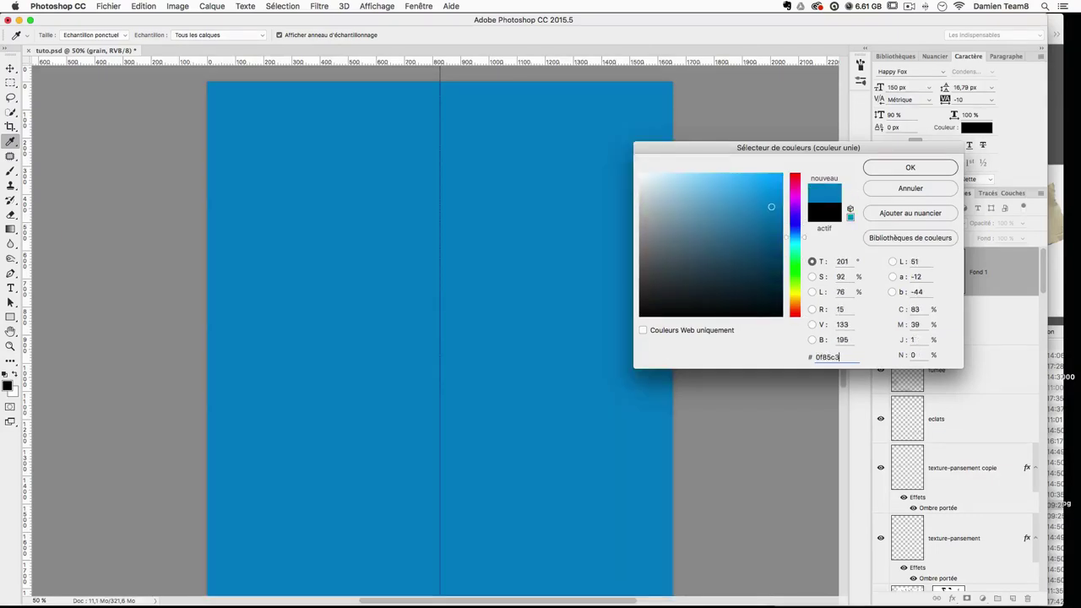
pyautogui.press('Return')
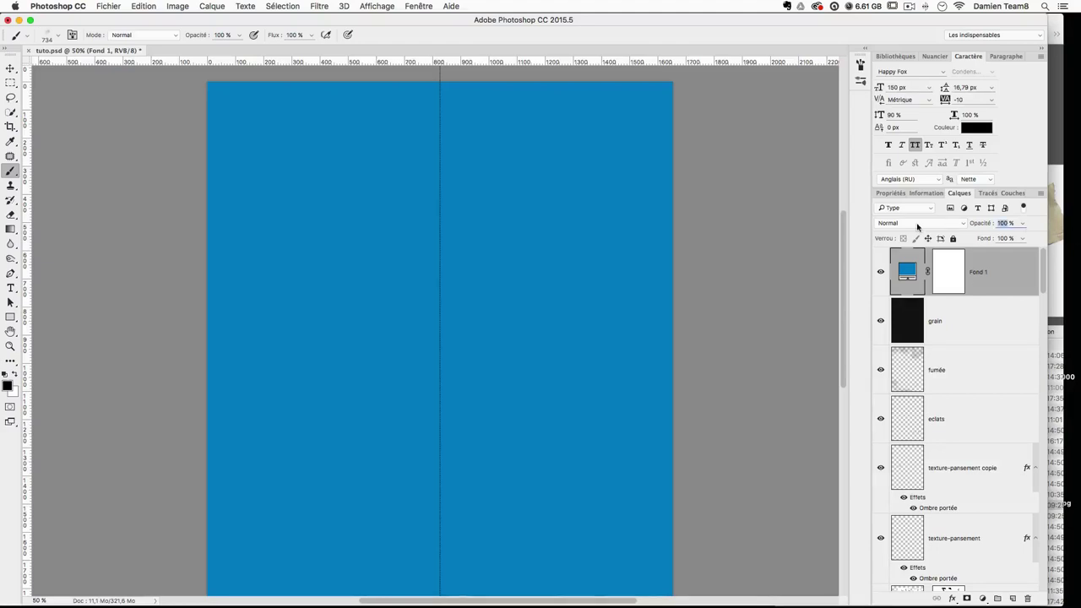
pyautogui.write('5')
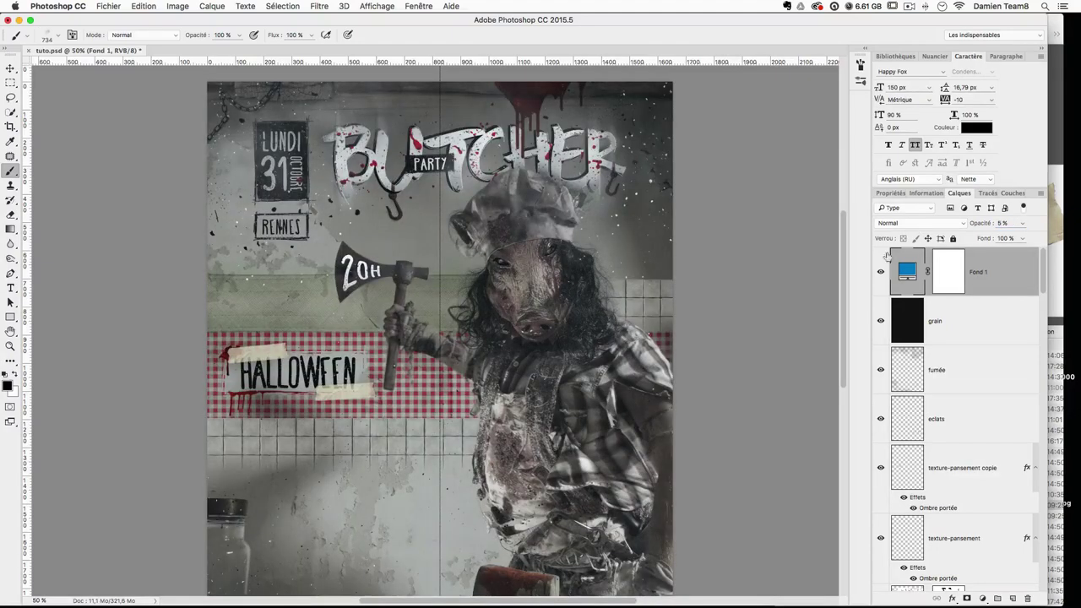
# Step: Compare the poster's tint with the blue fill layer shown and hidden
pyautogui.click(881, 272)
pyautogui.click(881, 272)
pyautogui.click(881, 271)
pyautogui.click(881, 272)
pyautogui.click(880, 272)
pyautogui.click(881, 272)
pyautogui.click(881, 272)
pyautogui.click(880, 272)
pyautogui.click(881, 272)
pyautogui.click(881, 272)
pyautogui.click(881, 272)
pyautogui.click(881, 272)
pyautogui.scroll(-3, 760, 281)
pyautogui.scroll(2, 760, 280)
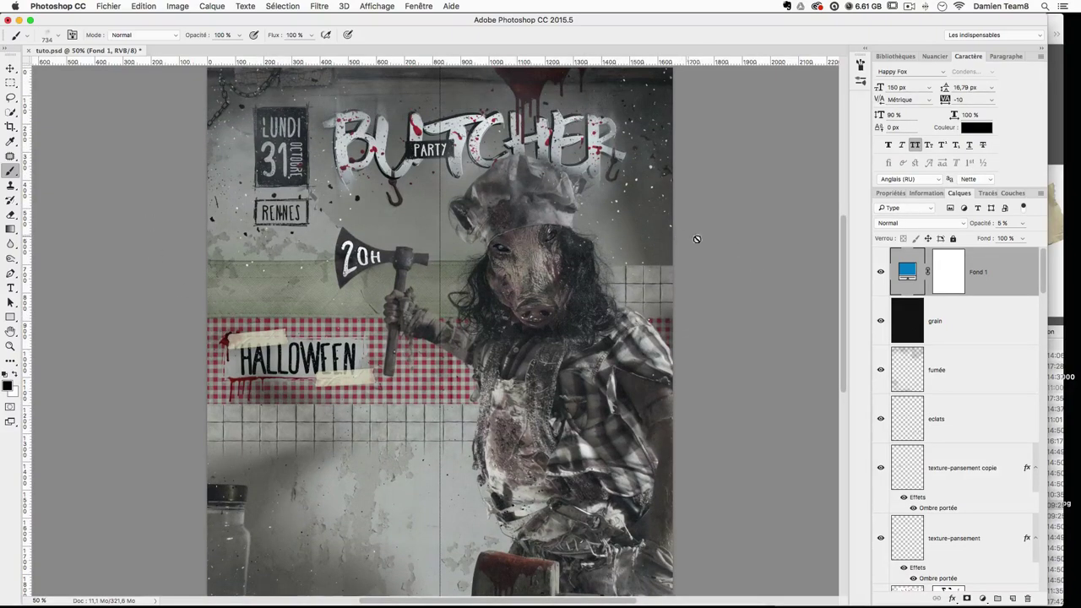
pyautogui.click(881, 272)
pyautogui.click(881, 272)
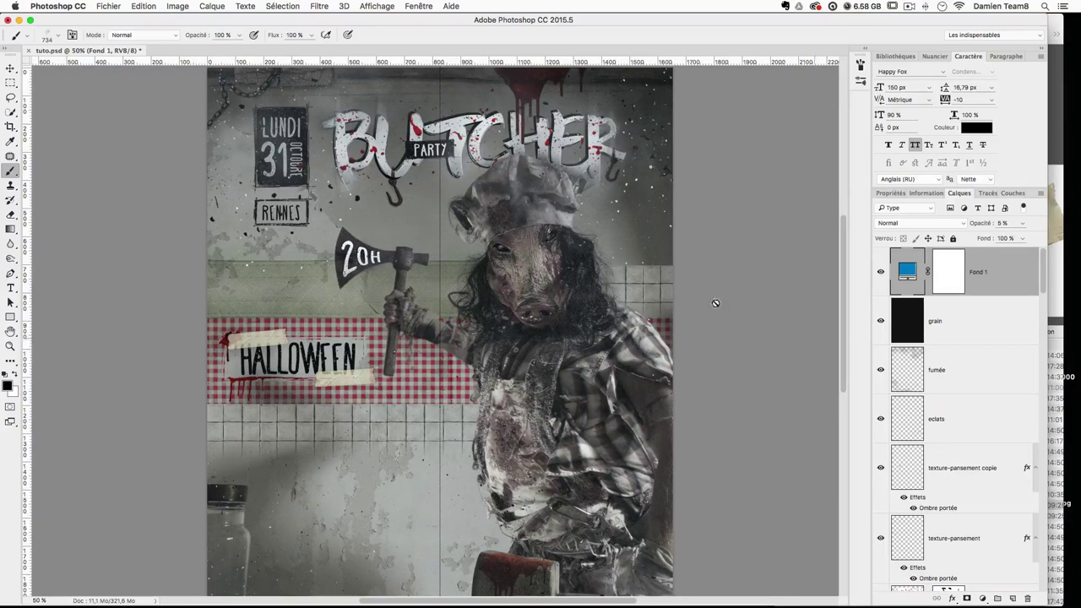
# Step: Add a text layer on the wall below the tiled strip, reading CONCERTS with RES on a second line
pyautogui.scroll(-5, 461, 235)
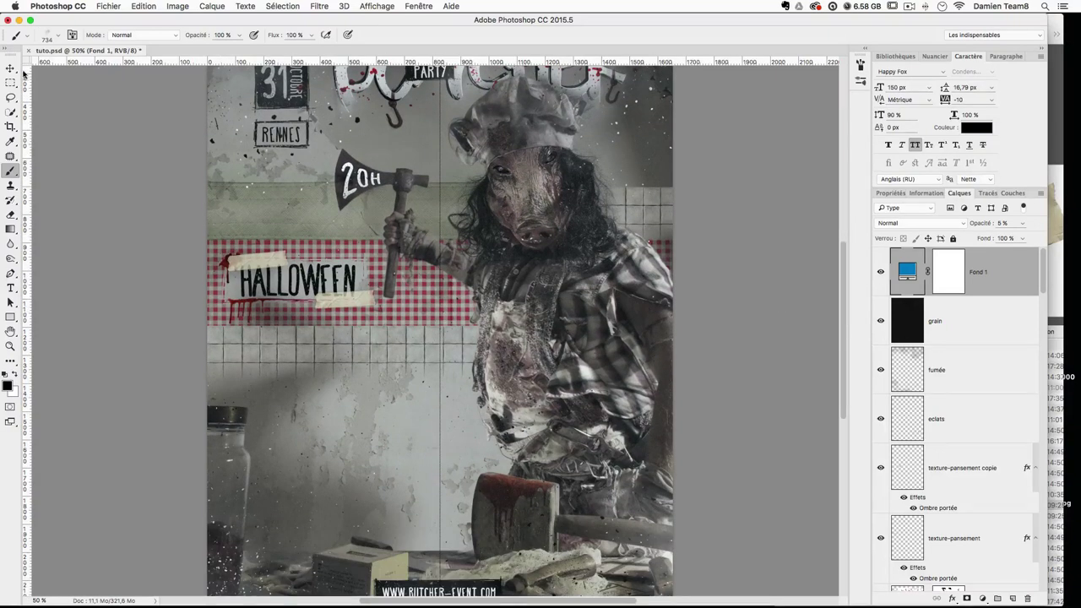
pyautogui.press('v')
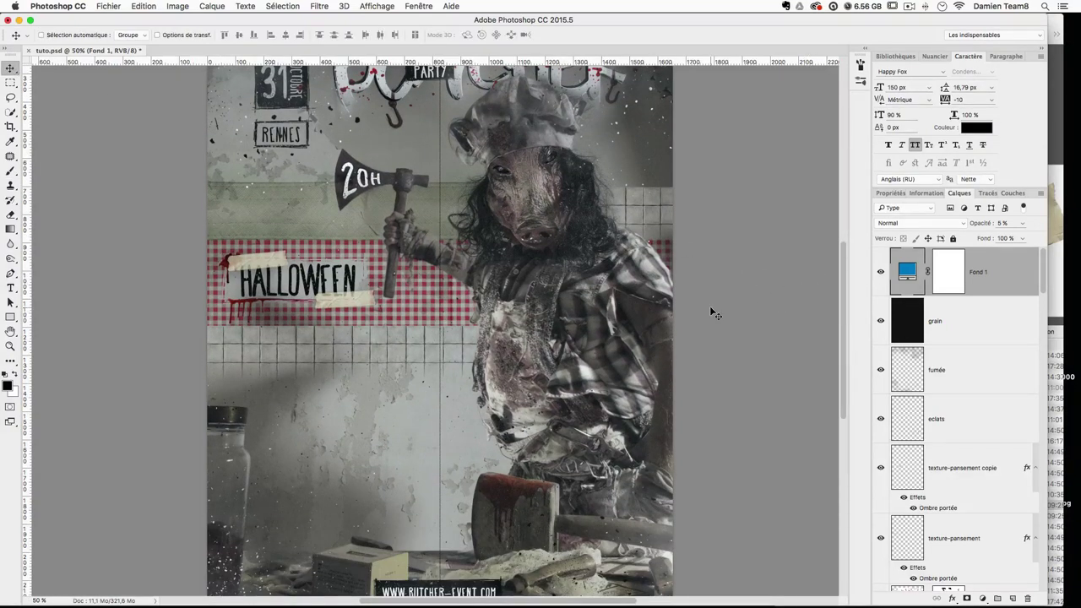
pyautogui.scroll(-3, 416, 392)
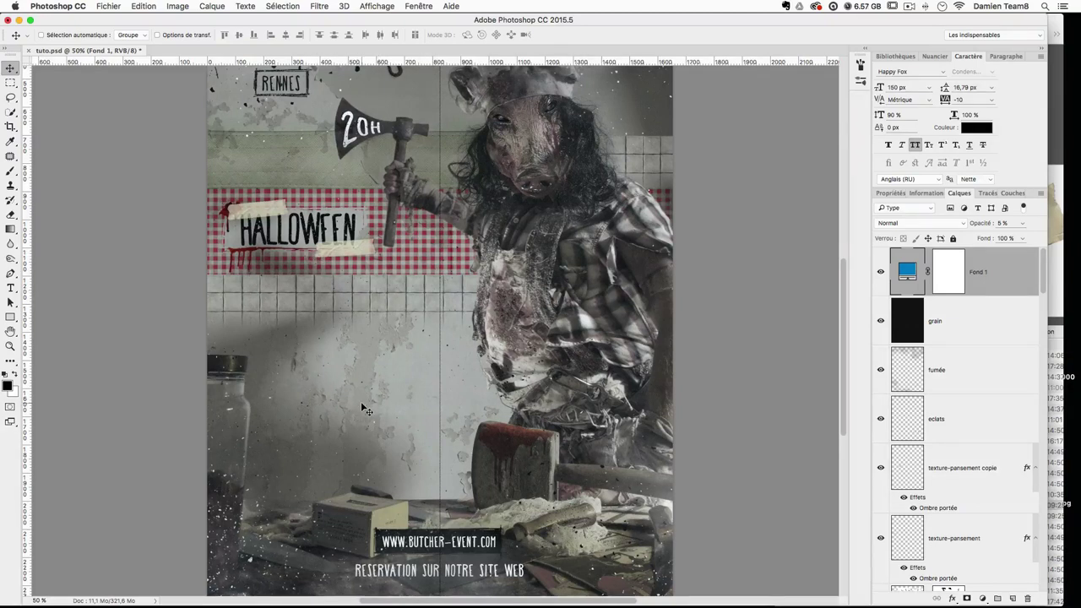
pyautogui.scroll(3, 366, 410)
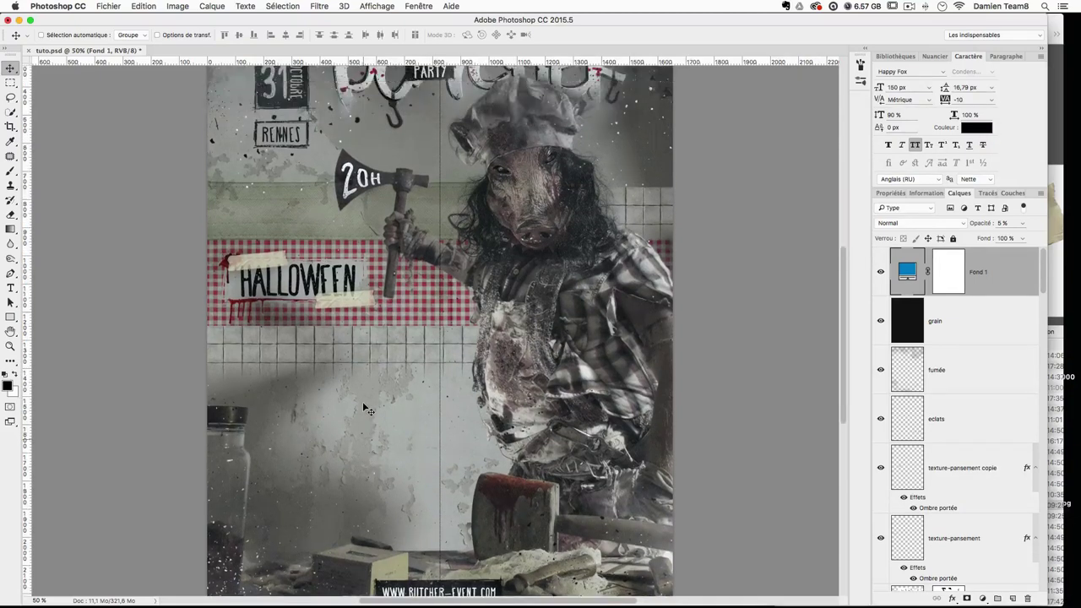
pyautogui.scroll(-3, 363, 409)
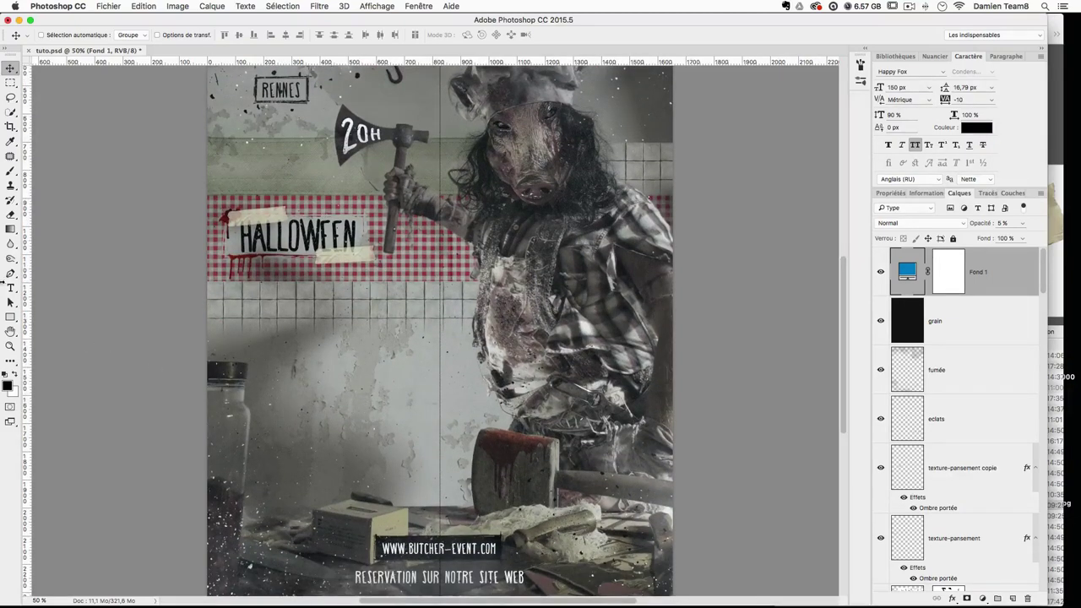
pyautogui.click(11, 288)
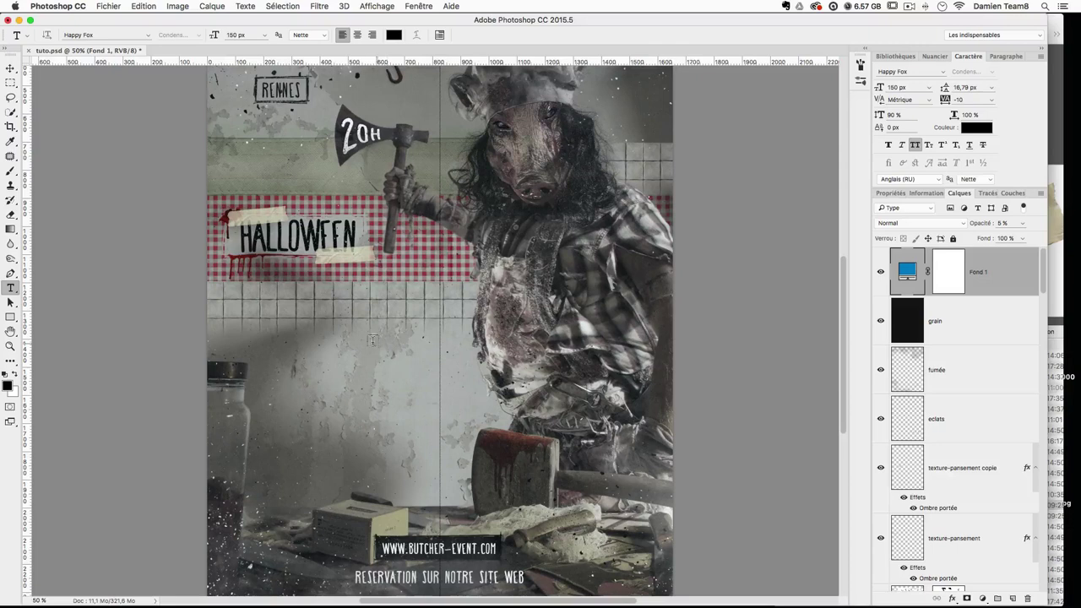
pyautogui.click(336, 337)
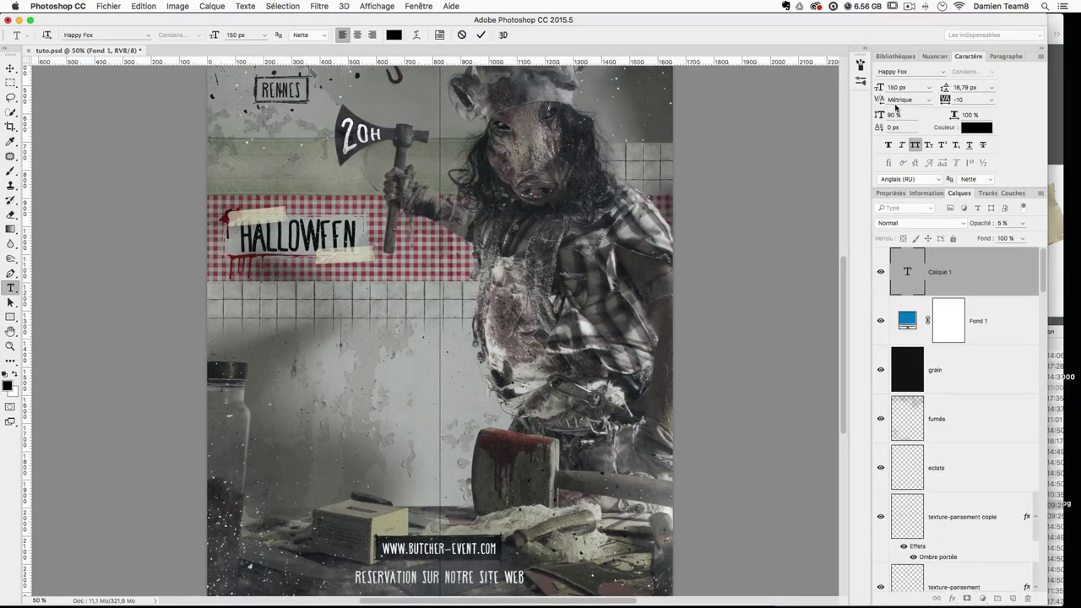
pyautogui.write('CON')
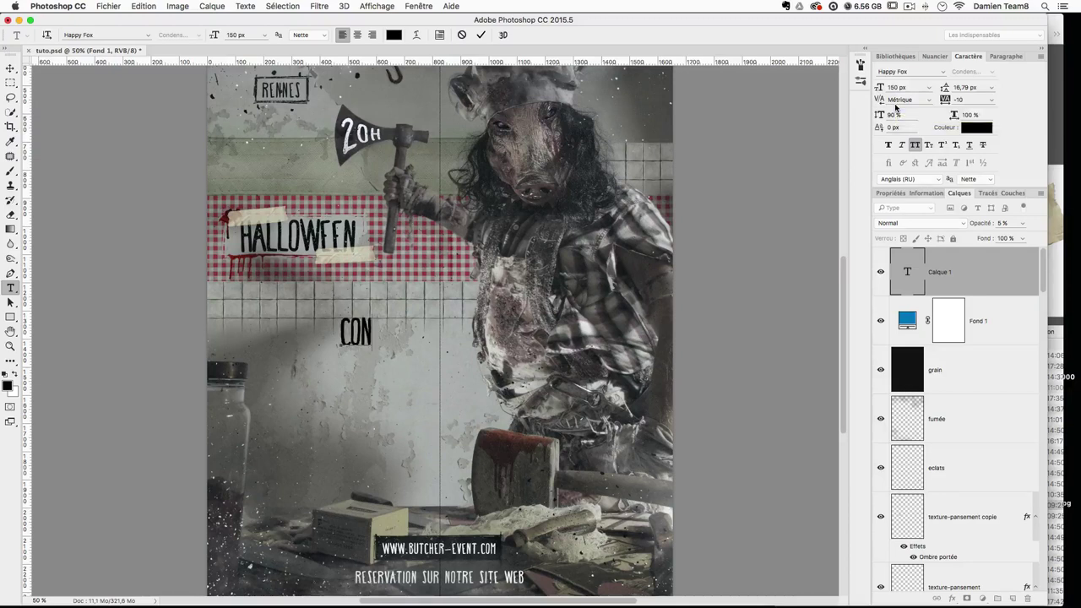
pyautogui.write('CERTS')
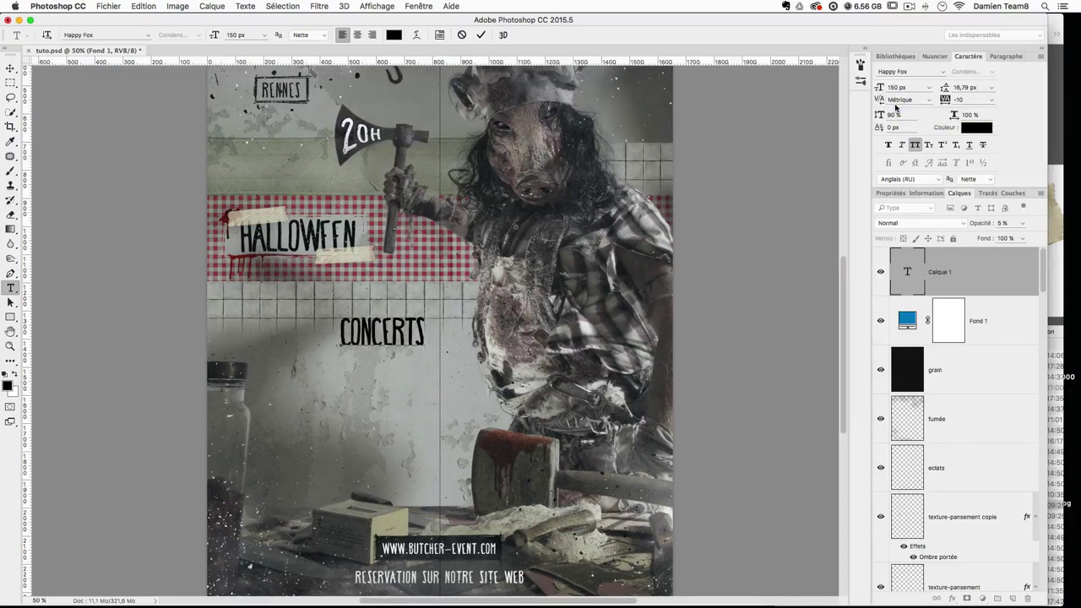
pyautogui.press('Return')
pyautogui.write('FILM')
# Step: Set the leading of both text lines to 130 after trying 100, 120 and 140
pyautogui.press('super+a')
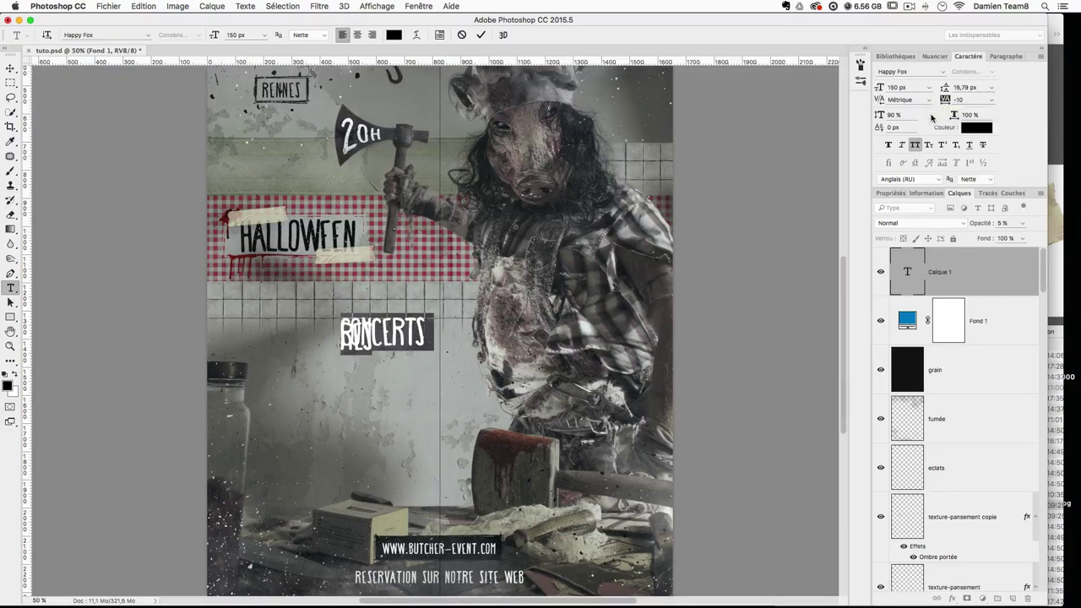
pyautogui.hscroll(1, 899, 100)
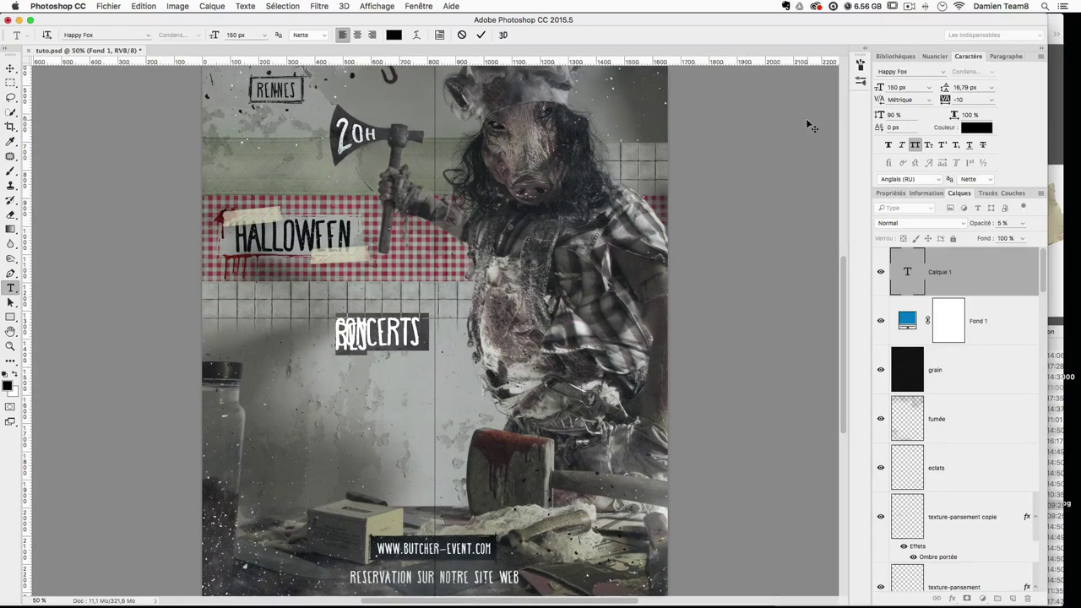
pyautogui.click(960, 88)
pyautogui.write('100')
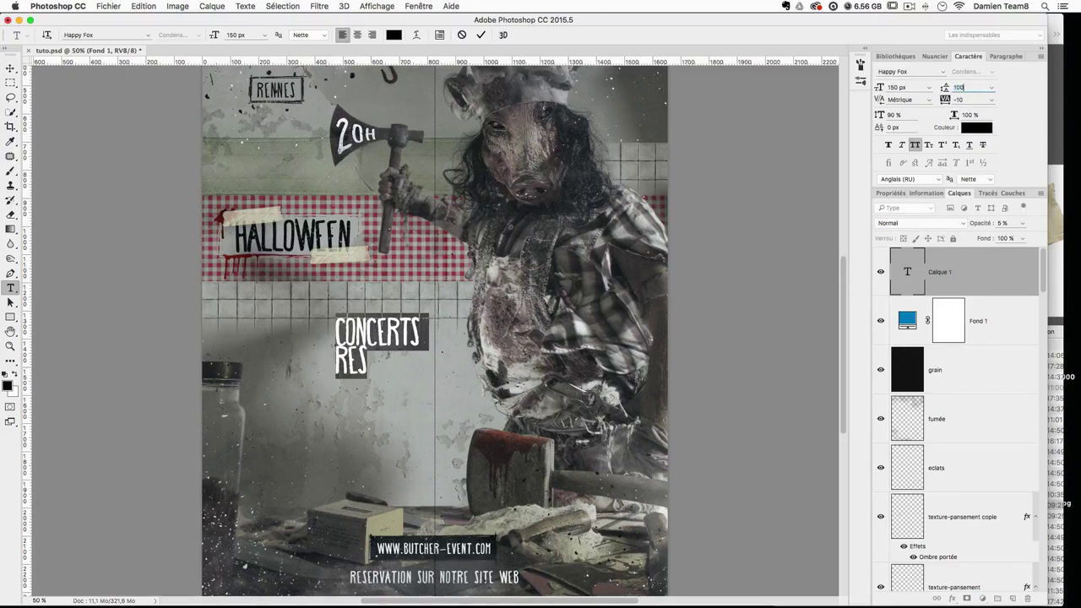
pyautogui.press('BackSpace')
pyautogui.press('BackSpace')
pyautogui.write('20')
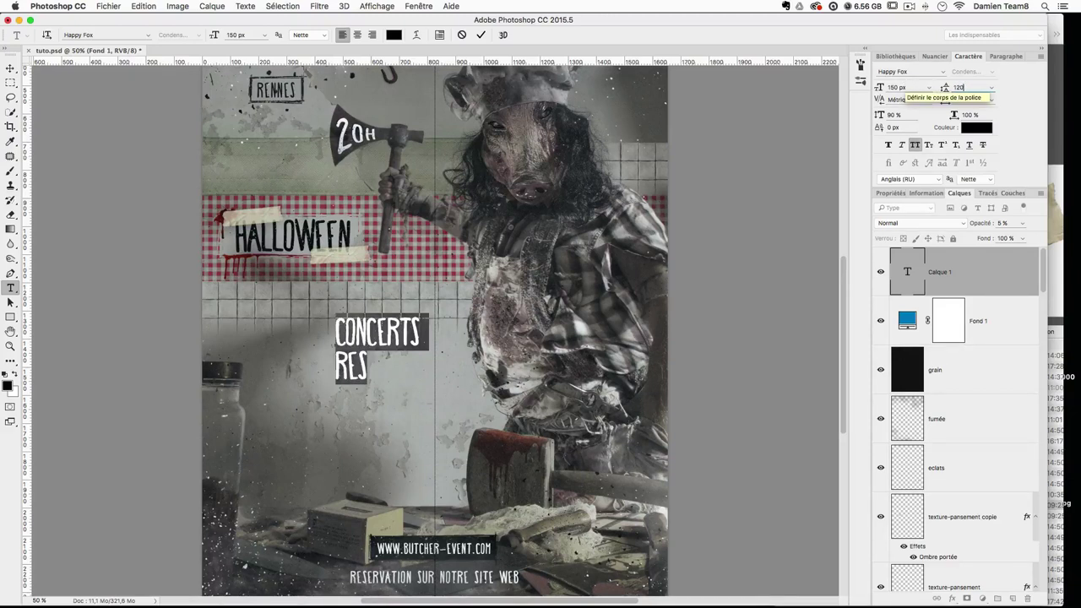
pyautogui.press('BackSpace')
pyautogui.press('BackSpace')
pyautogui.write('40')
pyautogui.press('BackSpace')
pyautogui.press('BackSpace')
pyautogui.write('120')
pyautogui.press('BackSpace')
pyautogui.press('BackSpace')
pyautogui.press('BackSpace')
pyautogui.write('40')
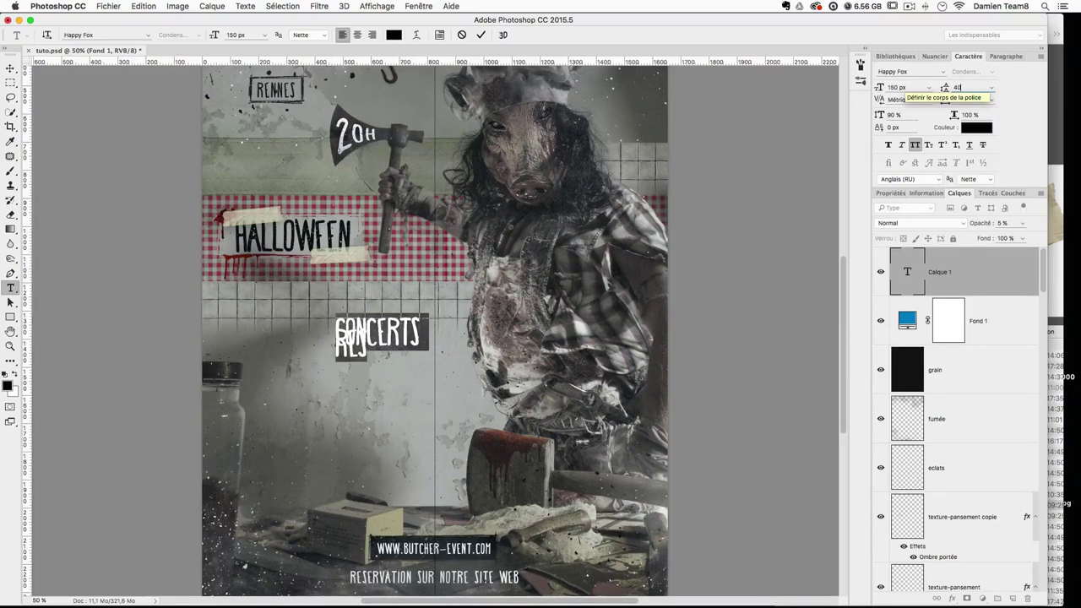
pyautogui.press('BackSpace')
pyautogui.press('BackSpace')
pyautogui.write('140')
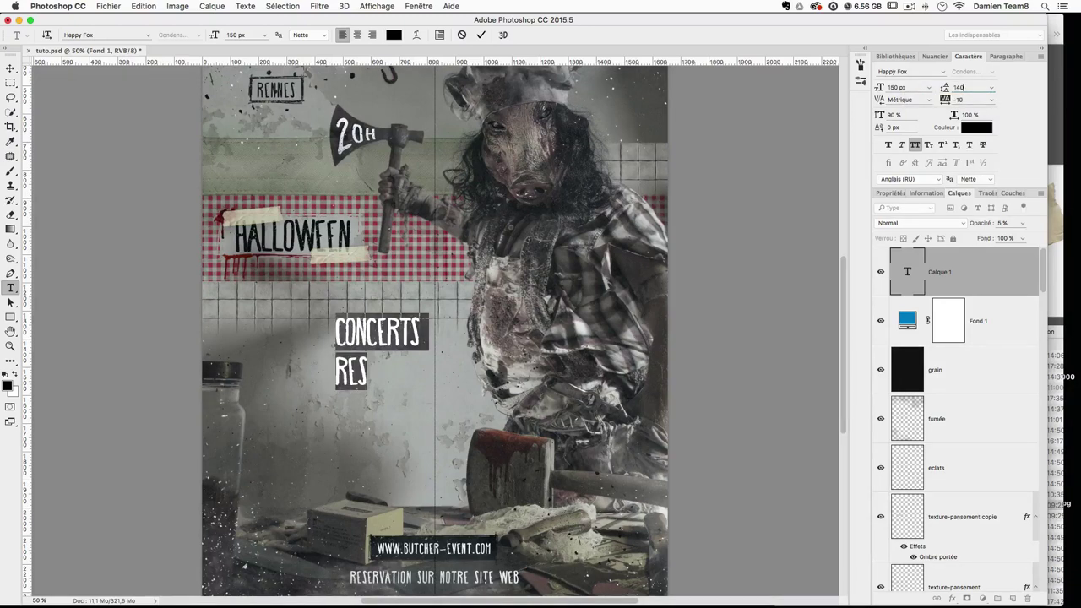
pyautogui.press('Delete')
pyautogui.write('3')
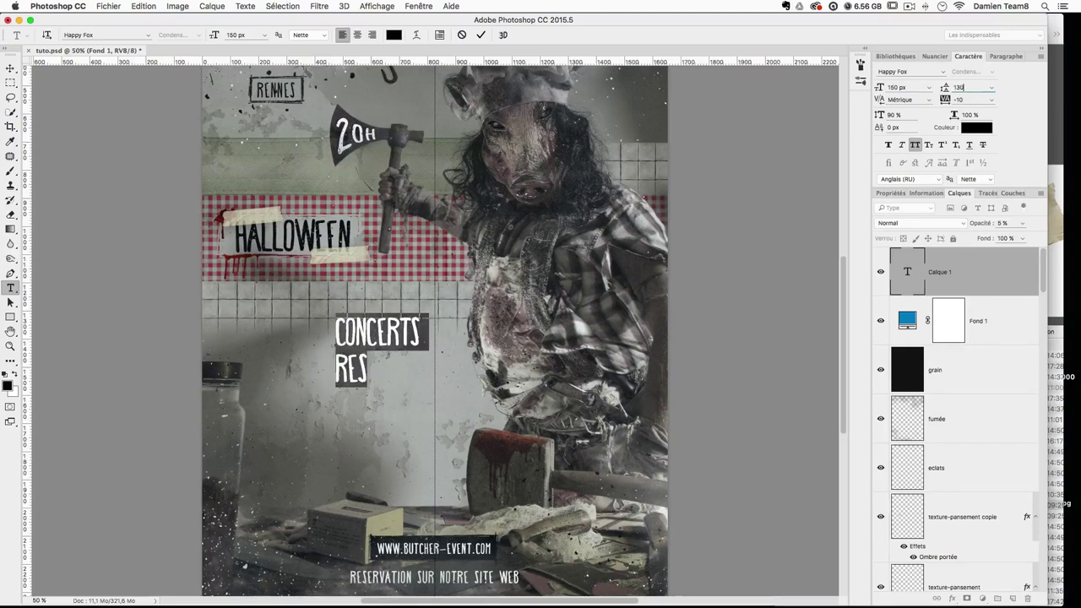
pyautogui.click(377, 375)
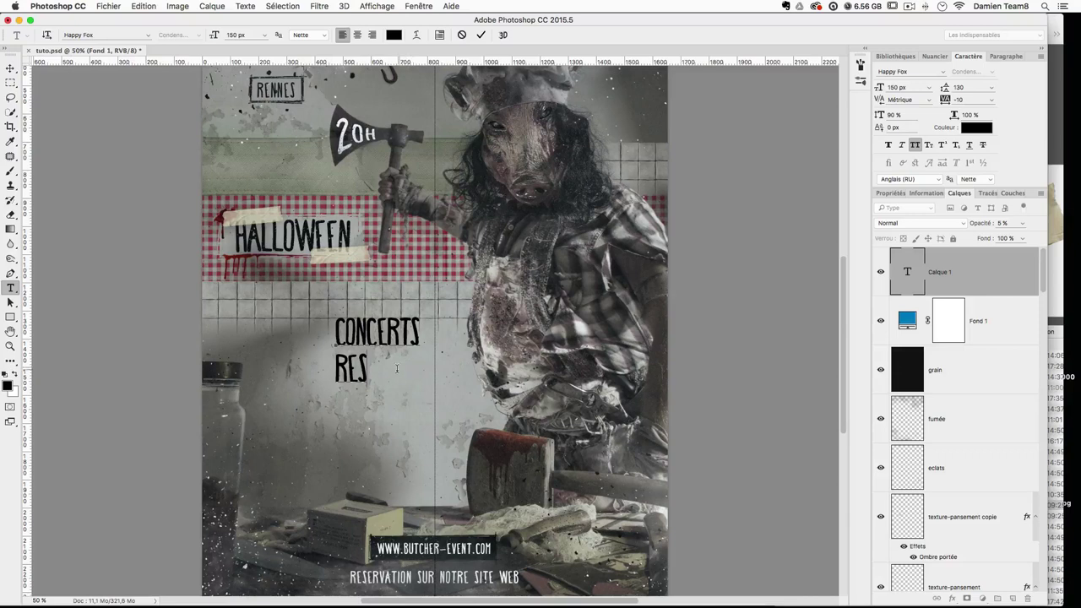
# Step: Complete the second line of the text block as RESTAURATION and add a third line reading PROJECTIONS D'ANIMATIONS
pyautogui.write('TAU')
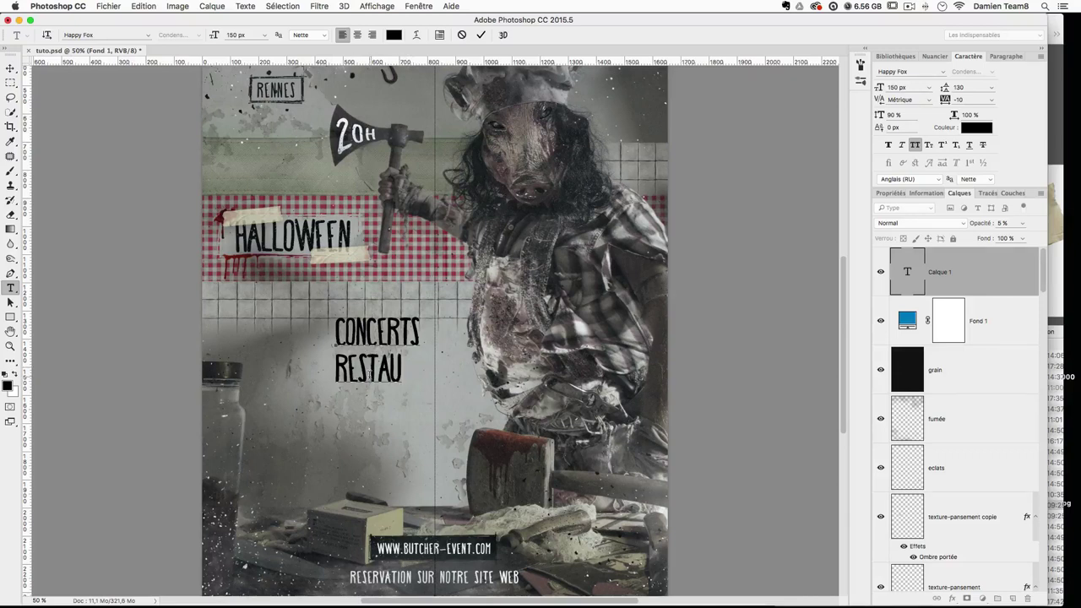
pyautogui.write('RATION ')
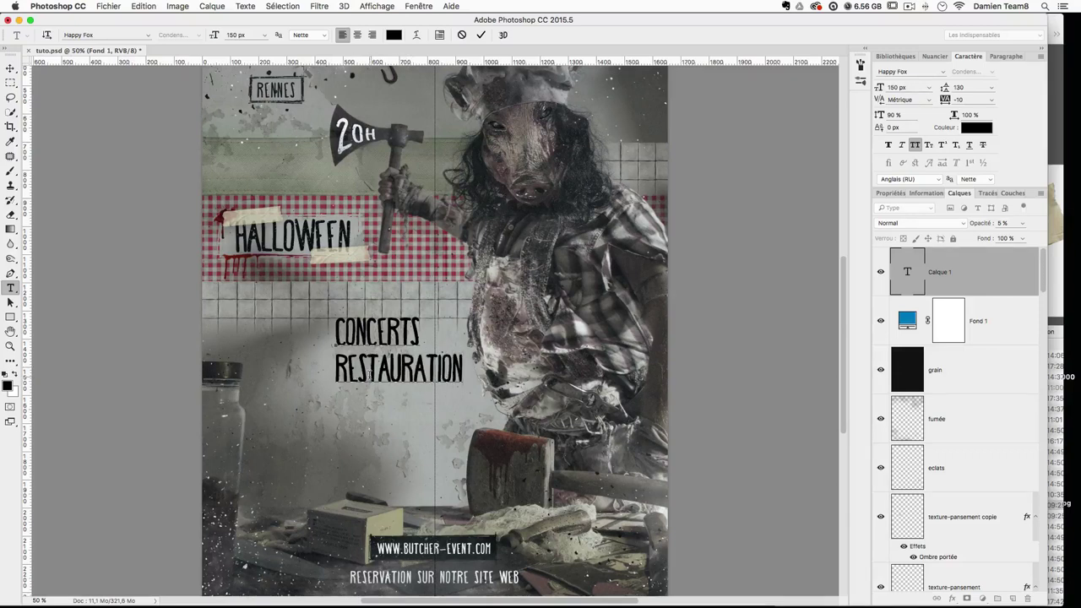
pyautogui.write('P')
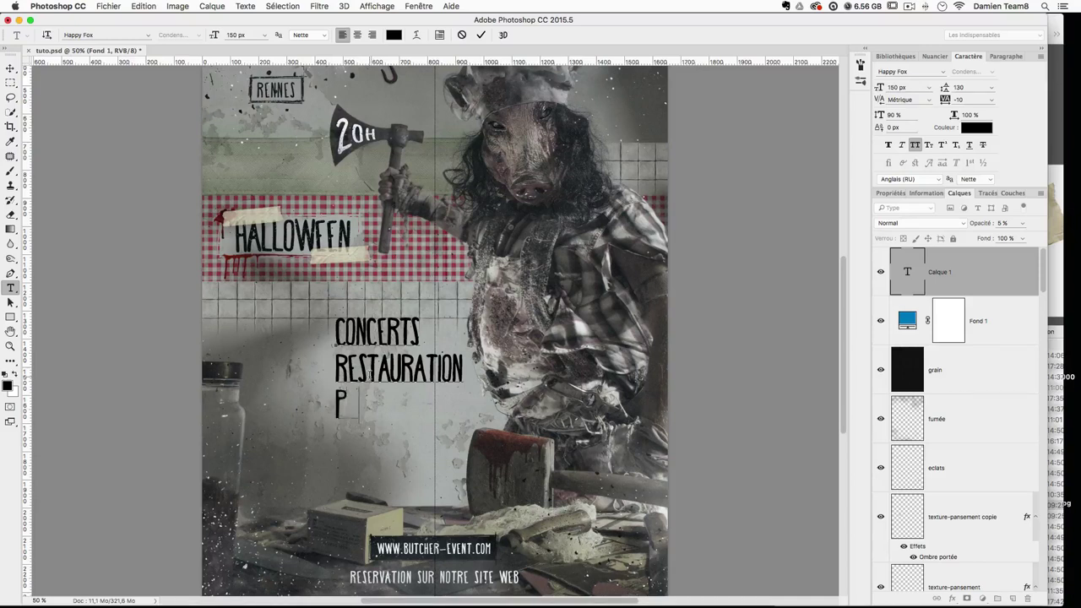
pyautogui.write("ROJECTIONS D'ANIMATIONS")
# Step: Add two more lines to the text block, reading COSTUMES ET MAQUILLAGES and ATELIERS CREATIFS
pyautogui.press('Return')
pyautogui.write('COST')
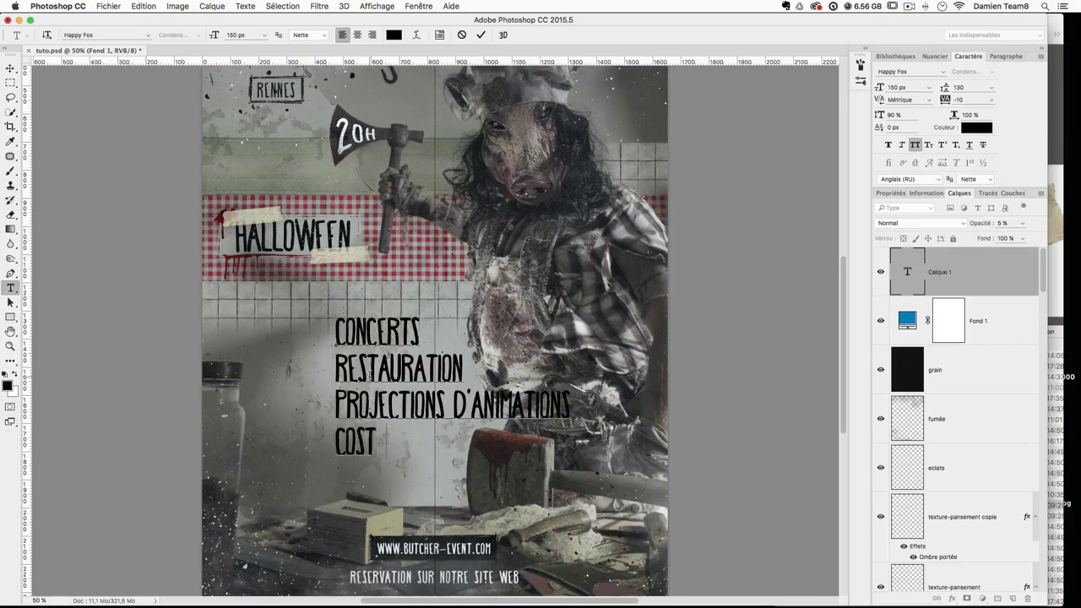
pyautogui.write('UMES ET MA')
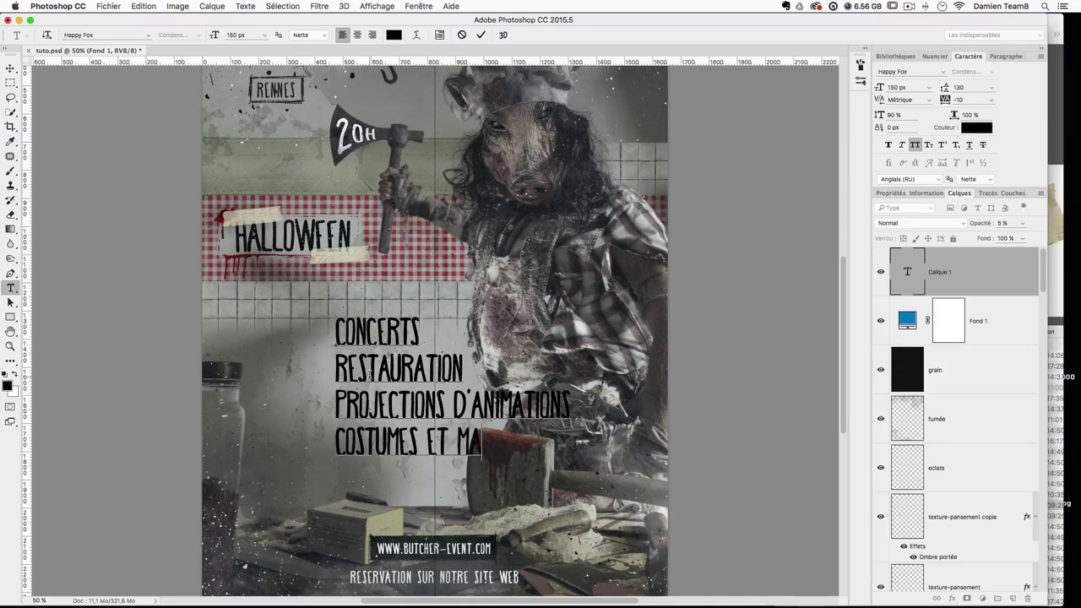
pyautogui.write('QUILLAGES')
pyautogui.press('Return')
pyautogui.write('ATELIER')
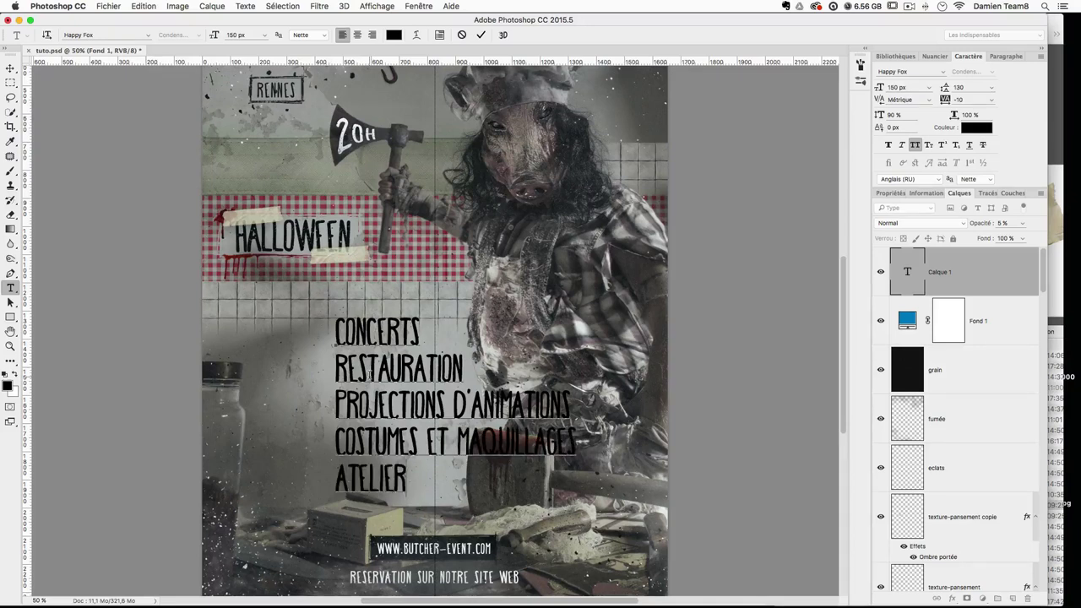
pyautogui.write('S CREAZT')
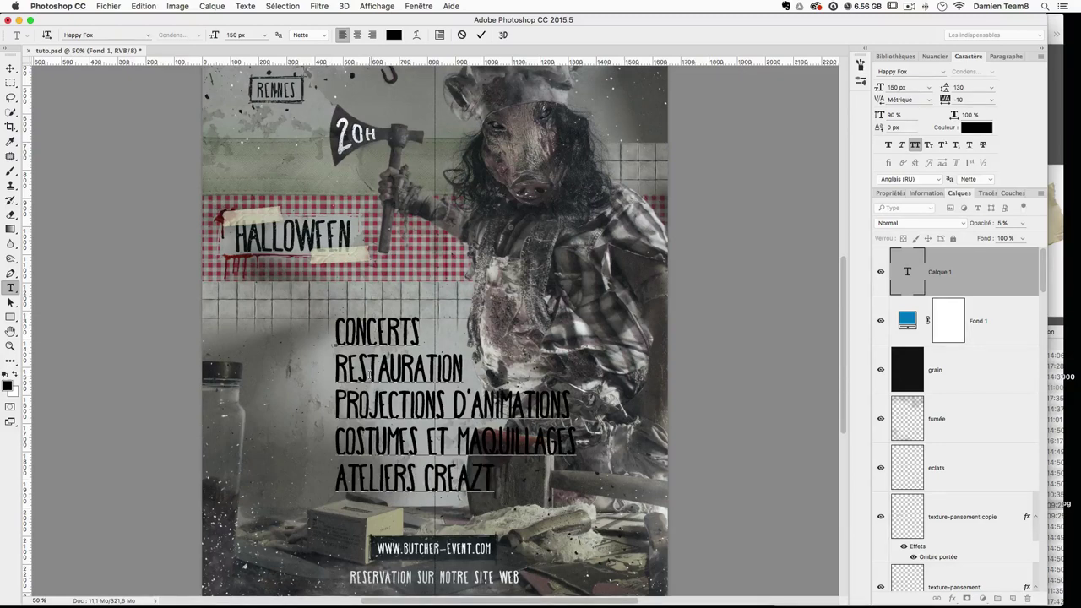
pyautogui.press('BackSpace')
pyautogui.press('BackSpace')
pyautogui.press('BackSpace')
pyautogui.write('ATIFS')
# Step: Scale the five-line text block down to about 70% and place it on the wall between the jar and the pig character
pyautogui.click(10, 67)
pyautogui.press('super+t')
pyautogui.moveTo(572, 497); pyautogui.dragTo(507, 458)
pyautogui.moveTo(419, 394); pyautogui.dragTo(370, 406)
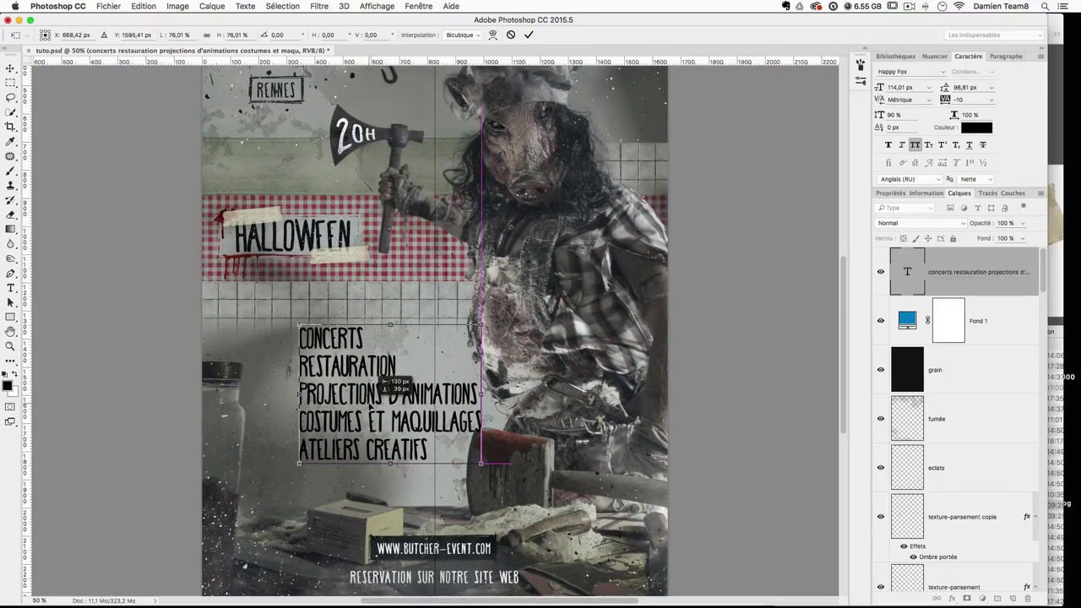
pyautogui.moveTo(370, 406); pyautogui.dragTo(370, 407)
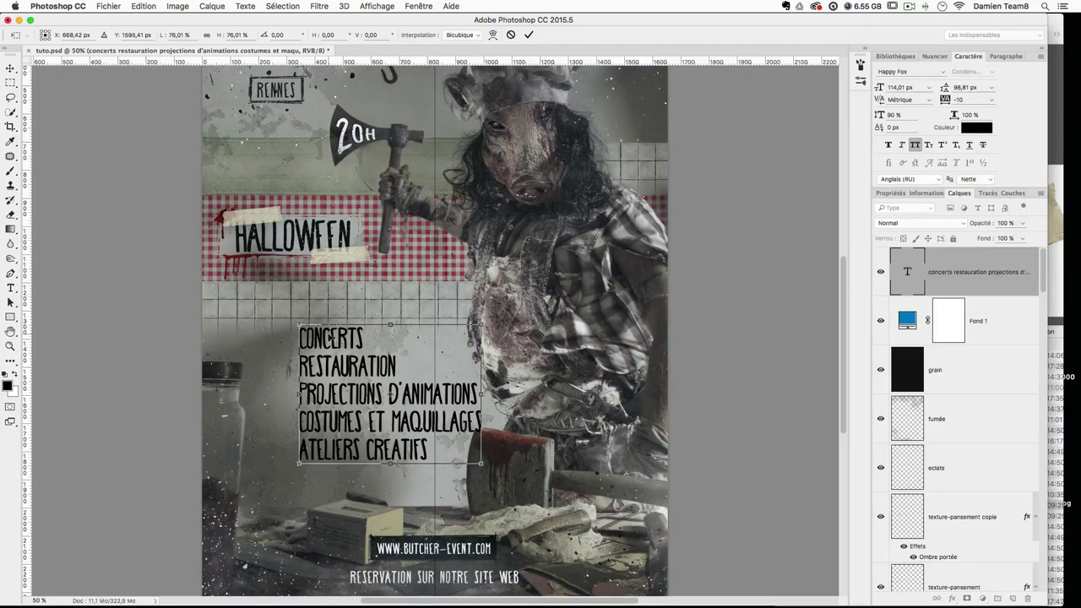
pyautogui.moveTo(328, 339); pyautogui.dragTo(322, 340)
pyautogui.moveTo(477, 464); pyautogui.dragTo(460, 457)
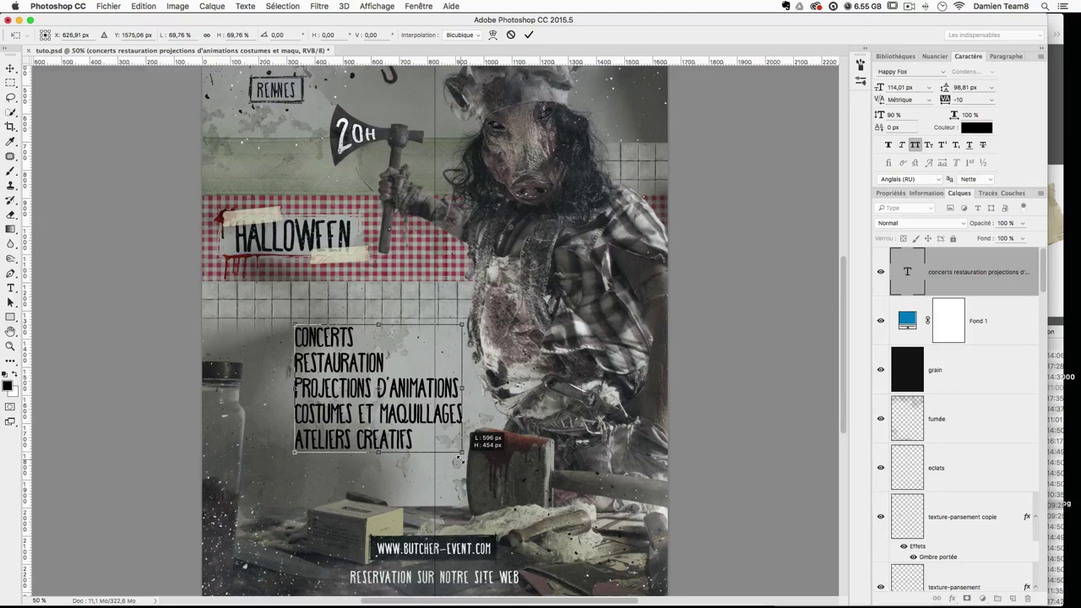
pyautogui.moveTo(459, 459); pyautogui.dragTo(460, 462)
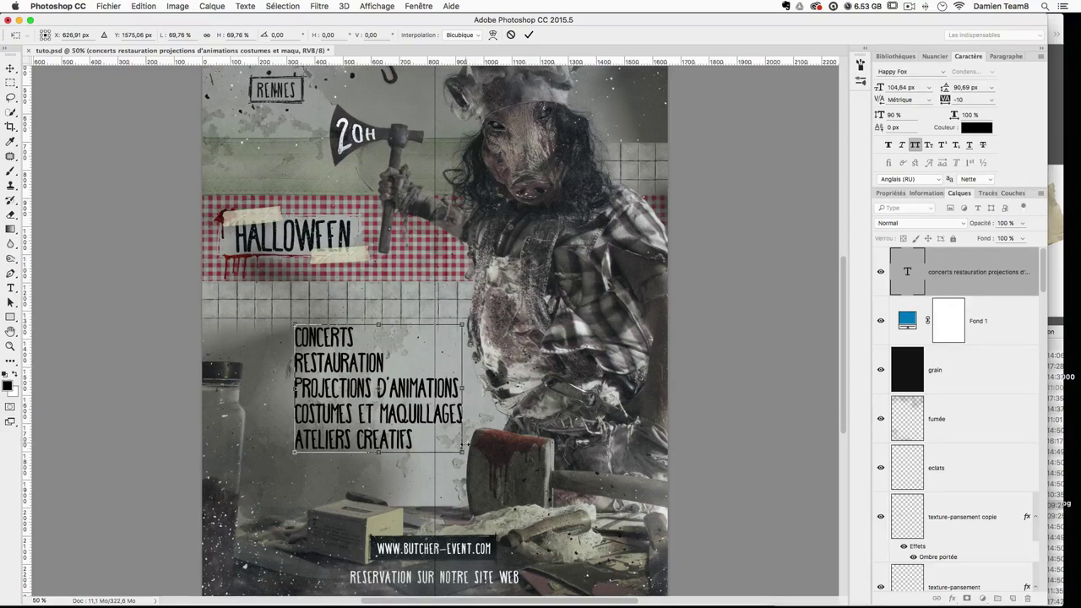
pyautogui.press('Return')
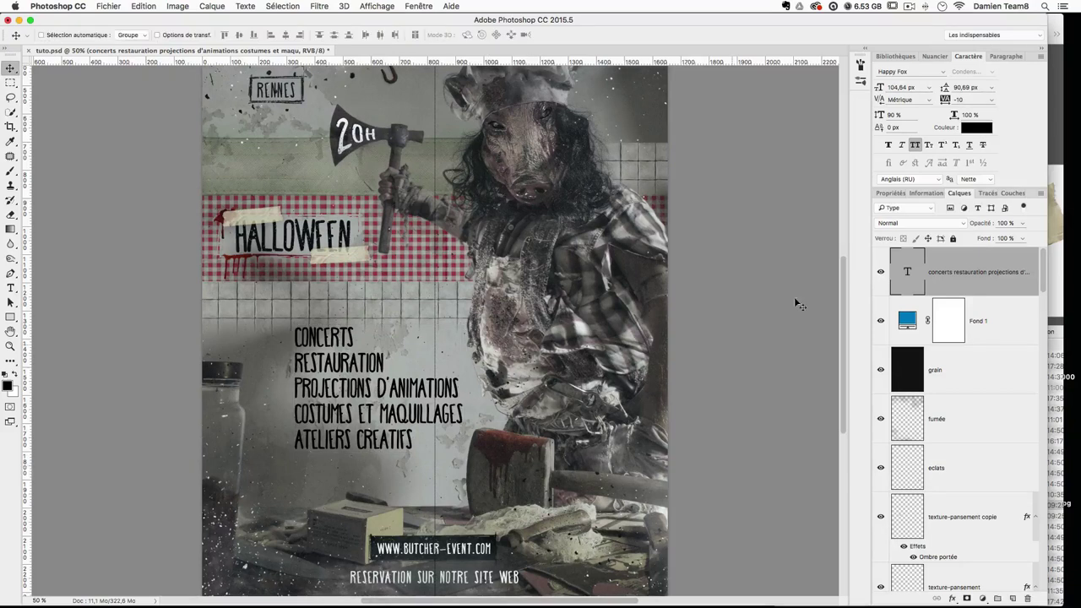
# Step: Set the text block's leading to 100 px after trying 95 px
pyautogui.click(972, 88)
pyautogui.write('8')
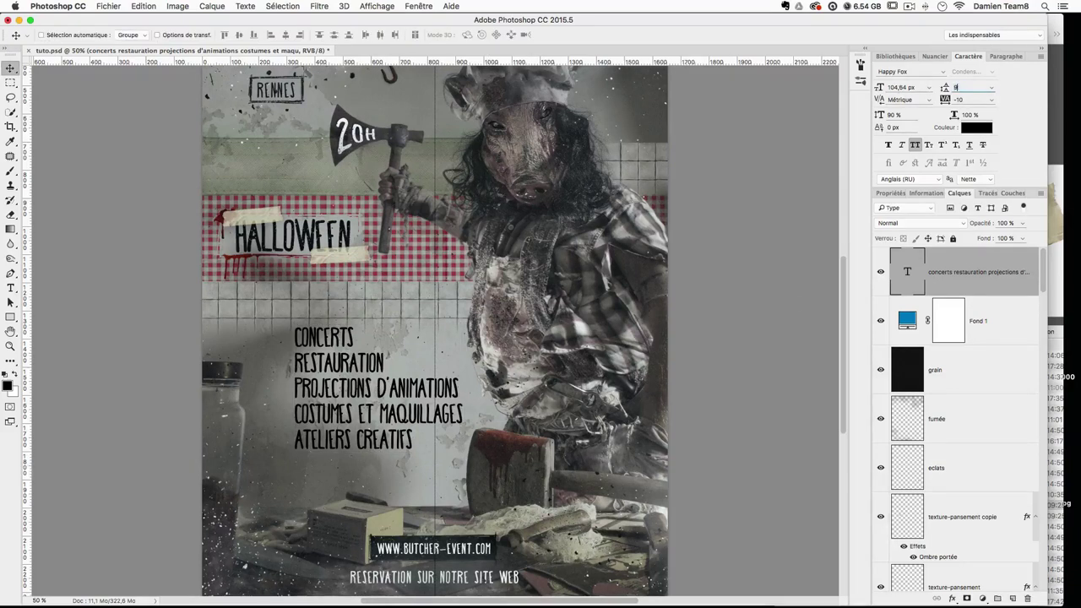
pyautogui.write('5')
pyautogui.press('Return')
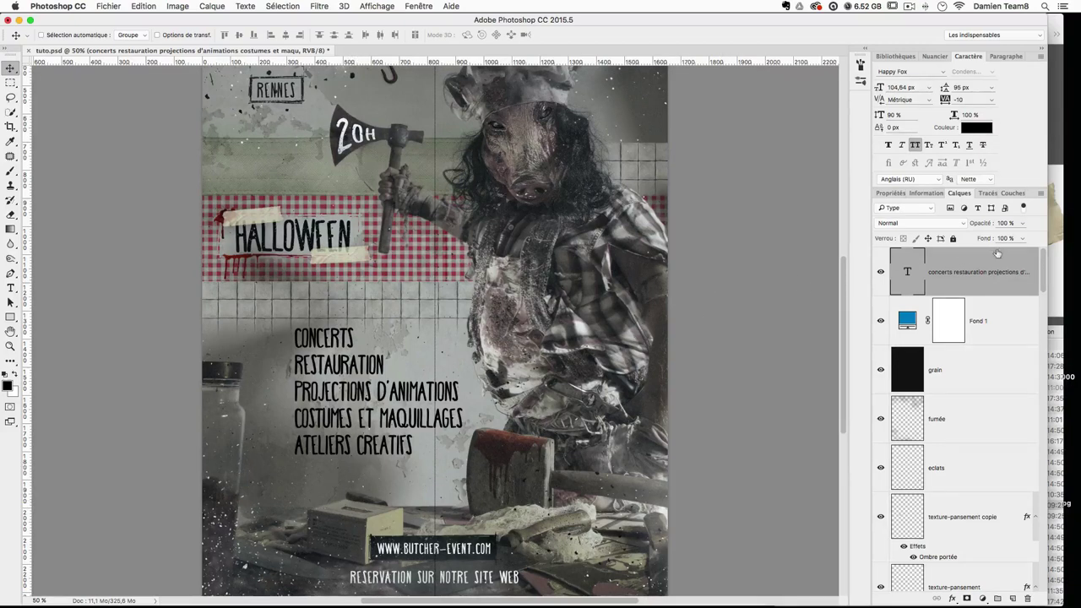
pyautogui.click(939, 87)
pyautogui.press('Return')
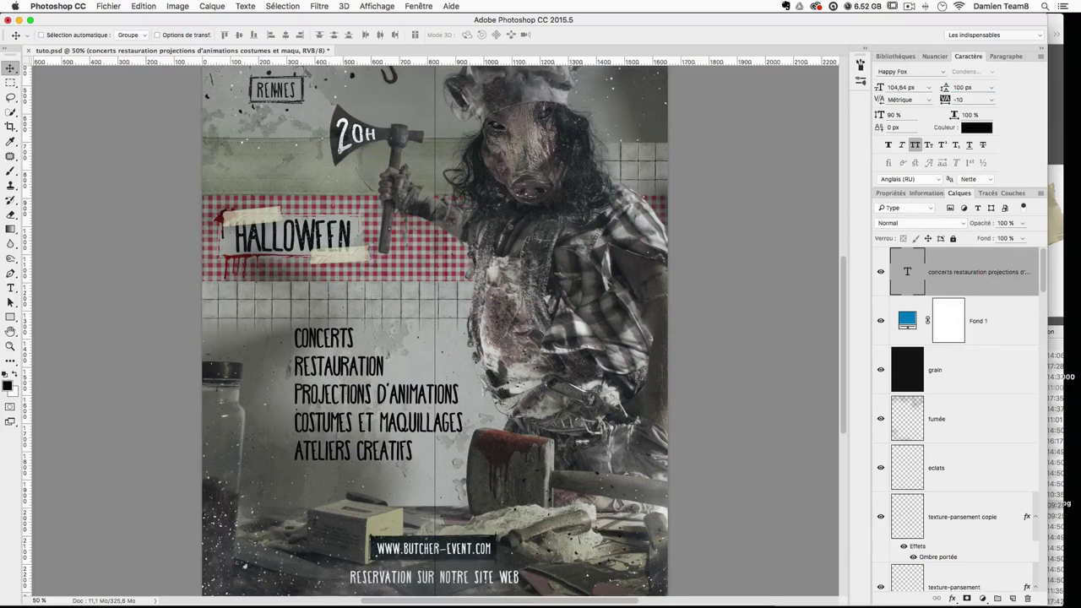
# Step: Nudge the text block slightly down on the wall
pyautogui.press('Down')
pyautogui.press('Down')
pyautogui.press('Down')
pyautogui.press('Down')
pyautogui.press('Down')
pyautogui.press('Down')
pyautogui.press('Down')
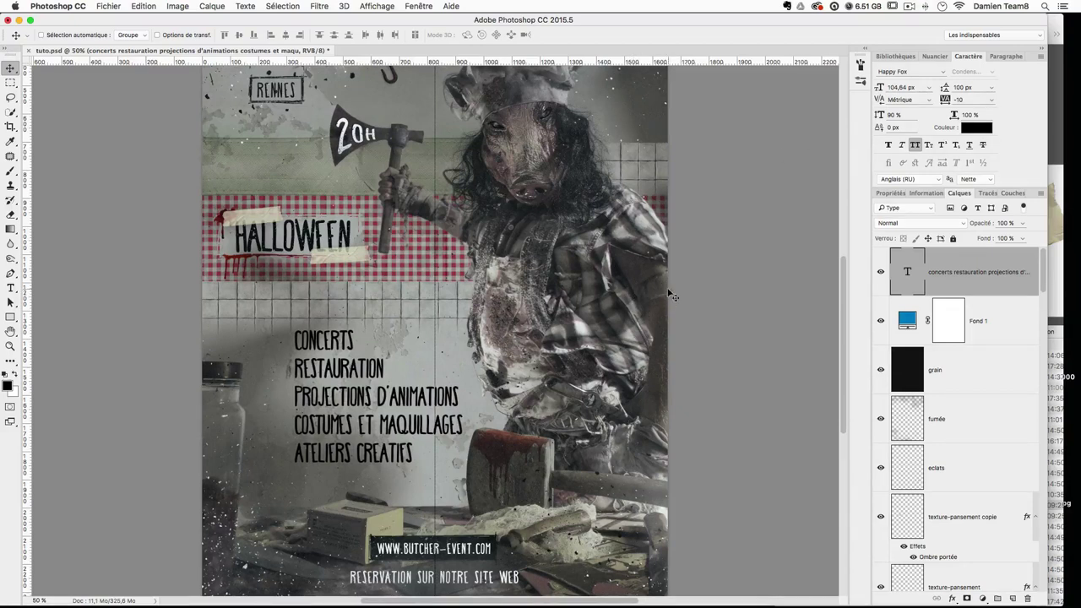
# Step: Add an empty layer above the text block's layer and name it typo
pyautogui.scroll(3, 657, 302)
pyautogui.scroll(2, 654, 300)
pyautogui.scroll(-2, 676, 307)
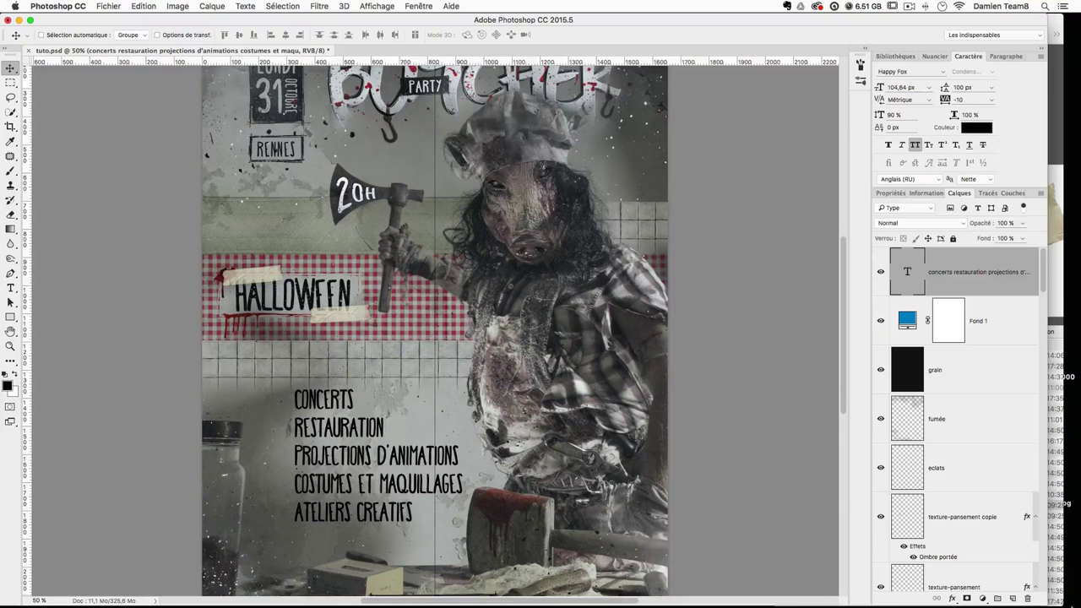
pyautogui.click(1014, 598)
pyautogui.doubleClick(938, 271)
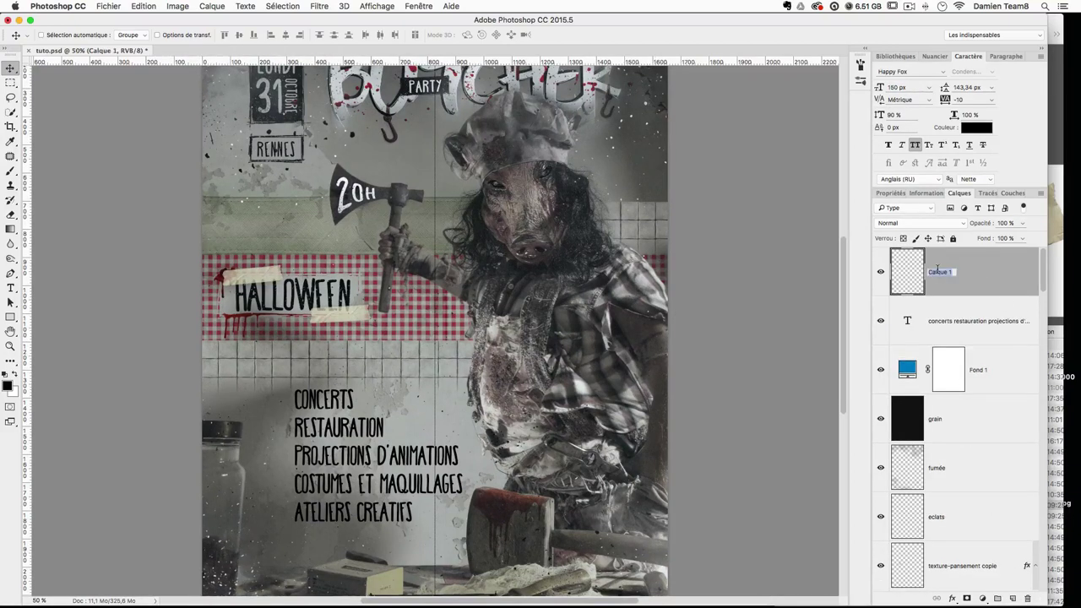
pyautogui.write('typo')
pyautogui.press('Return')
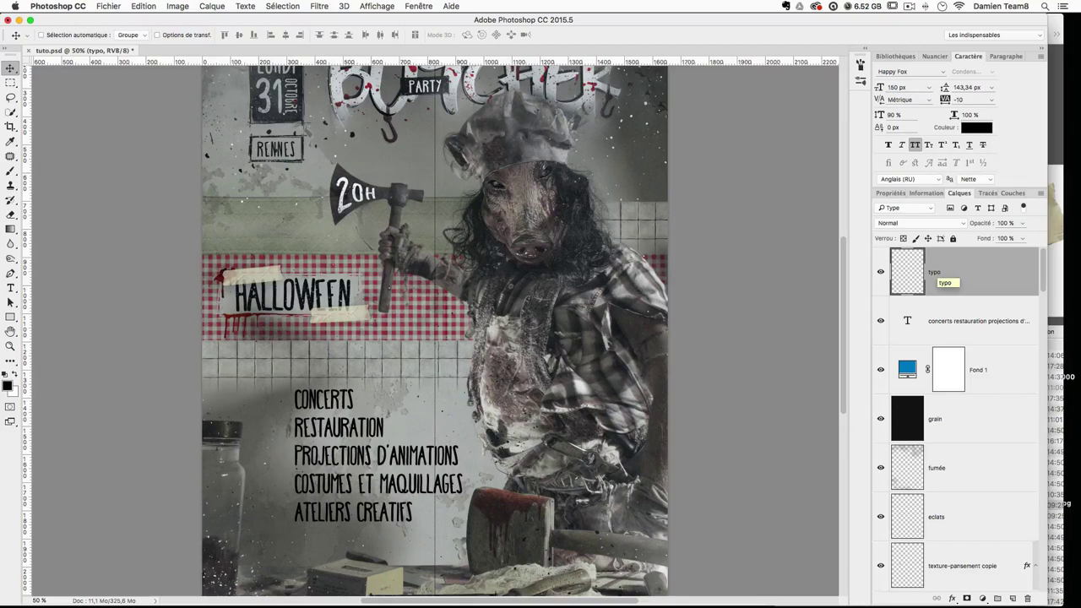
# Step: Switch to the Brush tool with a hard round tip at 100% hardness and shrink it to about 11 px
pyautogui.press('super+plus')
pyautogui.press('super+plus')
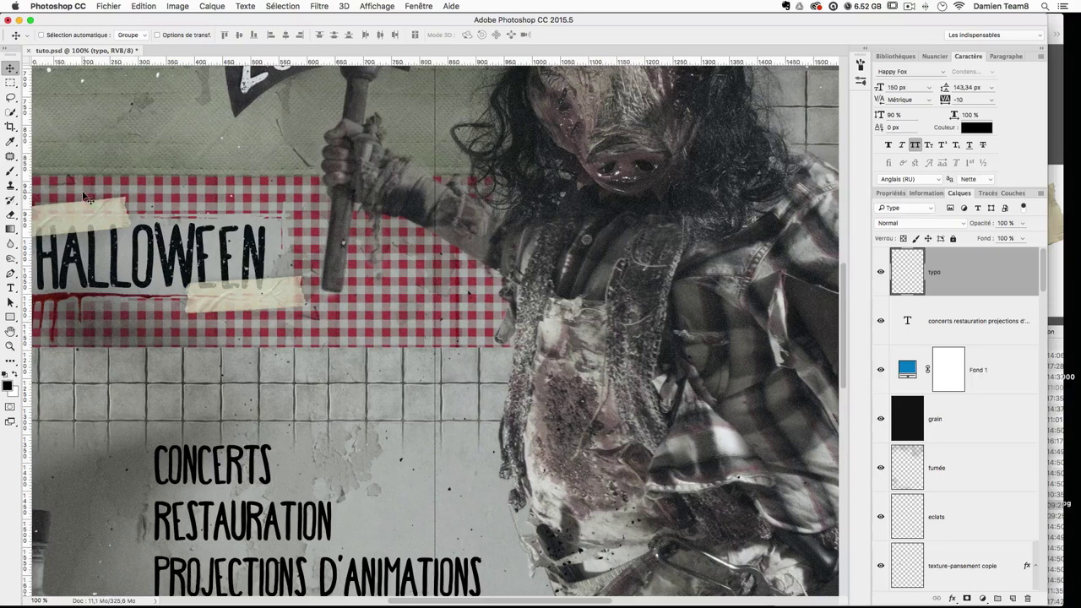
pyautogui.click(19, 174)
pyautogui.click(41, 37)
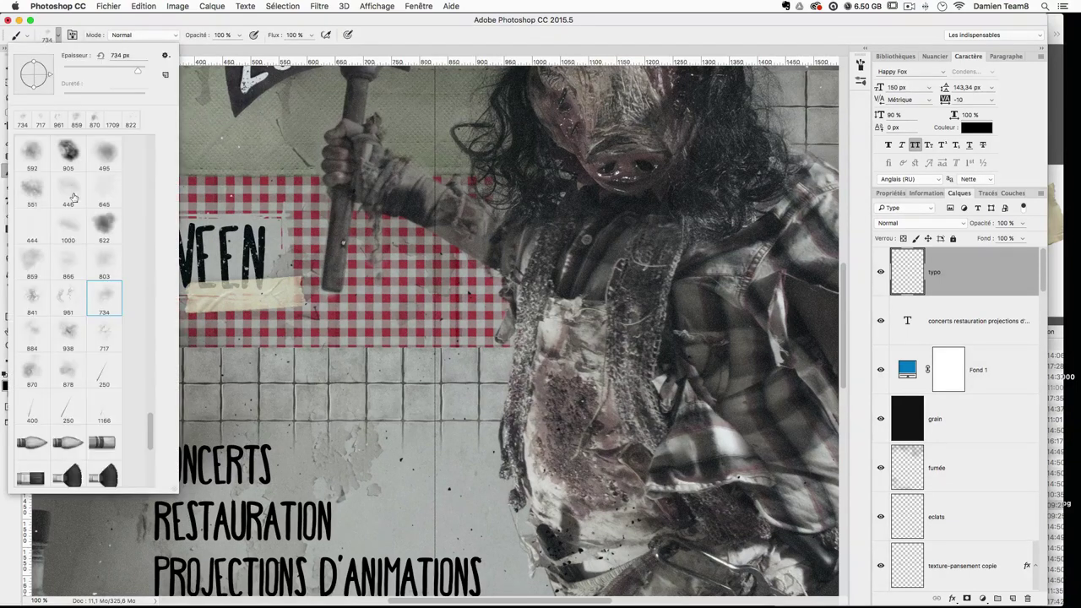
pyautogui.scroll(15, 74, 196)
pyautogui.click(75, 152)
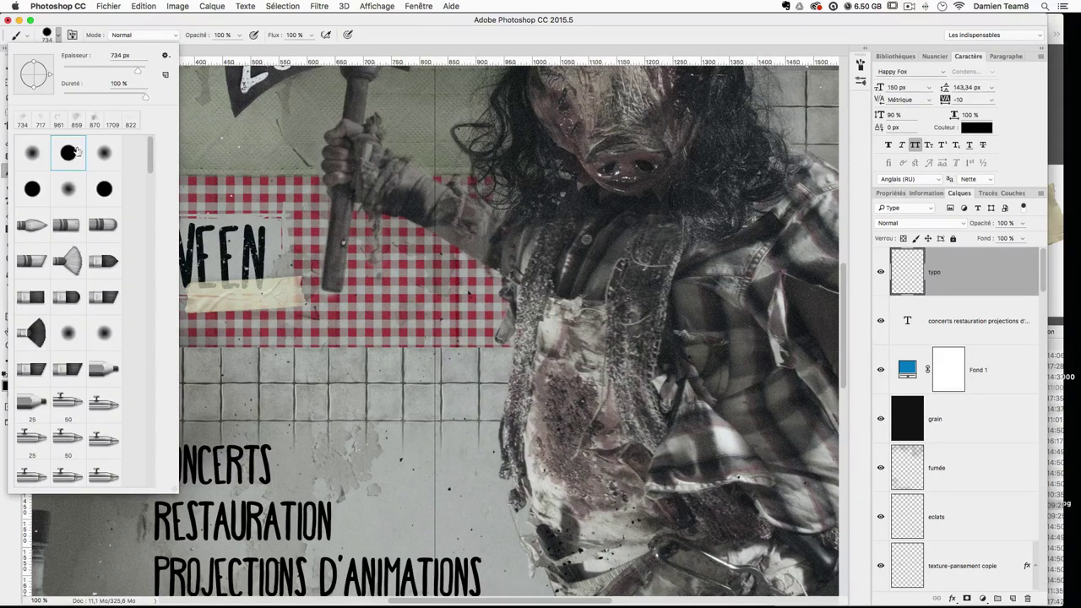
pyautogui.keyDown('ctrl'); pyautogui.keyDown('alt'); pyautogui.moveTo(469, 325); pyautogui.dragTo(262, 335); pyautogui.keyUp('alt'); pyautogui.keyUp('ctrl')
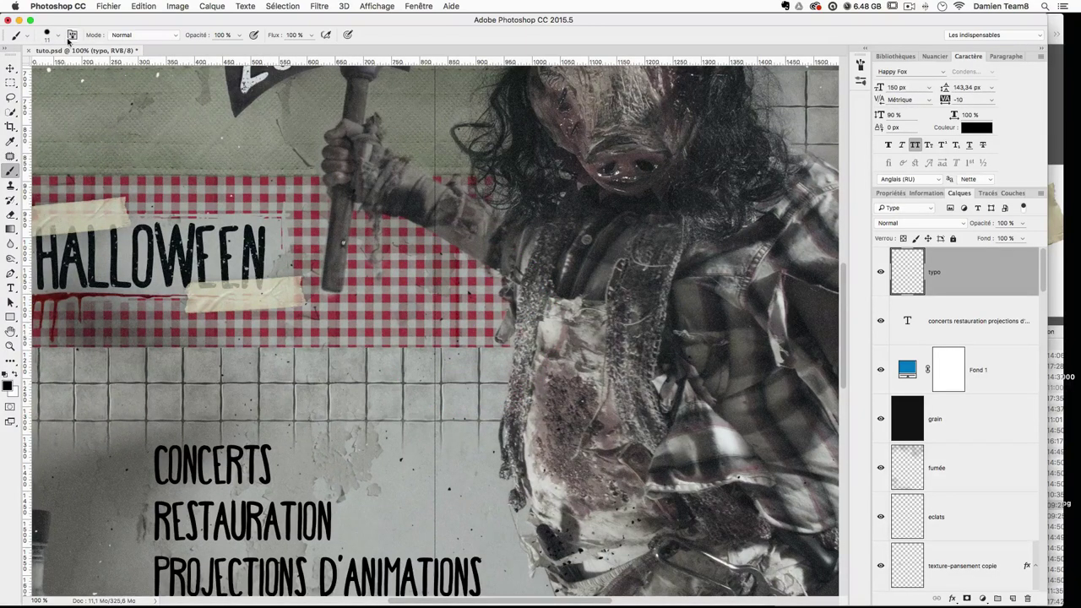
# Step: Set the hard round brush size to 3 px after trying 4 px
pyautogui.click(71, 35)
pyautogui.click(57, 36)
pyautogui.click(85, 53)
pyautogui.write('4')
pyautogui.press('Return')
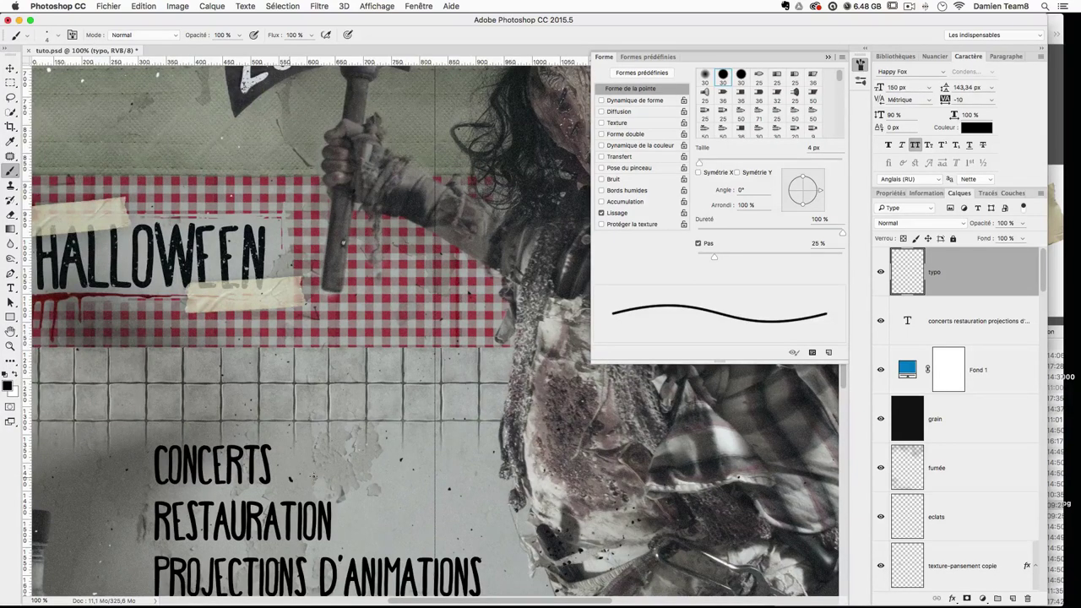
pyautogui.click(57, 37)
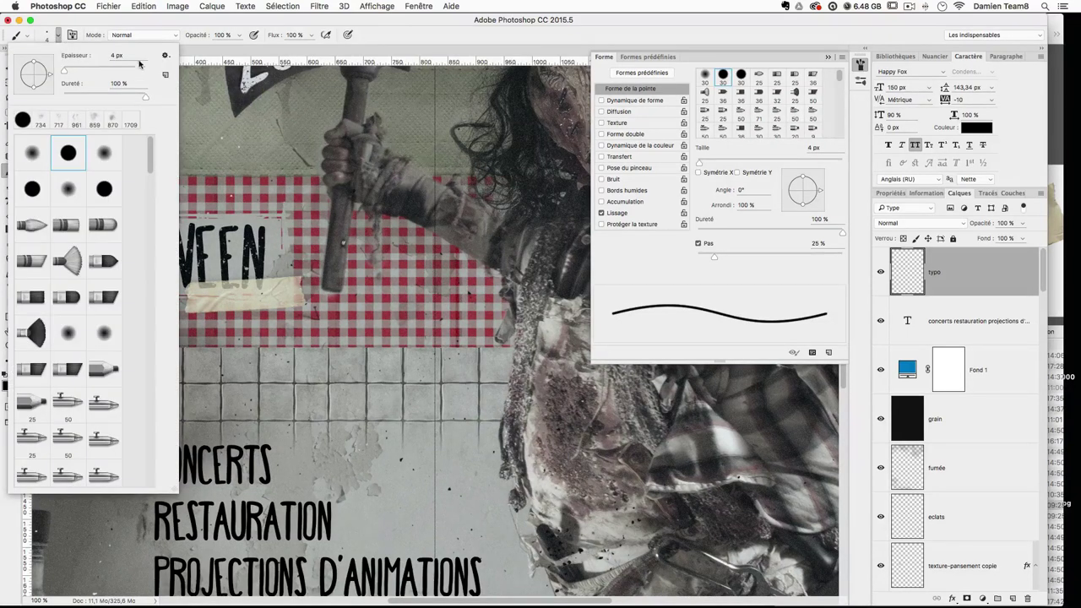
pyautogui.click(92, 55)
pyautogui.hscroll(-15, 94, 56)
pyautogui.write('3')
pyautogui.press('Return')
pyautogui.hscroll(20, 553, 394)
pyautogui.hscroll(2, 342, 338)
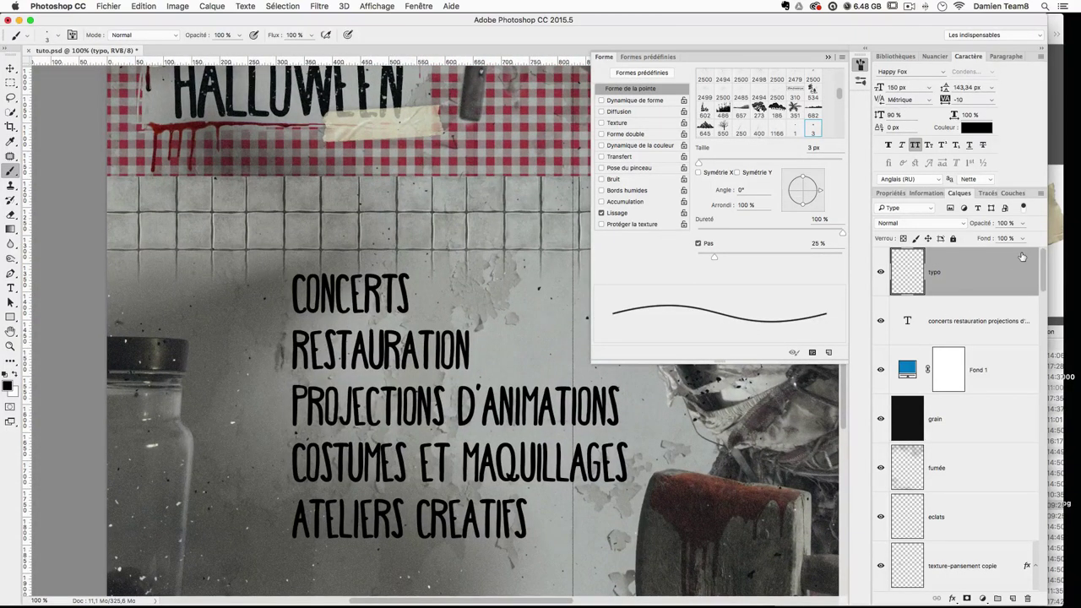
# Step: Make white the painting colour and trace thin strokes over the letter C of CONCERTS on the typo layer
pyautogui.click(13, 375)
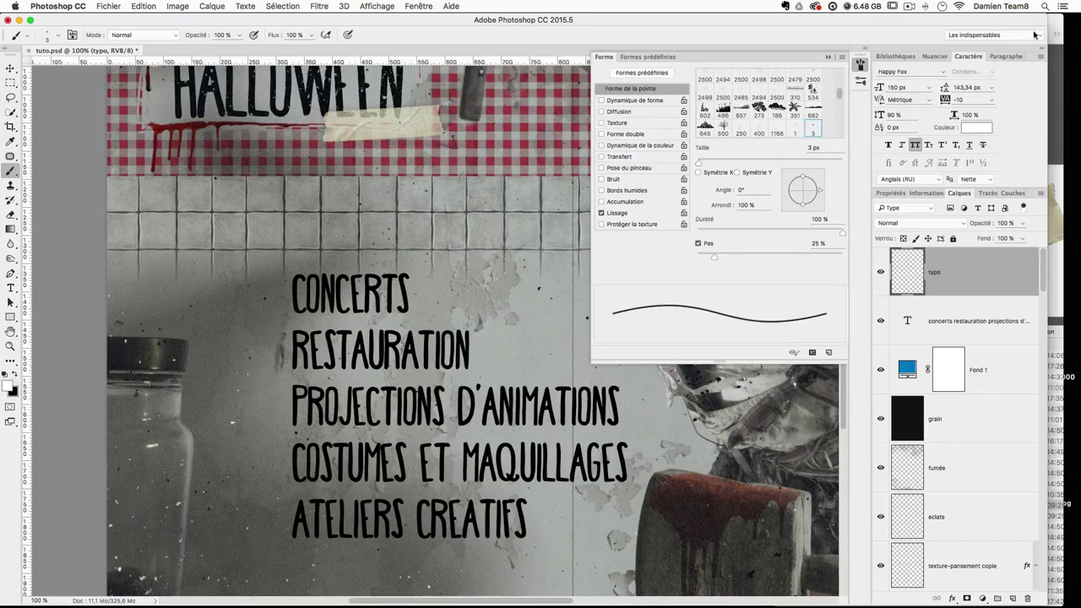
pyautogui.click(828, 56)
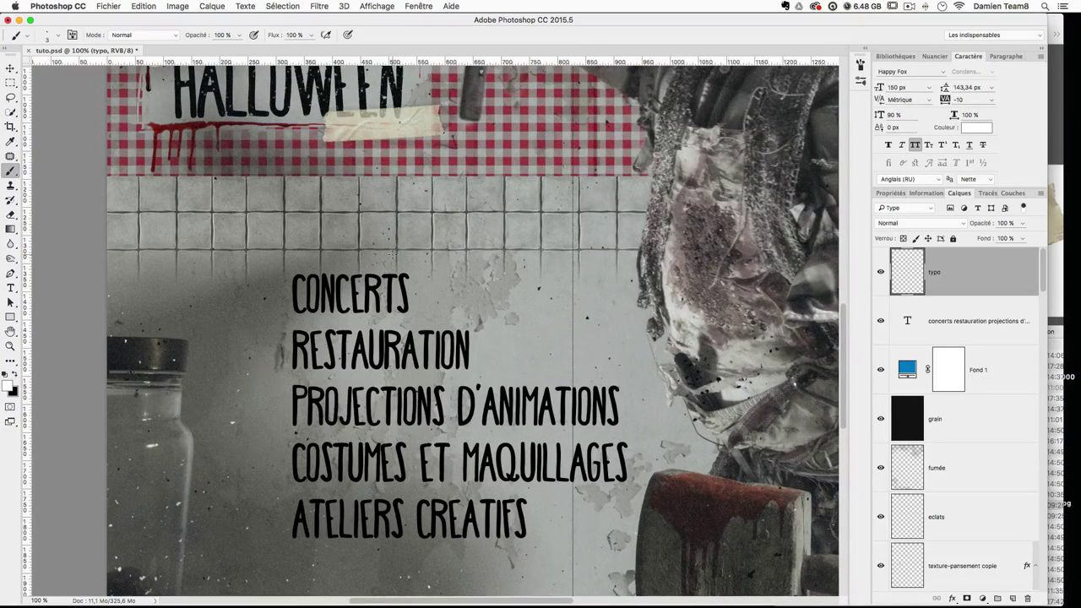
pyautogui.press('super+plus')
pyautogui.moveTo(303, 274); pyautogui.dragTo(394, 276)
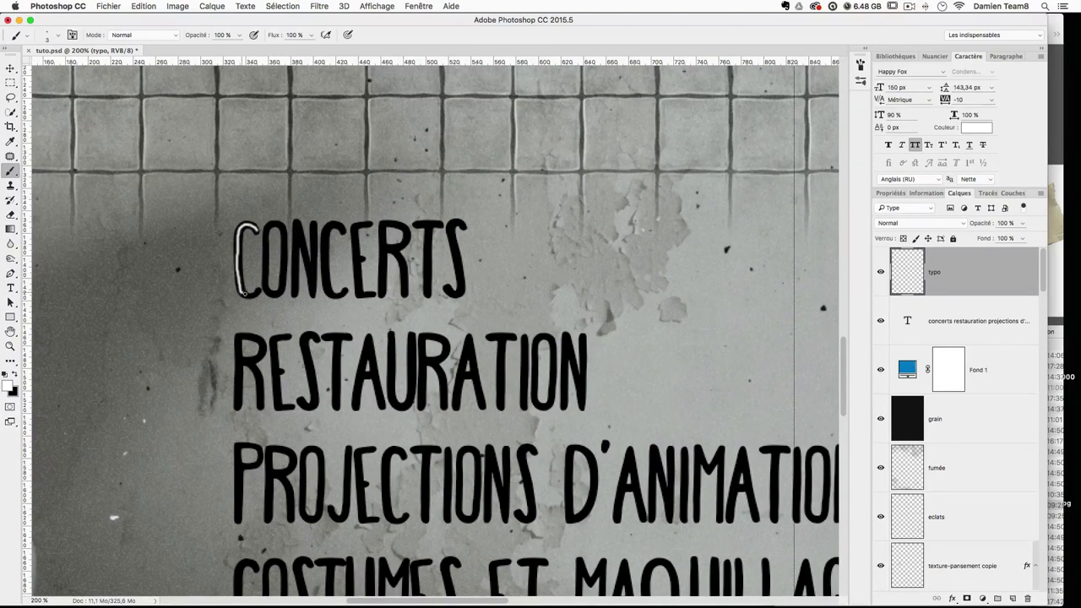
pyautogui.moveTo(258, 289); pyautogui.dragTo(248, 295)
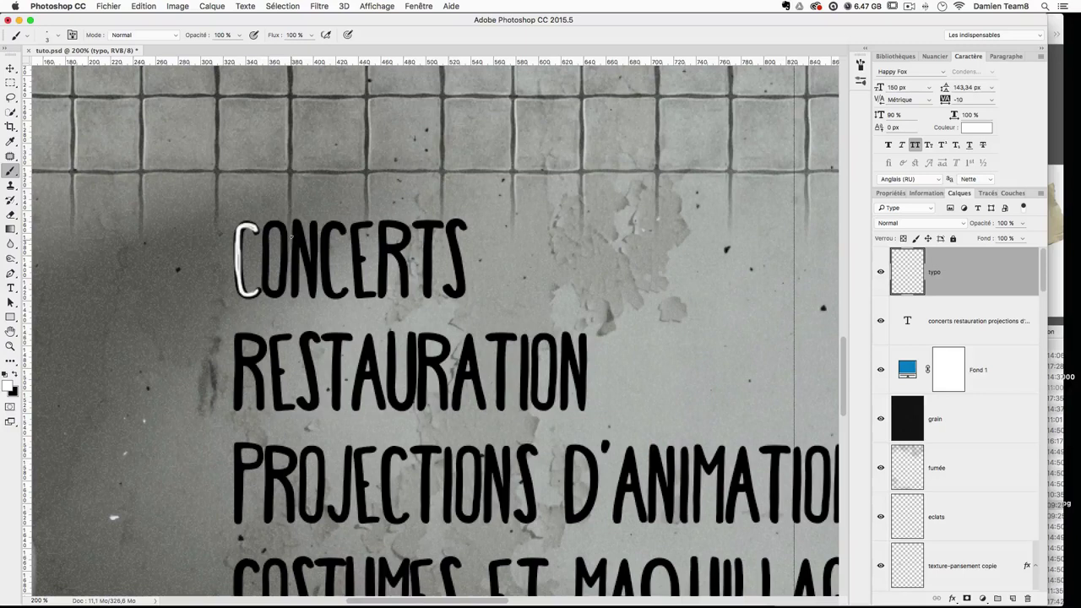
# Step: Trace the remaining letters of CONCERTS and all of RESTAURATION with thin white brush strokes, undoing the first misplaced stroke
pyautogui.scroll(-5, 479, 267)
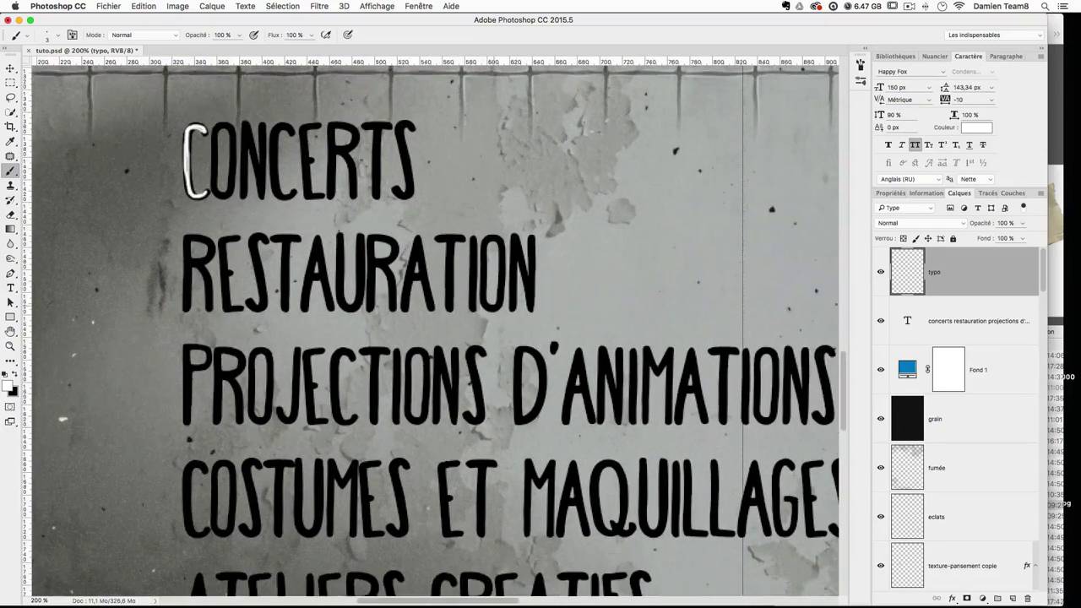
pyautogui.scroll(2, 532, 346)
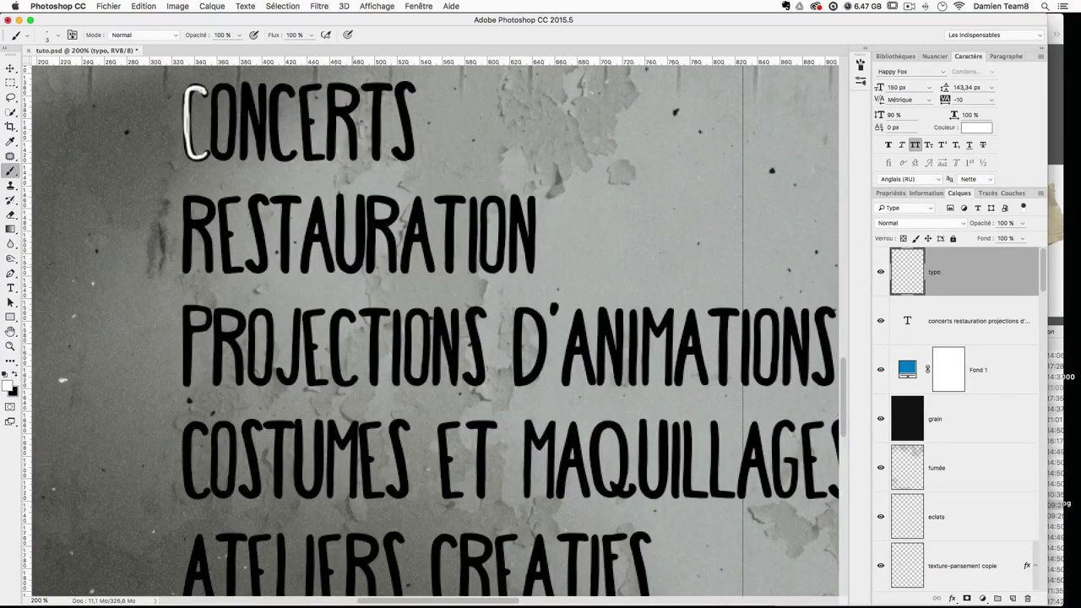
pyautogui.scroll(1, 379, 259)
pyautogui.scroll(1, 376, 263)
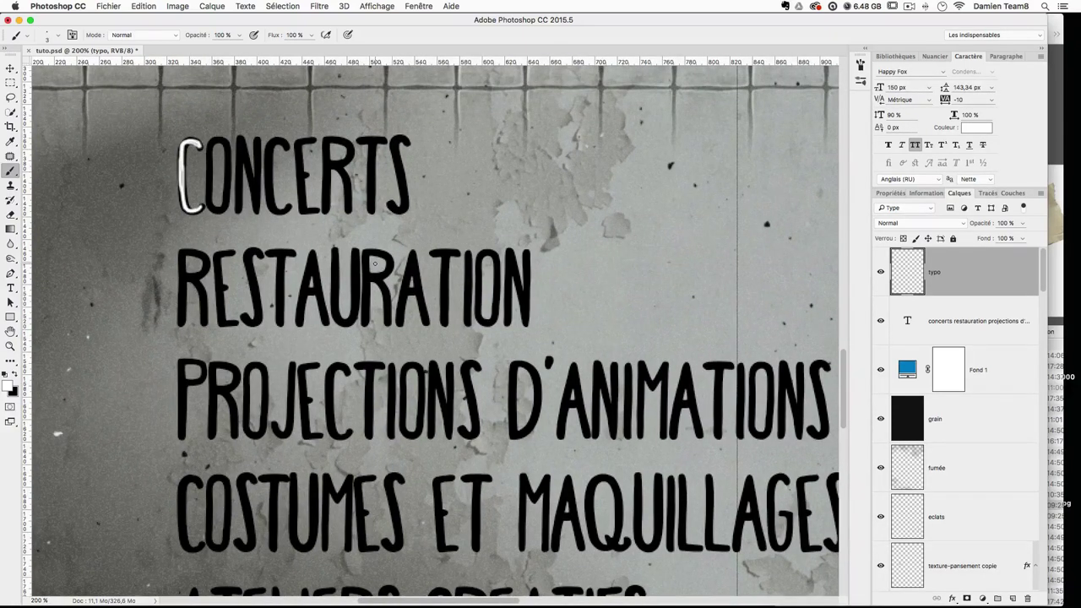
pyautogui.press('super+plus')
pyautogui.moveTo(191, 224); pyautogui.dragTo(201, 325)
pyautogui.press('super+z')
pyautogui.moveTo(176, 251); pyautogui.dragTo(196, 324)
pyautogui.moveTo(214, 226)
pyautogui.mouseDown()
pyautogui.moveTo(212, 254)
pyautogui.moveTo(240, 320)
pyautogui.moveTo(211, 312)
pyautogui.moveTo(232, 224)
pyautogui.moveTo(215, 287)
pyautogui.mouseUp()
pyautogui.moveTo(256, 325)
pyautogui.mouseDown()
pyautogui.moveTo(259, 221)
pyautogui.moveTo(283, 322)
pyautogui.moveTo(259, 301)
pyautogui.moveTo(274, 231)
pyautogui.moveTo(287, 280)
pyautogui.moveTo(280, 322)
pyautogui.moveTo(268, 236)
pyautogui.moveTo(324, 228)
pyautogui.moveTo(318, 218)
pyautogui.moveTo(304, 290)
pyautogui.moveTo(310, 222)
pyautogui.moveTo(303, 278)
pyautogui.moveTo(315, 326)
pyautogui.moveTo(304, 234)
pyautogui.moveTo(326, 225)
pyautogui.moveTo(348, 266)
pyautogui.moveTo(356, 324)
pyautogui.moveTo(372, 325)
pyautogui.moveTo(356, 273)
pyautogui.moveTo(356, 312)
pyautogui.moveTo(350, 300)
pyautogui.moveTo(389, 326)
pyautogui.moveTo(392, 233)
pyautogui.moveTo(422, 227)
pyautogui.moveTo(419, 275)
pyautogui.moveTo(385, 328)
pyautogui.moveTo(418, 282)
pyautogui.moveTo(420, 323)
pyautogui.mouseUp()
pyautogui.moveTo(438, 219)
pyautogui.mouseDown()
pyautogui.moveTo(473, 219)
pyautogui.moveTo(459, 324)
pyautogui.moveTo(510, 221)
pyautogui.moveTo(490, 326)
pyautogui.moveTo(500, 212)
pyautogui.moveTo(494, 321)
pyautogui.mouseUp()
pyautogui.moveTo(502, 270); pyautogui.dragTo(510, 221)
pyautogui.moveTo(505, 306); pyautogui.dragTo(485, 325)
pyautogui.moveTo(406, 408); pyautogui.dragTo(530, 285)
pyautogui.moveTo(295, 370)
pyautogui.mouseDown()
pyautogui.moveTo(329, 299)
pyautogui.moveTo(330, 377)
pyautogui.moveTo(296, 283)
pyautogui.moveTo(314, 306)
pyautogui.moveTo(299, 305)
pyautogui.moveTo(329, 375)
pyautogui.moveTo(376, 371)
pyautogui.moveTo(370, 263)
pyautogui.moveTo(371, 371)
pyautogui.moveTo(399, 338)
pyautogui.moveTo(390, 372)
pyautogui.moveTo(456, 266)
pyautogui.moveTo(431, 267)
pyautogui.moveTo(446, 370)
pyautogui.moveTo(446, 279)
pyautogui.moveTo(471, 372)
pyautogui.moveTo(494, 259)
pyautogui.moveTo(518, 372)
pyautogui.moveTo(504, 326)
pyautogui.moveTo(439, 321)
pyautogui.moveTo(470, 240)
pyautogui.moveTo(439, 241)
pyautogui.moveTo(470, 279)
pyautogui.mouseUp()
pyautogui.hscroll(5, 481, 332)
pyautogui.rightClick(439, 272)
pyautogui.press('Escape')
pyautogui.moveTo(484, 355)
pyautogui.mouseDown()
pyautogui.moveTo(483, 266)
pyautogui.moveTo(522, 259)
pyautogui.moveTo(484, 321)
pyautogui.moveTo(488, 244)
pyautogui.moveTo(485, 353)
pyautogui.moveTo(507, 243)
pyautogui.moveTo(489, 285)
pyautogui.moveTo(519, 320)
pyautogui.moveTo(519, 350)
pyautogui.moveTo(534, 347)
pyautogui.moveTo(552, 261)
pyautogui.moveTo(577, 352)
pyautogui.moveTo(552, 304)
pyautogui.moveTo(607, 252)
pyautogui.moveTo(583, 247)
pyautogui.moveTo(602, 246)
pyautogui.moveTo(606, 261)
pyautogui.moveTo(640, 256)
pyautogui.moveTo(638, 335)
pyautogui.moveTo(665, 253)
pyautogui.moveTo(667, 350)
pyautogui.moveTo(684, 258)
pyautogui.moveTo(649, 310)
pyautogui.moveTo(704, 252)
pyautogui.moveTo(728, 338)
pyautogui.mouseUp()
# Step: Trace the letters of PROJECTIONS D'ANIMATIONS, COSTUMES ET MAQUILLAGES and ATELIERS CREATIFS with the same thin white brush strokes
pyautogui.scroll(-5, 728, 338)
pyautogui.hscroll(2, 728, 338)
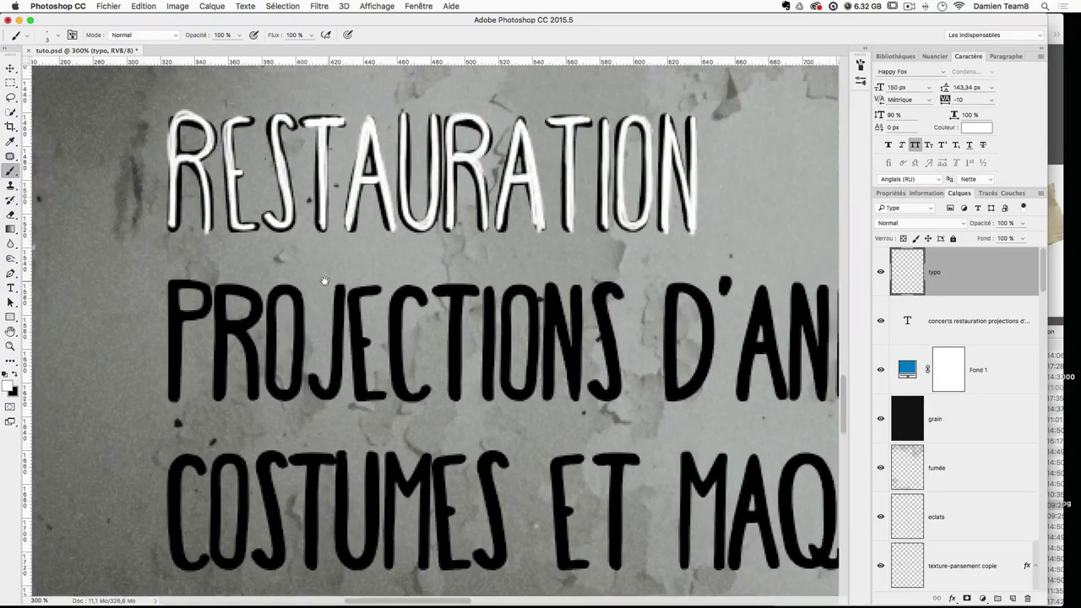
pyautogui.moveTo(159, 380)
pyautogui.mouseDown()
pyautogui.moveTo(173, 264)
pyautogui.moveTo(157, 301)
pyautogui.moveTo(158, 265)
pyautogui.moveTo(191, 291)
pyautogui.moveTo(158, 279)
pyautogui.mouseUp()
pyautogui.moveTo(202, 378)
pyautogui.mouseDown()
pyautogui.moveTo(224, 271)
pyautogui.moveTo(240, 378)
pyautogui.moveTo(221, 321)
pyautogui.moveTo(204, 371)
pyautogui.moveTo(200, 336)
pyautogui.moveTo(232, 311)
pyautogui.moveTo(254, 314)
pyautogui.moveTo(282, 374)
pyautogui.moveTo(263, 275)
pyautogui.moveTo(272, 381)
pyautogui.moveTo(284, 278)
pyautogui.moveTo(275, 272)
pyautogui.mouseUp()
pyautogui.moveTo(297, 372)
pyautogui.mouseDown()
pyautogui.moveTo(321, 322)
pyautogui.moveTo(304, 376)
pyautogui.moveTo(322, 272)
pyautogui.mouseUp()
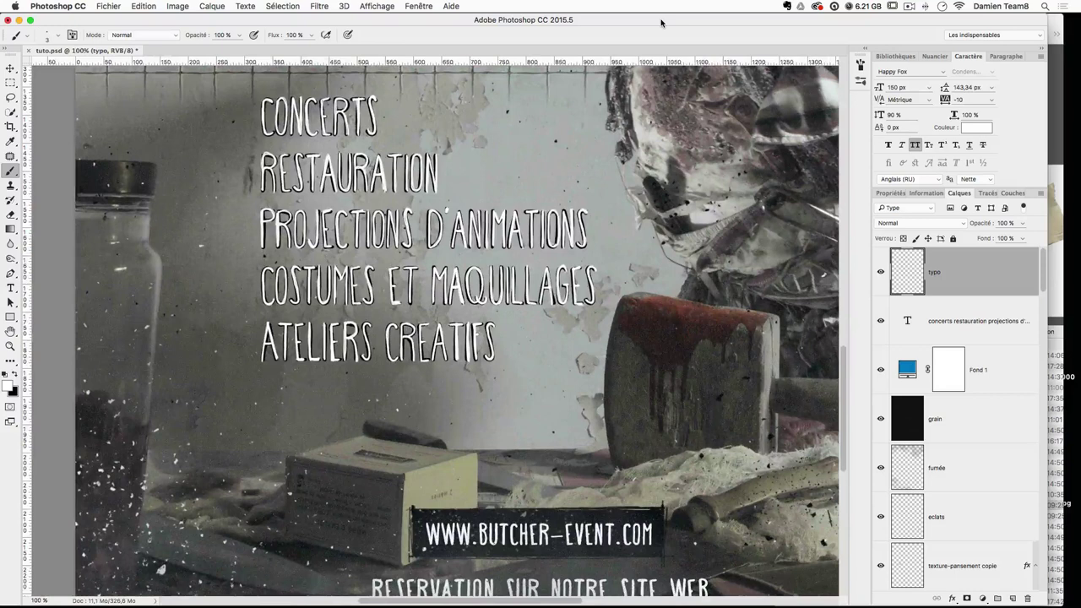
# Step: Hide the activities text layer and give the hand-traced typo layer a dark blue Color Overlay, #1c2a3a
pyautogui.moveTo(571, 238); pyautogui.dragTo(548, 353)
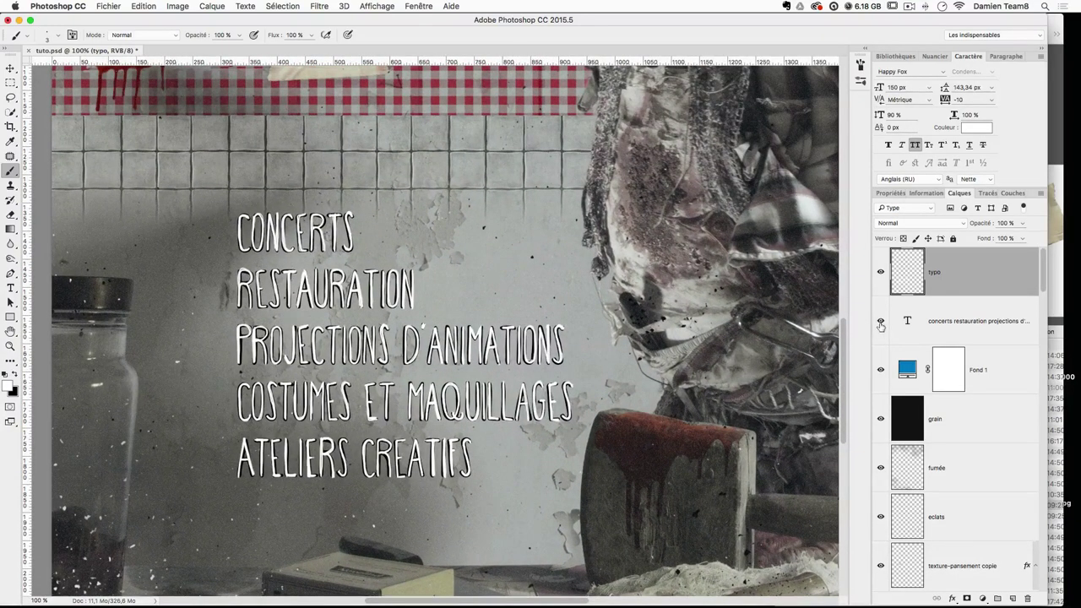
pyautogui.click(881, 323)
pyautogui.doubleClick(987, 283)
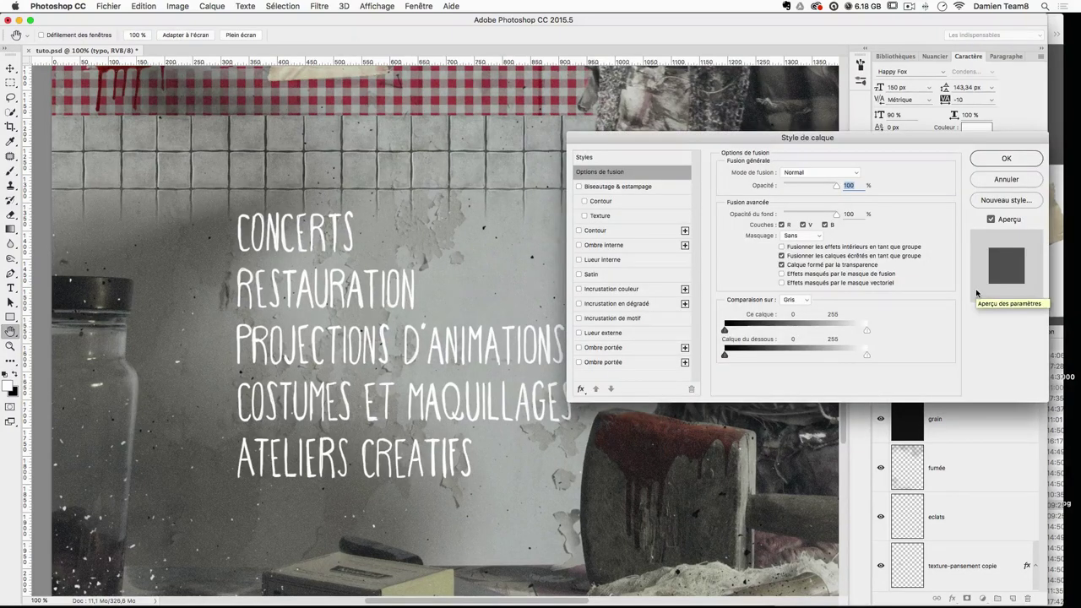
pyautogui.click(613, 289)
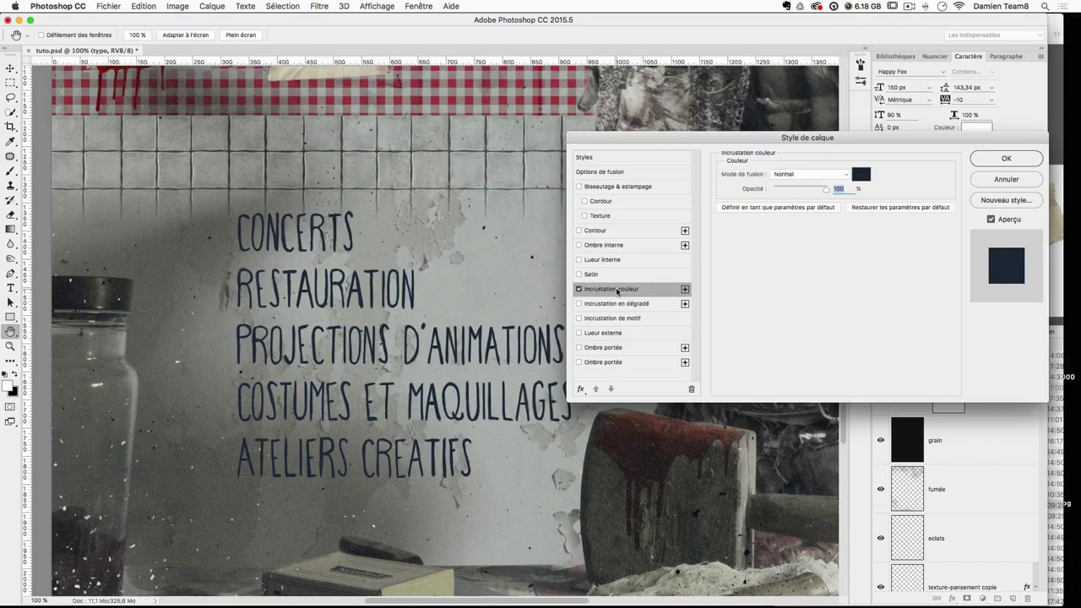
pyautogui.click(861, 174)
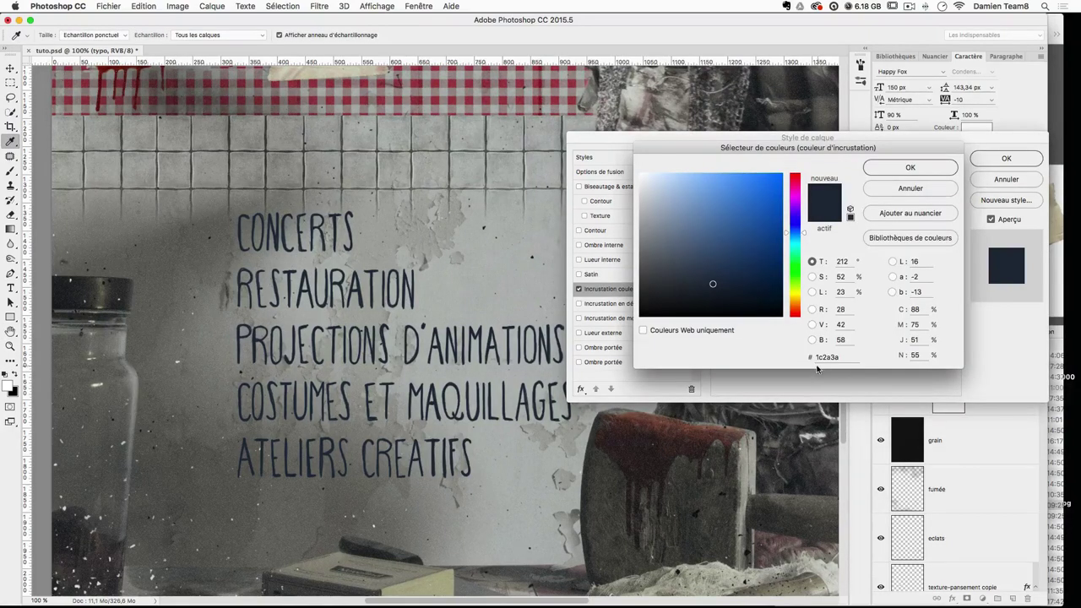
pyautogui.click(914, 167)
pyautogui.click(1005, 161)
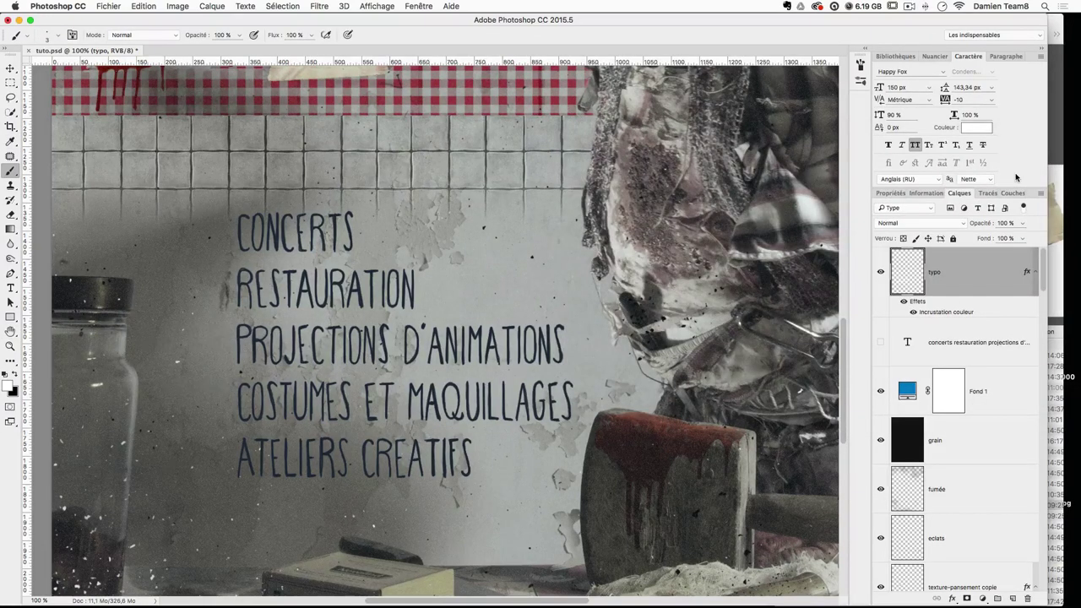
# Step: Duplicate the typo layer with its colour overlay, and compare the lettering with and without the copy
pyautogui.press('super+minus')
pyautogui.press('super+minus')
pyautogui.press('super+minus')
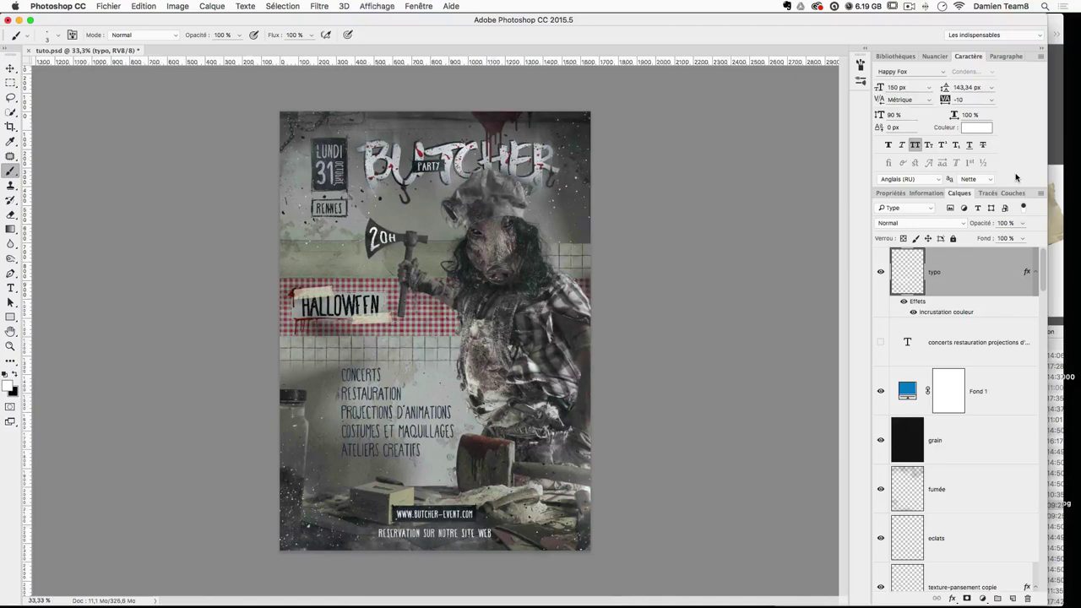
pyautogui.press('super+plus')
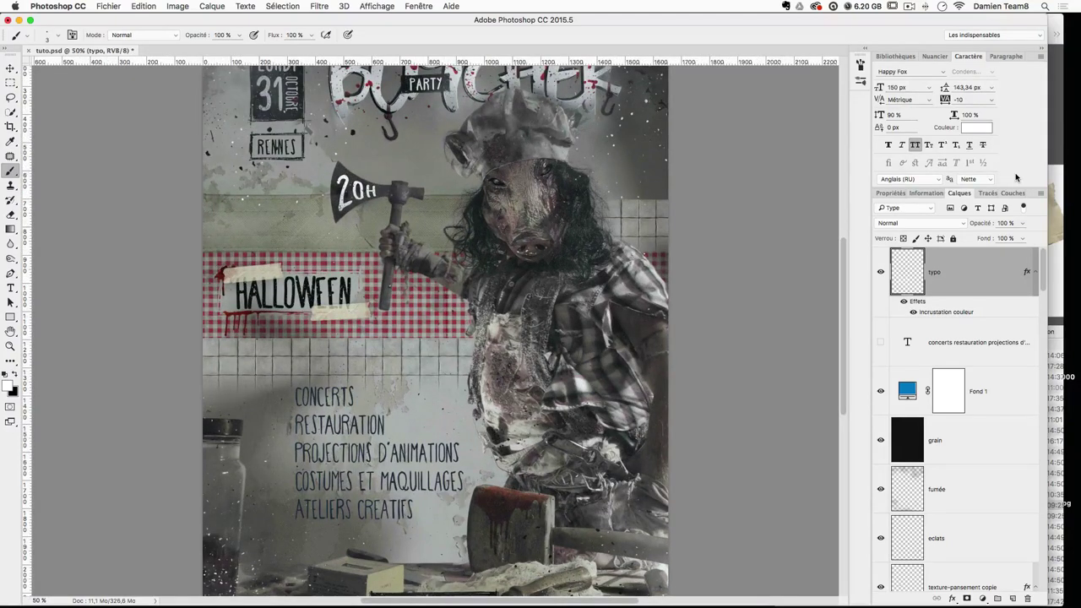
pyautogui.press('super+j')
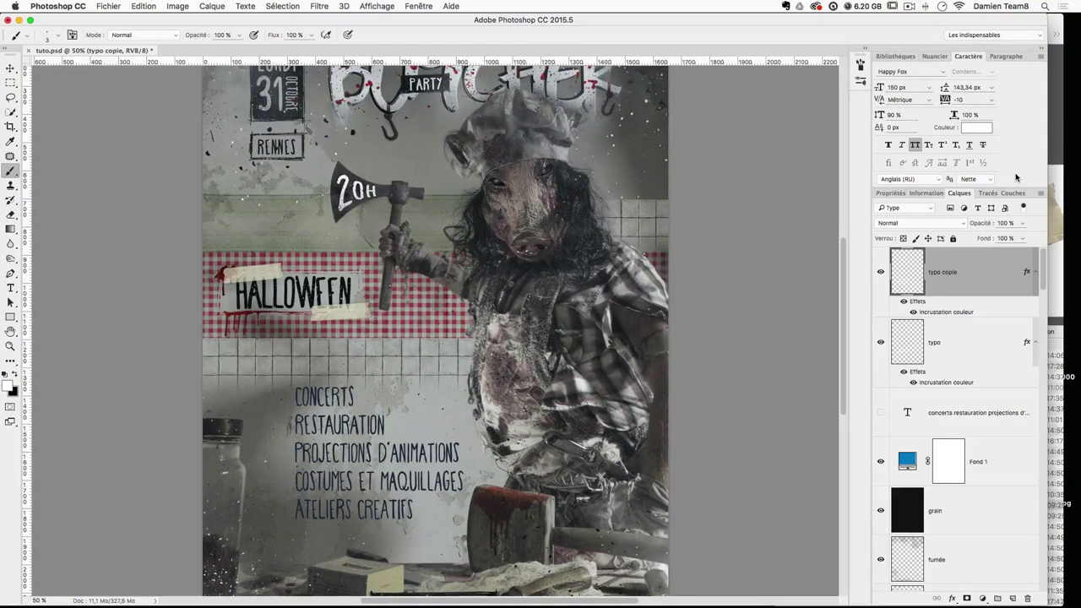
pyautogui.press('super+z')
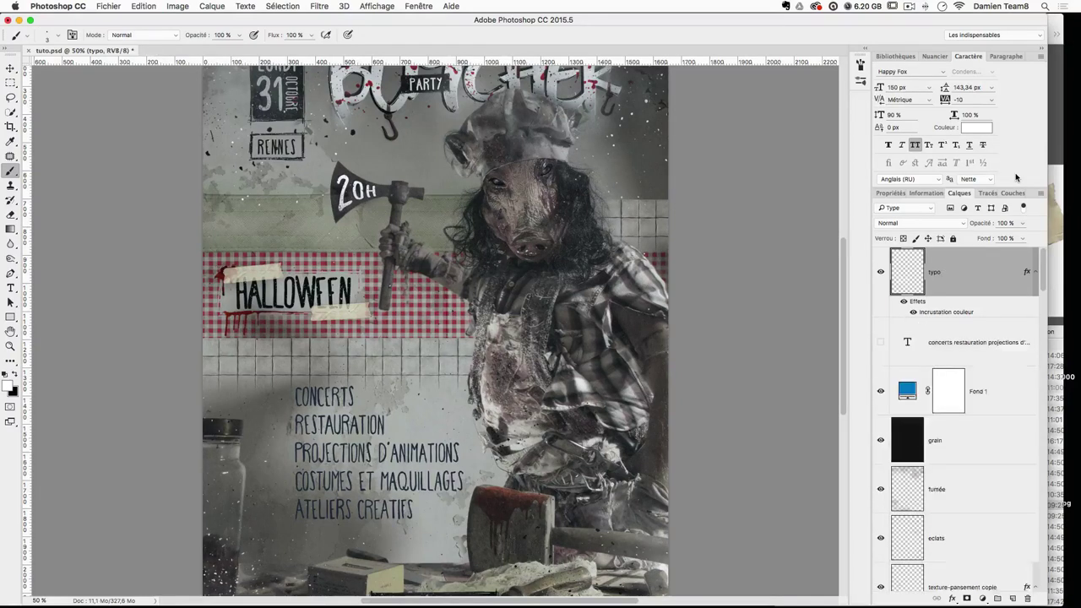
pyautogui.press('super+z')
pyautogui.press('super+z')
pyautogui.press('super+z')
pyautogui.press('super+z')
pyautogui.press('super+z')
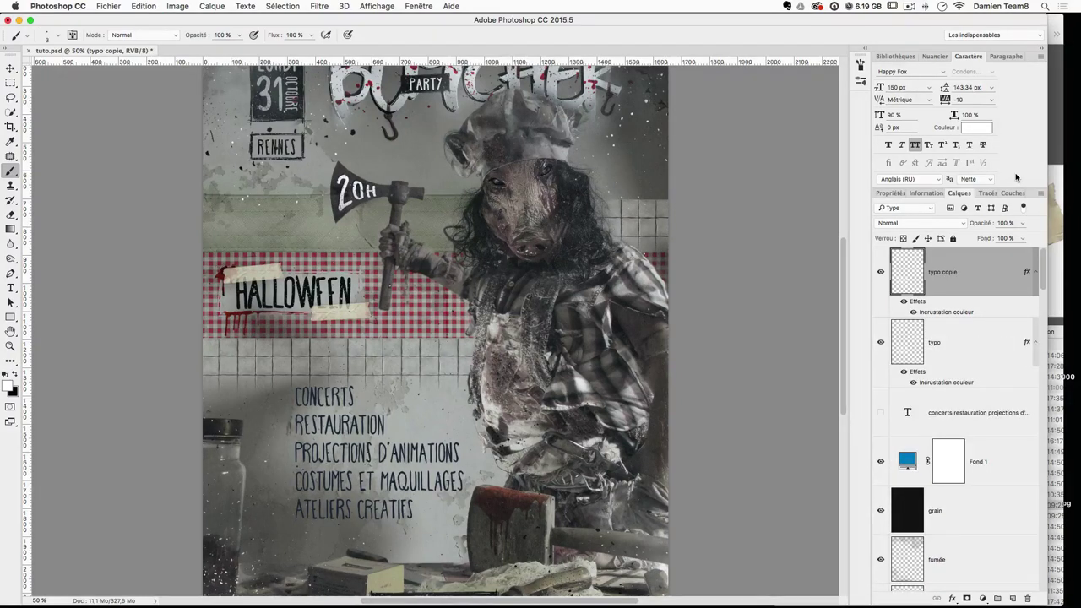
pyautogui.press('super+minus')
pyautogui.press('super+plus')
pyautogui.press('super+plus')
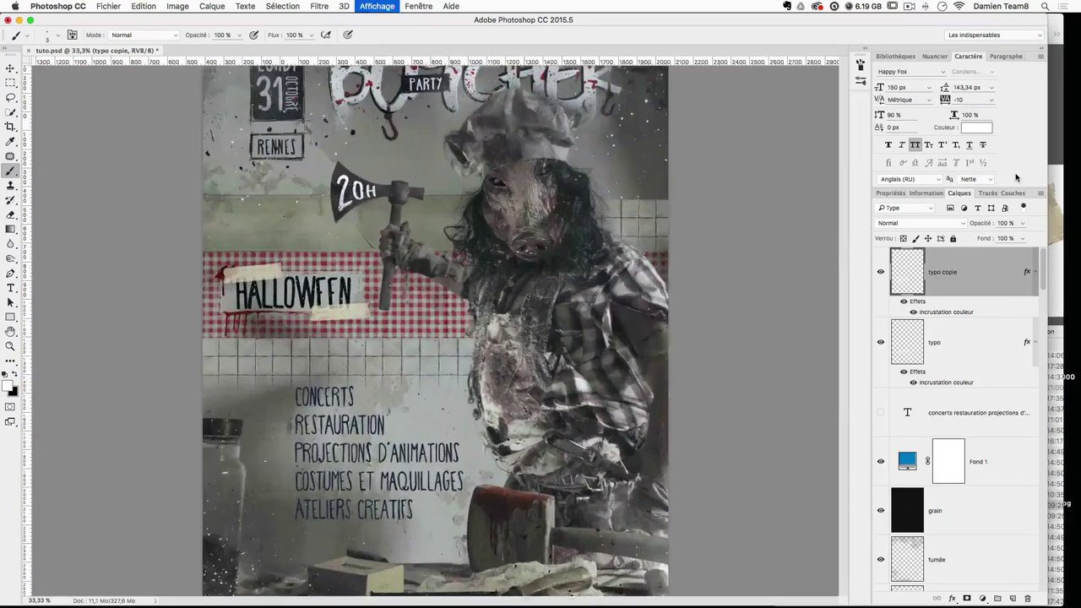
pyautogui.press('super+plus')
pyautogui.press('super+minus')
pyautogui.press('super+minus')
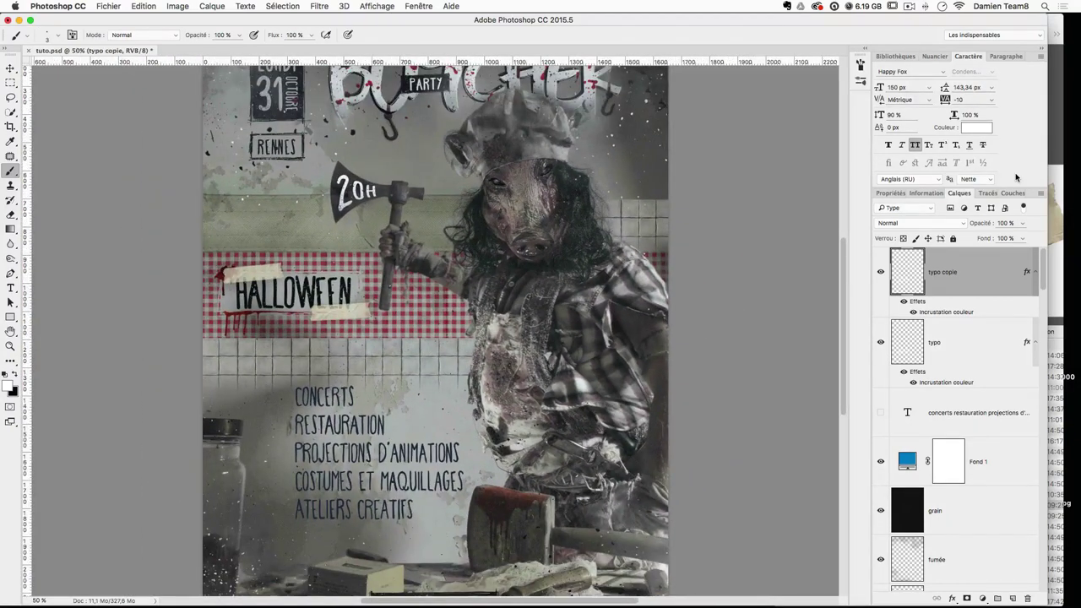
# Step: Place the eyeball photo texture-oeil.jpg from the tuto halloween folder into the poster at its default size
pyautogui.click(1061, 25)
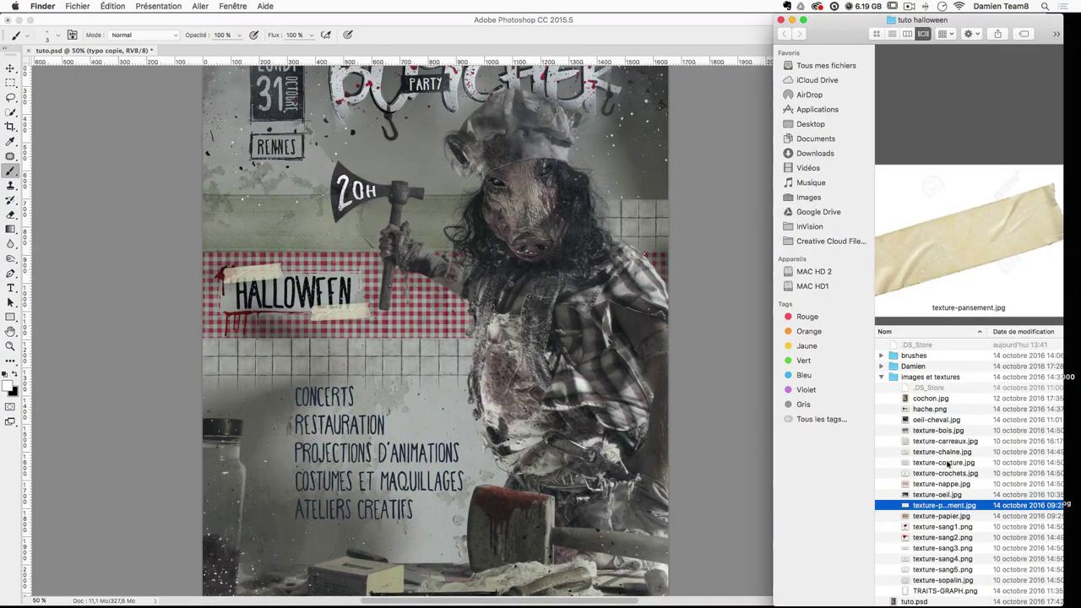
pyautogui.click(948, 422)
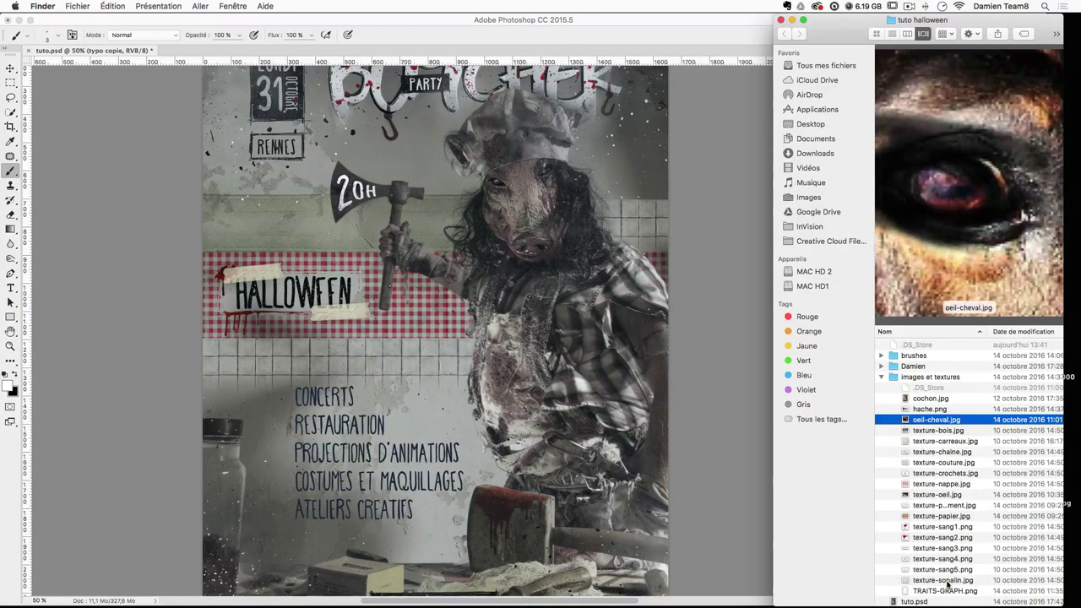
pyautogui.click(963, 505)
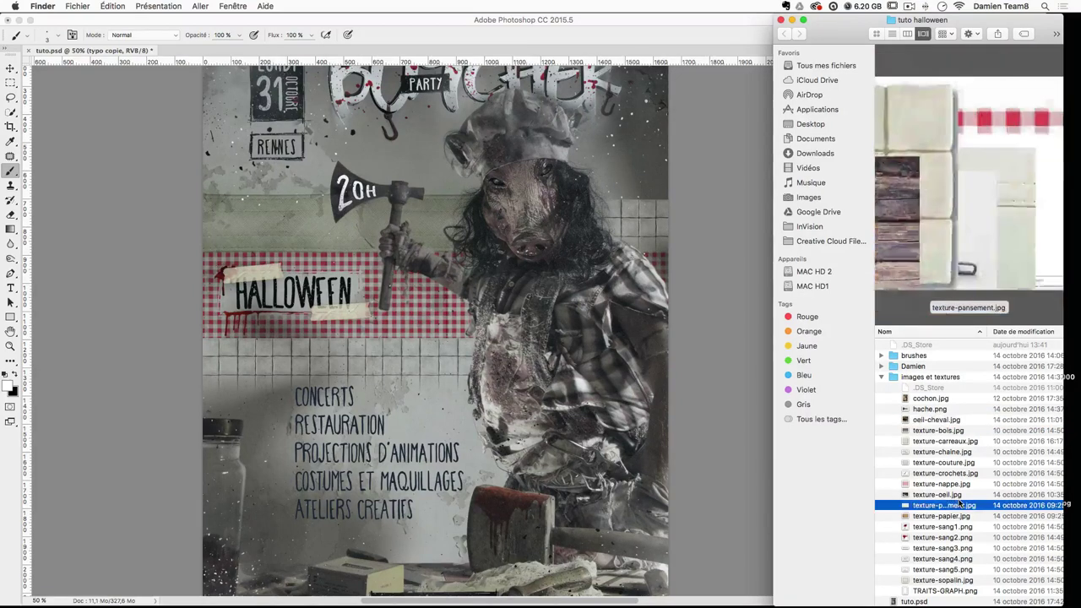
pyautogui.click(936, 495)
pyautogui.moveTo(932, 499); pyautogui.dragTo(416, 381)
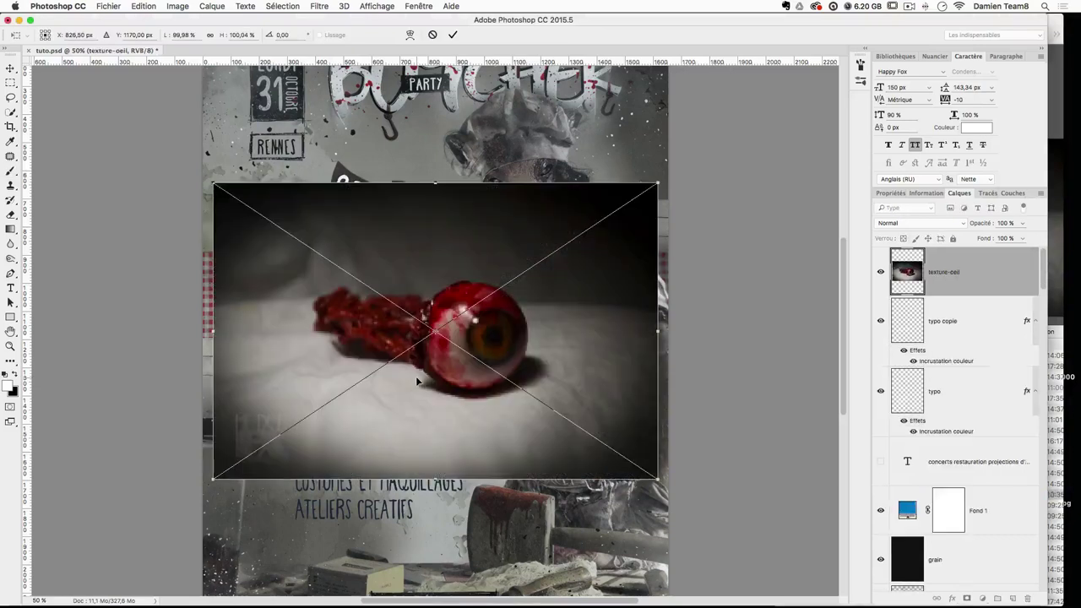
pyautogui.press('Return')
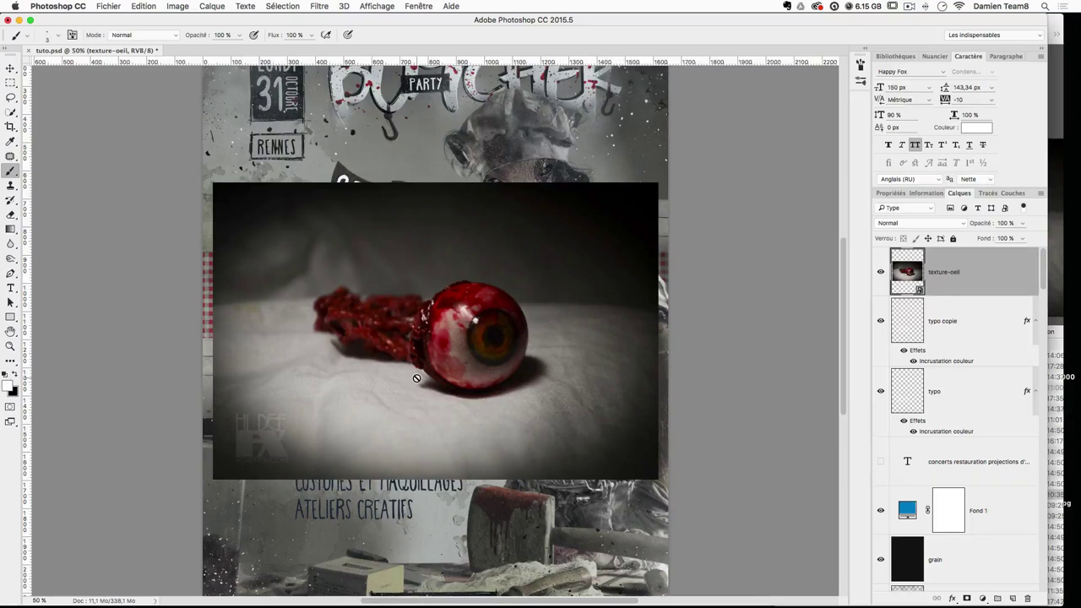
# Step: Add an empty layer above the eyeball photo and test thin brush strokes along the eyeball's edge, undoing them
pyautogui.click(1013, 598)
pyautogui.press('super+1')
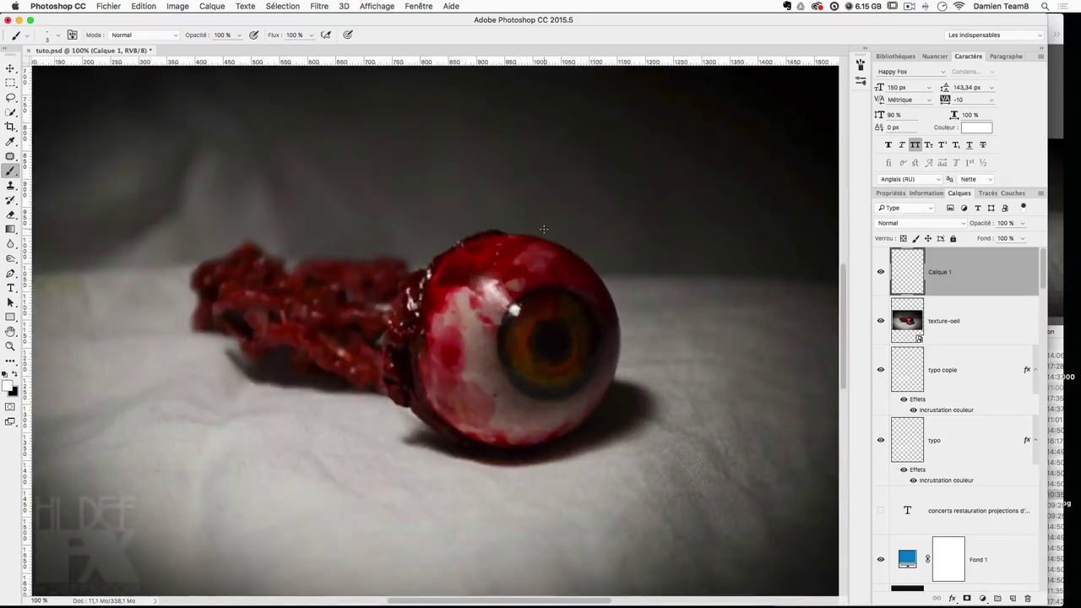
pyautogui.moveTo(575, 218)
pyautogui.mouseDown()
pyautogui.moveTo(621, 242)
pyautogui.moveTo(618, 277)
pyautogui.mouseUp()
pyautogui.press('super+z')
pyautogui.moveTo(440, 259)
pyautogui.mouseDown()
pyautogui.moveTo(416, 319)
pyautogui.moveTo(439, 409)
pyautogui.mouseUp()
pyautogui.press('super+z')
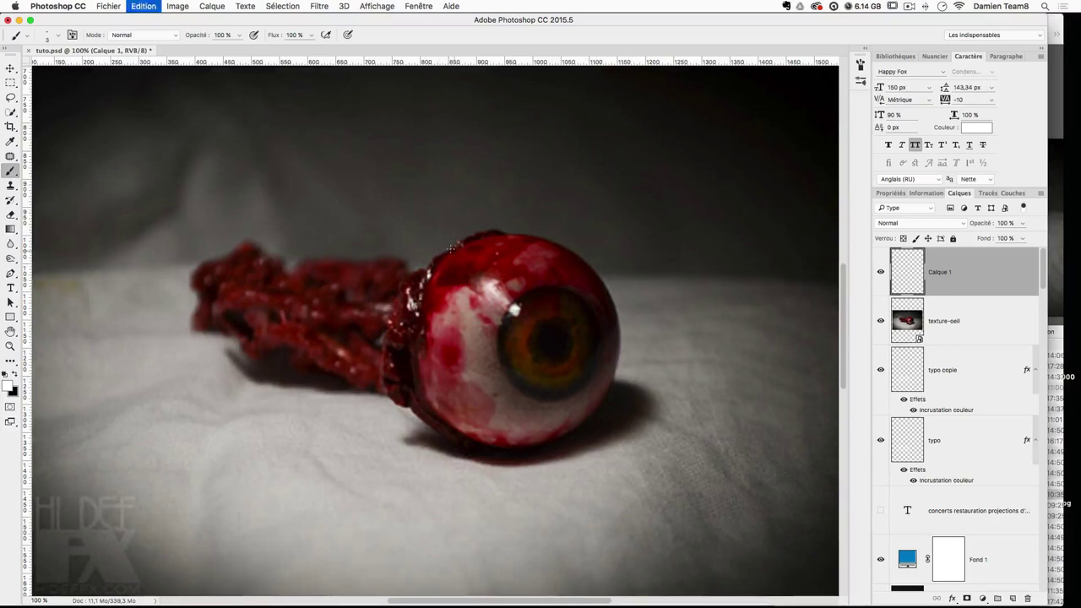
# Step: Set the hard round brush size to 4 px after testing a 5 px stroke
pyautogui.click(48, 35)
pyautogui.moveTo(135, 55); pyautogui.dragTo(83, 57)
pyautogui.write('5')
pyautogui.press('Return')
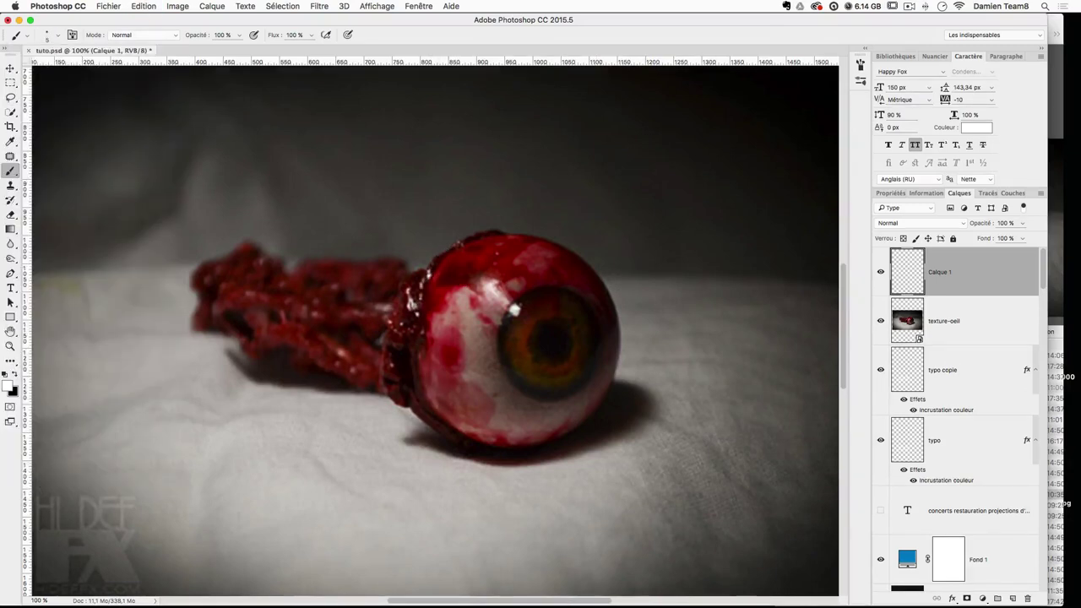
pyautogui.moveTo(436, 265)
pyautogui.mouseDown()
pyautogui.moveTo(412, 358)
pyautogui.moveTo(456, 434)
pyautogui.mouseUp()
pyautogui.press('super+z')
pyautogui.click(48, 35)
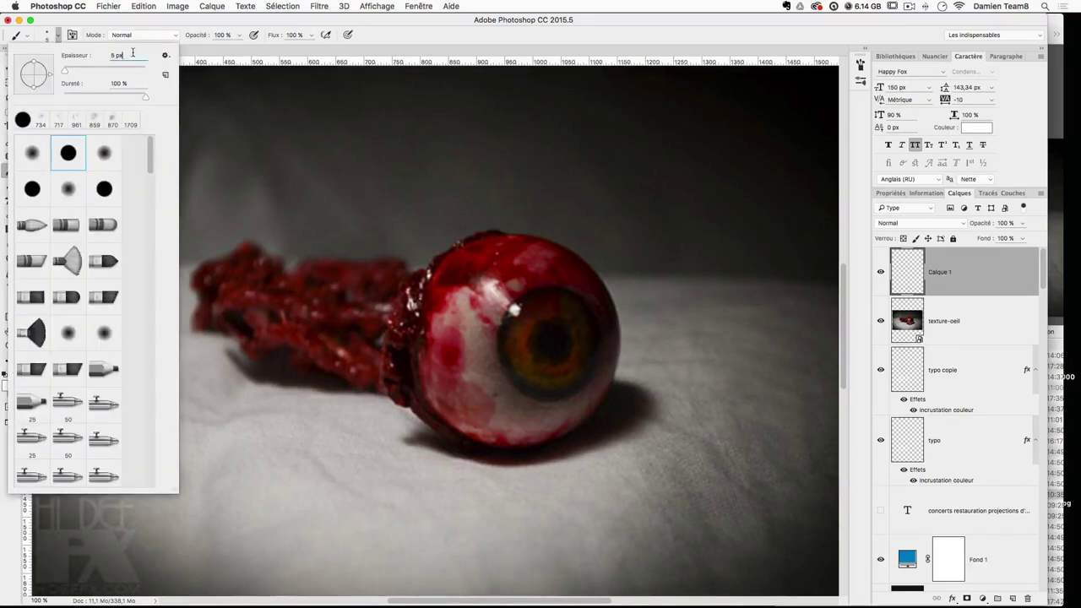
pyautogui.press('Return')
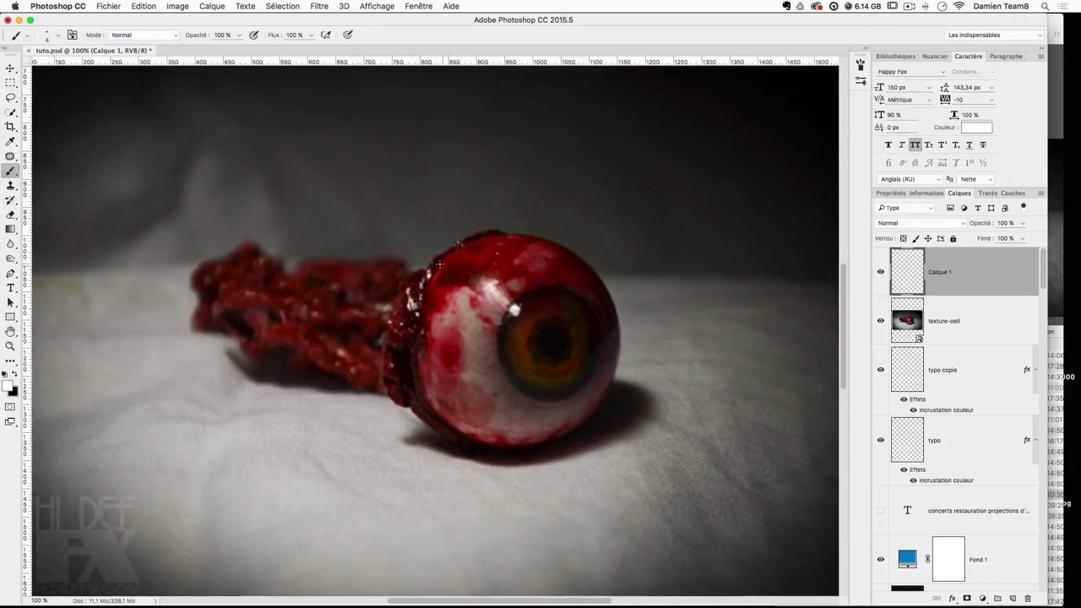
# Step: Outline the eyeball, iris and pupil on the new layer with loose 4 px white strokes, undoing the first one
pyautogui.moveTo(434, 270); pyautogui.dragTo(418, 348)
pyautogui.press('super+z')
pyautogui.moveTo(418, 320)
pyautogui.mouseDown()
pyautogui.moveTo(434, 417)
pyautogui.moveTo(412, 326)
pyautogui.moveTo(471, 244)
pyautogui.moveTo(559, 238)
pyautogui.moveTo(612, 311)
pyautogui.moveTo(603, 401)
pyautogui.moveTo(505, 443)
pyautogui.moveTo(426, 395)
pyautogui.mouseUp()
pyautogui.moveTo(415, 339)
pyautogui.mouseDown()
pyautogui.moveTo(417, 372)
pyautogui.moveTo(463, 439)
pyautogui.moveTo(554, 436)
pyautogui.moveTo(613, 363)
pyautogui.moveTo(610, 284)
pyautogui.moveTo(524, 236)
pyautogui.moveTo(429, 291)
pyautogui.moveTo(440, 415)
pyautogui.moveTo(547, 446)
pyautogui.moveTo(602, 411)
pyautogui.moveTo(574, 252)
pyautogui.moveTo(441, 262)
pyautogui.moveTo(412, 354)
pyautogui.moveTo(453, 438)
pyautogui.moveTo(591, 426)
pyautogui.moveTo(607, 303)
pyautogui.moveTo(517, 242)
pyautogui.moveTo(419, 311)
pyautogui.moveTo(431, 421)
pyautogui.moveTo(530, 449)
pyautogui.moveTo(606, 397)
pyautogui.moveTo(570, 250)
pyautogui.moveTo(445, 269)
pyautogui.moveTo(414, 395)
pyautogui.mouseUp()
pyautogui.moveTo(490, 452); pyautogui.dragTo(609, 385)
pyautogui.moveTo(467, 450)
pyautogui.mouseDown()
pyautogui.moveTo(544, 452)
pyautogui.moveTo(604, 408)
pyautogui.moveTo(618, 359)
pyautogui.moveTo(563, 240)
pyautogui.moveTo(472, 236)
pyautogui.moveTo(425, 389)
pyautogui.moveTo(487, 446)
pyautogui.mouseUp()
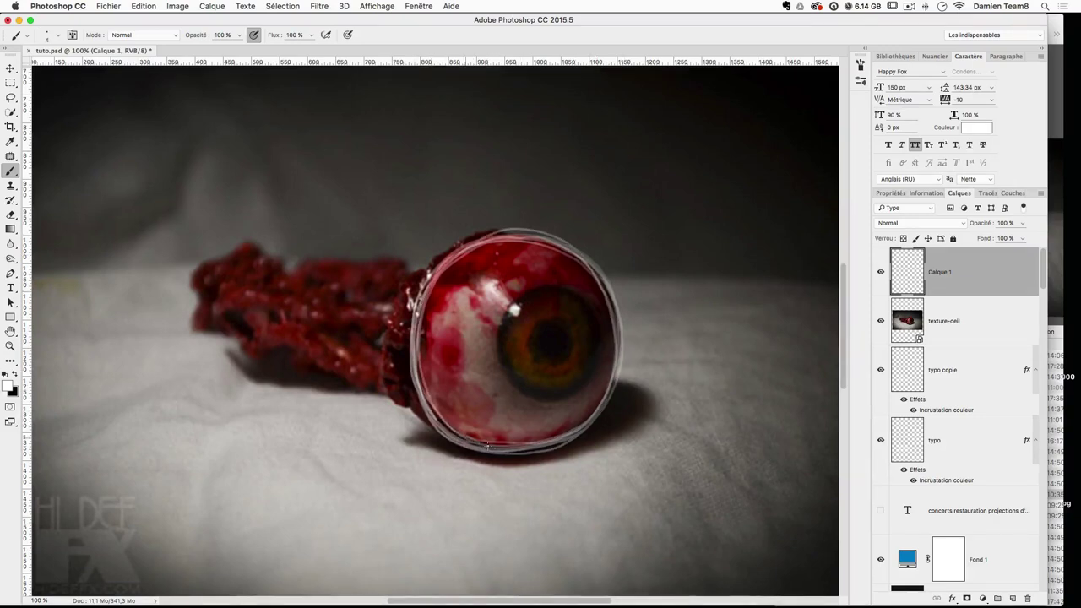
pyautogui.moveTo(505, 307)
pyautogui.mouseDown()
pyautogui.moveTo(506, 375)
pyautogui.moveTo(583, 399)
pyautogui.moveTo(601, 314)
pyautogui.moveTo(511, 309)
pyautogui.moveTo(510, 379)
pyautogui.moveTo(598, 326)
pyautogui.moveTo(502, 323)
pyautogui.moveTo(590, 386)
pyautogui.moveTo(550, 289)
pyautogui.moveTo(534, 396)
pyautogui.moveTo(570, 288)
pyautogui.moveTo(528, 395)
pyautogui.moveTo(593, 312)
pyautogui.moveTo(545, 320)
pyautogui.moveTo(561, 366)
pyautogui.moveTo(556, 321)
pyautogui.moveTo(554, 361)
pyautogui.mouseUp()
pyautogui.moveTo(547, 320); pyautogui.dragTo(571, 322)
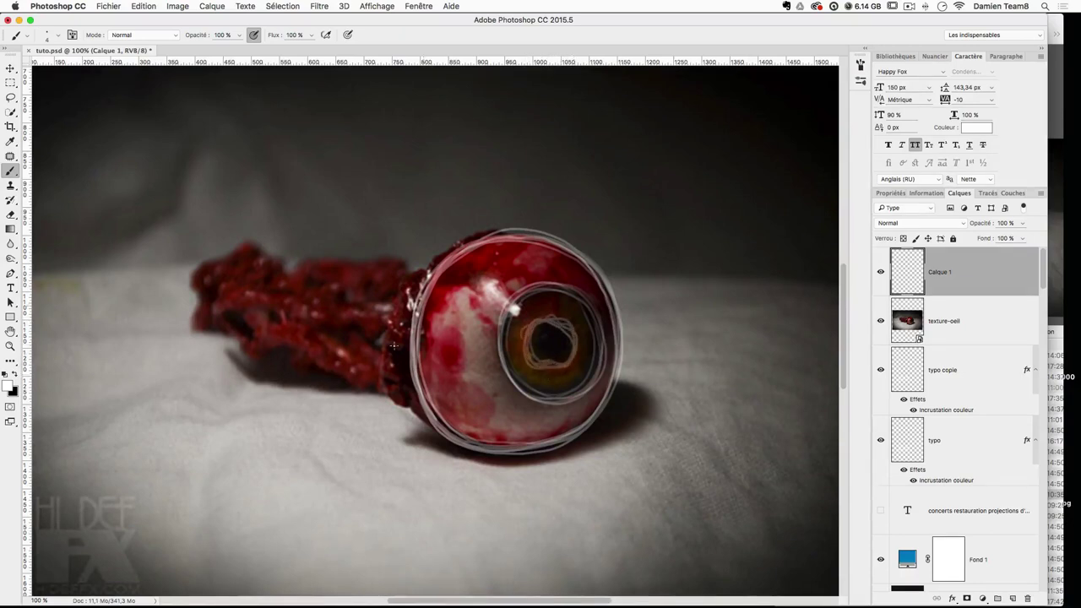
# Step: Sketch the torn flesh along the back edge of the eyeball and the blood patches on its surface
pyautogui.moveTo(485, 235); pyautogui.dragTo(402, 295)
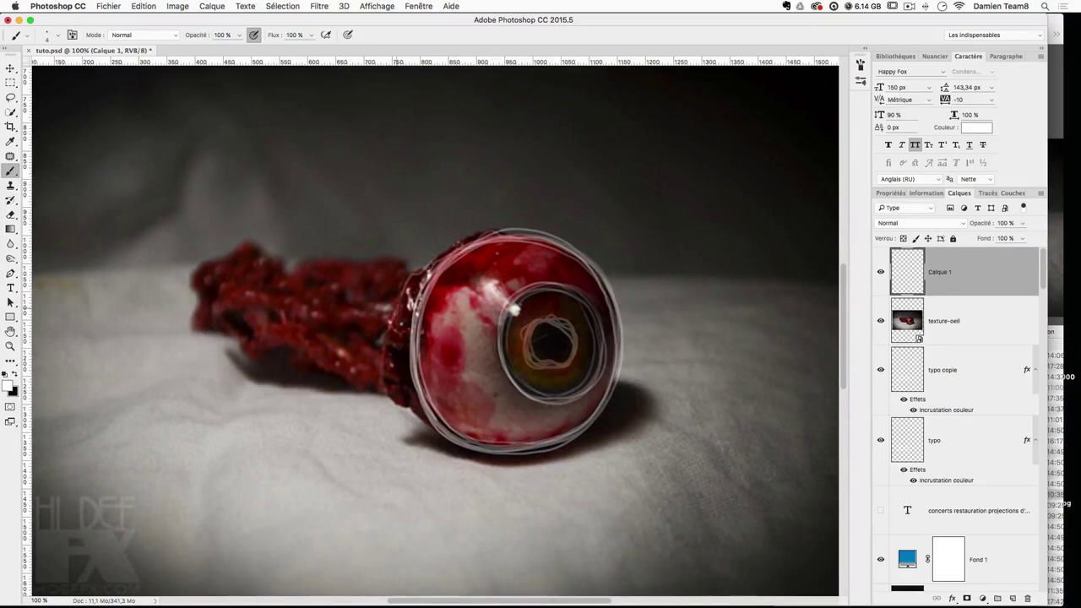
pyautogui.moveTo(384, 361)
pyautogui.mouseDown()
pyautogui.moveTo(404, 401)
pyautogui.moveTo(382, 346)
pyautogui.moveTo(463, 245)
pyautogui.moveTo(391, 350)
pyautogui.moveTo(419, 381)
pyautogui.moveTo(411, 336)
pyautogui.mouseUp()
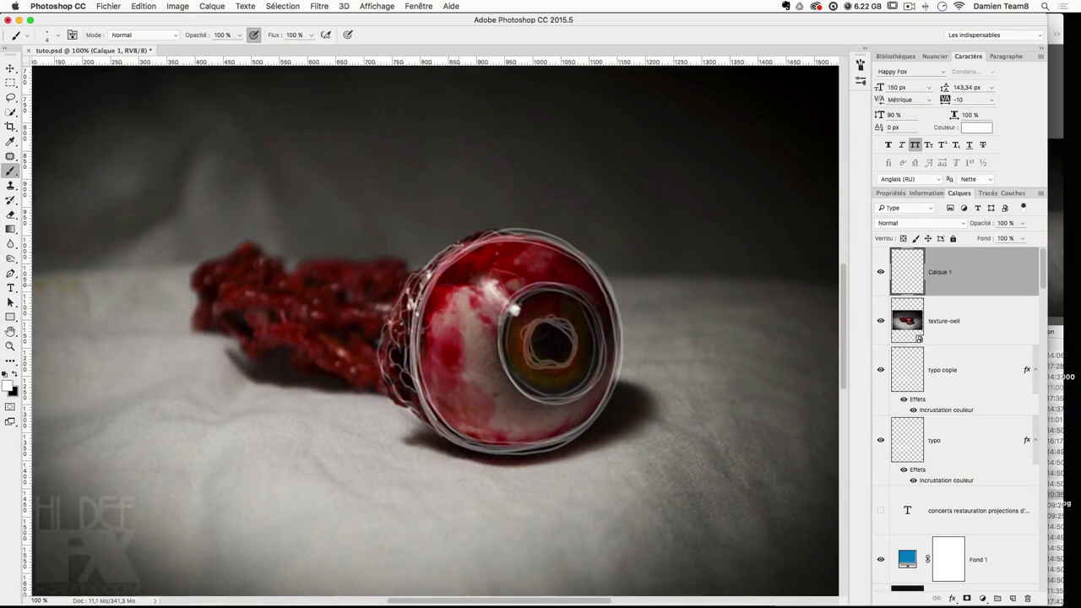
pyautogui.moveTo(460, 329); pyautogui.dragTo(454, 377)
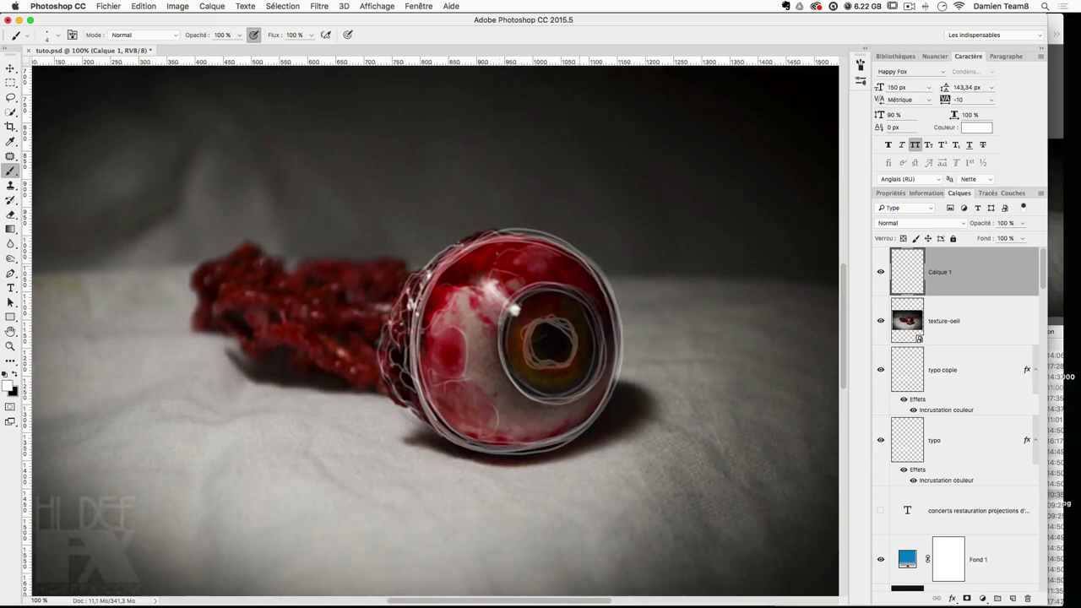
pyautogui.moveTo(505, 312); pyautogui.dragTo(508, 363)
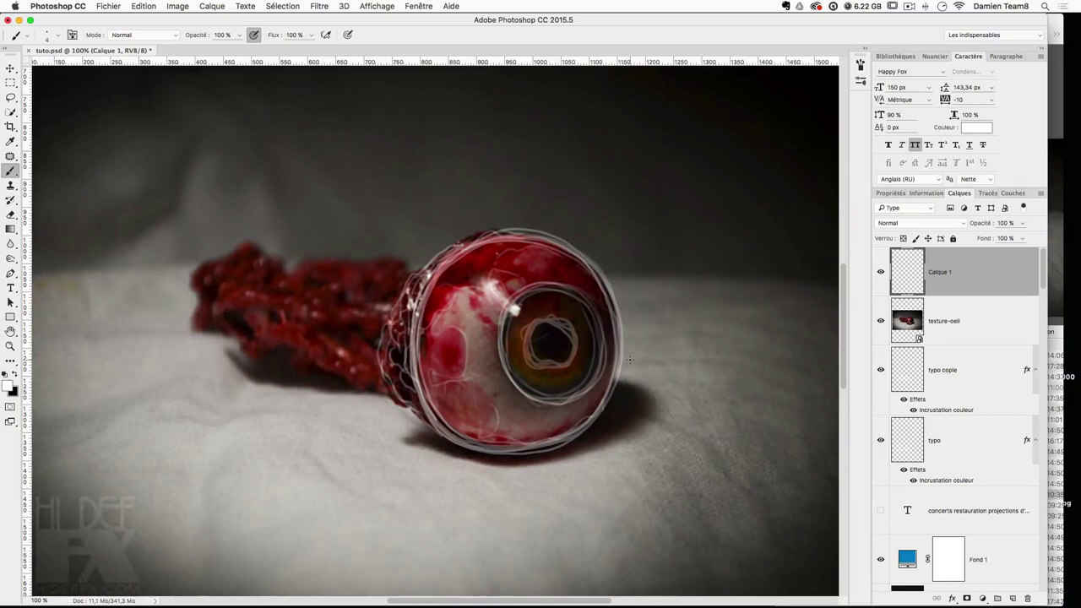
# Step: Switch to a soft 96 px brush with white as the painting colour and dab it on the Fond 1 layer mask
pyautogui.click(963, 554)
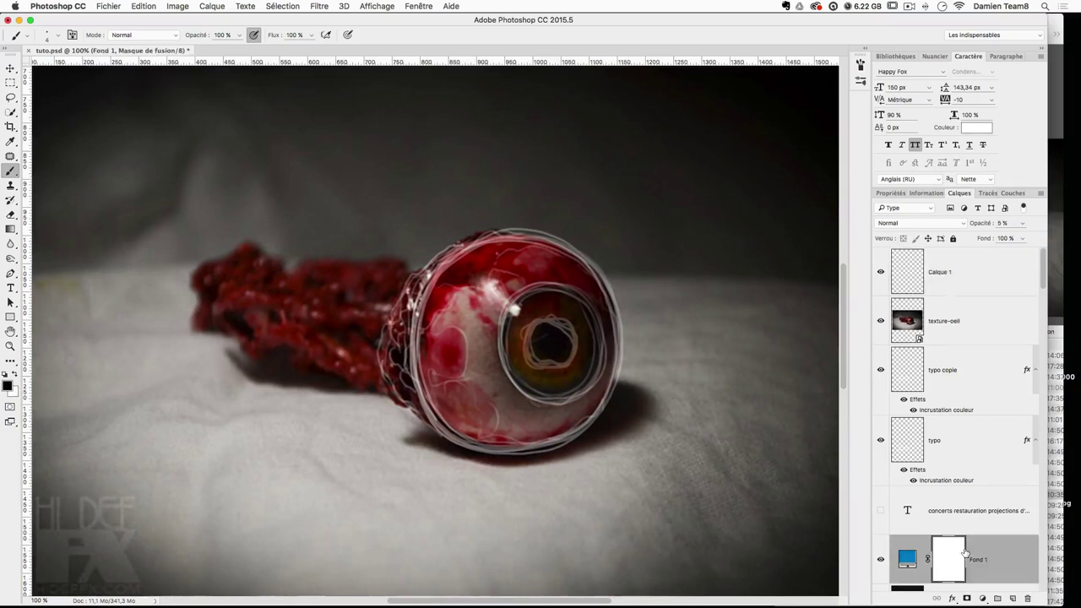
pyautogui.moveTo(632, 246)
pyautogui.mouseDown()
pyautogui.moveTo(630, 299)
pyautogui.moveTo(571, 230)
pyautogui.moveTo(625, 262)
pyautogui.moveTo(640, 123)
pyautogui.moveTo(548, 167)
pyautogui.moveTo(518, 173)
pyautogui.moveTo(521, 164)
pyautogui.mouseUp()
pyautogui.click(444, 317)
pyautogui.press('x')
pyautogui.moveTo(464, 324); pyautogui.dragTo(486, 323)
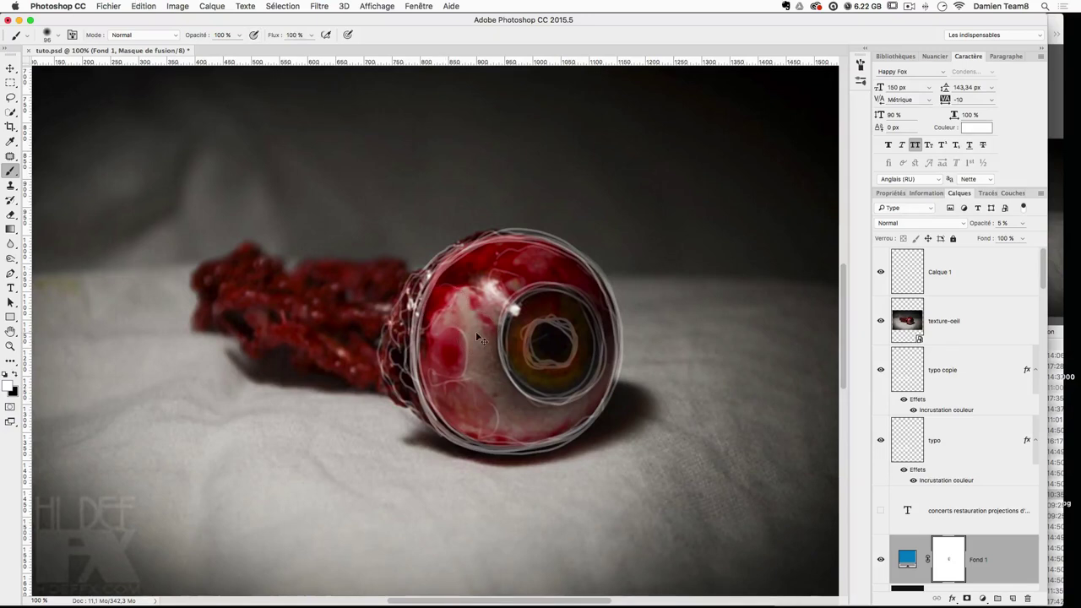
# Step: Paint soft white shading over the eyeball on the sketch layer with pressure-controlled opacity, undoing the first stroke made without it
pyautogui.click(921, 265)
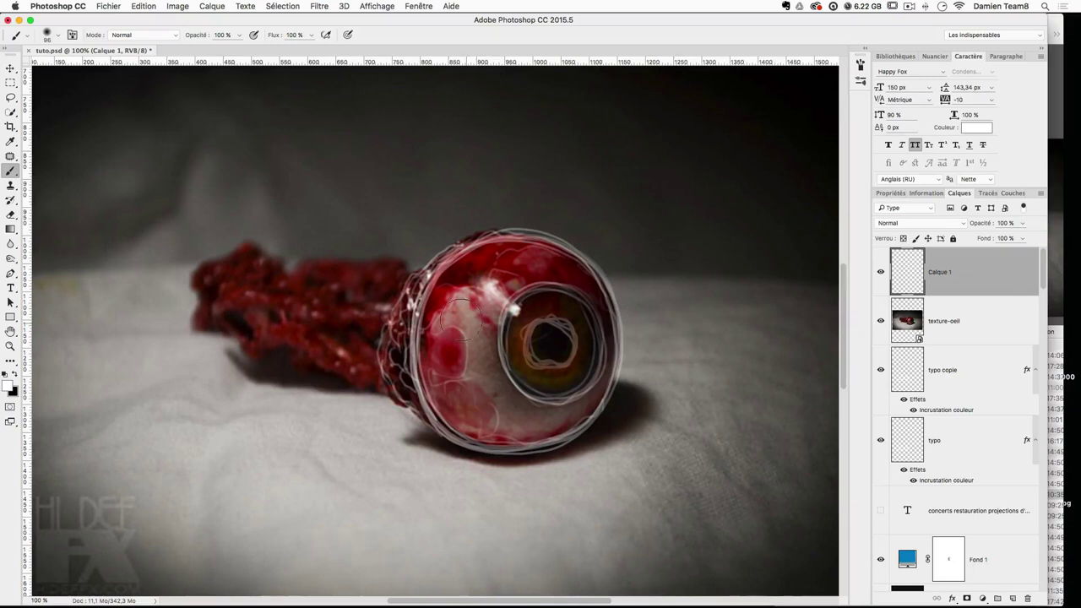
pyautogui.moveTo(449, 294)
pyautogui.mouseDown()
pyautogui.moveTo(447, 344)
pyautogui.moveTo(437, 326)
pyautogui.moveTo(483, 280)
pyautogui.moveTo(469, 378)
pyautogui.moveTo(528, 421)
pyautogui.moveTo(451, 307)
pyautogui.mouseUp()
pyautogui.press('super+z')
pyautogui.click(255, 36)
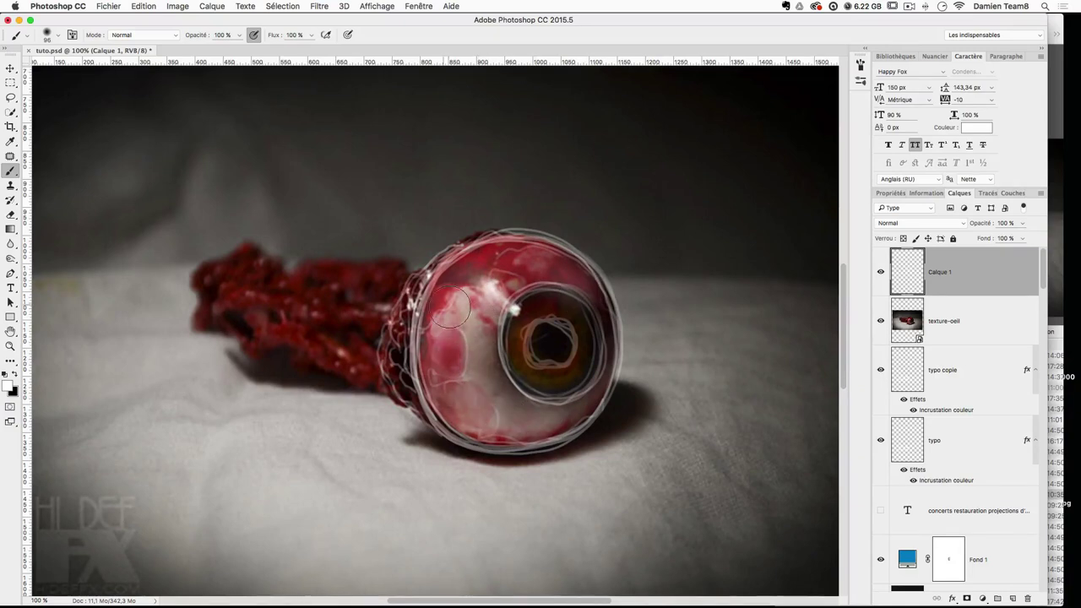
pyautogui.moveTo(517, 255); pyautogui.dragTo(458, 311)
pyautogui.moveTo(420, 363); pyautogui.dragTo(409, 325)
pyautogui.moveTo(529, 330)
pyautogui.mouseDown()
pyautogui.moveTo(573, 355)
pyautogui.moveTo(526, 314)
pyautogui.moveTo(569, 367)
pyautogui.moveTo(541, 373)
pyautogui.moveTo(563, 407)
pyautogui.moveTo(470, 407)
pyautogui.moveTo(547, 270)
pyautogui.mouseUp()
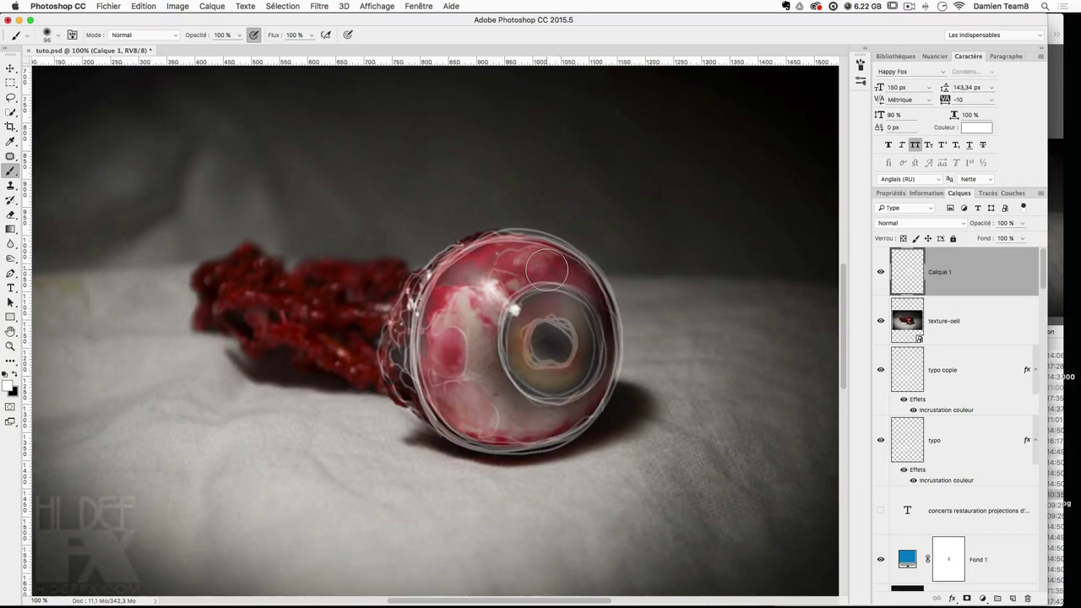
# Step: Hide the texture-oeil photo layer so that only the white eyeball sketch shows over the poster
pyautogui.press('super+minus')
pyautogui.press('super+plus')
pyautogui.click(881, 321)
pyautogui.click(881, 321)
pyautogui.click(881, 321)
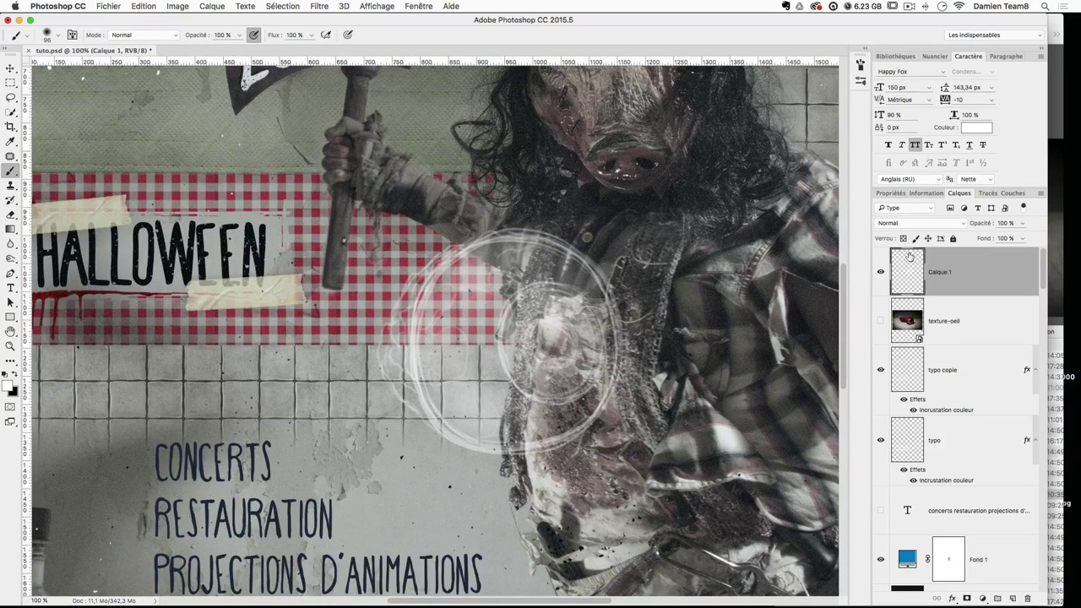
pyautogui.moveTo(552, 429); pyautogui.dragTo(659, 286)
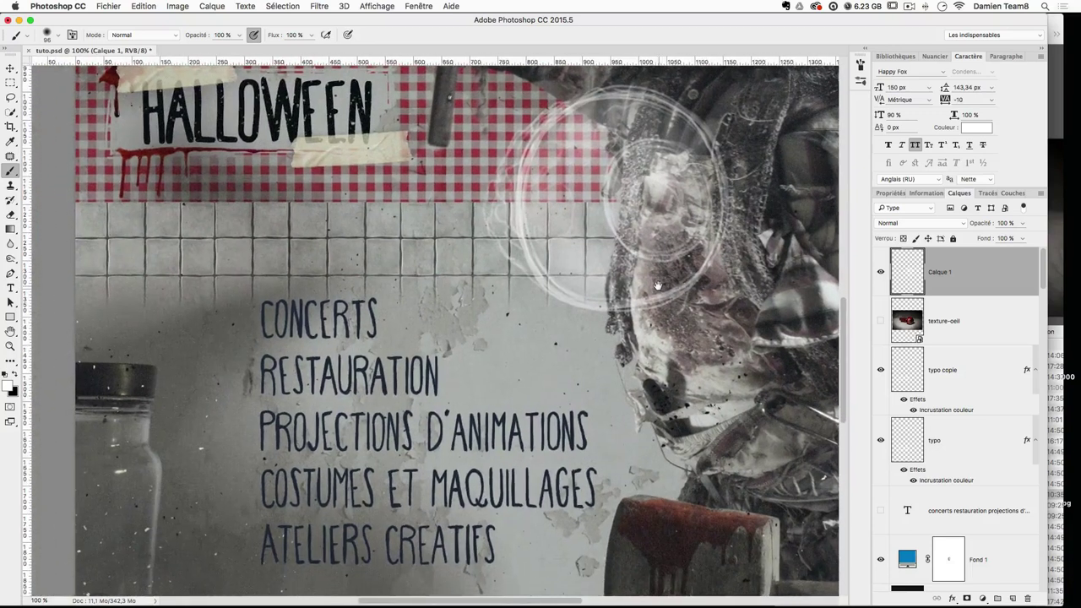
# Step: Apply a dark blue Incrustation couleur effect to the eyeball sketch on the Calque 1 layer
pyautogui.doubleClick(979, 280)
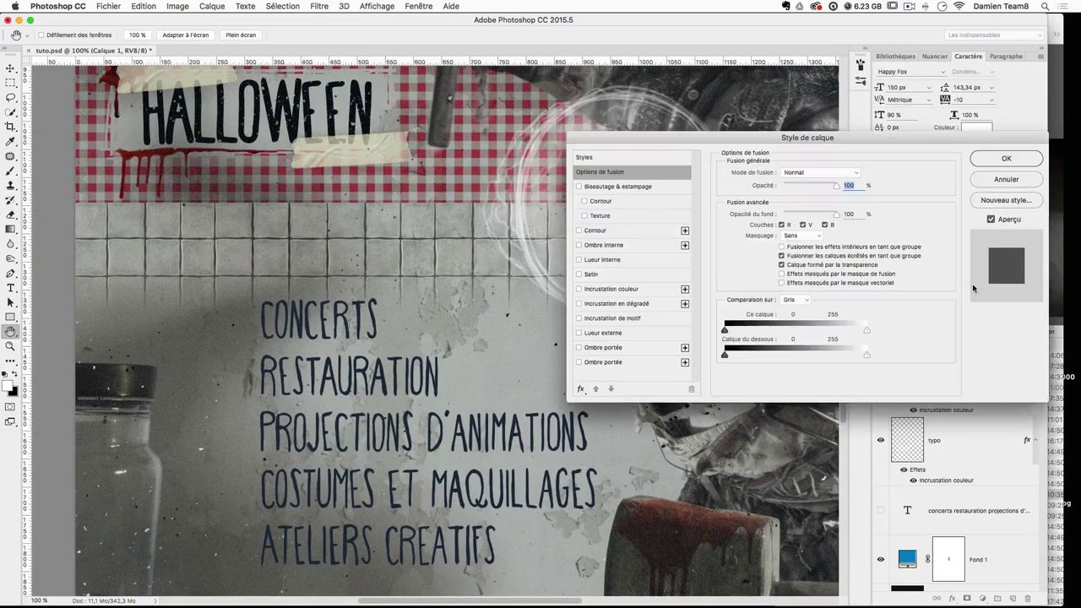
pyautogui.click(640, 288)
pyautogui.click(1002, 159)
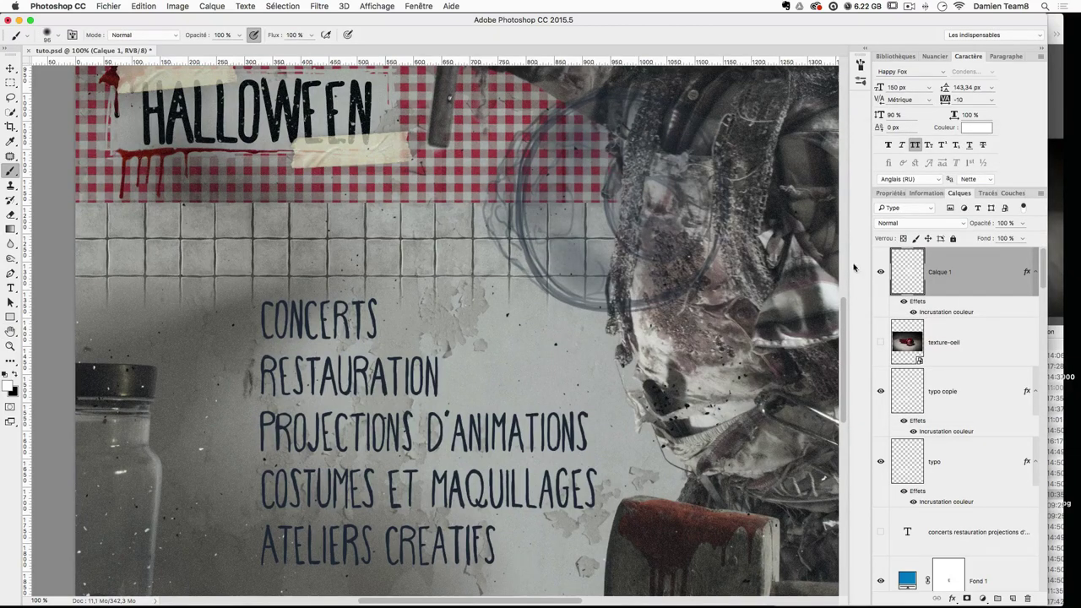
# Step: Move the eyeball sketch over the wall tiles beside the CONCERTS line and scale it down
pyautogui.click(12, 69)
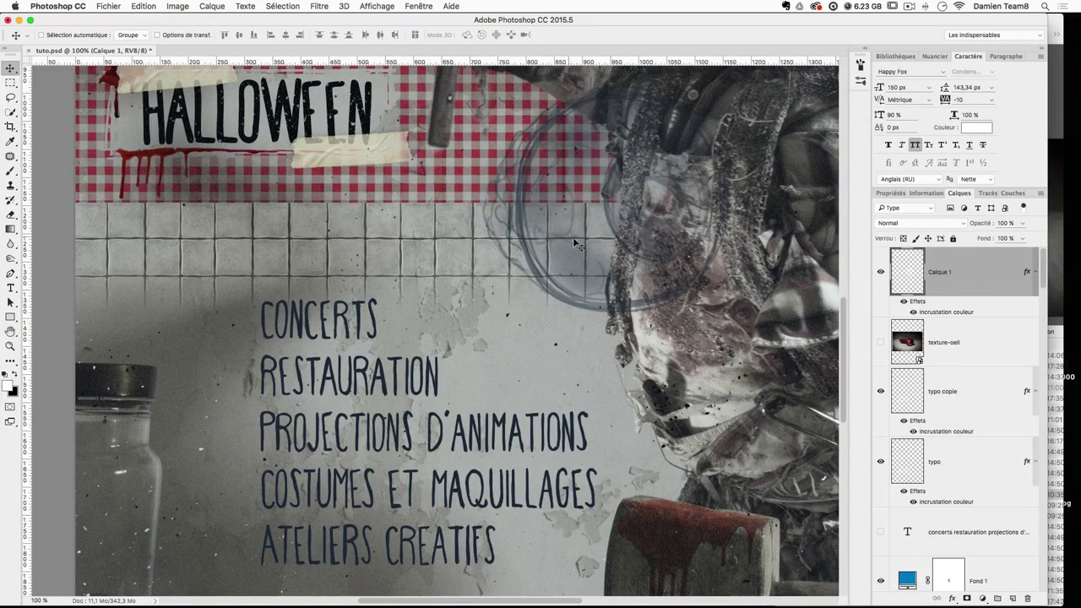
pyautogui.moveTo(581, 247); pyautogui.dragTo(207, 350)
pyautogui.moveTo(422, 379); pyautogui.dragTo(612, 361)
pyautogui.moveTo(533, 320); pyautogui.dragTo(511, 303)
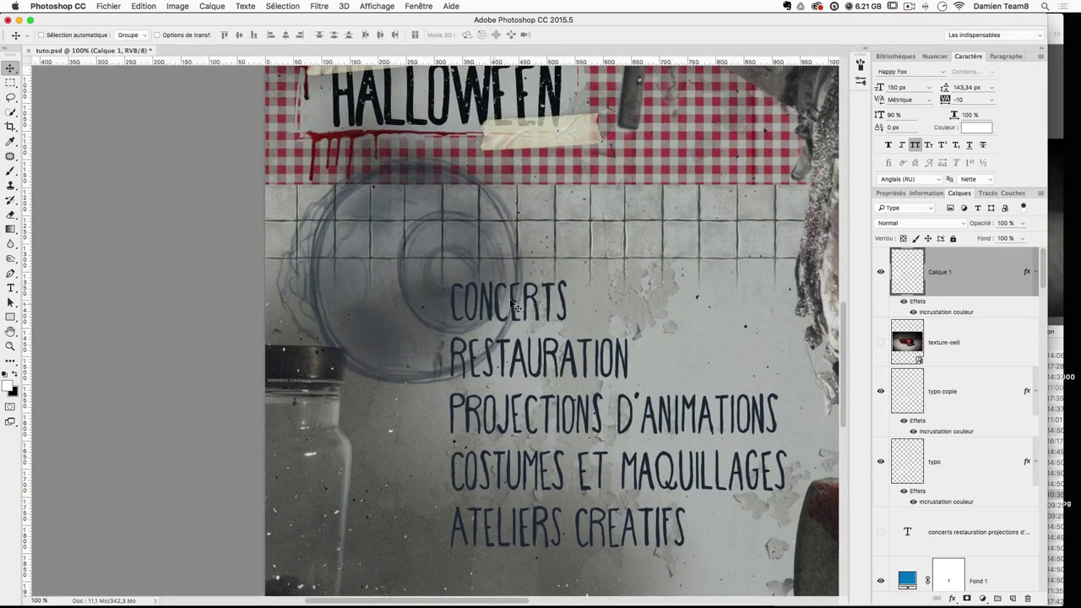
pyautogui.hotkey('ctrl', 't')
pyautogui.moveTo(522, 393); pyautogui.dragTo(391, 313)
pyautogui.press('Return')
pyautogui.press('Return')
pyautogui.press('super+plus')
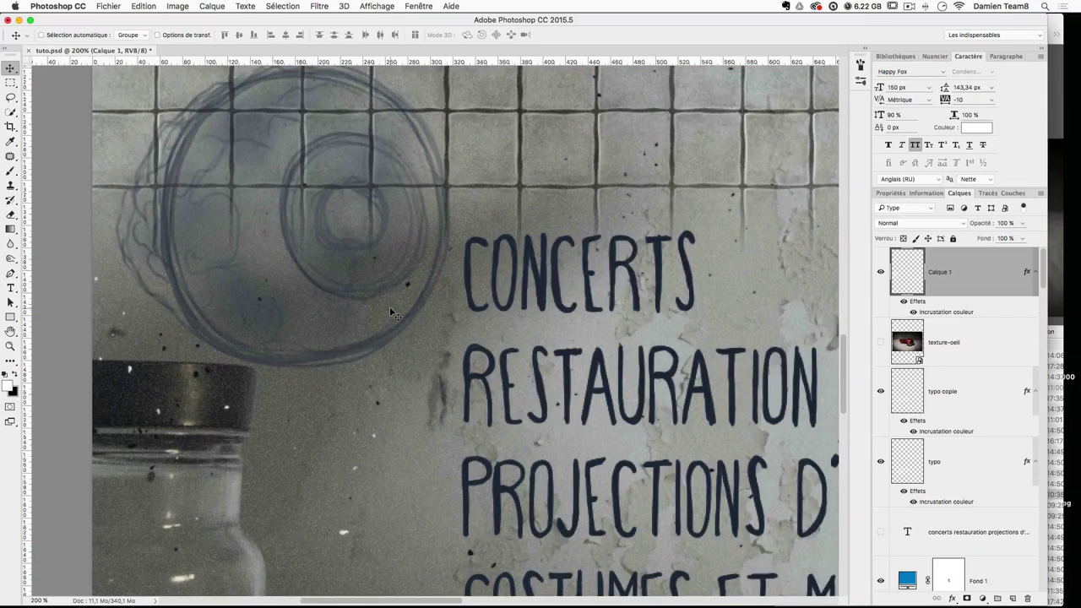
# Step: Switch to the brush and set its size to 3 px for fine detail on the eyeball
pyautogui.click(11, 172)
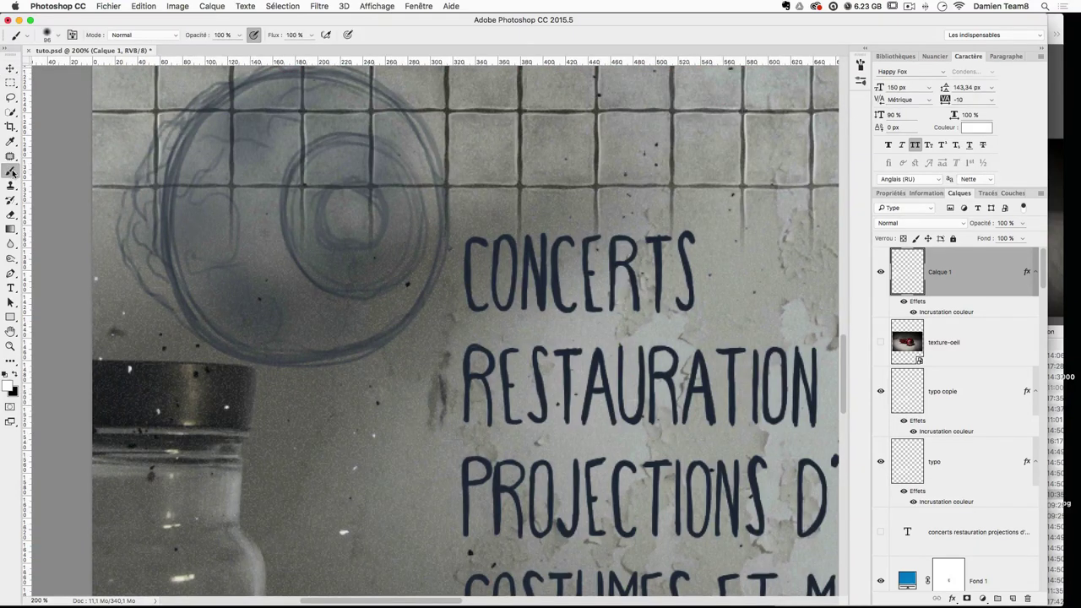
pyautogui.moveTo(418, 301); pyautogui.dragTo(358, 346)
pyautogui.click(53, 35)
pyautogui.click(100, 55)
pyautogui.write('3')
pyautogui.press('Return')
# Step: Undo the first test stroke, then reinforce the eyeball's outline and iris and darken its pupil with fine strokes
pyautogui.moveTo(251, 222); pyautogui.dragTo(287, 300)
pyautogui.press('super+z')
pyautogui.moveTo(439, 221); pyautogui.dragTo(434, 284)
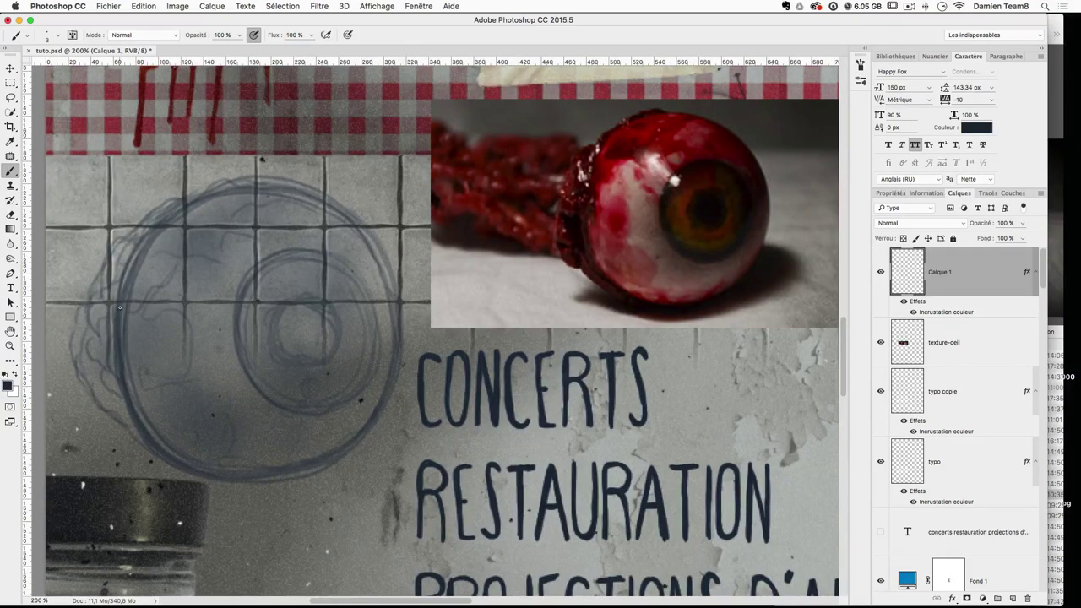
pyautogui.moveTo(120, 307)
pyautogui.mouseDown()
pyautogui.moveTo(158, 220)
pyautogui.moveTo(118, 299)
pyautogui.mouseUp()
pyautogui.moveTo(236, 347); pyautogui.dragTo(236, 319)
pyautogui.moveTo(337, 262)
pyautogui.mouseDown()
pyautogui.moveTo(370, 317)
pyautogui.moveTo(291, 321)
pyautogui.moveTo(329, 355)
pyautogui.moveTo(287, 354)
pyautogui.moveTo(288, 300)
pyautogui.moveTo(331, 346)
pyautogui.moveTo(331, 308)
pyautogui.mouseUp()
pyautogui.moveTo(296, 342)
pyautogui.mouseDown()
pyautogui.moveTo(292, 314)
pyautogui.moveTo(317, 342)
pyautogui.moveTo(293, 315)
pyautogui.mouseUp()
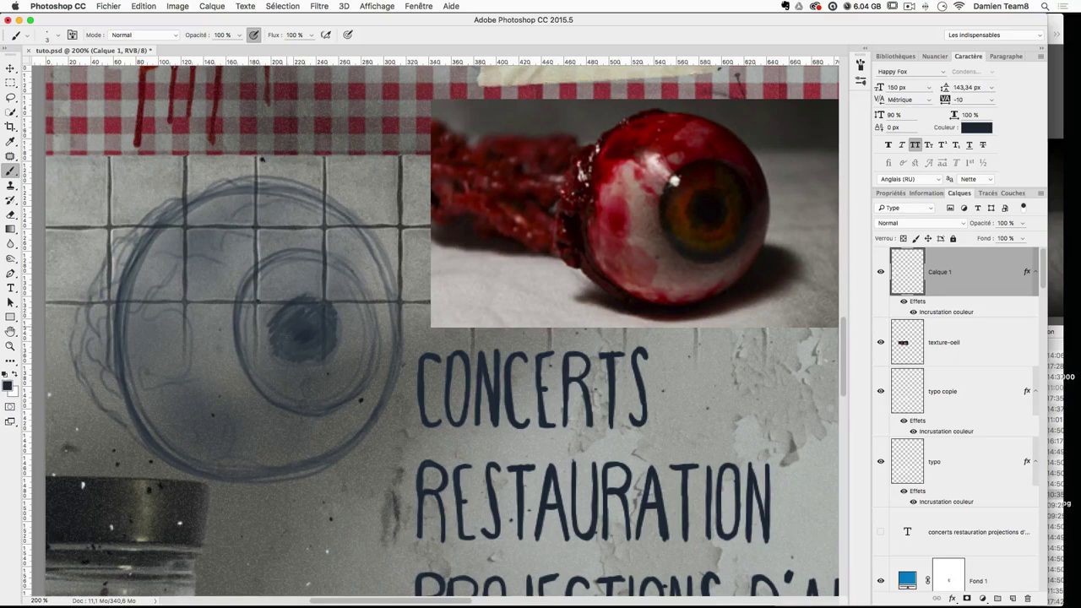
# Step: Toggle the texture-oeil reference photo's visibility to check the drawing, then delete that layer
pyautogui.press('v')
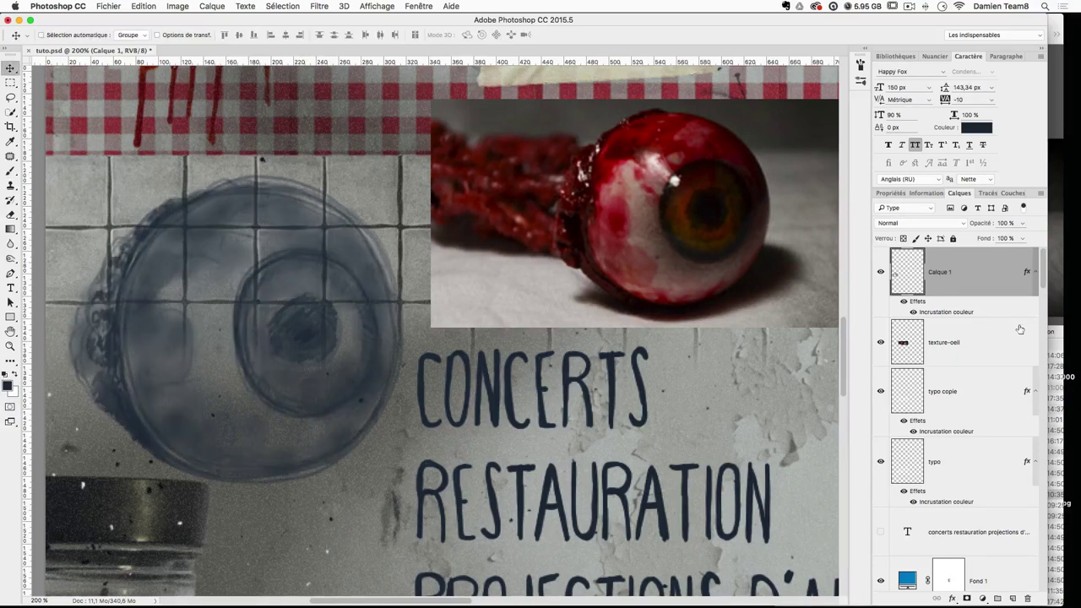
pyautogui.click(881, 342)
pyautogui.click(881, 343)
pyautogui.click(969, 332)
pyautogui.moveTo(968, 331); pyautogui.dragTo(1028, 598)
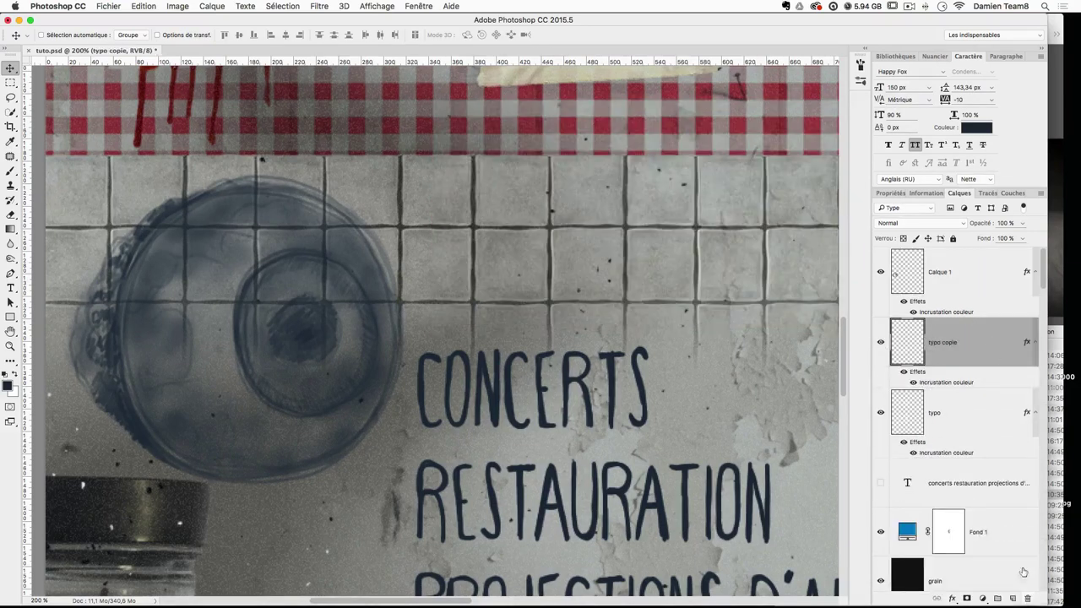
# Step: Leave the transform of the typo copie layer and rename Calque 1 as oeil
pyautogui.press('super+t')
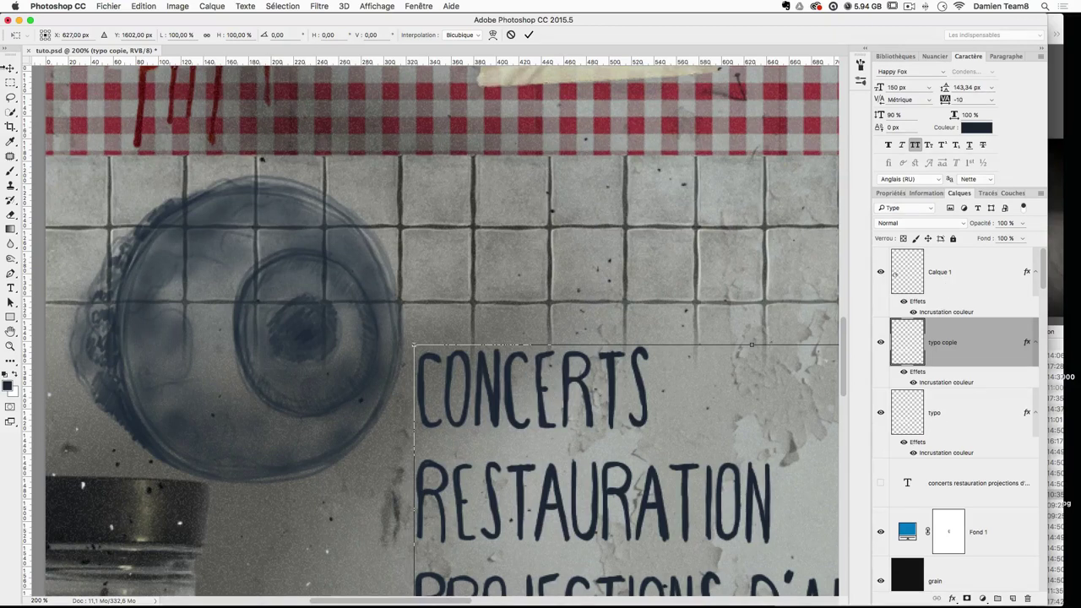
pyautogui.click(11, 68)
pyautogui.click(945, 285)
pyautogui.doubleClick(939, 272)
pyautogui.write('o')
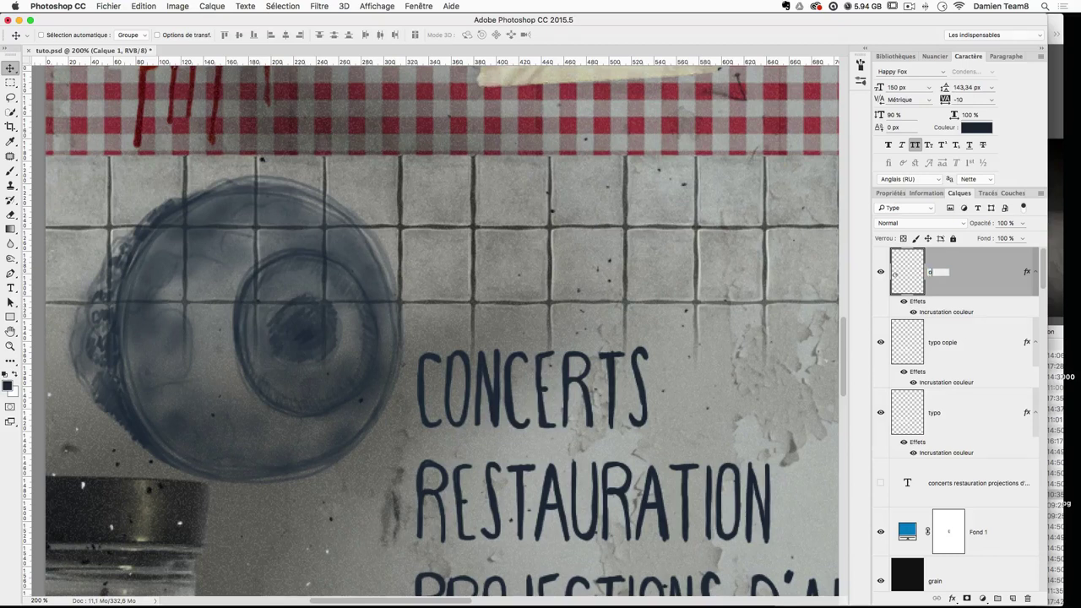
pyautogui.write('eil')
pyautogui.press('Return')
# Step: Scale the eyeball down to bullet size and place it just in front of the word CONCERTS
pyautogui.press('super+minus')
pyautogui.press('super+minus')
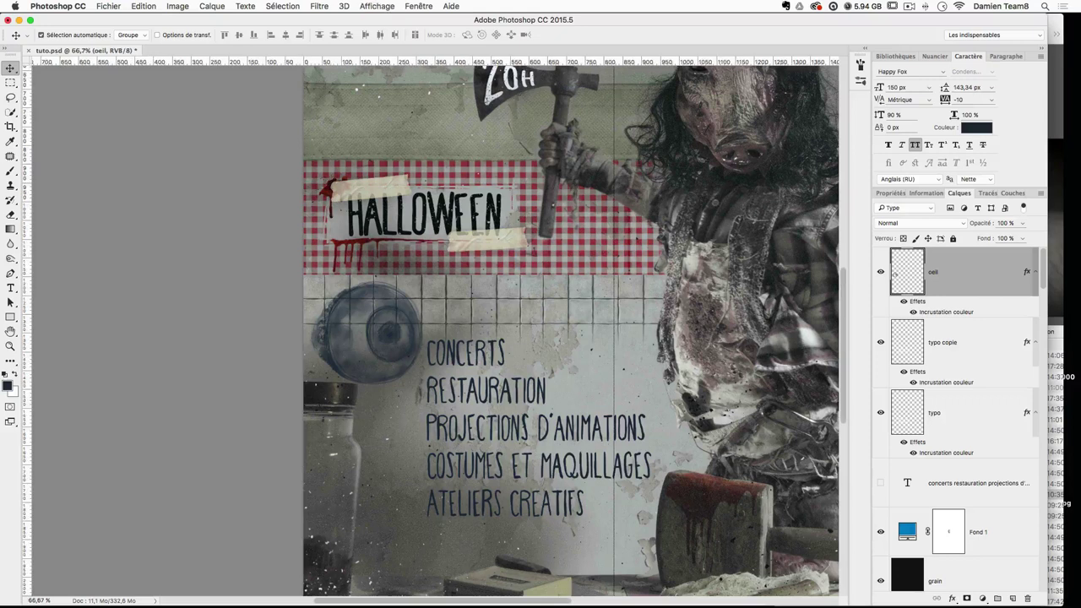
pyautogui.press('super+t')
pyautogui.moveTo(423, 274); pyautogui.dragTo(329, 333)
pyautogui.press('Return')
pyautogui.moveTo(376, 370); pyautogui.dragTo(485, 365)
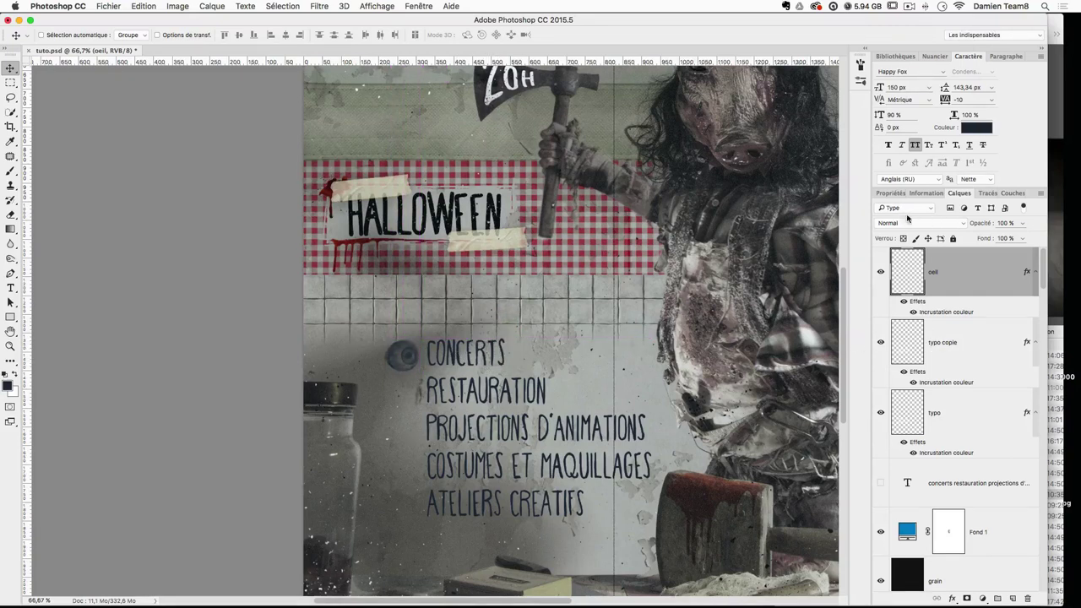
pyautogui.hotkey('shift', 'Left')
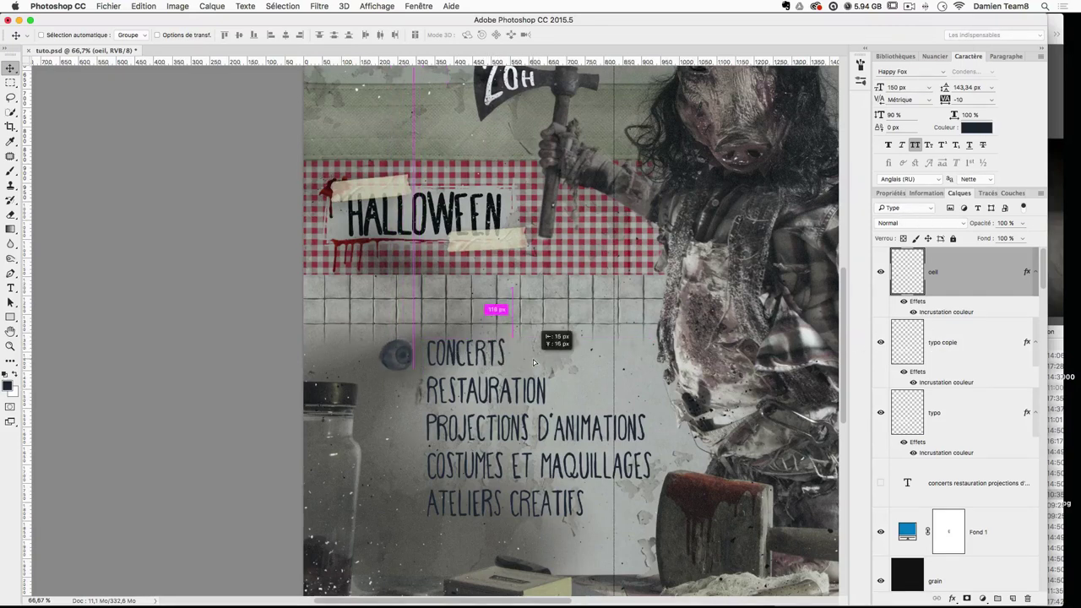
# Step: Try the Produit blending mode on the oeil layer and undo it
pyautogui.click(896, 223)
pyautogui.click(897, 255)
pyautogui.press('super+z')
# Step: Try merging the oeil layer with a new empty layer and setting the merged layer to Produit
pyautogui.click(1012, 598)
pyautogui.keyDown('shift'); pyautogui.click(964, 332); pyautogui.keyUp('shift')
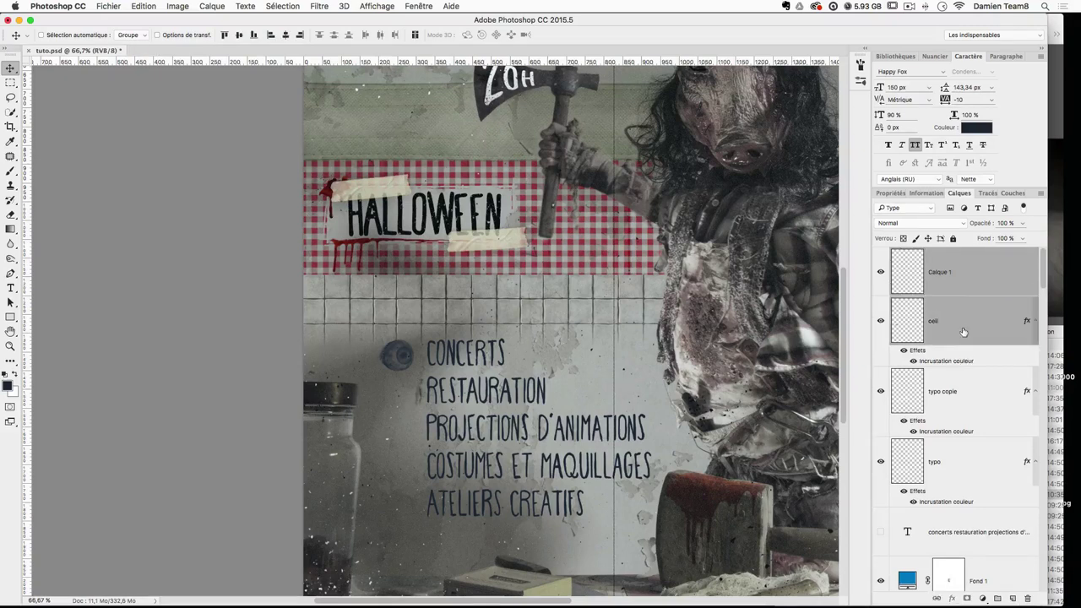
pyautogui.rightClick(963, 331)
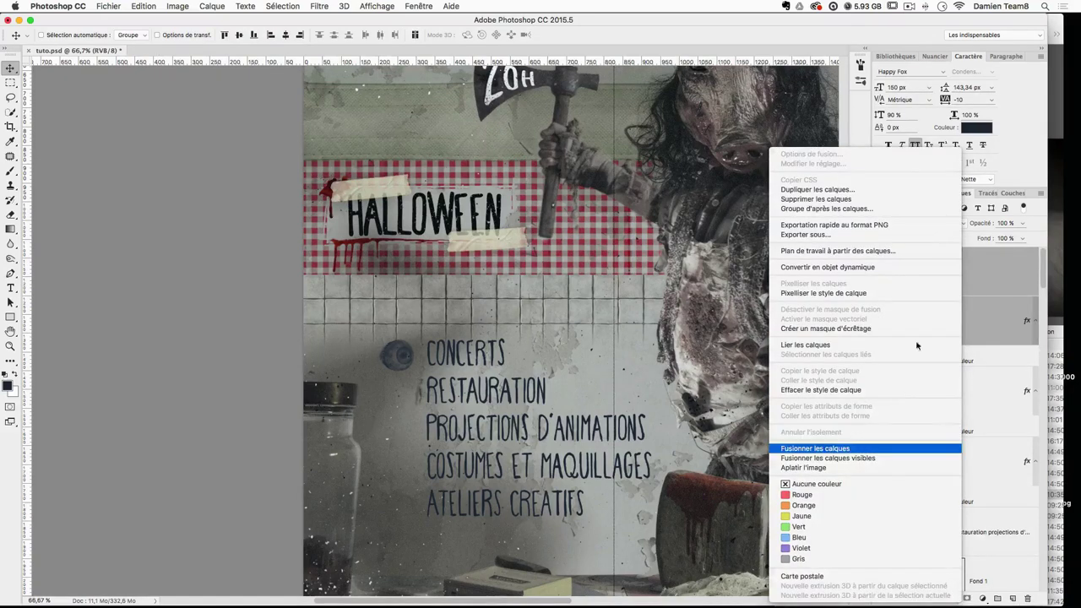
pyautogui.click(845, 448)
pyautogui.click(920, 223)
pyautogui.click(912, 257)
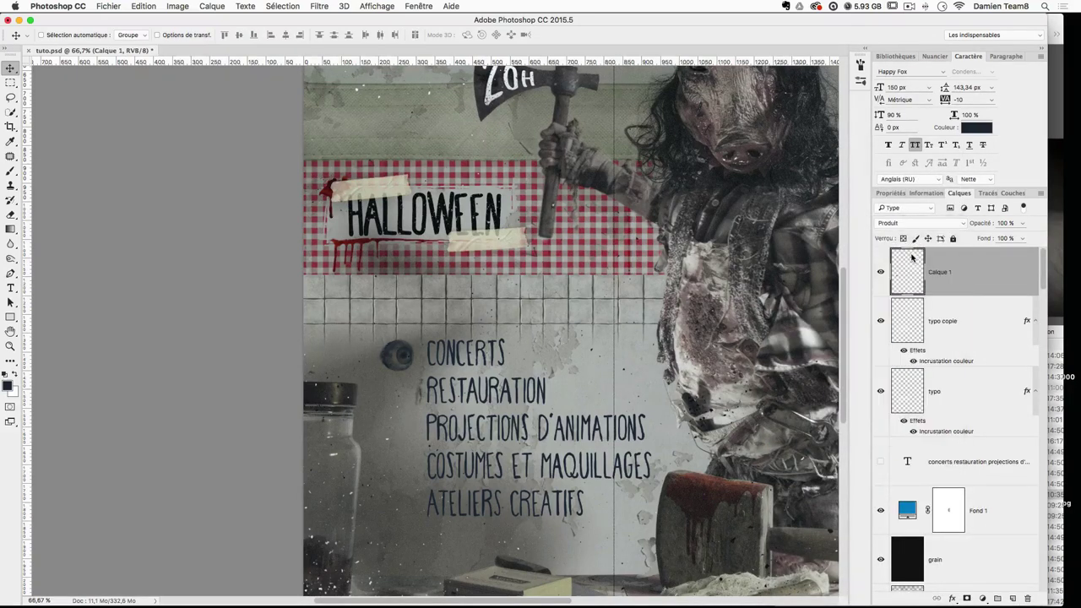
# Step: Undo and redo the last changes to compare them, and rename the merged layer as oeil
pyautogui.press('super+z')
pyautogui.press('super+z')
pyautogui.press('super+z')
pyautogui.press('super+z')
pyautogui.doubleClick(940, 271)
pyautogui.write('ca')
pyautogui.press('Return')
# Step: Open and close the merged layer's style options, then undo back to the unmerged oeil layer with its colour overlay
pyautogui.doubleClick(997, 275)
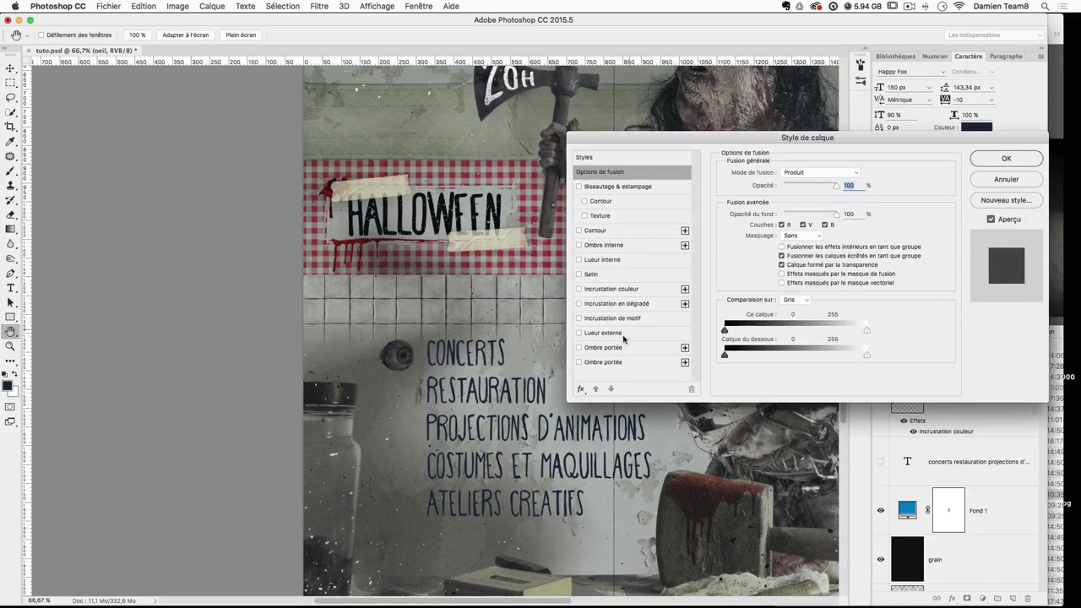
pyautogui.press('Return')
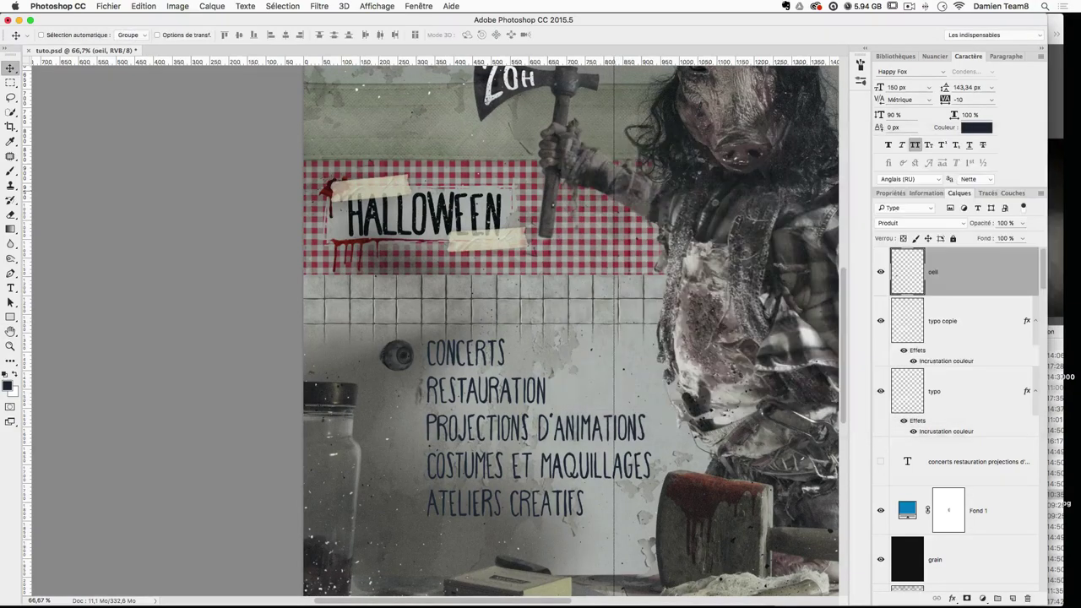
pyautogui.press('alt+shift+super+n')
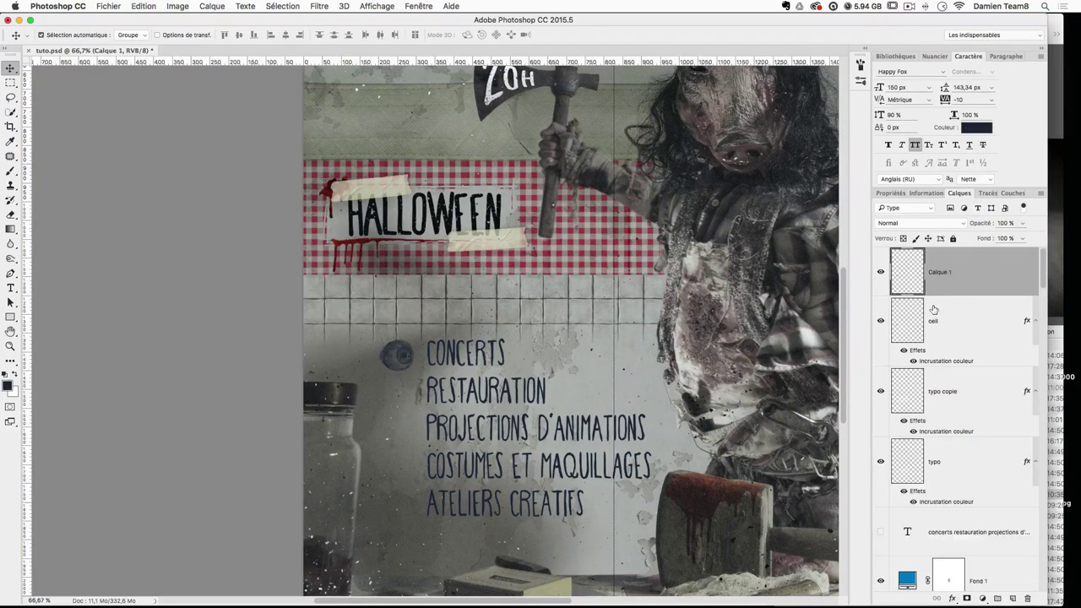
pyautogui.press('super+z')
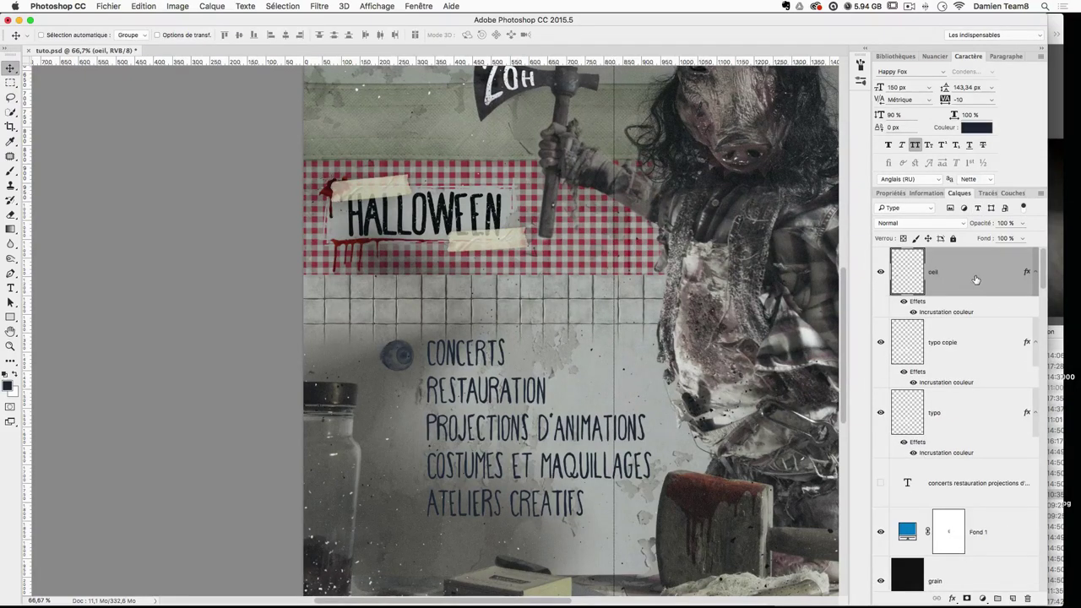
# Step: Set the oeil layer's Incrustation couleur effect to the Produit blending mode at 96% opacity
pyautogui.doubleClick(973, 280)
pyautogui.click(616, 289)
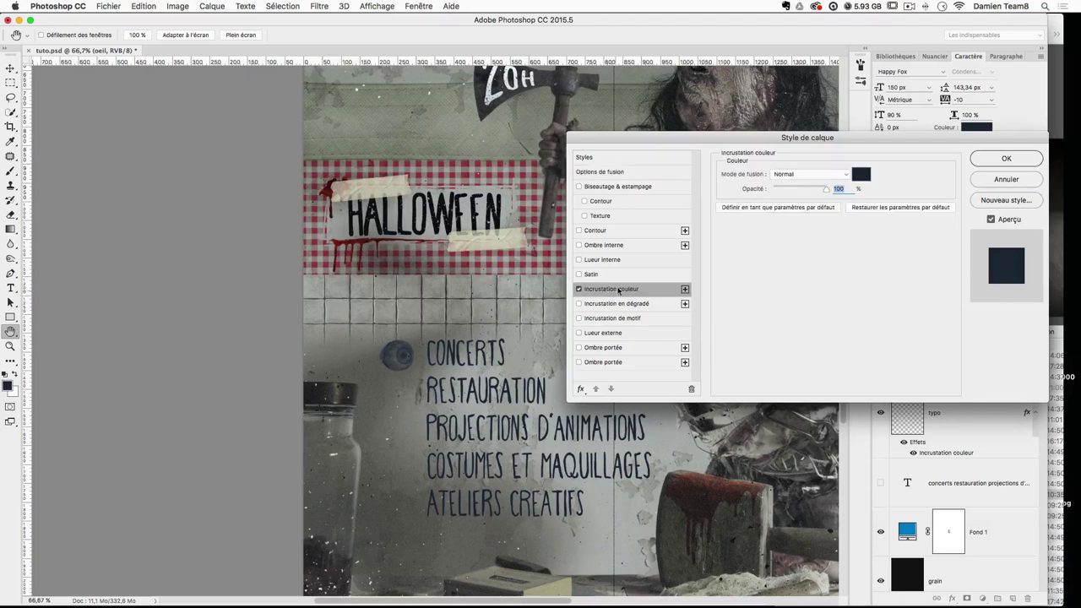
pyautogui.moveTo(701, 147); pyautogui.dragTo(720, 101)
pyautogui.click(765, 123)
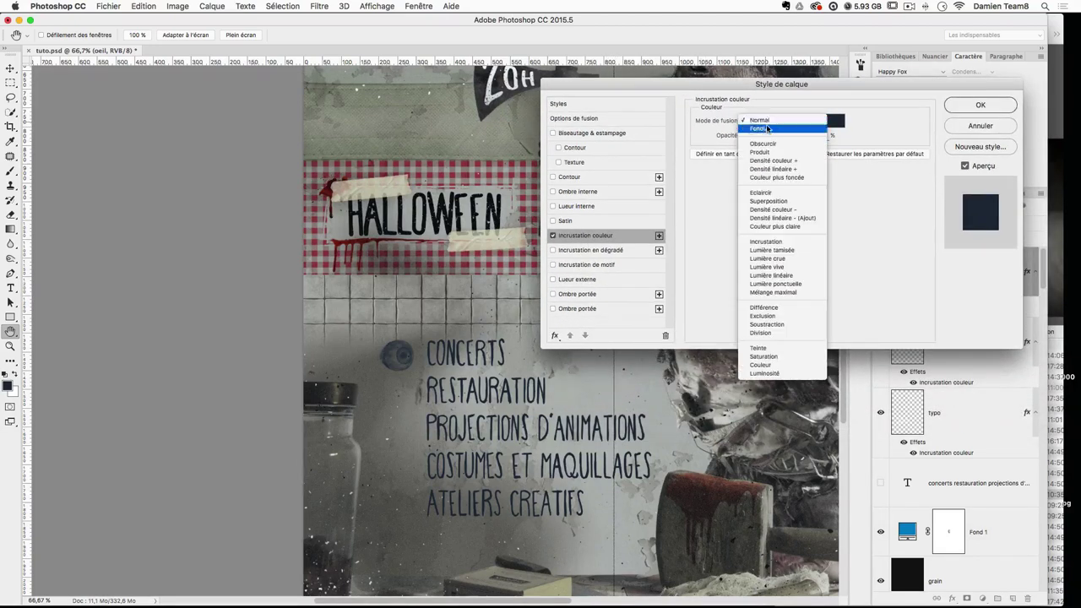
pyautogui.click(772, 152)
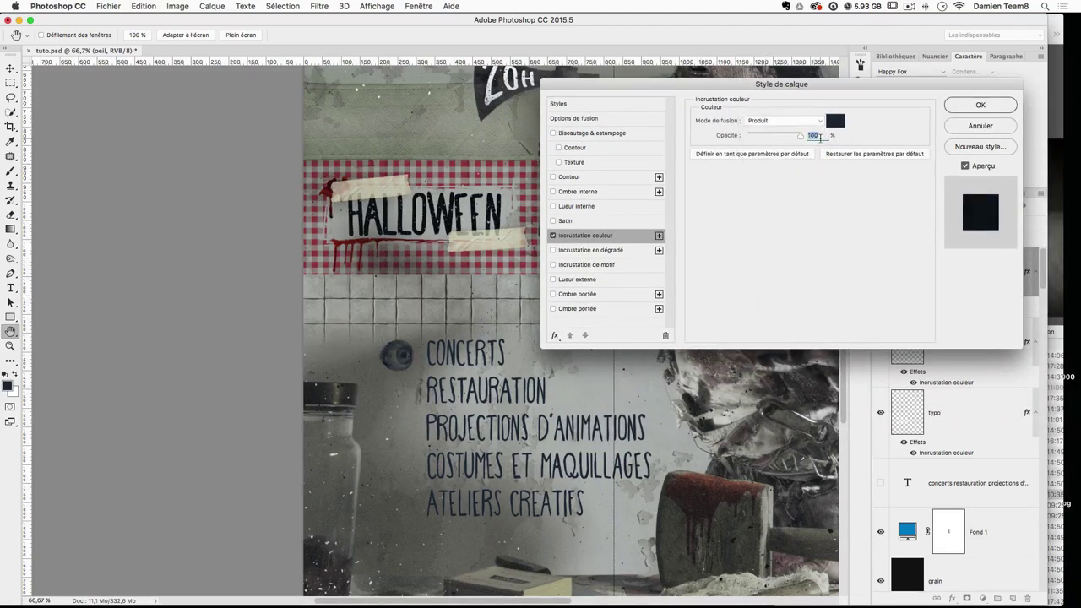
pyautogui.click(978, 107)
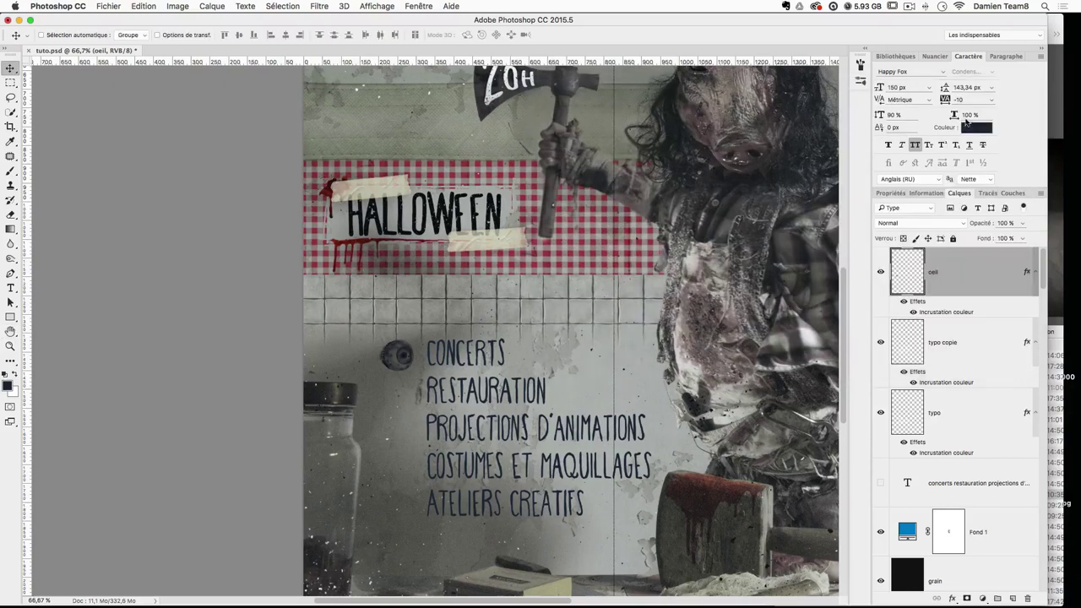
pyautogui.doubleClick(940, 310)
pyautogui.moveTo(800, 137); pyautogui.dragTo(798, 141)
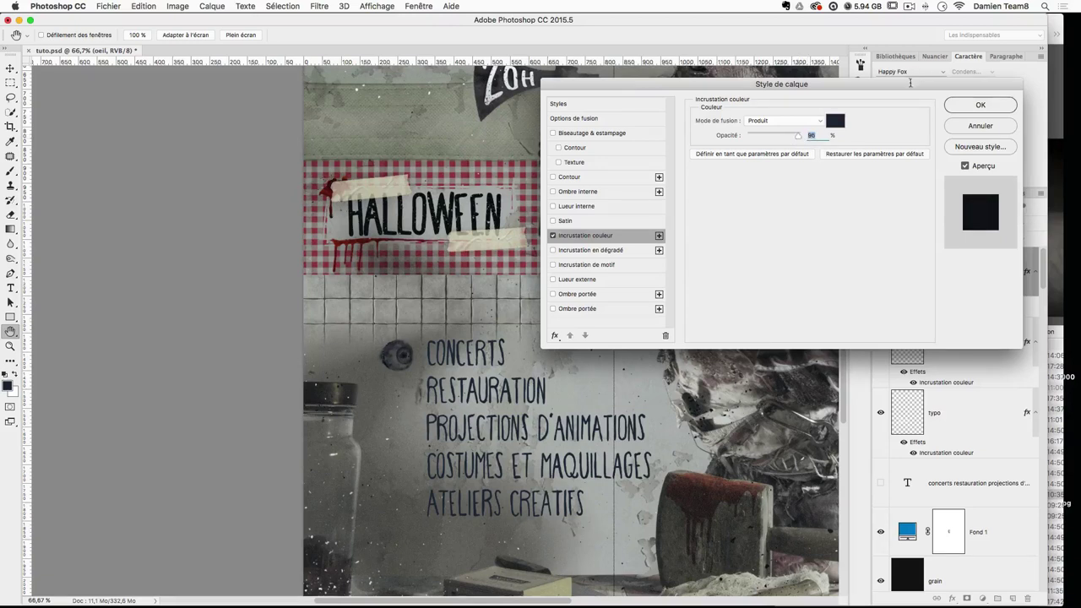
pyautogui.click(980, 106)
# Step: Shrink the eyeball slightly and align it with the CONCERTS line as a bullet
pyautogui.press('super+t')
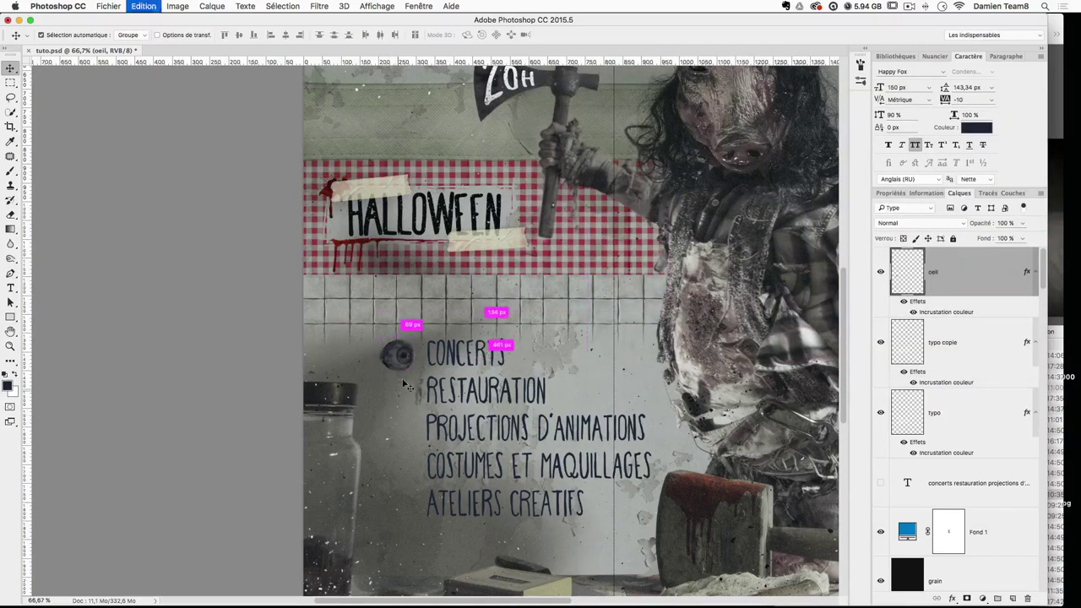
pyautogui.moveTo(414, 374); pyautogui.dragTo(410, 369)
pyautogui.press('Return')
pyautogui.moveTo(586, 390); pyautogui.dragTo(595, 387)
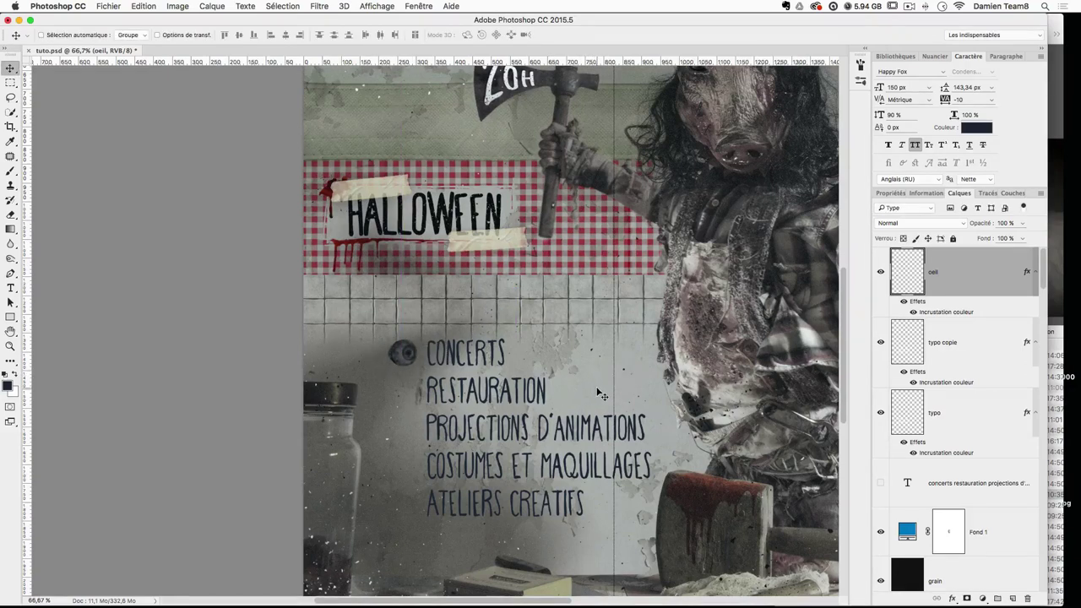
pyautogui.press('super+t')
pyautogui.moveTo(419, 337); pyautogui.dragTo(416, 340)
pyautogui.press('Return')
# Step: Duplicate the eyeball bullet down to the RESTAURATION line and flip the copy with Symétrie axe horizontal
pyautogui.moveTo(493, 310); pyautogui.dragTo(497, 355)
pyautogui.hotkey('ctrl', 't')
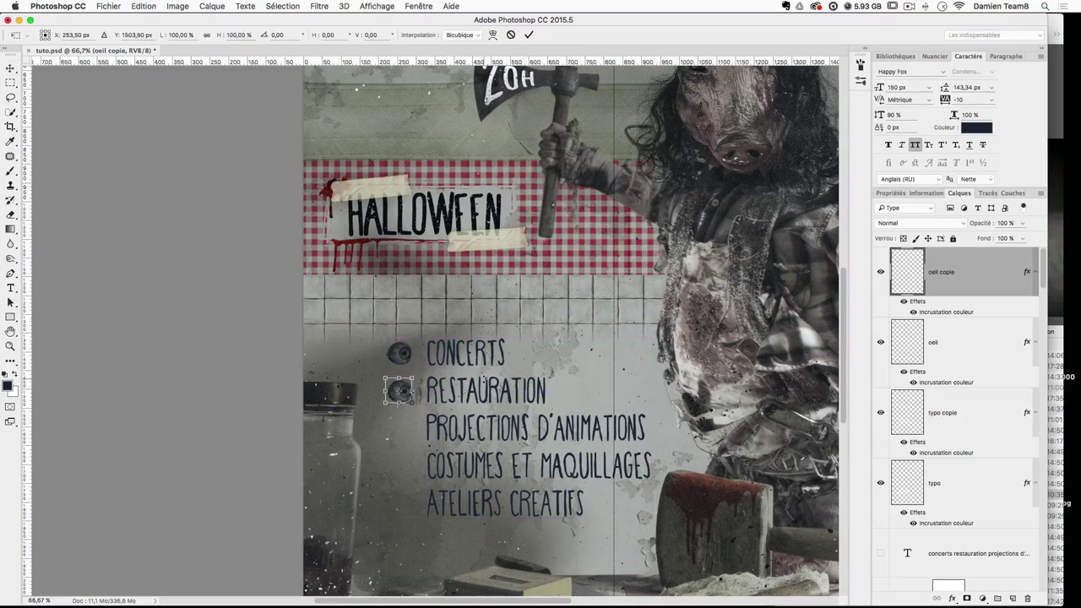
pyautogui.rightClick(480, 381)
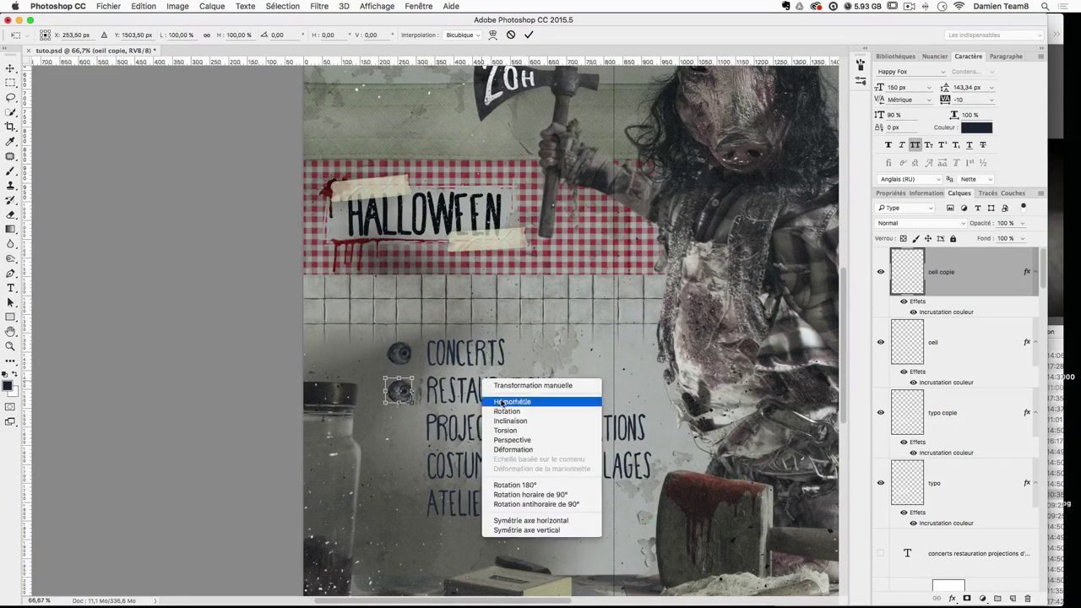
pyautogui.click(537, 521)
pyautogui.press('Return')
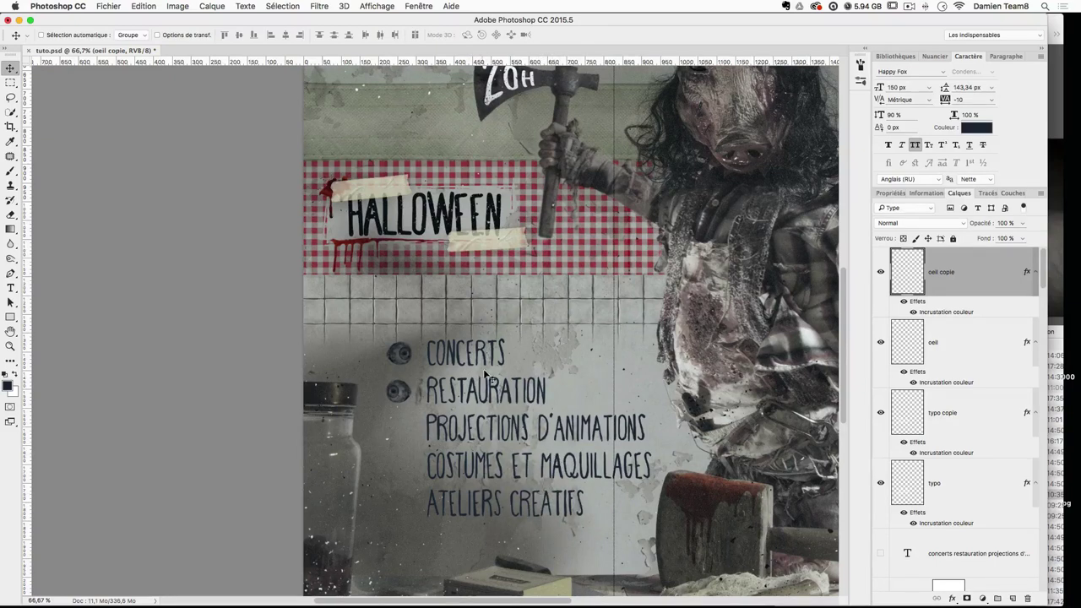
# Step: Duplicate the eyeball bullet to the PROJECTIONS D'ANIMATIONS line, flip it with Symétrie axe horizontal and nudge it up into line
pyautogui.moveTo(487, 375); pyautogui.dragTo(486, 410)
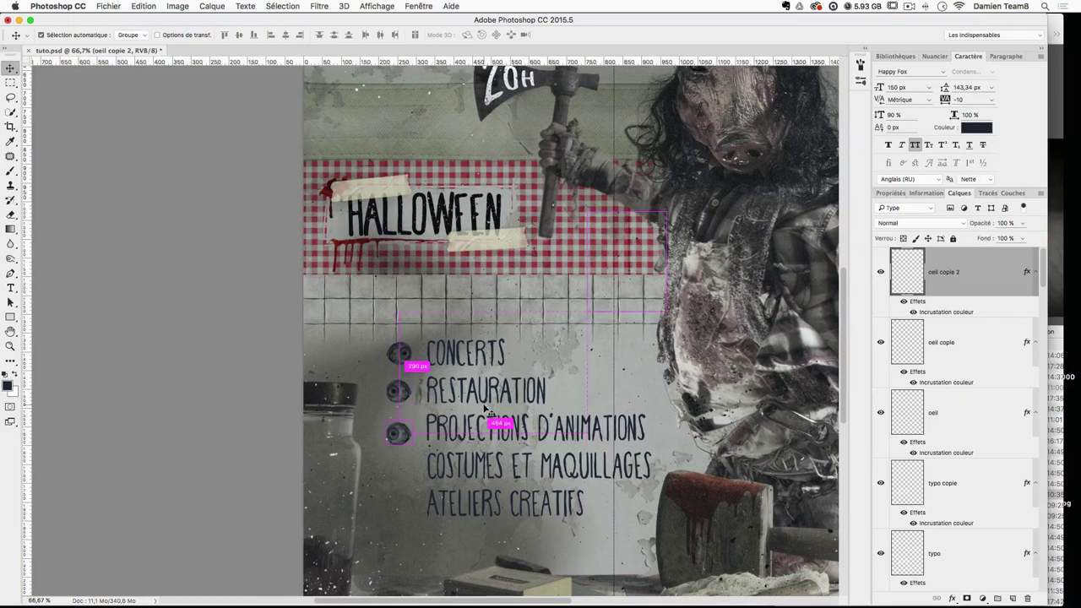
pyautogui.hotkey('ctrl', 't')
pyautogui.rightClick(474, 417)
pyautogui.click(513, 559)
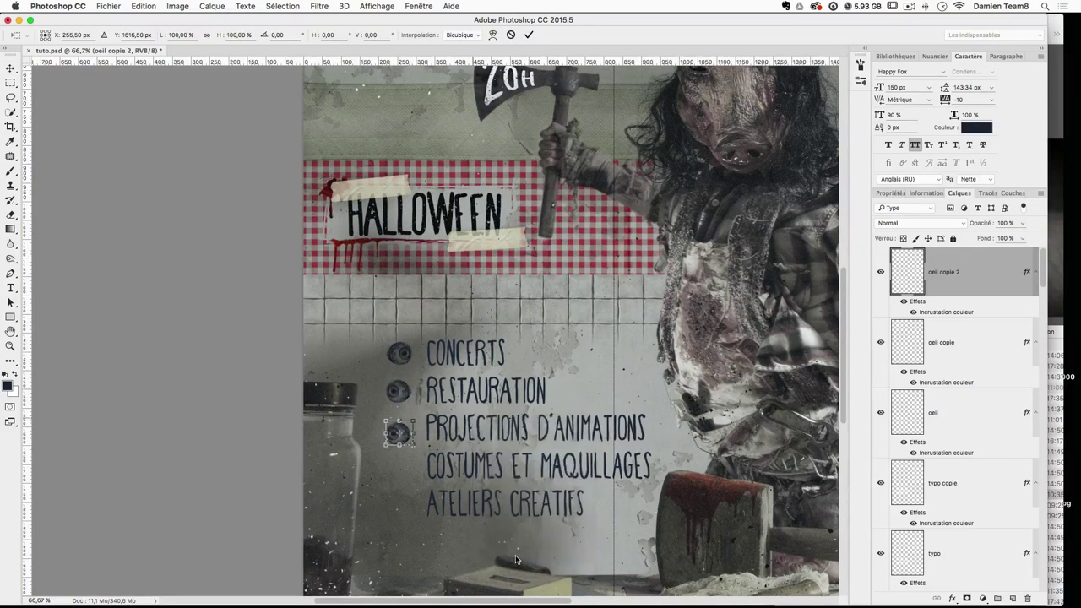
pyautogui.press('Return')
pyautogui.press('Up')
pyautogui.press('Up')
pyautogui.press('Up')
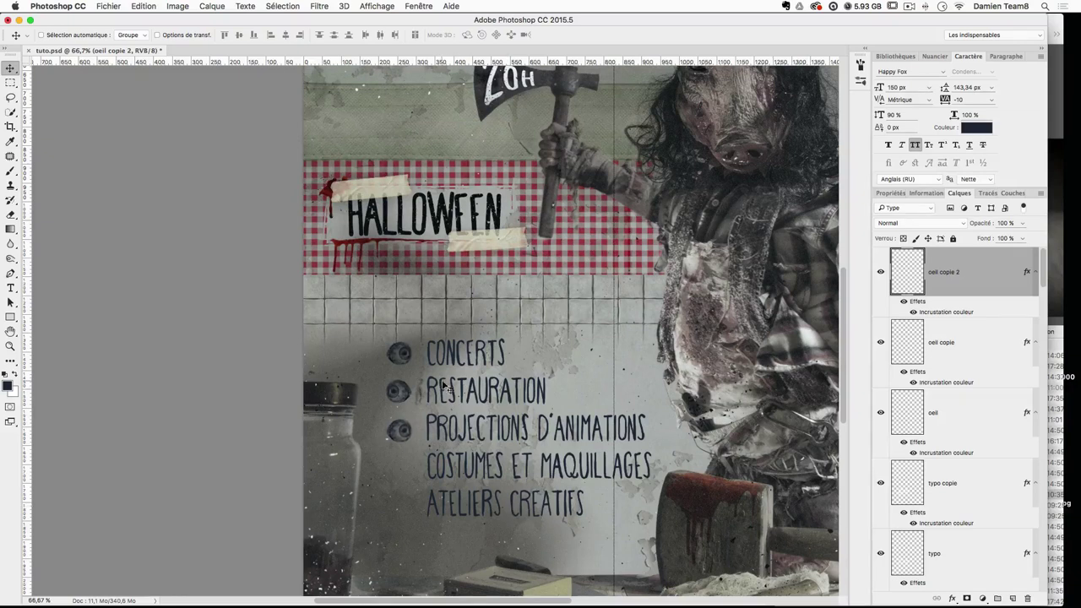
# Step: Duplicate the eyeball bullet down to the COSTUMES ET MAQUILLAGES line and flip the copy horizontally
pyautogui.keyDown('alt'); pyautogui.moveTo(450, 385); pyautogui.dragTo(450, 425); pyautogui.keyUp('alt')
pyautogui.press('super+t')
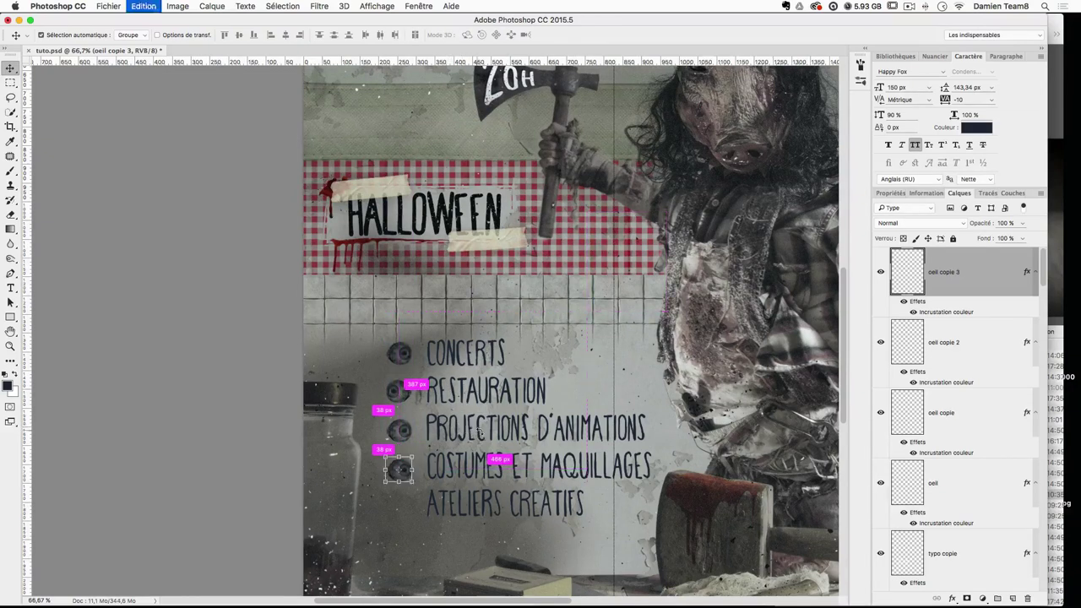
pyautogui.rightClick(481, 434)
pyautogui.click(509, 571)
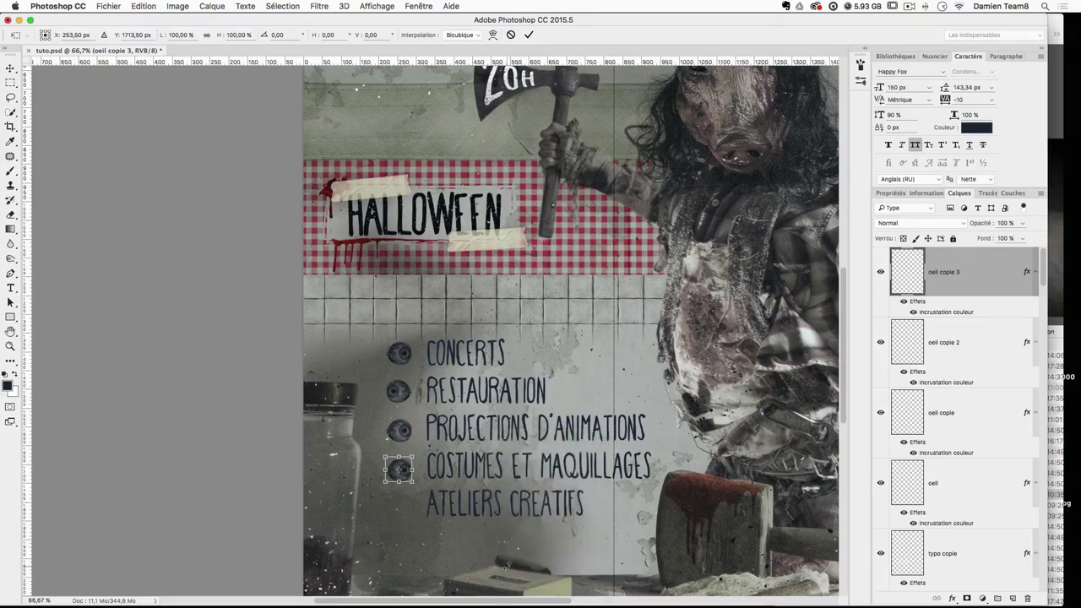
pyautogui.press('Return')
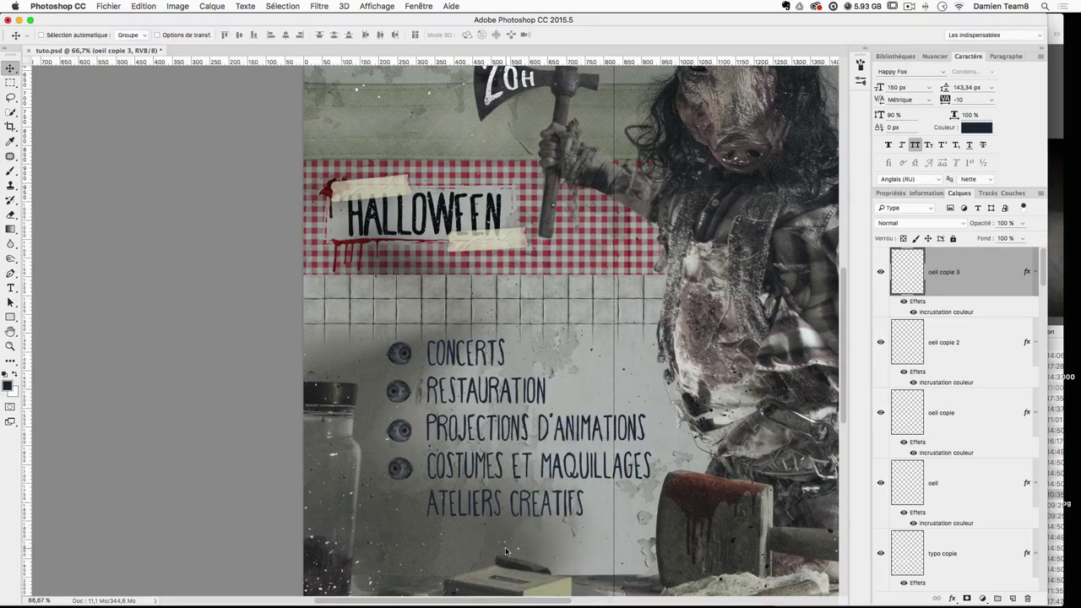
# Step: Duplicate the eyeball bullet down to the ATELIERS CREATIFS line and flip the copy horizontally
pyautogui.moveTo(447, 346); pyautogui.dragTo(460, 389)
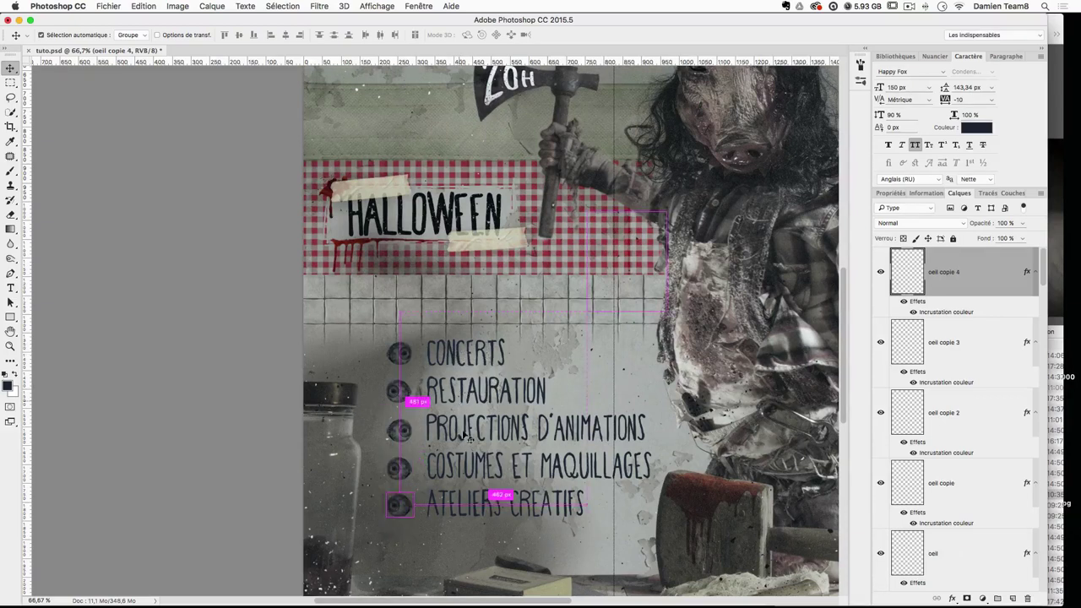
pyautogui.hotkey('ctrl', 't')
pyautogui.rightClick(474, 433)
pyautogui.click(521, 574)
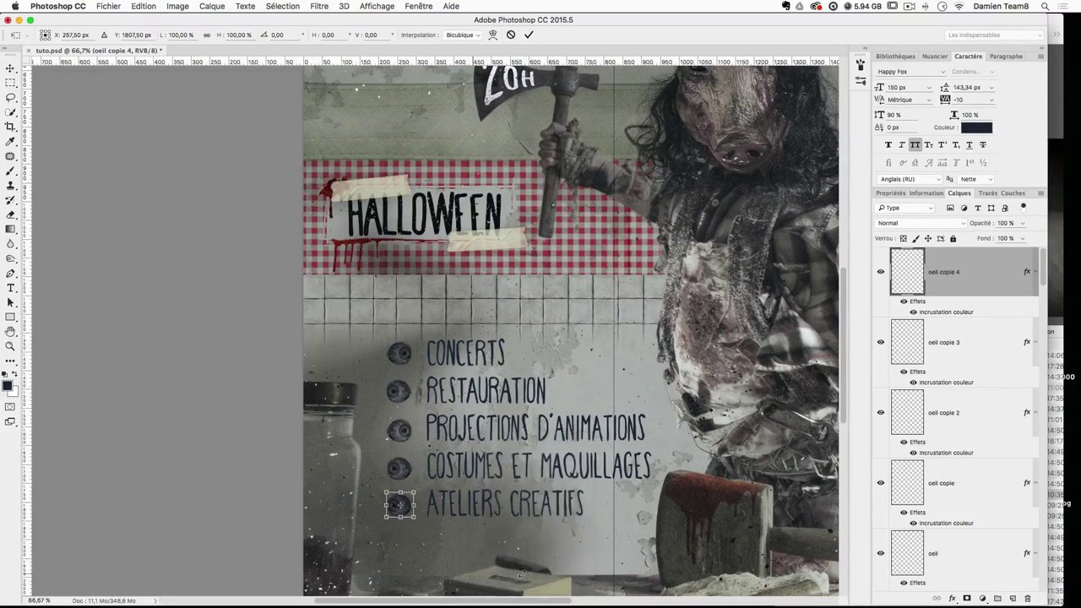
pyautogui.press('Return')
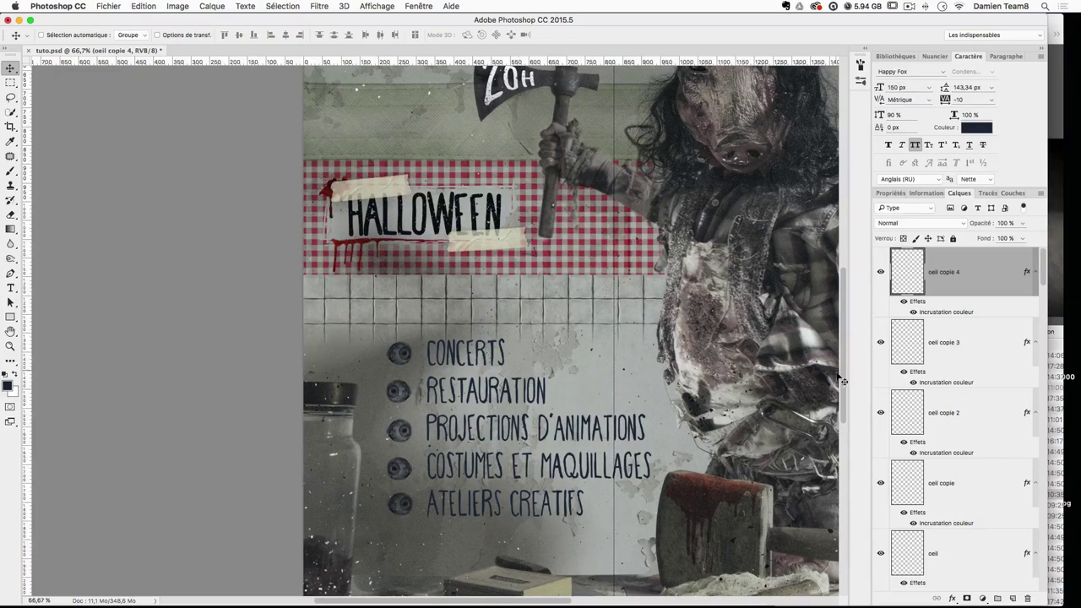
# Step: Add a new empty layer directly above the typo copie layer, beneath all the oeil layers
pyautogui.scroll(-1, 970, 556)
pyautogui.click(968, 547)
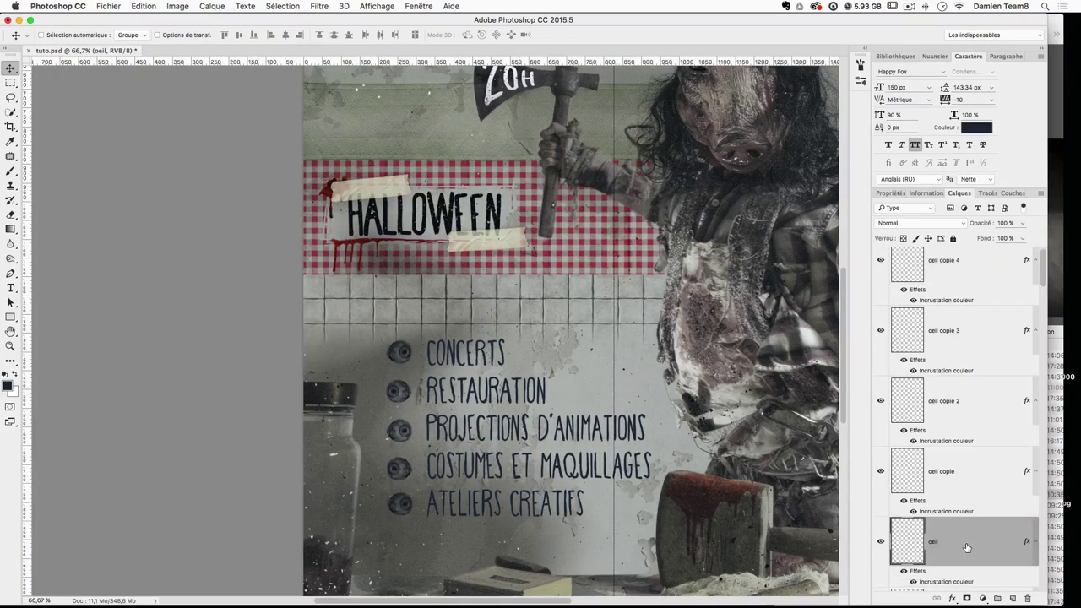
pyautogui.click(962, 474)
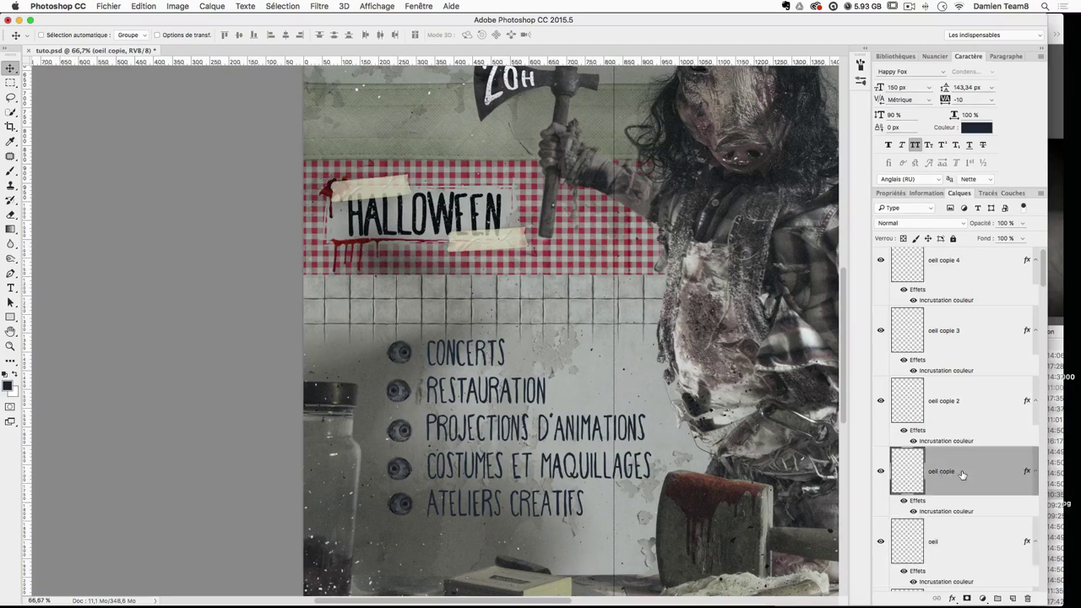
pyautogui.click(954, 403)
pyautogui.scroll(-4, 956, 403)
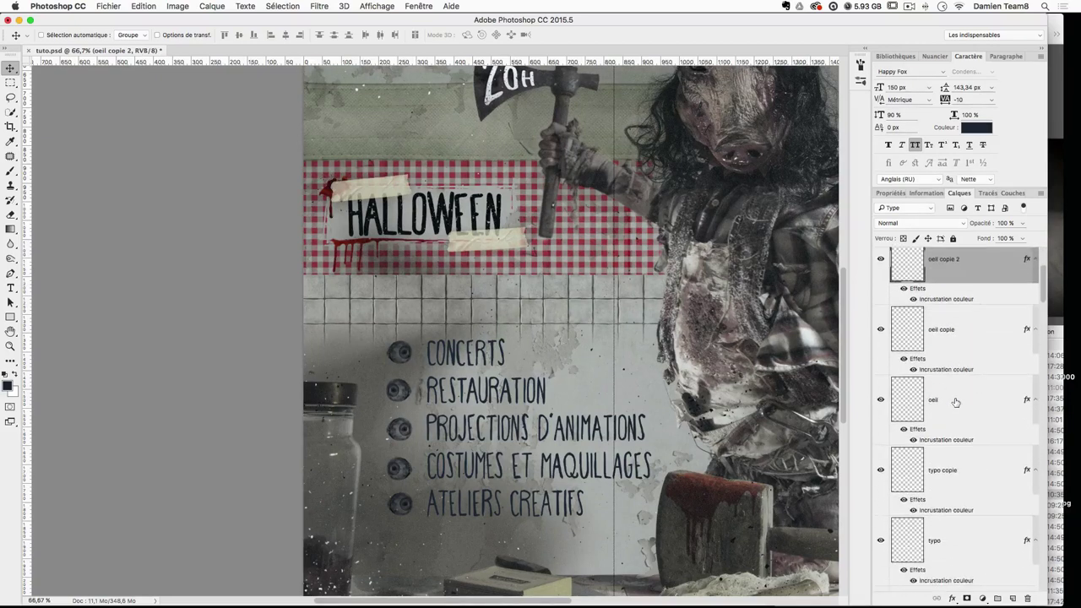
pyautogui.click(969, 489)
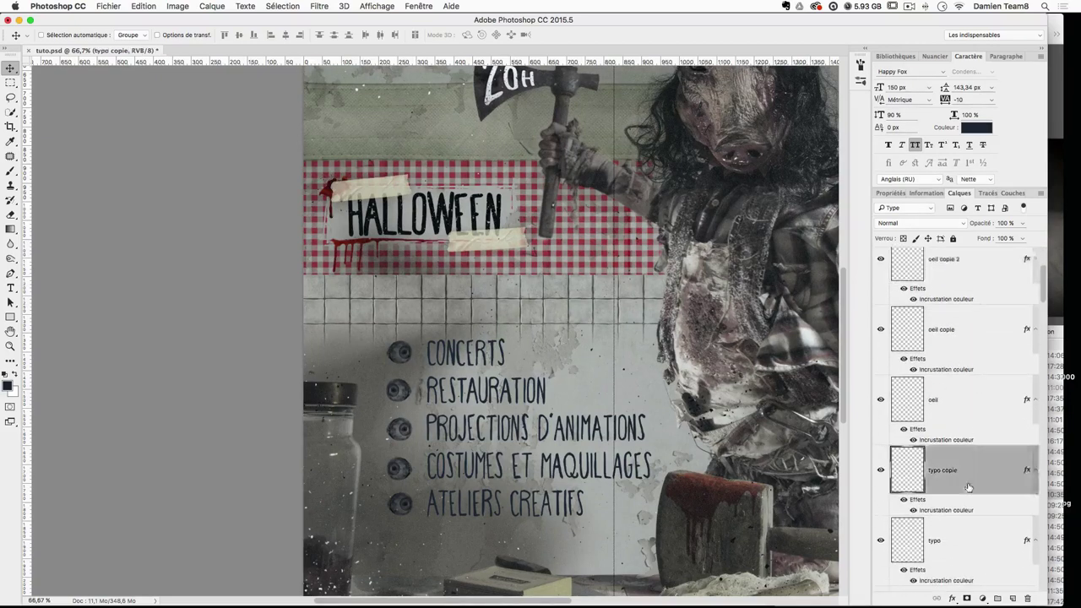
pyautogui.click(1014, 598)
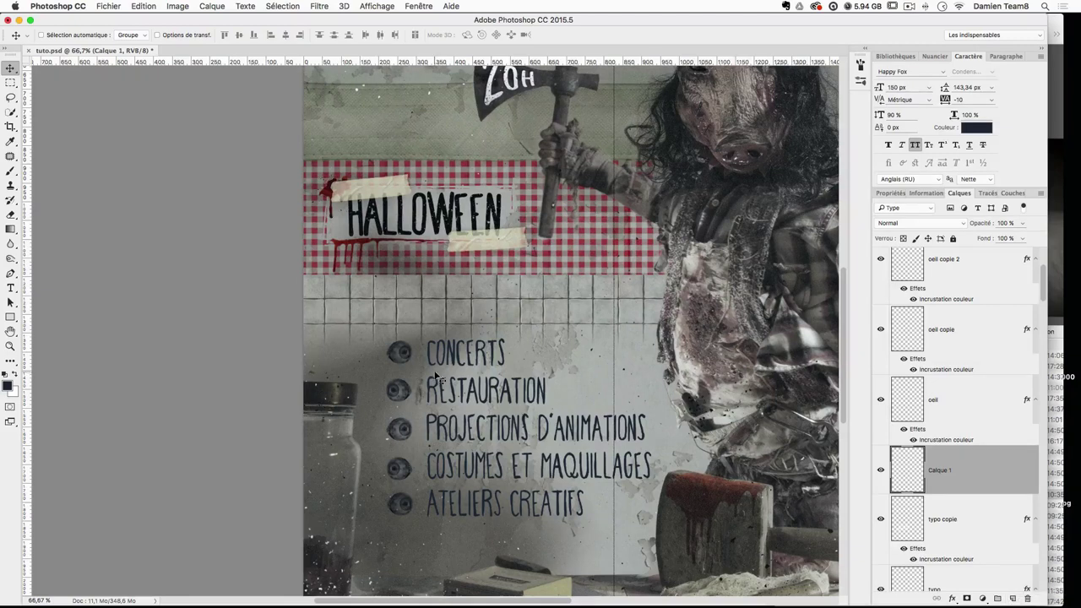
# Step: Paint white with a 23 px brush behind the CONCERTS and RESTAURATION eyeballs to brighten them
pyautogui.press('b')
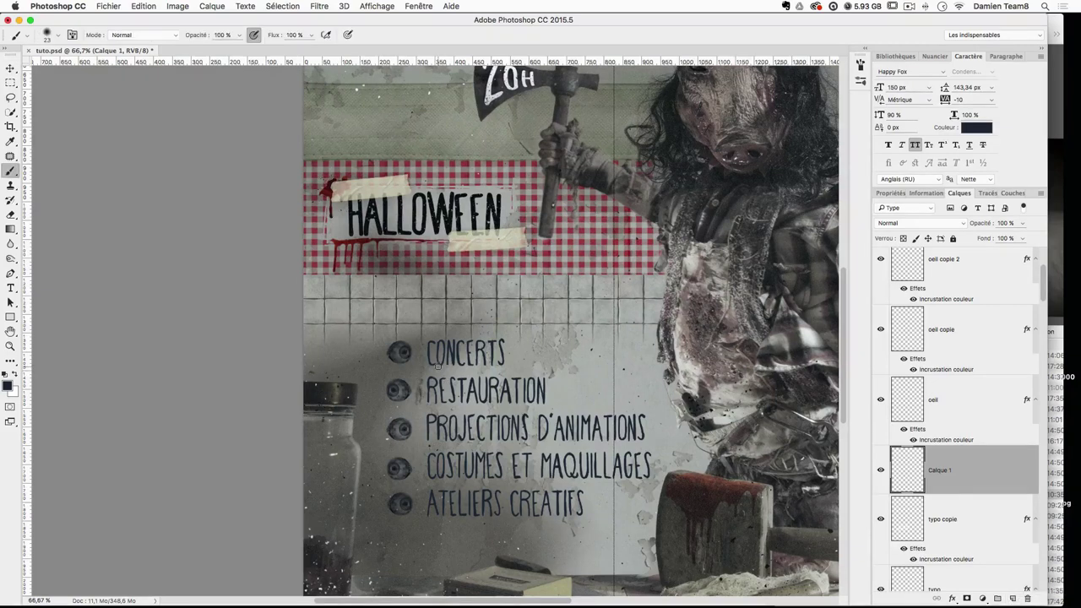
pyautogui.press('x')
pyautogui.press('super+plus')
pyautogui.press('super+plus')
pyautogui.press('super+plus')
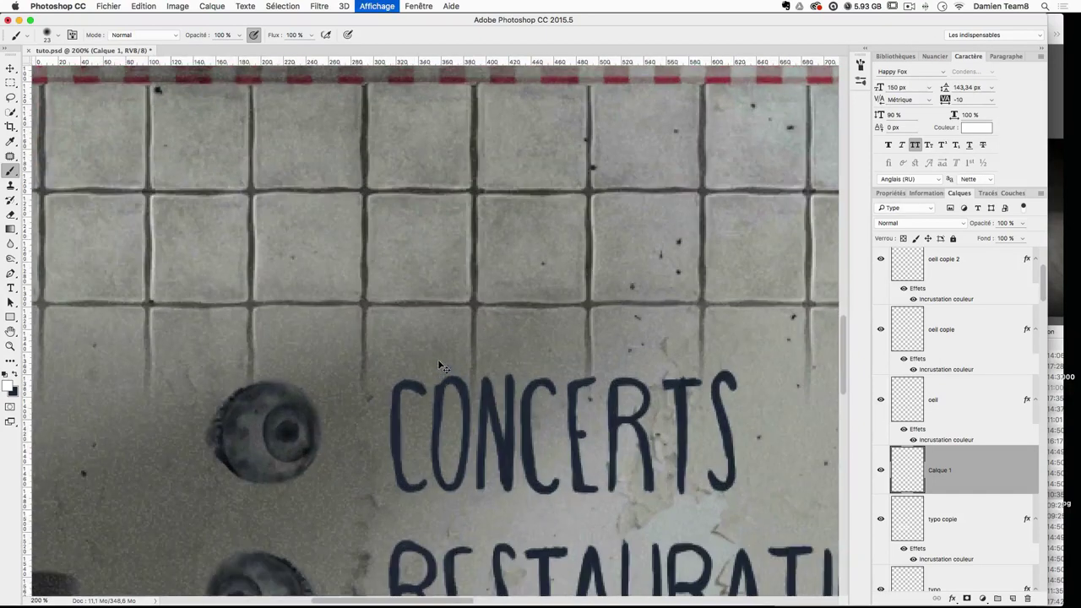
pyautogui.moveTo(513, 376)
pyautogui.mouseDown()
pyautogui.moveTo(592, 285)
pyautogui.moveTo(613, 282)
pyautogui.mouseUp()
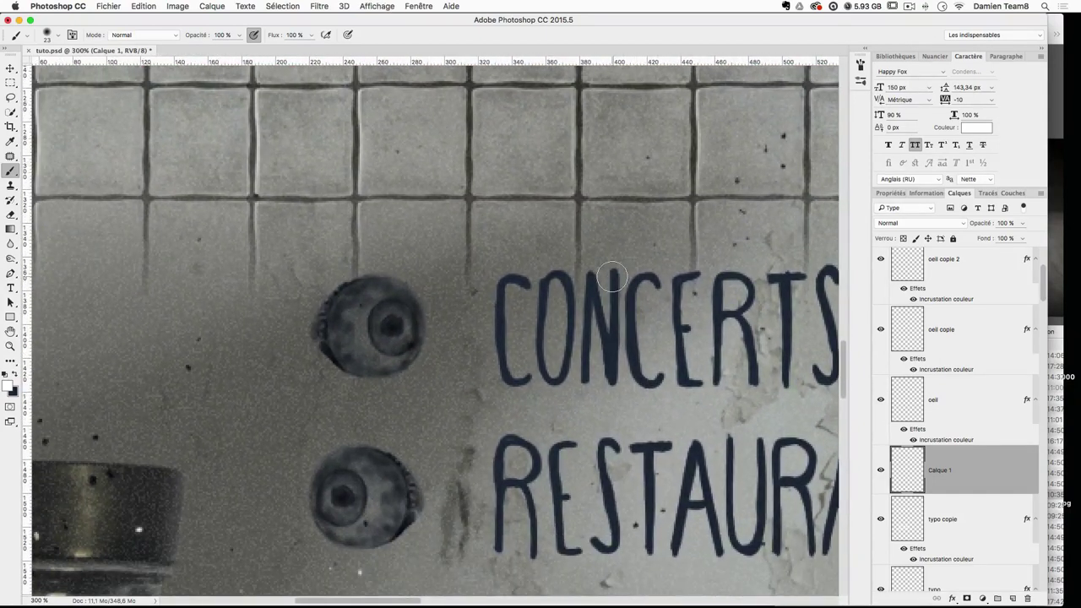
pyautogui.moveTo(350, 331)
pyautogui.mouseDown()
pyautogui.moveTo(377, 294)
pyautogui.moveTo(356, 343)
pyautogui.moveTo(362, 327)
pyautogui.moveTo(373, 362)
pyautogui.moveTo(388, 329)
pyautogui.moveTo(401, 328)
pyautogui.moveTo(376, 288)
pyautogui.moveTo(371, 349)
pyautogui.mouseUp()
pyautogui.moveTo(358, 494)
pyautogui.mouseDown()
pyautogui.moveTo(349, 526)
pyautogui.moveTo(333, 506)
pyautogui.moveTo(360, 476)
pyautogui.moveTo(379, 505)
pyautogui.moveTo(375, 484)
pyautogui.moveTo(430, 436)
pyautogui.moveTo(354, 488)
pyautogui.moveTo(430, 494)
pyautogui.moveTo(460, 443)
pyautogui.moveTo(445, 272)
pyautogui.moveTo(383, 406)
pyautogui.moveTo(331, 448)
pyautogui.mouseUp()
# Step: Brighten the PROJECTIONS D'ANIMATIONS and COSTUMES ET MAQUILLAGES eyeballs by painting white behind them
pyautogui.scroll(-5, 406, 481)
pyautogui.press('space')
pyautogui.moveTo(419, 414); pyautogui.dragTo(404, 196)
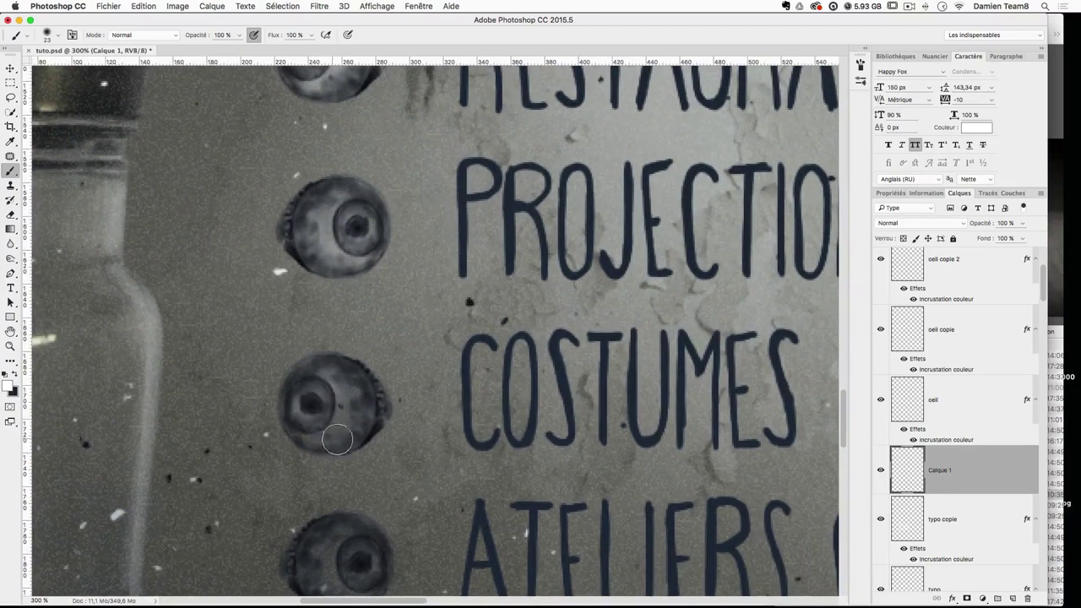
pyautogui.click(361, 420)
pyautogui.click(333, 386)
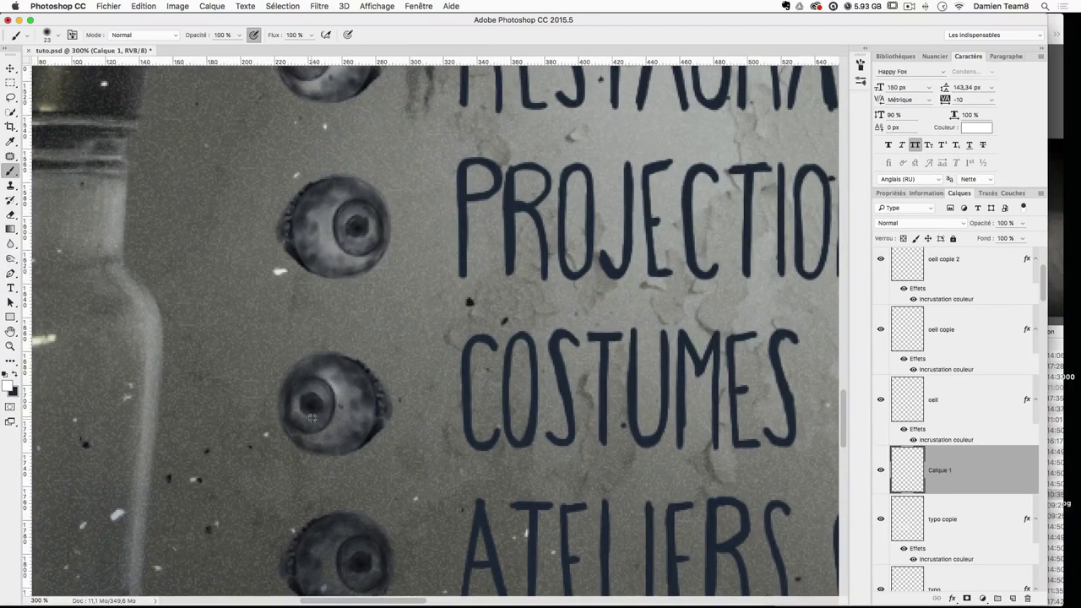
# Step: Restore white as the foreground colour and paint behind the ATELIERS CREATIFS eyeball to brighten it
pyautogui.scroll(-1, 330, 413)
pyautogui.keyDown('alt'); pyautogui.click(313, 419); pyautogui.keyUp('alt')
pyautogui.moveTo(431, 419); pyautogui.dragTo(442, 313)
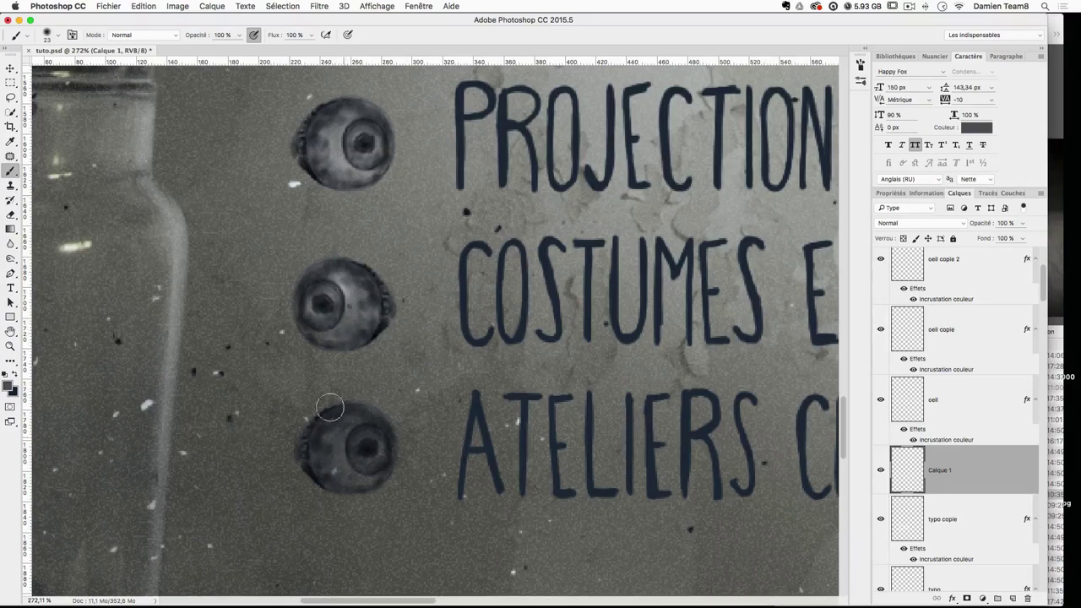
pyautogui.click(5, 373)
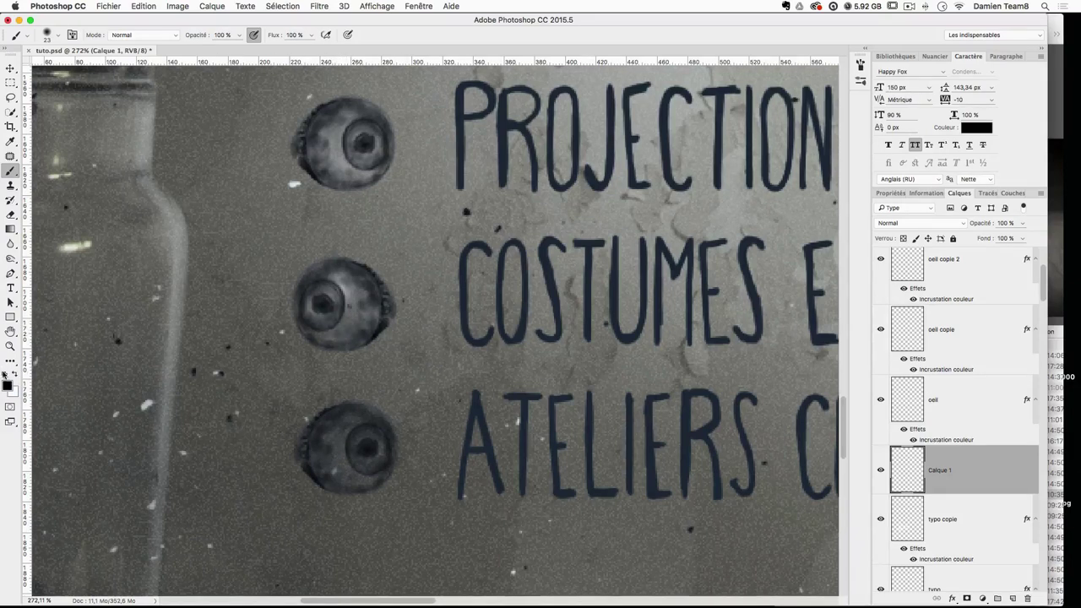
pyautogui.click(13, 374)
pyautogui.moveTo(345, 446)
pyautogui.mouseDown()
pyautogui.moveTo(341, 432)
pyautogui.moveTo(364, 474)
pyautogui.mouseUp()
pyautogui.click(361, 476)
pyautogui.click(340, 427)
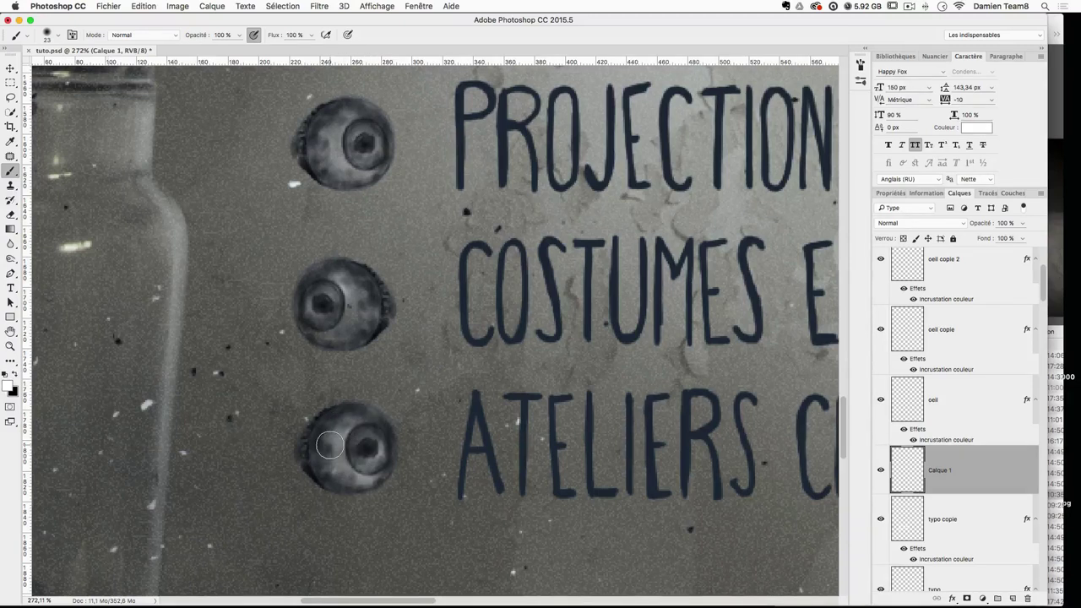
# Step: Add a new empty layer above the oeil copie 4 layer, at the top of the layer stack
pyautogui.press('super+minus')
pyautogui.press('super+minus')
pyautogui.press('super+minus')
pyautogui.press('super+minus')
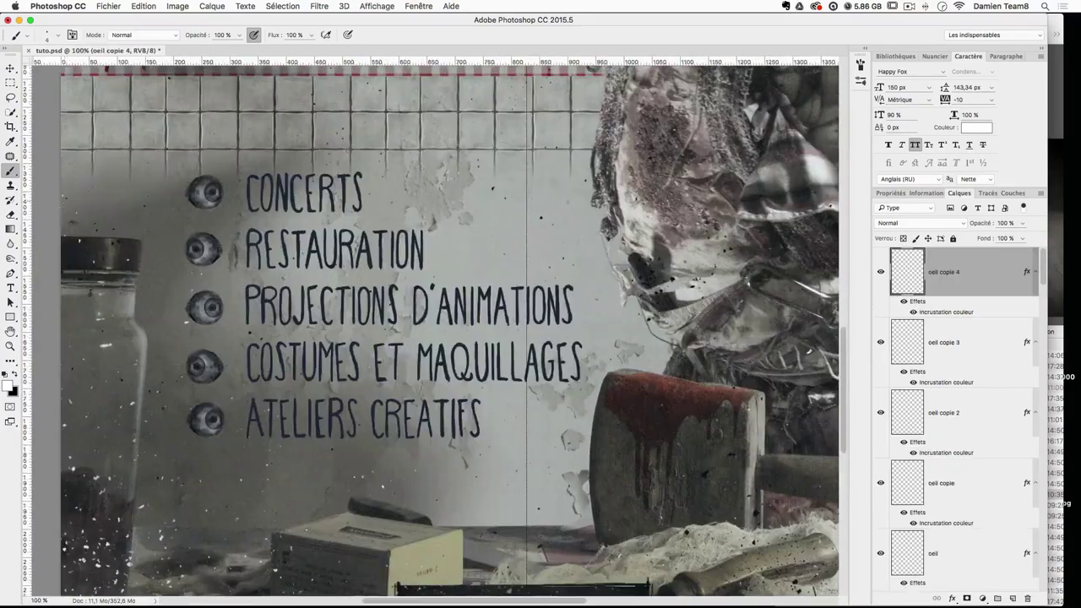
pyautogui.scroll(-2, 195, 199)
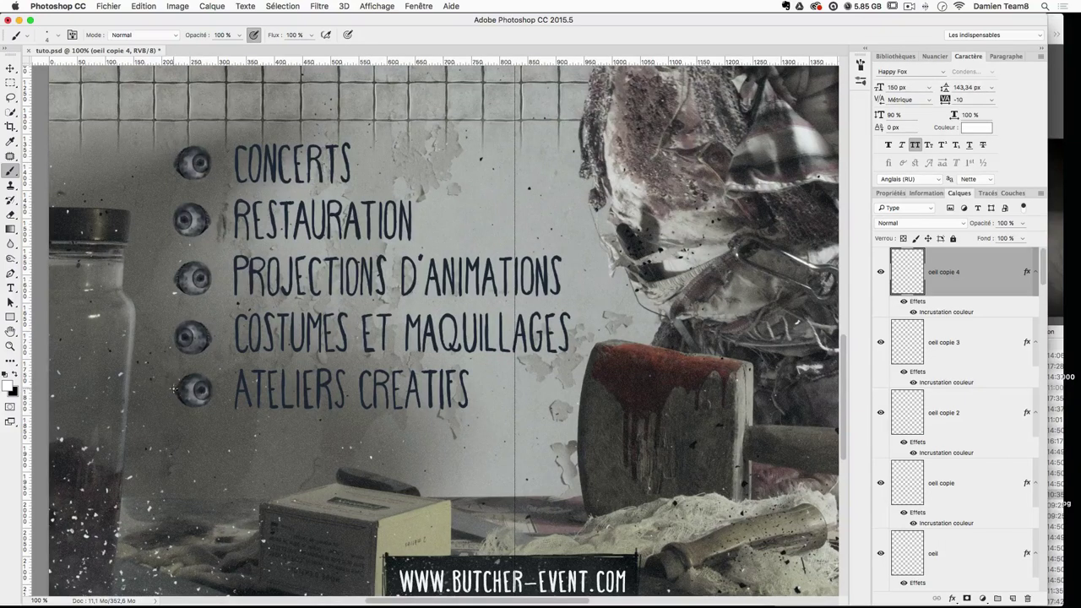
pyautogui.click(1013, 598)
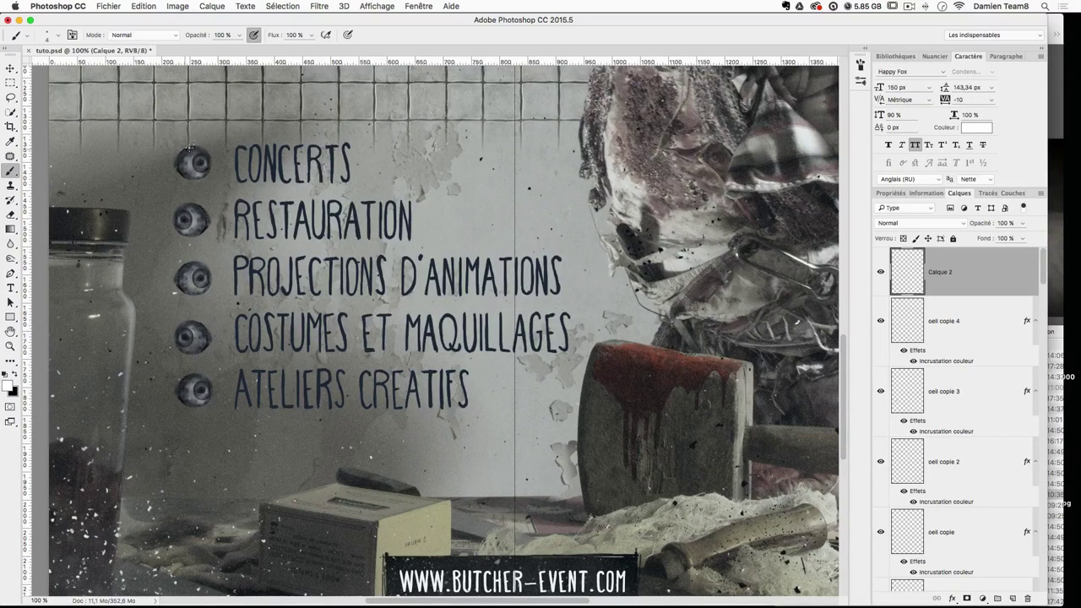
# Step: Undo the white test stroke and set the foreground colour to dark blue #23303e, sampled from the poster
pyautogui.moveTo(178, 157); pyautogui.dragTo(82, 132)
pyautogui.press('super+z')
pyautogui.click(11, 385)
pyautogui.click(204, 166)
pyautogui.moveTo(204, 165); pyautogui.dragTo(244, 149)
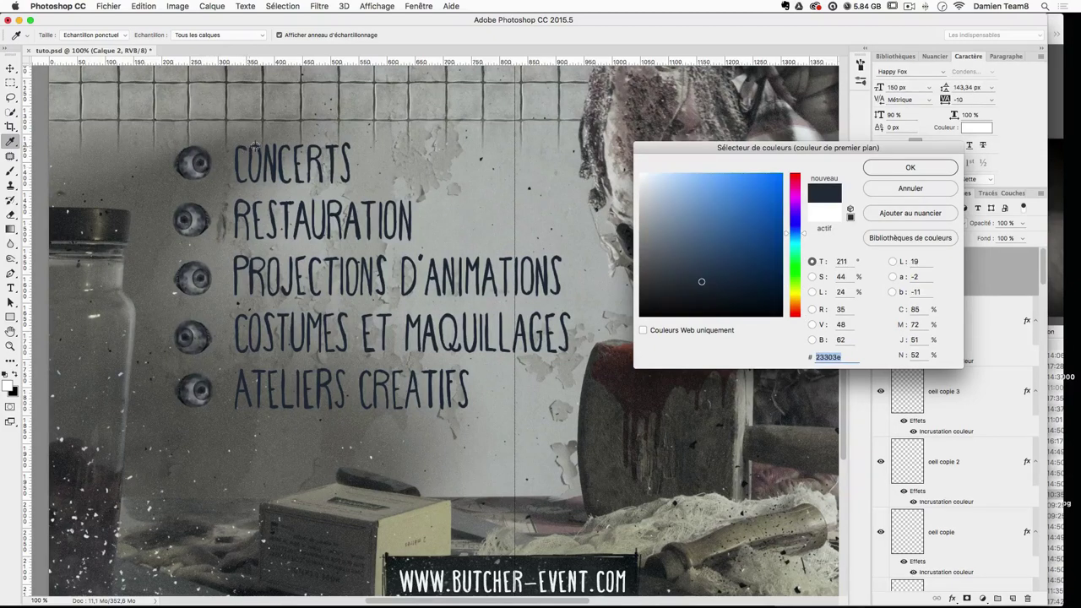
pyautogui.click(911, 167)
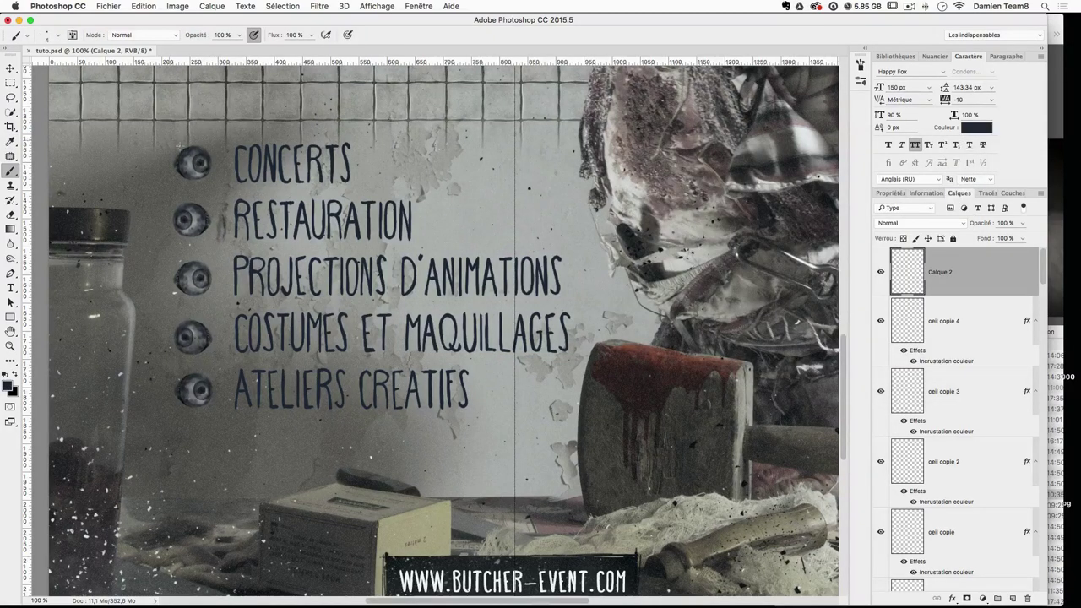
# Step: Draw thin dark blue nerve strands trailing from the back of the CONCERTS eyeball and hanging below the ATELIERS CREATIFS eyeball
pyautogui.moveTo(100, 147)
pyautogui.mouseDown()
pyautogui.moveTo(169, 162)
pyautogui.moveTo(143, 166)
pyautogui.moveTo(82, 141)
pyautogui.mouseUp()
pyautogui.moveTo(177, 156)
pyautogui.mouseDown()
pyautogui.moveTo(137, 160)
pyautogui.moveTo(88, 132)
pyautogui.mouseUp()
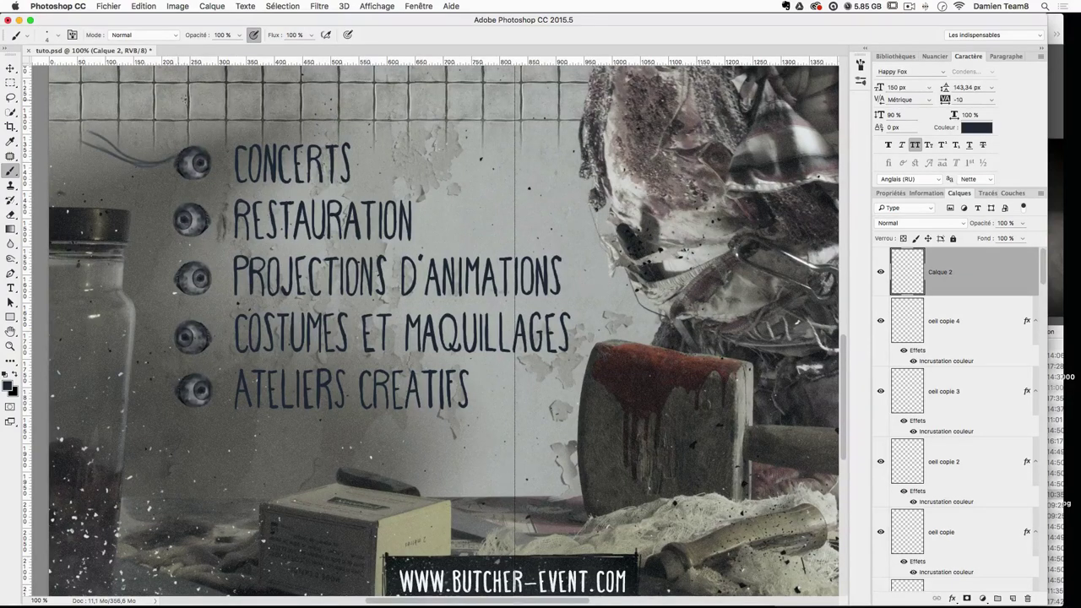
pyautogui.moveTo(174, 152)
pyautogui.mouseDown()
pyautogui.moveTo(123, 139)
pyautogui.moveTo(139, 183)
pyautogui.mouseUp()
pyautogui.press('super+z')
pyautogui.press('super+z')
pyautogui.moveTo(175, 395); pyautogui.dragTo(221, 481)
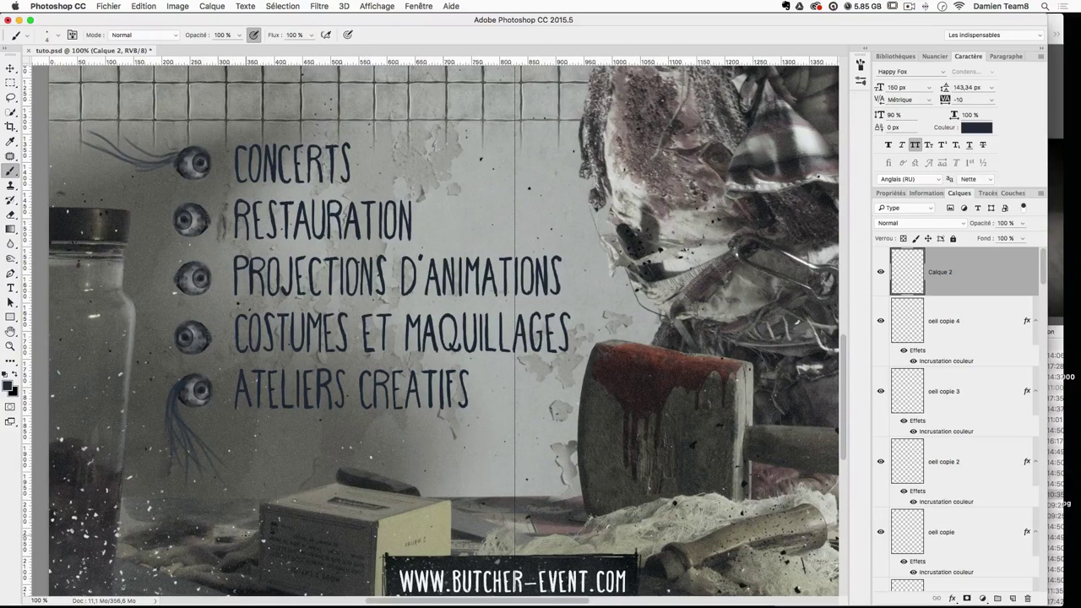
# Step: Add more curved nerve strands behind the CONCERTS eyeball with the 4 px brush, redrawing the unwanted stroke
pyautogui.moveTo(177, 155); pyautogui.dragTo(127, 144)
pyautogui.rightClick(127, 154)
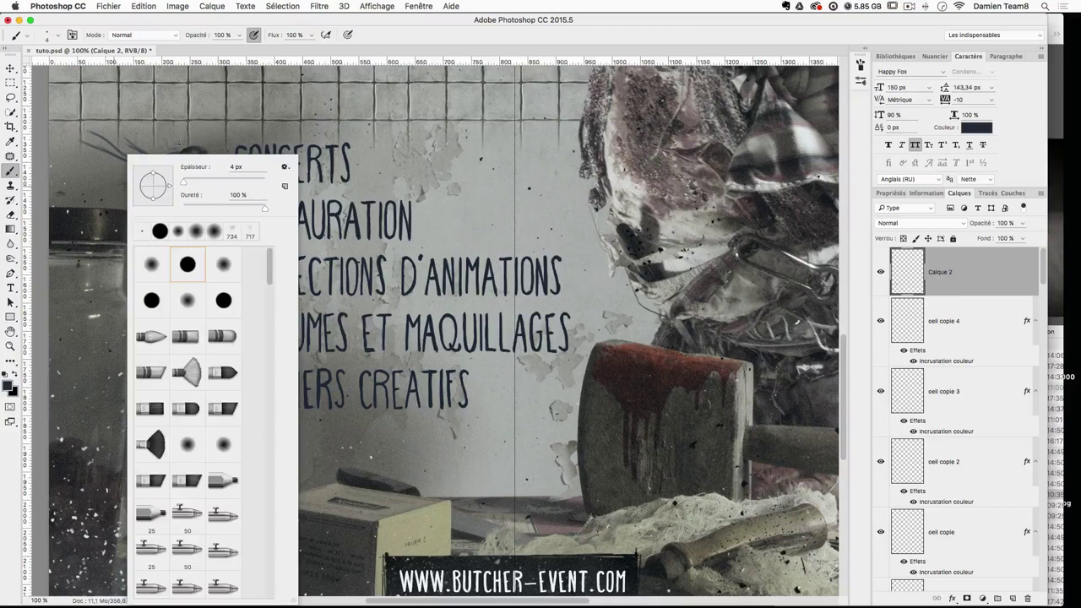
pyautogui.press('Return')
pyautogui.press('super+z')
pyautogui.moveTo(175, 154); pyautogui.dragTo(125, 186)
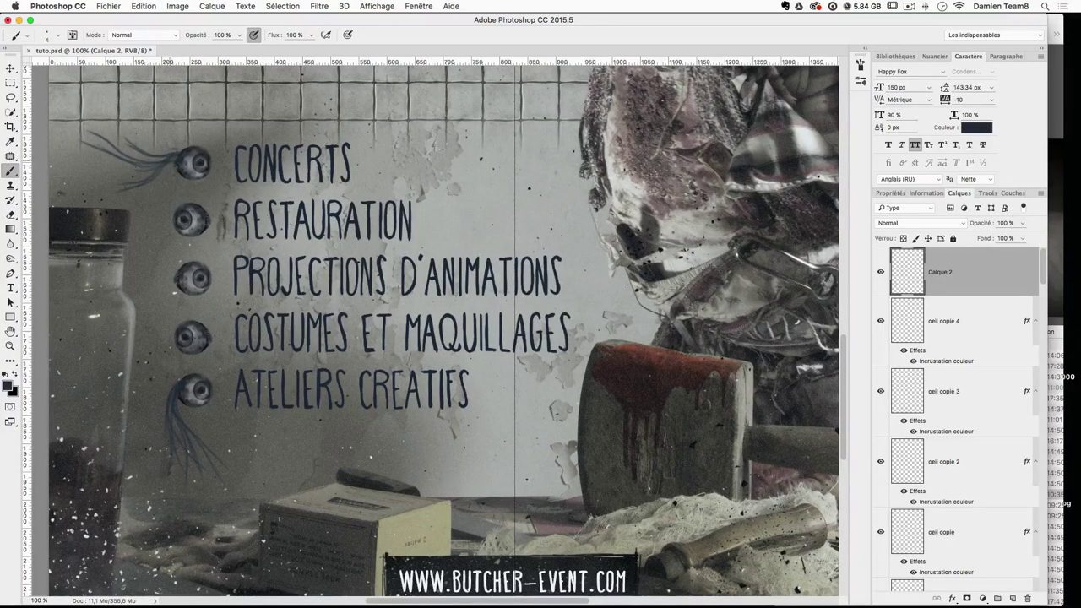
# Step: Reduce the brush thickness to 2 px
pyautogui.click(58, 37)
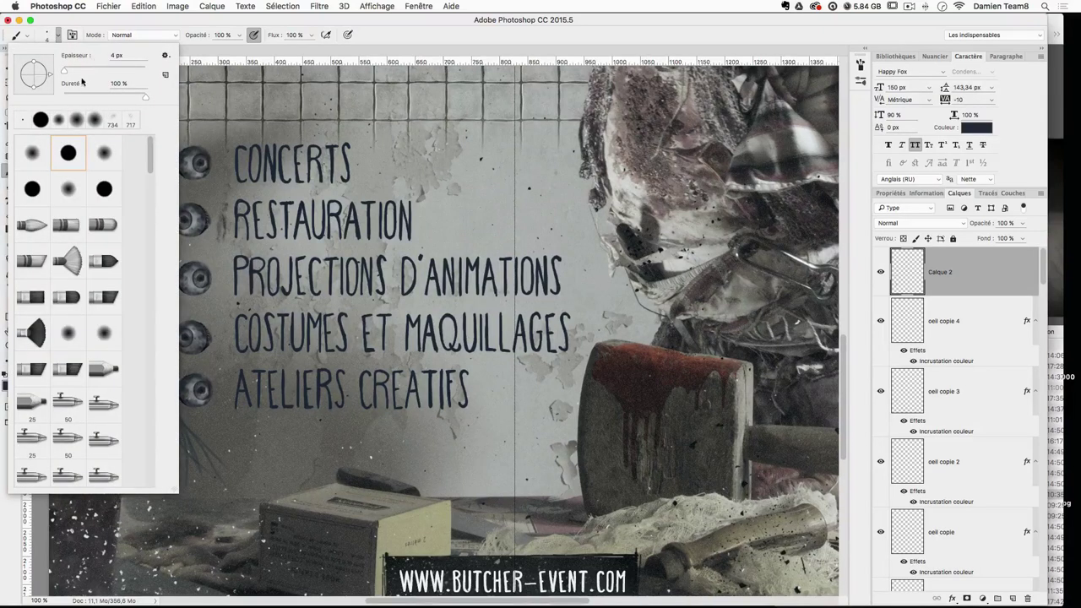
pyautogui.moveTo(65, 72); pyautogui.dragTo(66, 75)
pyautogui.press('Return')
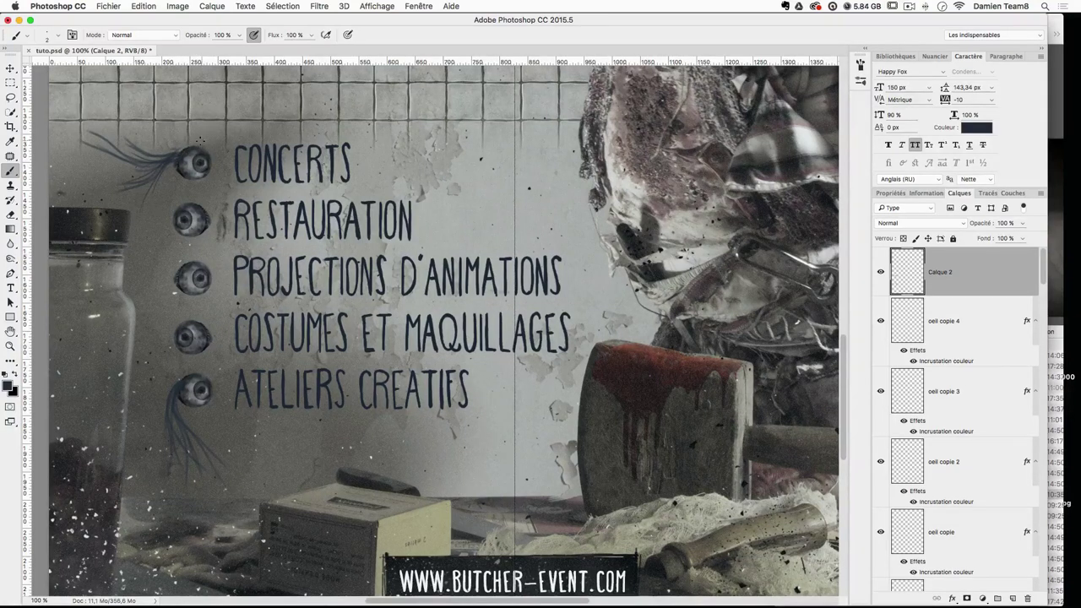
# Step: Undo the last brush stroke and set the foreground colour to black, with pen pressure controlling opacity
pyautogui.press('super+z')
pyautogui.click(253, 34)
pyautogui.click(6, 375)
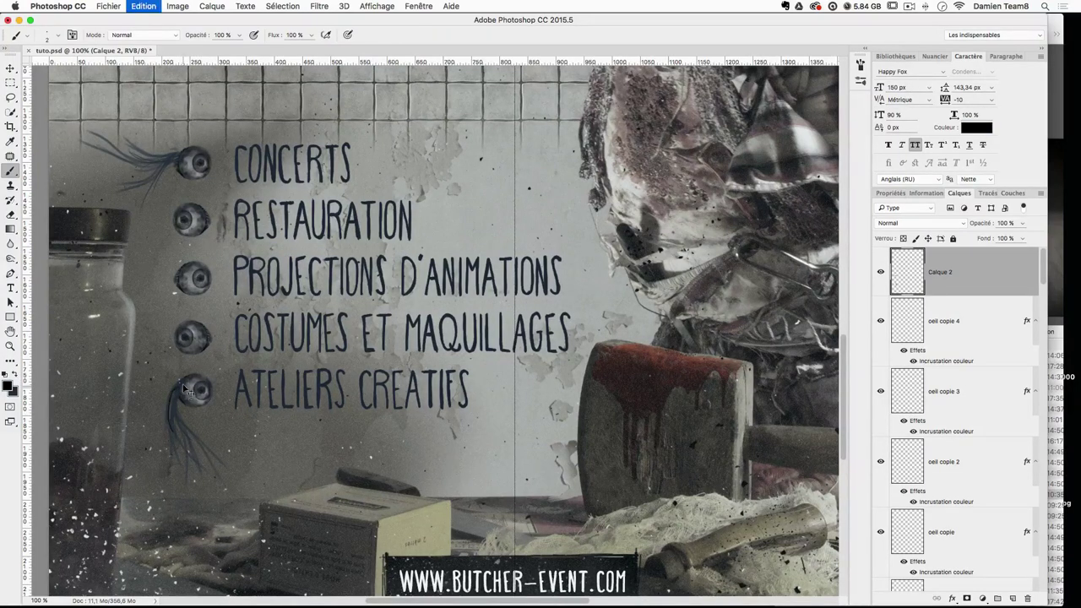
pyautogui.click(255, 35)
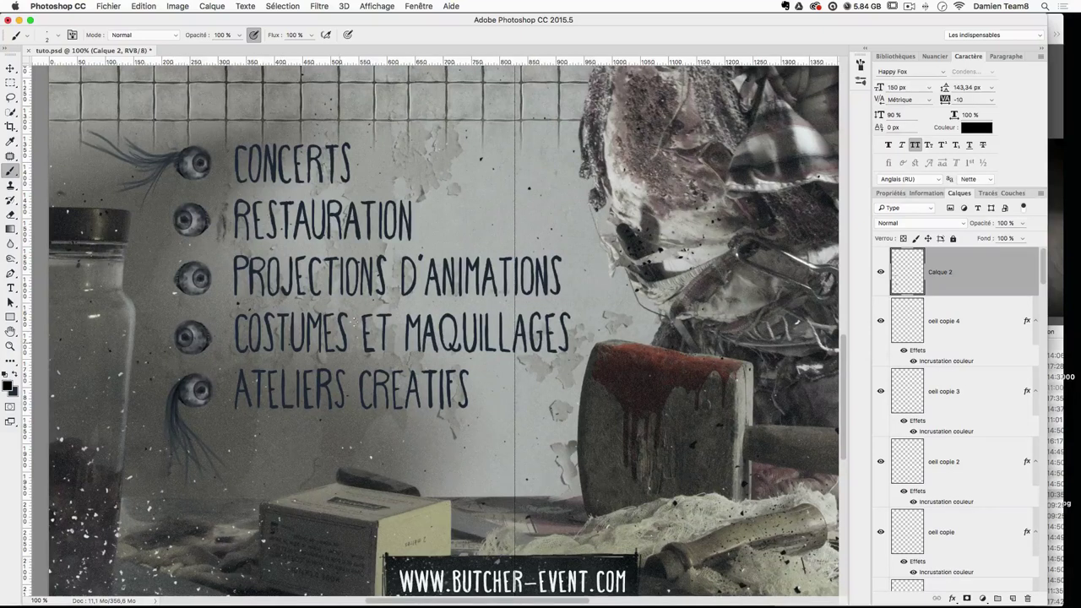
pyautogui.scroll(3, 226, 401)
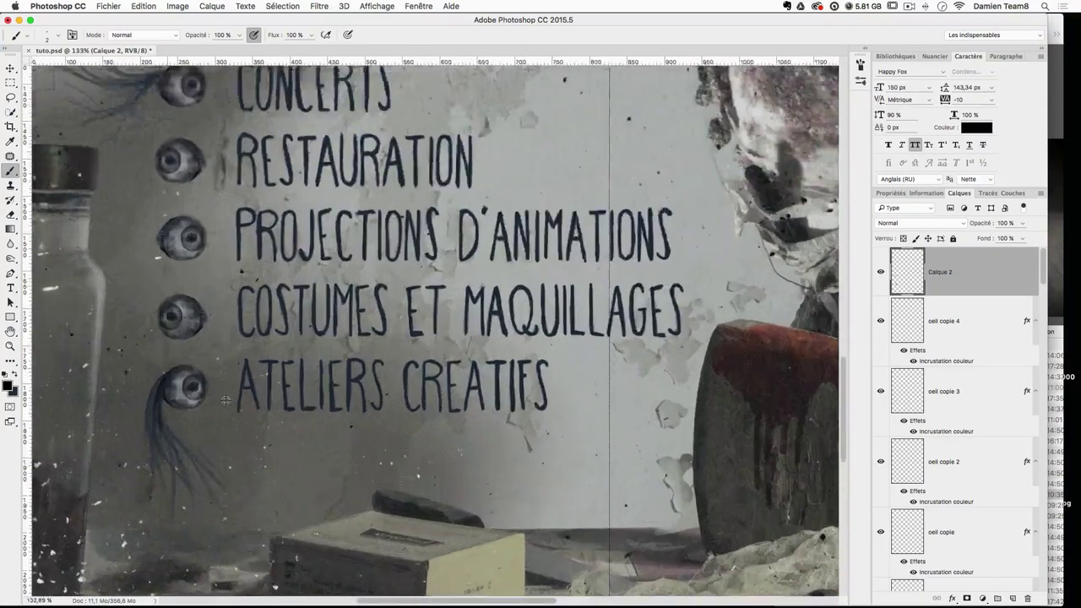
# Step: Paint thin black shading strokes along the nerve strands behind the CONCERTS eyeball, redrawing the unwanted first stroke
pyautogui.moveTo(227, 401)
pyautogui.mouseDown()
pyautogui.moveTo(256, 388)
pyautogui.moveTo(323, 310)
pyautogui.mouseUp()
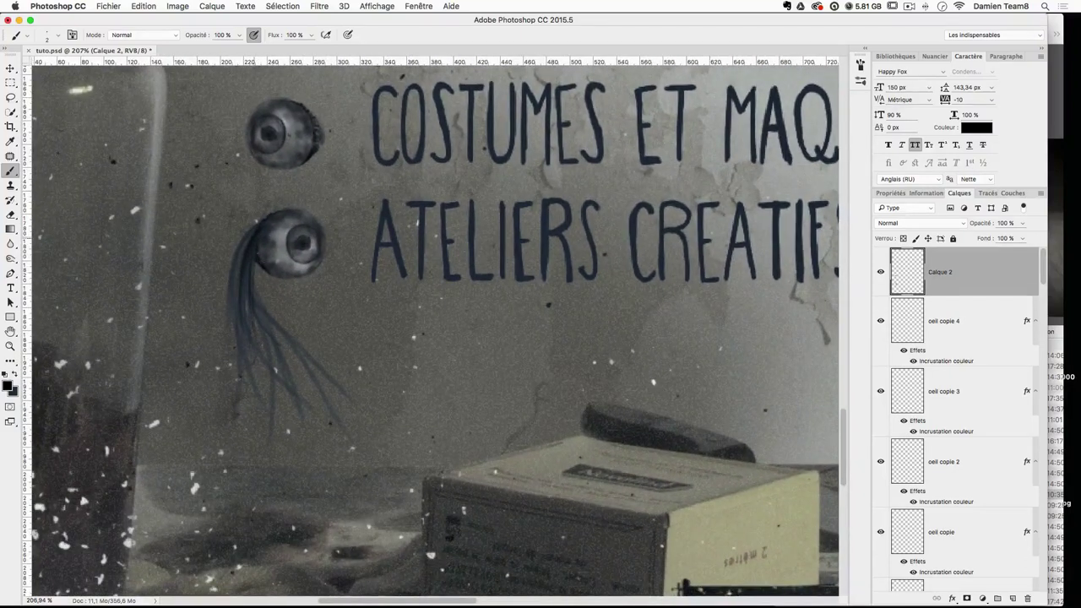
pyautogui.moveTo(274, 153); pyautogui.dragTo(376, 445)
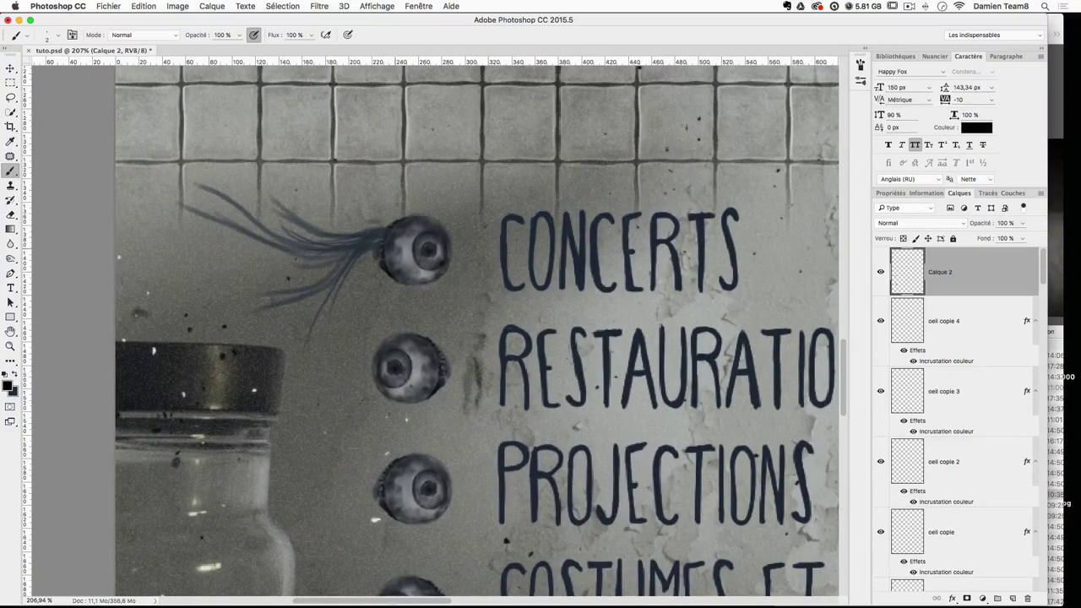
pyautogui.moveTo(385, 227); pyautogui.dragTo(299, 223)
pyautogui.press('super+z')
pyautogui.moveTo(382, 230); pyautogui.dragTo(295, 224)
pyautogui.moveTo(388, 228); pyautogui.dragTo(290, 230)
pyautogui.moveTo(382, 238); pyautogui.dragTo(310, 288)
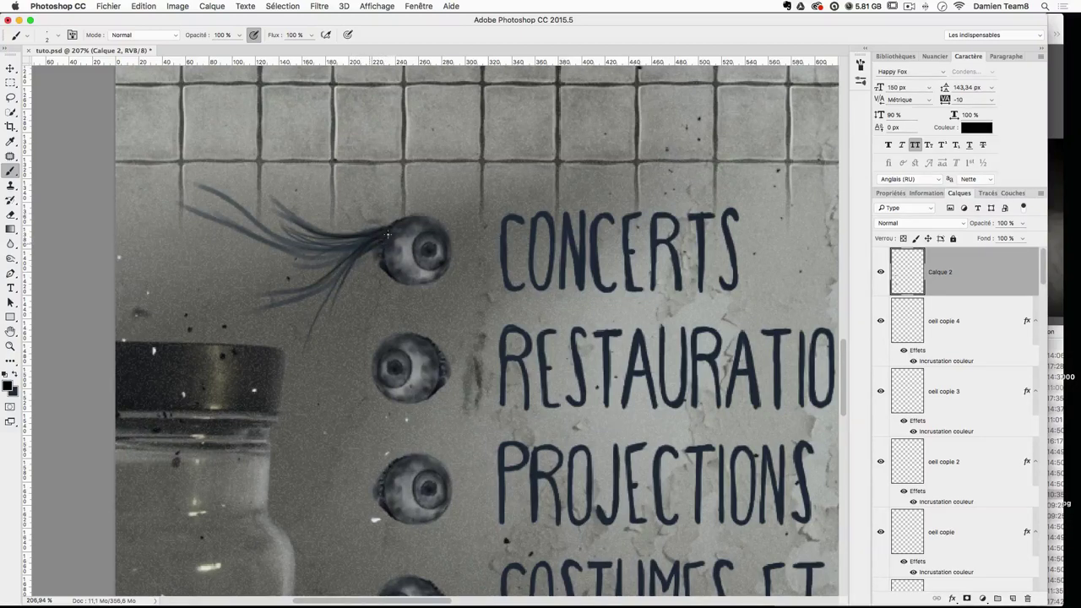
pyautogui.moveTo(304, 248); pyautogui.dragTo(344, 245)
pyautogui.press('super+1')
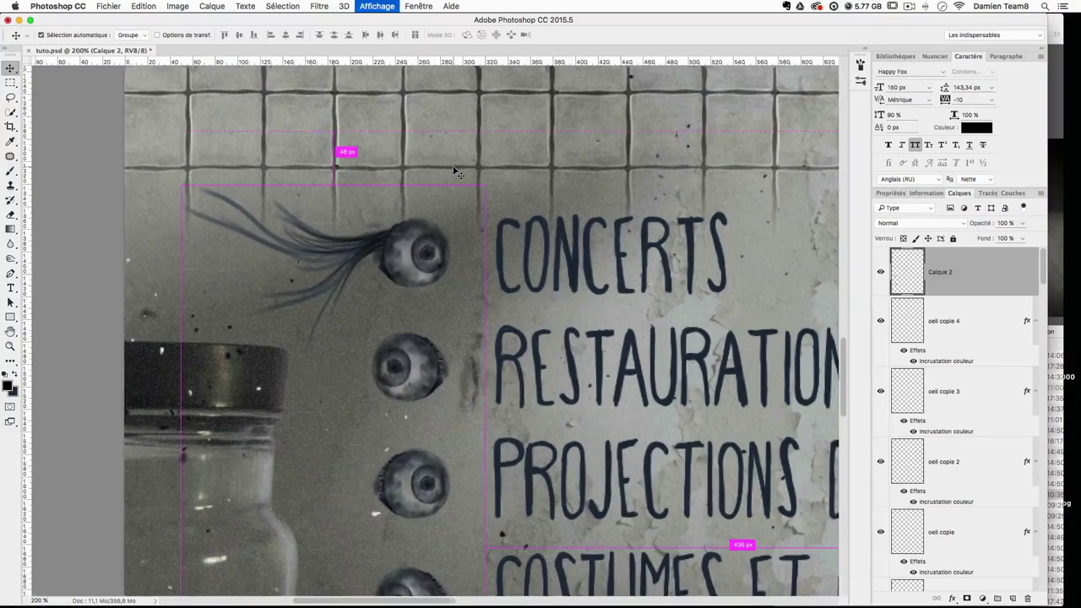
pyautogui.press('super+minus')
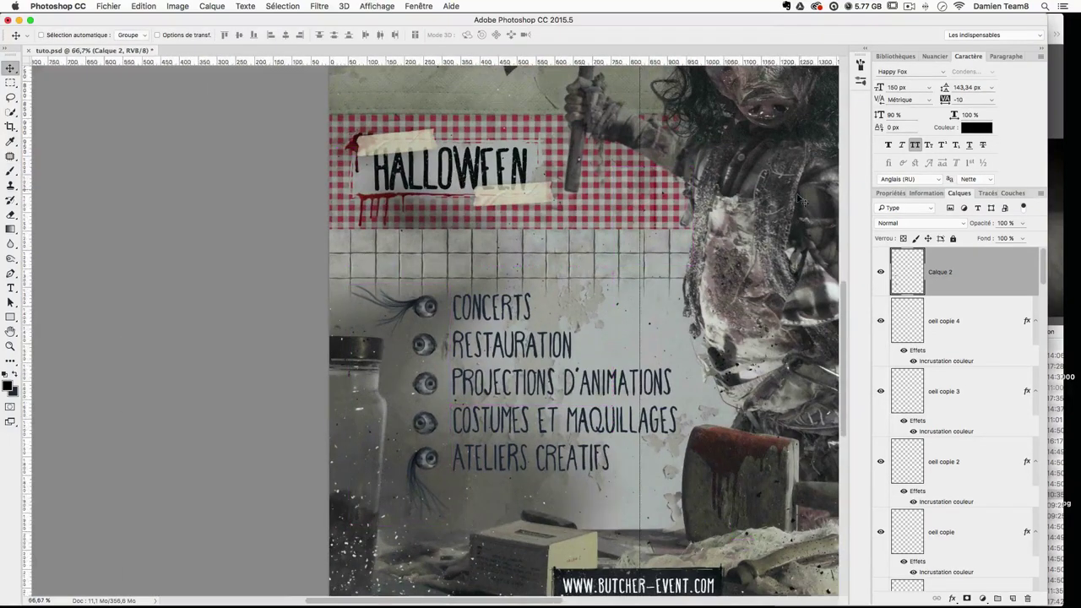
# Step: Rename the Calque 2 layer as nerf and move it below the oeil layer, directly above Calque 1
pyautogui.doubleClick(940, 274)
pyautogui.write('rerf')
pyautogui.press('Return')
pyautogui.moveTo(954, 283); pyautogui.dragTo(961, 516)
pyautogui.scroll(-3, 961, 516)
pyautogui.moveTo(961, 326); pyautogui.dragTo(956, 506)
pyautogui.scroll(-2, 949, 461)
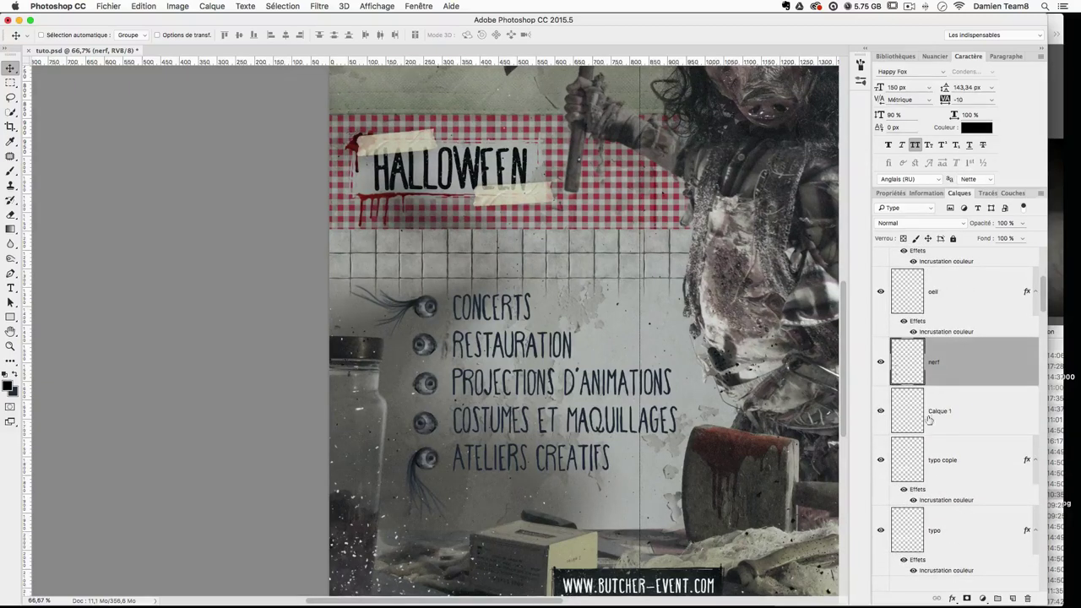
# Step: Rename the Calque 1 layer as lumiere oeil
pyautogui.click(946, 414)
pyautogui.doubleClick(942, 411)
pyautogui.write('lumiere oeil')
pyautogui.press('Return')
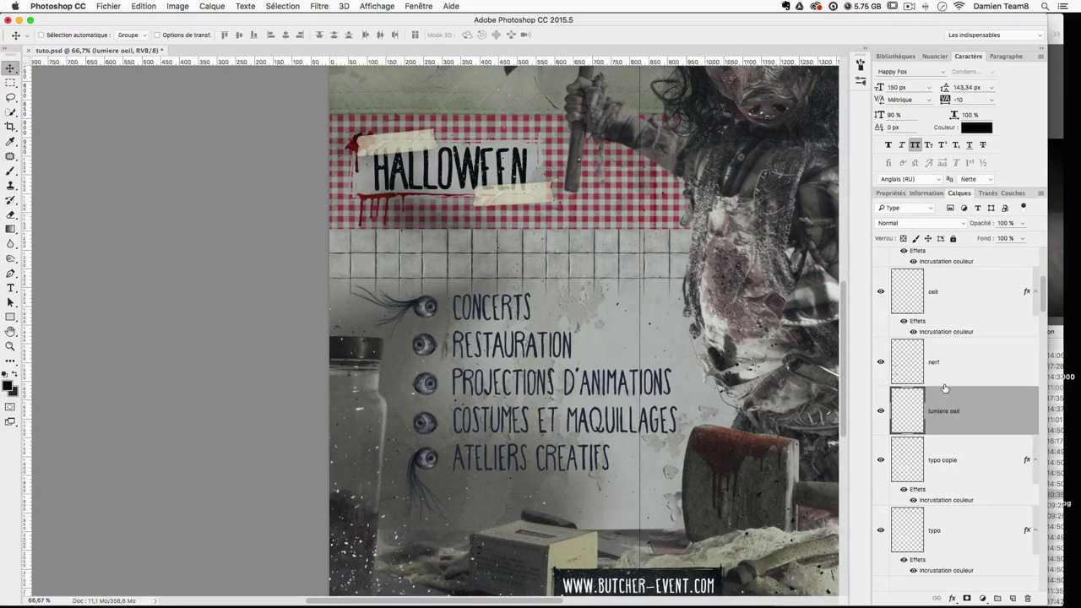
# Step: Make the nerf layer active and switch to the Brush tool for close-up work on the eyeballs
pyautogui.scroll(5, 945, 387)
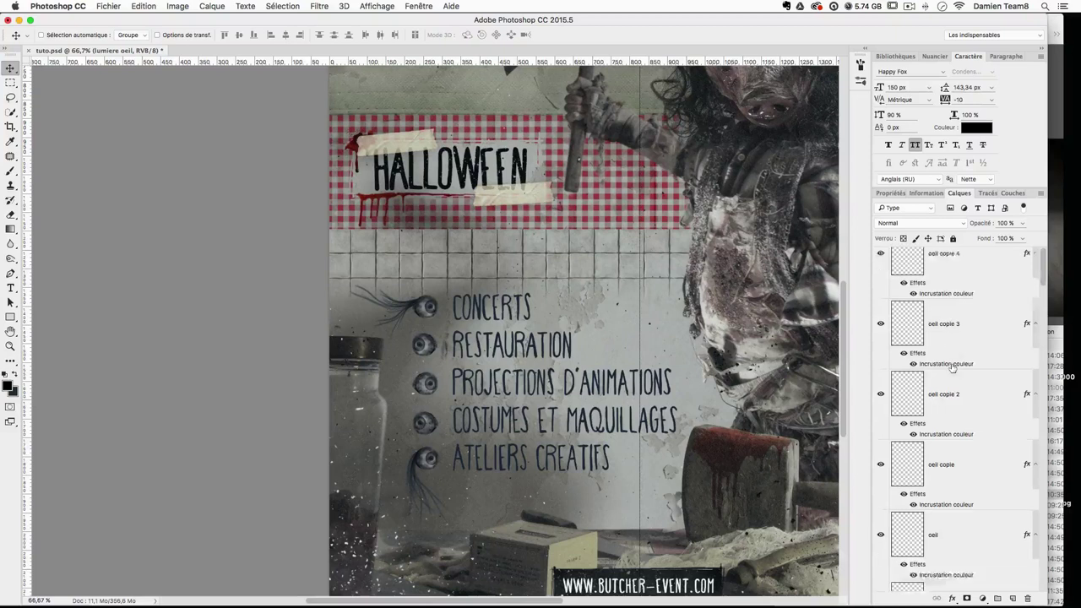
pyautogui.scroll(-3, 952, 366)
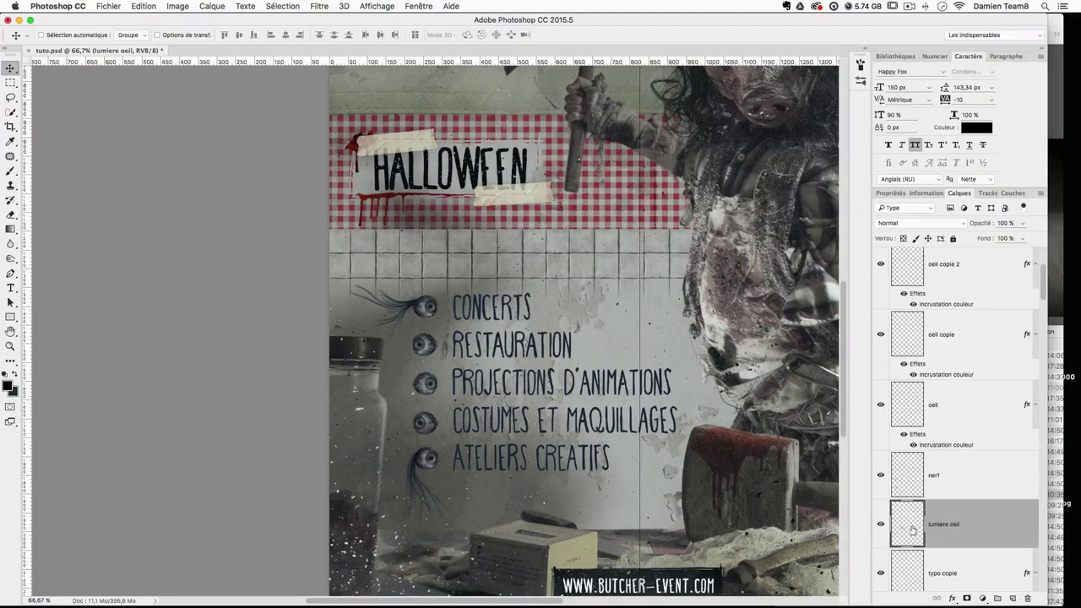
pyautogui.scroll(3, 913, 480)
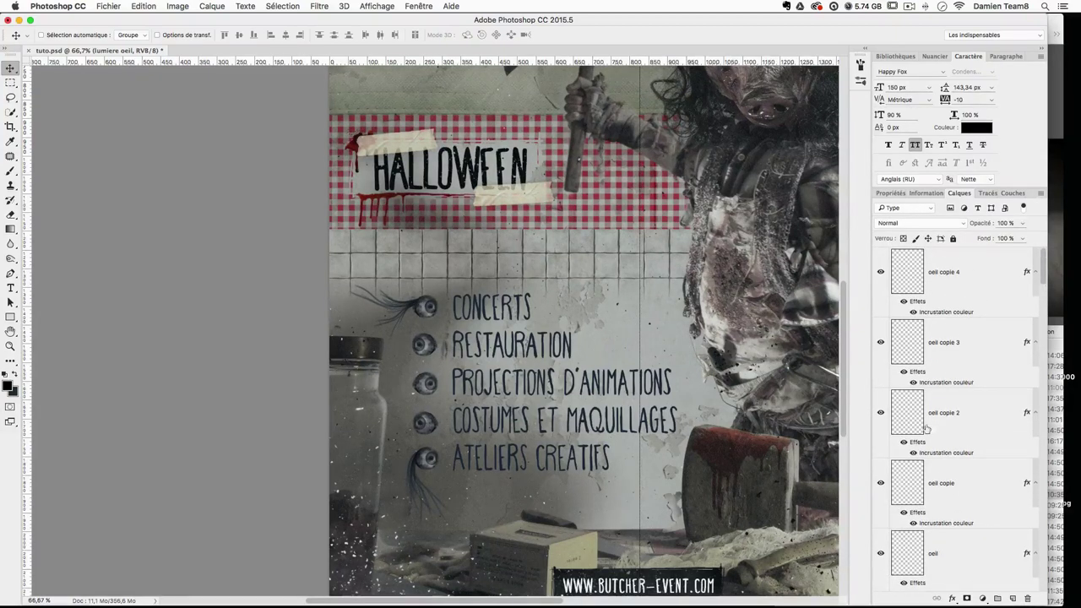
pyautogui.scroll(-2, 927, 553)
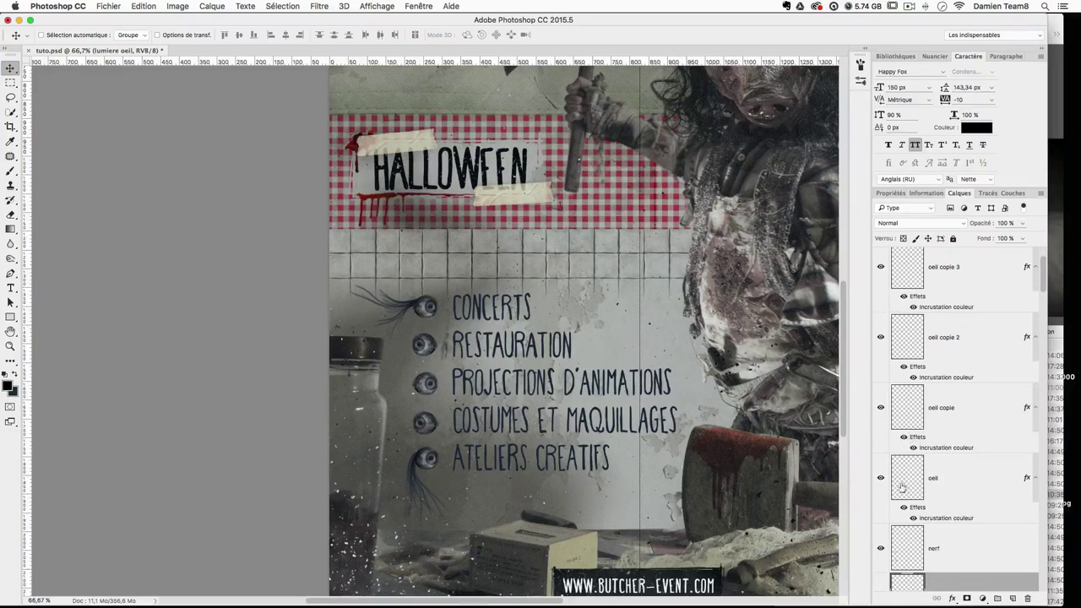
pyautogui.scroll(-1, 902, 483)
pyautogui.click(935, 516)
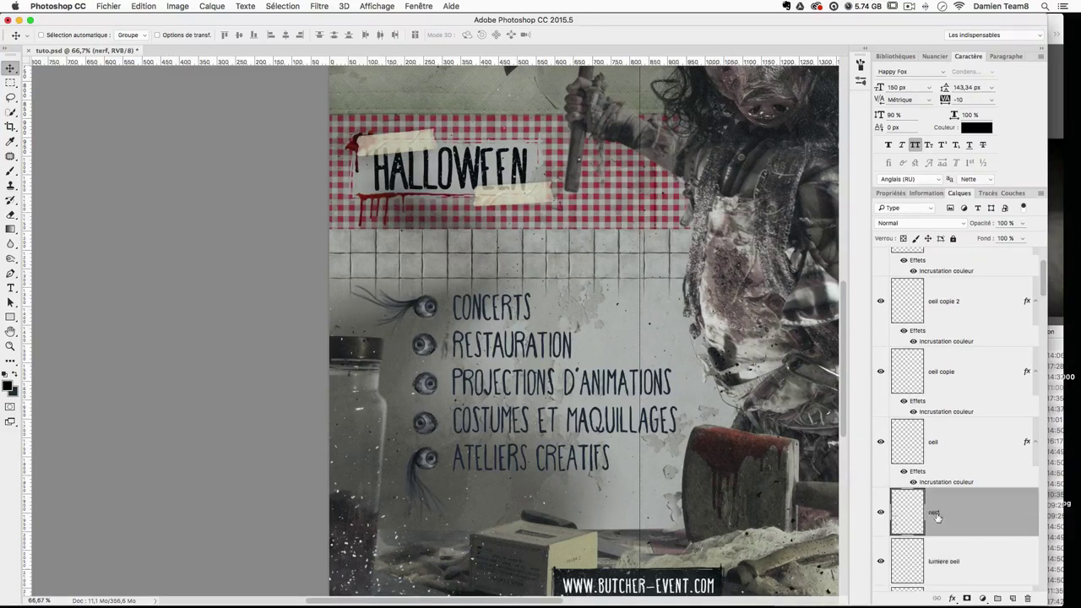
pyautogui.press('super+plus')
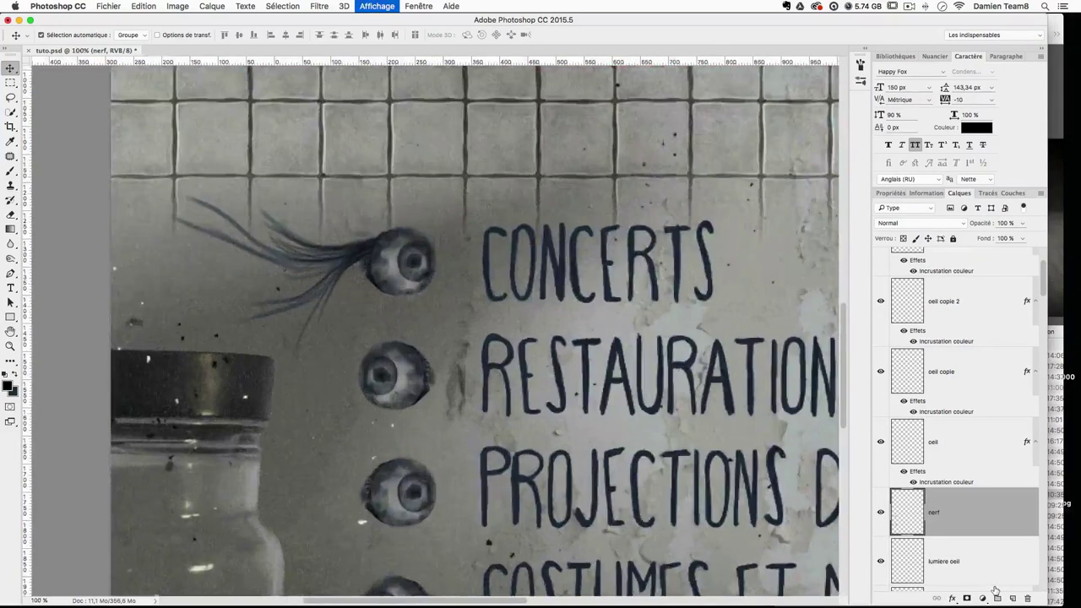
pyautogui.press('super+plus')
pyautogui.press('super+plus')
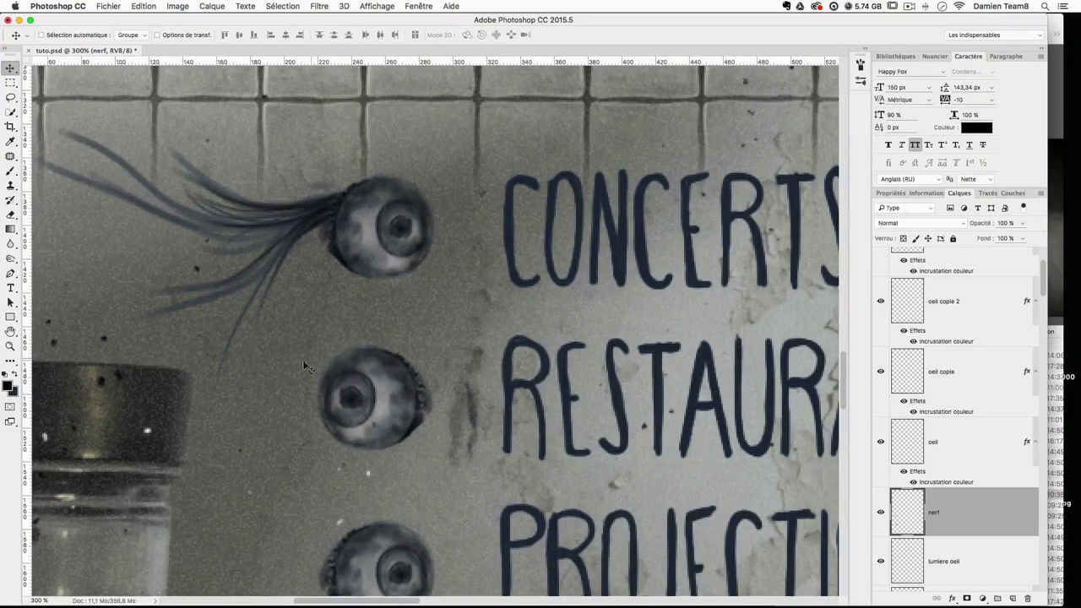
pyautogui.click(11, 171)
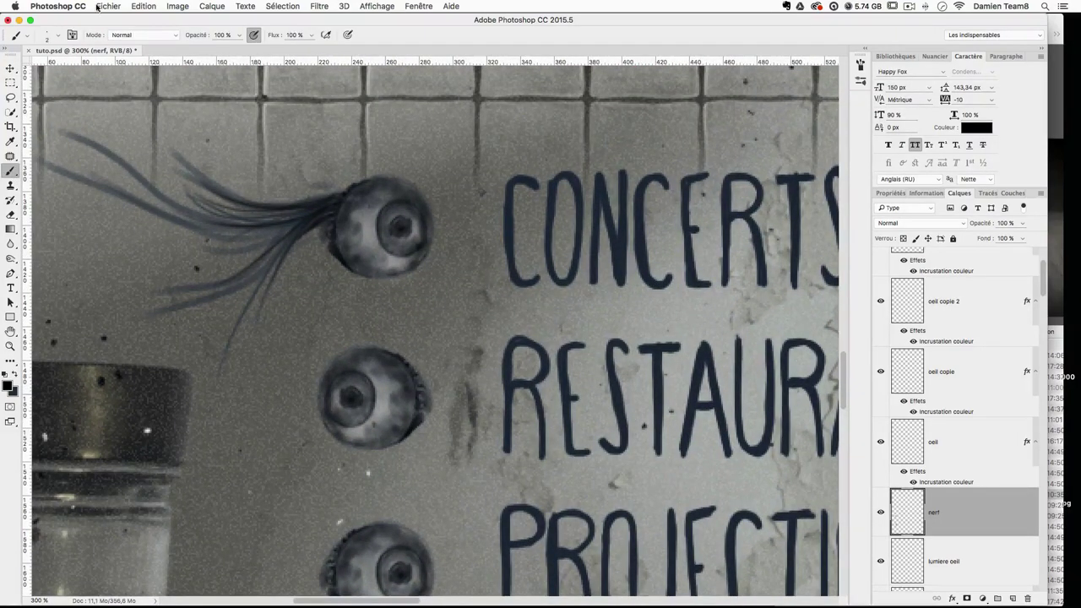
# Step: Try to paint a thin black stroke across the upper edge of the CONCERTS eyeball
pyautogui.moveTo(369, 178); pyautogui.dragTo(416, 189)
pyautogui.press('super+z')
pyautogui.press('super+z')
pyautogui.press('super+z')
# Step: Set the brush size to 1 px and its opacity to 50%
pyautogui.click(56, 36)
pyautogui.press('Return')
pyautogui.moveTo(228, 35); pyautogui.dragTo(171, 31)
pyautogui.write('50')
pyautogui.scroll(-2, 320, 313)
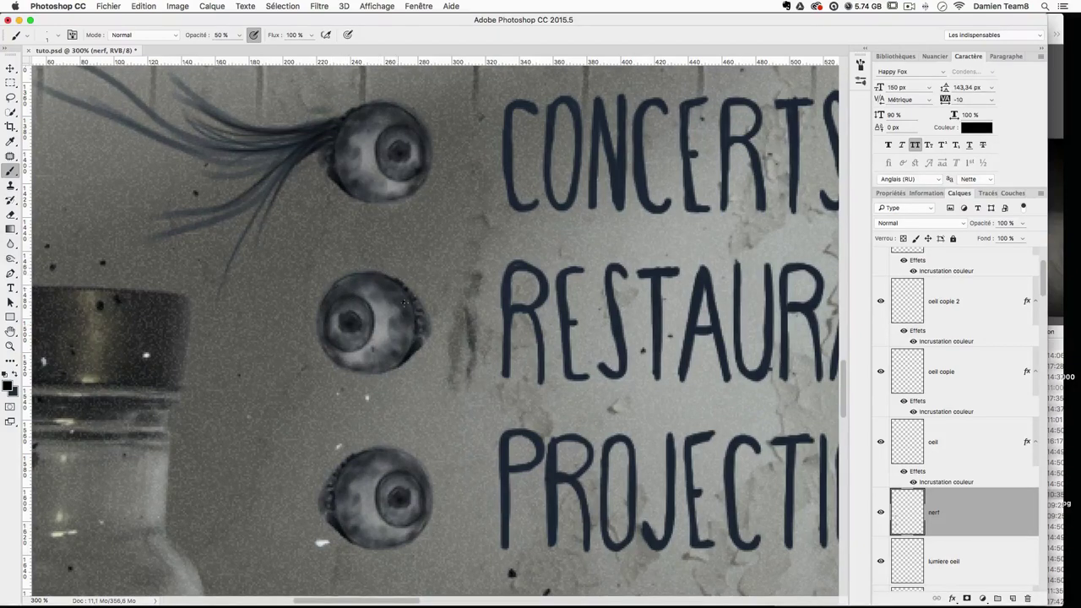
pyautogui.scroll(-3, 393, 254)
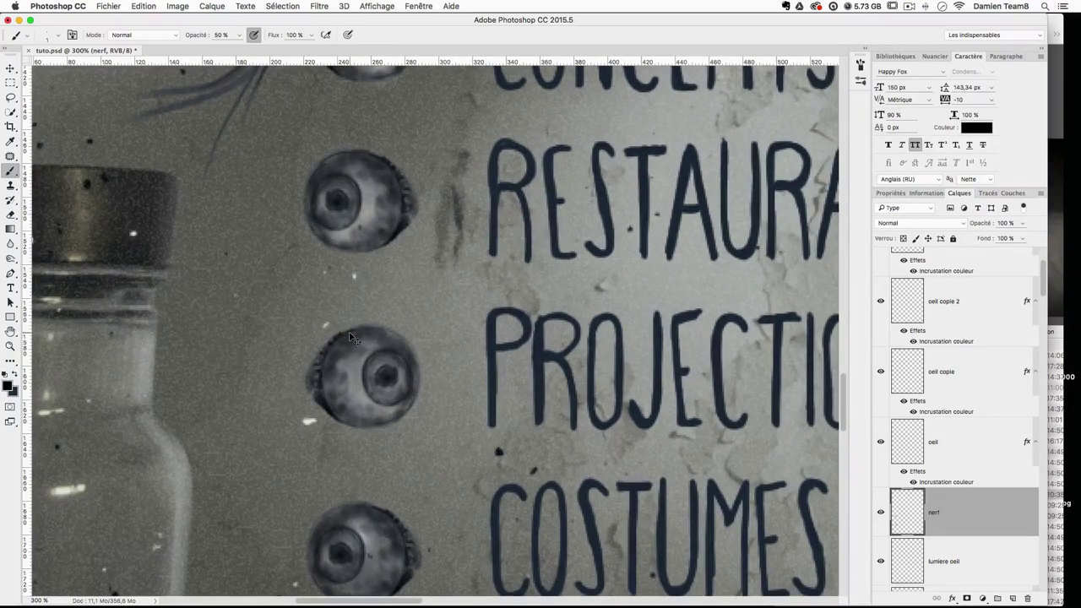
# Step: Examine the eyeballs and their nerve strands down the event list, from Restauration to Ateliers creatifs
pyautogui.scroll(-3, 424, 422)
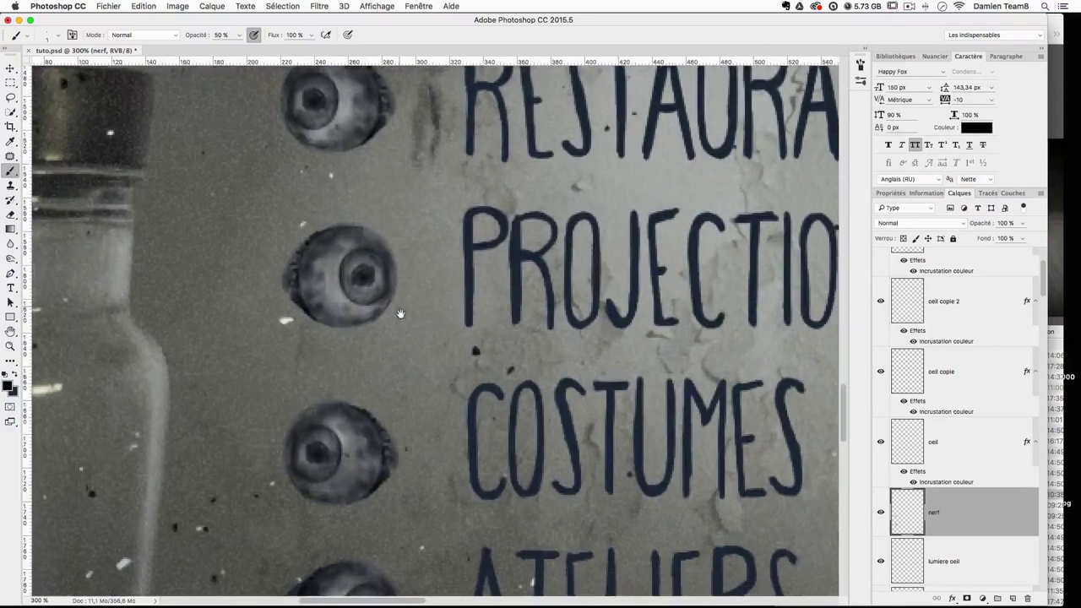
pyautogui.moveTo(357, 227); pyautogui.dragTo(377, 237)
pyautogui.press('super+z')
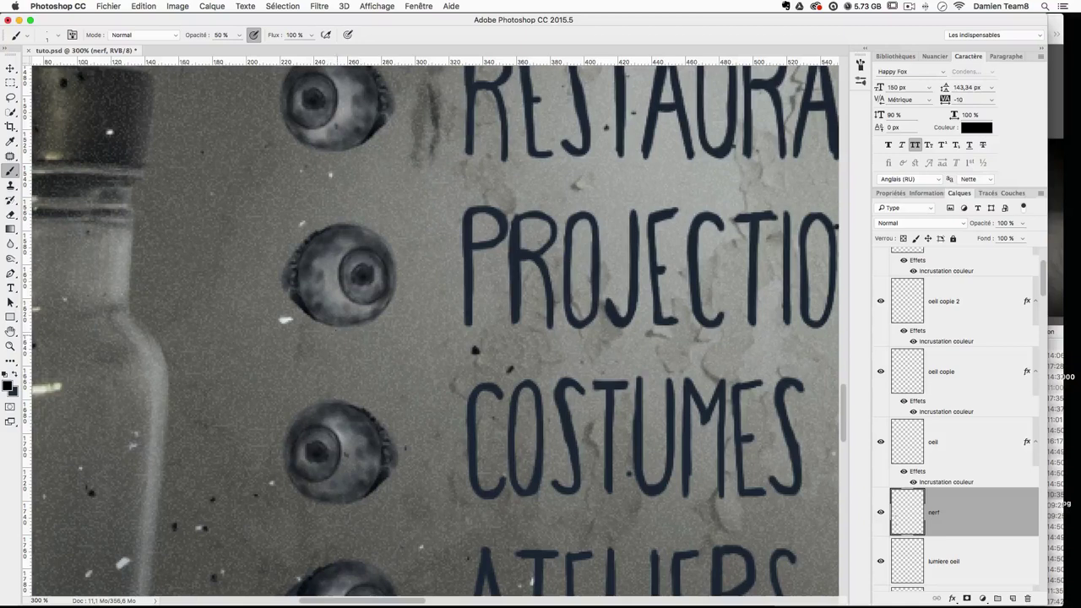
pyautogui.scroll(-5, 370, 324)
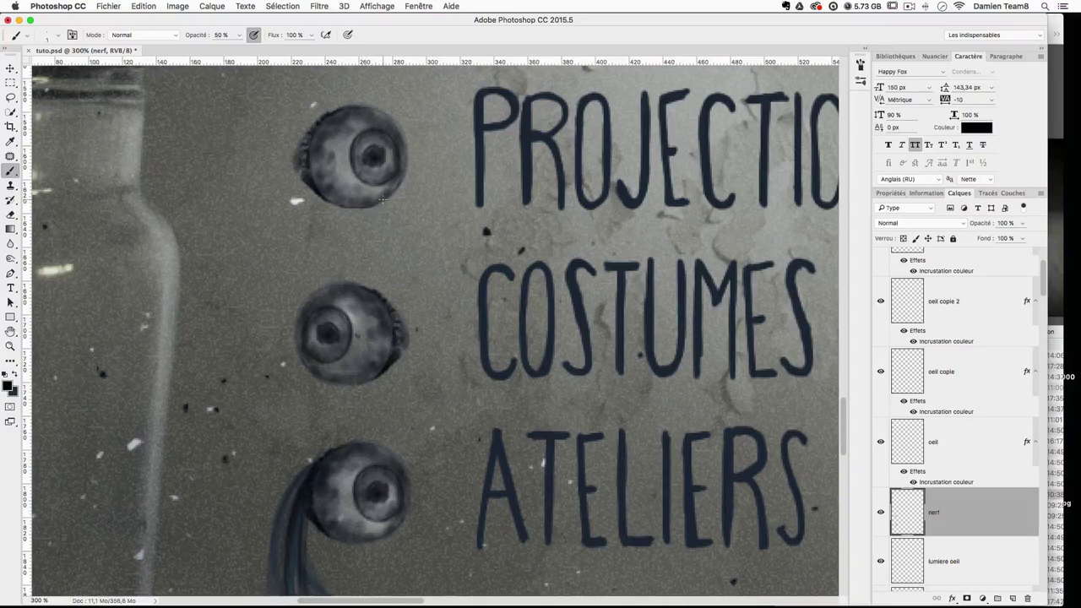
pyautogui.scroll(-2, 381, 199)
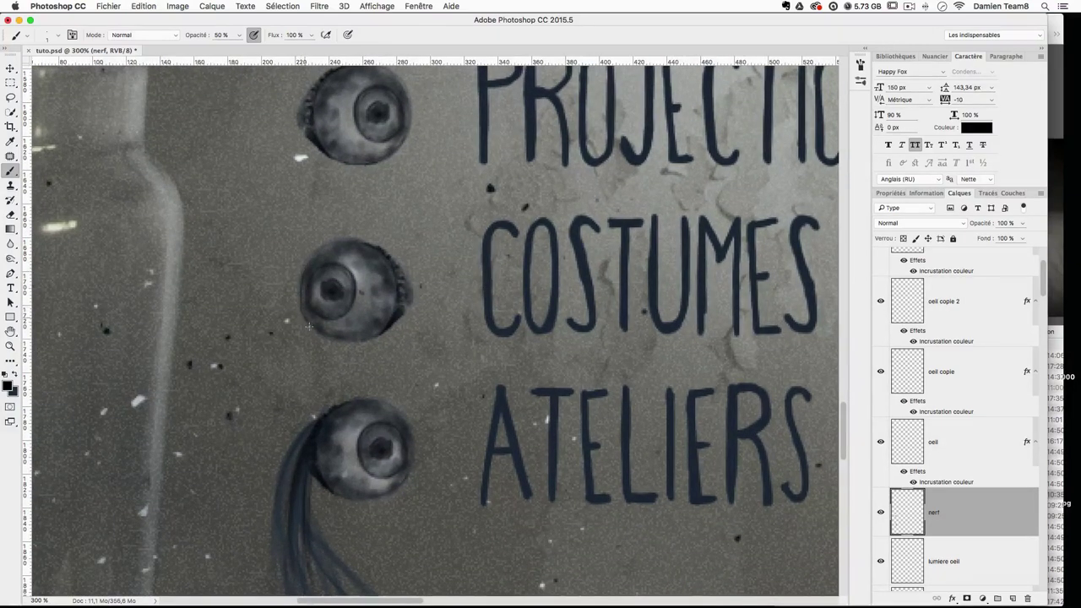
pyautogui.scroll(-5, 325, 335)
pyautogui.hscroll(2, 324, 335)
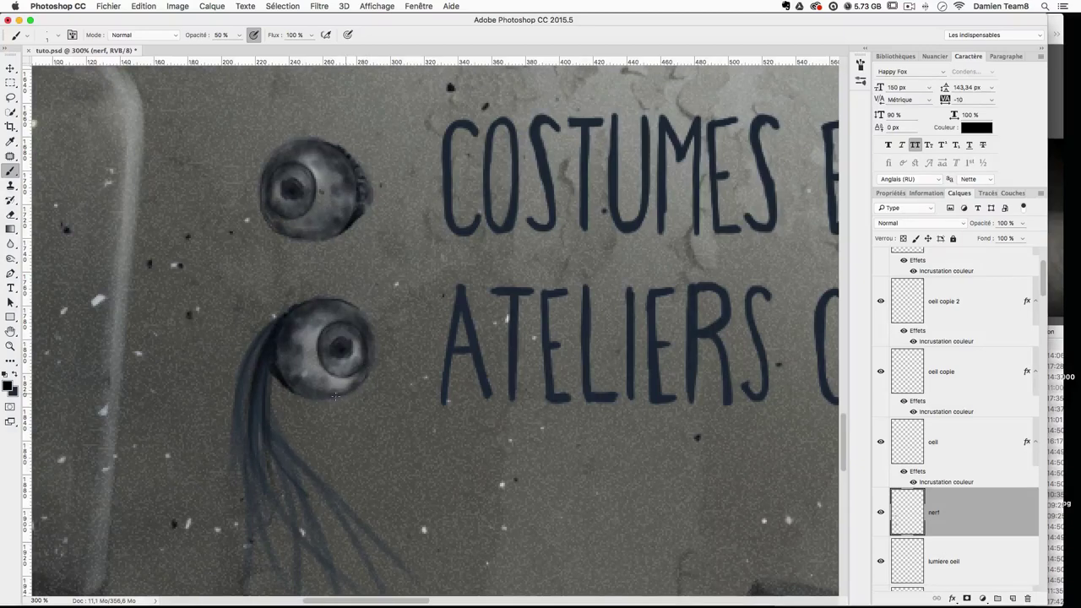
pyautogui.press('super+minus')
pyautogui.press('super+minus')
pyautogui.press('super+minus')
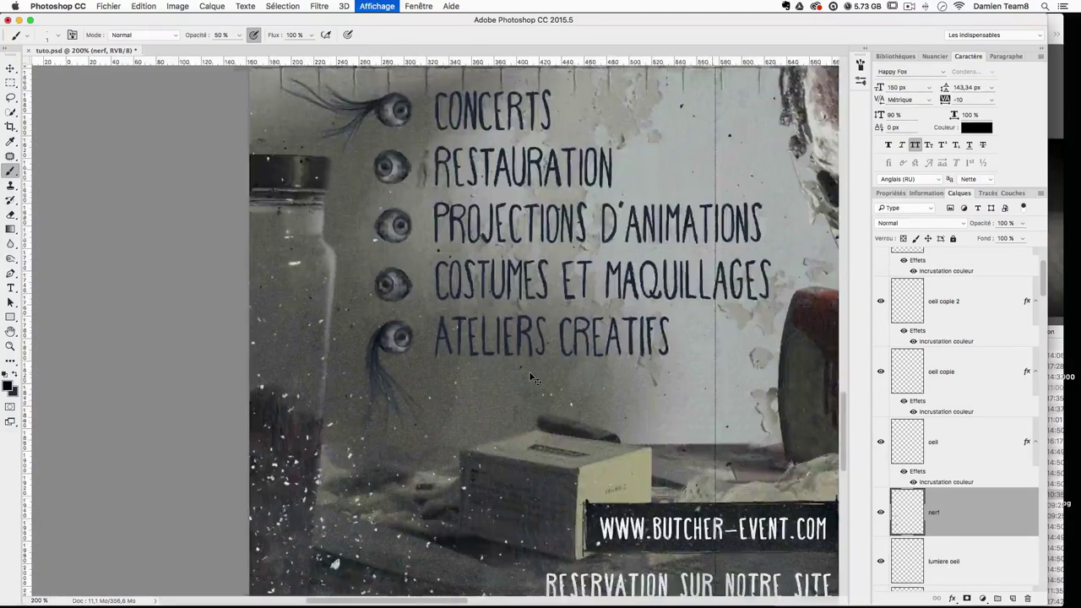
# Step: Toggle the nerf layer's visibility several times to compare the poster with and without the nerve strands
pyautogui.click(881, 512)
pyautogui.click(881, 513)
pyautogui.click(881, 513)
pyautogui.click(881, 512)
pyautogui.click(881, 513)
pyautogui.click(880, 513)
# Step: Review the whole poster composition from the website banner up to the BUTCHER title
pyautogui.moveTo(610, 378); pyautogui.dragTo(525, 398)
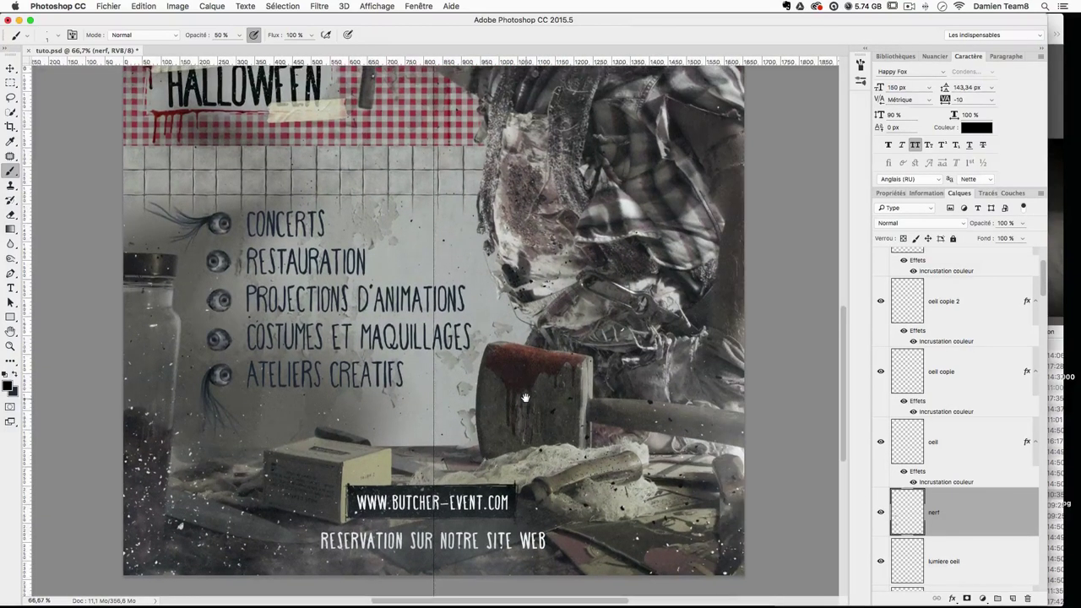
pyautogui.press('super+minus')
pyautogui.press('super+minus')
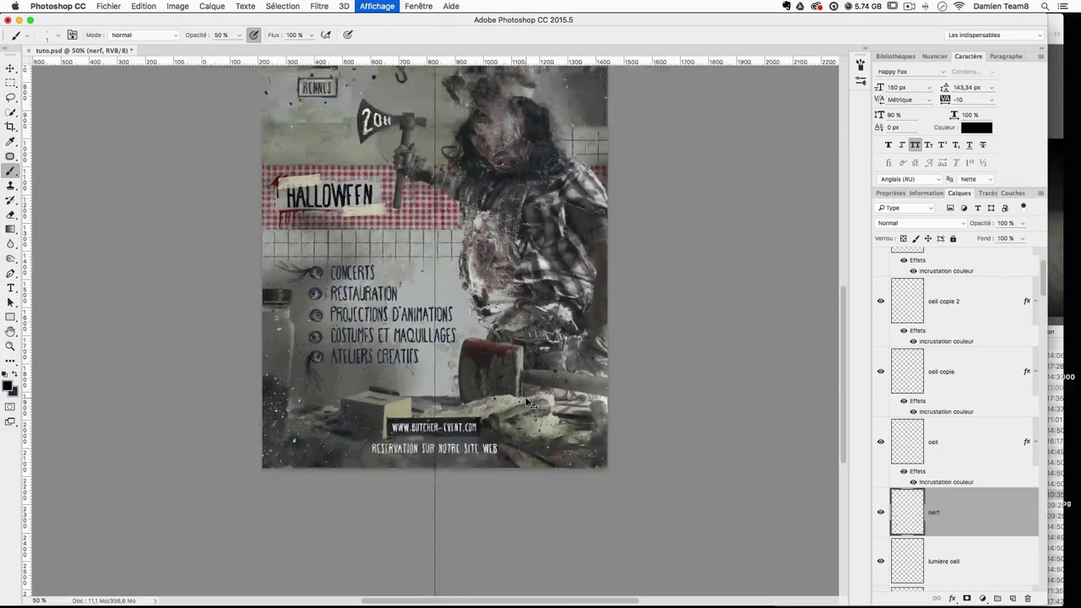
pyautogui.press('super+plus')
pyautogui.moveTo(672, 269); pyautogui.dragTo(673, 246)
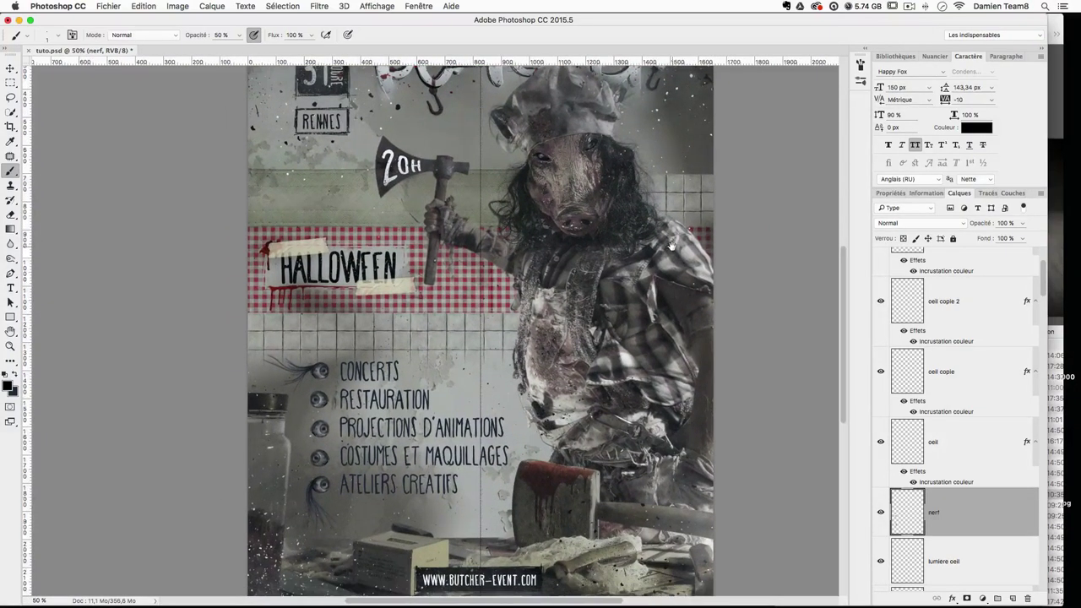
pyautogui.hscroll(3, 557, 255)
pyautogui.moveTo(543, 255); pyautogui.dragTo(542, 326)
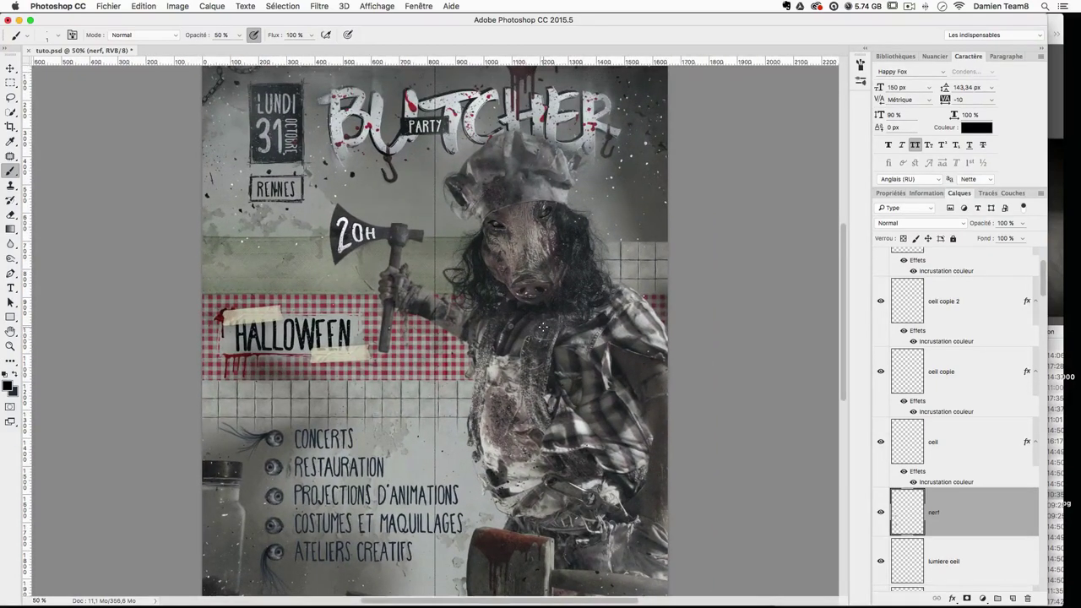
pyautogui.press('super+minus')
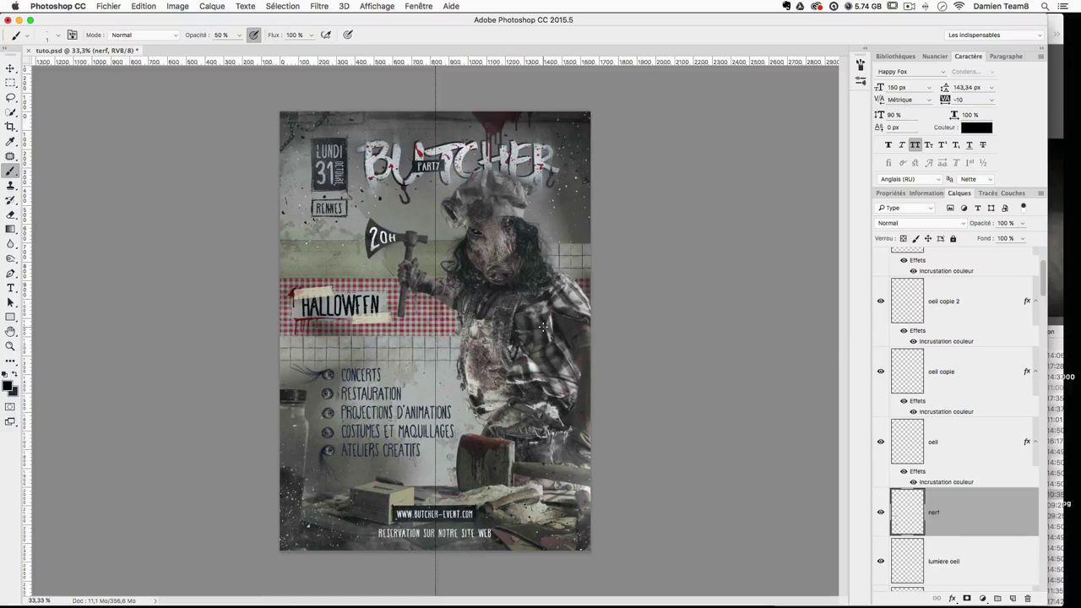
# Step: Stamp all visible layers into a new layer above oeil copie 4 and name it fusion1
pyautogui.scroll(3, 963, 397)
pyautogui.click(969, 291)
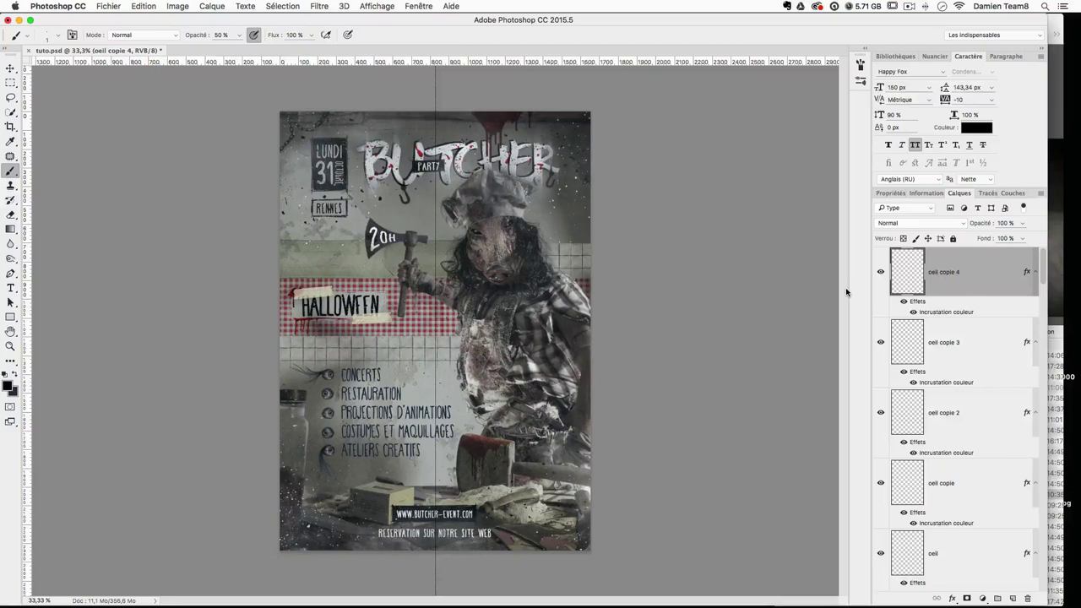
pyautogui.press('super+alt+shift+e')
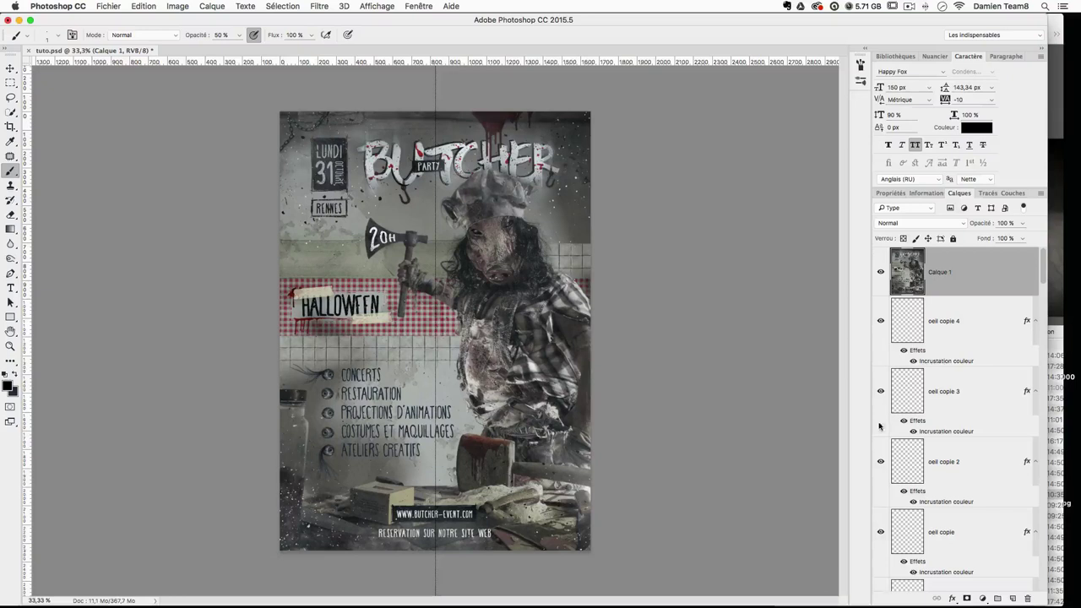
pyautogui.doubleClick(939, 272)
pyautogui.write('fusion1')
pyautogui.press('Return')
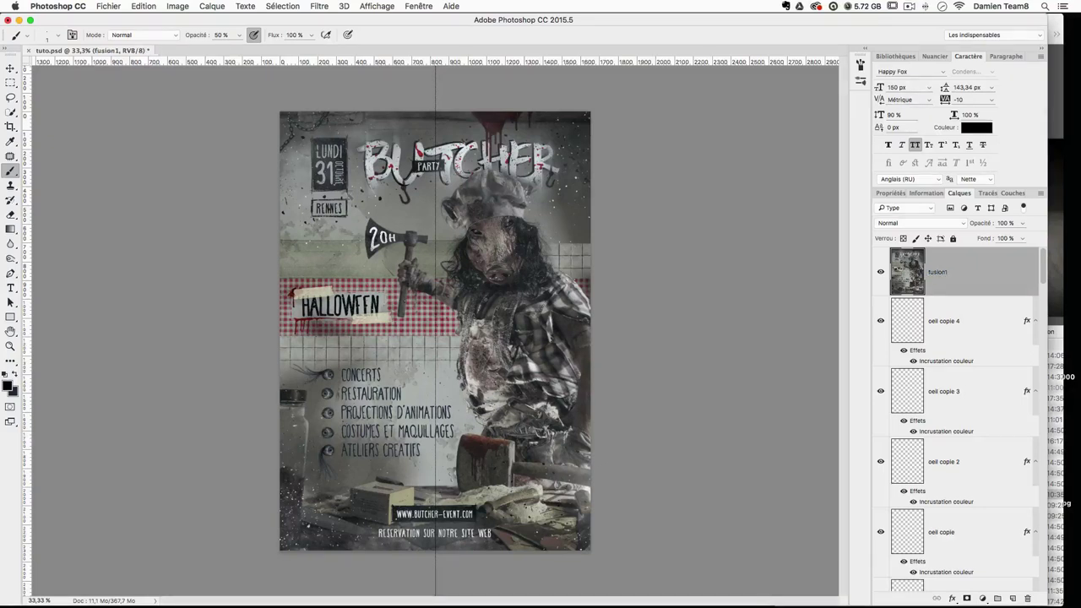
# Step: Start the Camera Raw filter on the fusion1 layer and set temperature to +16 and exposure to +0.10
pyautogui.click(321, 6)
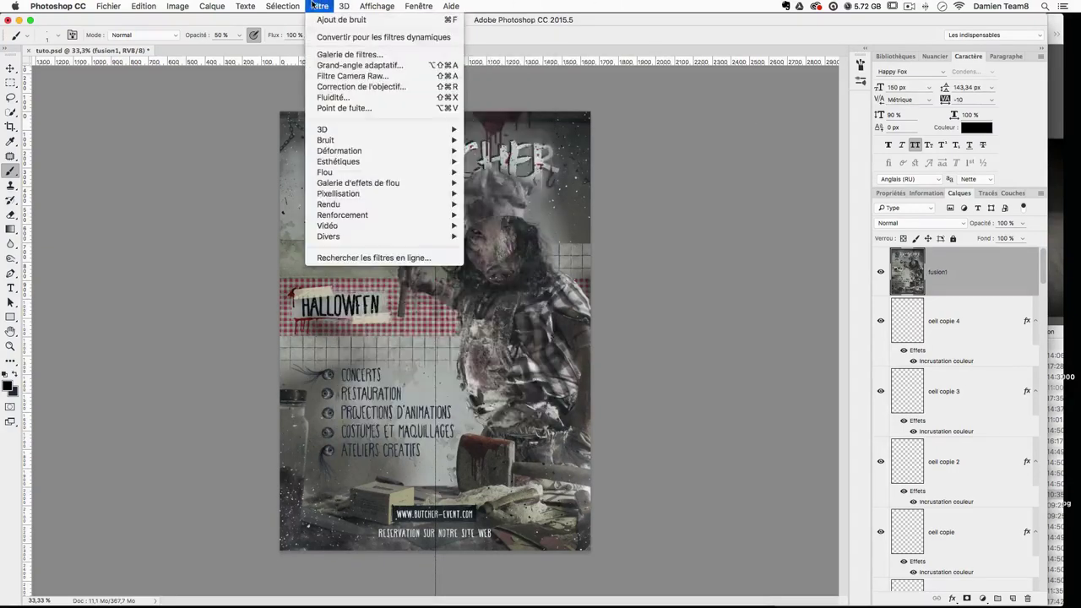
pyautogui.click(352, 75)
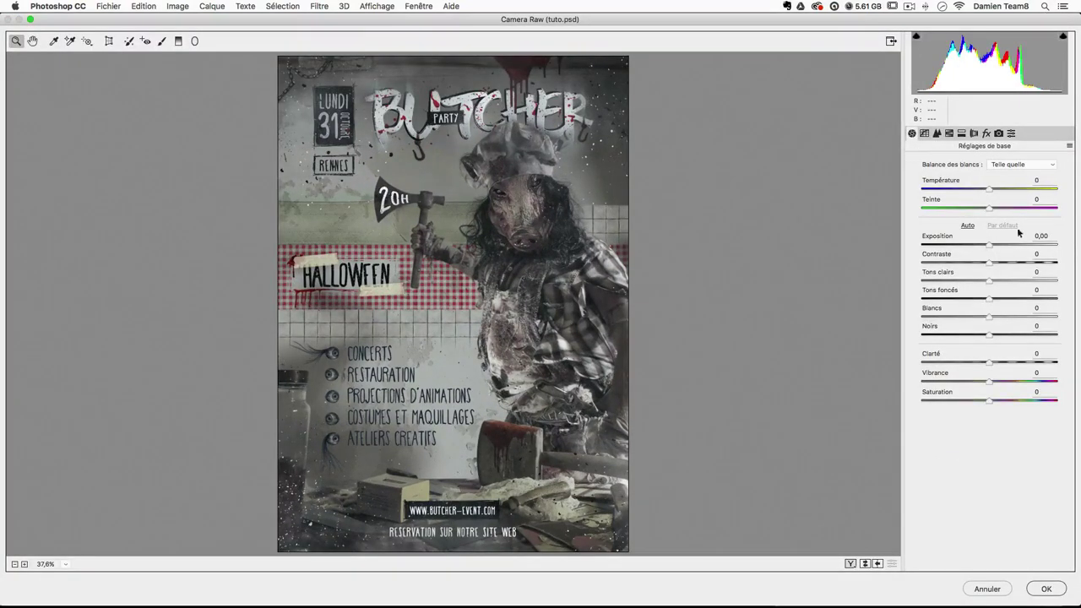
pyautogui.moveTo(991, 191); pyautogui.dragTo(1002, 193)
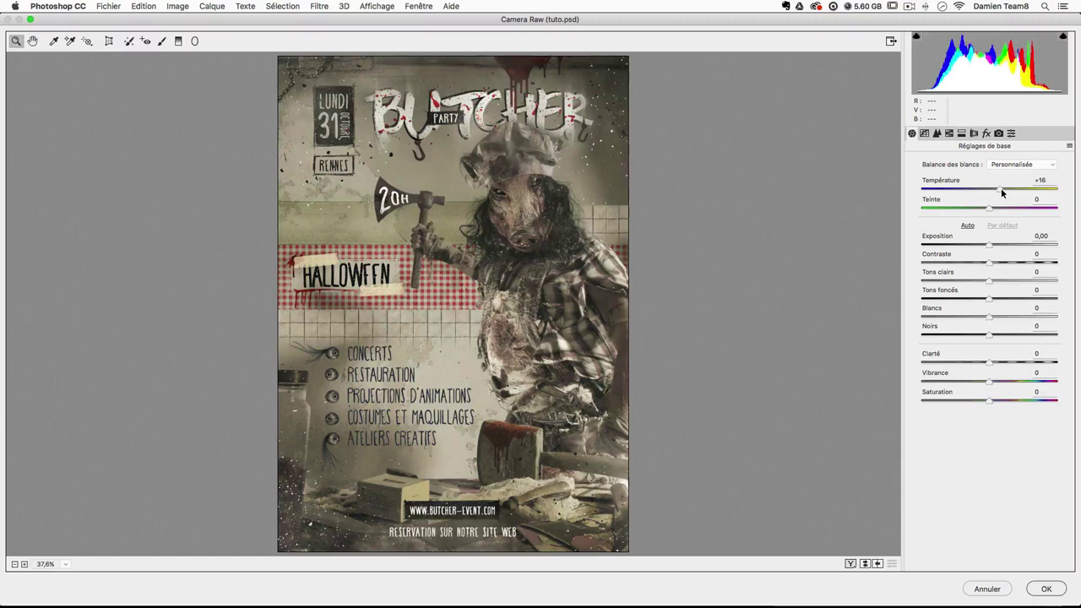
pyautogui.moveTo(982, 245); pyautogui.dragTo(993, 247)
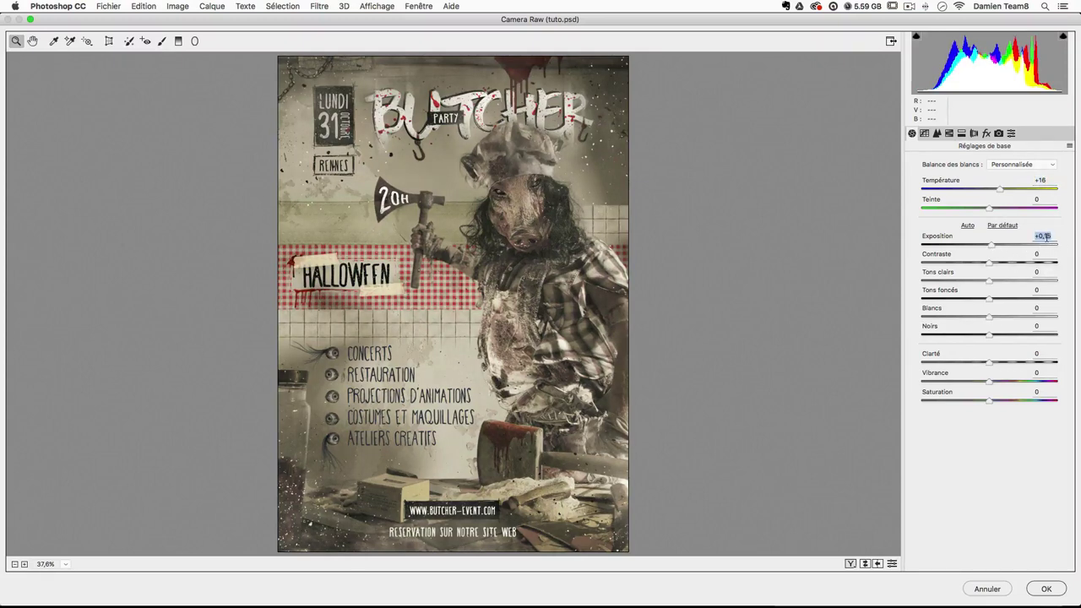
pyautogui.write('0,1')
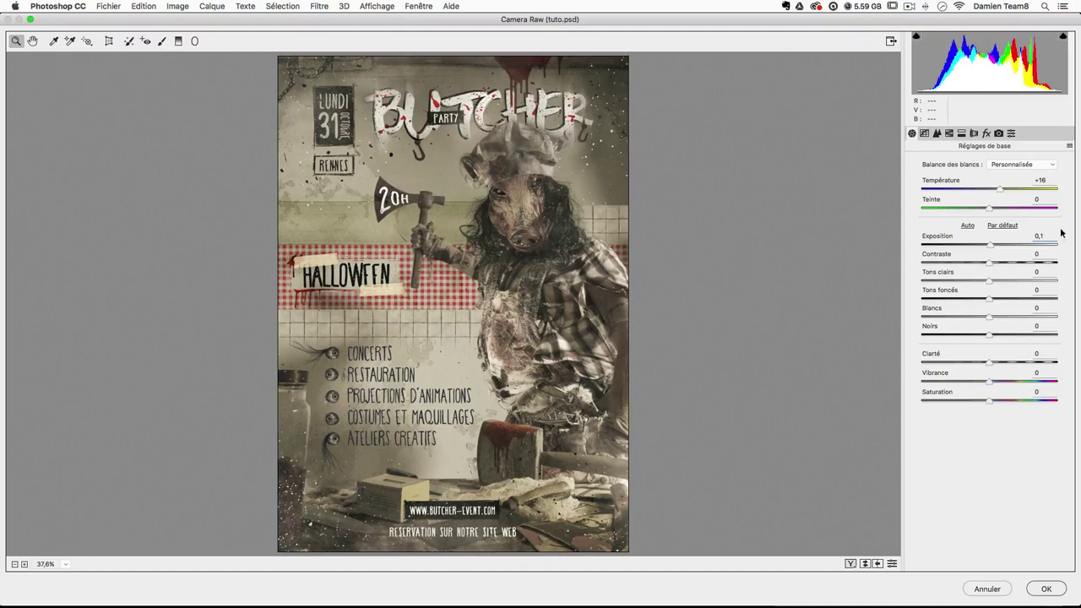
# Step: Set contrast to +11, highlights to -3, shadows to -6, whites to +9, clarity to +21 and vibrance to +6
pyautogui.moveTo(990, 263)
pyautogui.mouseDown()
pyautogui.moveTo(980, 282)
pyautogui.moveTo(998, 282)
pyautogui.moveTo(986, 278)
pyautogui.mouseUp()
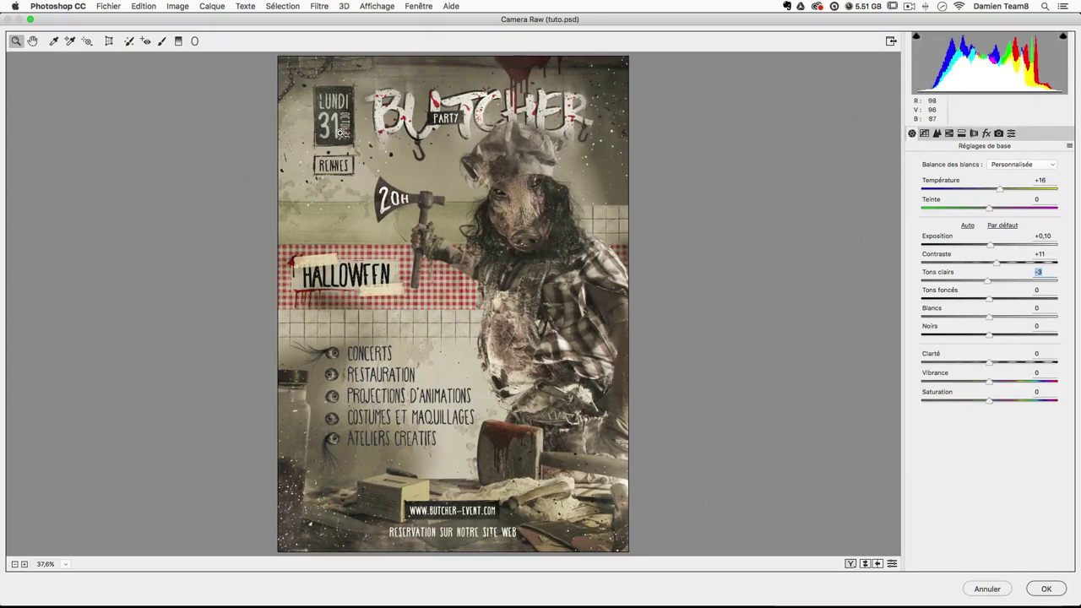
pyautogui.moveTo(990, 319)
pyautogui.mouseDown()
pyautogui.moveTo(1009, 319)
pyautogui.moveTo(986, 299)
pyautogui.mouseUp()
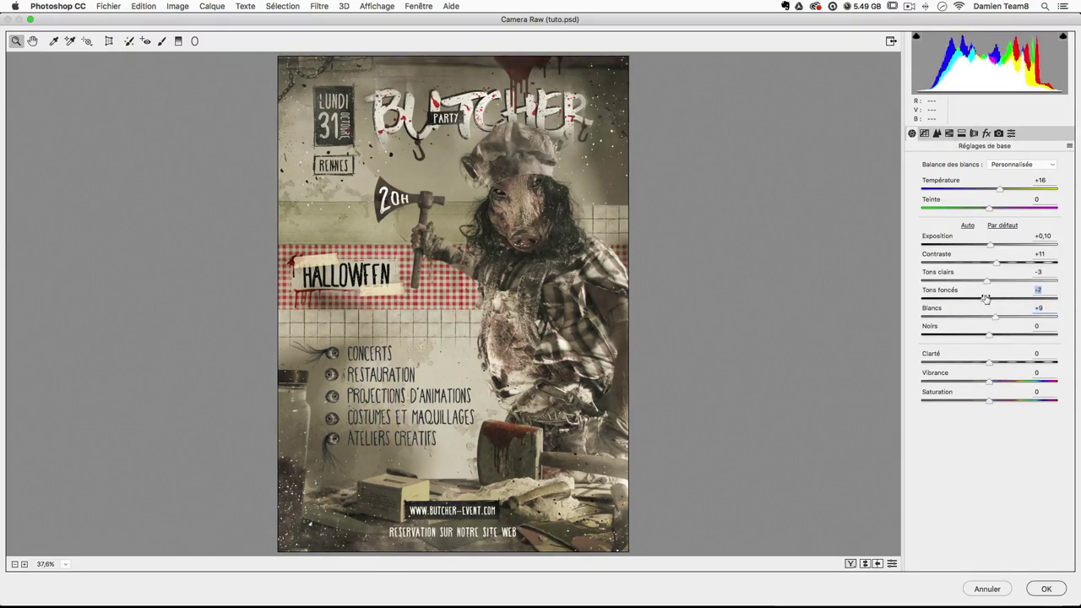
pyautogui.moveTo(990, 362); pyautogui.dragTo(996, 385)
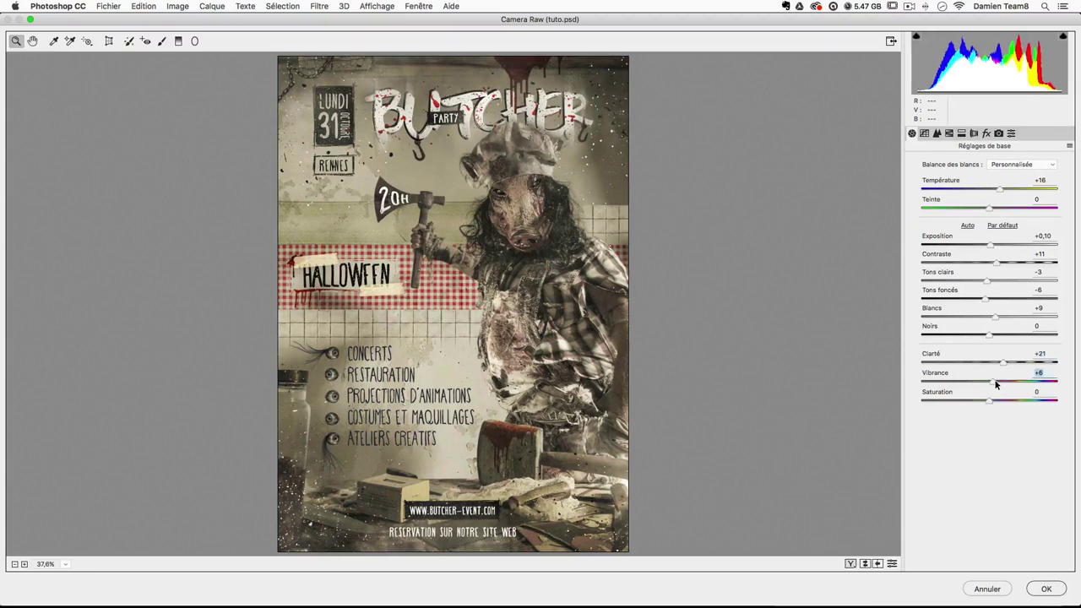
# Step: Split-tone the image with highlights hue 48 and saturation 27, shadows hue 228 and saturation 20, and balance -10
pyautogui.click(949, 134)
pyautogui.click(961, 133)
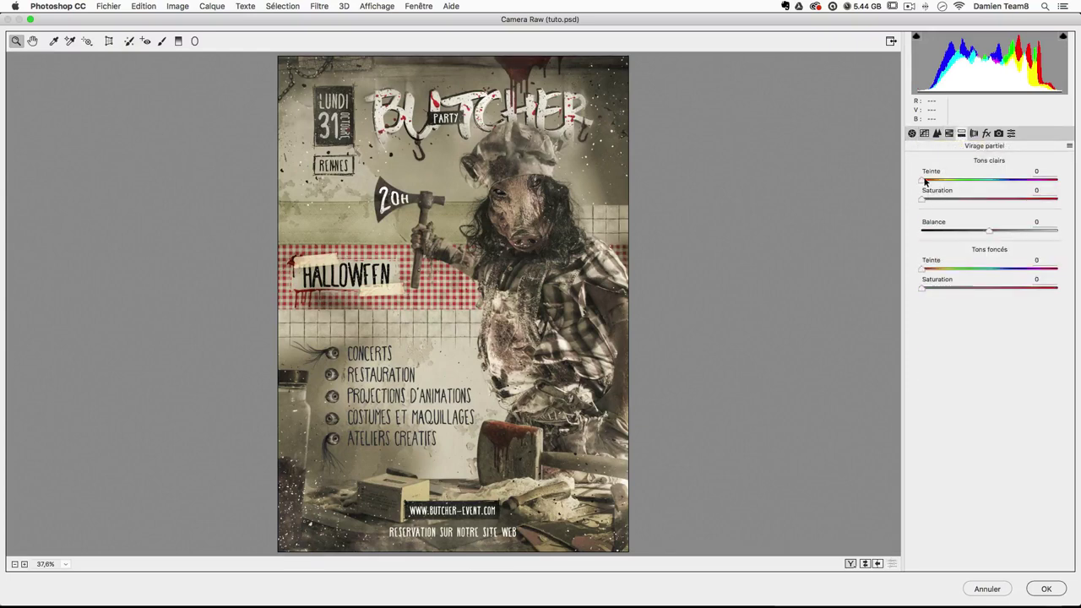
pyautogui.moveTo(929, 181); pyautogui.dragTo(958, 198)
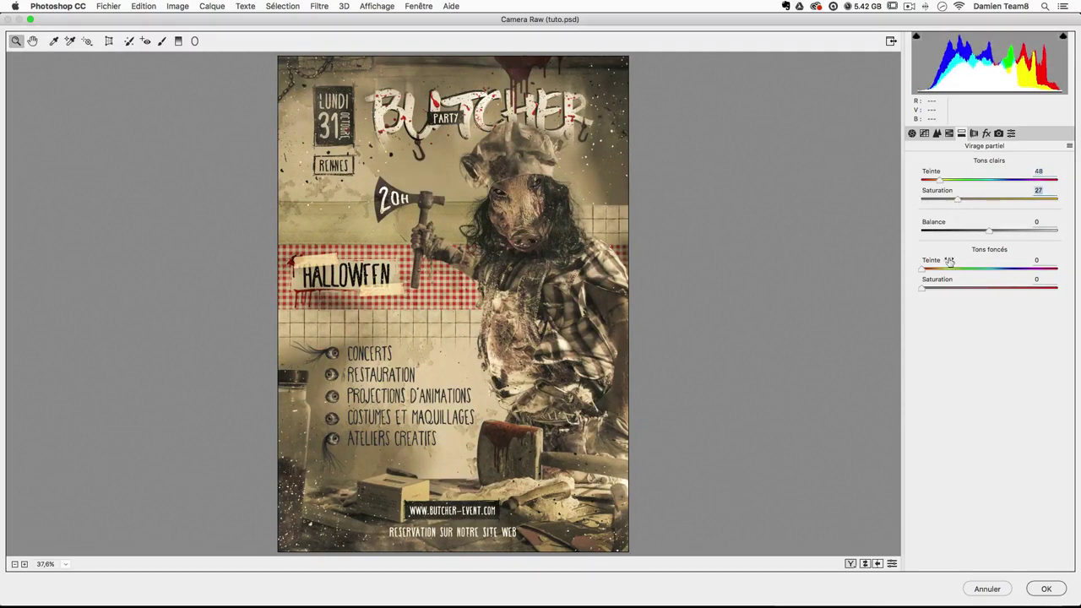
pyautogui.moveTo(924, 270); pyautogui.dragTo(1010, 270)
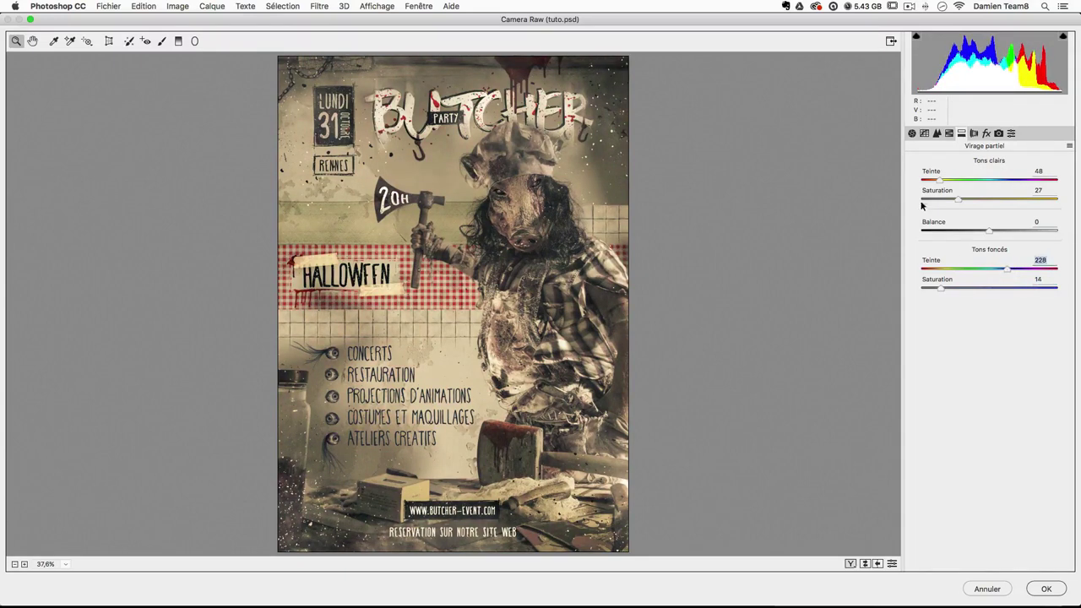
pyautogui.moveTo(990, 229)
pyautogui.mouseDown()
pyautogui.moveTo(970, 230)
pyautogui.moveTo(985, 229)
pyautogui.mouseUp()
pyautogui.moveTo(937, 287); pyautogui.dragTo(947, 284)
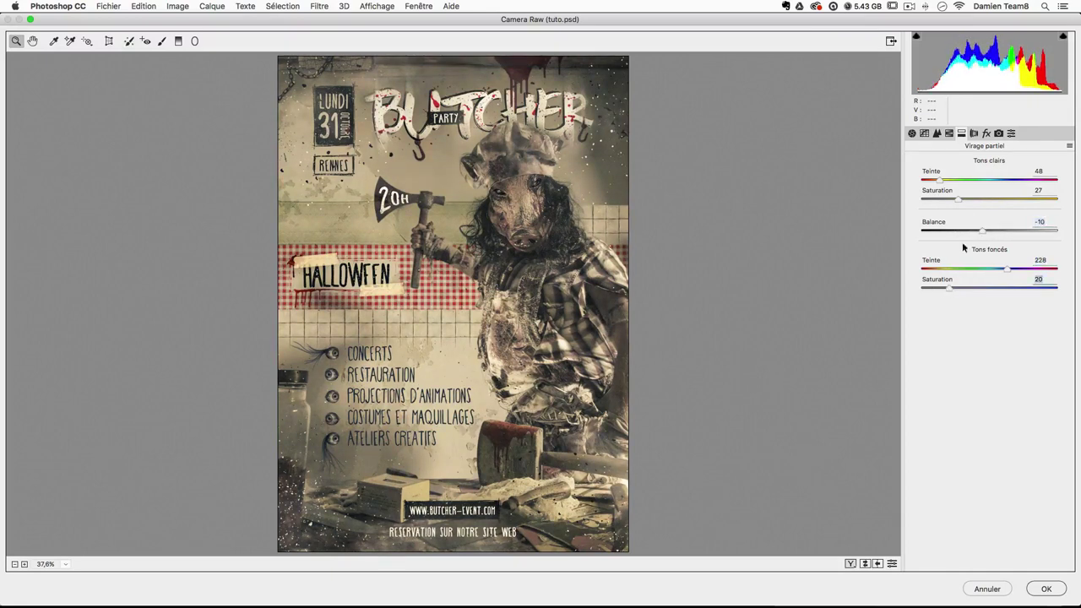
# Step: Set the split-toning highlights to hue 44 and saturation 43, and apply the Camera Raw filter
pyautogui.moveTo(958, 198); pyautogui.dragTo(939, 180)
pyautogui.click(1038, 191)
pyautogui.click(1044, 258)
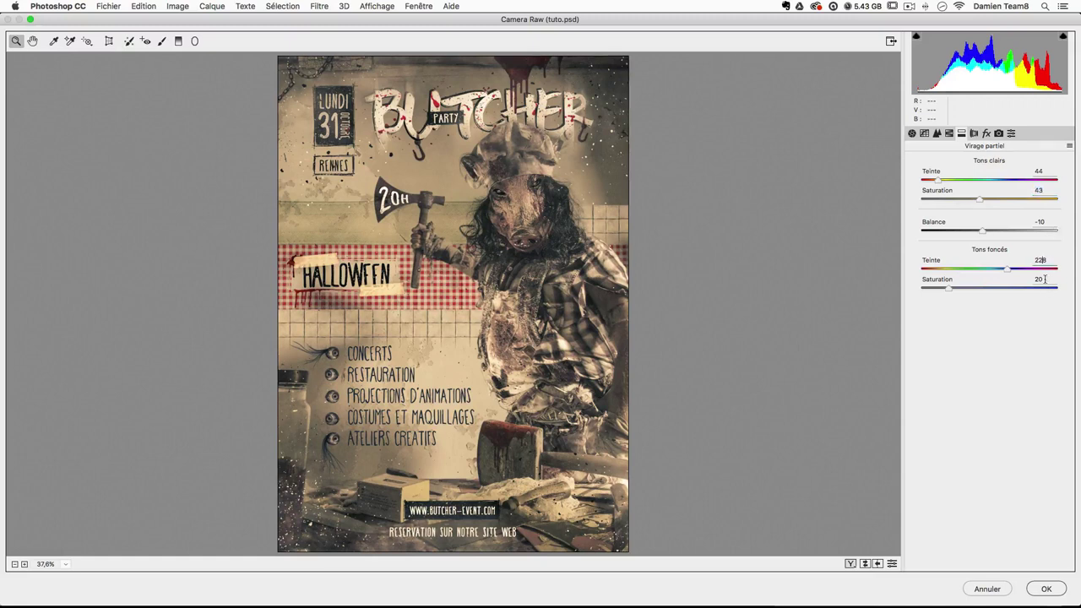
pyautogui.click(1045, 590)
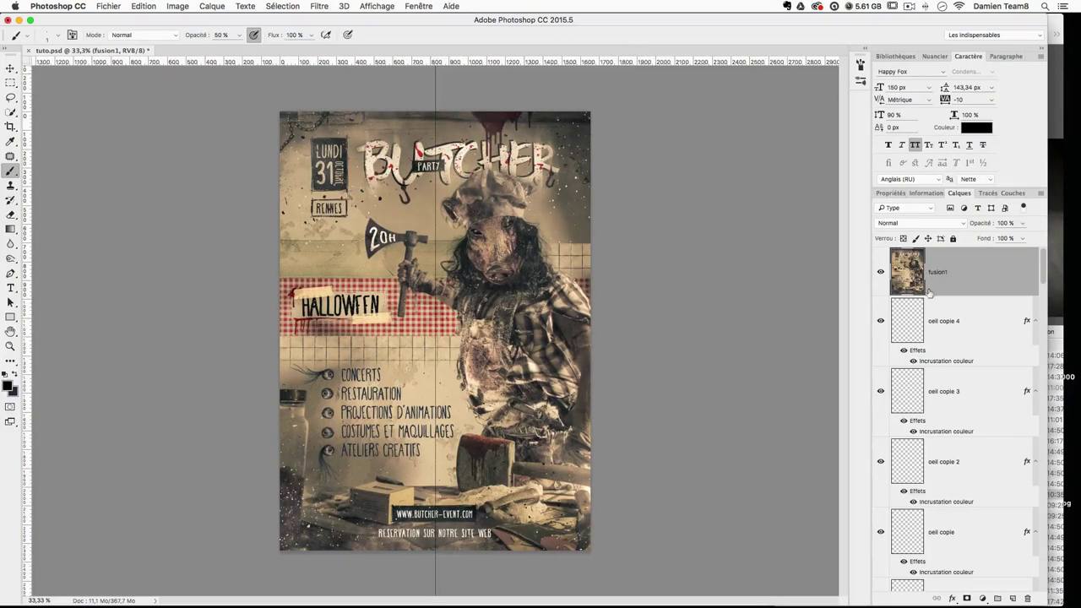
# Step: Place the texture-papier.jpg image from the textures folder into the poster, rotated 90° and scaled to about 30% to cover the canvas
pyautogui.click(1066, 23)
pyautogui.click(938, 409)
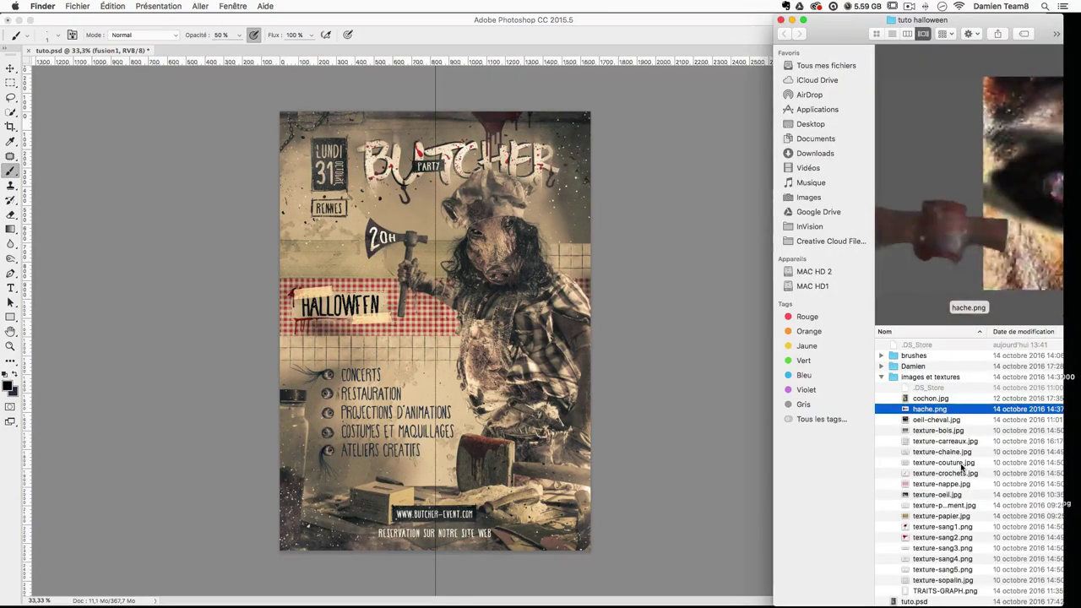
pyautogui.click(943, 505)
pyautogui.moveTo(940, 519); pyautogui.dragTo(542, 460)
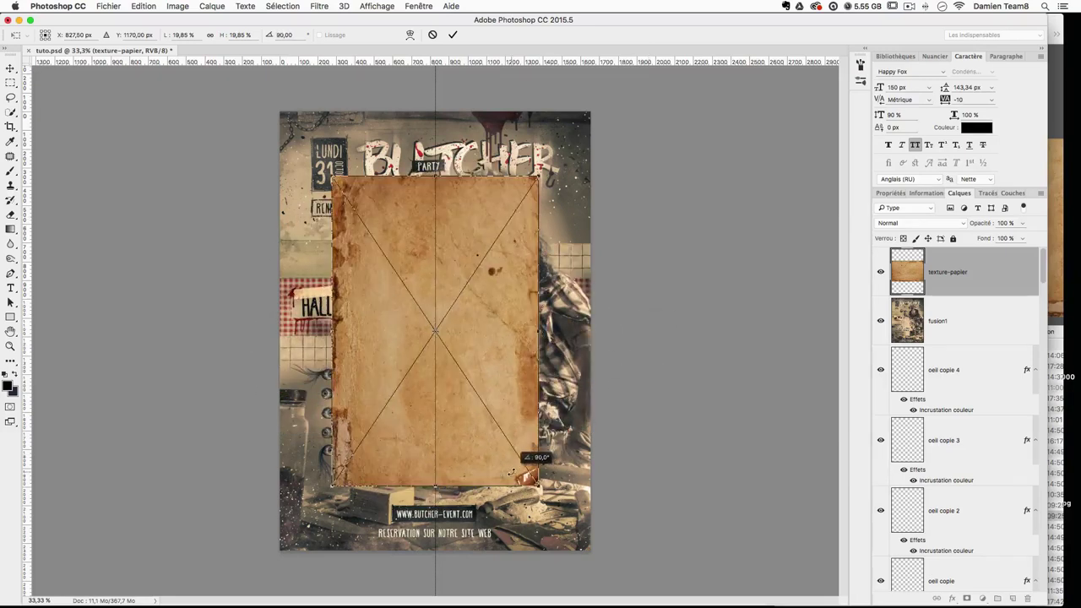
pyautogui.moveTo(534, 179); pyautogui.dragTo(595, 97)
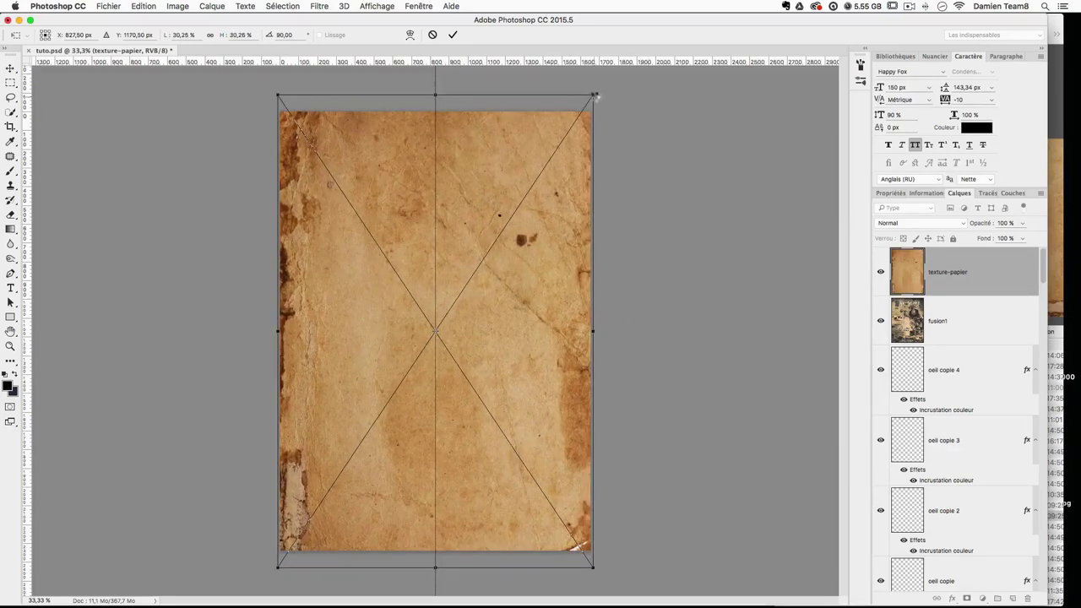
pyautogui.press('Return')
pyautogui.press('b')
# Step: Rasterize the texture-papier layer and invert its colours
pyautogui.rightClick(985, 279)
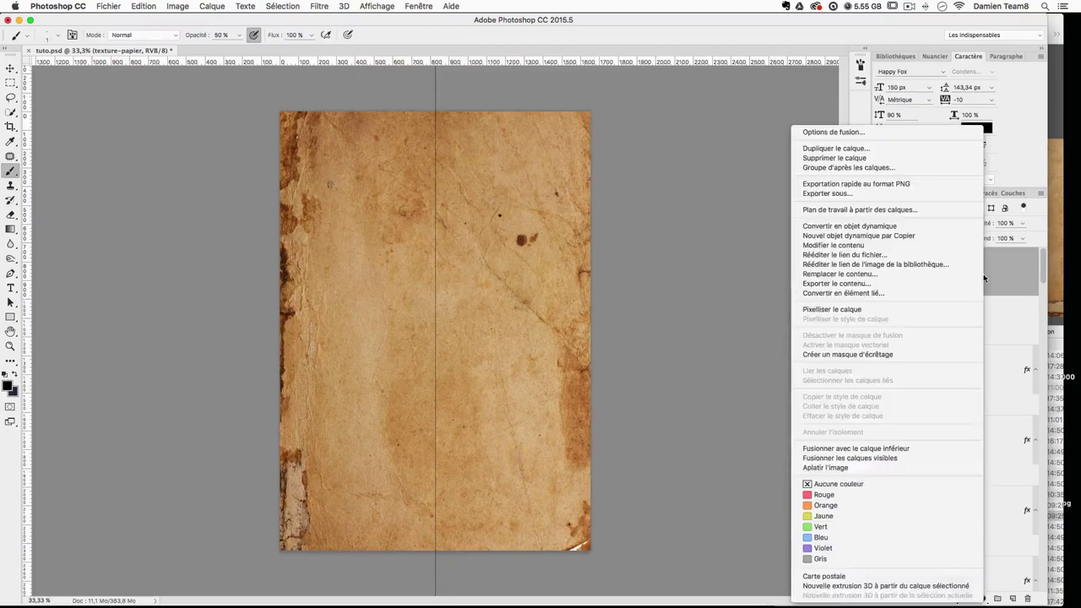
pyautogui.click(861, 309)
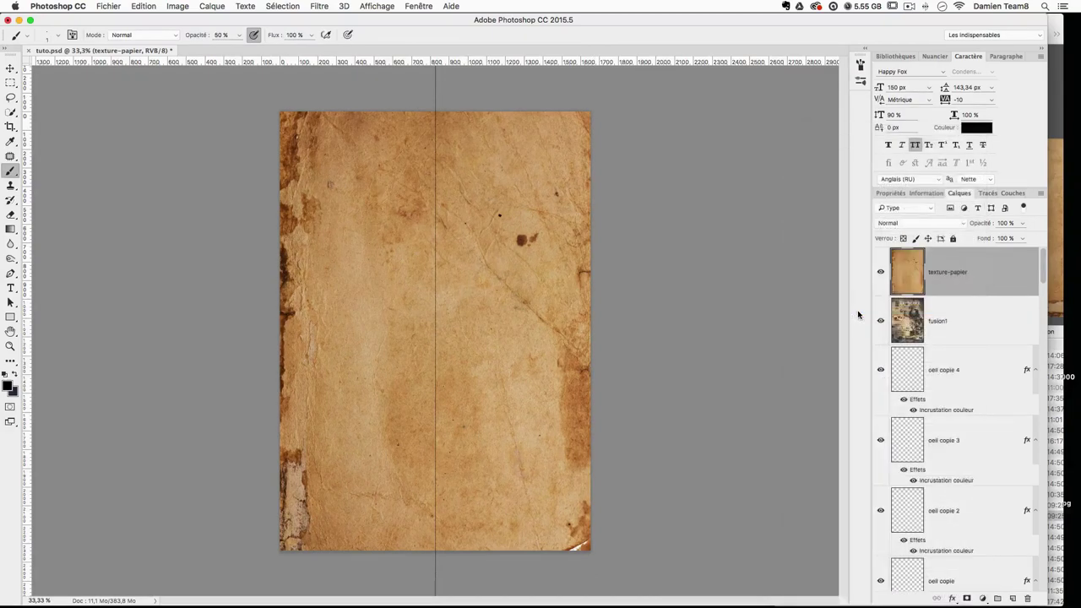
pyautogui.press('super+s')
pyautogui.press('super+i')
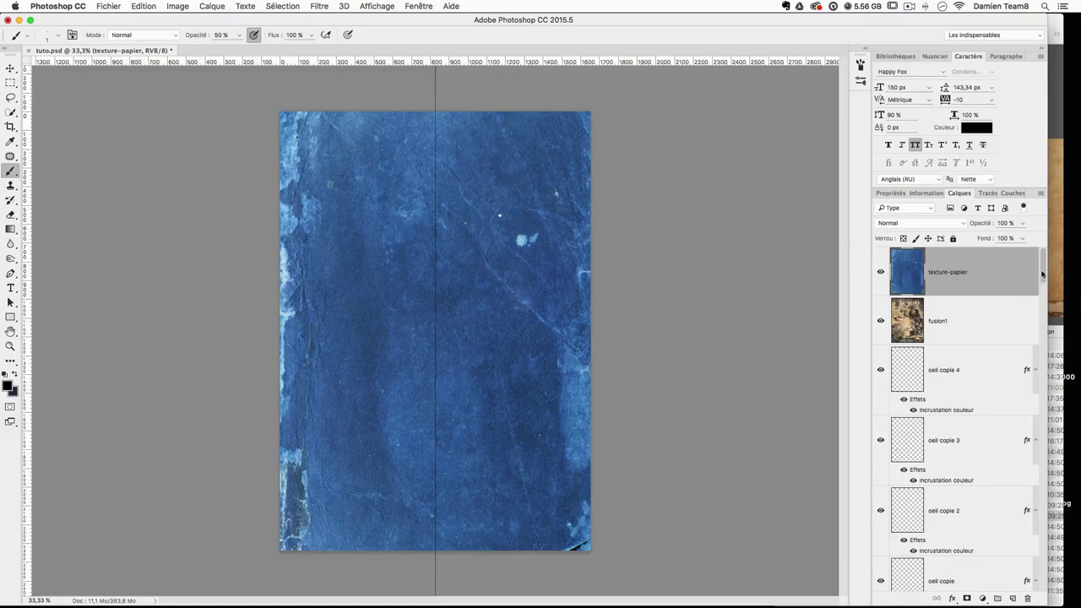
# Step: Set the texture-papier layer to the Exclusion blend mode at 50% opacity
pyautogui.click(889, 221)
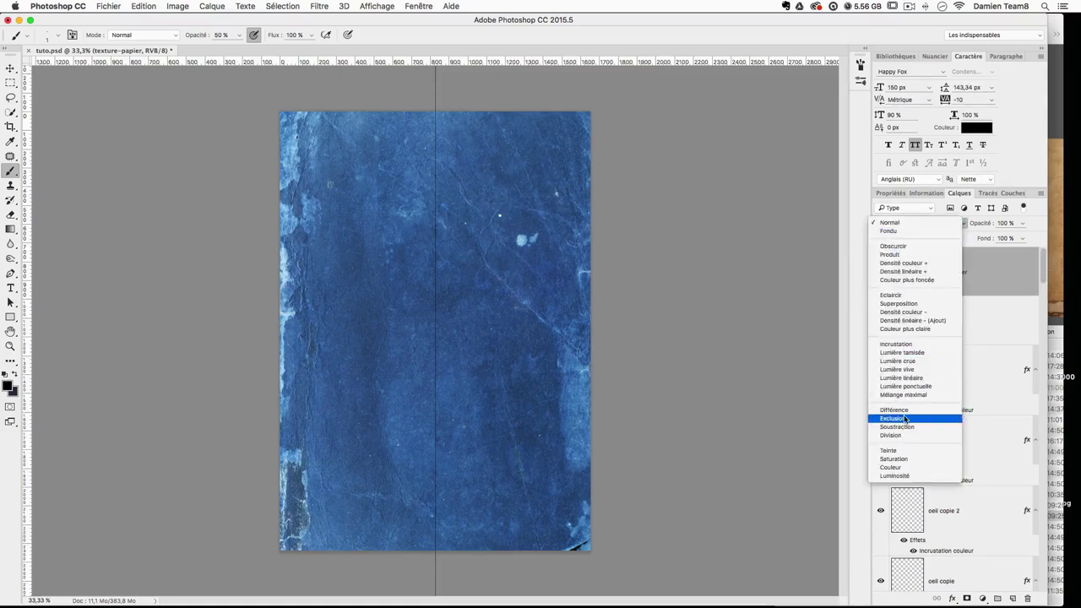
pyautogui.click(892, 347)
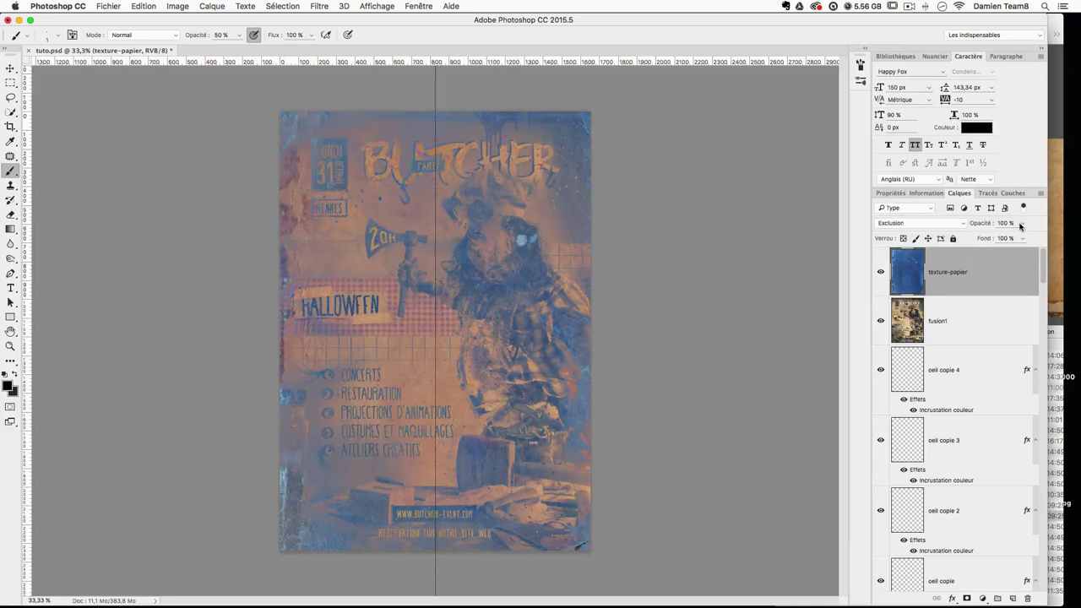
pyautogui.write('50')
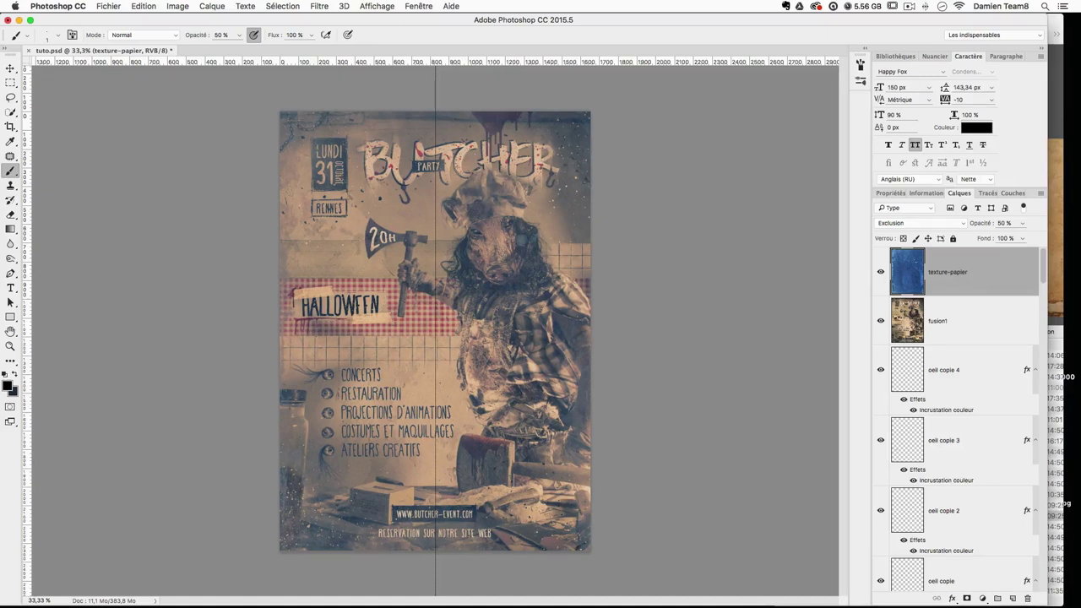
# Step: Examine the effect of the paper texture on the whole poster and in its details
pyautogui.press('super+plus')
pyautogui.press('super+minus')
pyautogui.press('super+plus')
pyautogui.press('super+minus')
pyautogui.press('super+plus')
pyautogui.press('super+minus')
pyautogui.press('super+plus')
pyautogui.press('super+minus')
pyautogui.press('super+plus')
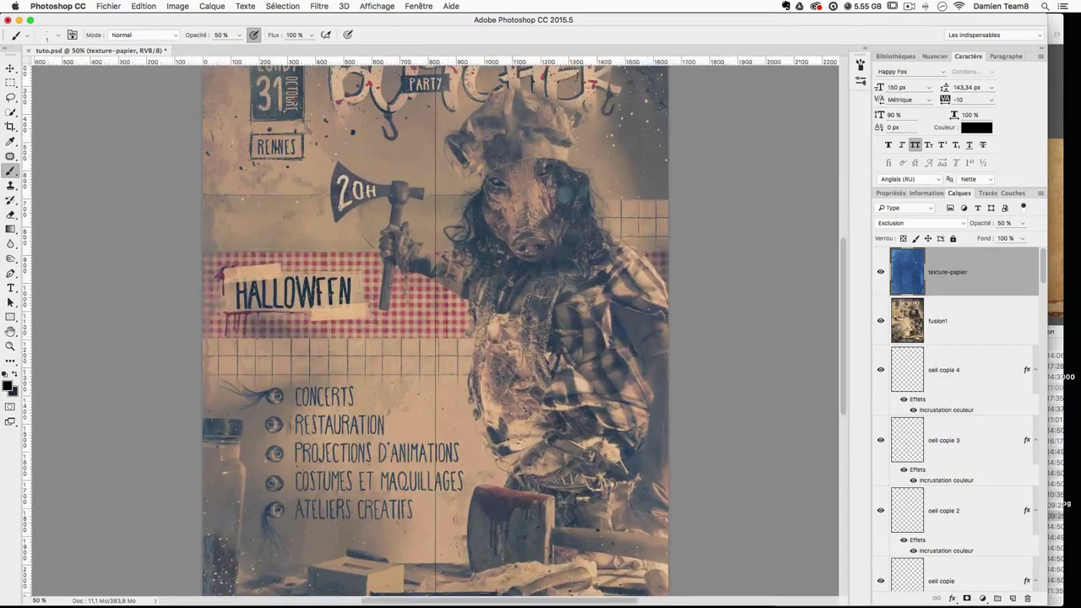
pyautogui.press('super+minus')
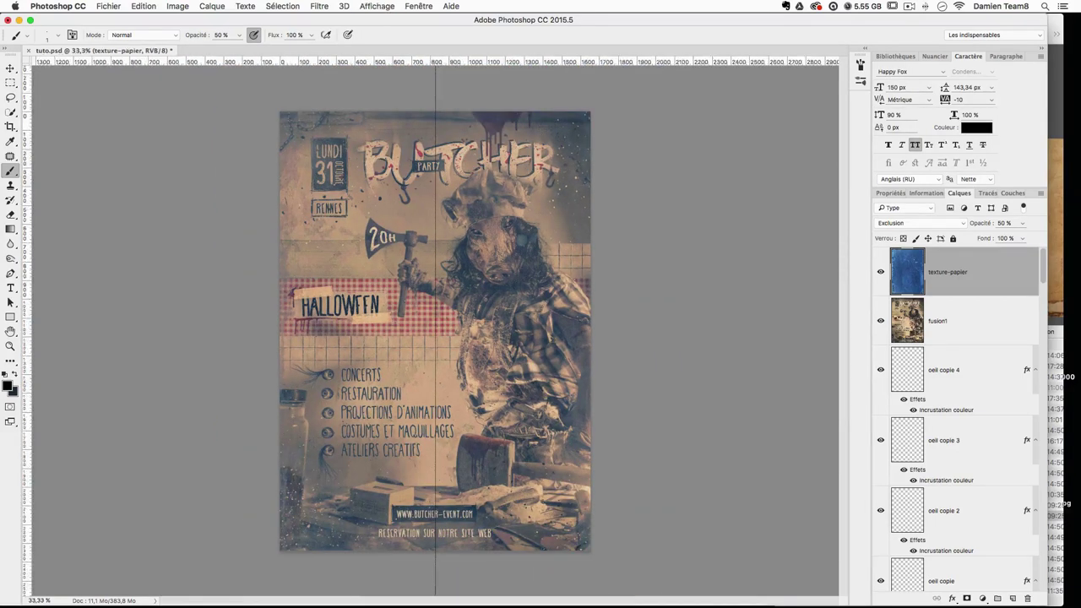
pyautogui.press('super+plus')
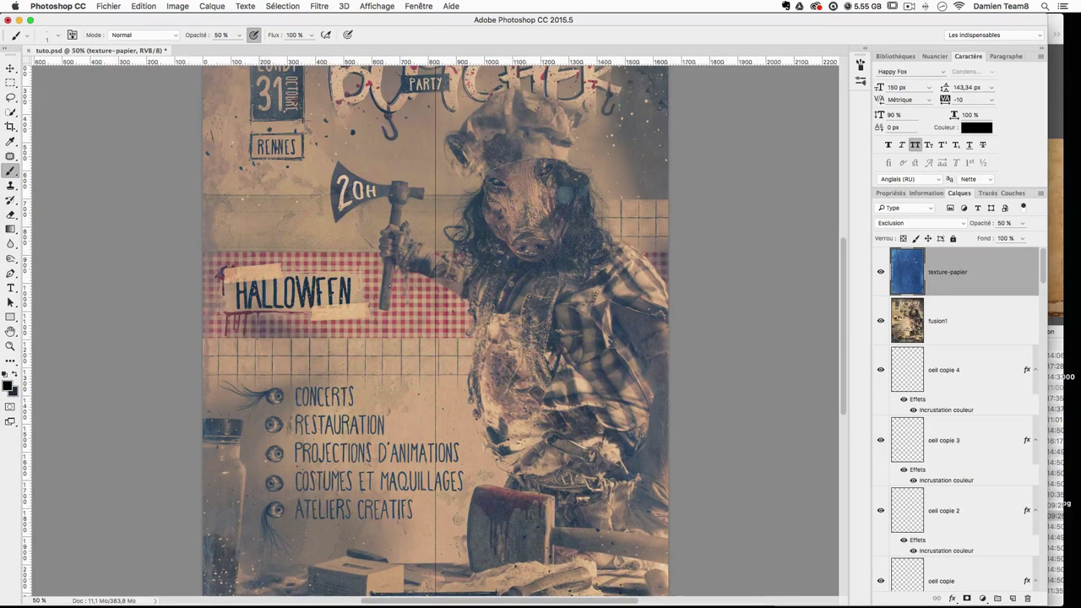
pyautogui.scroll(-3, 579, 234)
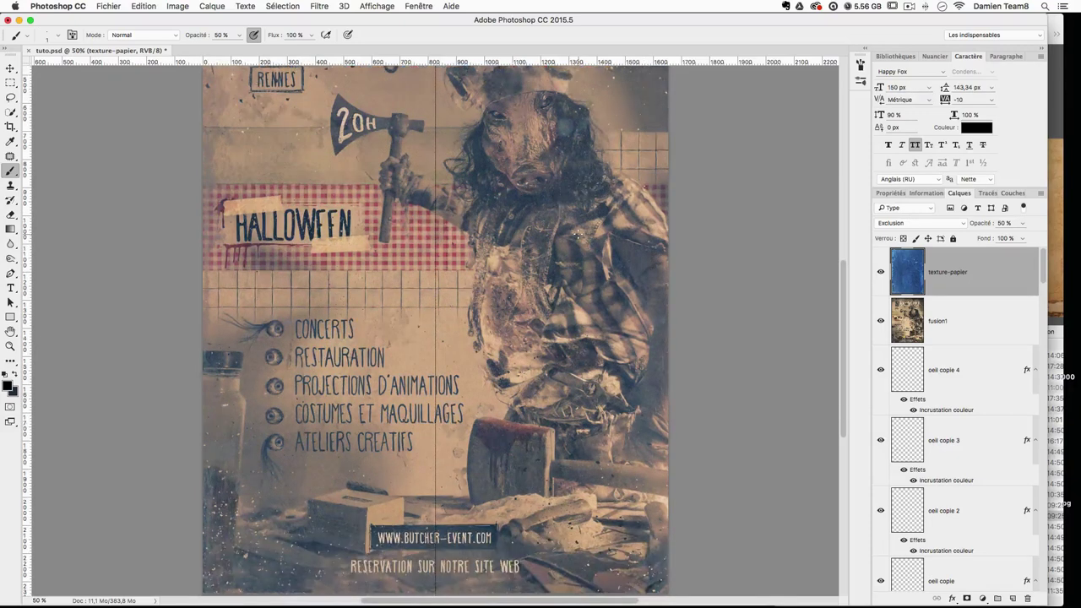
pyautogui.scroll(4, 579, 233)
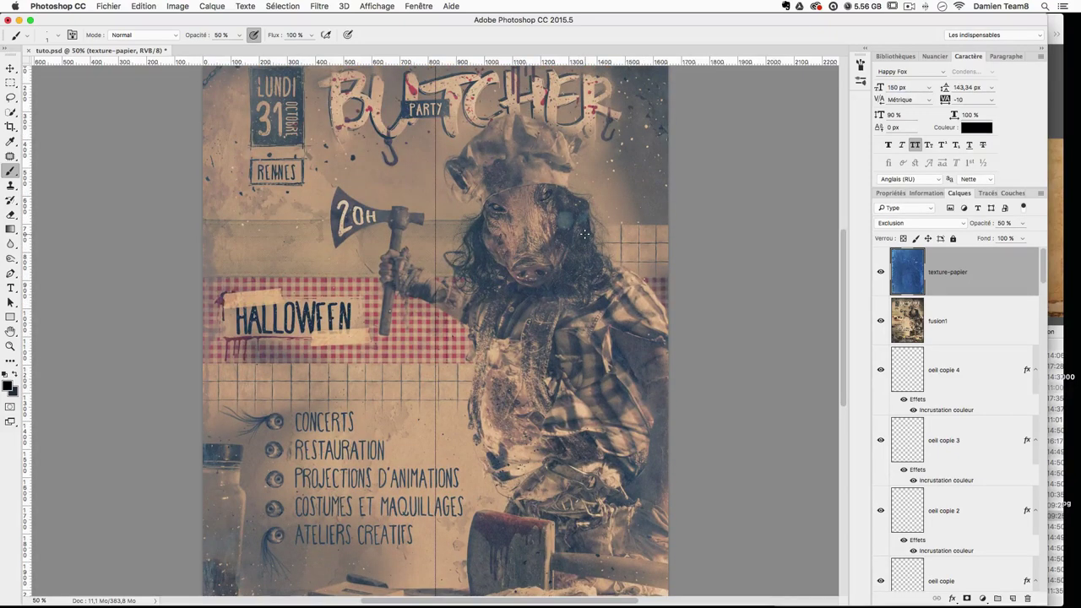
# Step: Set the texture-papier layer's opacity to 40%
pyautogui.press('v')
pyautogui.press('super+minus')
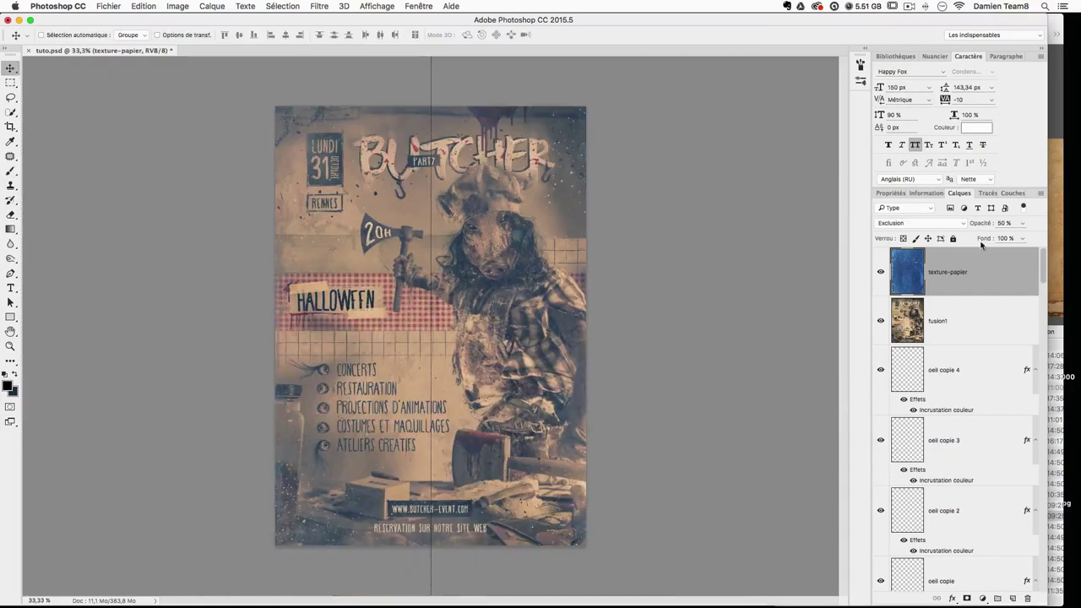
pyautogui.click(1008, 223)
pyautogui.write('40')
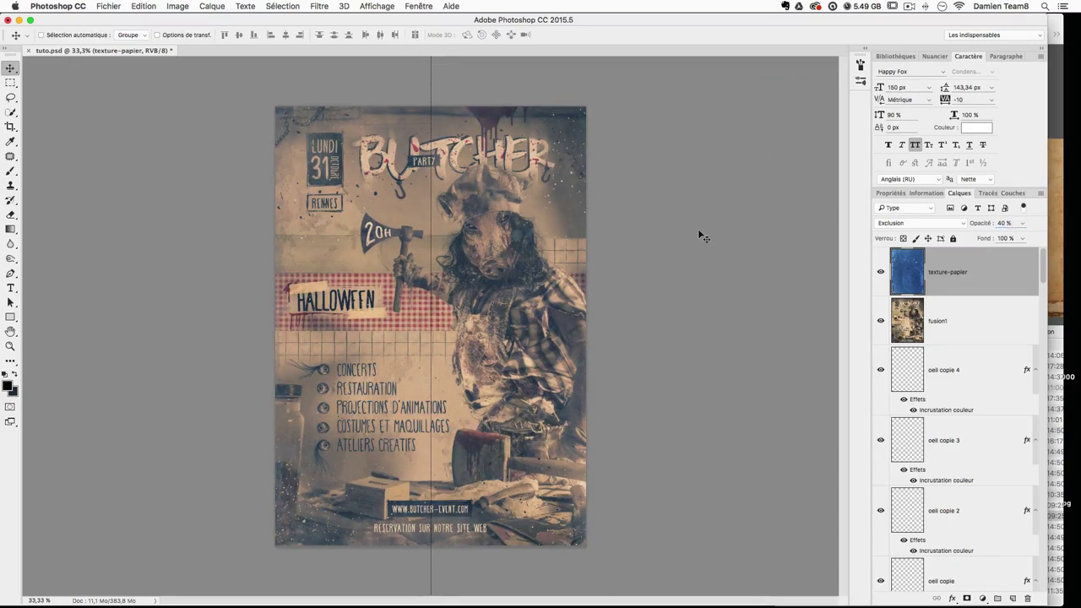
# Step: Merge a copy of all visible layers into a new top layer and open it in the Camera Raw filter
pyautogui.press('super+alt+shift+e')
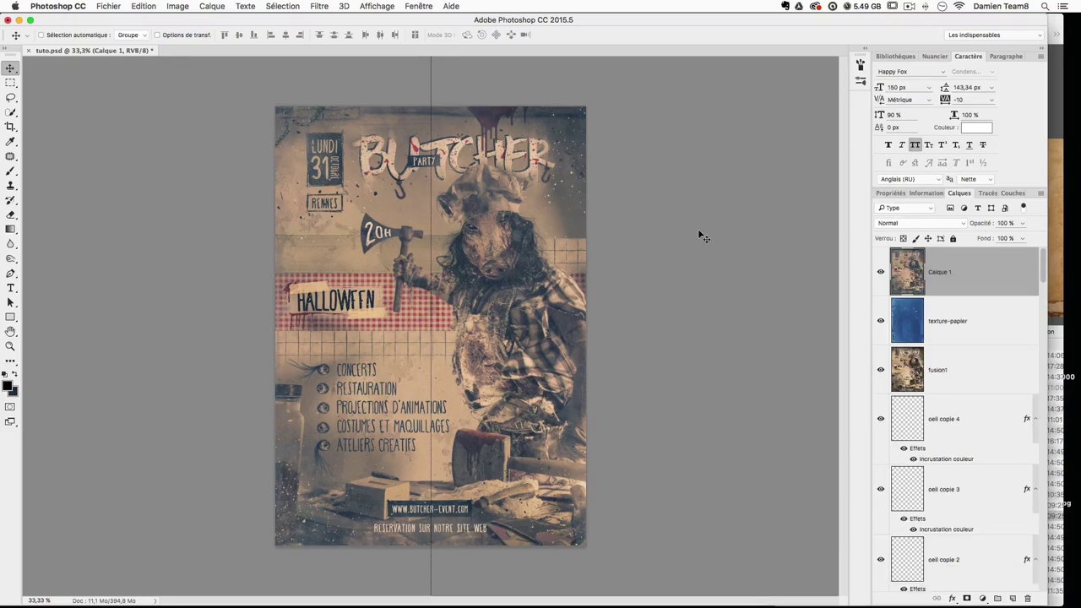
pyautogui.click(320, 5)
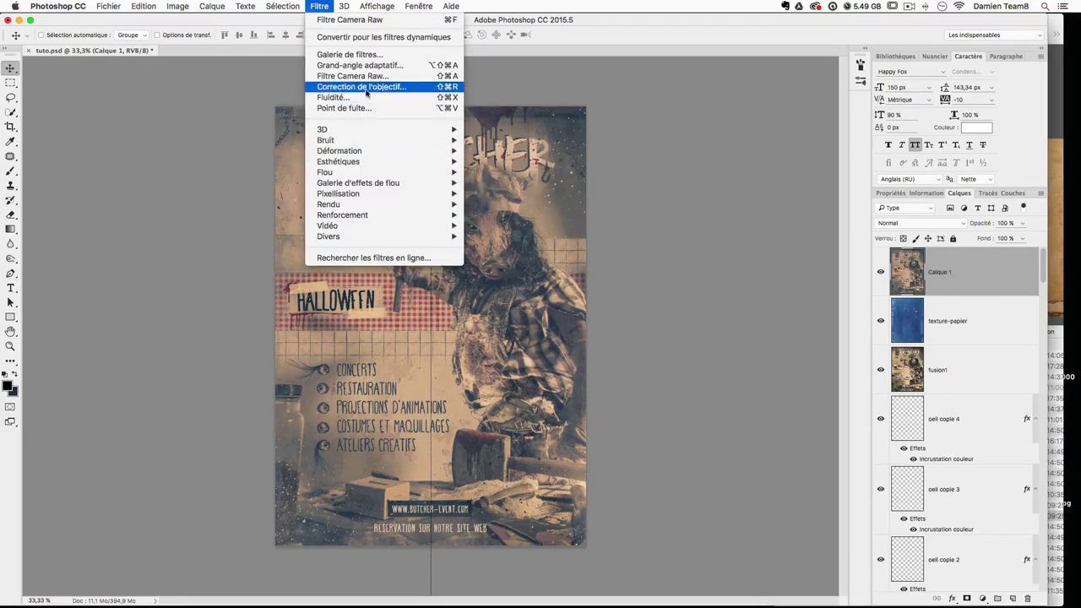
pyautogui.press('Return')
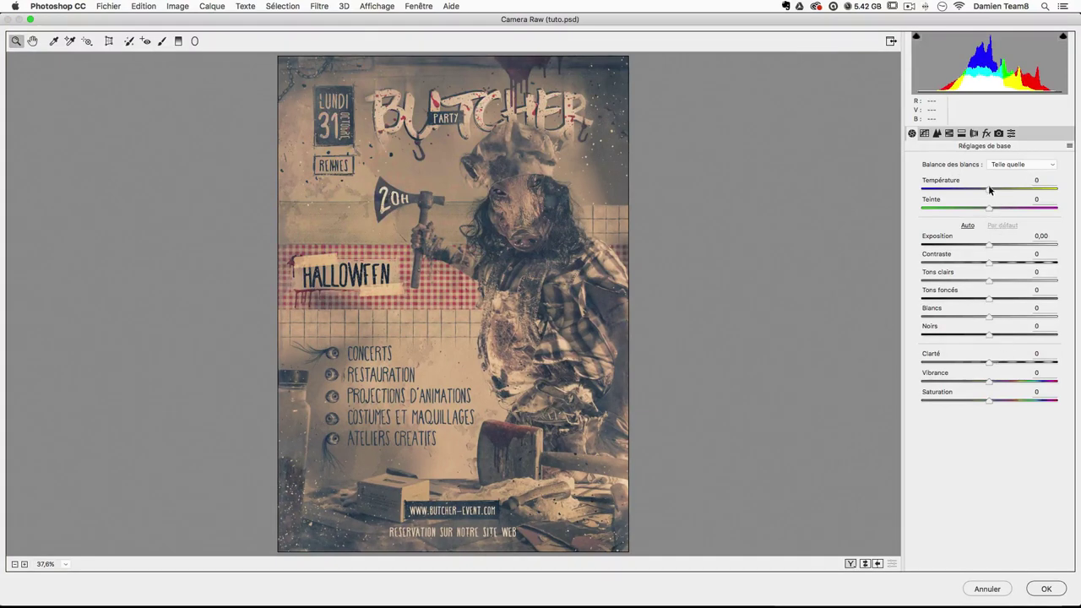
# Step: Set the saturation to +100, exposure to +0.25, temperature to +10 and tint to +6
pyautogui.moveTo(991, 399); pyautogui.dragTo(1079, 397)
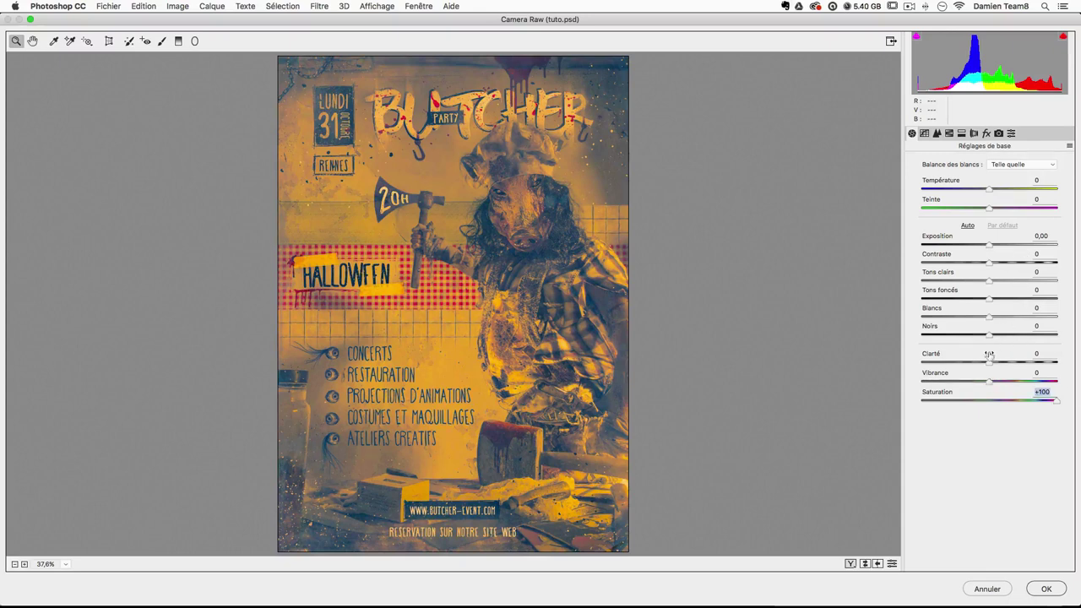
pyautogui.moveTo(992, 244); pyautogui.dragTo(995, 245)
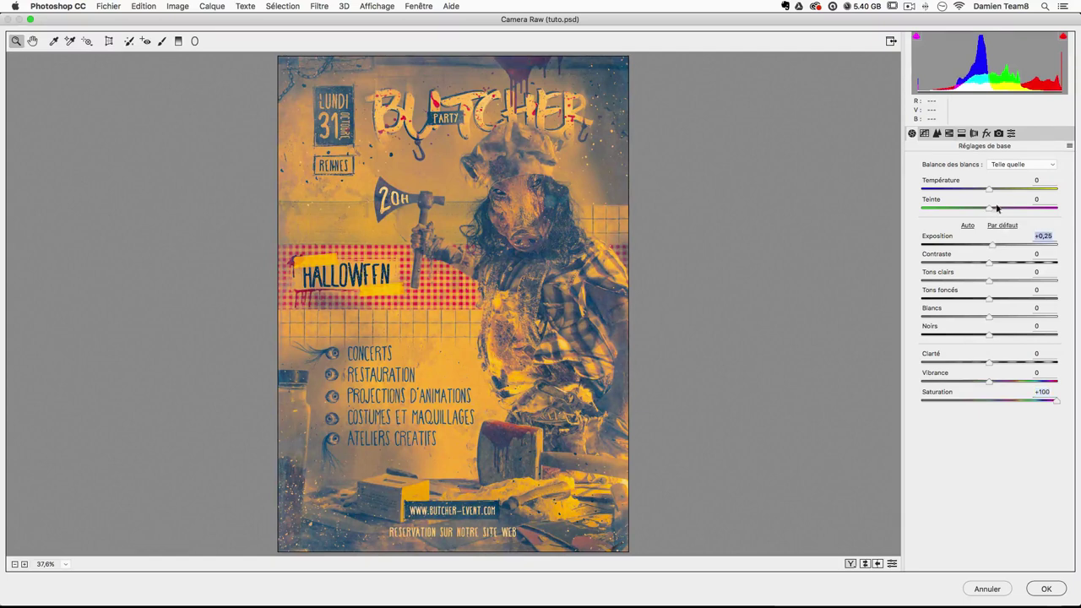
pyautogui.moveTo(992, 190); pyautogui.dragTo(1002, 209)
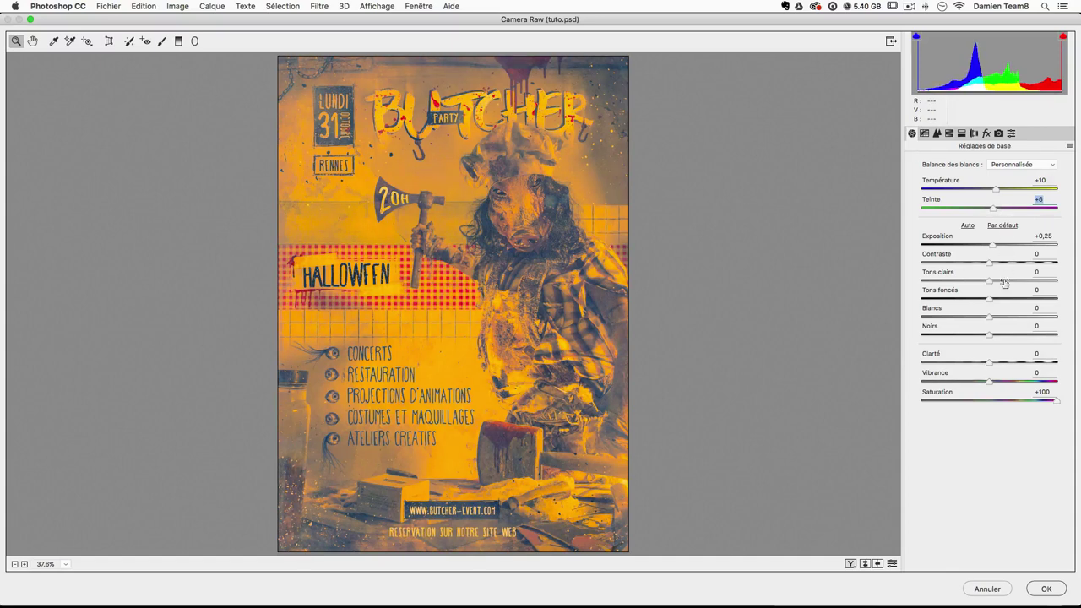
# Step: Set shadows to -30, blacks to -10, whites to +2, highlights to +26 and contrast to +12, and apply the Camera Raw filter
pyautogui.moveTo(986, 300); pyautogui.dragTo(970, 299)
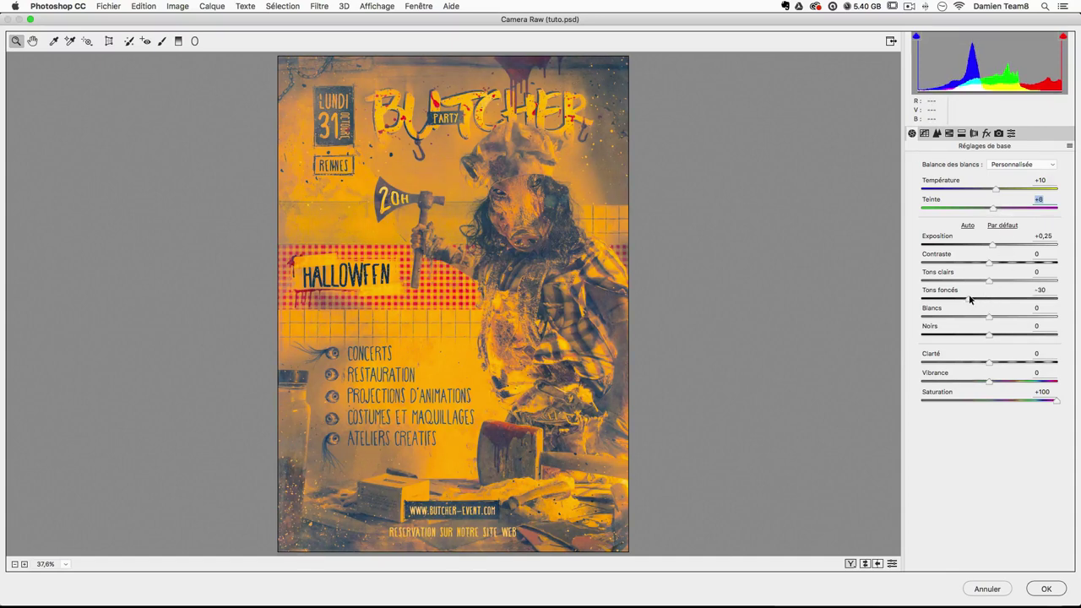
pyautogui.moveTo(990, 336); pyautogui.dragTo(985, 336)
pyautogui.click(993, 318)
pyautogui.moveTo(988, 281)
pyautogui.mouseDown()
pyautogui.moveTo(1007, 281)
pyautogui.moveTo(968, 265)
pyautogui.moveTo(1000, 267)
pyautogui.mouseUp()
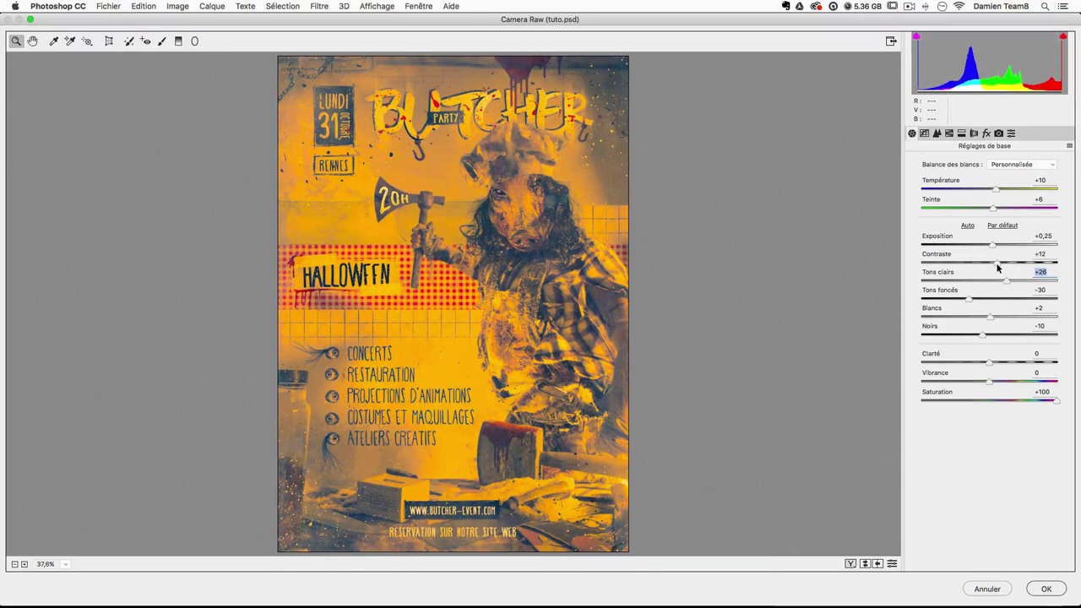
pyautogui.click(996, 263)
pyautogui.click(1044, 588)
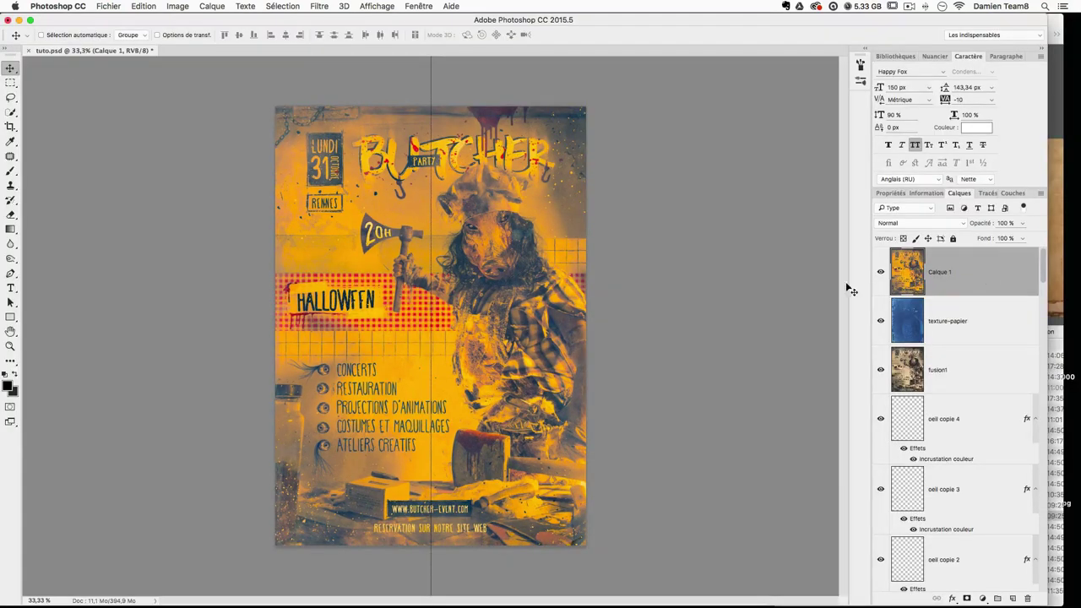
# Step: Add a layer mask to the saturated Calque 1, invert the mask to black and activate the Brush tool
pyautogui.click(966, 598)
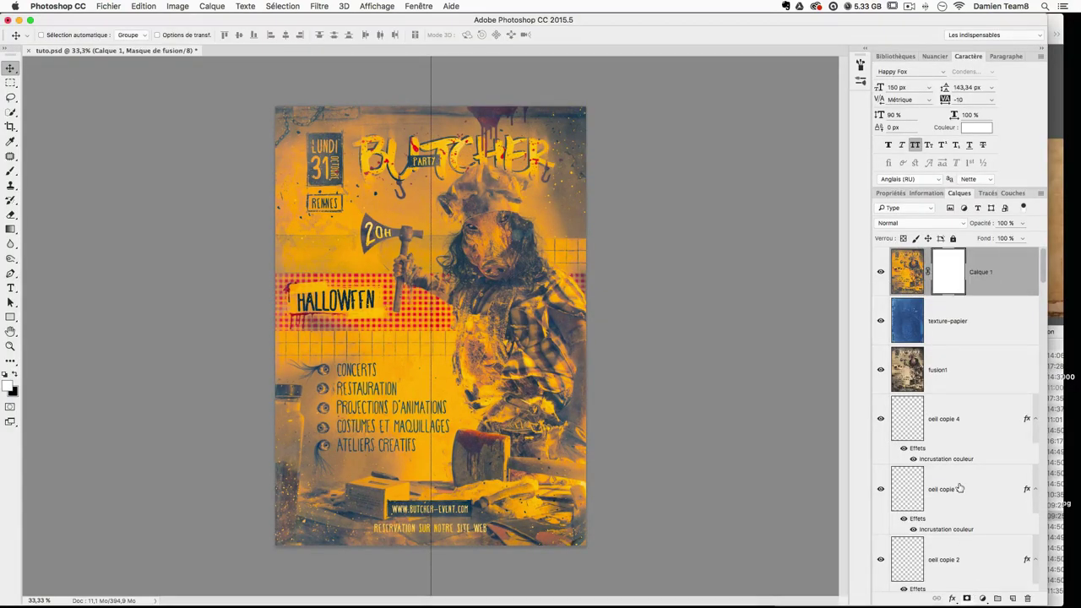
pyautogui.press('super+i')
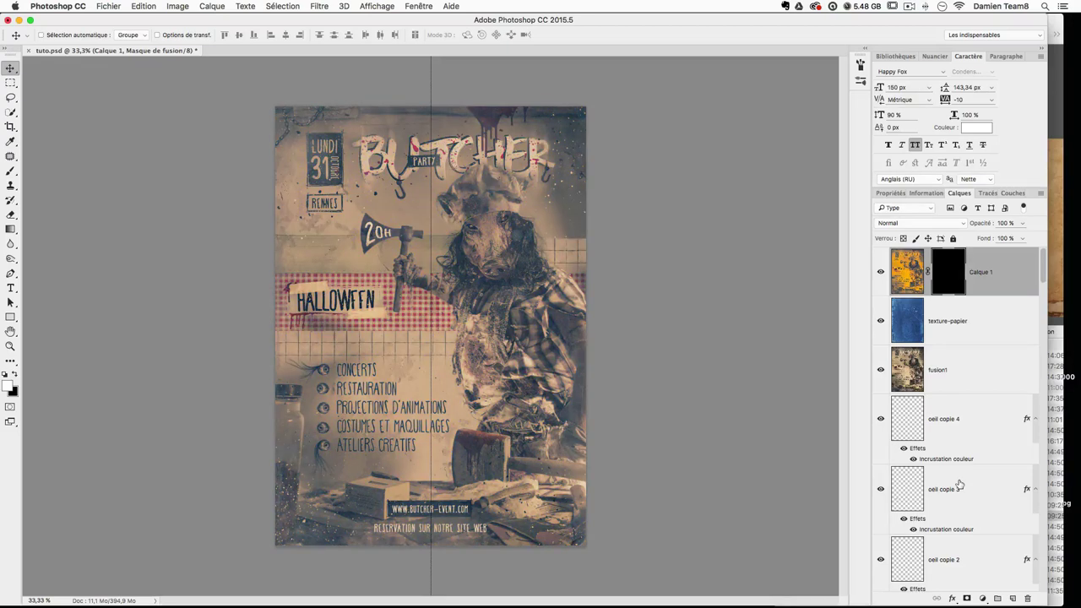
pyautogui.click(10, 171)
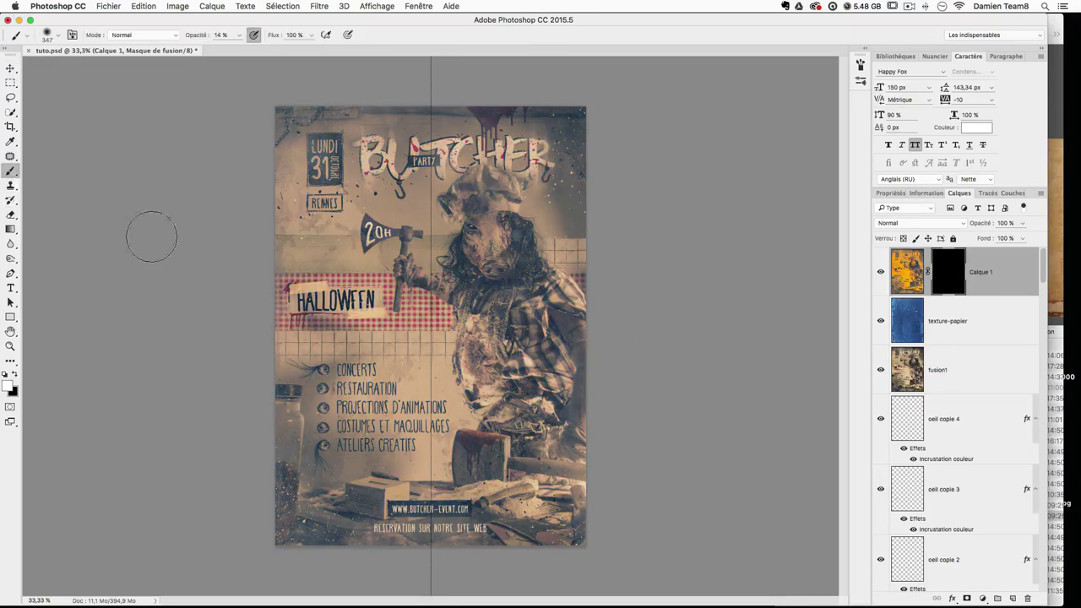
# Step: Paint white on the mask with a soft 83 px brush at 14% opacity over the bloody blade near the poster's bottom
pyautogui.moveTo(345, 350); pyautogui.dragTo(320, 349)
pyautogui.press('super+plus')
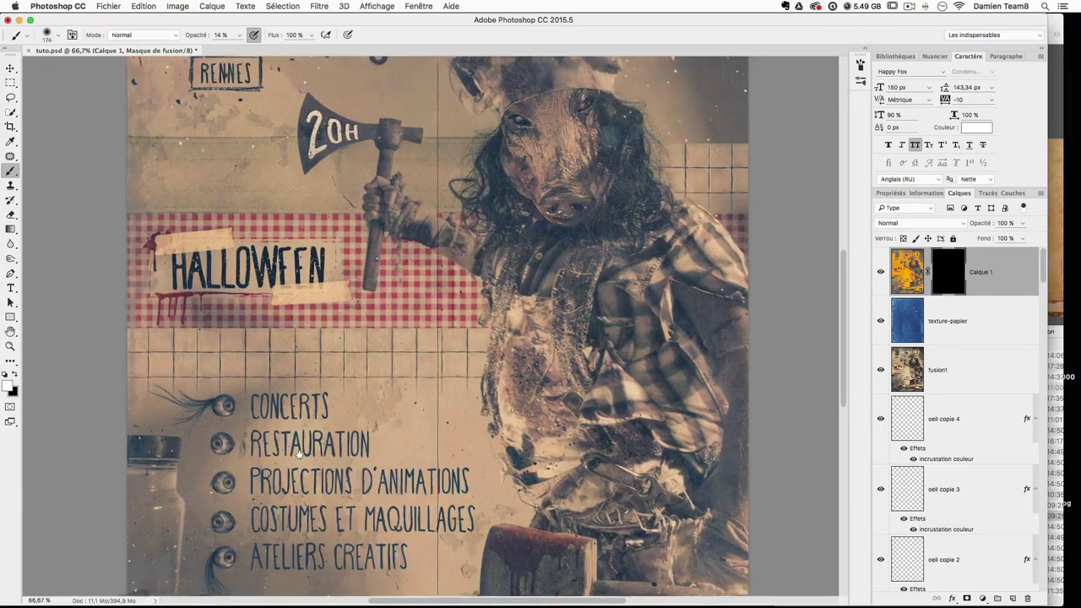
pyautogui.scroll(-10, 298, 454)
pyautogui.hscroll(-5, 298, 453)
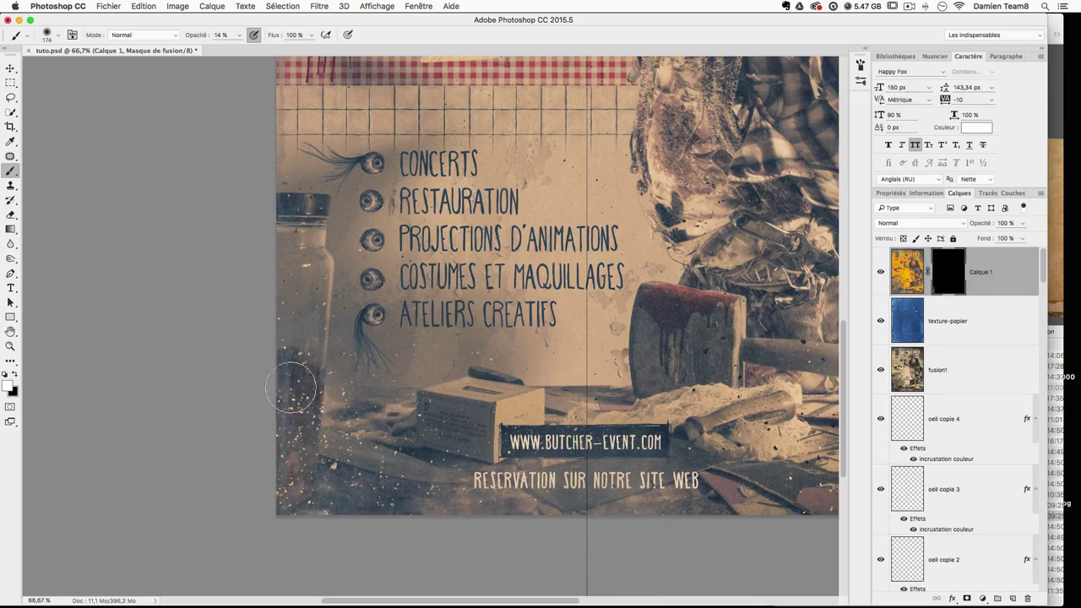
pyautogui.keyDown('ctrl'); pyautogui.keyDown('alt'); pyautogui.moveTo(316, 448); pyautogui.dragTo(289, 450); pyautogui.keyUp('alt'); pyautogui.keyUp('ctrl')
pyautogui.hscroll(3, 290, 386)
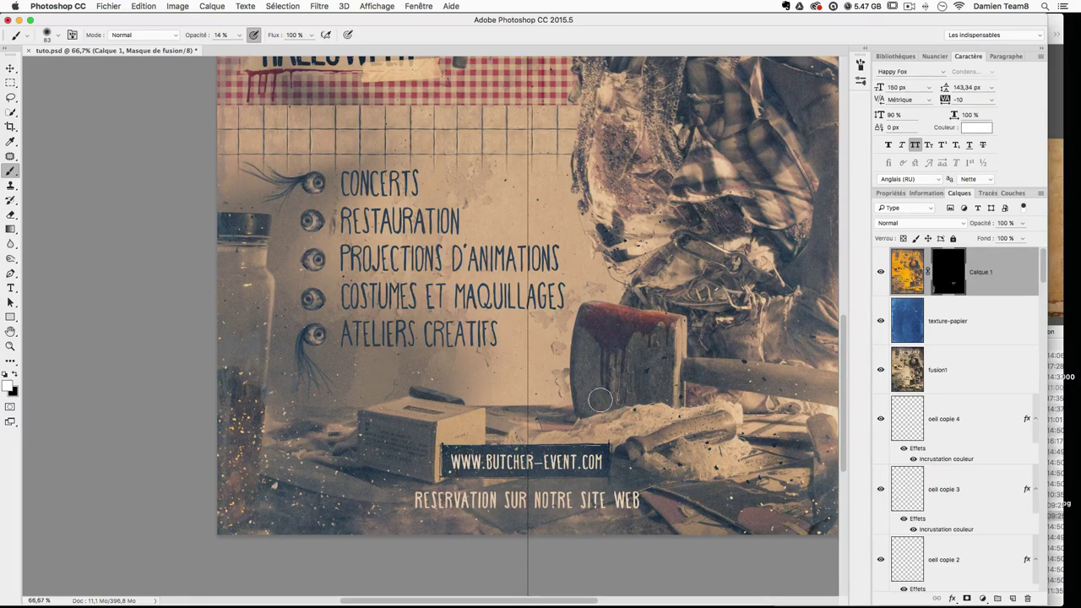
# Step: Switch to black and reduce the soft mask brush to about 30 px for retouching around the bloody blade
pyautogui.press('x')
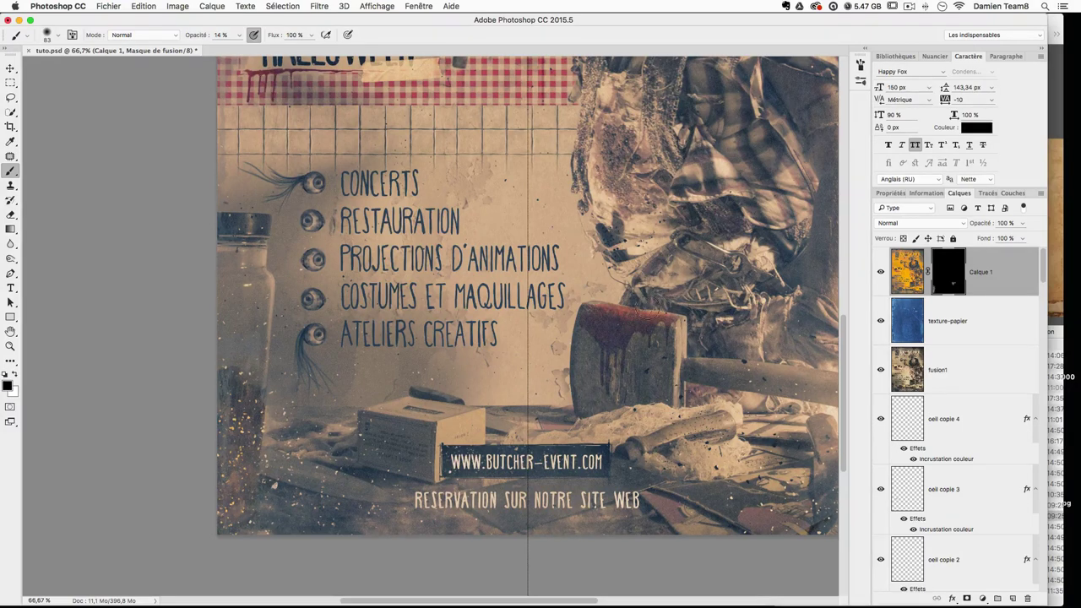
pyautogui.moveTo(660, 346); pyautogui.dragTo(651, 349)
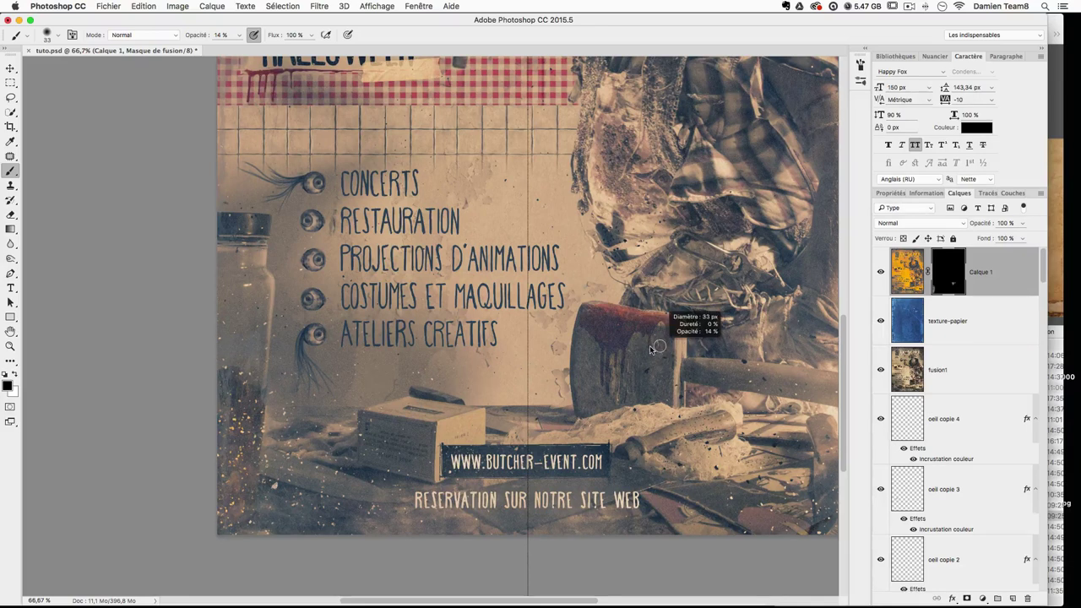
pyautogui.moveTo(662, 291); pyautogui.dragTo(625, 332)
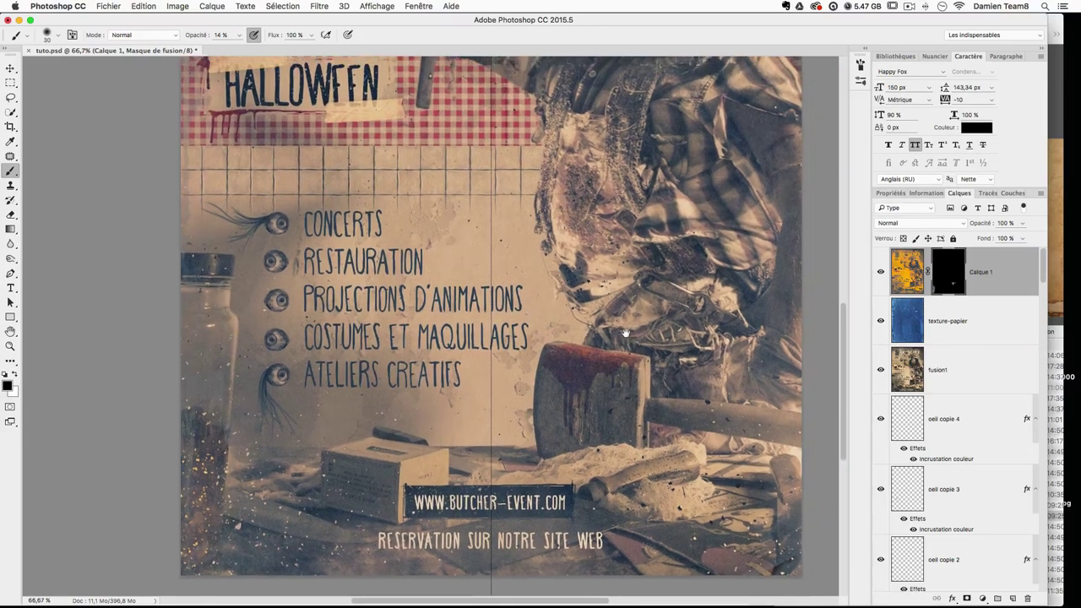
# Step: Paint white on the mask at 14% opacity with a brush enlarged to about 174 px over the table area
pyautogui.press('x')
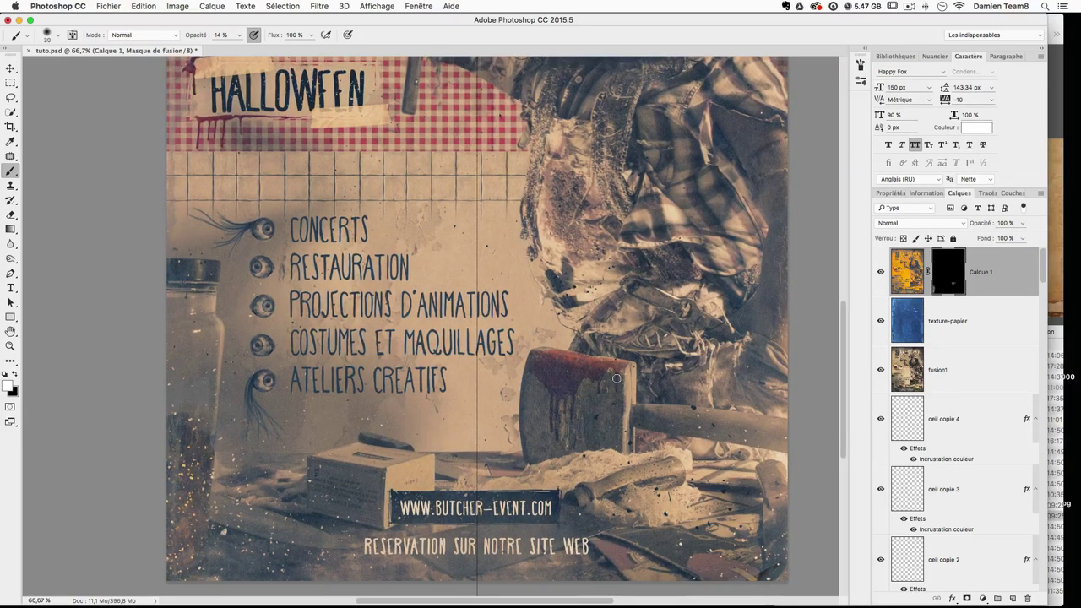
pyautogui.moveTo(441, 559); pyautogui.dragTo(498, 559)
pyautogui.moveTo(286, 548)
pyautogui.mouseDown()
pyautogui.moveTo(345, 552)
pyautogui.moveTo(249, 543)
pyautogui.moveTo(293, 536)
pyautogui.mouseUp()
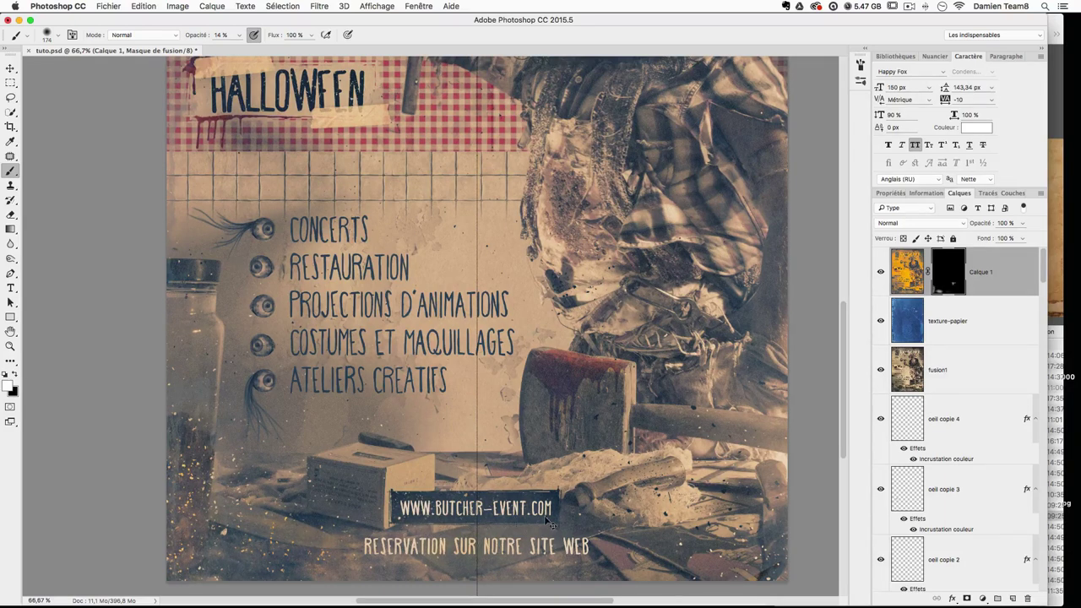
pyautogui.moveTo(576, 515); pyautogui.dragTo(602, 515)
pyautogui.moveTo(731, 540); pyautogui.dragTo(770, 543)
pyautogui.press('super+z')
pyautogui.press('super+z')
pyautogui.moveTo(530, 527); pyautogui.dragTo(506, 529)
pyautogui.click(402, 480)
# Step: Paint white on the mask with a soft 111 px brush over the butcher's apron and shirt
pyautogui.moveTo(531, 304); pyautogui.dragTo(462, 470)
pyautogui.moveTo(522, 318)
pyautogui.mouseDown()
pyautogui.moveTo(478, 431)
pyautogui.moveTo(540, 308)
pyautogui.mouseUp()
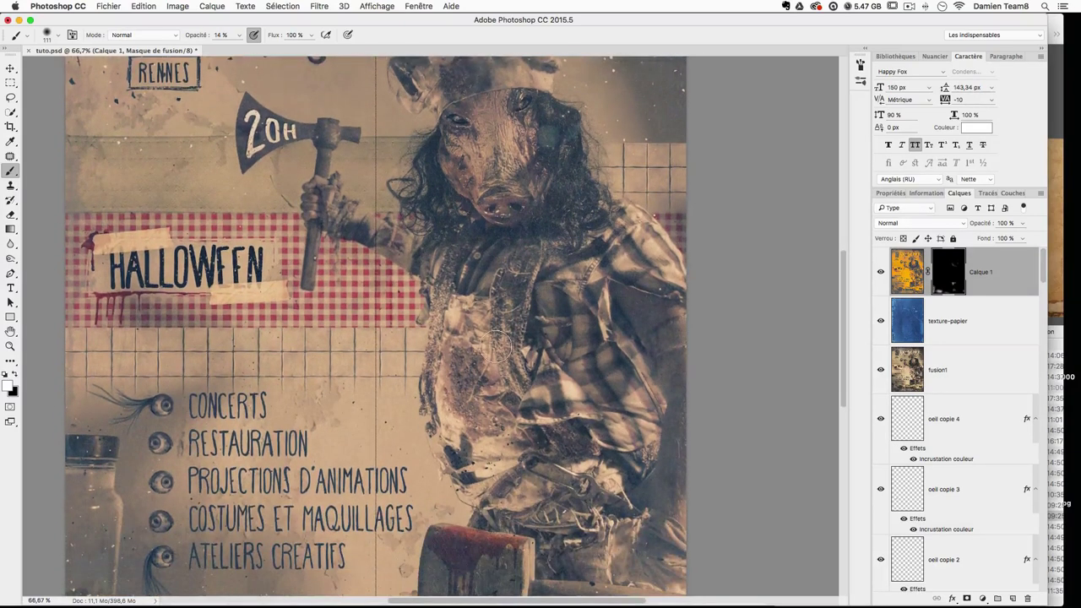
pyautogui.scroll(-7, 499, 414)
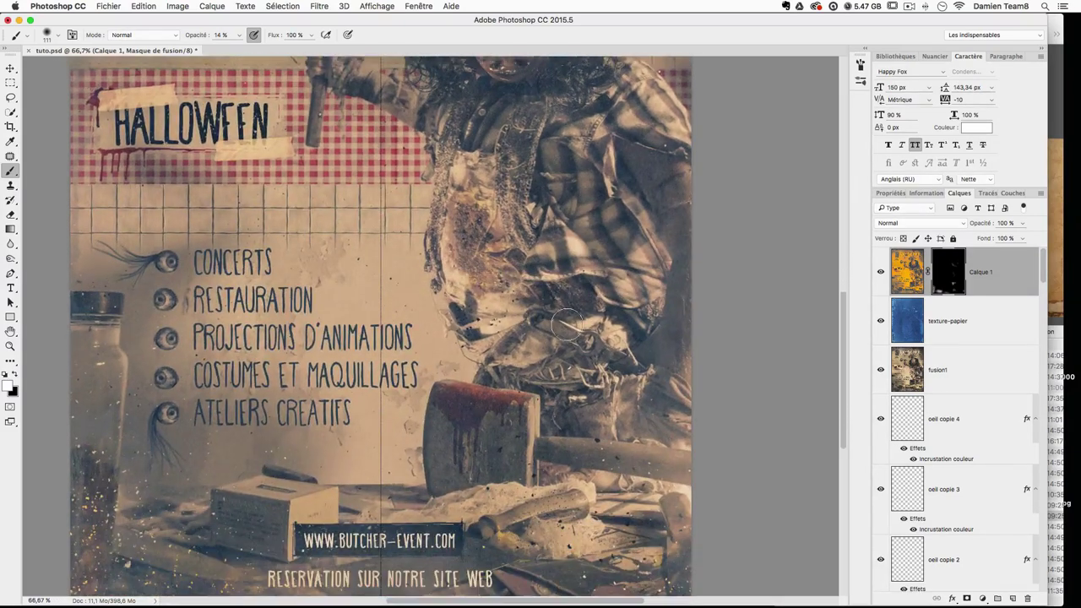
pyautogui.press('super+z')
pyautogui.press('super+minus')
pyautogui.press('super+minus')
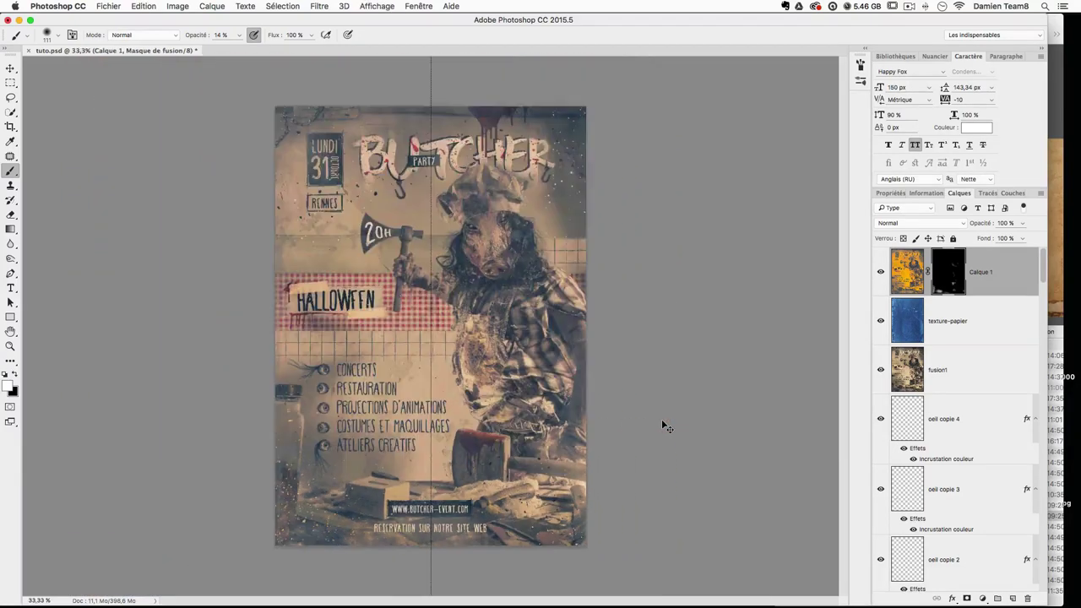
# Step: Undo the last mask stroke over the Halloween label and lower the brush opacity to 5%
pyautogui.press('super+plus')
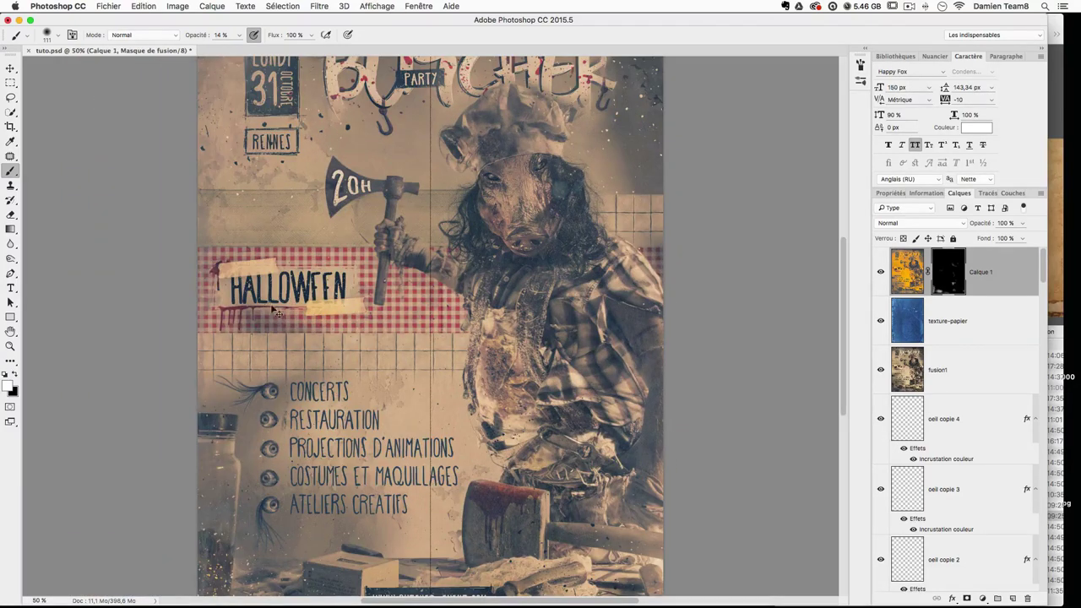
pyautogui.press('super+z')
pyautogui.write('5')
pyautogui.press('Return')
pyautogui.press('super+minus')
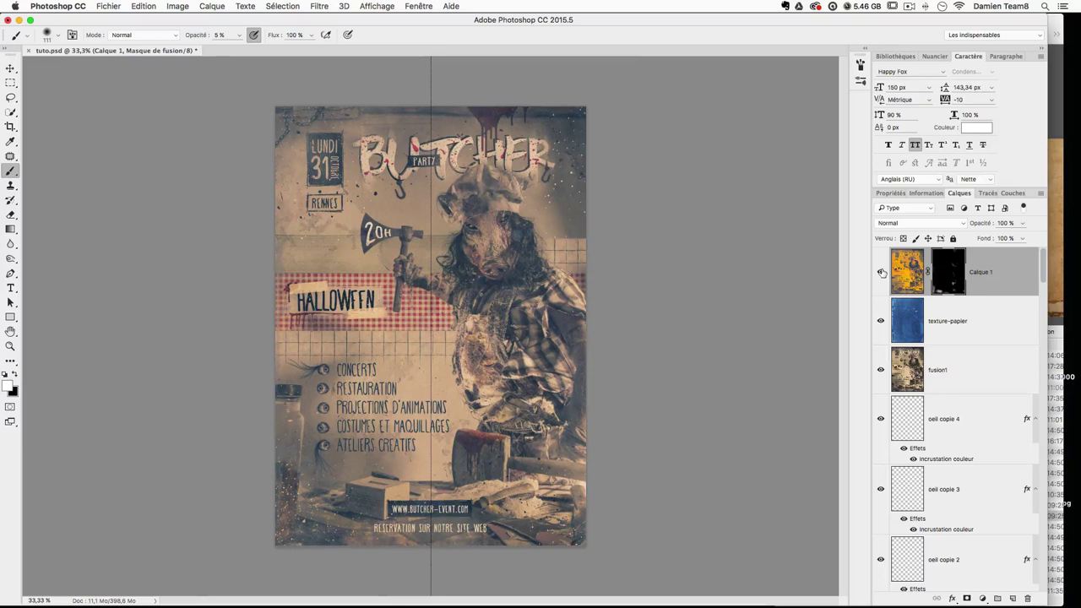
# Step: Stamp all visible layers into a new merged layer and open the Lens Correction filter on it
pyautogui.press('super+plus')
pyautogui.press('super+minus')
pyautogui.press('super+plus')
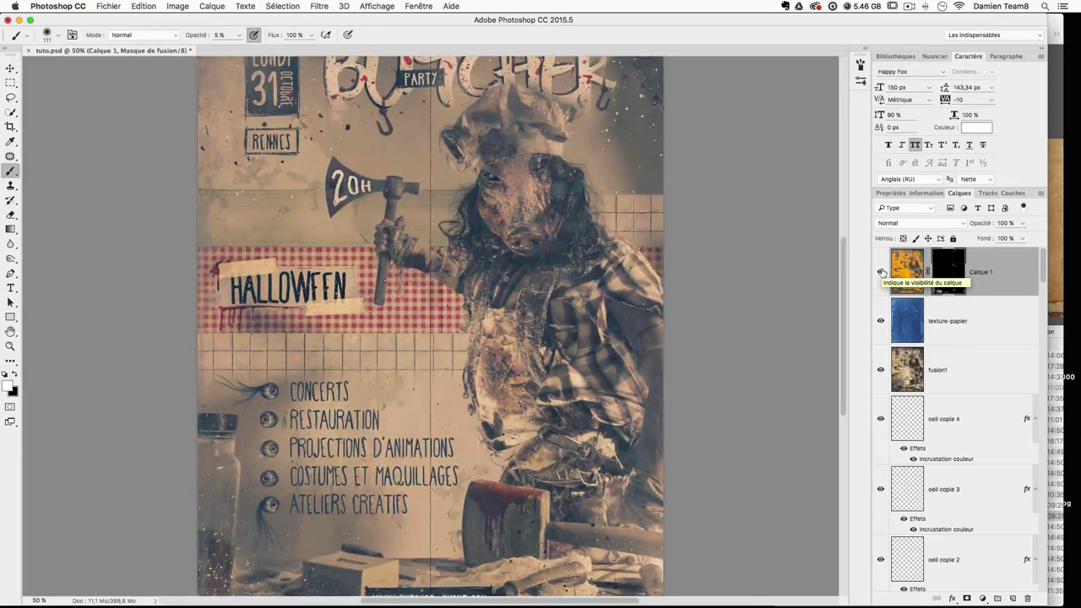
pyautogui.press('v')
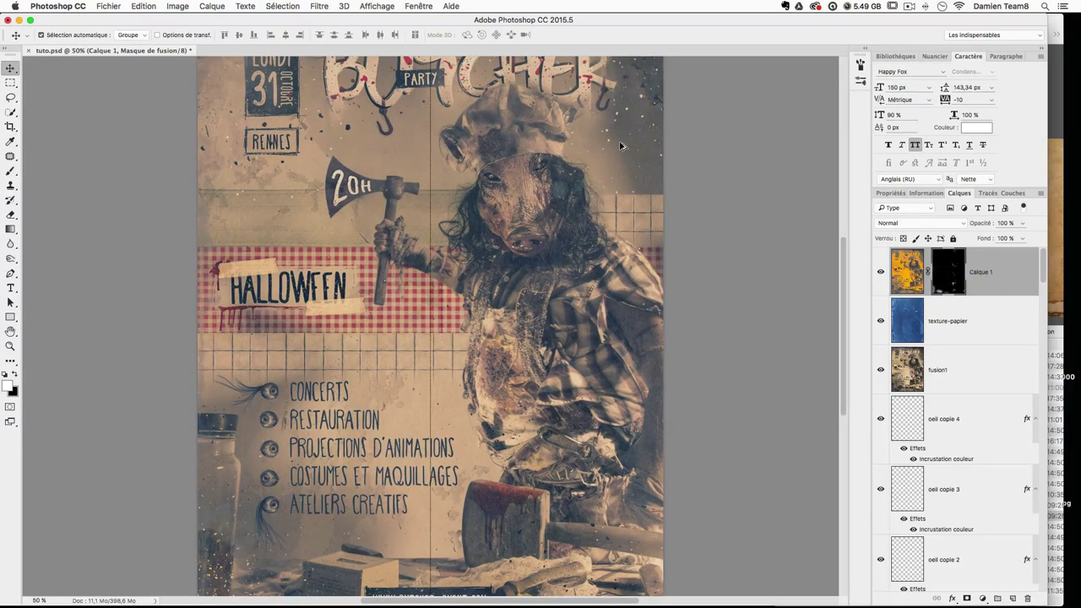
pyautogui.press('super+alt+shift+e')
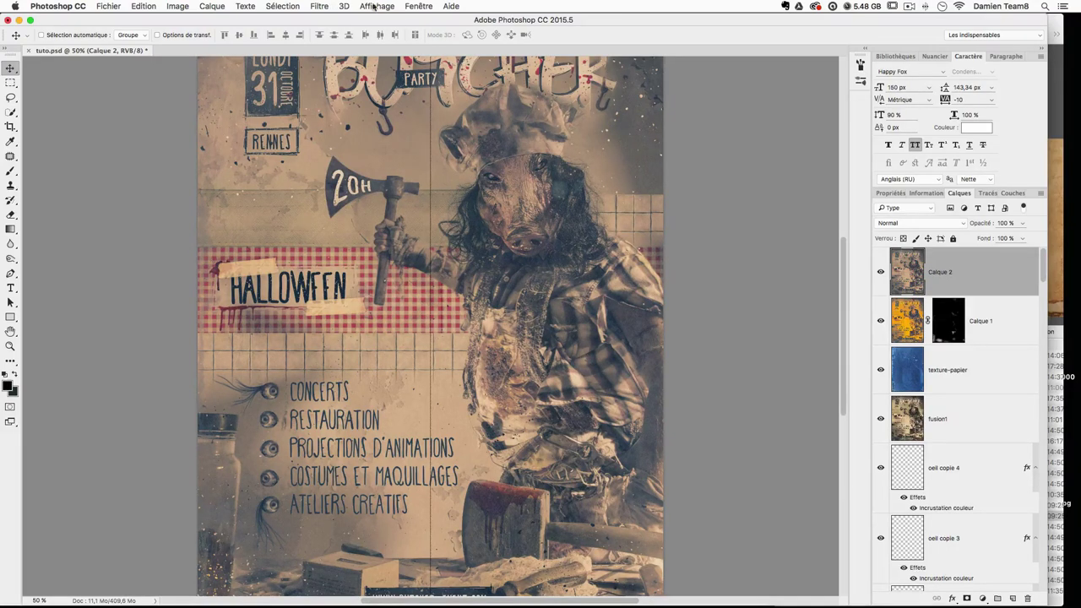
pyautogui.click(344, 6)
pyautogui.moveTo(325, 6)
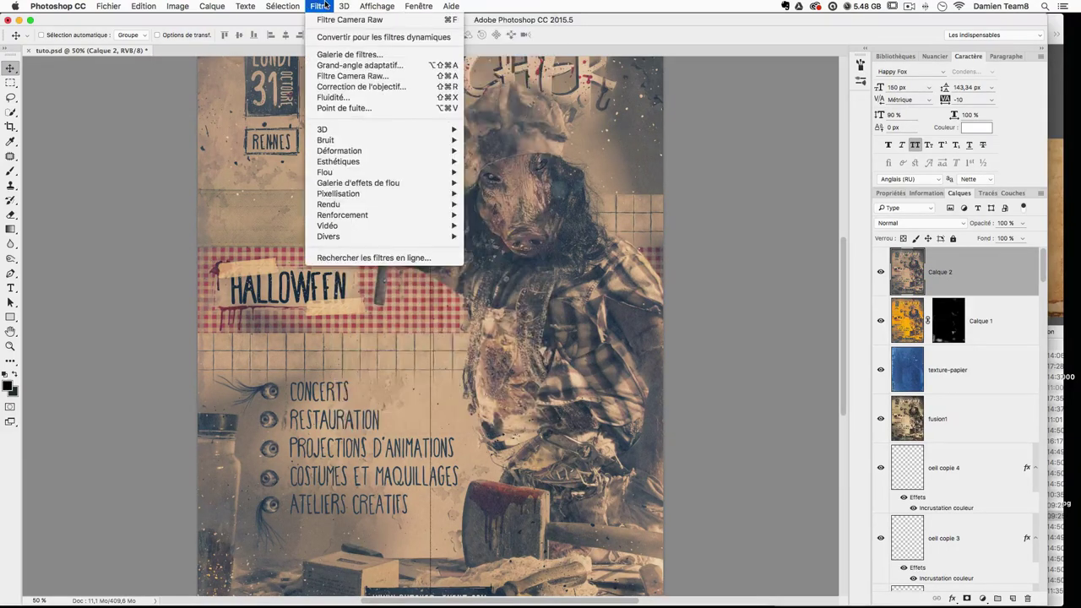
pyautogui.click(359, 86)
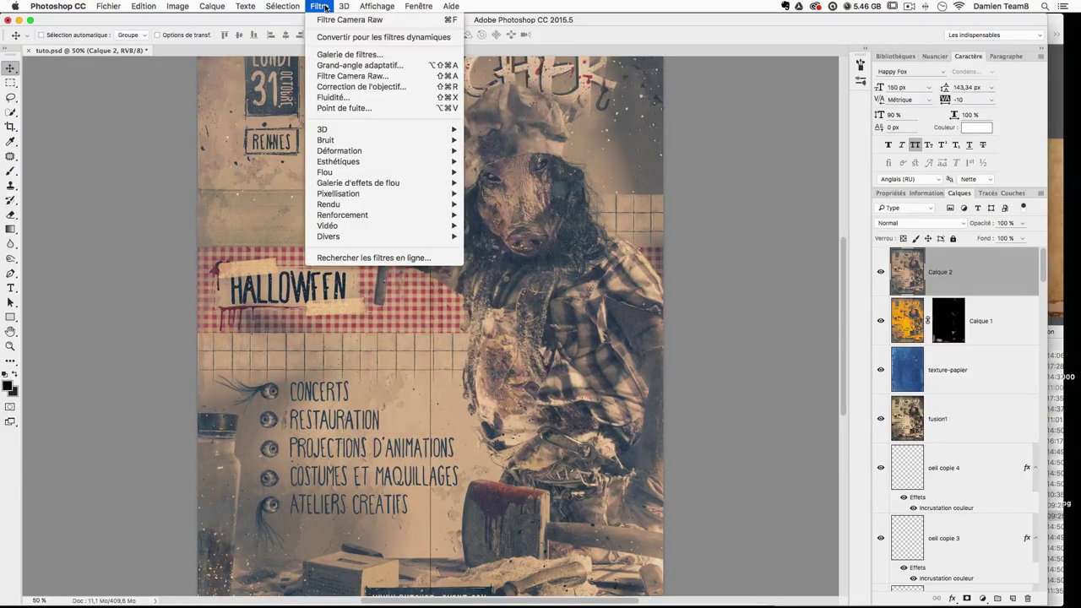
pyautogui.click(347, 86)
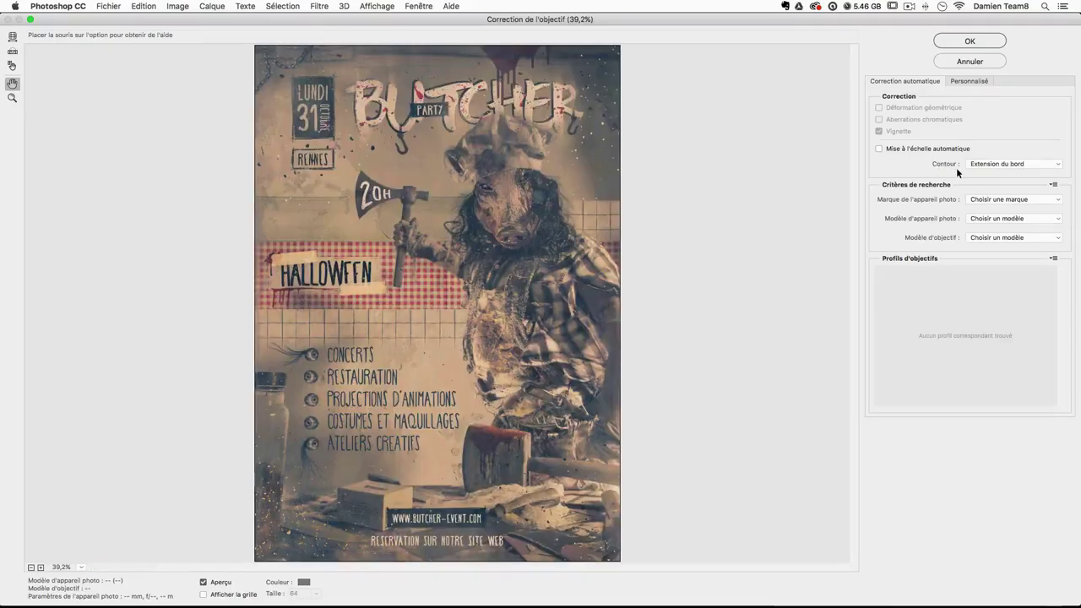
# Step: Darken the poster's edges with a custom lens vignette of amount -45 and midpoint +25, and apply it
pyautogui.click(968, 81)
pyautogui.moveTo(970, 257); pyautogui.dragTo(941, 256)
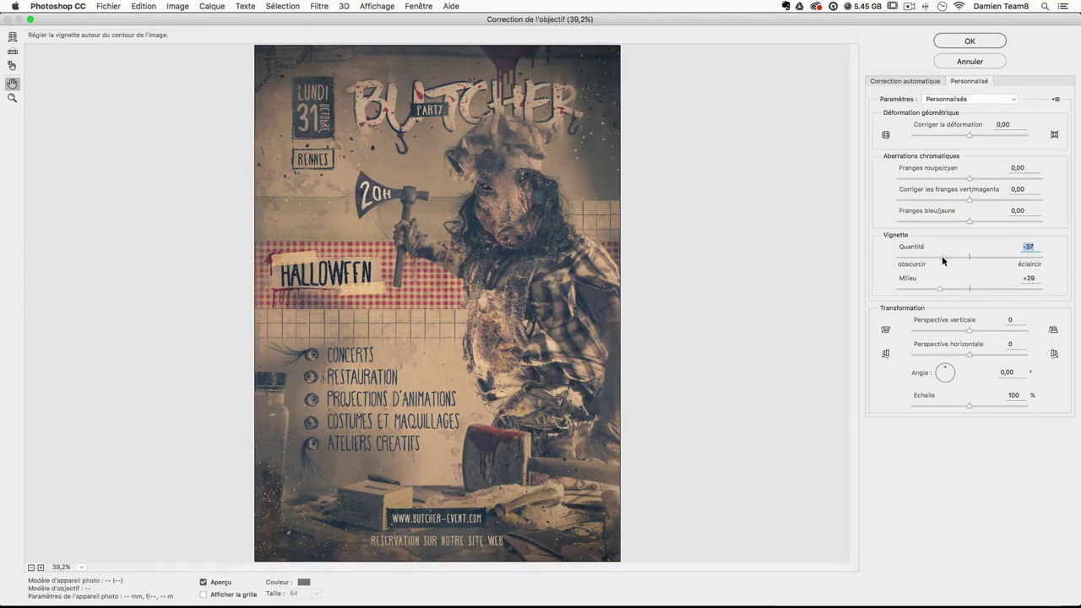
pyautogui.write('-45')
pyautogui.press('Tab')
pyautogui.moveTo(944, 288); pyautogui.dragTo(947, 290)
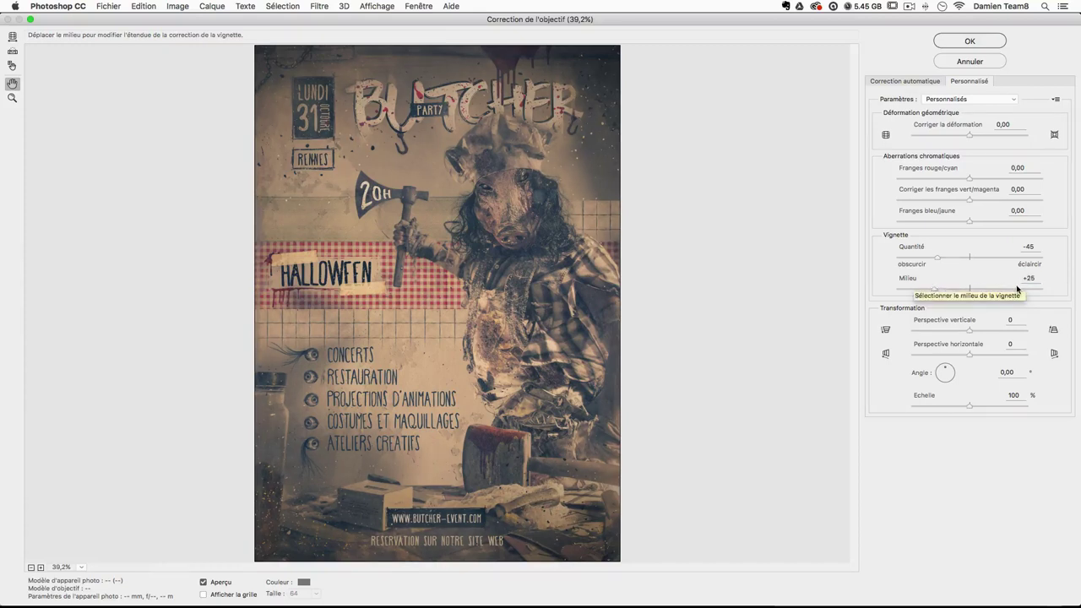
pyautogui.press('Return')
# Step: Compare the full poster before and after the vignette by repeatedly undoing and redoing it
pyautogui.press('super+minus')
pyautogui.press('super+z')
pyautogui.press('super+z')
pyautogui.press('super+z')
pyautogui.press('super+z')
pyautogui.press('super+z')
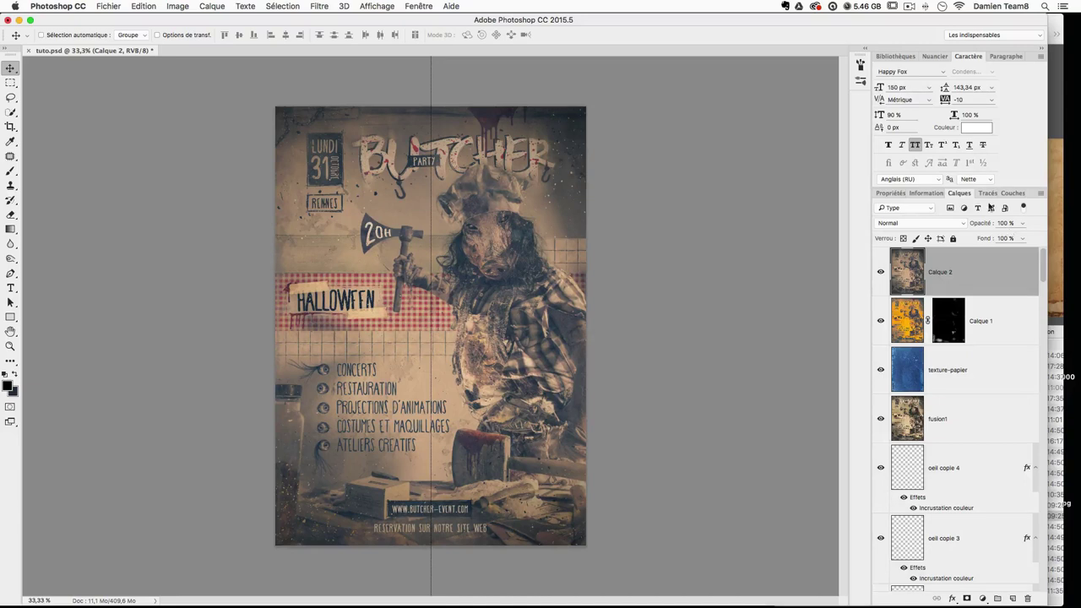
# Step: Set the vignetted layer's opacity to 50% and compare the poster with that layer hidden and shown
pyautogui.moveTo(1009, 224); pyautogui.dragTo(957, 225)
pyautogui.write('50')
pyautogui.press('Return')
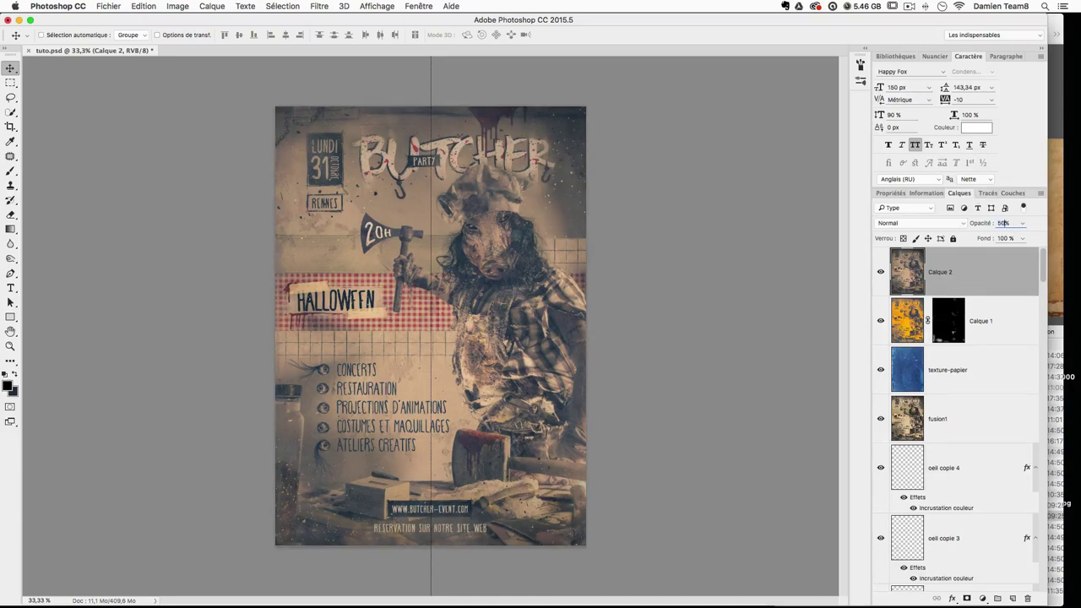
pyautogui.click(881, 272)
pyautogui.click(881, 272)
# Step: Stamp all visible layers into another merged layer and open the Camera Raw filter on it
pyautogui.press('alt+shift+super+e')
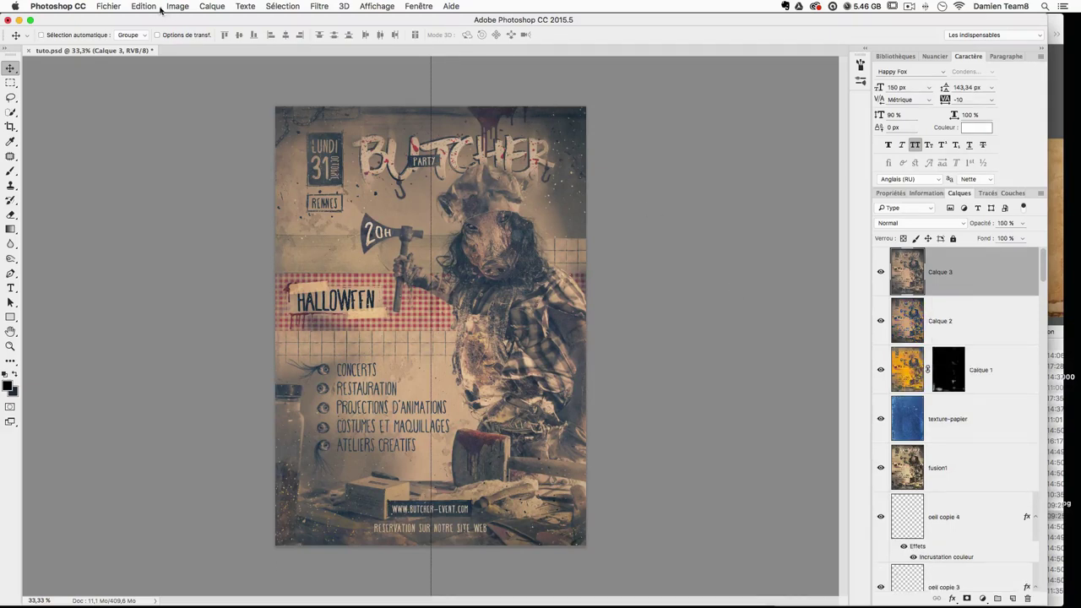
pyautogui.click(318, 6)
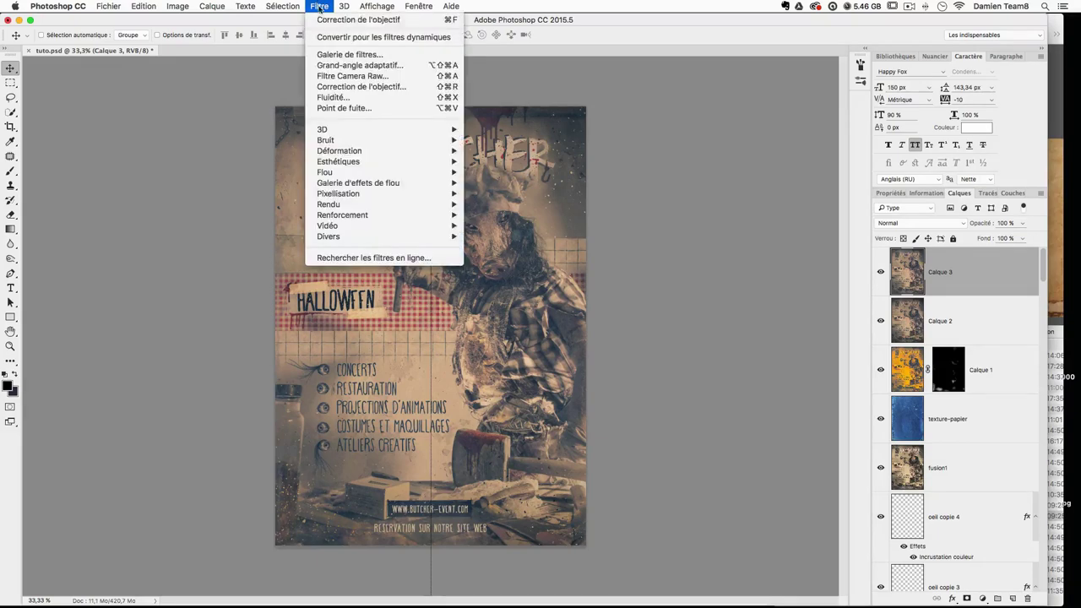
pyautogui.click(361, 95)
pyautogui.press('Escape')
pyautogui.click(320, 6)
pyautogui.click(338, 77)
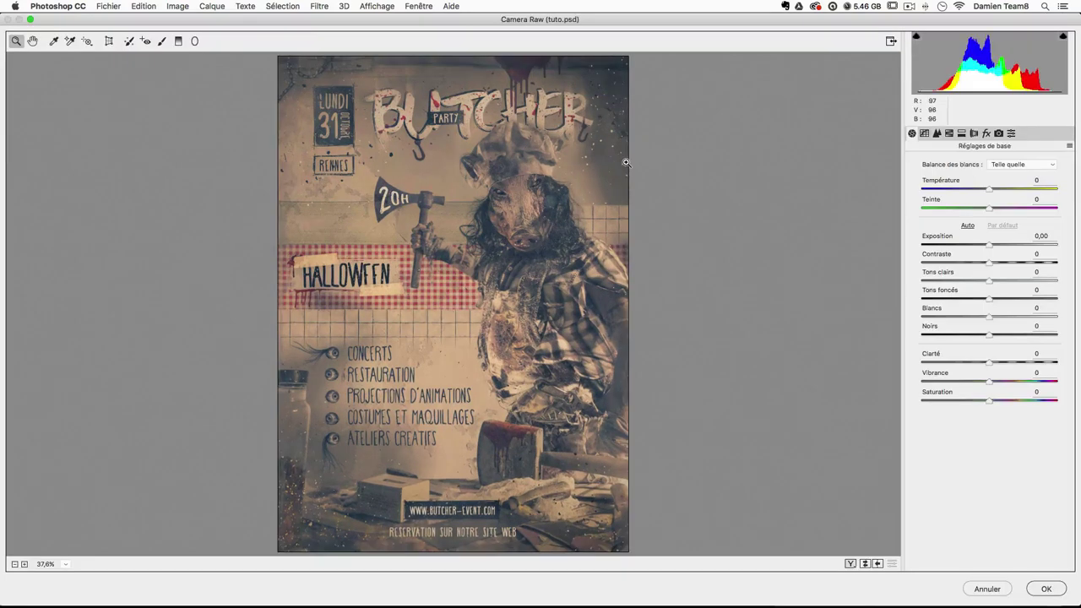
# Step: Brighten the merged layer with exposure +0.40, highlights +42, whites +35, clarity +13 and saturation -13, and apply the filter
pyautogui.moveTo(992, 246); pyautogui.dragTo(1017, 278)
pyautogui.moveTo(988, 318); pyautogui.dragTo(1012, 316)
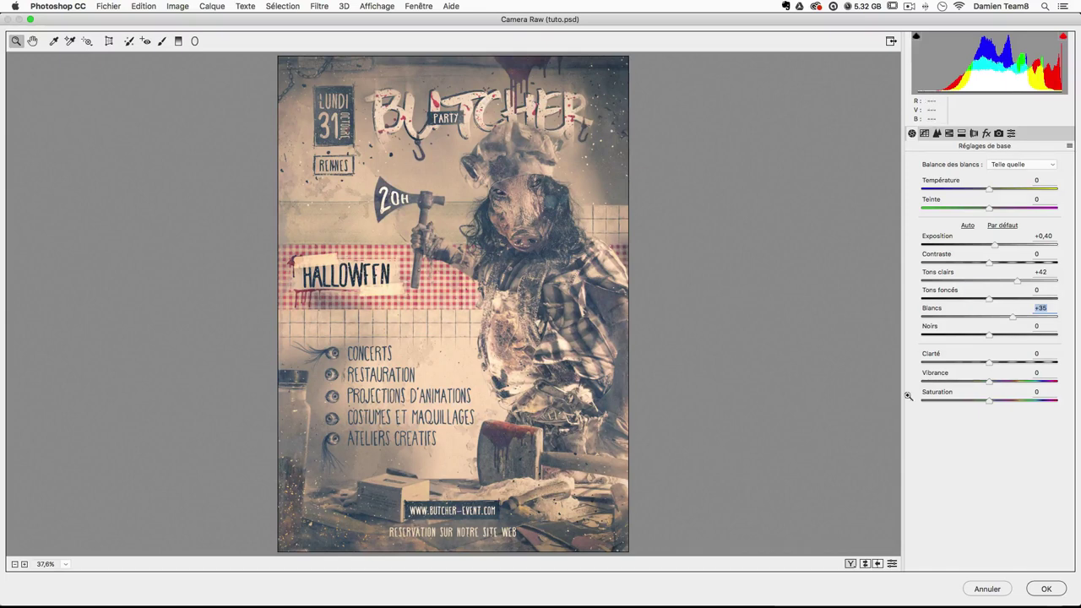
pyautogui.moveTo(999, 364); pyautogui.dragTo(983, 401)
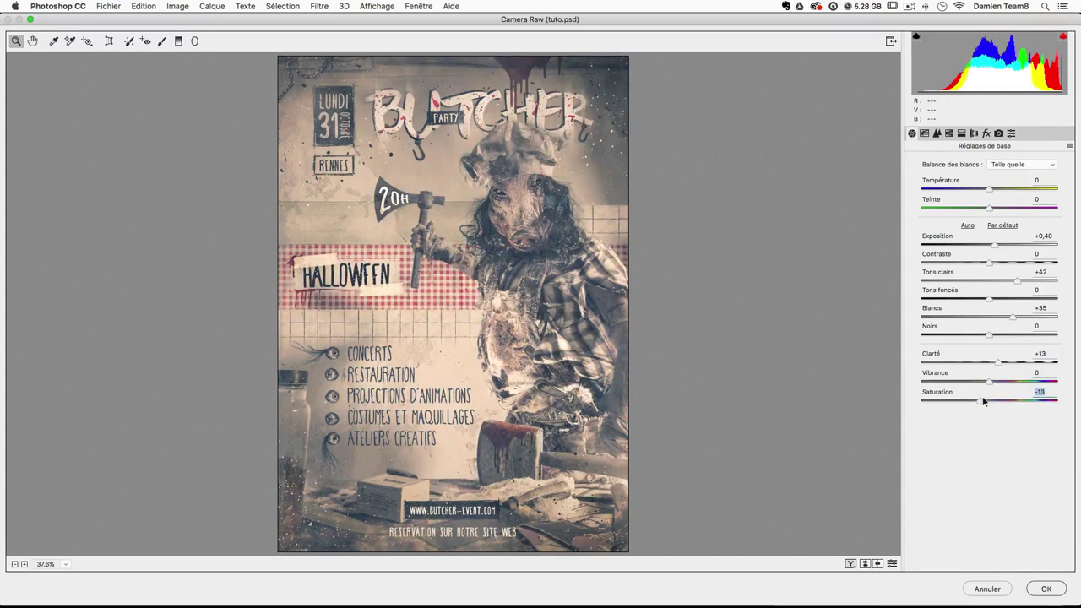
pyautogui.click(1046, 375)
pyautogui.click(1045, 589)
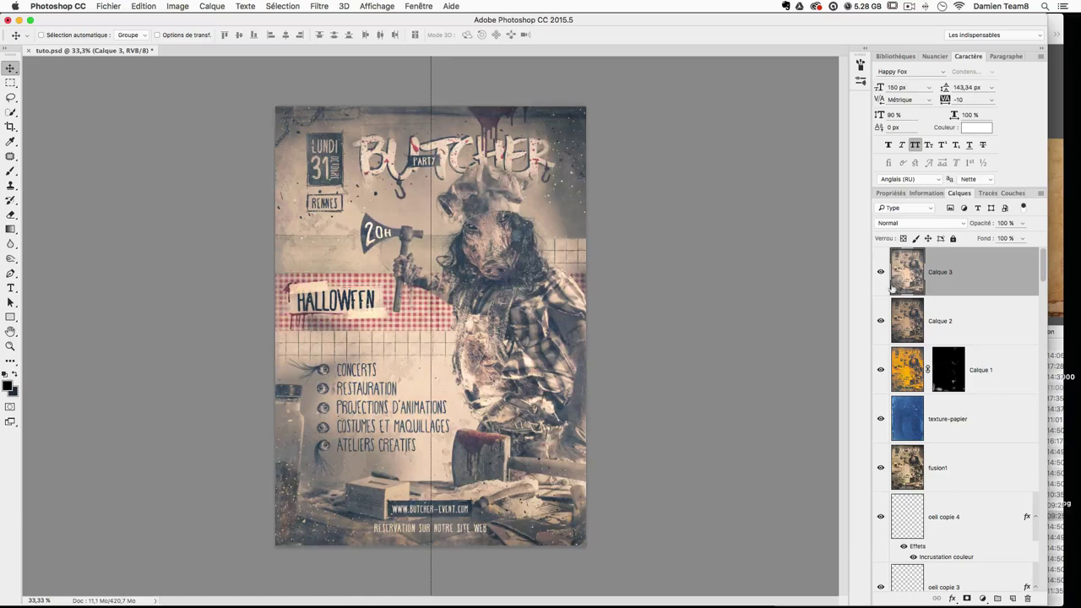
# Step: Add a layer mask to the brightened layer, invert it to black and switch to the Brush tool
pyautogui.click(966, 598)
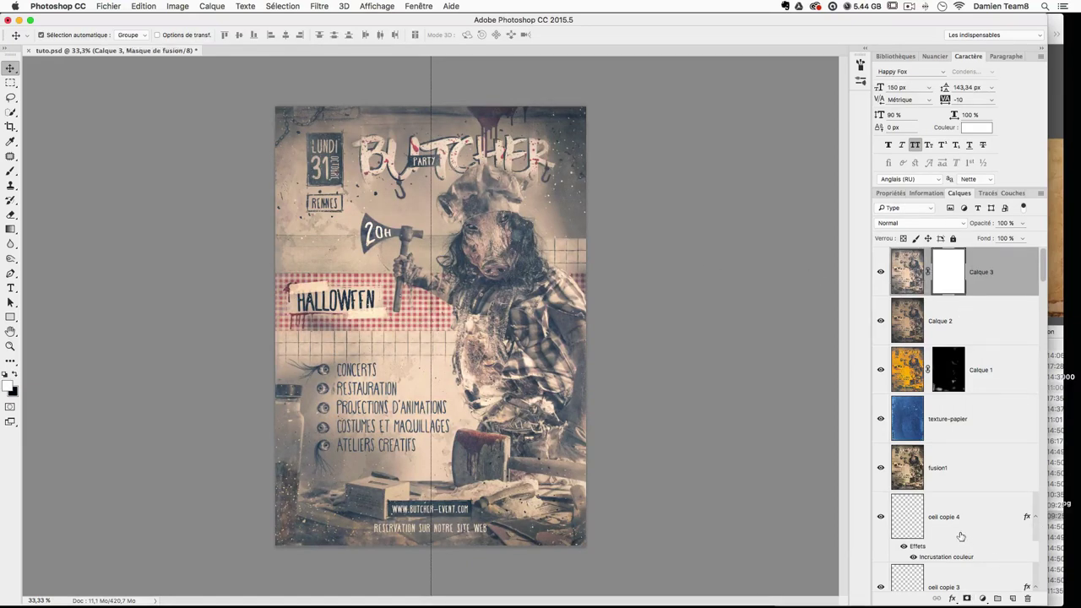
pyautogui.press('super+i')
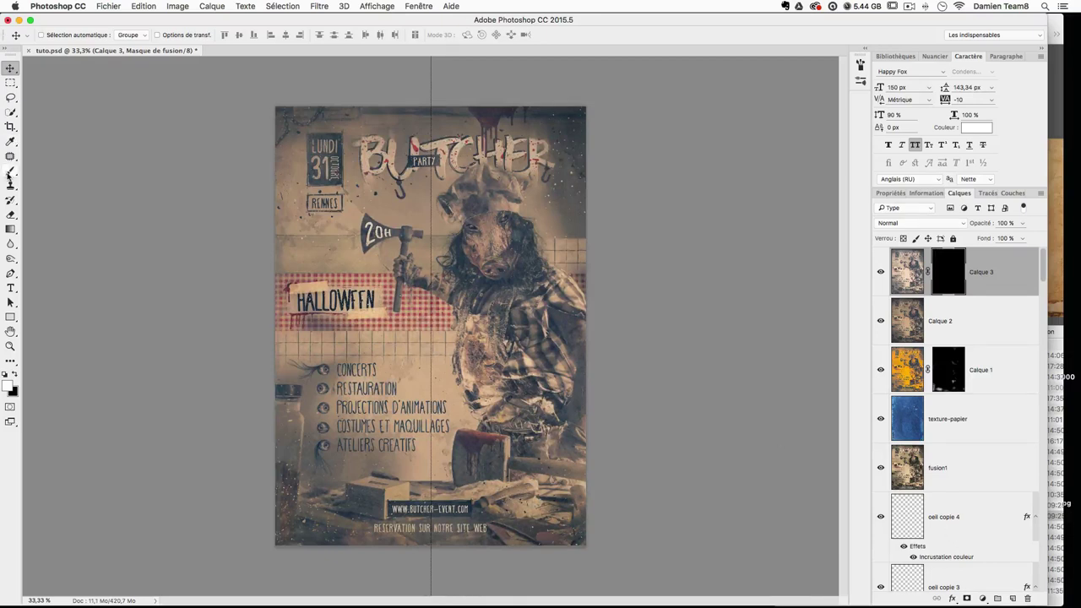
pyautogui.click(9, 171)
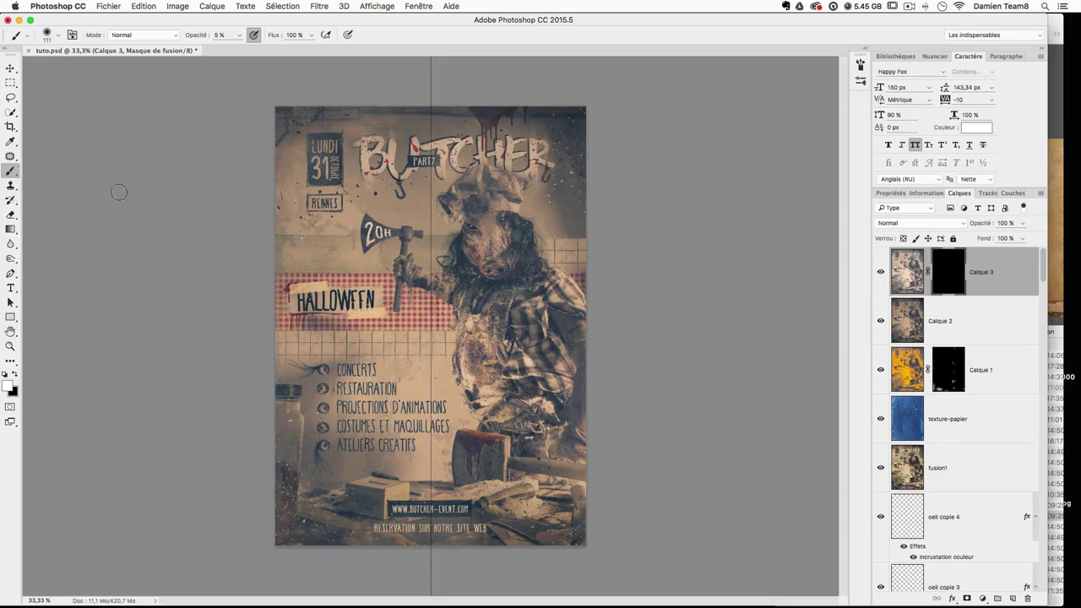
# Step: Paint white on the mask across the Butcher title, raising the brush opacity to 24% and its size to about 490 px
pyautogui.moveTo(439, 198); pyautogui.dragTo(454, 198)
pyautogui.moveTo(378, 165)
pyautogui.mouseDown()
pyautogui.moveTo(371, 146)
pyautogui.moveTo(395, 181)
pyautogui.moveTo(404, 171)
pyautogui.moveTo(366, 139)
pyautogui.mouseUp()
pyautogui.click(241, 36)
pyautogui.click(245, 48)
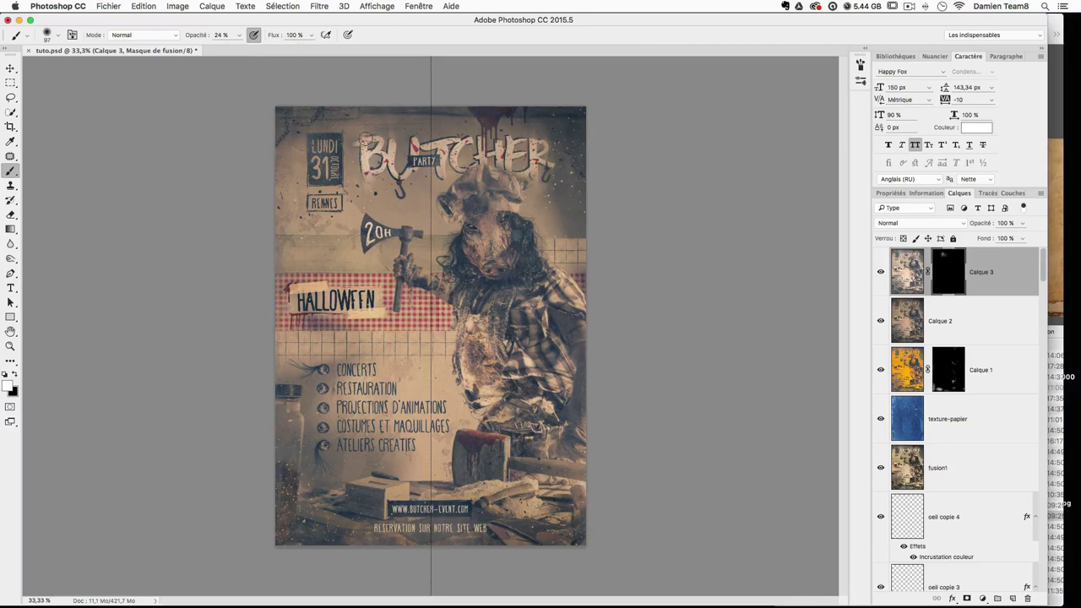
pyautogui.press('super+plus')
pyautogui.press('super+plus')
pyautogui.scroll(3, 363, 135)
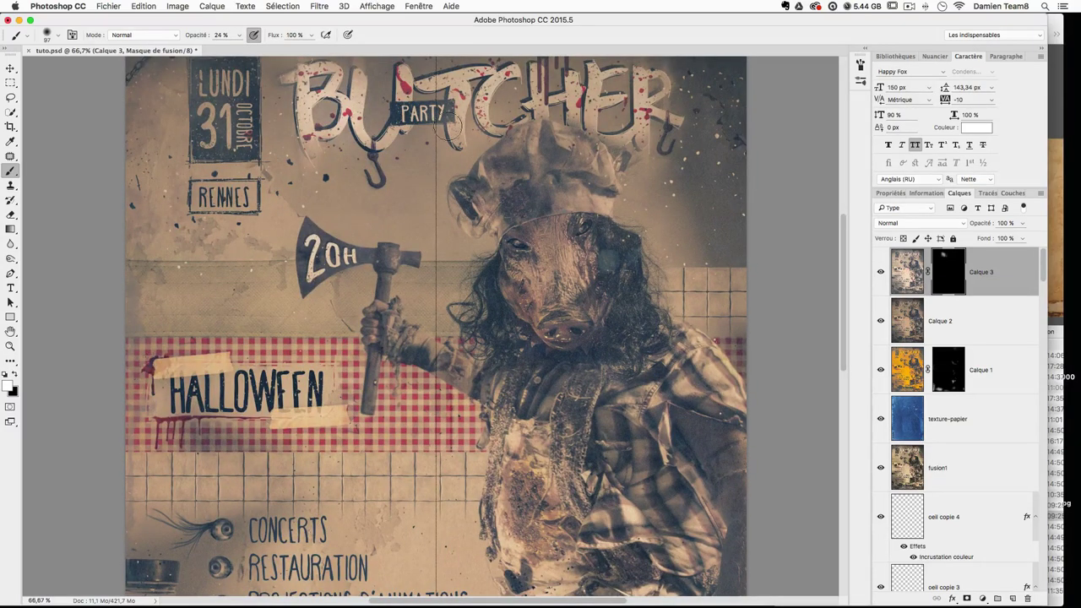
pyautogui.moveTo(518, 188); pyautogui.dragTo(527, 257)
pyautogui.moveTo(466, 228); pyautogui.dragTo(522, 228)
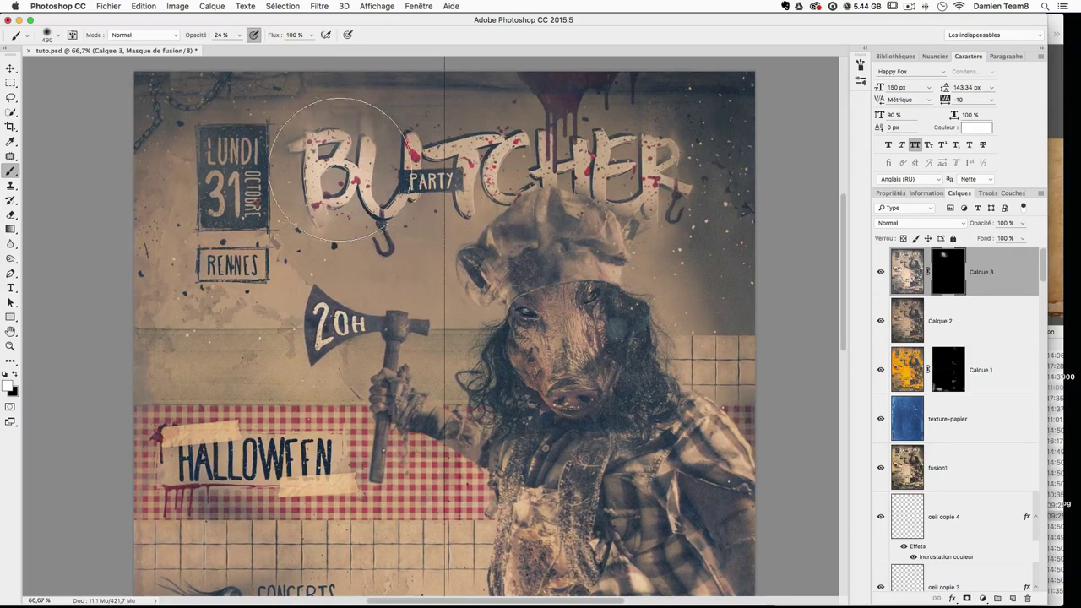
pyautogui.moveTo(267, 133)
pyautogui.mouseDown()
pyautogui.moveTo(109, 146)
pyautogui.moveTo(200, 147)
pyautogui.moveTo(341, 180)
pyautogui.moveTo(579, 120)
pyautogui.moveTo(664, 167)
pyautogui.moveTo(641, 171)
pyautogui.moveTo(617, 153)
pyautogui.moveTo(673, 119)
pyautogui.moveTo(596, 200)
pyautogui.mouseUp()
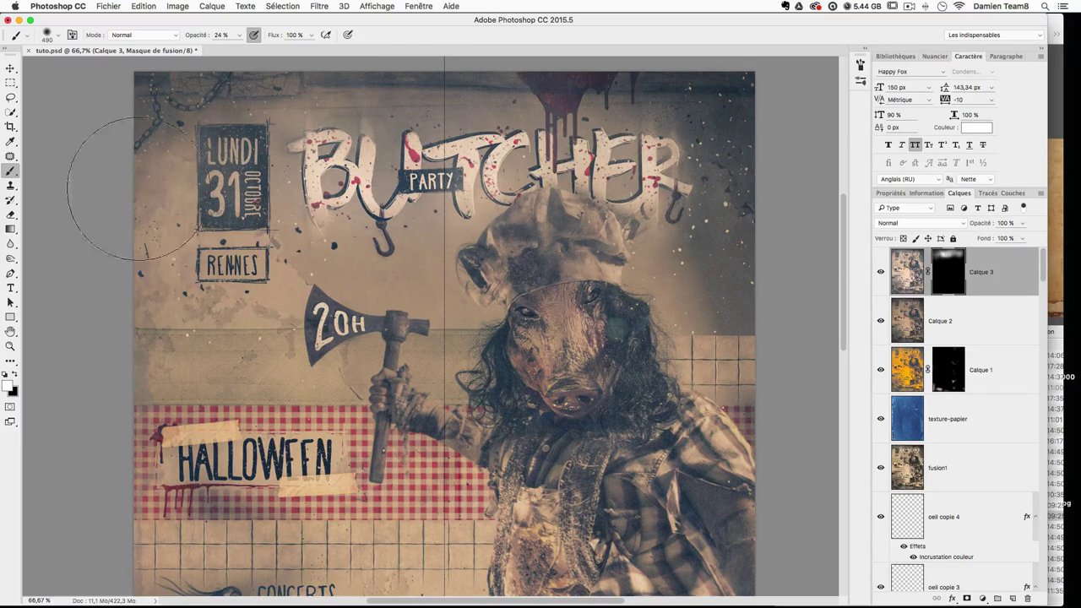
# Step: Reduce the brush to about 201 px and paint white on the mask over the Halloween label
pyautogui.moveTo(328, 219); pyautogui.dragTo(286, 218)
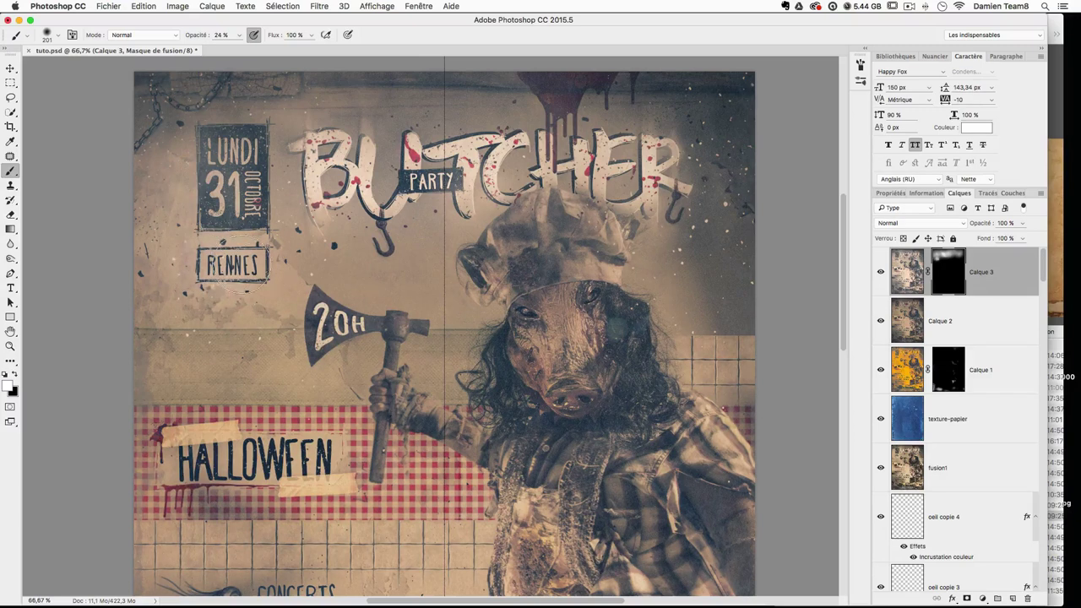
pyautogui.scroll(-2, 252, 354)
pyautogui.moveTo(245, 415)
pyautogui.mouseDown()
pyautogui.moveTo(321, 416)
pyautogui.moveTo(142, 422)
pyautogui.moveTo(176, 425)
pyautogui.moveTo(169, 438)
pyautogui.moveTo(312, 435)
pyautogui.mouseUp()
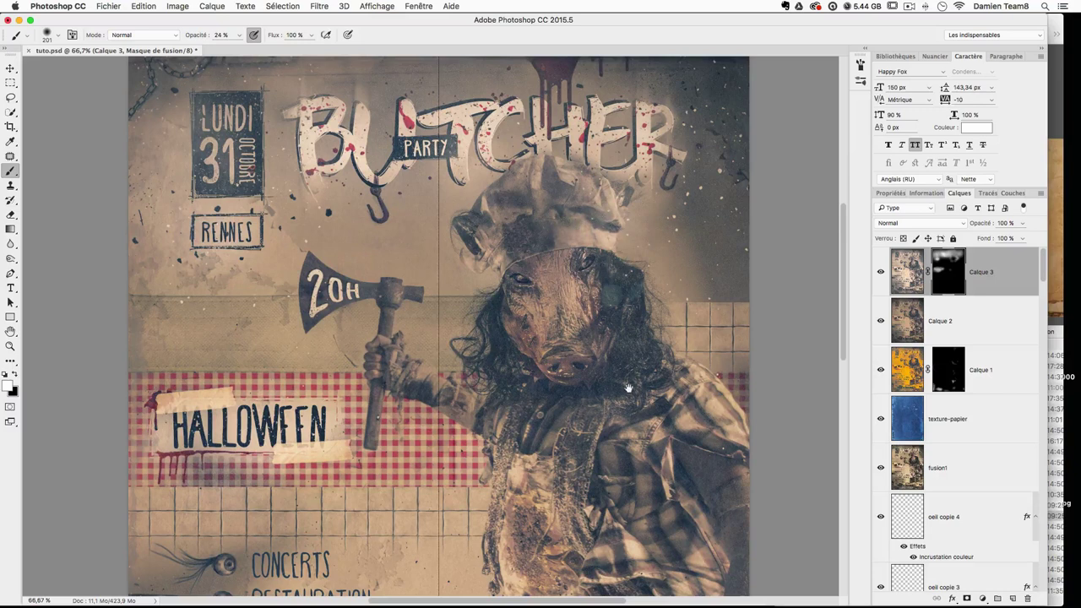
pyautogui.scroll(-10, 628, 388)
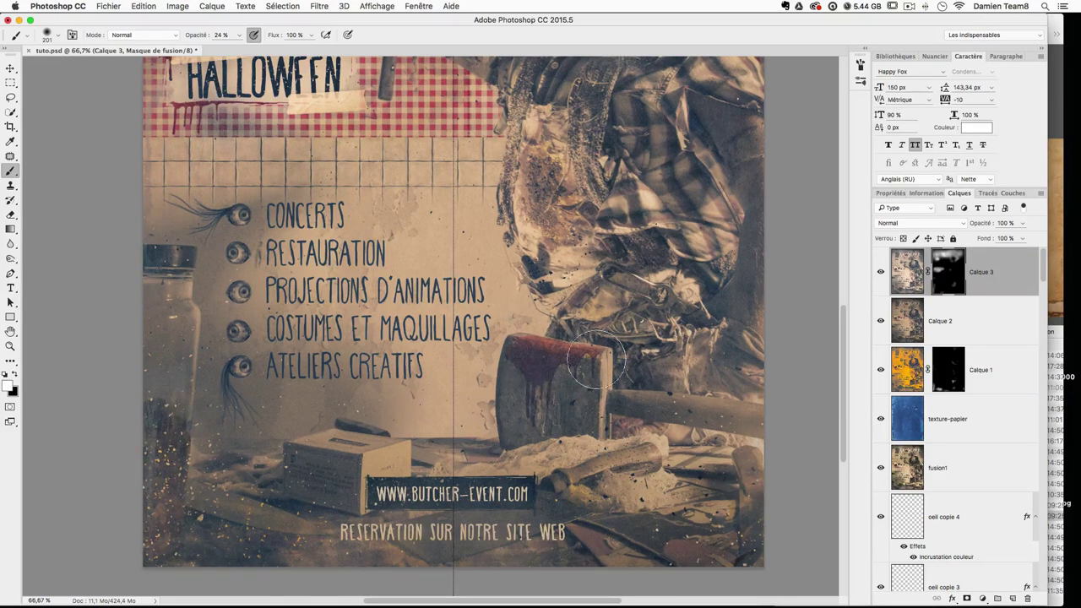
pyautogui.scroll(10, 596, 362)
pyautogui.press('super+minus')
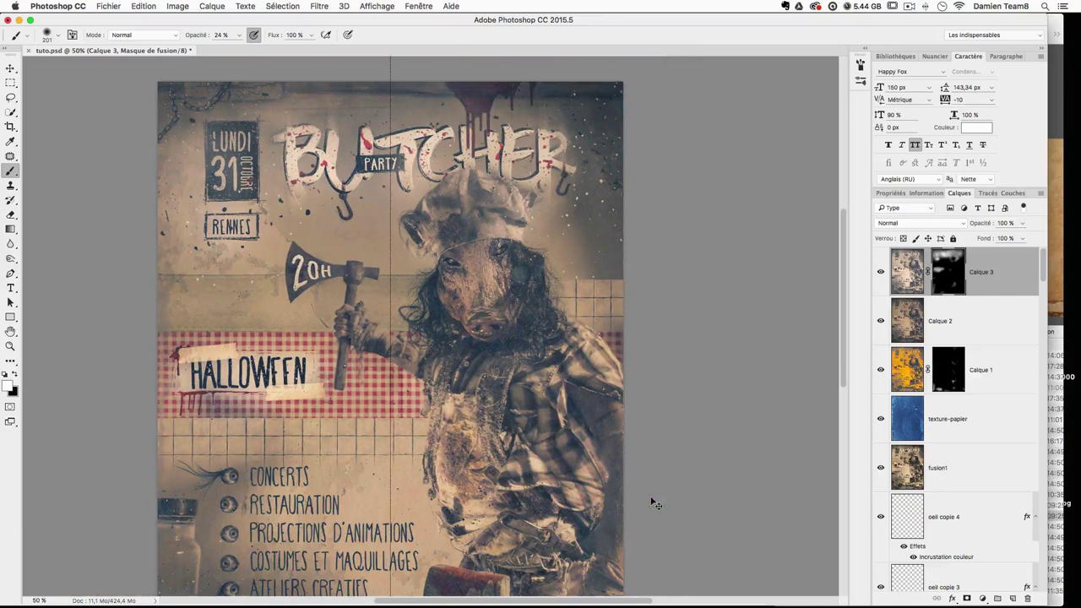
# Step: Paint white on the mask over the tiled wall and event list, enlarging the brush to 291 px and 598 px
pyautogui.keyDown('ctrl'); pyautogui.keyDown('alt'); pyautogui.moveTo(616, 372); pyautogui.dragTo(647, 369); pyautogui.keyUp('alt'); pyautogui.keyUp('ctrl')
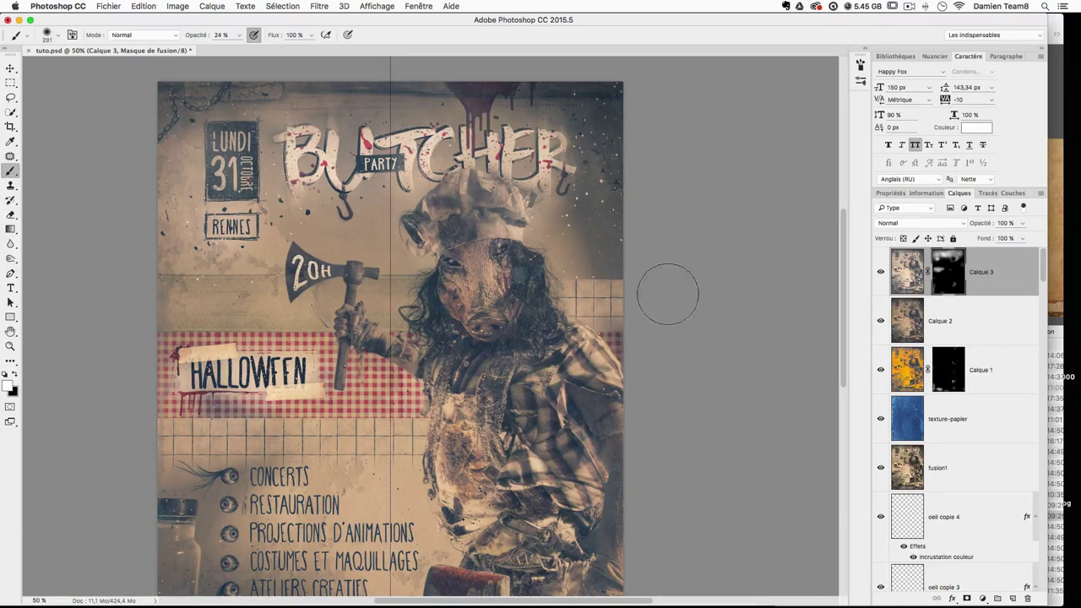
pyautogui.moveTo(174, 434); pyautogui.dragTo(397, 442)
pyautogui.moveTo(419, 523); pyautogui.dragTo(449, 383)
pyautogui.moveTo(377, 366)
pyautogui.keyDown('ctrl'); pyautogui.keyDown('alt'); pyautogui.mouseDown()
pyautogui.moveTo(425, 339)
pyautogui.moveTo(343, 365)
pyautogui.moveTo(418, 440)
pyautogui.moveTo(406, 397)
pyautogui.moveTo(297, 357)
pyautogui.mouseUp(); pyautogui.keyUp('alt'); pyautogui.keyUp('ctrl')
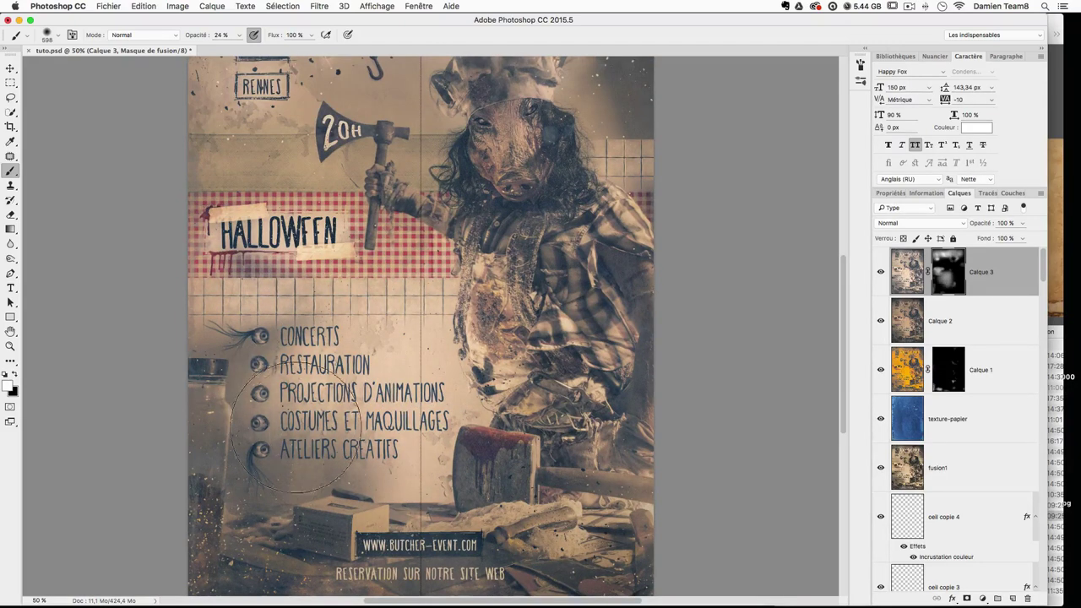
pyautogui.moveTo(647, 172); pyautogui.dragTo(668, 310)
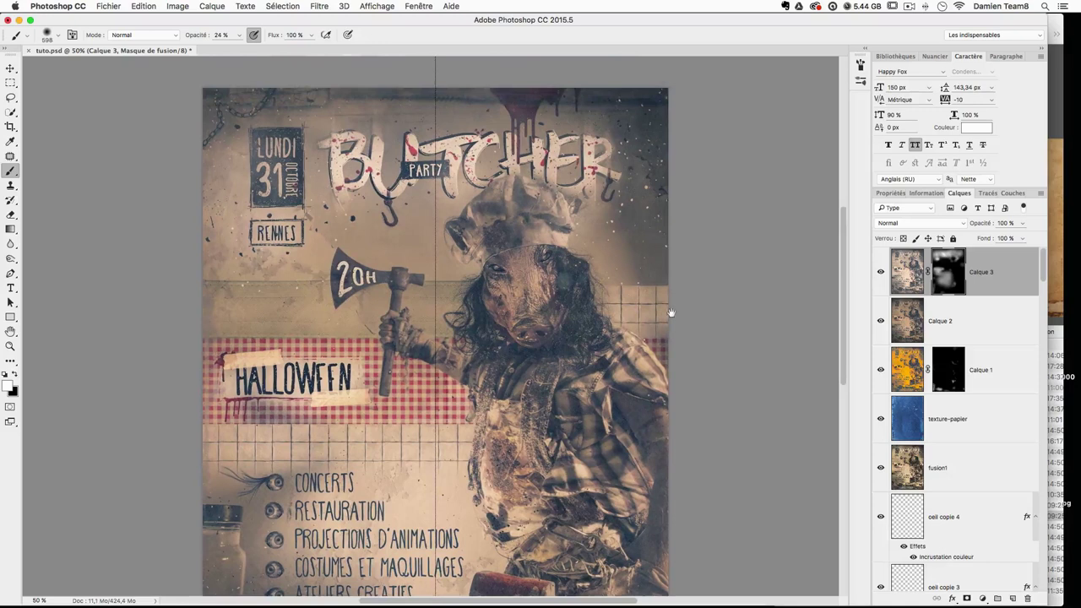
# Step: Toggle the masked brightening layer's visibility to compare the poster with and without it
pyautogui.click(879, 273)
pyautogui.click(880, 273)
pyautogui.click(879, 273)
pyautogui.click(879, 272)
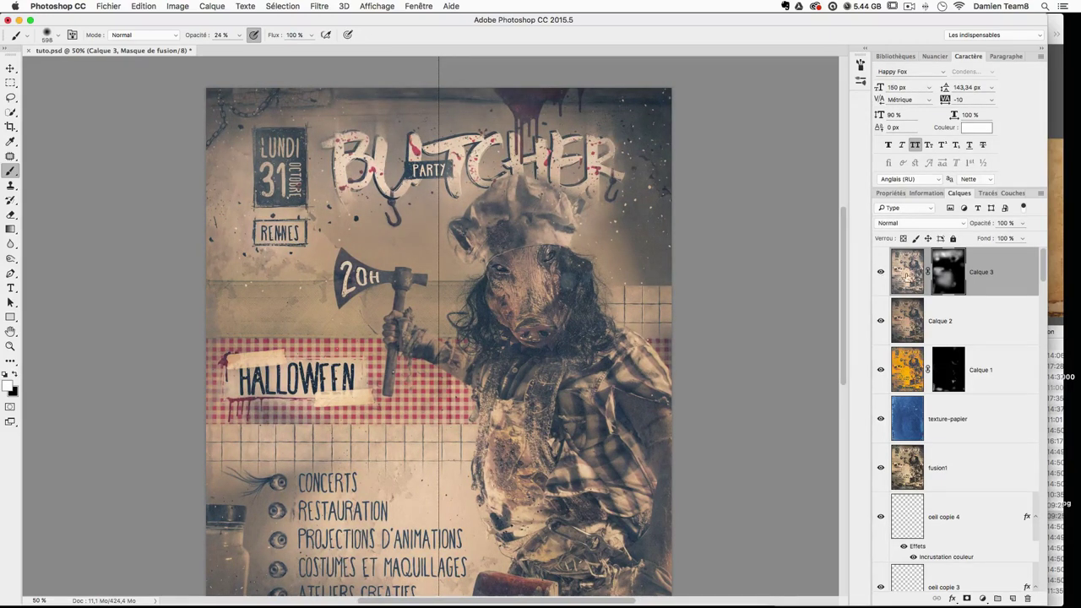
# Step: Switch to black and reduce the brush size to retouch the brightening mask around the butcher
pyautogui.press('x')
pyautogui.keyDown('ctrl'); pyautogui.keyDown('alt'); pyautogui.moveTo(475, 237); pyautogui.dragTo(435, 238); pyautogui.keyUp('alt'); pyautogui.keyUp('ctrl')
pyautogui.keyDown('ctrl'); pyautogui.keyDown('alt'); pyautogui.moveTo(540, 269); pyautogui.dragTo(477, 253); pyautogui.keyUp('alt'); pyautogui.keyUp('ctrl')
pyautogui.moveTo(589, 381)
pyautogui.mouseDown()
pyautogui.moveTo(594, 348)
pyautogui.moveTo(608, 351)
pyautogui.mouseUp()
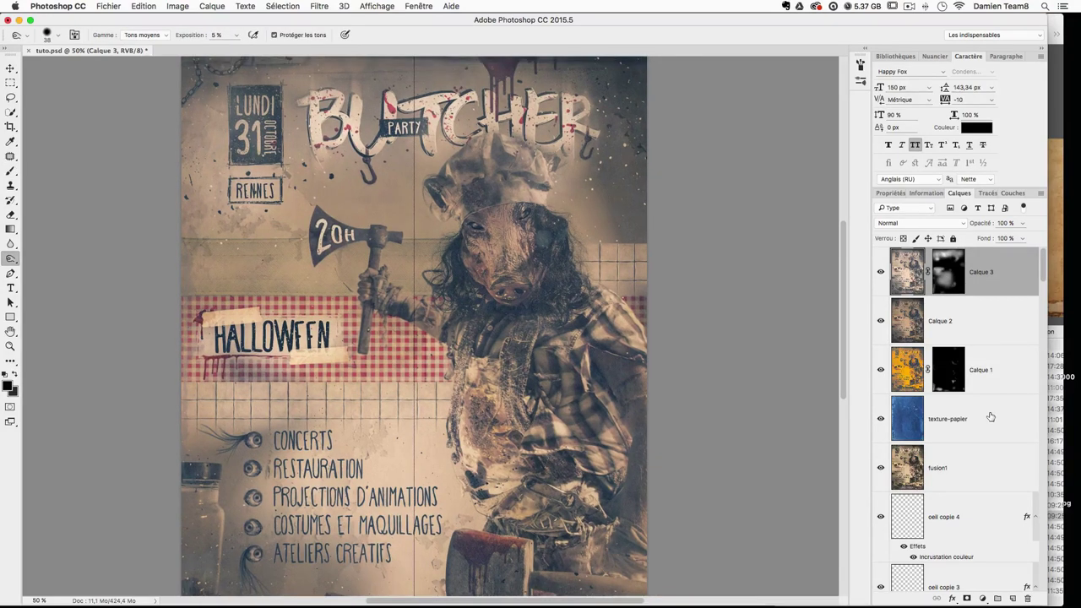
# Step: Stamp all visible layers into a new merged layer and activate the Burn tool for it
pyautogui.press('super+alt+shift+e')
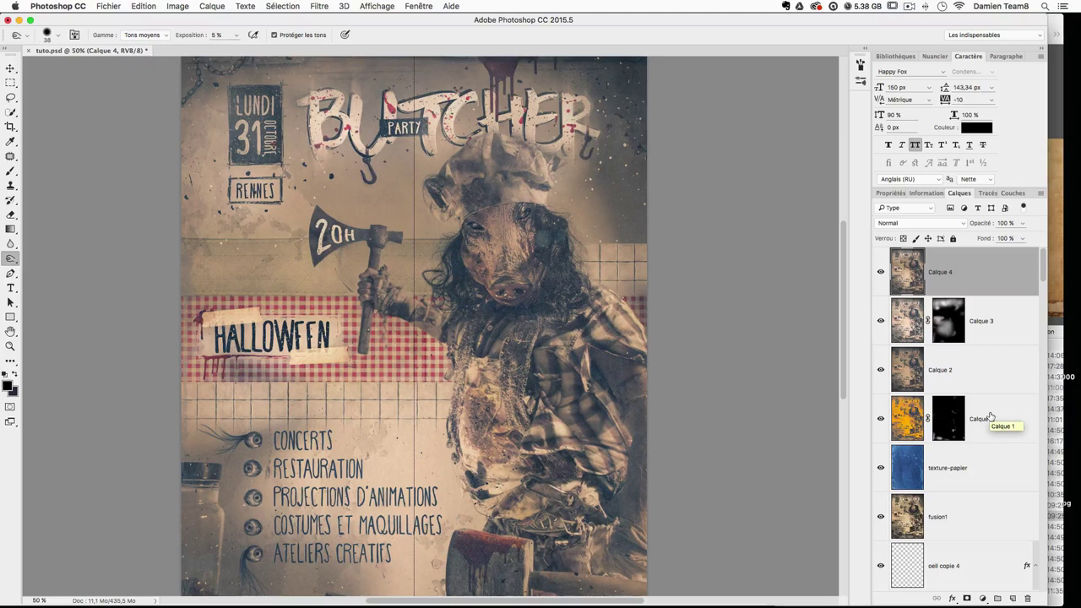
pyautogui.click(10, 65)
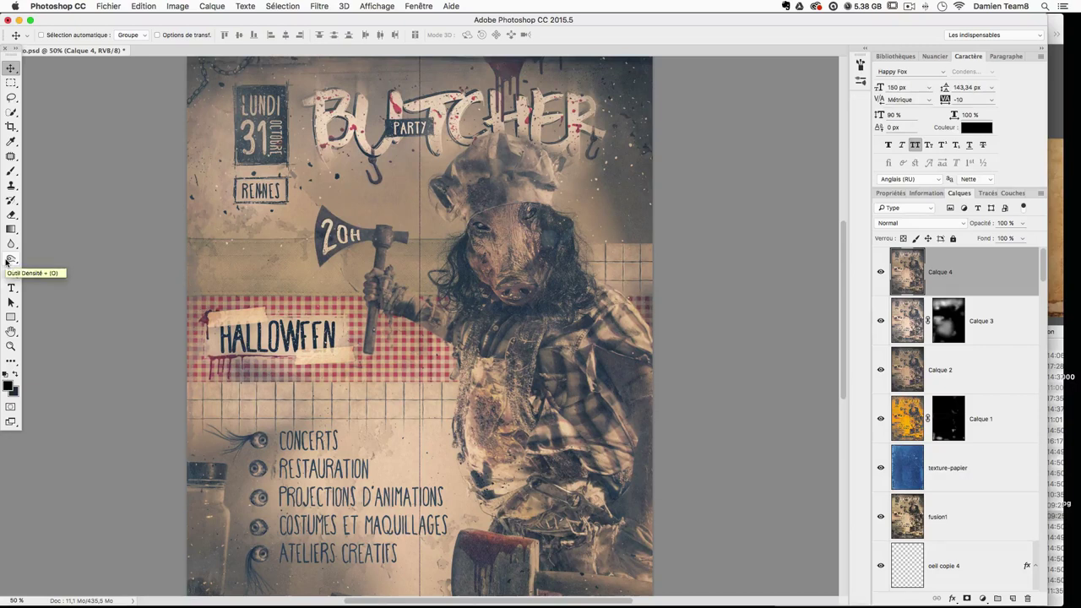
pyautogui.click(11, 258)
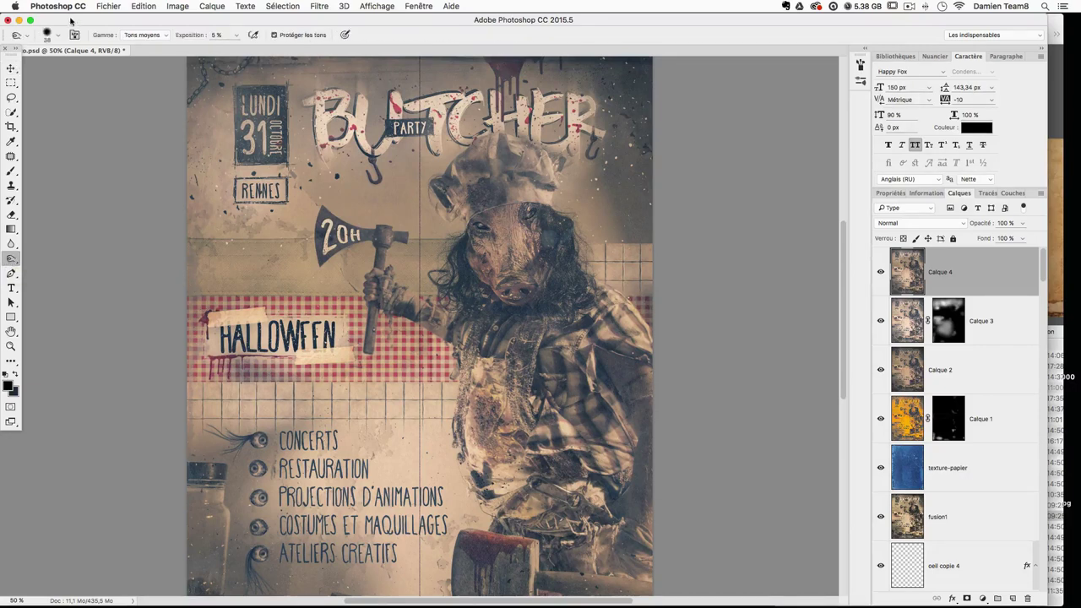
# Step: Burn the midtones at 5 % exposure on the wall around the title, the upper edge with the chains and the date block
pyautogui.click(159, 36)
pyautogui.click(136, 35)
pyautogui.press('super+plus')
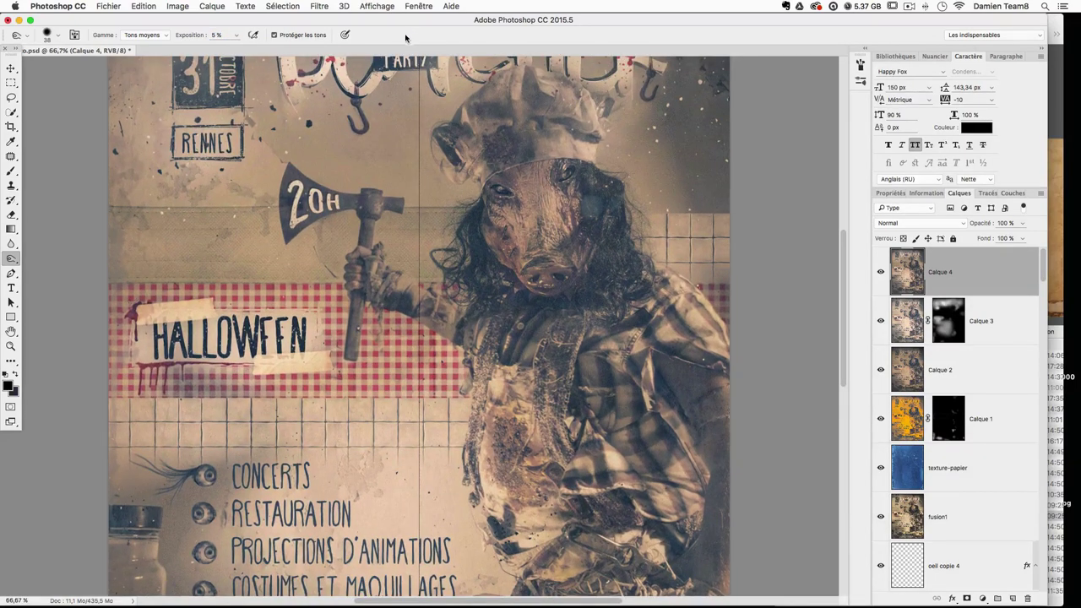
pyautogui.scroll(5, 269, 145)
pyautogui.moveTo(268, 146); pyautogui.dragTo(386, 137)
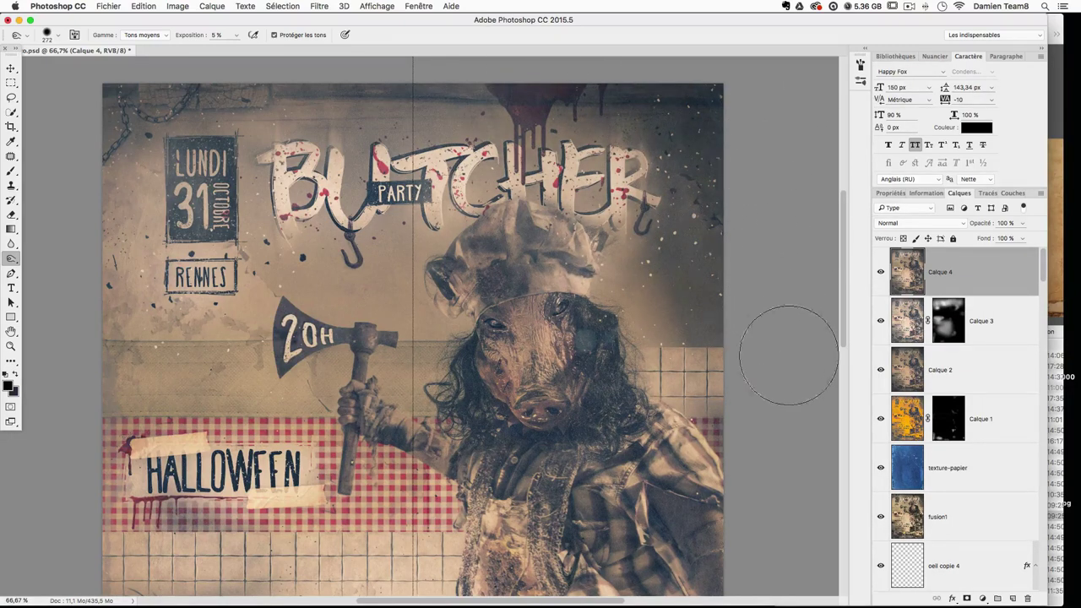
pyautogui.moveTo(295, 141); pyautogui.dragTo(233, 145)
pyautogui.moveTo(111, 122)
pyautogui.mouseDown()
pyautogui.moveTo(121, 91)
pyautogui.moveTo(160, 82)
pyautogui.moveTo(286, 93)
pyautogui.moveTo(253, 96)
pyautogui.moveTo(370, 87)
pyautogui.moveTo(176, 93)
pyautogui.moveTo(212, 103)
pyautogui.mouseUp()
pyautogui.moveTo(218, 159)
pyautogui.mouseDown()
pyautogui.moveTo(193, 228)
pyautogui.moveTo(173, 143)
pyautogui.moveTo(214, 157)
pyautogui.moveTo(182, 234)
pyautogui.mouseUp()
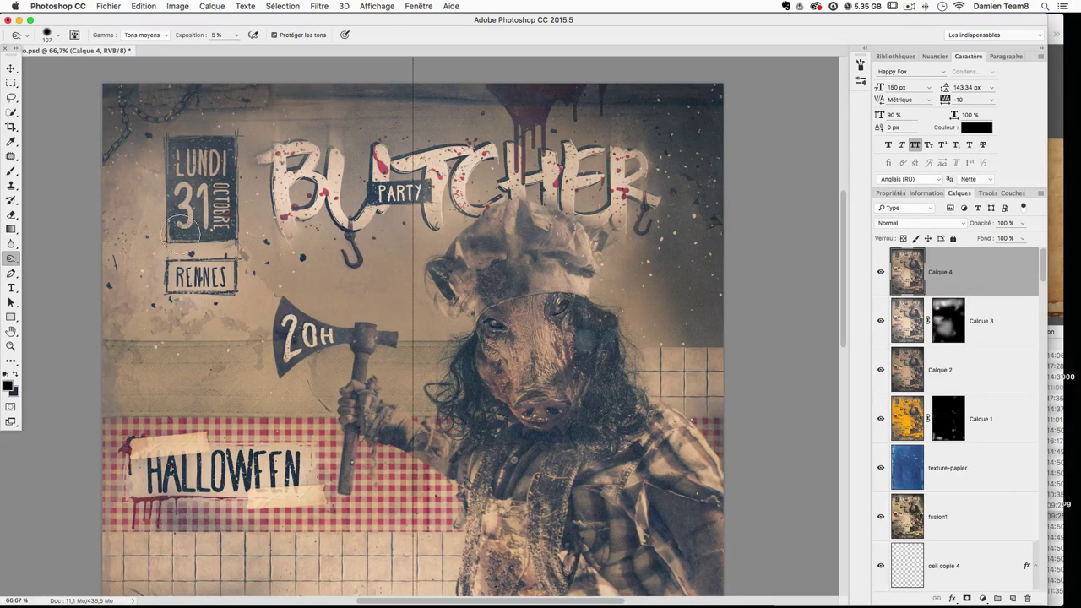
pyautogui.moveTo(276, 191); pyautogui.dragTo(246, 191)
# Step: Burn the midtones of the butcher's hat, face and hair and the axe with smaller brush sizes
pyautogui.keyDown('ctrl'); pyautogui.keyDown('alt'); pyautogui.moveTo(533, 332); pyautogui.dragTo(552, 332); pyautogui.keyUp('alt'); pyautogui.keyUp('ctrl')
pyautogui.moveTo(495, 283)
pyautogui.mouseDown()
pyautogui.moveTo(531, 251)
pyautogui.moveTo(554, 255)
pyautogui.moveTo(538, 264)
pyautogui.moveTo(590, 277)
pyautogui.moveTo(537, 245)
pyautogui.mouseUp()
pyautogui.moveTo(480, 347)
pyautogui.mouseDown()
pyautogui.moveTo(487, 408)
pyautogui.moveTo(480, 386)
pyautogui.moveTo(501, 408)
pyautogui.moveTo(477, 379)
pyautogui.moveTo(506, 426)
pyautogui.mouseUp()
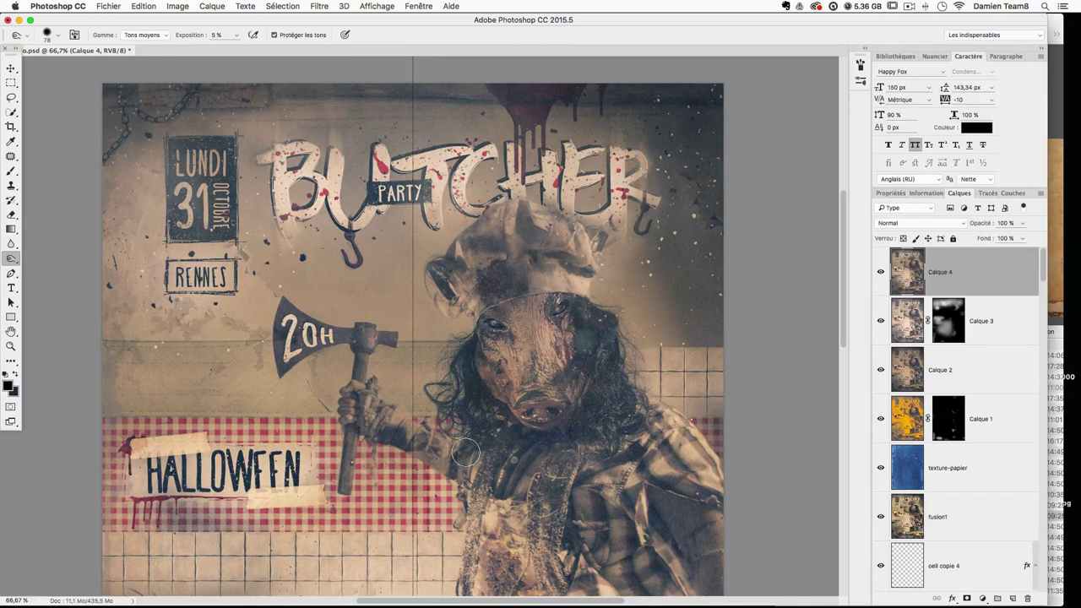
pyautogui.moveTo(309, 338)
pyautogui.mouseDown()
pyautogui.moveTo(300, 338)
pyautogui.moveTo(382, 341)
pyautogui.mouseUp()
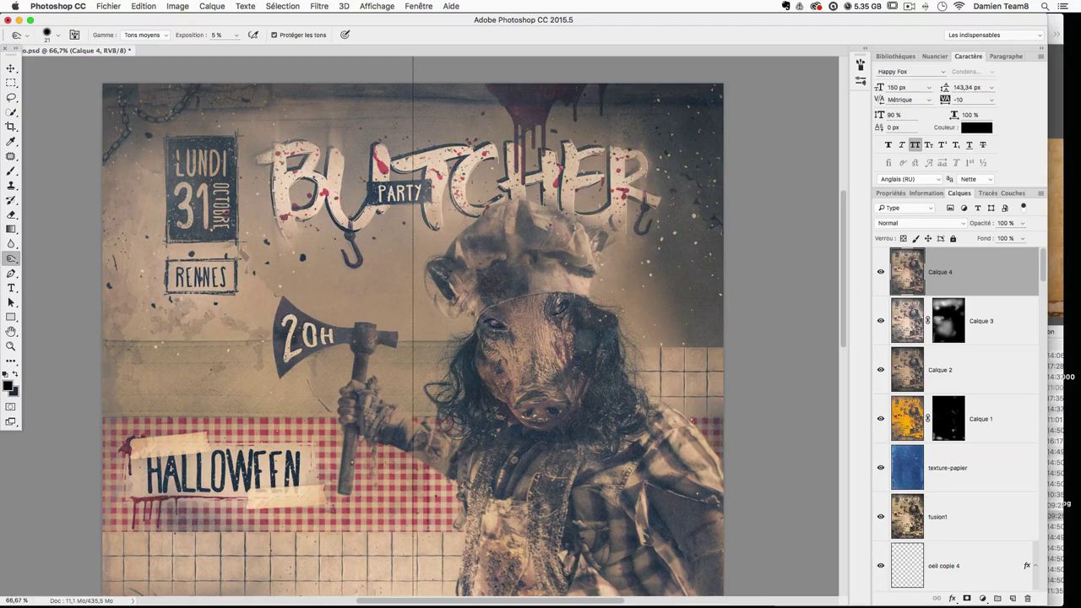
pyautogui.moveTo(476, 417); pyautogui.dragTo(490, 417)
# Step: Burn the midtones around the taped Halloween label and its blood drips on the checkered cloth
pyautogui.moveTo(559, 505); pyautogui.dragTo(544, 362)
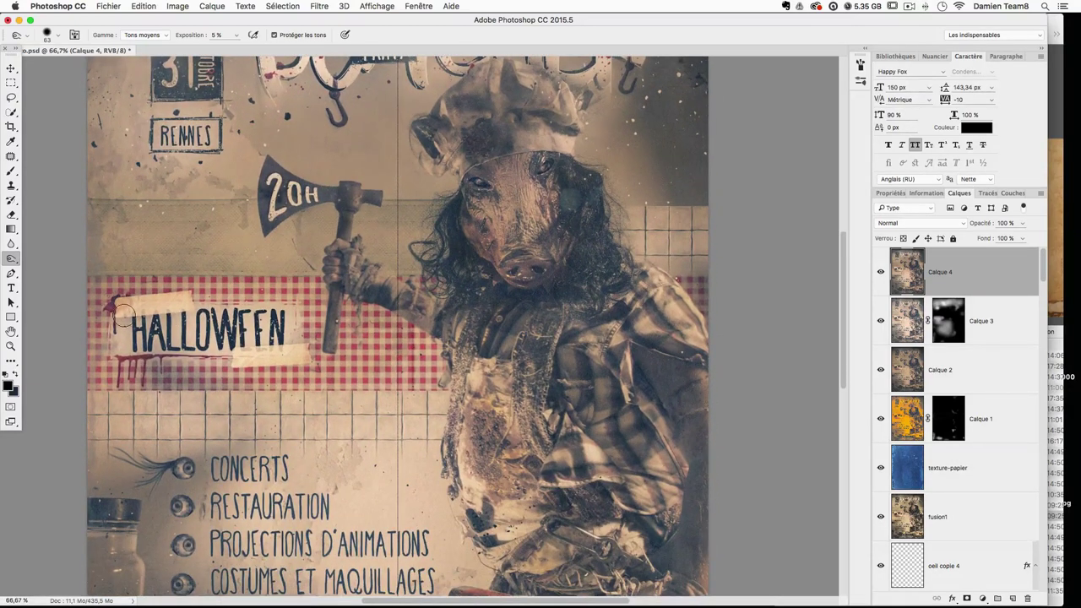
pyautogui.moveTo(155, 306); pyautogui.dragTo(149, 305)
pyautogui.moveTo(334, 346); pyautogui.dragTo(342, 346)
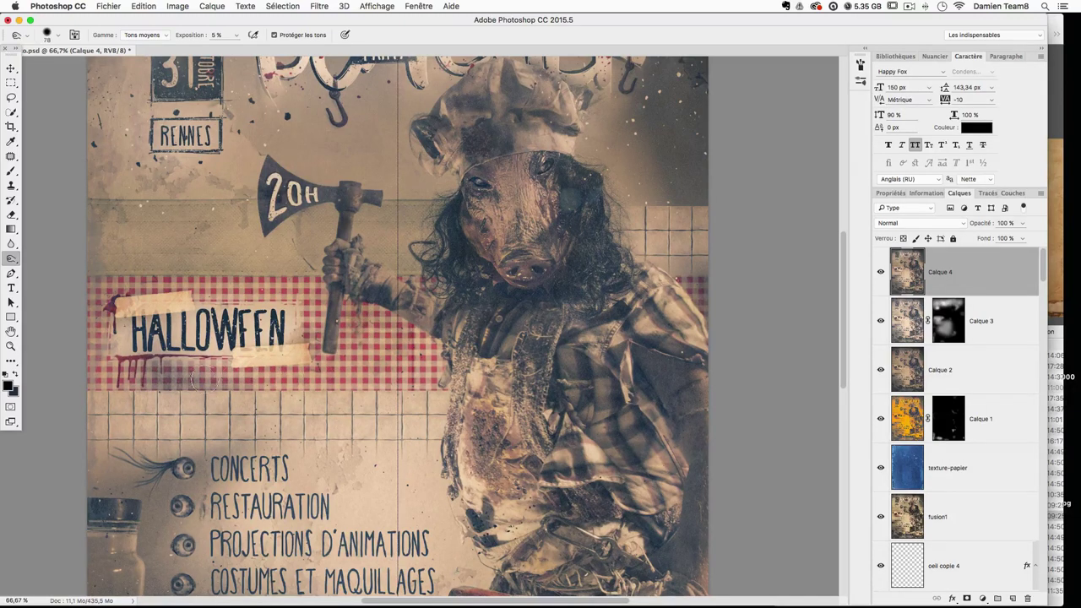
pyautogui.scroll(-5, 262, 464)
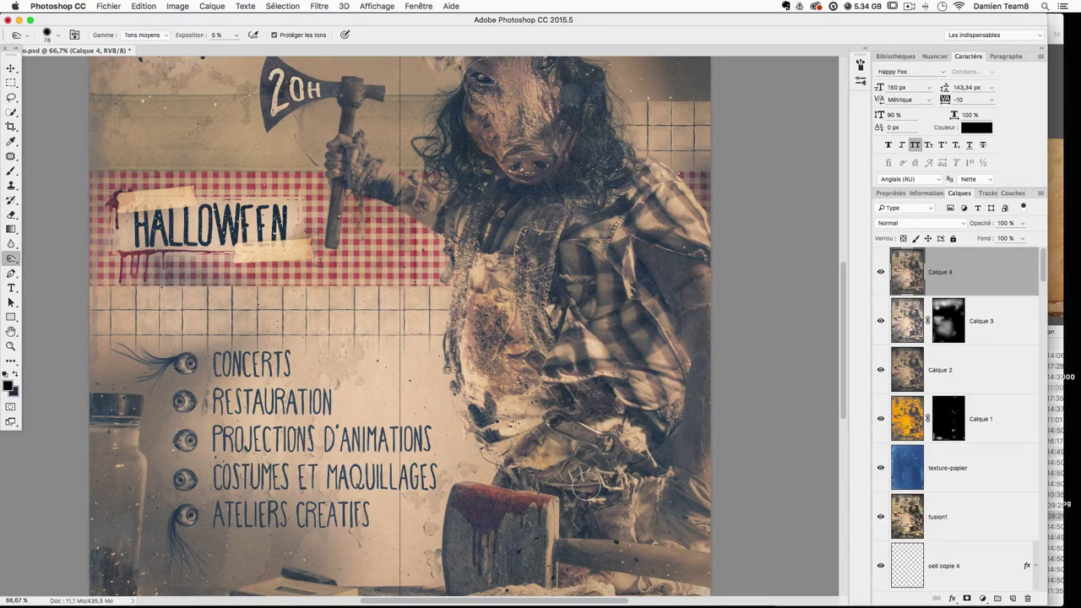
# Step: Burn the midtones of the butcher's trousers, the glass jar and the cluttered table in the foreground
pyautogui.click(571, 442)
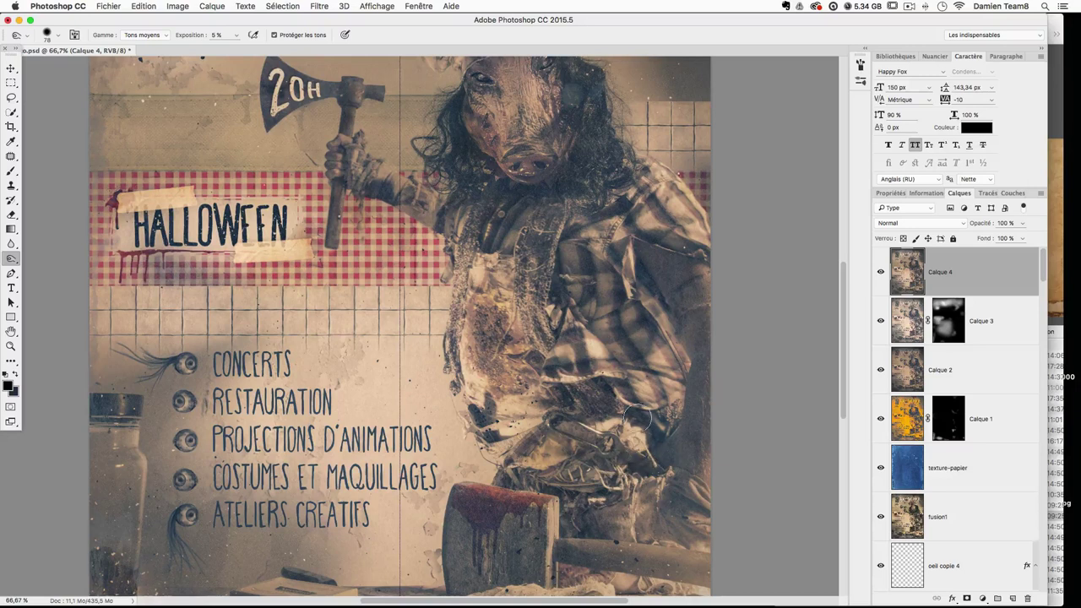
pyautogui.scroll(-3, 544, 481)
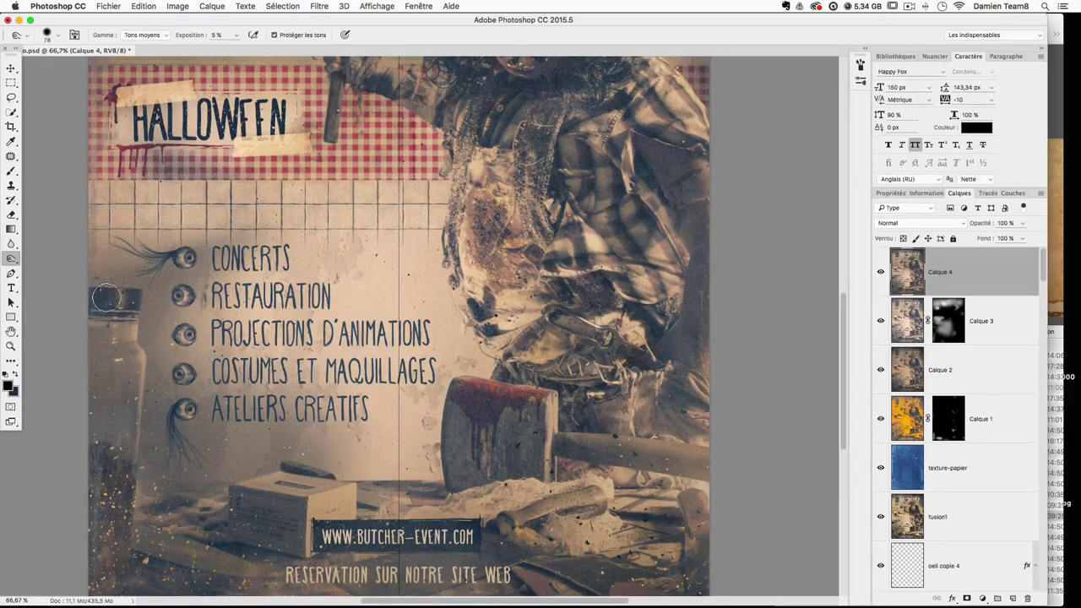
pyautogui.scroll(-4, 135, 355)
pyautogui.moveTo(99, 459)
pyautogui.mouseDown()
pyautogui.moveTo(147, 449)
pyautogui.moveTo(209, 453)
pyautogui.moveTo(157, 442)
pyautogui.moveTo(280, 449)
pyautogui.moveTo(183, 441)
pyautogui.moveTo(447, 475)
pyautogui.moveTo(412, 489)
pyautogui.moveTo(551, 469)
pyautogui.moveTo(548, 459)
pyautogui.moveTo(579, 454)
pyautogui.moveTo(647, 469)
pyautogui.moveTo(622, 480)
pyautogui.moveTo(640, 429)
pyautogui.mouseUp()
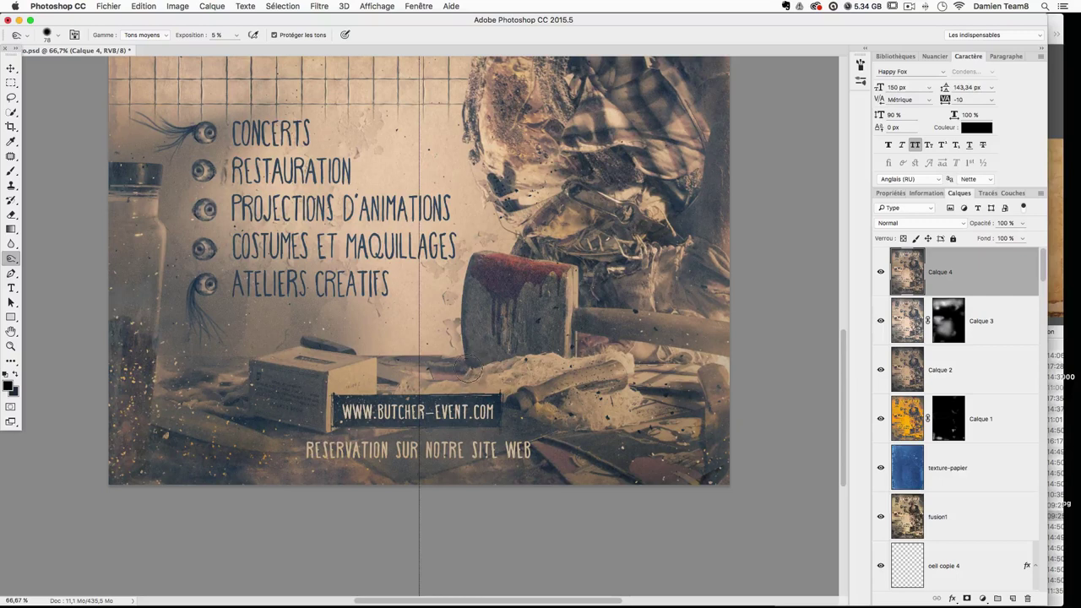
pyautogui.moveTo(545, 220); pyautogui.dragTo(522, 421)
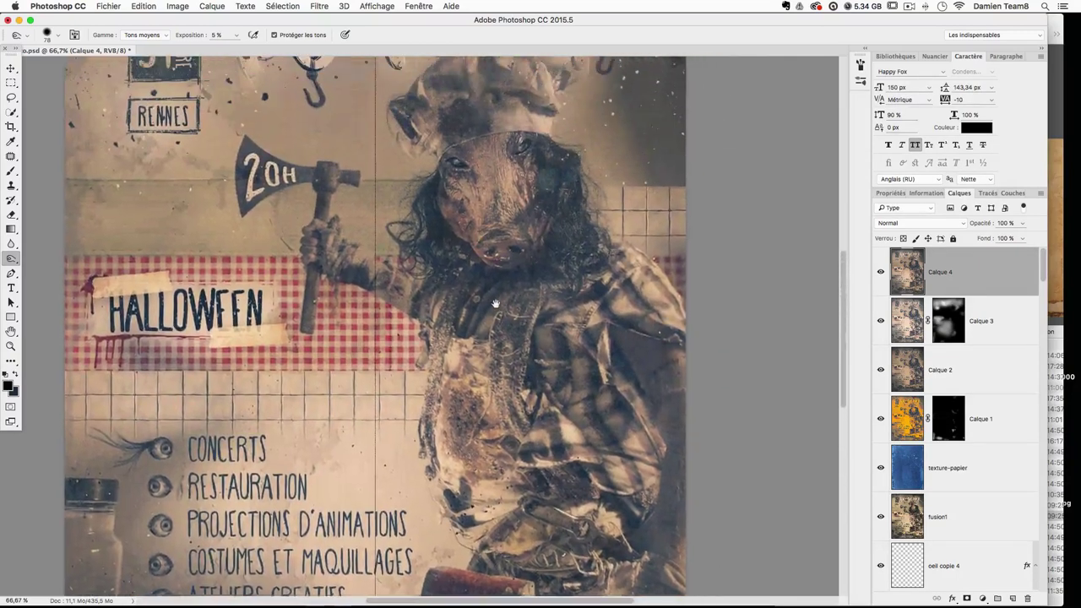
# Step: Set the Burn range to Tons foncés and darken the date block, the chains and the blood dripping above the title
pyautogui.click(131, 35)
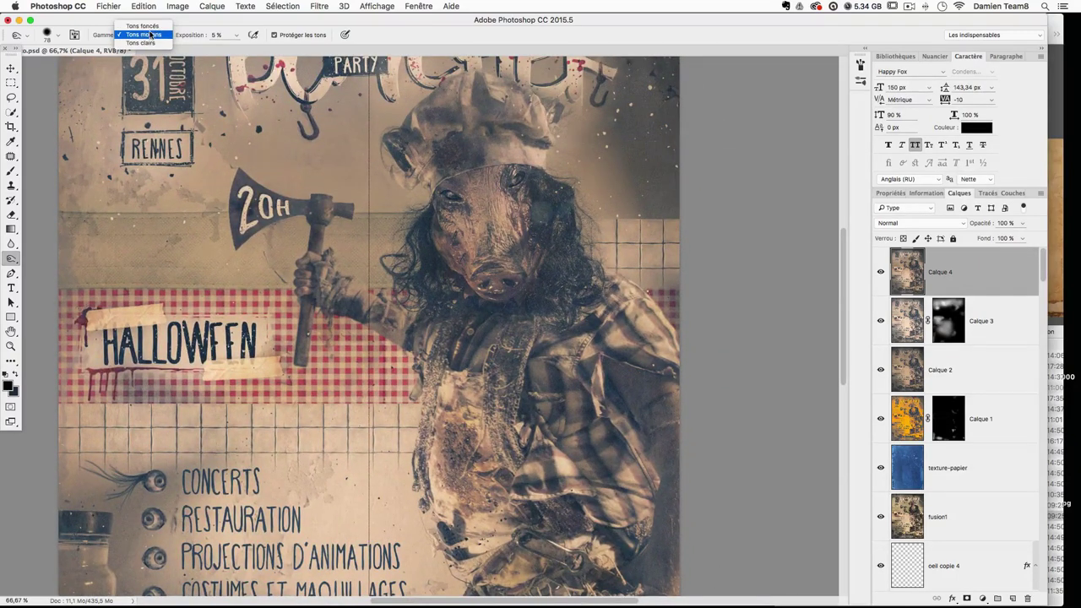
pyautogui.click(142, 26)
pyautogui.scroll(5, 369, 125)
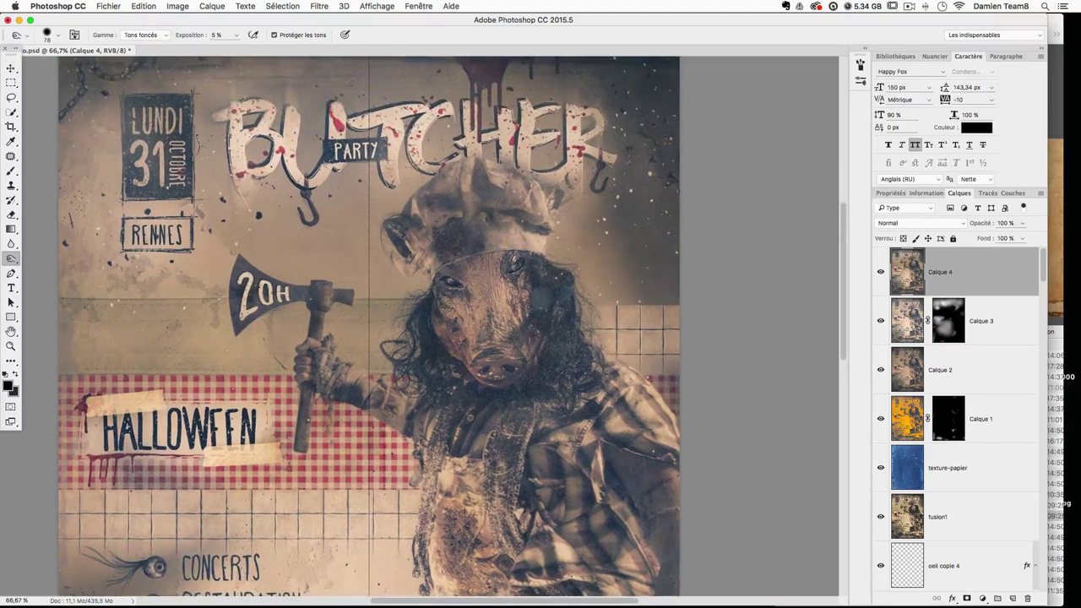
pyautogui.moveTo(139, 123)
pyautogui.mouseDown()
pyautogui.moveTo(184, 105)
pyautogui.moveTo(176, 133)
pyautogui.mouseUp()
pyautogui.moveTo(179, 188)
pyautogui.mouseDown()
pyautogui.moveTo(133, 191)
pyautogui.moveTo(129, 99)
pyautogui.moveTo(139, 175)
pyautogui.mouseUp()
pyautogui.moveTo(193, 119)
pyautogui.mouseDown()
pyautogui.moveTo(206, 223)
pyautogui.moveTo(163, 218)
pyautogui.mouseUp()
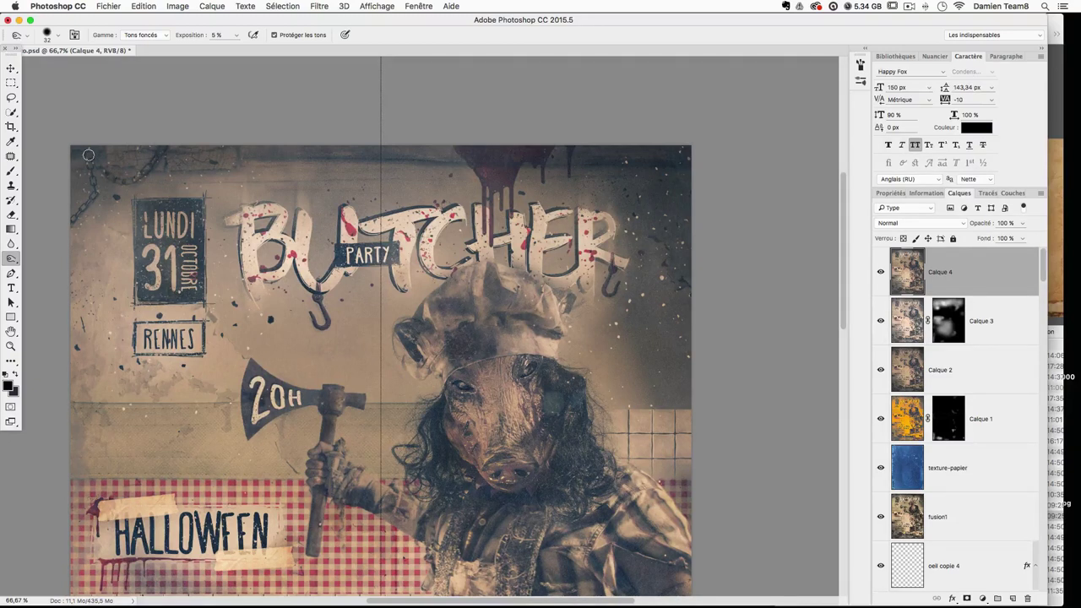
pyautogui.keyDown('ctrl'); pyautogui.keyDown('alt'); pyautogui.moveTo(491, 194); pyautogui.dragTo(507, 193); pyautogui.keyUp('alt'); pyautogui.keyUp('ctrl')
pyautogui.moveTo(527, 153); pyautogui.dragTo(565, 137)
pyautogui.scroll(-3, 532, 404)
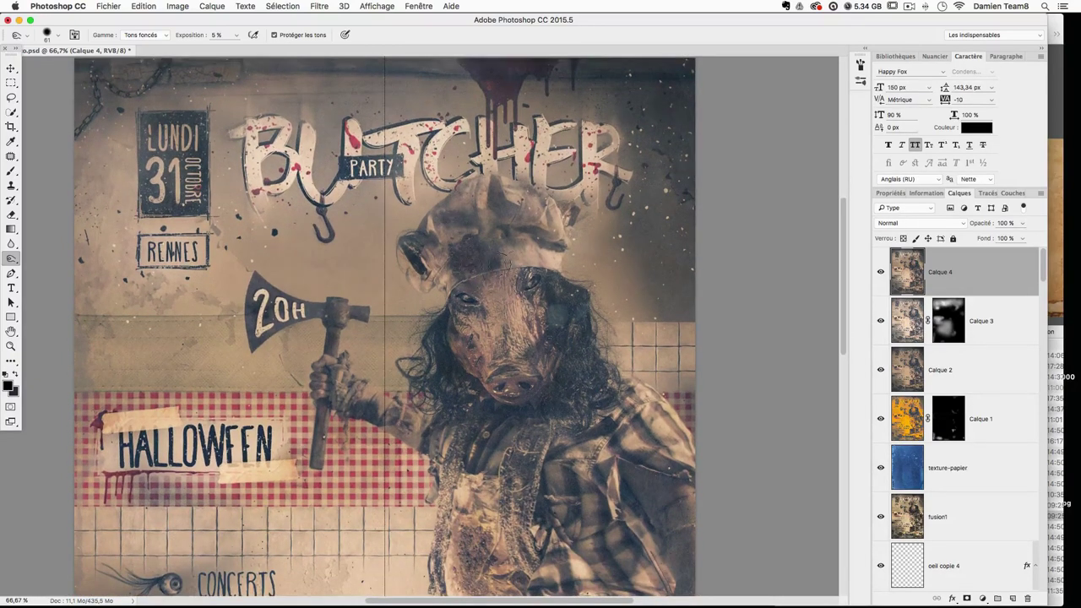
# Step: Burn the shadows of the pig's face, hair and the plaid jacket, adjusting the brush size to each area
pyautogui.keyDown('ctrl'); pyautogui.keyDown('alt'); pyautogui.moveTo(529, 279); pyautogui.dragTo(511, 279); pyautogui.keyUp('alt'); pyautogui.keyUp('ctrl')
pyautogui.keyDown('ctrl'); pyautogui.keyDown('alt'); pyautogui.moveTo(471, 349); pyautogui.dragTo(499, 348); pyautogui.keyUp('alt'); pyautogui.keyUp('ctrl')
pyautogui.moveTo(563, 366)
pyautogui.mouseDown()
pyautogui.moveTo(582, 355)
pyautogui.moveTo(569, 409)
pyautogui.moveTo(561, 395)
pyautogui.mouseUp()
pyautogui.moveTo(566, 292)
pyautogui.mouseDown()
pyautogui.moveTo(470, 303)
pyautogui.moveTo(480, 301)
pyautogui.mouseUp()
pyautogui.moveTo(538, 281); pyautogui.dragTo(528, 291)
pyautogui.moveTo(556, 460); pyautogui.dragTo(561, 355)
pyautogui.keyDown('ctrl'); pyautogui.keyDown('alt'); pyautogui.moveTo(545, 190); pyautogui.dragTo(538, 191); pyautogui.keyUp('alt'); pyautogui.keyUp('ctrl')
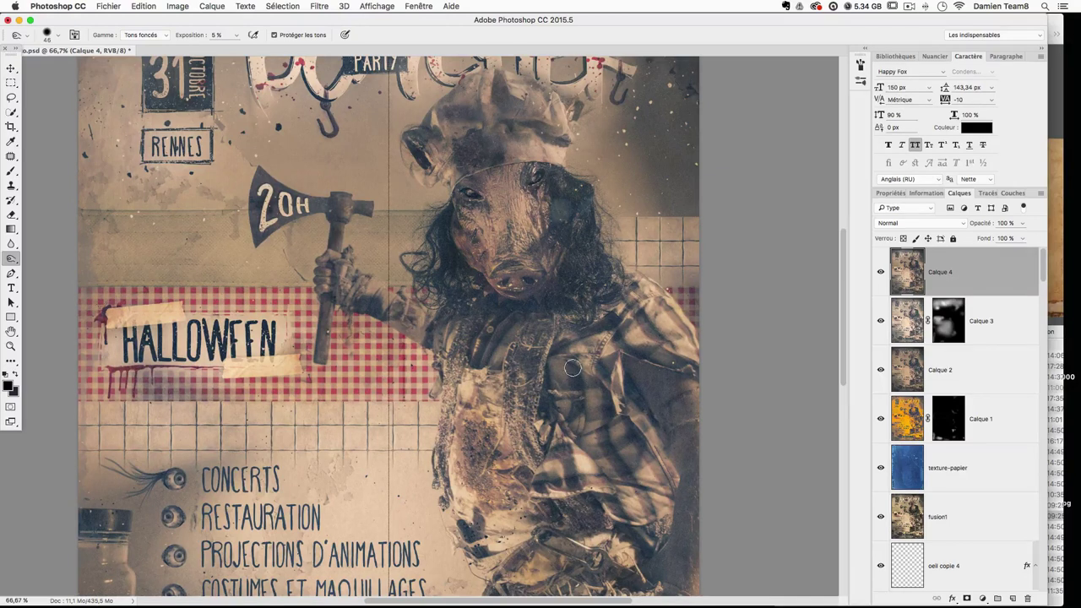
pyautogui.moveTo(557, 400); pyautogui.dragTo(554, 379)
pyautogui.keyDown('ctrl'); pyautogui.keyDown('alt'); pyautogui.moveTo(539, 291); pyautogui.dragTo(542, 291); pyautogui.keyUp('alt'); pyautogui.keyUp('ctrl')
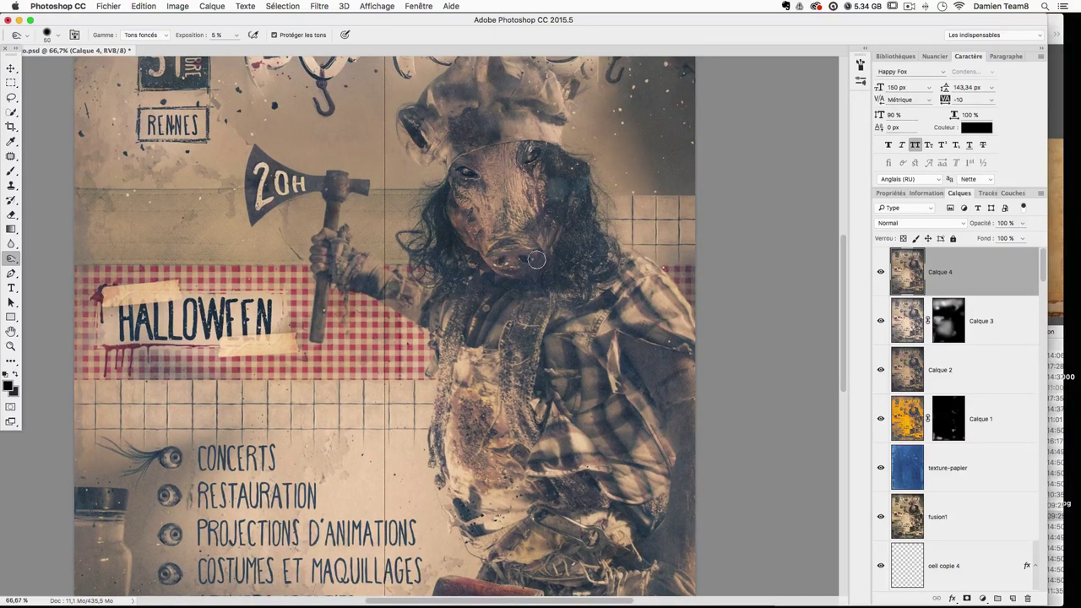
# Step: Burn the snout with the range on Tons moyens, and the jacket folds with it back on Tons foncés
pyautogui.click(135, 38)
pyautogui.click(140, 49)
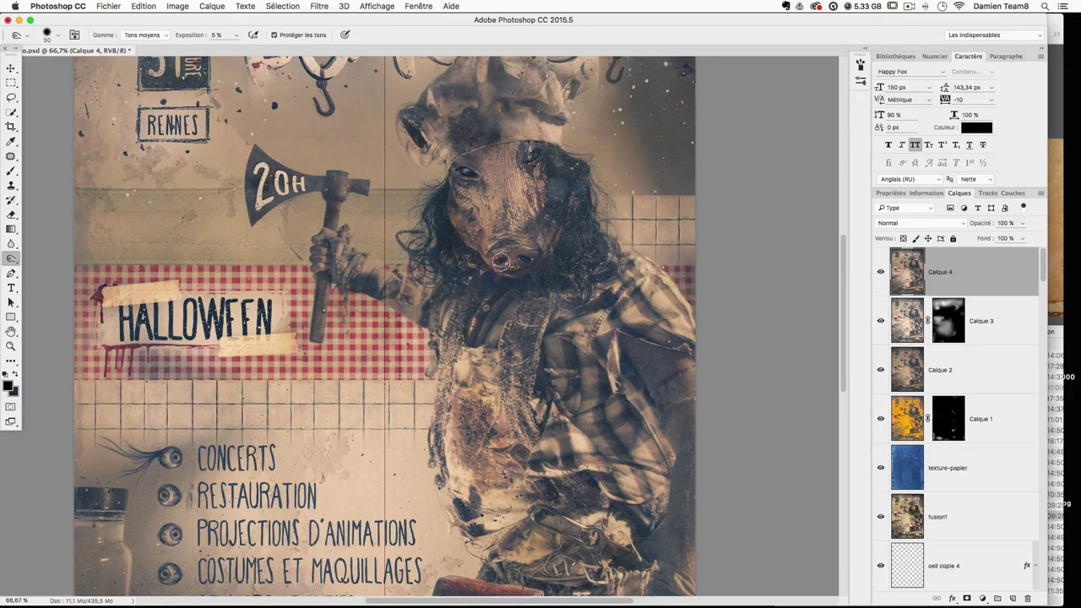
pyautogui.click(151, 34)
pyautogui.click(145, 25)
pyautogui.moveTo(641, 371)
pyautogui.mouseDown()
pyautogui.moveTo(649, 366)
pyautogui.moveTo(635, 343)
pyautogui.mouseUp()
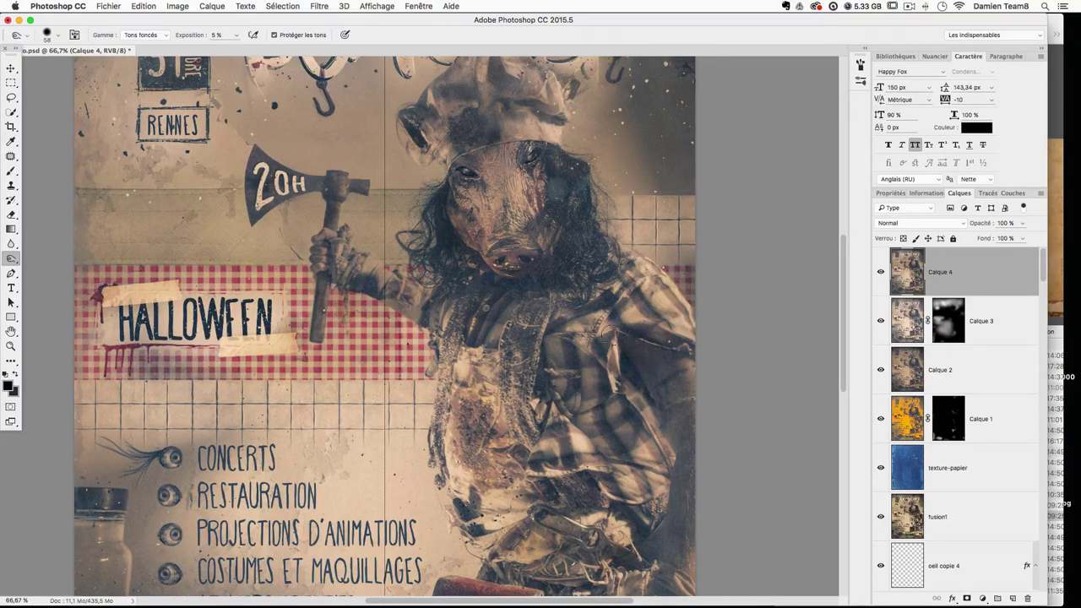
# Step: Burn the shadows of the butcher's apron and trousers and around the bloody mallet
pyautogui.scroll(-4, 591, 380)
pyautogui.moveTo(502, 430)
pyautogui.mouseDown()
pyautogui.moveTo(589, 475)
pyautogui.moveTo(618, 462)
pyautogui.moveTo(616, 476)
pyautogui.moveTo(571, 484)
pyautogui.moveTo(543, 467)
pyautogui.moveTo(597, 462)
pyautogui.moveTo(613, 439)
pyautogui.moveTo(509, 456)
pyautogui.moveTo(495, 470)
pyautogui.moveTo(503, 499)
pyautogui.moveTo(532, 506)
pyautogui.moveTo(504, 492)
pyautogui.moveTo(567, 480)
pyautogui.mouseUp()
pyautogui.scroll(-5, 568, 480)
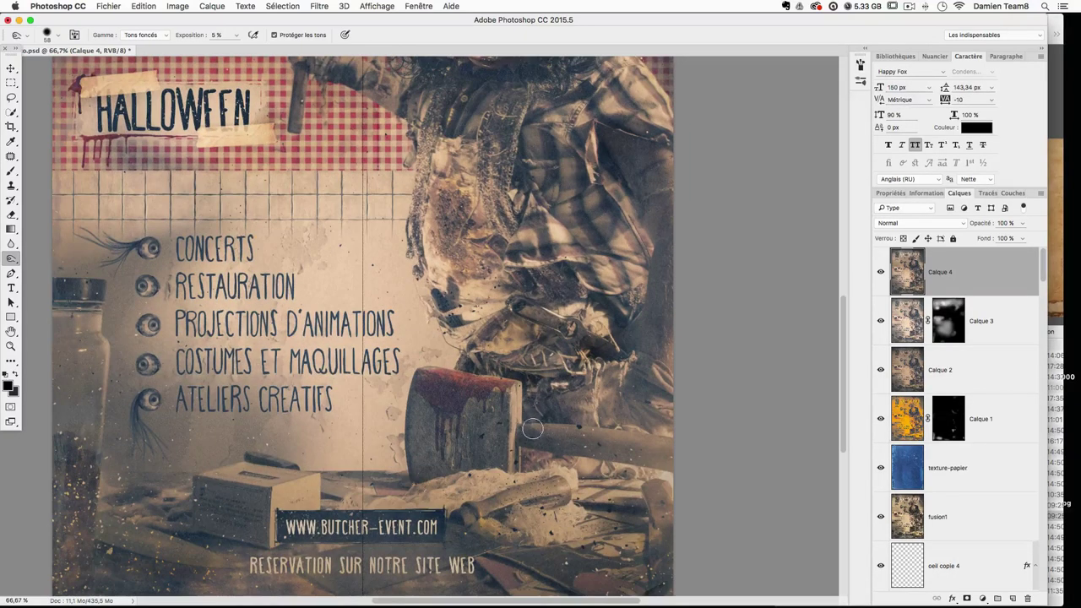
pyautogui.keyDown('ctrl'); pyautogui.keyDown('alt'); pyautogui.moveTo(500, 438); pyautogui.dragTo(532, 438); pyautogui.keyUp('alt'); pyautogui.keyUp('ctrl')
pyautogui.moveTo(444, 457)
pyautogui.mouseDown()
pyautogui.moveTo(431, 452)
pyautogui.moveTo(432, 410)
pyautogui.moveTo(441, 454)
pyautogui.mouseUp()
pyautogui.moveTo(511, 473)
pyautogui.keyDown('ctrl'); pyautogui.keyDown('alt'); pyautogui.mouseDown()
pyautogui.moveTo(480, 473)
pyautogui.moveTo(511, 457)
pyautogui.moveTo(463, 413)
pyautogui.moveTo(419, 439)
pyautogui.moveTo(467, 459)
pyautogui.mouseUp(); pyautogui.keyUp('alt'); pyautogui.keyUp('ctrl')
pyautogui.hscroll(-3, 427, 455)
pyautogui.scroll(-1, 427, 456)
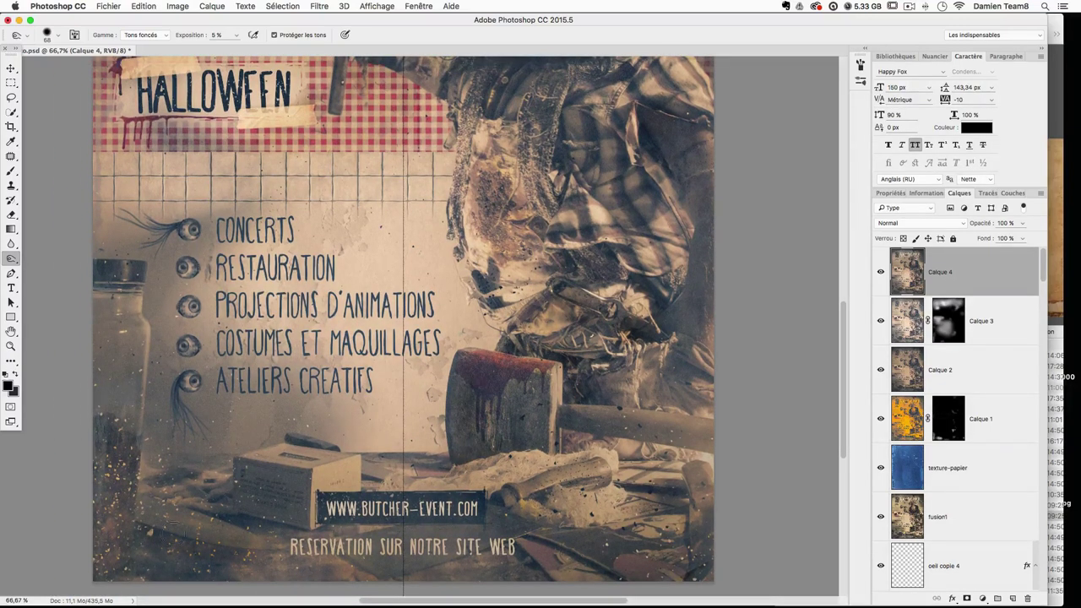
# Step: Burn the shadows across the foreground table around the website text and on the glass jar
pyautogui.moveTo(278, 554); pyautogui.dragTo(272, 556)
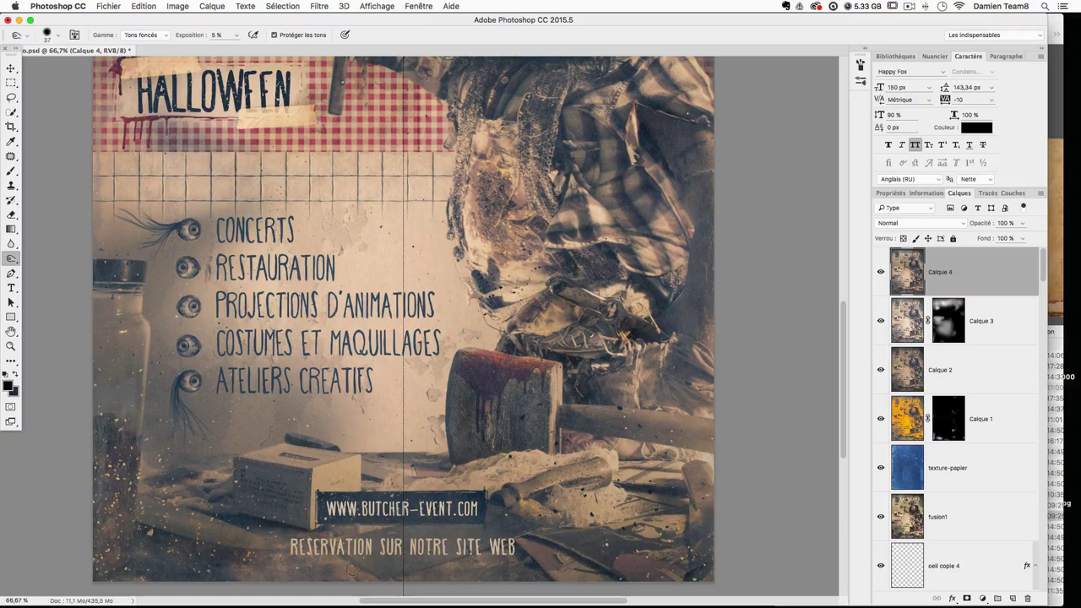
pyautogui.moveTo(417, 576); pyautogui.dragTo(424, 576)
pyautogui.moveTo(514, 547)
pyautogui.mouseDown()
pyautogui.moveTo(547, 574)
pyautogui.moveTo(581, 544)
pyautogui.moveTo(646, 517)
pyautogui.moveTo(624, 521)
pyautogui.moveTo(671, 488)
pyautogui.mouseUp()
pyautogui.moveTo(113, 436); pyautogui.dragTo(123, 490)
# Step: Burn the shadows of the axe handle and hand, and the wall bands with a 99 px brush
pyautogui.moveTo(449, 265); pyautogui.dragTo(454, 428)
pyautogui.moveTo(372, 225)
pyautogui.mouseDown()
pyautogui.moveTo(358, 194)
pyautogui.moveTo(355, 225)
pyautogui.moveTo(344, 218)
pyautogui.moveTo(353, 177)
pyautogui.moveTo(363, 188)
pyautogui.moveTo(363, 144)
pyautogui.mouseUp()
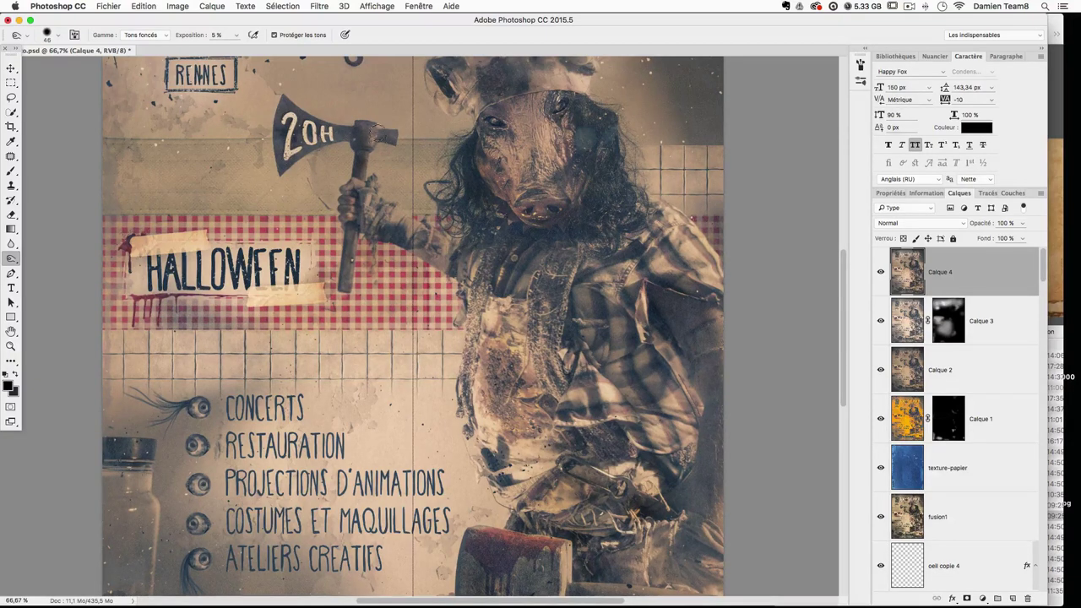
pyautogui.moveTo(371, 137); pyautogui.dragTo(364, 142)
pyautogui.moveTo(206, 210)
pyautogui.keyDown('ctrl'); pyautogui.keyDown('alt'); pyautogui.mouseDown()
pyautogui.moveTo(246, 211)
pyautogui.moveTo(125, 212)
pyautogui.mouseUp(); pyautogui.keyUp('alt'); pyautogui.keyUp('ctrl')
pyautogui.moveTo(153, 138)
pyautogui.mouseDown()
pyautogui.moveTo(181, 137)
pyautogui.moveTo(142, 145)
pyautogui.moveTo(258, 136)
pyautogui.mouseUp()
pyautogui.moveTo(270, 374)
pyautogui.mouseDown()
pyautogui.moveTo(349, 357)
pyautogui.moveTo(169, 359)
pyautogui.moveTo(381, 362)
pyautogui.mouseUp()
# Step: Toggle the burned layer's visibility repeatedly on the whole poster to compare it with and without burning
pyautogui.press('super+minus')
pyautogui.press('super+minus')
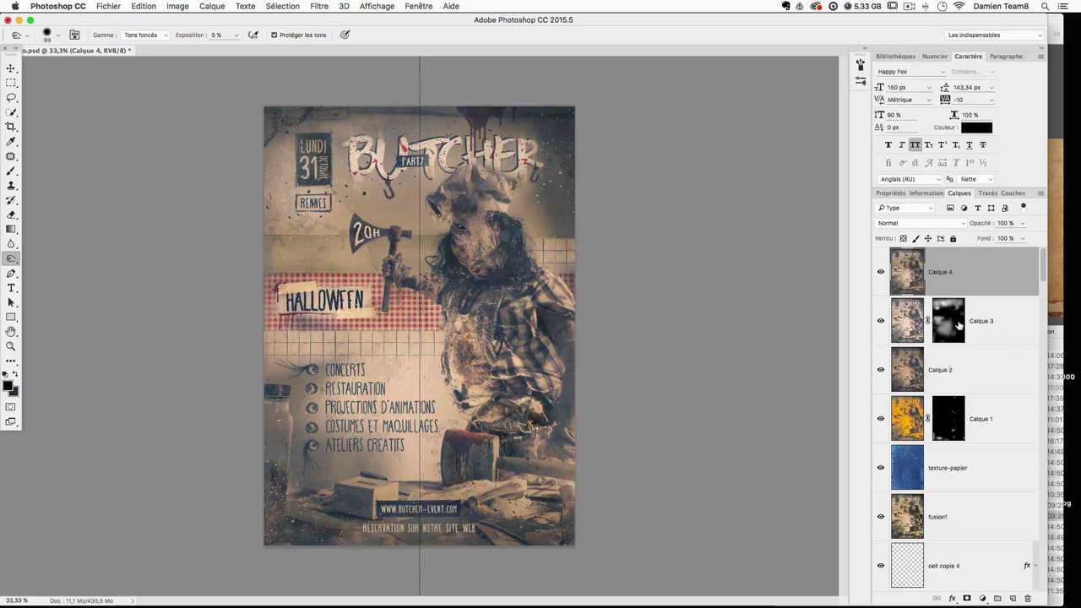
pyautogui.click(881, 272)
pyautogui.click(881, 273)
pyautogui.click(881, 274)
pyautogui.click(880, 274)
pyautogui.click(881, 273)
pyautogui.click(881, 274)
pyautogui.click(881, 274)
pyautogui.click(881, 274)
pyautogui.click(881, 271)
pyautogui.click(881, 272)
pyautogui.click(881, 272)
pyautogui.click(881, 272)
pyautogui.click(881, 272)
pyautogui.click(881, 272)
pyautogui.click(881, 272)
# Step: Burn the shadows of the BUTCHER lettering, the hook beside it and the RENNES box with small brush sizes
pyautogui.press('super+1')
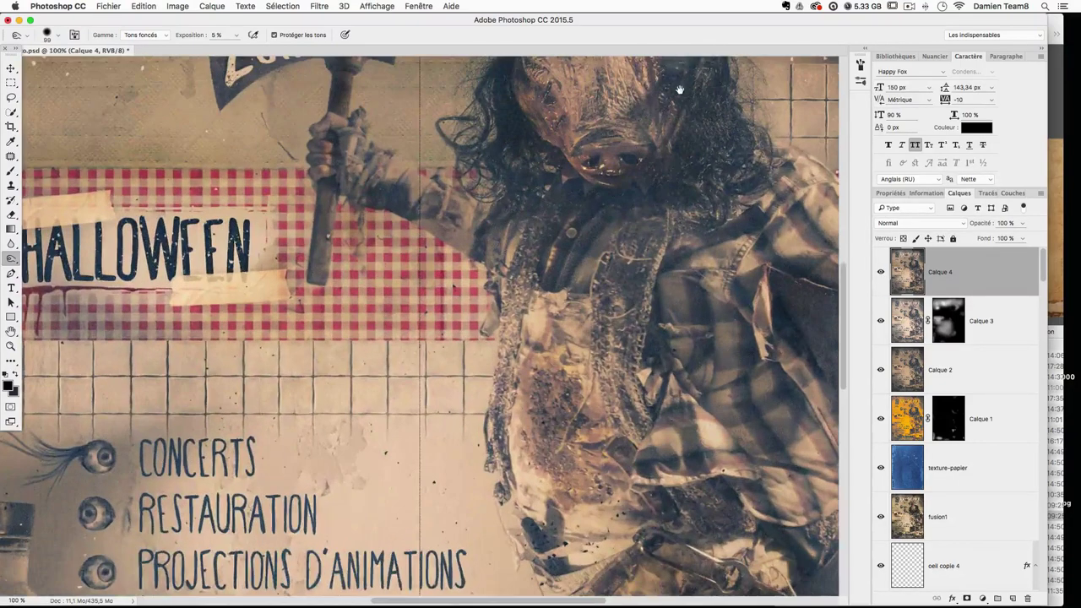
pyautogui.scroll(10, 681, 95)
pyautogui.moveTo(240, 124); pyautogui.dragTo(223, 124)
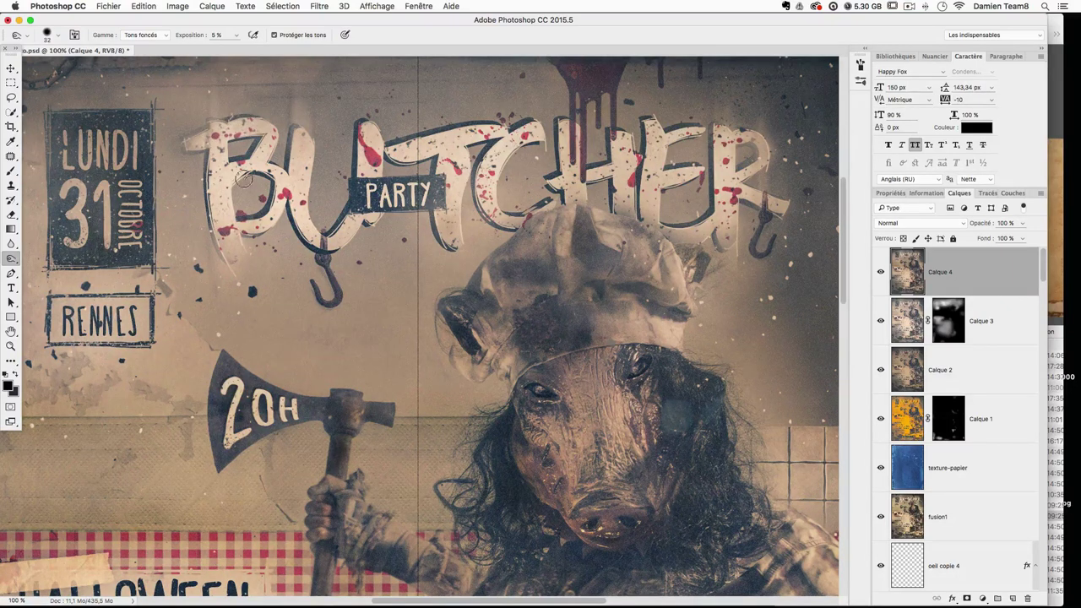
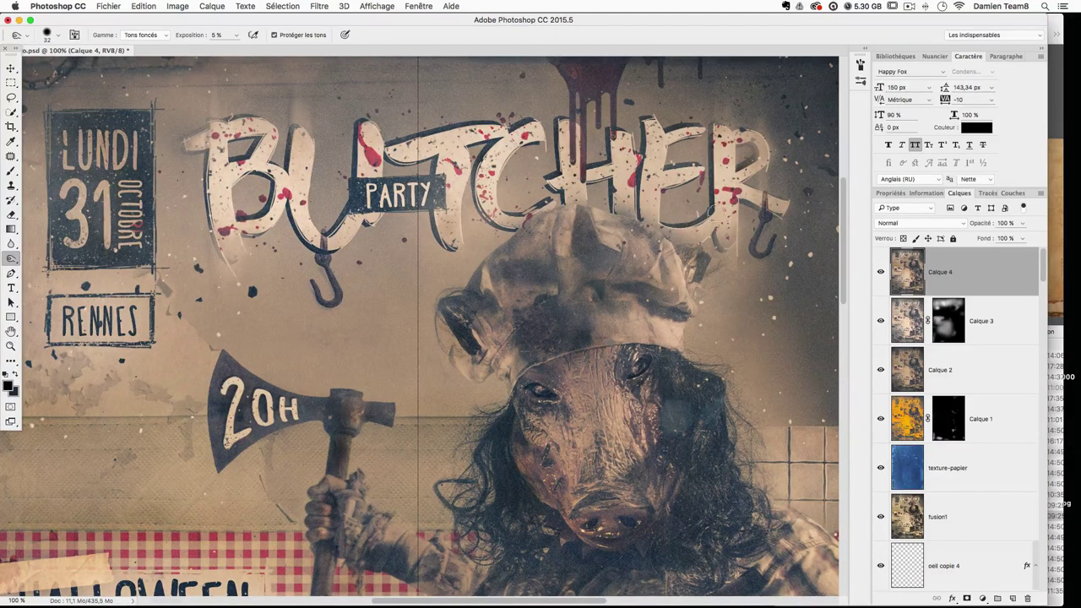
pyautogui.moveTo(768, 203); pyautogui.dragTo(743, 261)
pyautogui.moveTo(115, 308); pyautogui.dragTo(102, 308)
# Step: Compare the whole poster before and after the lettering burns by toggling the burned layer's visibility
pyautogui.press('super+minus')
pyautogui.press('super+minus')
pyautogui.press('super+minus')
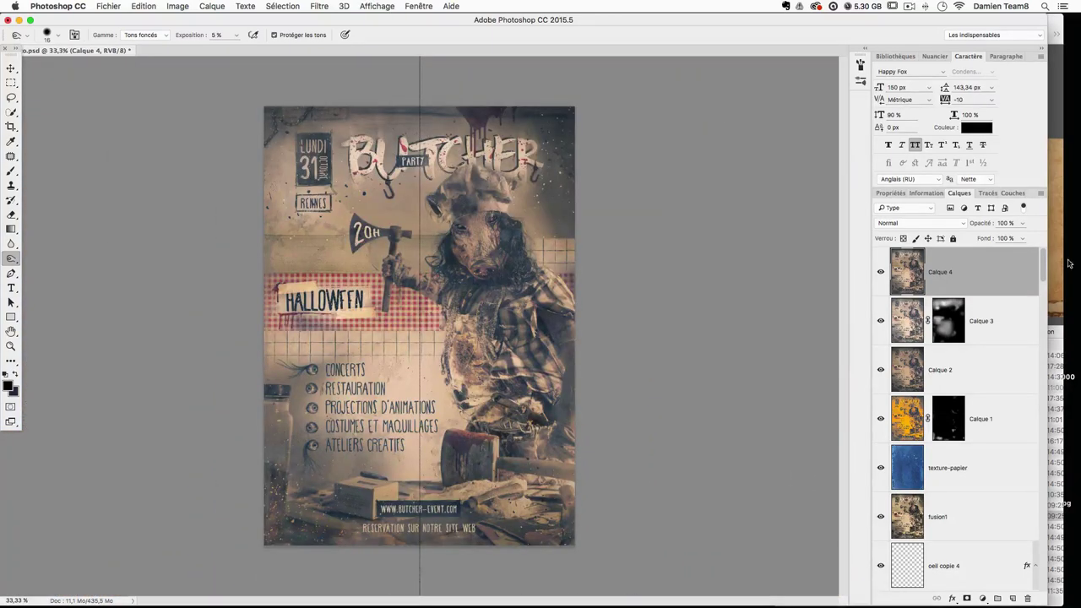
pyautogui.click(880, 272)
pyautogui.click(880, 272)
pyautogui.click(880, 272)
pyautogui.click(880, 272)
pyautogui.click(880, 272)
pyautogui.click(880, 272)
pyautogui.click(881, 272)
pyautogui.click(881, 272)
# Step: Duplicate the texture-bois layer, move the copy to the top of the layer stack and set its blend mode to Couleur
pyautogui.scroll(-5, 1002, 278)
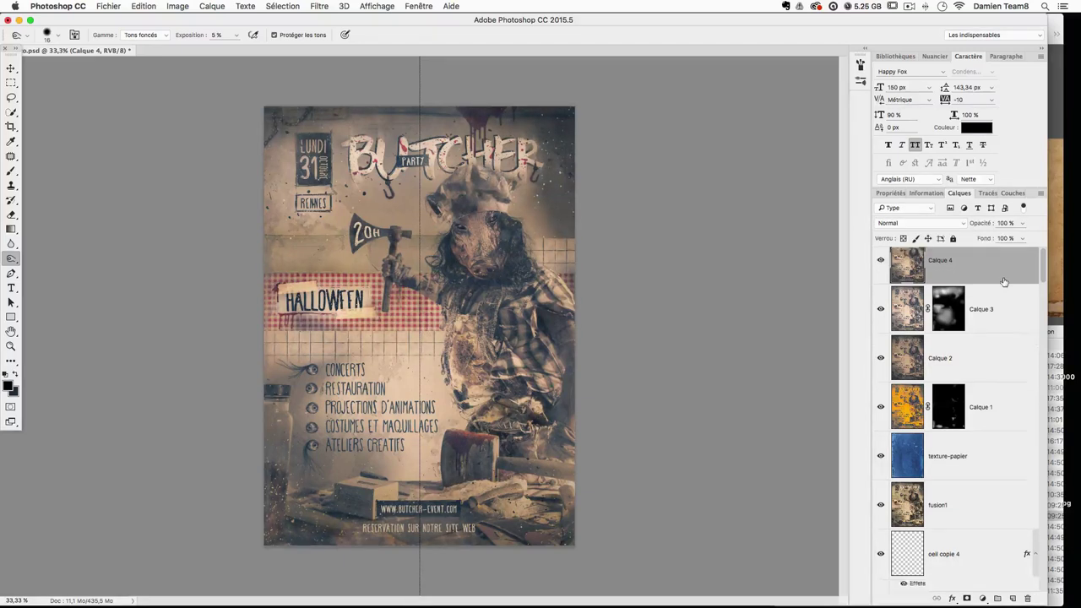
pyautogui.scroll(5, 965, 409)
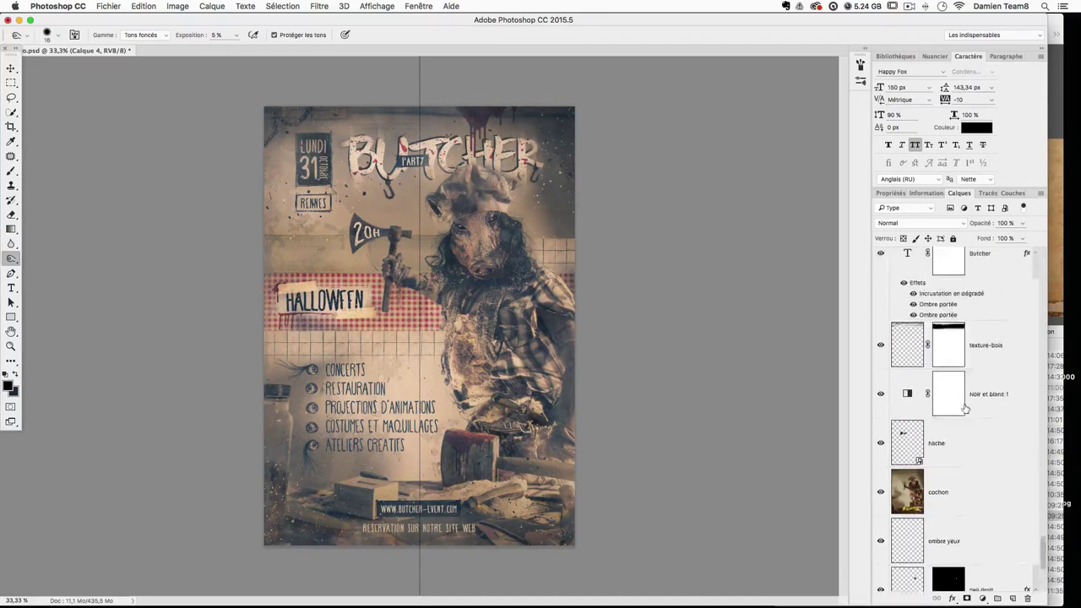
pyautogui.click(997, 418)
pyautogui.press('super+j')
pyautogui.moveTo(995, 399); pyautogui.dragTo(983, 266)
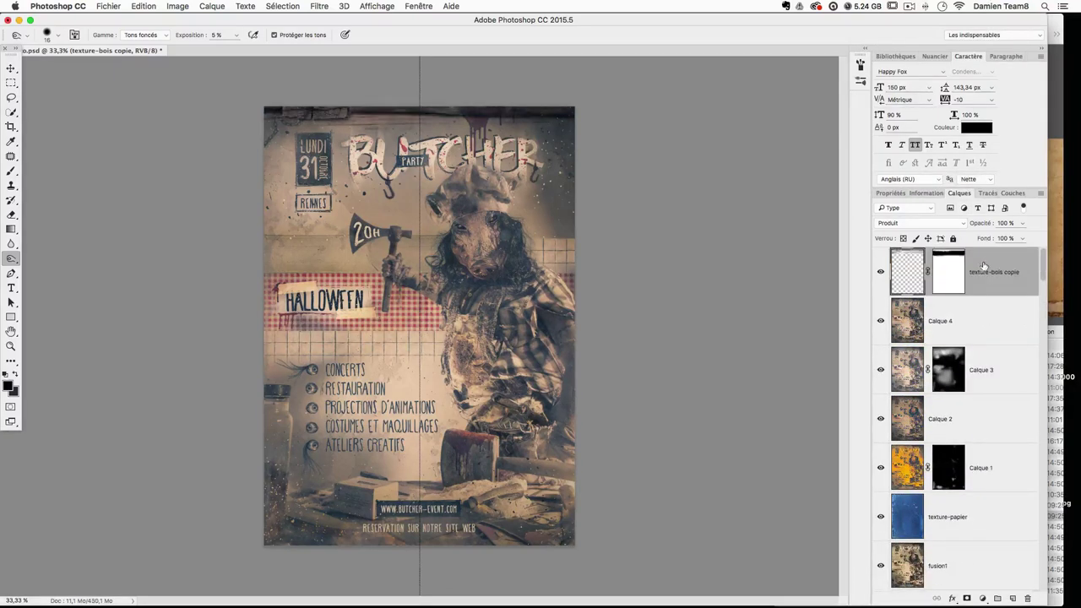
pyautogui.click(935, 223)
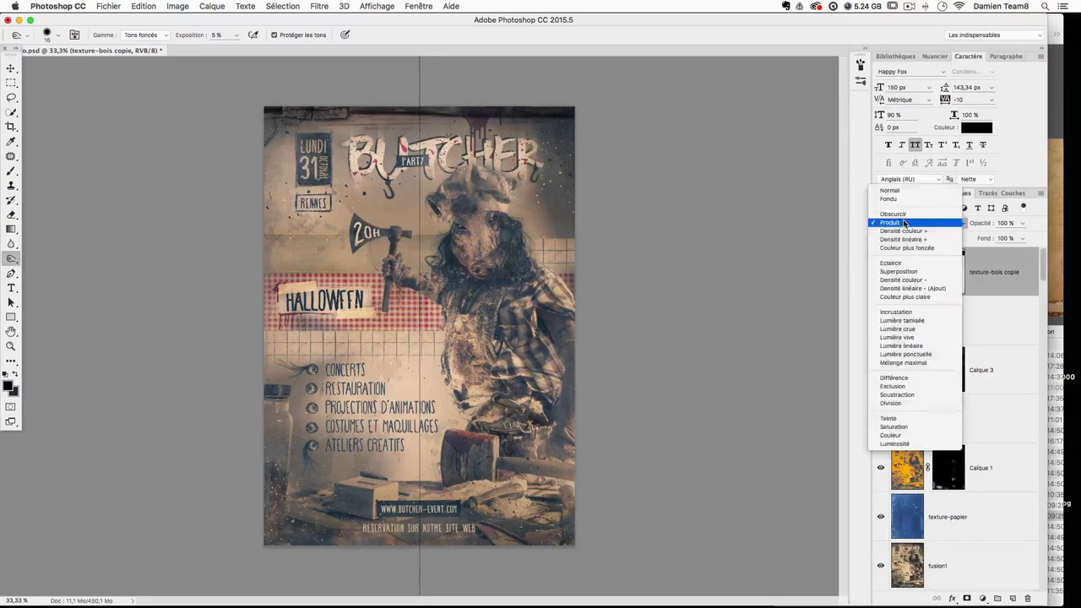
pyautogui.click(907, 435)
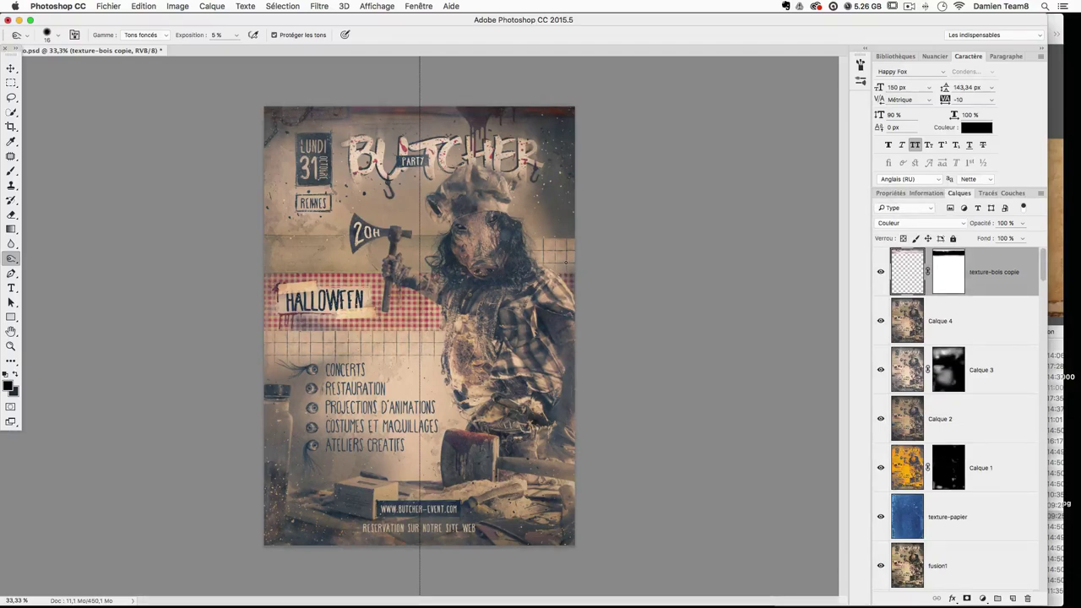
# Step: Paint black at 24% opacity along the poster's upper edge on the texture-bois copie layer, reducing the soft brush to 200 px
pyautogui.press('super+plus')
pyautogui.moveTo(360, 202); pyautogui.dragTo(364, 378)
pyautogui.click(11, 170)
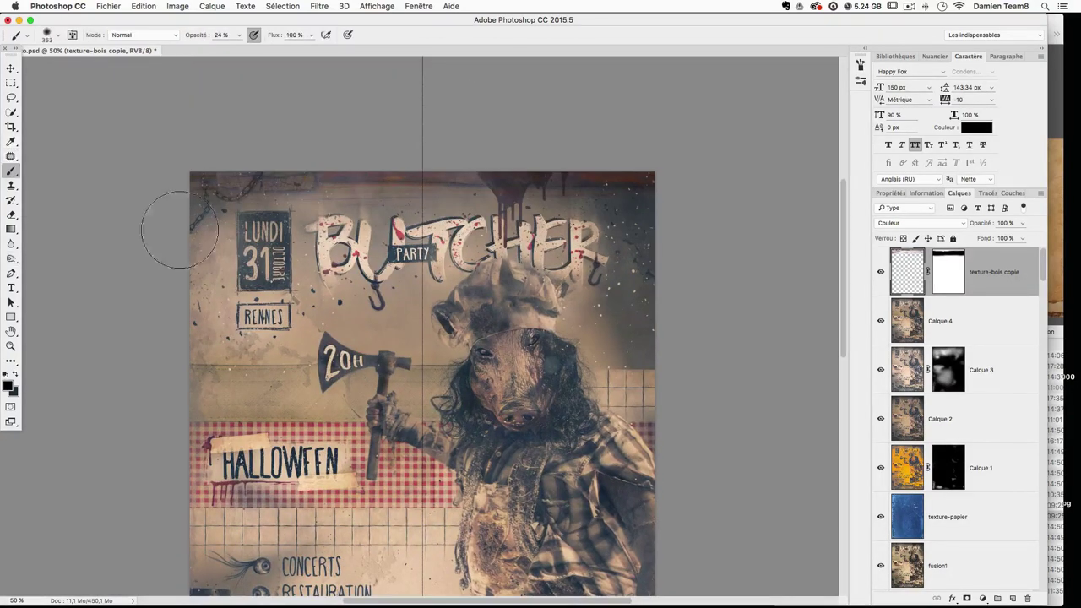
pyautogui.keyDown('ctrl'); pyautogui.keyDown('alt'); pyautogui.click(385, 203); pyautogui.keyUp('alt'); pyautogui.keyUp('ctrl')
pyautogui.moveTo(384, 203); pyautogui.dragTo(350, 193)
pyautogui.moveTo(545, 193)
pyautogui.mouseDown()
pyautogui.moveTo(623, 192)
pyautogui.moveTo(598, 185)
pyautogui.mouseUp()
pyautogui.rightClick(678, 193)
pyautogui.moveTo(445, 203)
pyautogui.mouseDown()
pyautogui.moveTo(377, 193)
pyautogui.moveTo(490, 202)
pyautogui.mouseUp()
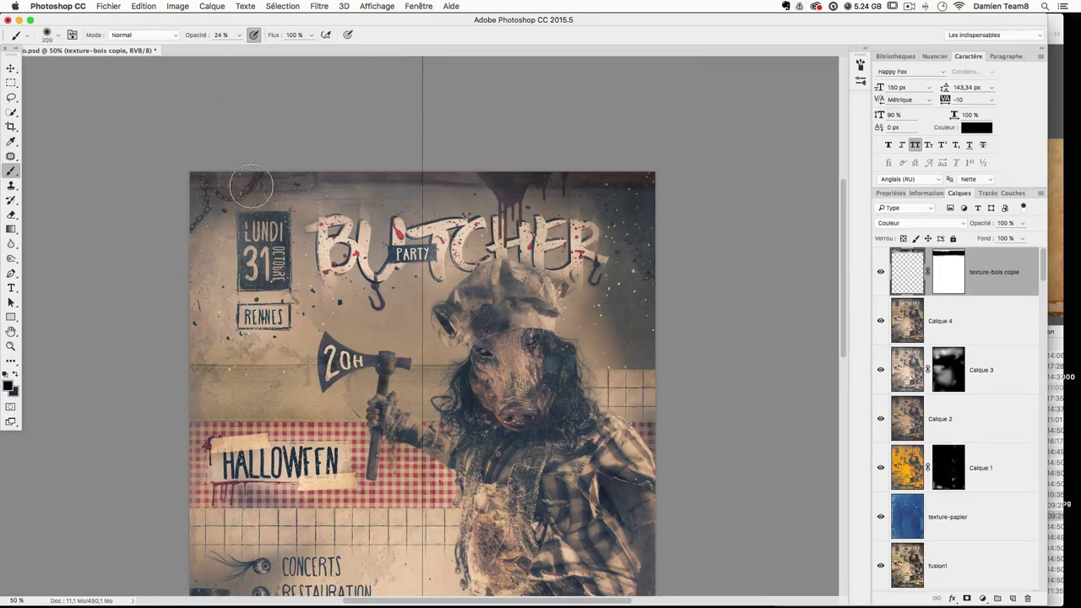
# Step: Touch up the poster's upper edge on the texture-bois copie layer with a smaller 69 px brush
pyautogui.rightClick(219, 162)
pyautogui.click(218, 163)
pyautogui.rightClick(181, 156)
pyautogui.click(461, 207)
pyautogui.moveTo(455, 205)
pyautogui.mouseDown()
pyautogui.moveTo(276, 193)
pyautogui.moveTo(322, 195)
pyautogui.mouseUp()
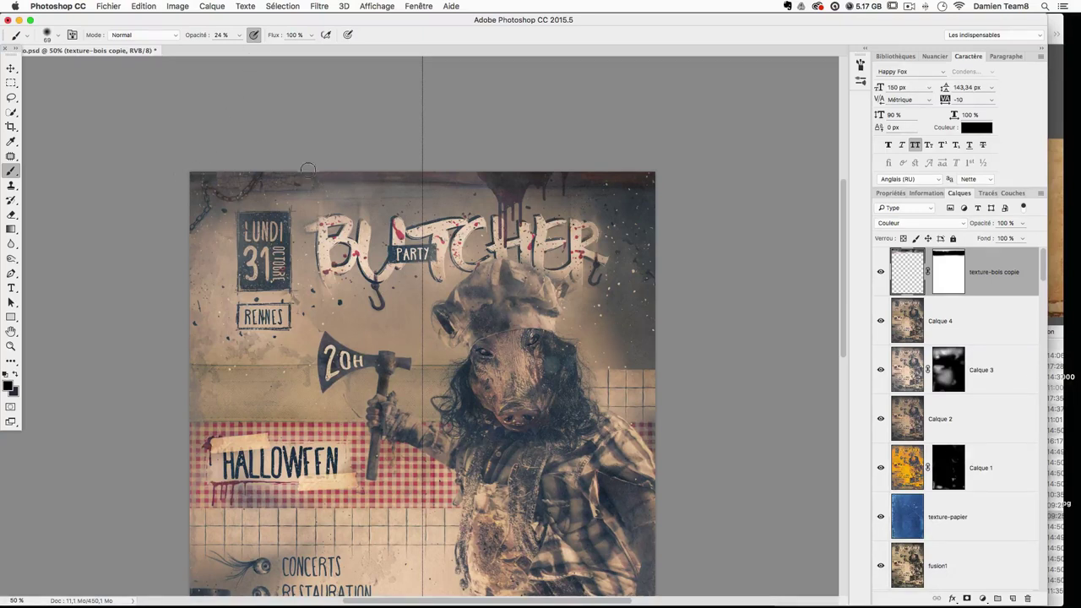
# Step: Place texture-sang4.png from the Finder's images et textures folder on the poster and set its blend mode to Produit
pyautogui.scroll(-4, 504, 259)
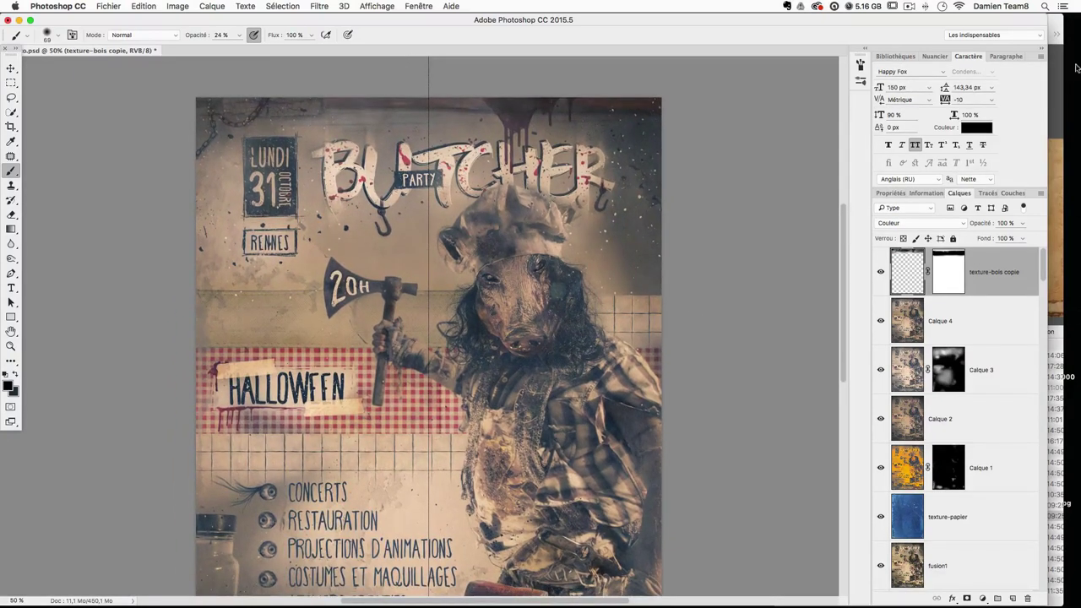
pyautogui.click(1051, 117)
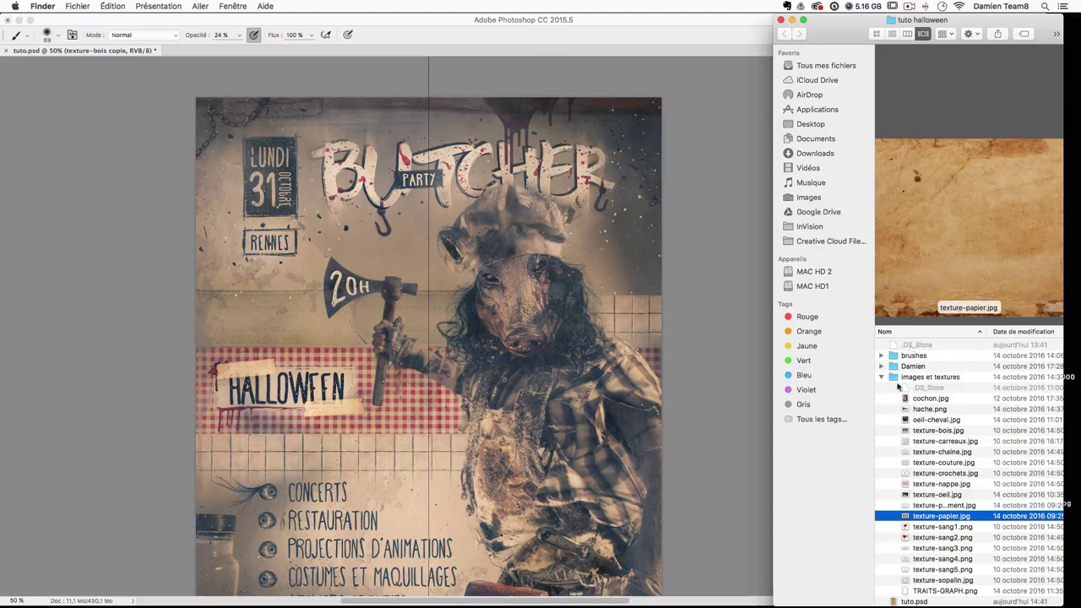
pyautogui.press('Down')
pyautogui.press('Down')
pyautogui.press('Down')
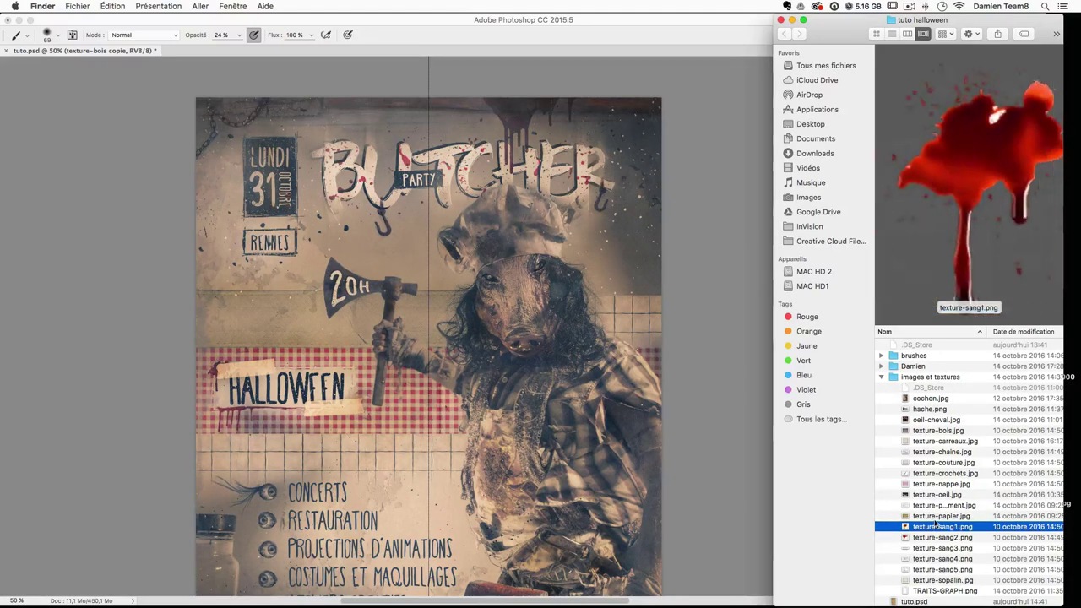
pyautogui.press('Down')
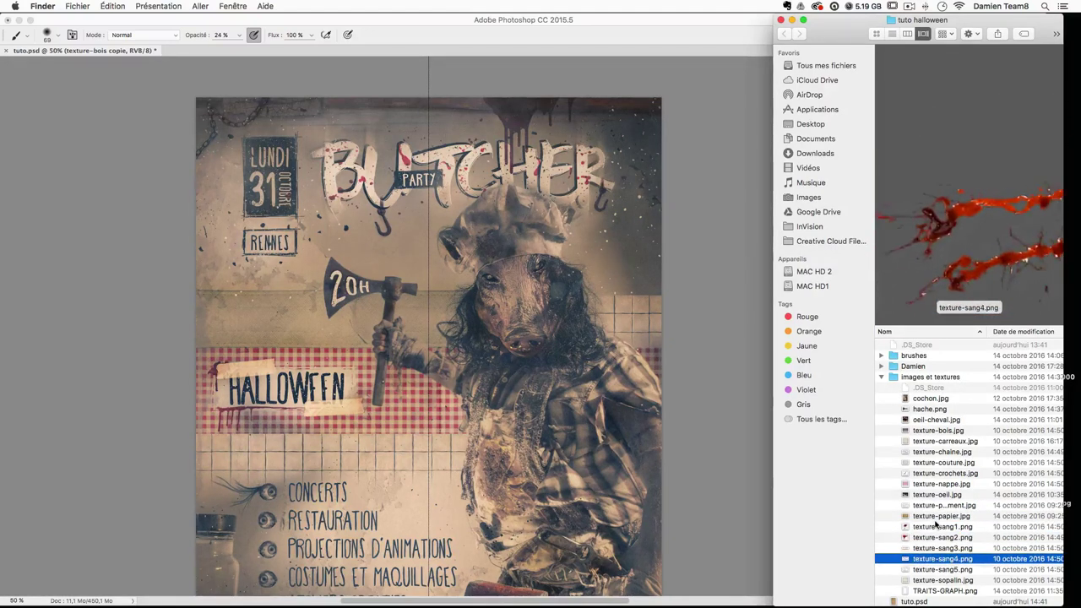
pyautogui.moveTo(936, 559); pyautogui.dragTo(399, 145)
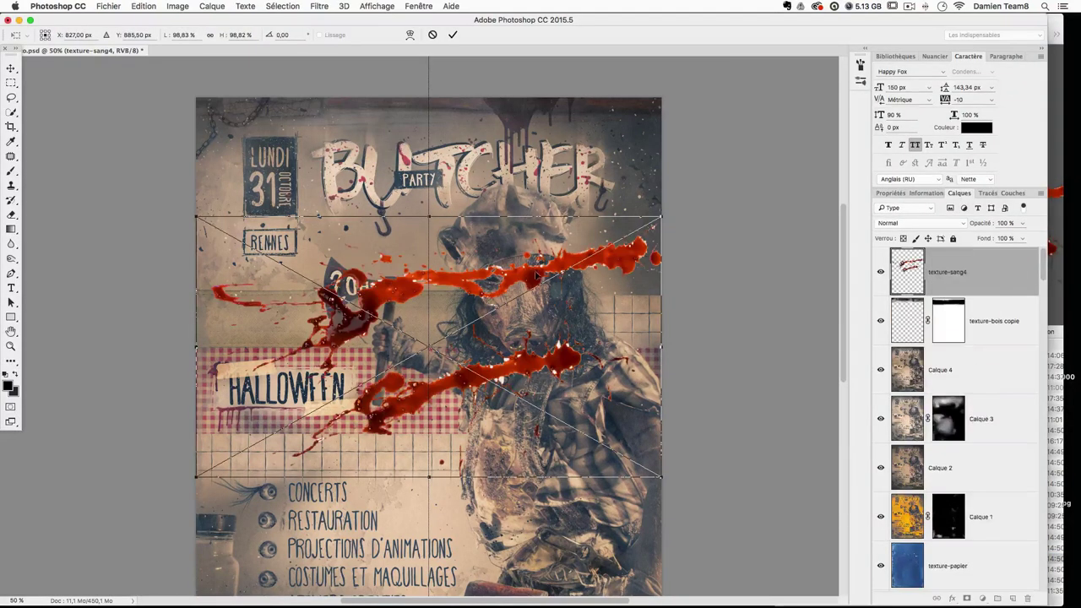
pyautogui.press('Return')
pyautogui.click(916, 223)
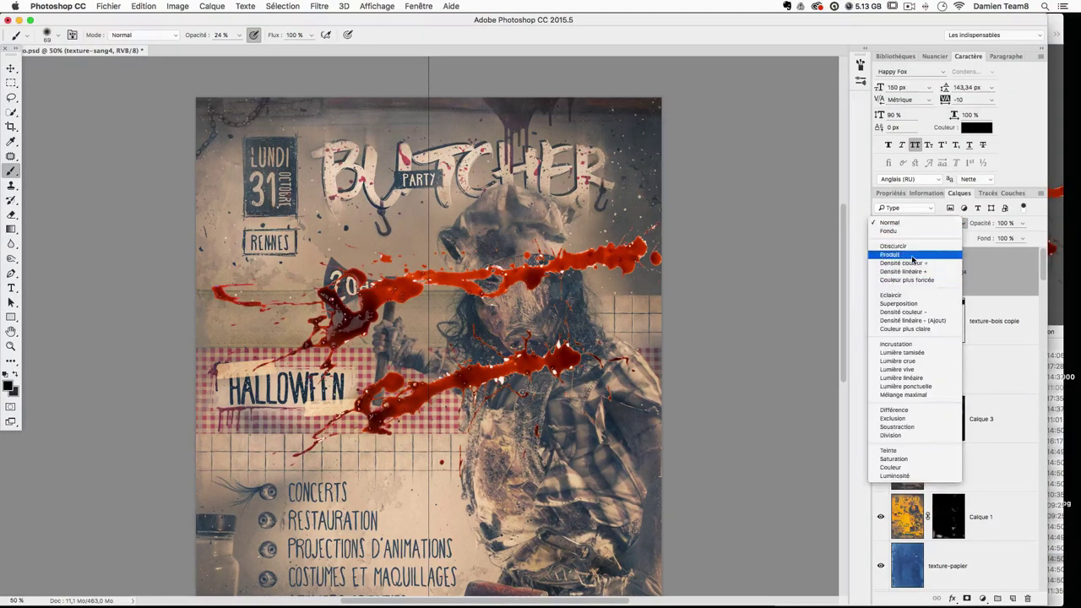
pyautogui.click(912, 257)
# Step: Scale the texture-sang4 blood streaks down and move them over the middle of the BUTCHER lettering
pyautogui.click(11, 67)
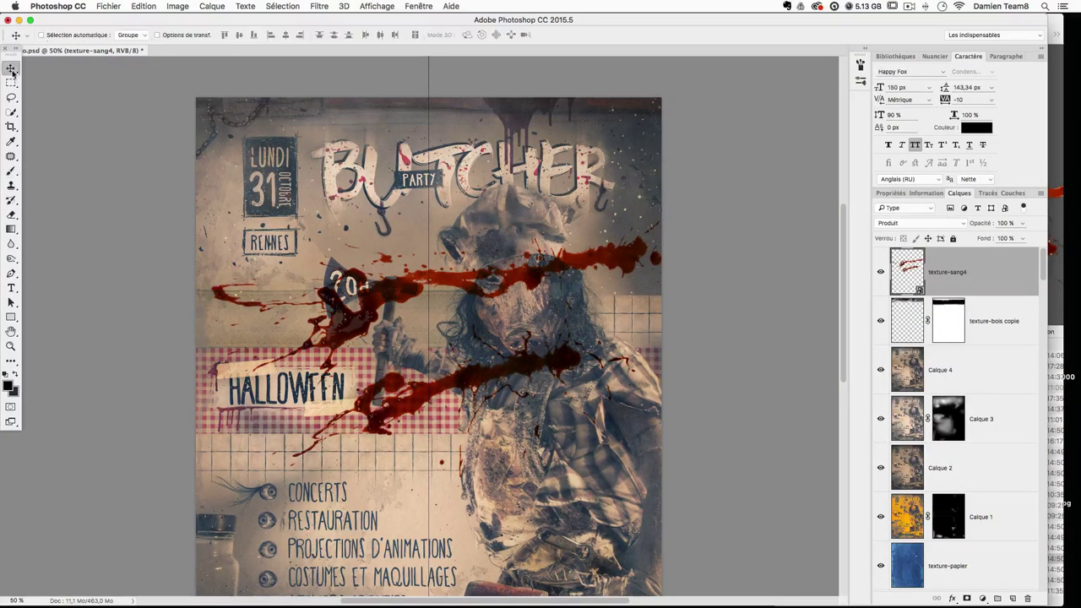
pyautogui.press('super+t')
pyautogui.moveTo(621, 448); pyautogui.dragTo(363, 301)
pyautogui.moveTo(311, 267); pyautogui.dragTo(481, 201)
pyautogui.press('Return')
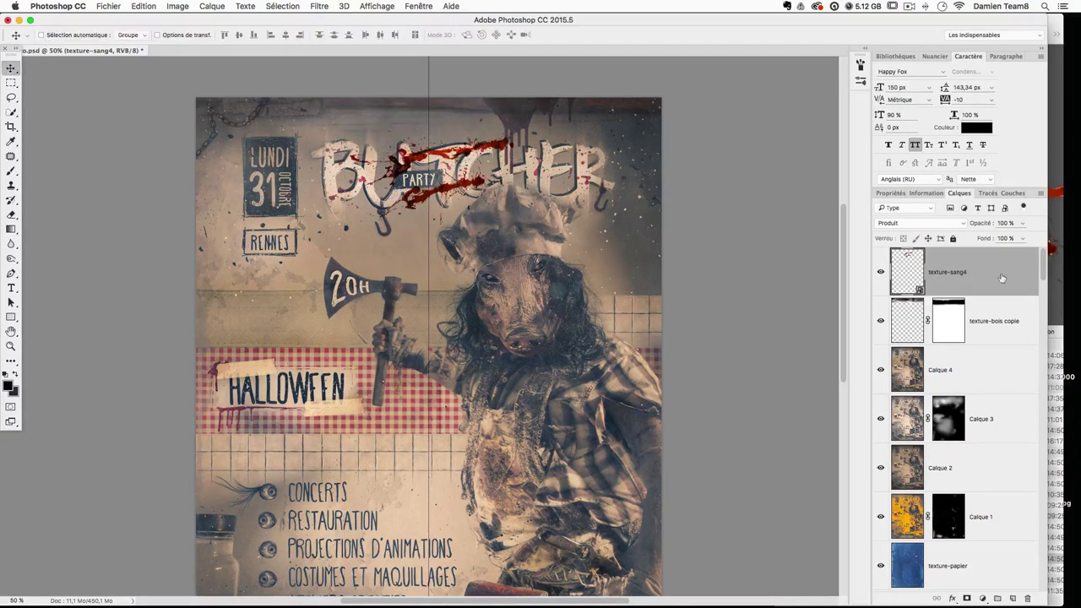
# Step: Rasterize the texture-sang4 layer, lasso the lower blood streak and delete it
pyautogui.rightClick(1001, 278)
pyautogui.click(848, 309)
pyautogui.moveTo(380, 245)
pyautogui.mouseDown()
pyautogui.moveTo(348, 341)
pyautogui.moveTo(258, 337)
pyautogui.mouseUp()
pyautogui.click(11, 97)
pyautogui.moveTo(361, 162); pyautogui.dragTo(208, 290)
pyautogui.moveTo(347, 262)
pyautogui.mouseDown()
pyautogui.moveTo(469, 241)
pyautogui.moveTo(513, 217)
pyautogui.mouseUp()
pyautogui.press('BackSpace')
pyautogui.press('super+d')
# Step: Move the remaining blood streak onto the top of the T in BUTCHER and make it slightly smaller
pyautogui.click(10, 69)
pyautogui.moveTo(267, 305); pyautogui.dragTo(486, 173)
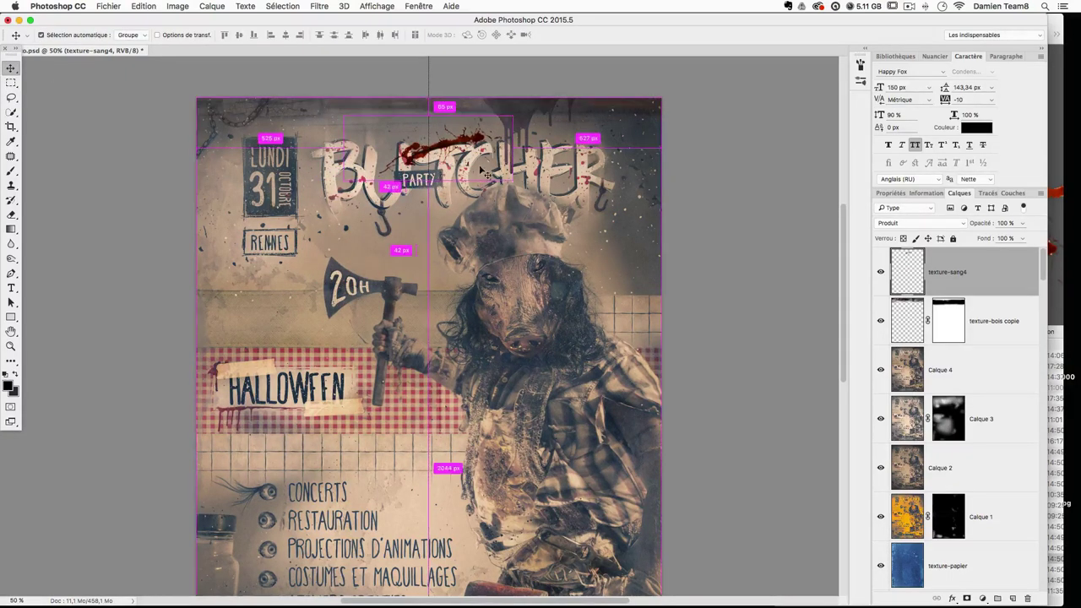
pyautogui.hotkey('ctrl', 't')
pyautogui.moveTo(509, 123); pyautogui.dragTo(594, 211)
pyautogui.press('Return')
pyautogui.hotkey('ctrl', 't')
pyautogui.press('Return')
pyautogui.press('Right')
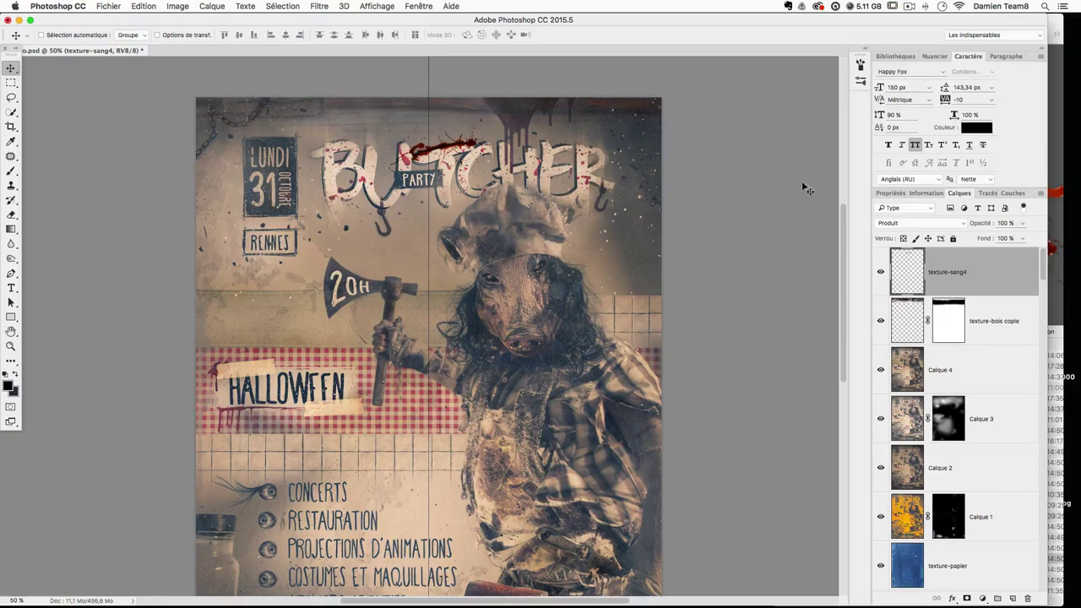
pyautogui.click(1067, 146)
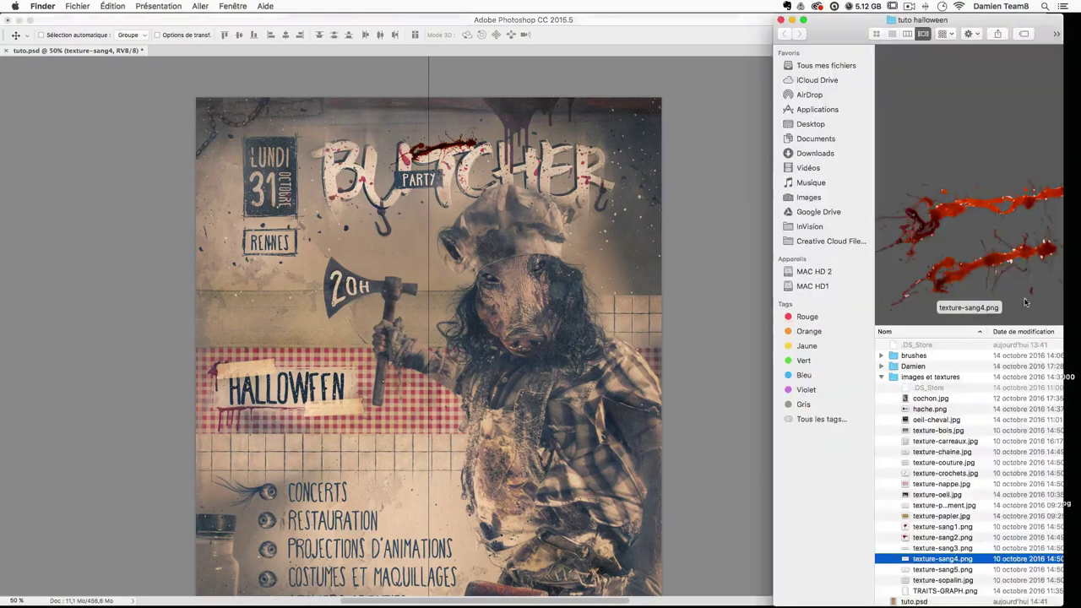
pyautogui.press('Up')
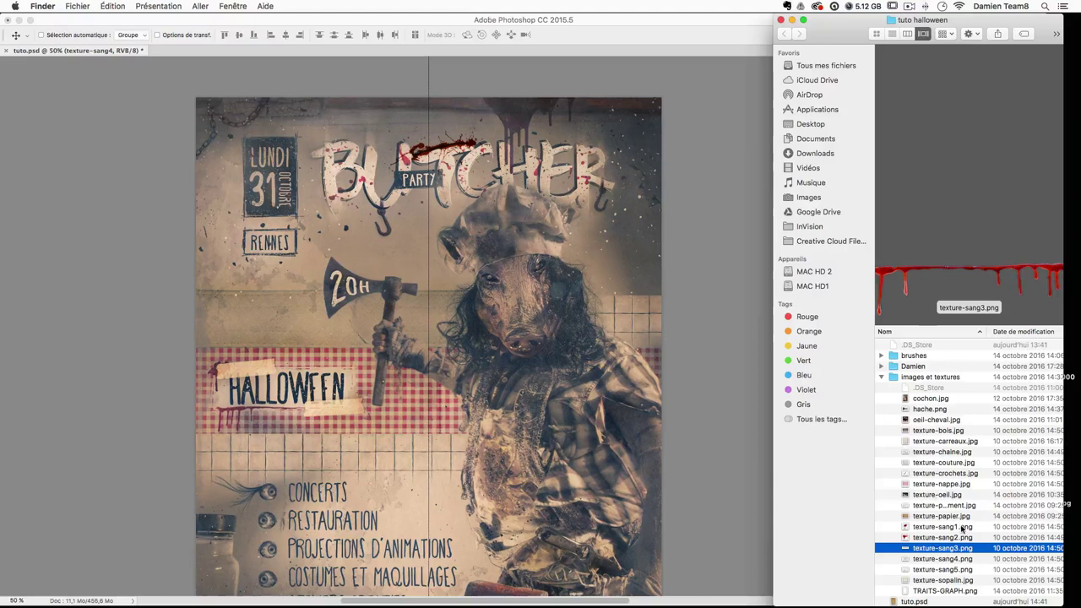
pyautogui.press('Up')
pyautogui.press('Up')
pyautogui.press('Down')
pyautogui.press('Down')
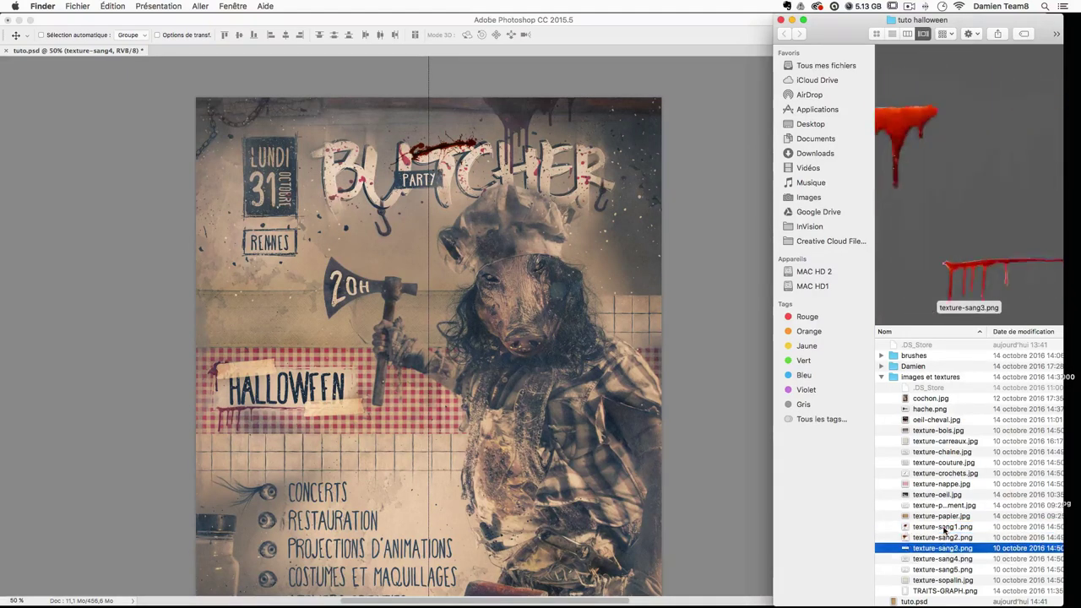
pyautogui.press('Down')
pyautogui.press('Down')
pyautogui.moveTo(921, 571); pyautogui.dragTo(420, 180)
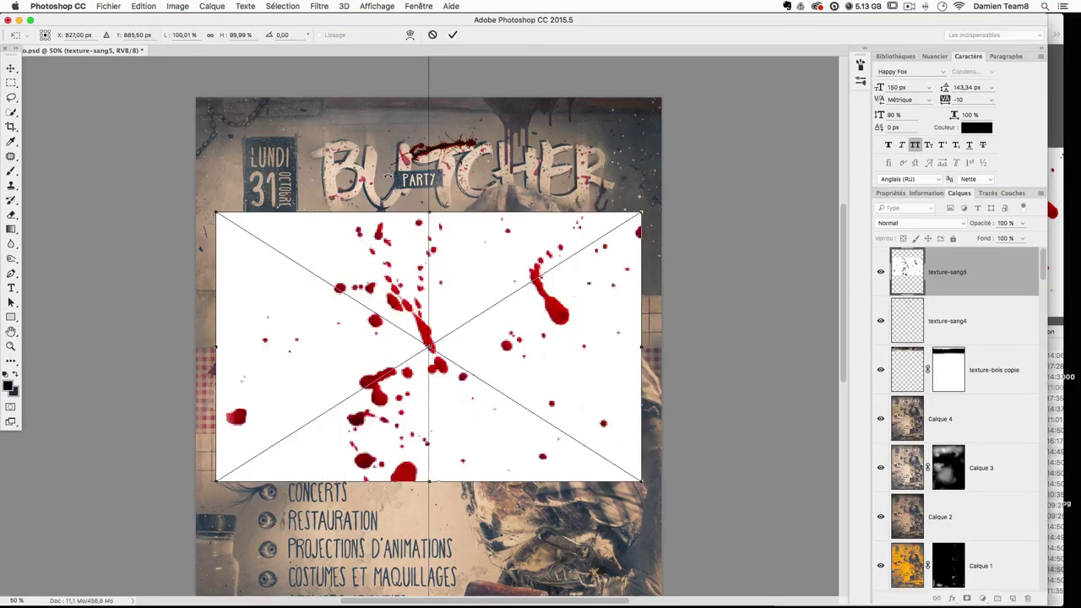
pyautogui.press('Escape')
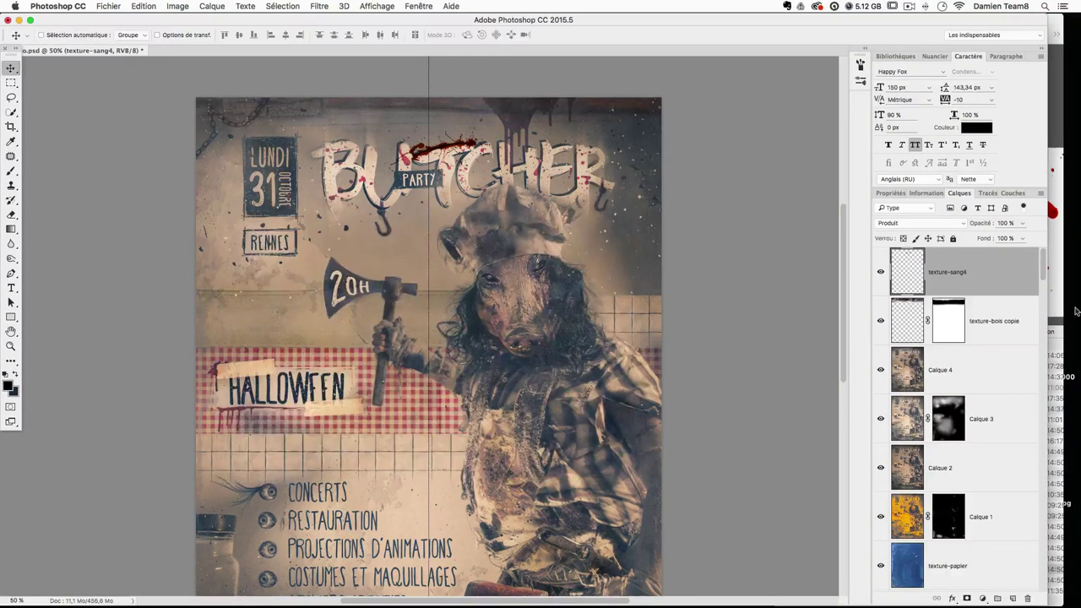
# Step: Place texture-sang1.png from the Finder's images et textures folder over the first letters of BUTCHER
pyautogui.click(1058, 365)
pyautogui.press('Up')
pyautogui.press('Up')
pyautogui.press('Up')
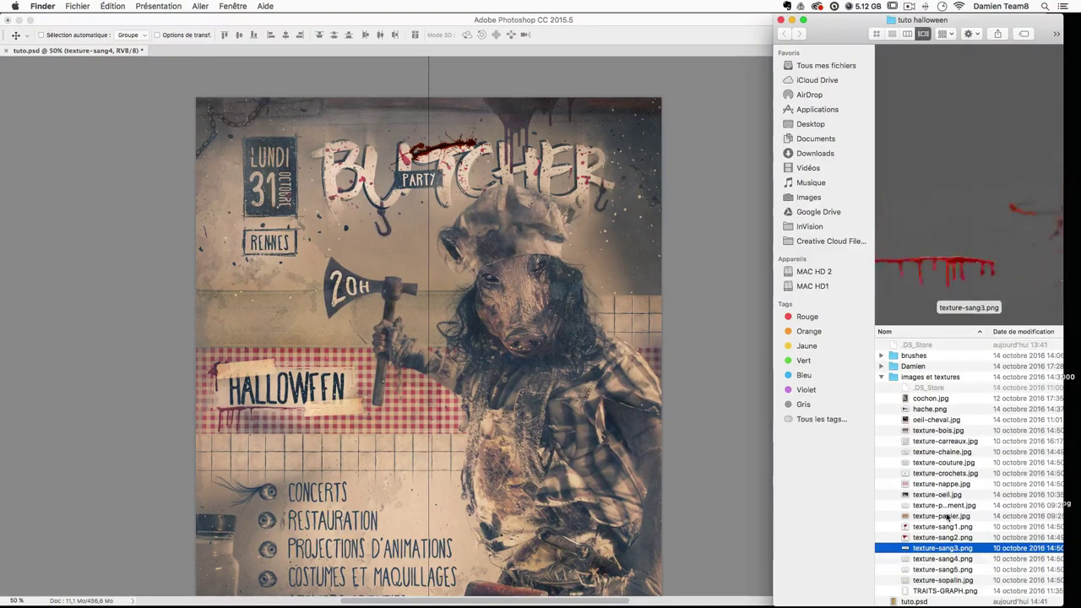
pyautogui.press('Up')
pyautogui.press('Down')
pyautogui.press('Up')
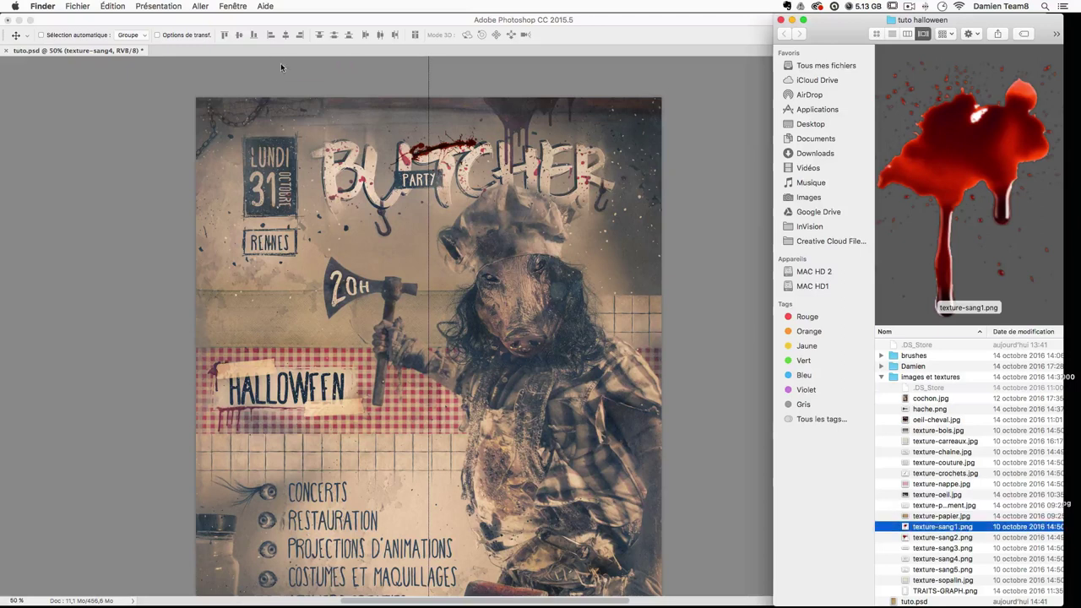
pyautogui.moveTo(914, 527); pyautogui.dragTo(371, 158)
pyautogui.press('Return')
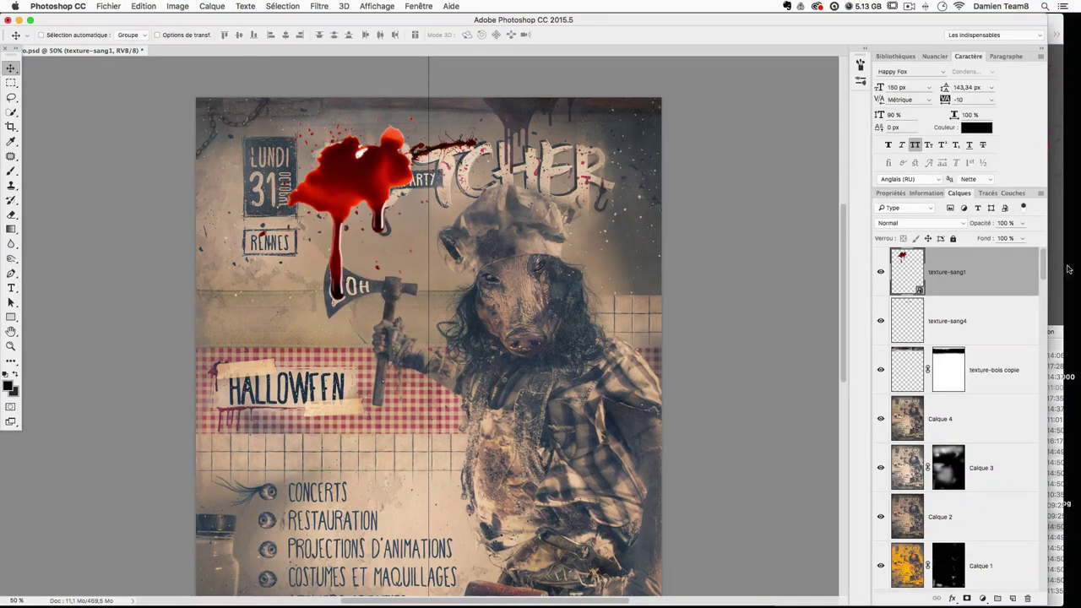
# Step: Set the texture-sang1 layer's blend mode to Produit and lower its opacity to 20%
pyautogui.click(915, 223)
pyautogui.click(915, 257)
pyautogui.click(1022, 223)
pyautogui.moveTo(990, 237); pyautogui.dragTo(980, 238)
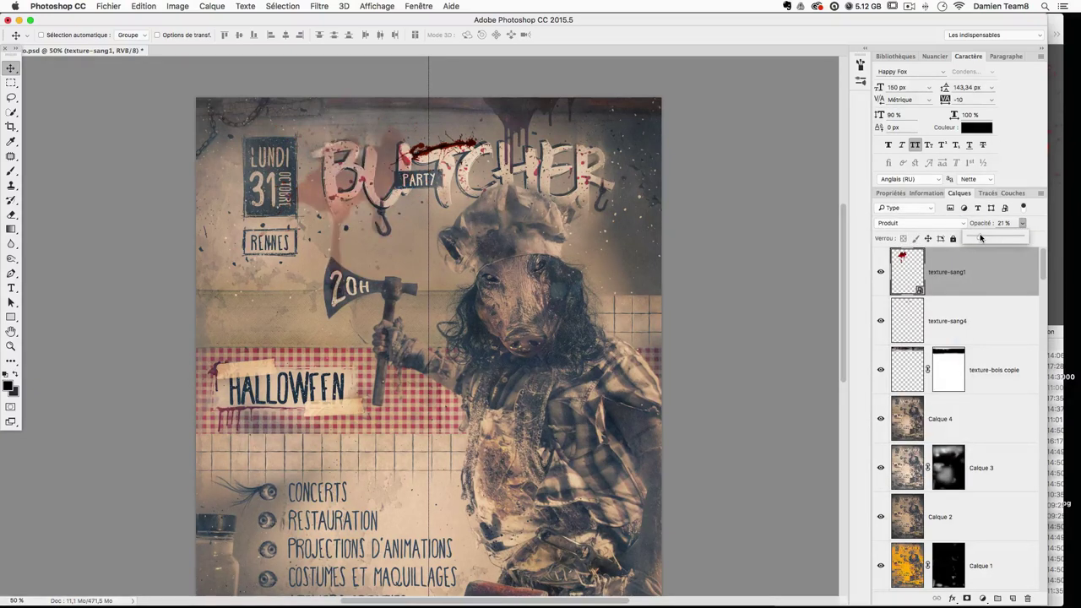
# Step: Scale the texture-sang1 blood splash down and position it over the B and U of BUTCHER
pyautogui.press('super+t')
pyautogui.moveTo(428, 308); pyautogui.dragTo(368, 217)
pyautogui.press('Return')
pyautogui.moveTo(398, 184); pyautogui.dragTo(460, 205)
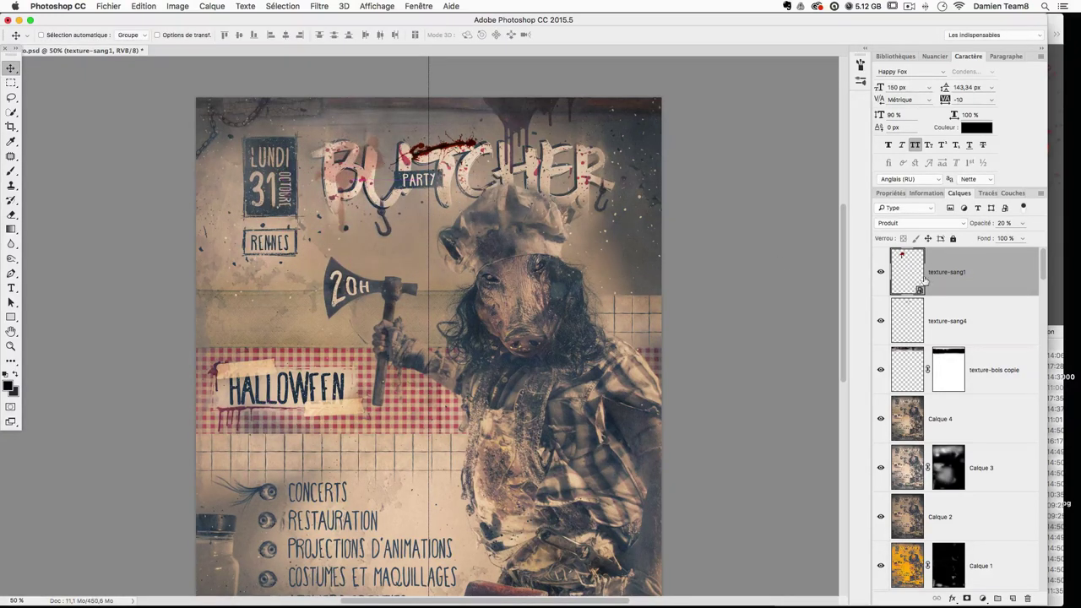
# Step: Add a layer mask to texture-sang1 and paint it black at 24% opacity to hide the blood outside the B and U
pyautogui.click(968, 598)
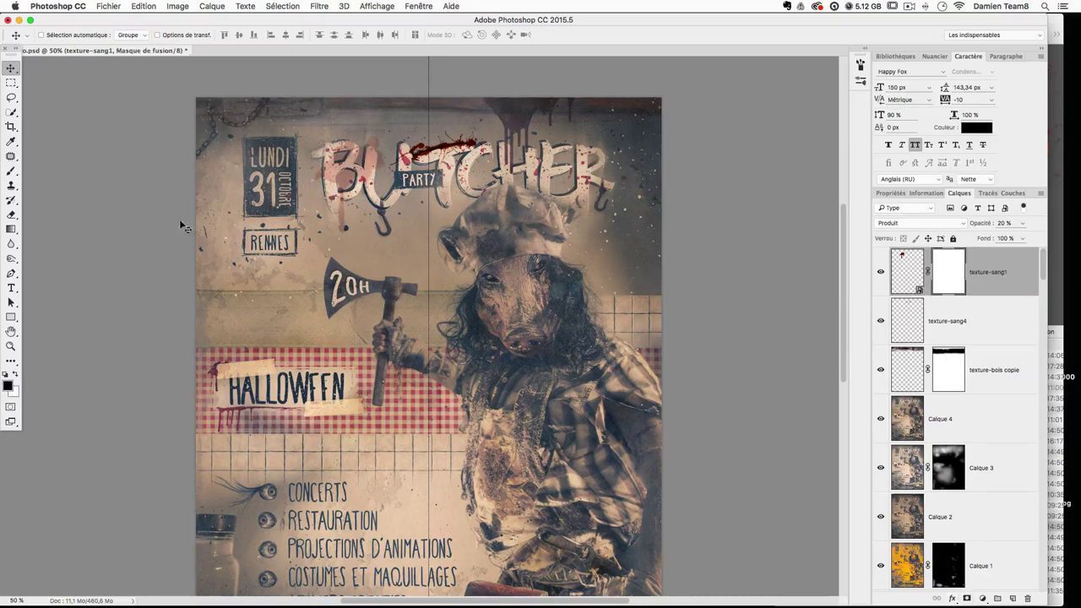
pyautogui.click(12, 170)
pyautogui.hotkey('alt', 'shift', ']')
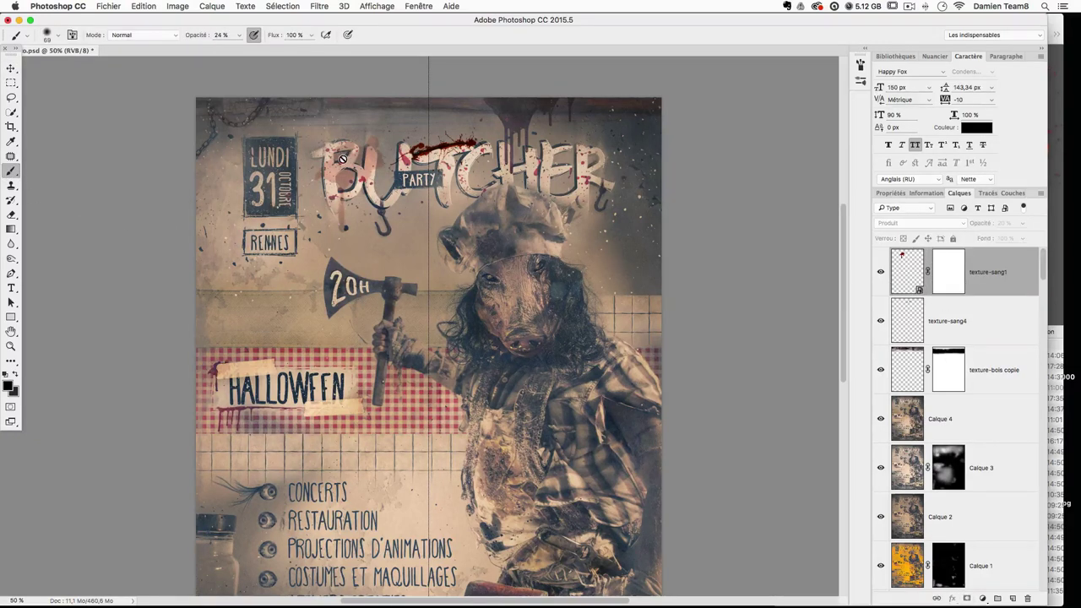
pyautogui.press('super+plus')
pyautogui.moveTo(360, 149); pyautogui.dragTo(389, 149)
pyautogui.click(319, 152)
pyautogui.press('Return')
pyautogui.click(5, 98)
pyautogui.click(6, 170)
pyautogui.click(949, 272)
pyautogui.moveTo(289, 137)
pyautogui.mouseDown()
pyautogui.moveTo(329, 182)
pyautogui.moveTo(292, 171)
pyautogui.moveTo(272, 143)
pyautogui.moveTo(337, 91)
pyautogui.moveTo(312, 99)
pyautogui.moveTo(310, 88)
pyautogui.moveTo(322, 94)
pyautogui.moveTo(314, 128)
pyautogui.moveTo(283, 124)
pyautogui.mouseUp()
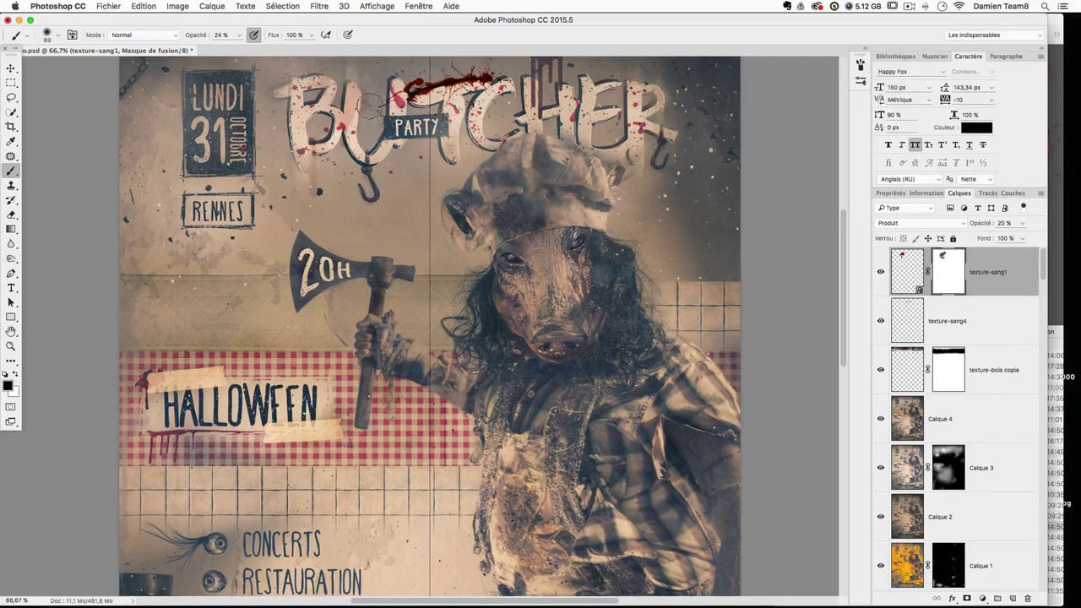
pyautogui.scroll(3, 456, 143)
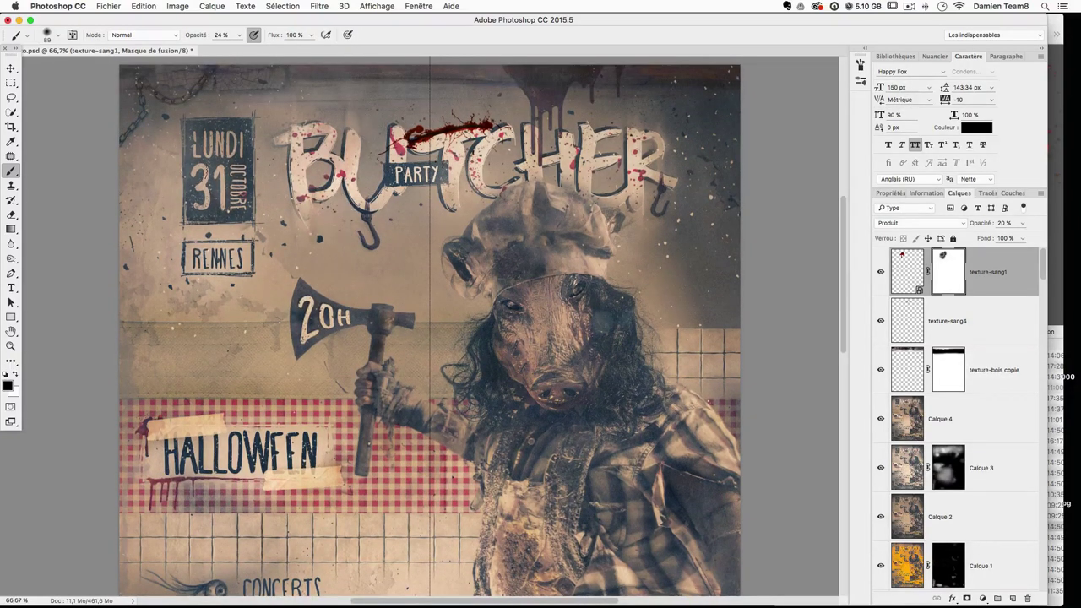
# Step: Duplicate the masked texture-sang1 layer onto the T and C of BUTCHER and set the copy's opacity to 49%
pyautogui.click(11, 68)
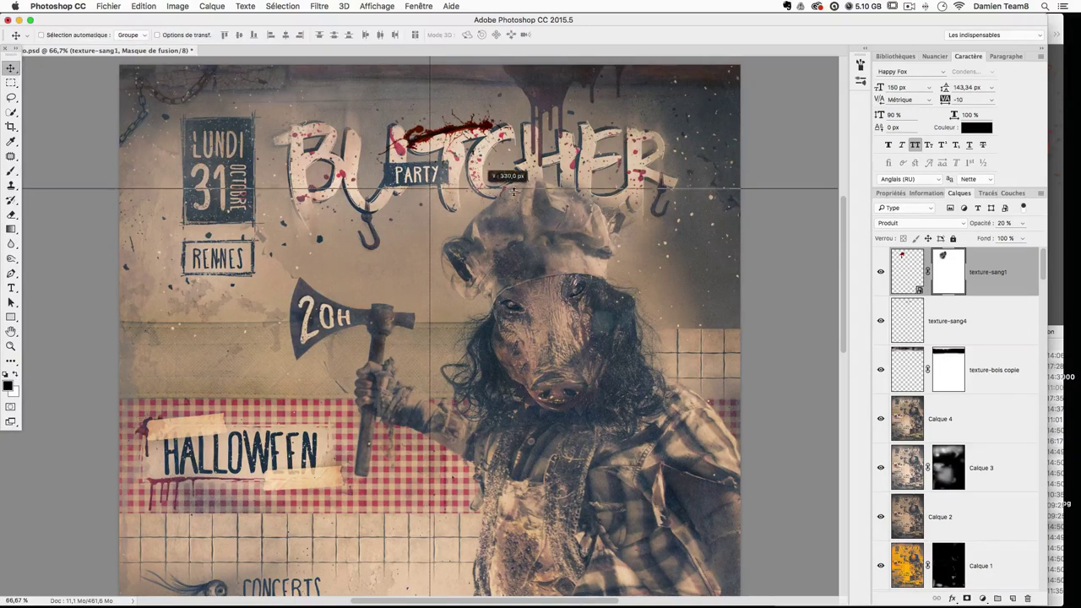
pyautogui.moveTo(342, 171); pyautogui.dragTo(495, 209)
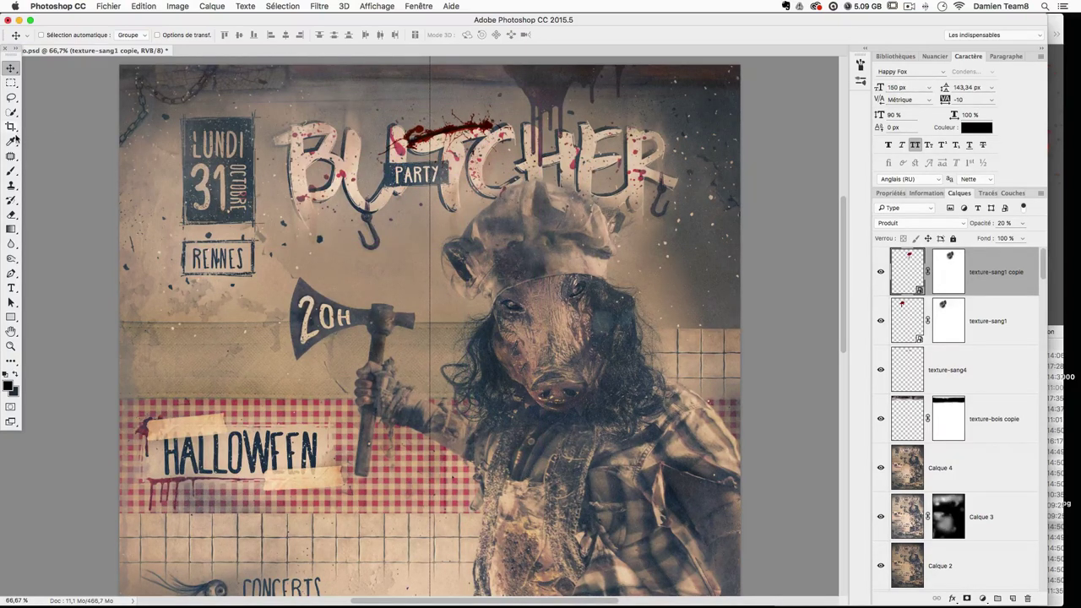
pyautogui.click(12, 170)
pyautogui.click(454, 216)
pyautogui.press('Escape')
pyautogui.click(949, 273)
pyautogui.click(1022, 223)
pyautogui.click(1020, 238)
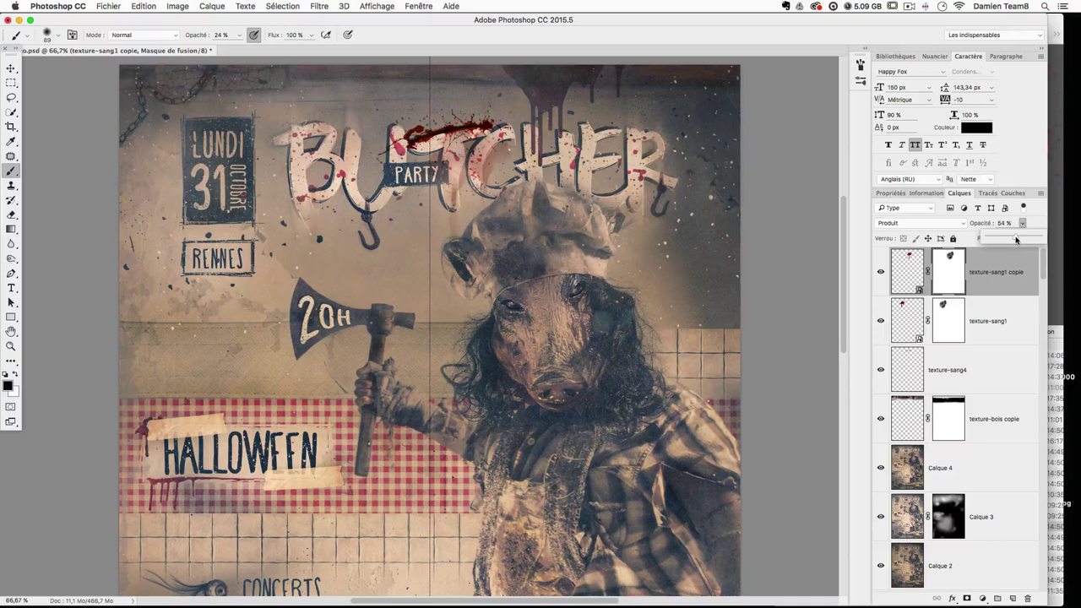
# Step: Mask out the excess blood around the T and C on the texture-sang1 copie layer with a 72 px brush
pyautogui.click(953, 267)
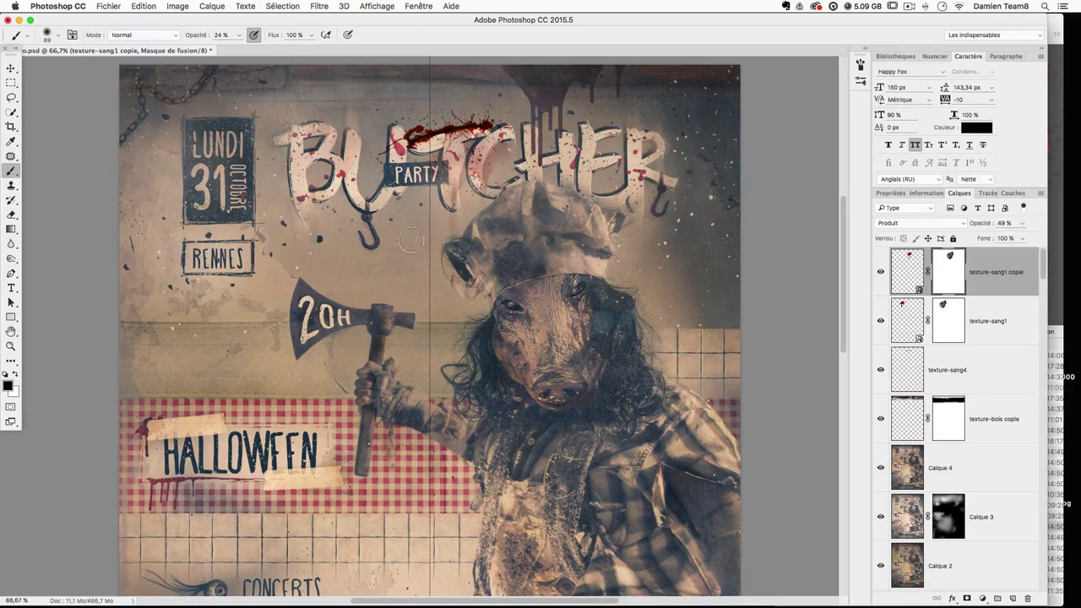
pyautogui.moveTo(524, 189); pyautogui.dragTo(505, 188)
pyautogui.moveTo(441, 155); pyautogui.dragTo(455, 156)
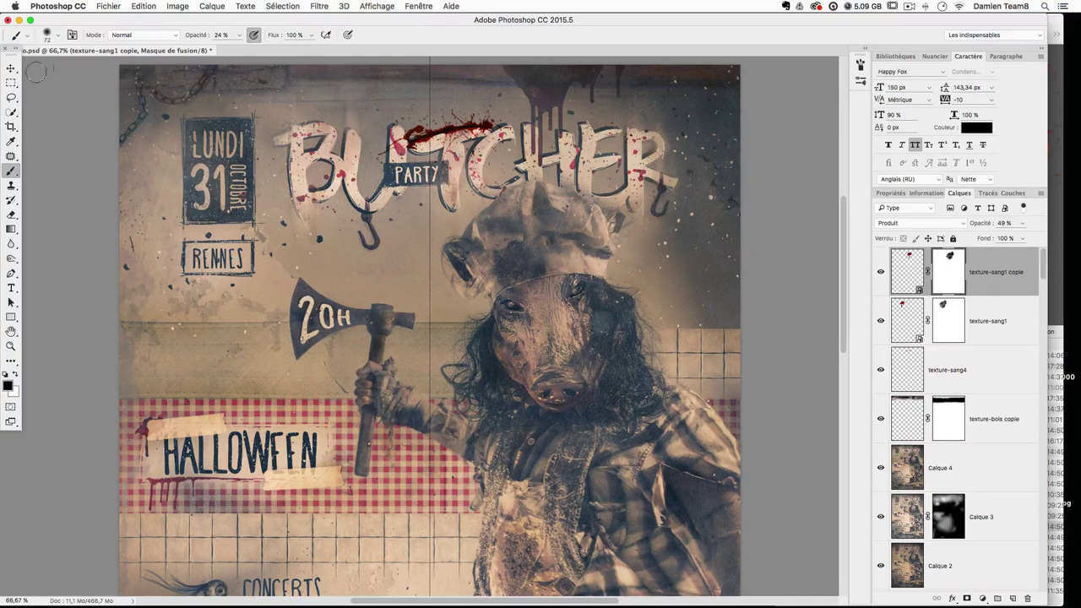
# Step: Browse the blood textures in the tuto halloween folder, including texture-sang4.png, then return to the poster
pyautogui.click(12, 69)
pyautogui.click(1068, 405)
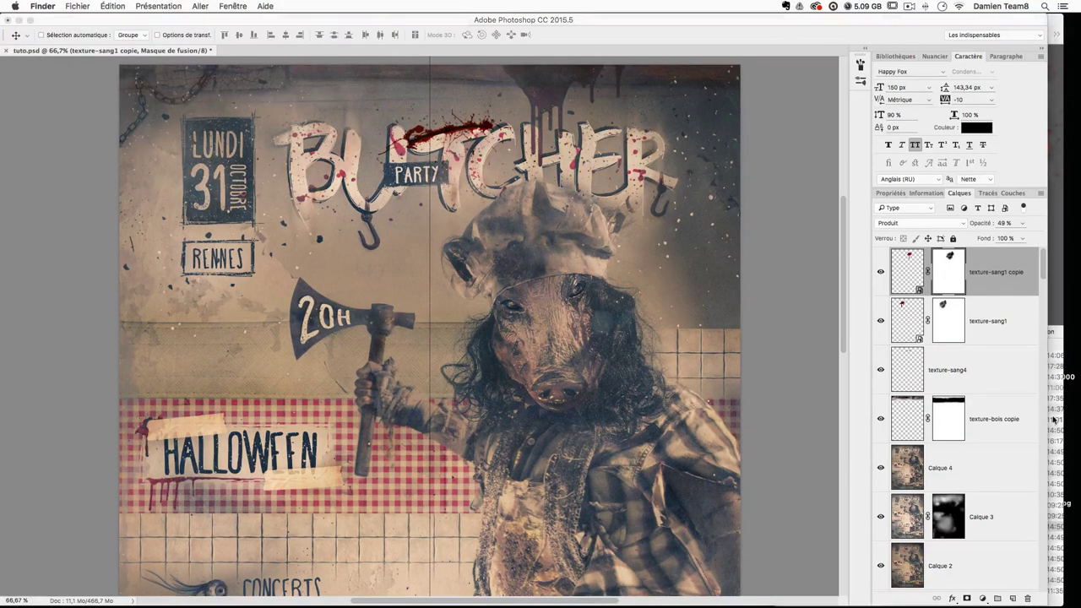
pyautogui.press('Up')
pyautogui.press('Down')
pyautogui.press('Down')
pyautogui.press('Down')
pyautogui.press('Down')
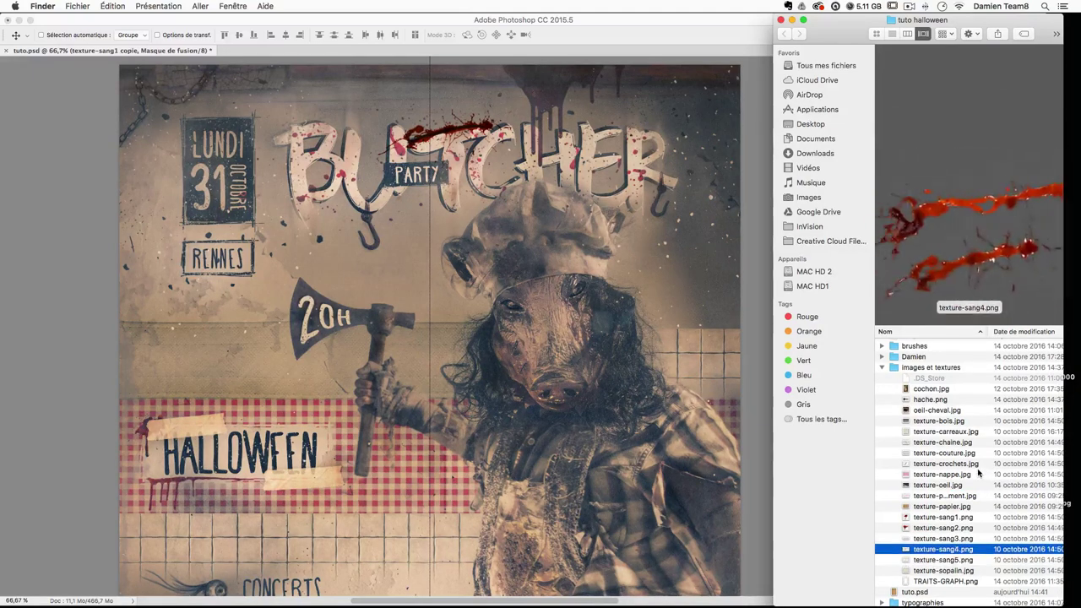
pyautogui.press('Down')
pyautogui.press('Up')
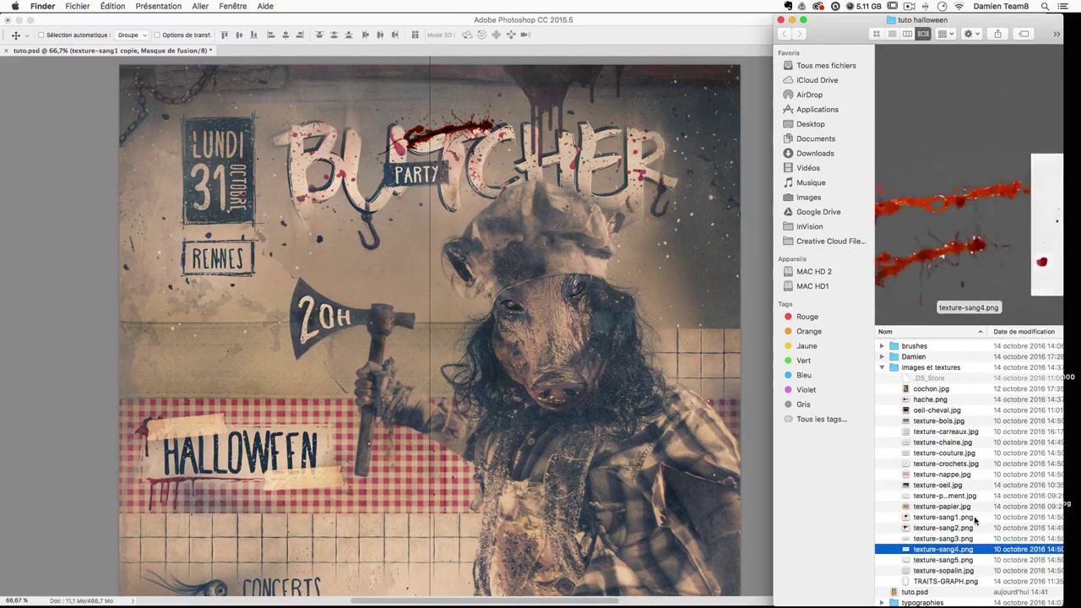
pyautogui.click(88, 23)
# Step: Duplicate the texture-sang4 blood streak and rotate the copy so it crosses the E and R of BUTCHER
pyautogui.scroll(-1, 1034, 437)
pyautogui.scroll(1, 1034, 436)
pyautogui.click(986, 365)
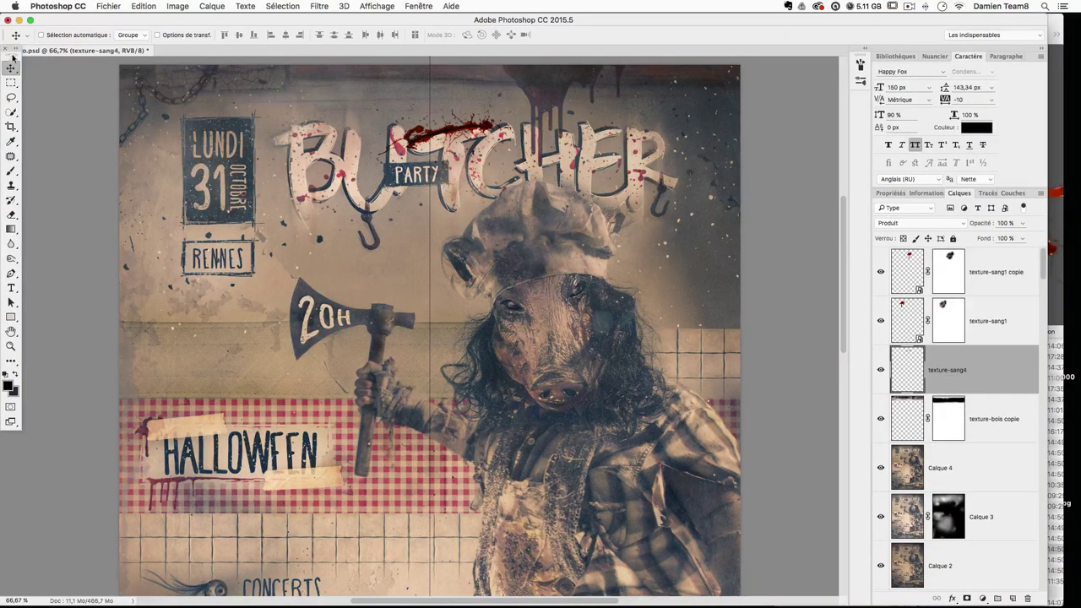
pyautogui.moveTo(480, 240); pyautogui.dragTo(595, 287)
pyautogui.hotkey('ctrl', 't')
pyautogui.moveTo(671, 336); pyautogui.dragTo(681, 262)
pyautogui.press('Return')
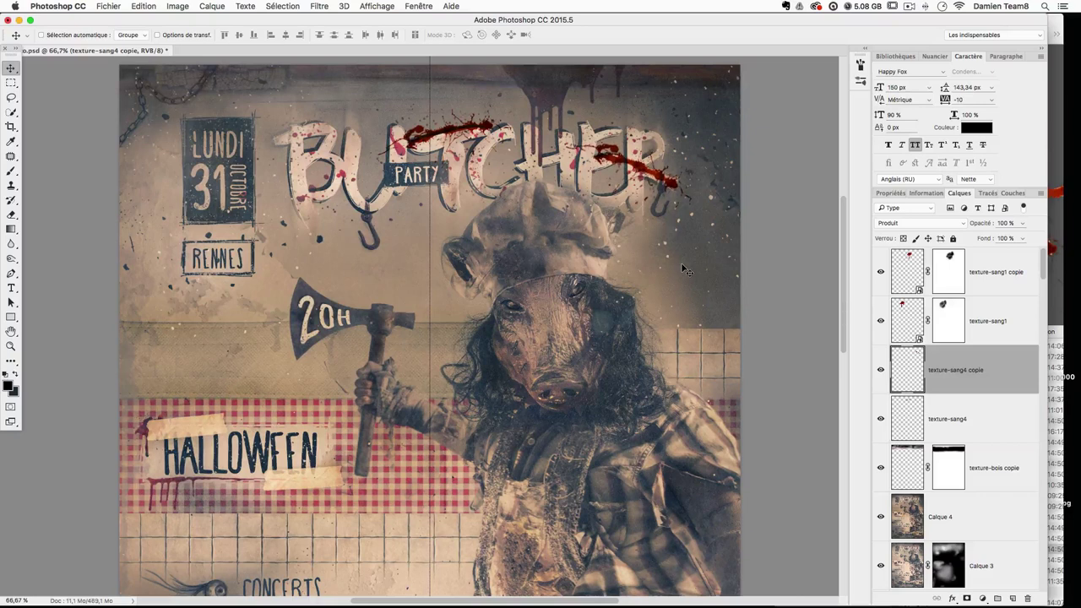
# Step: Add a layer mask to texture-sang4 copie and paint it black at 24% opacity to hide the streak over the E
pyautogui.click(968, 598)
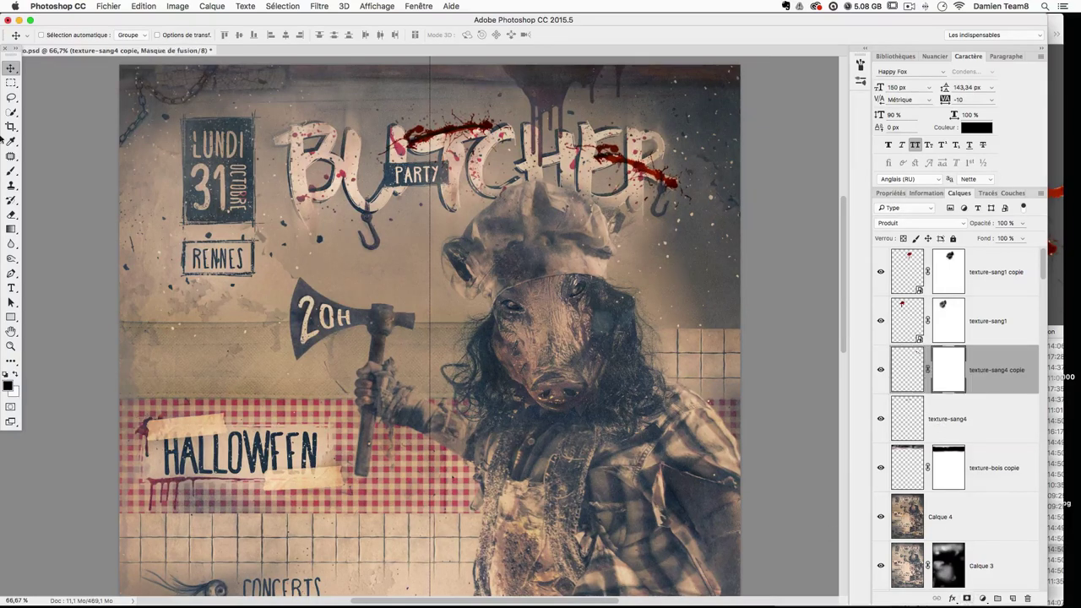
pyautogui.press('b')
pyautogui.click(628, 159)
pyautogui.moveTo(632, 174)
pyautogui.keyDown('ctrl'); pyautogui.keyDown('alt'); pyautogui.mouseDown()
pyautogui.moveTo(640, 165)
pyautogui.moveTo(560, 162)
pyautogui.moveTo(608, 150)
pyautogui.mouseUp(); pyautogui.keyUp('alt'); pyautogui.keyUp('ctrl')
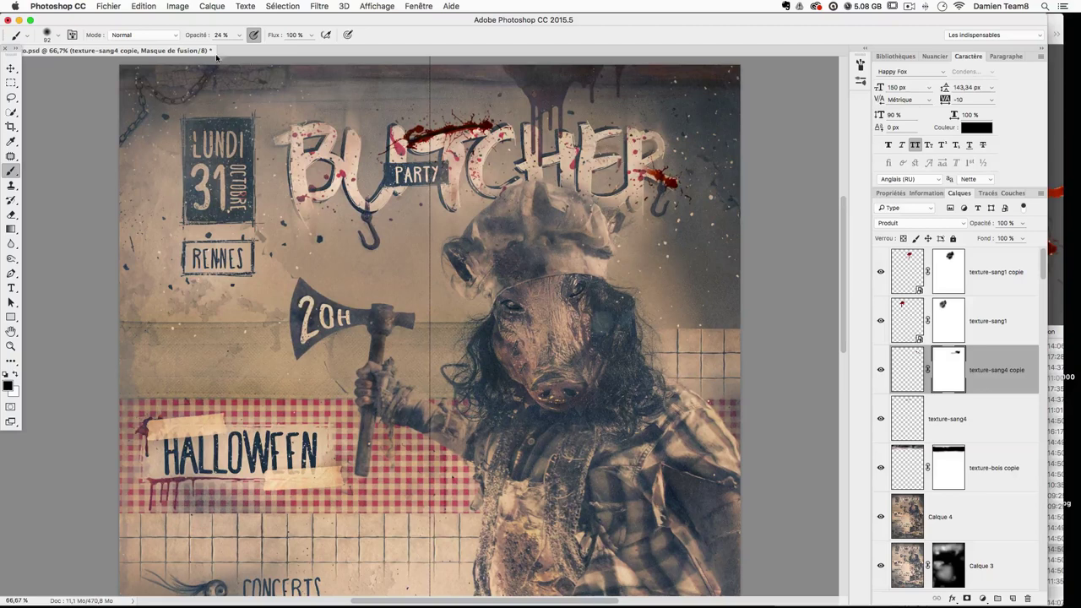
# Step: Mask out the remaining blood on the R of BUTCHER with a 37 px brush at 100% opacity
pyautogui.click(240, 36)
pyautogui.moveTo(248, 48); pyautogui.dragTo(371, 47)
pyautogui.moveTo(483, 155); pyautogui.dragTo(471, 158)
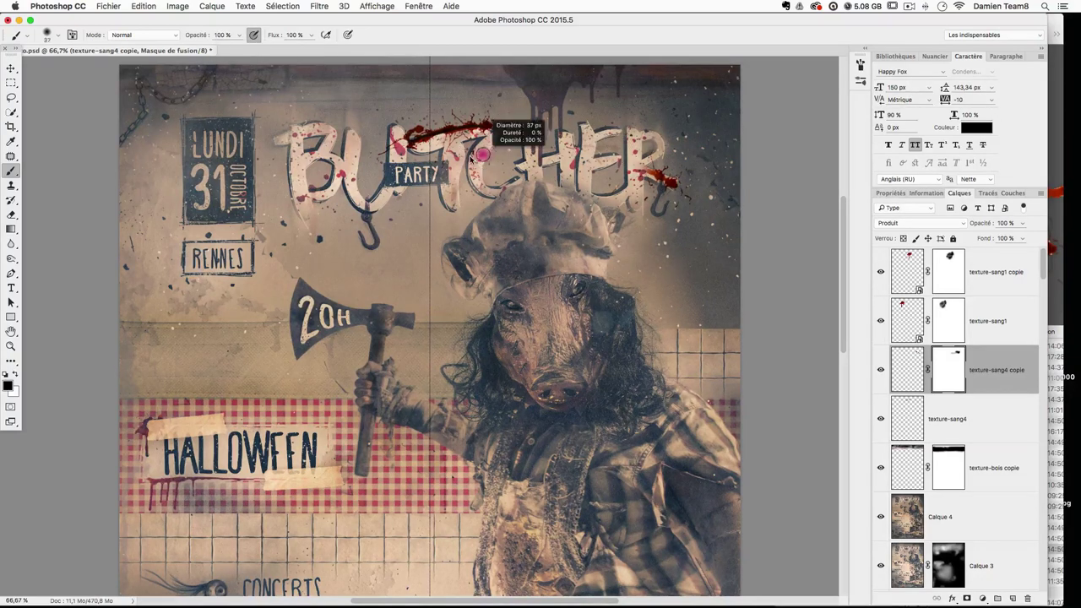
pyautogui.click(645, 173)
pyautogui.moveTo(642, 175); pyautogui.dragTo(639, 181)
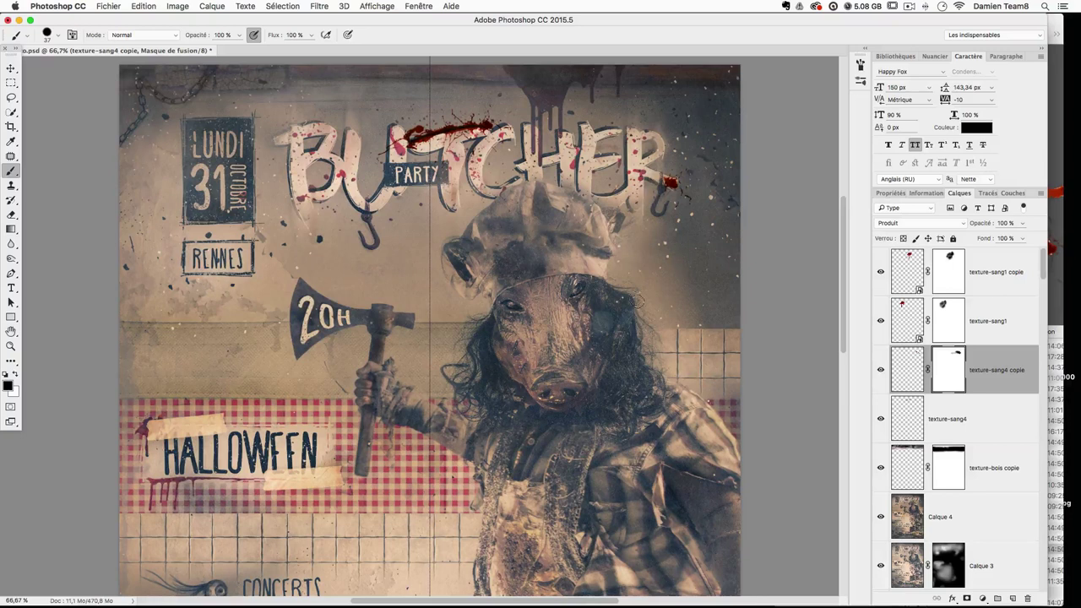
# Step: Paint white on the texture-sang4 copie mask to bring back blood on the E, and trim its edges with black
pyautogui.press('x')
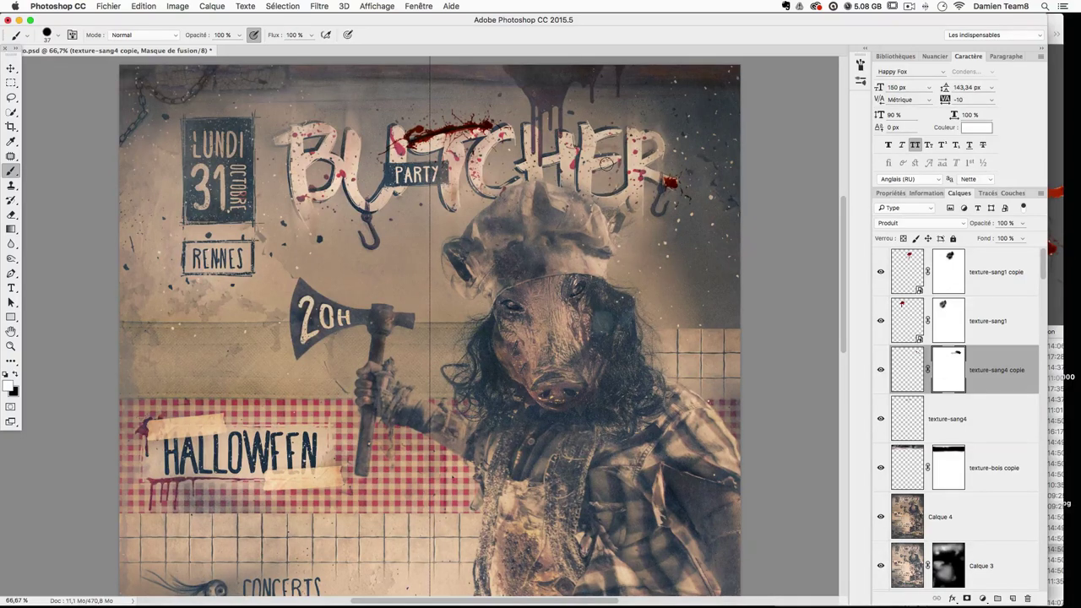
pyautogui.click(615, 160)
pyautogui.press('x')
pyautogui.moveTo(626, 153); pyautogui.dragTo(620, 166)
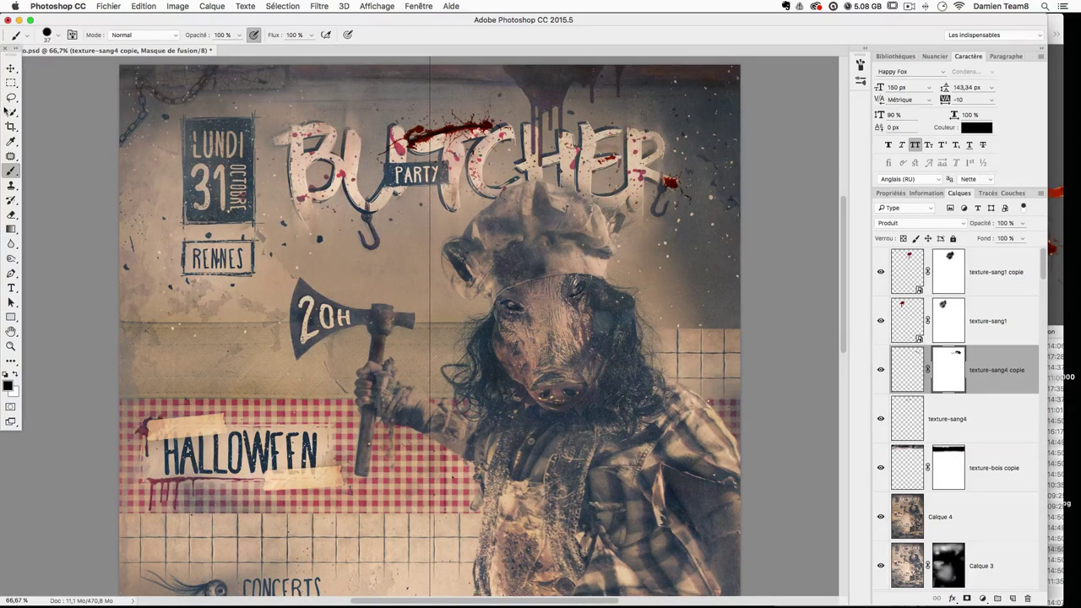
# Step: Duplicate the masked texture-sang4 copie splatter onto the foot of the B and mask out the blood covering OCTOBRE
pyautogui.click(10, 69)
pyautogui.moveTo(549, 169); pyautogui.dragTo(344, 206)
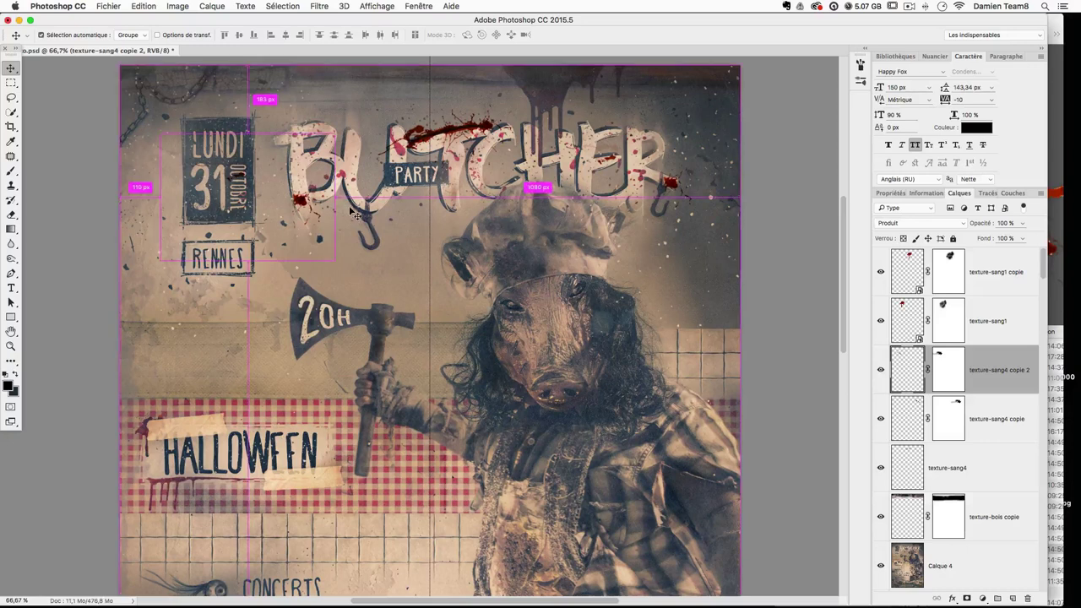
pyautogui.click(11, 170)
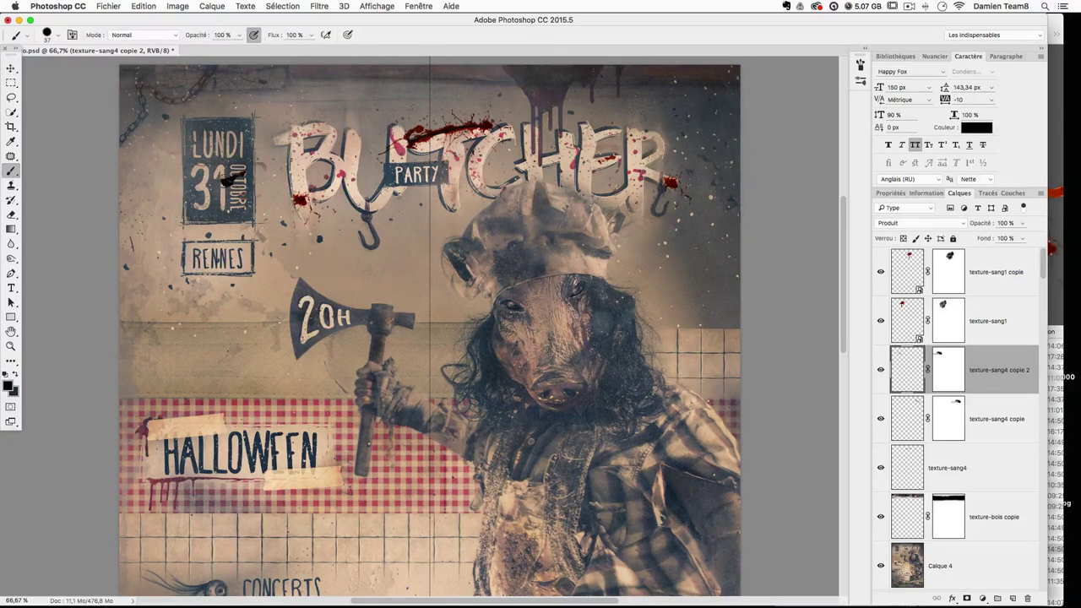
pyautogui.click(948, 371)
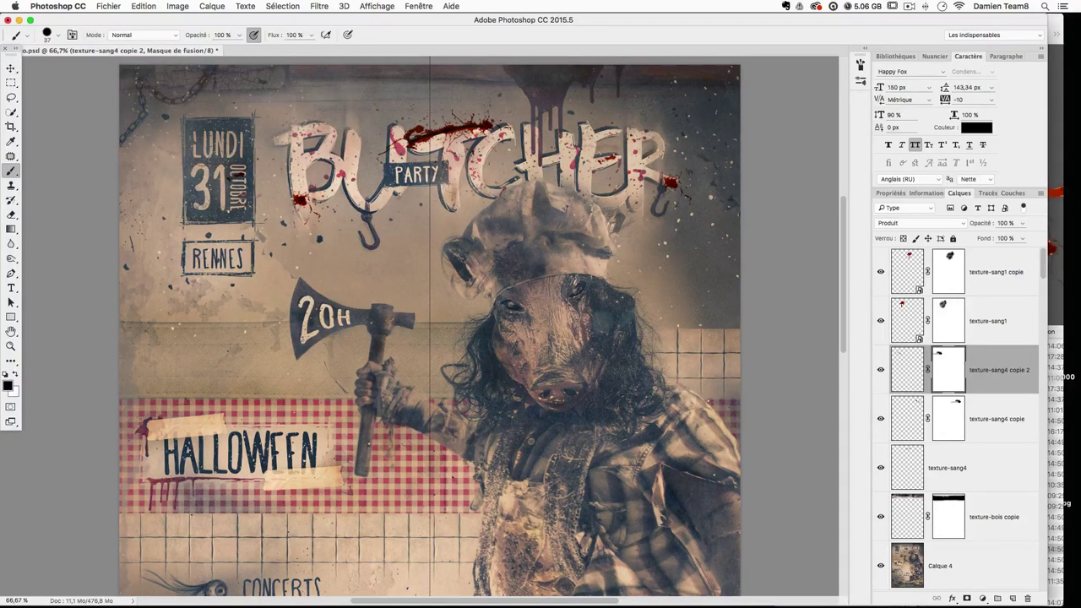
pyautogui.click(268, 215)
# Step: Shift the texture-sang4 copie 2 splatter slightly down on the B and transform it to vary its angle
pyautogui.click(14, 71)
pyautogui.moveTo(282, 157); pyautogui.dragTo(288, 175)
pyautogui.press('super+t')
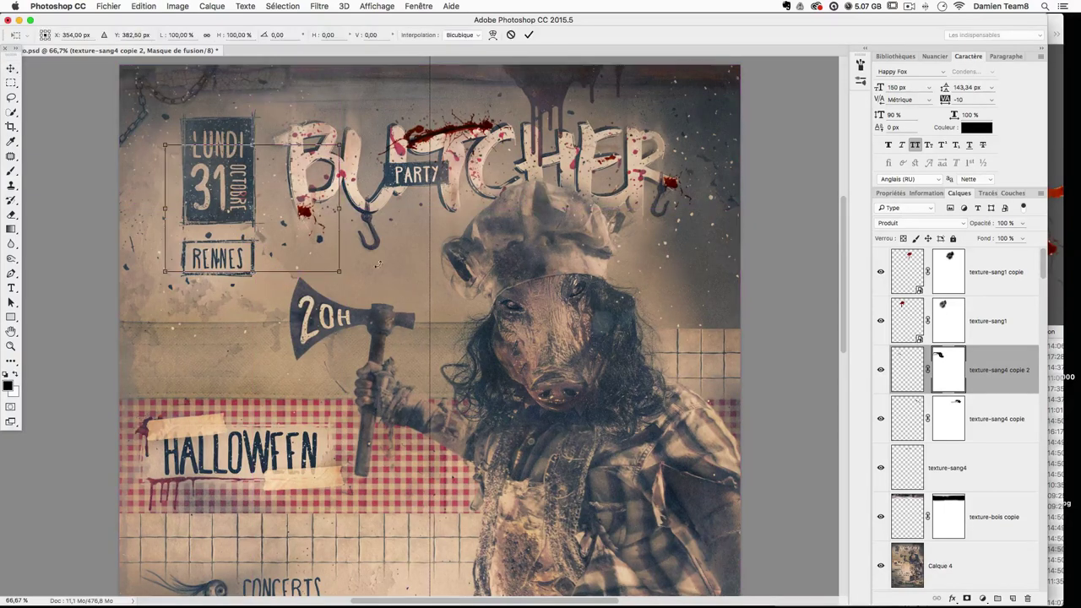
pyautogui.moveTo(340, 272); pyautogui.dragTo(354, 232)
pyautogui.press('Return')
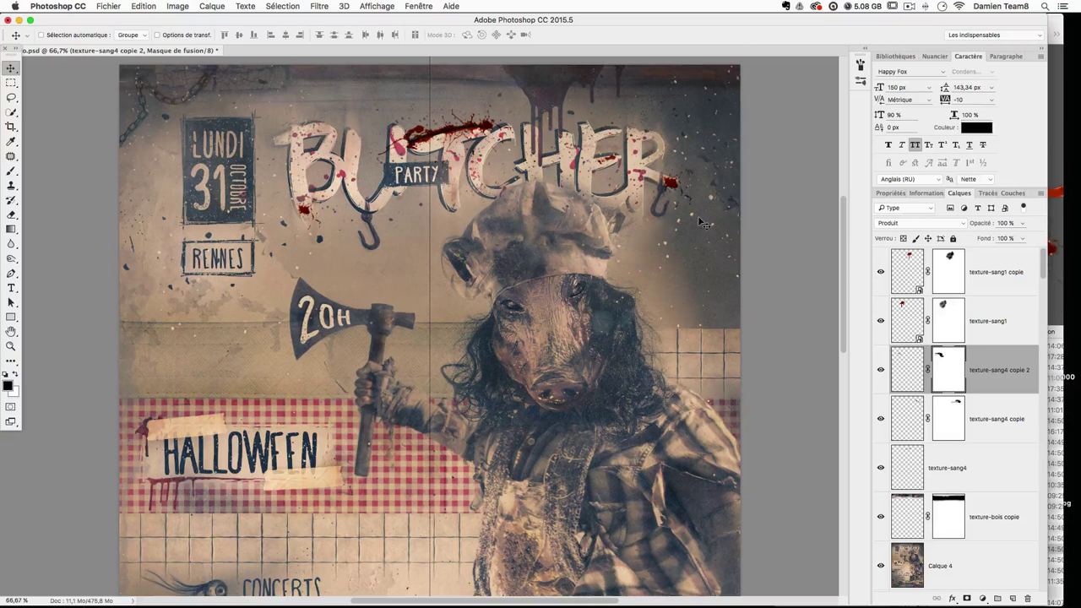
# Step: Duplicate the texture-sang4 copie 2 splatter onto the tops of the H and E of BUTCHER
pyautogui.scroll(2, 700, 222)
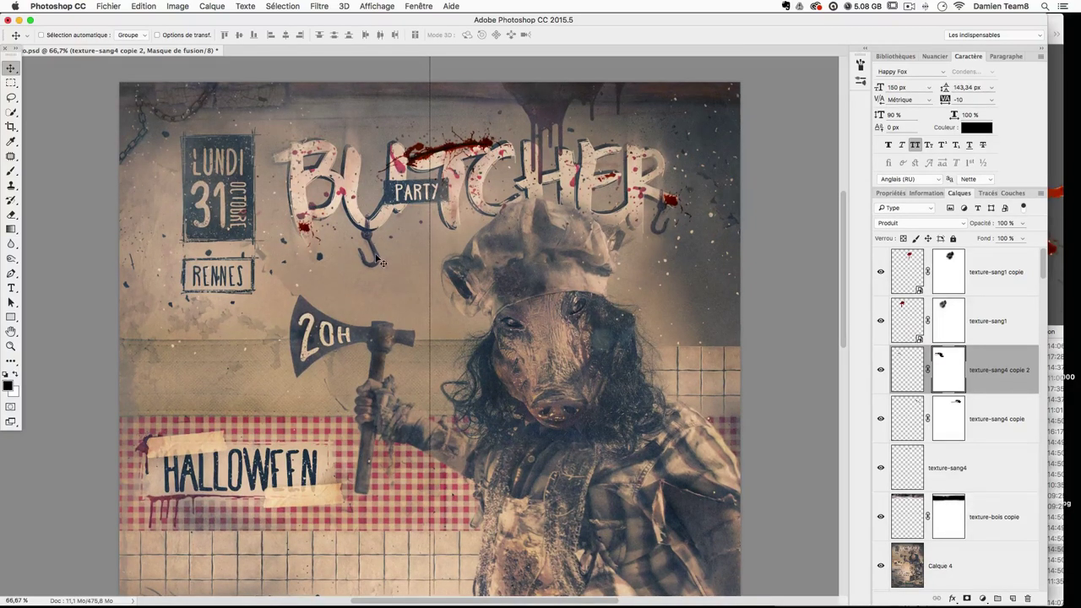
pyautogui.keyDown('alt'); pyautogui.moveTo(380, 245); pyautogui.dragTo(640, 171); pyautogui.keyUp('alt')
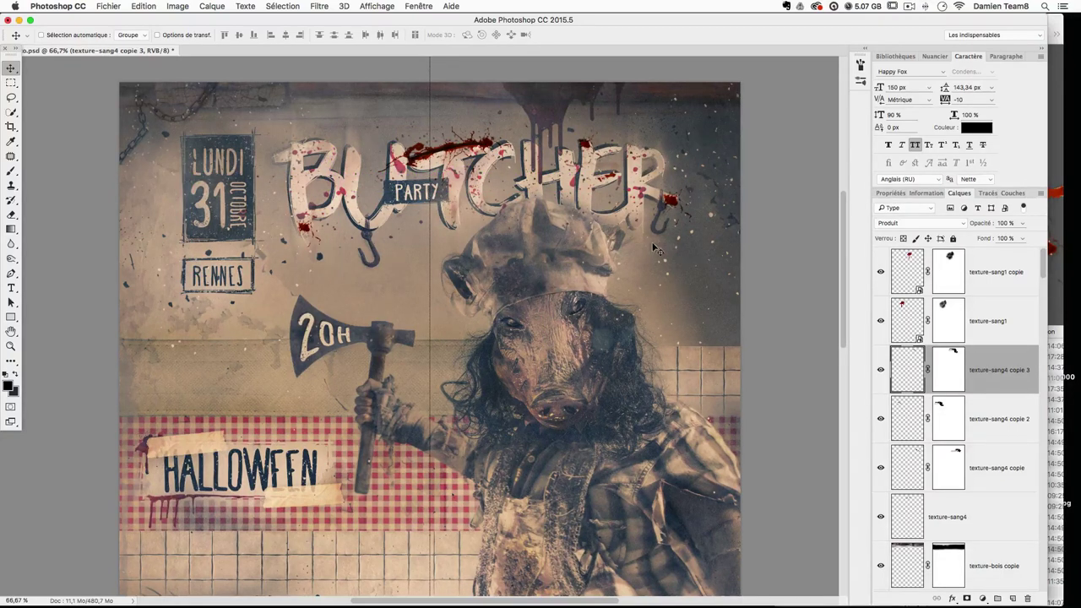
pyautogui.moveTo(650, 220); pyautogui.dragTo(629, 215)
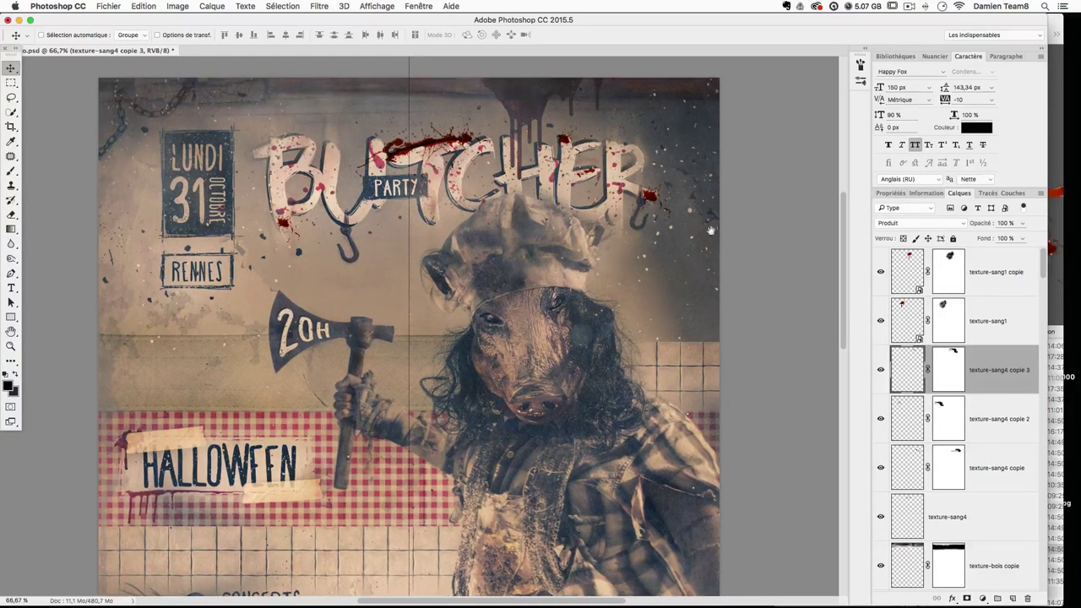
# Step: Find texture-sang2.png in the tuto halloween folder and place it in the poster
pyautogui.click(1058, 336)
pyautogui.press('Up')
pyautogui.press('Up')
pyautogui.press('Down')
pyautogui.press('Down')
pyautogui.press('Down')
pyautogui.press('Down')
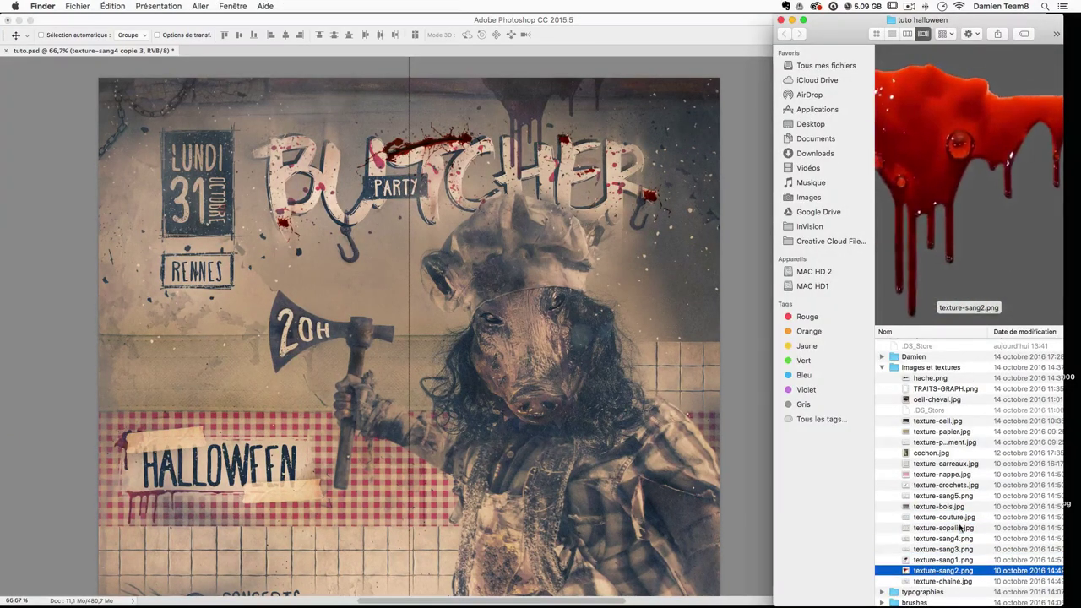
pyautogui.press('Down')
pyautogui.moveTo(940, 573); pyautogui.dragTo(477, 319)
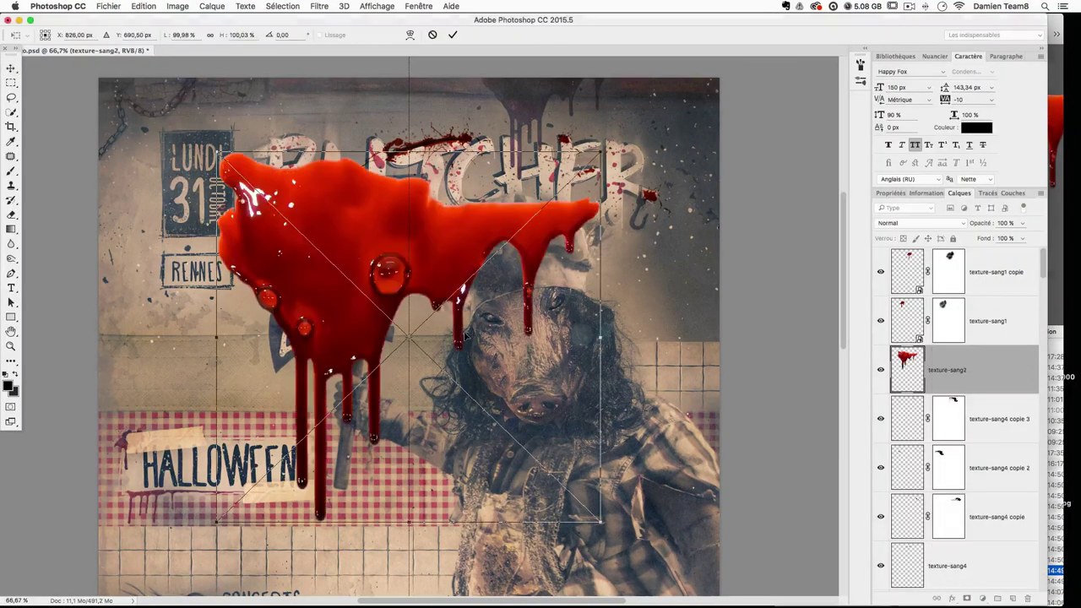
# Step: Scale the texture-sang2 blood drip down and fit it over the pig's forehead just below the hat
pyautogui.moveTo(601, 153); pyautogui.dragTo(358, 386)
pyautogui.moveTo(270, 444); pyautogui.dragTo(534, 325)
pyautogui.moveTo(618, 265); pyautogui.dragTo(563, 267)
pyautogui.moveTo(616, 397)
pyautogui.mouseDown()
pyautogui.moveTo(625, 384)
pyautogui.moveTo(619, 390)
pyautogui.mouseUp()
pyautogui.moveTo(539, 339); pyautogui.dragTo(543, 337)
pyautogui.press('Return')
# Step: Set the texture-sang2 layer to the Lumière tamisée blend mode with 51% opacity
pyautogui.click(905, 223)
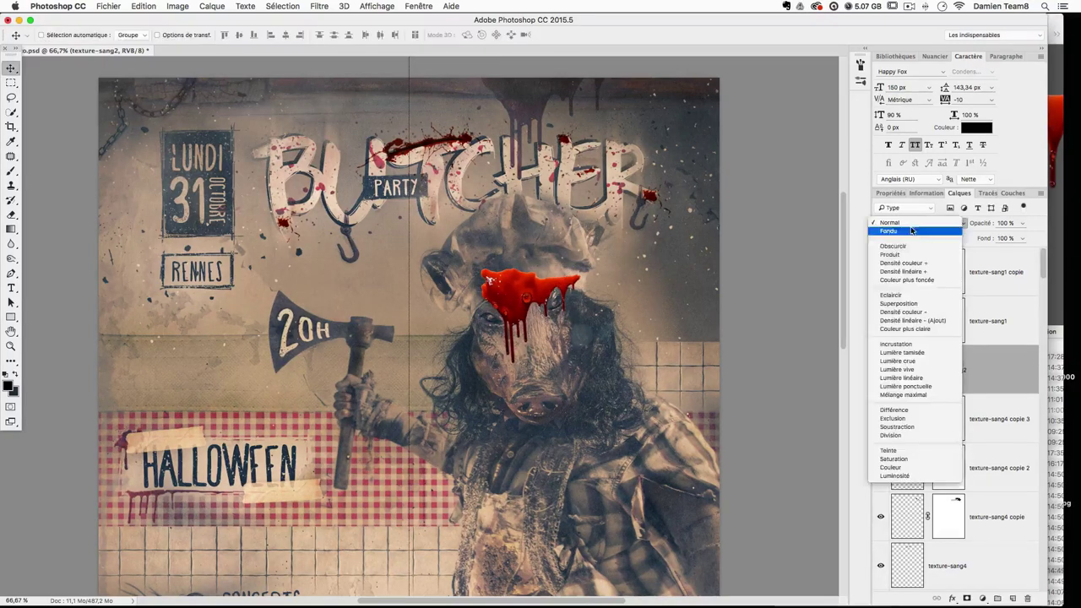
pyautogui.click(905, 264)
pyautogui.click(898, 223)
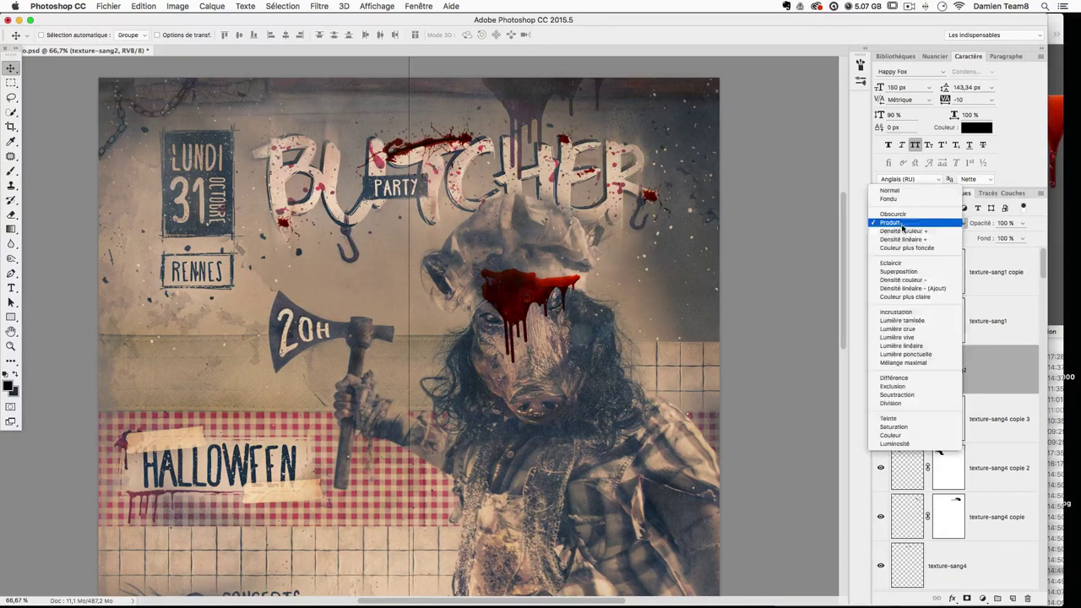
pyautogui.scroll(-2, 905, 315)
pyautogui.click(915, 280)
pyautogui.click(916, 224)
pyautogui.click(891, 237)
pyautogui.moveTo(673, 284); pyautogui.dragTo(674, 280)
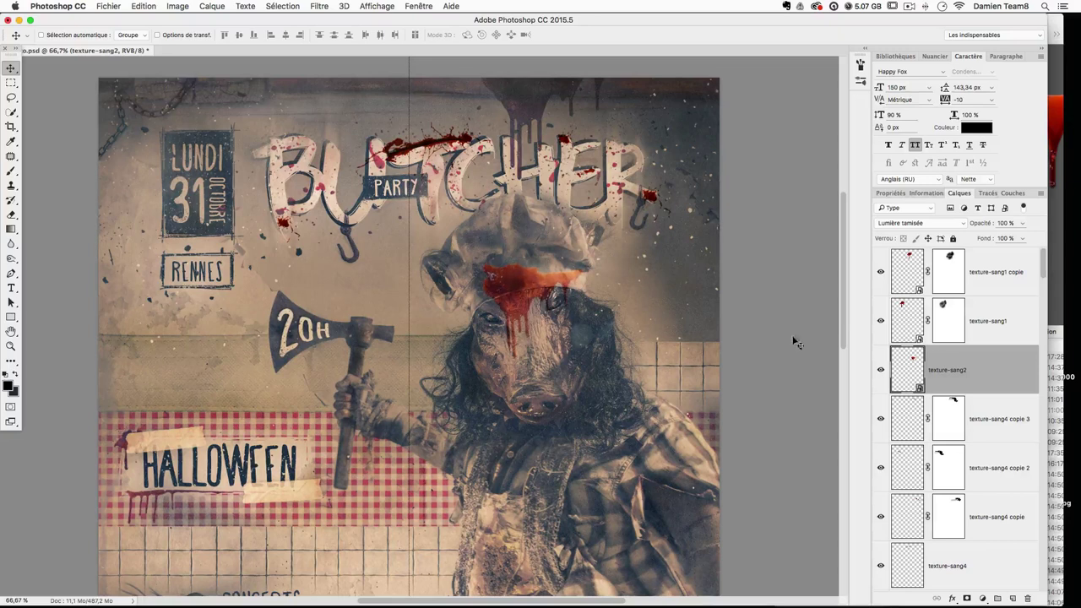
pyautogui.click(1024, 223)
pyautogui.moveTo(1007, 239); pyautogui.dragTo(998, 238)
# Step: Add a layer mask to texture-sang2 and hide the blood covering the hat with a 66 px brush
pyautogui.click(967, 598)
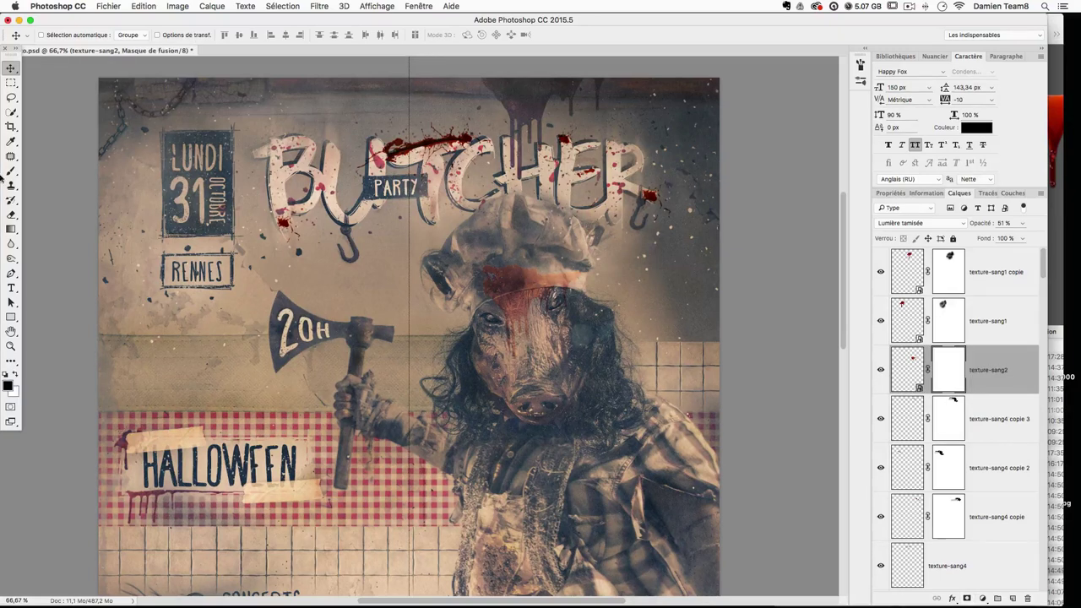
pyautogui.press('b')
pyautogui.moveTo(500, 272)
pyautogui.keyDown('ctrl'); pyautogui.keyDown('alt'); pyautogui.mouseDown()
pyautogui.moveTo(580, 268)
pyautogui.moveTo(469, 276)
pyautogui.moveTo(498, 274)
pyautogui.moveTo(483, 288)
pyautogui.moveTo(598, 274)
pyautogui.moveTo(573, 321)
pyautogui.moveTo(576, 272)
pyautogui.mouseUp(); pyautogui.keyUp('alt'); pyautogui.keyUp('ctrl')
pyautogui.moveTo(494, 281); pyautogui.dragTo(530, 276)
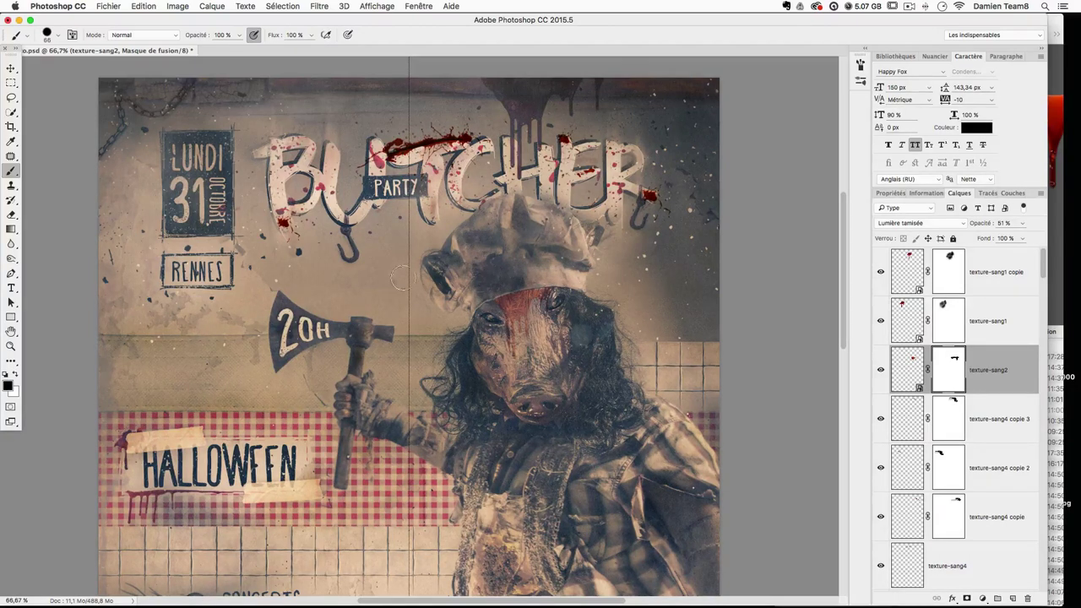
# Step: Rasterize the texture-sang2 layer while keeping its mask
pyautogui.rightClick(905, 372)
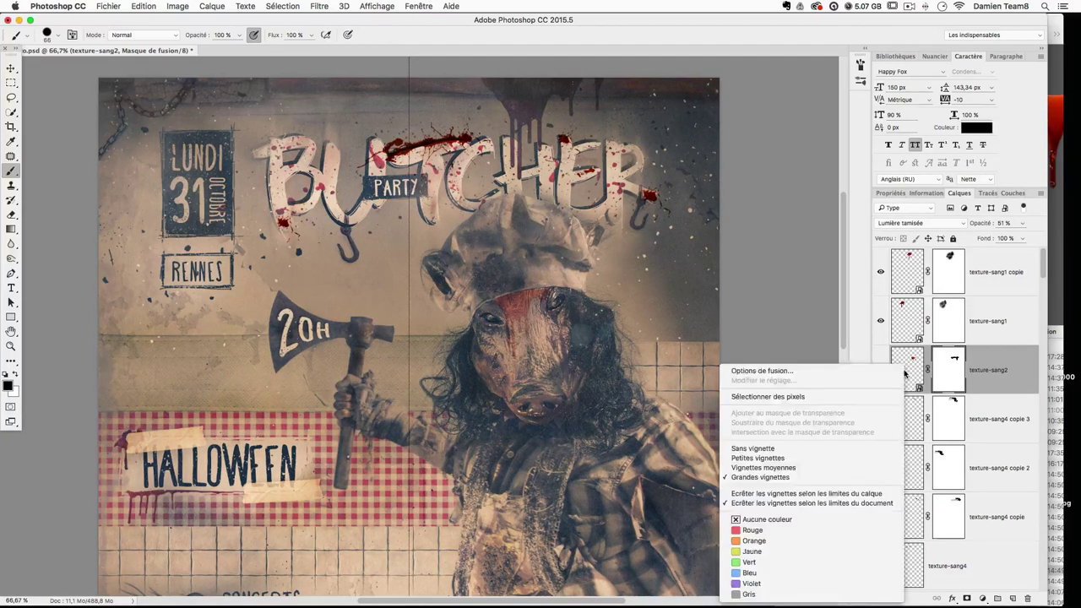
pyautogui.rightClick(992, 387)
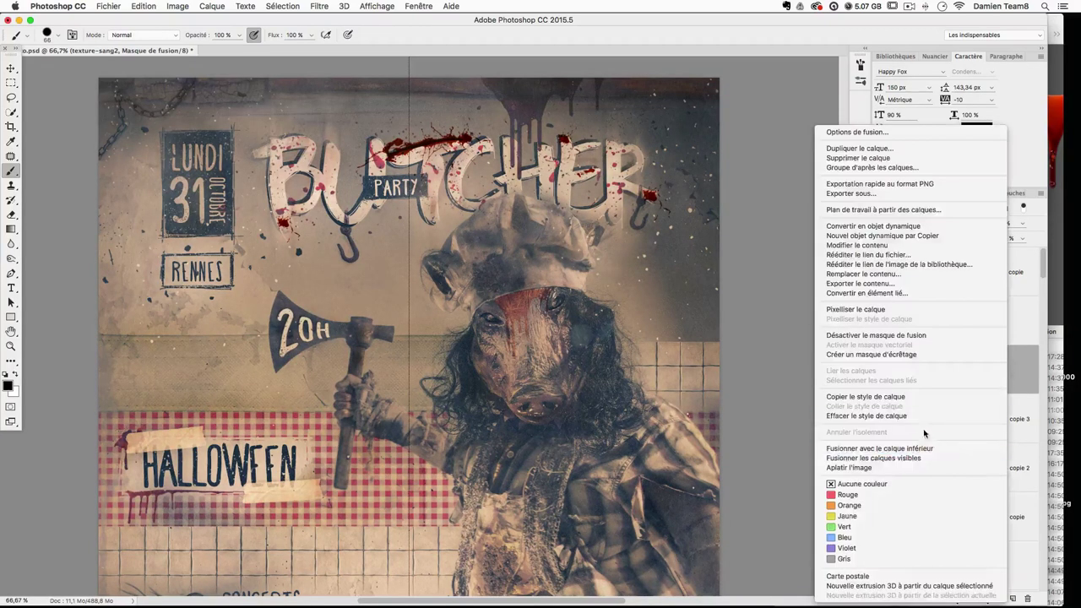
pyautogui.click(896, 310)
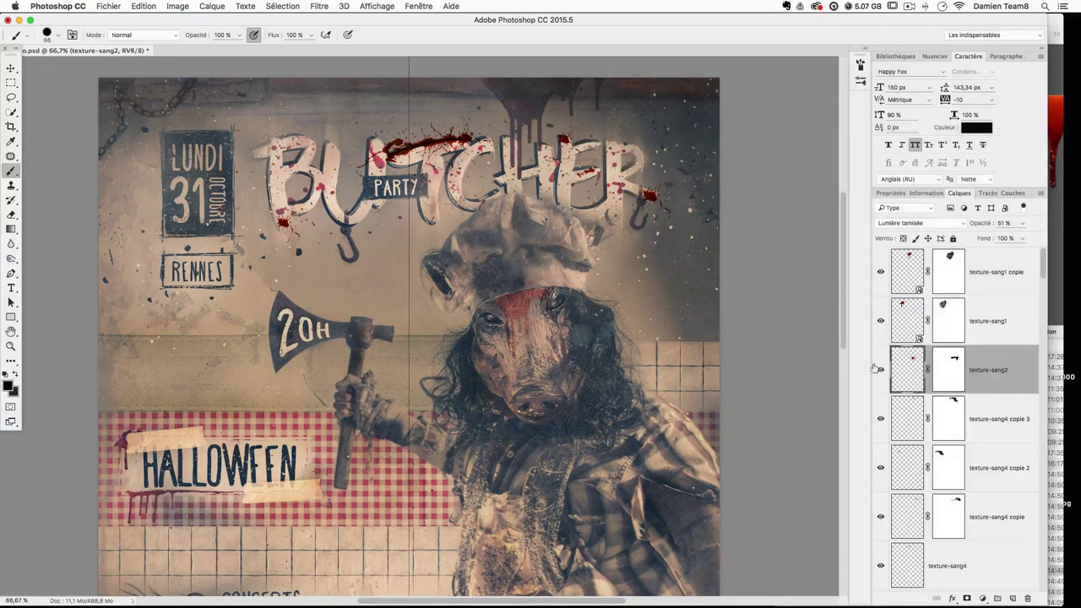
# Step: Paint on texture-sang2 along the forehead under the hat brim with a 26 px brush at 30% opacity
pyautogui.press('super+plus')
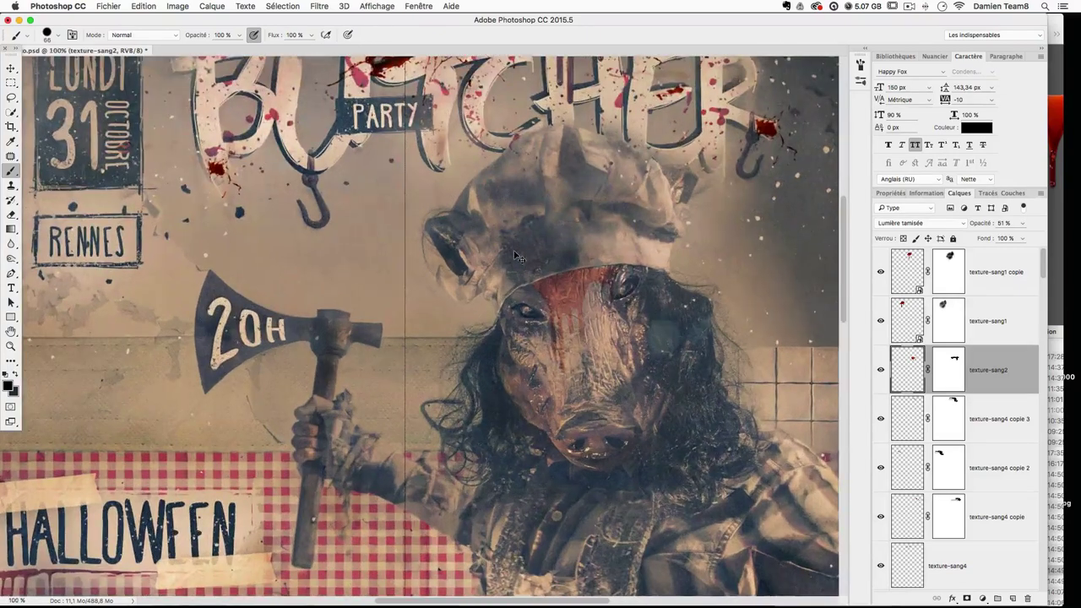
pyautogui.moveTo(597, 255); pyautogui.dragTo(587, 259)
pyautogui.moveTo(414, 271); pyautogui.dragTo(377, 147)
pyautogui.click(240, 35)
pyautogui.moveTo(239, 47); pyautogui.dragTo(203, 48)
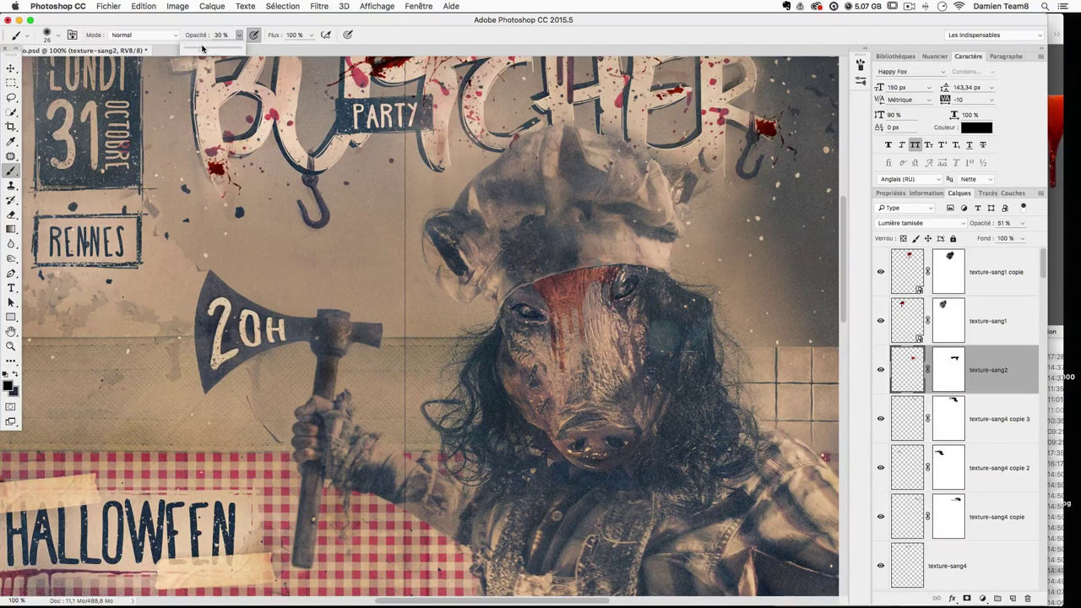
pyautogui.click(550, 283)
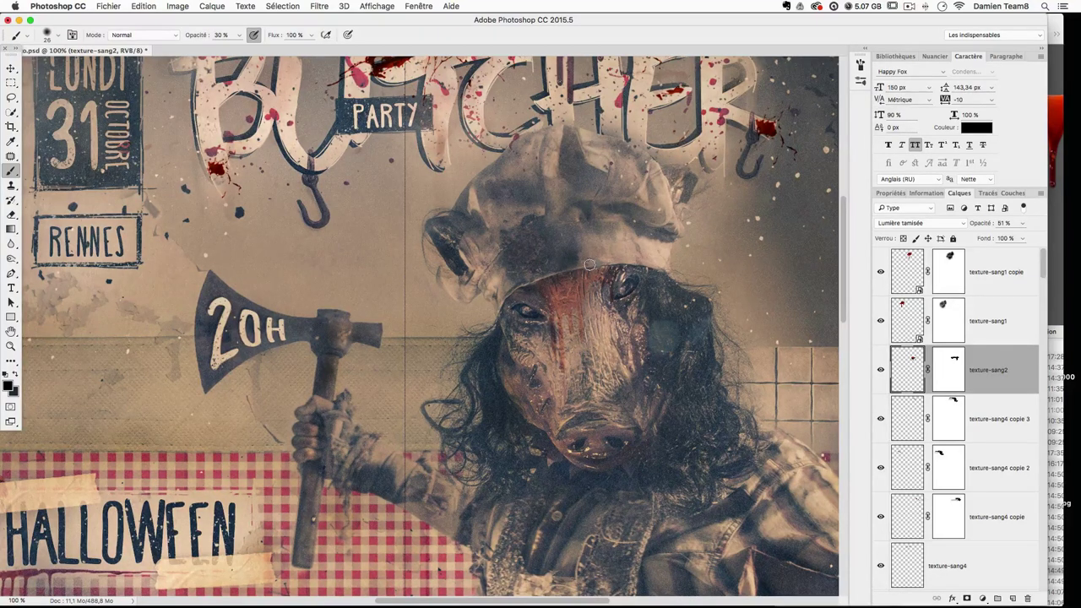
# Step: Create a new layer above texture-sang2 and paint a soft black shadow under the hat brim at 10% brush opacity
pyautogui.click(1014, 599)
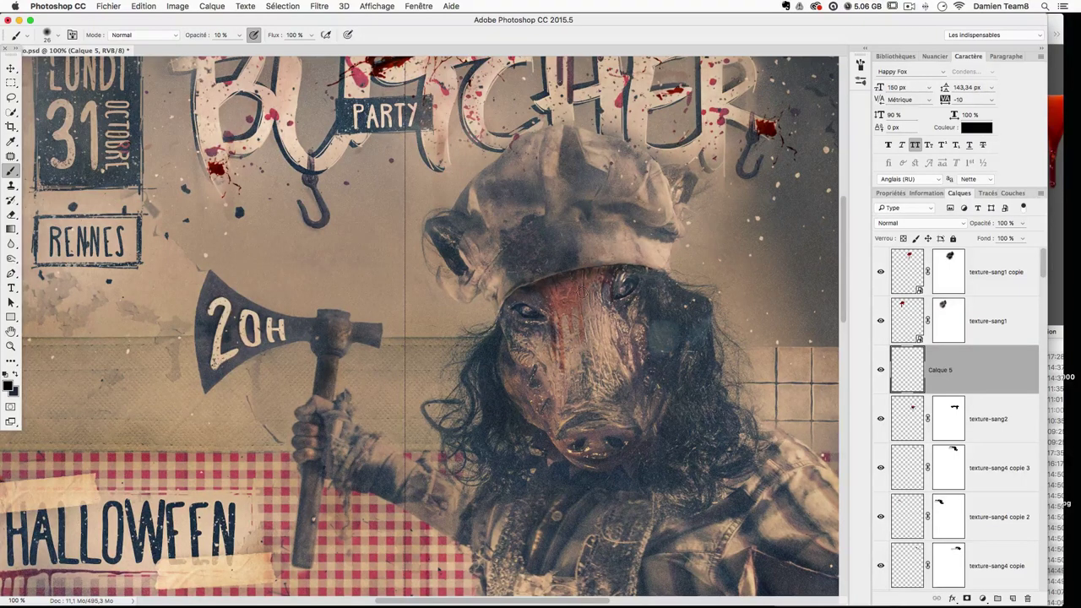
pyautogui.moveTo(593, 271); pyautogui.dragTo(673, 269)
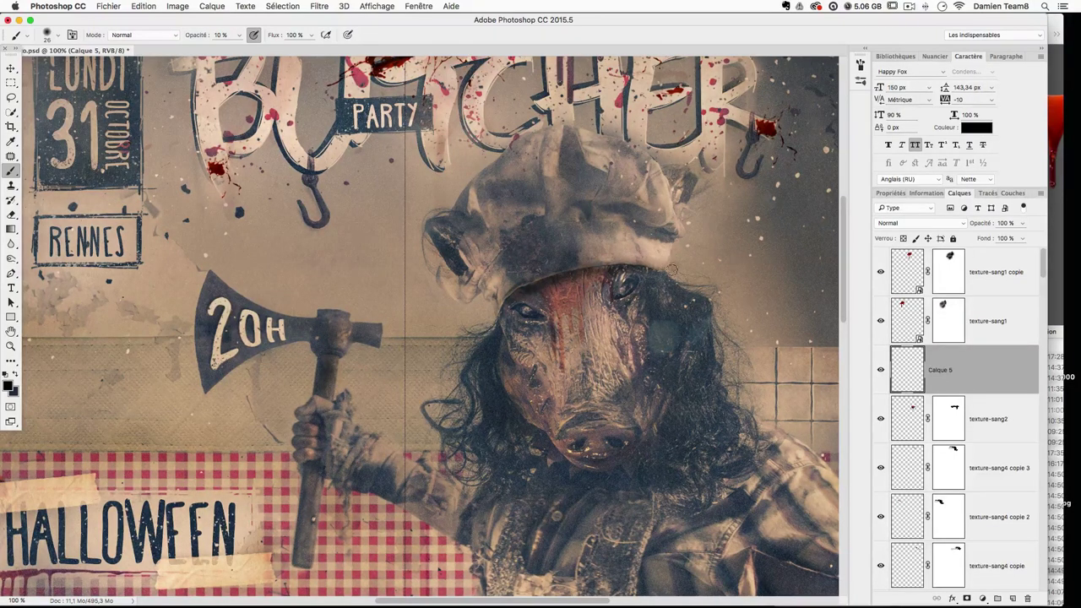
pyautogui.moveTo(595, 284); pyautogui.dragTo(563, 296)
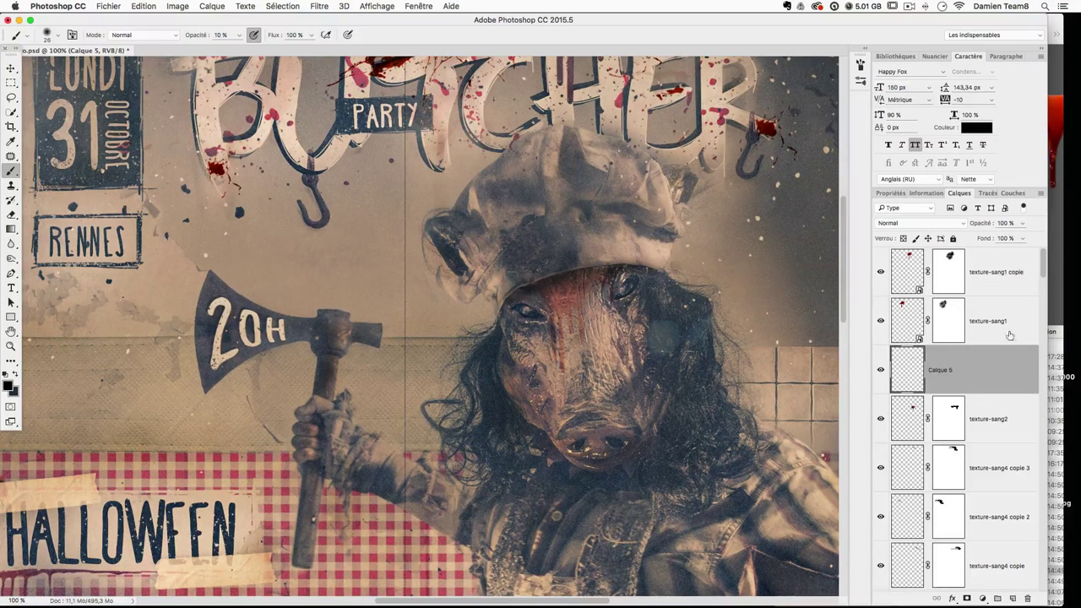
# Step: Lower the Calque 5 shadow layer's opacity to 50% and size the eraser to 63 px over the hat
pyautogui.click(882, 370)
pyautogui.click(882, 370)
pyautogui.click(1012, 222)
pyautogui.write('50')
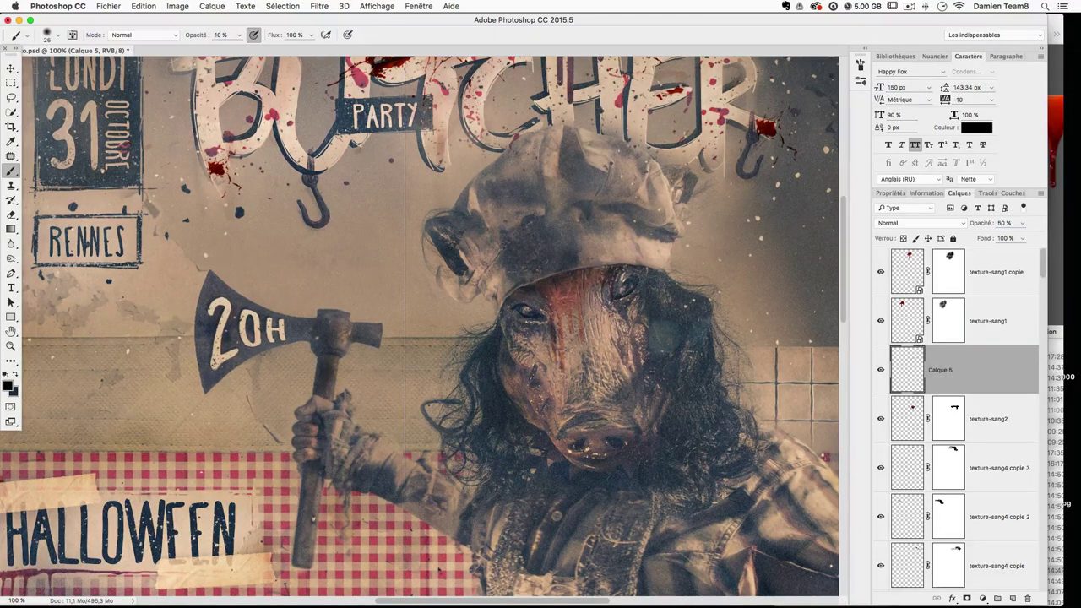
pyautogui.write('e')
pyautogui.moveTo(579, 263)
pyautogui.keyDown('ctrl'); pyautogui.keyDown('alt'); pyautogui.mouseDown()
pyautogui.moveTo(598, 262)
pyautogui.moveTo(529, 259)
pyautogui.moveTo(649, 234)
pyautogui.moveTo(538, 259)
pyautogui.moveTo(599, 239)
pyautogui.mouseUp(); pyautogui.keyUp('alt'); pyautogui.keyUp('ctrl')
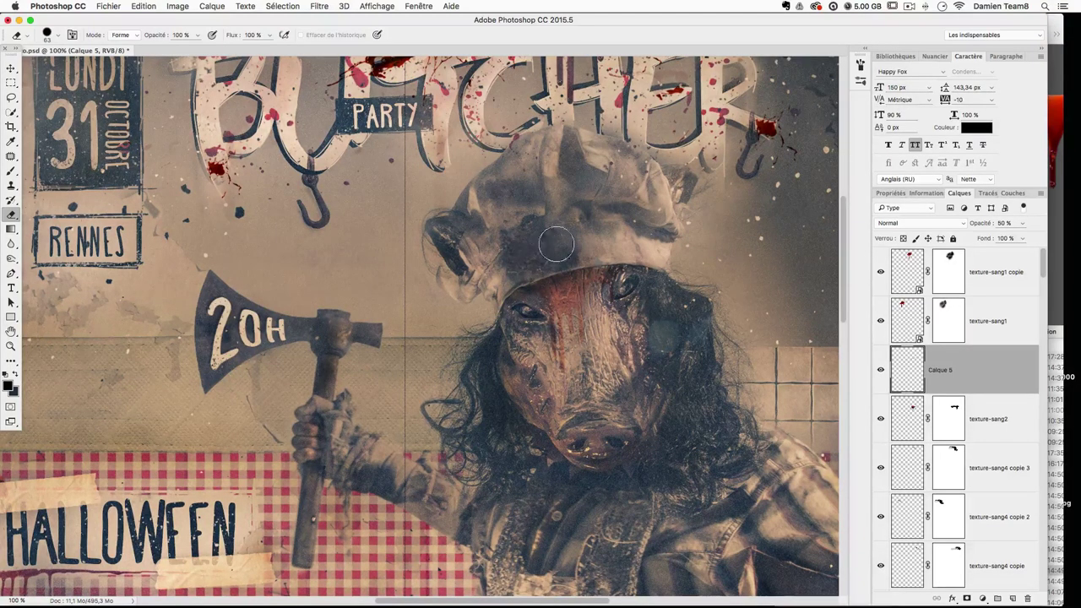
# Step: Duplicate the texture-sang2 blood layer onto the lower part of the pig's face and scale the copy to about 60%
pyautogui.click(11, 68)
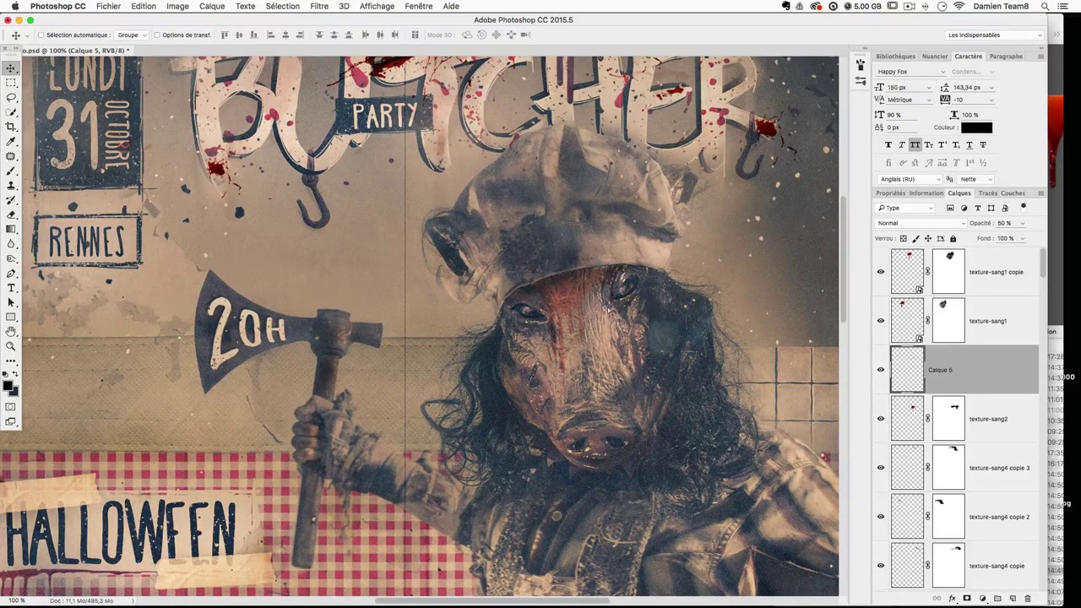
pyautogui.click(880, 419)
pyautogui.click(881, 419)
pyautogui.click(900, 419)
pyautogui.keyDown('alt'); pyautogui.moveTo(635, 277); pyautogui.dragTo(691, 328); pyautogui.keyUp('alt')
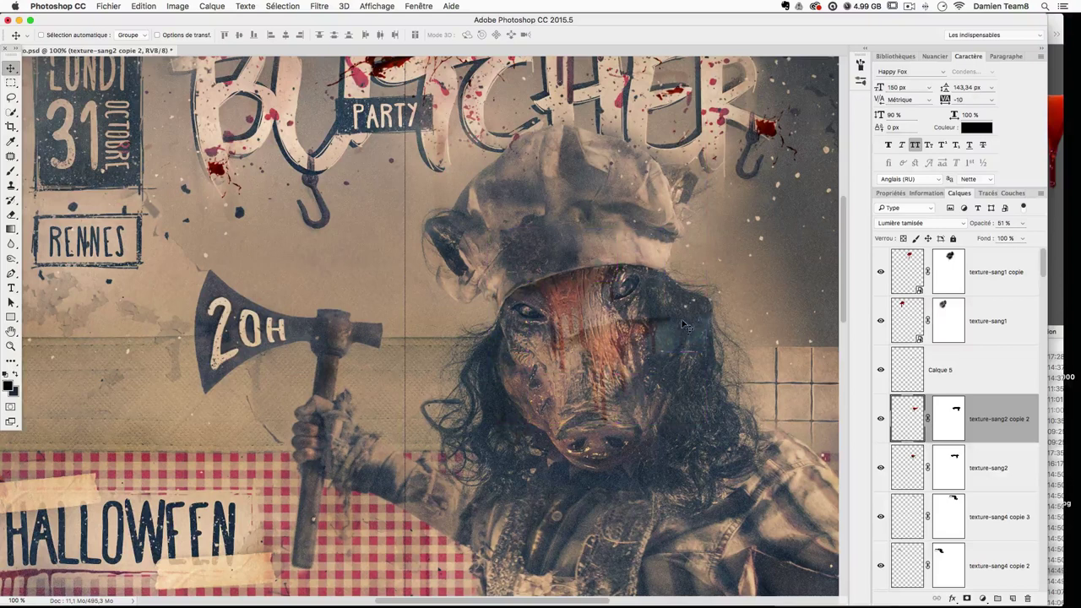
pyautogui.hotkey('ctrl', 't')
pyautogui.moveTo(705, 279); pyautogui.dragTo(616, 314)
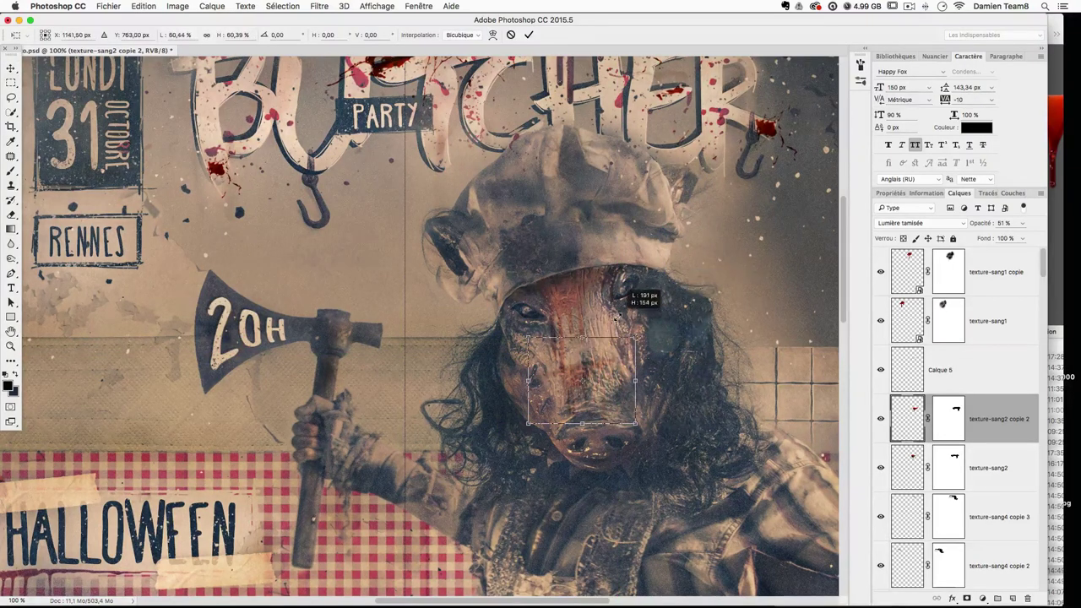
pyautogui.press('Return')
# Step: Move the texture-sang2 copy onto the snout and warp it to follow the snout's shape
pyautogui.moveTo(644, 360); pyautogui.dragTo(607, 429)
pyautogui.hotkey('ctrl', 't')
pyautogui.rightClick(607, 432)
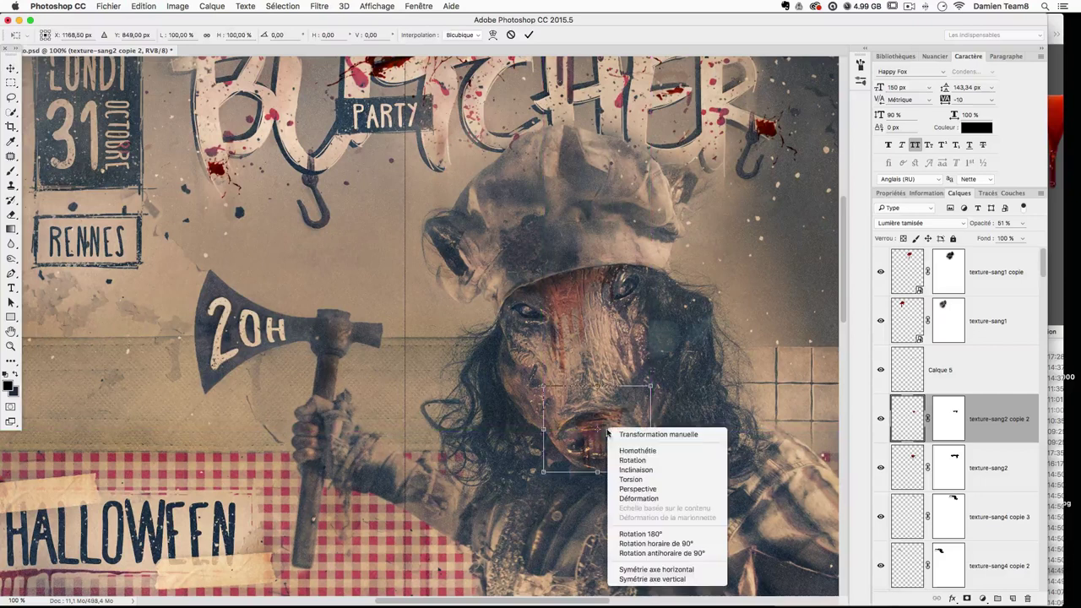
pyautogui.click(643, 498)
pyautogui.moveTo(575, 443); pyautogui.dragTo(559, 424)
pyautogui.moveTo(578, 473); pyautogui.dragTo(589, 430)
pyautogui.moveTo(634, 475); pyautogui.dragTo(647, 445)
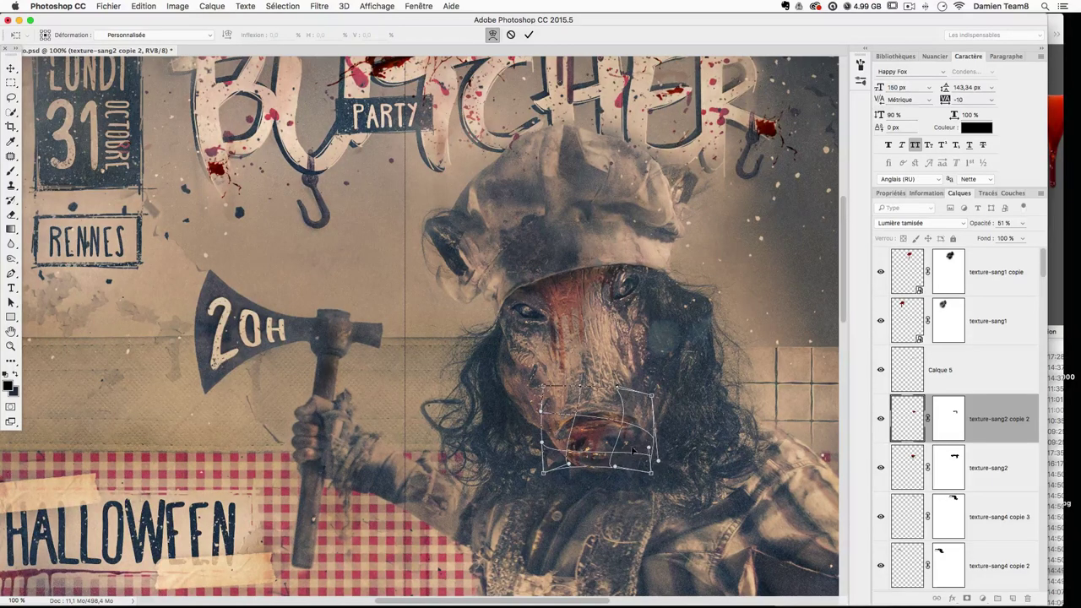
pyautogui.press('Return')
# Step: Paint on the layer mask of texture-sang2 copie 2 around the snout, reducing the brush opacity to 35%, to soften the blood
pyautogui.click(961, 422)
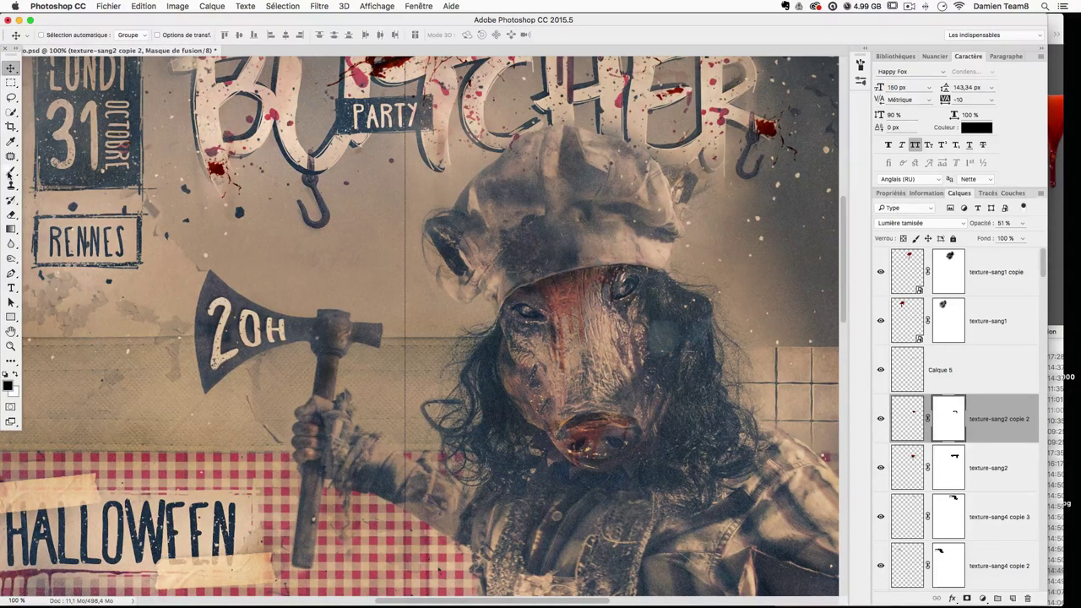
pyautogui.click(11, 171)
pyautogui.moveTo(576, 418)
pyautogui.mouseDown()
pyautogui.moveTo(620, 403)
pyautogui.moveTo(621, 447)
pyautogui.moveTo(562, 468)
pyautogui.moveTo(635, 436)
pyautogui.moveTo(554, 413)
pyautogui.moveTo(570, 420)
pyautogui.moveTo(568, 453)
pyautogui.moveTo(594, 458)
pyautogui.moveTo(639, 373)
pyautogui.moveTo(619, 436)
pyautogui.moveTo(589, 447)
pyautogui.moveTo(631, 440)
pyautogui.mouseUp()
pyautogui.click(239, 34)
pyautogui.moveTo(579, 396)
pyautogui.mouseDown()
pyautogui.moveTo(606, 453)
pyautogui.moveTo(561, 460)
pyautogui.moveTo(594, 457)
pyautogui.mouseUp()
# Step: Paint on the texture-sang2 layer mask over the pig's forehead with a 68 px brush at 35% opacity
pyautogui.click(881, 469)
pyautogui.click(881, 469)
pyautogui.click(944, 471)
pyautogui.moveTo(561, 357); pyautogui.dragTo(568, 302)
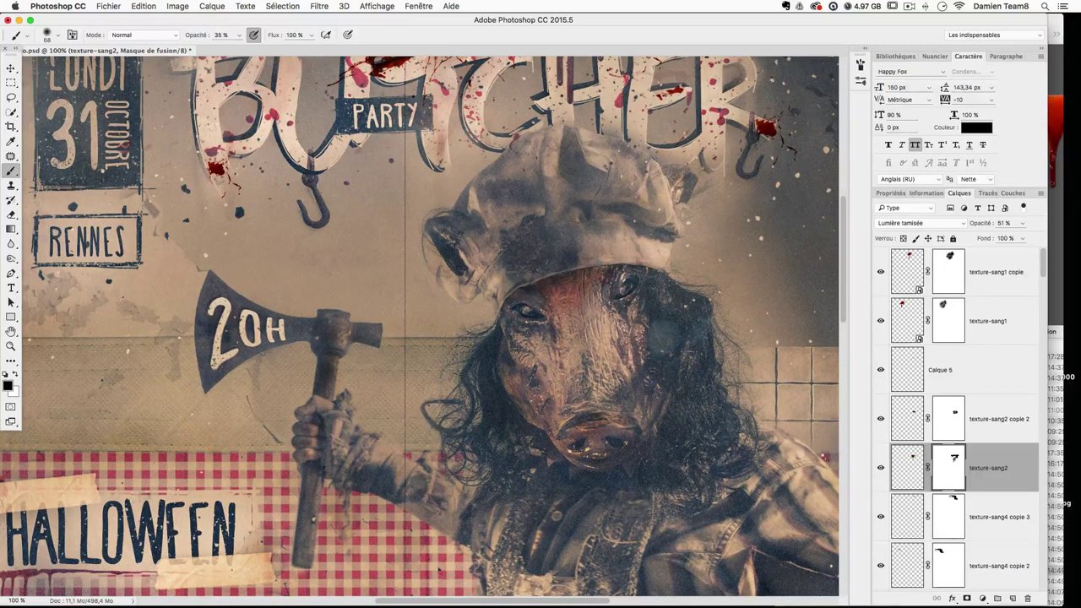
pyautogui.scroll(-5, 832, 290)
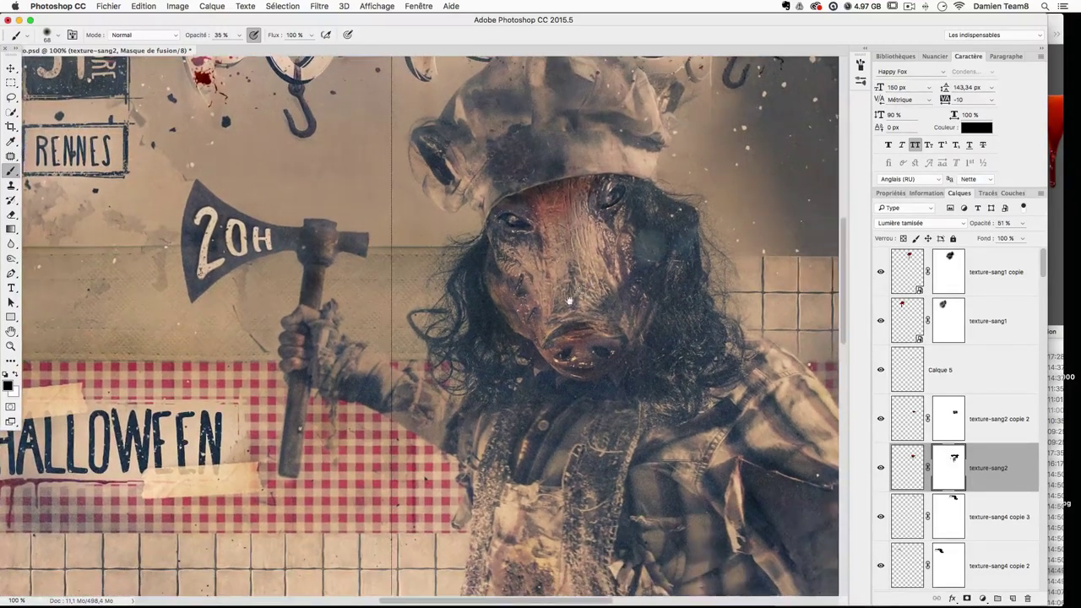
pyautogui.moveTo(569, 300); pyautogui.dragTo(552, 368)
pyautogui.press('super+minus')
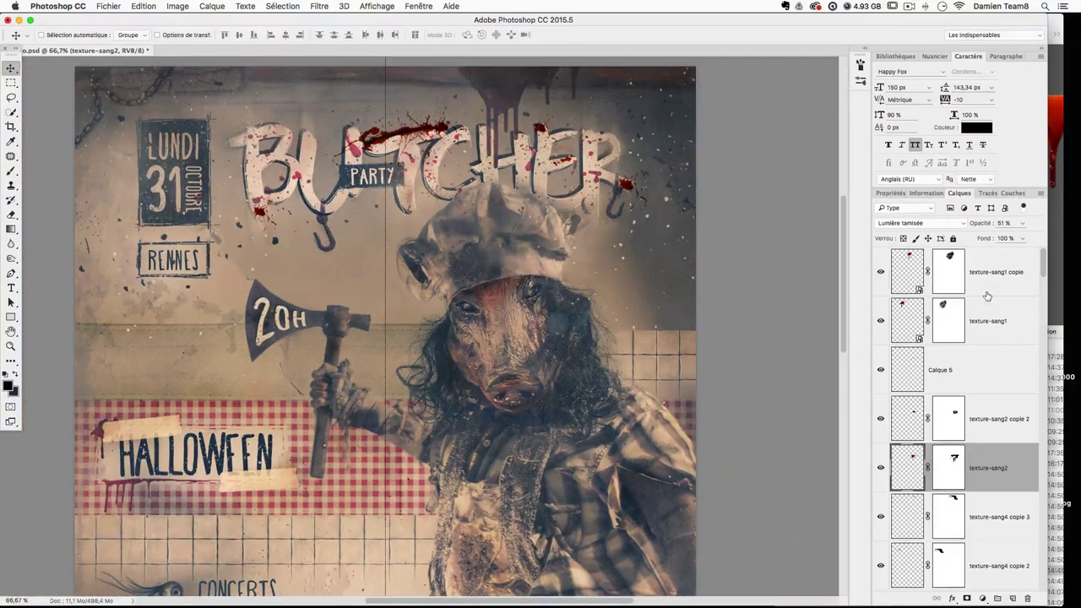
# Step: Place texture-sang1.png from the images et textures folder above all layers, over the pig's eye on the axe side
pyautogui.click(987, 294)
pyautogui.click(1061, 306)
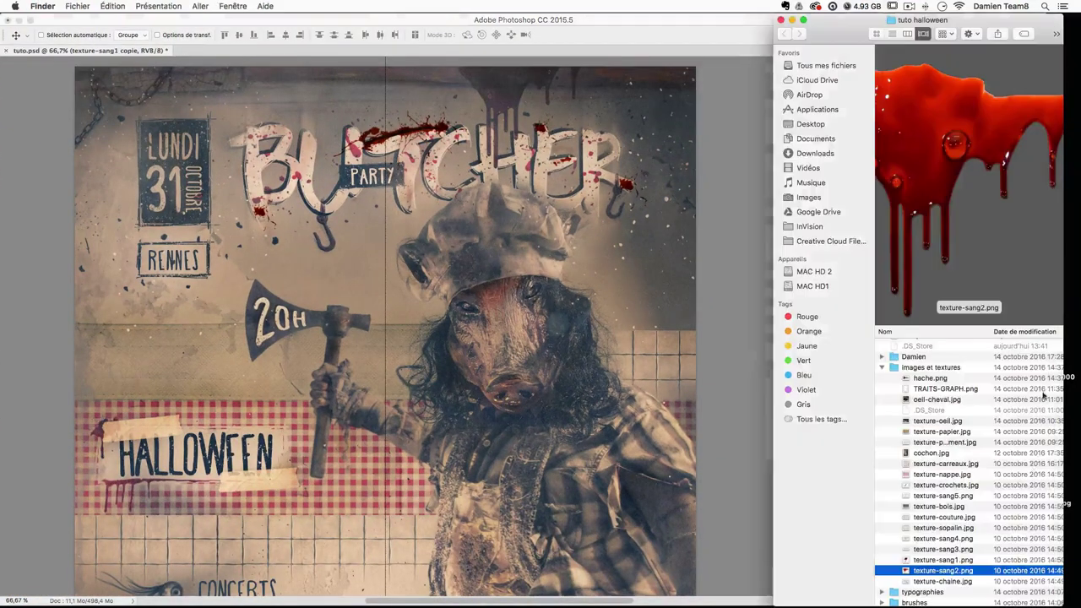
pyautogui.click(950, 560)
pyautogui.moveTo(950, 560); pyautogui.dragTo(541, 354)
pyautogui.moveTo(513, 202); pyautogui.dragTo(482, 291)
pyautogui.press('Return')
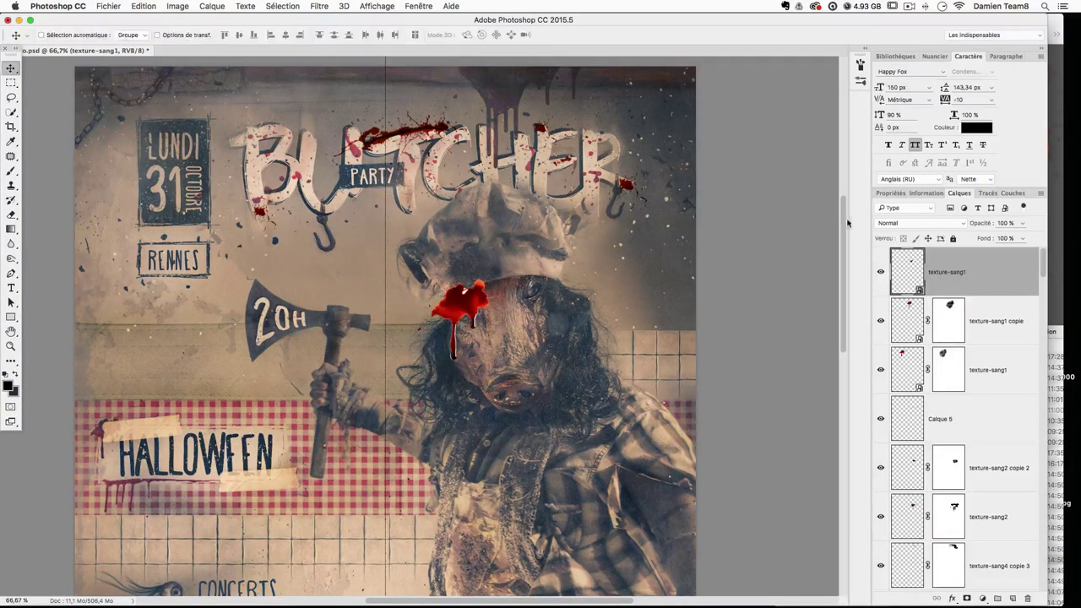
# Step: Set the new texture-sang1 splatter's blend mode to Produit and its opacity to 24%
pyautogui.click(910, 220)
pyautogui.click(912, 255)
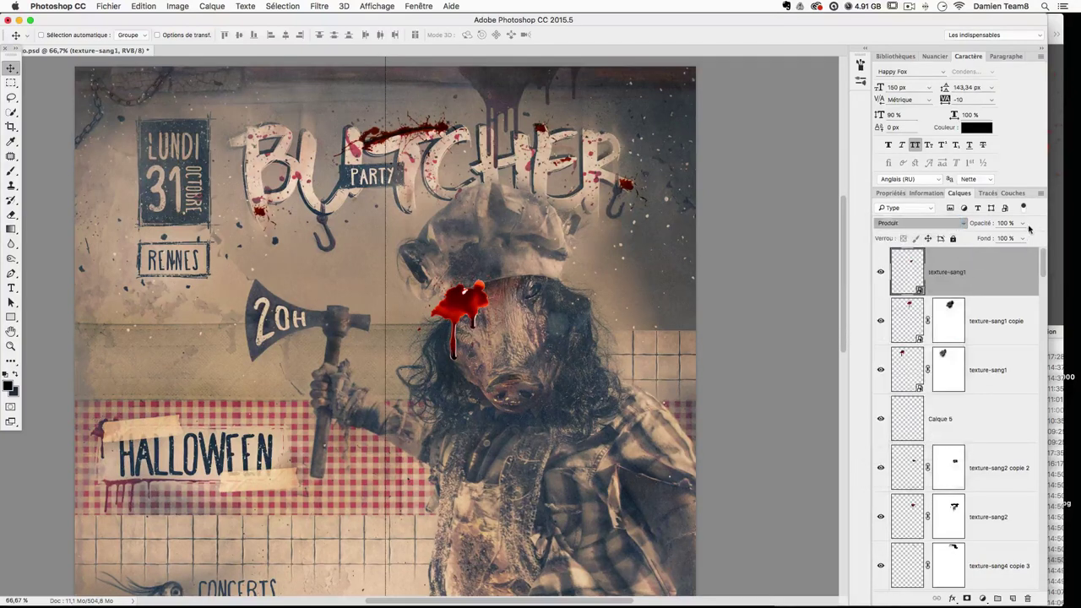
pyautogui.click(1023, 223)
pyautogui.moveTo(991, 238); pyautogui.dragTo(981, 237)
# Step: Reposition the new texture-sang1 splatter on the pig's face and adjust it with a free transform
pyautogui.moveTo(564, 314); pyautogui.dragTo(586, 310)
pyautogui.press('super+t')
pyautogui.moveTo(514, 274); pyautogui.dragTo(511, 313)
pyautogui.press('Return')
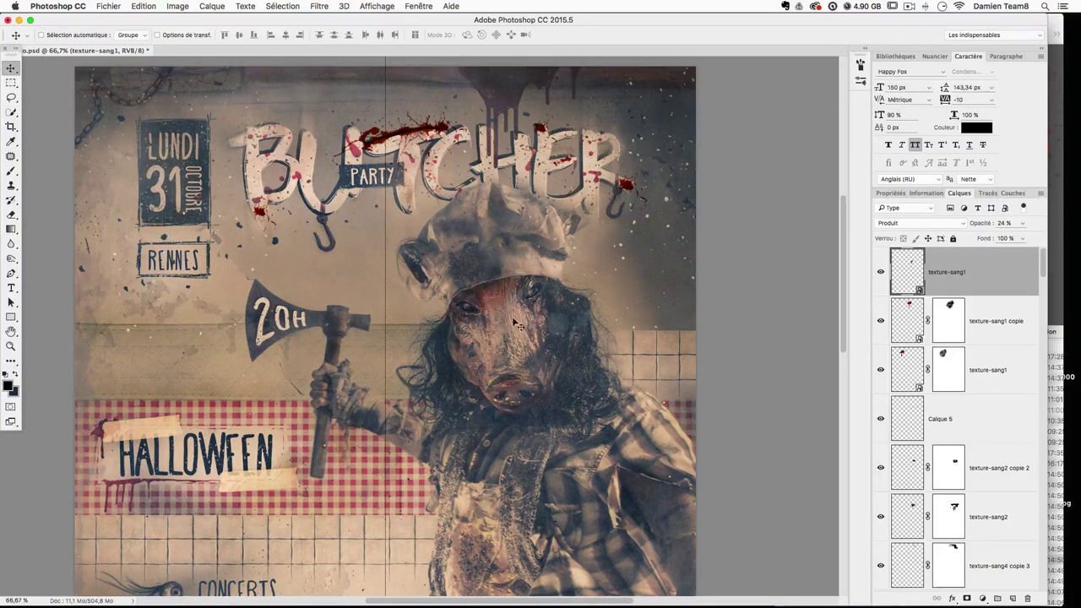
# Step: Add a layer mask to the new texture-sang1 splatter and hide the blood outside the face with a 35% opacity brush
pyautogui.click(967, 598)
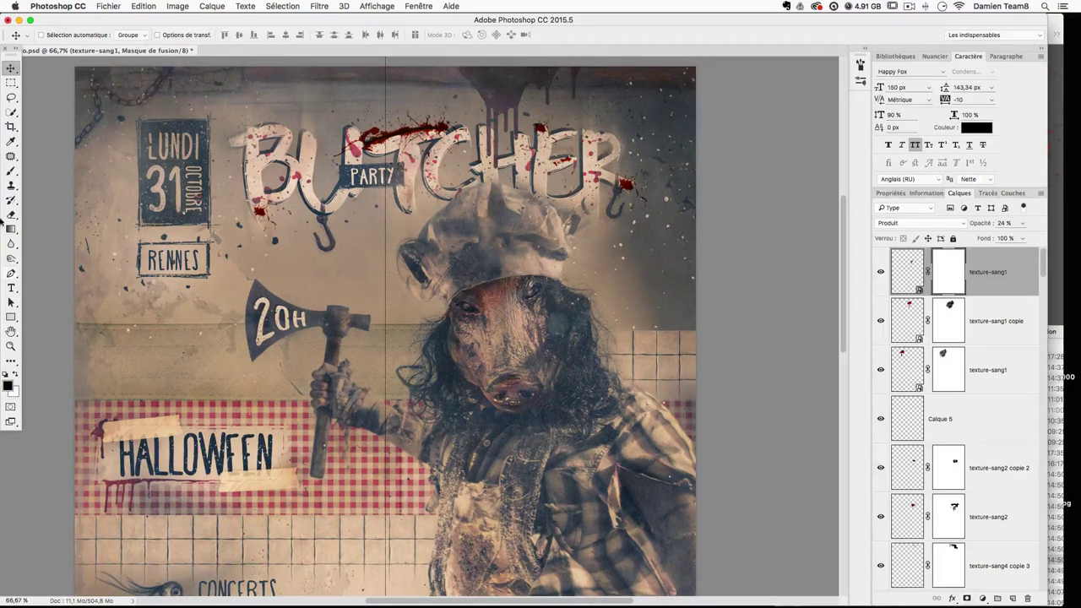
pyautogui.click(11, 172)
pyautogui.moveTo(439, 318)
pyautogui.mouseDown()
pyautogui.moveTo(475, 289)
pyautogui.moveTo(435, 292)
pyautogui.moveTo(430, 365)
pyautogui.mouseUp()
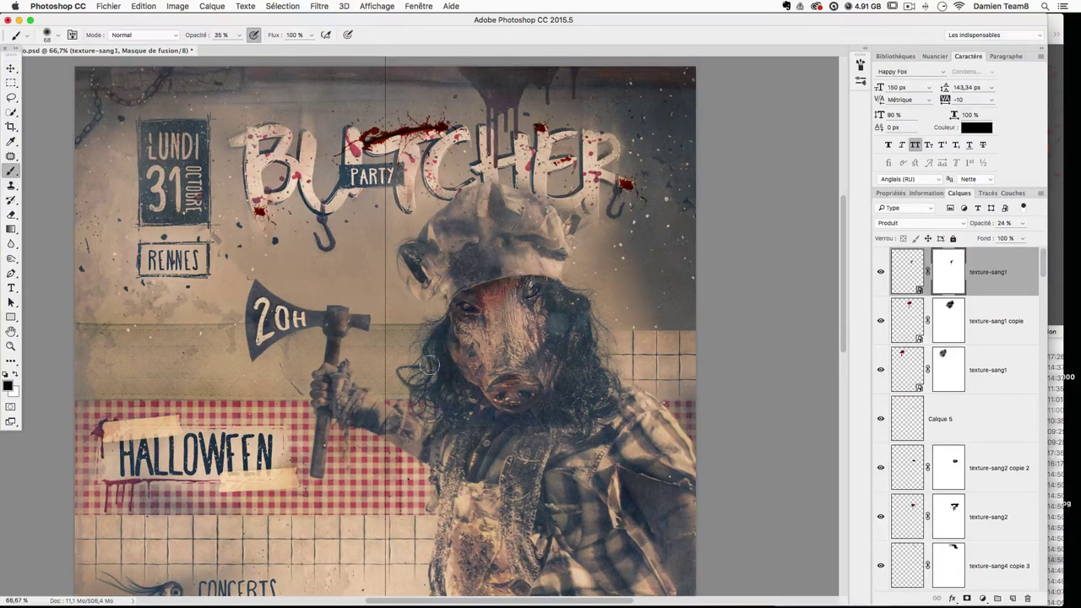
pyautogui.scroll(-2, 612, 414)
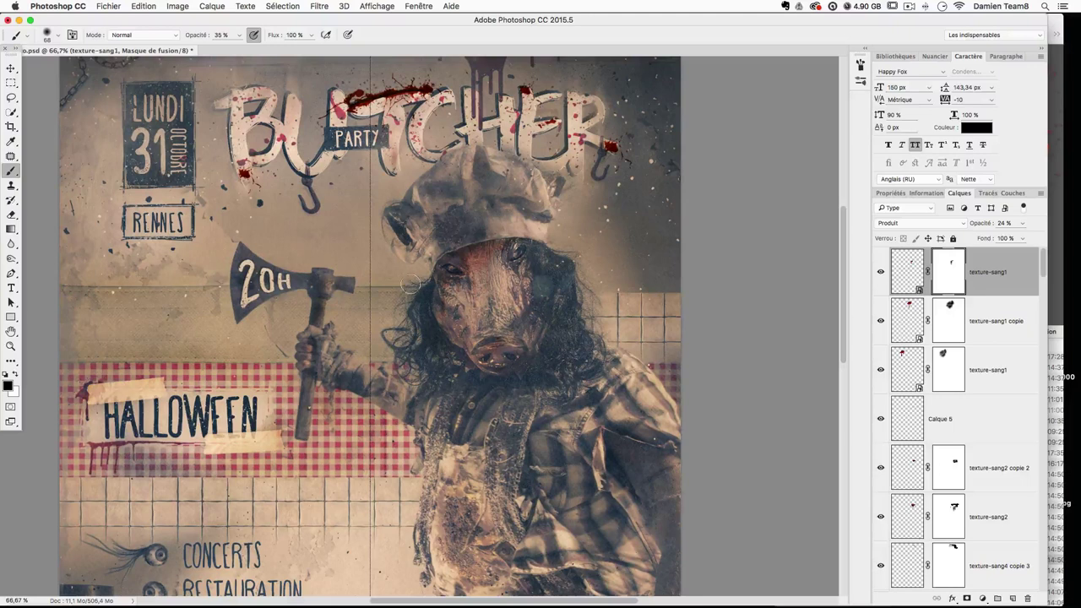
# Step: Duplicate the masked texture-sang1 splatter to the other side of the pig's face and mask its excess at 35% brush opacity
pyautogui.click(15, 68)
pyautogui.moveTo(438, 332); pyautogui.dragTo(499, 325)
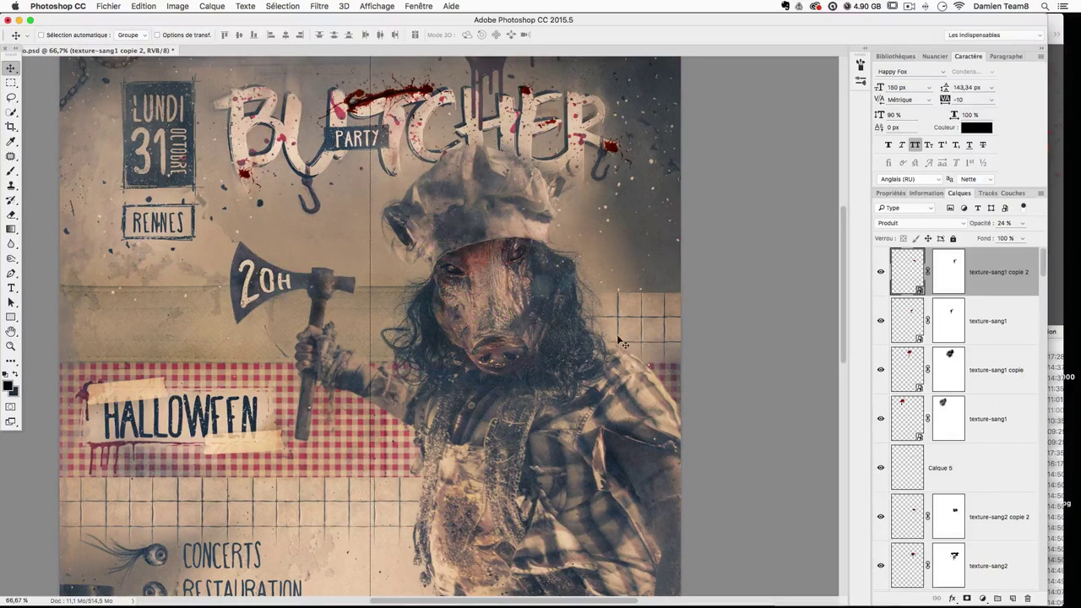
pyautogui.click(11, 171)
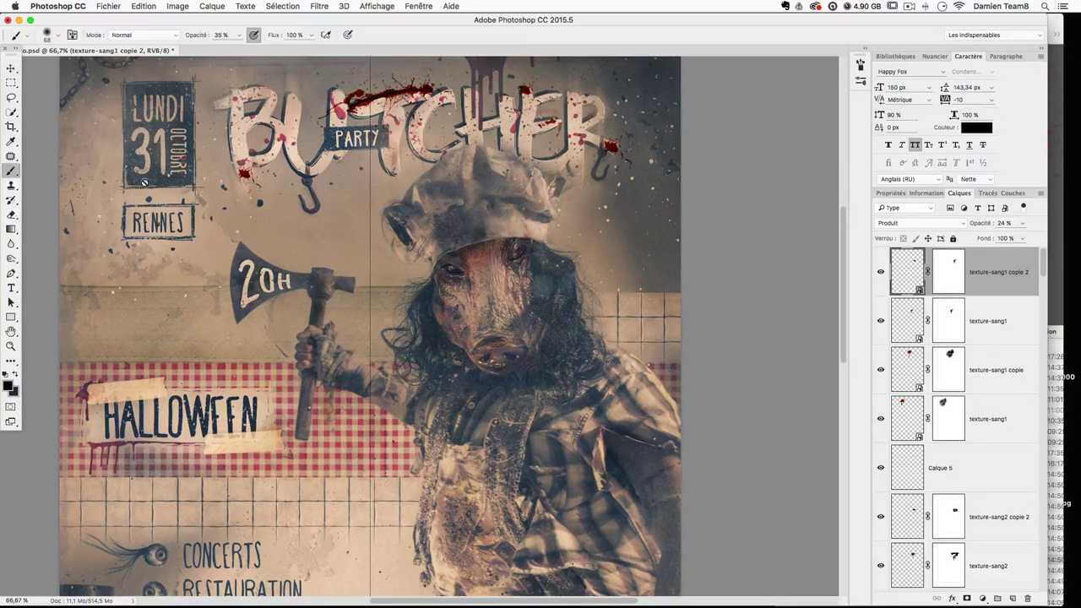
pyautogui.click(948, 279)
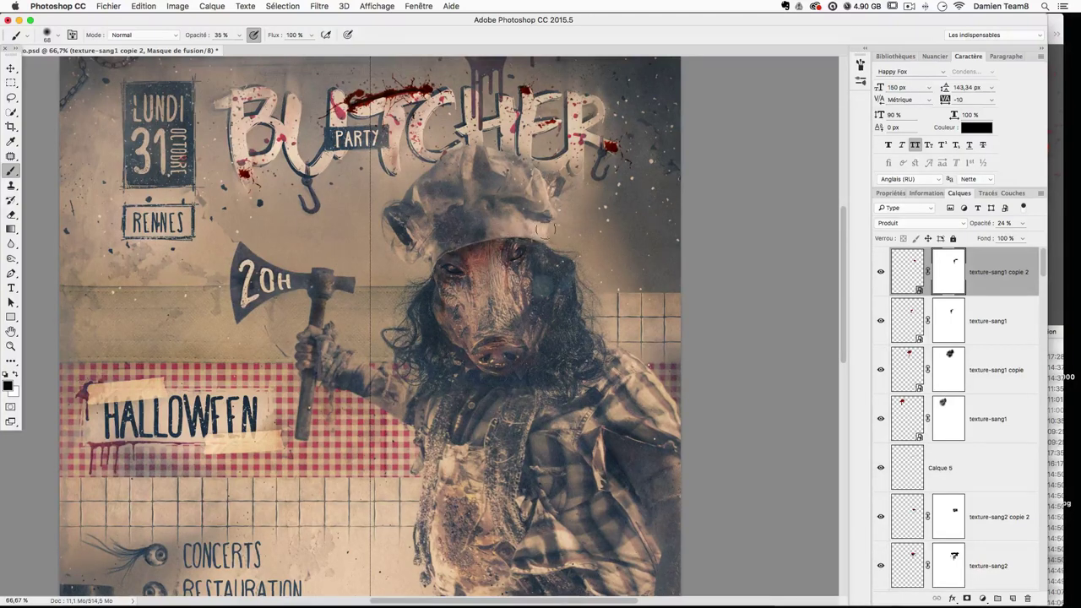
pyautogui.moveTo(503, 297); pyautogui.dragTo(555, 251)
# Step: Copy the entire Arrière-plan image onto a new layer above all others and hide it with an inverted layer mask
pyautogui.press('super+minus')
pyautogui.press('super+minus')
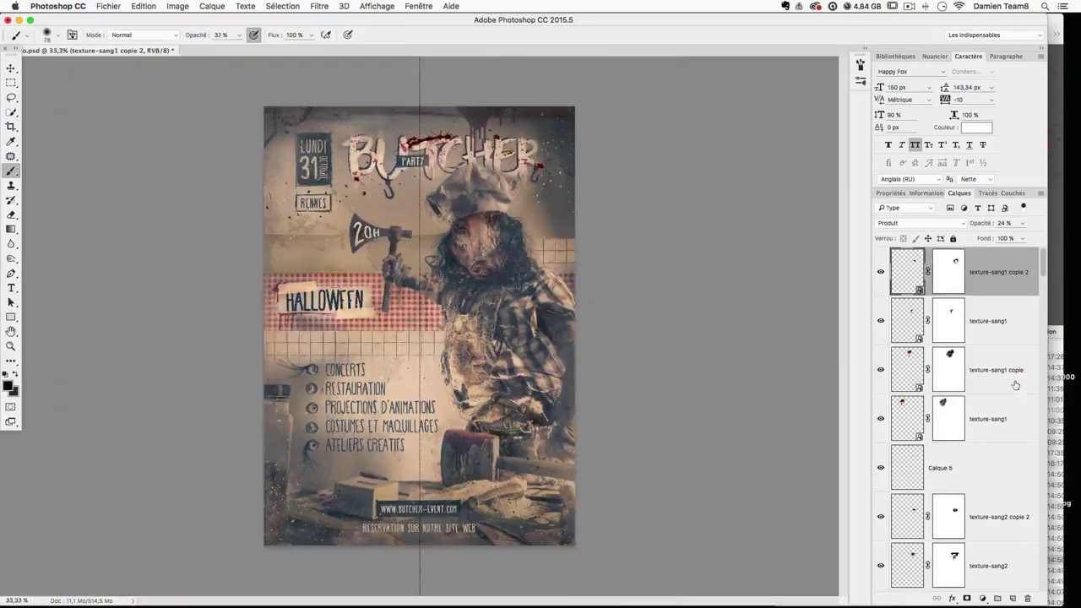
pyautogui.scroll(-10, 992, 458)
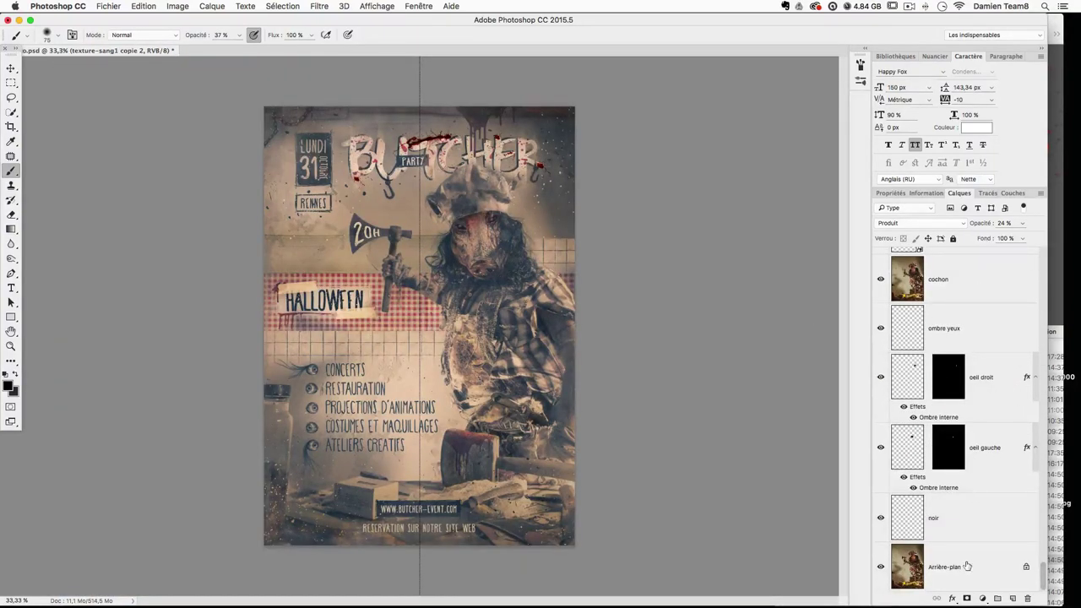
pyautogui.click(968, 566)
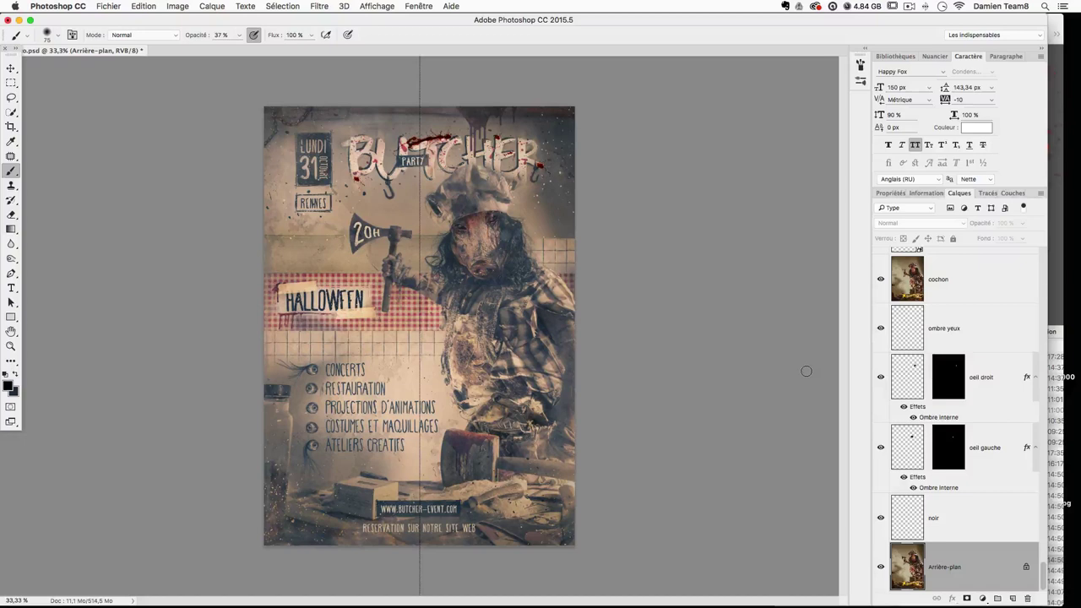
pyautogui.press('super+a')
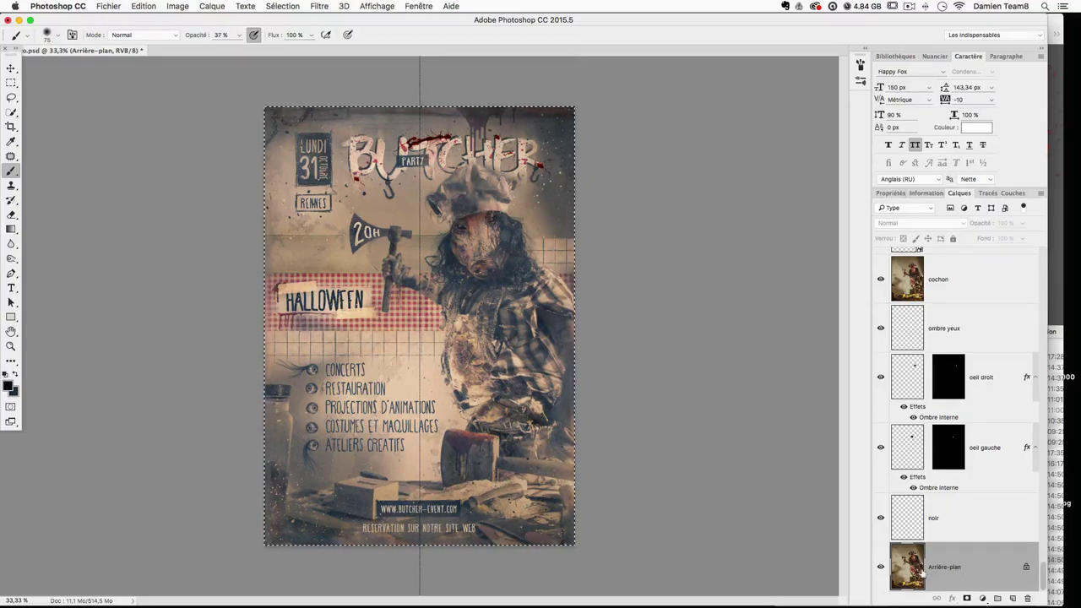
pyautogui.scroll(10, 946, 568)
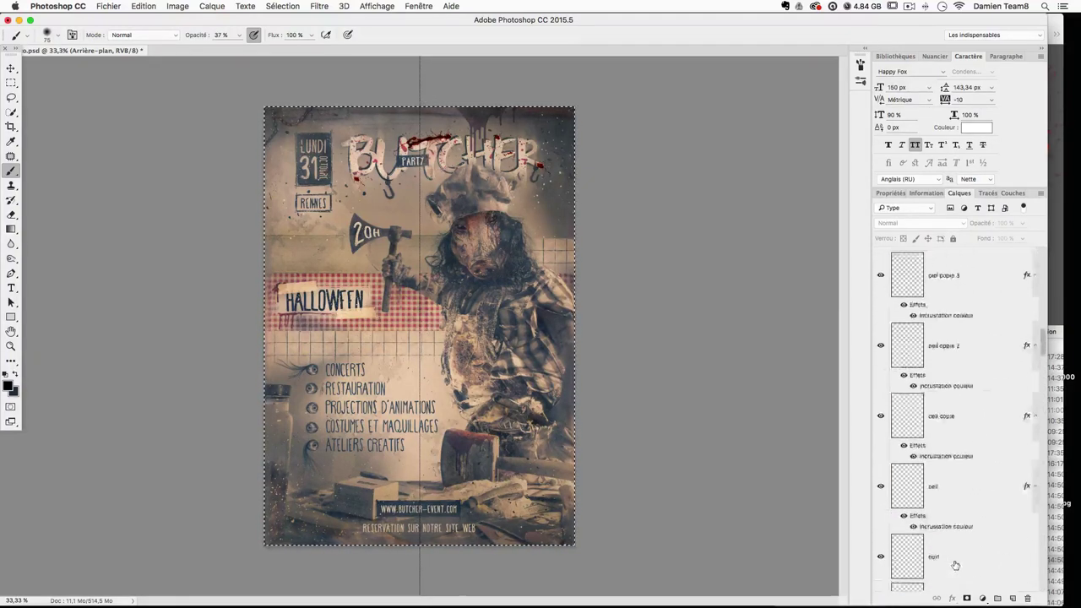
pyautogui.click(994, 255)
pyautogui.press('super+v')
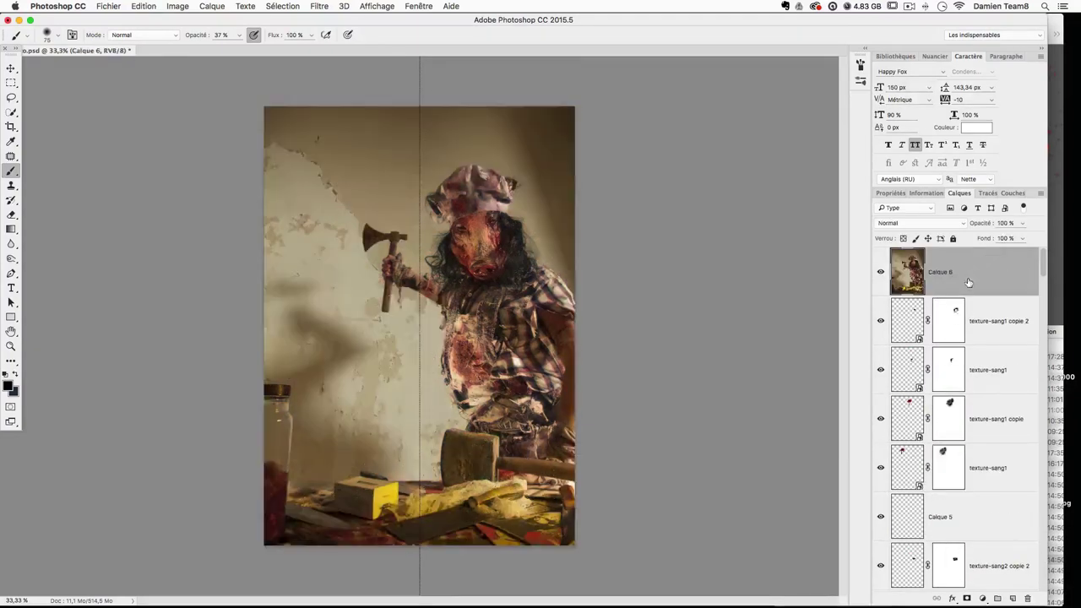
pyautogui.click(968, 599)
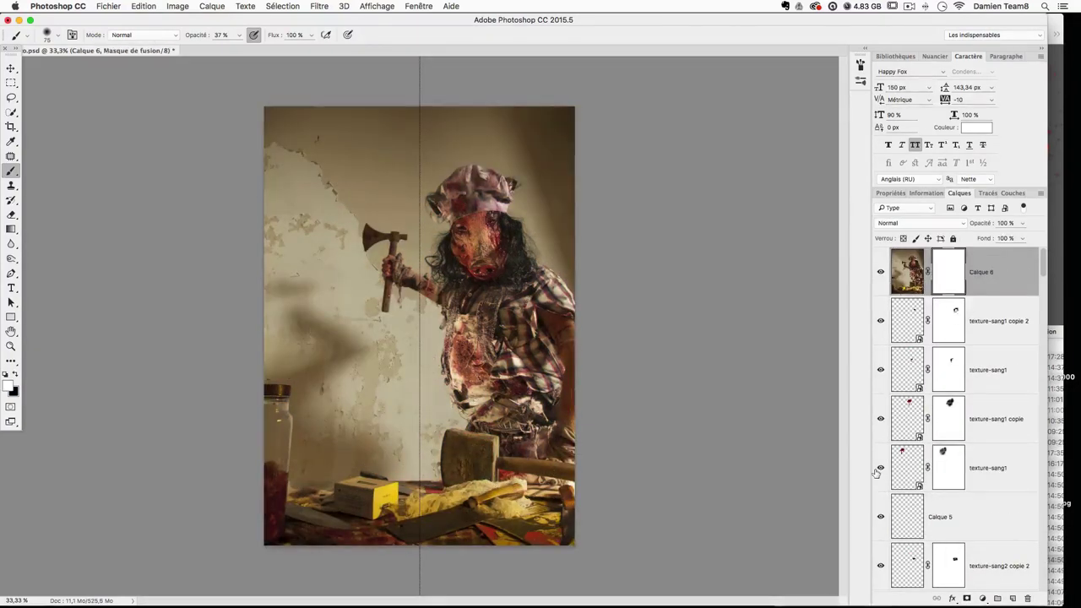
pyautogui.press('super+i')
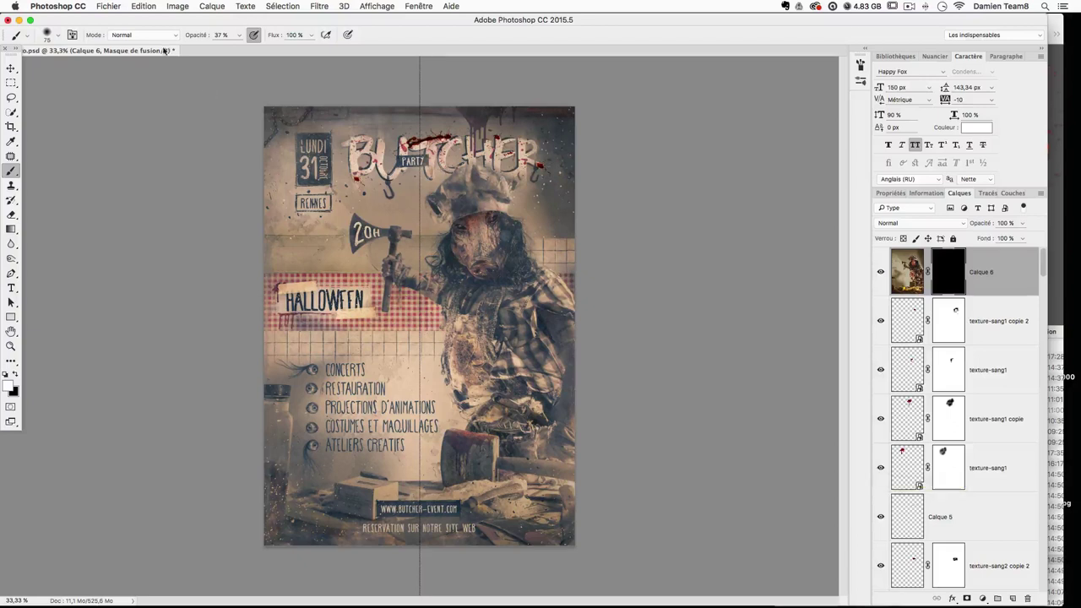
# Step: Paint white on the pasted photo's mask at 20% brush opacity to bring back the original blood stains on the hat
pyautogui.press('super+plus')
pyautogui.moveTo(544, 179); pyautogui.dragTo(486, 344)
pyautogui.press('super+plus')
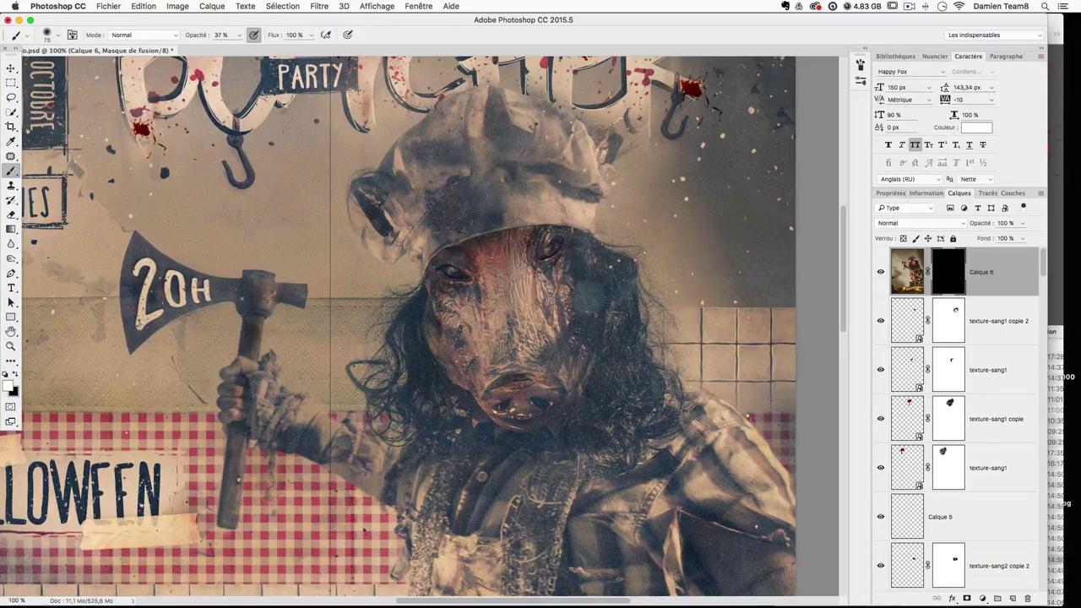
pyautogui.scroll(2, 456, 217)
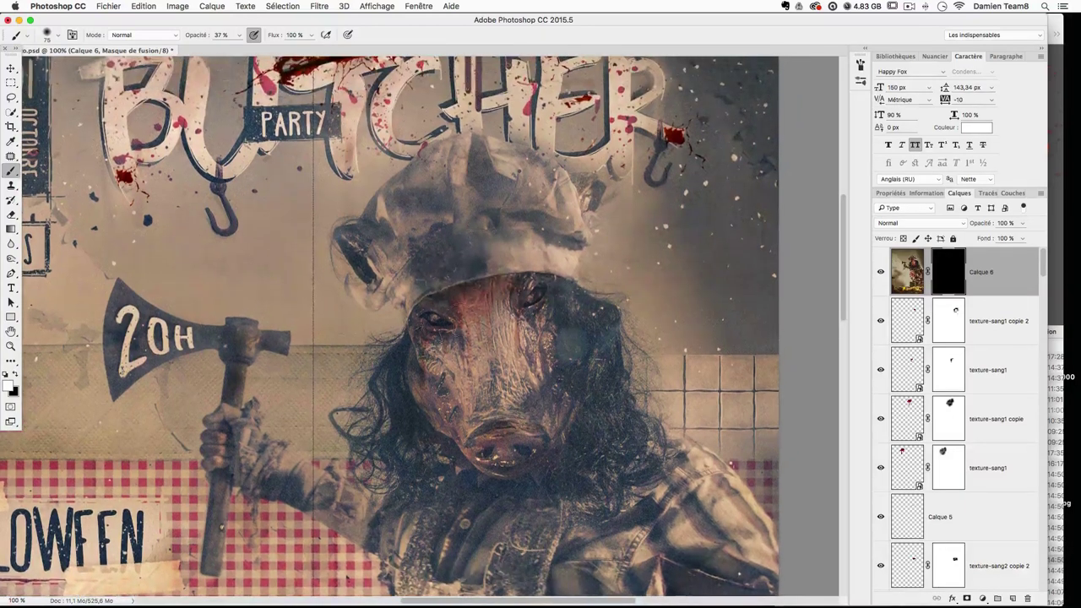
pyautogui.moveTo(520, 280); pyautogui.dragTo(509, 305)
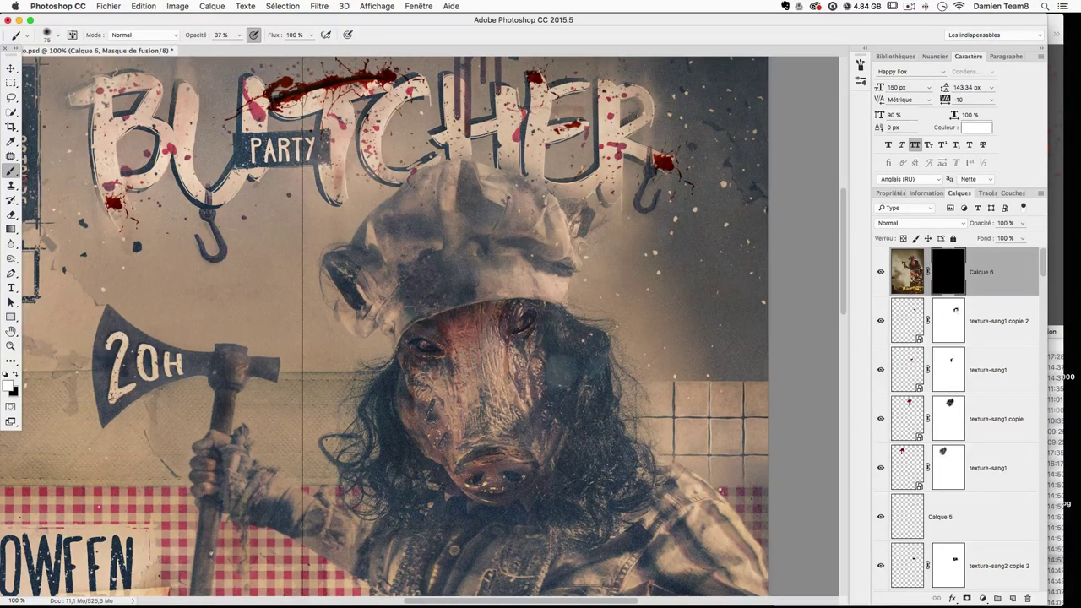
pyautogui.moveTo(407, 295); pyautogui.dragTo(394, 261)
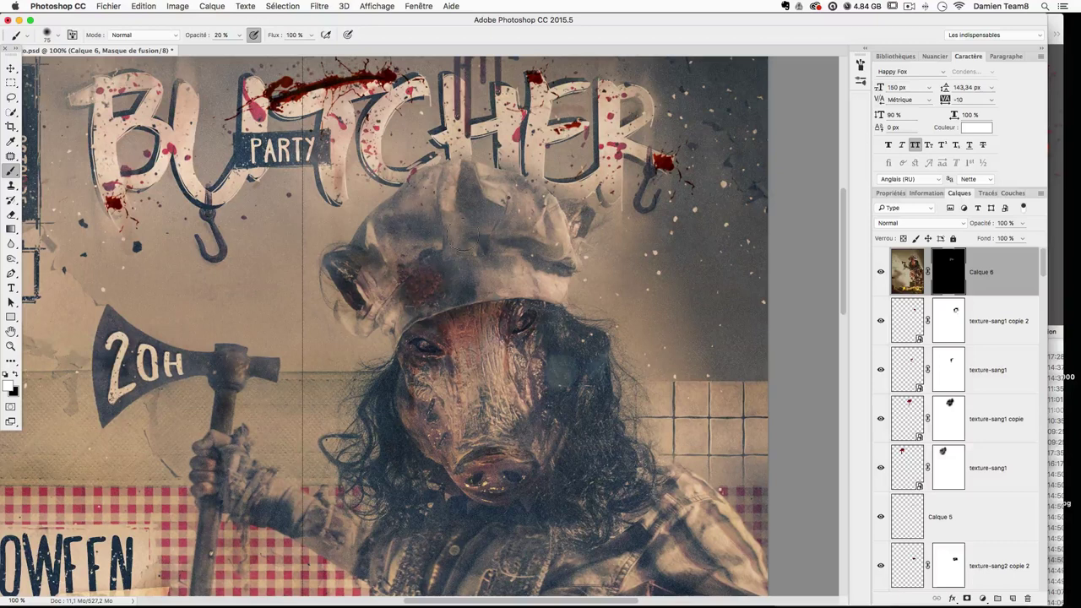
pyautogui.moveTo(427, 299)
pyautogui.mouseDown()
pyautogui.moveTo(557, 287)
pyautogui.moveTo(542, 279)
pyautogui.moveTo(549, 257)
pyautogui.moveTo(522, 283)
pyautogui.moveTo(574, 256)
pyautogui.moveTo(581, 224)
pyautogui.moveTo(583, 255)
pyautogui.moveTo(565, 232)
pyautogui.moveTo(569, 302)
pyautogui.mouseUp()
pyautogui.moveTo(559, 226)
pyautogui.mouseDown()
pyautogui.moveTo(363, 325)
pyautogui.moveTo(398, 353)
pyautogui.moveTo(491, 313)
pyautogui.moveTo(470, 309)
pyautogui.mouseUp()
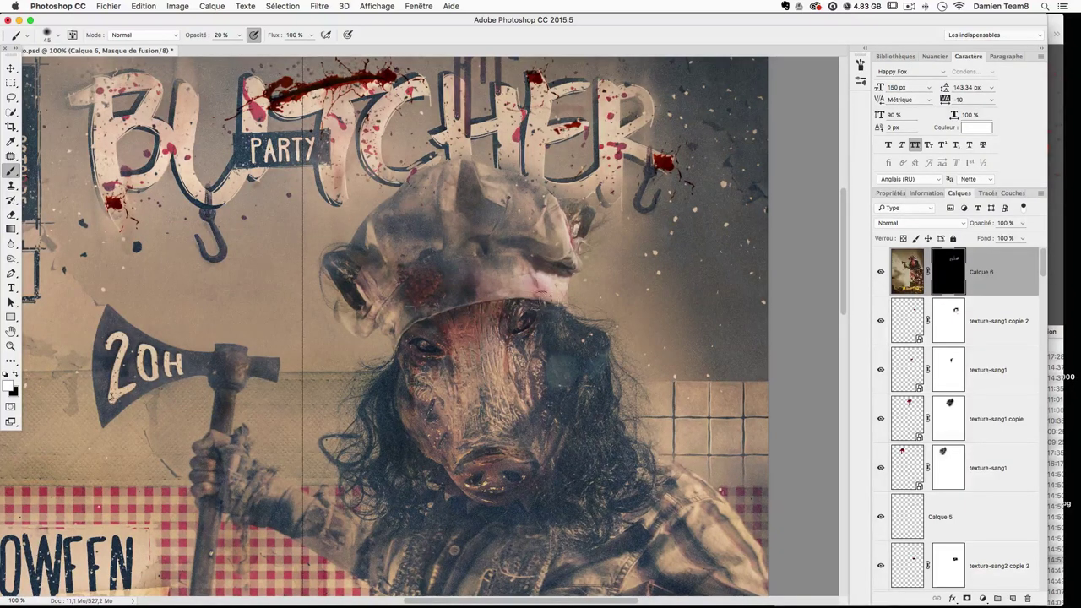
# Step: Paint white on the pasted photo's mask with a 45 px brush at 20% opacity to reveal original blood on the pig's face
pyautogui.moveTo(477, 300)
pyautogui.mouseDown()
pyautogui.moveTo(393, 331)
pyautogui.moveTo(419, 440)
pyautogui.moveTo(437, 416)
pyautogui.mouseUp()
pyautogui.moveTo(505, 360); pyautogui.dragTo(514, 343)
pyautogui.moveTo(545, 417); pyautogui.dragTo(549, 338)
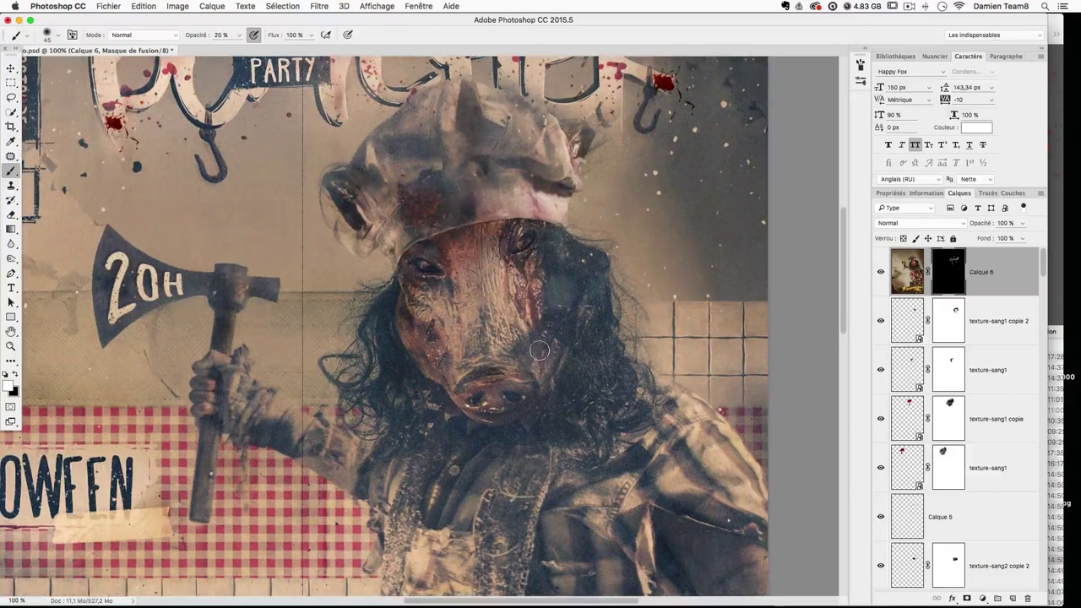
# Step: Paint white at 20% opacity on Calque 6's mask to reveal original photo detail on the snout, the hat and the axe hand
pyautogui.moveTo(532, 402)
pyautogui.mouseDown()
pyautogui.moveTo(534, 380)
pyautogui.moveTo(525, 410)
pyautogui.moveTo(552, 362)
pyautogui.mouseUp()
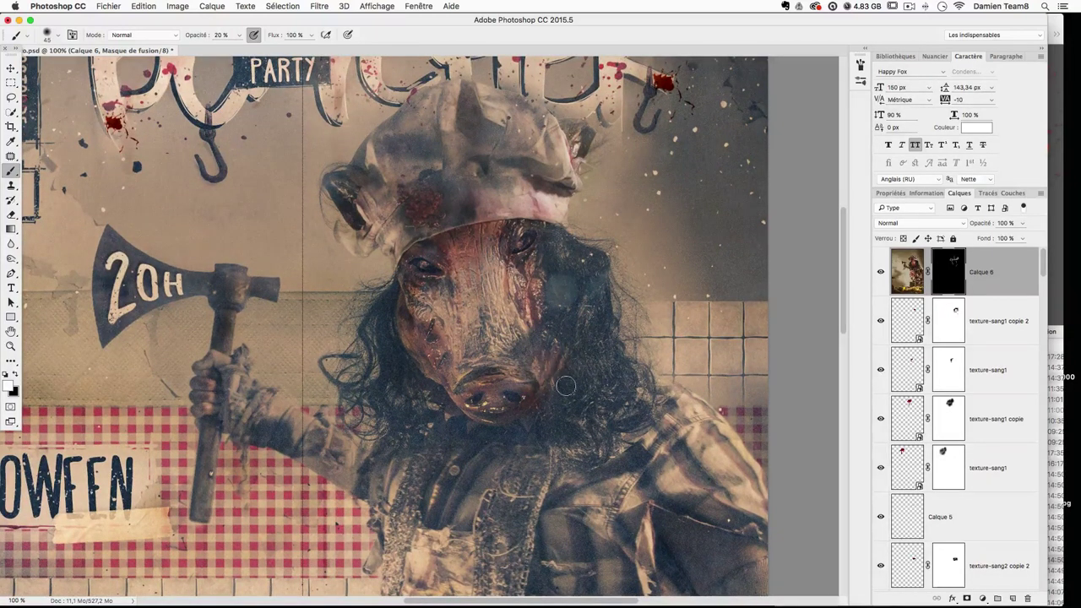
pyautogui.press('x')
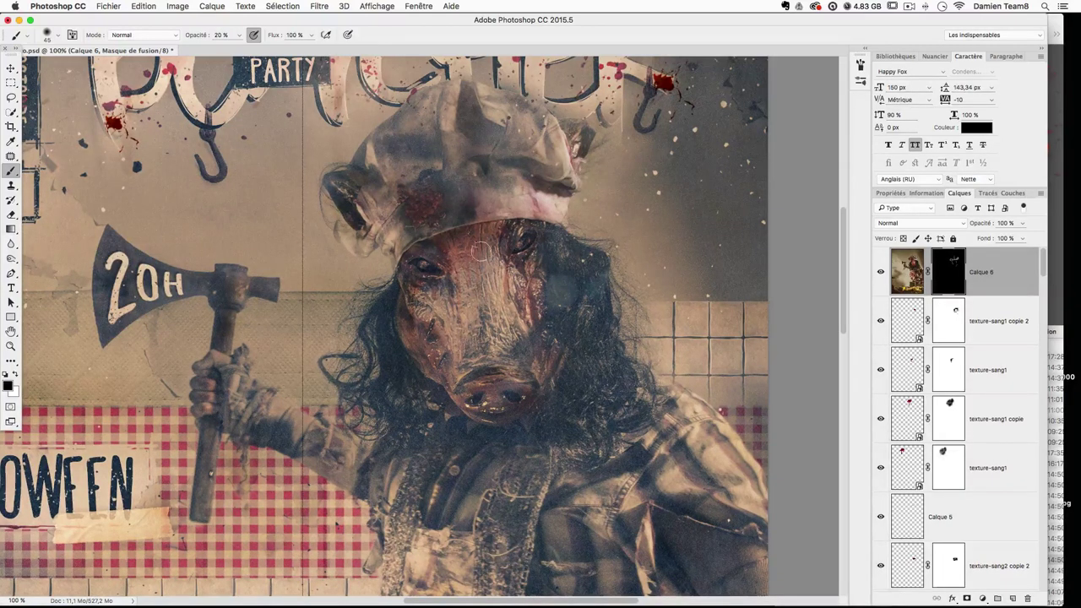
pyautogui.press('x')
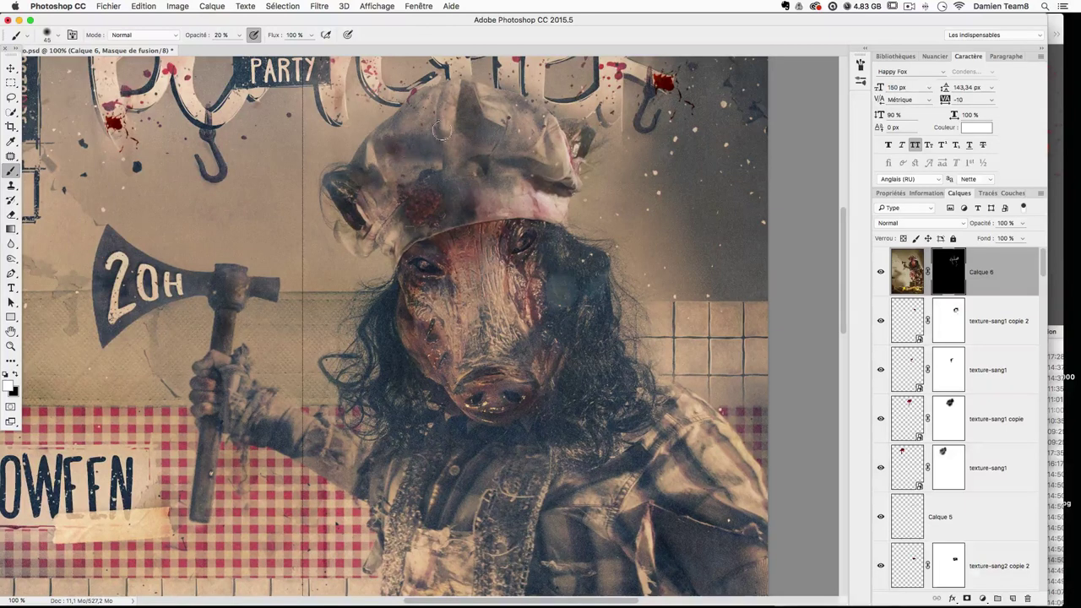
pyautogui.moveTo(437, 113)
pyautogui.mouseDown()
pyautogui.moveTo(463, 85)
pyautogui.moveTo(484, 125)
pyautogui.mouseUp()
pyautogui.scroll(-5, 503, 259)
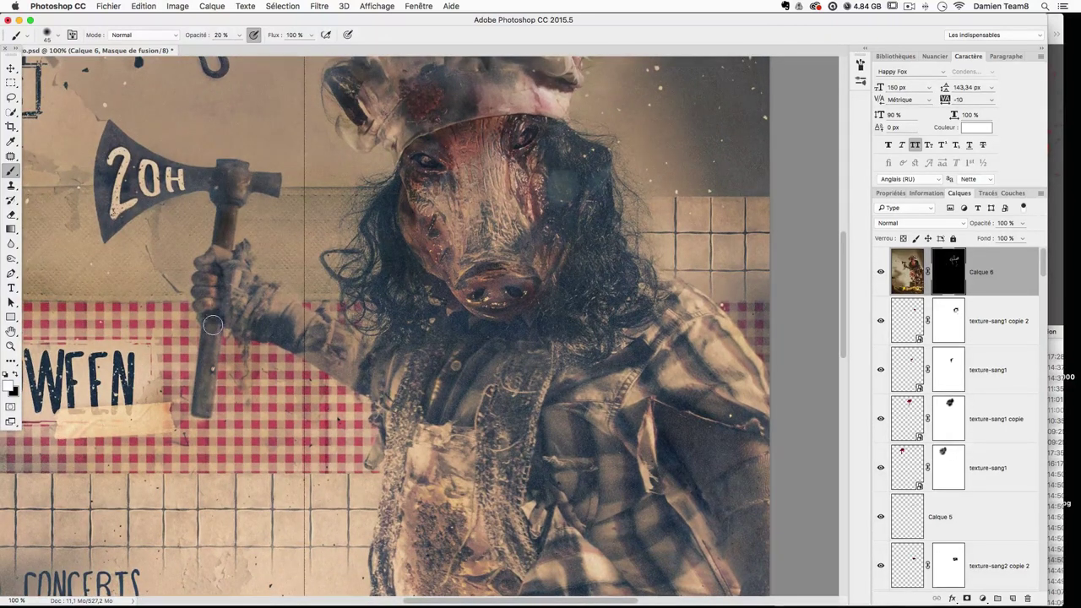
pyautogui.moveTo(214, 349); pyautogui.dragTo(228, 294)
# Step: Paint white at 20% opacity with a larger brush on Calque 6's mask to bring back the blood on the apron and shirt
pyautogui.moveTo(464, 408); pyautogui.dragTo(448, 253)
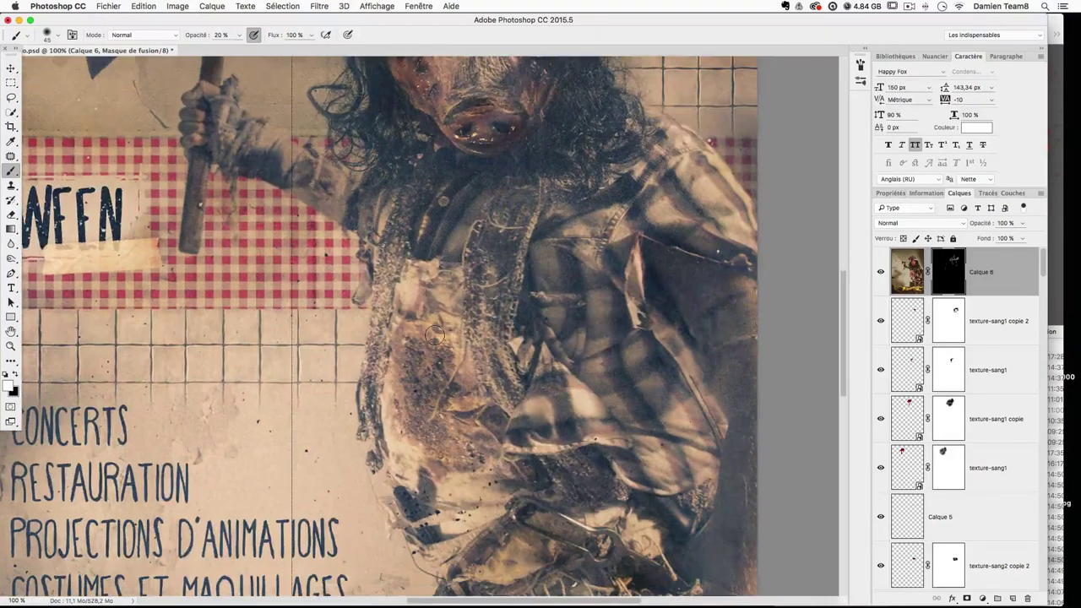
pyautogui.press('super+minus')
pyautogui.scroll(-1, 439, 341)
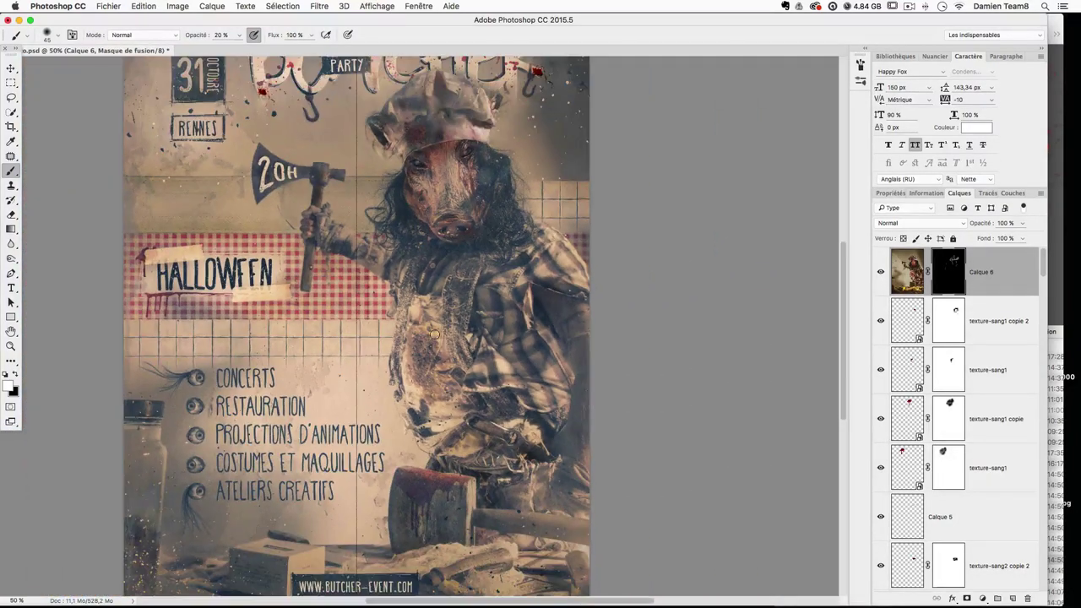
pyautogui.moveTo(318, 321)
pyautogui.mouseDown()
pyautogui.moveTo(370, 326)
pyautogui.moveTo(390, 365)
pyautogui.moveTo(384, 393)
pyautogui.moveTo(423, 441)
pyautogui.mouseUp()
pyautogui.moveTo(458, 315); pyautogui.dragTo(494, 315)
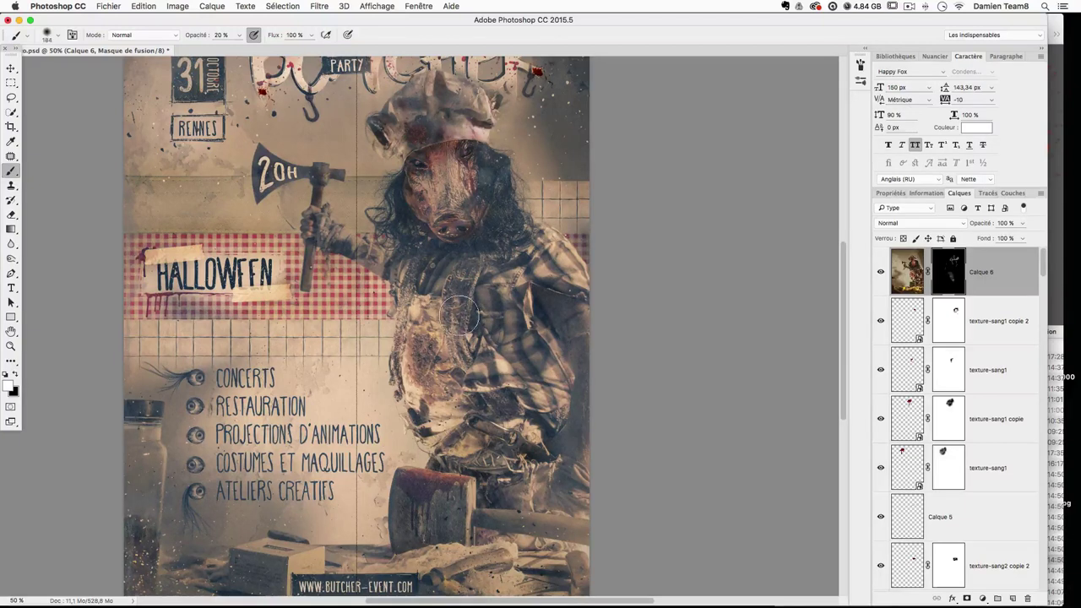
pyautogui.moveTo(505, 359)
pyautogui.mouseDown()
pyautogui.moveTo(531, 371)
pyautogui.moveTo(542, 397)
pyautogui.moveTo(531, 397)
pyautogui.mouseUp()
pyautogui.scroll(-1, 474, 431)
pyautogui.scroll(-3, 473, 430)
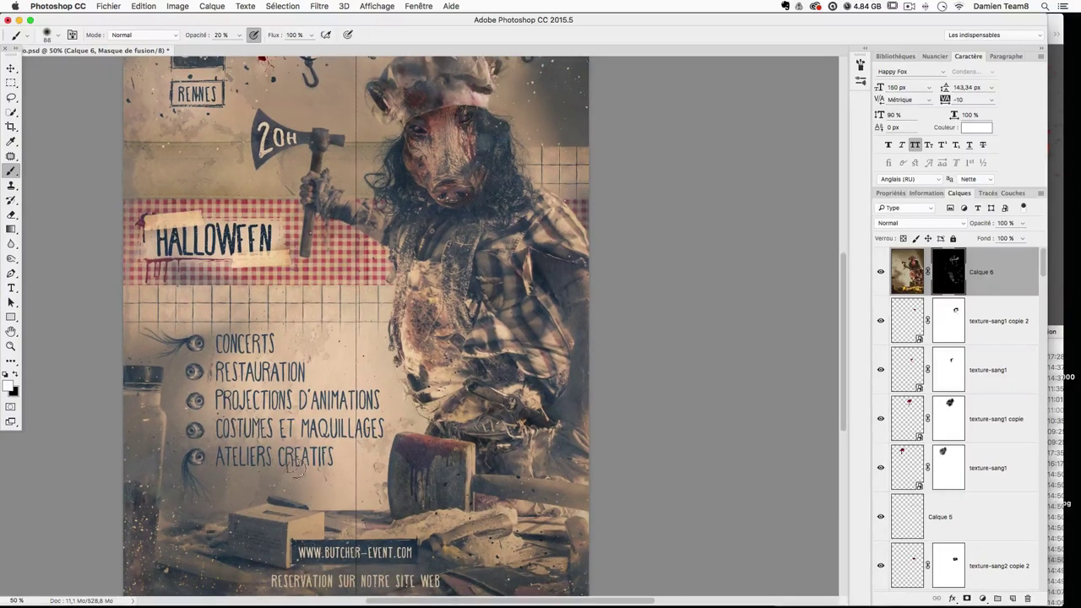
pyautogui.scroll(-4, 397, 473)
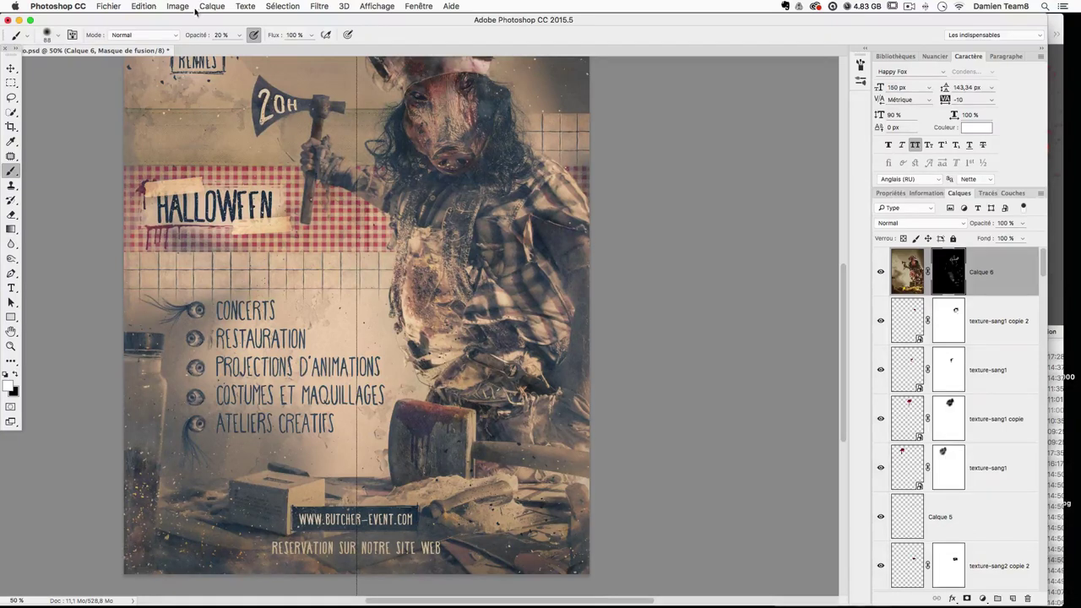
# Step: Lower the brush opacity to 12% and paint the original photo's colour back into the jar on Calque 6's mask
pyautogui.moveTo(241, 34); pyautogui.dragTo(237, 54)
pyautogui.press('super+plus')
pyautogui.press('super+plus')
pyautogui.moveTo(331, 205); pyautogui.dragTo(757, 84)
pyautogui.moveTo(390, 389); pyautogui.dragTo(388, 369)
pyautogui.scroll(-3, 388, 369)
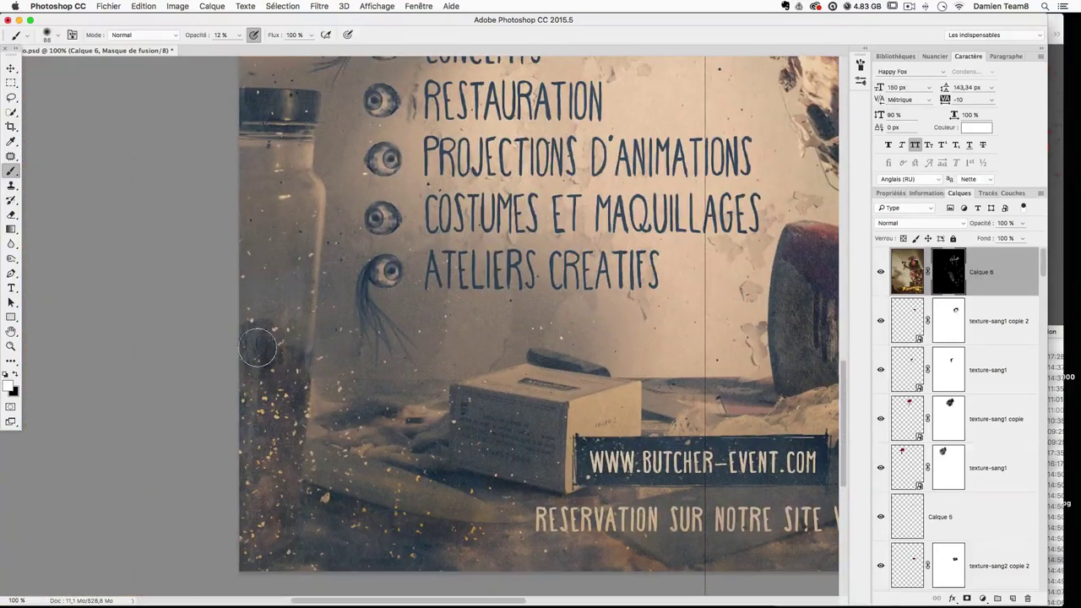
pyautogui.moveTo(278, 448); pyautogui.dragTo(296, 397)
pyautogui.moveTo(270, 535); pyautogui.dragTo(263, 546)
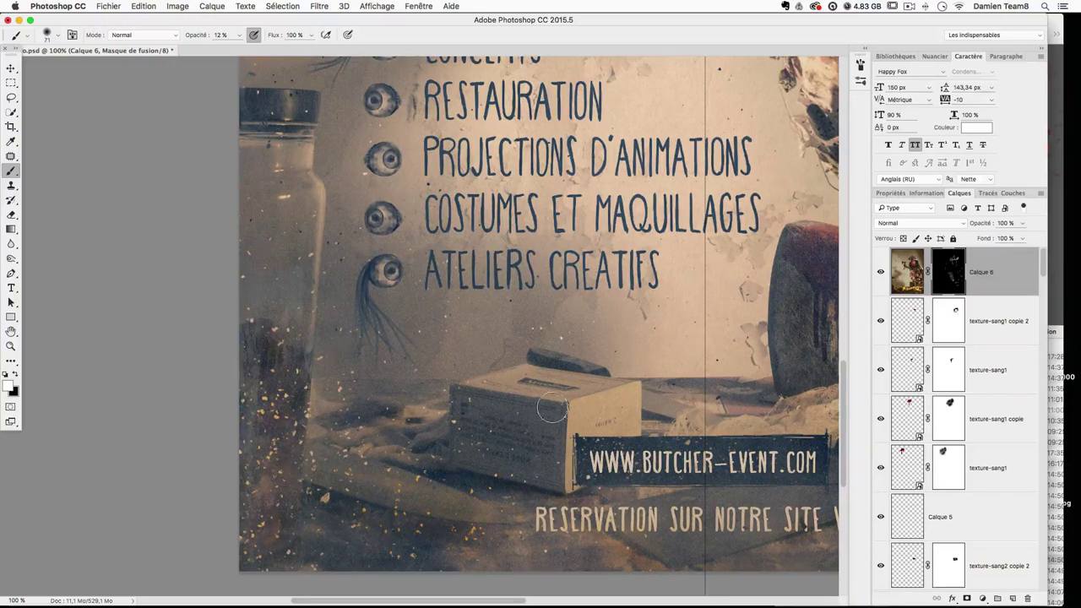
# Step: Reveal the original photo lightly over the table and the area around the sledgehammer with a 71 px brush at 12% opacity
pyautogui.scroll(-3, 279, 456)
pyautogui.hscroll(3, 279, 456)
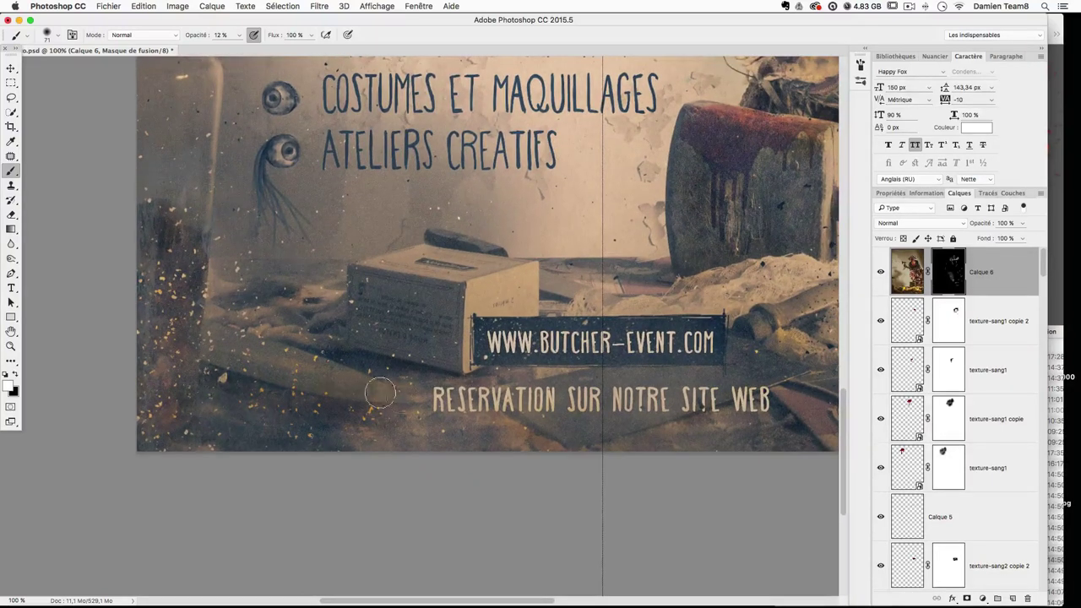
pyautogui.press('super+z')
pyautogui.moveTo(515, 418); pyautogui.dragTo(489, 404)
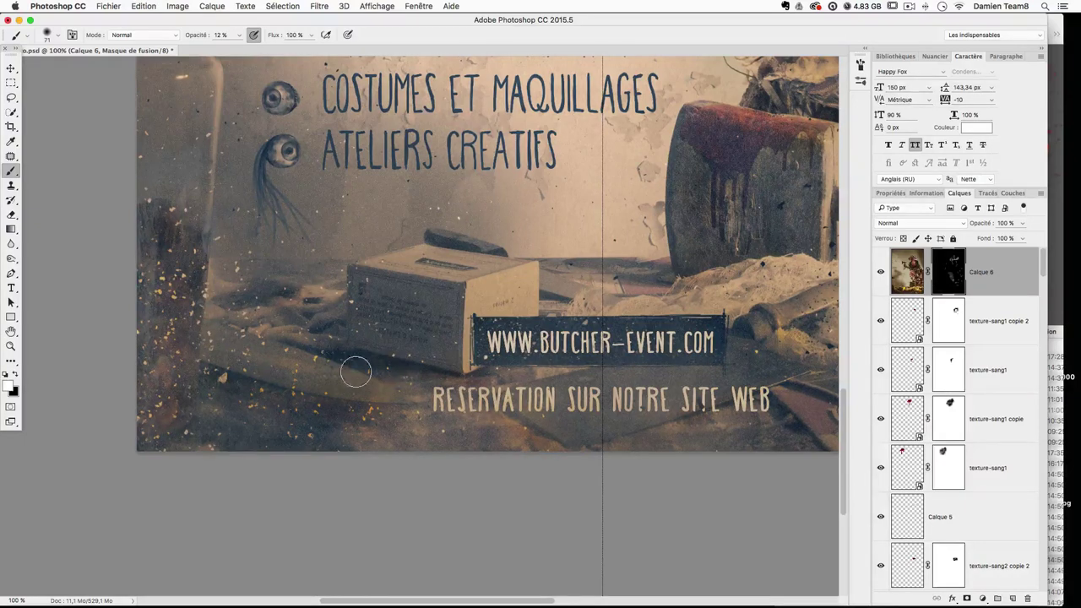
pyautogui.hscroll(5, 354, 369)
pyautogui.scroll(1, 355, 369)
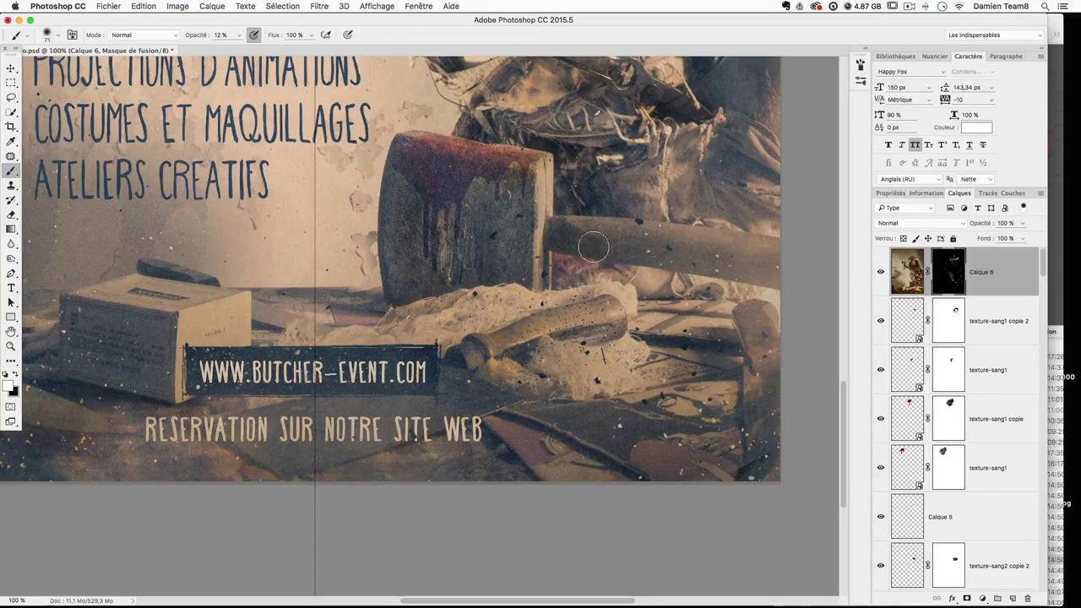
pyautogui.press('super+minus')
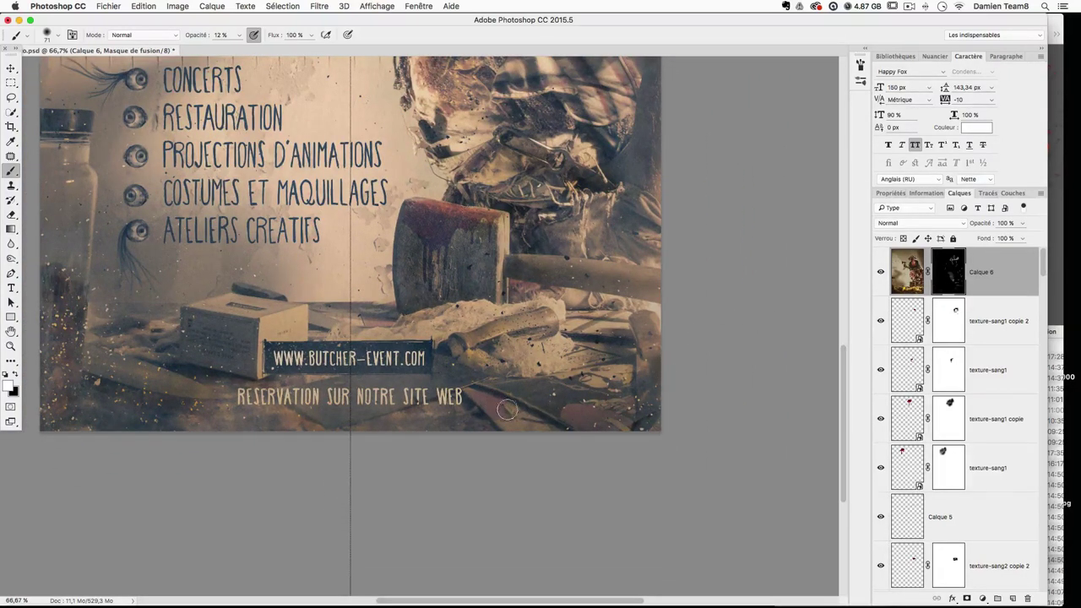
pyautogui.press('super+minus')
pyautogui.press('super+minus')
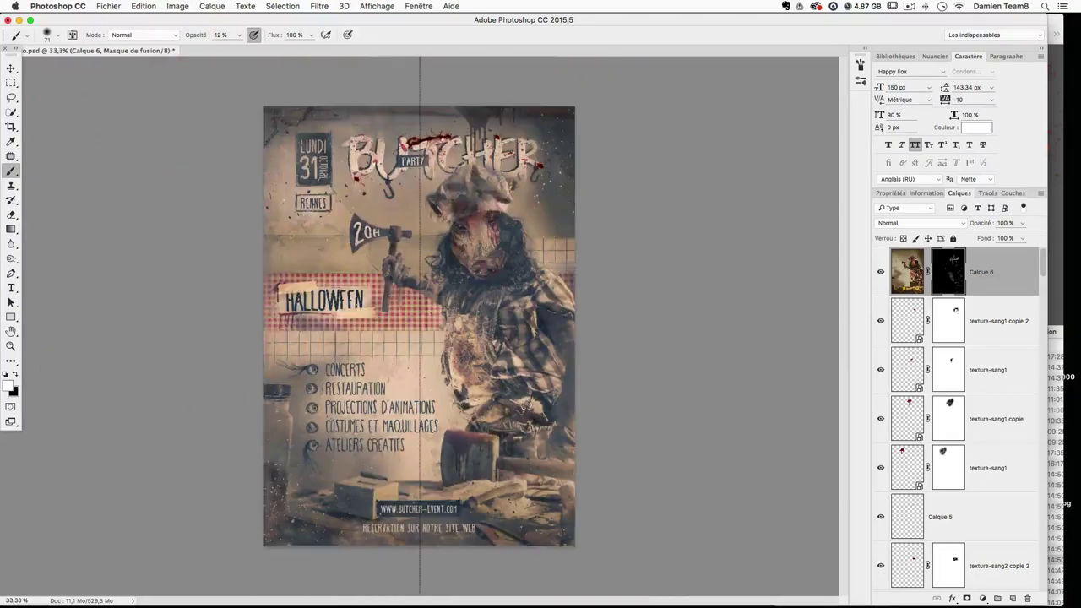
# Step: Compare the poster with and without Calque 6 by toggling the layer's visibility
pyautogui.click(881, 272)
pyautogui.click(880, 272)
pyautogui.click(880, 272)
pyautogui.click(881, 272)
pyautogui.click(880, 272)
pyautogui.click(881, 272)
pyautogui.click(881, 272)
pyautogui.click(881, 272)
pyautogui.click(881, 272)
pyautogui.click(881, 272)
pyautogui.click(881, 272)
pyautogui.click(881, 272)
pyautogui.click(881, 272)
pyautogui.click(881, 272)
pyautogui.click(881, 272)
pyautogui.click(881, 272)
pyautogui.click(881, 272)
pyautogui.click(881, 272)
# Step: Enlarge the brush to 466 px and softly reveal more of the original photo on Calque 6's mask at 12% opacity
pyautogui.keyDown('ctrl'); pyautogui.keyDown('alt'); pyautogui.moveTo(436, 303); pyautogui.dragTo(470, 306); pyautogui.keyUp('alt'); pyautogui.keyUp('ctrl')
pyautogui.click(881, 272)
pyautogui.click(881, 272)
pyautogui.moveTo(553, 187)
pyautogui.keyDown('ctrl'); pyautogui.keyDown('alt'); pyautogui.mouseDown()
pyautogui.moveTo(596, 212)
pyautogui.moveTo(558, 218)
pyautogui.moveTo(577, 222)
pyautogui.mouseUp(); pyautogui.keyUp('alt'); pyautogui.keyUp('ctrl')
pyautogui.press('alt+super+z')
pyautogui.press('alt+super+z')
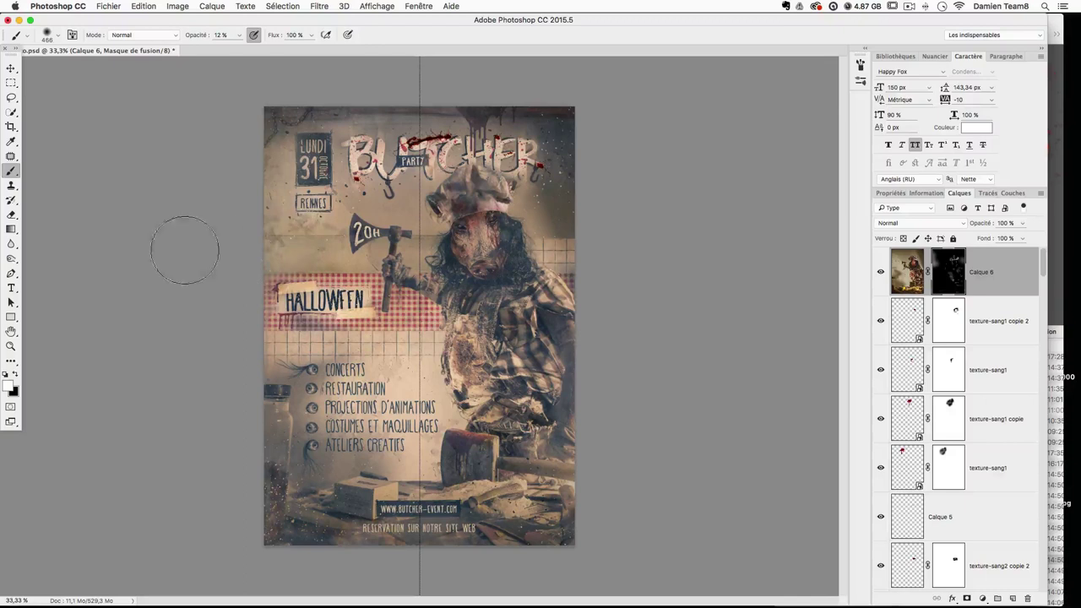
pyautogui.press('super+plus')
pyautogui.press('super+plus')
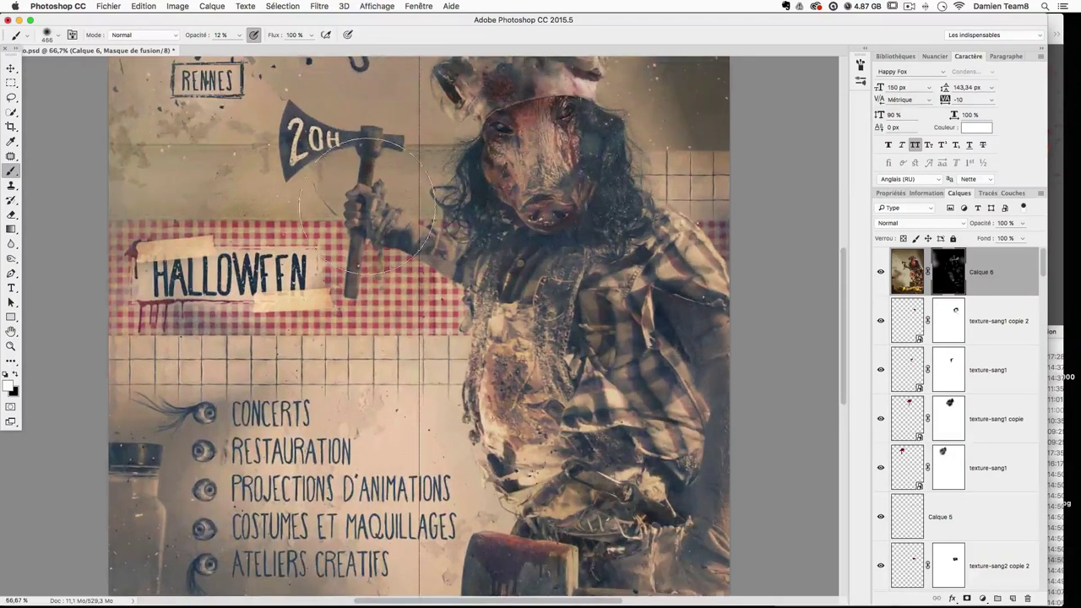
# Step: Continue painting Calque 6's mask with a 345 px brush at 12% opacity to blend the original colours across the poster
pyautogui.moveTo(320, 225); pyautogui.dragTo(369, 306)
pyautogui.moveTo(296, 242); pyautogui.dragTo(245, 242)
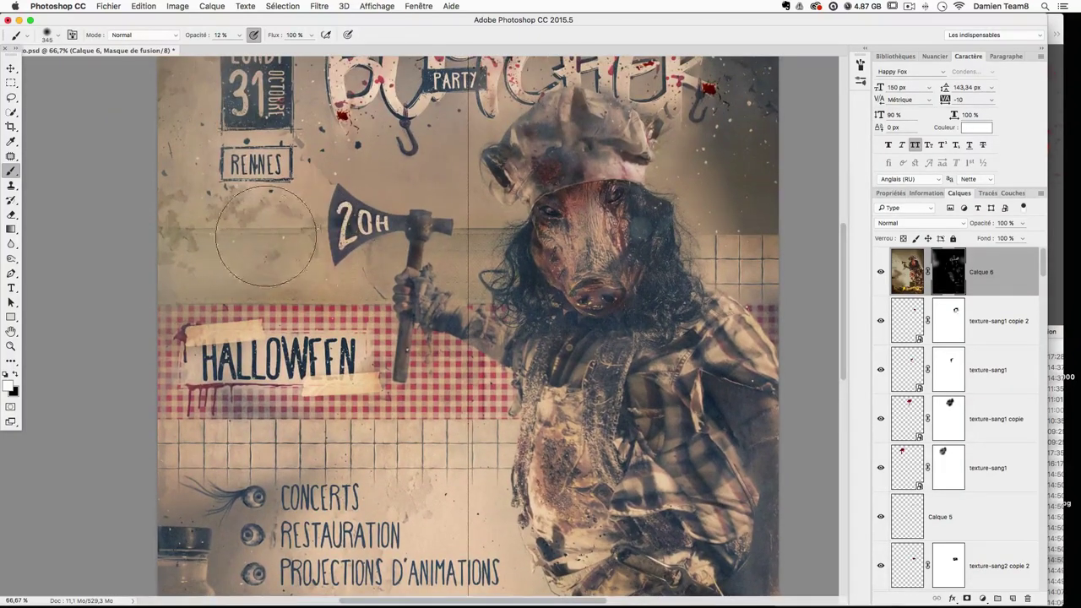
pyautogui.scroll(-5, 523, 469)
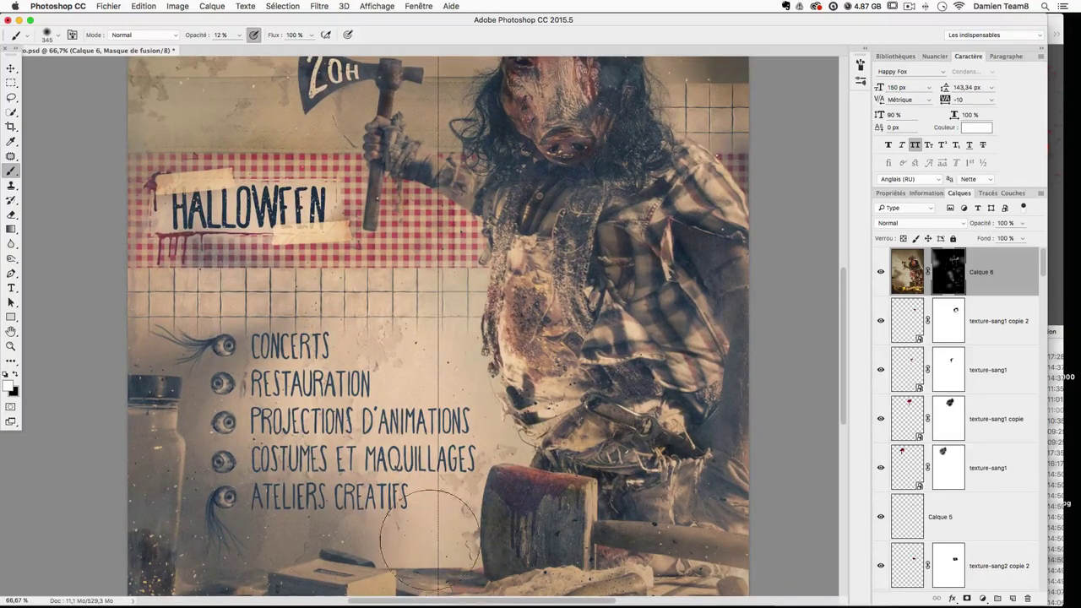
pyautogui.scroll(-4, 519, 422)
pyautogui.scroll(15, 518, 267)
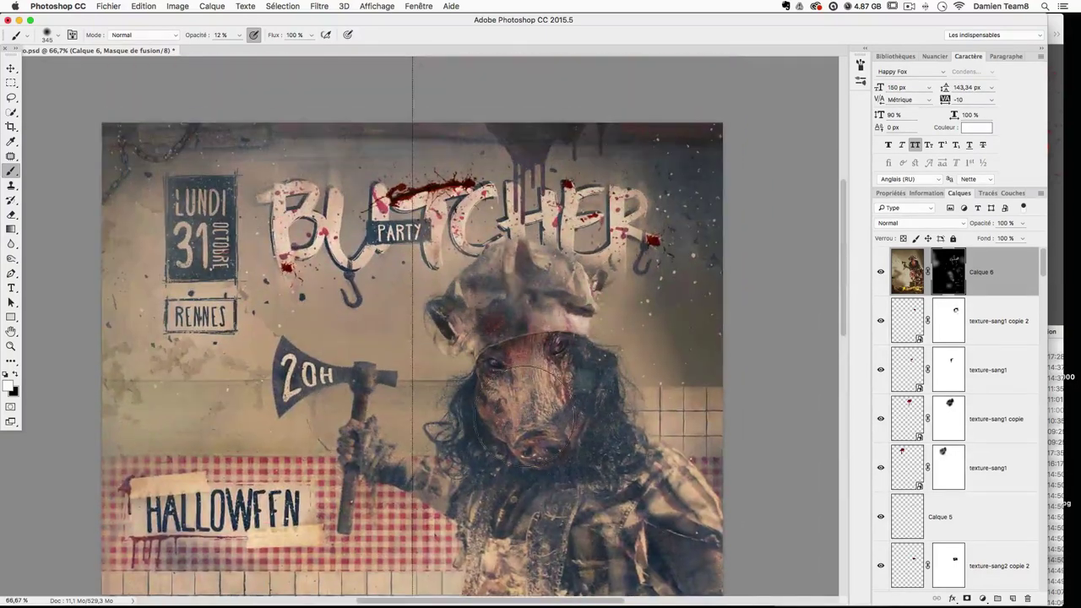
pyautogui.press('super+minus')
pyautogui.scroll(-1, 492, 372)
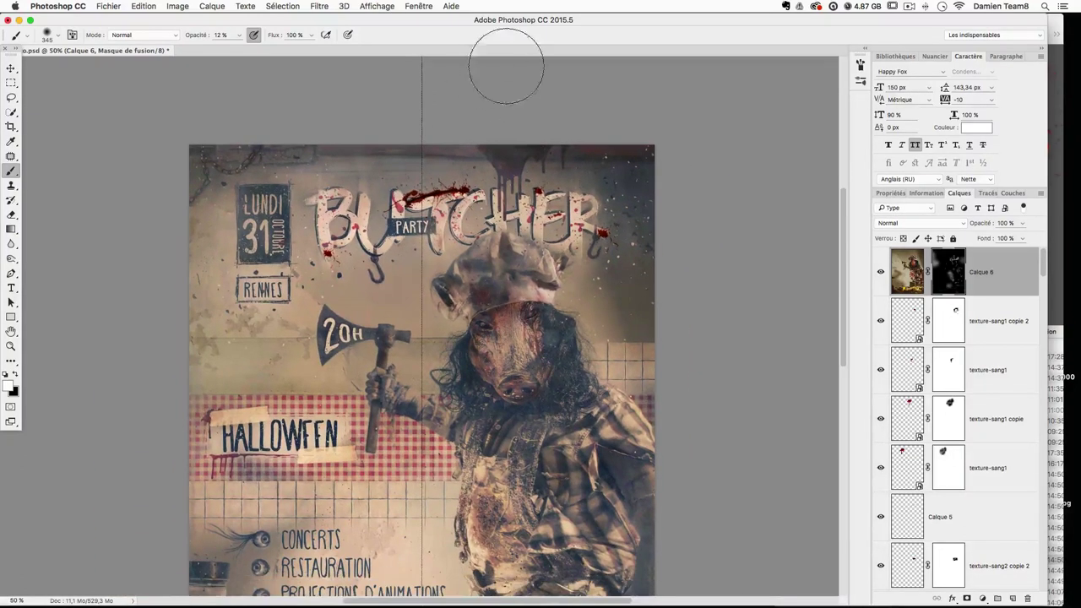
pyautogui.scroll(-8, 541, 302)
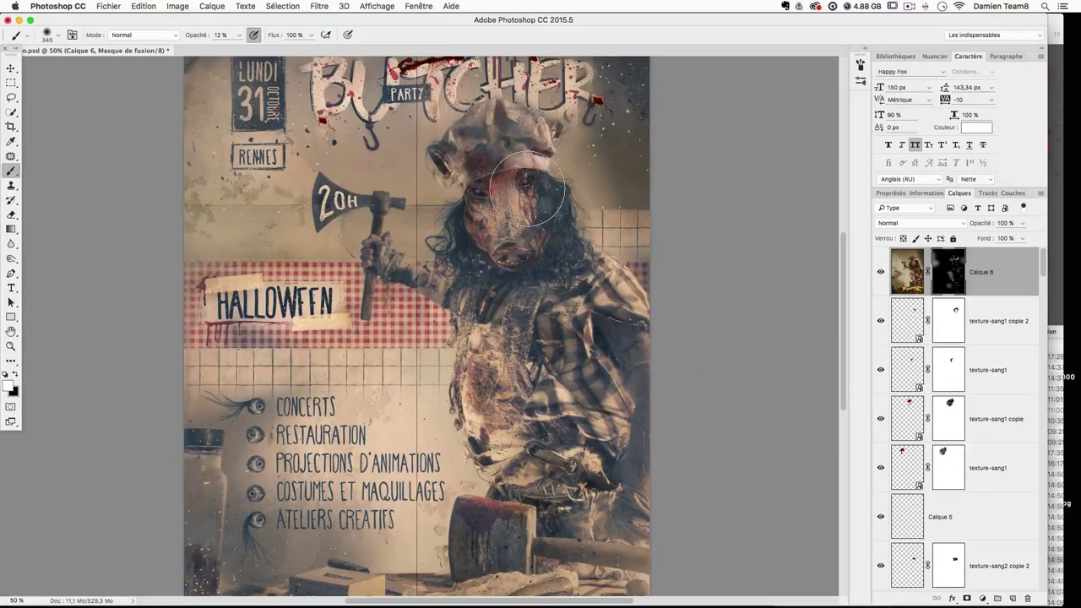
pyautogui.scroll(4, 517, 187)
# Step: Add a new layer above Calque 6 and prepare a small hard round brush at 100% opacity in the date block's dark blue
pyautogui.click(1013, 598)
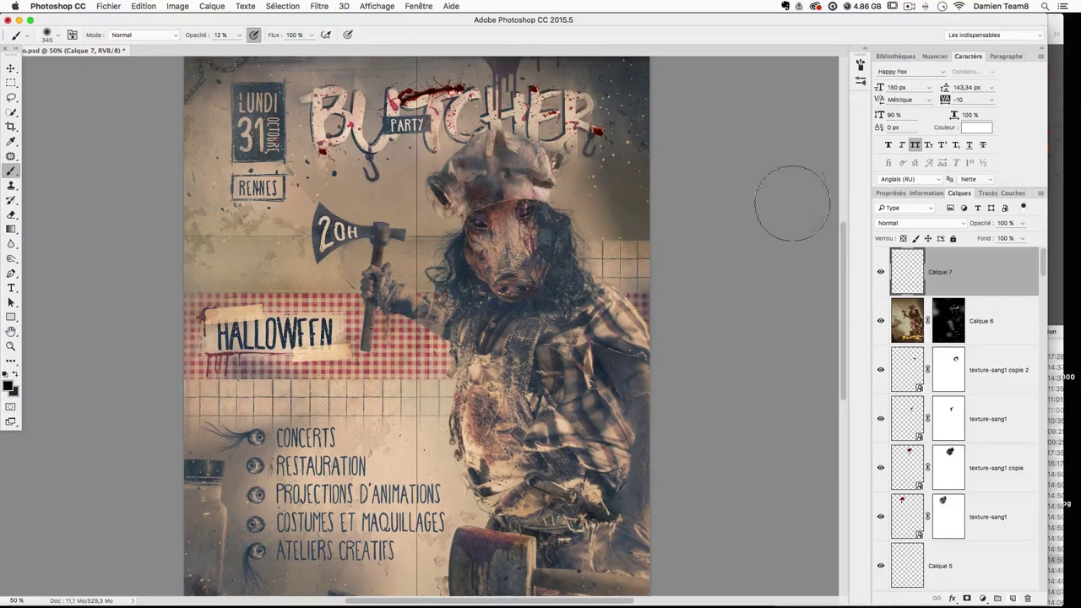
pyautogui.moveTo(311, 177); pyautogui.dragTo(262, 180)
pyautogui.click(47, 35)
pyautogui.click(66, 154)
pyautogui.press('Return')
pyautogui.moveTo(239, 34); pyautogui.dragTo(363, 53)
pyautogui.moveTo(293, 200); pyautogui.dragTo(290, 257)
pyautogui.press('super+z')
pyautogui.keyDown('alt'); pyautogui.click(259, 156); pyautogui.keyUp('alt')
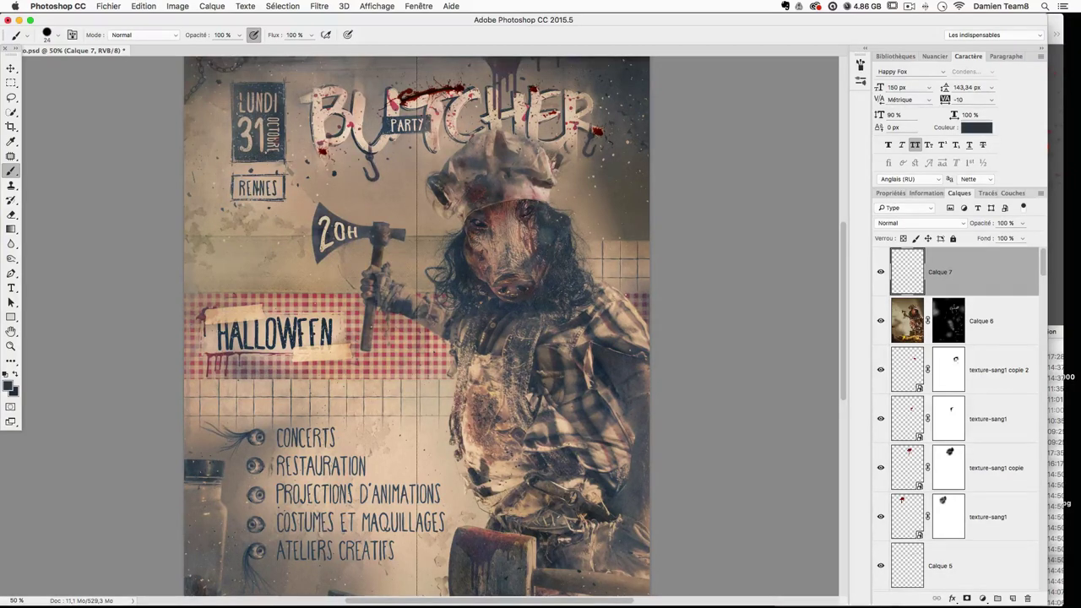
pyautogui.moveTo(279, 195); pyautogui.dragTo(273, 200)
pyautogui.moveTo(344, 302); pyautogui.dragTo(343, 376)
pyautogui.press('super+z')
pyautogui.moveTo(245, 221)
pyautogui.mouseDown()
pyautogui.moveTo(238, 305)
pyautogui.moveTo(247, 273)
pyautogui.mouseUp()
pyautogui.press('super+z')
pyautogui.press('super+z')
pyautogui.moveTo(241, 210); pyautogui.dragTo(240, 272)
pyautogui.press('super+z')
pyautogui.press('super+alt+z')
# Step: Draw long, roughly vertical zigzag strokes below the RENNES label as an arrow shaft with a 6 px brush
pyautogui.moveTo(242, 210); pyautogui.dragTo(245, 281)
pyautogui.keyDown('shift'); pyautogui.click(247, 210); pyautogui.keyUp('shift')
pyautogui.keyDown('shift'); pyautogui.click(250, 290); pyautogui.keyUp('shift')
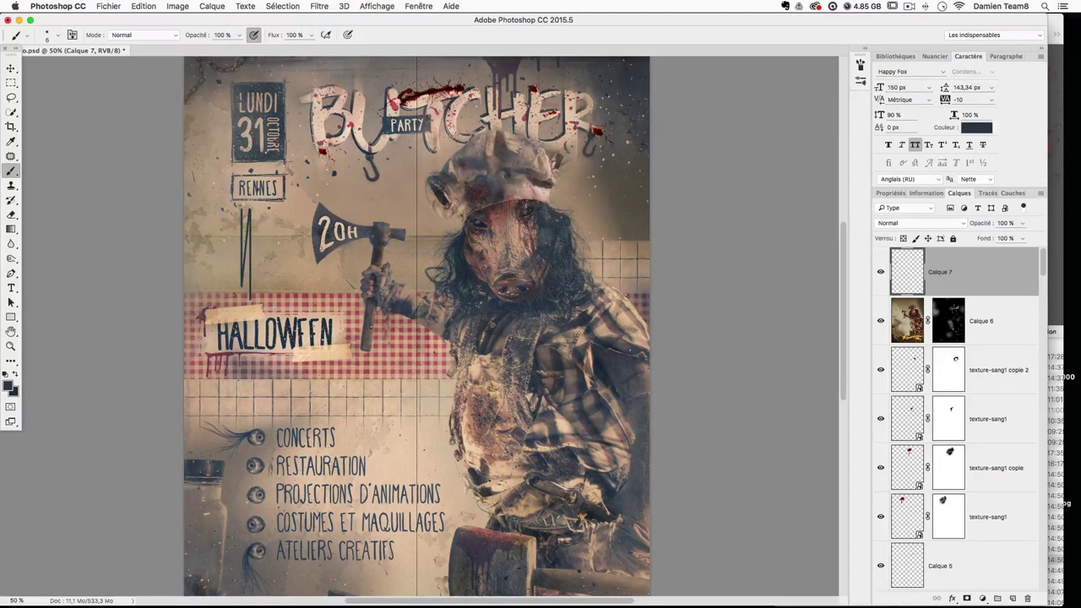
# Step: Reduce the brush to 4 px, retrace the arrow's shaft and sketch its head, dismissing the disk space warning
pyautogui.click(49, 35)
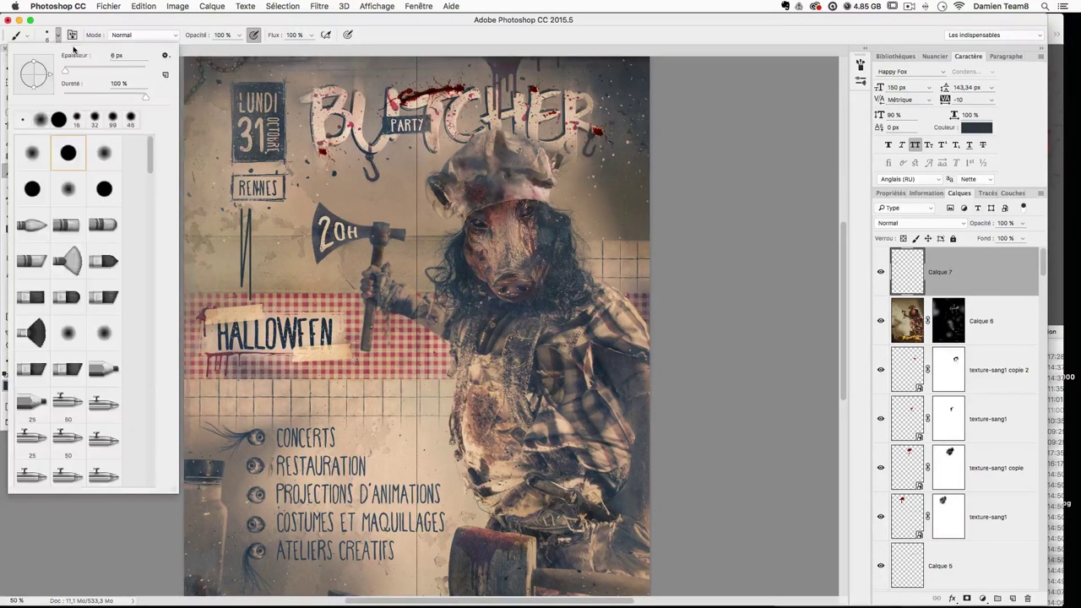
pyautogui.press('Return')
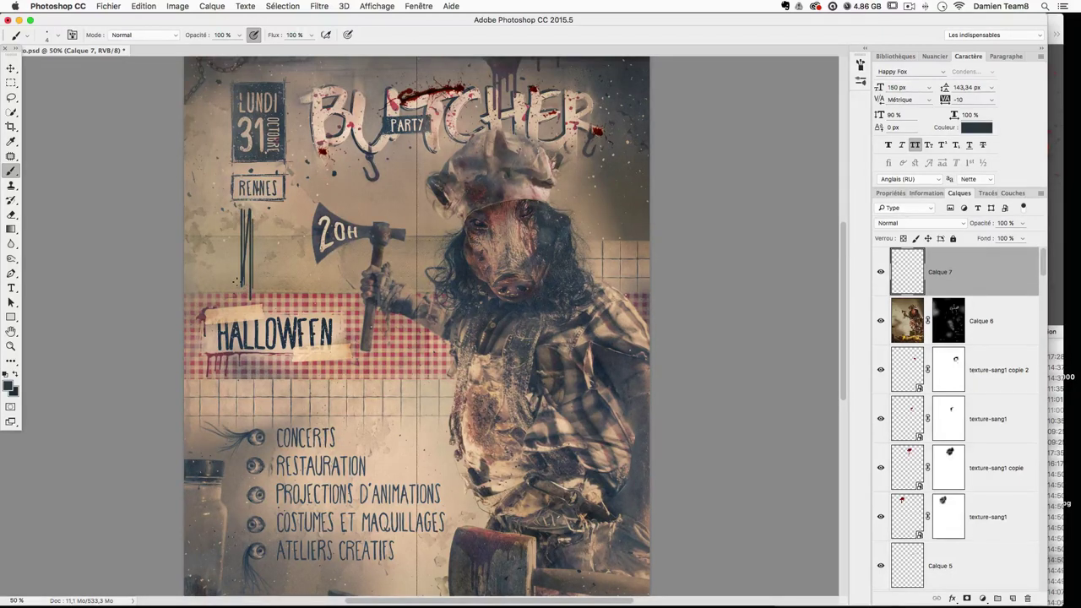
pyautogui.press('super+z')
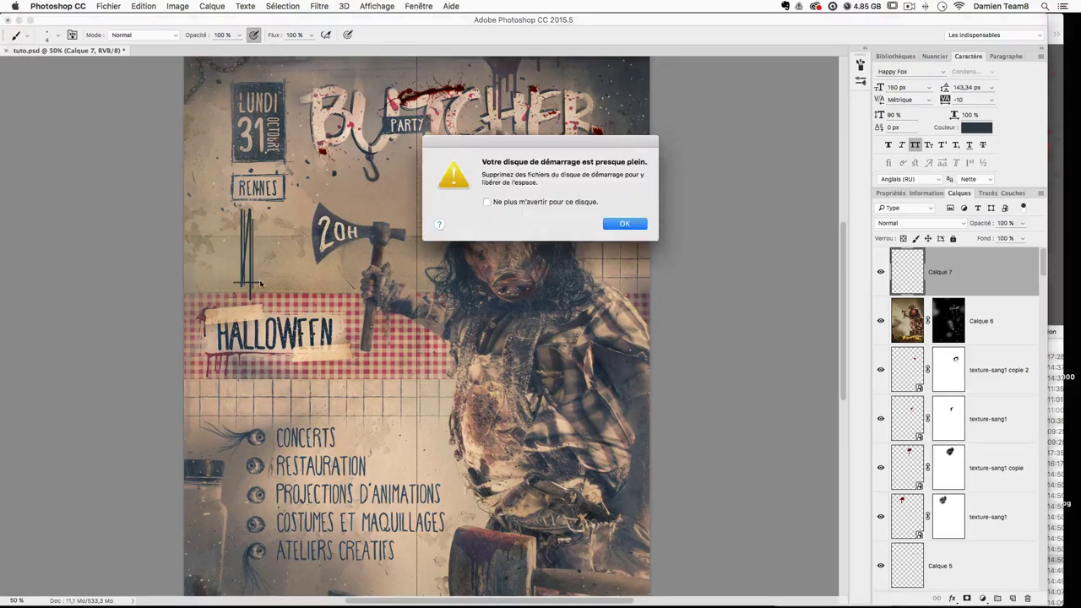
pyautogui.click(620, 219)
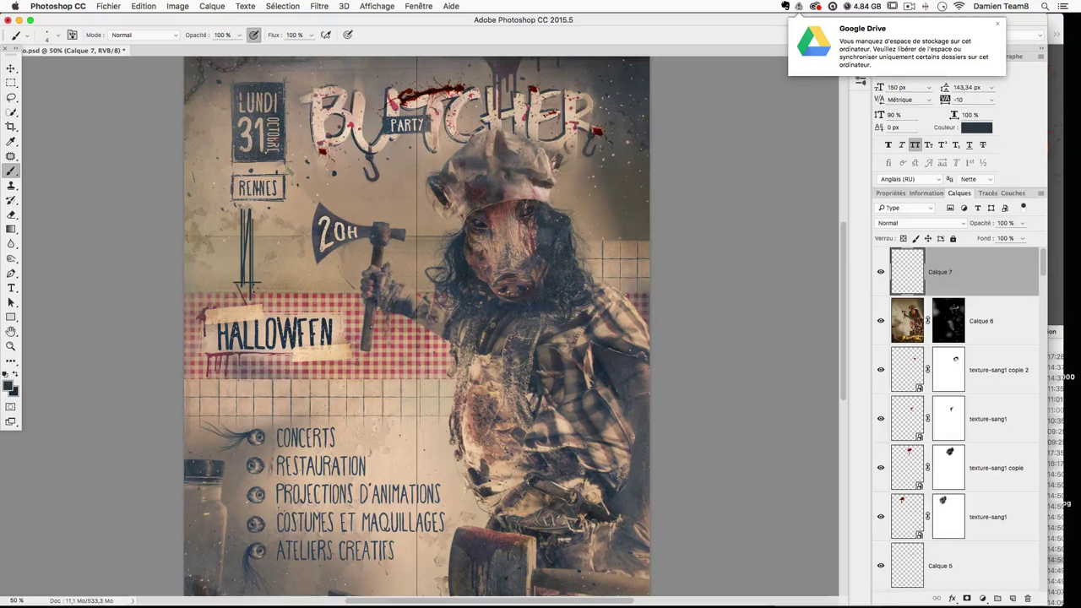
pyautogui.press('super+z')
# Step: Set the brush to 6 px, draw the arrowhead pointing at the HALLOWEEN label and dismiss the Google Drive notification
pyautogui.click(56, 36)
pyautogui.write('6')
pyautogui.press('Return')
pyautogui.click(999, 24)
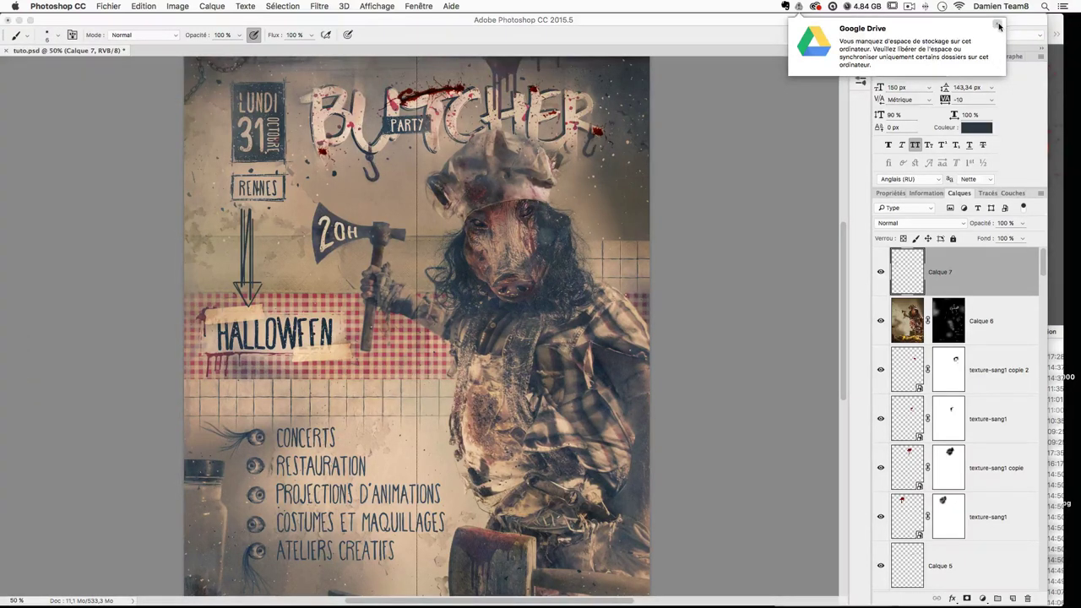
pyautogui.click(232, 287)
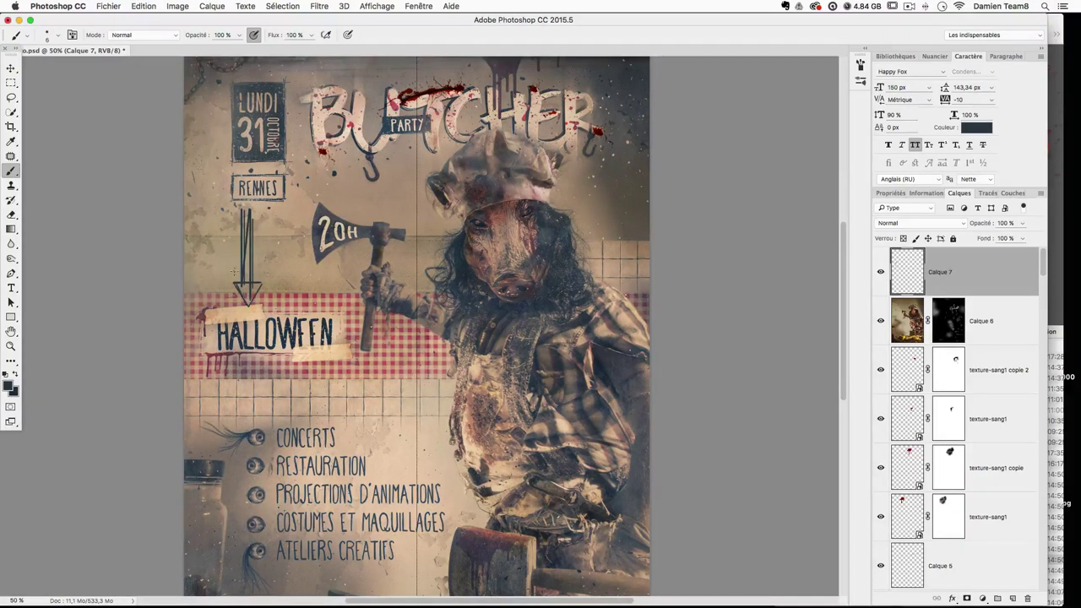
# Step: Reinforce the arrow's head and lower shaft with extra hand-drawn strokes
pyautogui.press('super+plus')
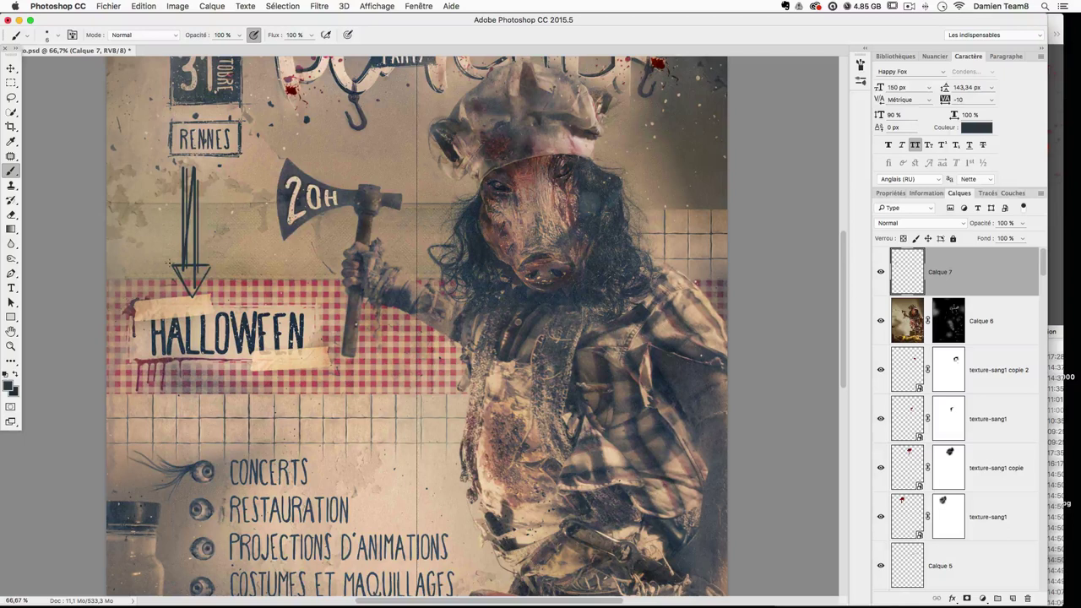
pyautogui.press('super+z')
pyautogui.moveTo(180, 272)
pyautogui.mouseDown()
pyautogui.moveTo(189, 281)
pyautogui.moveTo(174, 263)
pyautogui.mouseUp()
pyautogui.press('super+z')
pyautogui.moveTo(195, 269); pyautogui.dragTo(195, 221)
pyautogui.moveTo(196, 267); pyautogui.dragTo(203, 193)
# Step: Scale the arrow down and center it between the RENNES and HALLOWEEN labels
pyautogui.click(13, 69)
pyautogui.press('super+t')
pyautogui.moveTo(206, 264); pyautogui.dragTo(266, 271)
pyautogui.press('Return')
# Step: Fill in the arrowhead with more brush strokes and add a layer mask to Calque 7
pyautogui.click(11, 171)
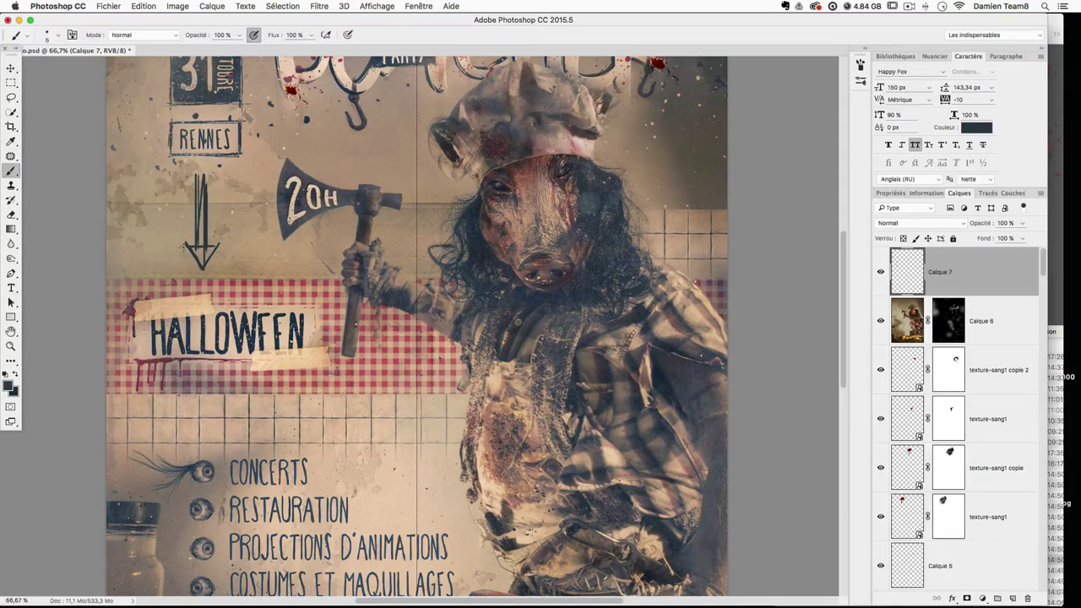
pyautogui.press('super+z')
pyautogui.click(967, 598)
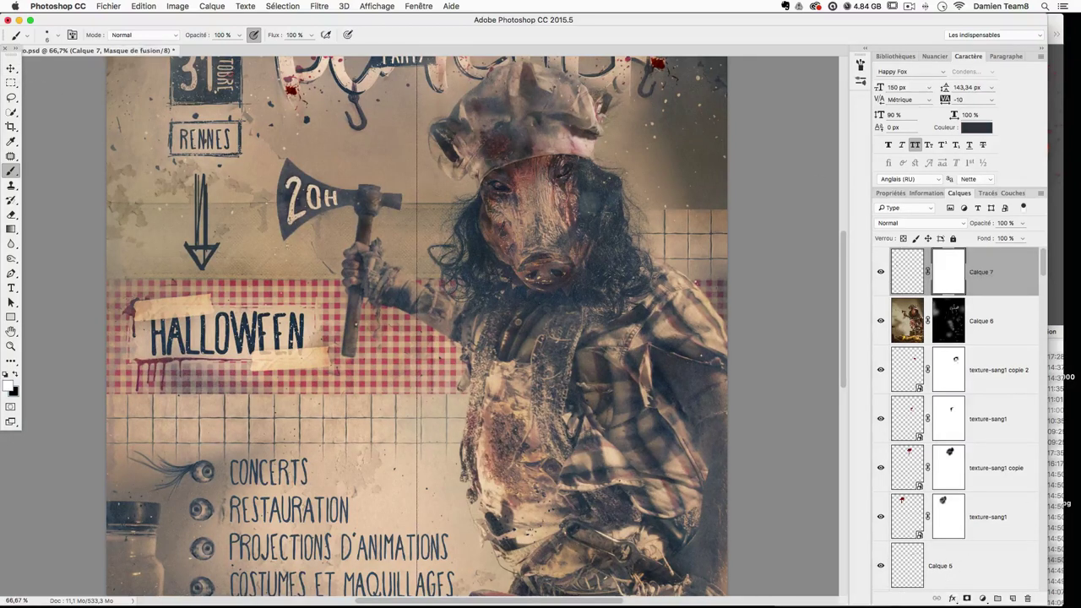
# Step: Roughen the hand-drawn arrow by stamping a speckle brush in black at 1258 px on Calque 7's layer mask
pyautogui.click(51, 35)
pyautogui.scroll(-10, 82, 279)
pyautogui.scroll(-10, 87, 309)
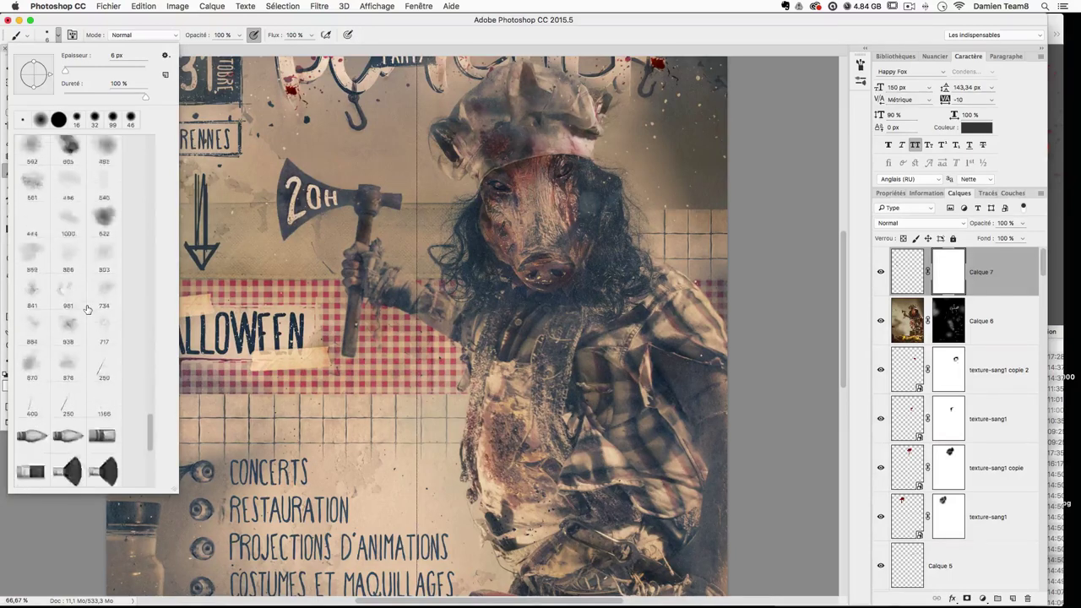
pyautogui.doubleClick(67, 261)
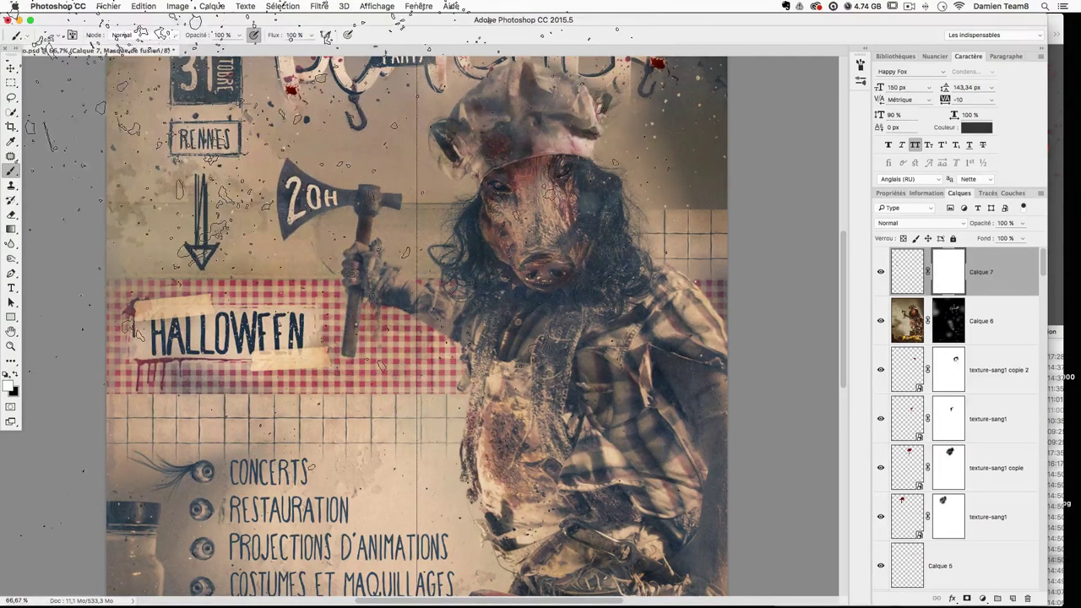
pyautogui.press('x')
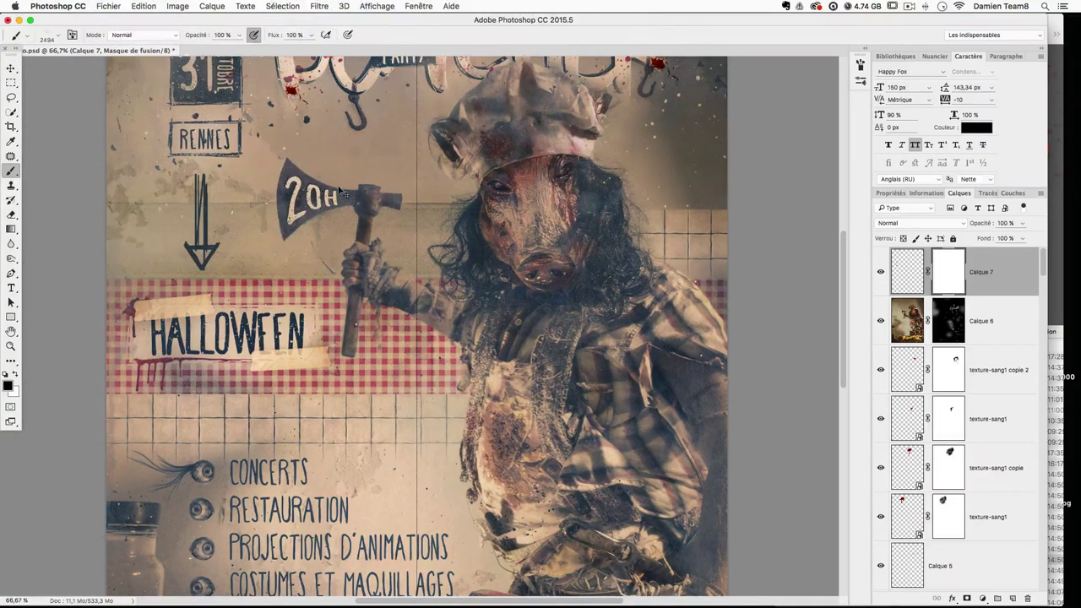
pyautogui.press('super+minus')
pyautogui.moveTo(348, 310); pyautogui.dragTo(168, 317)
pyautogui.click(270, 221)
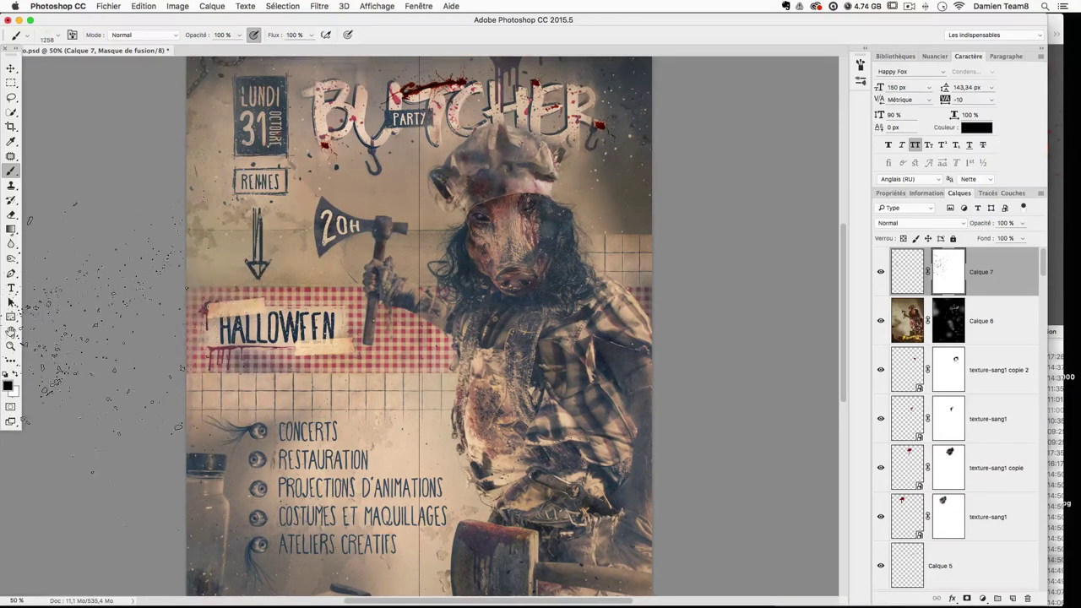
# Step: Switch to the Finder and look through the texture previews in the images et textures folder for a blood texture
pyautogui.click(11, 67)
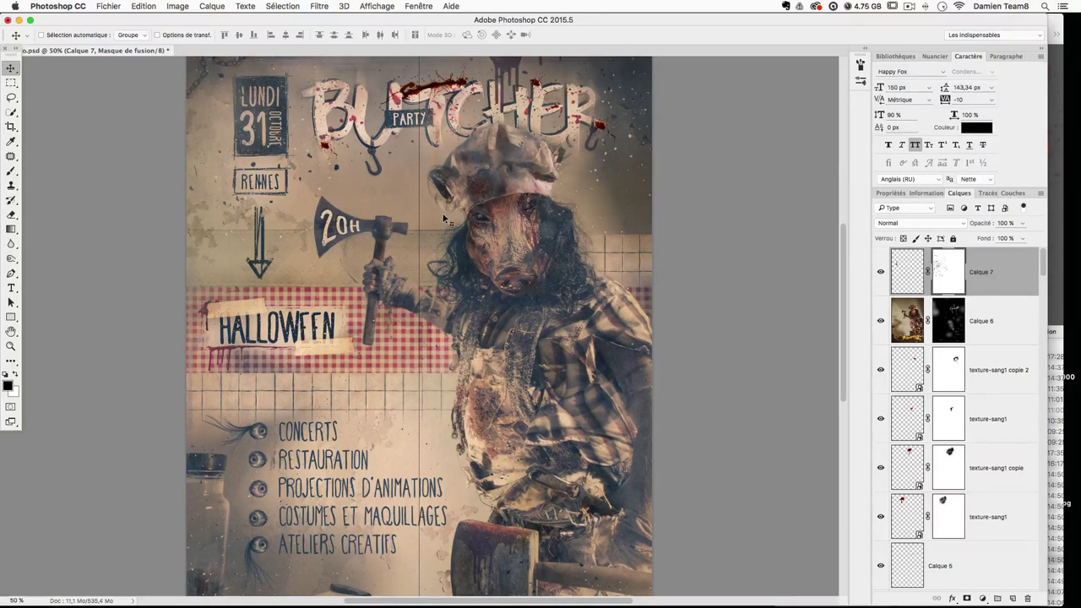
pyautogui.press('super+Tab')
pyautogui.click(942, 432)
pyautogui.press('Down')
pyautogui.press('Down')
pyautogui.press('Down')
pyautogui.press('Down')
pyautogui.press('Down')
pyautogui.press('Down')
pyautogui.press('Down')
pyautogui.press('Down')
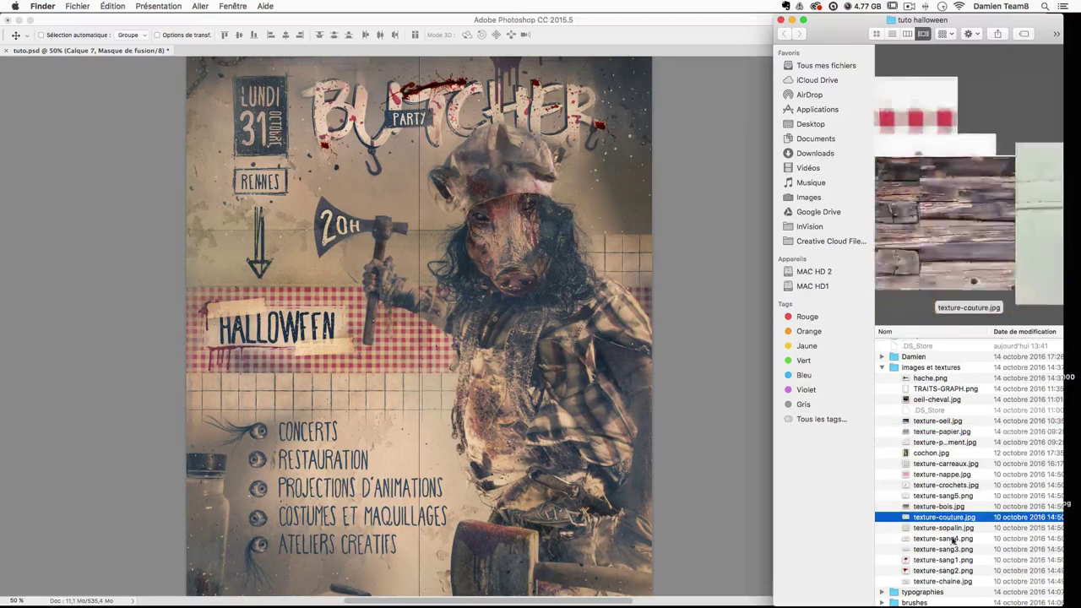
pyautogui.press('Down')
pyautogui.press('Down')
pyautogui.press('Down')
pyautogui.press('Down')
pyautogui.press('Down')
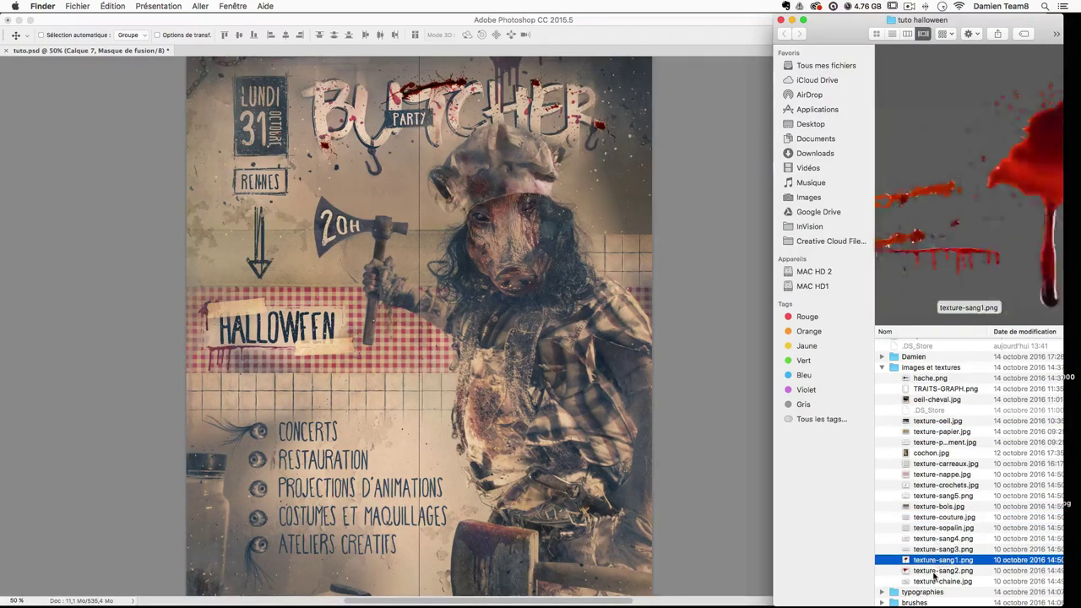
pyautogui.press('Down')
pyautogui.press('Up')
pyautogui.press('Up')
pyautogui.press('Up')
pyautogui.press('Up')
pyautogui.press('Up')
pyautogui.press('Up')
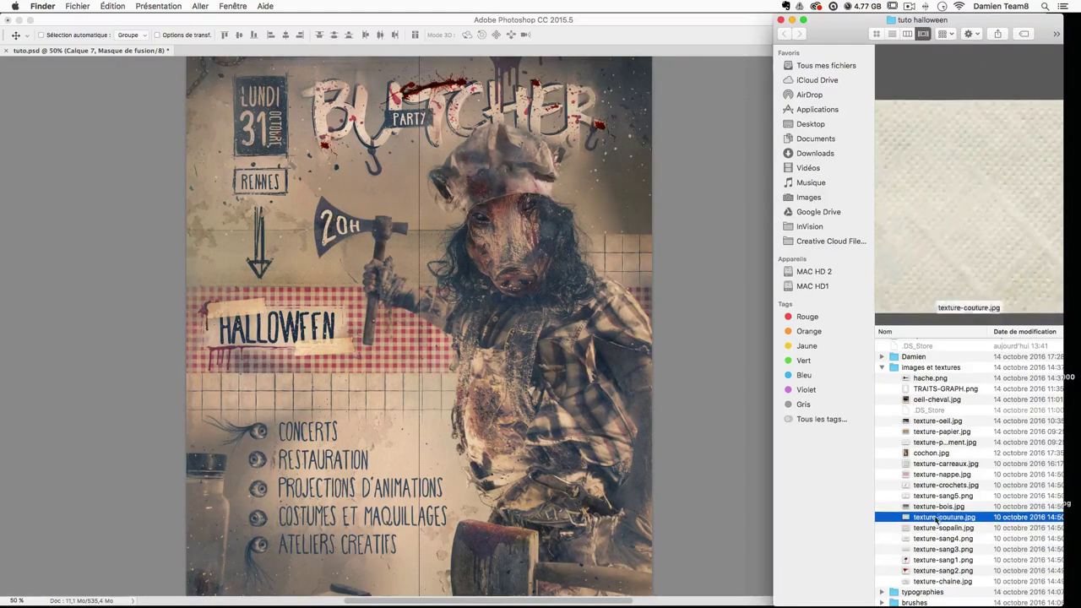
pyautogui.click(951, 549)
pyautogui.click(952, 539)
pyautogui.click(953, 560)
pyautogui.click(955, 581)
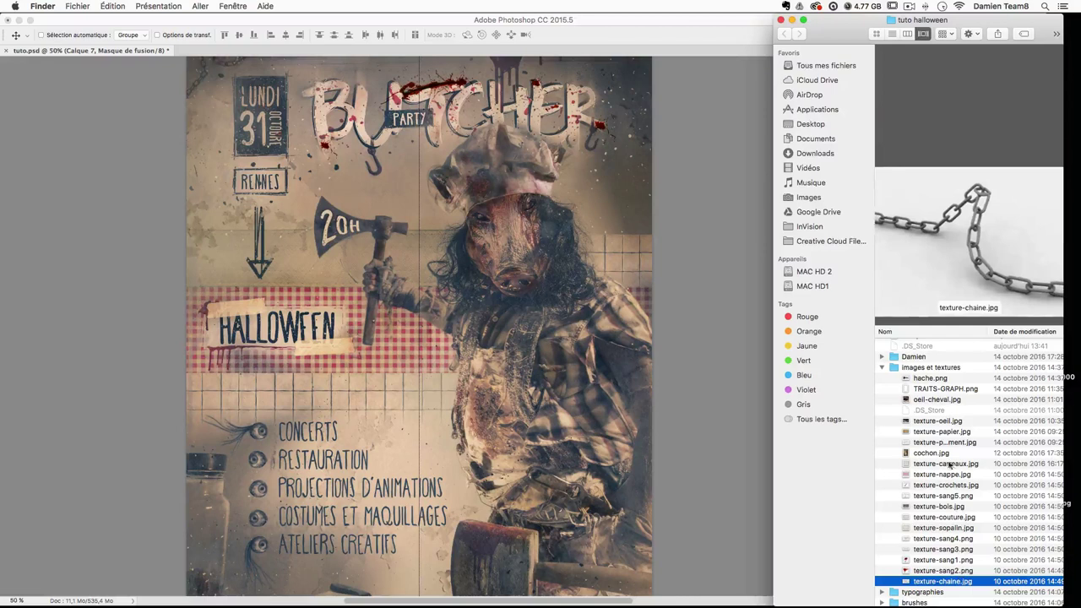
pyautogui.press('Up')
pyautogui.press('Up')
pyautogui.press('Up')
pyautogui.press('Up')
pyautogui.press('Up')
pyautogui.press('Up')
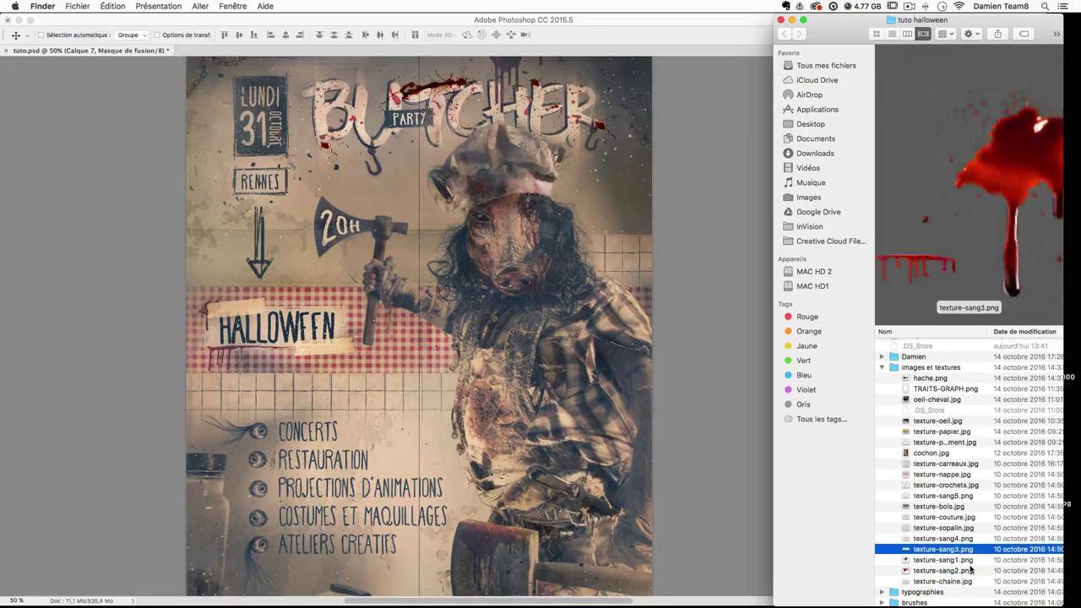
pyautogui.press('Up')
pyautogui.press('Up')
pyautogui.press('Up')
pyautogui.press('Up')
pyautogui.press('Down')
pyautogui.press('Down')
# Step: Place texture-sang5.png on the poster and set its blend mode to Produit
pyautogui.moveTo(938, 496); pyautogui.dragTo(471, 304)
pyautogui.press('Return')
pyautogui.click(919, 223)
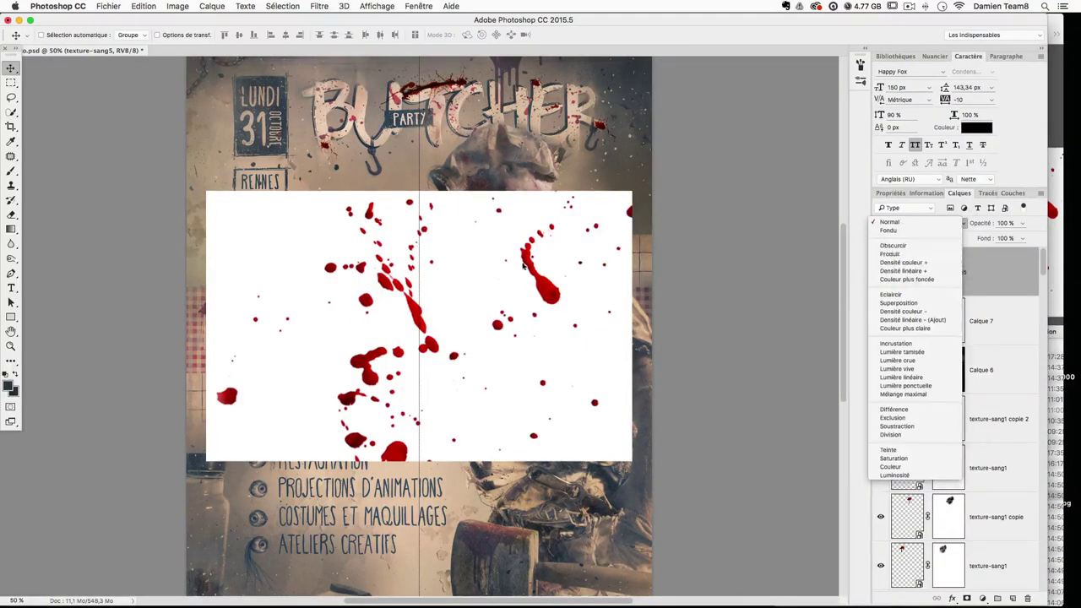
pyautogui.click(890, 254)
# Step: Scale the blood splatter to about 37.5%, rotate it about 94° and position it over the HALLOWEEN label's lower end
pyautogui.press('super+t')
pyautogui.moveTo(629, 186); pyautogui.dragTo(332, 340)
pyautogui.moveTo(396, 363); pyautogui.dragTo(260, 436)
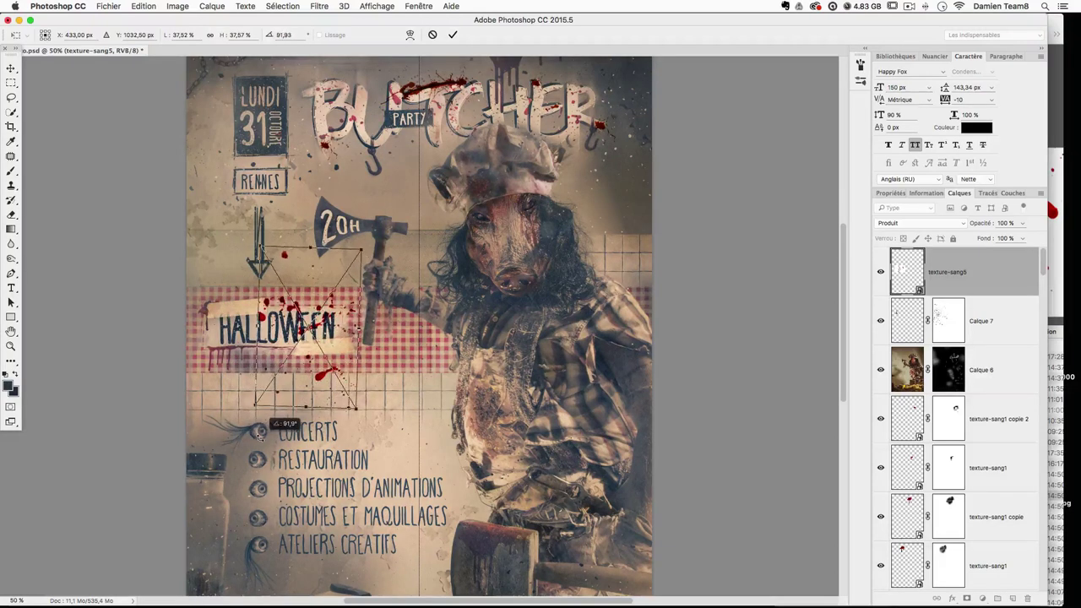
pyautogui.moveTo(348, 329)
pyautogui.mouseDown()
pyautogui.moveTo(350, 285)
pyautogui.moveTo(339, 316)
pyautogui.mouseUp()
pyautogui.moveTo(390, 329); pyautogui.dragTo(369, 254)
pyautogui.moveTo(345, 301); pyautogui.dragTo(320, 322)
pyautogui.moveTo(391, 351); pyautogui.dragTo(406, 466)
pyautogui.moveTo(326, 317); pyautogui.dragTo(359, 350)
pyautogui.moveTo(436, 371); pyautogui.dragTo(430, 434)
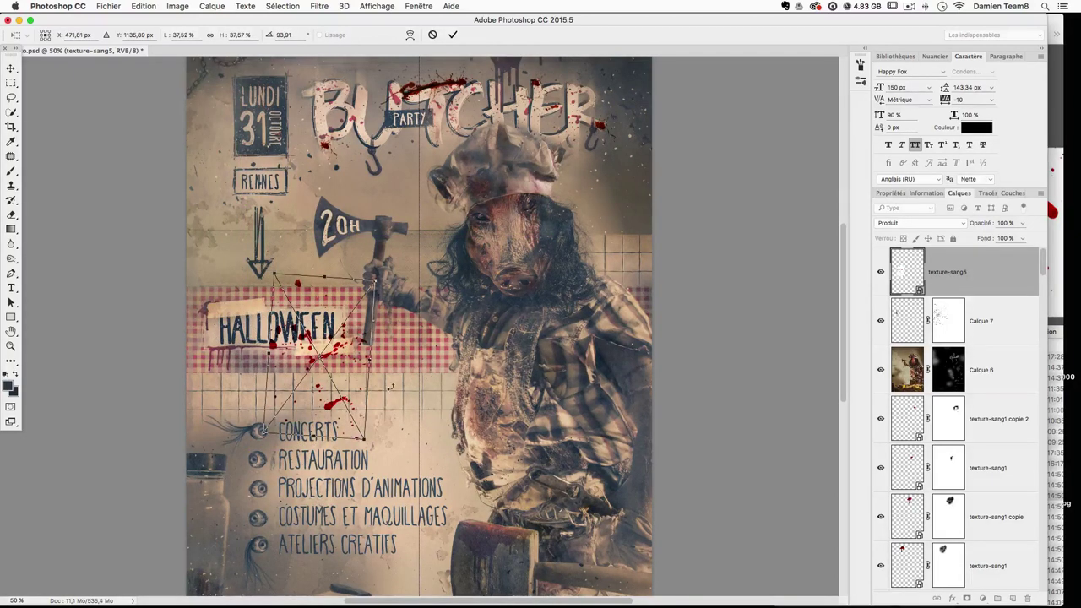
pyautogui.press('Return')
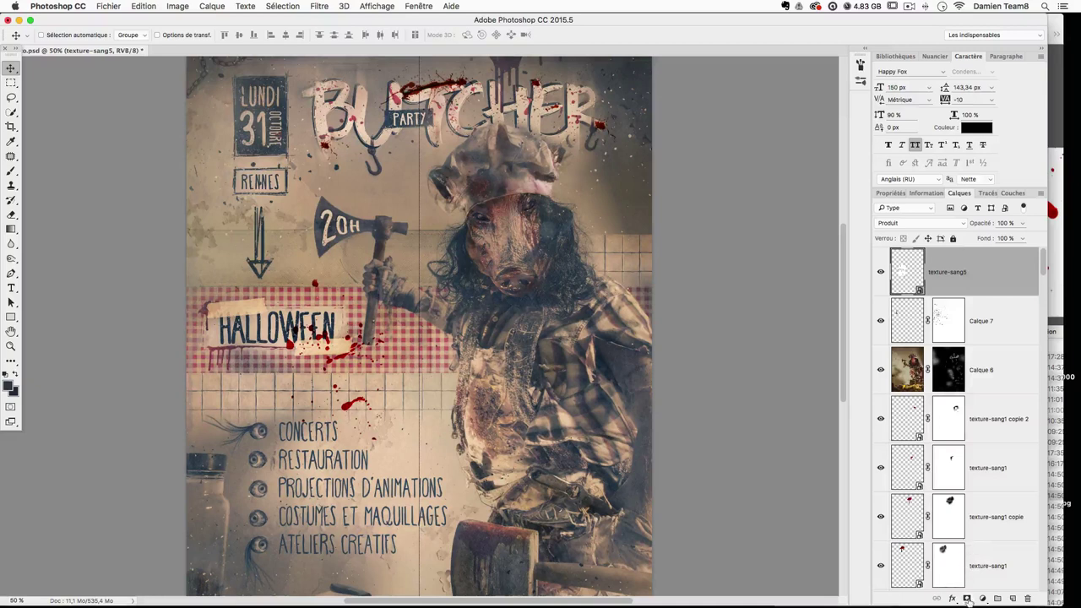
# Step: Mask out the splatters around the HALLOWEEN label with a 101 px round black brush and lower the layer's opacity to 27%
pyautogui.click(967, 599)
pyautogui.click(11, 172)
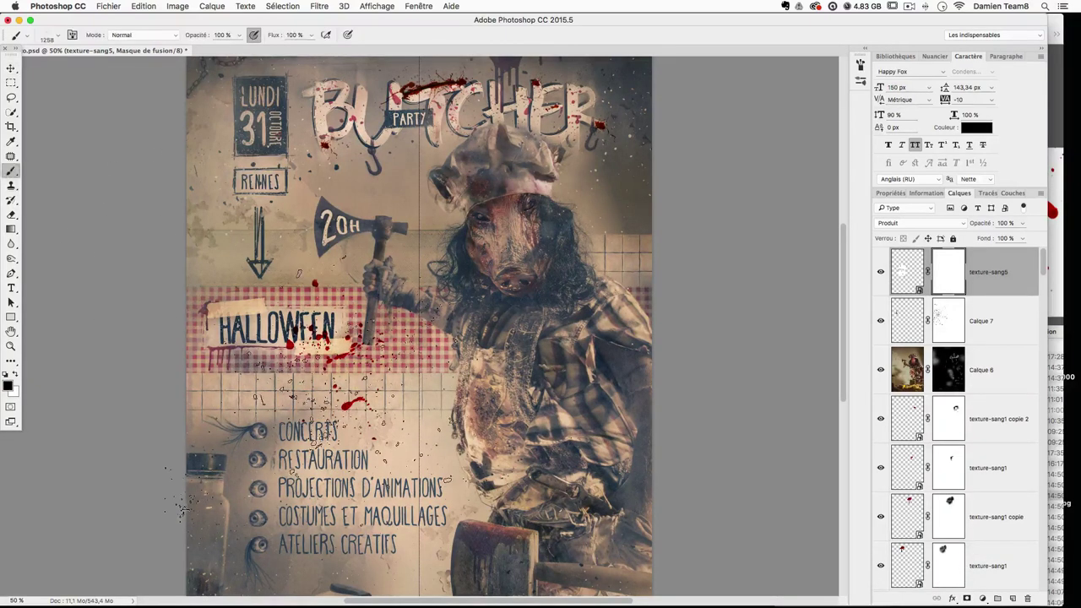
pyautogui.click(54, 38)
pyautogui.click(91, 120)
pyautogui.moveTo(433, 393)
pyautogui.keyDown('ctrl'); pyautogui.keyDown('alt'); pyautogui.mouseDown()
pyautogui.moveTo(300, 401)
pyautogui.moveTo(354, 397)
pyautogui.moveTo(402, 419)
pyautogui.moveTo(415, 406)
pyautogui.mouseUp(); pyautogui.keyUp('alt'); pyautogui.keyUp('ctrl')
pyautogui.keyDown('ctrl'); pyautogui.keyDown('alt'); pyautogui.moveTo(412, 410); pyautogui.dragTo(344, 398); pyautogui.keyUp('alt'); pyautogui.keyUp('ctrl')
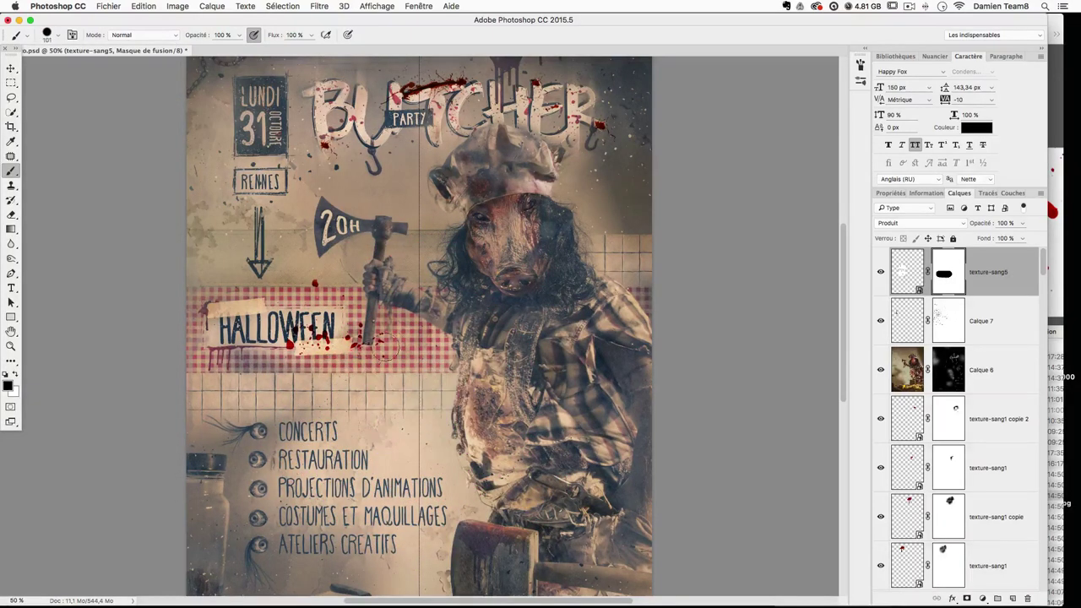
pyautogui.moveTo(393, 270); pyautogui.dragTo(250, 275)
pyautogui.moveTo(1022, 224); pyautogui.dragTo(988, 241)
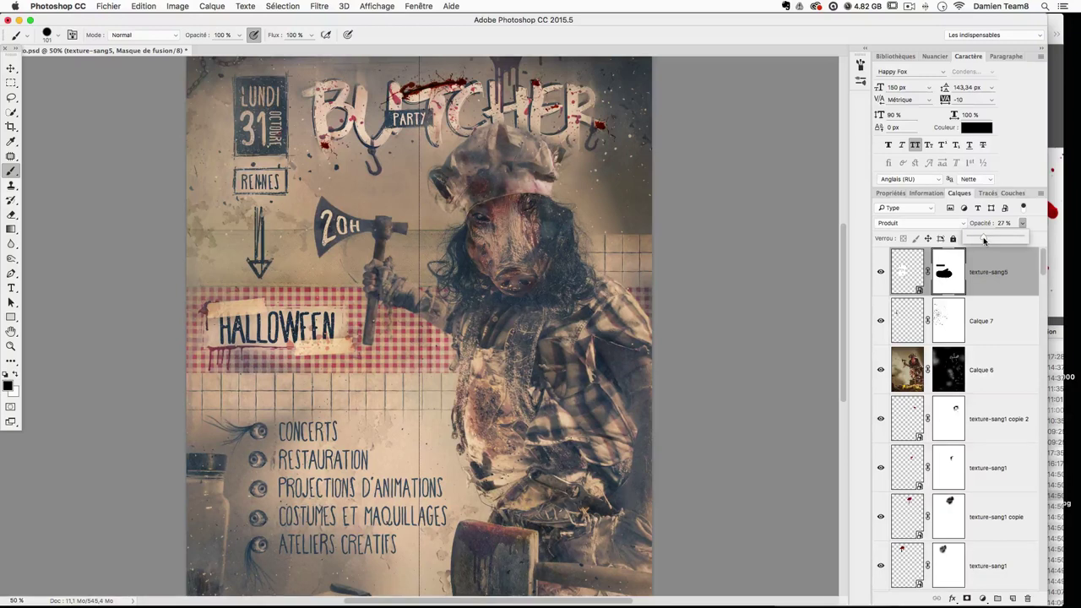
# Step: Try the Incrustation blend mode on the texture-sang5 layer and undo it
pyautogui.click(897, 223)
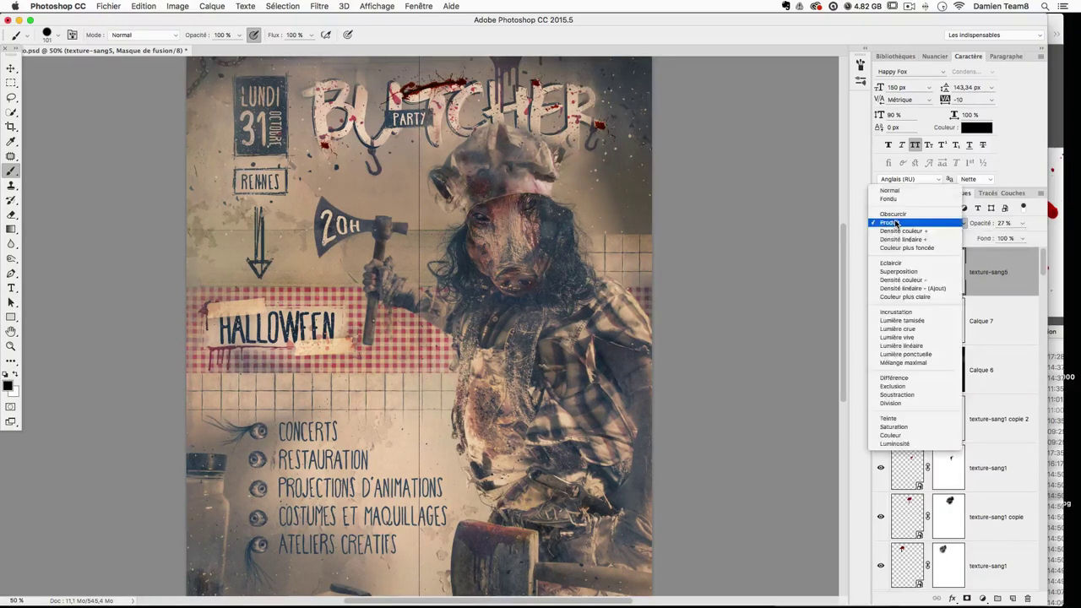
pyautogui.click(905, 312)
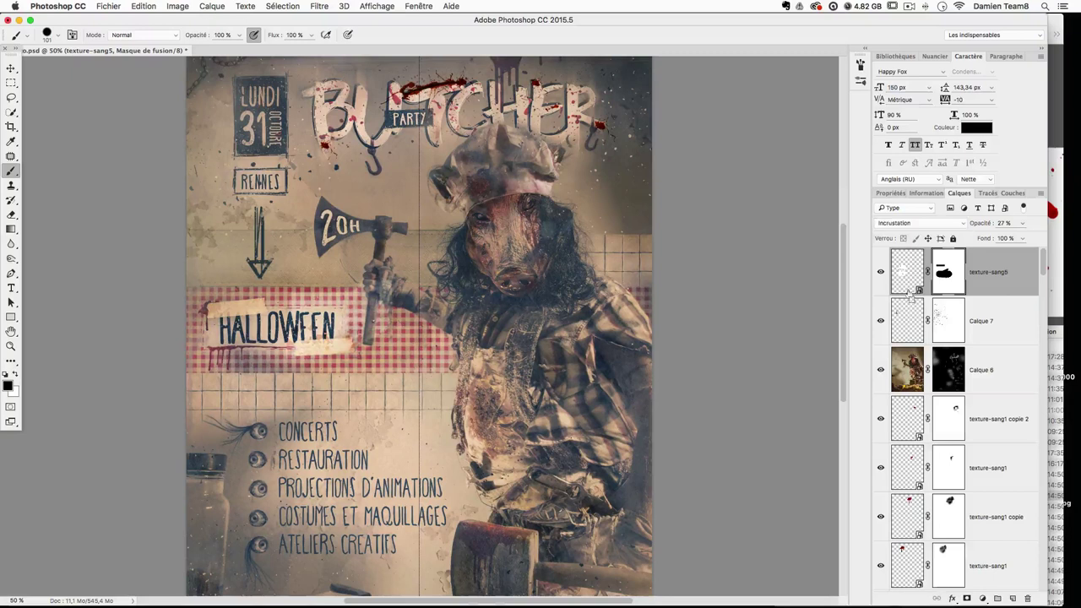
pyautogui.press('super+z')
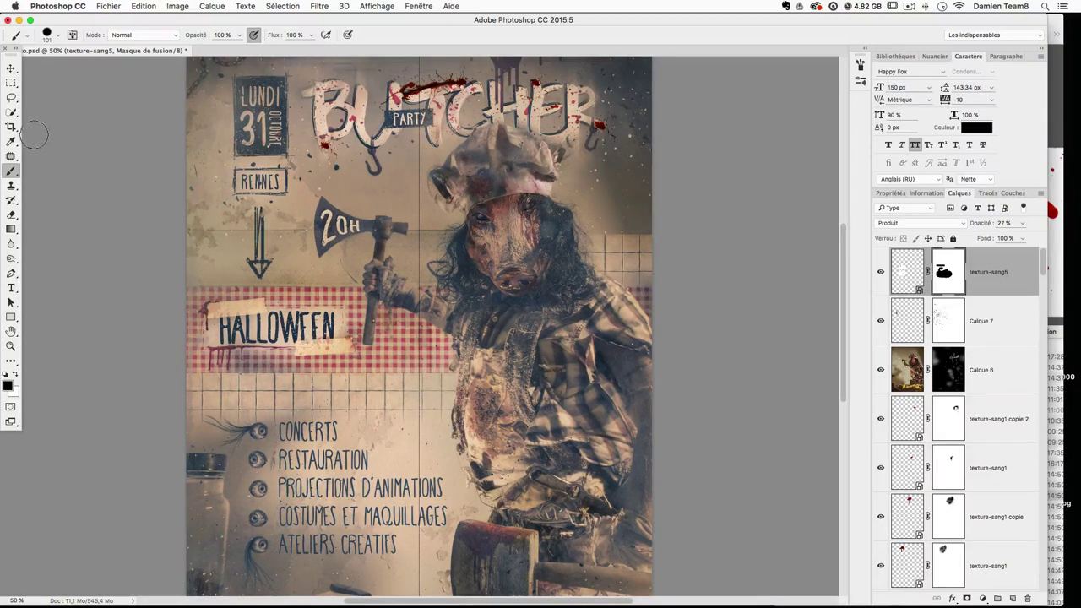
# Step: Duplicate the splatter layer toward the HALLOWEEN label's left end and retouch the copy's mask with a 42 px white brush
pyautogui.click(11, 68)
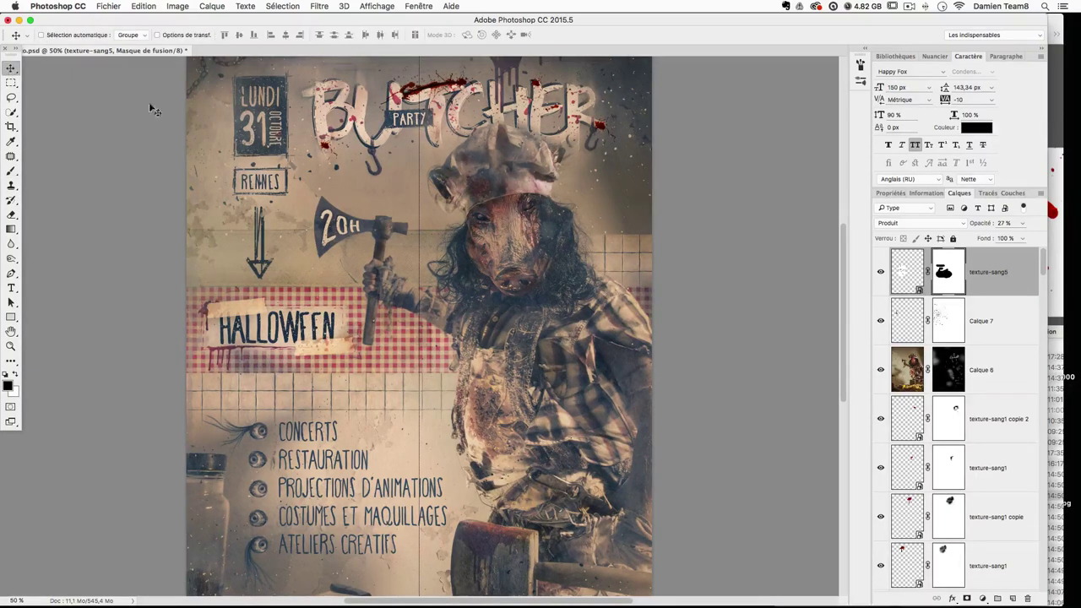
pyautogui.moveTo(453, 318); pyautogui.dragTo(391, 329)
pyautogui.click(957, 272)
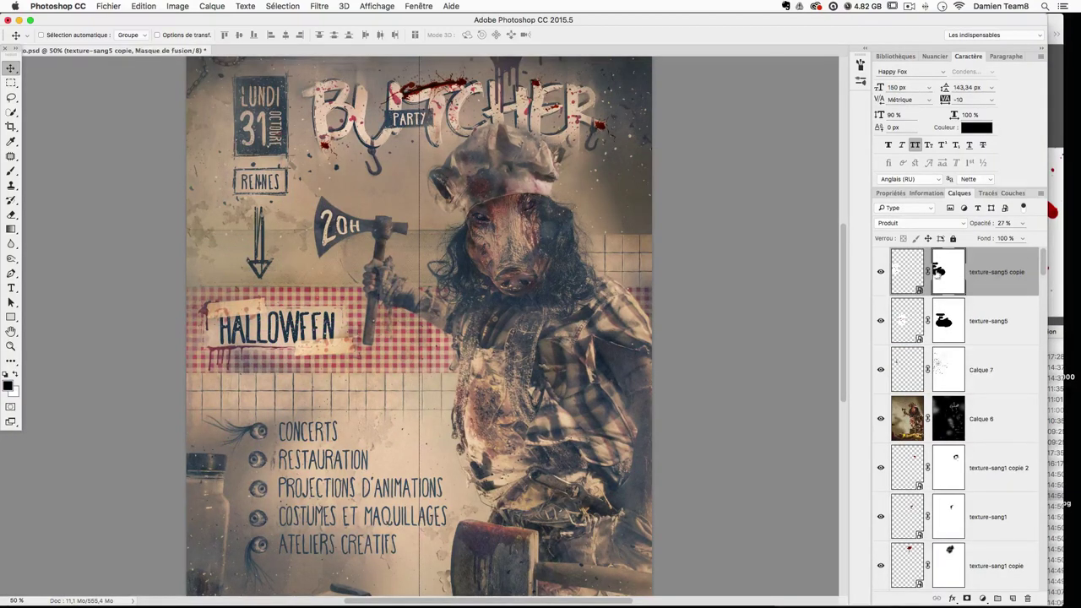
pyautogui.click(12, 172)
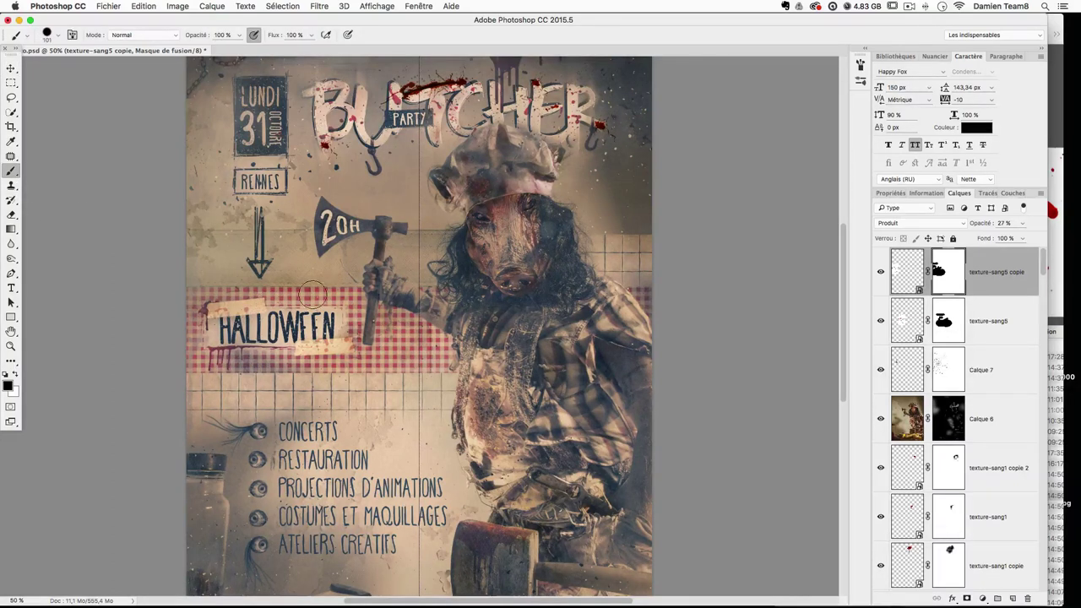
pyautogui.press('x')
pyautogui.moveTo(261, 312); pyautogui.dragTo(236, 311)
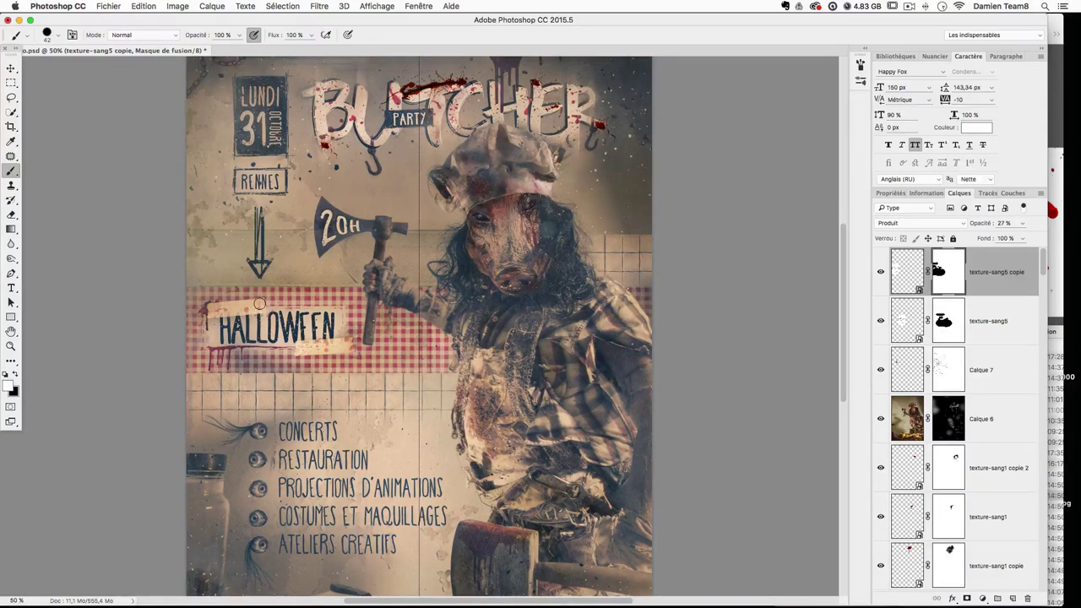
pyautogui.press('x')
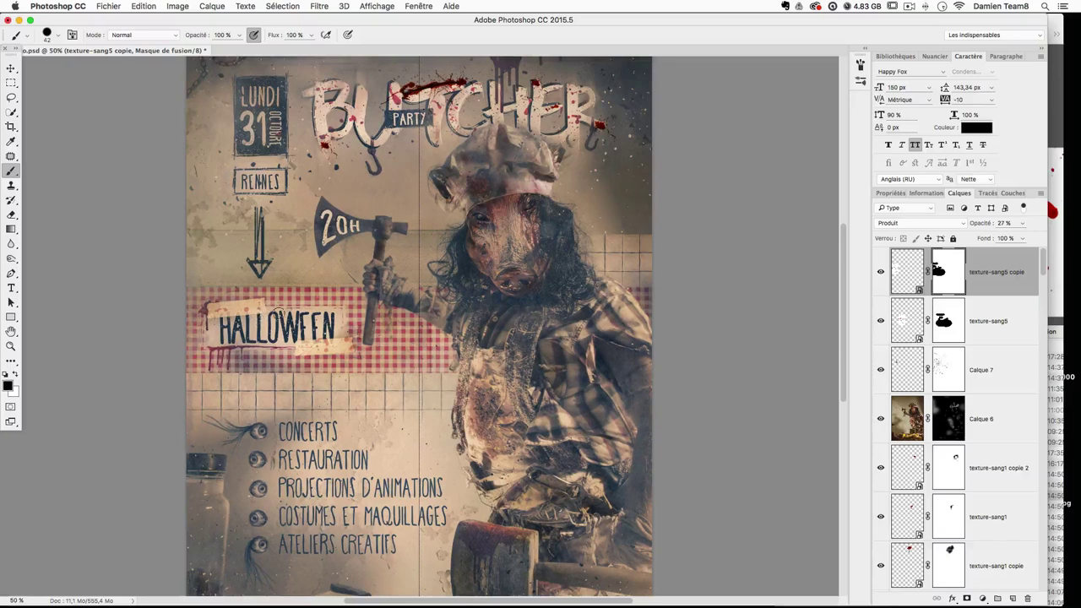
# Step: Place TRAITS-GRAPH.png from the Finder folder and move its white strokes over the RENNES and HALLOWEEN labels
pyautogui.click(11, 68)
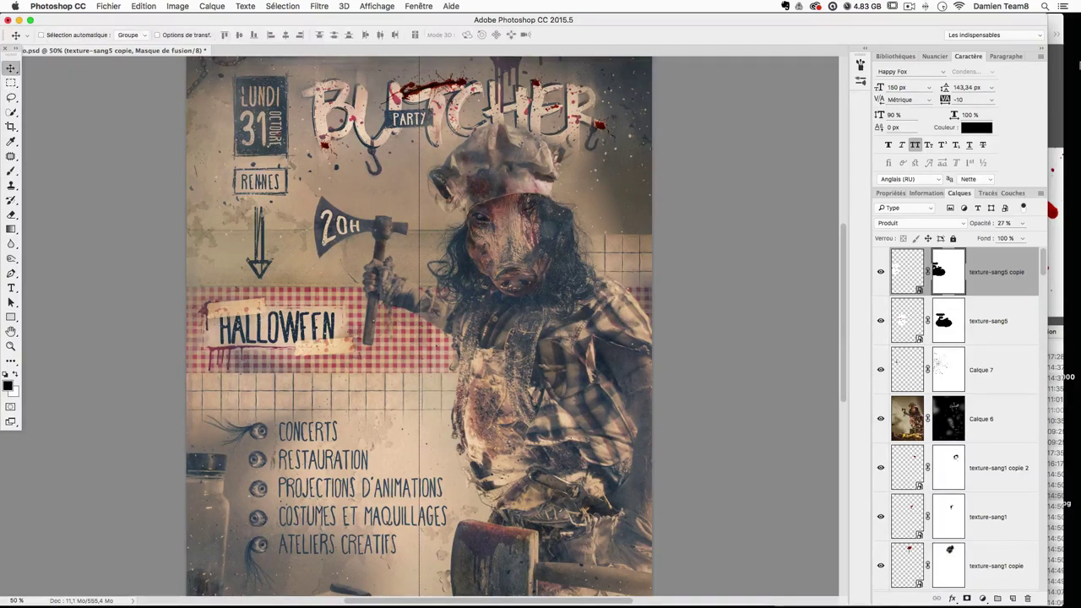
pyautogui.click(1063, 105)
pyautogui.click(930, 388)
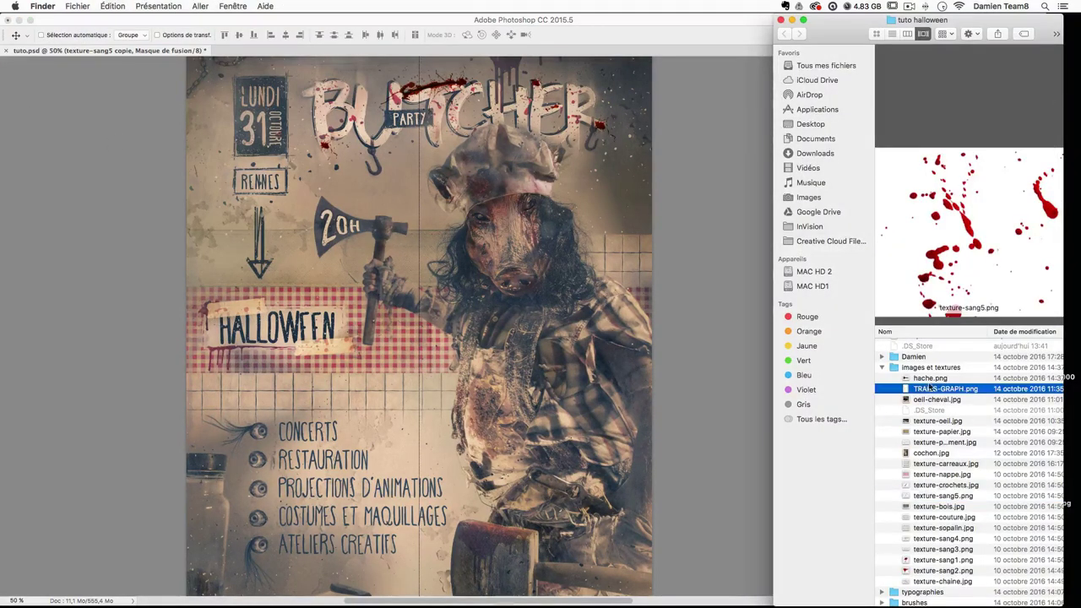
pyautogui.moveTo(950, 392); pyautogui.dragTo(258, 162)
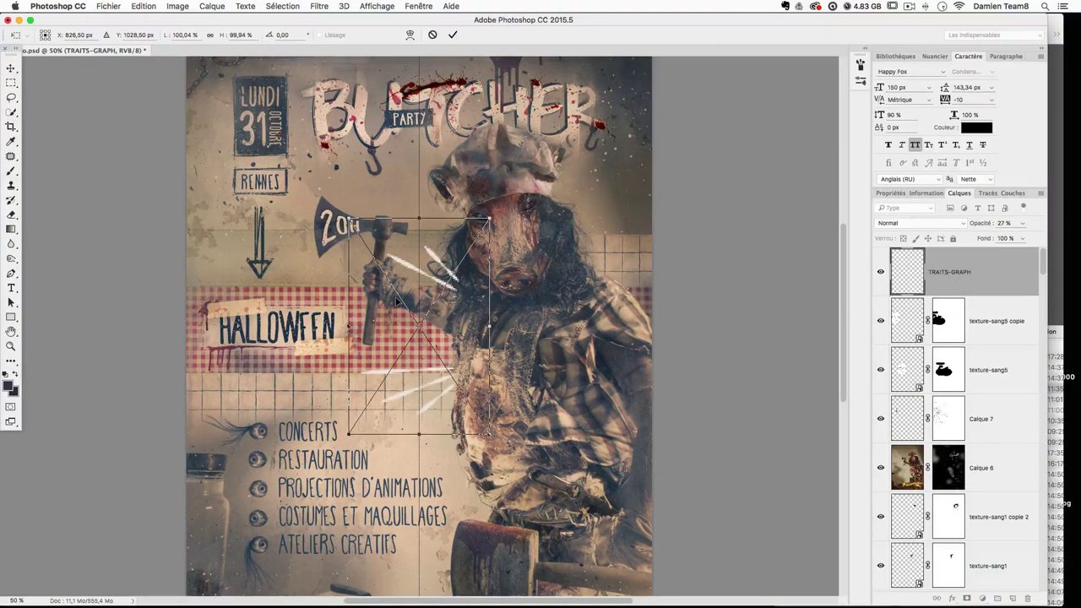
pyautogui.press('Return')
pyautogui.moveTo(469, 335); pyautogui.dragTo(334, 259)
# Step: Rasterize the TRAITS-GRAPH layer
pyautogui.rightClick(972, 284)
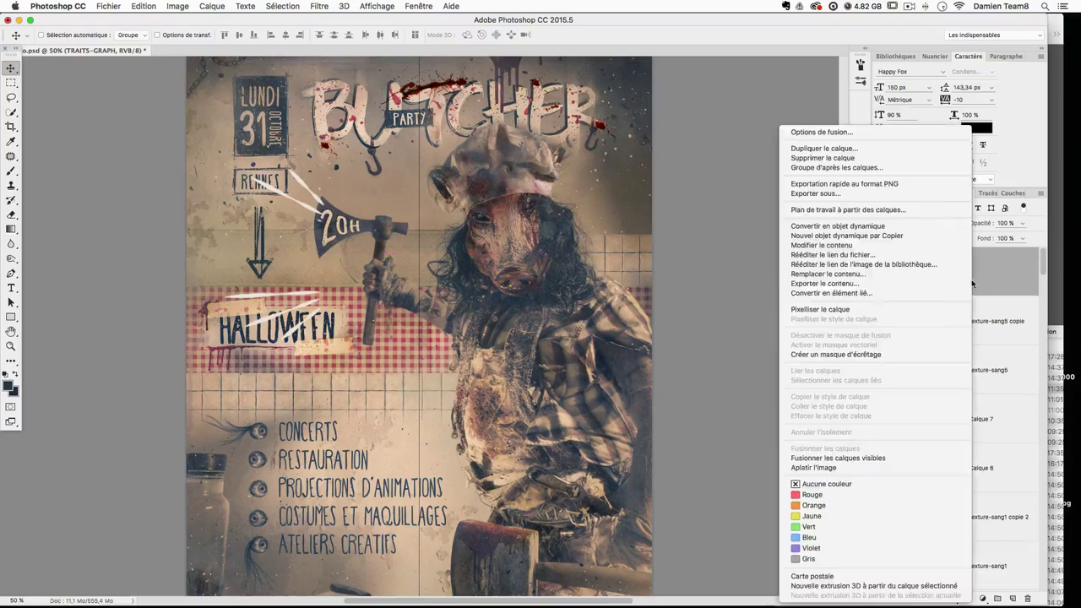
pyautogui.press('Escape')
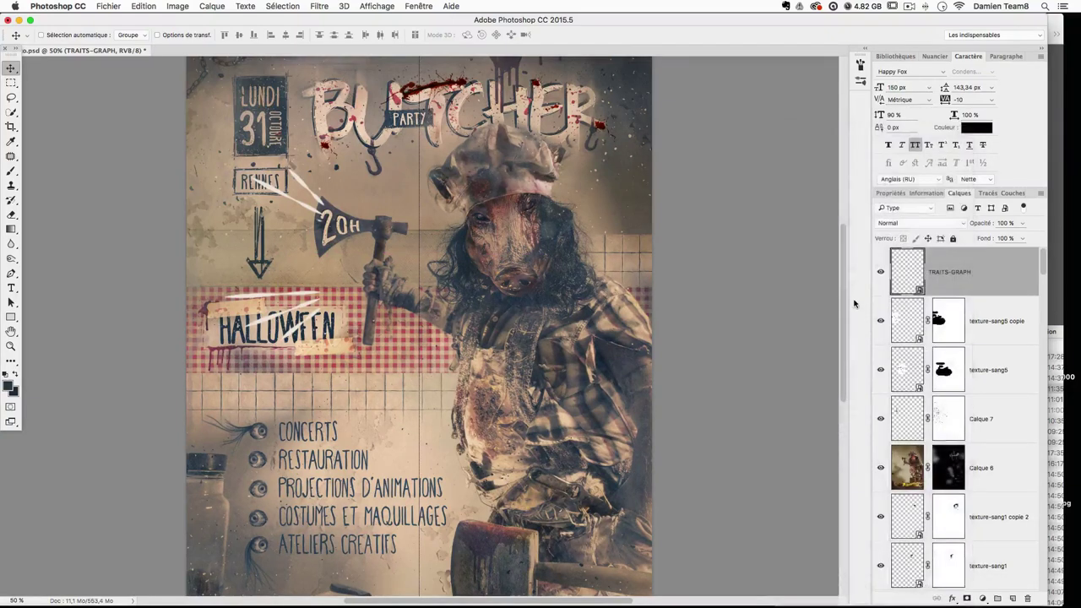
pyautogui.rightClick(1016, 275)
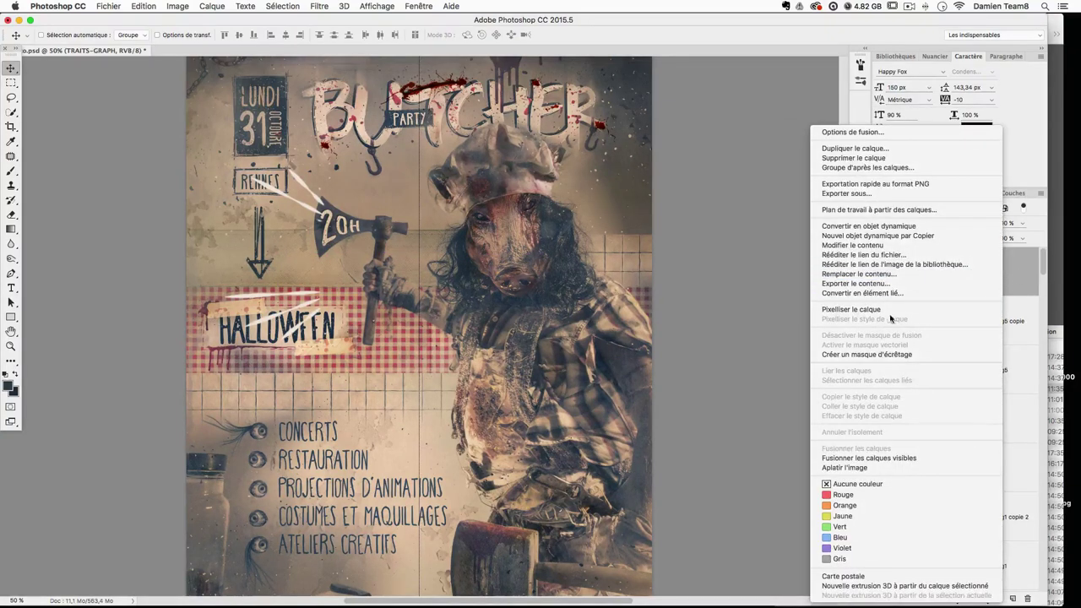
pyautogui.click(887, 310)
# Step: Cut the lower group of strokes out of TRAITS-GRAPH and move the remaining strokes to the HALLOWEEN label's right end
pyautogui.press('m')
pyautogui.moveTo(197, 101); pyautogui.dragTo(368, 231)
pyautogui.moveTo(372, 389)
pyautogui.mouseDown()
pyautogui.moveTo(152, 251)
pyautogui.moveTo(201, 265)
pyautogui.mouseUp()
pyautogui.press('Delete')
pyautogui.hotkey('ctrl', 'd')
pyautogui.click(10, 69)
pyautogui.moveTo(361, 181)
pyautogui.mouseDown()
pyautogui.moveTo(397, 270)
pyautogui.moveTo(404, 325)
pyautogui.mouseUp()
# Step: Paste the cut strokes onto a new layer and scale them to about half size beside the RENNES frame's upper-left corner
pyautogui.press('super+v')
pyautogui.moveTo(504, 384)
pyautogui.mouseDown()
pyautogui.moveTo(454, 276)
pyautogui.moveTo(357, 222)
pyautogui.moveTo(340, 241)
pyautogui.mouseUp()
pyautogui.hotkey('ctrl', 't')
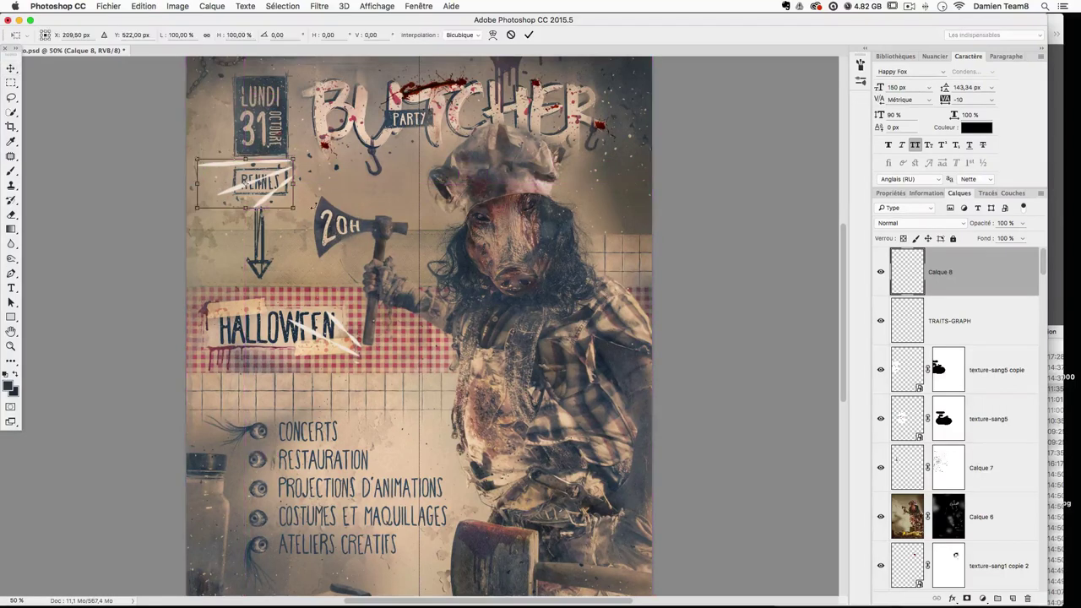
pyautogui.moveTo(294, 212); pyautogui.dragTo(244, 183)
pyautogui.press('Return')
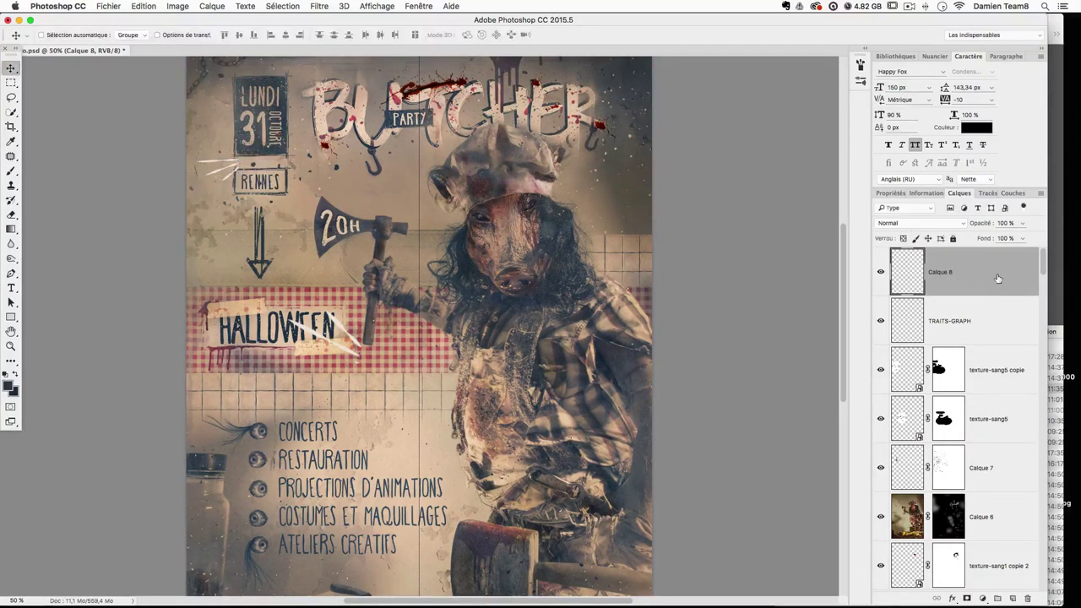
# Step: Apply a dark Color Overlay to the Calque 8 strokes and reduce the overlay's opacity
pyautogui.doubleClick(998, 274)
pyautogui.click(587, 235)
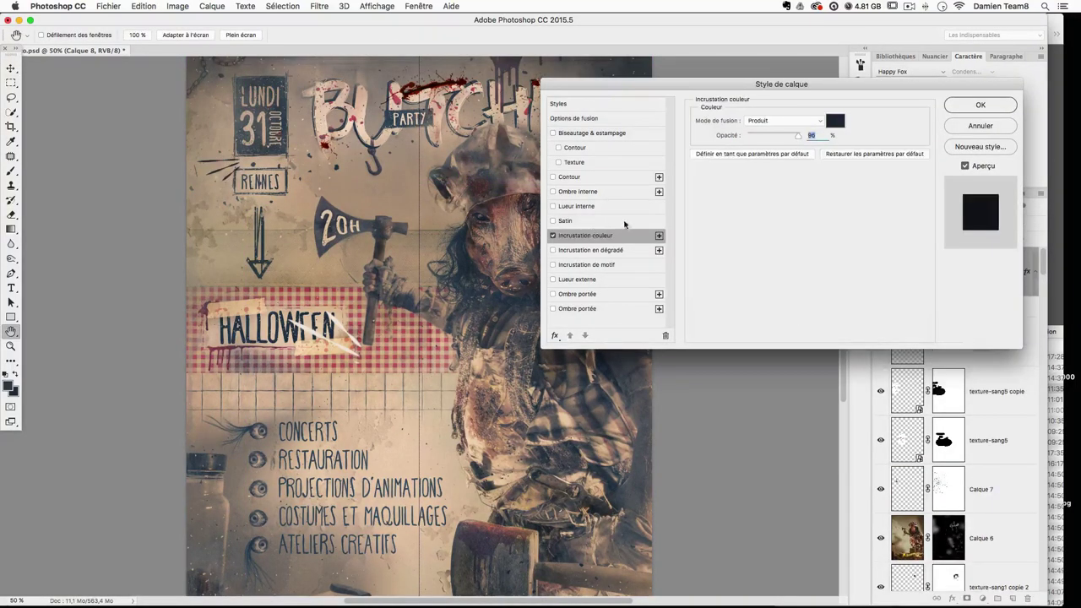
pyautogui.click(793, 121)
pyautogui.click(793, 121)
pyautogui.moveTo(790, 140)
pyautogui.mouseDown()
pyautogui.moveTo(774, 140)
pyautogui.moveTo(784, 136)
pyautogui.mouseUp()
pyautogui.press('Return')
# Step: Move the dark strokes down to the RENNES frame's lower-left corner and rotate them to radiate outward from it
pyautogui.press('v')
pyautogui.moveTo(494, 175); pyautogui.dragTo(533, 221)
pyautogui.hotkey('ctrl', 't')
pyautogui.moveTo(274, 163); pyautogui.dragTo(219, 196)
pyautogui.press('Return')
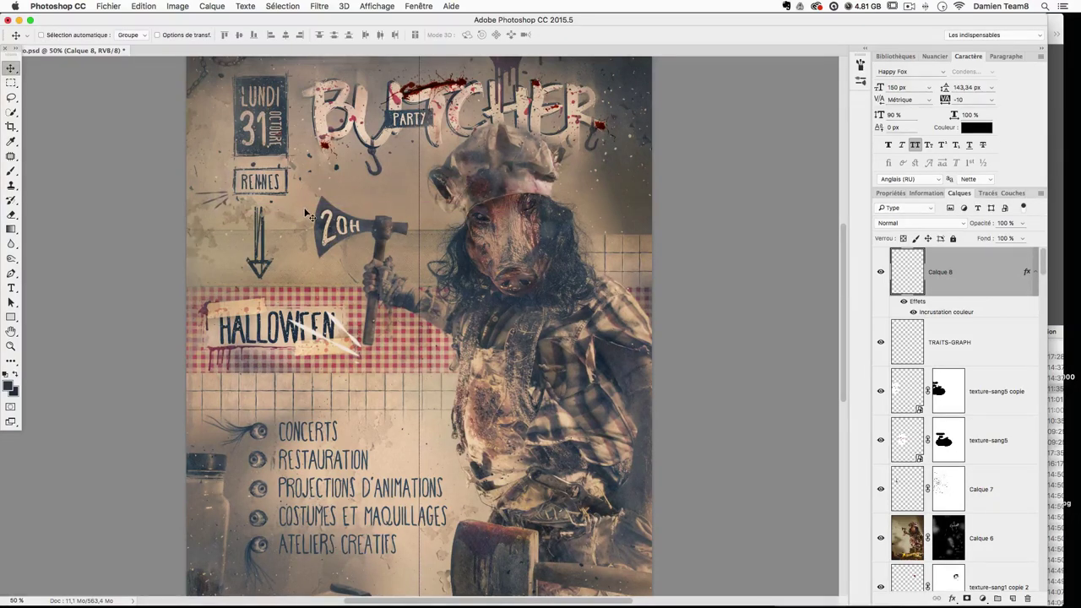
# Step: Duplicate the dark Calque 8 strokes above the RENNES frame and rotate the copy to radiate outward from its upper-left corner
pyautogui.moveTo(292, 208); pyautogui.dragTo(288, 163)
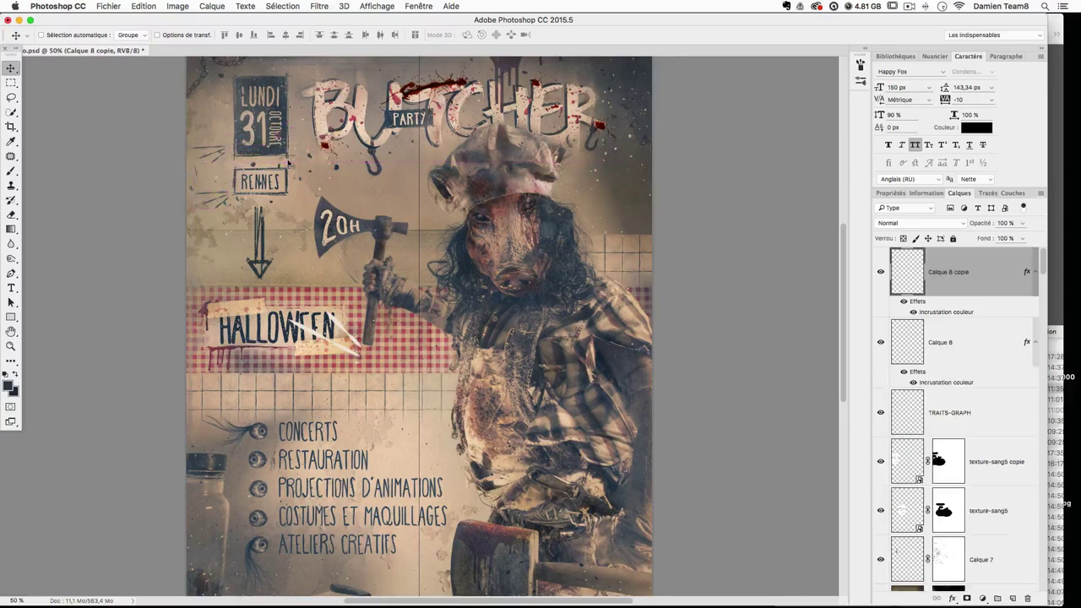
pyautogui.hotkey('ctrl', 't')
pyautogui.moveTo(405, 175); pyautogui.dragTo(313, 300)
pyautogui.press('Return')
pyautogui.moveTo(356, 245); pyautogui.dragTo(367, 248)
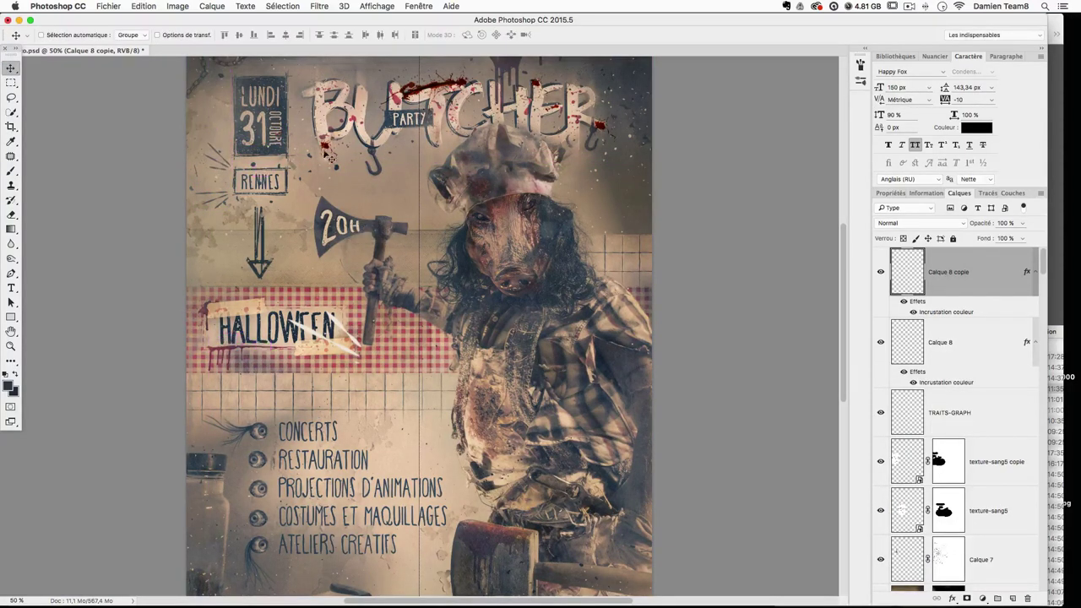
# Step: Scale the copied strokes to about 75% and fine-tune their placement at the RENNES frame's upper-left corner
pyautogui.press('super+t')
pyautogui.moveTo(232, 142); pyautogui.dragTo(227, 147)
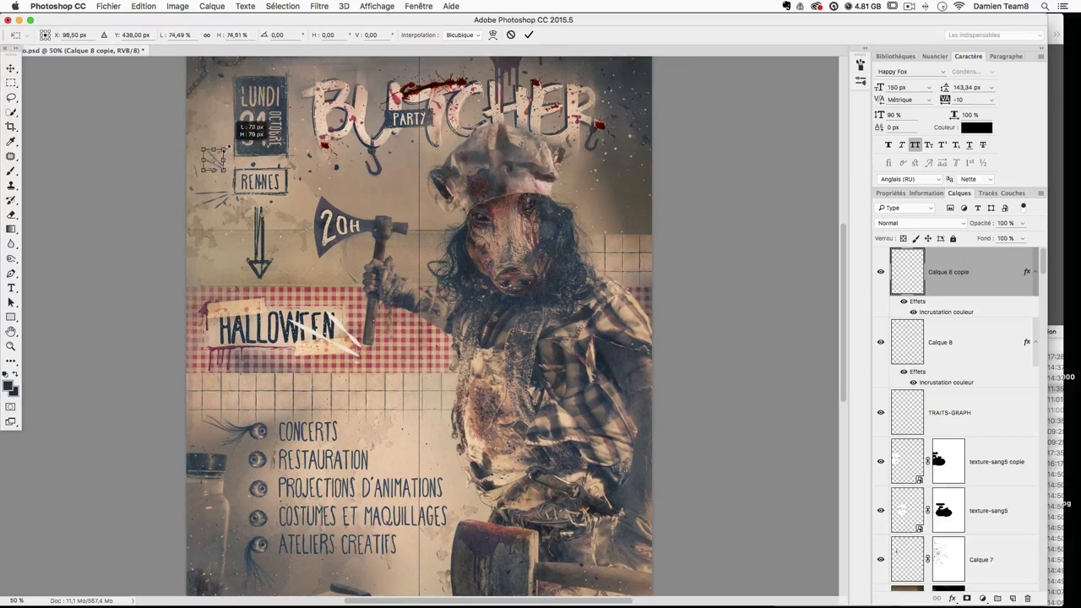
pyautogui.press('Return')
pyautogui.moveTo(299, 207); pyautogui.dragTo(304, 207)
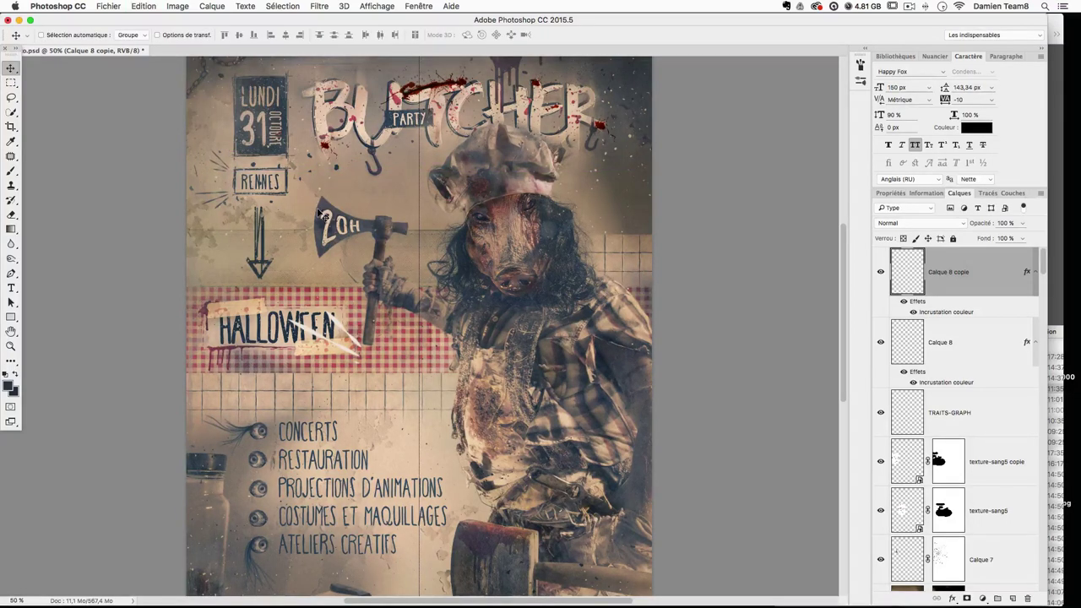
pyautogui.press('super+t')
pyautogui.moveTo(421, 213); pyautogui.dragTo(421, 220)
pyautogui.press('Return')
# Step: Move the white TRAITS-GRAPH strokes from the HALLOWEEN label up to the 20H axe and scale them down
pyautogui.click(980, 353)
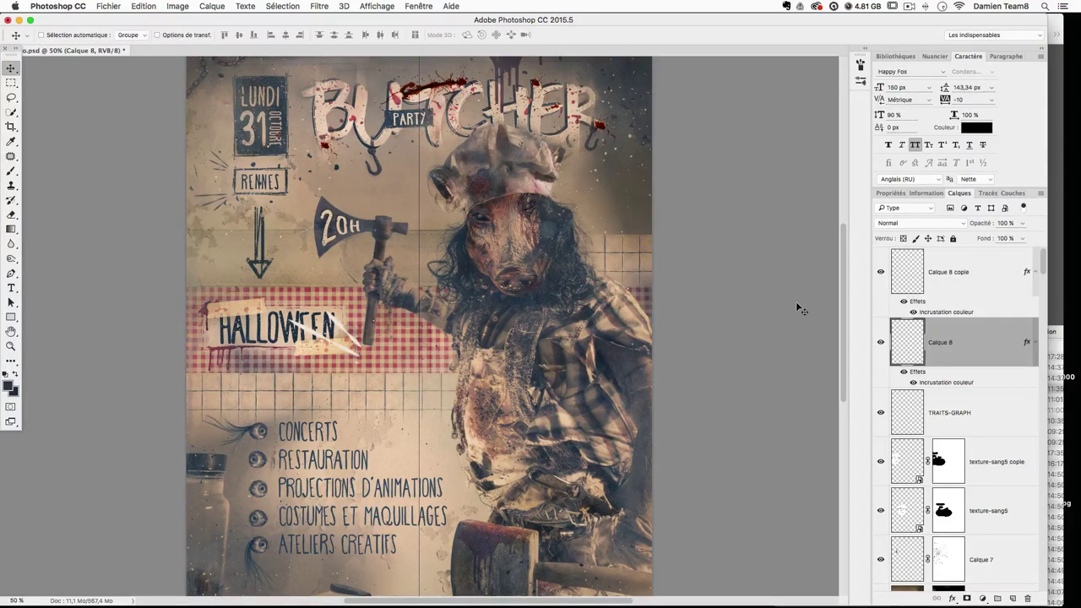
pyautogui.click(953, 410)
pyautogui.moveTo(504, 385); pyautogui.dragTo(519, 272)
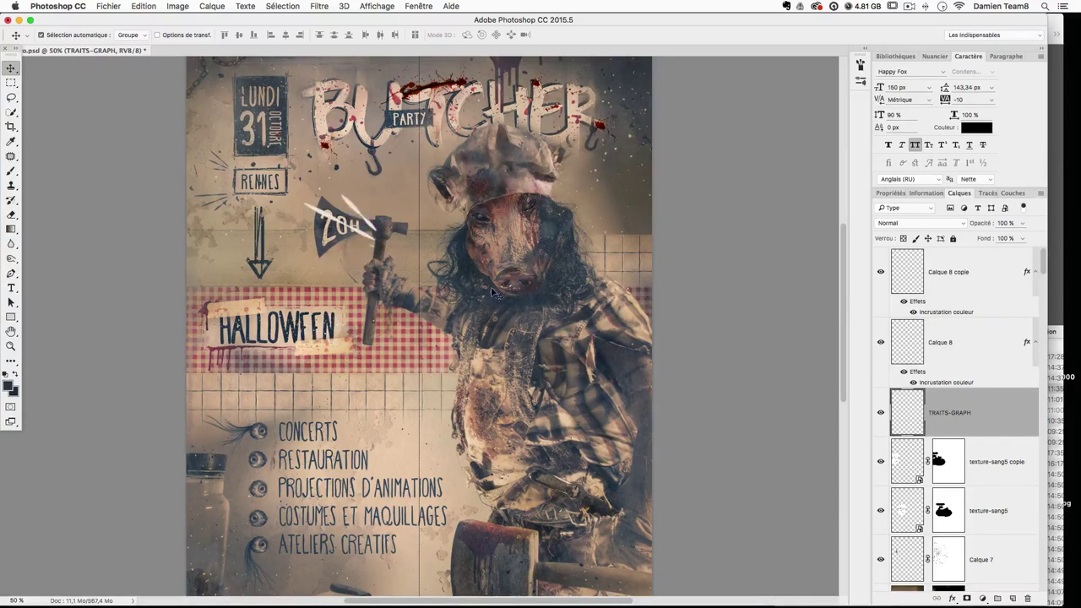
pyautogui.hotkey('ctrl', 't')
pyautogui.moveTo(377, 189); pyautogui.dragTo(372, 194)
pyautogui.moveTo(311, 207); pyautogui.dragTo(320, 205)
pyautogui.press('Return')
# Step: Position the small white TRAITS-GRAPH strokes just outside the axe blade's upper-left corner
pyautogui.moveTo(418, 262); pyautogui.dragTo(393, 253)
pyautogui.press('super+z')
pyautogui.moveTo(366, 290); pyautogui.dragTo(344, 250)
pyautogui.press('super+t')
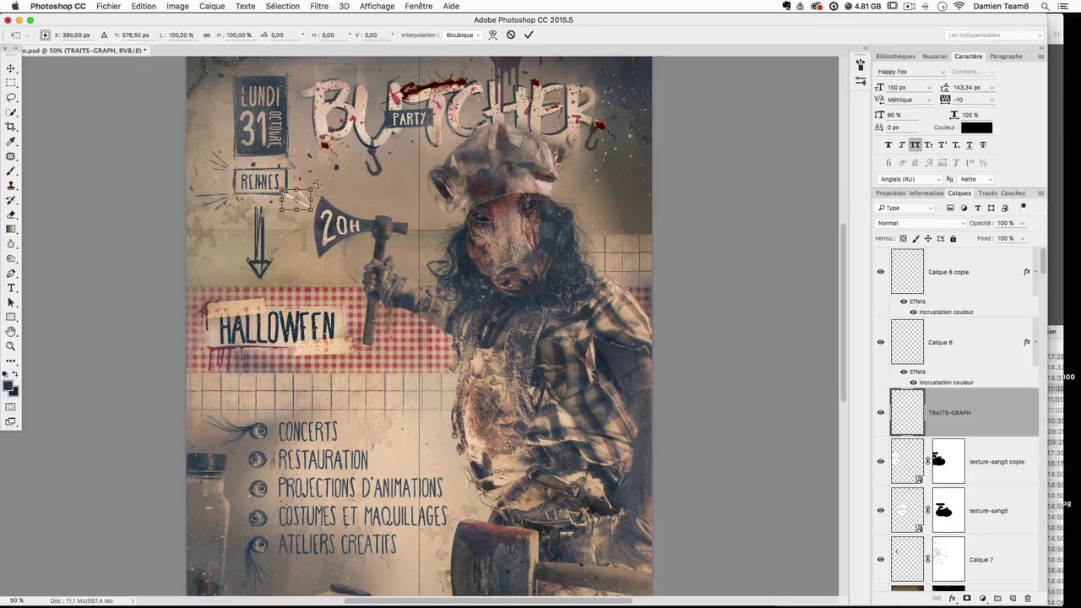
pyautogui.press('Return')
pyautogui.moveTo(388, 235); pyautogui.dragTo(401, 229)
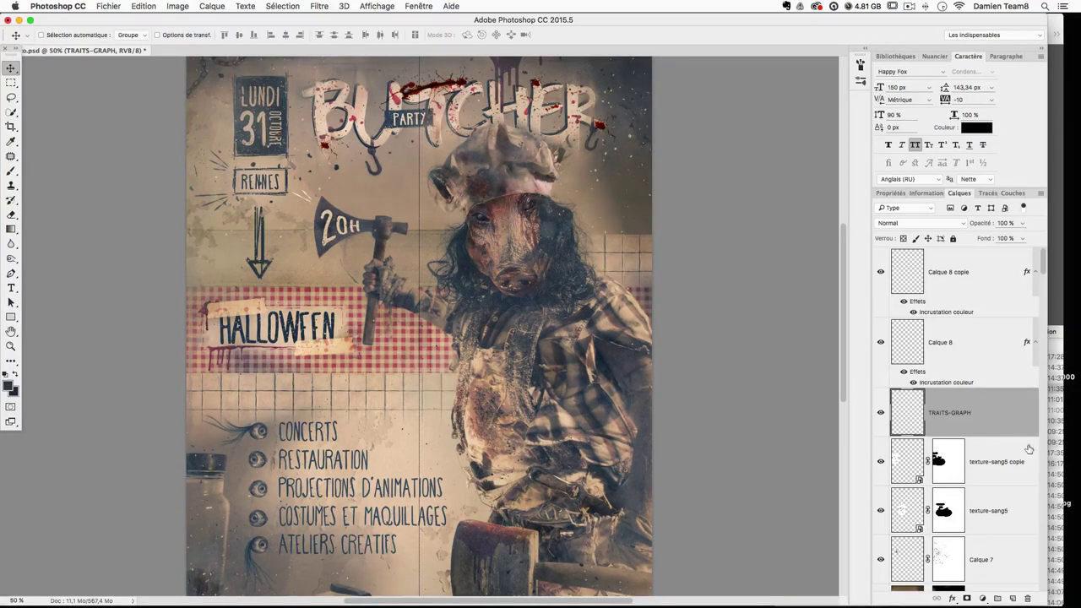
# Step: Duplicate the Calque 8 strokes to the axe blade's lower-left corner and recolour the copy's Color Overlay to cream #eee5da
pyautogui.click(955, 342)
pyautogui.moveTo(544, 269)
pyautogui.mouseDown()
pyautogui.moveTo(560, 278)
pyautogui.moveTo(525, 285)
pyautogui.mouseUp()
pyautogui.doubleClick(1015, 341)
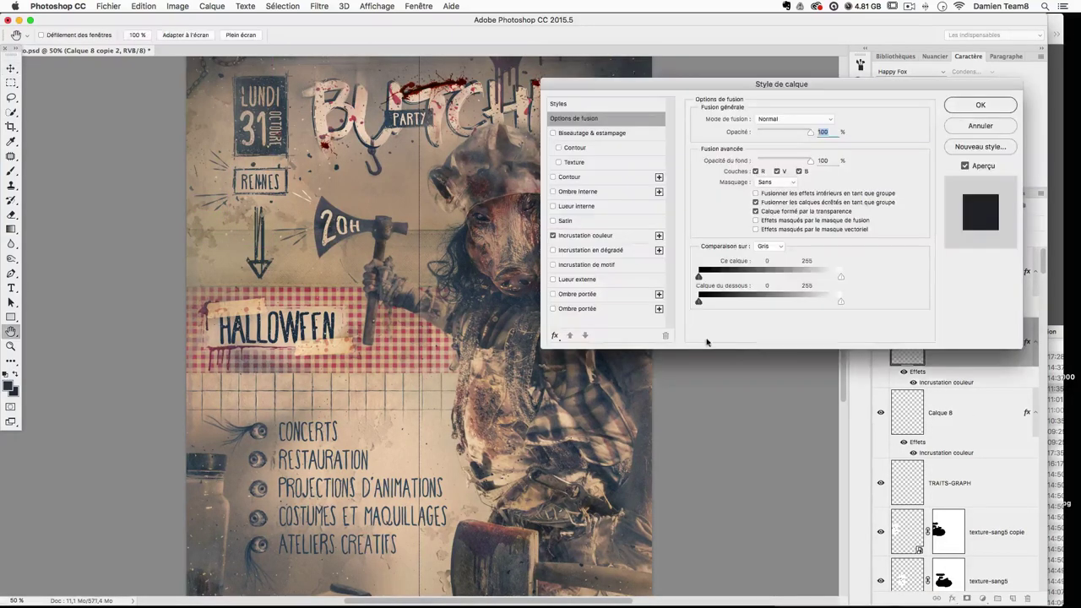
pyautogui.click(597, 238)
pyautogui.click(833, 122)
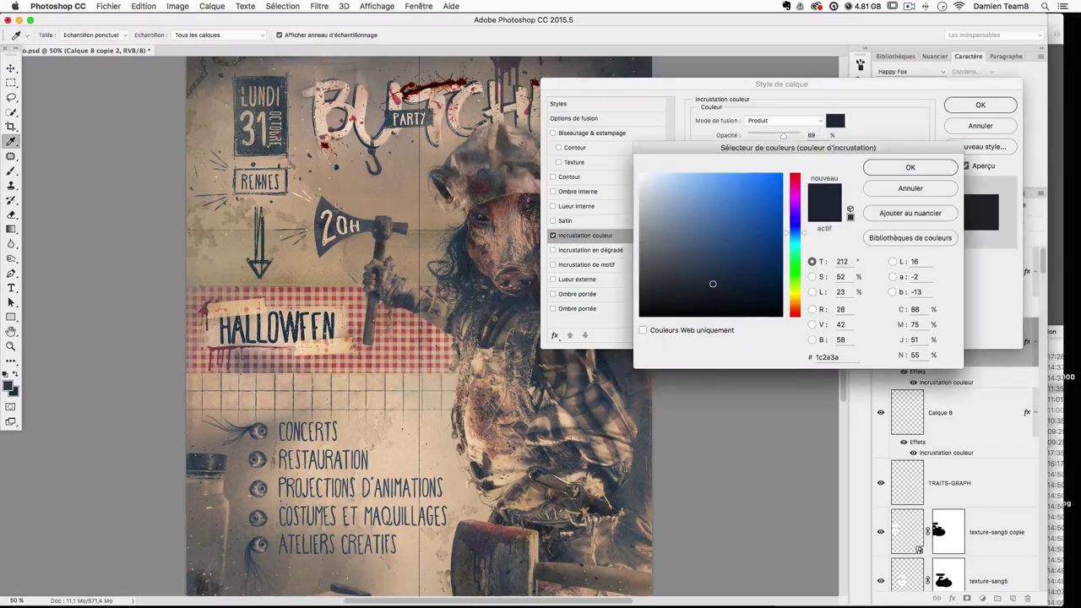
pyautogui.click(297, 197)
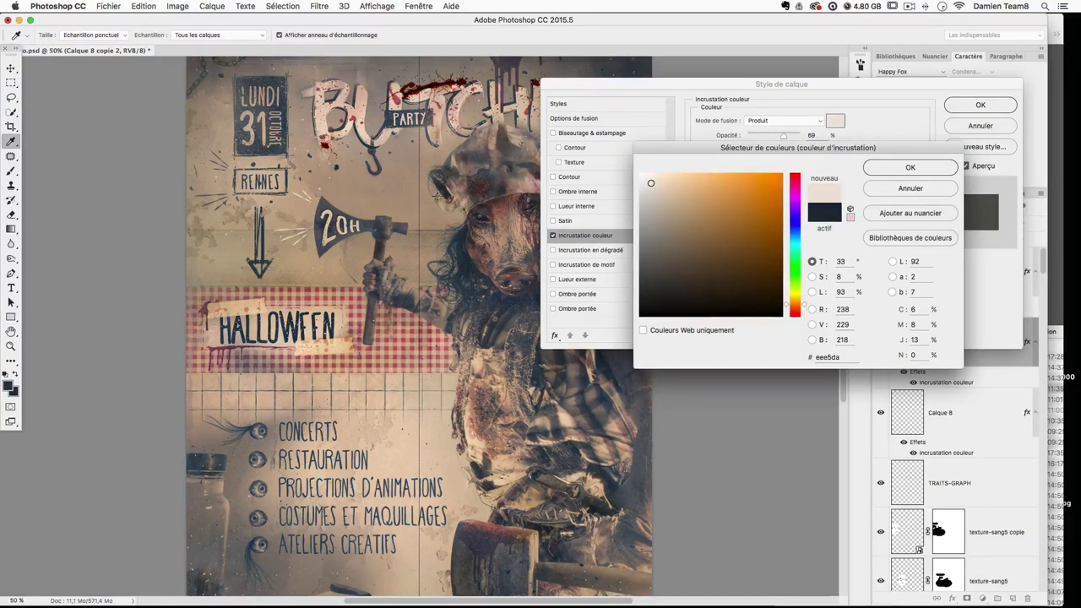
pyautogui.press('Return')
pyautogui.press('Return')
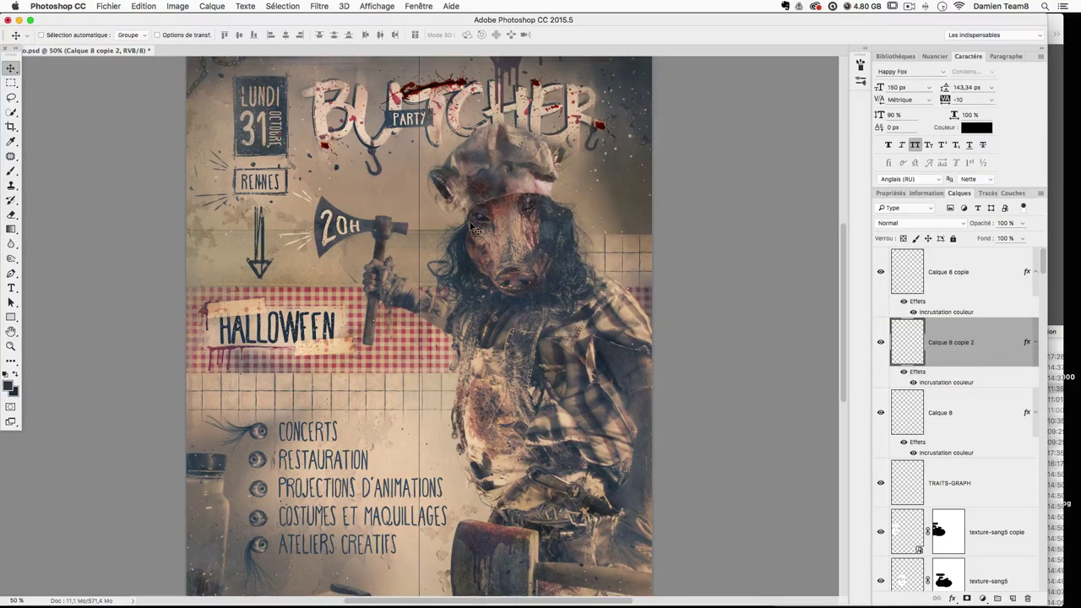
pyautogui.moveTo(471, 225); pyautogui.dragTo(476, 229)
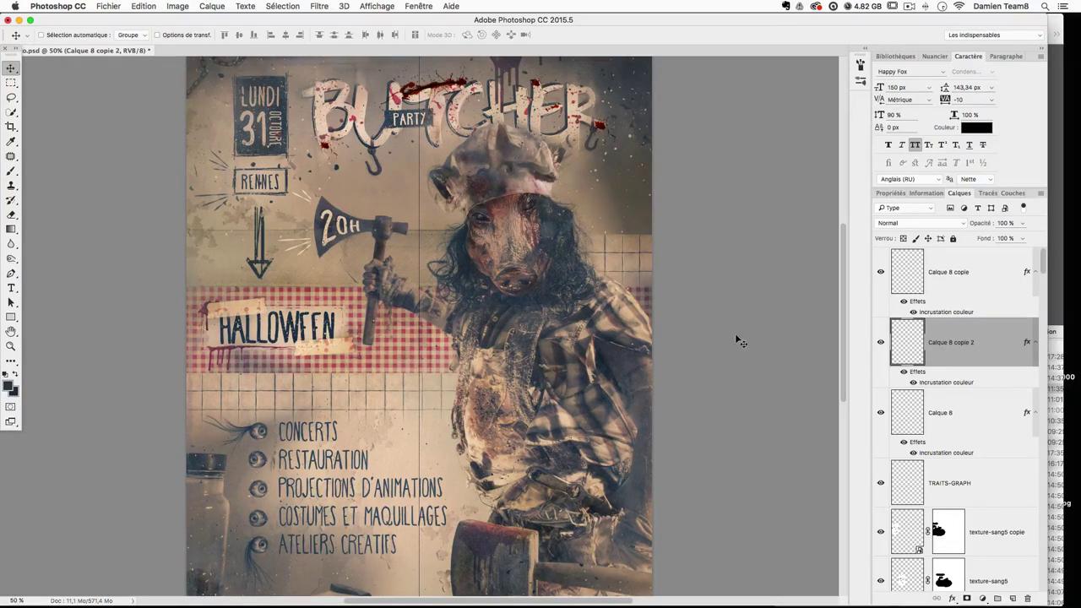
# Step: Stamp all visible layers onto a new top layer and open it in the Camera Raw filter
pyautogui.scroll(2, 726, 341)
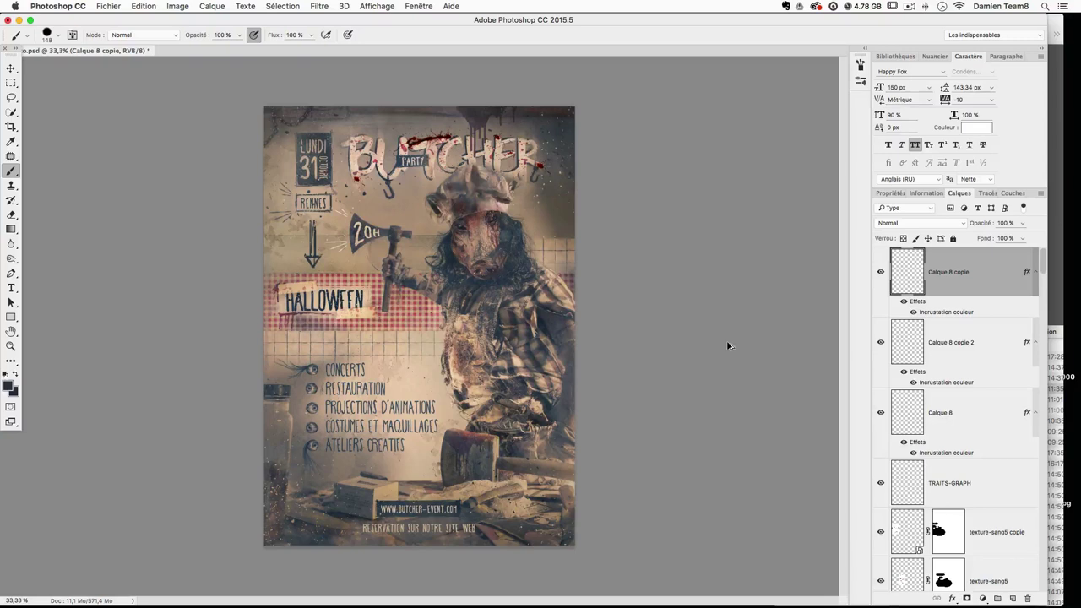
pyautogui.press('super+alt+shift+e')
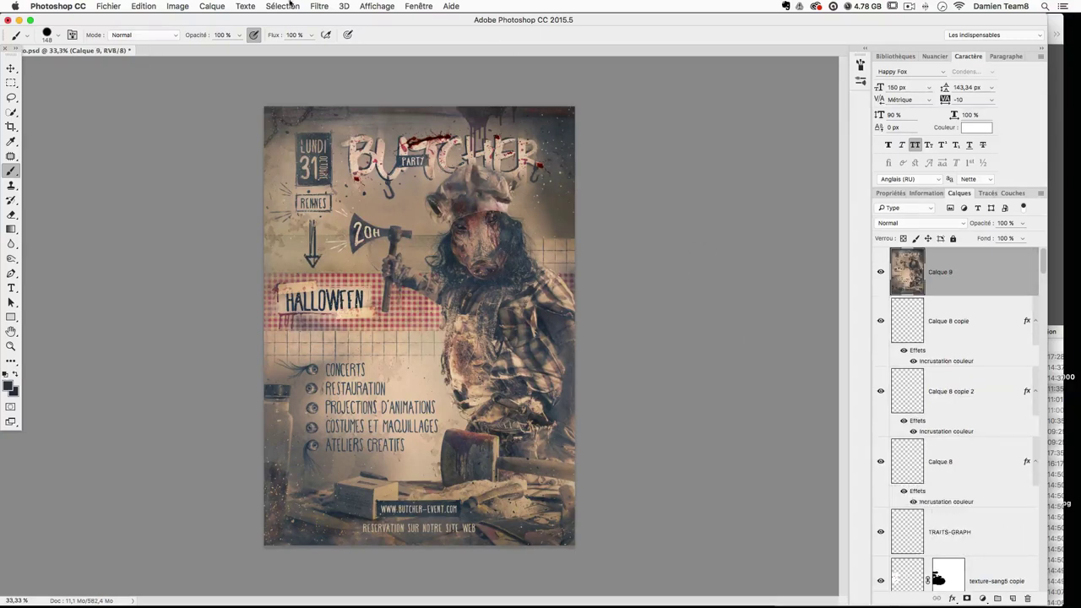
pyautogui.click(321, 6)
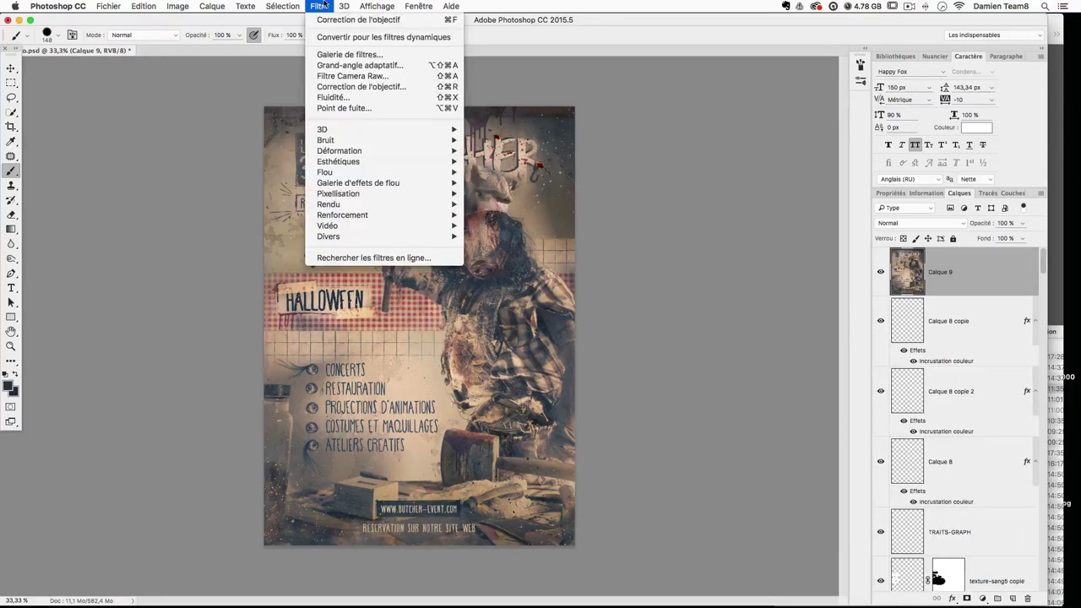
pyautogui.click(363, 76)
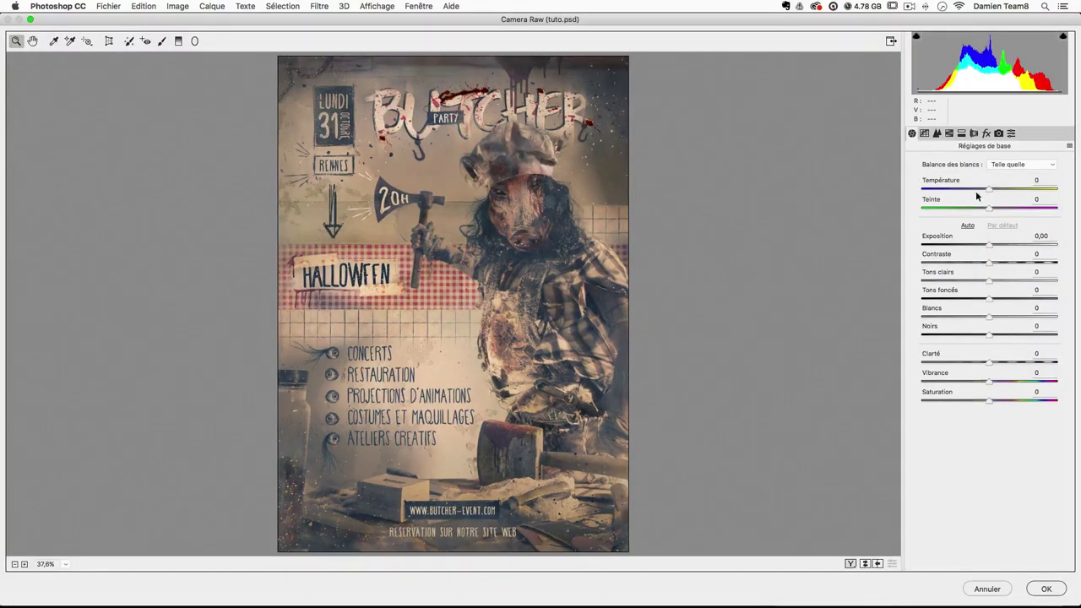
# Step: Set the temperature to +5, reset the exposure to 0, increase the contrast and apply the Camera Raw filter
pyautogui.moveTo(991, 191); pyautogui.dragTo(995, 192)
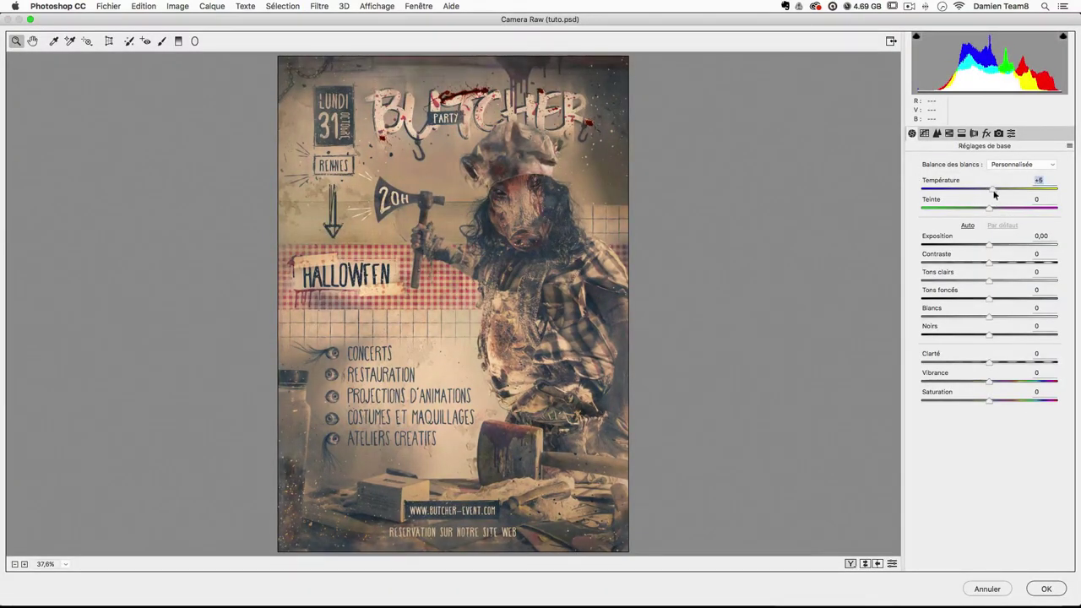
pyautogui.moveTo(987, 245); pyautogui.dragTo(992, 247)
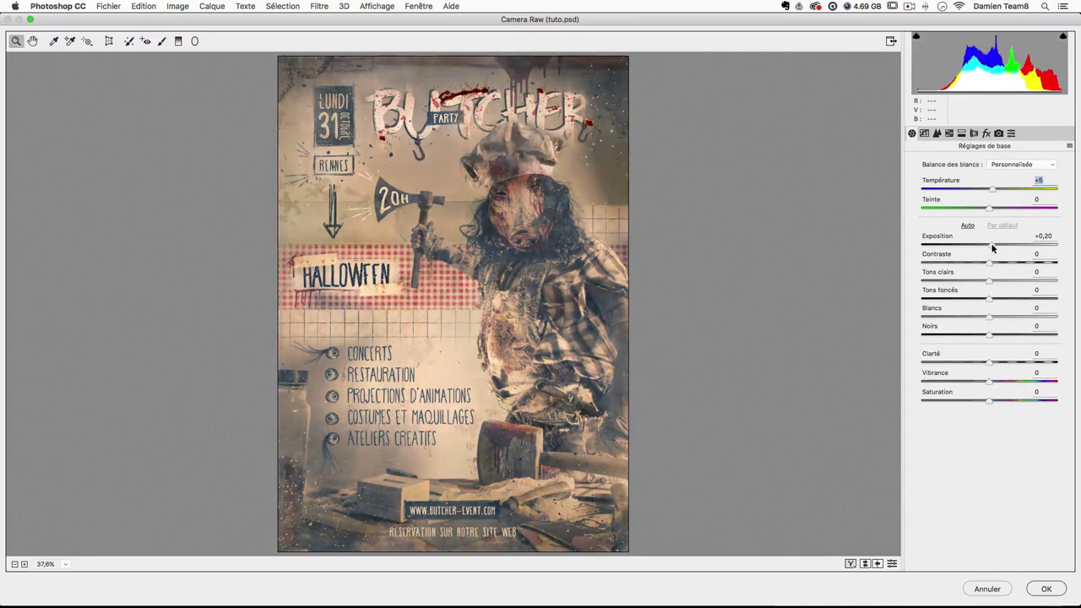
pyautogui.write('0')
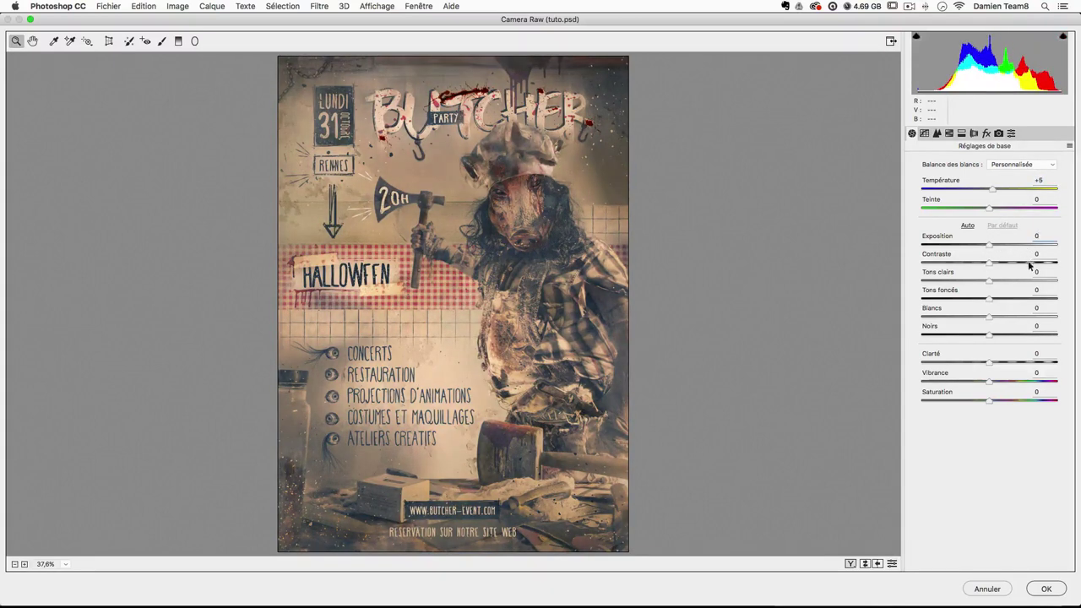
pyautogui.moveTo(991, 264); pyautogui.dragTo(1004, 382)
pyautogui.click(1046, 590)
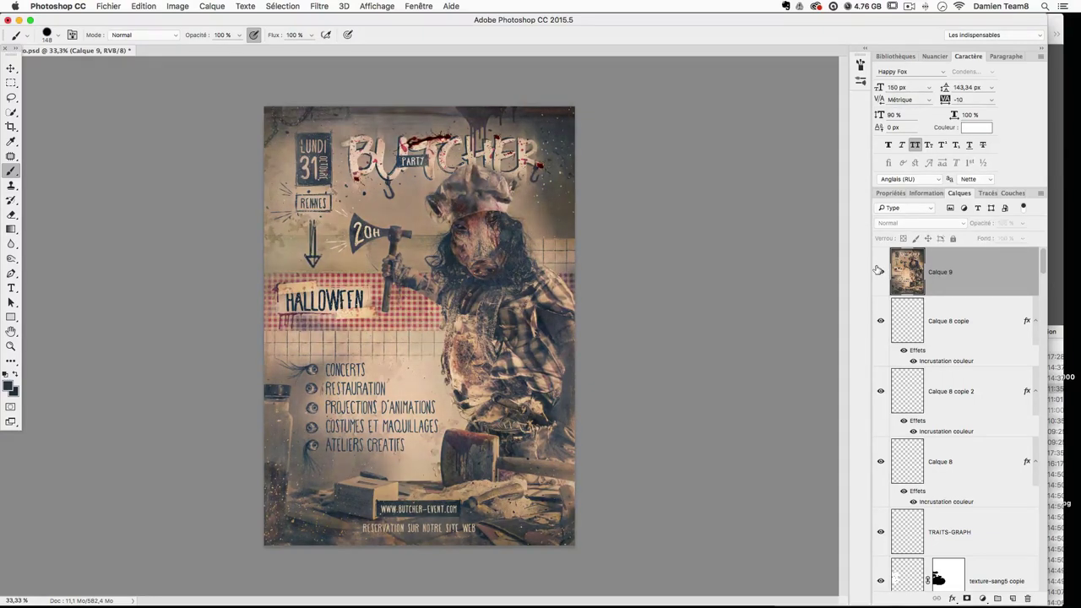
# Step: Add a layer mask to Calque 9, invert it to black and prepare a soft brush of about 195 px
pyautogui.press('super+plus')
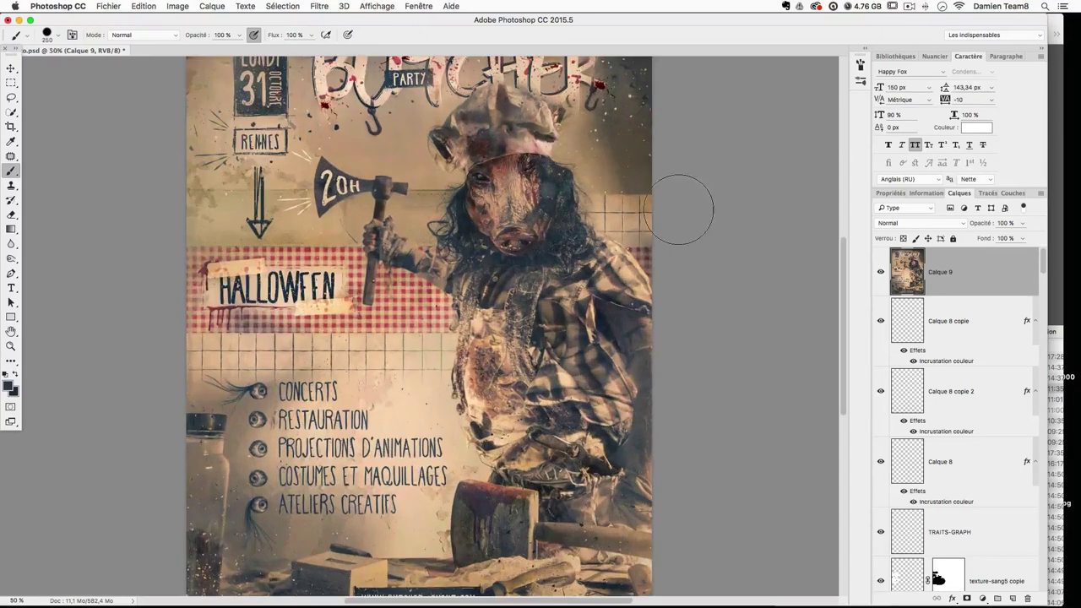
pyautogui.click(967, 599)
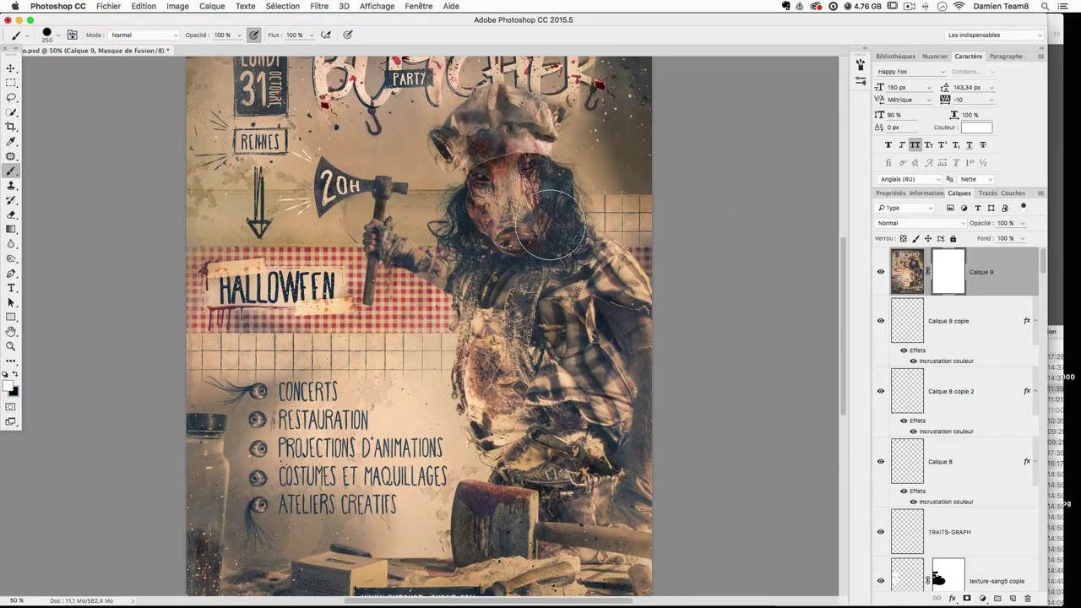
pyautogui.press('super+i')
pyautogui.moveTo(566, 224)
pyautogui.mouseDown()
pyautogui.moveTo(571, 289)
pyautogui.moveTo(560, 273)
pyautogui.moveTo(539, 310)
pyautogui.moveTo(501, 227)
pyautogui.mouseUp()
pyautogui.press('super+z')
pyautogui.keyDown('ctrl'); pyautogui.keyDown('alt'); pyautogui.moveTo(337, 132); pyautogui.dragTo(340, 5); pyautogui.keyUp('alt'); pyautogui.keyUp('ctrl')
pyautogui.keyDown('ctrl'); pyautogui.keyDown('alt'); pyautogui.moveTo(508, 176); pyautogui.dragTo(498, 180); pyautogui.keyUp('alt'); pyautogui.keyUp('ctrl')
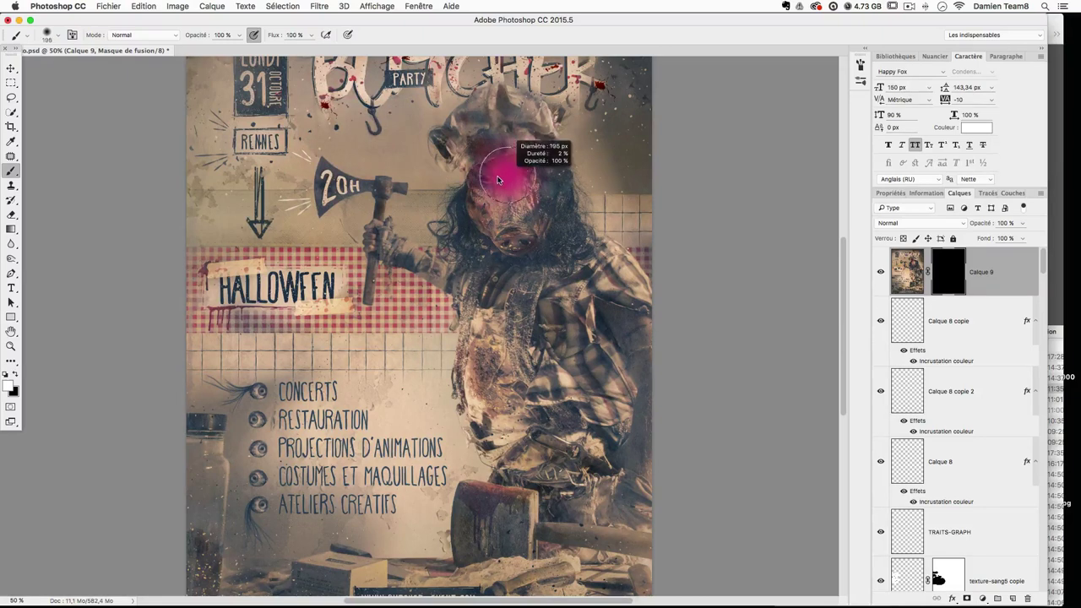
# Step: Paint white on the Calque 9 mask over the butcher's face, raised arm, shirt and body to reveal the Camera Raw treatment
pyautogui.moveTo(480, 142)
pyautogui.mouseDown()
pyautogui.moveTo(514, 115)
pyautogui.moveTo(485, 235)
pyautogui.moveTo(490, 280)
pyautogui.moveTo(469, 252)
pyautogui.moveTo(479, 248)
pyautogui.moveTo(486, 321)
pyautogui.moveTo(440, 271)
pyautogui.moveTo(495, 194)
pyautogui.moveTo(451, 264)
pyautogui.moveTo(512, 216)
pyautogui.moveTo(497, 171)
pyautogui.moveTo(529, 279)
pyautogui.moveTo(524, 339)
pyautogui.moveTo(451, 241)
pyautogui.mouseUp()
pyautogui.moveTo(484, 290)
pyautogui.mouseDown()
pyautogui.moveTo(397, 245)
pyautogui.moveTo(508, 310)
pyautogui.moveTo(546, 281)
pyautogui.moveTo(568, 309)
pyautogui.moveTo(610, 303)
pyautogui.moveTo(553, 355)
pyautogui.moveTo(539, 443)
pyautogui.moveTo(573, 459)
pyautogui.moveTo(561, 417)
pyautogui.moveTo(578, 378)
pyautogui.moveTo(551, 320)
pyautogui.moveTo(597, 274)
pyautogui.moveTo(633, 451)
pyautogui.moveTo(600, 506)
pyautogui.mouseUp()
pyautogui.moveTo(542, 315); pyautogui.dragTo(540, 247)
pyautogui.moveTo(549, 350); pyautogui.dragTo(579, 350)
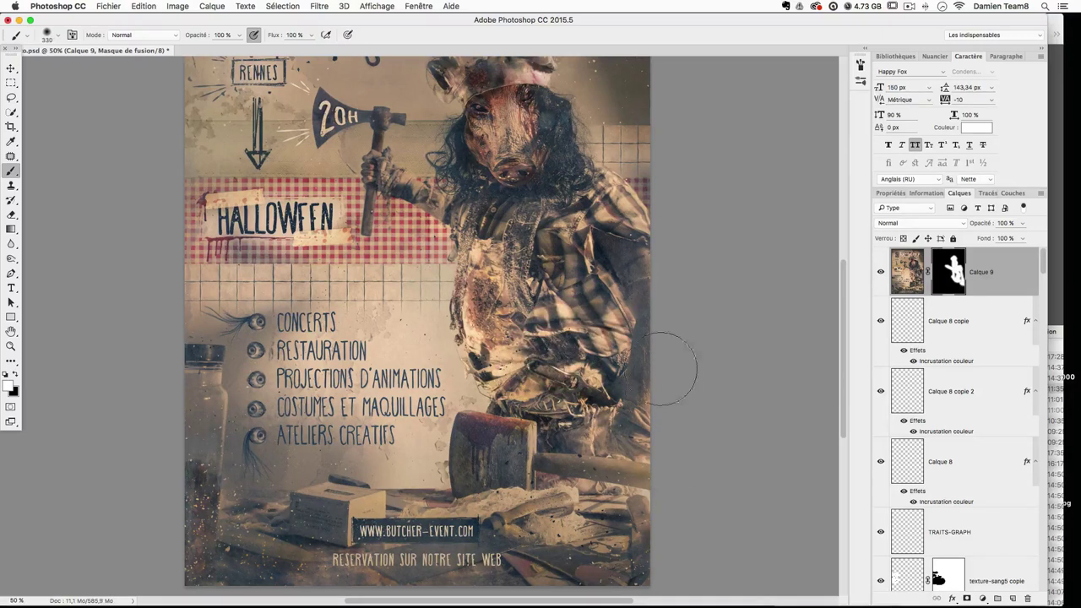
pyautogui.moveTo(634, 260); pyautogui.dragTo(644, 338)
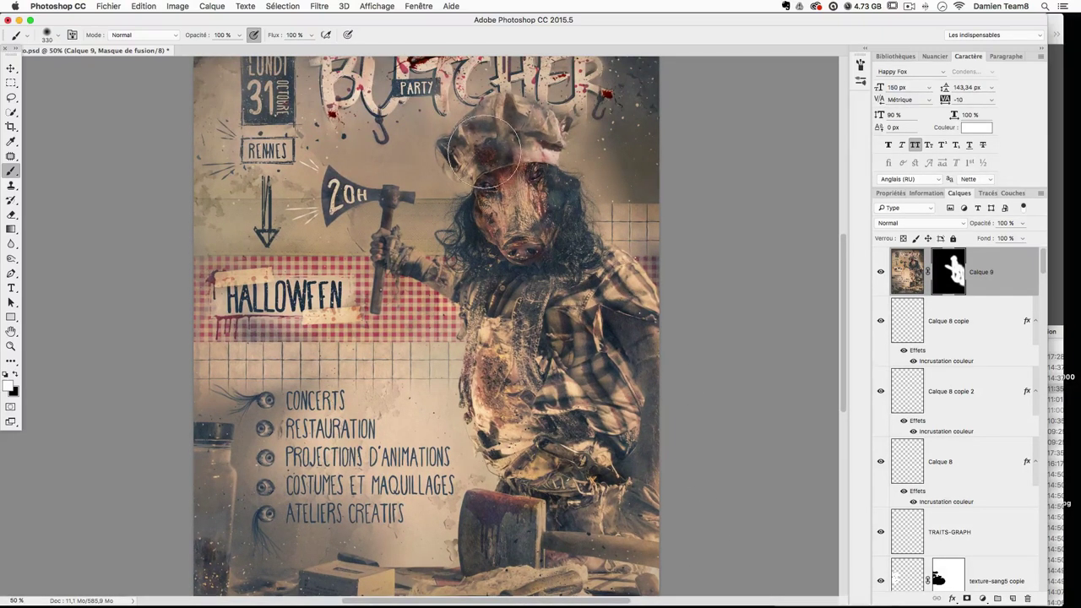
# Step: Compare the whole poster with and without the masked Calque 9 adjustment
pyautogui.press('super+0')
pyautogui.press('super+minus')
pyautogui.press('super+plus')
pyautogui.click(881, 273)
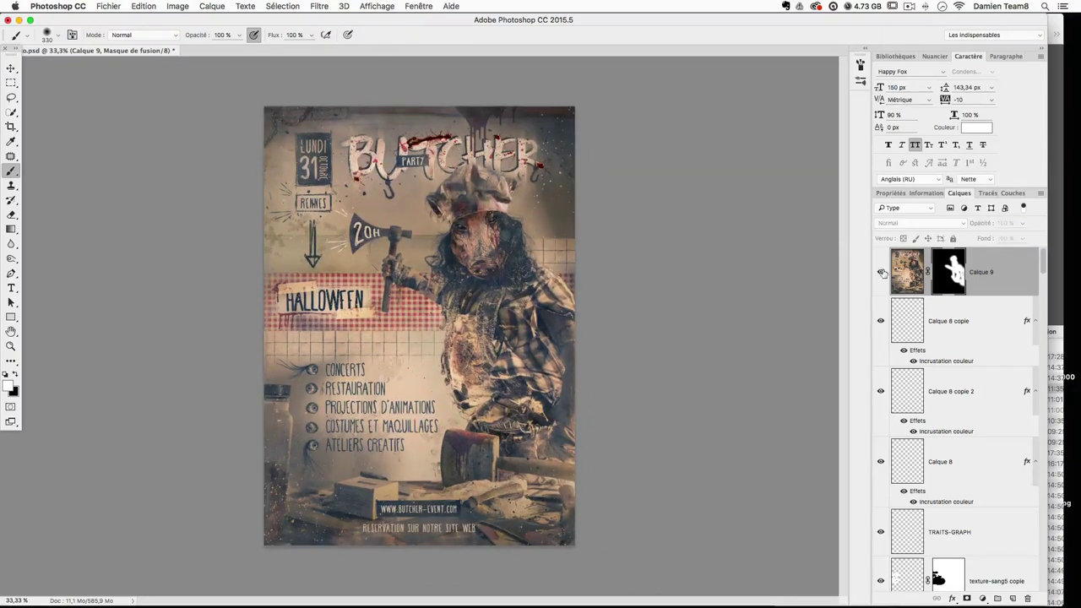
pyautogui.click(881, 272)
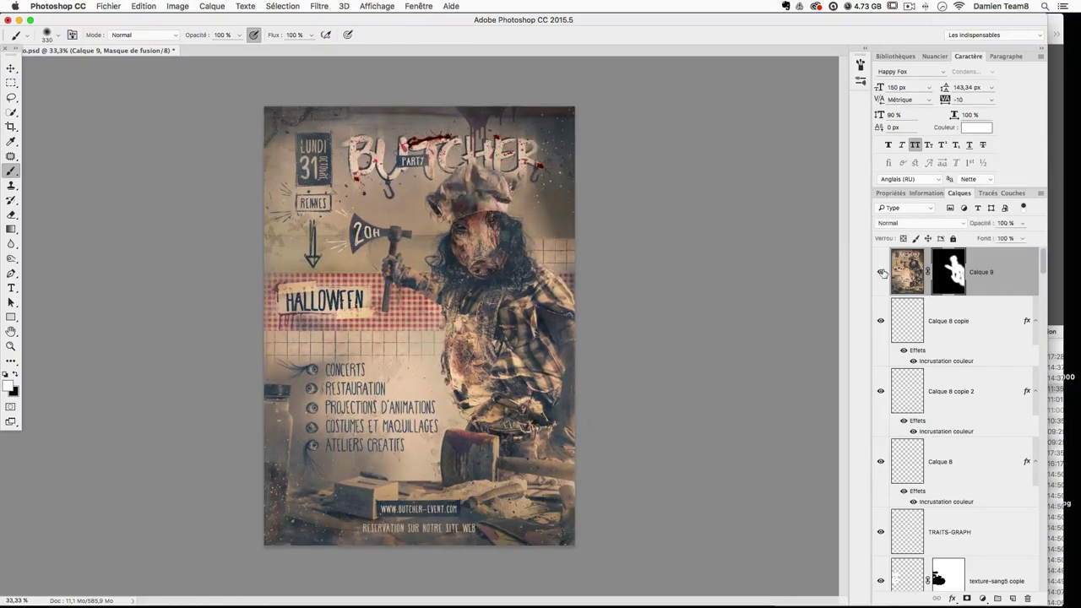
pyautogui.click(882, 272)
pyautogui.click(882, 272)
pyautogui.click(882, 272)
pyautogui.click(881, 272)
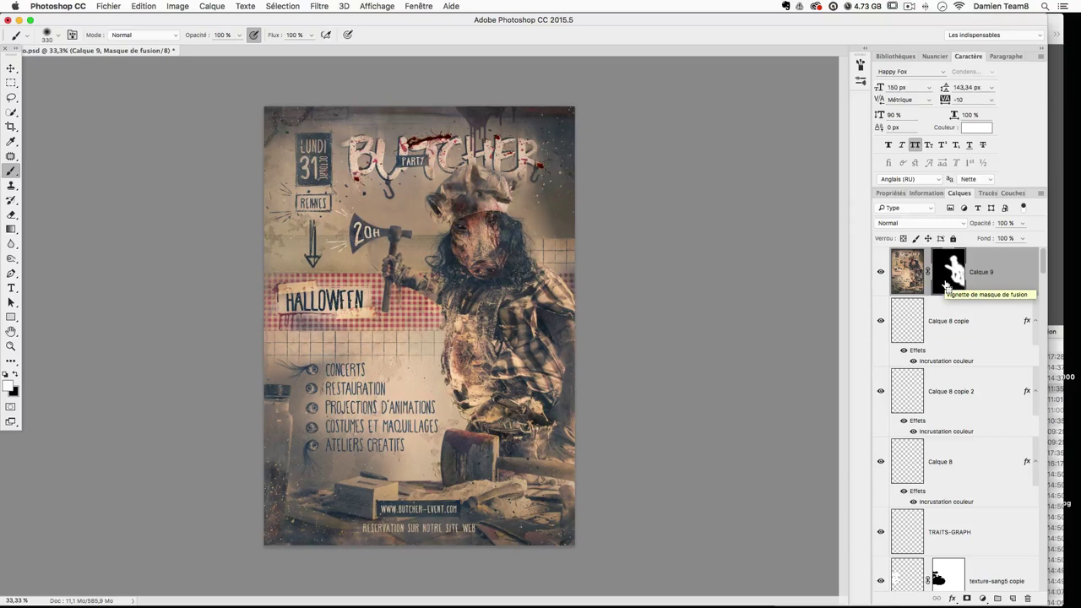
# Step: Stamp all visible layers onto another new top layer and open it in the Lens Correction filter
pyautogui.press('super+alt+shift+e')
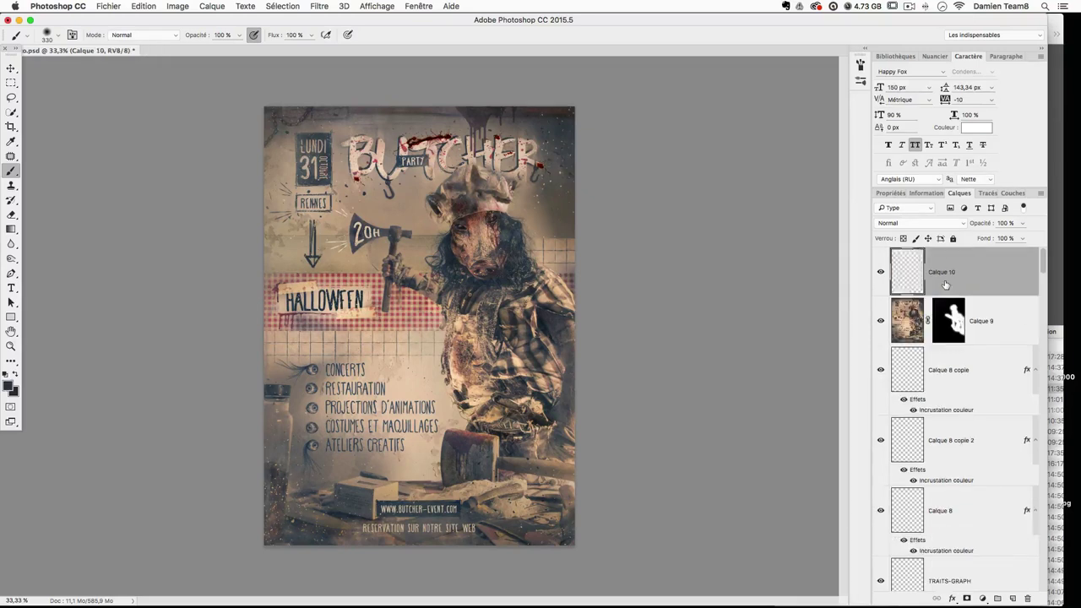
pyautogui.click(344, 5)
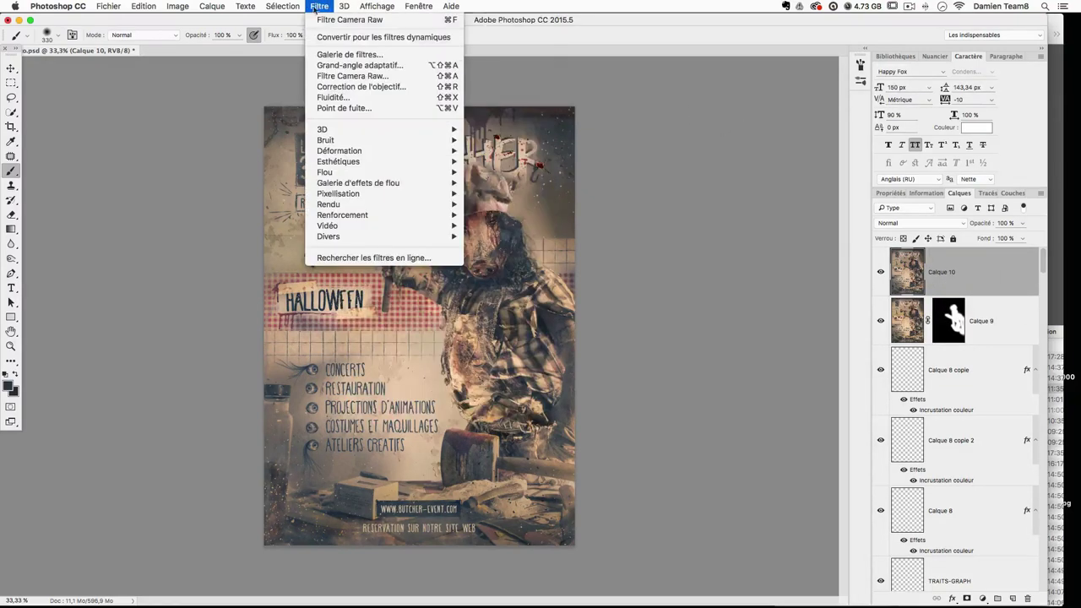
pyautogui.click(340, 87)
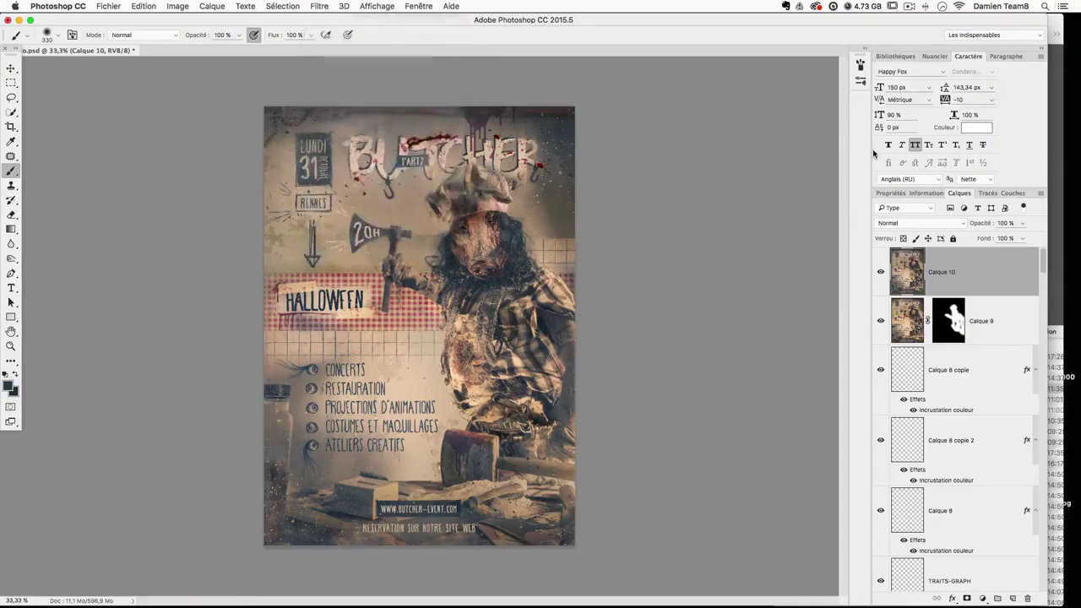
# Step: Darken the poster's edges with a vignette amount of -19 and a midpoint of +25, and apply the correction
pyautogui.click(955, 258)
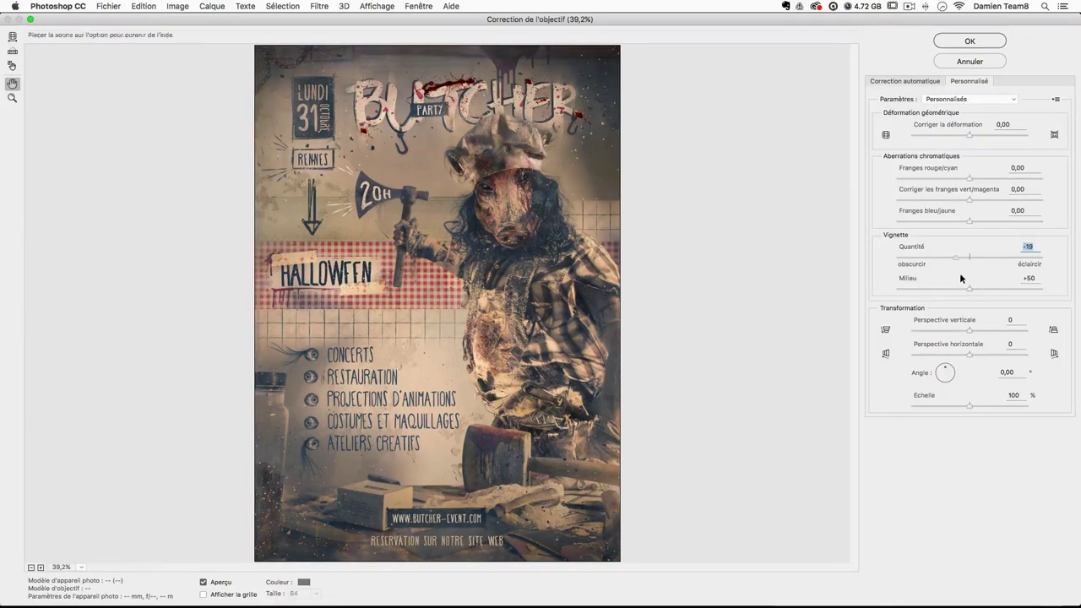
pyautogui.moveTo(959, 288); pyautogui.dragTo(943, 292)
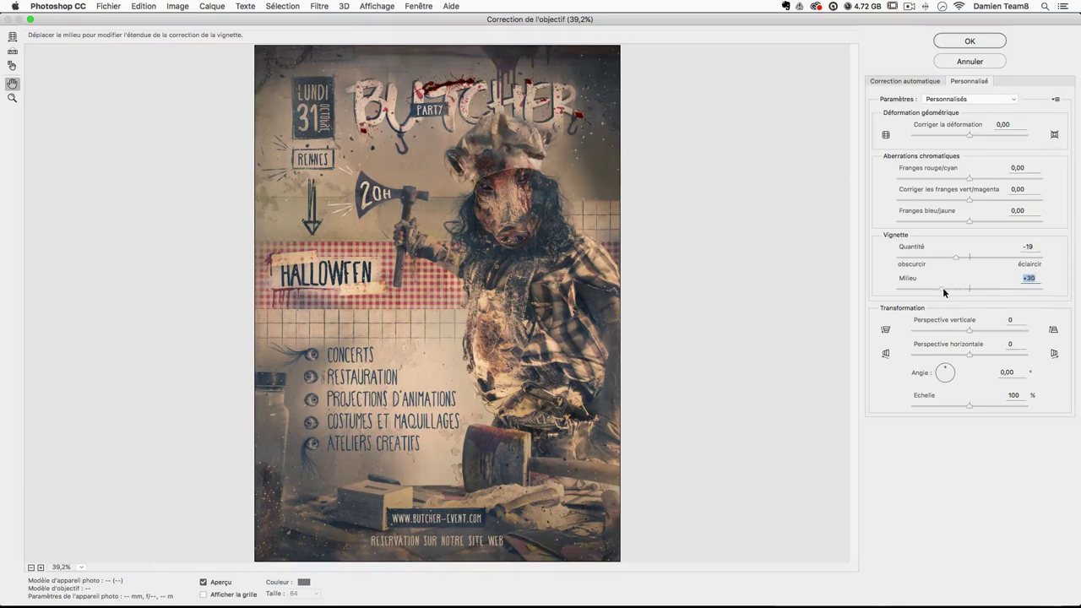
pyautogui.click(953, 255)
pyautogui.moveTo(956, 289); pyautogui.dragTo(933, 291)
pyautogui.click(972, 40)
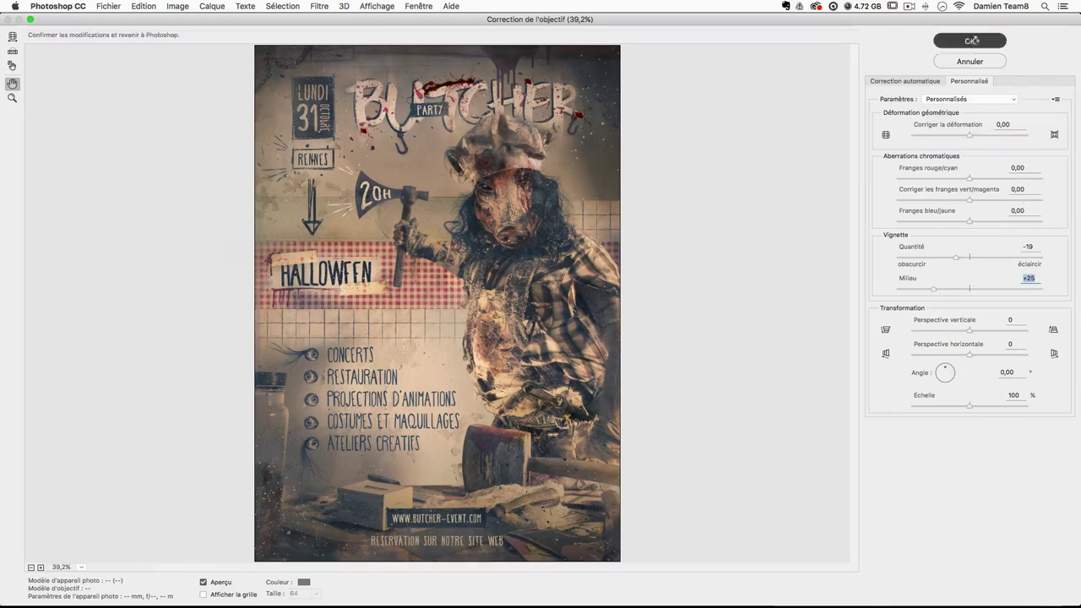
# Step: Compare the poster with and without the vignette correction, and leave the correction undone
pyautogui.press('super+z')
pyautogui.press('super+z')
pyautogui.press('super+z')
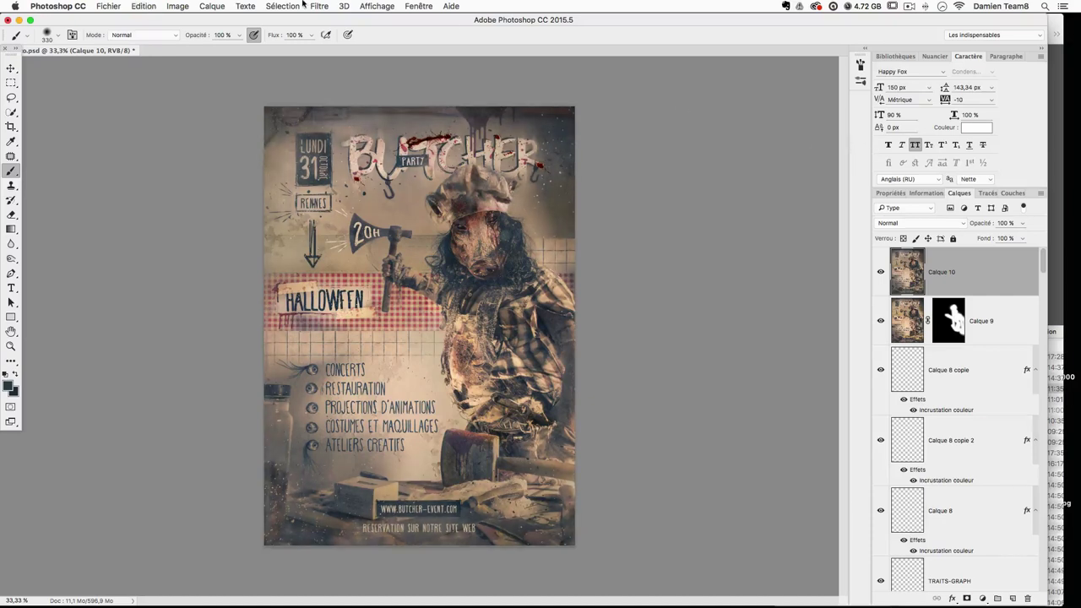
# Step: Apply a Lens Correction to Calque 10 with a vignette amount of -25 and a midpoint of +20
pyautogui.click(318, 6)
pyautogui.click(334, 88)
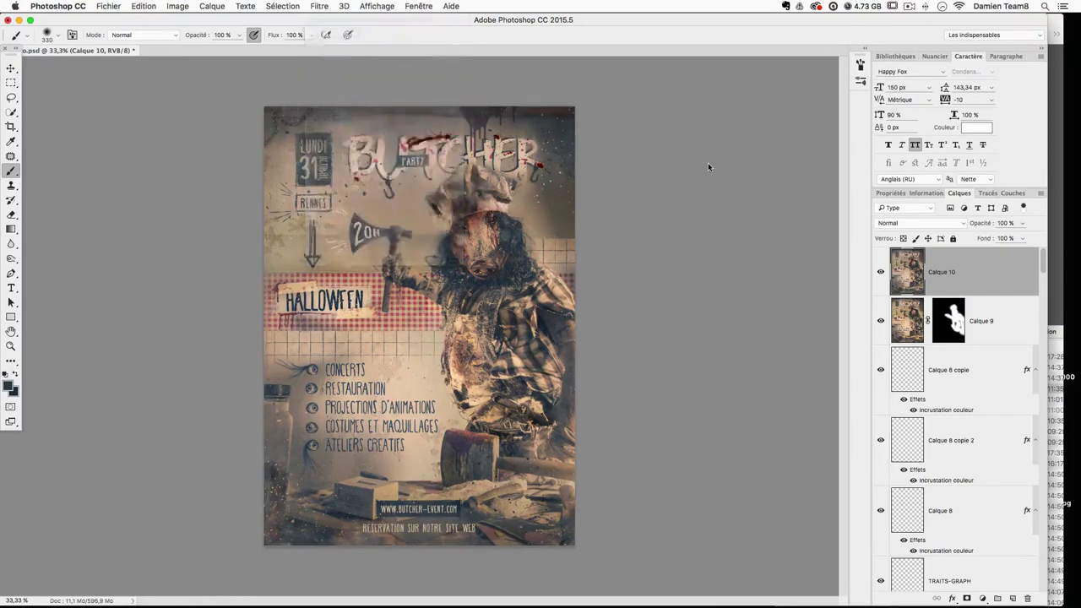
pyautogui.click(969, 80)
pyautogui.moveTo(964, 259); pyautogui.dragTo(956, 259)
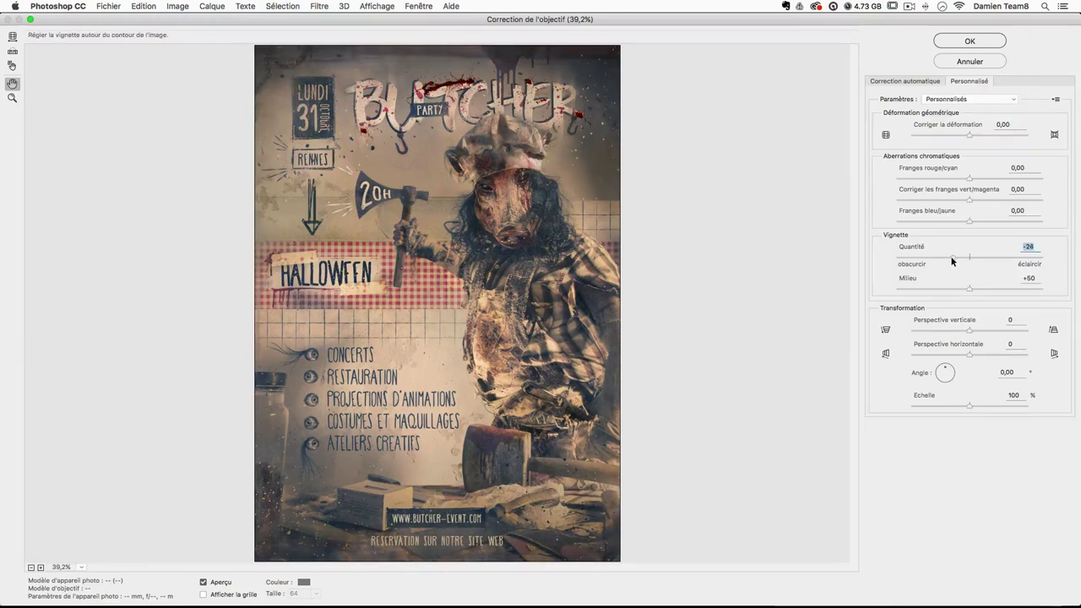
pyautogui.moveTo(956, 288); pyautogui.dragTo(931, 292)
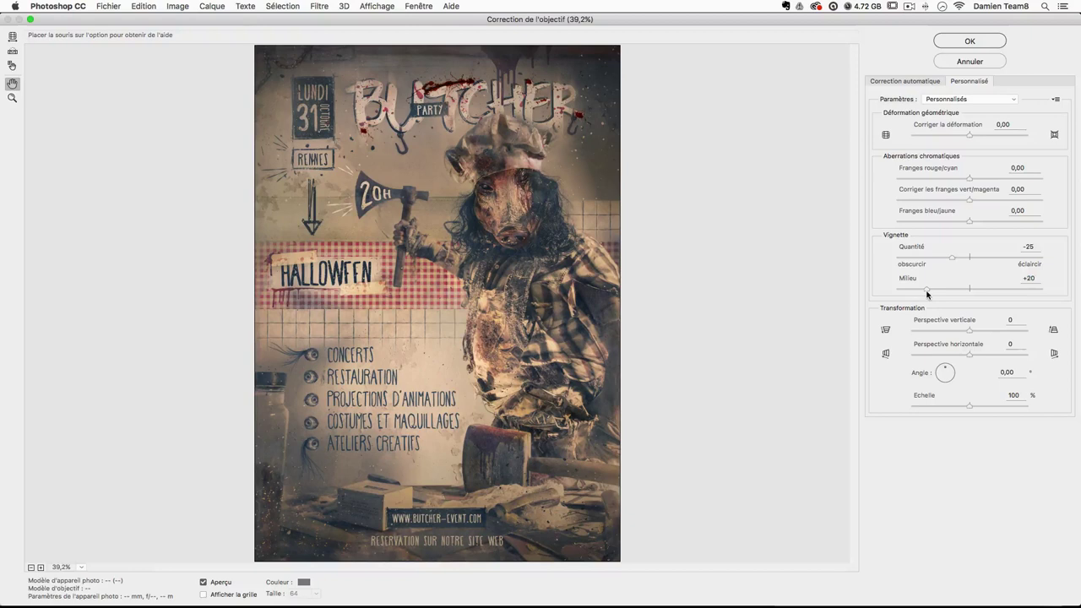
pyautogui.press('Return')
# Step: Compare the poster before and after the stronger vignette by repeatedly undoing and restoring it
pyautogui.press('super+z')
pyautogui.press('super+z')
pyautogui.press('super+z')
pyautogui.press('super+z')
pyautogui.press('super+z')
pyautogui.press('super+z')
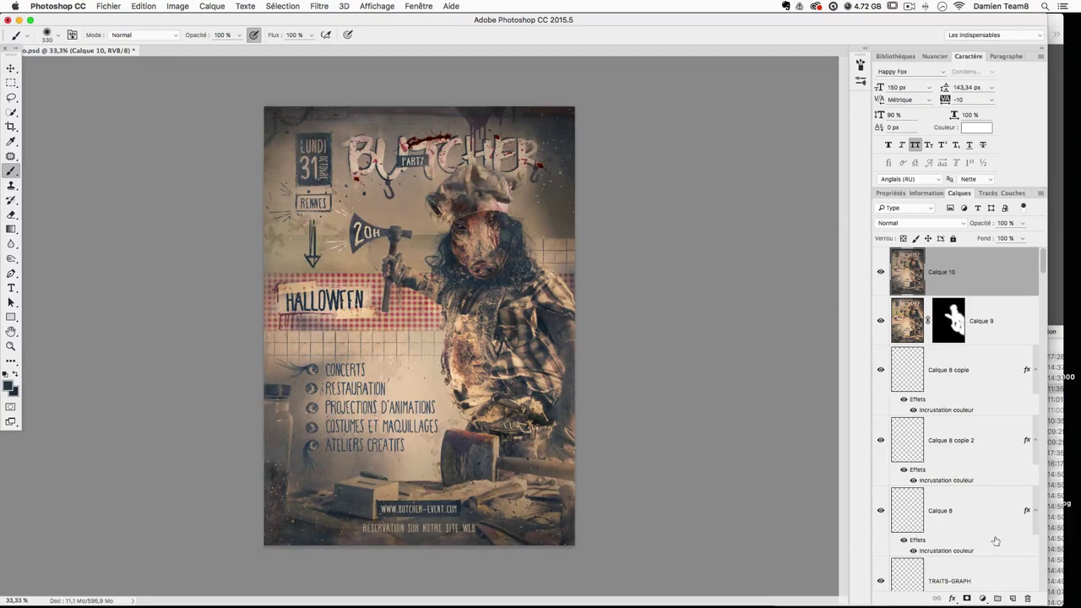
# Step: Add a layer mask to Calque 10 and paint black over the BUTCHER title, the date block, RENNES and HALLOWEEN to remove the vignette there
pyautogui.click(967, 598)
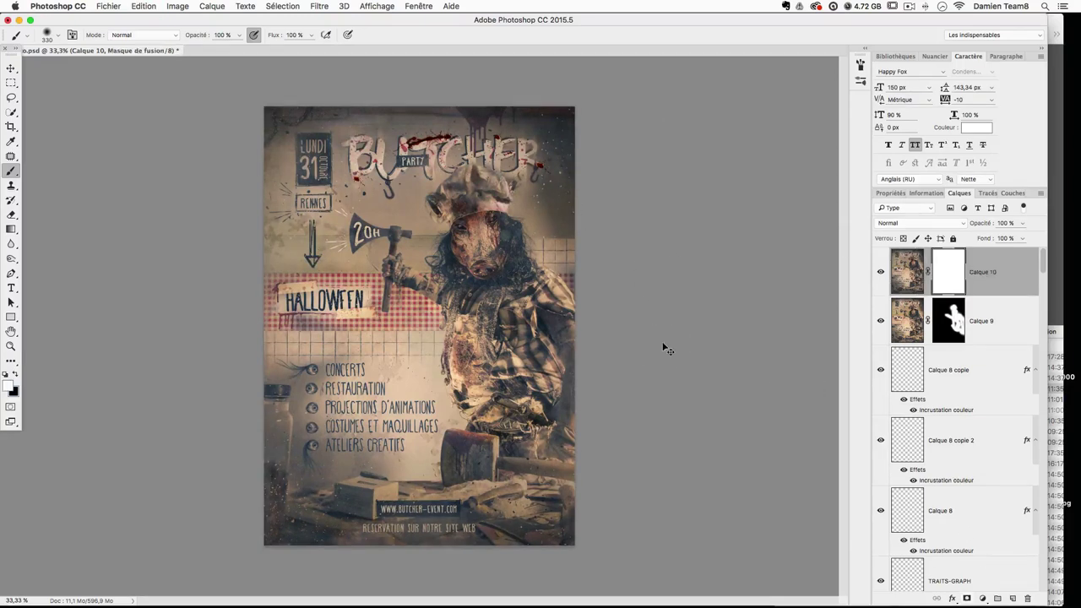
pyautogui.press('super+plus')
pyautogui.scroll(3, 411, 199)
pyautogui.moveTo(371, 184)
pyautogui.mouseDown()
pyautogui.moveTo(341, 190)
pyautogui.moveTo(321, 164)
pyautogui.moveTo(319, 155)
pyautogui.moveTo(333, 175)
pyautogui.moveTo(319, 157)
pyautogui.moveTo(328, 145)
pyautogui.moveTo(350, 184)
pyautogui.moveTo(323, 200)
pyautogui.moveTo(317, 152)
pyautogui.moveTo(359, 161)
pyautogui.moveTo(353, 181)
pyautogui.moveTo(390, 206)
pyautogui.mouseUp()
pyautogui.press('x')
pyautogui.moveTo(392, 152)
pyautogui.mouseDown()
pyautogui.moveTo(431, 159)
pyautogui.moveTo(431, 191)
pyautogui.moveTo(478, 155)
pyautogui.moveTo(463, 192)
pyautogui.moveTo(487, 184)
pyautogui.moveTo(496, 160)
pyautogui.moveTo(502, 199)
pyautogui.moveTo(519, 199)
pyautogui.moveTo(546, 159)
pyautogui.moveTo(581, 163)
pyautogui.moveTo(590, 181)
pyautogui.moveTo(531, 198)
pyautogui.mouseUp()
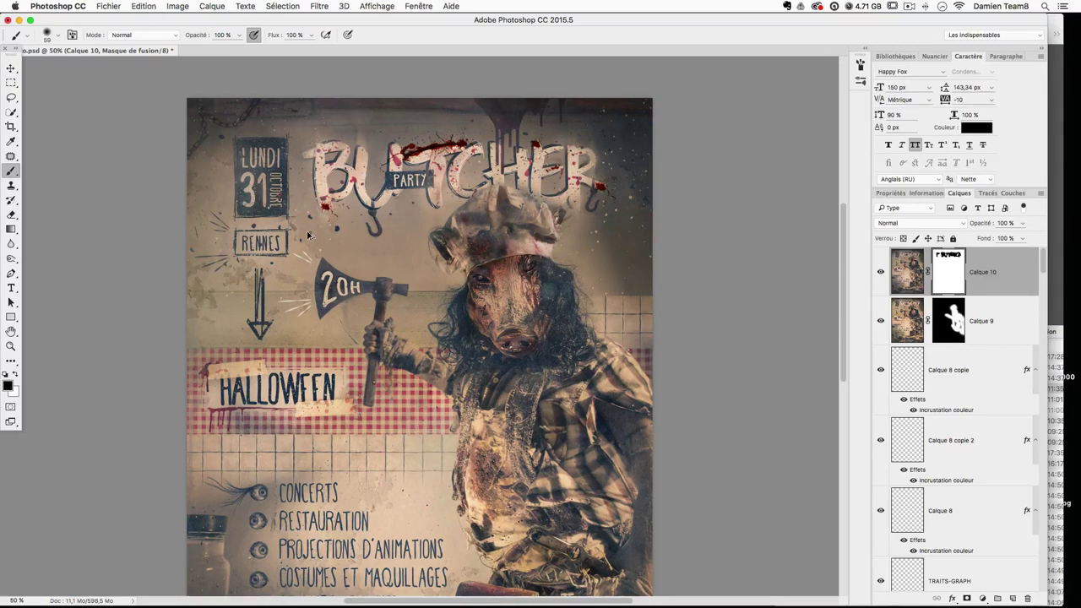
pyautogui.moveTo(248, 176); pyautogui.dragTo(256, 247)
pyautogui.scroll(-2, 282, 239)
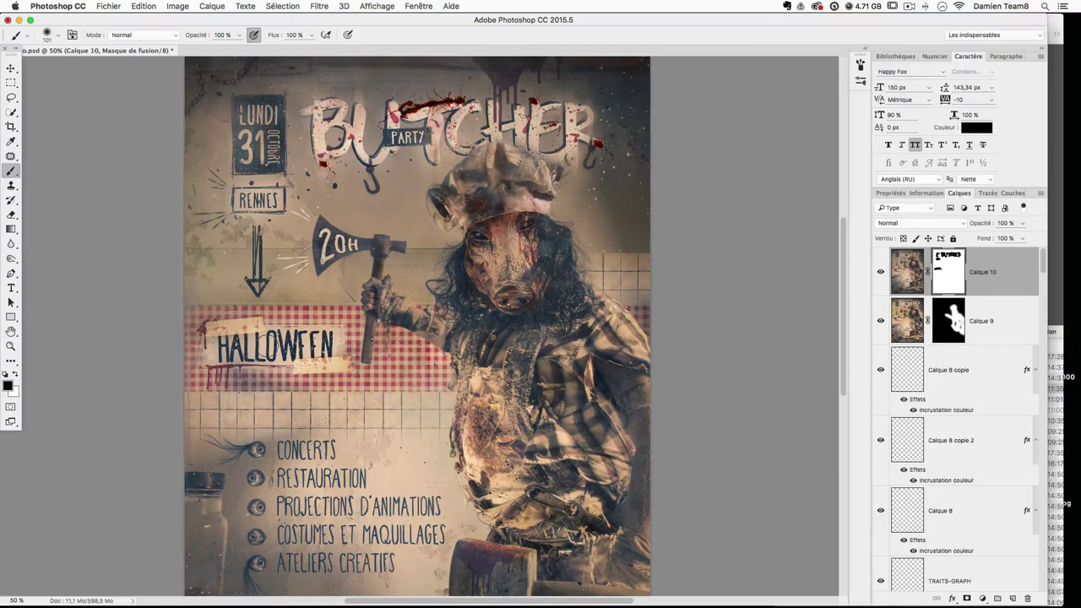
# Step: Paint black on the Calque 10 mask over the eye bullets of the activities list, and return to the layer's image
pyautogui.scroll(-1, 287, 397)
pyautogui.moveTo(287, 397); pyautogui.dragTo(286, 331)
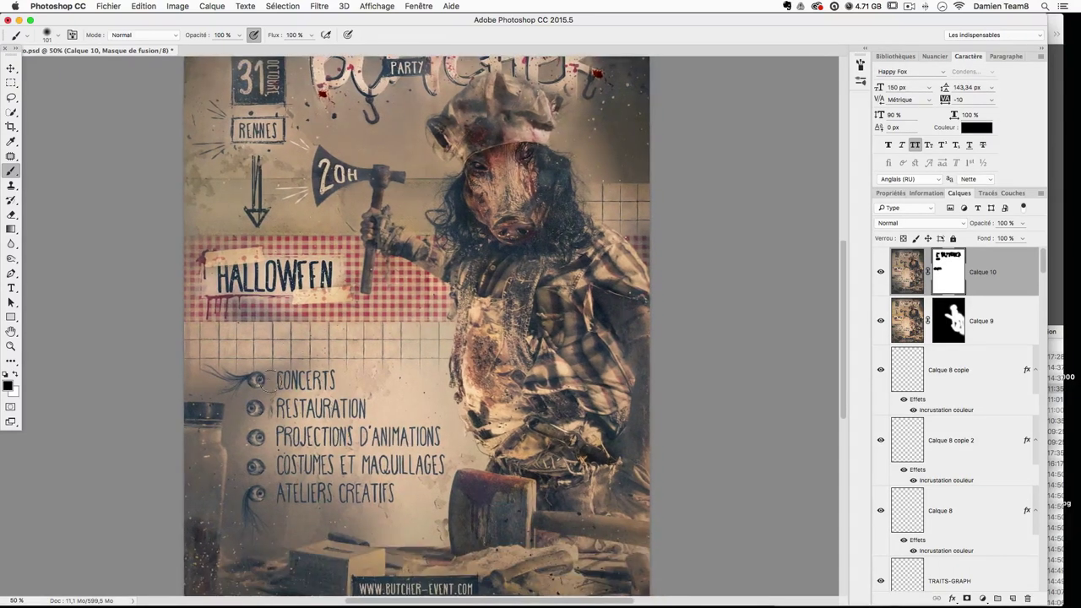
pyautogui.moveTo(296, 399); pyautogui.dragTo(280, 399)
pyautogui.click(257, 382)
pyautogui.click(256, 409)
pyautogui.click(257, 438)
pyautogui.scroll(-3, 386, 447)
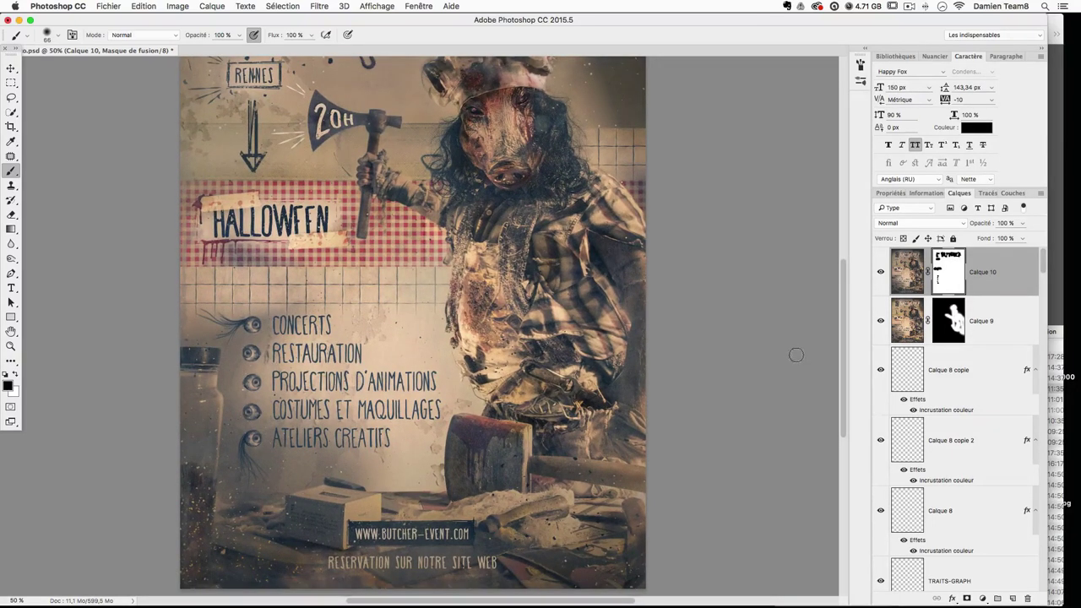
pyautogui.click(907, 274)
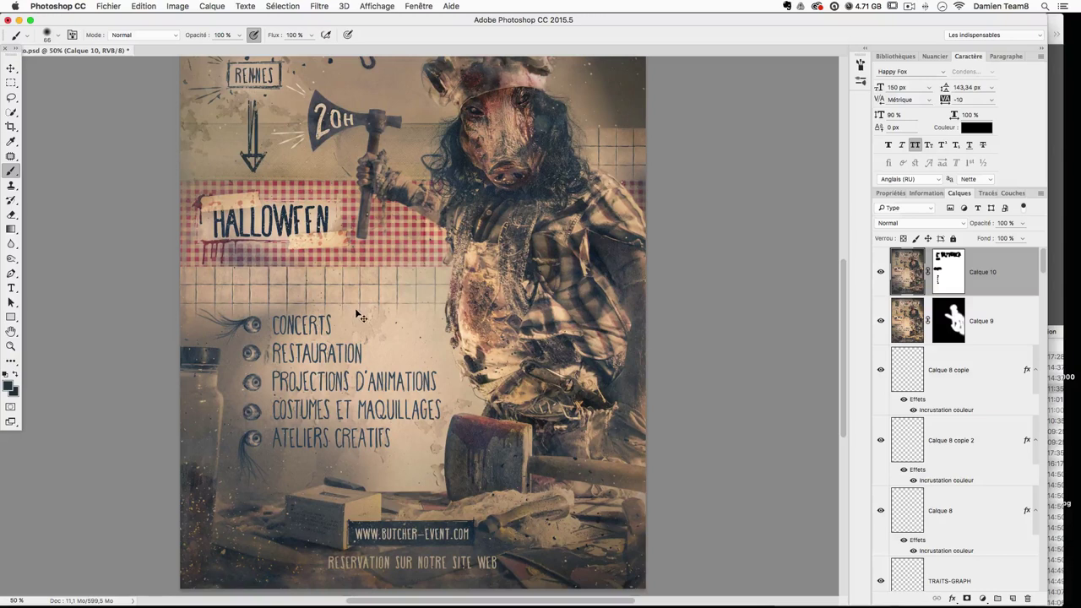
# Step: Examine the whole poster with and without the masked Calque 10 vignette
pyautogui.press('super+minus')
pyautogui.press('super+plus')
pyautogui.press('super+minus')
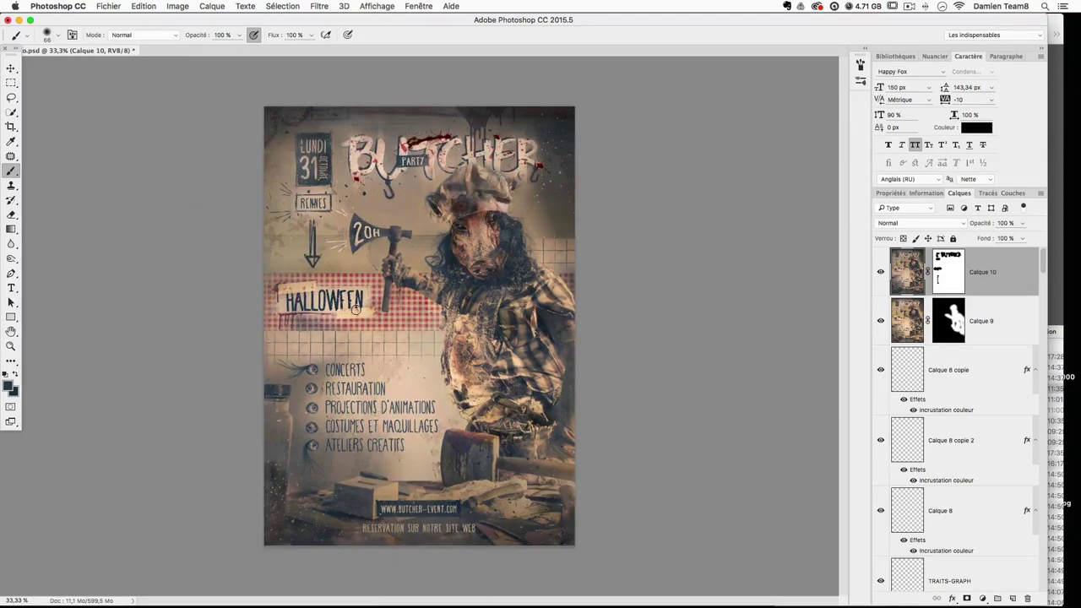
pyautogui.click(880, 271)
pyautogui.click(880, 272)
pyautogui.click(880, 272)
pyautogui.click(881, 272)
# Step: Reduce the opacity of Calque 10 to 75% and compare the poster with the layer hidden and shown
pyautogui.click(1005, 223)
pyautogui.write('75')
pyautogui.press('Return')
pyautogui.click(880, 272)
pyautogui.click(880, 272)
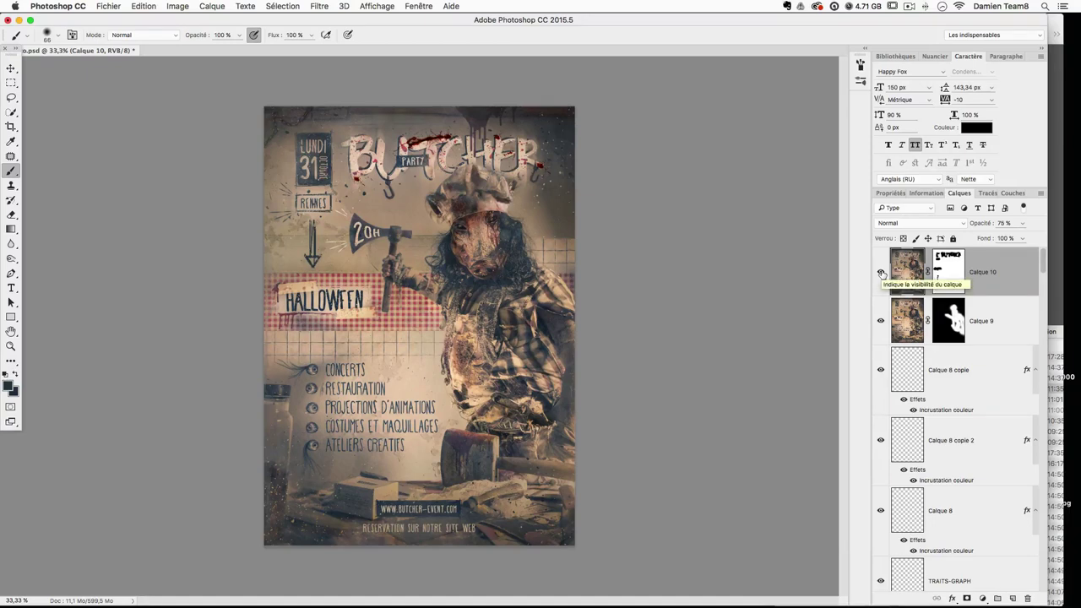